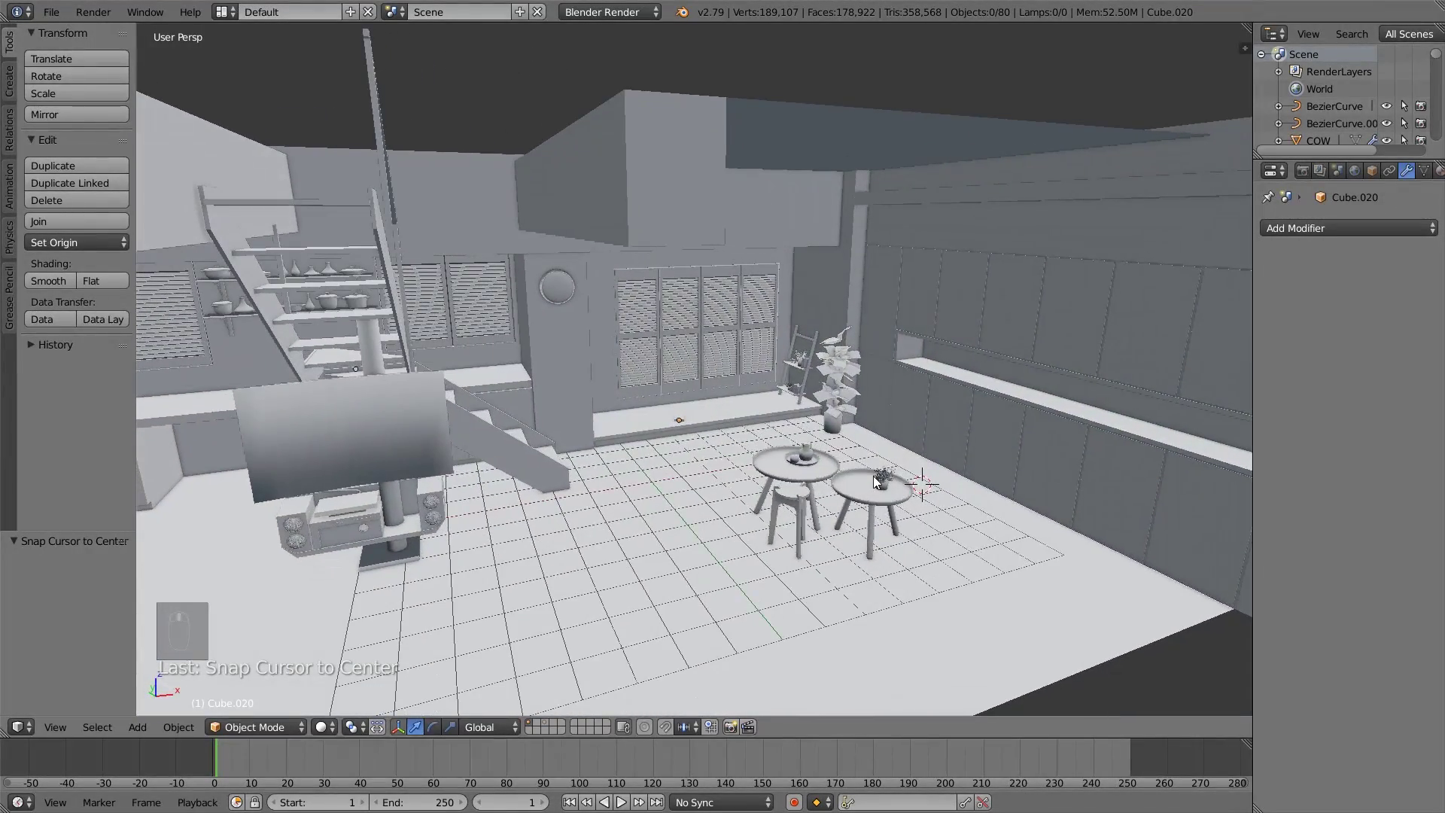
Add a cube mesh at the 3D cursor beside the round tables and frame it in the view.
key("shift+a")
mouse_move(873, 476)
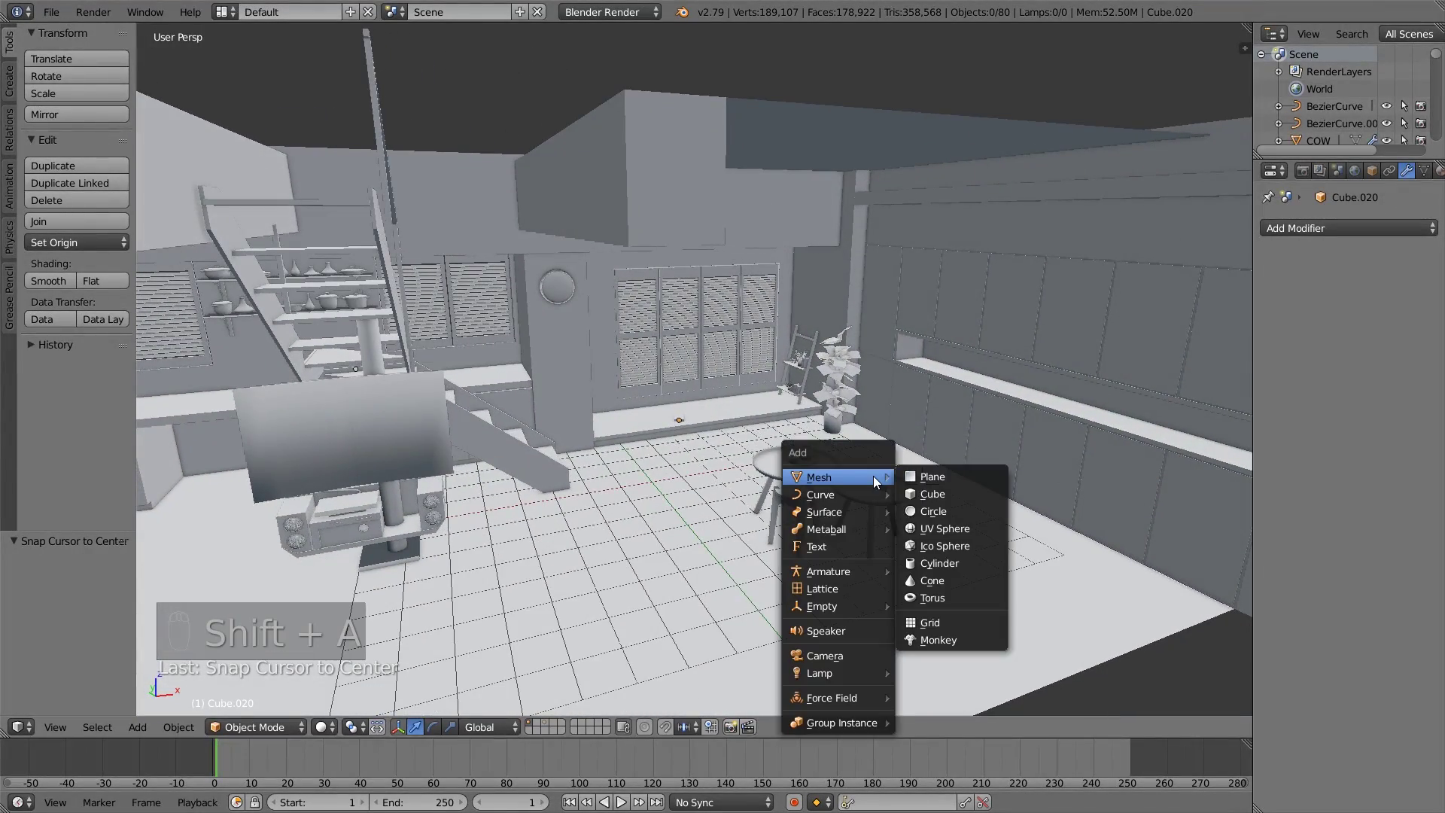
left_click(929, 491)
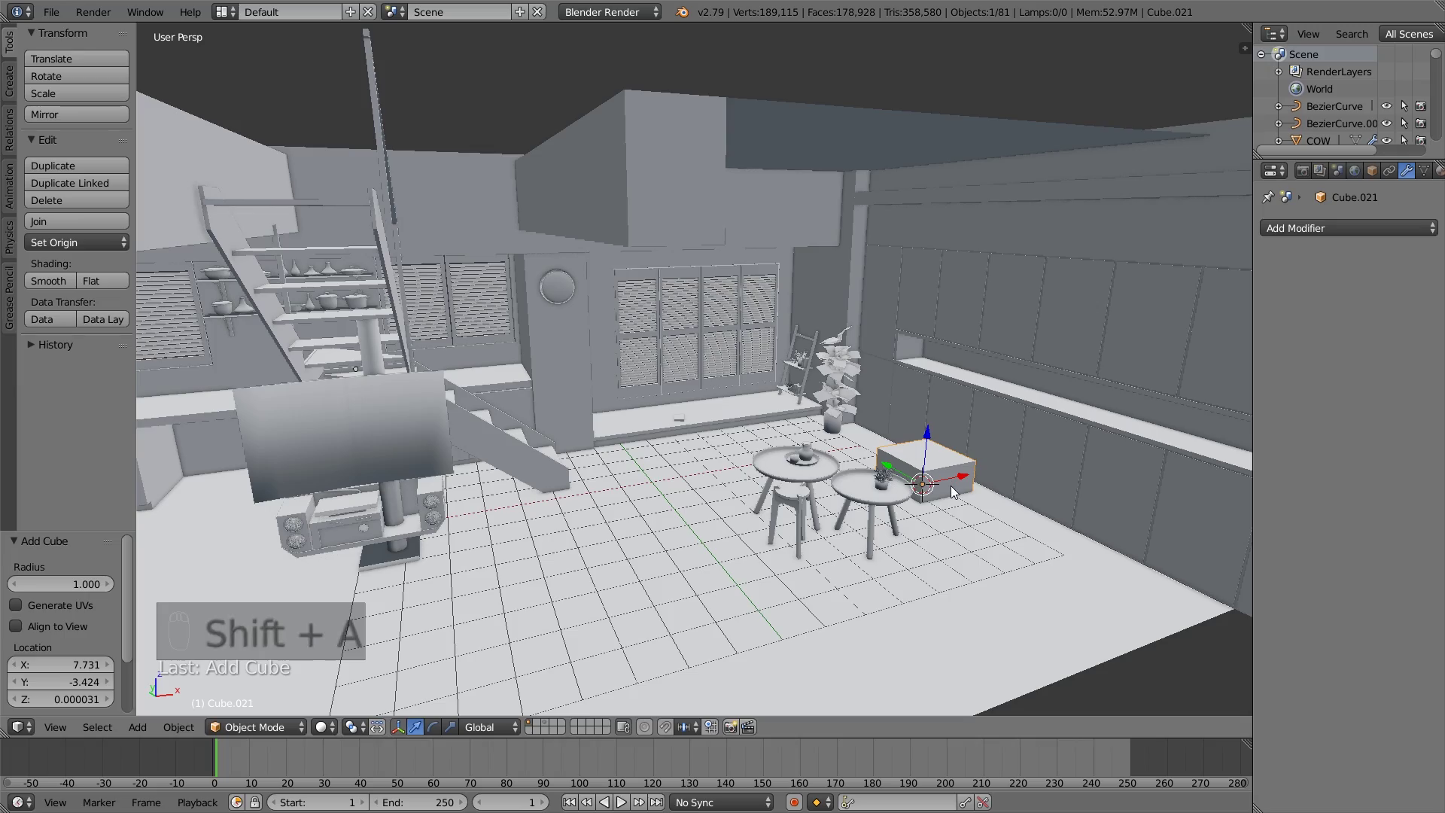
key("KP_Decimal")
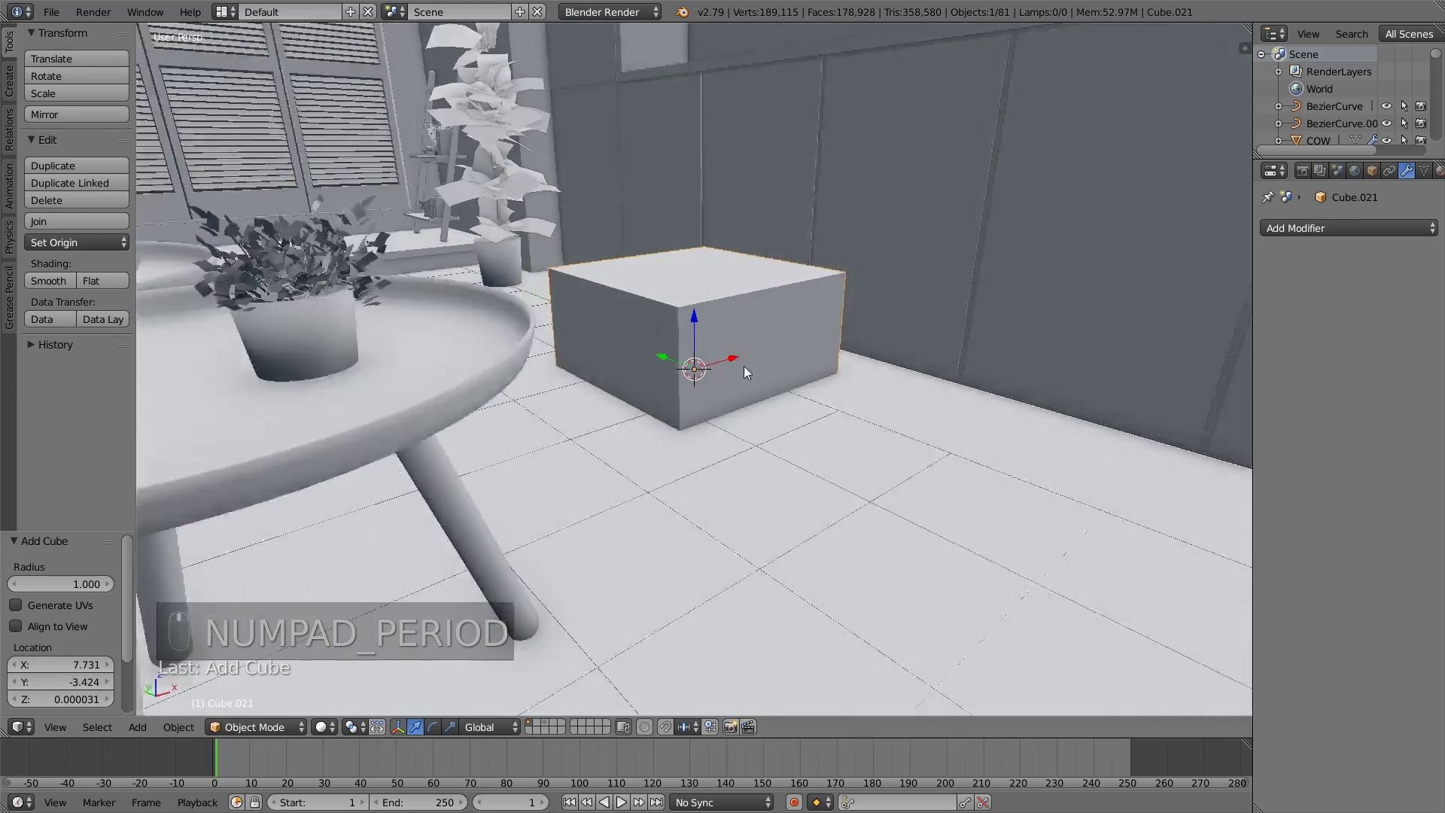
Select the tables, stool, their decorations and the window blinds together with Border Select, leave the floor out, and hide them.
middle_click_drag(745, 366, 594, 305)
key("a")
key("b")
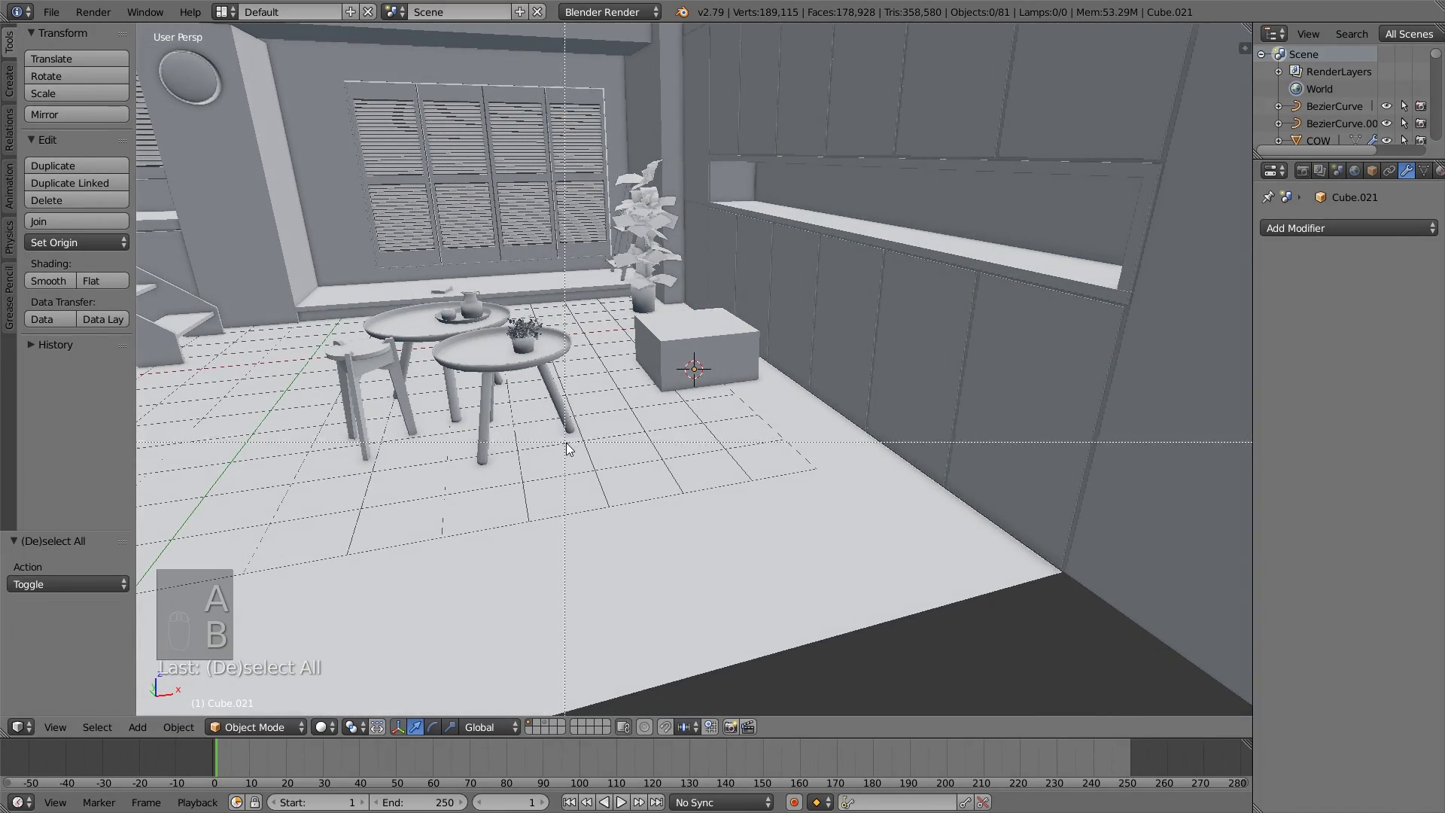
left_click_drag(352, 237, 245, 136)
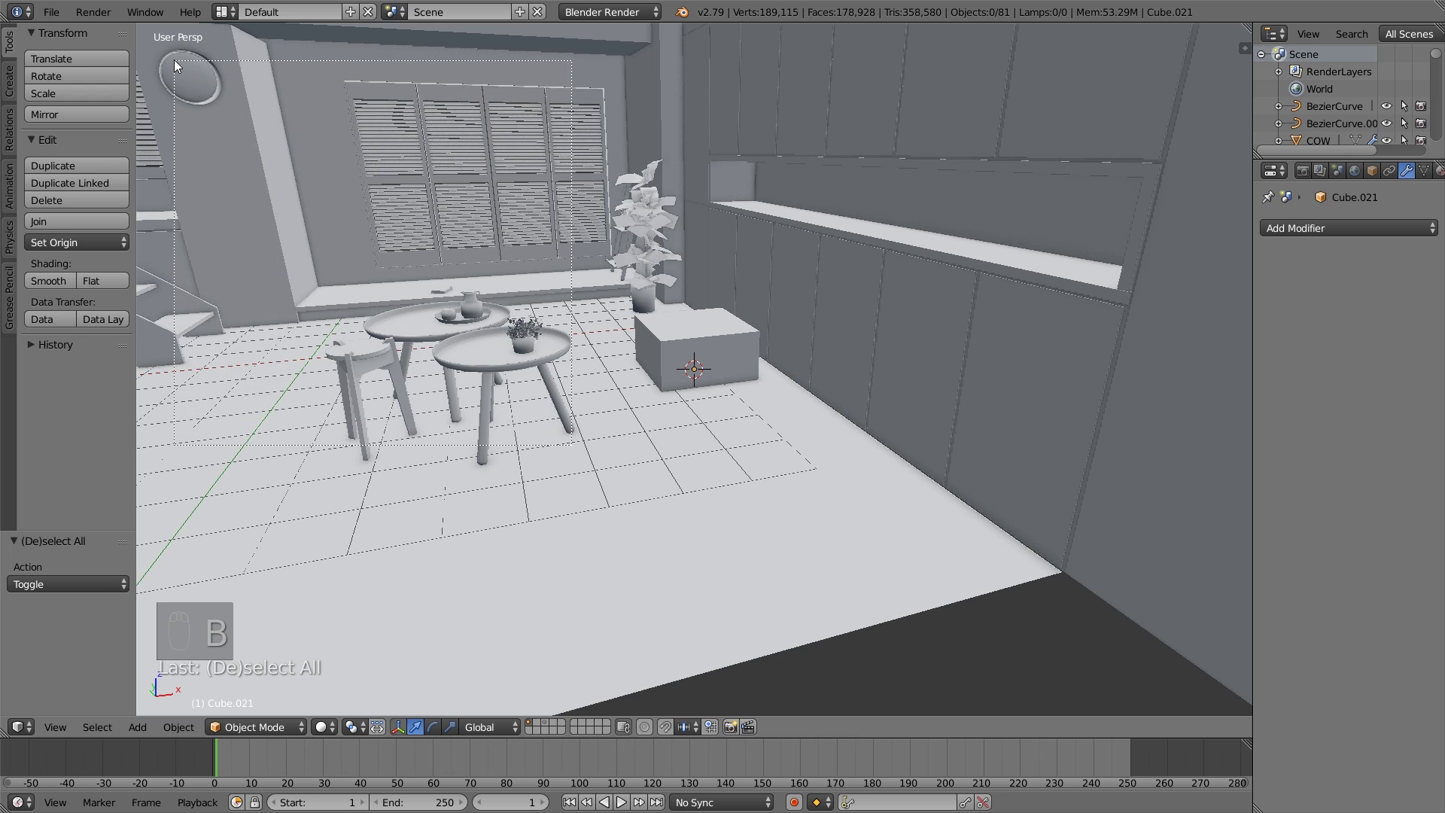
left_click_drag(174, 61, 173, 59)
key("b")
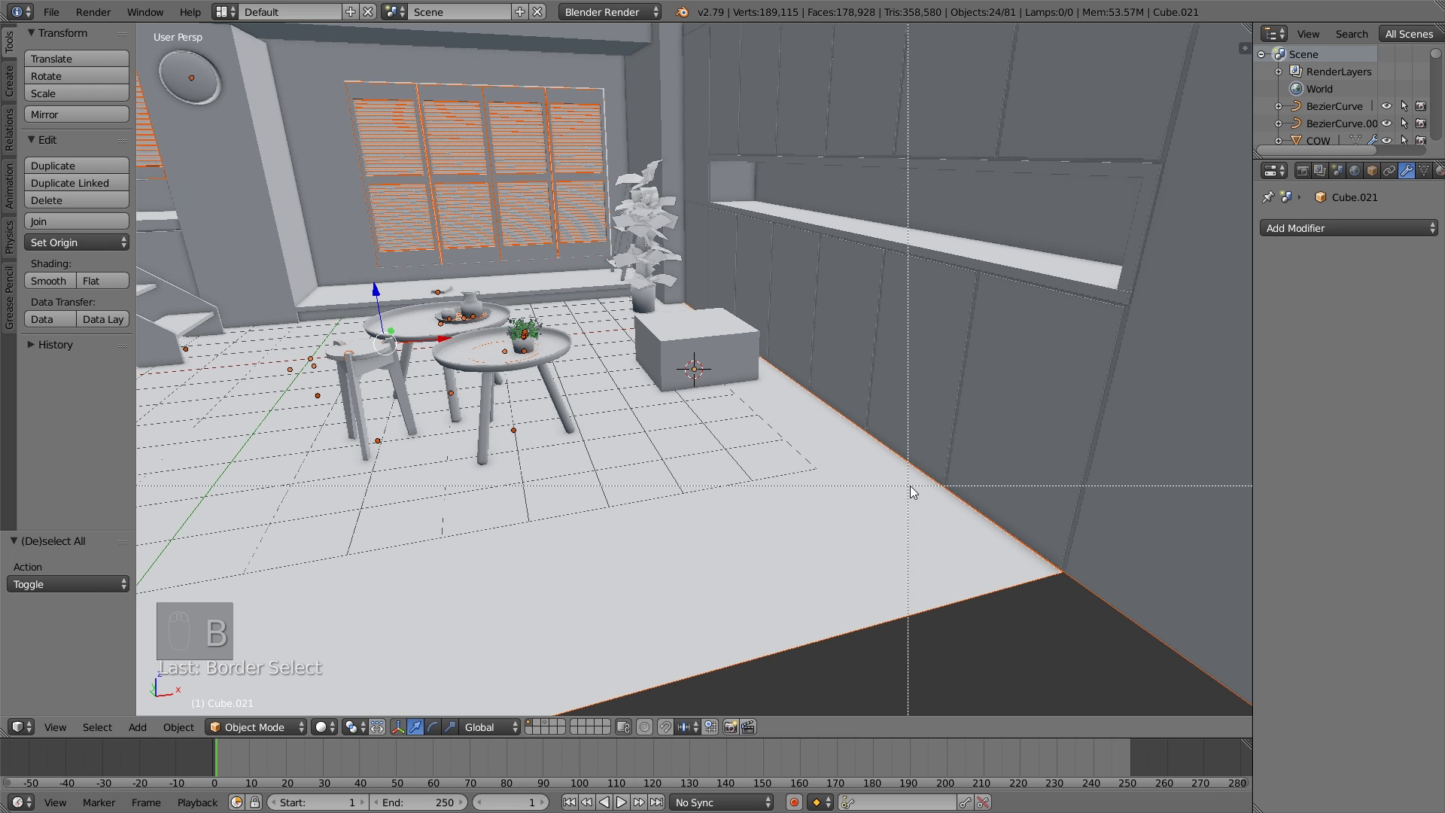
middle_click_drag(875, 418, 856, 399)
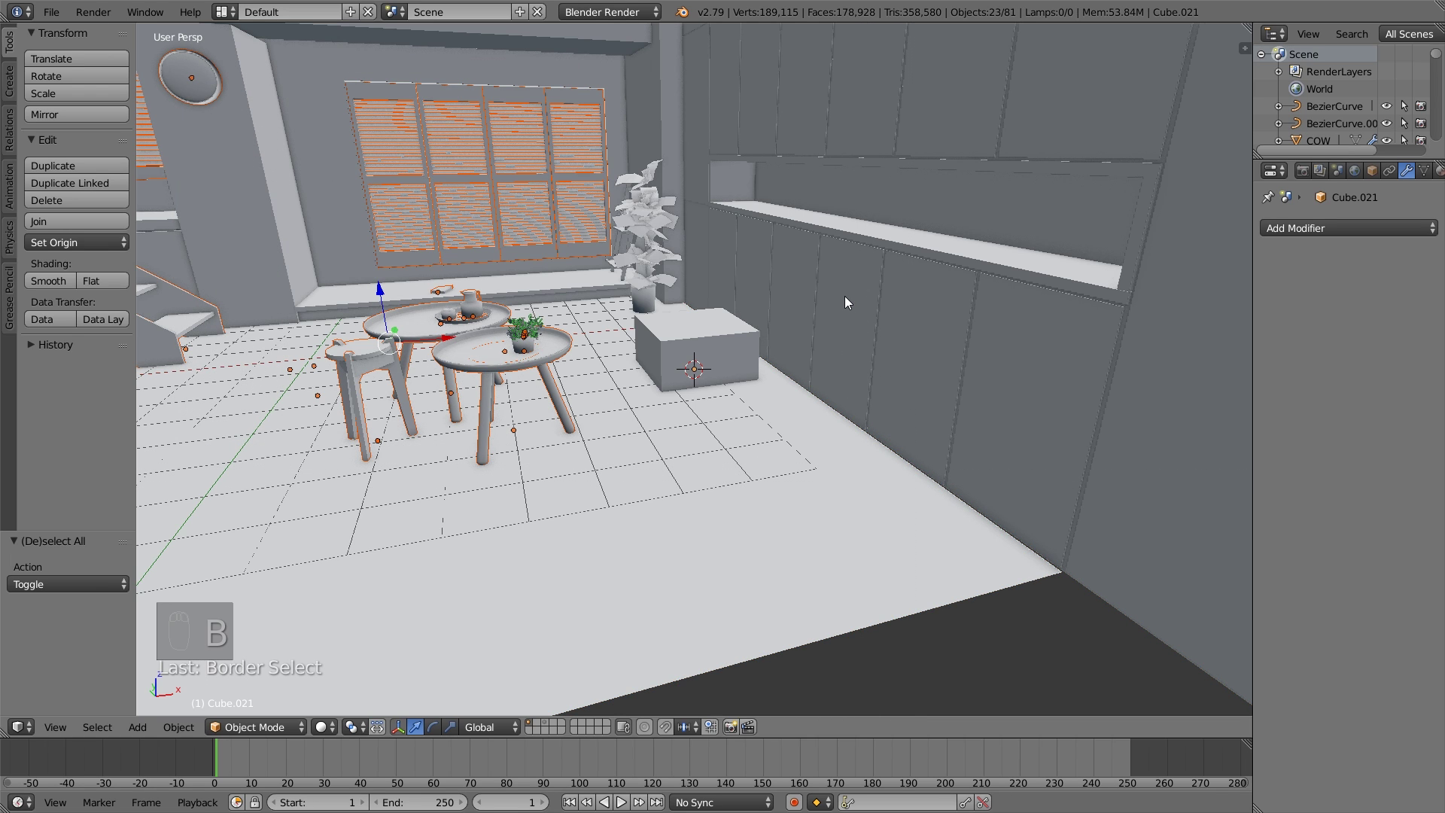
key("h")
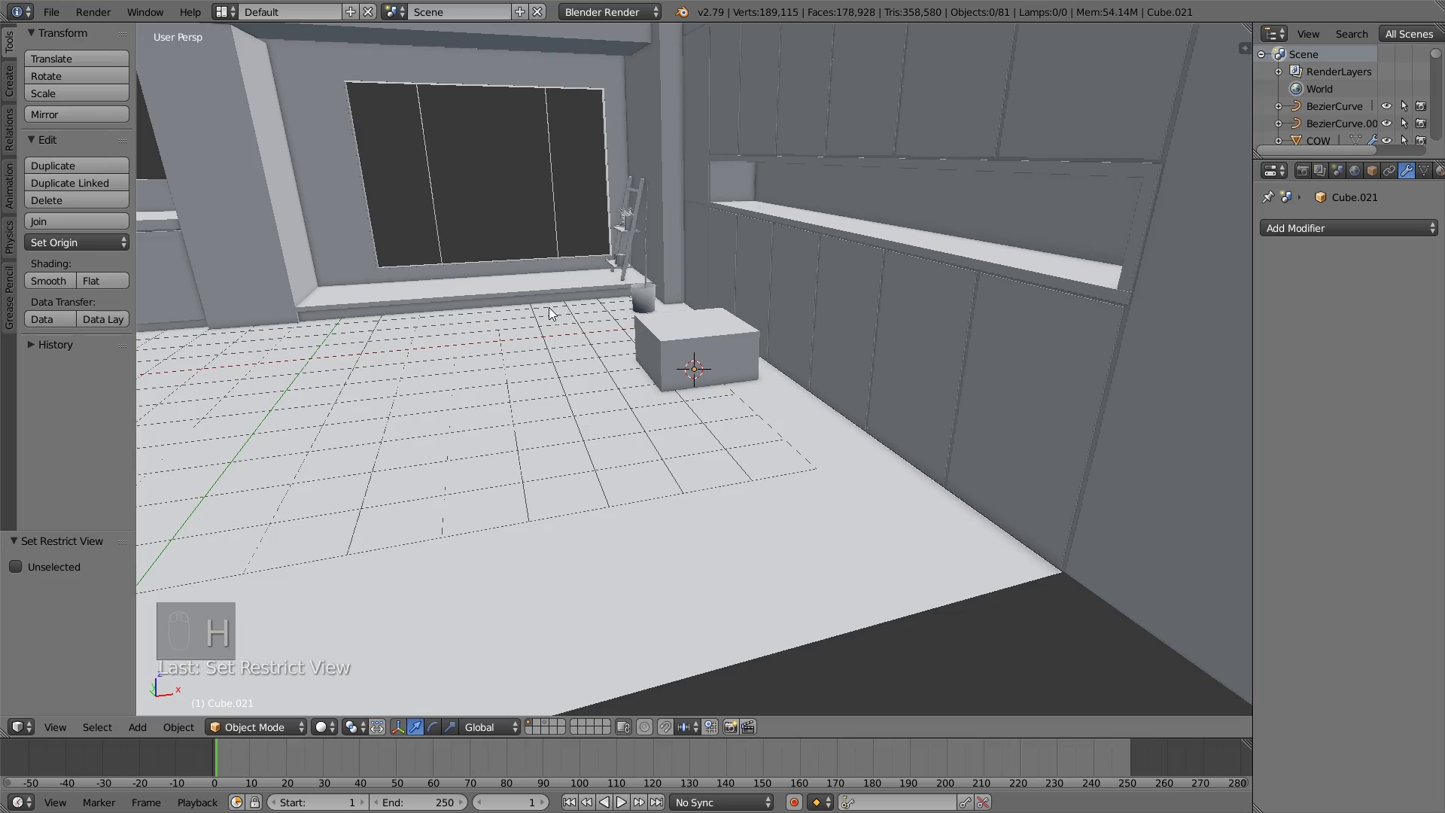
Raise the cube's whole mesh 1 unit along Z in Edit Mode so its base sits on the floor.
middle_click_drag(549, 307, 653, 457)
right_click(677, 444)
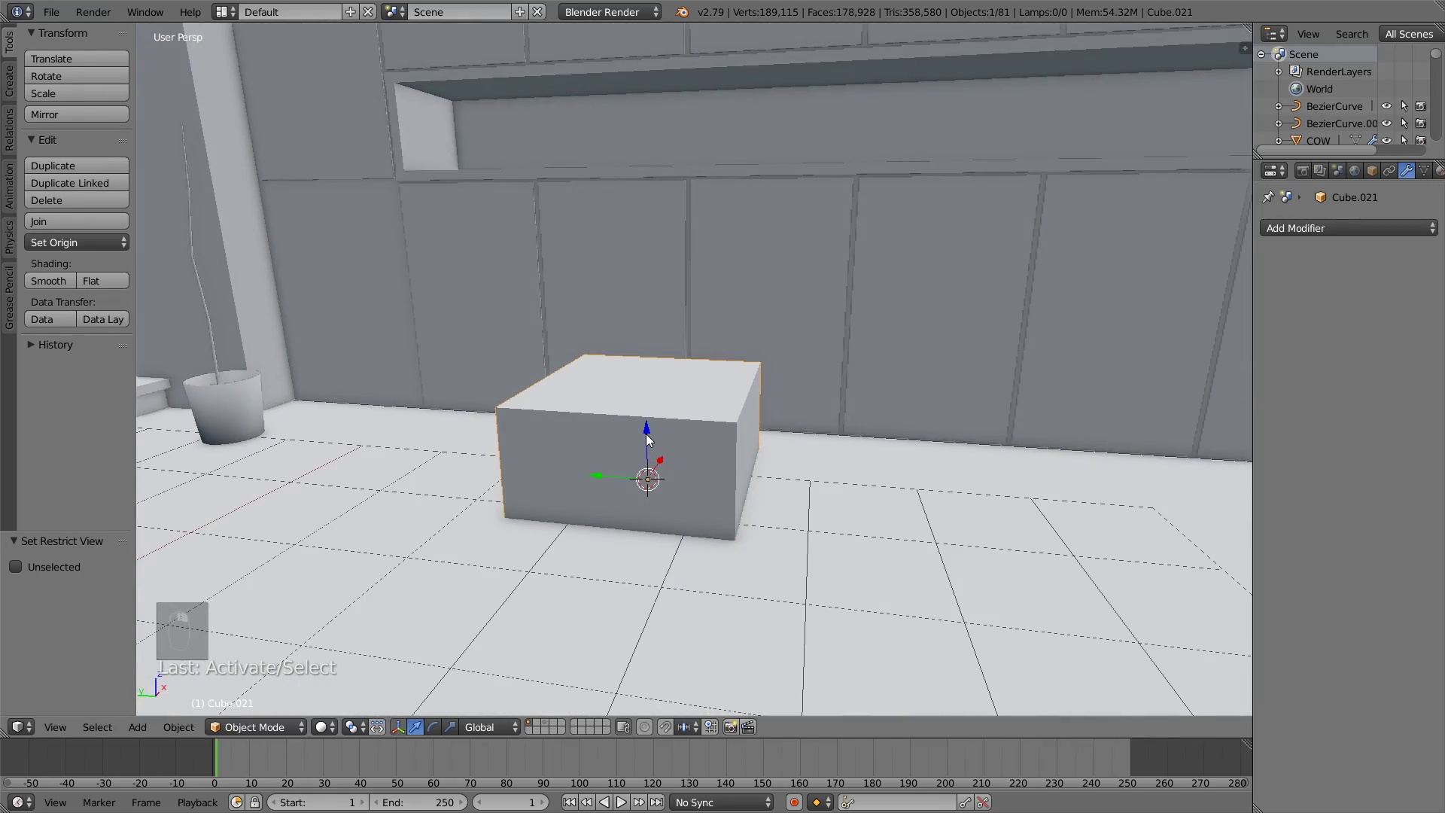
key("Tab")
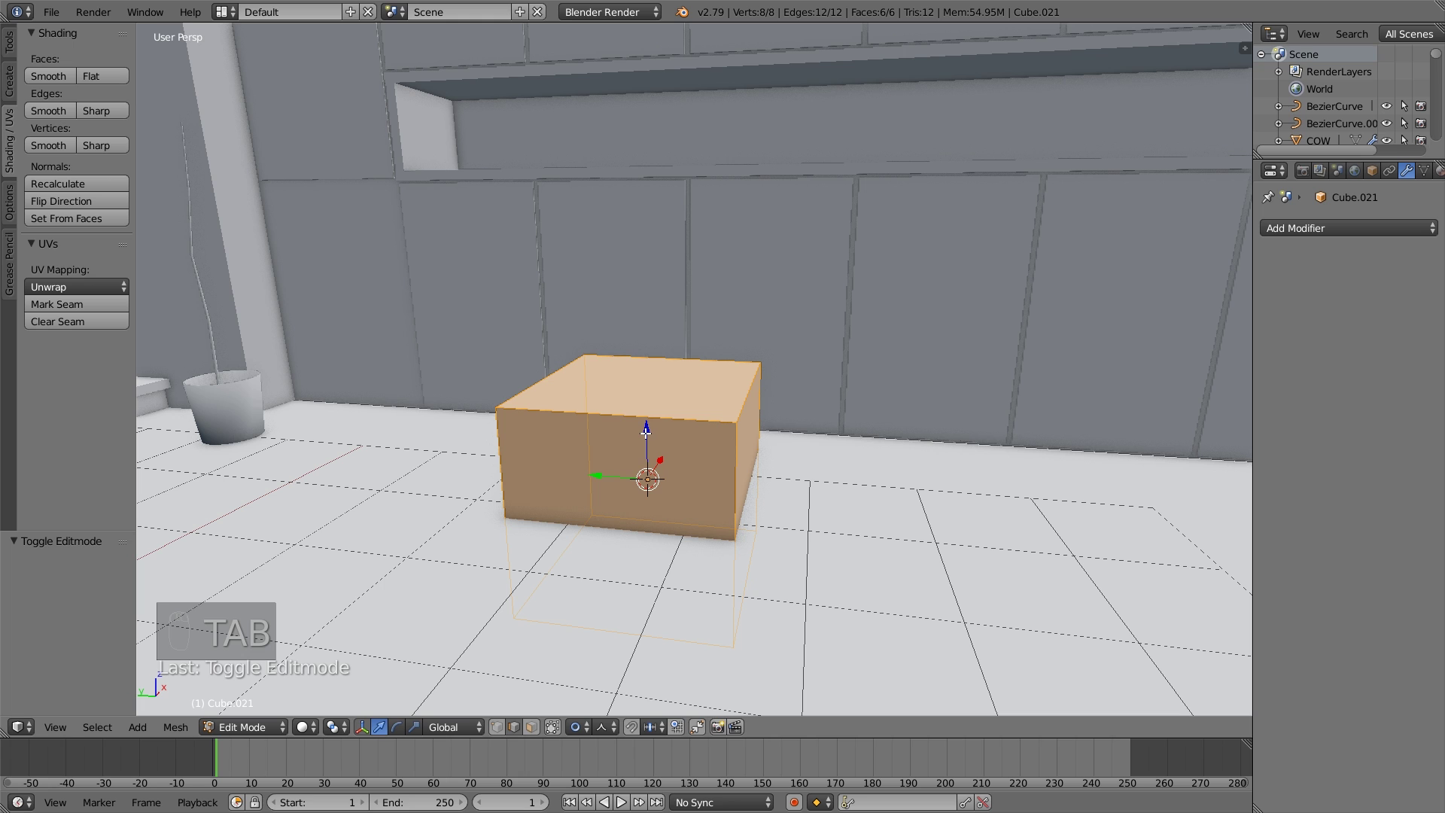
left_click_drag(646, 432, 643, 362)
middle_click_drag(643, 362, 620, 415)
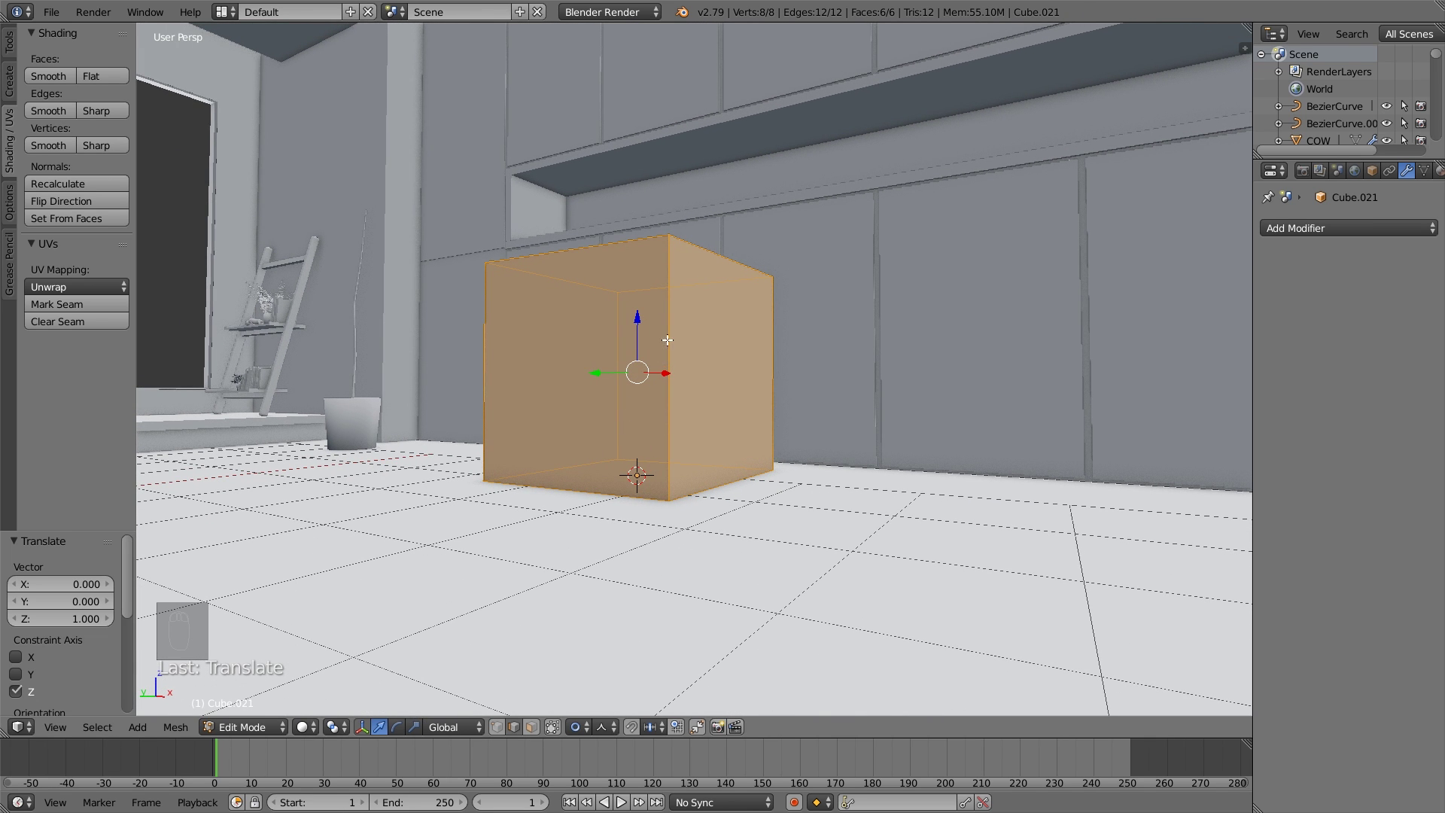
key("a")
key("Tab")
scroll(689, 350, "down", 5)
middle_click_drag(694, 355, 754, 364)
middle_click_drag(648, 376, 701, 347)
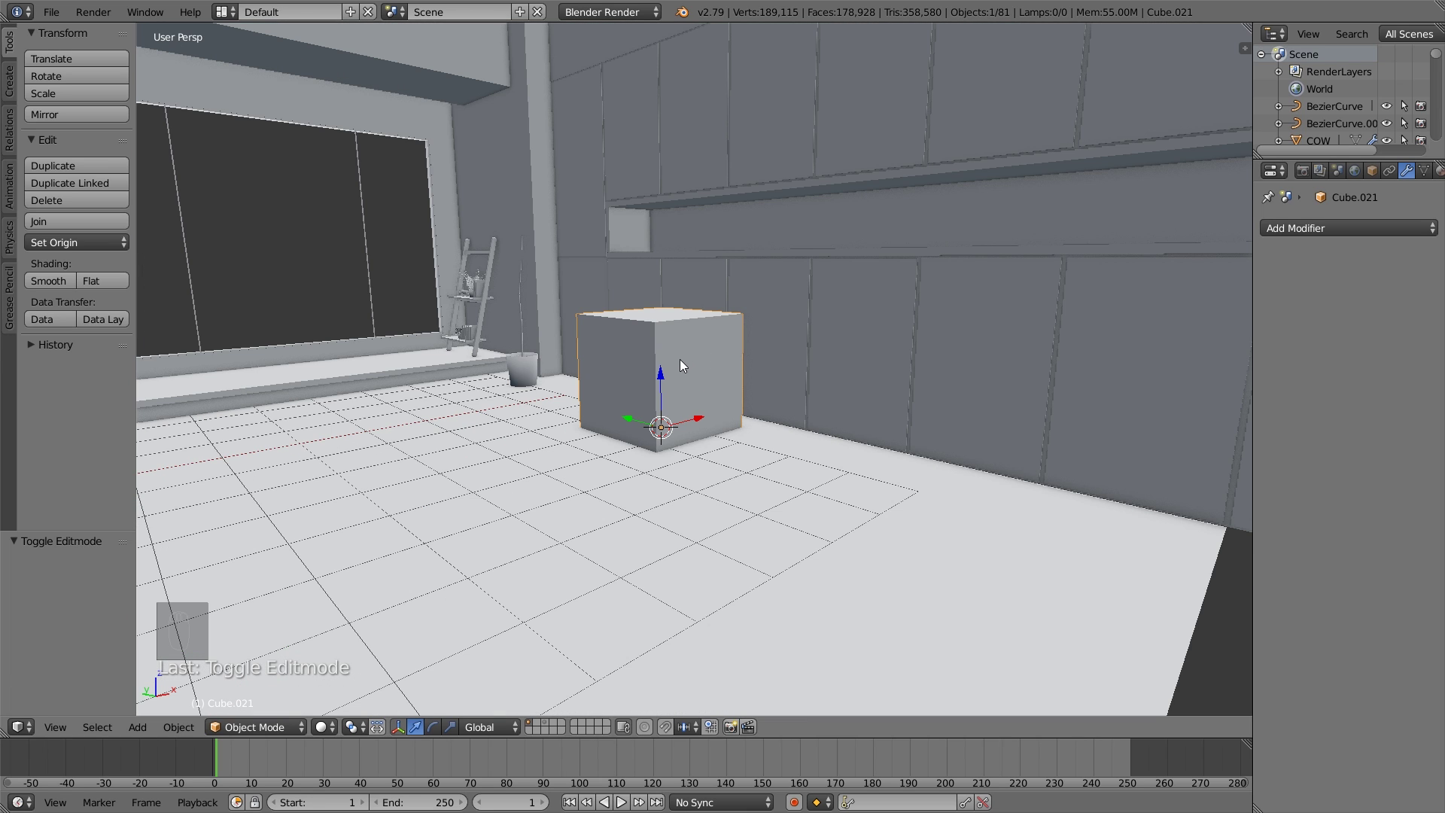
Reduce the cube's height by scaling it along Z by 0.723 and again by 0.949.
right_click(677, 360)
right_click(675, 361)
key("s")
key("z")
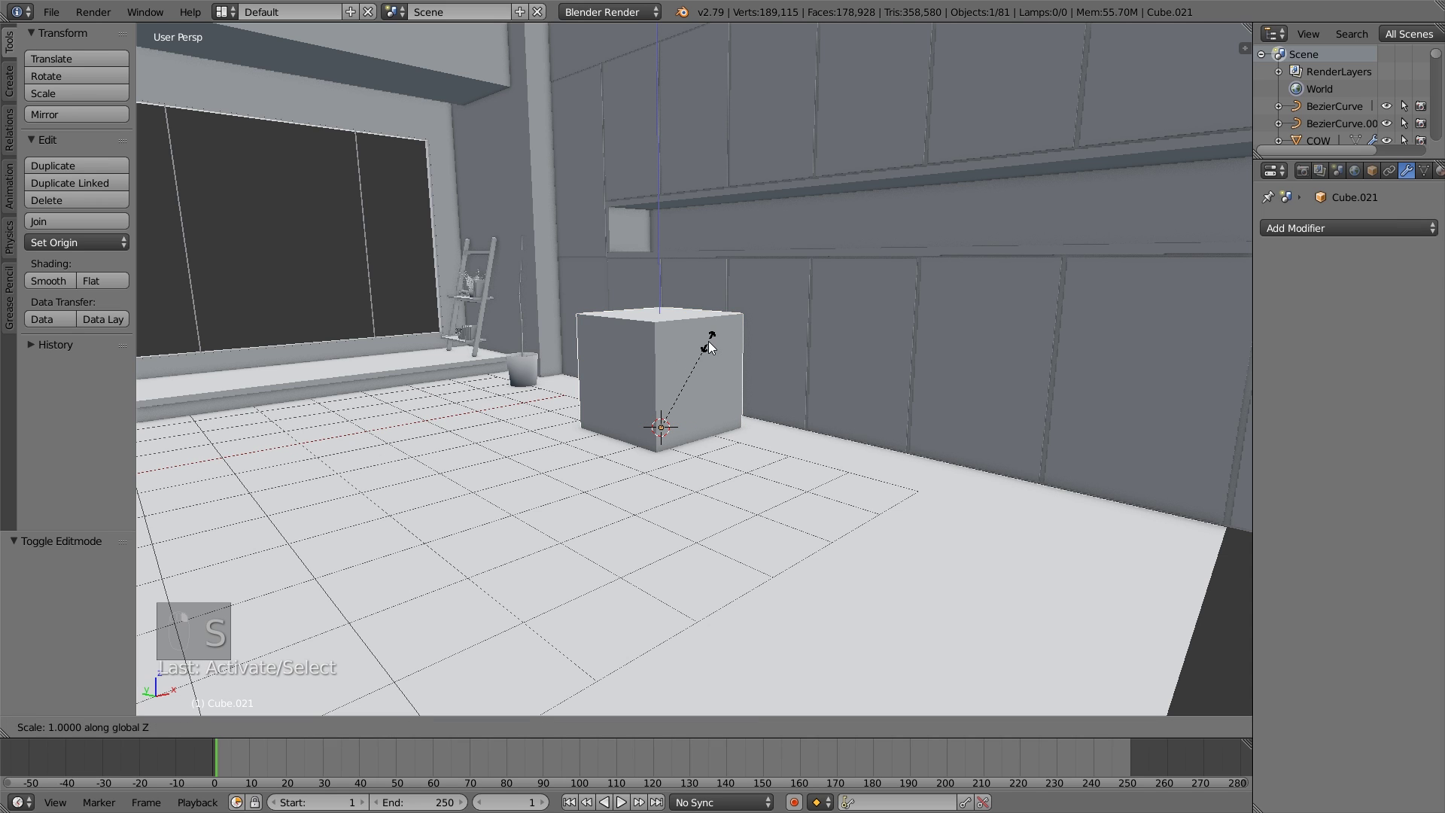
left_click(689, 367)
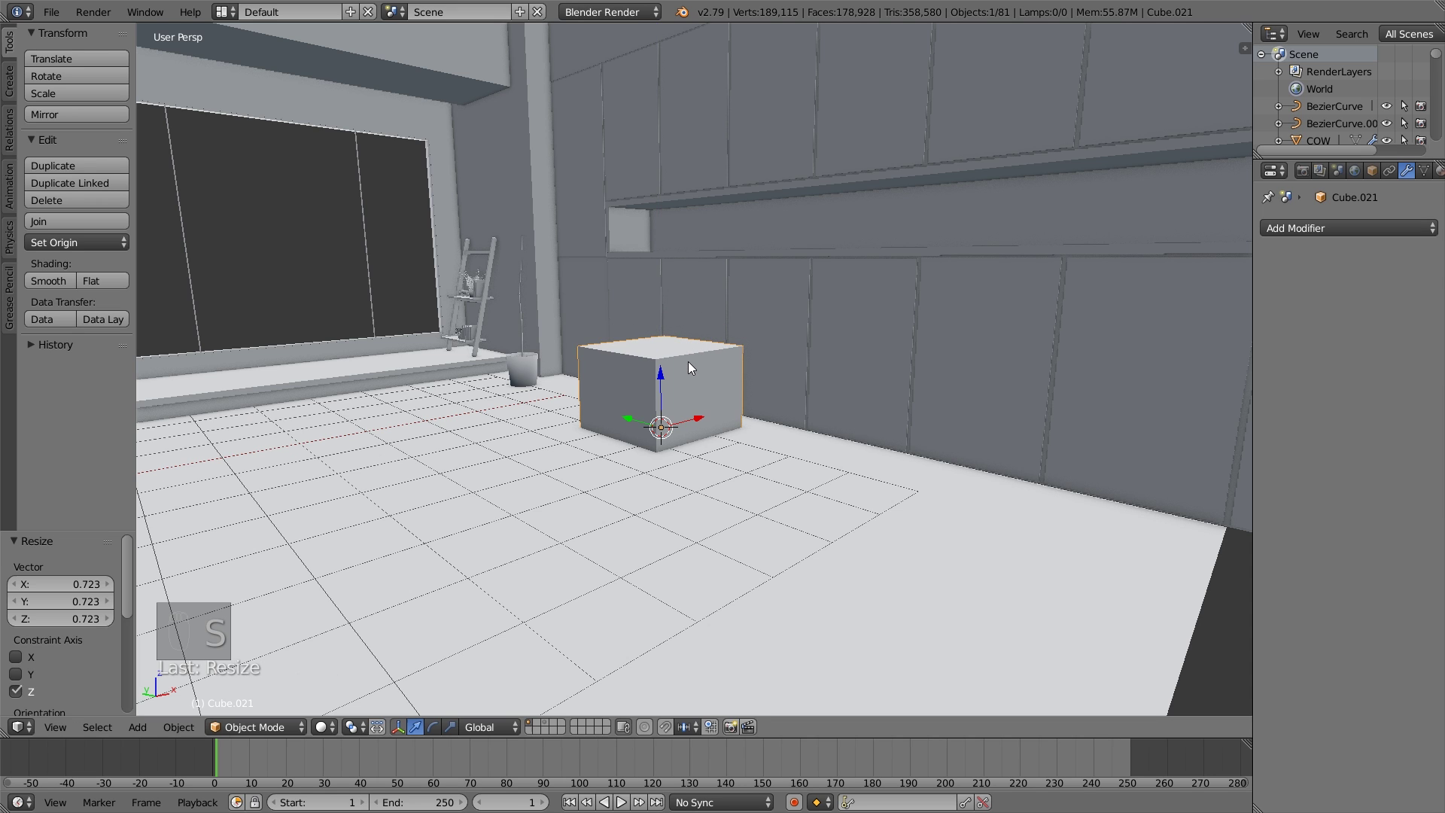
middle_click_drag(750, 339, 695, 358)
key("s")
key("z")
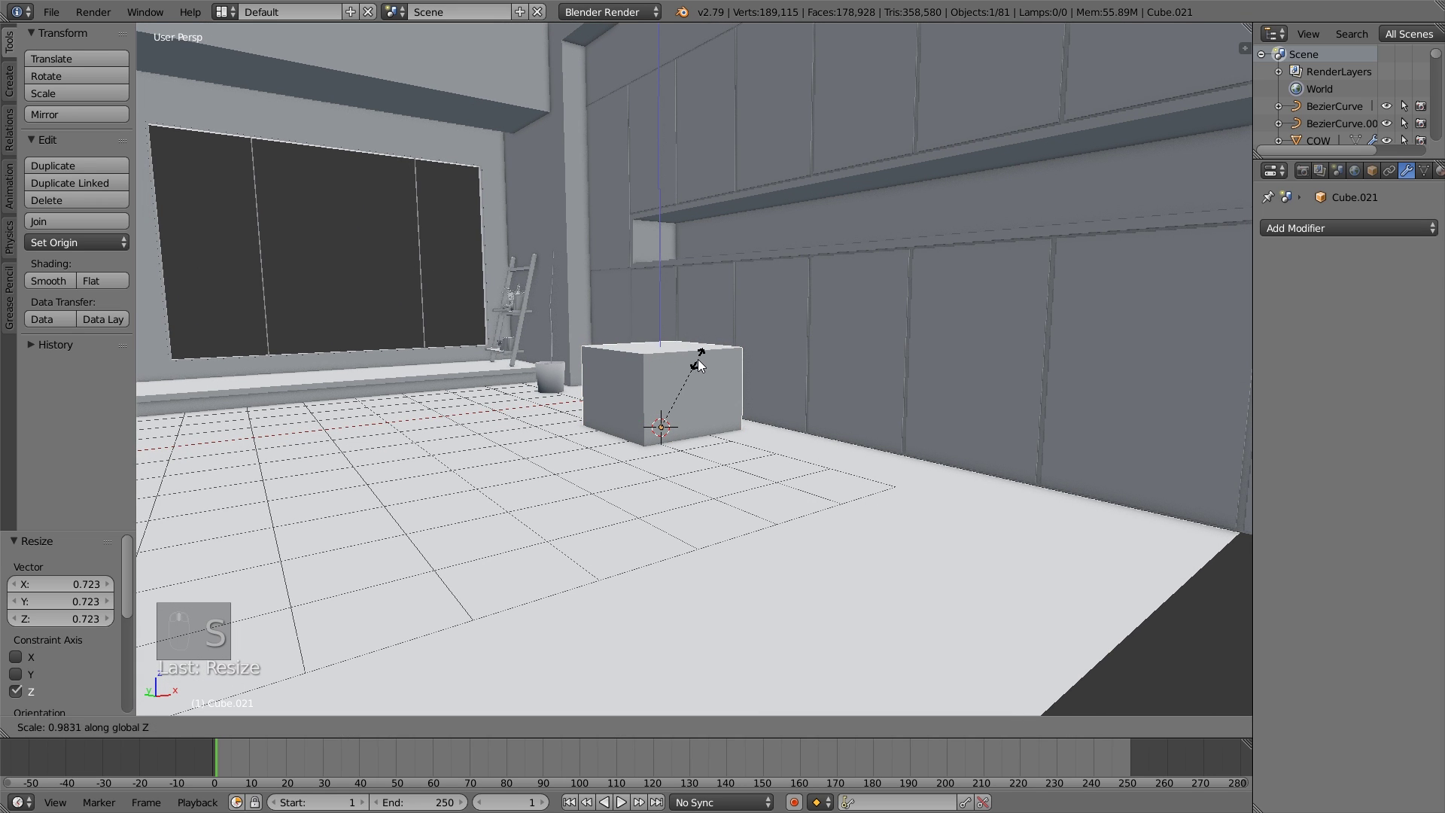
left_click(696, 361)
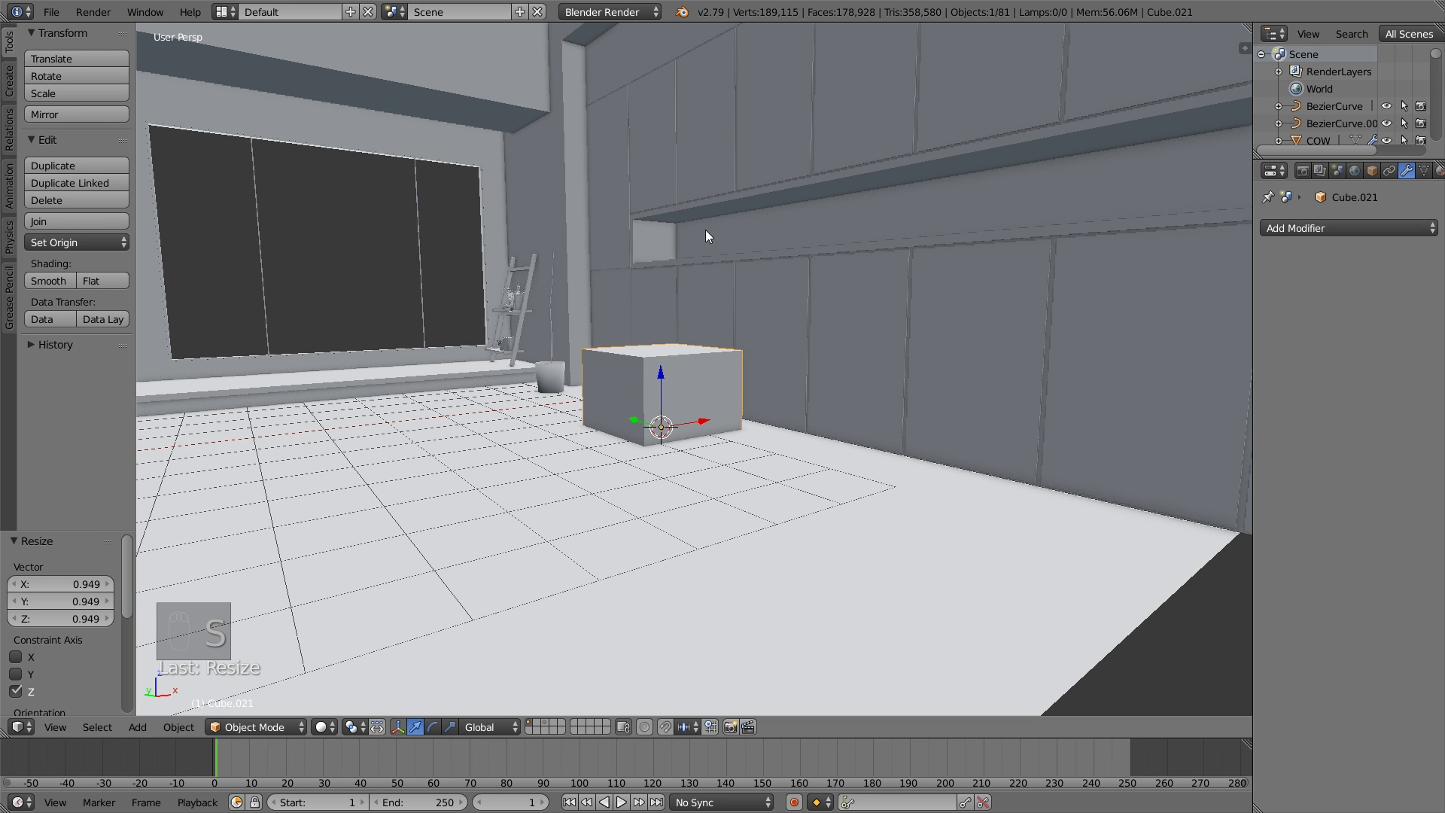
Move the box 2.407 units along Y and enlarge it horizontally by about 1.37, excluding Z from the scaling.
middle_click_drag(706, 230, 780, 329)
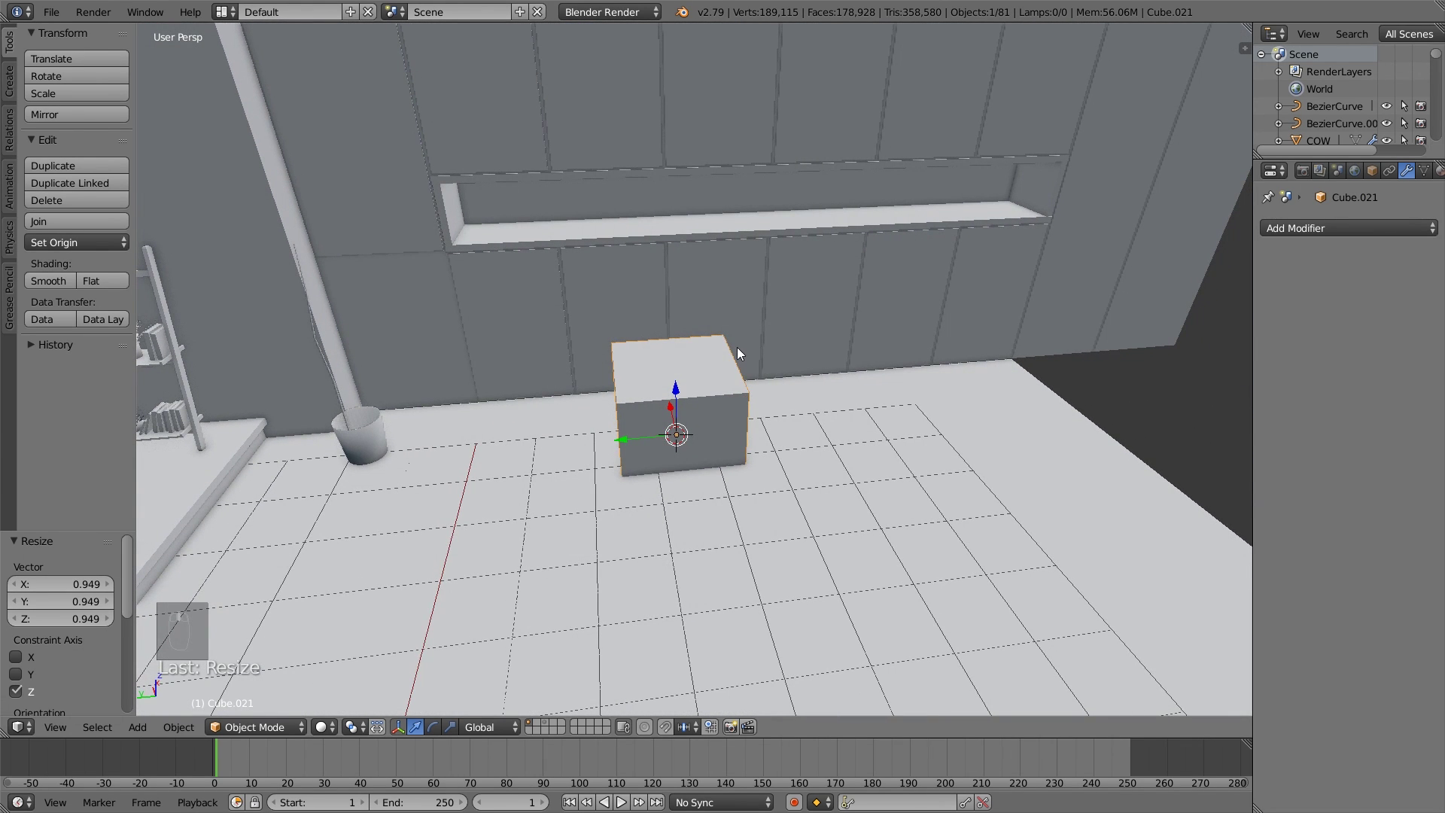
left_click_drag(623, 439, 482, 440)
middle_click_drag(485, 314, 528, 413)
key("s")
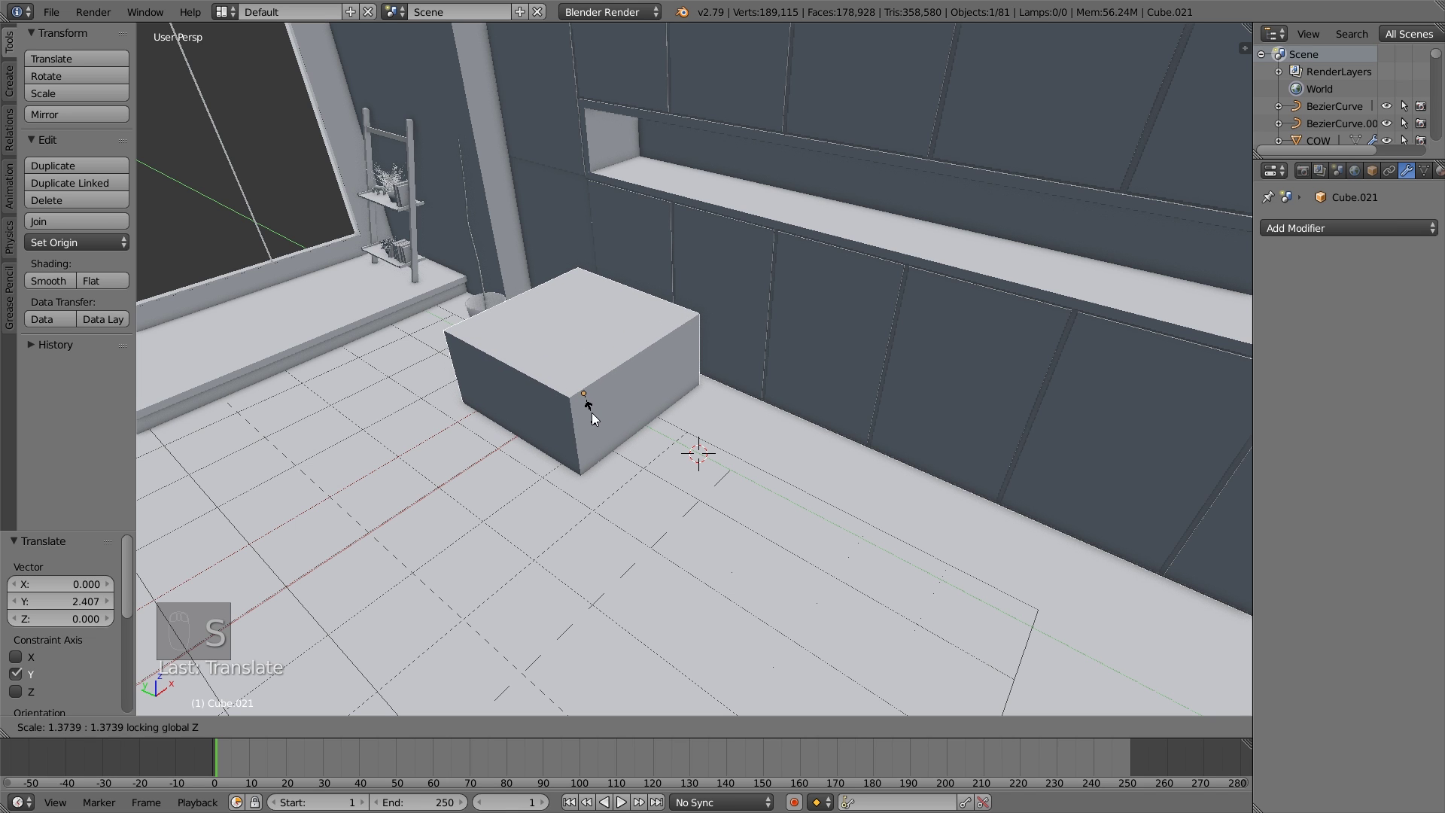
left_click(592, 412)
Shift the box -0.474 units along Y and scale its height down by about 0.9 along Z.
middle_click_drag(592, 413, 664, 354)
key("g")
key("y")
left_click(558, 446)
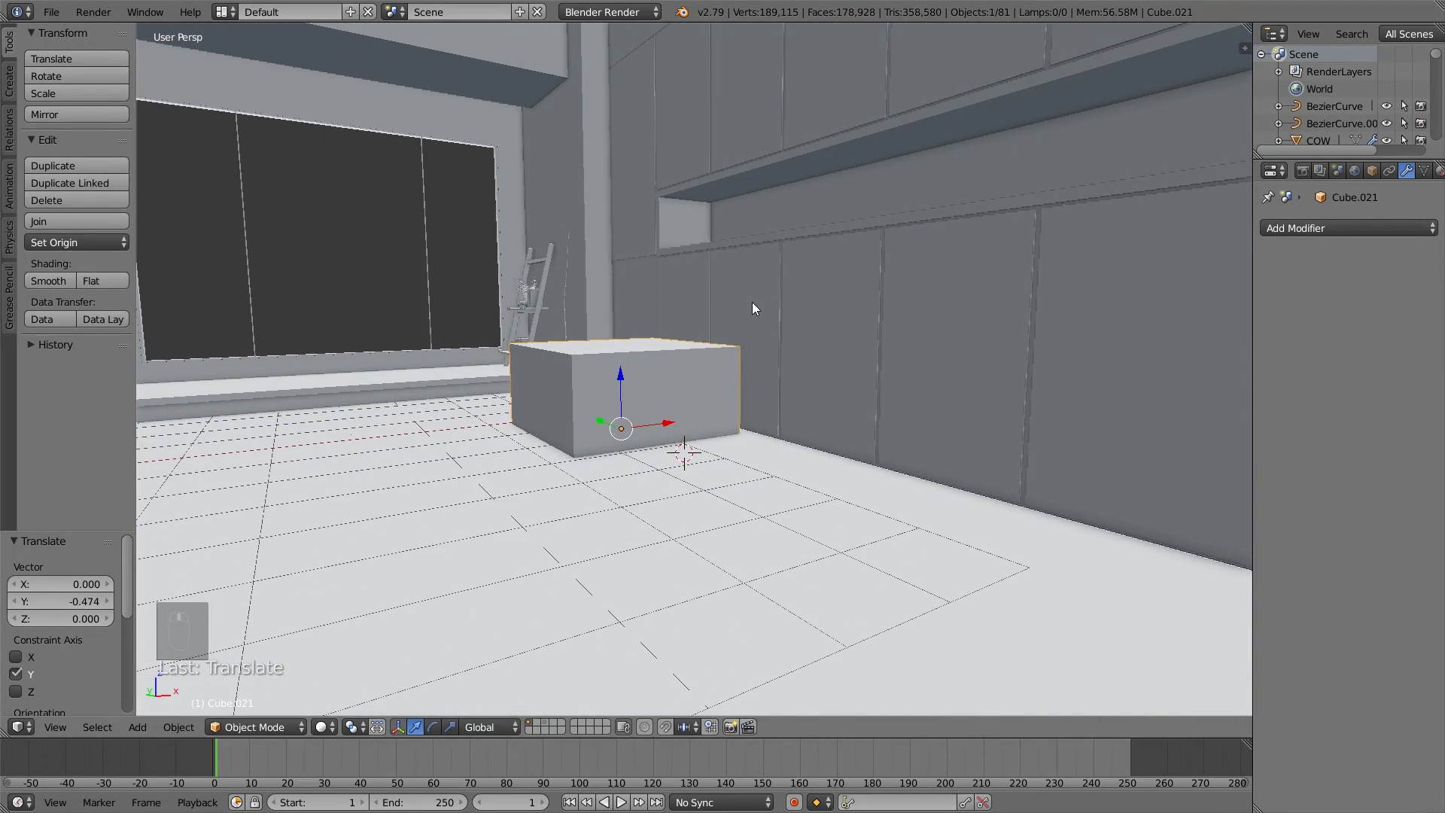
key("s")
key("z")
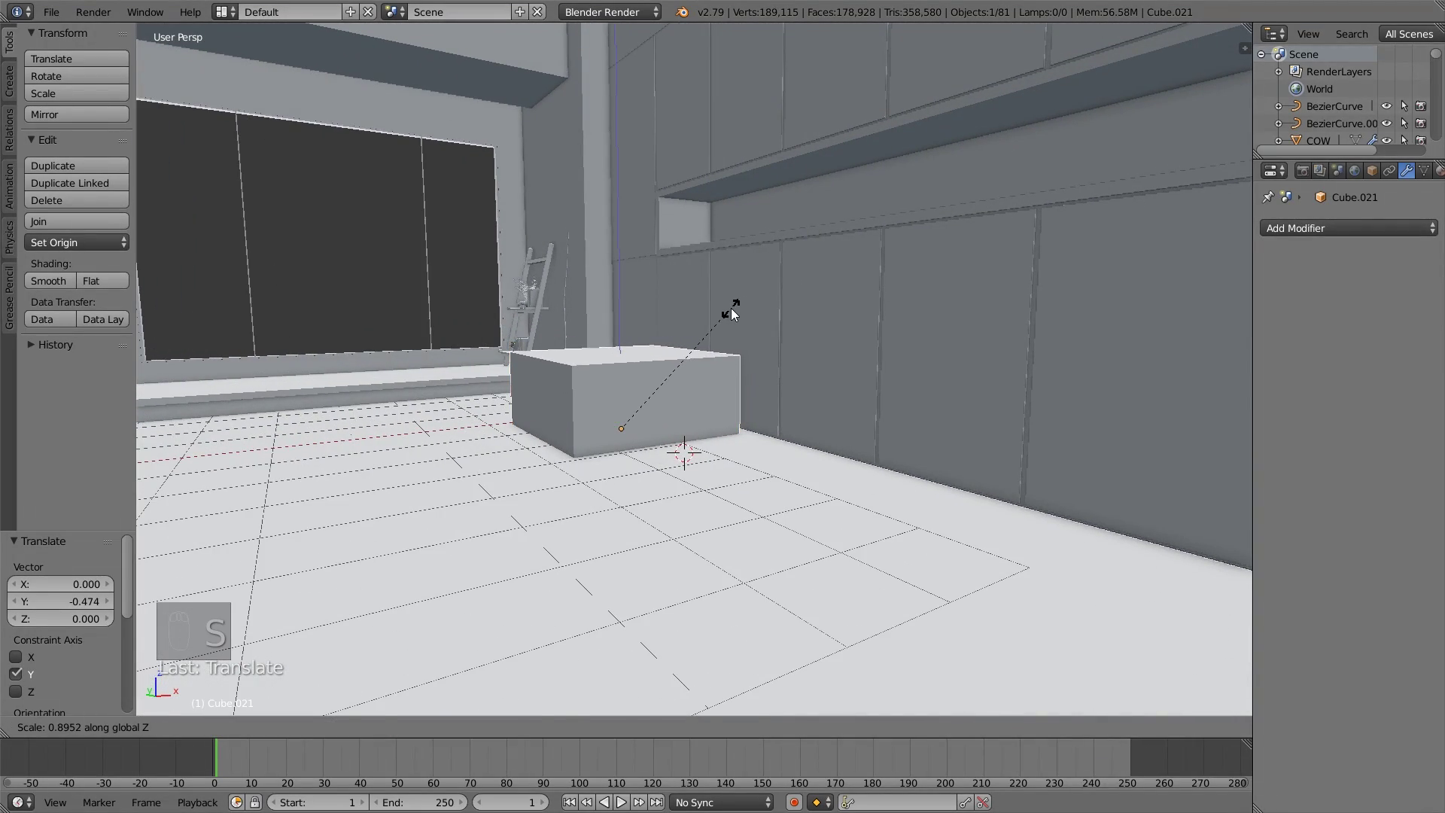
left_click(730, 308)
Cut one loop across the box parallel to the cabinet wall, slid slightly off centre toward the wall.
middle_click_drag(659, 334, 669, 450)
key("Tab")
key("ctrl+r")
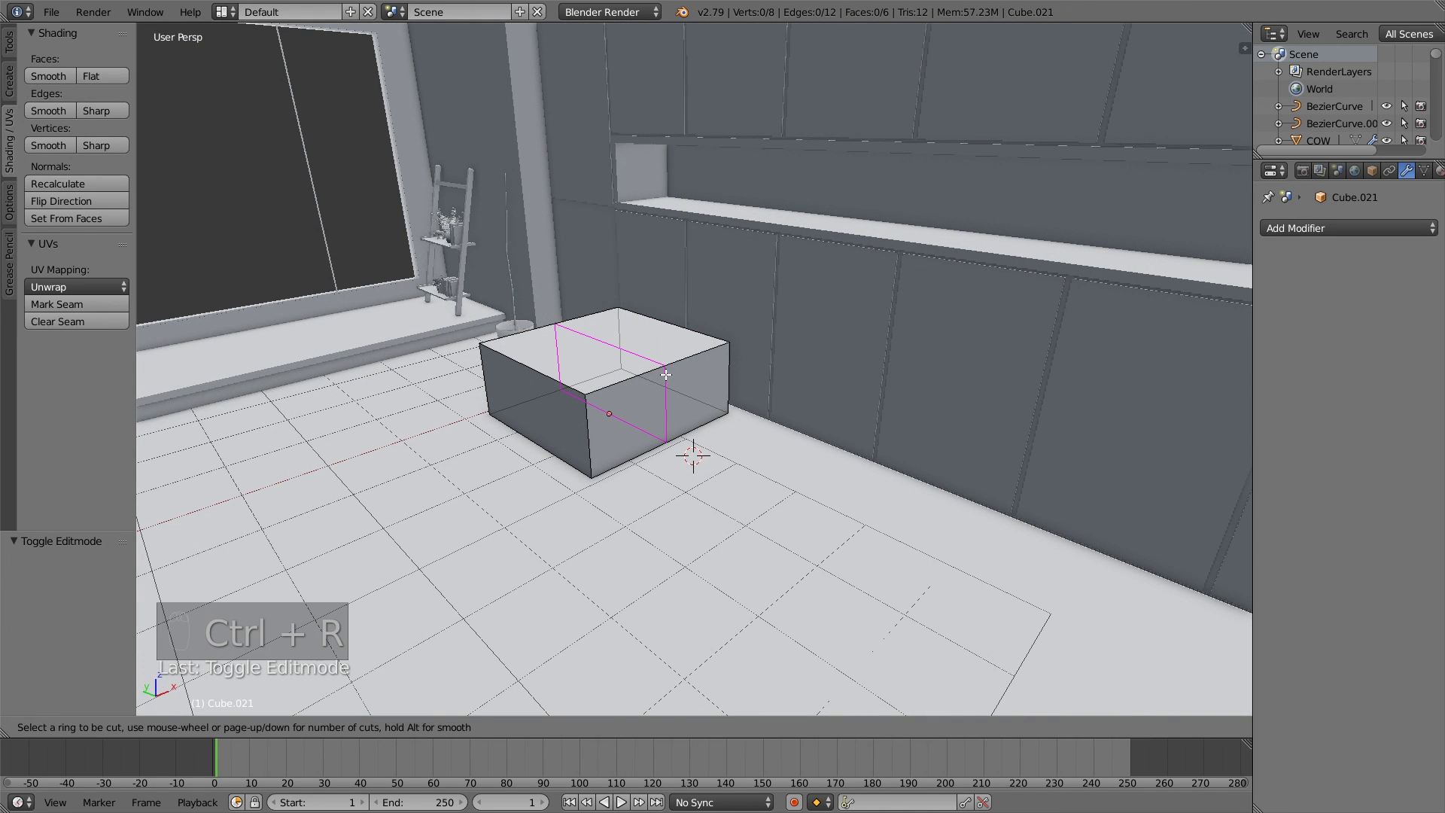
left_click(665, 374)
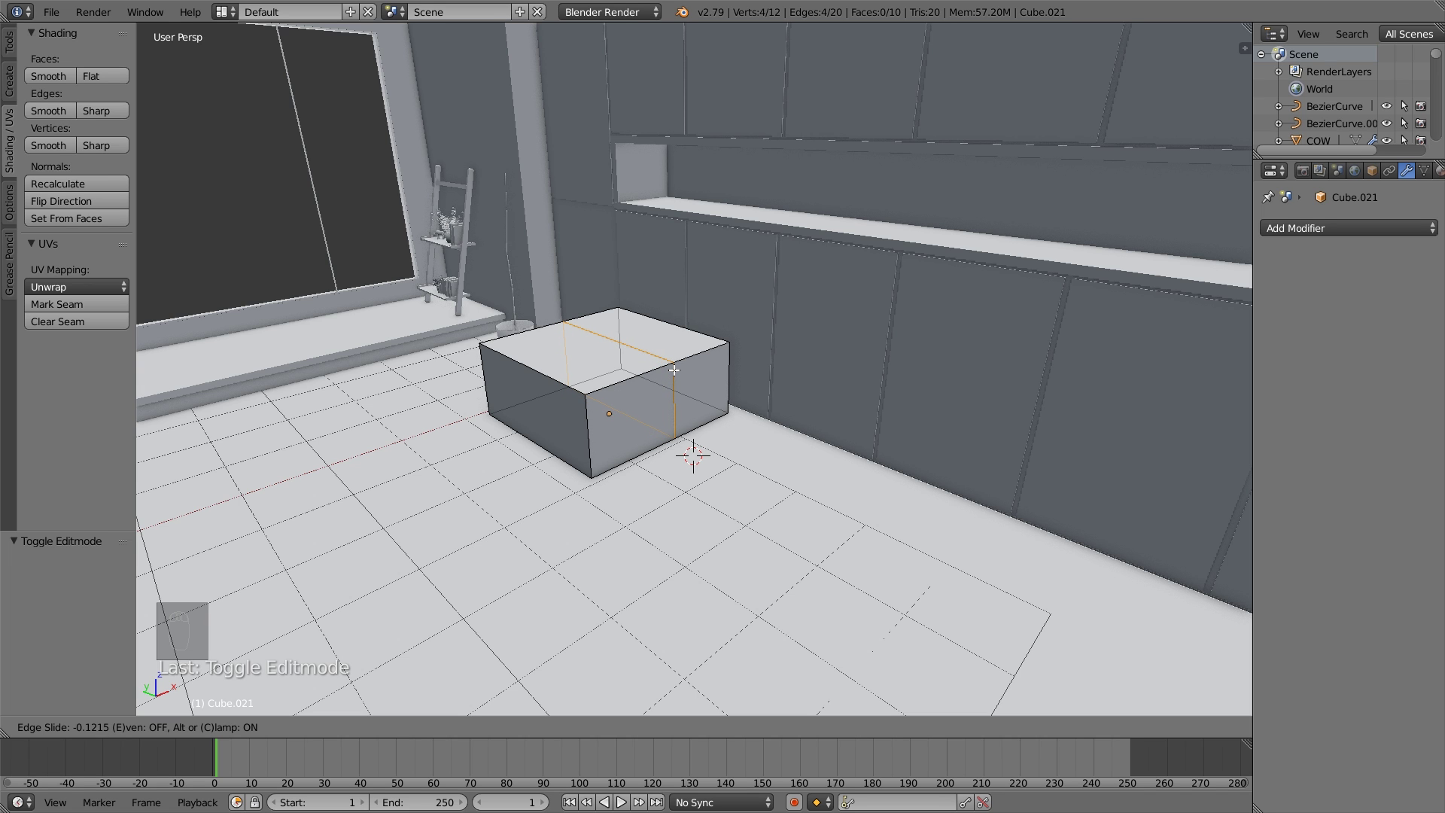
left_click(673, 370)
Extrude the rear top face upward about 1.28 units as a backrest and lower its top a little.
middle_click_drag(672, 370, 630, 600)
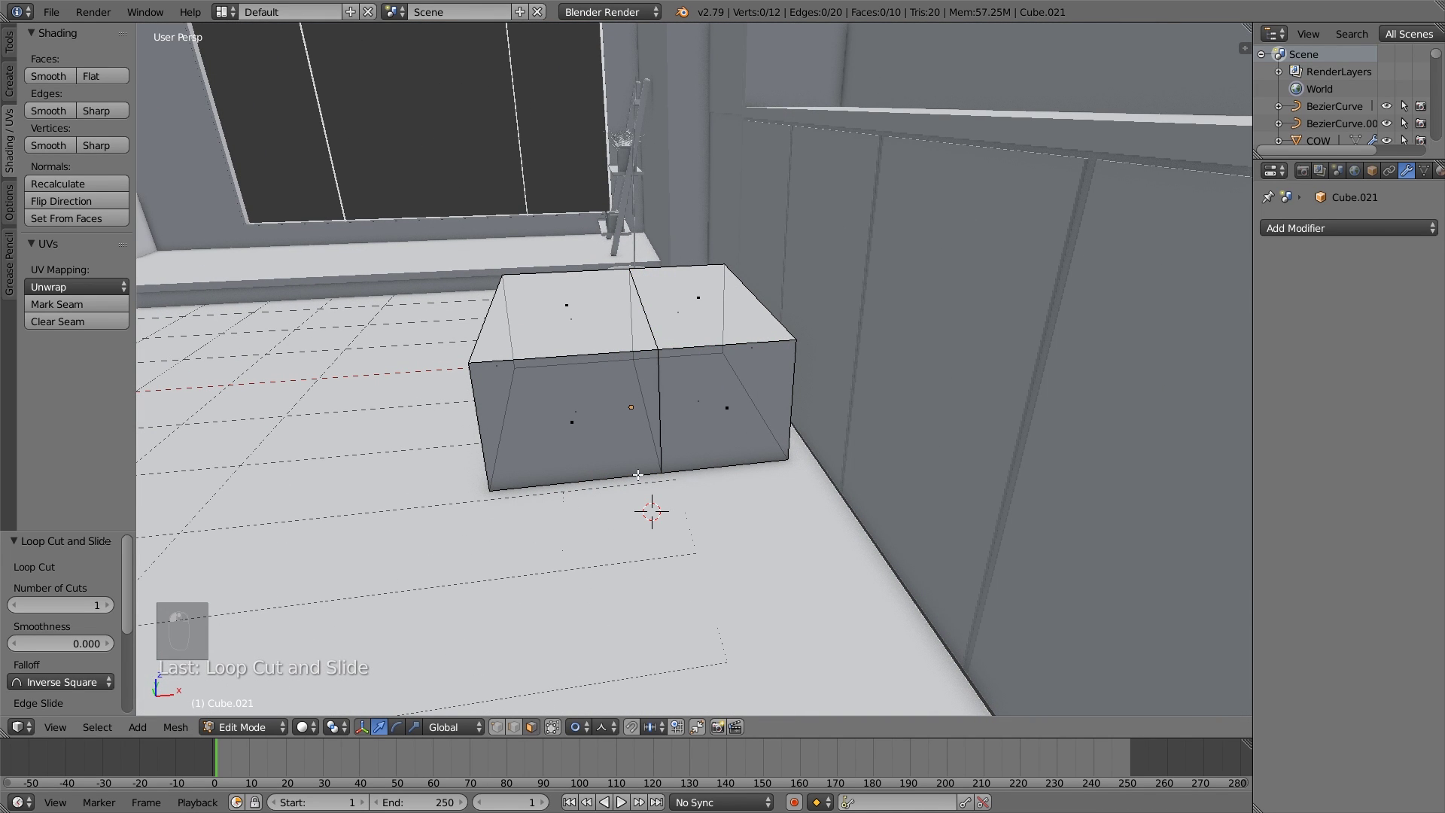
right_click(691, 310)
middle_click_drag(692, 310, 715, 340)
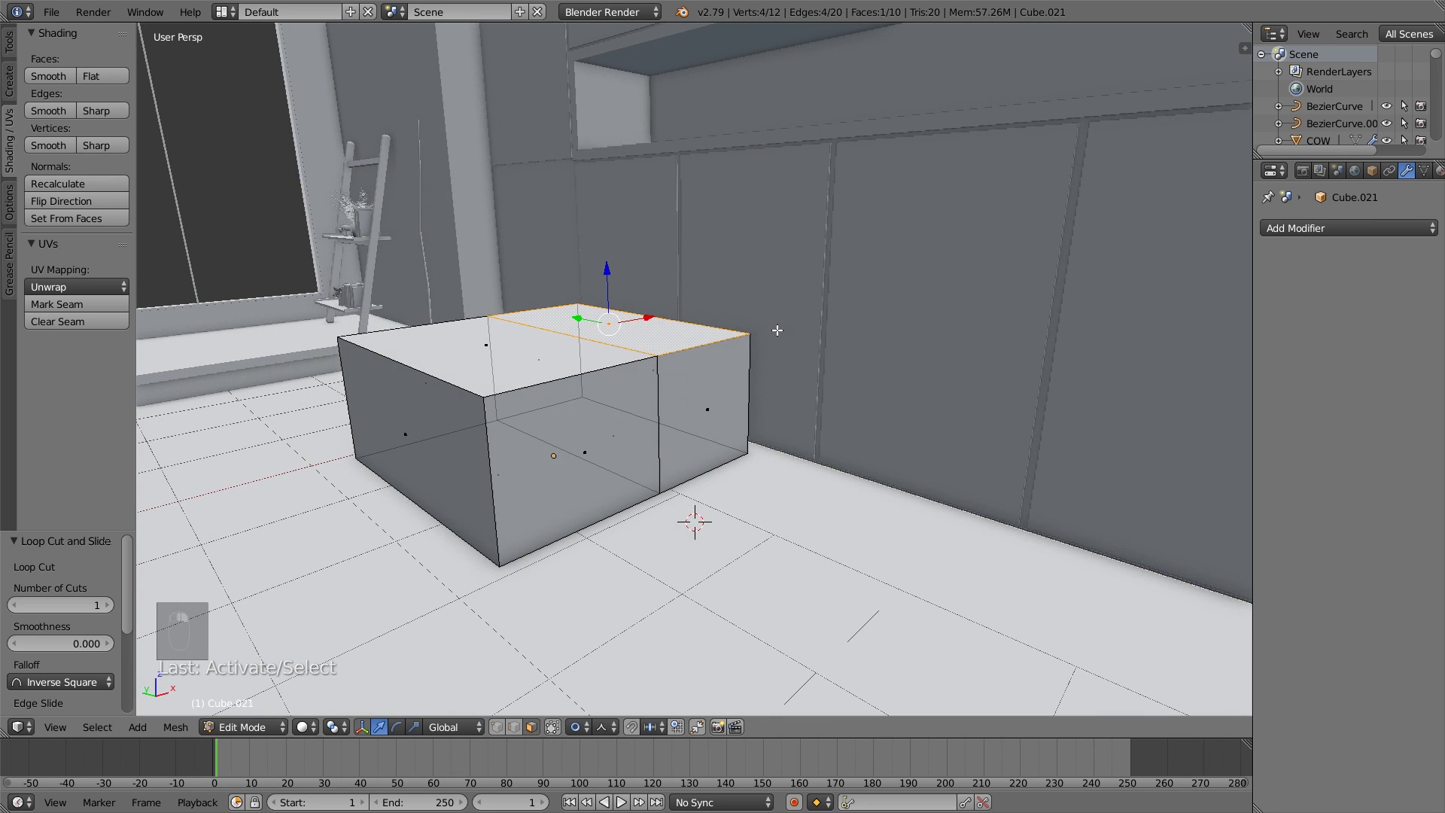
key("e")
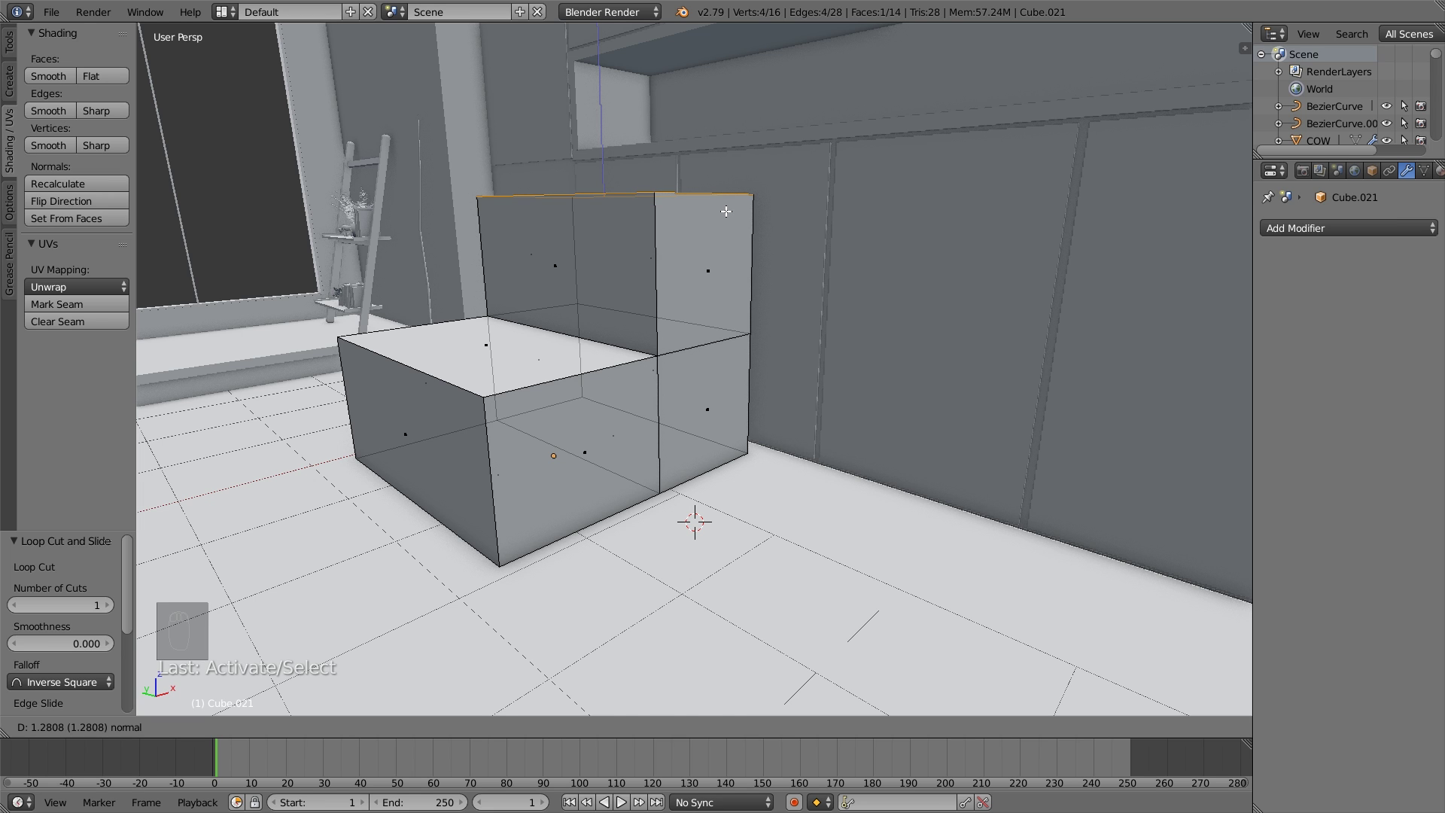
left_click(726, 211)
middle_click_drag(719, 176, 660, 266)
left_click_drag(681, 225, 651, 273)
key("a")
key("Tab")
middle_click_drag(691, 352, 701, 389)
Select the seat's top face and the rear vertices at seat level, and raise them slightly along Z.
key("Tab")
right_click(620, 389)
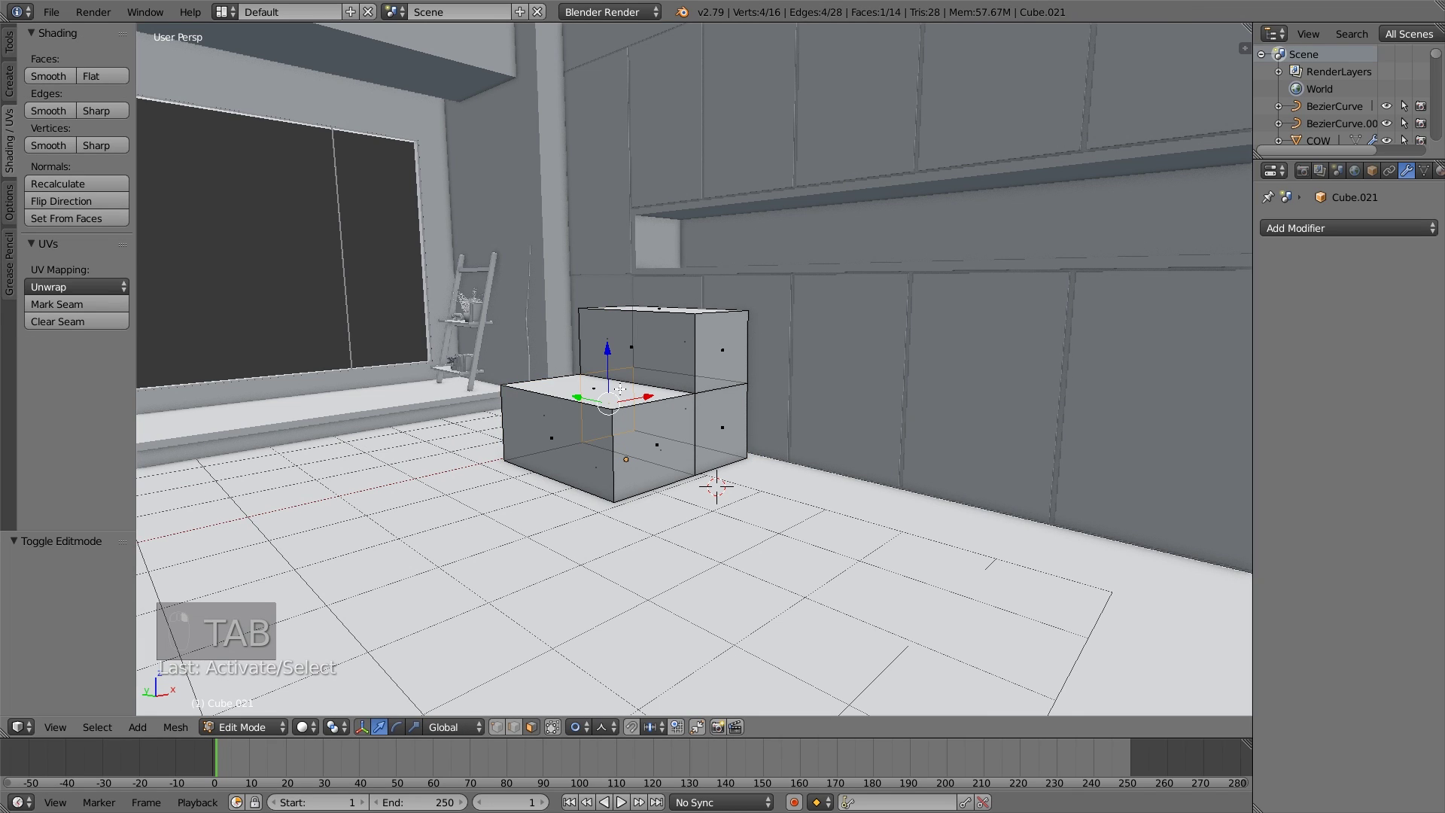
right_click(602, 391)
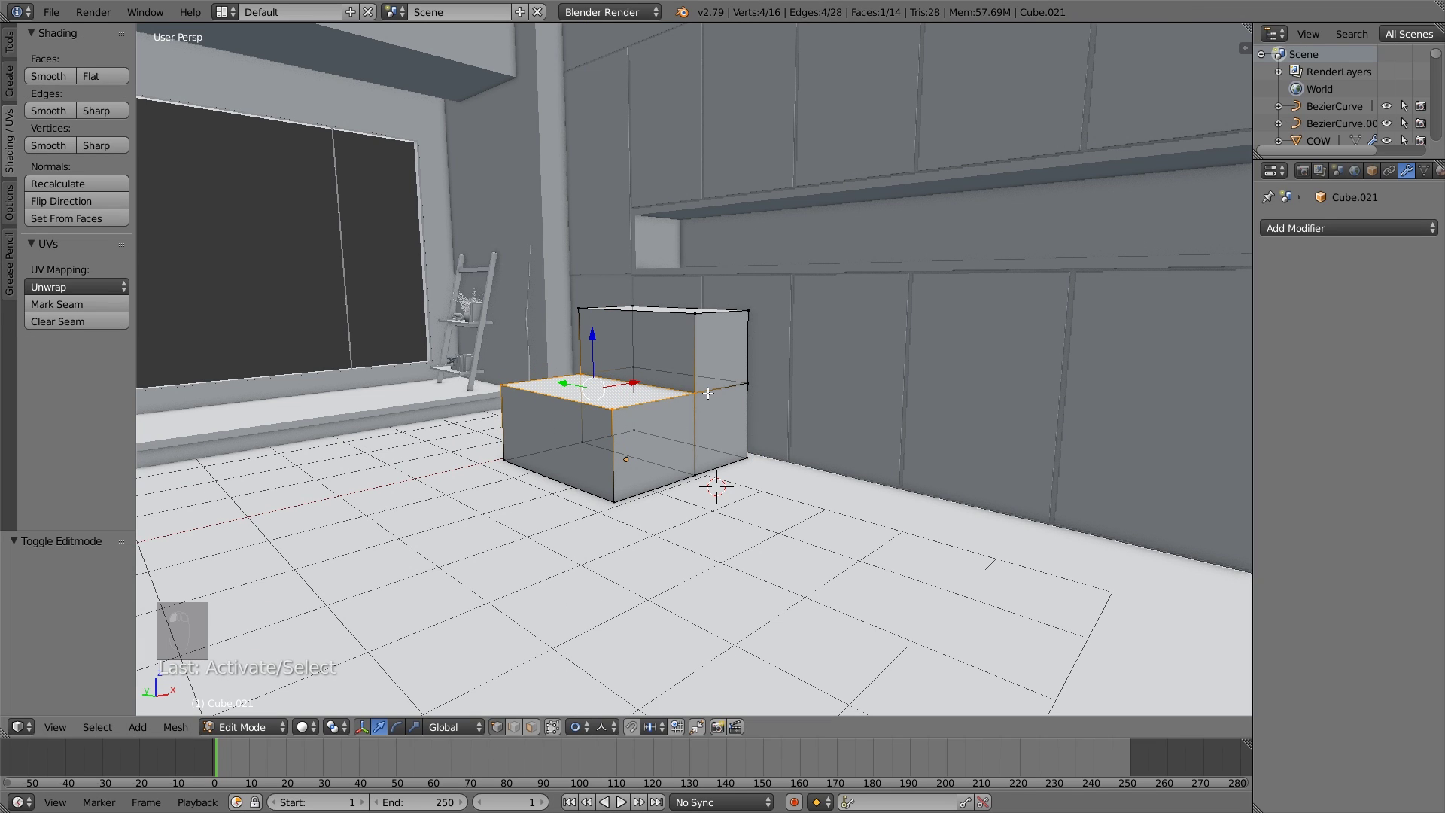
right_click(715, 392)
right_click(738, 383)
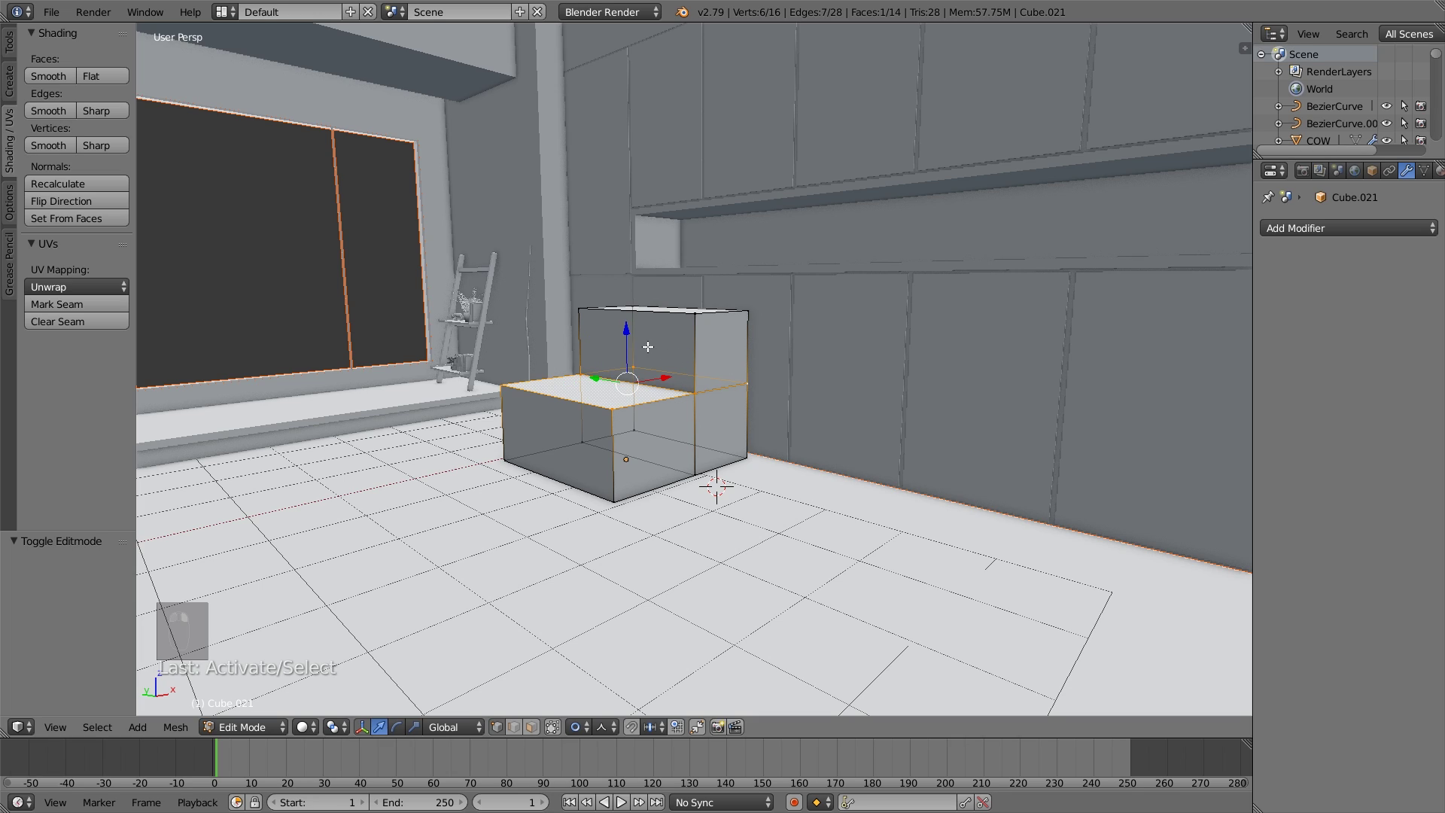
left_click_drag(629, 337, 630, 328)
left_click(625, 329)
key("a")
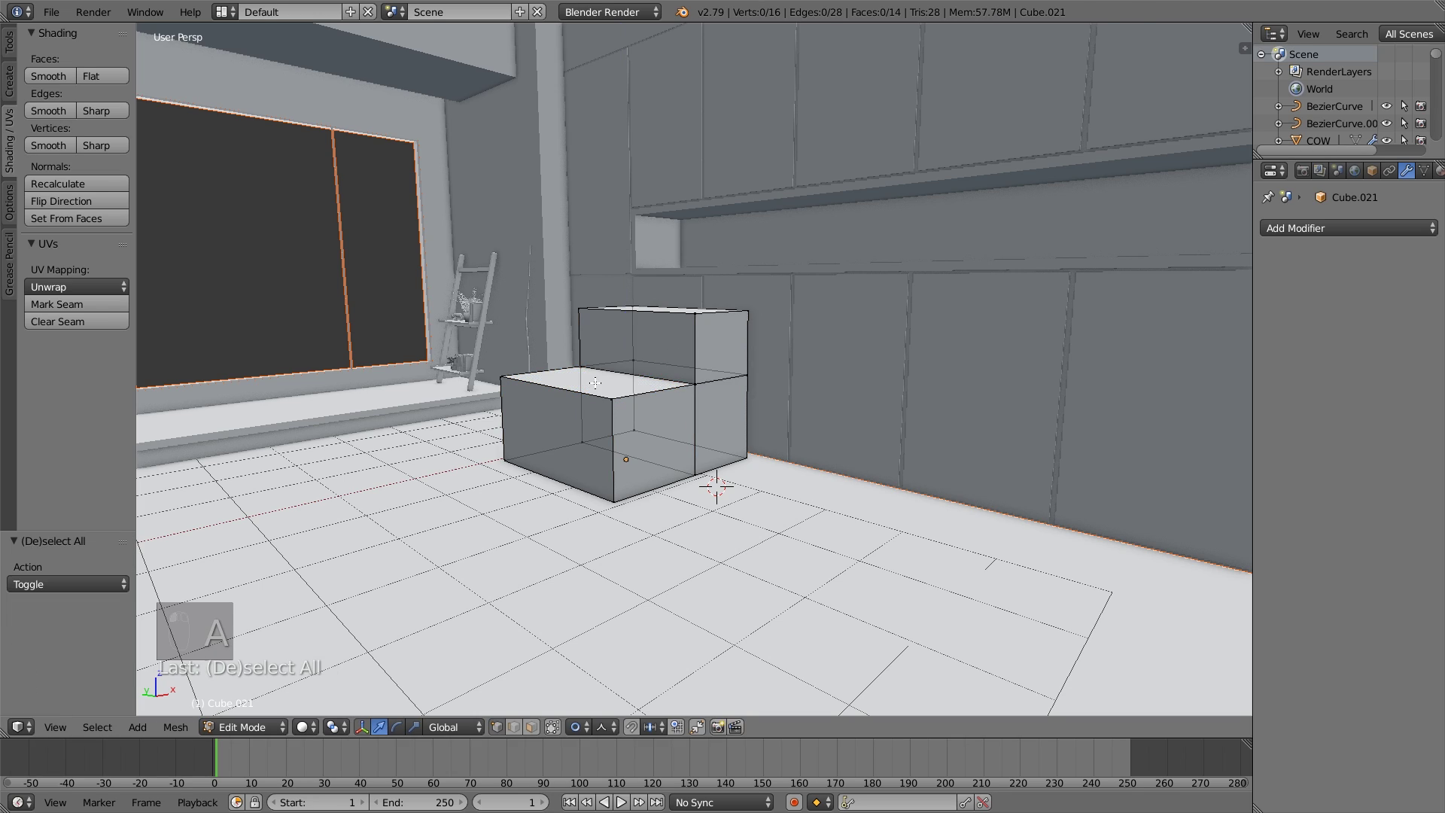
key("Tab")
Cut one horizontal loop around the backrest and slide it down toward the seat.
middle_click_drag(616, 416, 691, 434)
right_click(630, 409)
key("Tab")
key("ctrl+r")
left_click(707, 392)
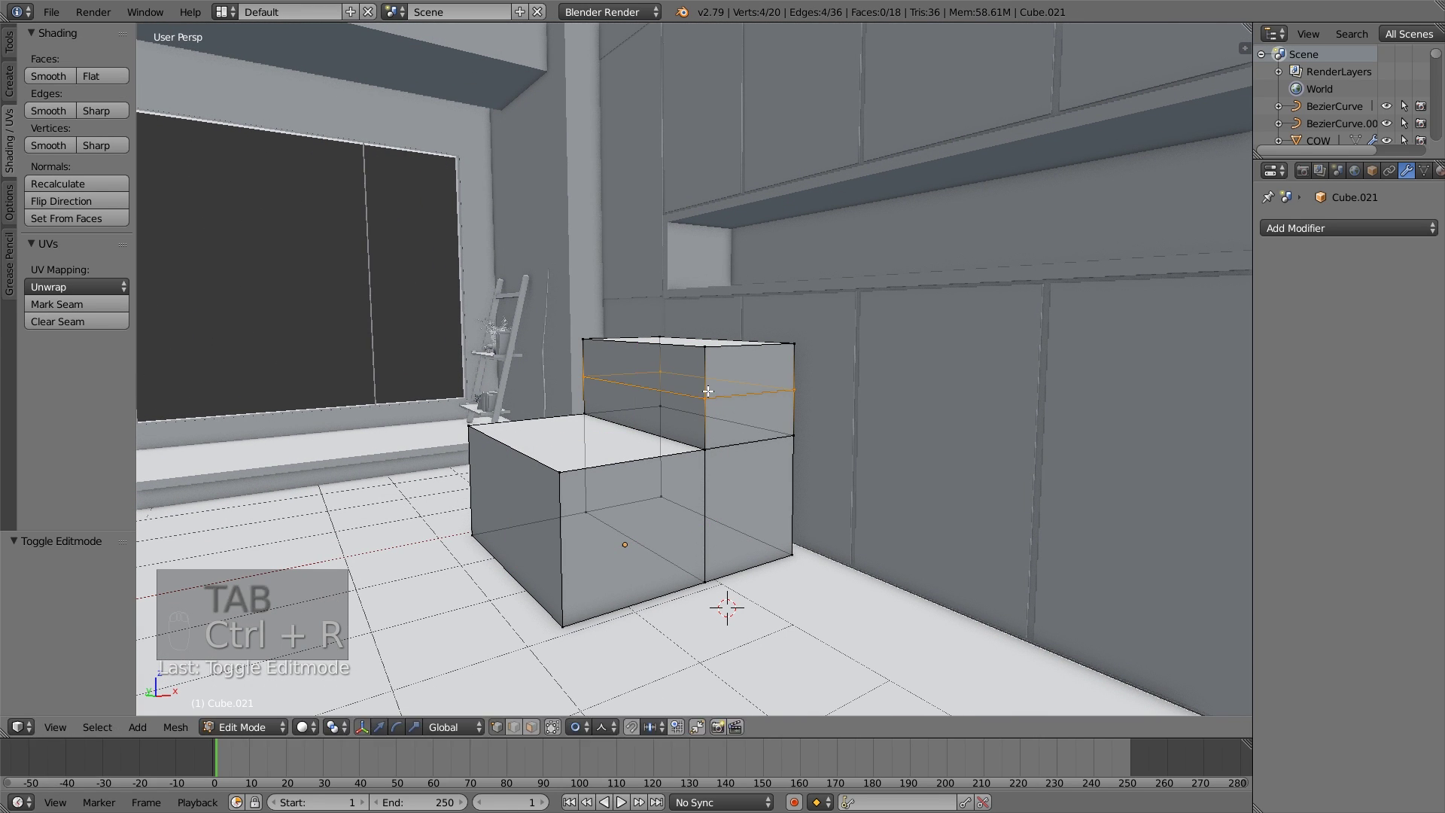
left_click(707, 420)
Pull the front edge of the backrest's new loop outward over the seat by -0.104 along X.
middle_click_drag(708, 421, 673, 415)
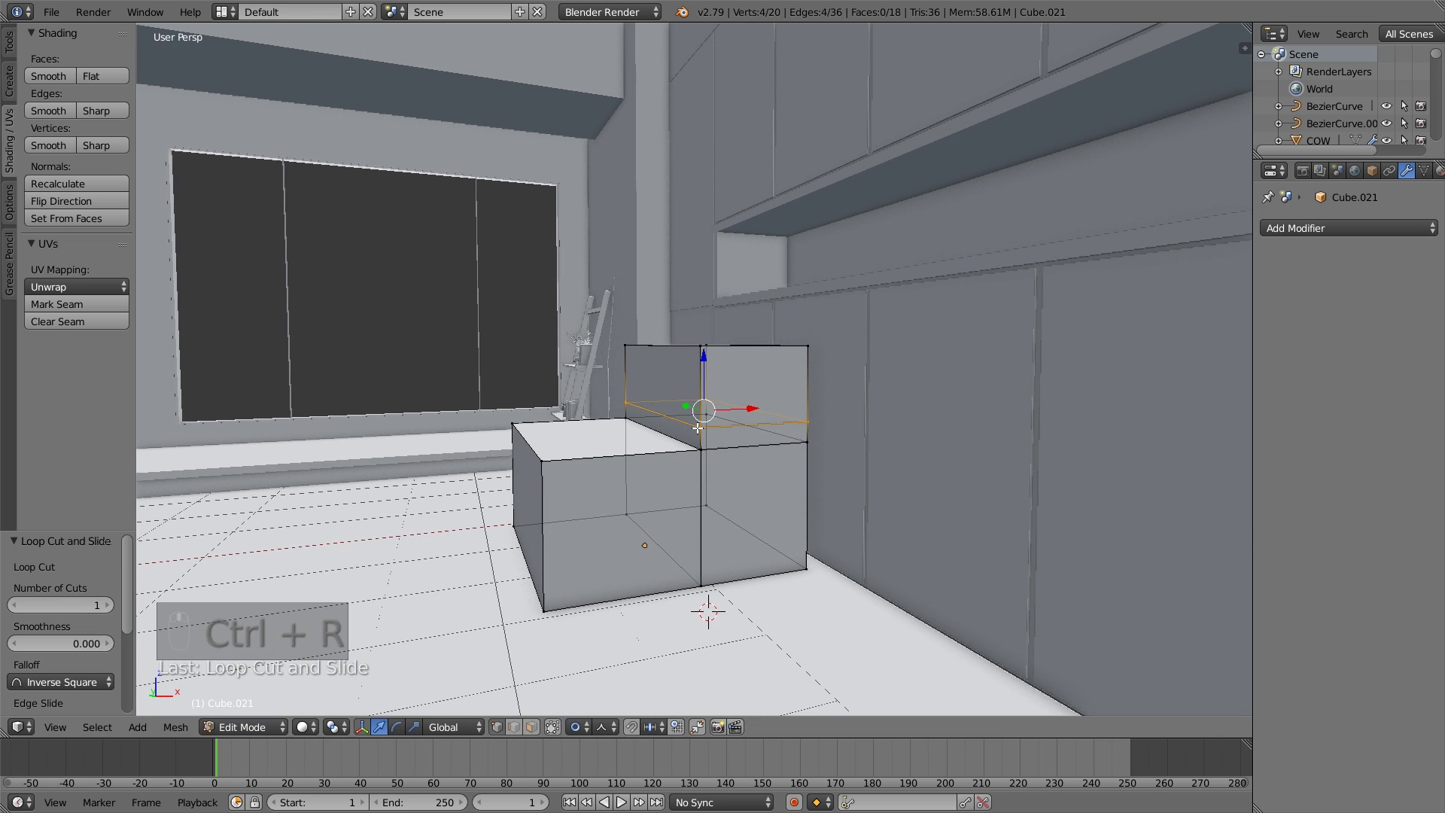
right_click(664, 413)
left_click_drag(690, 408, 691, 413)
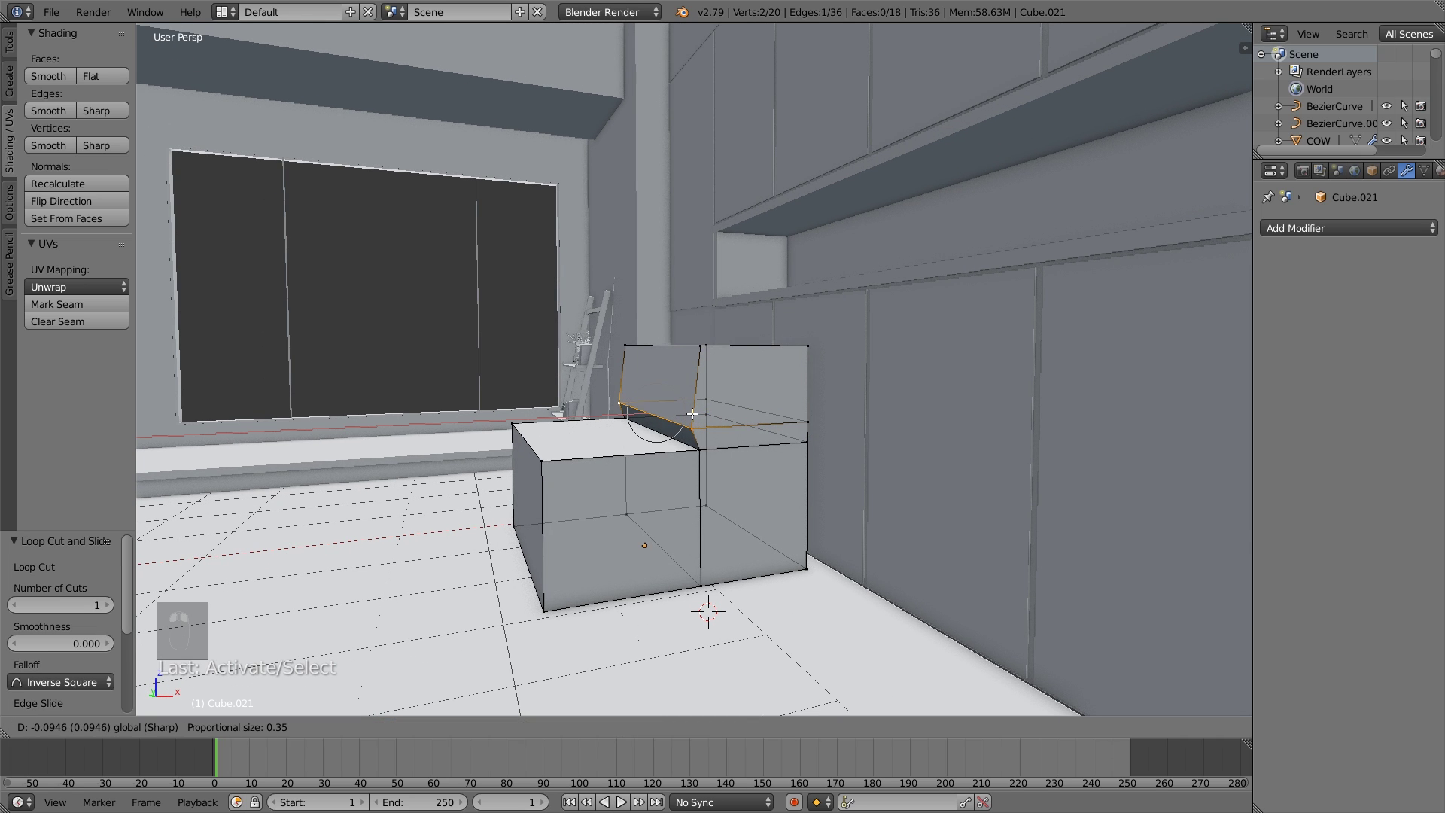
left_click(692, 413)
right_click(699, 364)
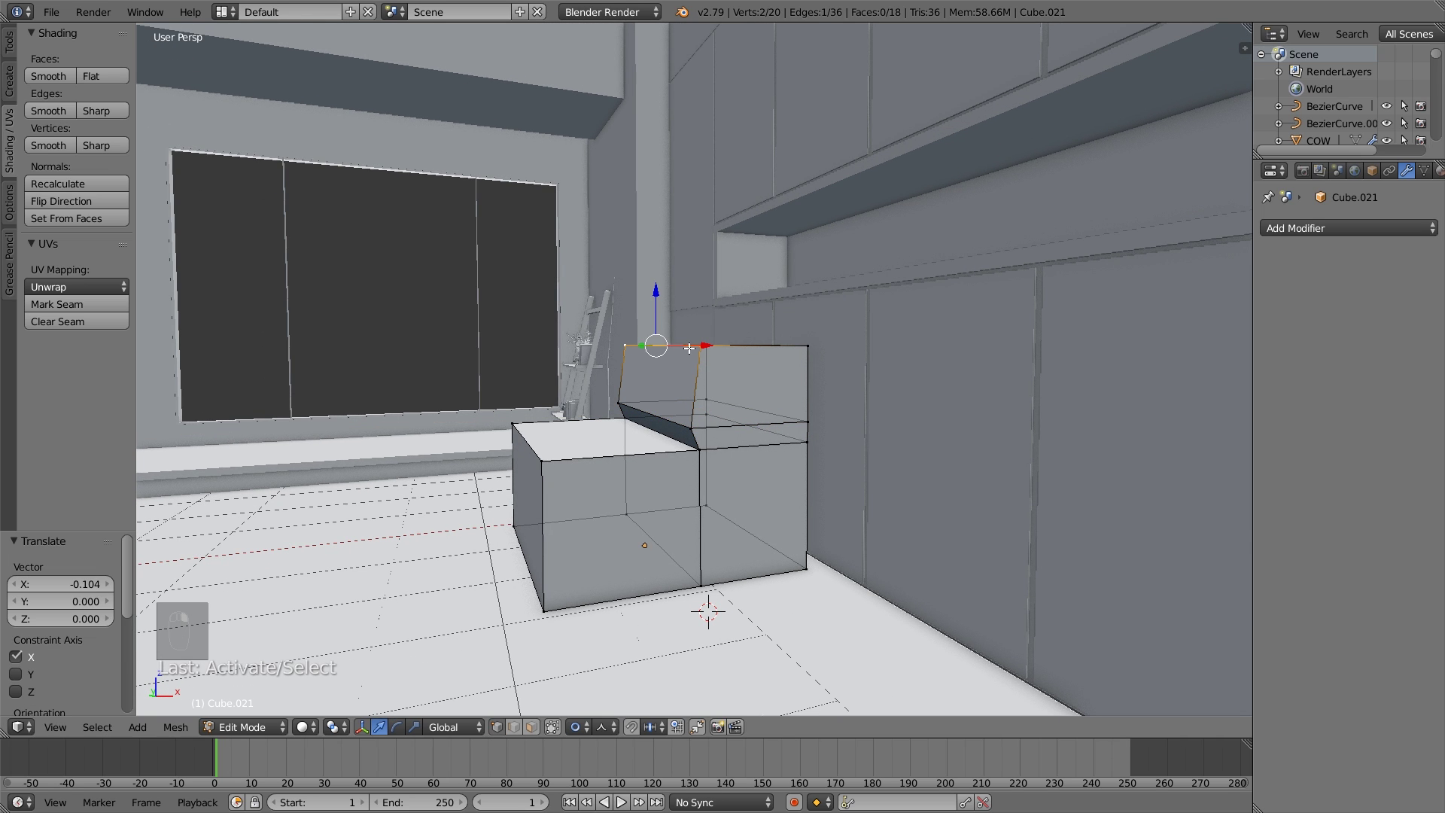
key("a")
key("Tab")
Select the four vertices of the backrest's lower loop and move them down by -0.116 along Z.
middle_click_drag(689, 347, 684, 426)
scroll(628, 368, "up", 2)
key("Tab")
right_click(697, 431)
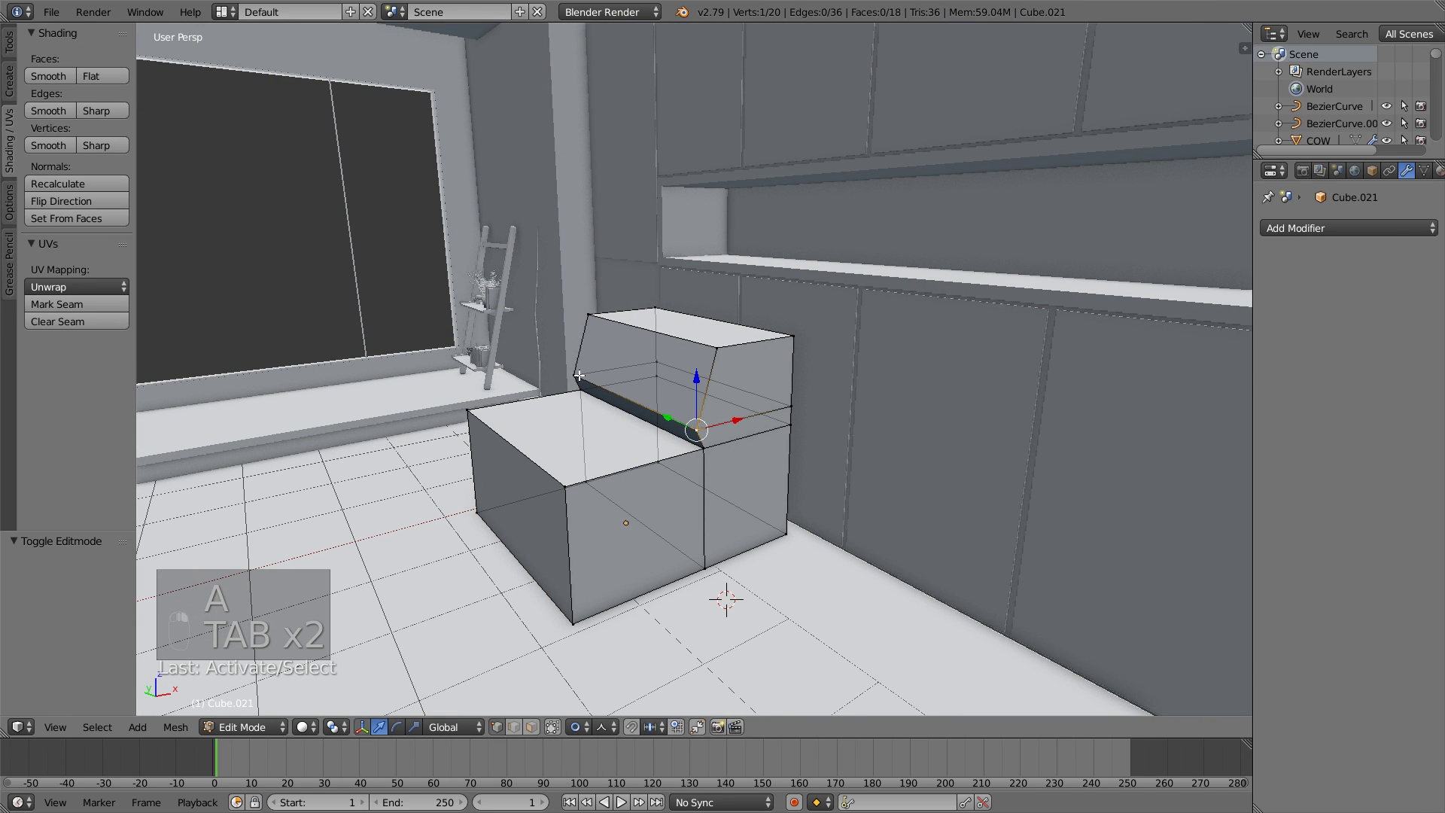
left_click(666, 364, "shift")
key("g")
key("z")
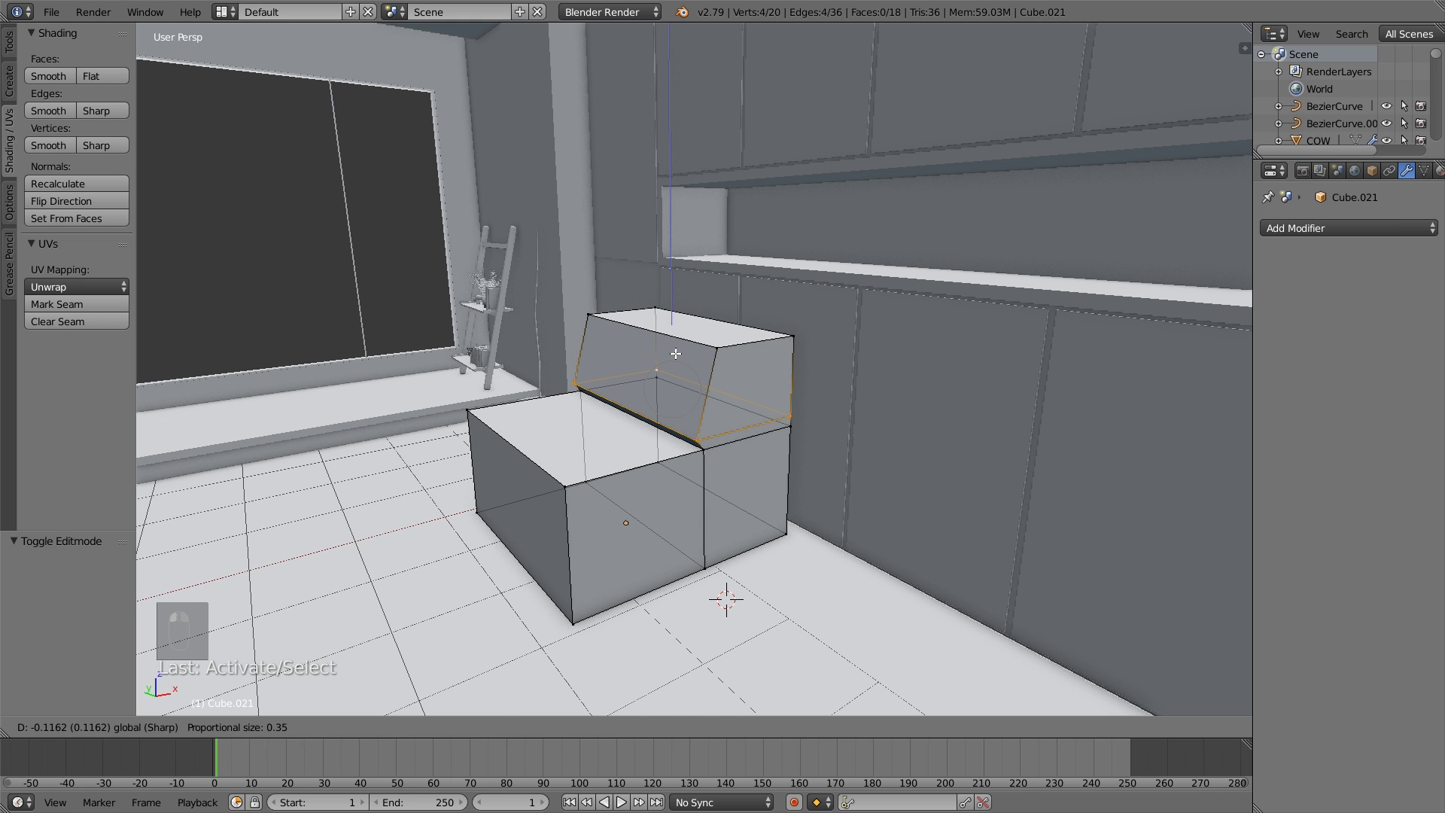
left_click(676, 354)
middle_click_drag(676, 354, 663, 436)
Disable proportional editing, deselect everything and leave Edit Mode to check the seat's solid shape.
left_click(576, 727)
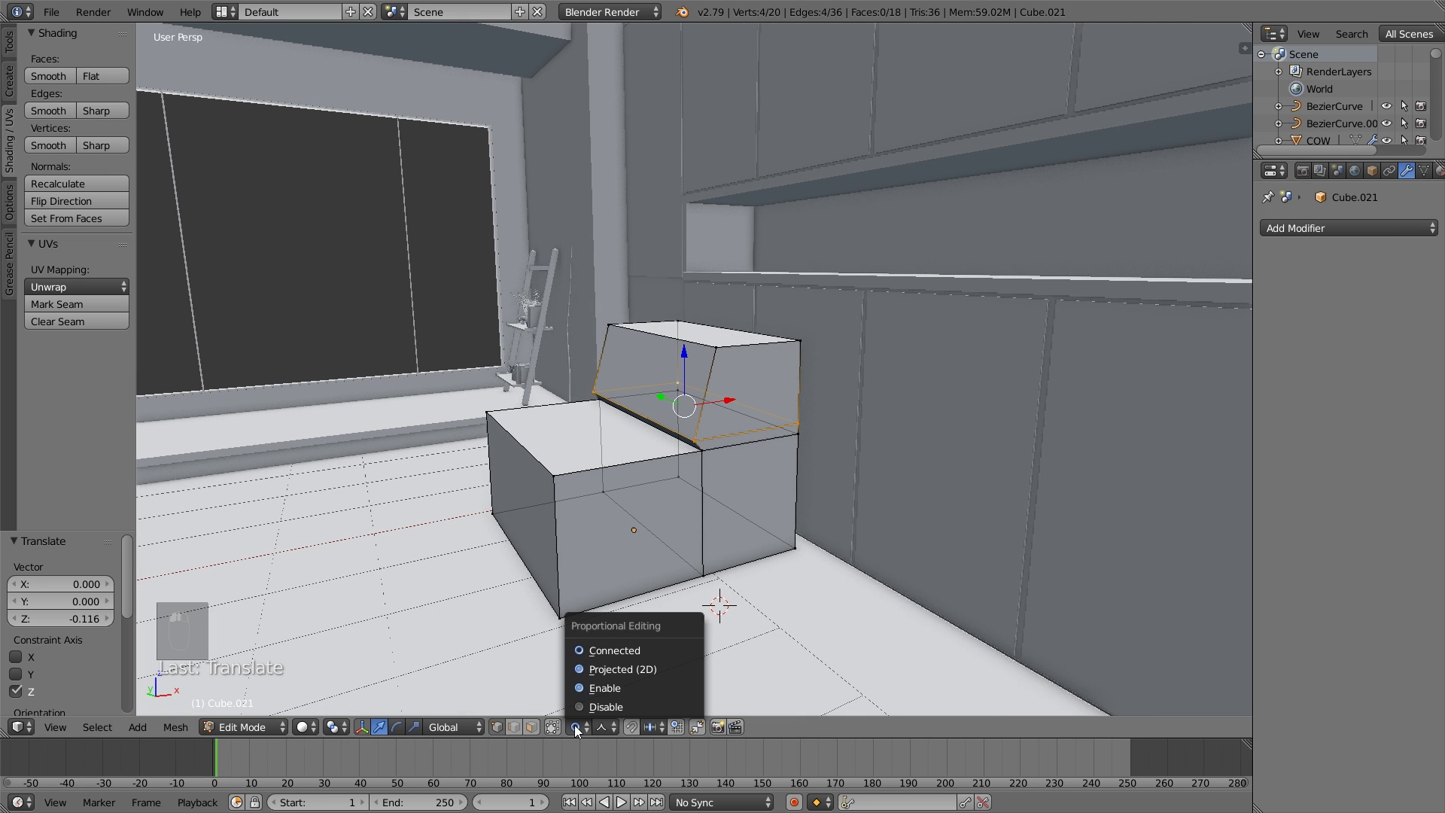
left_click(599, 706)
key("a")
key("Tab")
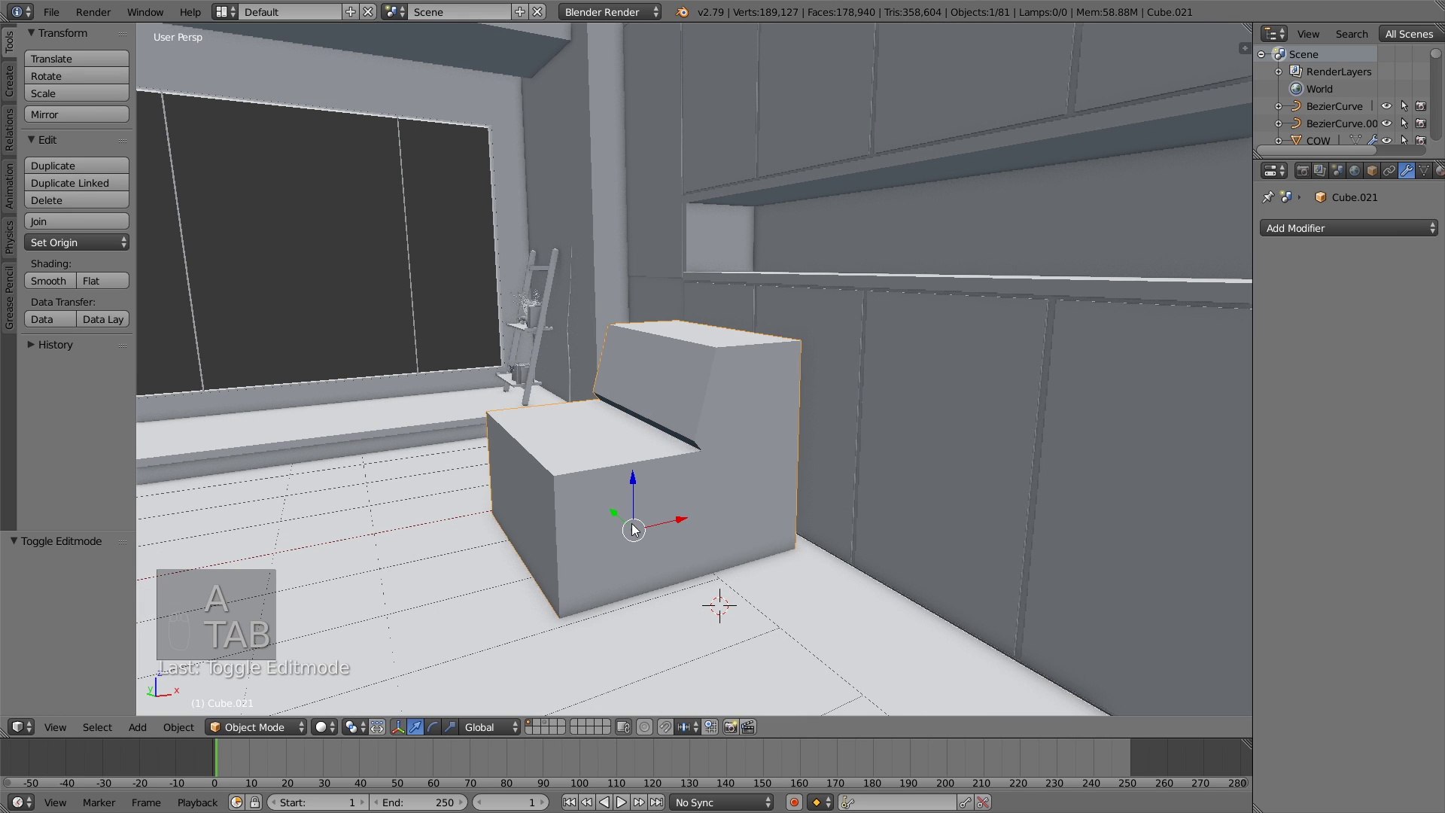
middle_click_drag(600, 539, 645, 495)
Switch to face selection, select the seat's two bottom faces and raise them slightly off the floor along Z.
key("Tab")
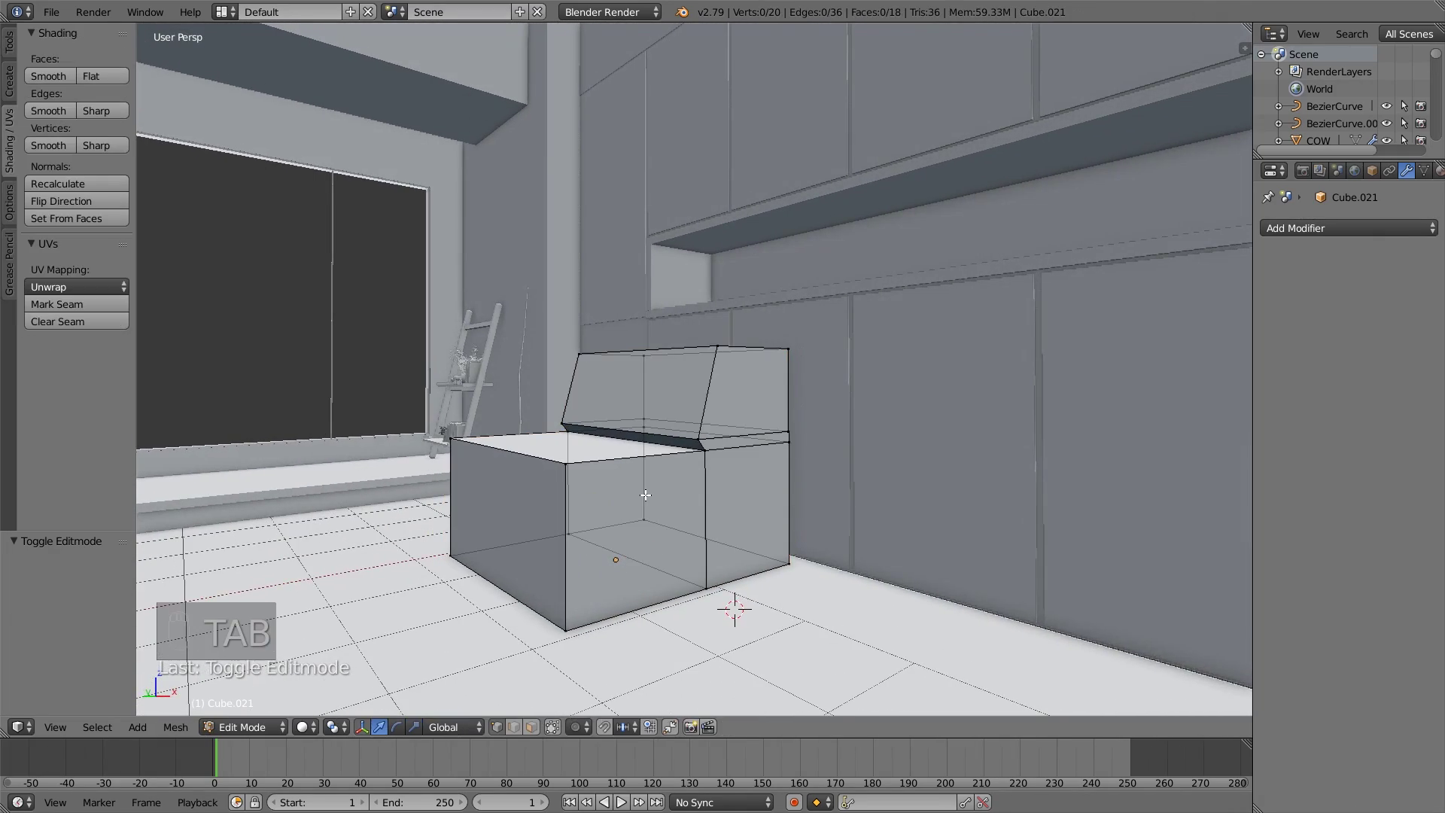
left_click(537, 728)
right_click(564, 593)
right_click(657, 550, "shift")
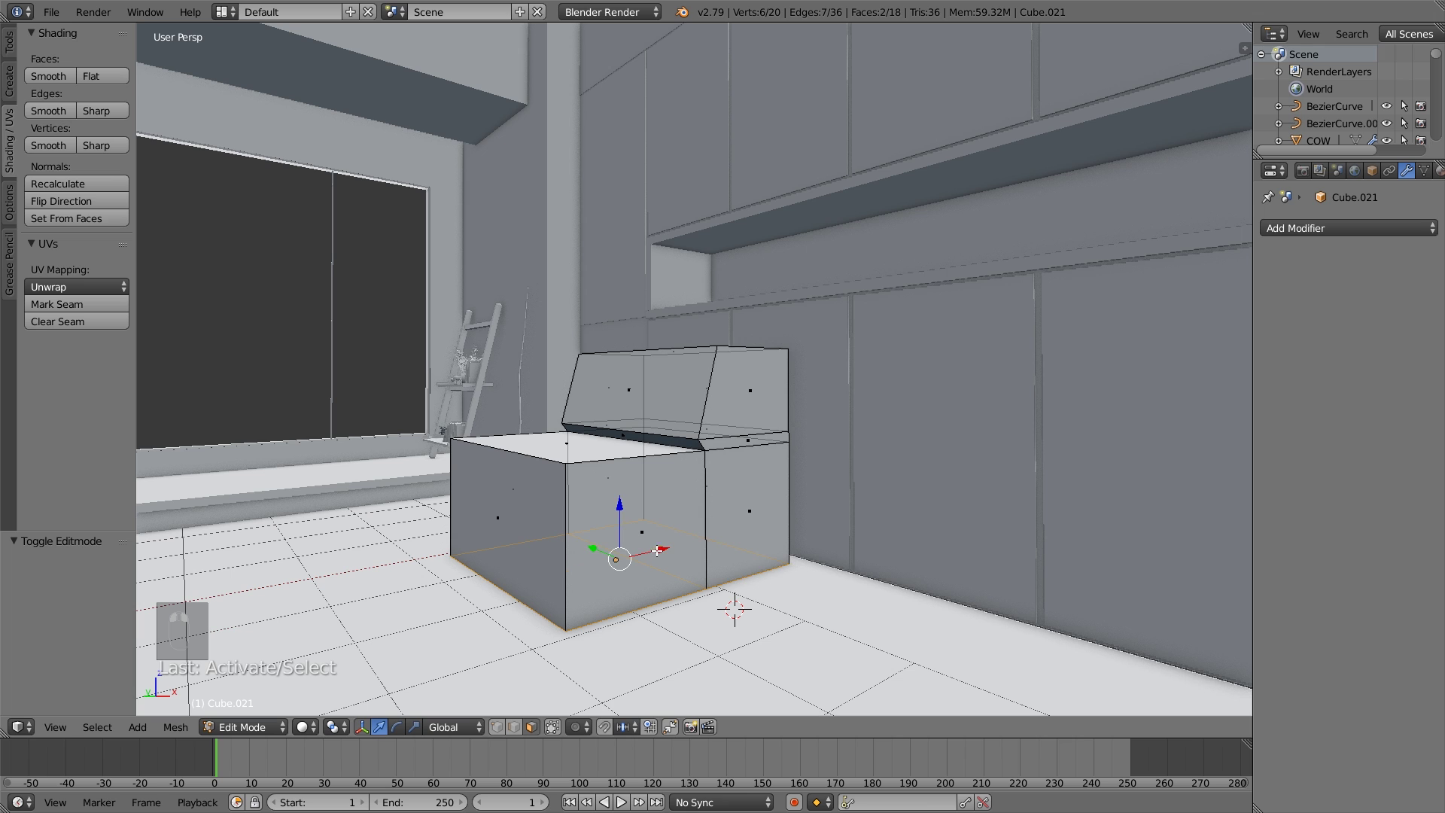
key("g")
left_click(623, 507)
key("a")
key("Tab")
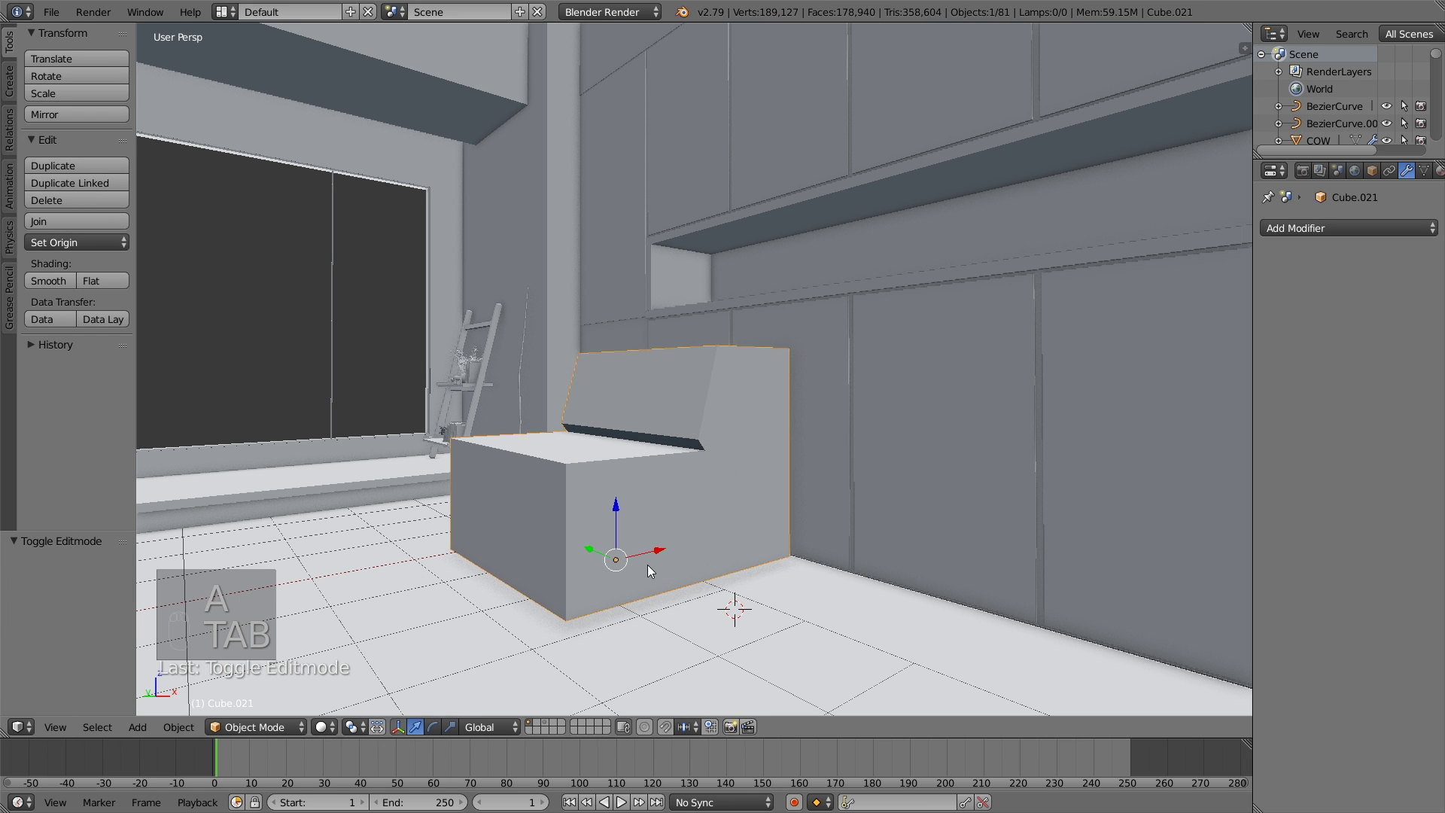
Enlarge the whole seat in X and Y with Z locked, first by about 1.046 and again by about 1.132.
middle_click_drag(647, 564, 643, 526)
middle_click_drag(641, 577, 751, 476)
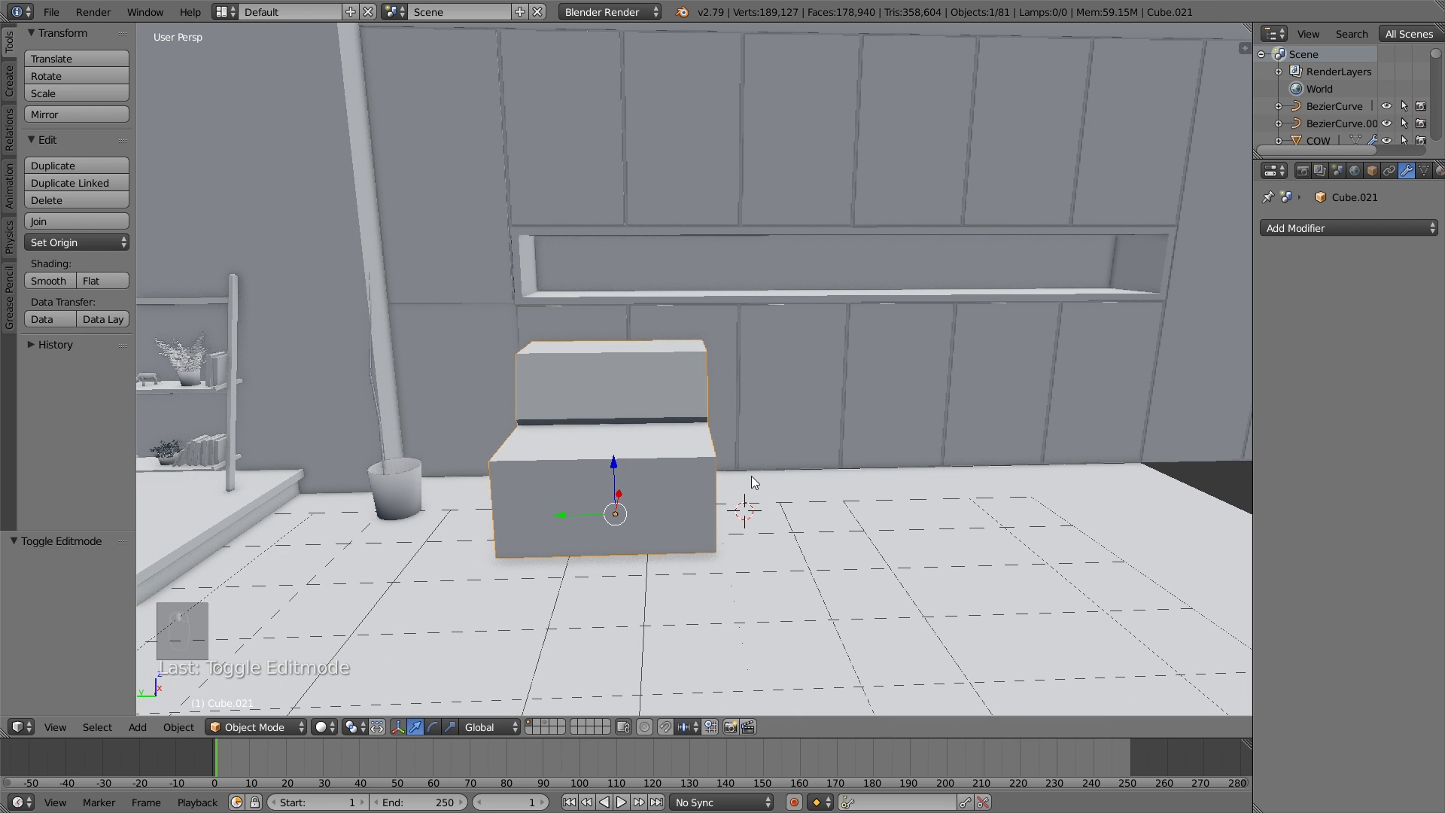
key("s")
key("x")
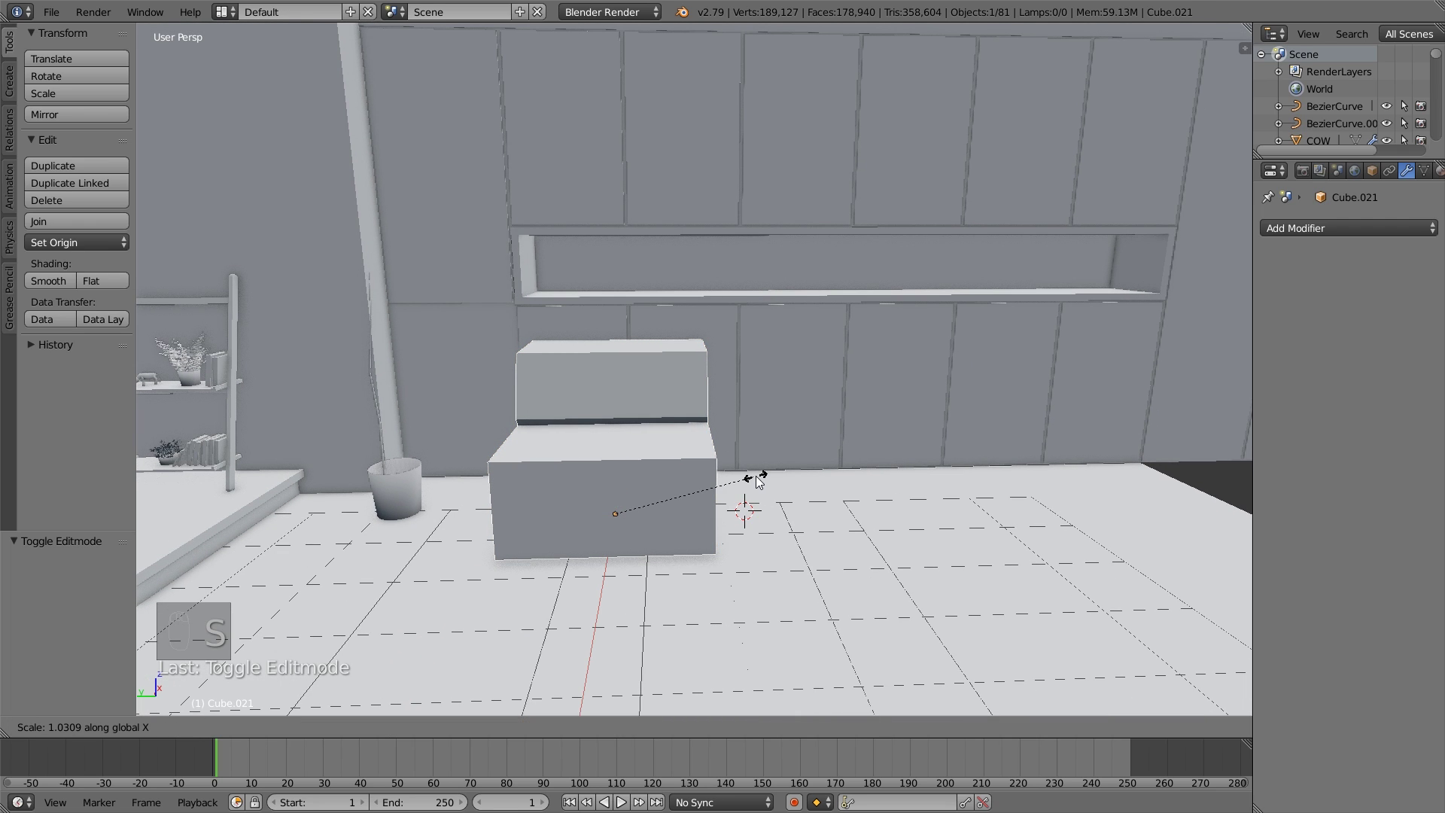
left_click(760, 476)
middle_click_drag(760, 476, 584, 471)
key("s")
key("shift+z")
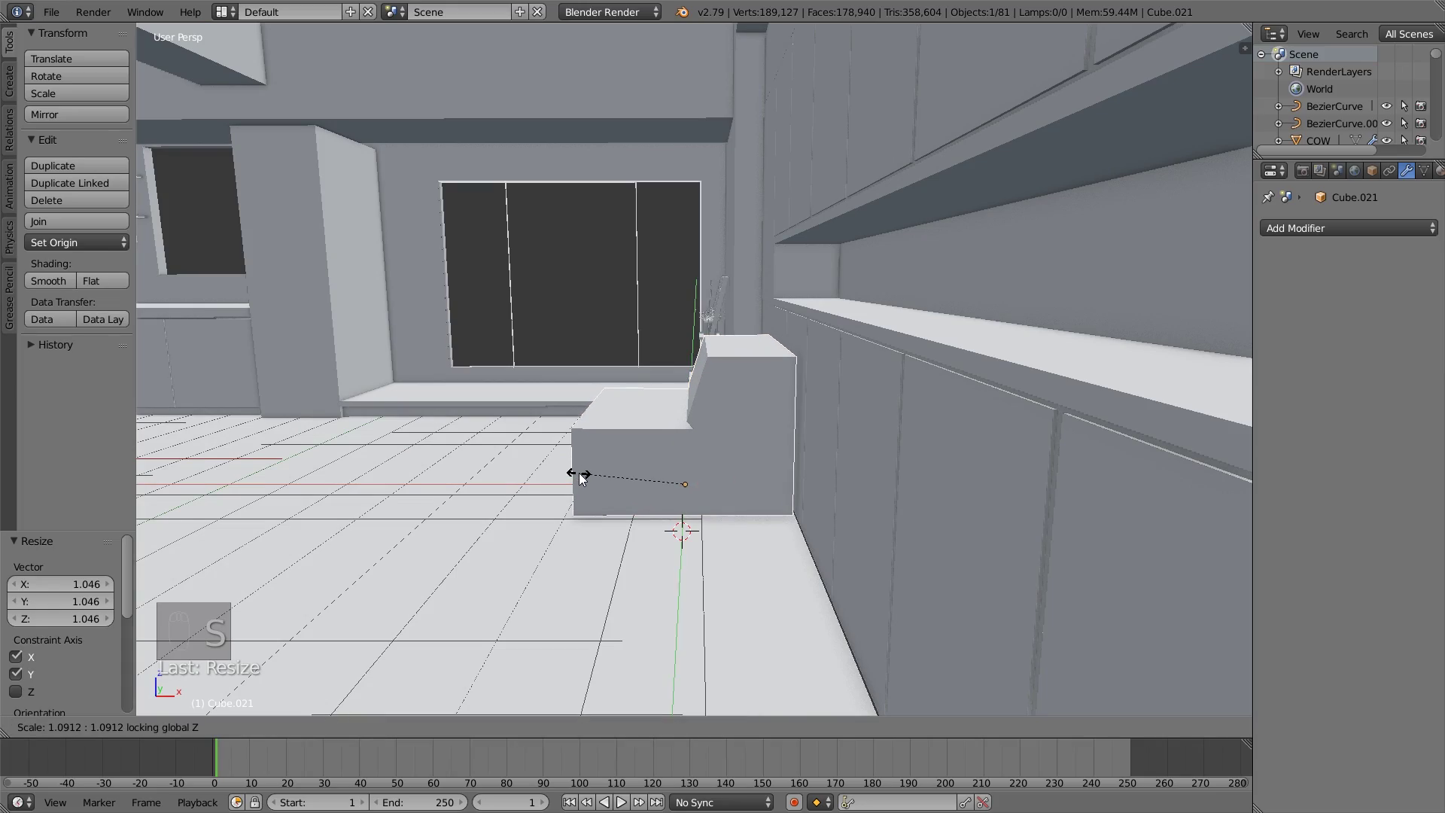
left_click(579, 476)
middle_click_drag(579, 476, 728, 493)
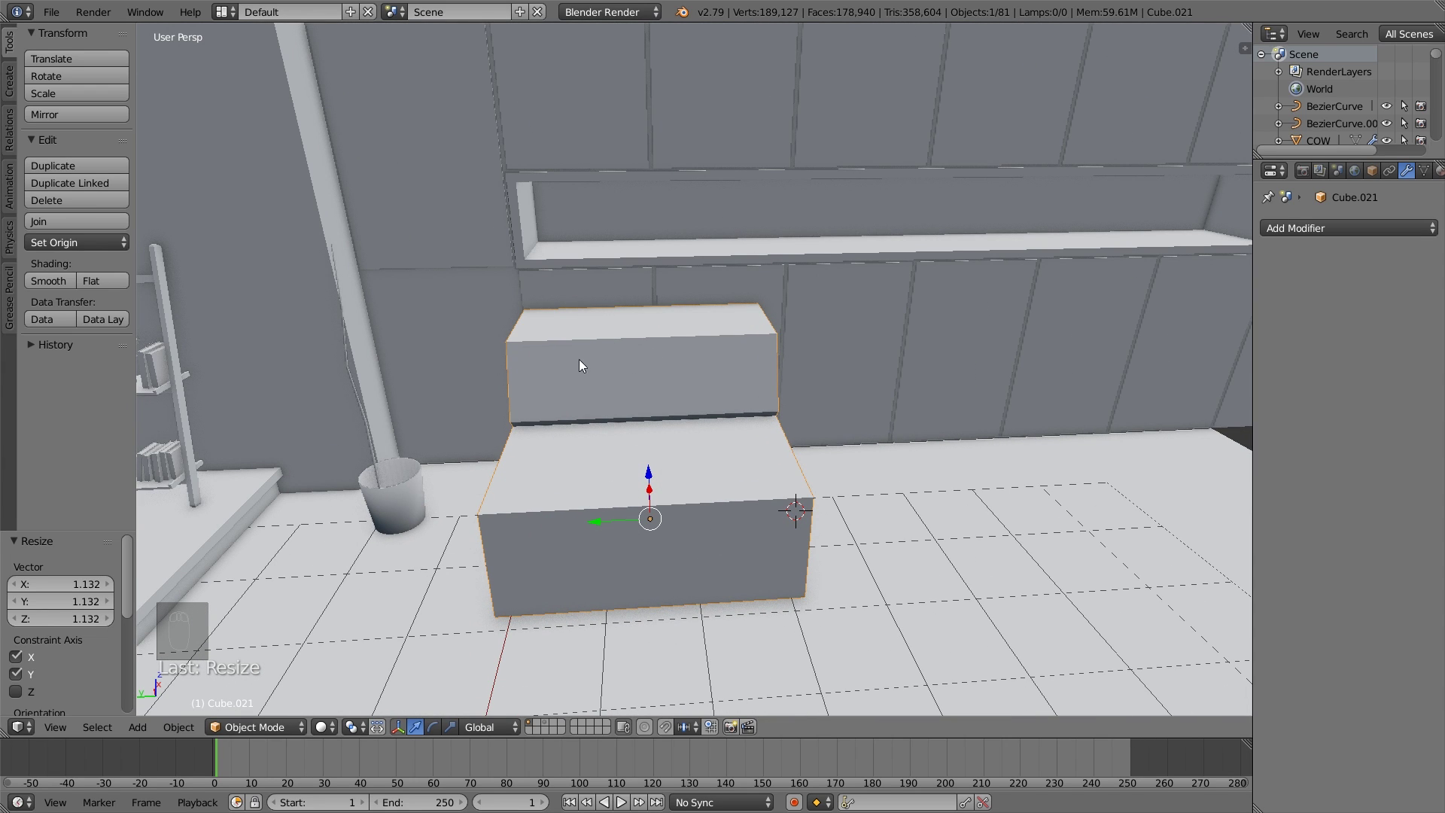
Cut two evenly spaced loops from front to back through the seat and backrest, dividing its width into thirds.
key("Tab")
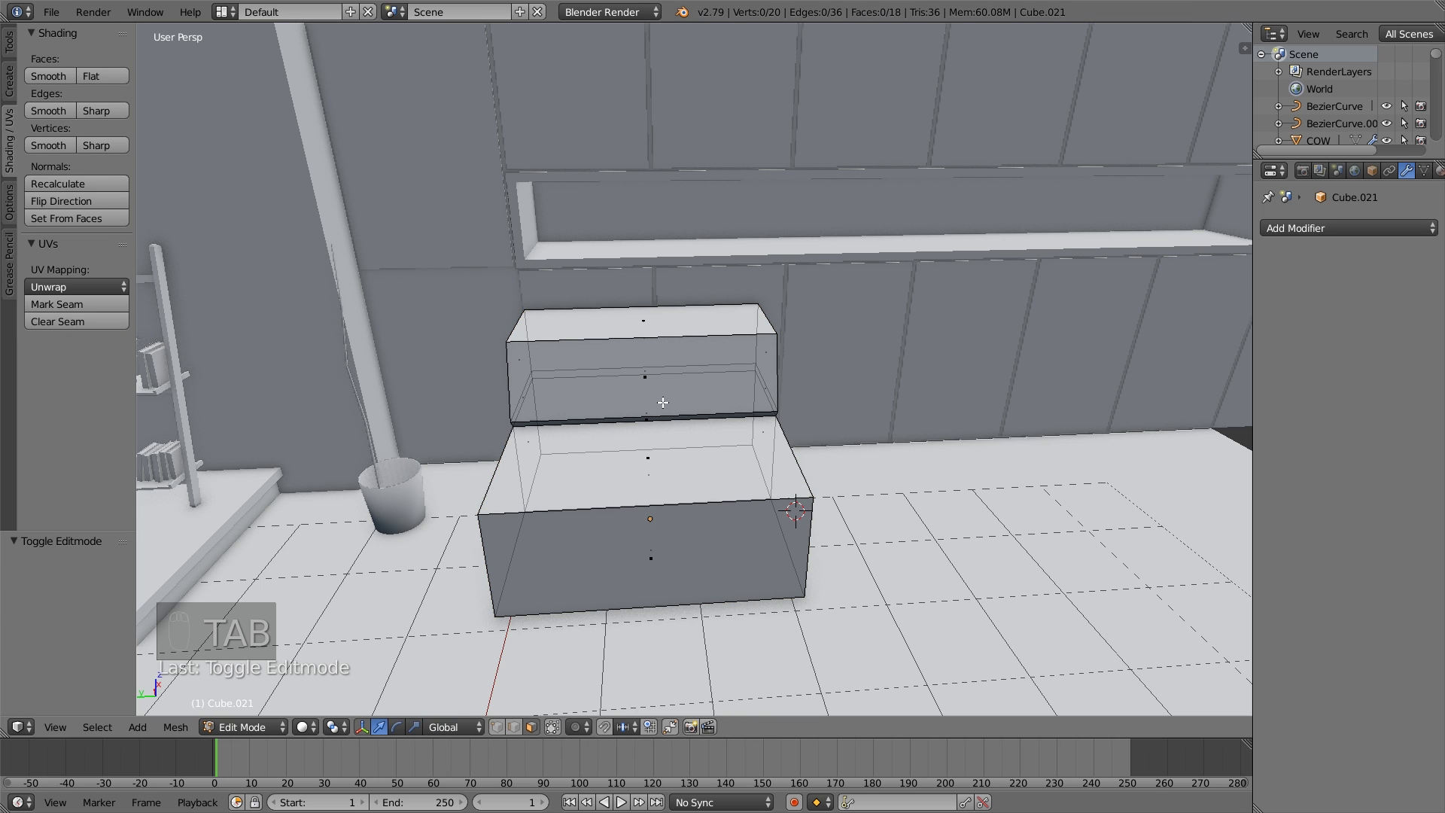
middle_click_drag(662, 402, 685, 405)
key("ctrl+r")
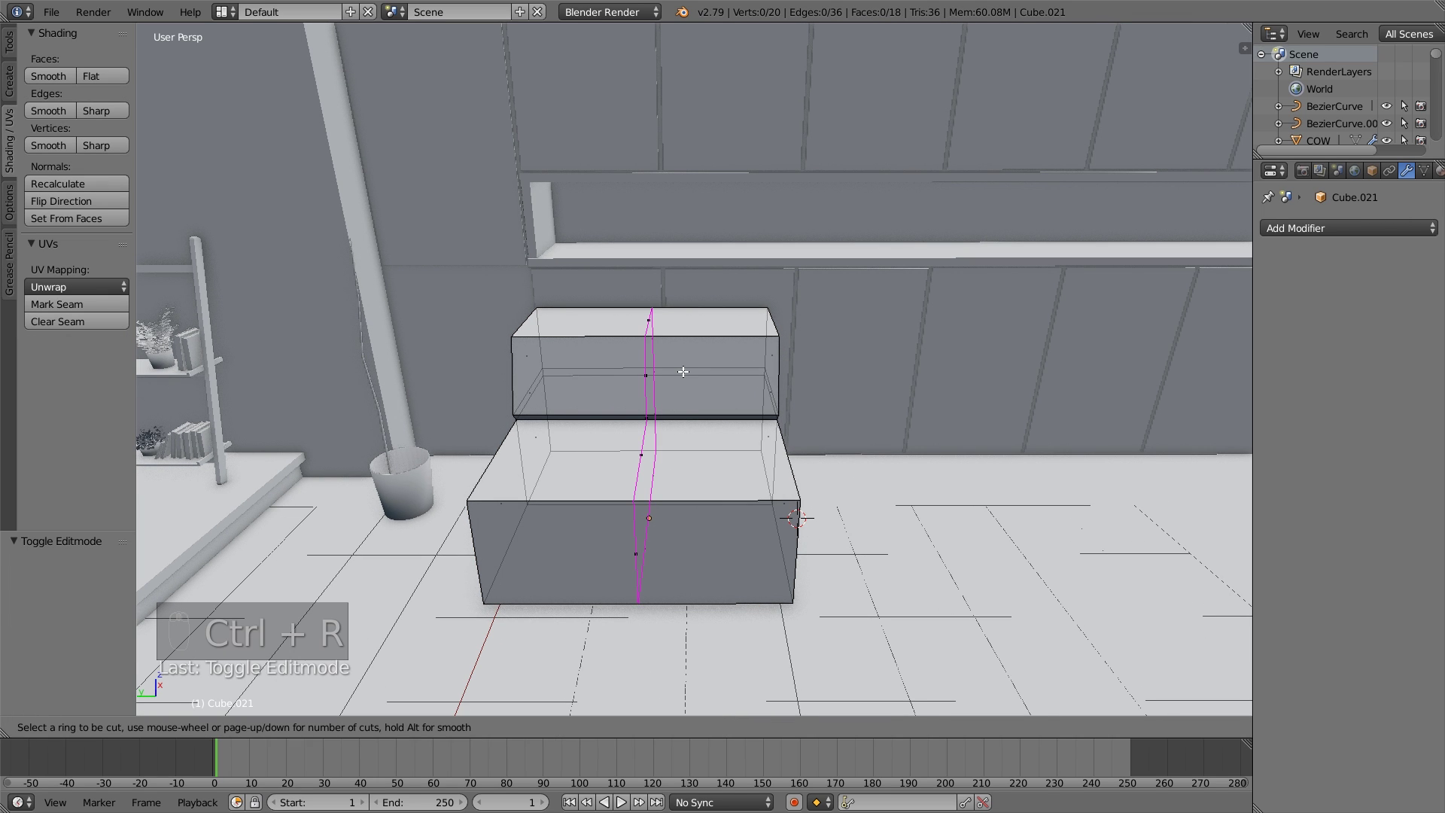
scroll(682, 372, "up", 1)
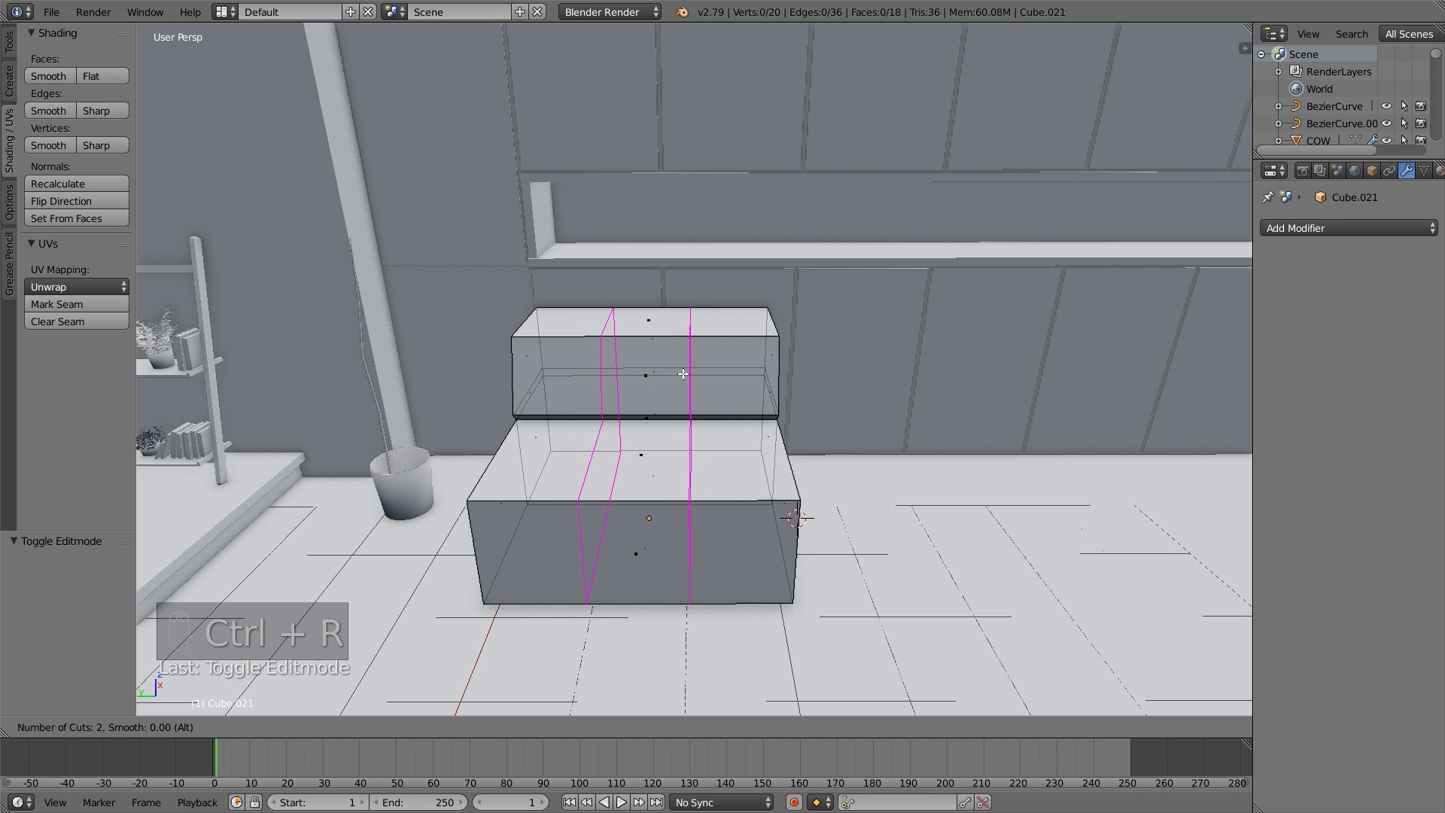
left_click(682, 374)
right_click(682, 374)
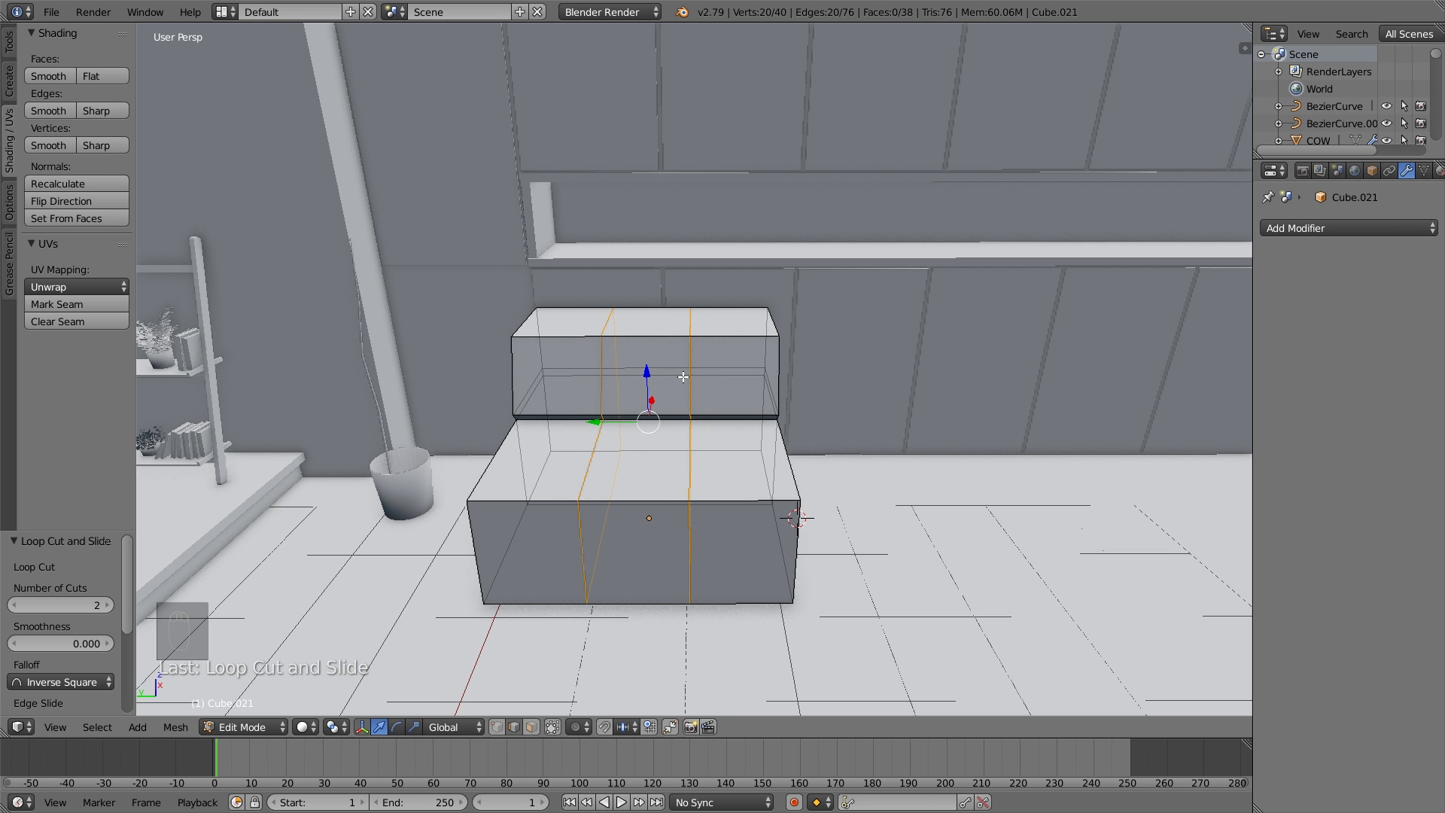
Add a support loop close to each side of the cut nearest the potted plant, nudging the last one 0.005 along Y.
middle_click_drag(676, 422, 587, 522)
key("ctrl+r")
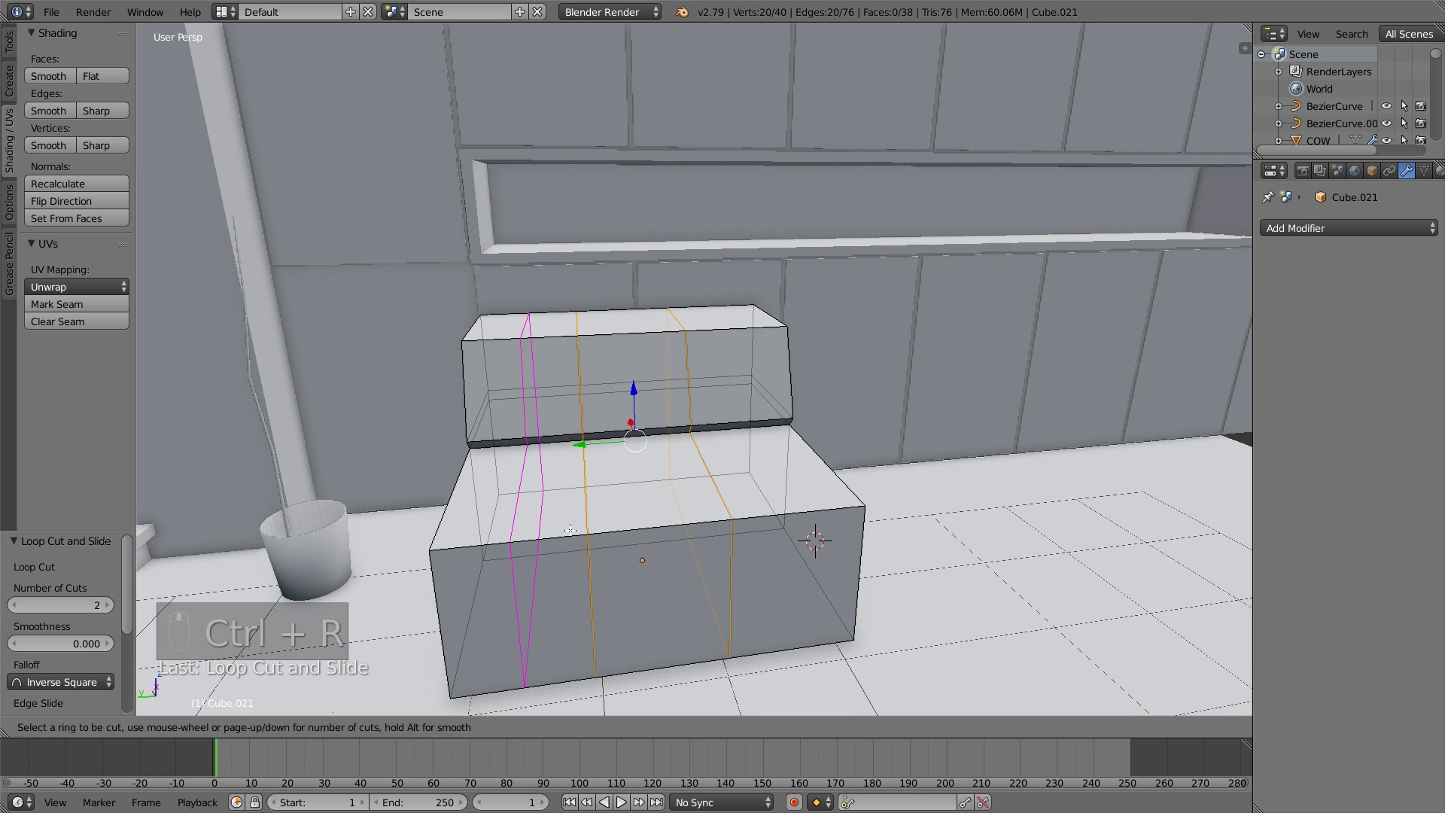
left_click(594, 524)
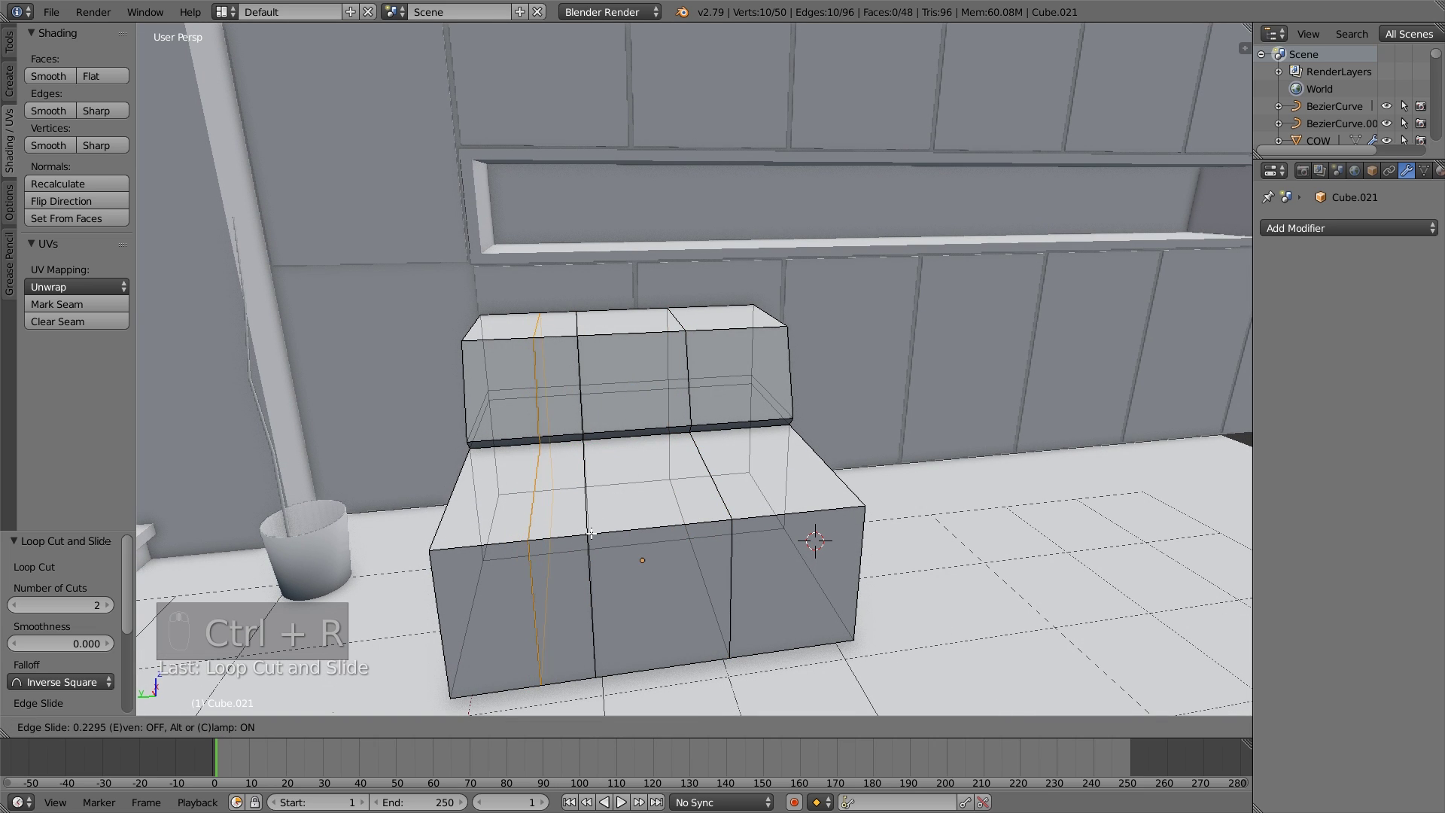
left_click(645, 523)
key("ctrl+r")
left_click(602, 517)
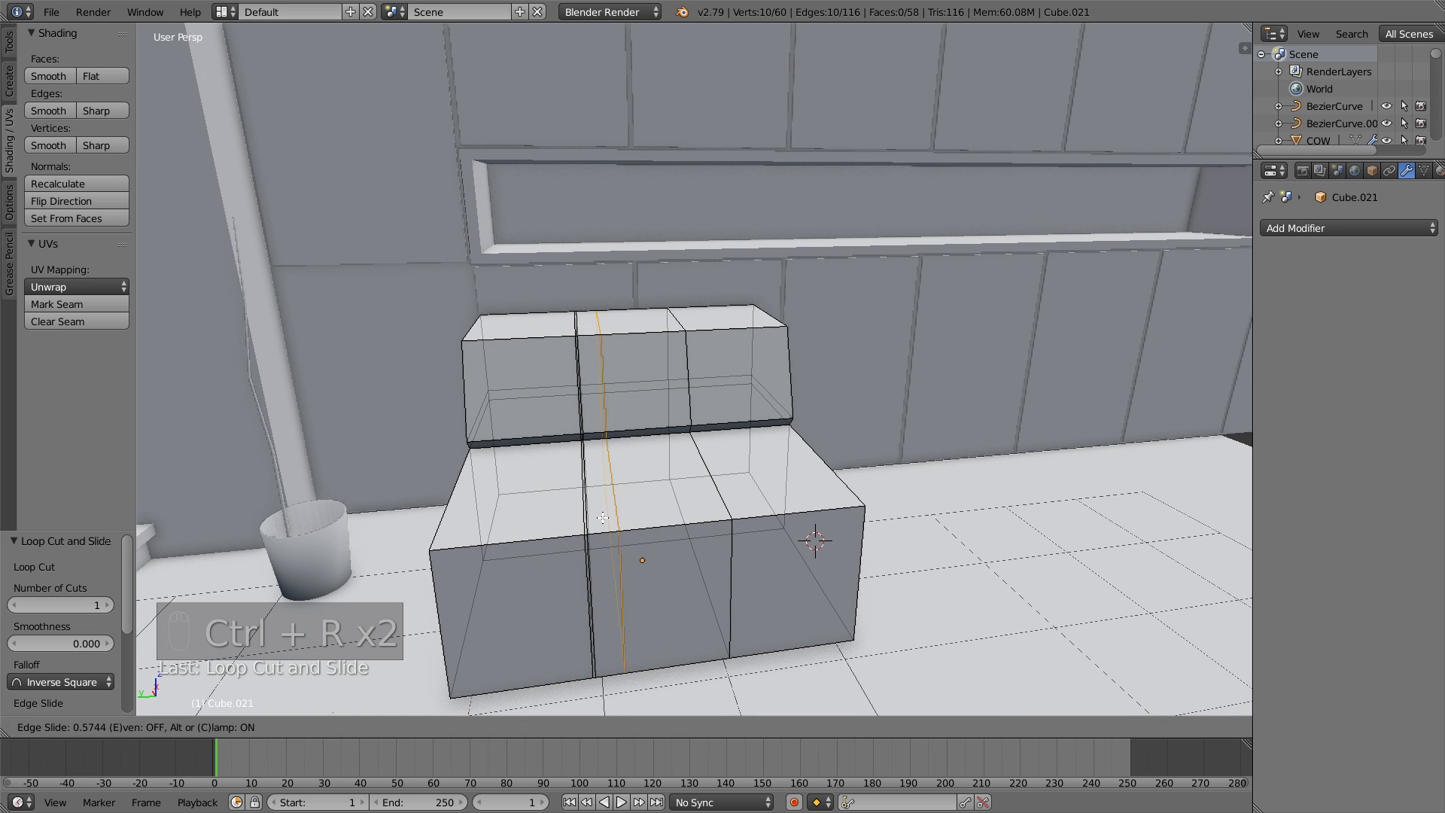
left_click(575, 502)
middle_click_drag(576, 502, 570, 556)
left_click_drag(549, 428, 548, 428)
middle_click_drag(548, 428, 678, 562)
Add a support loop close to each side of the other dividing cut, farther from the potted plant.
key("ctrl+r")
left_click(772, 562)
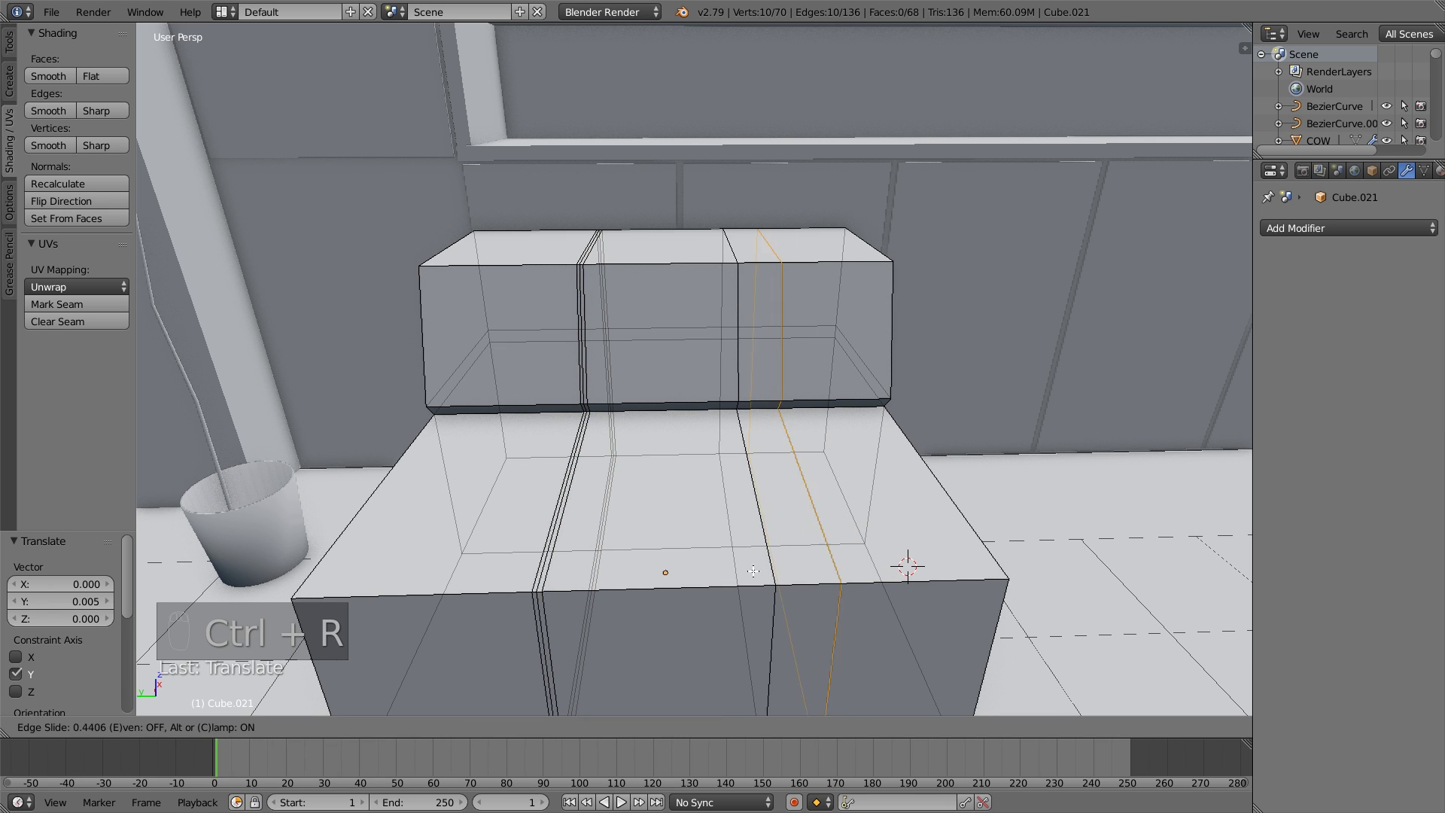
left_click(697, 552)
key("ctrl+r")
left_click(697, 551)
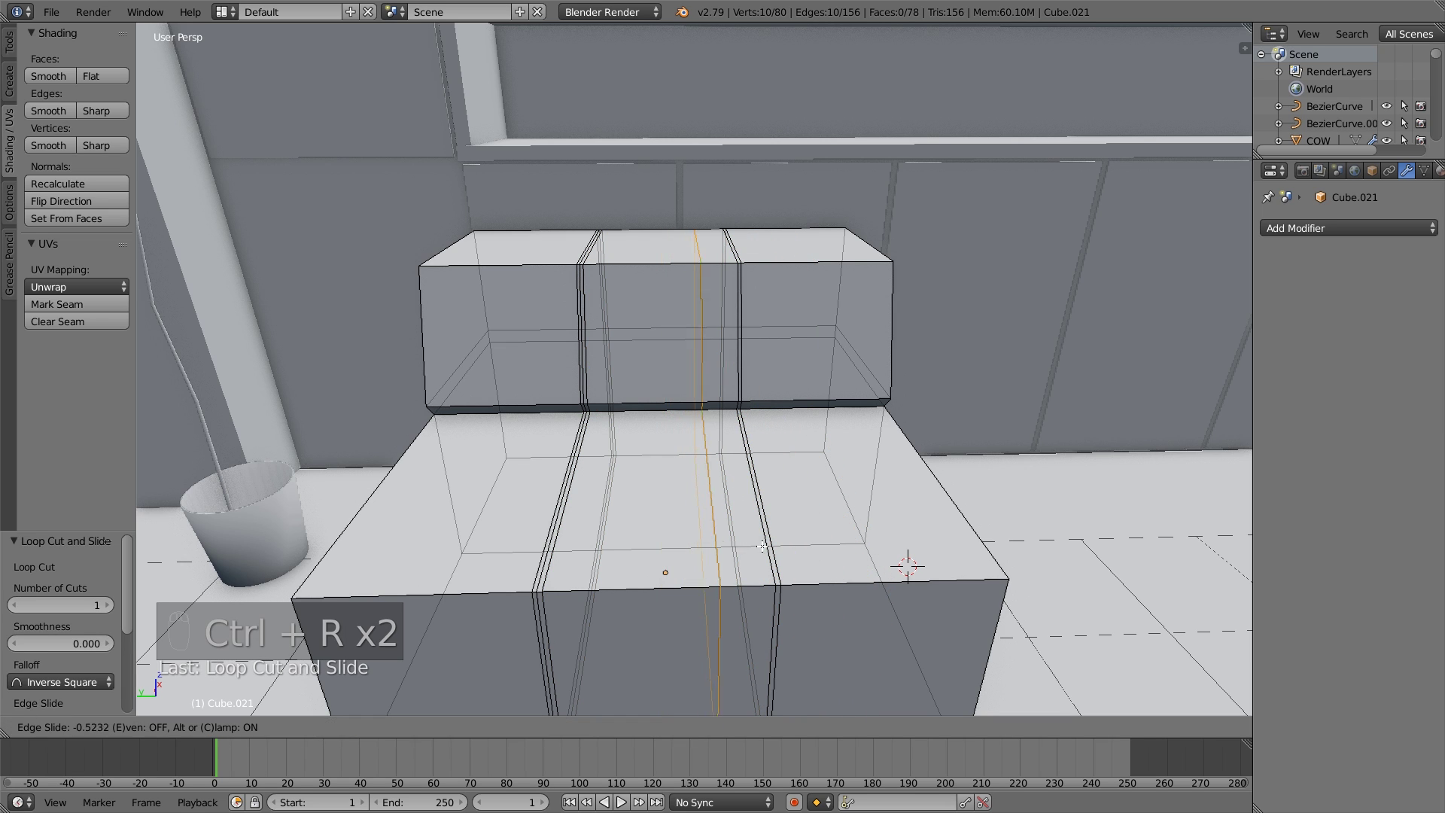
left_click(809, 521)
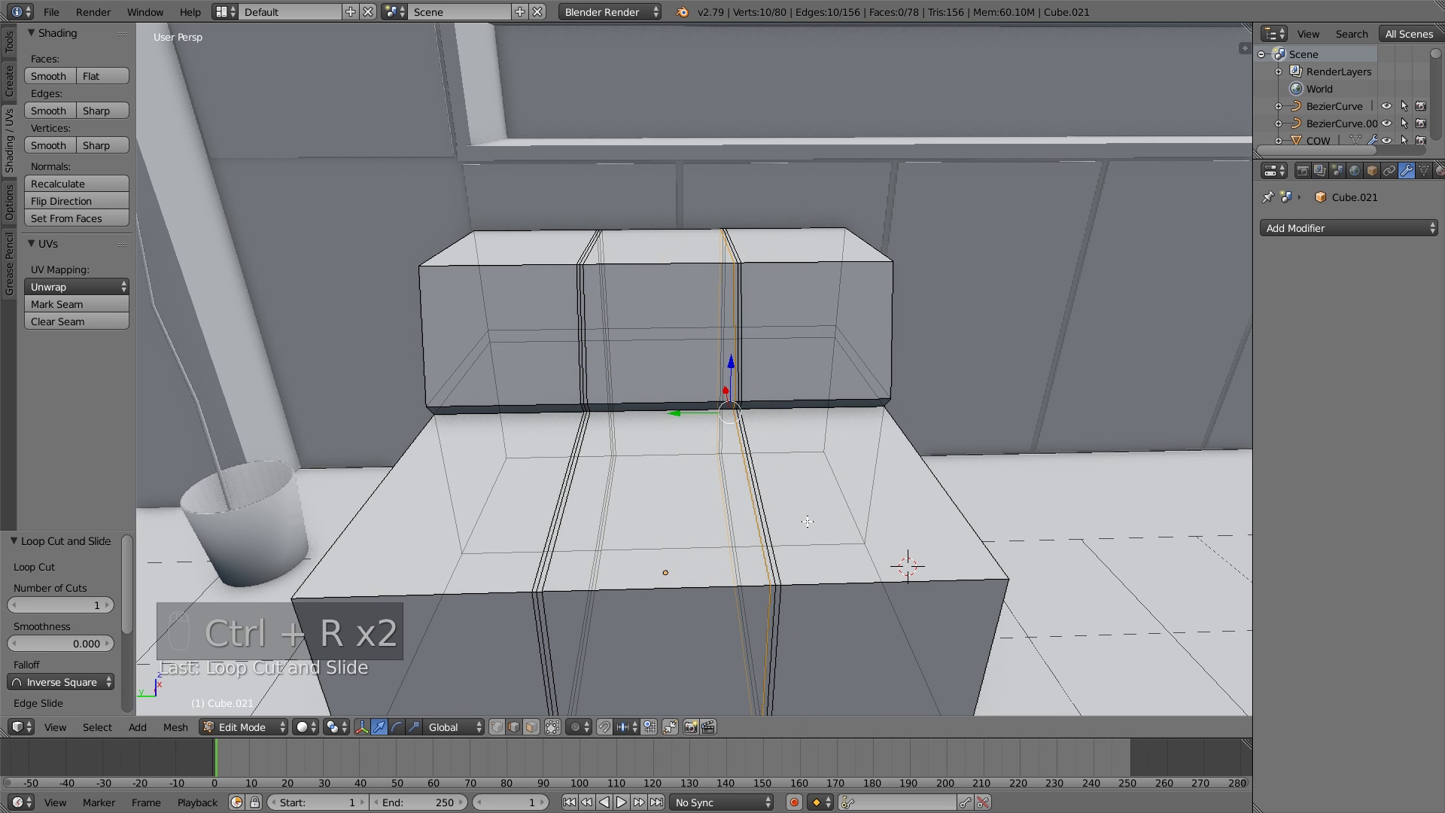
Tighten the support loops around the cut farther from the plant along Y, moving the inner one by -0.006.
right_click(781, 553, "ctrl")
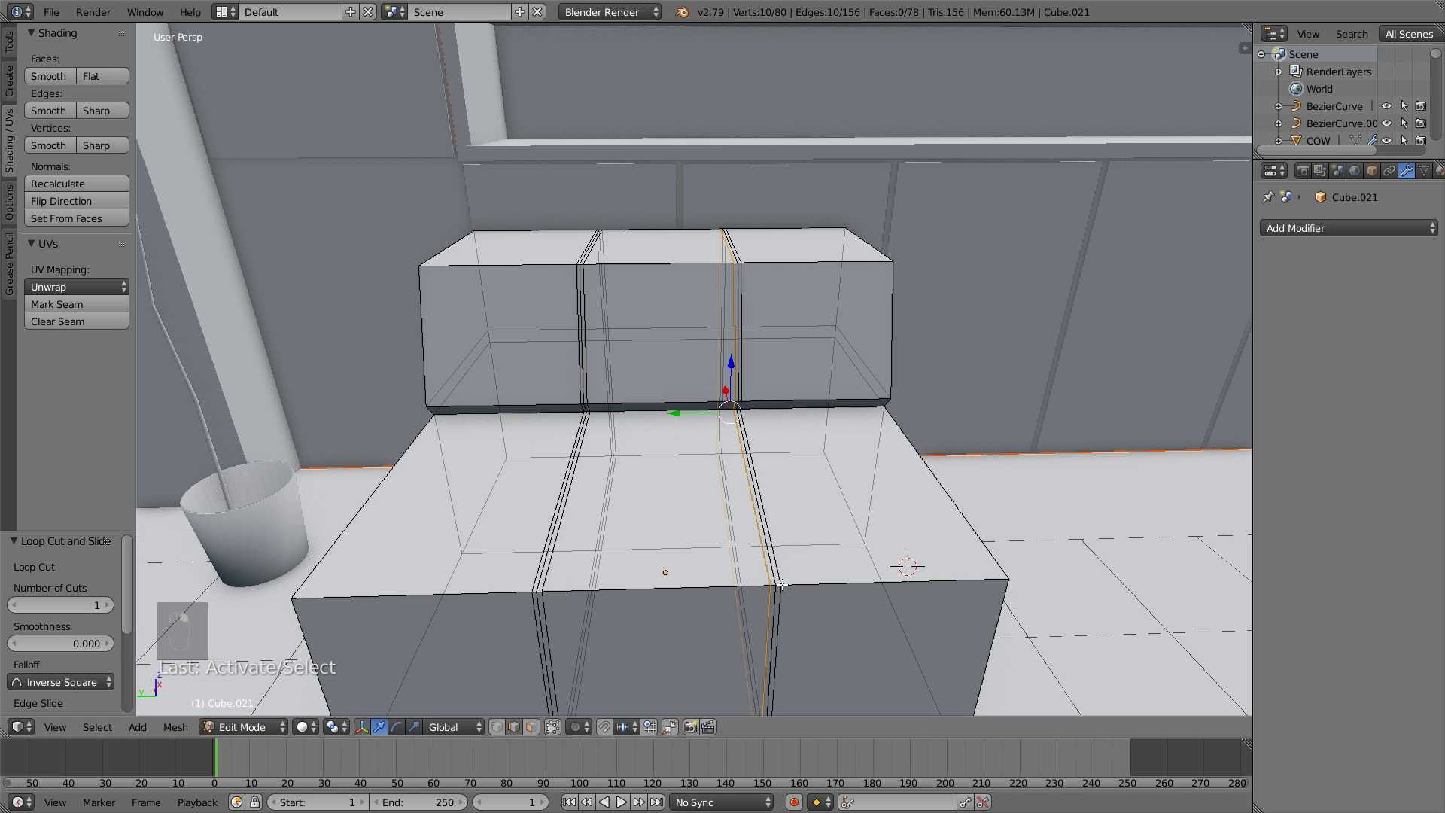
right_click(783, 584, "alt")
right_click(784, 579, "alt")
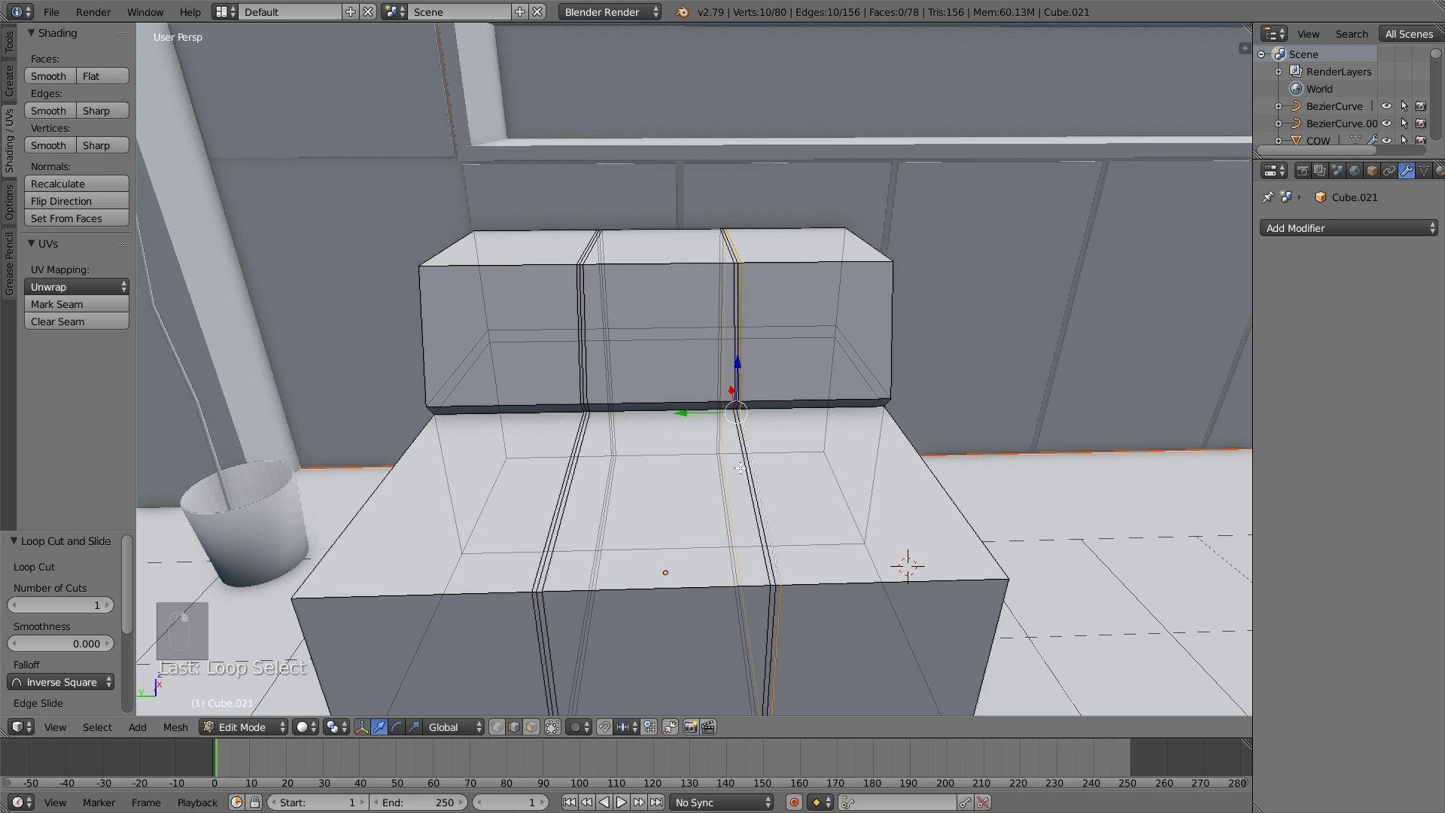
left_click_drag(683, 415, 681, 415)
key("a")
key("Tab")
key("Tab")
key("Tab")
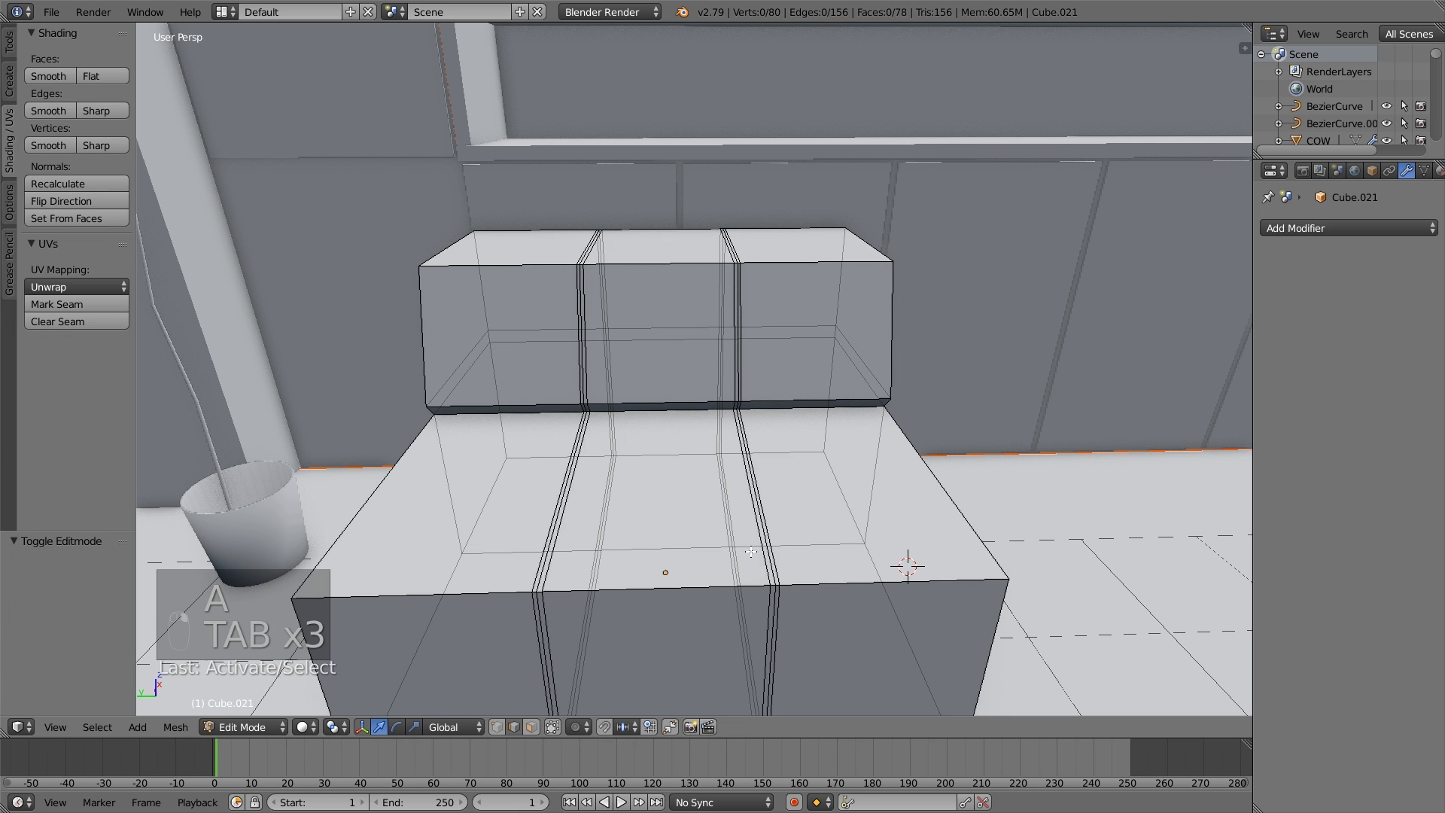
left_click(765, 589, "alt")
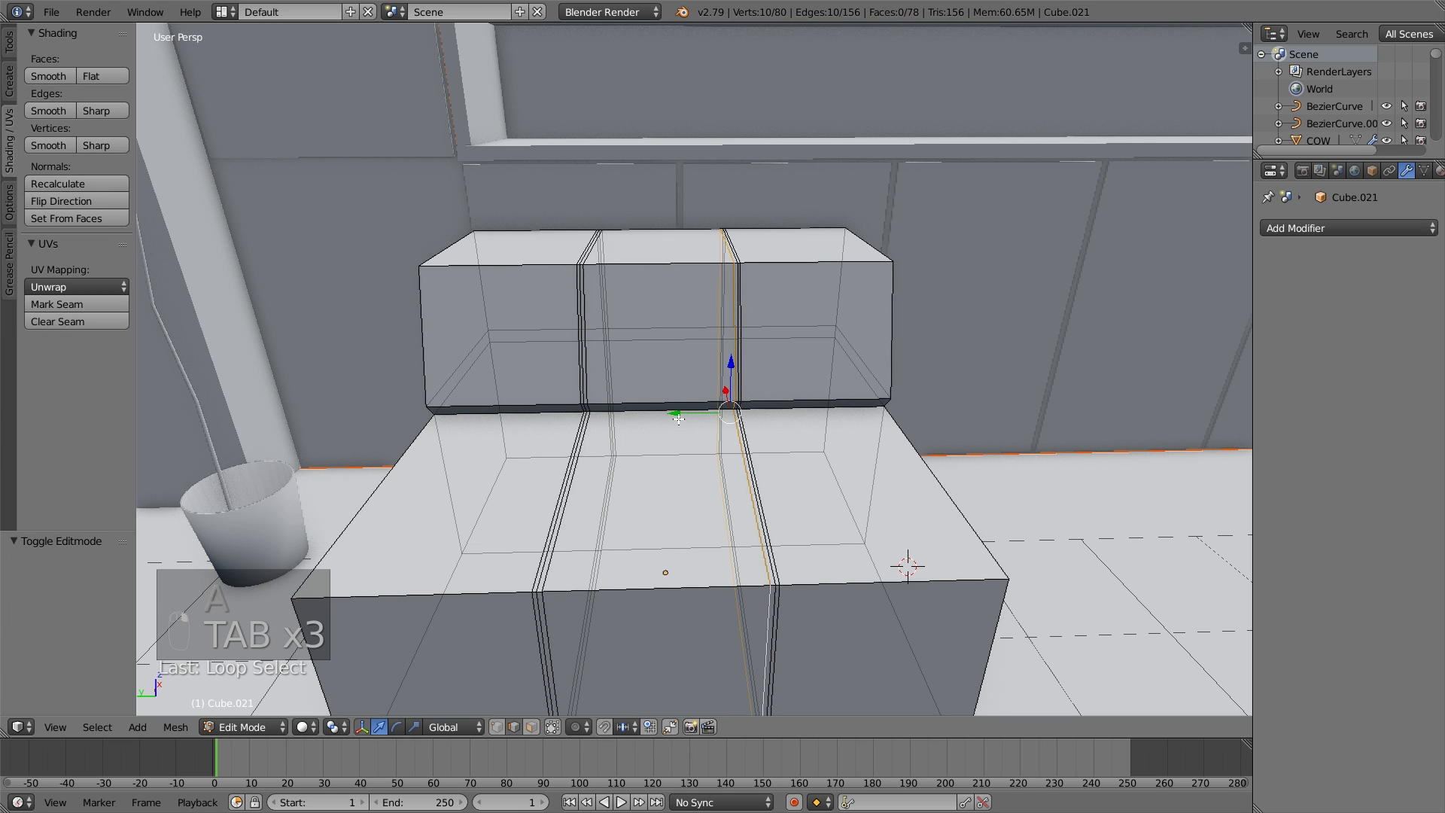
left_click_drag(678, 419, 677, 413)
left_click(547, 545, "alt")
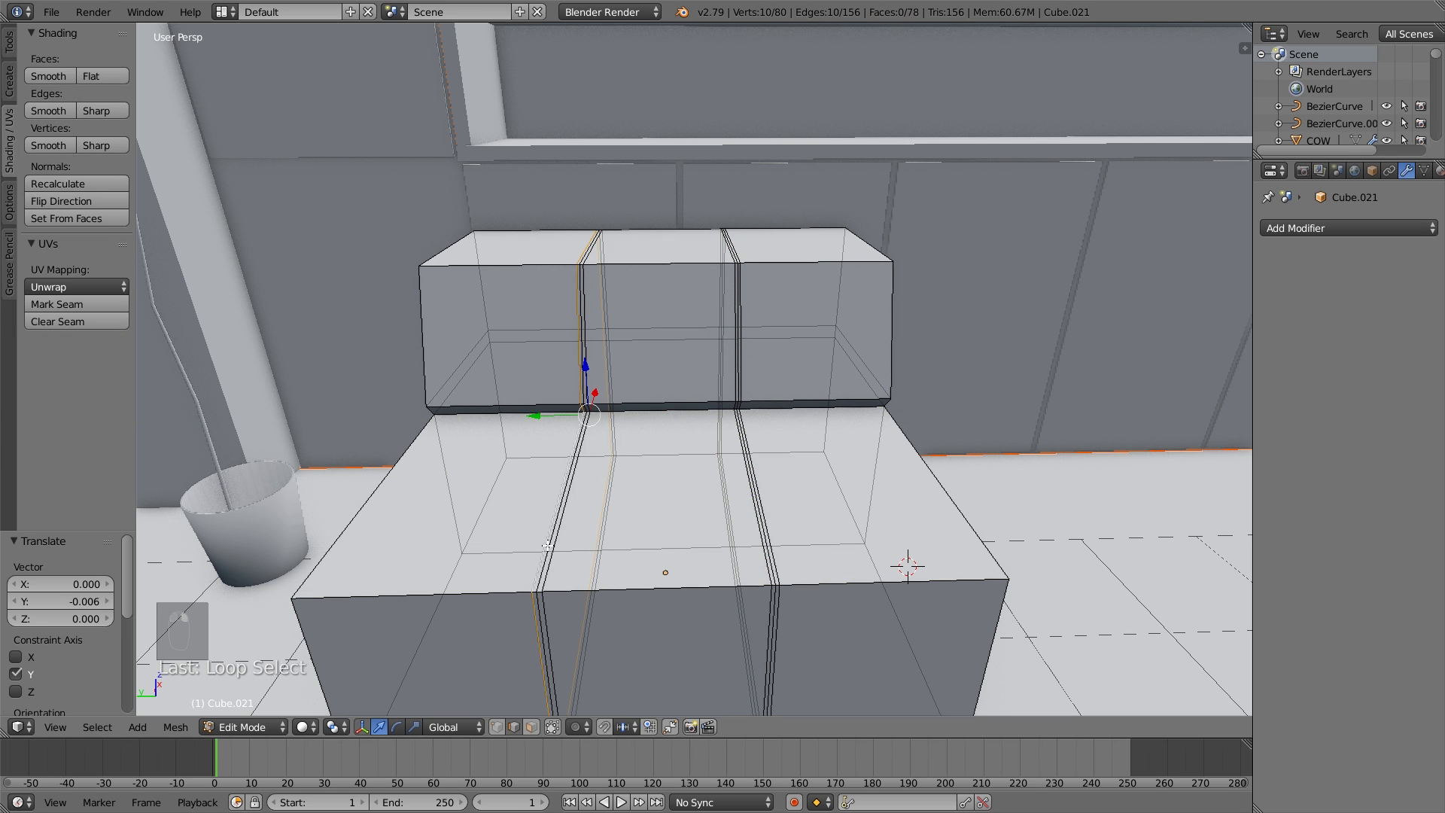
left_click(778, 590, "alt+shift")
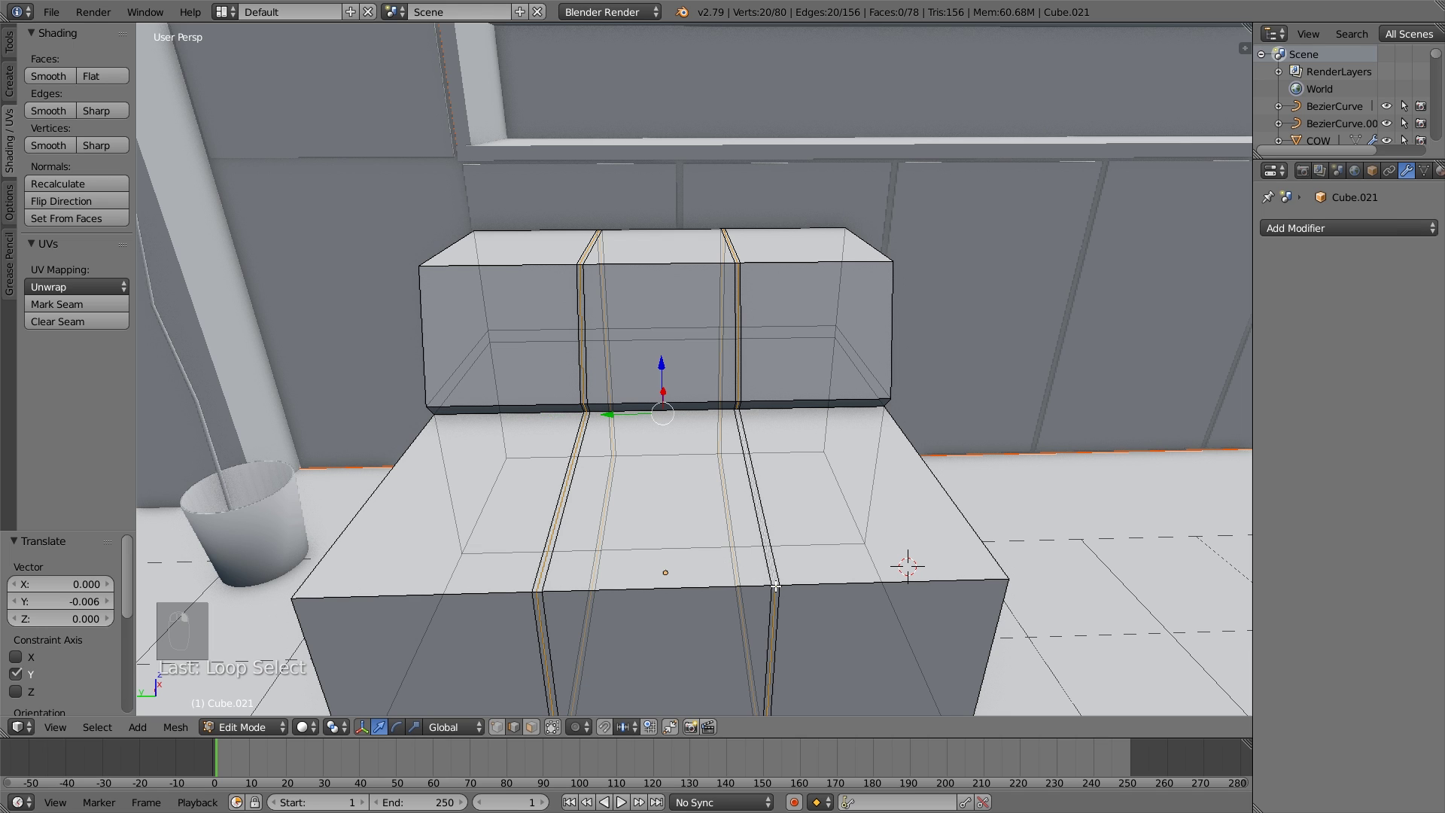
middle_click_drag(778, 589, 774, 566)
key("s")
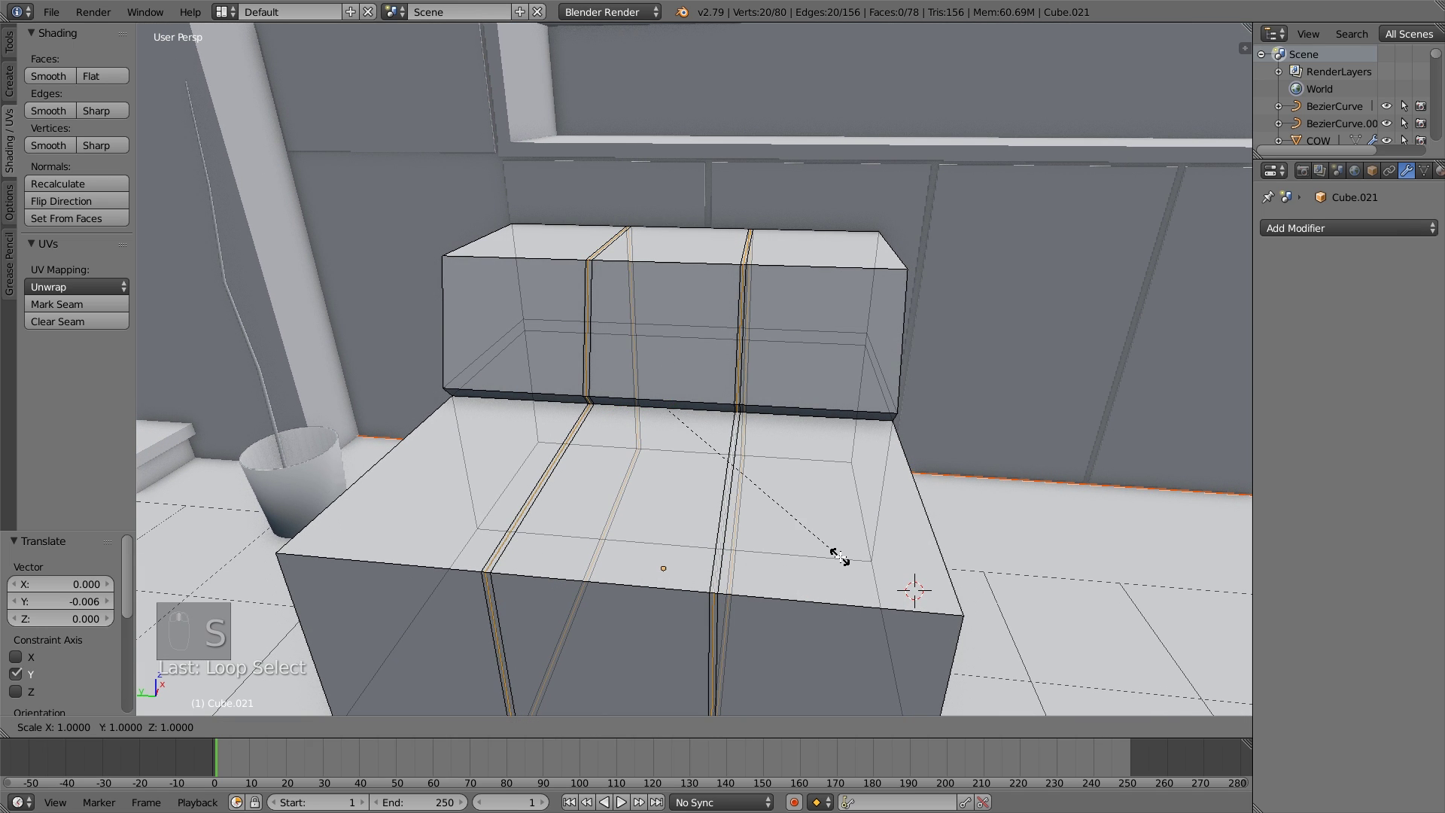
key("shift+x")
key("shift+y")
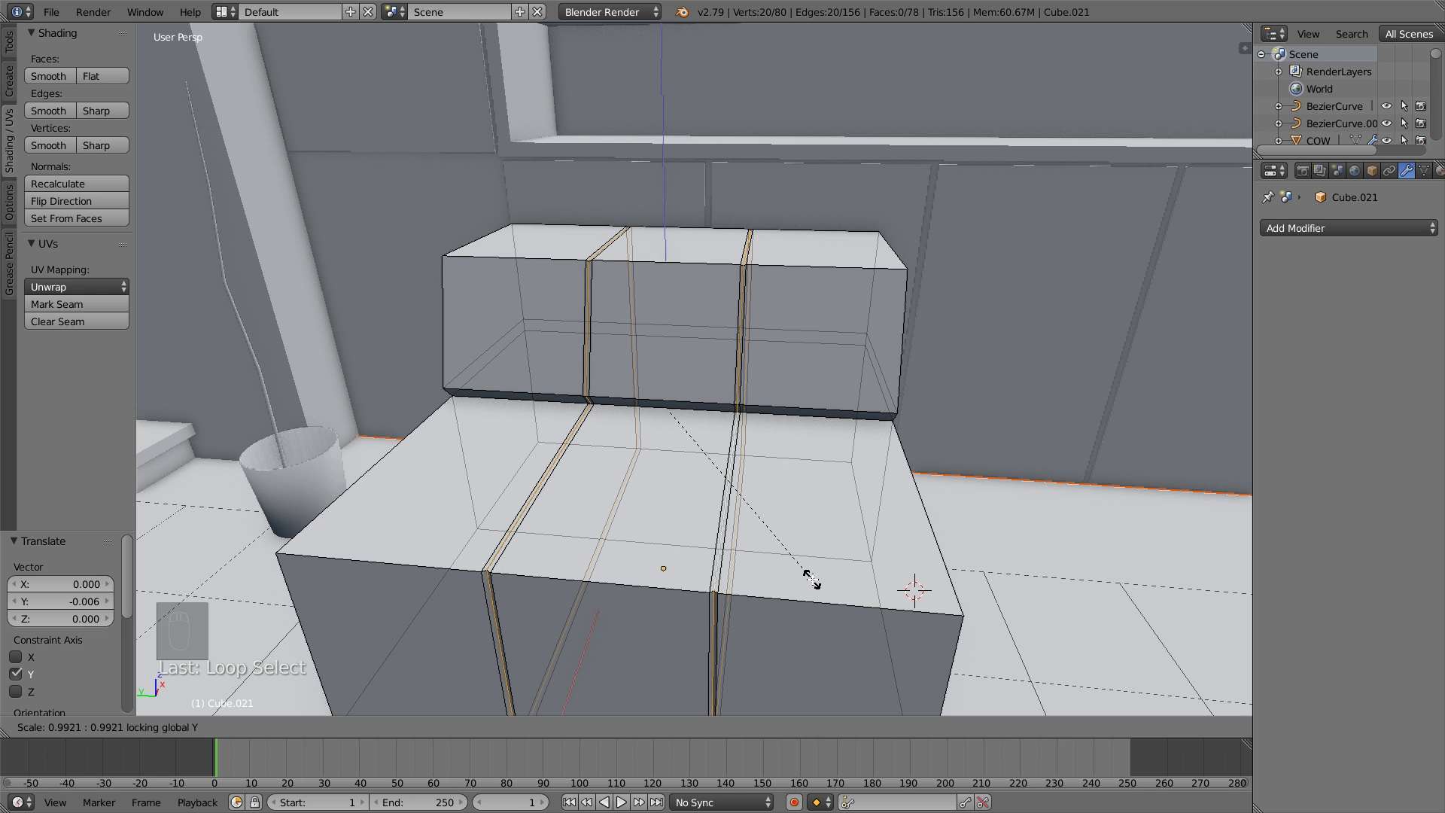
left_click(811, 578)
middle_click_drag(811, 578, 843, 507)
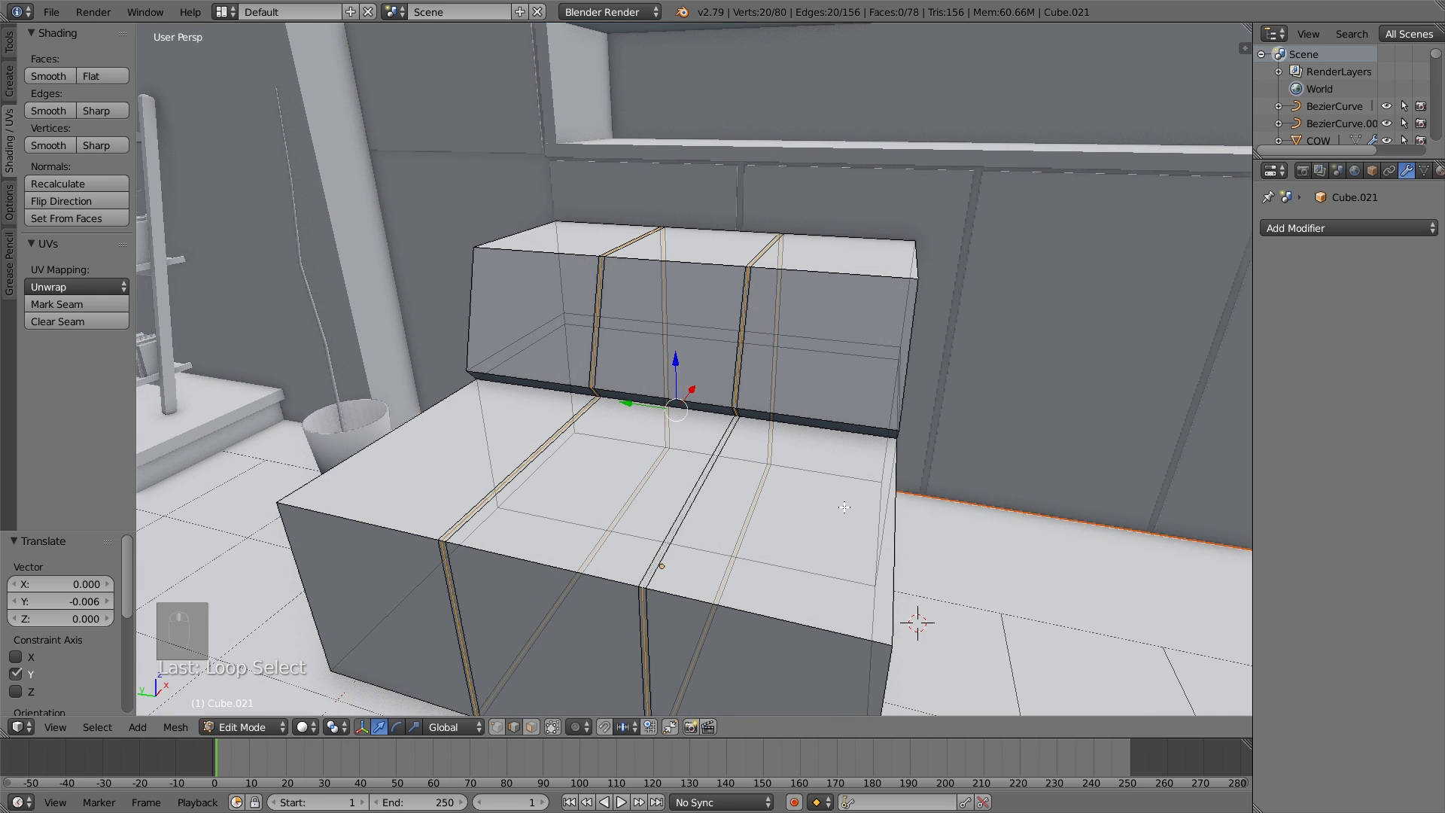
key("s")
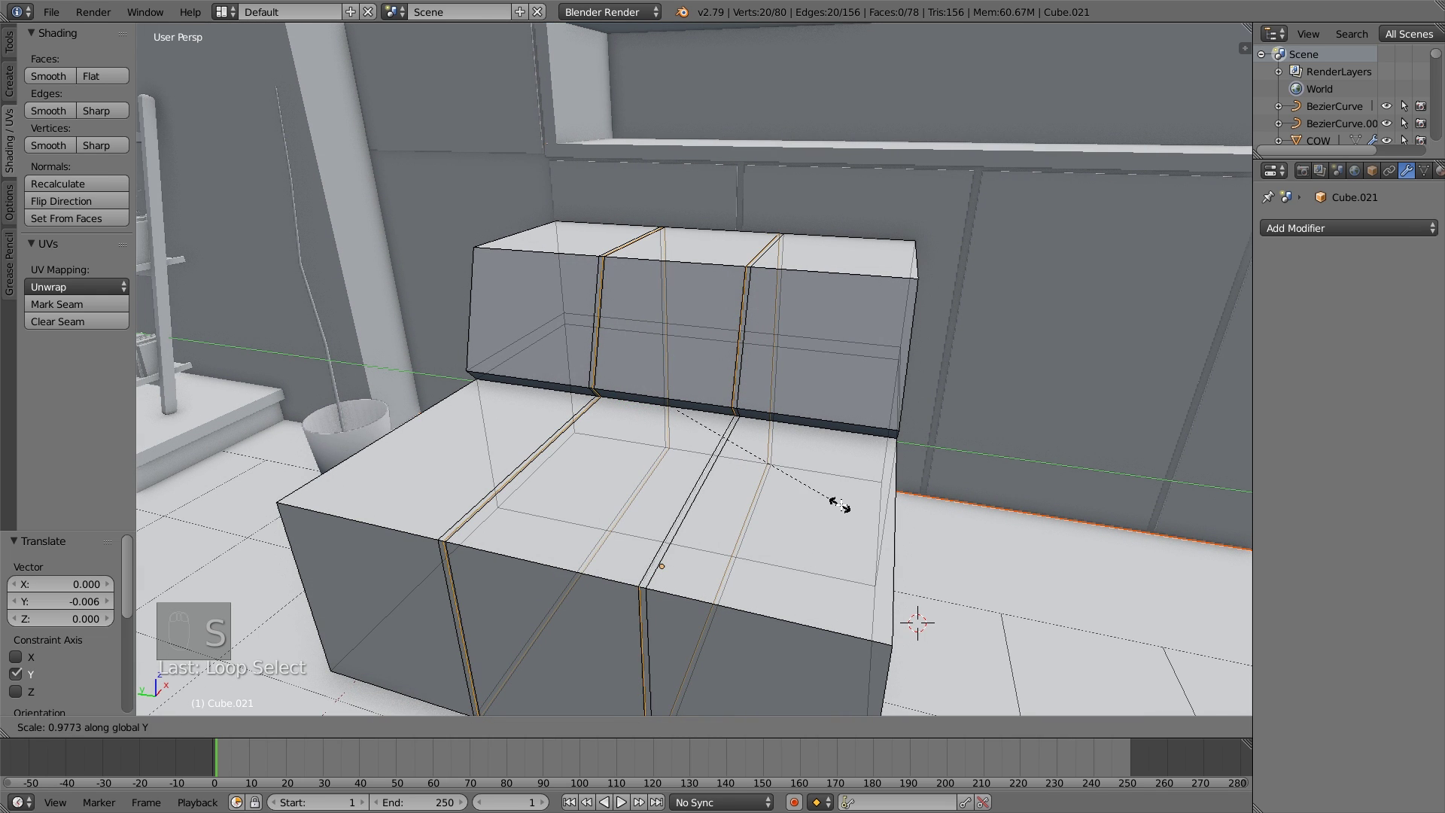
right_click(843, 503)
middle_click_drag(843, 503, 488, 592)
right_click(408, 630, "ctrl")
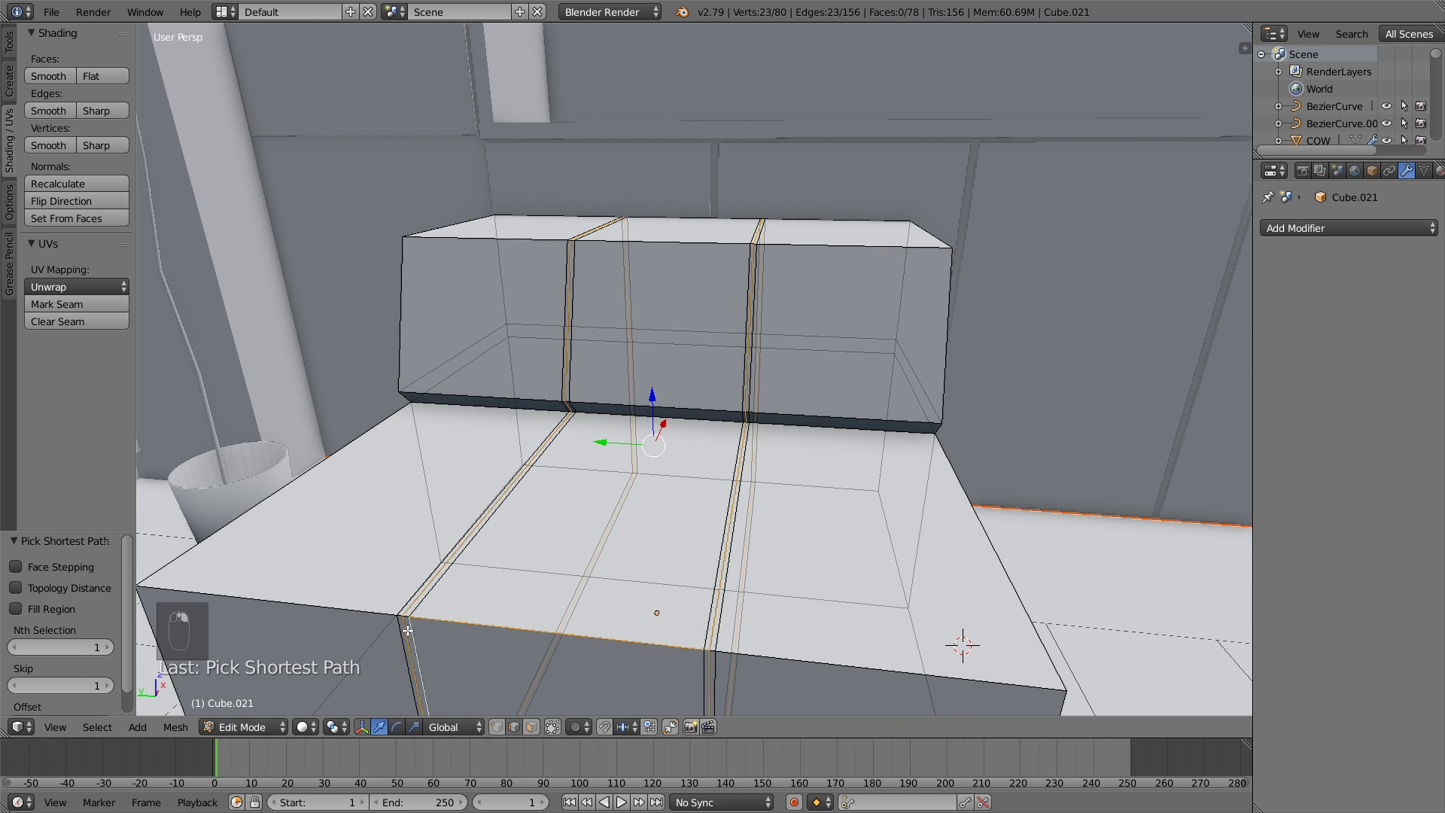
Select the edge loop at the cut nearest the potted plant and scale it uniformly to about 0.983.
right_click(407, 630, "alt")
scroll(541, 564, "down", 3)
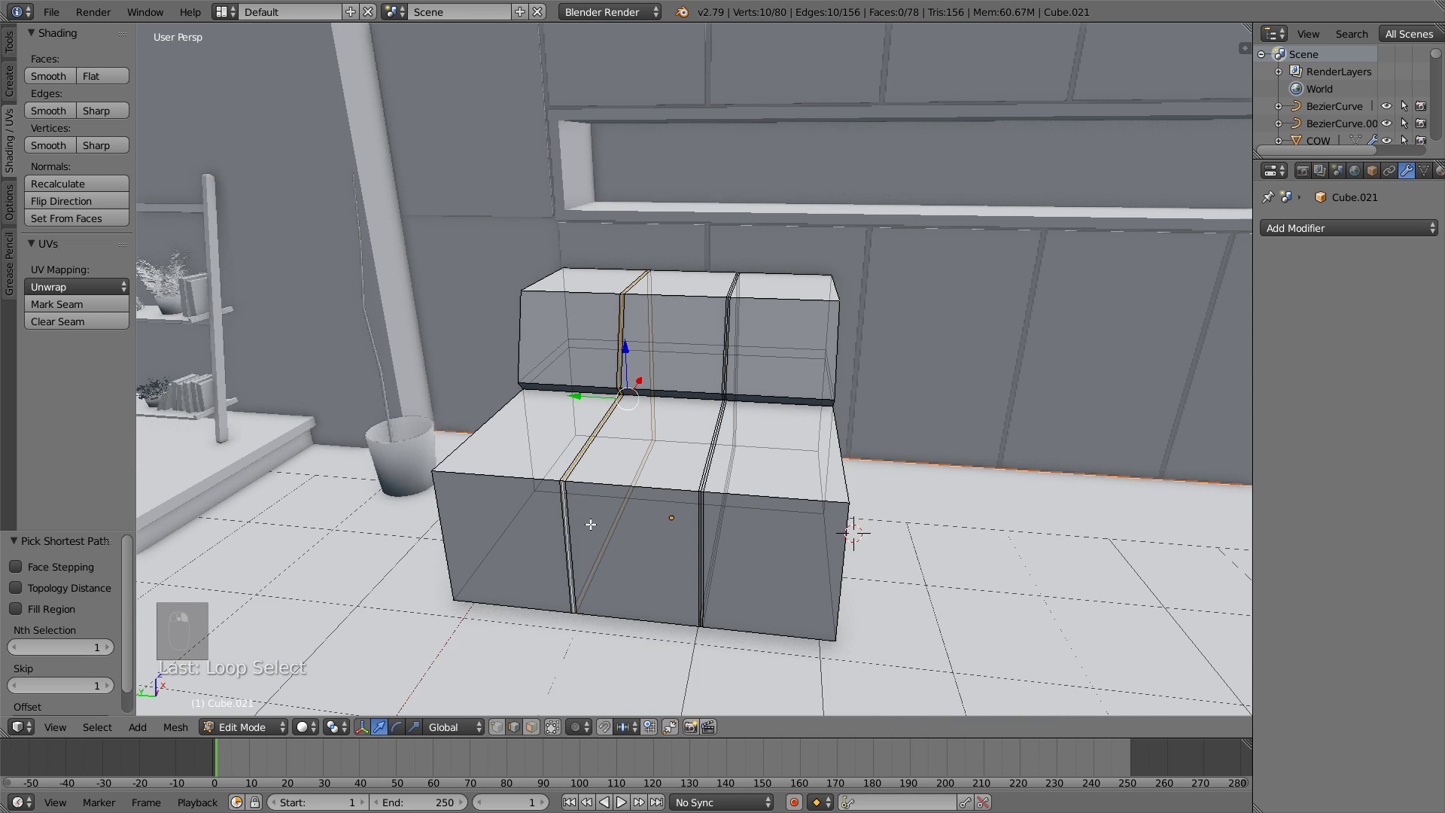
scroll(643, 544, "up", 5)
key("s")
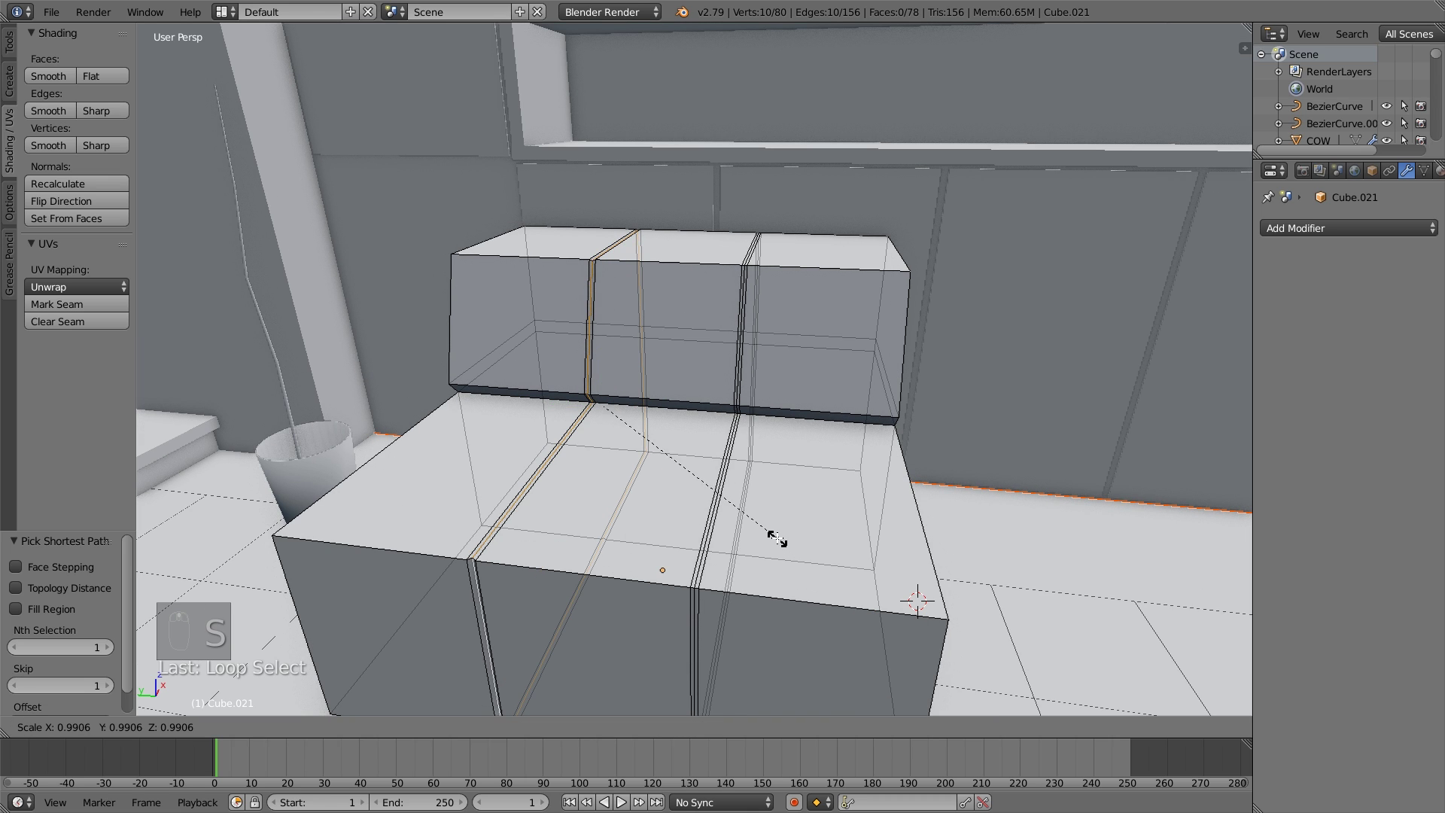
left_click(763, 526)
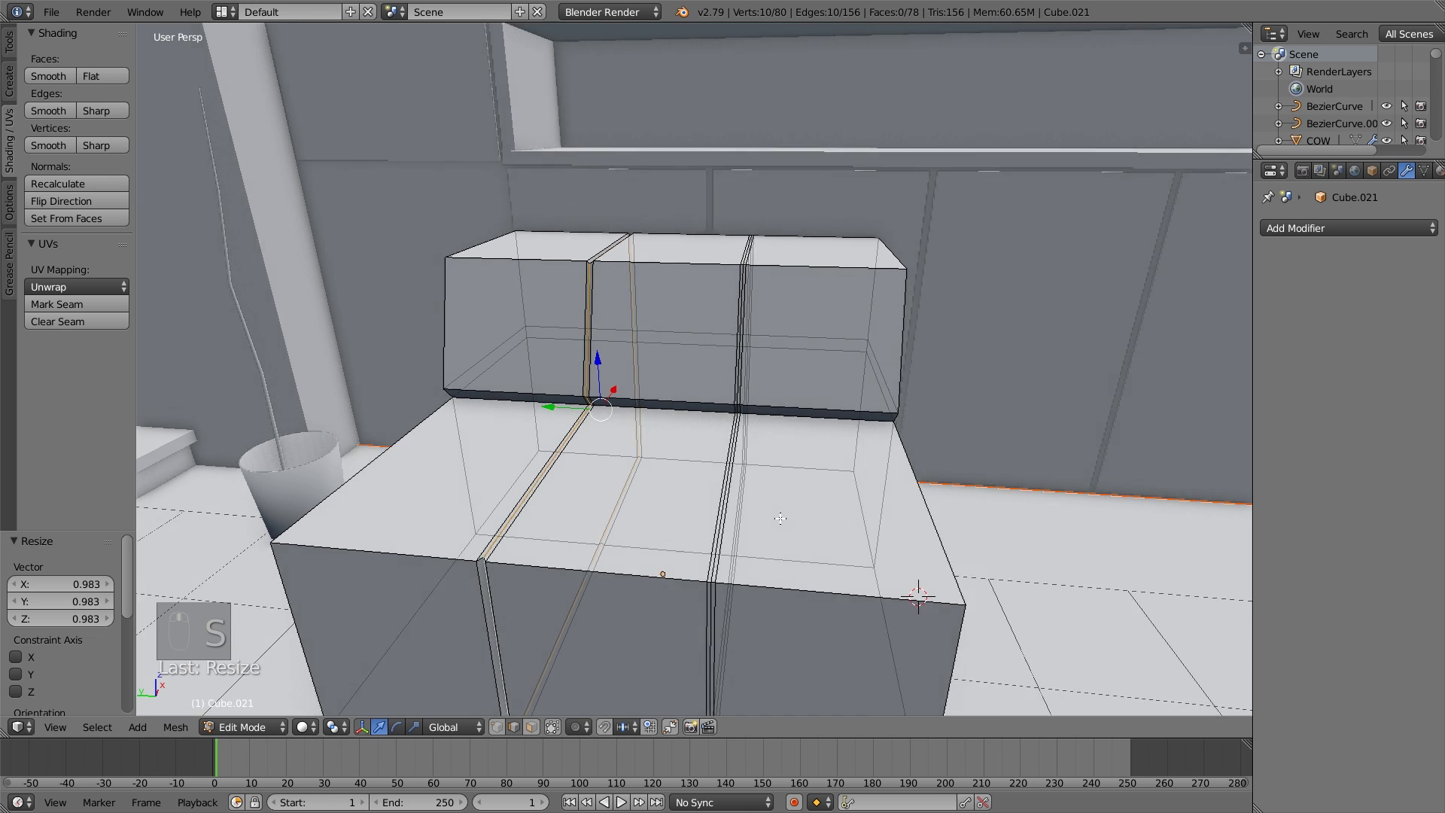
Scale the selected seam loop nearest the potted plant along Z to about 0.98, and clear the selection.
middle_click_drag(764, 523, 768, 494)
key("s")
key("z")
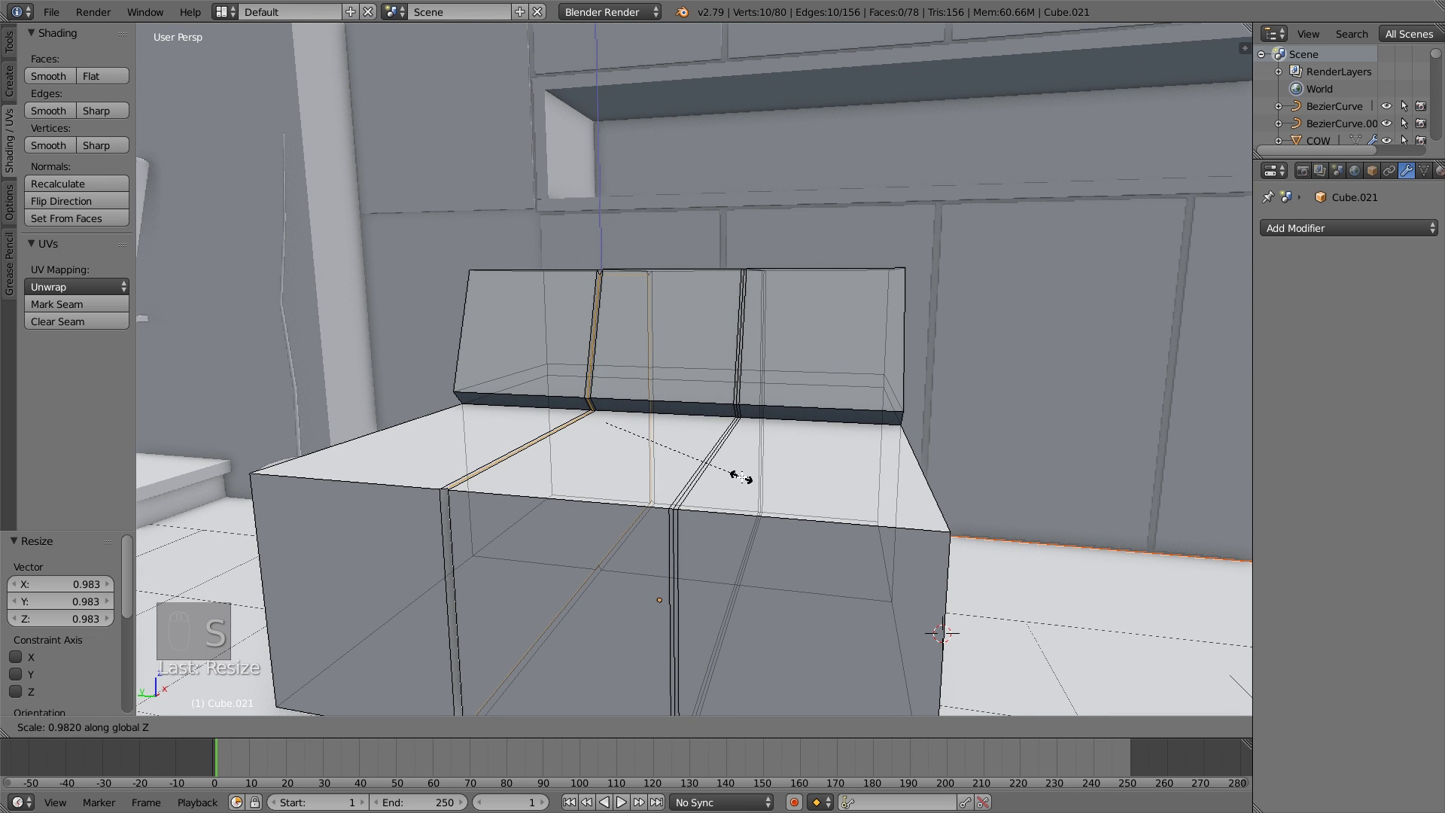
left_click(726, 454)
key("a")
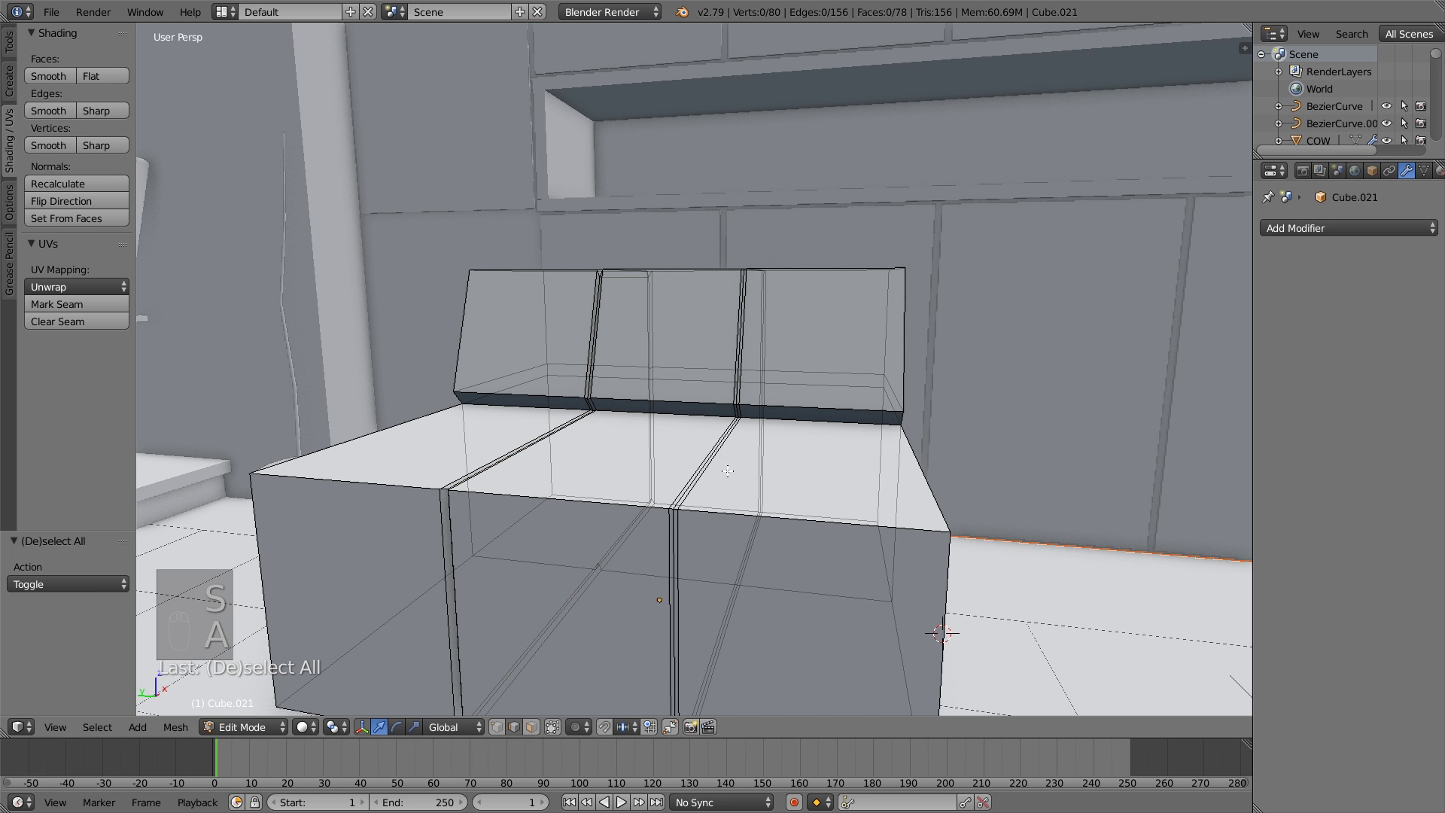
Select the edge loop at the cut farther from the potted plant and scale it uniformly to about 0.981.
right_click(675, 511, "alt")
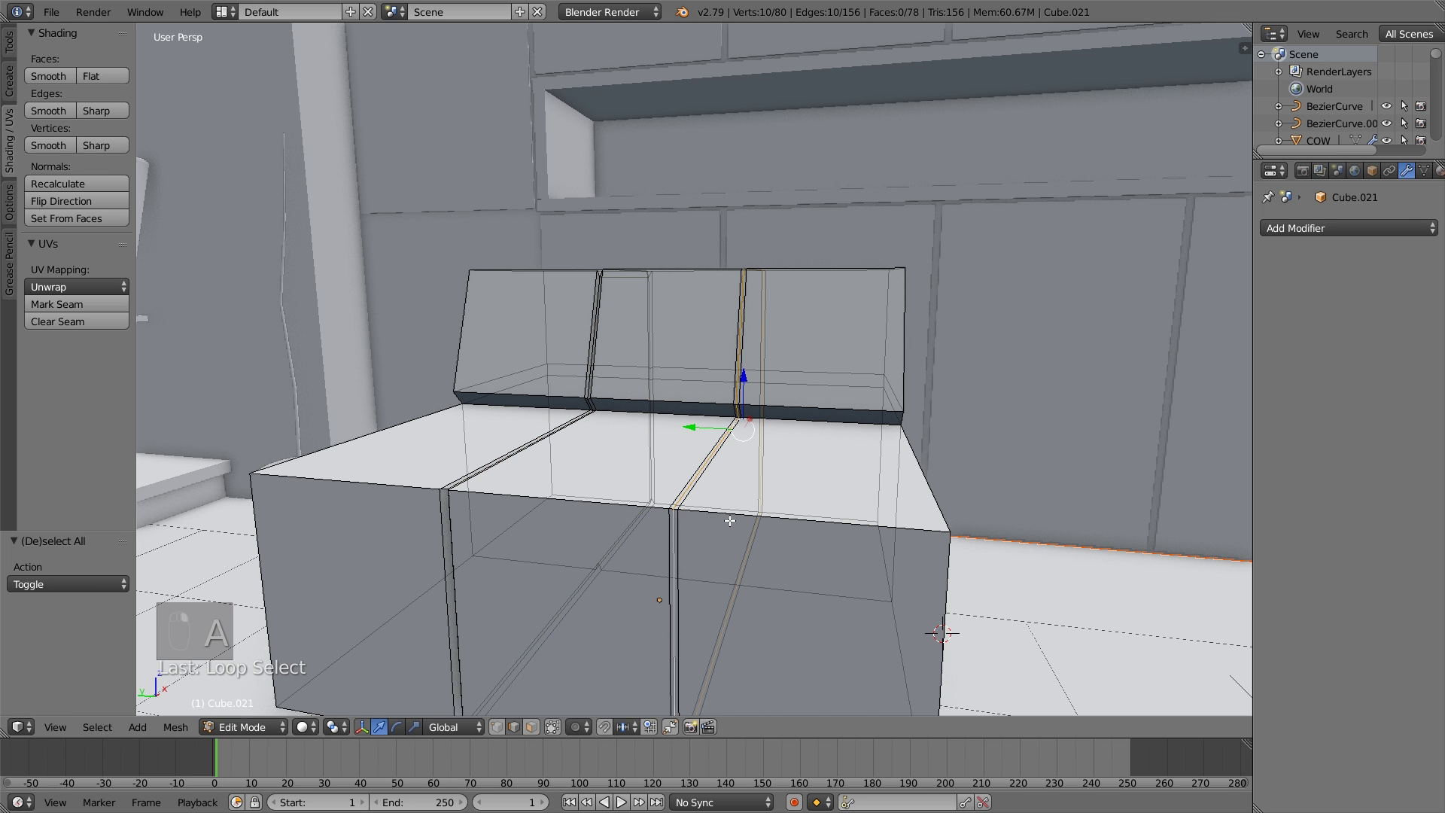
middle_click_drag(729, 522, 703, 503)
key("s")
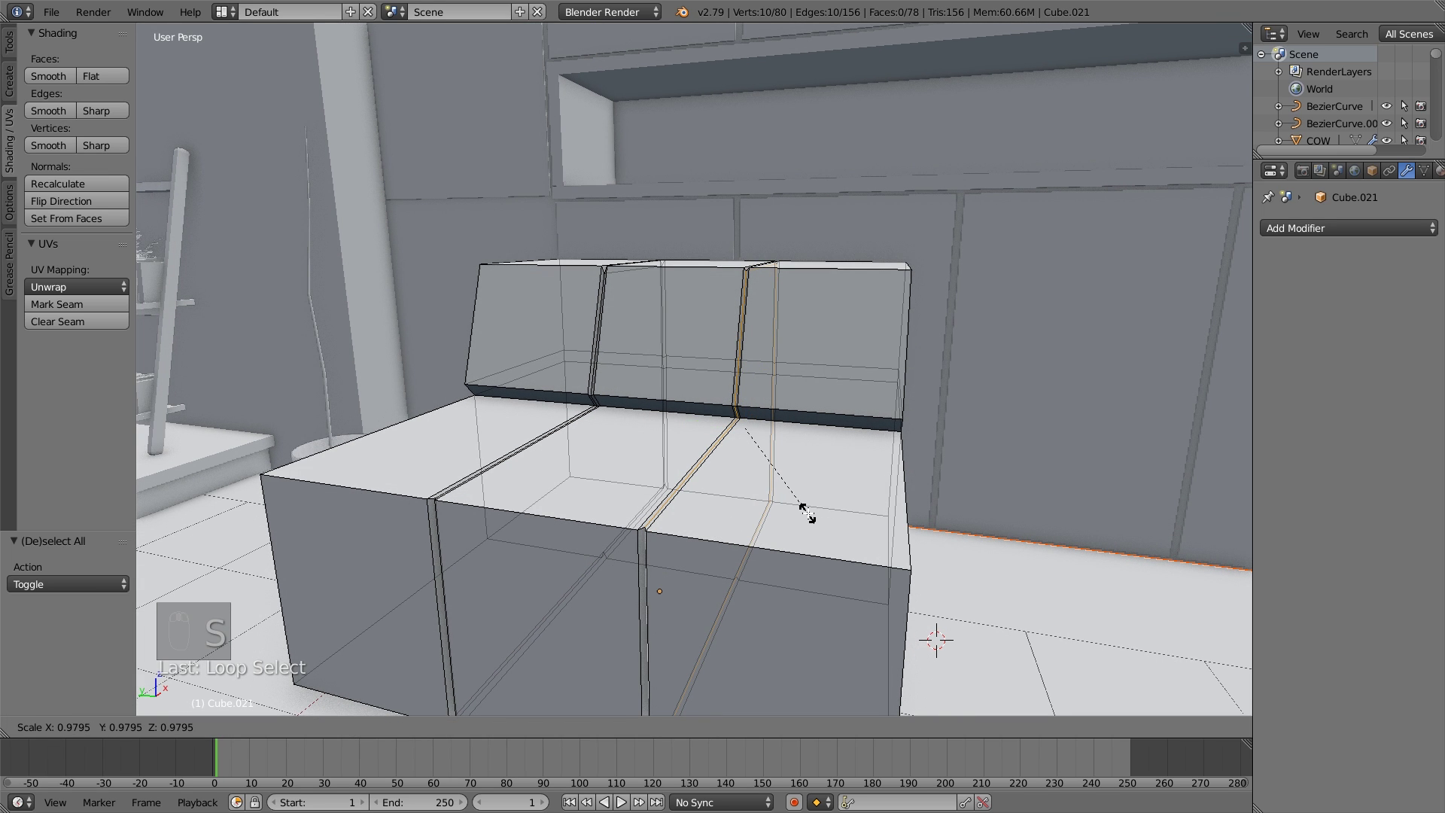
left_click(807, 514)
Shrink the farther seam loop along Z to about 0.932, scale it along Z once more, and clear the selection.
middle_click_drag(808, 514, 746, 531)
key("s")
key("z")
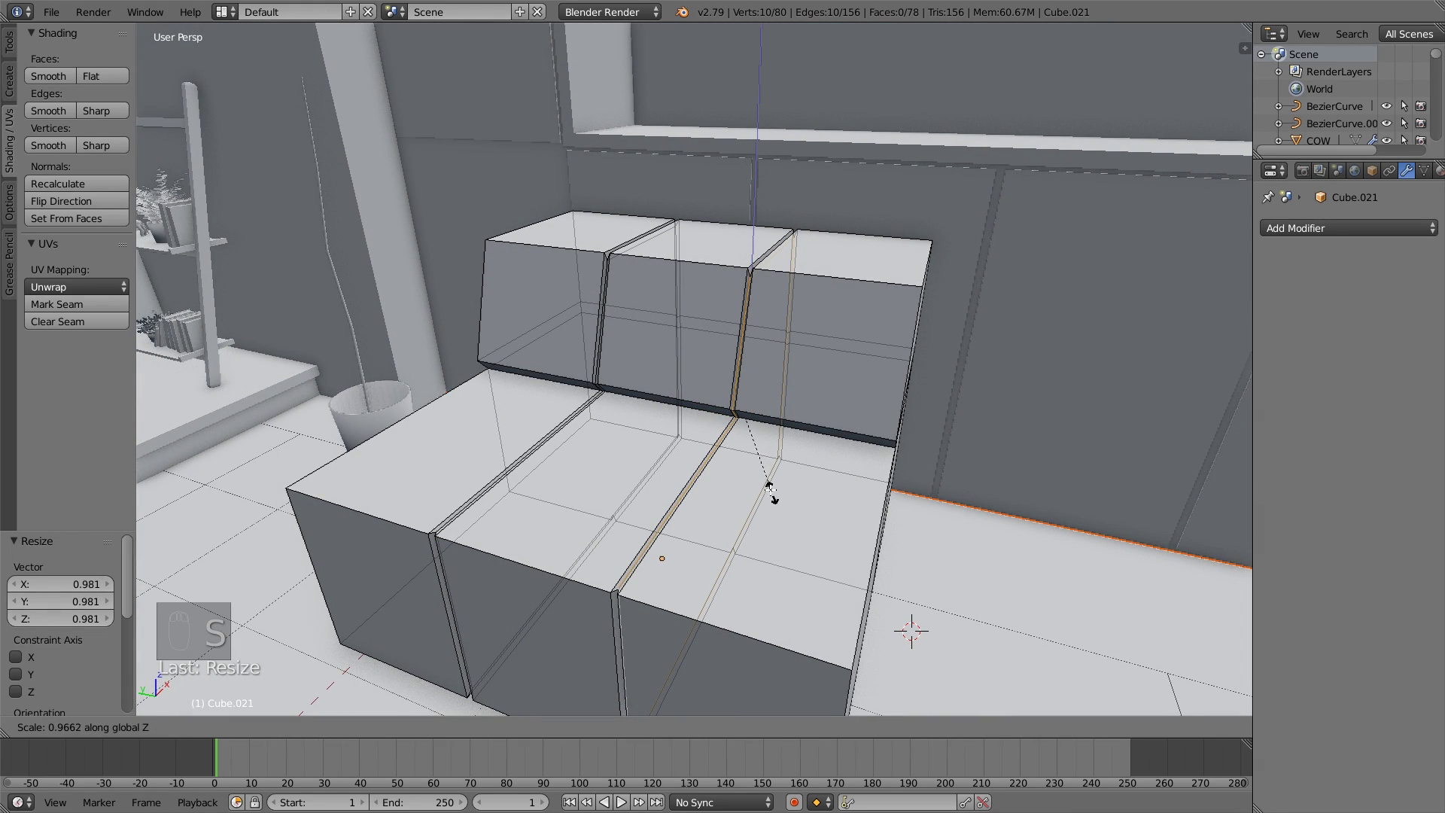
left_click(769, 447)
middle_click_drag(769, 447, 799, 442)
key("s")
key("z")
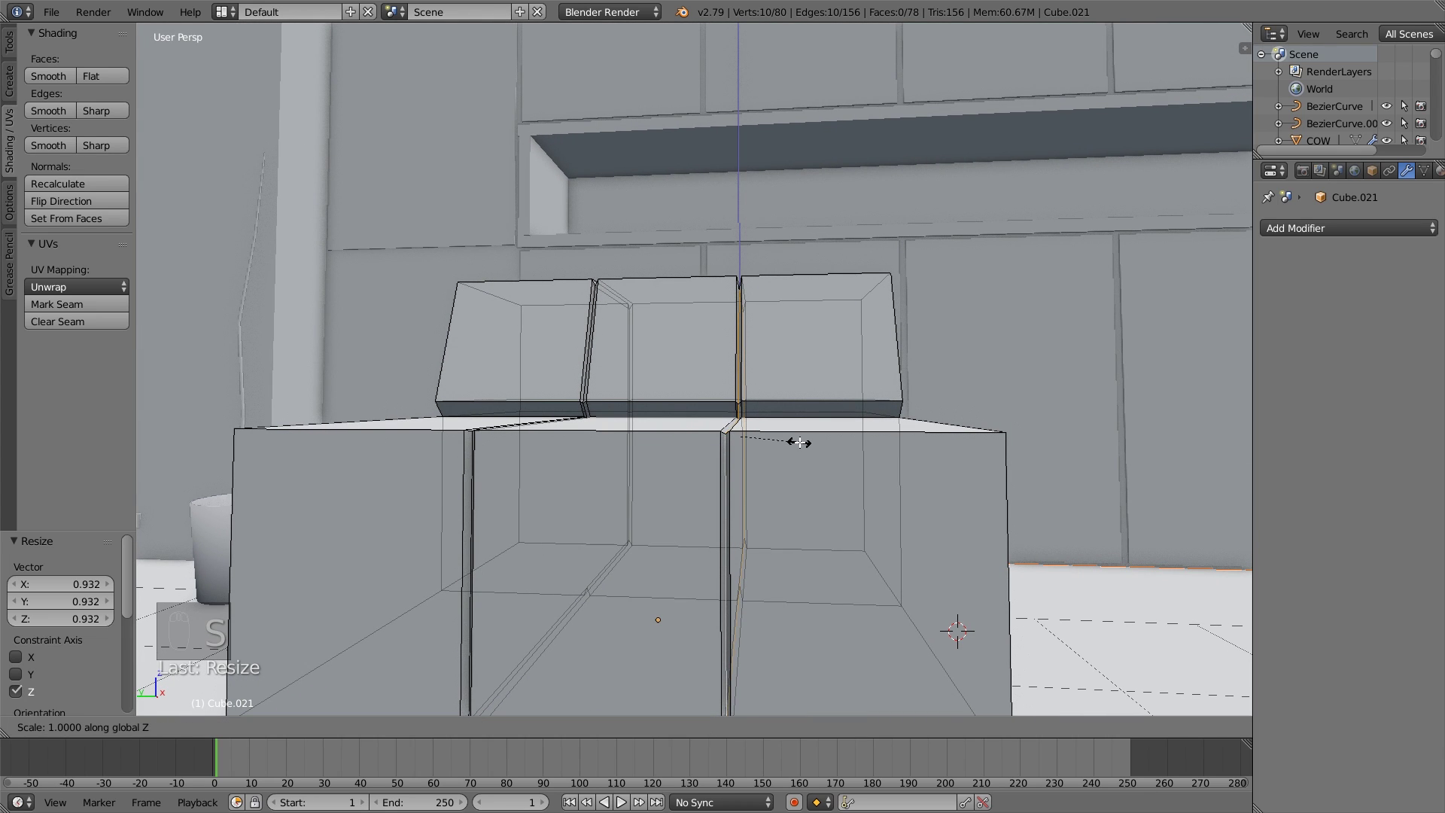
left_click(765, 401)
mouse_move(640, 423)
middle_mouse_down()
mouse_move(656, 481)
mouse_move(589, 515)
middle_mouse_up()
key("a")
key("Tab")
key("Tab")
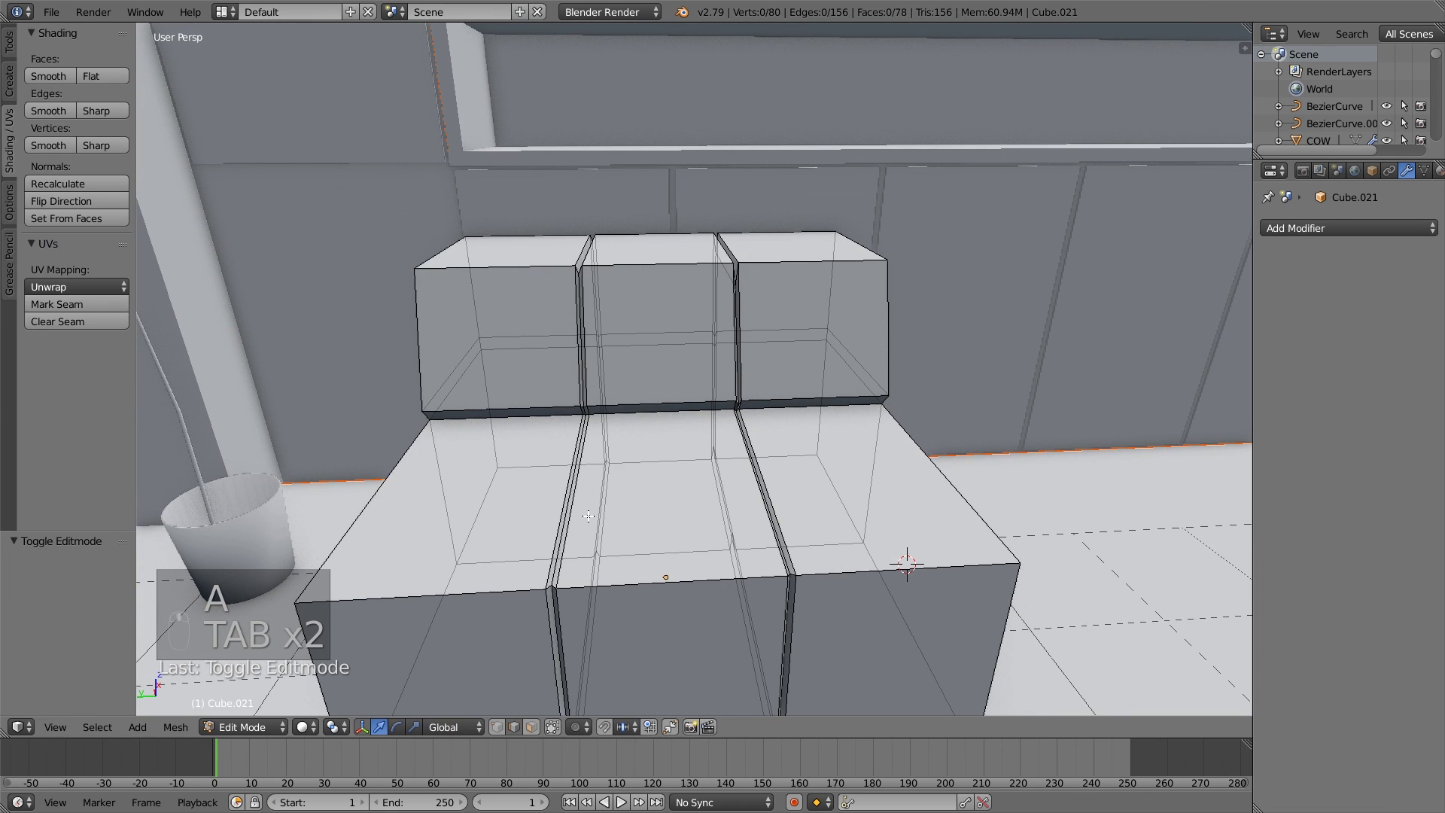
Select the seam loop nearest the potted plant again and scale it along Z to about 0.866.
right_click(555, 581)
left_click(554, 581, "alt")
key("s")
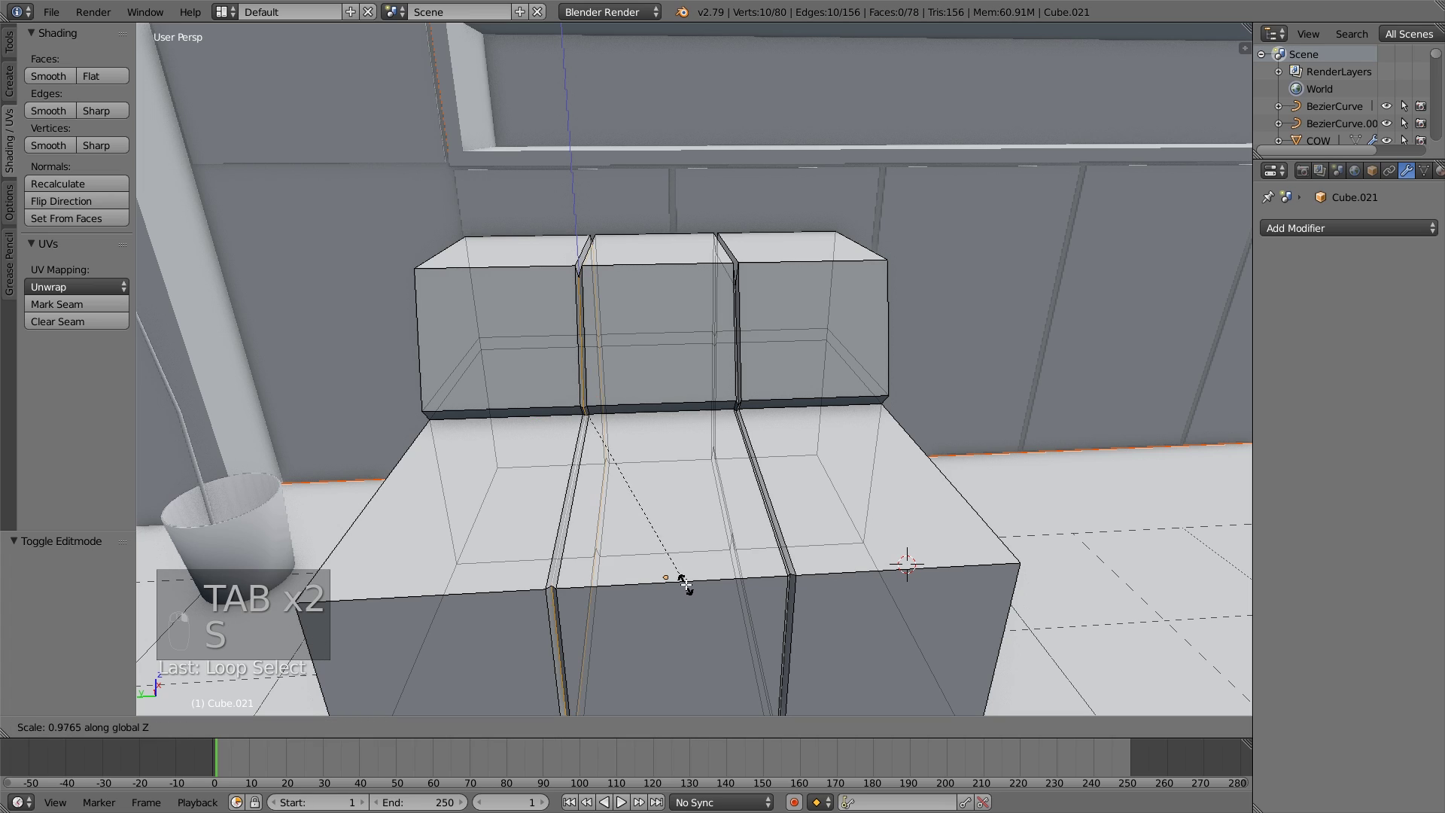
key("z")
left_click(664, 567)
middle_click_drag(665, 567, 531, 522)
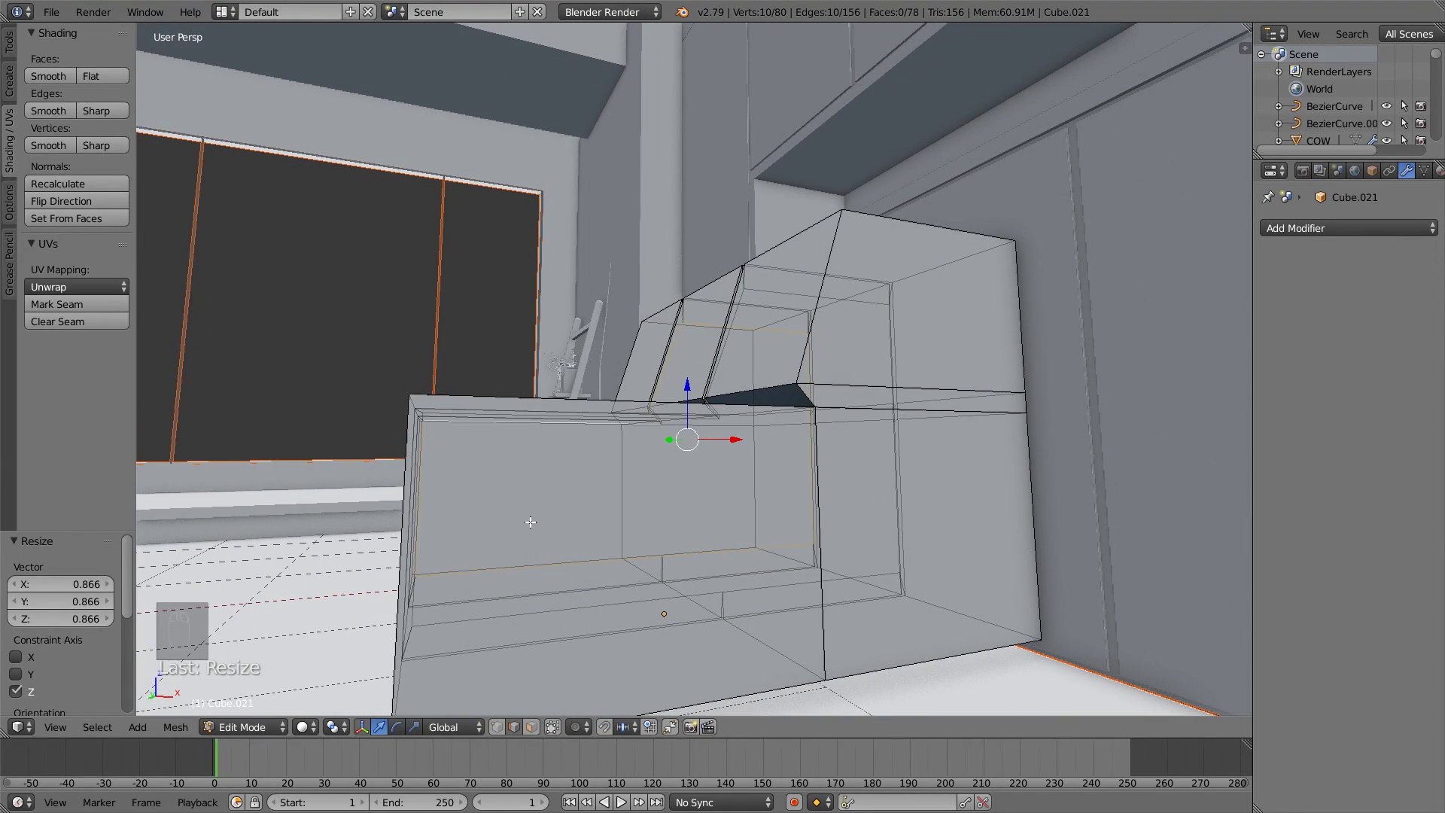
key("KP_3")
key("KP_1")
key("KP_5")
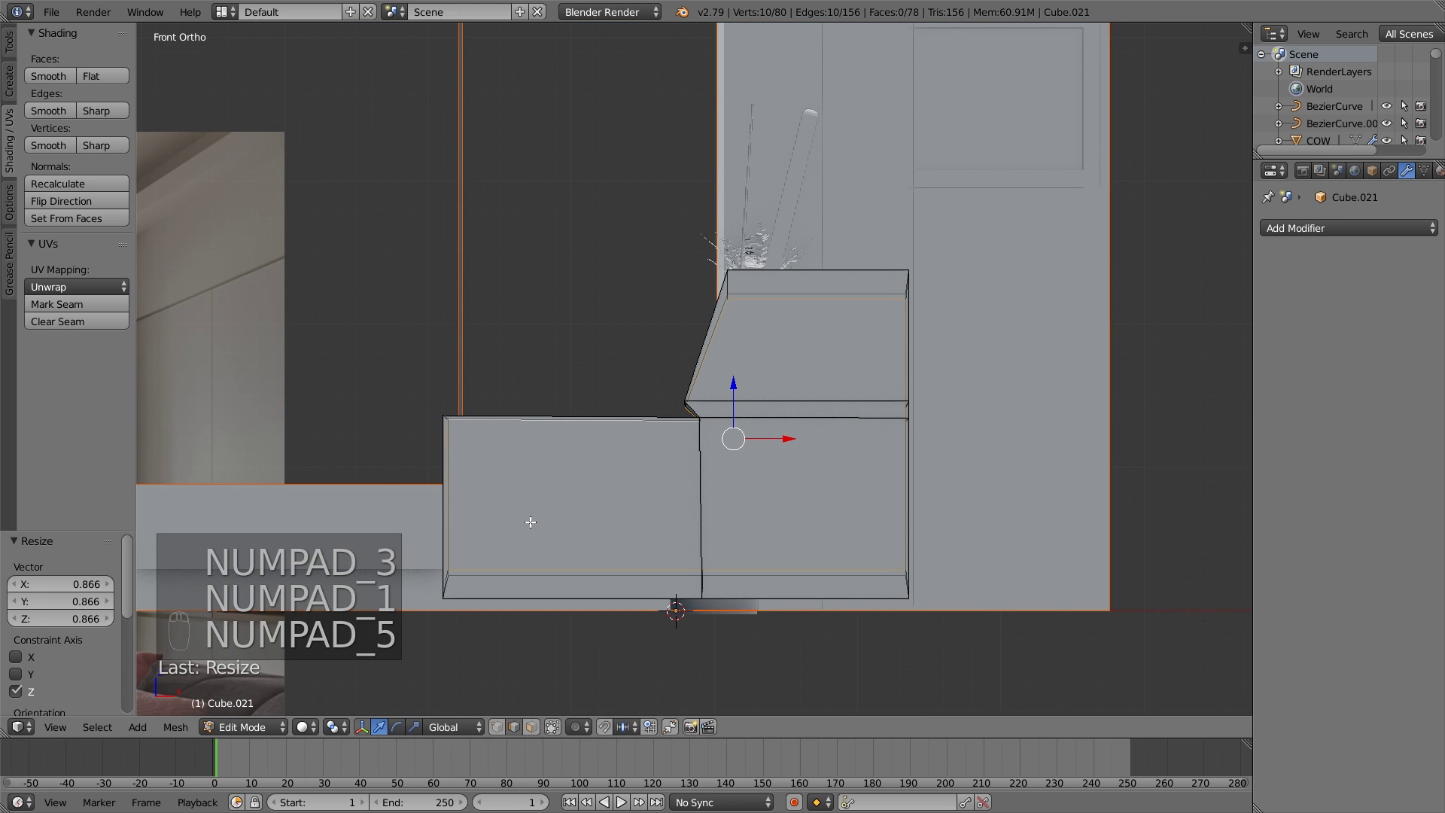
scroll(547, 481, "up", 2)
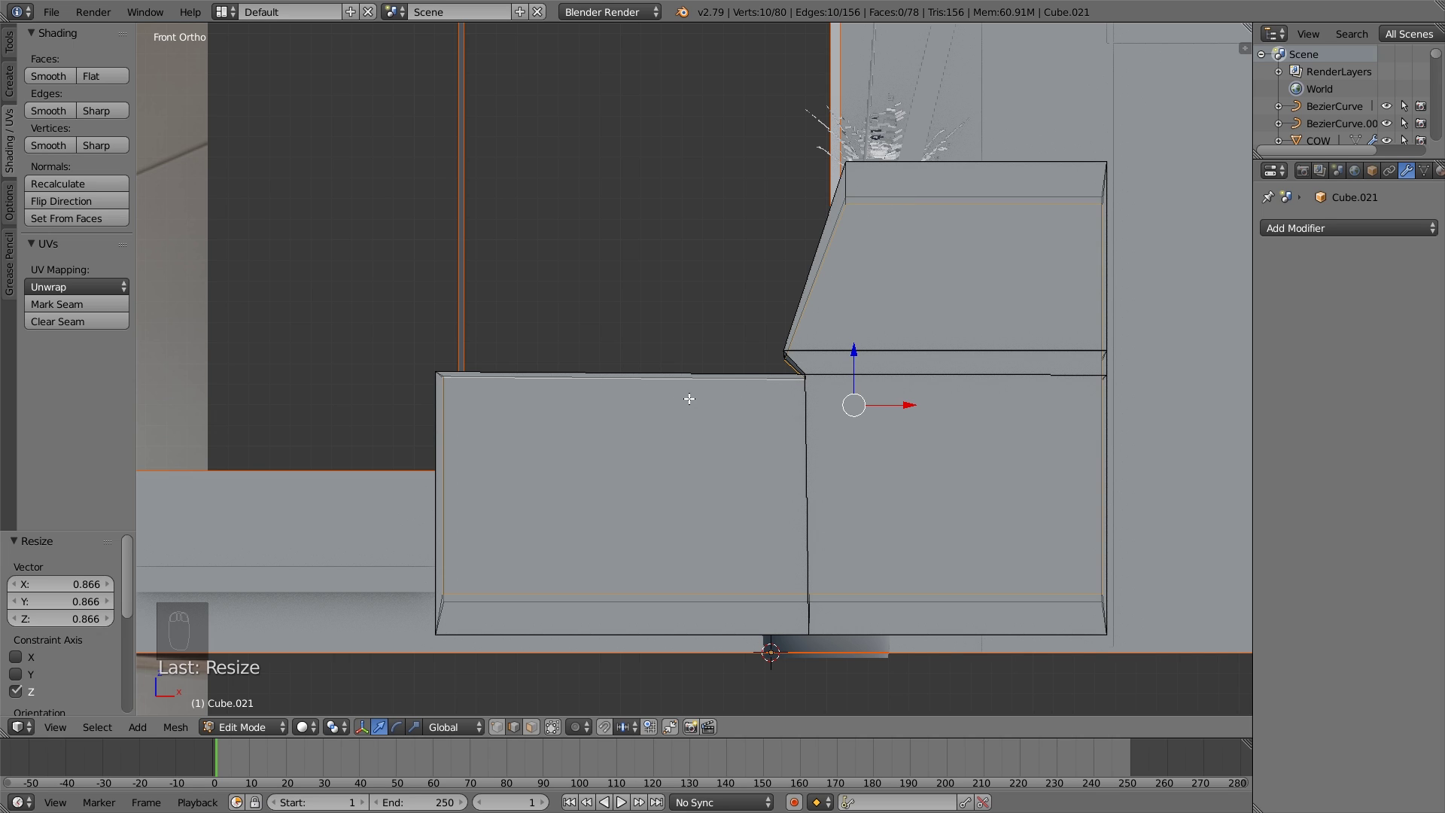
key("b")
left_click_drag(805, 383, 493, 366)
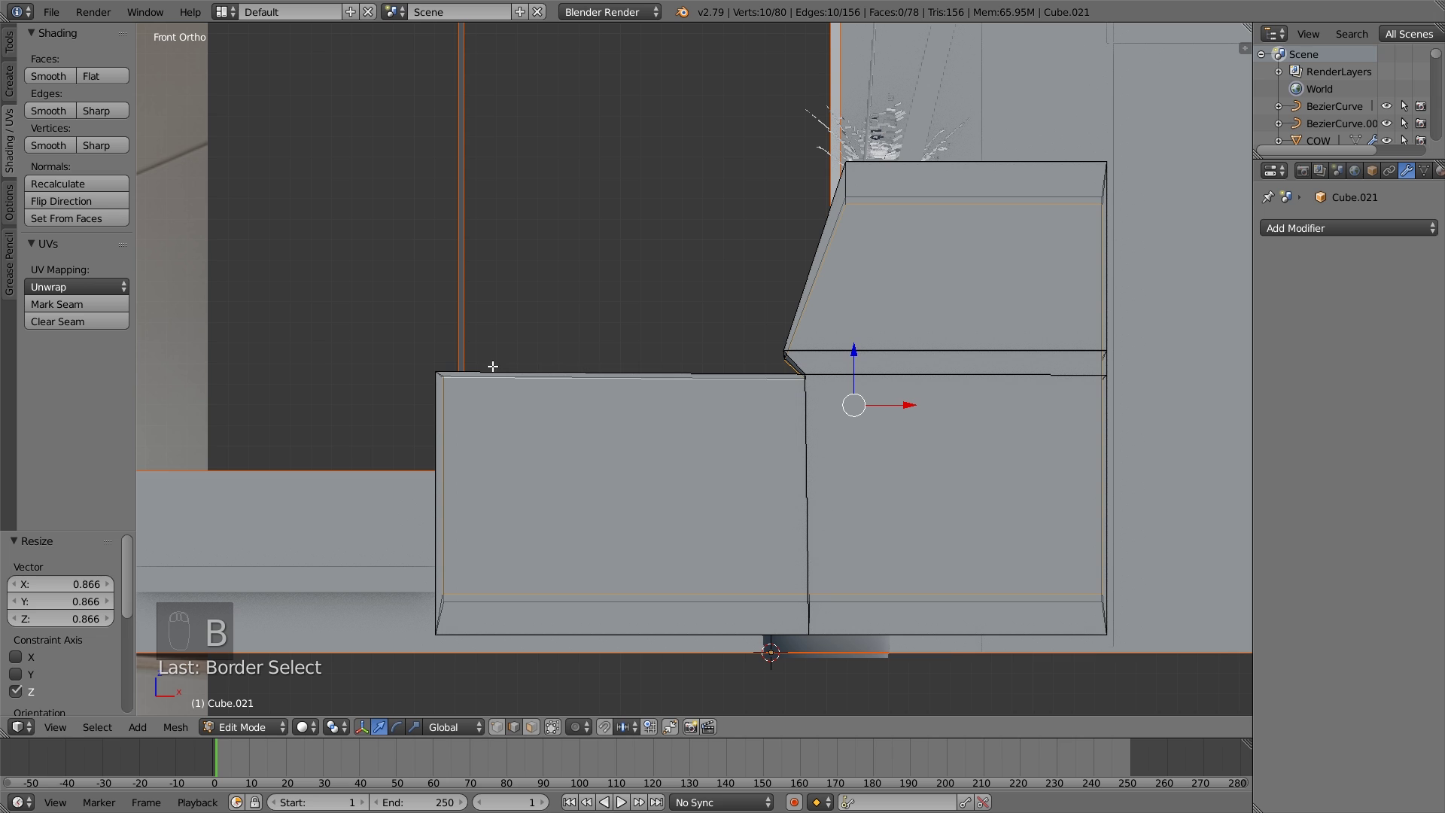
key("b")
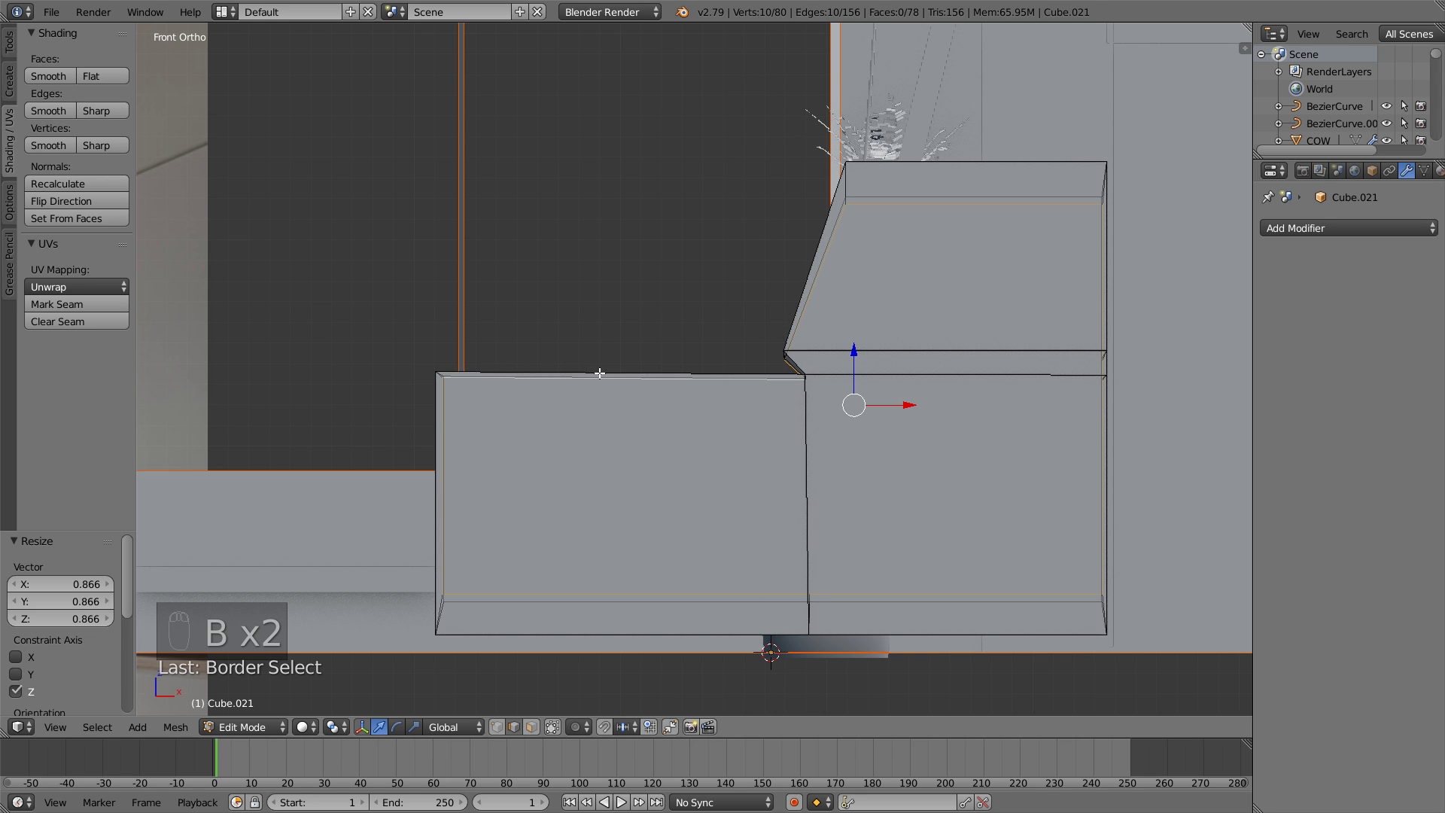
middle_click_drag(598, 547, 623, 552)
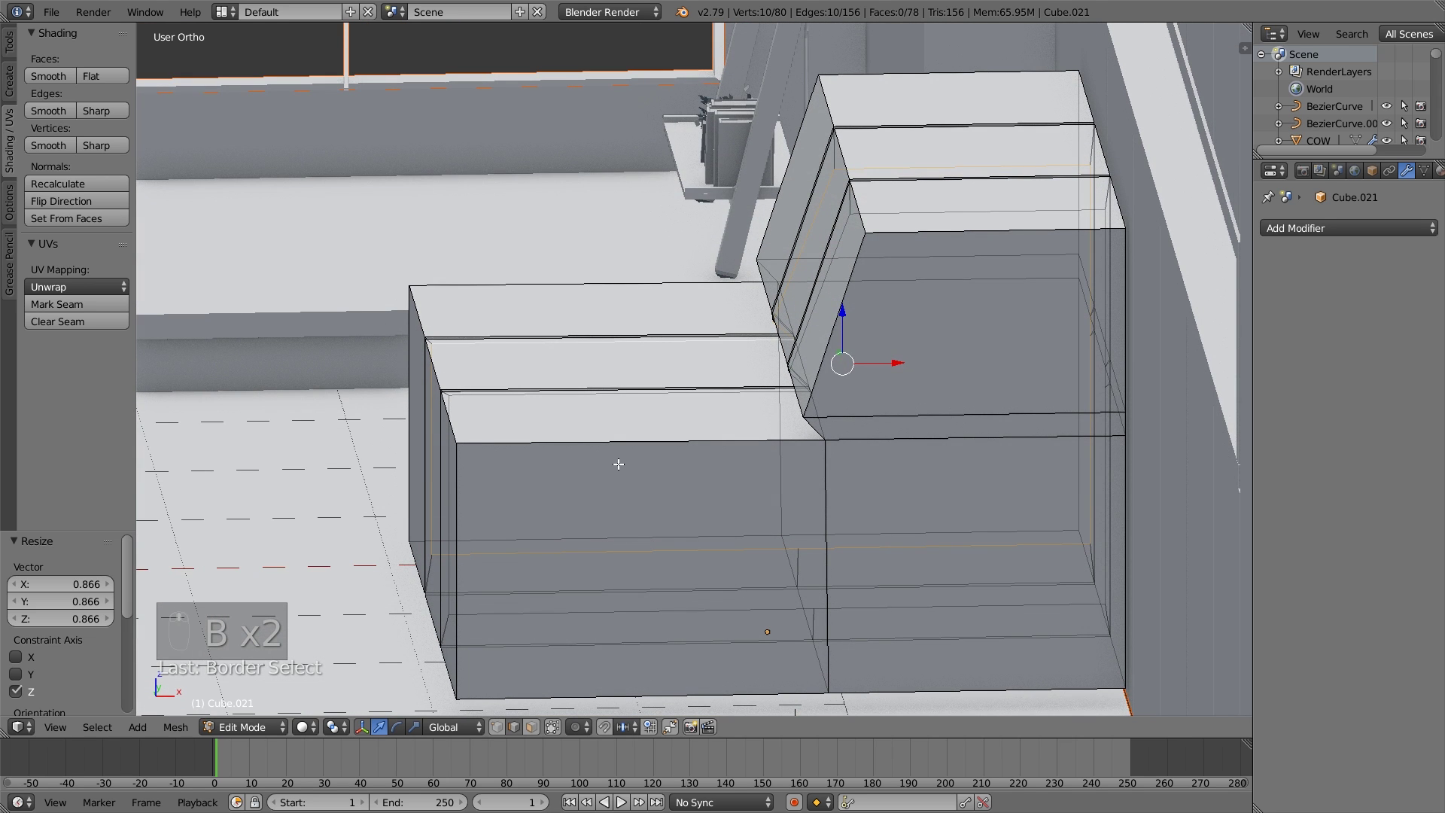
mouse_move(616, 464)
middle_mouse_down()
mouse_move(603, 452)
mouse_move(629, 445)
middle_mouse_up()
middle_click_drag(545, 490, 630, 573)
Select the inset seam edges along the underside at both cuts and move them -0.151 along Z.
left_click(532, 578)
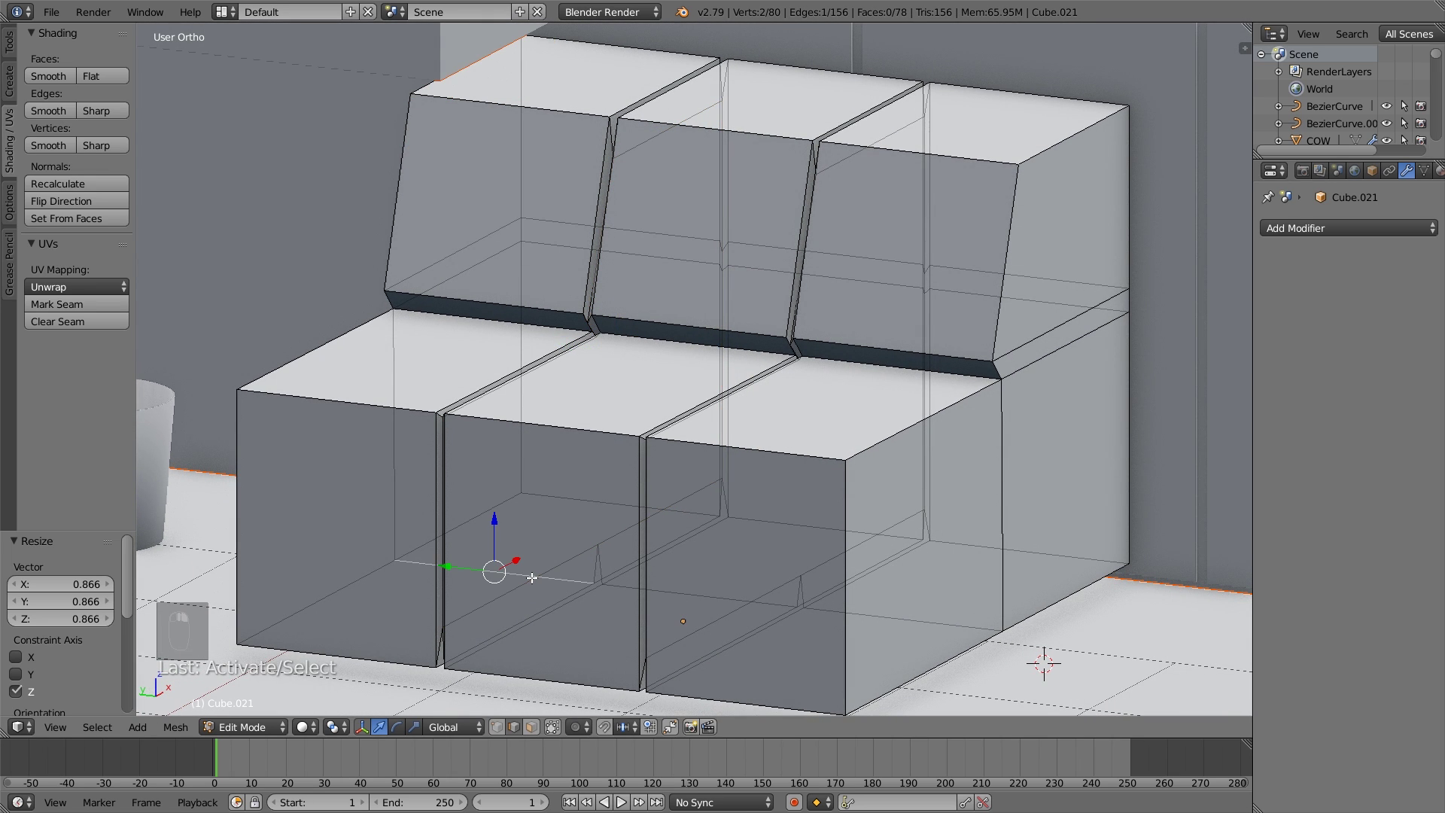
left_click(666, 512, "shift")
left_click(715, 620, "shift")
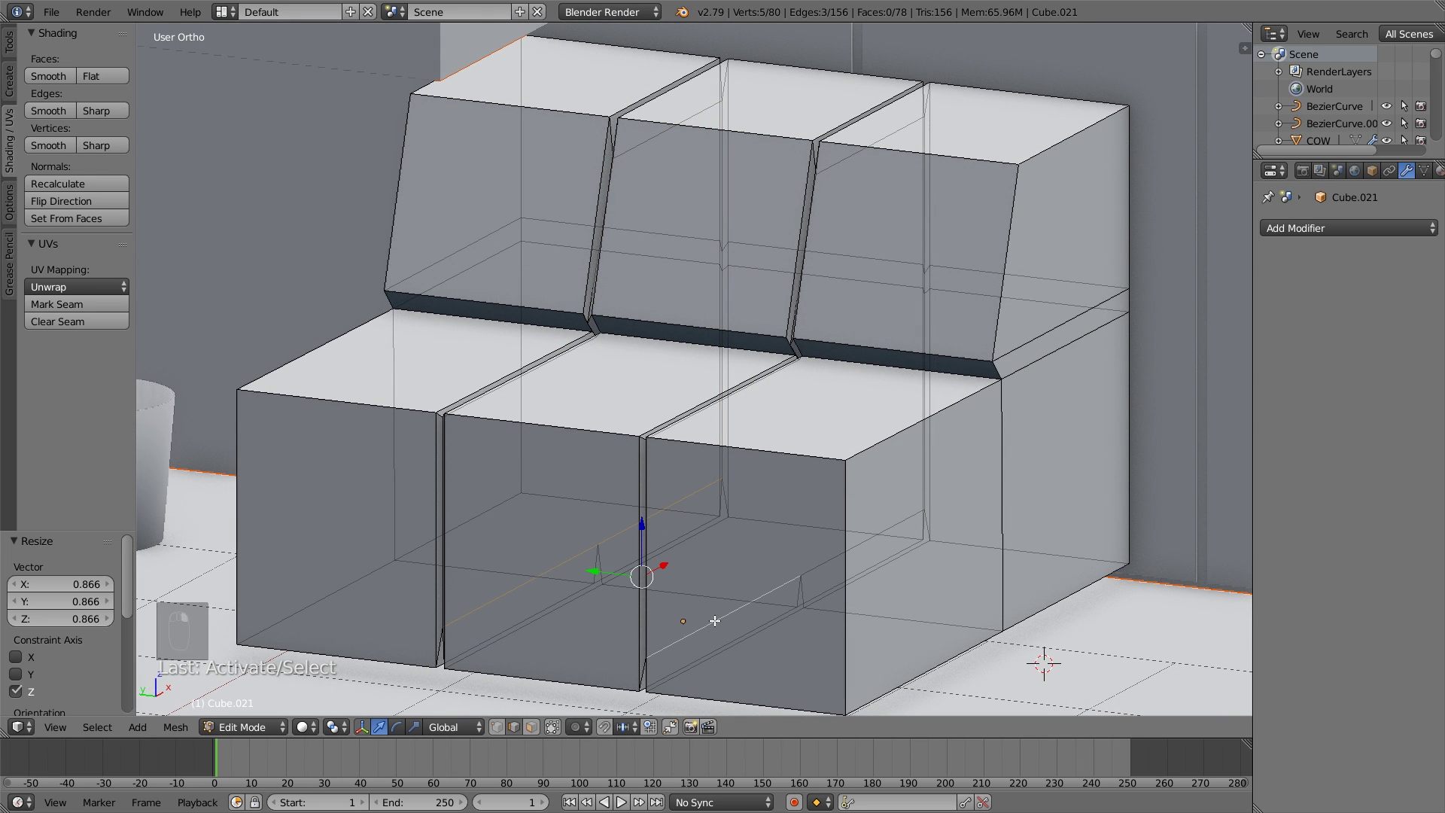
left_click(856, 553, "shift")
key("ctrl+z")
left_click(865, 549, "shift")
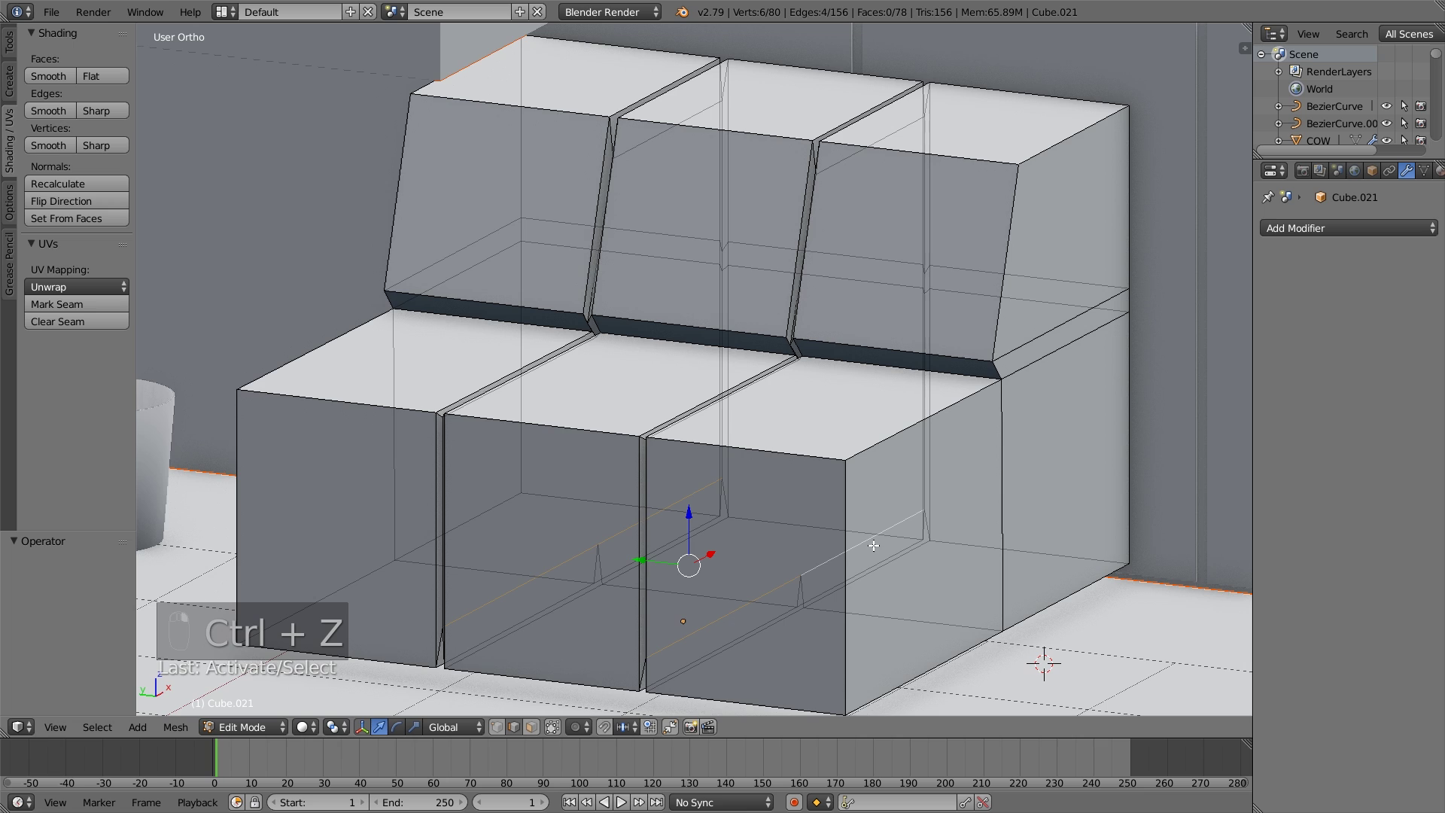
middle_click_drag(865, 549, 667, 685)
key("g")
key("z")
left_click(713, 561)
Select the two inset seam edges at the top of the backrest and raise them about 0.181 along Z.
left_click(797, 313)
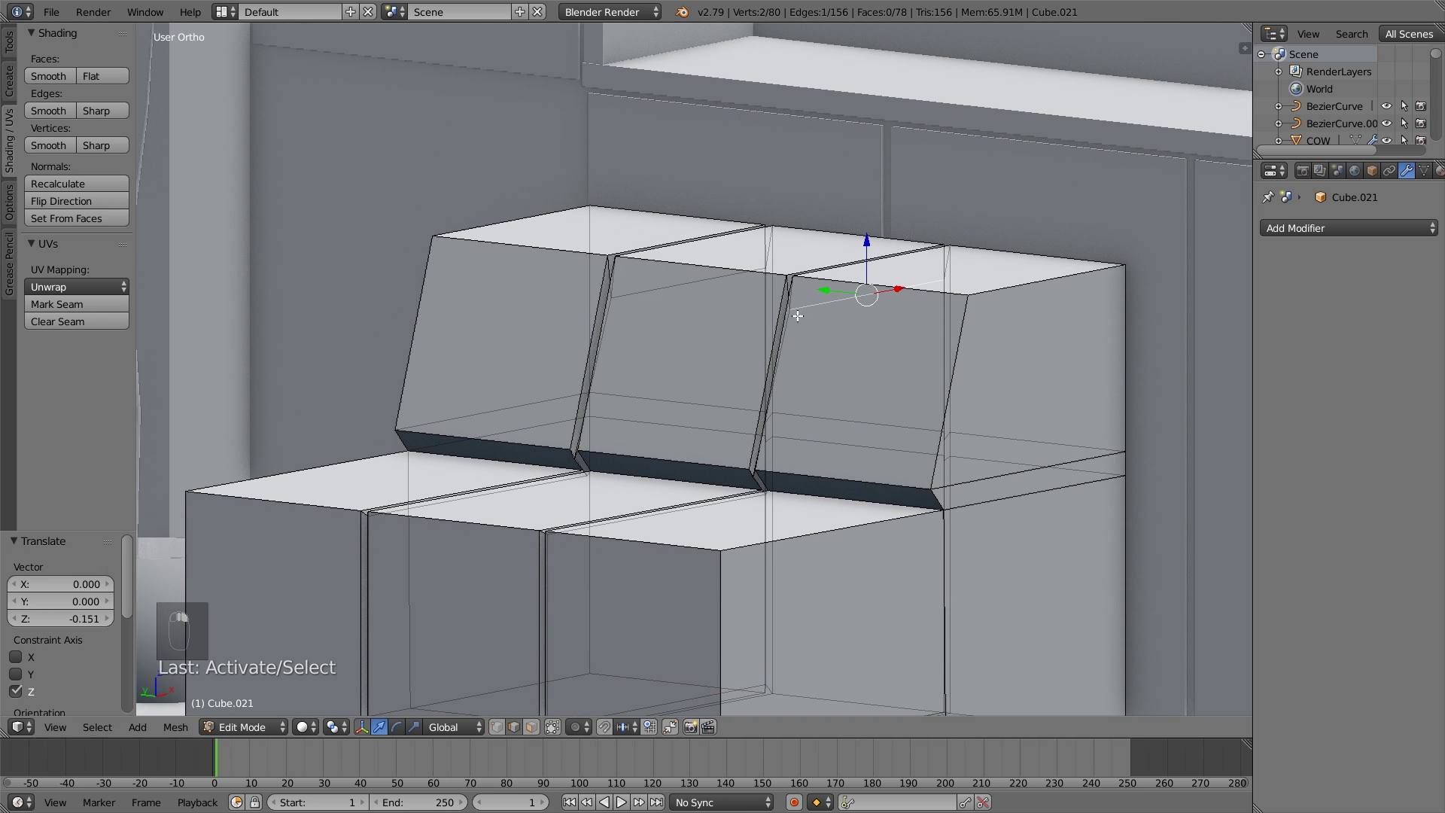
left_click(684, 299, "shift")
left_click_drag(777, 238, 786, 200)
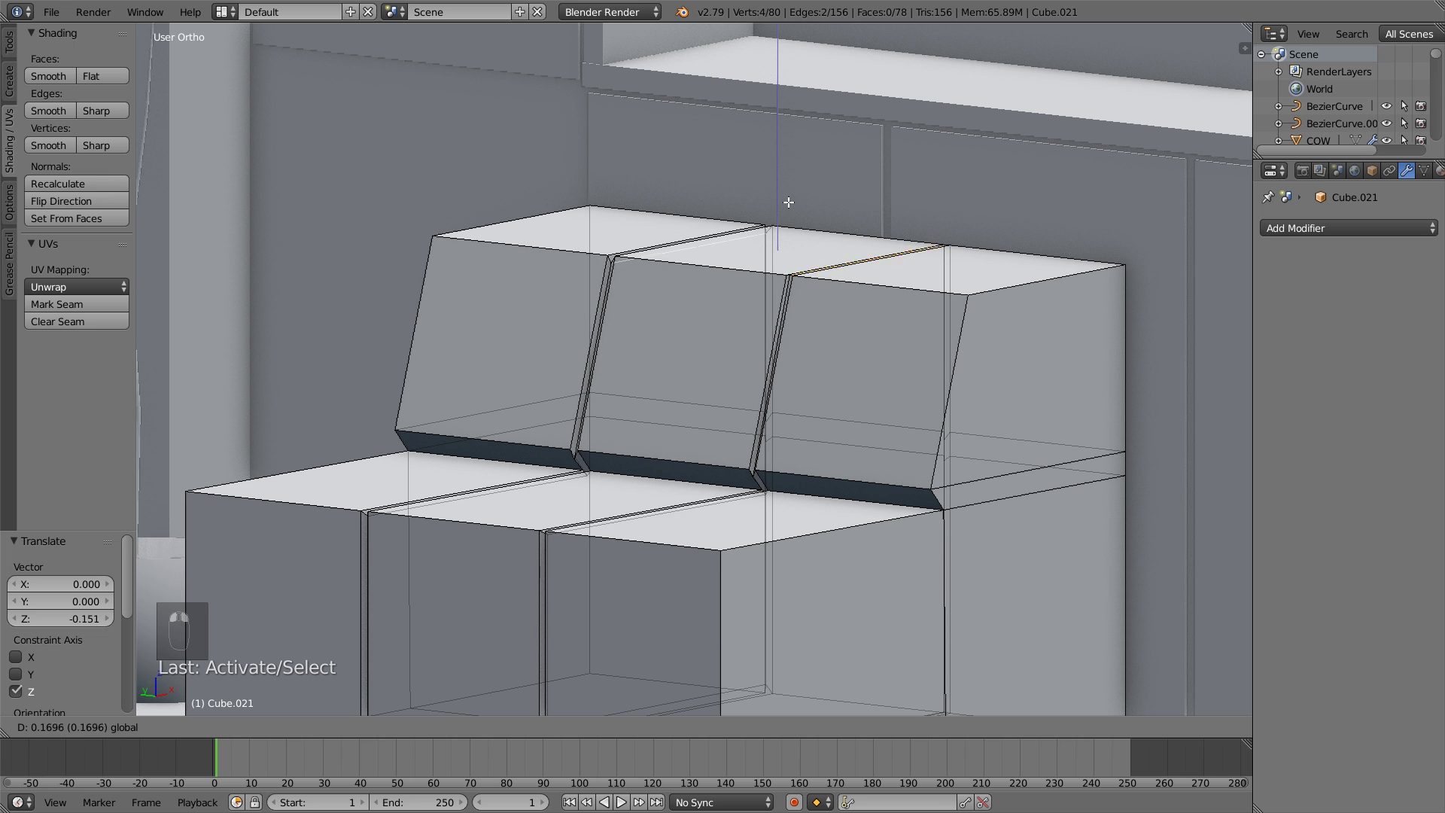
left_click(788, 201)
middle_click_drag(761, 306, 760, 425)
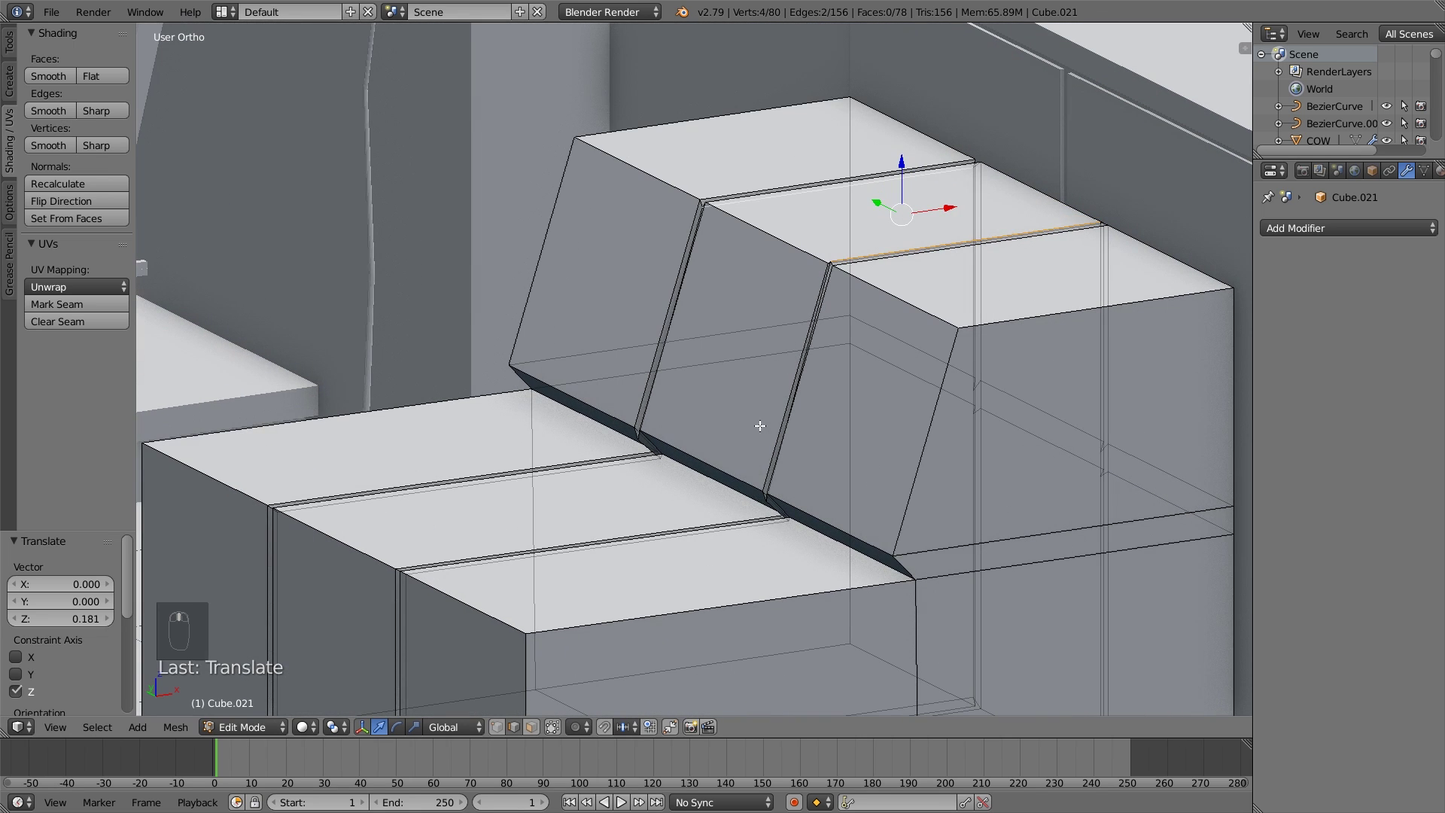
Select the two seam edges in the crease between seat and backrest and move them about 0.057 along X.
right_click(771, 502)
right_click(771, 505)
right_click(772, 506)
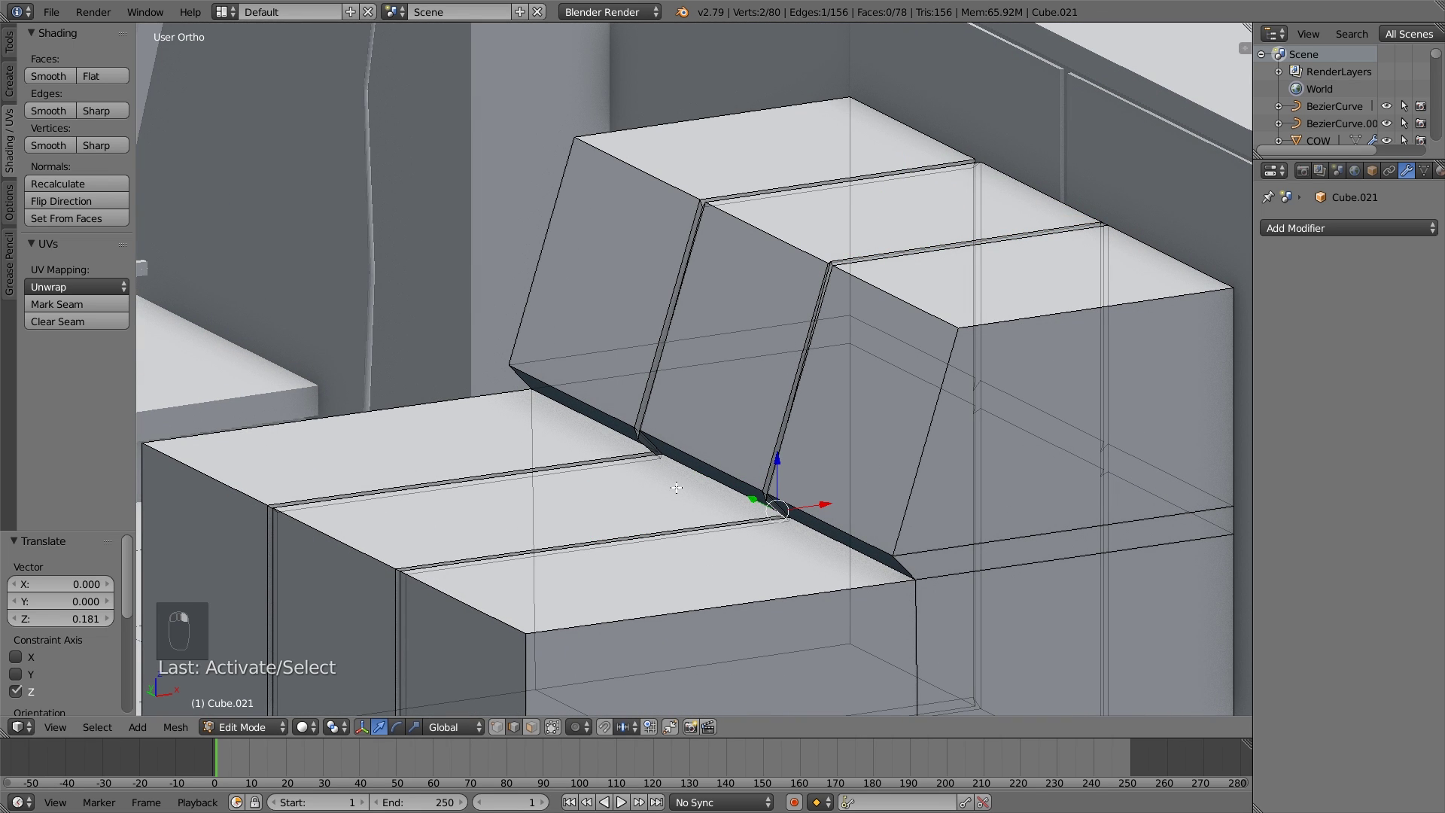
right_click(646, 450, "shift")
key("ctrl+z")
right_click(642, 445, "shift")
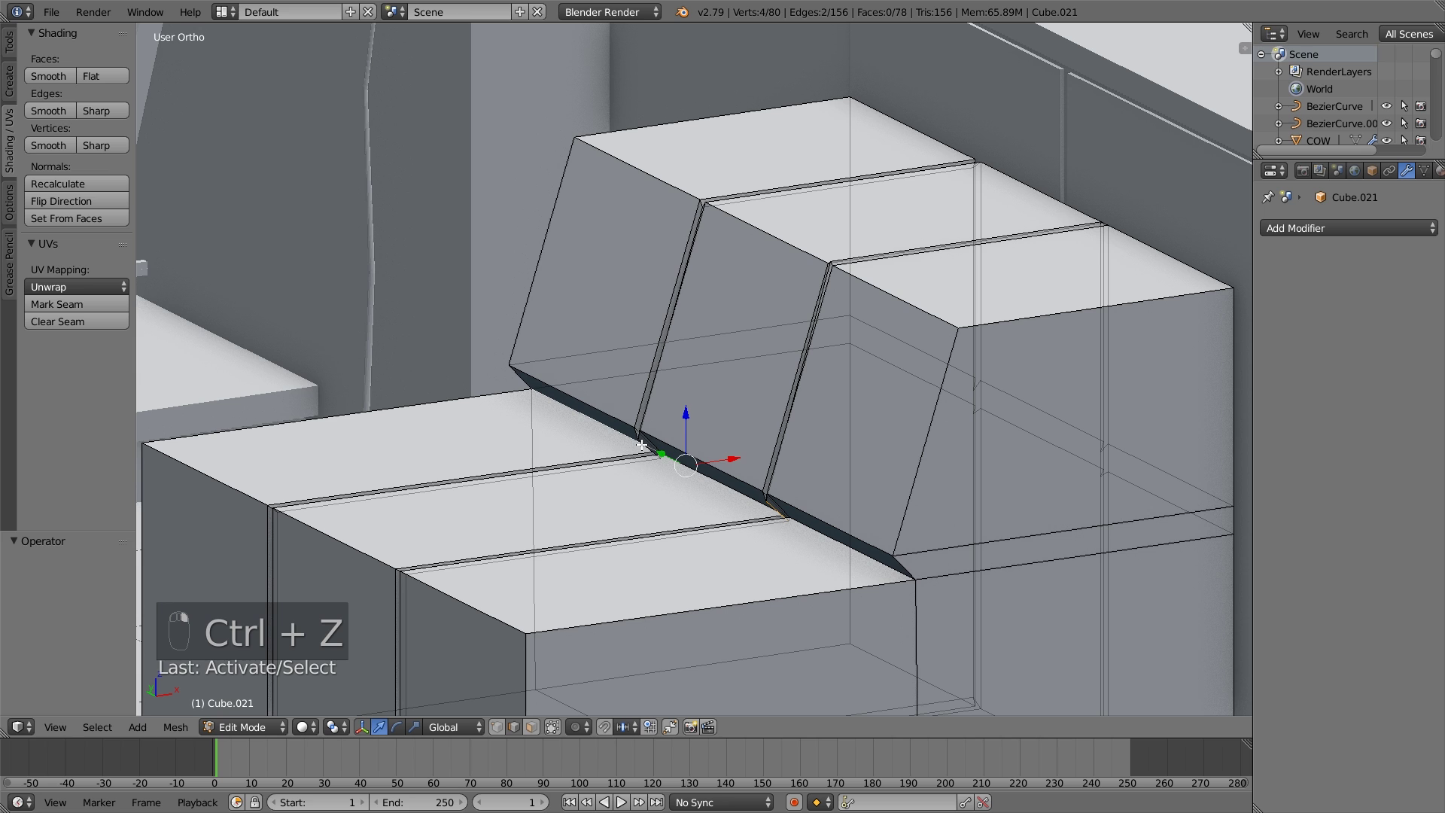
key("ctrl+z")
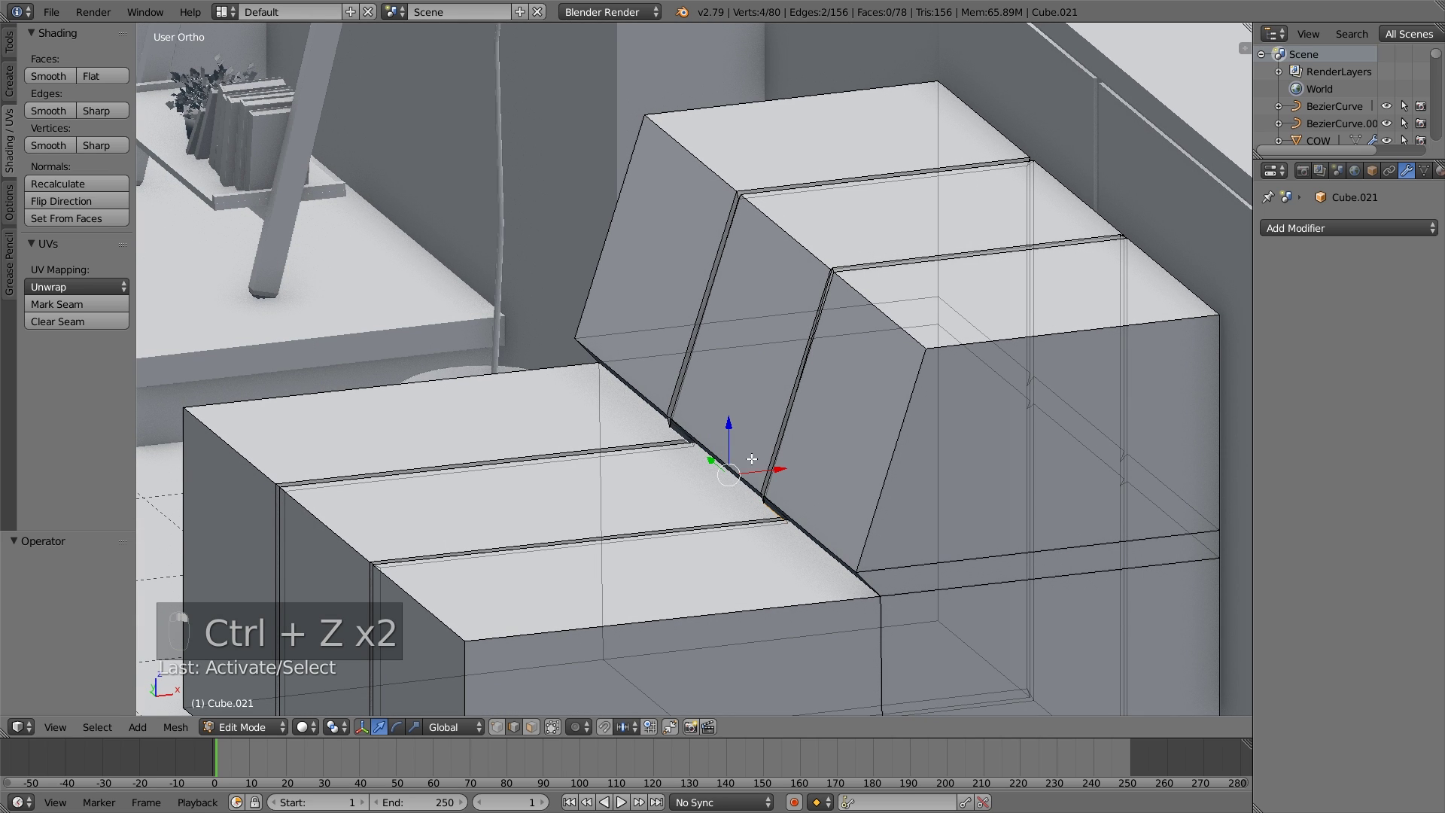
left_click_drag(771, 472, 786, 464)
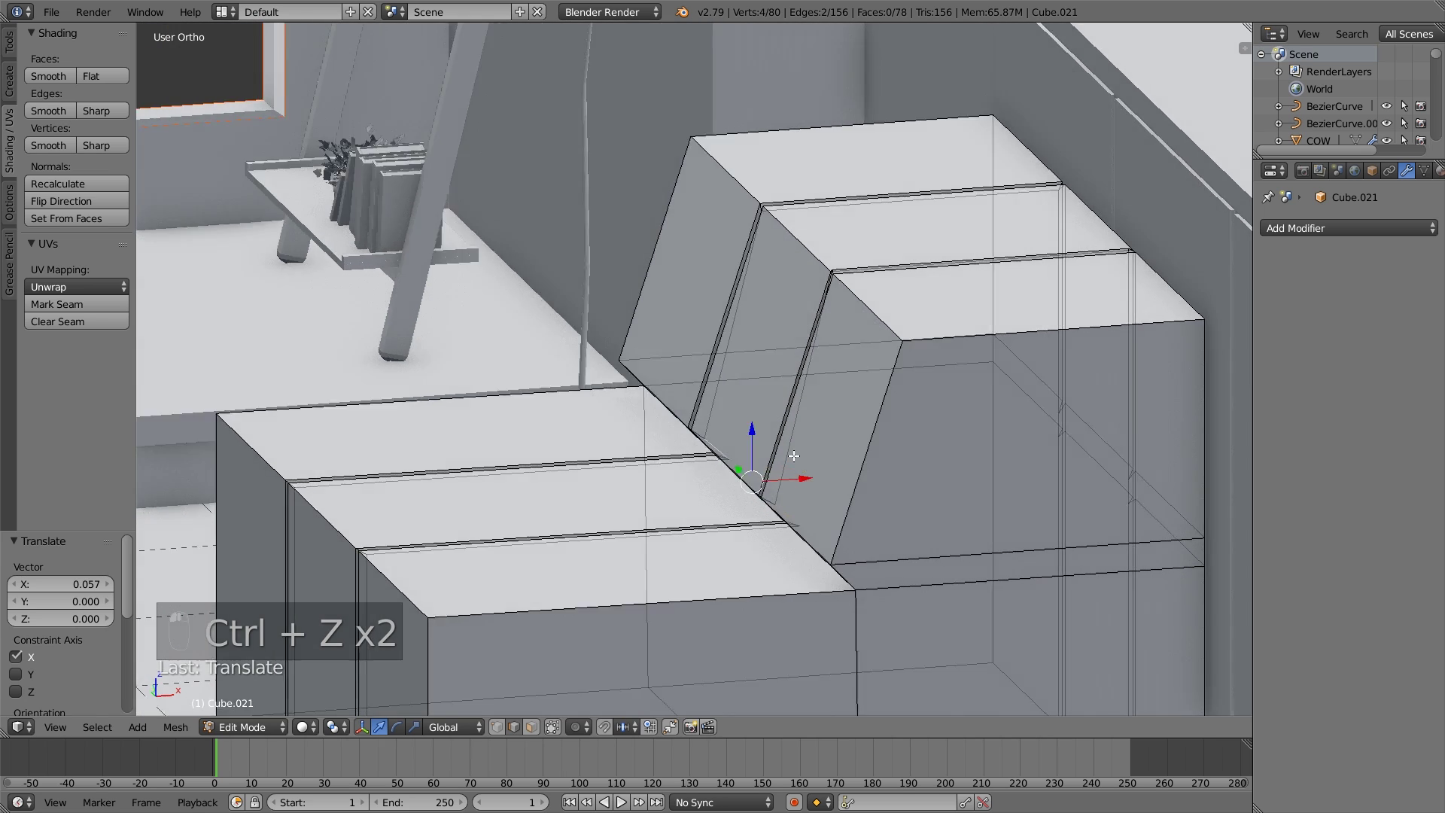
Raise the selected crease seam edges slightly along Z, clear the selection and leave Edit Mode.
middle_click_drag(775, 452, 776, 482)
left_click_drag(776, 482, 781, 450)
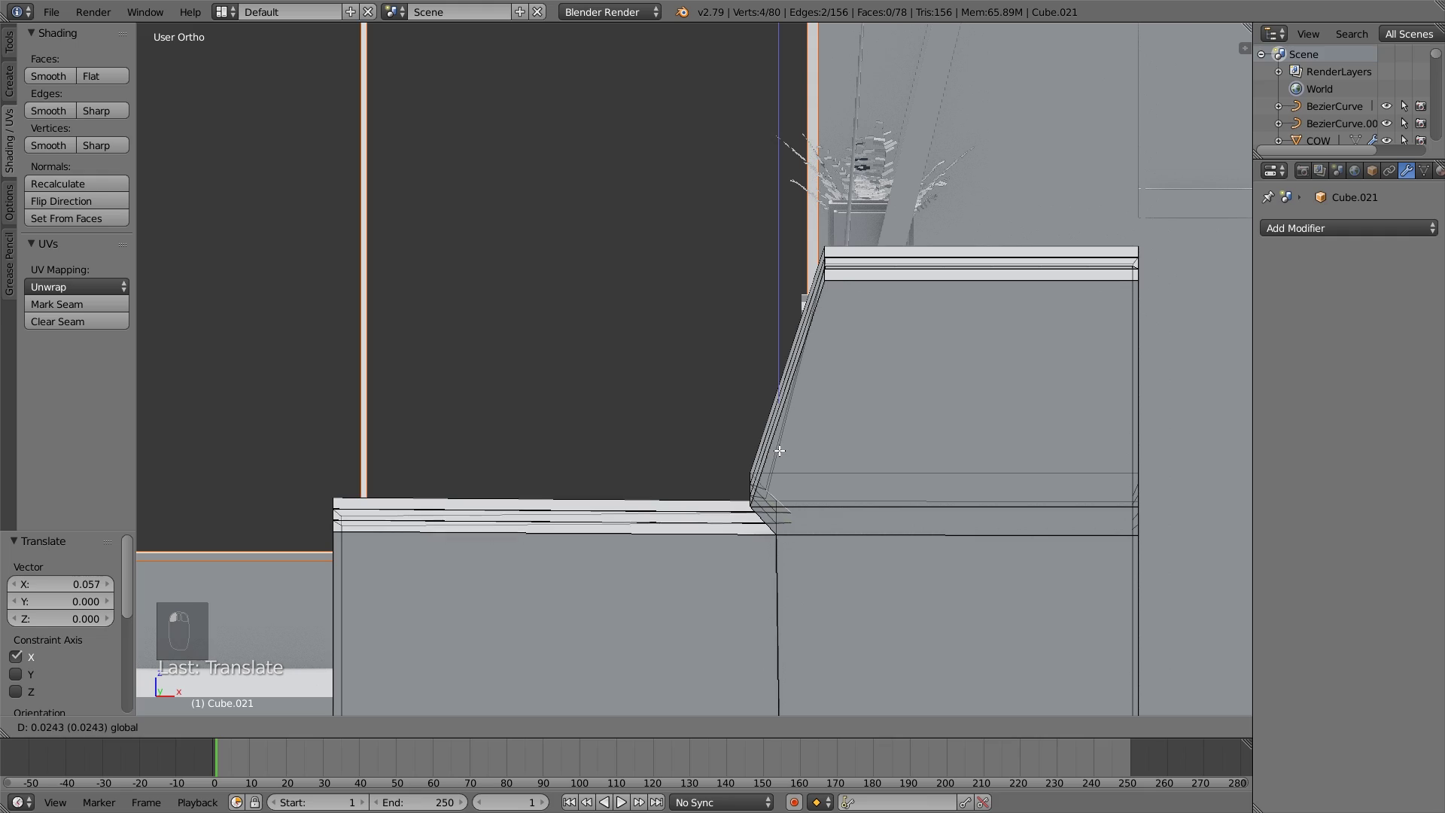
left_click(776, 452)
middle_click_drag(775, 452, 910, 475)
key("a")
key("Tab")
Examine the inset seams between the three seat and backrest sections from several angles.
scroll(832, 435, "down", 5)
middle_click_drag(832, 435, 755, 377)
scroll(814, 420, "down", 2)
scroll(768, 410, "up", 4)
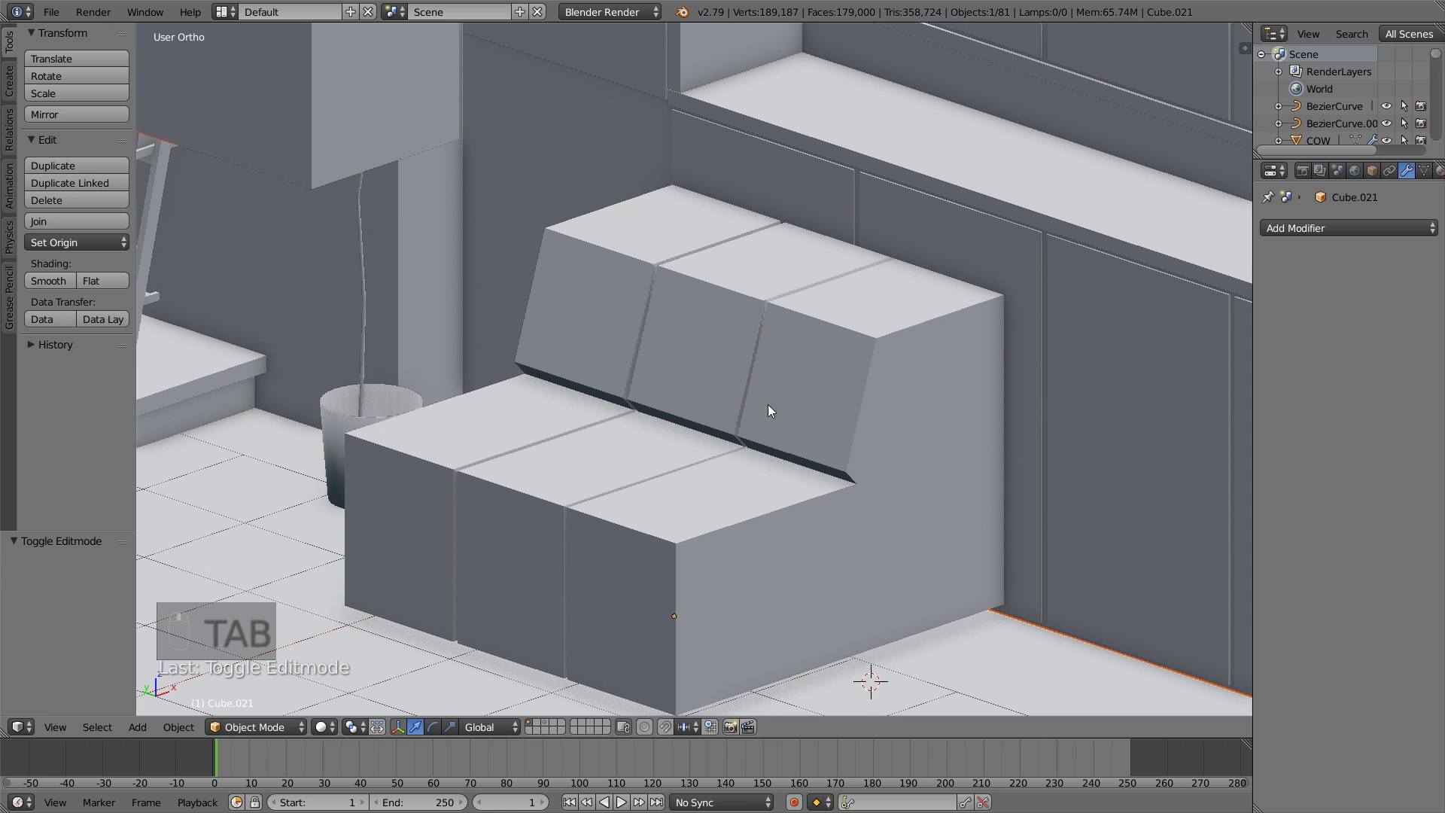
middle_click_drag(824, 418, 860, 415)
scroll(829, 426, "up", 3)
key("Tab")
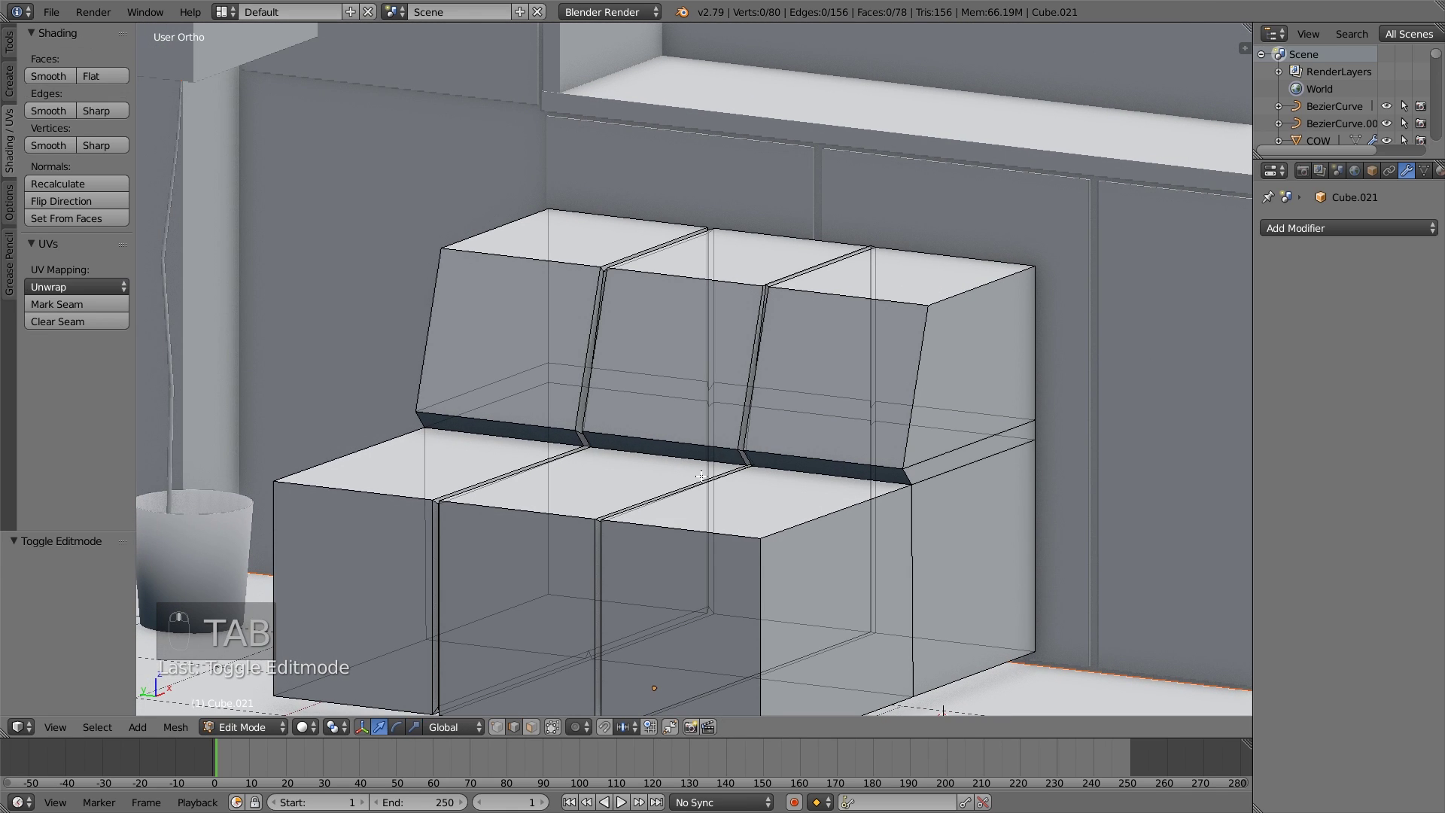
middle_click_drag(709, 478, 682, 487)
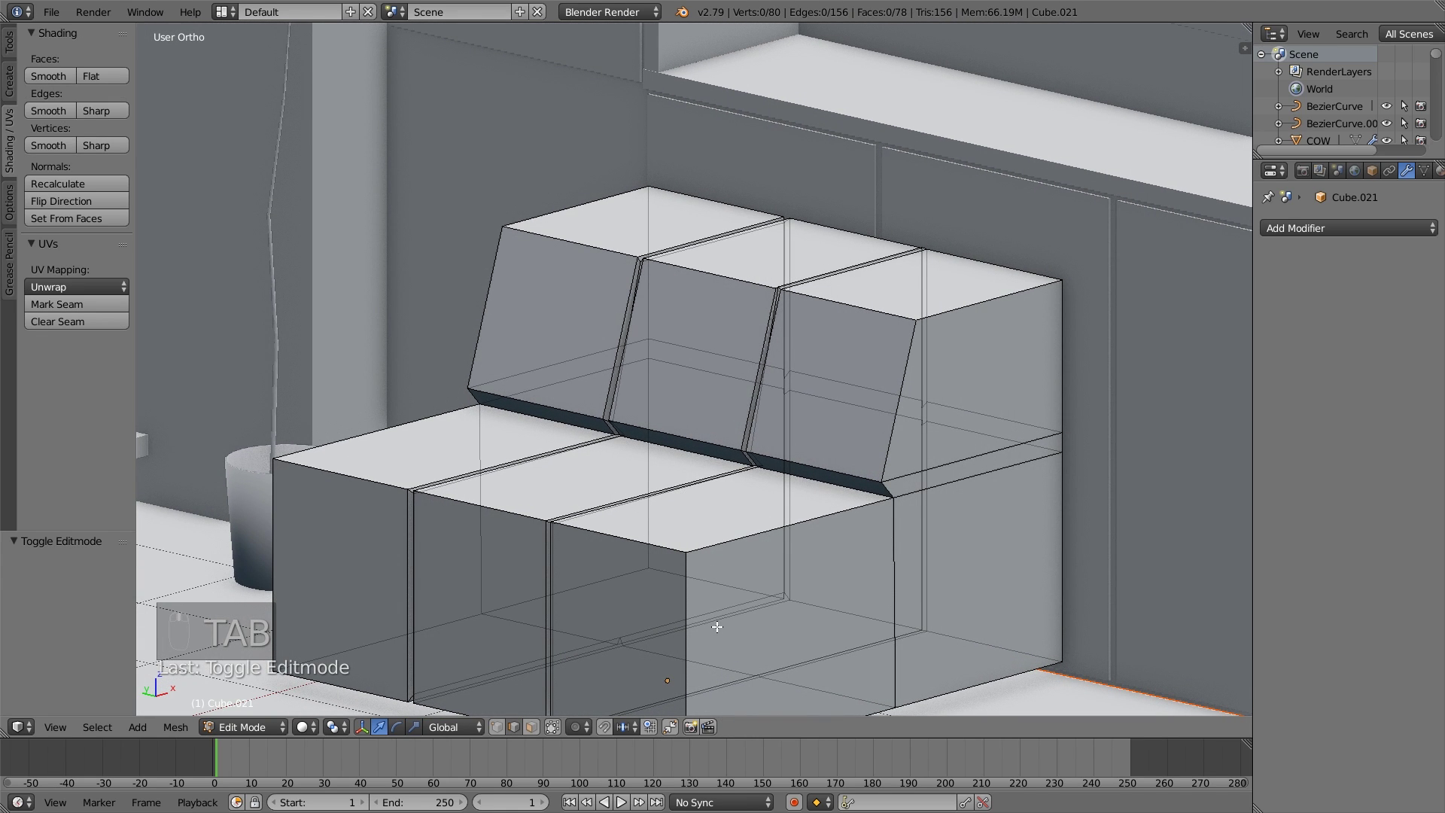
Add a horizontal loop cut around the seat base at about mid-height.
key("ctrl+r")
left_click(682, 633)
scroll(872, 563, "down", 2)
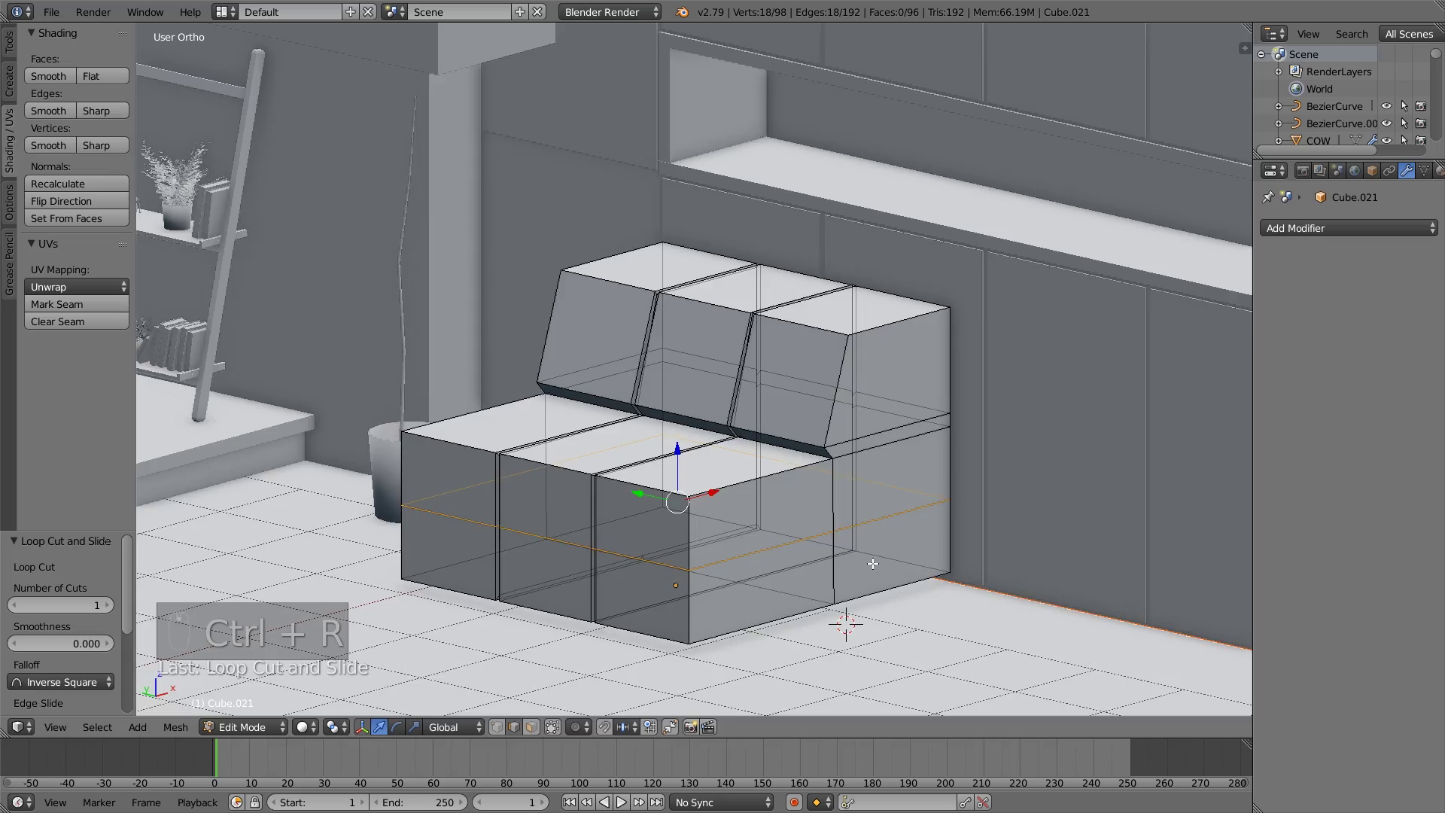
key("a")
key("Tab")
Add a centred vertical loop cut through each of the three cushion sections.
scroll(872, 564, "down", 3)
middle_click_drag(816, 556, 840, 514)
key("Tab")
scroll(706, 516, "up", 3)
scroll(760, 498, "up", 2)
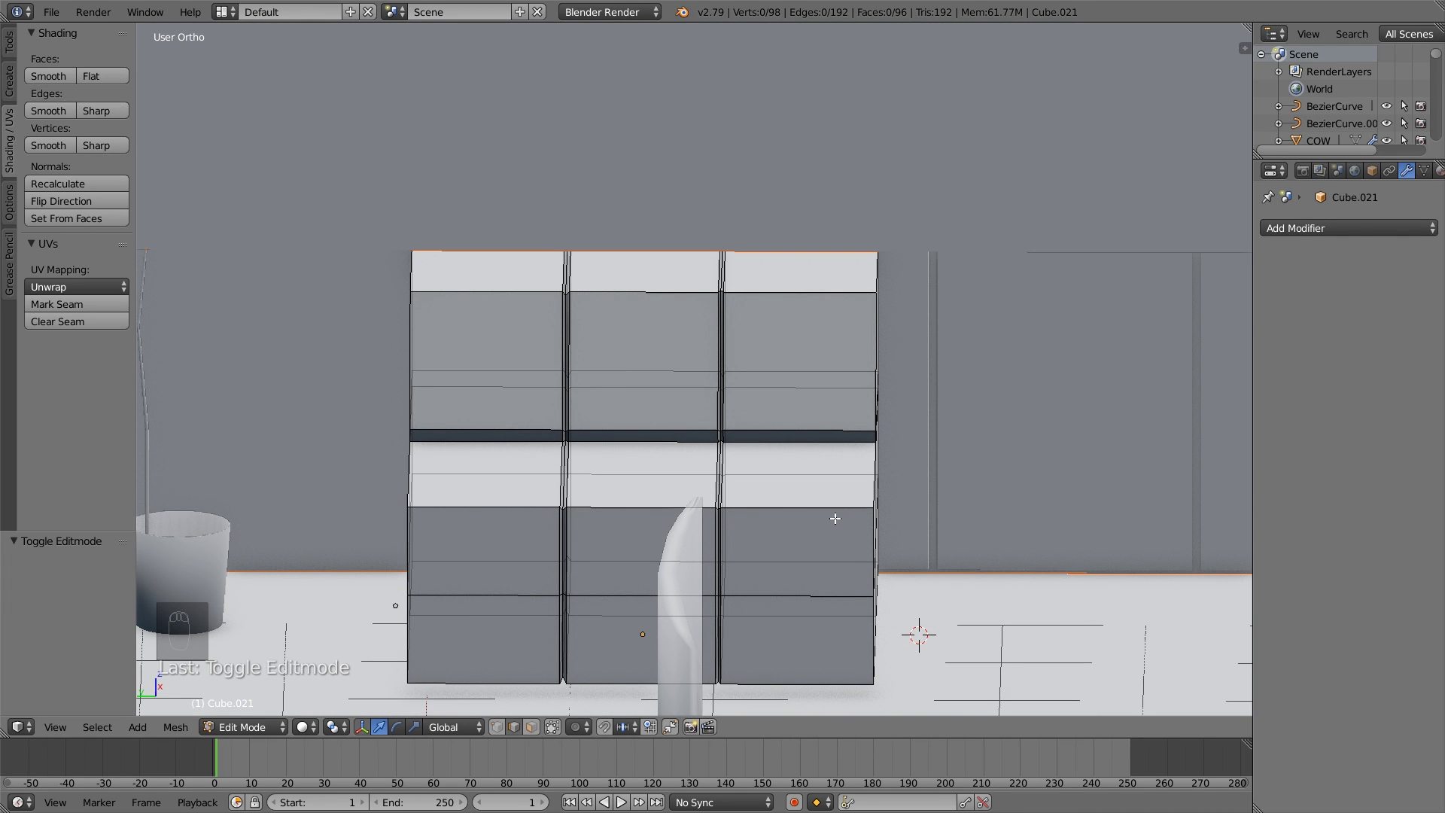
key("ctrl+r")
left_click(835, 515)
right_click(834, 513)
key("ctrl+r")
left_click(543, 512)
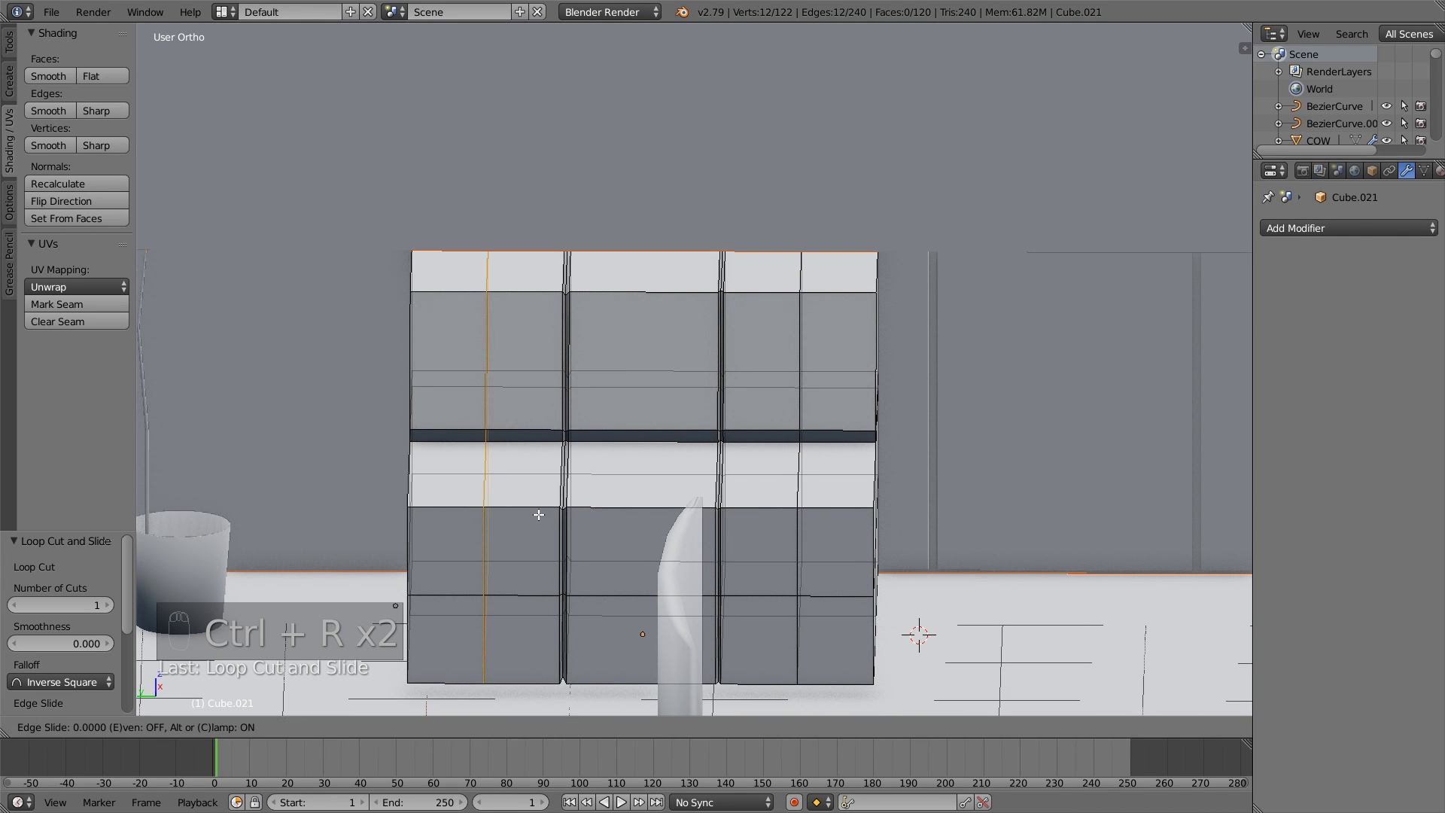
right_click(543, 512)
key("ctrl+r")
left_click(636, 512)
right_click(635, 511)
Add a centred loop cut running across all three seat cushions, midway between the front edge and the backrest.
key("Tab")
middle_click_drag(635, 511, 687, 524)
key("Tab")
key("a")
key("a")
key("a")
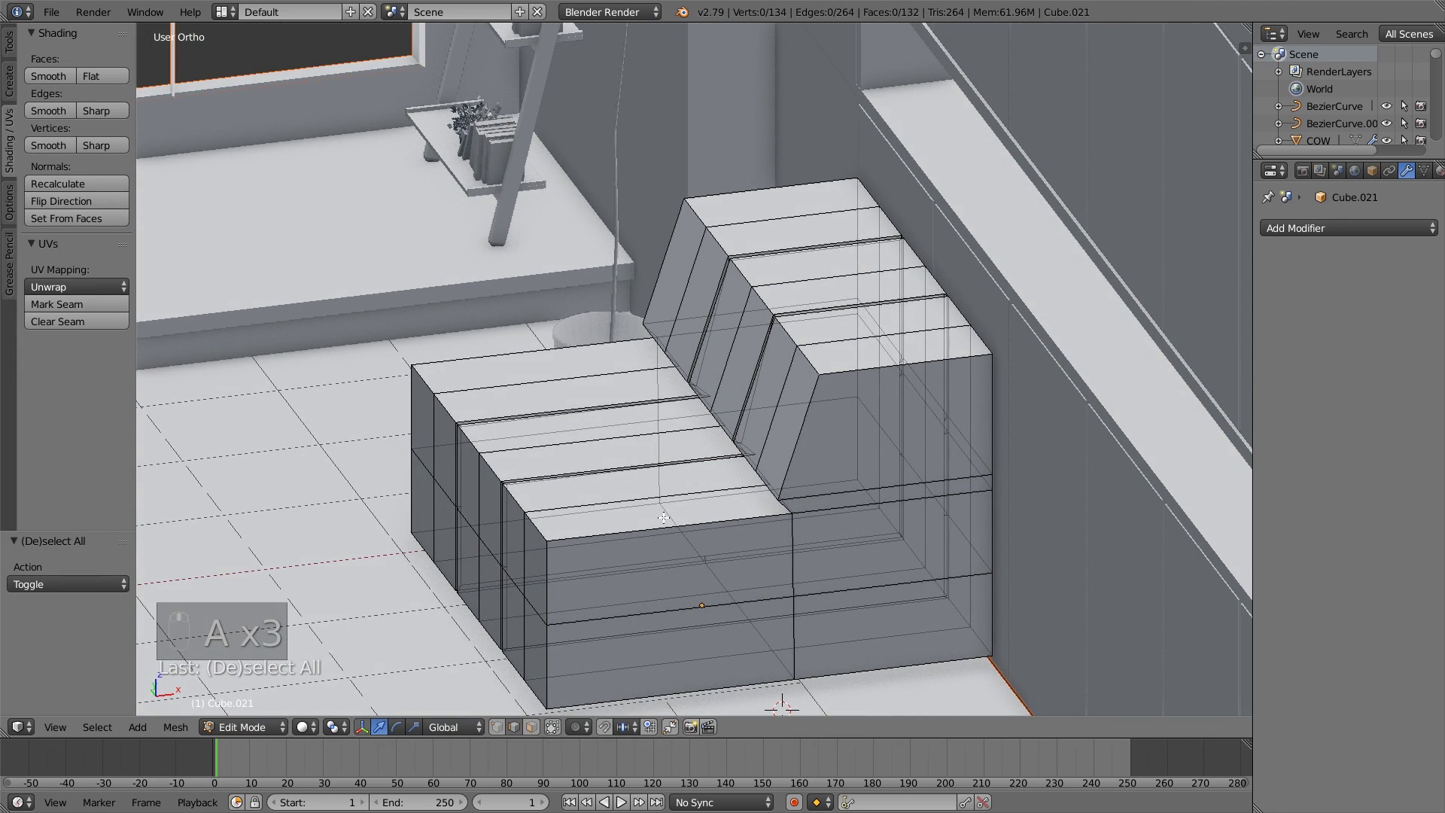
key("ctrl+r")
left_click(663, 518)
right_click(720, 526)
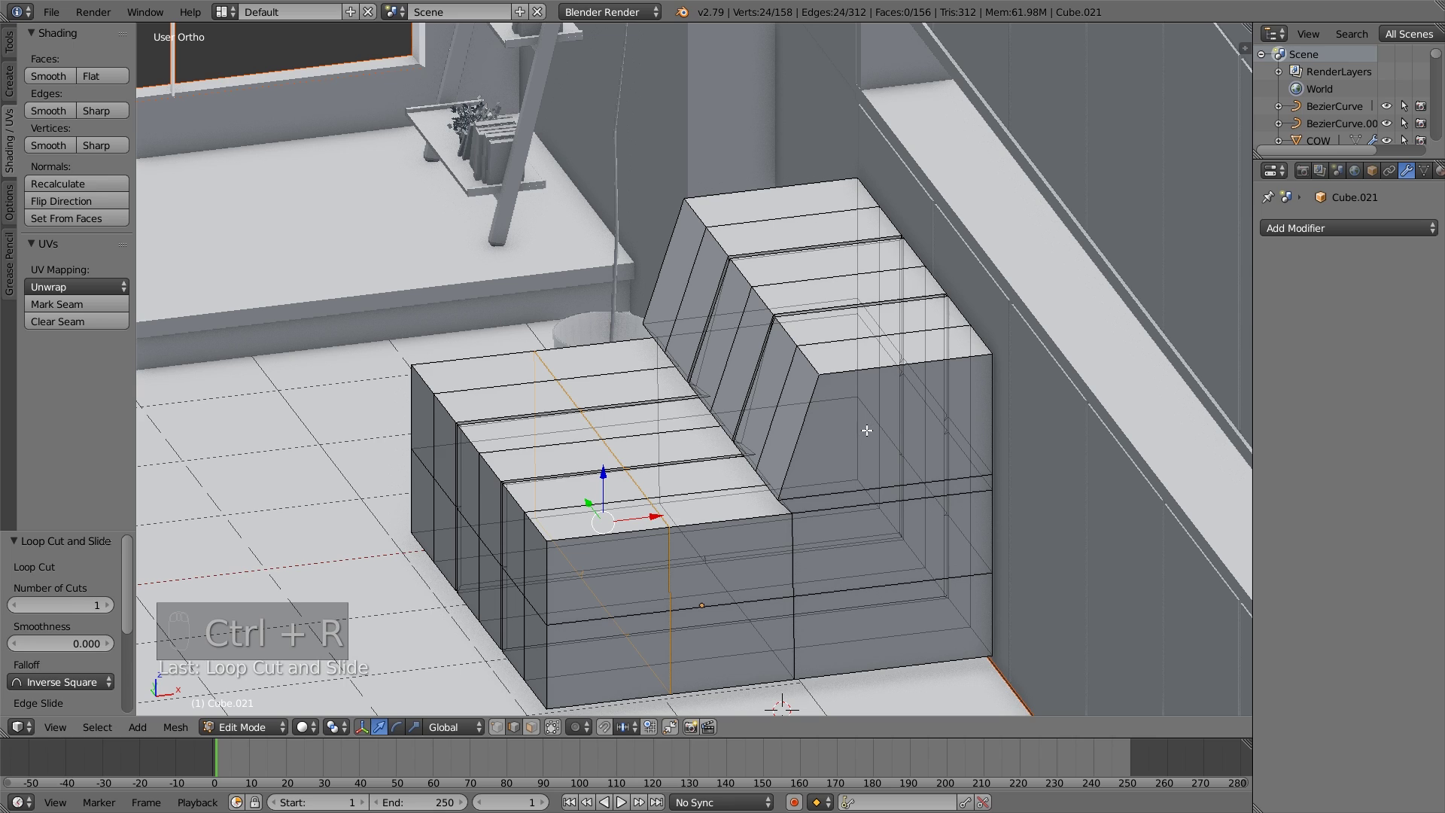
Add a Multiresolution modifier to the sofa seat and subdivide it to level 5.
key("a")
key("Tab")
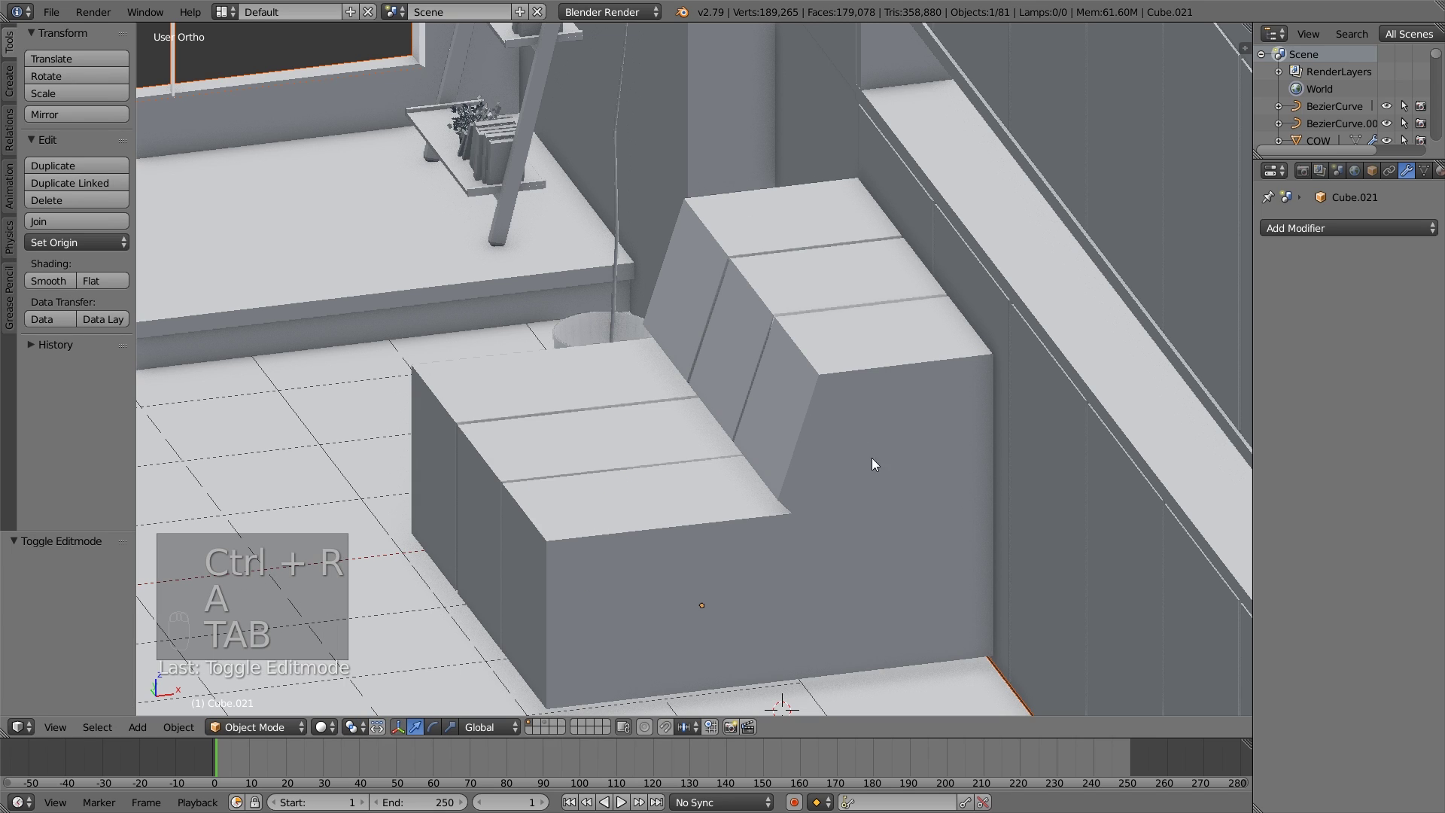
left_click(1321, 229)
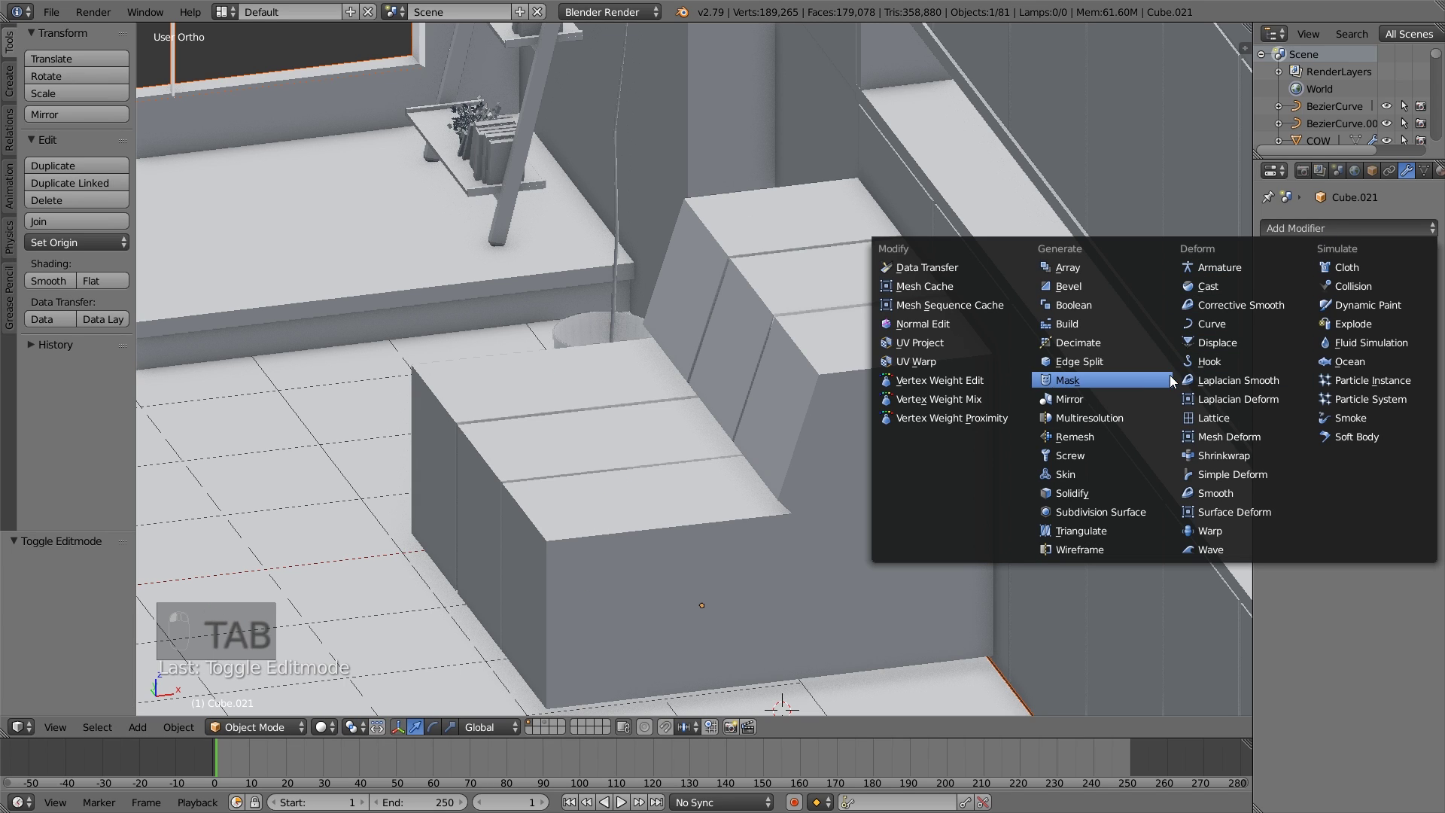
left_click(1125, 418)
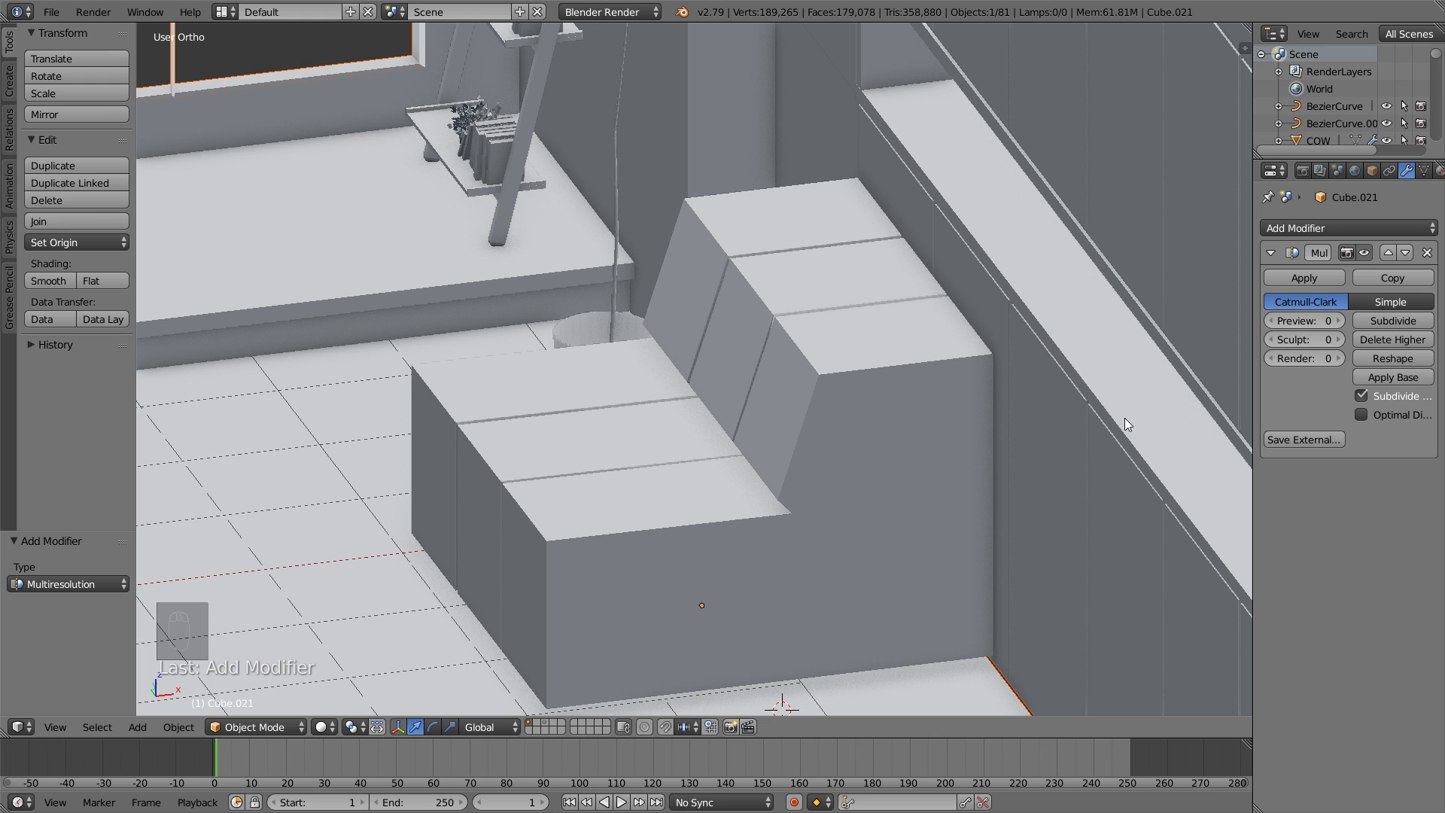
left_click(1393, 317)
left_click(1394, 318)
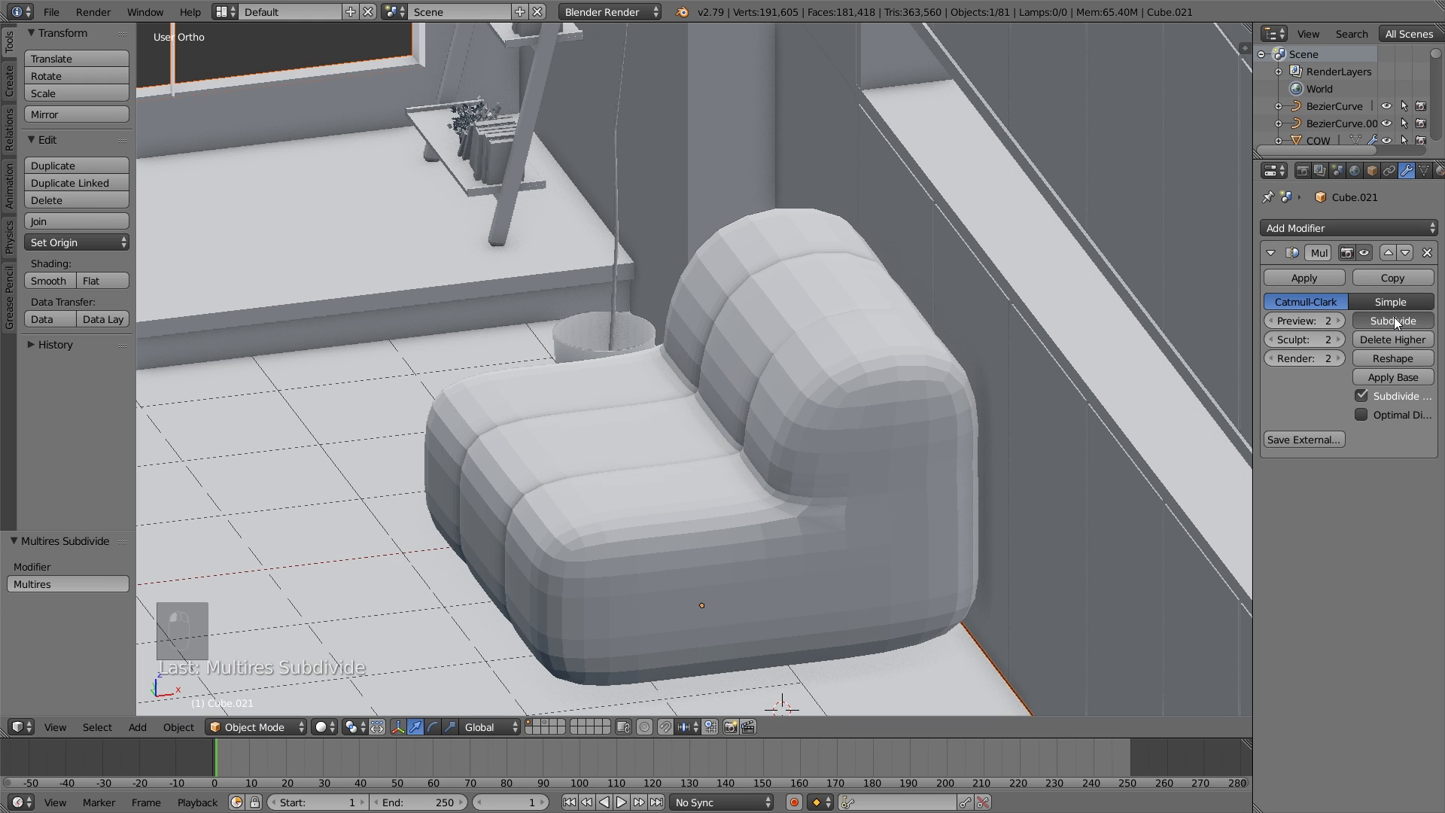
left_click(1396, 318)
left_click(1400, 320)
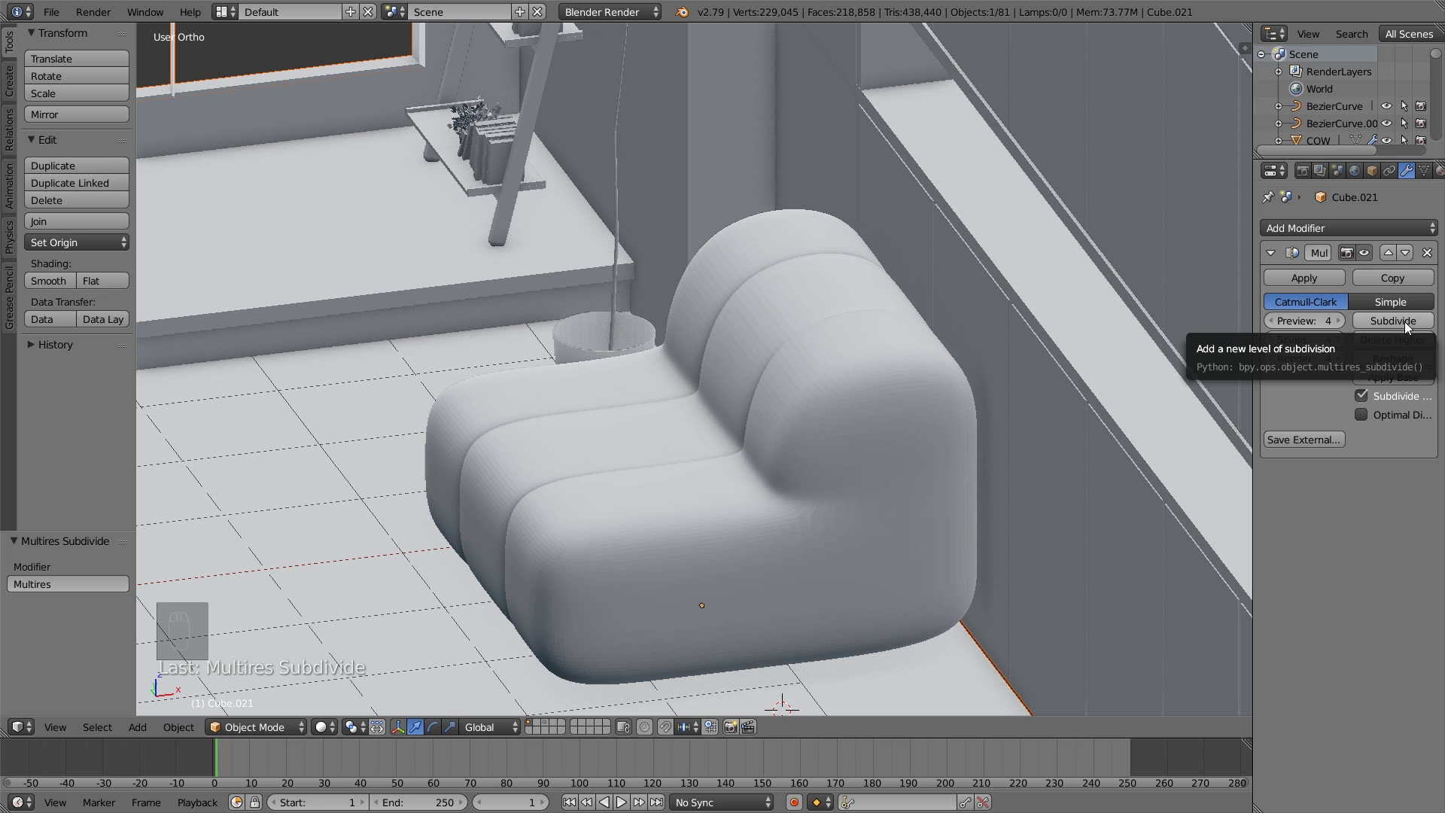
left_click(1404, 322)
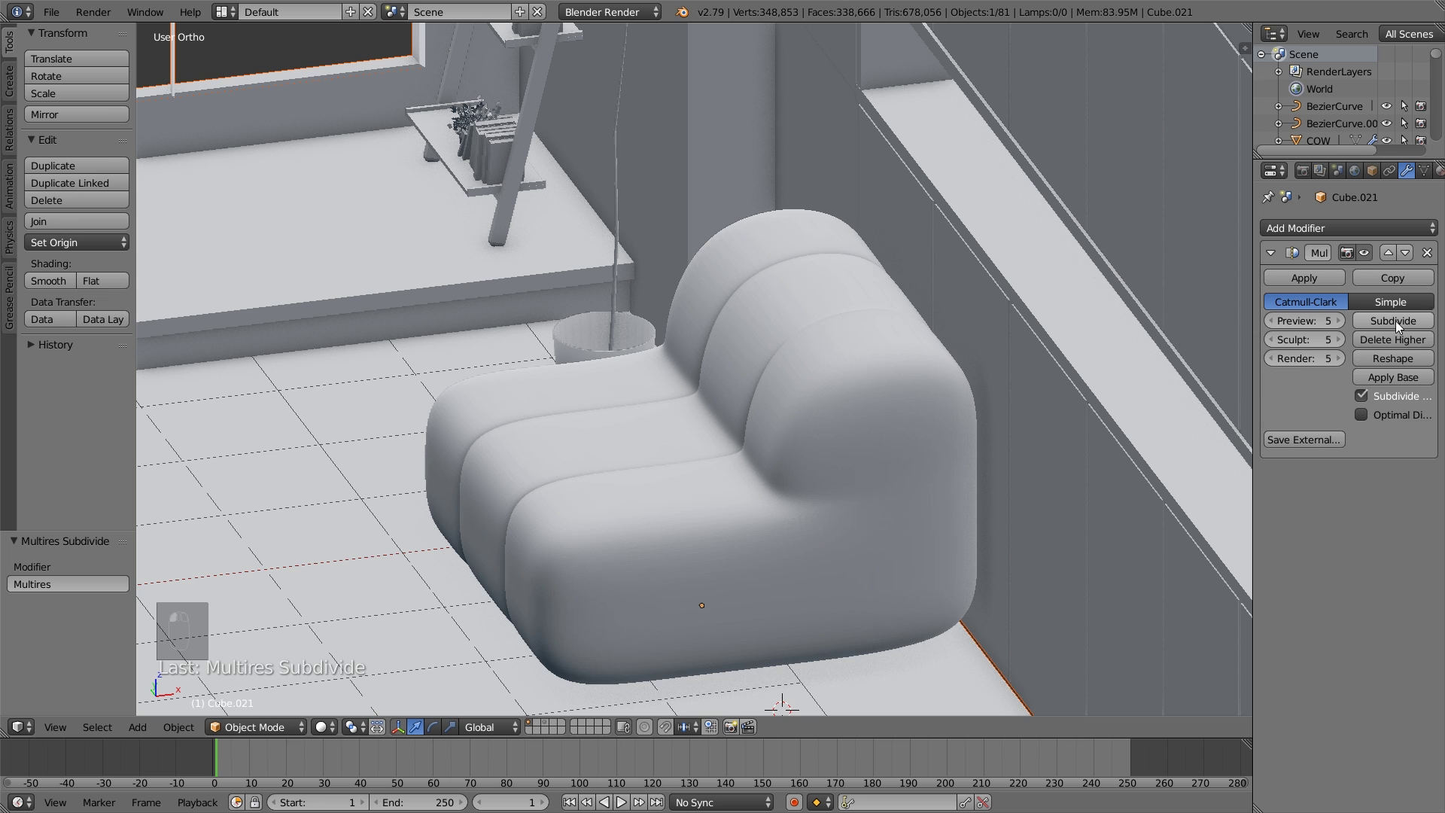
Apply smooth shading to the sofa seat, undoing the shading change made with the window frame selected.
left_click(48, 280)
key("ctrl+z")
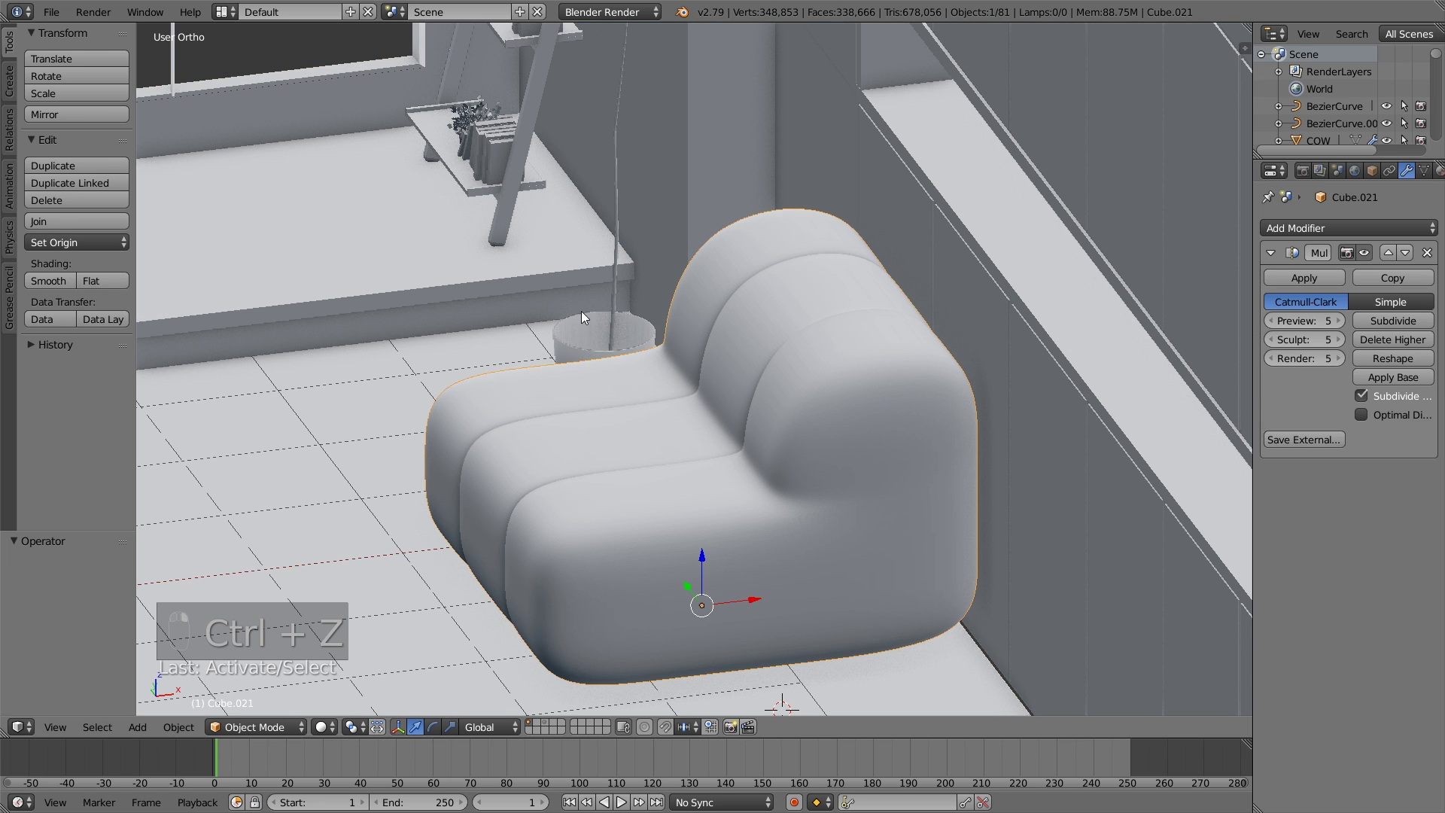
middle_click_drag(518, 268, 730, 301)
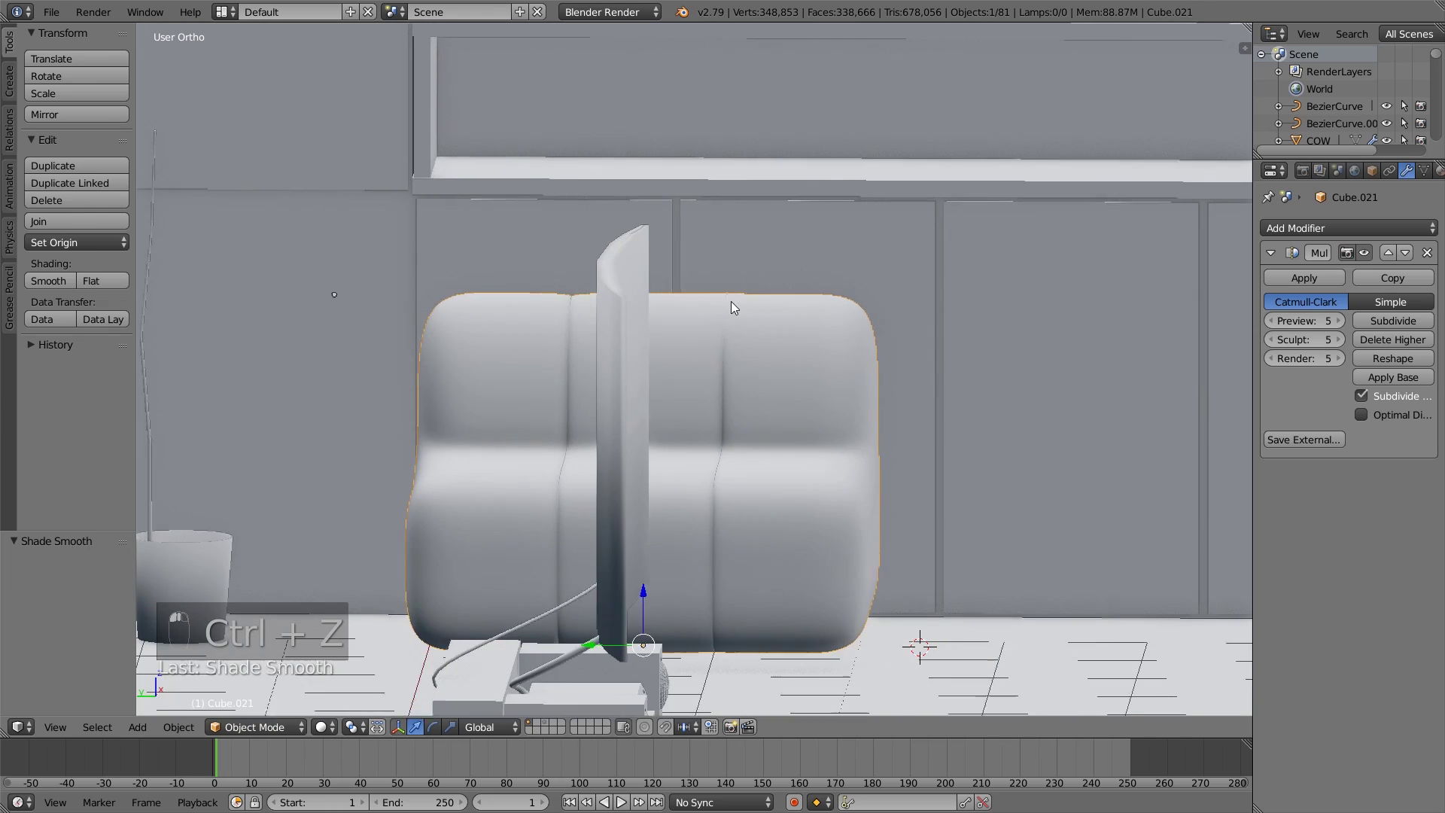
key("a")
key("Tab")
key("Tab")
scroll(766, 396, "up", 2)
middle_click_drag(766, 395, 879, 418)
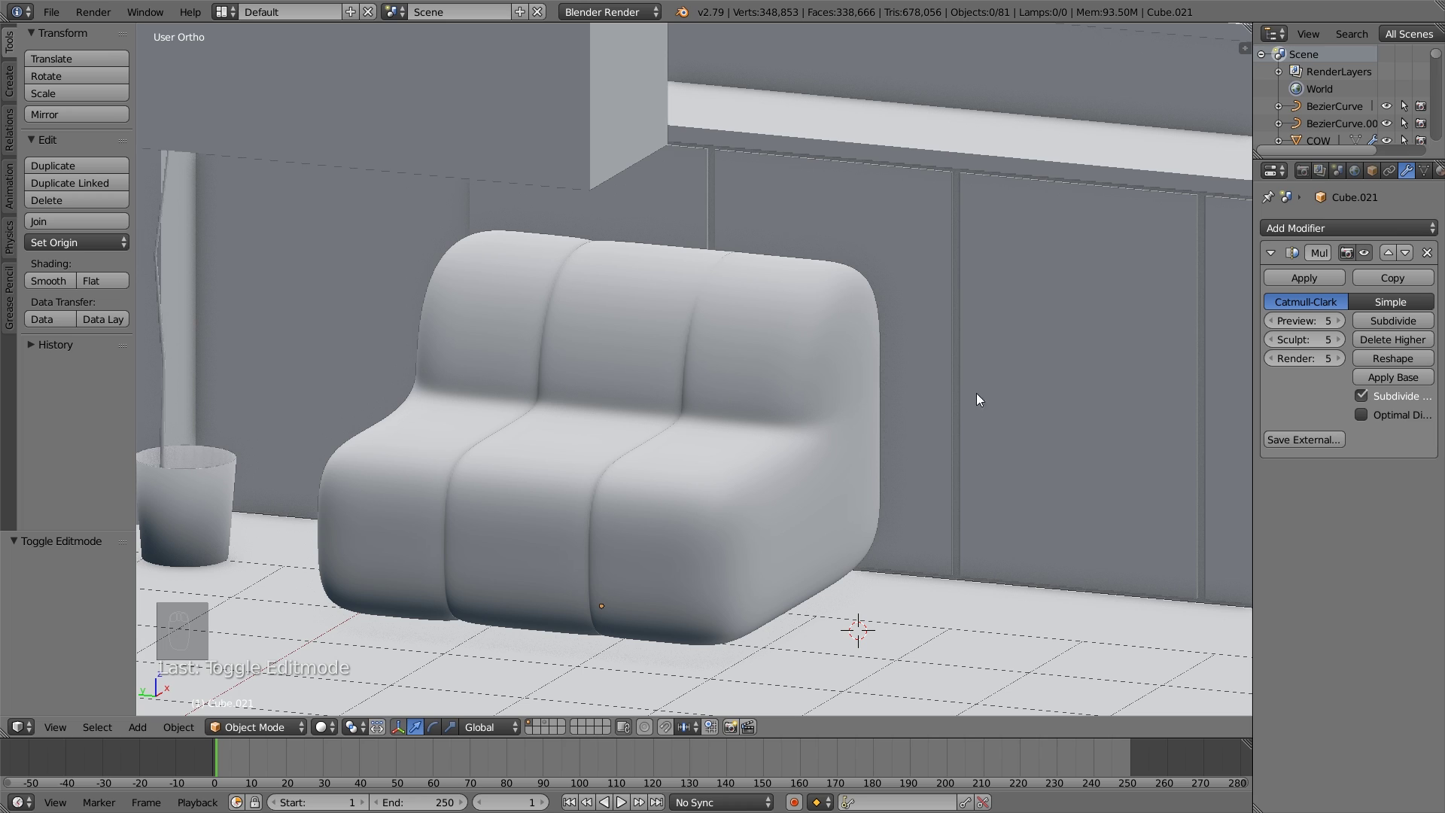
Add an Array modifier to the sofa seat with a relative offset of 0 in X and -1 in Y.
left_click(1325, 225)
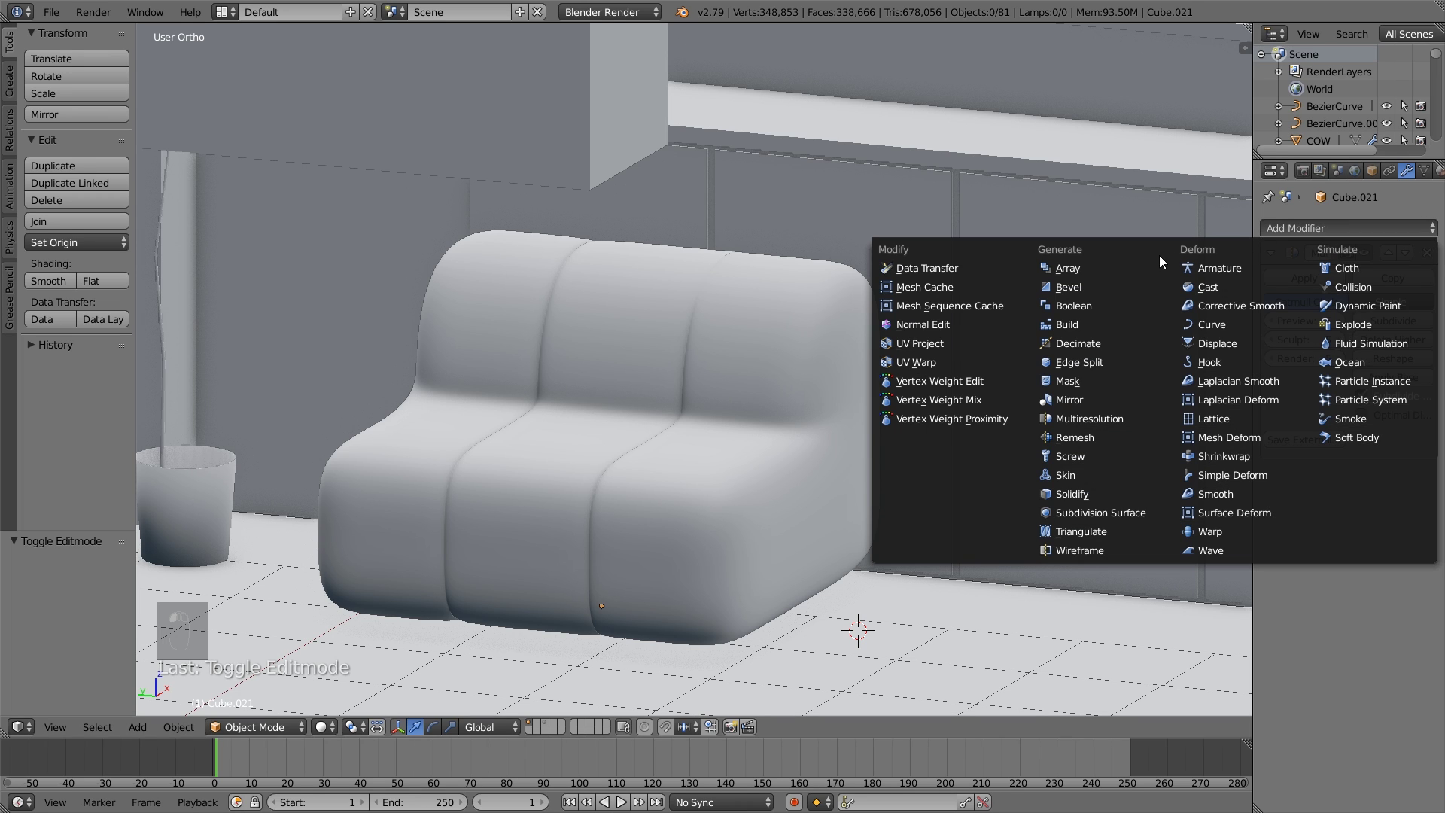
left_click(1118, 263)
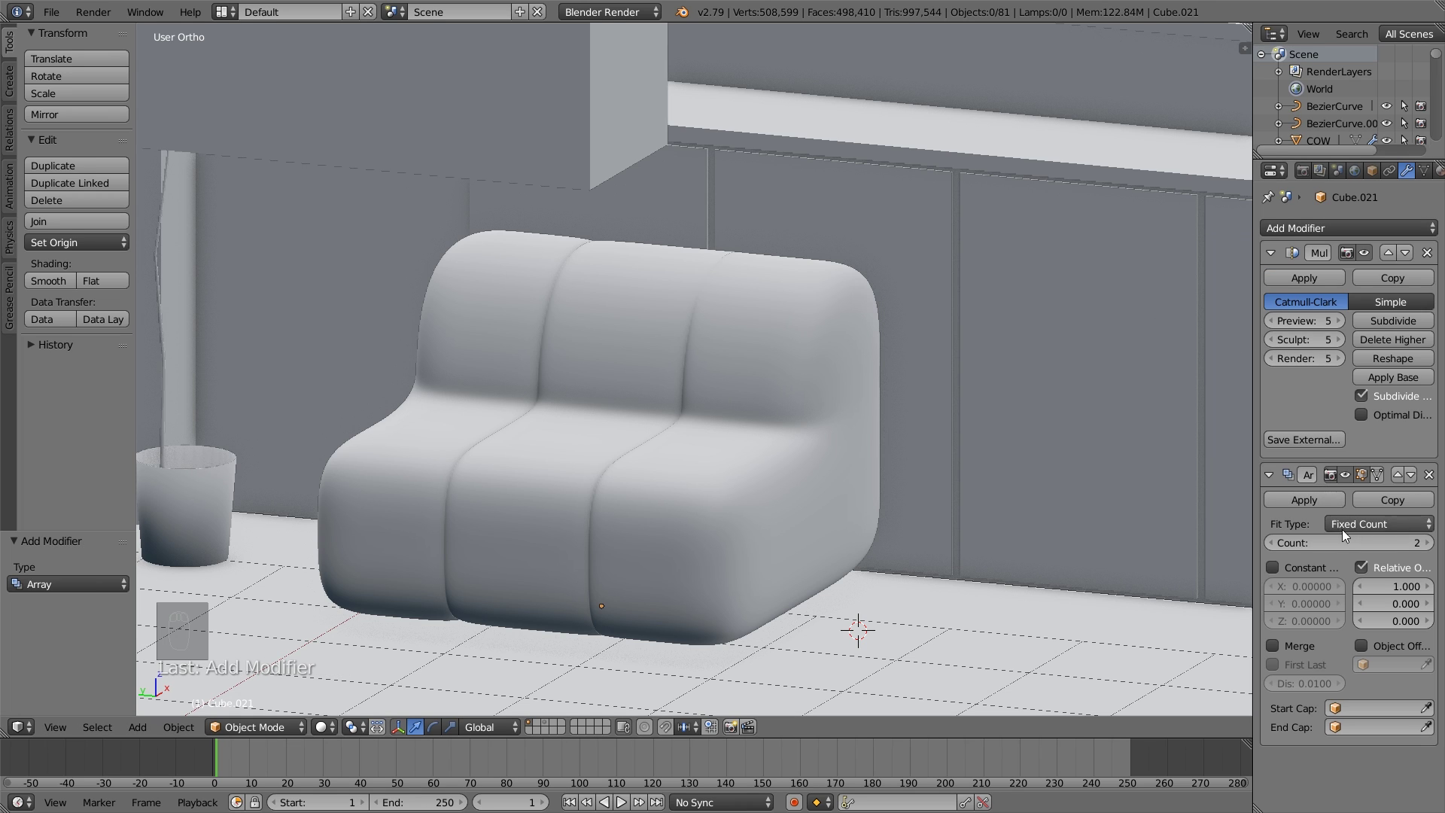
left_click(1406, 602)
type("1")
key("Return")
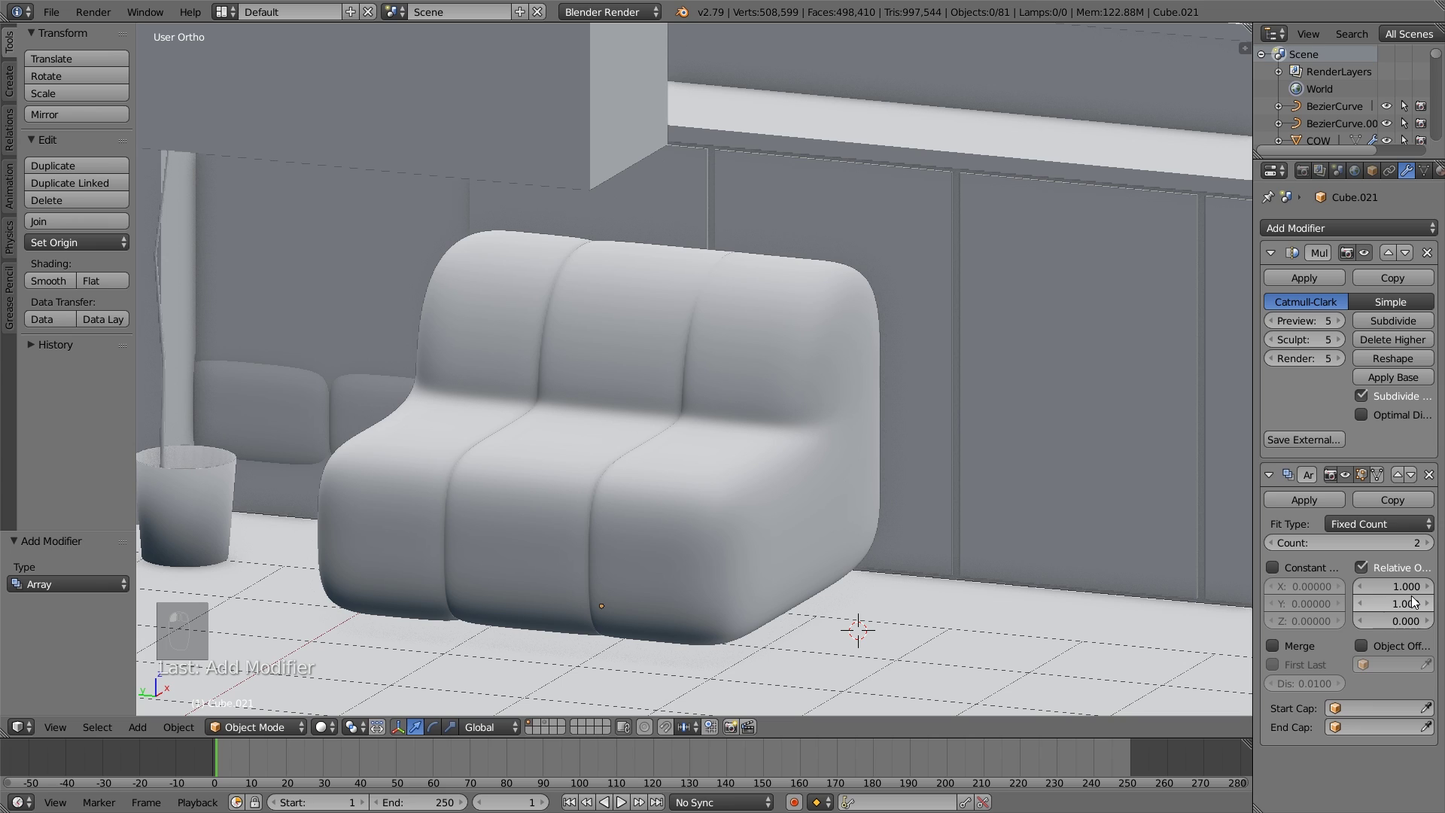
left_click(1412, 602)
type("-1")
key("Return")
left_click(1405, 585)
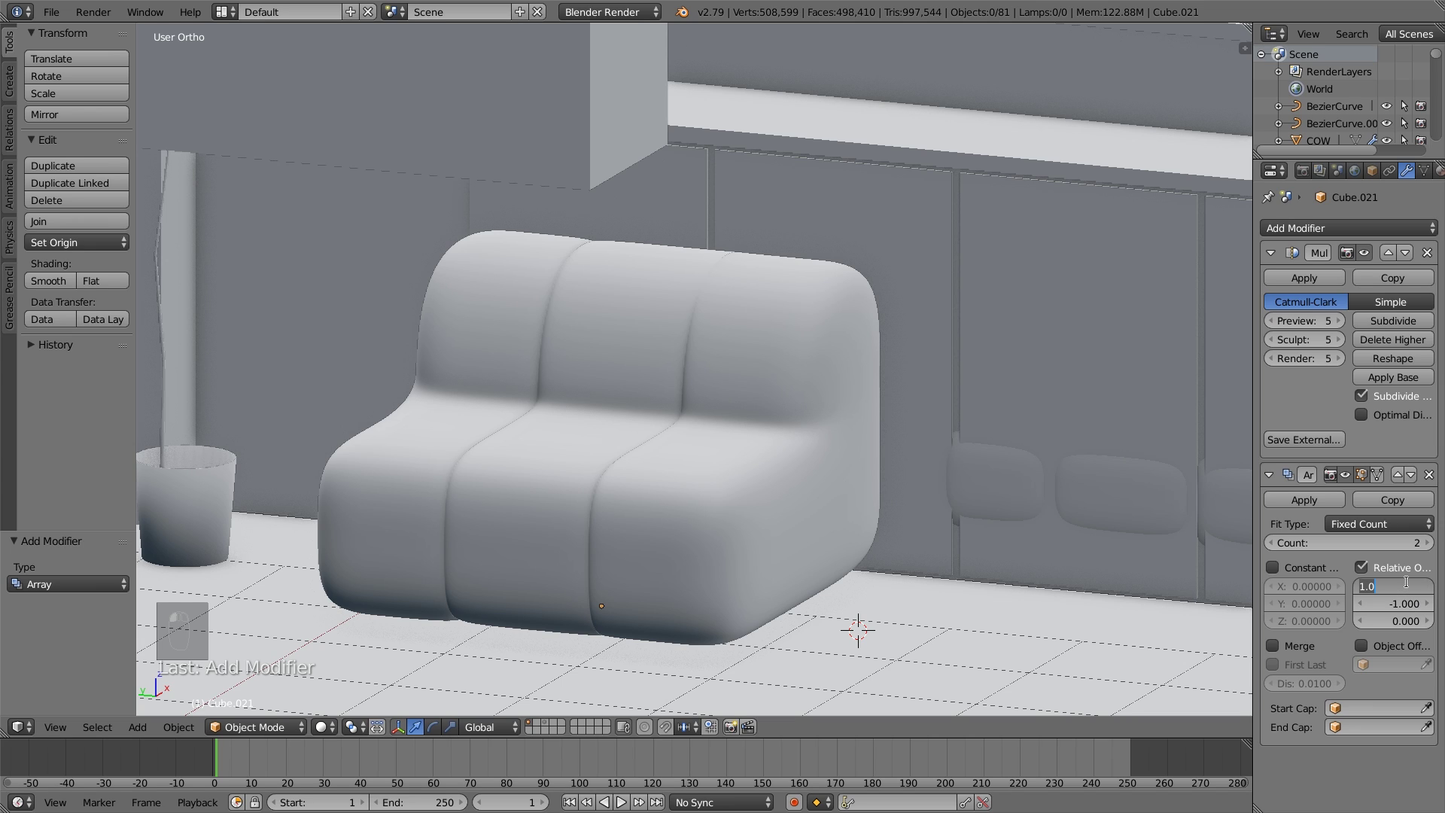
type("0")
key("Return")
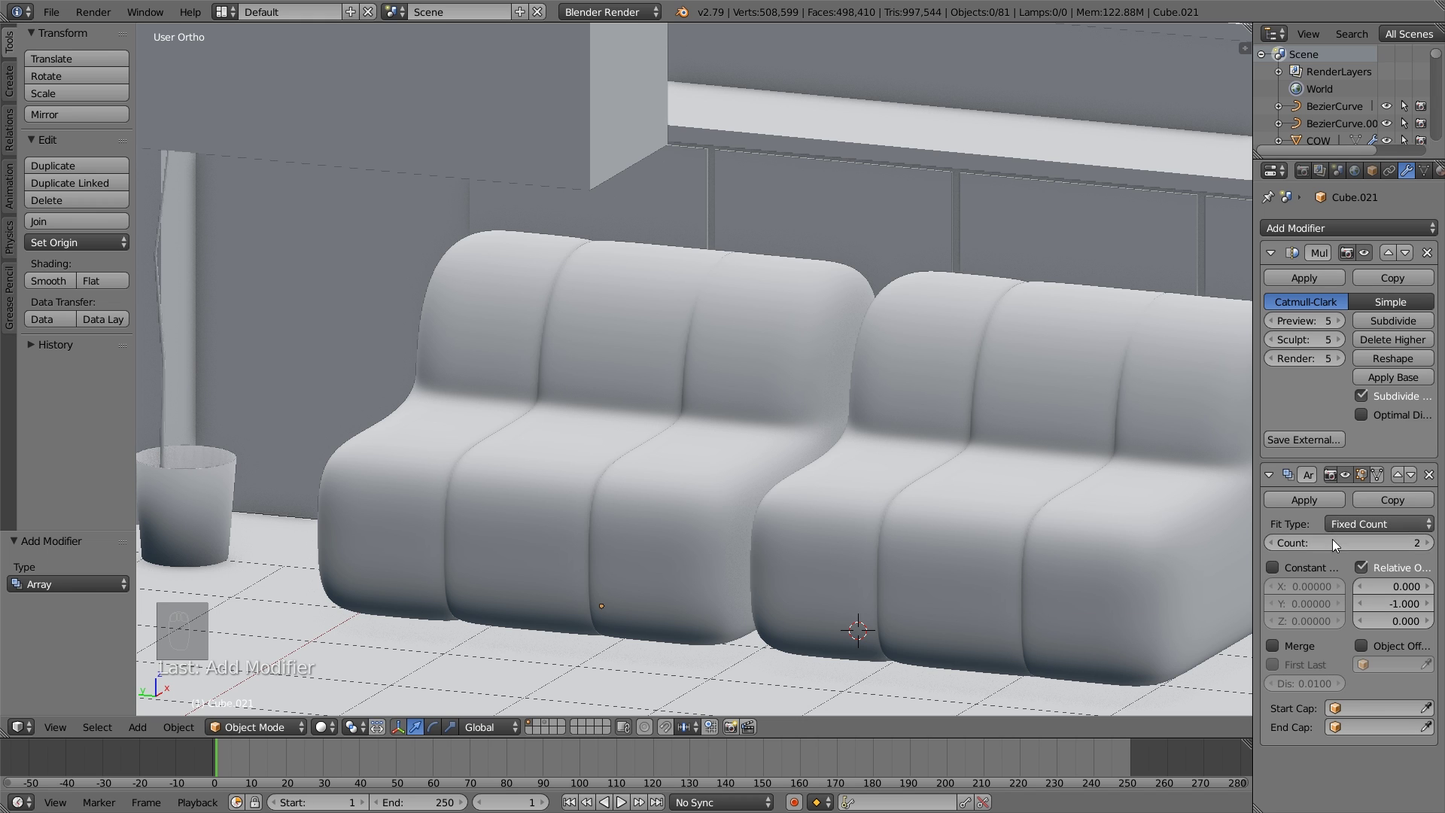
Close the gap between the arrayed seats by setting the relative Y offset to -0.98.
middle_click_drag(1185, 522, 1140, 505)
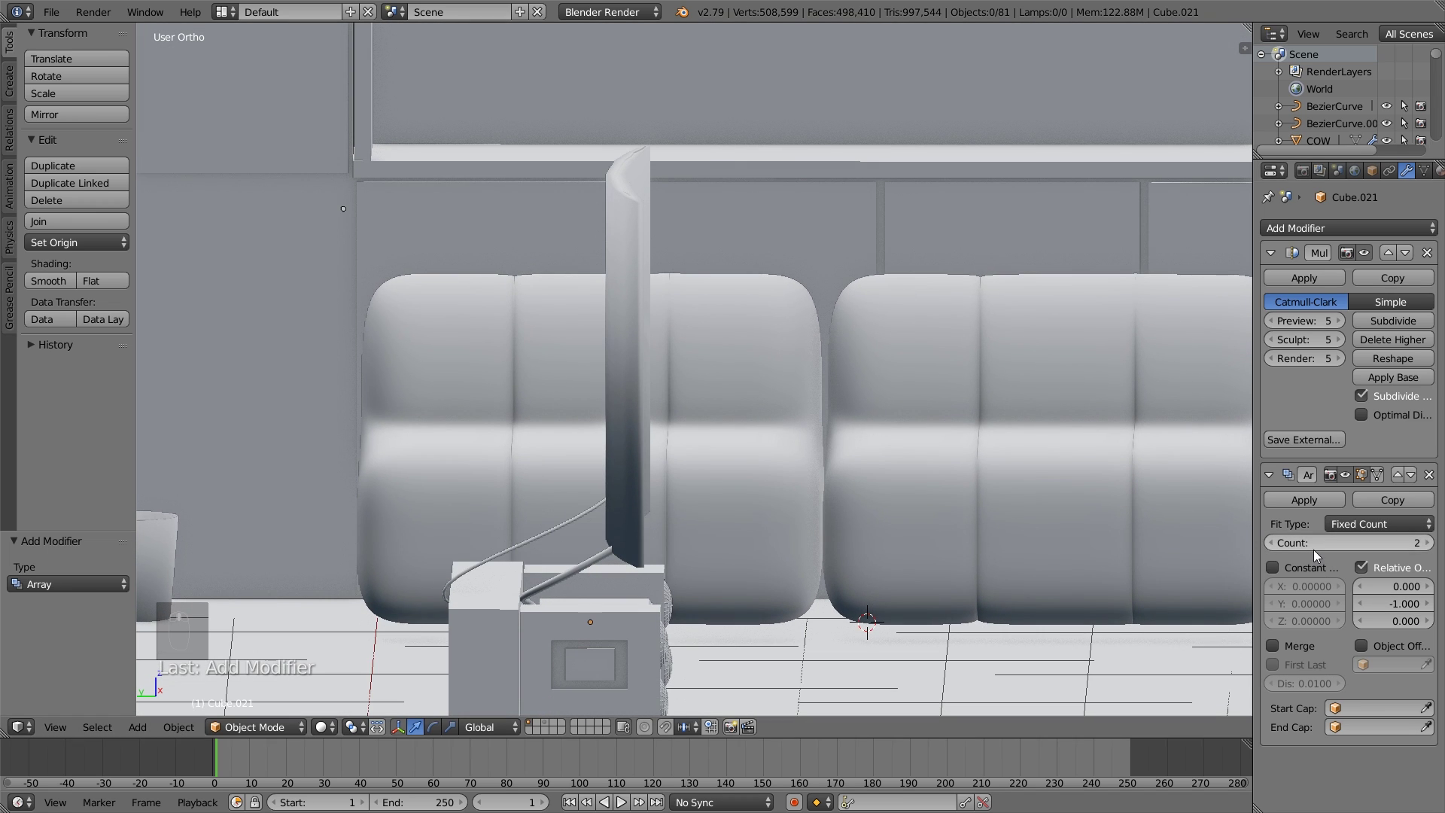
left_click(1400, 604)
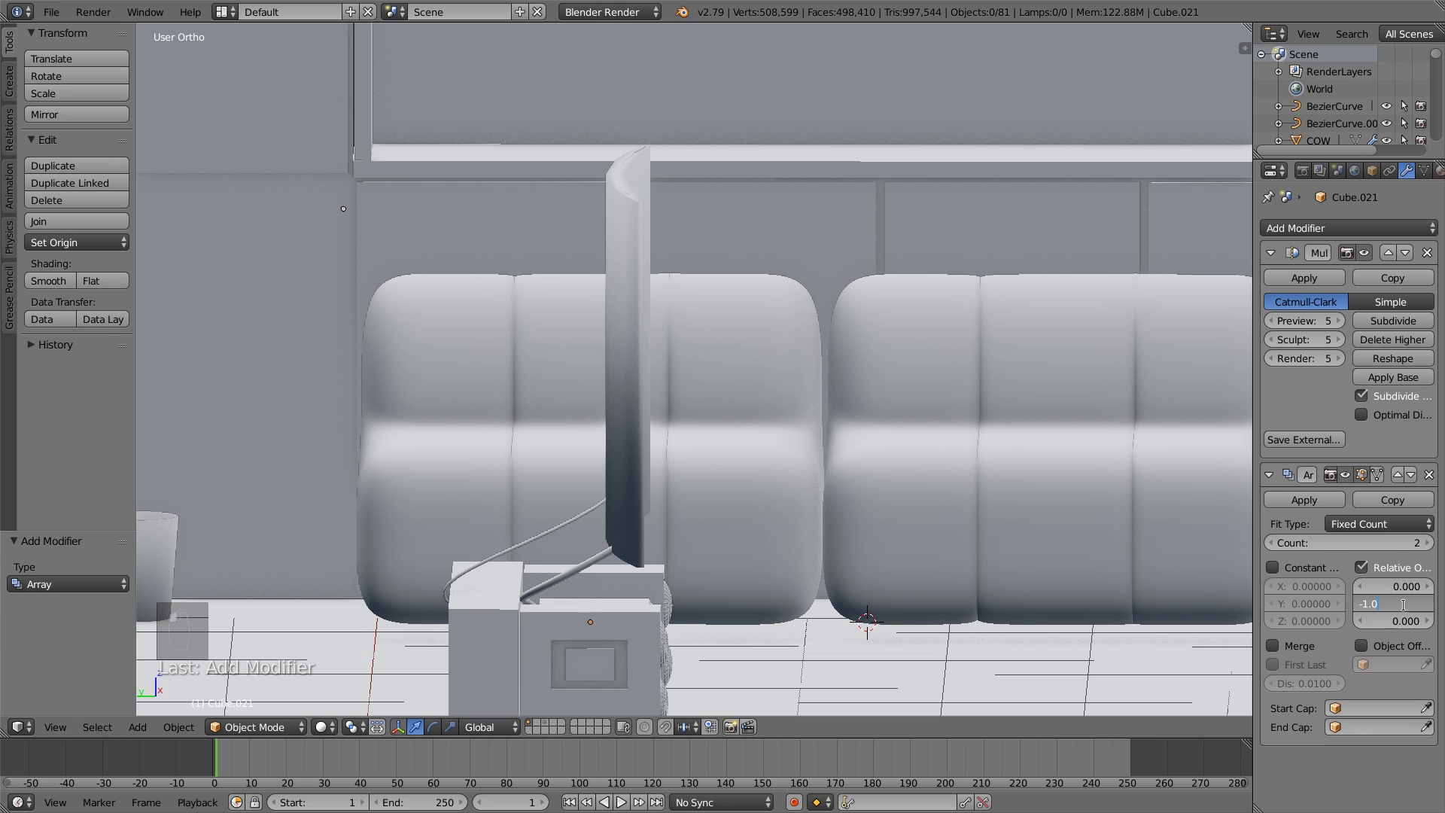
key("BackSpace")
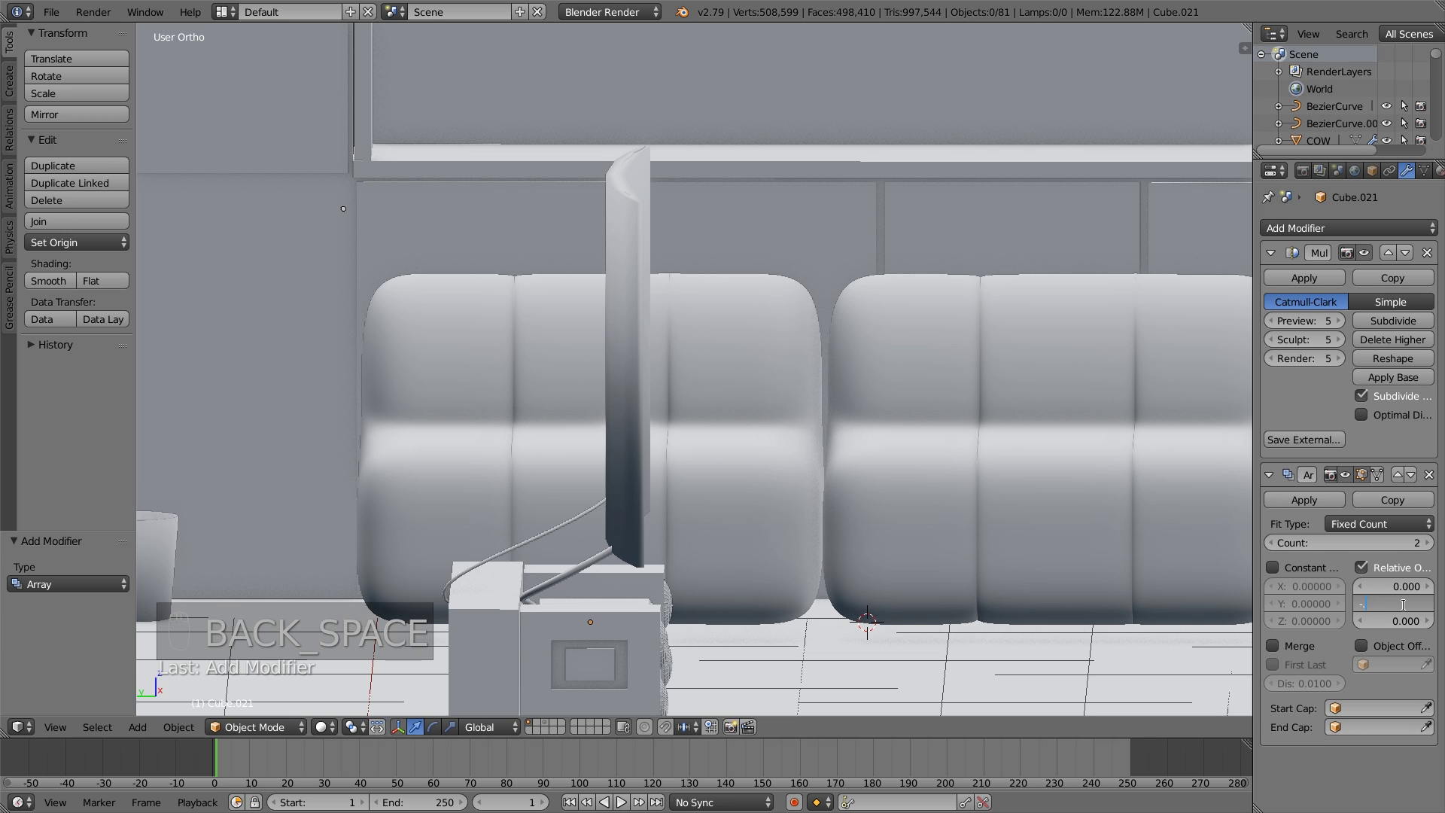
type("-.98")
key("Return")
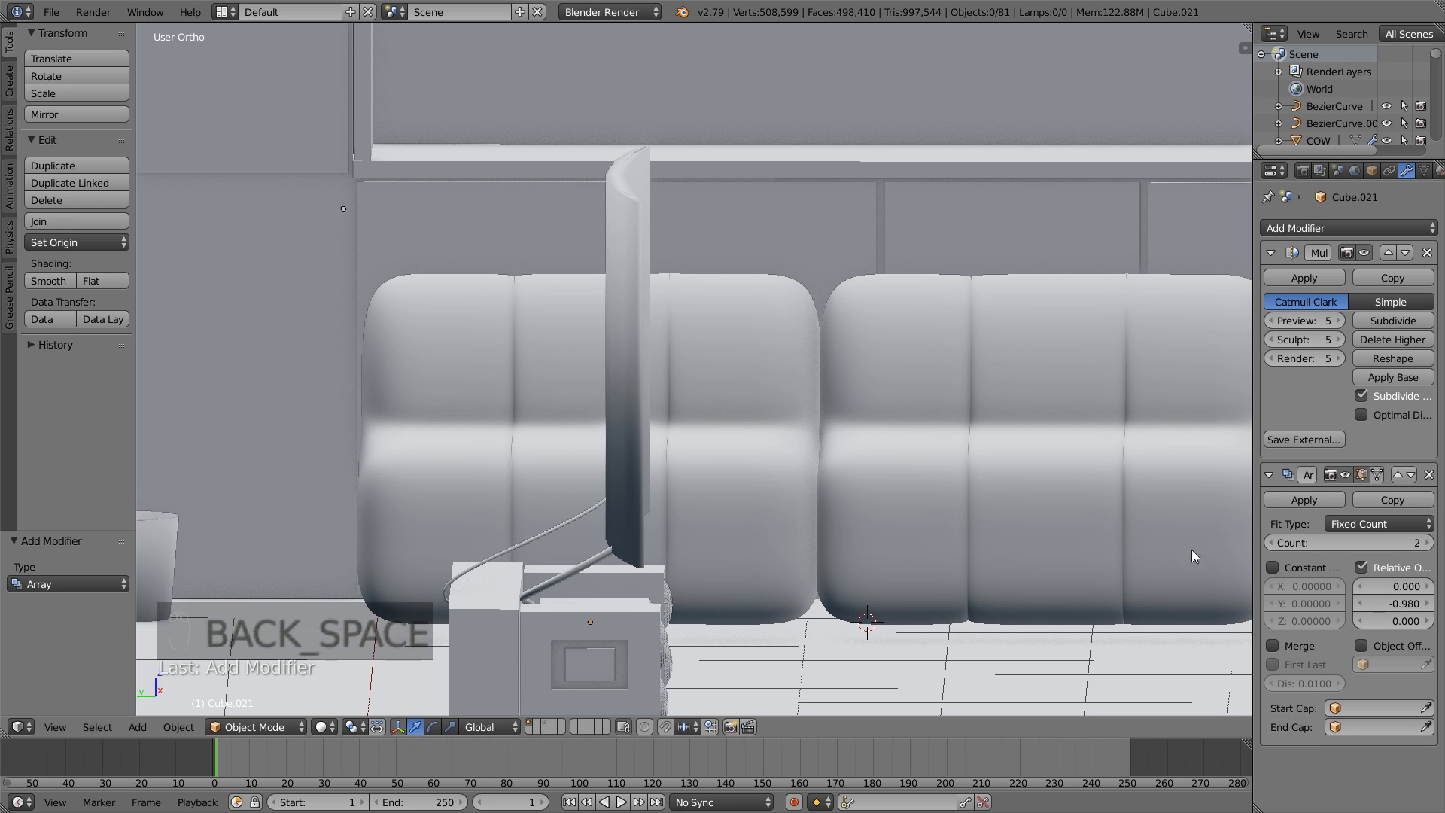
Raise the array count to 3 so the sofa extends along the wall.
left_click(1428, 545)
scroll(1202, 441, "down", 5)
middle_click_drag(1154, 435, 1115, 442, "shift")
middle_click_drag(1115, 442, 927, 440)
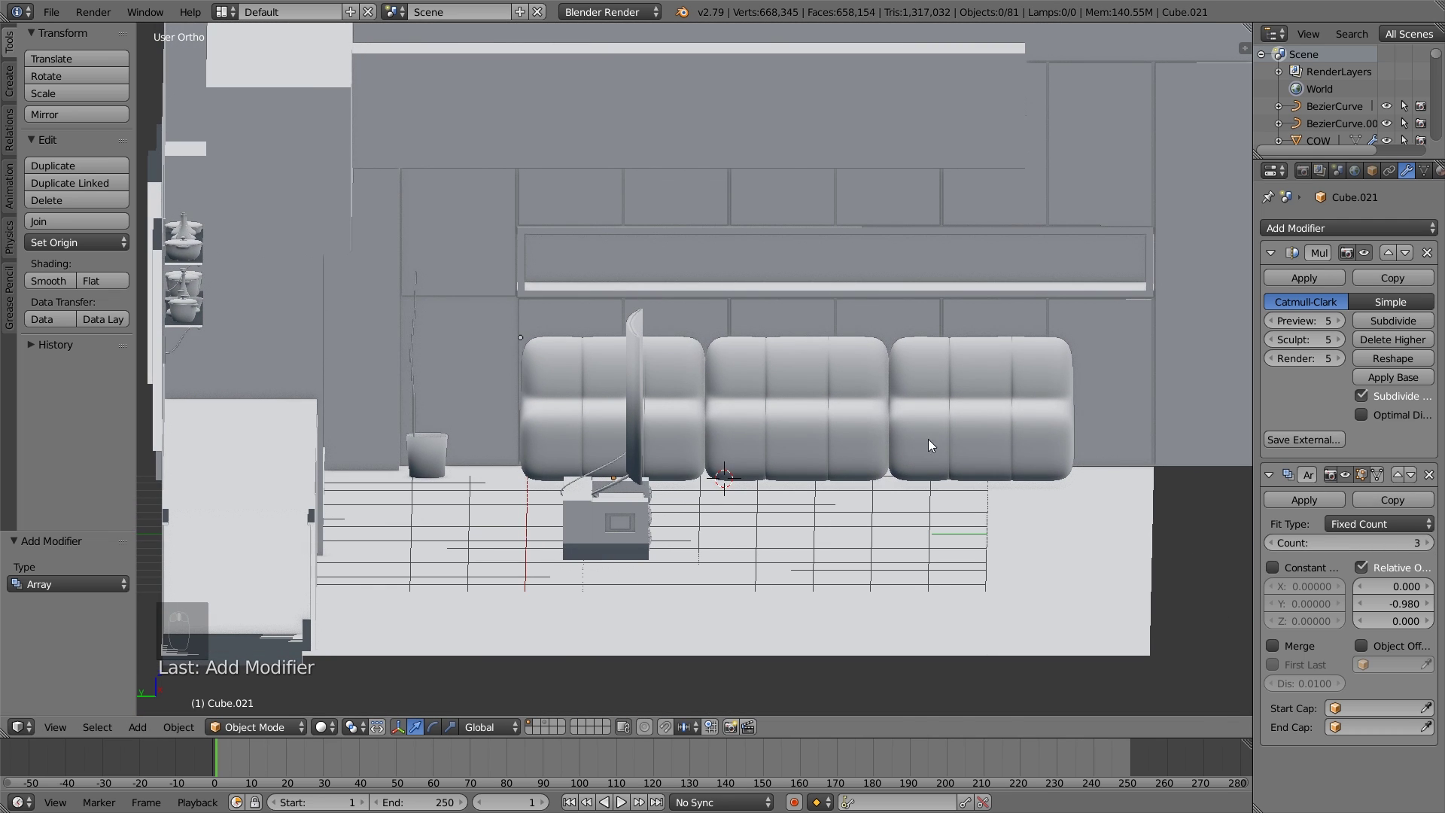
Move the arrayed sofa along the wall by about -0.627 on the Y axis.
right_click(828, 430)
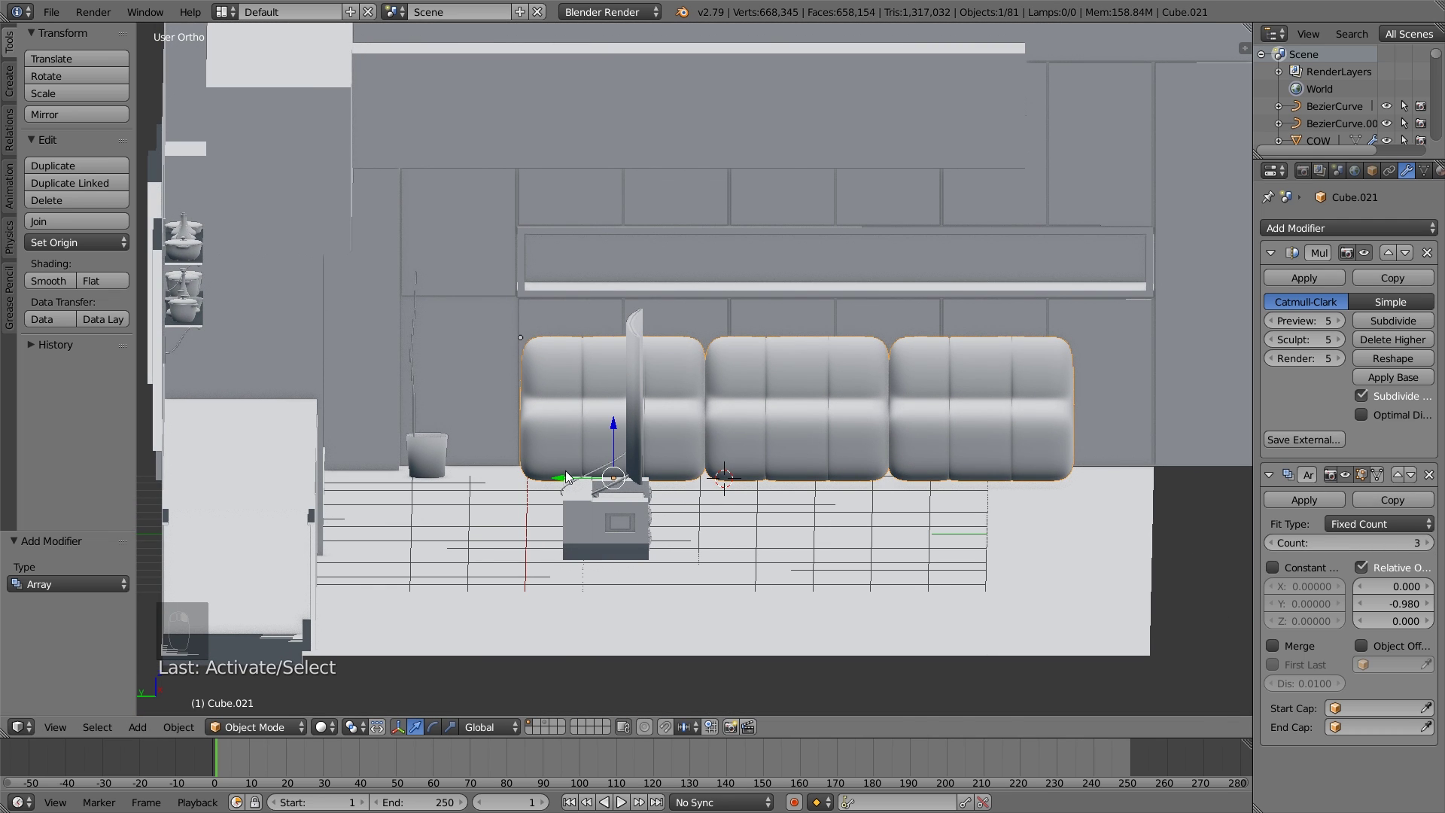
key("g")
left_click(919, 297)
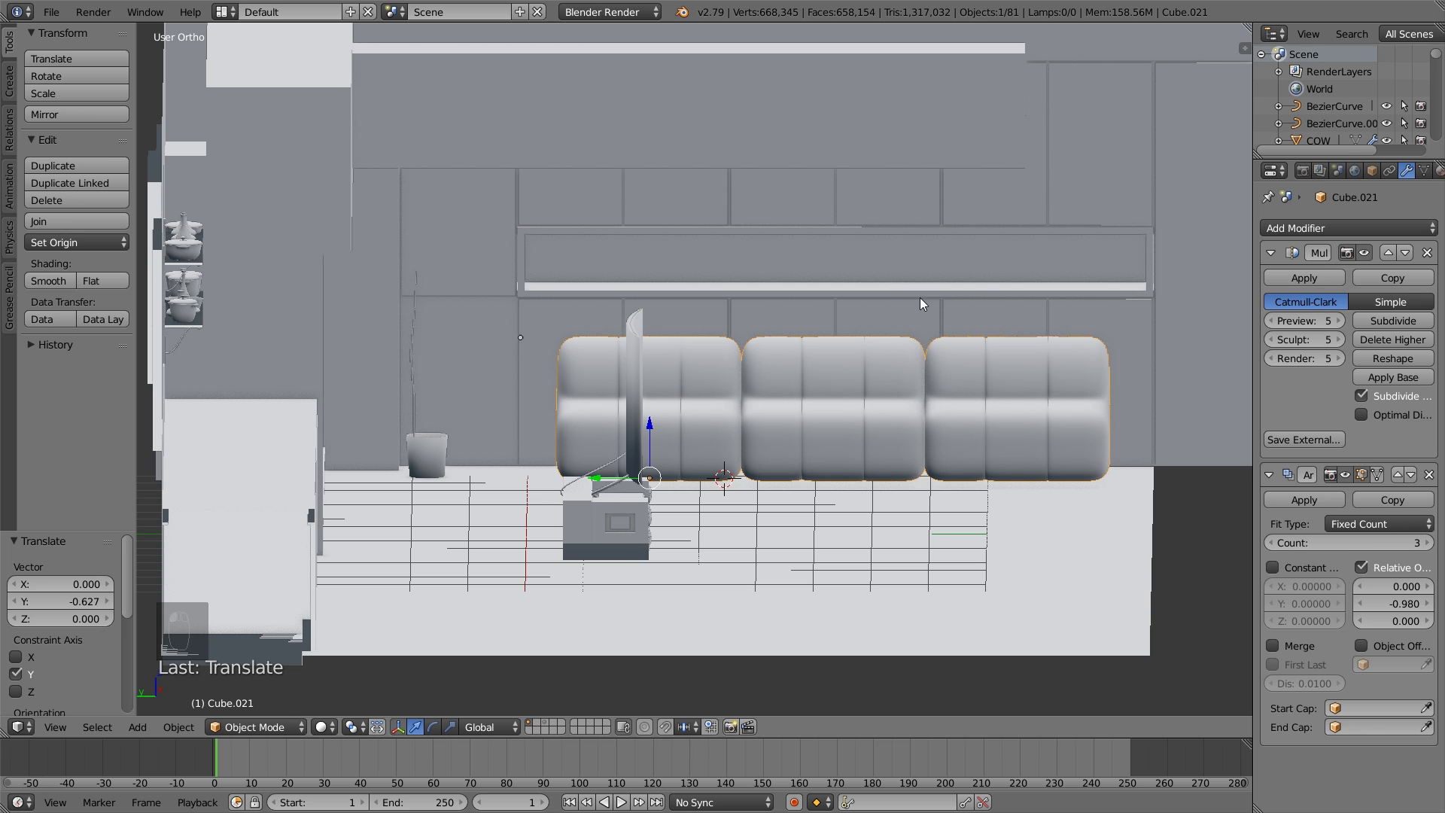
Hide the television and its stand to clear the front view of the sofa.
middle_click_drag(593, 255, 580, 471)
key("a")
scroll(579, 470, "up", 1)
key("b")
left_click_drag(476, 568, 349, 442)
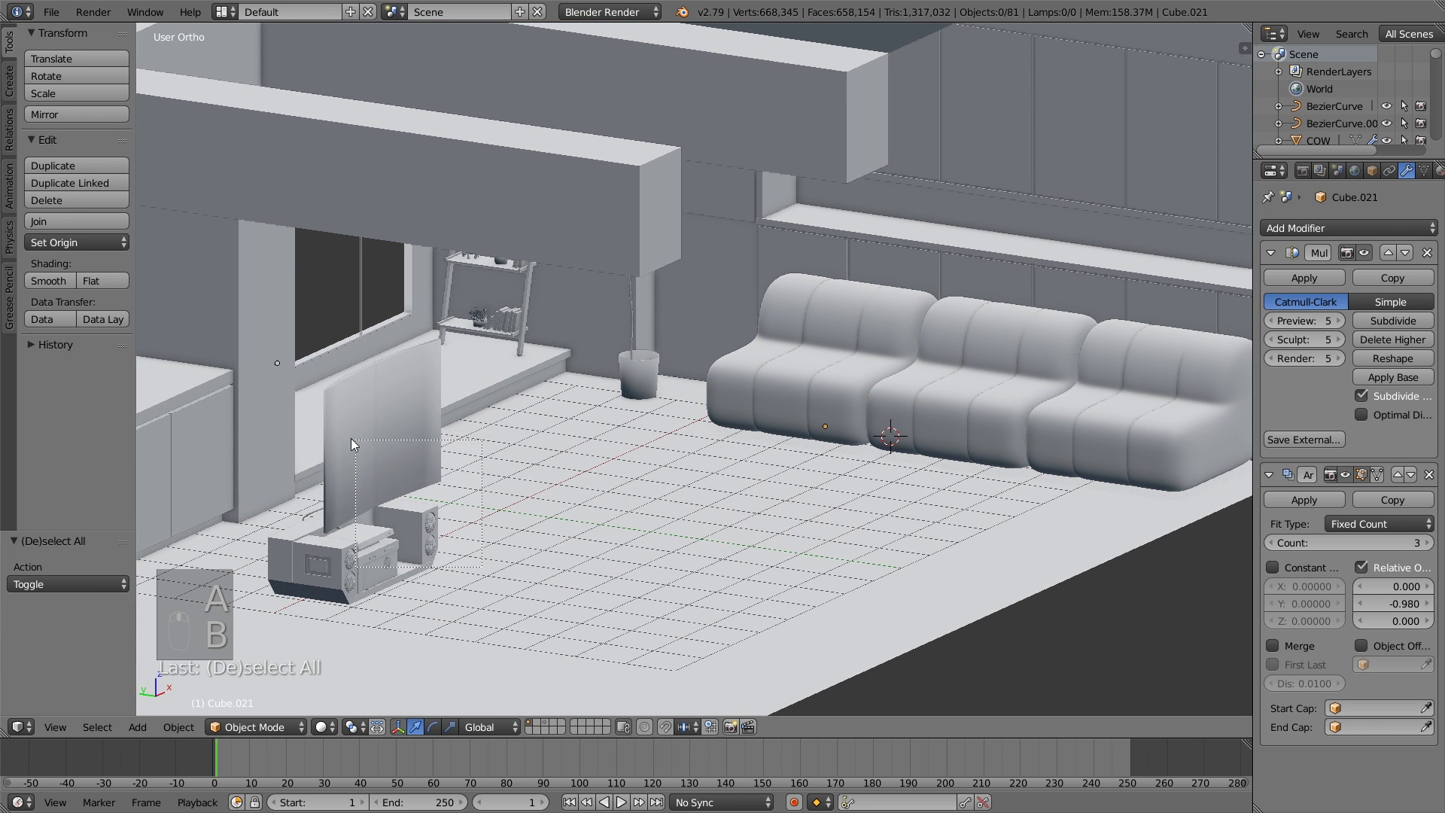
key("b")
key("h")
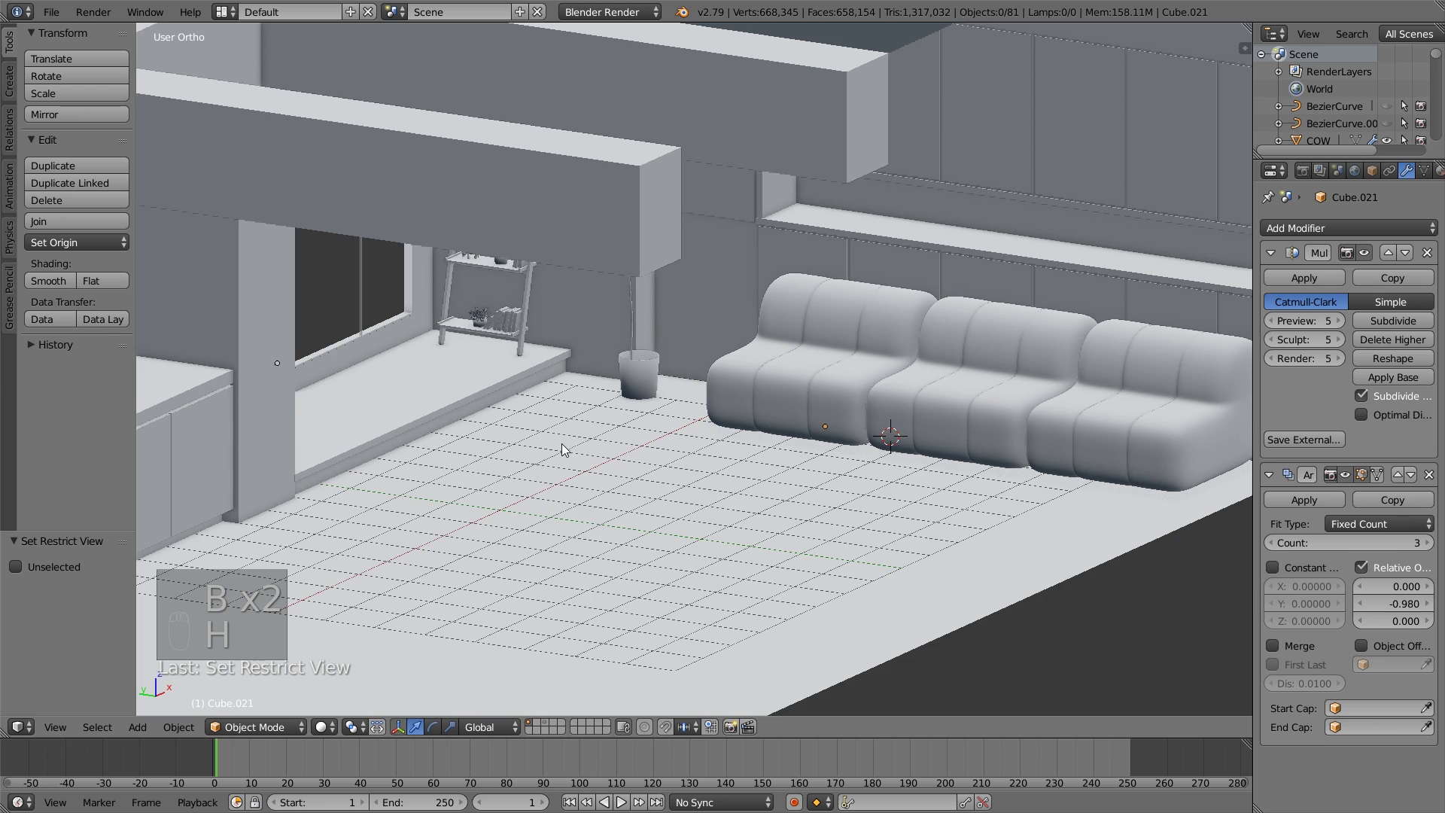
middle_click_drag(561, 444, 769, 462)
scroll(766, 468, "up", 5)
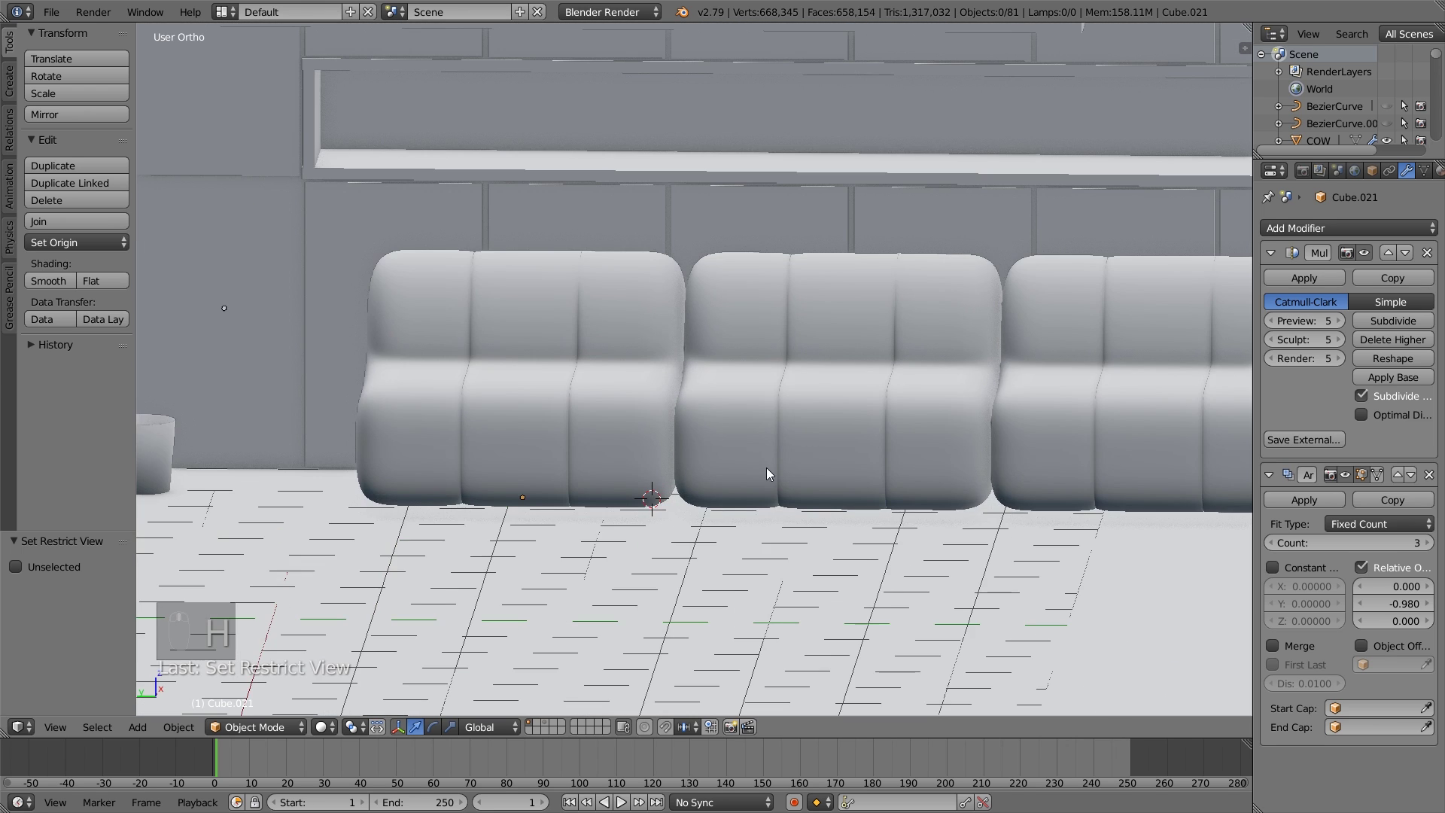
middle_click_drag(644, 486, 683, 431)
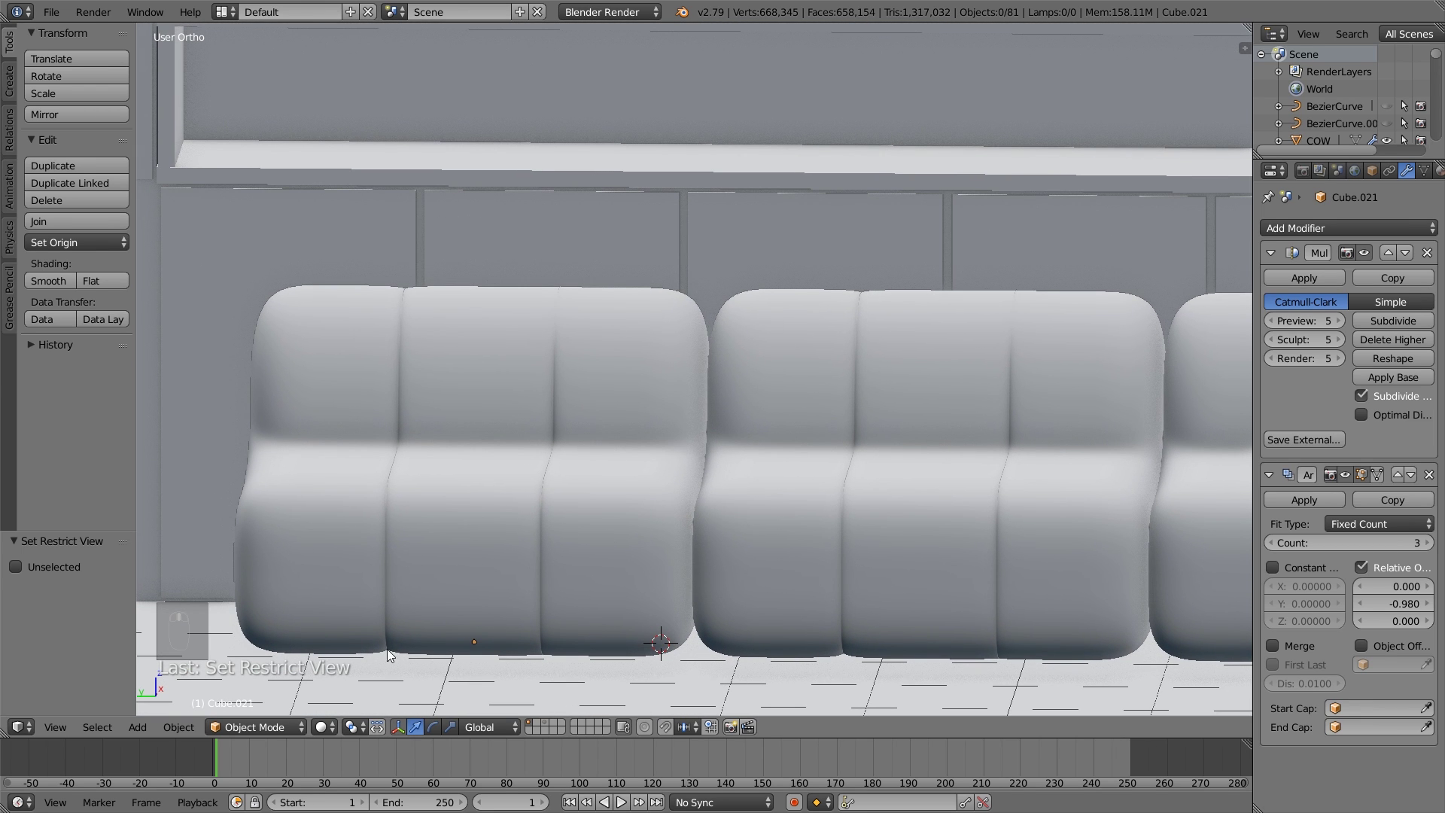
Switch the sofa seat to Sculpt Mode and frame the single seat unit.
left_click(259, 729)
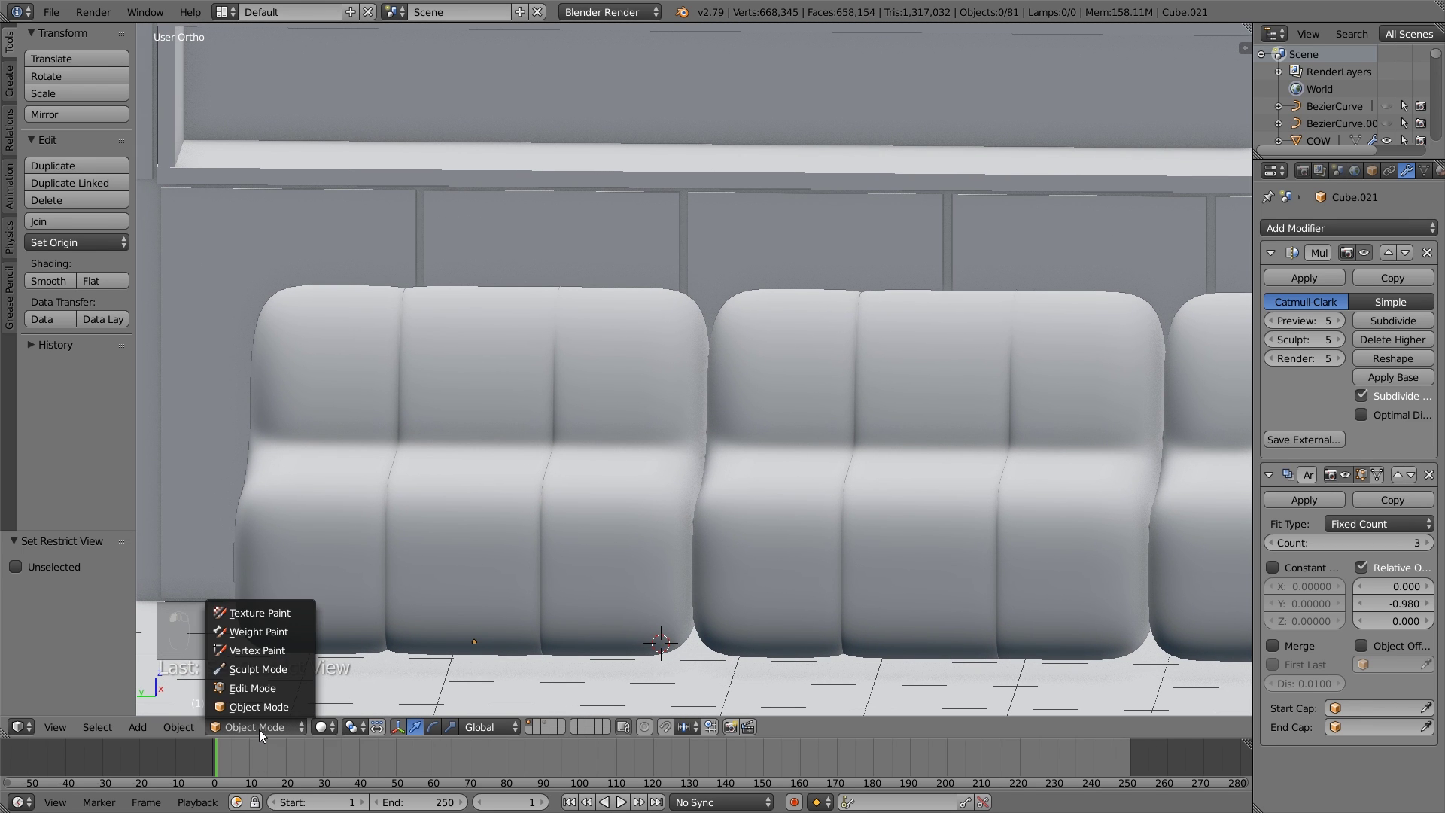
left_click(270, 672)
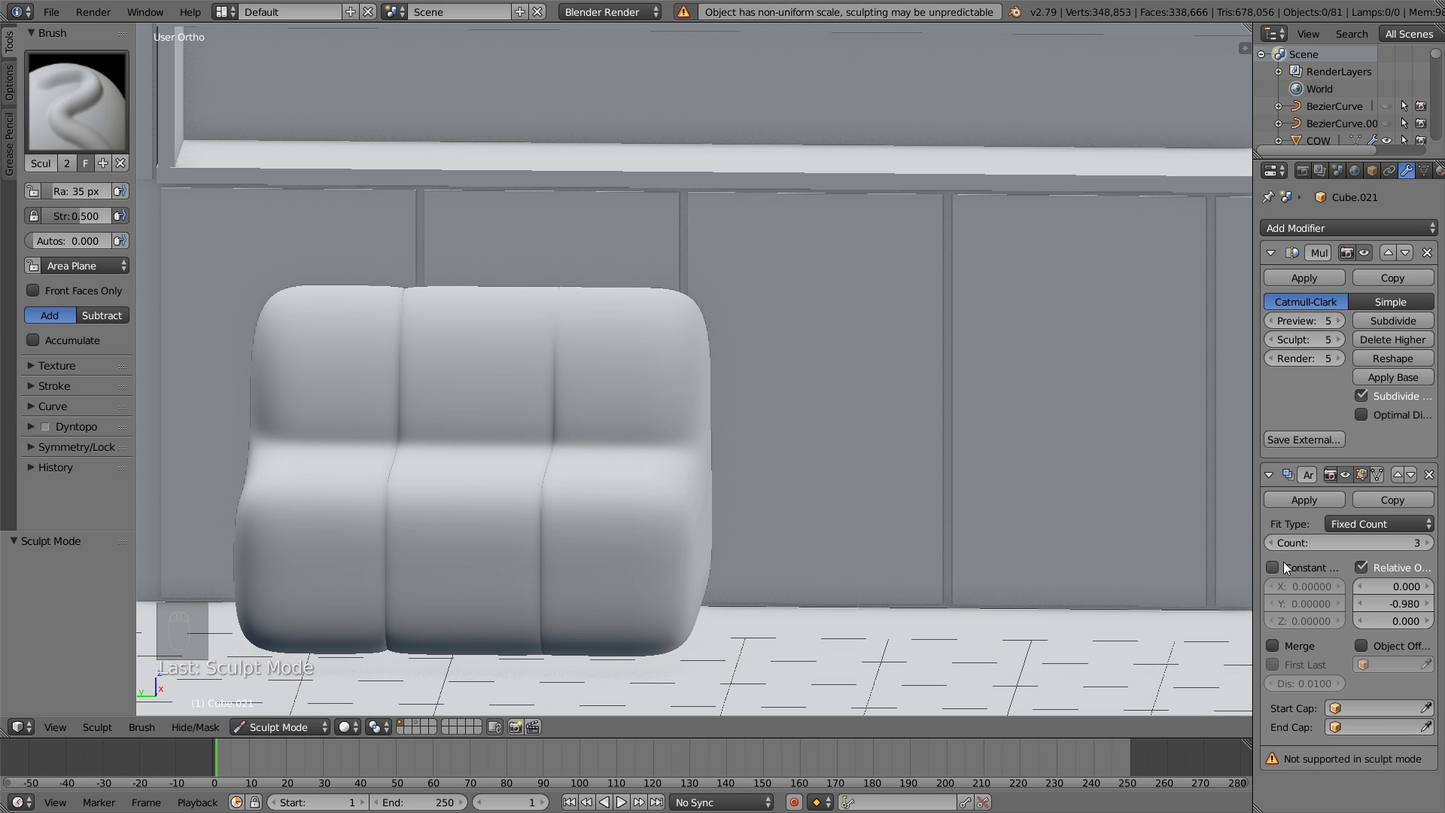
middle_click_drag(656, 499, 736, 518, "shift")
key("Tab")
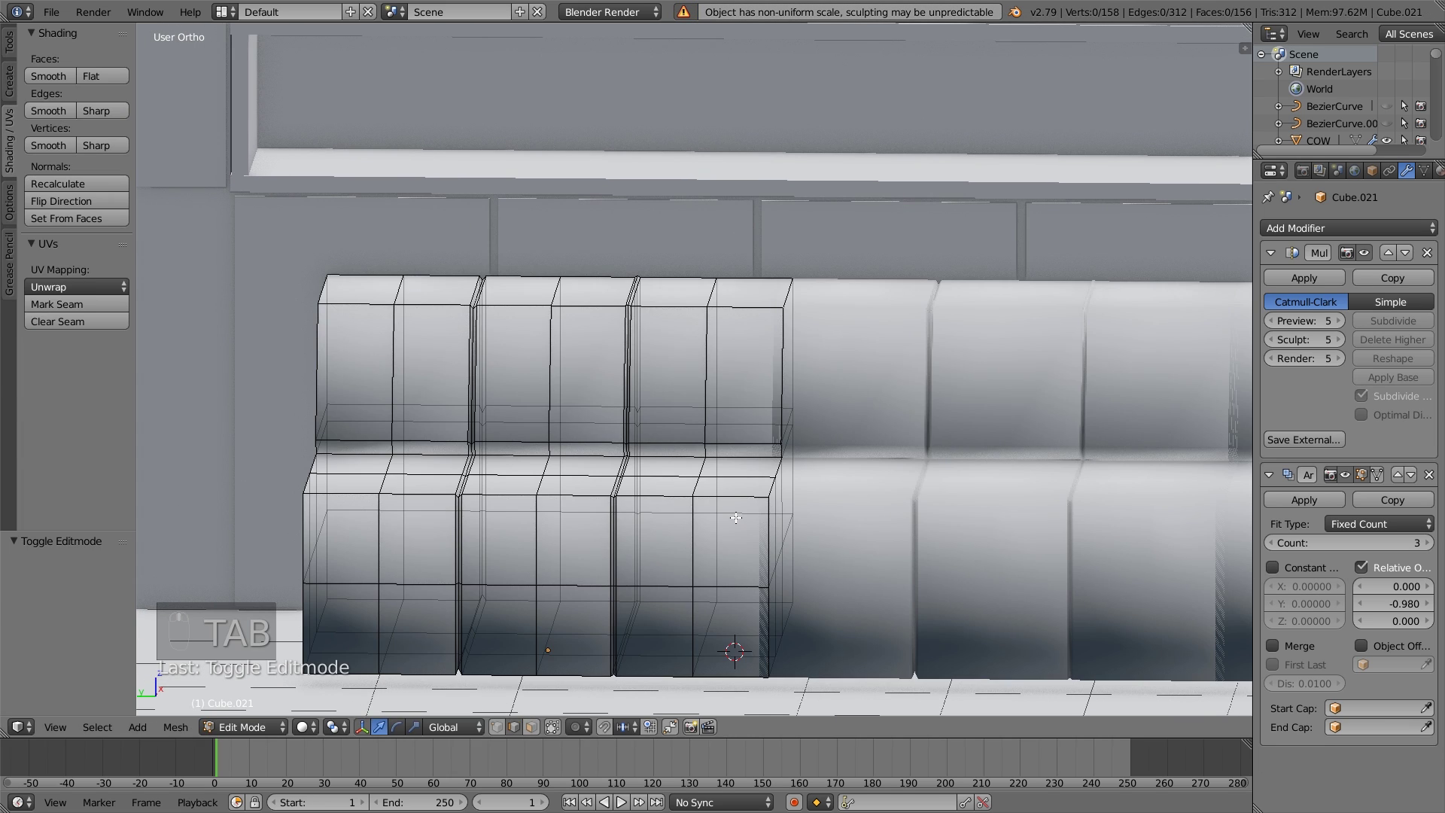
key("Tab")
scroll(775, 521, "up", 1)
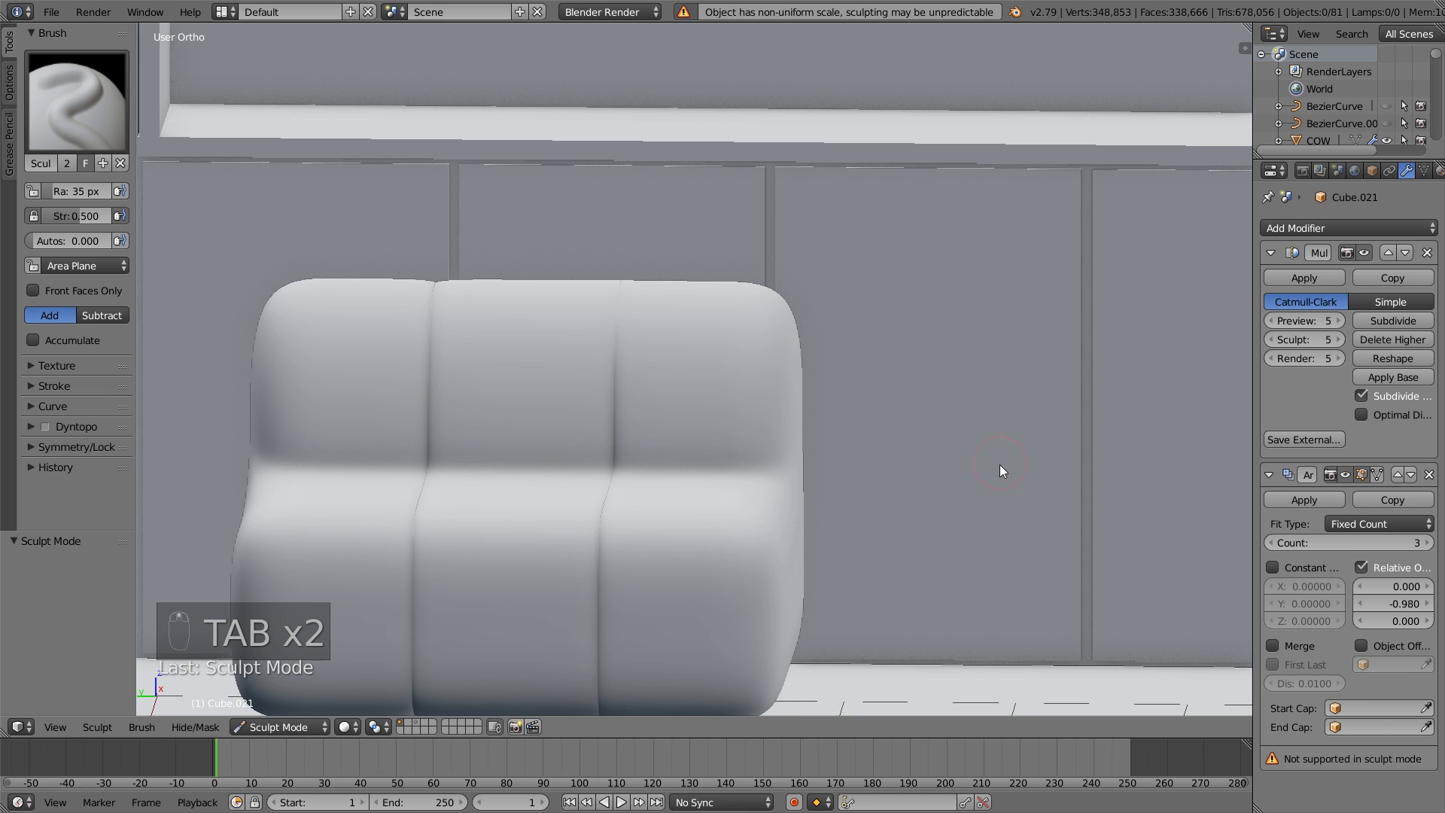
middle_click_drag(789, 548, 842, 516, "shift")
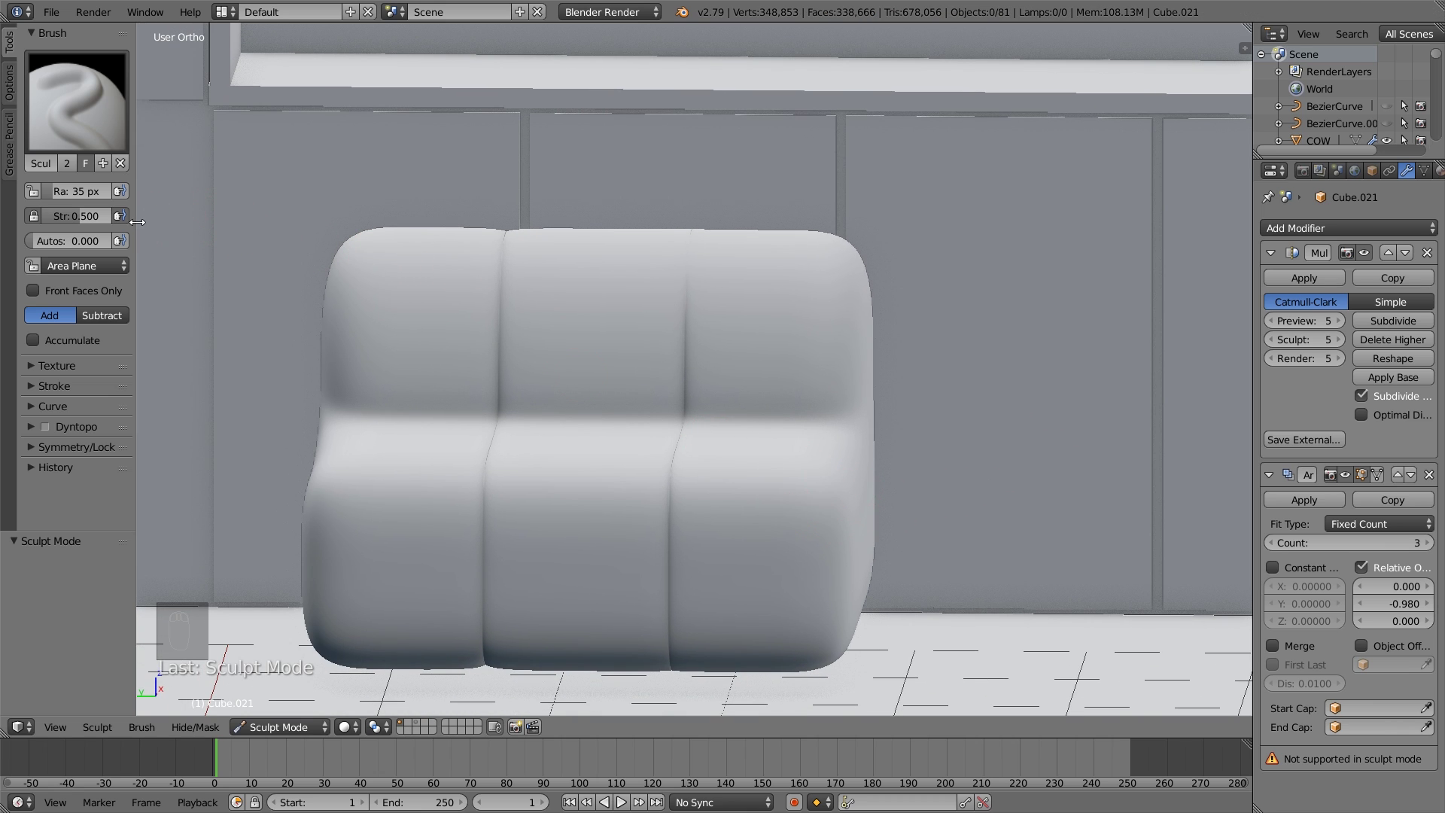
Widen the brush settings area and choose the SculptDraw brush.
left_click_drag(134, 223, 243, 223)
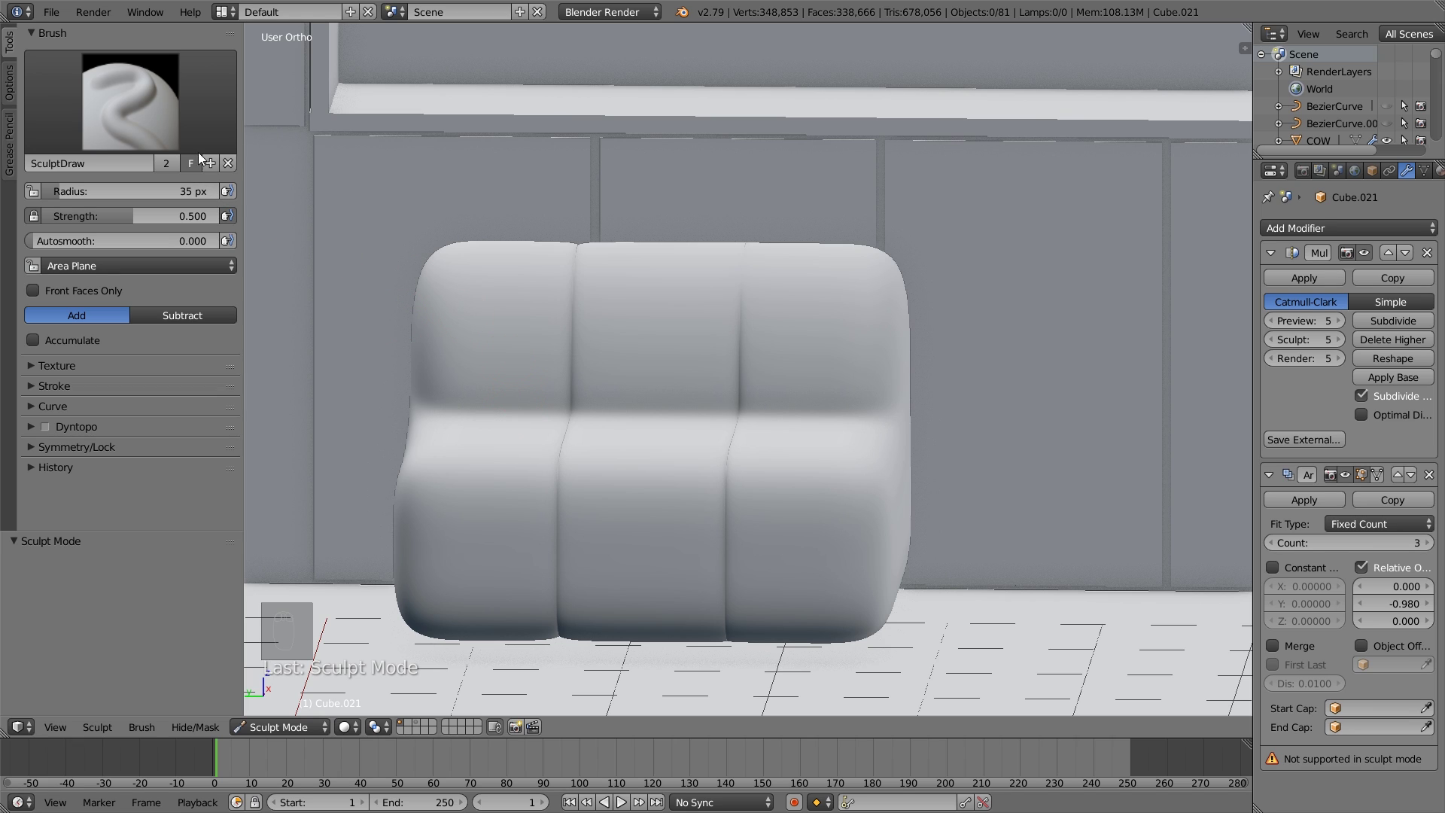
left_click(152, 115)
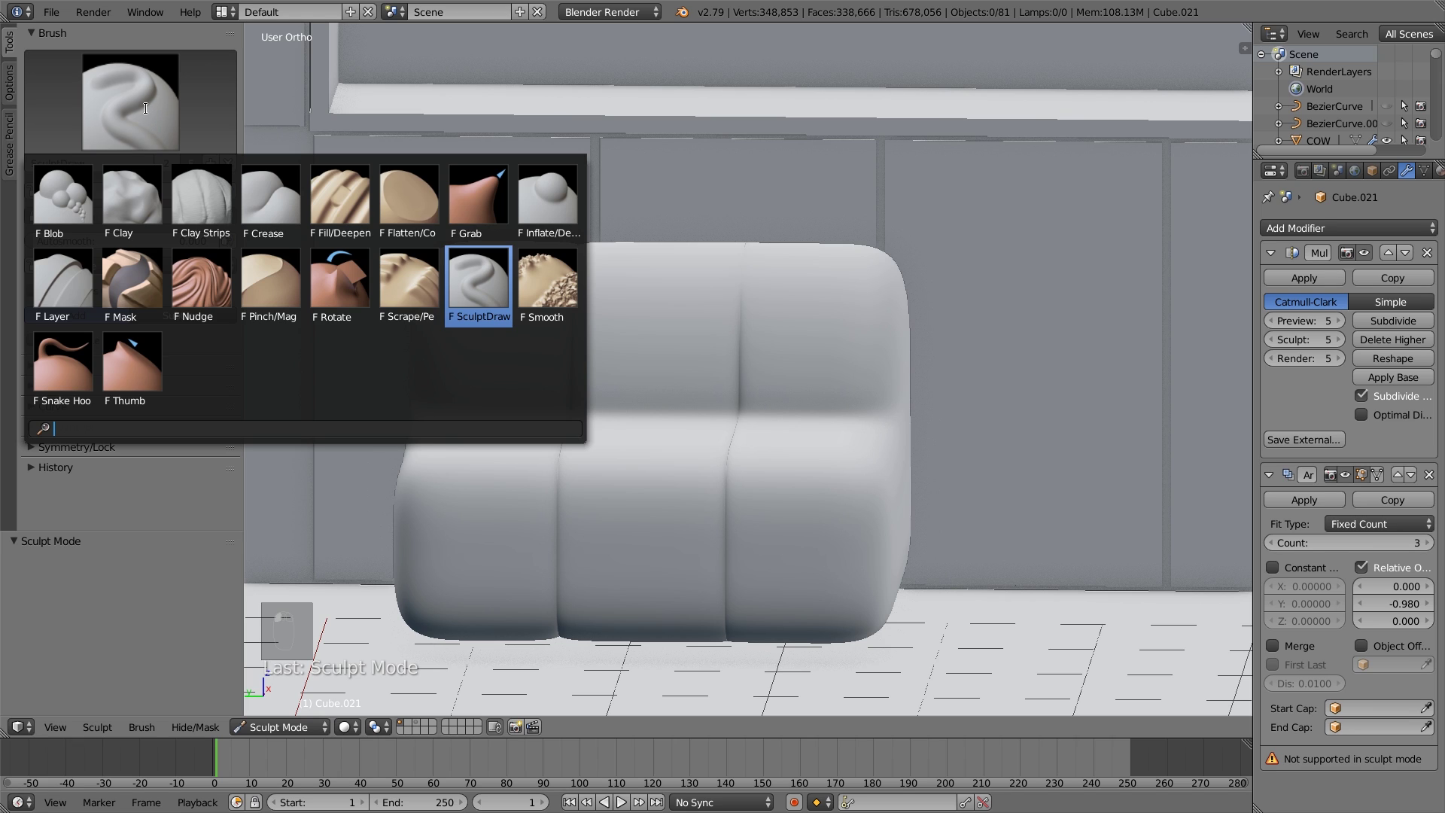
left_click(461, 282)
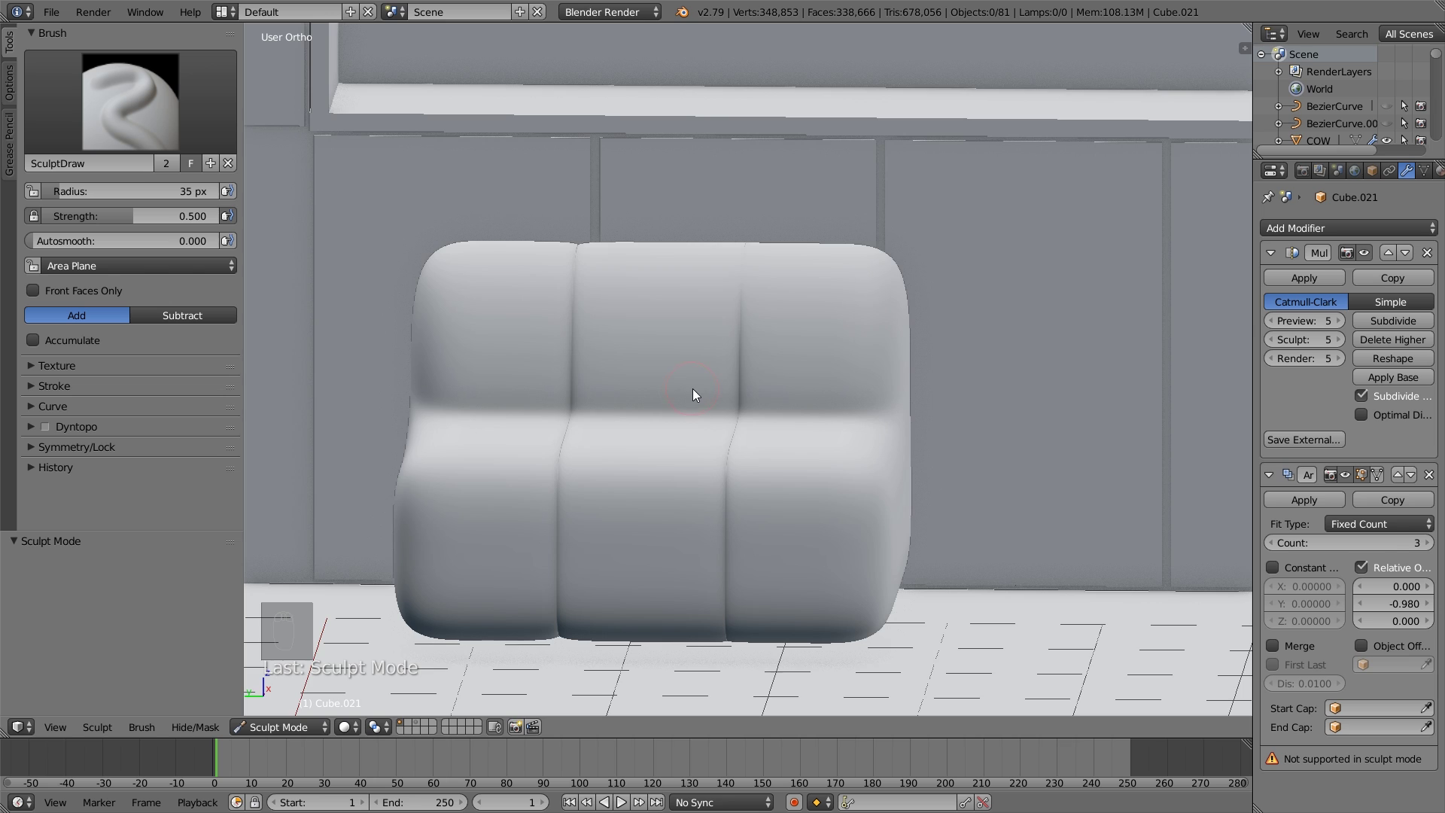
Undo the SculptDraw test strokes on the middle cushion and backrest.
mouse_move(693, 388)
middle_mouse_down()
mouse_move(628, 395)
mouse_move(693, 400)
middle_mouse_up()
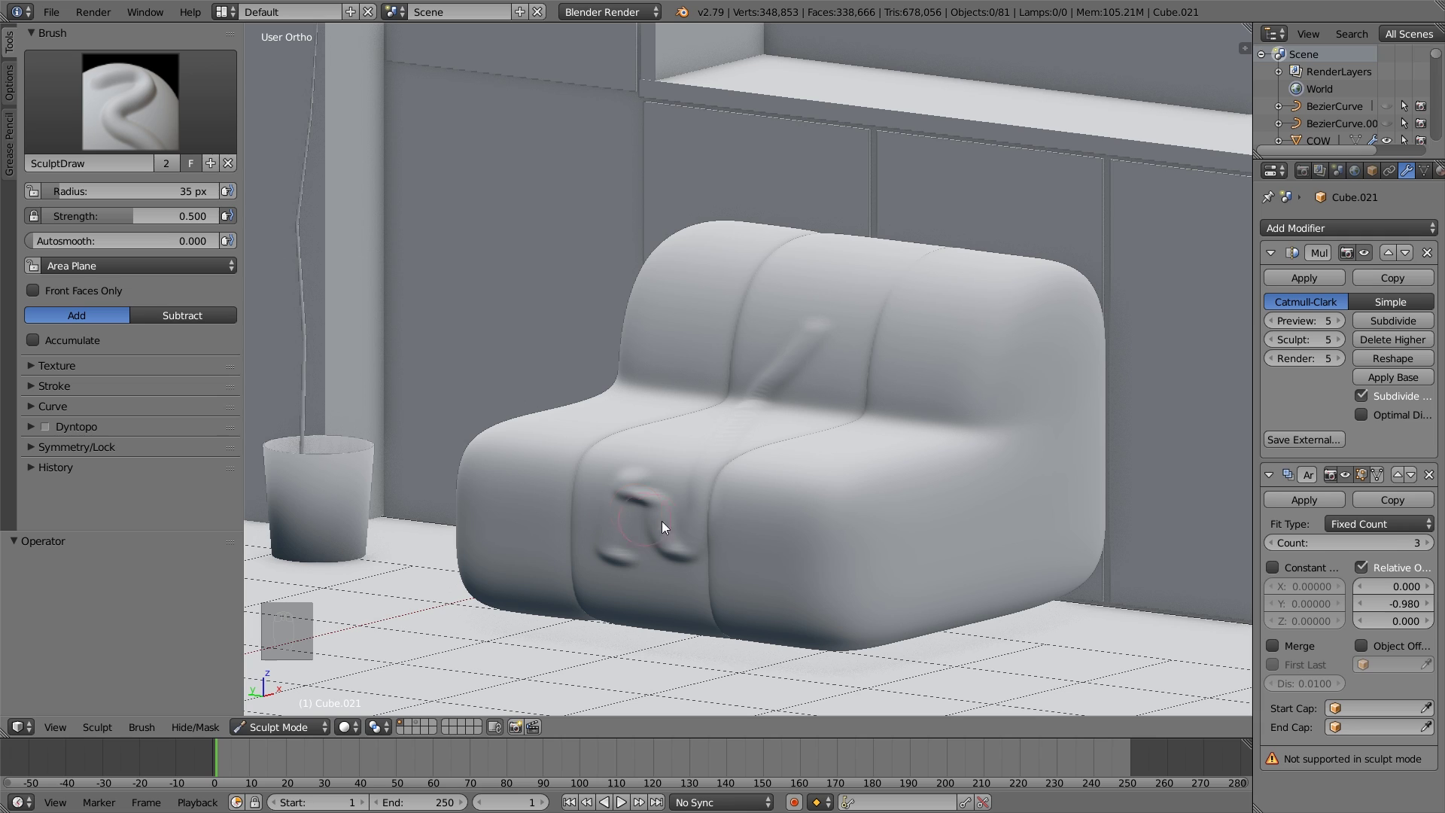
key("ctrl+z")
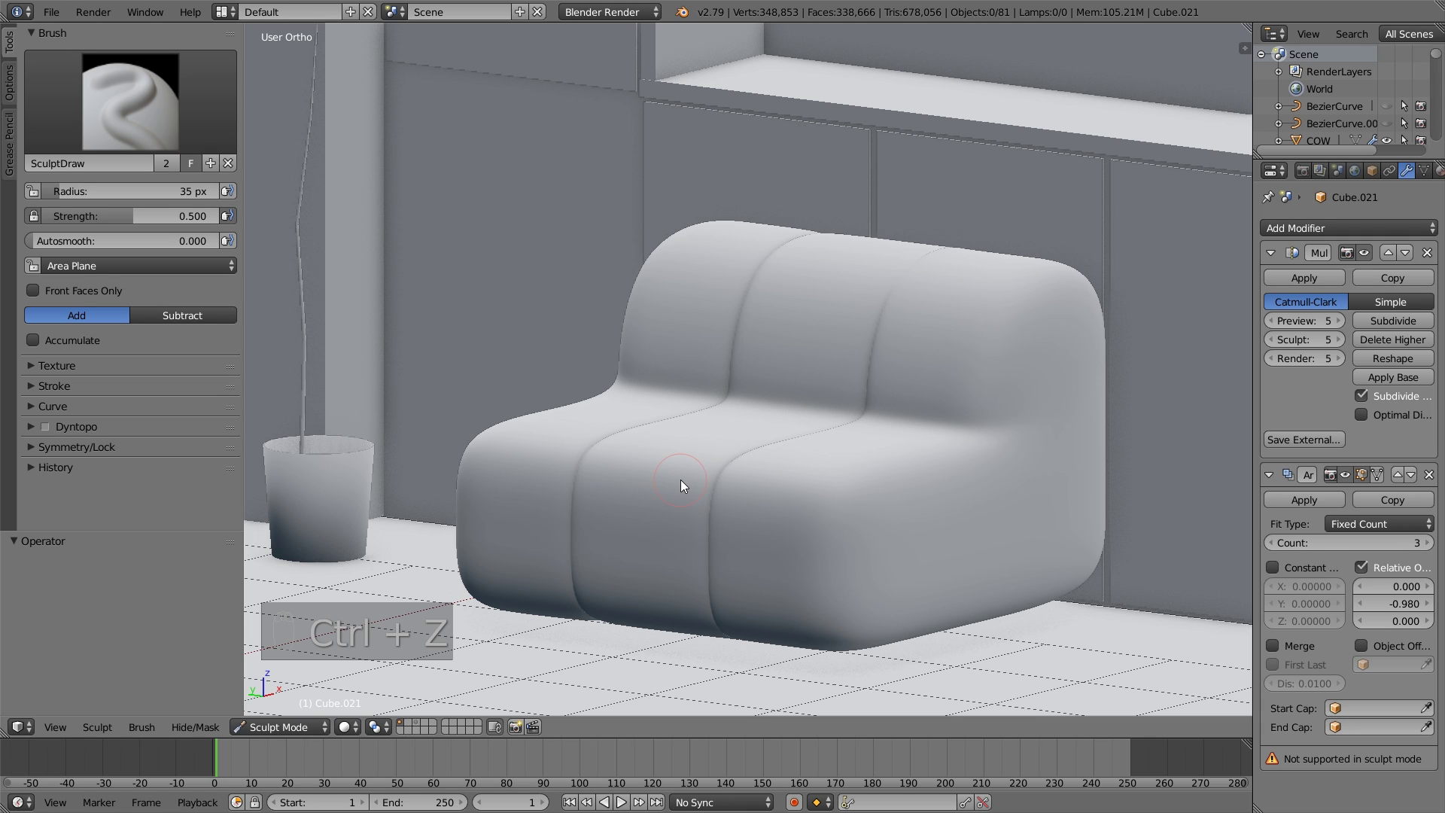
Reselect the SculptDraw brush and open the list of available sculpt brushes.
key("x")
key("x")
key("x")
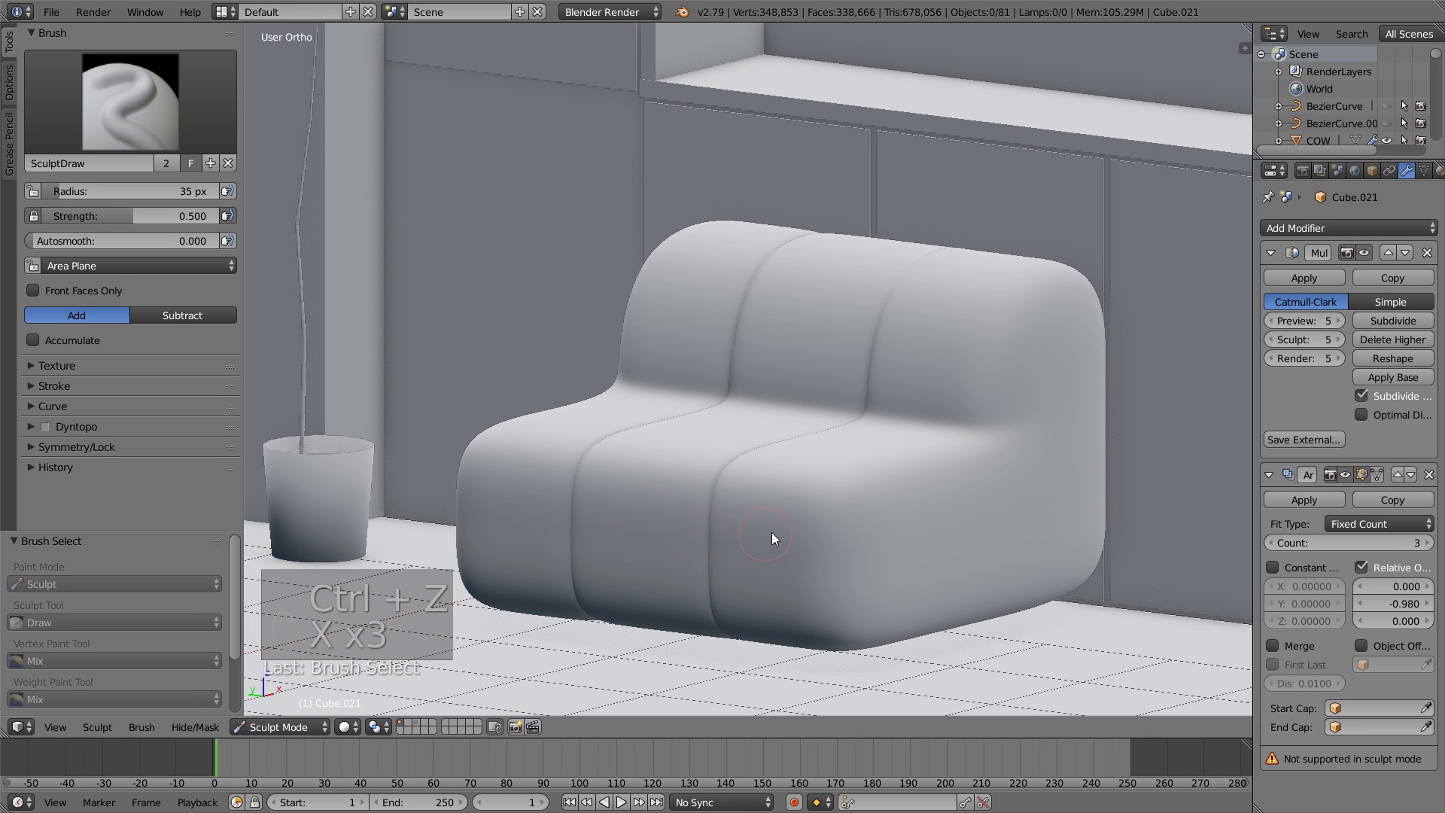
left_click(133, 135)
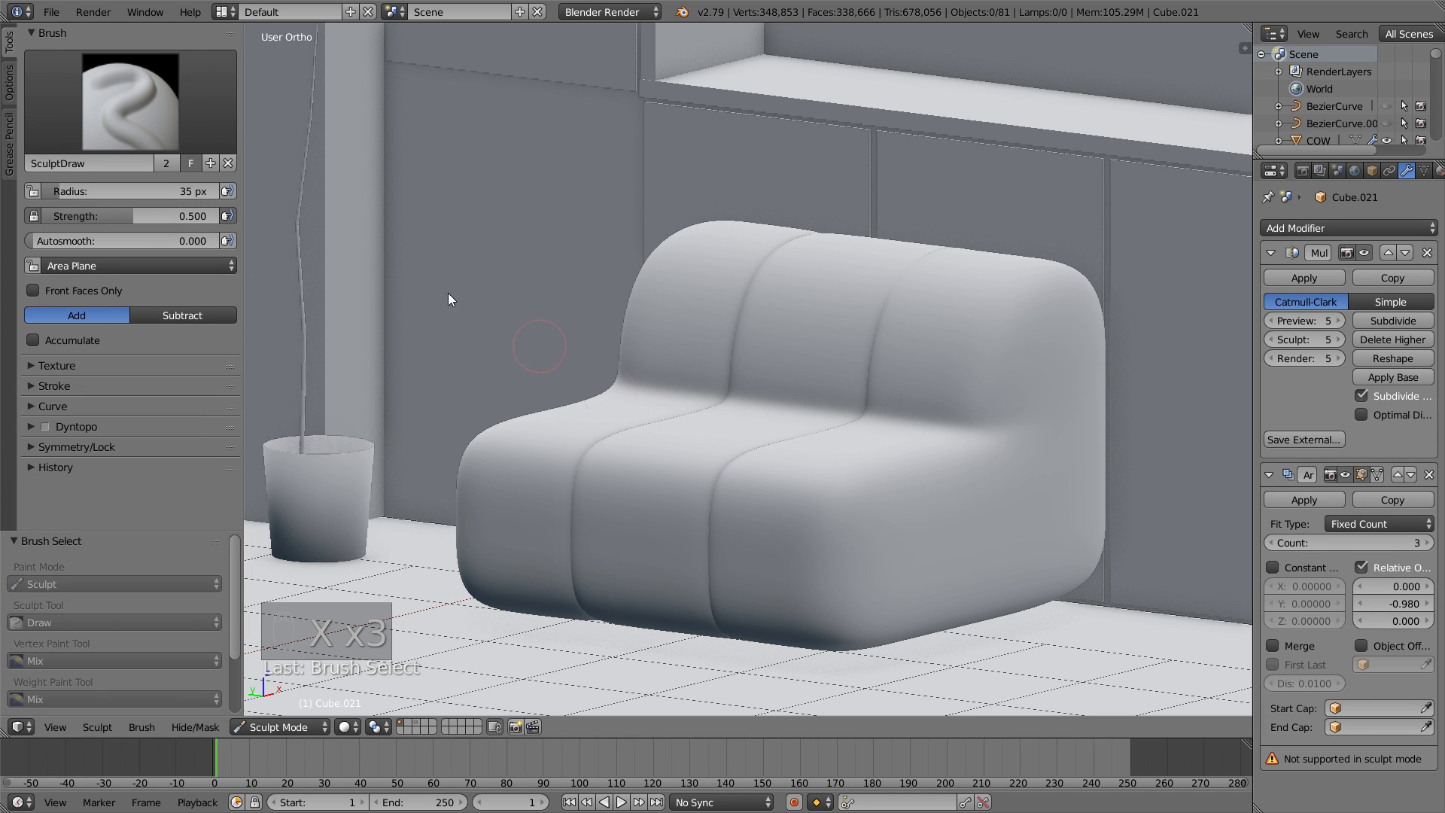
left_click(134, 113)
left_click(133, 197)
key("x")
key("x")
left_click(129, 109)
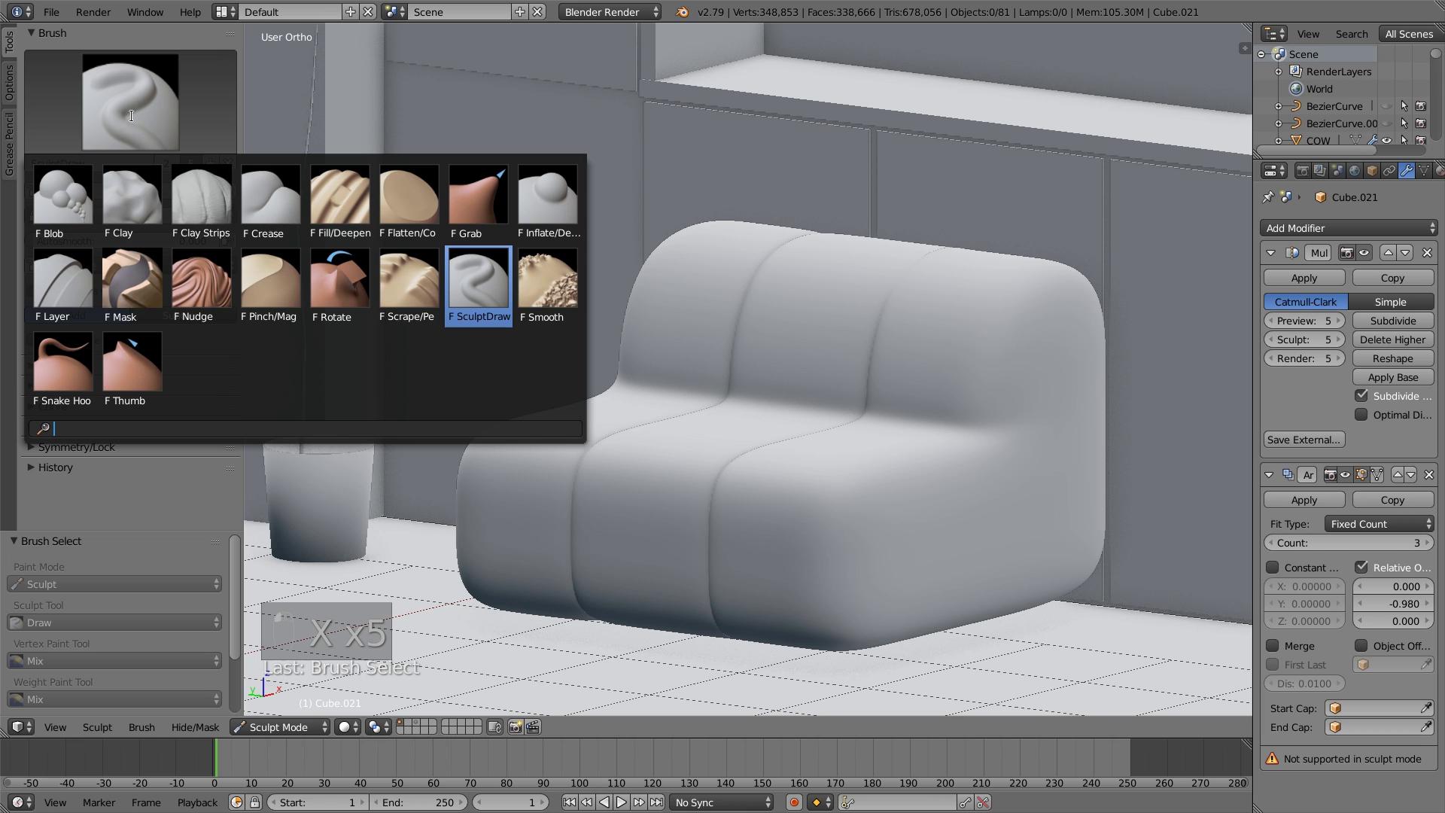
left_click(177, 127)
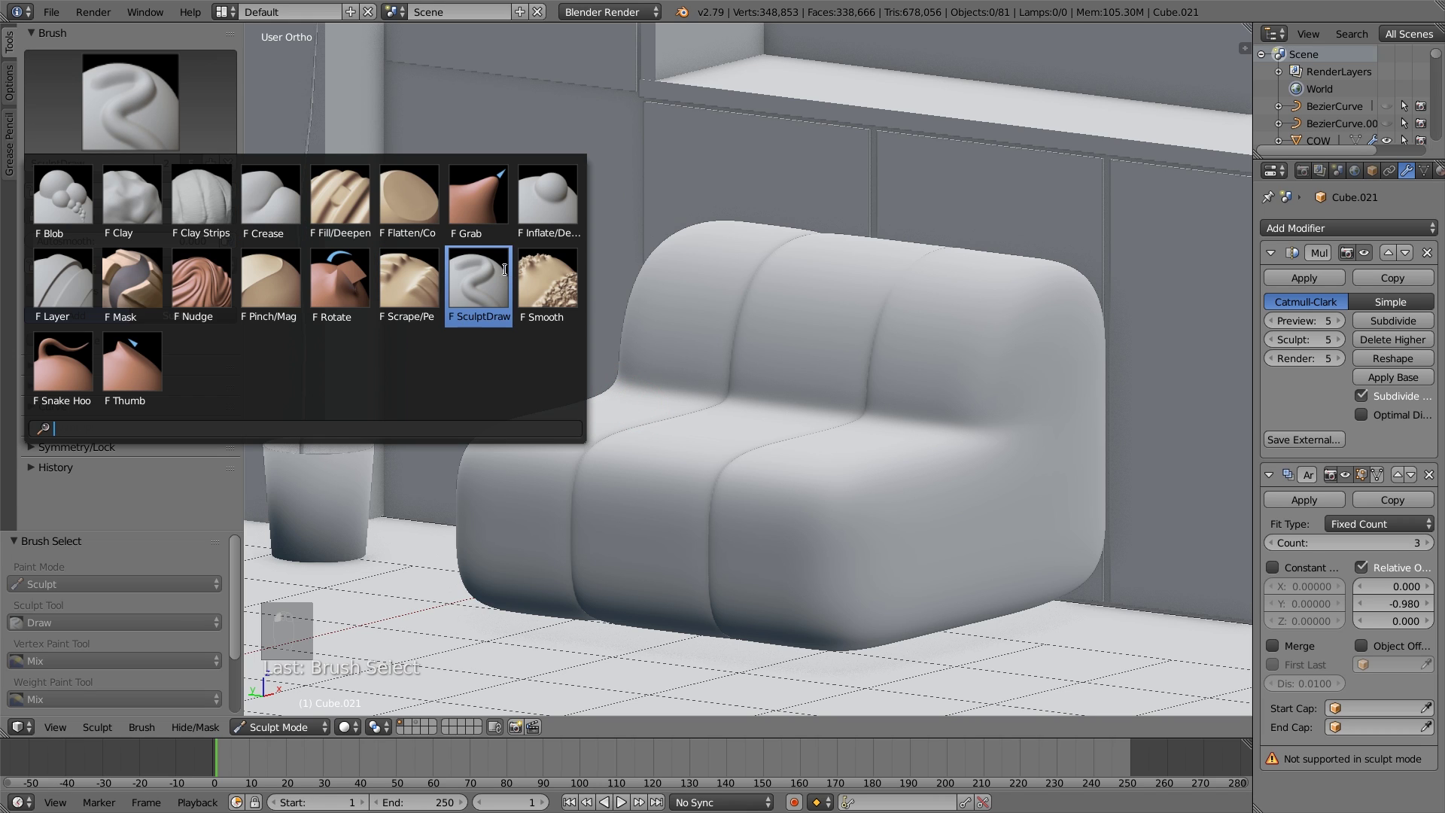
Switch in turn to the Smooth, Clay, Crease and Pinch/Magnify brushes.
left_click(552, 277)
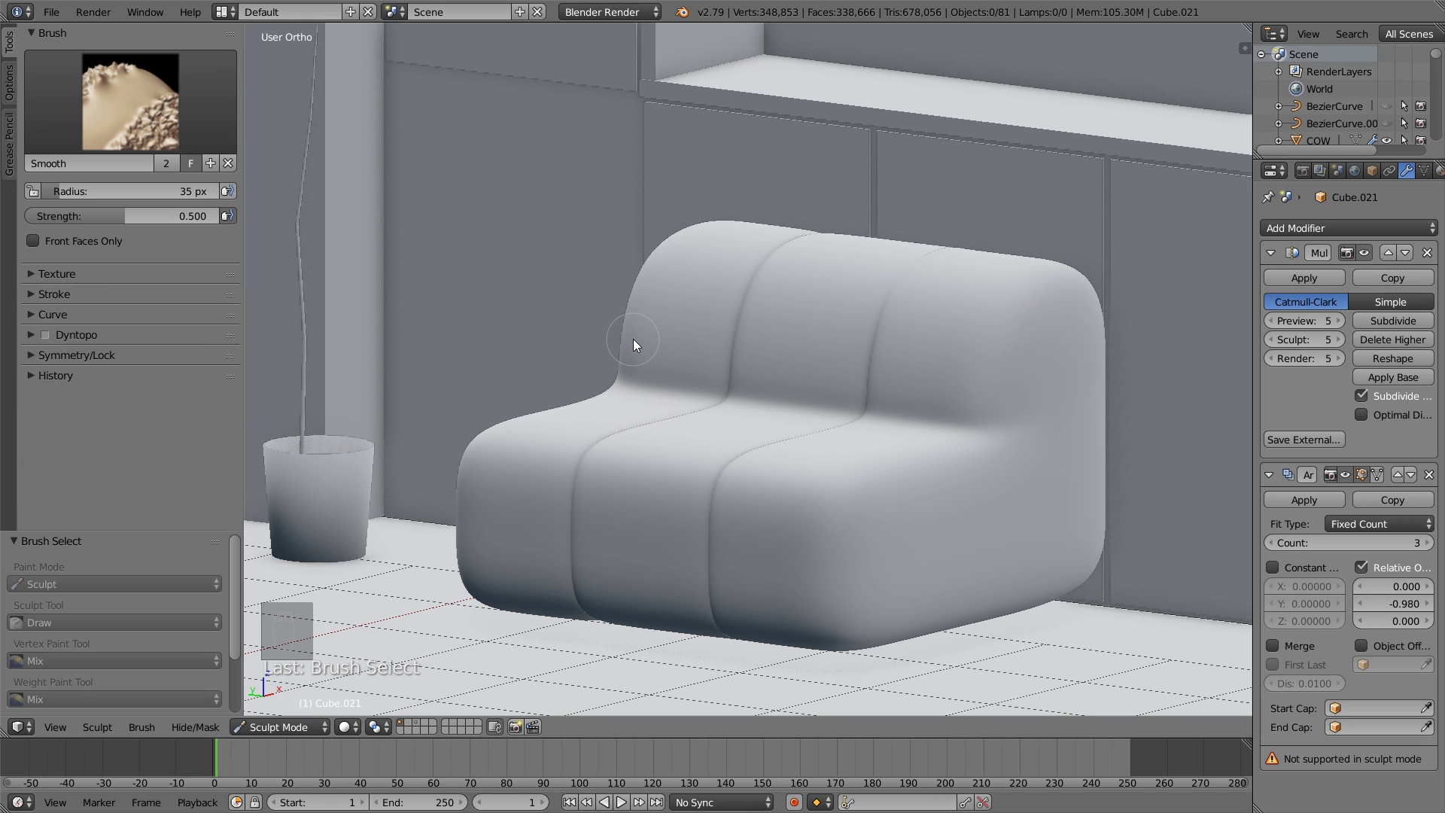
key("c")
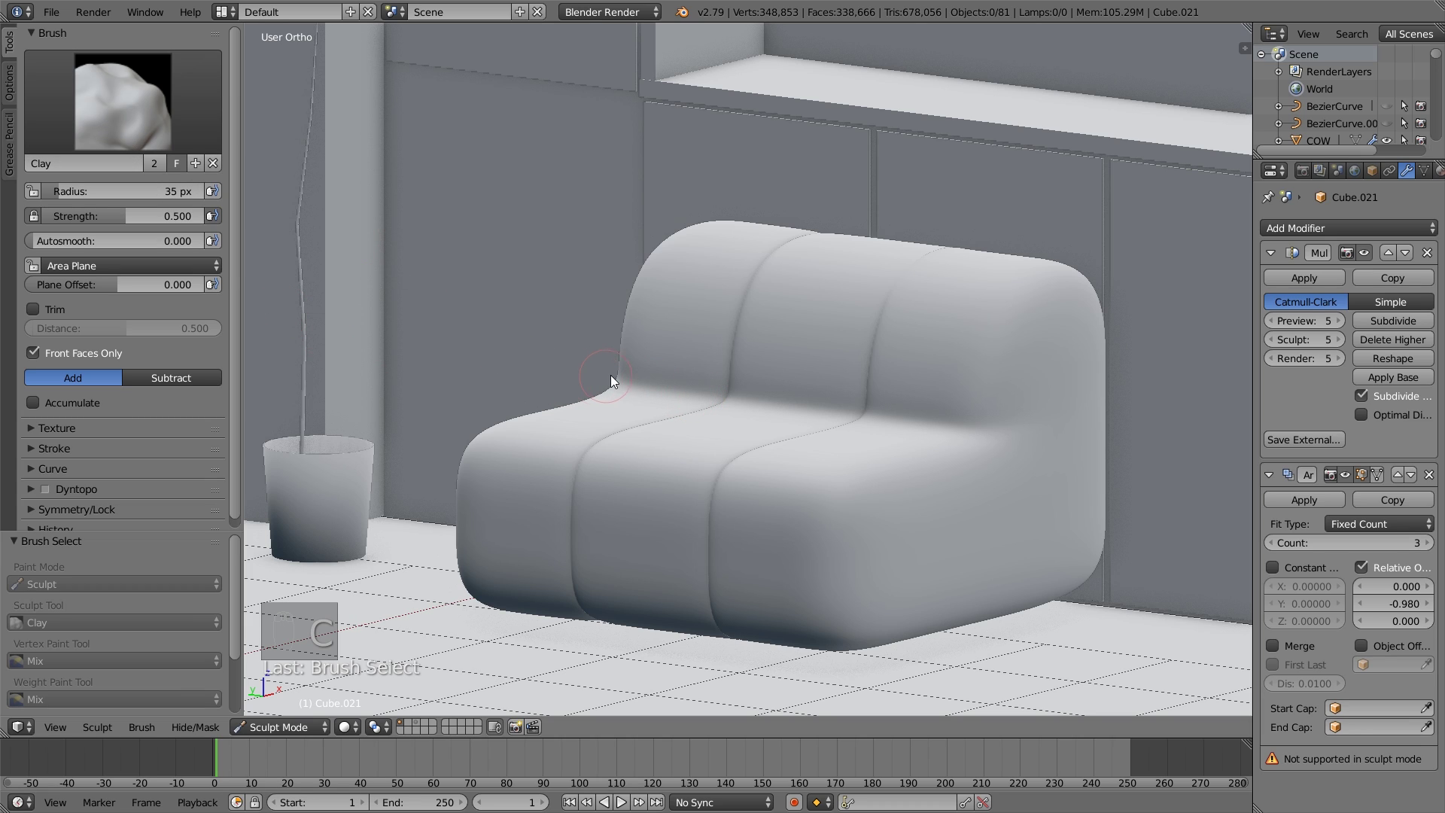
key("shift+c")
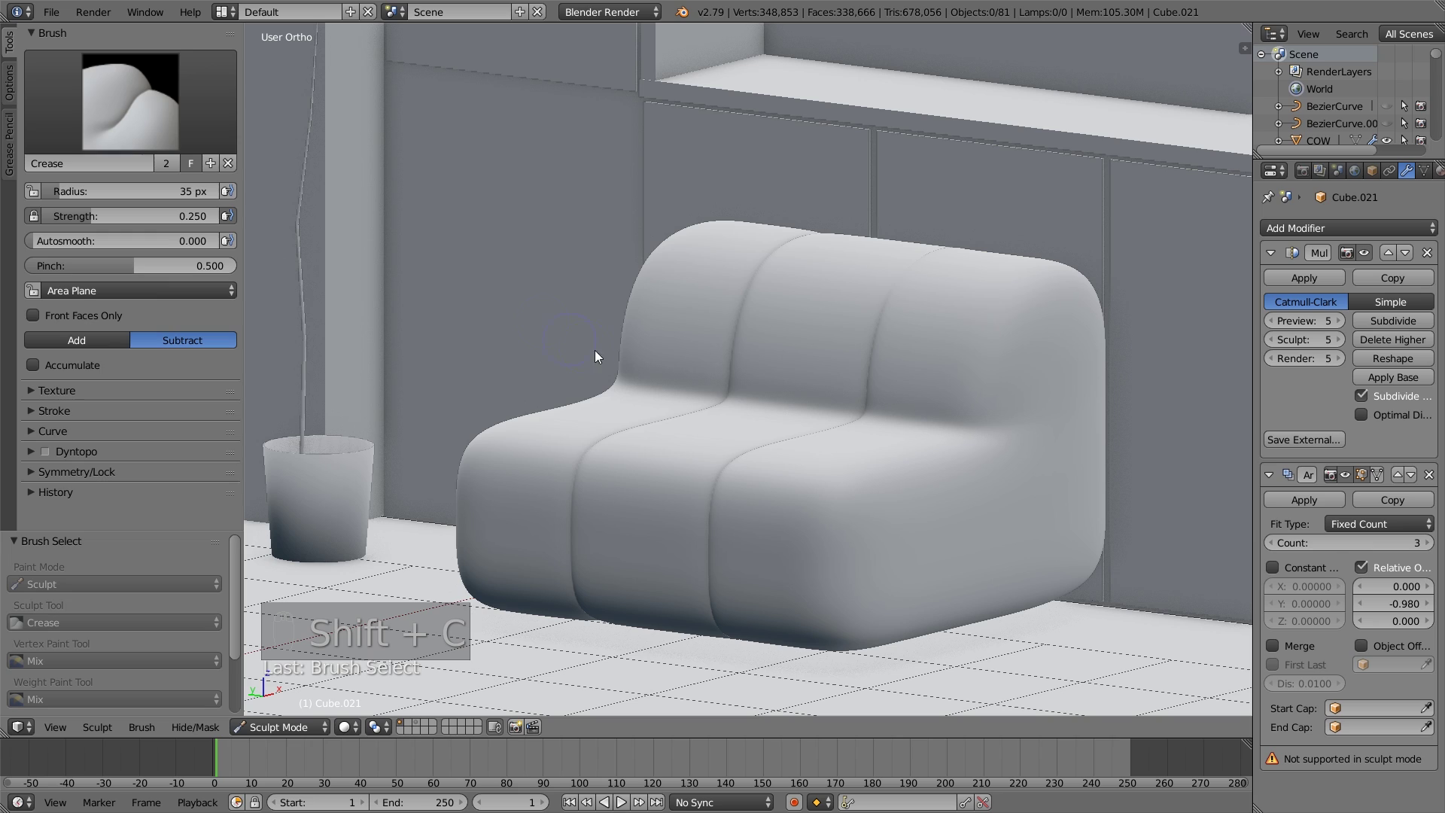
key("p")
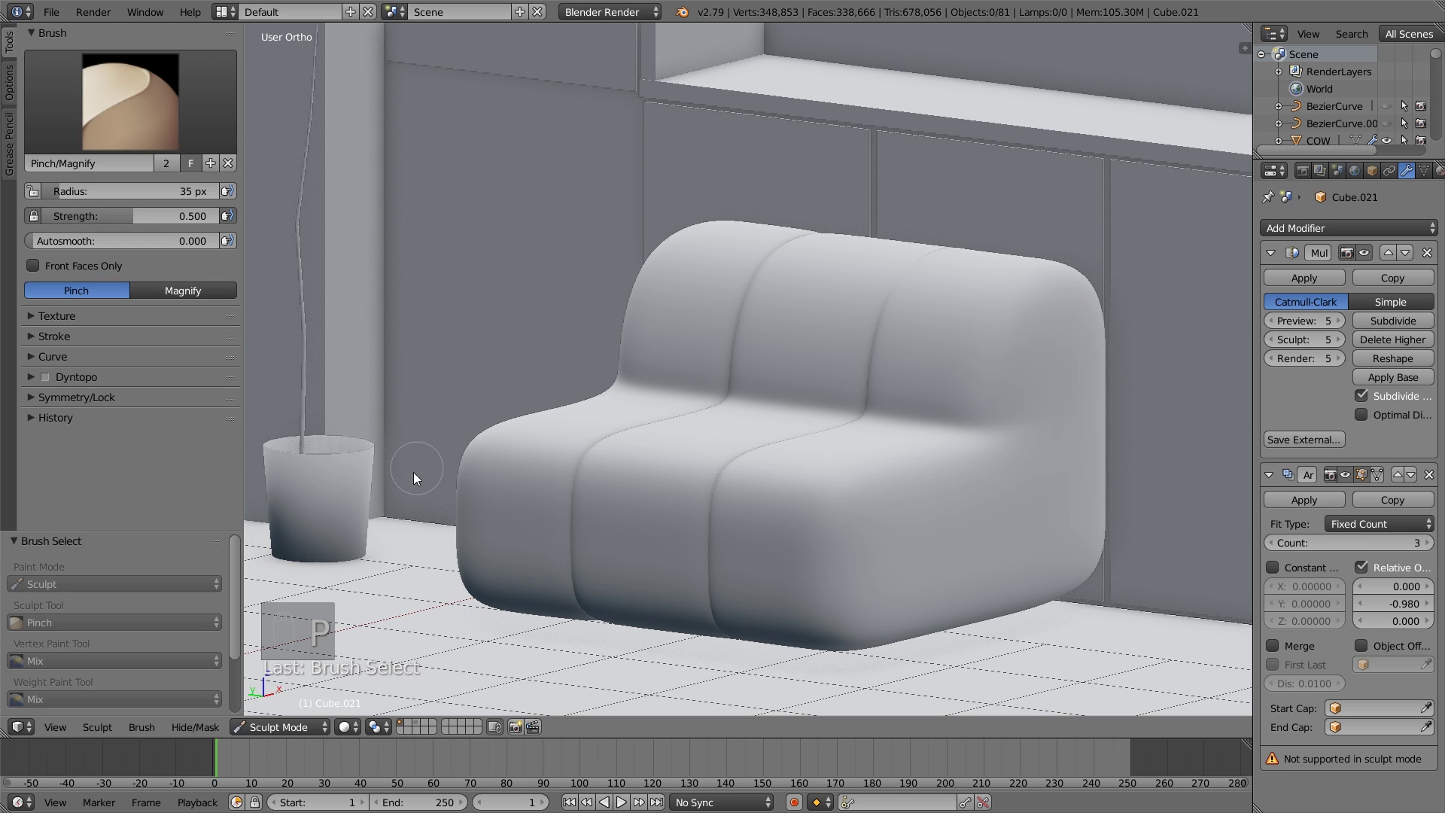
Choose the Flatten/Contrast brush and try out a radius change, then cancel it.
left_click(116, 114)
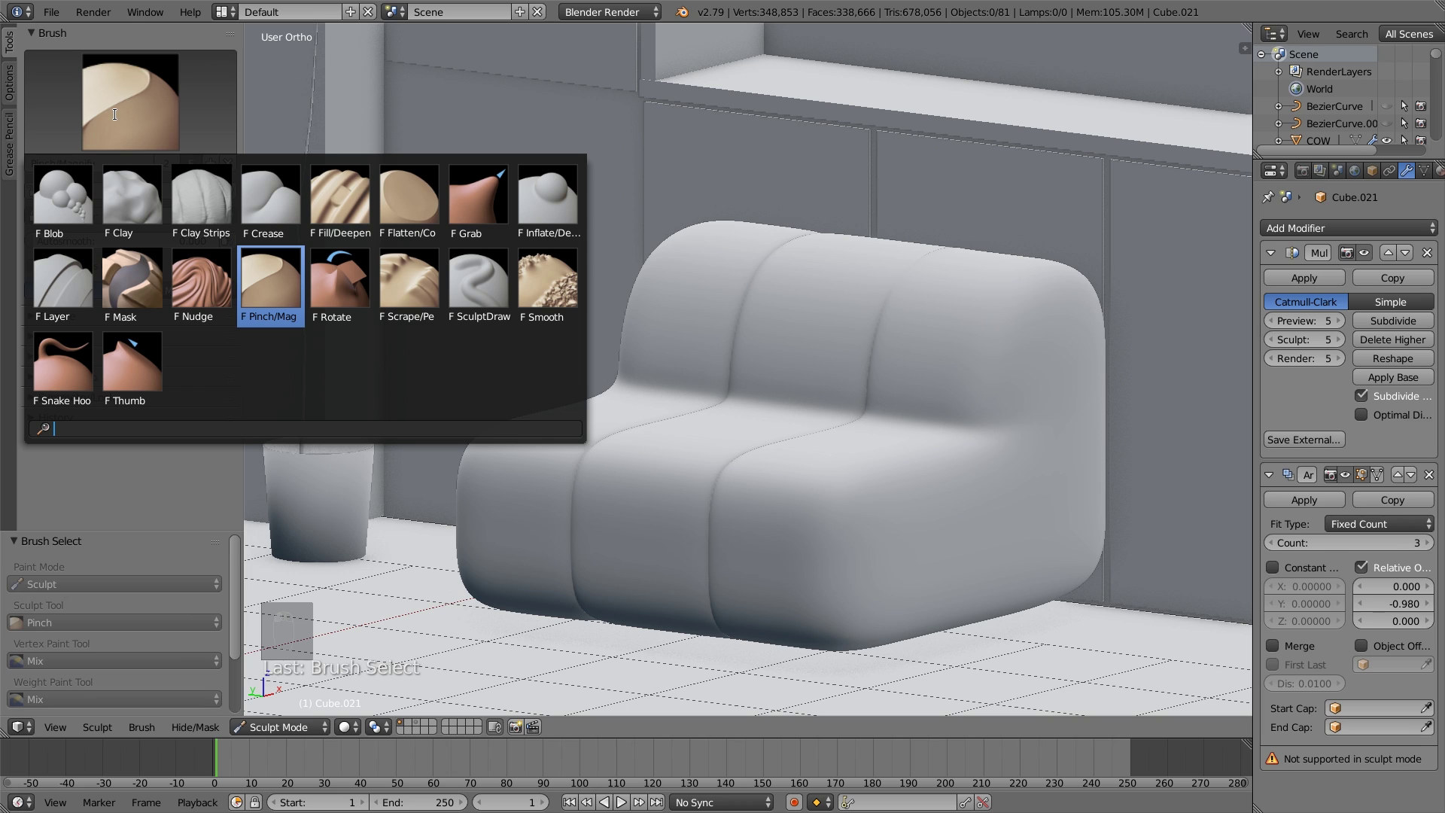
key("Up")
key("Right")
key("Right")
key("Return")
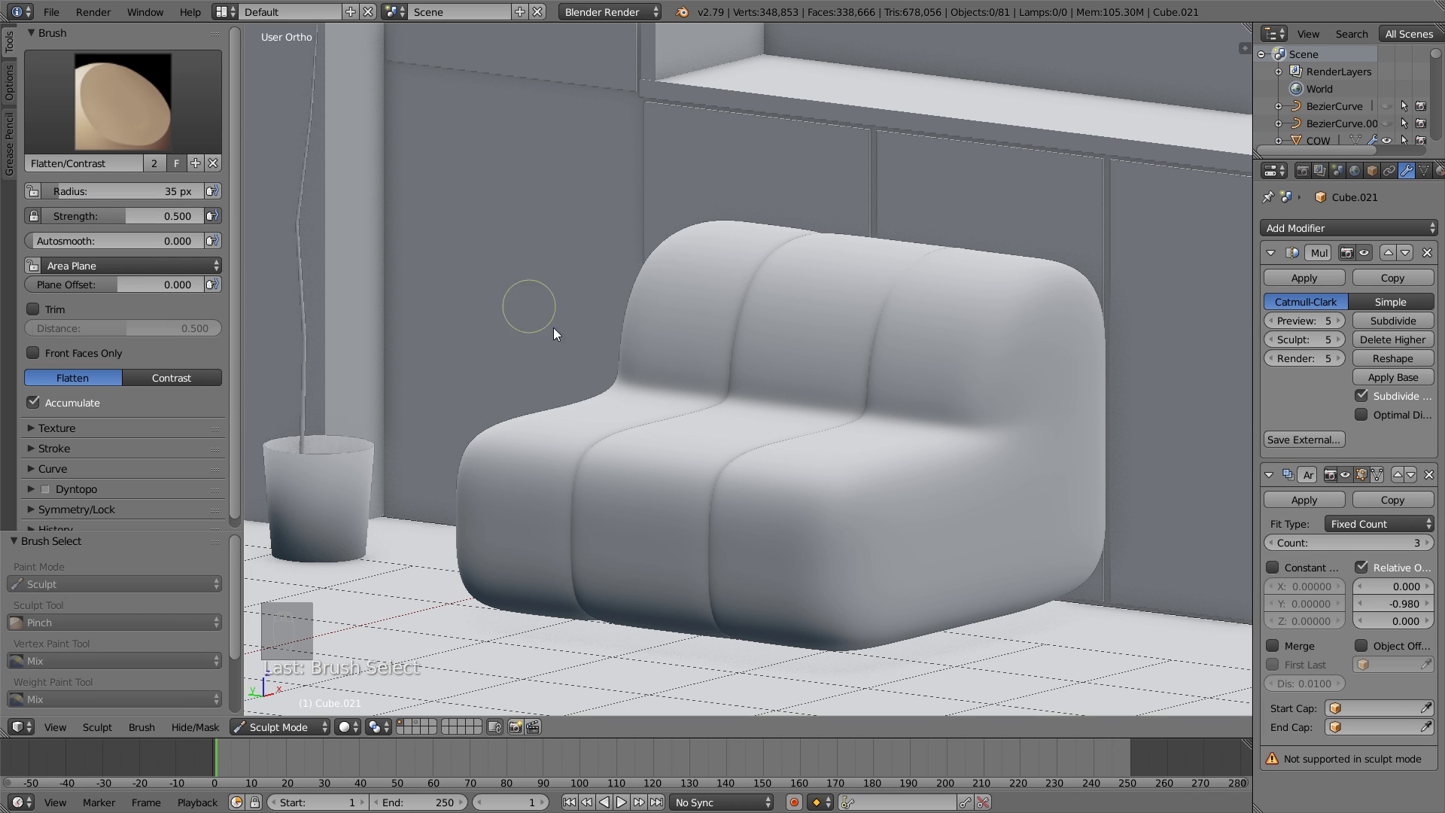
key("f")
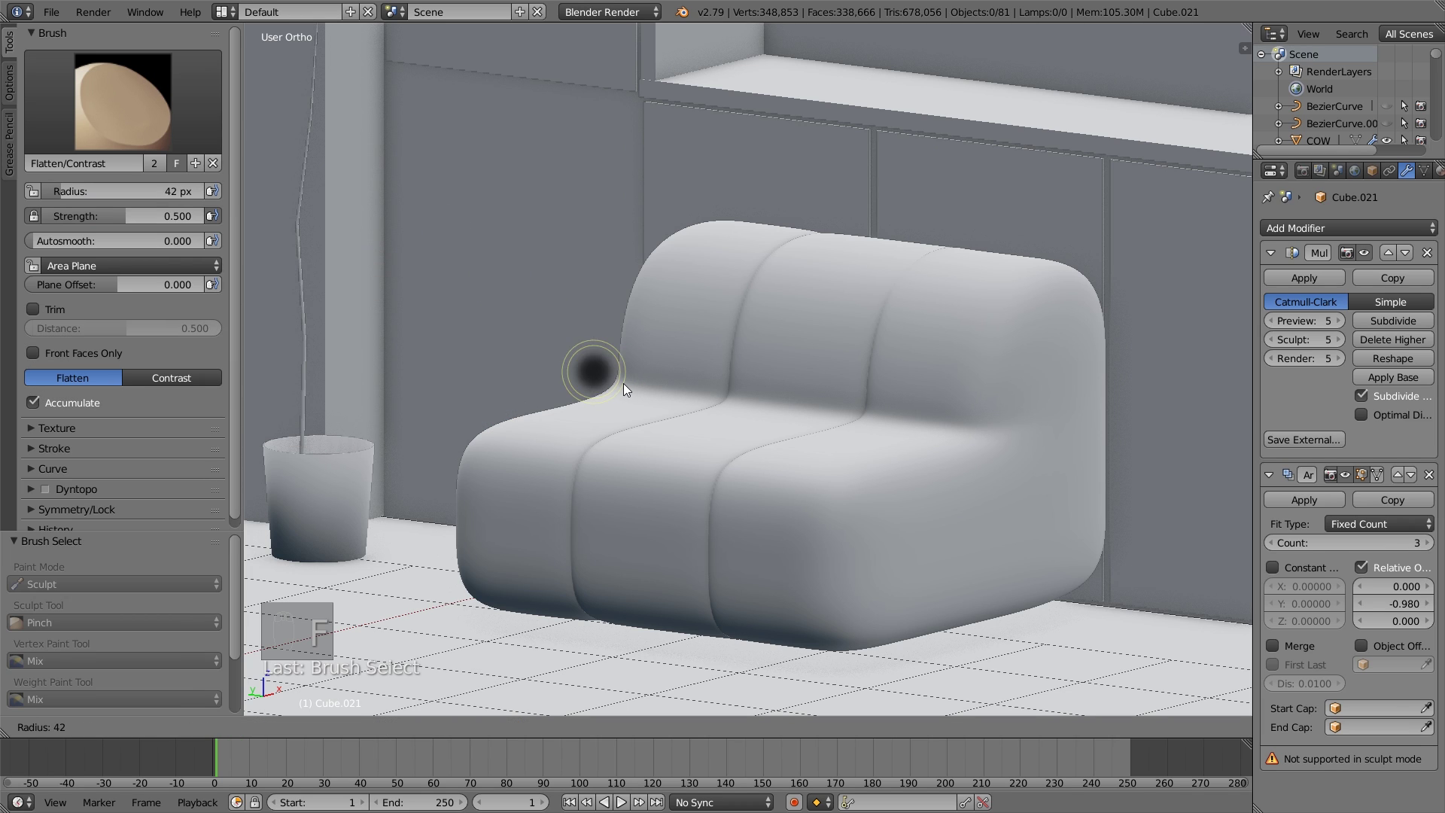
right_click(623, 383)
Switch to the Fill/Deepen brush and back to the Flatten/Contrast brush.
left_click(219, 143)
left_click(346, 195)
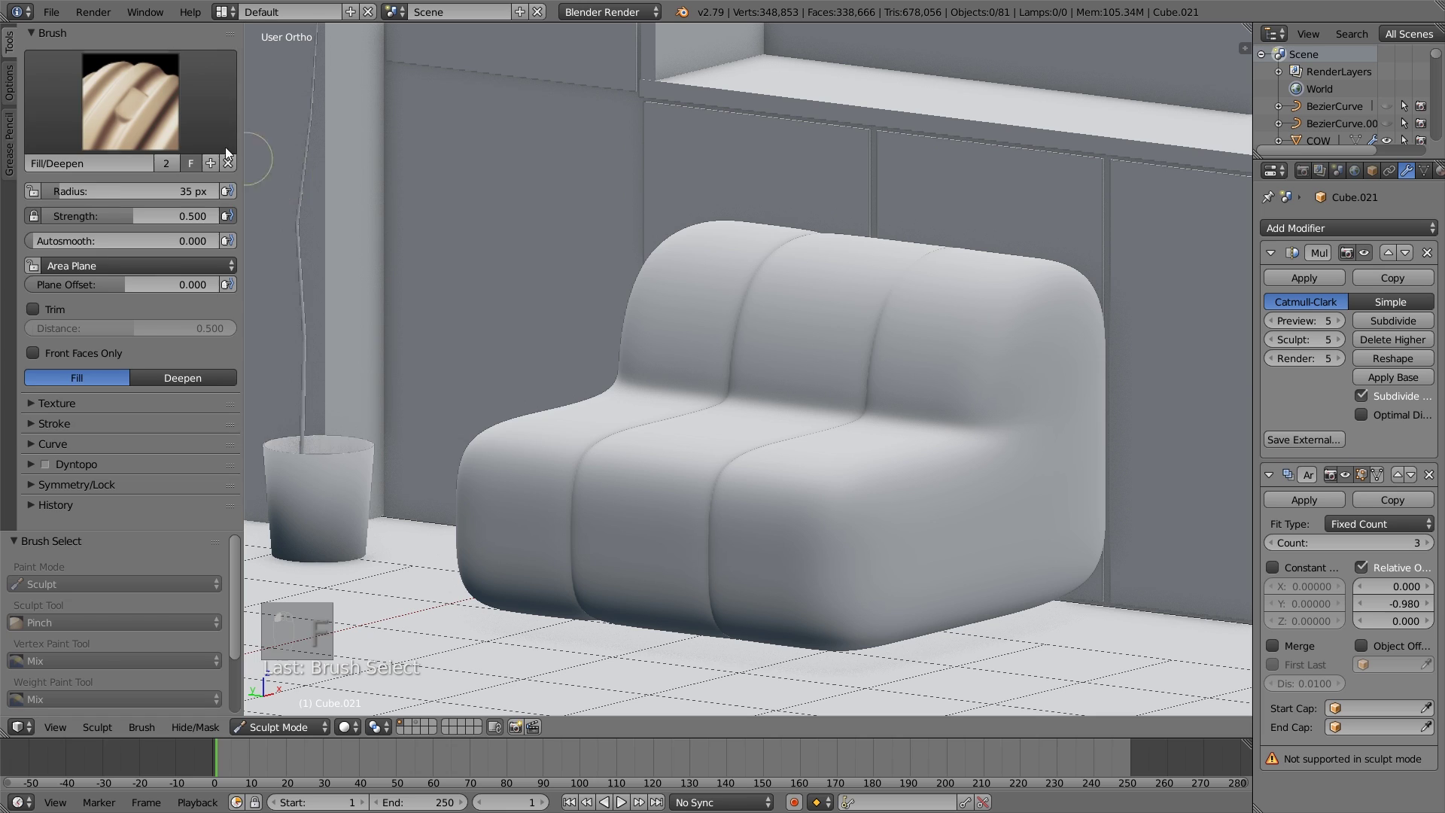
left_click(225, 147)
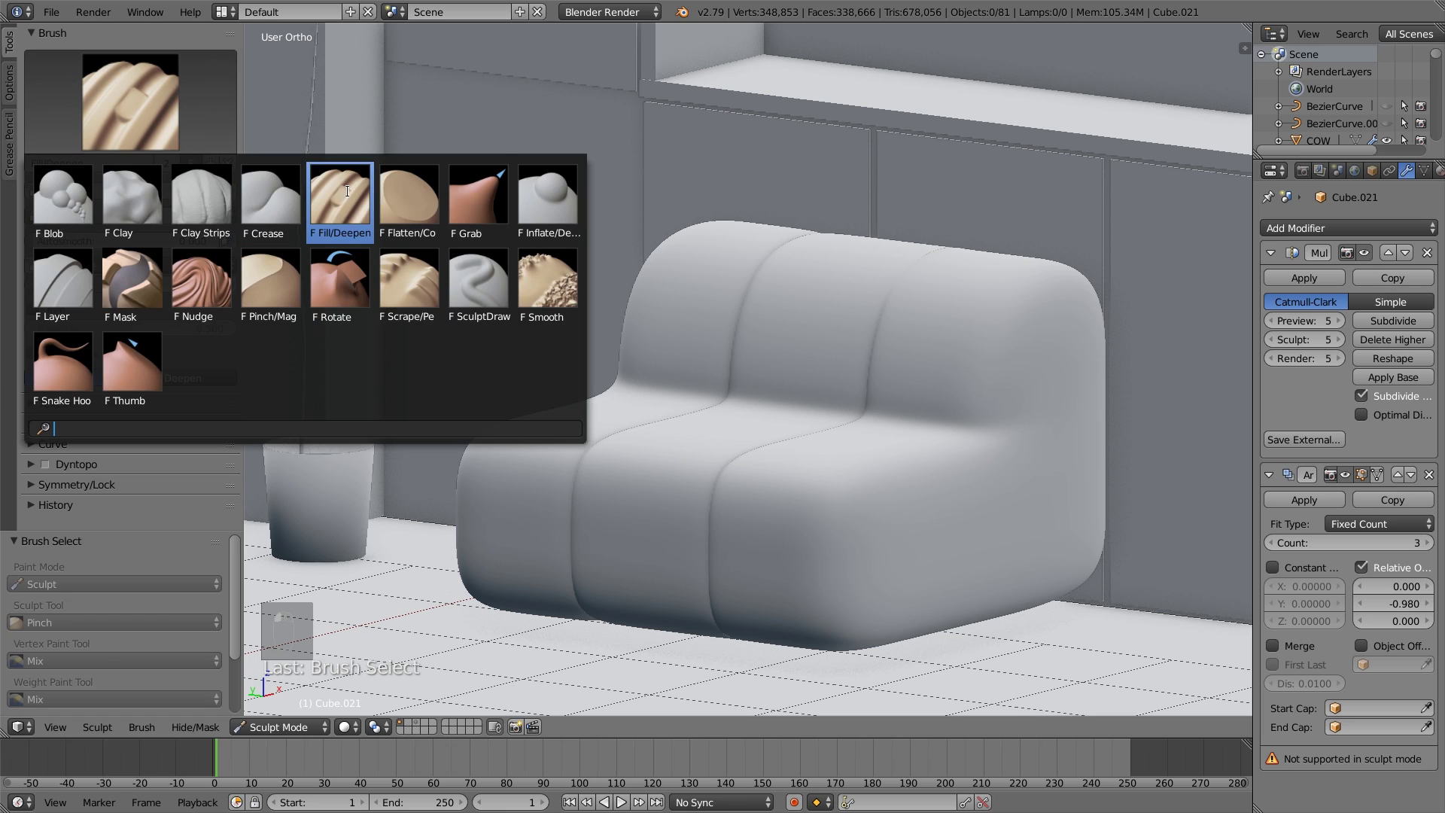
left_click(421, 199)
Choose the SculptDraw brush and try out radius and strength changes, cancelling both.
left_click(134, 120)
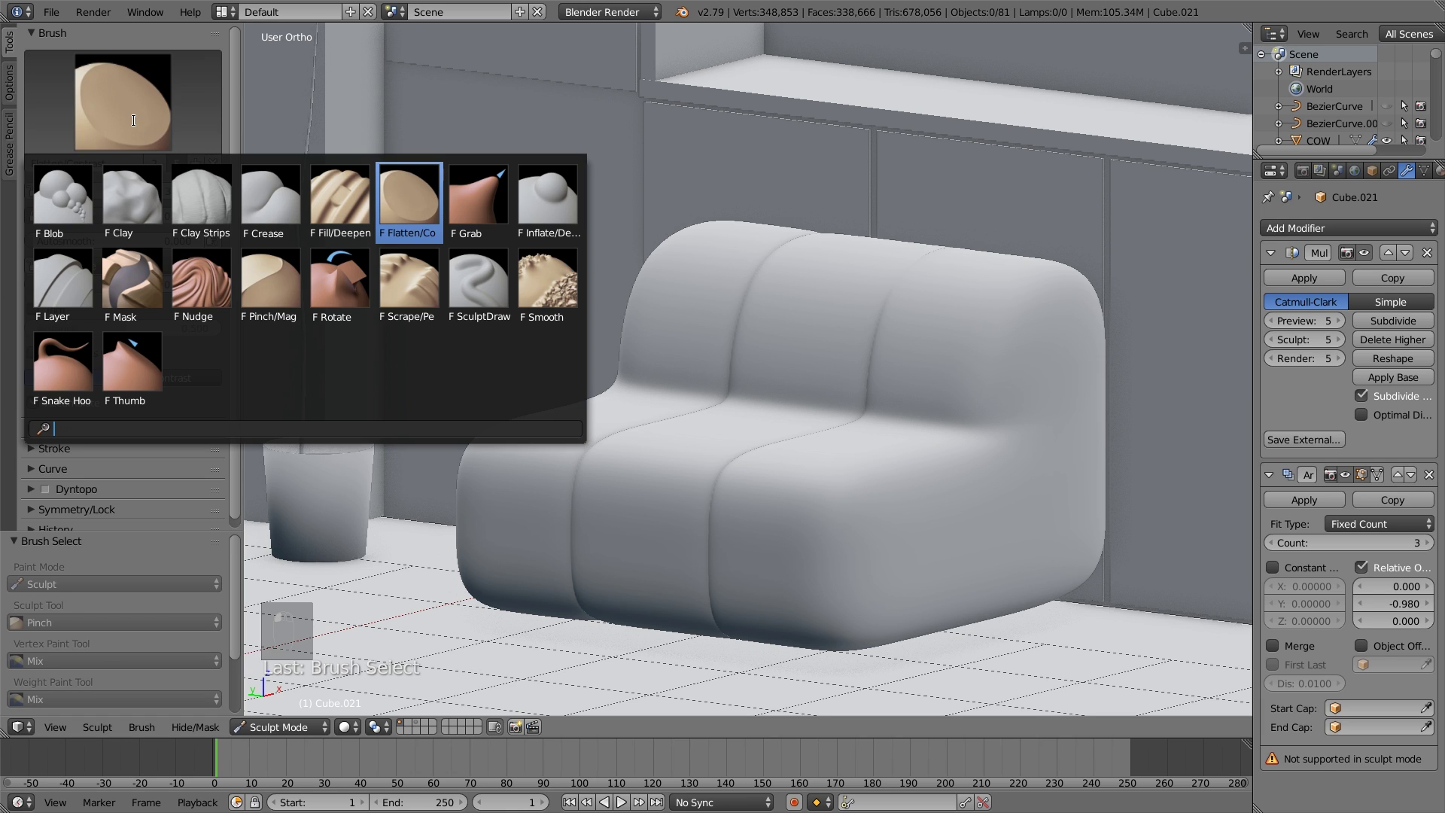
left_click(477, 321)
key("f")
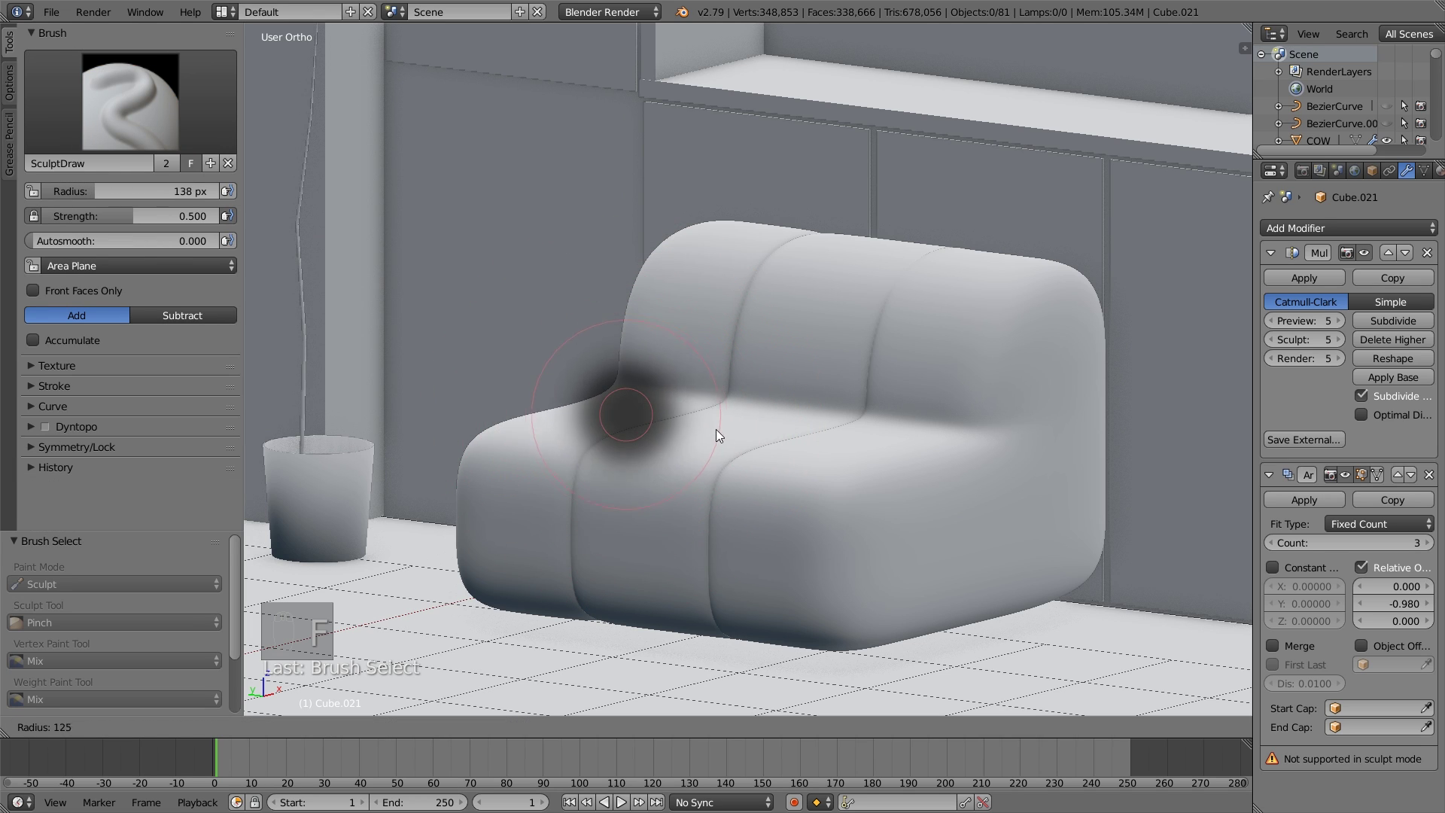
key("Escape")
key("shift+f")
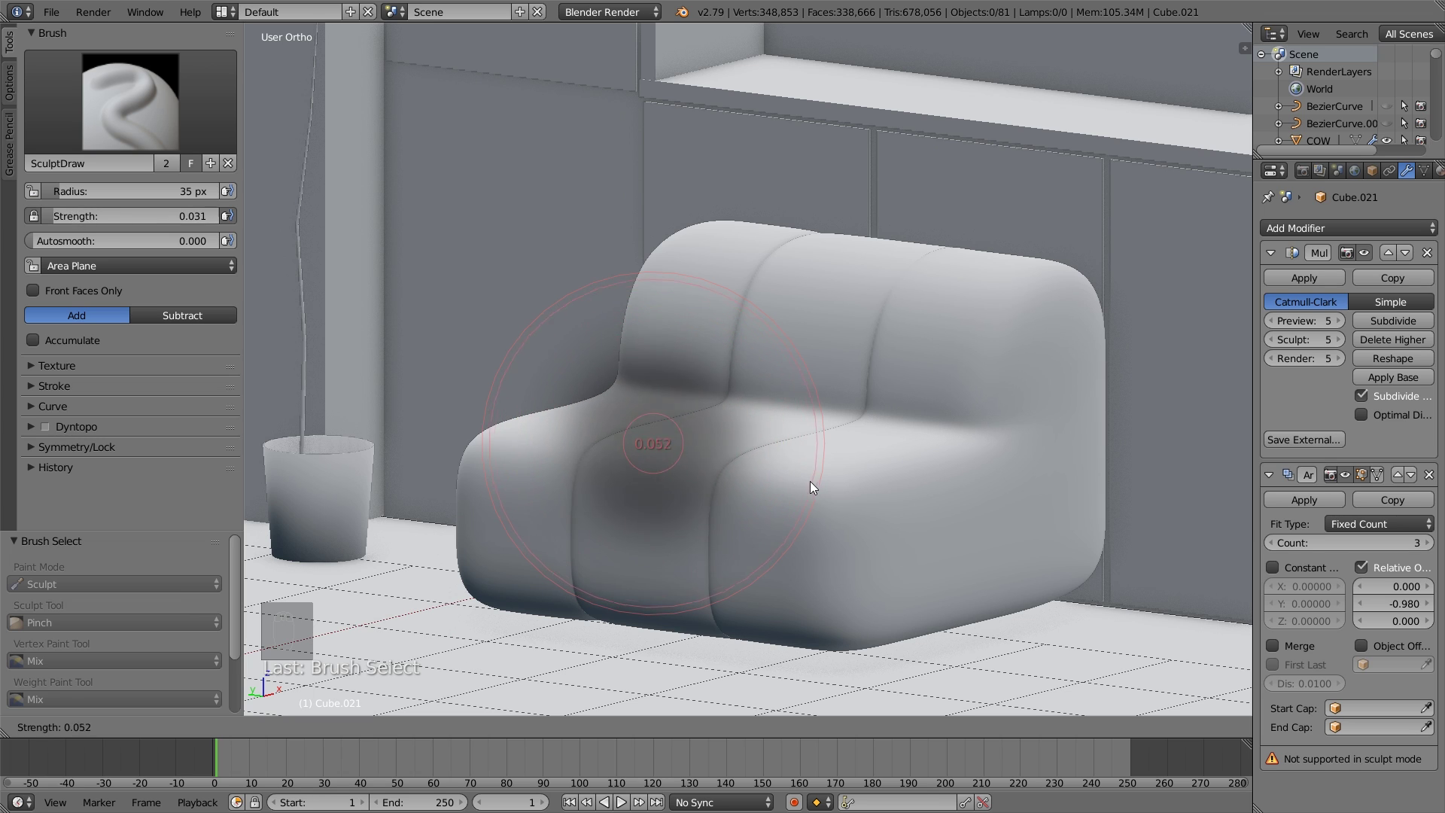
key("Escape")
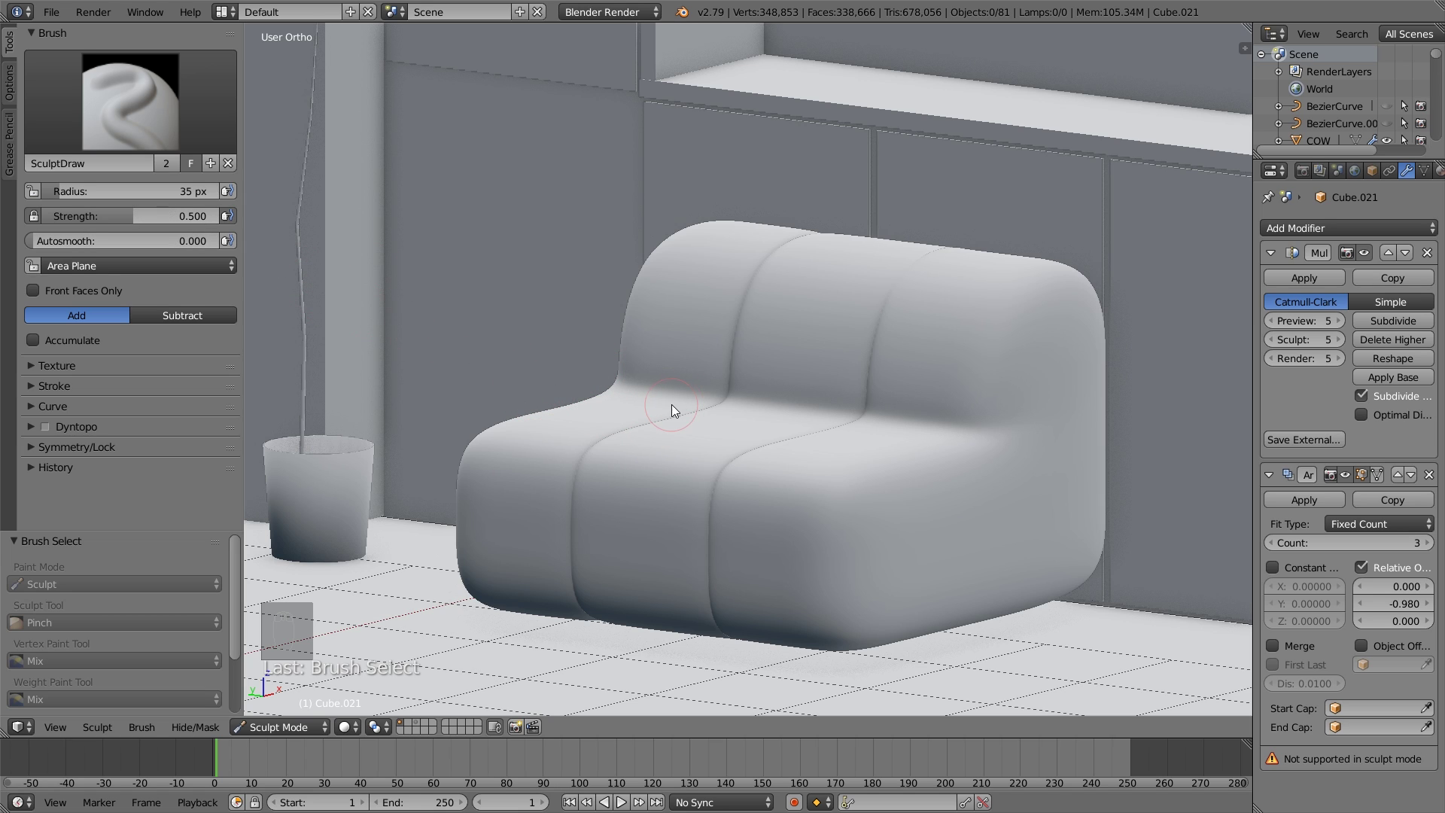
Enlarge the SculptDraw brush radius to 77 px and bring the sofa's lower front edge into view.
key("f")
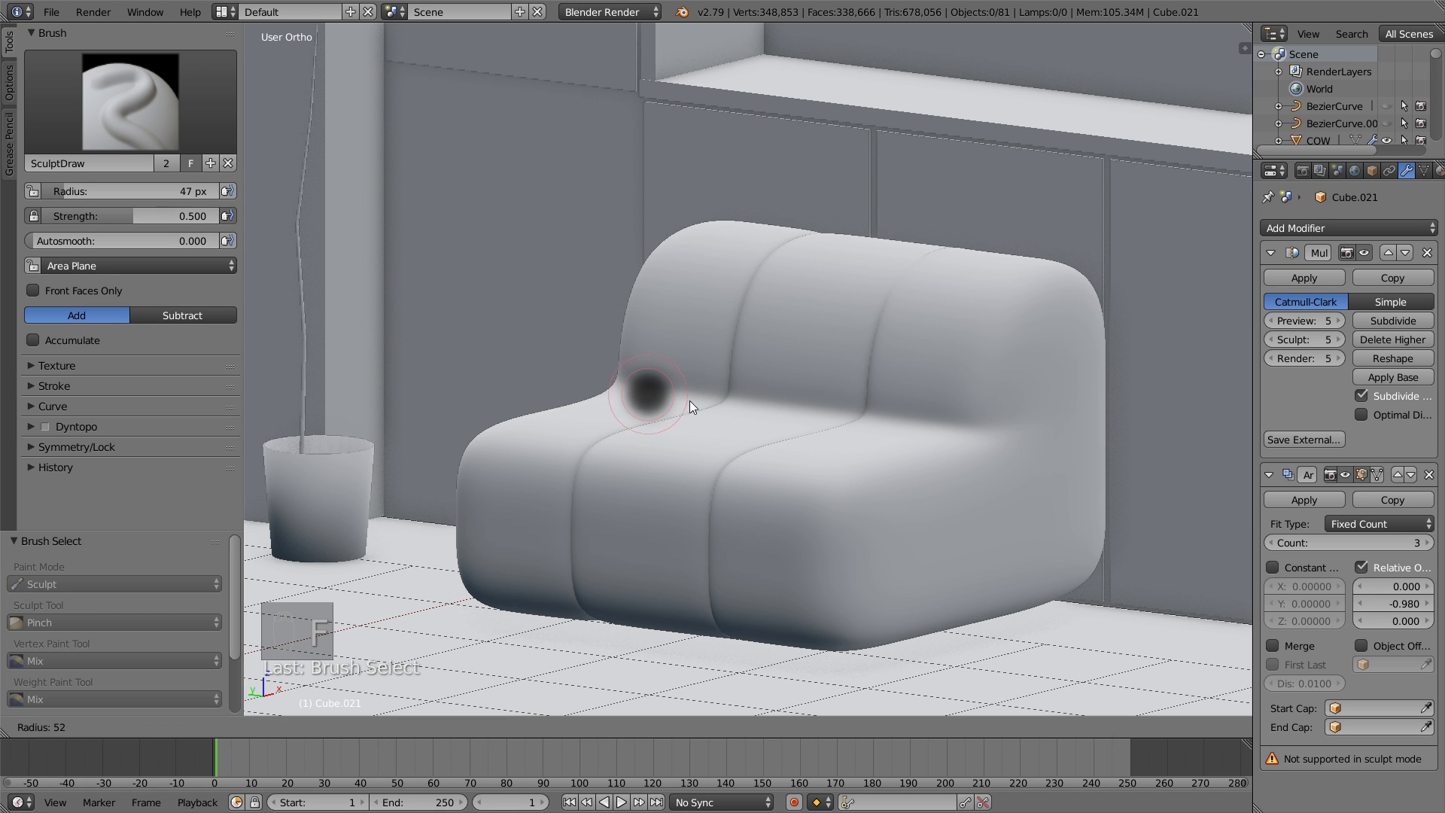
left_click(732, 413)
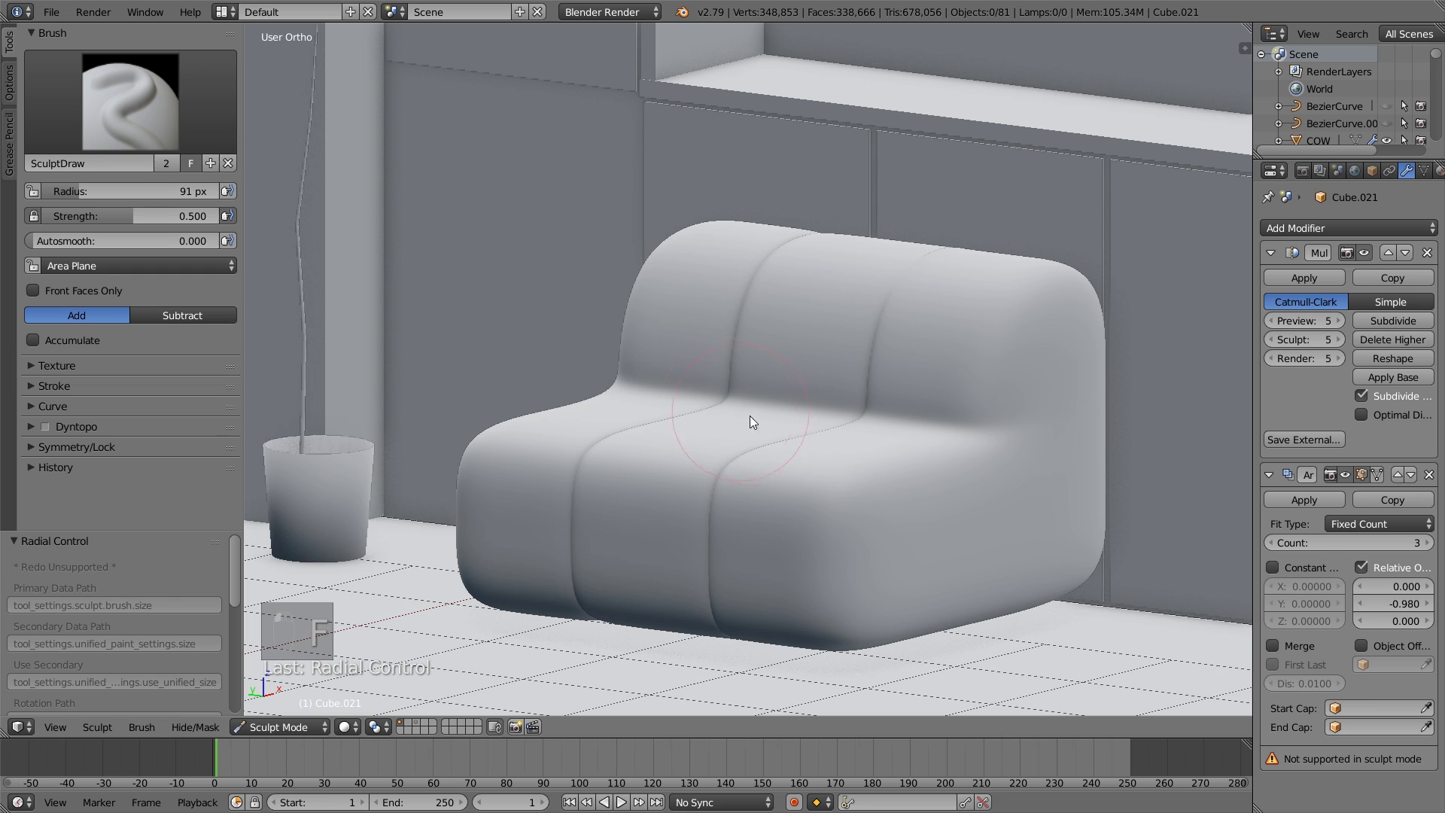
middle_click_drag(851, 455, 950, 576)
key("f")
left_click(887, 492)
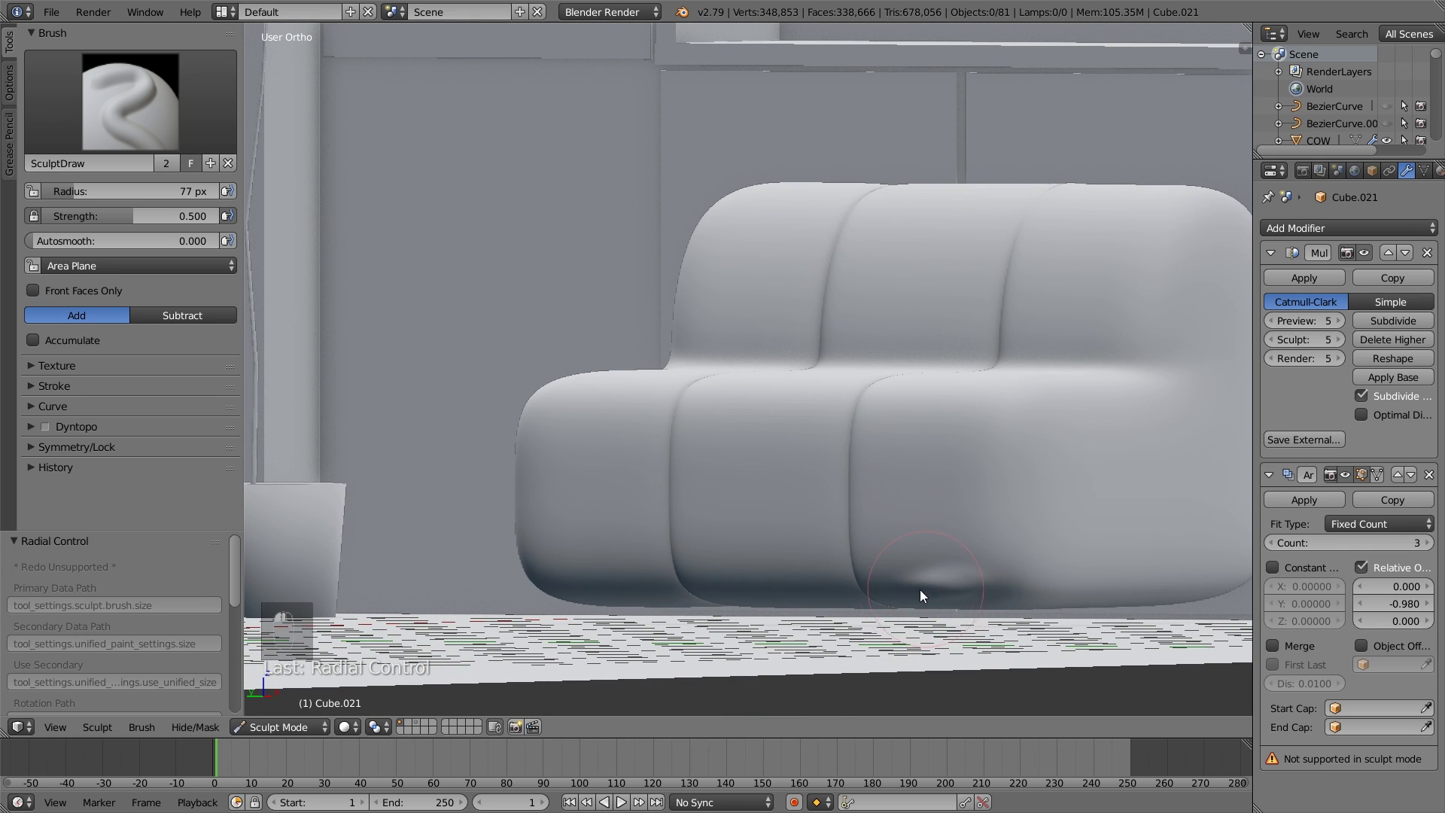
Sculpt a raised fabric fold along the sofa's lower front edge across all three units.
mouse_move(919, 589)
left_mouse_down()
mouse_move(585, 590)
mouse_move(949, 580)
mouse_move(612, 574)
mouse_move(958, 587)
left_mouse_up()
mouse_move(958, 587)
middle_mouse_down()
mouse_move(916, 649)
mouse_move(901, 596)
mouse_move(766, 550)
middle_mouse_up()
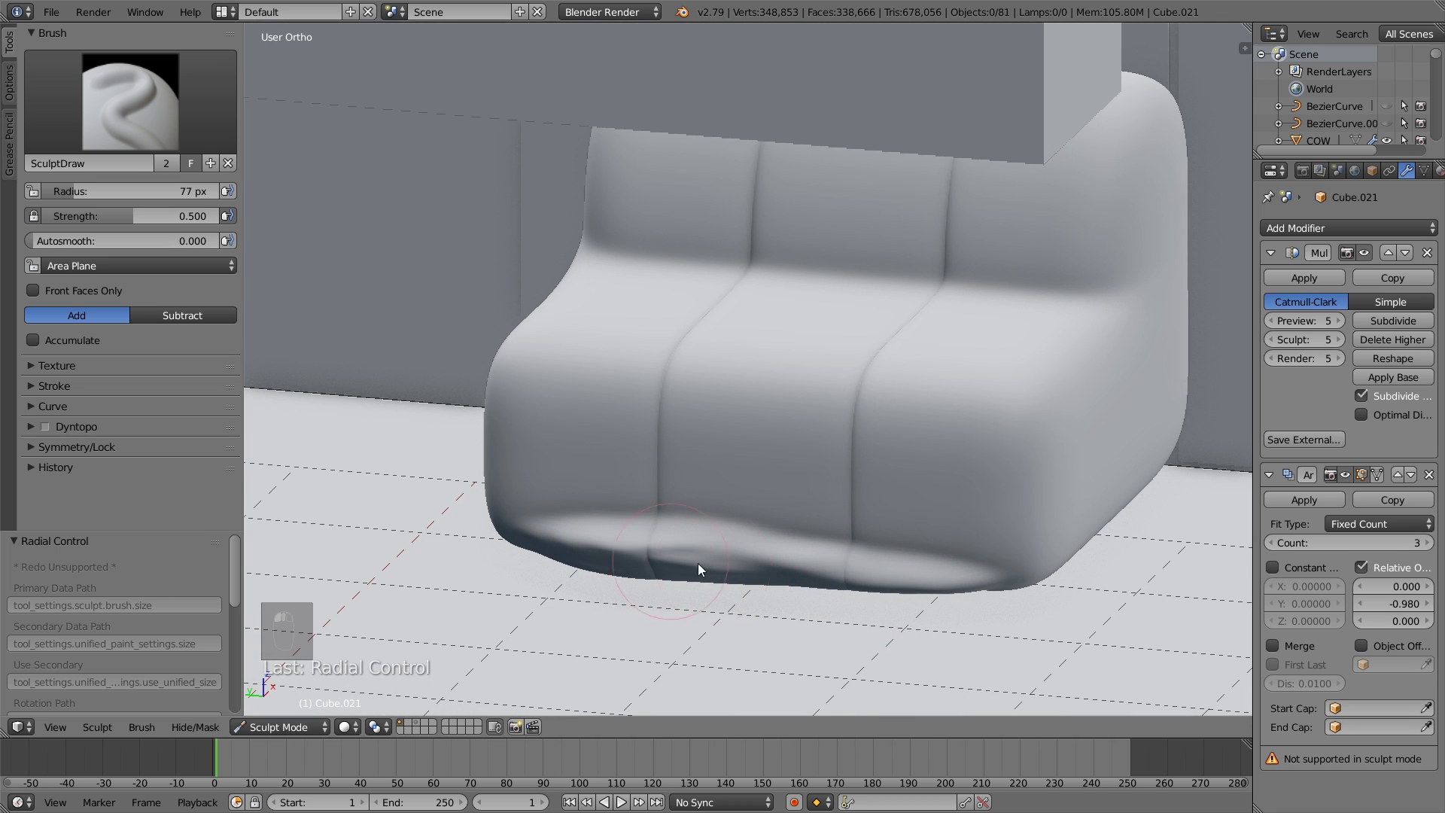
middle_click_drag(920, 572, 837, 585)
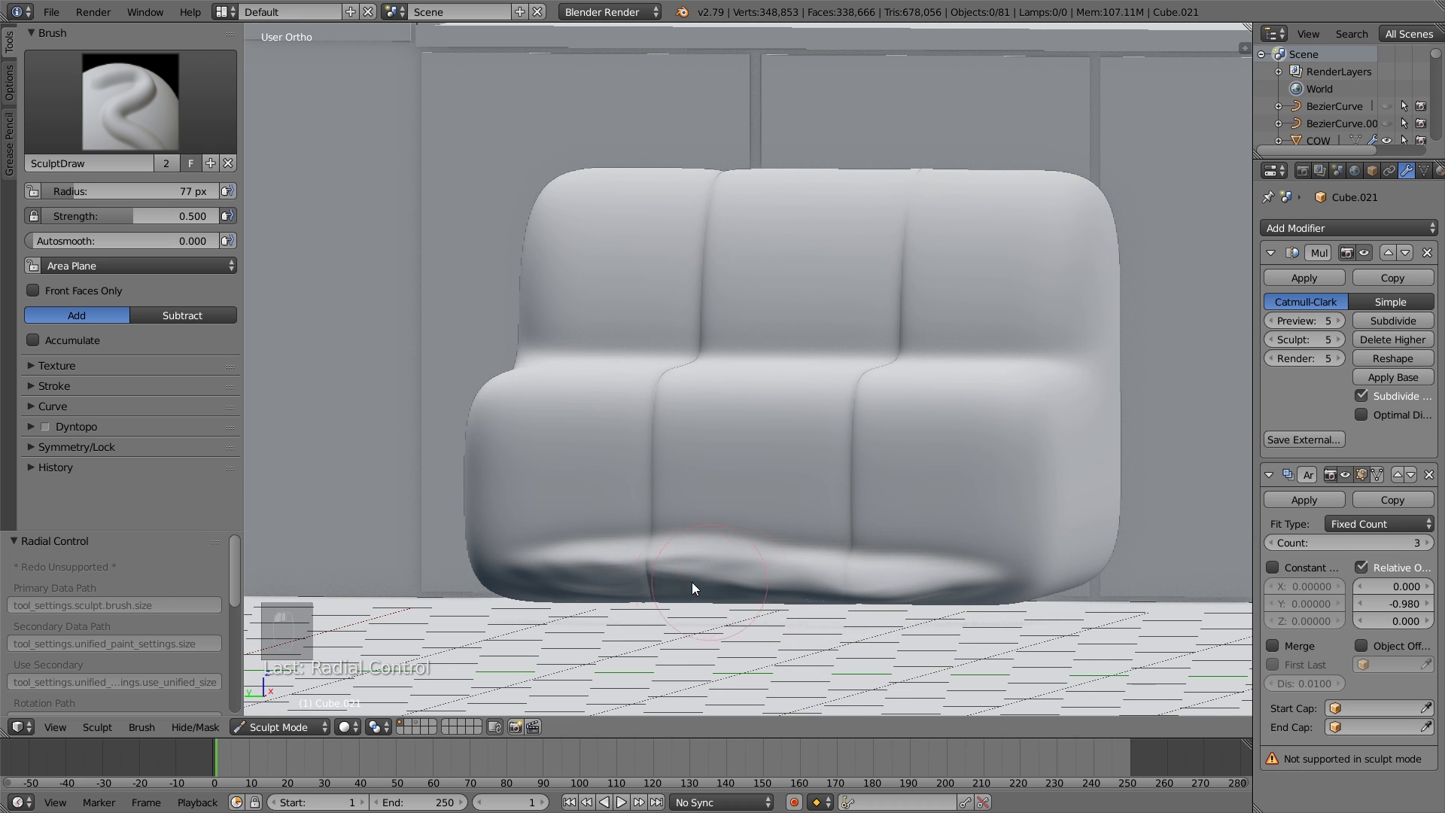
Switch to the Smooth brush, try smoothing the lower front fold and undo the last stroke.
middle_click_drag(692, 581, 860, 599)
key("s")
mouse_move(771, 590)
left_mouse_down()
mouse_move(945, 573)
mouse_move(552, 573)
mouse_move(661, 558)
mouse_move(852, 567)
left_mouse_up()
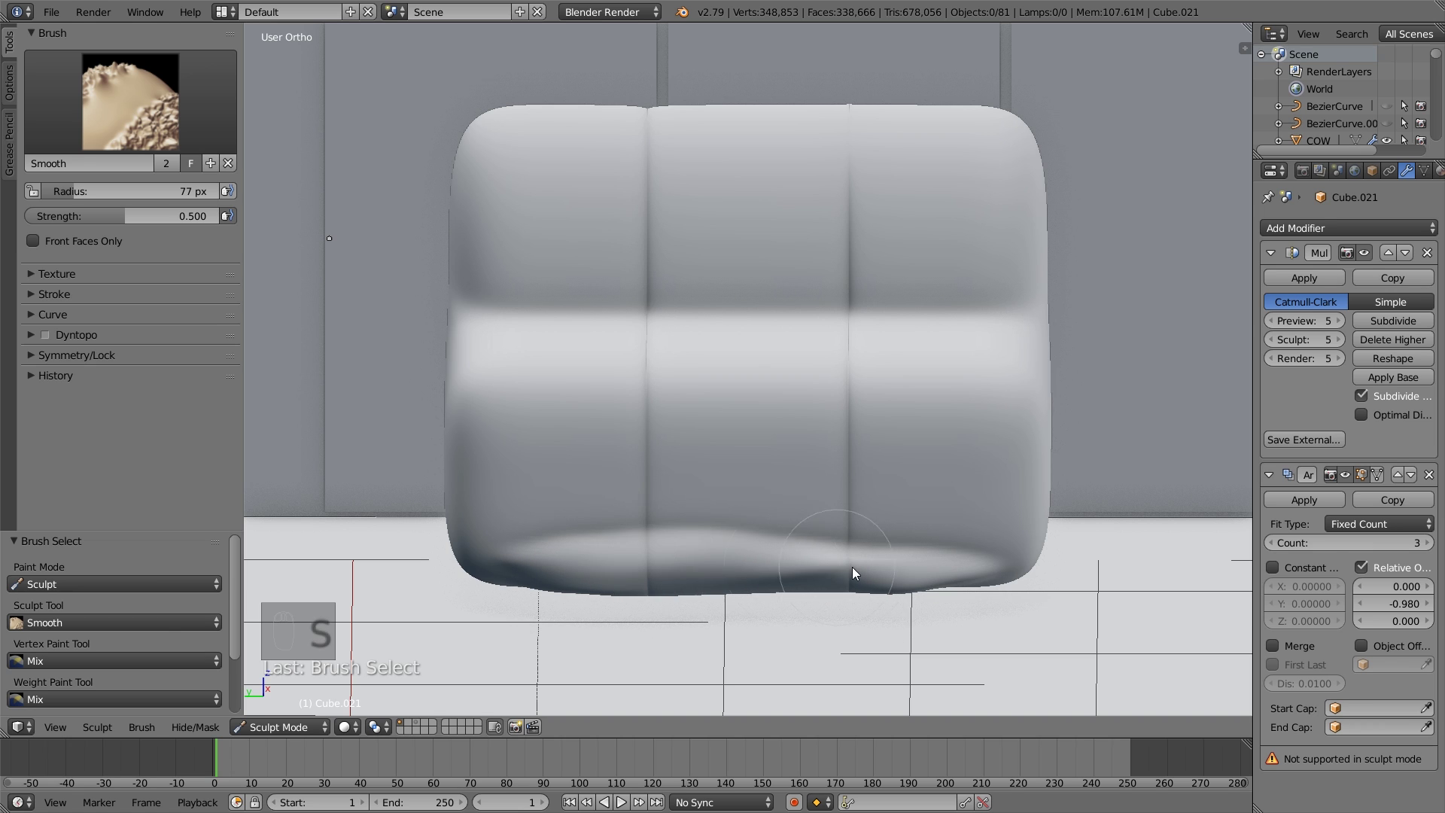
mouse_move(852, 567)
middle_mouse_down()
mouse_move(711, 544)
mouse_move(807, 581)
middle_mouse_up()
key("ctrl+z")
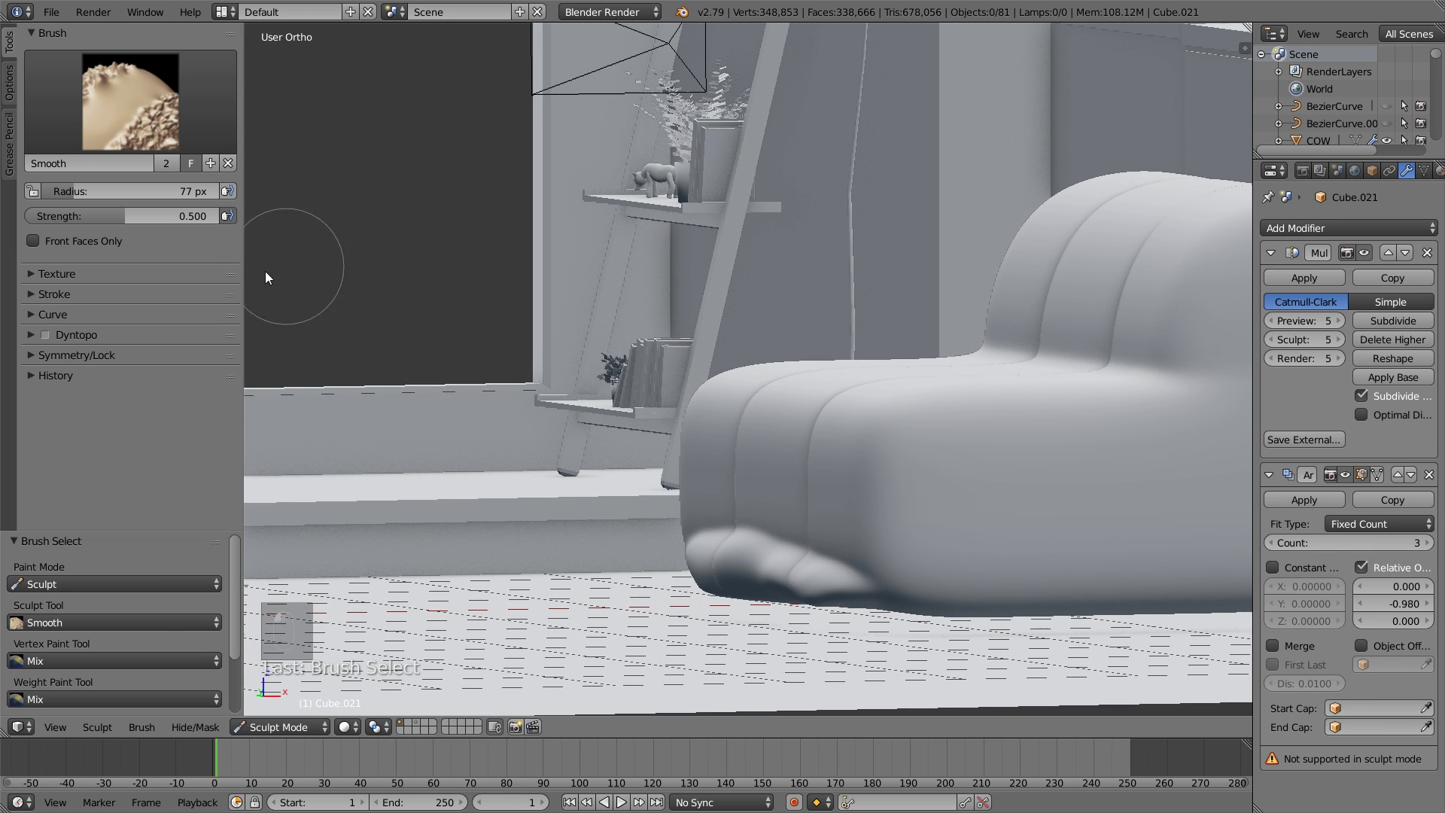
Set the Smooth brush strength to 0.768 and smooth the lower front fold.
key("shift+f")
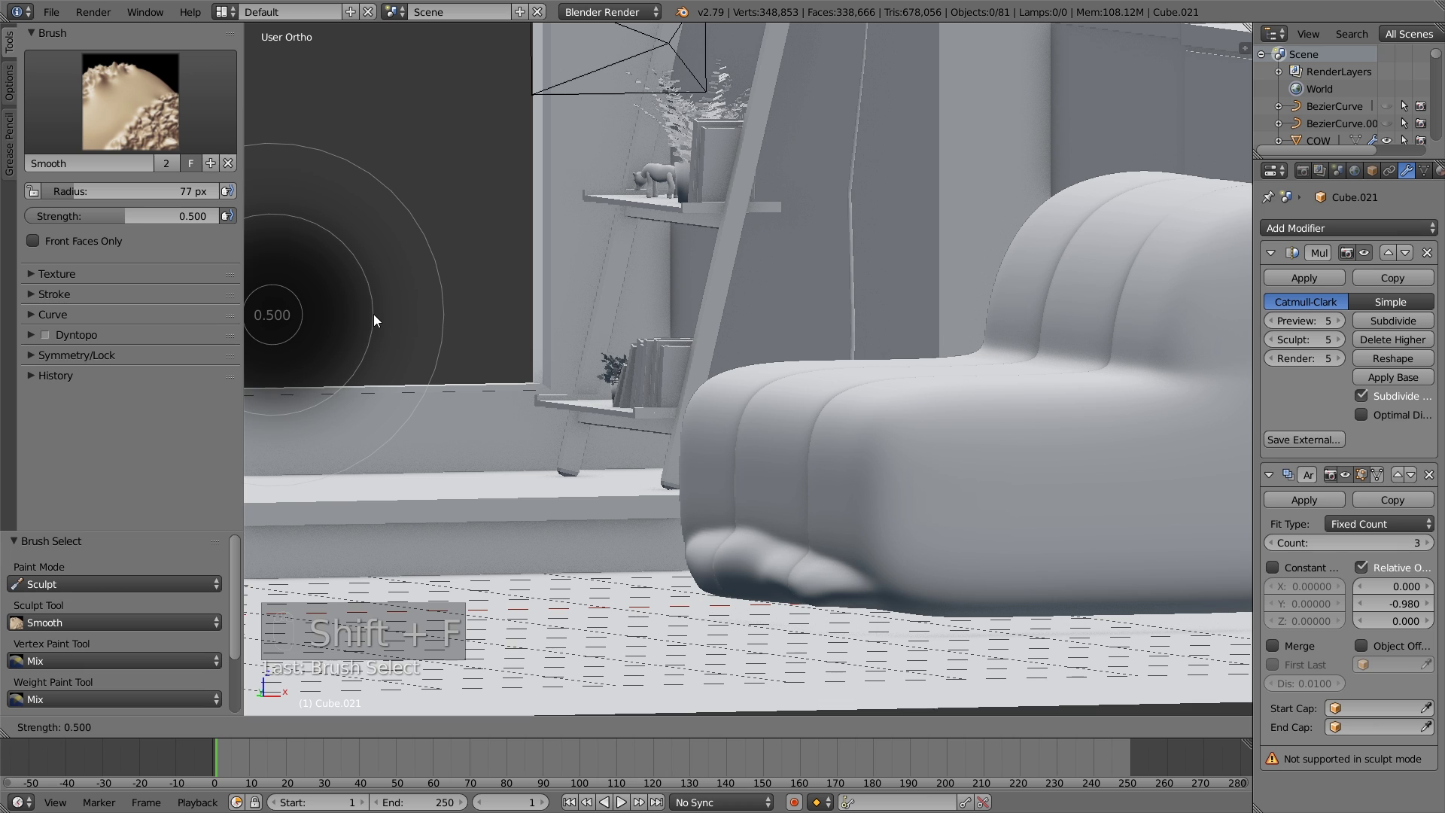
left_click(336, 307)
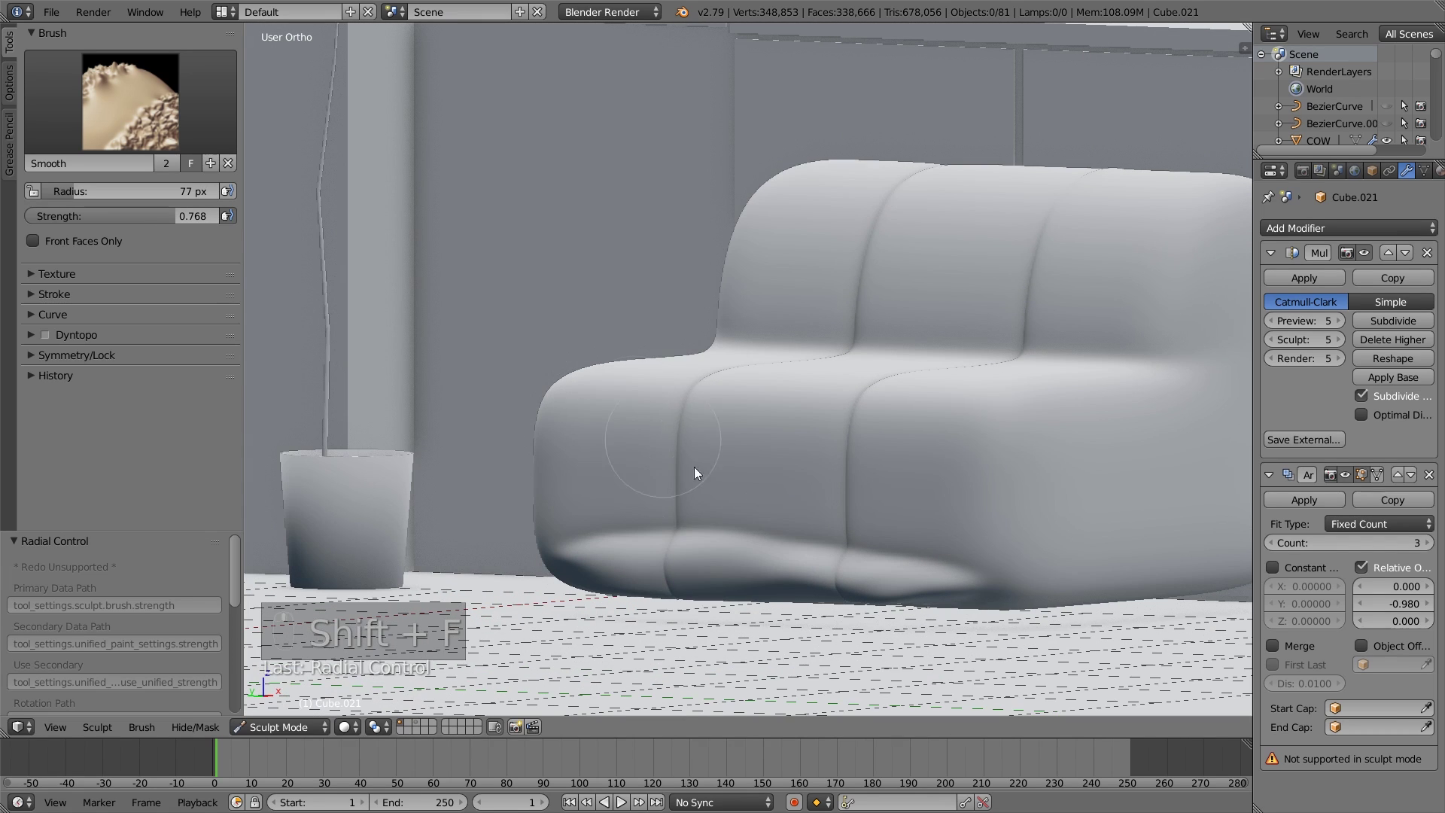
mouse_move(838, 572)
left_mouse_down()
mouse_move(905, 578)
mouse_move(619, 590)
mouse_move(735, 554)
mouse_move(584, 584)
mouse_move(823, 571)
left_mouse_up()
Sculpt ridges with SculptDraw down the seat's front corner and along the upper edge of its side.
mouse_move(823, 571)
middle_mouse_down()
mouse_move(973, 567)
mouse_move(1036, 611)
mouse_move(942, 571)
mouse_move(939, 599)
mouse_move(928, 594)
middle_mouse_up()
key("x")
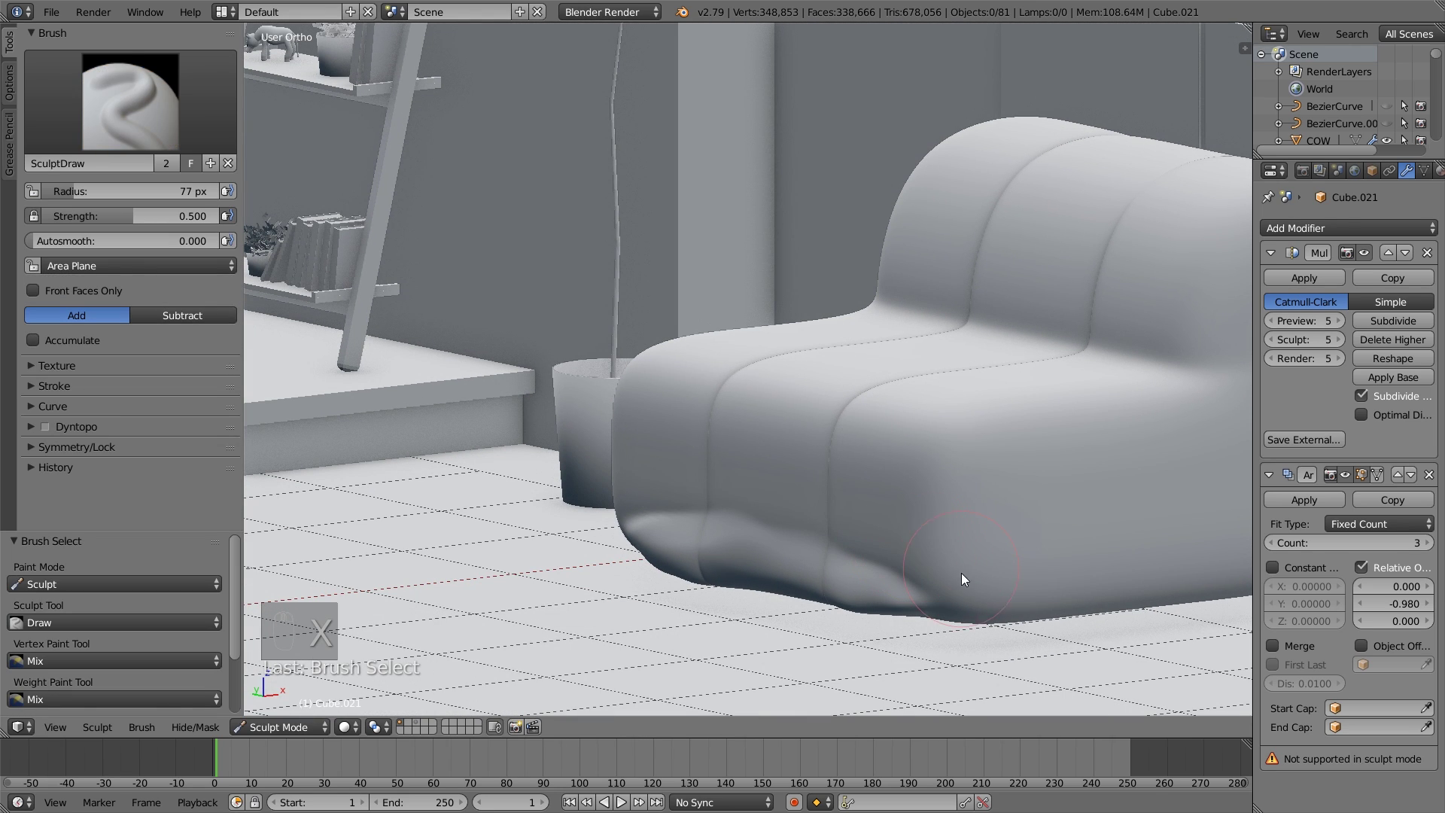
middle_click_drag(978, 549, 944, 500)
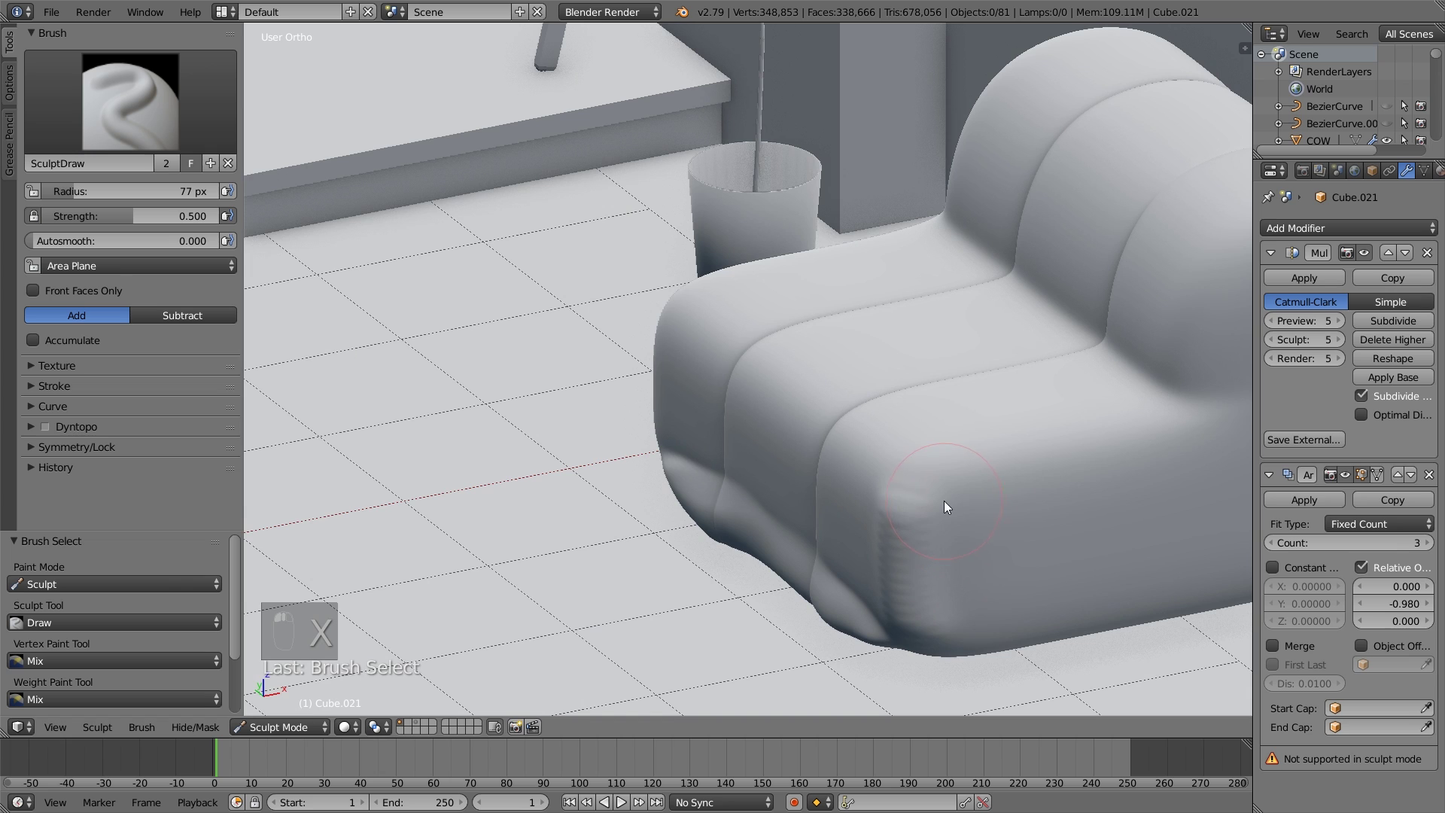
left_click_drag(944, 500, 1148, 436)
middle_click_drag(1166, 454, 974, 447)
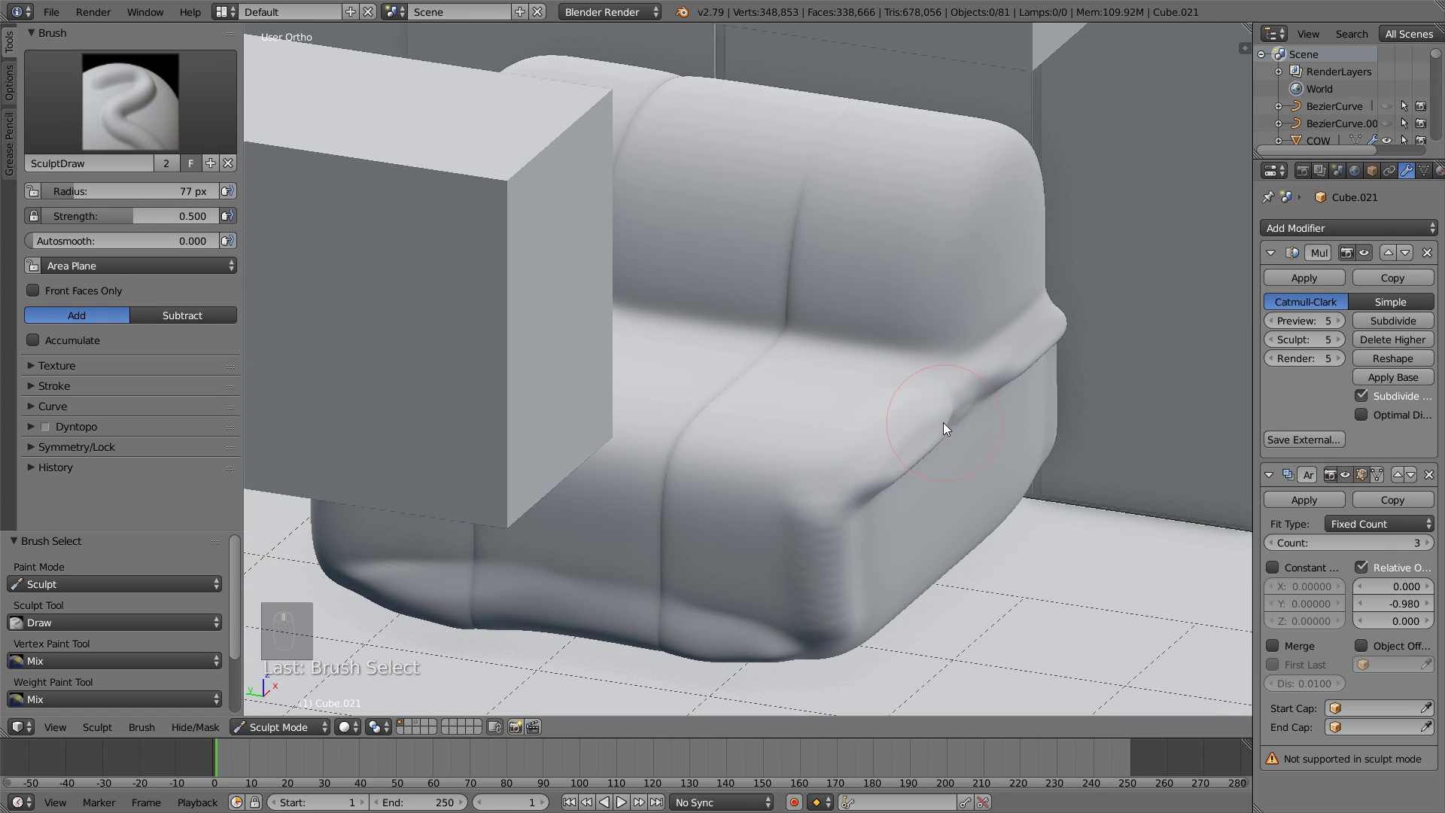
middle_click_drag(871, 480, 692, 480)
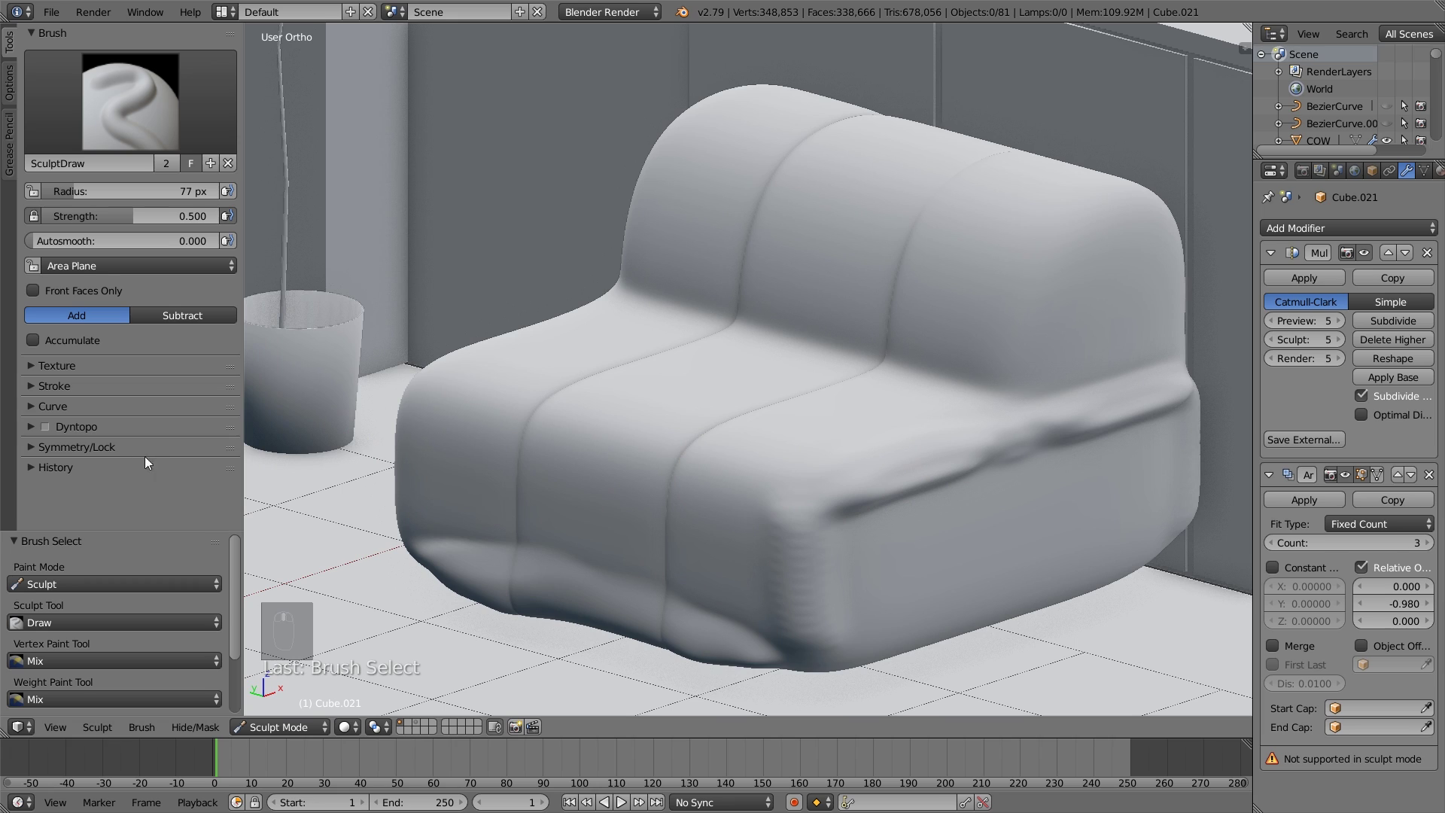
Show the sculpt symmetry settings and undo the ridge along the seat's side.
left_click(101, 449)
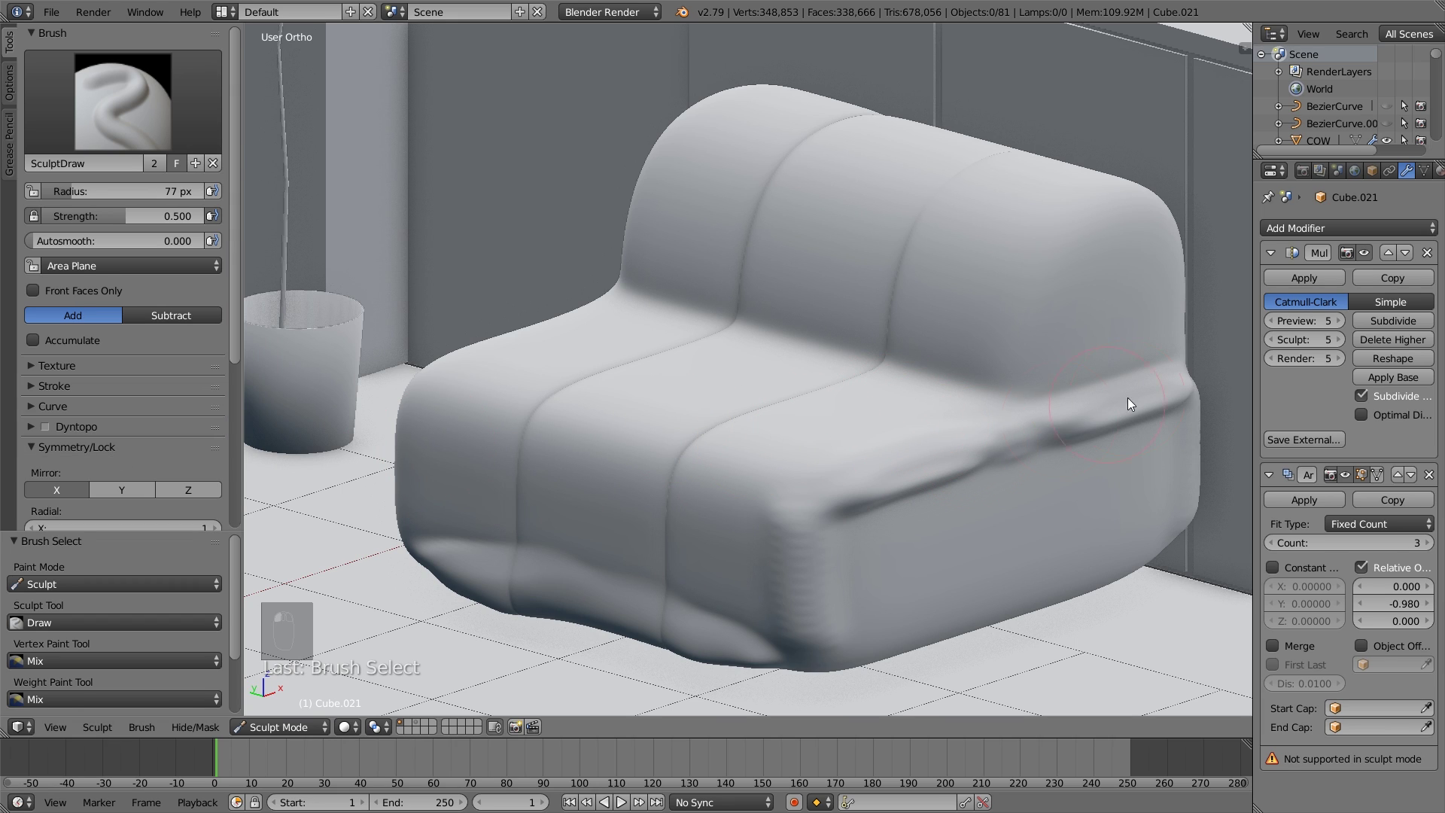
key("ctrl+z")
key("ctrl+z")
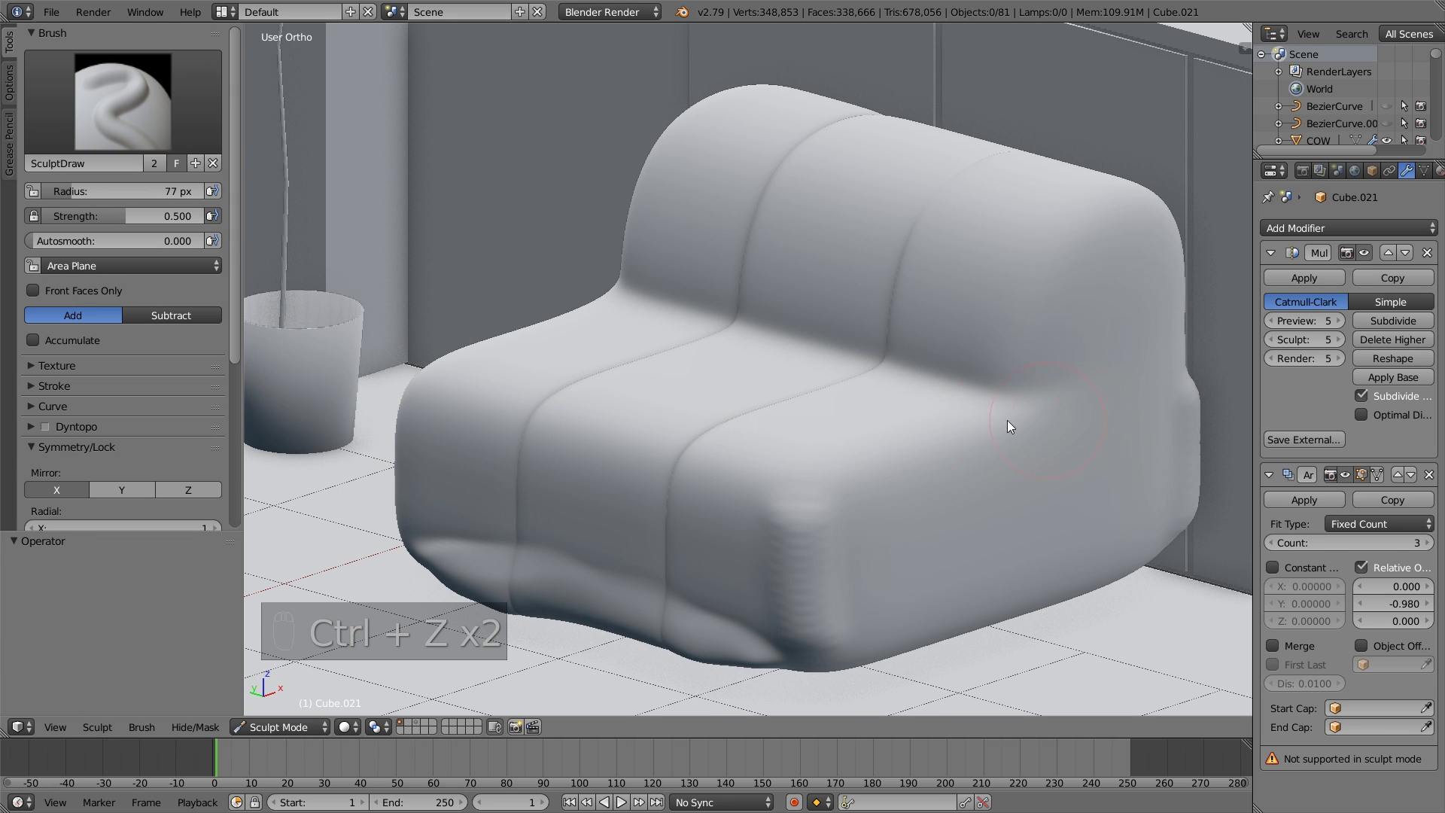
Enable Y mirroring, undo the test strokes, and sculpt mirrored folds along the seat's side edges and lower corners.
mouse_move(769, 476)
left_mouse_down()
mouse_move(871, 454)
mouse_move(778, 518)
left_mouse_up()
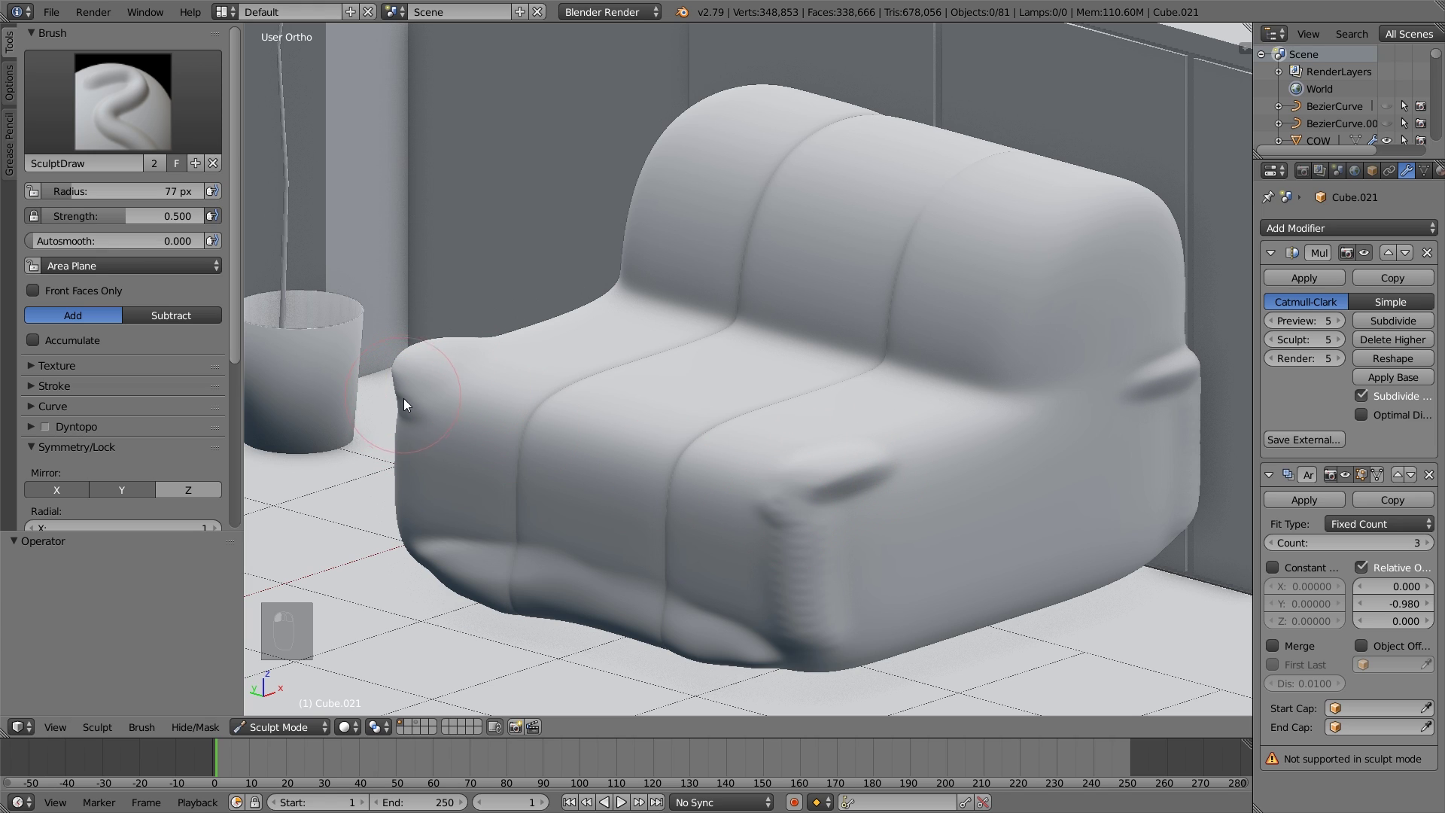
key("ctrl+z")
key("ctrl+z")
left_click_drag(842, 473, 987, 440)
mouse_move(855, 487)
left_mouse_down()
mouse_move(833, 552)
mouse_move(846, 645)
mouse_move(832, 673)
mouse_move(807, 665)
left_mouse_up()
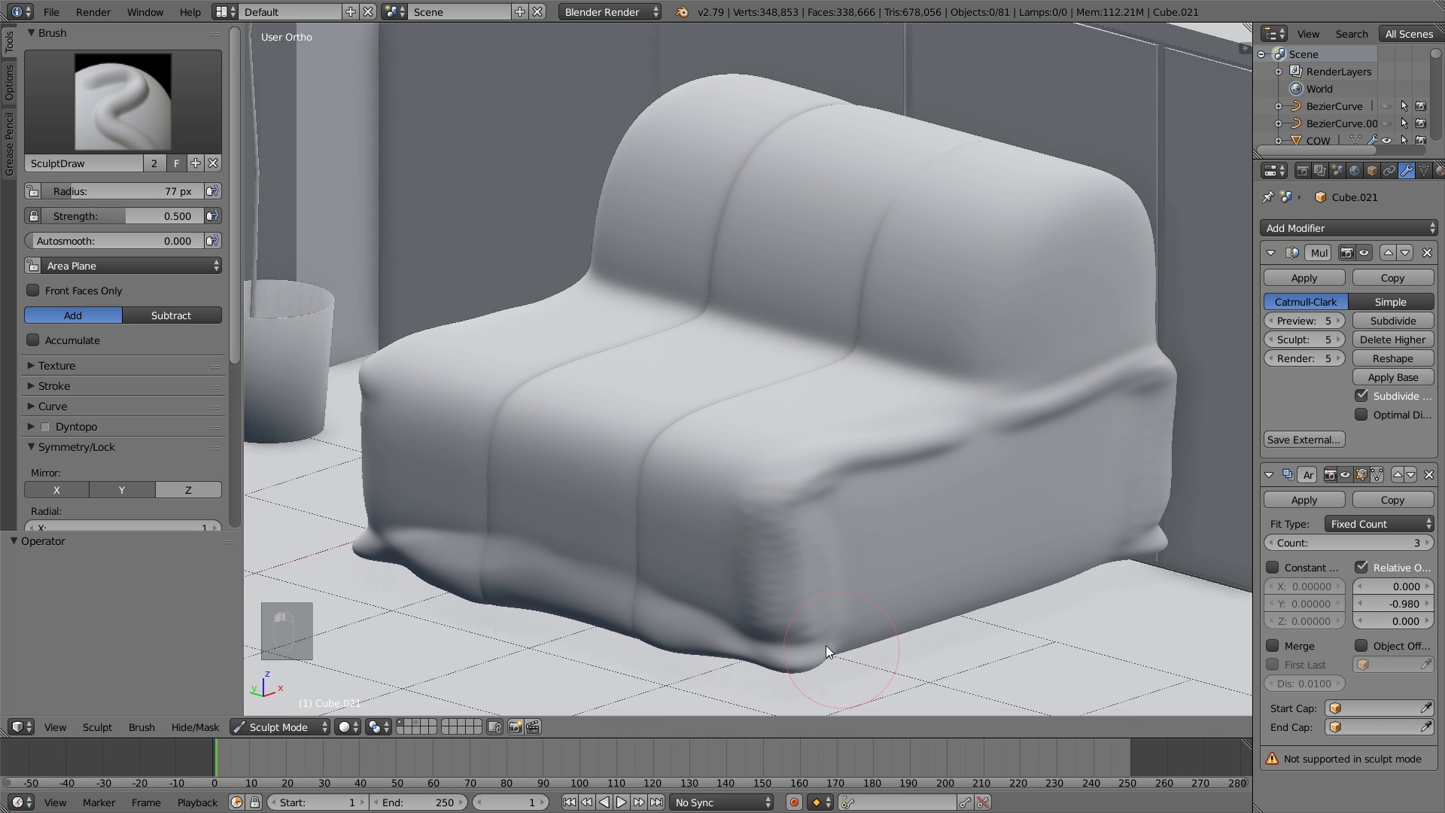
Undo the short front-corner stroke and sculpt a raised fold along the seat's upper front edge.
scroll(824, 645, "right", 3, "ctrl")
middle_click_drag(927, 586, 822, 512)
left_click_drag(783, 491, 855, 468)
key("ctrl+z")
key("ctrl+x")
mouse_move(810, 492)
middle_mouse_down()
mouse_move(860, 490)
mouse_move(858, 522)
mouse_move(848, 509)
mouse_move(912, 552)
middle_mouse_up()
left_click_drag(912, 552, 498, 540)
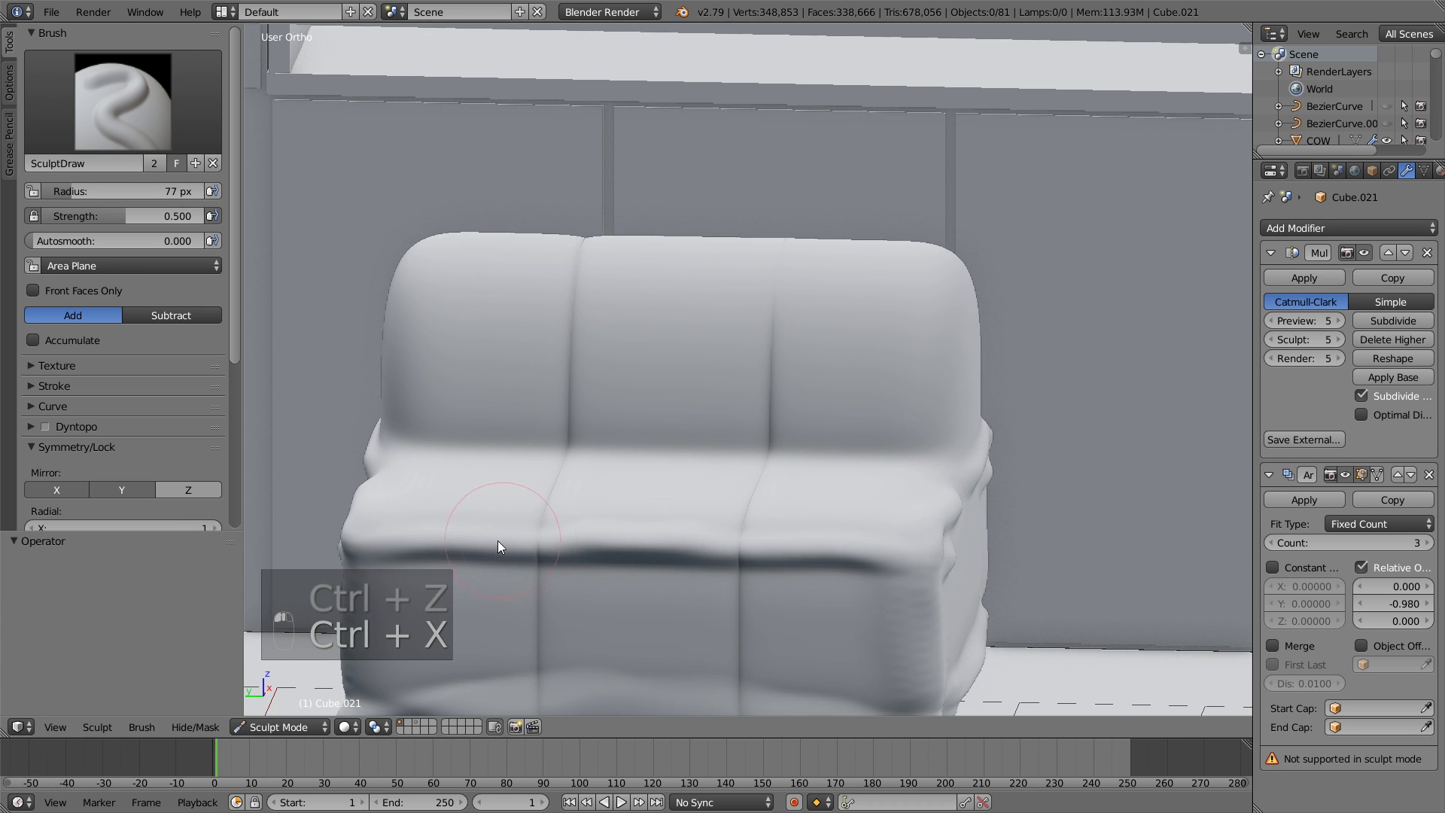
Lower the SculptDraw strength to 0.318 and sculpt a softer stroke along the seat's upper front edge.
middle_click_drag(498, 541, 717, 556, "shift")
key("shift+f")
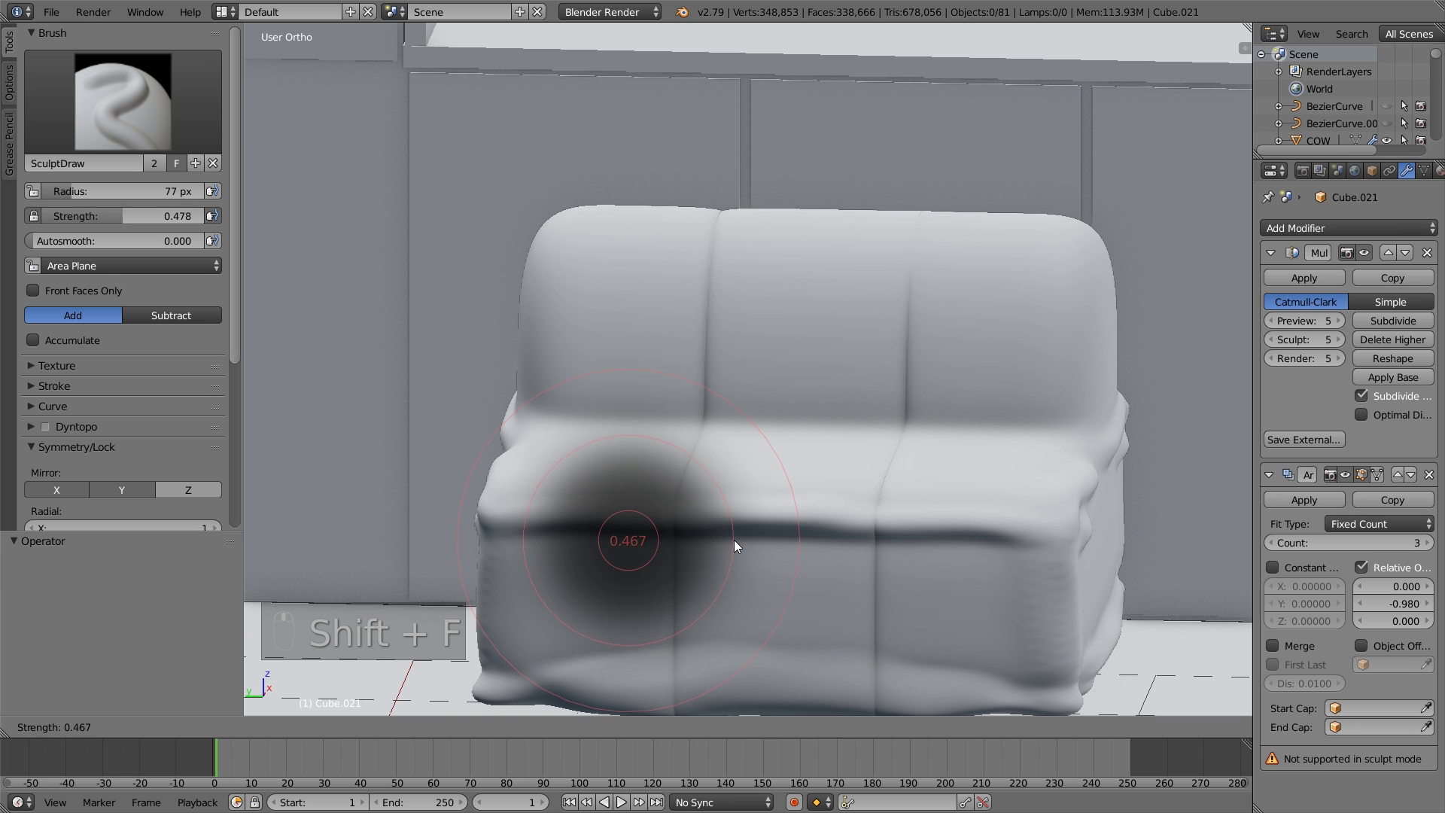
left_click(755, 541)
mouse_move(548, 552)
left_mouse_down()
mouse_move(776, 545)
mouse_move(531, 530)
left_mouse_up()
mouse_move(531, 530)
middle_mouse_down()
mouse_move(806, 553)
mouse_move(559, 542)
mouse_move(655, 535)
mouse_move(643, 599)
middle_mouse_up()
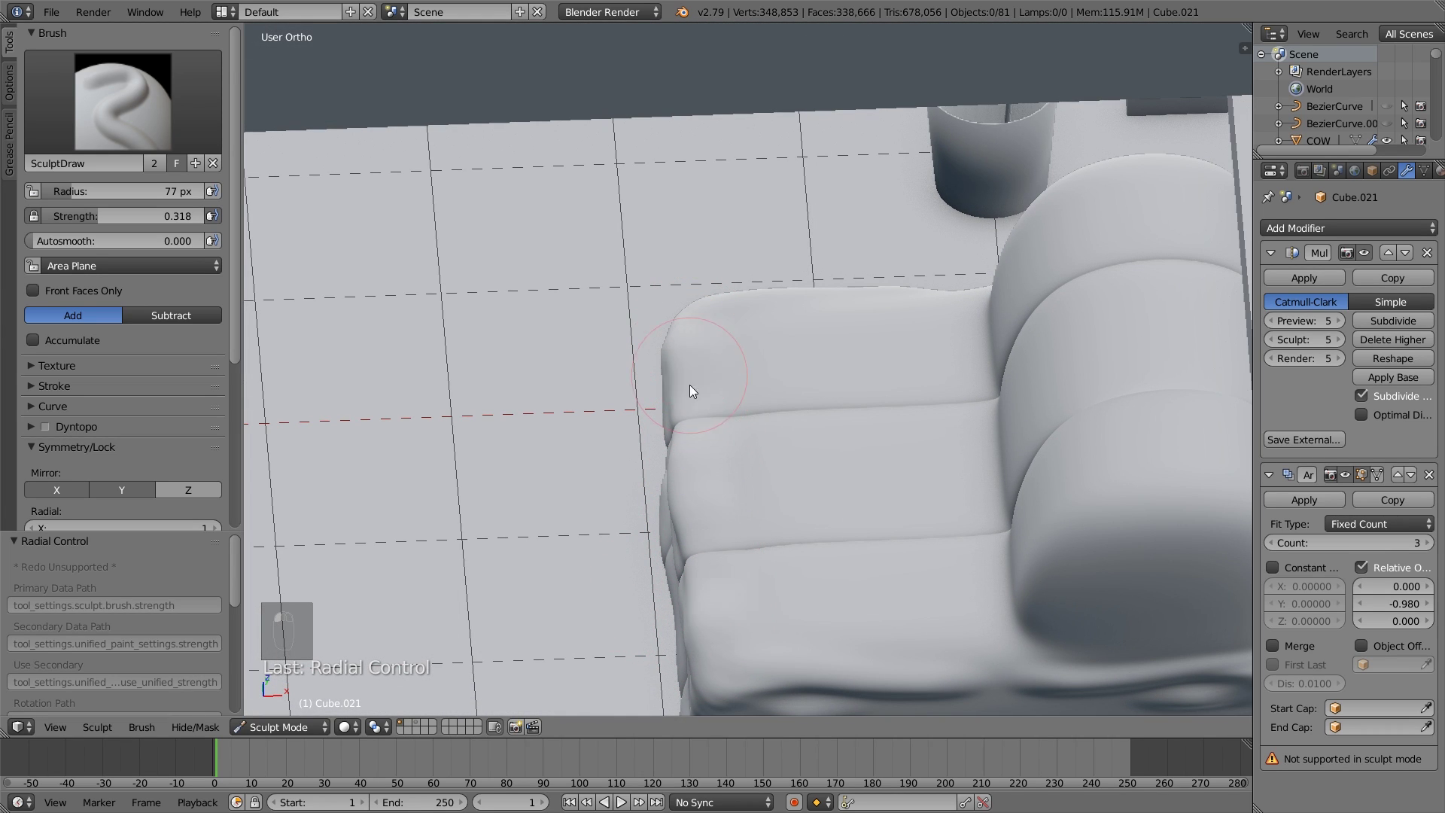
View the sofa's front in perspective and sculpt horizontal folds across the lower front of the backrest.
middle_click_drag(730, 632, 770, 598)
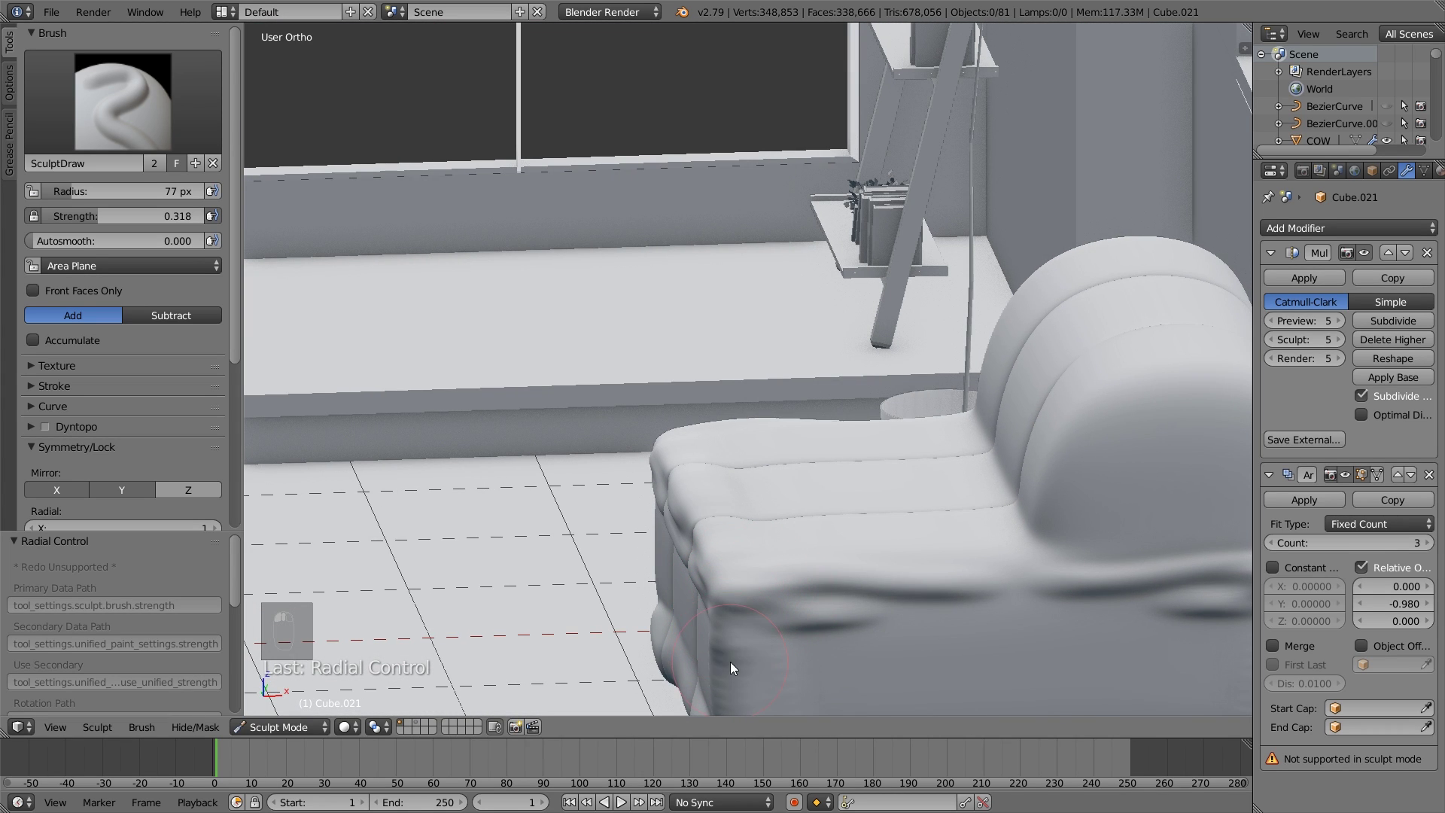
middle_click_drag(730, 661, 909, 634)
middle_click_drag(665, 593, 734, 533)
key("KP_5")
key("KP_4")
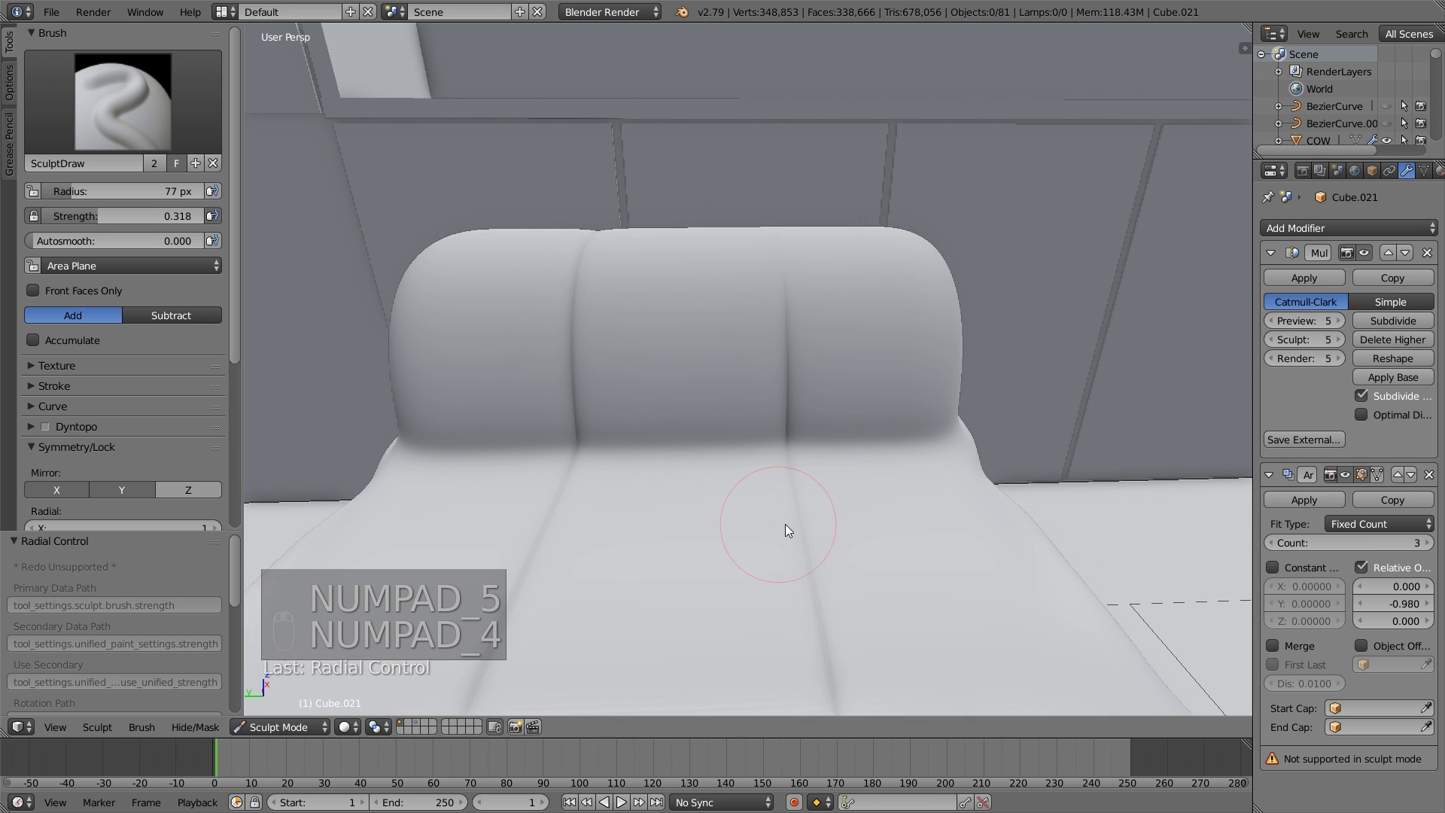
scroll(804, 443, "down", 4)
scroll(756, 447, "up", 2)
middle_click_drag(756, 446, 813, 432)
scroll(752, 446, "up", 2)
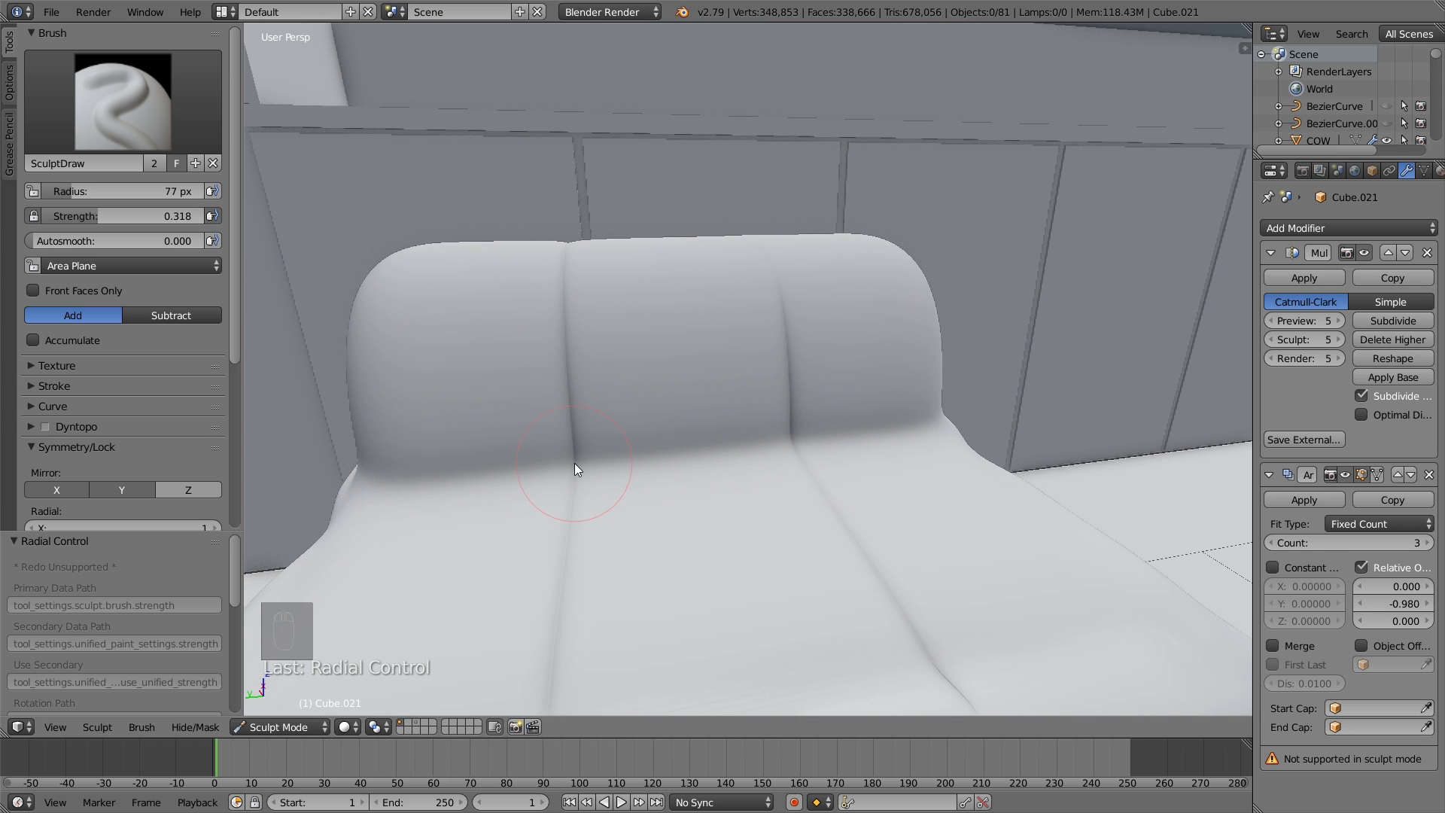
left_click_drag(413, 467, 799, 449)
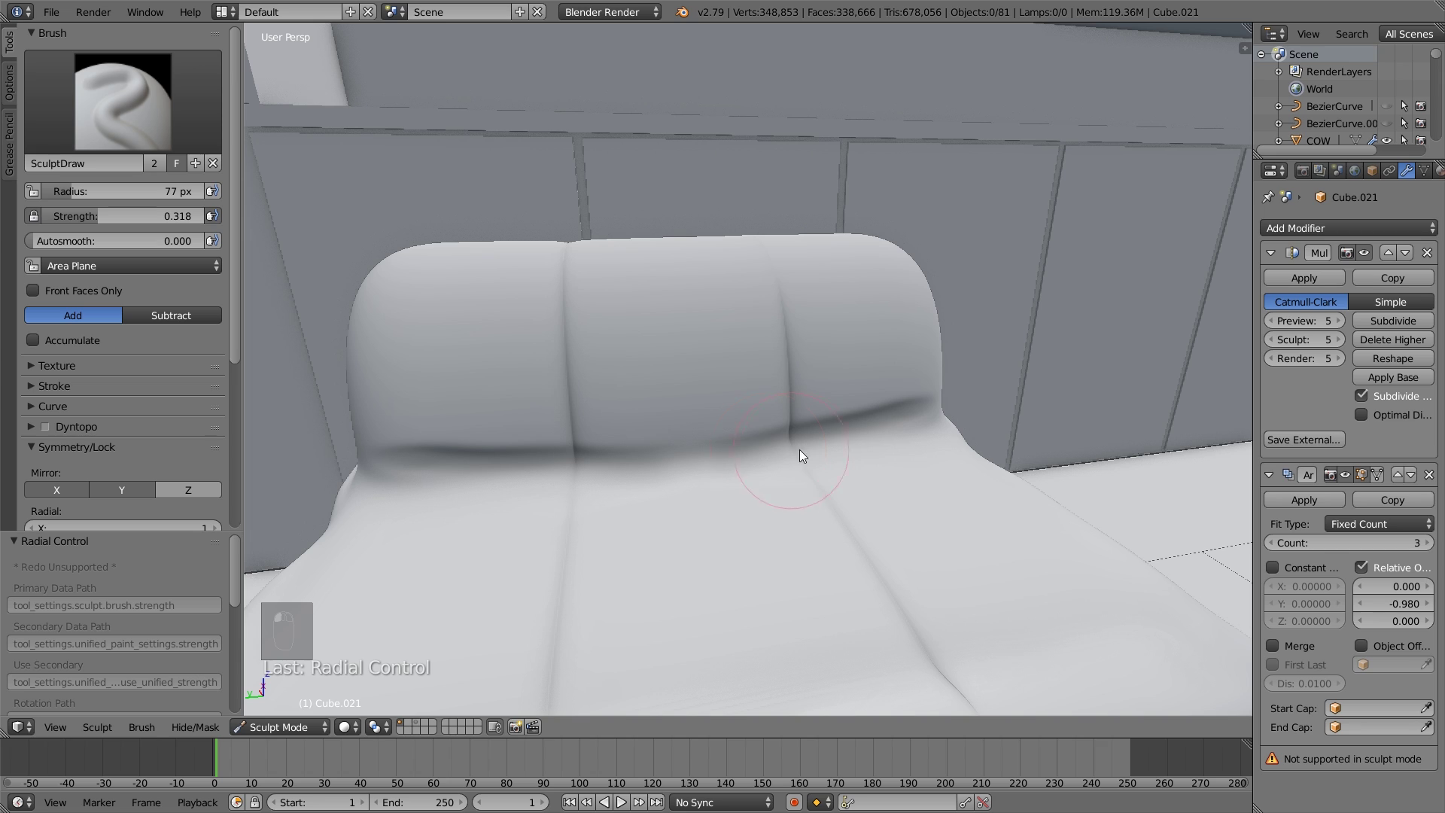
mouse_move(937, 439)
left_mouse_down()
mouse_move(683, 445)
mouse_move(441, 477)
mouse_move(635, 429)
mouse_move(432, 413)
left_mouse_up()
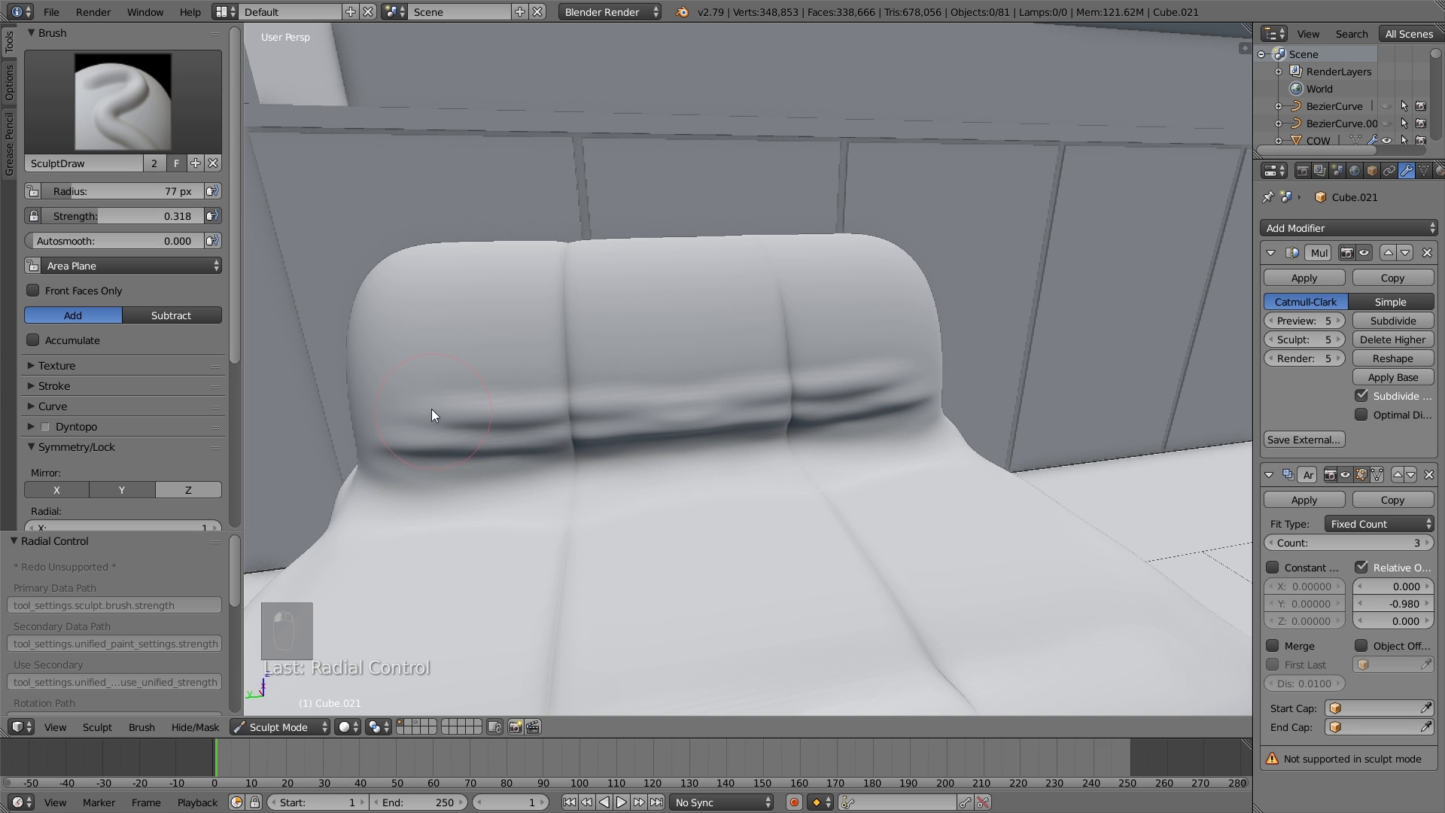
Set the SculptDraw brush strength to 0.226 and its radius to 116 px.
left_click_drag(170, 216, 84, 217)
mouse_move(492, 349)
middle_mouse_down()
mouse_move(524, 372)
mouse_move(472, 368)
middle_mouse_up()
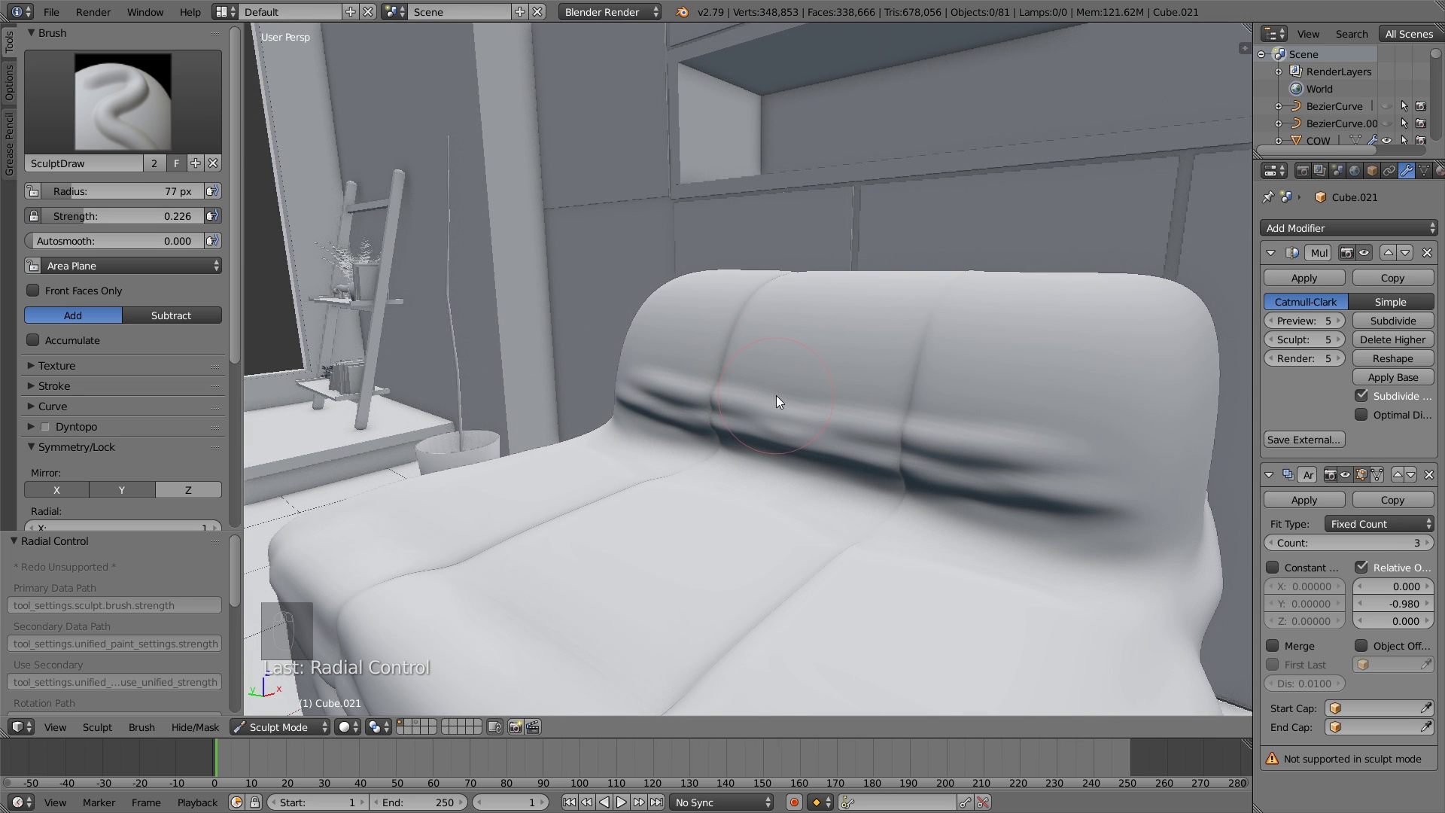
key("f")
left_click(805, 410)
Sculpt a broad stroke along the crease between backrest and seat, undoing the test strokes.
mouse_move(796, 419)
middle_mouse_down()
mouse_move(852, 414)
mouse_move(814, 396)
middle_mouse_up()
mouse_move(588, 423)
middle_mouse_down()
mouse_move(565, 422)
mouse_move(626, 418)
mouse_move(614, 437)
mouse_move(697, 406)
mouse_move(574, 497)
middle_mouse_up()
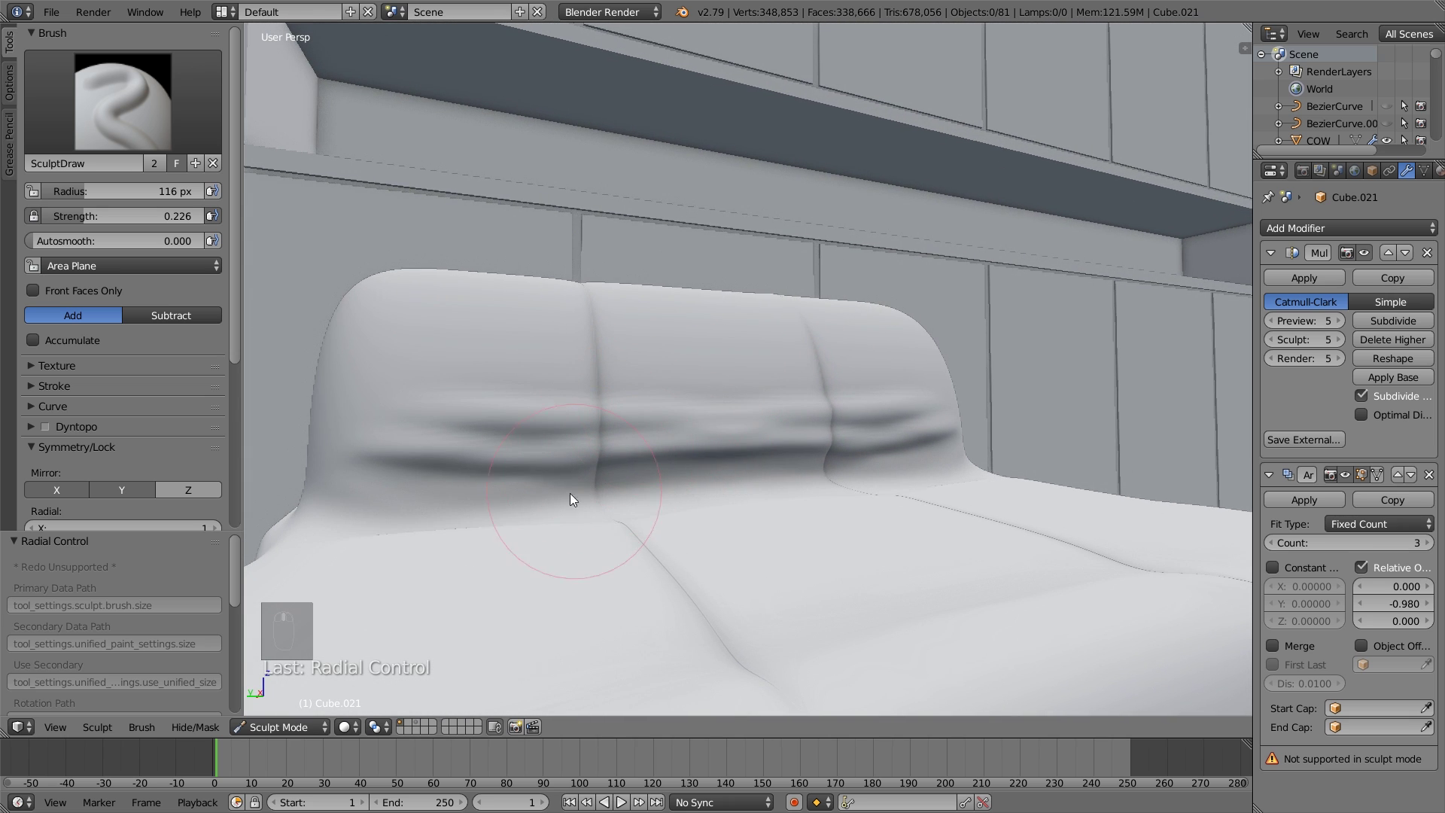
mouse_move(346, 480)
left_mouse_down()
mouse_move(663, 453)
mouse_move(629, 420)
mouse_move(466, 396)
mouse_move(462, 424)
mouse_move(526, 462)
mouse_move(635, 461)
mouse_move(612, 483)
mouse_move(667, 471)
mouse_move(730, 483)
left_mouse_up()
key("ctrl+z")
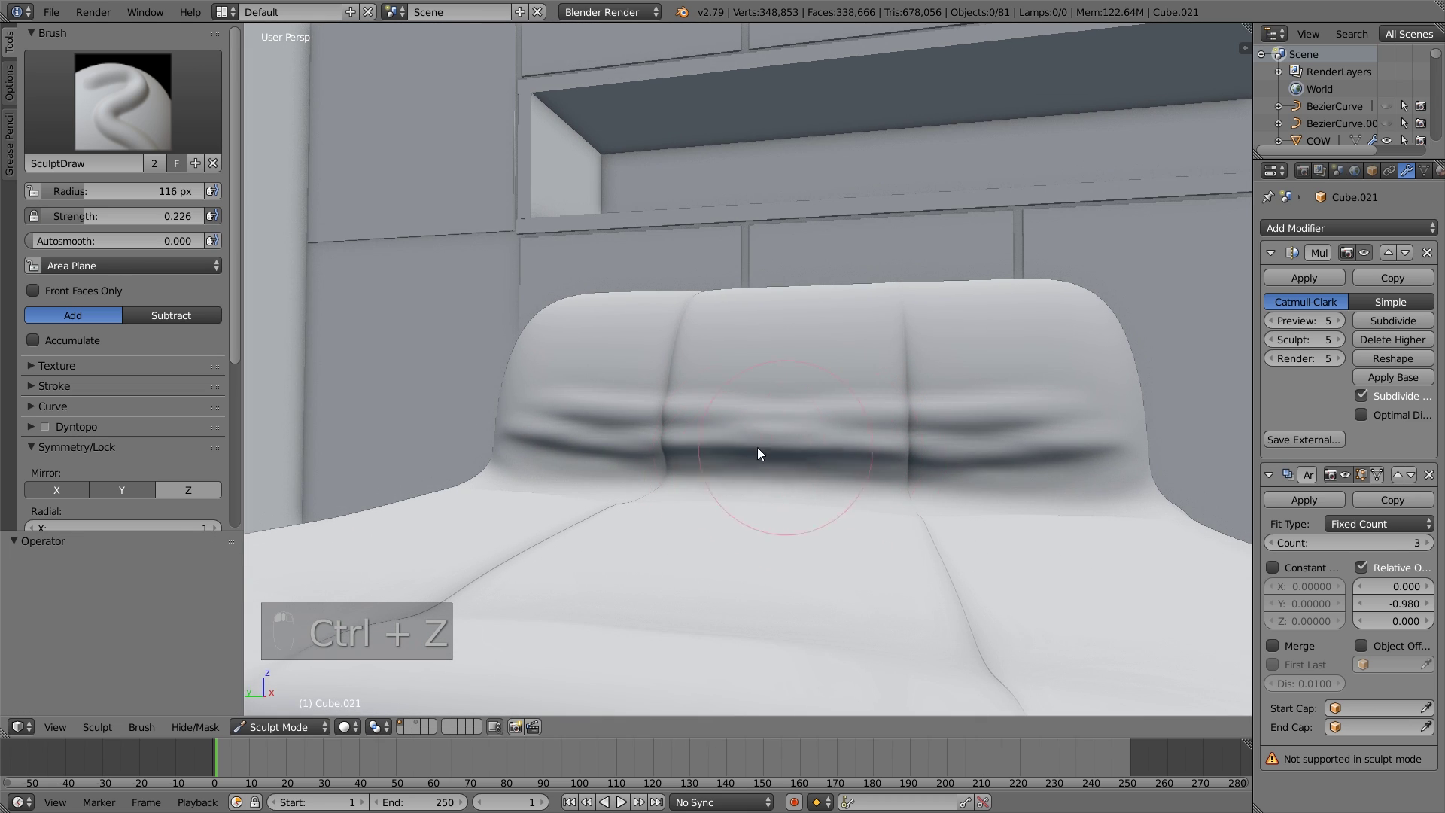
key("ctrl+z")
key("ctrl+z")
key("ctrl+z")
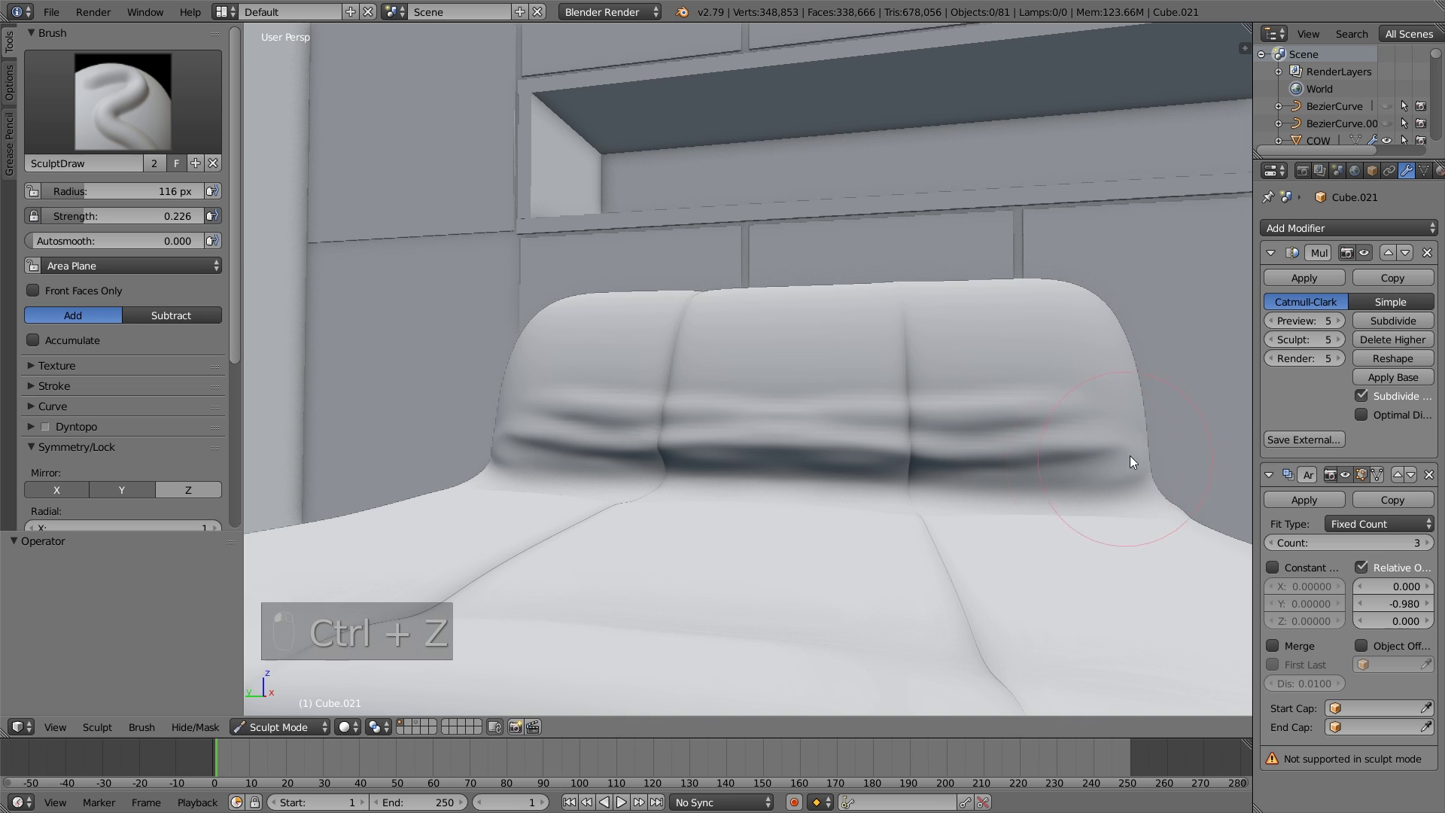
Sculpt a fold below the crease where the backrest's front meets the seat.
mouse_move(1131, 454)
middle_mouse_down()
mouse_move(1021, 477)
mouse_move(1055, 483)
mouse_move(1036, 474)
middle_mouse_up()
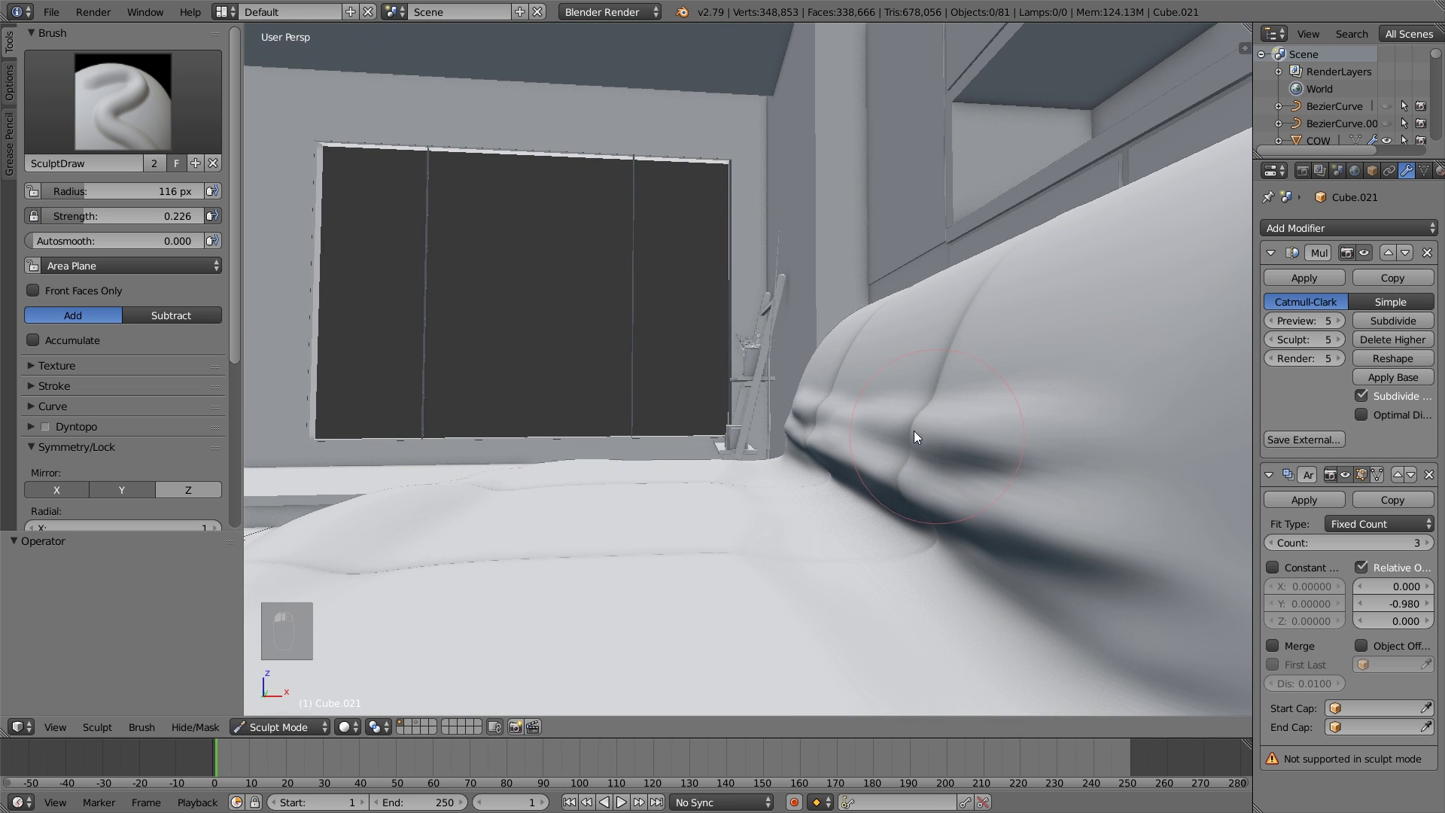
left_click_drag(919, 503, 1014, 547)
middle_click_drag(1013, 548, 1022, 500)
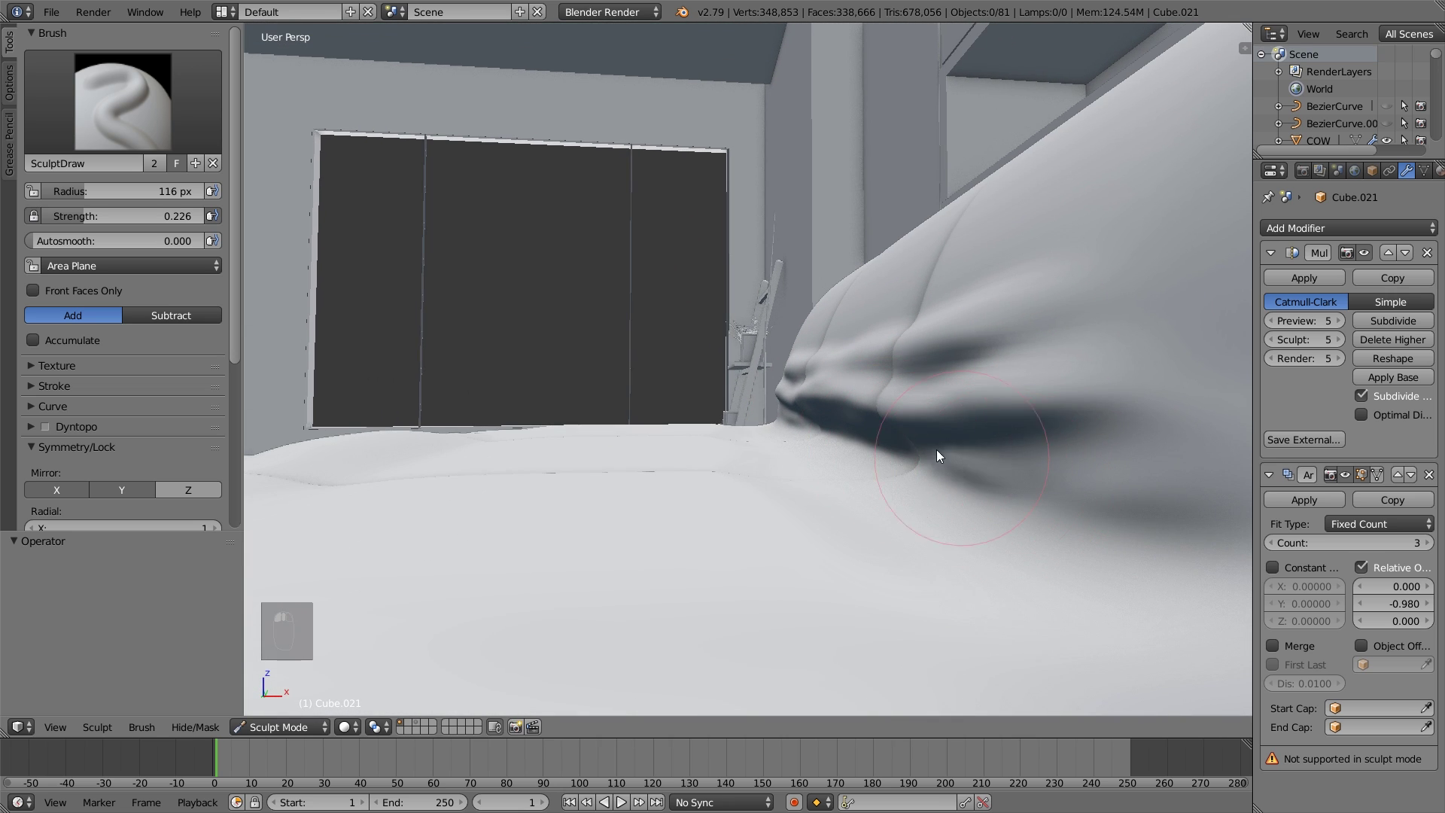
middle_click_drag(938, 452, 1026, 494)
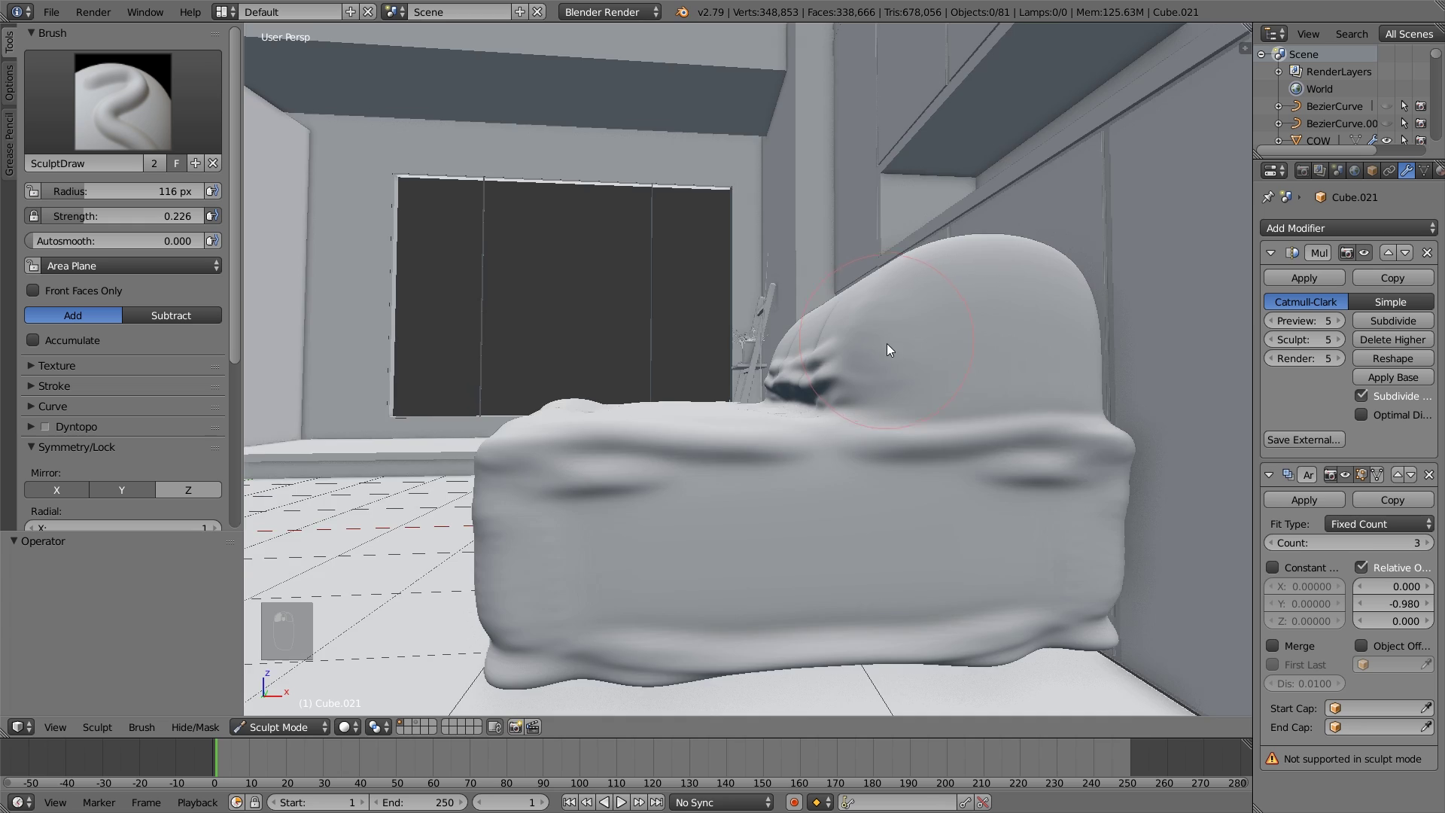
Undo the stroke across the backrest's front and sculpt a ridge along the upper edge of its side.
middle_click_drag(886, 344, 897, 395)
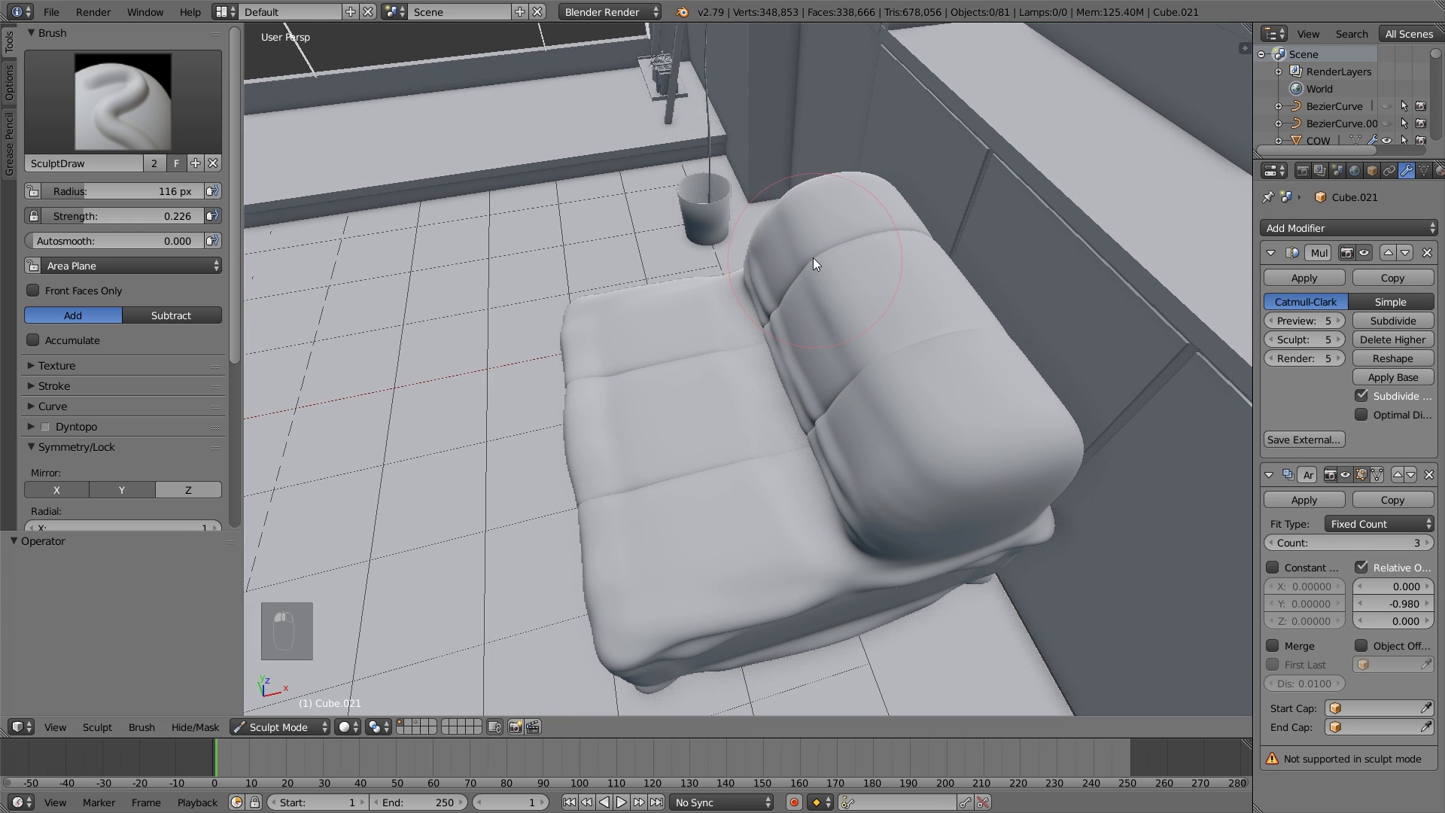
mouse_move(813, 263)
left_mouse_down()
mouse_move(891, 336)
mouse_move(931, 442)
left_mouse_up()
key("ctrl+z")
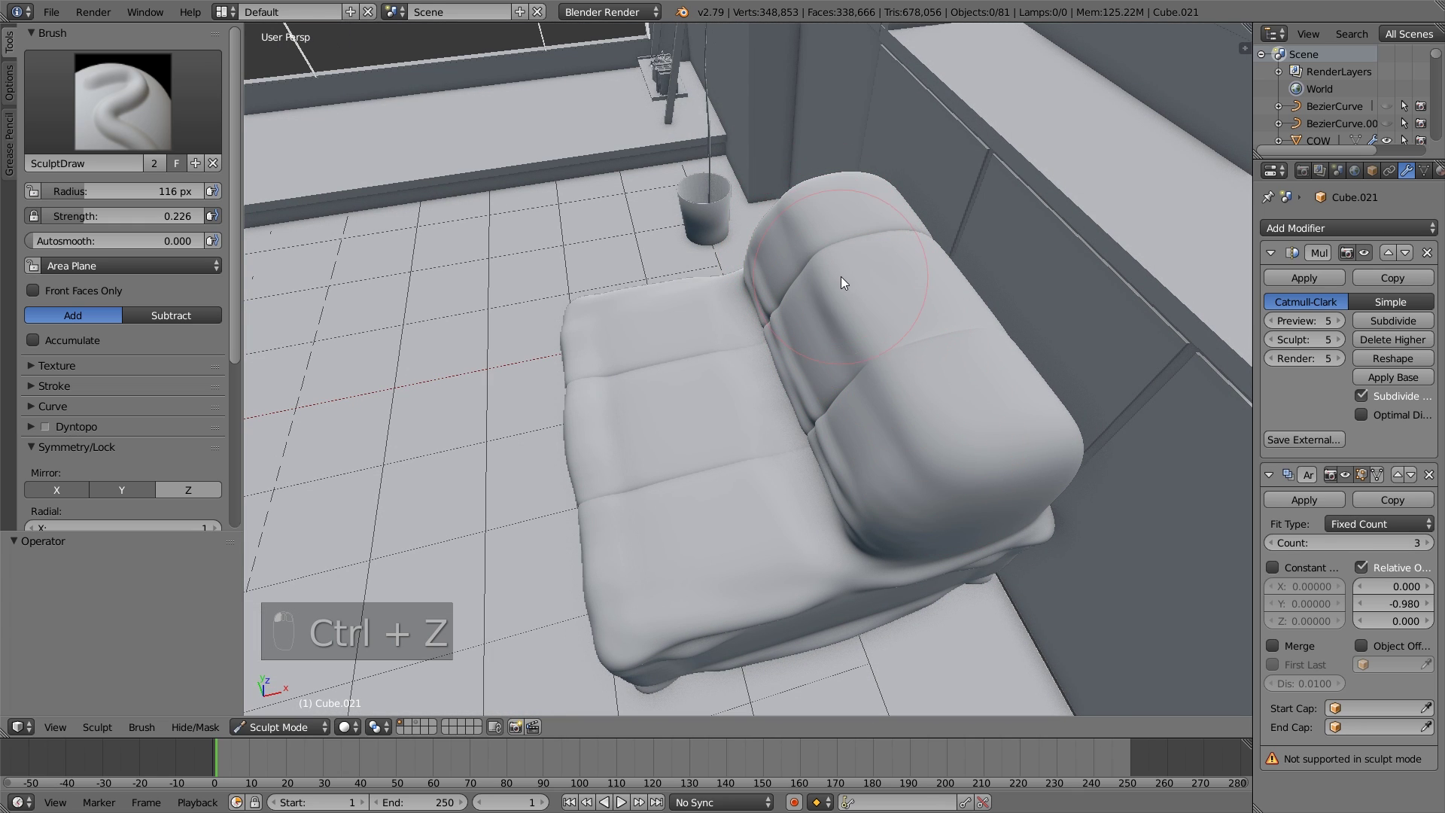
mouse_move(978, 454)
middle_mouse_down()
mouse_move(922, 412)
mouse_move(1009, 474)
mouse_move(998, 483)
middle_mouse_up()
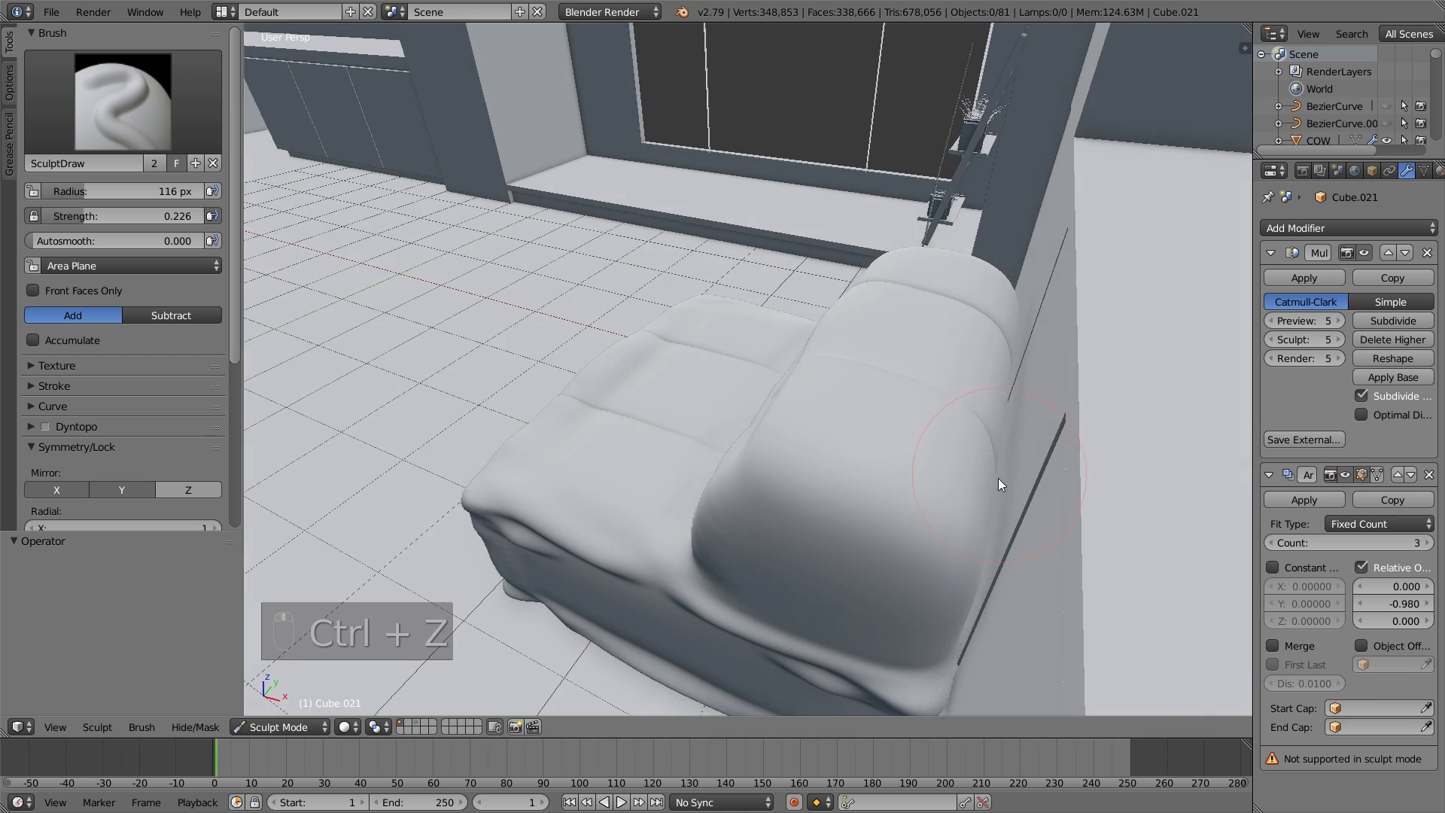
mouse_move(1004, 387)
left_mouse_down()
mouse_move(974, 535)
mouse_move(1010, 413)
left_mouse_up()
middle_click_drag(982, 500, 974, 411)
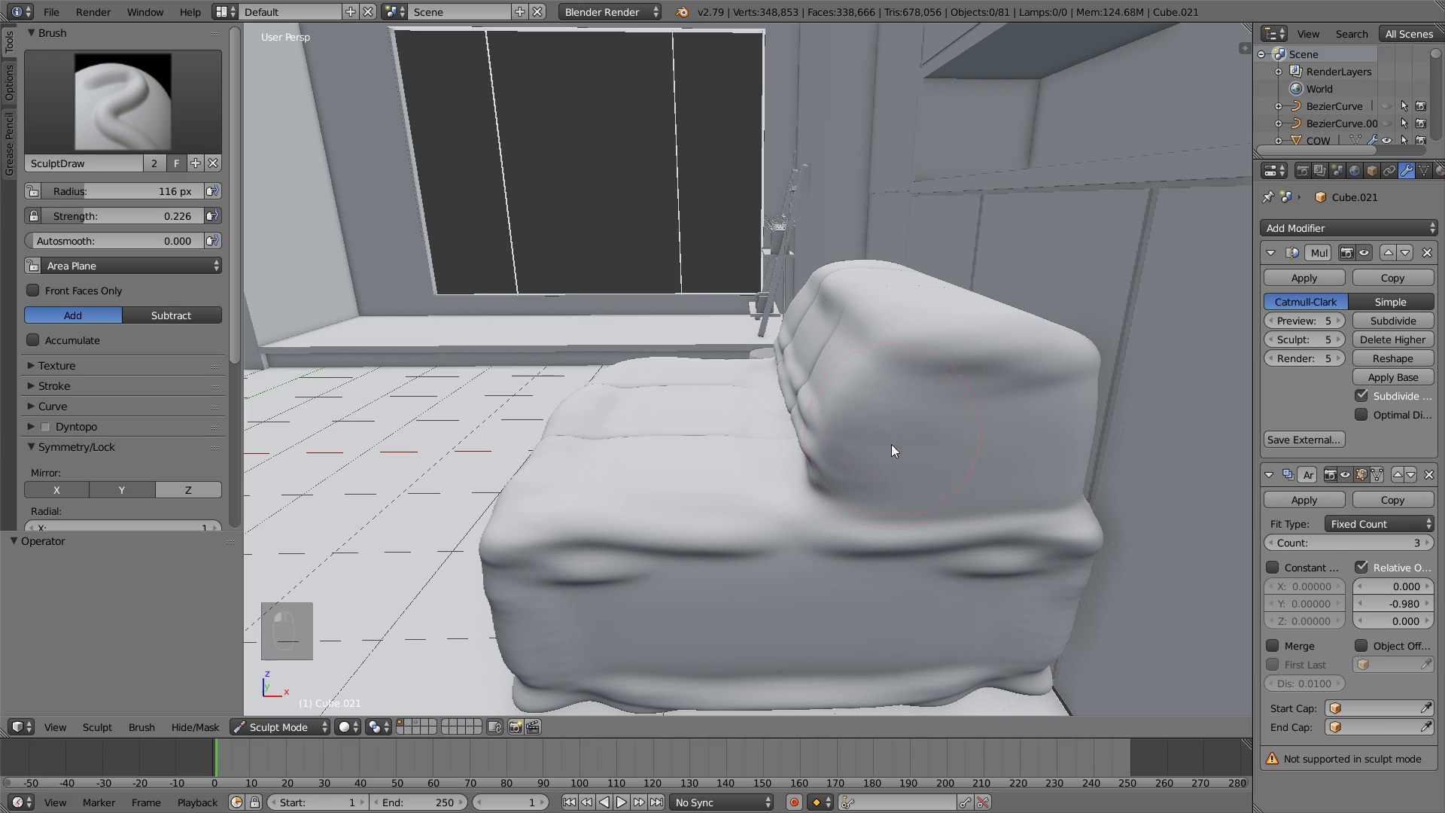
Switch to the Smooth brush and soften the folds on the backrest.
middle_click_drag(871, 461, 926, 472)
mouse_move(940, 399)
middle_mouse_down()
mouse_move(963, 391)
mouse_move(920, 404)
mouse_move(984, 380)
mouse_move(913, 407)
mouse_move(961, 400)
mouse_move(979, 426)
mouse_move(912, 396)
mouse_move(610, 352)
mouse_move(717, 384)
middle_mouse_up()
key("s")
left_click_drag(717, 378, 710, 368)
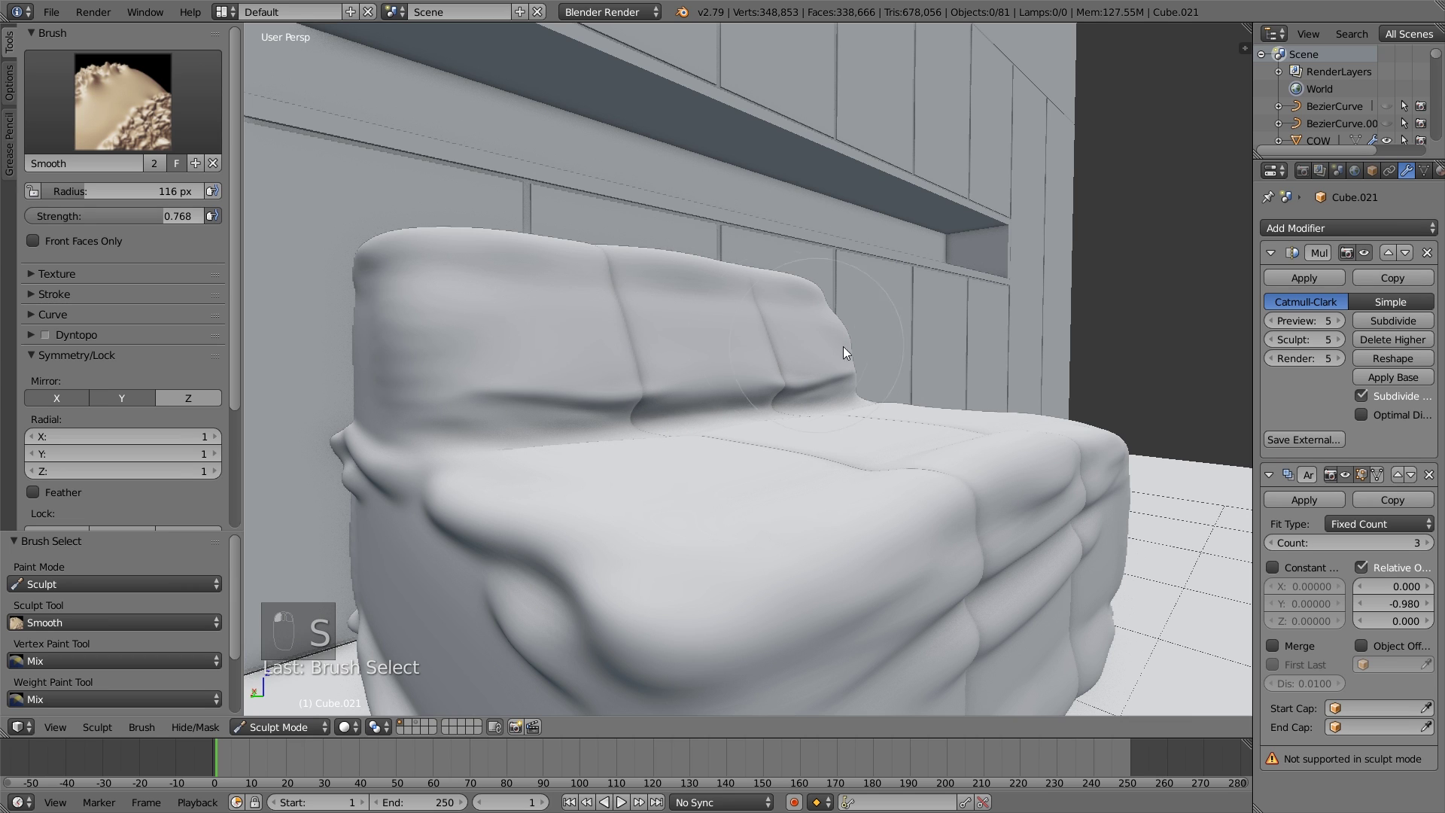
Smooth the seat's front face and even out the bulges along its lower front edge.
middle_click_drag(843, 346, 847, 442)
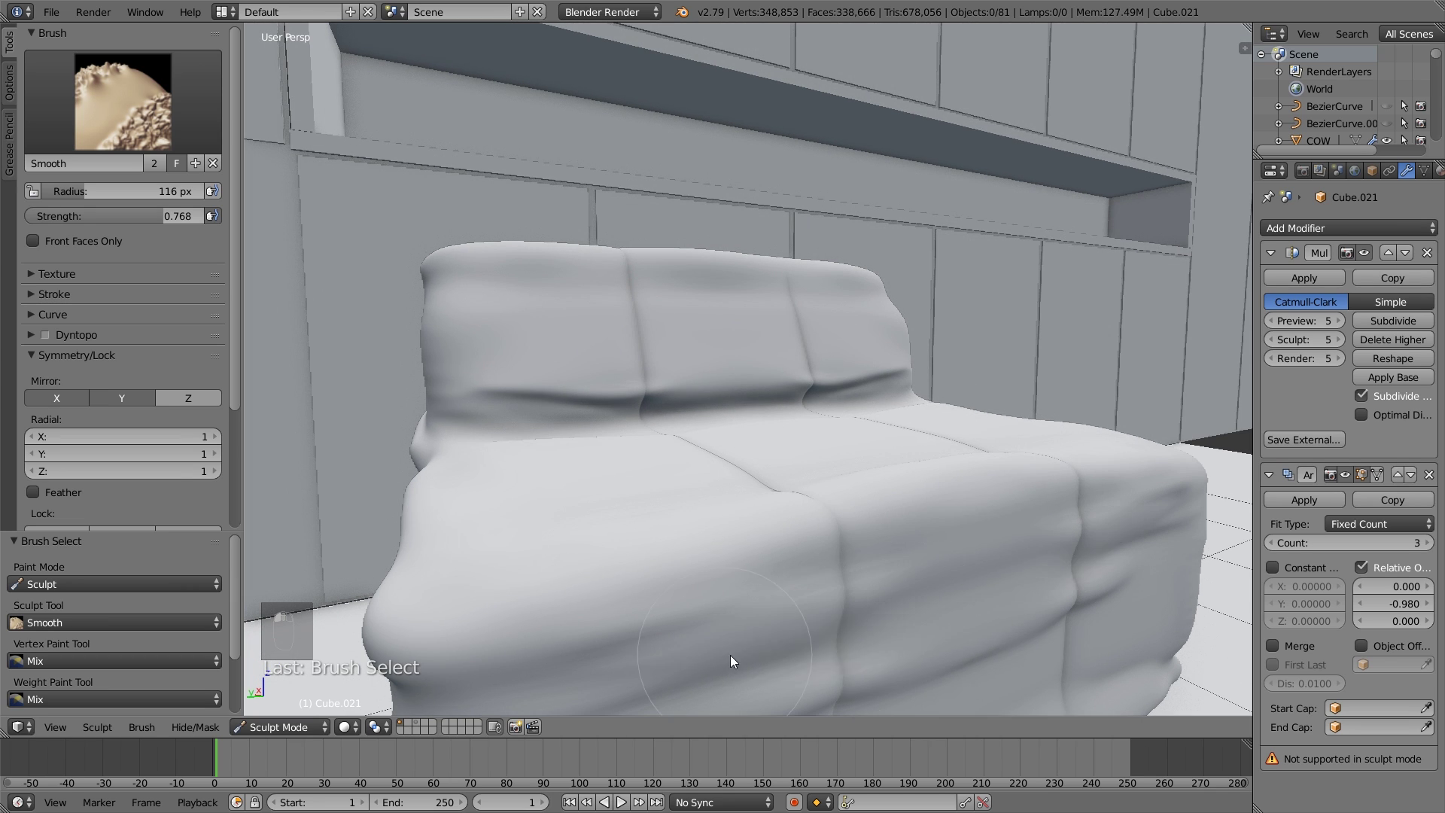
middle_click_drag(735, 664, 890, 643)
mouse_move(874, 554)
left_mouse_down()
mouse_move(941, 503)
mouse_move(914, 477)
left_mouse_up()
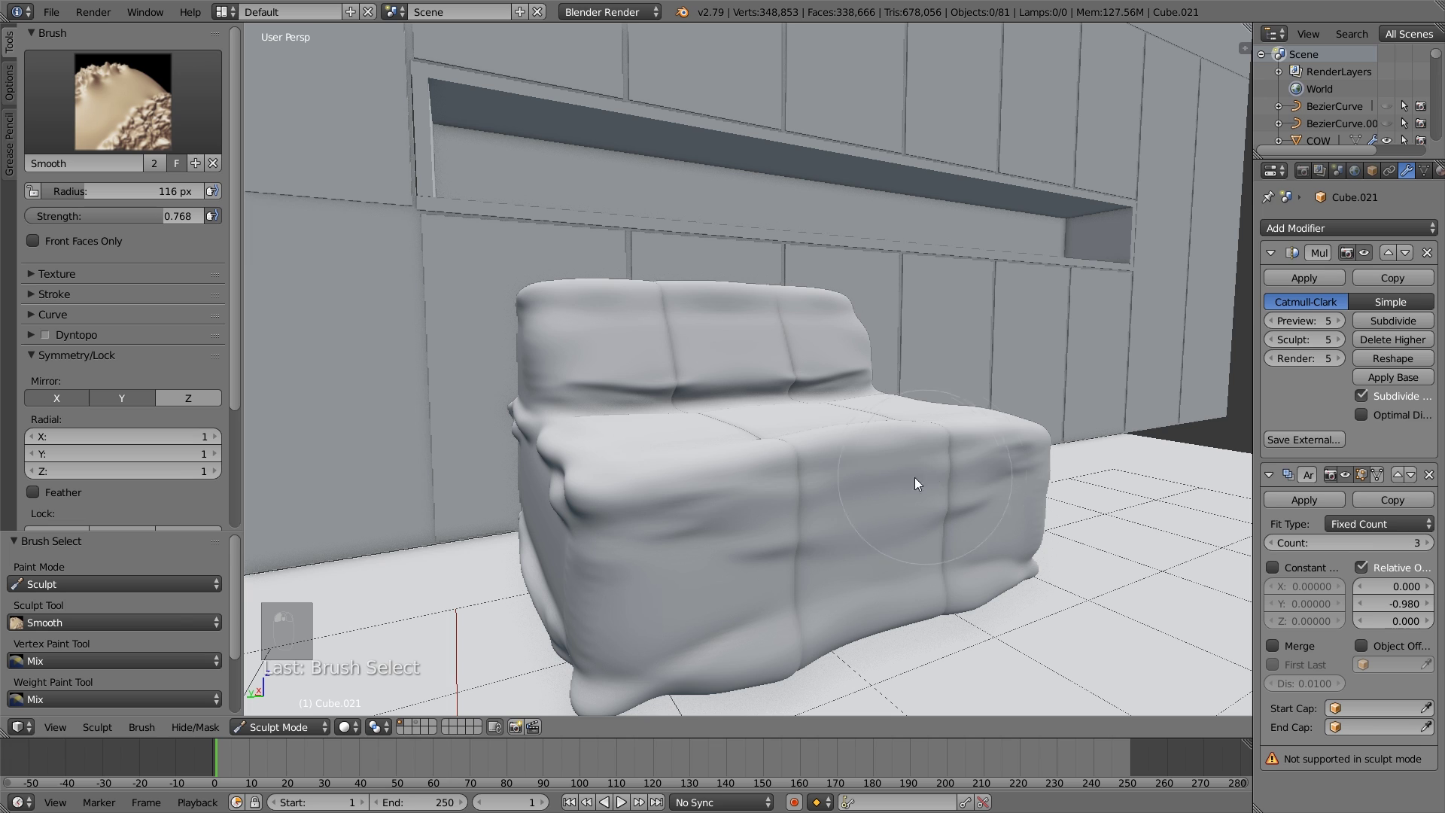
middle_click_drag(965, 505, 928, 491)
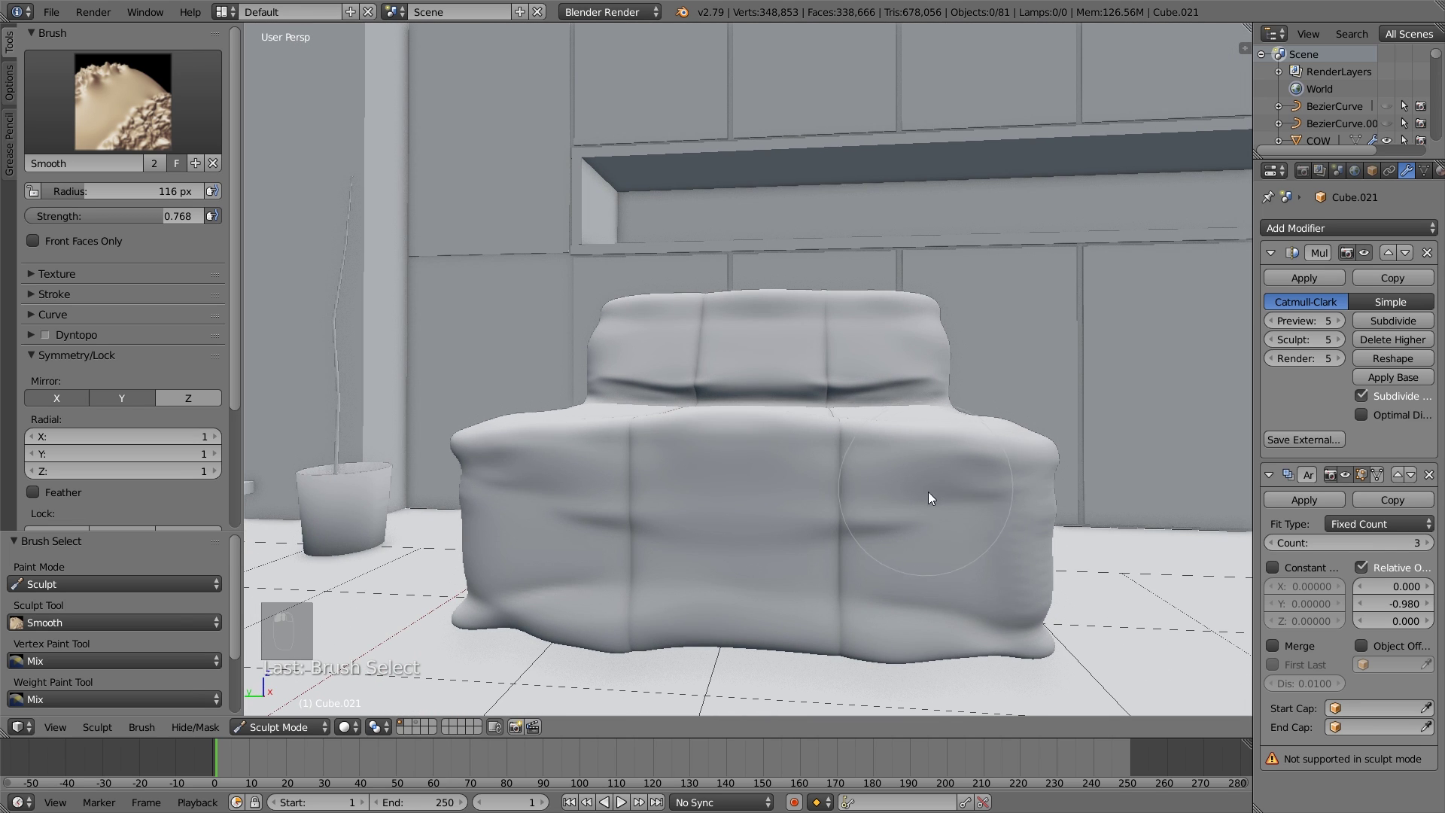
mouse_move(617, 630)
left_mouse_down()
mouse_move(646, 609)
mouse_move(697, 636)
mouse_move(549, 646)
mouse_move(971, 646)
mouse_move(868, 656)
left_mouse_up()
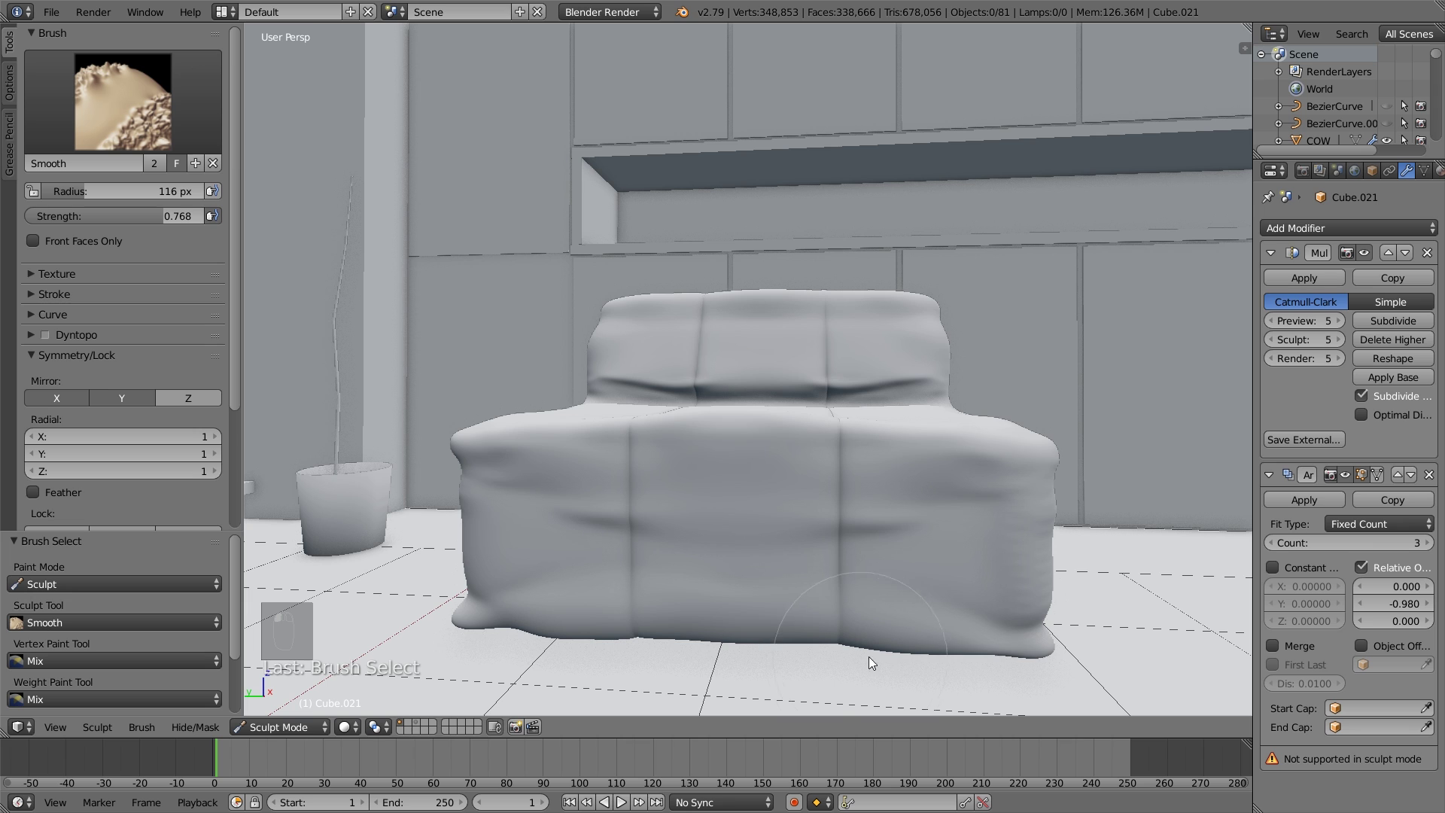
Try the Pinch/Magnify brush on the seat's front edges and undo the strokes.
key("p")
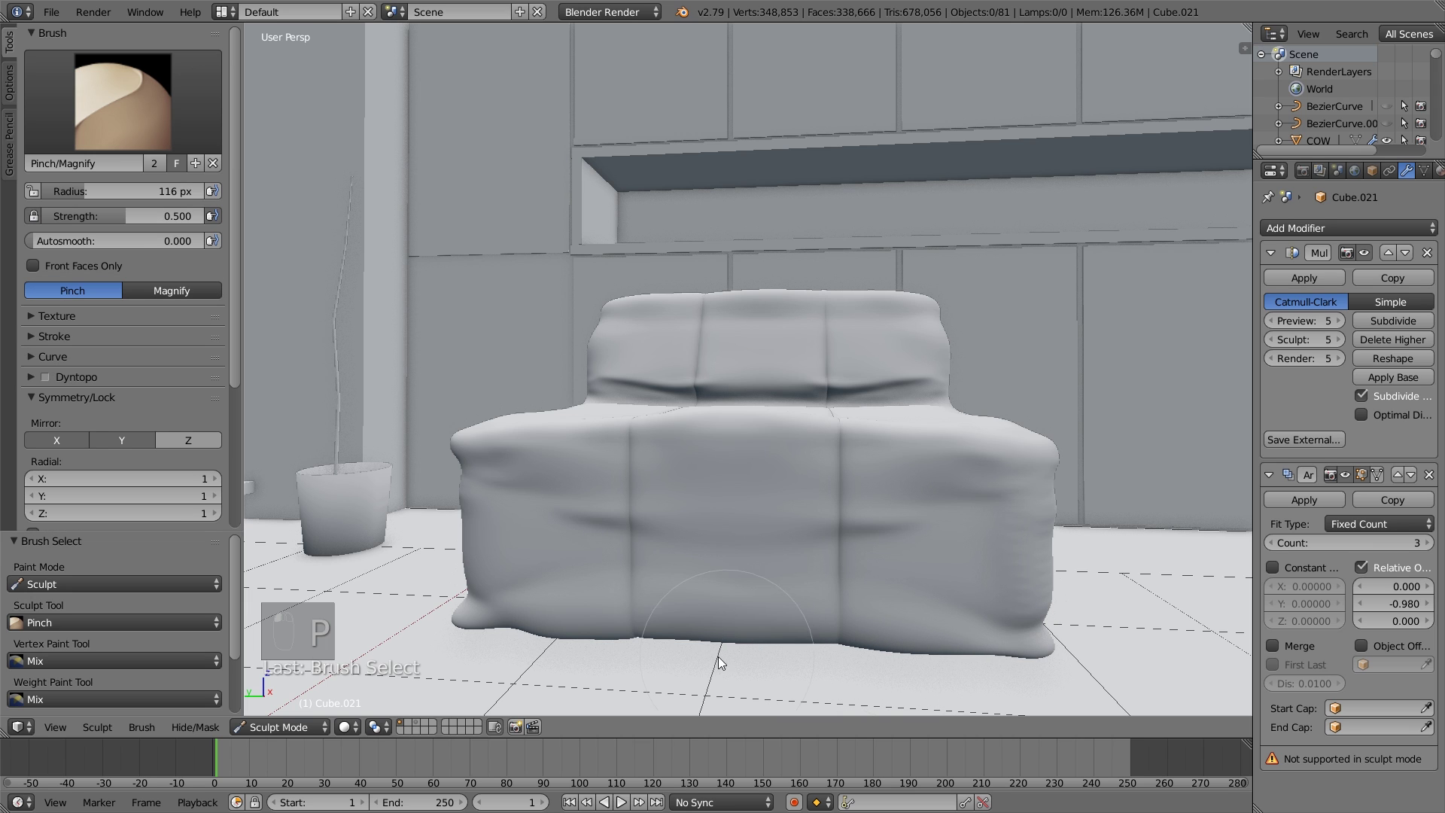
key("ctrl+z")
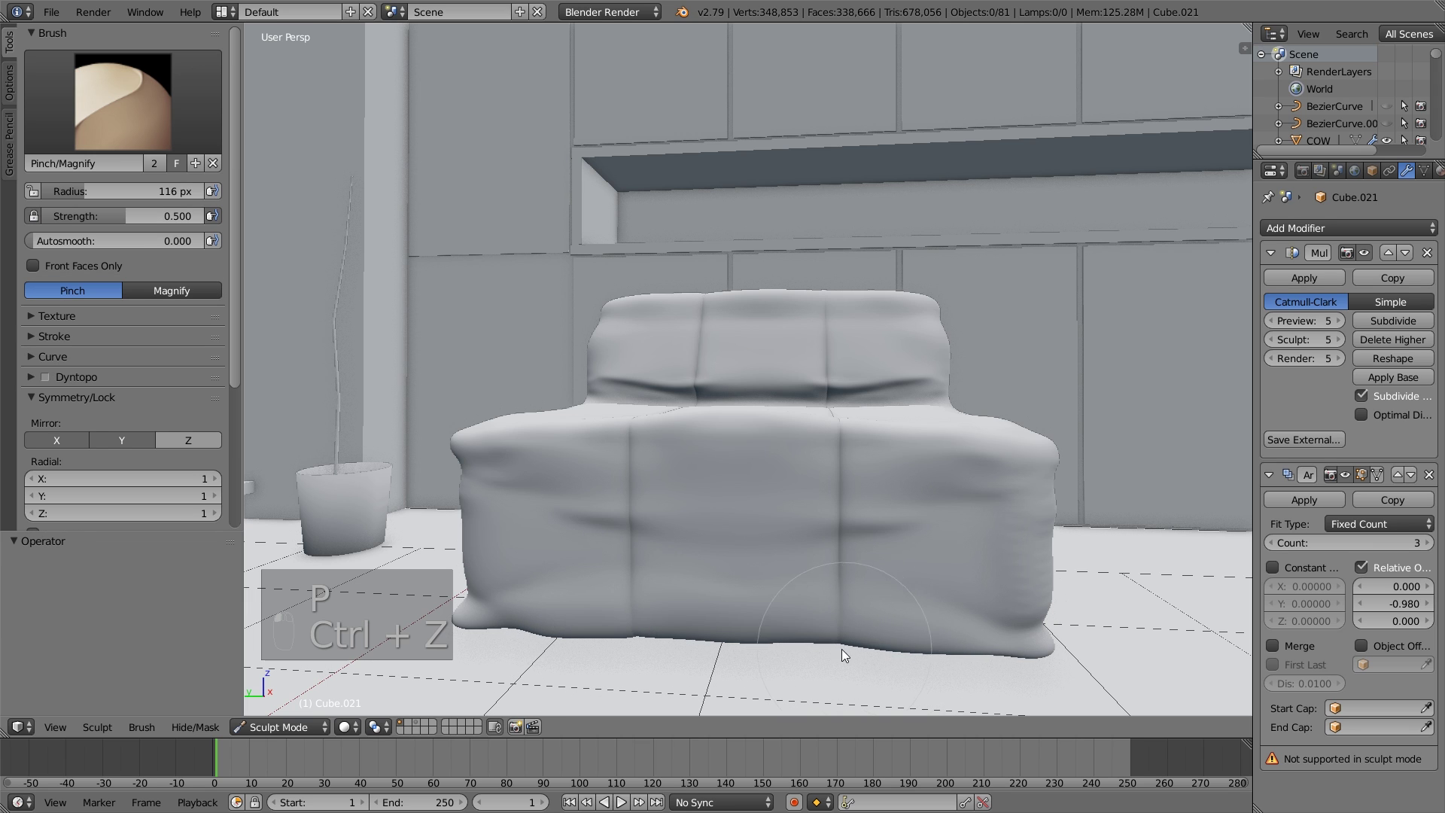
middle_click_drag(884, 634, 879, 674)
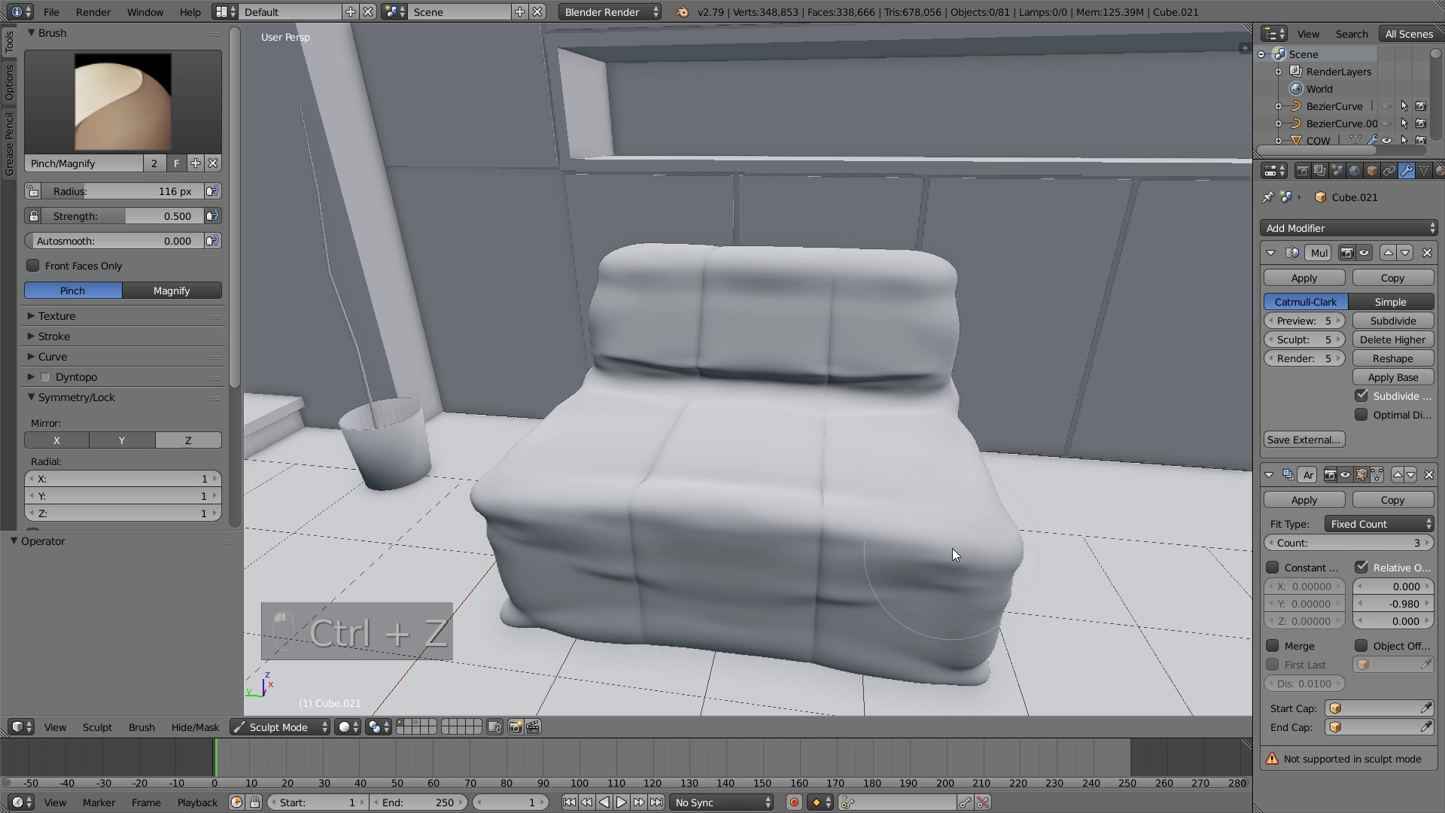
key("ctrl+z")
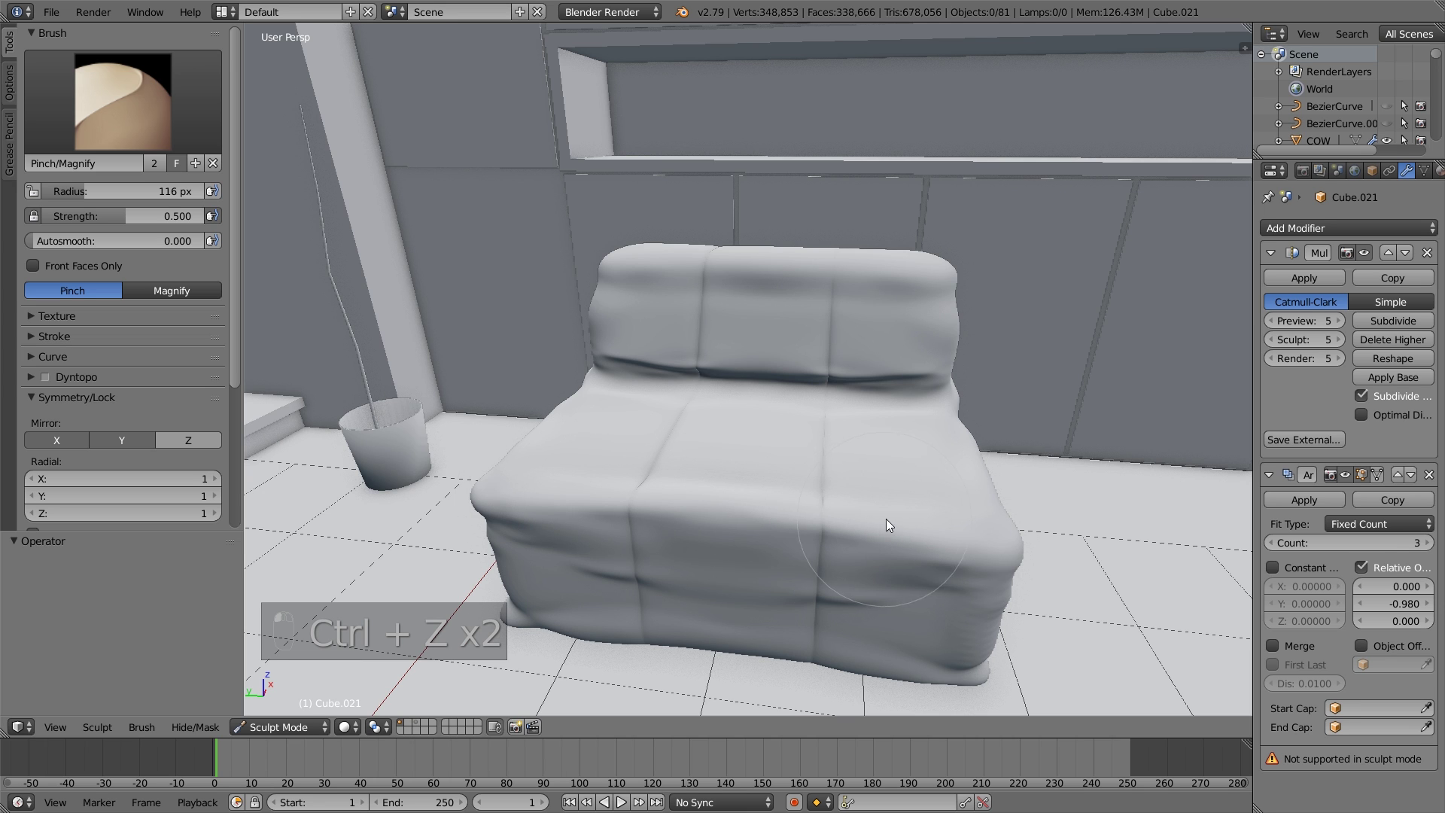
Smooth the lower edge of the seat's side and its upper rear corner with the Smooth brush.
middle_click_drag(897, 510, 958, 390)
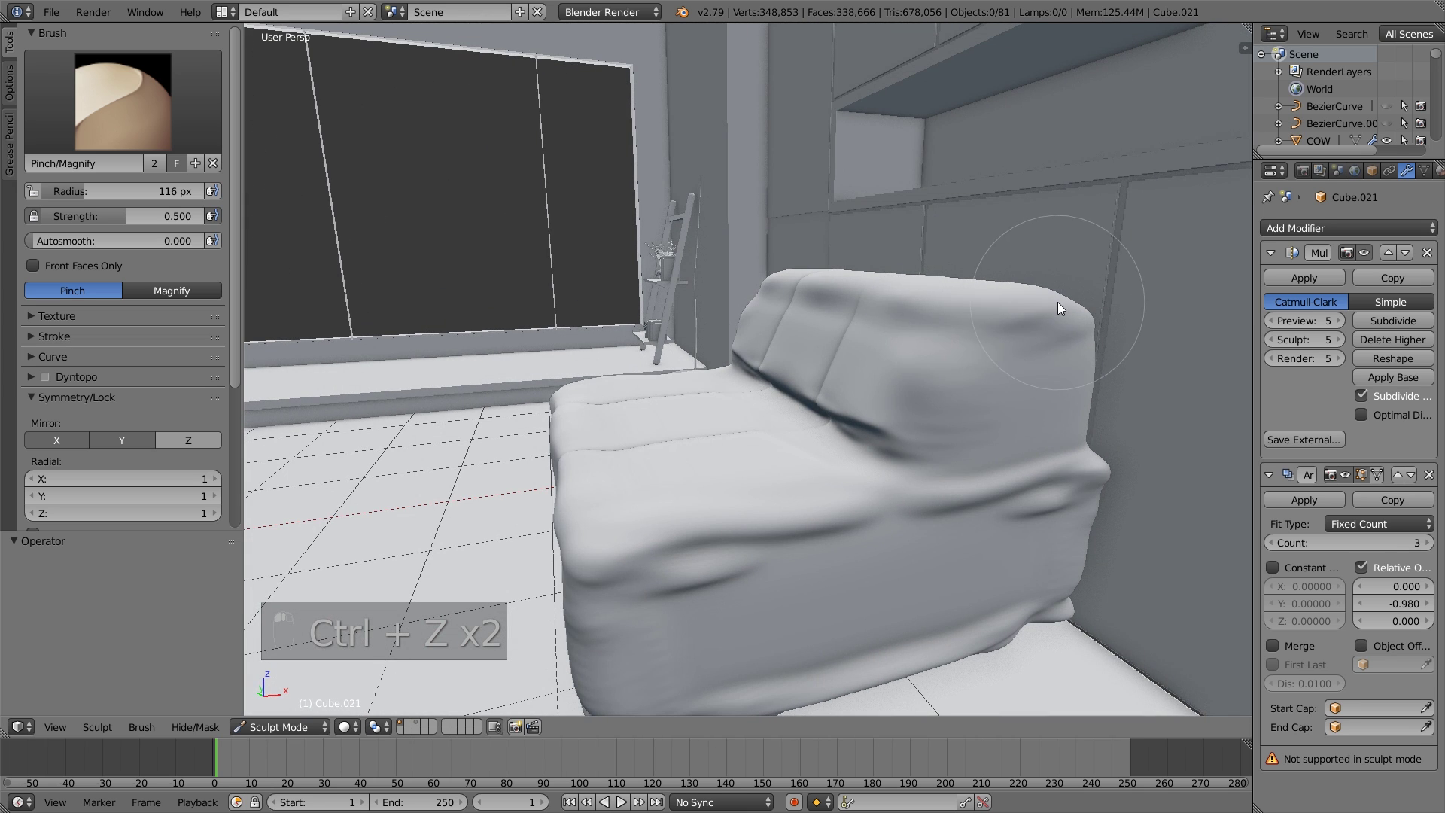
middle_click_drag(1058, 301, 1042, 386)
middle_click_drag(1004, 468, 874, 513)
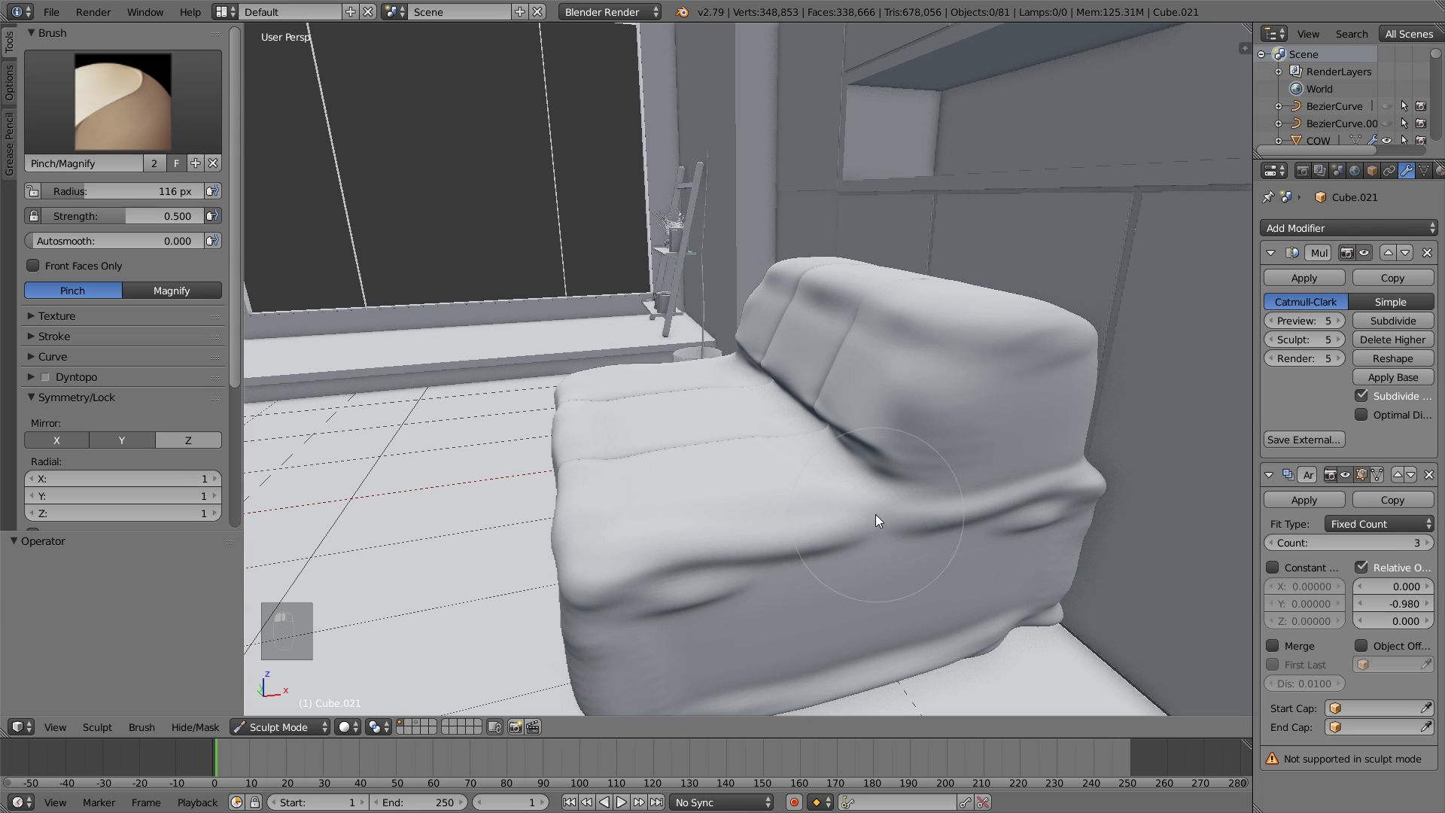
middle_click_drag(870, 584, 893, 581)
key("s")
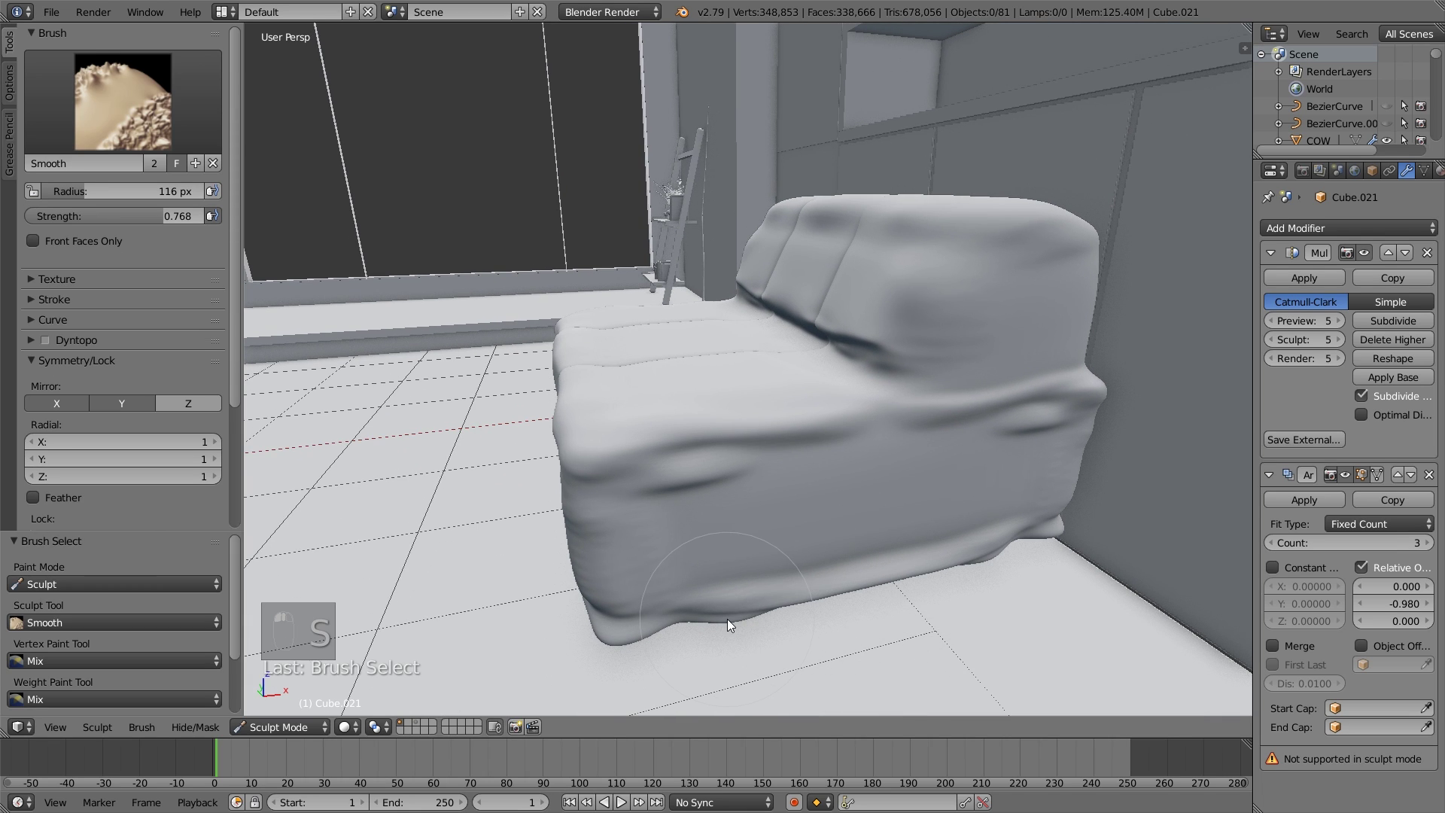
mouse_move(727, 618)
left_mouse_down()
mouse_move(948, 562)
mouse_move(669, 629)
mouse_move(1065, 504)
mouse_move(1092, 459)
mouse_move(1095, 414)
left_mouse_up()
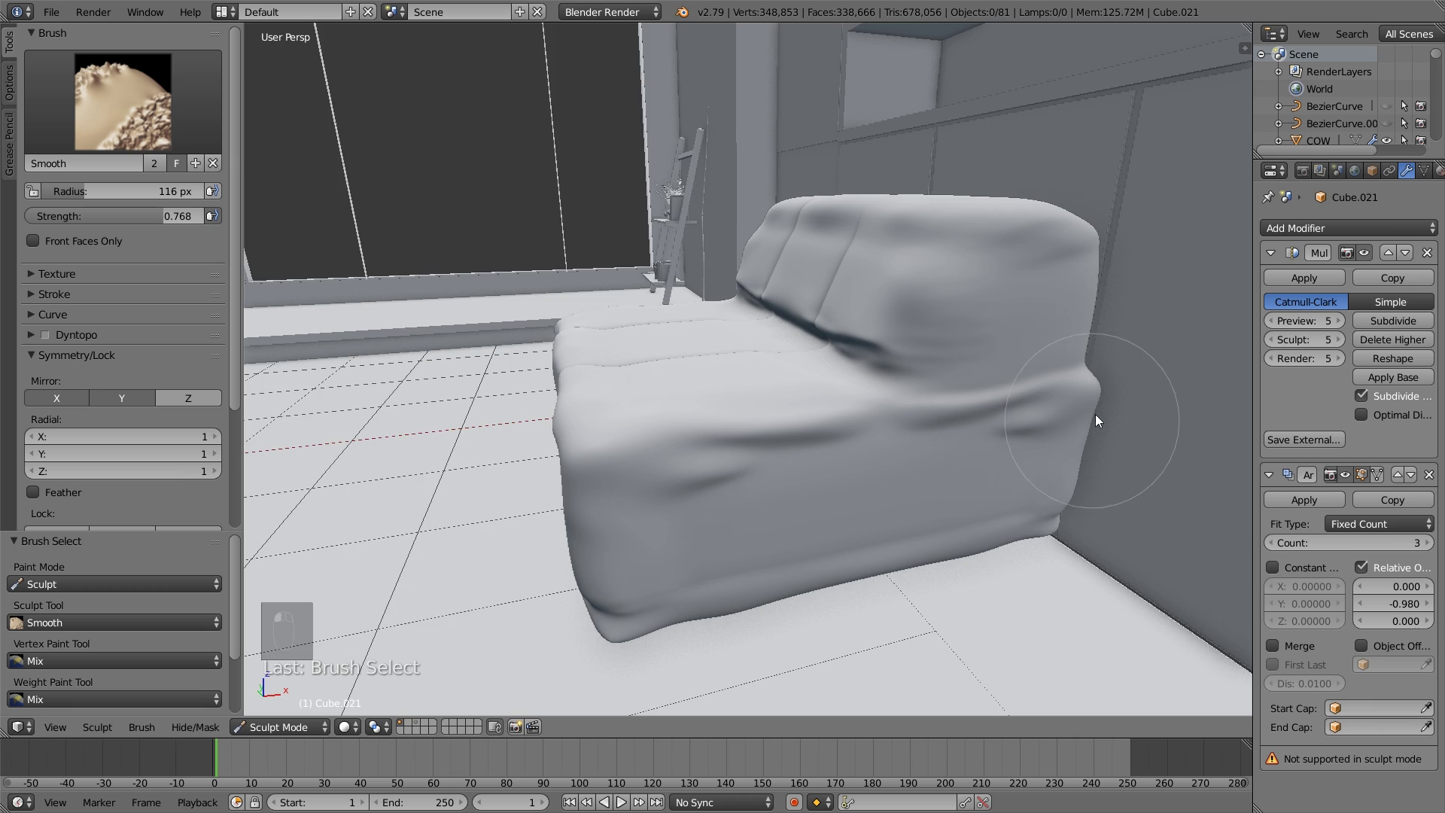
Sculpt a ridge along the base of the backrest's side with SculptDraw and soften the nearby edges with the Smooth brush.
middle_click_drag(1094, 414, 1094, 387)
key("x")
key("x")
key("x")
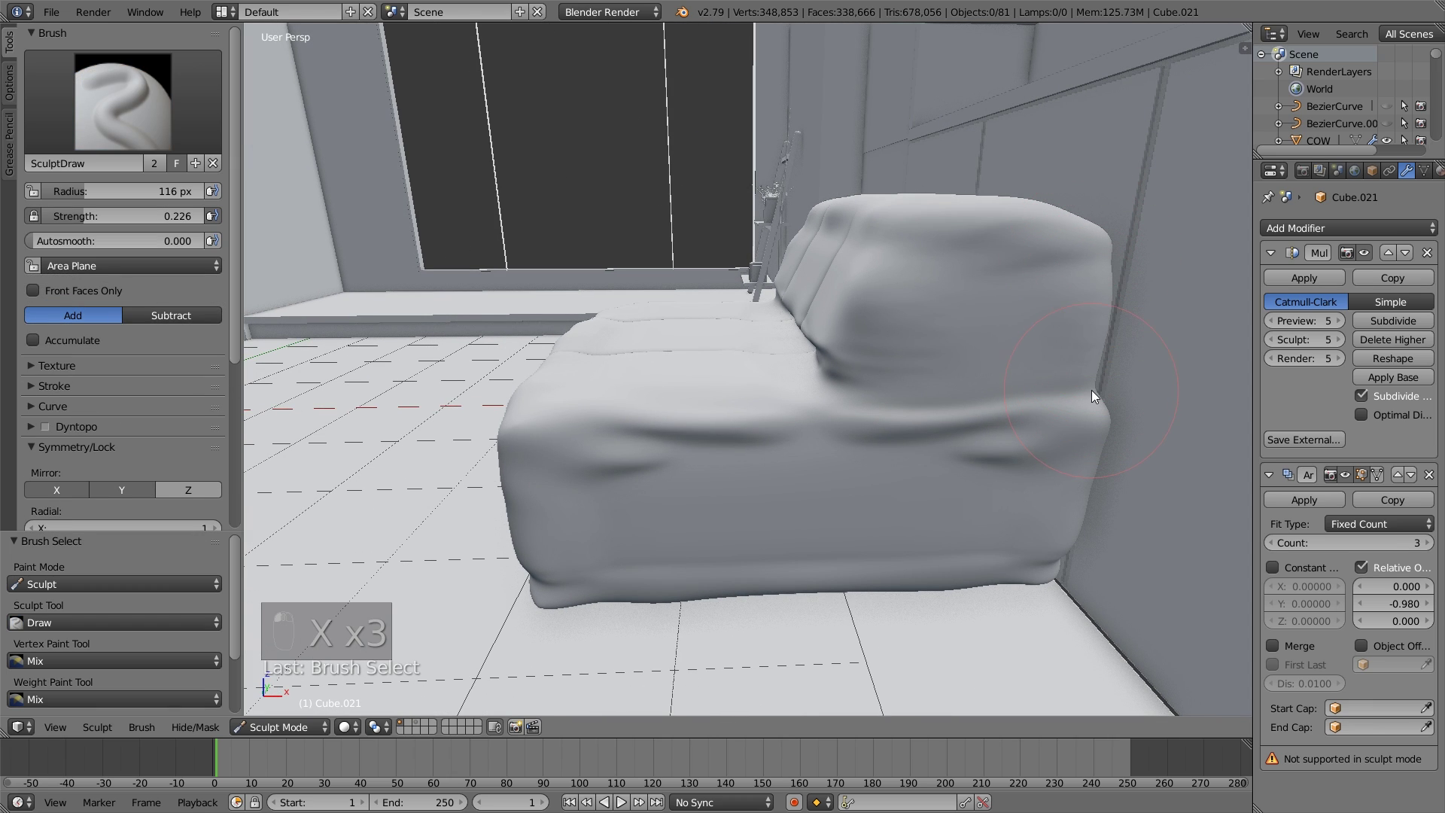
left_click_drag(1084, 386, 1066, 385)
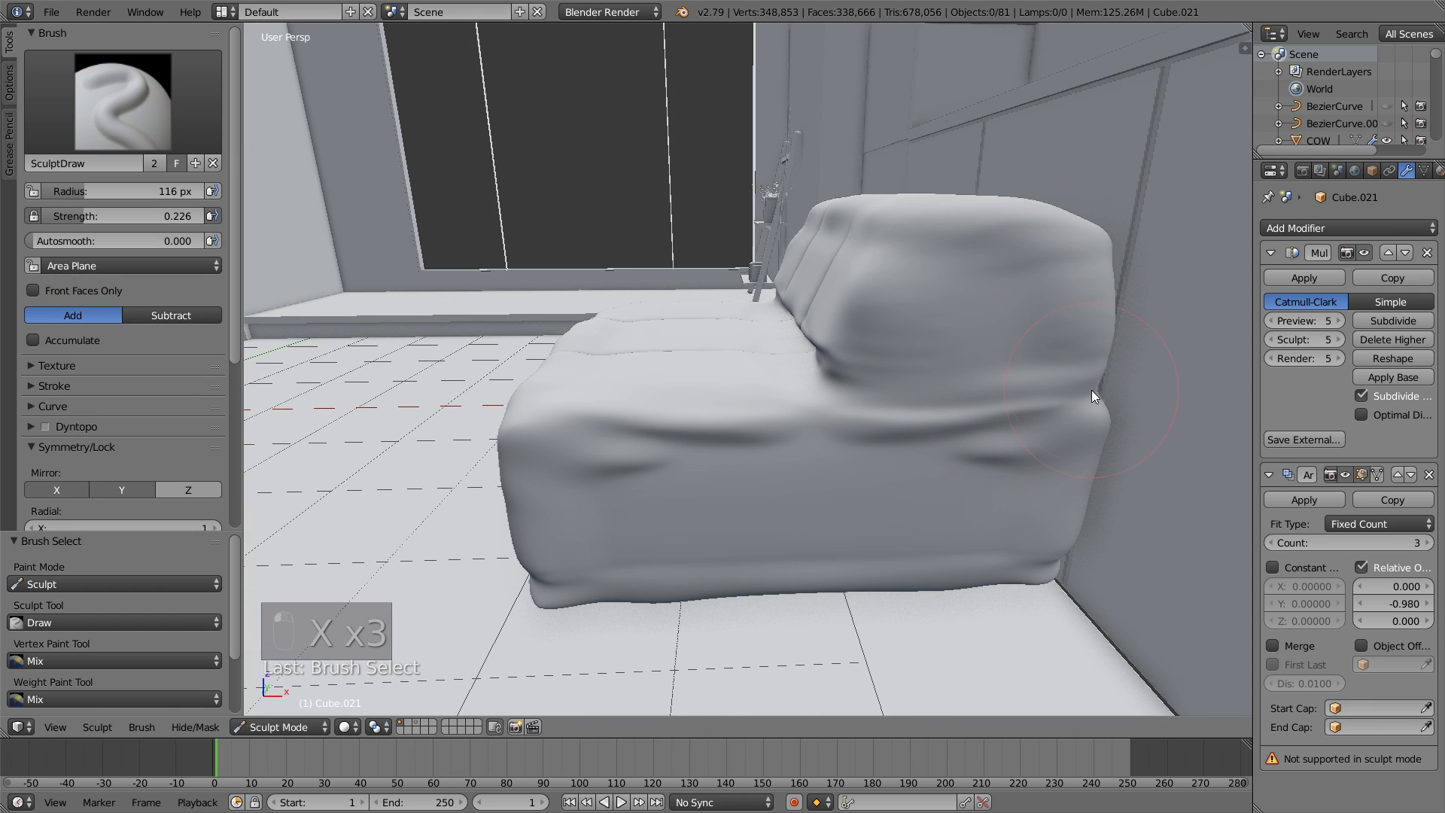
key("s")
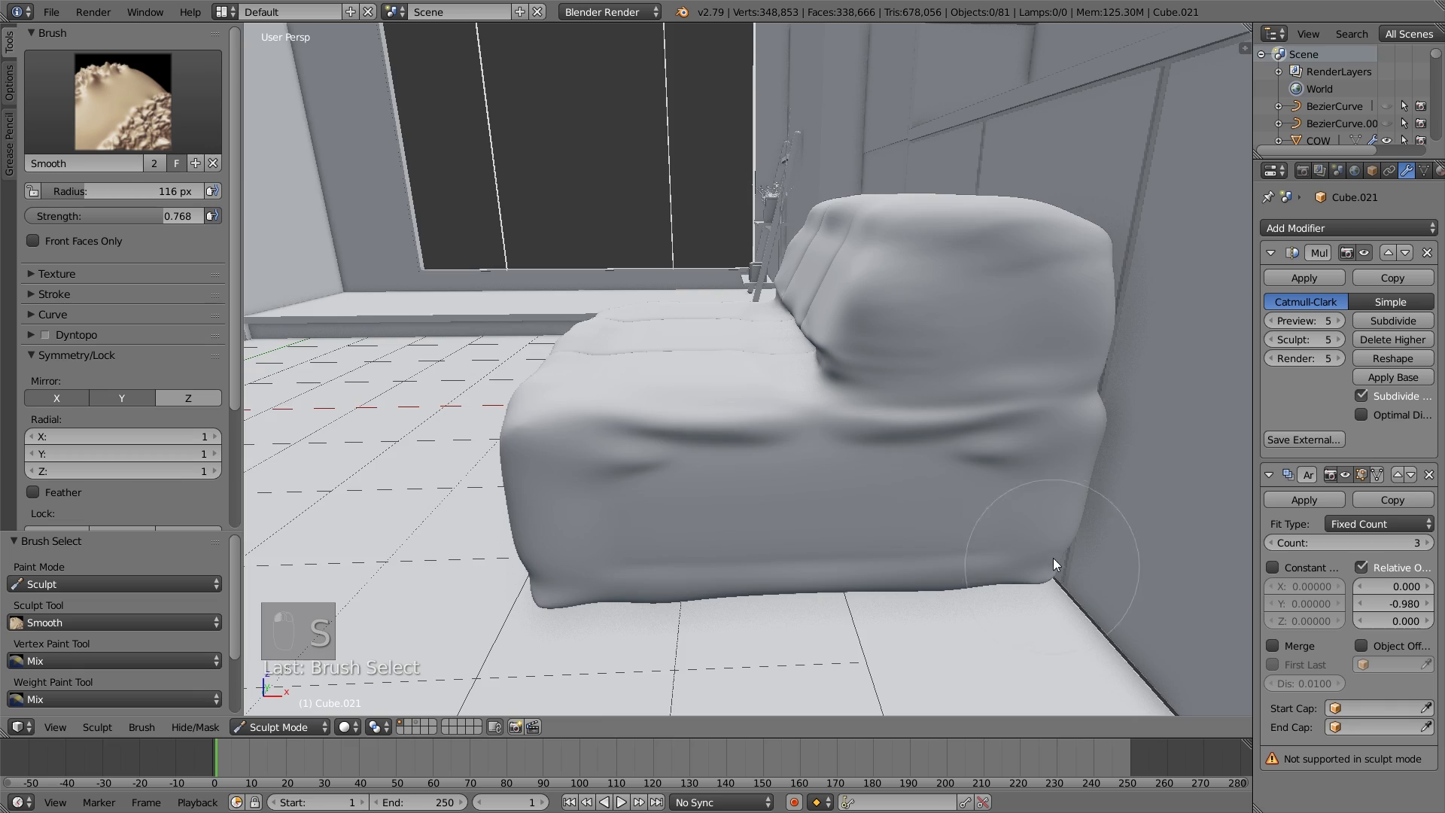
mouse_move(1053, 560)
middle_mouse_down()
mouse_move(1045, 375)
mouse_move(985, 506)
mouse_move(1139, 448)
mouse_move(1018, 430)
mouse_move(807, 516)
mouse_move(846, 546)
mouse_move(918, 500)
middle_mouse_up()
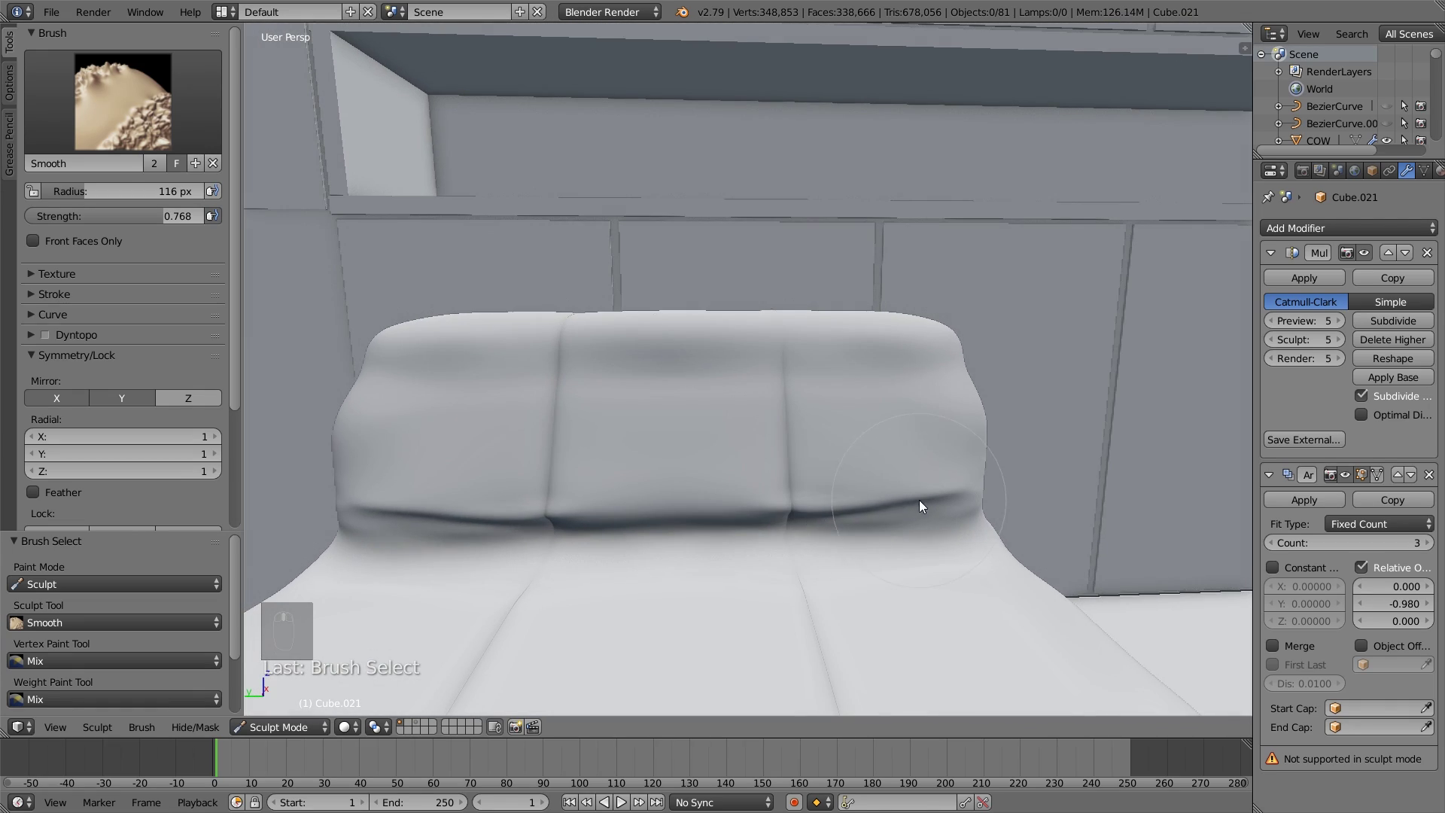
Carve creases along the seam between seat and backrest with the Crease brush at 55 px radius and 0.361 strength.
middle_click_drag(437, 528, 550, 537)
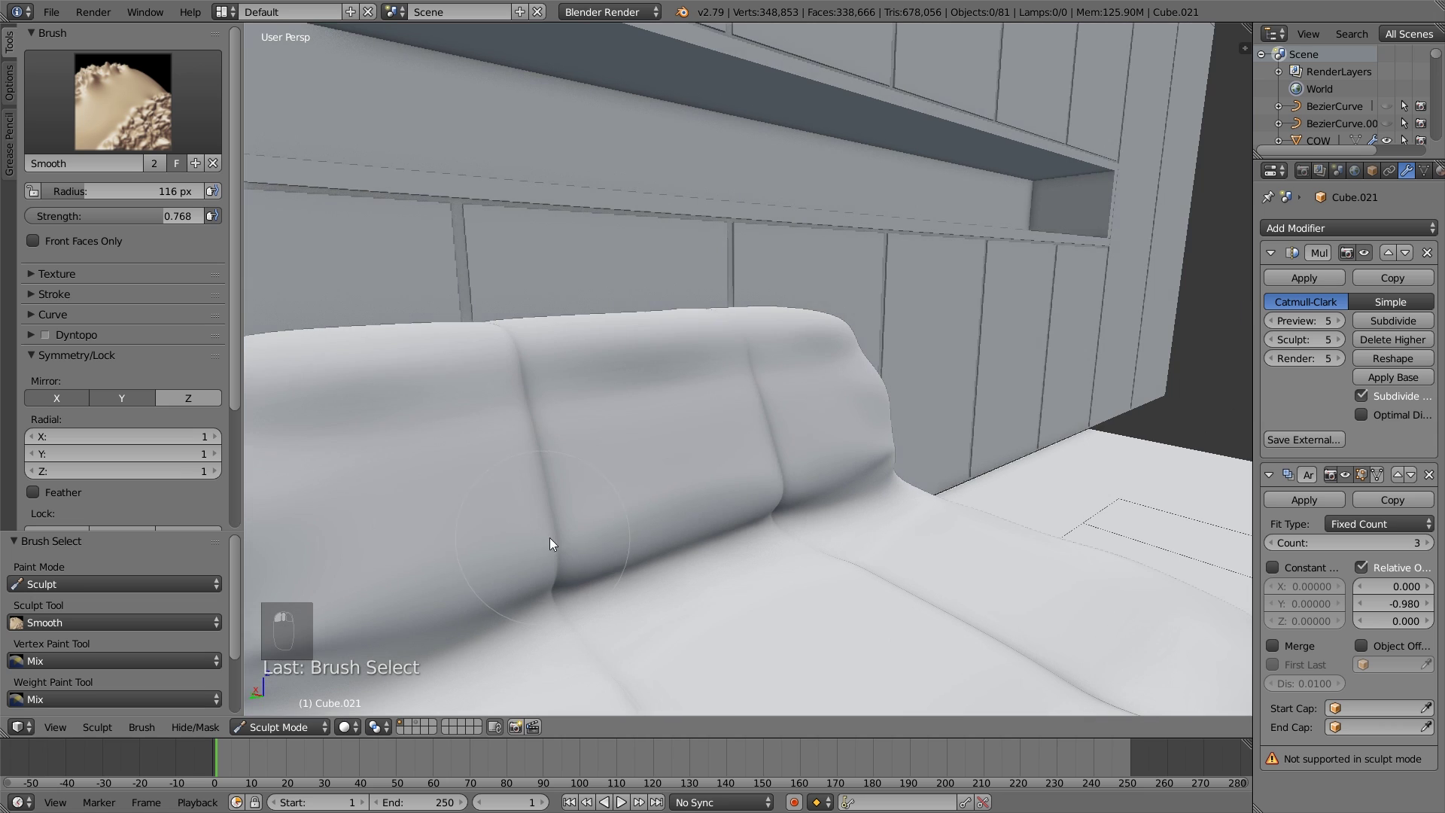
mouse_move(566, 596)
middle_mouse_down()
mouse_move(728, 558)
mouse_move(694, 558)
middle_mouse_up()
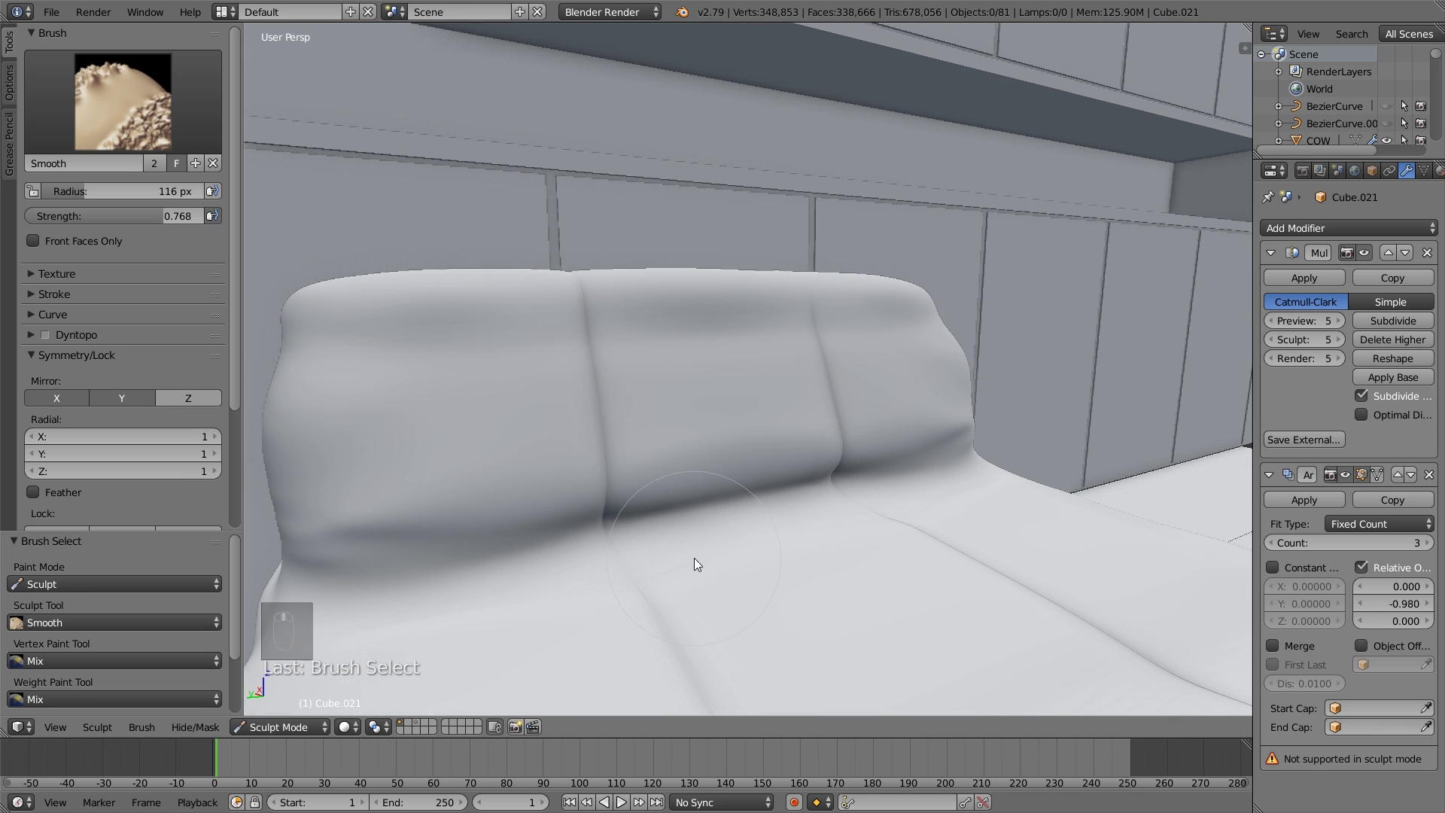
key("shift+c")
middle_click_drag(554, 580, 435, 565)
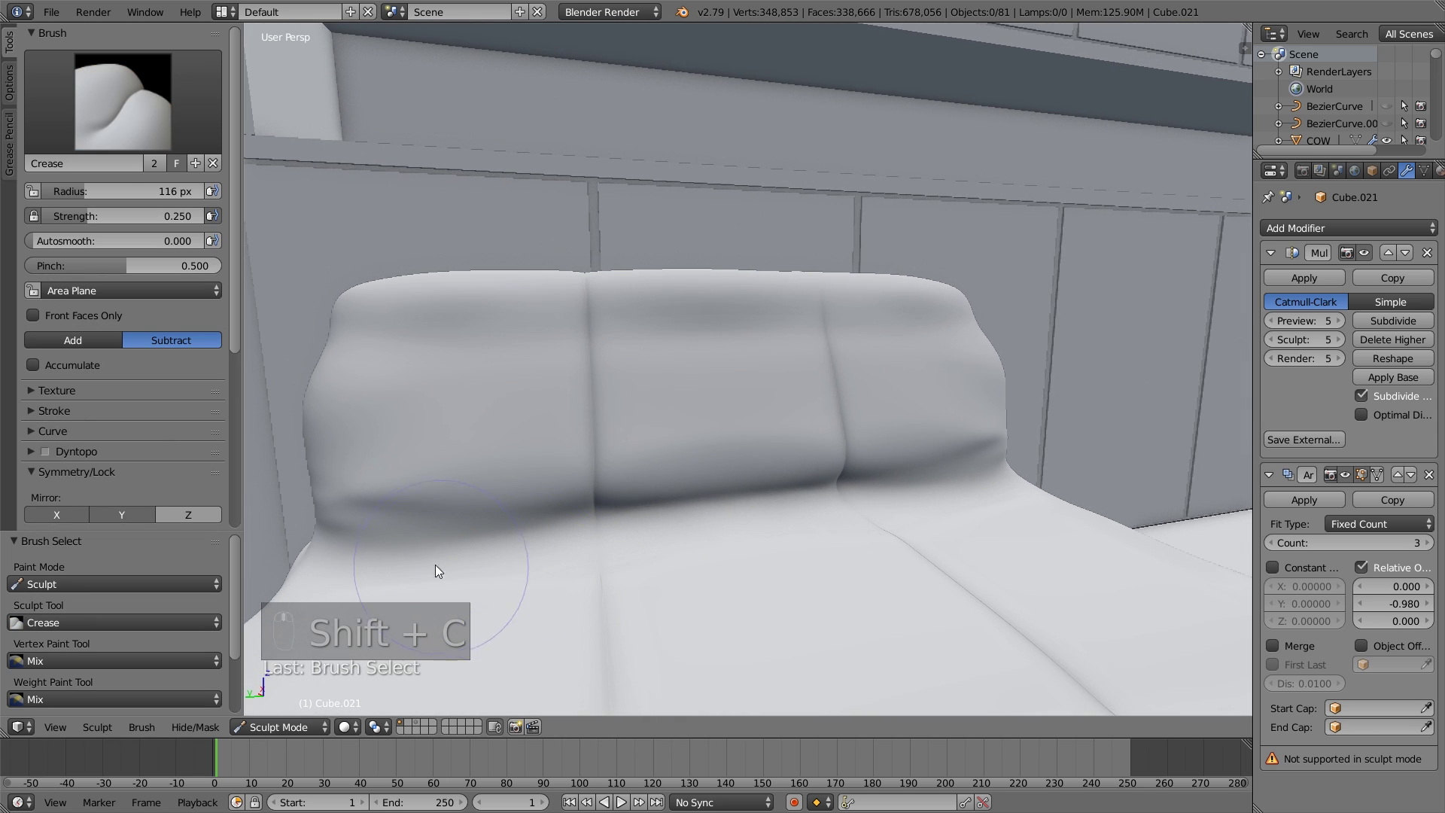
mouse_move(498, 538)
left_mouse_down()
mouse_move(654, 516)
mouse_move(483, 526)
mouse_move(539, 551)
left_mouse_up()
key("ctrl+z")
key("shift+f")
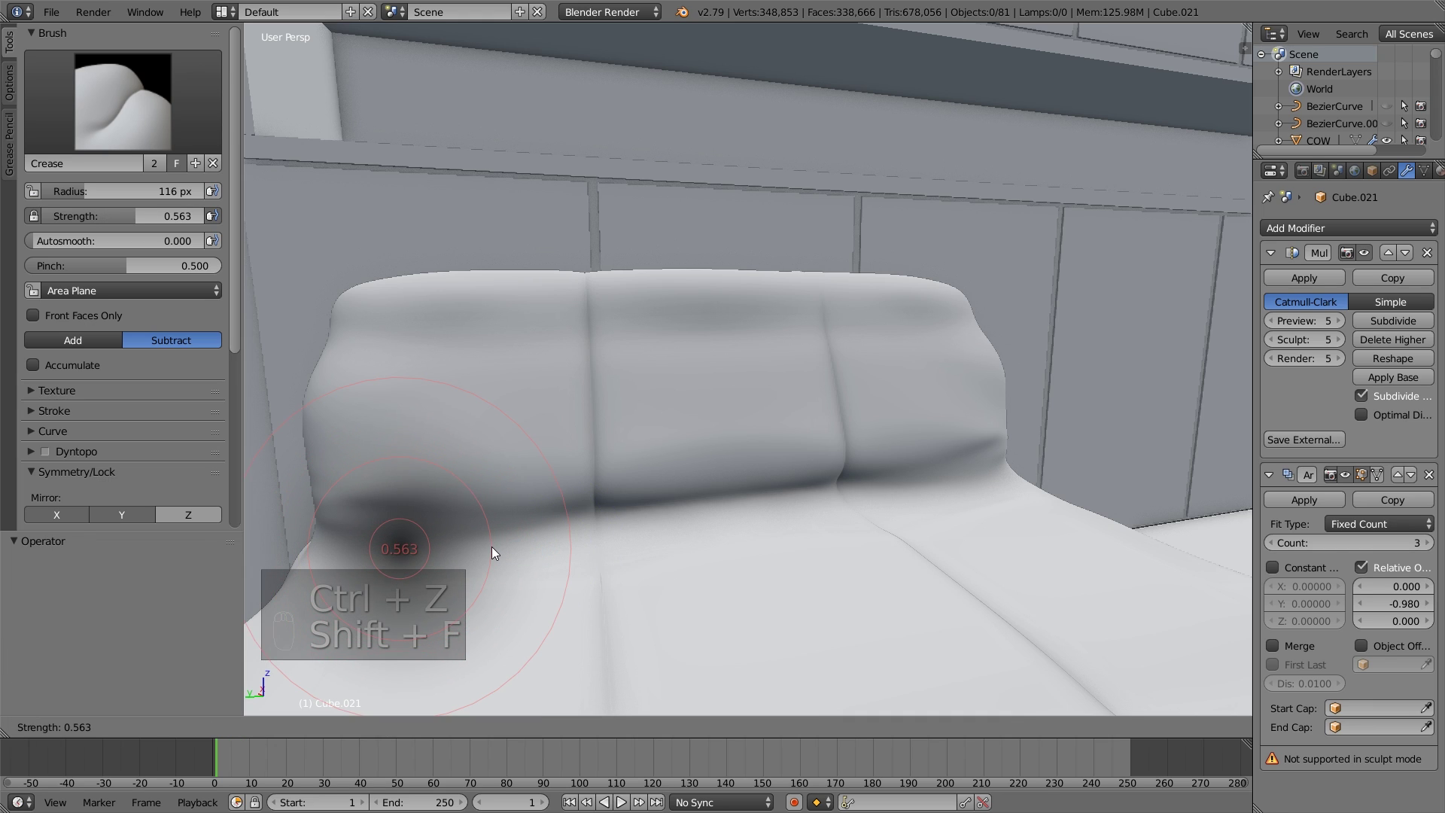
left_click(507, 549)
key("f")
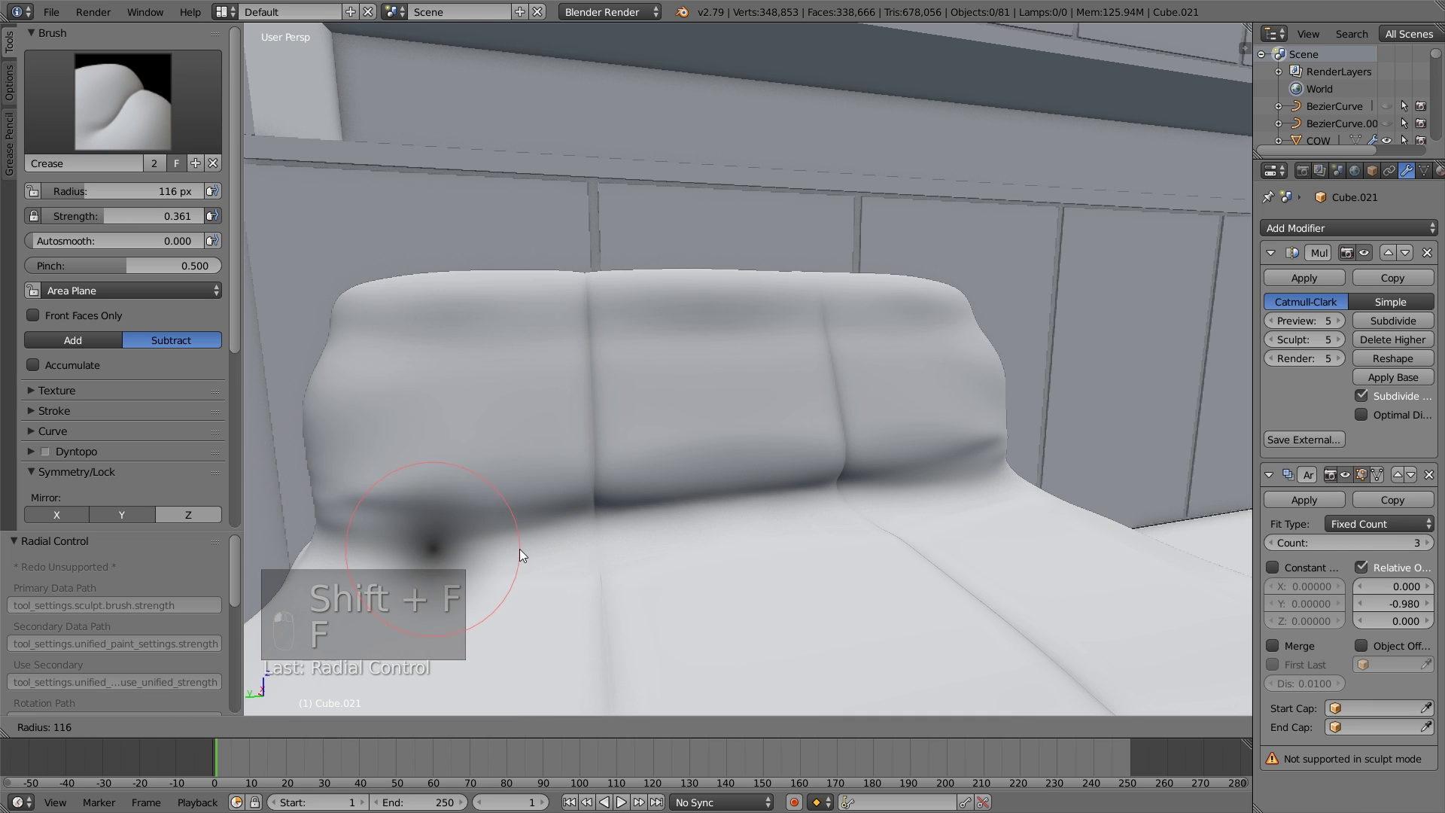
left_click(475, 548)
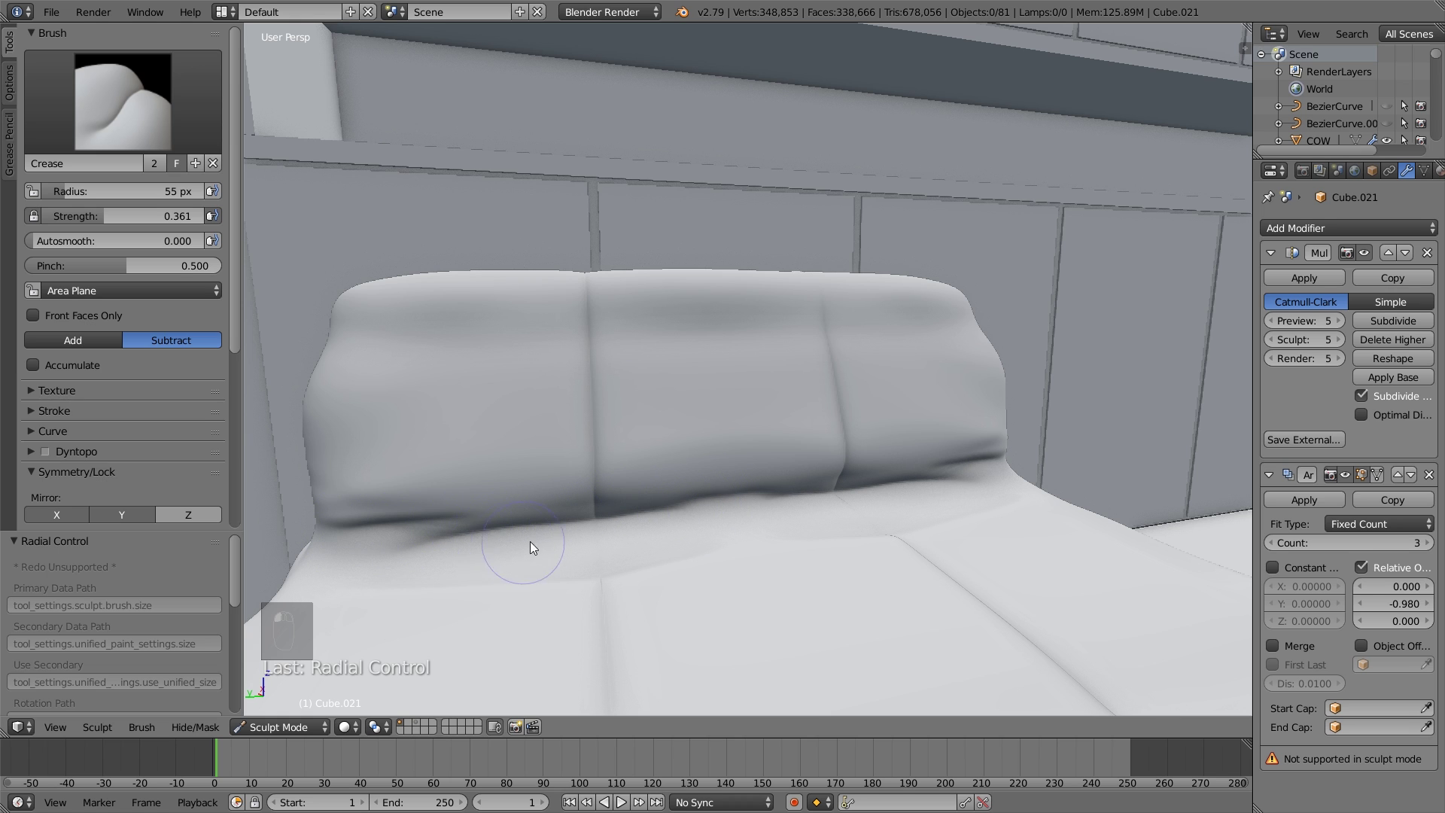
middle_click_drag(529, 540, 658, 535)
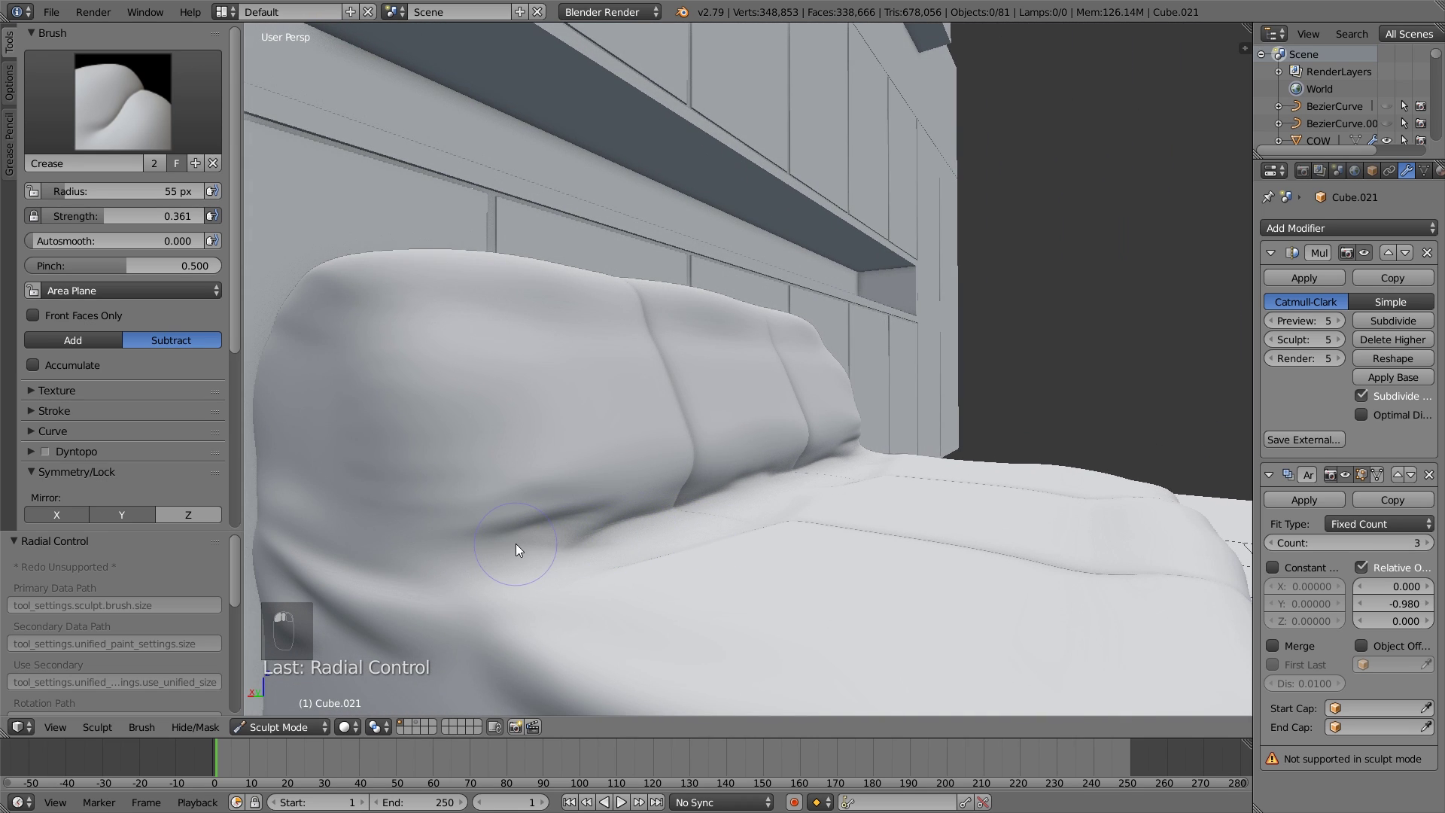
middle_click_drag(552, 550, 500, 554)
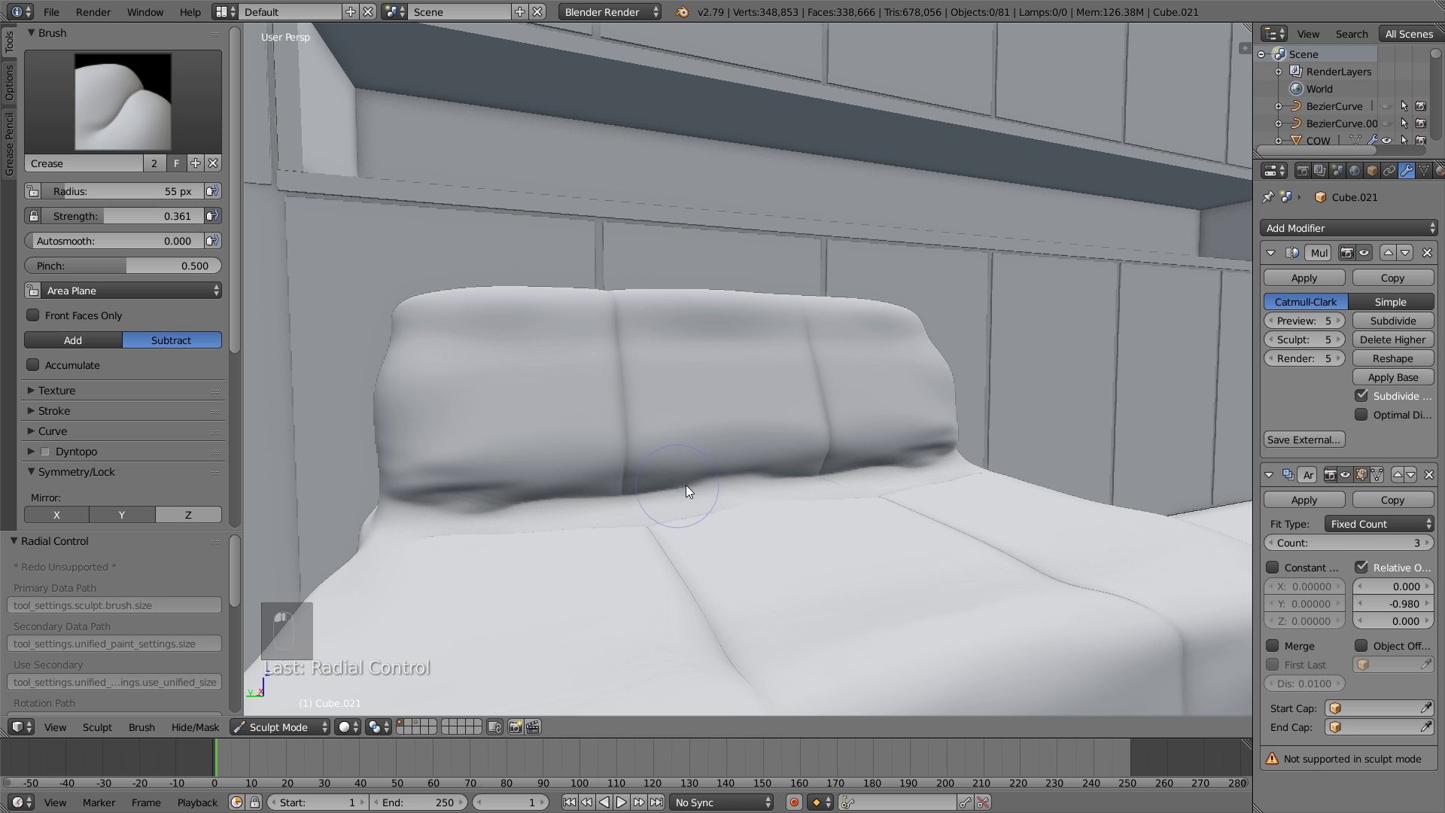
Soften the raised ridge across the rear of the seat top with the Smooth brush.
mouse_move(854, 474)
middle_mouse_down()
mouse_move(780, 507)
mouse_move(742, 555)
mouse_move(648, 545)
middle_mouse_up()
key("s")
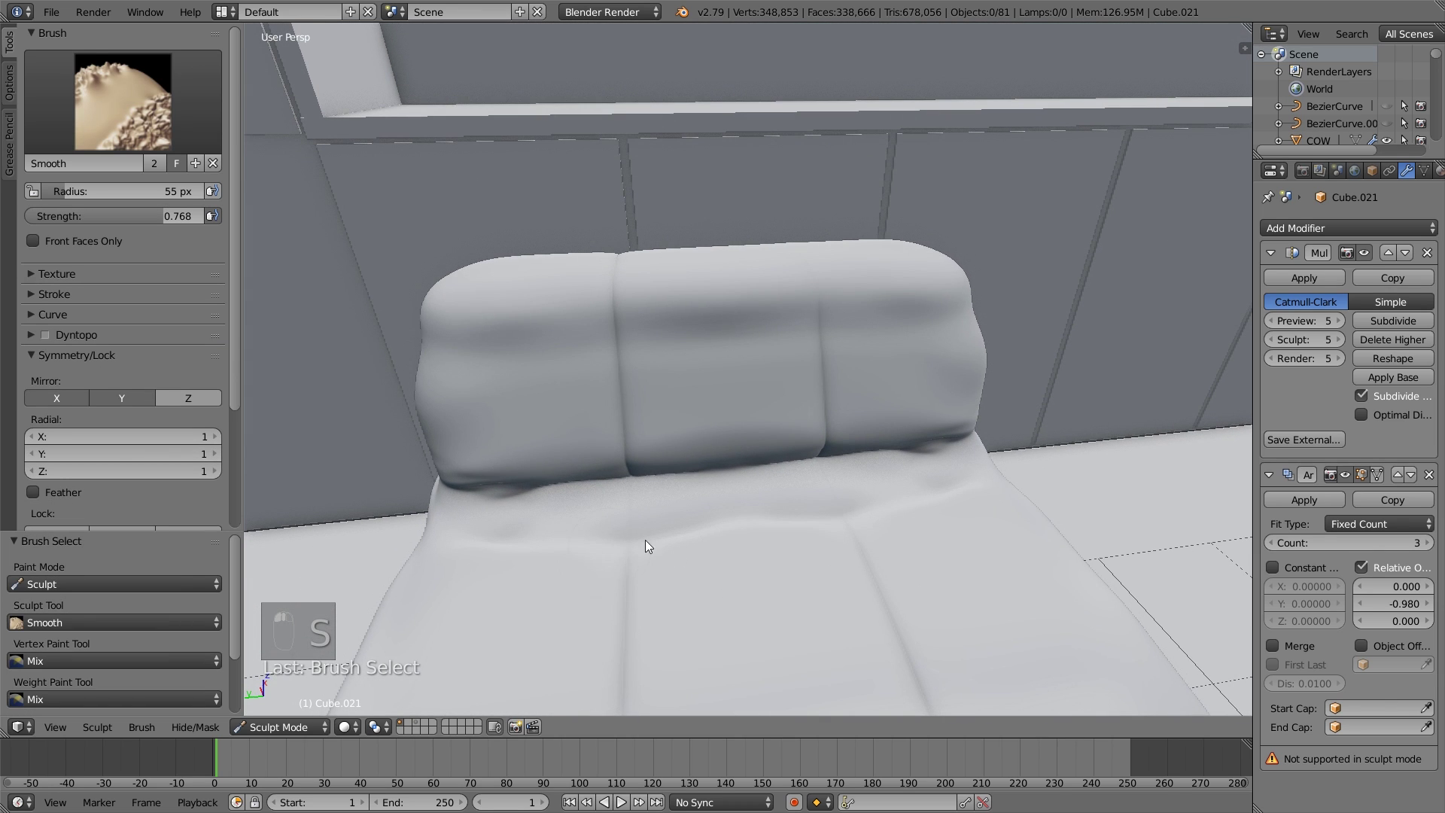
left_click_drag(901, 514, 563, 552)
mouse_move(455, 541)
middle_mouse_down()
mouse_move(570, 521)
mouse_move(621, 454)
mouse_move(697, 468)
mouse_move(713, 490)
middle_mouse_up()
Sculpt fabric folds along the lower edge of the backrest's front with the SculptDraw brush.
key("x")
key("x")
key("x")
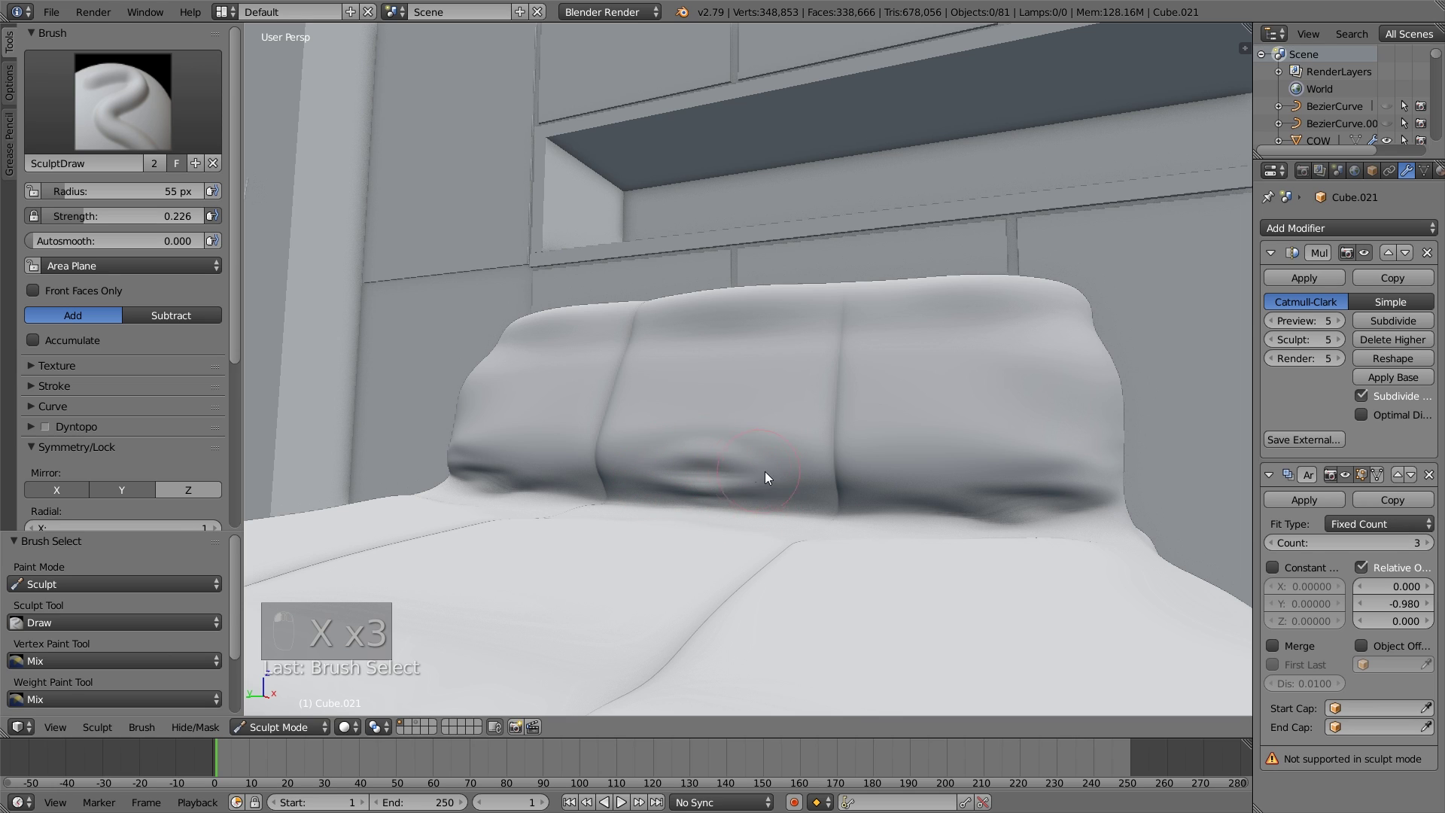
mouse_move(765, 471)
left_mouse_down()
mouse_move(804, 494)
mouse_move(733, 467)
mouse_move(912, 492)
mouse_move(1000, 486)
mouse_move(987, 458)
mouse_move(903, 461)
mouse_move(1054, 445)
mouse_move(1042, 452)
left_mouse_up()
mouse_move(1042, 452)
middle_mouse_down()
mouse_move(1068, 310)
mouse_move(921, 332)
middle_mouse_up()
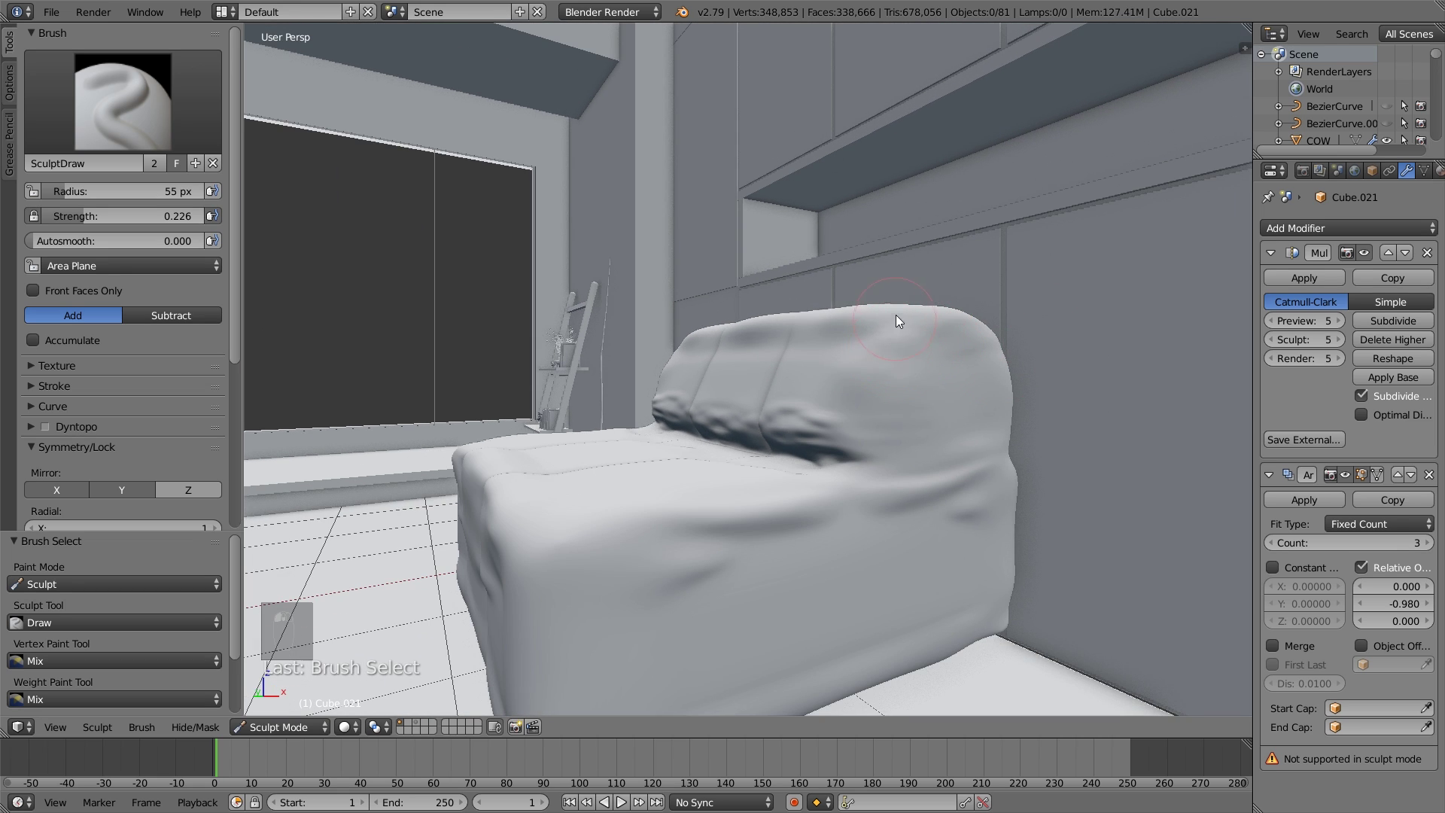
Fill out the backrest's upper edge with SculptDraw at 0.499 strength, then smooth the backrest and its lower folds.
key("shift+f")
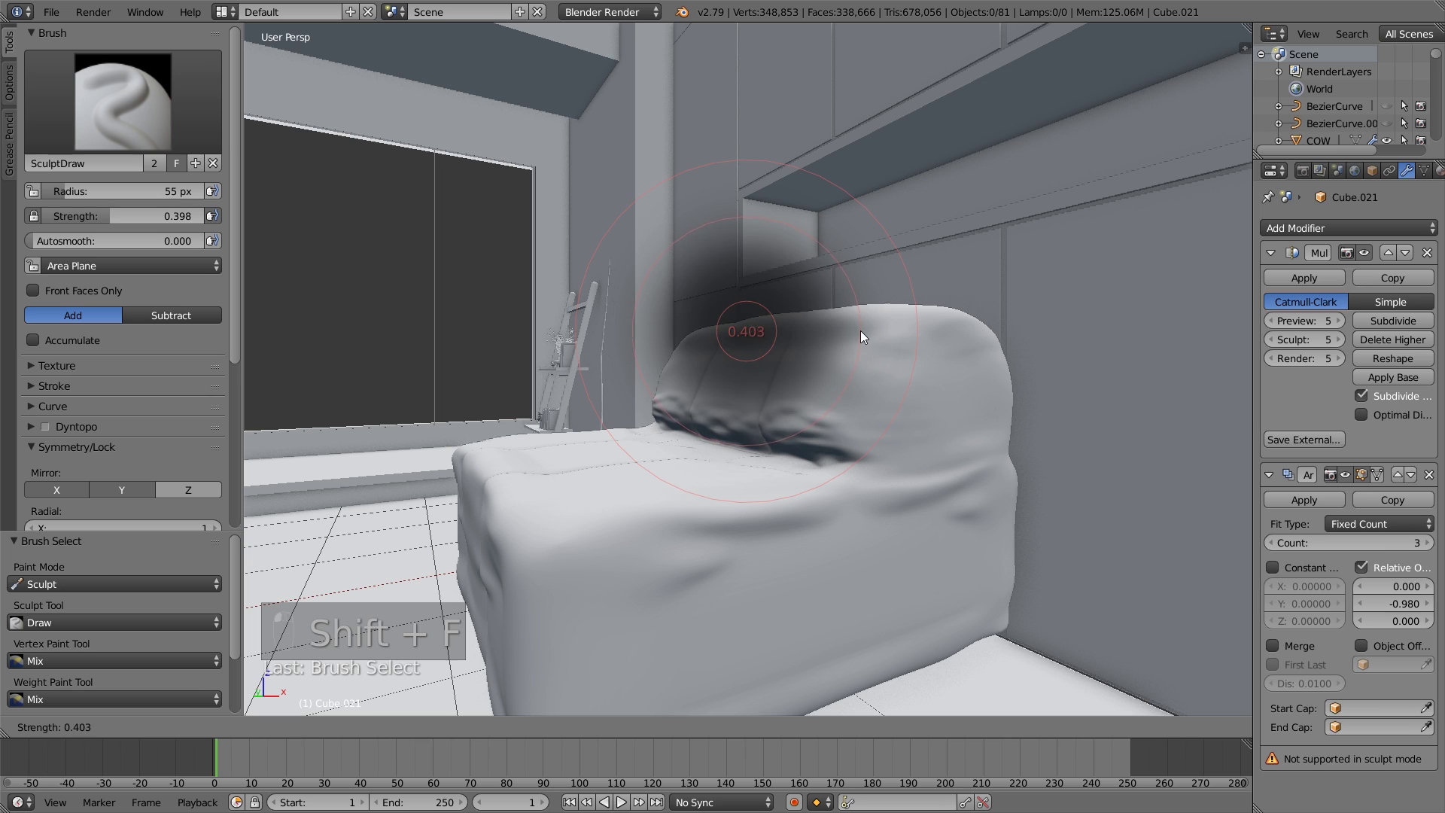
left_click(888, 338)
mouse_move(924, 331)
middle_mouse_down()
mouse_move(937, 406)
mouse_move(844, 405)
mouse_move(917, 448)
middle_mouse_up()
key("s")
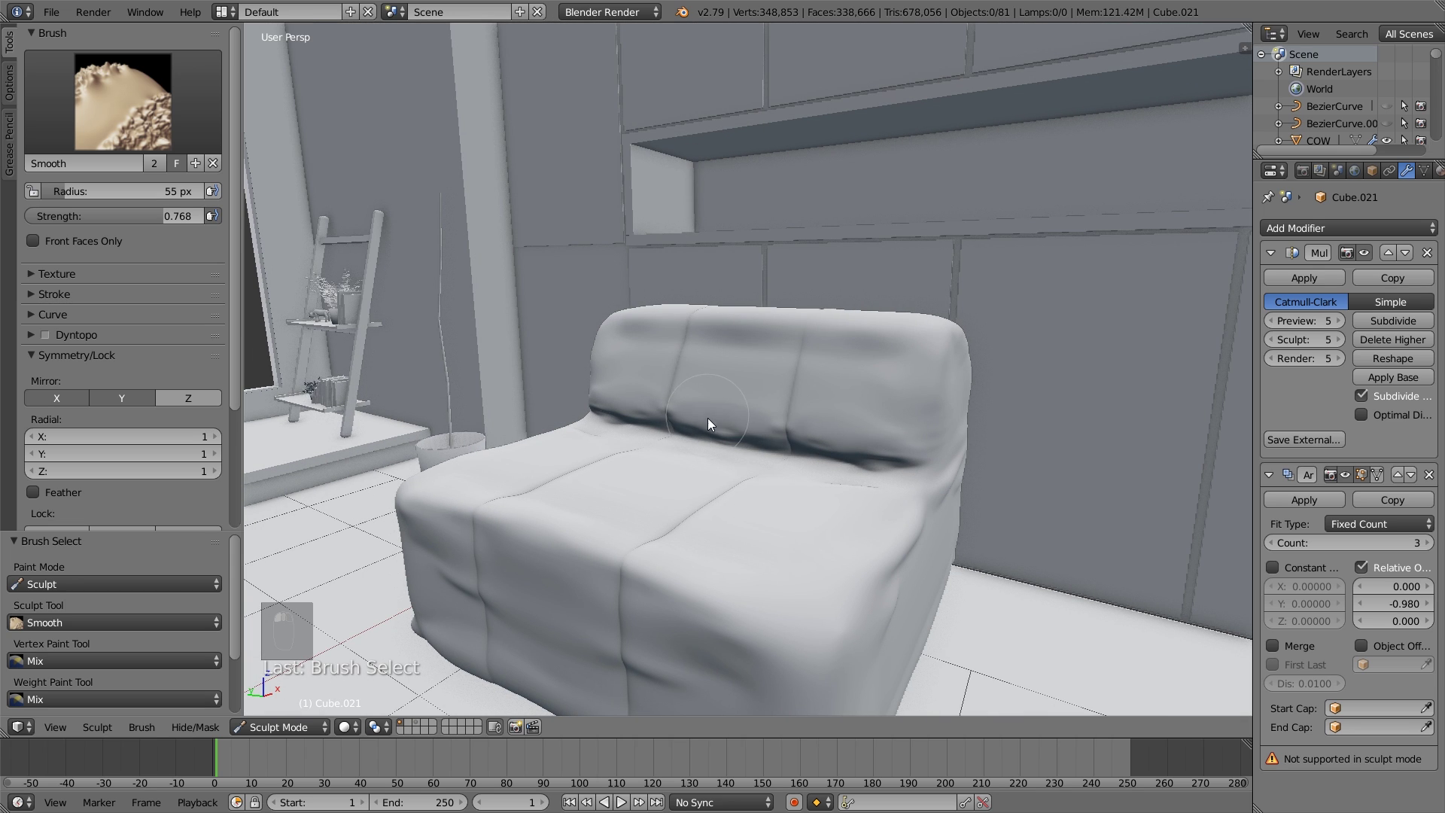
middle_click_drag(757, 413, 548, 509)
left_click(549, 509)
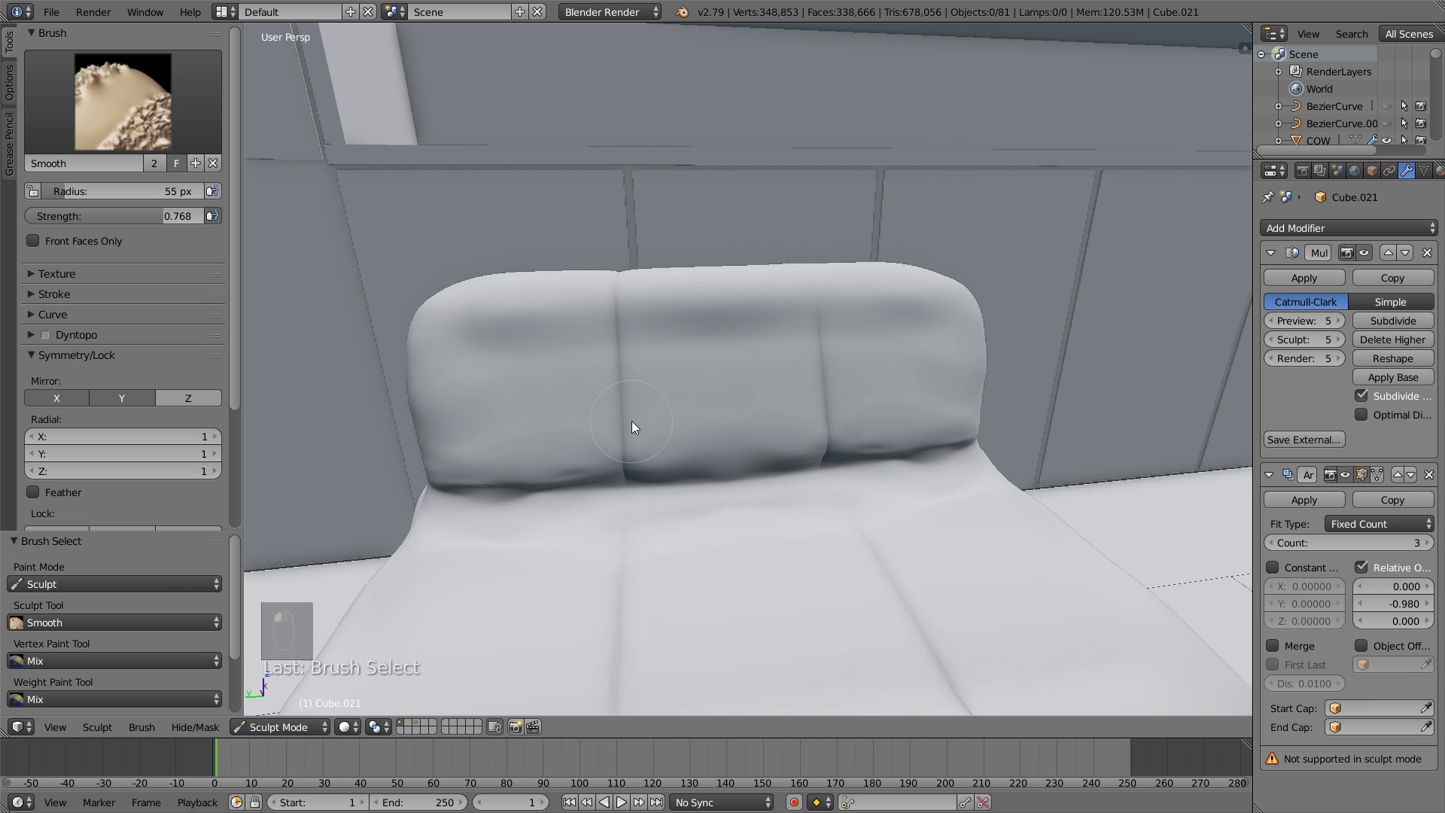
Deepen the vertical seams on backrest and seat with the Crease brush at 34 px radius, undoing the last stroke.
key("shift+c")
key("f")
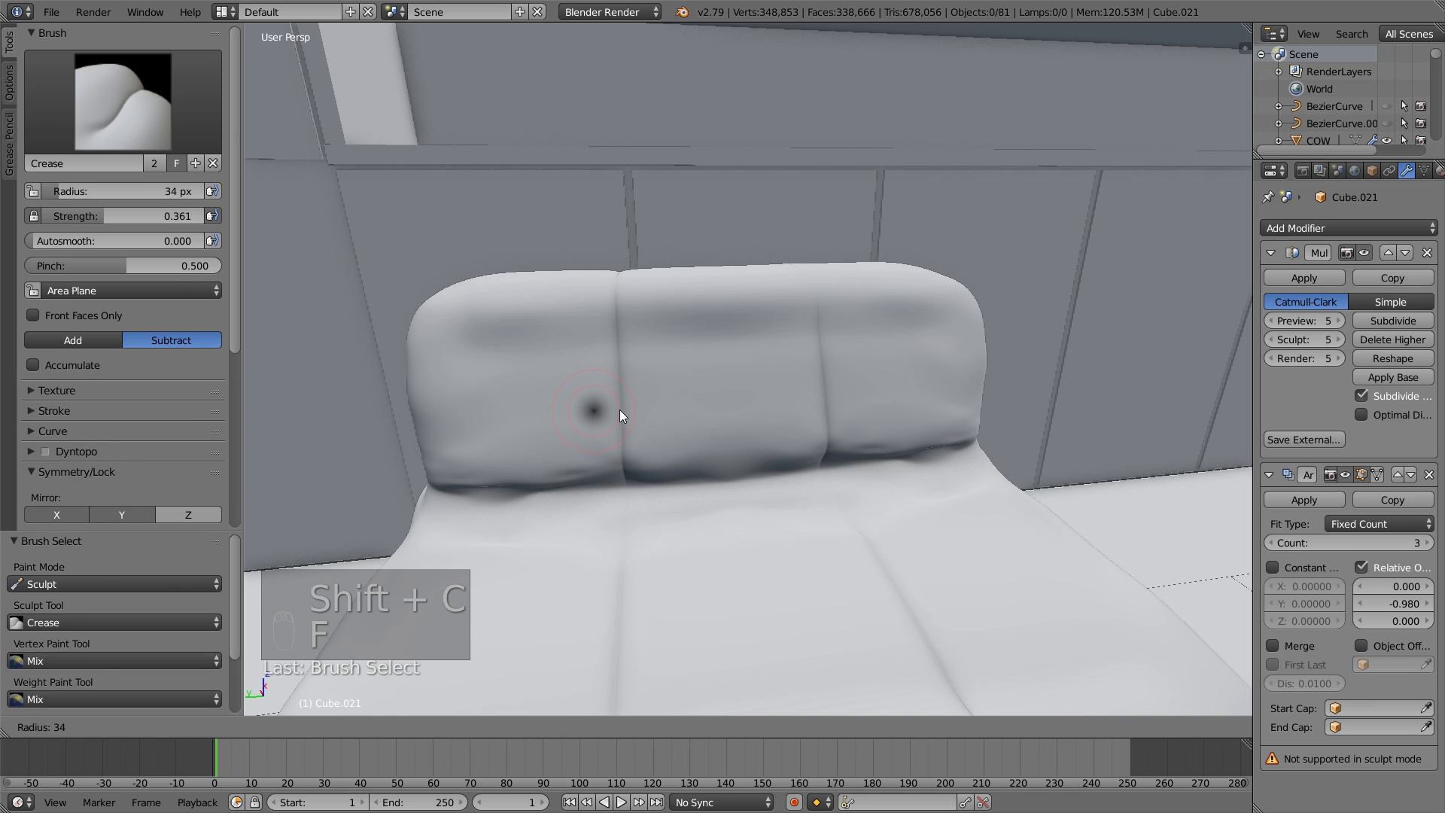
left_click(620, 409)
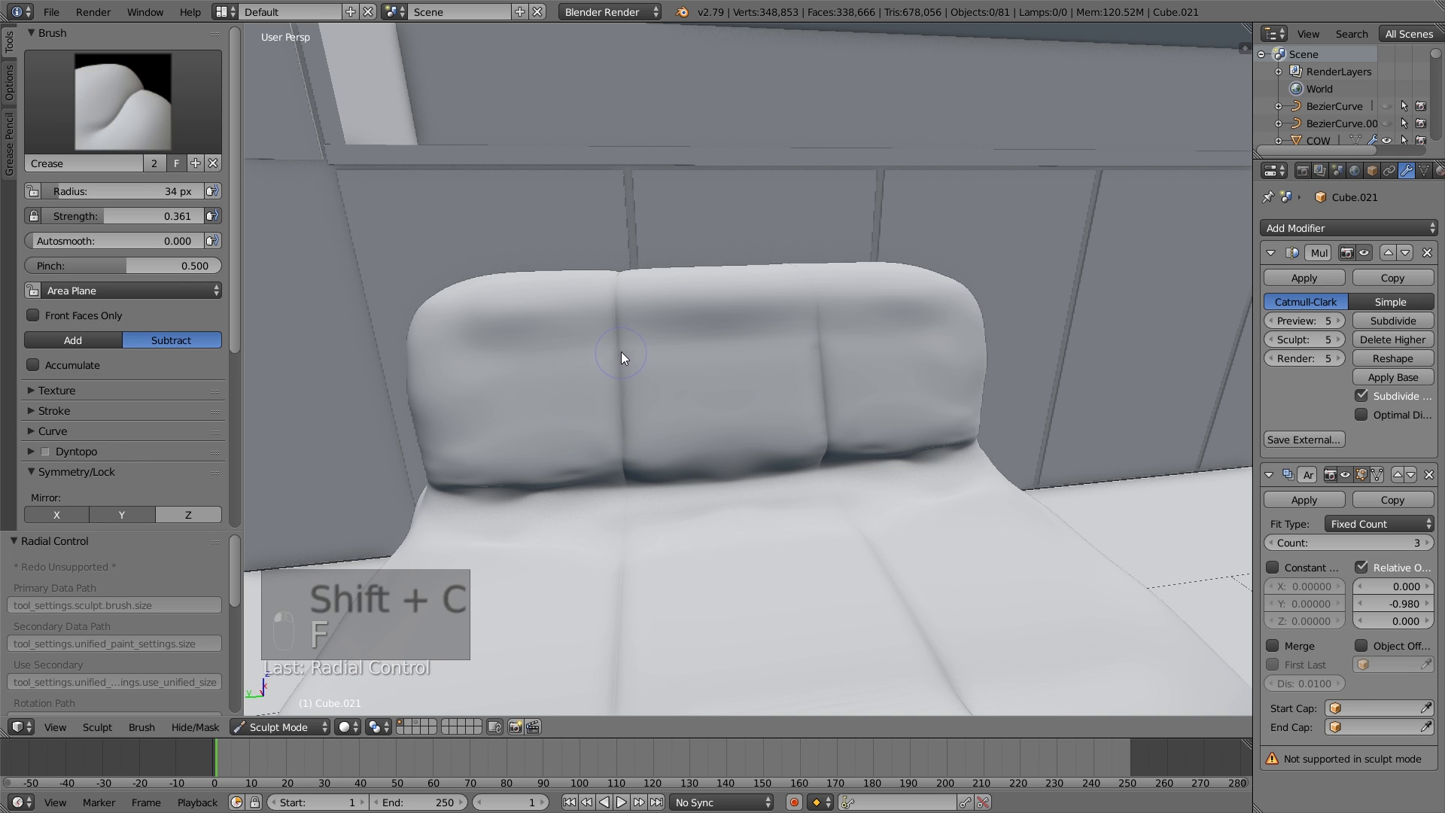
middle_click_drag(615, 282, 604, 328)
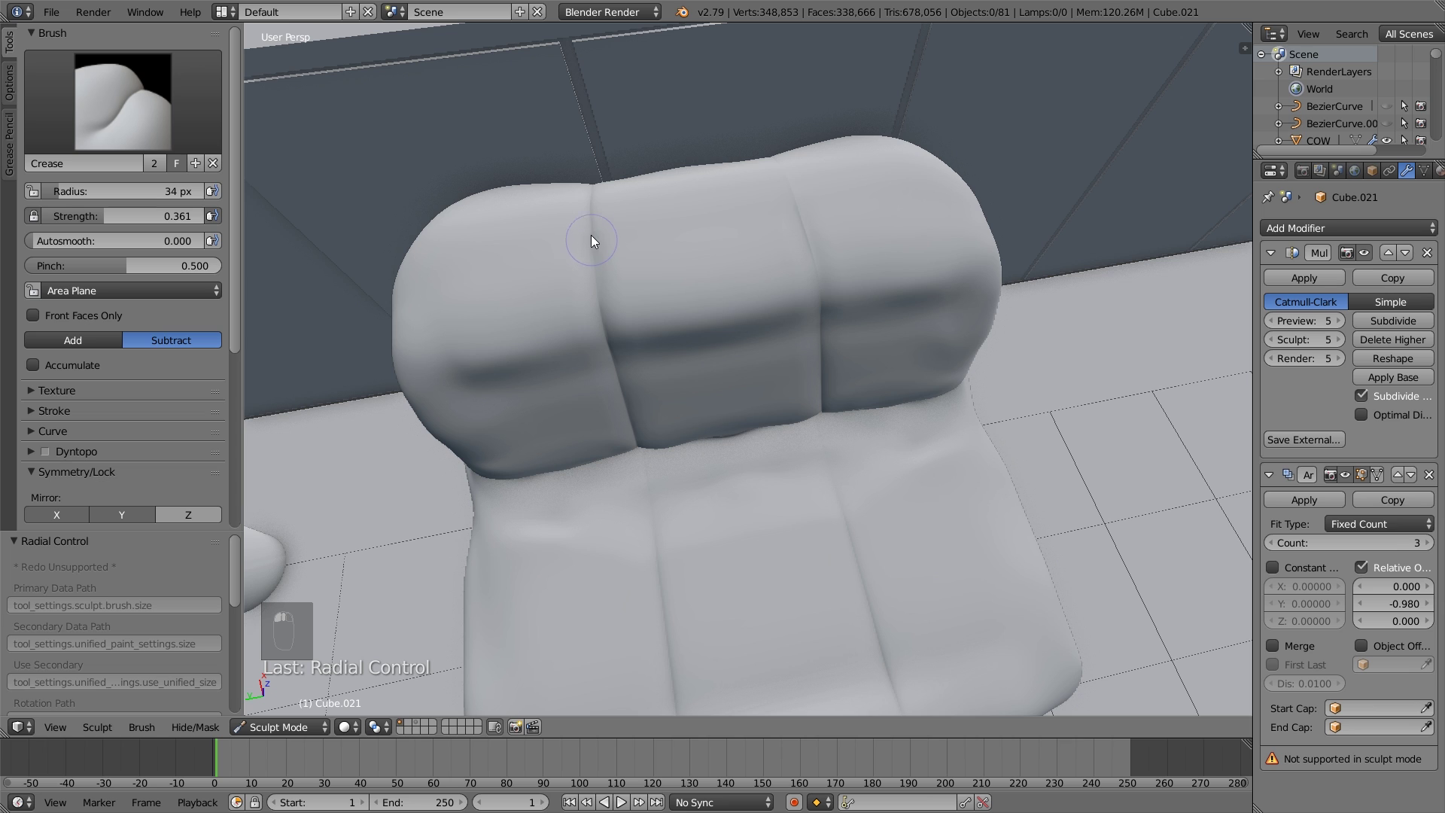
left_click_drag(780, 169, 815, 248)
middle_click_drag(827, 313, 769, 172, "shift")
left_click_drag(763, 280, 826, 546)
mouse_move(826, 545)
middle_mouse_down()
mouse_move(816, 477)
mouse_move(836, 534)
middle_mouse_up()
scroll(837, 535, "up", 2)
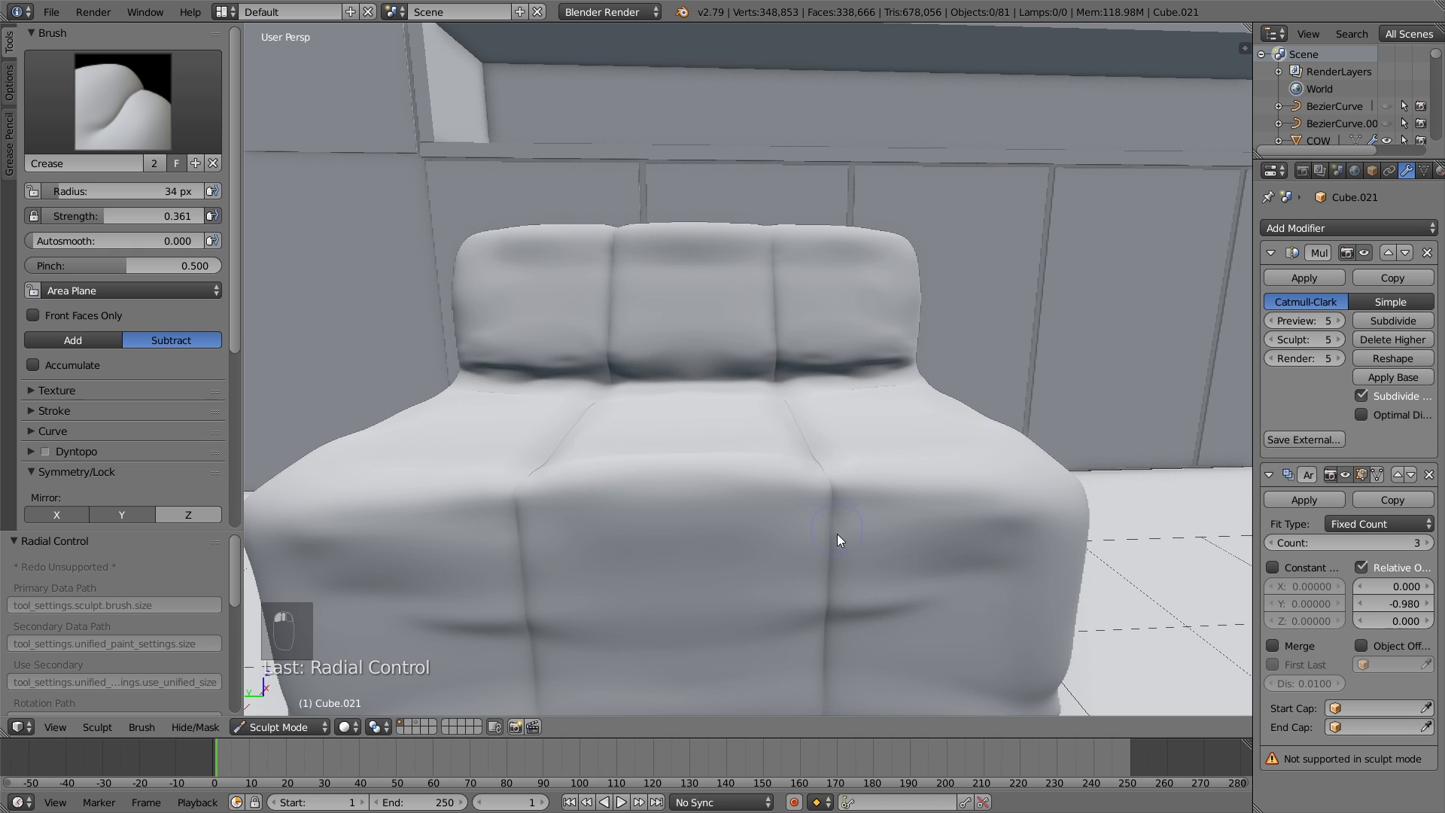
scroll(662, 666, "down", 1)
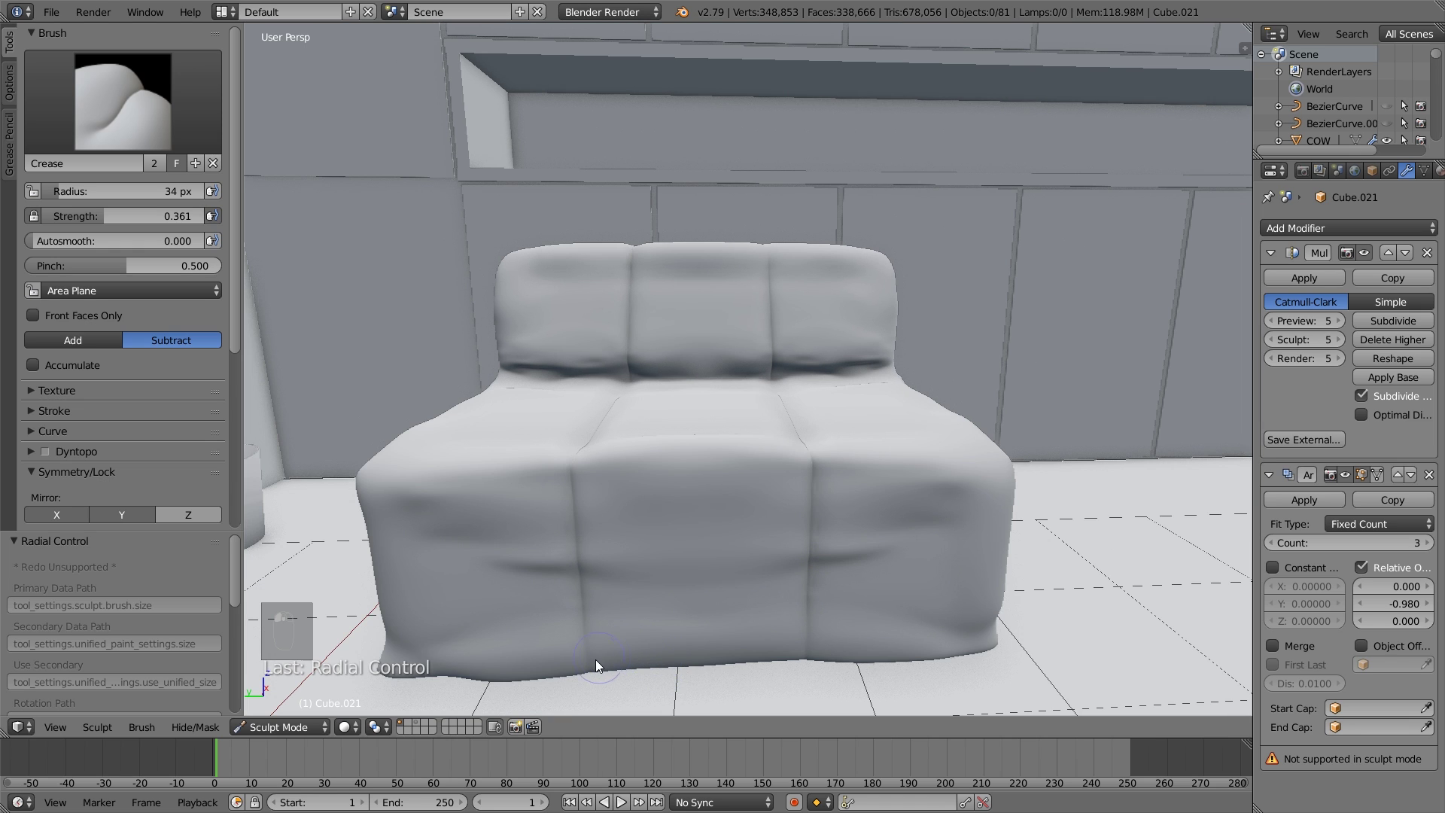
key("ctrl+z")
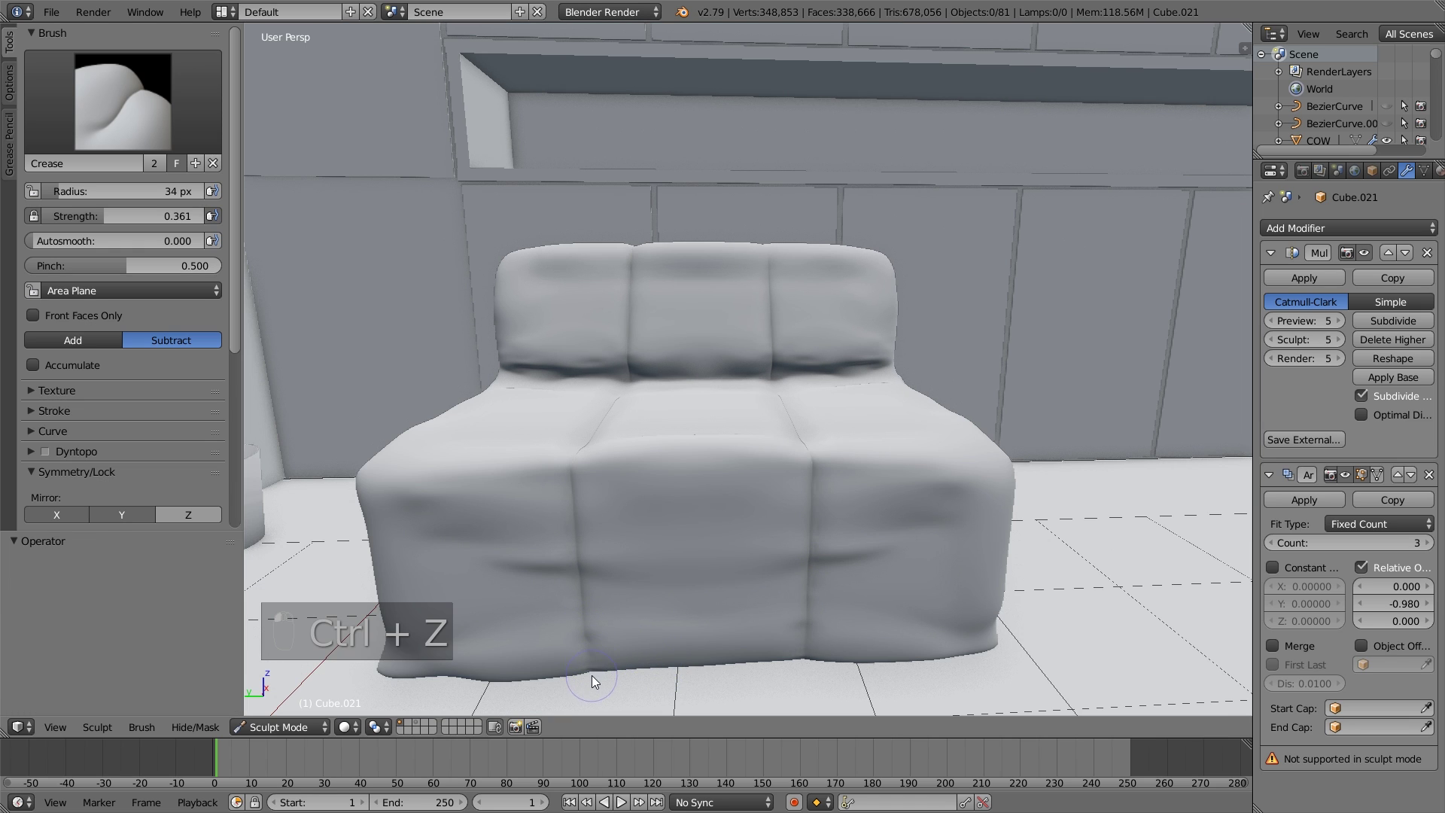
Tighten the vertical seam on the seat's front face with the Pinch/Magnify brush, ending at 52 px radius.
mouse_move(580, 584)
middle_mouse_down()
mouse_move(644, 478)
mouse_move(596, 503)
middle_mouse_up()
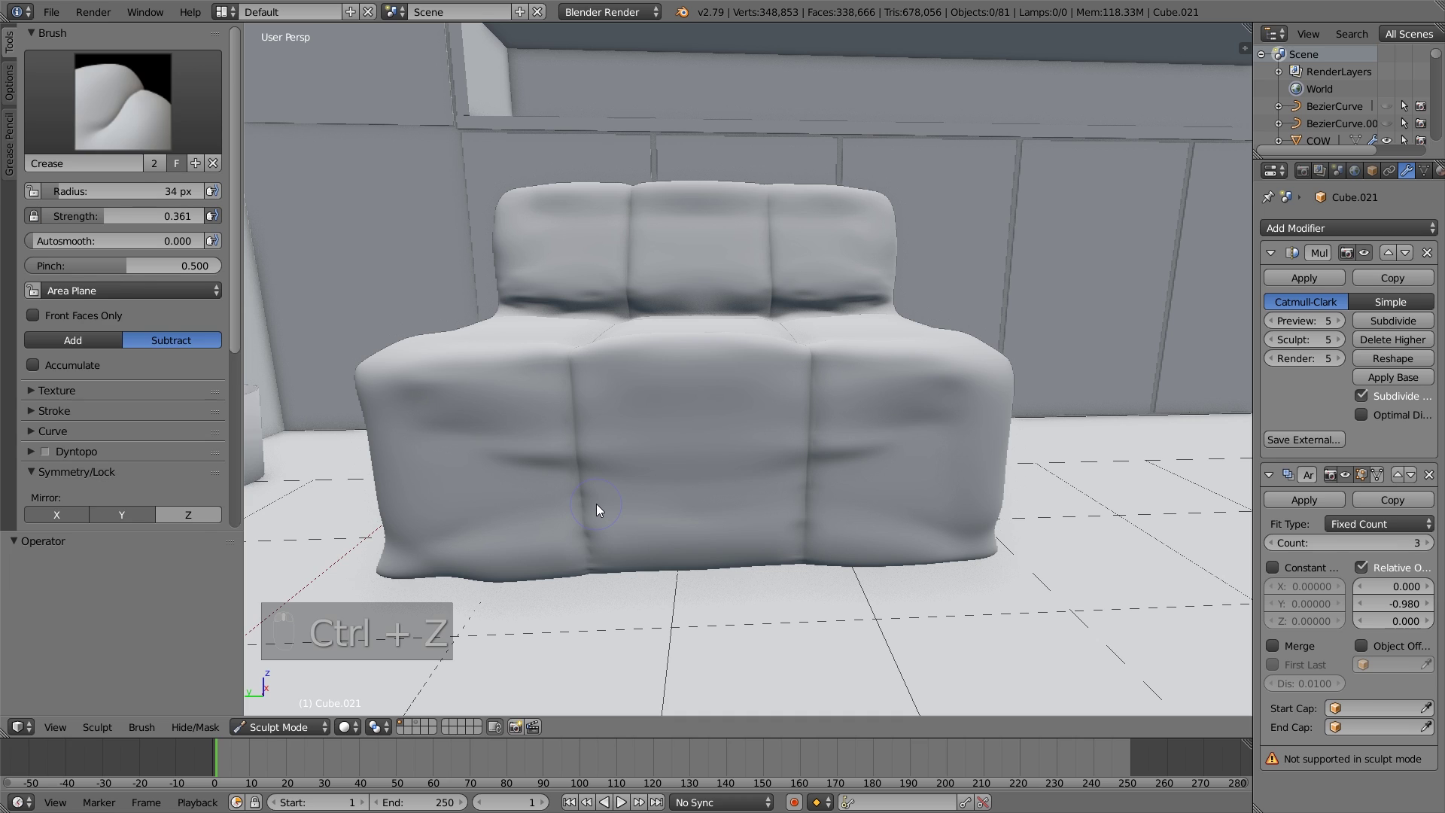
key("p")
key("f")
left_click(598, 515)
key("f")
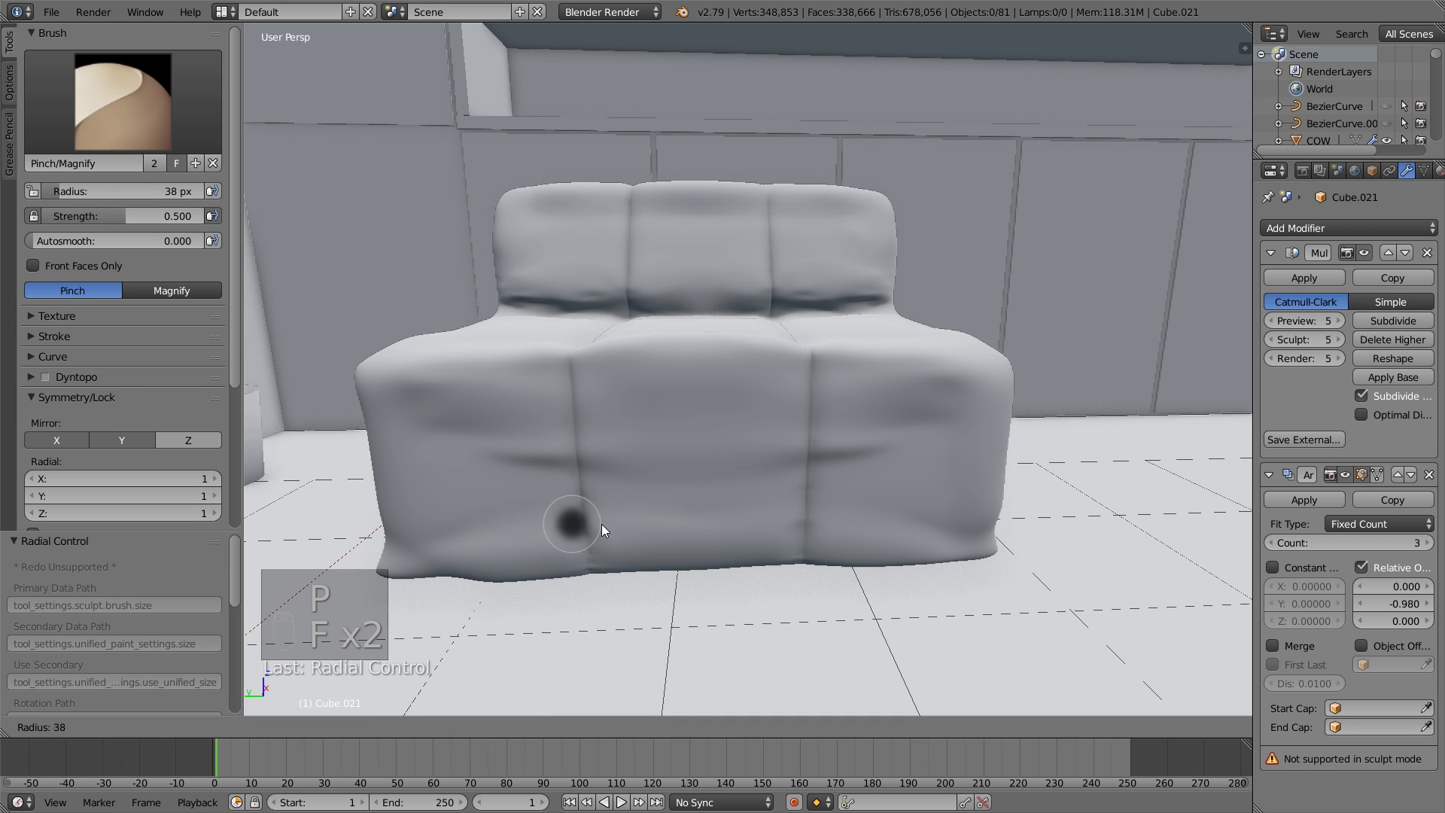
left_click(608, 535)
Soften the seat seams and the folds on the sofa's side with the Smooth brush.
key("s")
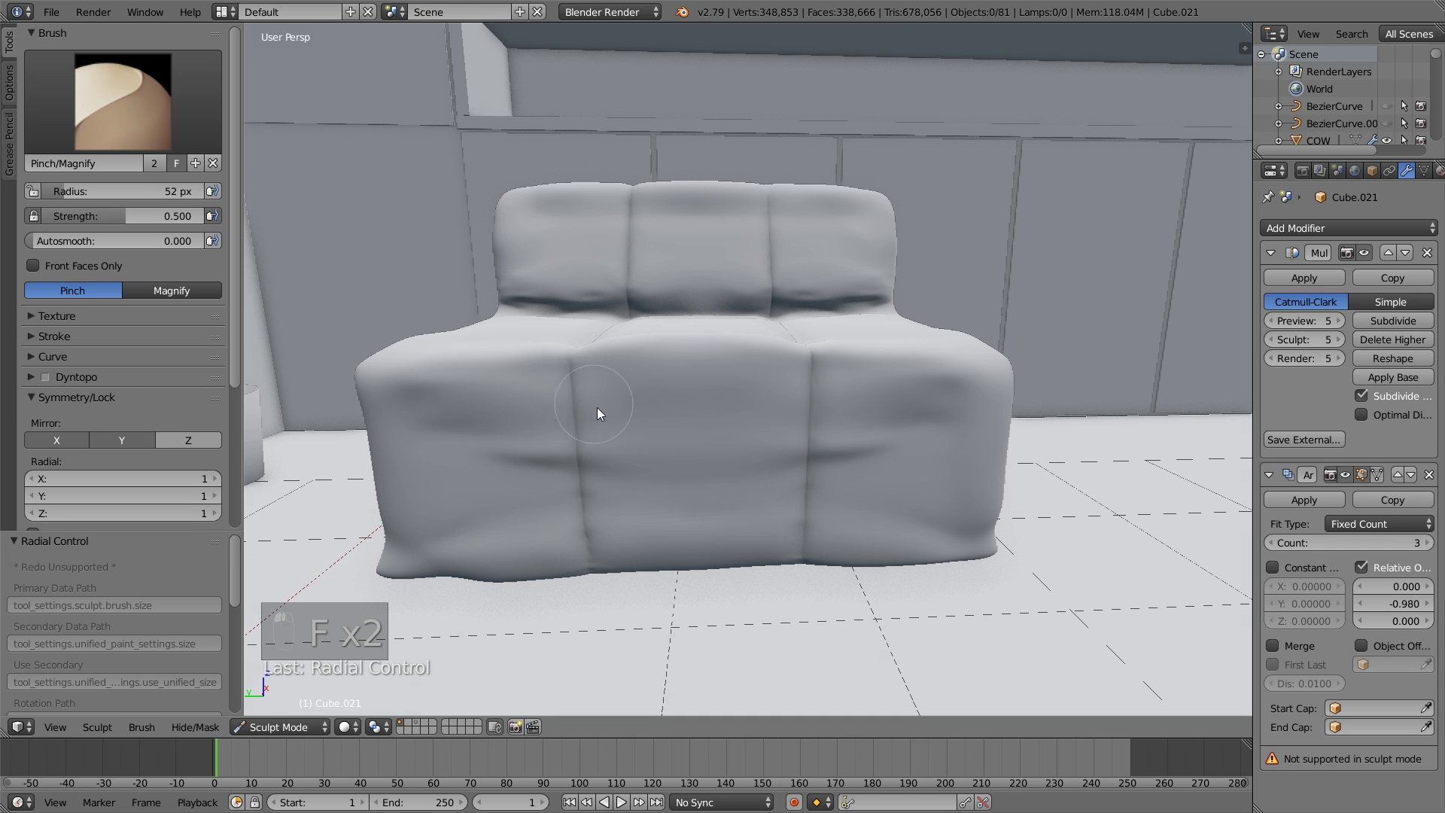
middle_click_drag(598, 407, 590, 444)
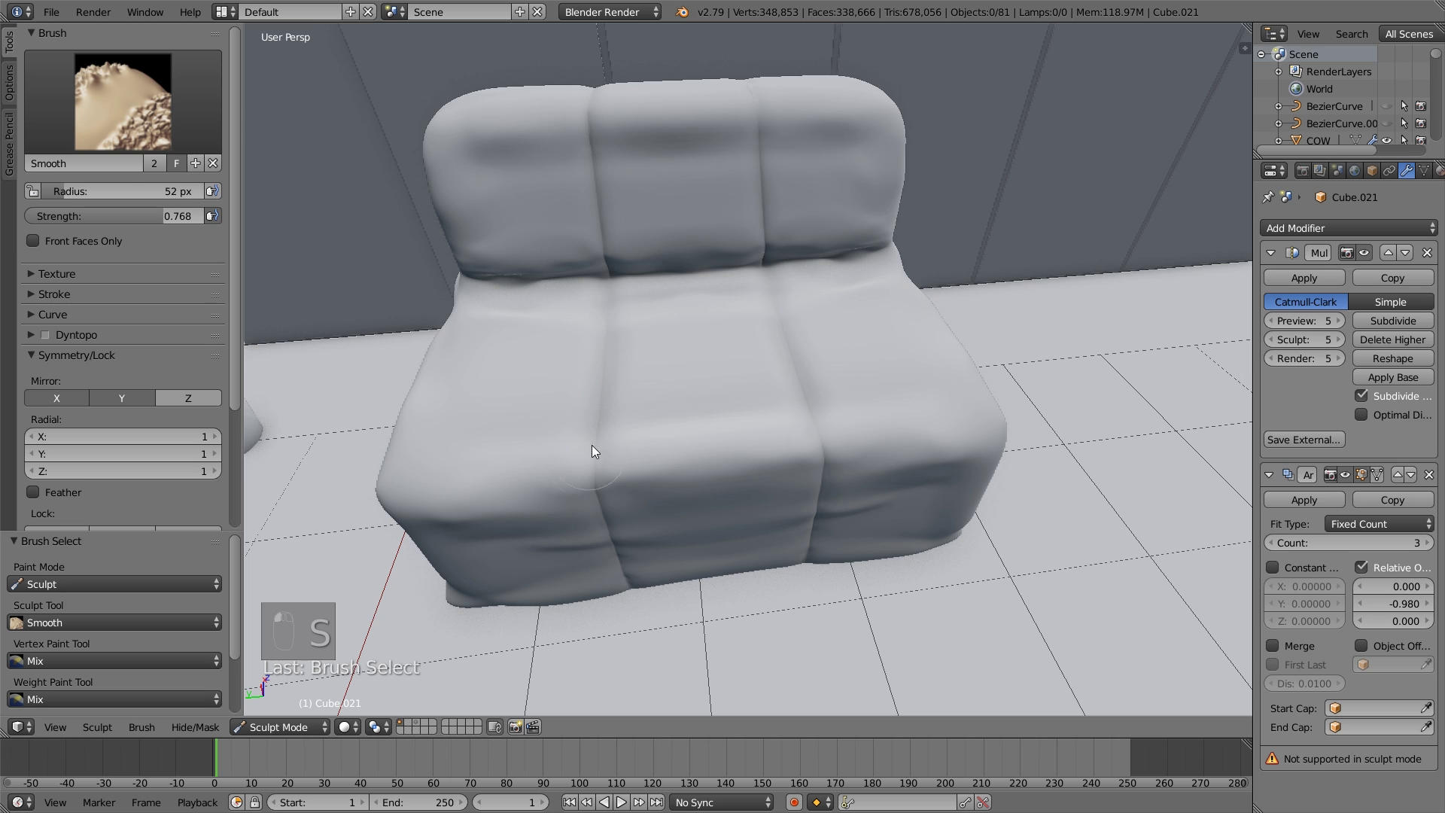
mouse_move(592, 445)
middle_mouse_down()
mouse_move(667, 409)
mouse_move(644, 390)
middle_mouse_up()
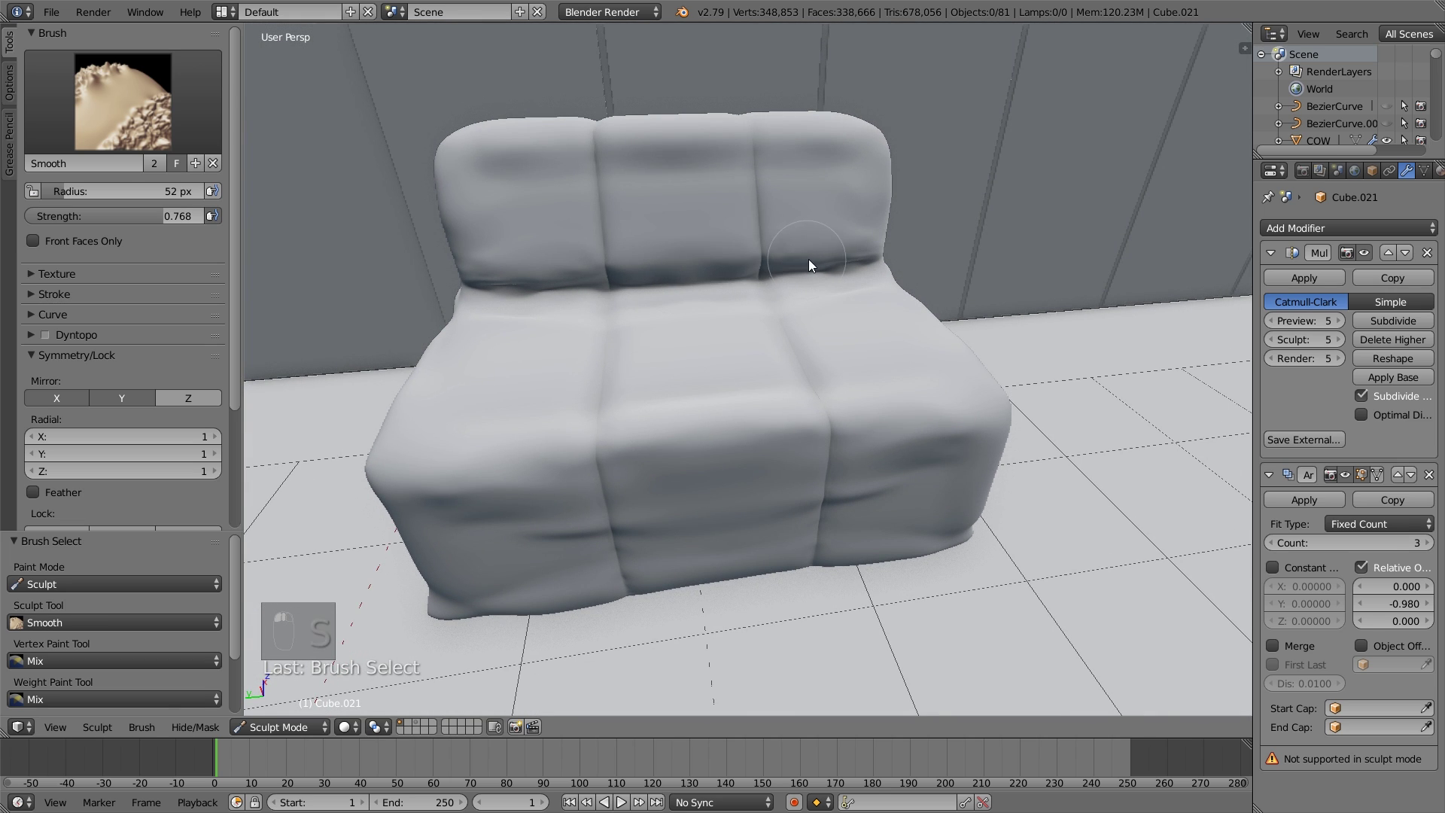
middle_click_drag(809, 259, 824, 415)
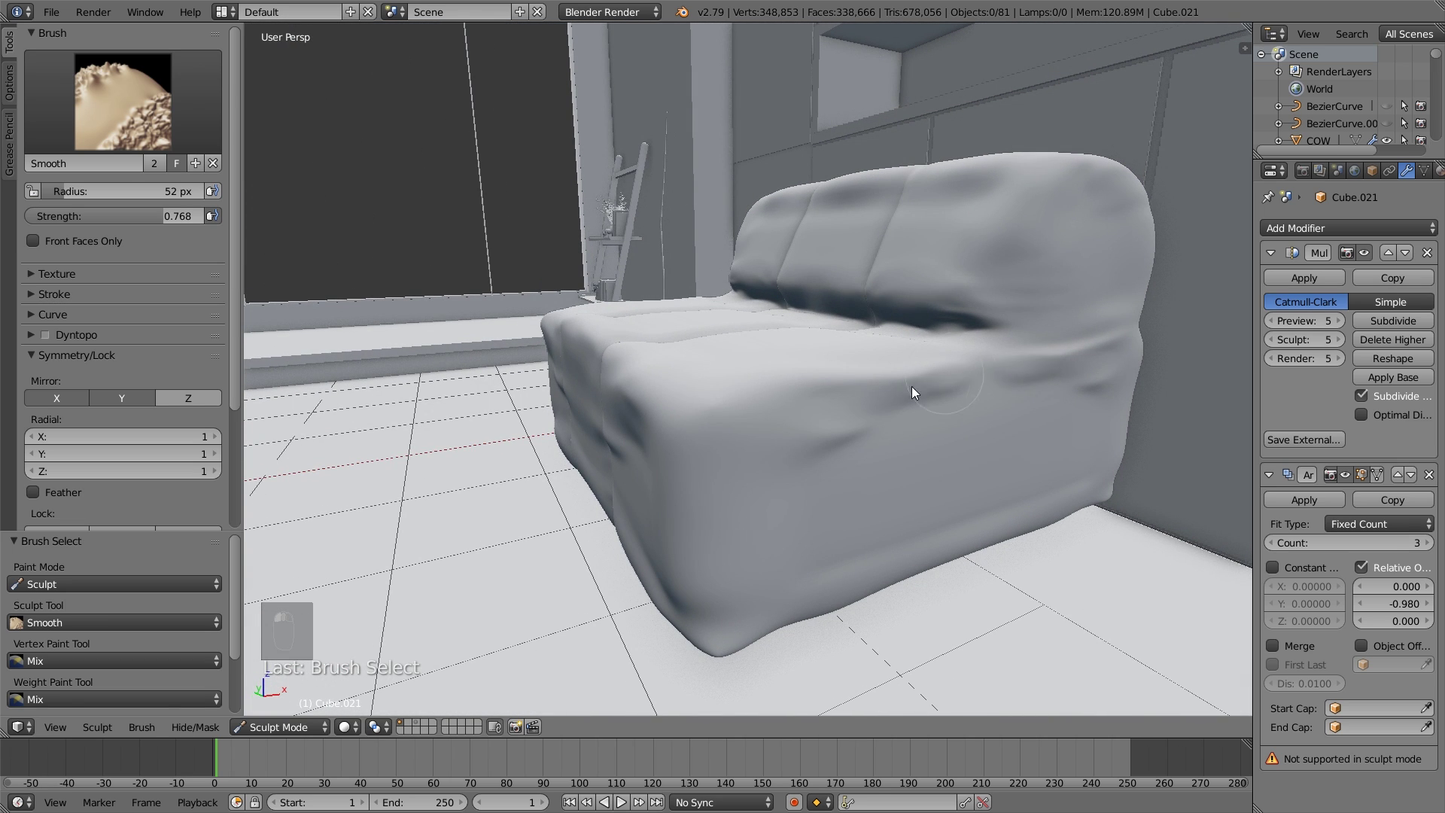
middle_click_drag(1091, 326, 1002, 359)
scroll(978, 365, "down", 4)
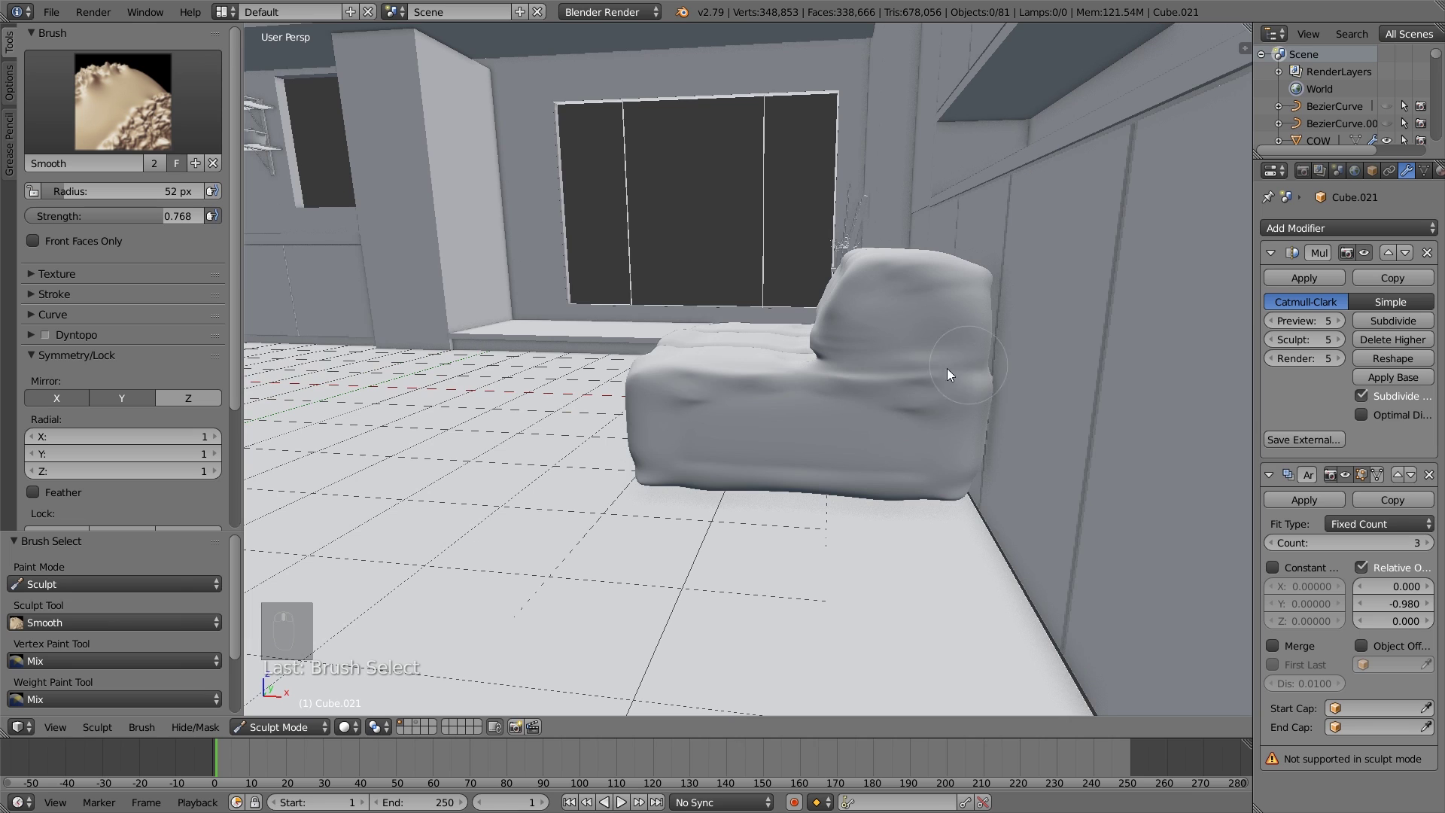
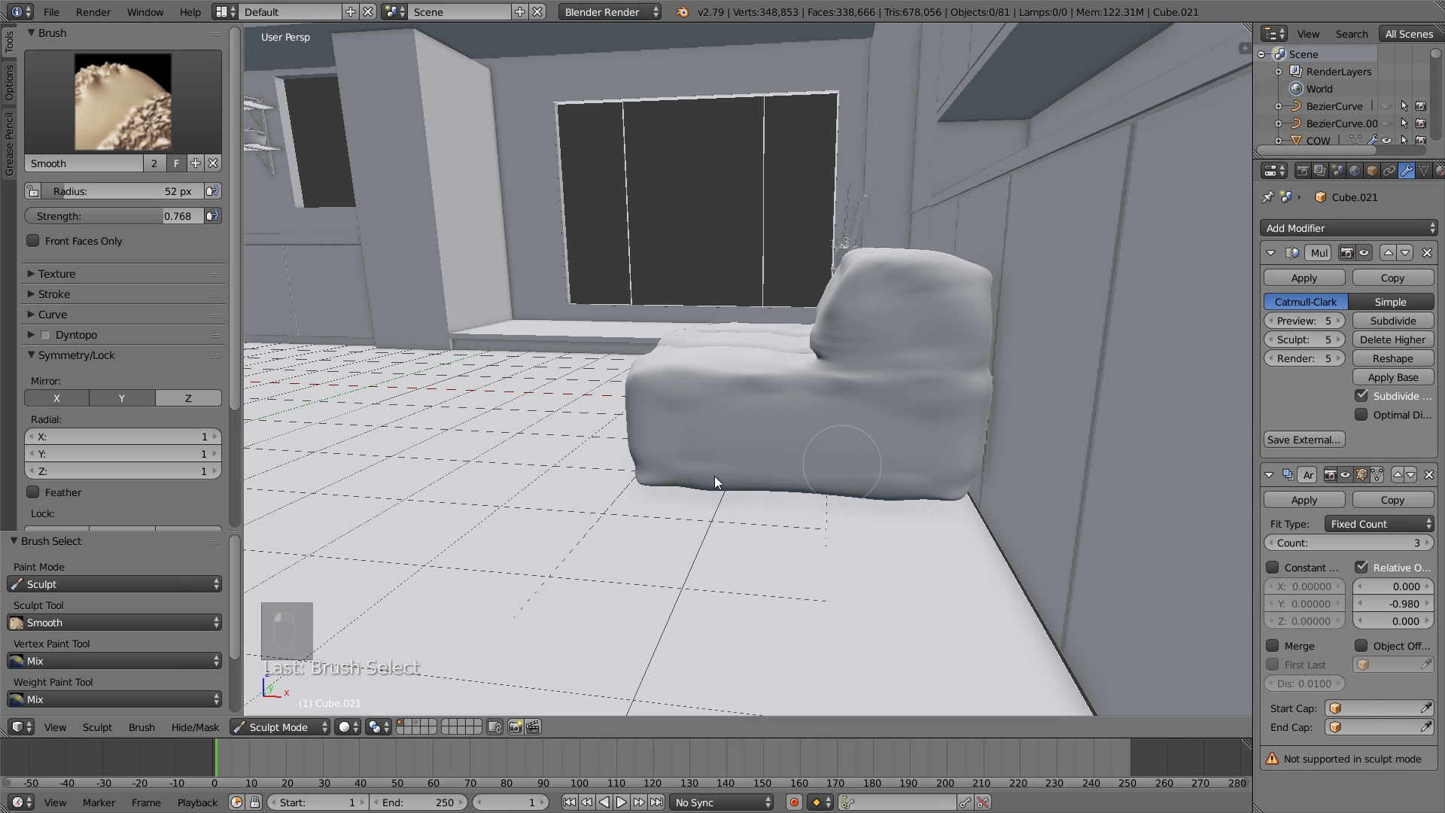
middle_click_drag(905, 479, 845, 407)
Switch to Object Mode and examine the folds and joints across the arrayed sofa units.
key("Tab")
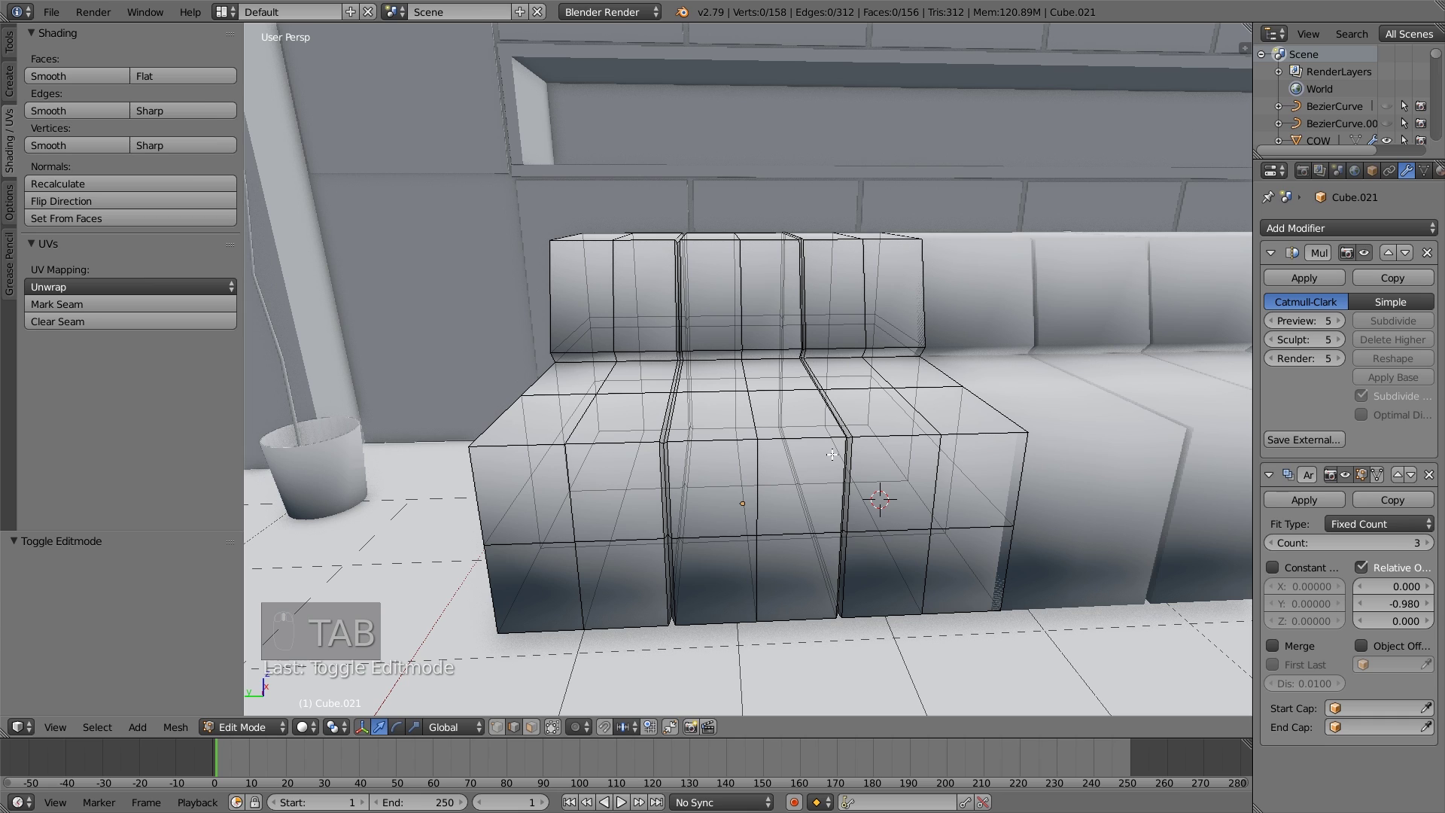
left_click(260, 725)
left_click(255, 706)
mouse_move(752, 523)
middle_mouse_down()
mouse_move(695, 481)
mouse_move(739, 508)
mouse_move(821, 345)
mouse_move(908, 372)
mouse_move(823, 259)
mouse_move(847, 354)
mouse_move(951, 338)
mouse_move(873, 392)
mouse_move(885, 434)
middle_mouse_up()
scroll(951, 338, "up", 7)
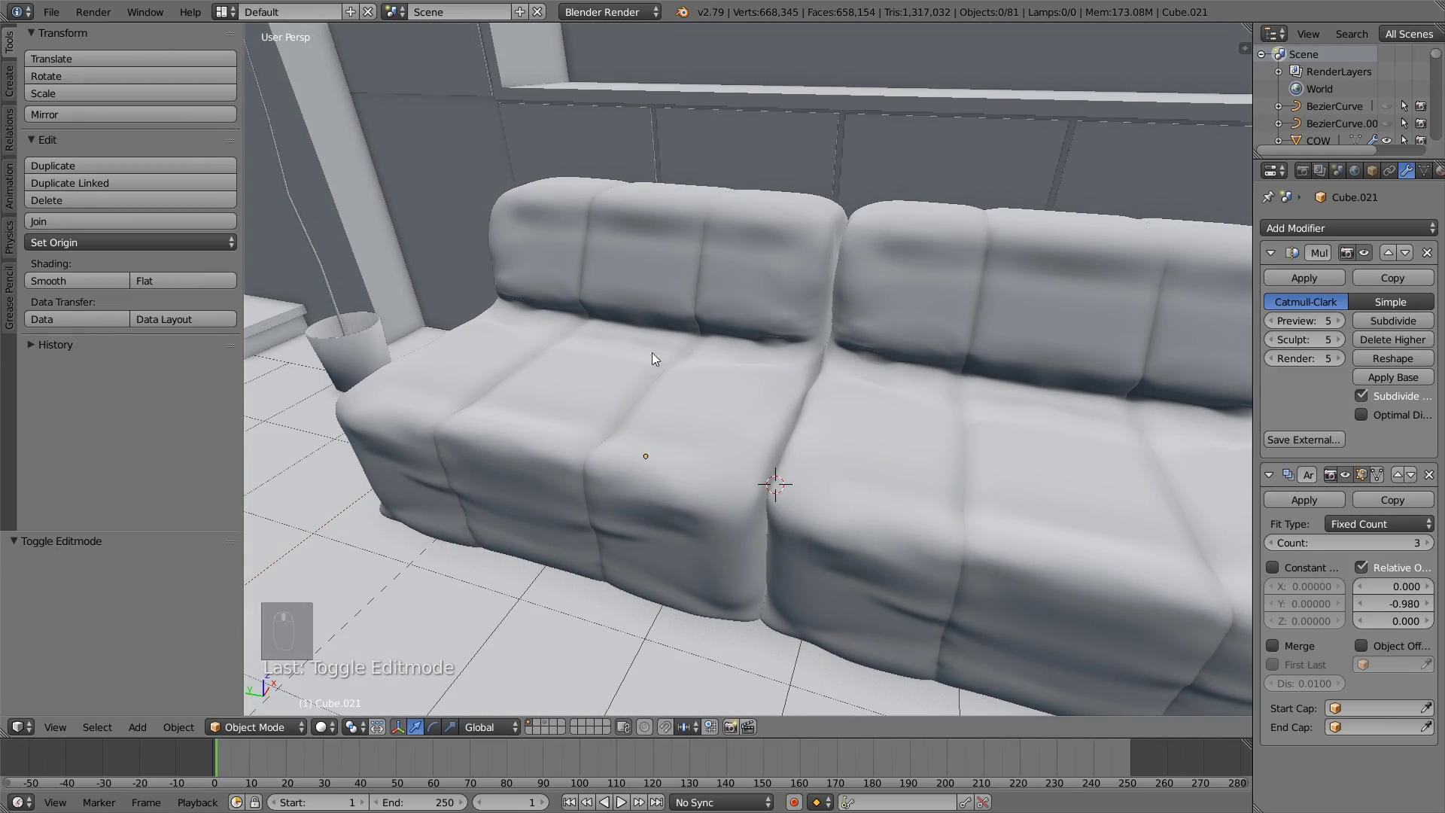
middle_click_drag(651, 354, 706, 511)
scroll(904, 407, "down", 6)
scroll(790, 426, "up", 4)
scroll(753, 462, "up", 3)
In Sculpt Mode, raise bulges on the three seat cushions with the SculptDraw brush at 89 px radius, blending them with the Smooth brush.
left_click(267, 722)
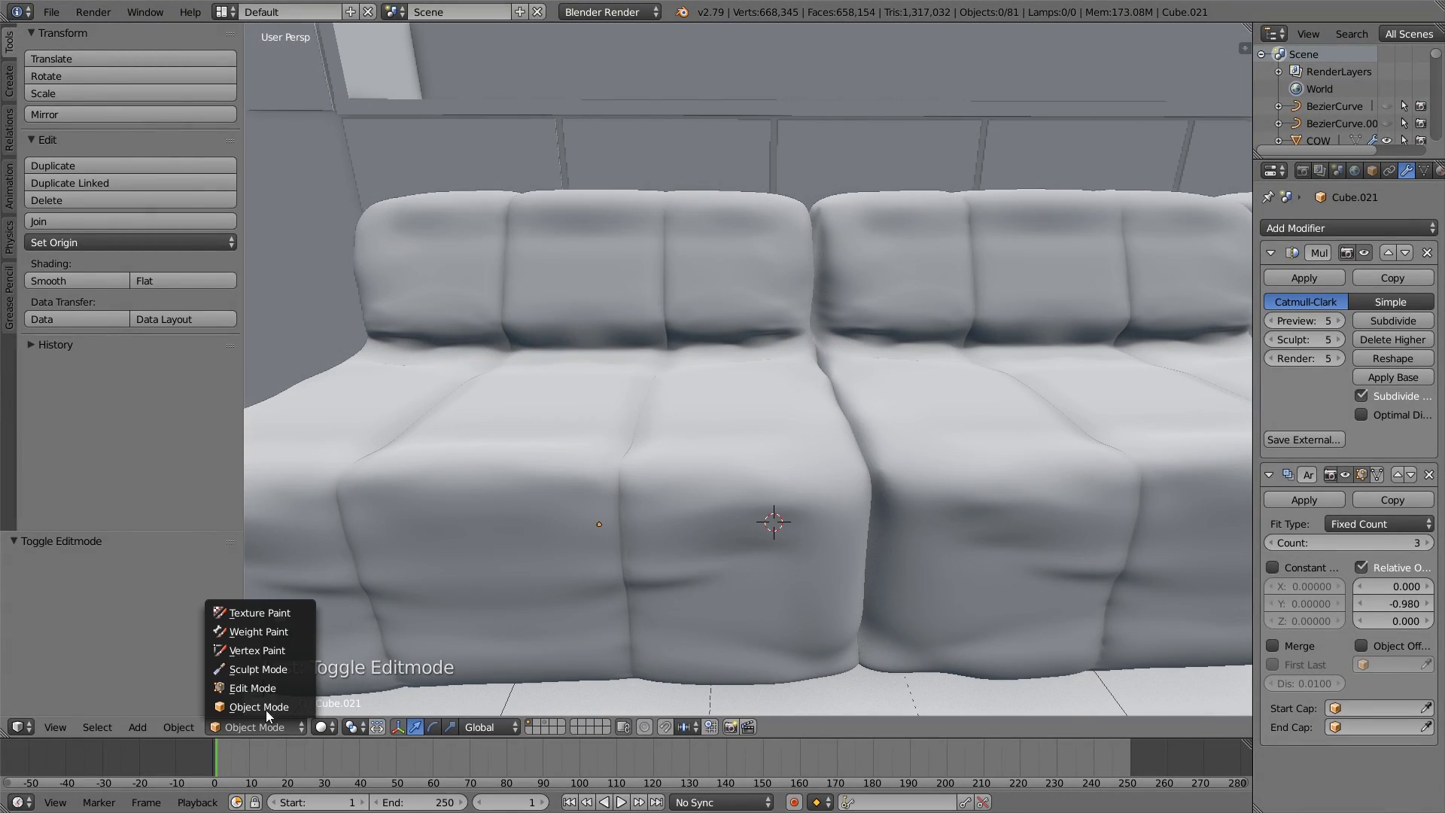
left_click(258, 669)
mouse_move(553, 526)
middle_mouse_down()
mouse_move(468, 495)
mouse_move(532, 462)
mouse_move(638, 536)
middle_mouse_up()
middle_click_drag(545, 442, 629, 468)
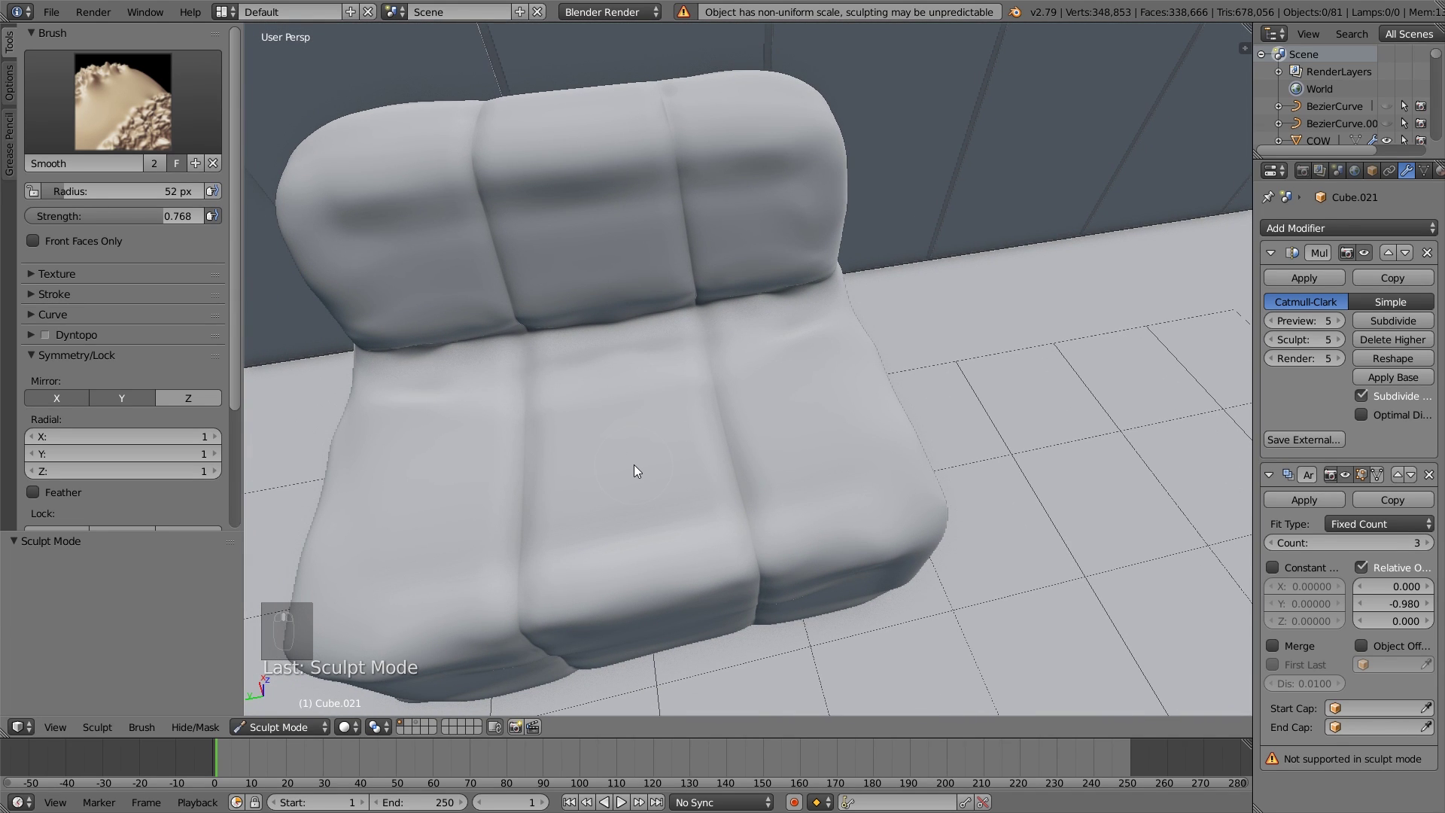
key("x")
key("x")
key("x")
key("f")
left_click(655, 493)
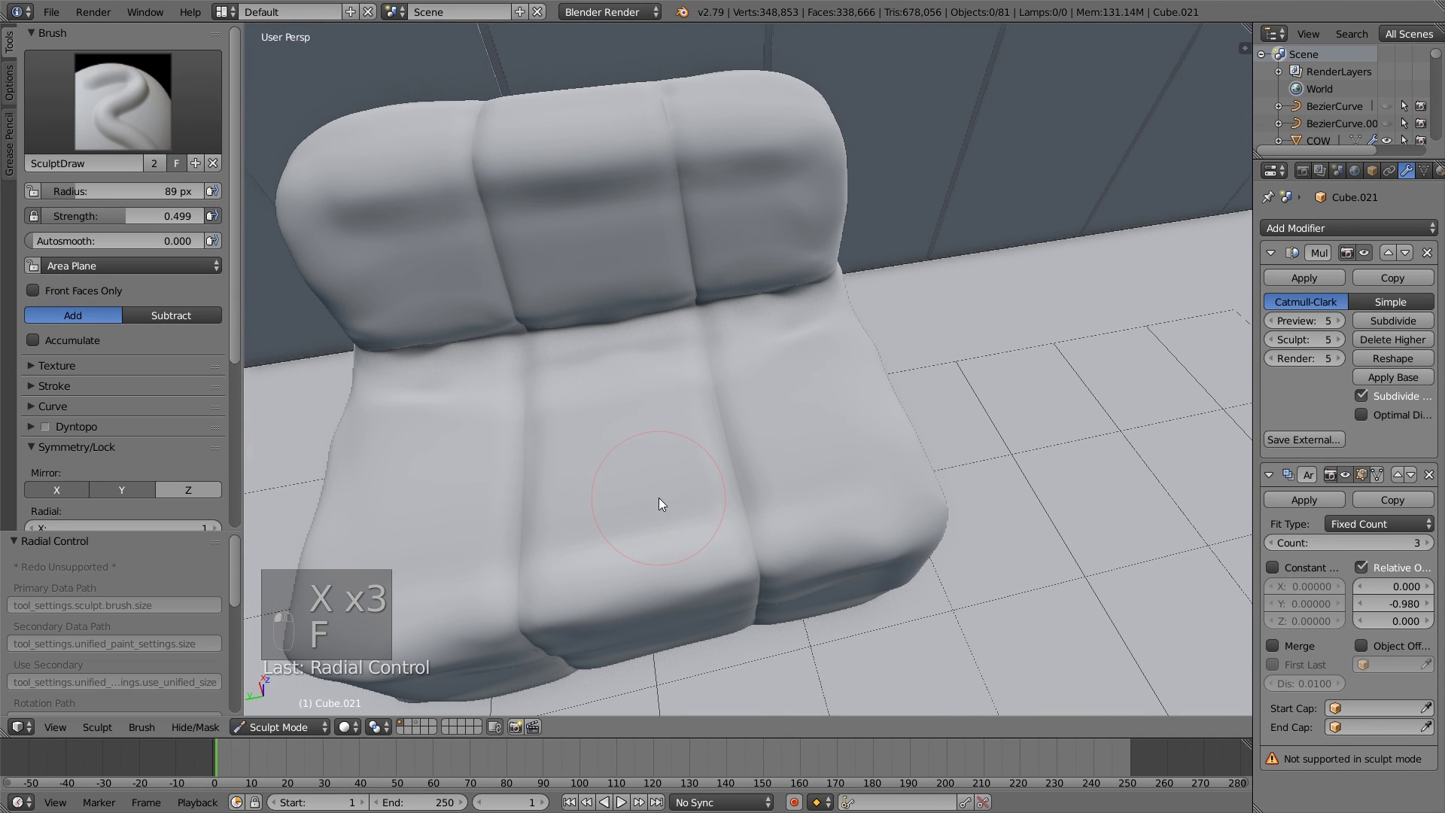
mouse_move(658, 498)
left_mouse_down()
mouse_move(639, 450)
mouse_move(628, 531)
left_mouse_up()
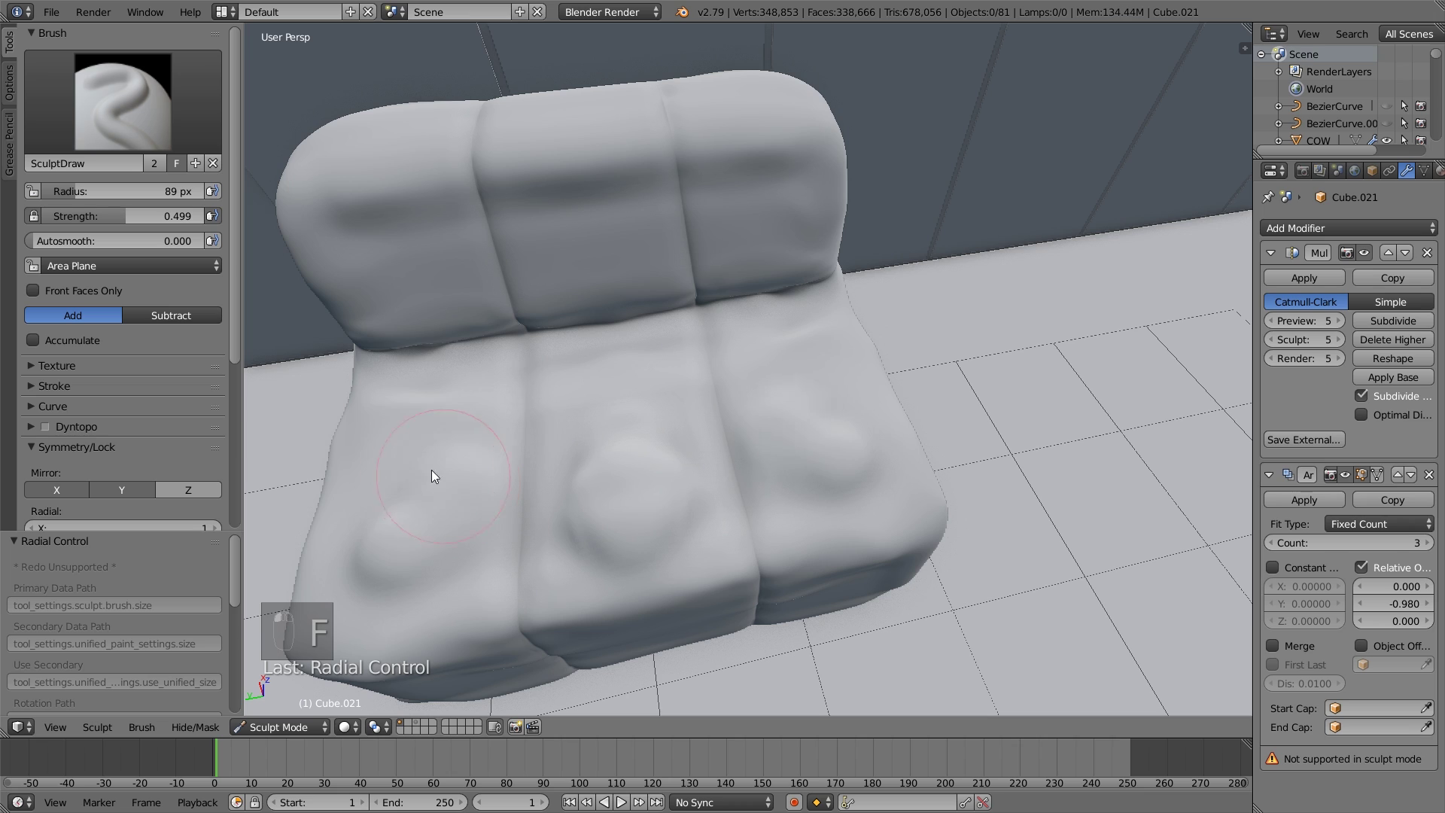
key("s")
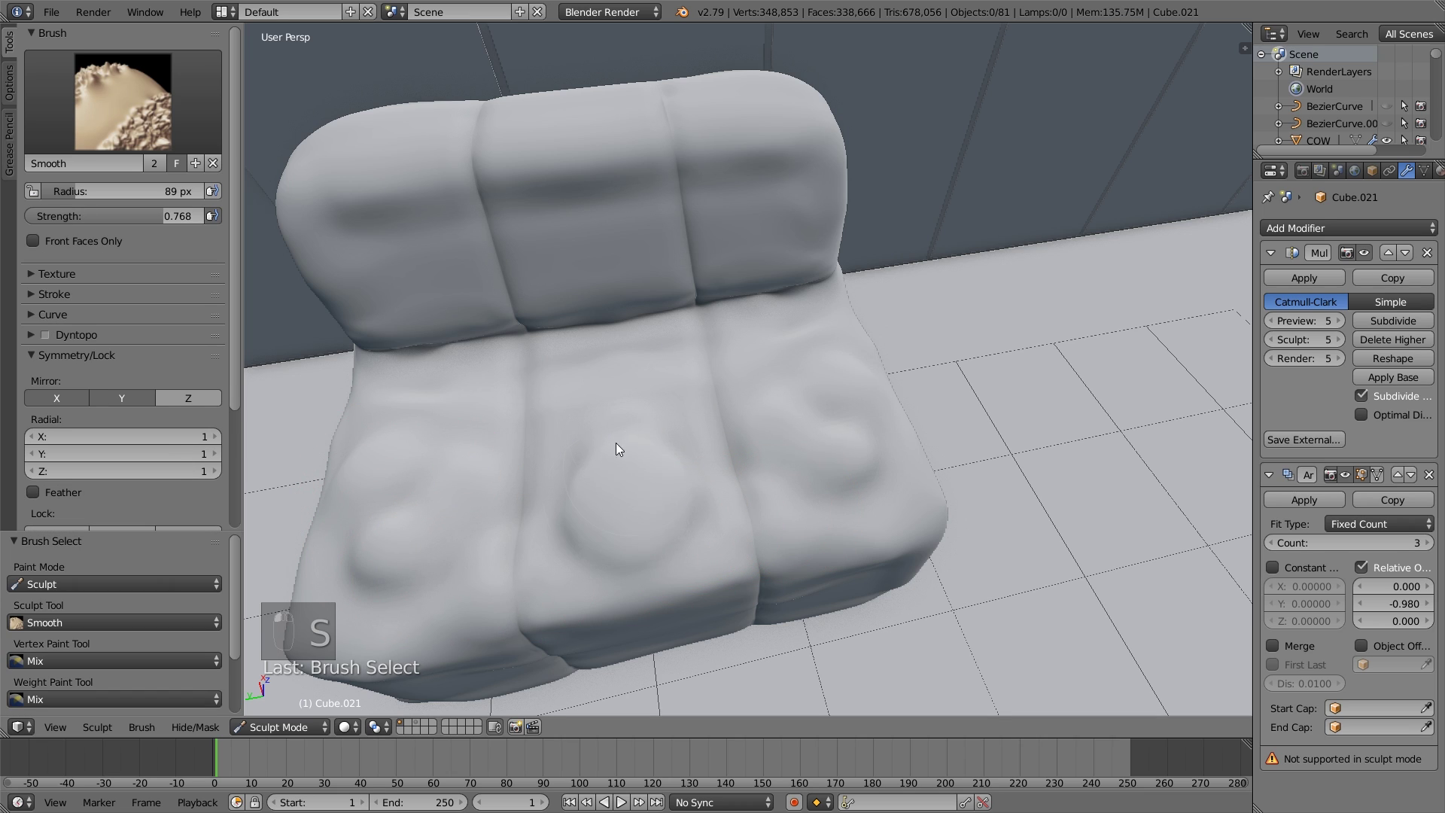
mouse_move(616, 443)
left_mouse_down()
mouse_move(604, 462)
mouse_move(675, 477)
left_mouse_up()
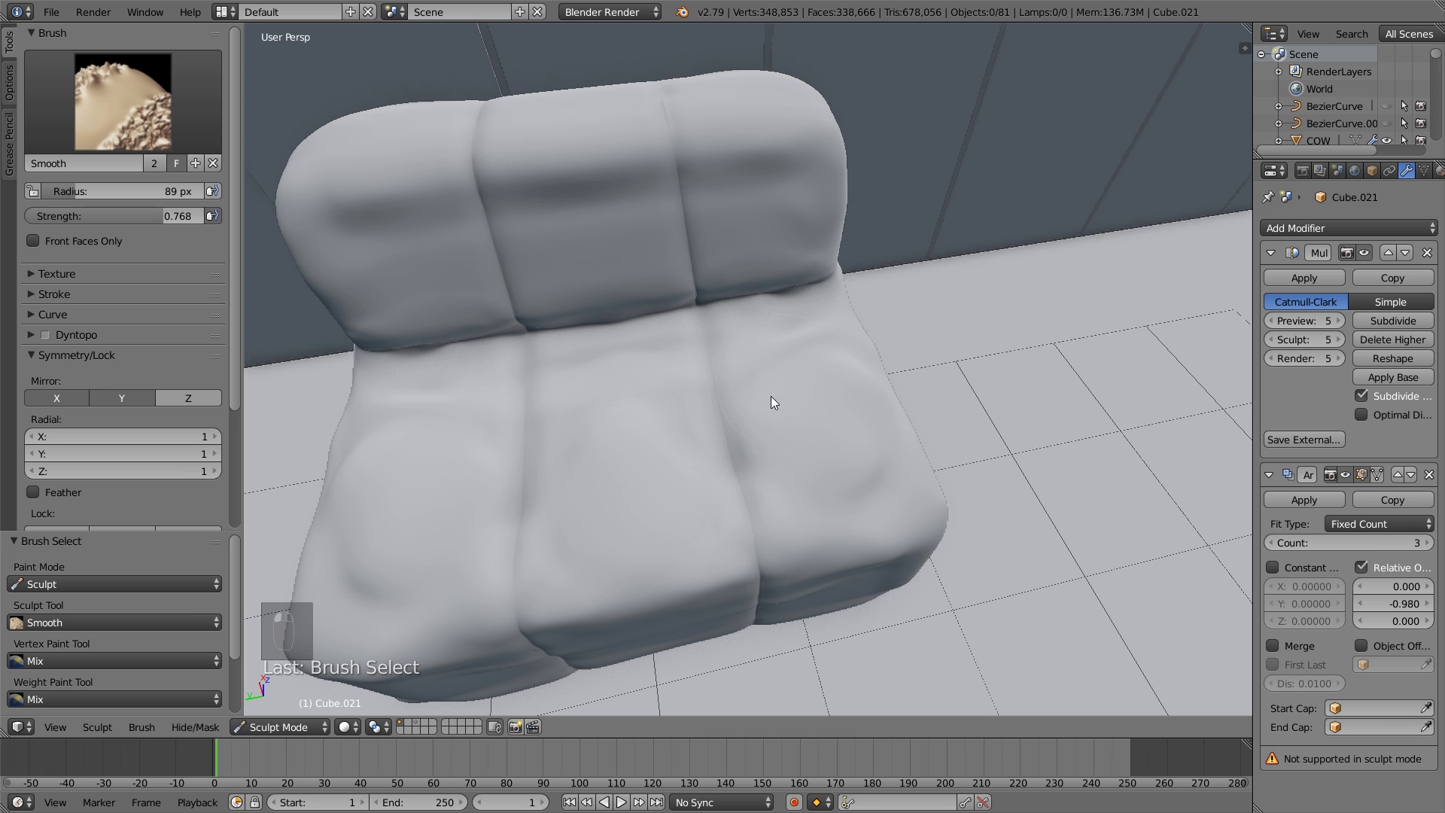
Build up the joint between seat and backrest with the SculptDraw brush and soften it with the Smooth brush.
mouse_move(771, 396)
middle_mouse_down()
mouse_move(777, 432)
mouse_move(681, 359)
mouse_move(832, 361)
mouse_move(771, 506)
mouse_move(832, 412)
middle_mouse_up()
key("x")
key("x")
key("x")
left_click_drag(832, 413, 309, 420)
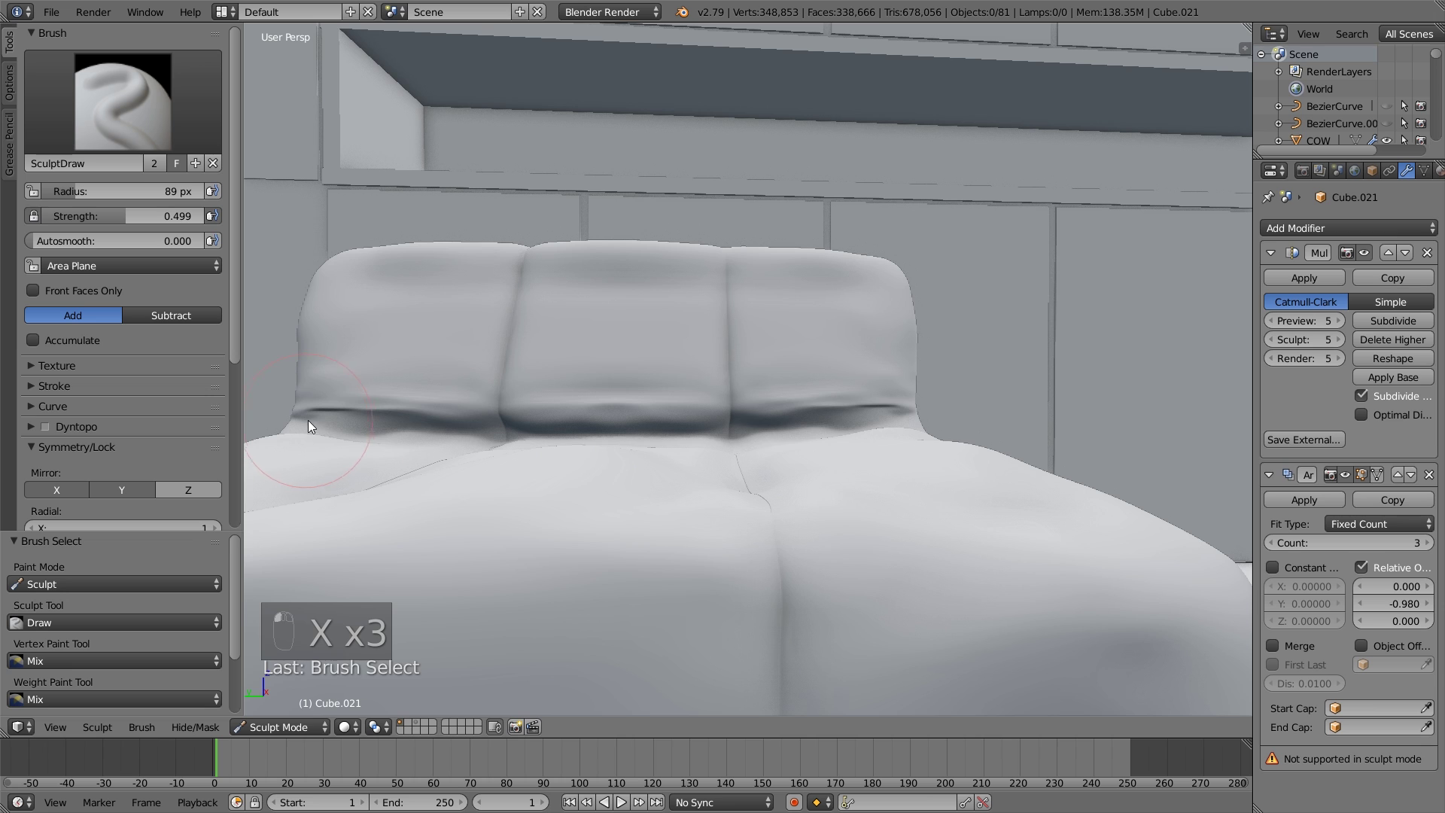
mouse_move(308, 420)
middle_mouse_down()
mouse_move(403, 481)
mouse_move(498, 483)
mouse_move(470, 531)
middle_mouse_up()
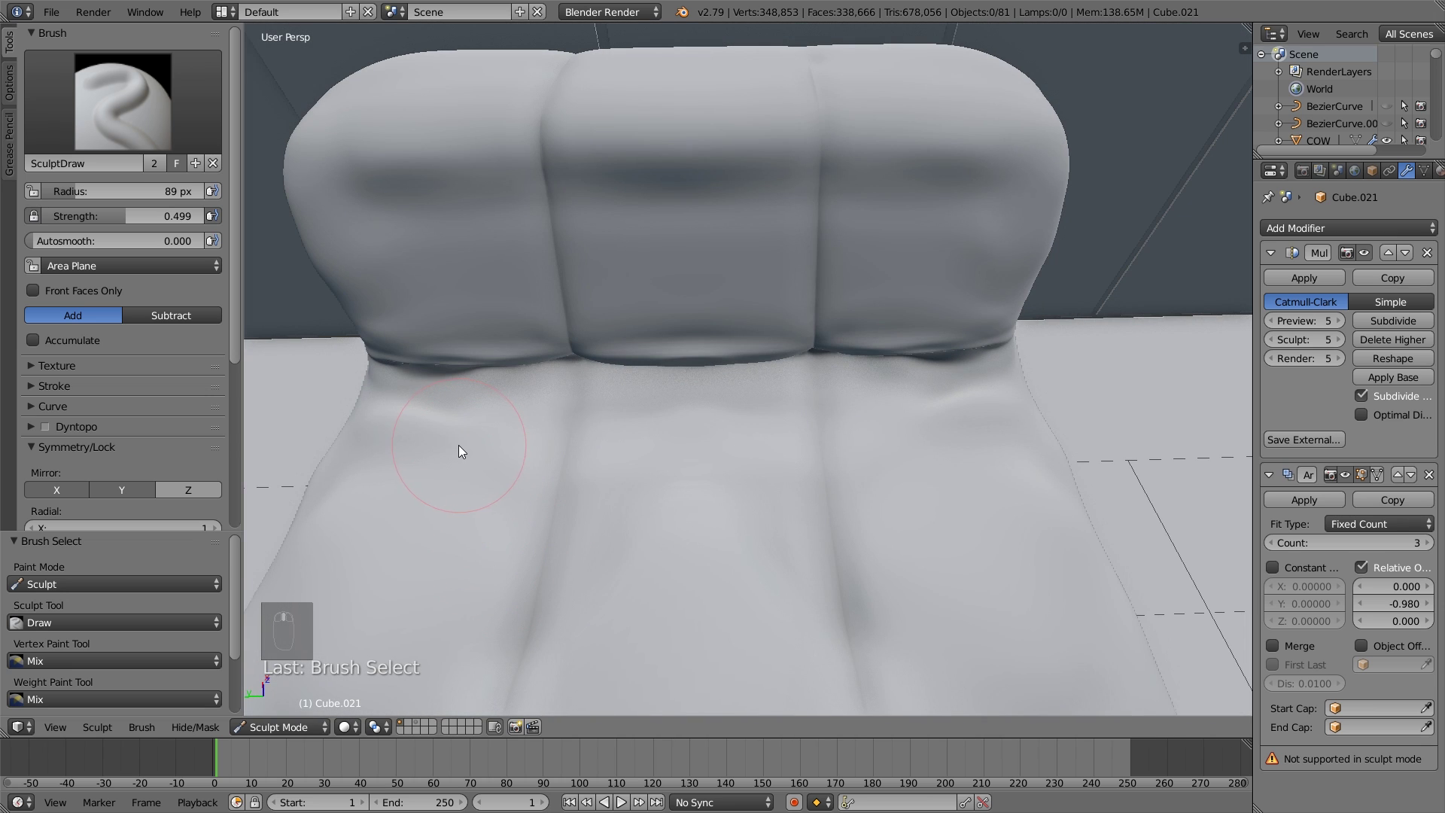
mouse_move(458, 446)
left_mouse_down()
mouse_move(429, 434)
mouse_move(535, 412)
mouse_move(734, 414)
left_mouse_up()
mouse_move(735, 415)
middle_mouse_down()
mouse_move(682, 432)
mouse_move(697, 349)
mouse_move(642, 381)
middle_mouse_up()
mouse_move(642, 381)
left_mouse_down()
mouse_move(593, 384)
mouse_move(741, 371)
mouse_move(710, 387)
mouse_move(715, 369)
mouse_move(592, 352)
mouse_move(413, 372)
mouse_move(849, 373)
mouse_move(950, 412)
left_mouse_up()
key("s")
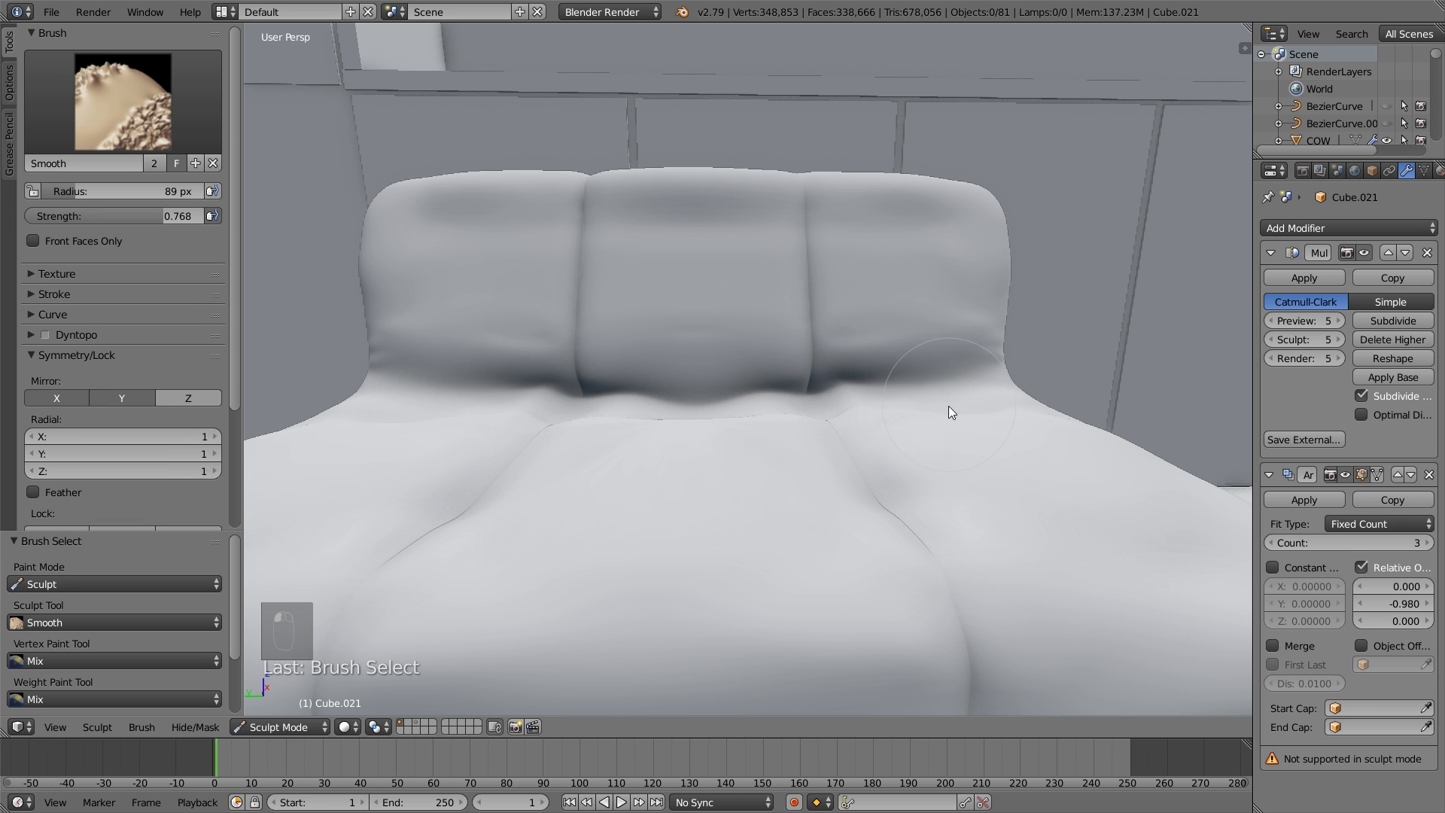
Add volume to the side of the backrest with the SculptDraw brush and even it out with the Smooth brush.
middle_click_drag(948, 405, 814, 398)
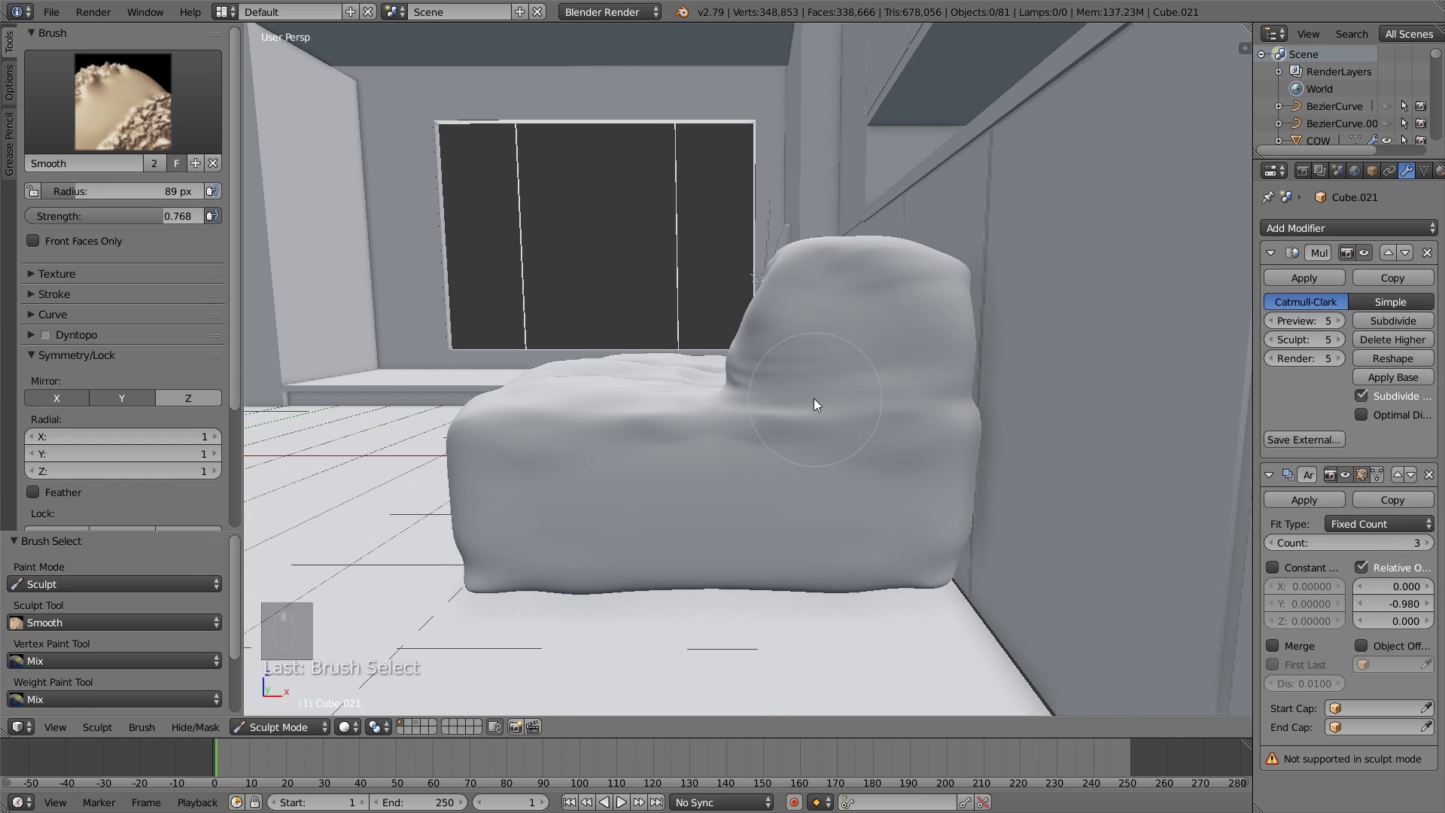
key("x")
key("x")
key("x")
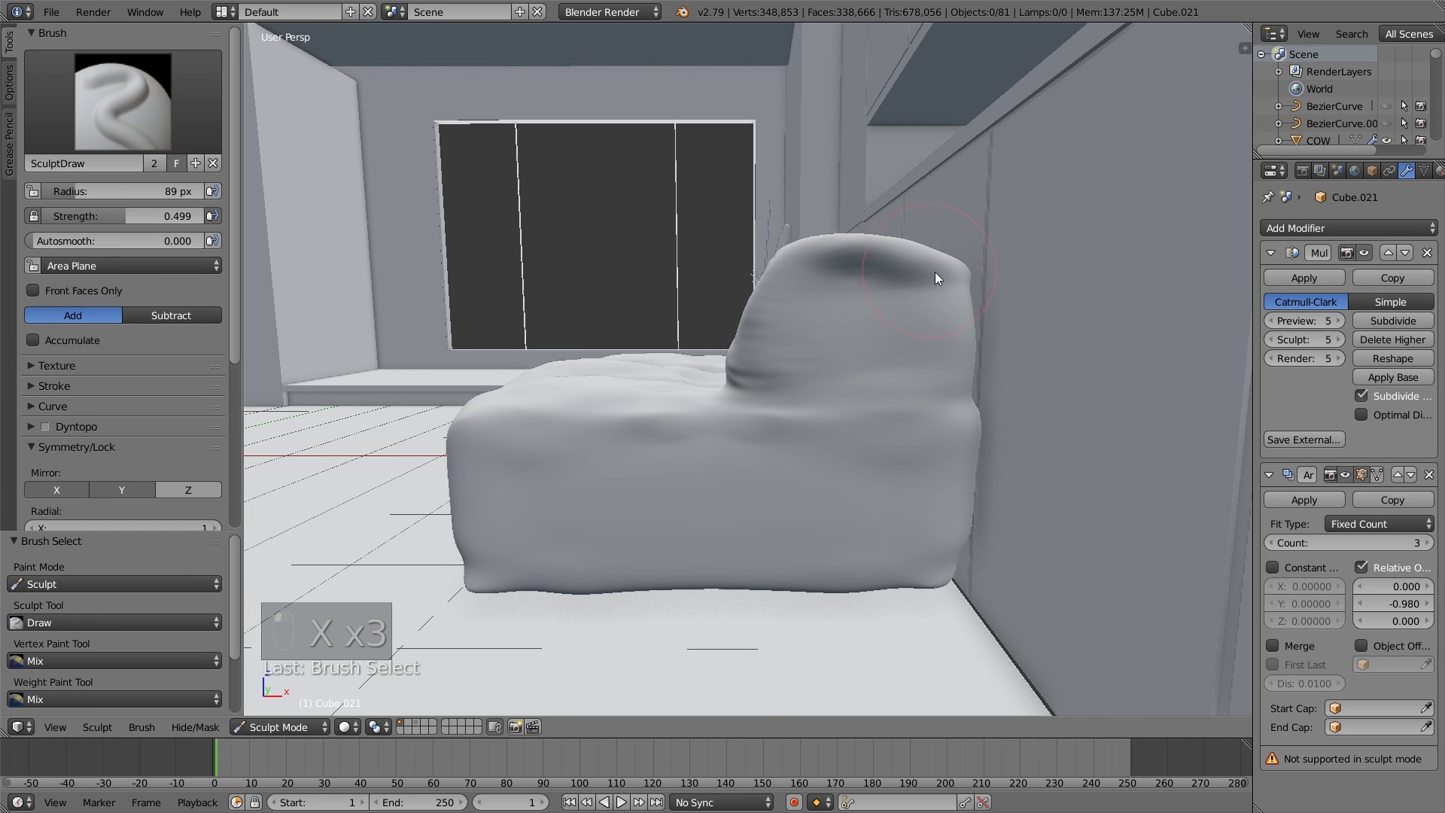
key("s")
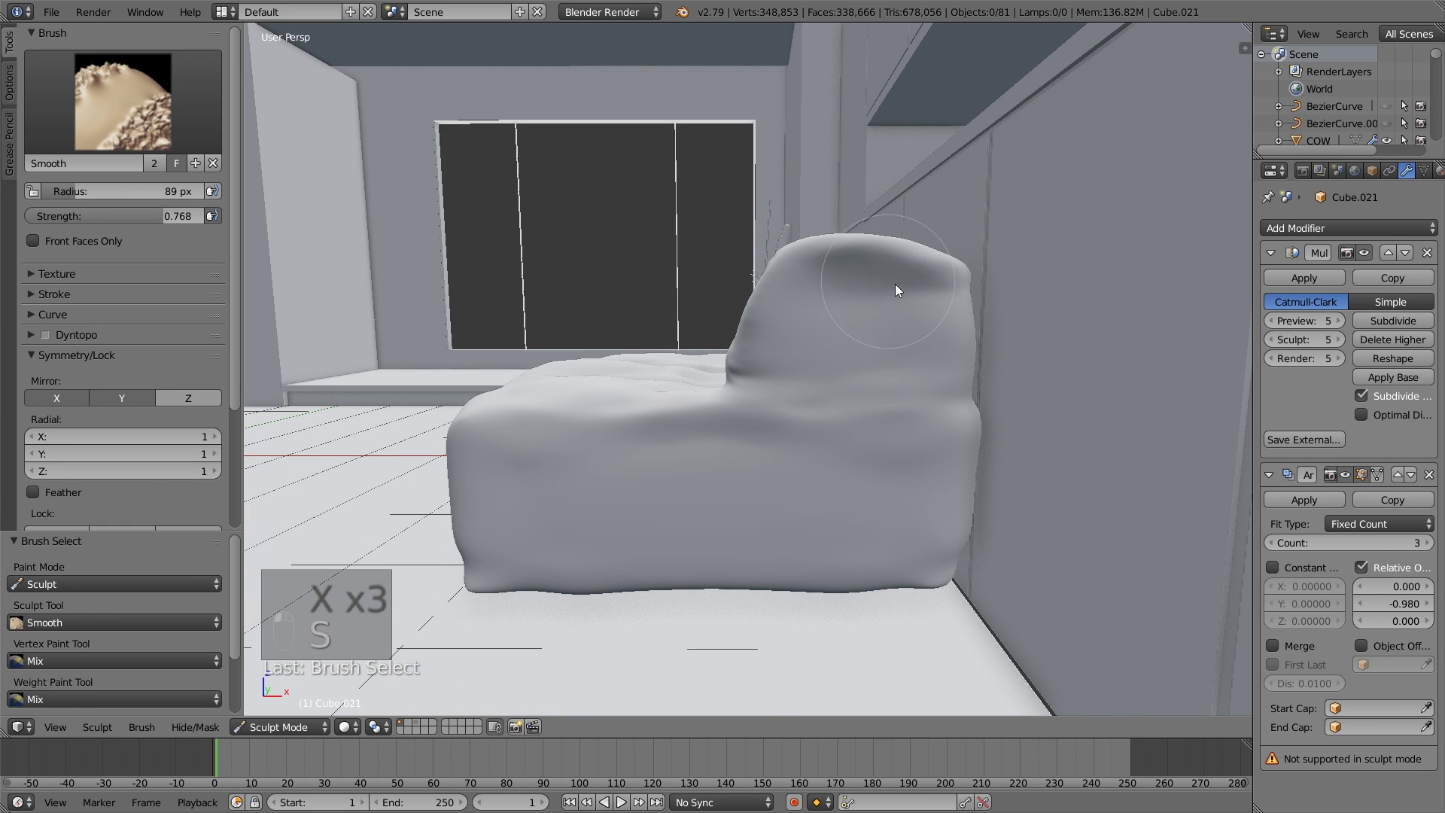
Tighten the crease where the backrest meets the seat on the sofa's side with the Pinch/Magnify brush, smoothing the surrounding surface.
middle_click_drag(823, 314, 827, 373)
key("p")
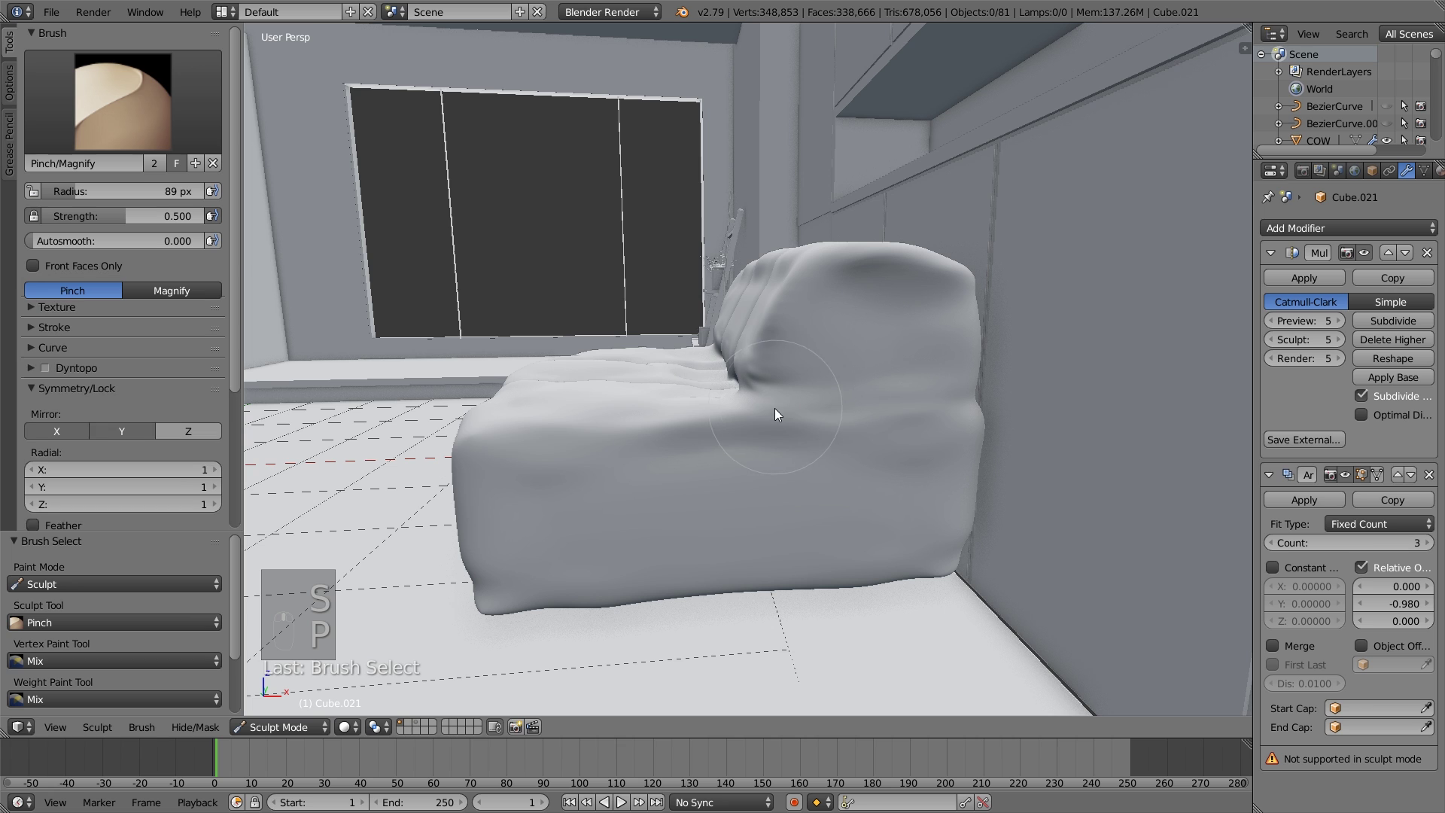
mouse_move(891, 256)
middle_mouse_down()
mouse_move(904, 328)
mouse_move(861, 337)
mouse_move(950, 403)
middle_mouse_up()
key("s")
key("o")
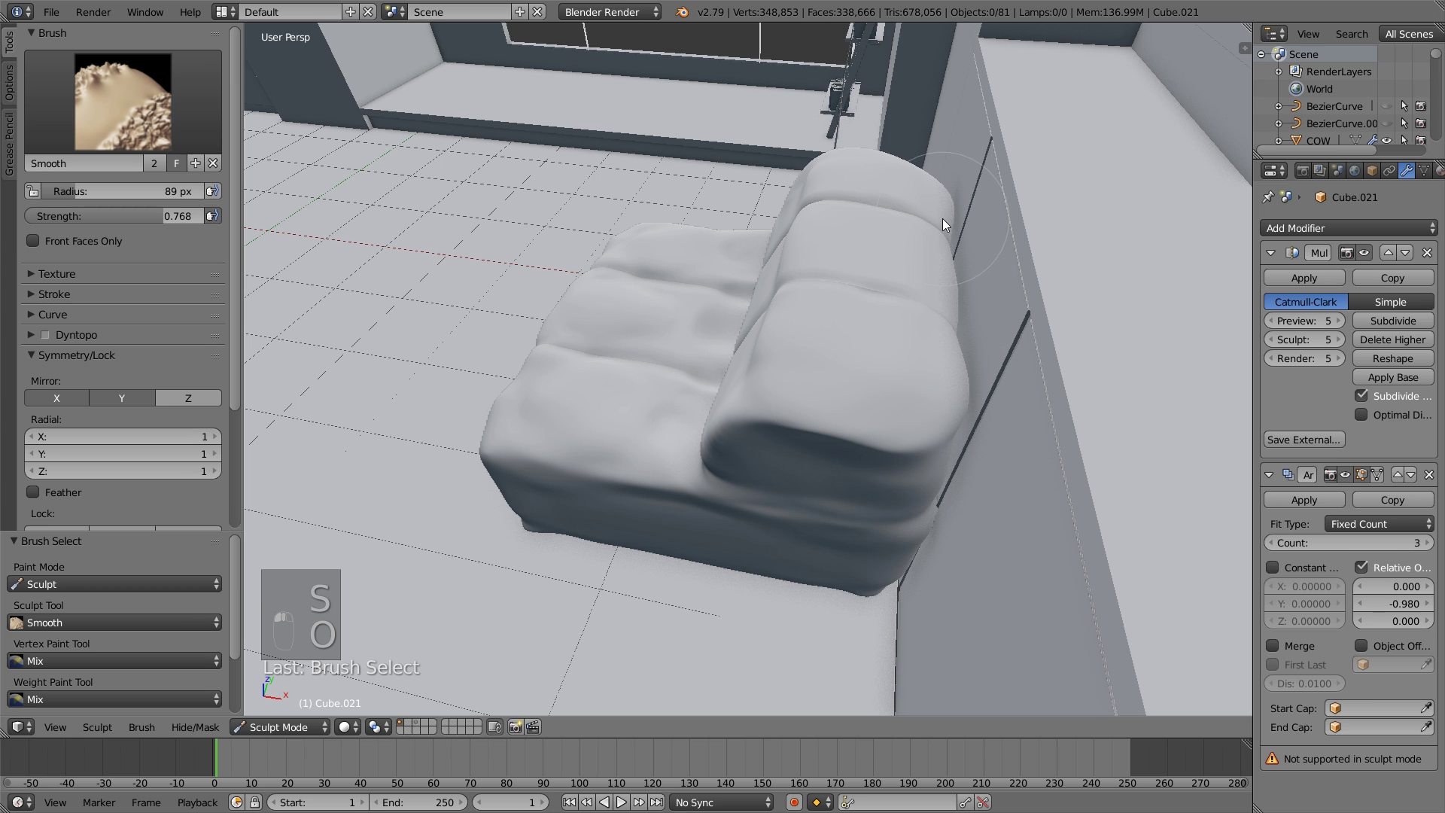
Fill out the rear vertical edge of the sofa's side with the SculptDraw brush and smooth away the resulting ridges.
mouse_move(942, 218)
middle_mouse_down()
mouse_move(951, 431)
mouse_move(908, 552)
mouse_move(930, 403)
middle_mouse_up()
key("x")
key("x")
key("x")
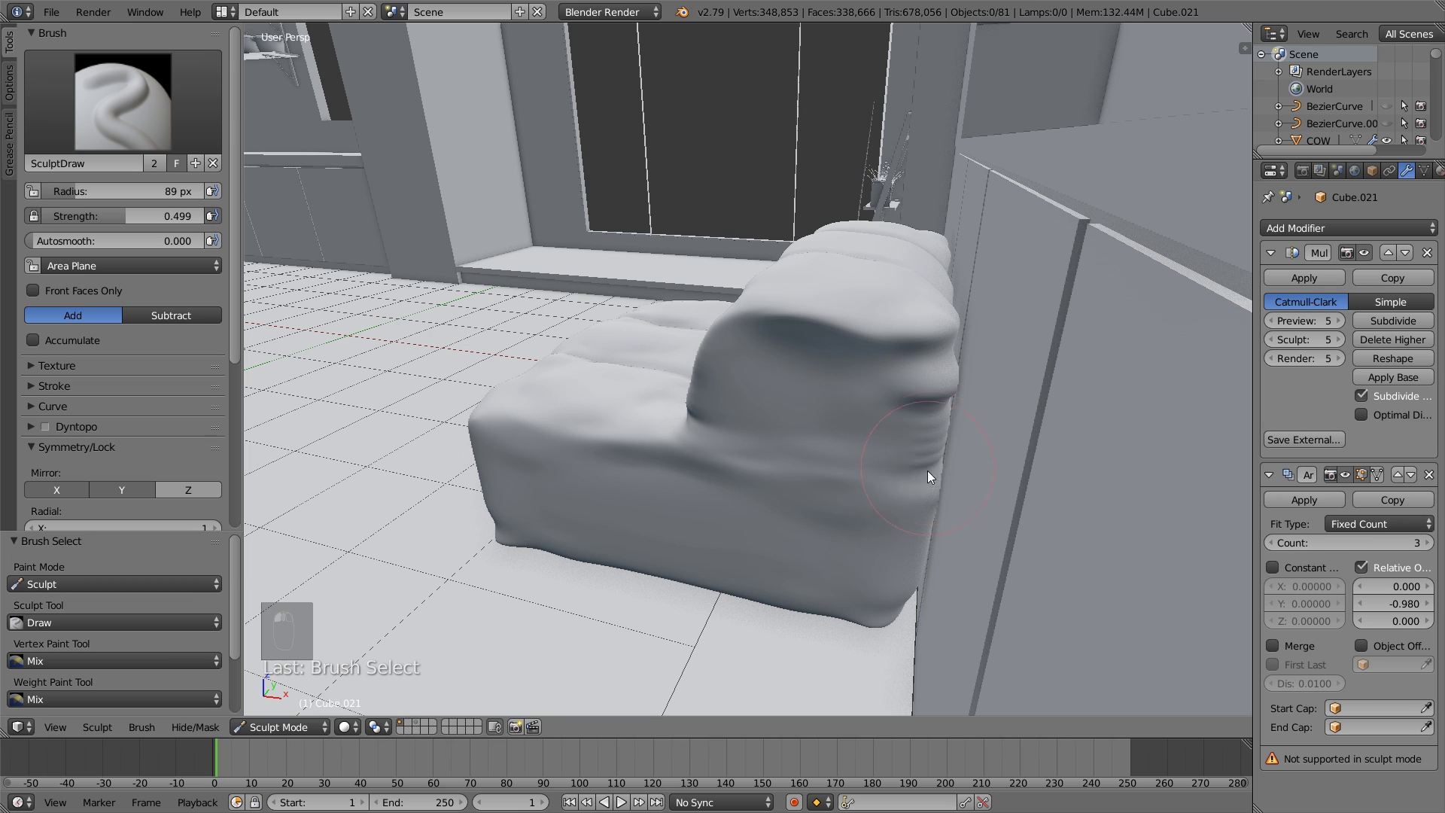
middle_click_drag(901, 616, 922, 590)
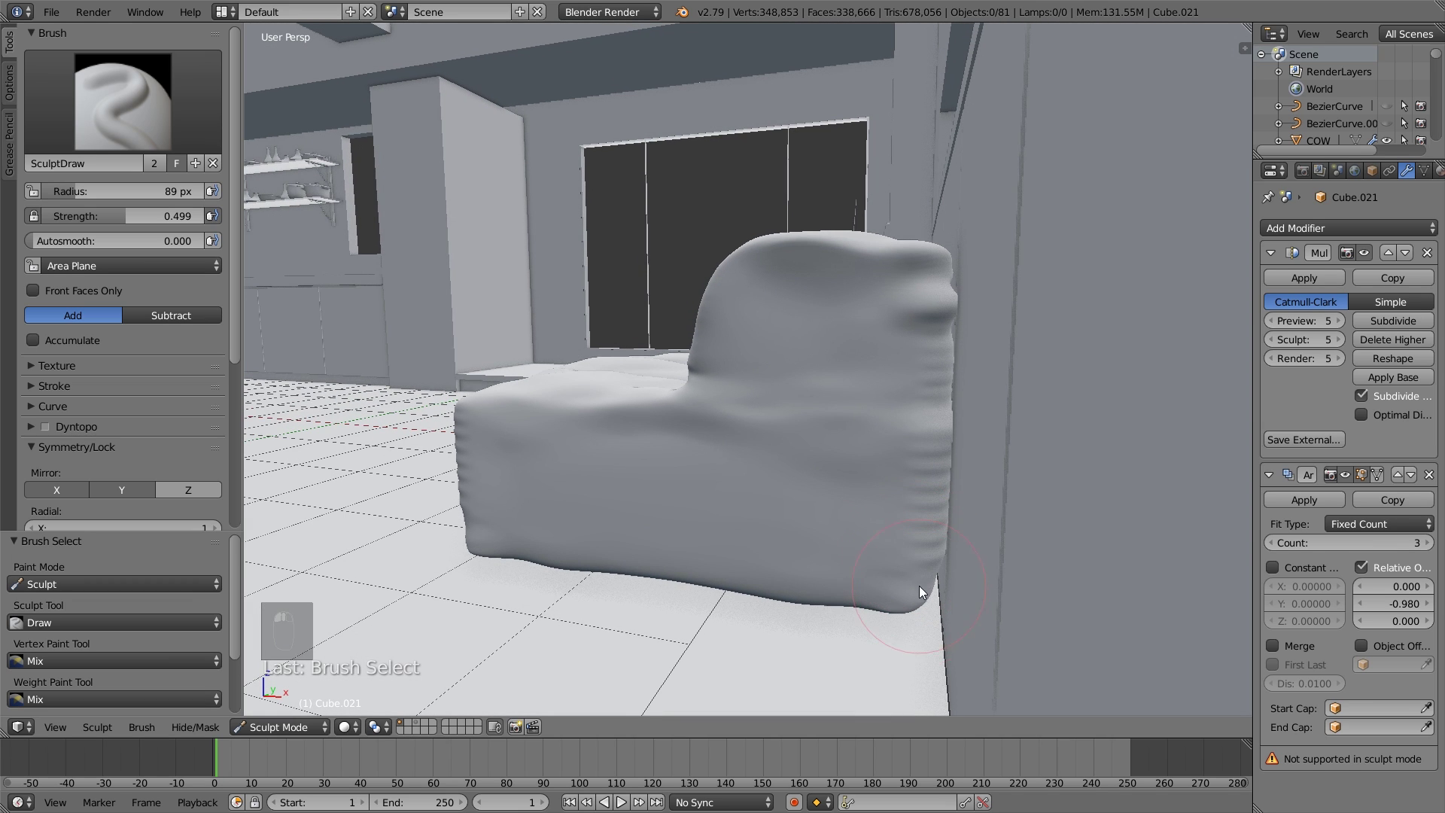
left_click_drag(927, 603, 940, 295)
key("s")
key("o")
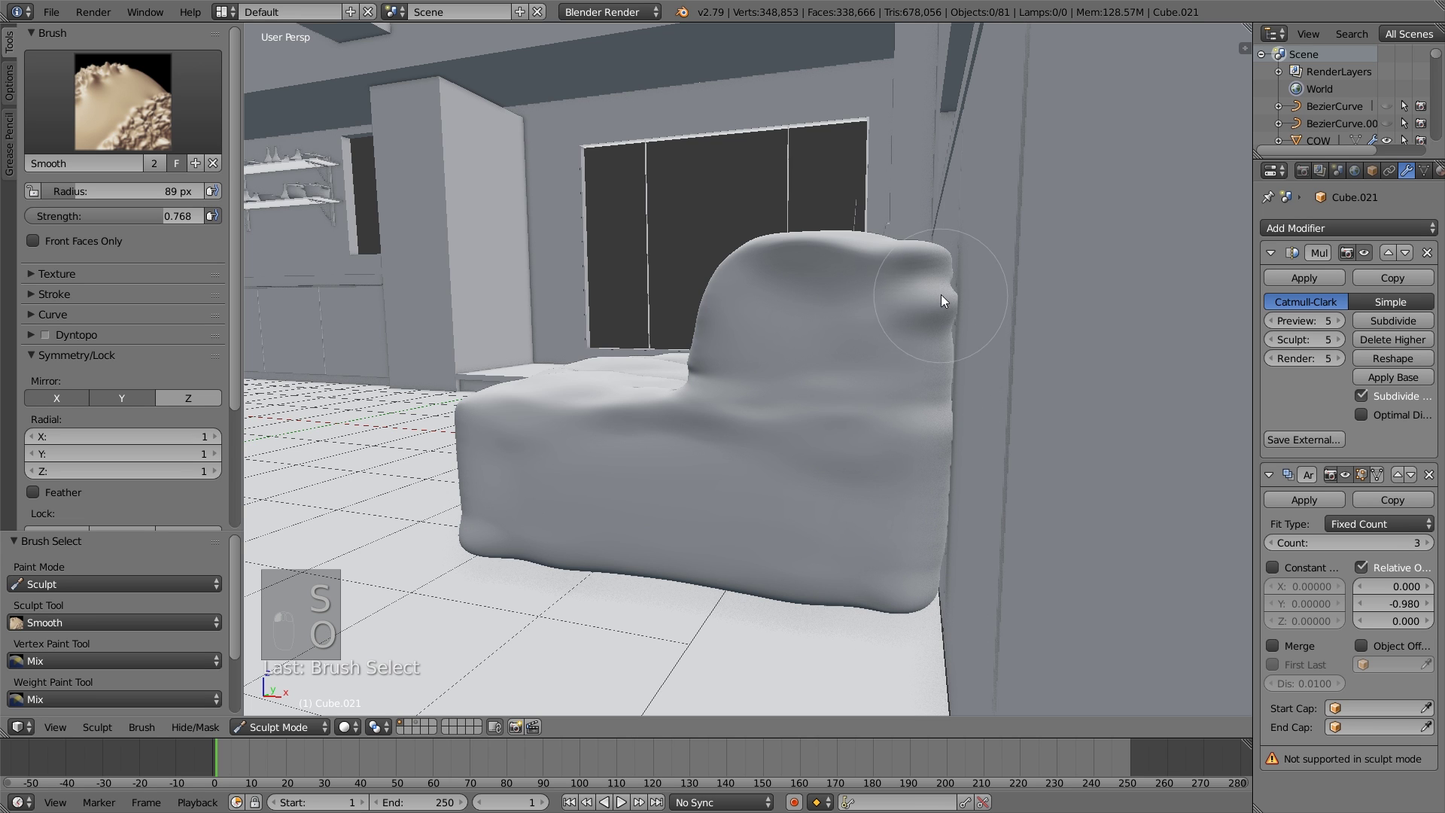
mouse_move(927, 295)
middle_mouse_down()
mouse_move(931, 481)
mouse_move(916, 428)
mouse_move(954, 355)
mouse_move(993, 386)
mouse_move(968, 354)
mouse_move(779, 401)
middle_mouse_up()
key("s")
Sculpt fabric folds on the backrest's lower outer corners with the SculptDraw brush and soften them with the Smooth brush.
scroll(845, 407, "up", 3)
key("x")
key("x")
key("x")
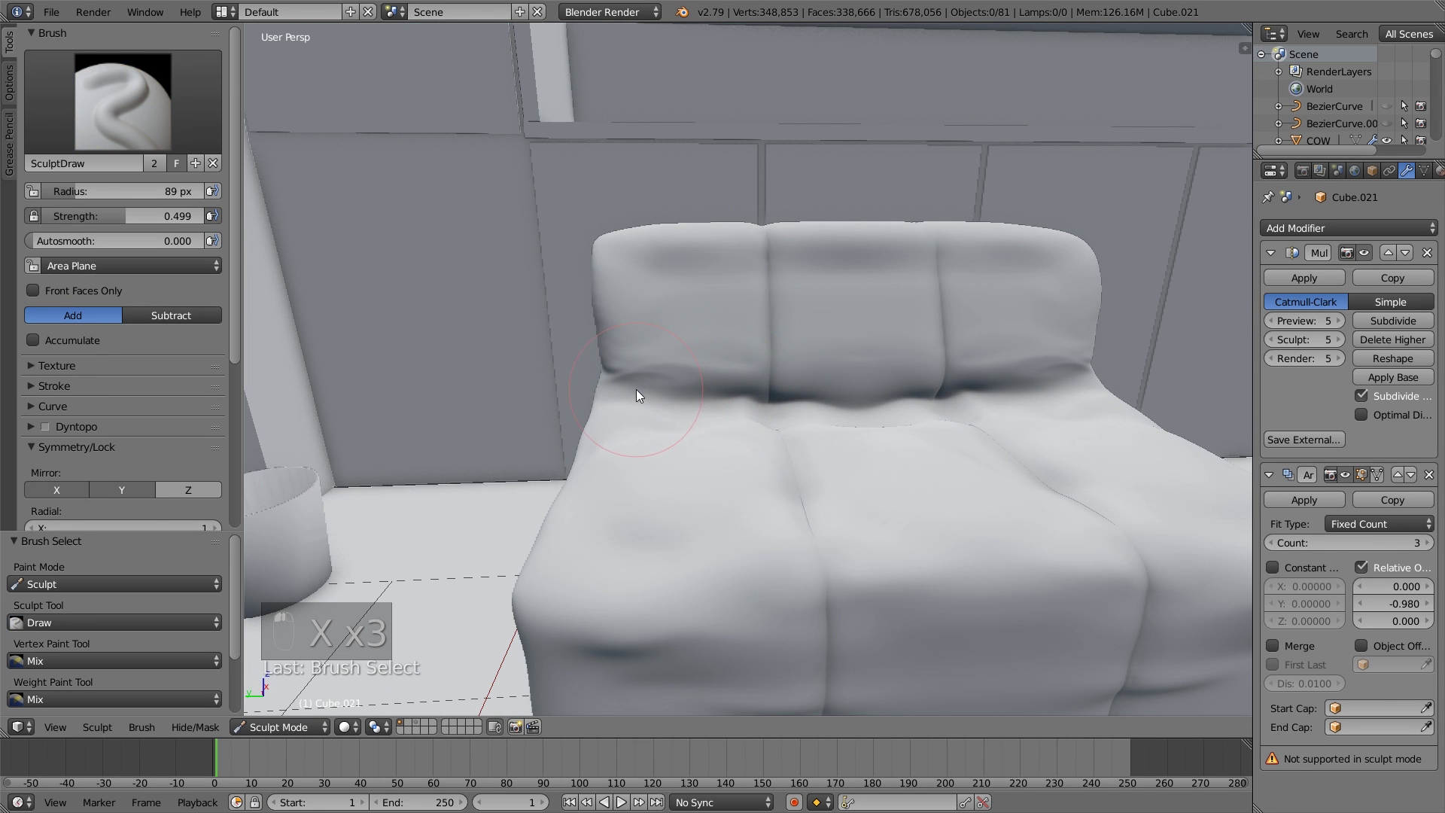
mouse_move(657, 371)
left_mouse_down()
mouse_move(679, 367)
mouse_move(649, 391)
left_mouse_up()
mouse_move(649, 391)
middle_mouse_down()
mouse_move(742, 388)
mouse_move(682, 441)
mouse_move(685, 462)
middle_mouse_up()
mouse_move(671, 450)
left_mouse_down()
mouse_move(653, 446)
mouse_move(698, 448)
mouse_move(659, 441)
left_mouse_up()
mouse_move(660, 441)
middle_mouse_down()
mouse_move(782, 399)
mouse_move(678, 403)
mouse_move(708, 422)
mouse_move(698, 430)
middle_mouse_up()
key("s")
Carve the line between backrest and seat with the Crease brush set to Subtract, and smooth the seat's rear edge.
key("shift+c")
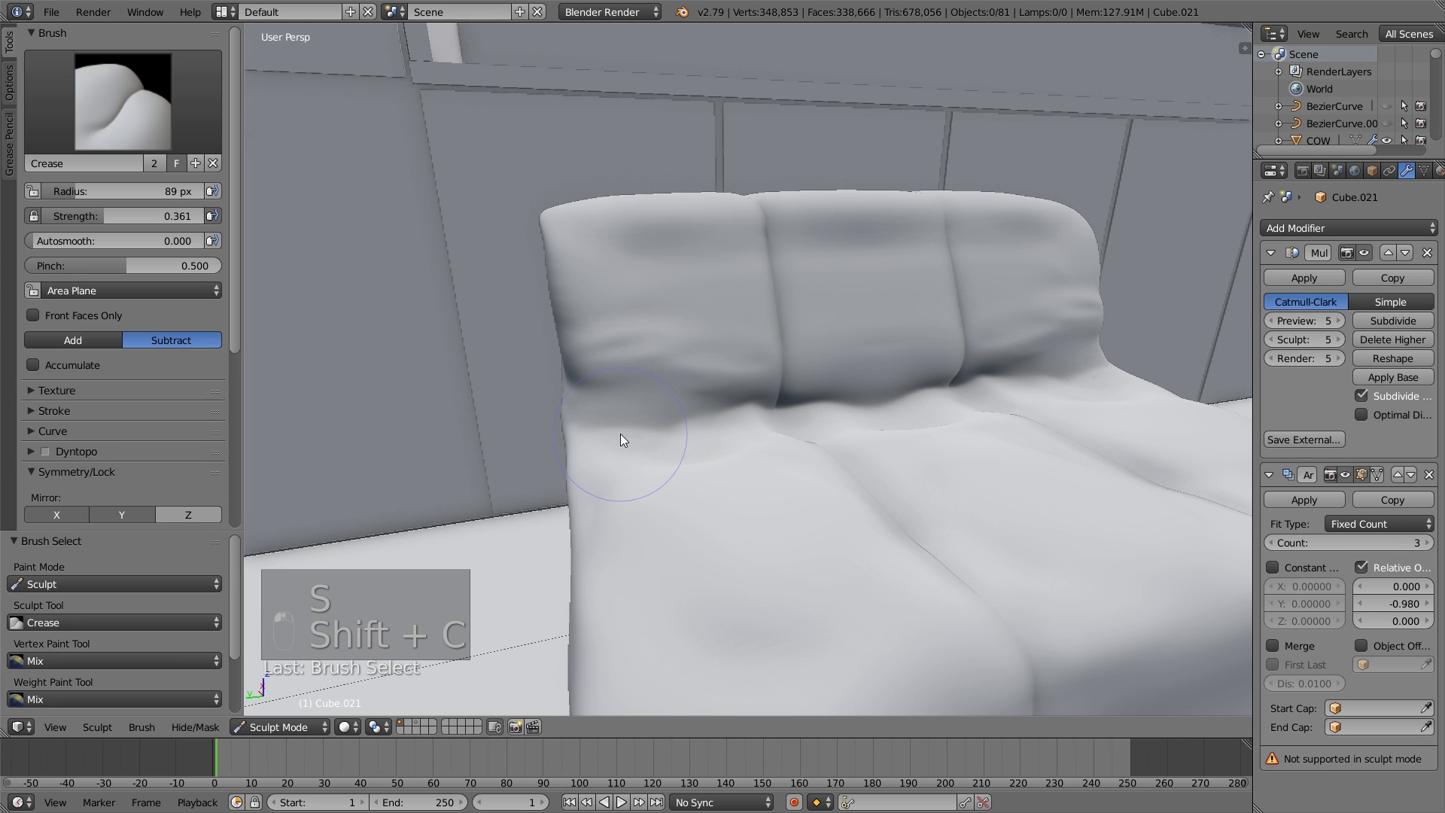
mouse_move(621, 434)
left_mouse_down()
mouse_move(609, 438)
mouse_move(925, 413)
left_mouse_up()
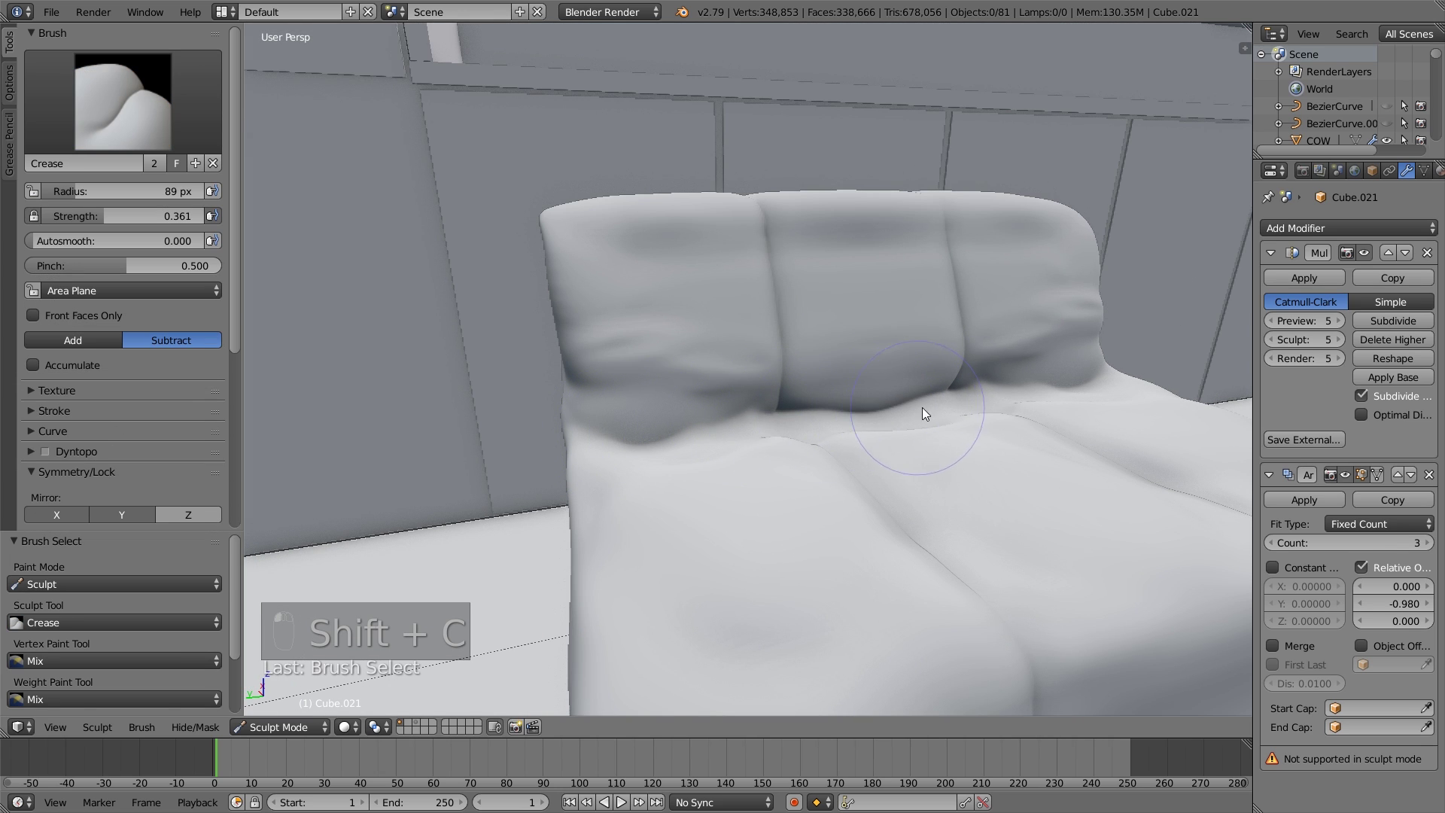
mouse_move(922, 412)
middle_mouse_down()
mouse_move(1023, 396)
mouse_move(1003, 467)
mouse_move(1067, 525)
middle_mouse_up()
key("s")
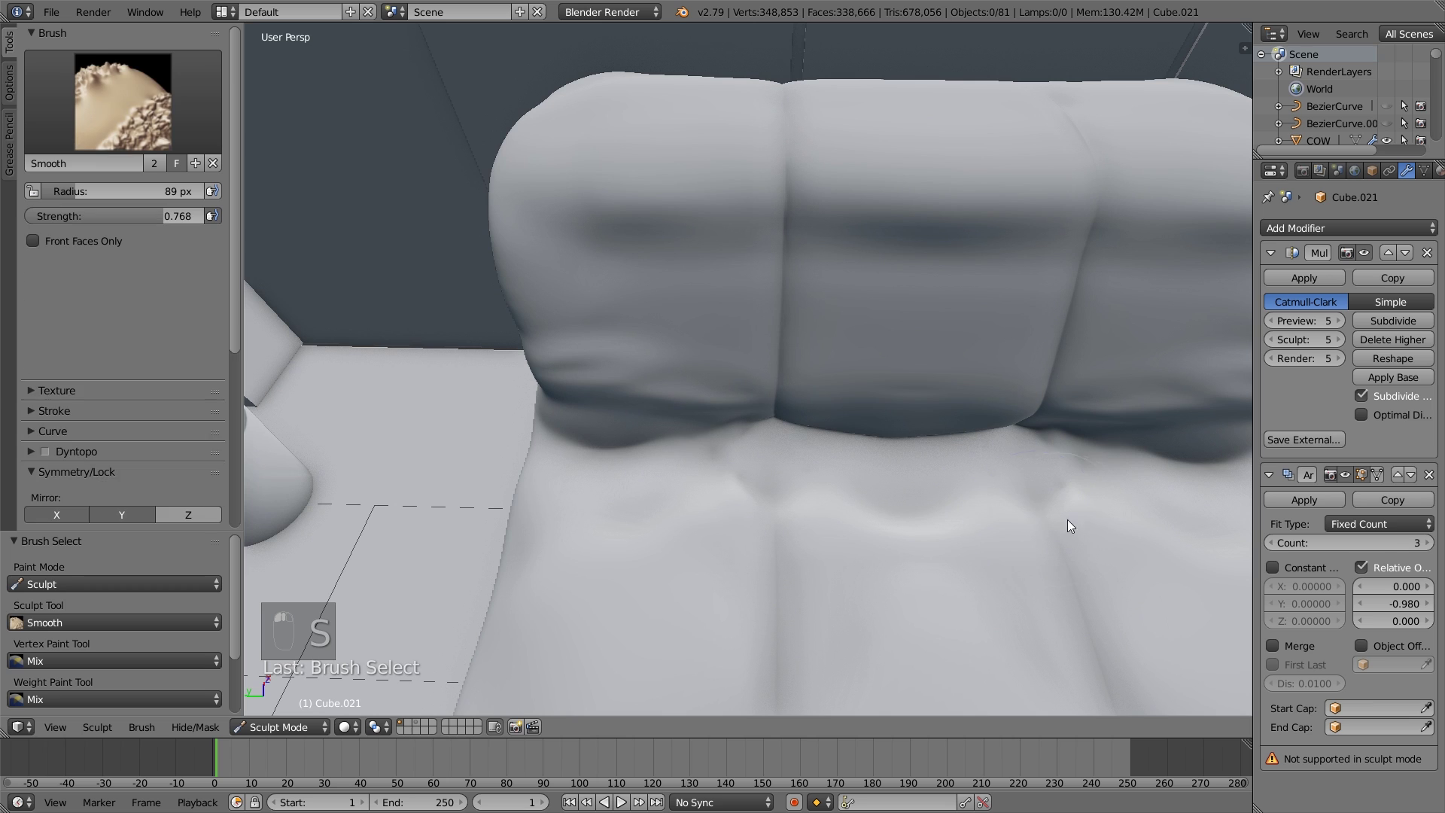
scroll(828, 503, "down", 5)
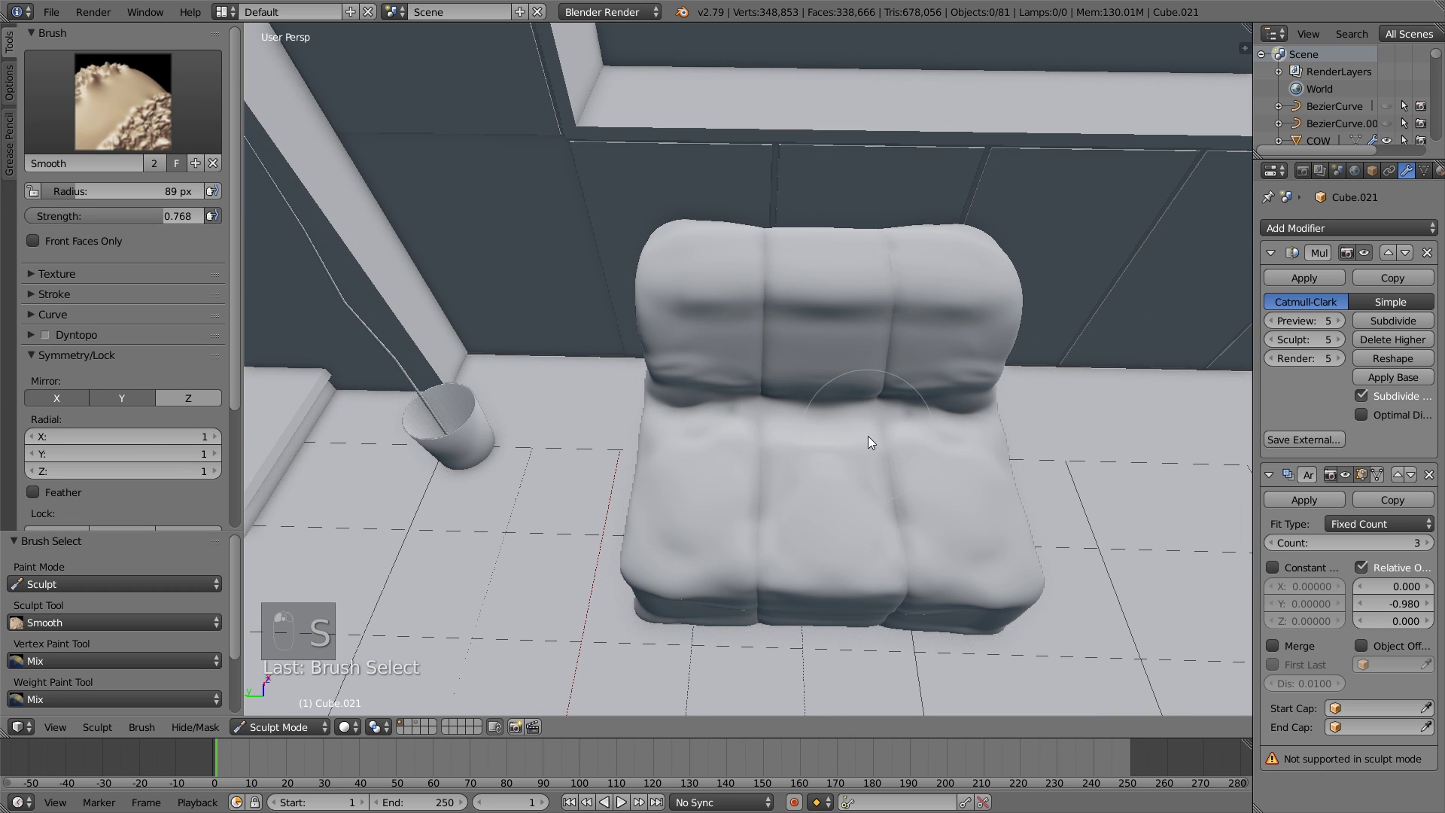
left_click_drag(869, 435, 710, 436)
Pinch the joint below the backrest cushions with the Pinch/Magnify brush, undoing the first stroke and reworking it near the vertical seam.
mouse_move(710, 437)
middle_mouse_down()
mouse_move(819, 381)
mouse_move(860, 413)
middle_mouse_up()
key("p")
mouse_move(861, 413)
left_mouse_down()
mouse_move(630, 423)
mouse_move(864, 414)
left_mouse_up()
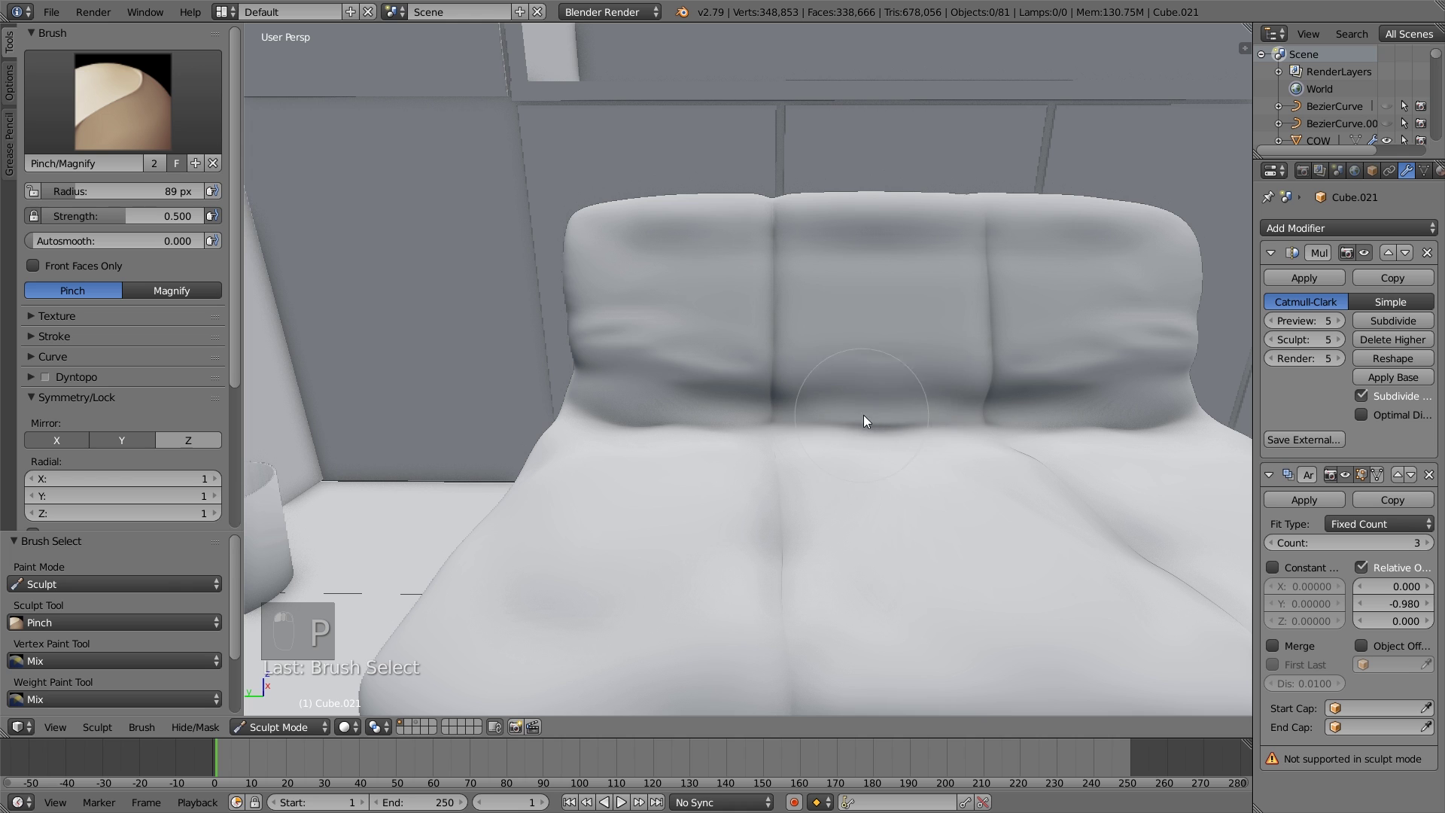
key("ctrl+z")
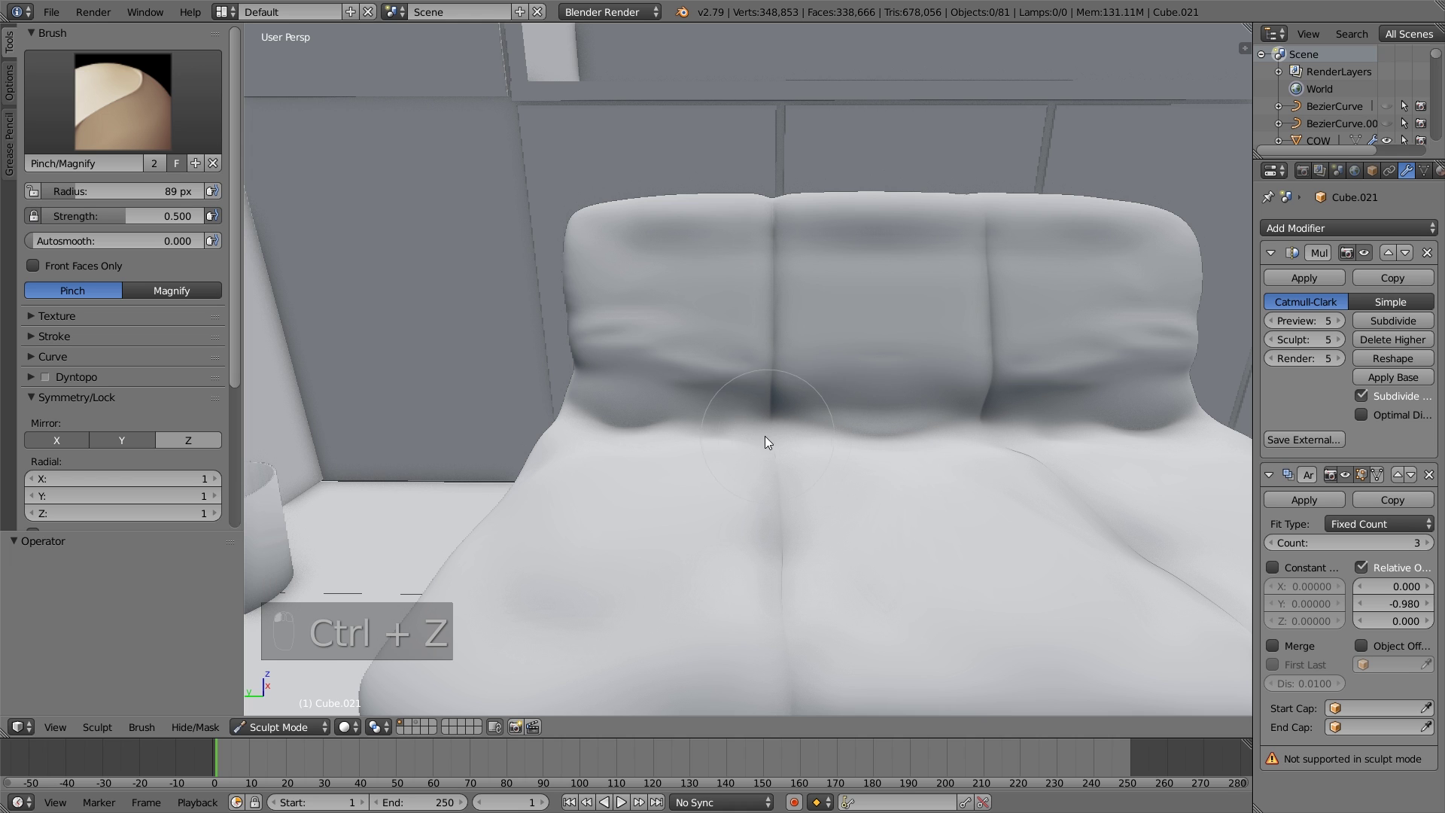
mouse_move(765, 436)
left_mouse_down()
mouse_move(622, 424)
mouse_move(775, 433)
left_mouse_up()
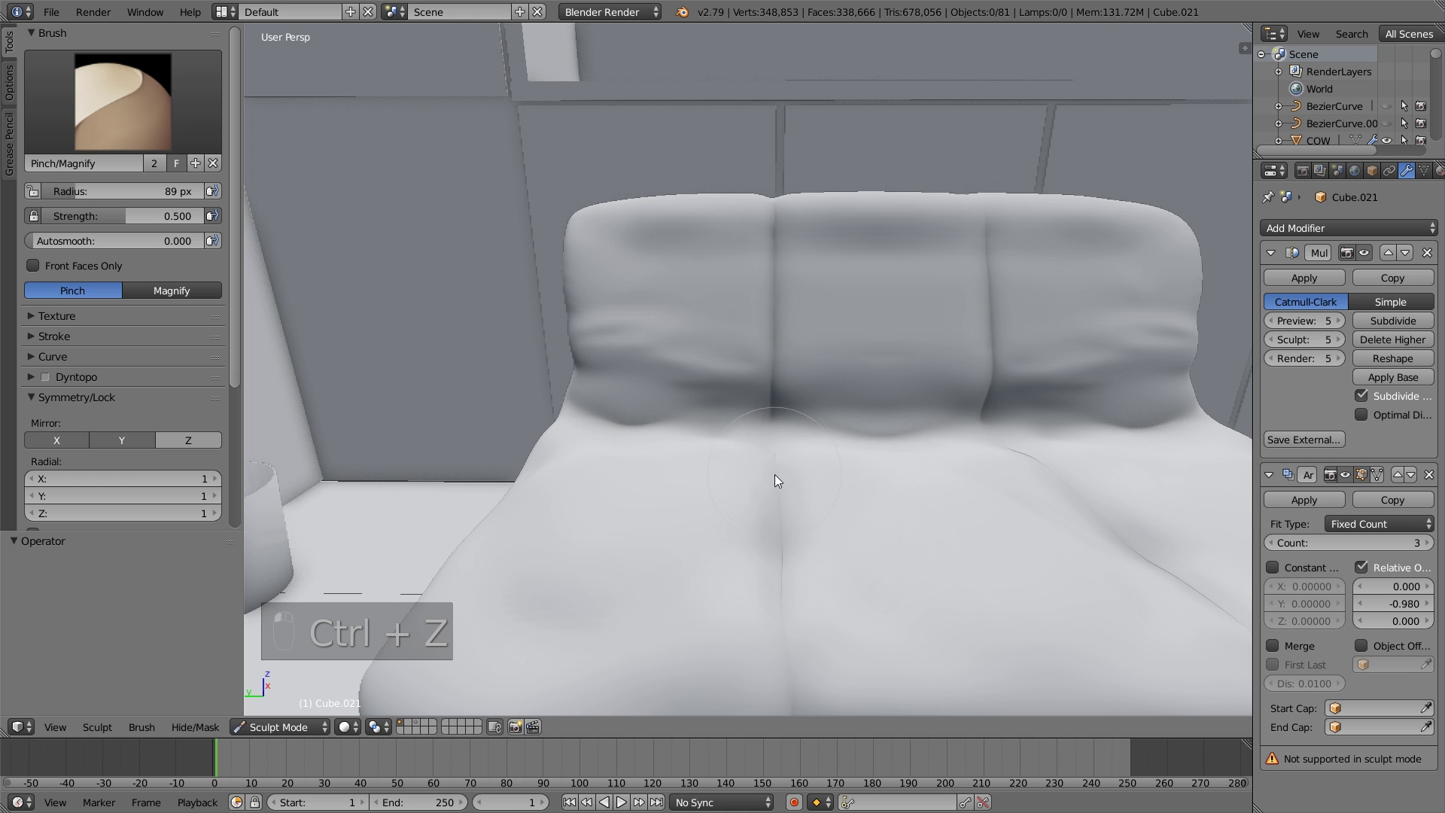
Add soft wrinkles to the front of the backrest cushions with the SculptDraw brush and blend them with the Smooth brush.
mouse_move(777, 480)
middle_mouse_down()
mouse_move(794, 620)
mouse_move(780, 432)
mouse_move(724, 382)
mouse_move(667, 382)
mouse_move(754, 390)
middle_mouse_up()
key("s")
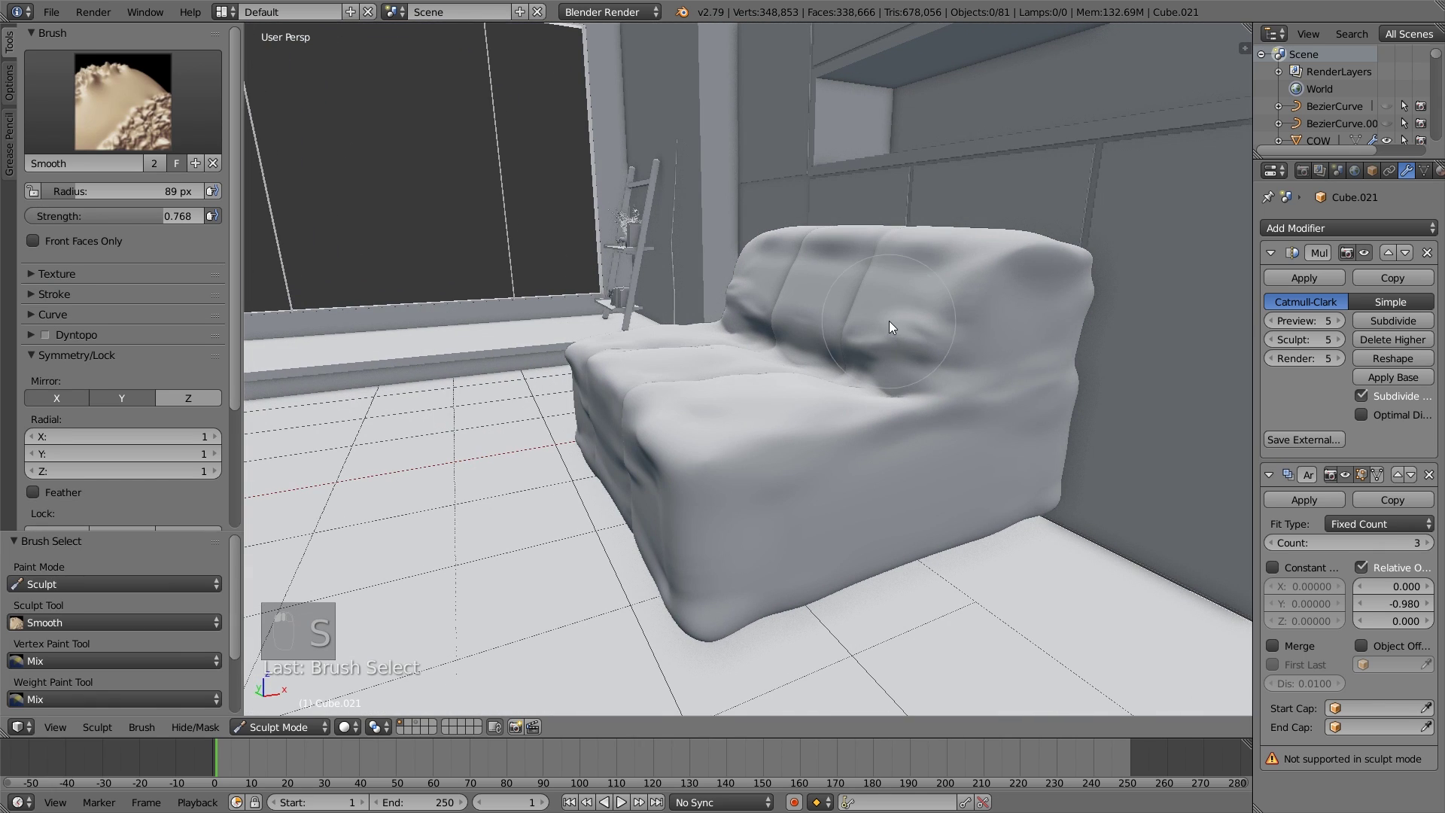
key("x")
key("x")
key("x")
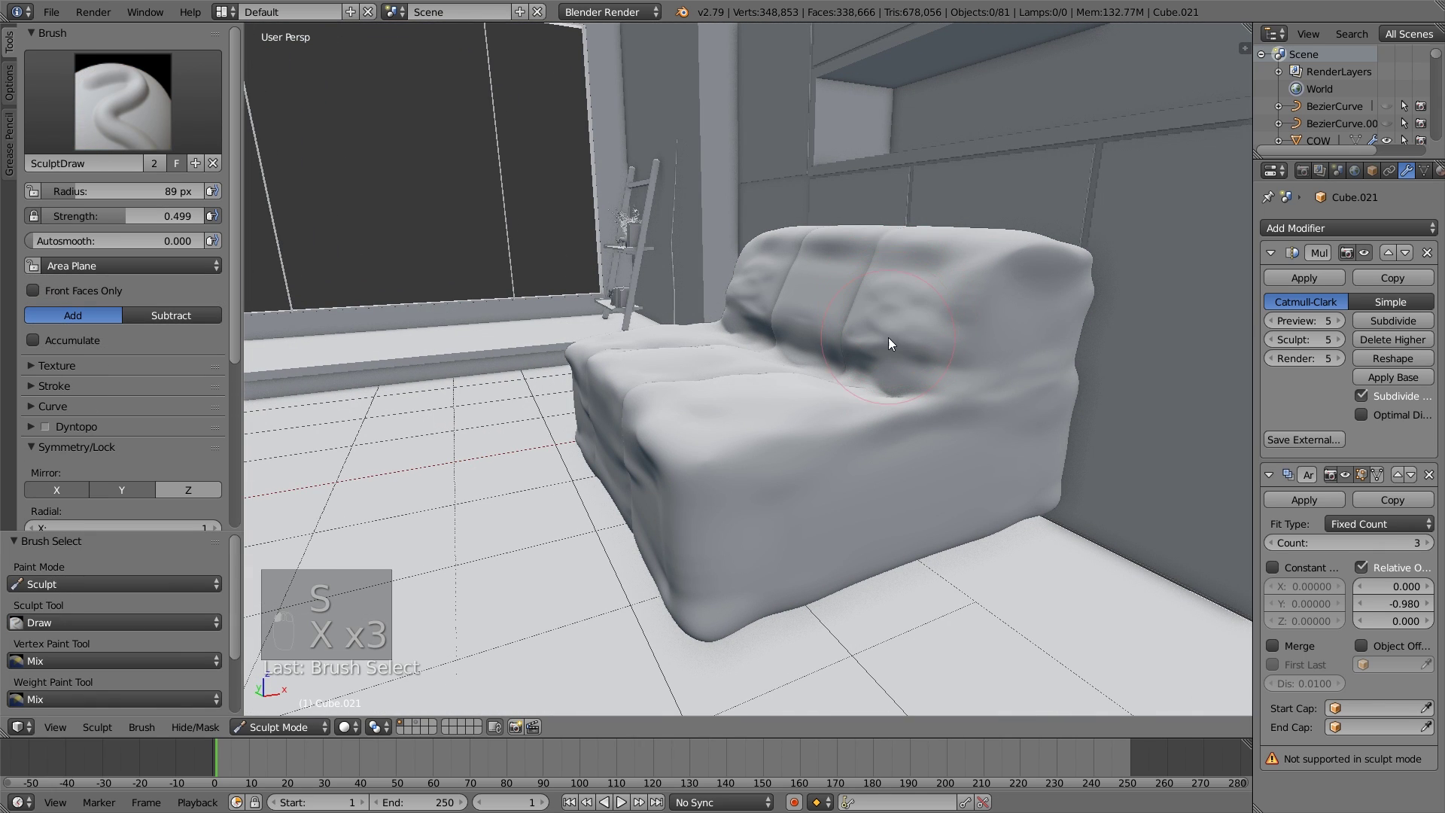
mouse_move(888, 337)
middle_mouse_down()
mouse_move(829, 301)
mouse_move(933, 350)
middle_mouse_up()
key("s")
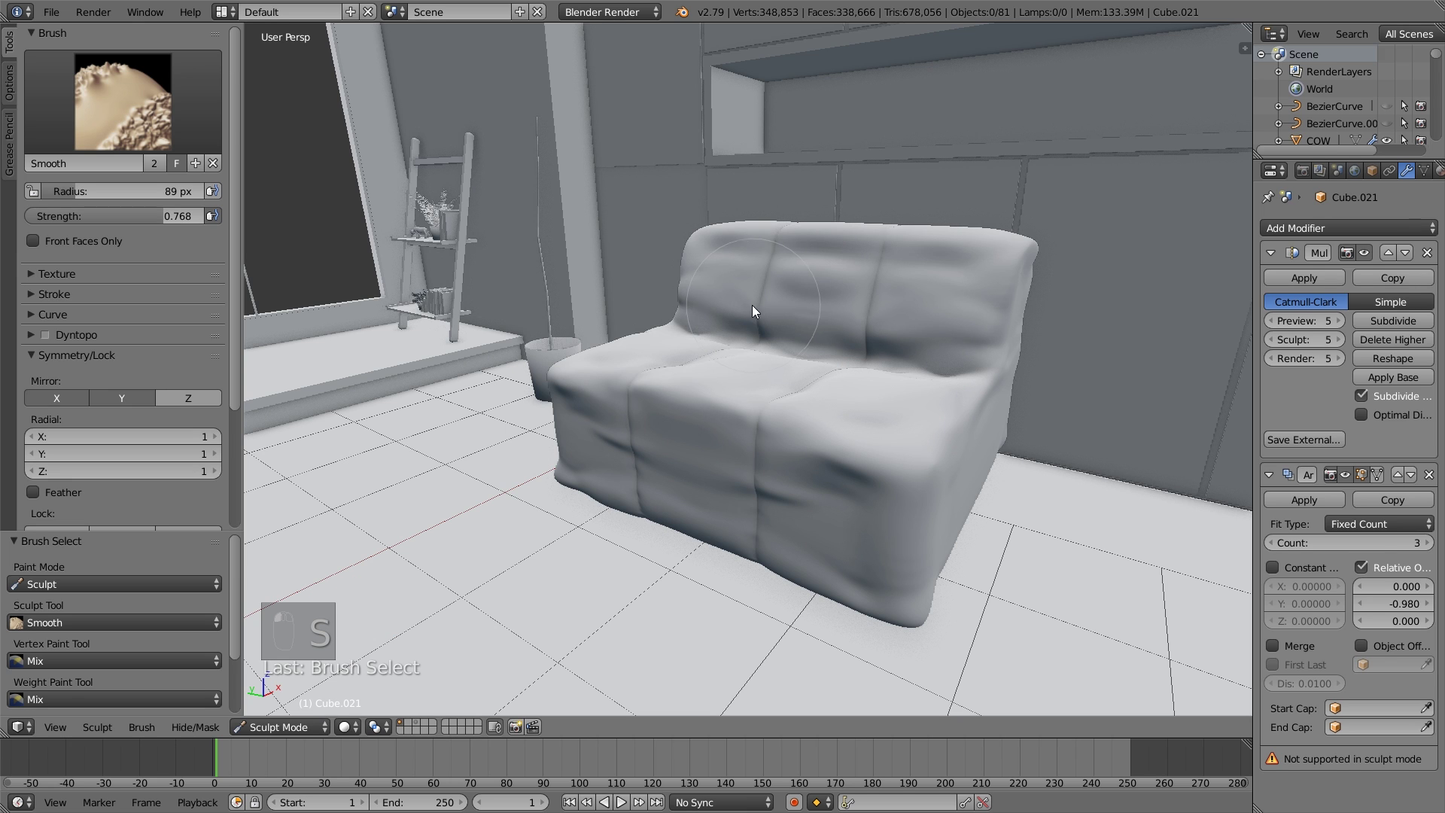
middle_click_drag(863, 309, 828, 368)
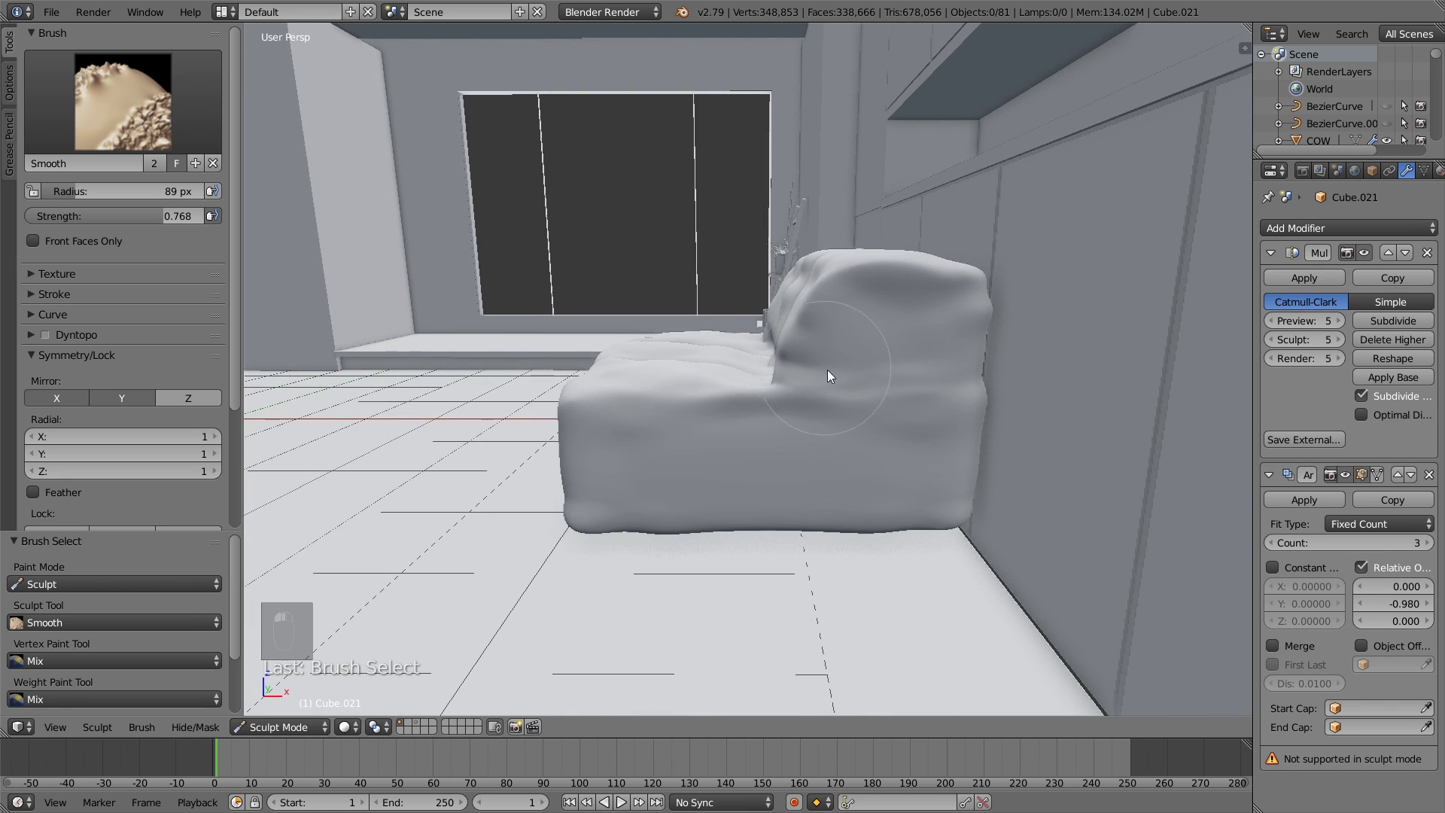
mouse_move(936, 472)
middle_mouse_down()
mouse_move(942, 444)
mouse_move(933, 451)
middle_mouse_up()
Return to Object Mode and inspect the backrest wrinkles and seat bulges on all three sofa units.
key("Tab")
left_click(243, 727)
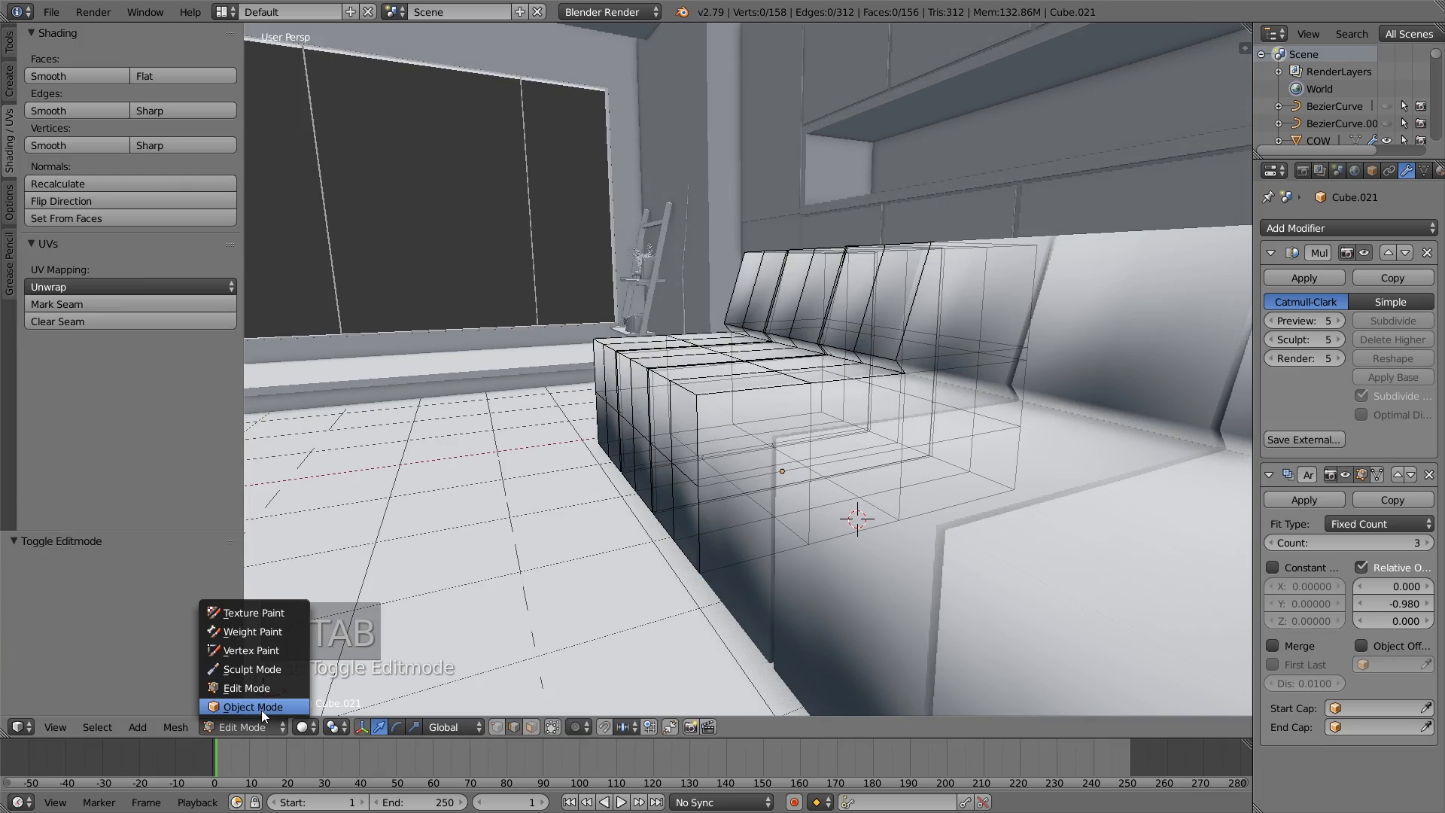
left_click(260, 707)
middle_click_drag(399, 635, 815, 467)
scroll(815, 466, "up", 3)
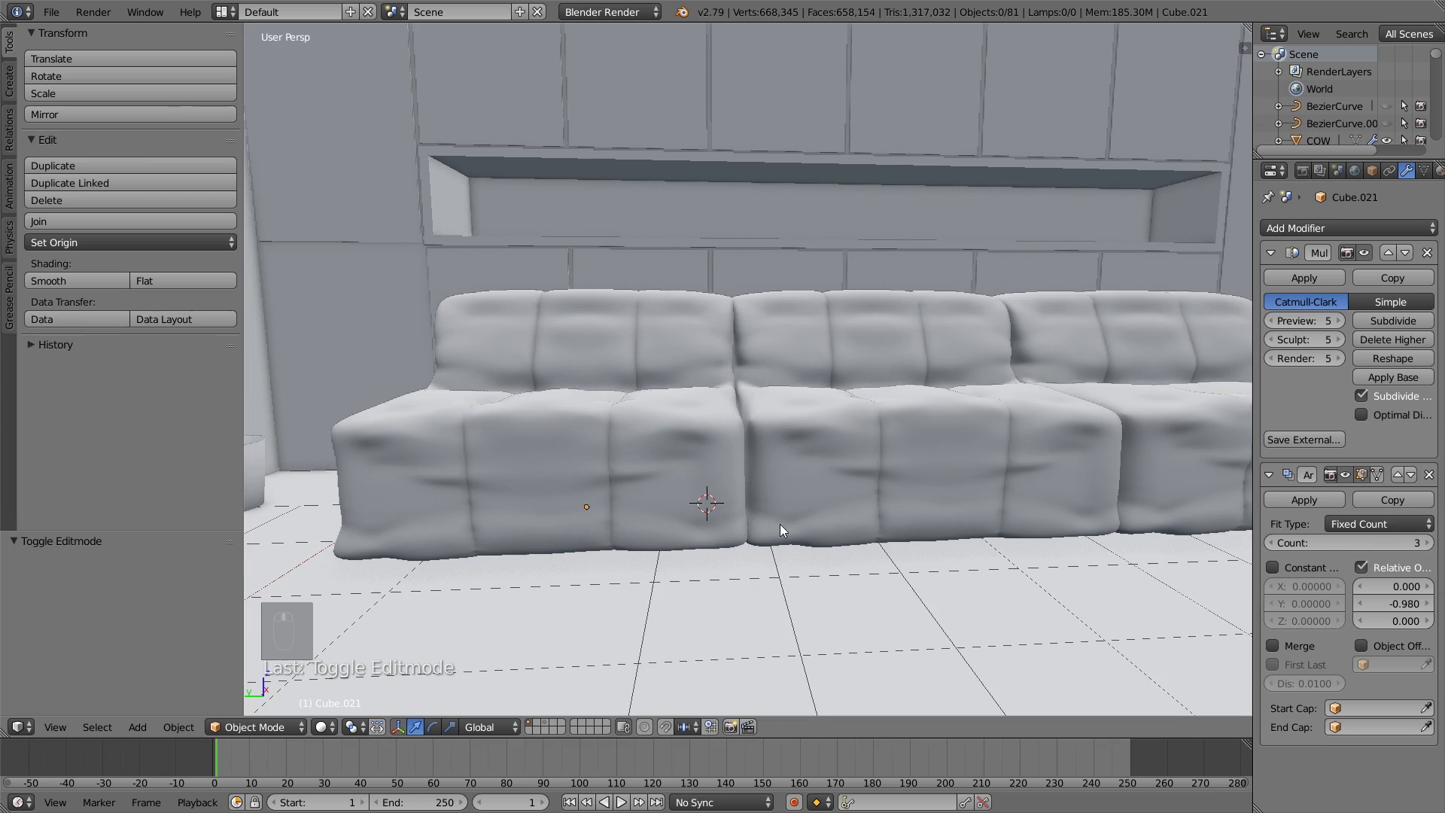
scroll(780, 523, "down", 2)
middle_click_drag(761, 521, 453, 588)
scroll(869, 525, "down", 3)
scroll(638, 491, "up", 2)
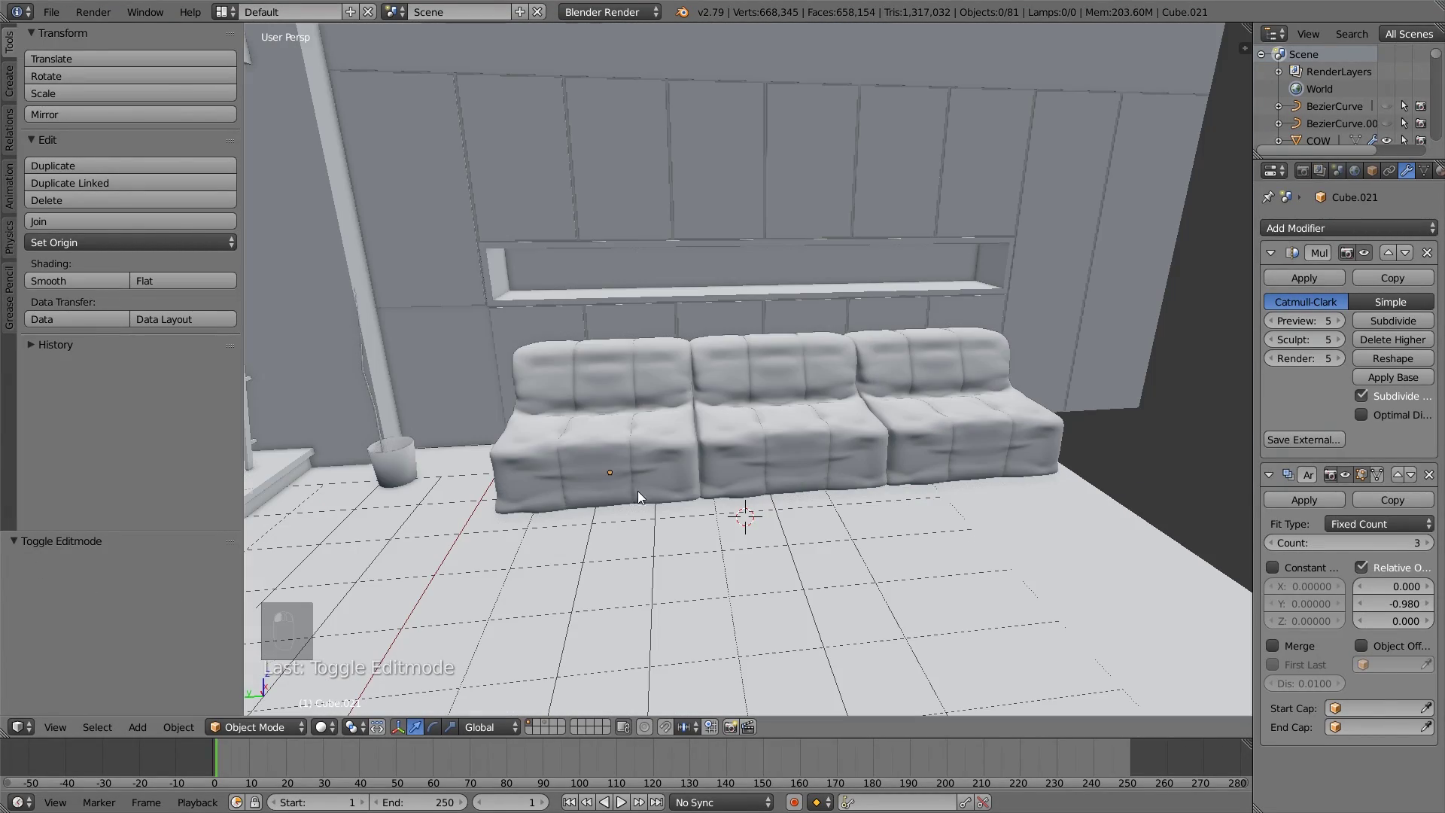
middle_click_drag(616, 490, 710, 481)
scroll(711, 494, "up", 4)
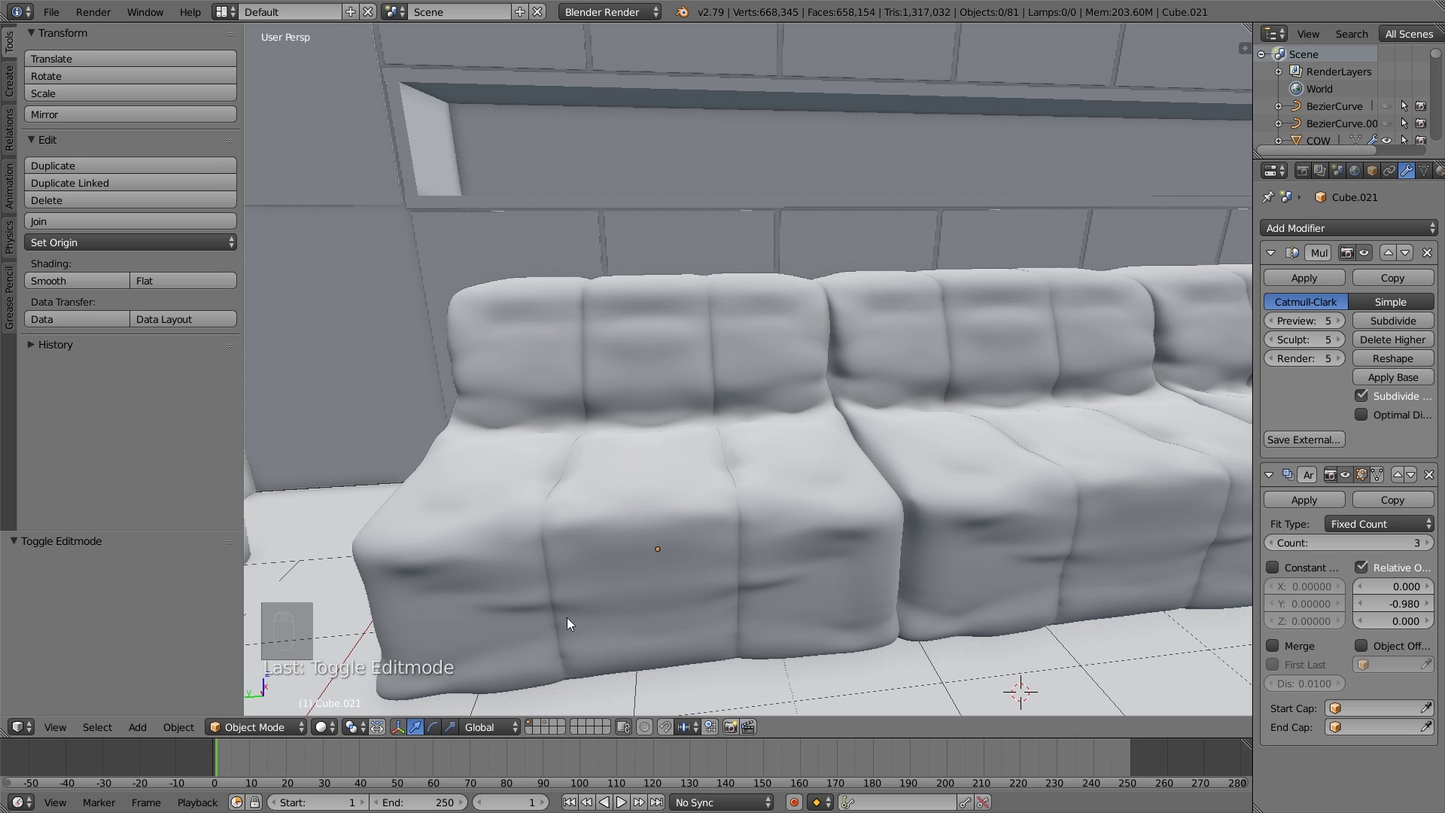
Enter Sculpt Mode on the sofa, pick the SculptDraw brush, undo its last stroke and set its strength to 0.084.
left_click(254, 726)
left_click(264, 668)
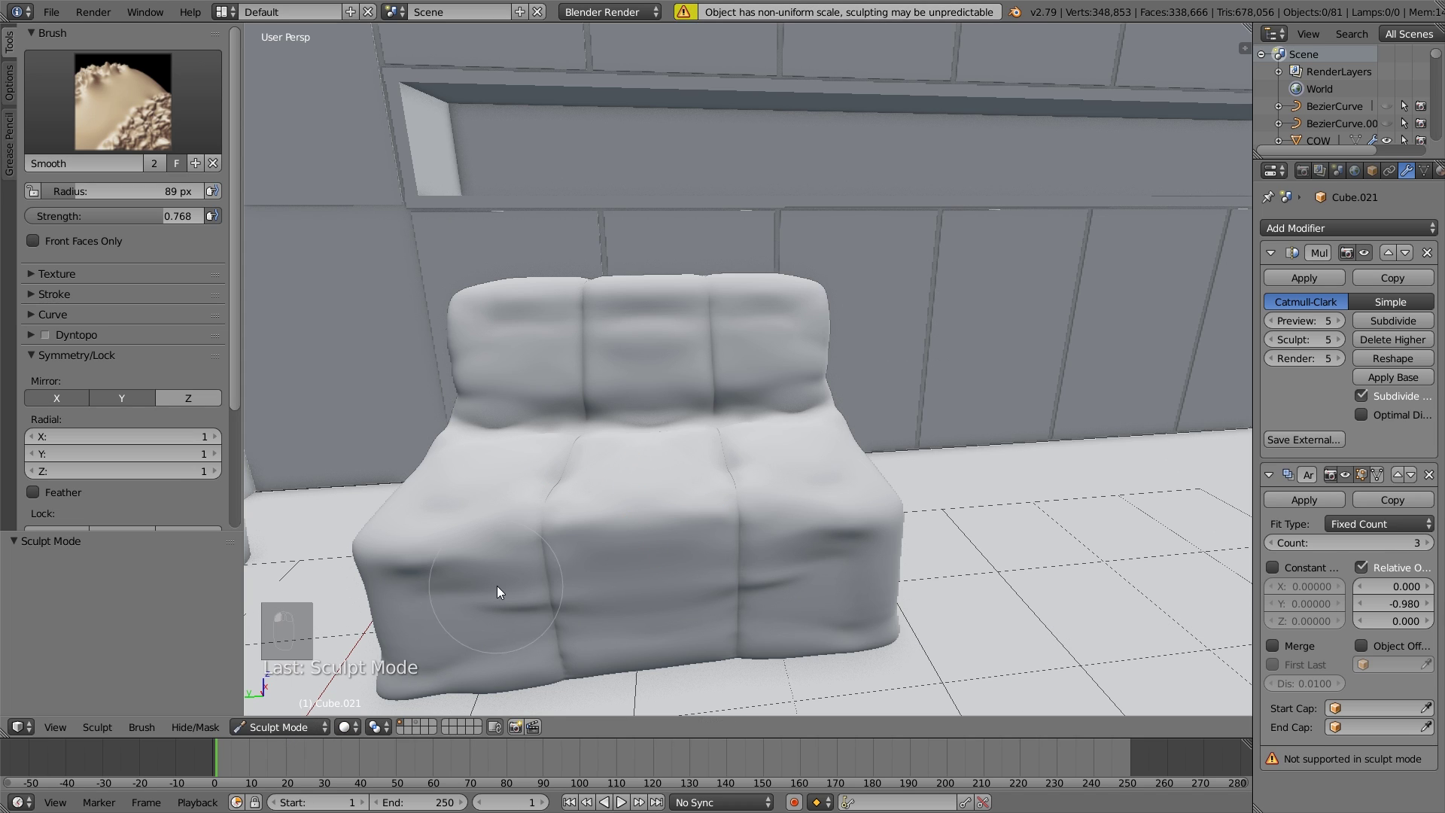
key("x")
key("x")
key("x")
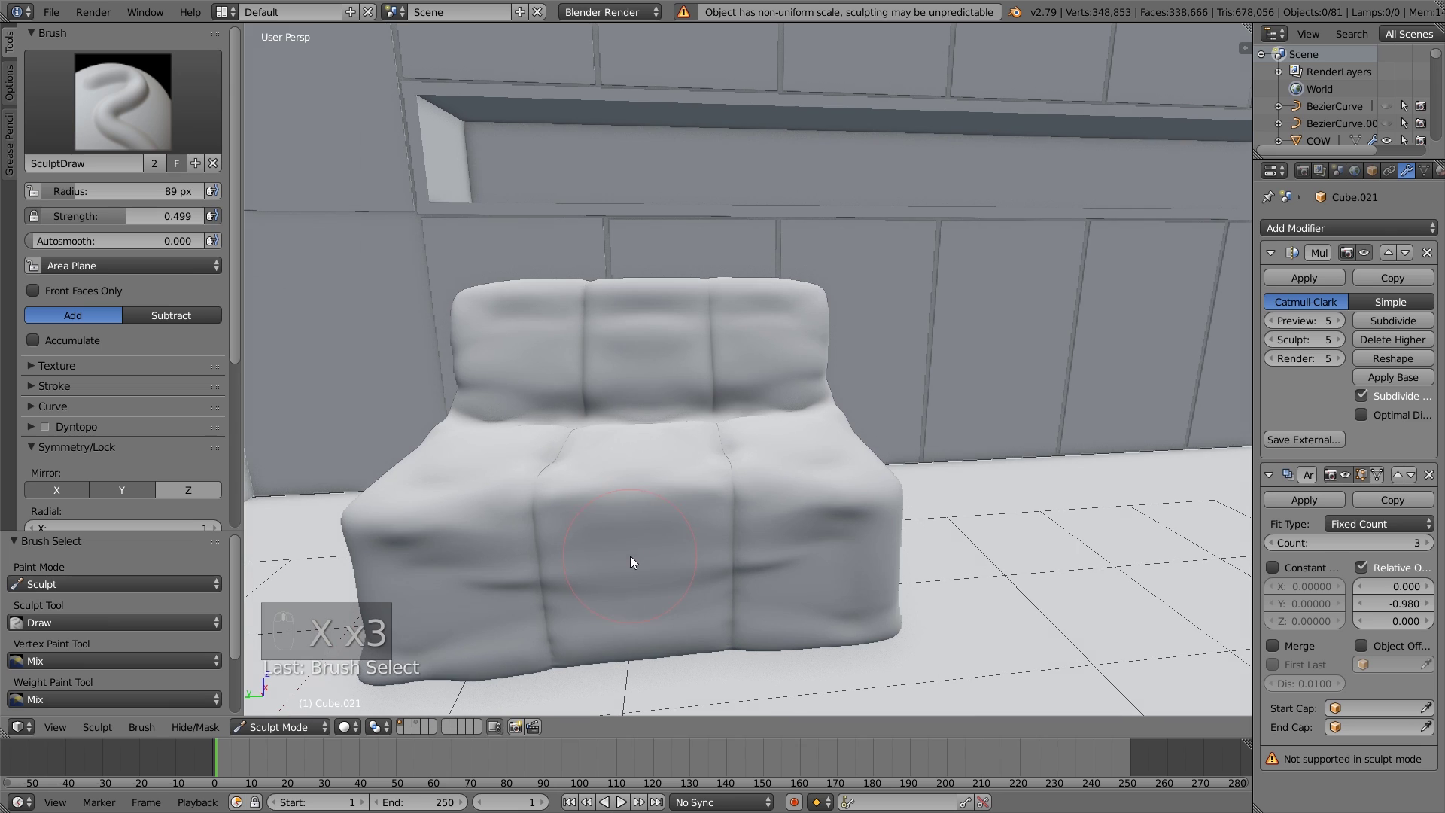
key("ctrl+z")
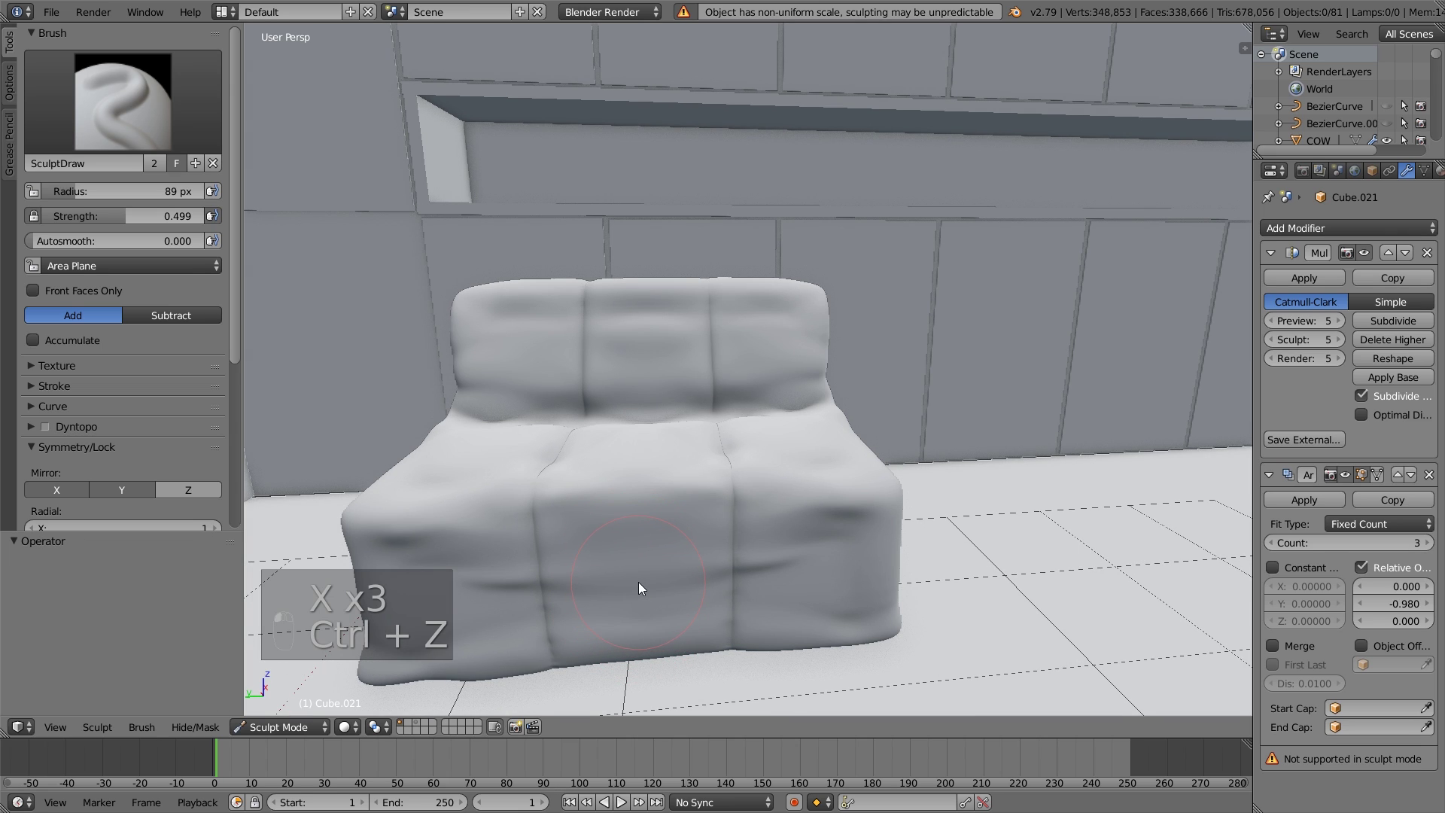
key("shift+f")
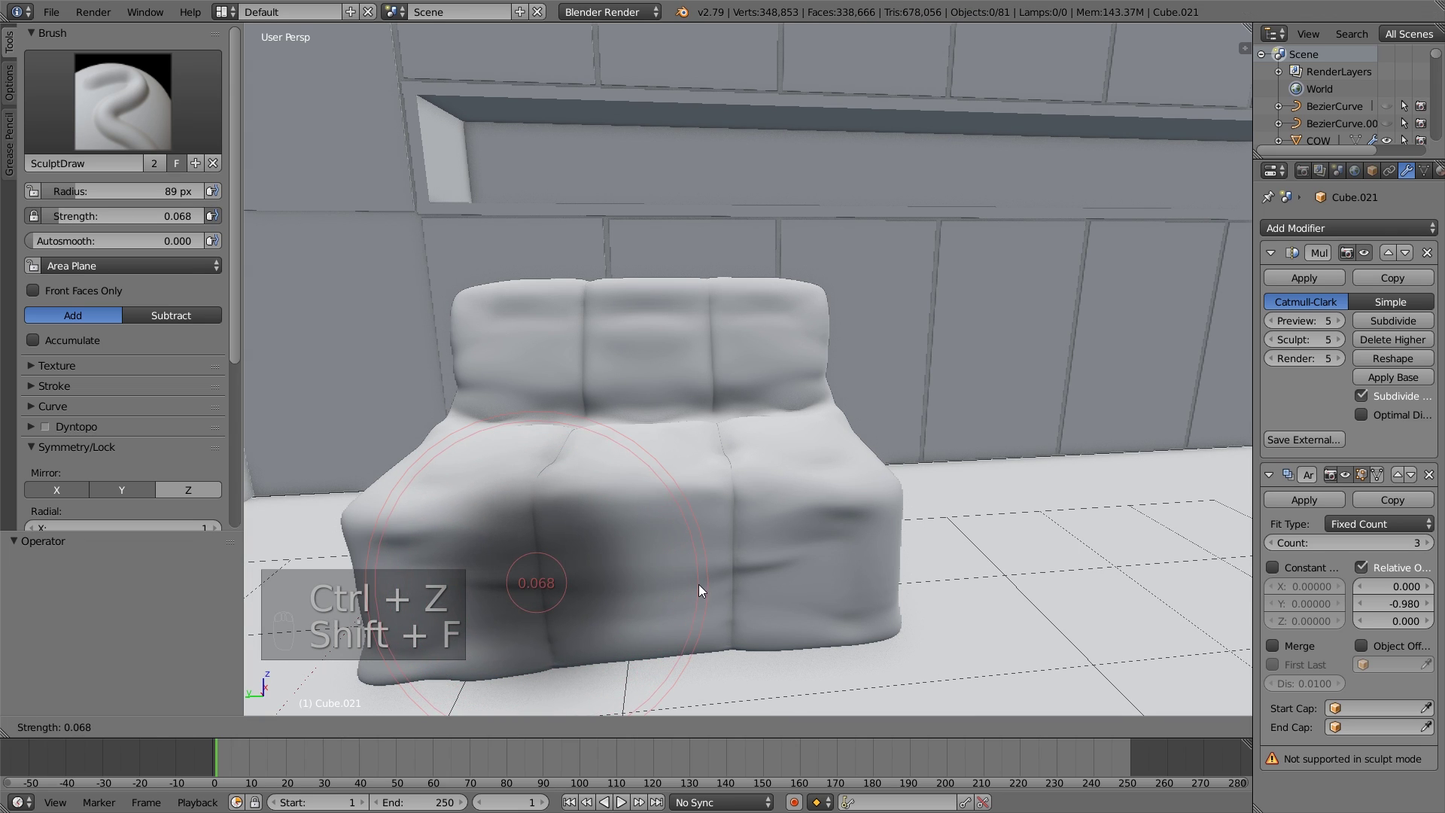
left_click(696, 584)
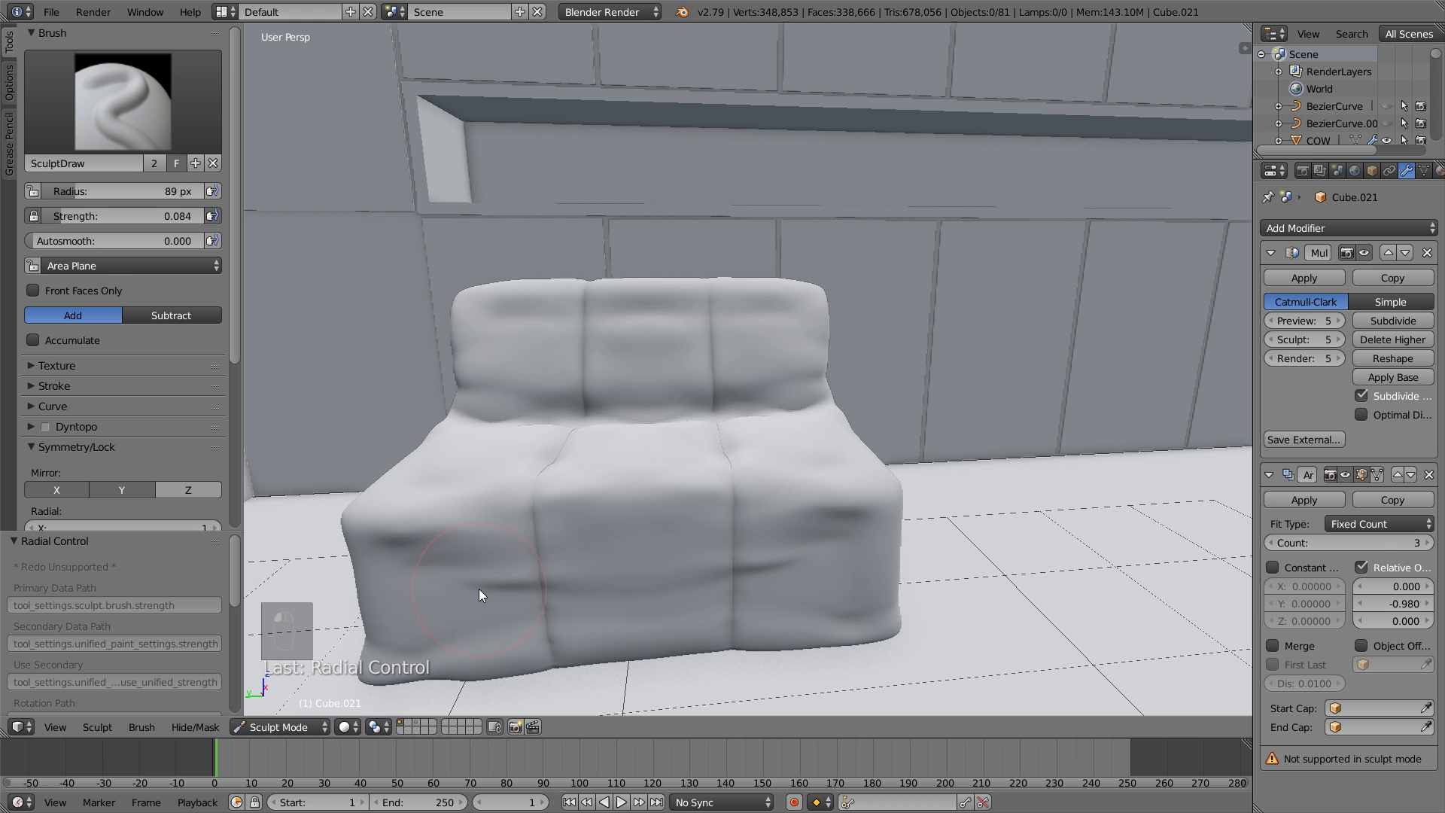
Set the SculptDraw strength to 0.190 and build up soft bulges and folds across the seat's front face.
middle_click_drag(462, 563, 467, 617)
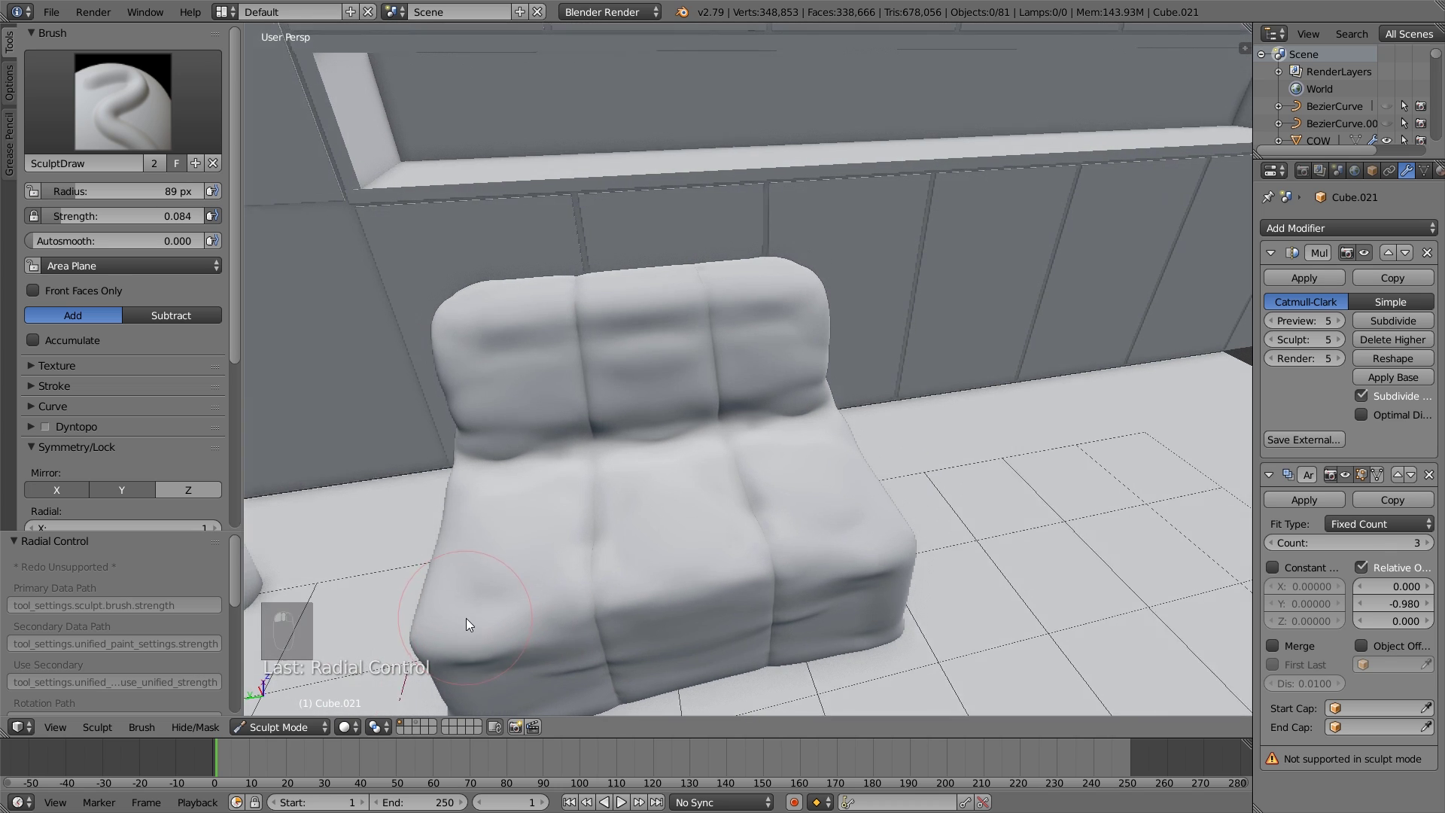
key("shift+f")
left_click(493, 589)
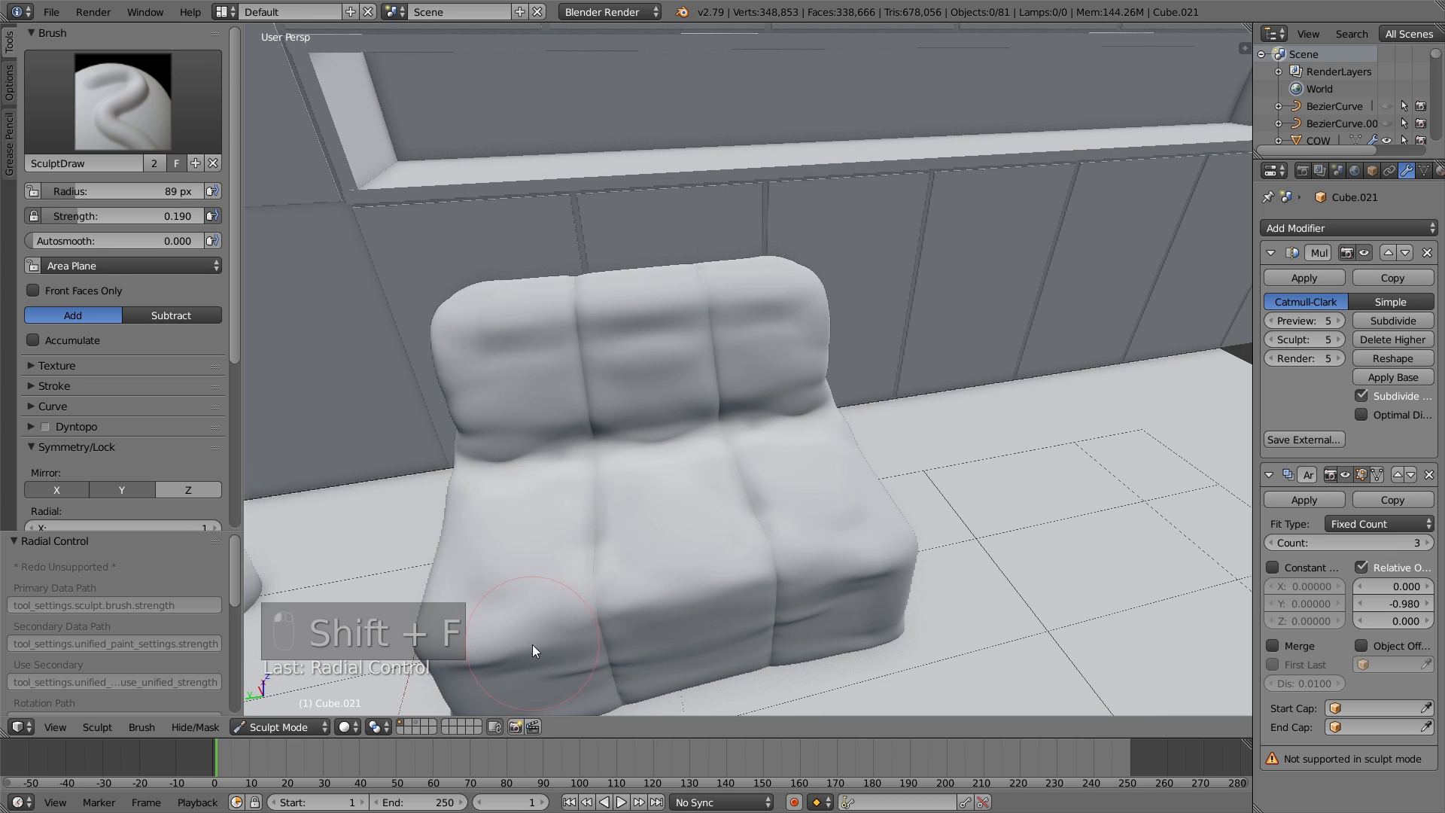
middle_click_drag(546, 668, 582, 551)
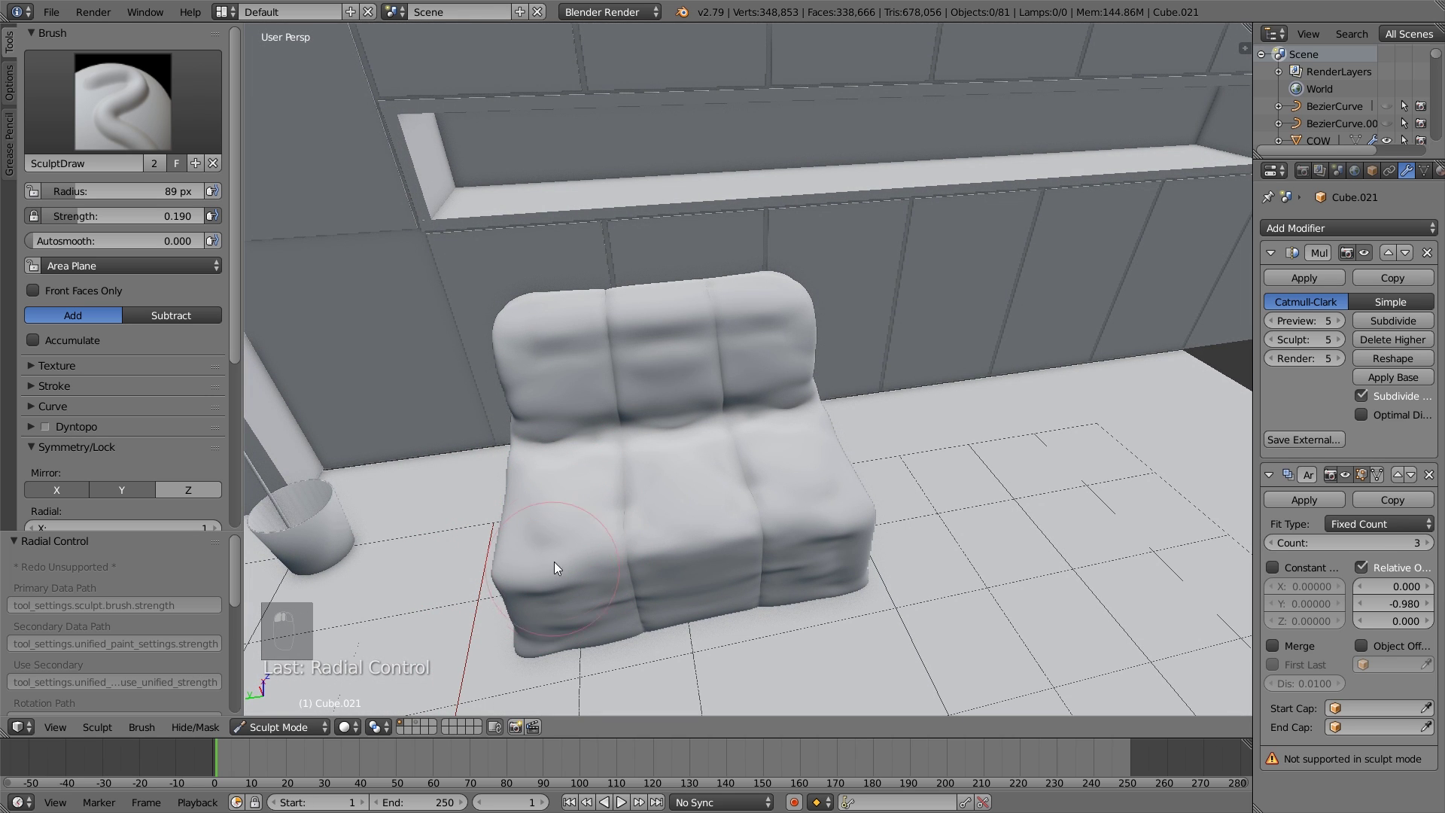
left_click_drag(683, 499, 792, 522)
middle_click_drag(817, 540, 804, 486)
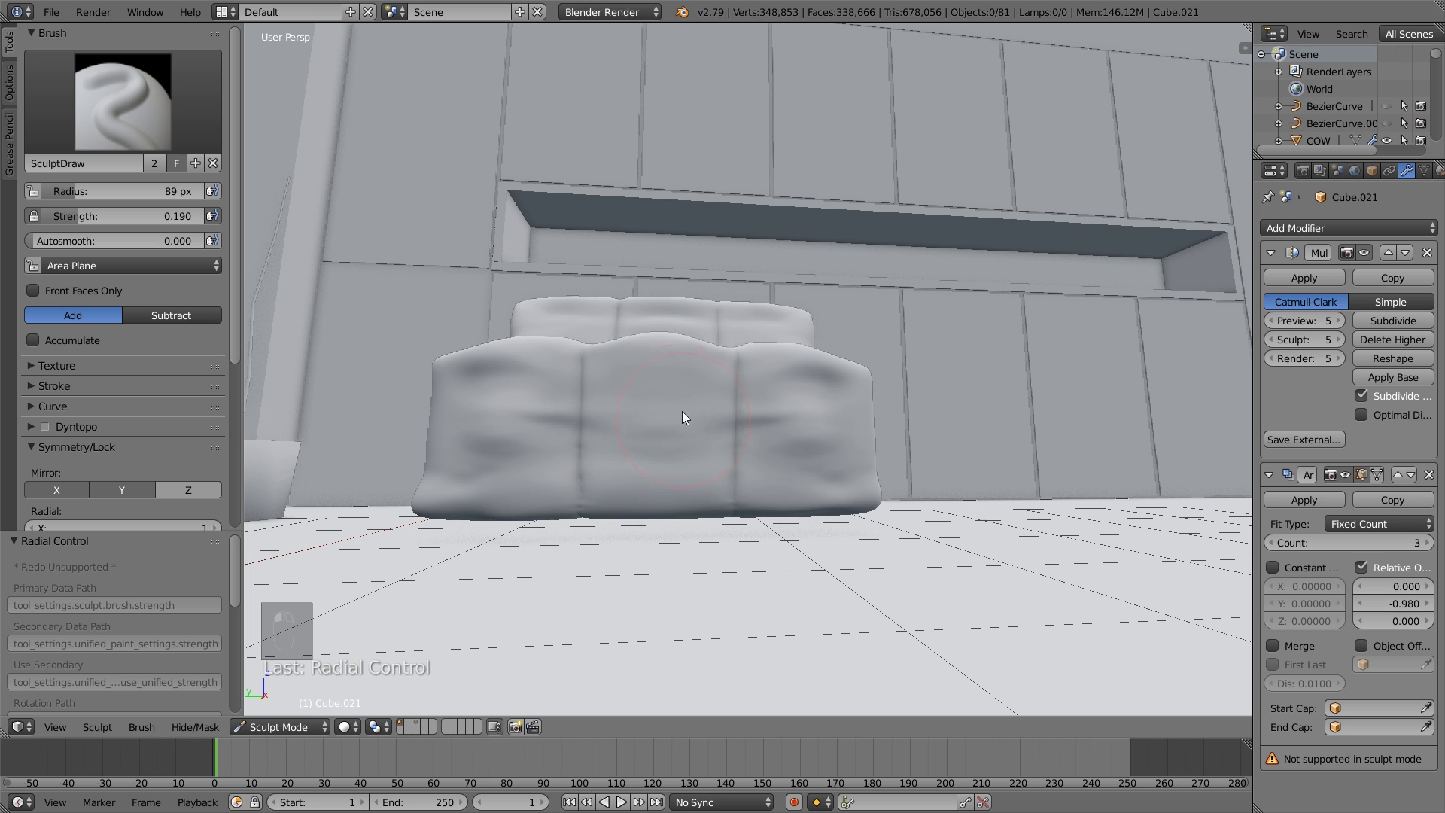
left_click_drag(682, 410, 661, 466)
mouse_move(661, 466)
middle_mouse_down()
mouse_move(675, 453)
mouse_move(684, 535)
mouse_move(677, 490)
mouse_move(590, 594)
mouse_move(583, 561)
middle_mouse_up()
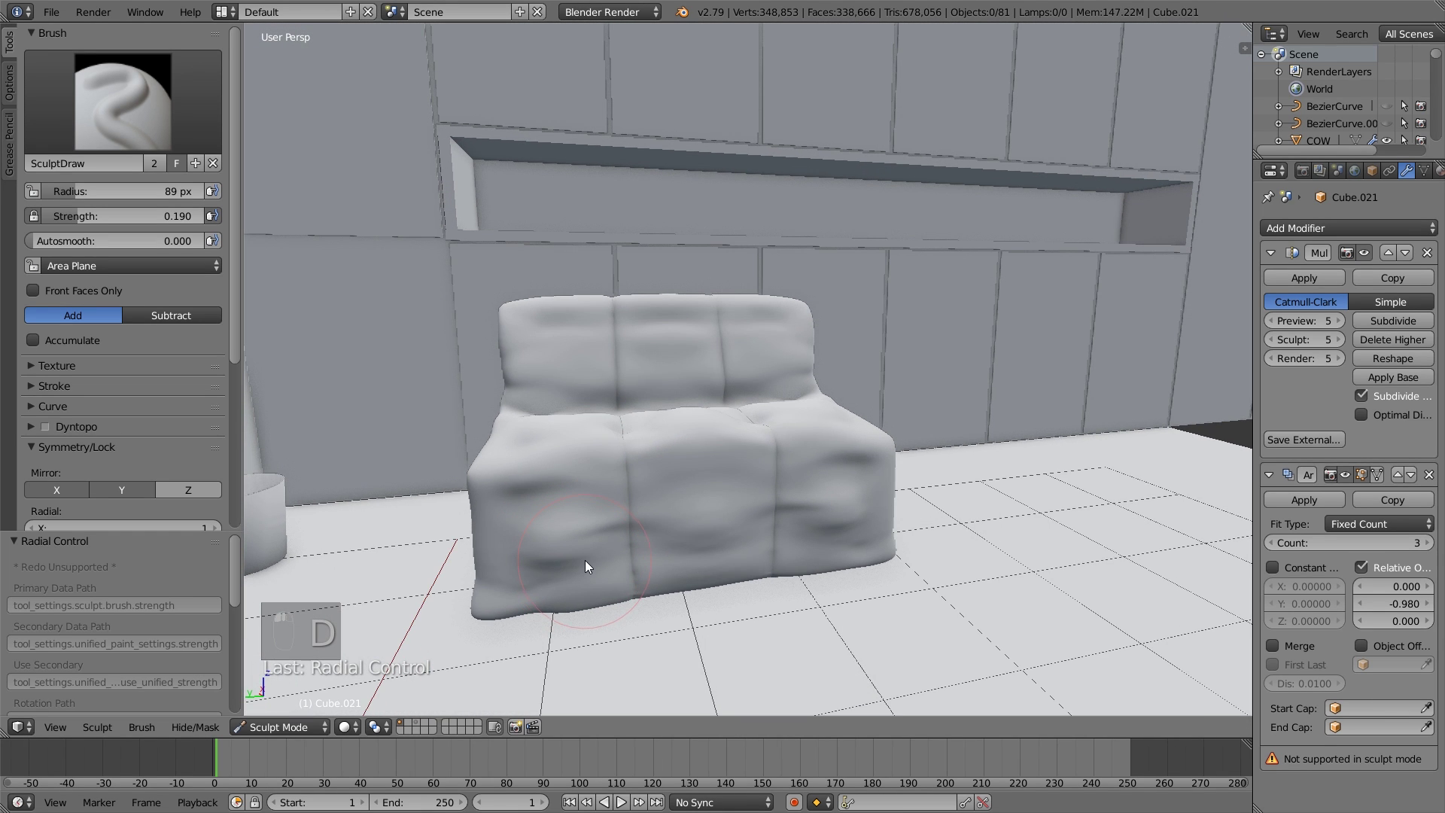
Soften the folds on the seat's front face with the Smooth brush.
key("d")
key("s")
mouse_move(560, 563)
left_mouse_down()
mouse_move(627, 532)
mouse_move(705, 544)
left_mouse_up()
mouse_move(706, 545)
middle_mouse_down()
mouse_move(688, 607)
mouse_move(600, 623)
mouse_move(606, 662)
mouse_move(651, 511)
mouse_move(630, 534)
middle_mouse_up()
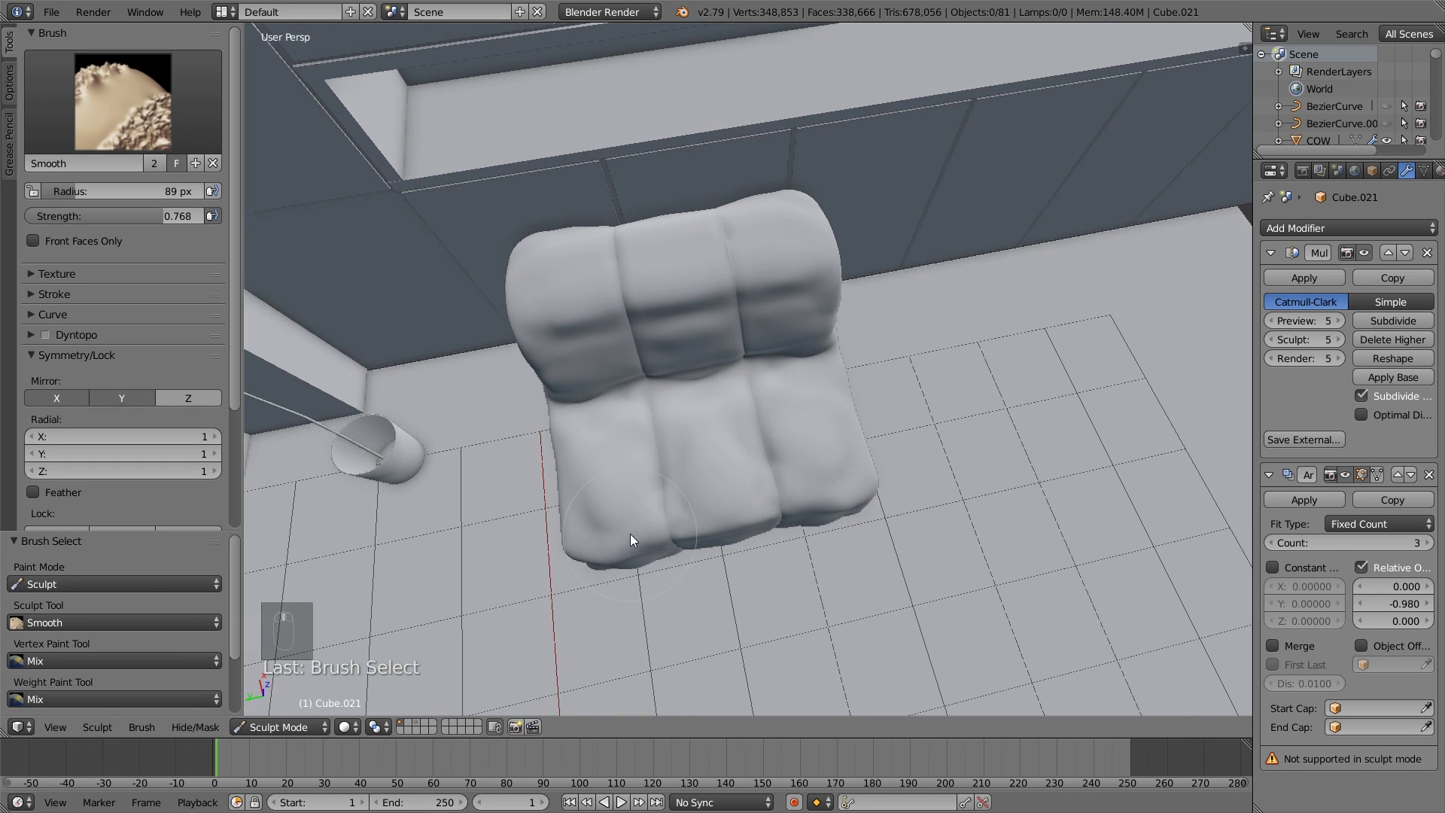
Puff up the tops of the three seat cushions with the SculptDraw brush and blend them with the Smooth brush.
key("x")
key("x")
key("x")
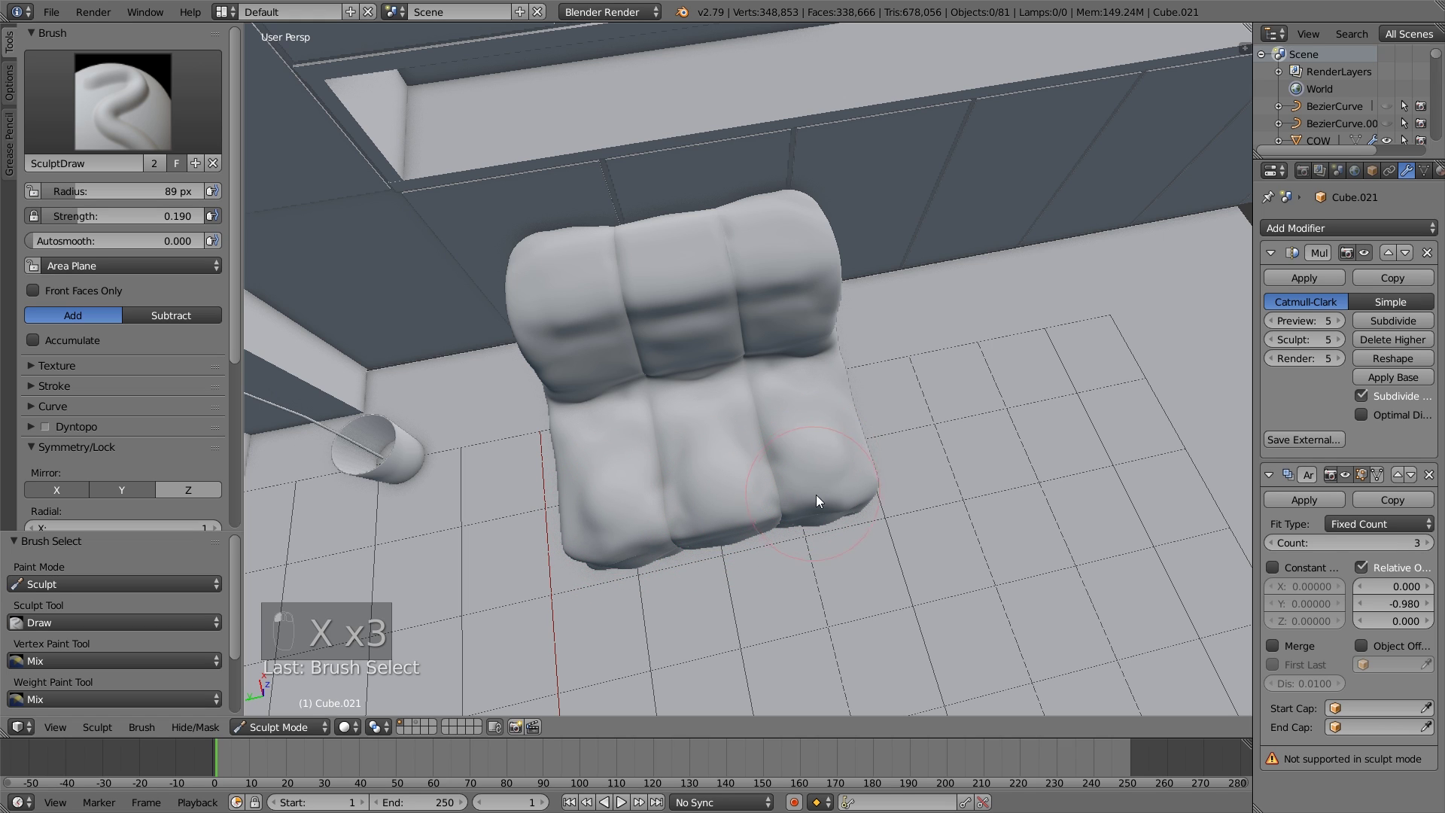
left_click_drag(834, 480, 631, 468)
key("s")
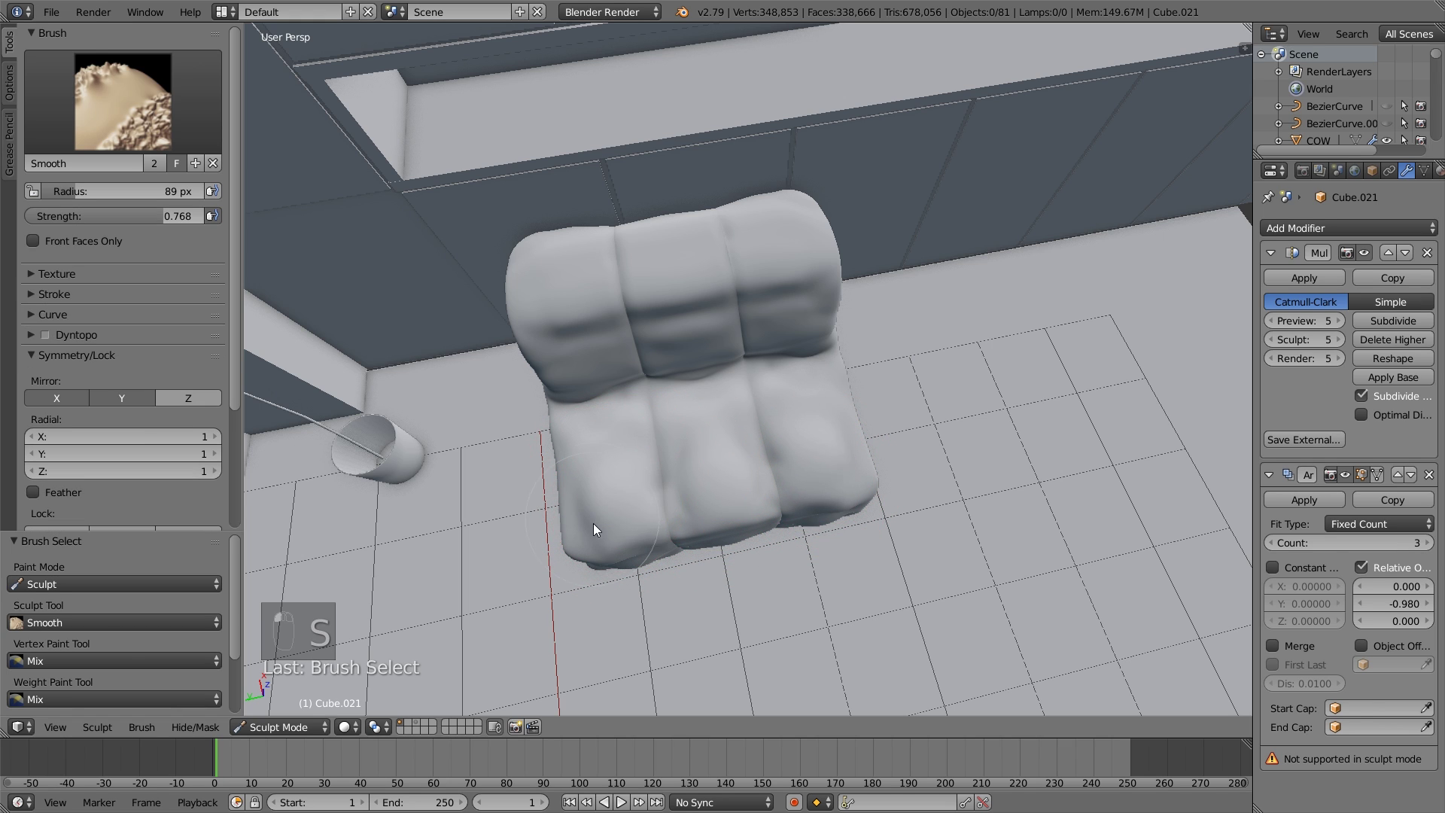
mouse_move(714, 516)
middle_mouse_down()
mouse_move(703, 519)
mouse_move(703, 455)
mouse_move(567, 484)
middle_mouse_up()
Try the Pinch/Magnify brush on the seat's front edge and undo the strokes.
key("p")
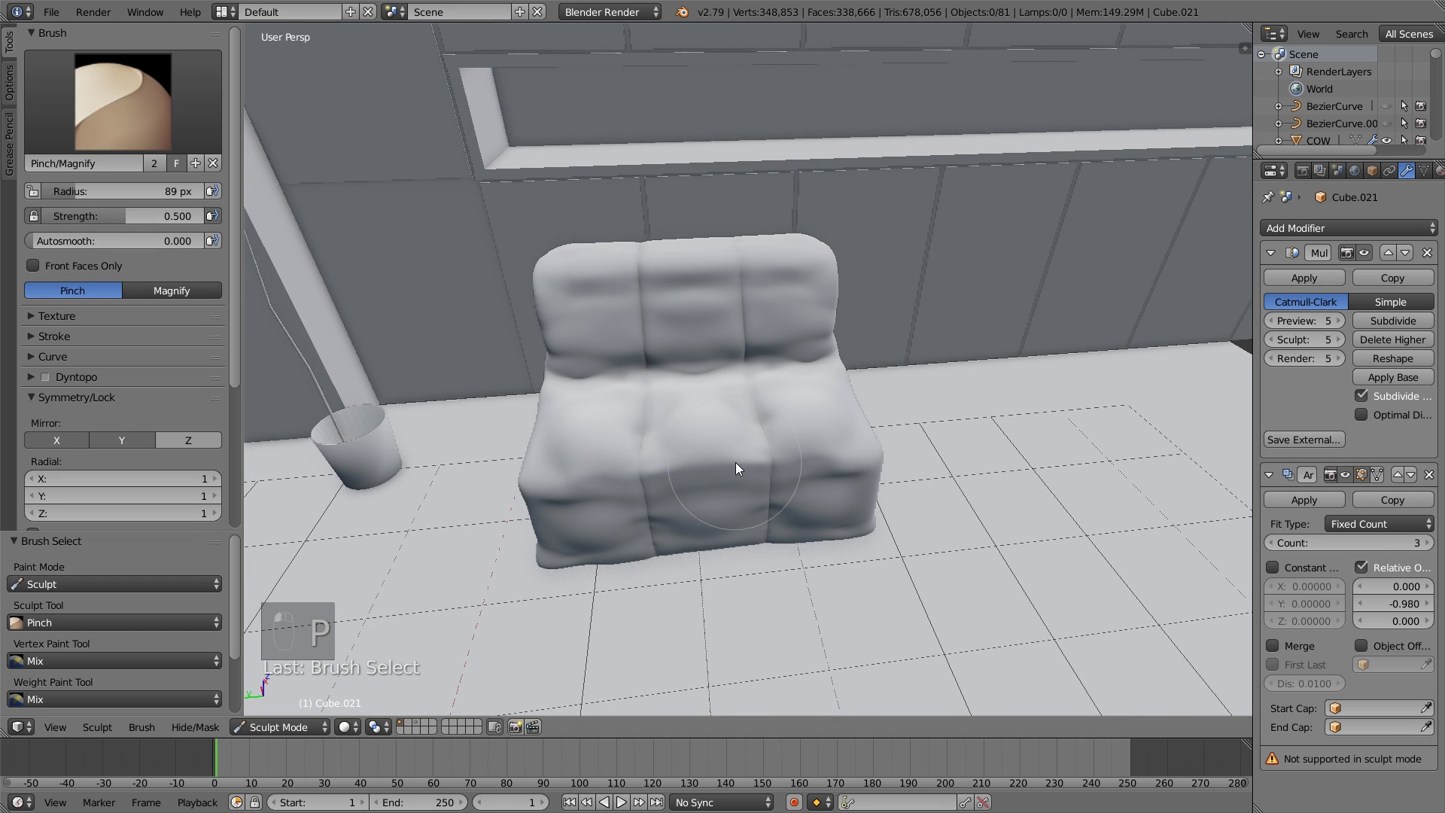
key("ctrl+z")
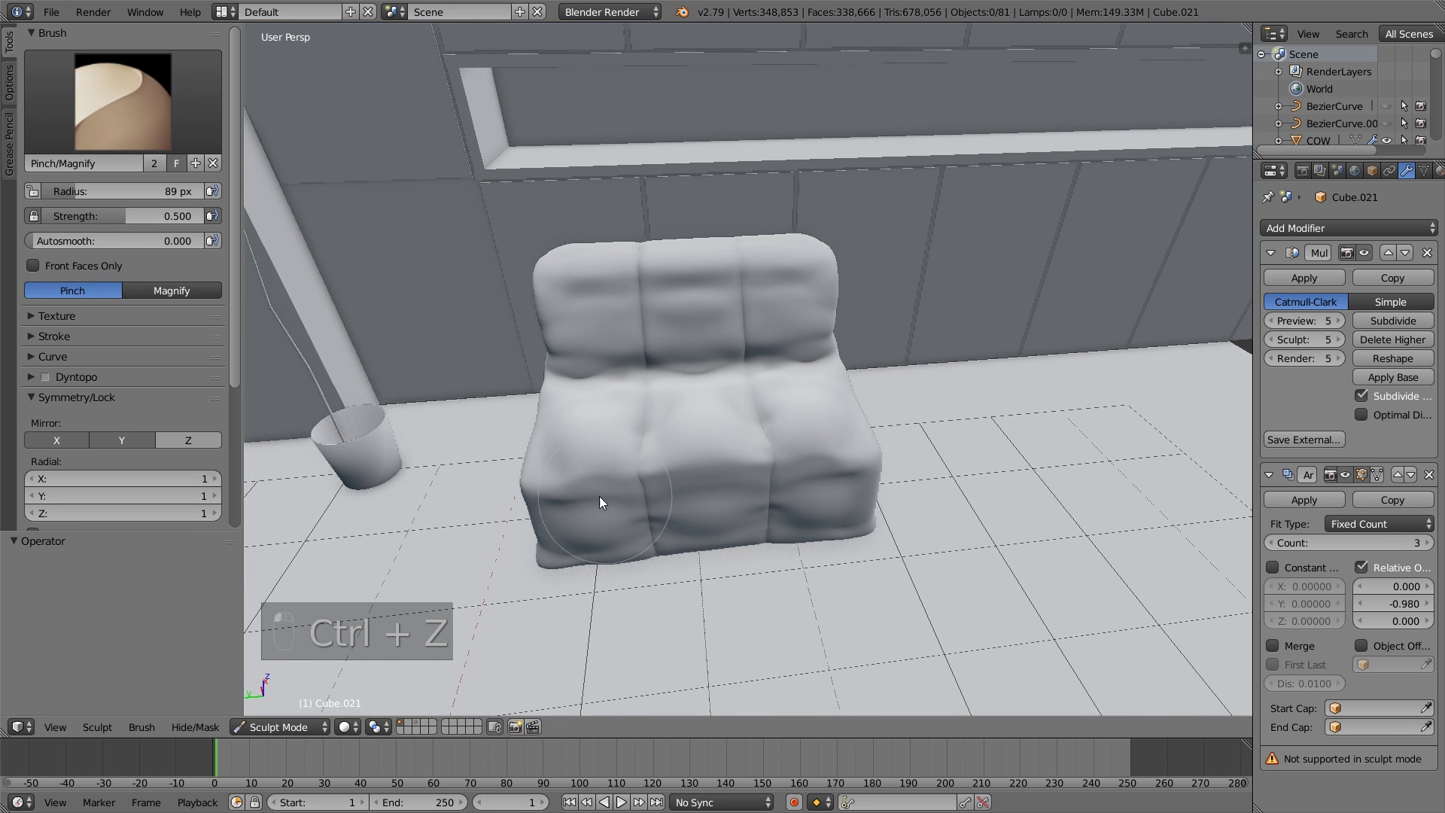
key("ctrl+z")
Smooth the seat cushions' tops and front edge with the Smooth brush, working from several sides.
mouse_move(560, 495)
middle_mouse_down()
mouse_move(616, 482)
mouse_move(657, 445)
mouse_move(594, 492)
mouse_move(633, 456)
mouse_move(590, 377)
mouse_move(551, 454)
mouse_move(547, 411)
mouse_move(538, 450)
middle_mouse_up()
scroll(587, 497, "up", 3)
key("s")
scroll(500, 556, "down", 2)
middle_click_drag(535, 449, 635, 467)
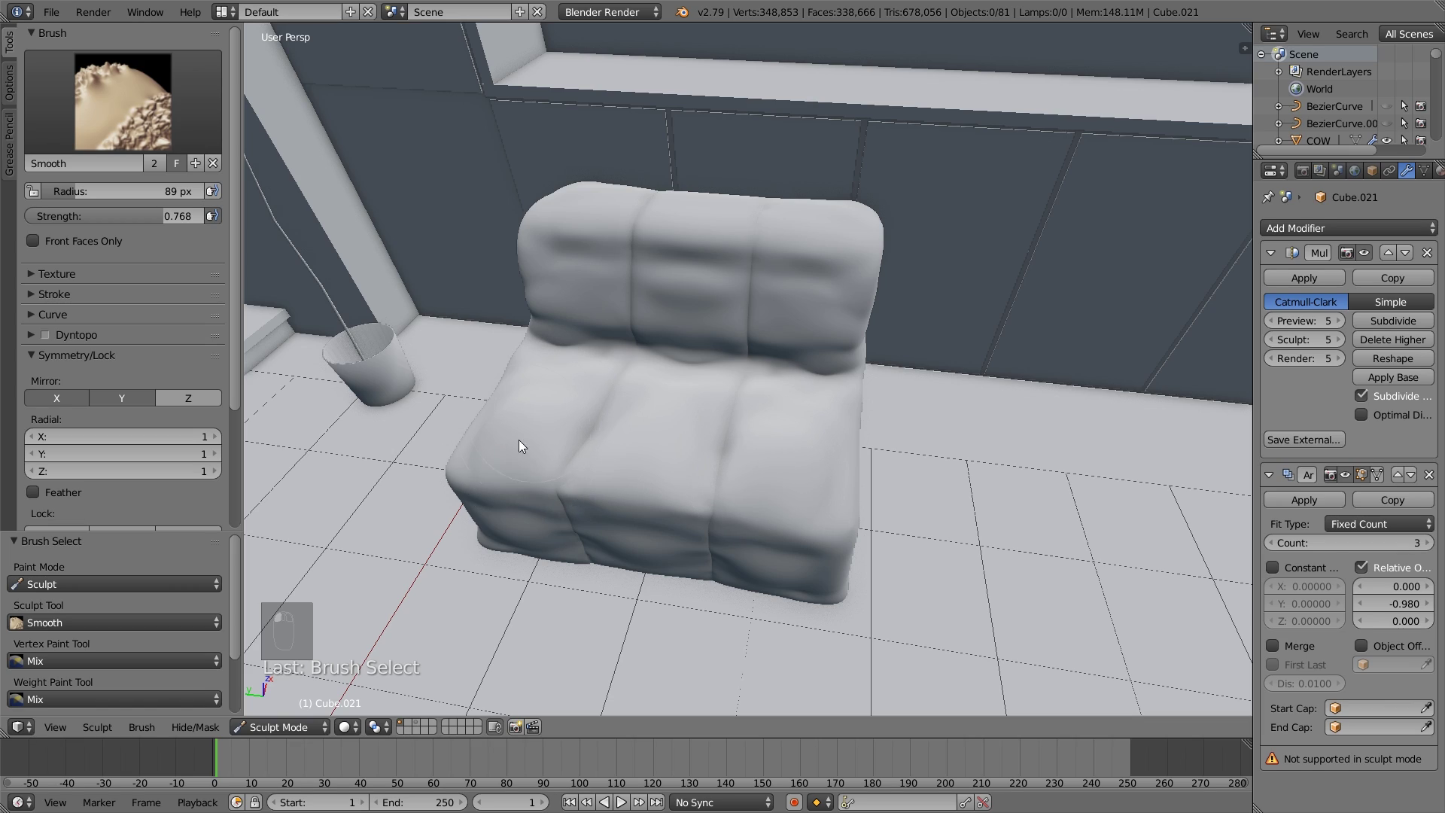
mouse_move(597, 500)
middle_mouse_down()
mouse_move(642, 439)
mouse_move(673, 431)
mouse_move(632, 575)
mouse_move(635, 479)
mouse_move(622, 487)
mouse_move(598, 415)
middle_mouse_up()
middle_click_drag(519, 366, 735, 432)
middle_click_drag(603, 445, 549, 491)
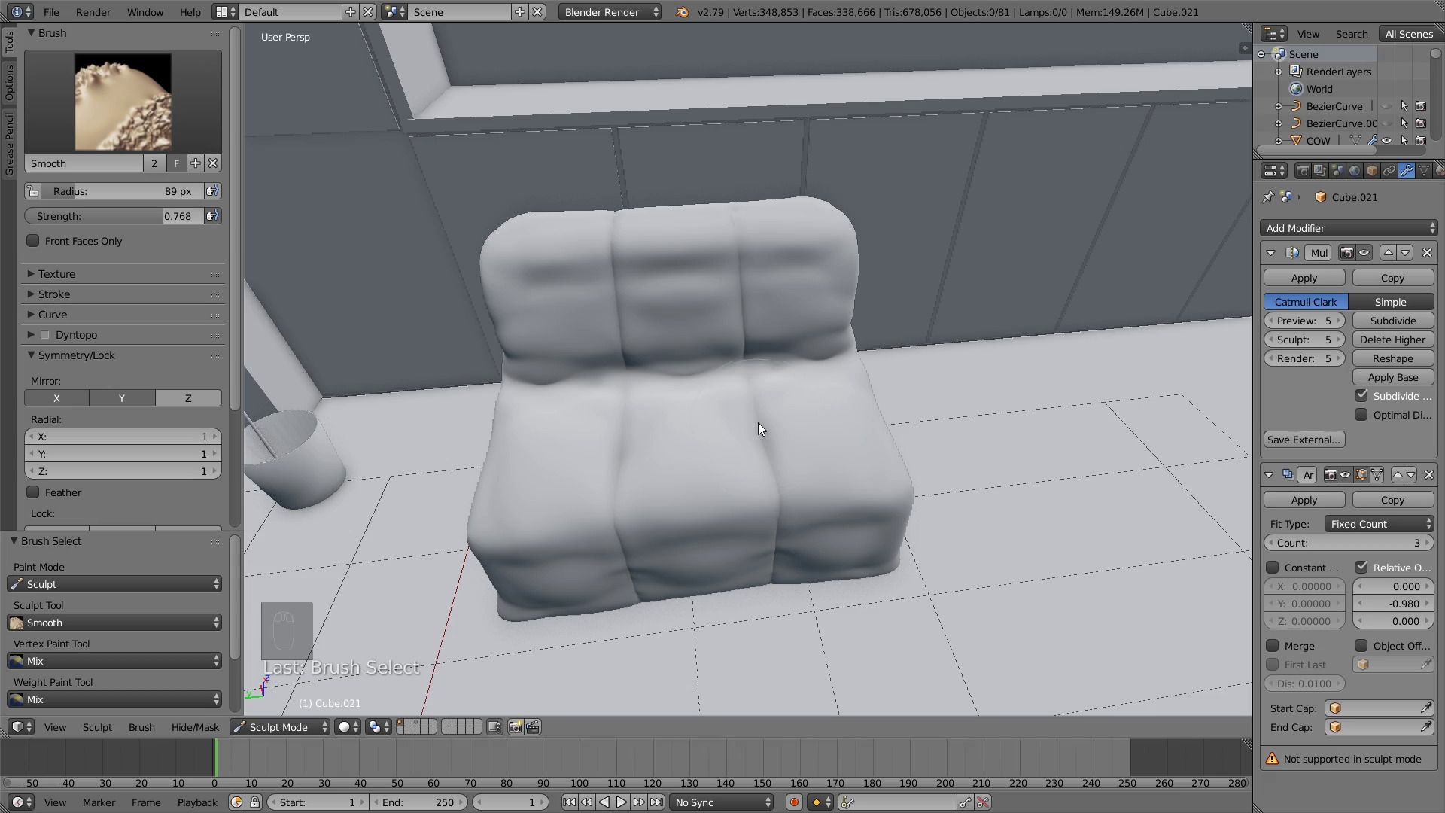
Set the SculptDraw brush to a 52 px radius and about 0.511 strength, and undo a test stroke on the seat seam.
mouse_move(642, 520)
middle_mouse_down()
mouse_move(661, 432)
mouse_move(670, 552)
mouse_move(684, 458)
mouse_move(684, 500)
mouse_move(691, 468)
mouse_move(751, 465)
mouse_move(721, 457)
middle_mouse_up()
scroll(684, 458, "up", 2)
key("x")
key("x")
key("x")
key("f")
left_click(721, 463)
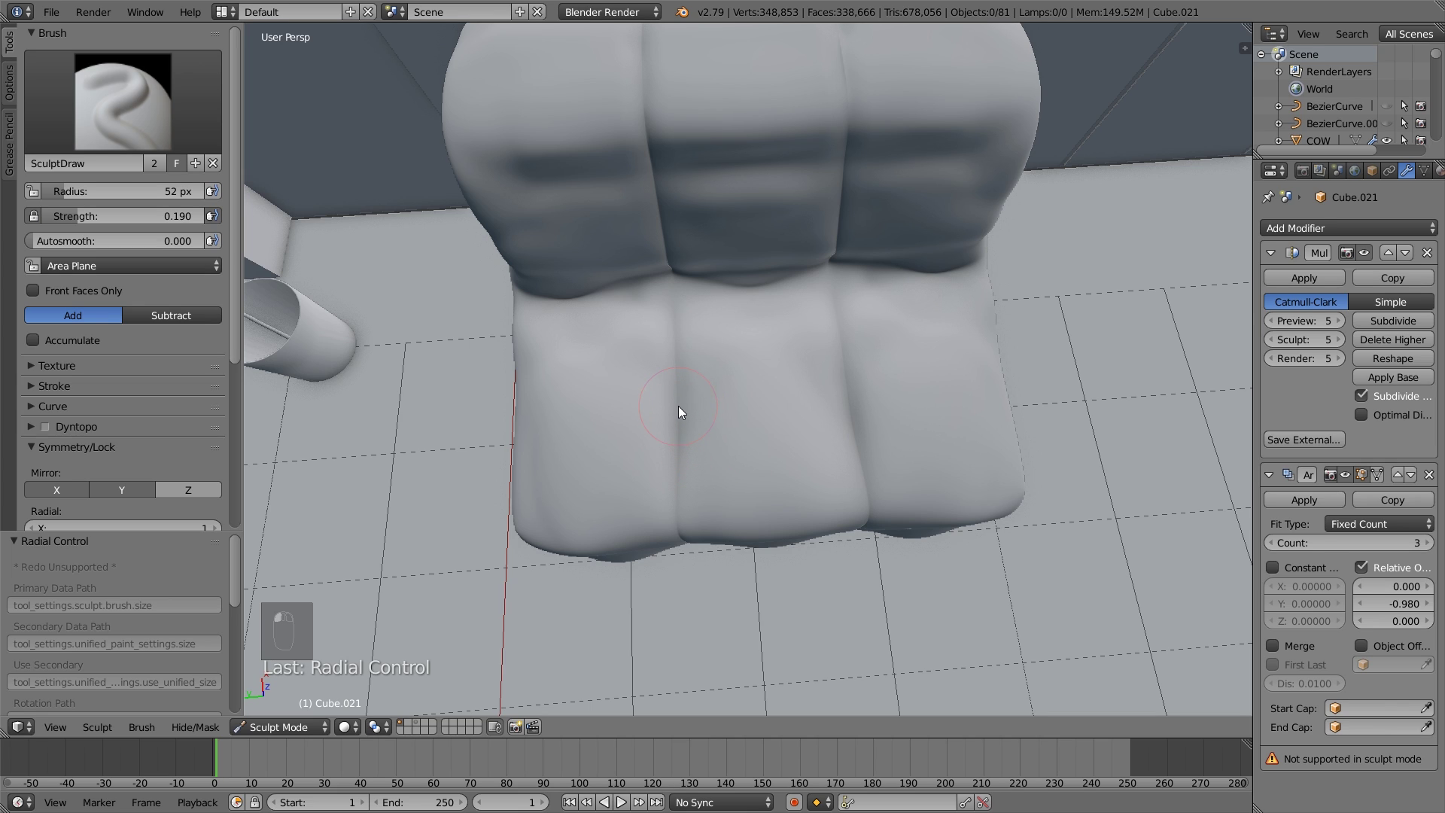
key("shift+f")
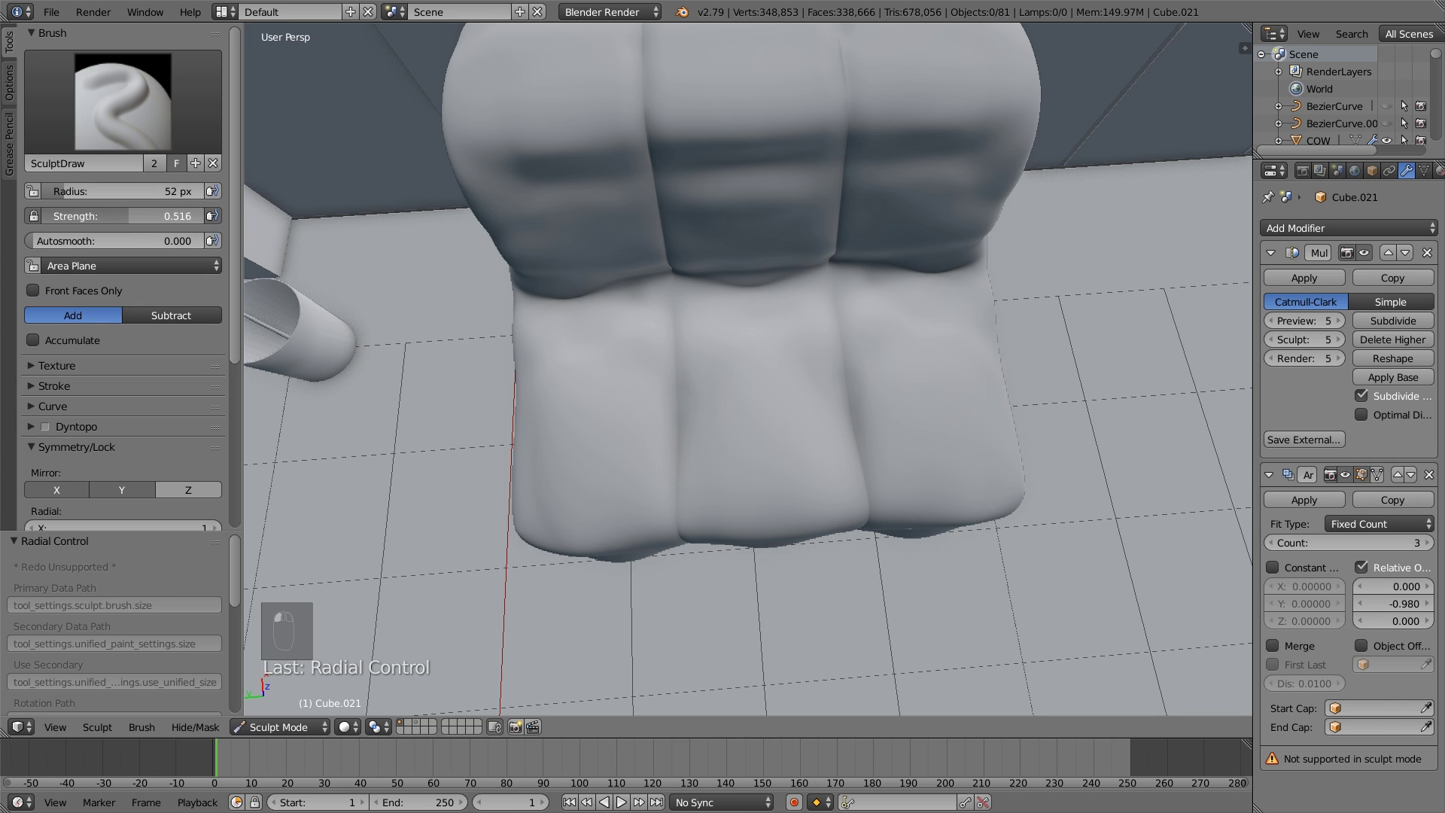
left_click(592, 401)
left_click_drag(683, 400, 653, 417)
key("ctrl+z")
Press a small tufting dimple into each of the two seat seams with the SculptDraw brush, undoing unwanted strokes.
scroll(715, 453, "up", 1)
scroll(653, 417, "down", 2)
mouse_move(688, 448)
middle_mouse_down()
mouse_move(732, 432)
mouse_move(706, 355)
mouse_move(753, 453)
middle_mouse_up()
scroll(755, 446, "up", 4)
scroll(694, 404, "down", 2)
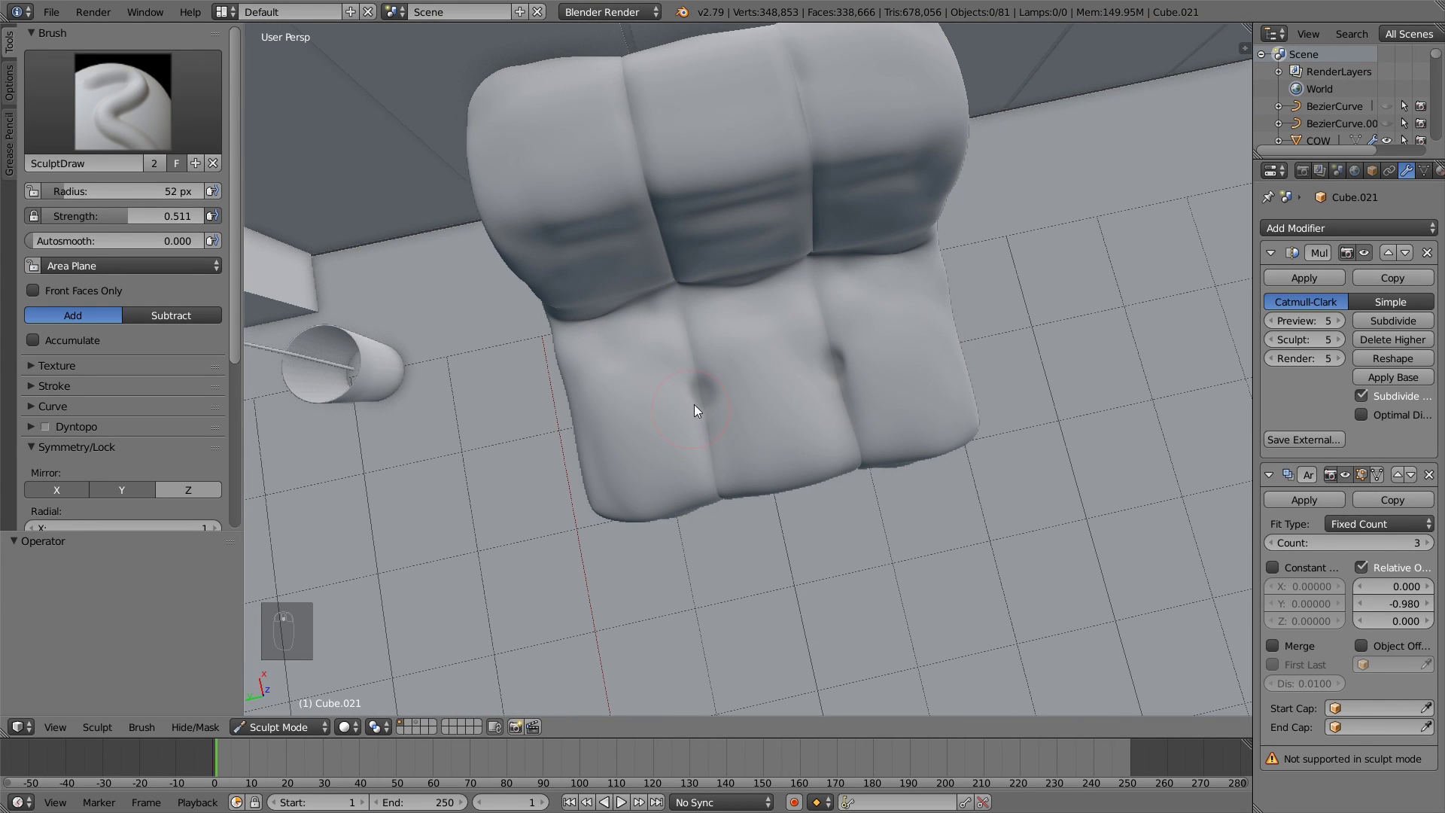
left_click(707, 400)
key("ctrl+z")
scroll(707, 403, "up", 2)
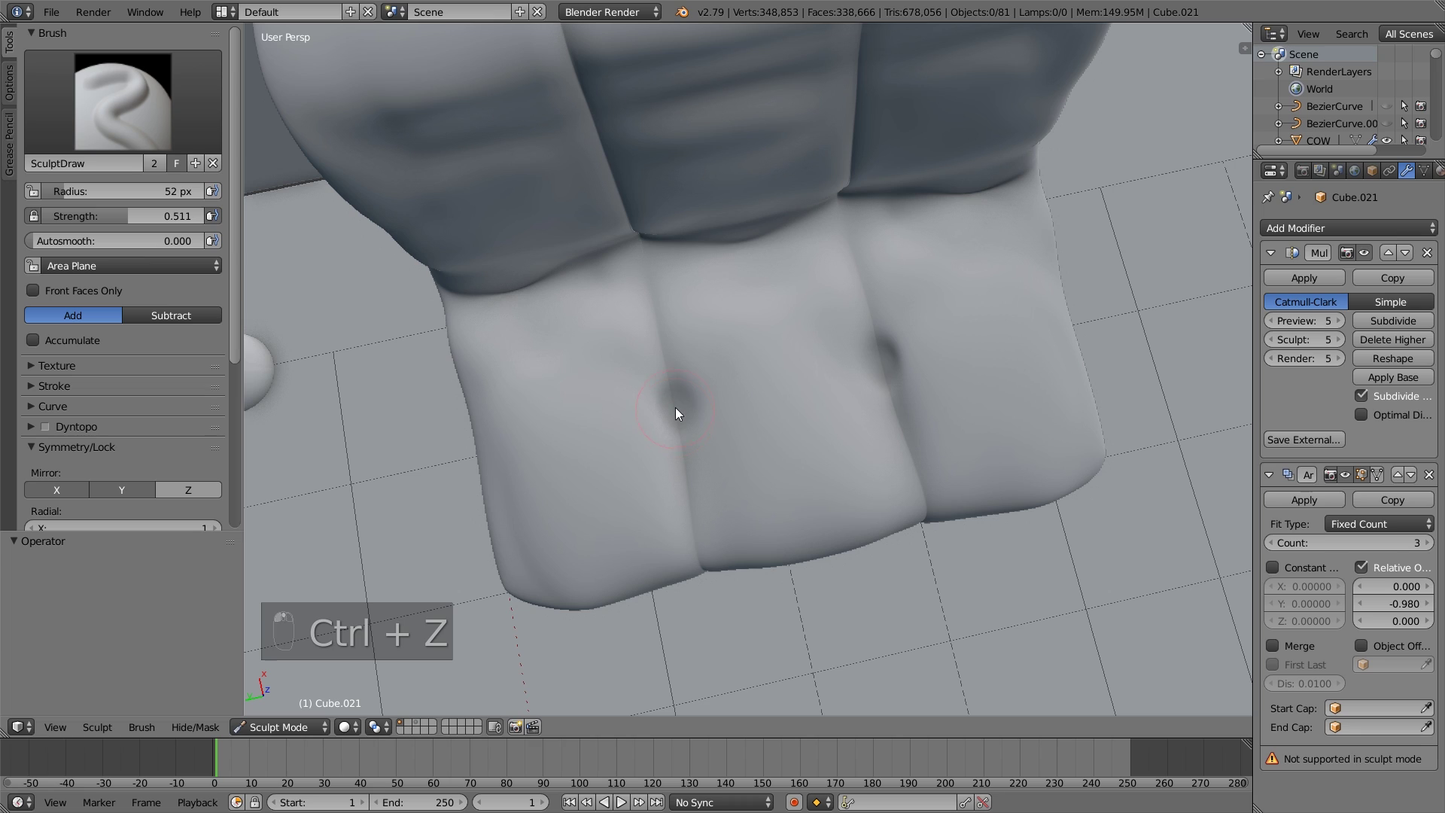
left_click(677, 407)
scroll(681, 418, "up", 3)
scroll(707, 429, "up", 2)
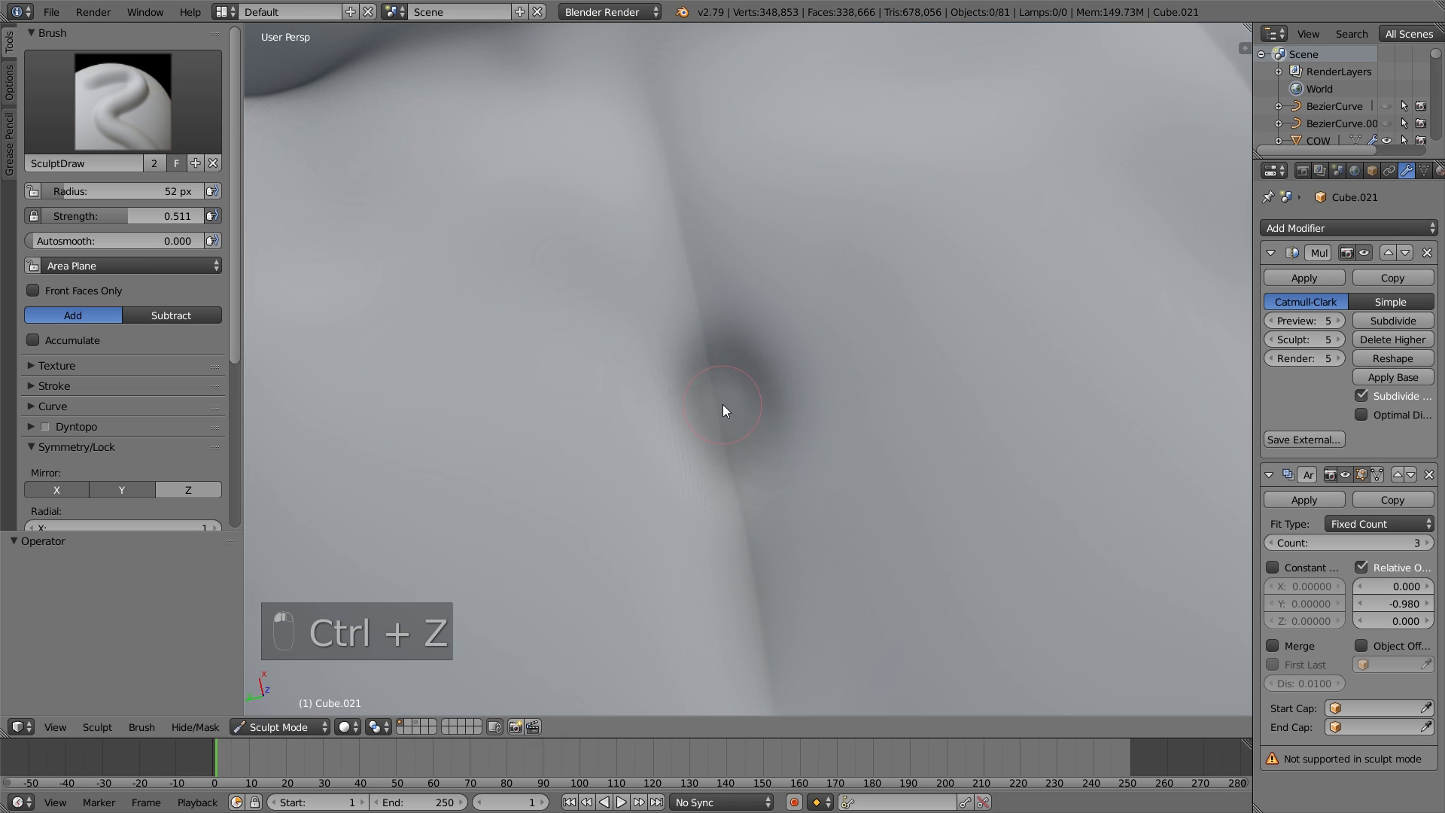
scroll(719, 405, "down", 4)
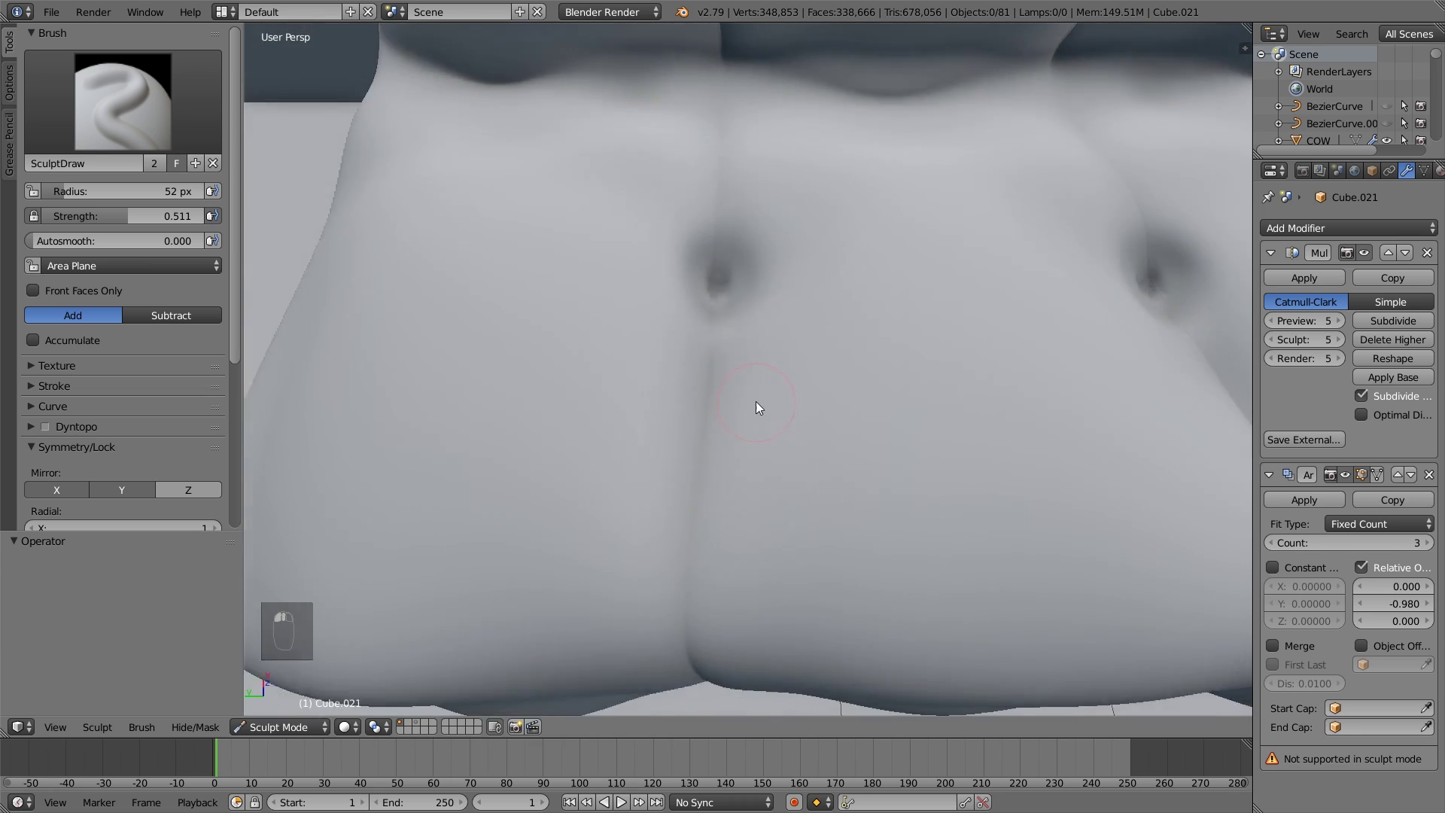
scroll(756, 400, "down", 4)
Widen the seat dimples with a subtracting SculptDraw stroke and soften them with the Smooth brush.
middle_click_drag(780, 363, 739, 382)
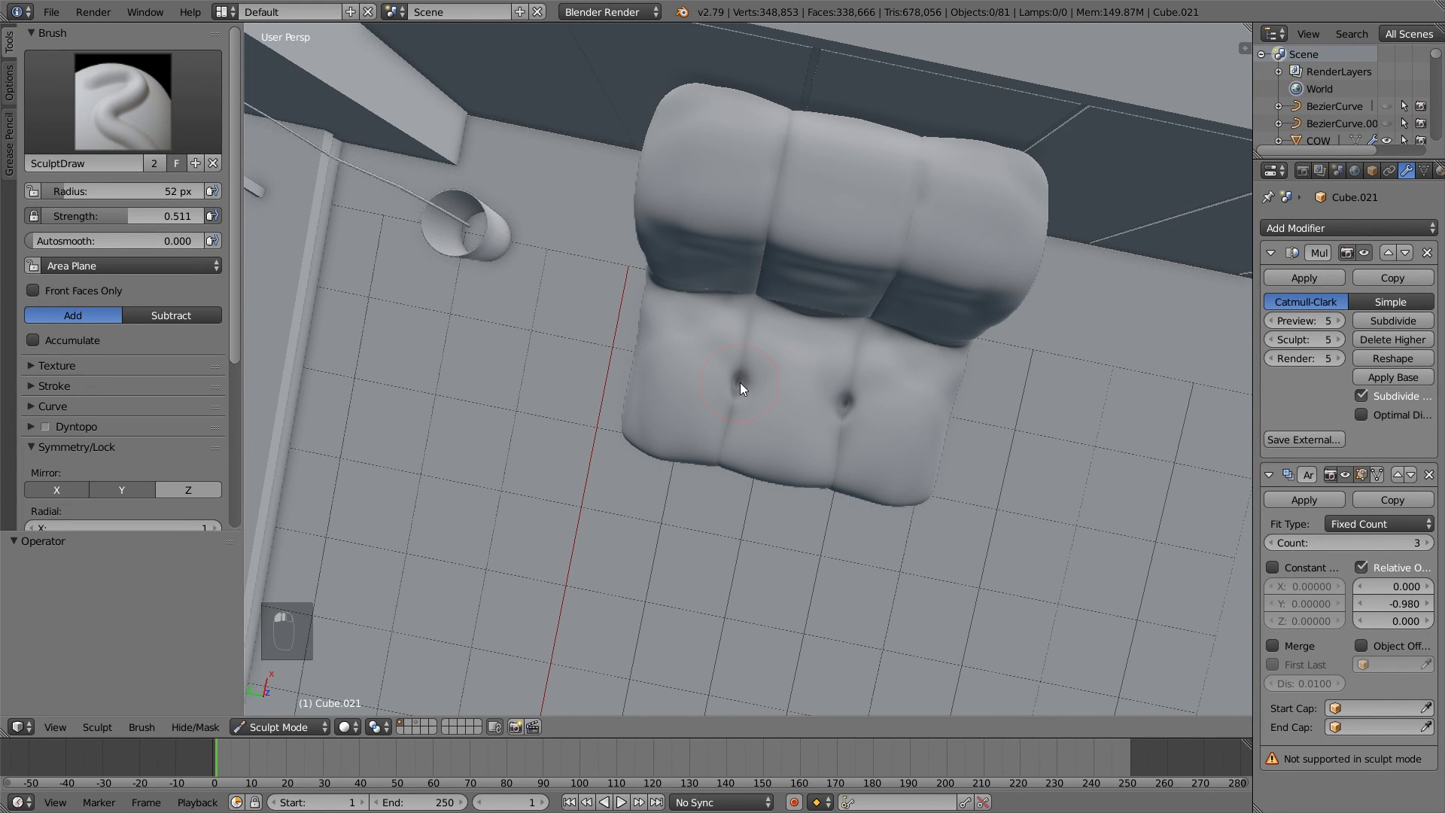
left_click_drag(739, 382, 734, 387, "ctrl")
key("s")
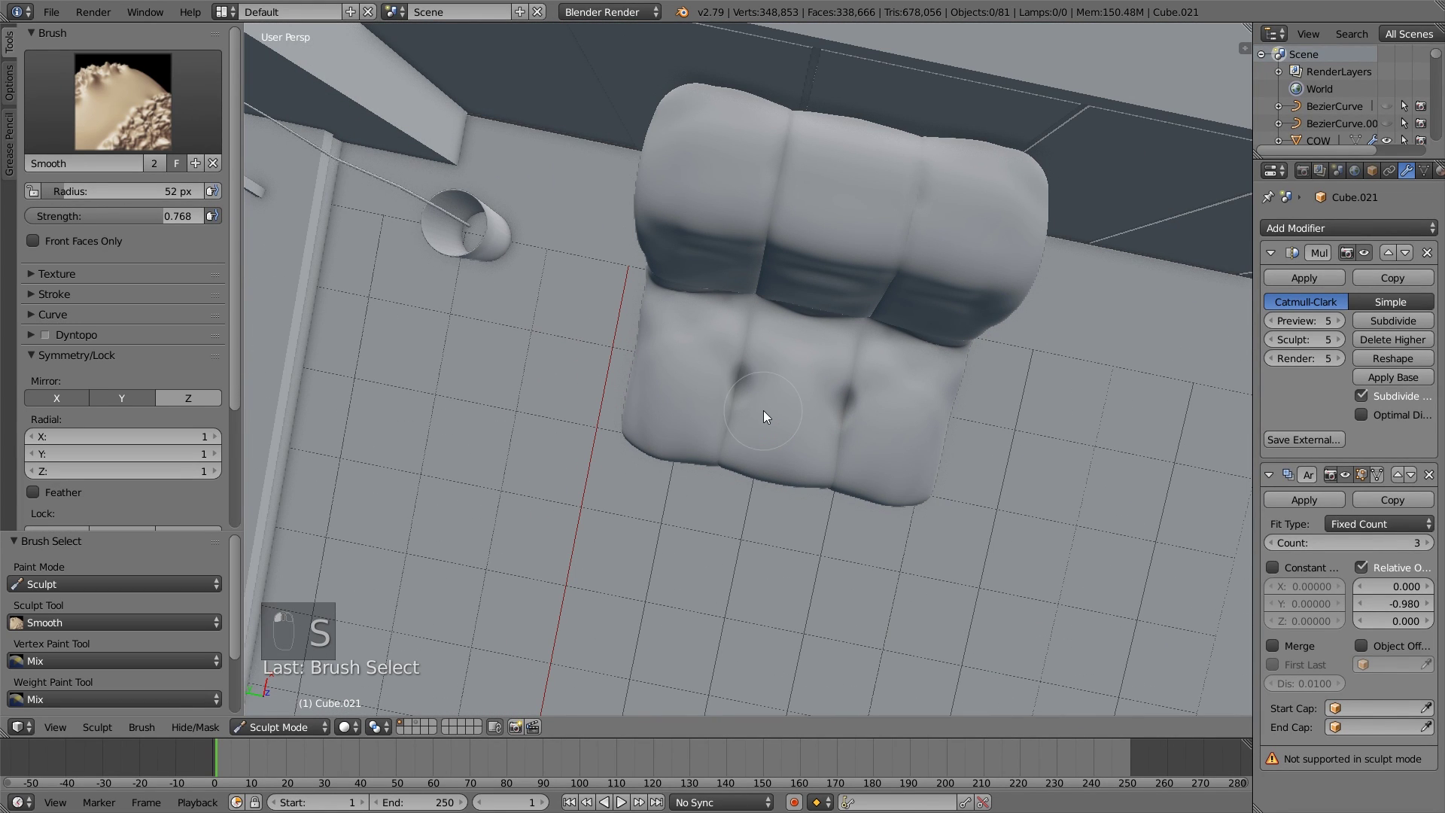
Carve the two seat dimples deeper along the seams with subtracting SculptDraw strokes.
scroll(762, 414, "up", 4)
key("x")
key("x")
key("x")
scroll(749, 420, "up", 3)
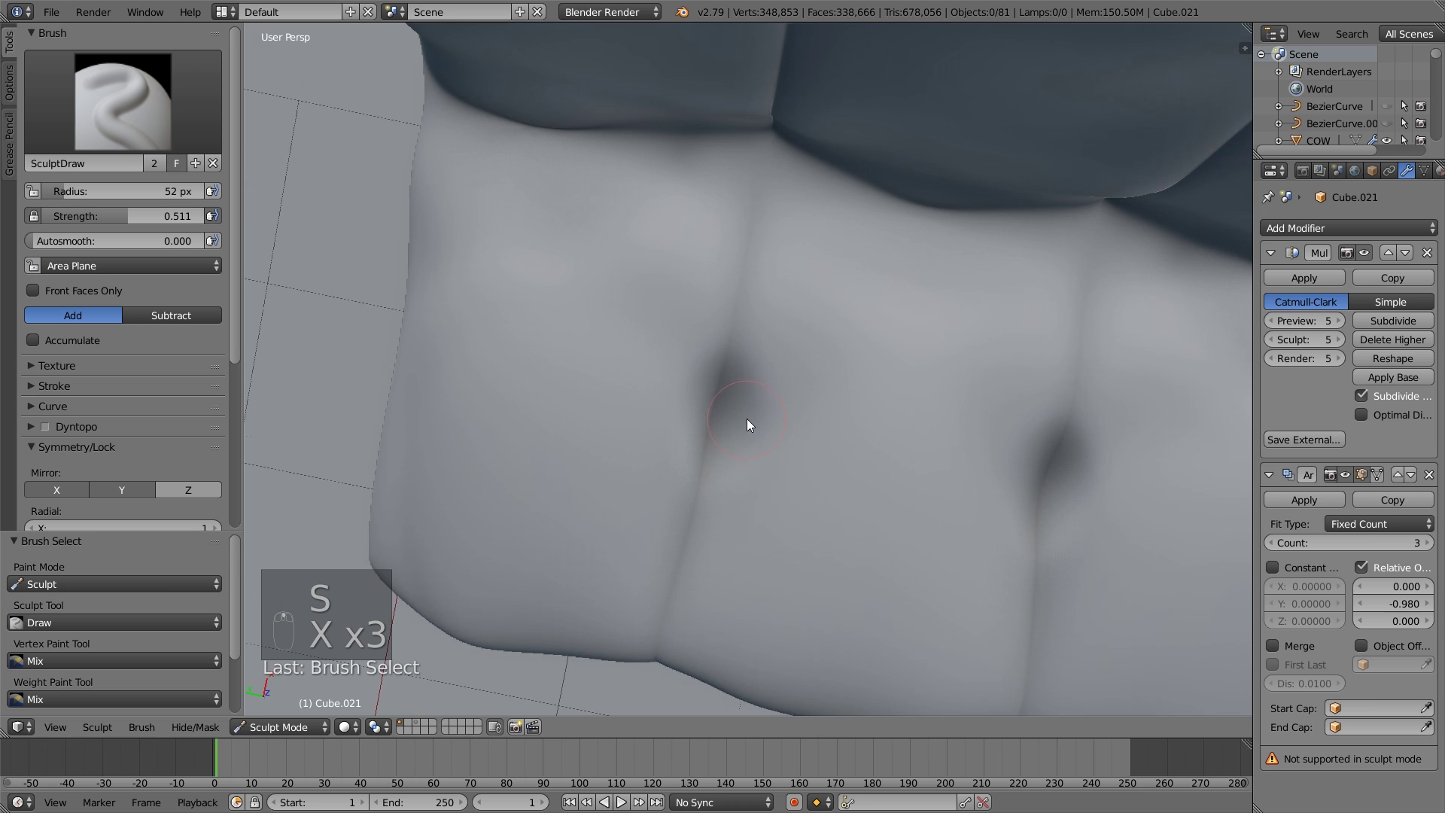
scroll(766, 400, "down", 4)
middle_click_drag(766, 400, 802, 397)
scroll(802, 397, "up", 4)
mouse_move(711, 349)
left_mouse_down("ctrl")
mouse_move(729, 358)
mouse_move(715, 352)
mouse_move(722, 375)
mouse_move(693, 350)
mouse_move(756, 396)
left_mouse_up("ctrl")
scroll(752, 390, "down", 4)
mouse_move(752, 391)
middle_mouse_down()
mouse_move(806, 313)
mouse_move(748, 400)
middle_mouse_up()
scroll(748, 400, "up", 4)
Blend the rims of the deepened seat dimples into the cushions with the Smooth brush.
key("s")
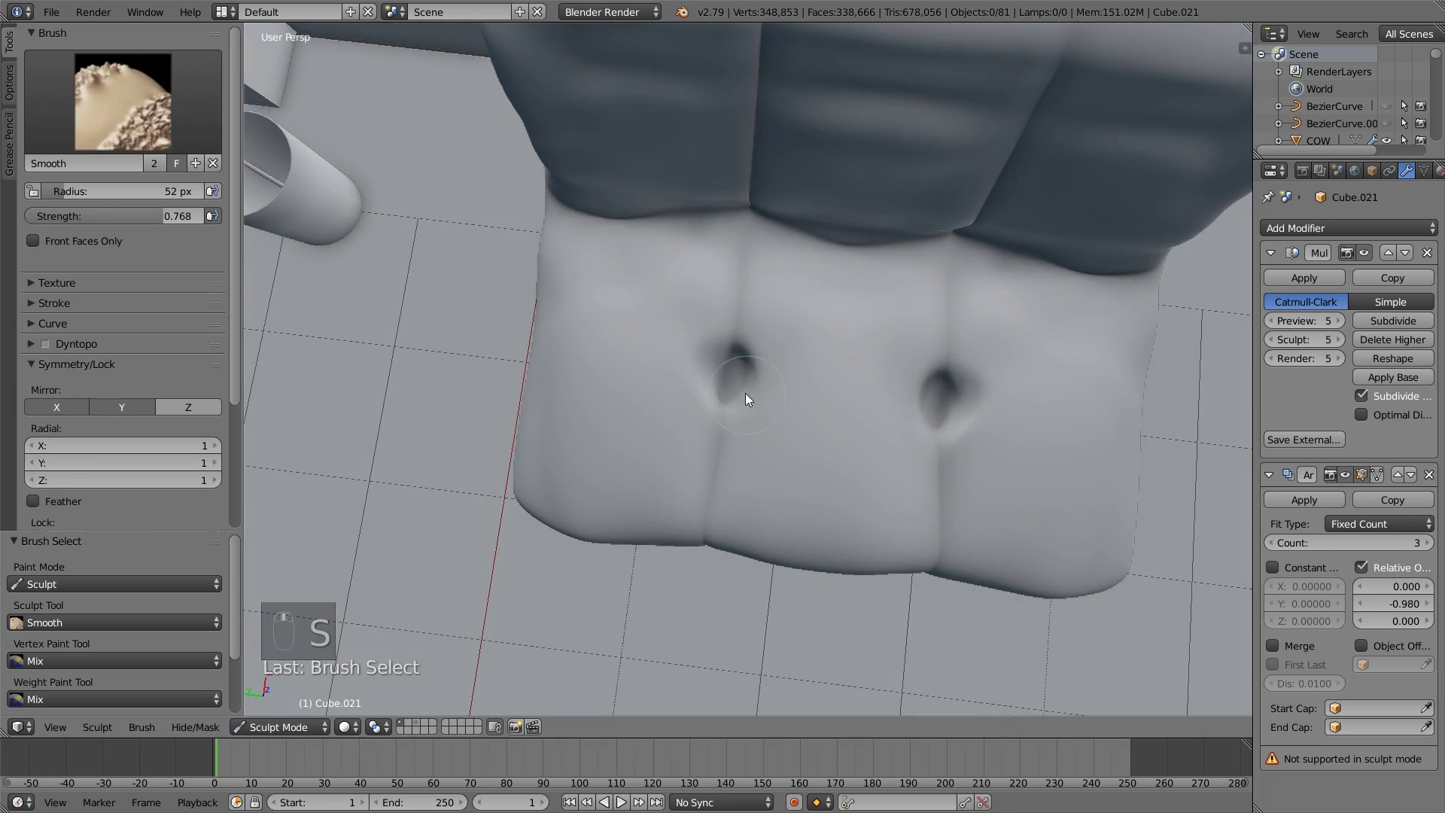
left_click_drag(706, 386, 738, 355)
scroll(738, 354, "down", 4)
mouse_move(738, 354)
middle_mouse_down()
mouse_move(790, 386)
mouse_move(721, 318)
mouse_move(751, 333)
mouse_move(712, 334)
middle_mouse_up()
scroll(712, 334, "up", 3)
scroll(786, 354, "up", 3)
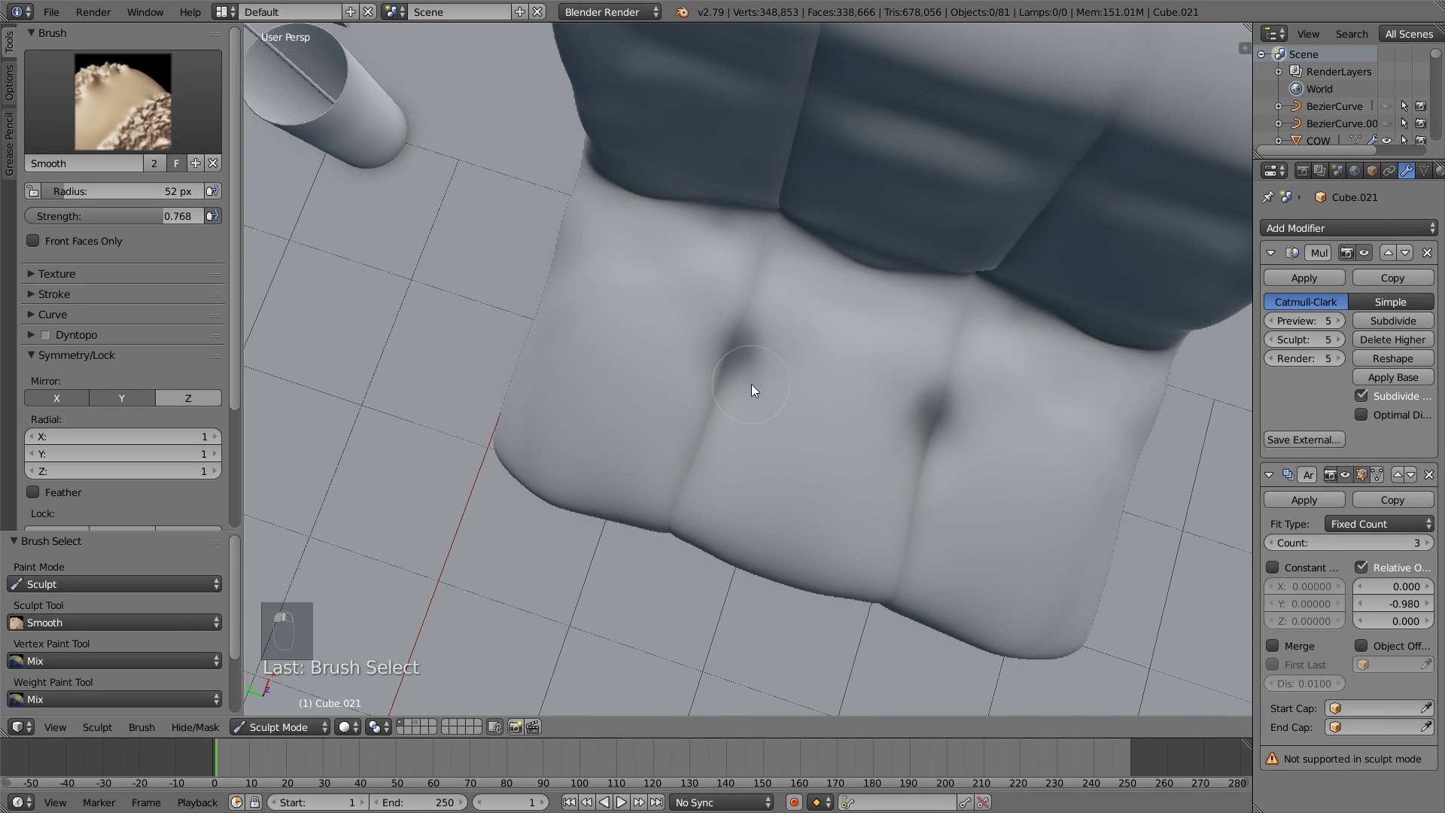
Sharpen the centres of the two seat dimples with the SculptDraw brush at 0.511 strength.
key("x")
key("x")
key("x")
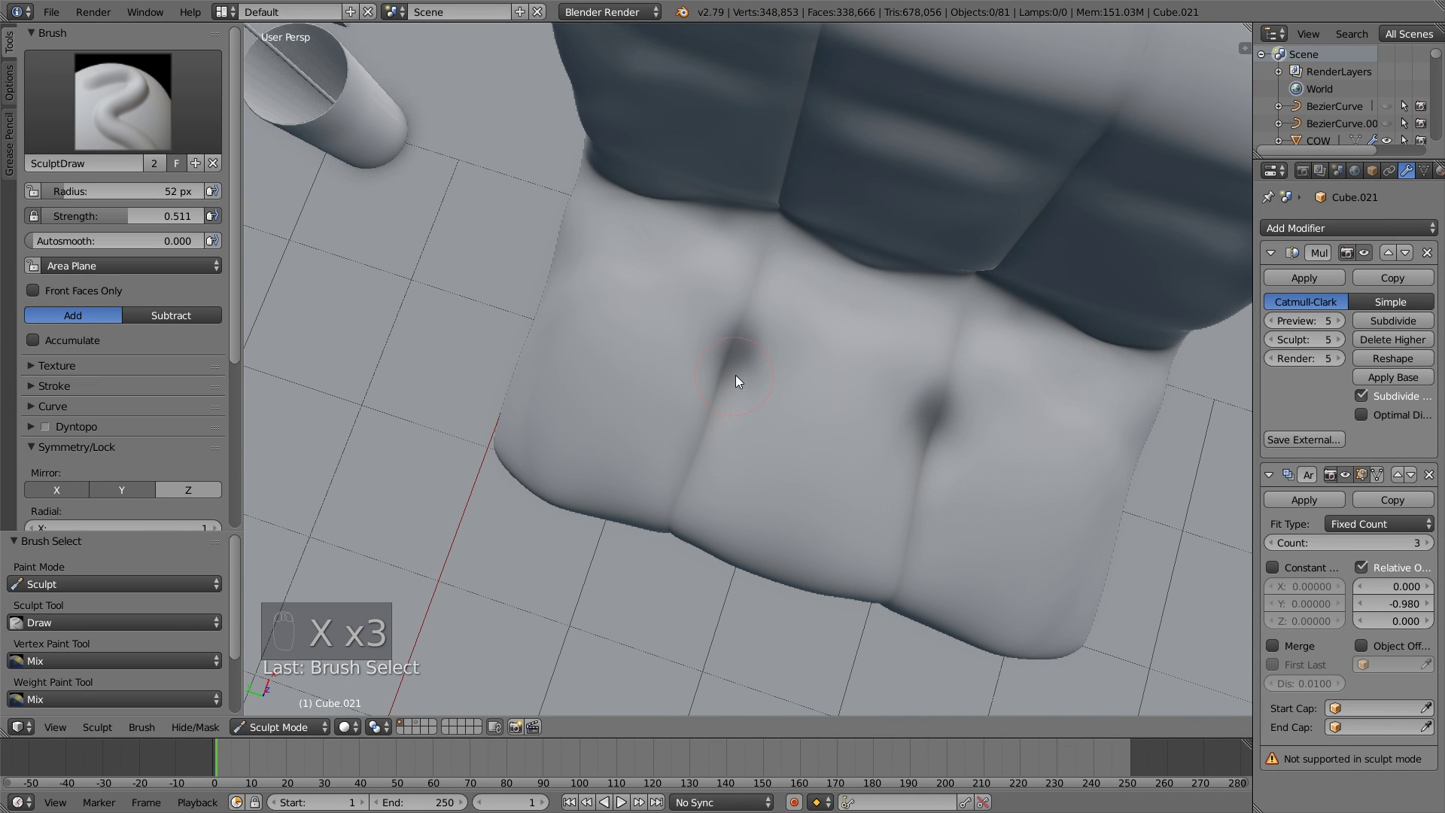
scroll(694, 369, "up", 4)
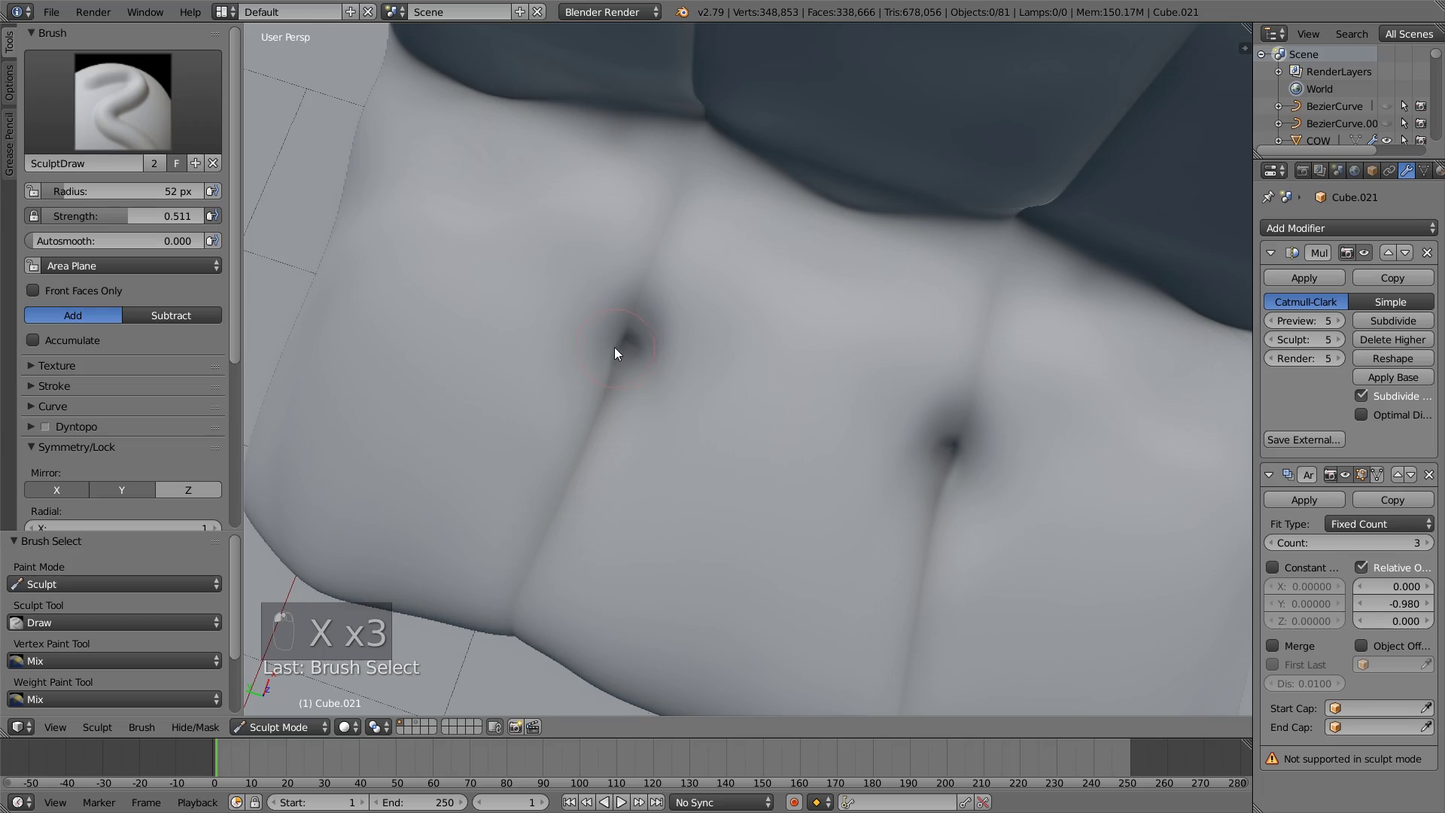
scroll(632, 369, "down", 4)
Switch to the Smooth brush and check the tufted seat from the front and the side.
mouse_move(656, 387)
middle_mouse_down()
mouse_move(684, 282)
mouse_move(590, 282)
mouse_move(747, 301)
mouse_move(828, 294)
mouse_move(760, 386)
mouse_move(655, 319)
mouse_move(774, 374)
mouse_move(778, 404)
mouse_move(851, 309)
middle_mouse_up()
scroll(747, 301, "down", 3)
scroll(828, 293, "up", 4)
key("s")
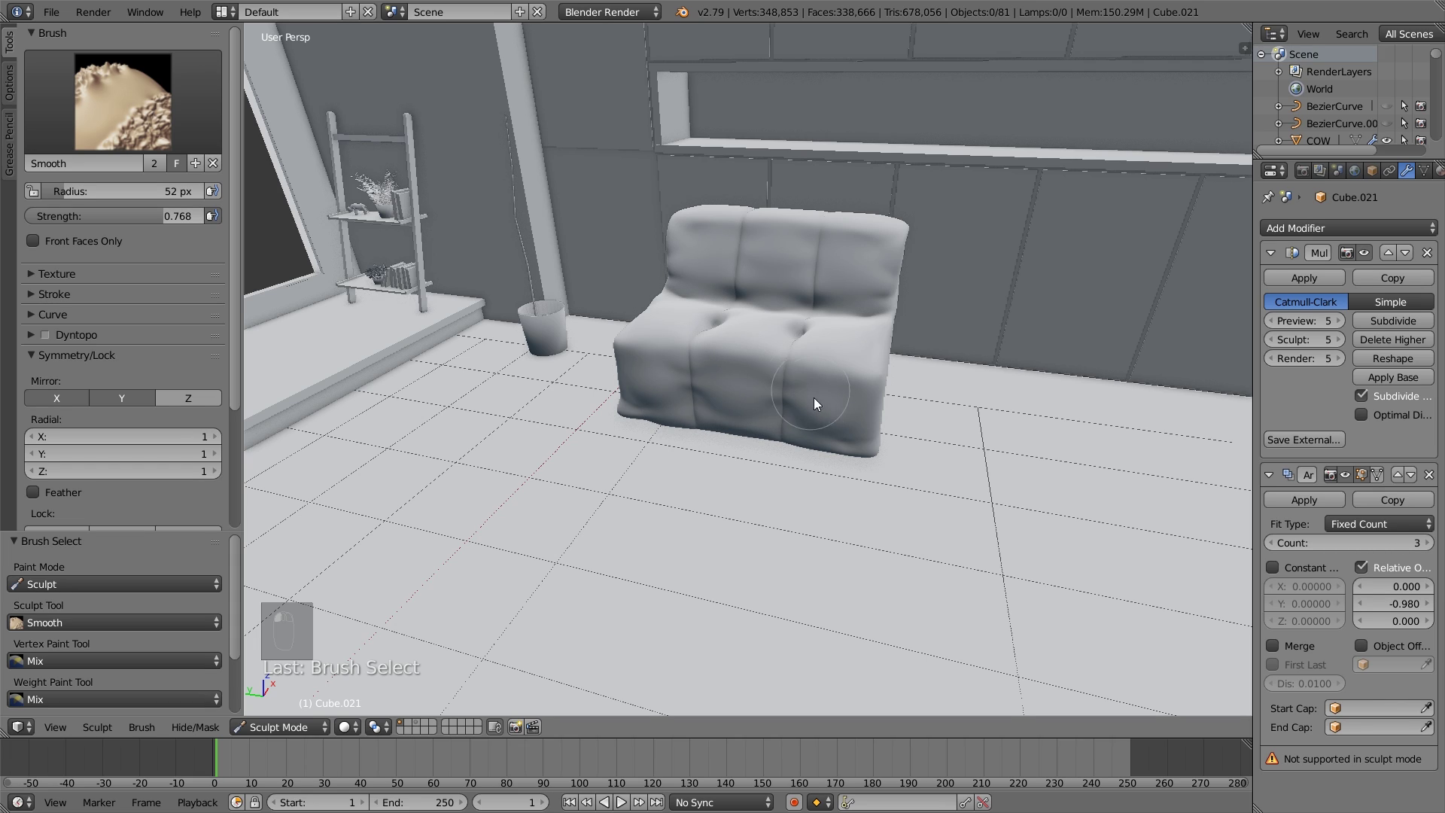
middle_click_drag(829, 436, 790, 381)
middle_click_drag(857, 421, 841, 417)
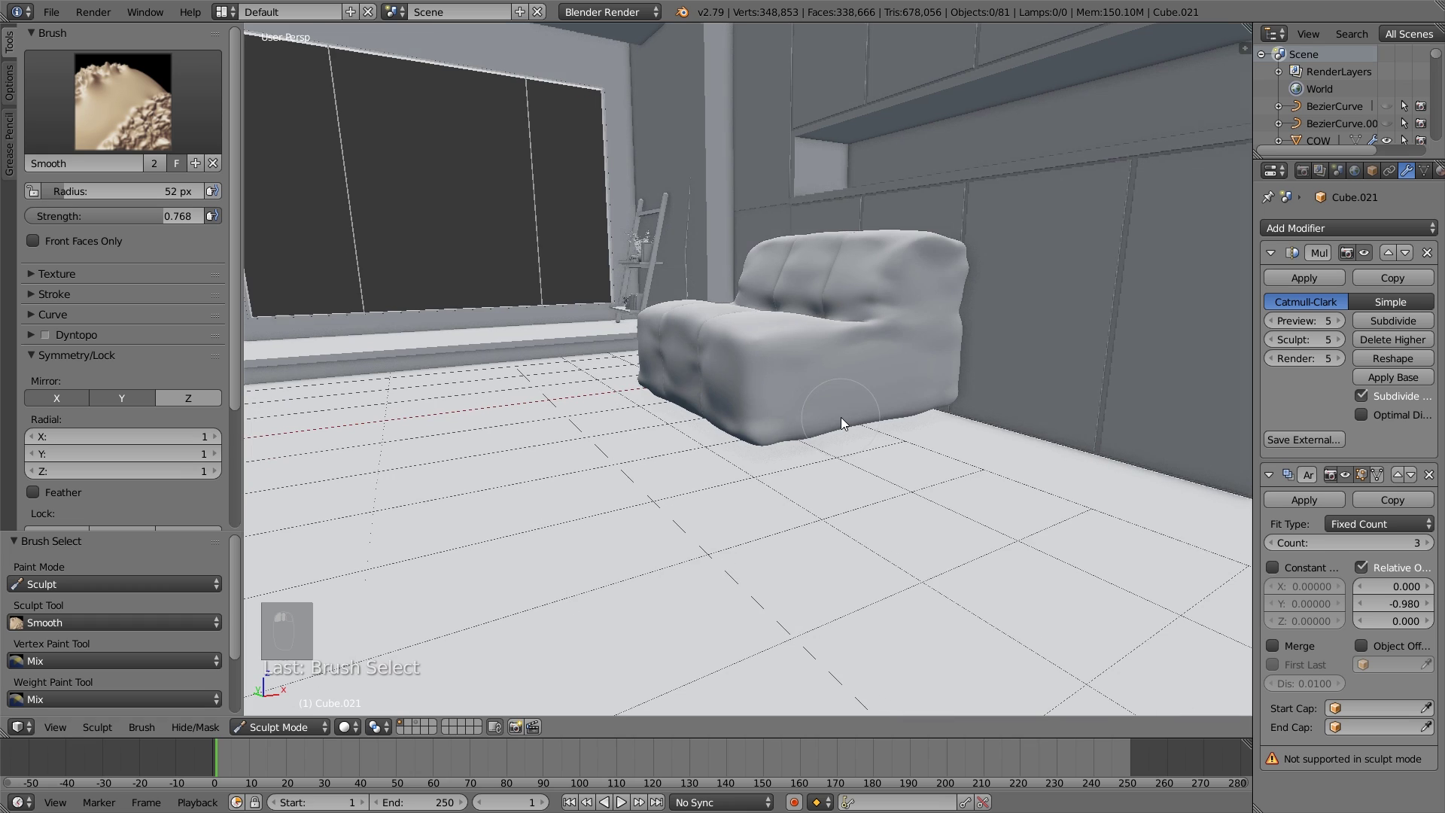
Flatten the sofa's outer side on the end facing the window with the Flatten/Contrast brush at 0.500 strength and smooth it.
key("p")
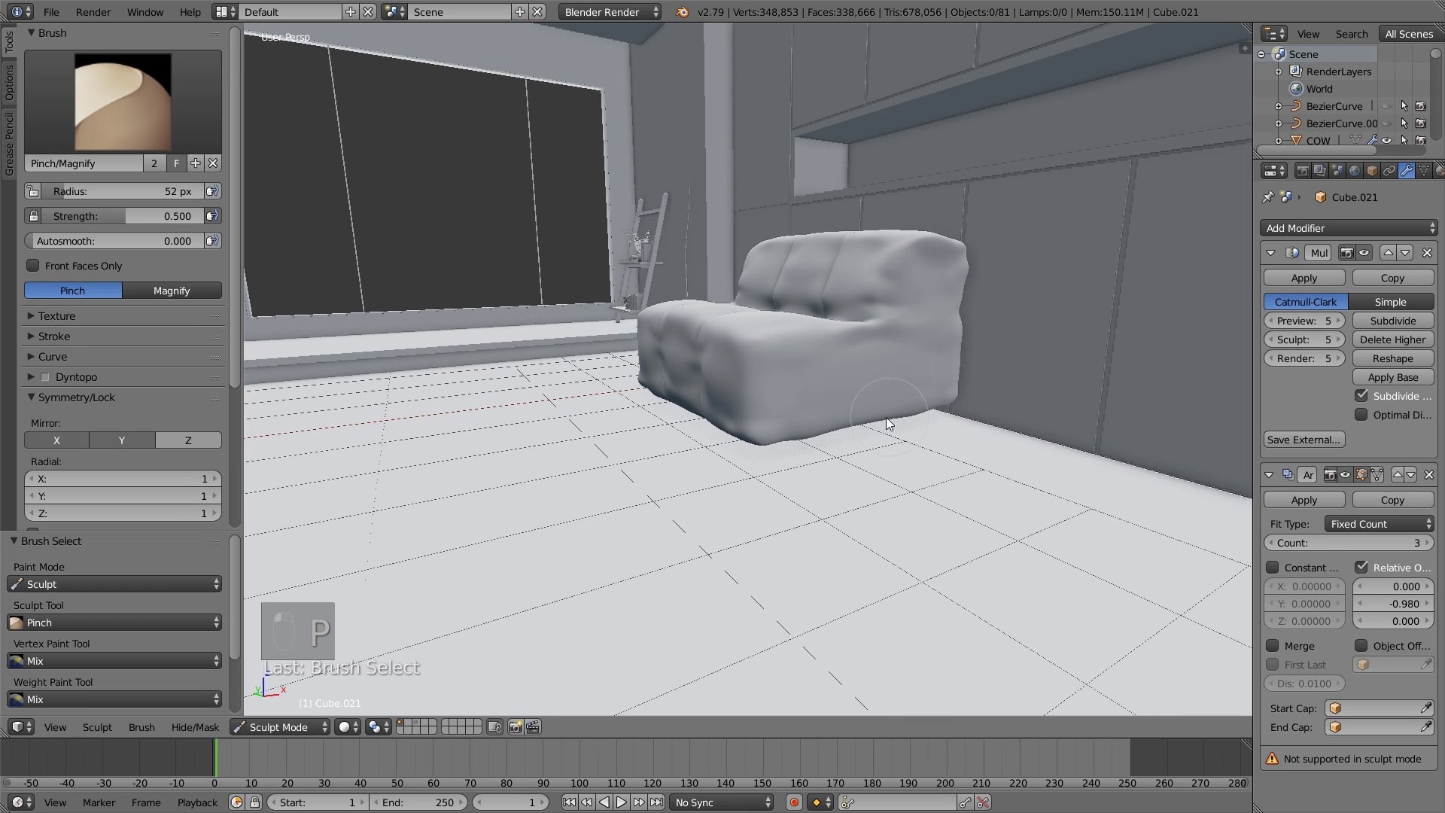
key("s")
middle_click_drag(846, 414, 842, 321)
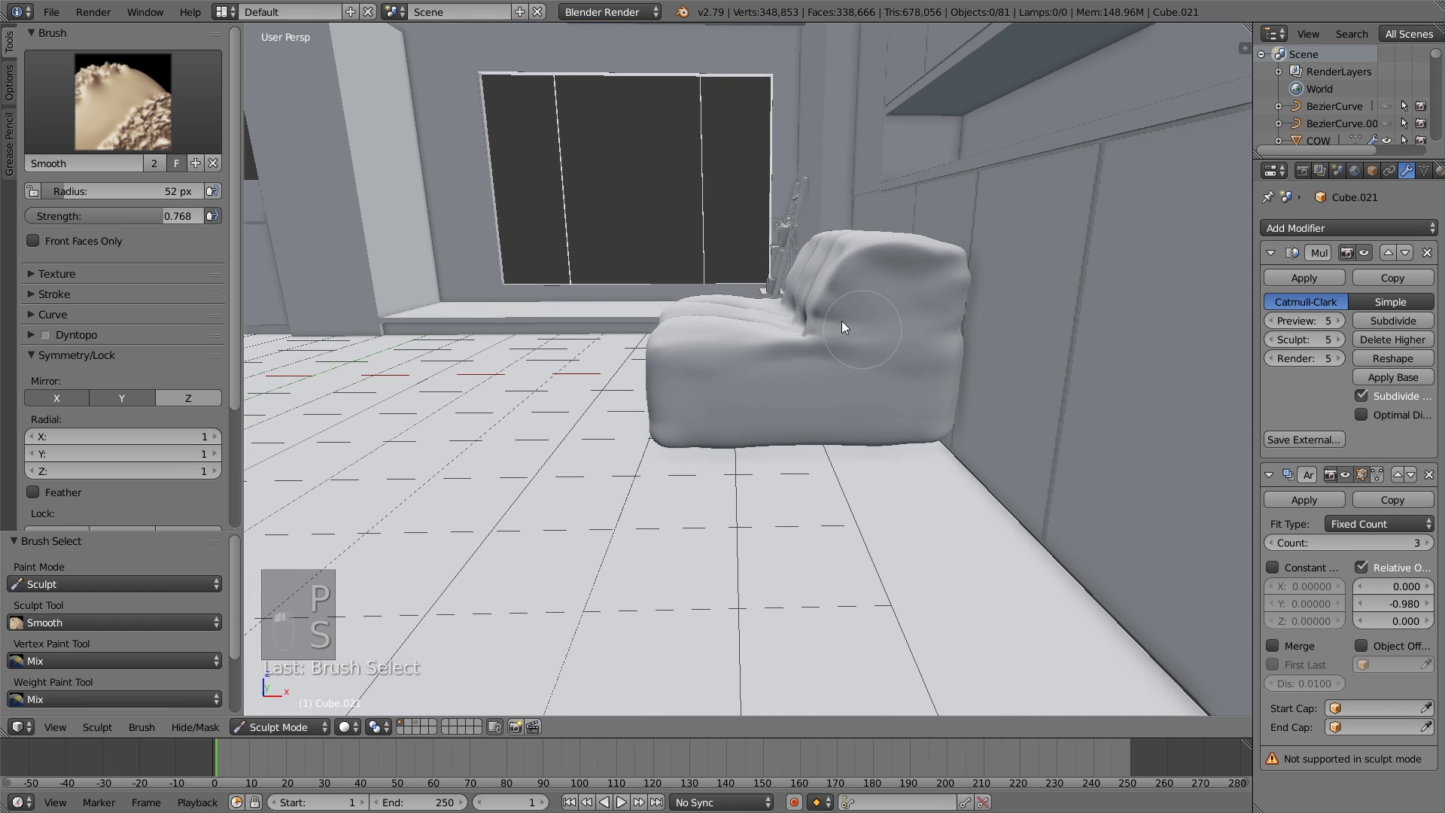
key("f")
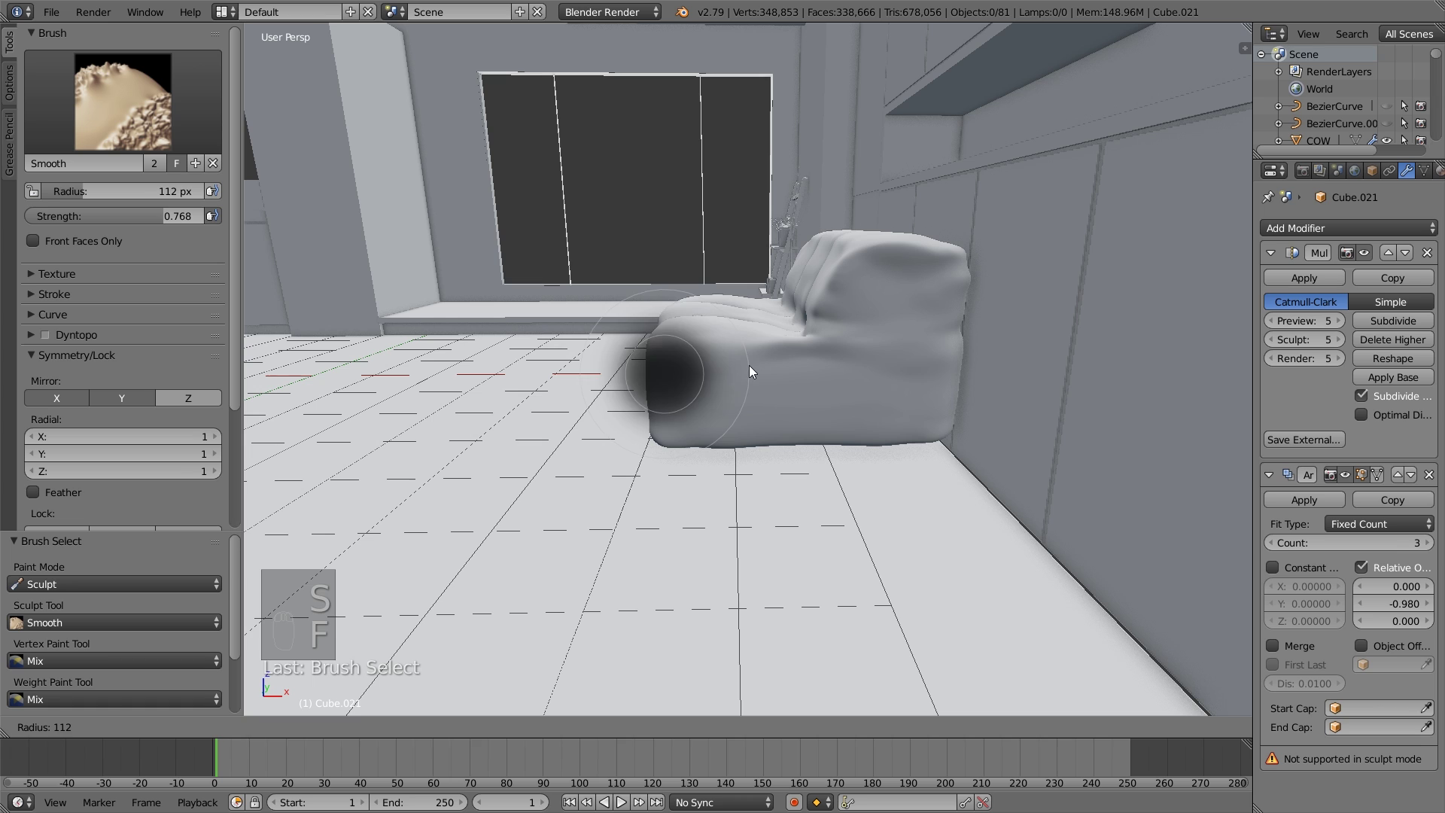
left_click(192, 147)
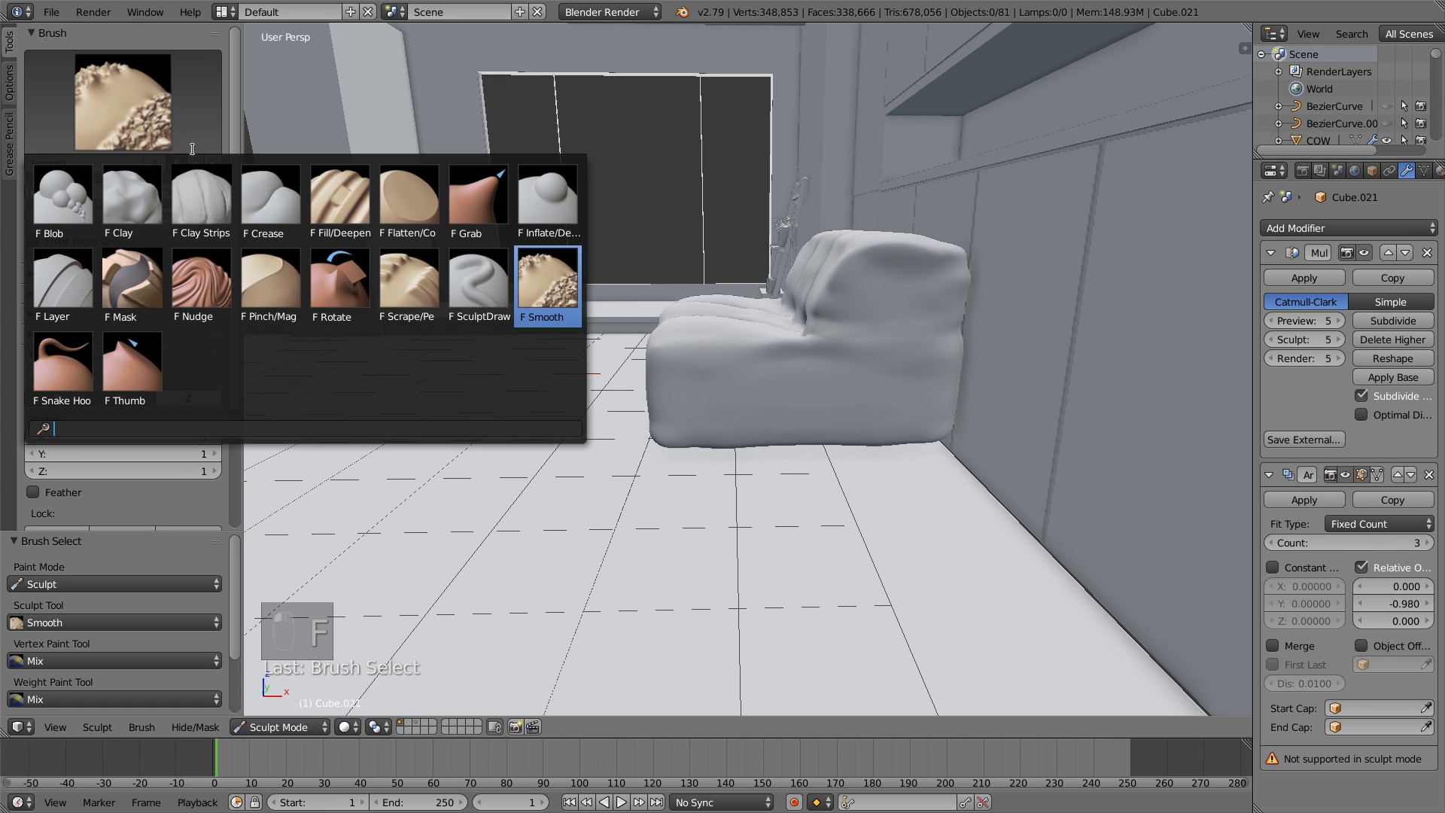
left_click(410, 202)
middle_click_drag(656, 341, 703, 352)
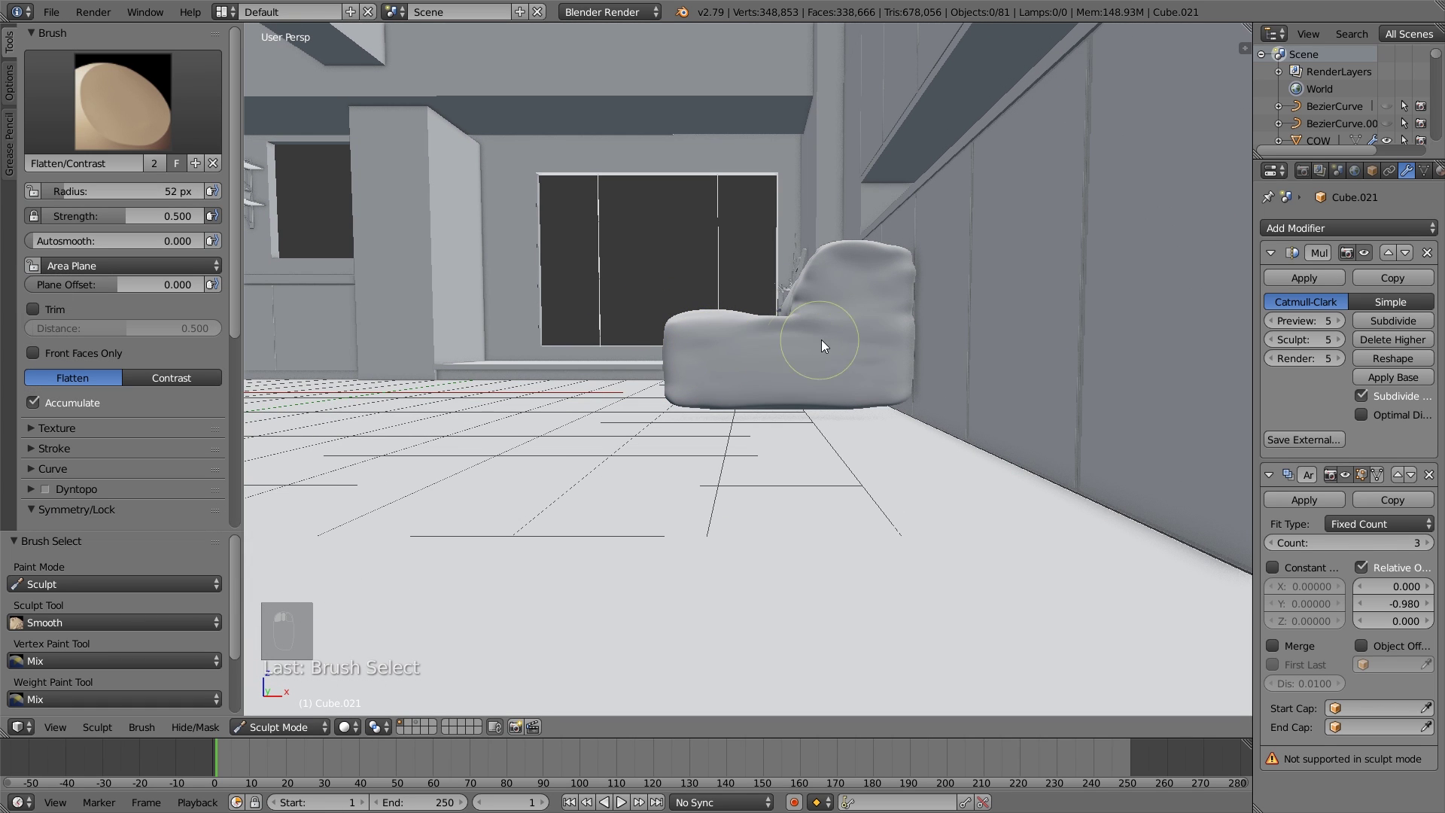
mouse_move(861, 326)
left_mouse_down()
mouse_move(840, 272)
mouse_move(868, 313)
mouse_move(897, 283)
mouse_move(883, 345)
left_mouse_up()
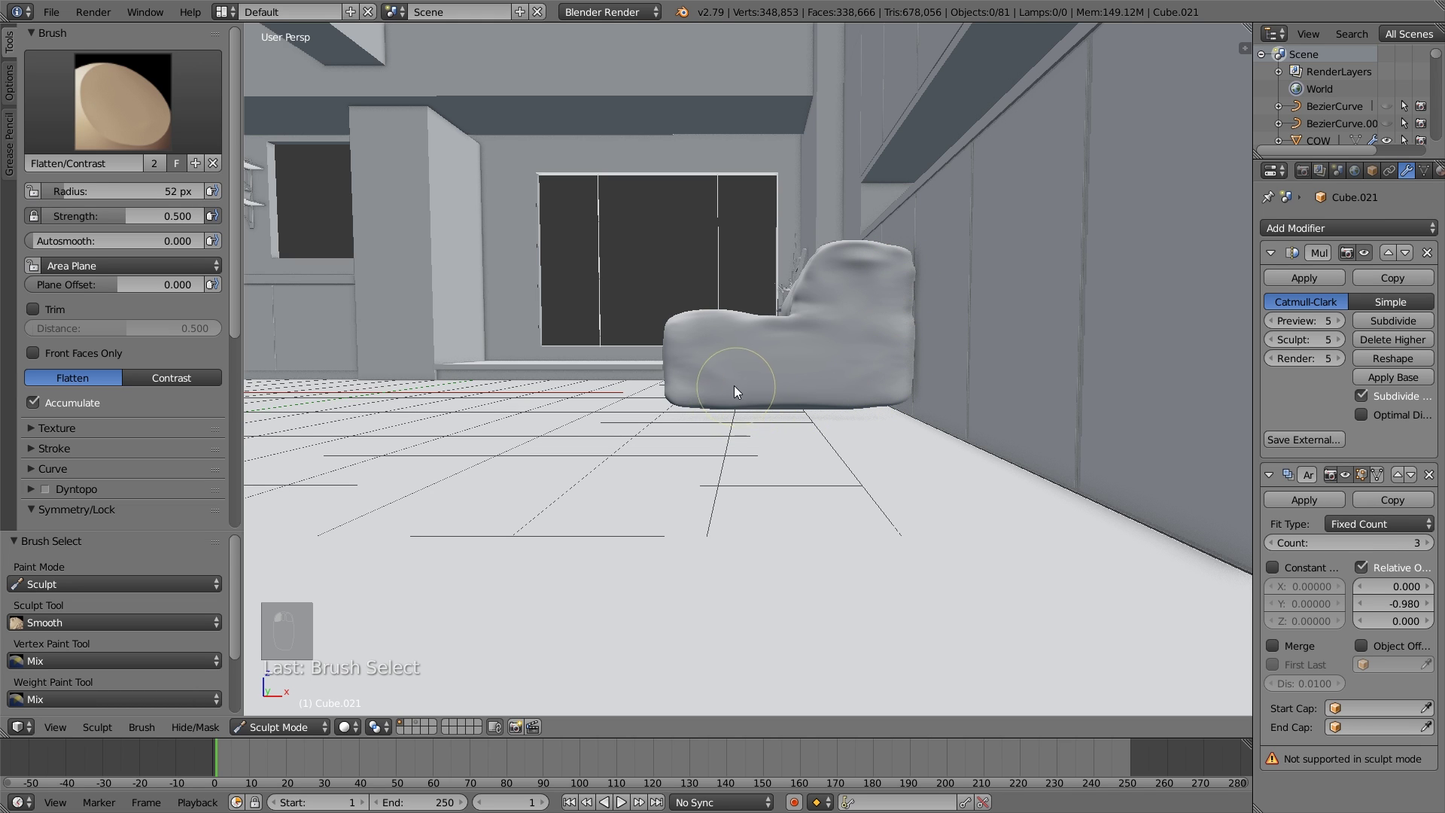
key("s")
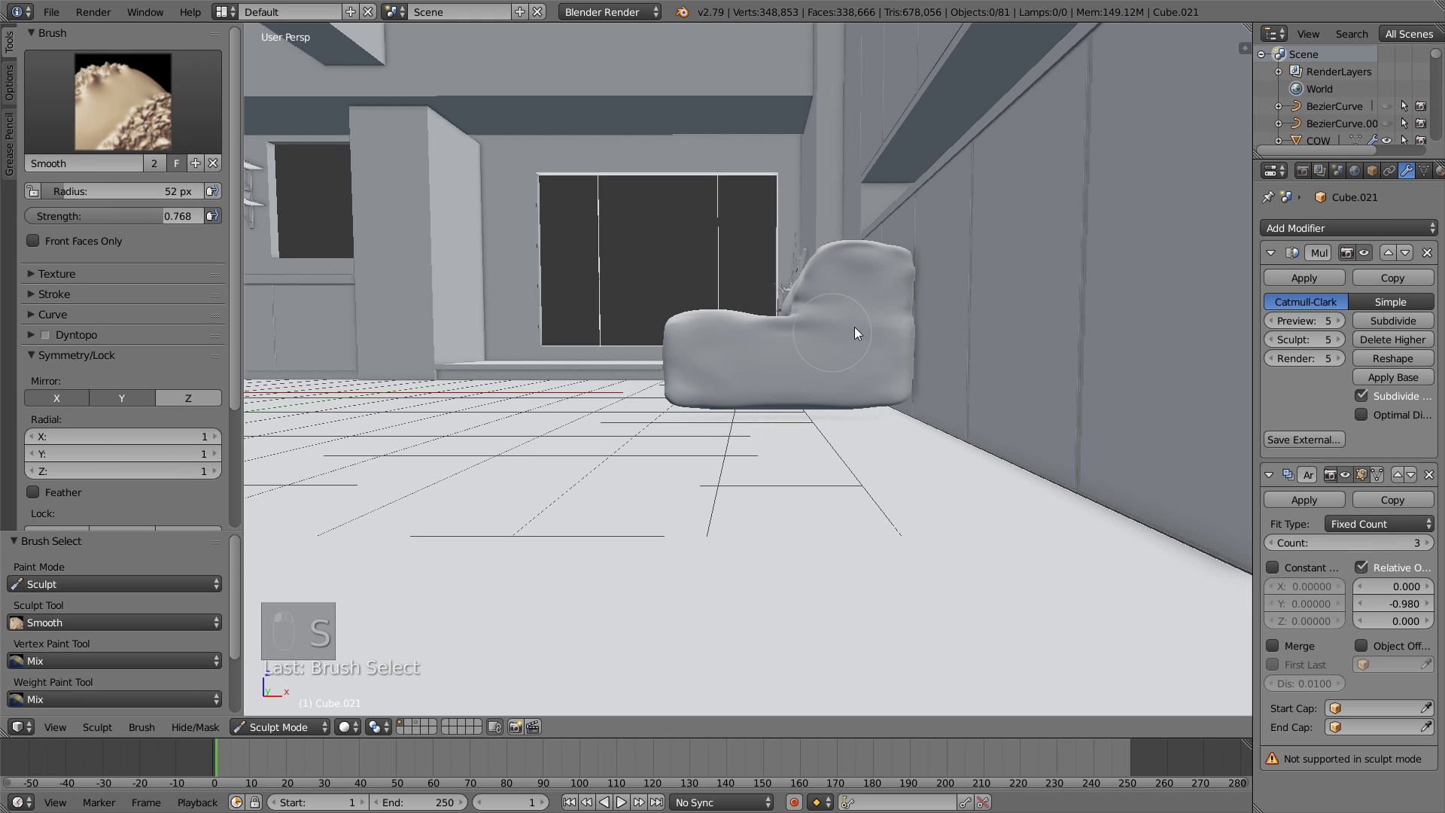
Flatten the opposite outer side of the sofa, beside the plant pot, with the Flatten/Contrast brush at 0.500 strength.
middle_click_drag(851, 374, 668, 316)
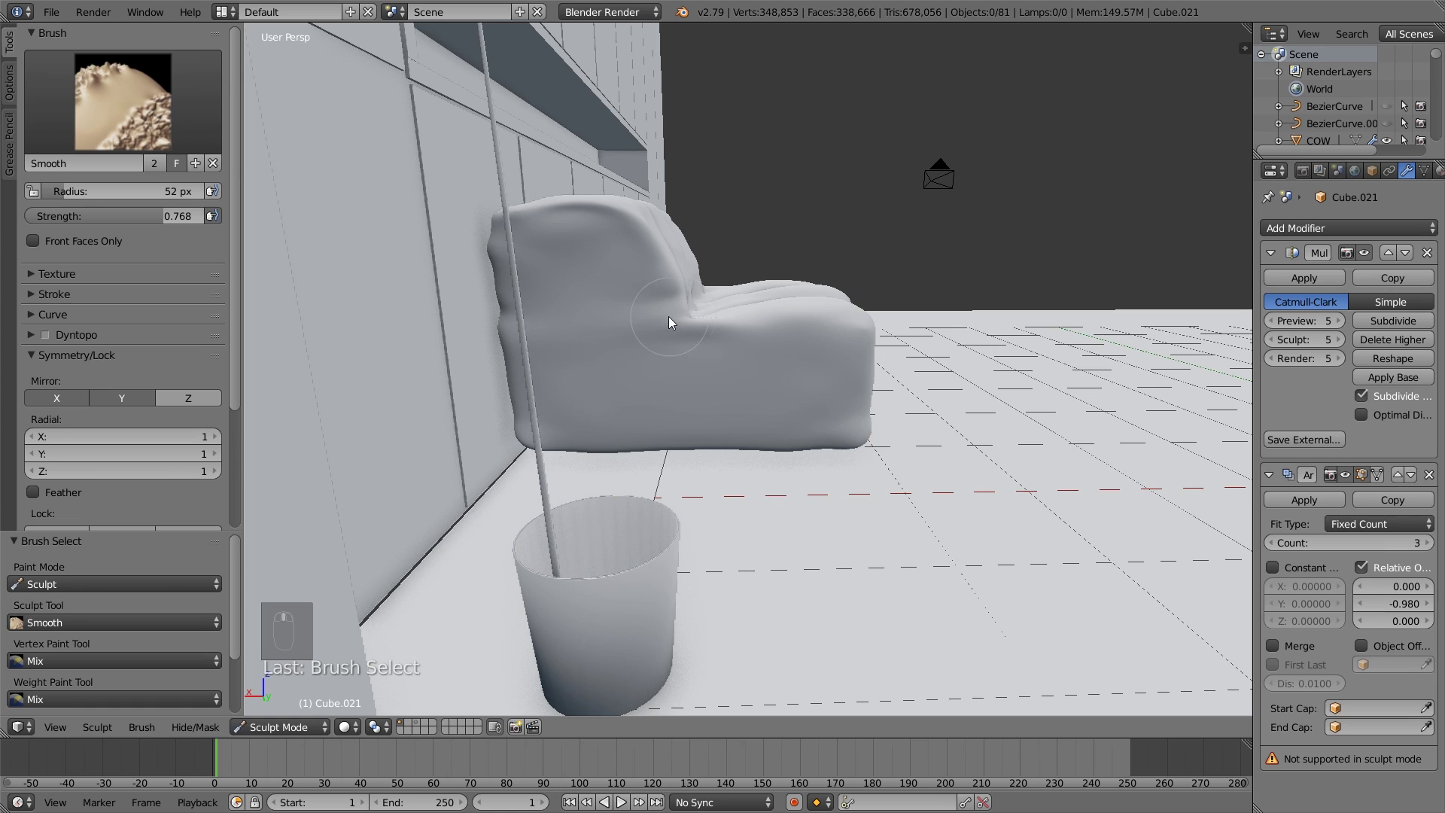
key("f")
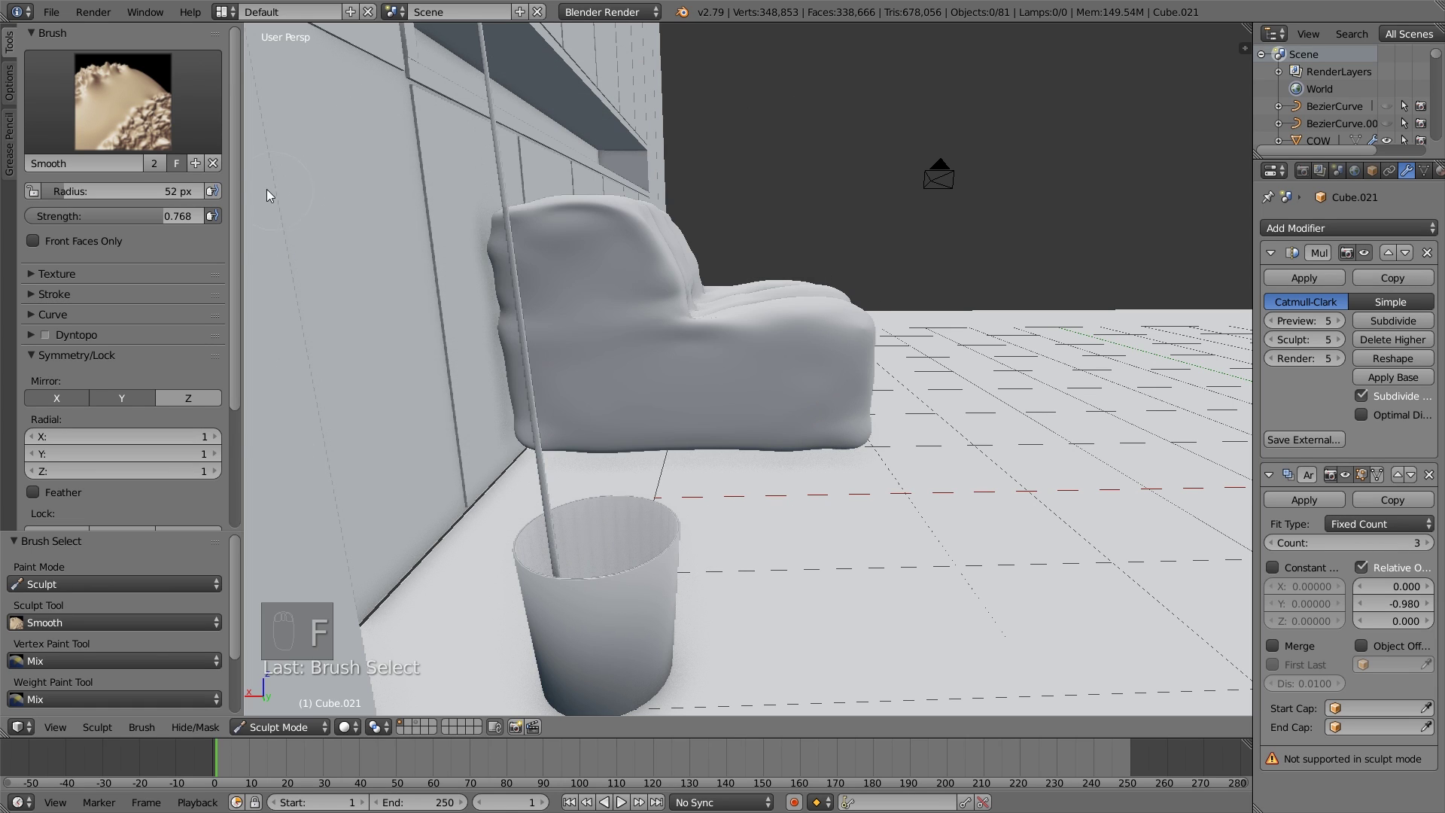
left_click(122, 102)
left_click(401, 185)
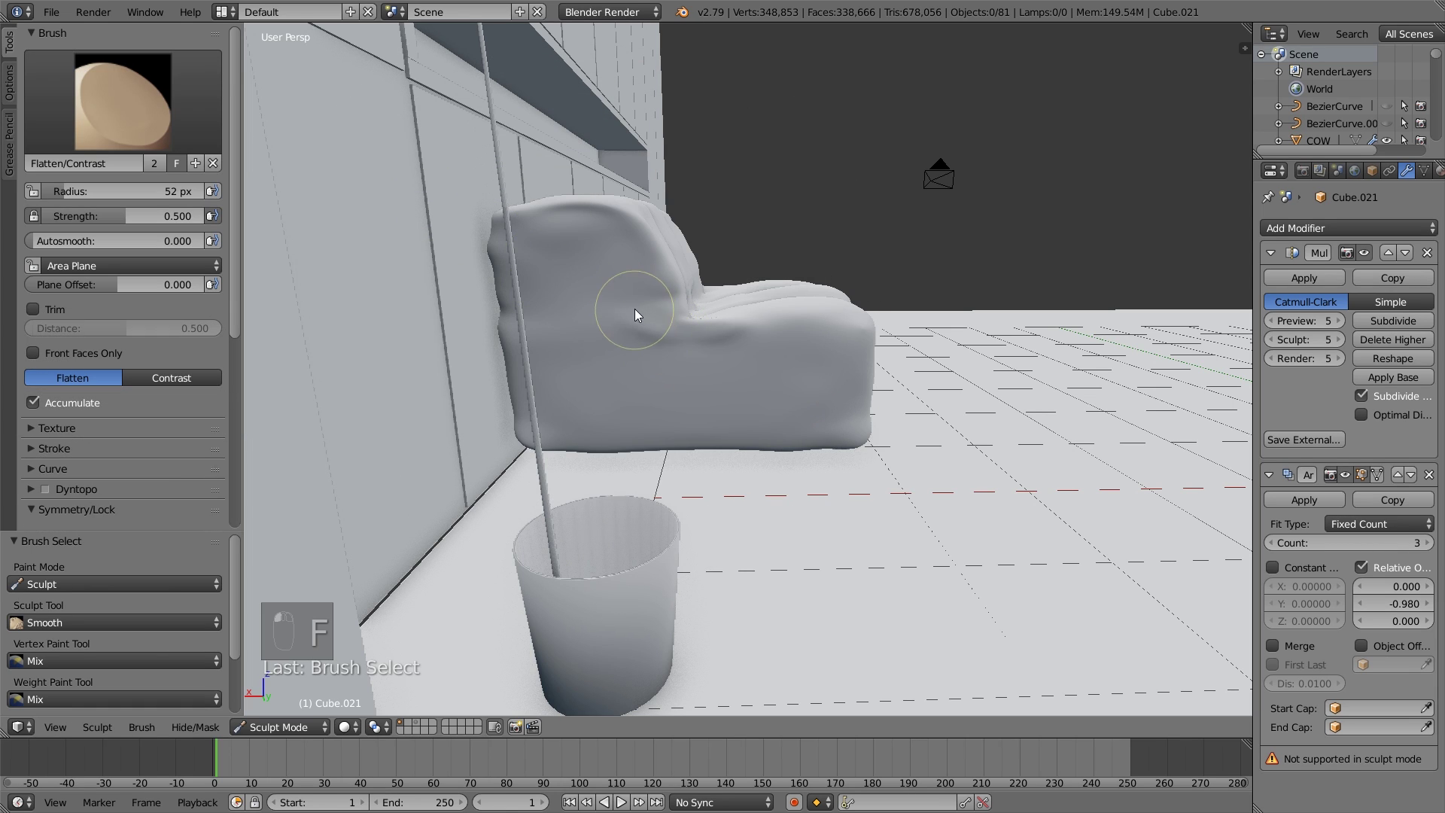
key("d")
middle_click_drag(525, 337, 563, 410)
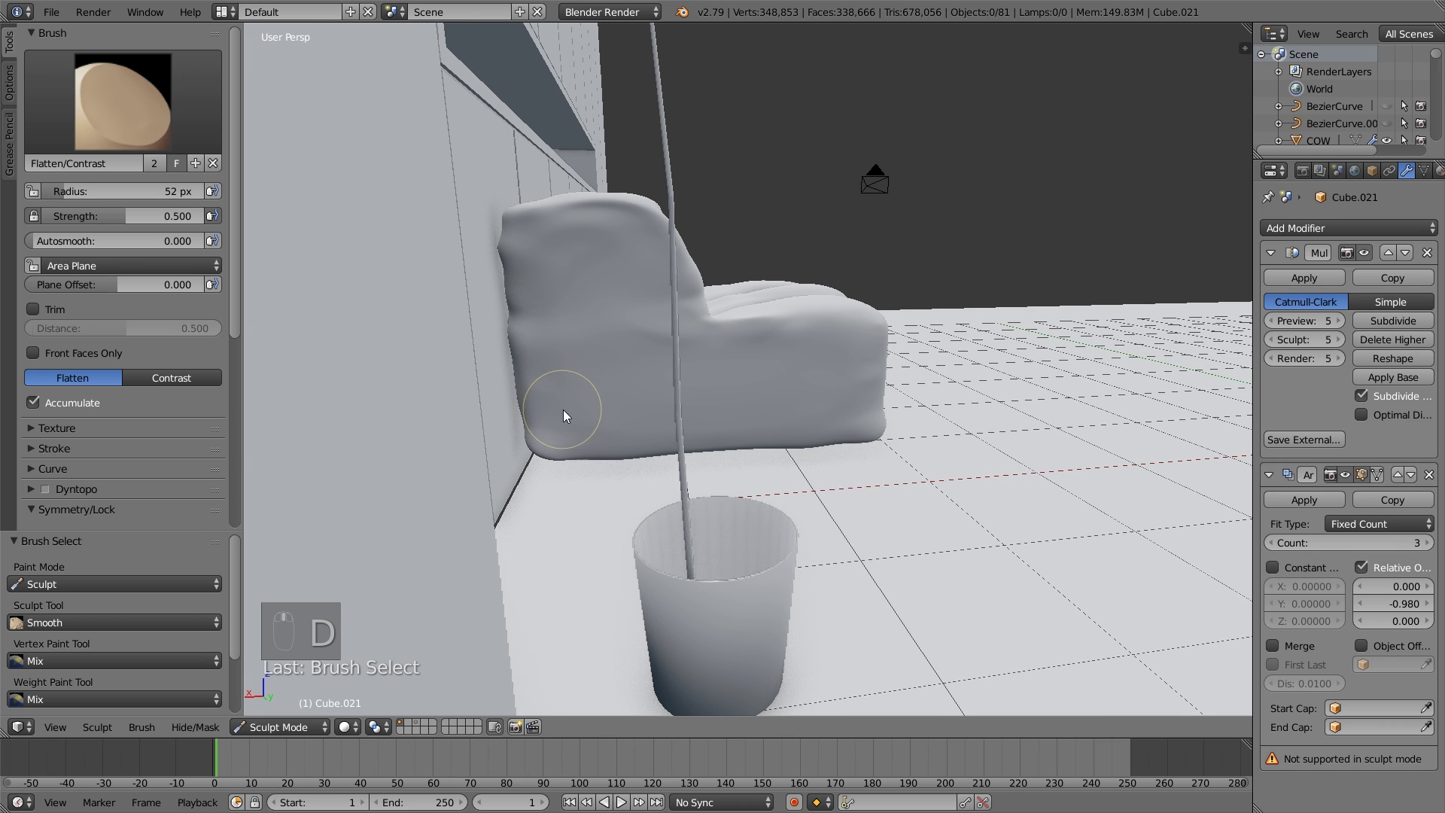
Tighten the rear edge of that side with the Pinch/Magnify brush at 0.500 strength and smooth the backrest side.
key("p")
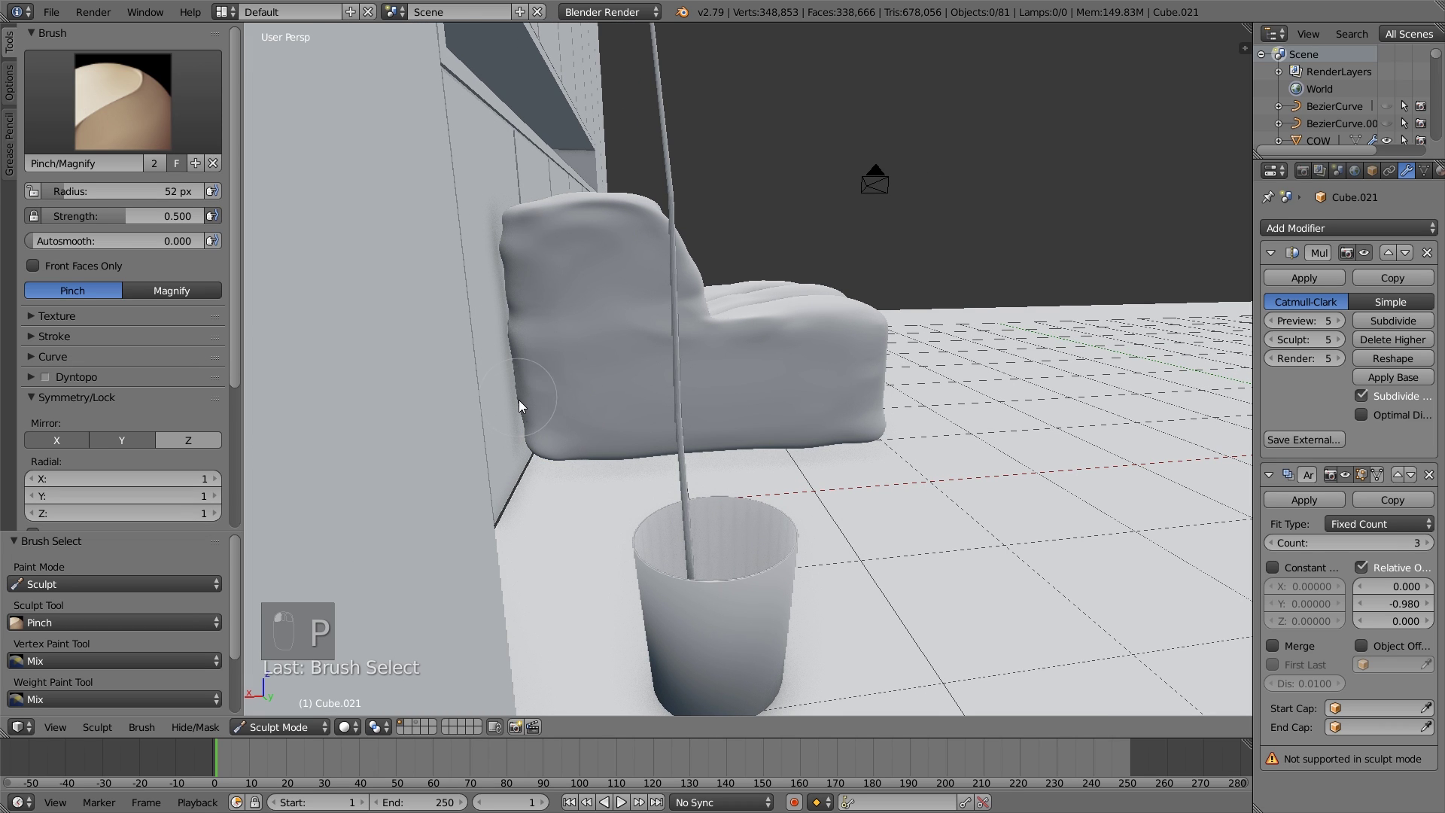
key("s")
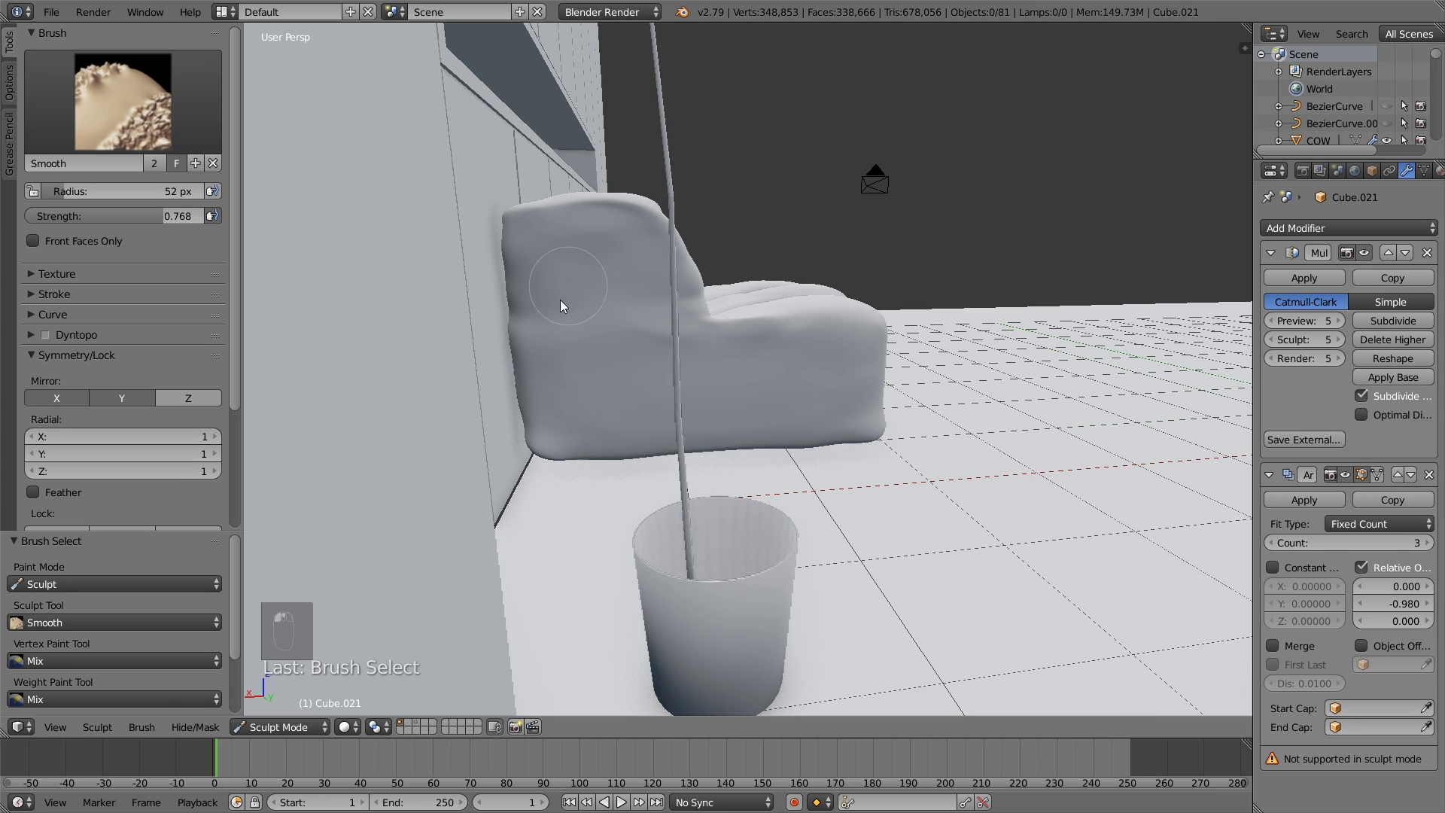
key("p")
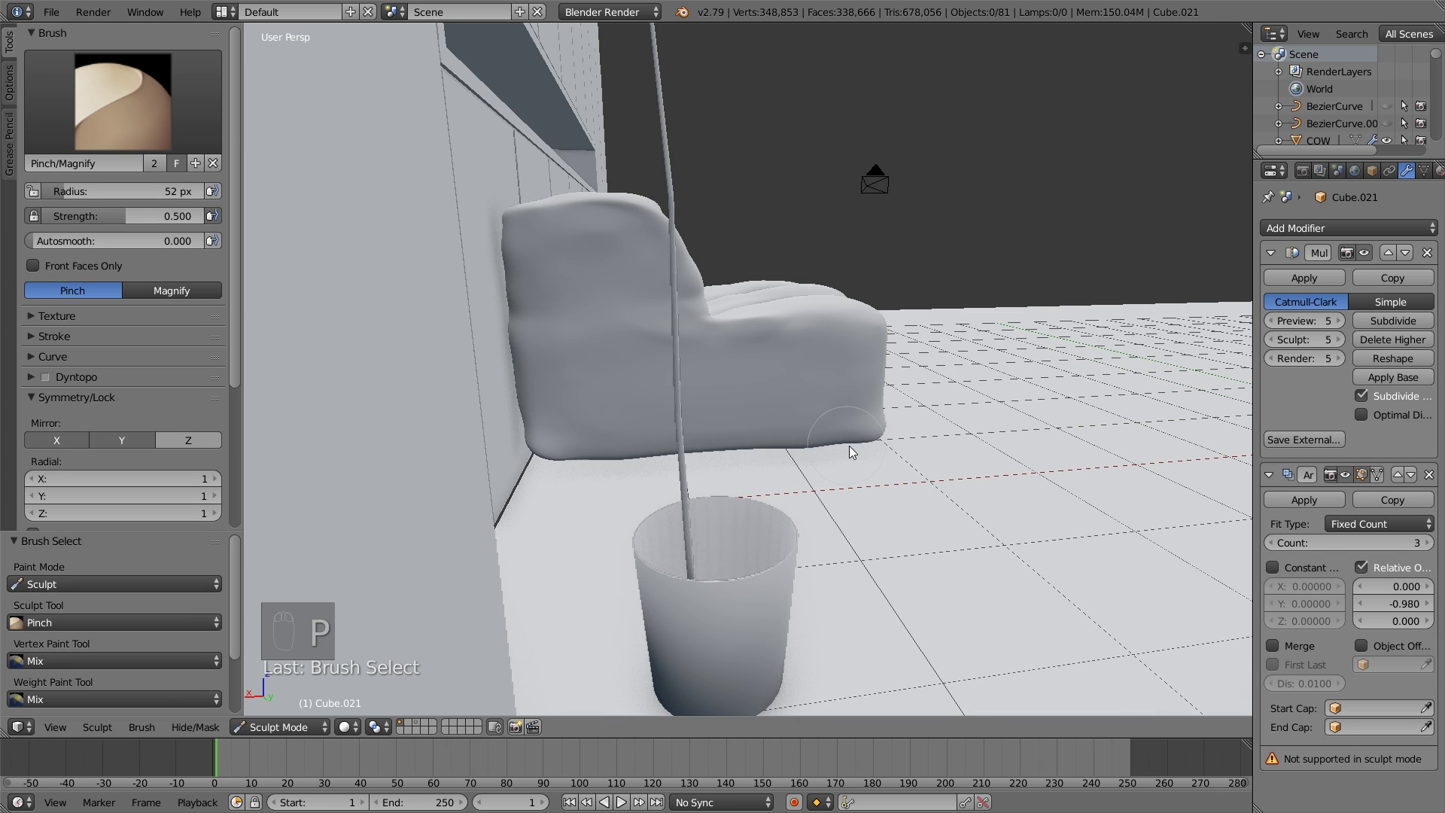
Undo the last pinch stroke and refine the sofa's bottom edges with the Pinch/Magnify brush from the front and side.
middle_click_drag(617, 450, 749, 417)
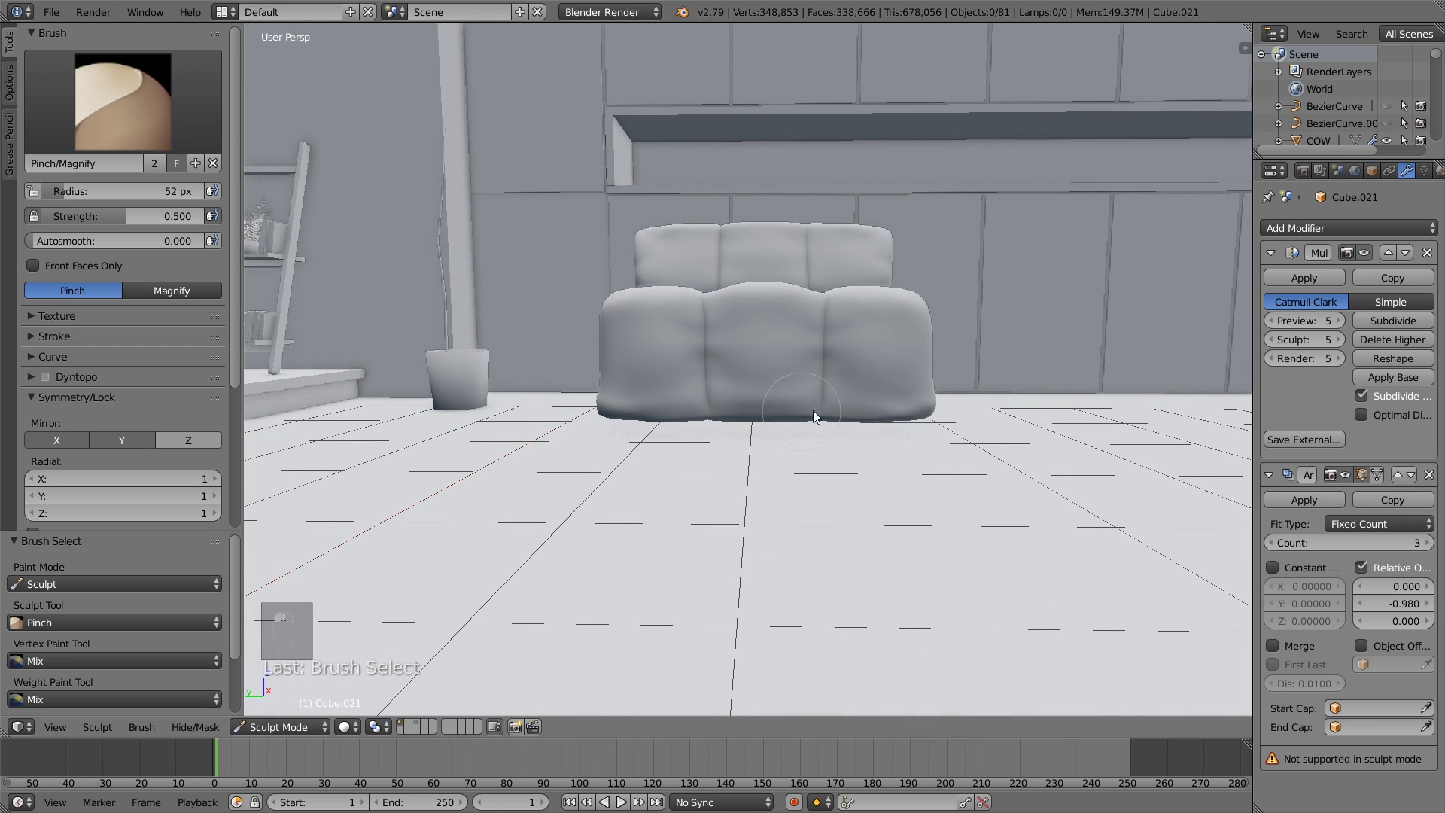
key("ctrl+z")
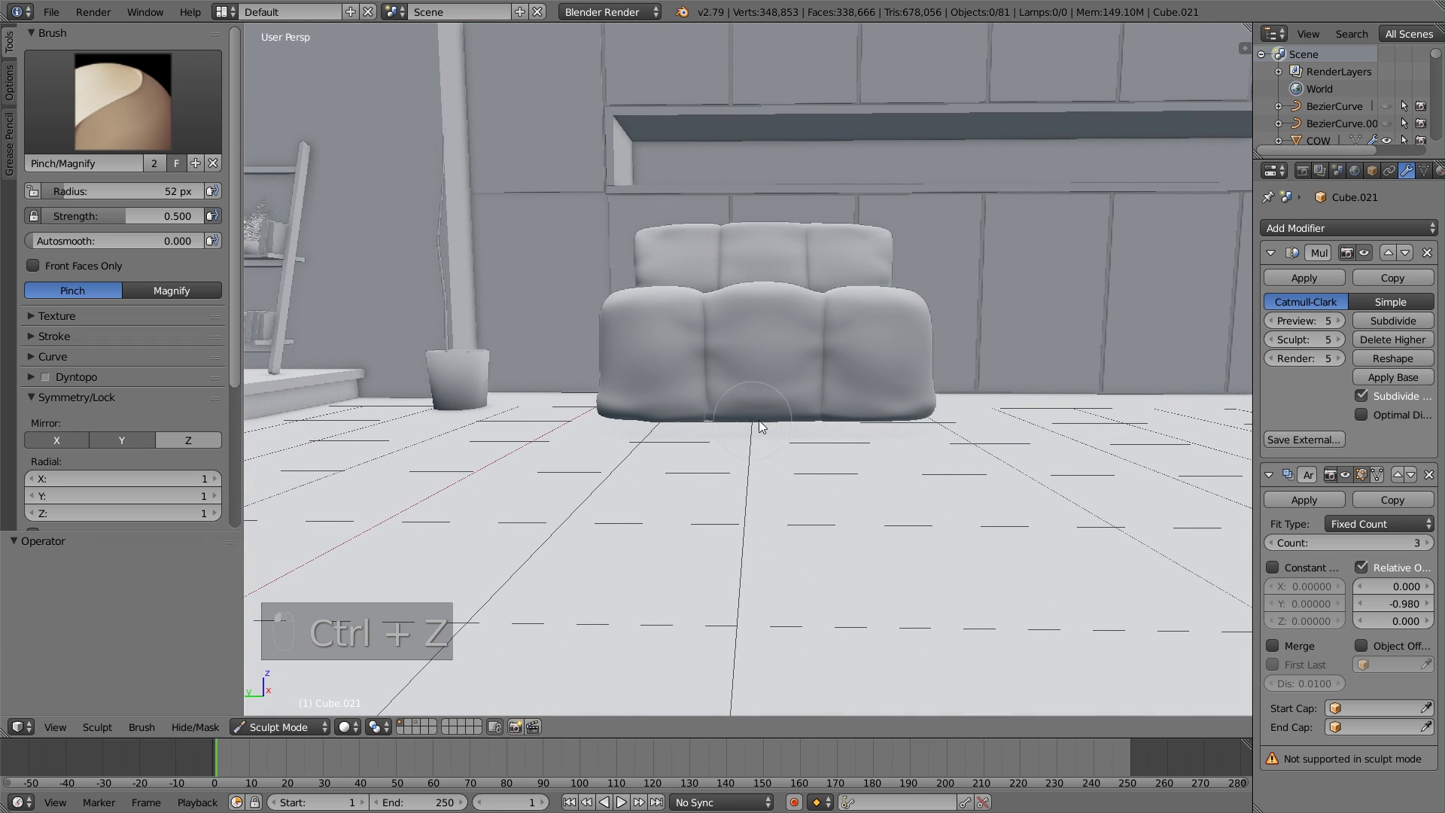
middle_click_drag(912, 423, 736, 421)
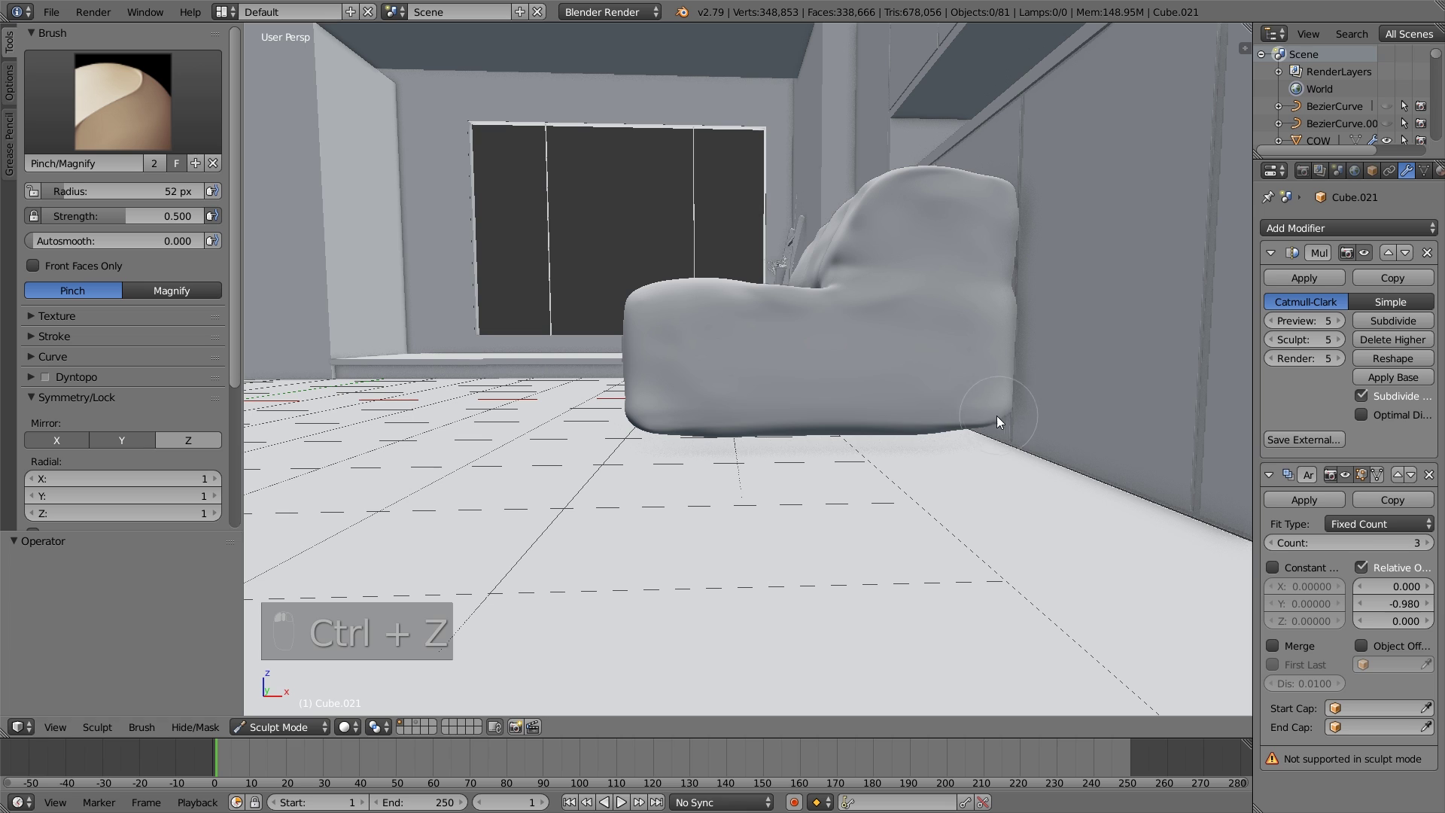
middle_click_drag(900, 422, 920, 414)
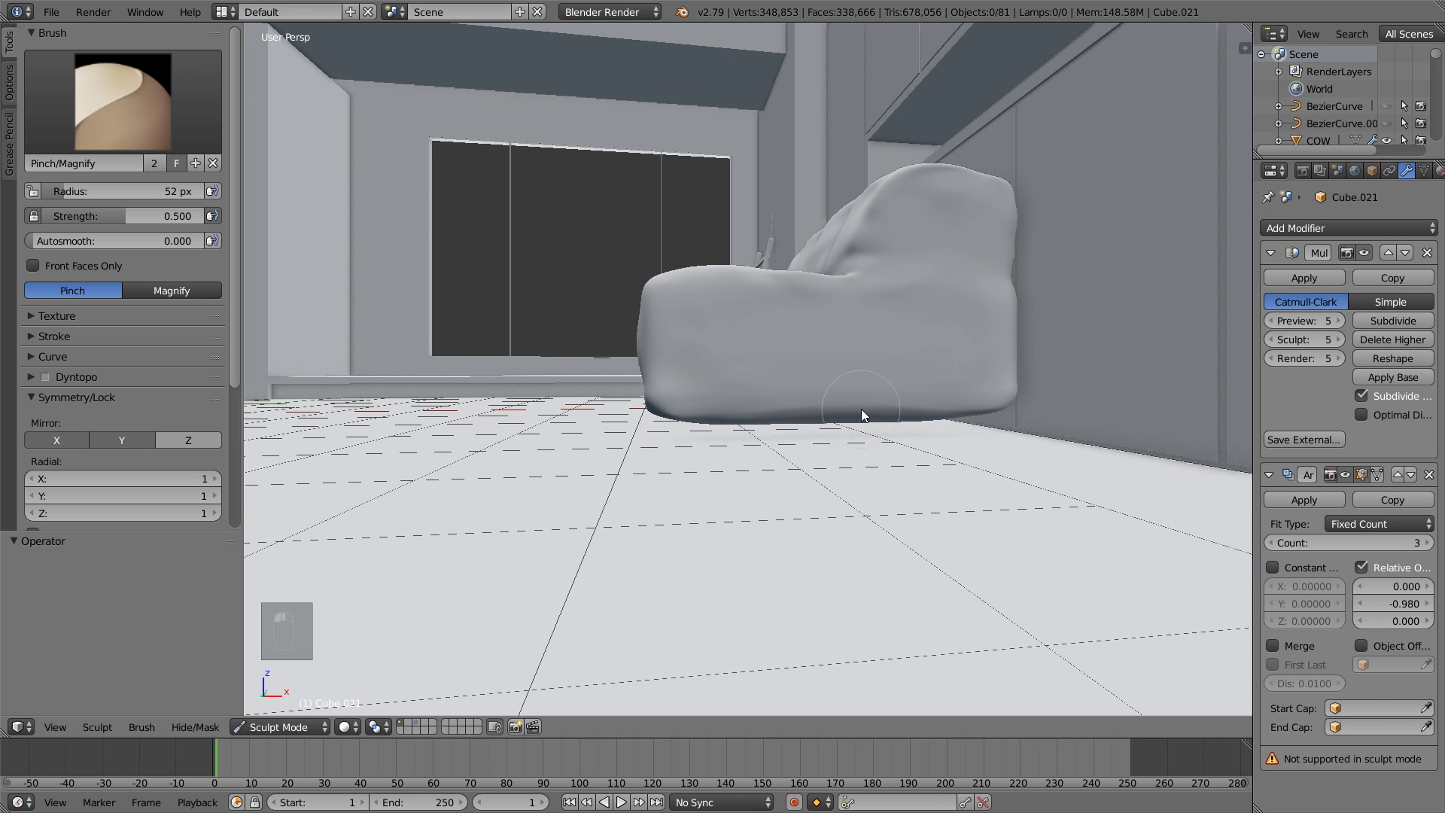
Build up the rear edge of the backrest's side with the SculptDraw brush and blend it with the Smooth brush.
key("s")
mouse_move(915, 415)
middle_mouse_down()
mouse_move(819, 432)
mouse_move(812, 416)
middle_mouse_up()
key("x")
mouse_move(951, 305)
left_mouse_down()
mouse_move(948, 185)
mouse_move(954, 226)
left_mouse_up()
key("s")
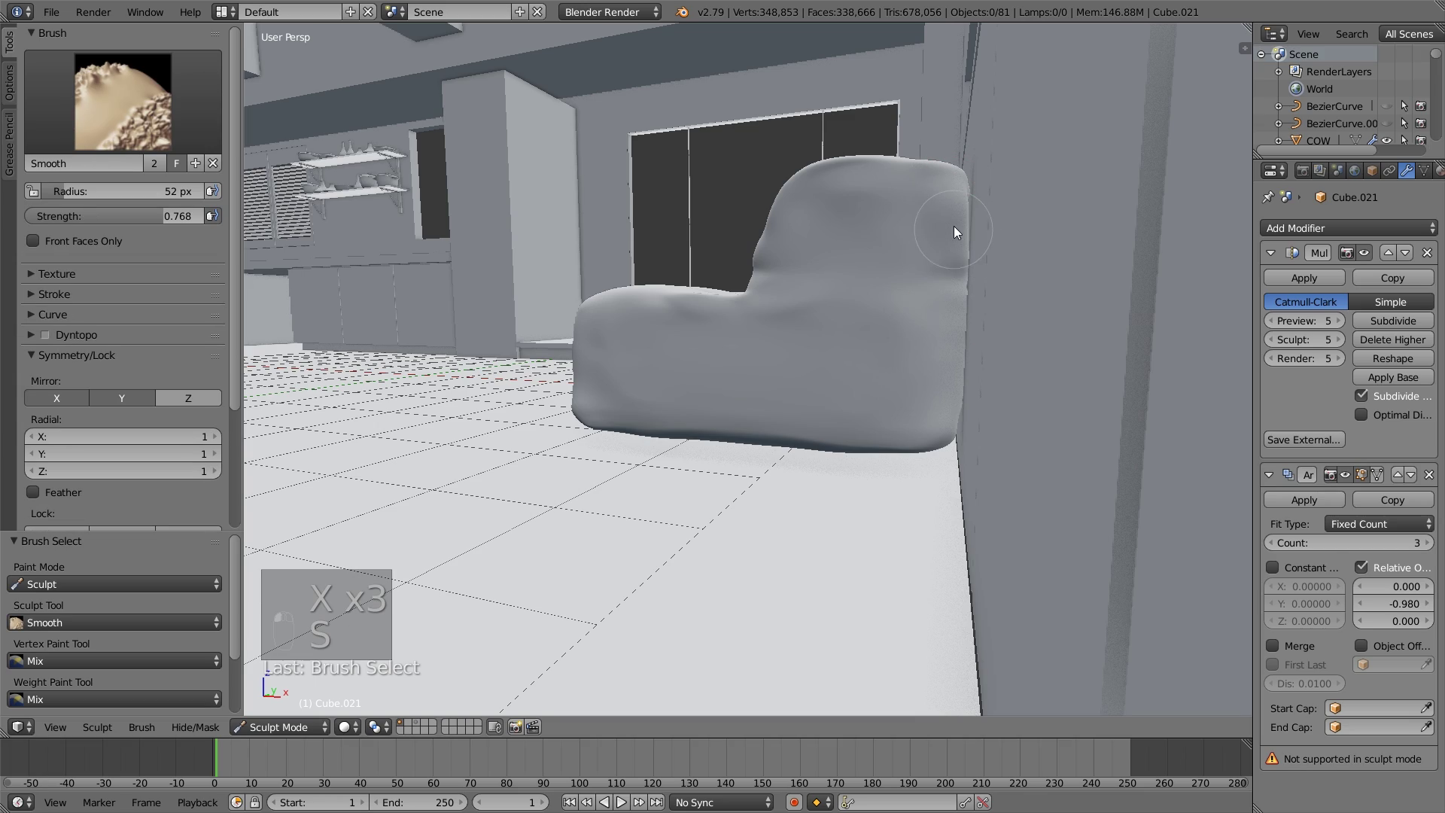
Rework the crease between the end unit's backrest and seat, and soften it with the Smooth brush at 0.768 strength.
key("p")
mouse_move(906, 367)
middle_mouse_down()
mouse_move(1040, 402)
mouse_move(941, 381)
mouse_move(996, 403)
mouse_move(770, 318)
mouse_move(783, 376)
mouse_move(659, 370)
mouse_move(677, 384)
mouse_move(819, 365)
mouse_move(853, 423)
mouse_move(697, 404)
middle_mouse_up()
key("x")
key("x")
key("x")
mouse_move(662, 350)
middle_mouse_down()
mouse_move(697, 411)
mouse_move(719, 376)
mouse_move(657, 341)
mouse_move(631, 353)
middle_mouse_up()
scroll(697, 411, "up", 3)
key("s")
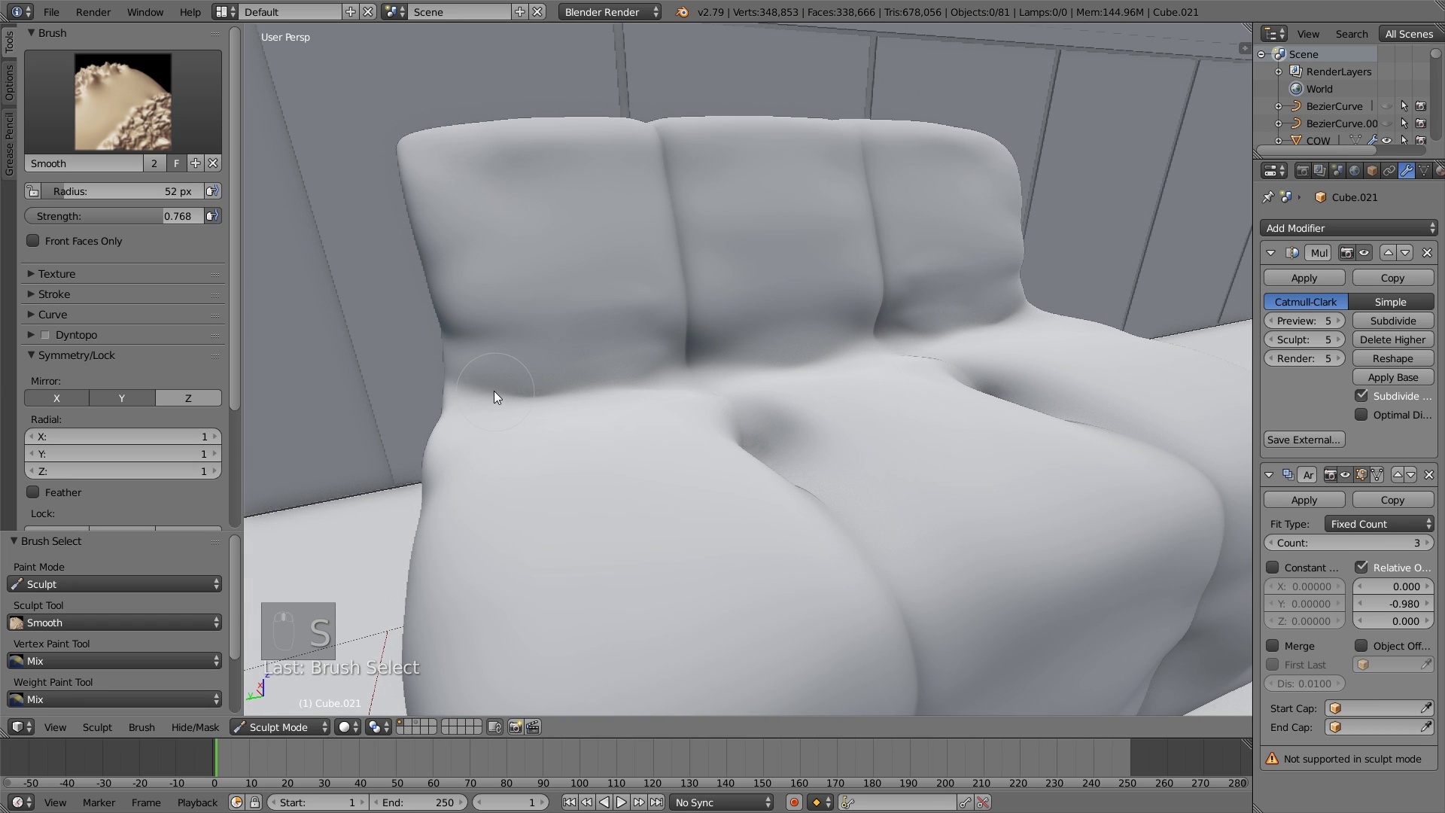
mouse_move(494, 390)
left_mouse_down()
mouse_move(468, 390)
mouse_move(500, 405)
mouse_move(482, 405)
left_mouse_up()
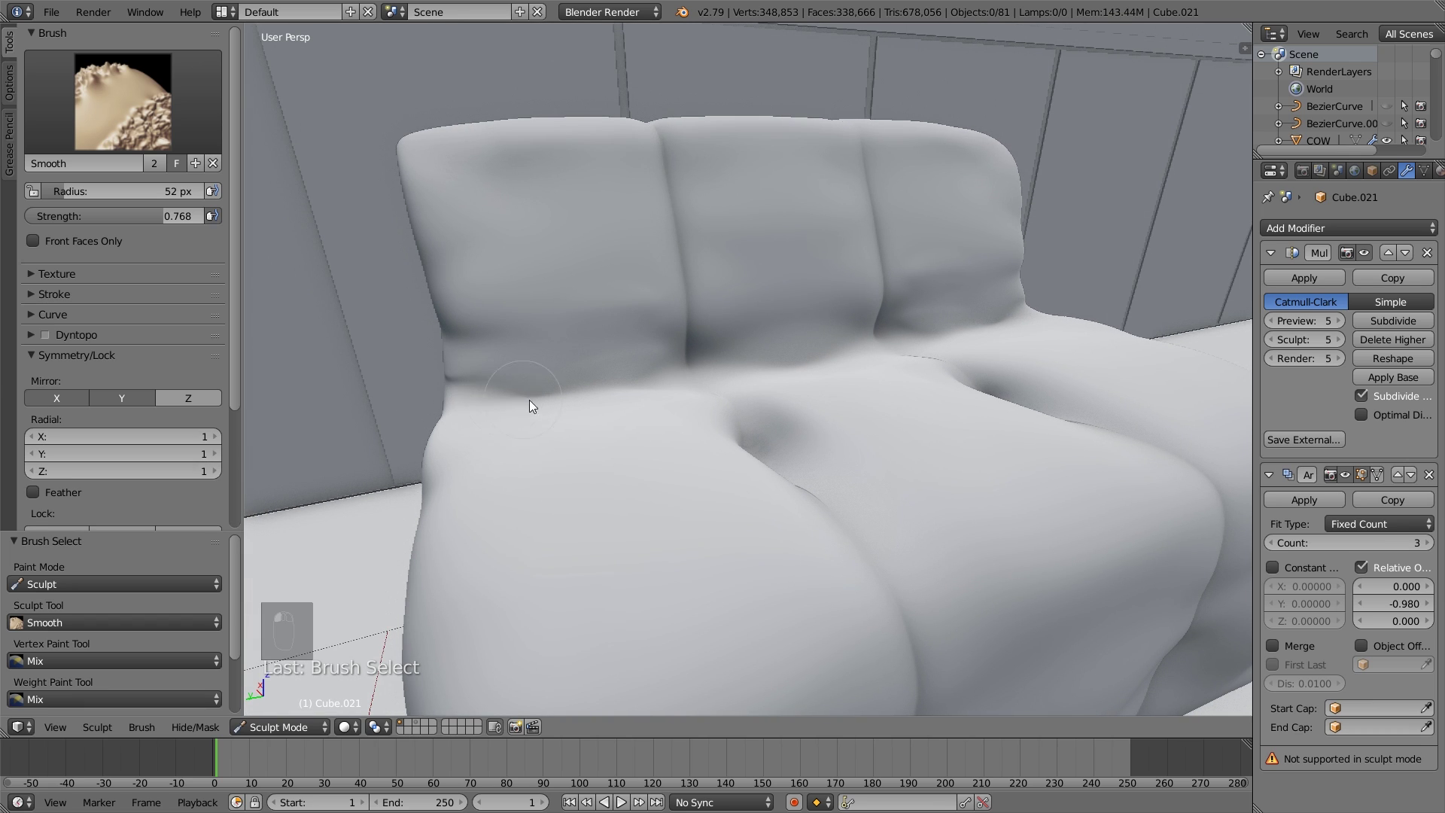
Add a small fabric fold at the lower outer corner of the backrest with SculptDraw and smooth it.
key("a")
key("s")
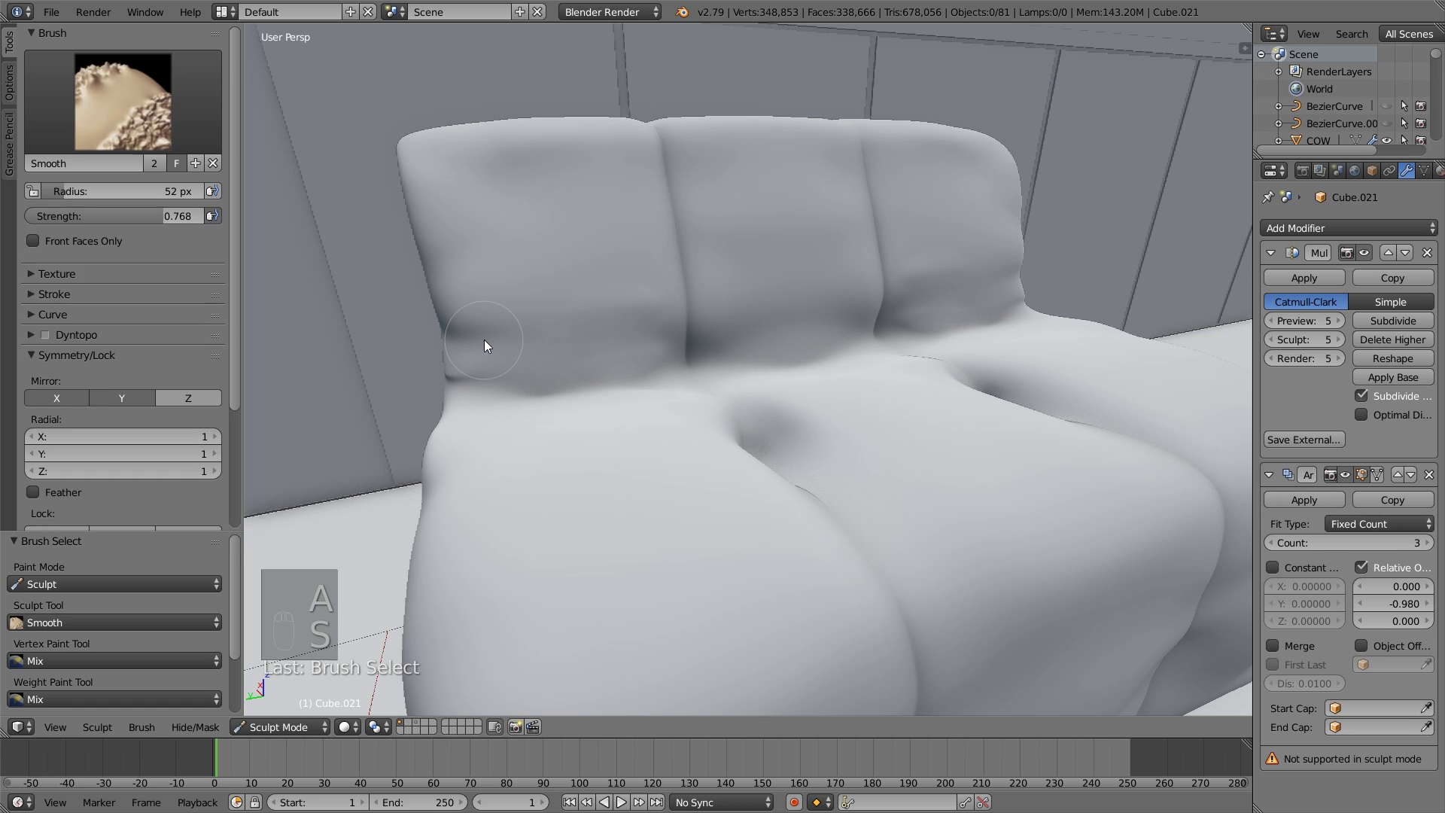
key("x")
left_click_drag(485, 340, 498, 354)
key("s")
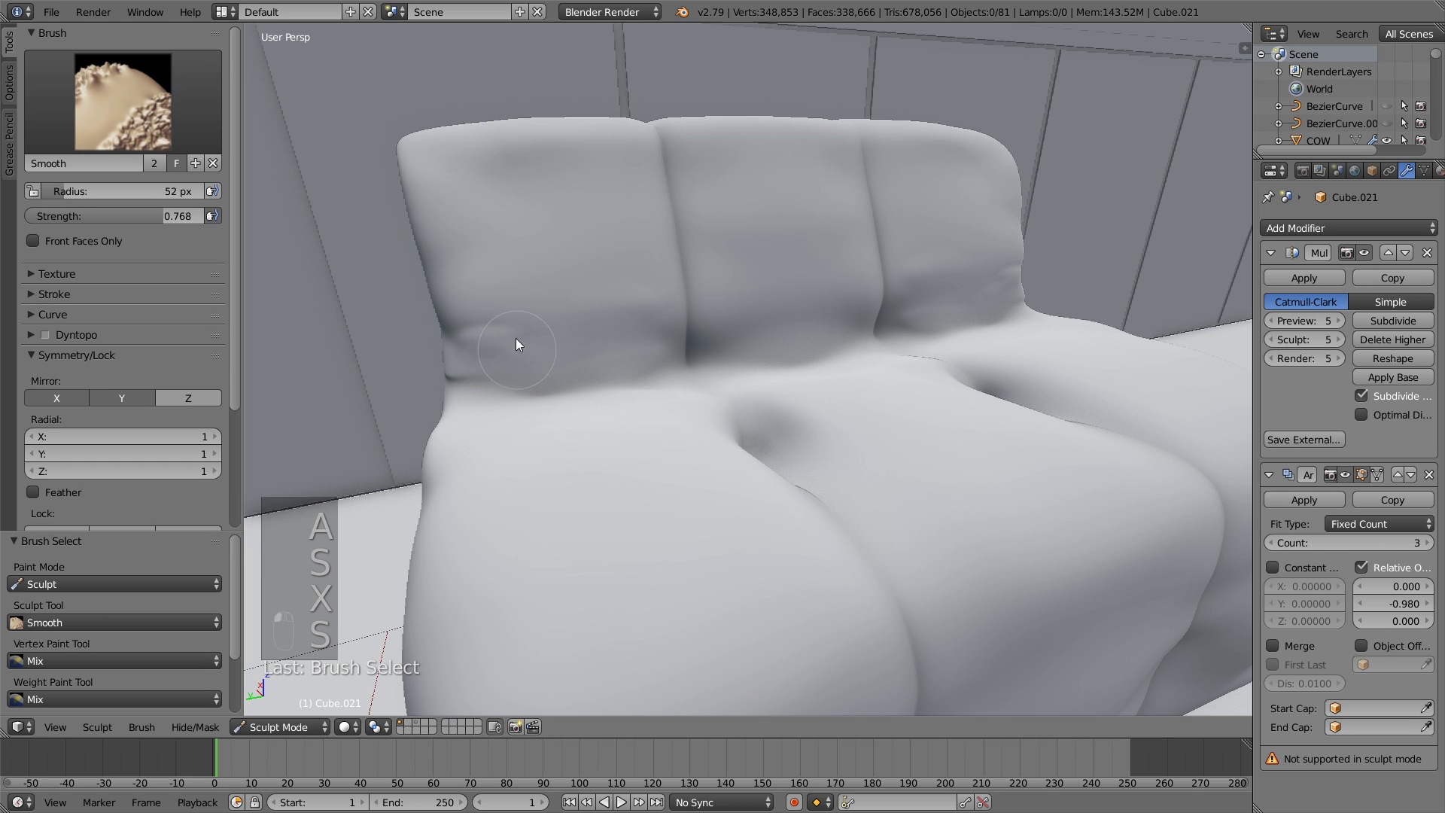
Sculpt fine wrinkles along the lower backrest with the SculptDraw brush at 0.168 strength and soften them with the Smooth brush.
key("shift+f")
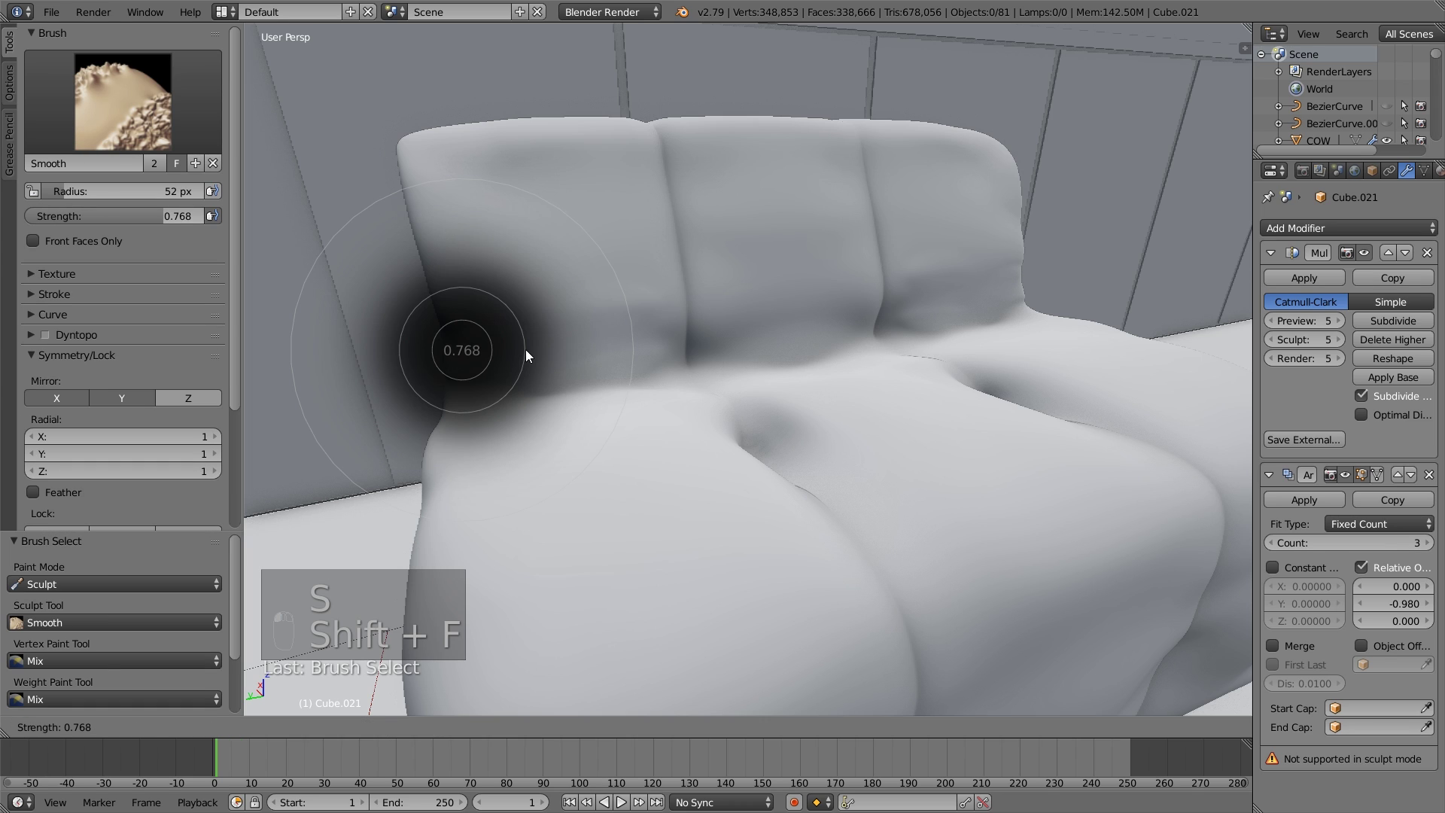
left_click(525, 350)
key("x")
key("shift+f")
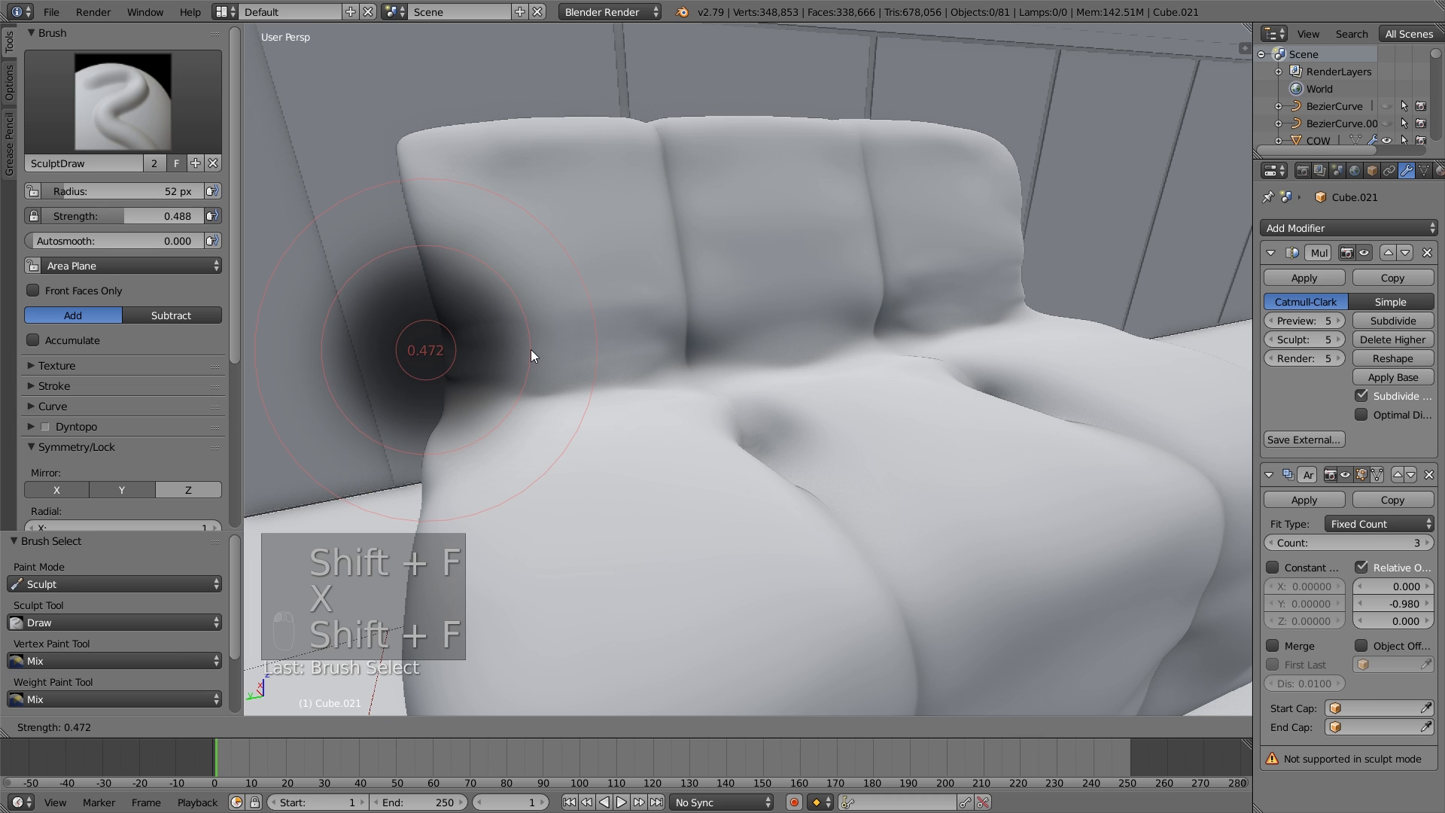
left_click(574, 355)
middle_click_drag(574, 355, 524, 327)
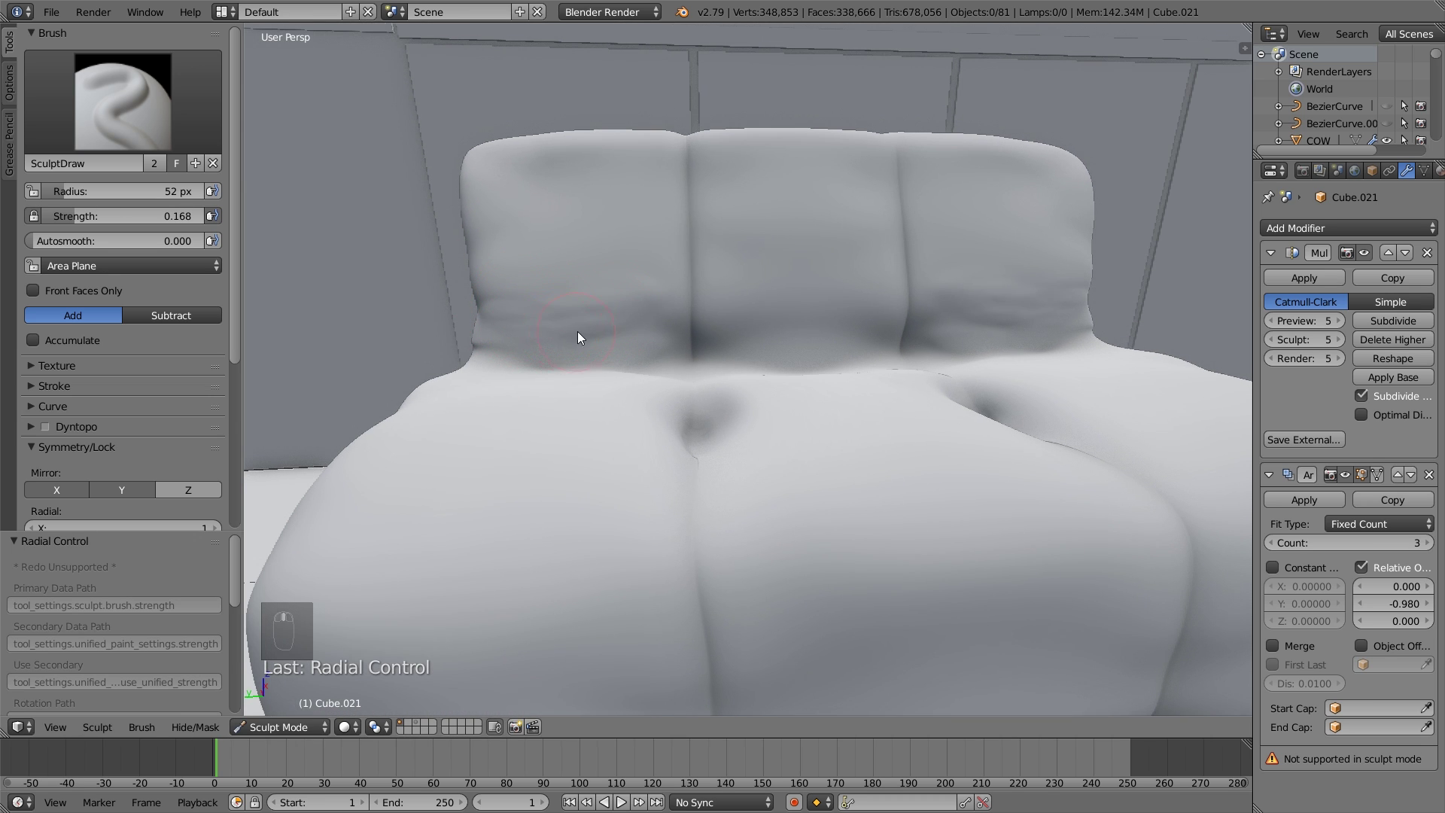
middle_click_drag(578, 333, 524, 395)
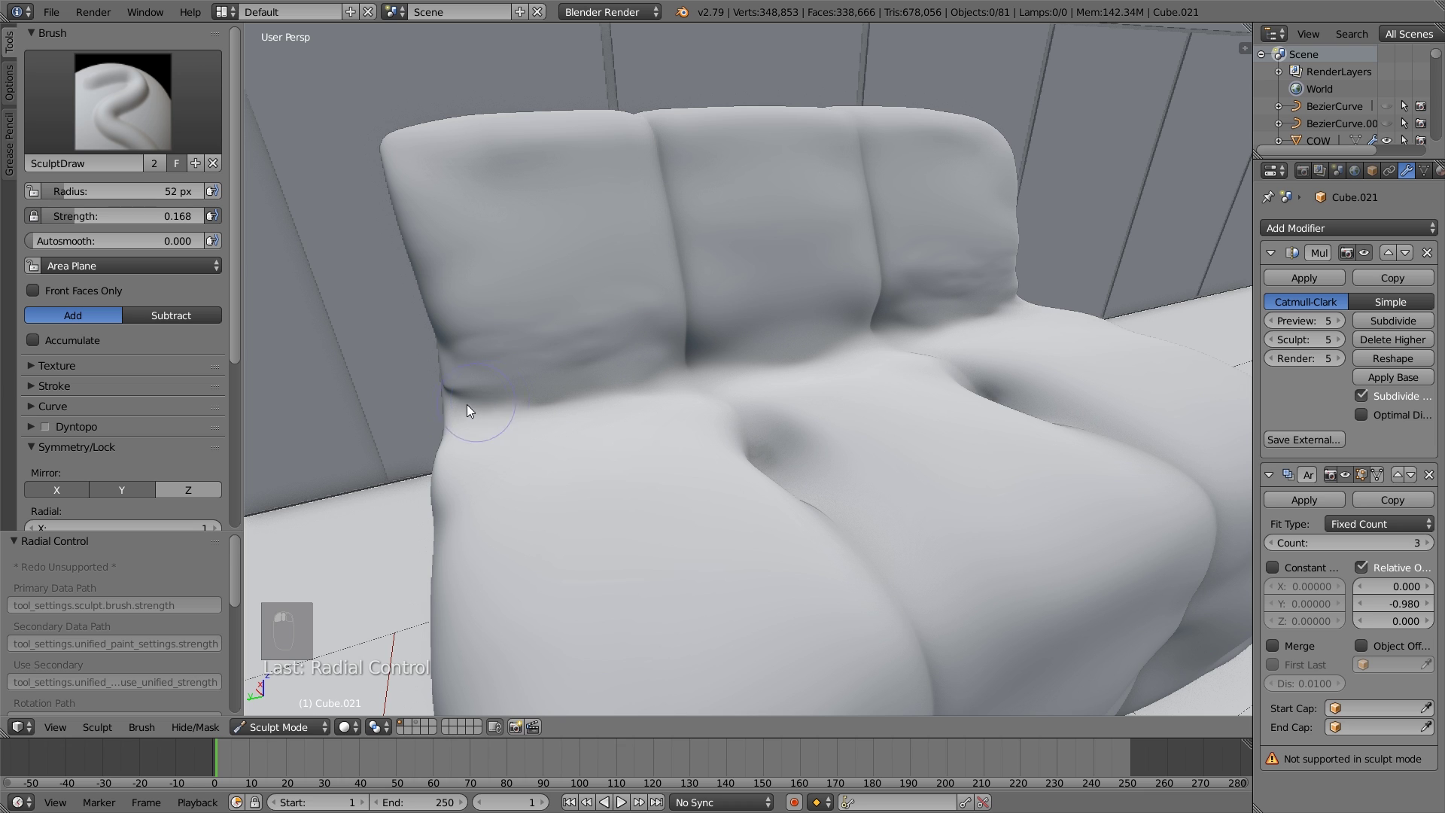
key("s")
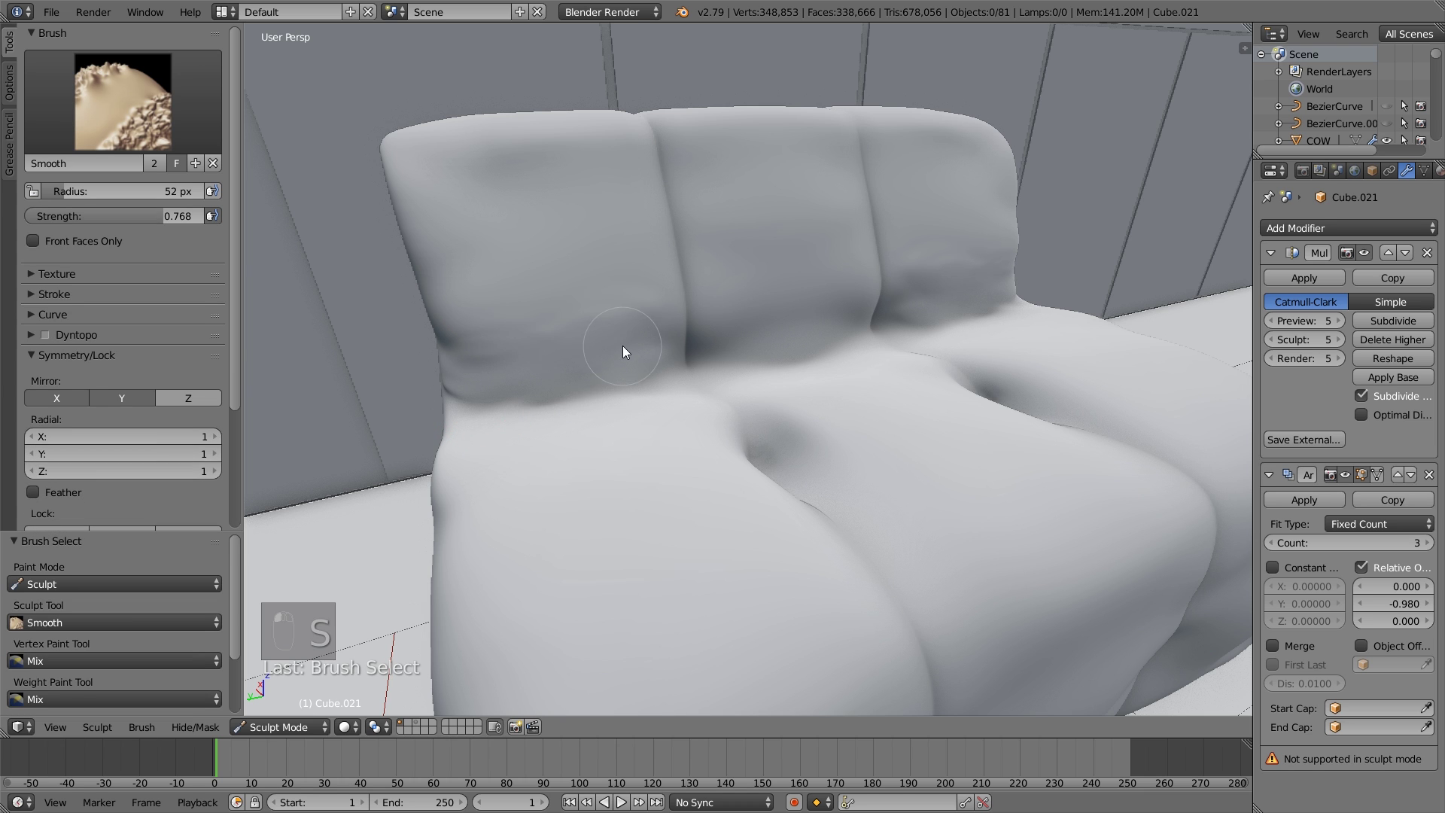
middle_click_drag(629, 346, 831, 339)
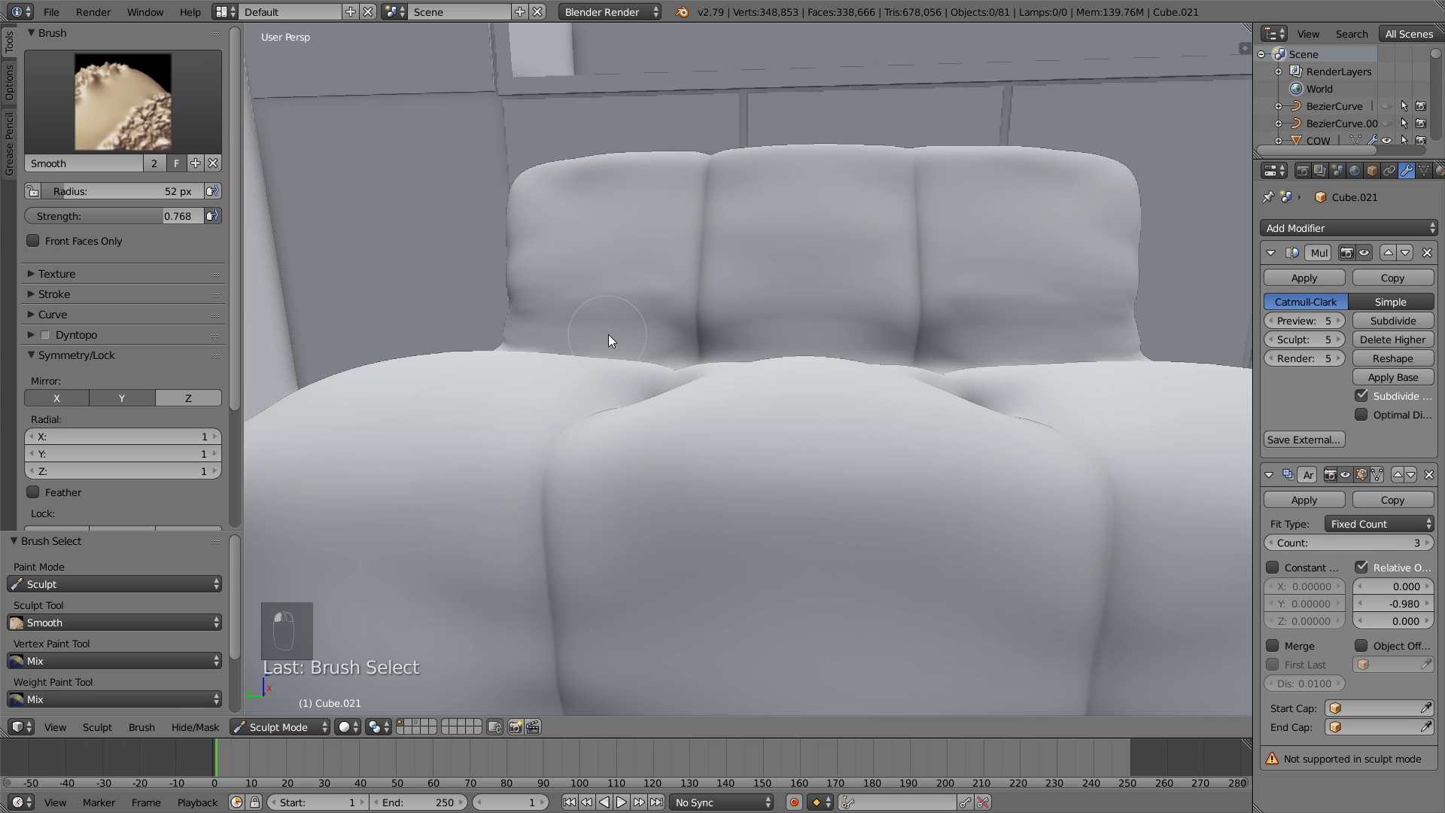
Sculpt more horizontal fabric wrinkles across the lower backrest cushions with the SculptDraw brush at 0.168 strength.
key("x")
key("x")
key("x")
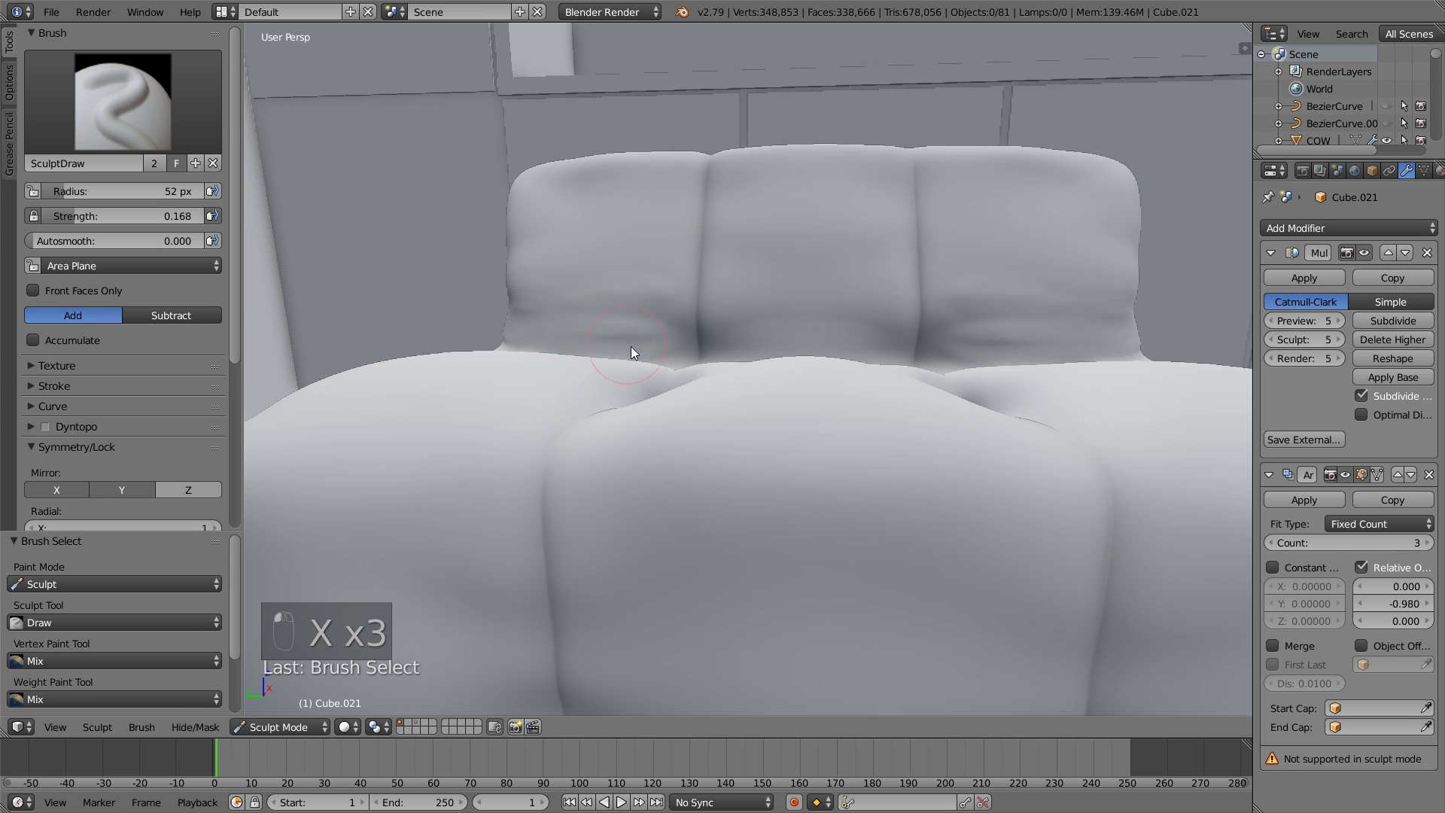
middle_click_drag(631, 348, 593, 346)
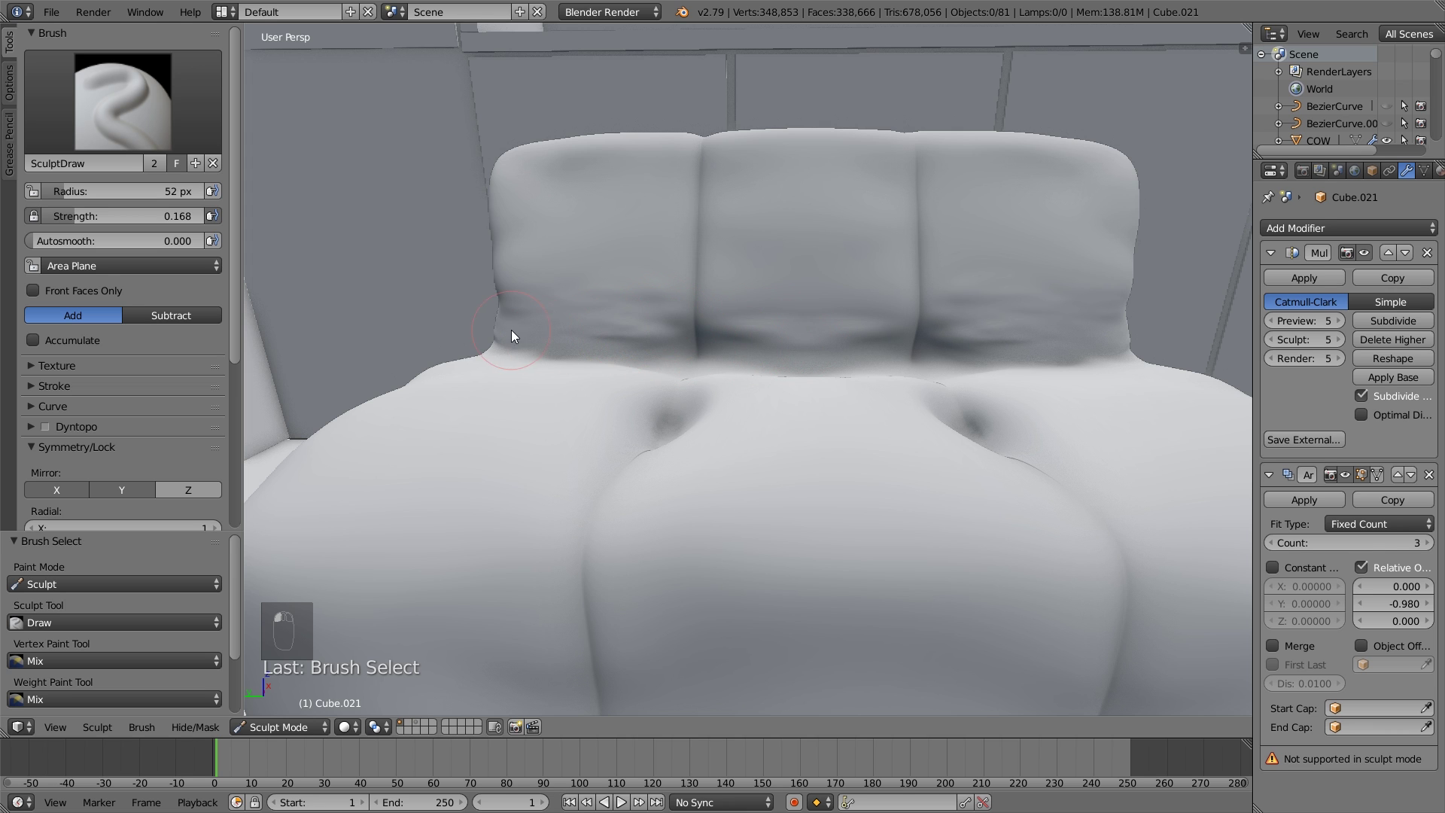
middle_click_drag(510, 336, 962, 413)
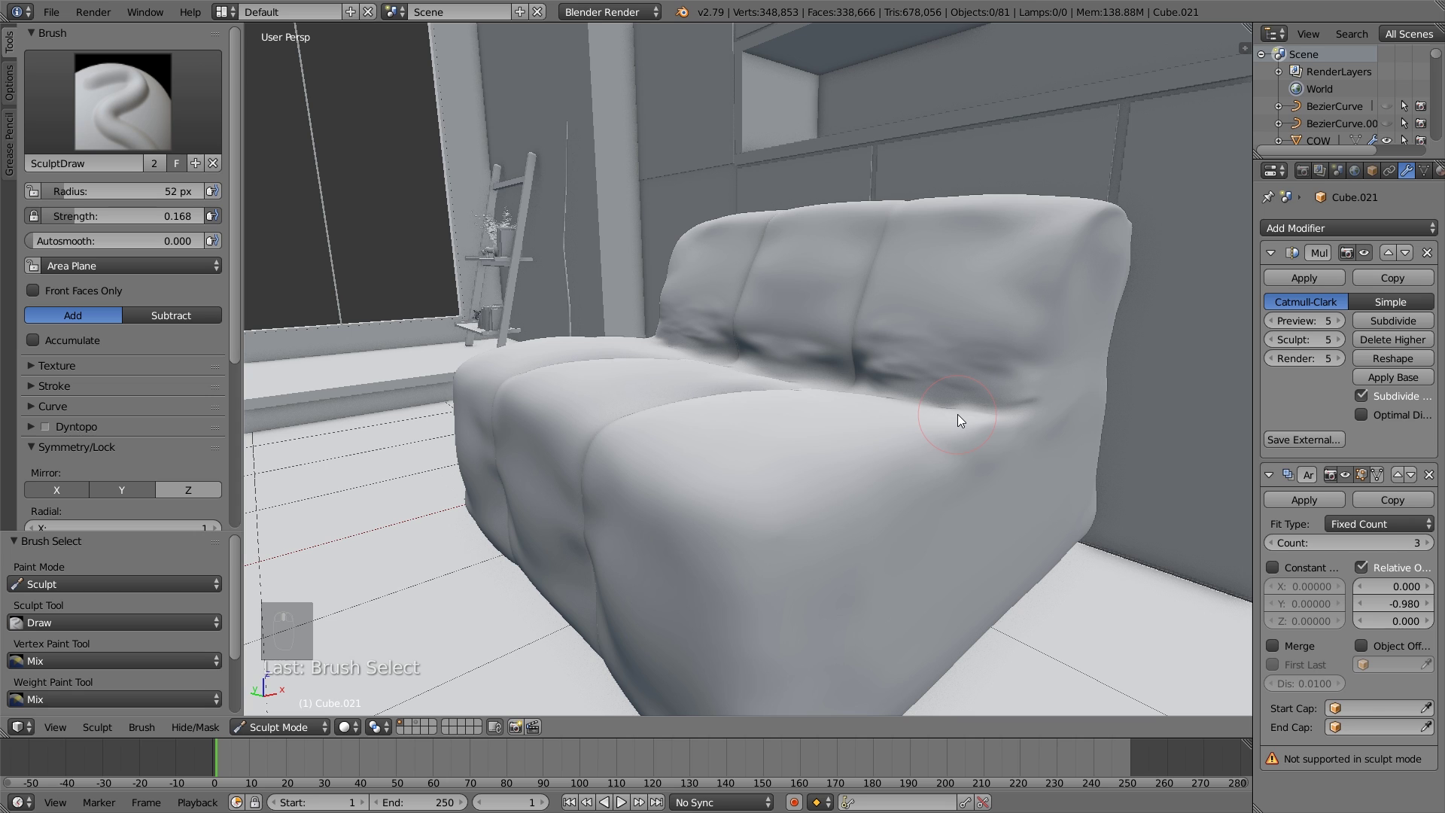
Raise the SculptDraw strength to 0.406 and accentuate the wrinkles at the base of the end backrest cushion.
key("shift+f")
left_click(950, 406)
key("shift+f")
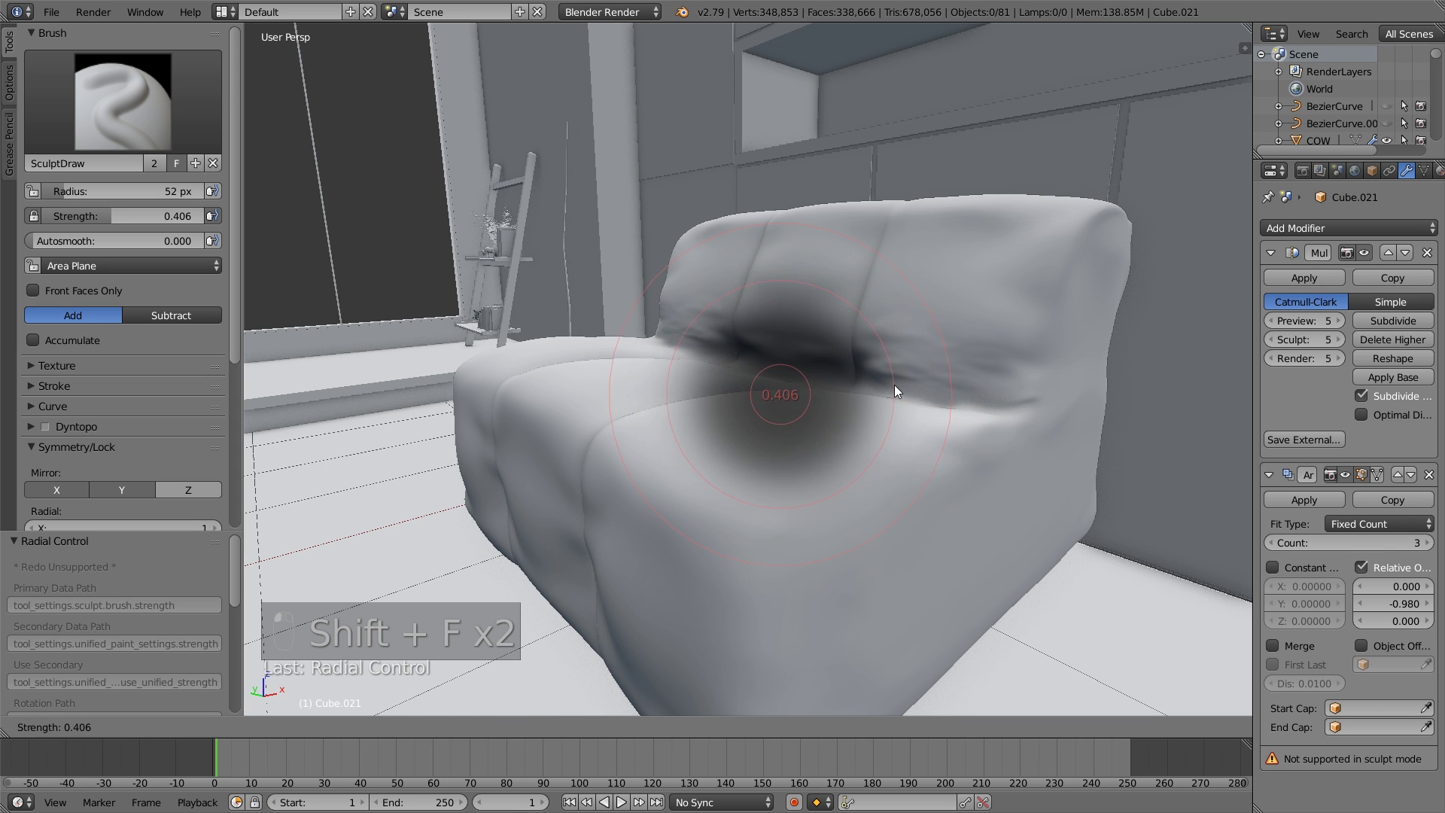
left_click(894, 385)
middle_click_drag(896, 387, 1004, 376)
left_click_drag(936, 367, 980, 341)
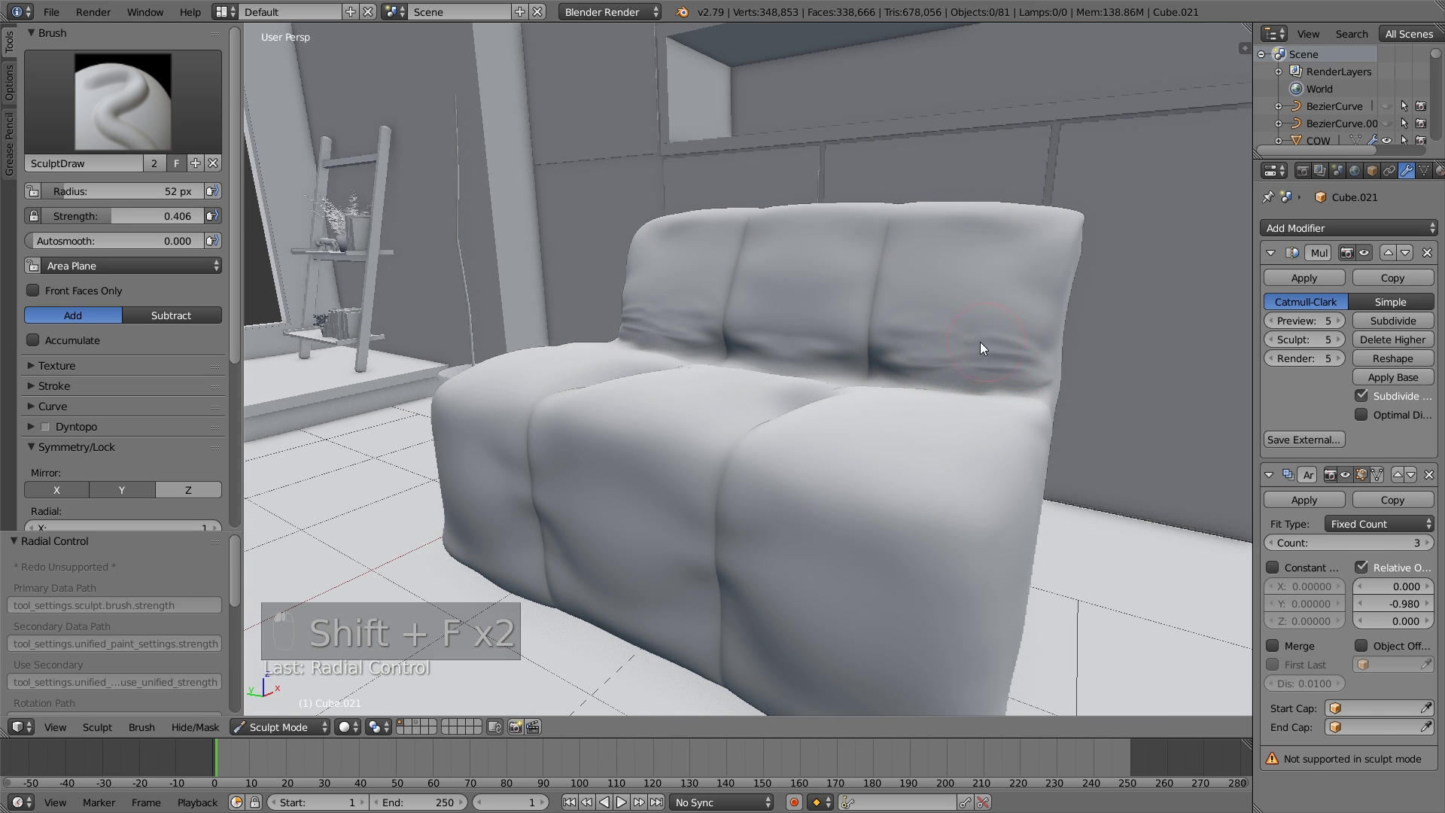
middle_click_drag(991, 377, 847, 350)
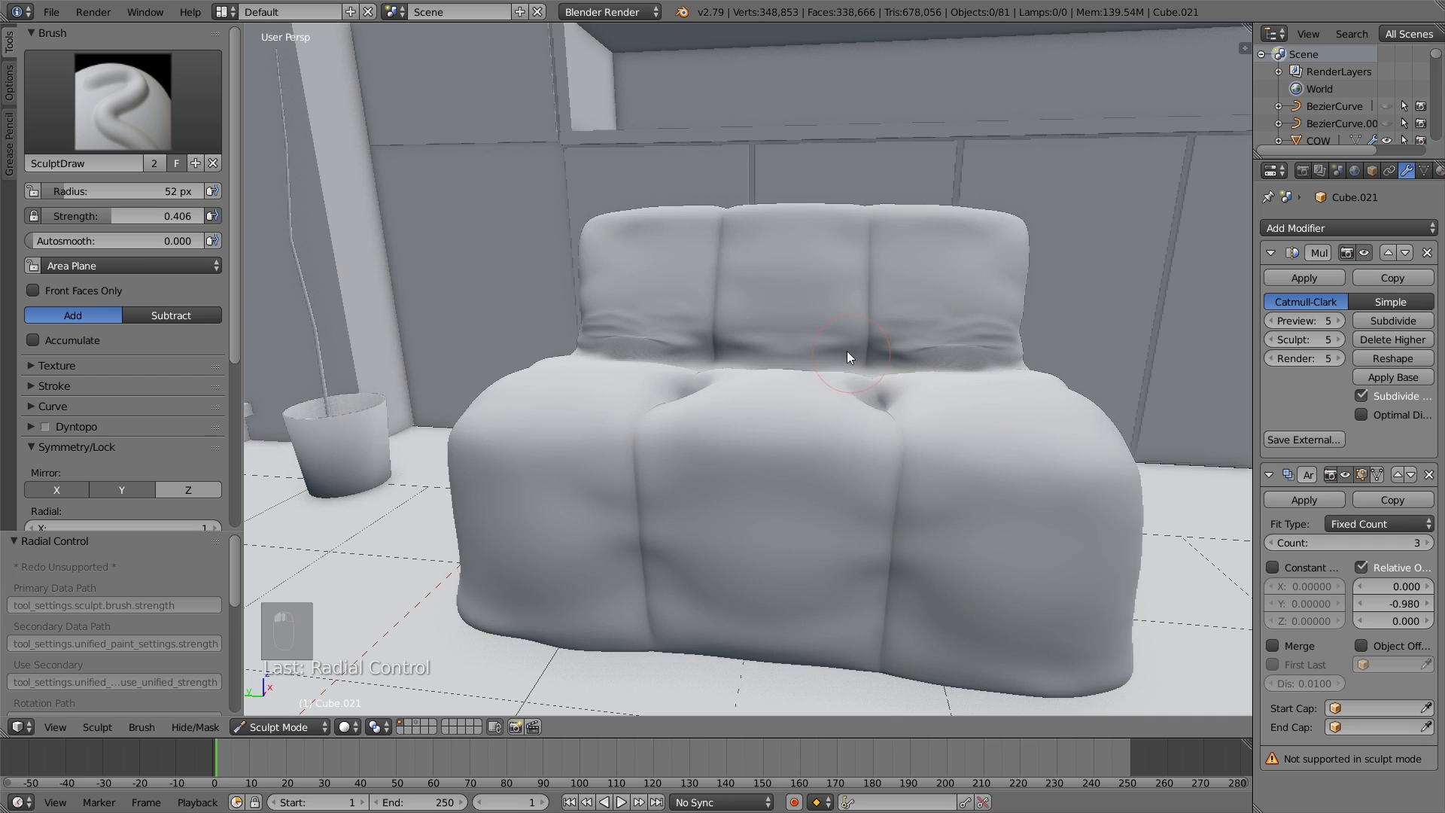
Crease the joint between the middle backrest cushion and the seat with the Crease brush at 0.361 strength, softening with the Smooth brush.
mouse_move(616, 346)
middle_mouse_down()
mouse_move(703, 374)
mouse_move(806, 364)
mouse_move(681, 356)
middle_mouse_up()
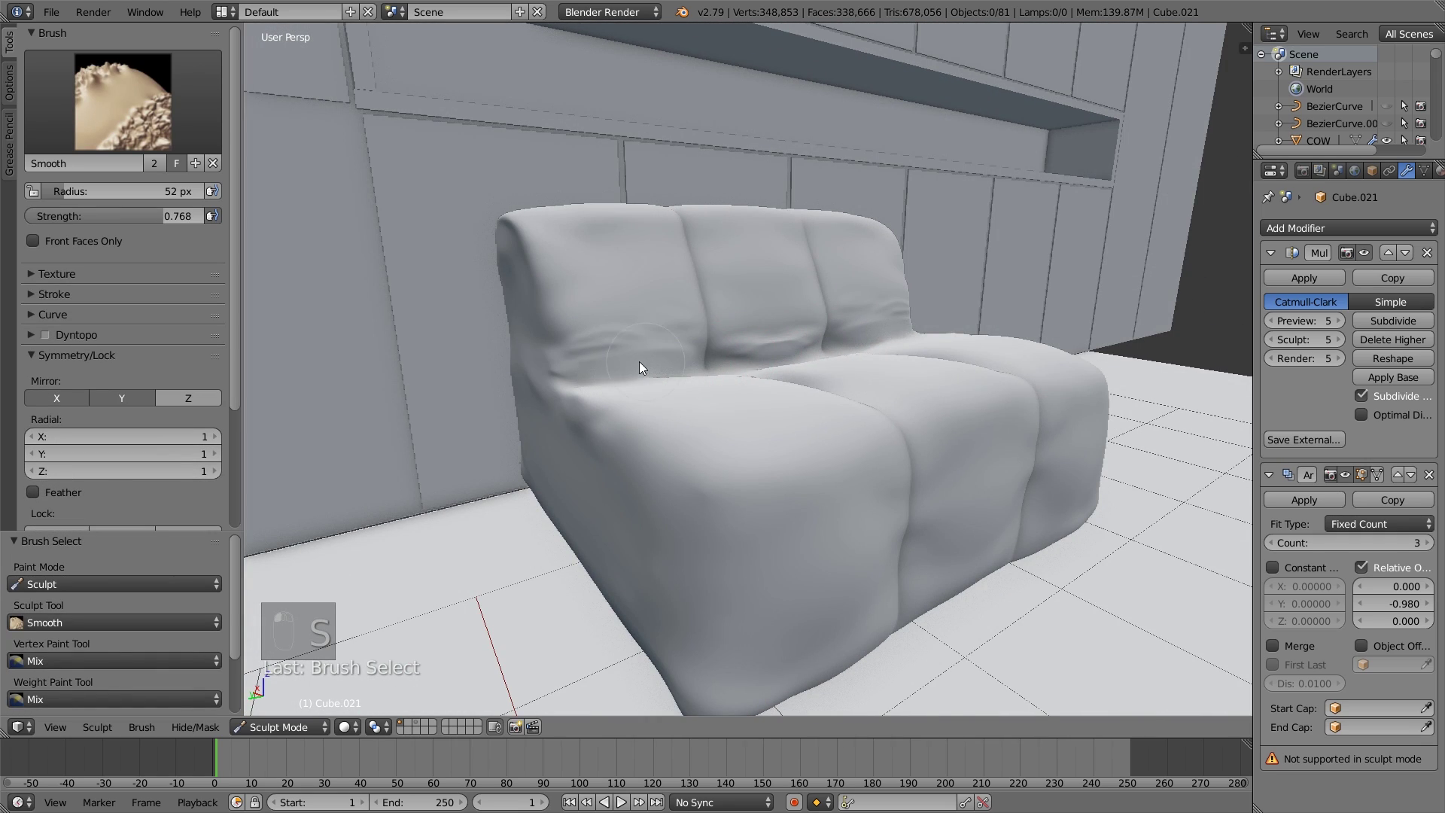
mouse_move(639, 361)
middle_mouse_down()
mouse_move(657, 394)
mouse_move(626, 504)
mouse_move(648, 474)
mouse_move(622, 381)
middle_mouse_up()
key("shift+c")
scroll(593, 404, "up", 2)
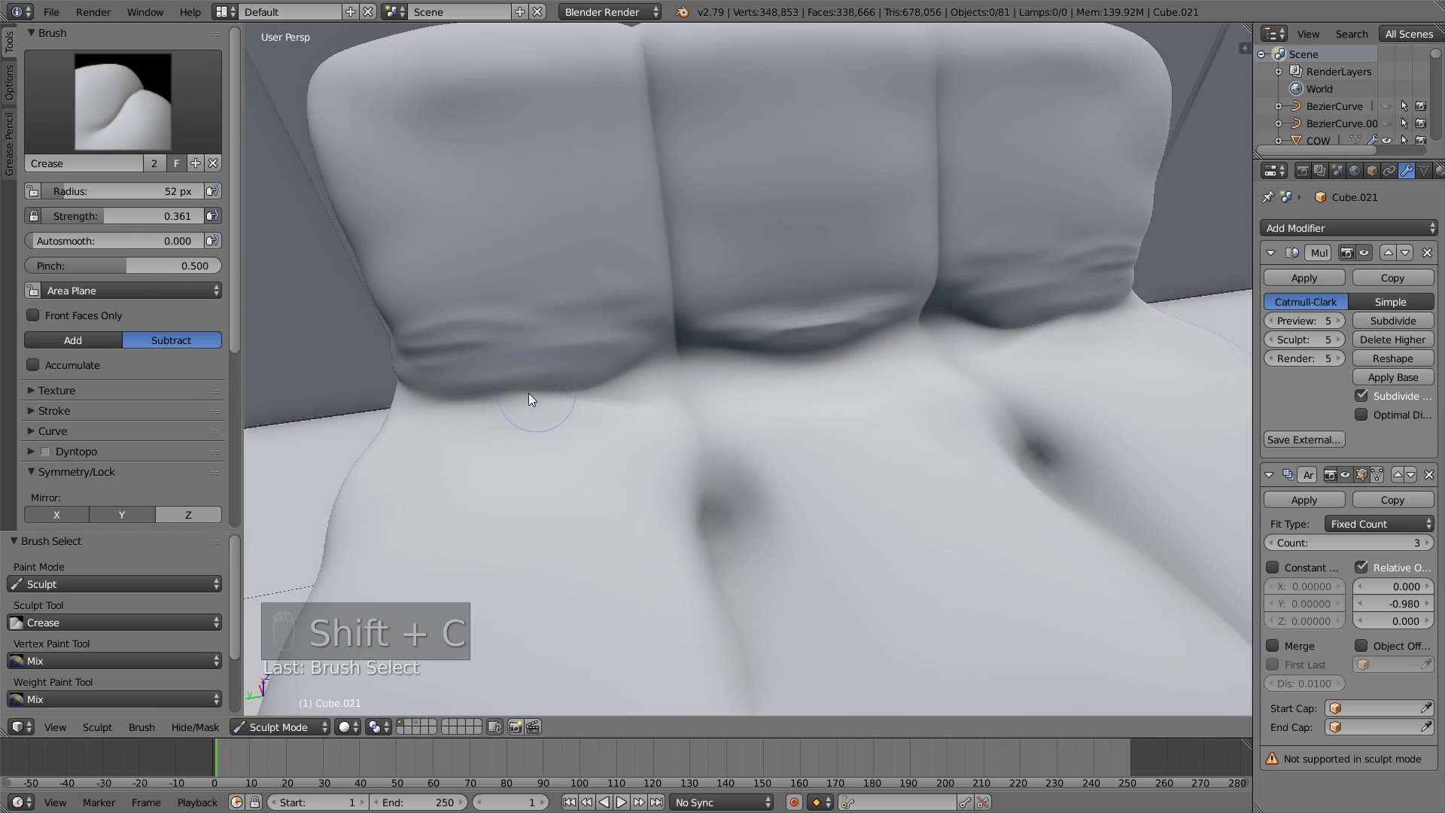
left_click_drag(715, 354, 842, 342)
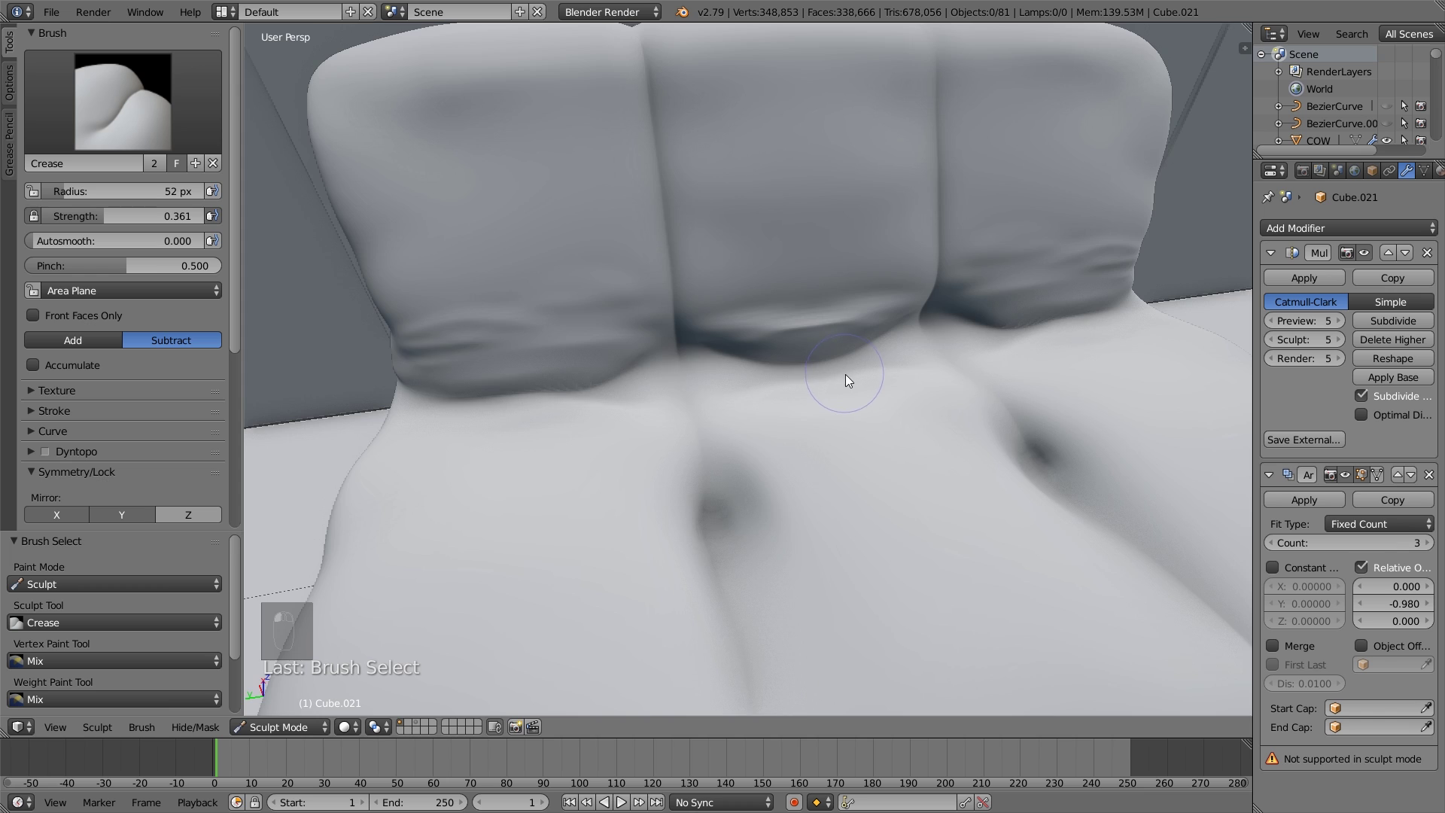
mouse_move(846, 374)
middle_mouse_down()
mouse_move(760, 322)
mouse_move(672, 326)
middle_mouse_up()
key("s")
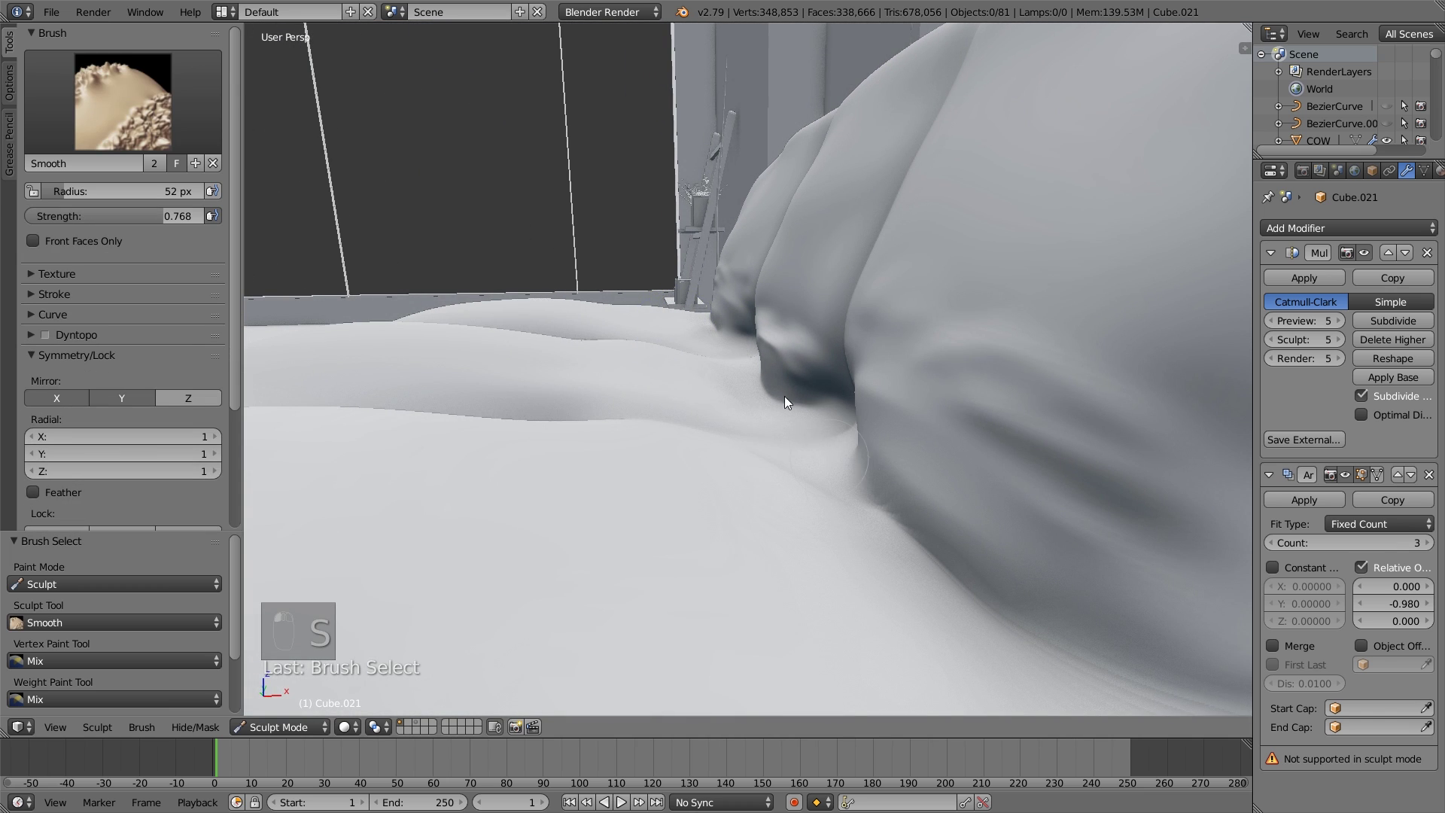
Pinch the base of the backrest with Pinch/Magnify and smooth out the lower backrest wrinkles with the Smooth brush at 0.768 strength.
scroll(763, 387, "down", 5)
mouse_move(761, 386)
middle_mouse_down()
mouse_move(982, 430)
mouse_move(887, 368)
middle_mouse_up()
key("p")
scroll(751, 379, "up", 2)
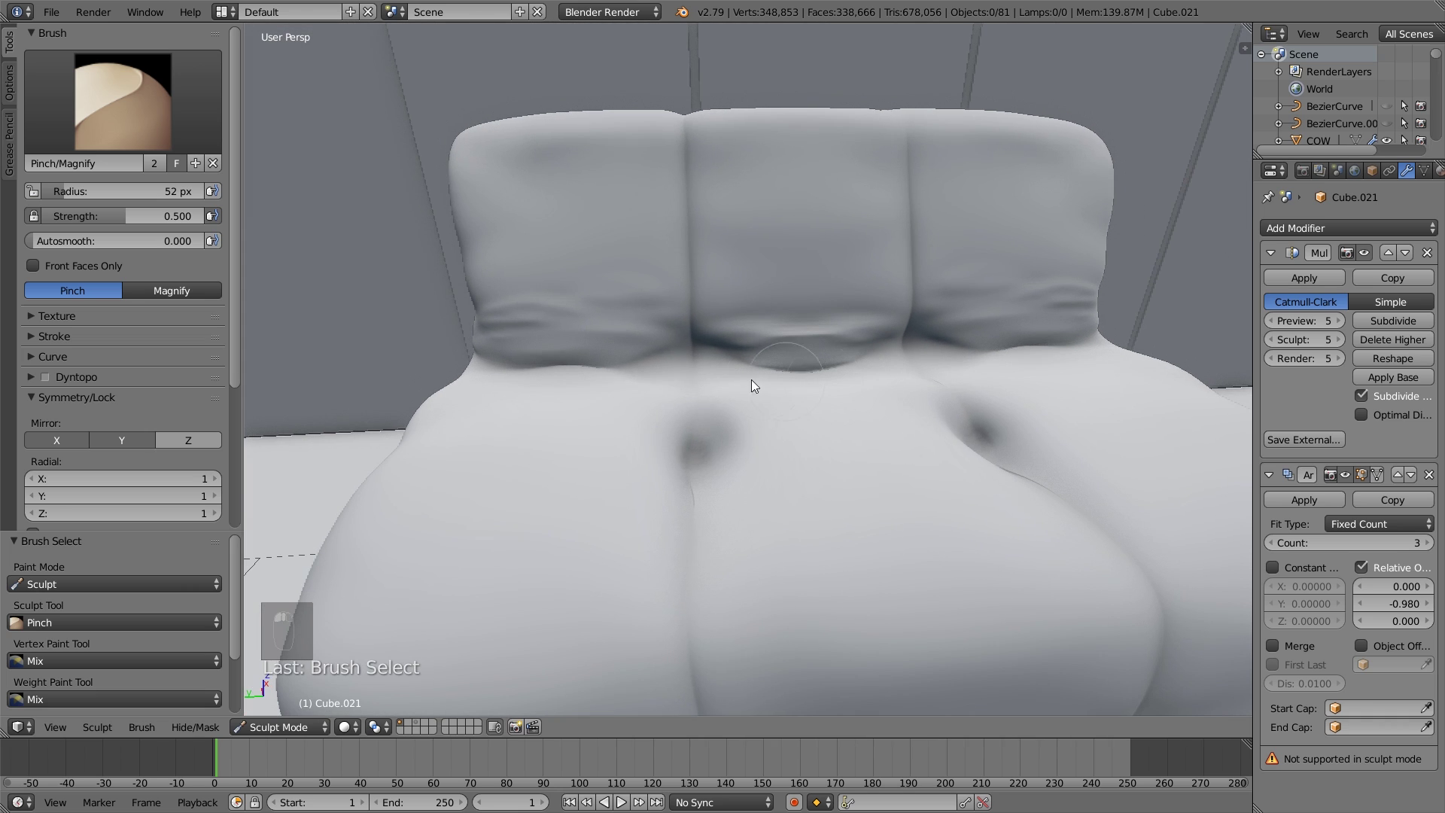
key("s")
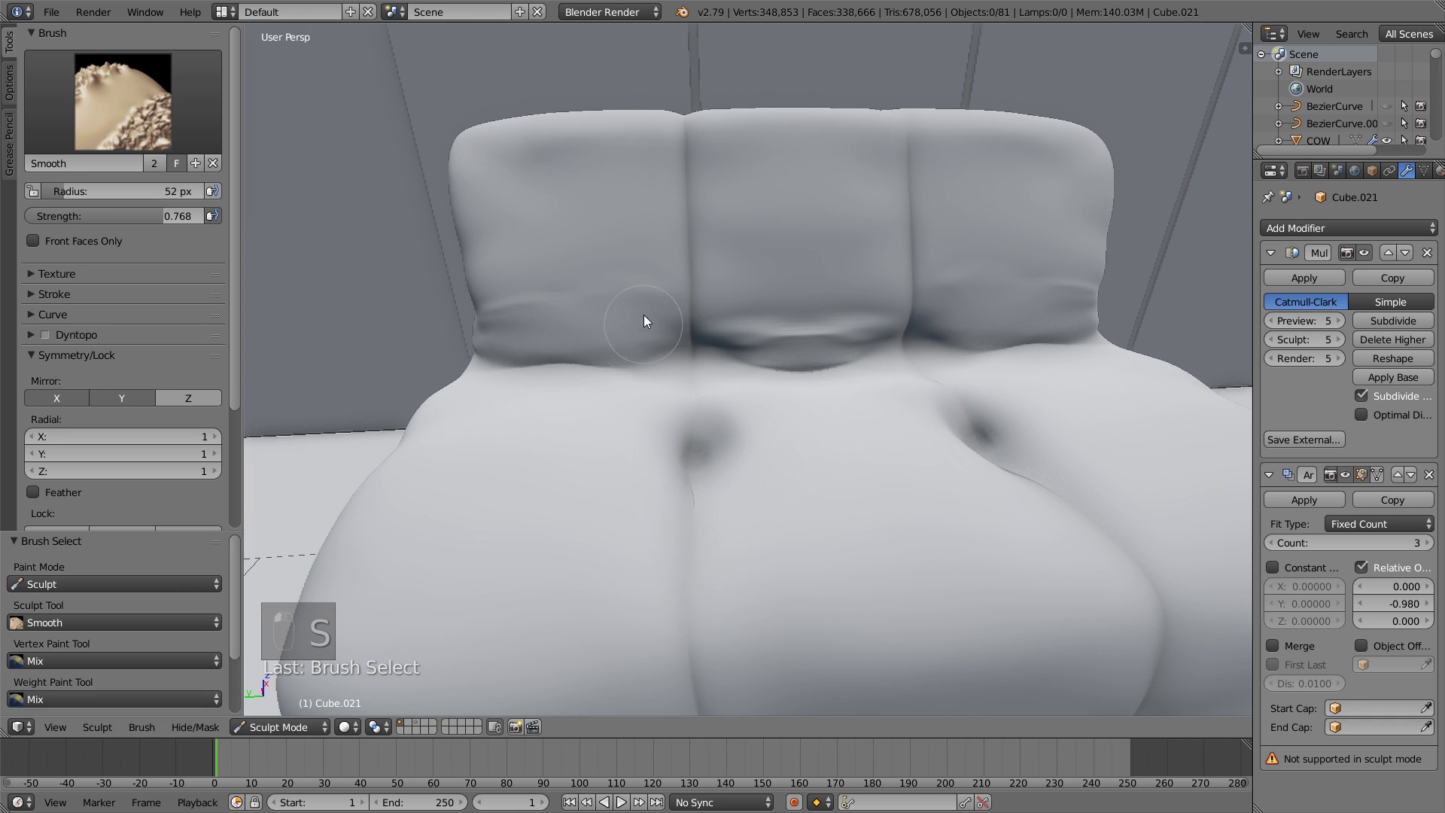
mouse_move(643, 316)
left_mouse_down()
mouse_move(781, 353)
mouse_move(771, 342)
mouse_move(856, 349)
left_mouse_up()
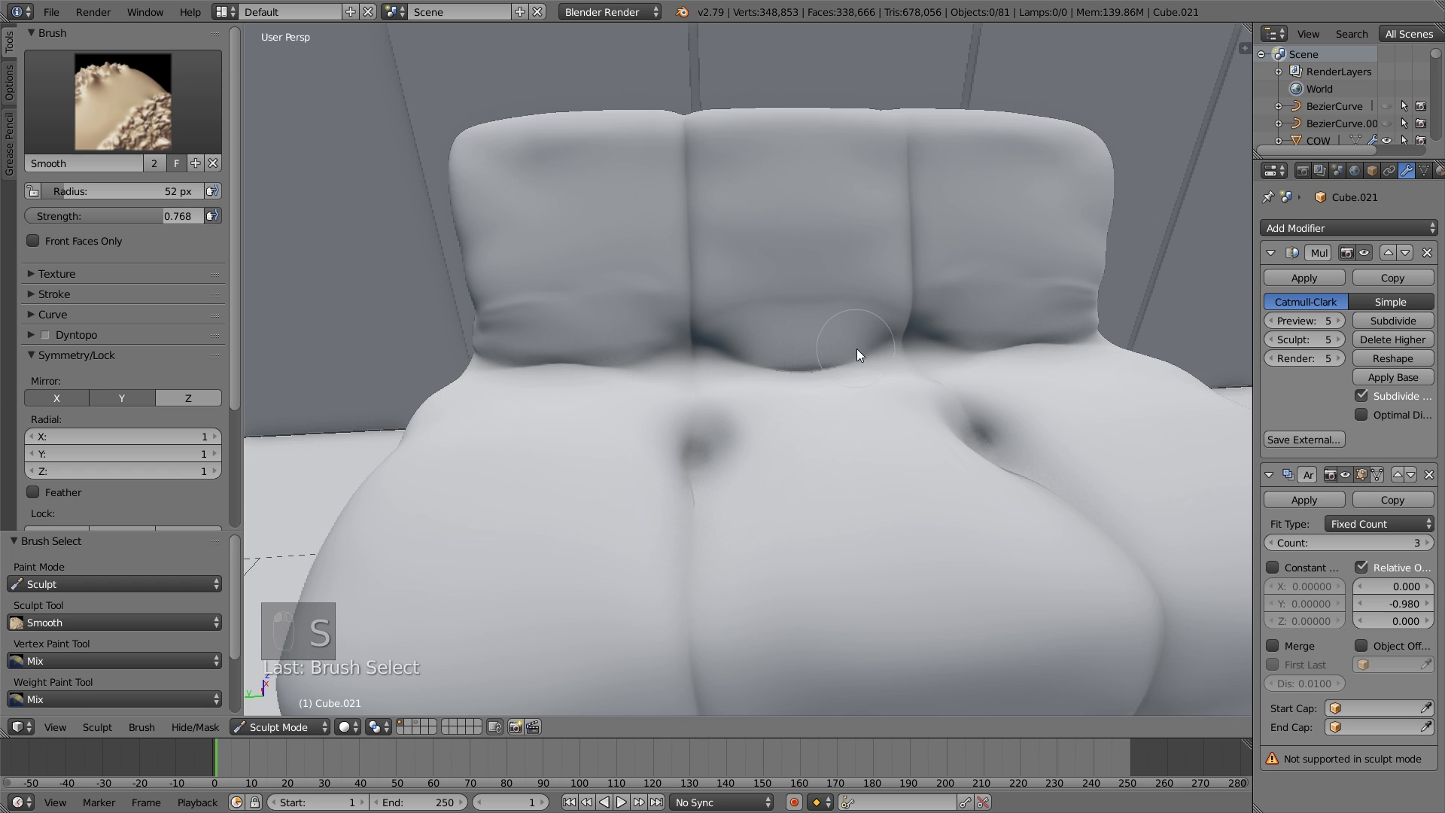
middle_click_drag(856, 349, 784, 315)
mouse_move(879, 355)
middle_mouse_down()
mouse_move(832, 376)
mouse_move(868, 373)
mouse_move(903, 399)
middle_mouse_up()
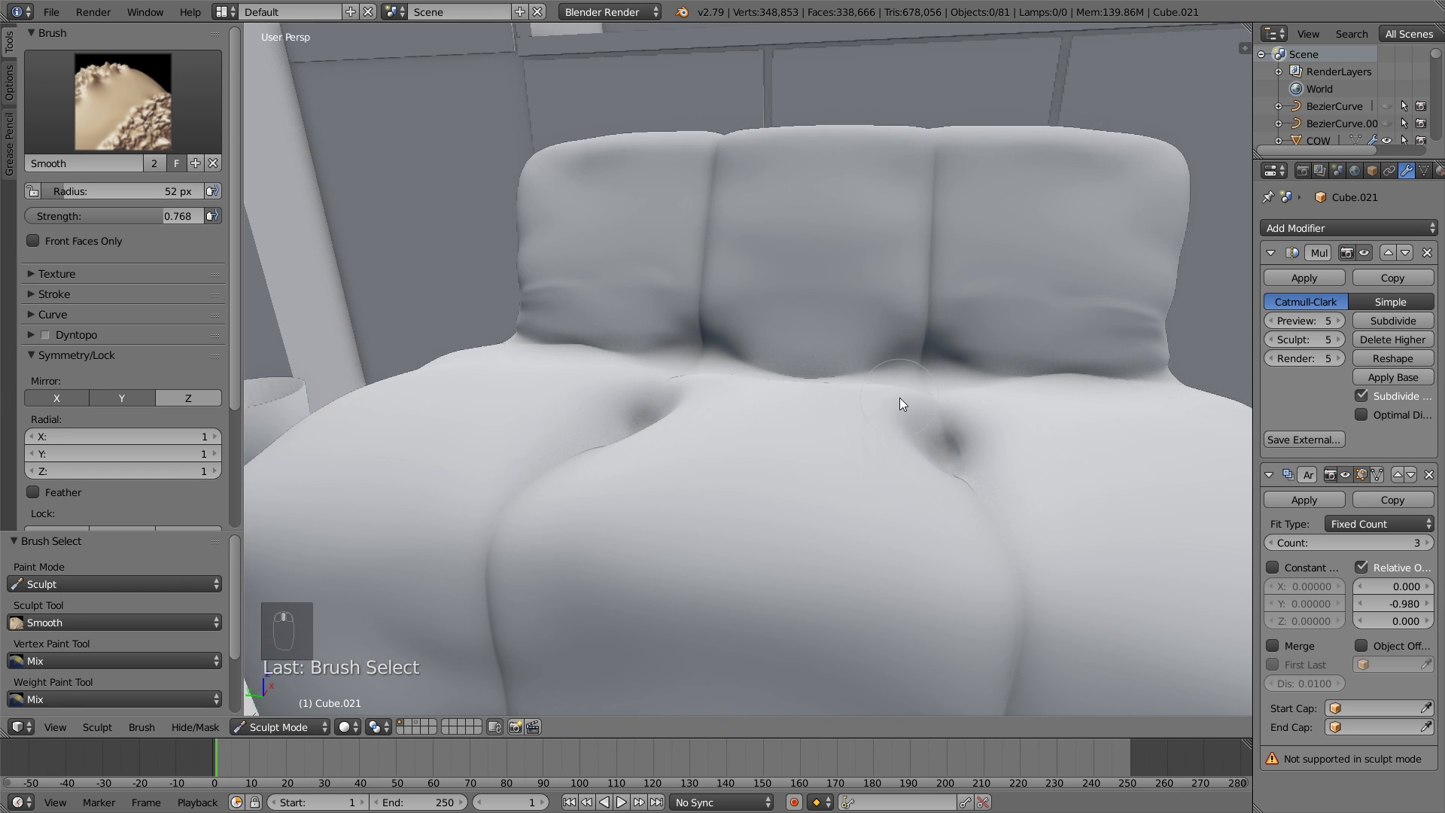
Build up the lower edge and corners of the middle backrest cushion with SculptDraw at 0.406 strength and blend them with Smooth.
key("x")
key("x")
key("x")
left_click_drag(871, 371, 763, 362)
mouse_move(878, 372)
middle_mouse_down()
mouse_move(858, 396)
mouse_move(811, 372)
mouse_move(762, 389)
middle_mouse_up()
key("s")
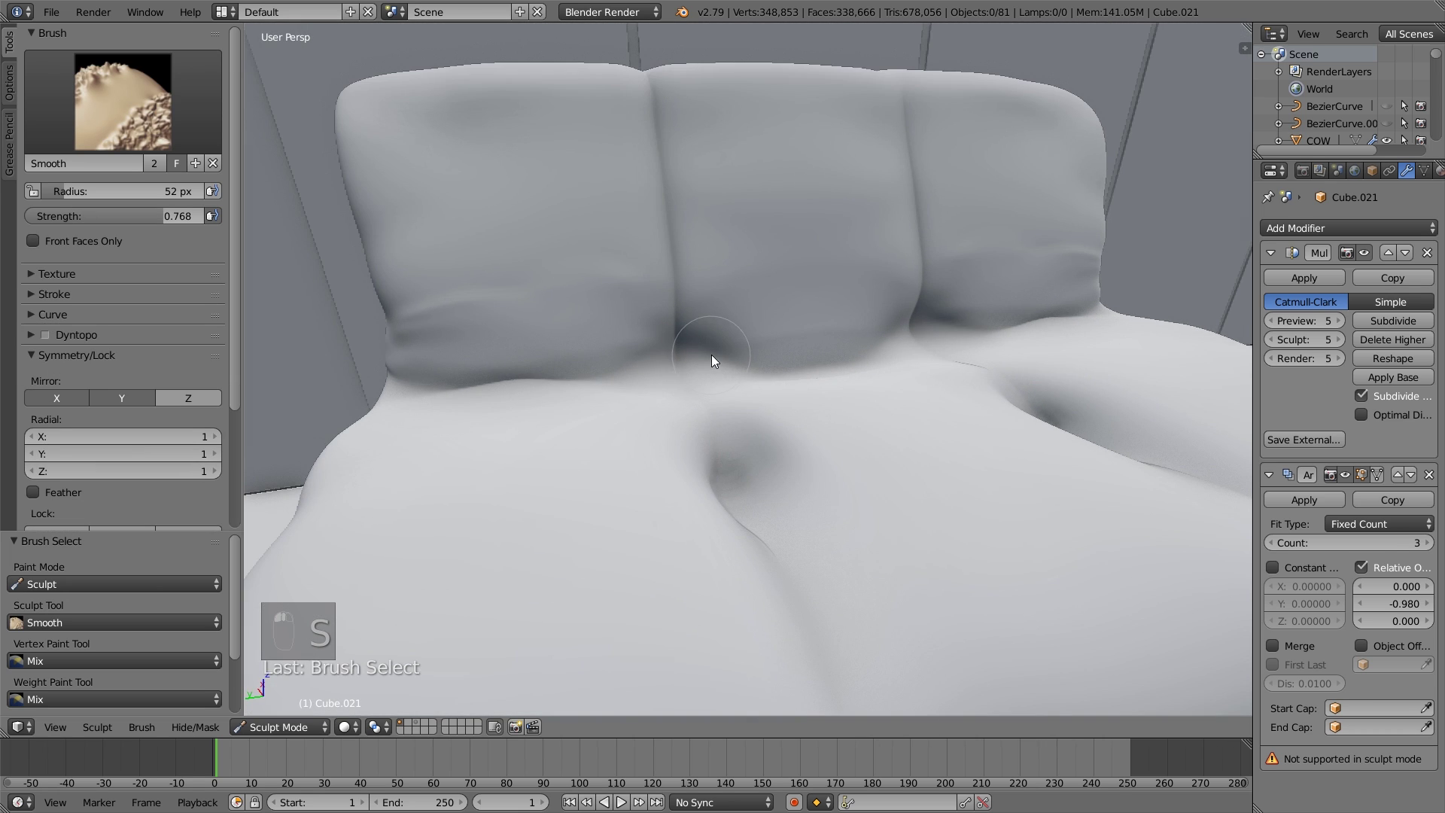
key("x")
key("x")
key("x")
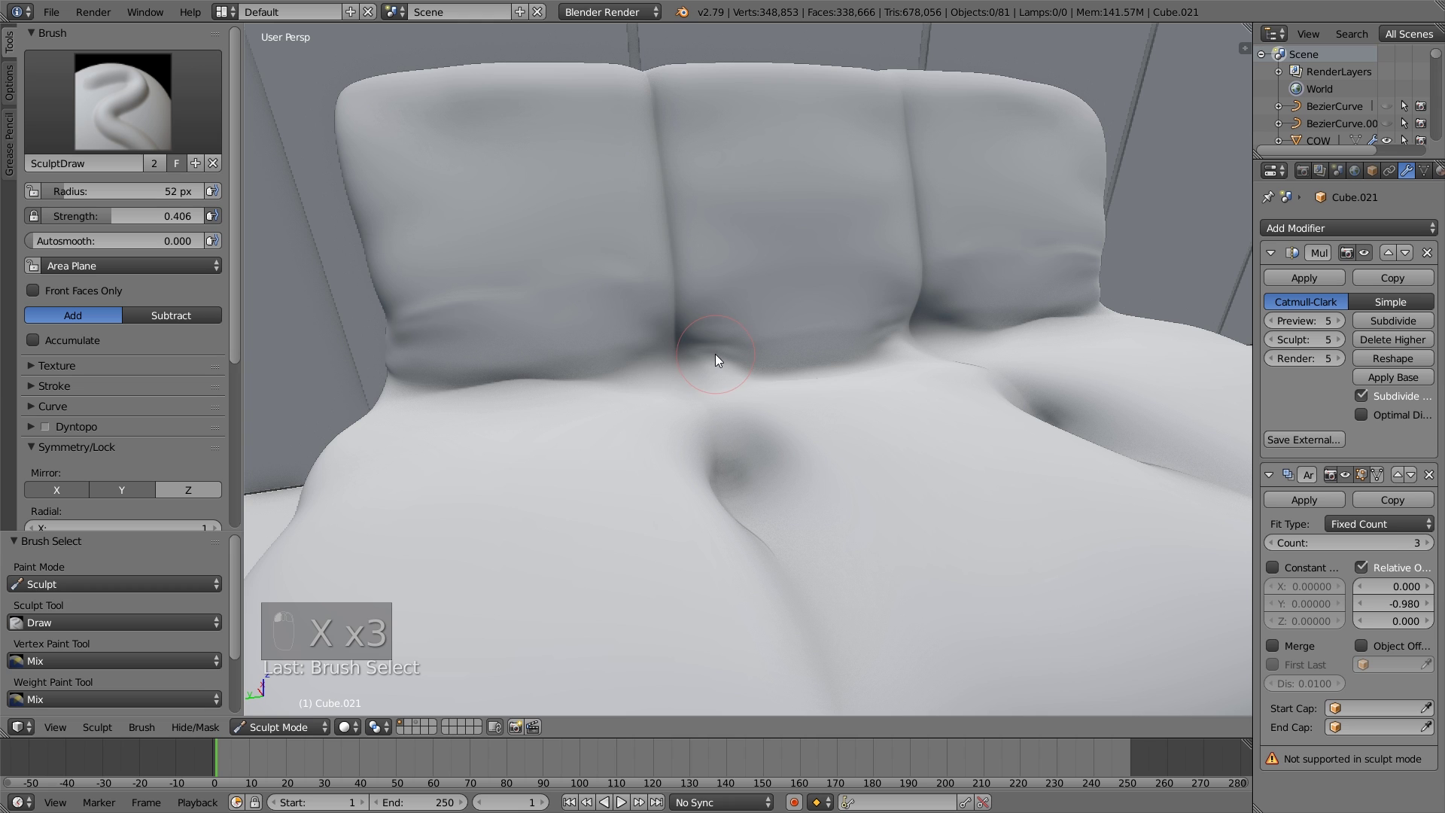
key("s")
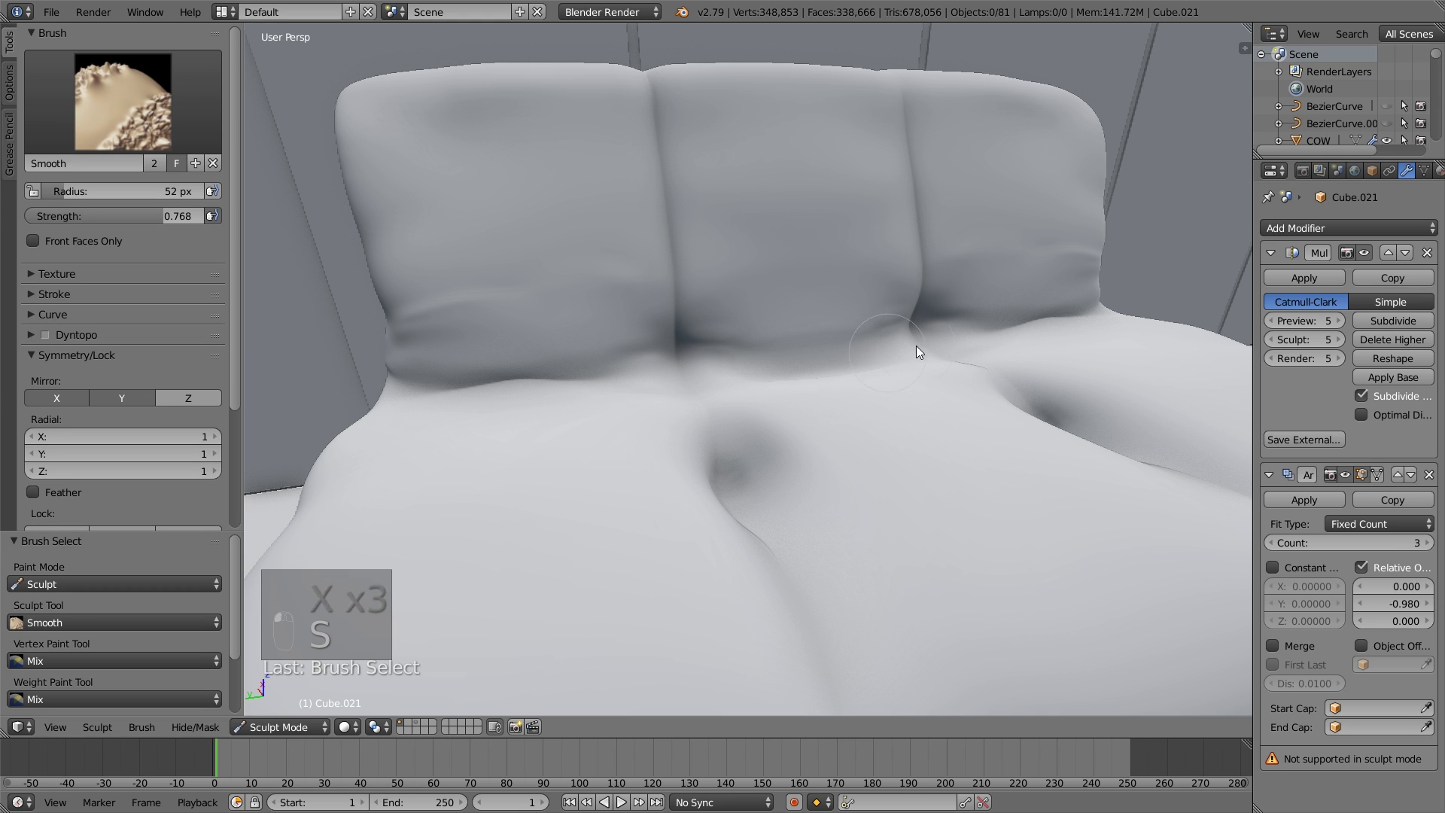
Tighten the joint between backrest and seat with the Pinch/Magnify brush at 0.500 strength and soften it with the Smooth brush.
middle_click_drag(917, 346, 891, 368)
scroll(780, 315, "down", 4)
key("p")
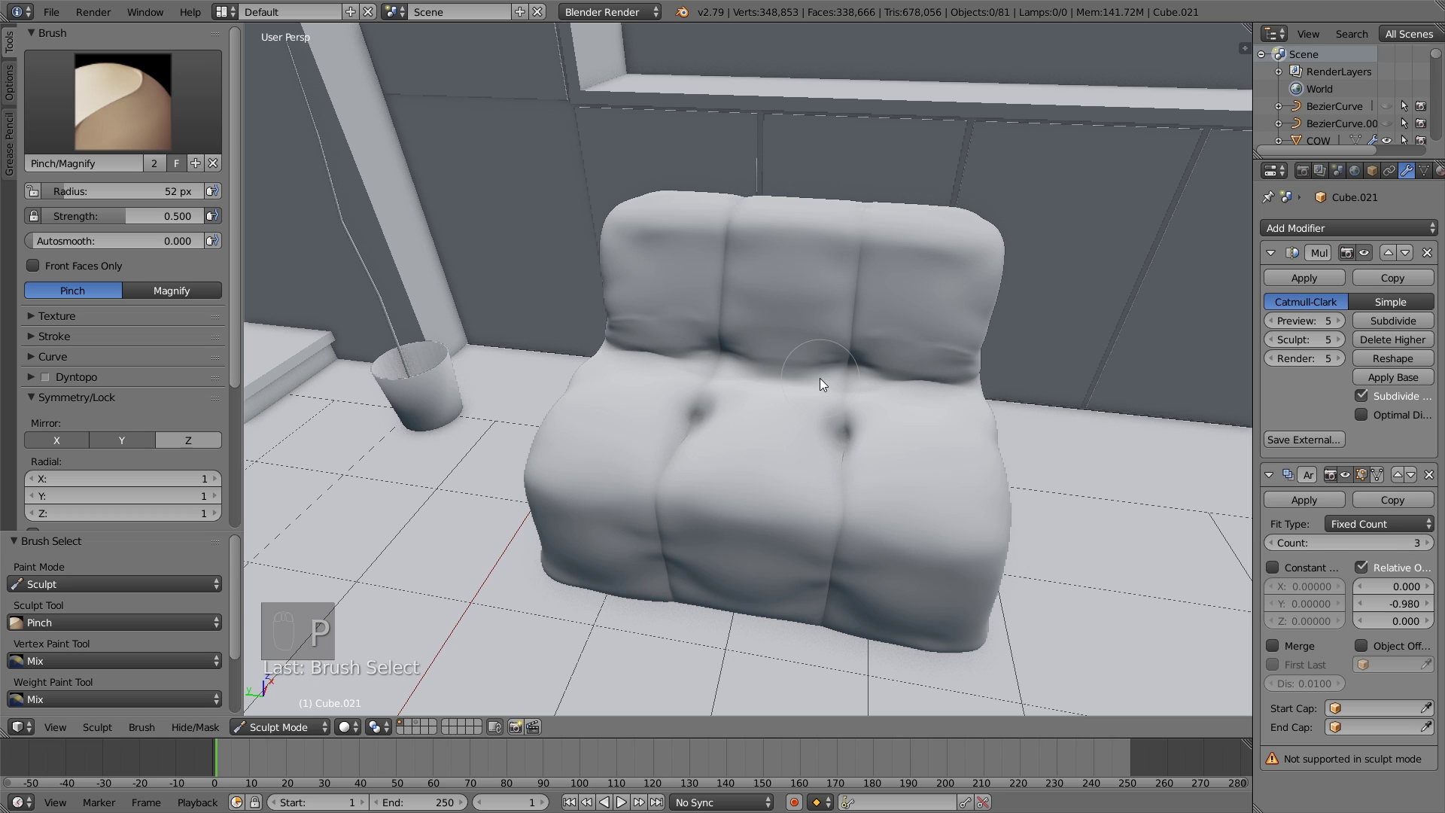
left_click_drag(743, 364, 848, 359)
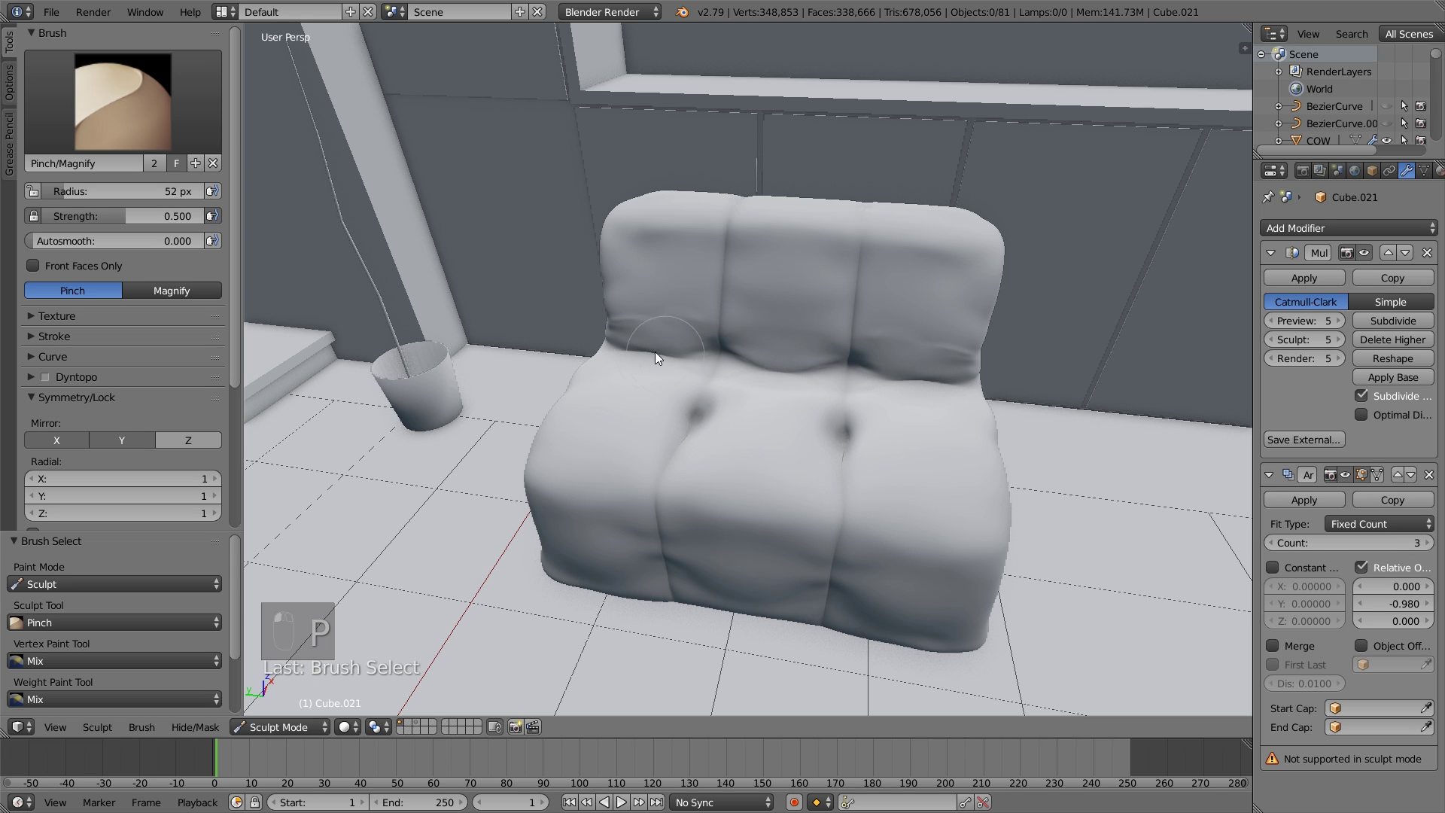
key("s")
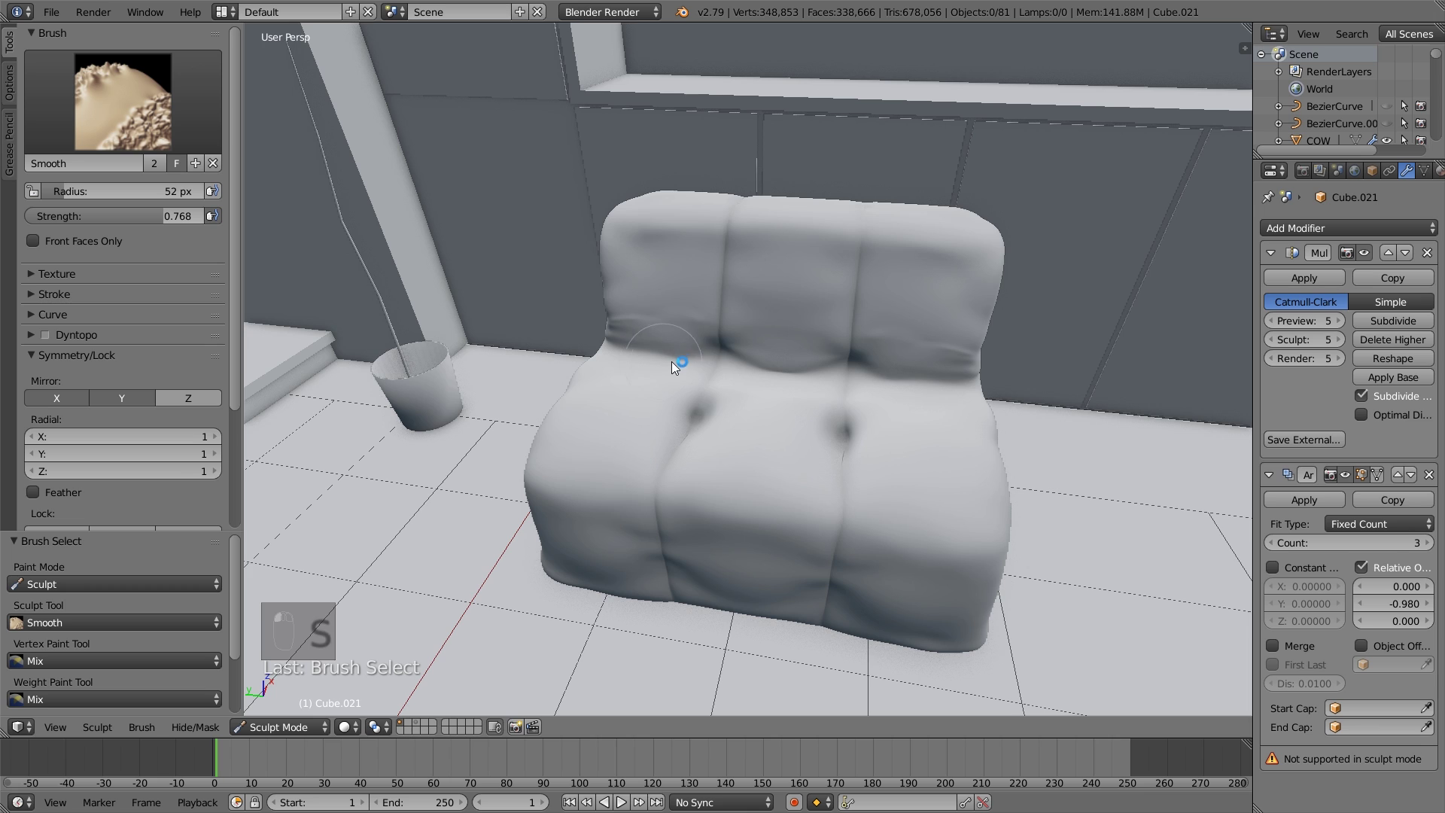
middle_click_drag(680, 365, 733, 367)
scroll(679, 364, "up", 3)
key("p")
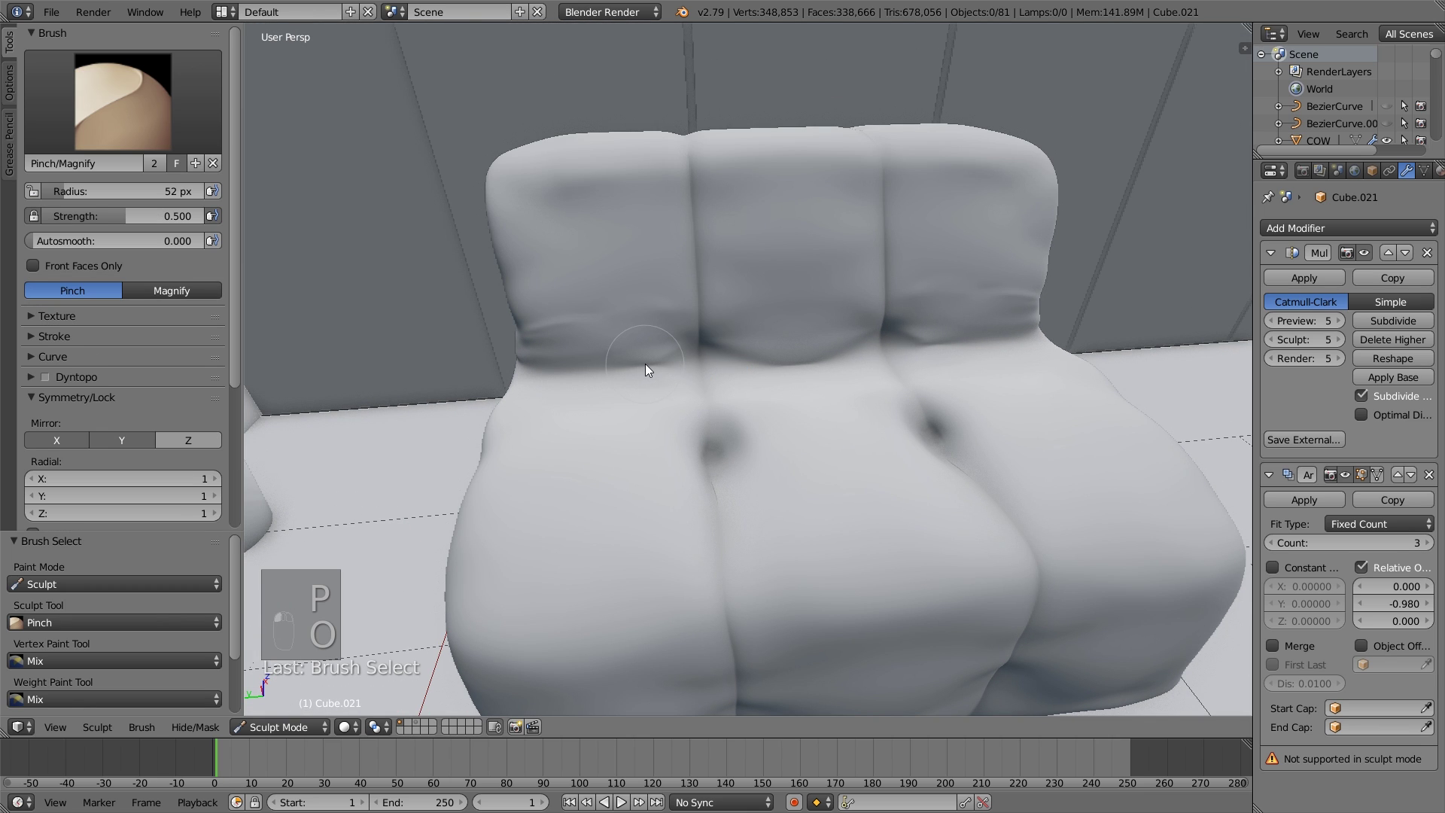
mouse_move(676, 365)
middle_mouse_down()
mouse_move(576, 328)
mouse_move(953, 350)
middle_mouse_up()
key("s")
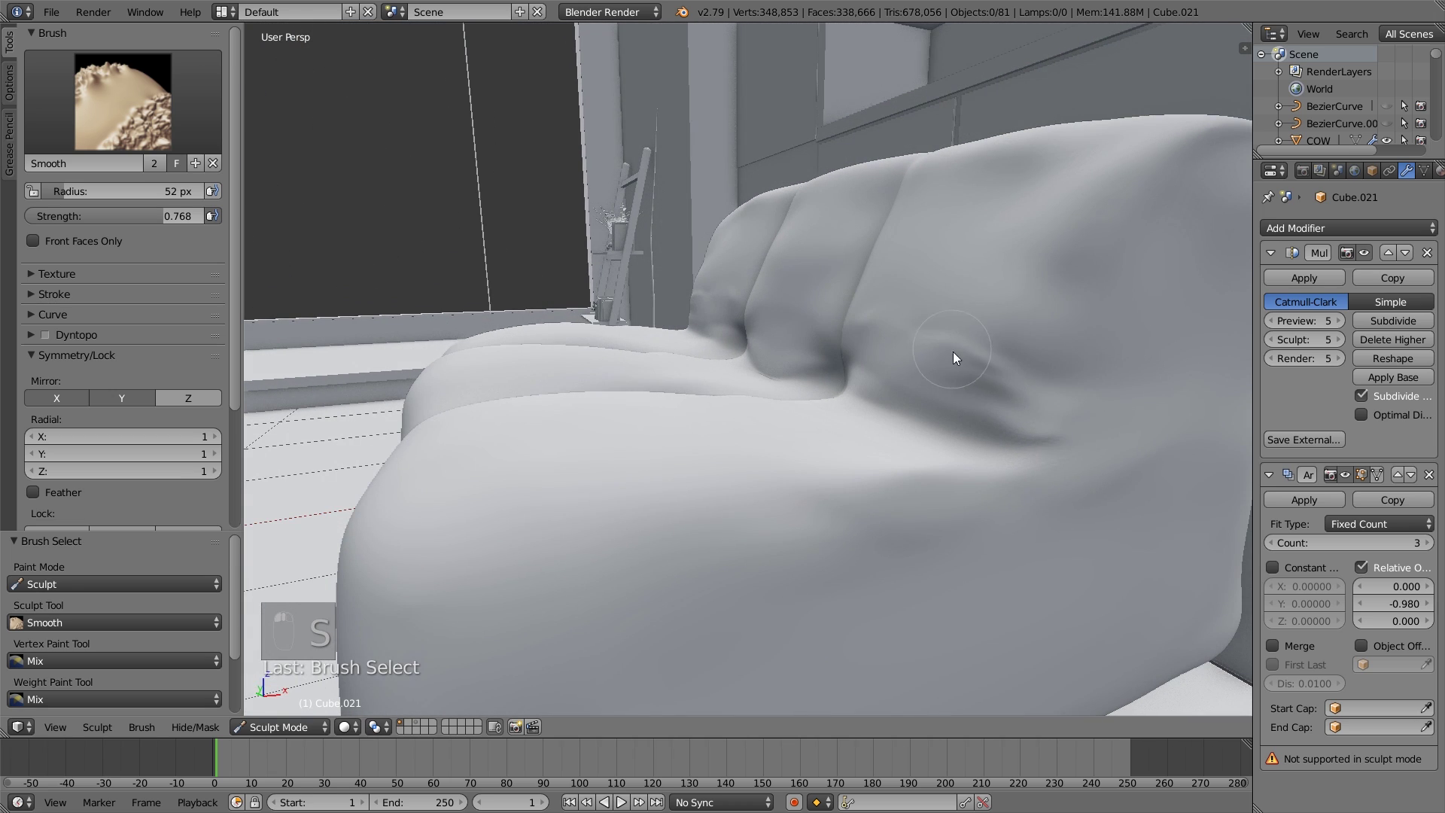
Touch up the middle backrest cushion with the SculptDraw brush and blend the surface with the Smooth brush.
scroll(952, 350, "down", 8)
middle_click_drag(861, 372, 962, 381)
scroll(903, 372, "up", 4)
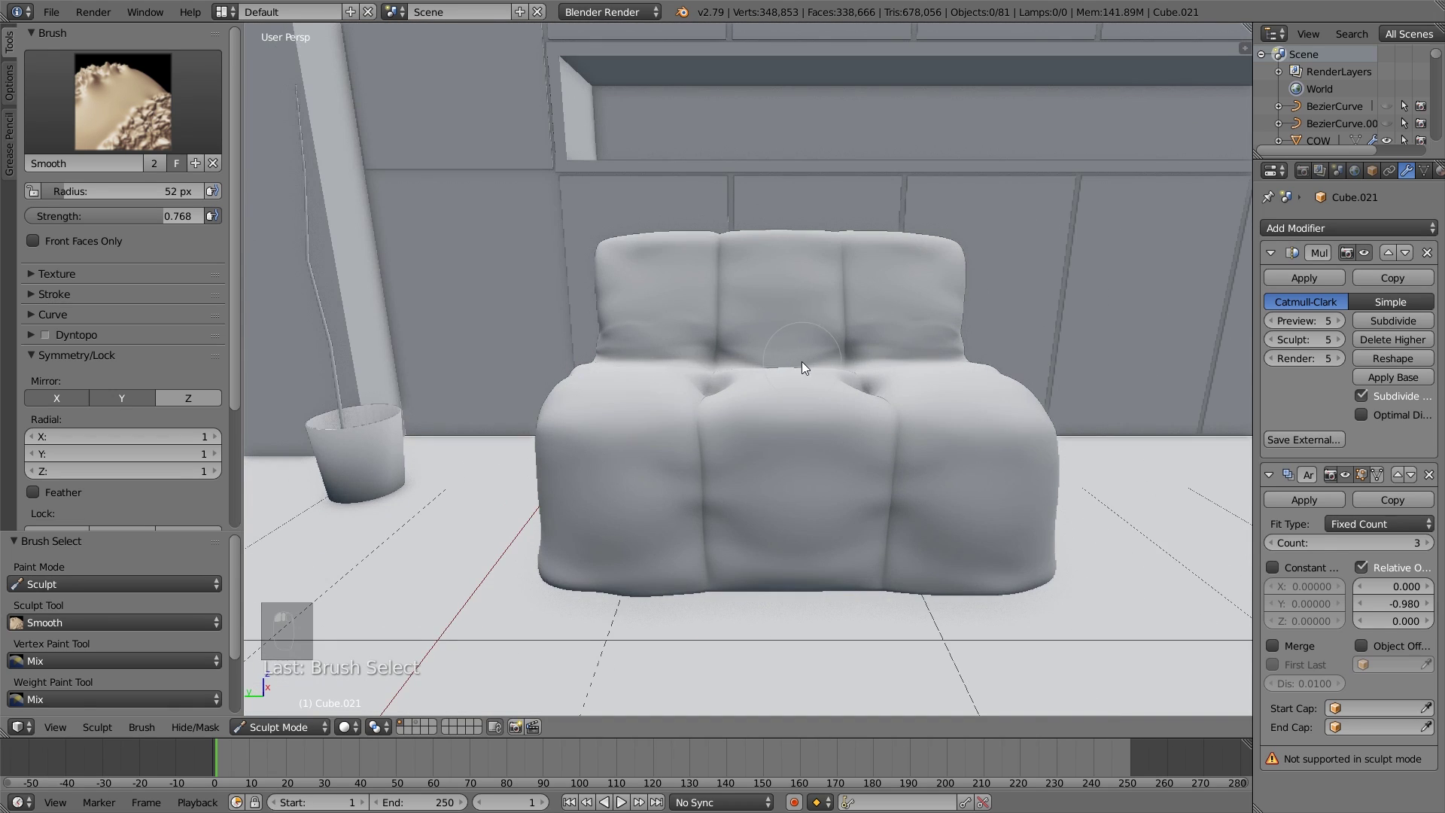
middle_click_drag(801, 361, 790, 343)
key("x")
key("x")
key("x")
key("s")
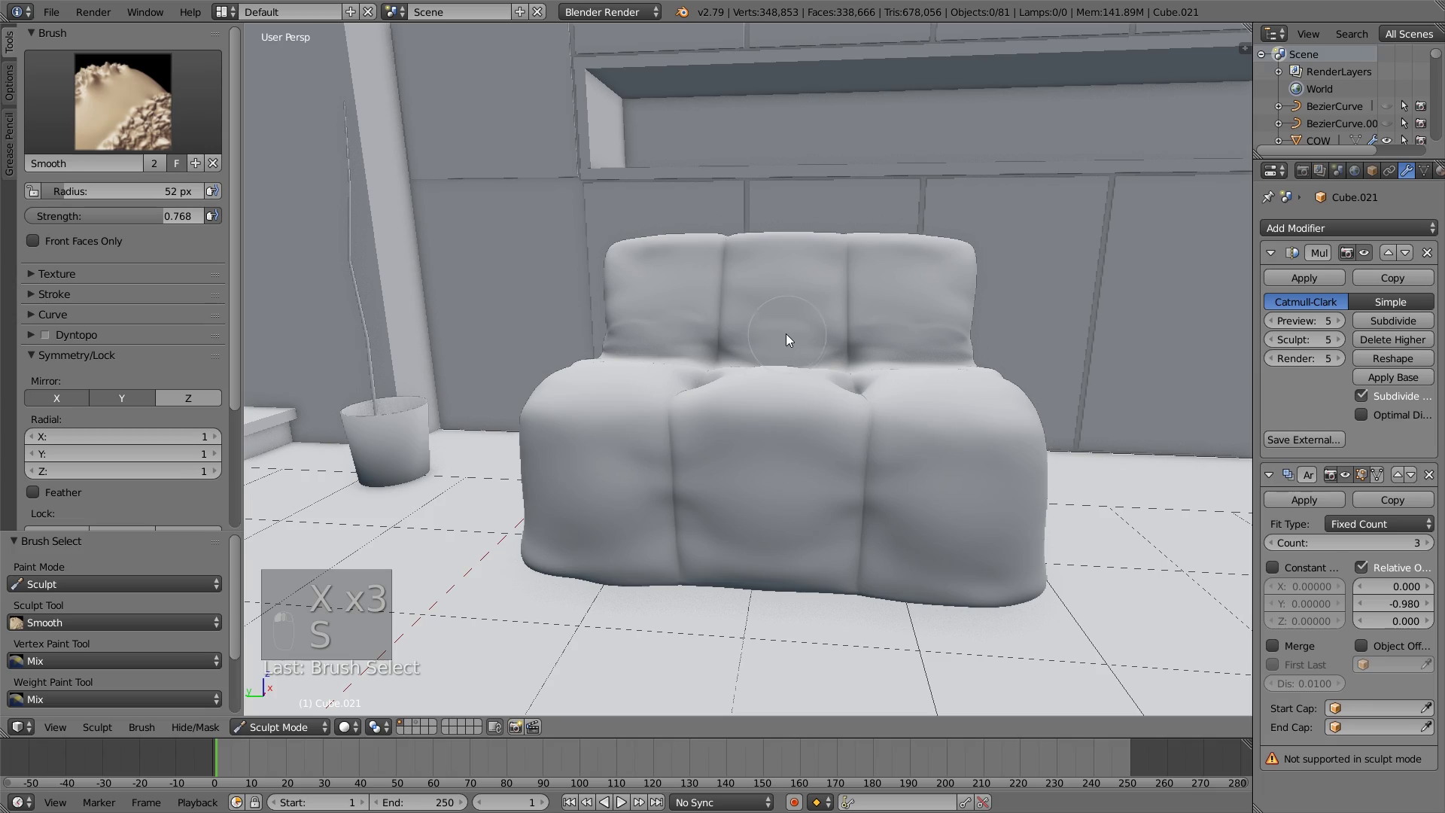
Switch the sofa to Object Mode and set the Array modifier's relative Y offset to -0.975.
middle_click_drag(728, 328, 547, 611)
left_click(282, 727)
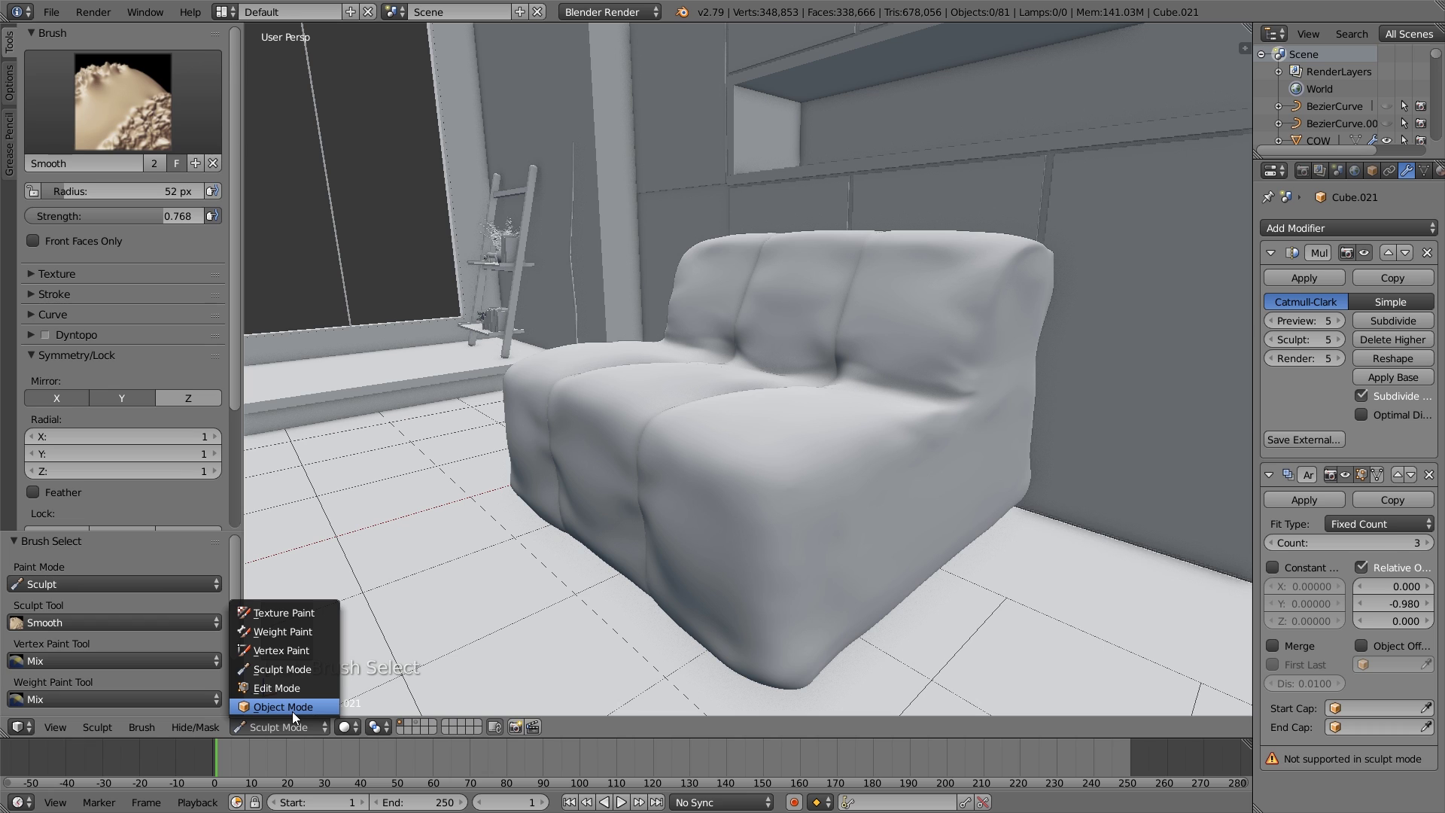
left_click(293, 721)
middle_click_drag(526, 527, 1058, 503)
left_click(1405, 603)
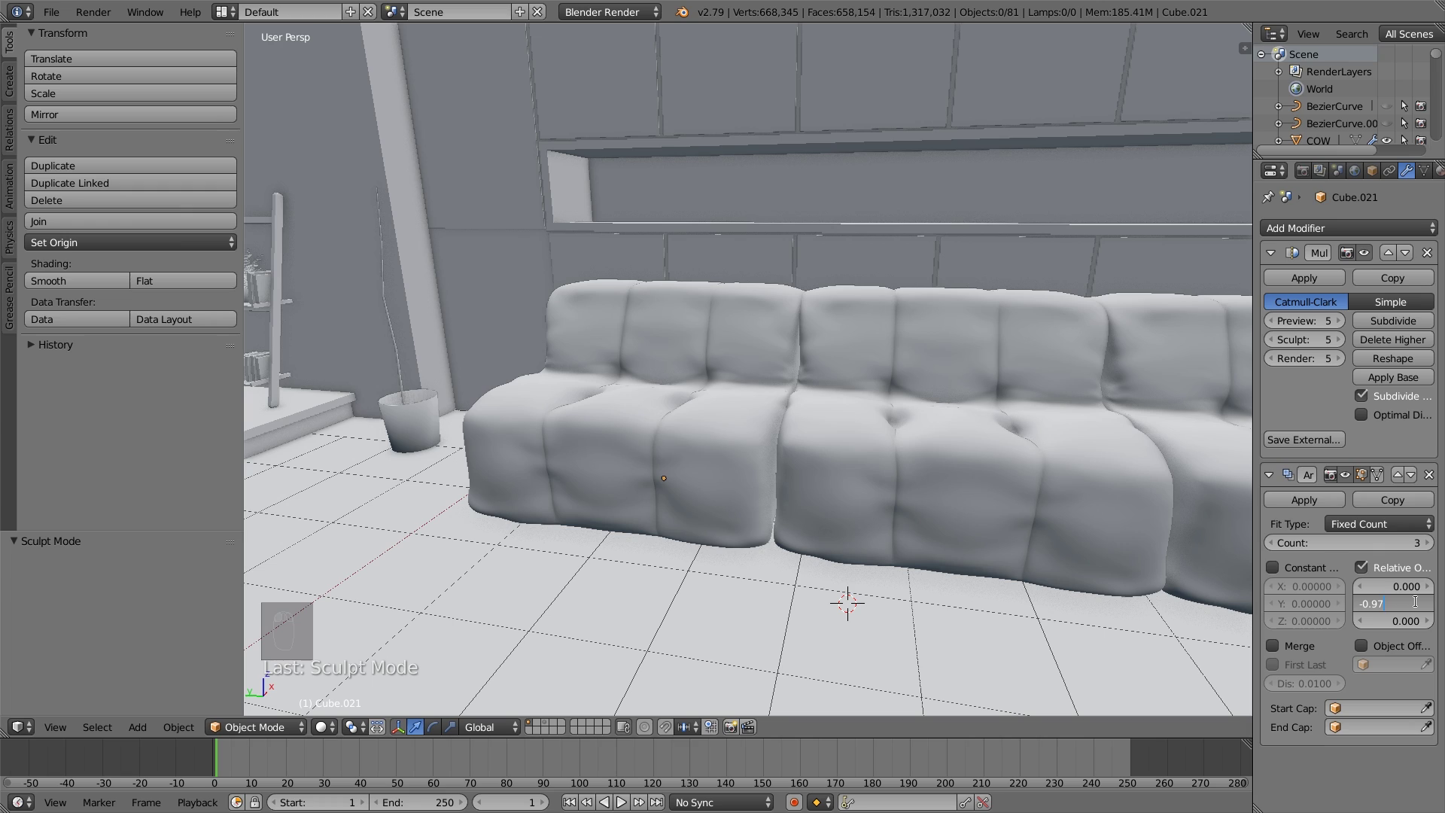
type("-0.975")
key("Return")
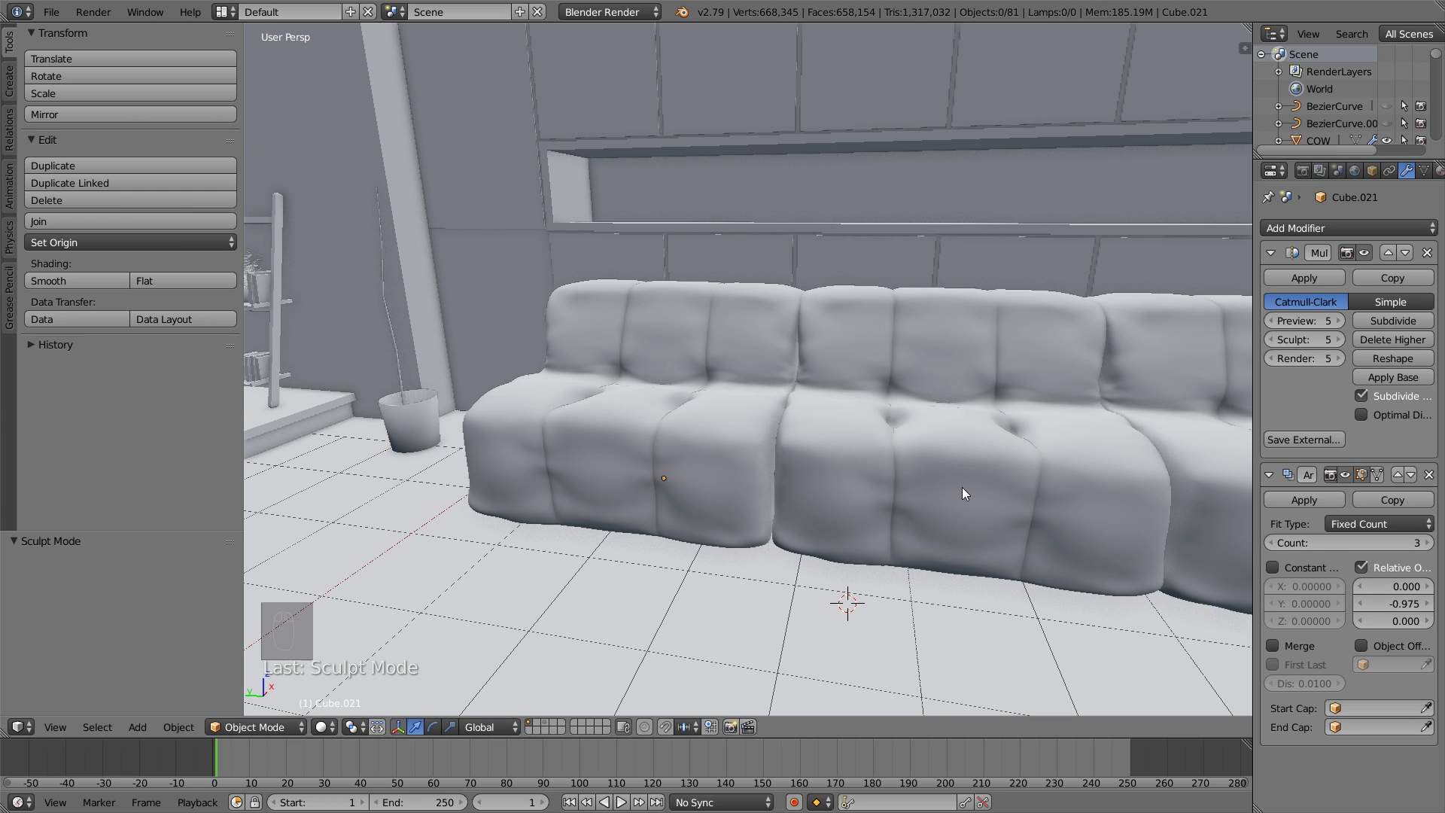
Bring the sofa units closer together by setting the Array modifier's relative Y offset to -0.970.
middle_click_drag(962, 486, 742, 375)
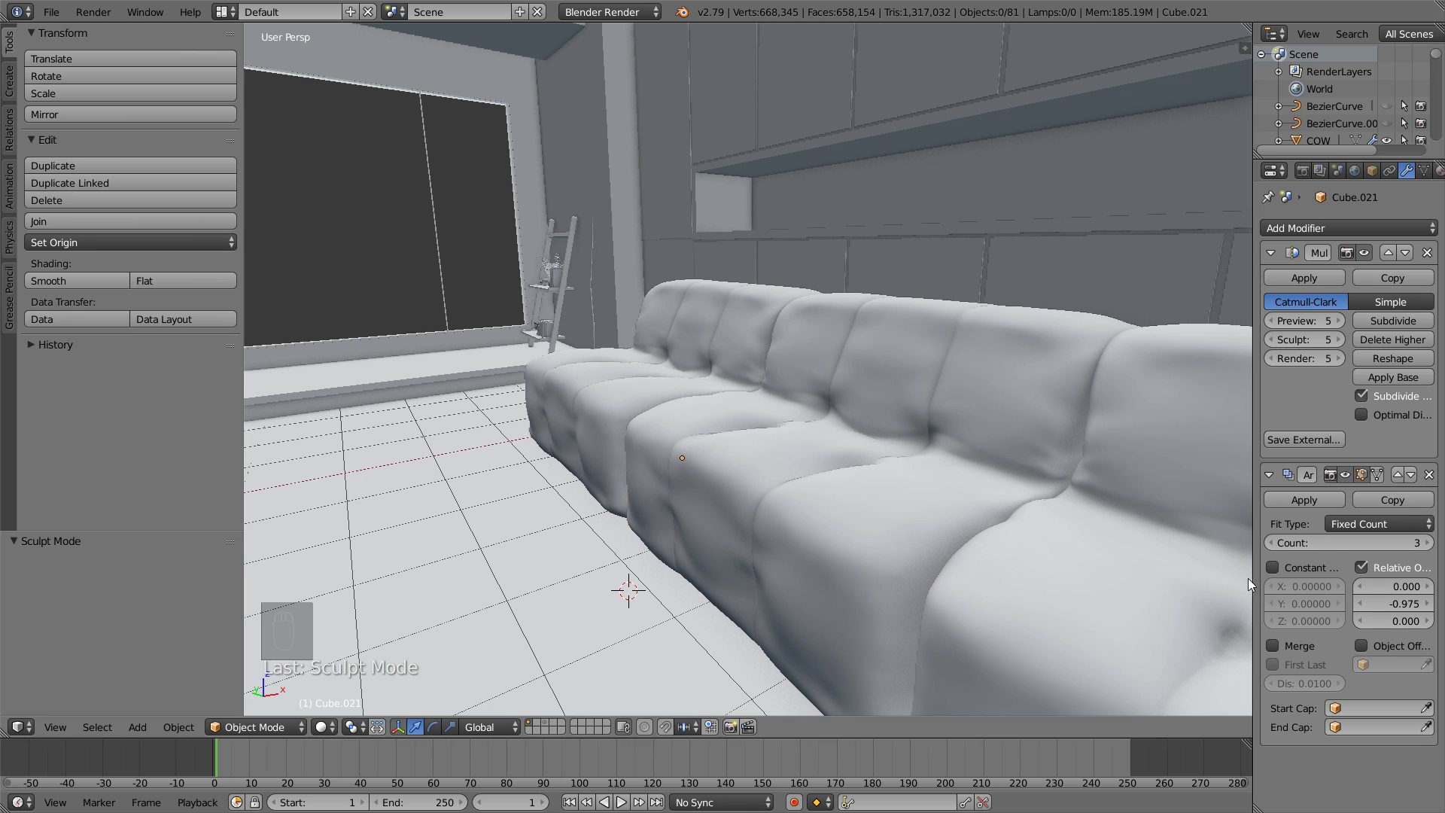
left_click(1393, 604)
type("-0.97")
key("Return")
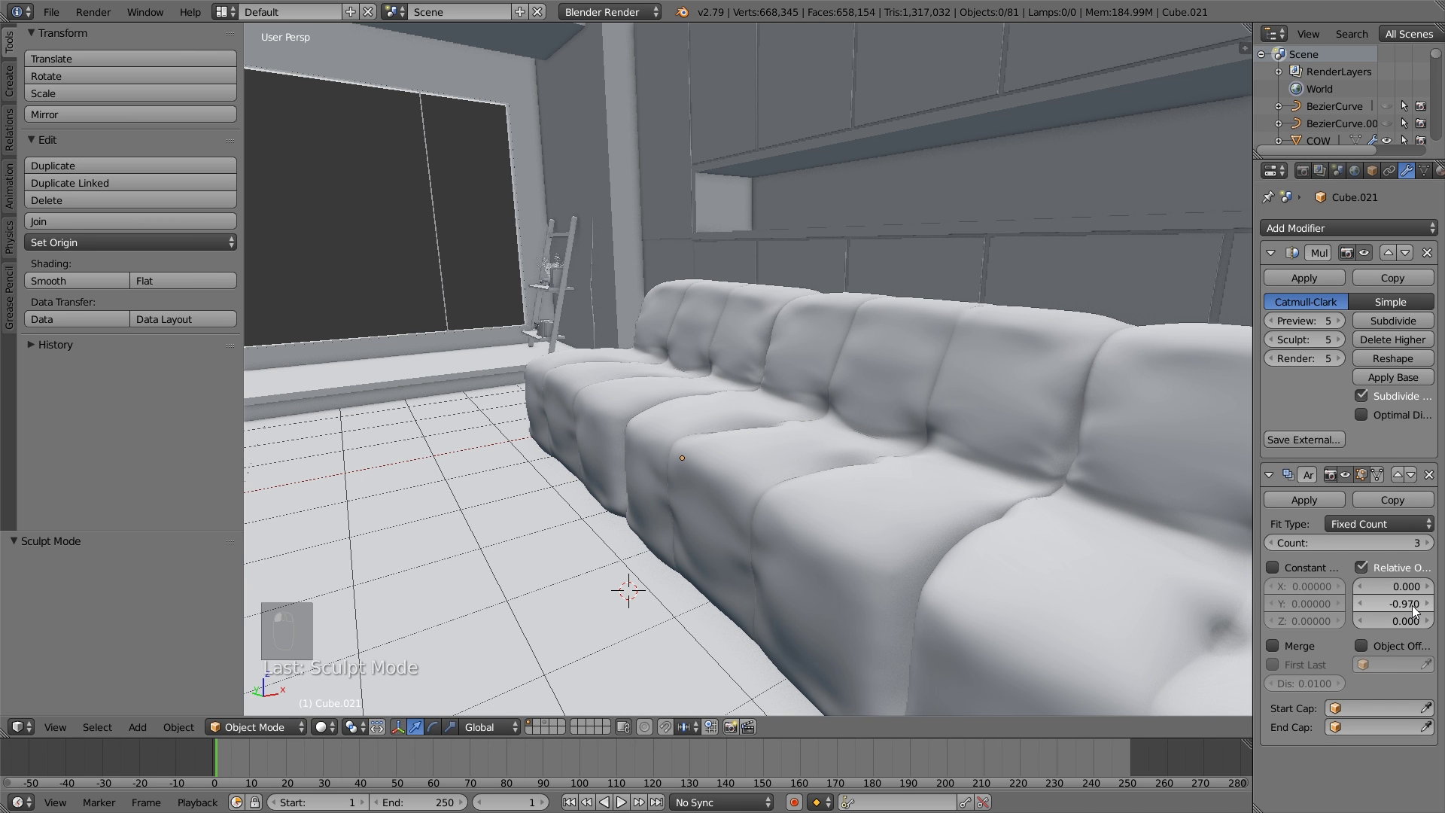
Check the spacing of the arrayed sofa units and return the sofa to Sculpt Mode.
middle_click_drag(761, 516, 707, 663)
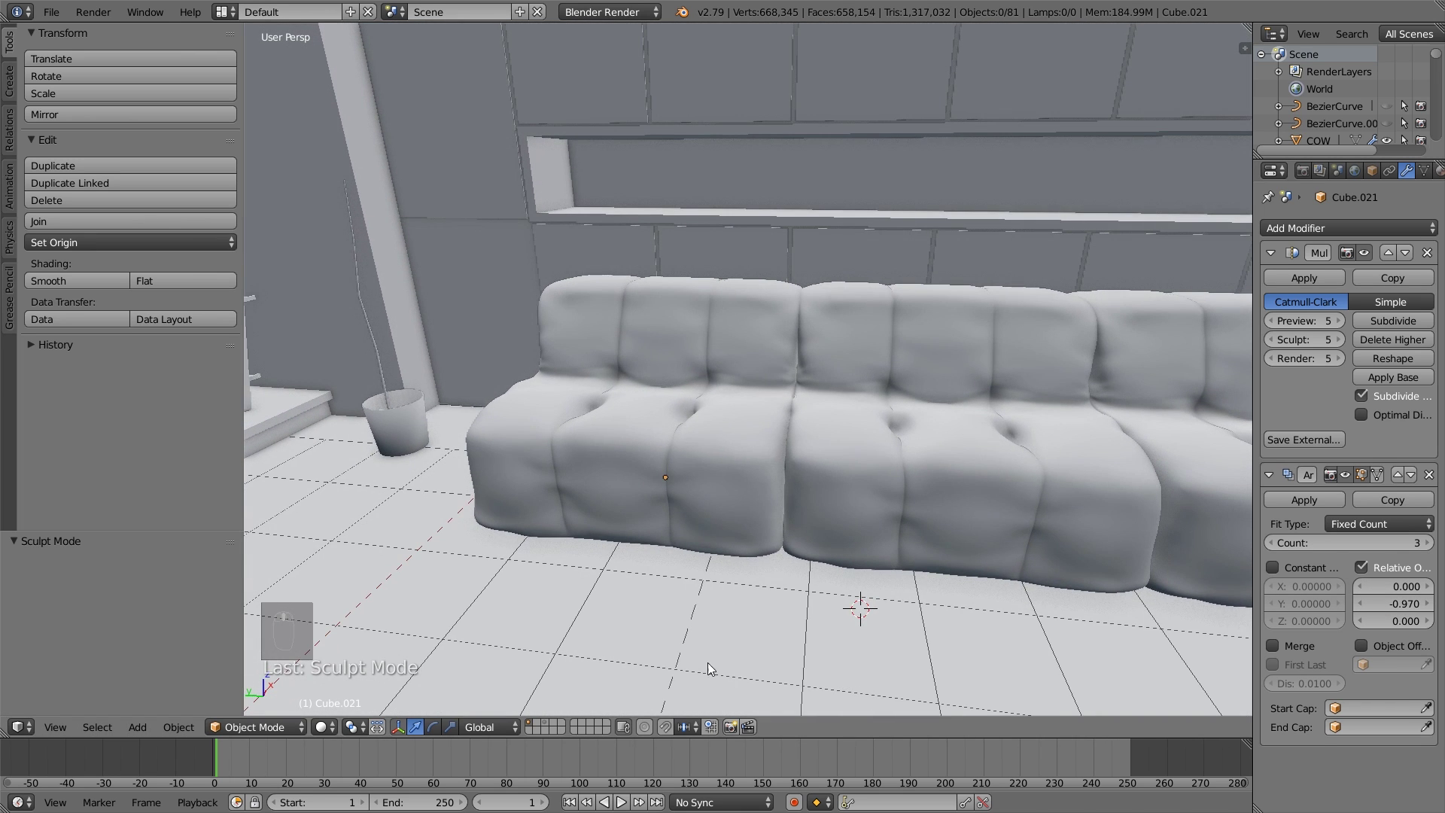
left_click(268, 725)
left_click(255, 607)
mouse_move(318, 664)
middle_mouse_down()
mouse_move(661, 550)
mouse_move(668, 516)
mouse_move(630, 491)
mouse_move(651, 435)
mouse_move(670, 490)
middle_mouse_up()
Try to pinch a crease along the sofa's outer side with the Pinch/Magnify brush and undo the strokes.
key("p")
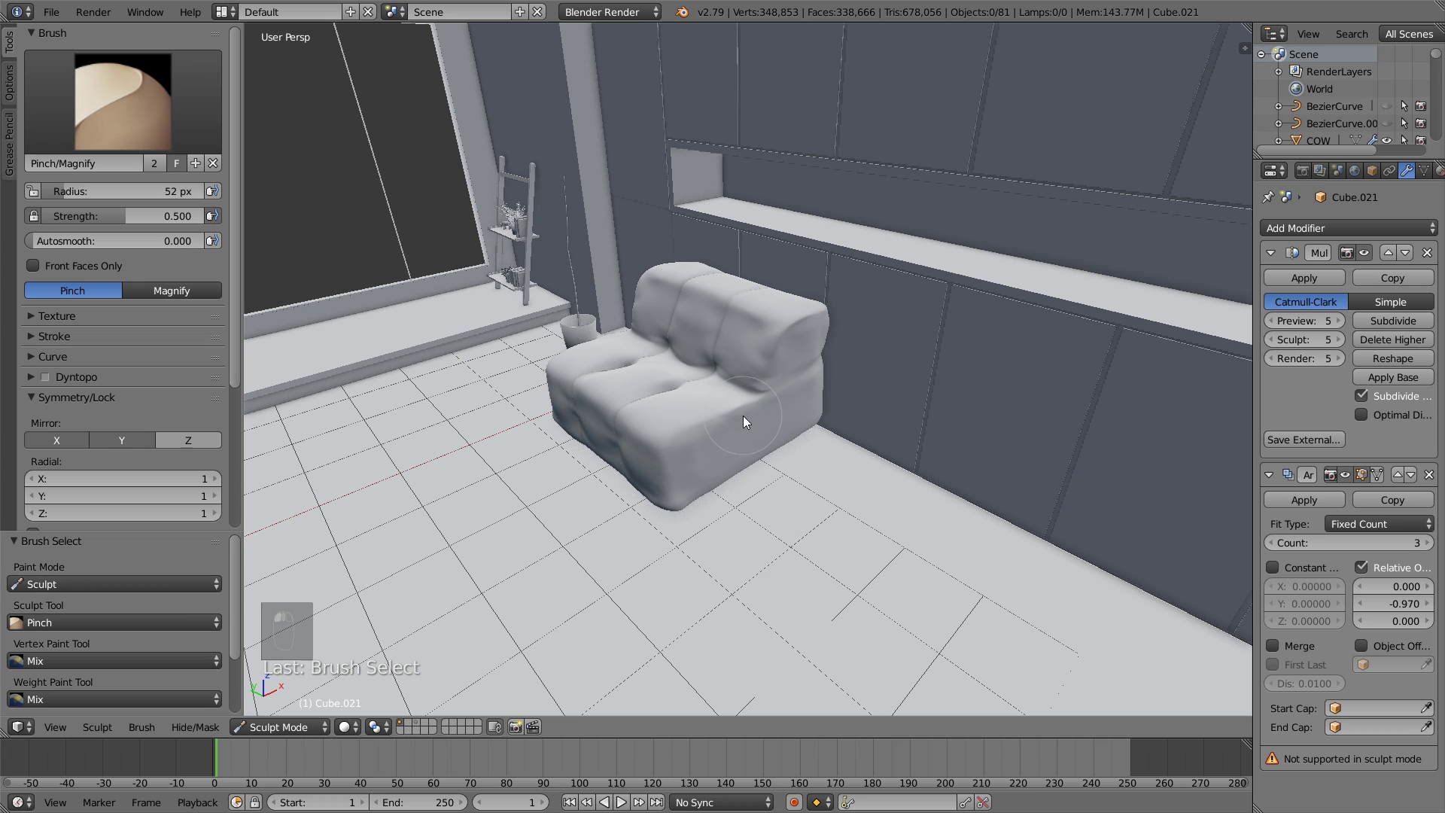
key("ctrl+z")
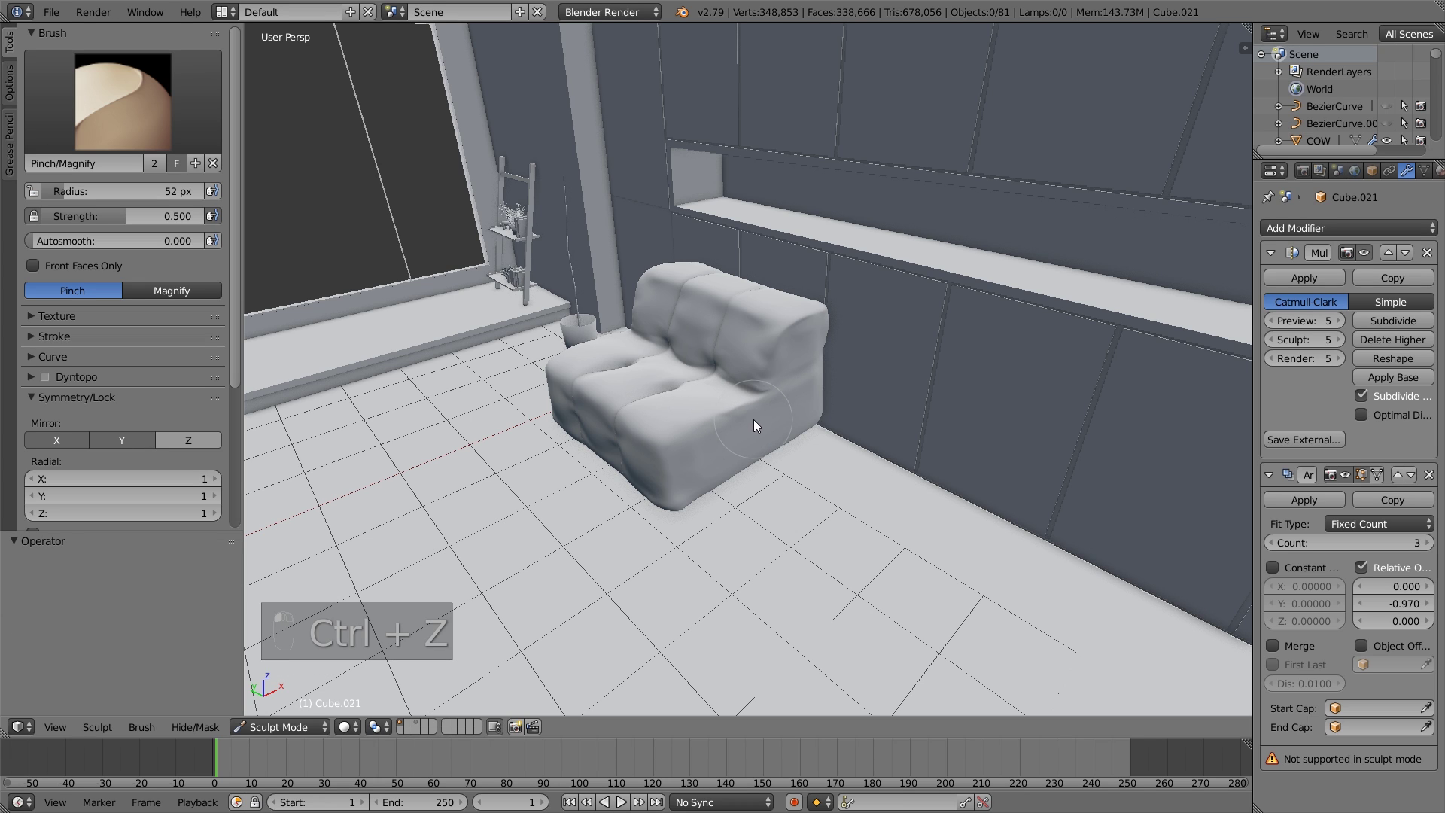
key("ctrl+z")
key("ctrl+z")
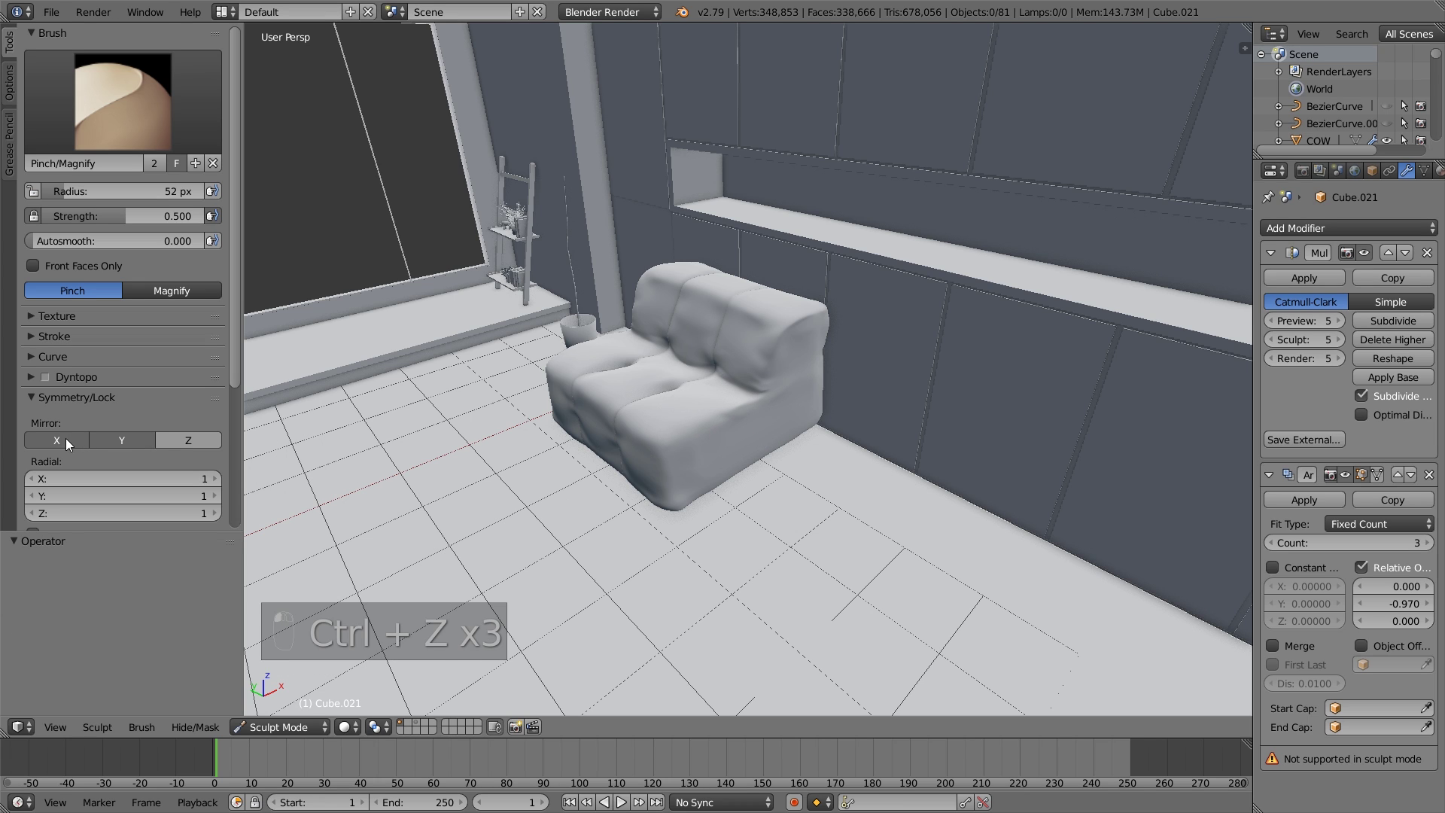
Enable Y-axis mirroring and pinch the side edge of the backrest with the Pinch/Magnify brush, undoing the last stroke.
scroll(729, 426, "up", 2)
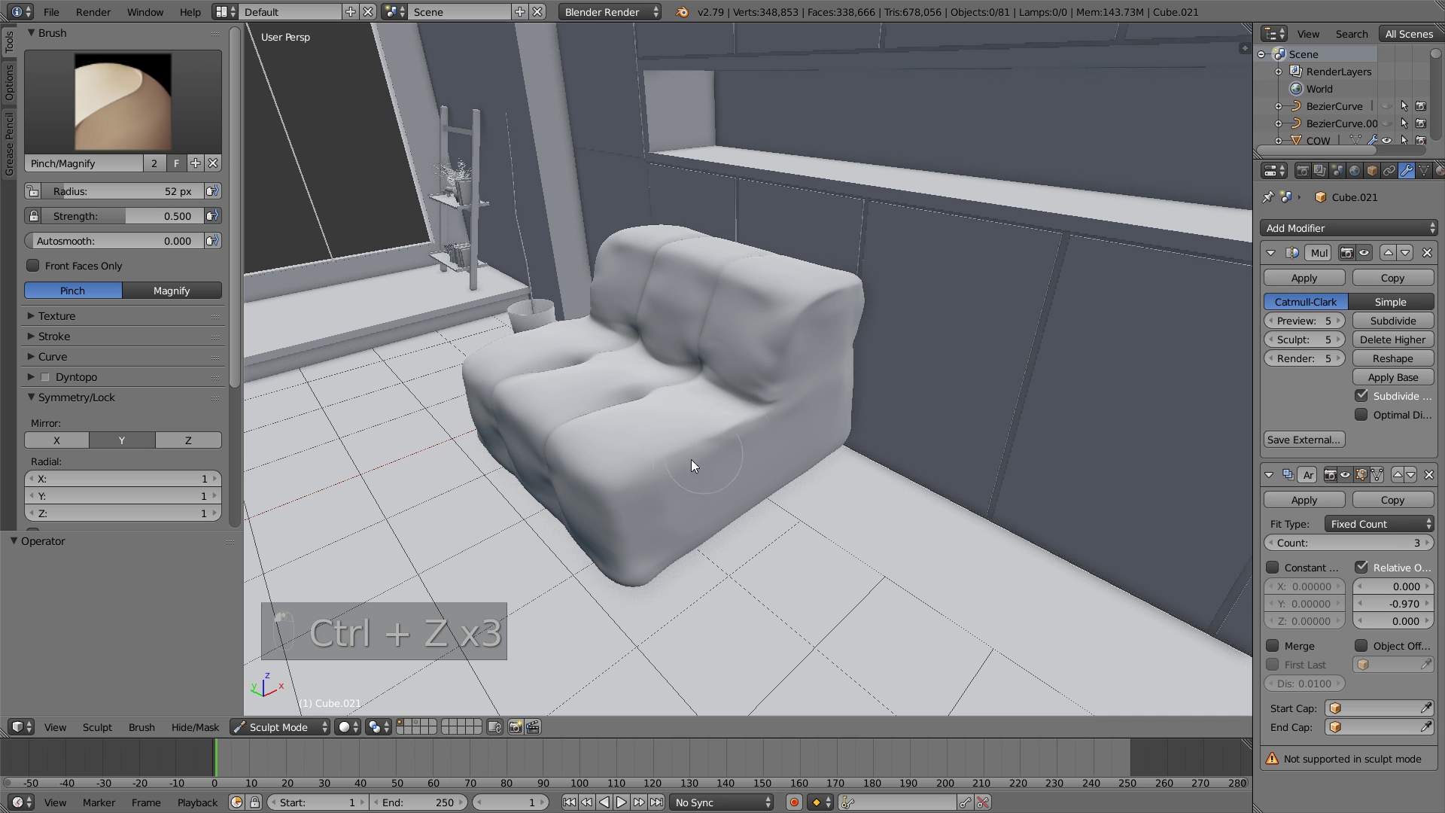
middle_click_drag(641, 469, 674, 399)
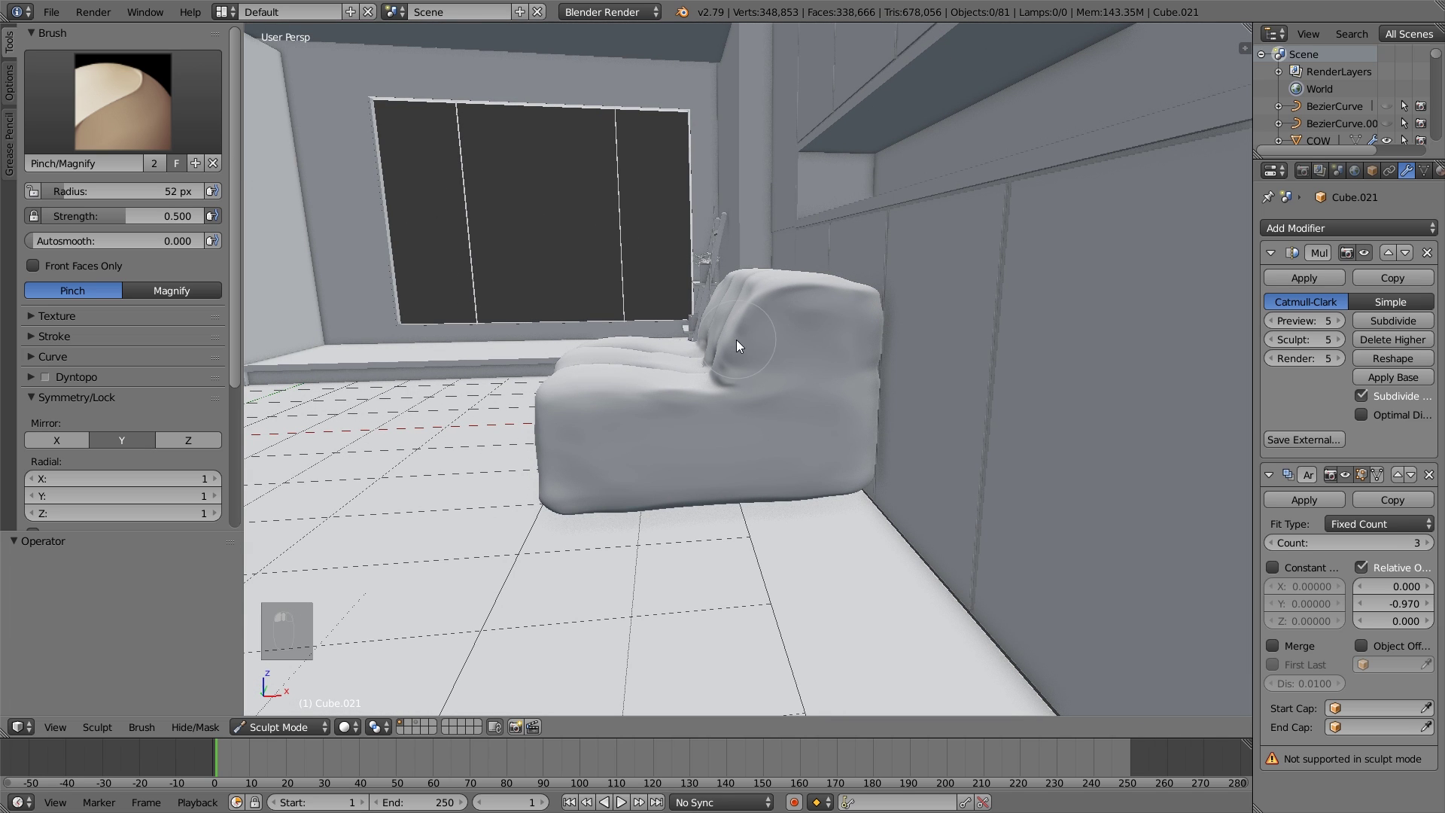
key("ctrl+z")
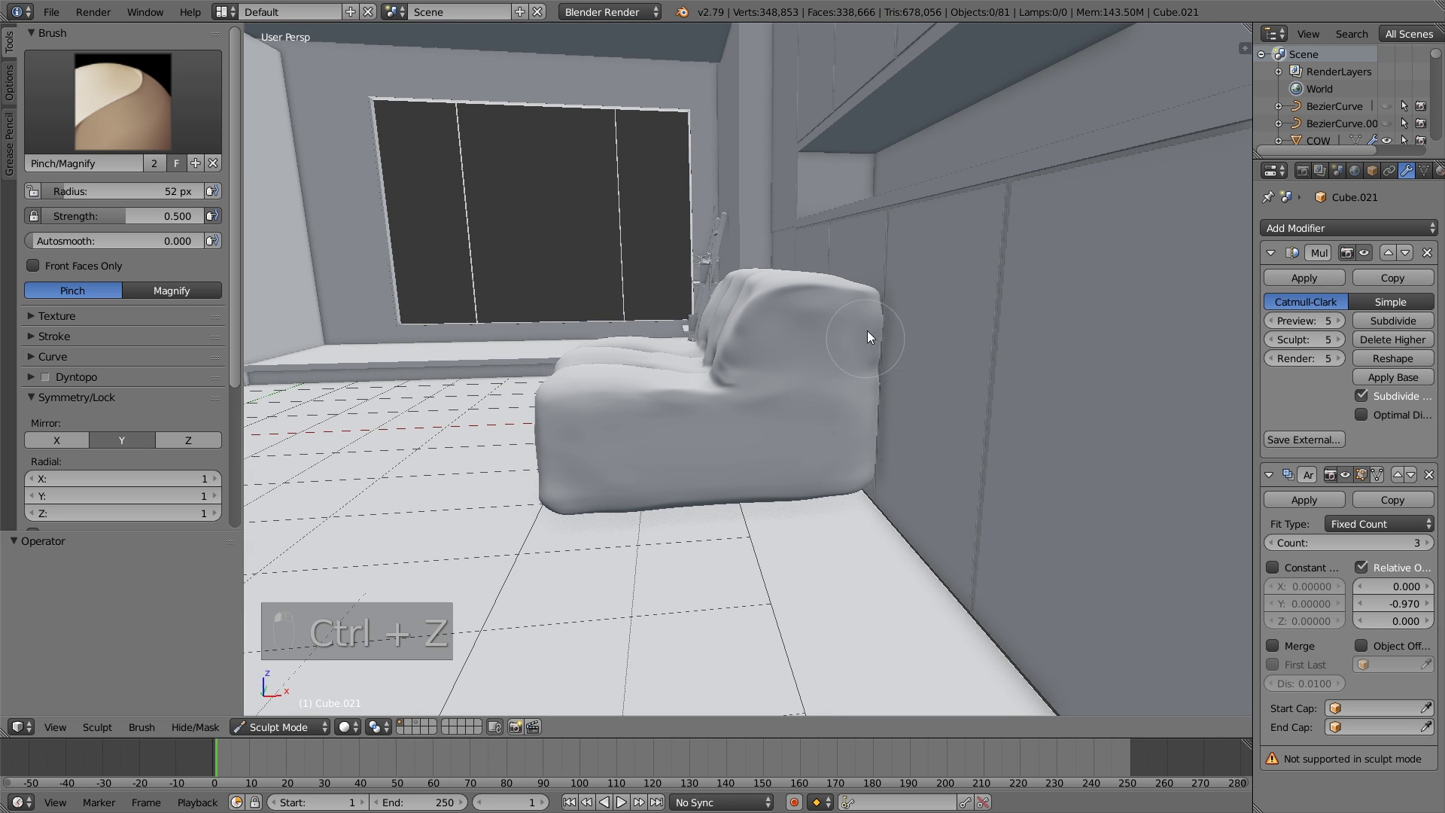
Try a SculptDraw stroke on the outer side of the backrest and undo it.
mouse_move(614, 508)
middle_mouse_down()
mouse_move(761, 510)
mouse_move(768, 500)
mouse_move(711, 503)
mouse_move(815, 406)
mouse_move(923, 382)
mouse_move(827, 385)
middle_mouse_up()
scroll(758, 513, "up", 3)
key("x")
key("ctrl+x")
key("ctrl+z")
Soften the upper outer corner of the backrest with the Smooth brush at 0.768 strength.
mouse_move(845, 306)
middle_mouse_down()
mouse_move(774, 328)
mouse_move(842, 309)
middle_mouse_up()
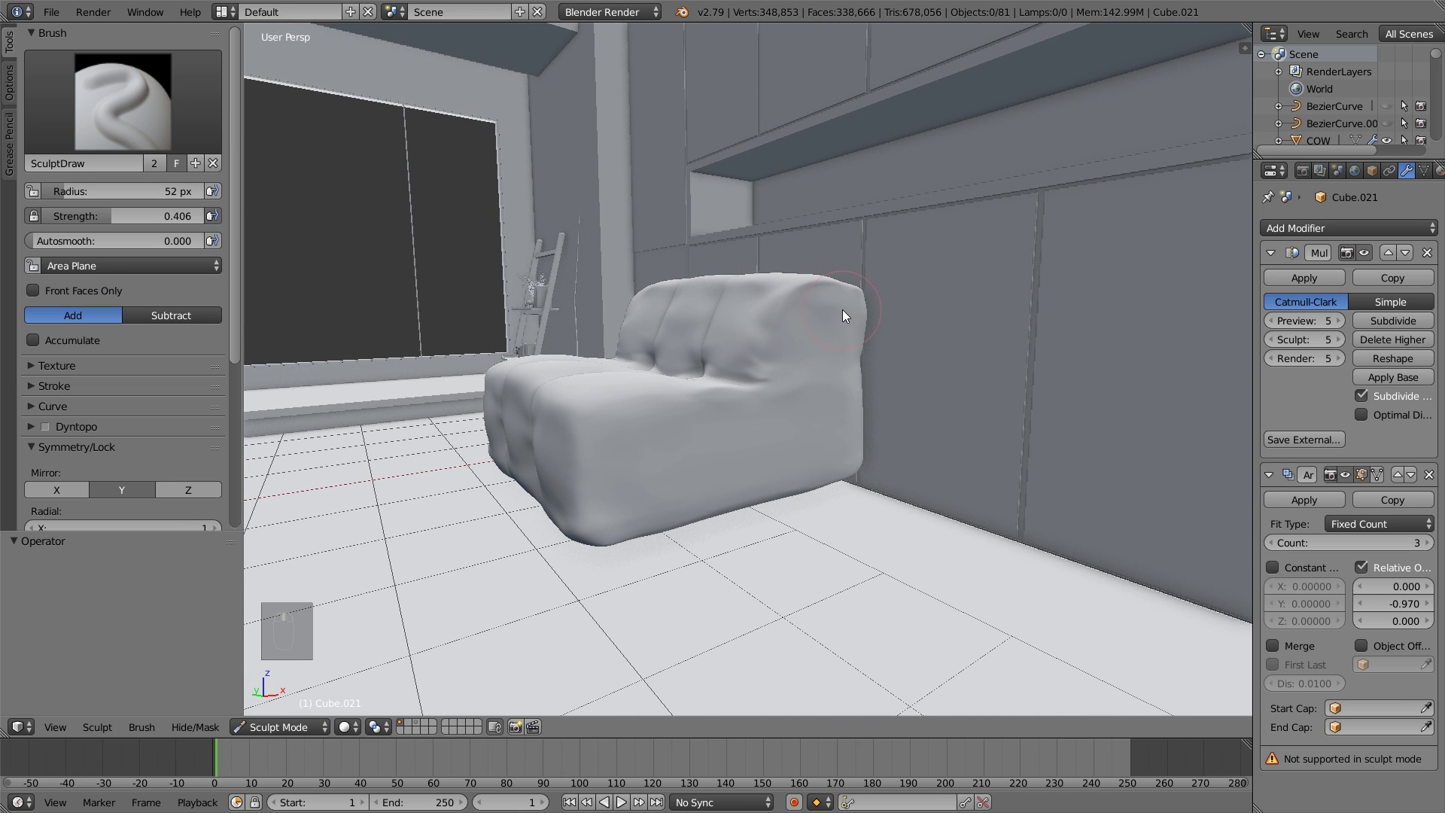
key("s")
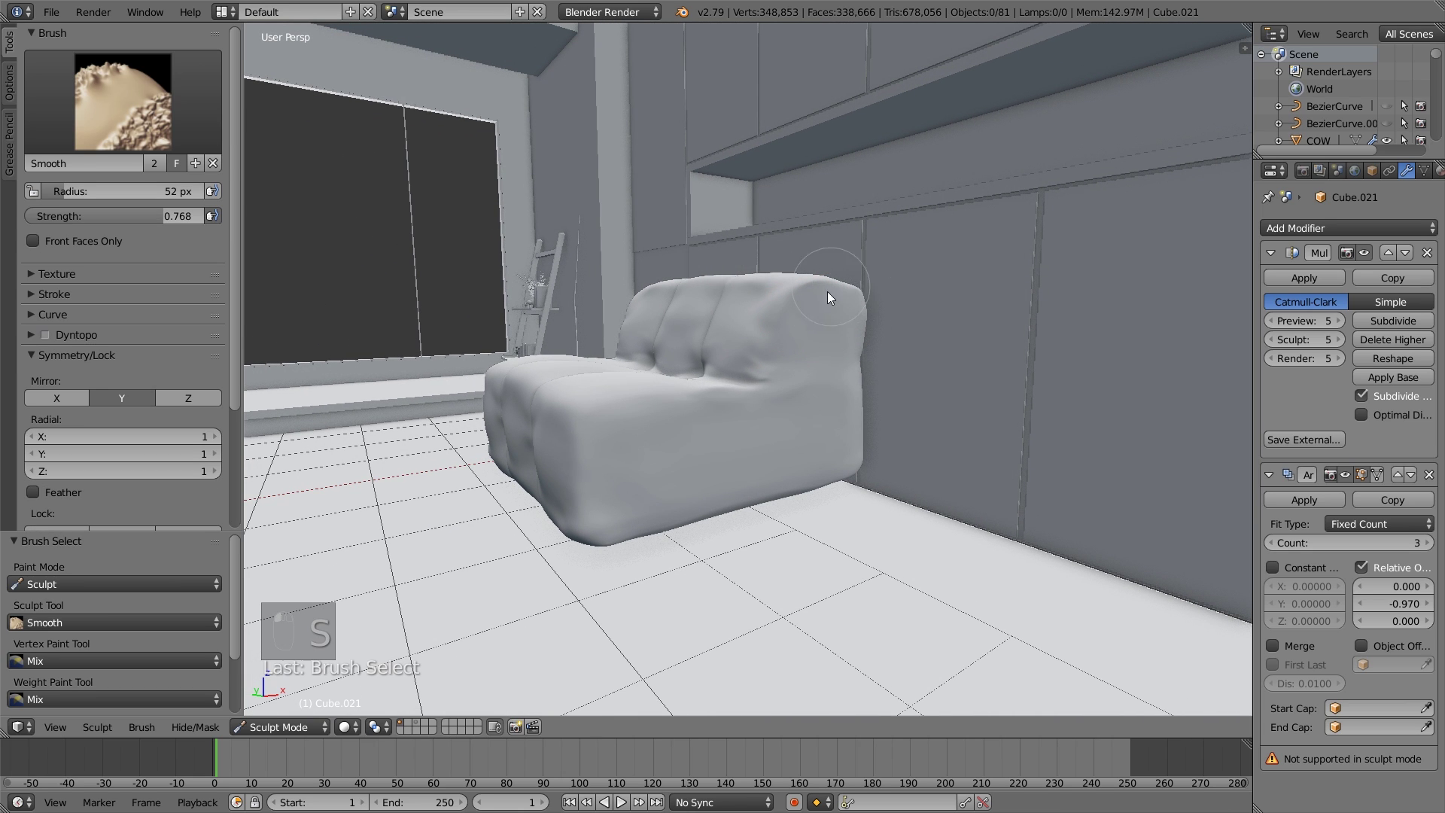
middle_click_drag(834, 325, 917, 332)
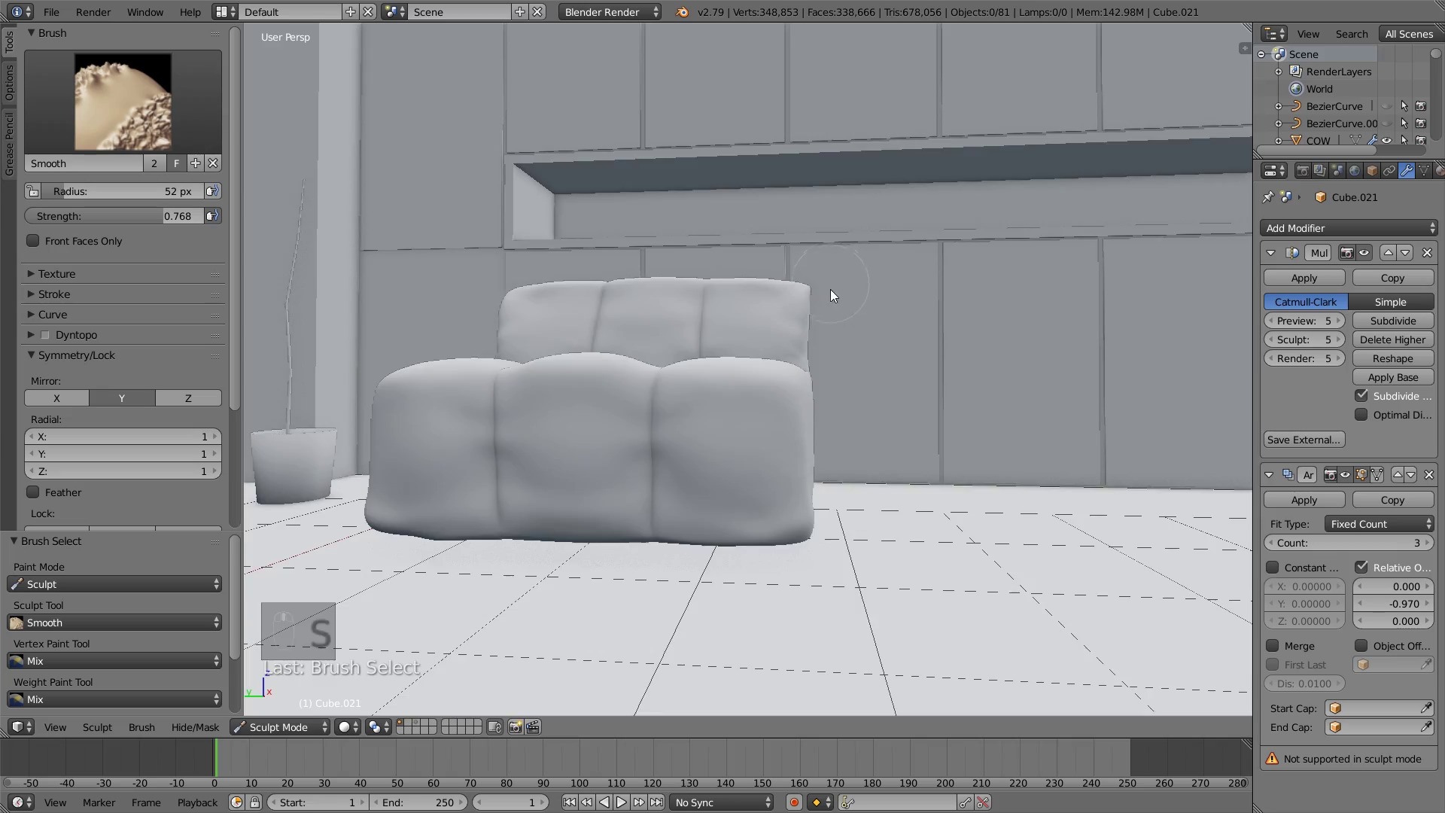
Switch to the Crease brush and set its radius to 20 px for working on the front of the seat.
mouse_move(831, 294)
middle_mouse_down()
mouse_move(762, 343)
mouse_move(846, 313)
mouse_move(918, 317)
mouse_move(898, 363)
mouse_move(806, 443)
mouse_move(817, 431)
mouse_move(716, 436)
mouse_move(372, 286)
middle_mouse_up()
left_click(122, 102)
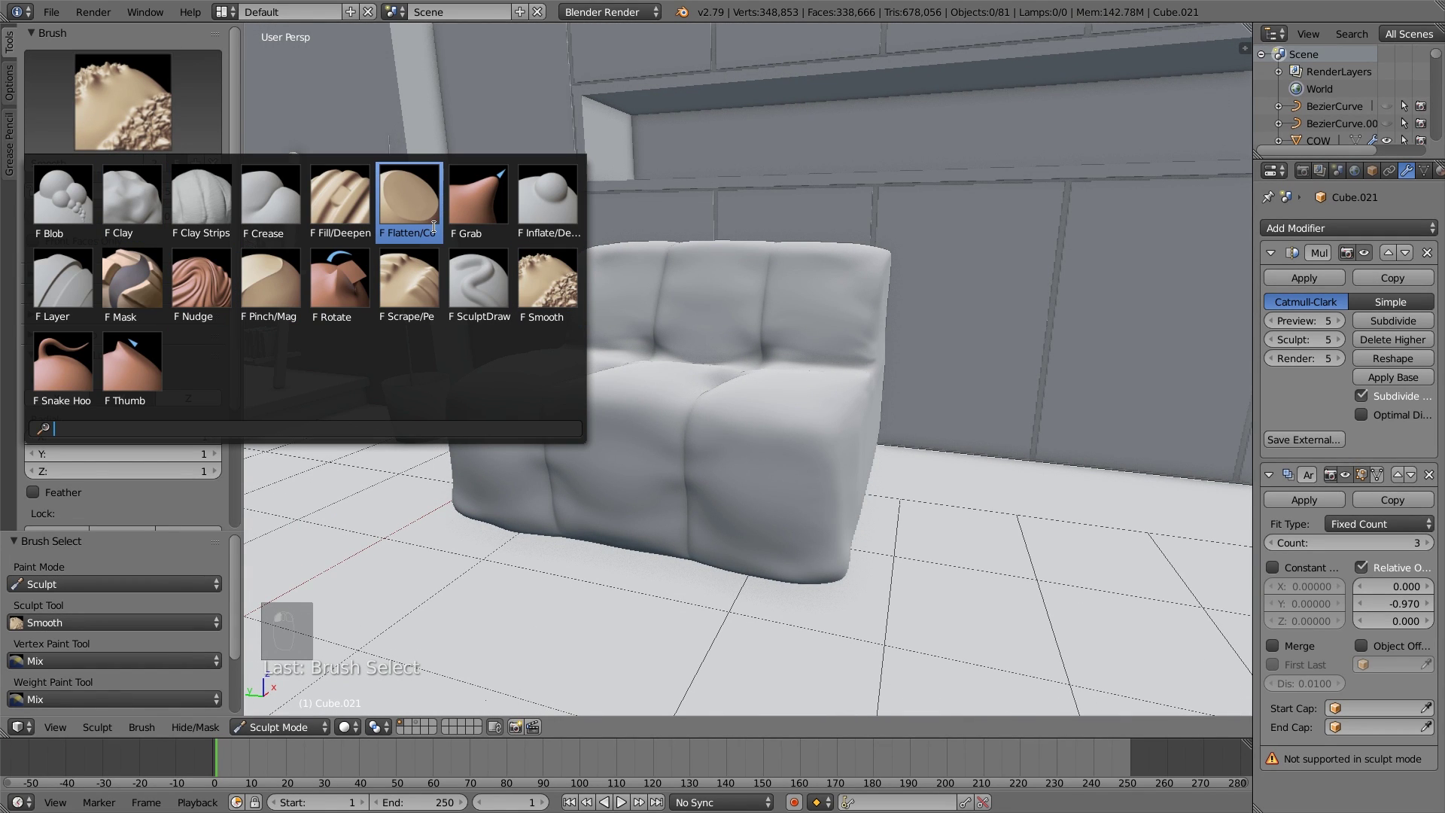
left_click(269, 211)
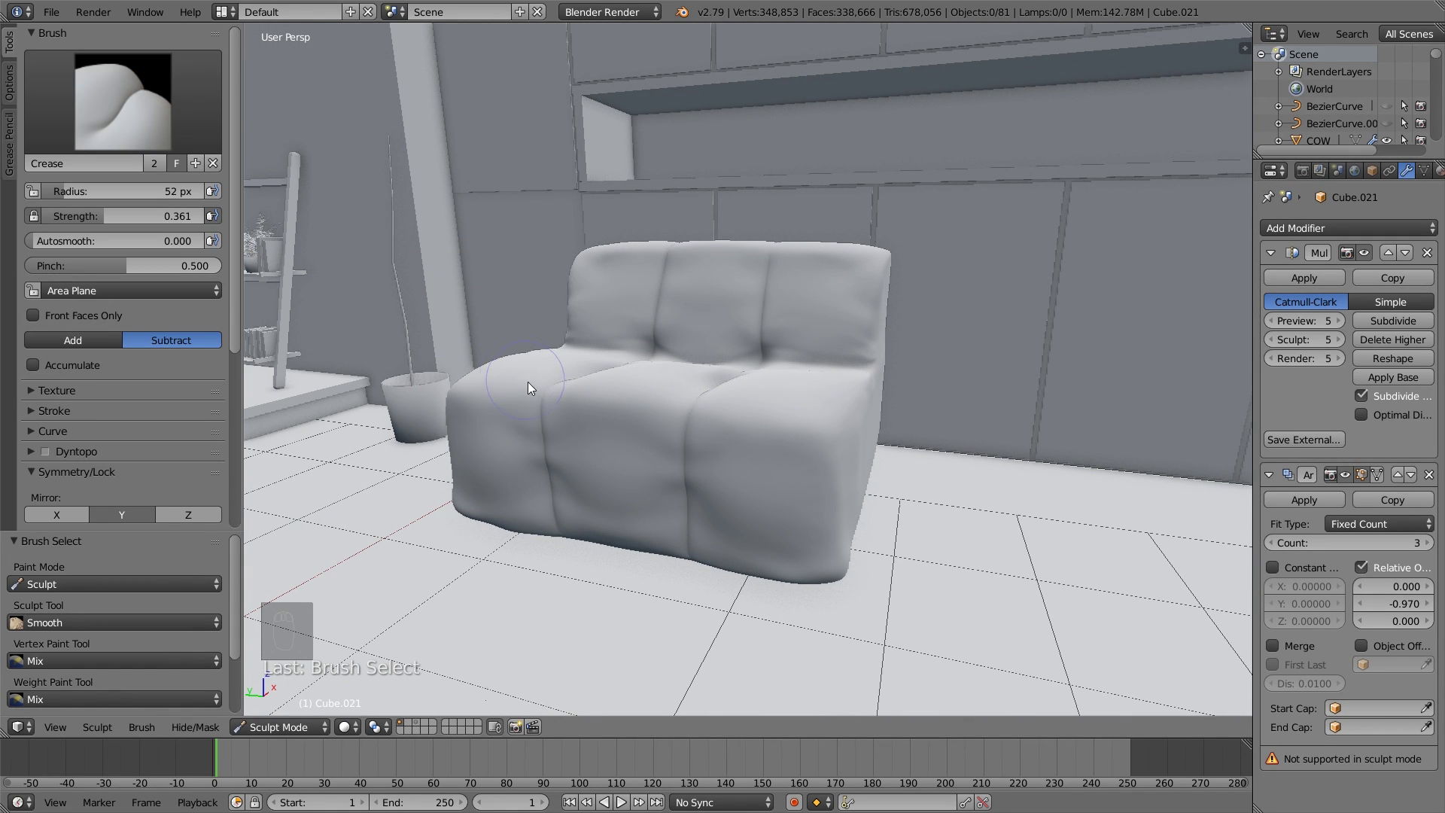
key("f")
left_click(624, 445)
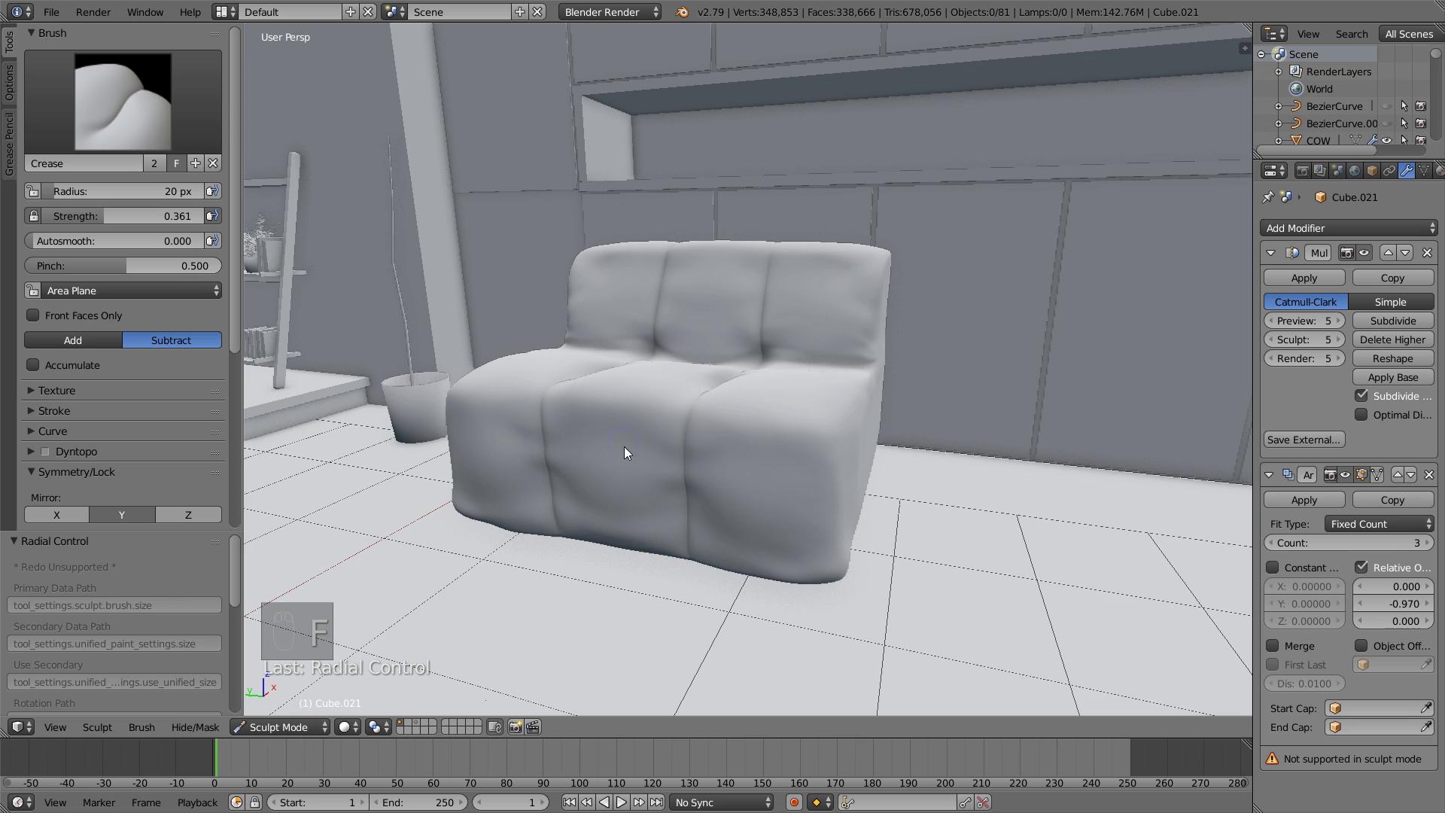
middle_click_drag(624, 446, 616, 434)
middle_click_drag(597, 497, 666, 468)
scroll(668, 506, "up", 5)
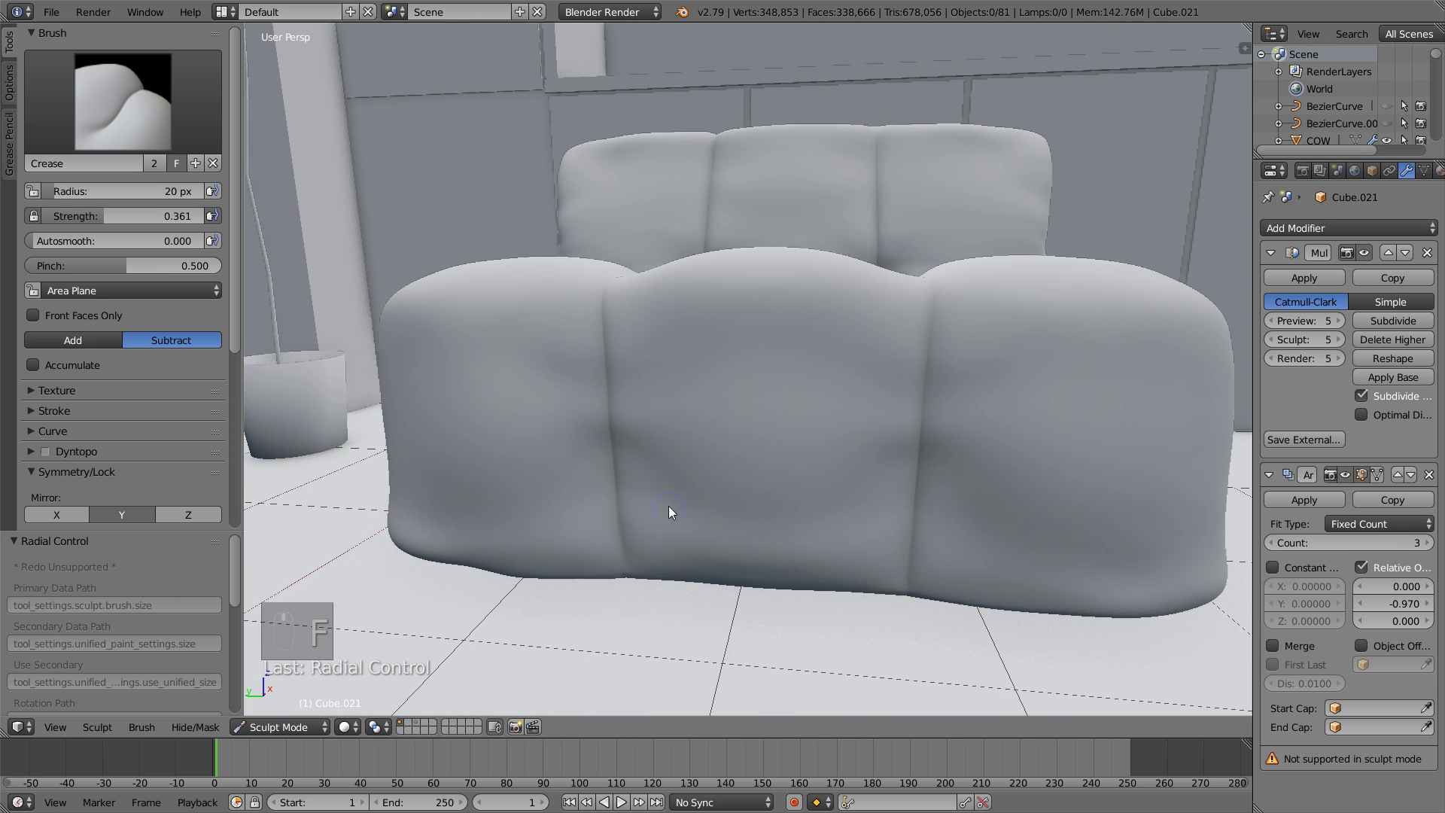
scroll(670, 523, "up", 2)
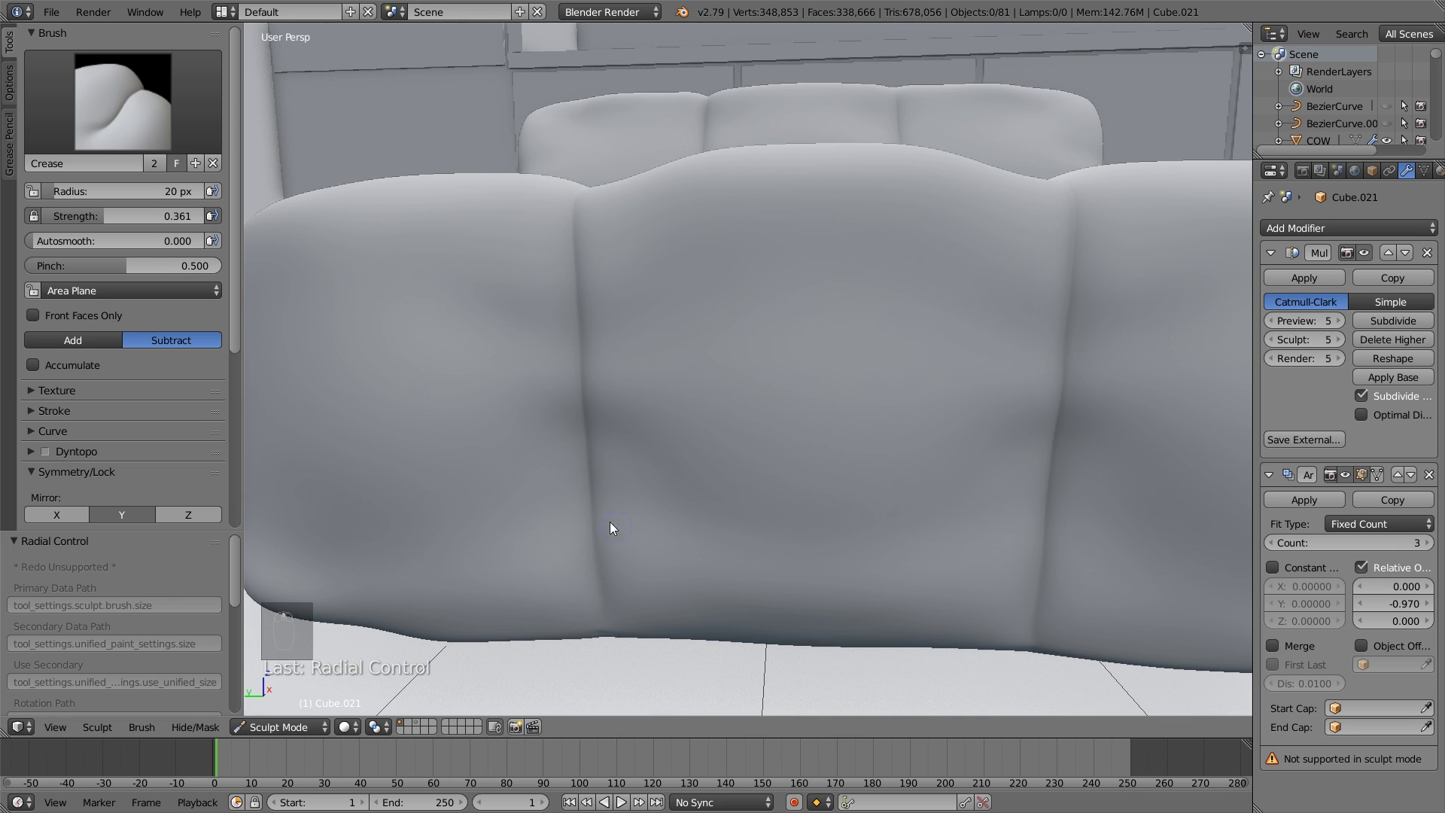
Set the Crease brush strength to 0.424 and undo the test stroke beside the front seam.
key("shift+f")
left_click(639, 443)
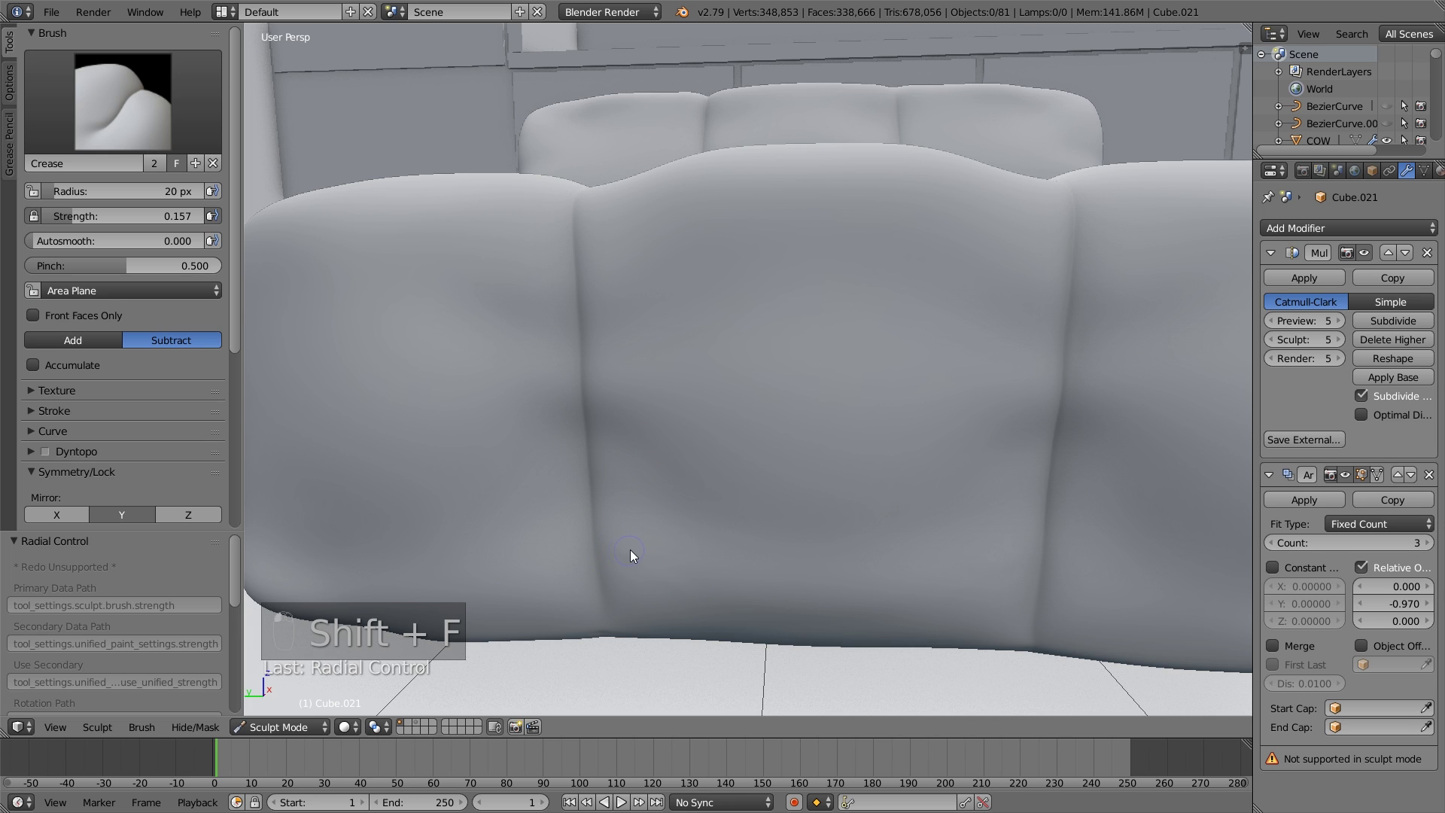
key("shift+f")
left_click(594, 542)
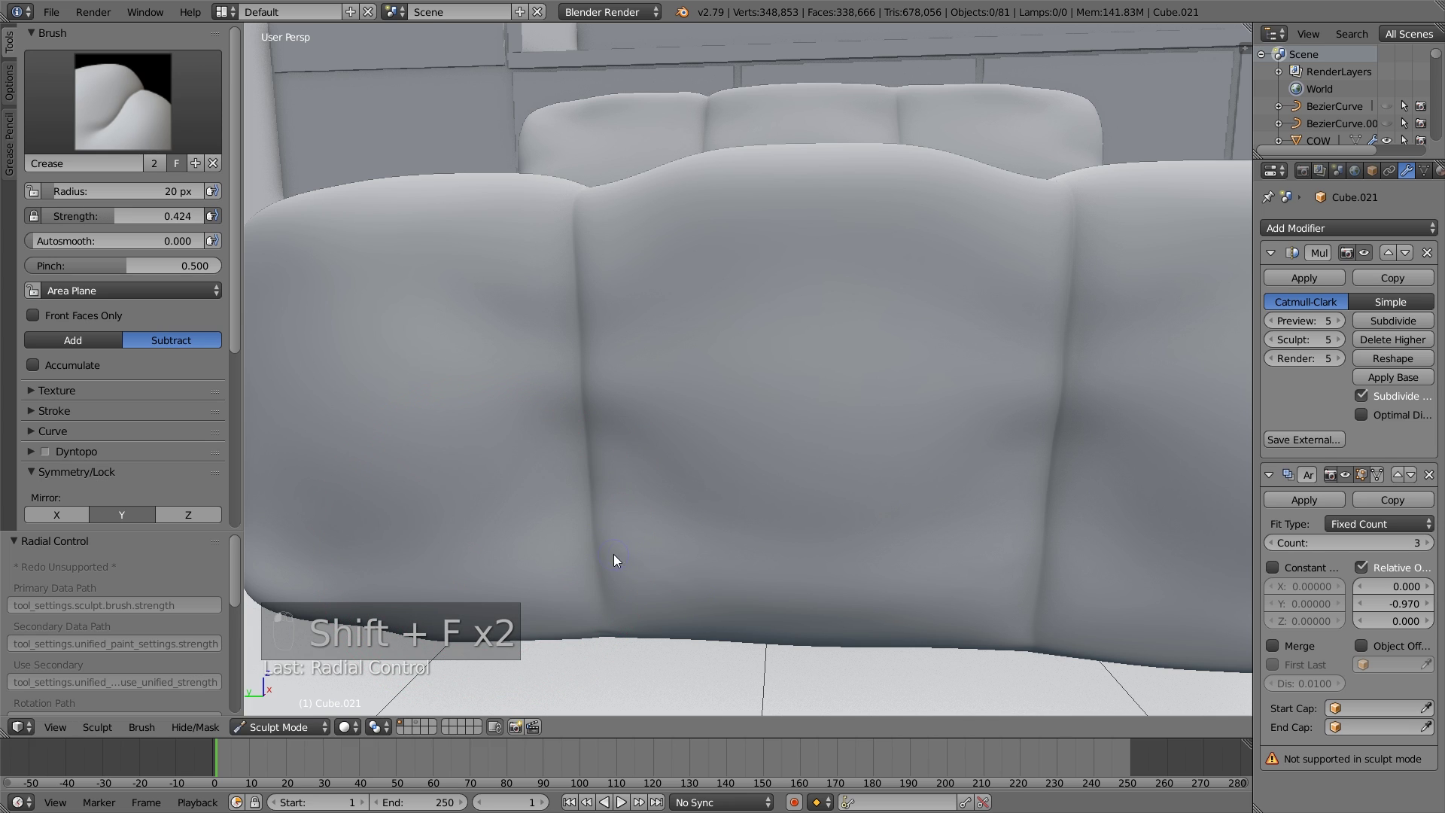
key("ctrl+z")
scroll(629, 583, "down", 4)
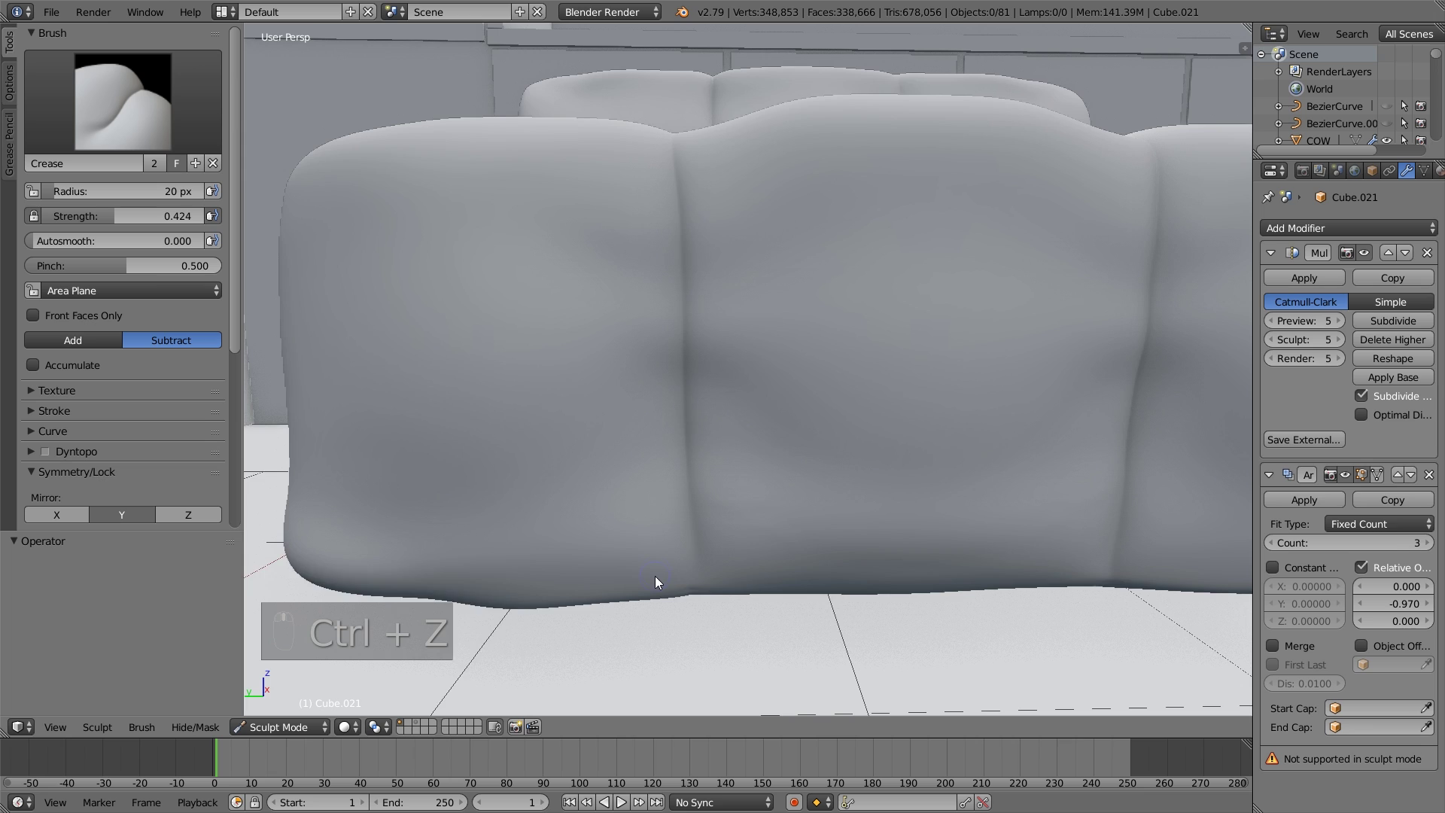
scroll(698, 557, "down", 2)
scroll(712, 512, "up", 6)
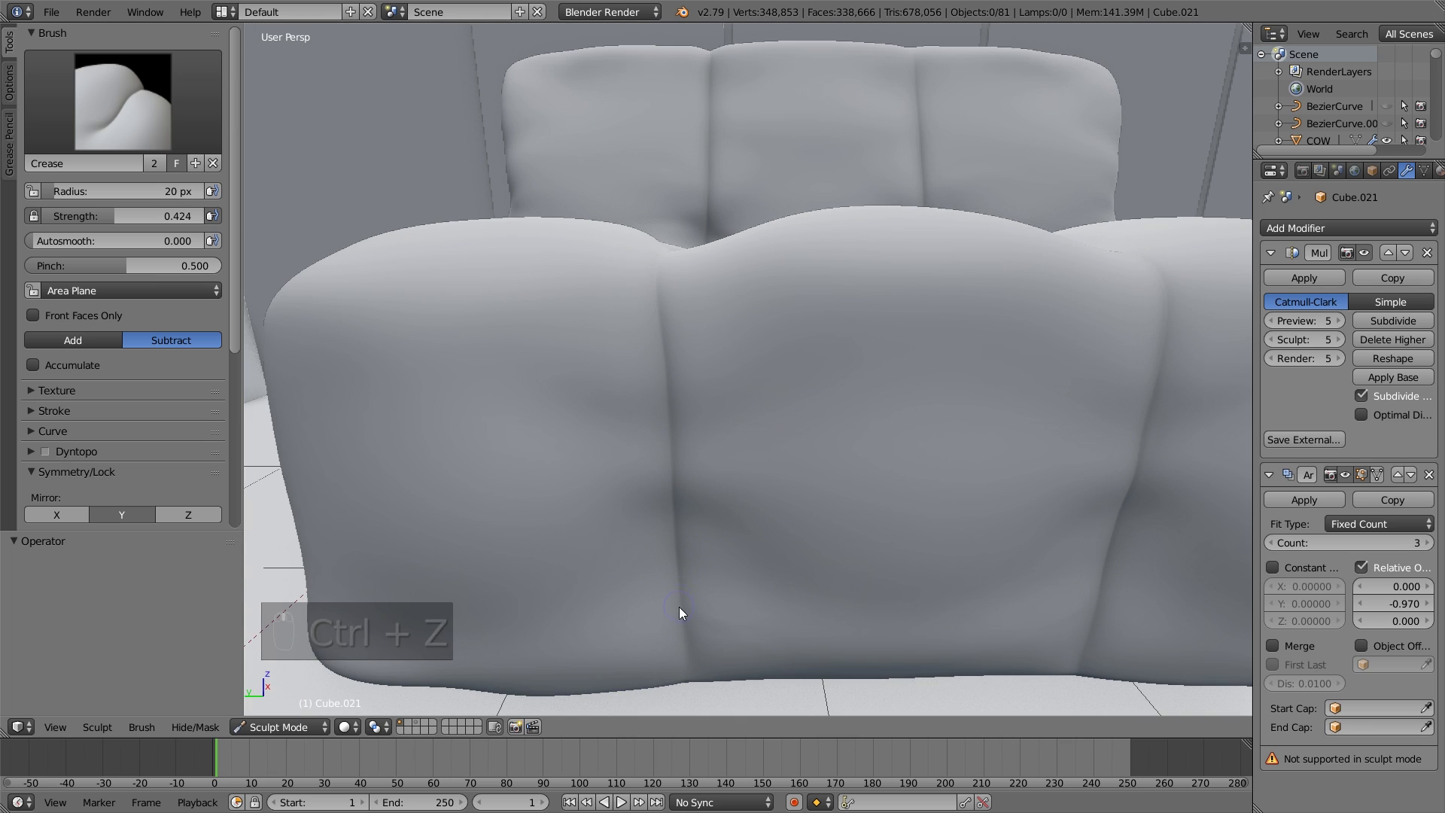
Carve short wrinkles on both sides of the seat's front seam with the Crease brush, working from low on the seam upward.
left_click(693, 566)
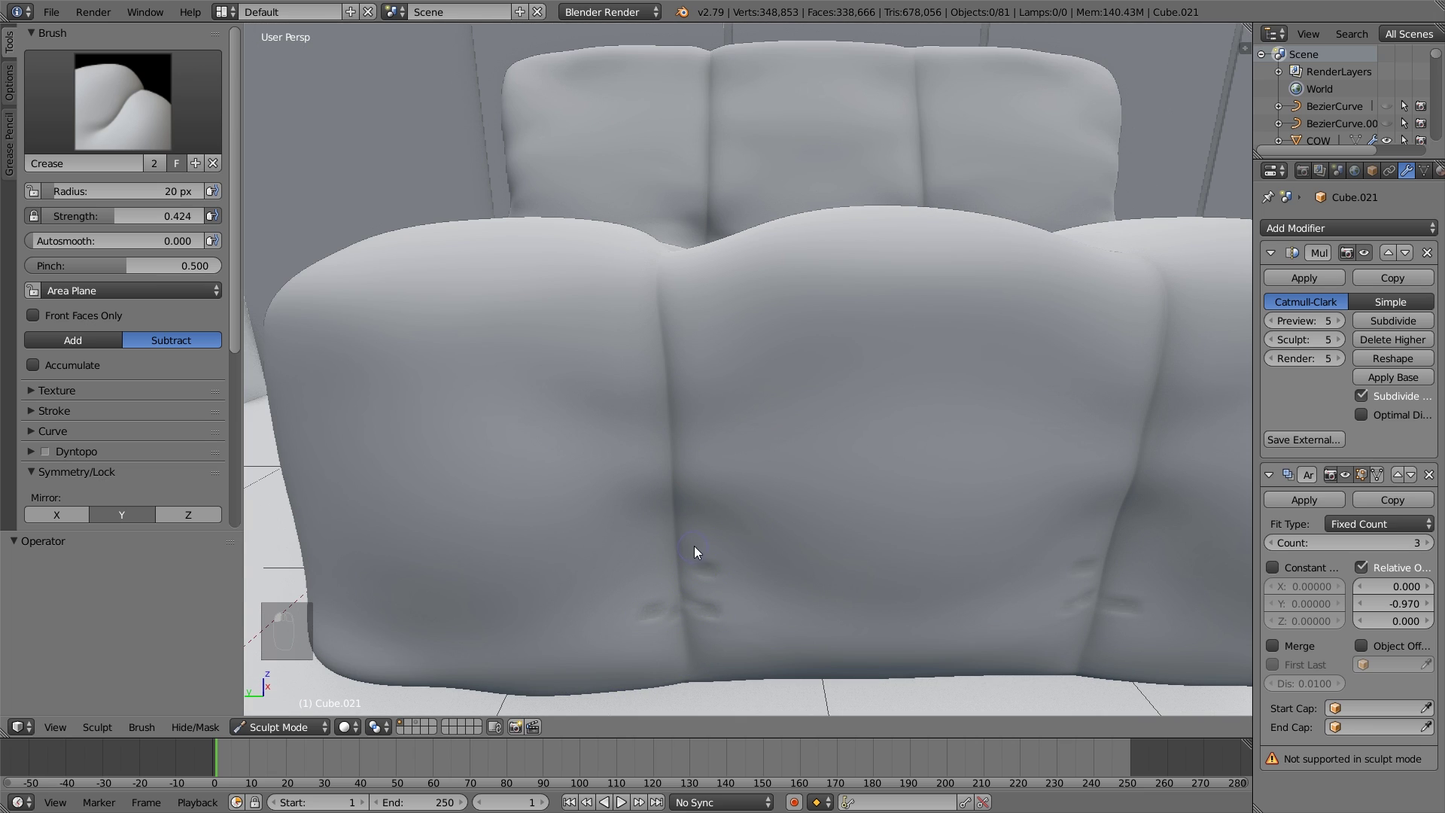
left_click(699, 530)
left_click(721, 513)
left_click_drag(619, 478, 659, 509)
mouse_move(624, 448)
left_mouse_down()
mouse_move(655, 465)
mouse_move(745, 426)
left_mouse_up()
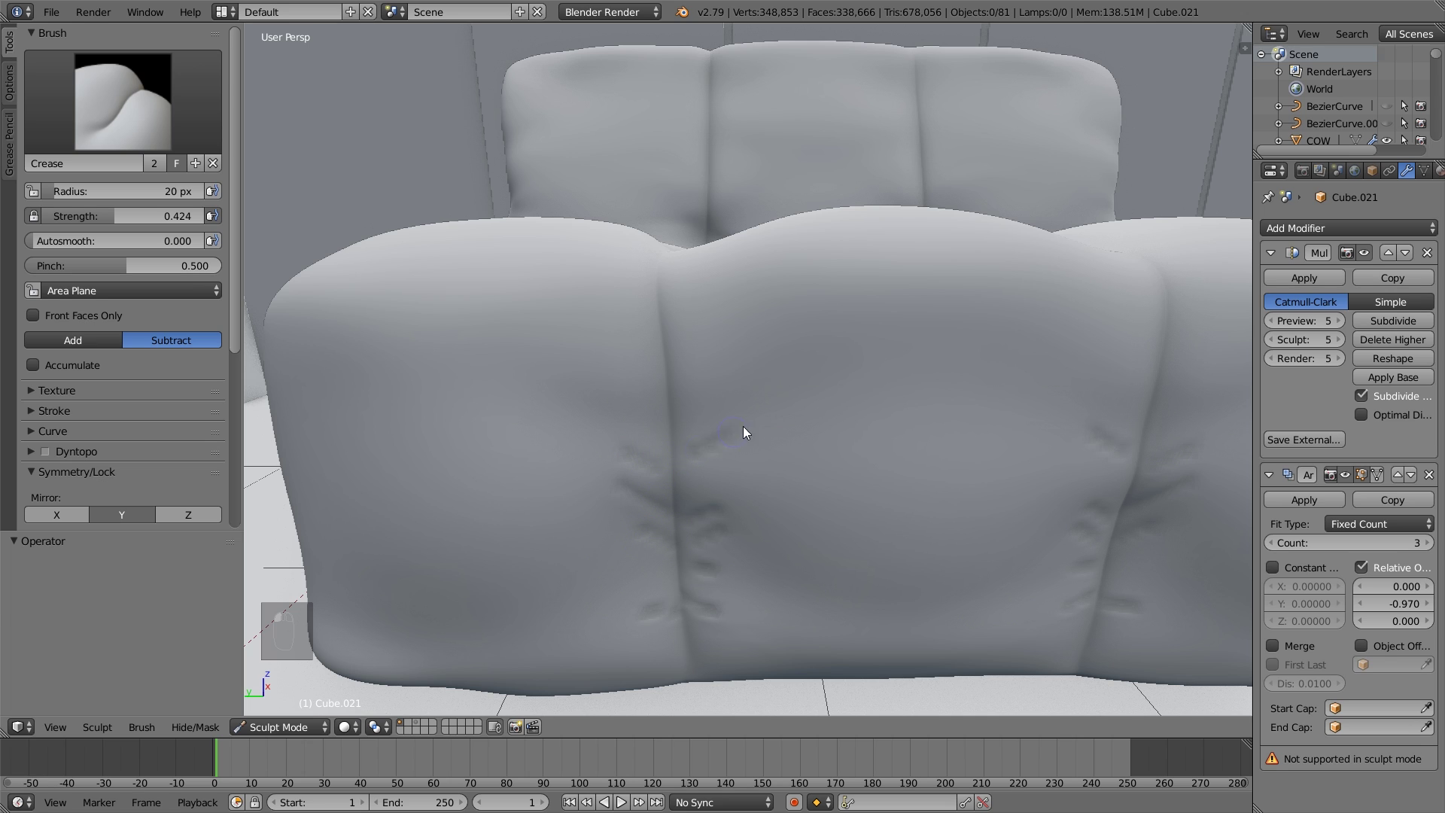
left_click_drag(618, 420, 724, 387)
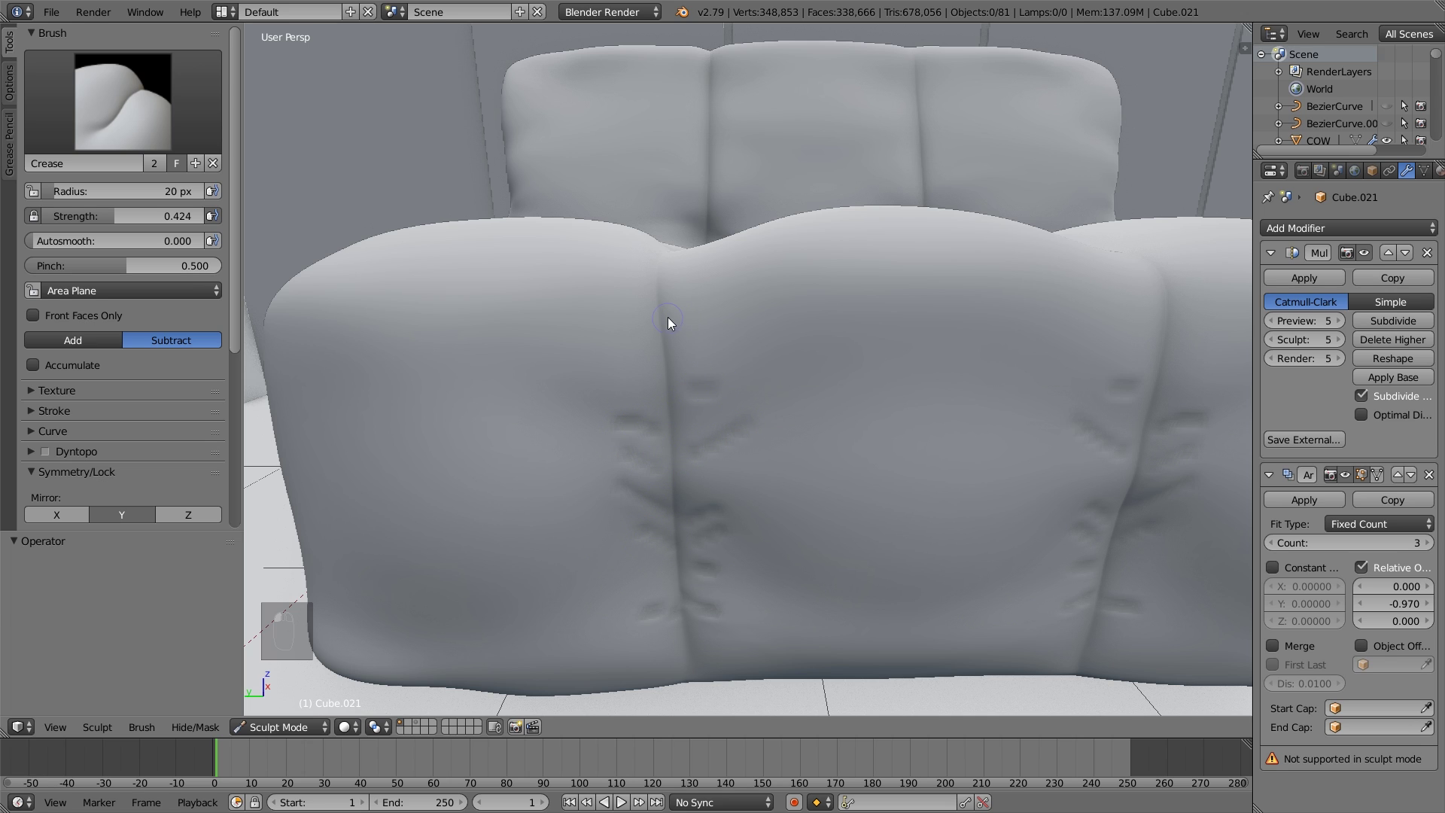
Extend the short Crease wrinkles to the upper curve and the bottom end of the seat's front seam.
middle_click_drag(675, 309, 751, 508)
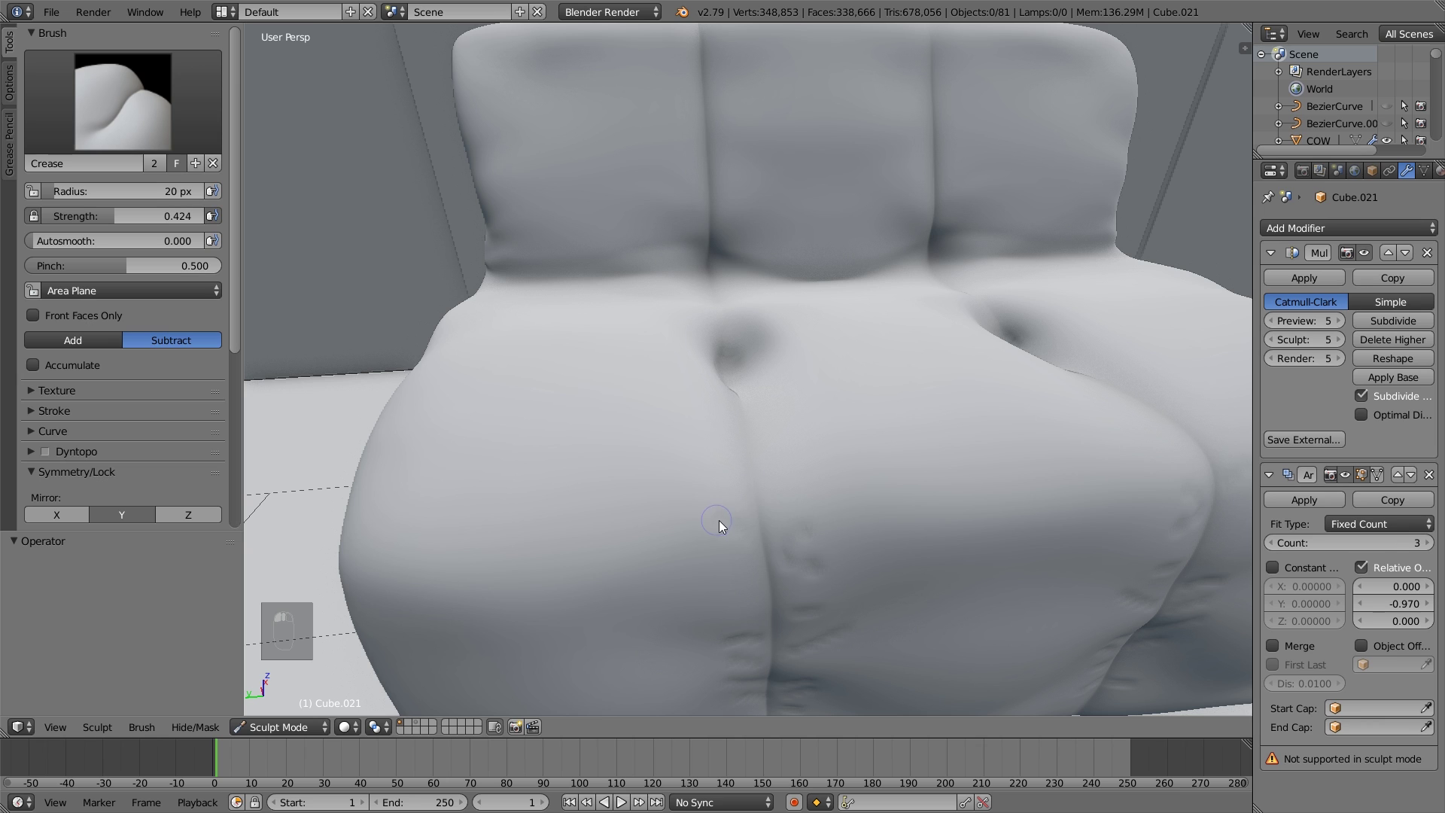
scroll(806, 503, "down", 6)
scroll(751, 511, "up", 8)
scroll(644, 512, "down", 2)
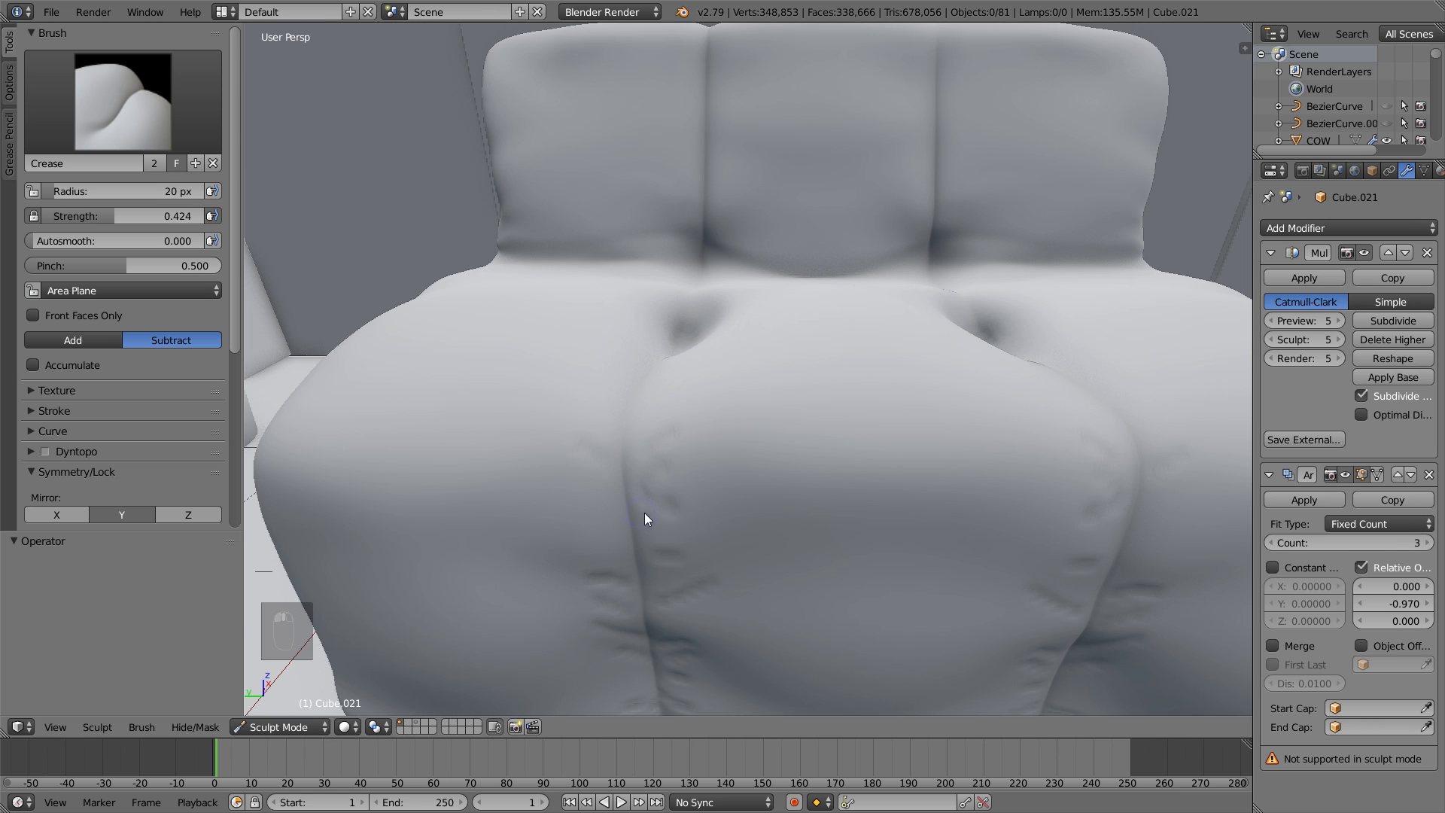
scroll(703, 549, "down", 2)
middle_click_drag(703, 550, 703, 594)
scroll(713, 543, "up", 3)
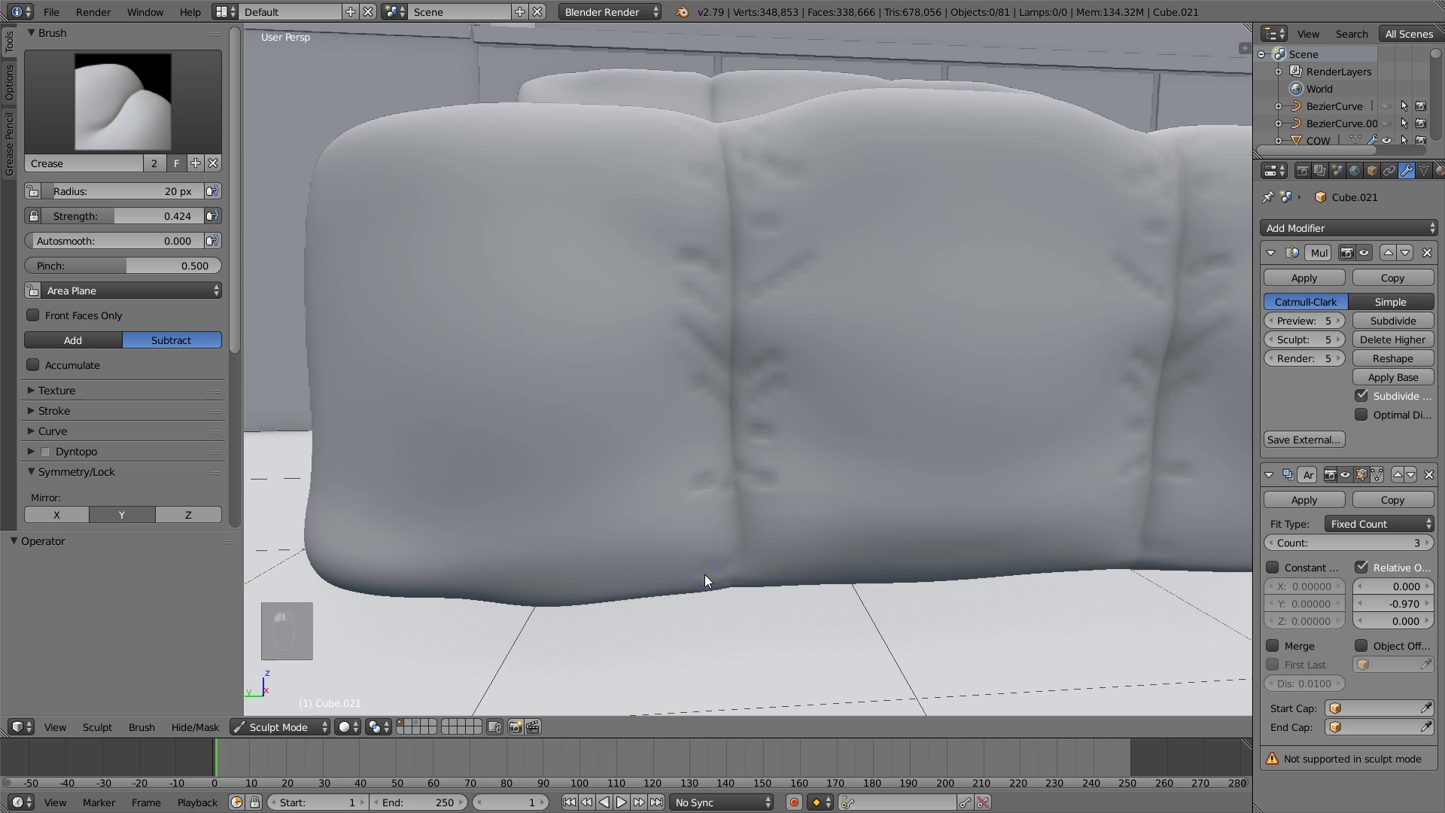
left_click_drag(751, 574, 779, 558)
middle_click_drag(680, 510, 728, 510)
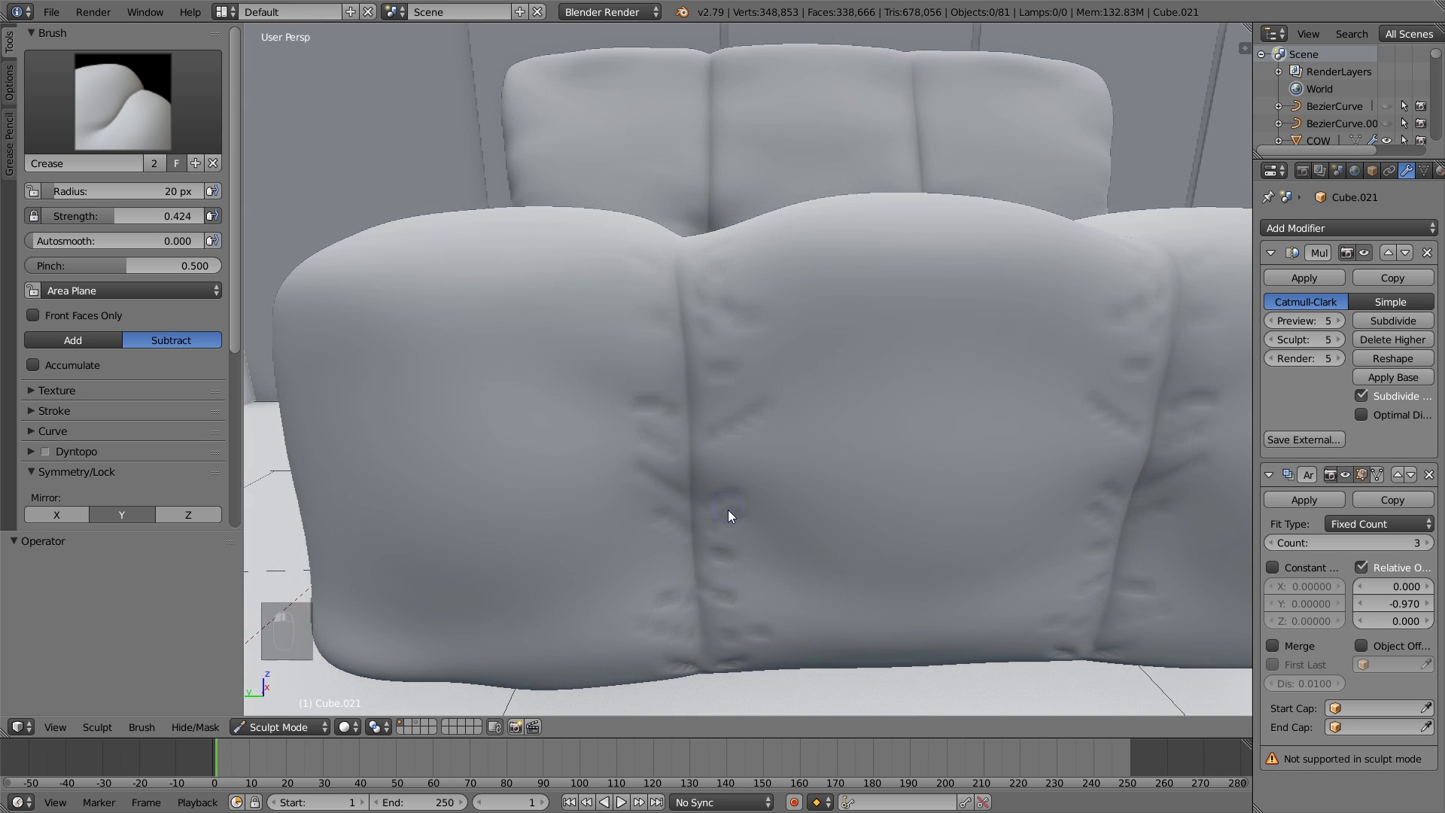
Set the Crease brush radius to 33 px, try strokes along the front seam and undo them.
key("f")
left_click(720, 613)
mouse_move(704, 607)
left_mouse_down()
mouse_move(691, 259)
mouse_move(692, 533)
left_mouse_up()
scroll(710, 640, "down", 5)
scroll(739, 567, "up", 4)
key("ctrl+z")
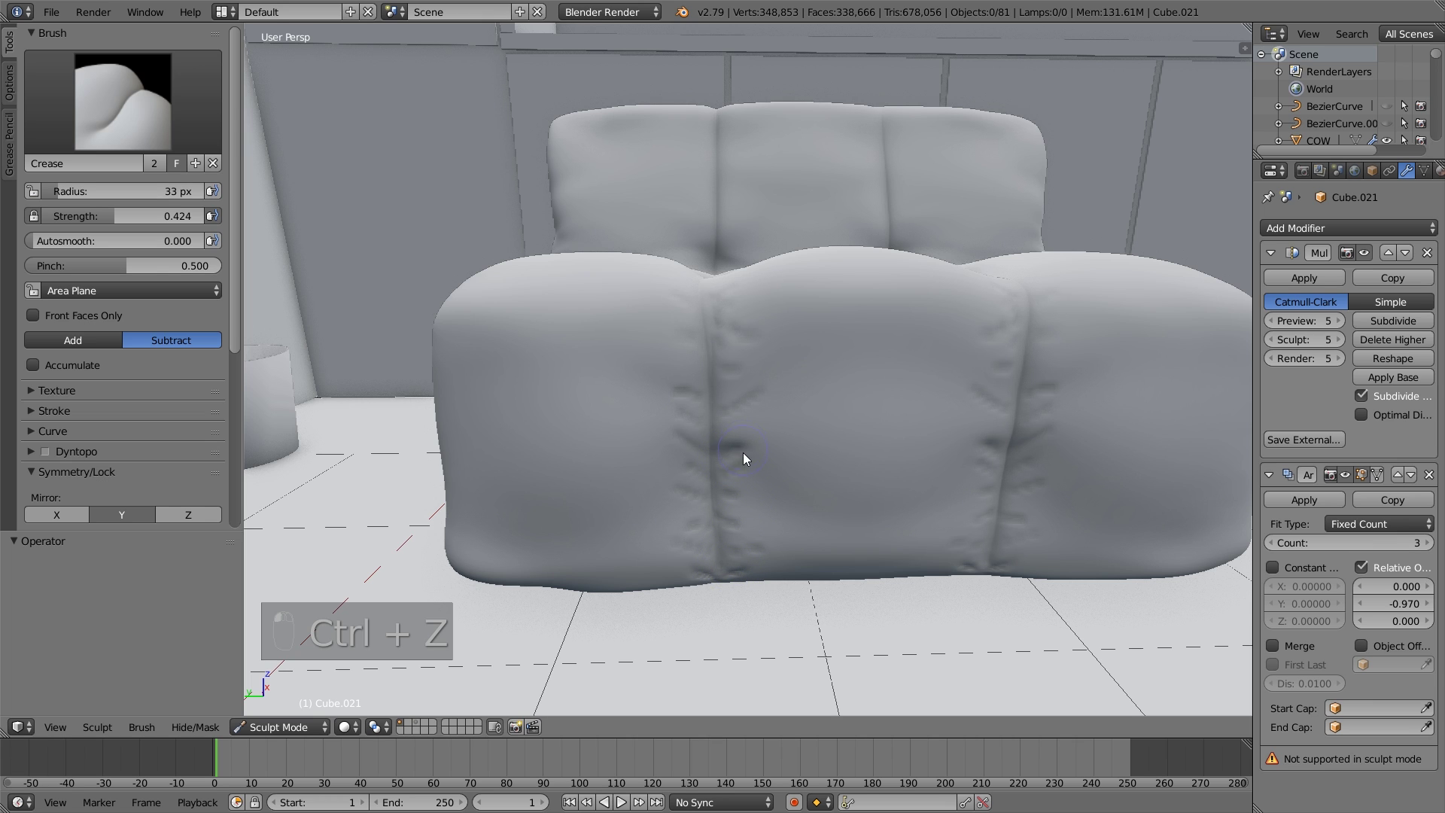
scroll(677, 435, "up", 5)
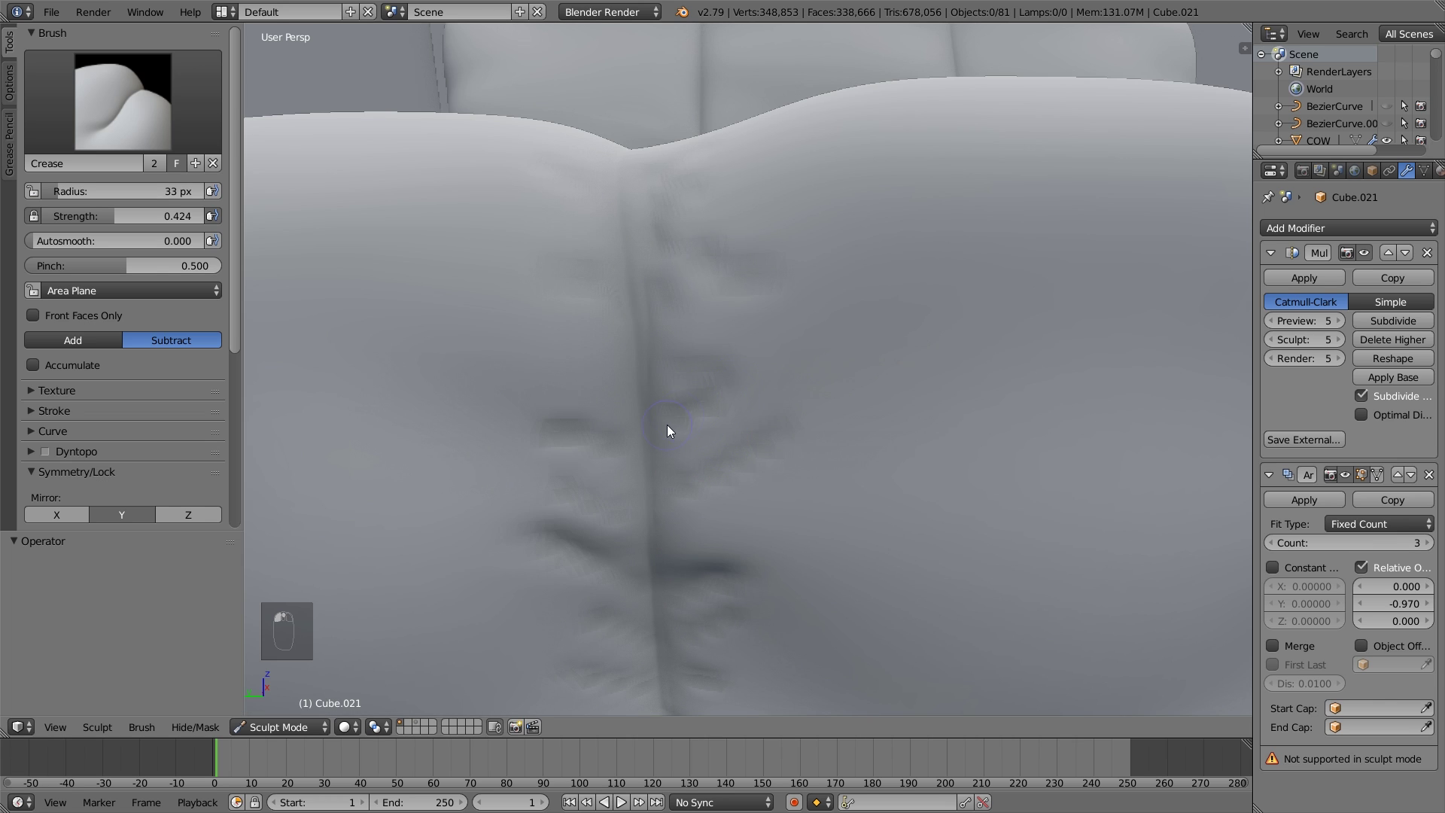
scroll(667, 424, "down", 5)
key("ctrl+z")
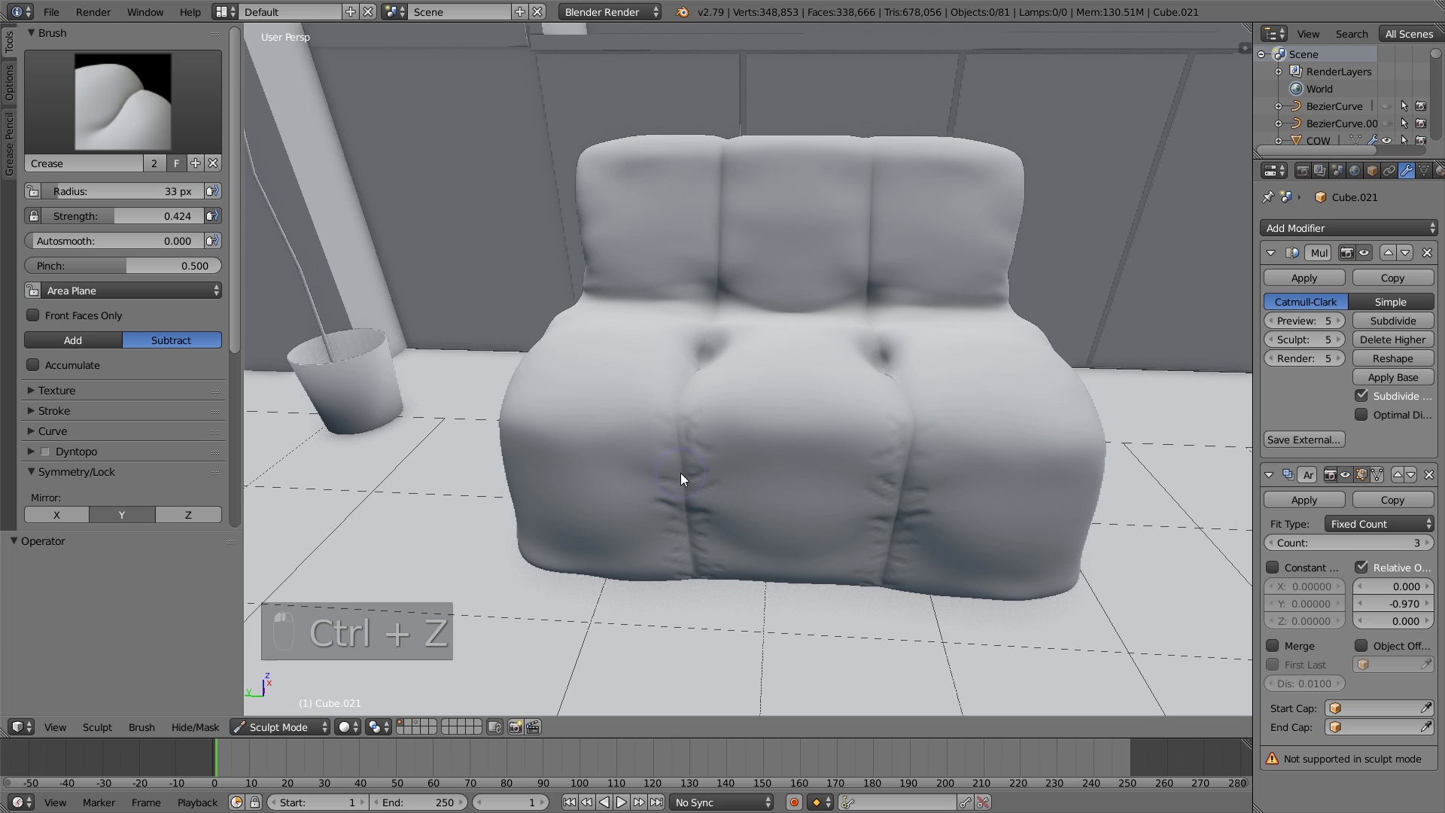
Carve folds radiating outward from the dimple on top of the seat with the Crease brush.
scroll(681, 489, "up", 2)
scroll(674, 520, "up", 3)
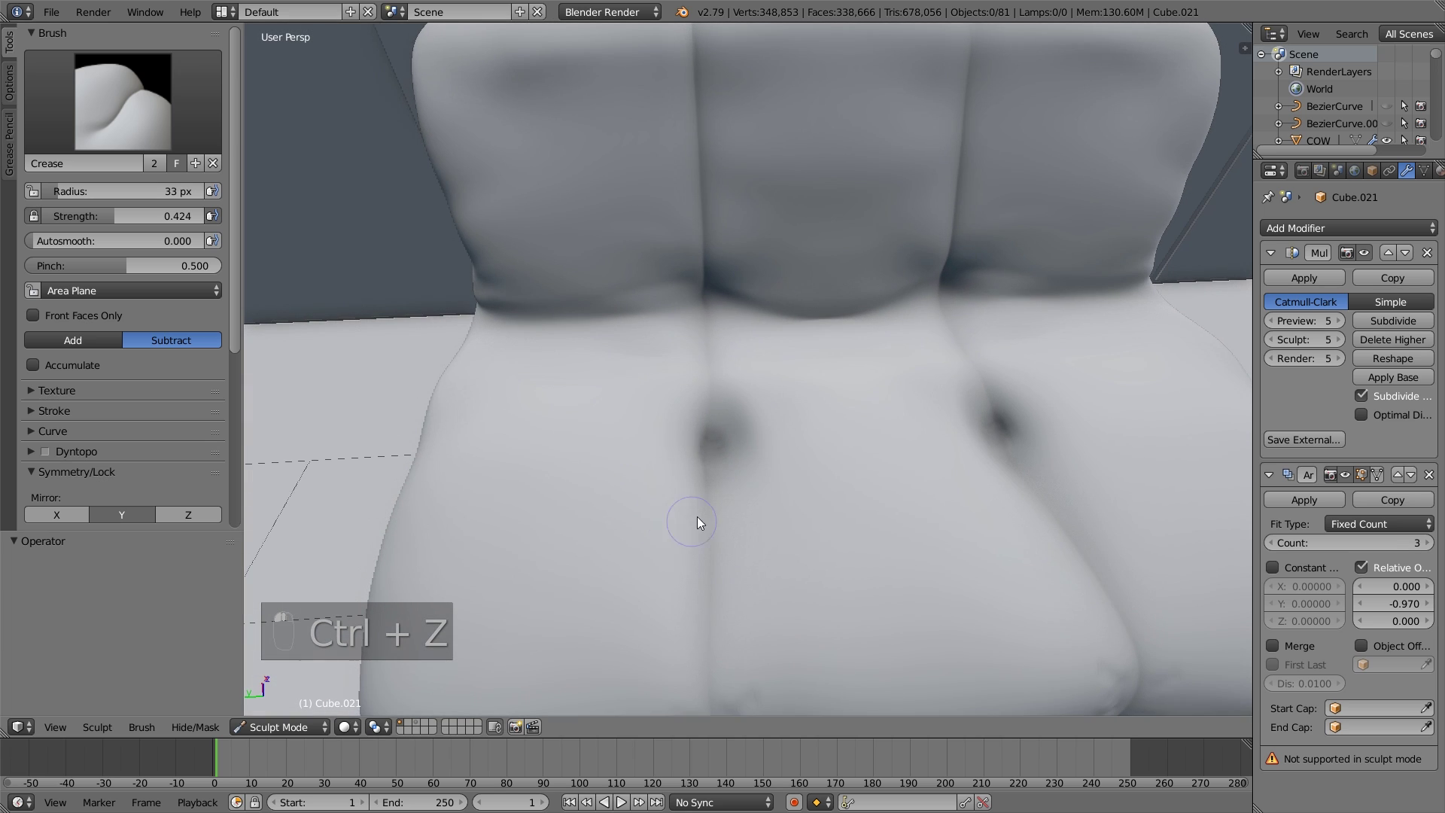
scroll(697, 519, "up", 2)
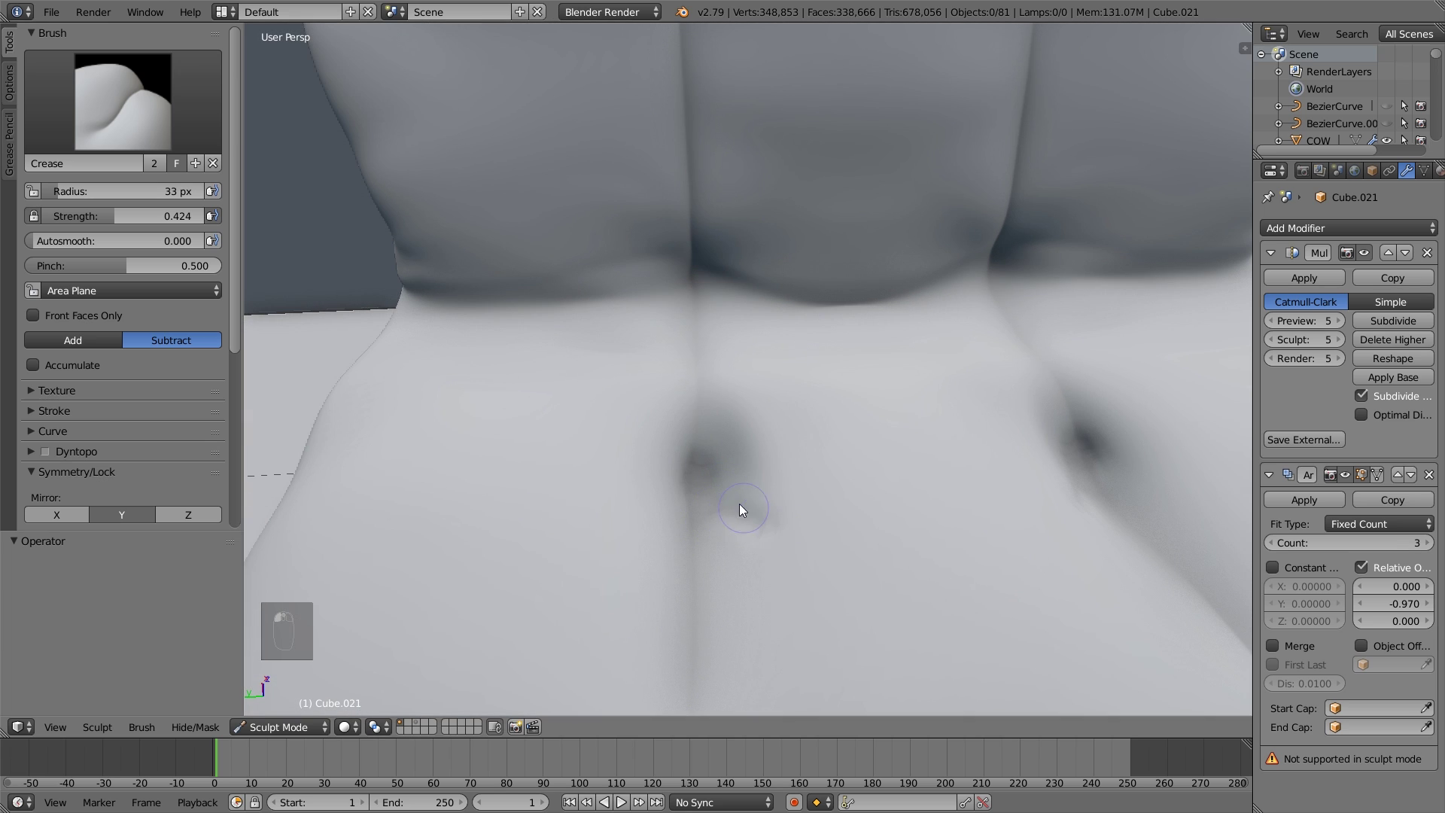
mouse_move(739, 446)
left_mouse_down()
mouse_move(730, 426)
mouse_move(643, 449)
left_mouse_up()
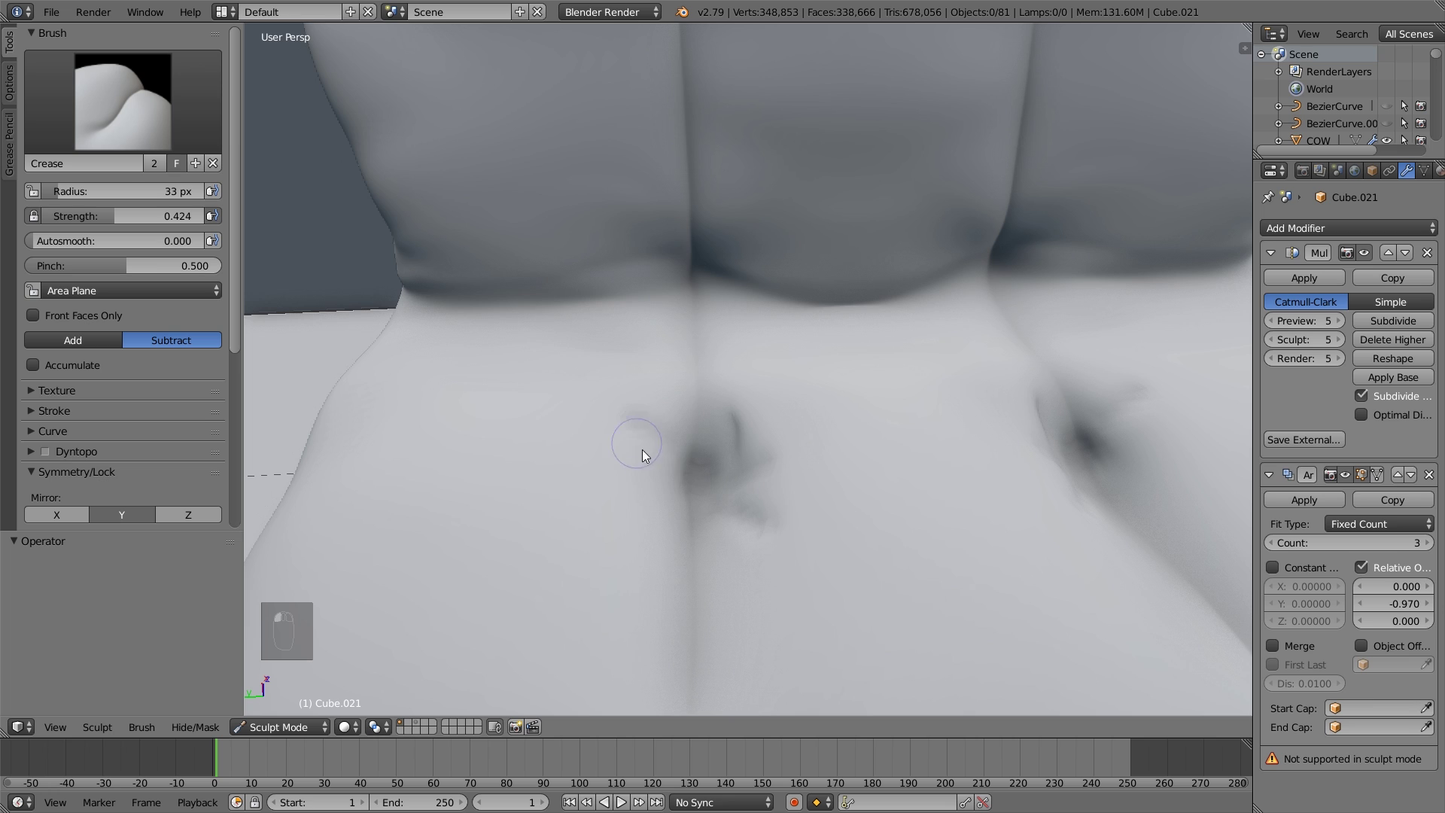
middle_click_drag(643, 449, 664, 492)
left_click_drag(611, 480, 611, 550)
left_click_drag(611, 487, 600, 477)
mouse_move(599, 477)
middle_mouse_down()
mouse_move(662, 505)
mouse_move(721, 473)
middle_mouse_up()
mouse_move(802, 473)
left_mouse_down()
mouse_move(733, 498)
mouse_move(748, 523)
left_mouse_up()
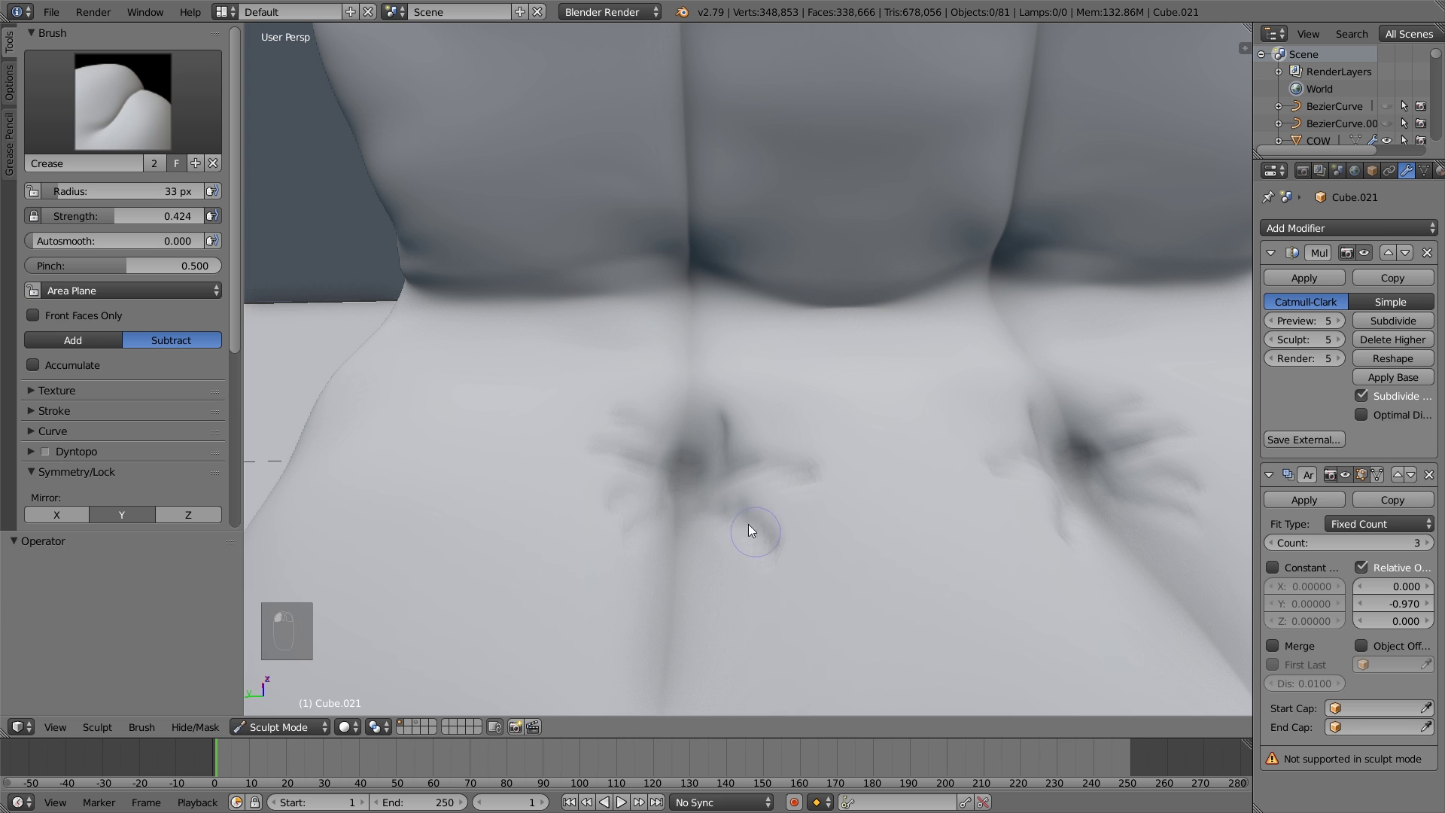
Carve wrinkles along the lower front edge of the seat with the Crease brush.
scroll(792, 458, "down", 4)
mouse_move(792, 458)
middle_mouse_down()
mouse_move(774, 425)
mouse_move(720, 473)
mouse_move(697, 526)
mouse_move(697, 500)
mouse_move(584, 409)
middle_mouse_up()
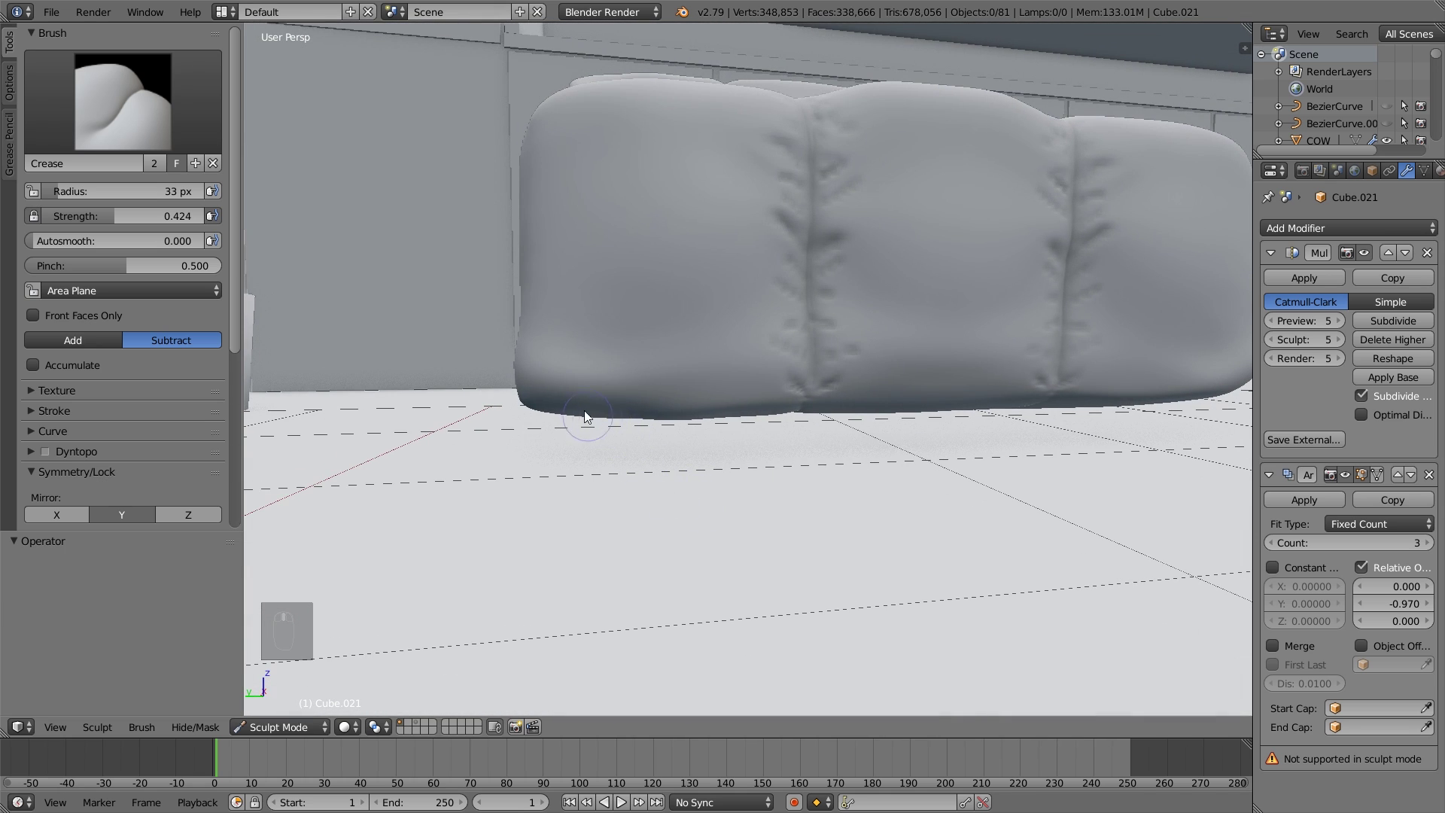
mouse_move(577, 389)
left_mouse_down()
mouse_move(622, 418)
mouse_move(885, 395)
mouse_move(876, 408)
mouse_move(918, 387)
mouse_move(863, 389)
left_mouse_up()
Try the SculptDraw and Pinch/Magnify brushes on the lower front edge of the seat.
middle_click_drag(613, 422, 660, 404)
key("x")
key("x")
key("x")
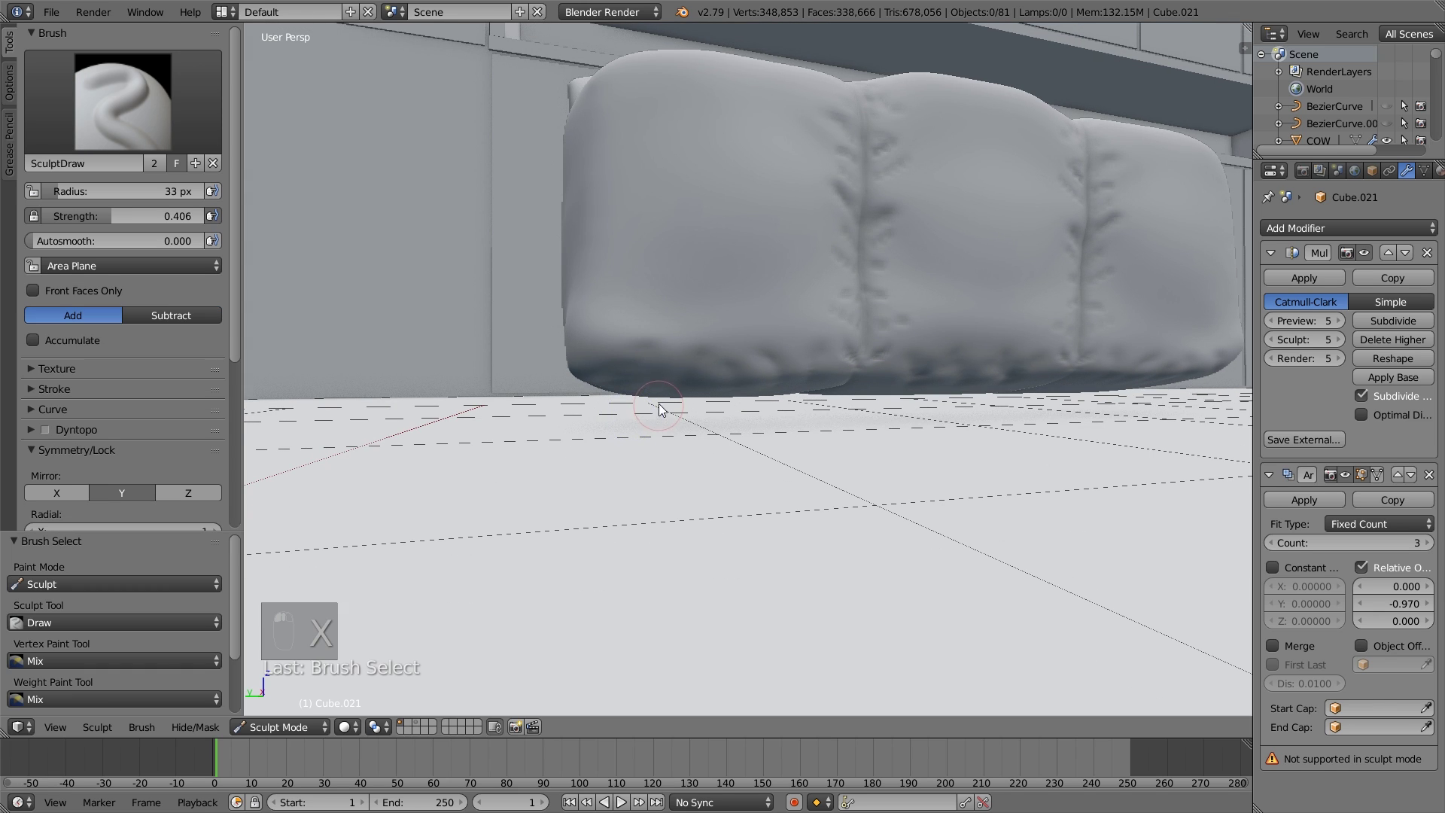
mouse_move(617, 380)
left_mouse_down()
mouse_move(687, 372)
mouse_move(630, 381)
mouse_move(645, 372)
left_mouse_up()
key("s")
key("p")
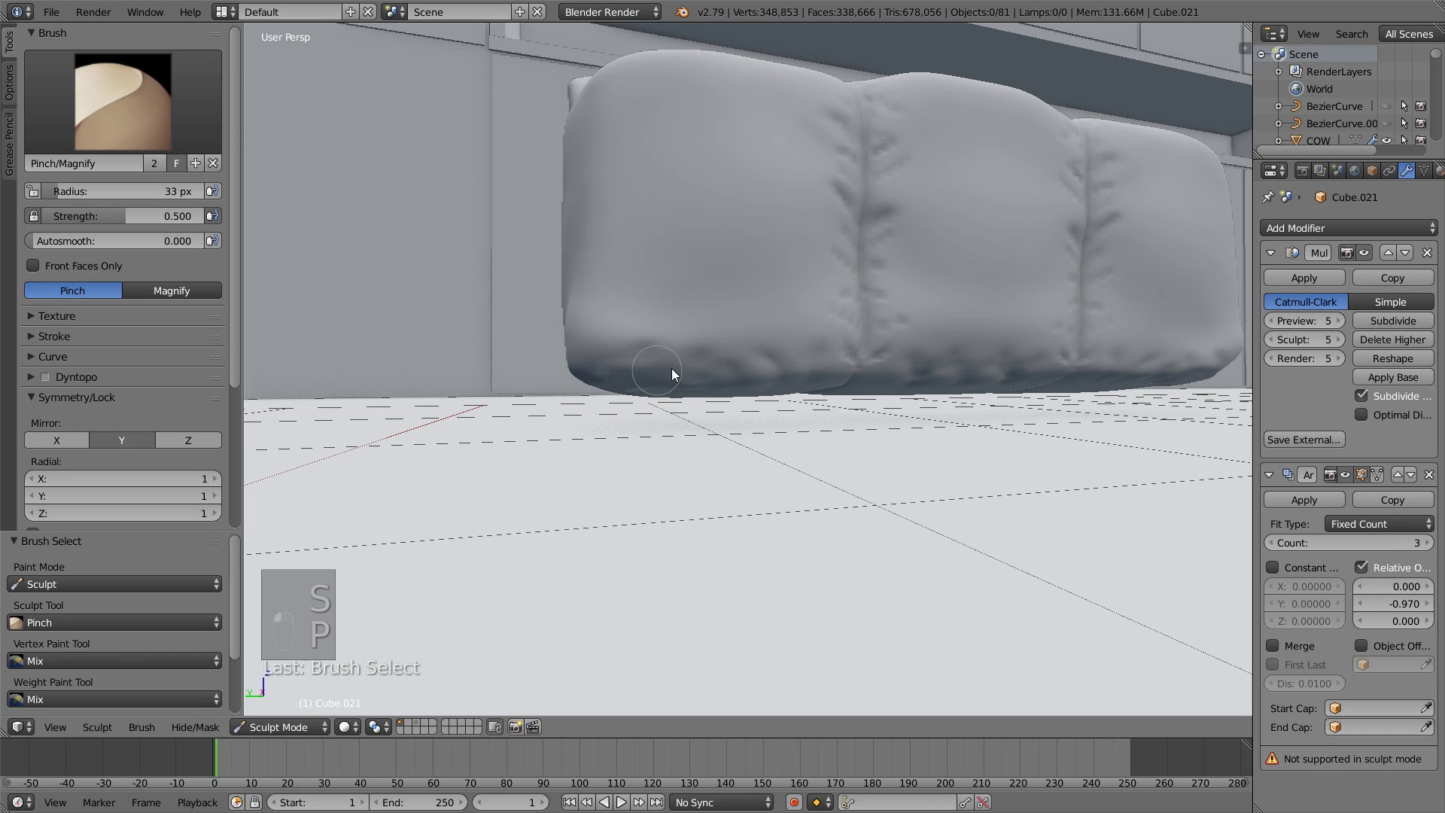
key("x")
key("x")
key("x")
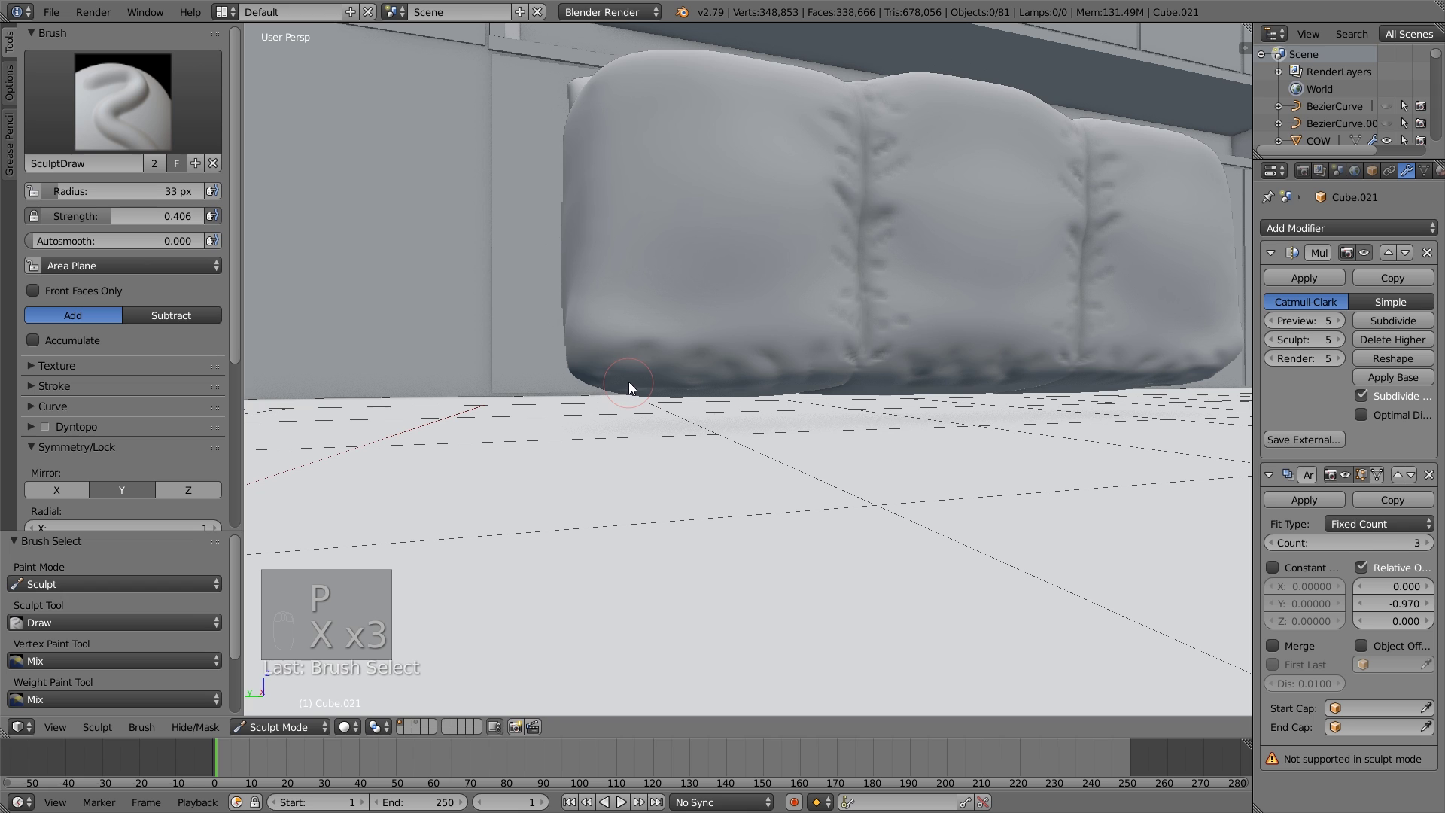
Return to the Crease brush and carve wrinkles at the lower front corner and up the seat's outer vertical edge.
key("shift+c")
mouse_move(614, 370)
middle_mouse_down()
mouse_move(656, 379)
mouse_move(545, 411)
middle_mouse_up()
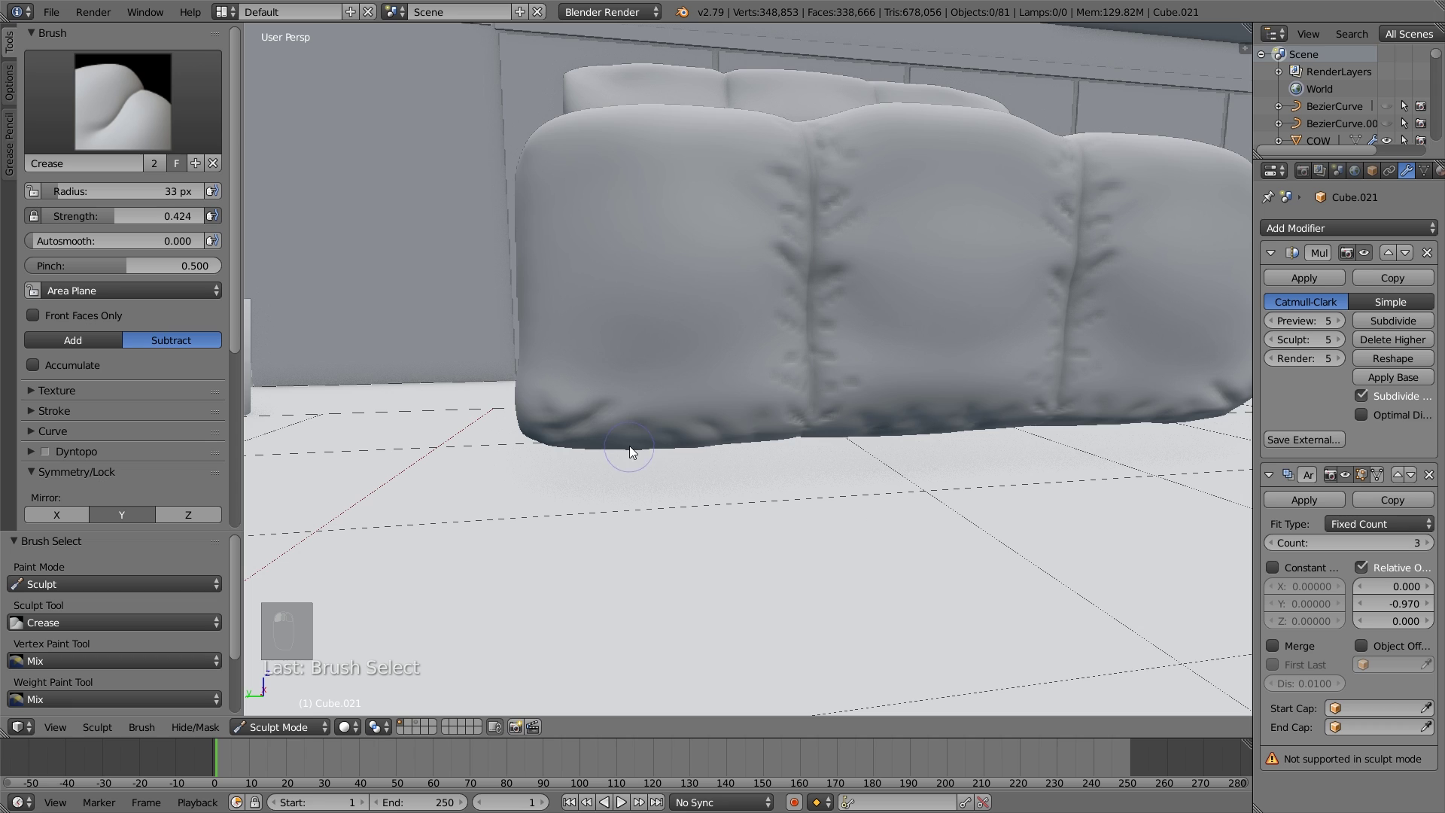
middle_click_drag(629, 446, 578, 485)
scroll(715, 423, "down", 5)
scroll(671, 465, "up", 3)
scroll(578, 485, "up", 2)
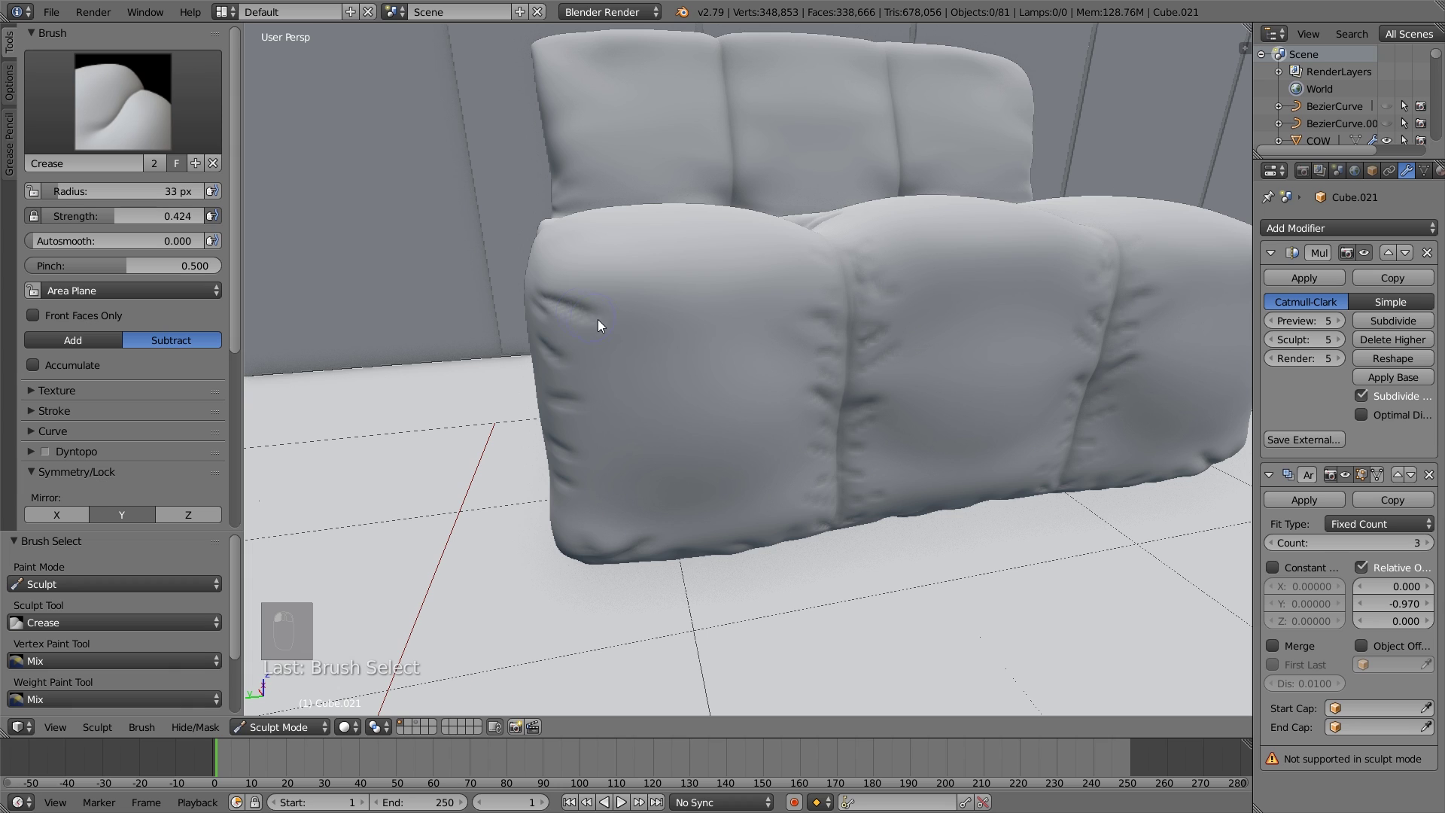
Carve short wrinkles along the seat's left front edge, down to the lower corner, with the Crease brush.
left_click_drag(597, 319, 606, 321)
left_click_drag(565, 510, 593, 517)
middle_click_drag(635, 524, 673, 467)
Tighten the wrinkles along the seat's left front edge and front seams with the Pinch brush at strength 0.500.
key("p")
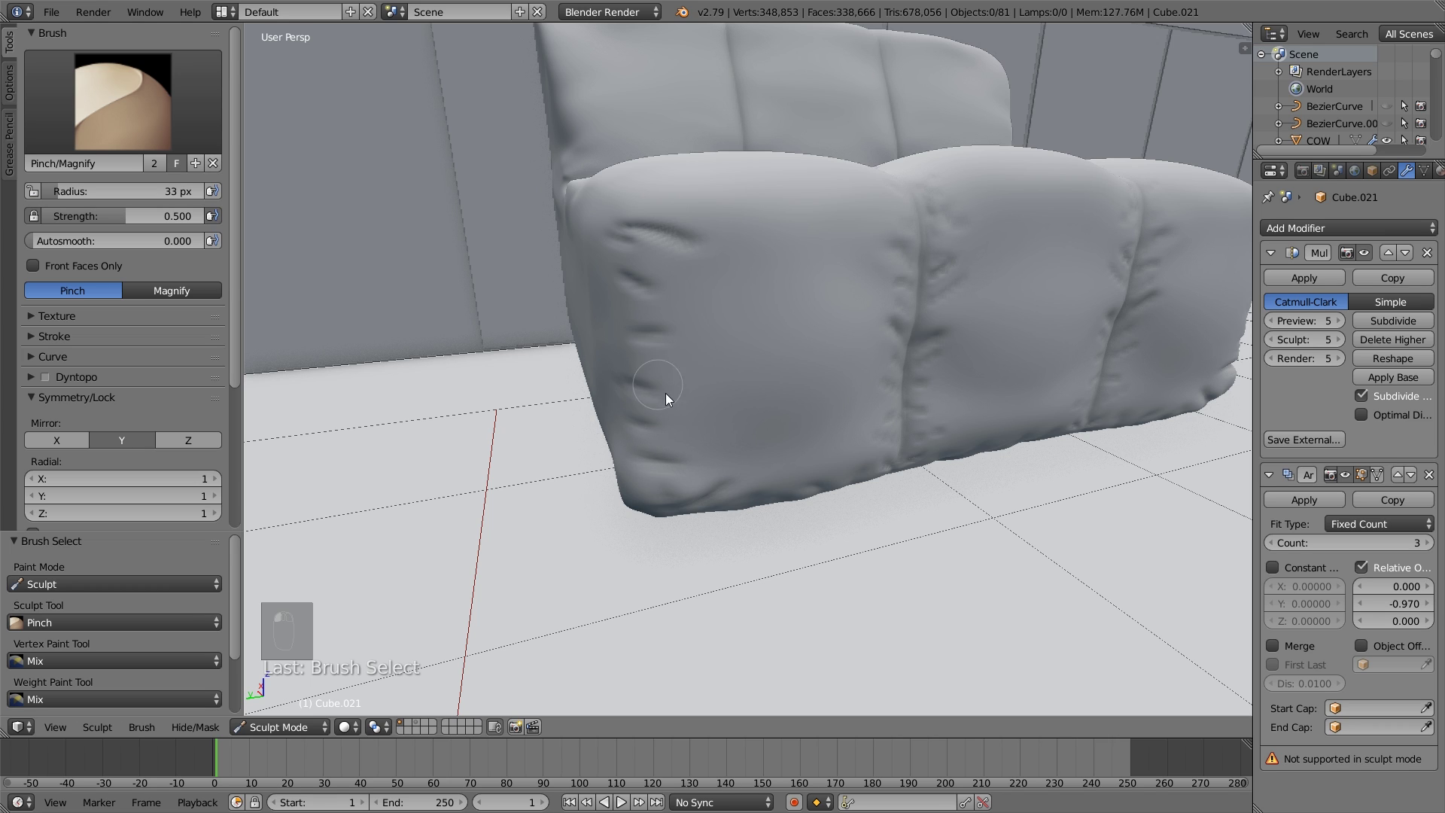
middle_click_drag(665, 393, 707, 426)
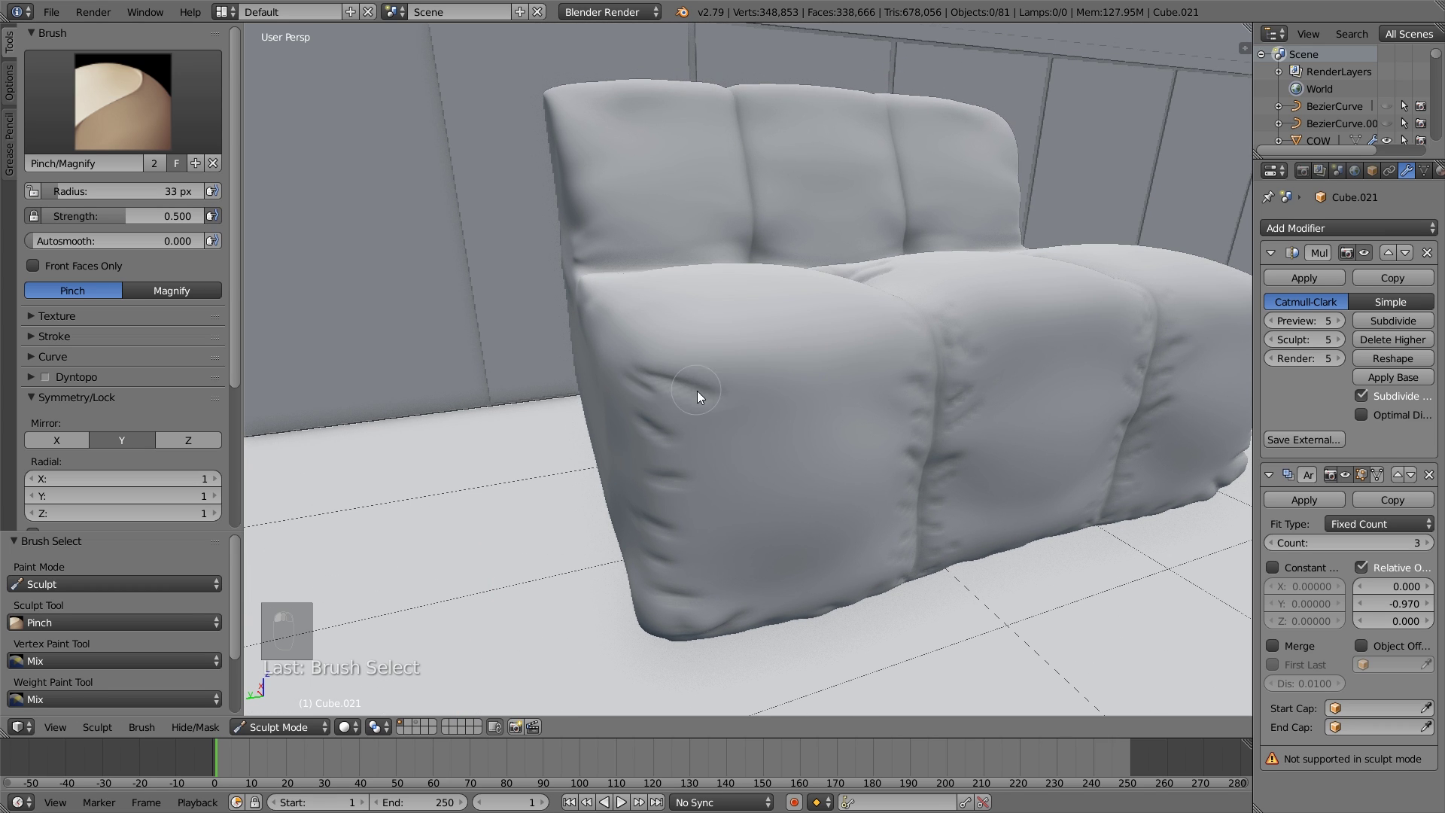
middle_click_drag(663, 479, 720, 522)
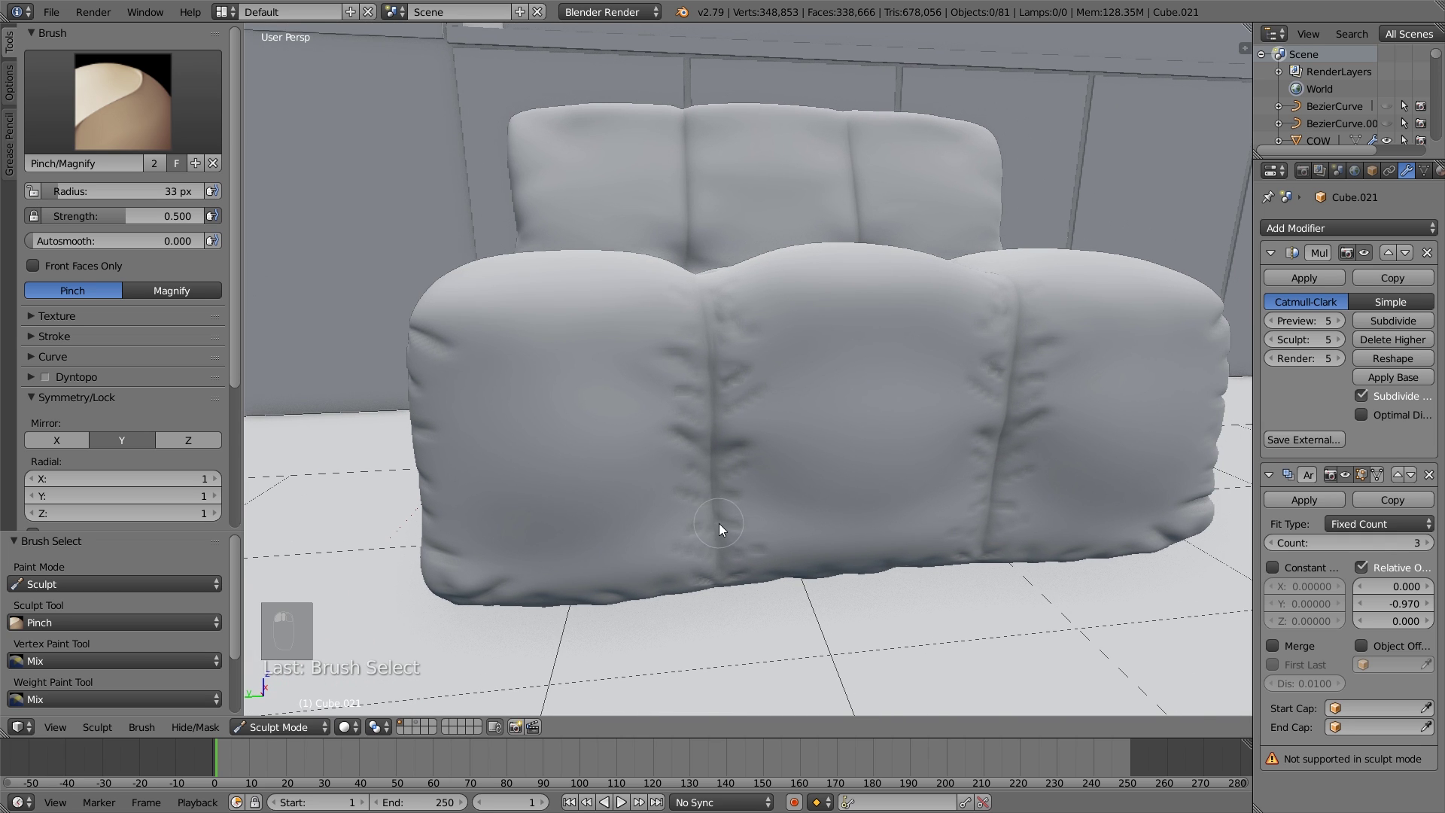
scroll(689, 526, "up", 5)
scroll(676, 515, "down", 3)
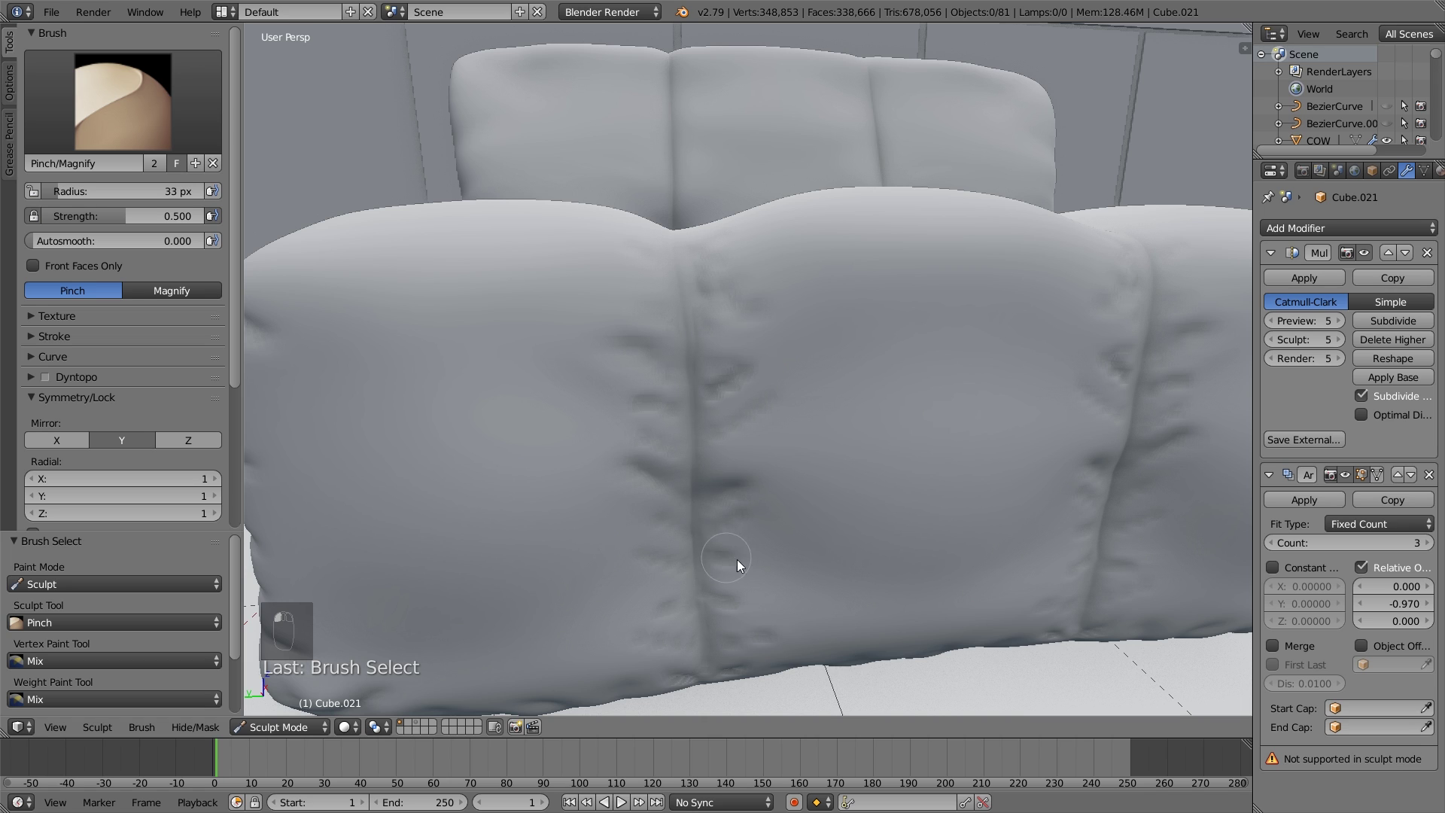
scroll(769, 634, "down", 5)
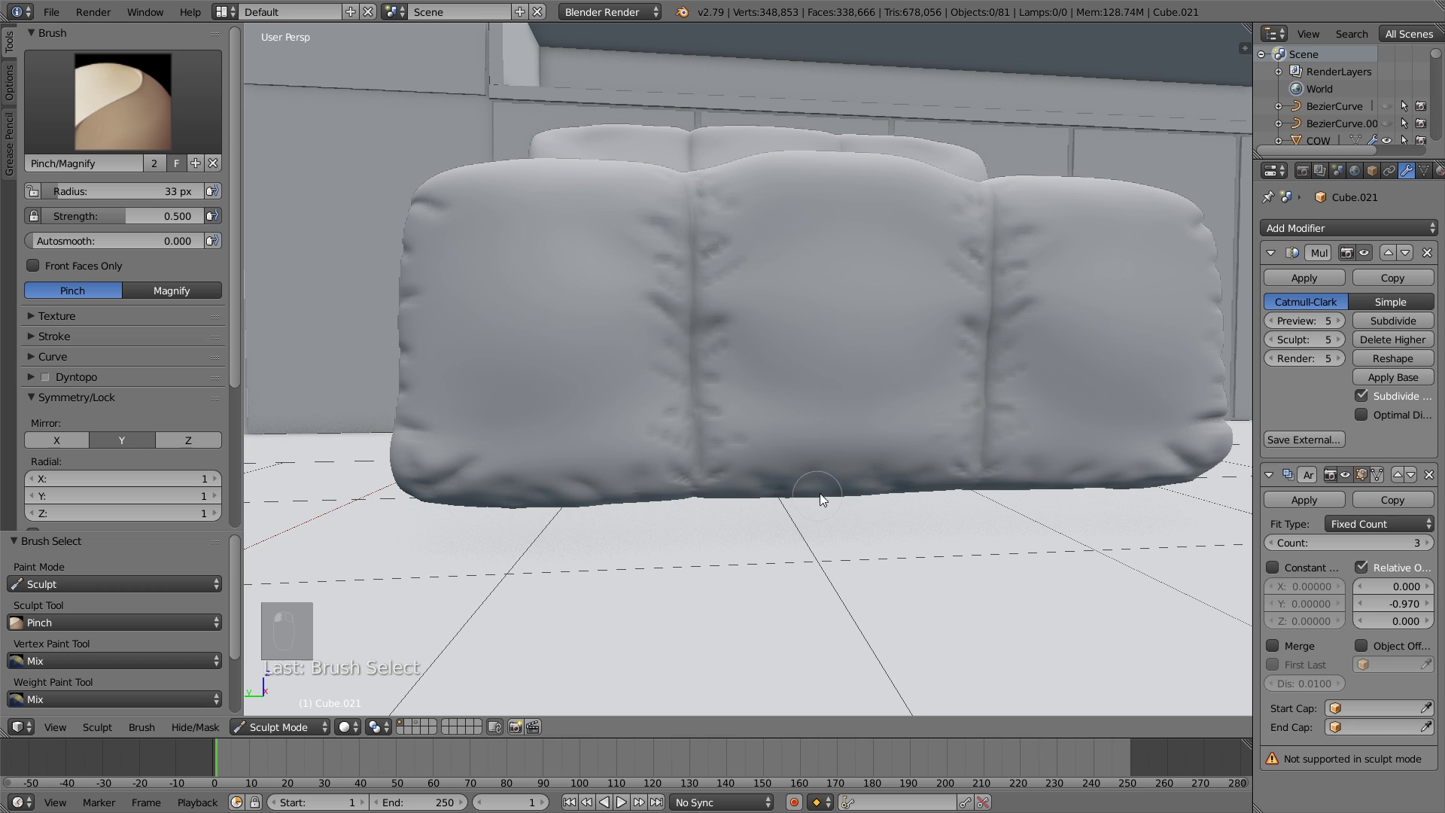
Raise the Pinch brush strength to 0.688 and pinch the wrinkles along the seat's front seams.
key("shift+f")
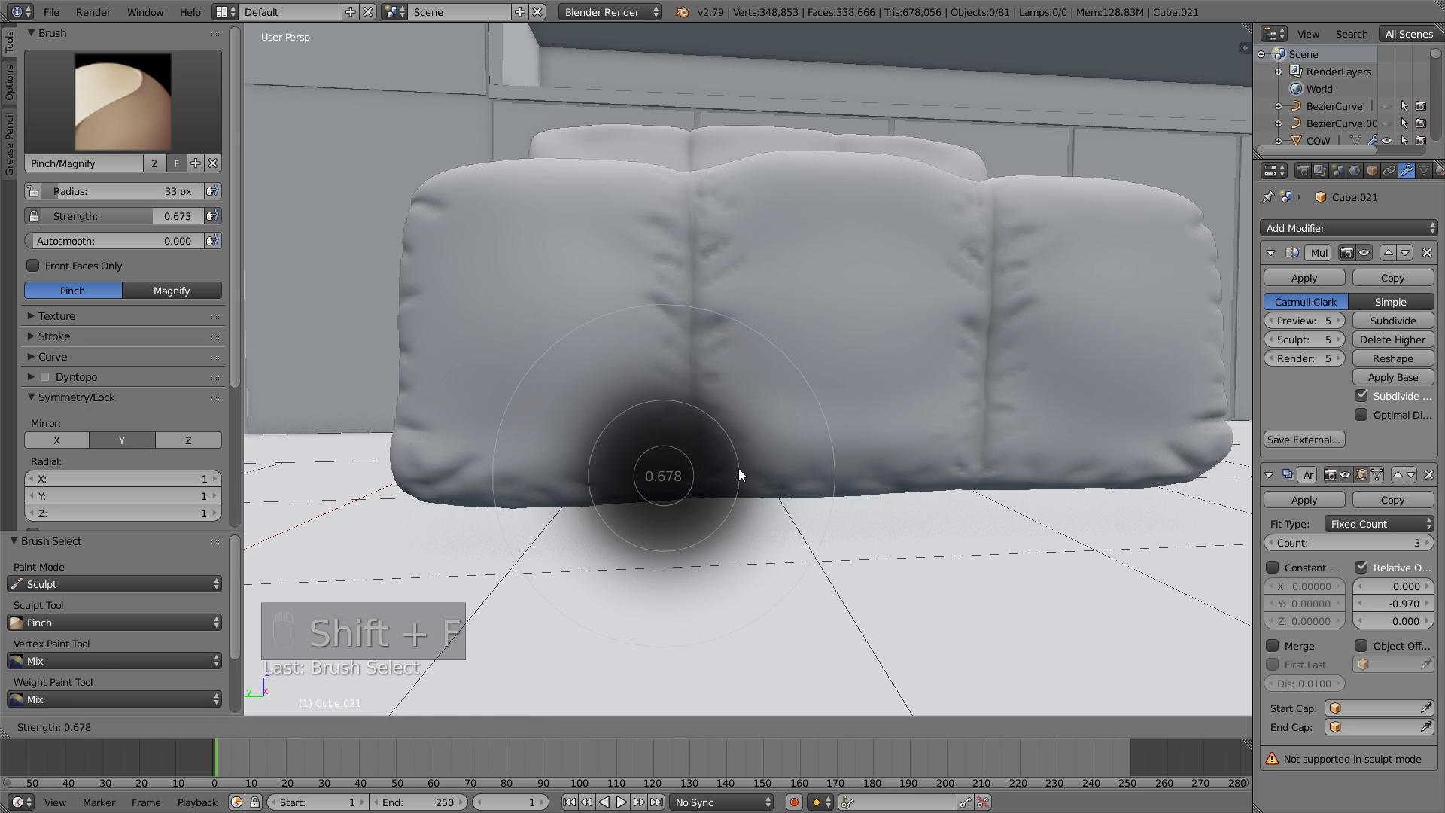
left_click(739, 468)
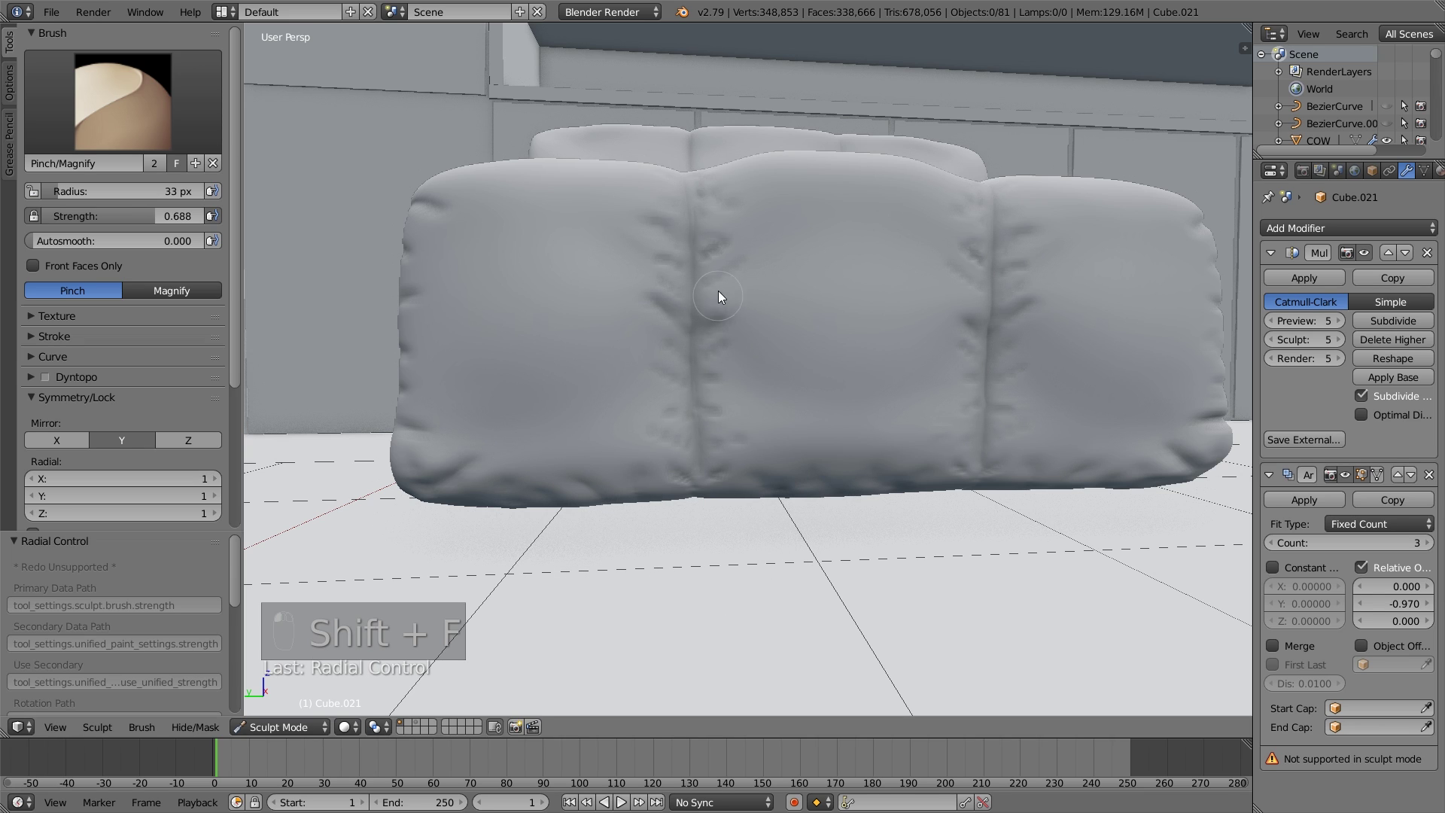
middle_click_drag(724, 273, 738, 316)
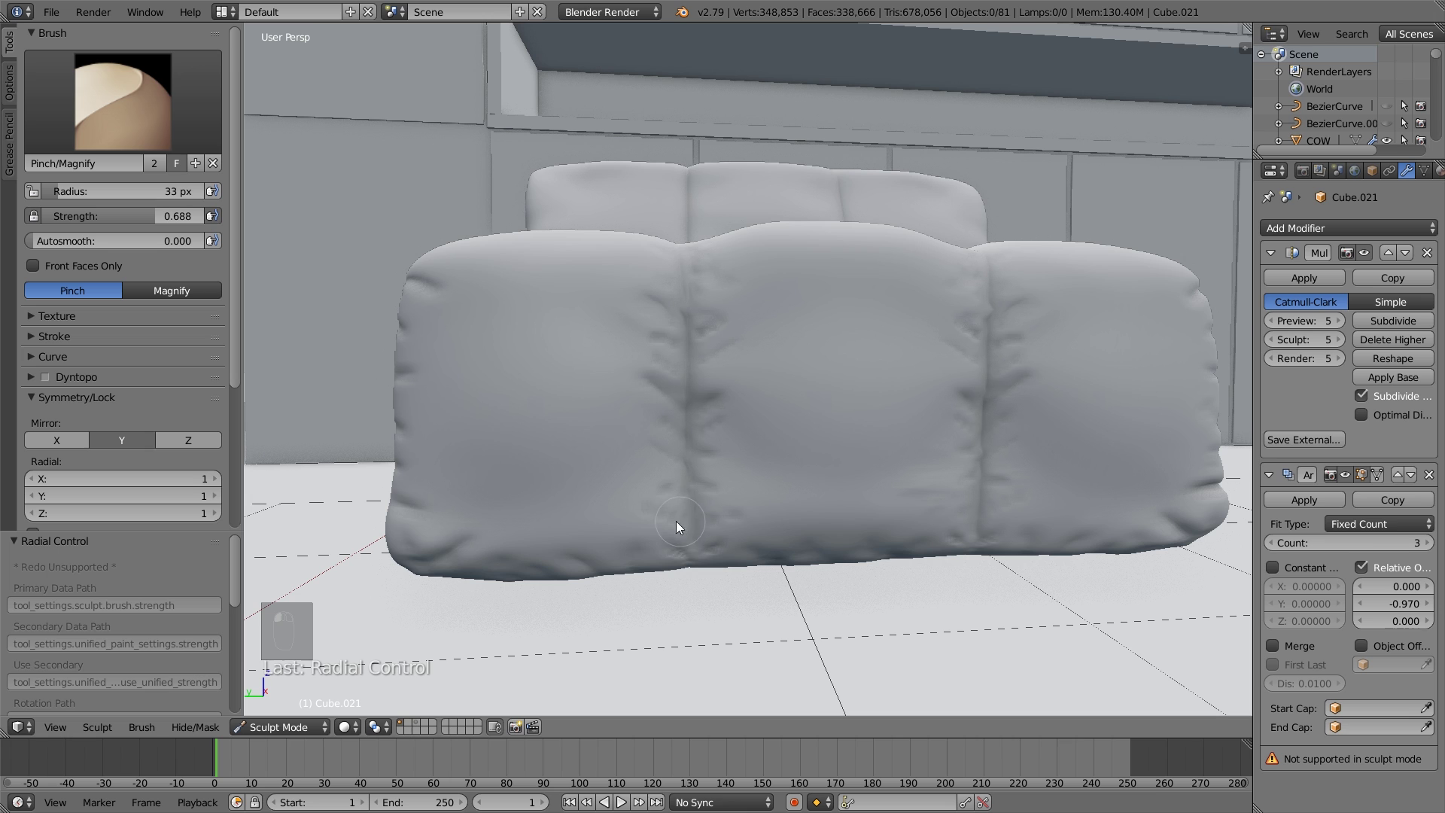
middle_click_drag(651, 518, 677, 559)
Pinch the folds radiating from the two dimples on top of the seat.
scroll(677, 460, "up", 6)
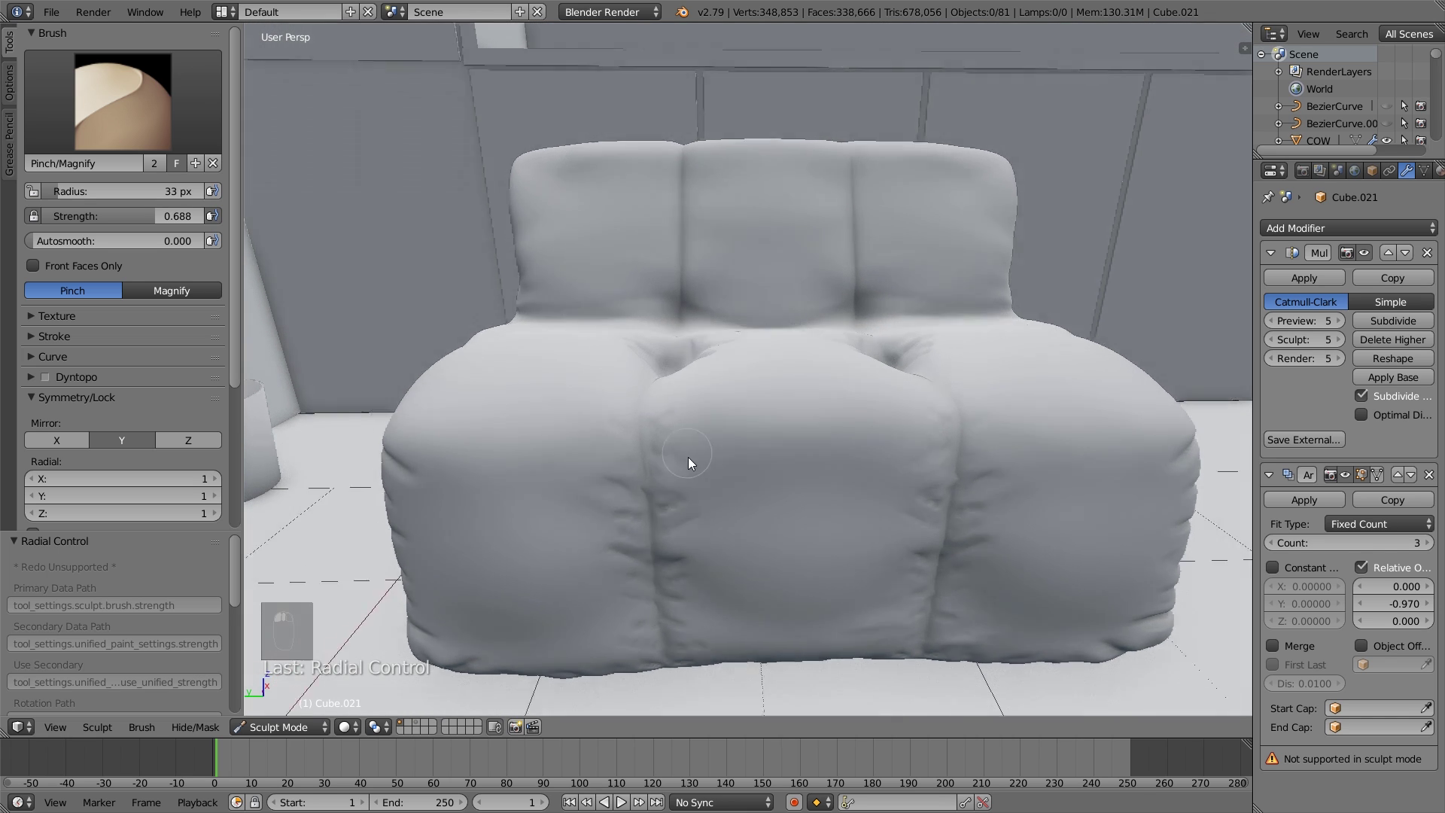
middle_click_drag(707, 476, 682, 555)
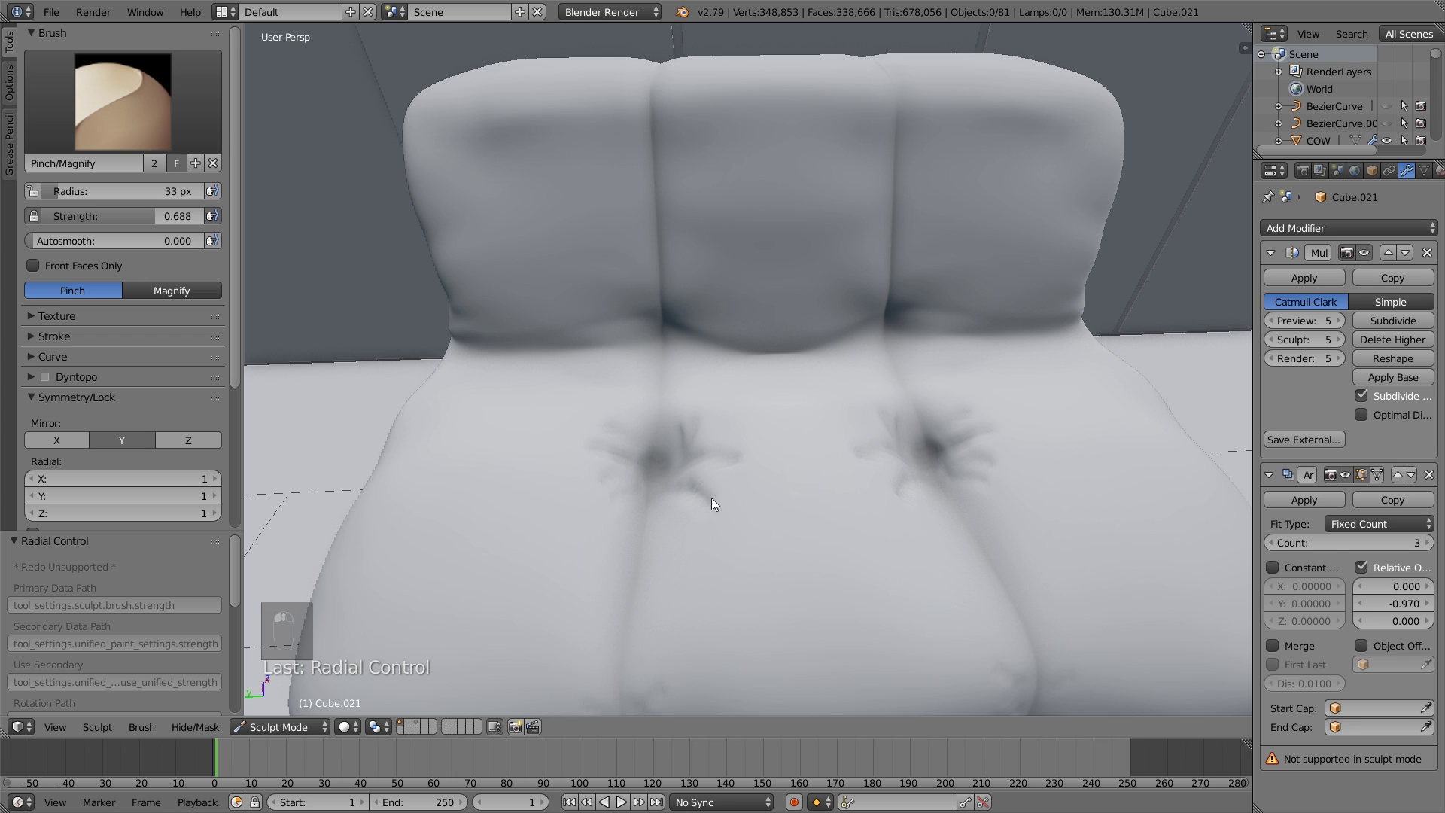
middle_click_drag(723, 482, 755, 547)
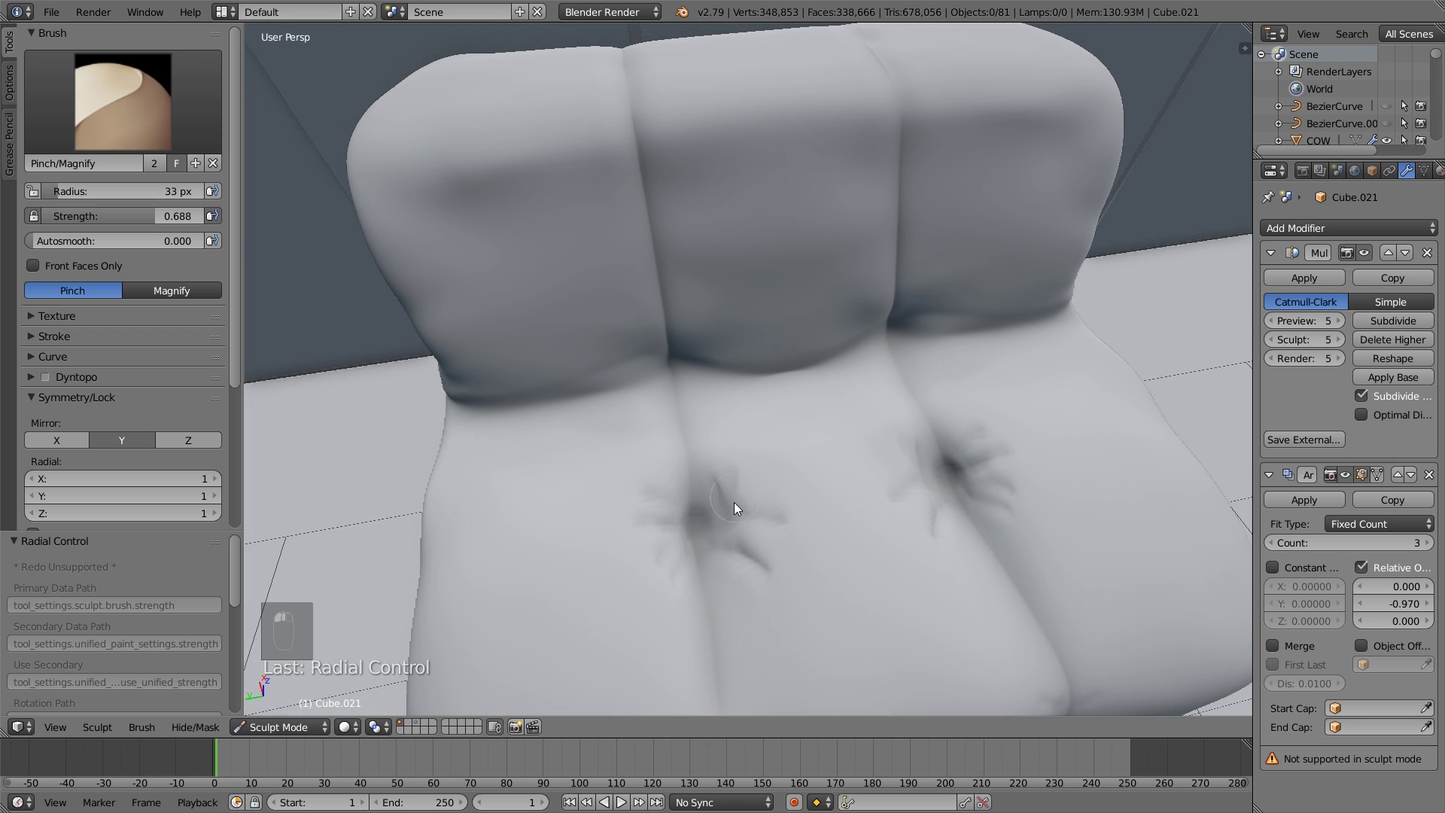
middle_click_drag(679, 504, 570, 462)
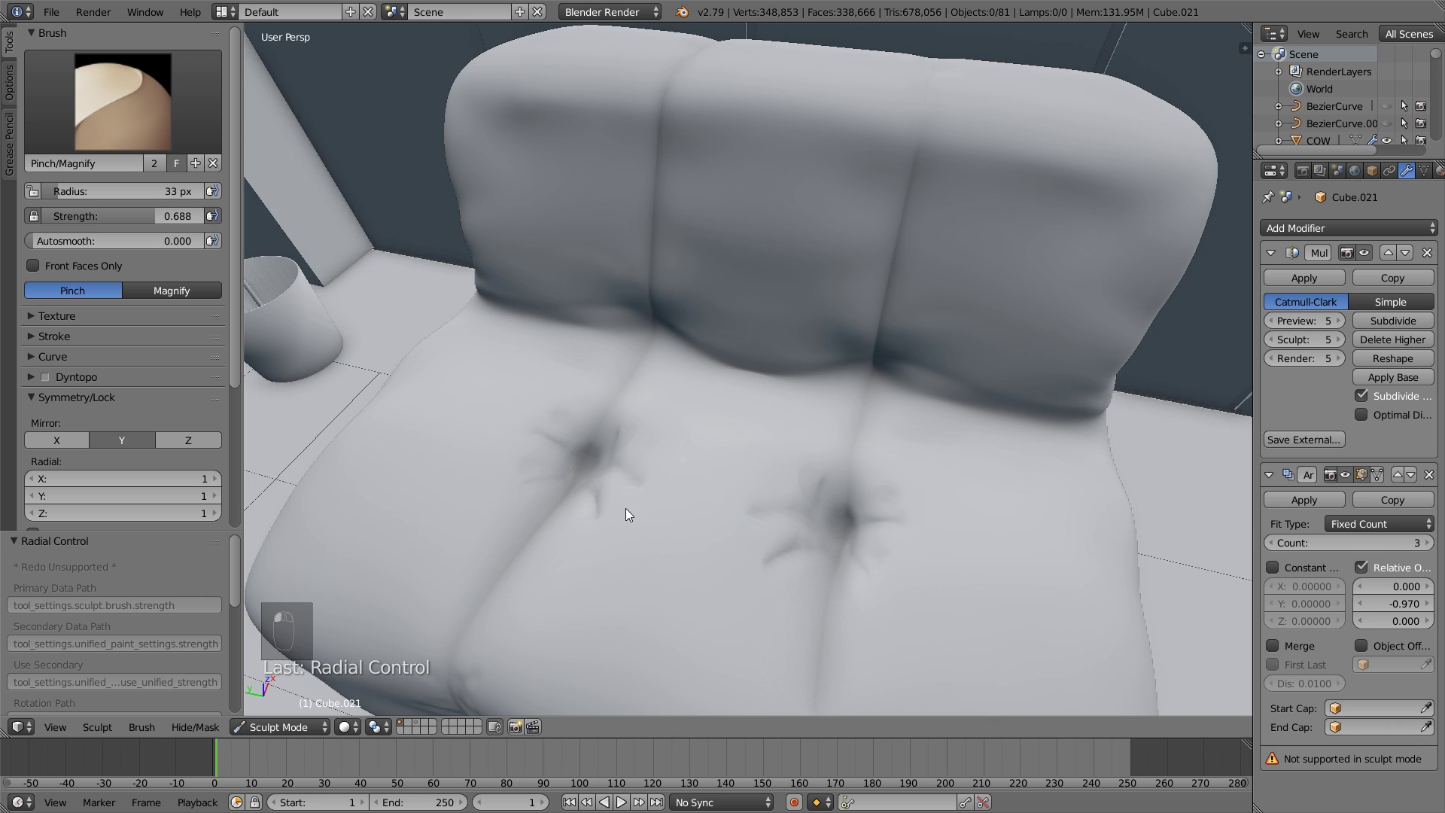
scroll(638, 516, "down", 8)
middle_click_drag(691, 524, 646, 458)
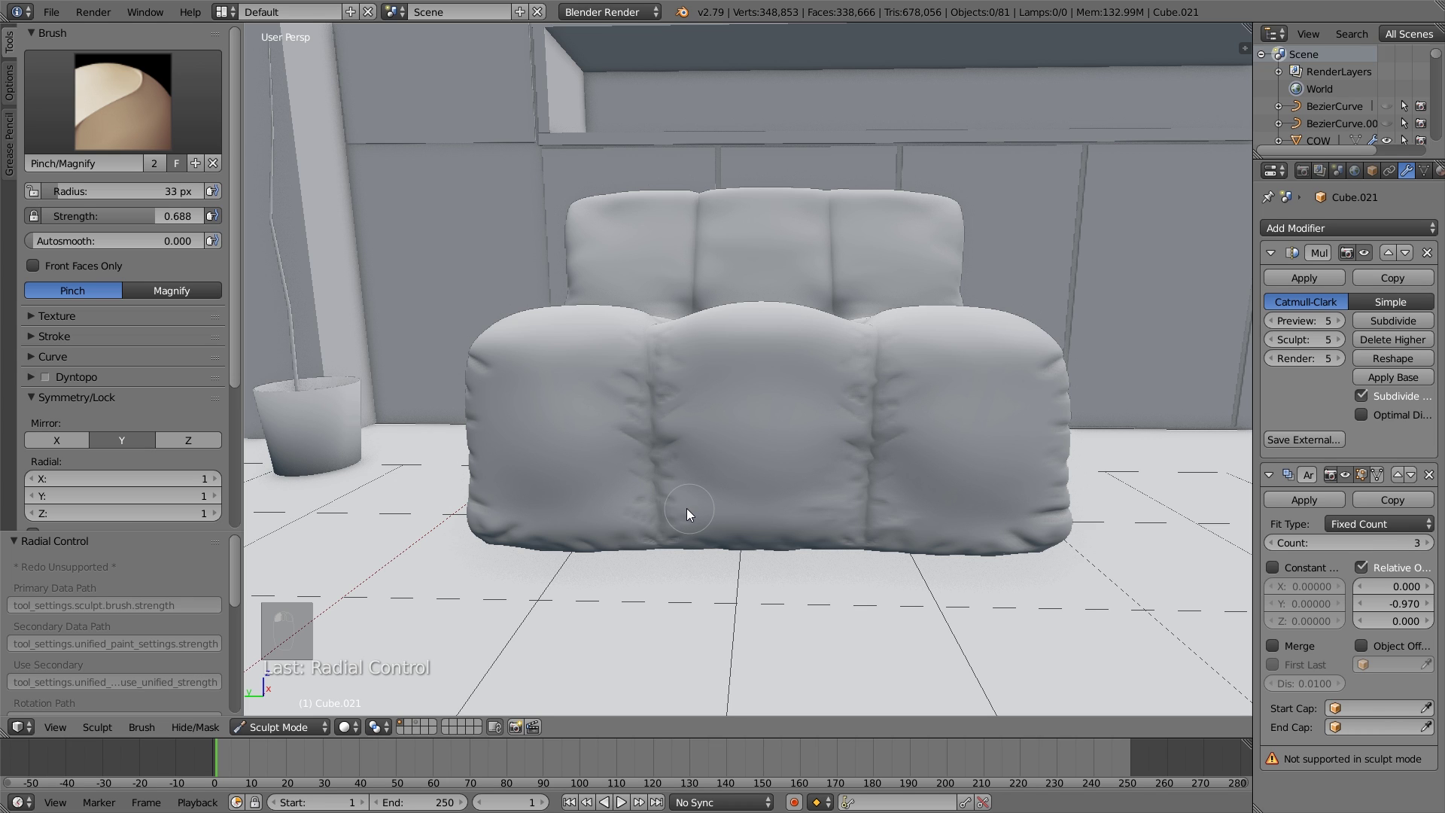
Undo the last two strokes and set the Smooth brush strength to 0.523.
key("ctrl+z")
key("ctrl+z")
key("s")
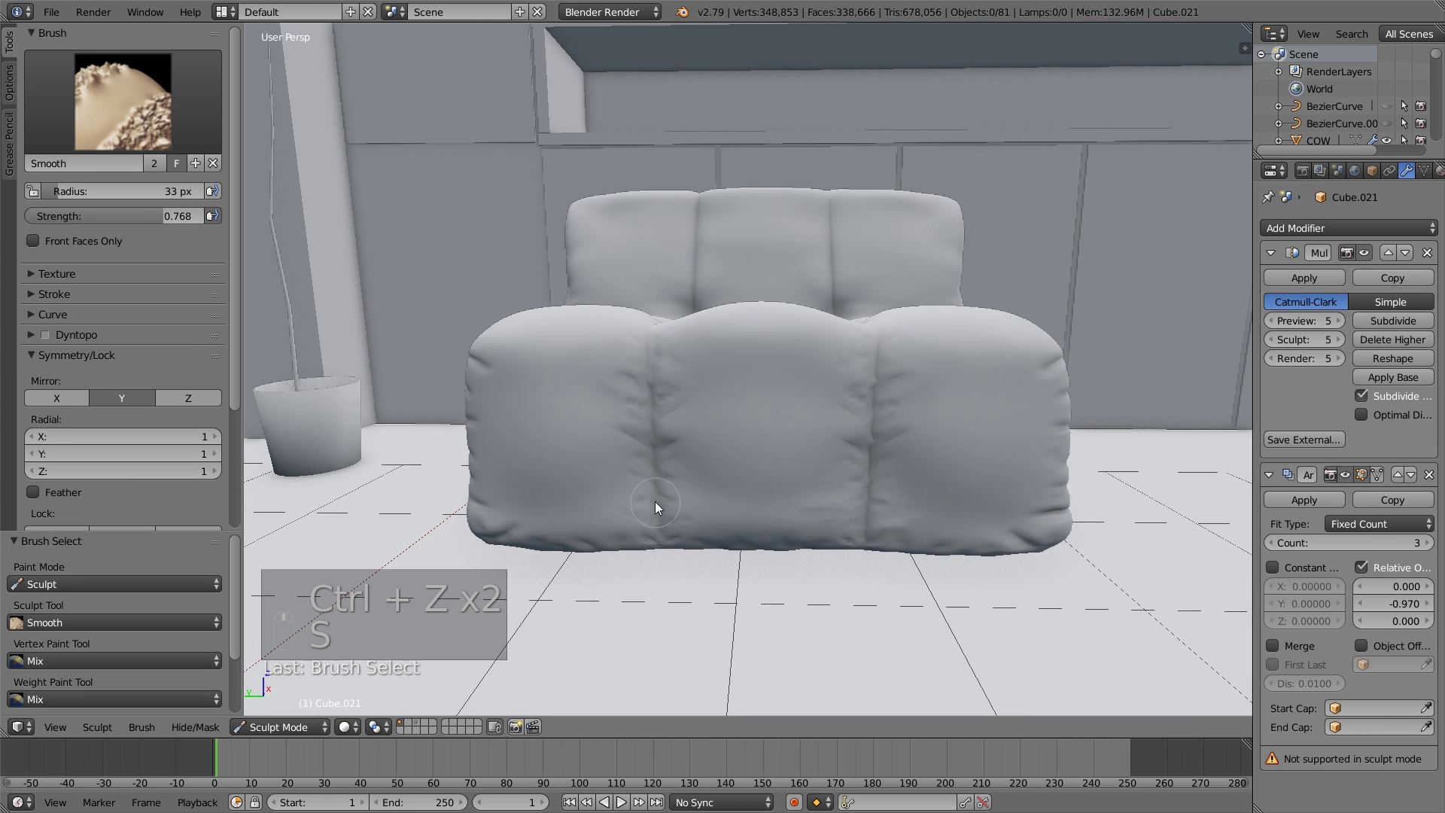
middle_click_drag(655, 502, 678, 501)
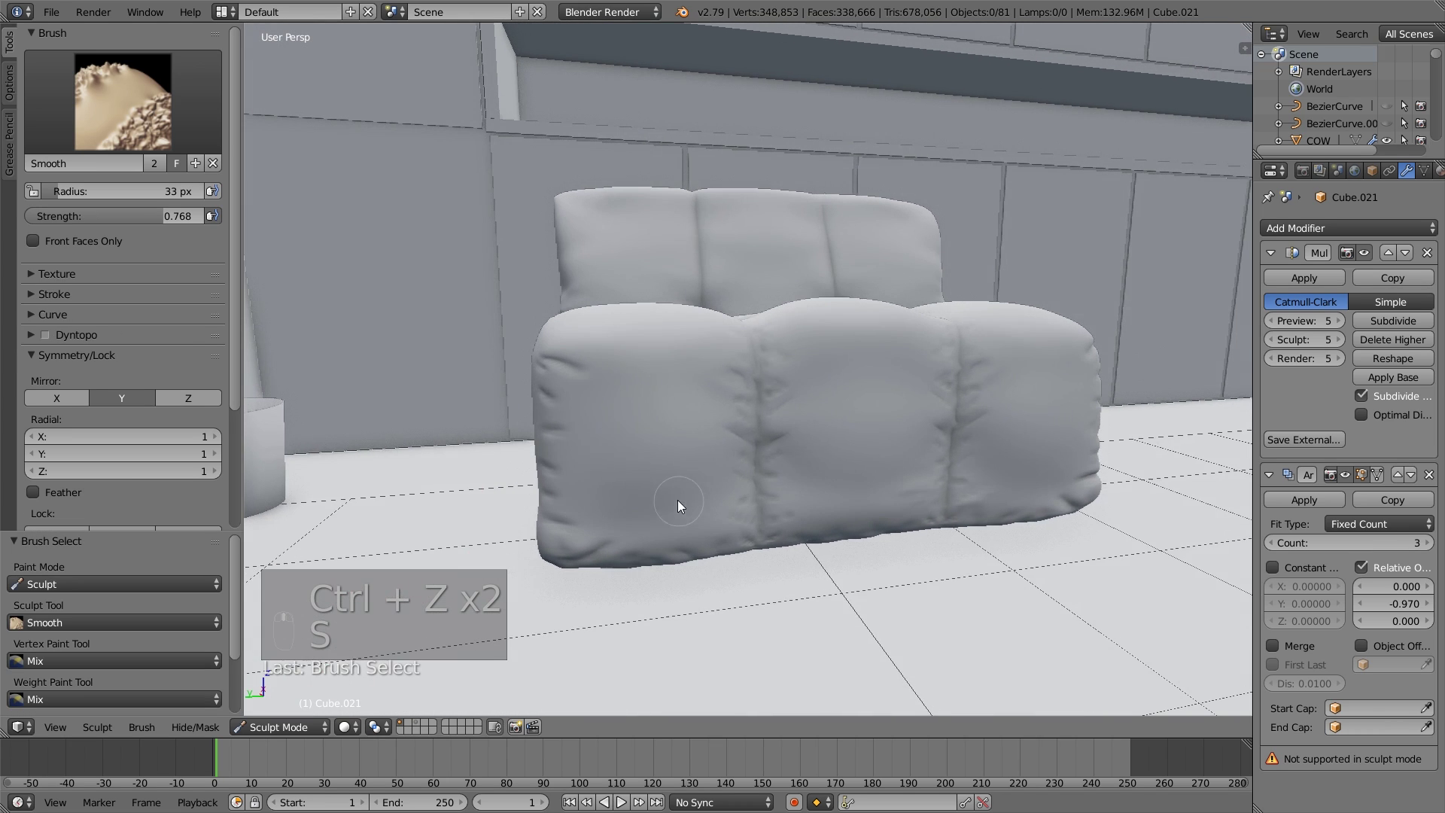
key("shift+f")
left_click(579, 361)
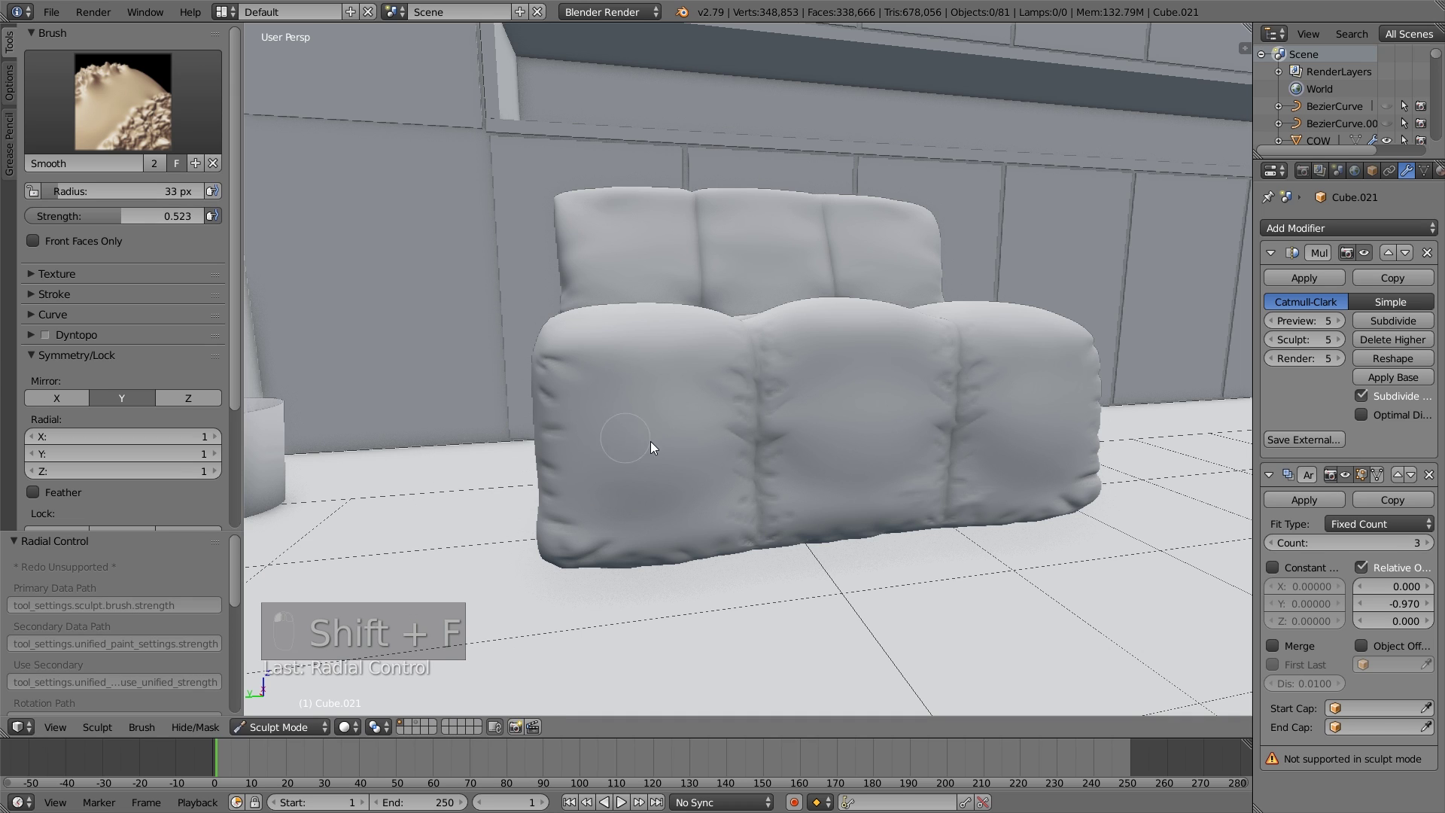
Try to smooth the wrinkles along the seat's left front seam, and undo the stroke.
middle_click_drag(735, 521, 712, 486)
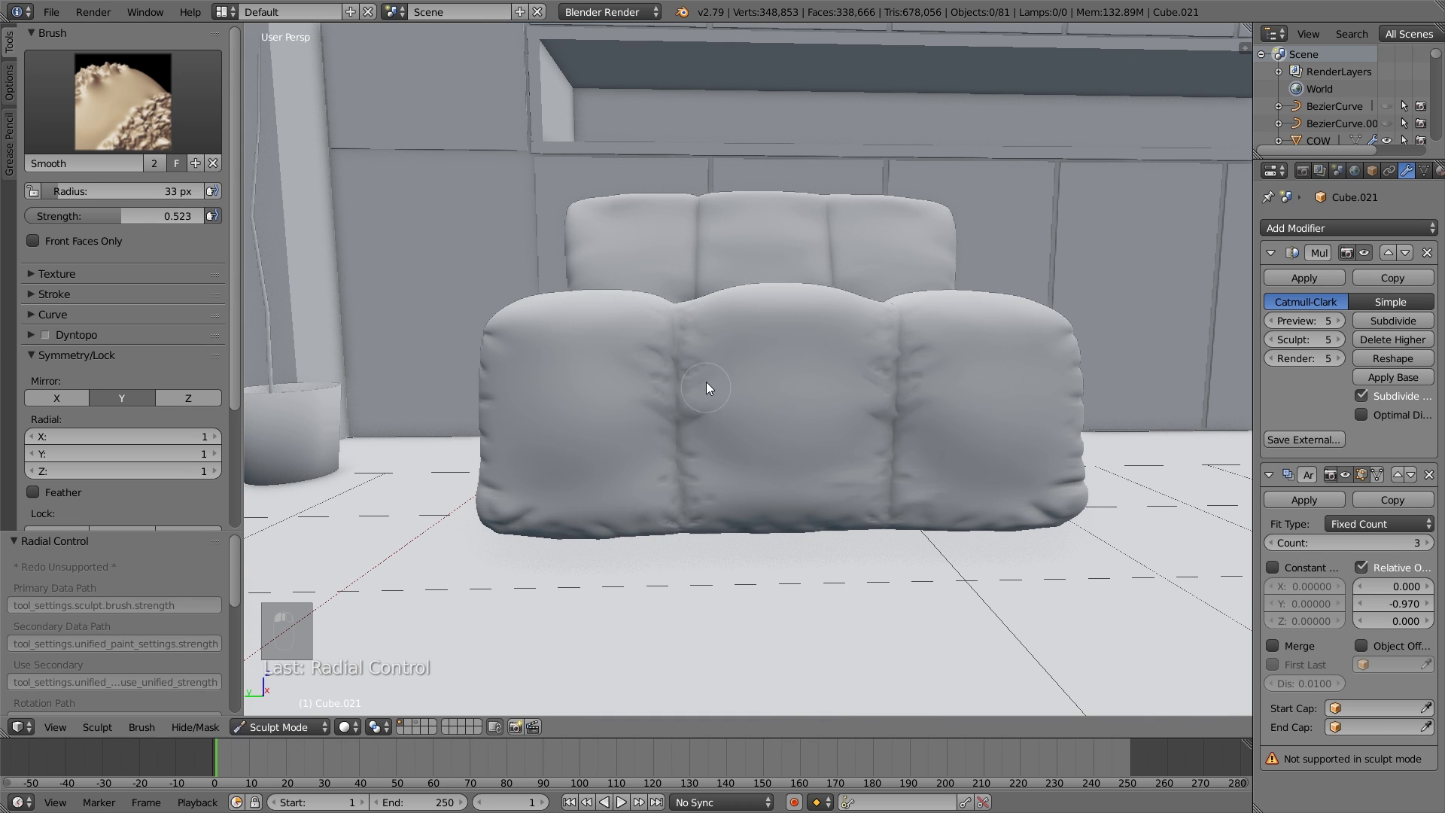
left_click_drag(674, 397, 679, 463)
key("ctrl+z")
Examine the sofa's front wrinkles, seat dimples and side folds from the front, above and both sides.
middle_click_drag(682, 449, 678, 507)
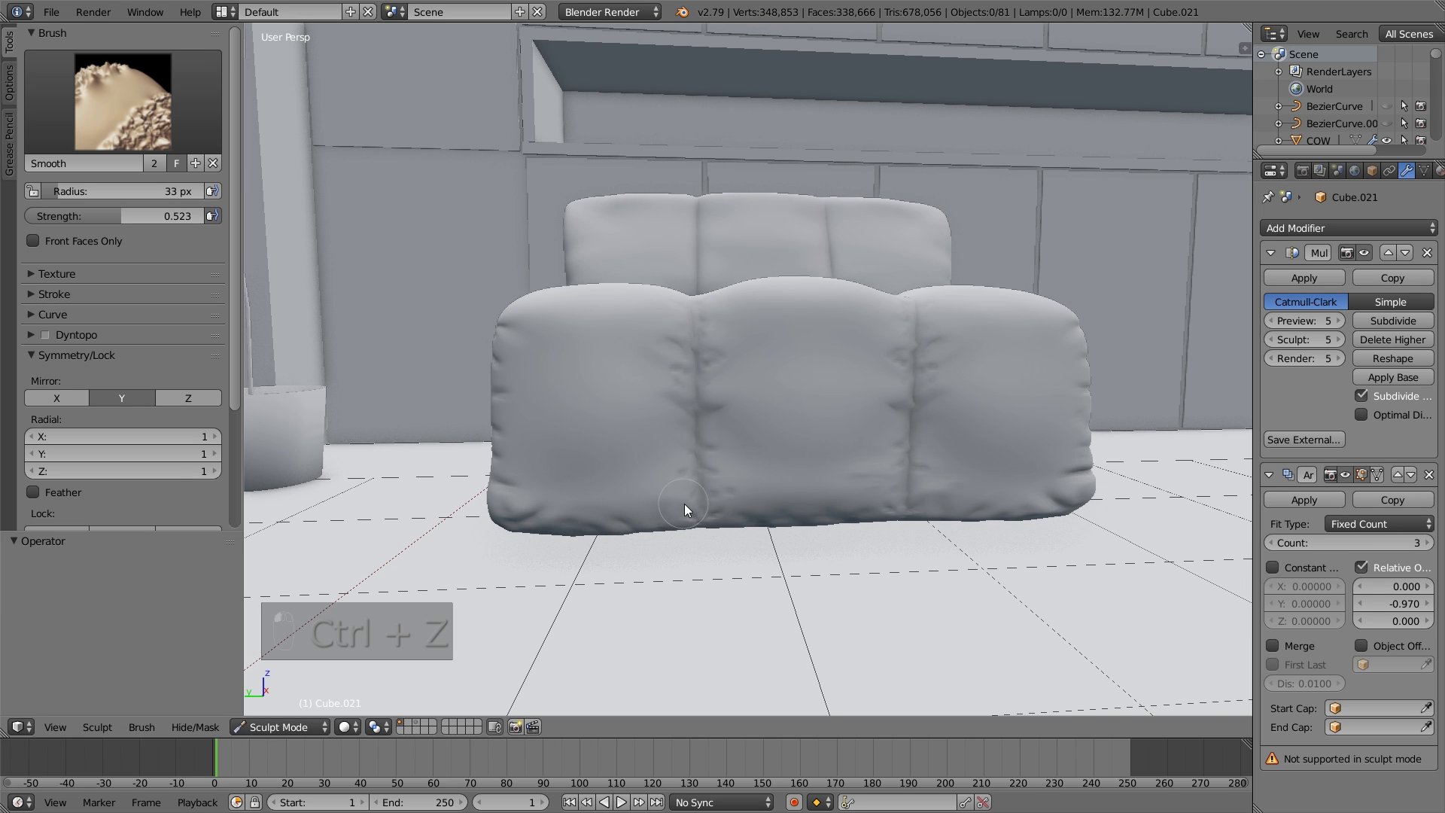
middle_click_drag(716, 516, 633, 462)
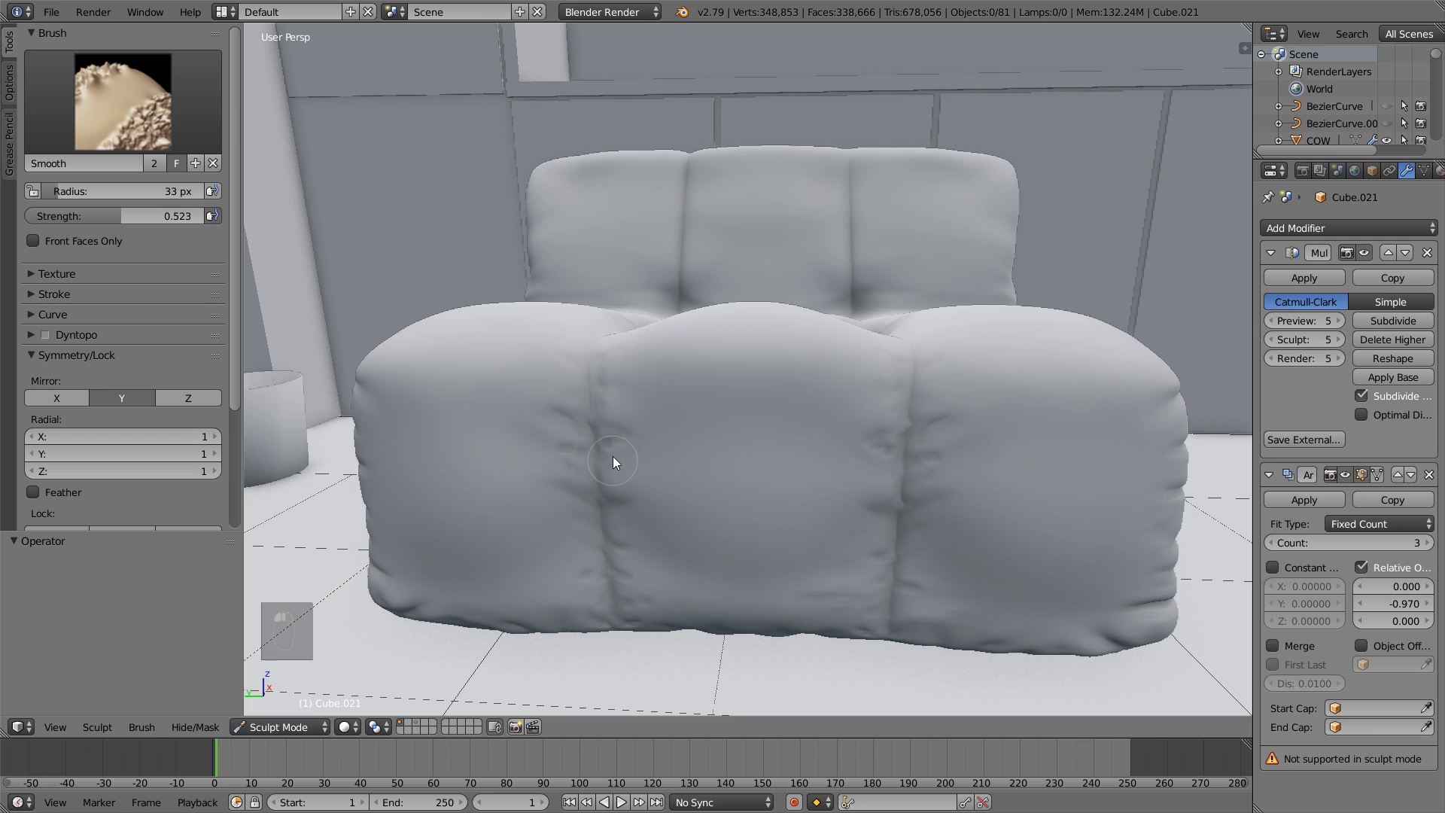
scroll(661, 410, "down", 3)
middle_click_drag(730, 452, 617, 453)
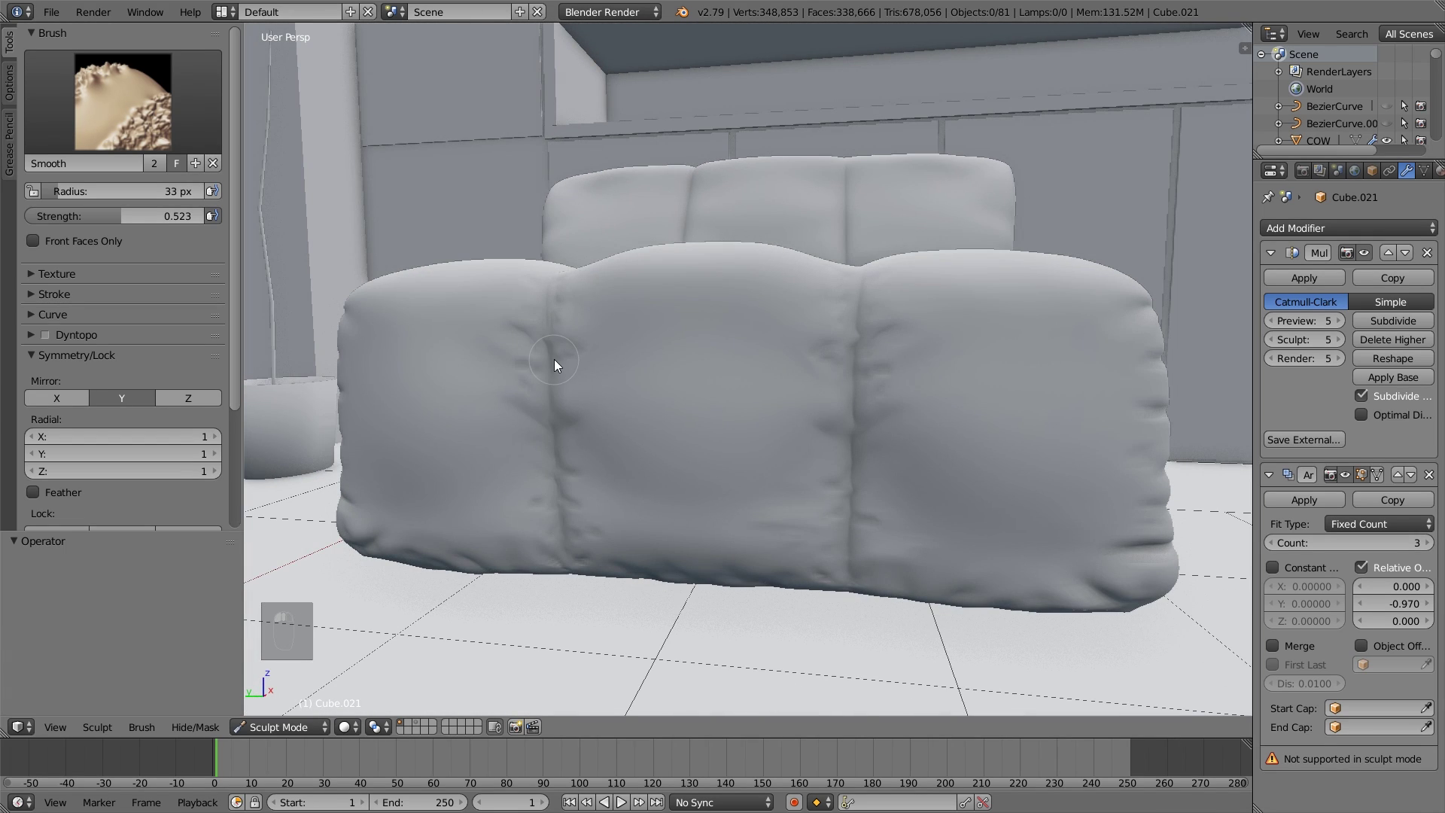
middle_click_drag(554, 359, 666, 561)
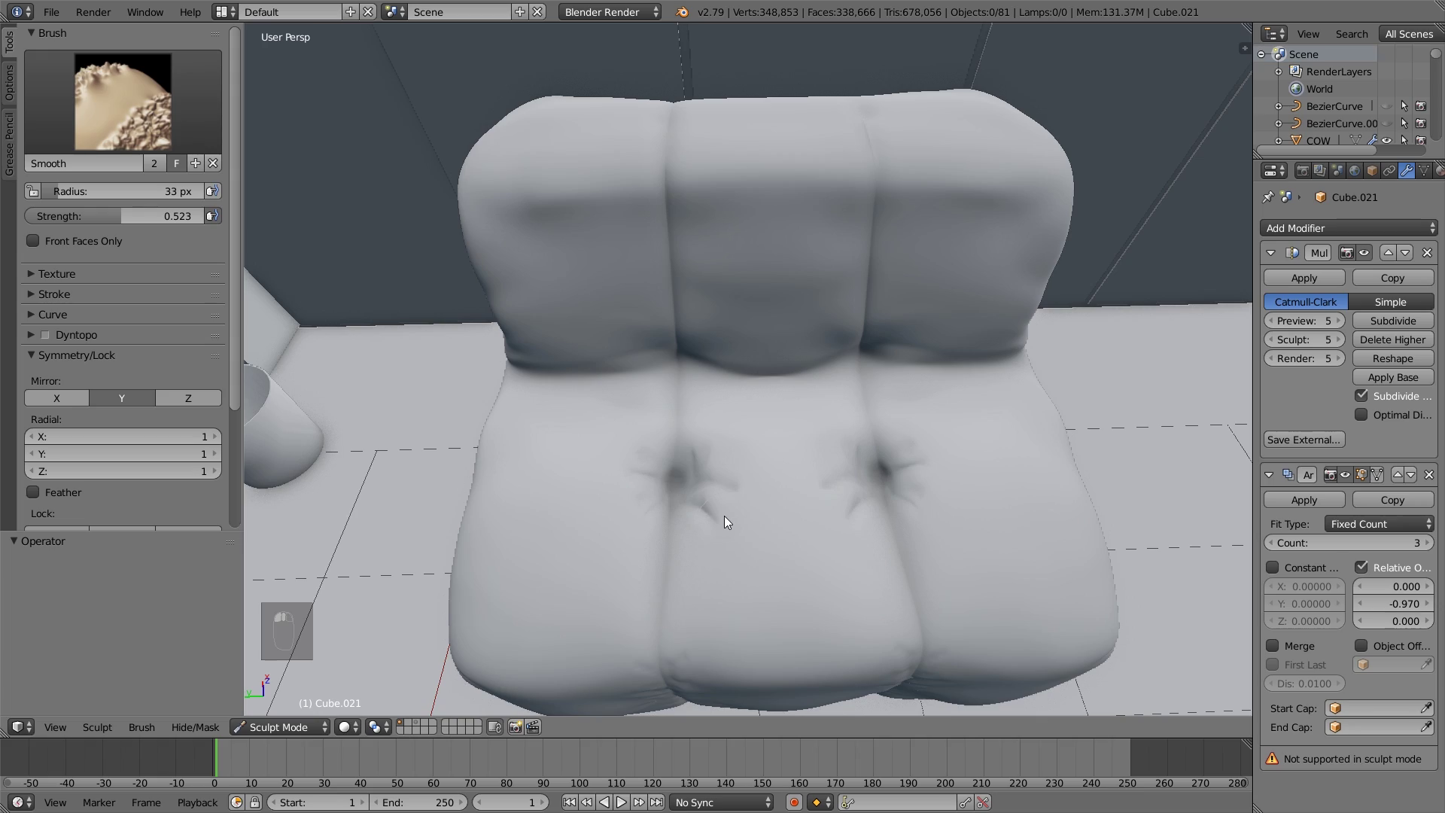
scroll(676, 440, "down", 2)
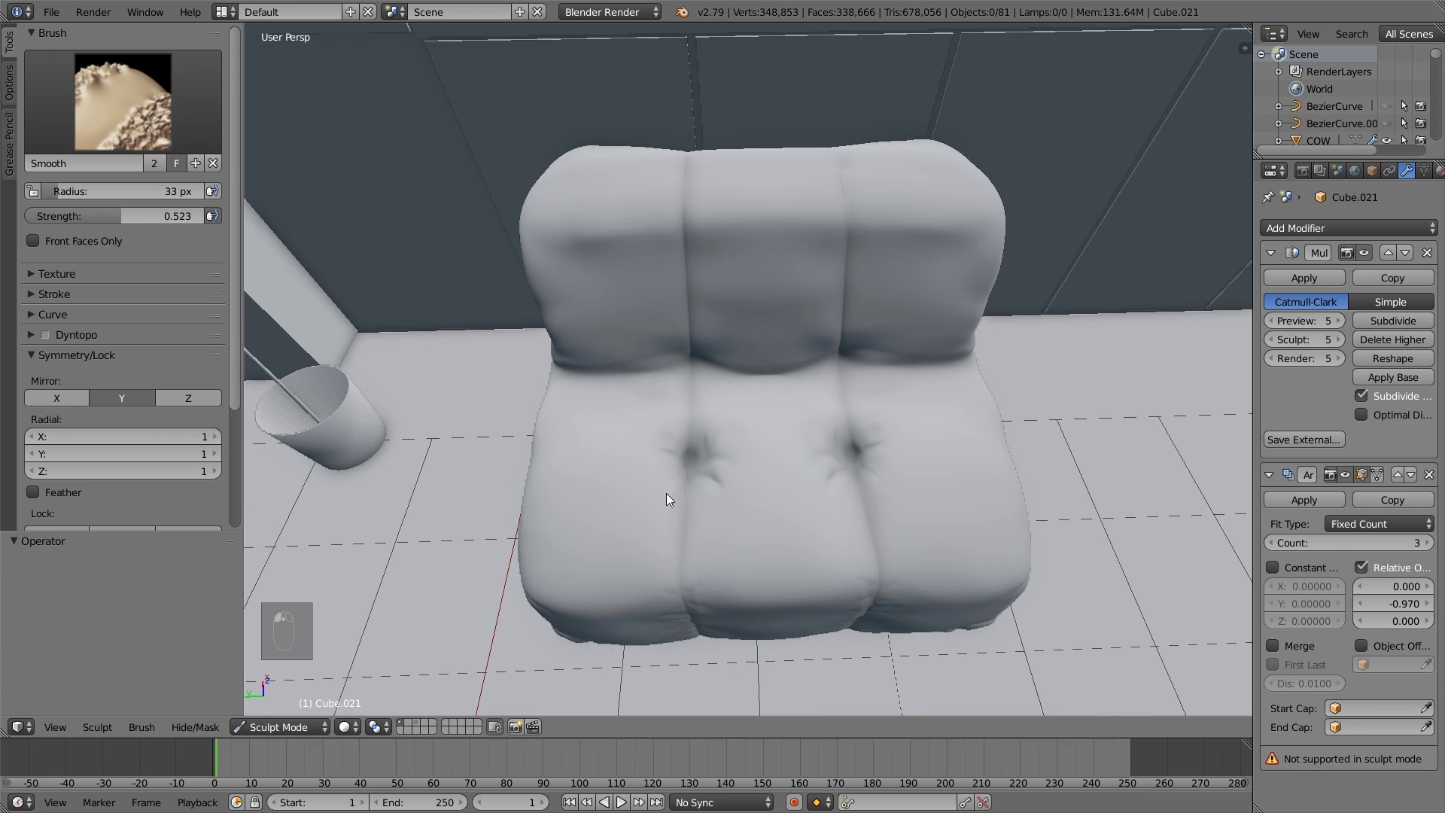
middle_click_drag(738, 484, 819, 360)
scroll(798, 352, "up", 2)
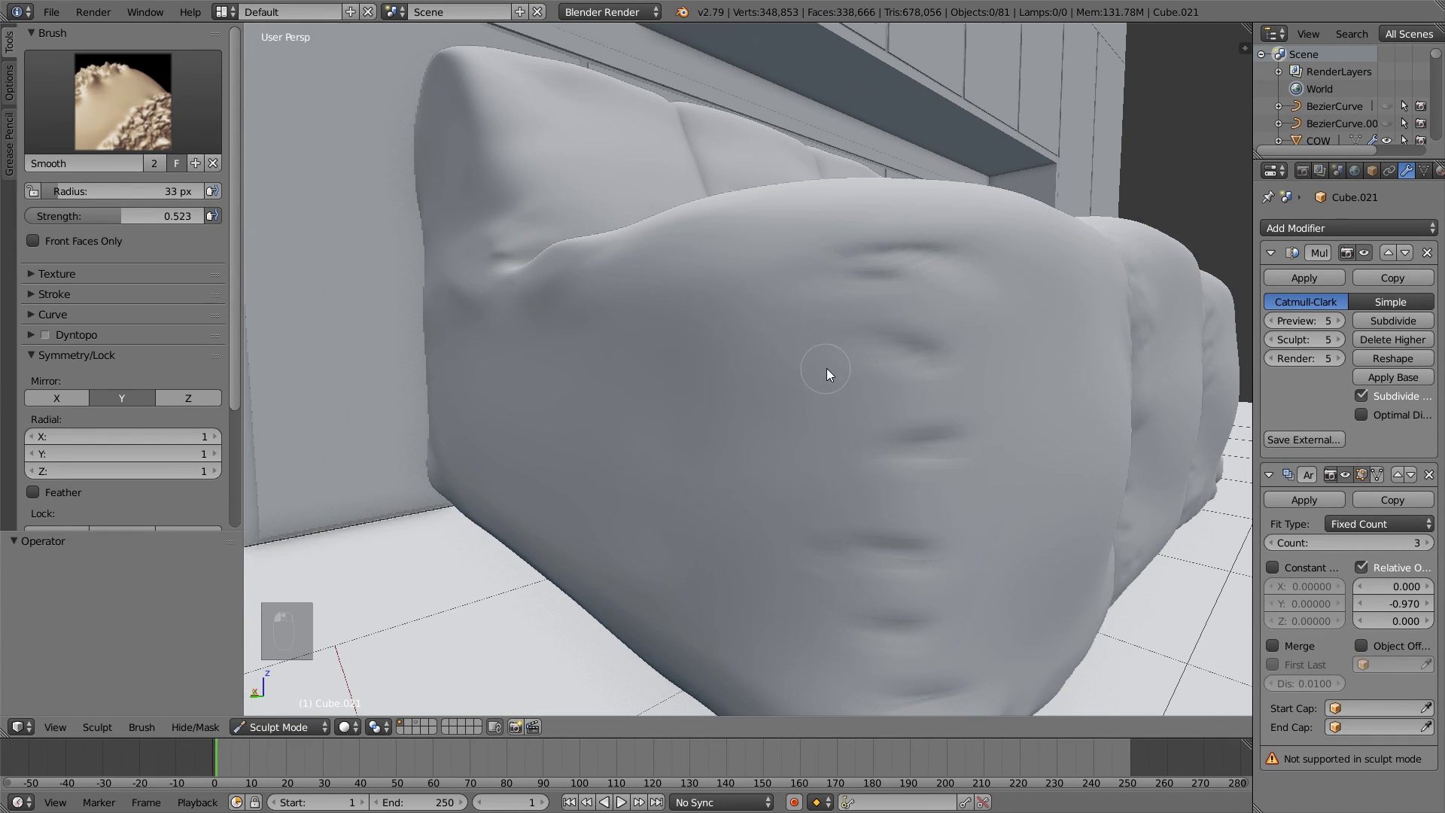
scroll(839, 395, "down", 1)
key("o")
key("p")
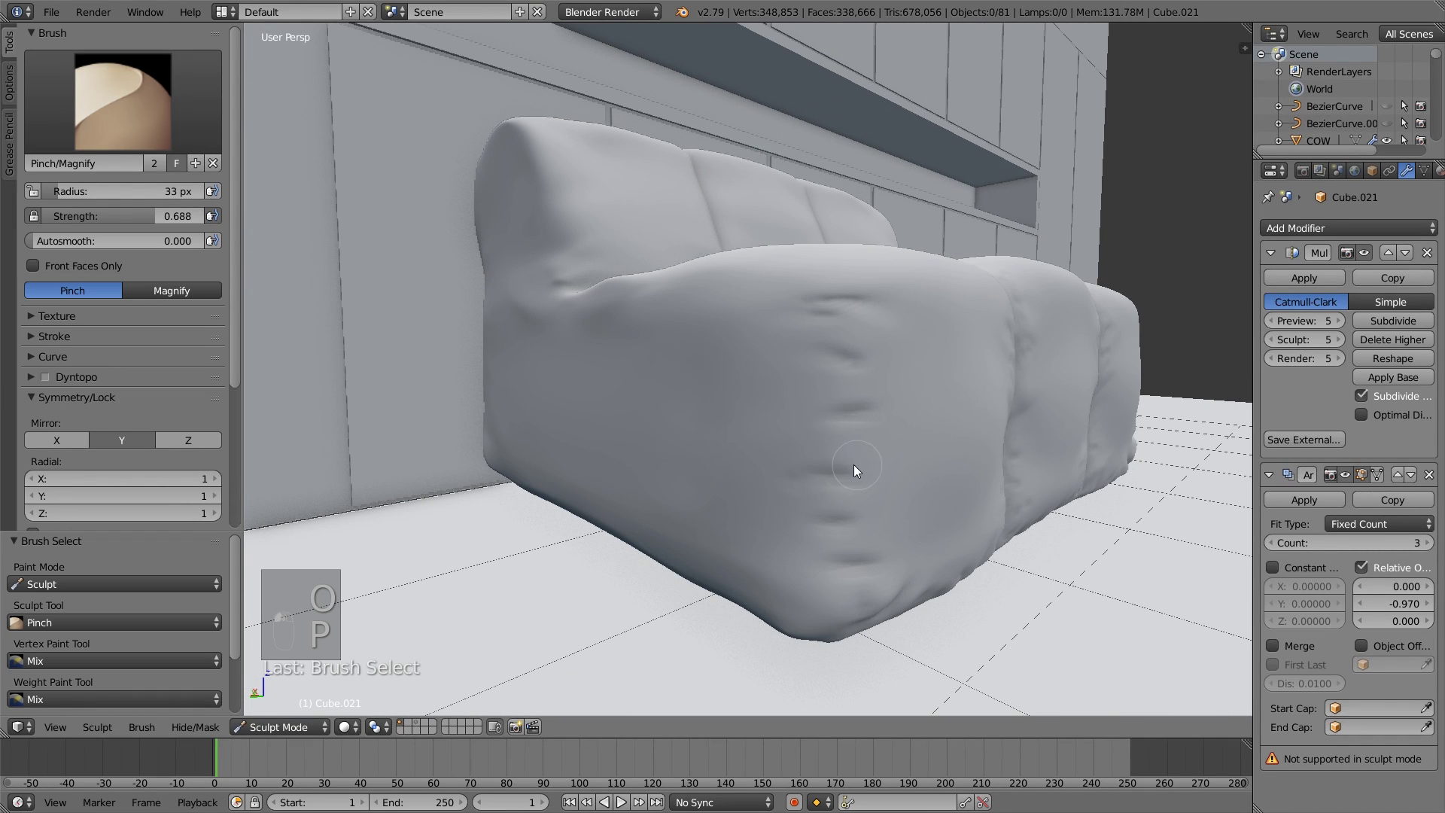
scroll(876, 587, "down", 5)
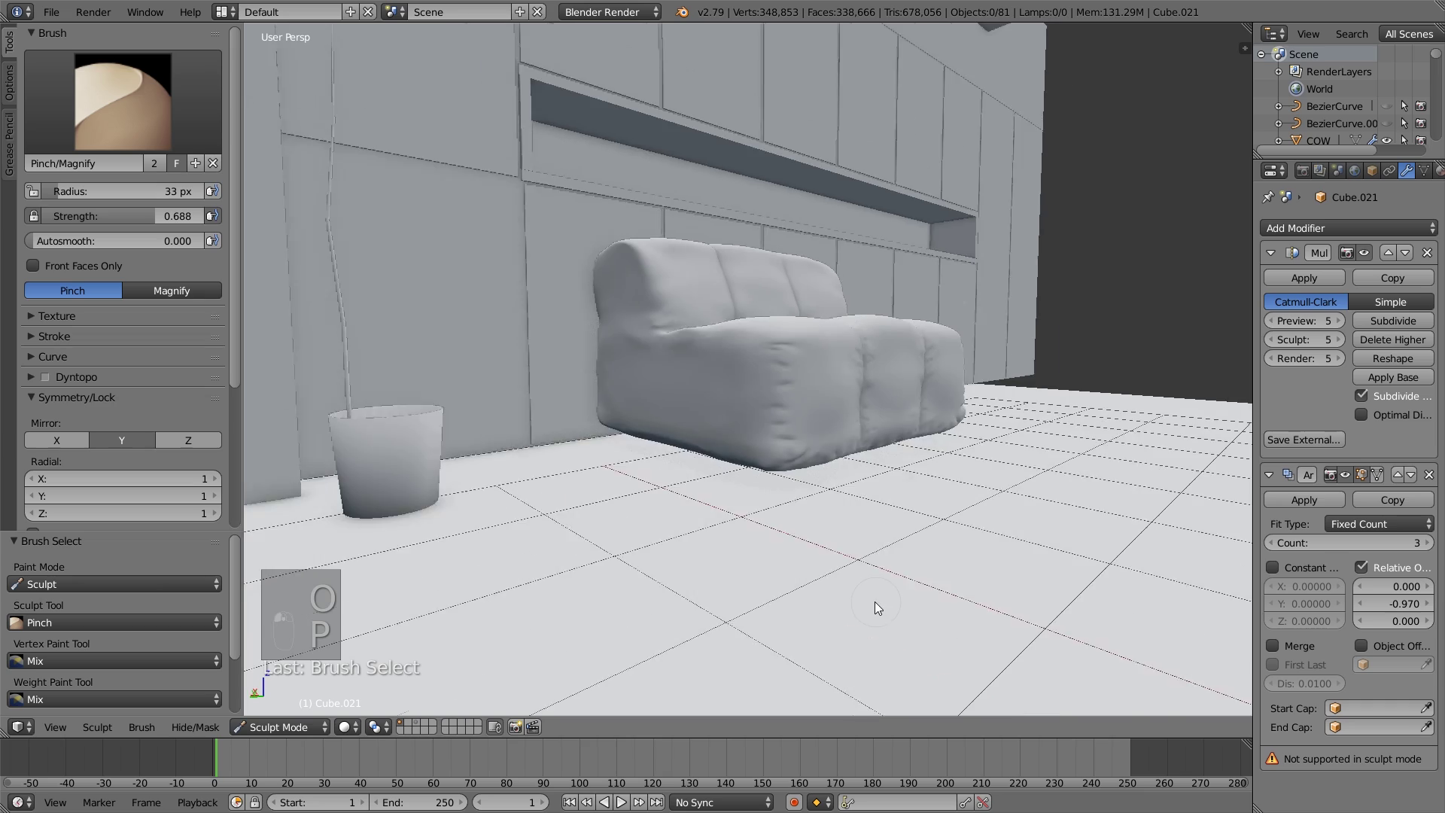
middle_click_drag(875, 602, 722, 506)
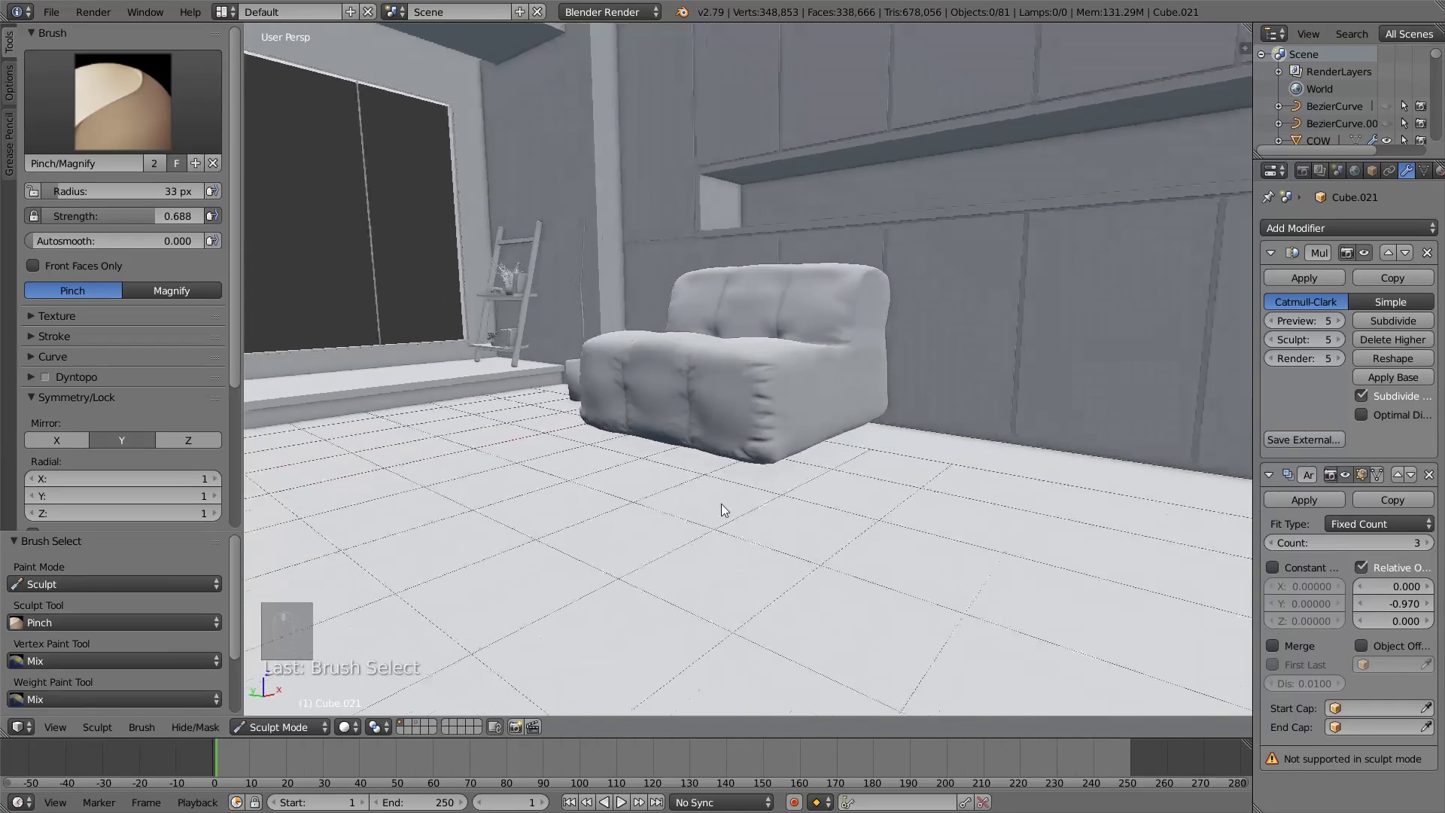
Deepen the wrinkles along the seat's right front edge with the Crease brush, undoing the last stroke.
scroll(797, 471, "up", 4)
middle_click_drag(840, 518, 834, 521)
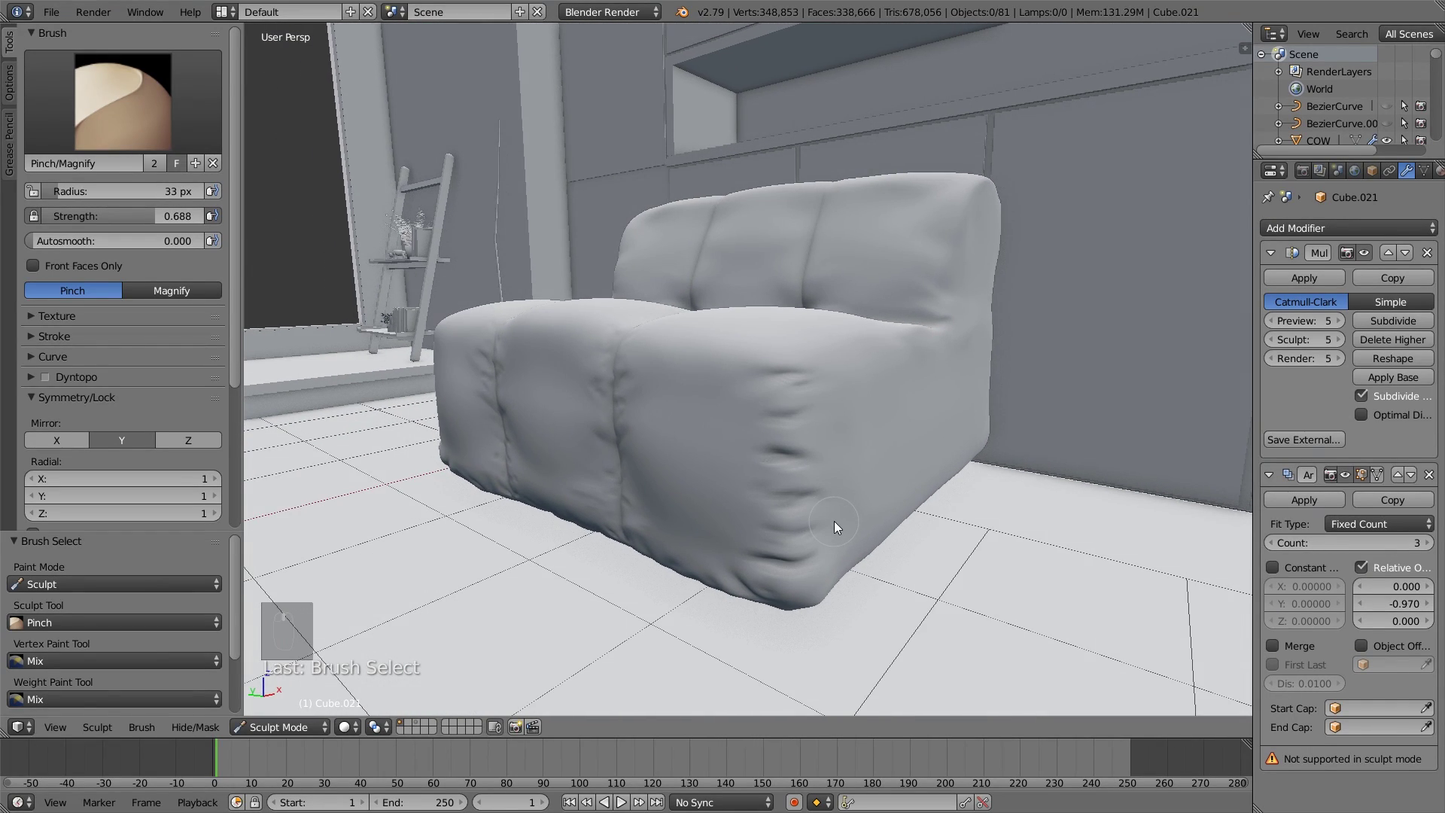
key("shift+c")
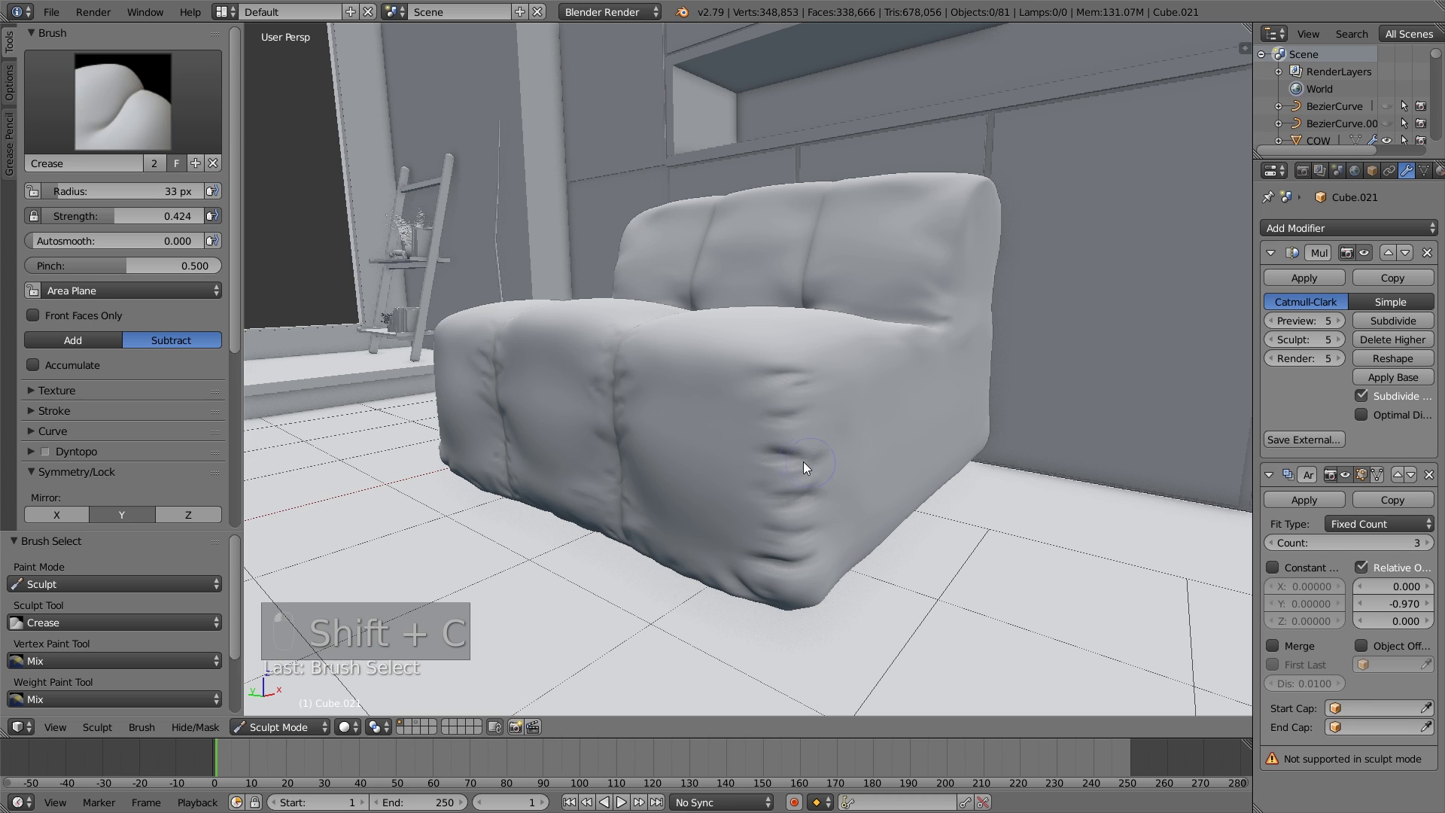
mouse_move(814, 437)
left_mouse_down()
mouse_move(772, 445)
mouse_move(810, 575)
left_mouse_up()
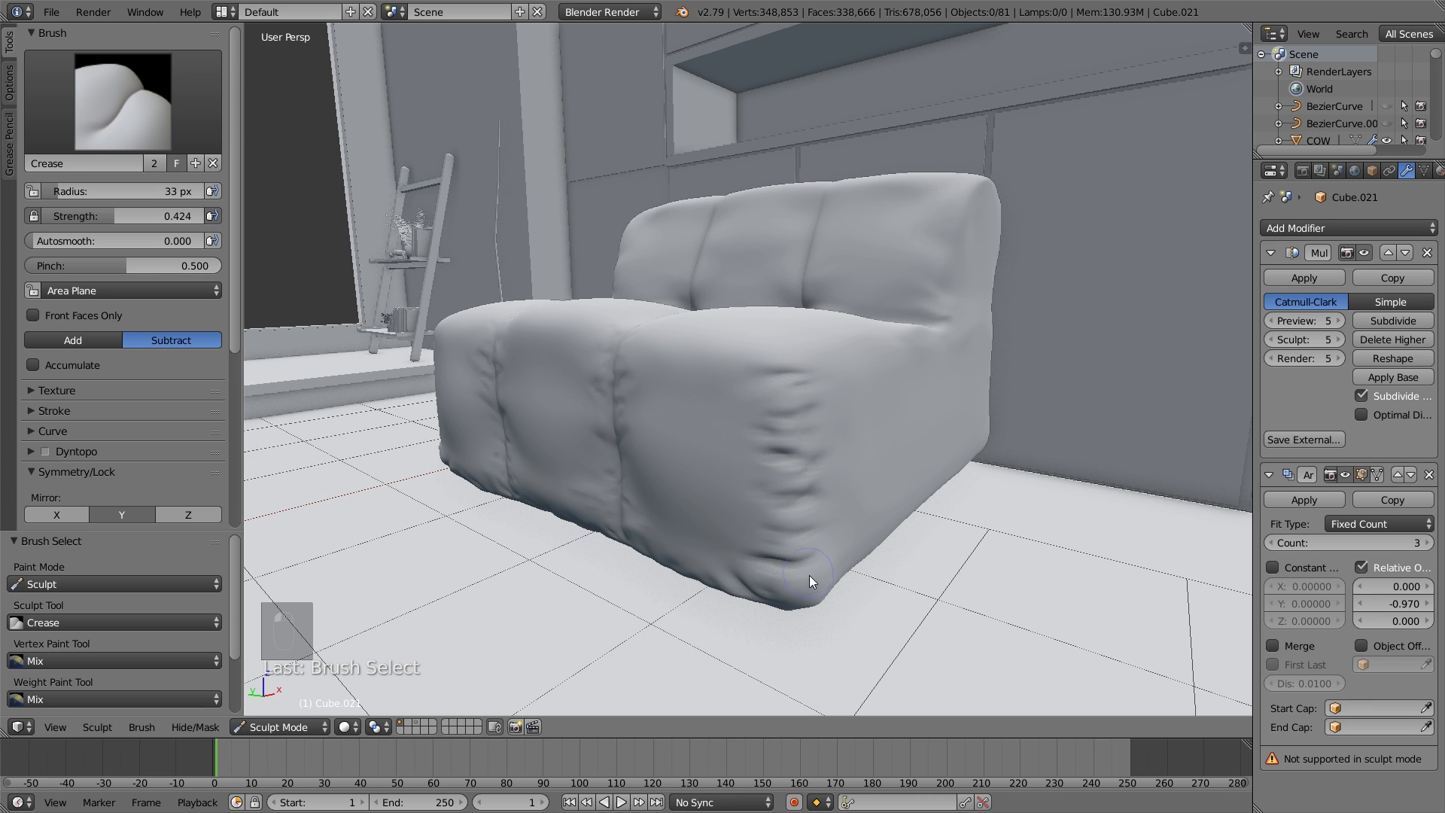
key("ctrl+z")
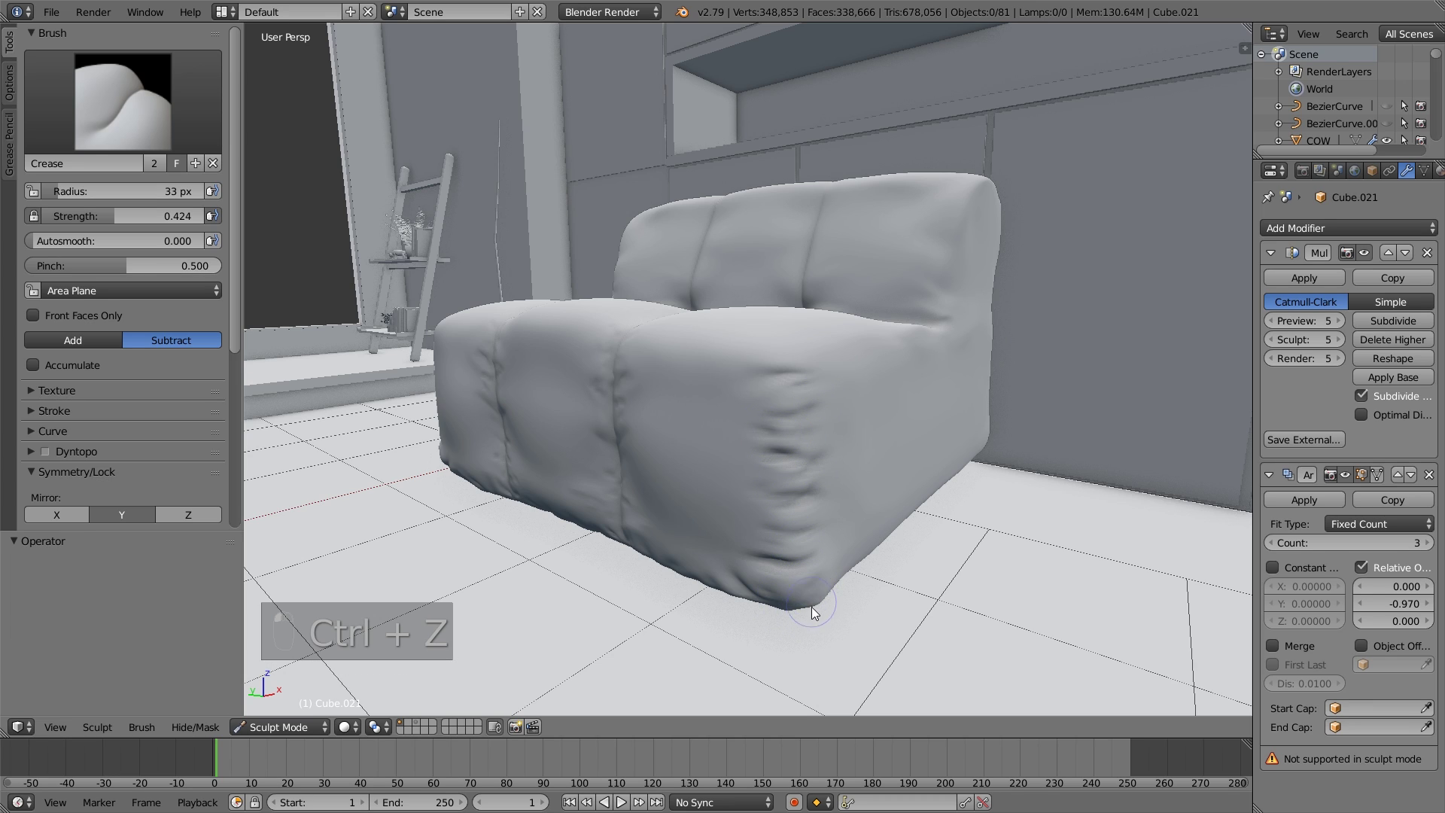
Soften the wrinkles on the seat's right front edge with the Smooth brush.
key("s")
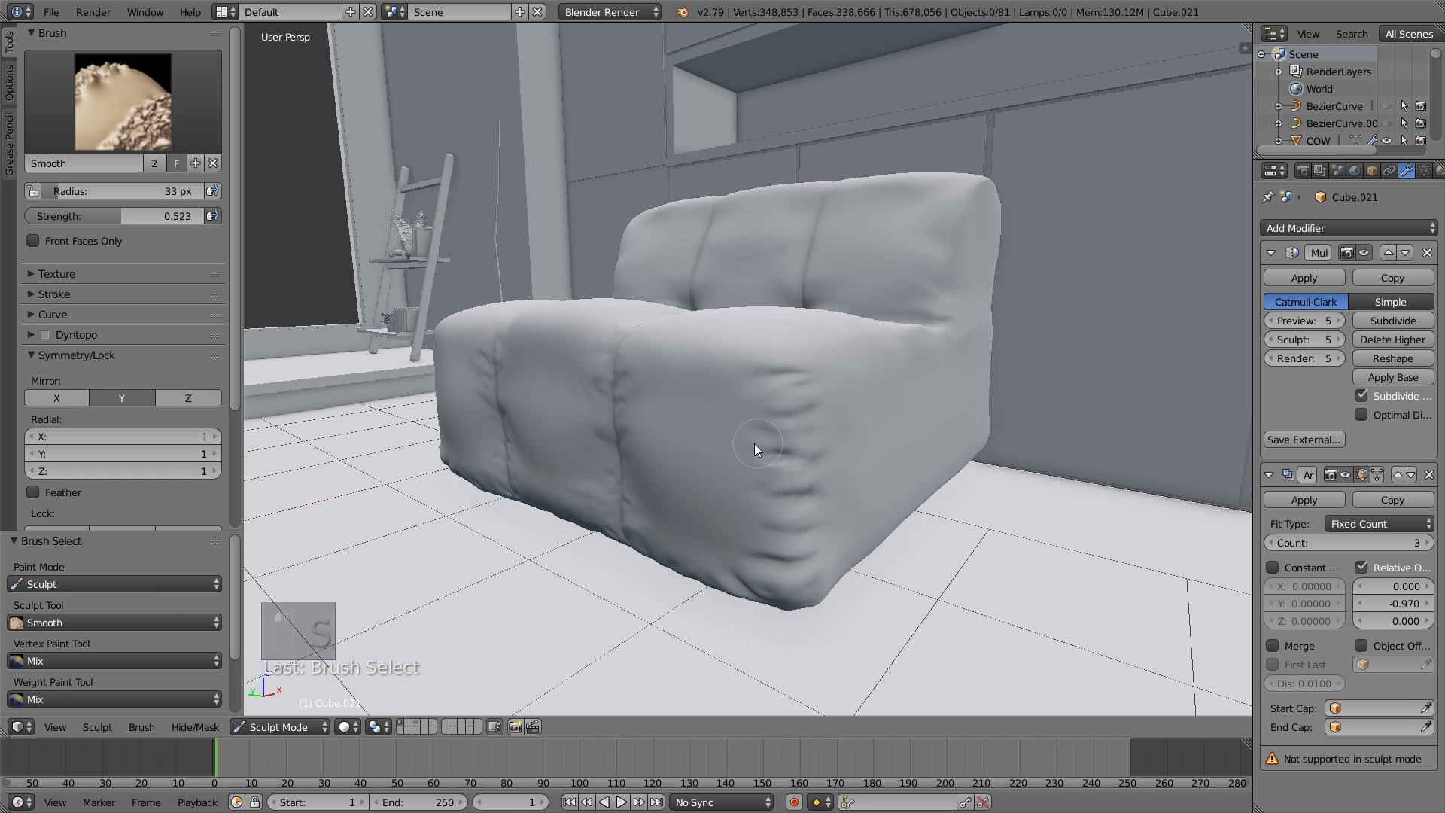
left_click_drag(754, 444, 826, 494)
key("p")
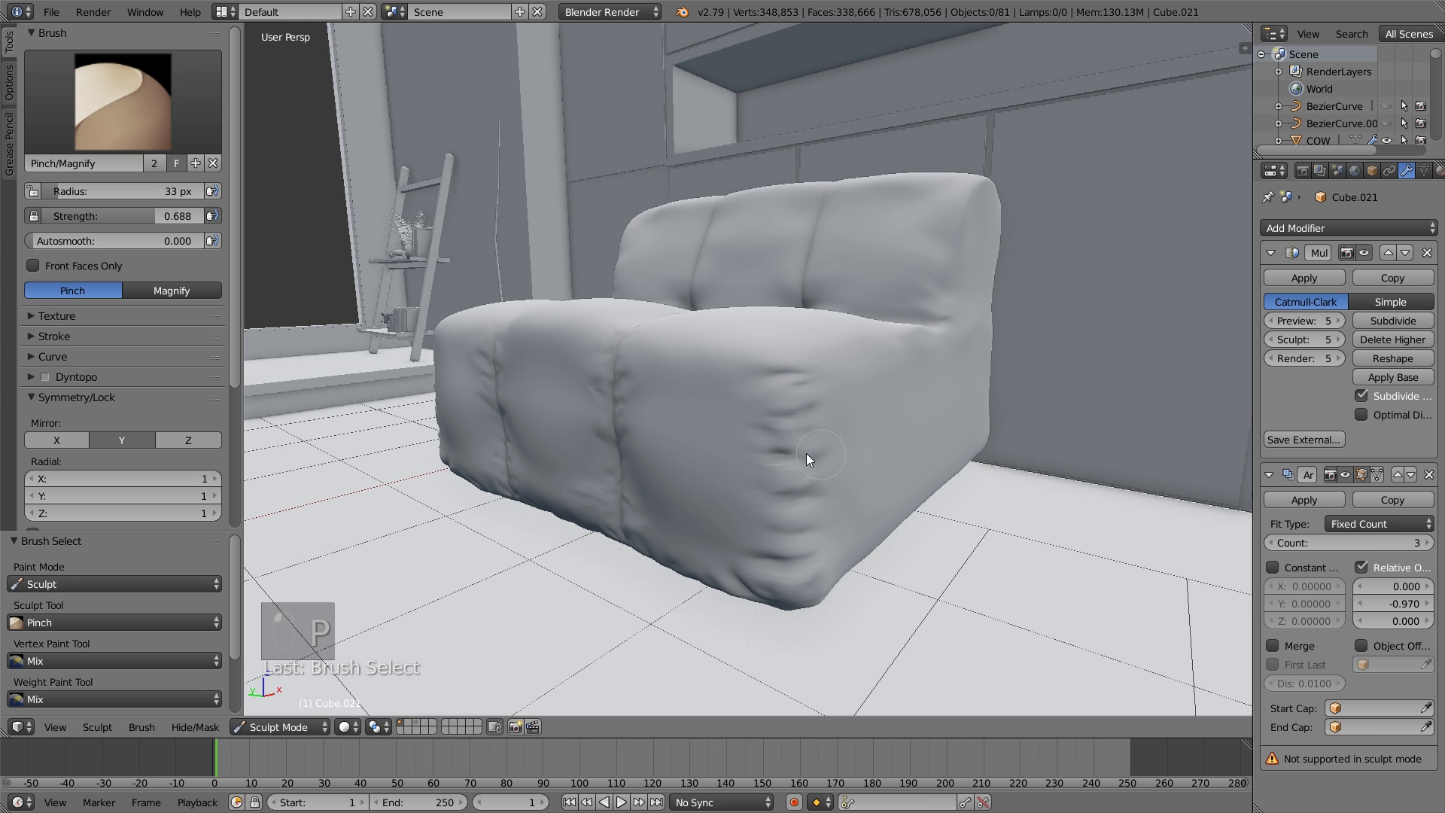
Carve a wavy fold along the base of the outer backrest sections, where they meet the seat, with the Crease brush.
mouse_move(803, 390)
middle_mouse_down()
mouse_move(871, 419)
mouse_move(838, 477)
mouse_move(861, 474)
mouse_move(913, 399)
mouse_move(818, 377)
middle_mouse_up()
scroll(819, 377, "up", 5)
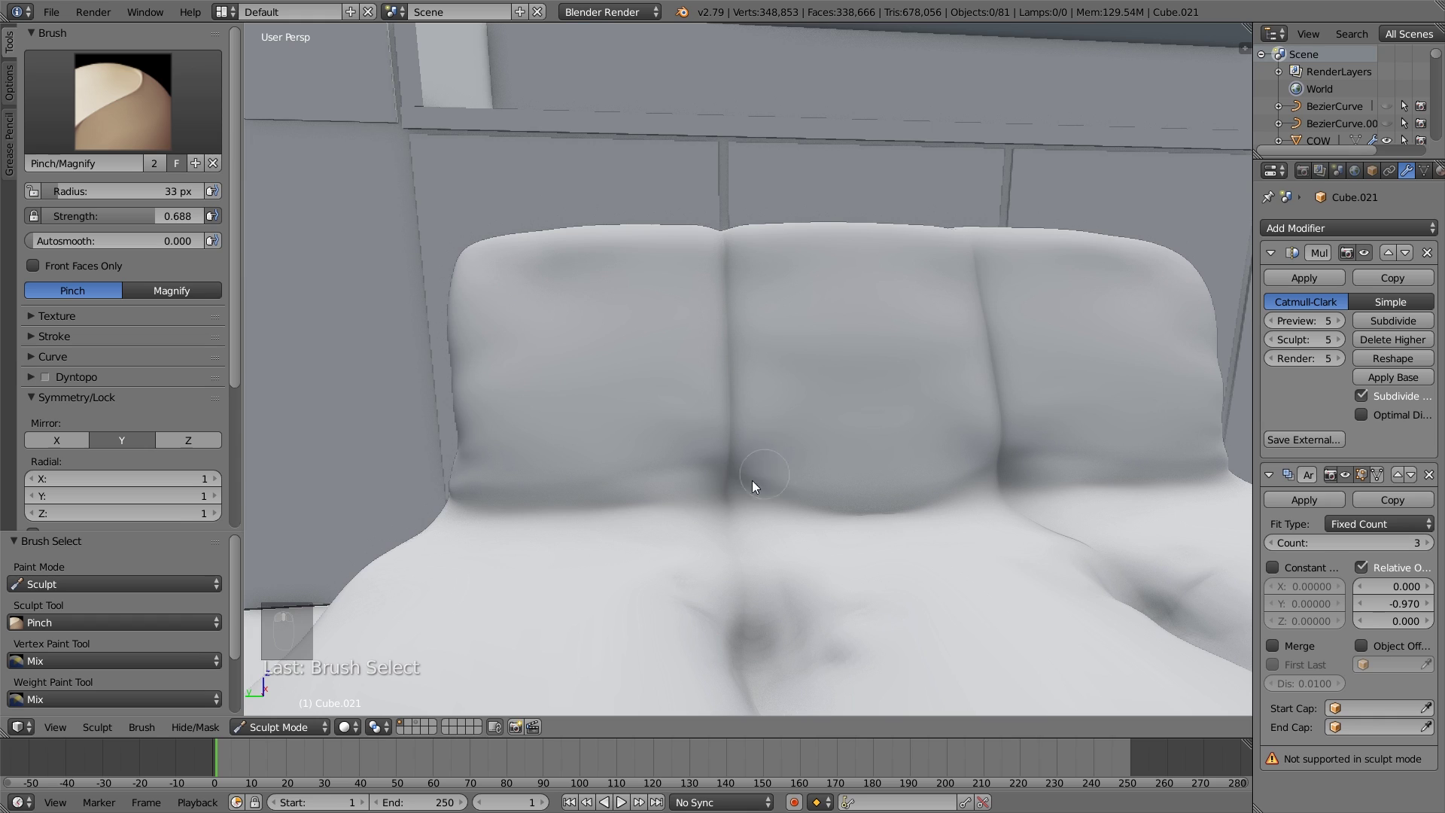
key("shift+c")
middle_click_drag(719, 485, 711, 485)
mouse_move(710, 484)
left_mouse_down()
mouse_move(684, 467)
mouse_move(698, 489)
mouse_move(523, 510)
mouse_move(459, 498)
left_mouse_up()
middle_click_drag(640, 438, 629, 459)
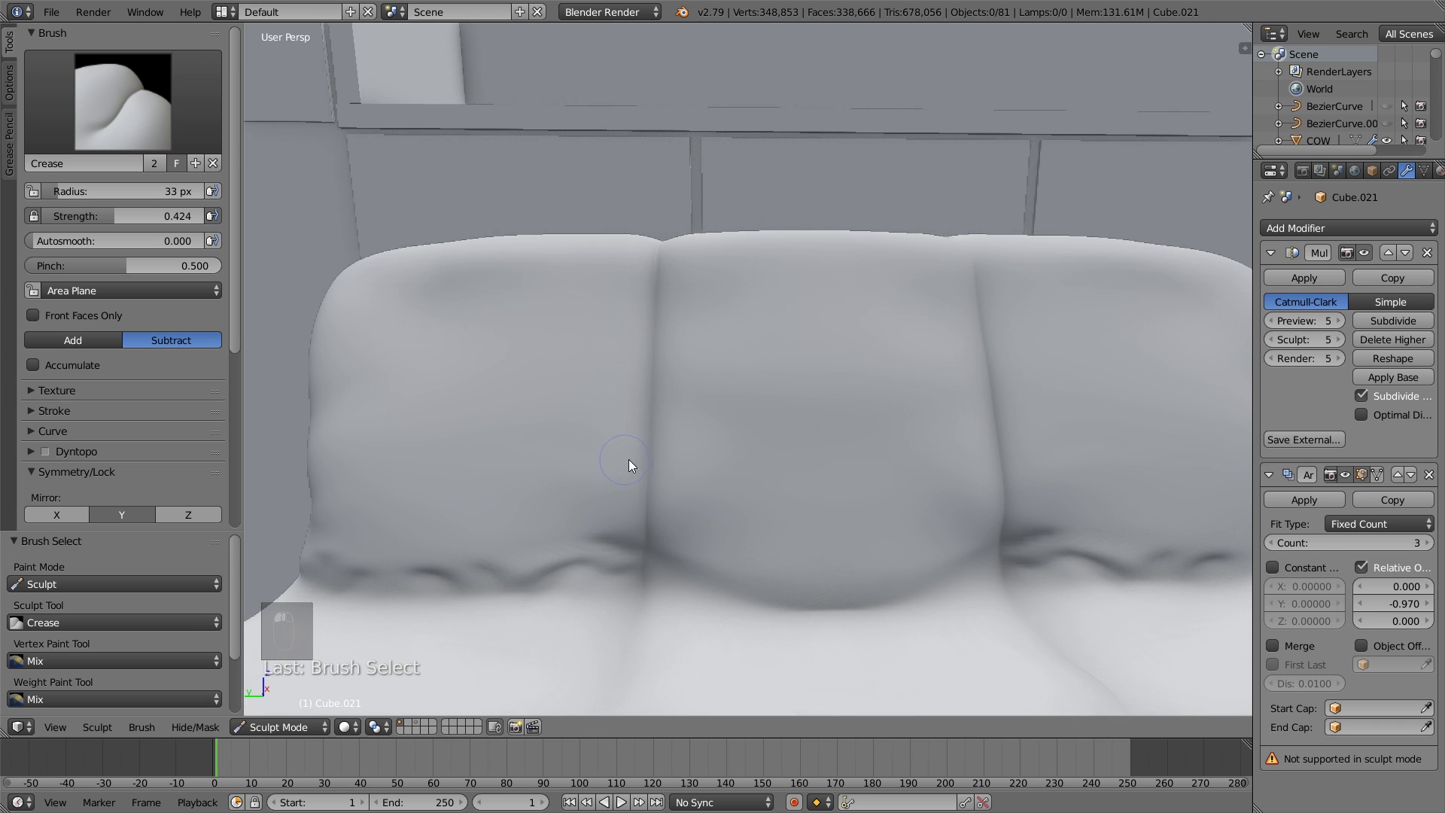
Carve short fabric wrinkles along the backrest's vertical seams with the mirrored Crease brush.
mouse_move(635, 467)
left_mouse_down()
mouse_move(648, 409)
mouse_move(662, 427)
mouse_move(676, 382)
mouse_move(705, 386)
left_mouse_up()
left_click_drag(660, 486, 672, 463)
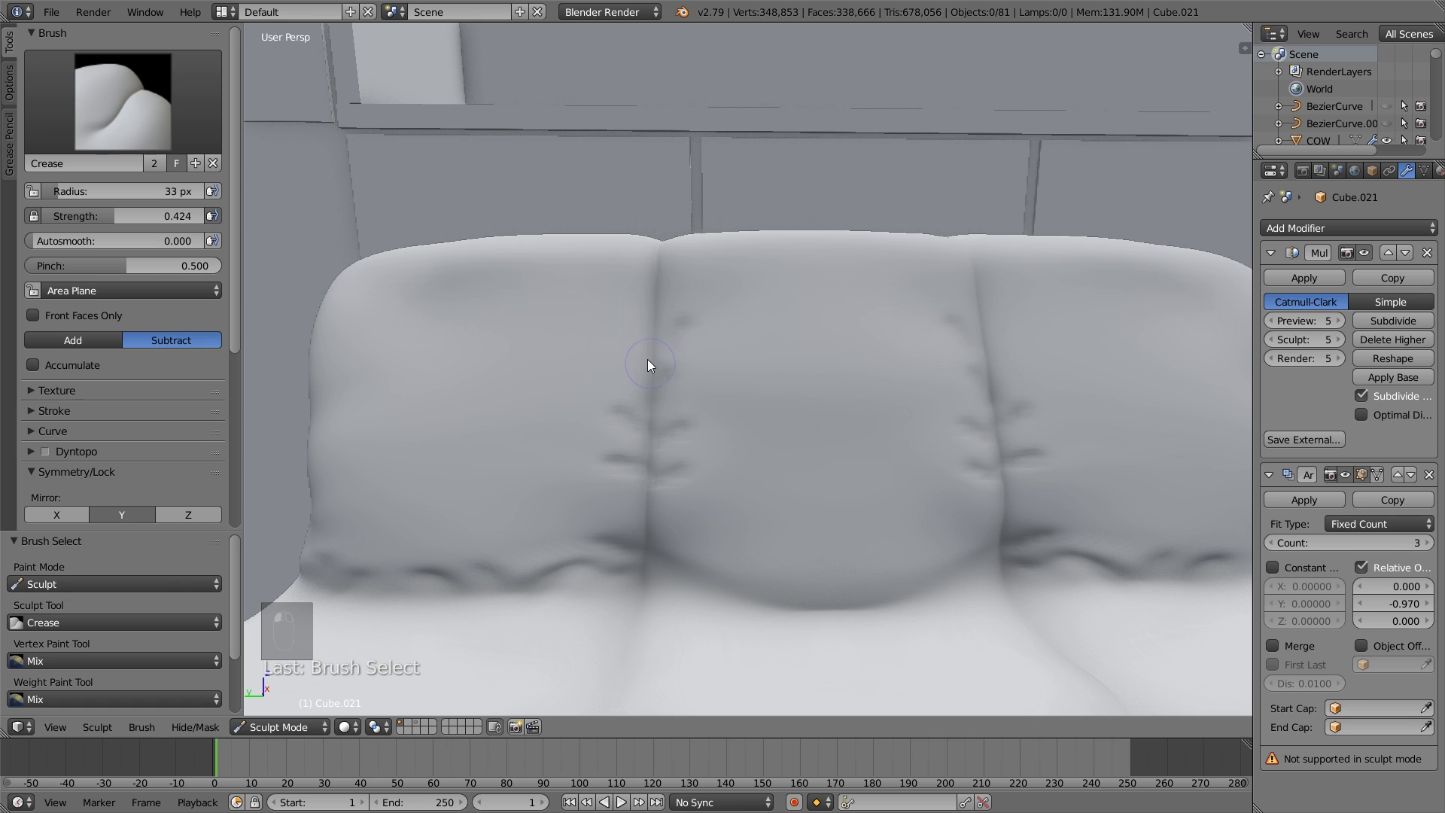
left_click_drag(648, 362, 691, 285)
Carve folds into the lower corners of the backrest's central section, where it meets the seat, with the Crease brush.
left_click_drag(657, 538, 707, 616)
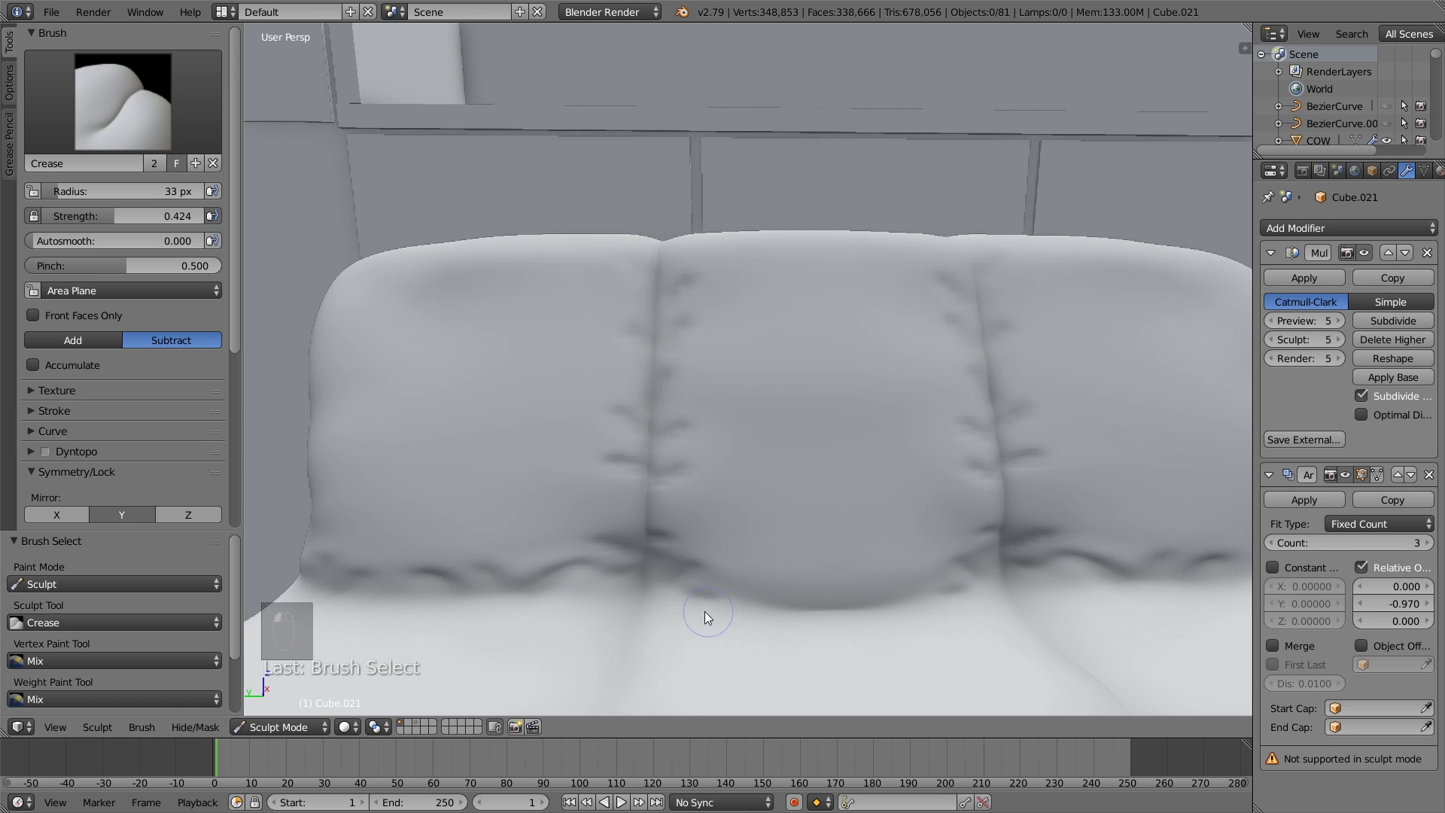
left_click_drag(677, 548, 702, 544)
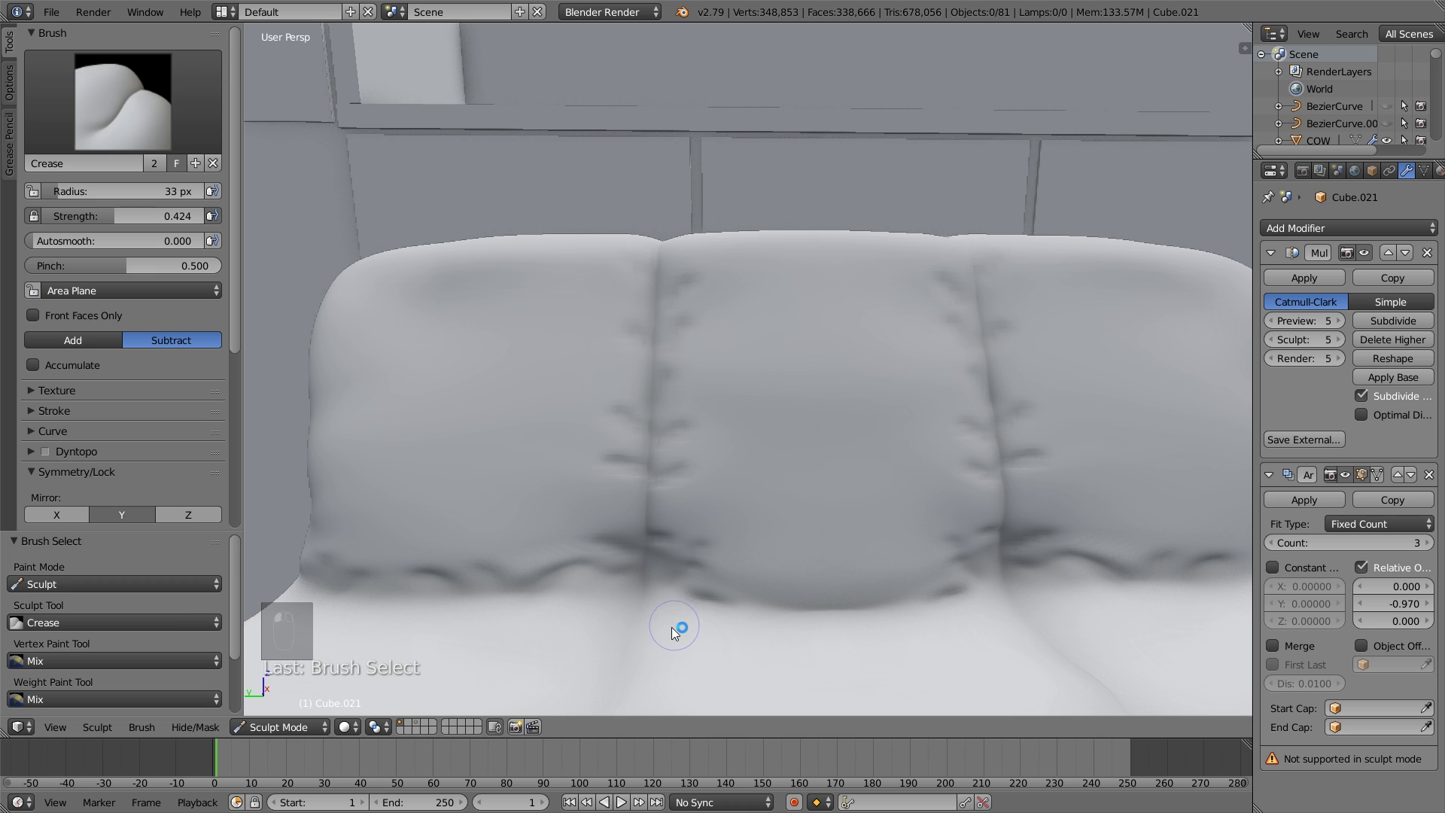
middle_click_drag(672, 627, 706, 645)
scroll(710, 536, "up", 3)
mouse_move(711, 536)
left_mouse_down()
mouse_move(694, 507)
mouse_move(625, 599)
mouse_move(729, 596)
left_mouse_up()
mouse_move(729, 596)
middle_mouse_down()
mouse_move(725, 553)
mouse_move(739, 591)
middle_mouse_up()
Switch to Object Mode and examine the full three-module sofa from the front, at an angle and through the scene camera.
scroll(721, 579, "down", 3)
key("ctrl+Tab")
scroll(885, 370, "down", 5)
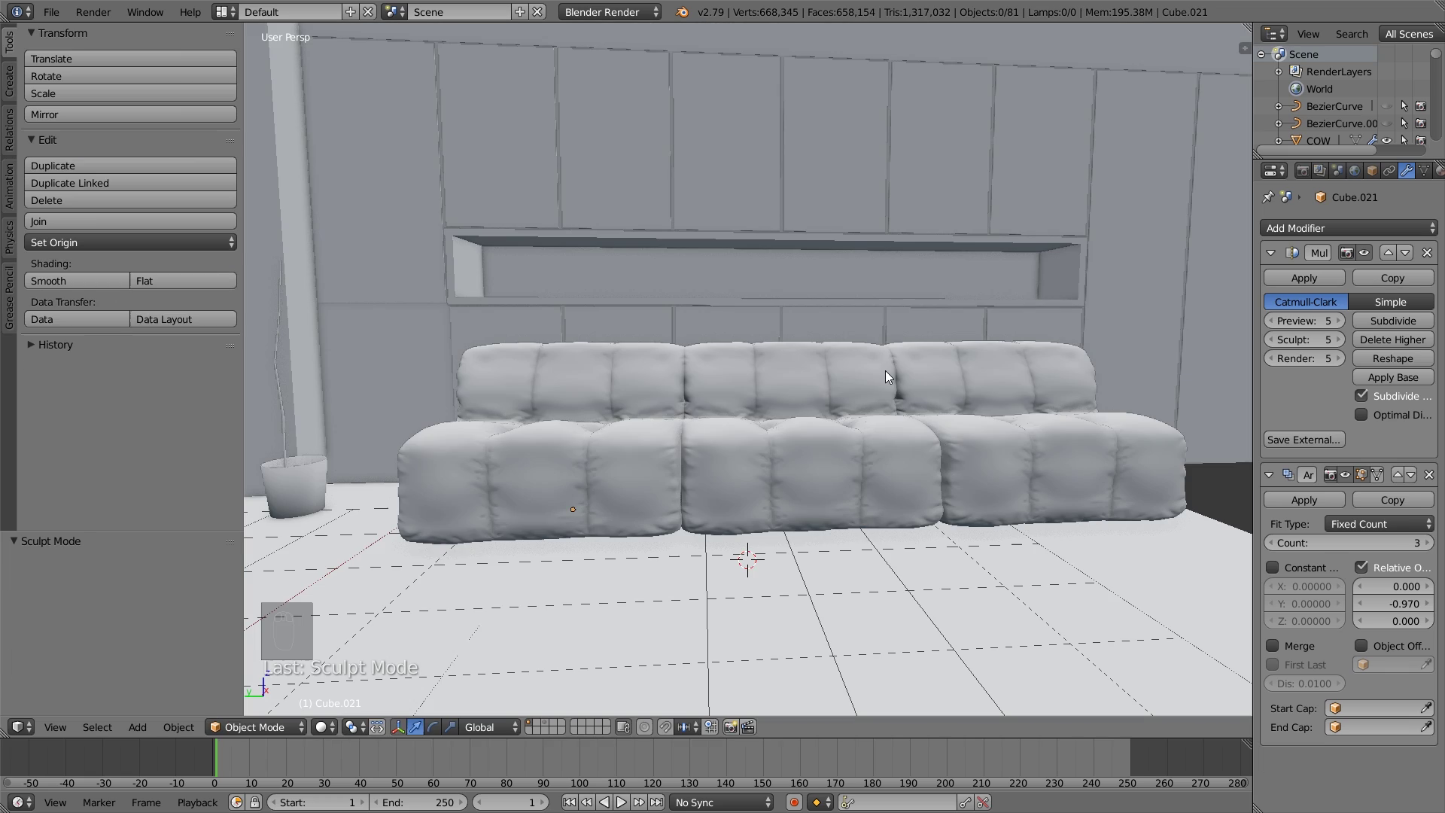
middle_click_drag(920, 439, 821, 478)
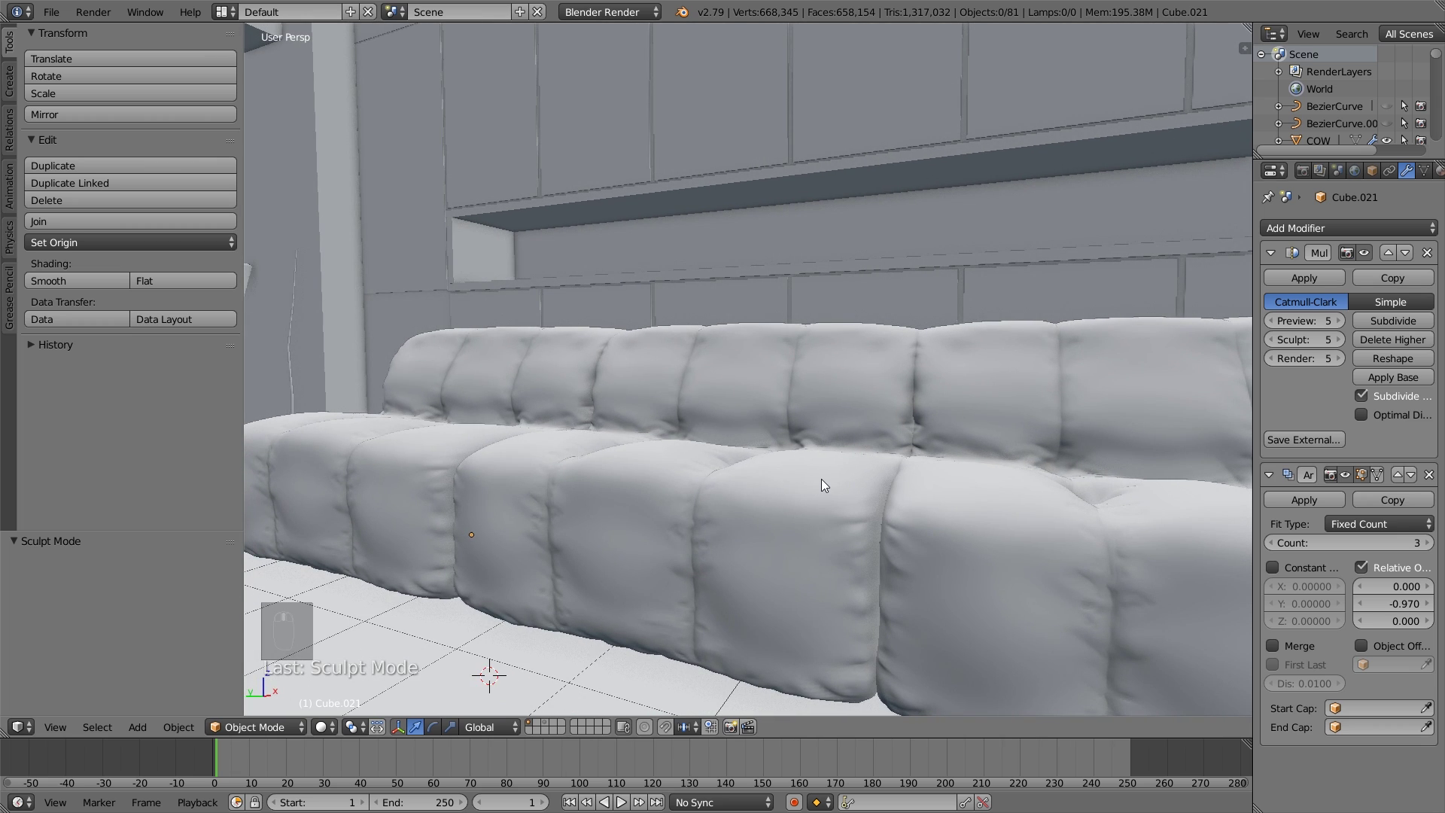
key("KP_0")
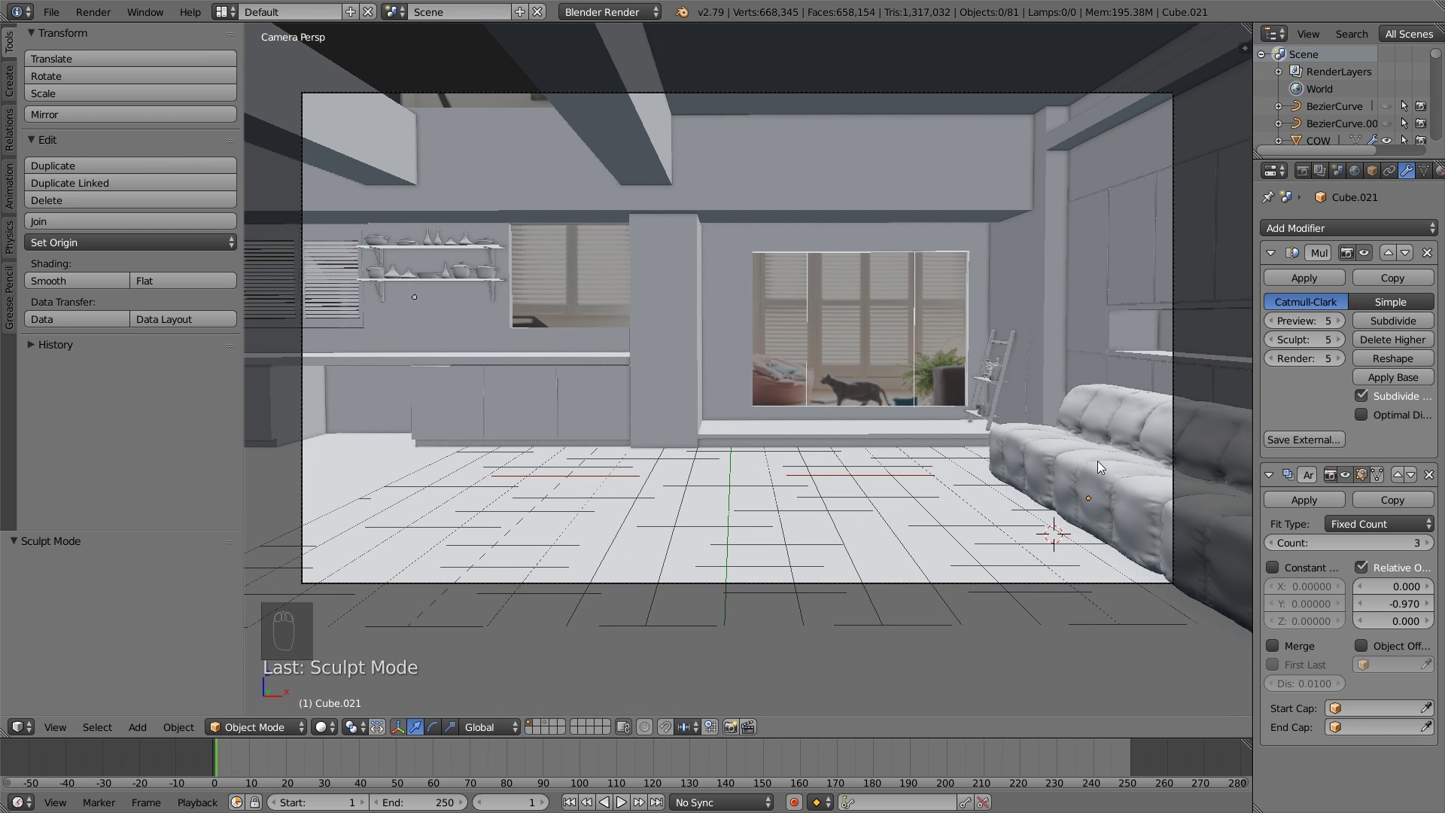
middle_click_drag(1100, 474, 803, 526)
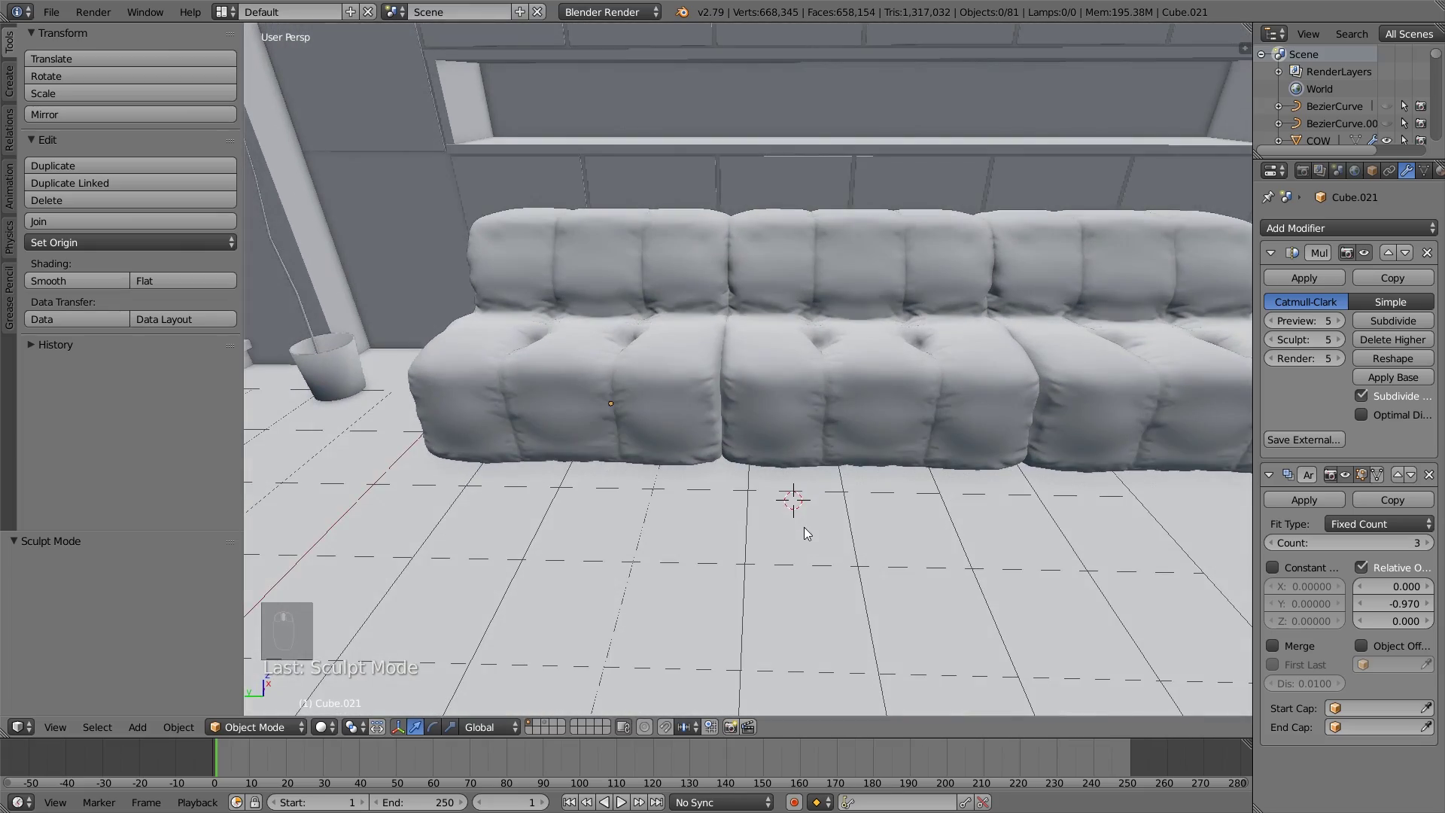
scroll(878, 409, "down", 5)
middle_click_drag(879, 412, 881, 379)
scroll(828, 365, "up", 4)
scroll(795, 408, "up", 4)
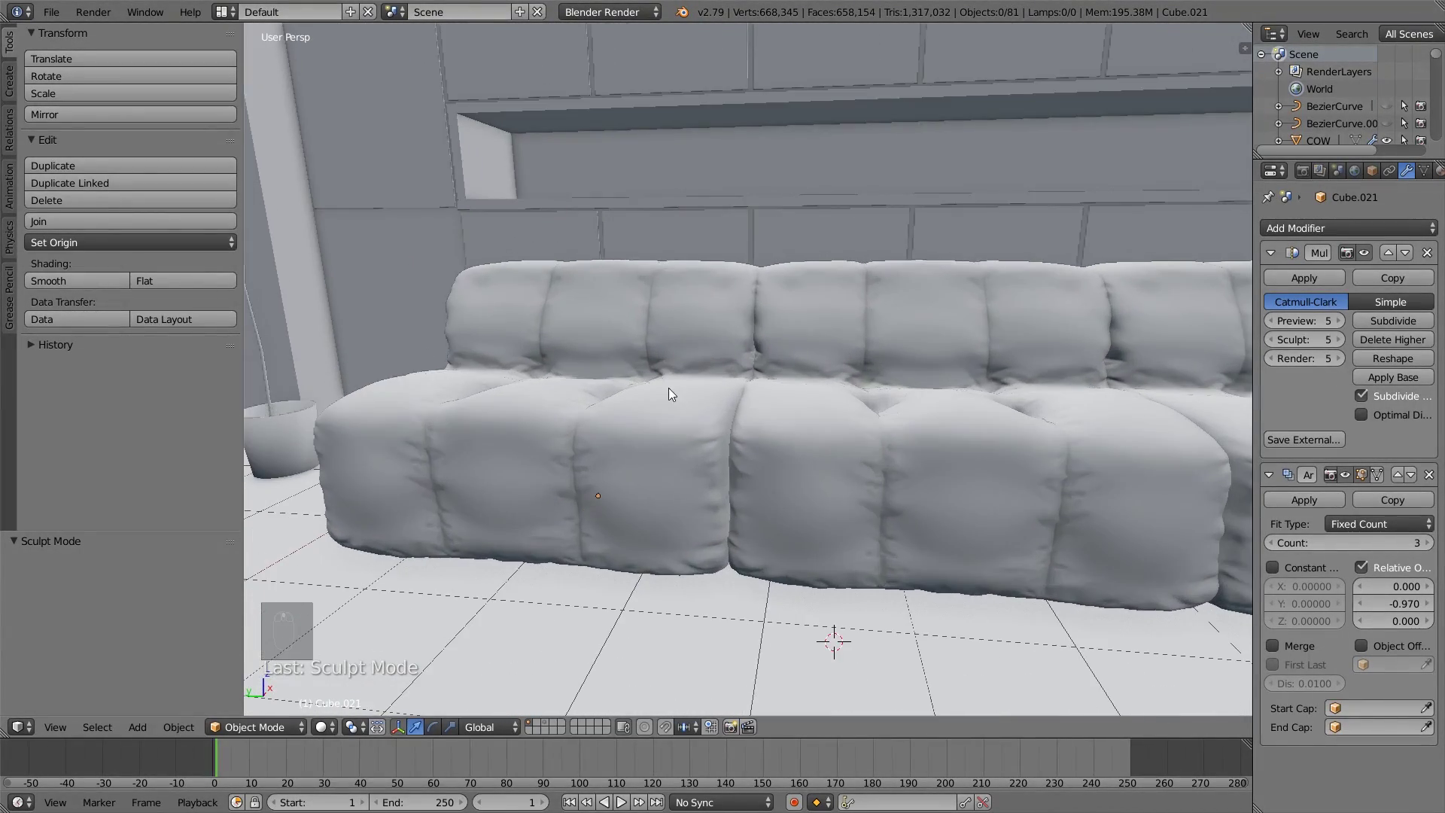
middle_click_drag(667, 391, 466, 617)
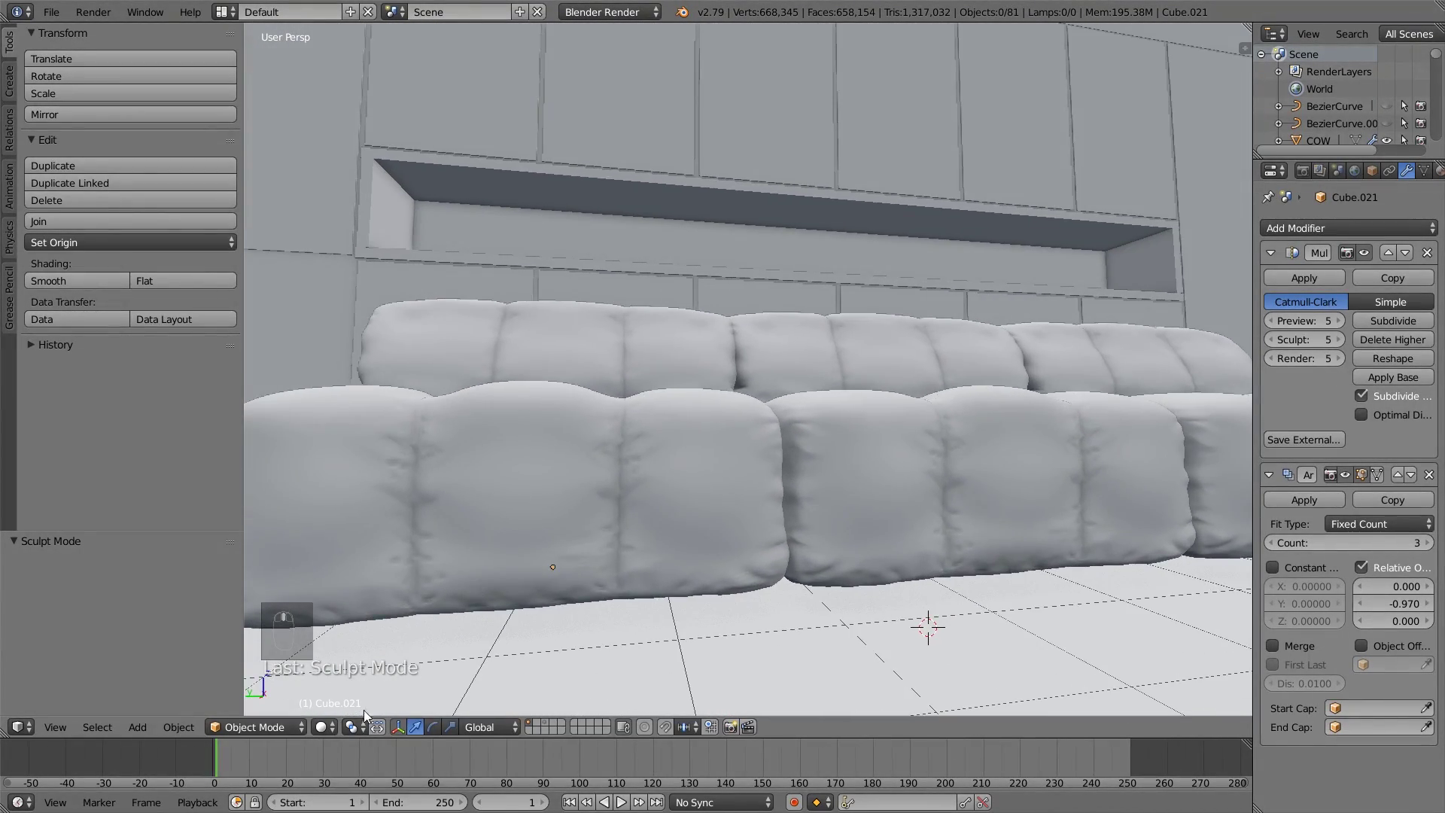
Return to Sculpt Mode and soften the wrinkles along the vertical seams of the sofa's front with the Smooth brush.
left_click(263, 727)
left_click(276, 668)
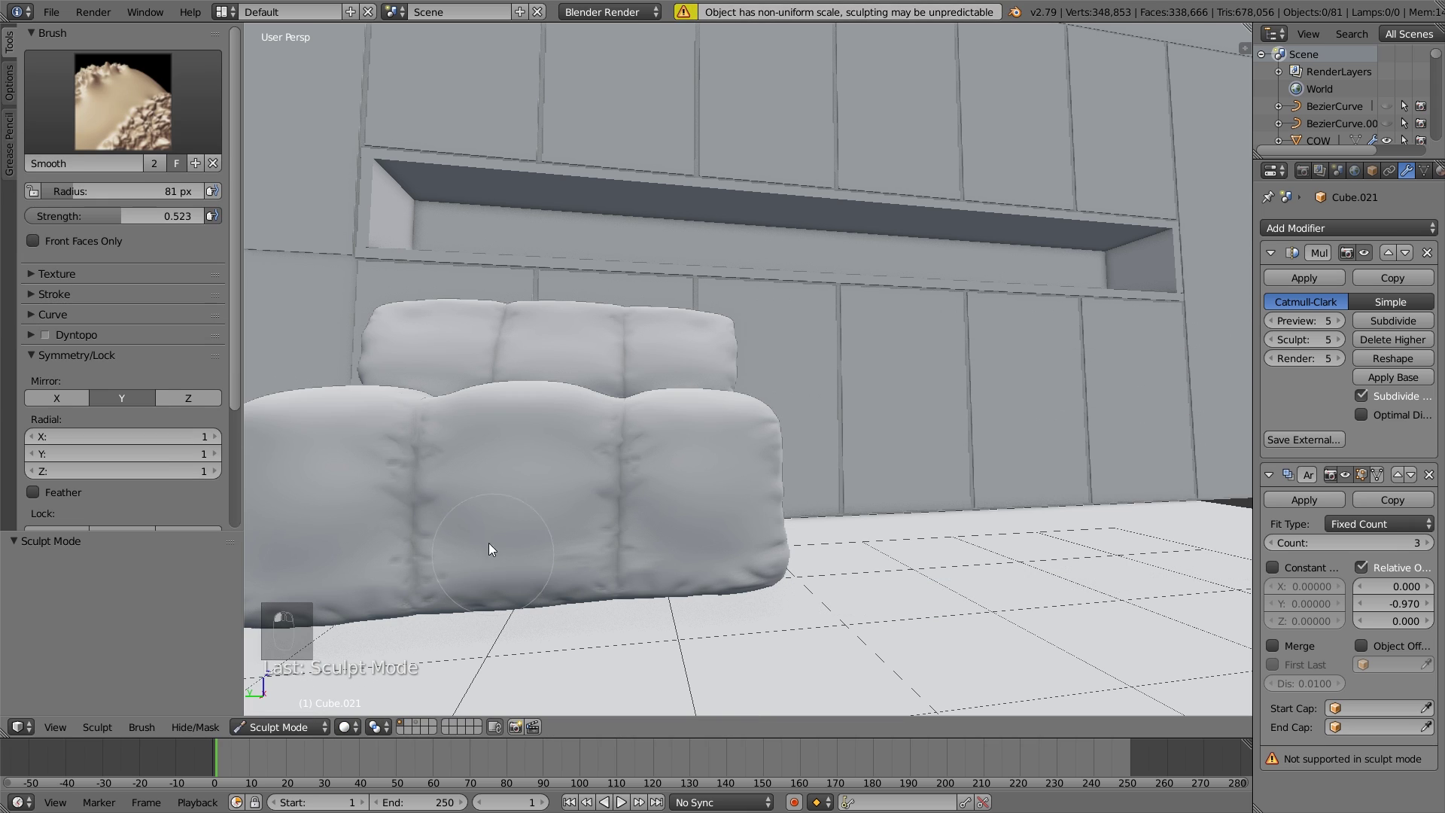
left_click_drag(397, 510, 405, 444)
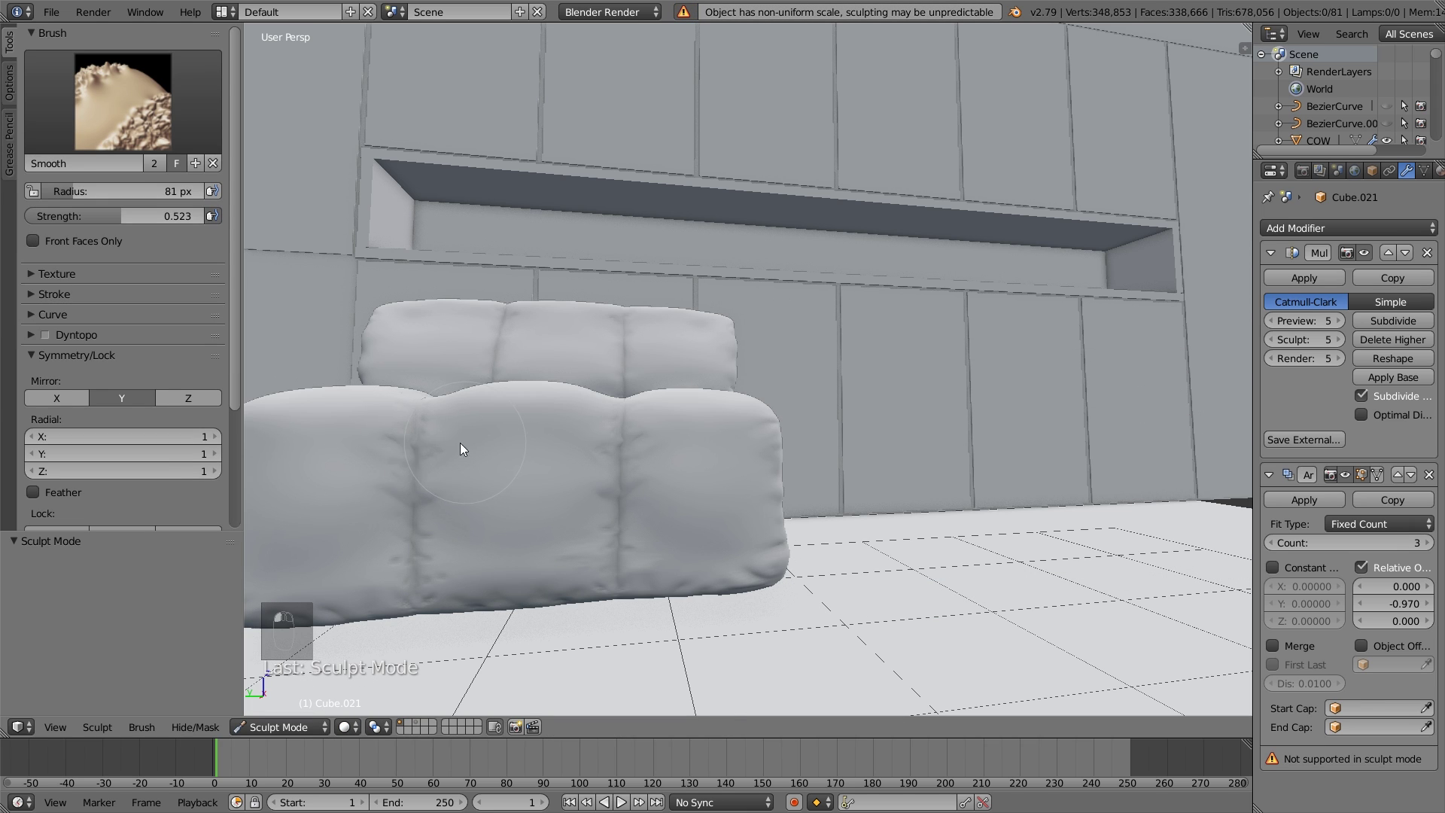
left_click_drag(444, 513, 432, 544)
scroll(527, 485, "down", 2)
middle_click_drag(482, 480, 735, 396)
scroll(725, 413, "up", 1)
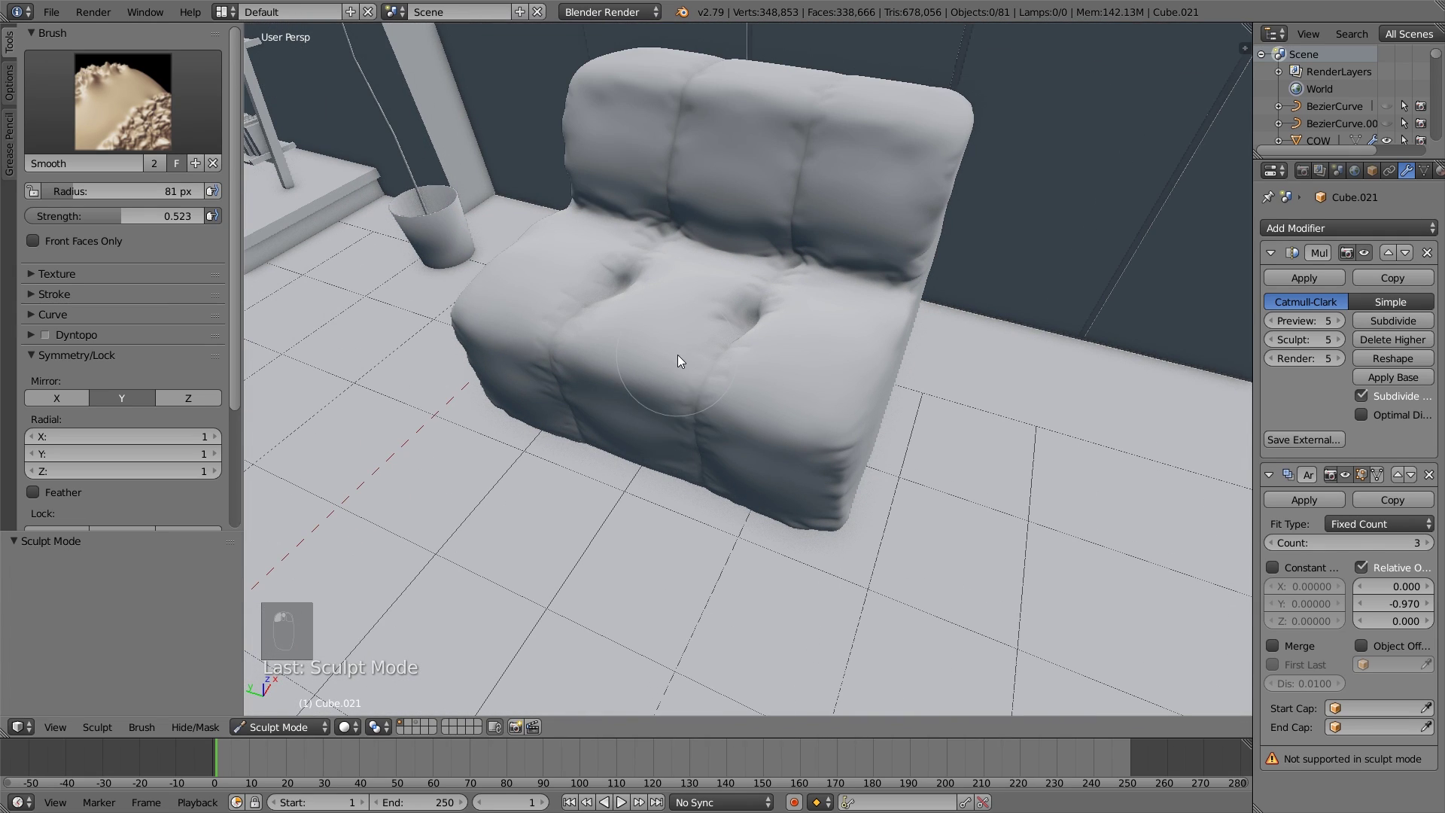
middle_click_drag(555, 304, 666, 432)
scroll(677, 489, "down", 4)
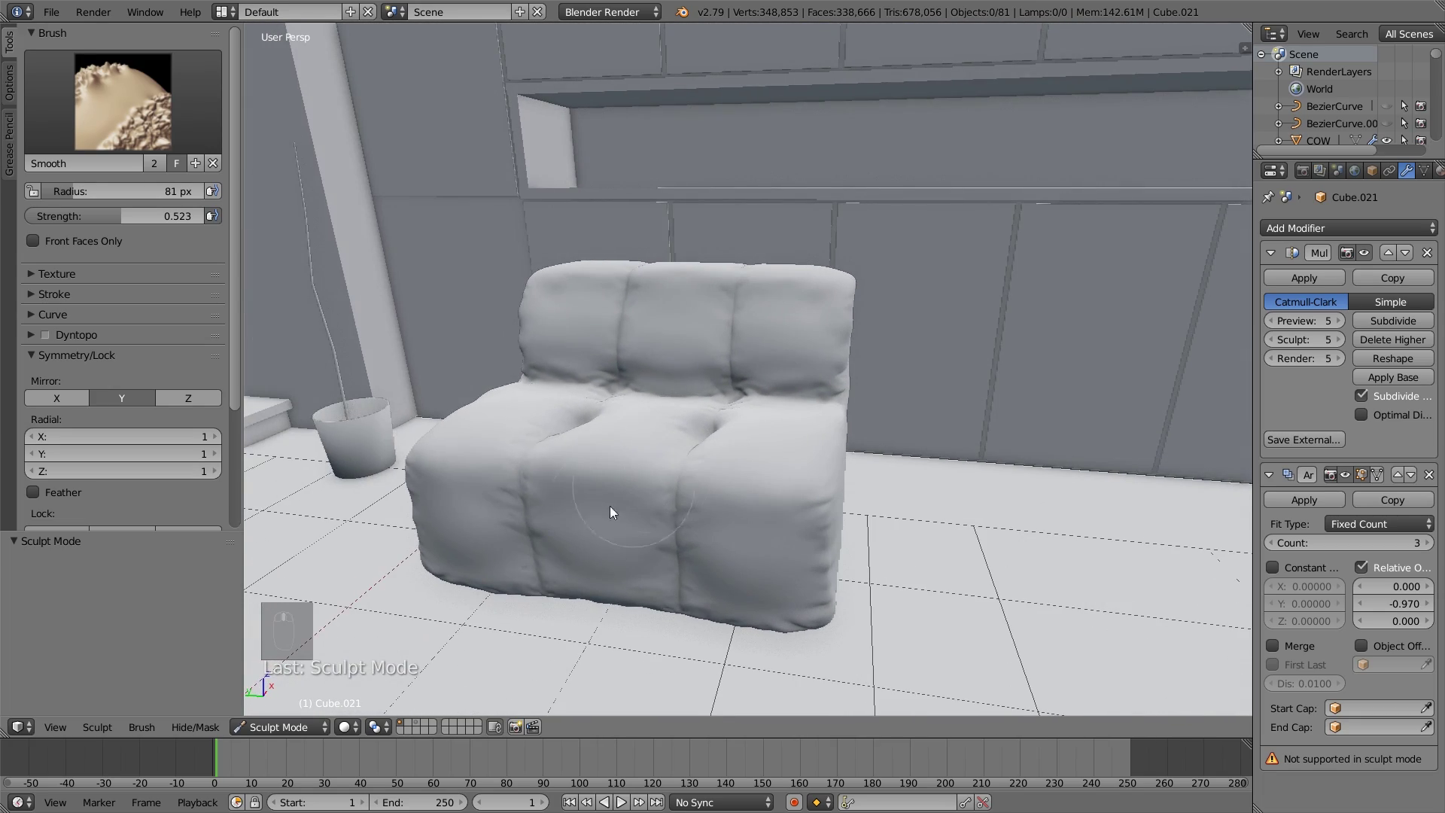
Go back to Object Mode and reveal all hidden objects in the room.
left_click(279, 726)
left_click(286, 709)
scroll(652, 558, "down", 2)
middle_click_drag(653, 559, 547, 548)
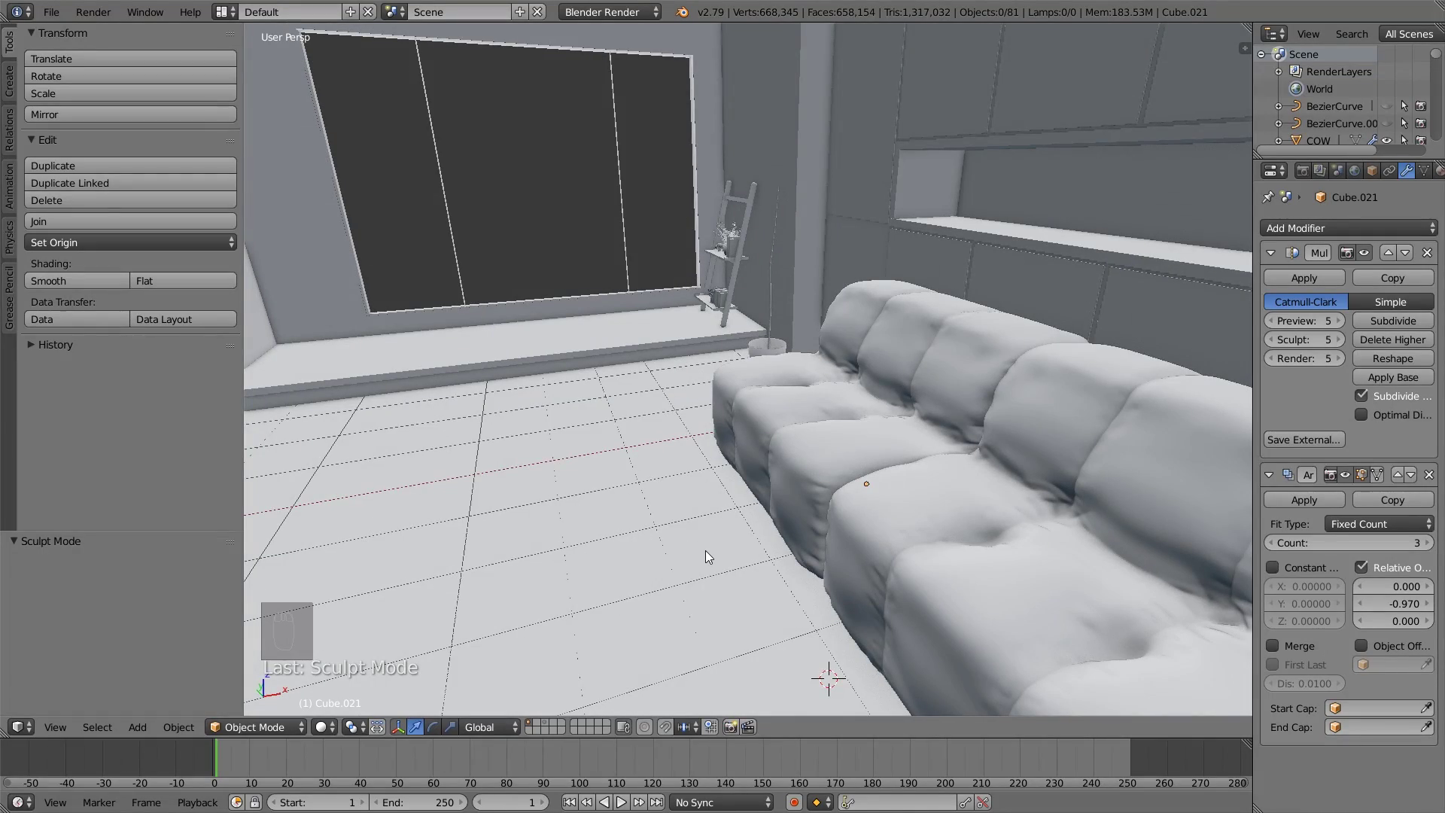
scroll(693, 560, "down", 2)
key("alt+h")
scroll(735, 527, "down", 6)
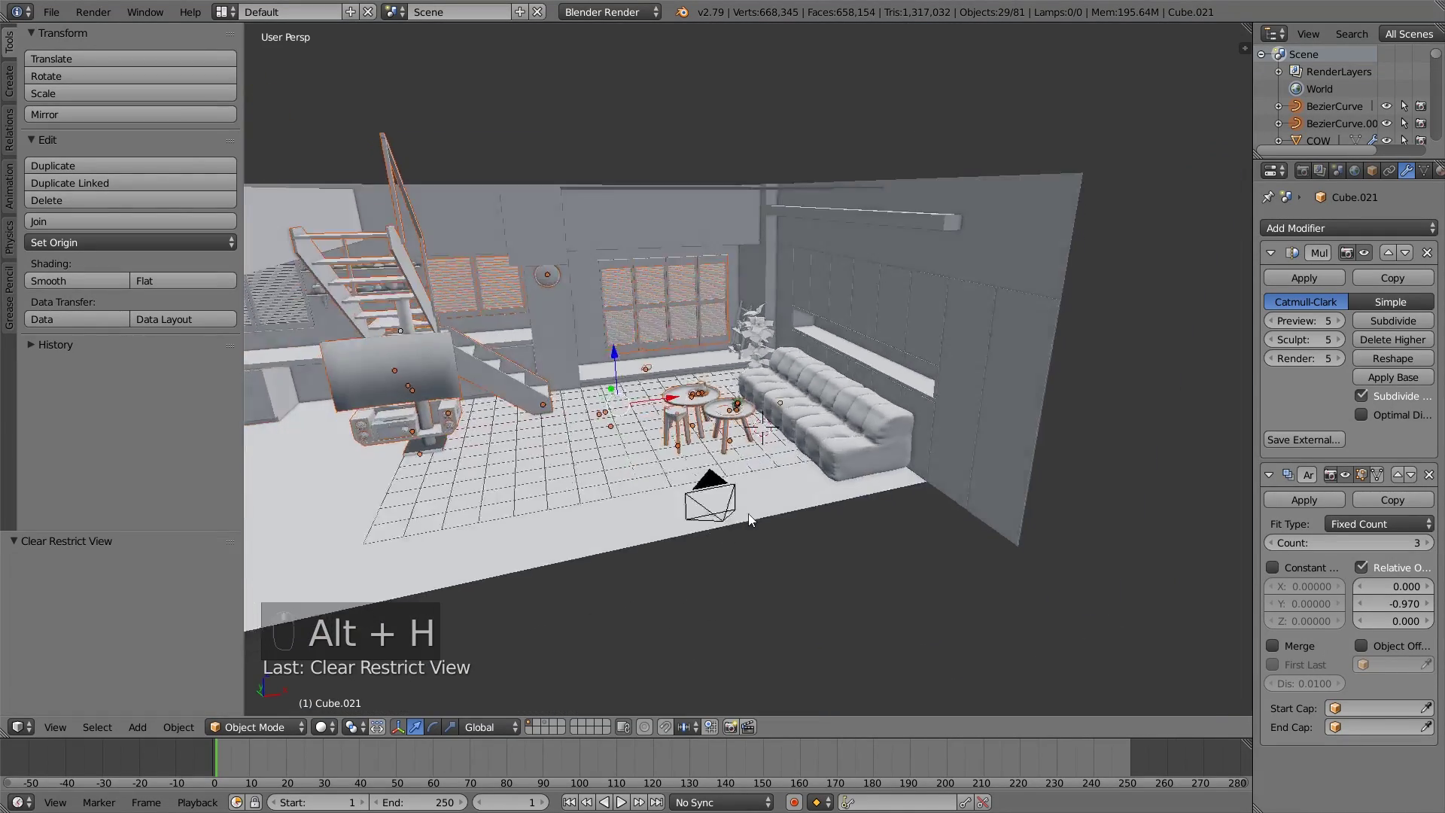
Select only the sofa and scale it by 1.081 along the Z axis.
right_click(798, 429)
scroll(814, 445, "up", 2)
middle_click_drag(814, 445, 879, 436)
scroll(879, 436, "up", 4)
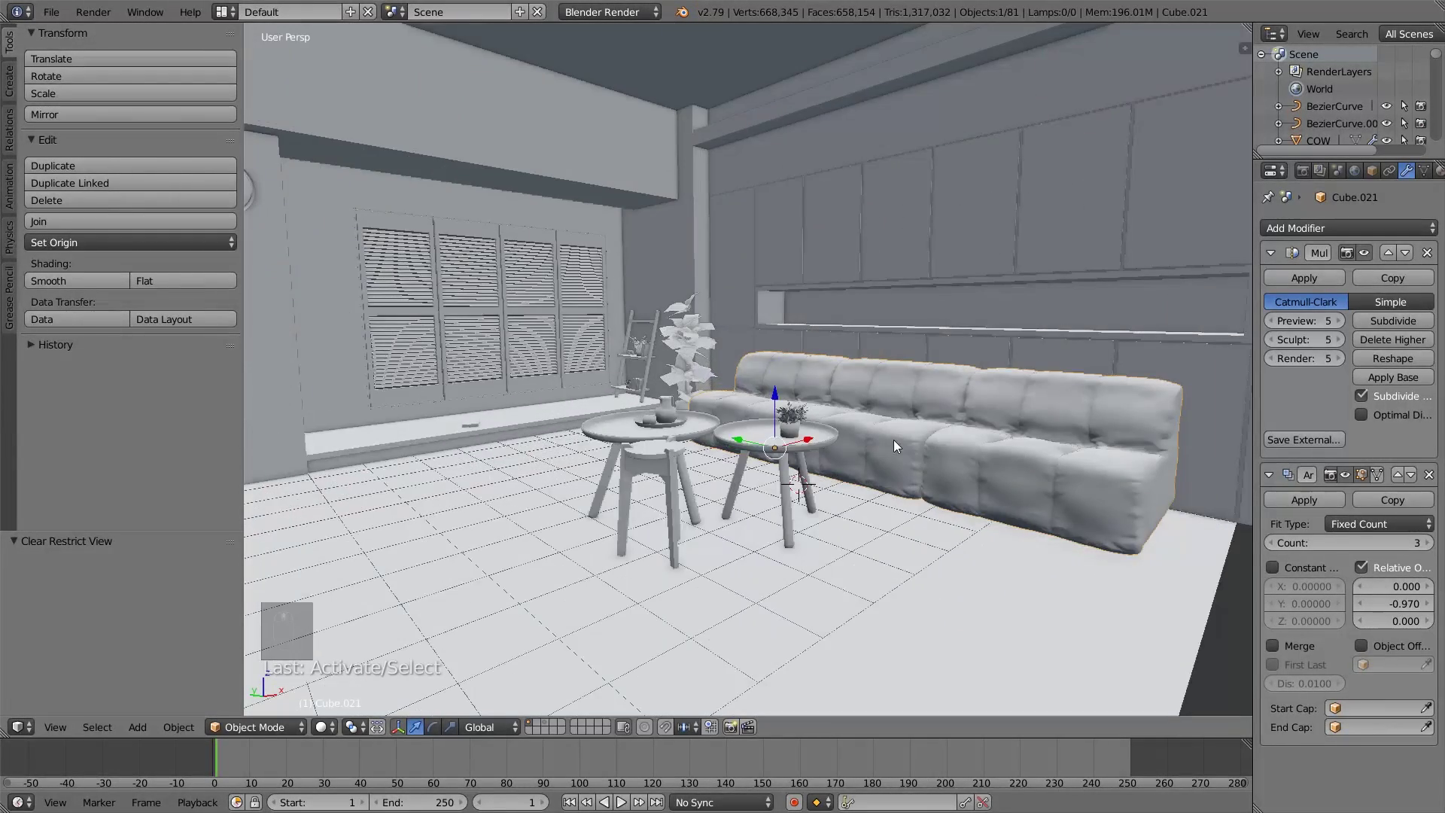
middle_click_drag(942, 397, 837, 372)
key("s")
key("z")
left_click(886, 346)
Scale the sofa by 1.087 along the X axis.
key("s")
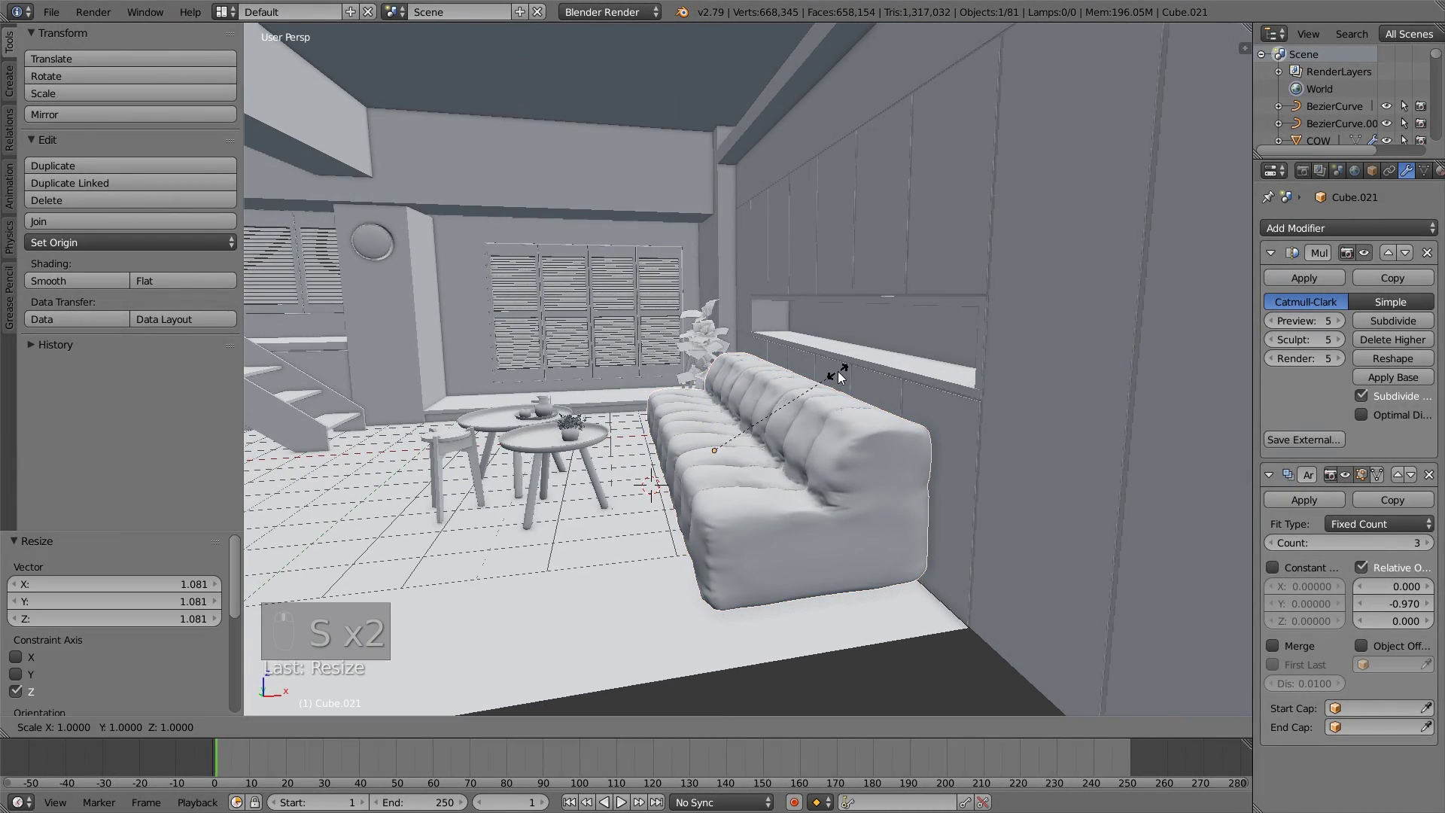
key("y")
key("x")
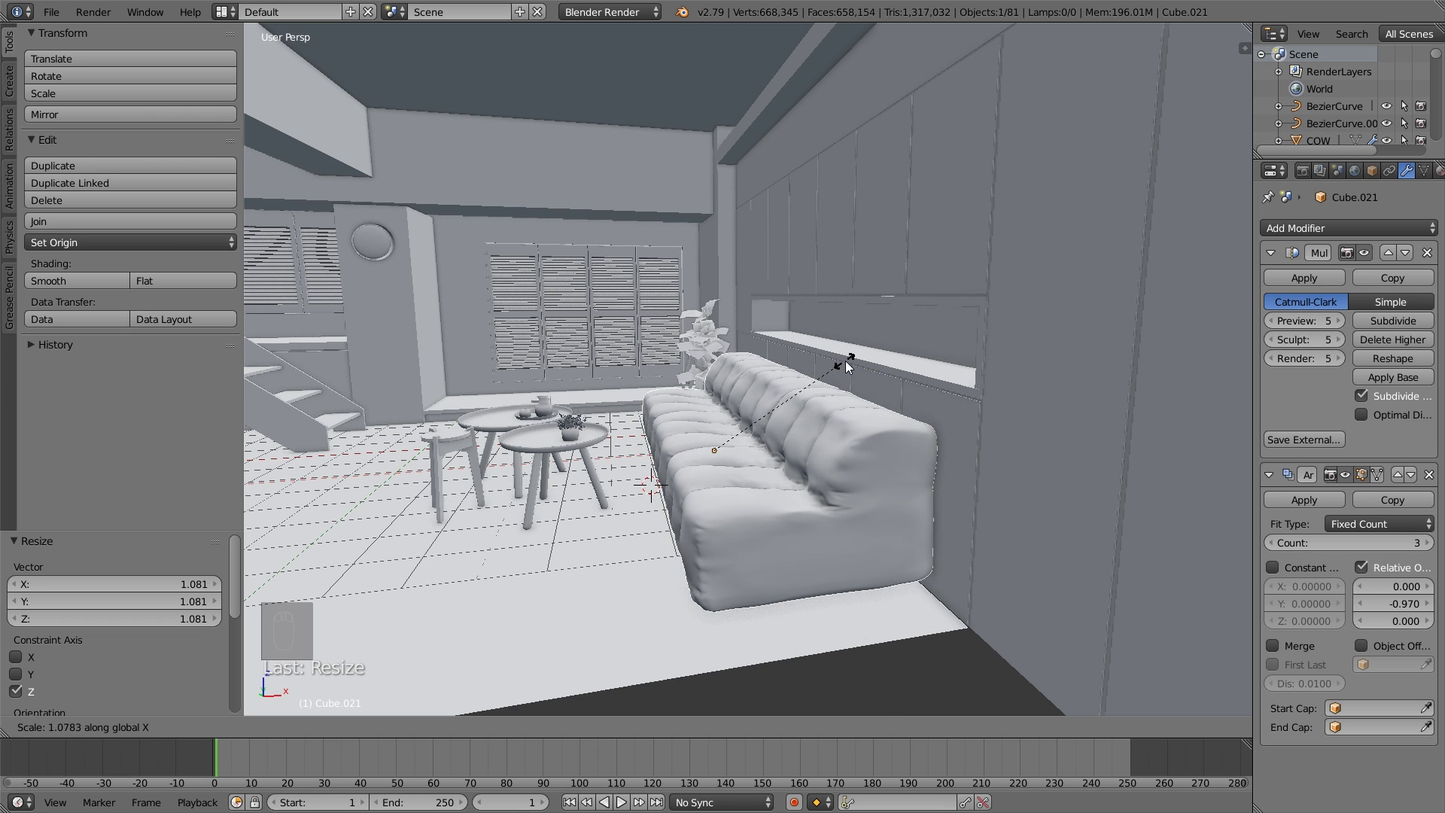
key("Escape")
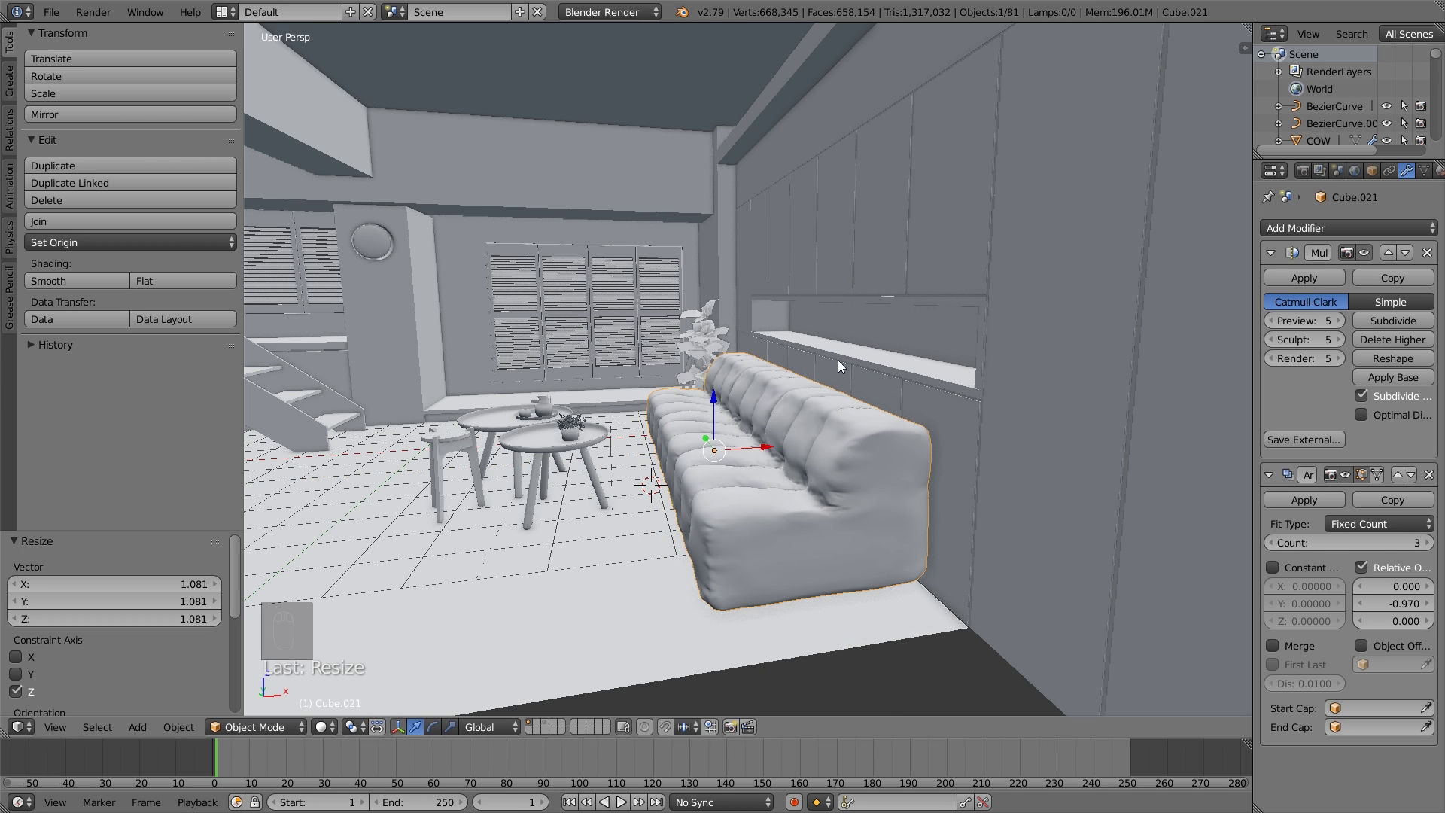
key("s")
key("x")
left_click(852, 358)
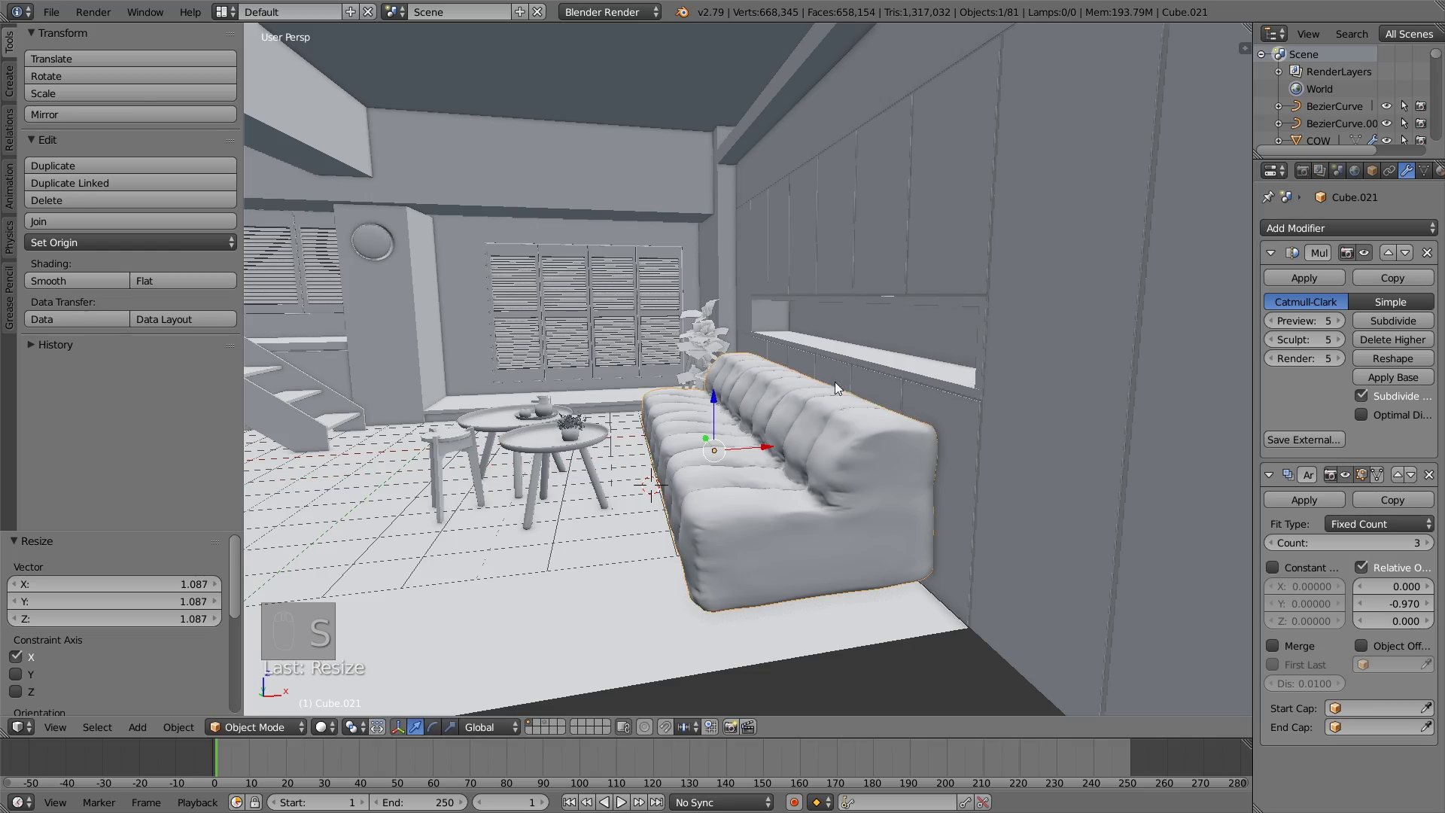
Deselect everything and check the resized sofa from the side and through the scene camera.
key("a")
key("Tab")
key("Tab")
middle_click_drag(768, 451, 714, 456)
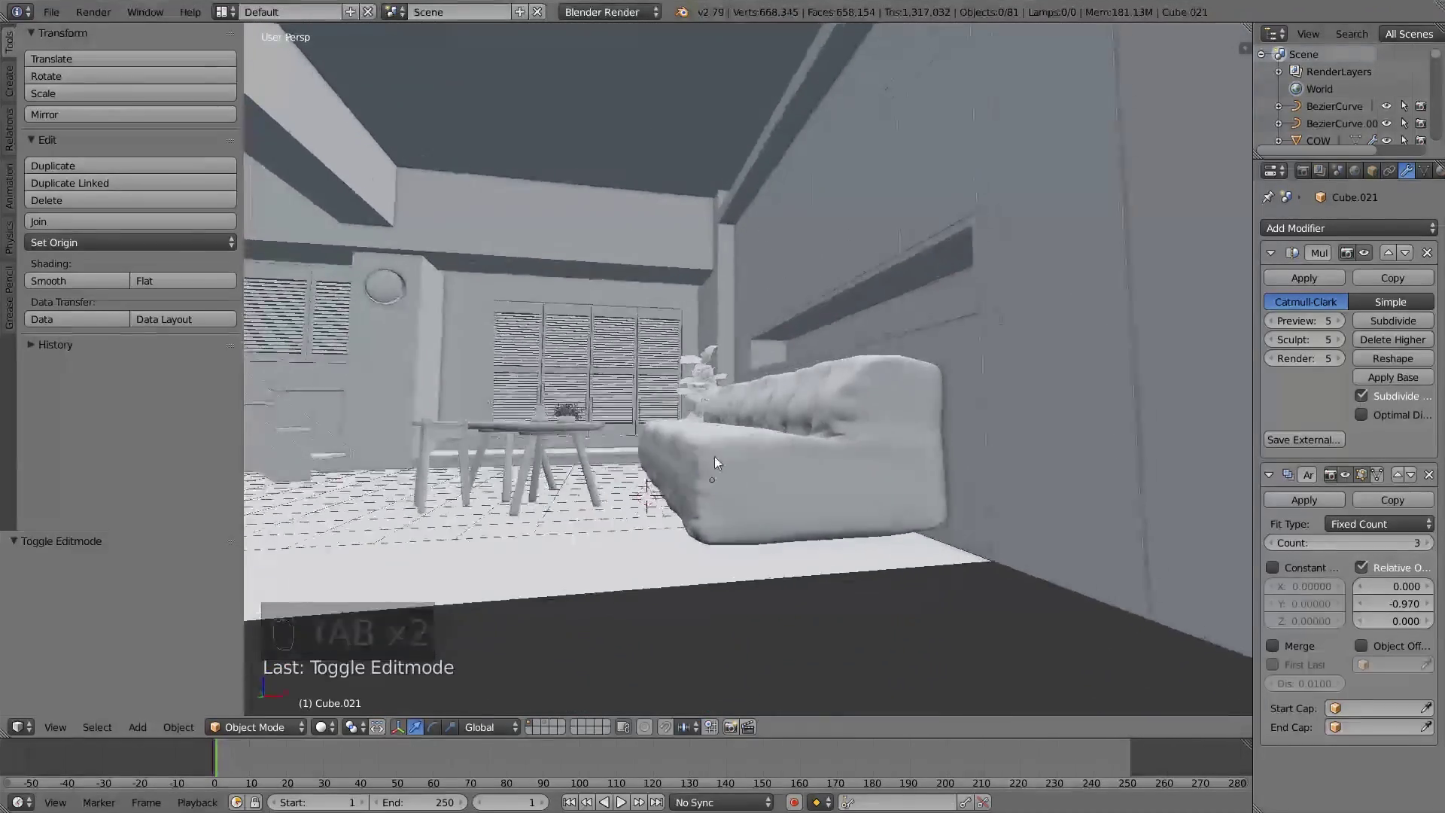
key("KP_0")
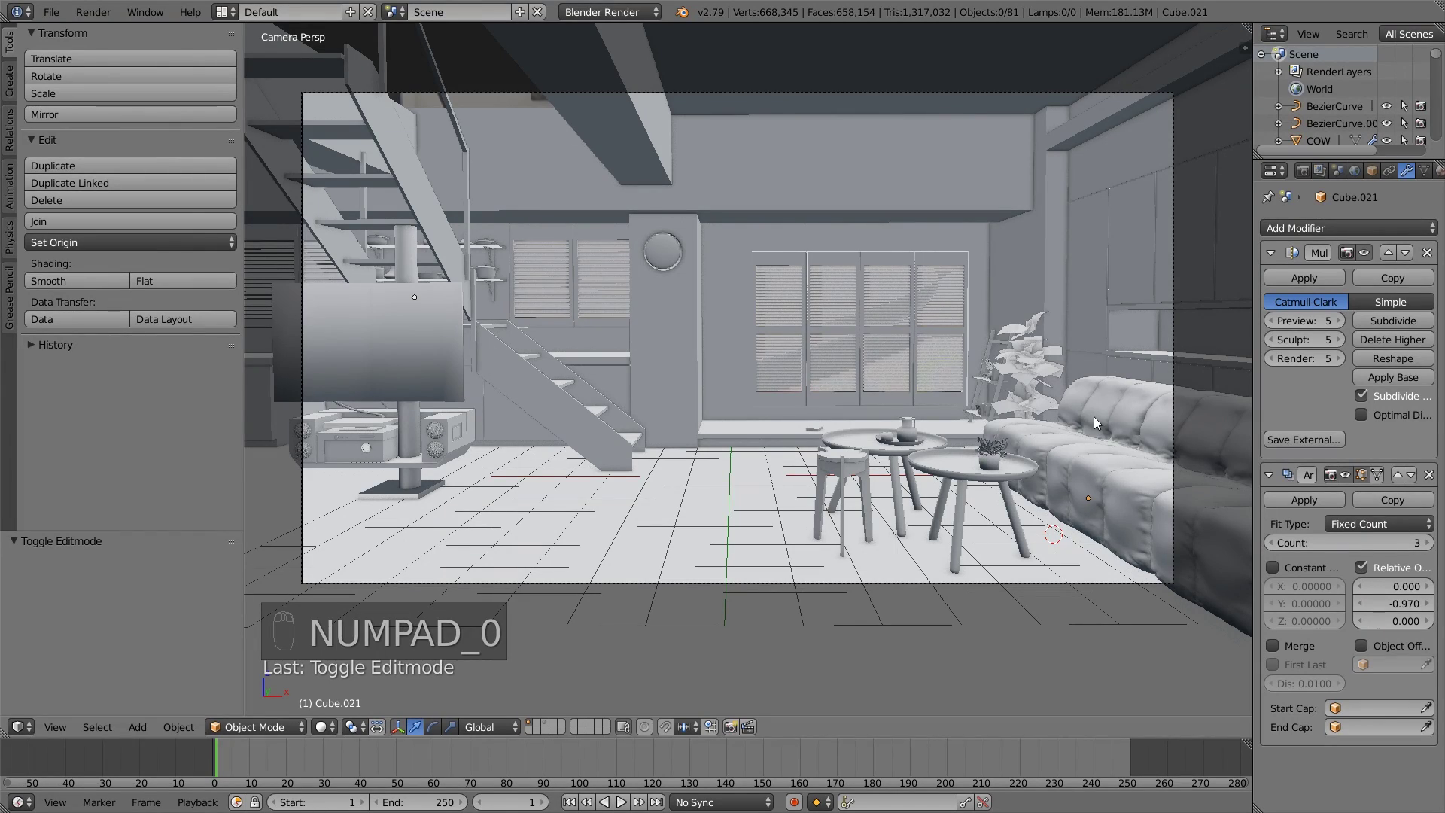
left_click(255, 726)
left_click(251, 717)
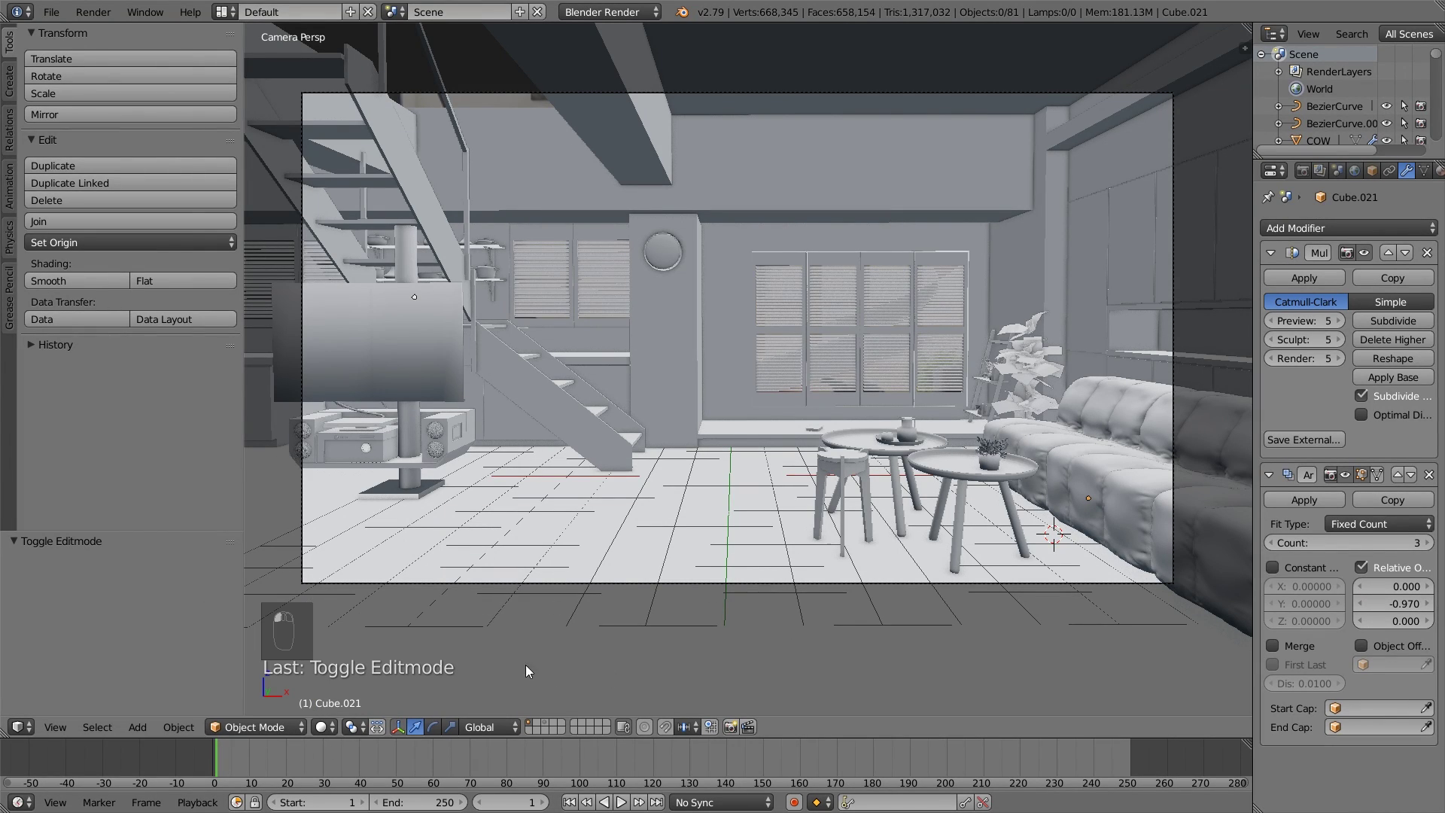
left_click(237, 729)
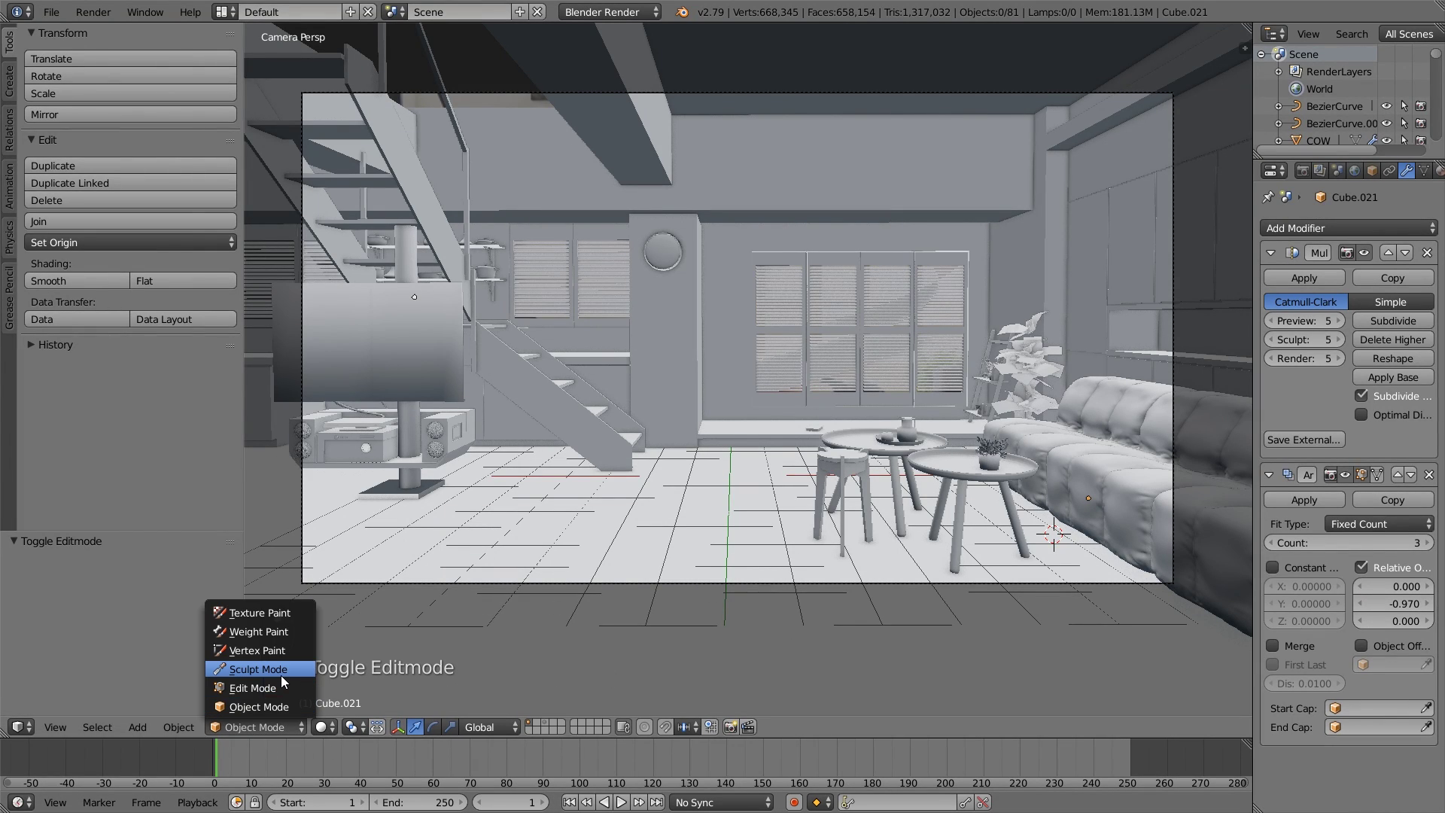
middle_click_drag(888, 545, 870, 553)
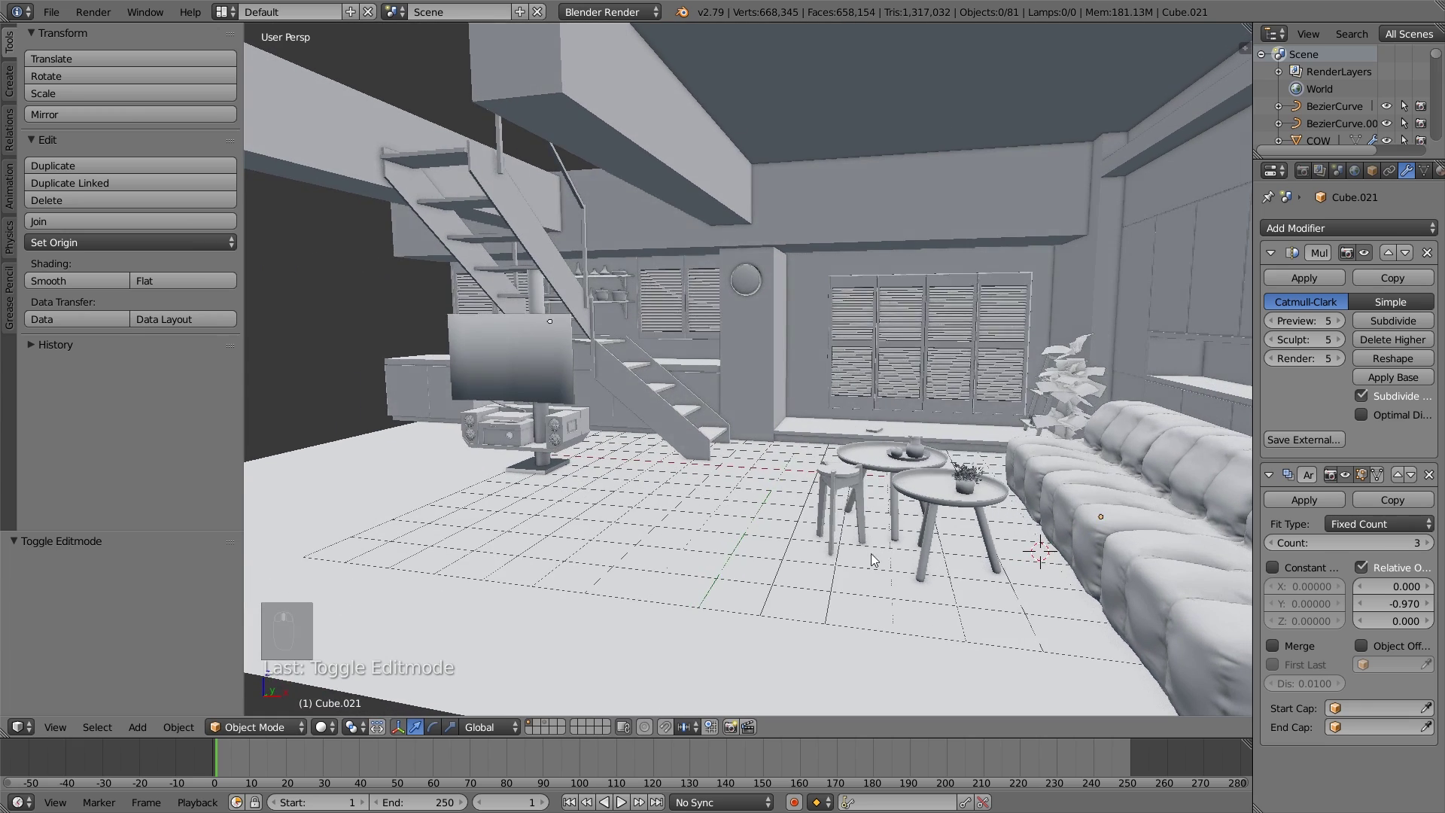
Box-select the coffee tables, the stool and the items on them, and hide them.
key("a")
key("a")
key("b")
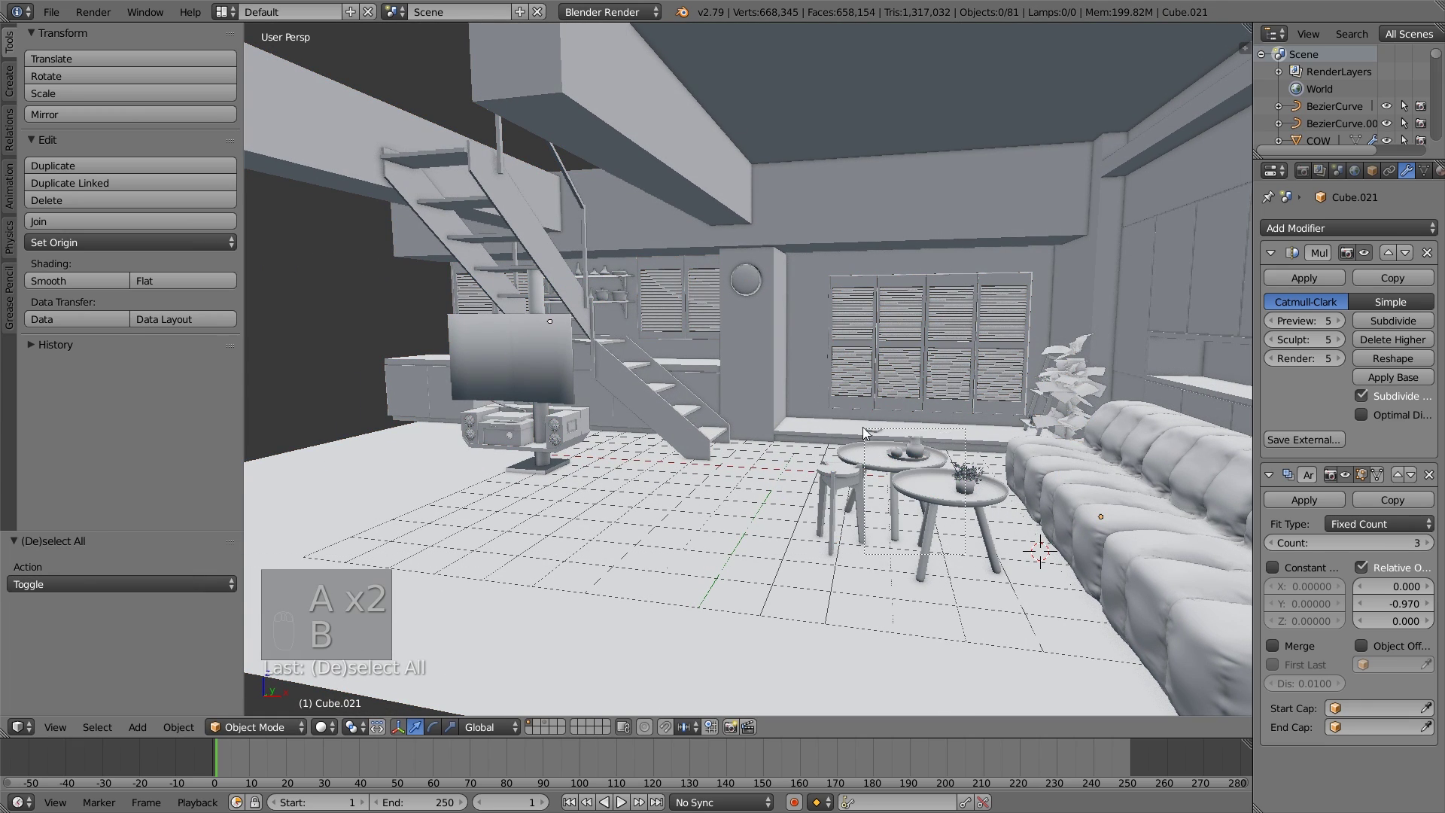
left_click_drag(864, 428, 849, 412)
key("b")
middle_click_drag(1026, 382, 908, 335)
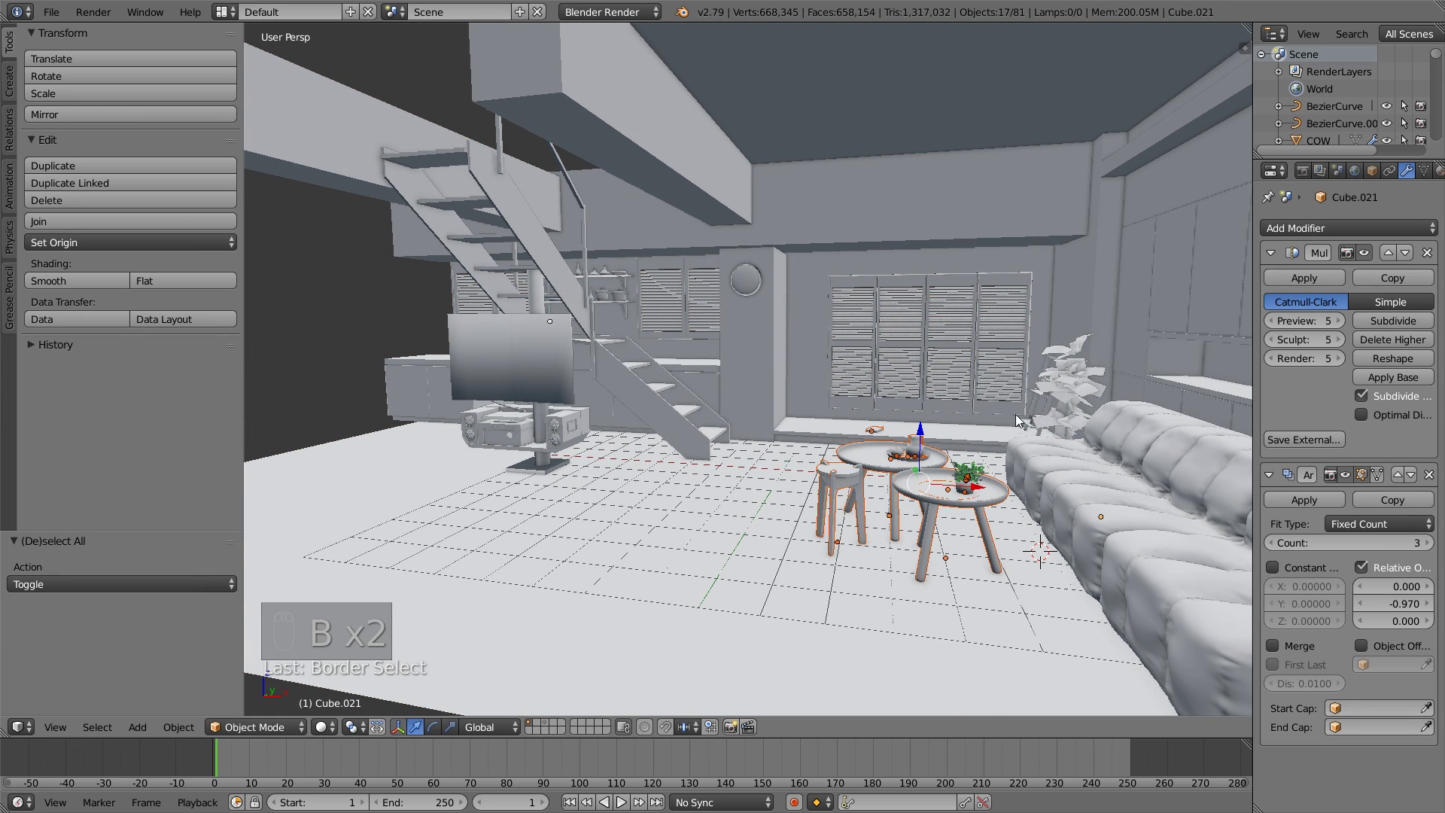
key("h")
Place the 3D cursor on the floor beside the sofa's plant-side end and add a cube mesh there.
middle_click_drag(1015, 414, 688, 459)
scroll(688, 459, "up", 2)
middle_click_drag(608, 438, 873, 454)
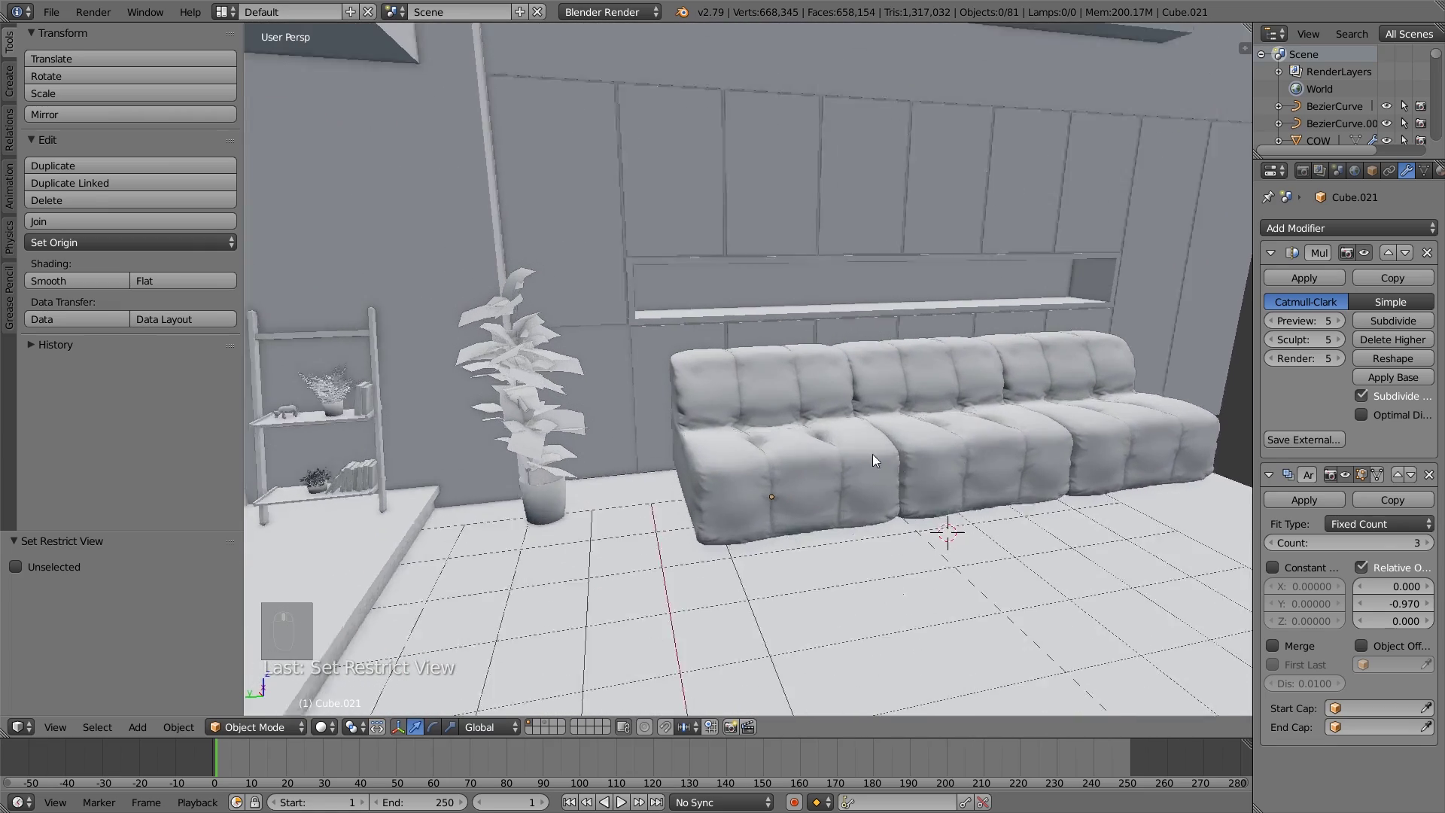
scroll(873, 454, "up", 2)
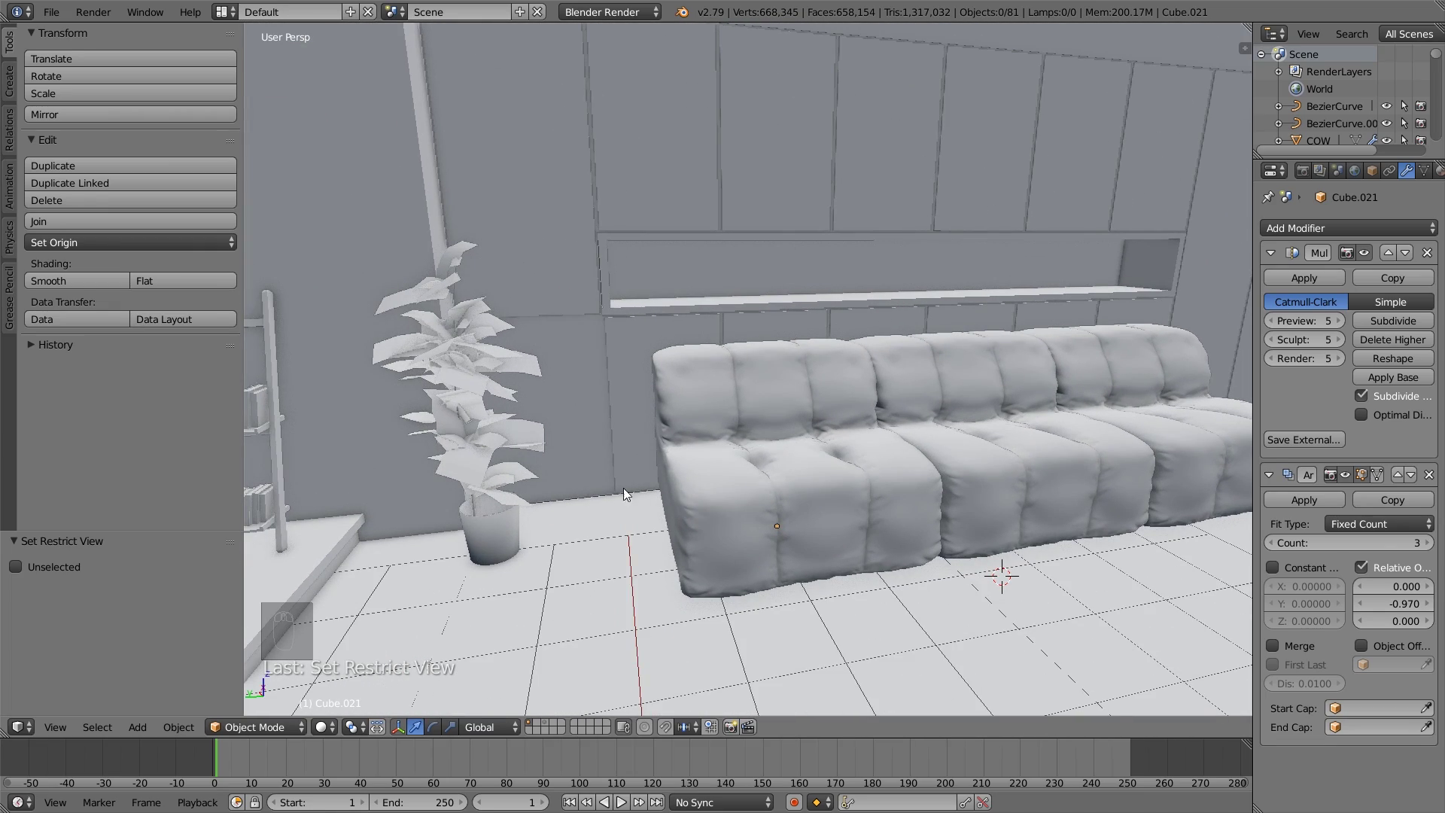
left_click(648, 548)
key("shift+a")
mouse_move(649, 548)
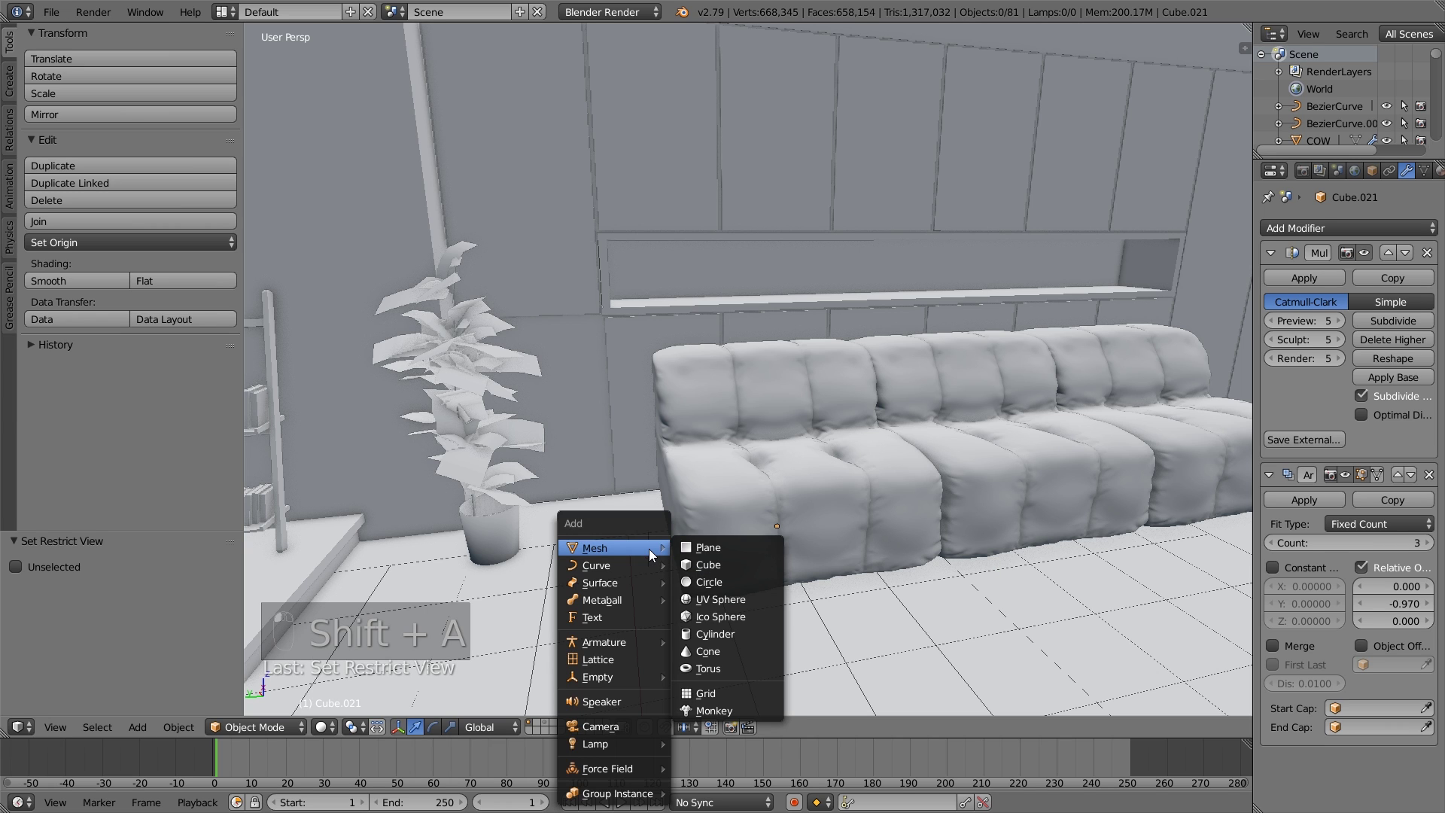
left_click(714, 558)
scroll(733, 568, "up", 1)
Move the cube's geometry up 1 unit along Z in Edit Mode, leaving its origin at the base.
key("Tab")
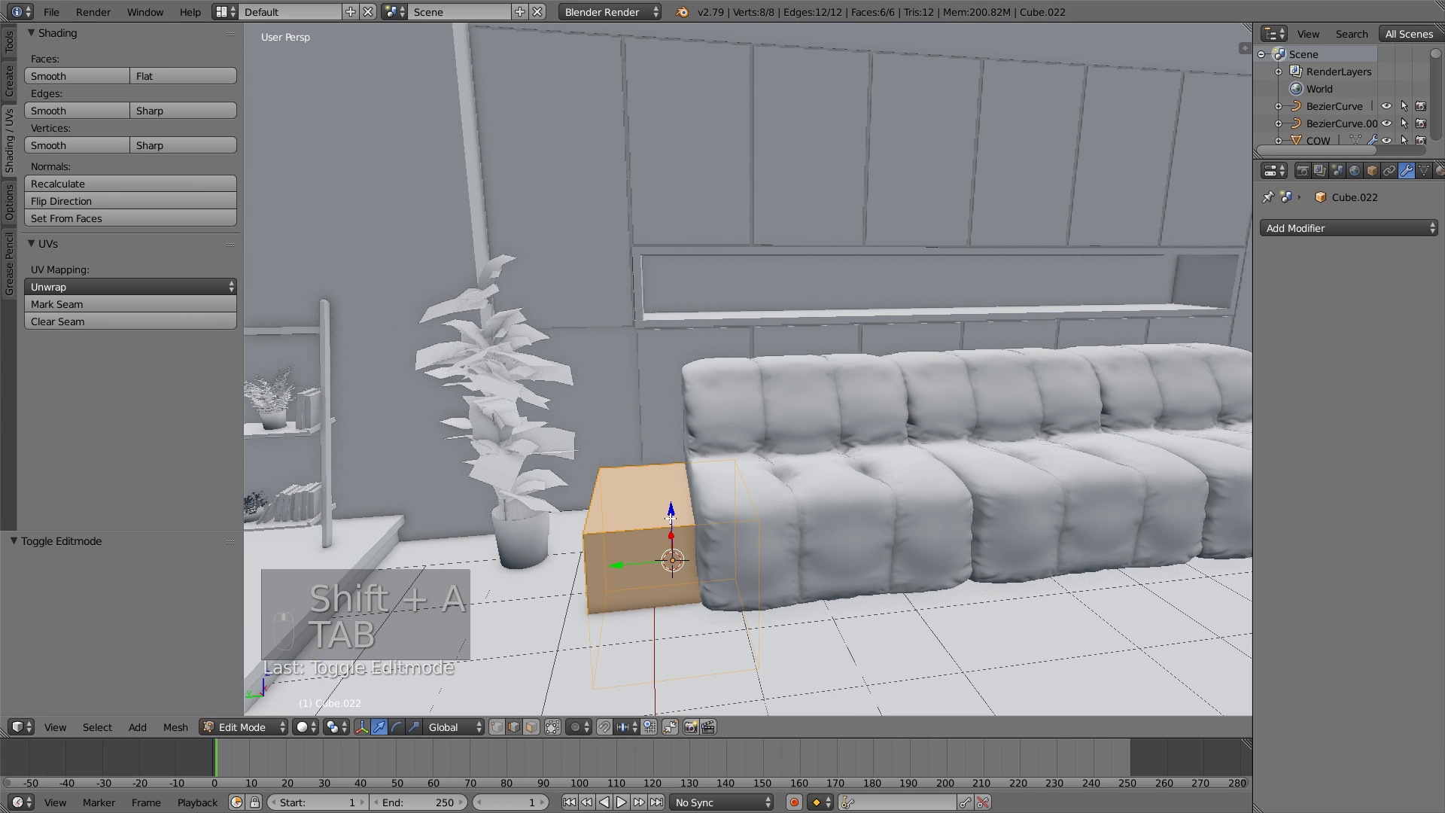
left_click_drag(669, 520, 712, 472)
scroll(712, 472, "up", 1)
middle_click_drag(712, 471, 712, 577)
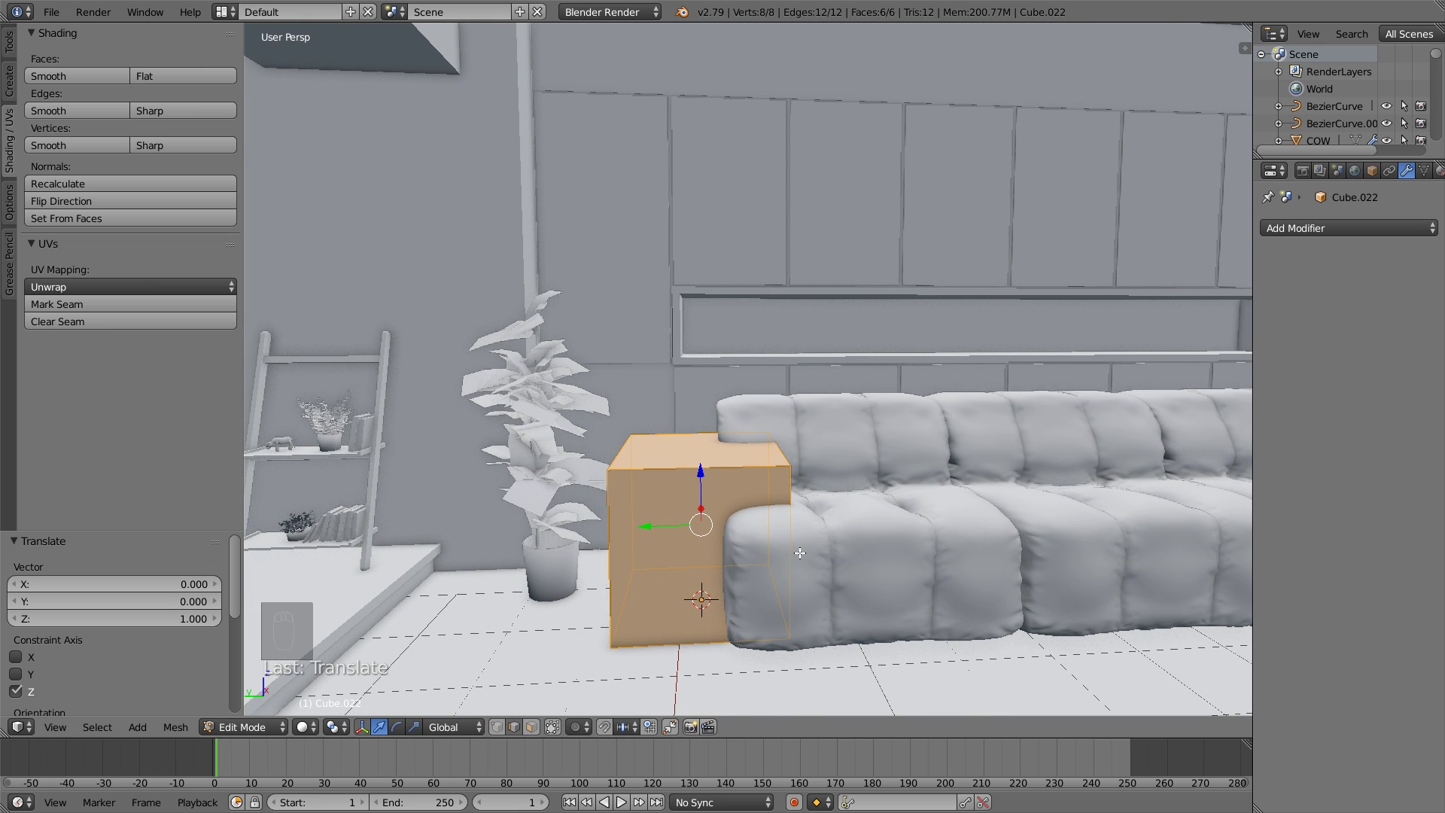
key("Tab")
Narrow the cube by scaling it to 0.472 along the Y axis.
key("s")
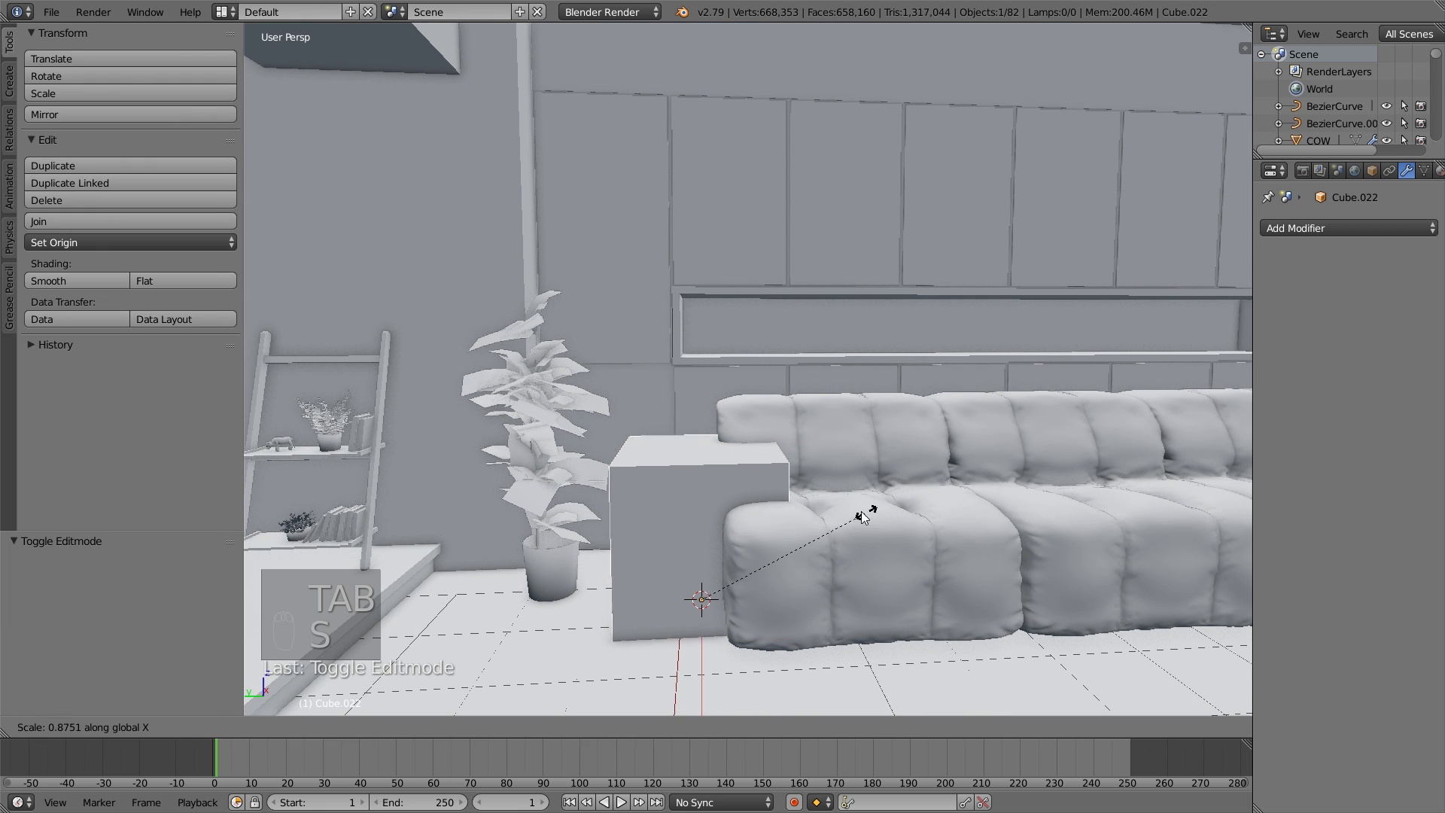
key("x")
key("y")
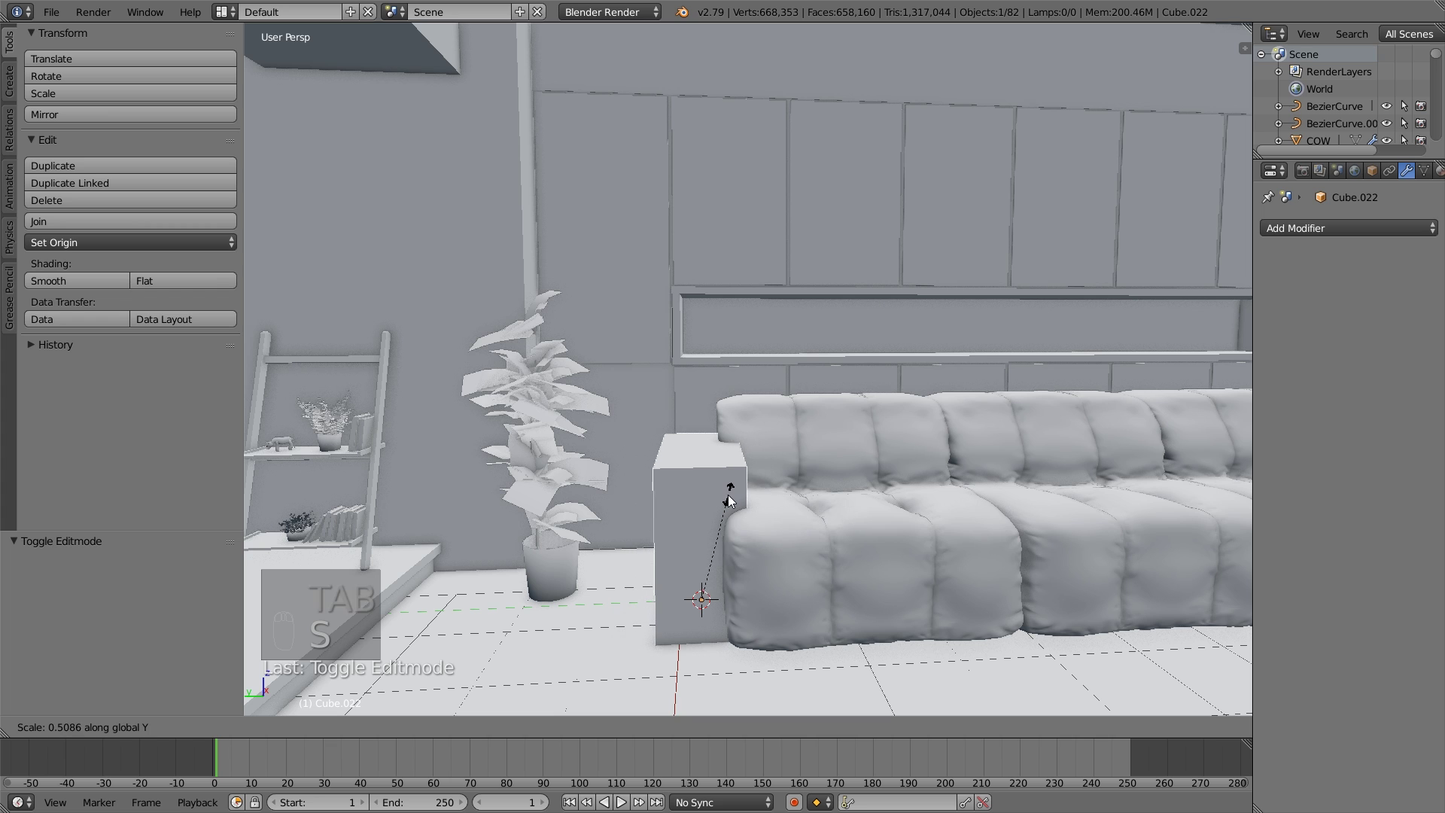
left_click(735, 510)
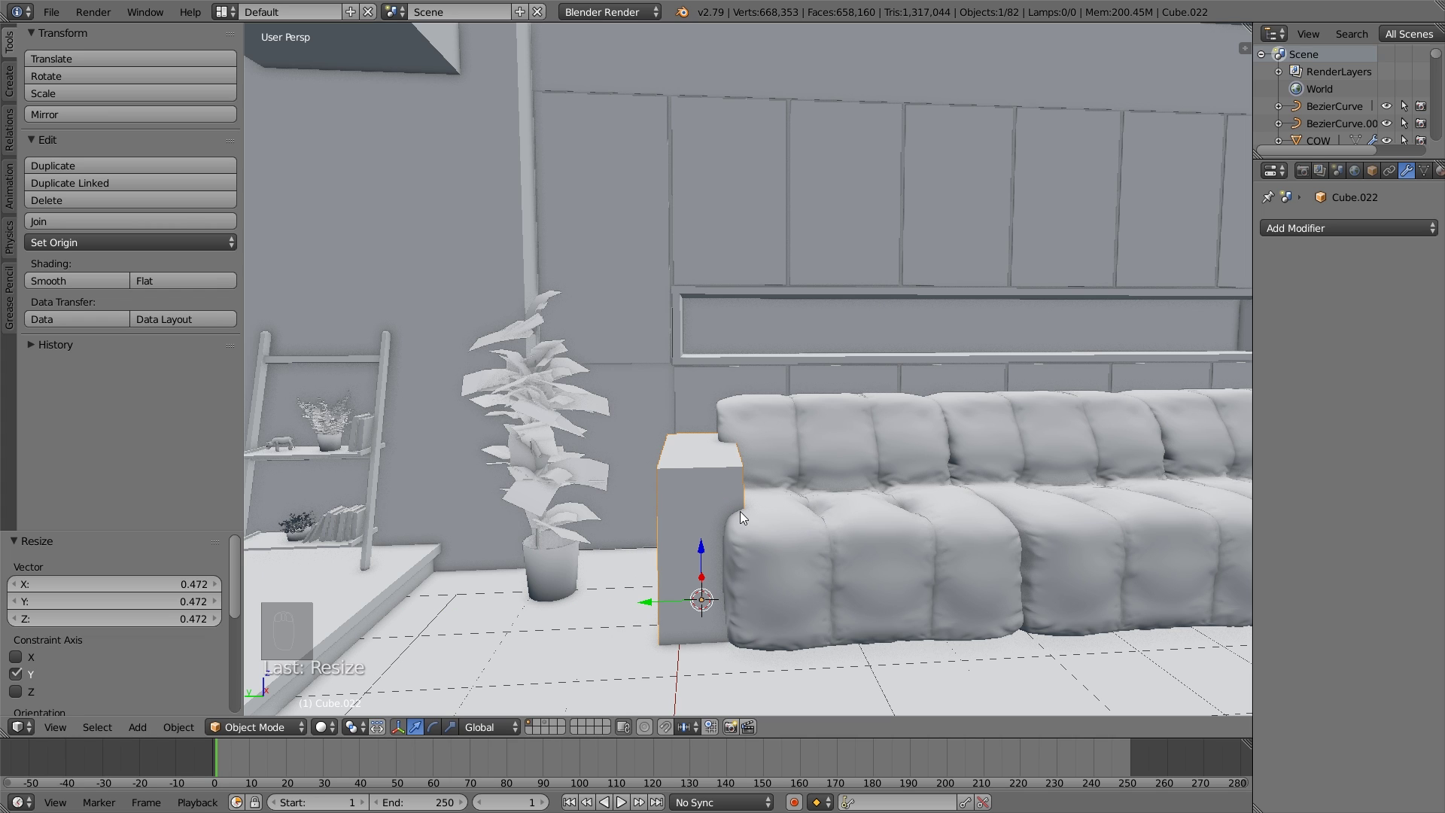
Scale the block to 1.28 along Z and 1.538 along X to match the sofa's height and depth.
middle_click_drag(739, 512, 834, 520)
key("s")
key("z")
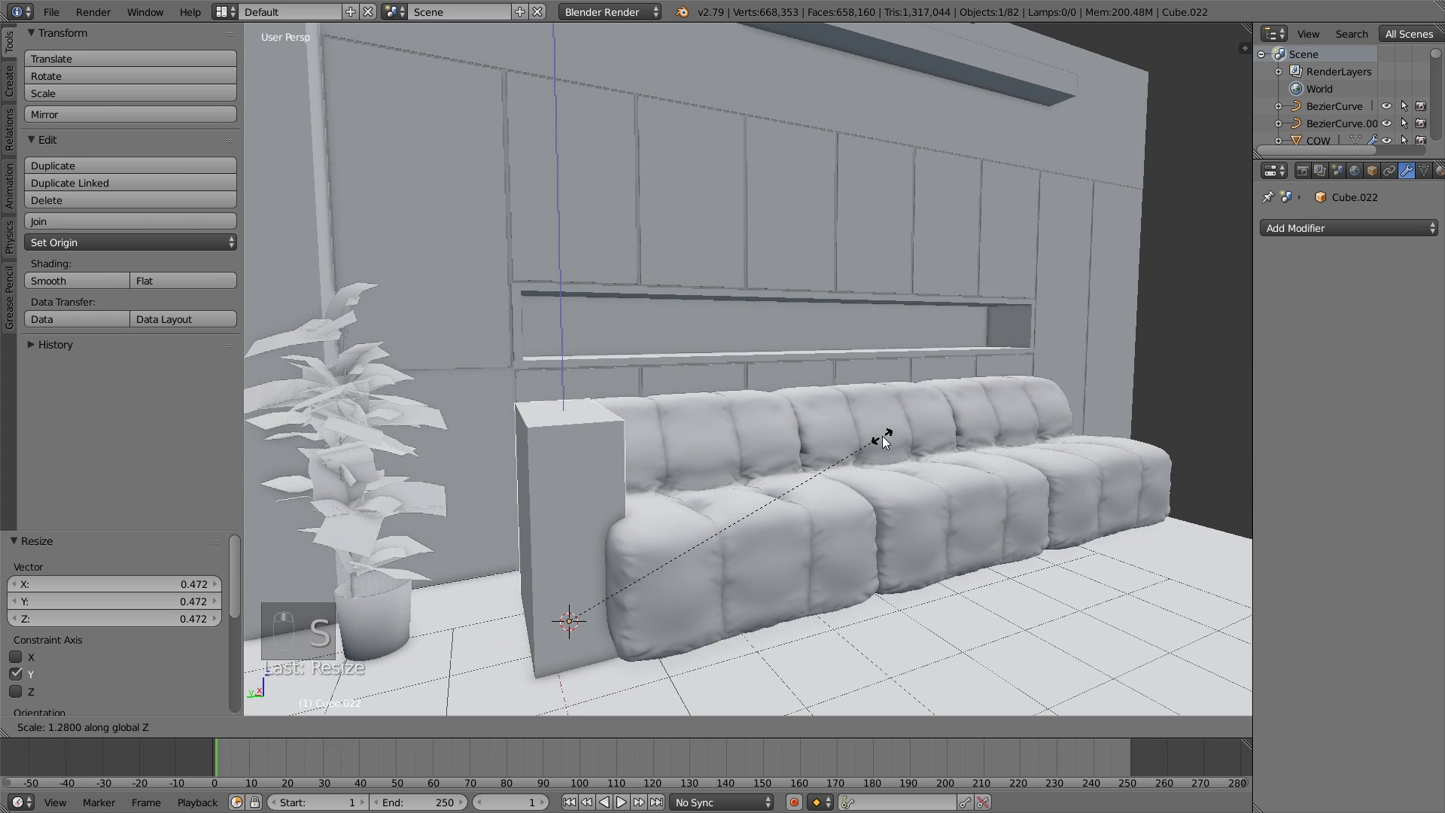
left_click(882, 436)
middle_click_drag(882, 436, 565, 556)
key("s")
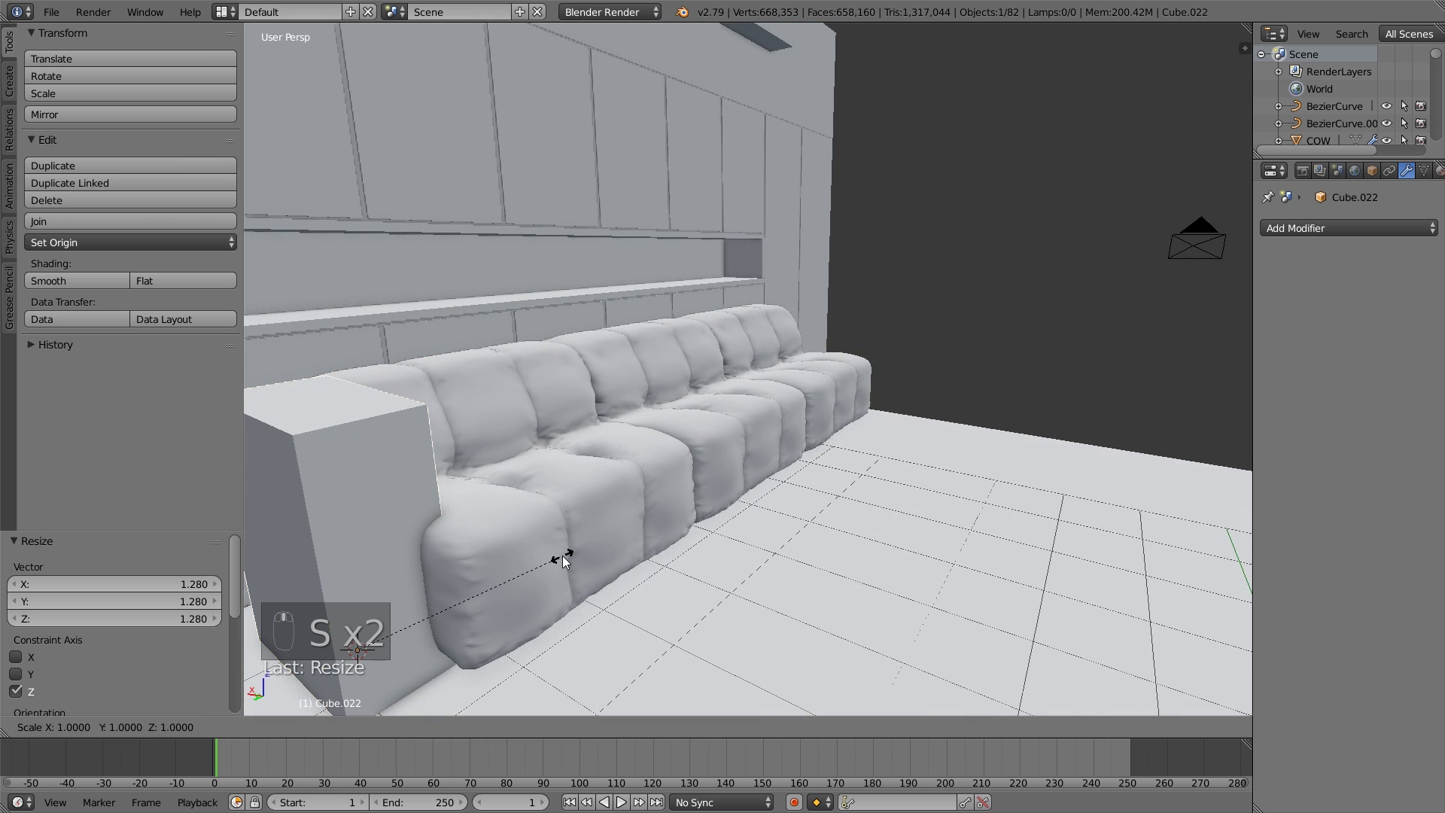
key("x")
left_click(689, 552)
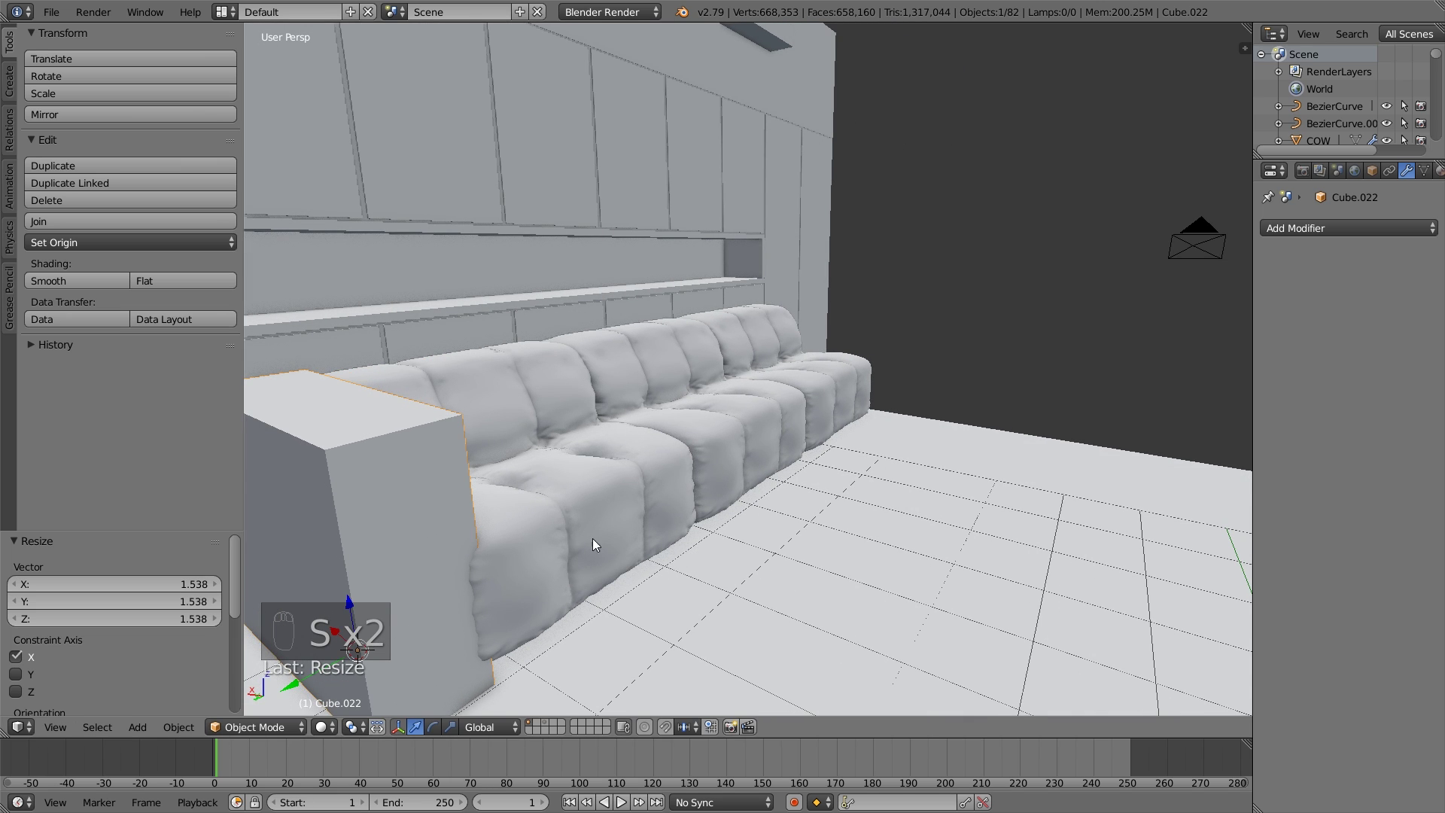
Move the block along Y by 0.232 and back by 0.063 so it sits against the sofa's end.
middle_click_drag(593, 539, 782, 467)
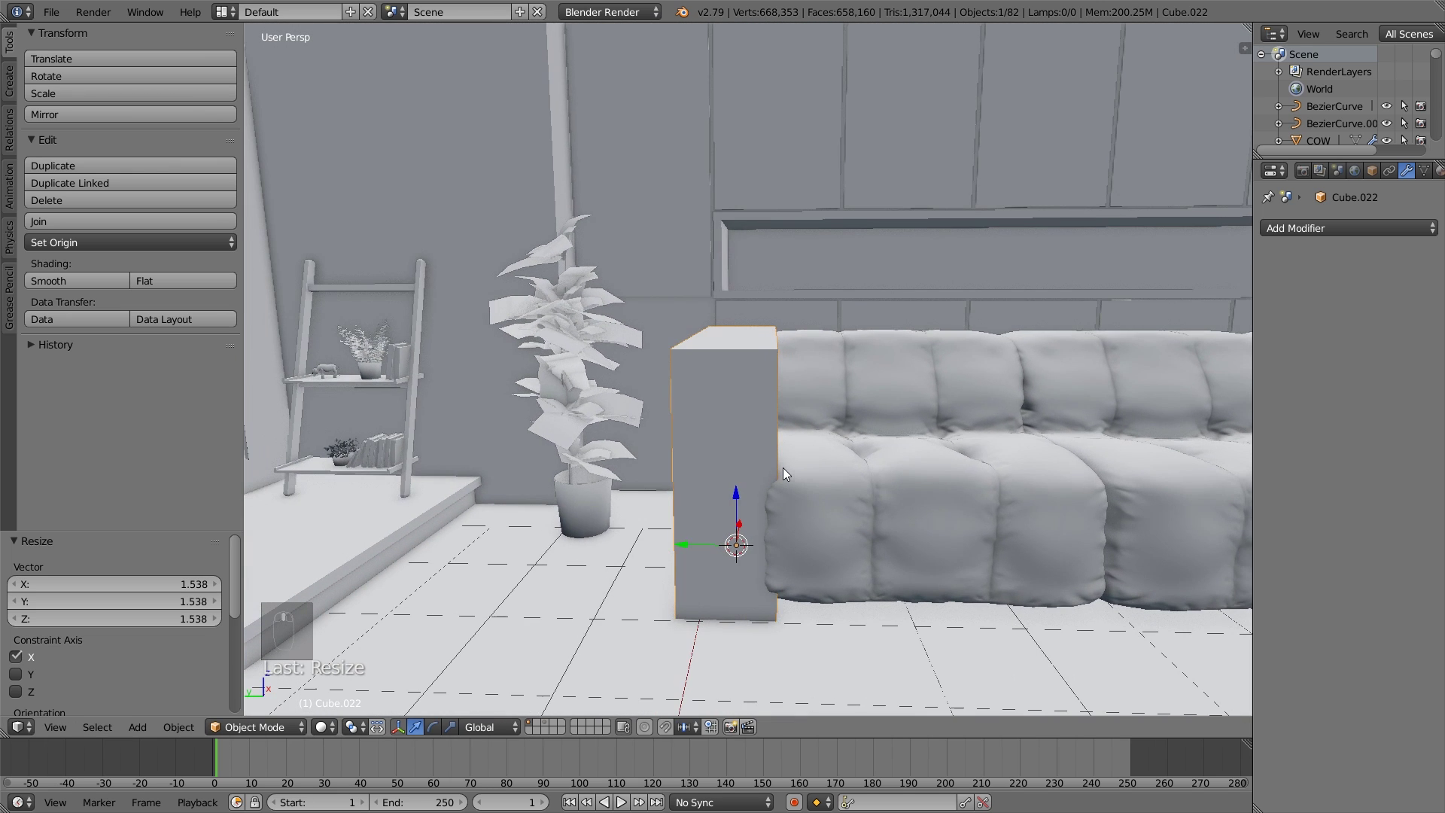
left_click_drag(703, 541, 677, 535)
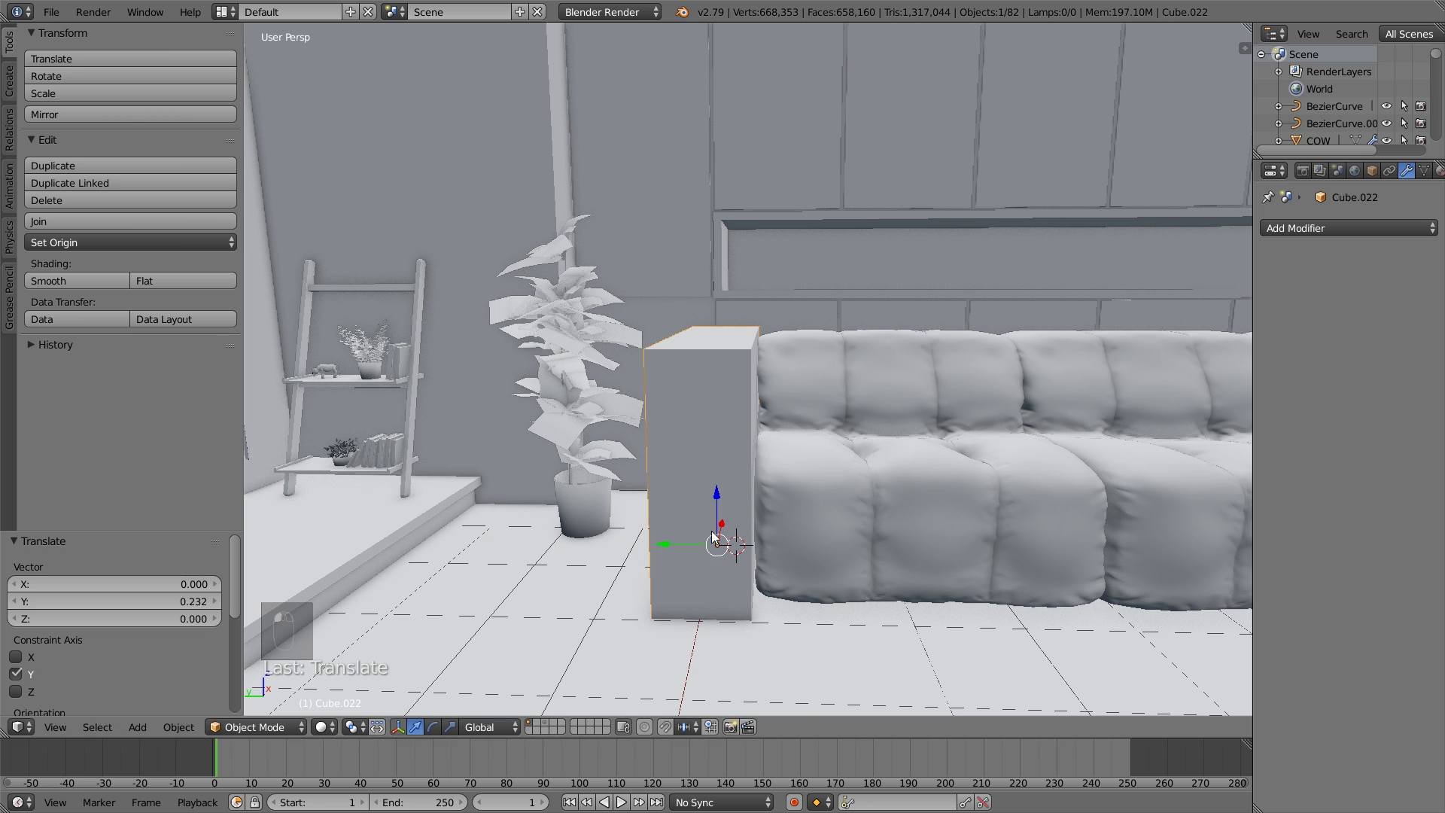
middle_click_drag(677, 535, 671, 551)
left_click_drag(672, 551, 650, 555)
Scale the block to 0.957 along Z and shrink it slightly along X.
middle_click_drag(650, 555, 813, 553)
key("s")
key("z")
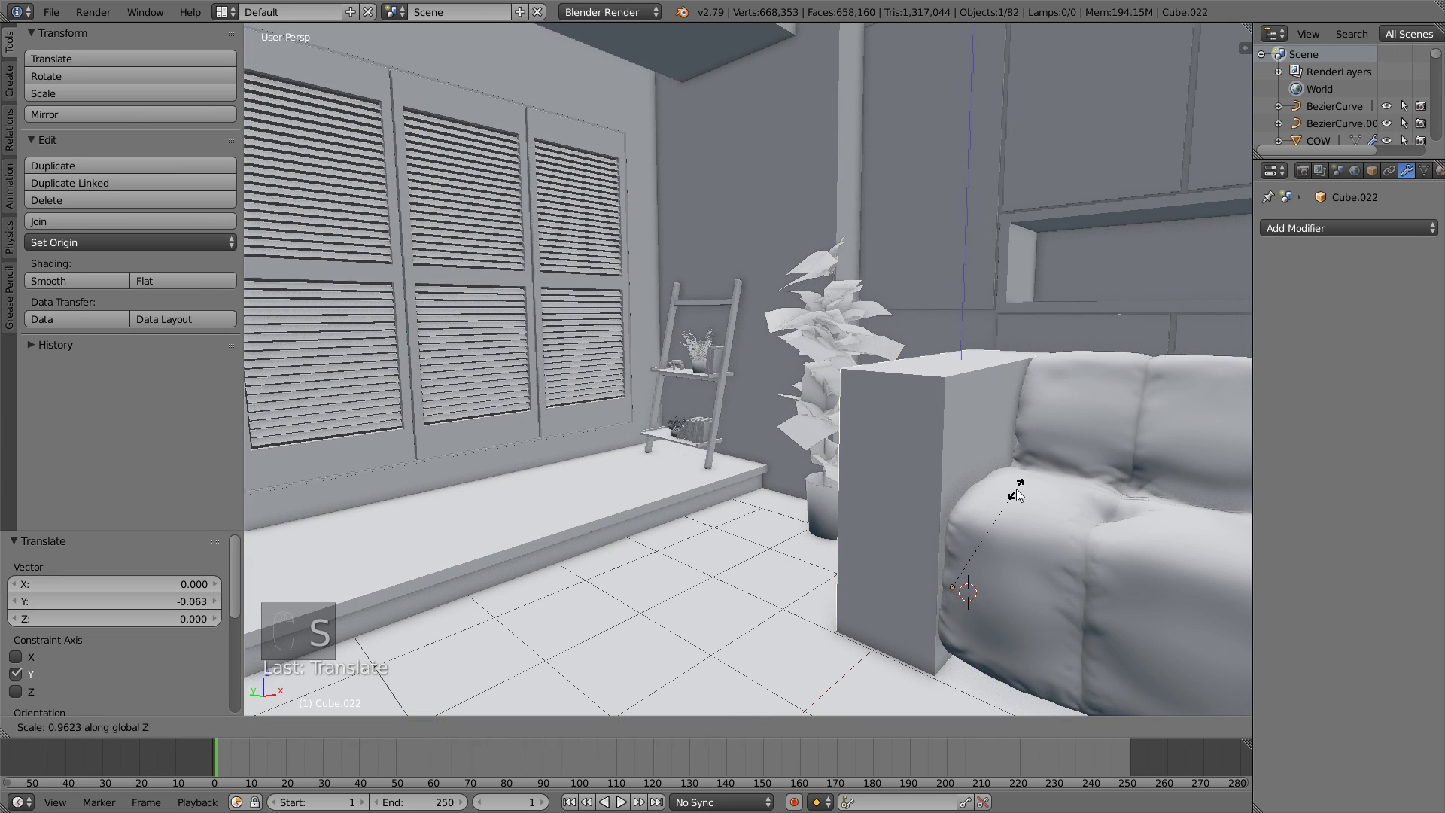
left_click(1013, 492)
middle_click_drag(1009, 491, 969, 509)
key("s")
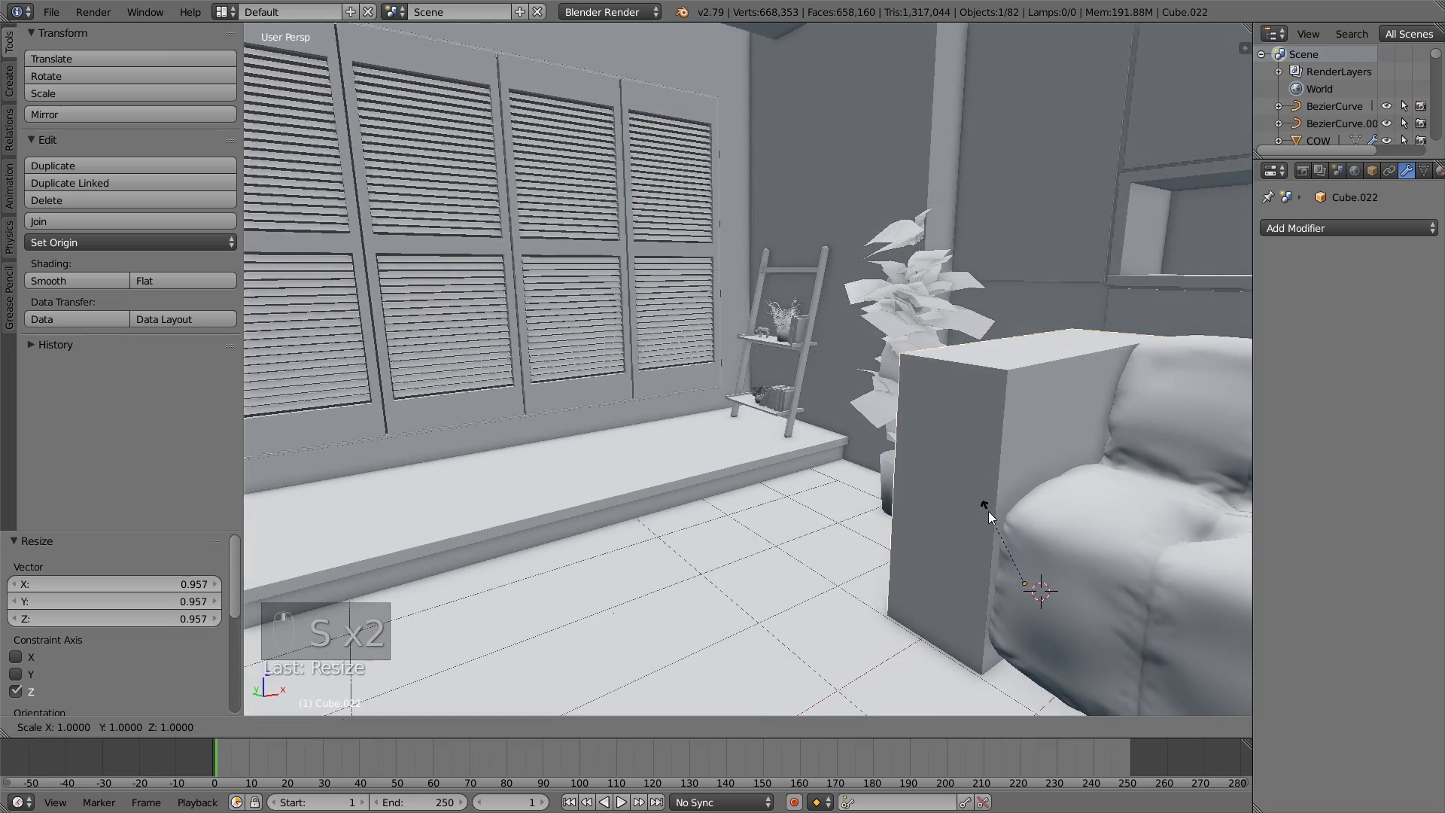
key("x")
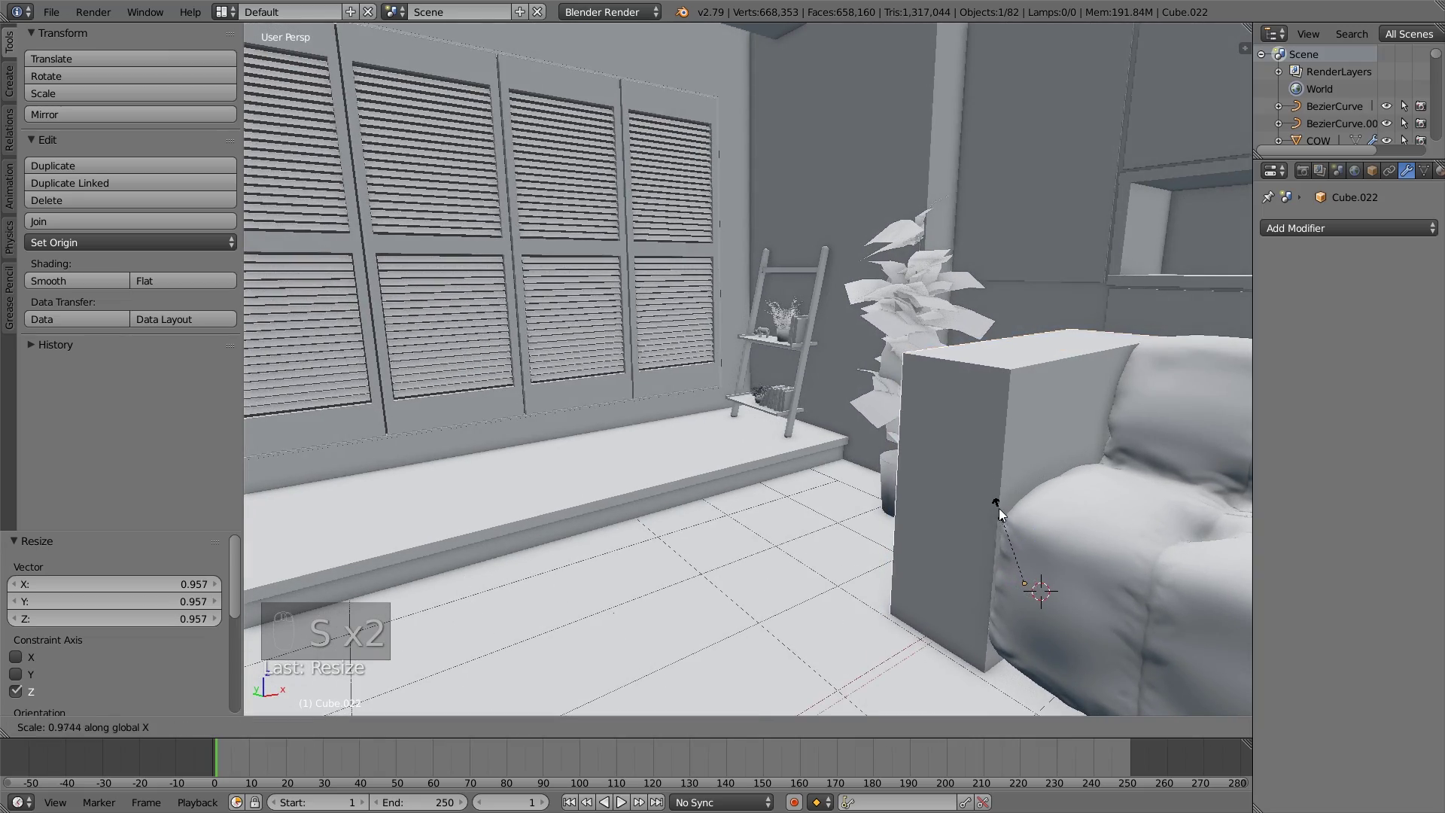
left_click(1009, 518)
middle_click_drag(1009, 519, 620, 482)
In Edit Mode, add three evenly spaced loop cuts across the block's height and four along its depth.
key("Tab")
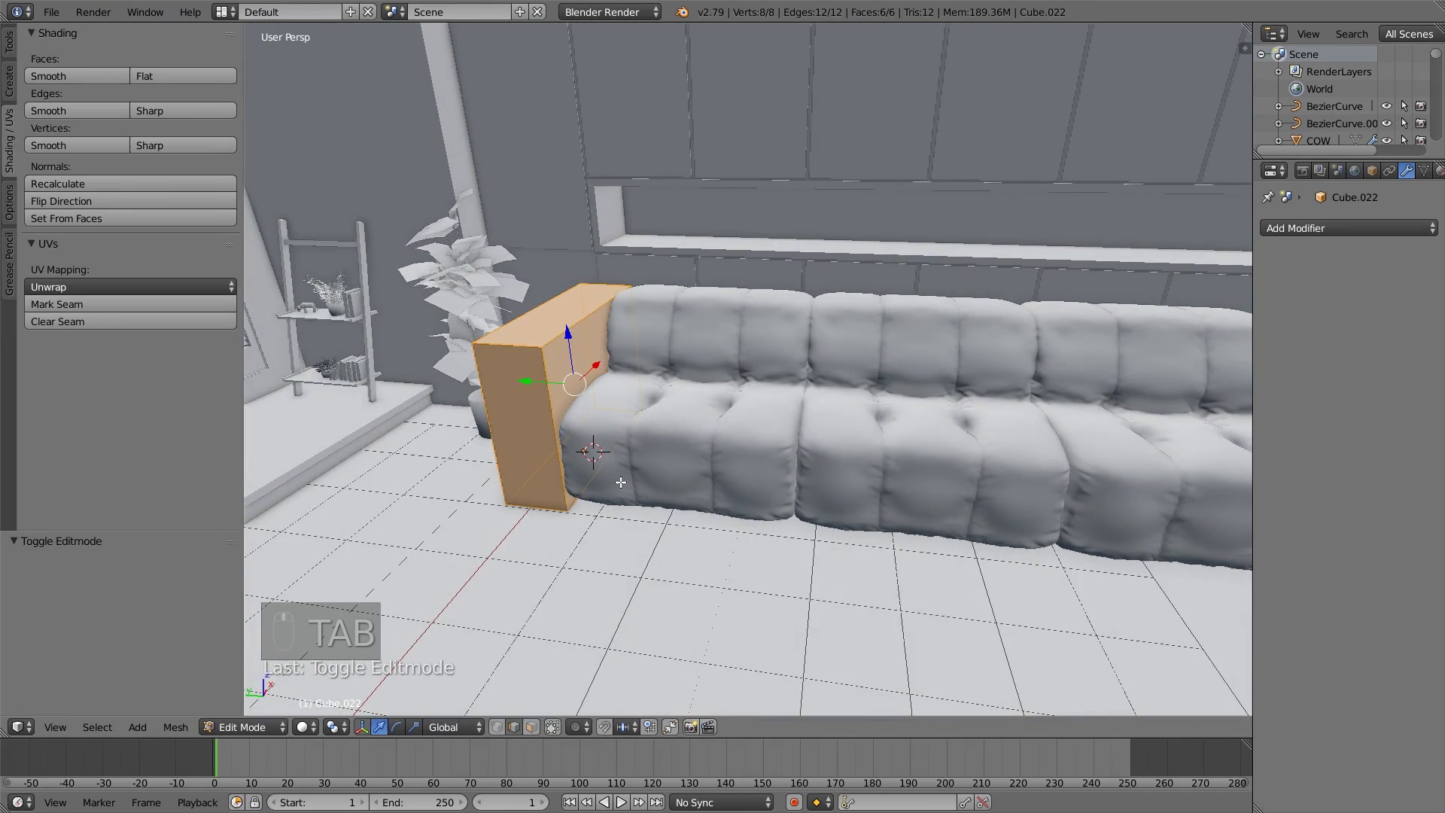
key("ctrl+r")
scroll(551, 410, "up", 2)
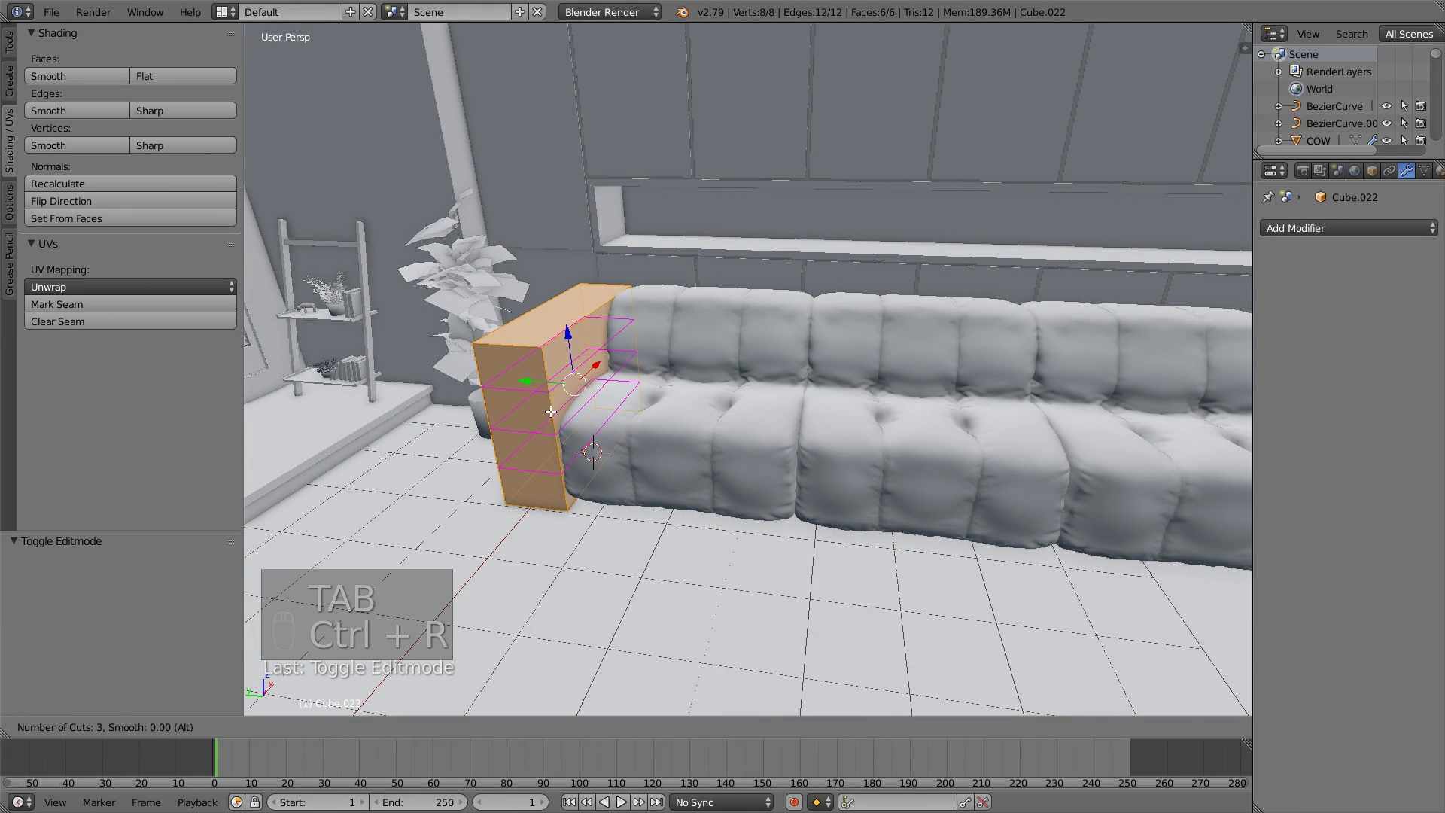
left_click(552, 411)
right_click(551, 411)
middle_click_drag(552, 410, 623, 298)
key("ctrl+r")
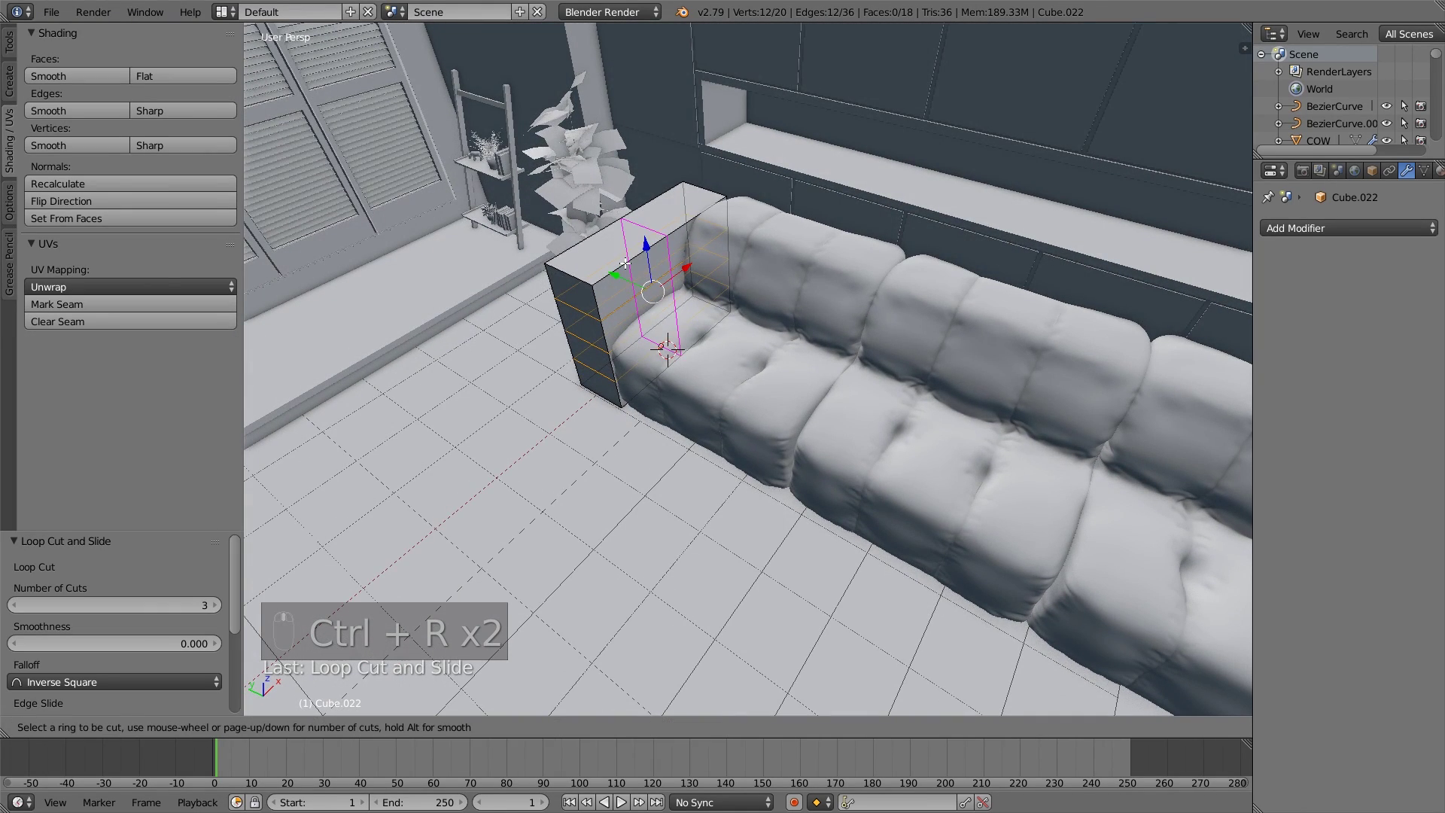
scroll(625, 263, "up", 1)
left_click(625, 264)
right_click(625, 263)
key("a")
key("Tab")
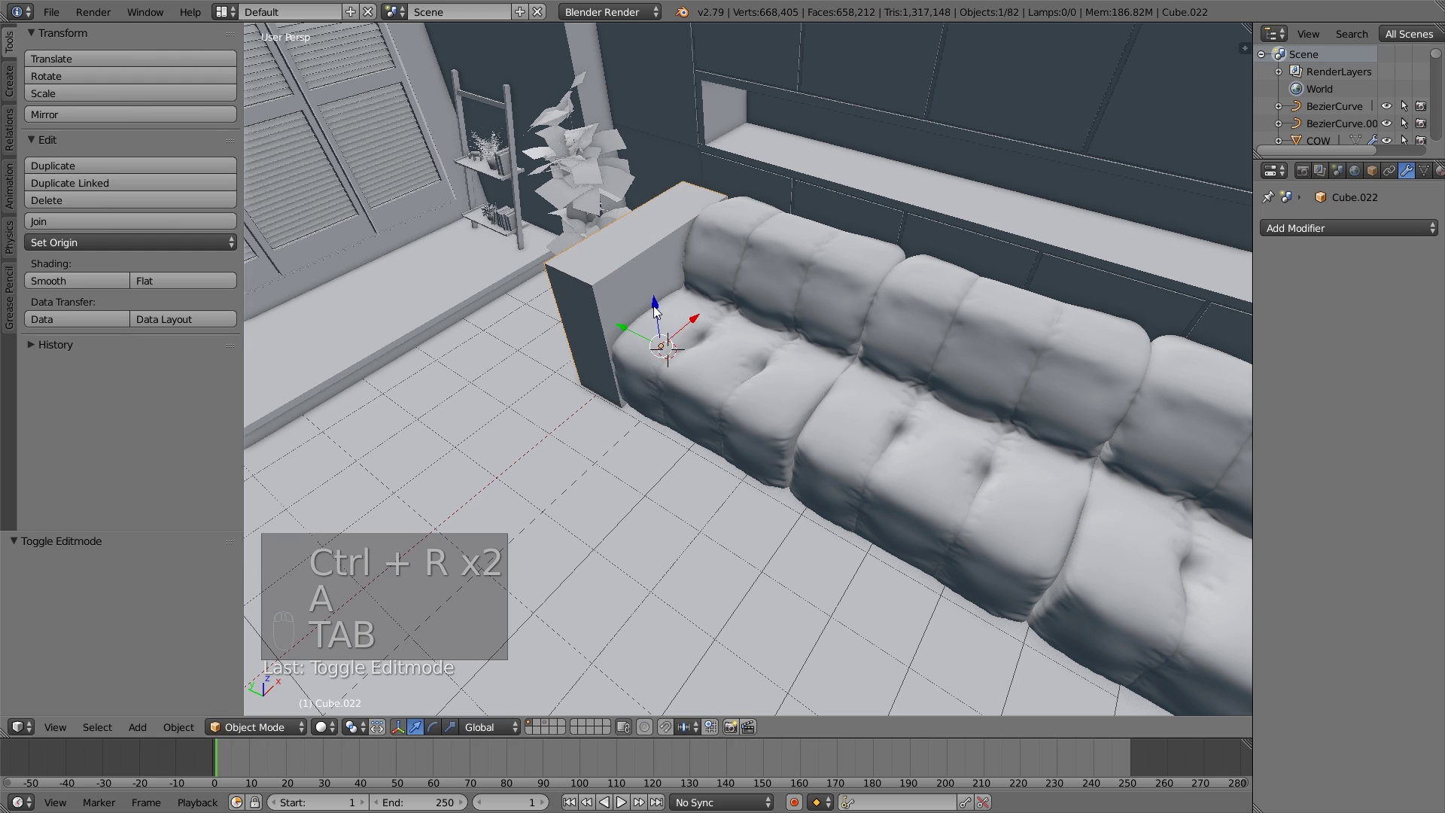
key("Tab")
middle_click_drag(625, 264, 599, 379)
key("a")
key("a")
key("a")
key("a")
key("a")
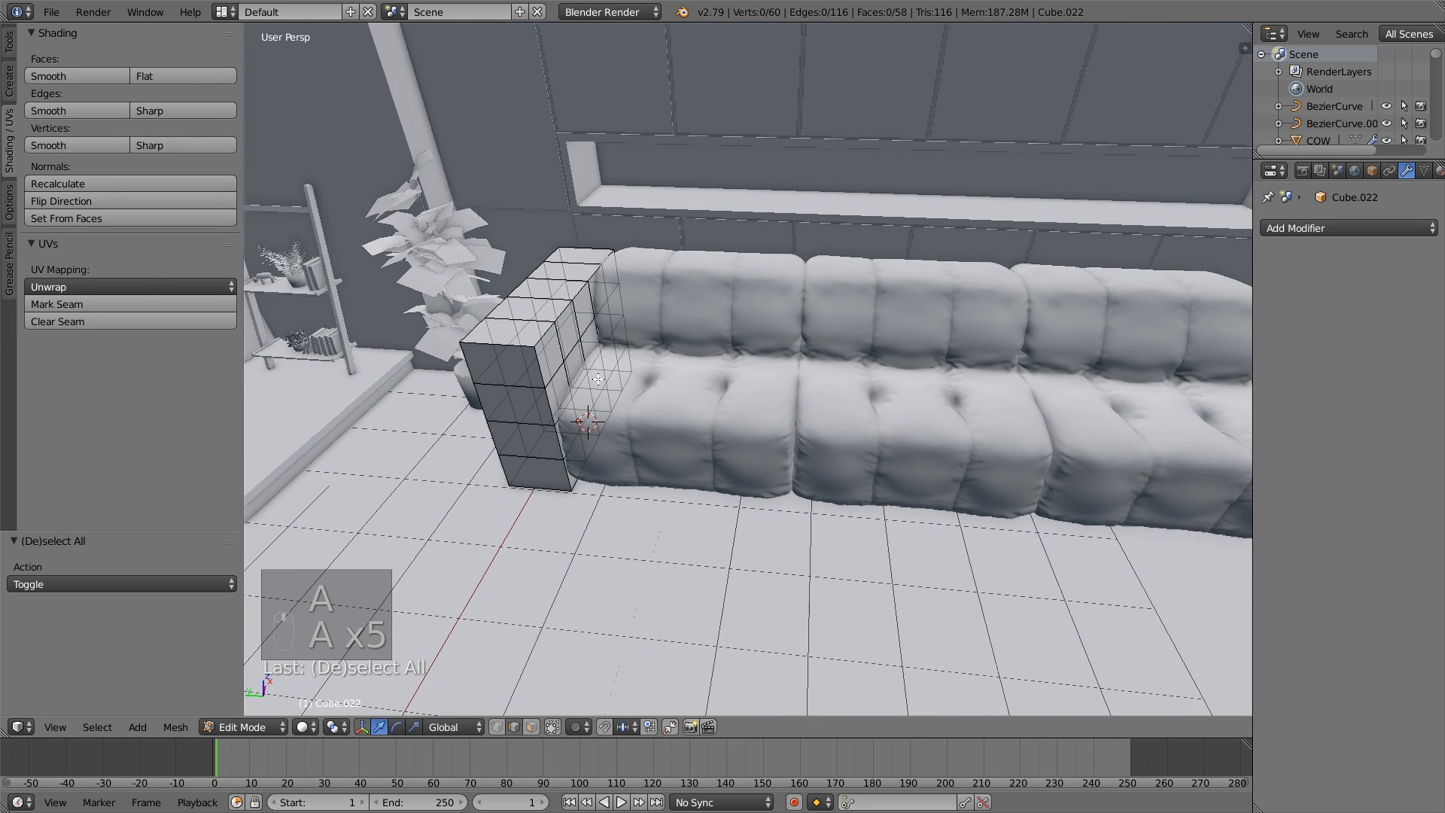
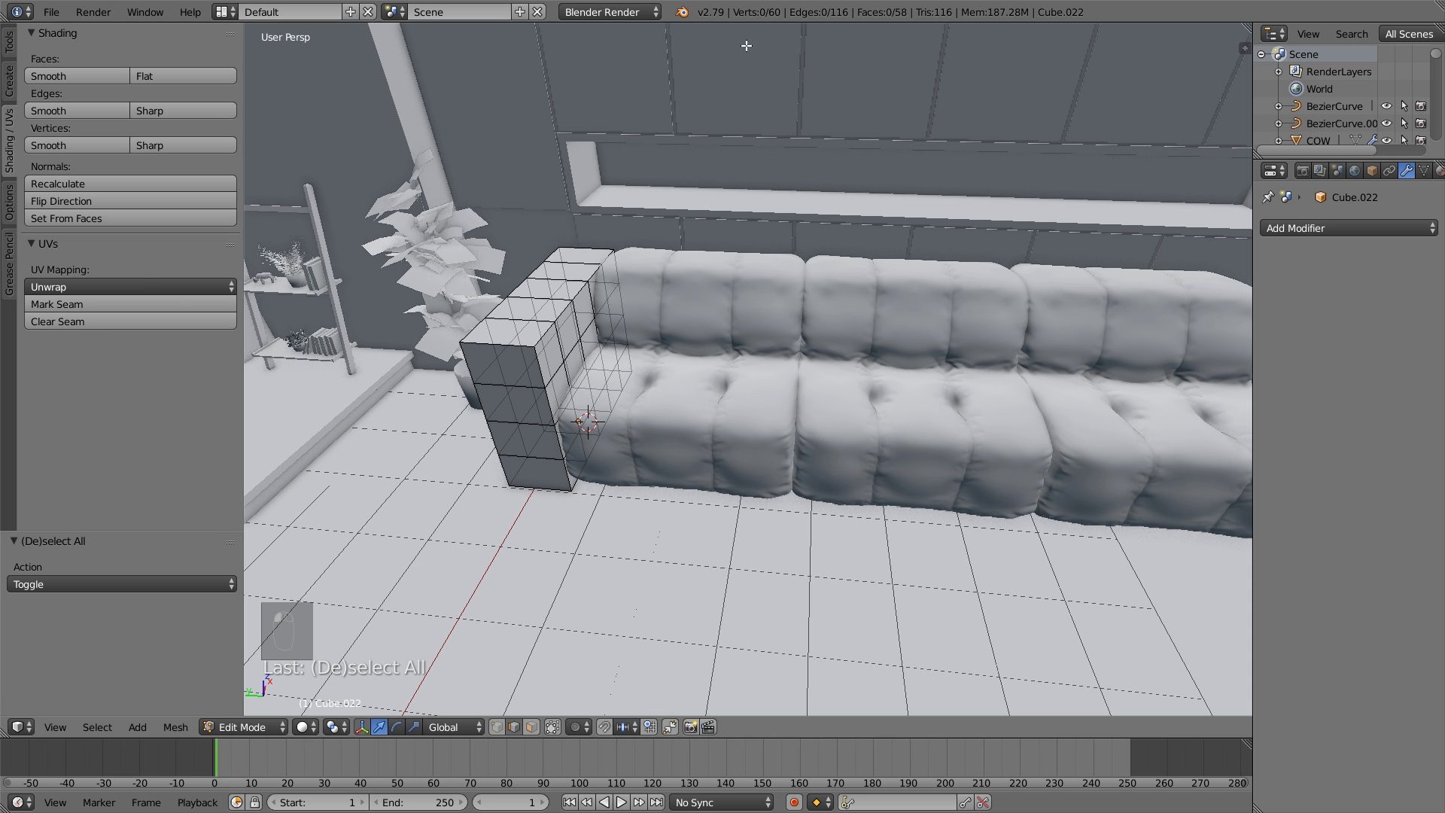
key("Tab")
Add an Array modifier with relative offset X 0 and Y -11.1, placing a second armrest at the sofa's other end.
scroll(978, 369, "down", 1)
middle_click_drag(960, 370, 804, 398, "shift")
left_click(1308, 224)
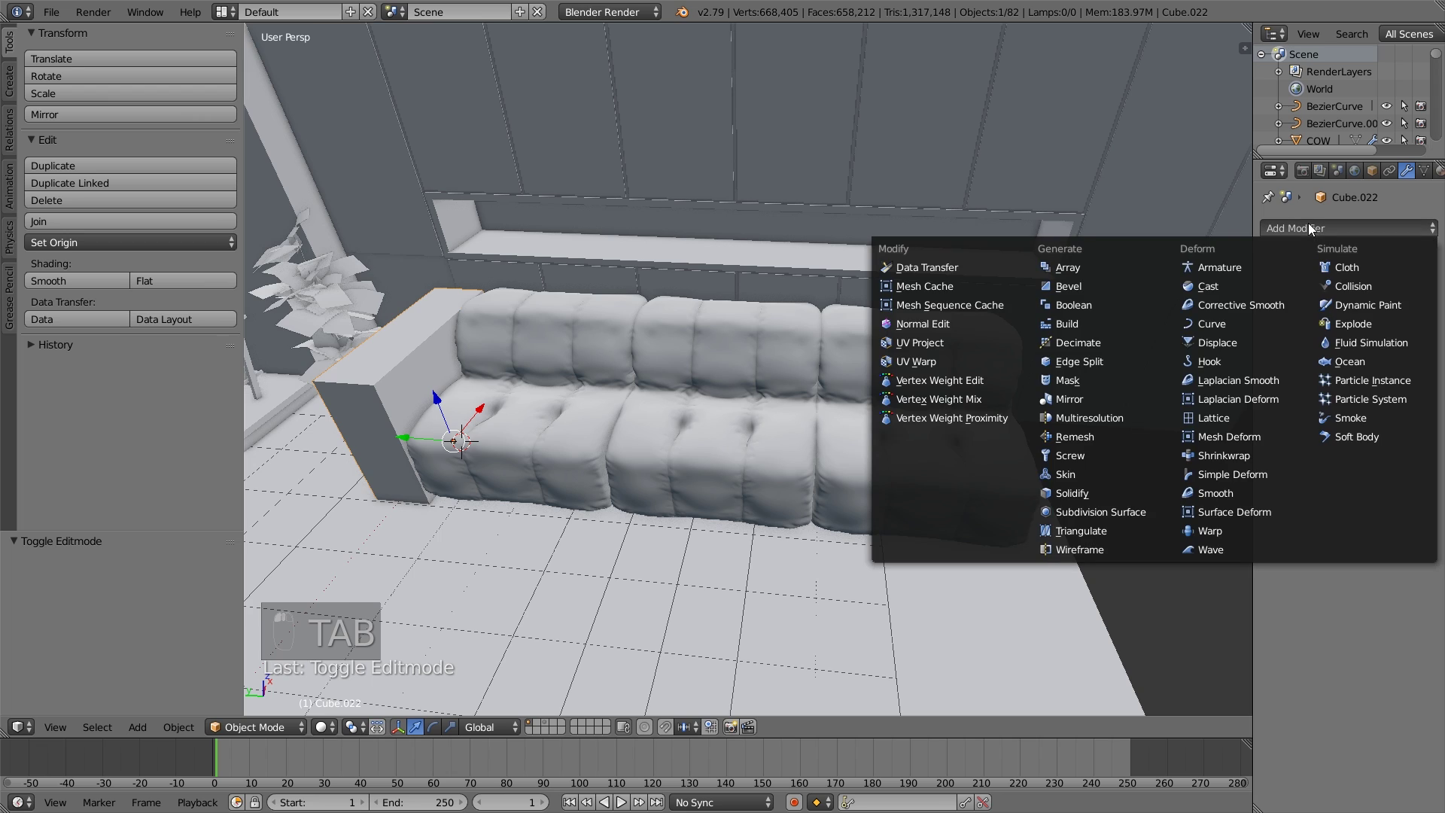
left_click(1102, 270)
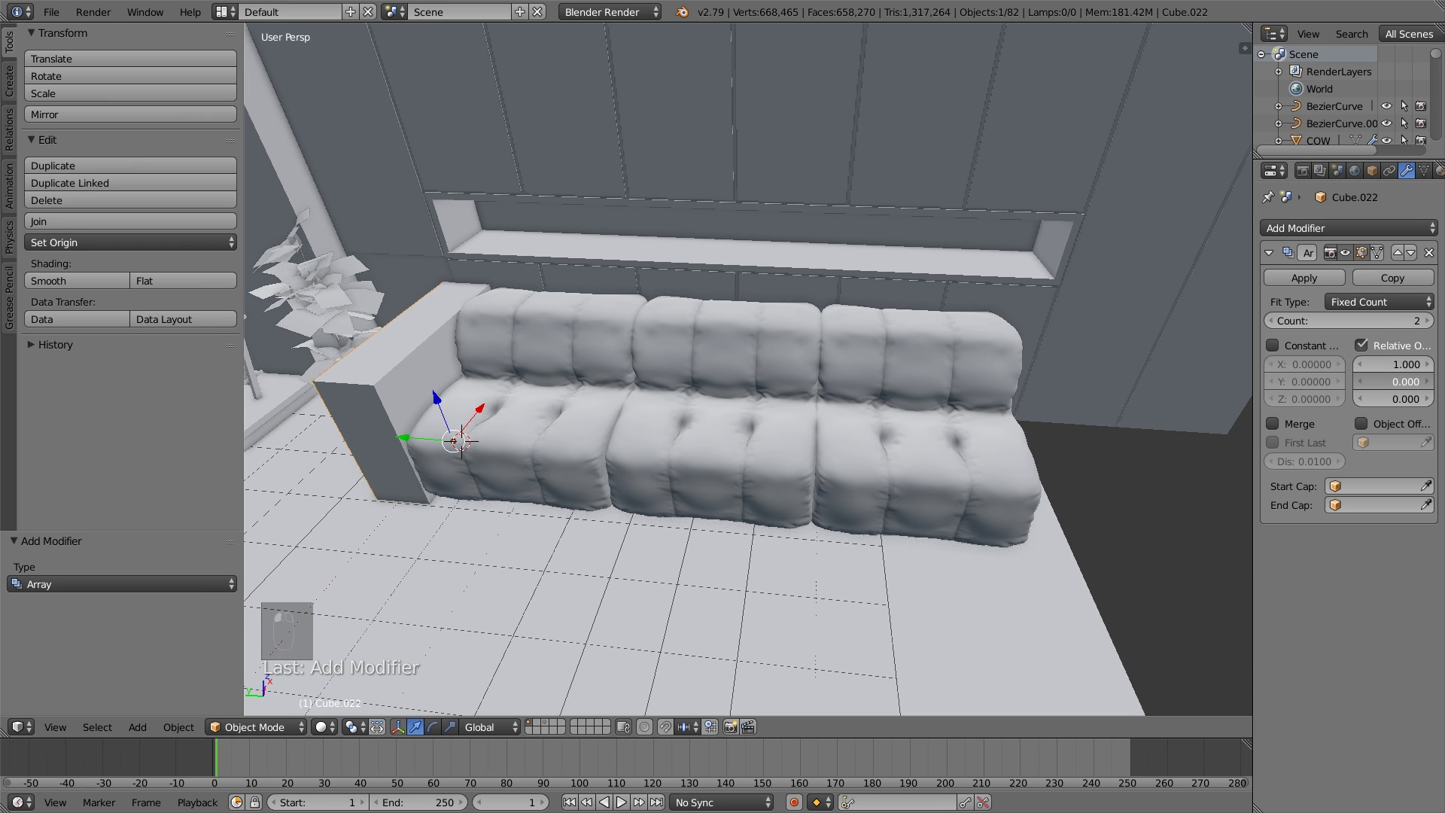
left_click_drag(1401, 380, 1325, 381)
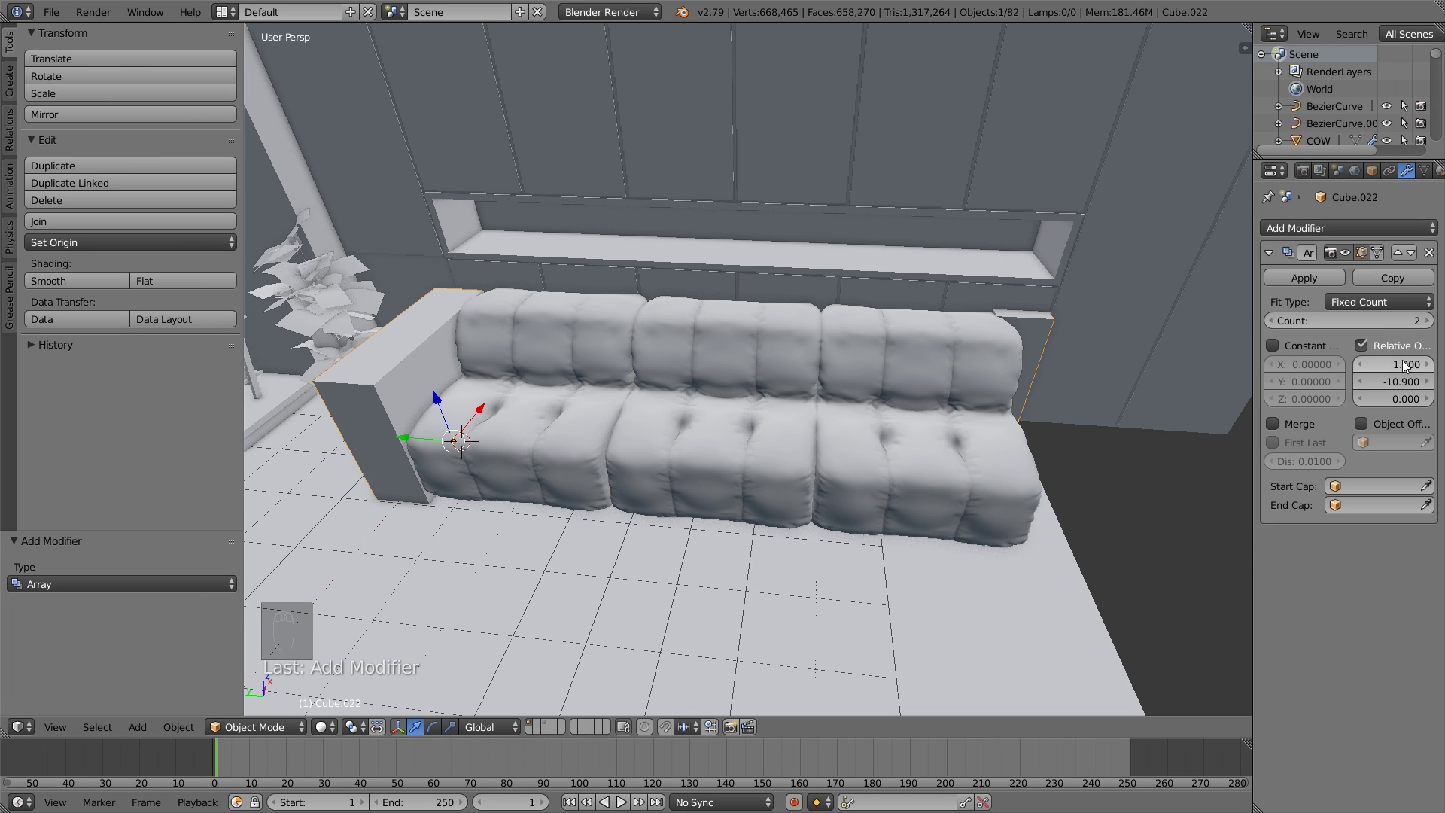
type("0")
key("Return")
middle_click_drag(1016, 452, 1274, 386)
left_click_drag(1393, 381, 1386, 381)
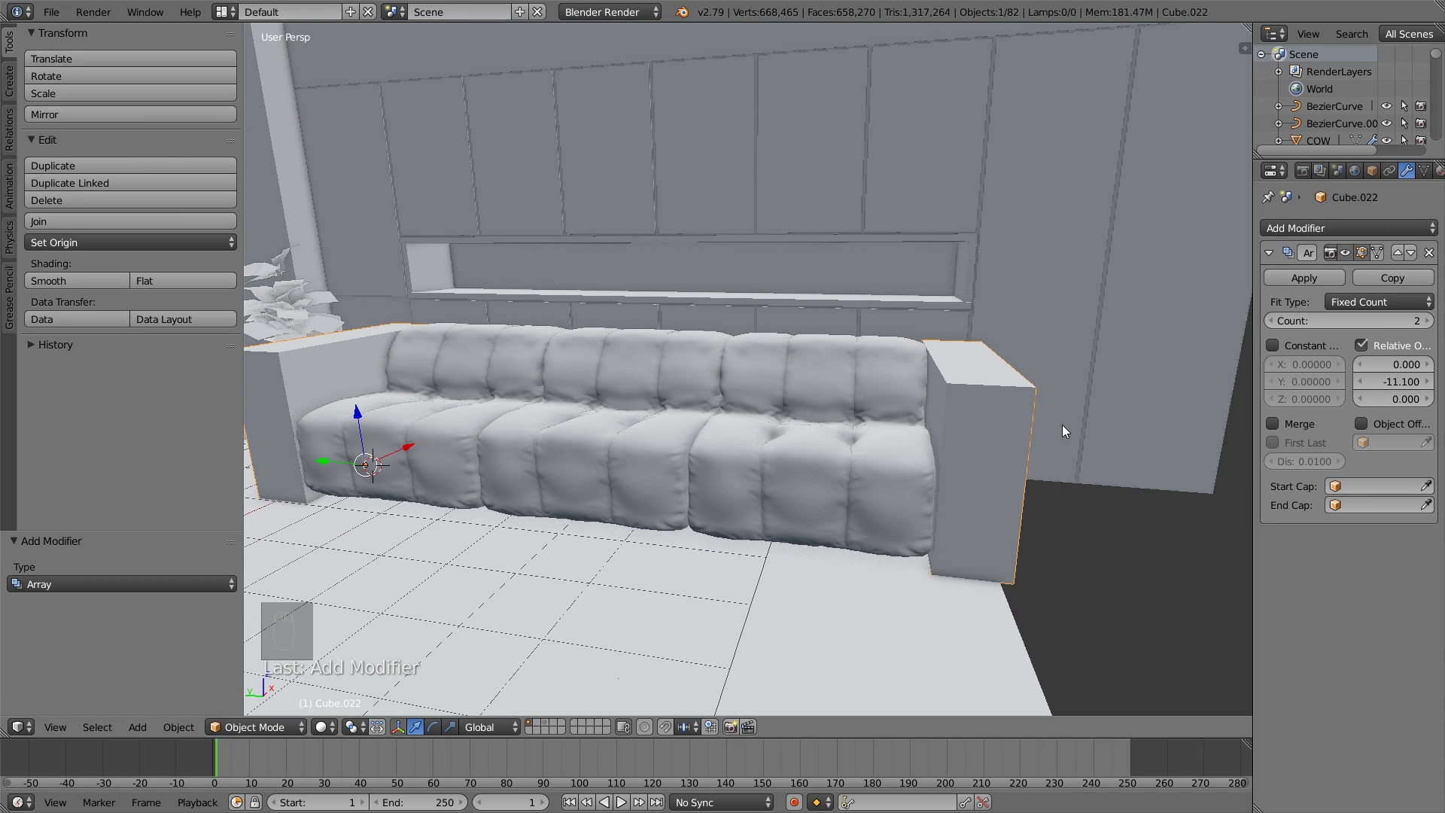
Add a Multiresolution modifier to the armrest block.
middle_click_drag(1207, 395, 667, 457)
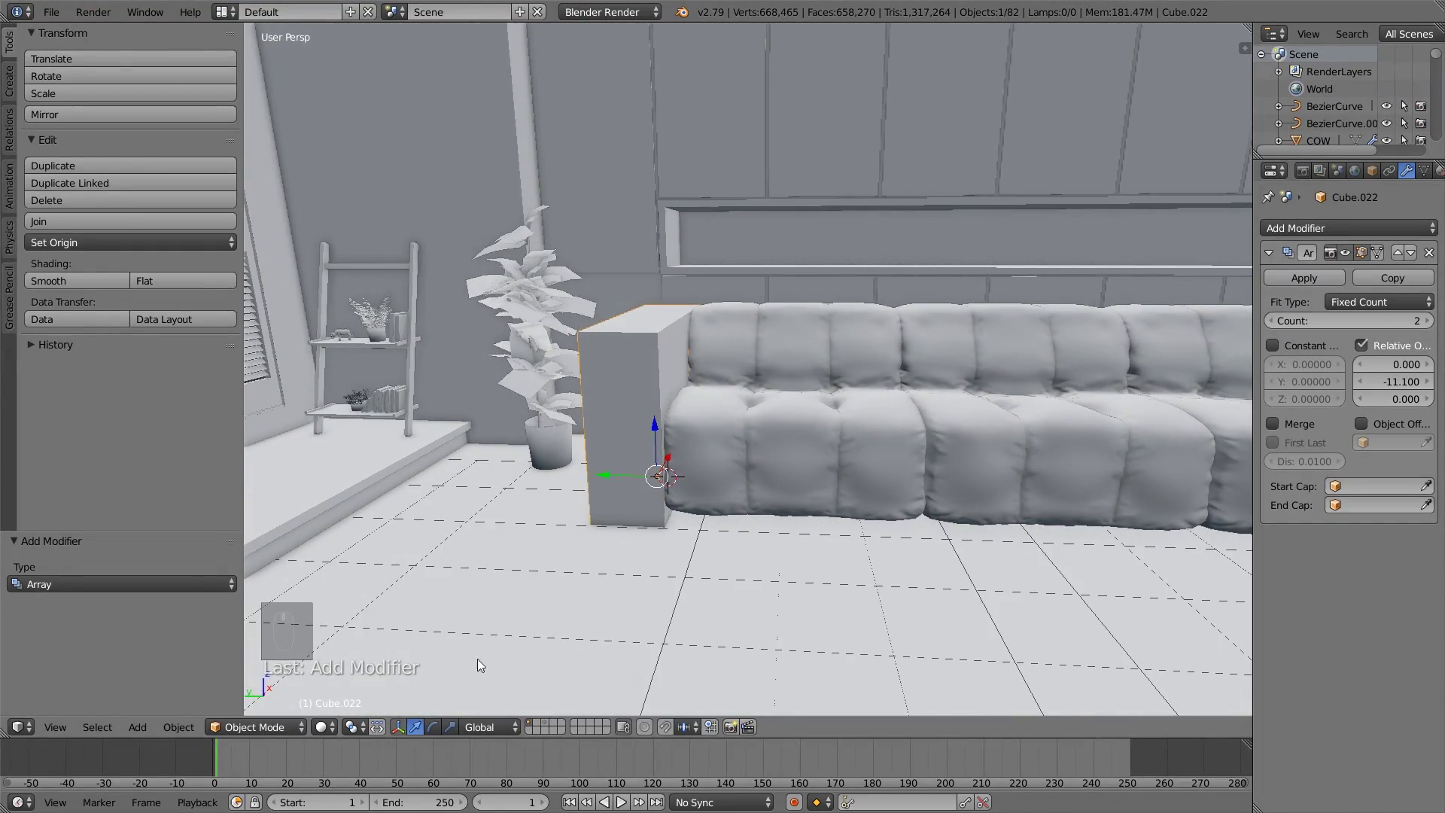
left_click(1303, 227)
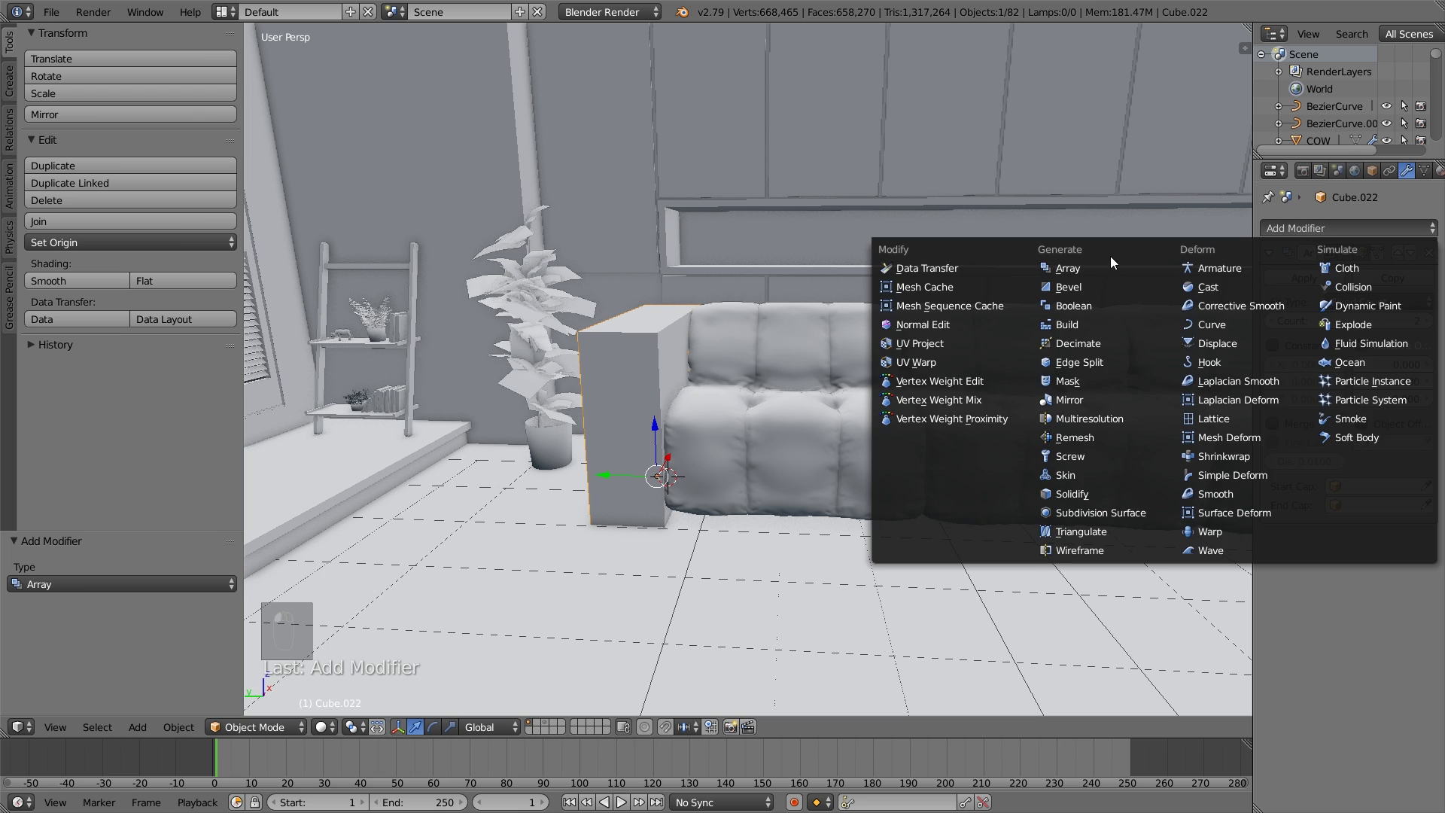
left_click(1092, 416)
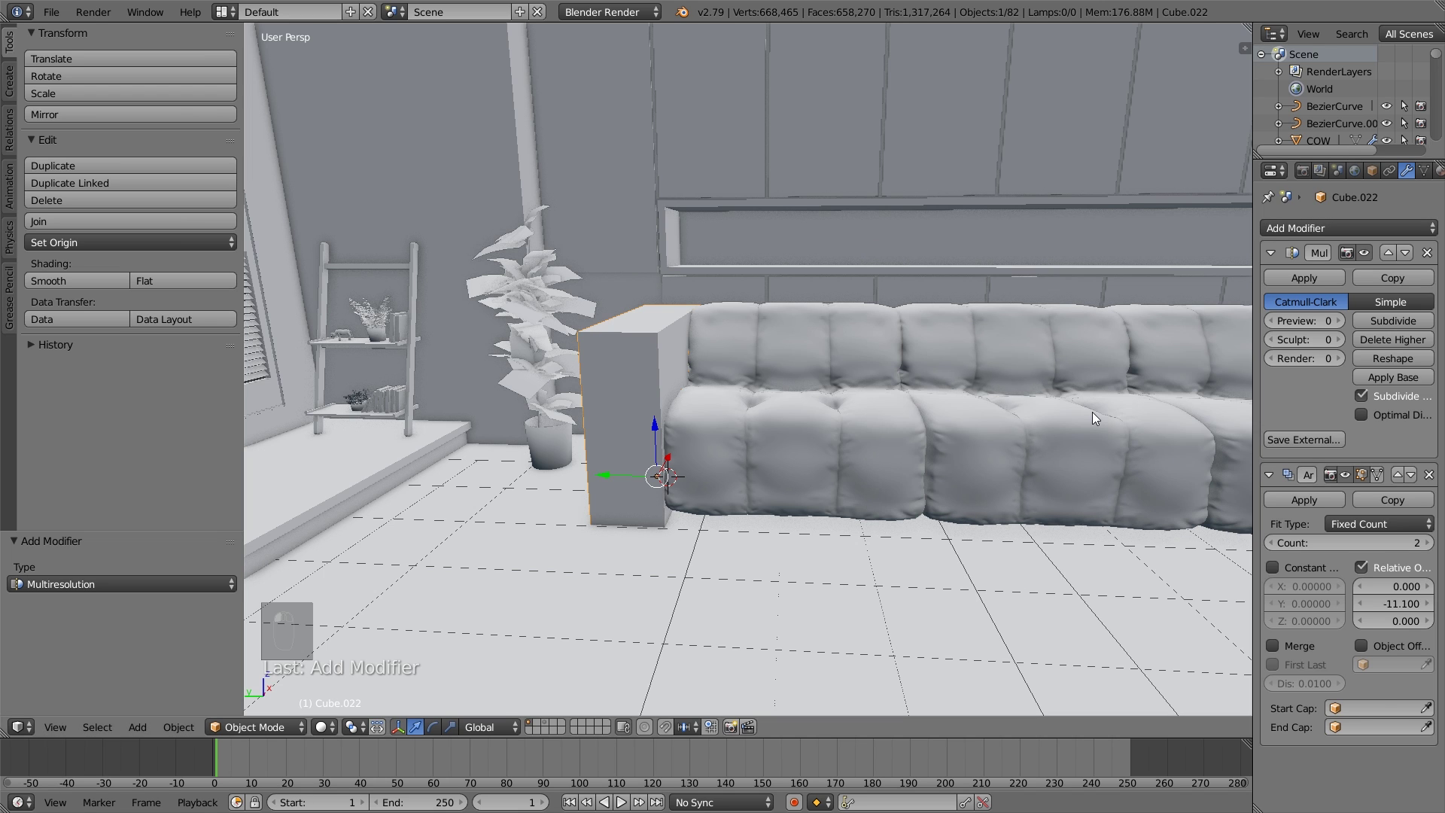
left_click(1326, 504)
scroll(1076, 483, "down", 5)
key("ctrl+z")
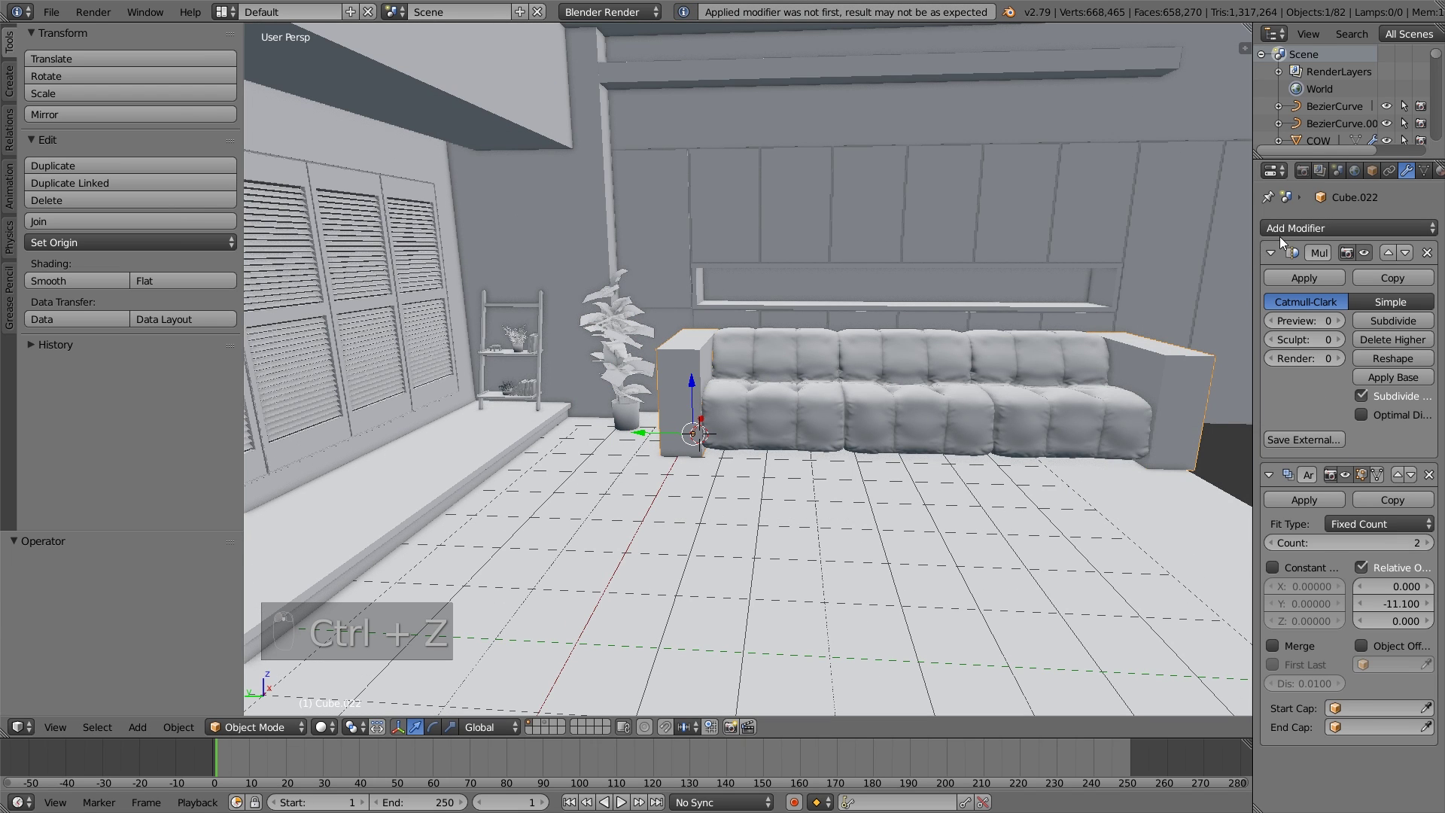
Subdivide the armrest's Multiresolution modifier up to level 5 with Catmull-Clark.
left_click(1307, 229)
left_click(1393, 321)
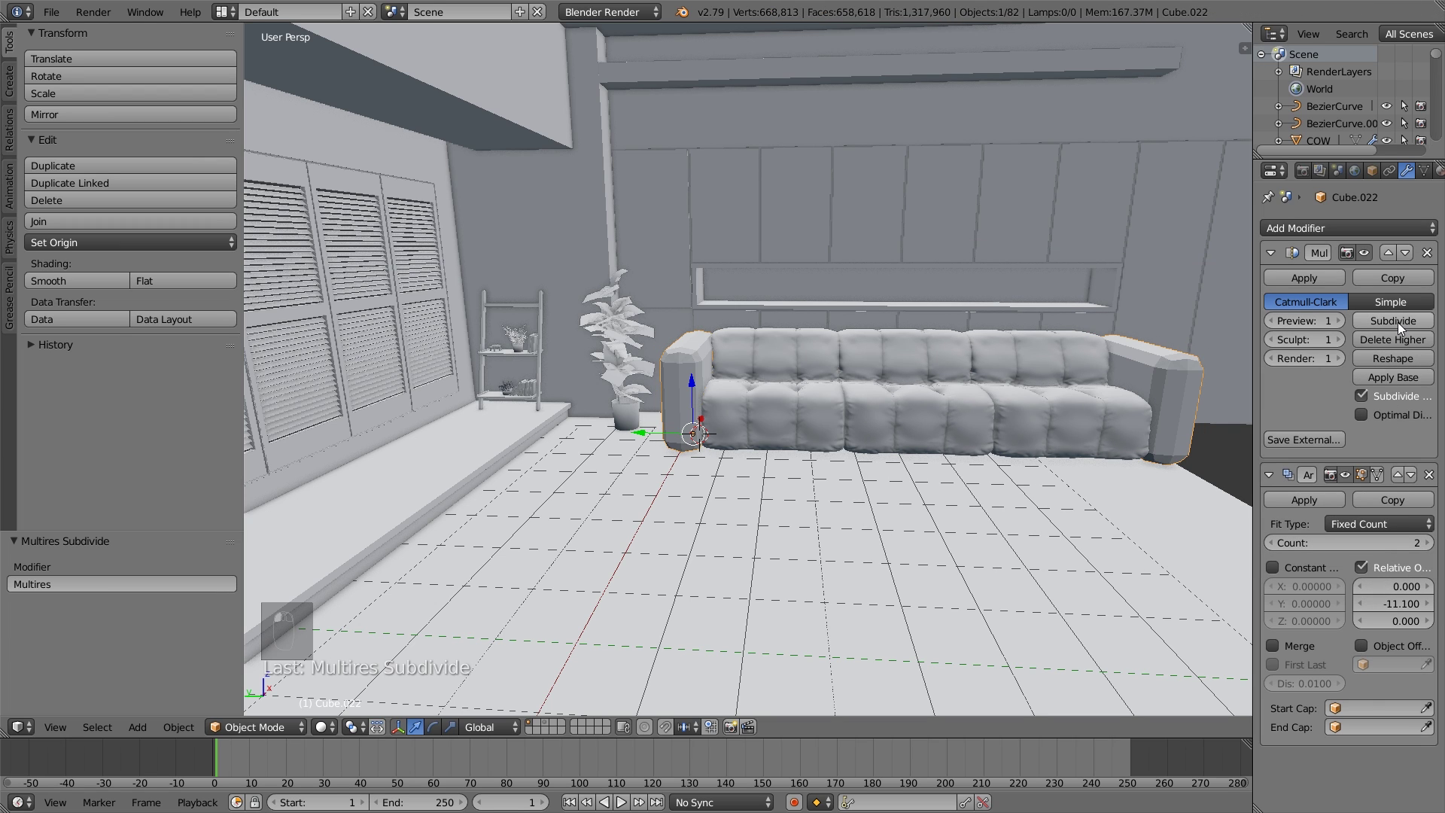
left_click(1394, 321)
left_click(1394, 321)
scroll(871, 413, "up", 6)
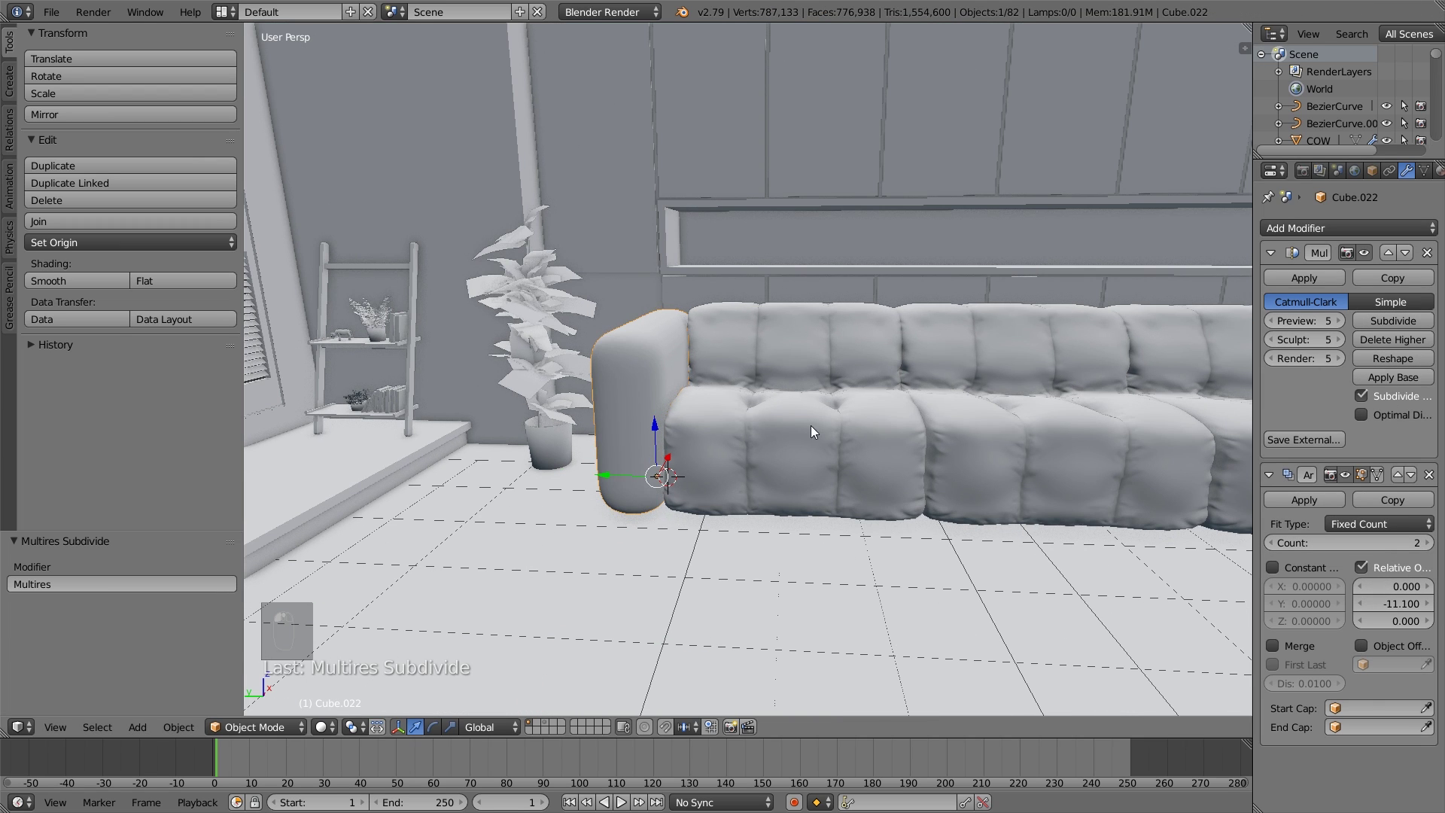
Select the plant-side armrest, put it in Sculpt Mode and choose the Draw brush.
right_click(802, 438)
scroll(802, 444, "down", 3)
middle_click_drag(803, 444, 680, 420)
scroll(681, 420, "up", 2)
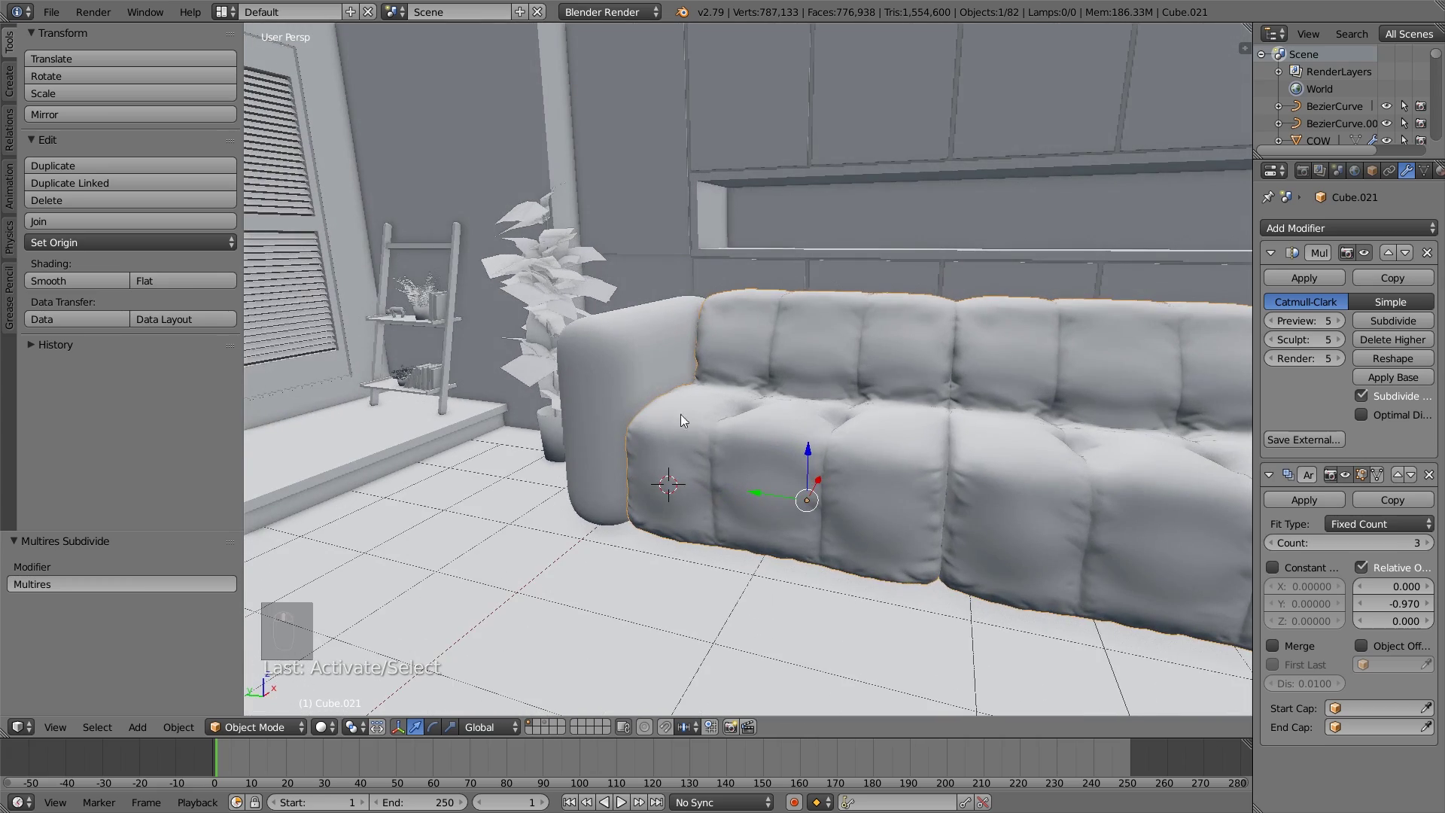
right_click(627, 400)
middle_click_drag(595, 381, 765, 492)
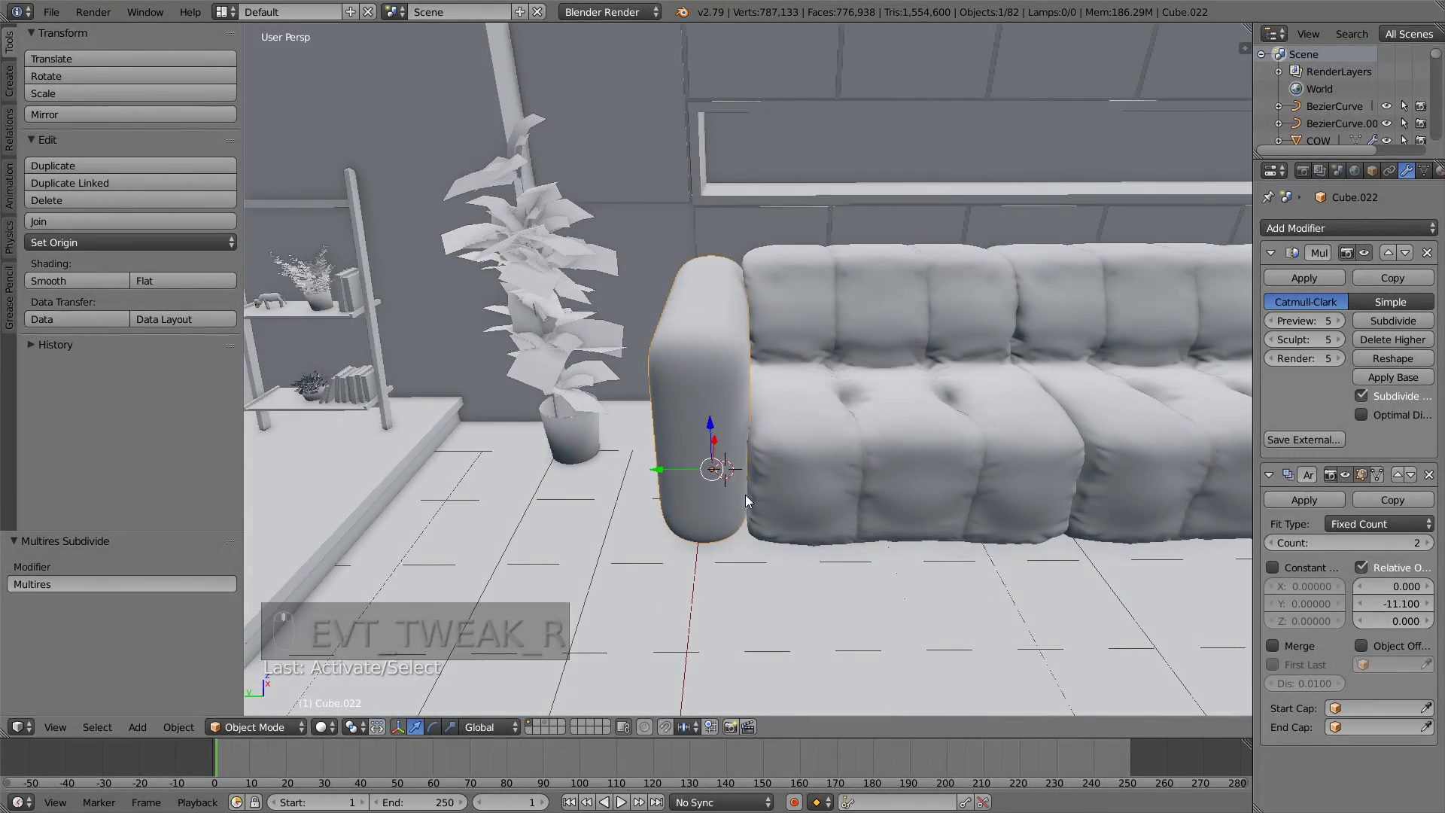
left_click(264, 727)
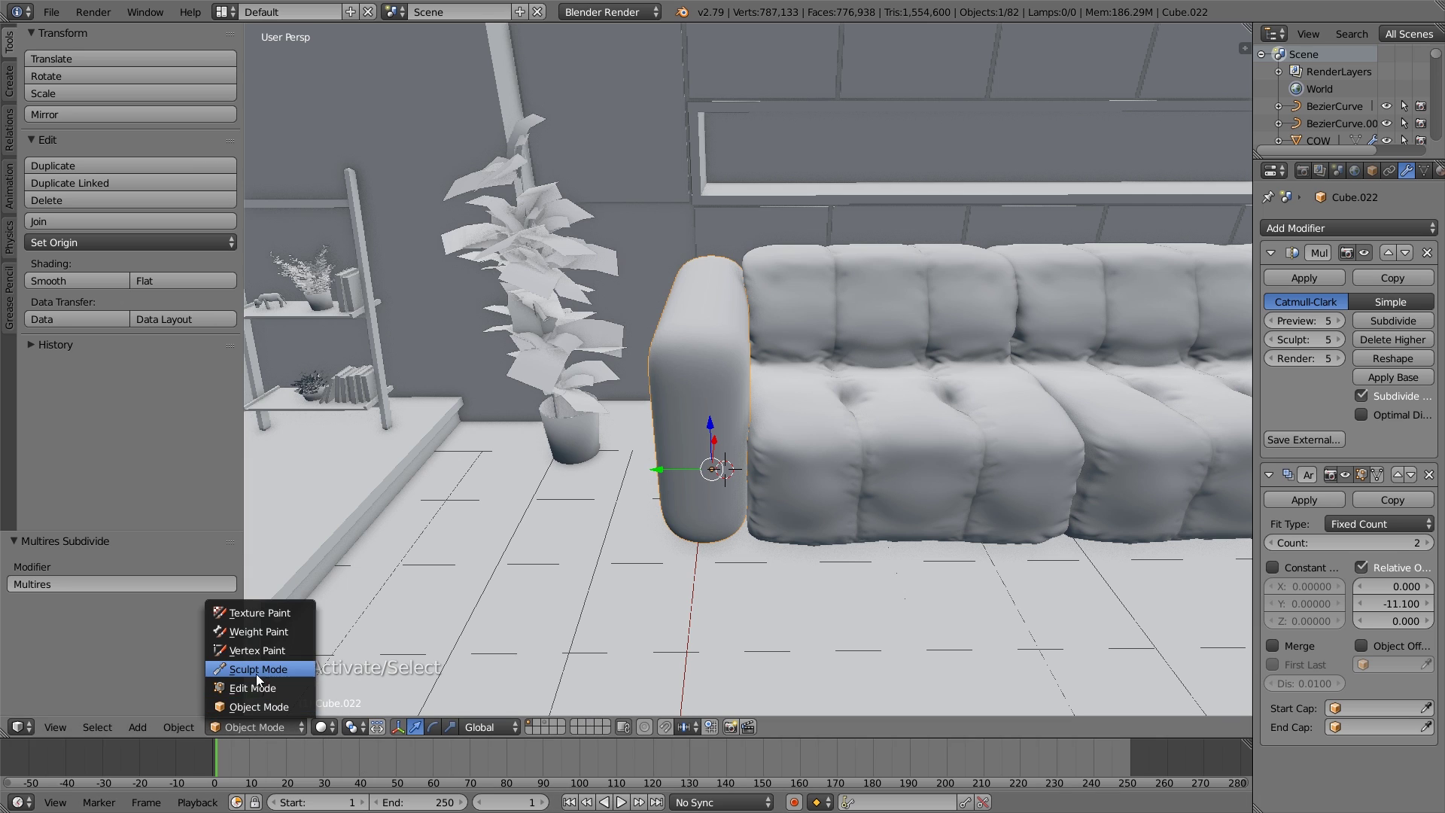
left_click(260, 666)
mouse_move(656, 577)
middle_mouse_down()
mouse_move(690, 442)
mouse_move(668, 495)
middle_mouse_up()
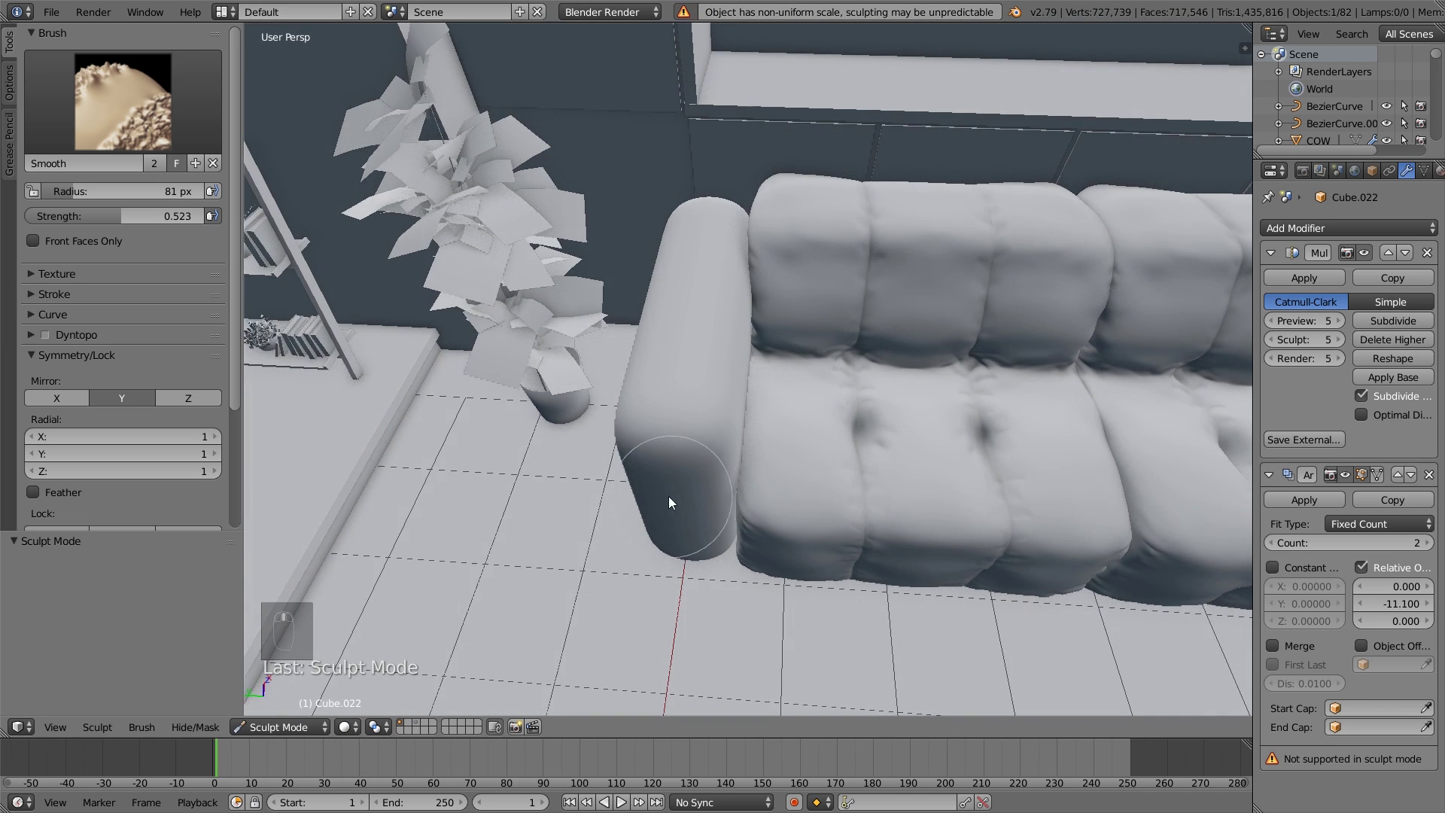
key("x")
Sculpt raised edges around the armrest's top from the top view and down its front corner with the Draw brush.
key("KP_7")
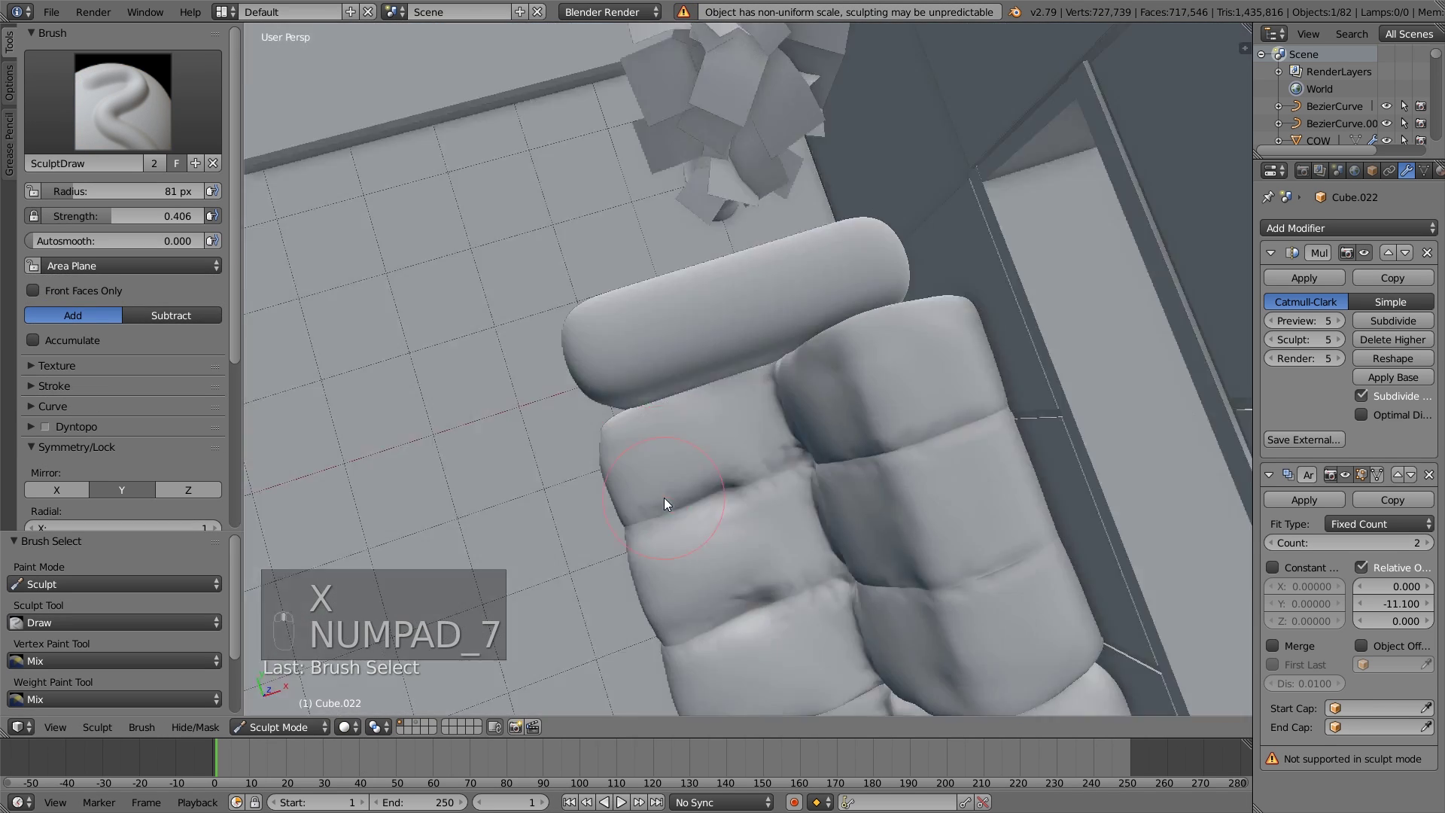
key("KP_5")
key("KP_5")
key("KP_5")
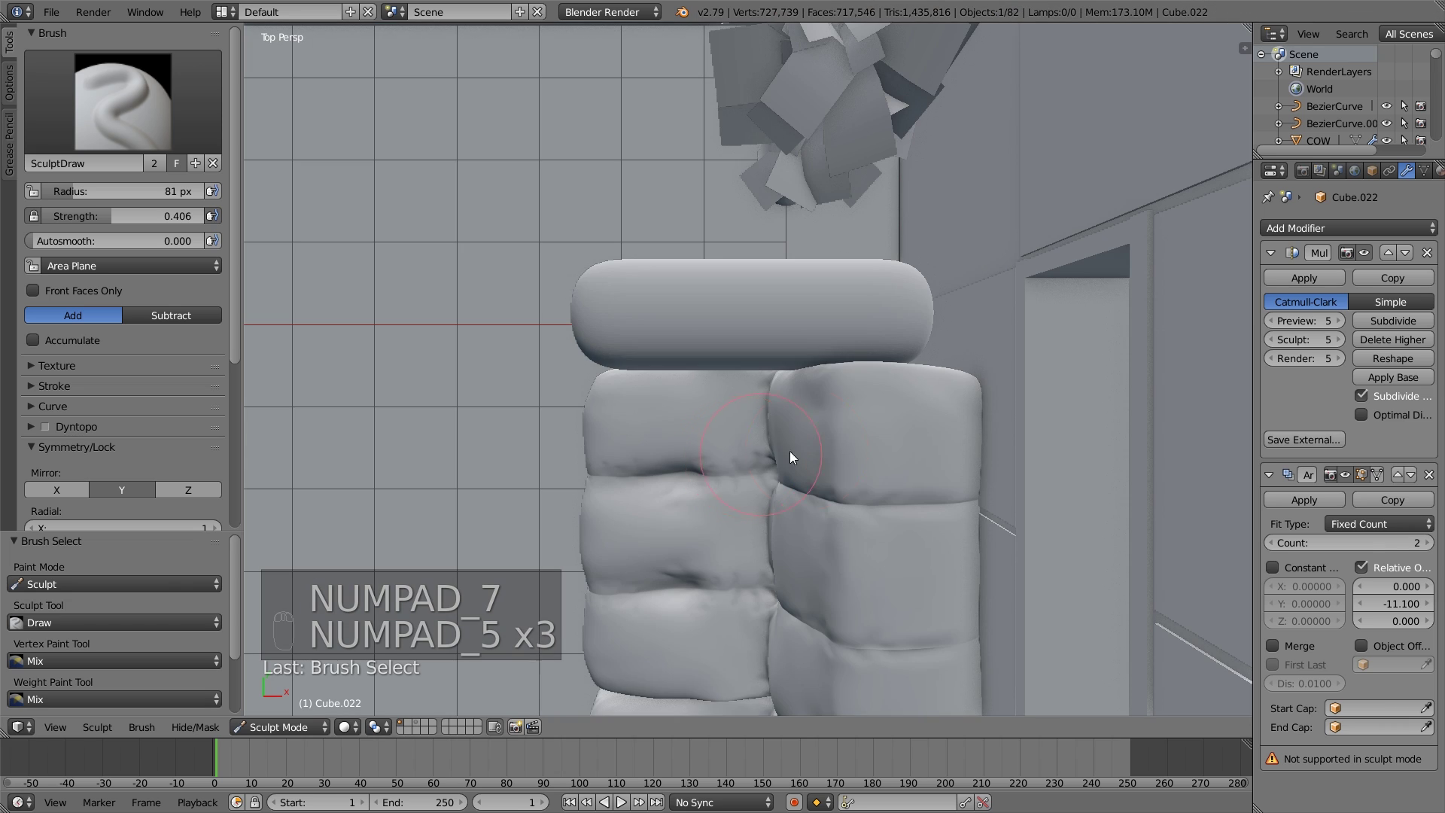
mouse_move(602, 263)
left_mouse_down()
mouse_move(919, 265)
mouse_move(941, 350)
left_mouse_up()
middle_click_drag(571, 355, 753, 259)
left_click_drag(724, 373, 733, 562)
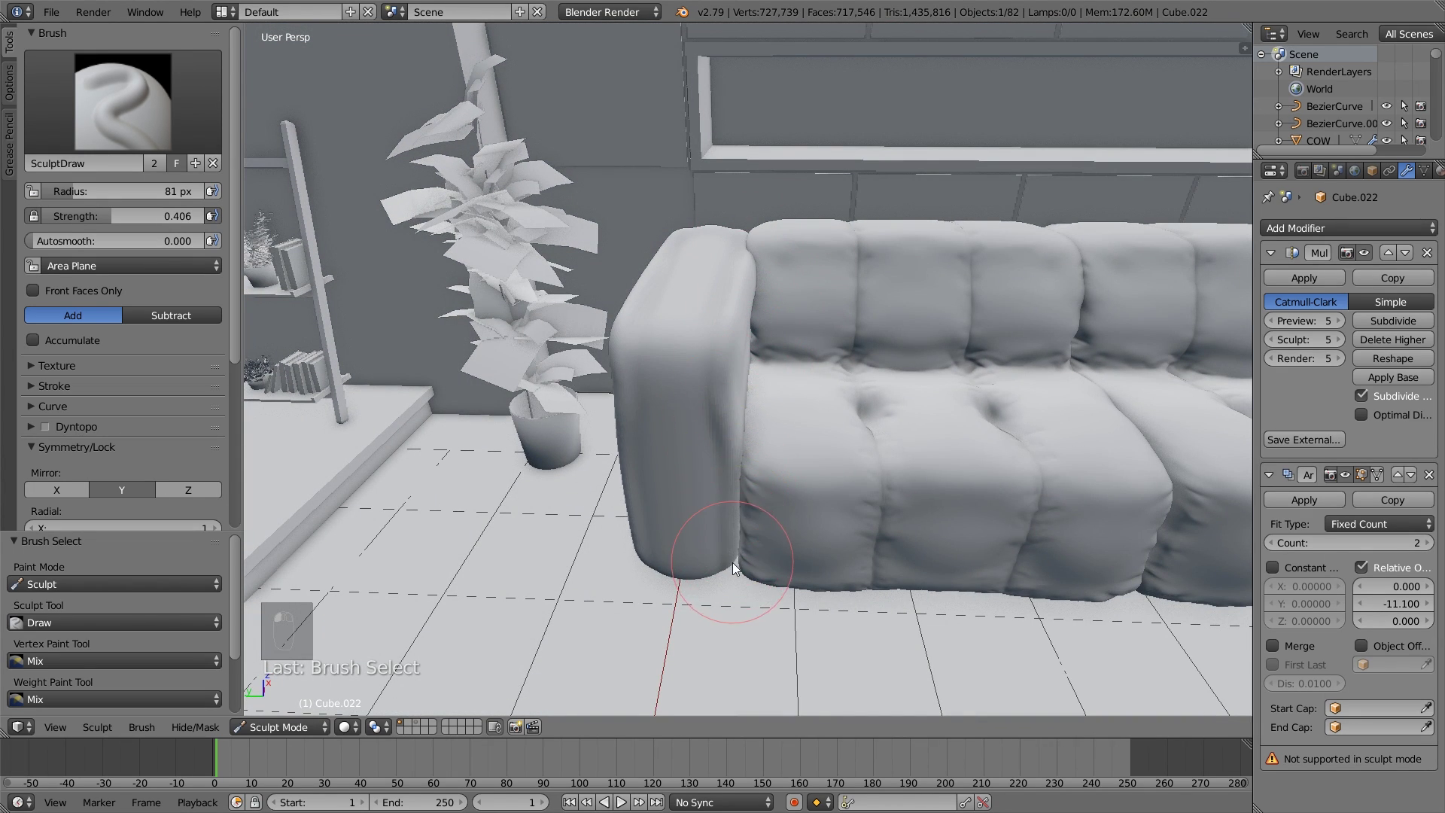
Sculpt the armrest's lower front and outer side edges with the Draw brush, undoing the unwanted stroke at the front's base.
middle_click_drag(733, 562, 728, 552)
mouse_move(728, 552)
left_mouse_down()
mouse_move(697, 397)
mouse_move(719, 574)
left_mouse_up()
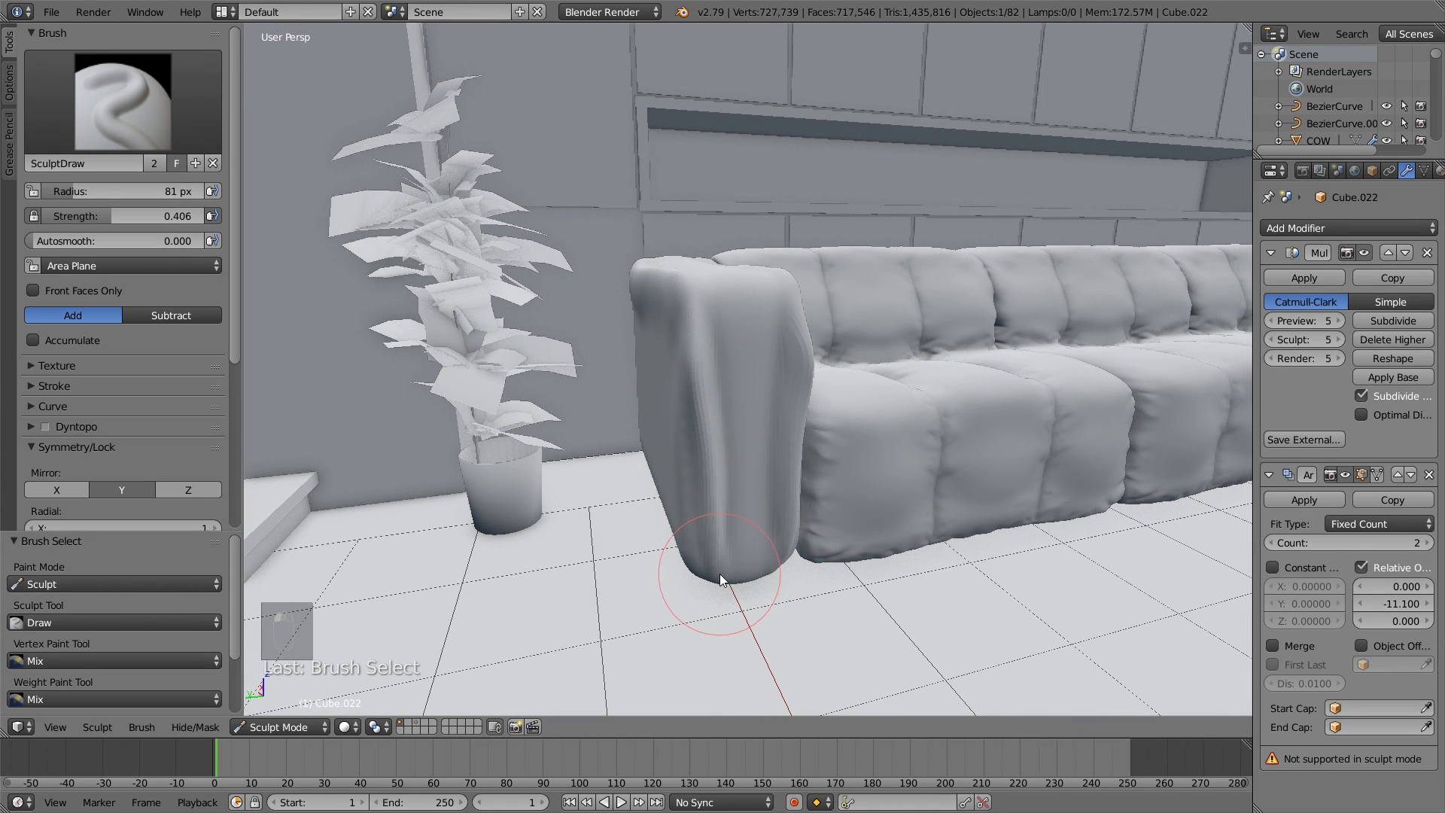
key("ctrl+z")
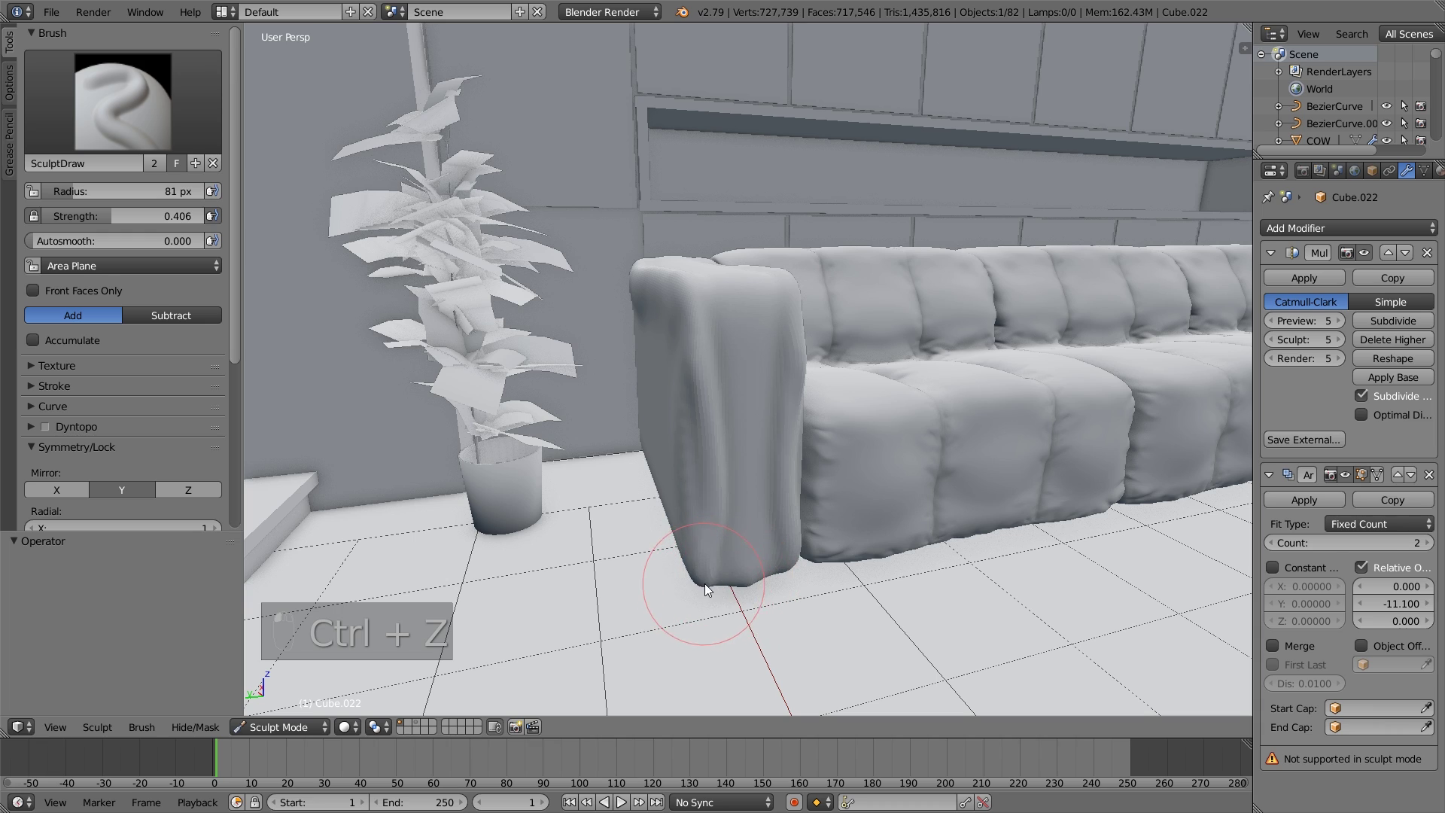
middle_click_drag(703, 584, 814, 561)
left_click_drag(814, 563, 651, 519)
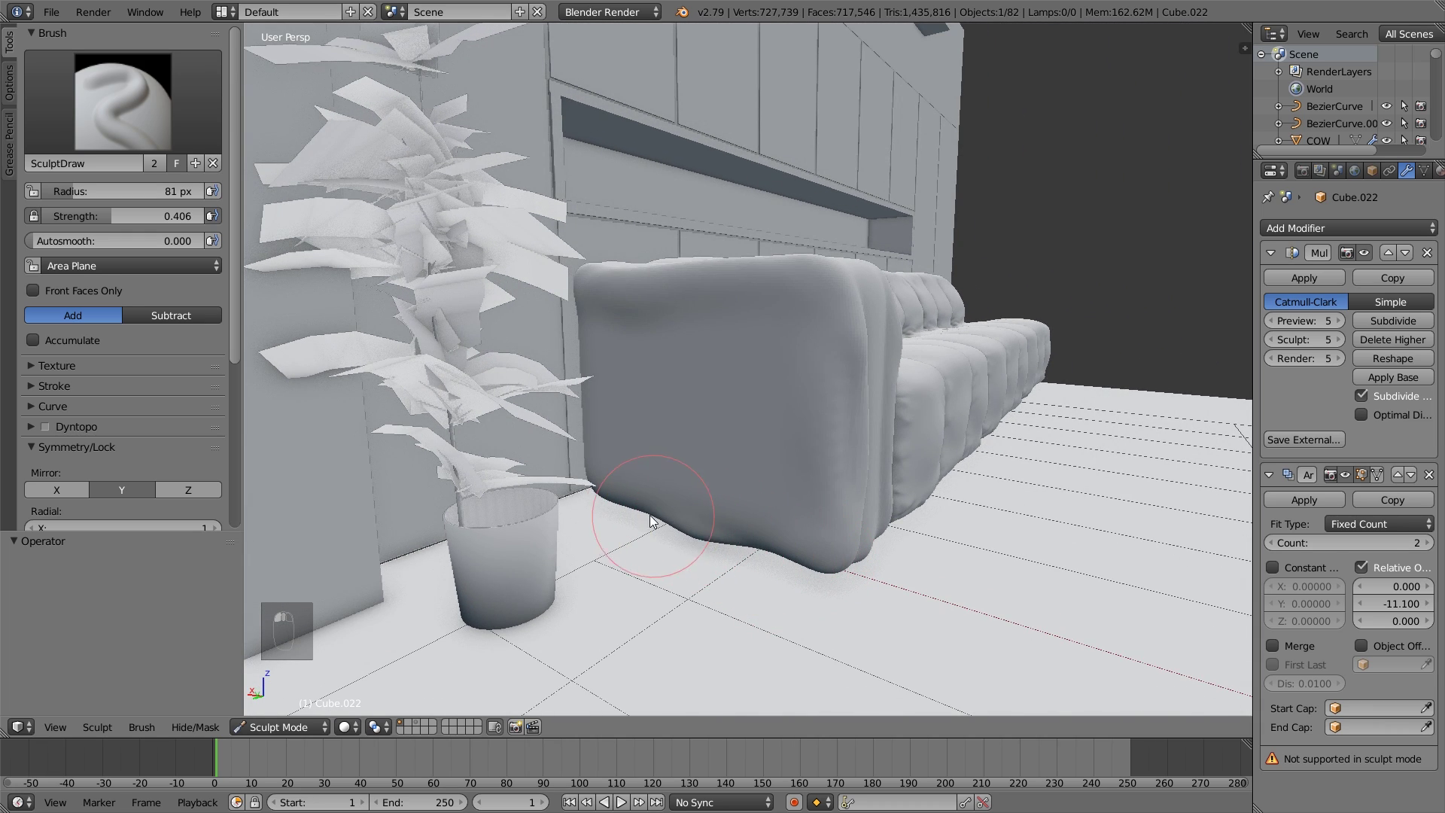
middle_click_drag(797, 552, 656, 286)
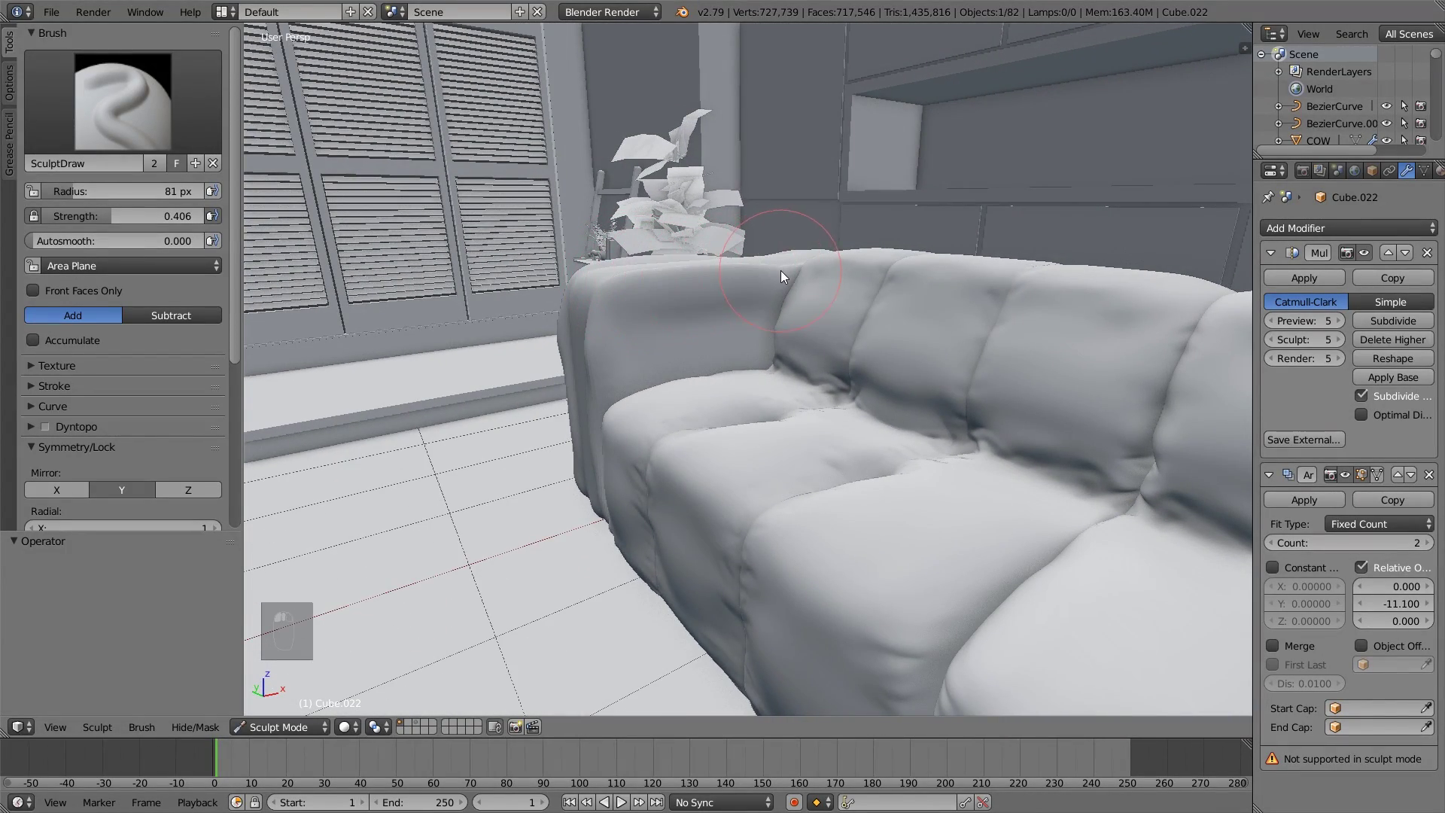
Undo the last Draw strokes and rework the raised edges along the armrest's top and rear end.
key("ctrl+z")
middle_click_drag(780, 269, 599, 393)
key("ctrl+z")
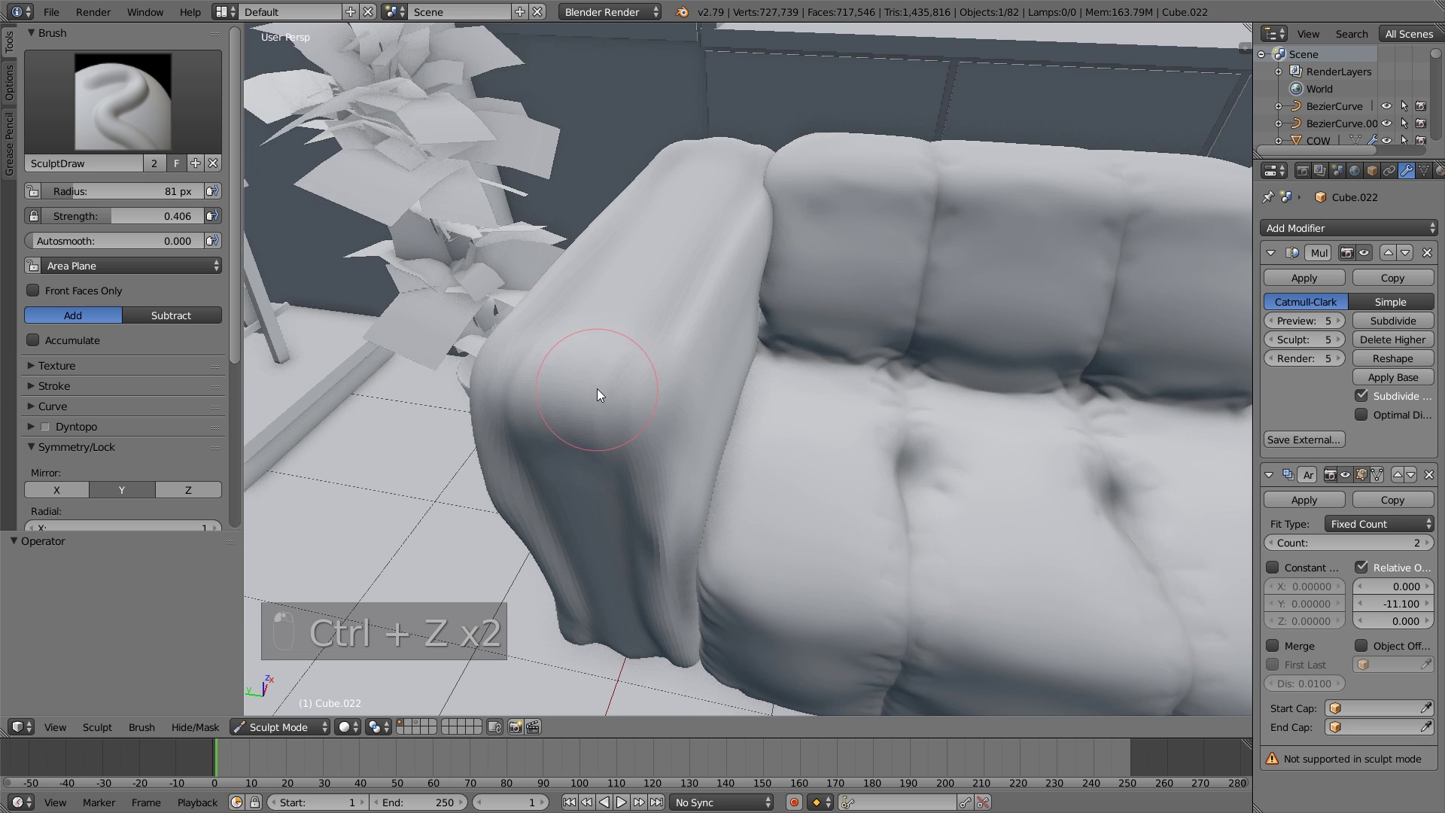
middle_click_drag(693, 353, 735, 299)
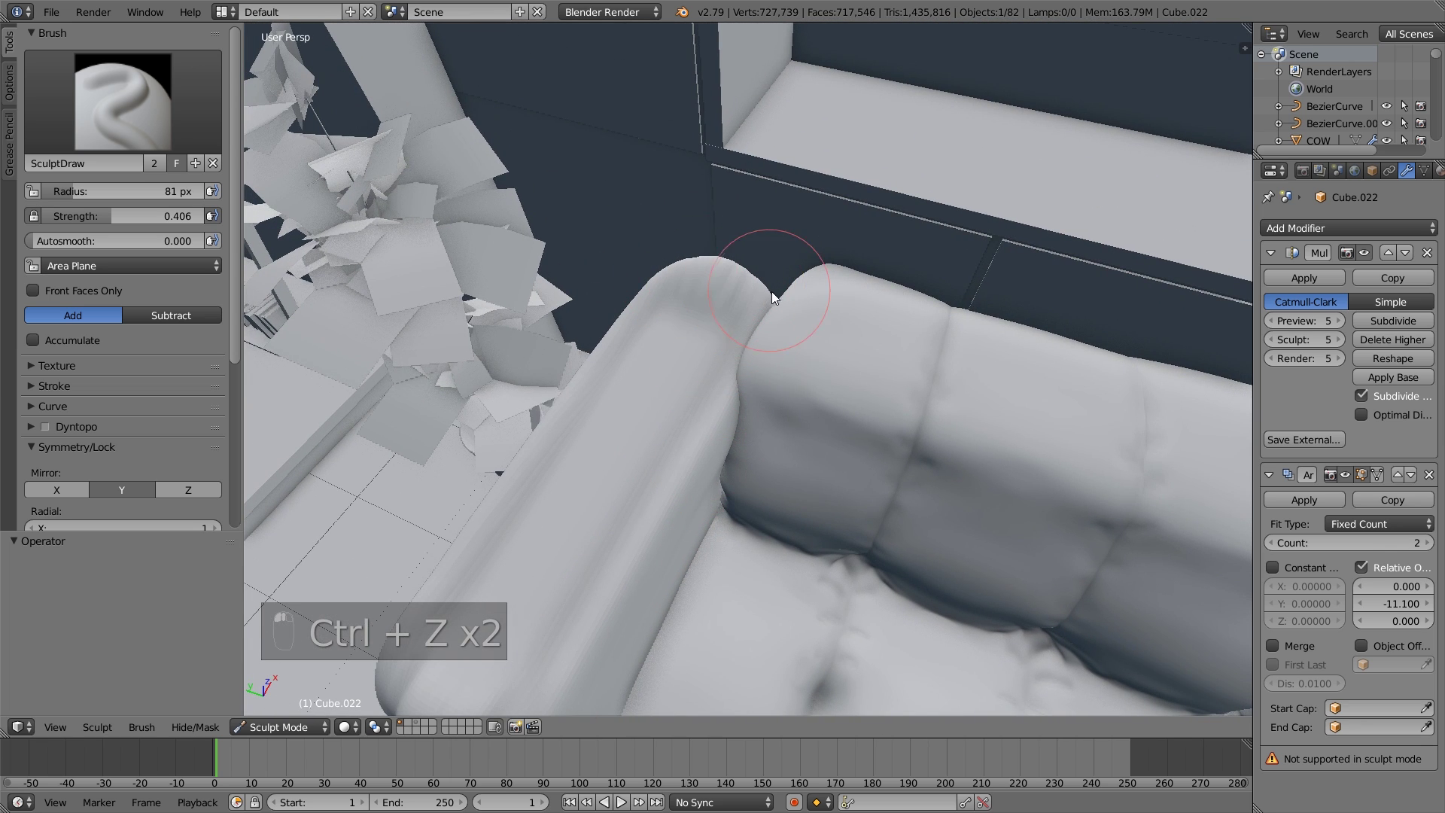
key("ctrl+z")
middle_click_drag(685, 364, 700, 412)
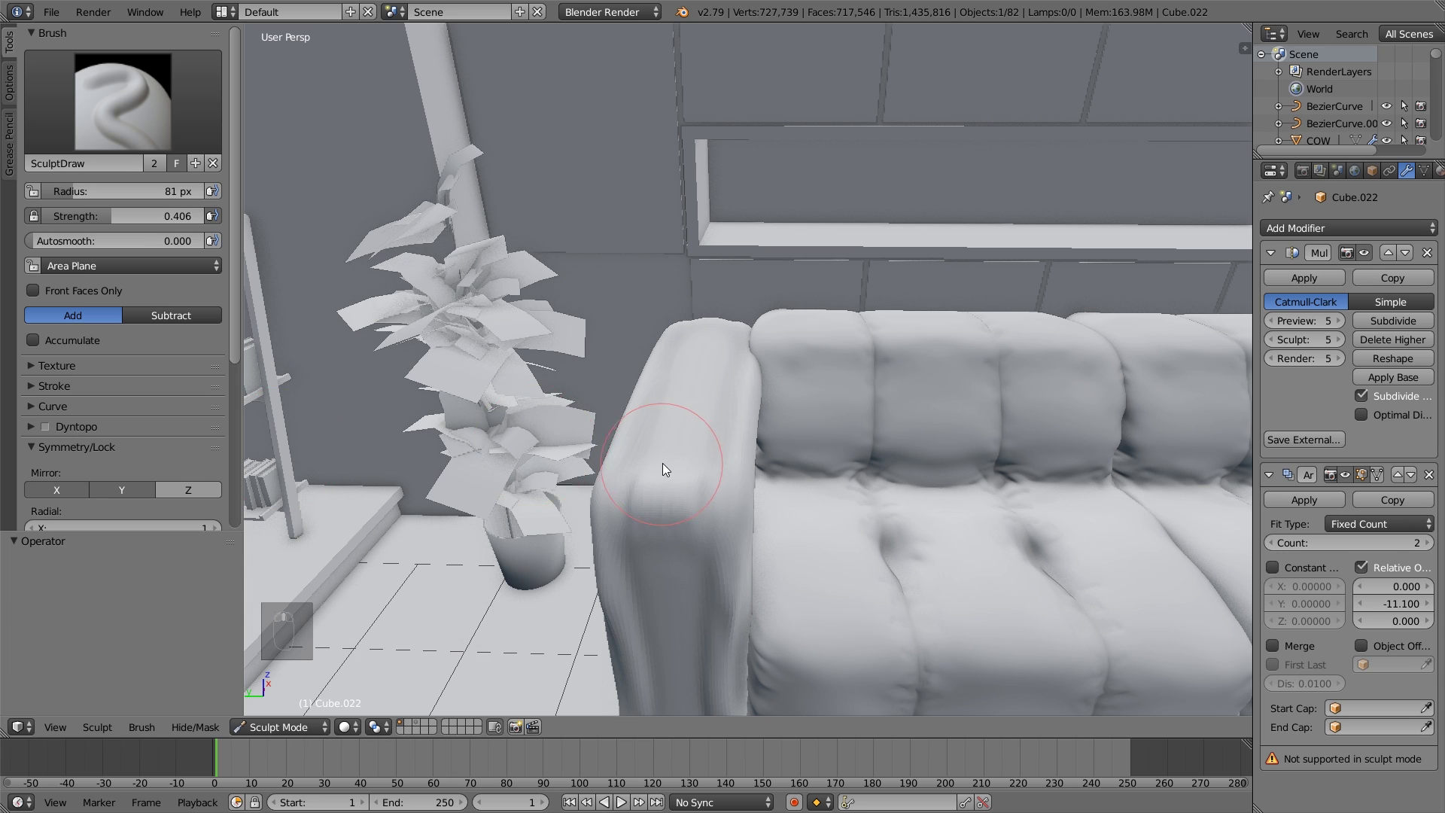
middle_click_drag(663, 463, 666, 448)
Switch the armrest to Object Mode and apply smooth shading to it.
key("Tab")
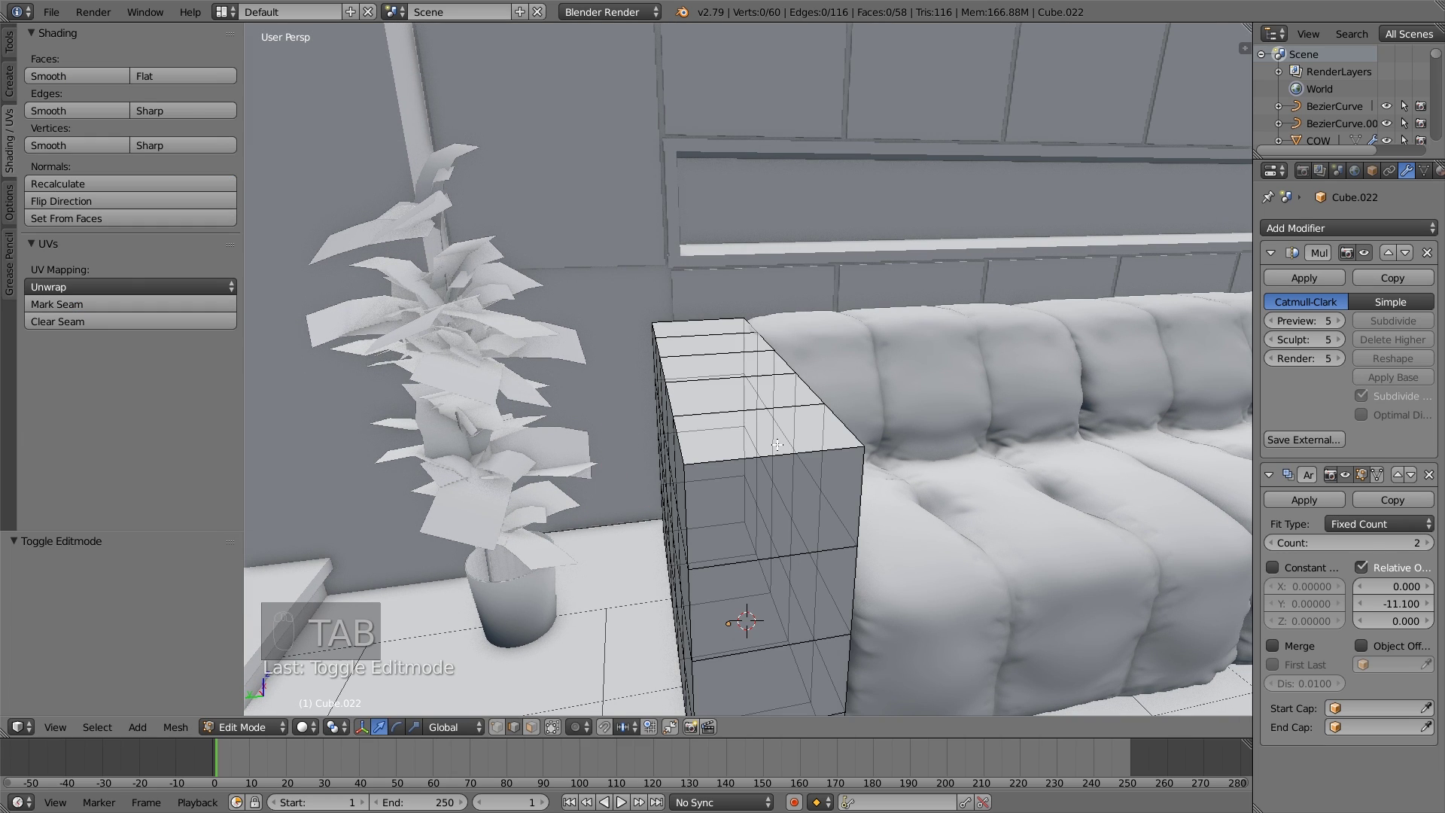
left_click(248, 727)
left_click(253, 706)
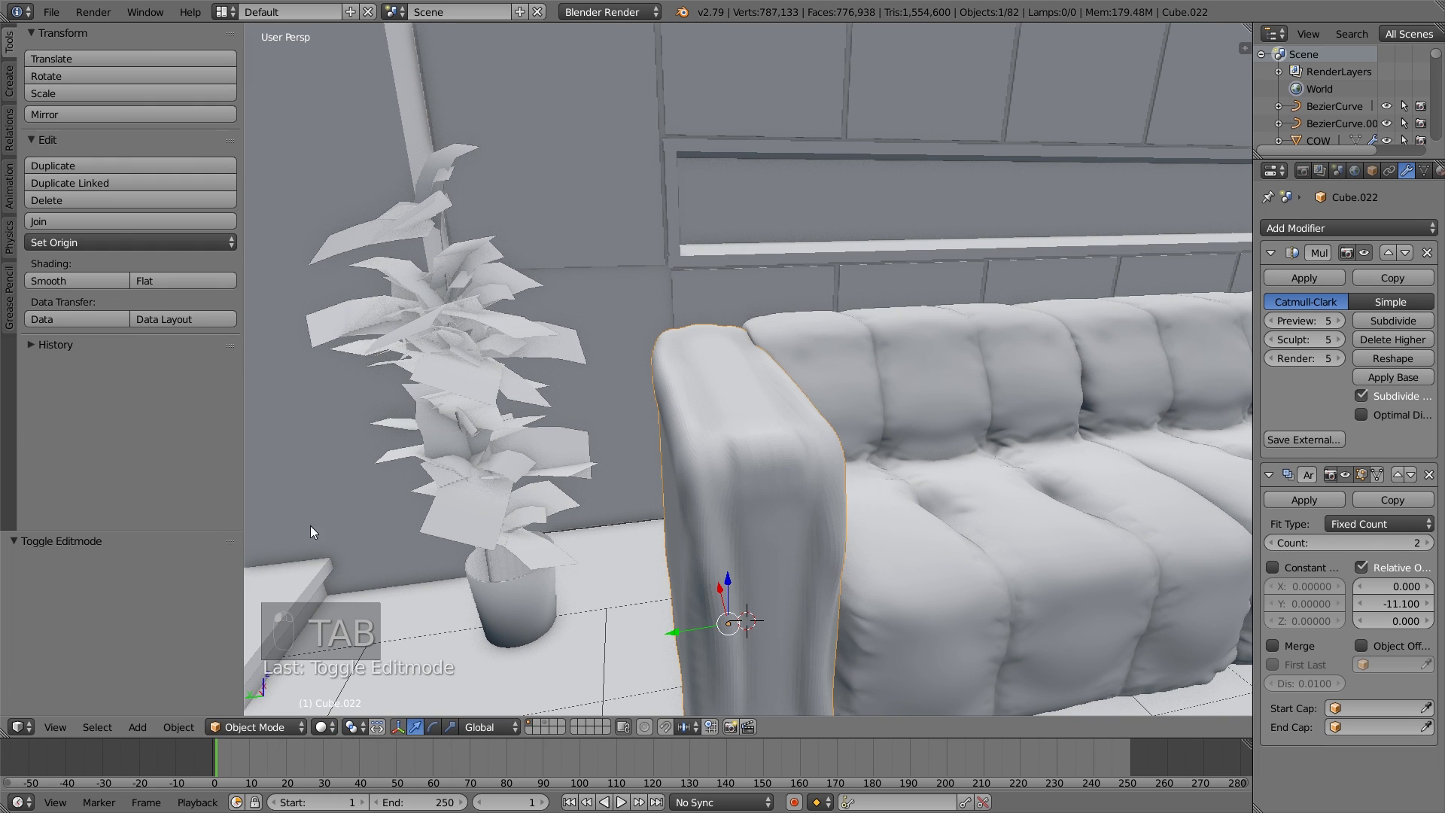
left_click(72, 282)
scroll(715, 451, "down", 5)
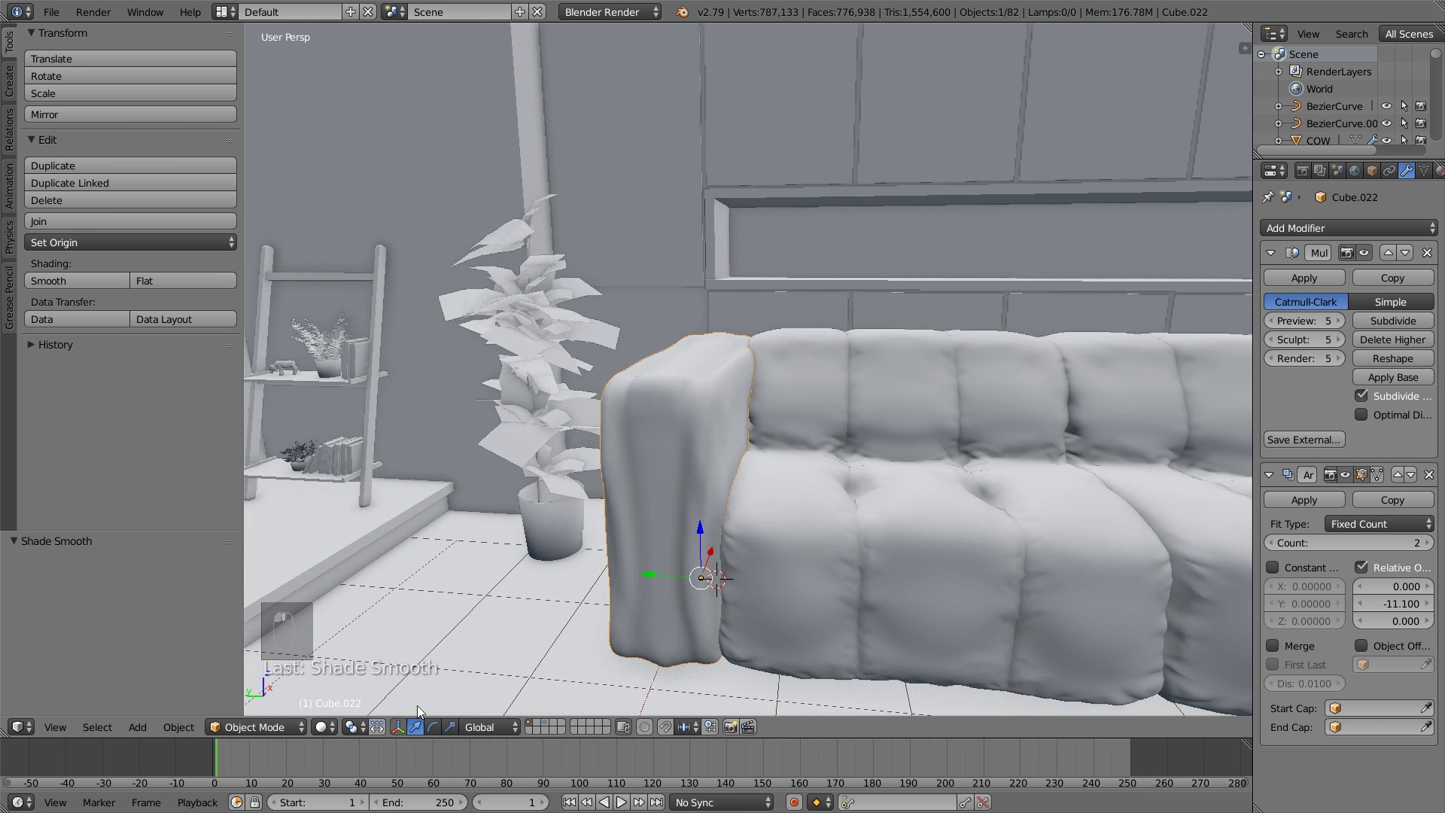
Return the armrest to Sculpt Mode and soften its front and top with the Smooth brush at strength 0.748.
left_click(256, 727)
left_click(265, 674)
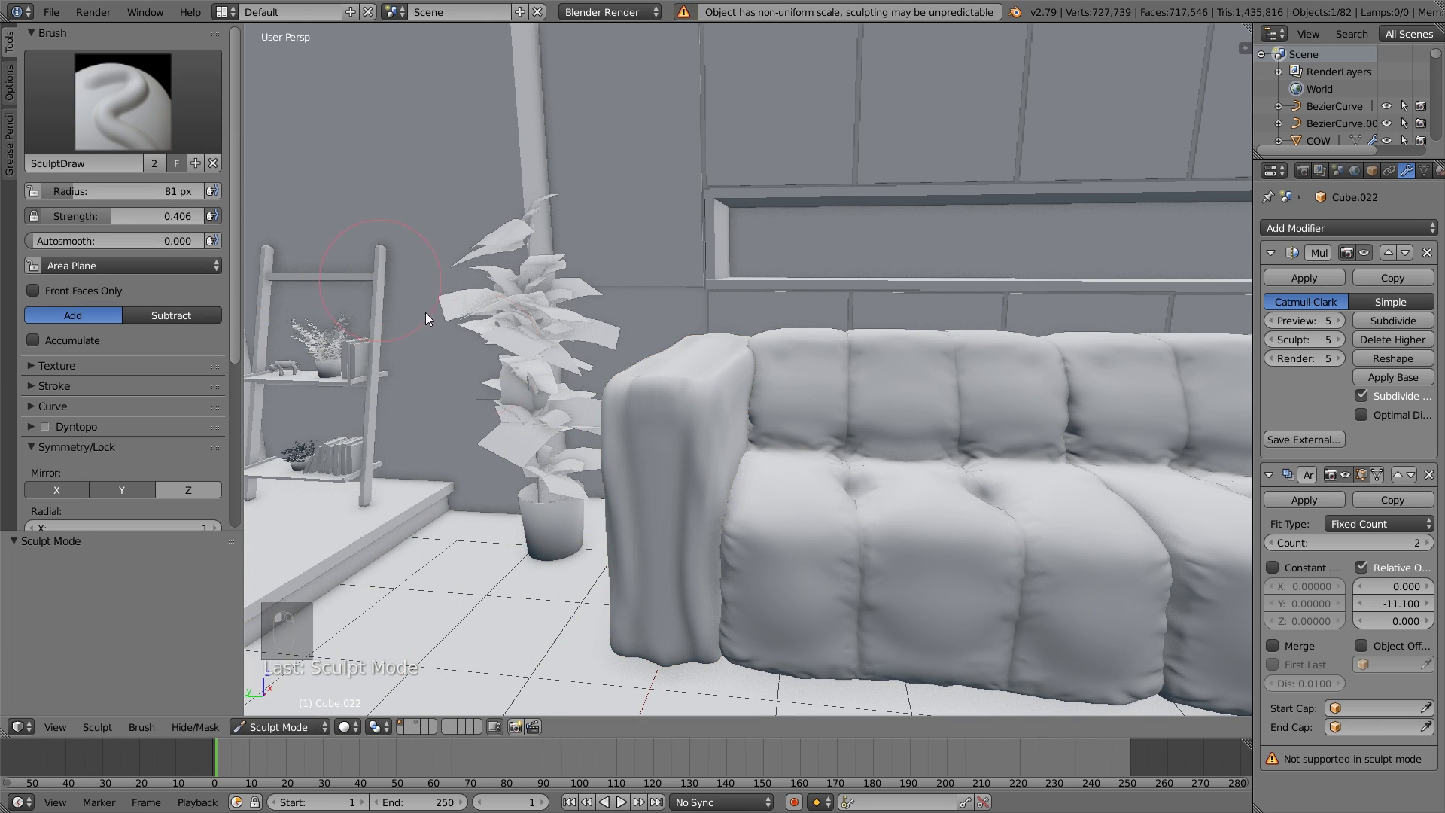
key("s")
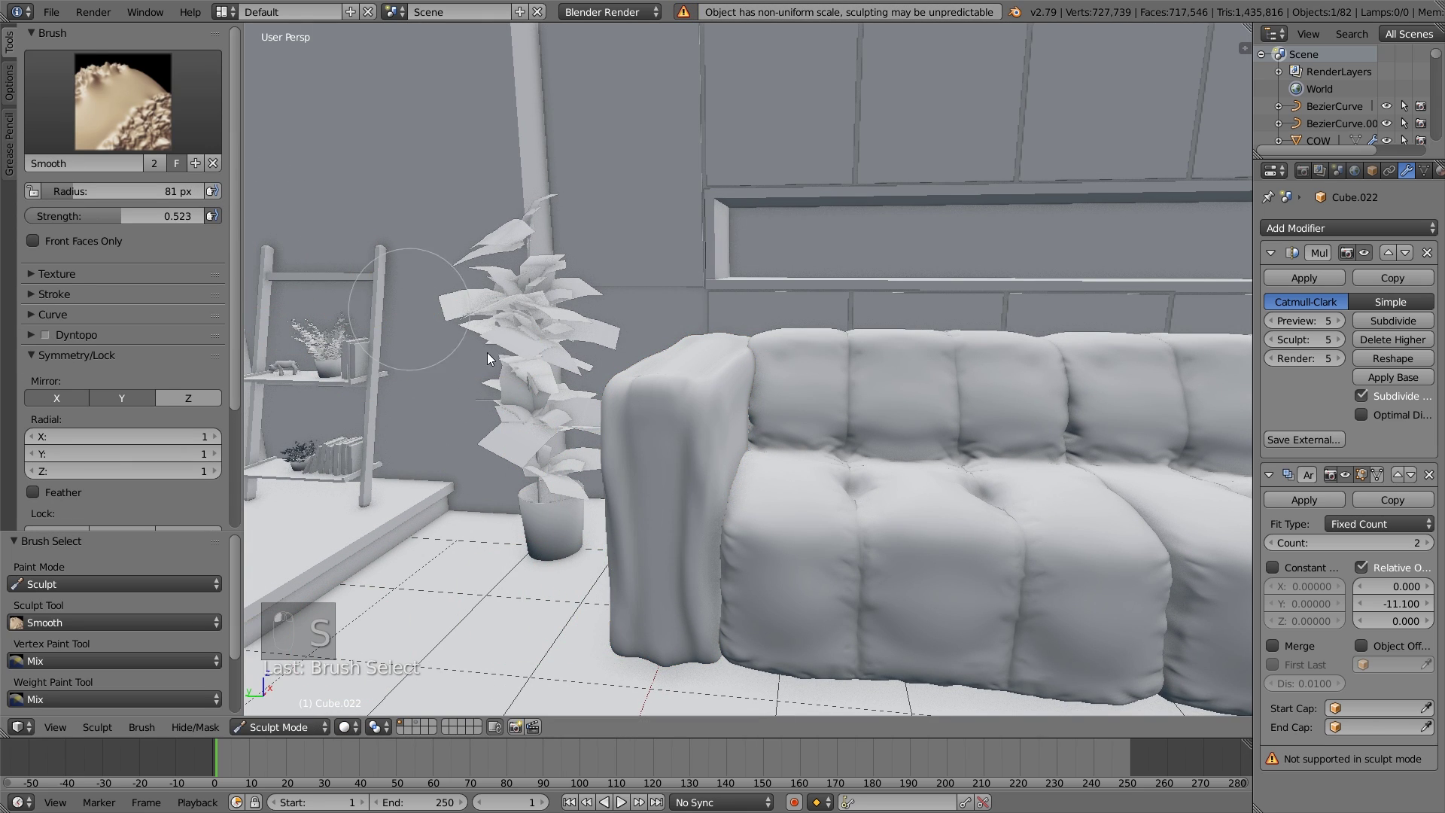
middle_click_drag(486, 352, 694, 464)
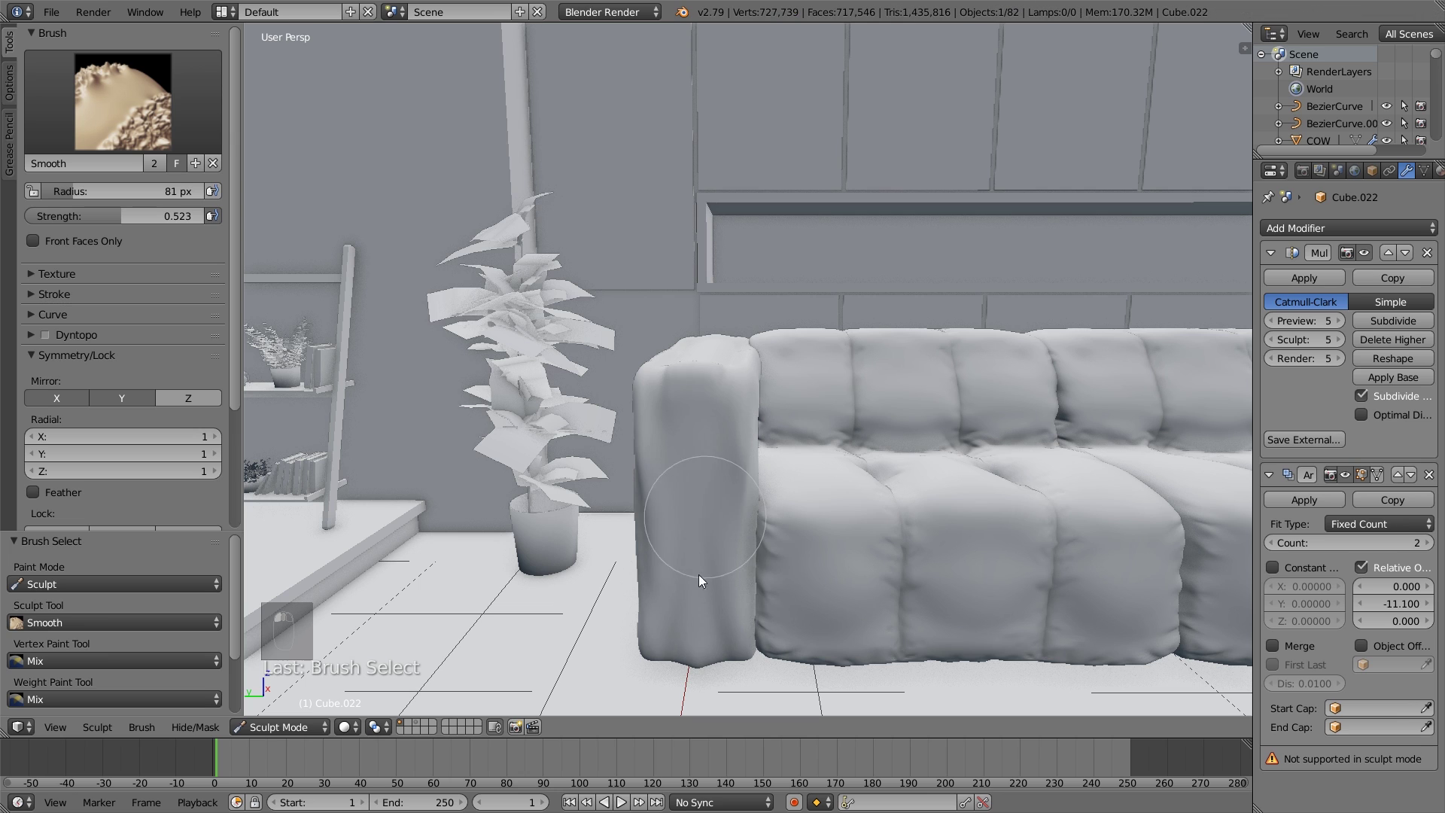
key("shift+f")
left_click(709, 552)
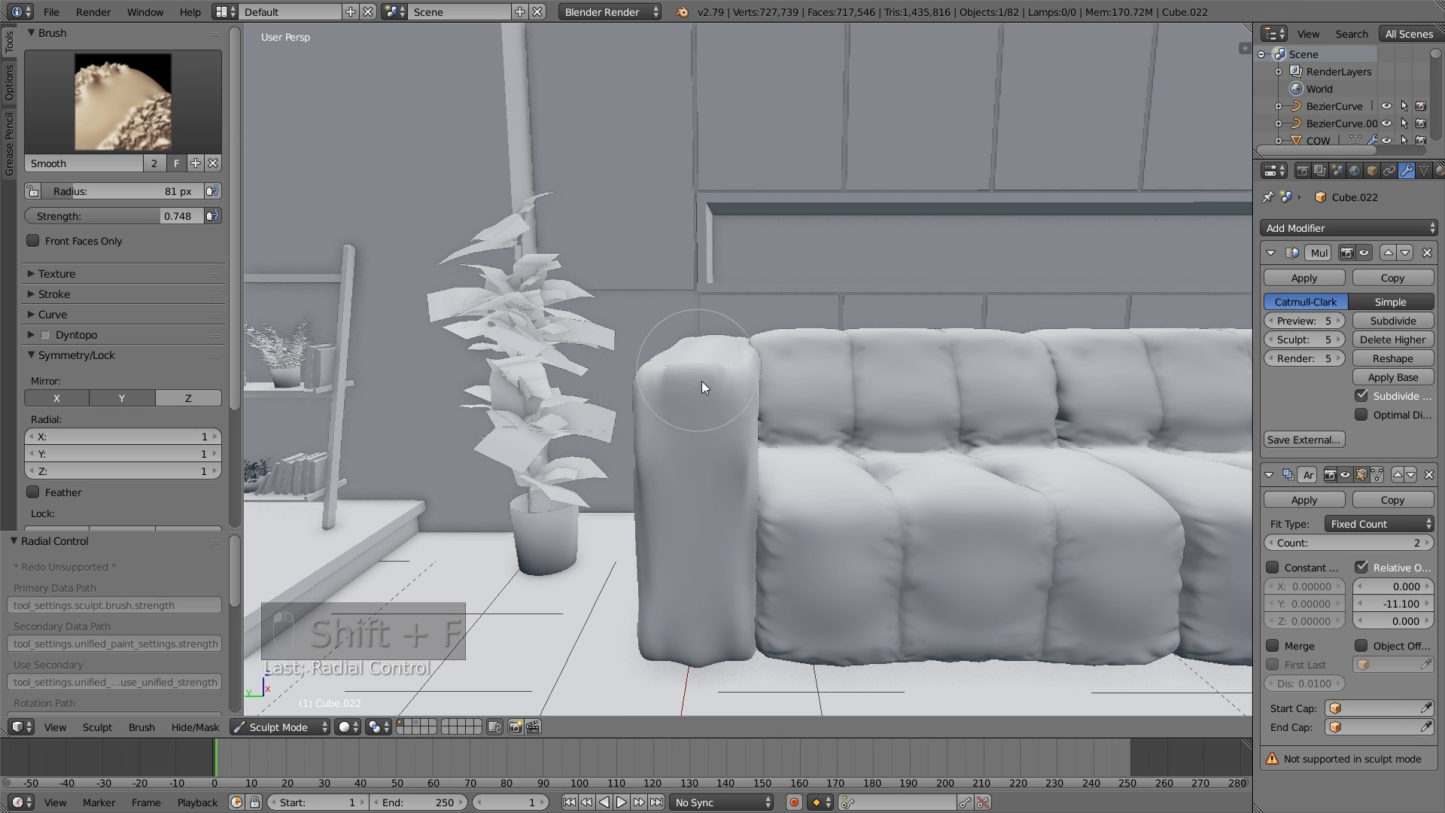
middle_click_drag(703, 392, 688, 597)
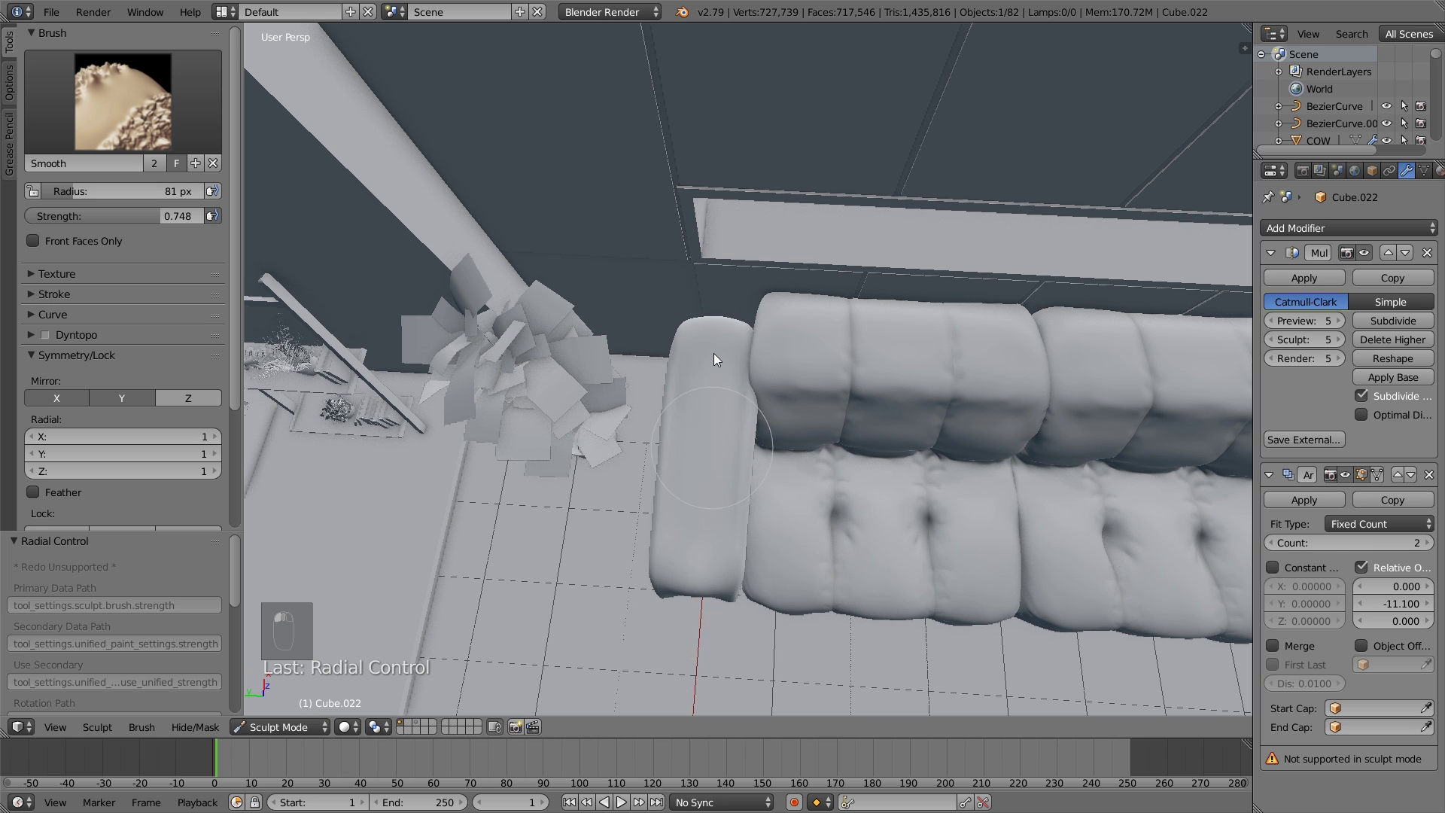
middle_click_drag(714, 354, 859, 548)
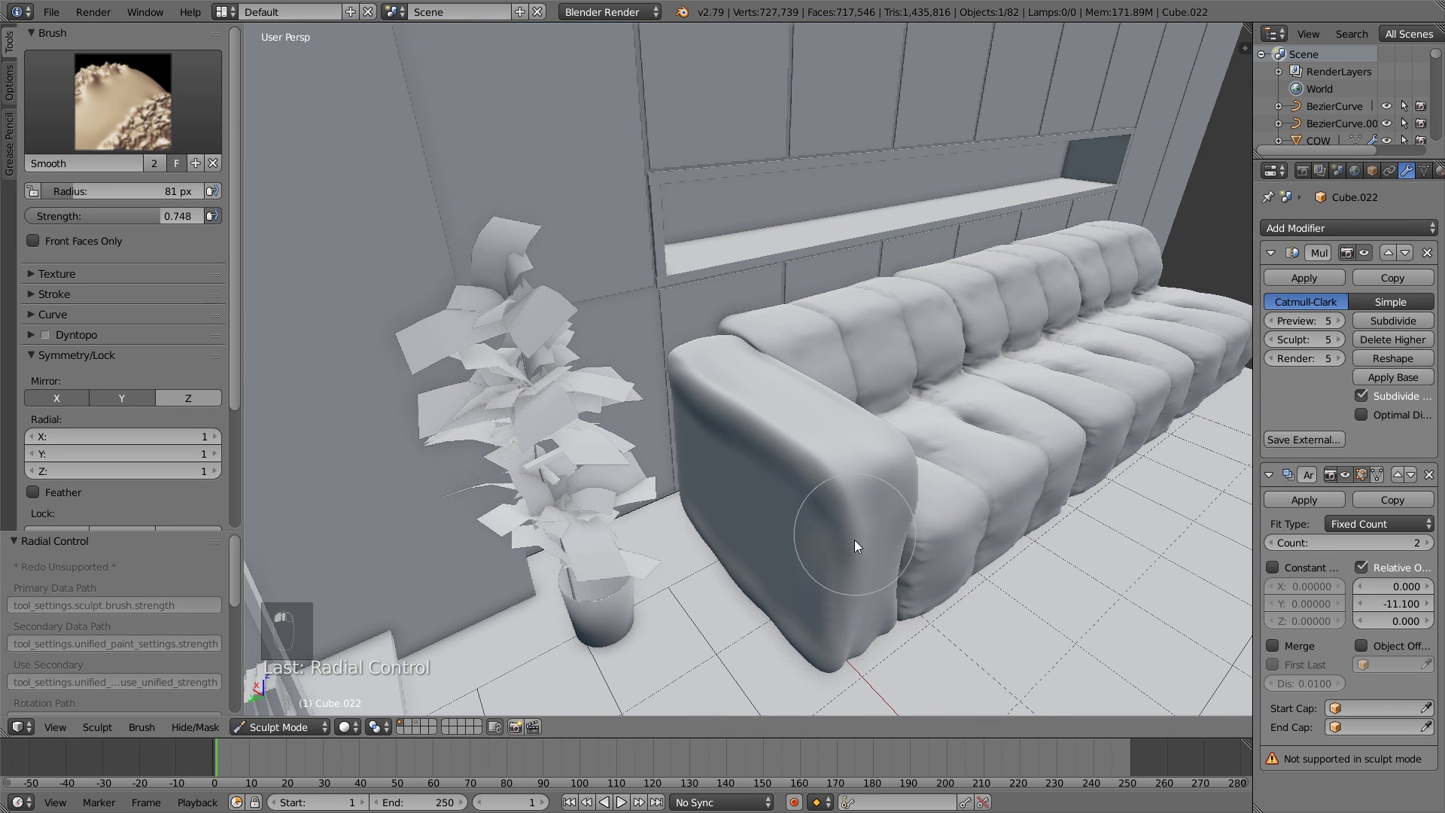
Tighten the armrest's outer edges with the Pinch brush and even out its lower front corner with the Smooth brush.
key("p")
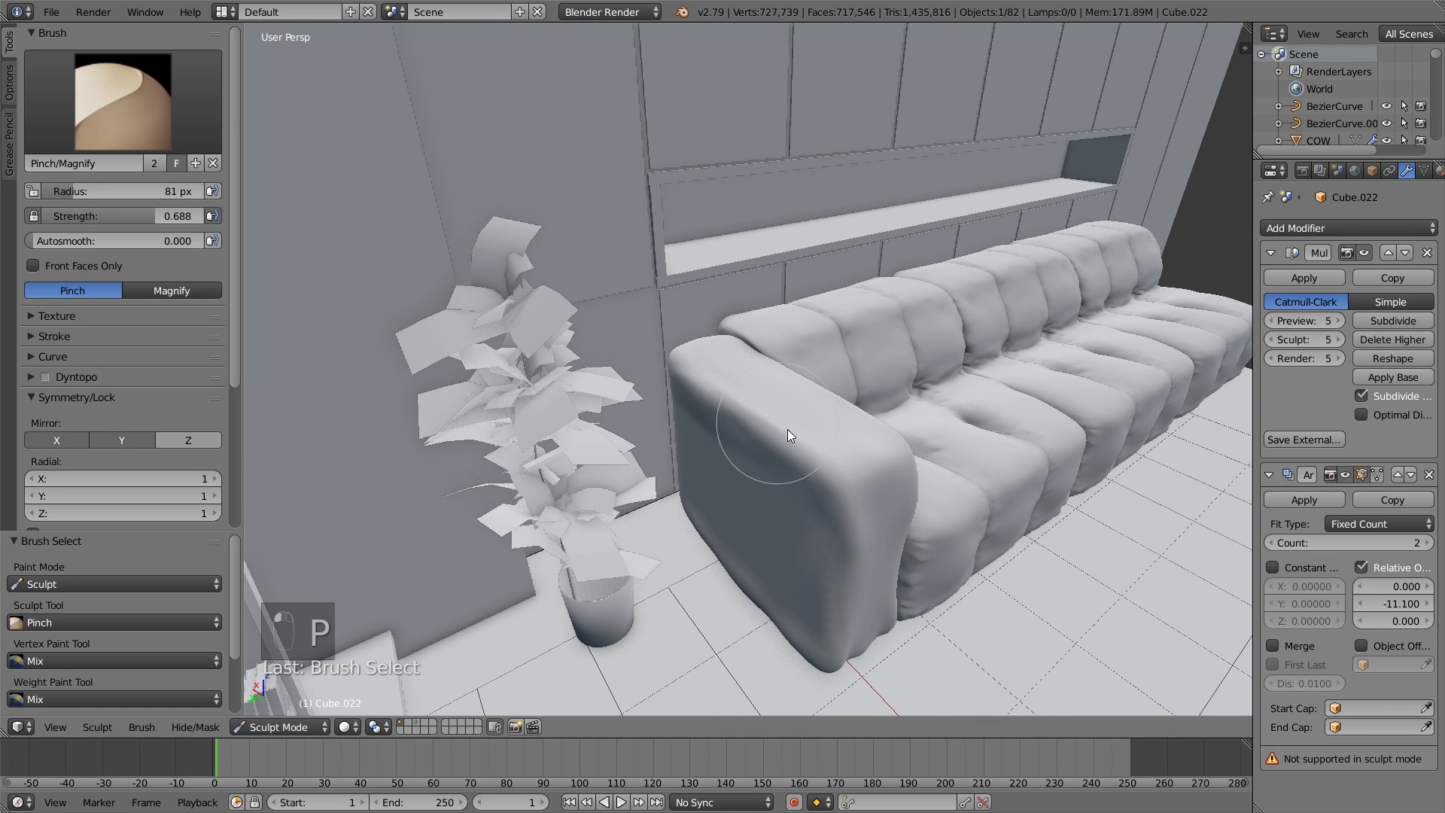
middle_click_drag(846, 648, 859, 575)
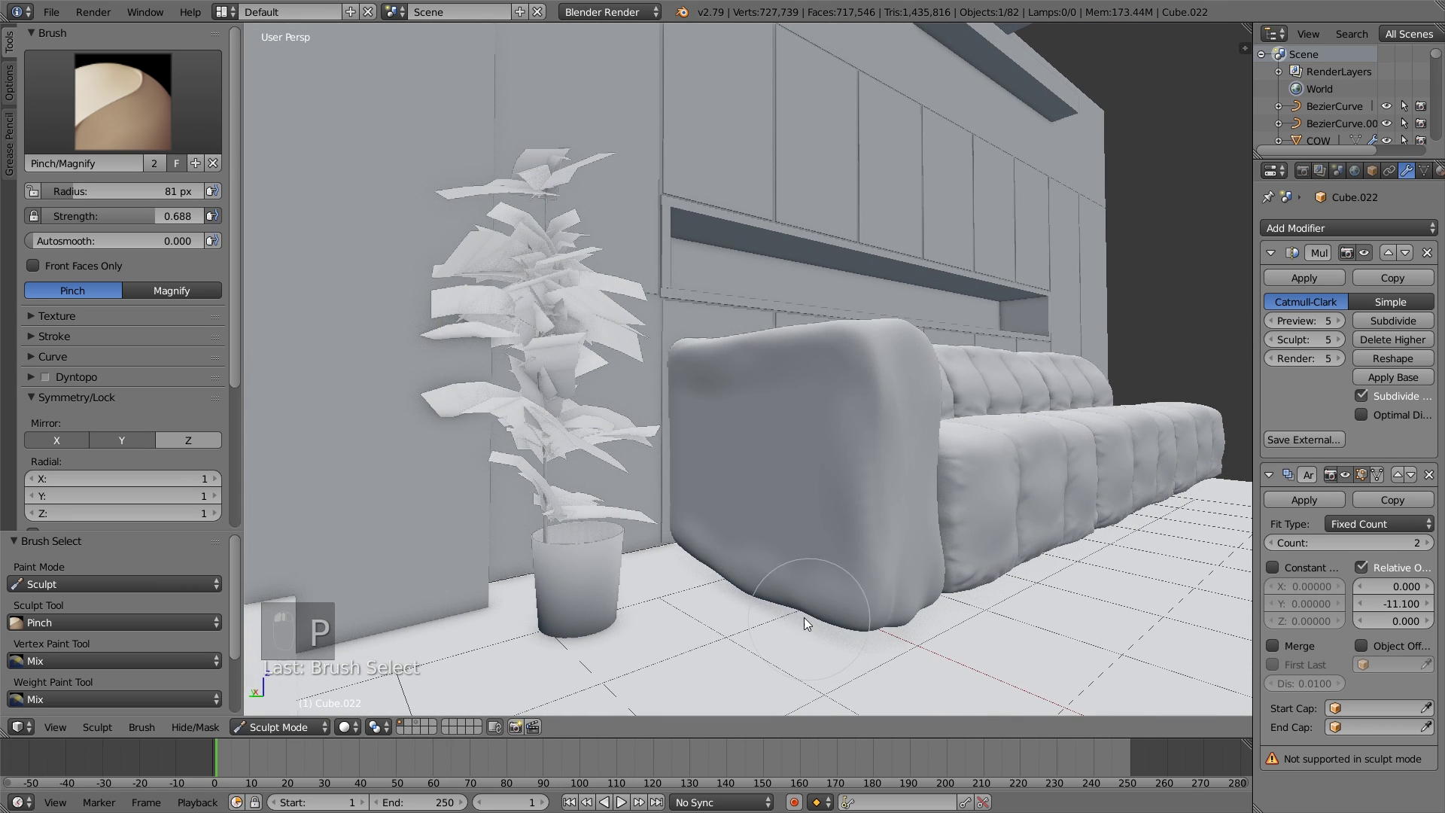
key("s")
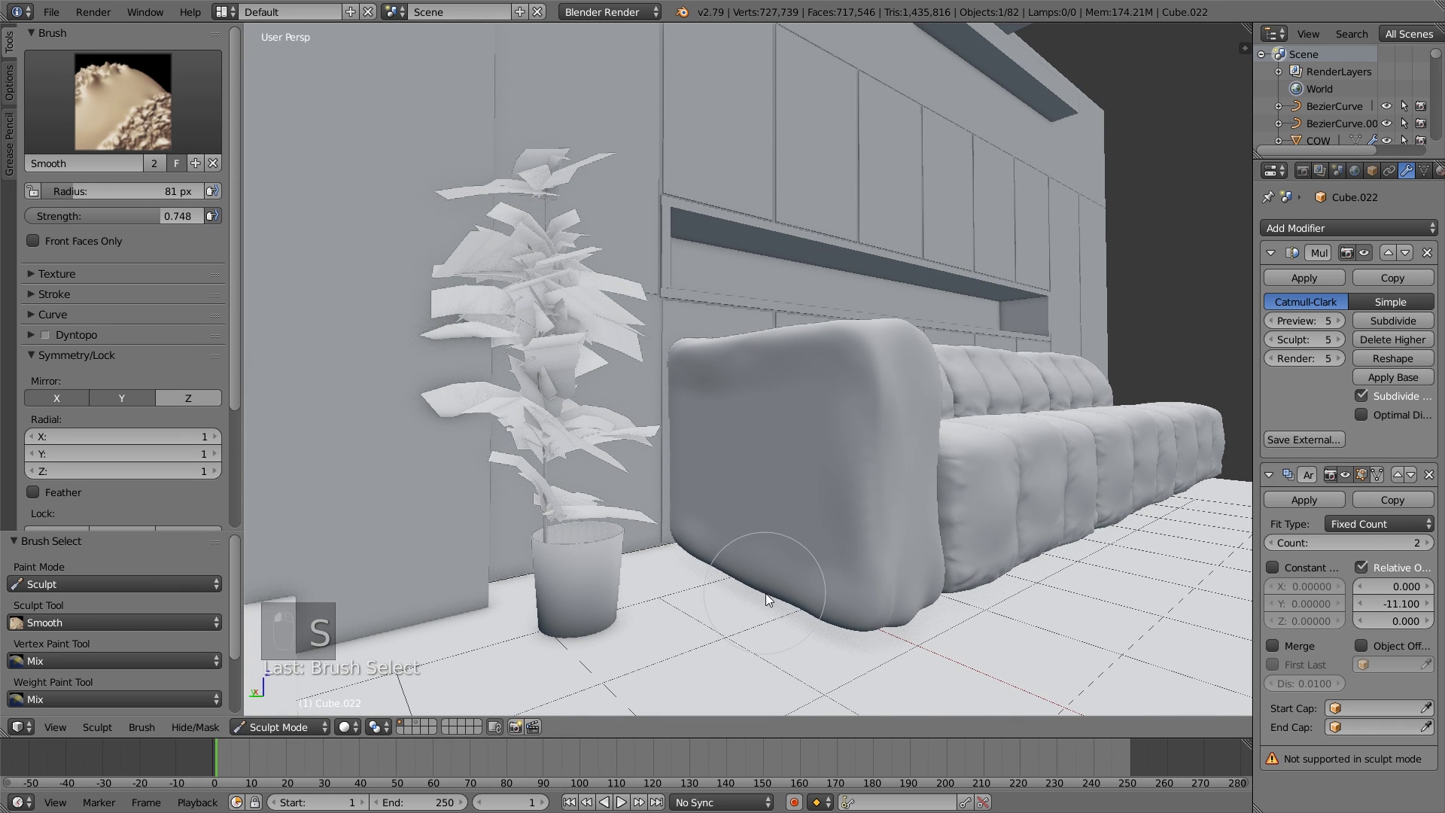
key("p")
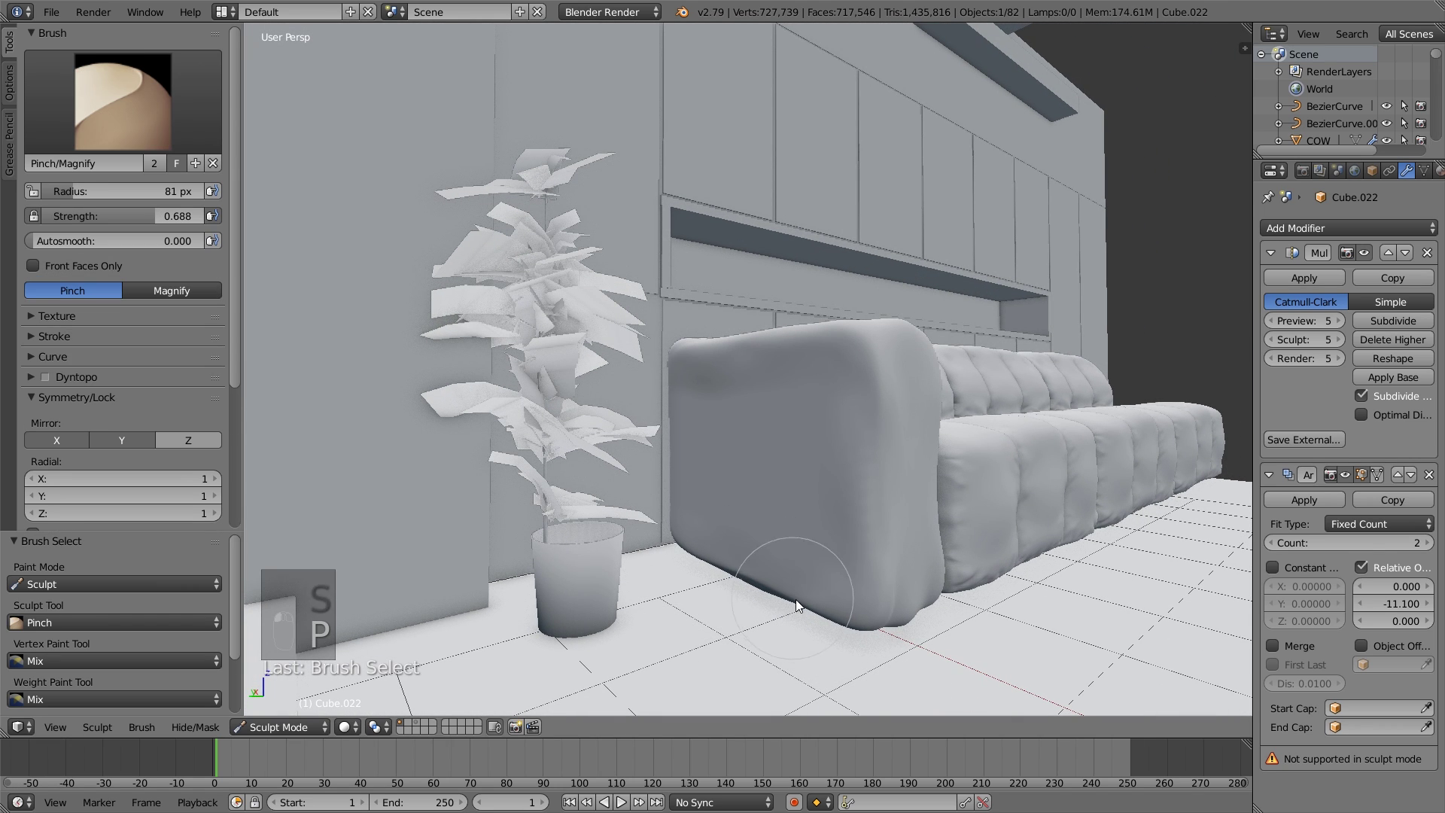
mouse_move(875, 623)
middle_mouse_down()
mouse_move(870, 600)
mouse_move(816, 634)
middle_mouse_up()
key("s")
left_click_drag(816, 634, 864, 626)
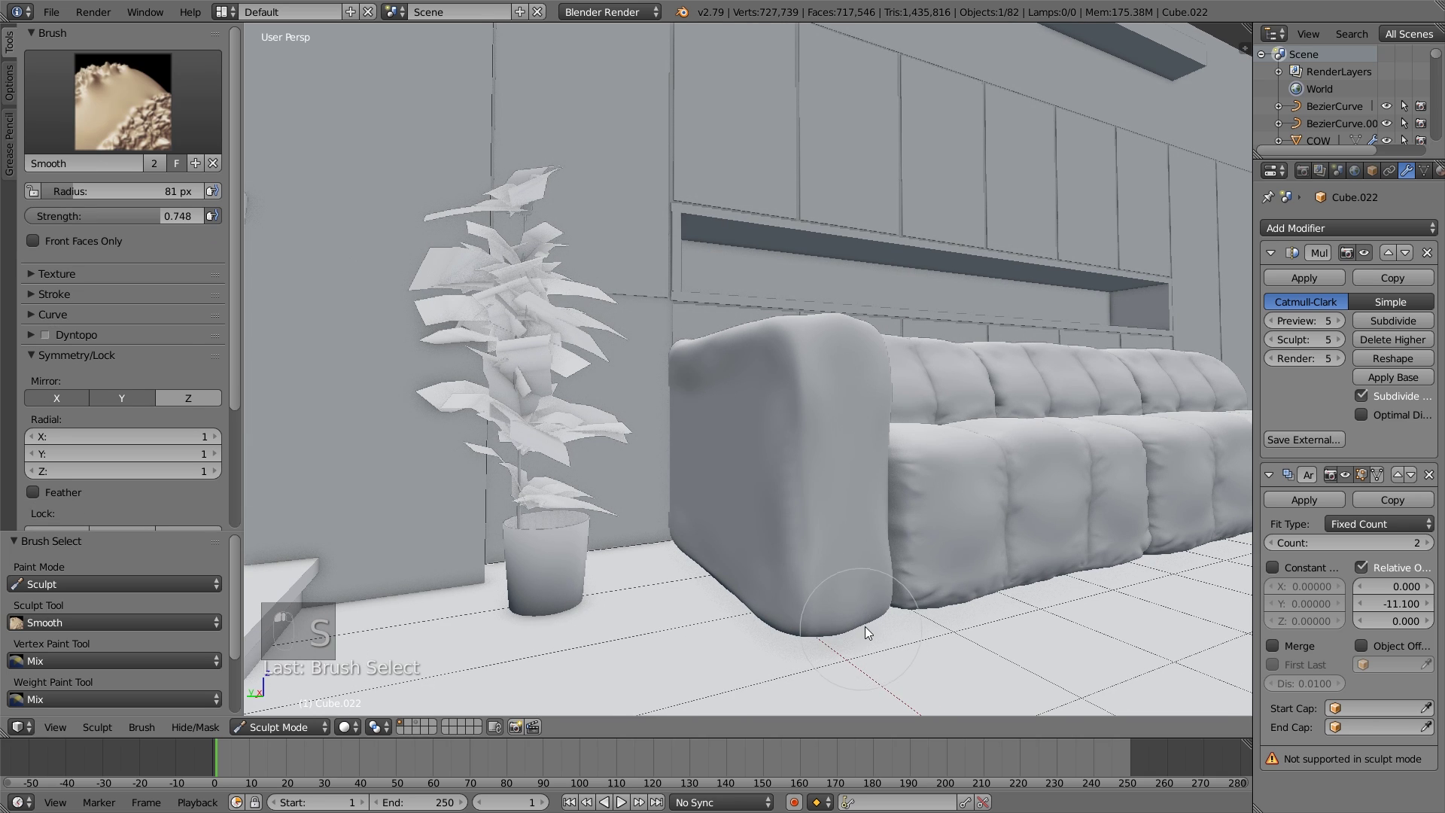
middle_click_drag(861, 634, 799, 629)
Pinch the bottom edge of the armrest's front face with the Pinch/Magnify brush.
key("p")
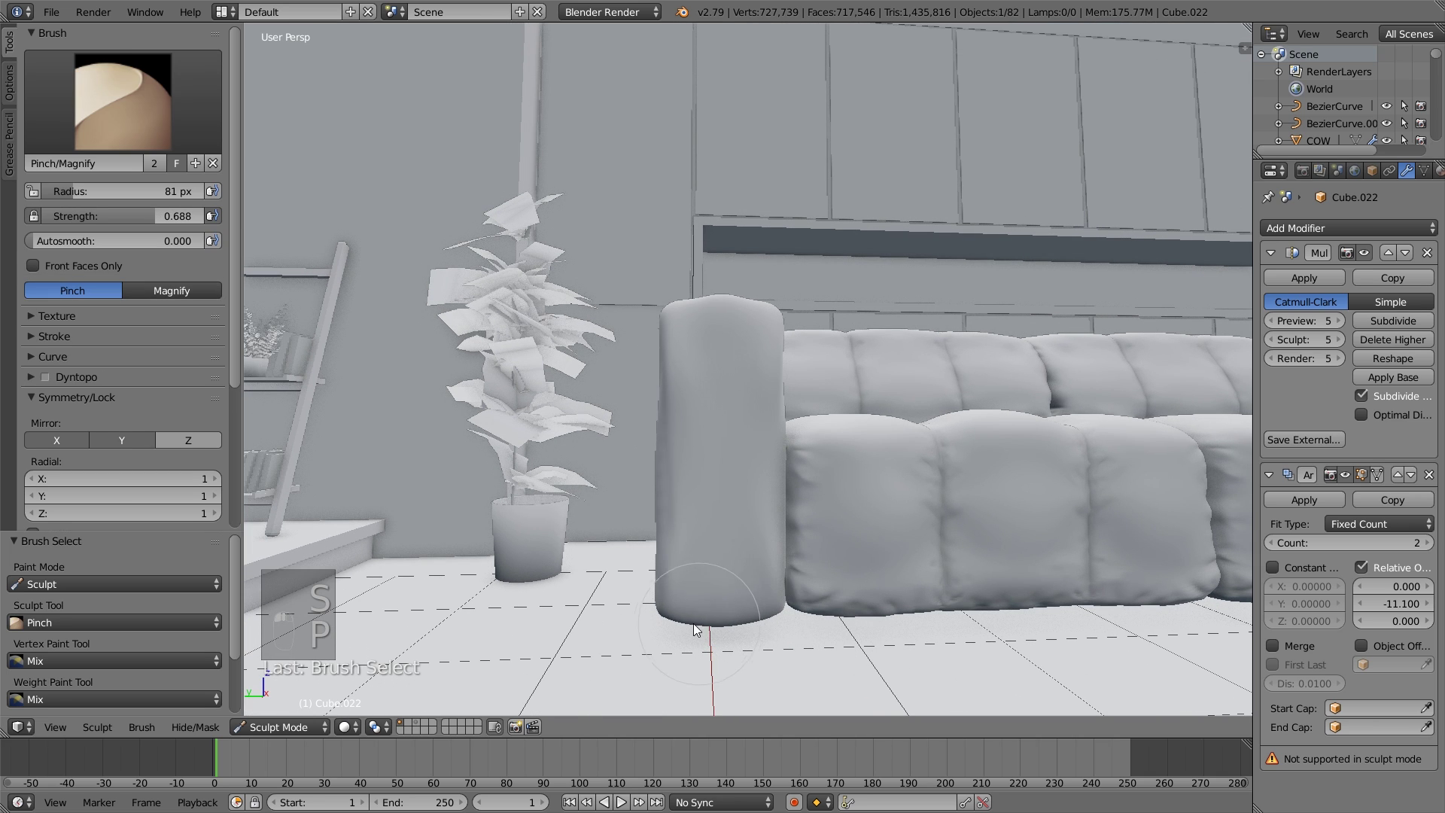
mouse_move(716, 618)
left_mouse_down()
mouse_move(760, 607)
mouse_move(702, 618)
left_mouse_up()
middle_click_drag(702, 619, 674, 622)
middle_click_drag(609, 503, 657, 575)
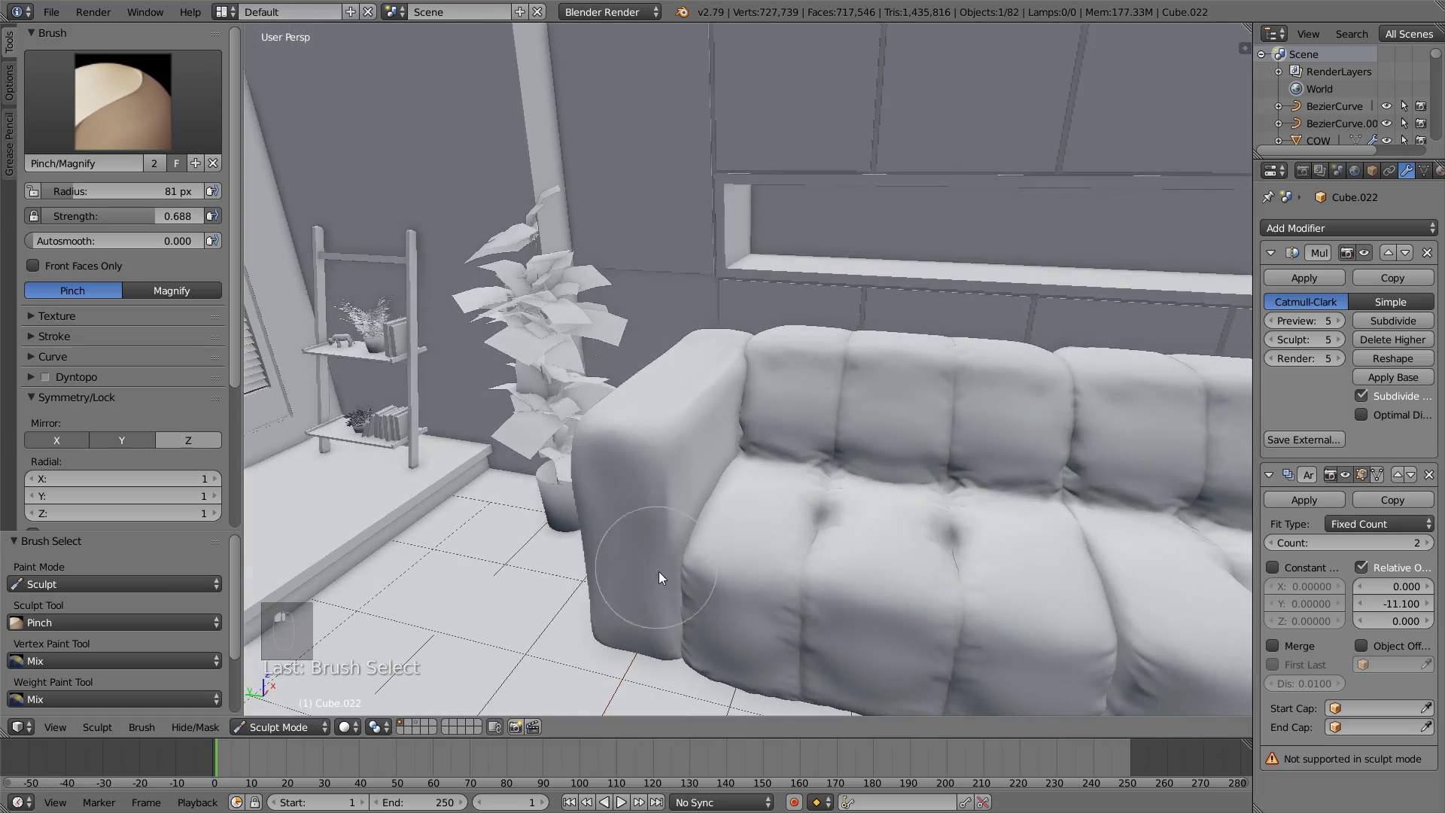
mouse_move(692, 641)
middle_mouse_down()
mouse_move(607, 495)
mouse_move(692, 500)
mouse_move(719, 597)
mouse_move(712, 504)
mouse_move(697, 551)
mouse_move(755, 620)
mouse_move(615, 485)
mouse_move(798, 475)
mouse_move(775, 462)
mouse_move(677, 527)
mouse_move(826, 513)
mouse_move(956, 495)
mouse_move(771, 477)
mouse_move(1008, 431)
mouse_move(974, 434)
middle_mouse_up()
Return to Object Mode, set the armrest array's relative Y offset to -10.200 and deselect everything.
key("s")
key("Tab")
left_click(260, 723)
left_click(259, 704)
scroll(848, 508, "up", 3)
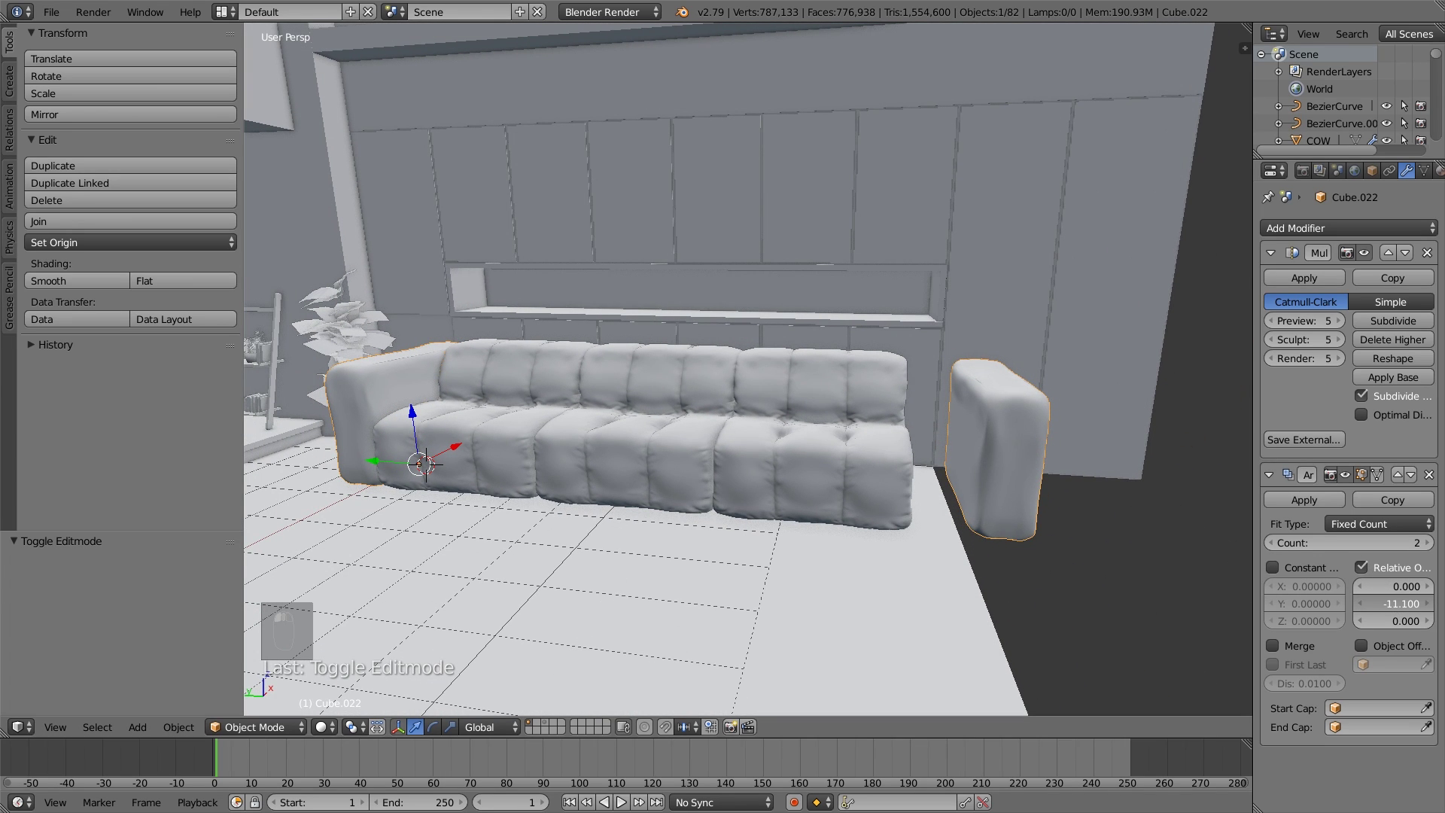
mouse_move(1392, 604)
left_mouse_down()
mouse_move(1416, 604)
mouse_move(1403, 603)
left_mouse_up()
key("a")
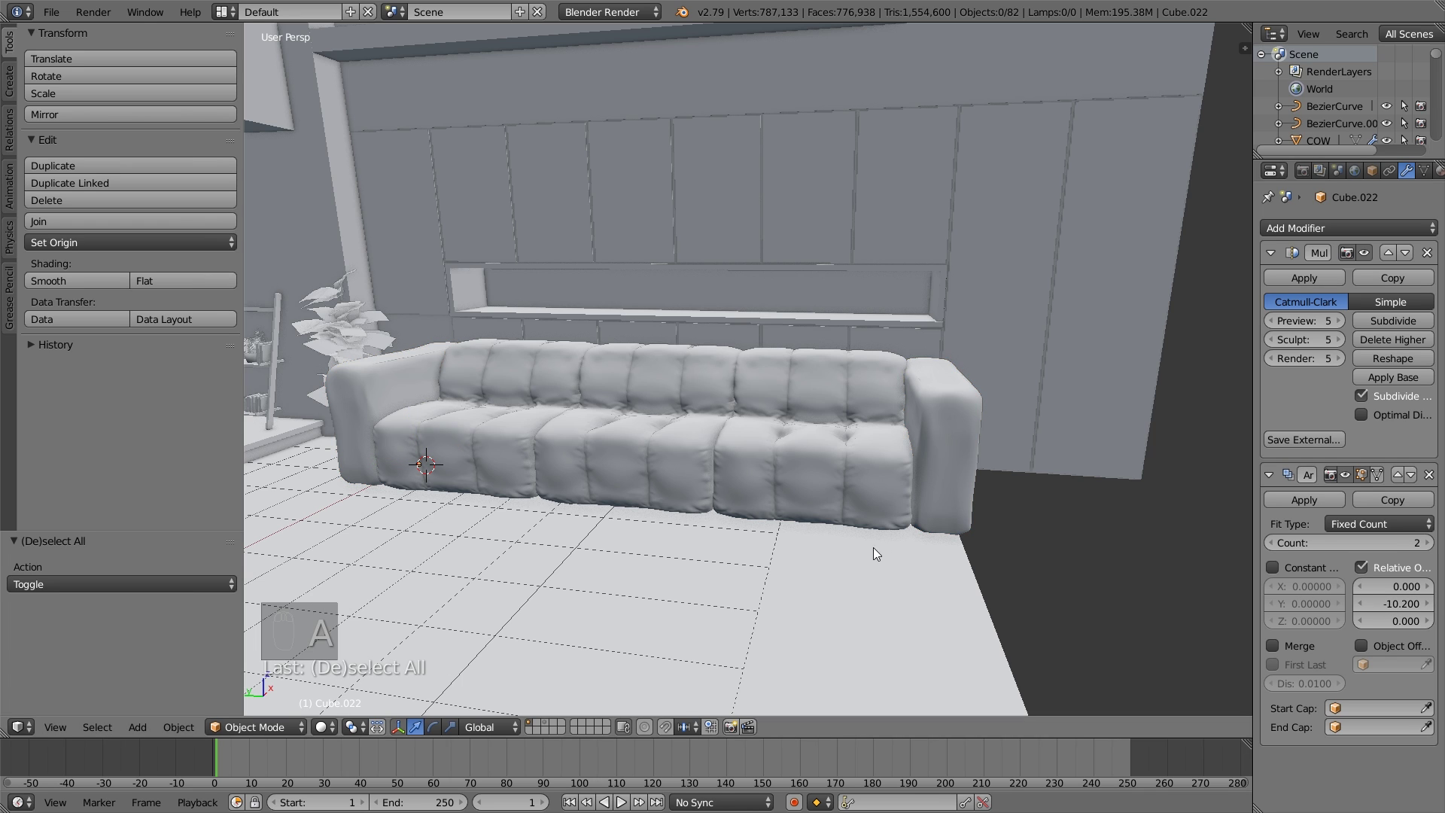
Select the plant-side armrest and put it in Sculpt Mode.
middle_click_drag(727, 532, 815, 518)
middle_click_drag(561, 521, 569, 708, "shift")
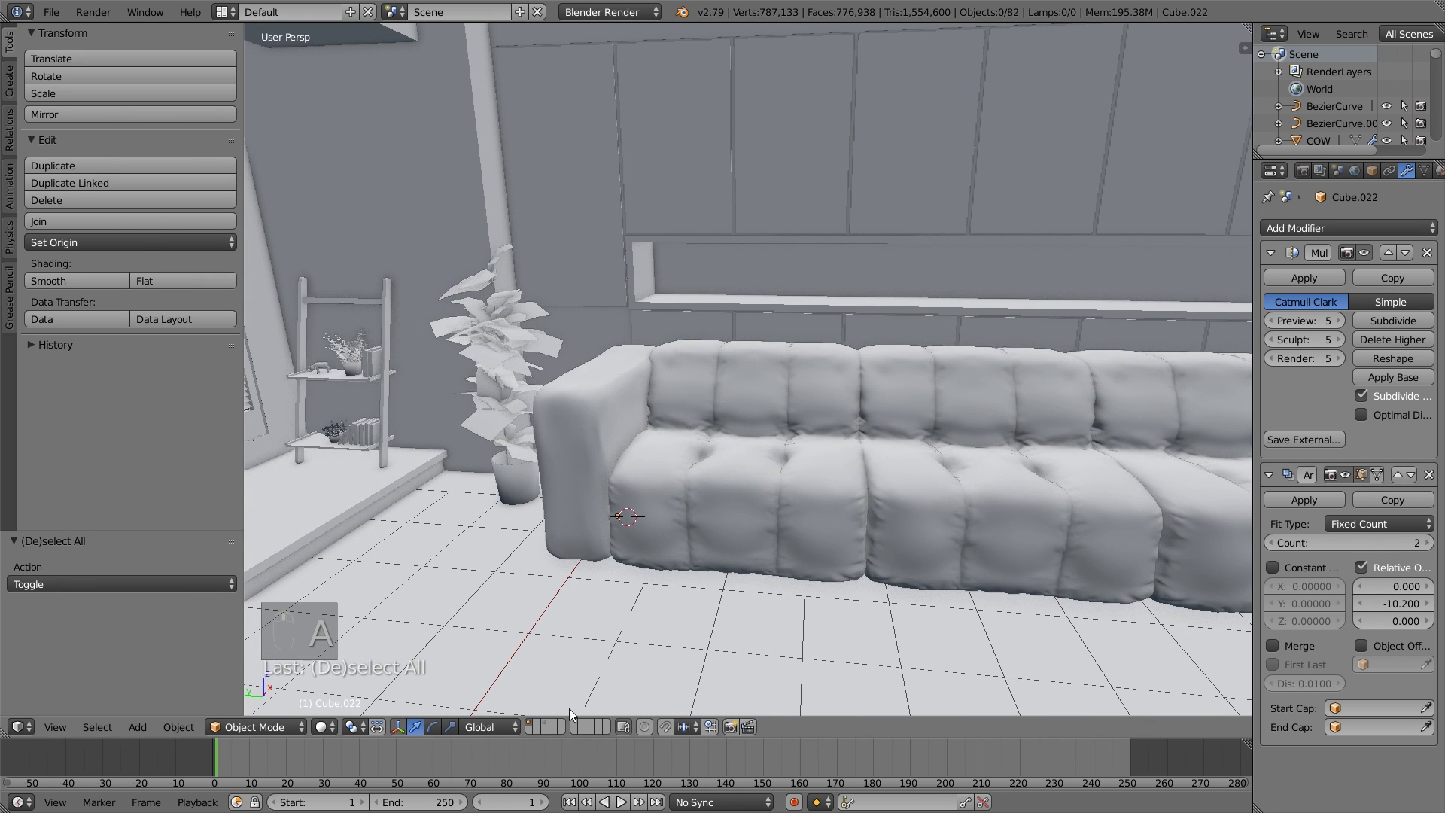
left_click(258, 730)
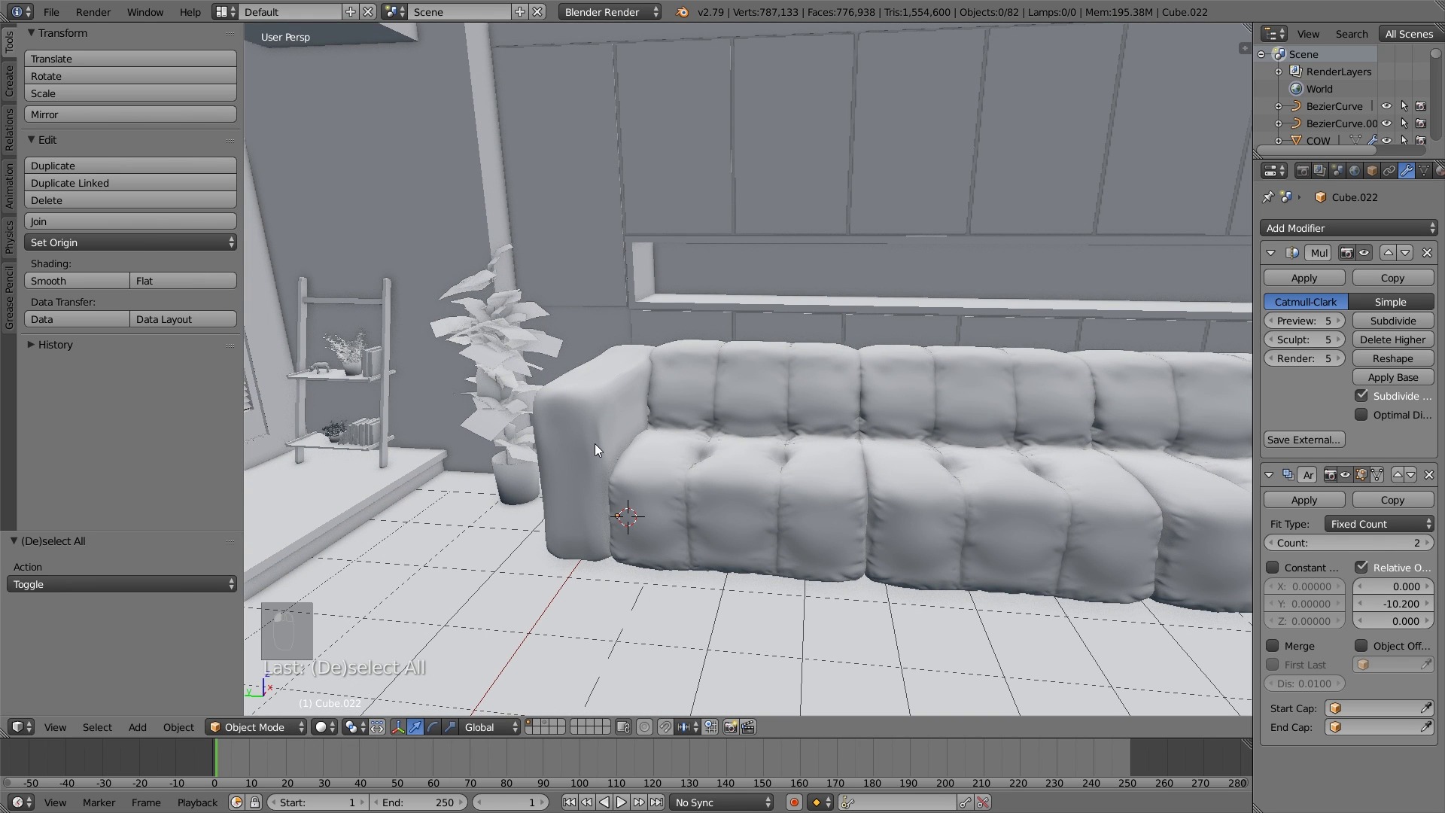
right_click(594, 449)
left_click(252, 727)
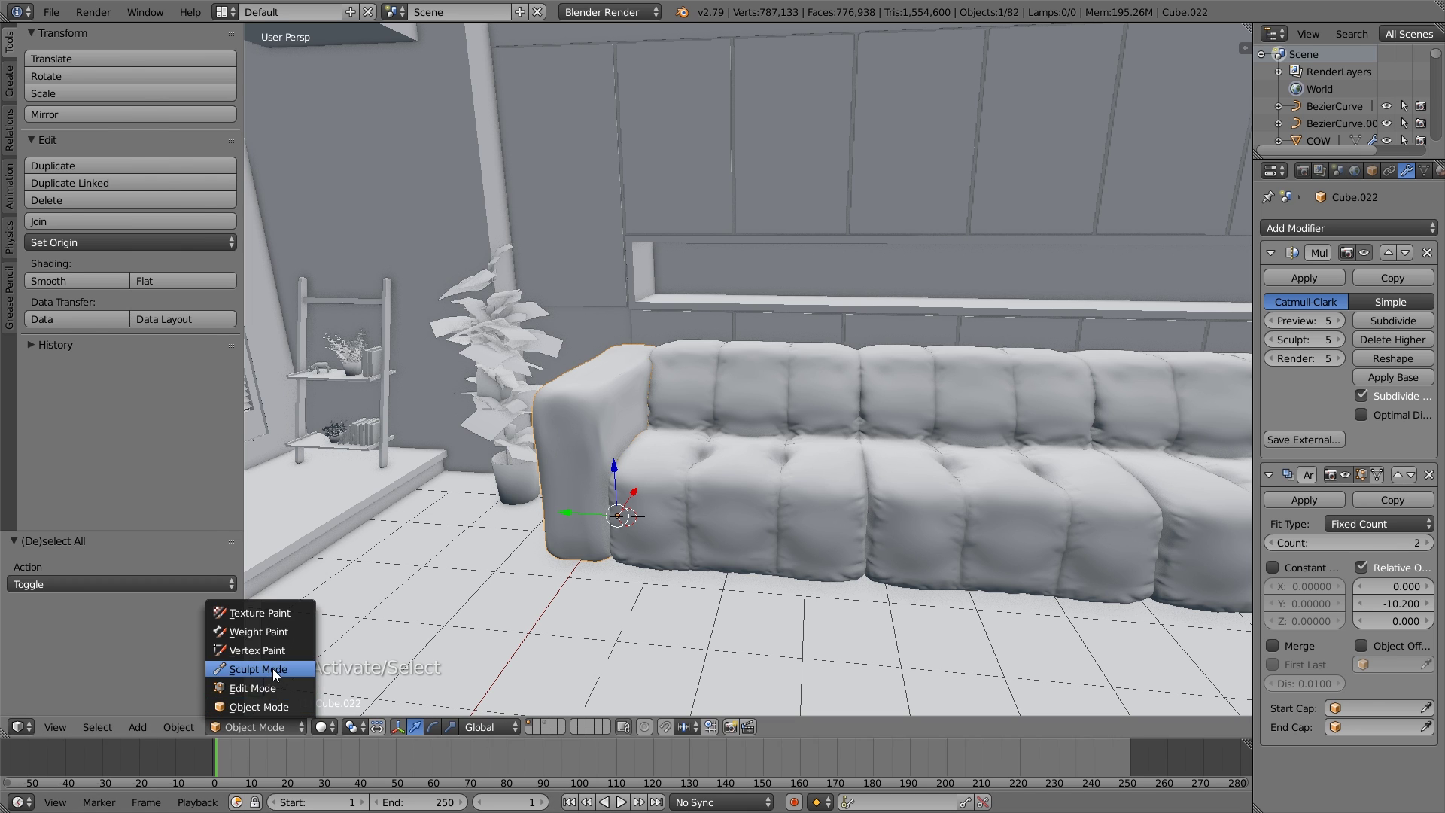
left_click(258, 669)
Sharpen the armrest's top and front edges with the Pinch/Magnify brush.
scroll(509, 521, "up", 3)
mouse_move(509, 521)
middle_mouse_down()
mouse_move(557, 481)
mouse_move(638, 504)
mouse_move(688, 497)
mouse_move(496, 455)
middle_mouse_up()
scroll(527, 416, "down", 3)
key("p")
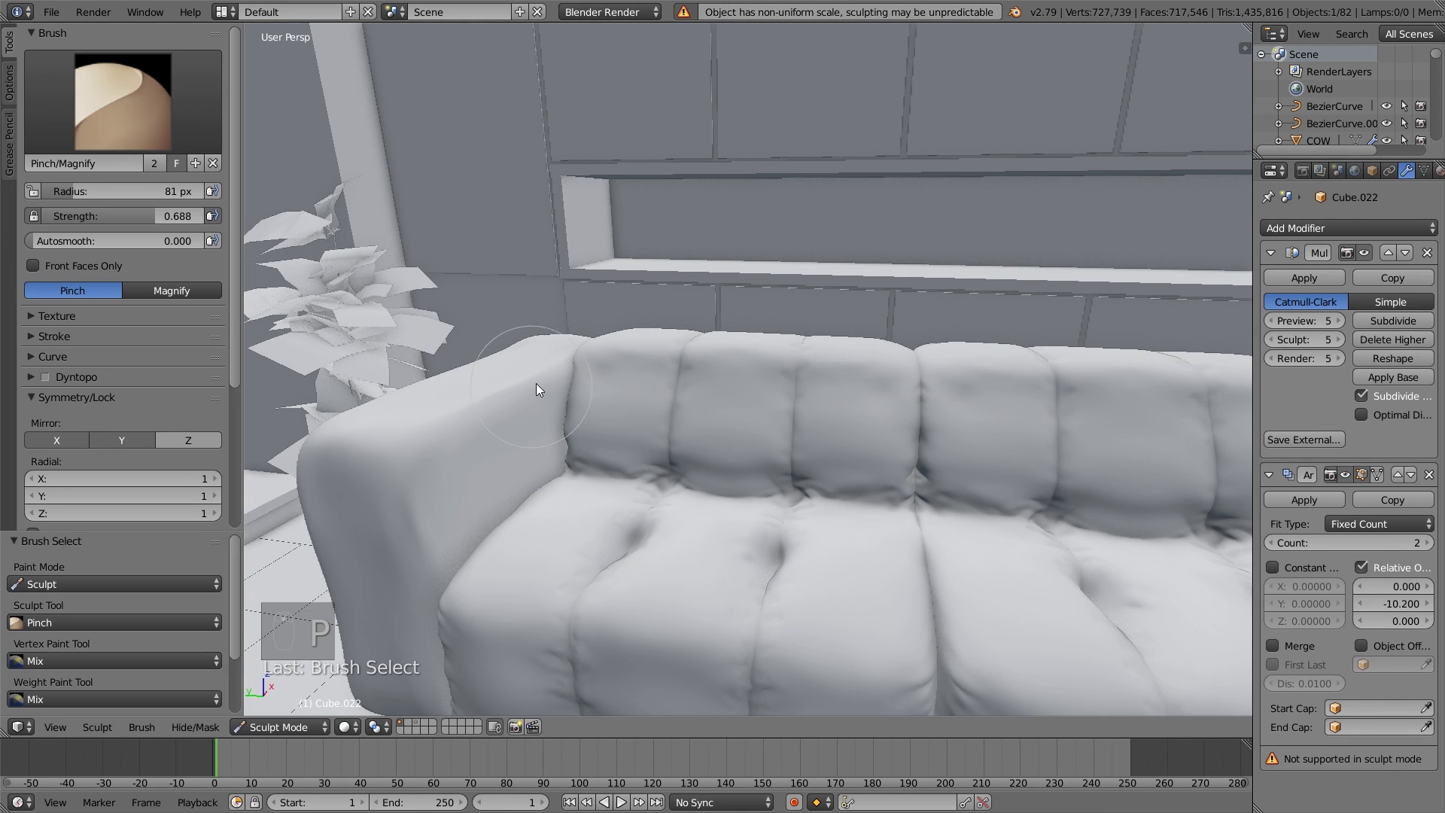
middle_click_drag(420, 418, 535, 482)
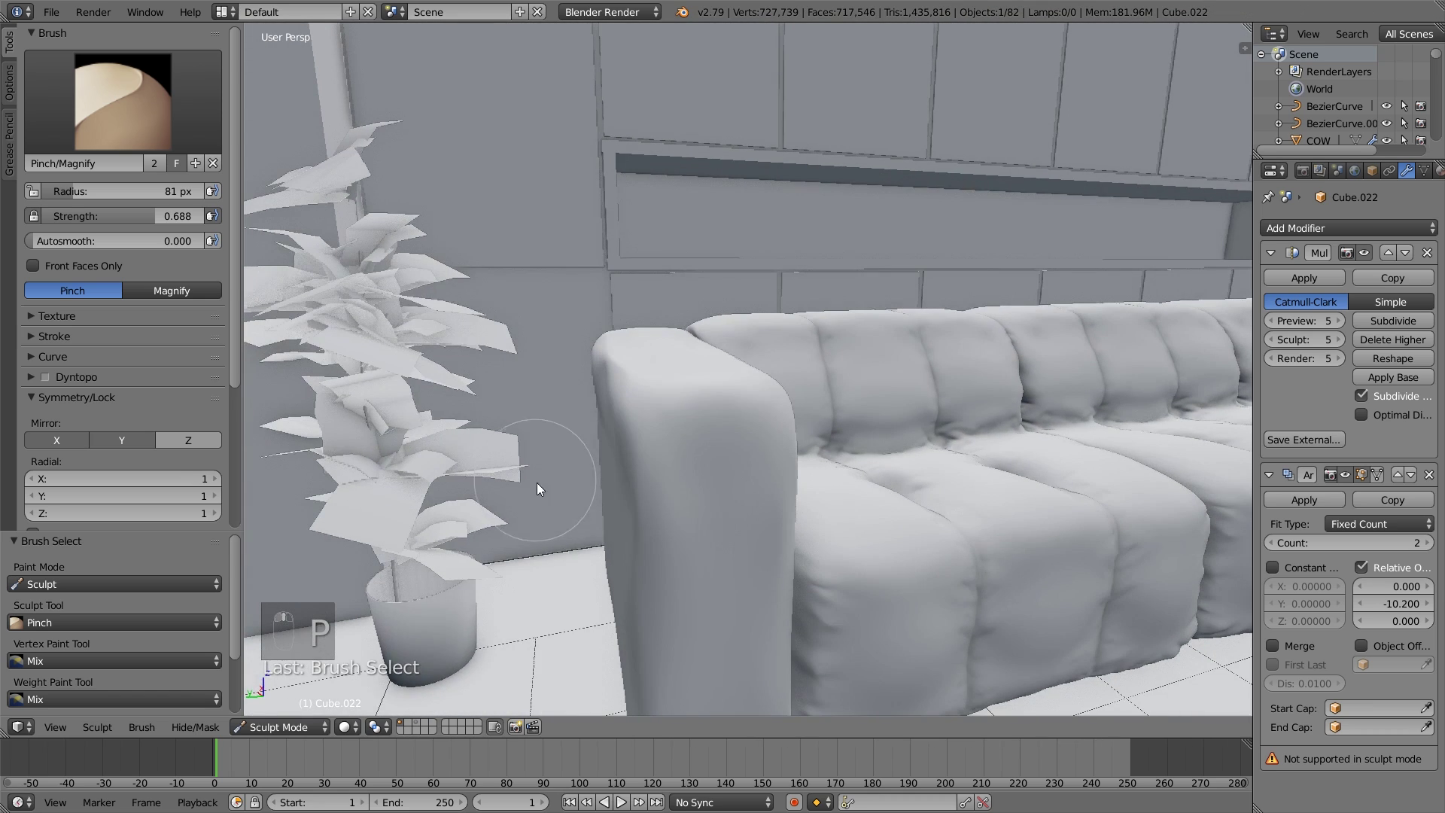
middle_click_drag(736, 408, 825, 274)
scroll(834, 344, "down", 5)
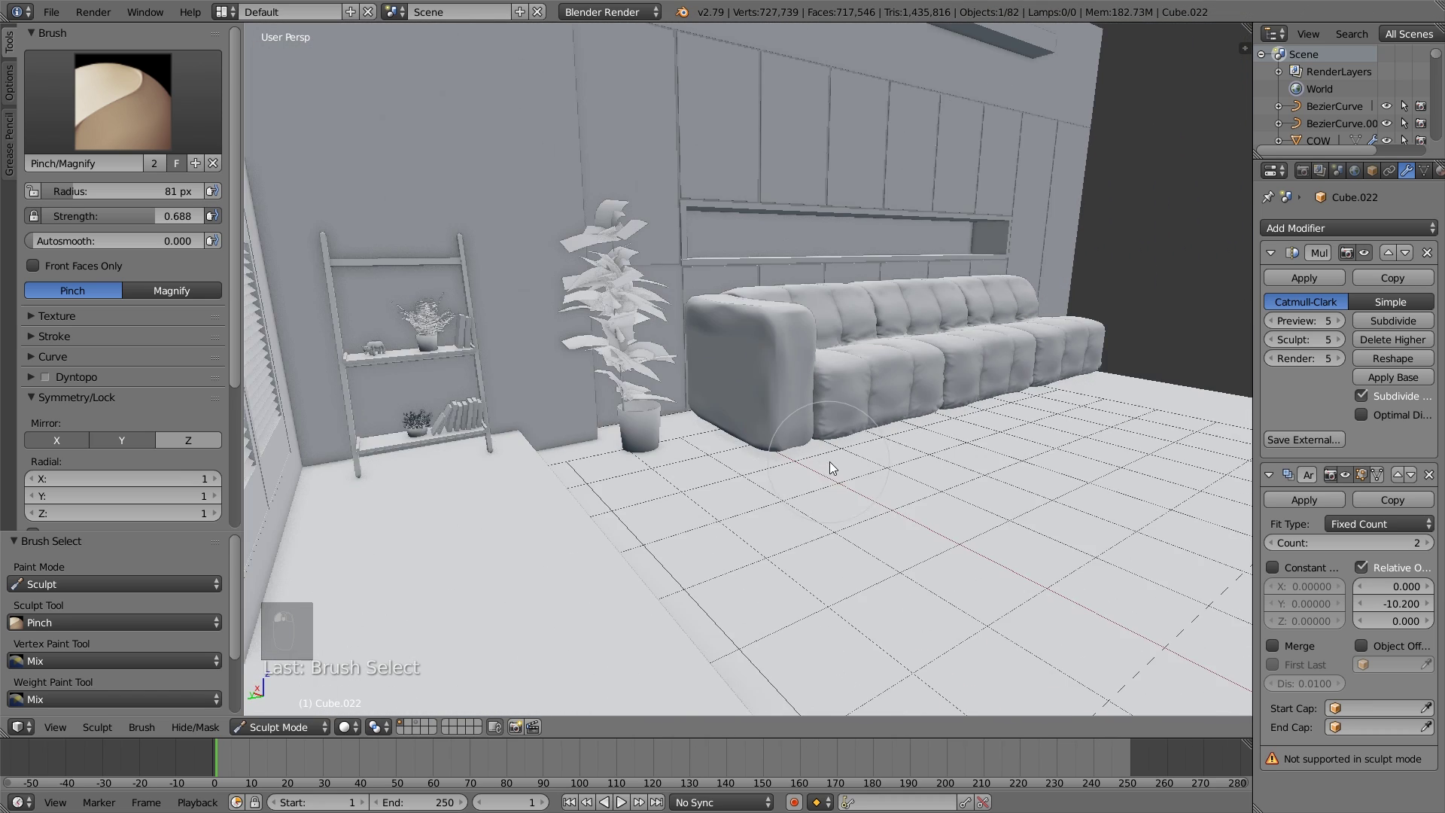
scroll(778, 379, "up", 4)
Smooth the armrest's outer bottom edge and lower front corner with the Smooth brush.
key("s")
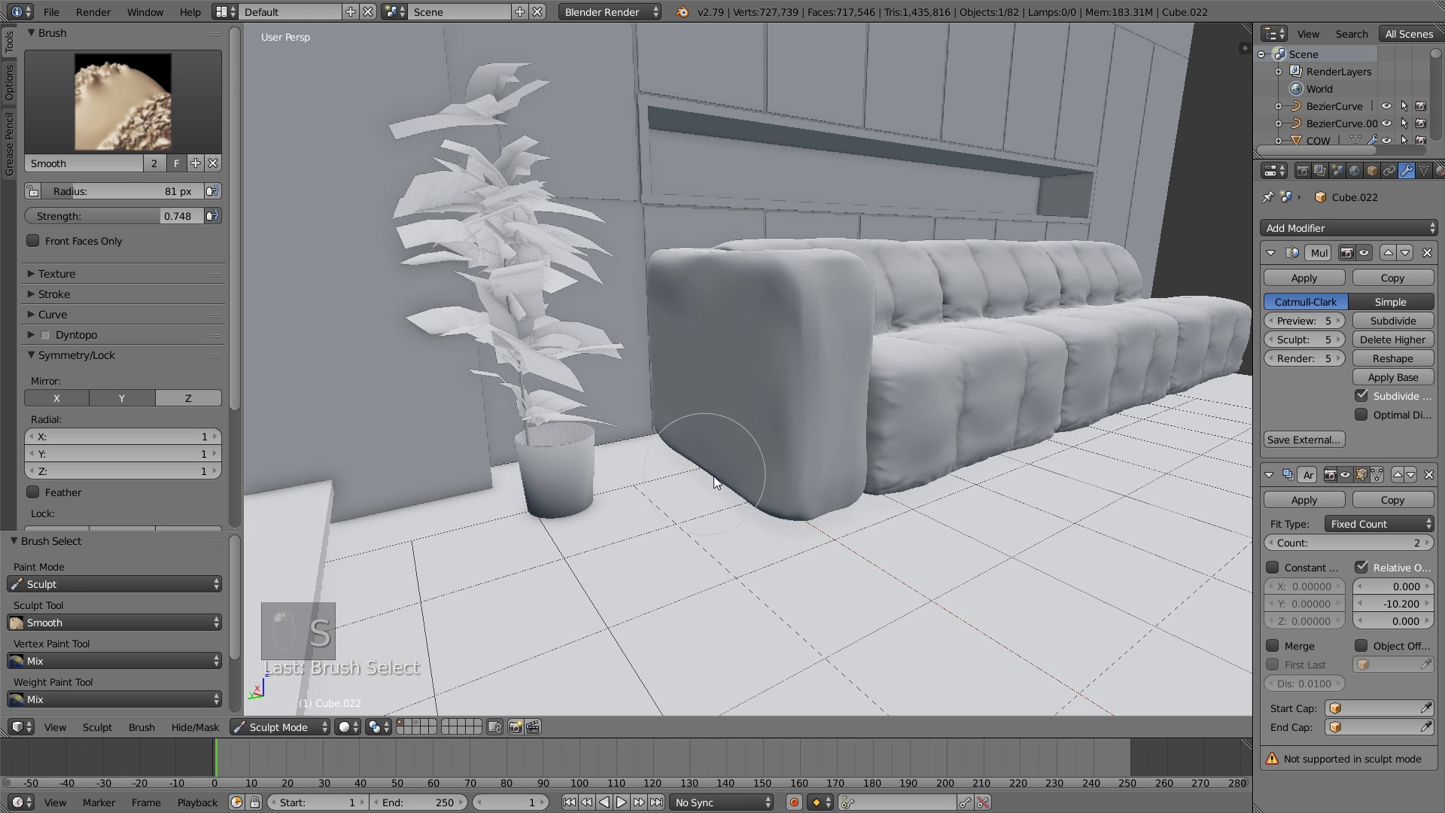
mouse_move(788, 513)
middle_mouse_down()
mouse_move(662, 554)
mouse_move(678, 575)
middle_mouse_up()
scroll(689, 580, "up", 4)
Build up the armrest's bottom and outer side with the SculptDraw brush and smooth its outer front edge.
key("x")
key("x")
key("x")
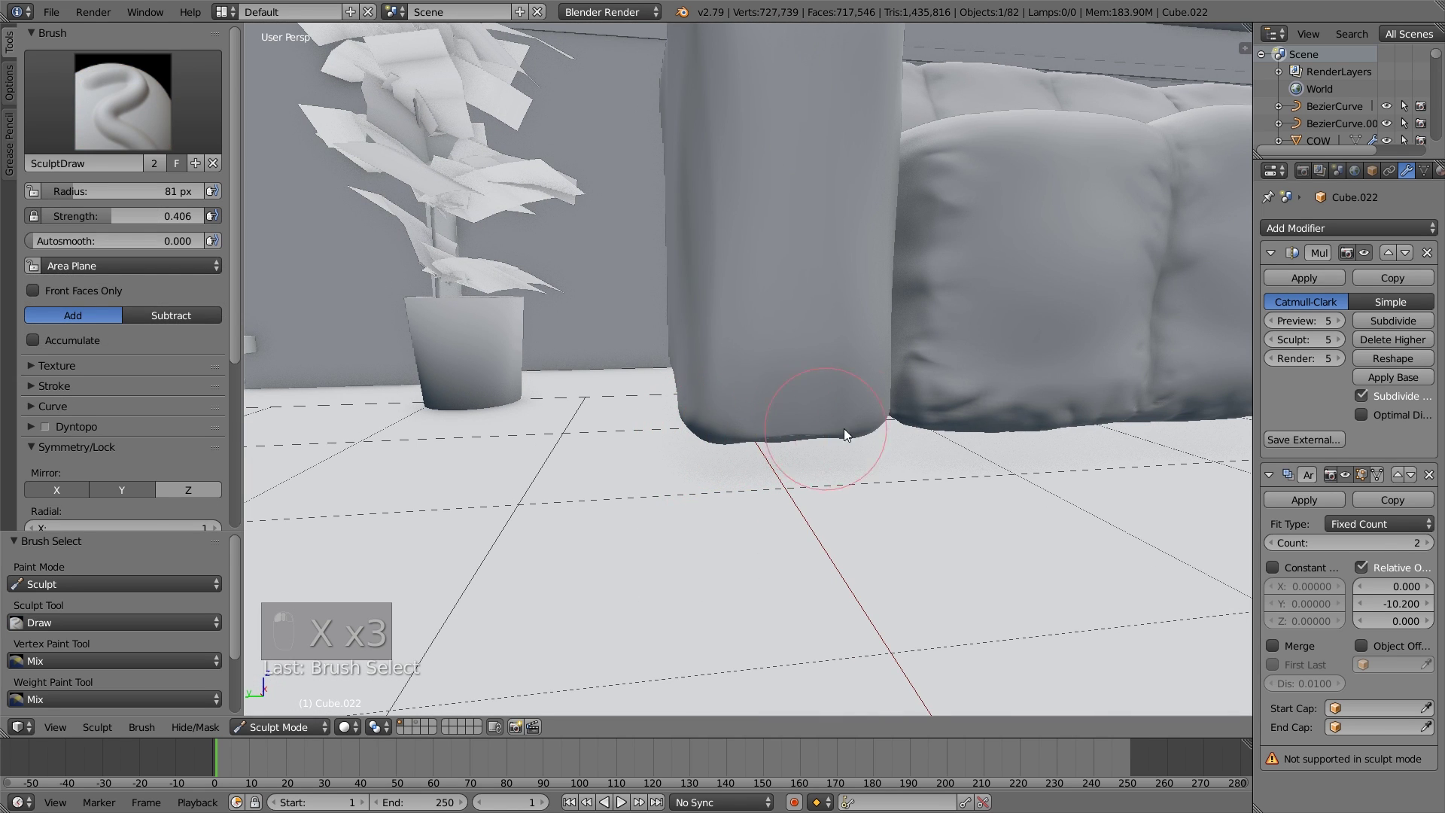
mouse_move(878, 438)
middle_mouse_down()
mouse_move(766, 419)
mouse_move(800, 530)
middle_mouse_up()
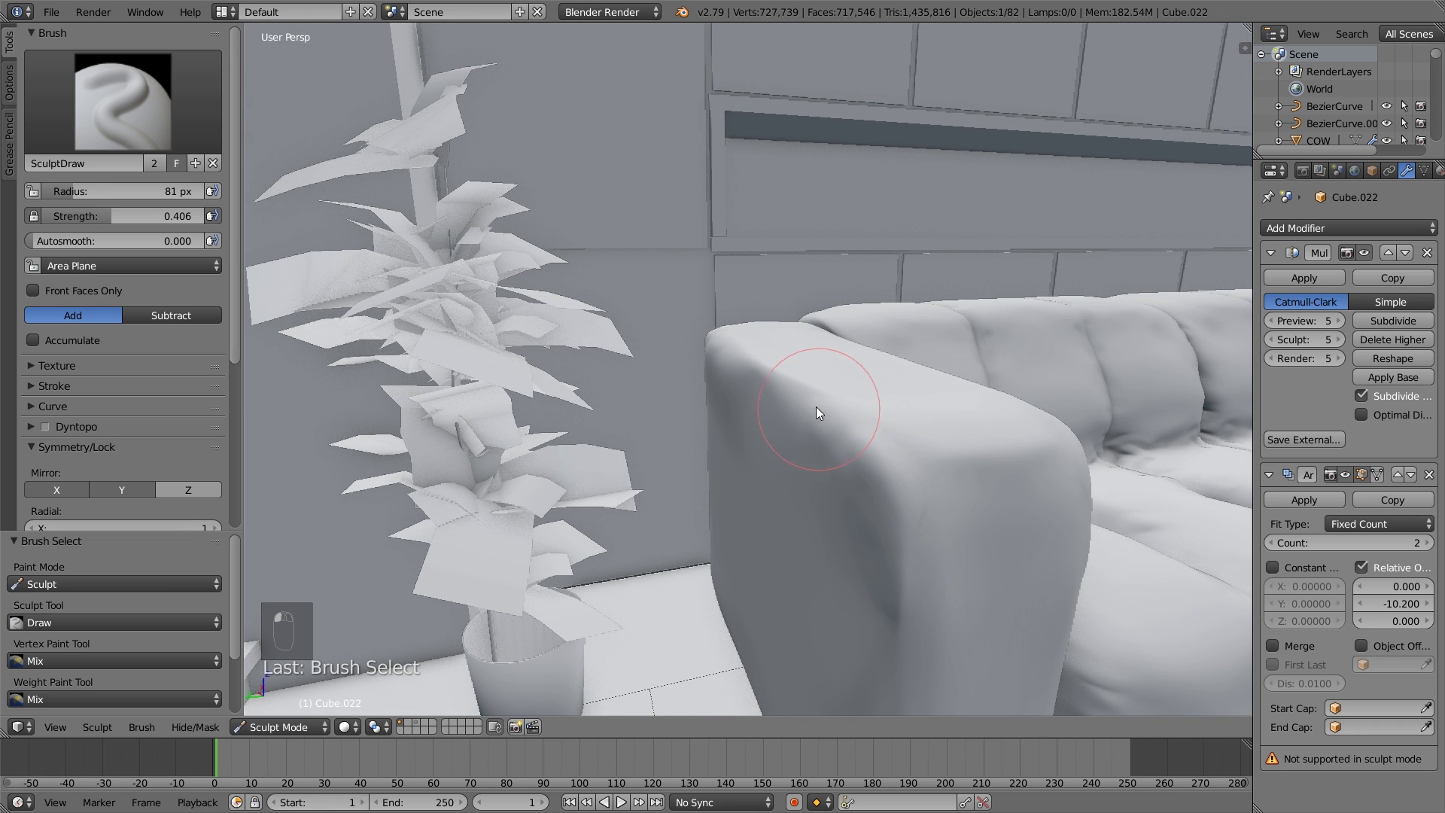
key("s")
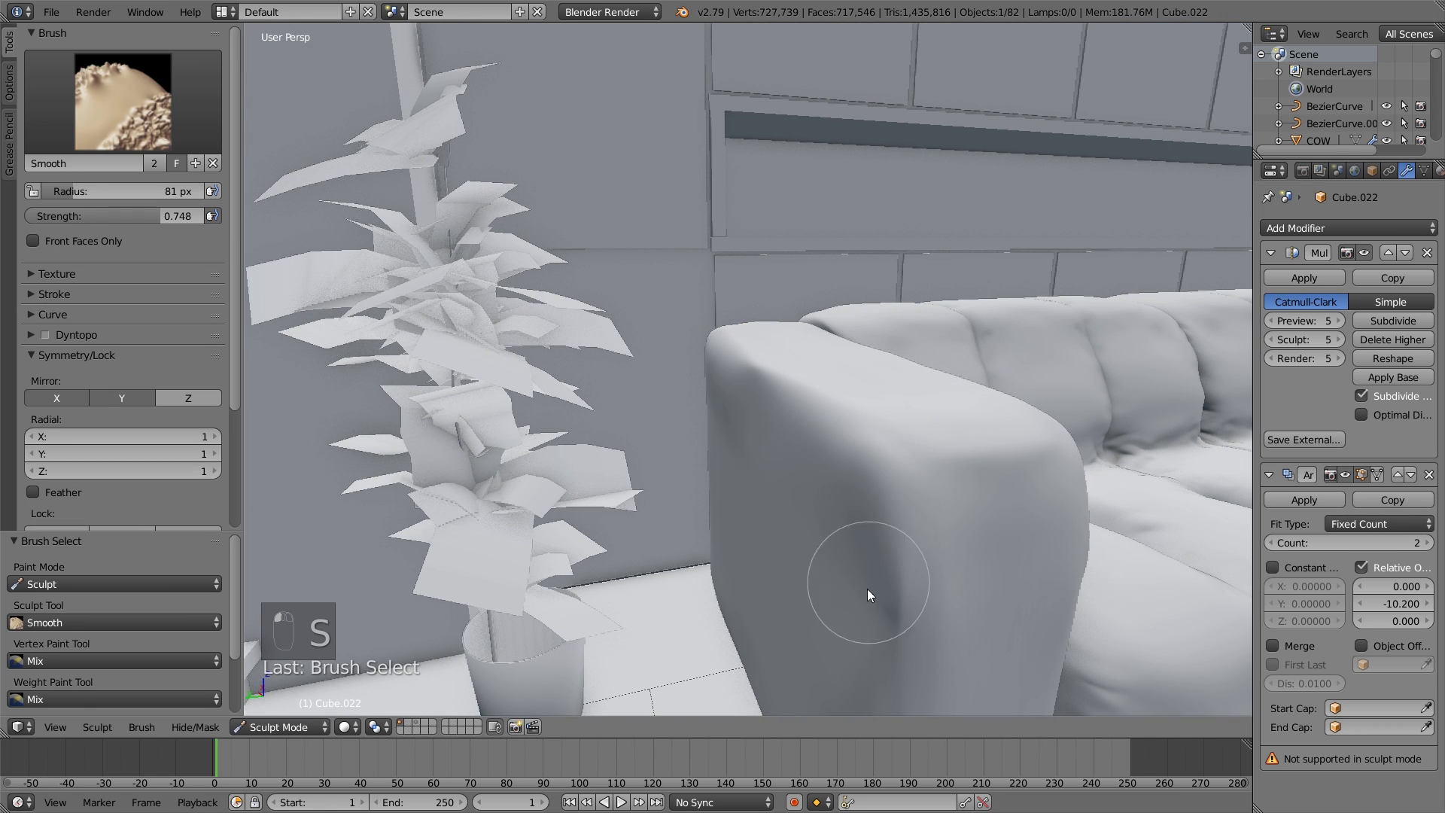
Tighten the armrest's outer edges with the Pinch/Magnify brush and undo the last stroke.
key("p")
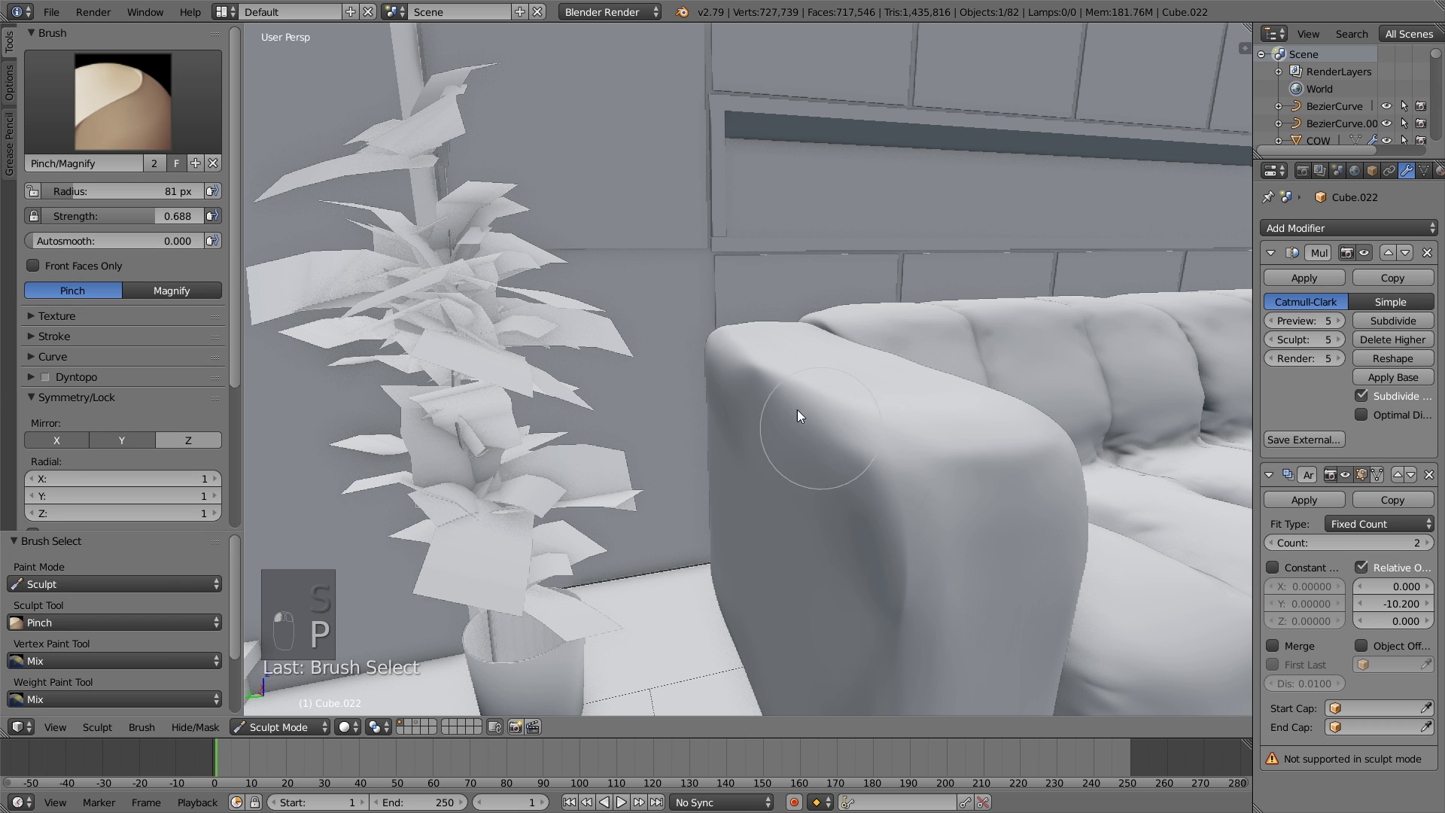
middle_click_drag(755, 386, 774, 423)
scroll(423, 491, "down", 5)
middle_click_drag(423, 494, 620, 536)
scroll(568, 512, "up", 4)
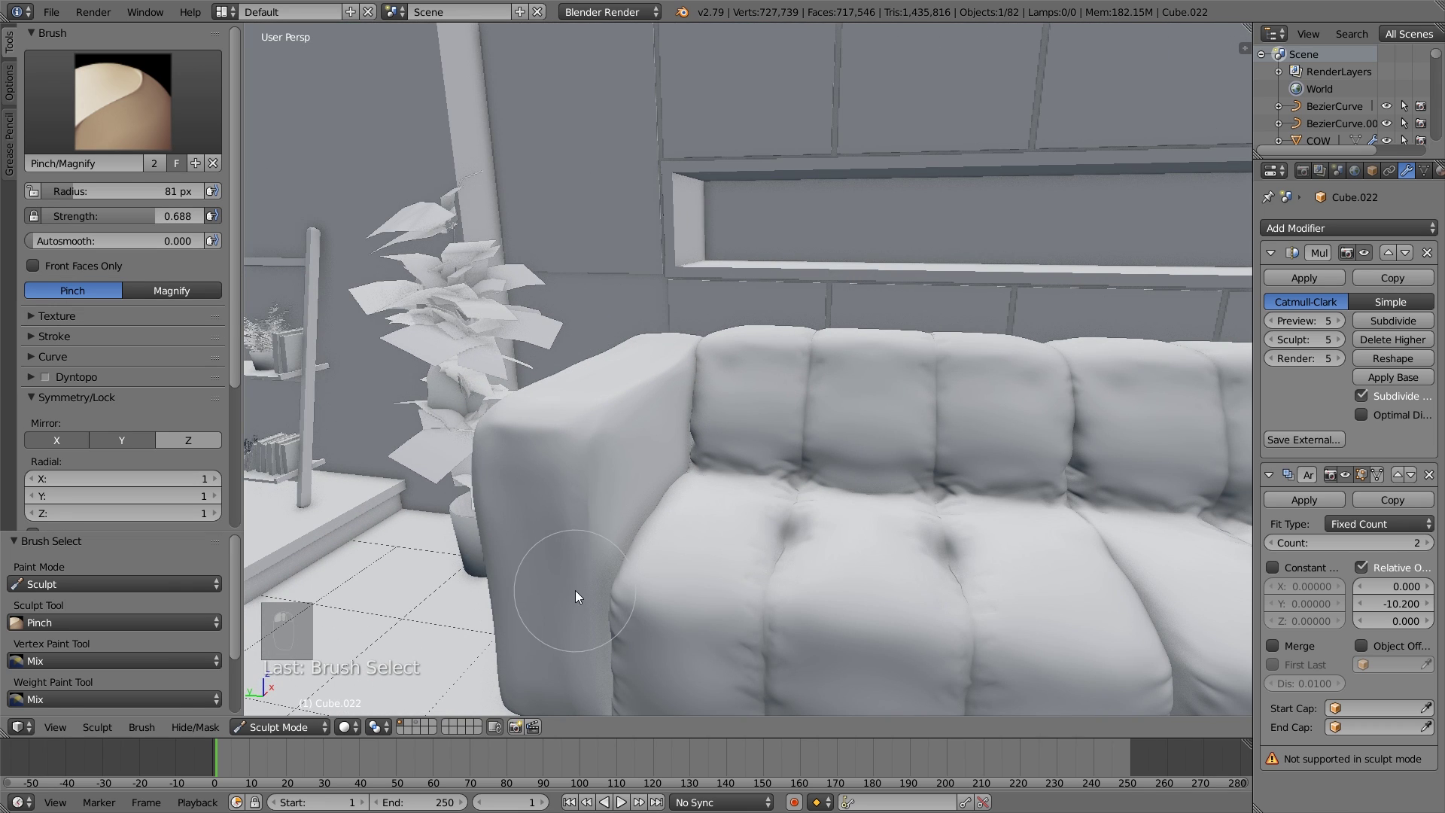
key("ctrl+z")
middle_click_drag(581, 585, 620, 536)
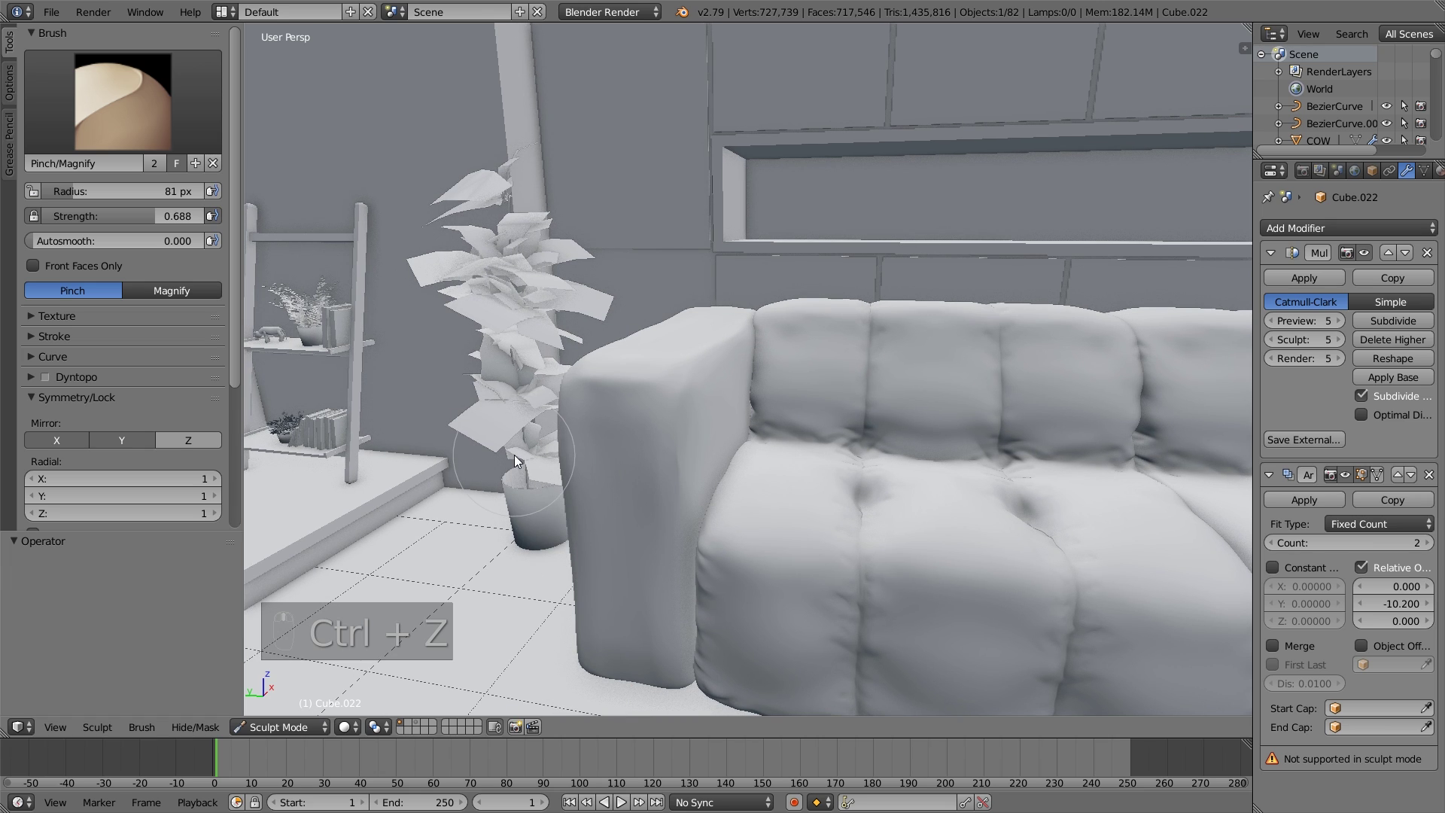
Switch to the SculptDraw brush and reduce its radius to 19 px for detail on the armrest's front.
left_click(119, 128)
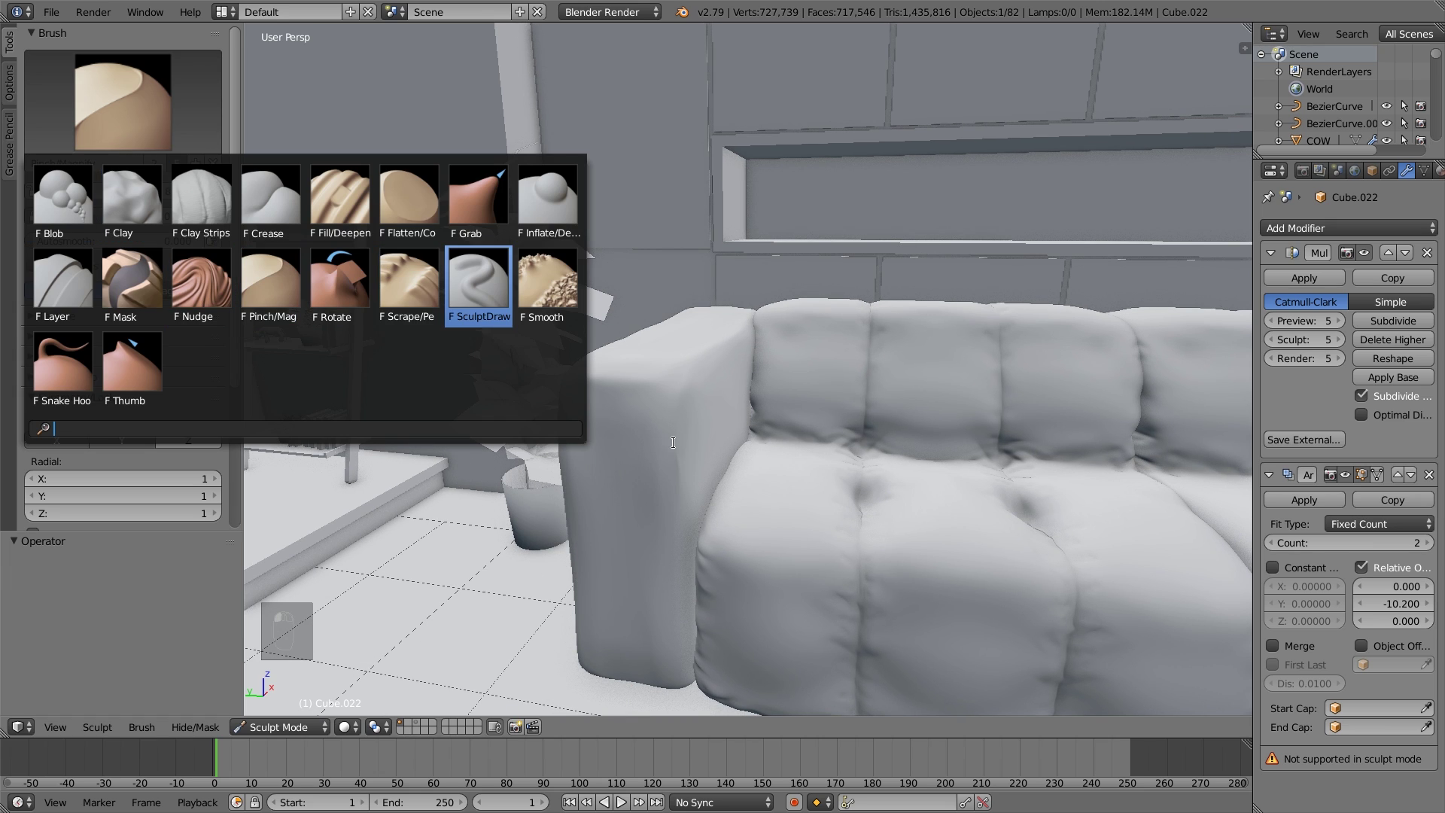
key("x")
key("x")
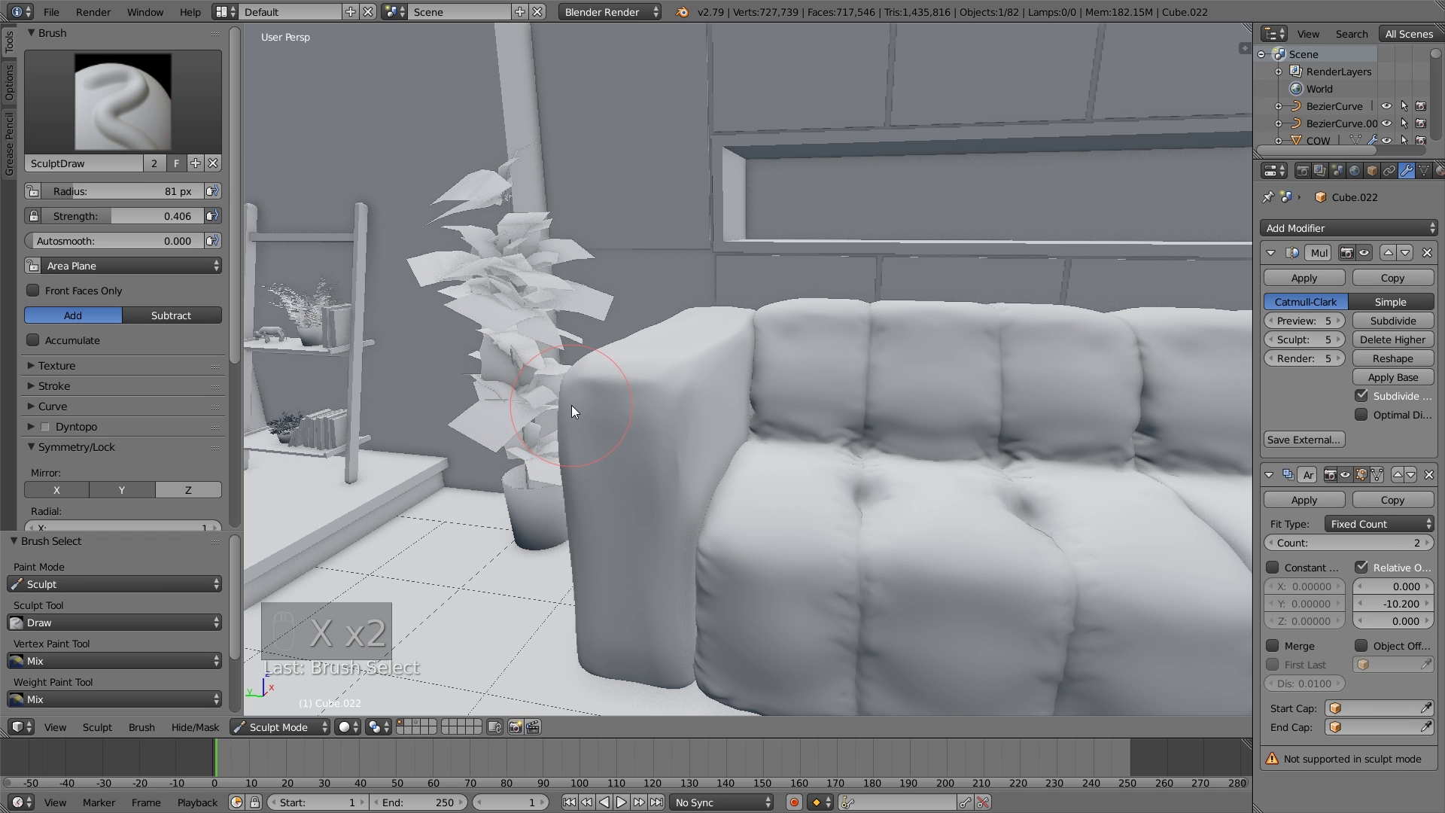
key("f")
left_click(531, 395)
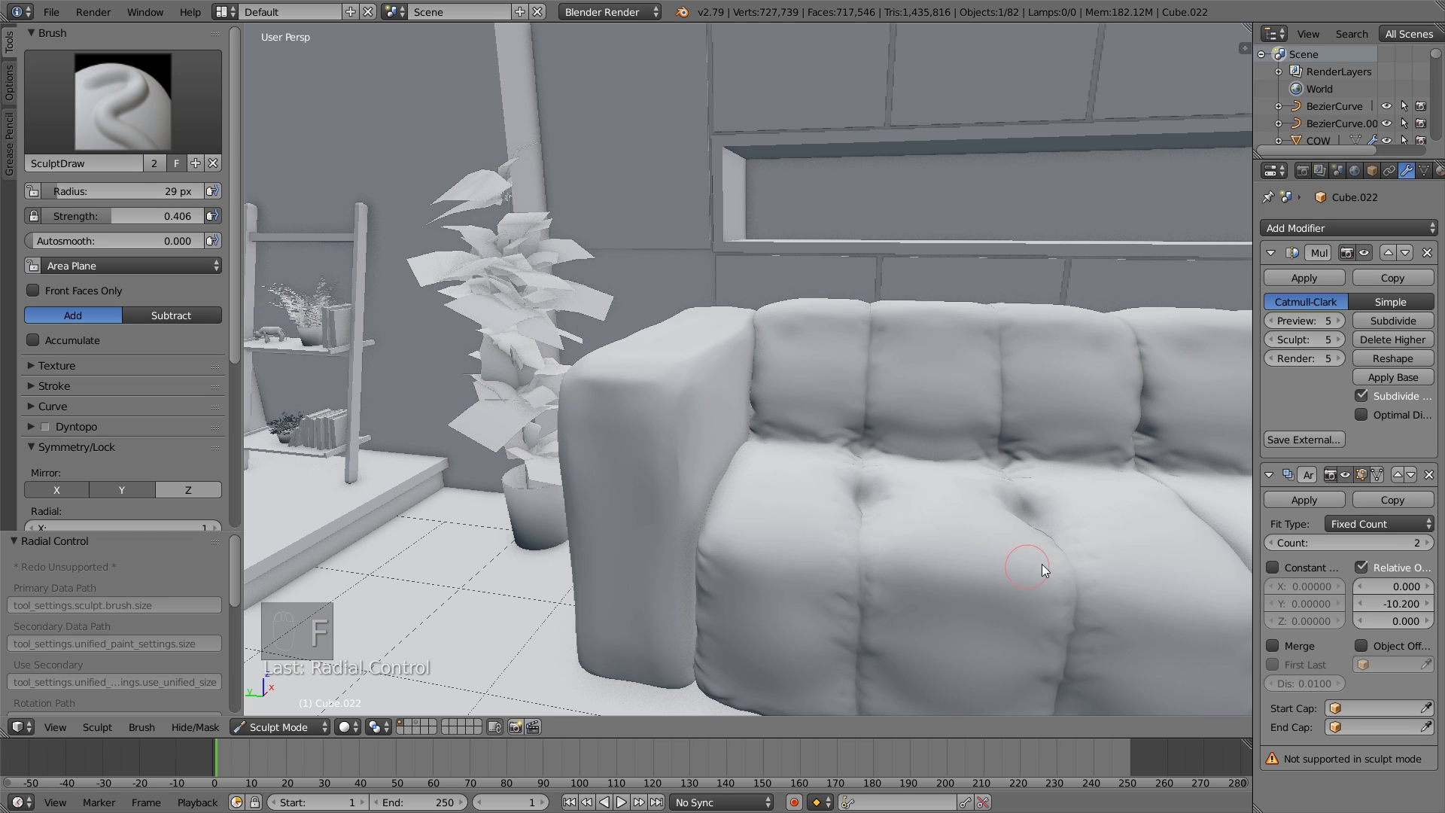
middle_click_drag(735, 496, 780, 521)
scroll(760, 525, "up", 4)
scroll(632, 475, "down", 4)
scroll(636, 481, "up", 2)
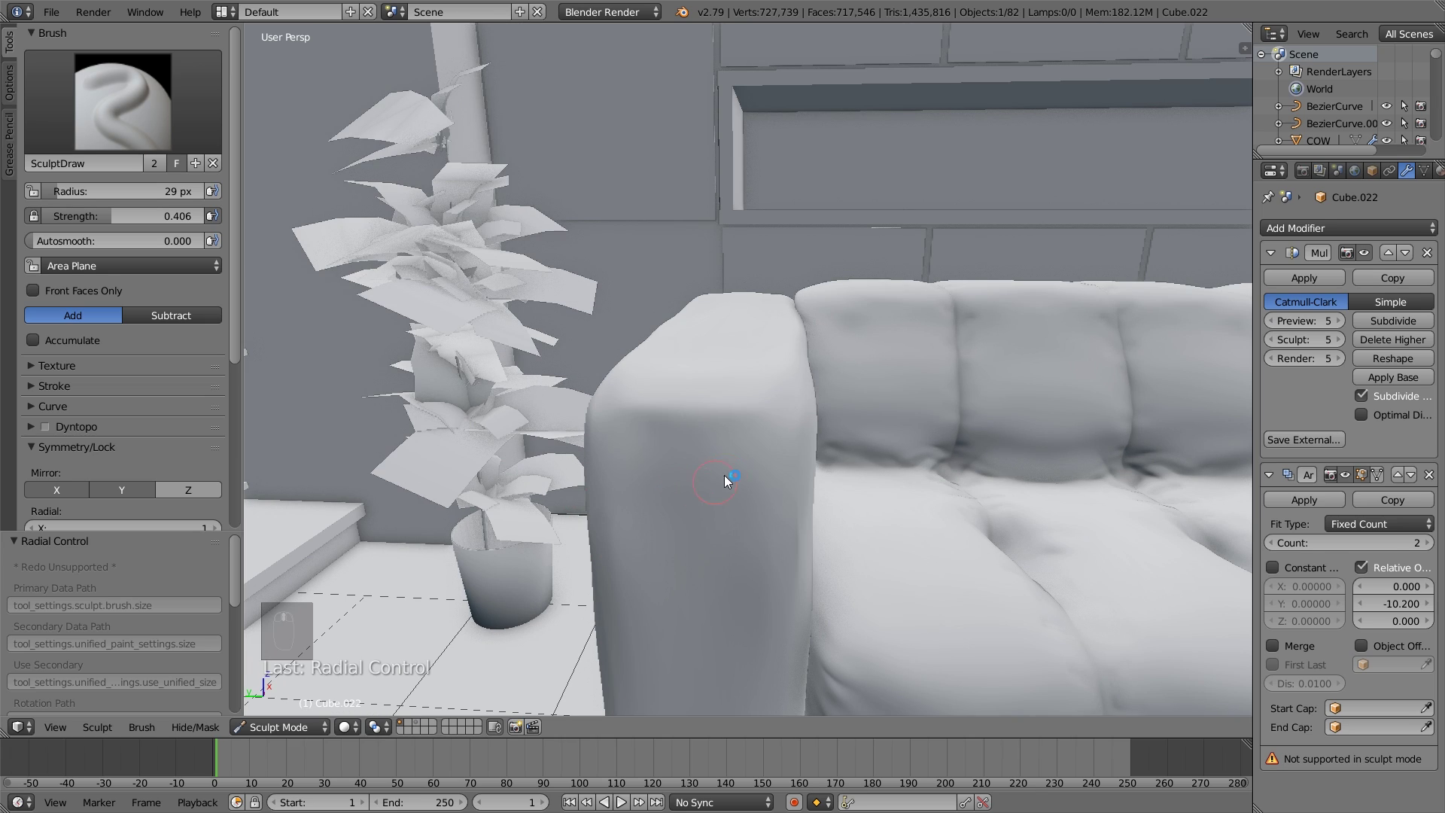
key("f")
left_click(775, 450)
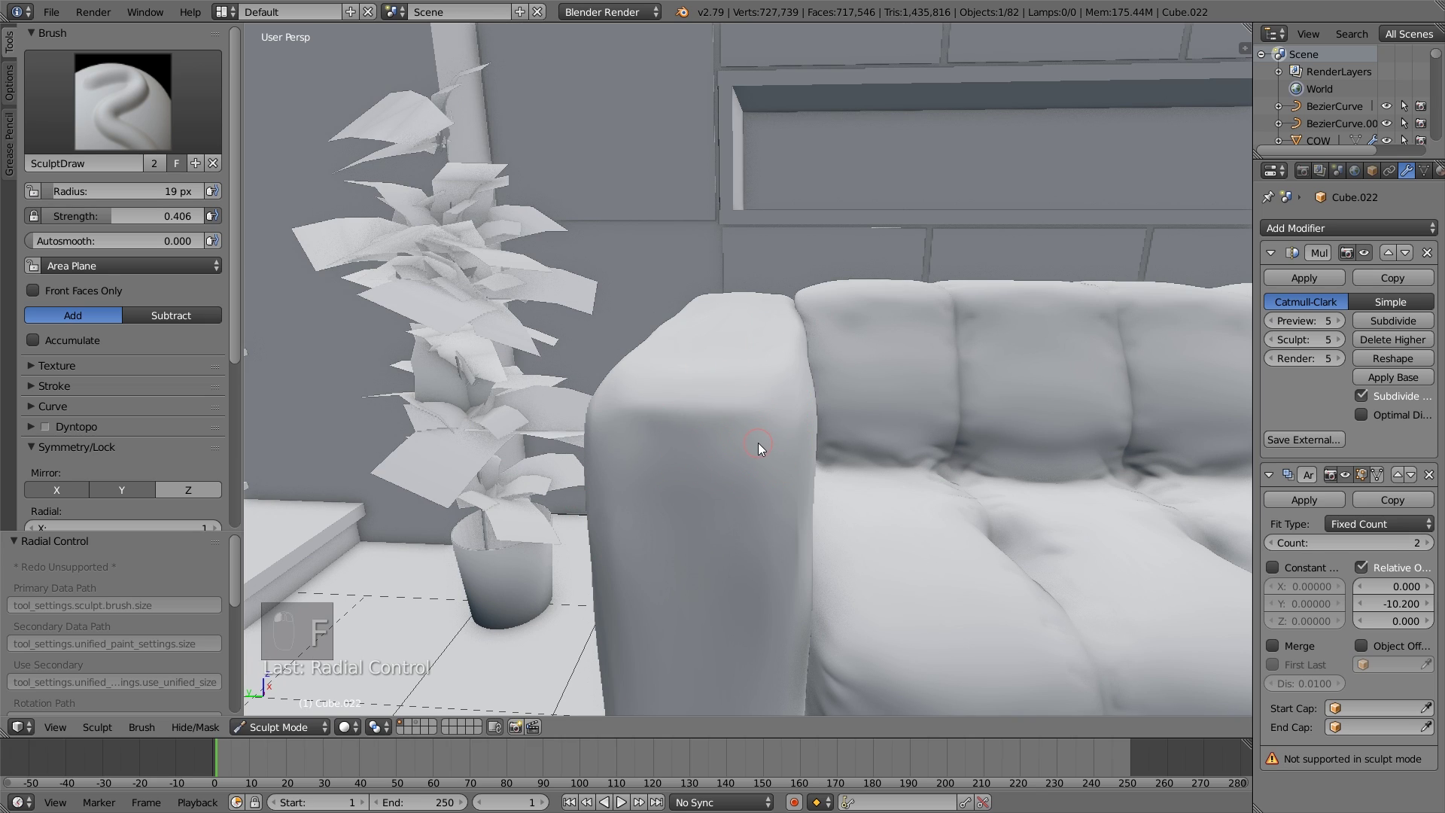
Carve fine wrinkles at the armrest's upper front corners with the Crease brush, undoing the first stroke and lowering the strength to 0.214.
key("shift+c")
left_click_drag(762, 443, 757, 408)
key("ctrl+z")
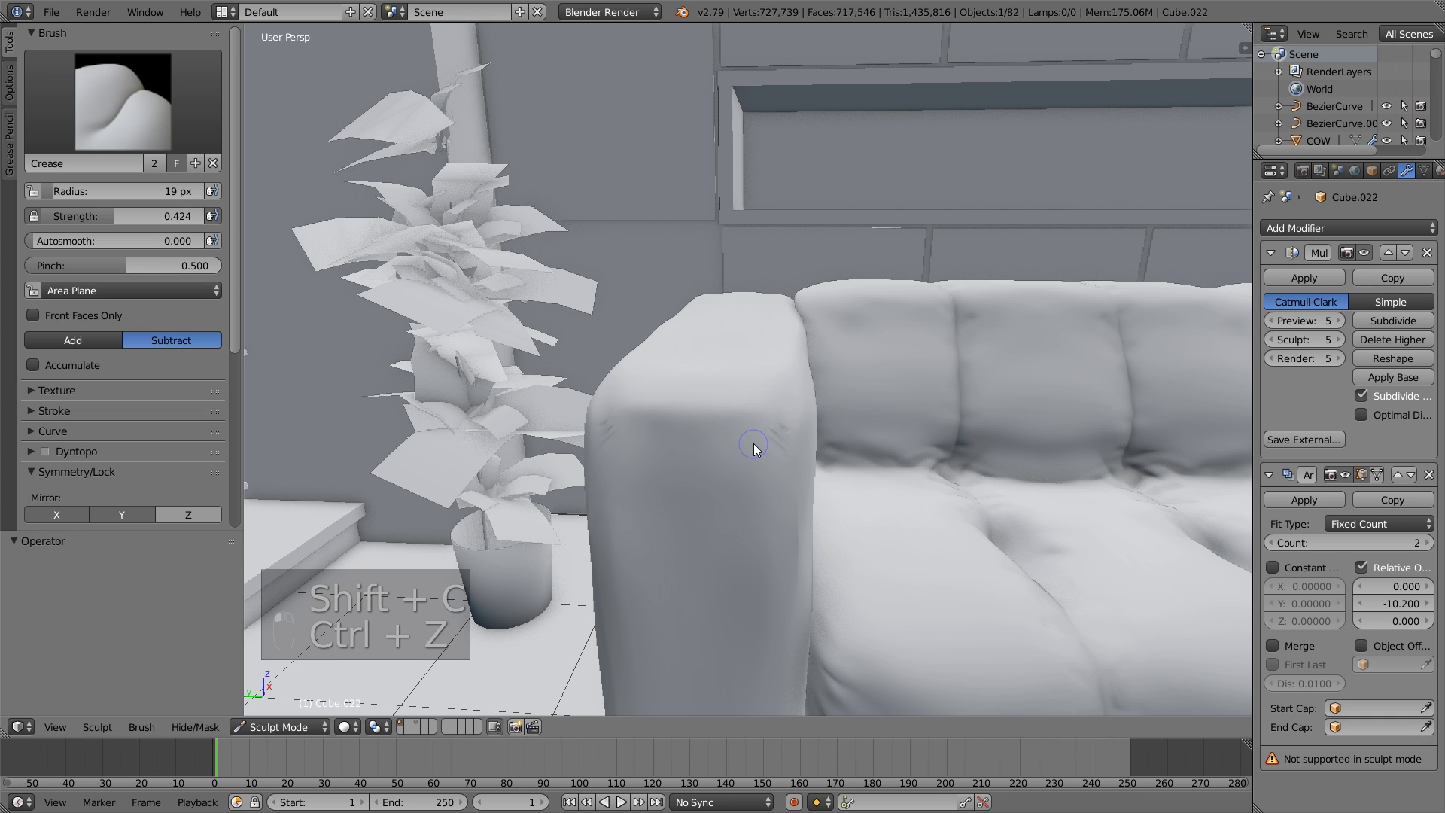
key("shift+f")
left_click(776, 454)
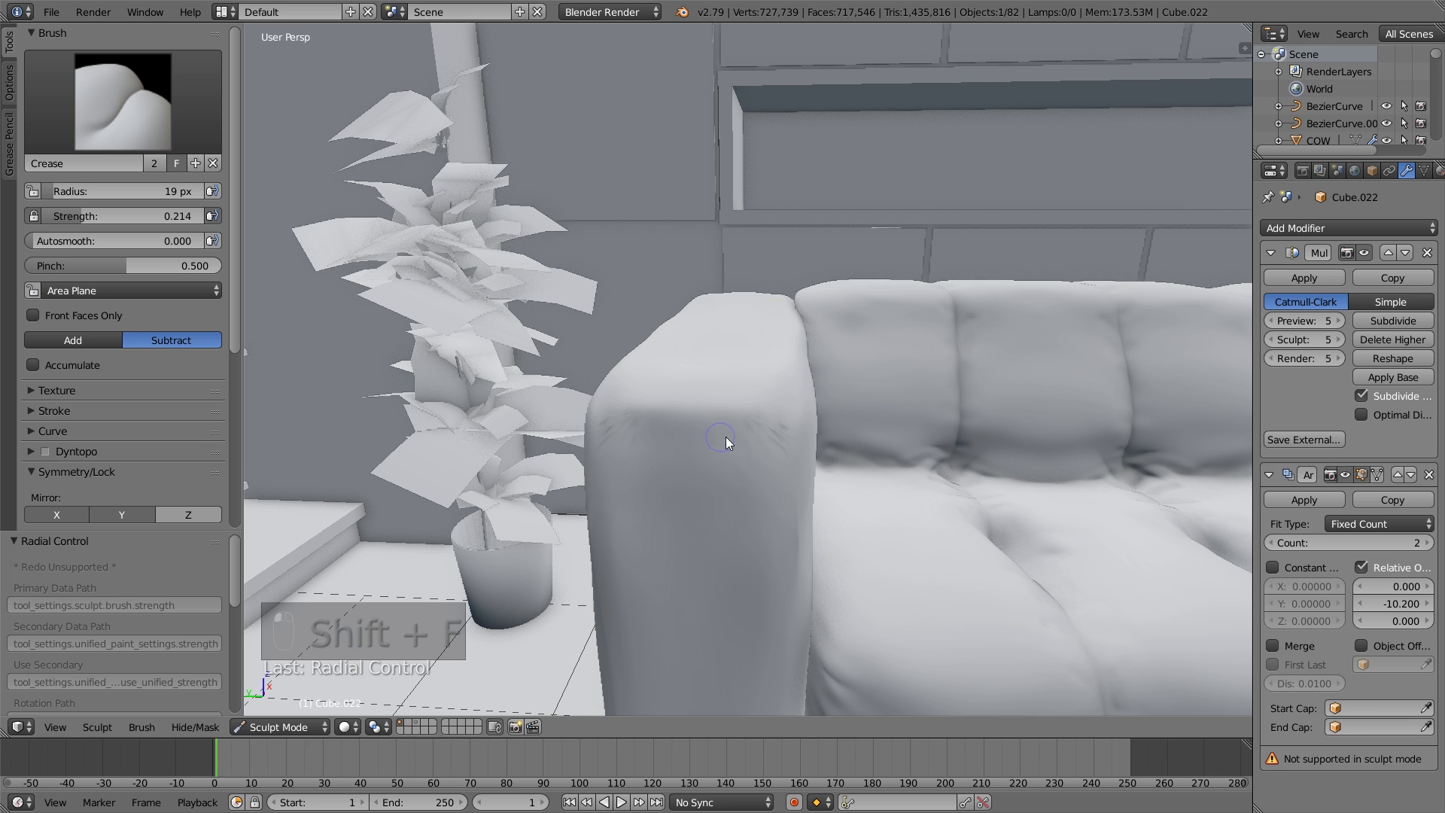
middle_click_drag(783, 484, 542, 413)
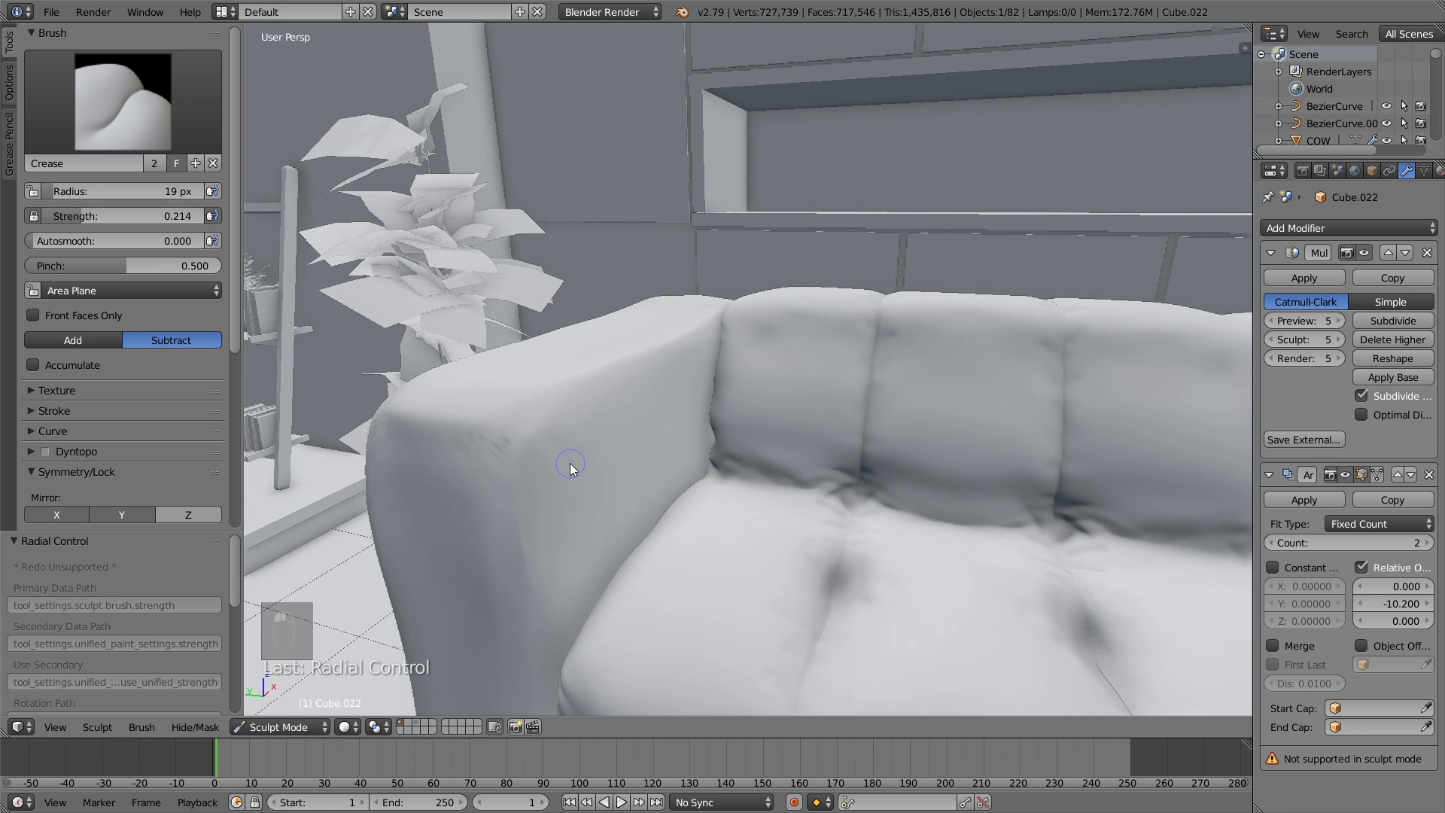
scroll(543, 468, "down", 2)
middle_click_drag(545, 468, 566, 471)
scroll(567, 471, "up", 2)
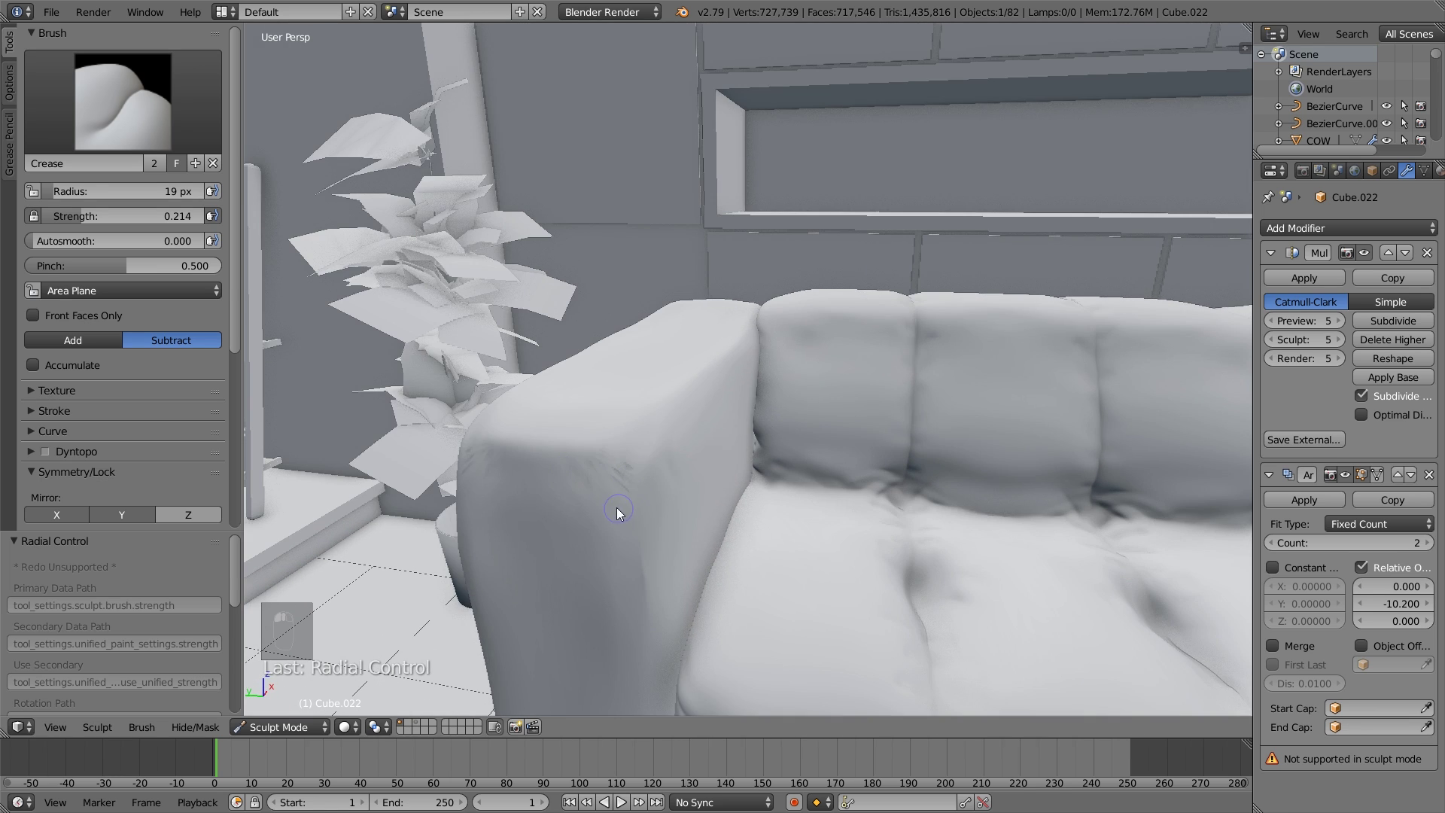
Carve a row of deeper wrinkles along the armrest's upper front edge with the Crease brush at 0.482 strength.
key("shift+f")
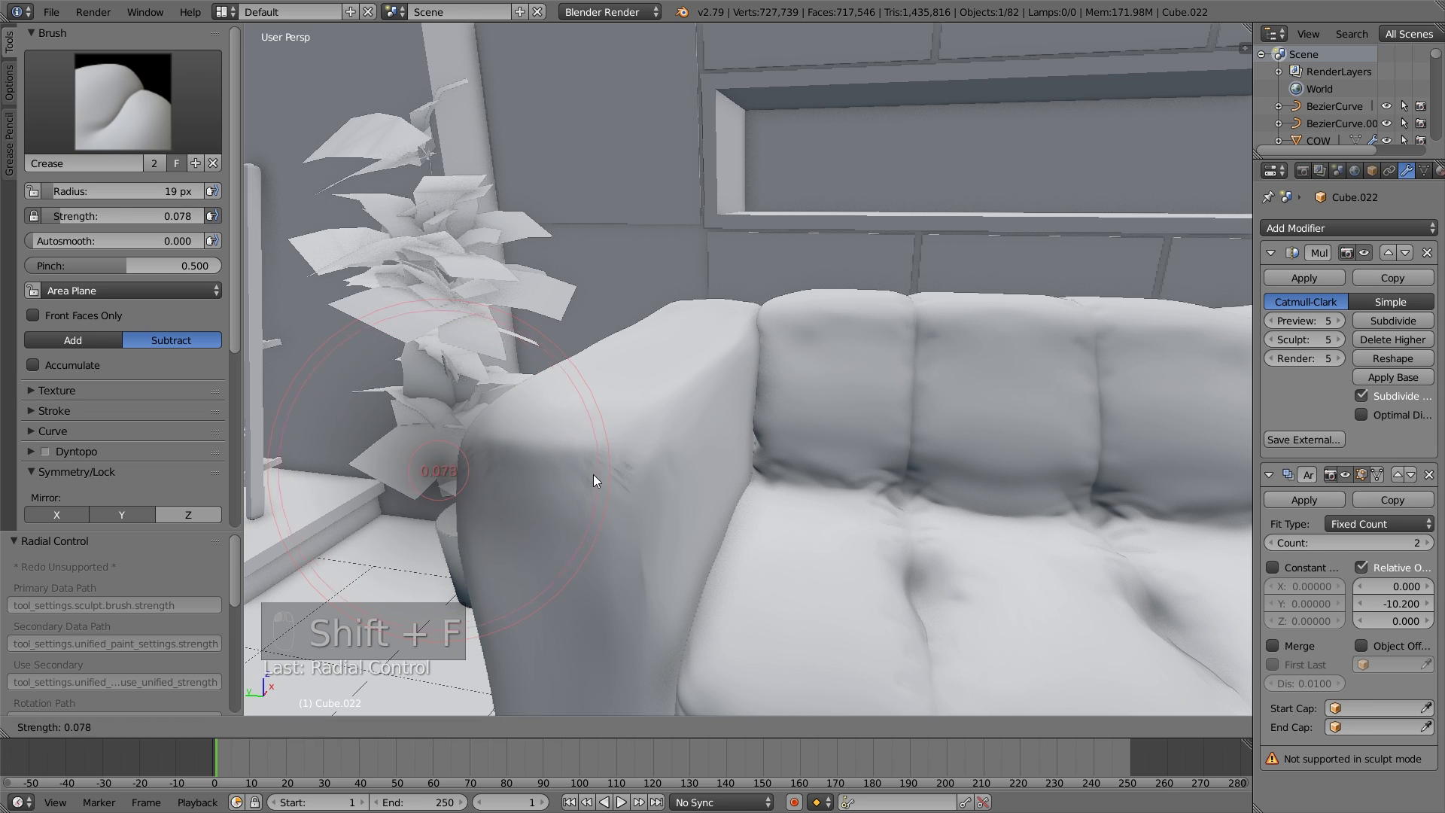
left_click(573, 459)
mouse_move(589, 503)
left_mouse_down()
mouse_move(620, 501)
mouse_move(558, 471)
left_mouse_up()
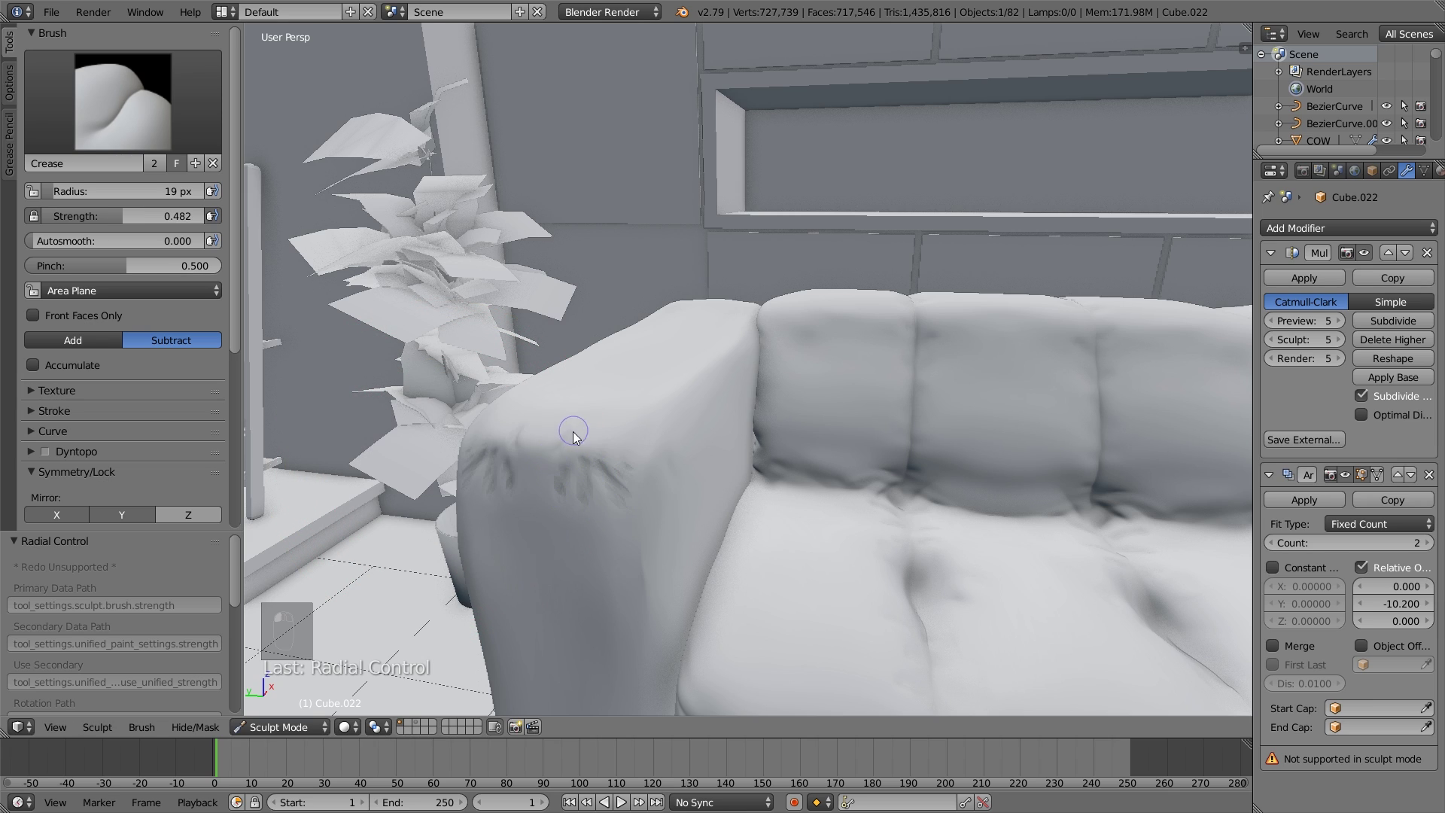
mouse_move(653, 467)
left_mouse_down()
mouse_move(635, 439)
mouse_move(548, 445)
mouse_move(545, 495)
left_mouse_up()
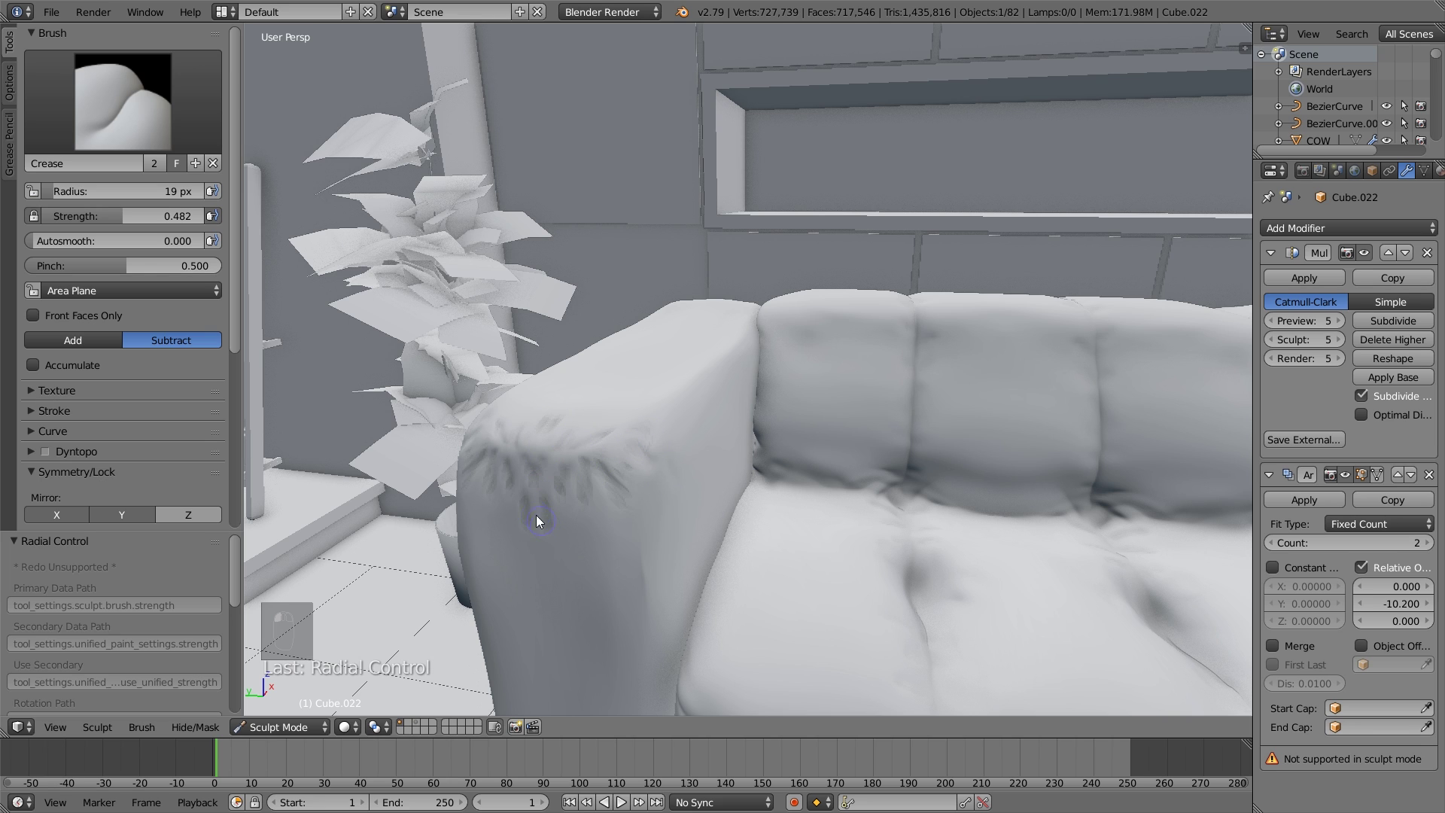
middle_click_drag(589, 522, 736, 489)
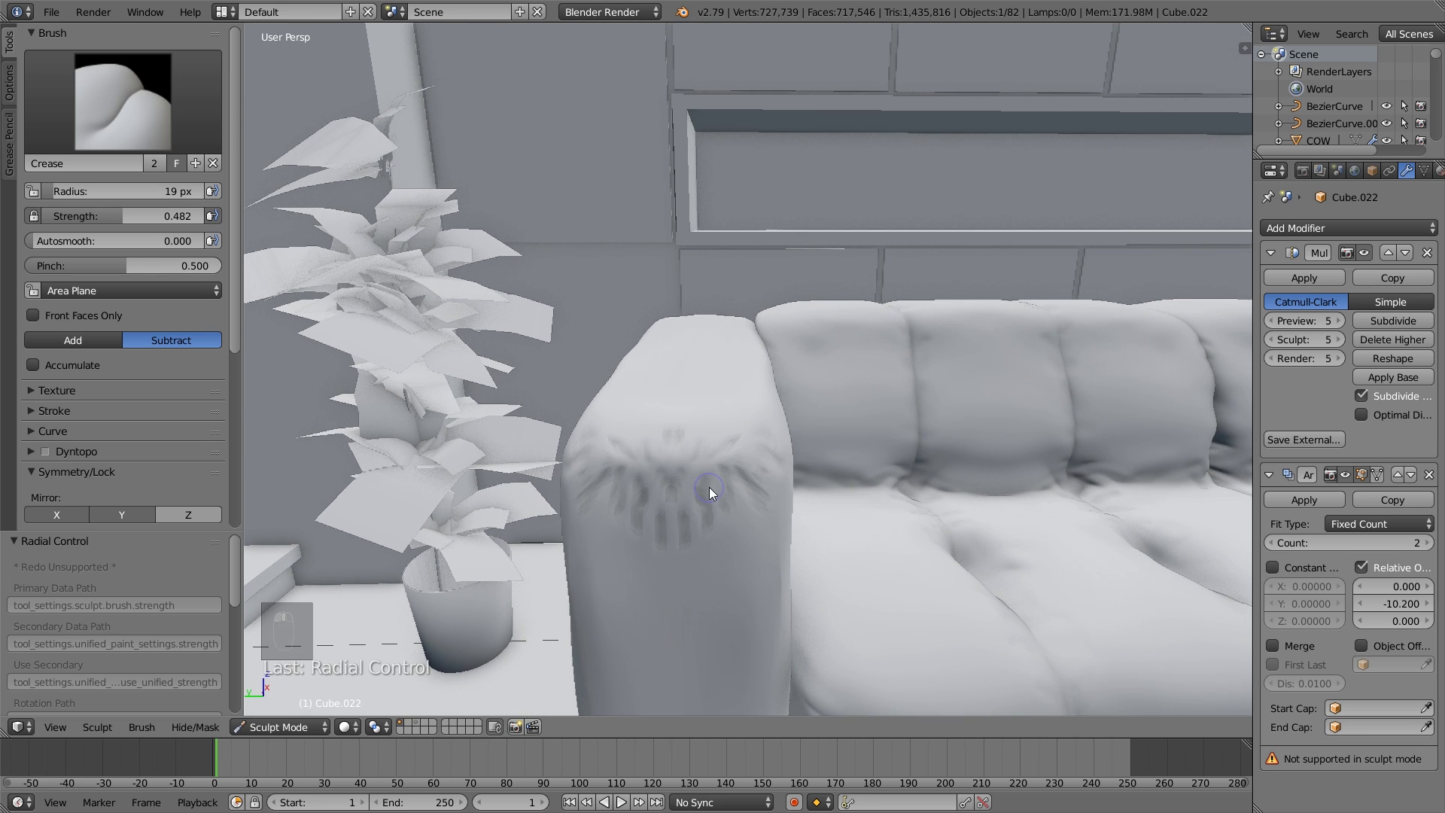
Soften the wrinkles on the armrest's upper front edge with the Smooth brush at an 83 px radius.
key("s")
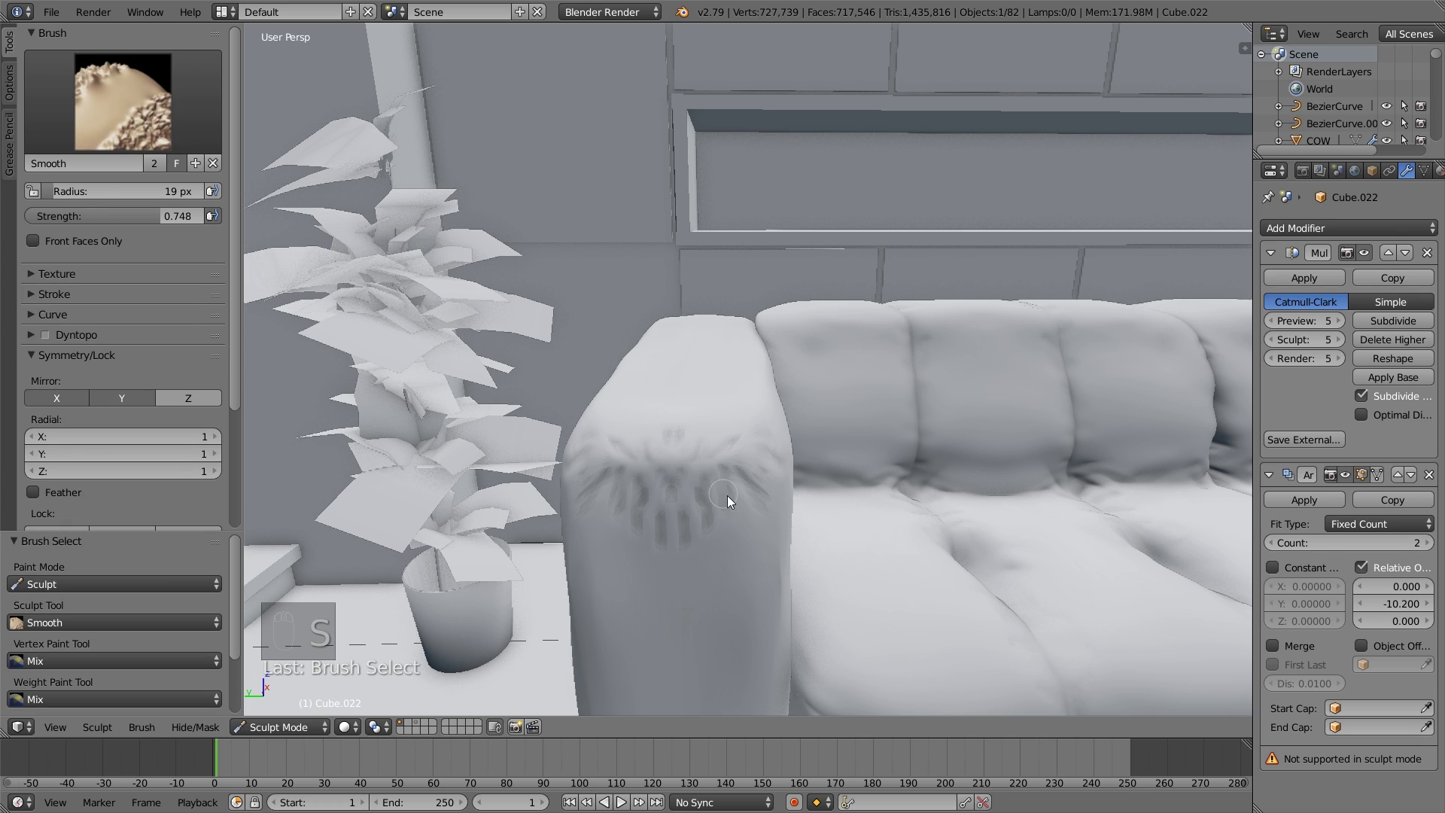
key("f")
left_click(738, 500)
mouse_move(629, 486)
left_mouse_down()
mouse_move(703, 492)
mouse_move(703, 507)
mouse_move(589, 483)
mouse_move(651, 478)
left_mouse_up()
Raise fabric folds below the armrest's upper front edge and at its inner corner with the SculptDraw brush at a 30 px radius.
key("x")
key("x")
key("x")
key("f")
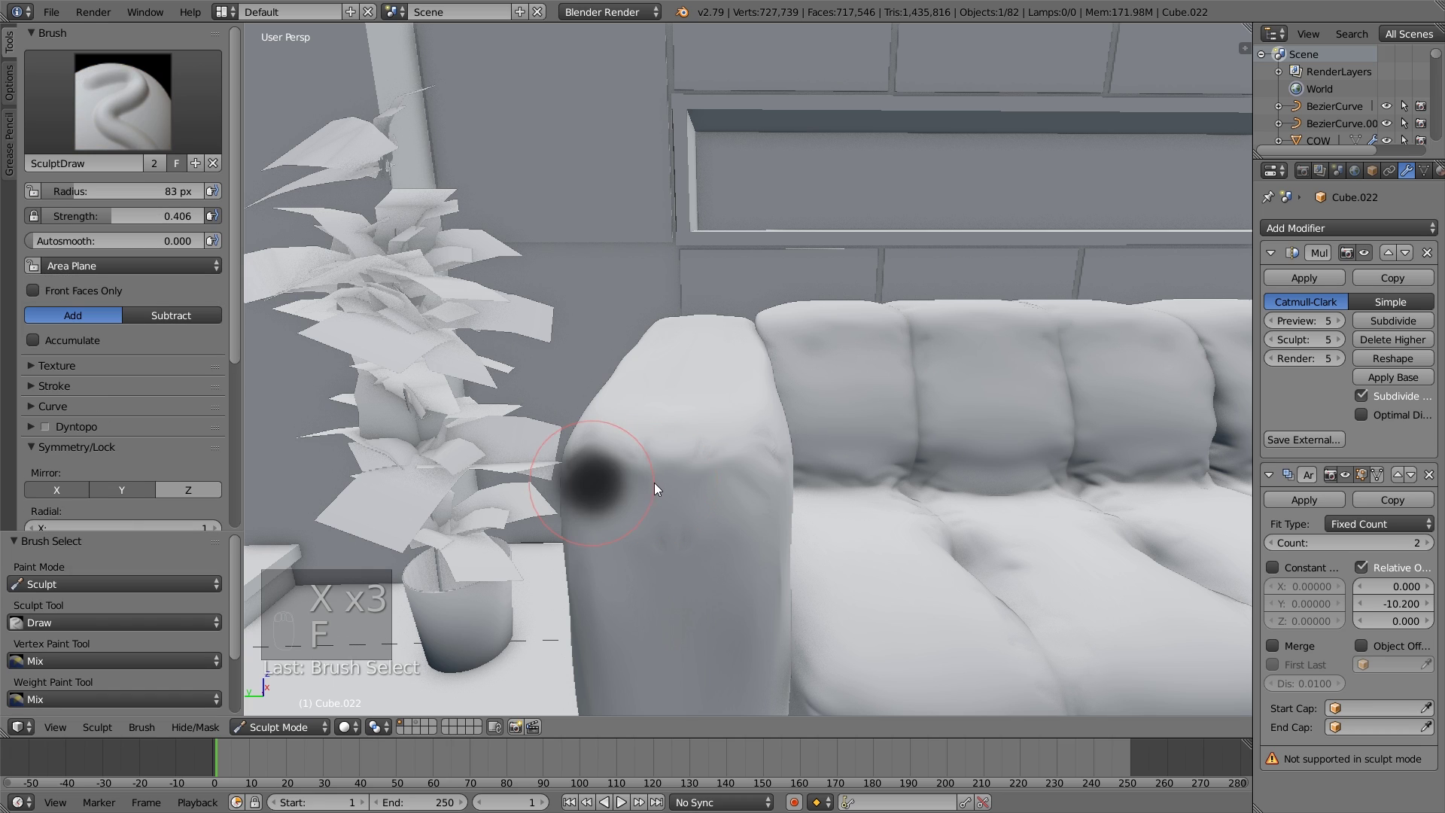
left_click(613, 474)
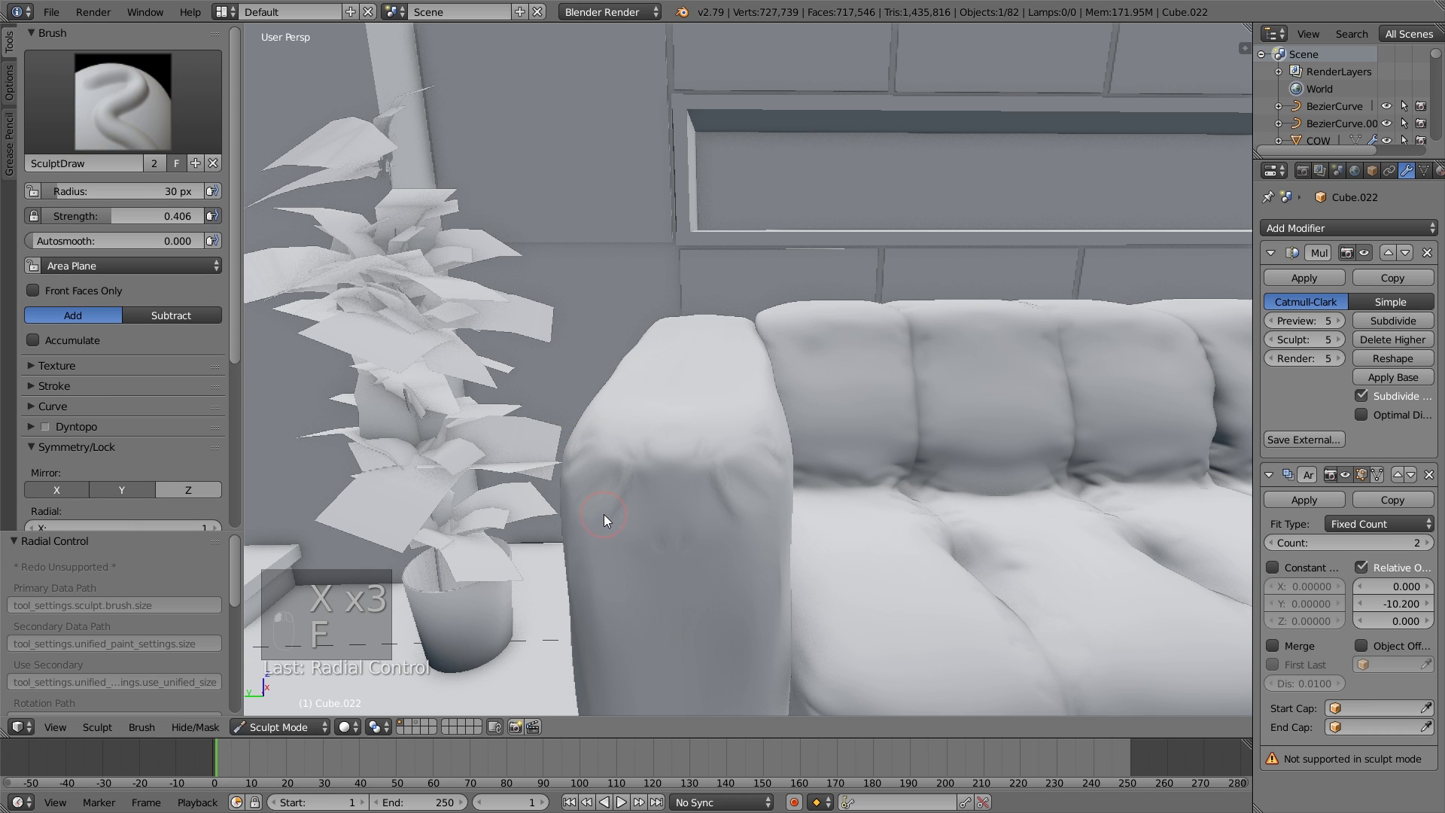
mouse_move(603, 515)
left_mouse_down()
mouse_move(649, 474)
mouse_move(652, 485)
left_mouse_up()
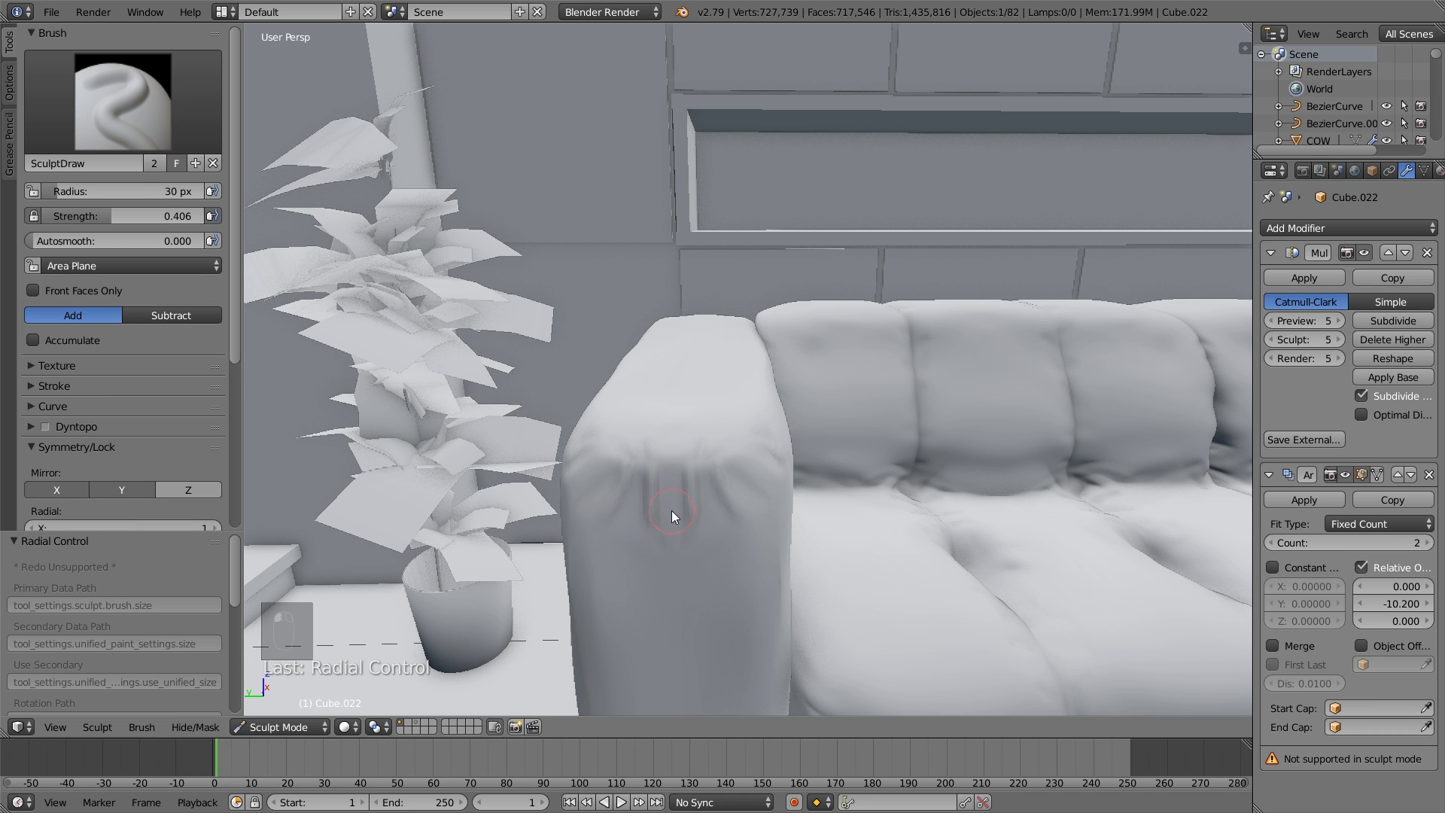
middle_click_drag(671, 511, 549, 526)
mouse_move(463, 549)
left_mouse_down()
mouse_move(476, 500)
mouse_move(458, 509)
mouse_move(499, 486)
mouse_move(468, 540)
mouse_move(476, 504)
left_mouse_up()
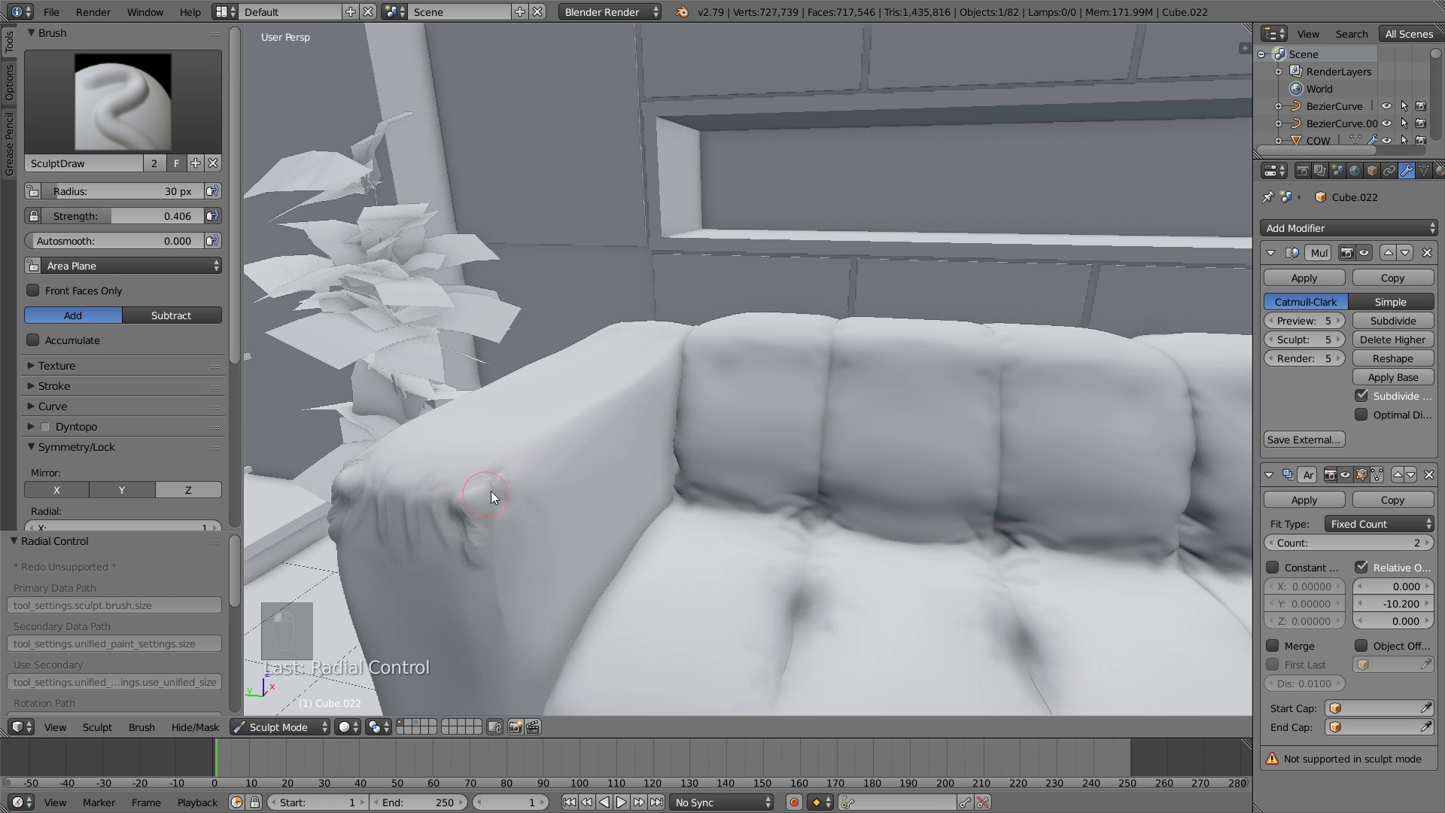
Soften the armrest's front folds with the Smooth brush at 0.477 strength and undo the last stroke.
key("s")
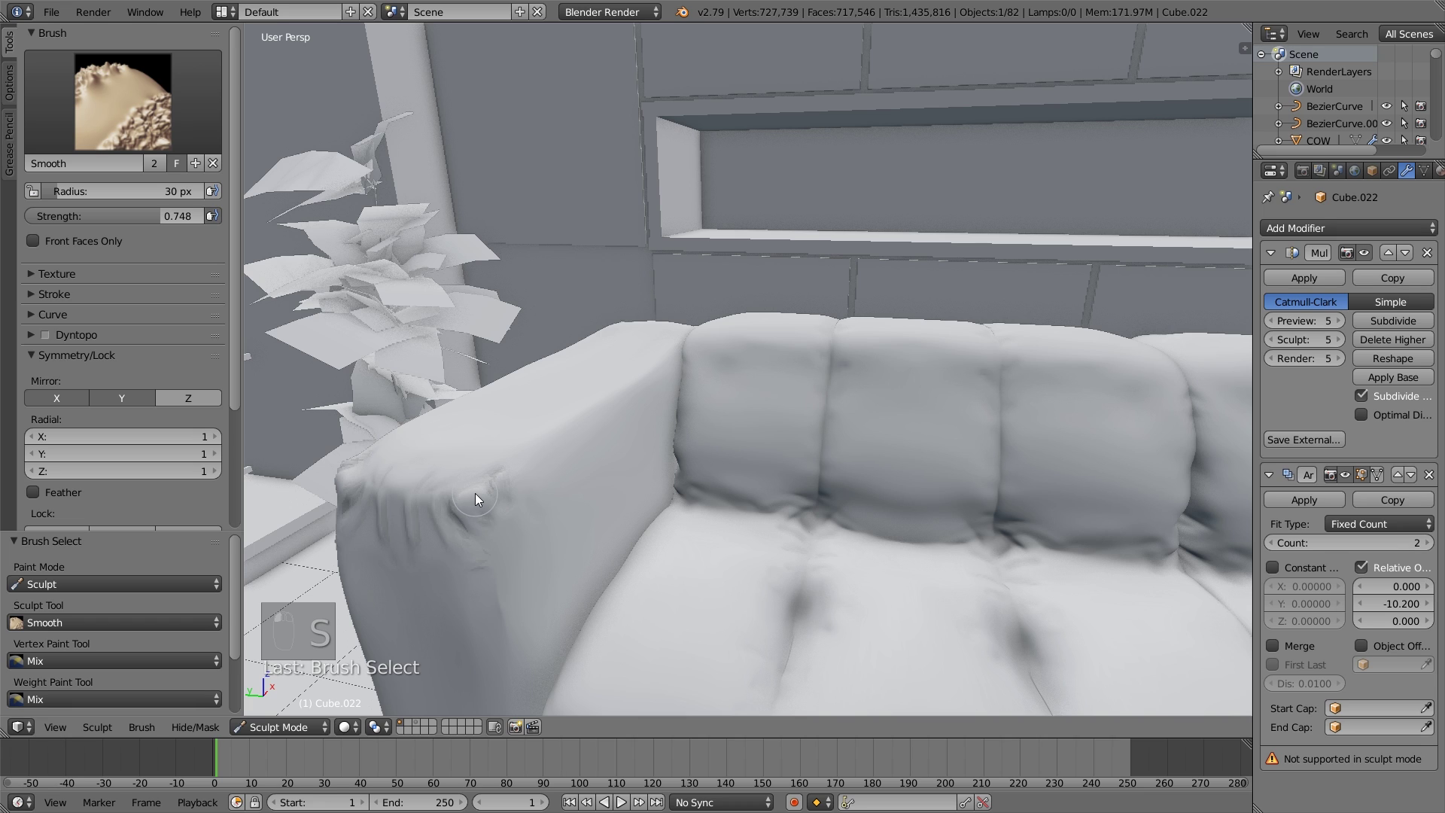
key("shift+f")
left_click(494, 519)
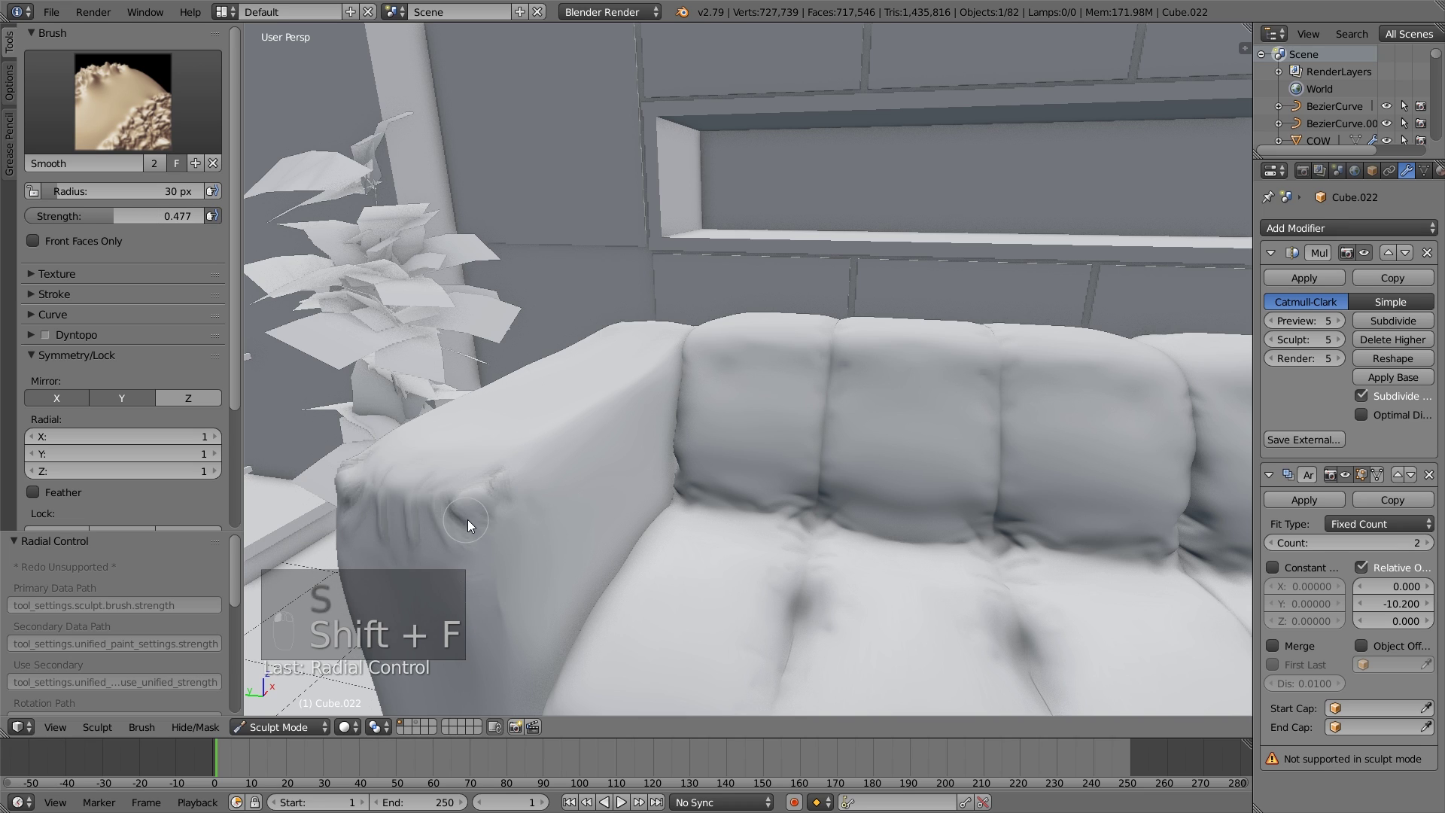
middle_click_drag(467, 519, 516, 530)
key("s")
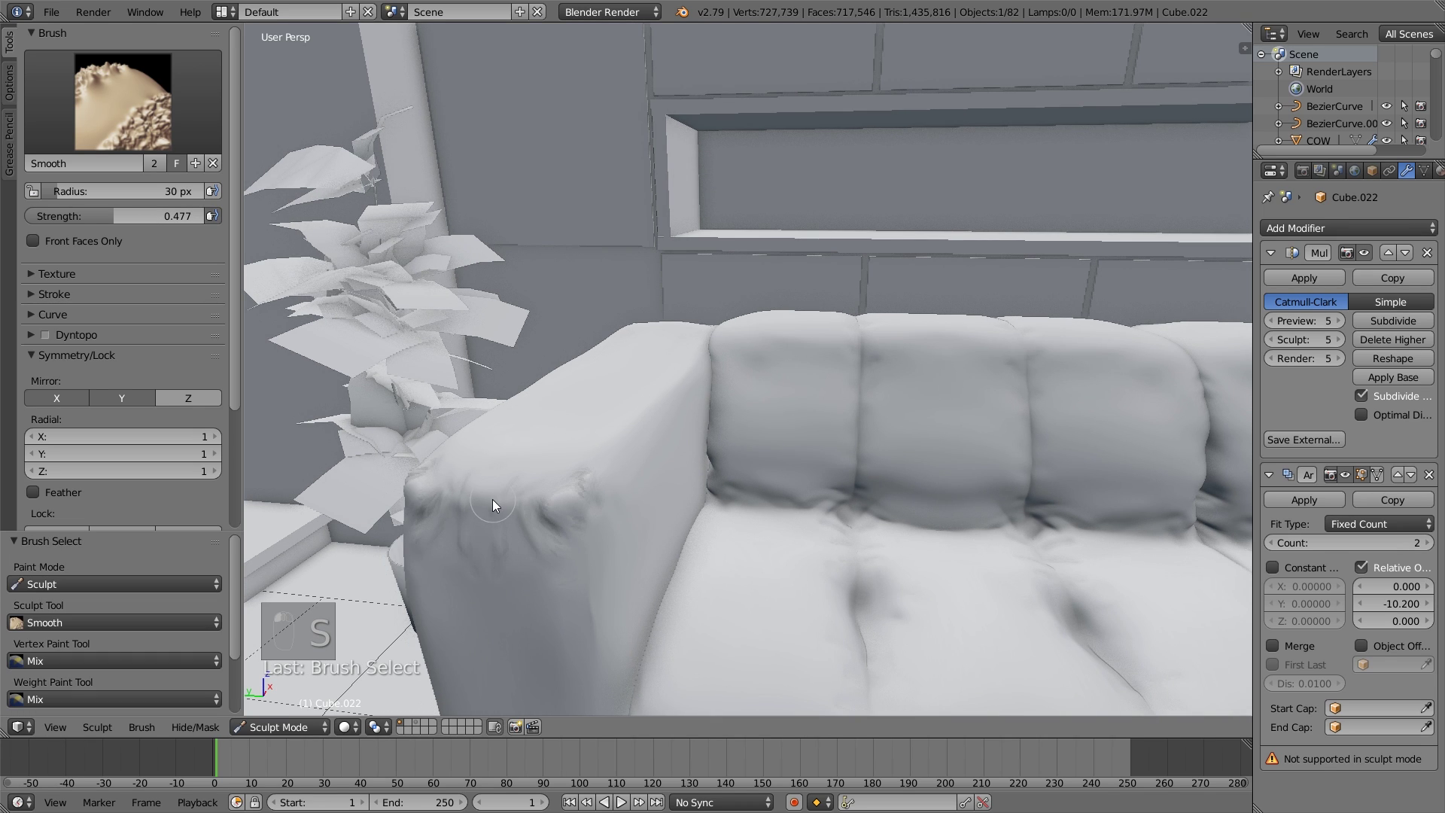
key("ctrl+z")
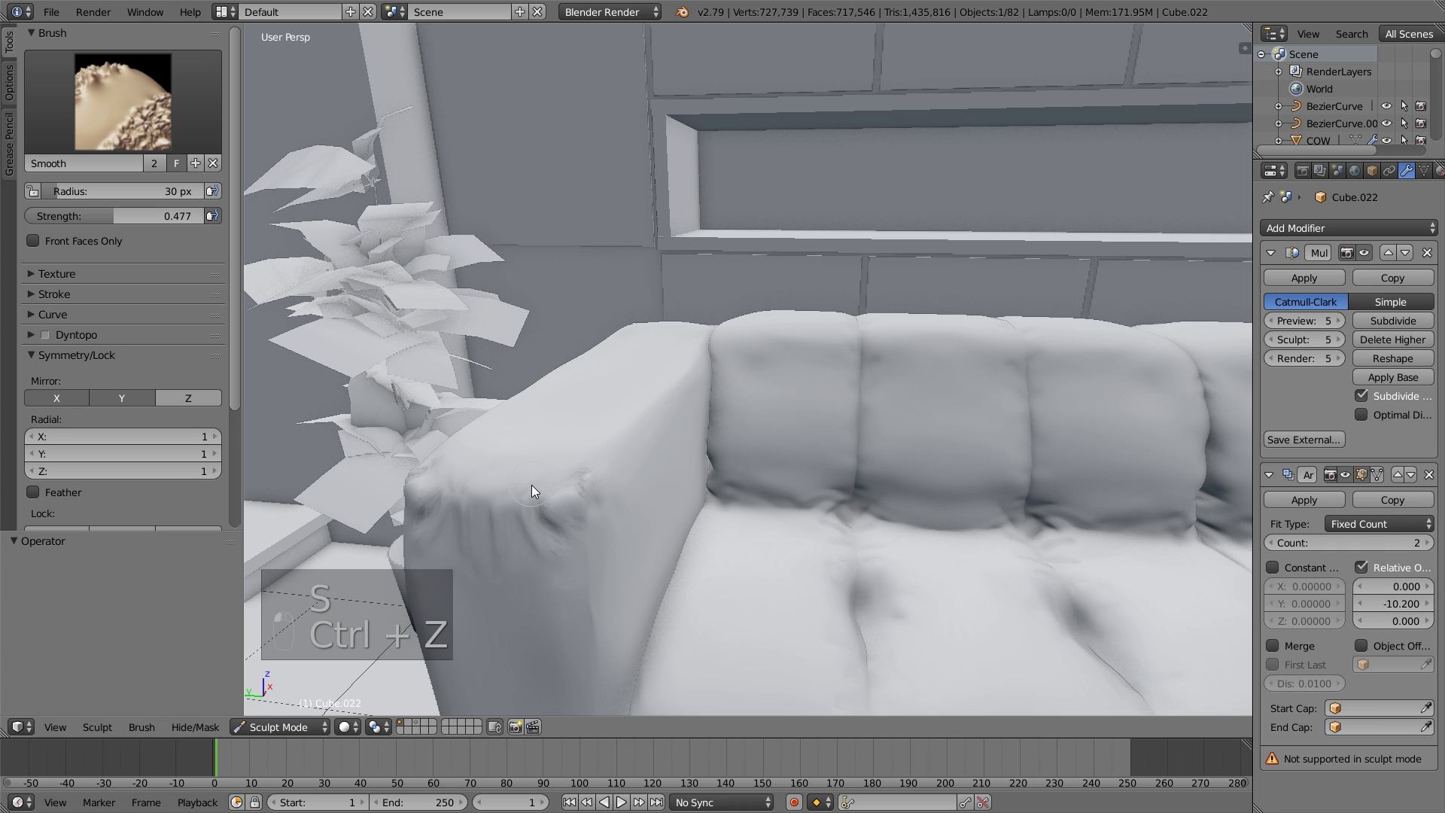
Pinch the folds on the armrest's front and smooth the fold at its inner upper corner.
key("p")
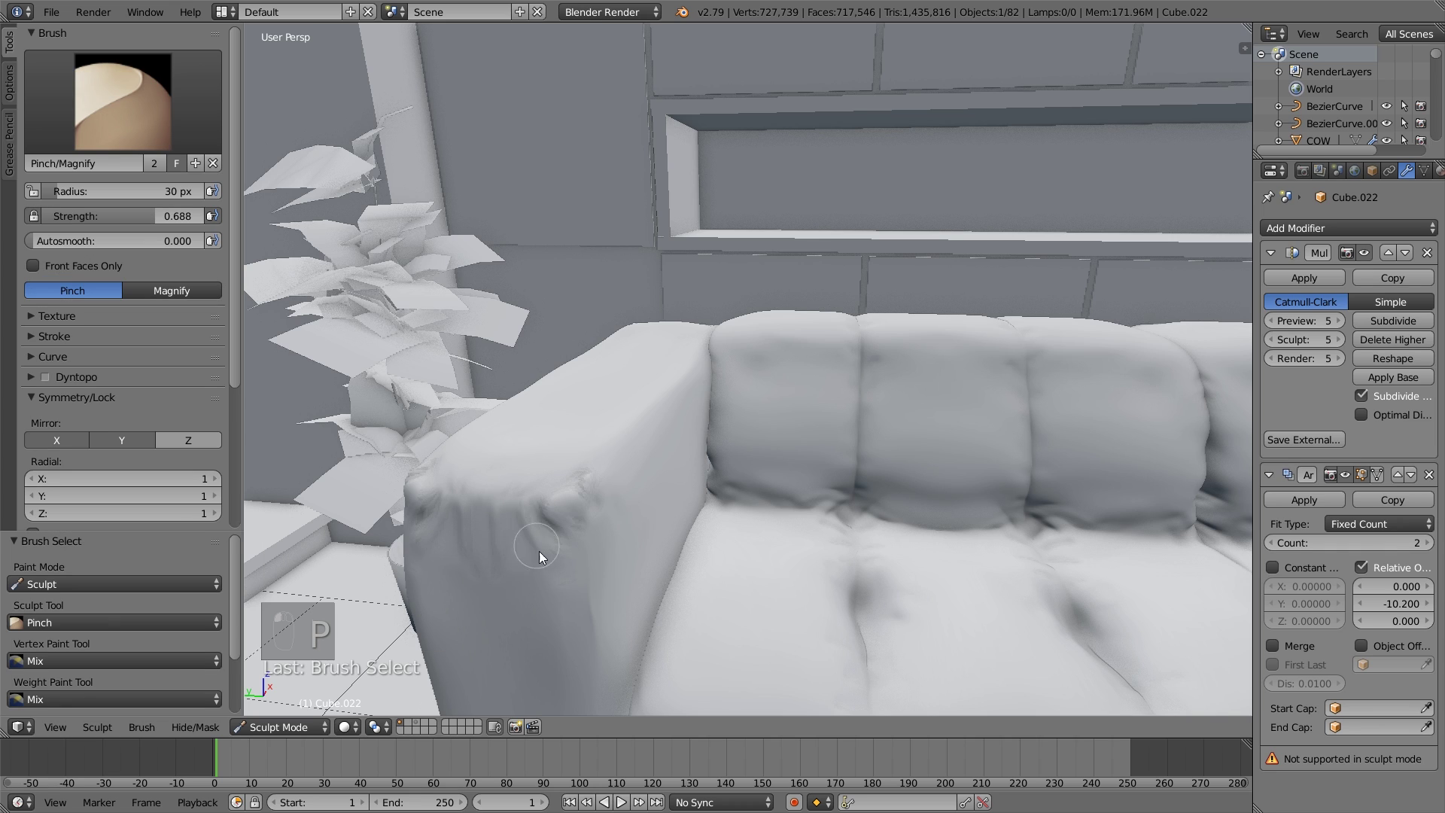
key("s")
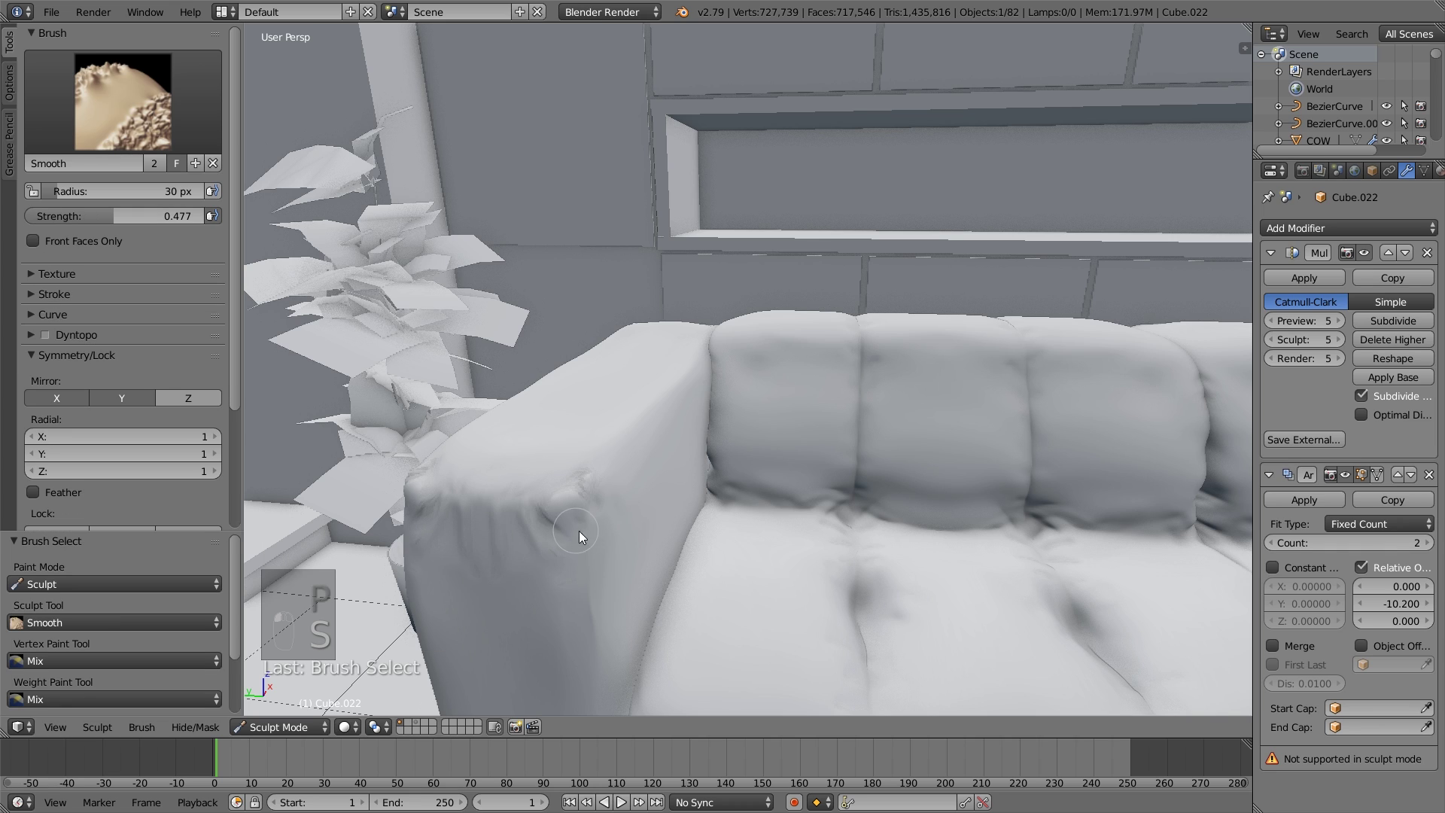
scroll(613, 507, "down", 3)
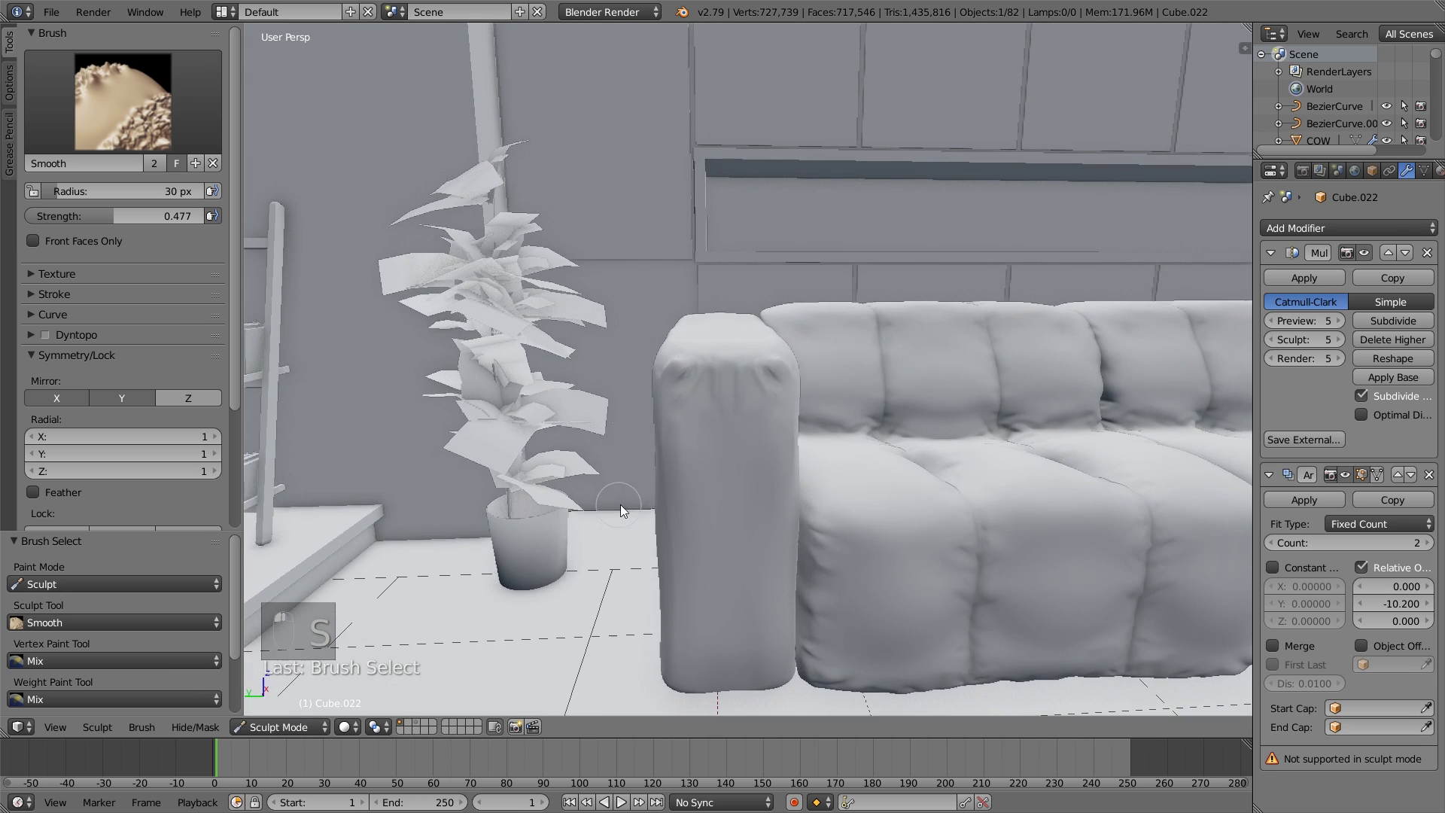
middle_click_drag(626, 507, 677, 490)
scroll(599, 540, "up", 3)
scroll(599, 540, "down", 2)
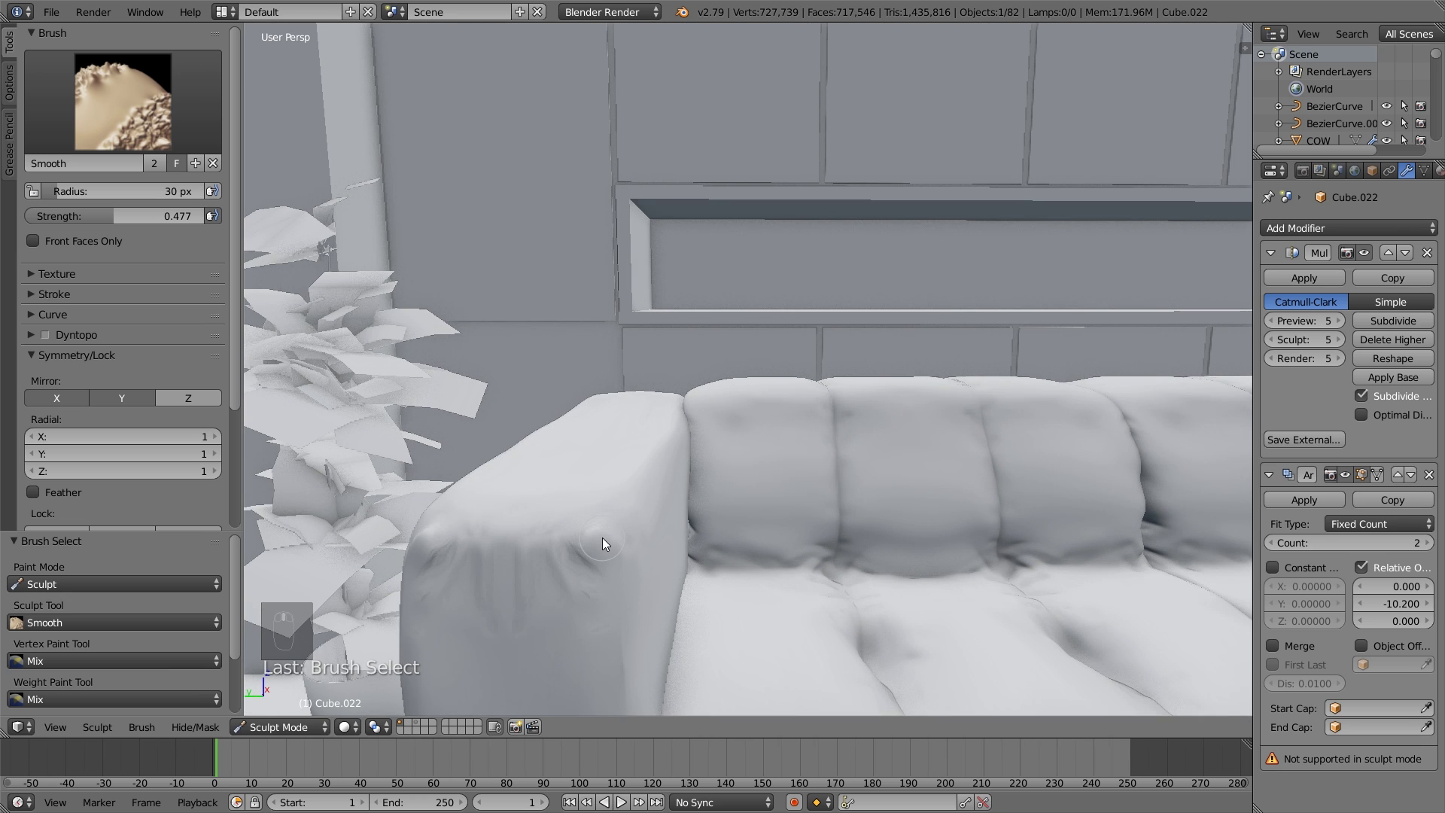
middle_click_drag(602, 537, 503, 423)
Raise a fold at the armrest's inner upper front corner with the SculptDraw brush at 30 px radius and soften it with Smooth.
key("x")
key("x")
key("x")
scroll(500, 458, "up", 2)
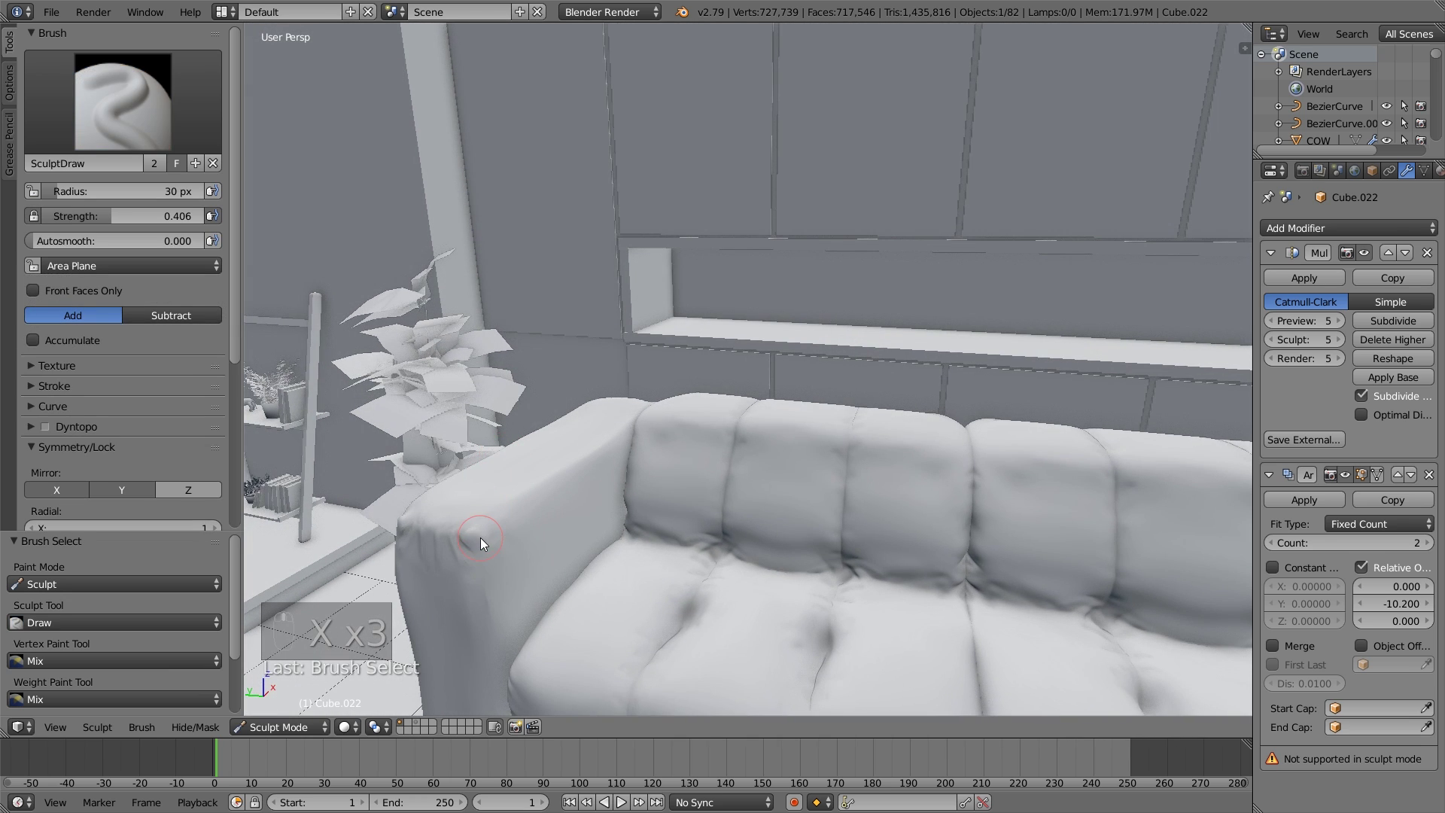
left_click_drag(480, 545, 472, 529)
key("s")
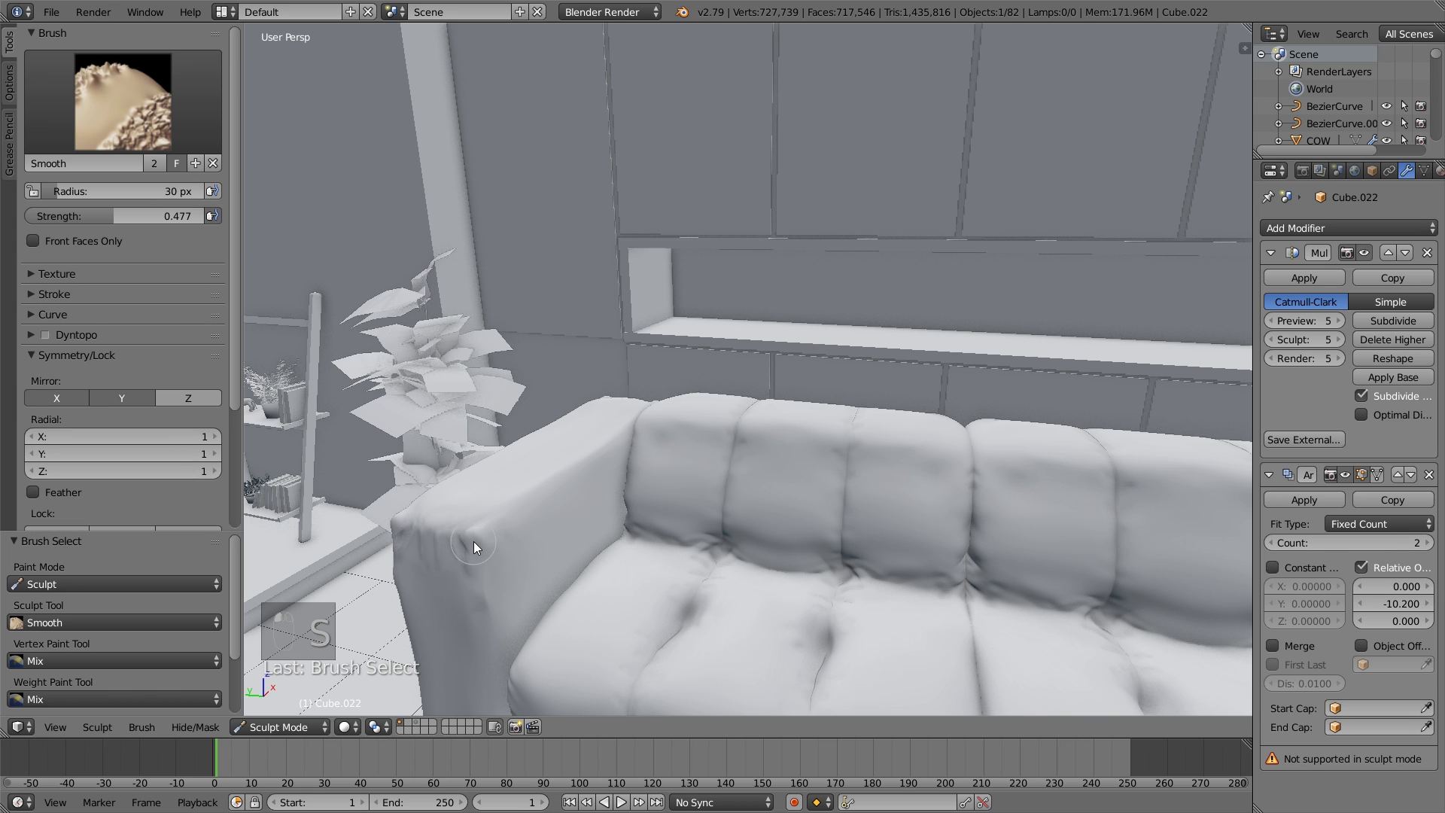
Pinch the fold at the armrest's inner upper corner and smooth the wrinkles across its front face.
key("p")
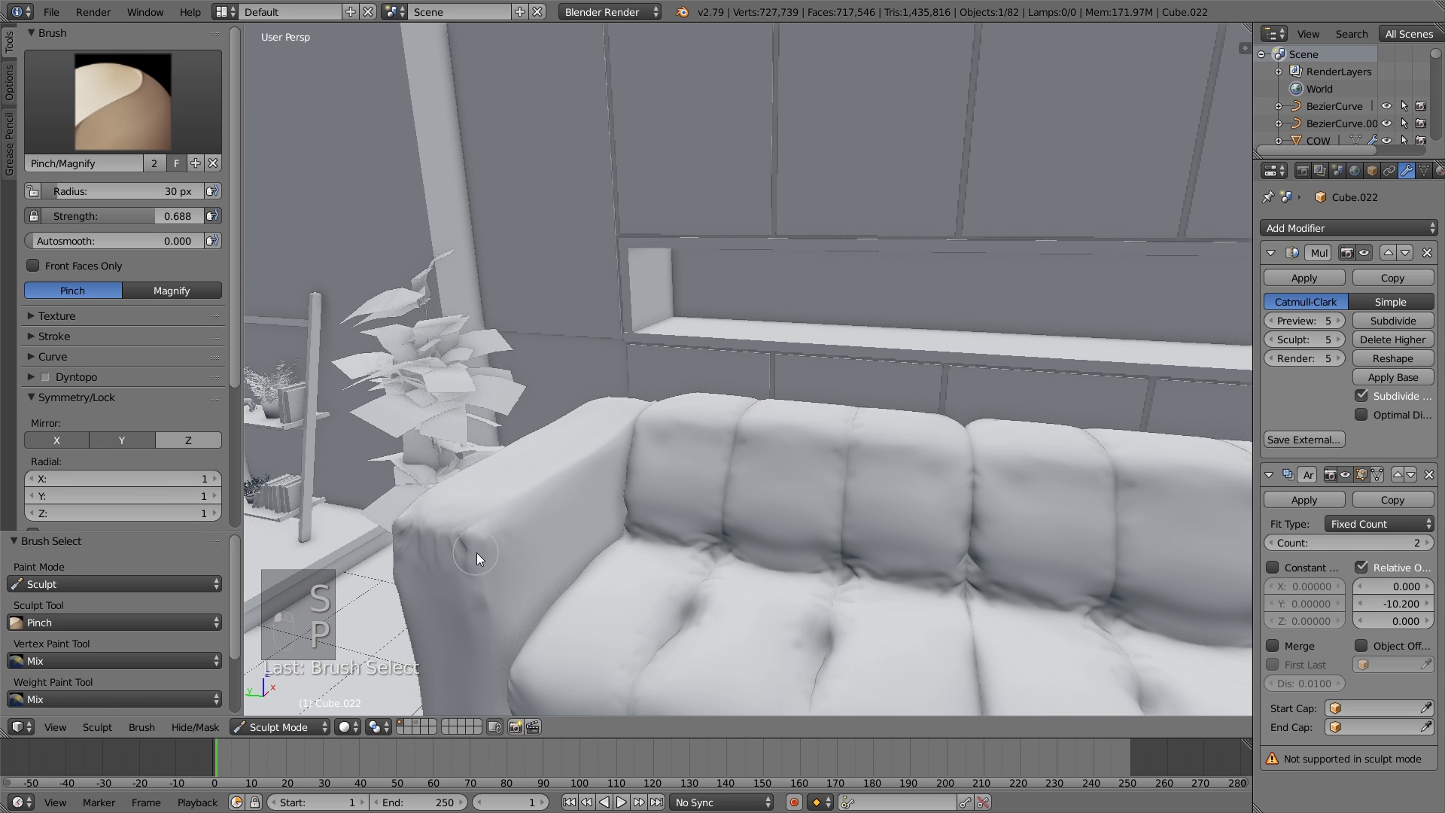
mouse_move(476, 552)
middle_mouse_down()
mouse_move(501, 593)
mouse_move(611, 599)
mouse_move(568, 575)
middle_mouse_up()
key("s")
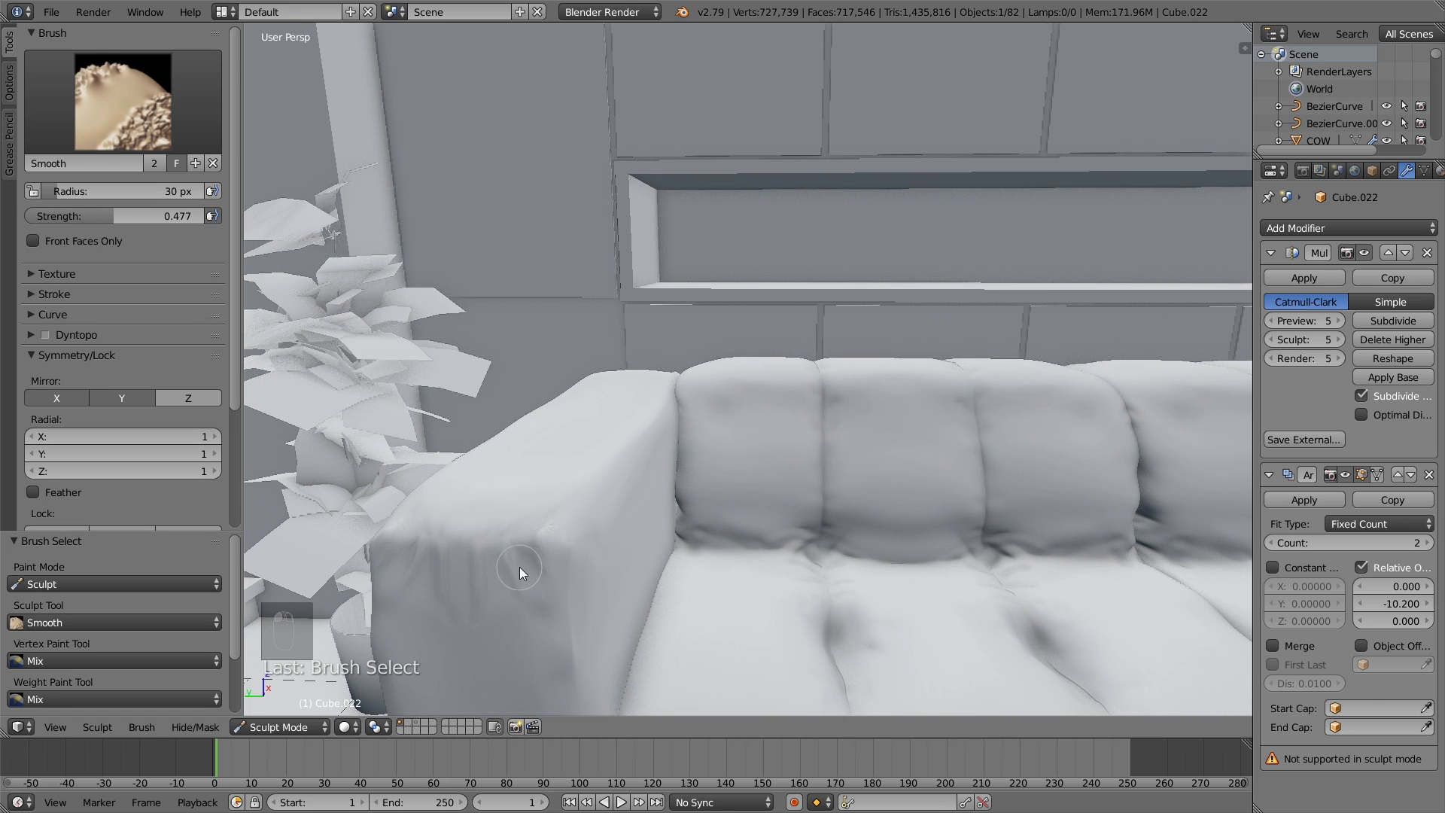
middle_click_drag(525, 566, 567, 572)
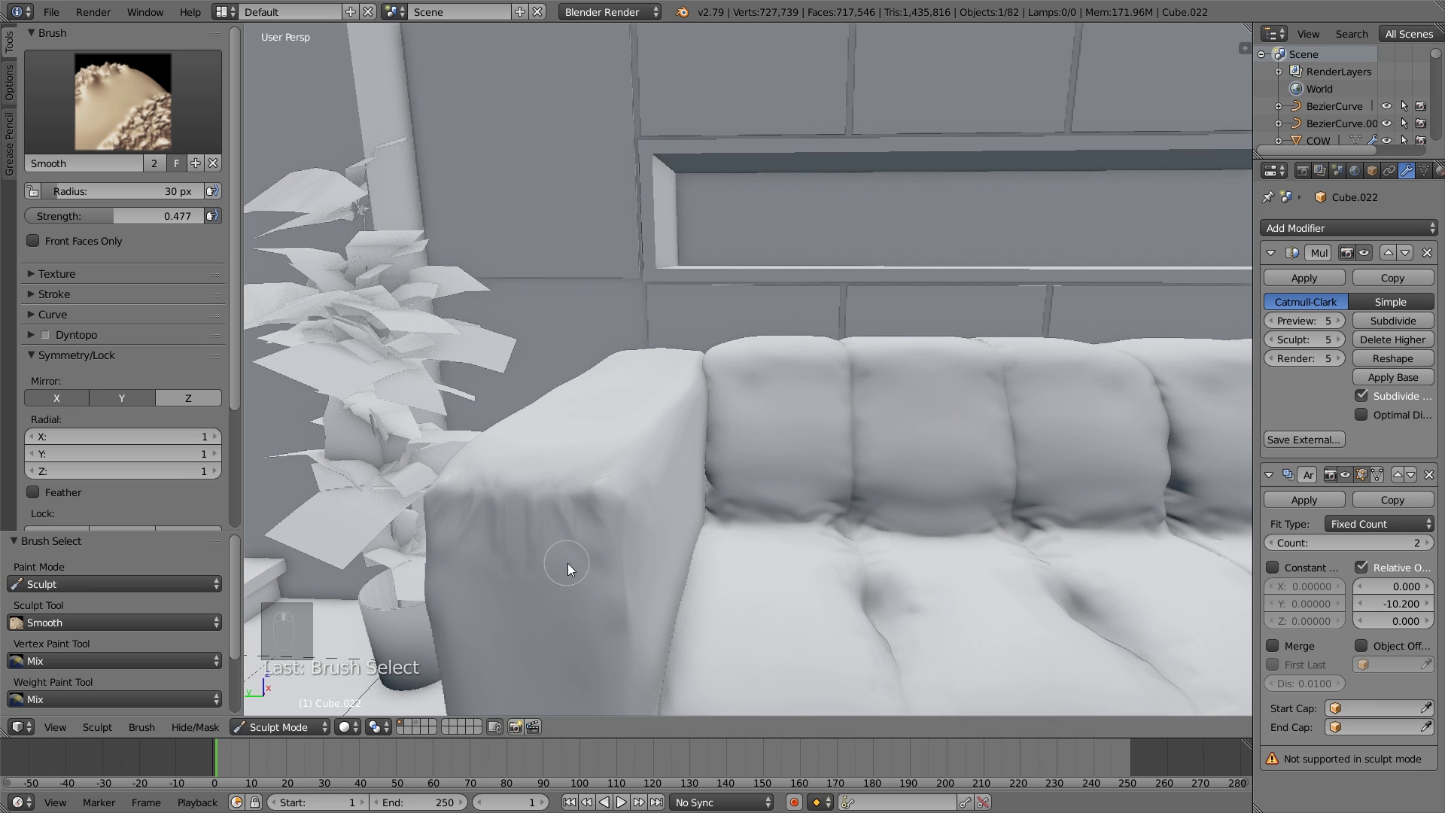
Add fabric folds along the armrest's upper front edge with the SculptDraw brush at 0.406 strength and smooth them.
key("x")
key("x")
key("x")
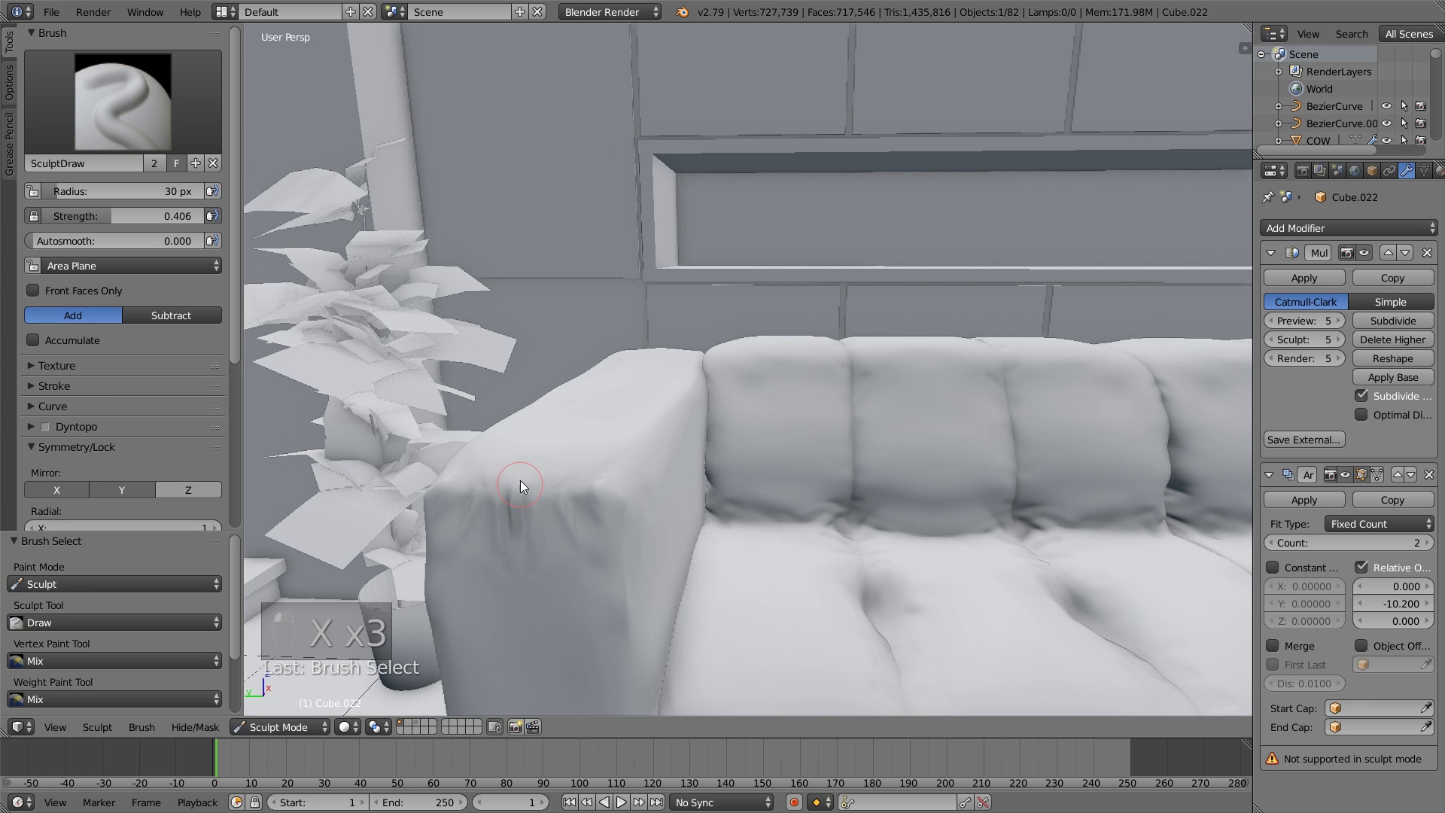
key("s")
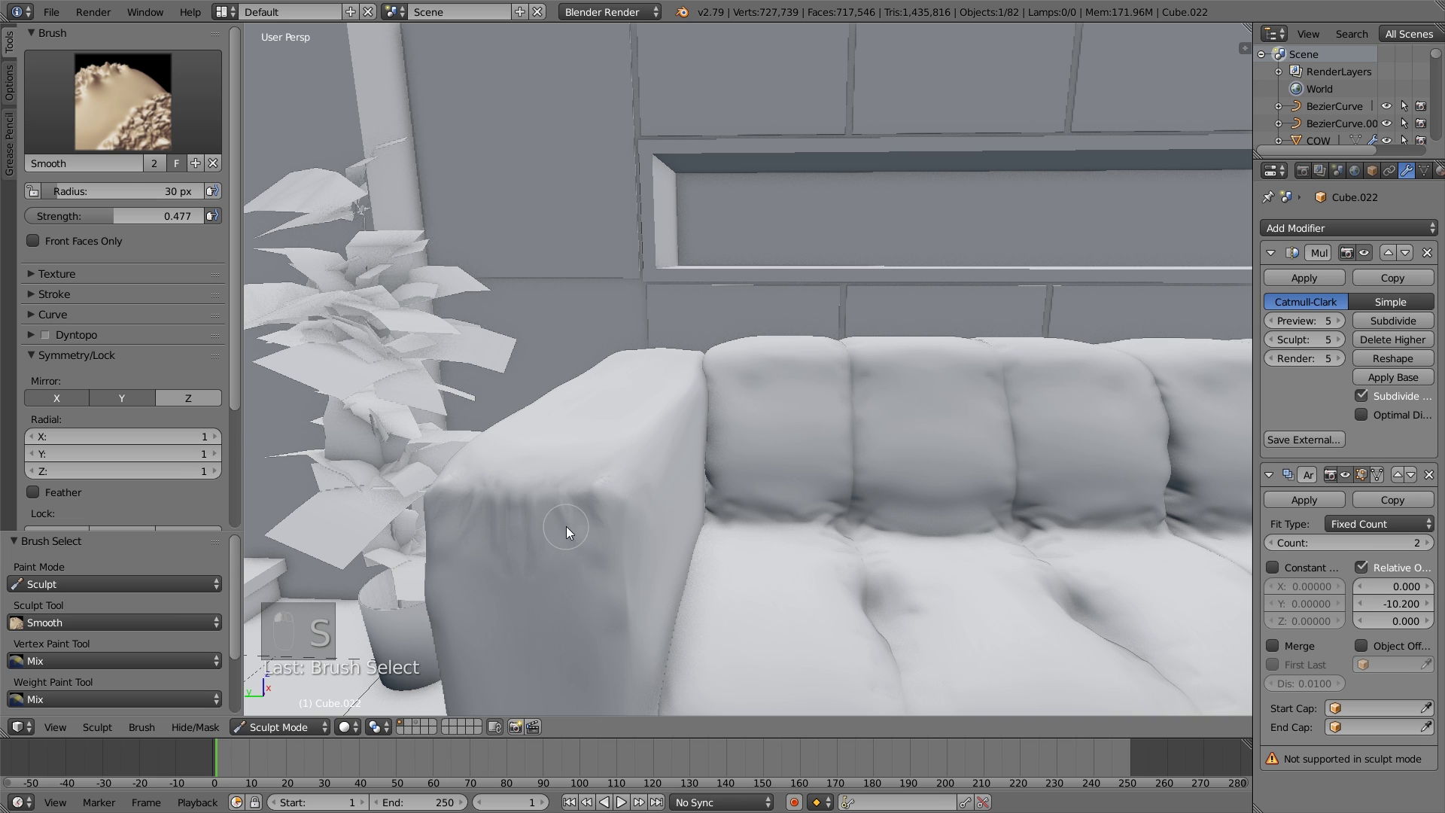
Raise folds on the armrest's outer side near its upper front corner with the SculptDraw brush at 30 px radius.
mouse_move(566, 526)
middle_mouse_down()
mouse_move(621, 522)
mouse_move(599, 497)
mouse_move(761, 504)
middle_mouse_up()
key("shift+x")
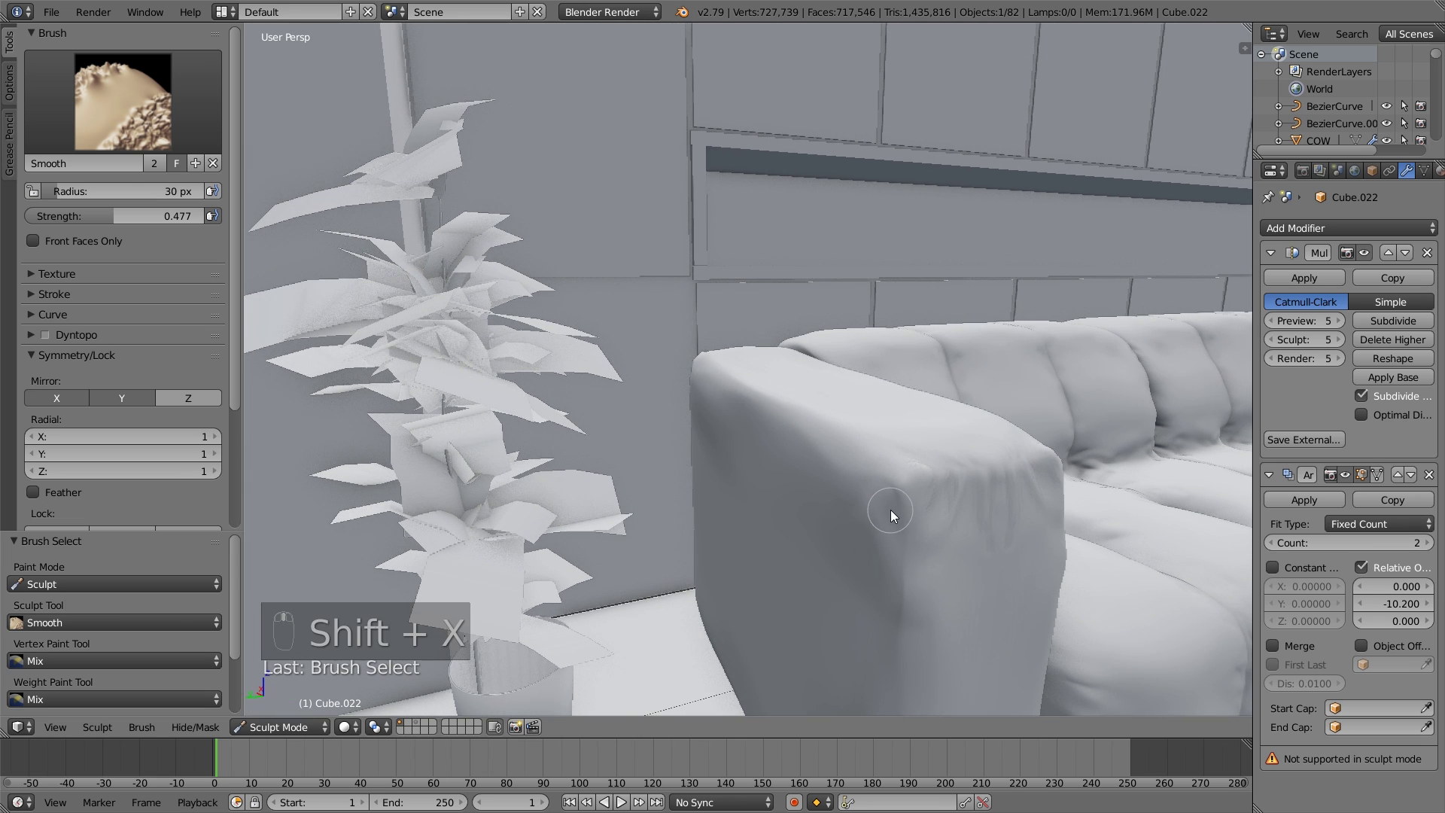
key("x")
key("x")
key("x")
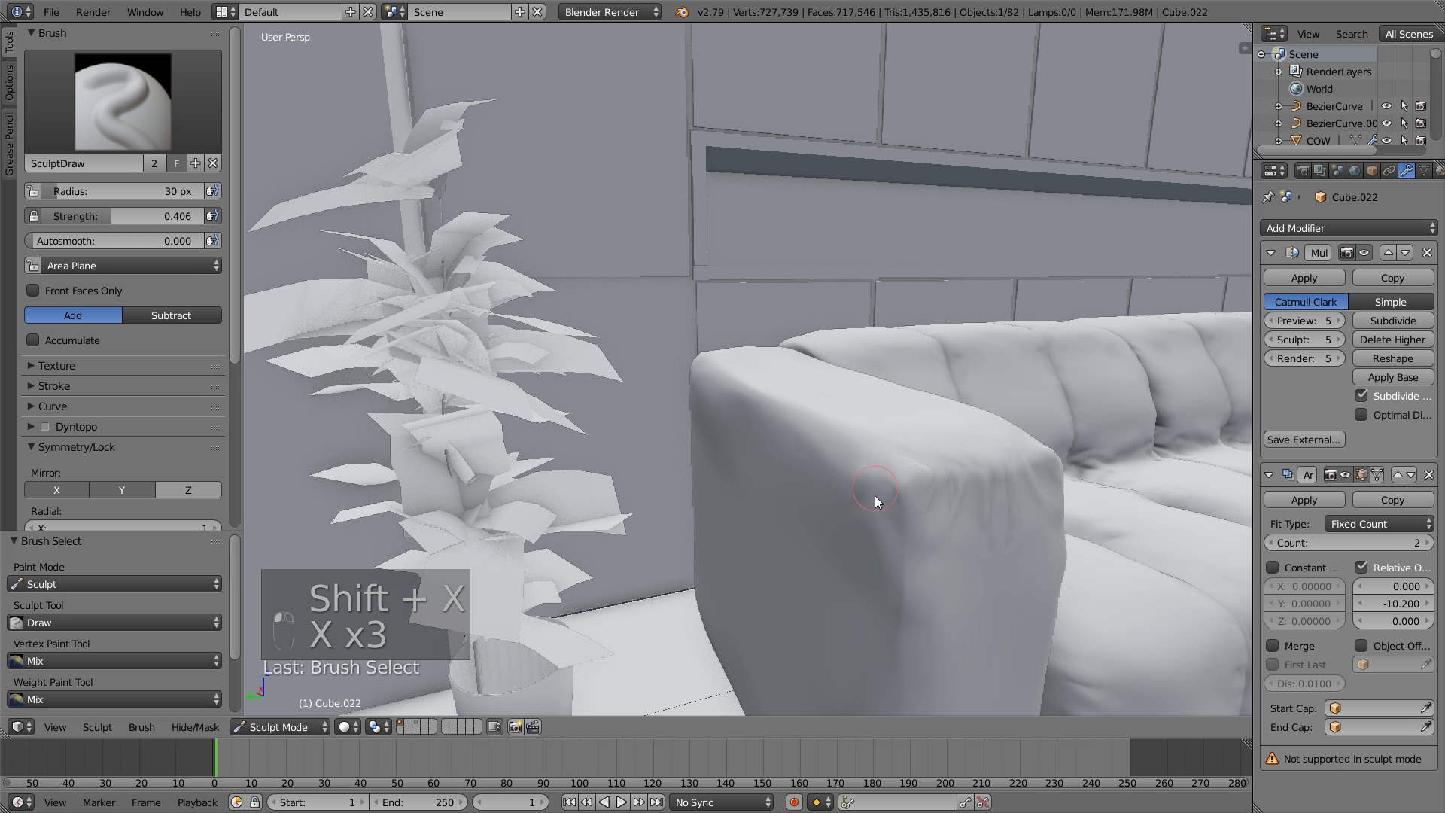
middle_click_drag(893, 512, 924, 490)
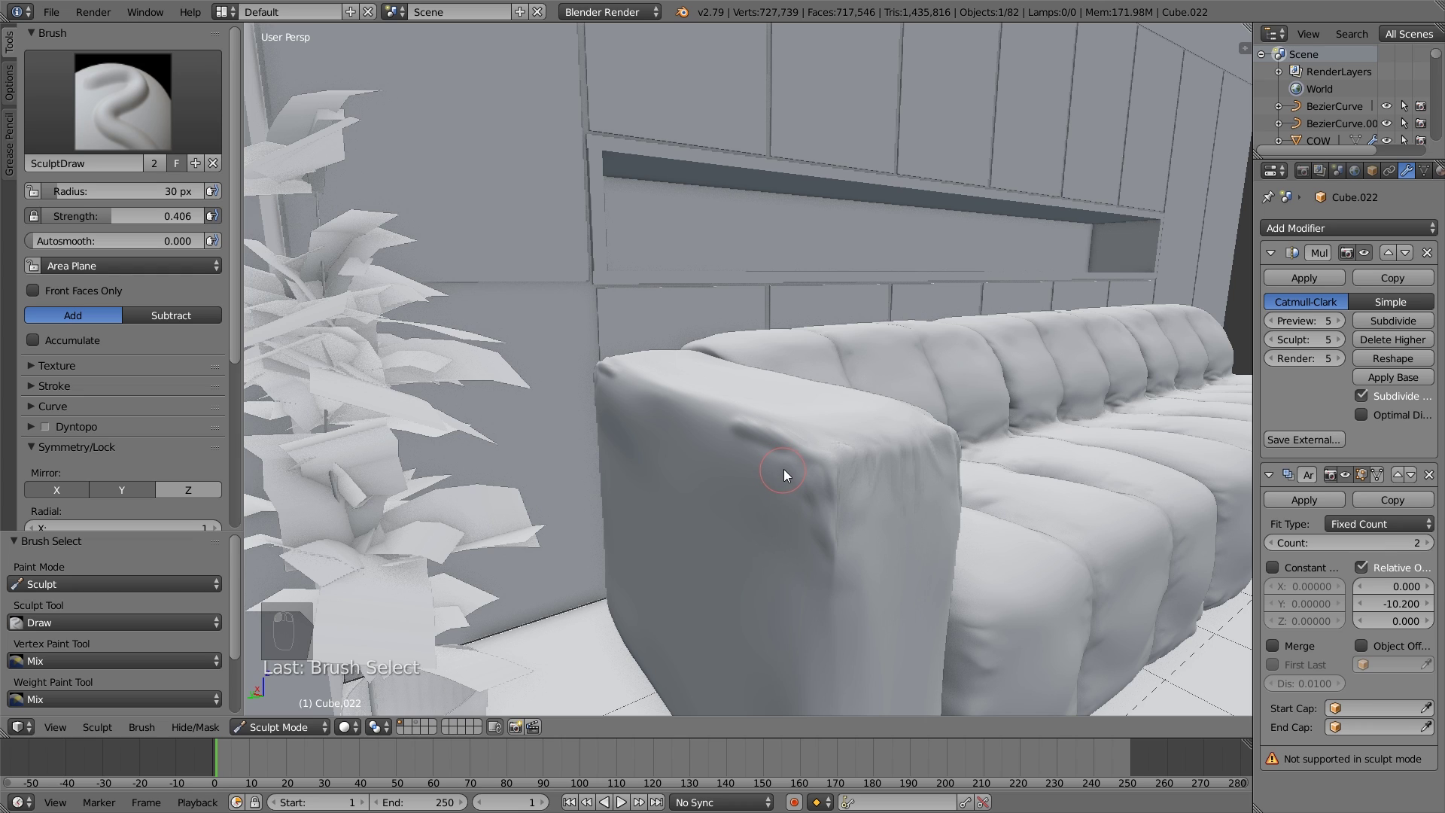
Pinch the outer side's corner folds at a 53 px radius and soften them with the Smooth brush.
key("p")
key("f")
left_click(766, 433)
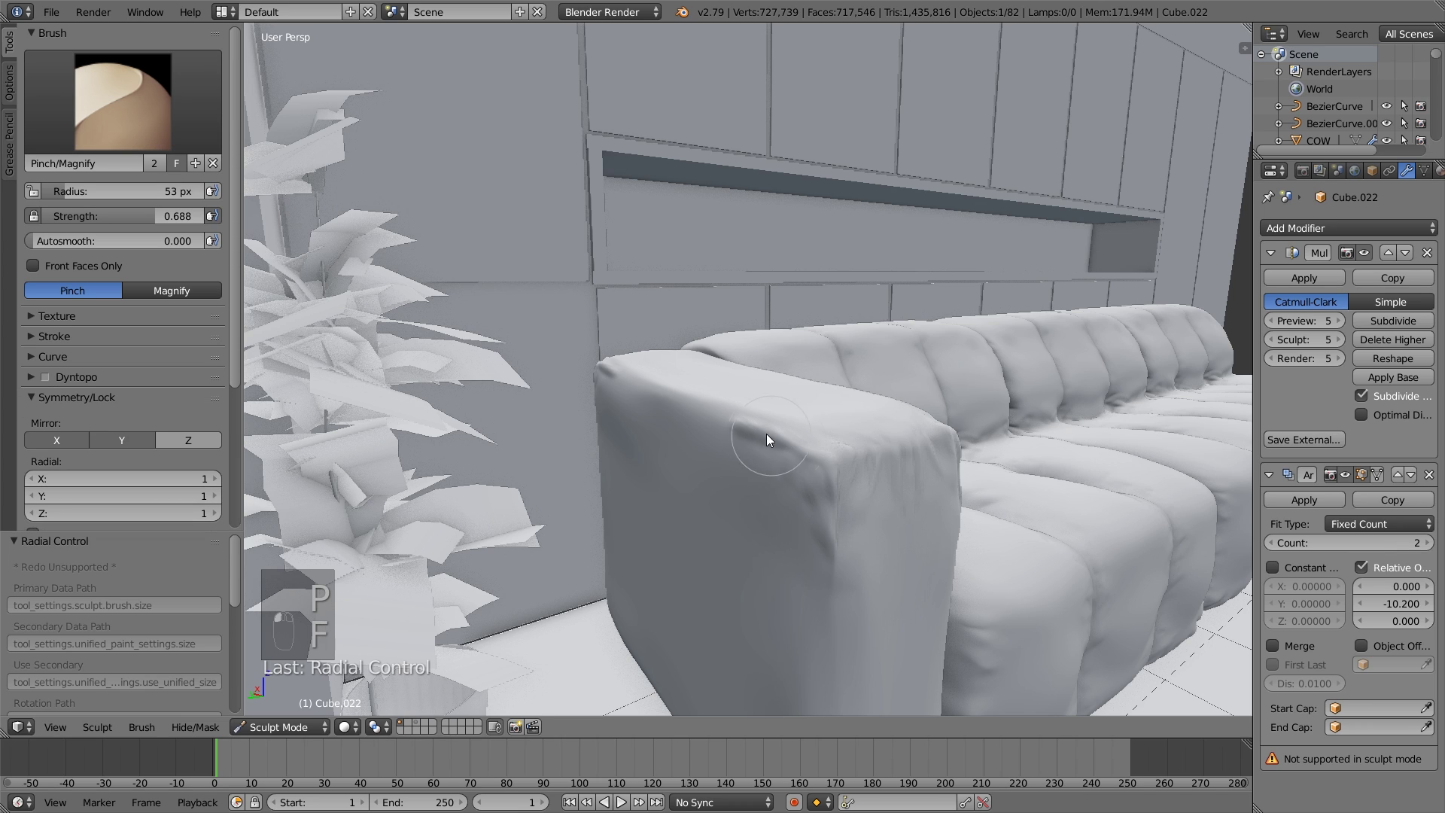
key("s")
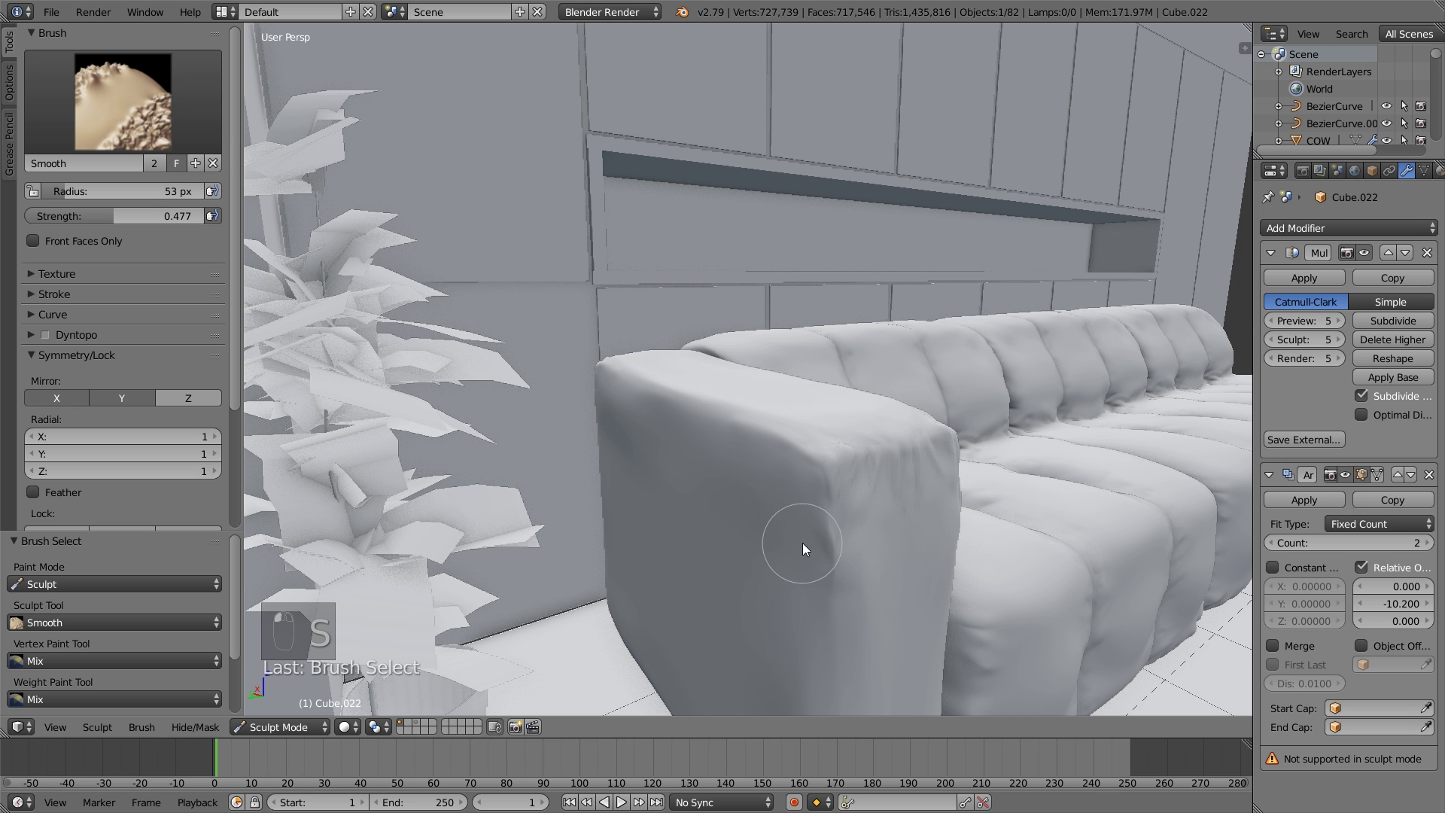
Add diagonal folds to the outer side below the upper front corner with the SculptDraw brush at 30 px radius and smooth them.
middle_click_drag(838, 543, 845, 481)
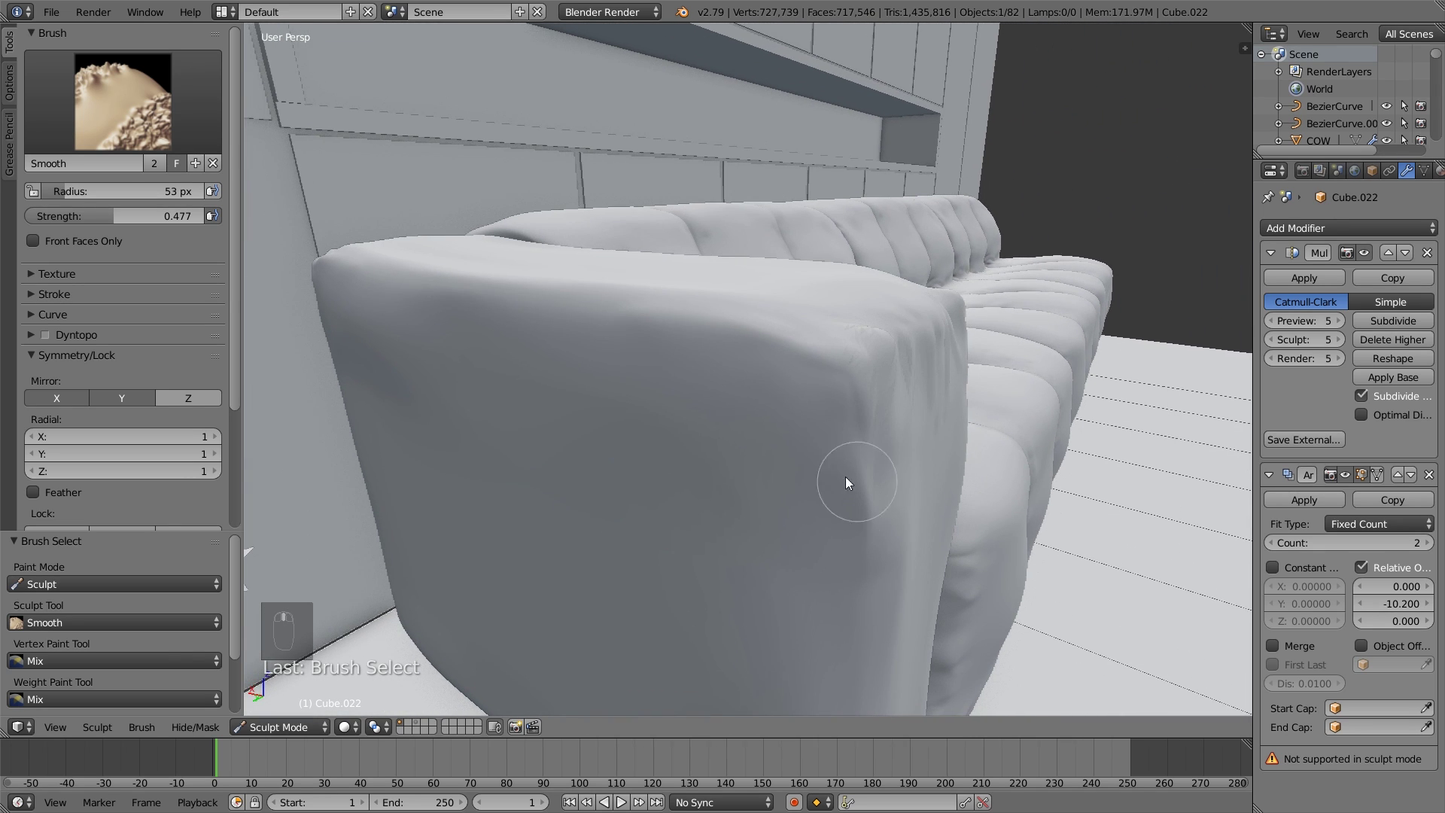
left_click(123, 101)
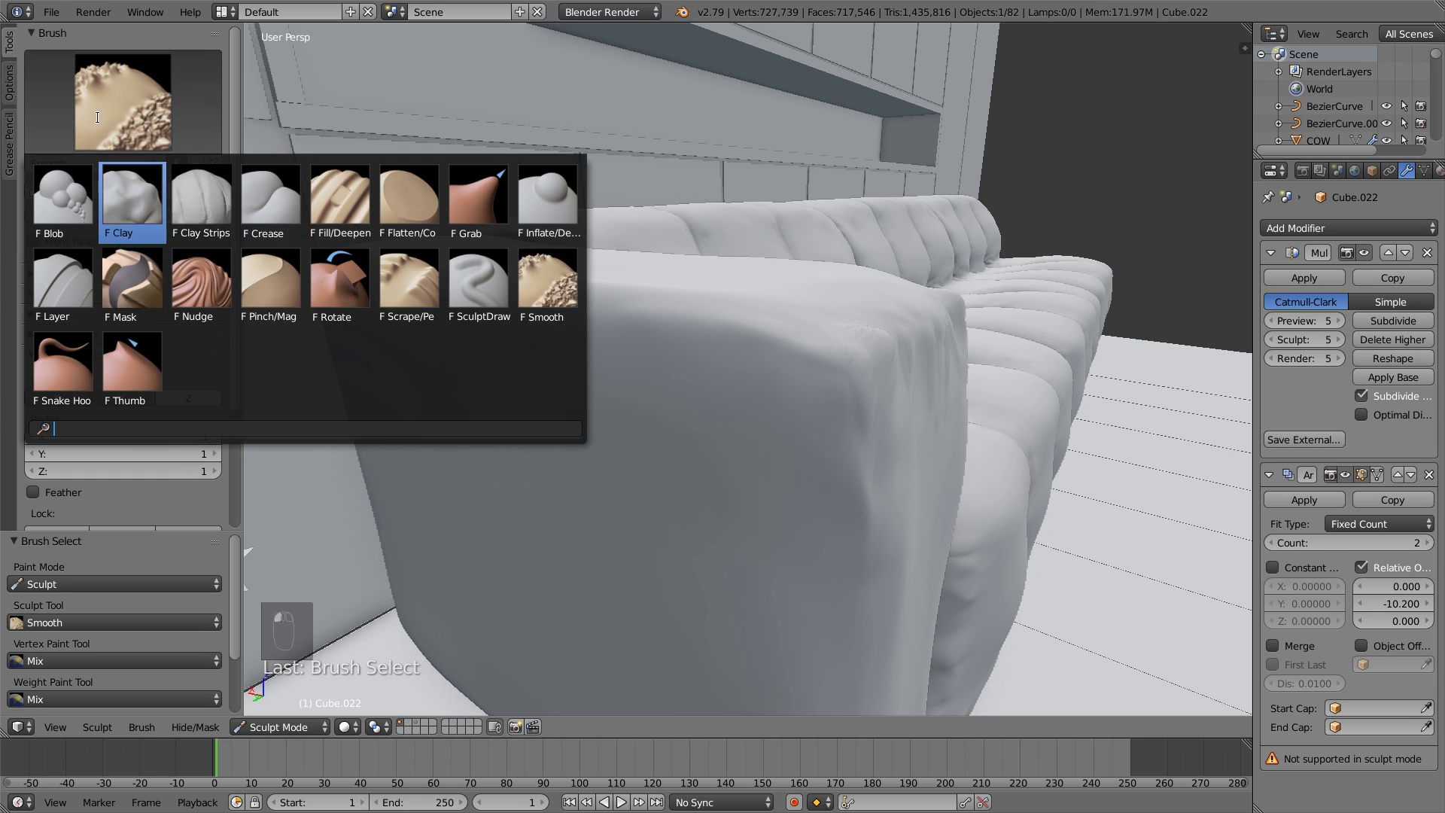
key("x")
key("x")
key("x")
key("f")
left_click(765, 410)
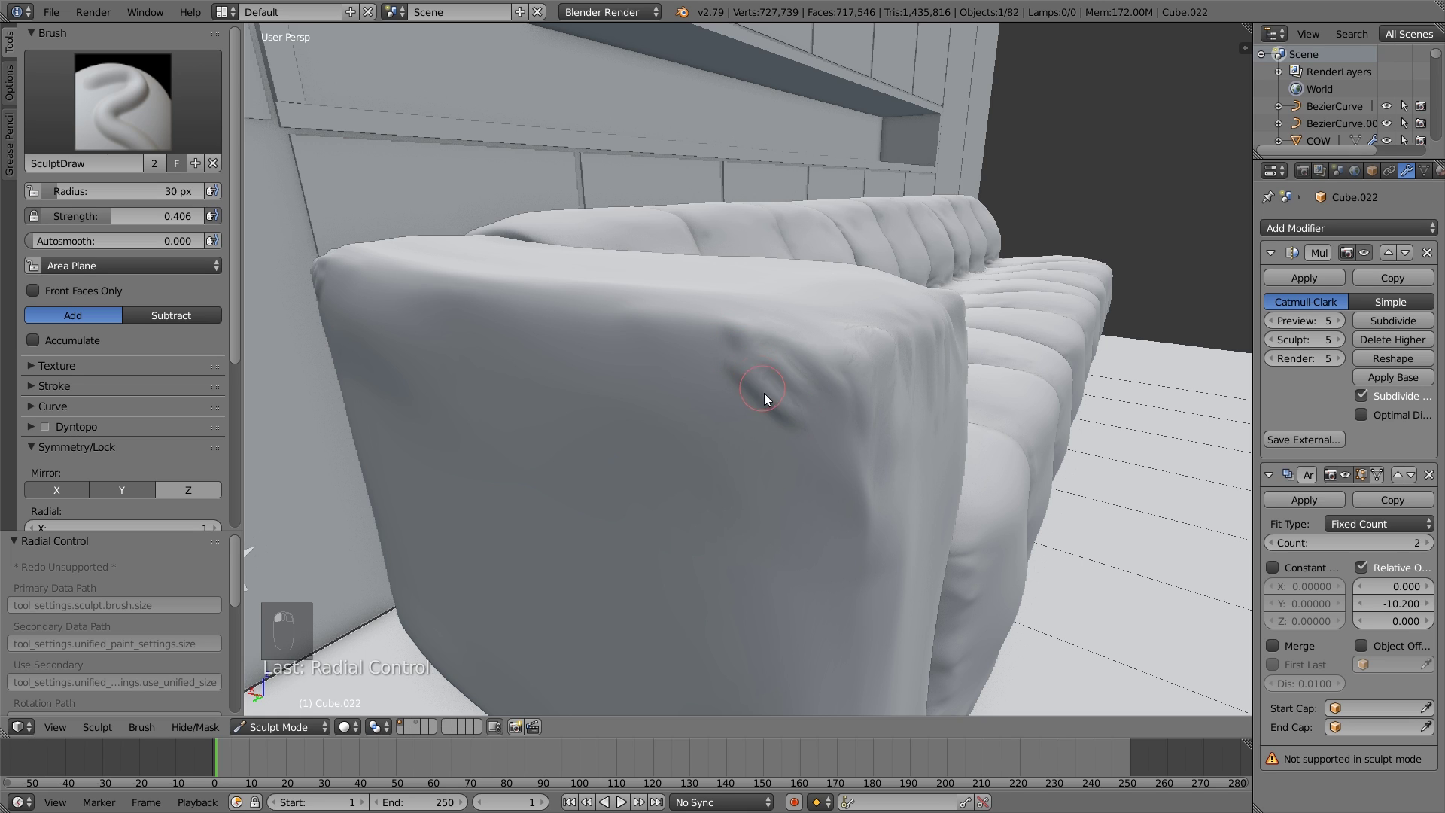
middle_click_drag(879, 454, 537, 340)
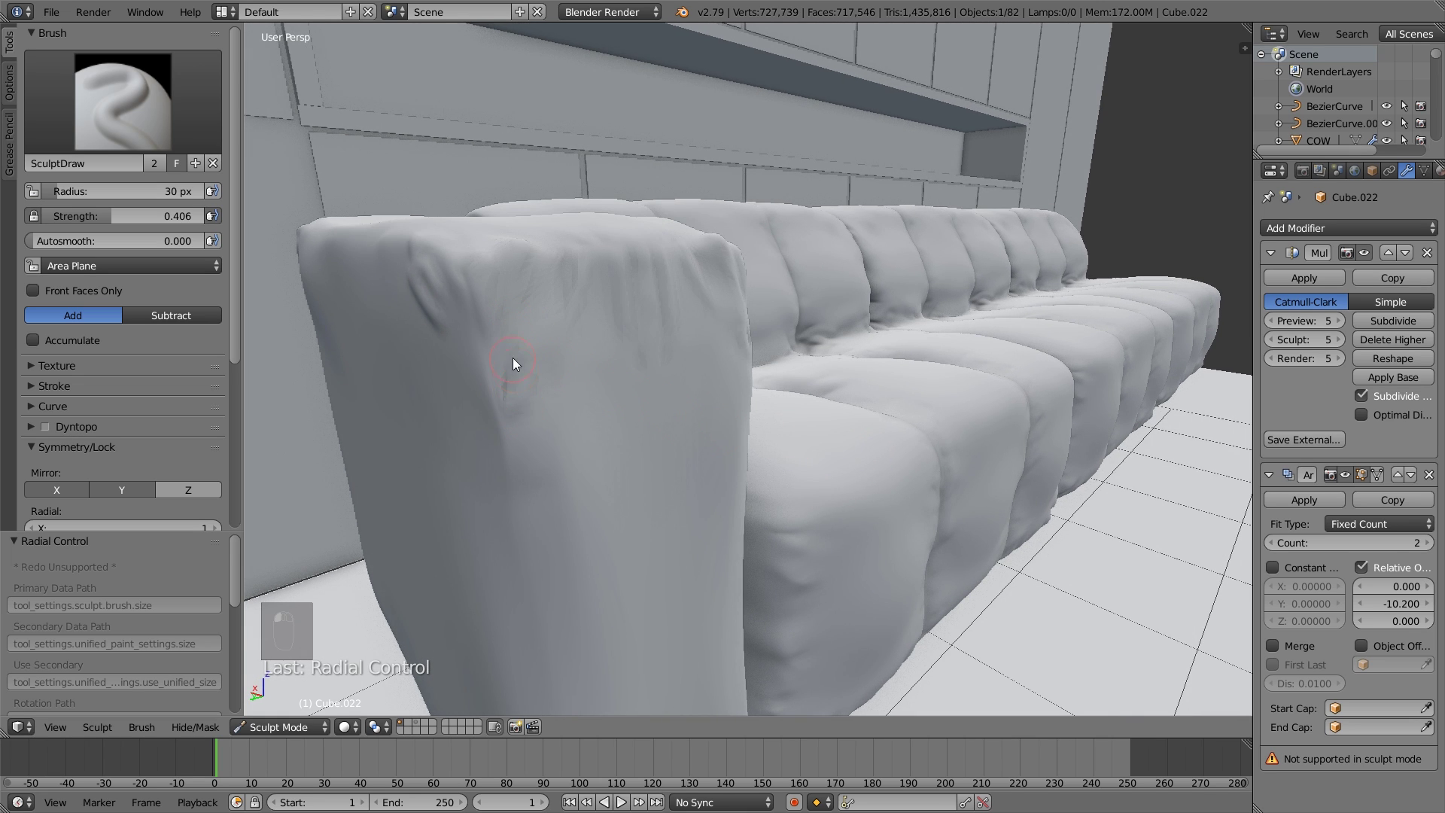
key("s")
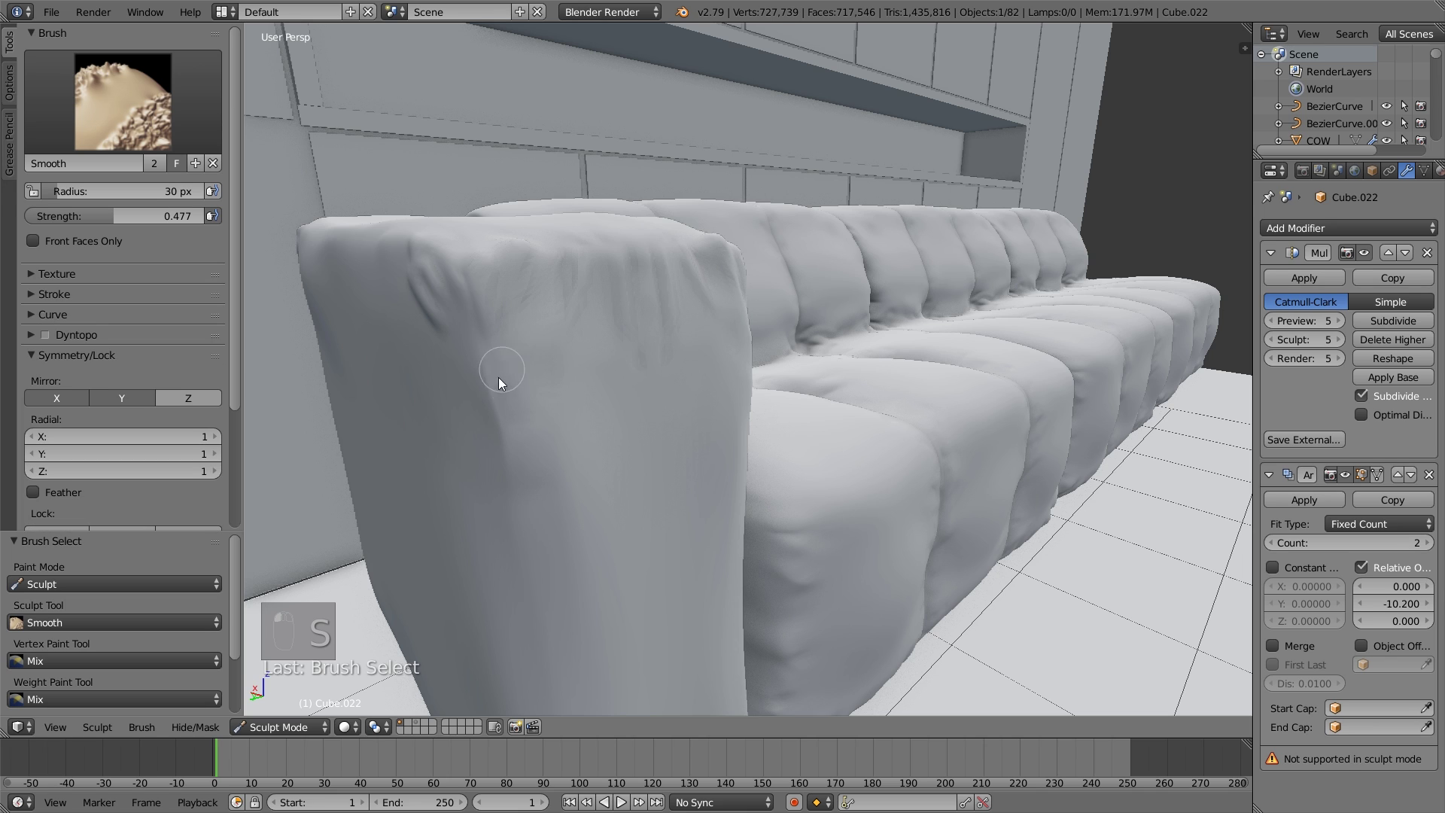
Tighten the diagonal folds on the armrest's outer side with the Pinch brush at 44 px radius and smooth around them.
mouse_move(498, 377)
middle_mouse_down()
mouse_move(518, 399)
mouse_move(764, 438)
mouse_move(735, 412)
middle_mouse_up()
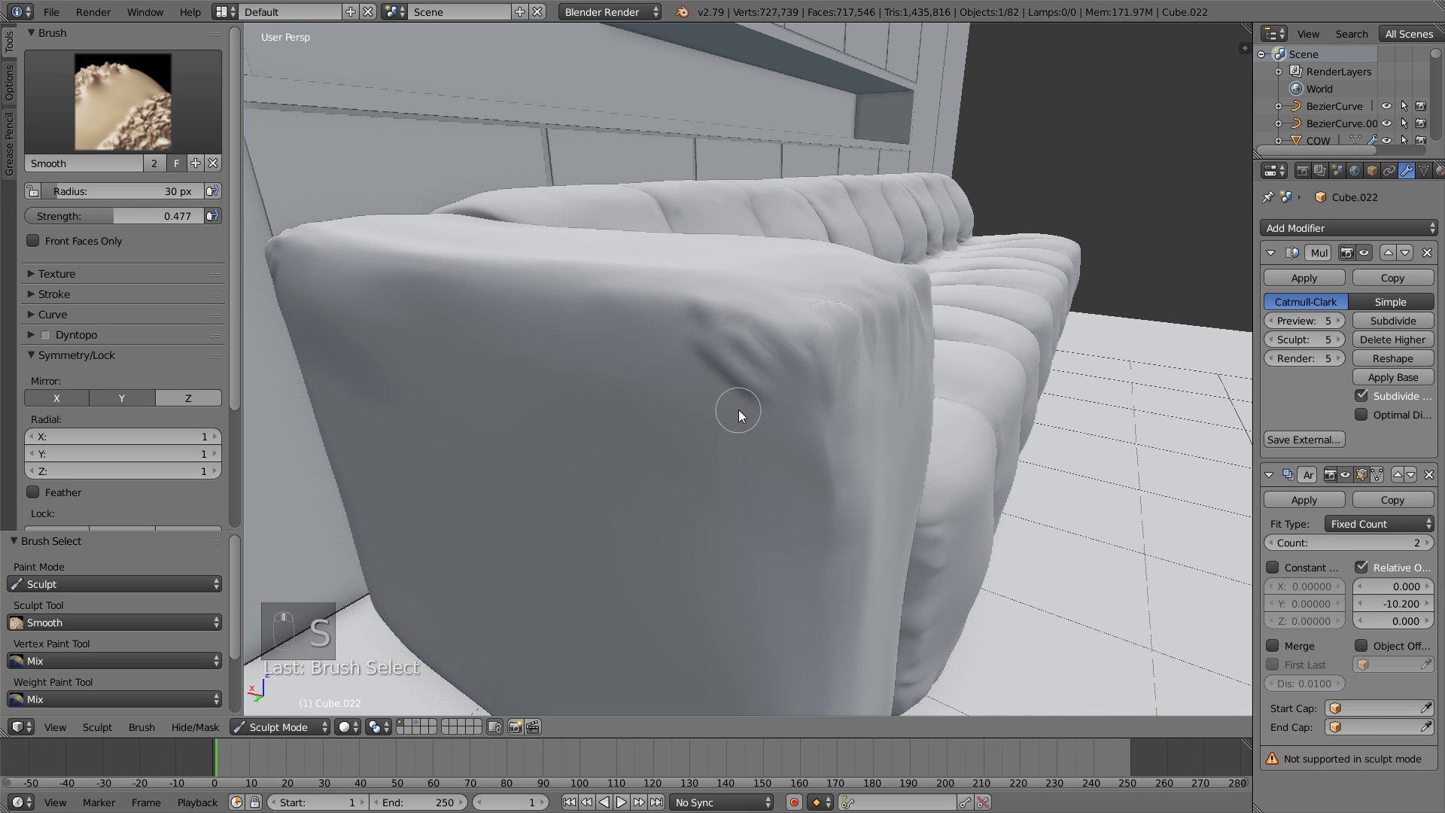
key("p")
key("f")
left_click(779, 422)
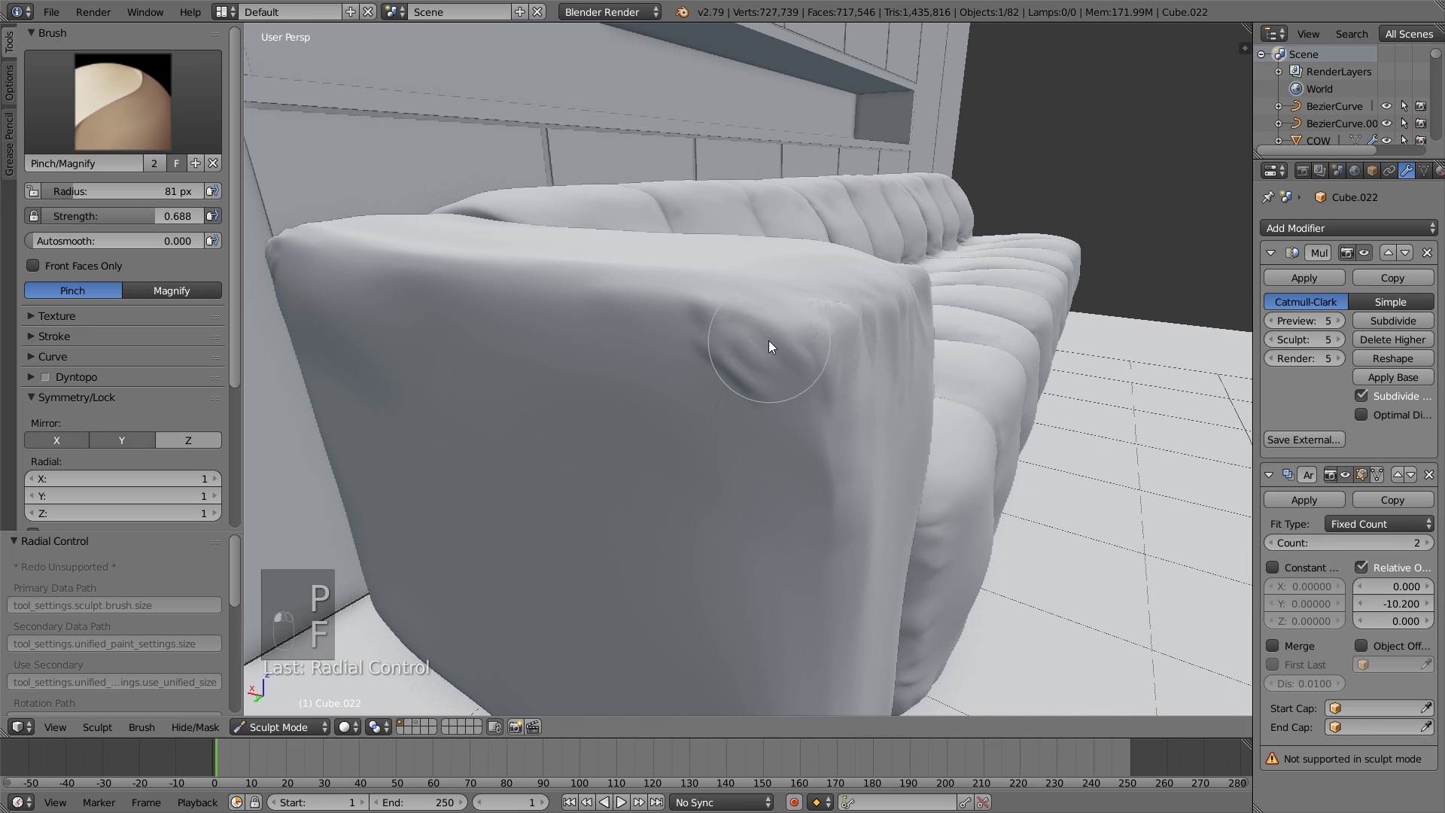
key("f")
left_click(717, 403)
left_click_drag(738, 355, 769, 350)
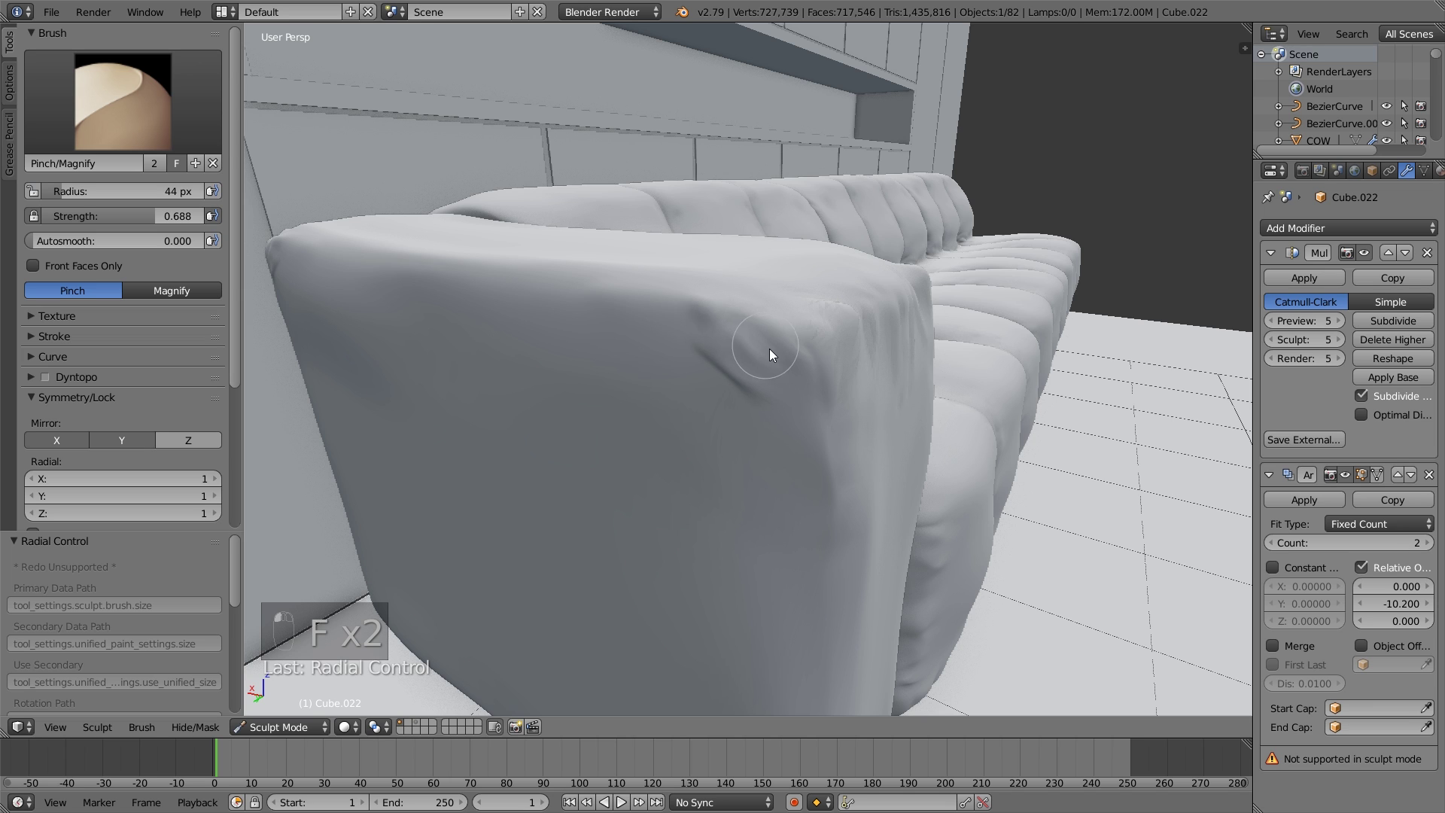
key("s")
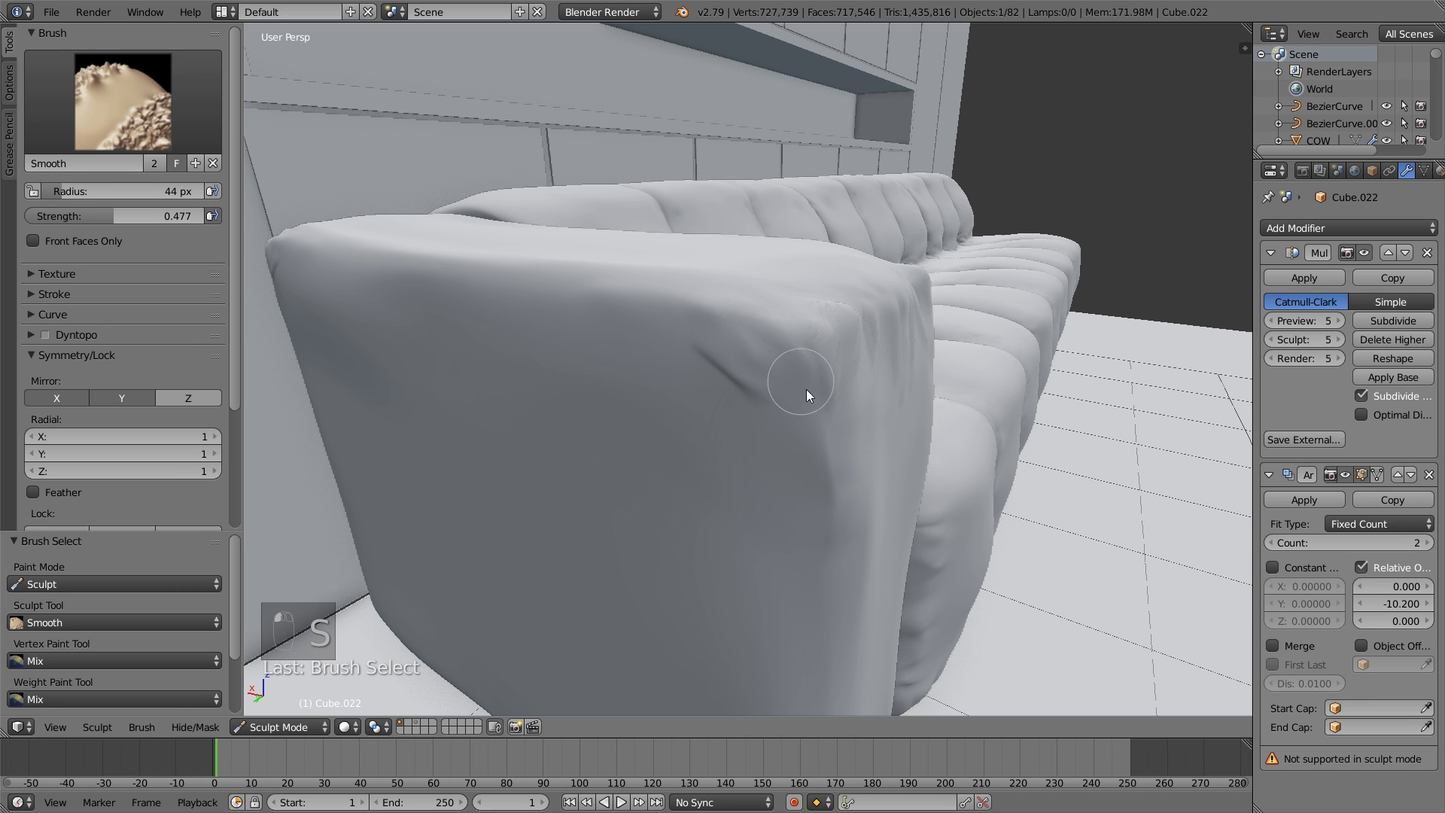
middle_click_drag(854, 433, 780, 434)
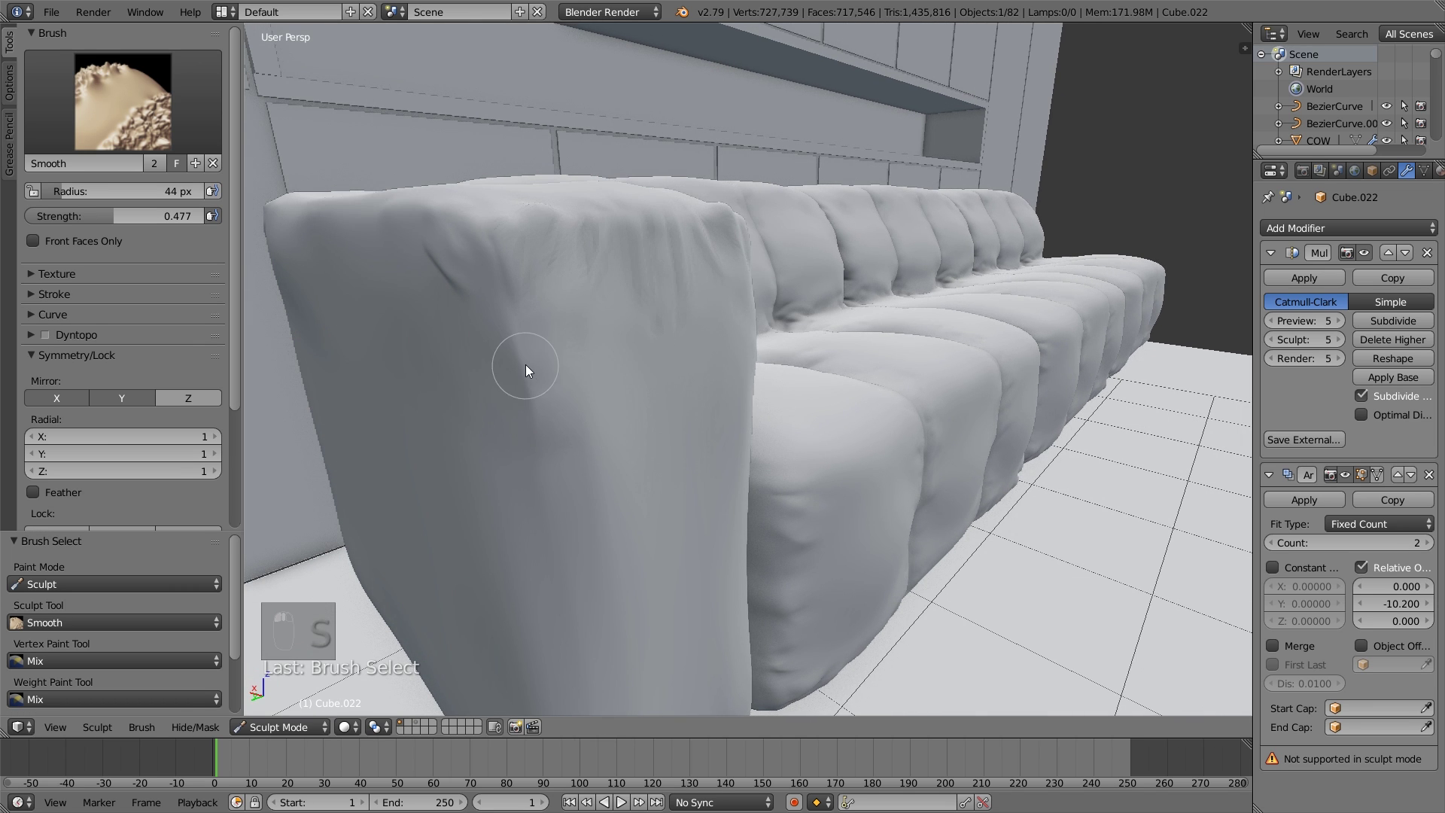
middle_click_drag(522, 364, 575, 370)
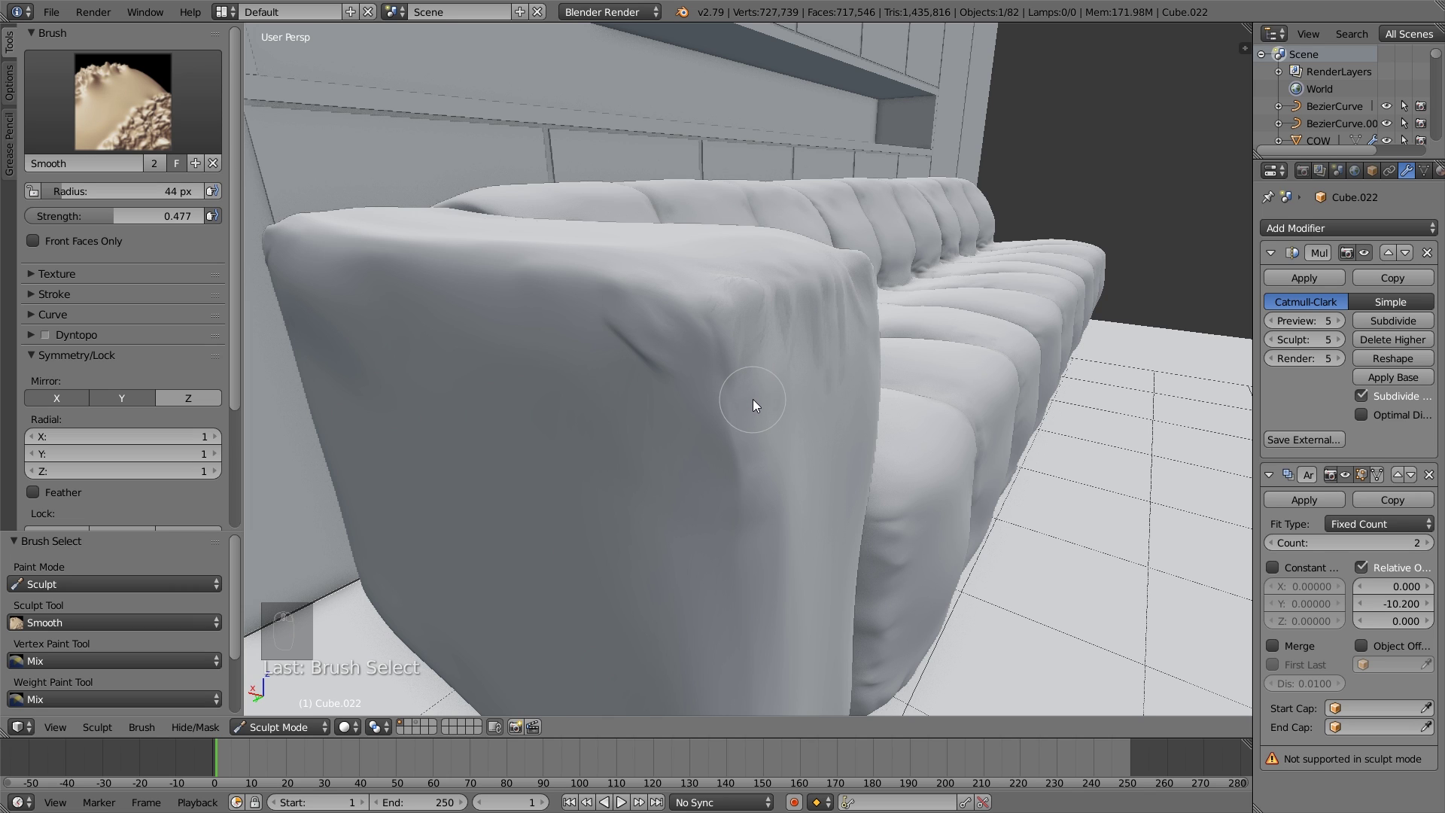
Build up folds down the armrest's outer front edge, below the upper corner, with the SculptDraw brush at 44 px radius.
key("x")
key("x")
key("x")
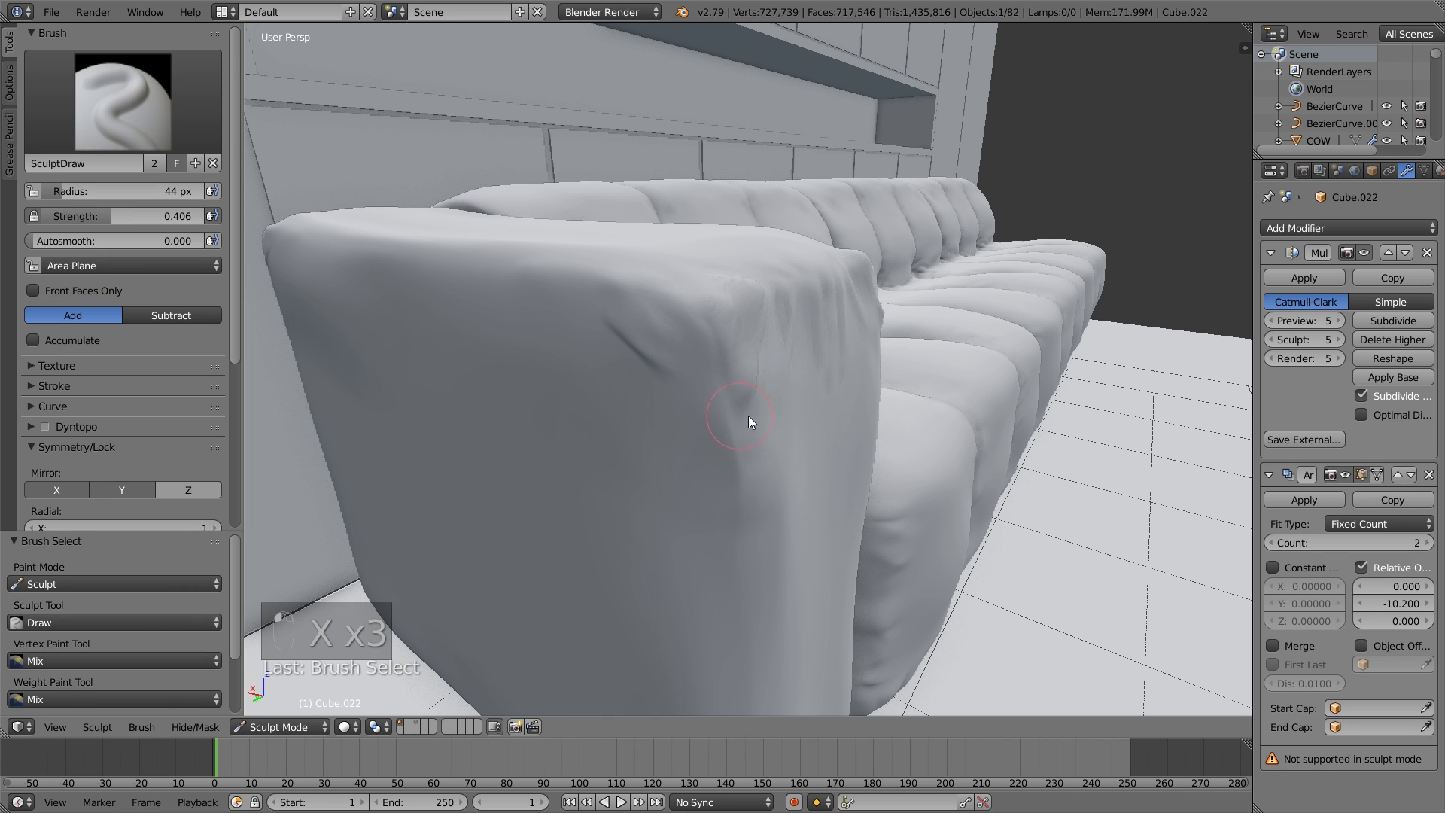
middle_click_drag(788, 385, 712, 401)
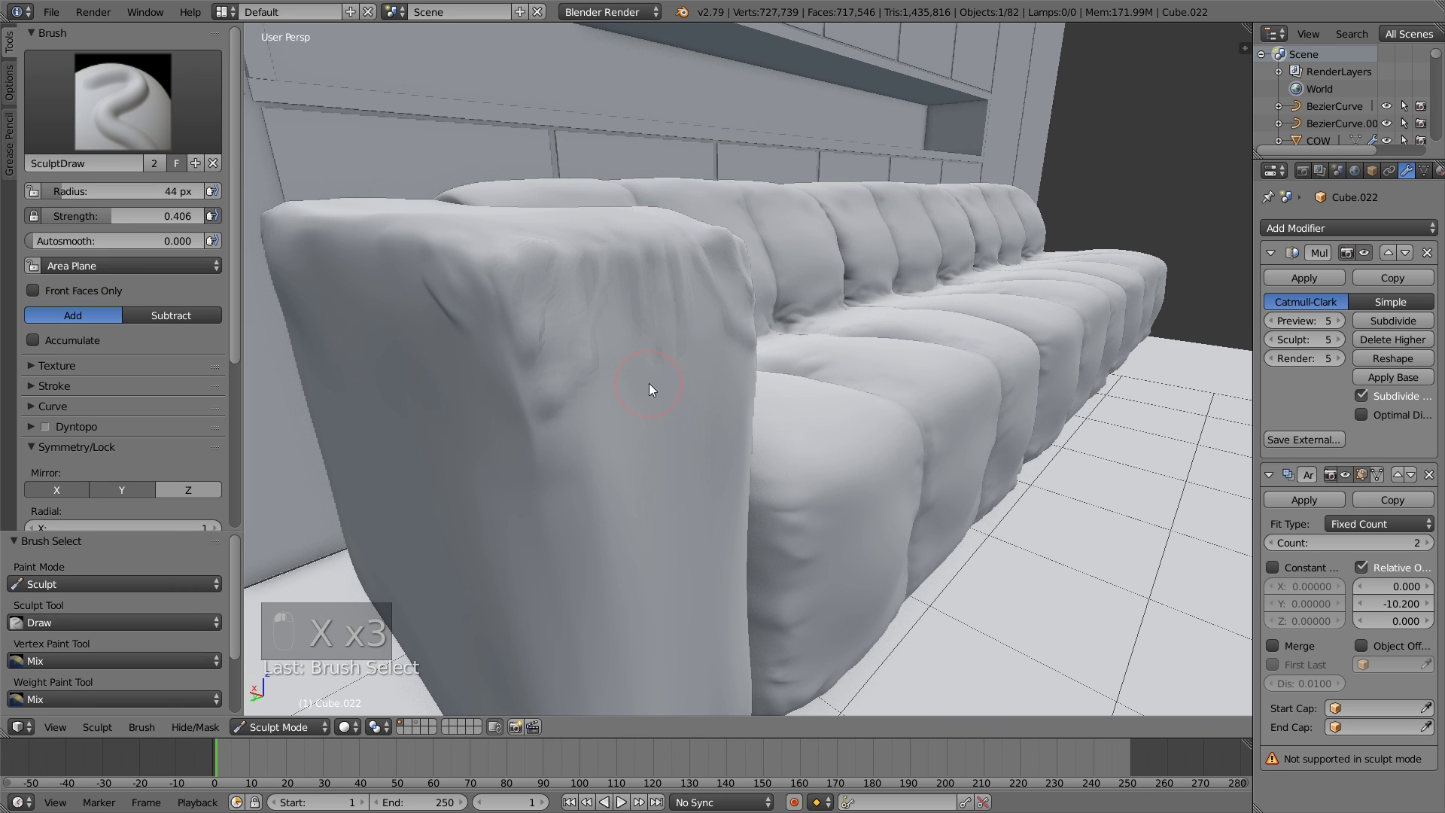
Pinch the folds on the armrest's outer front edge at 0.688 strength and blend them with the Smooth brush.
key("p")
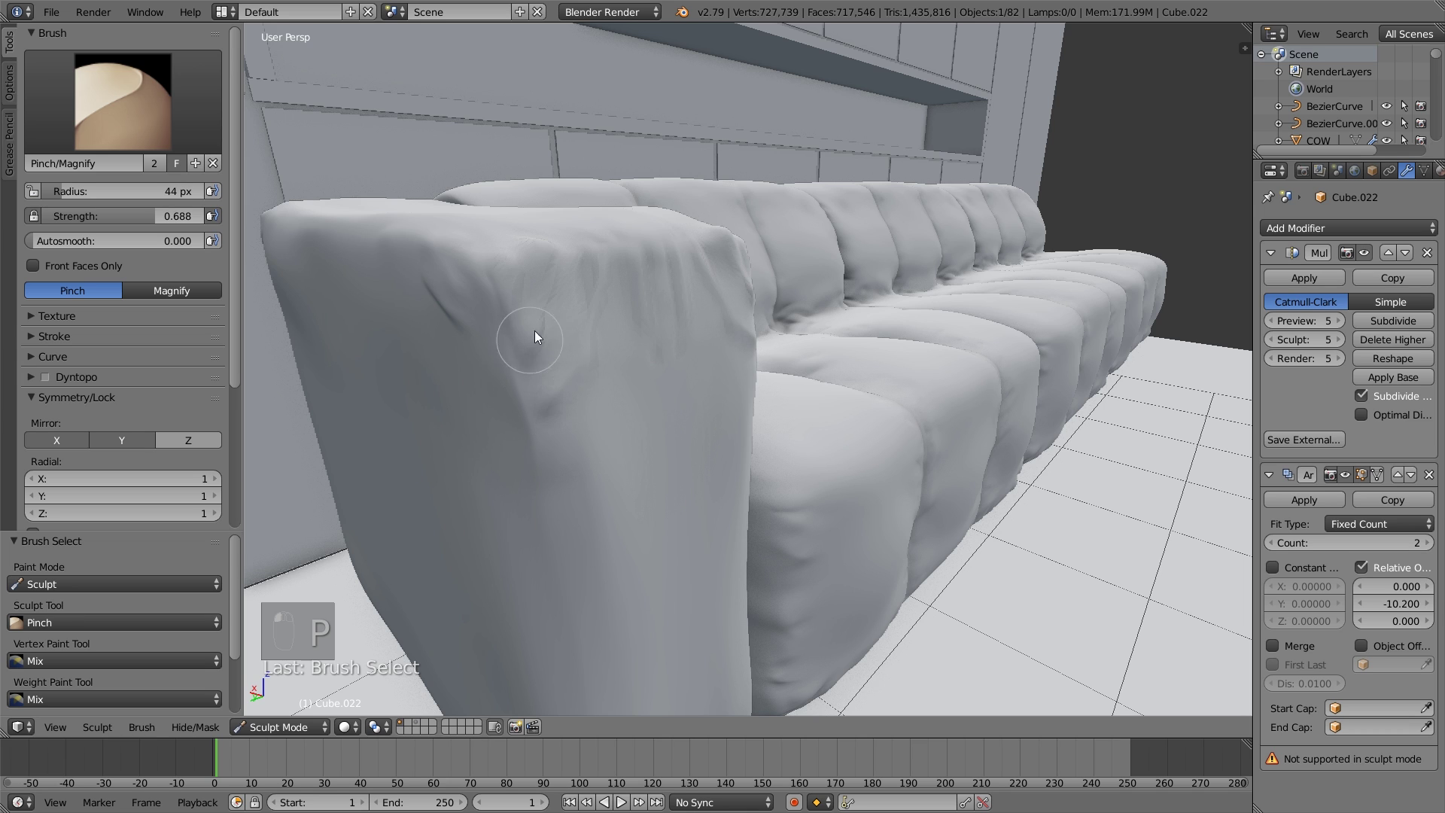
key("s")
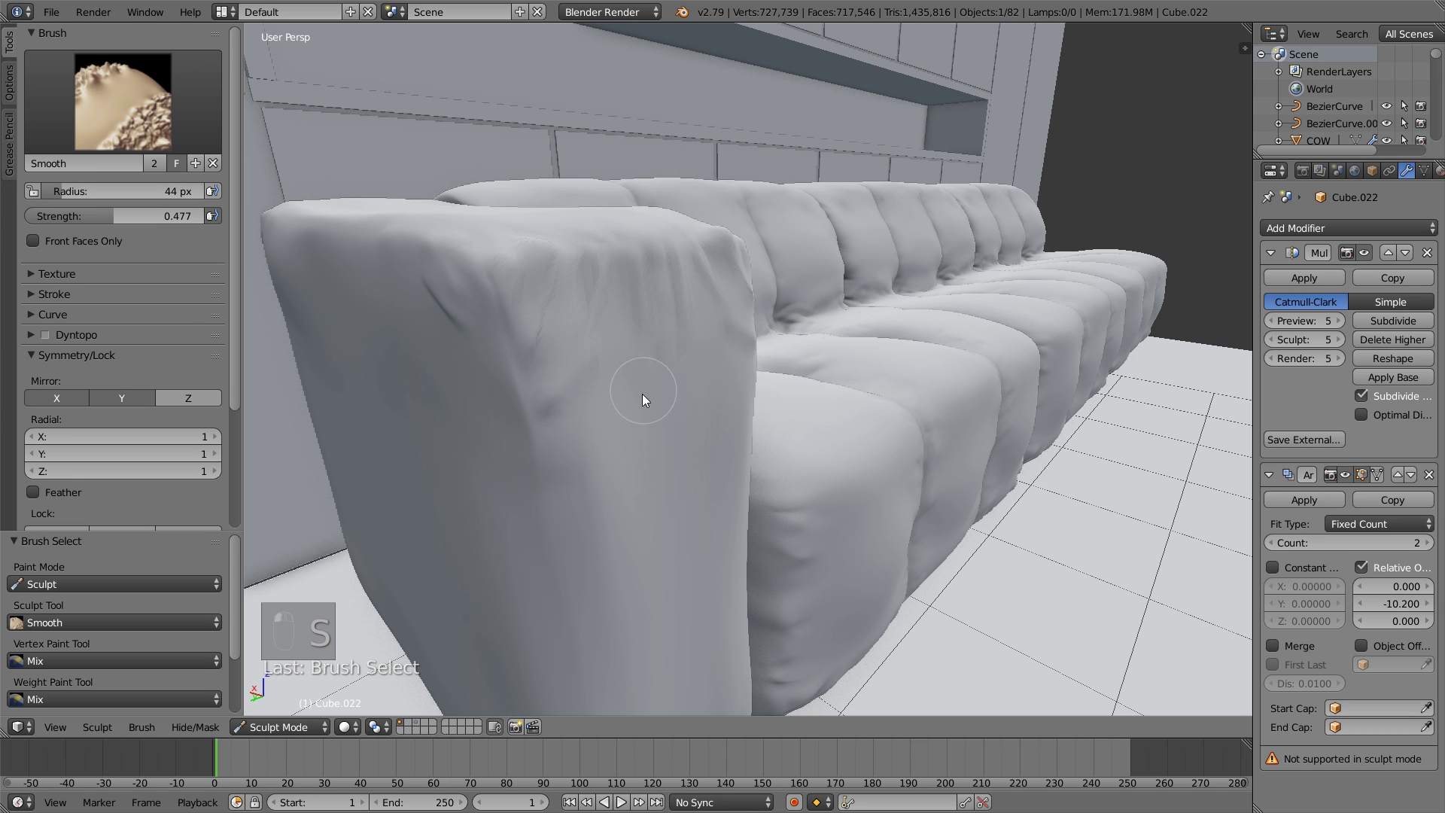
middle_click_drag(643, 394, 482, 366)
middle_click_drag(404, 408, 530, 374)
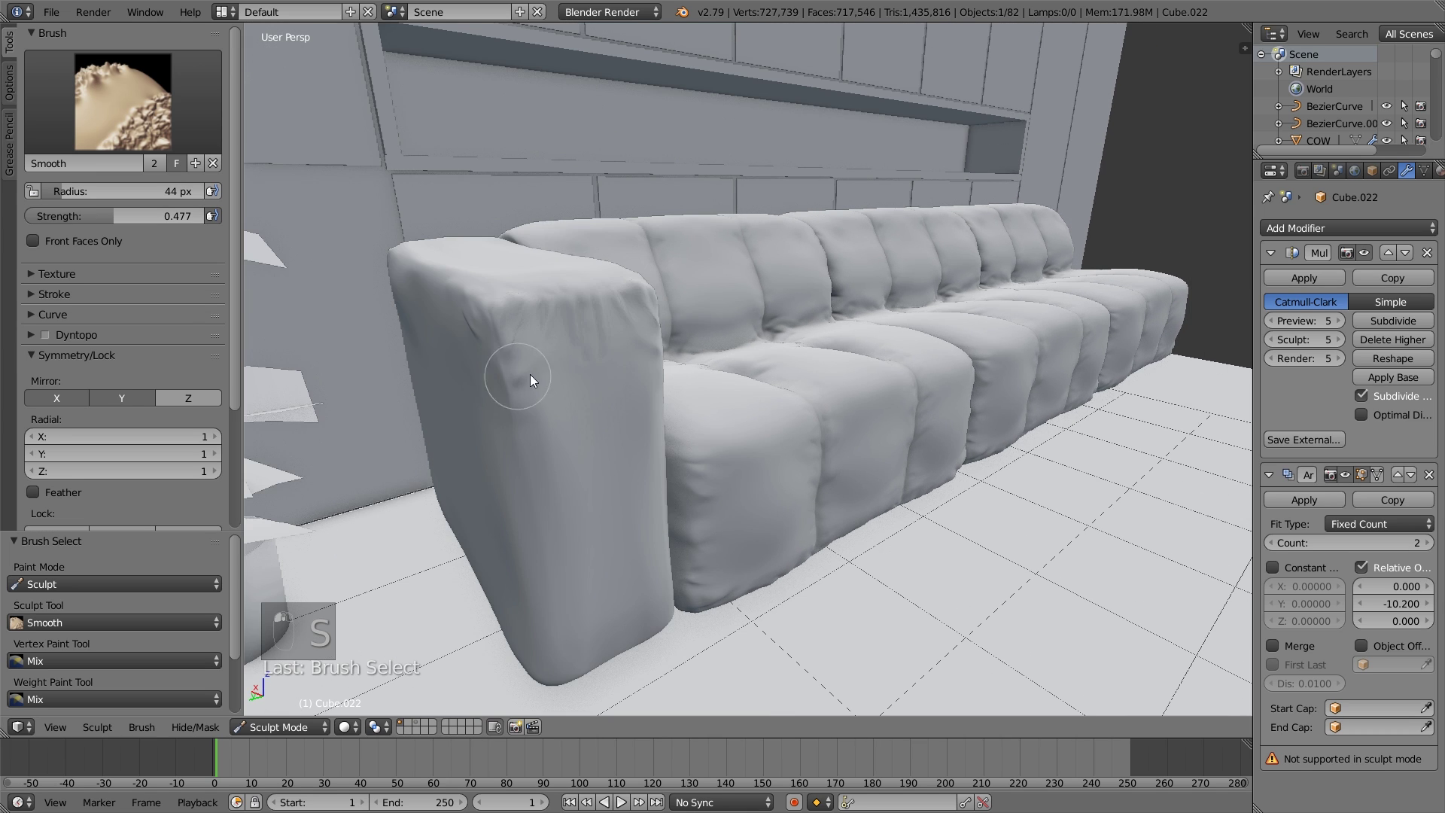
Raise short folds along the armrest's bottom front edge and around its outer bottom corner with the SculptDraw brush at 24 px radius.
mouse_move(555, 450)
middle_mouse_down()
mouse_move(430, 426)
mouse_move(417, 463)
mouse_move(445, 279)
mouse_move(641, 343)
mouse_move(721, 453)
middle_mouse_up()
scroll(721, 453, "up", 2)
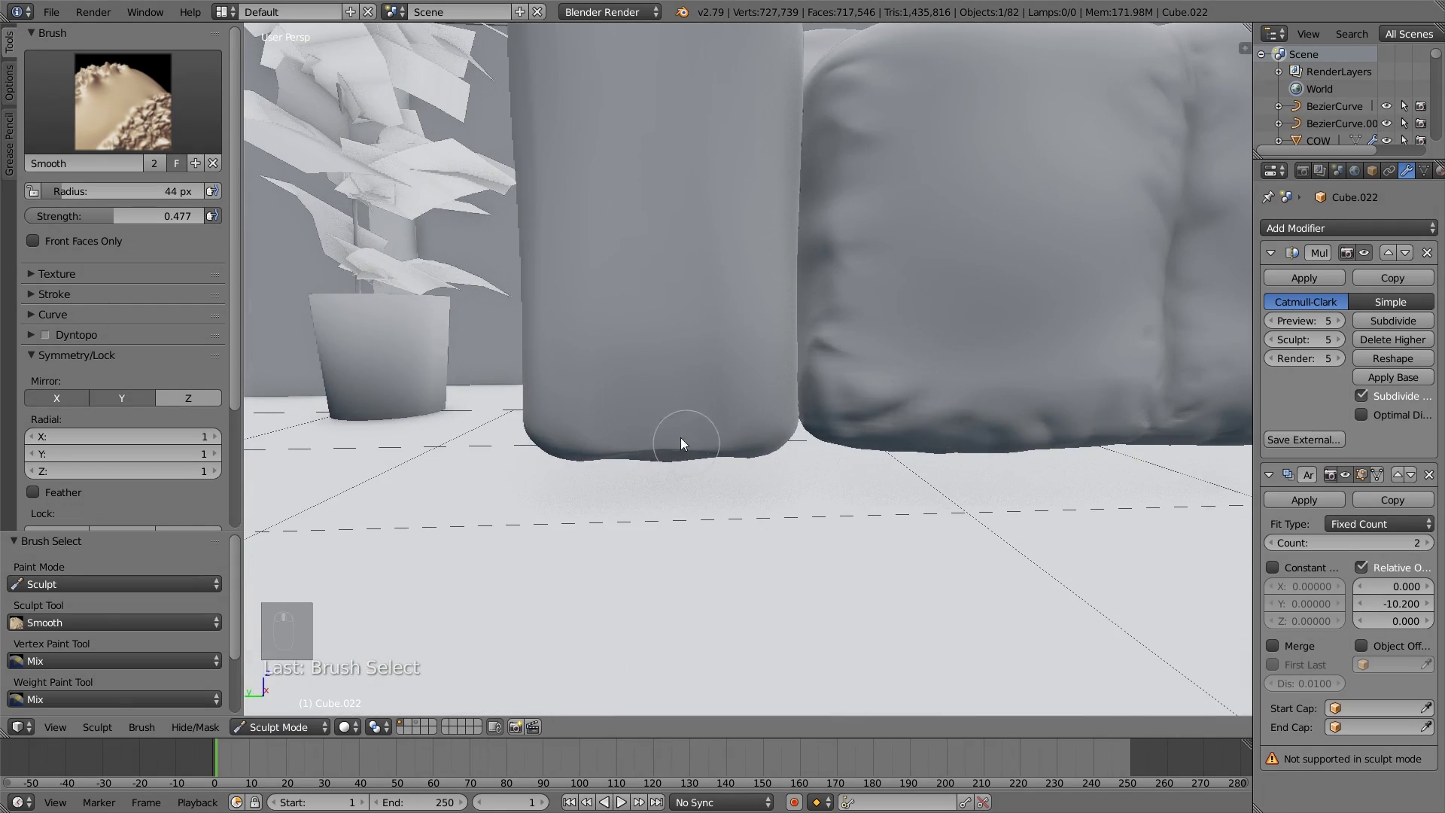
key("x")
key("x")
key("x")
key("f")
left_click(584, 452)
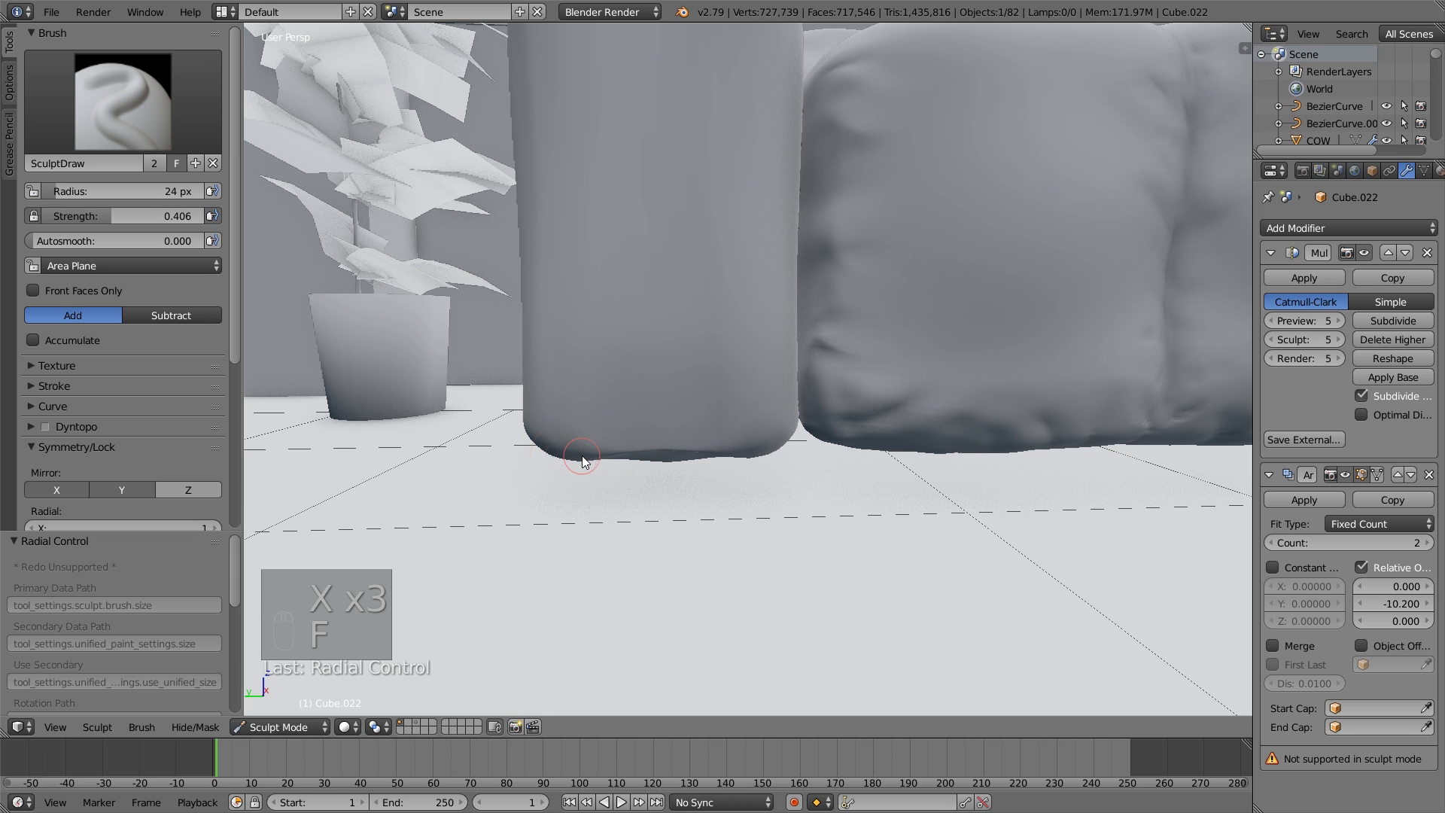
mouse_move(566, 439)
left_mouse_down()
mouse_move(626, 454)
mouse_move(658, 399)
left_mouse_up()
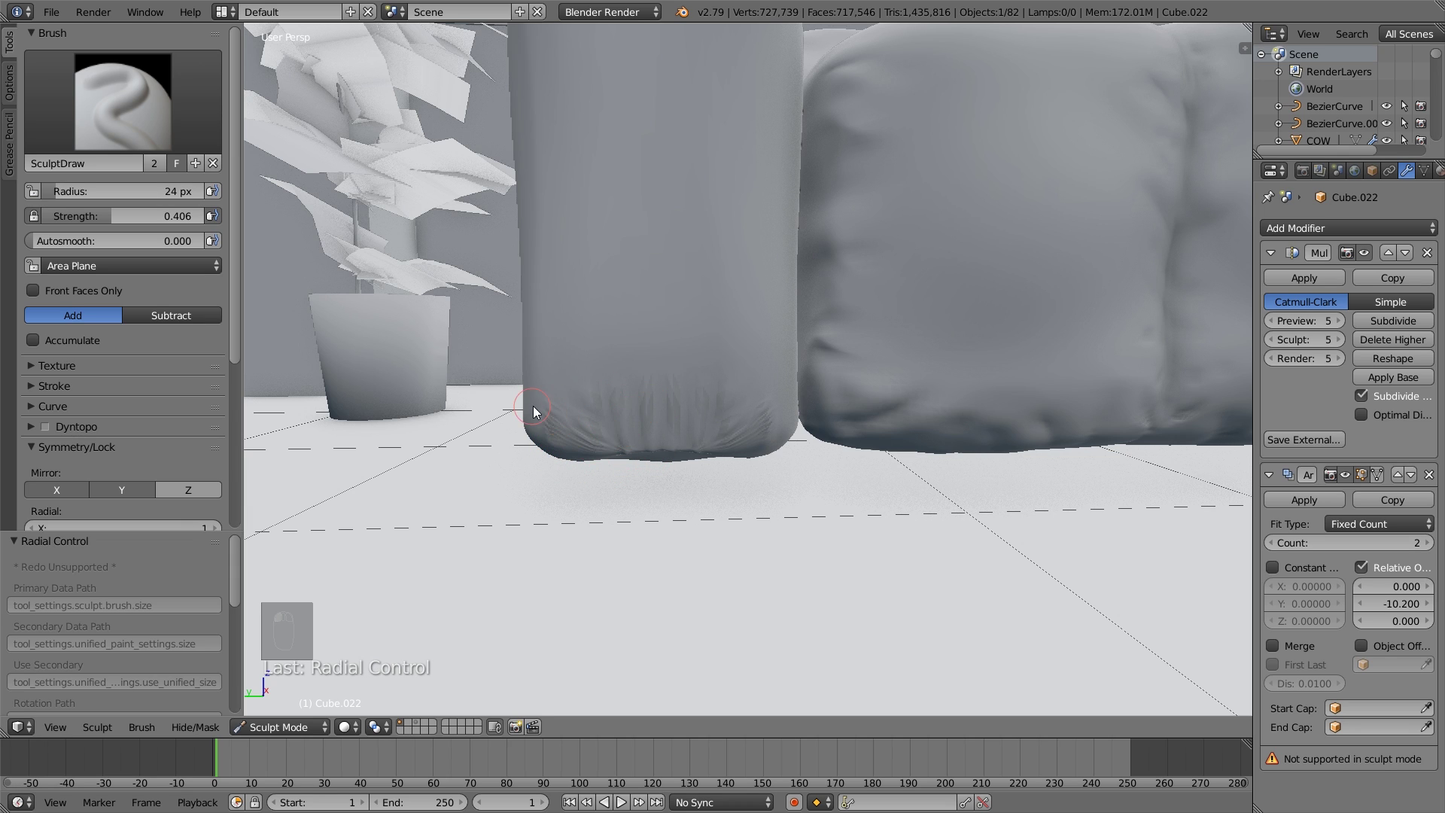
middle_click_drag(548, 442, 755, 441)
mouse_move(754, 442)
left_mouse_down()
mouse_move(748, 409)
mouse_move(783, 428)
mouse_move(768, 445)
mouse_move(806, 444)
left_mouse_up()
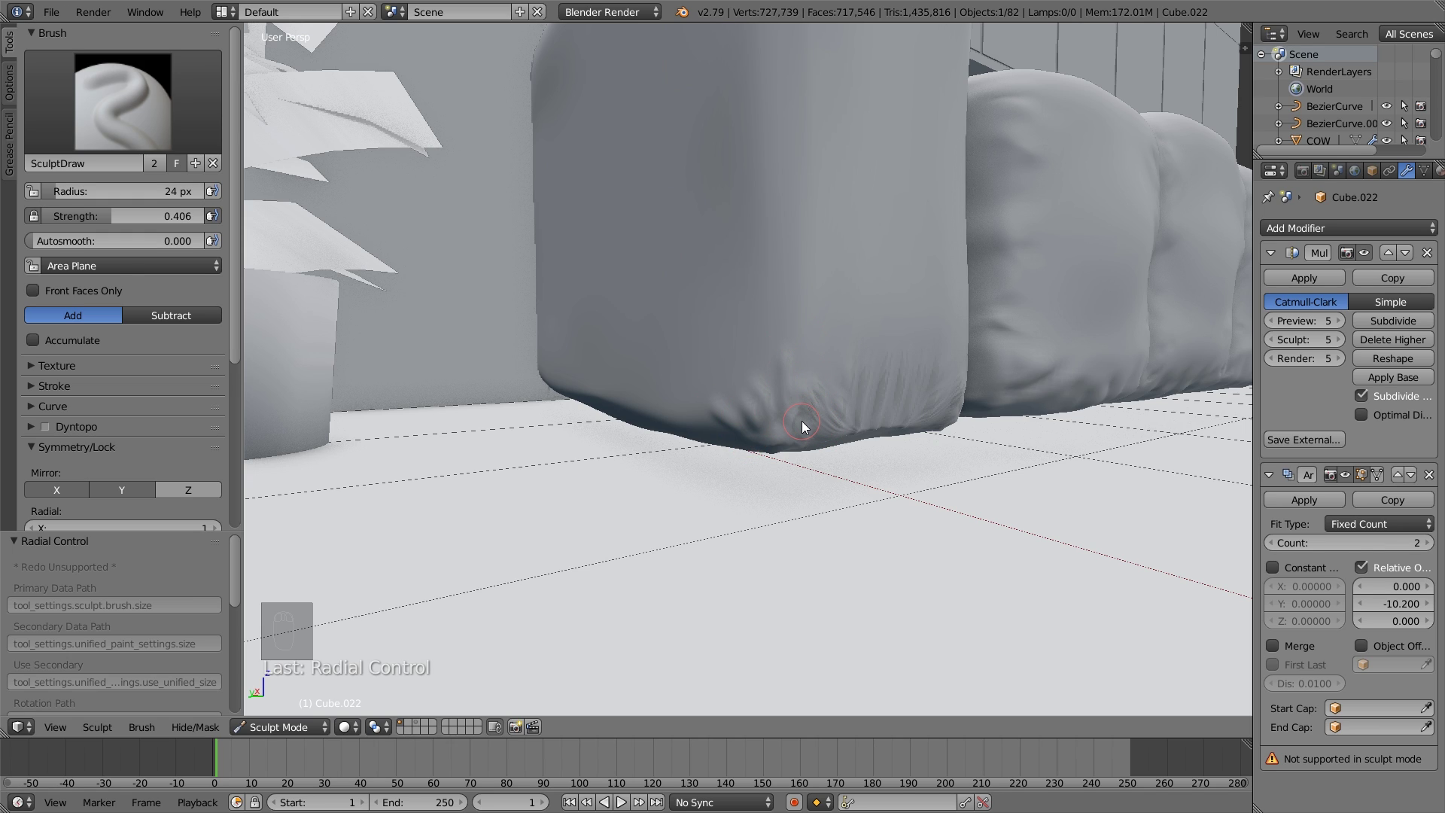
Pinch the folds along the armrest's bottom front edge and corner at a 28 px radius and smooth them.
key("p")
key("f")
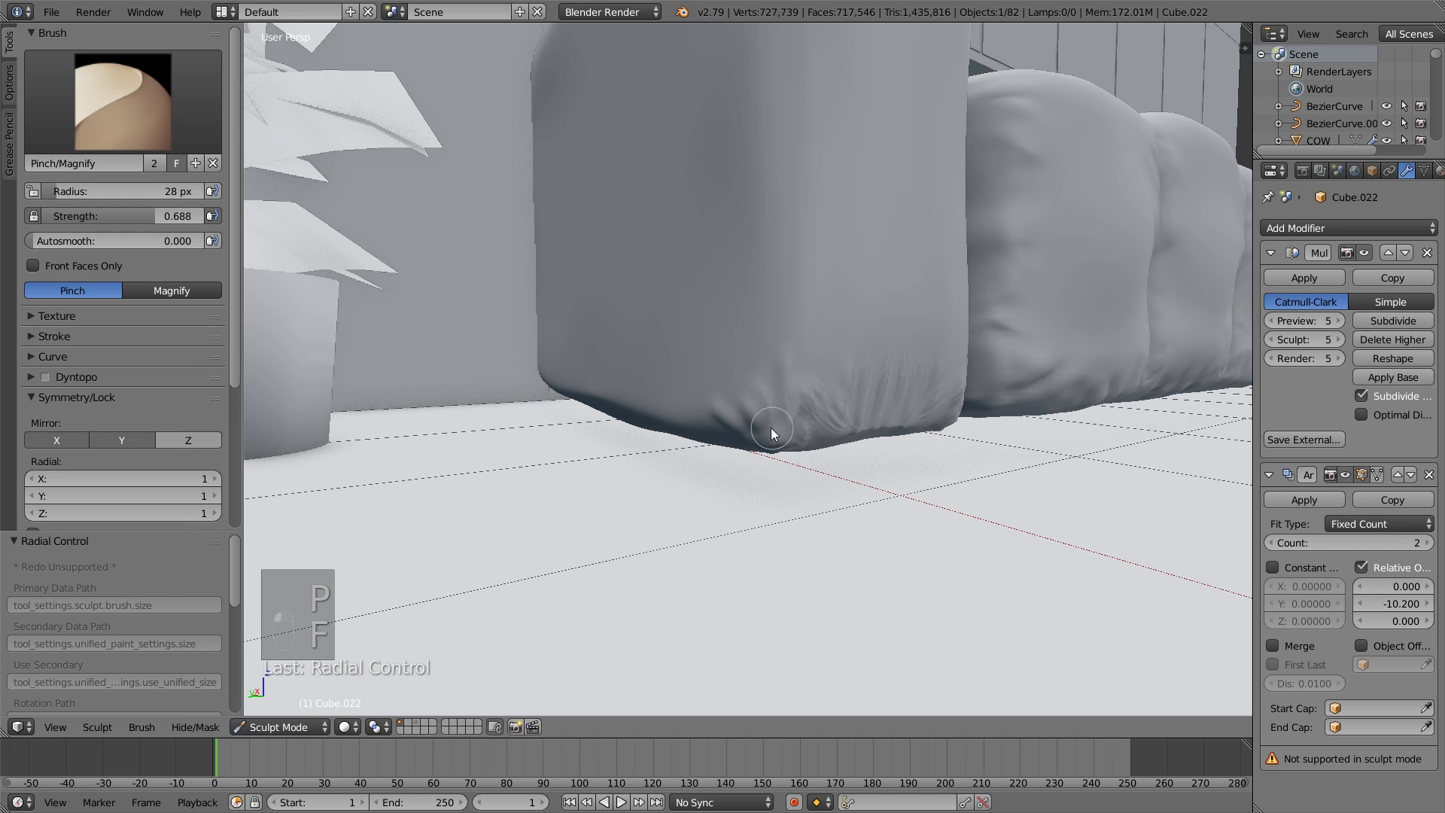
middle_click_drag(778, 438, 763, 440)
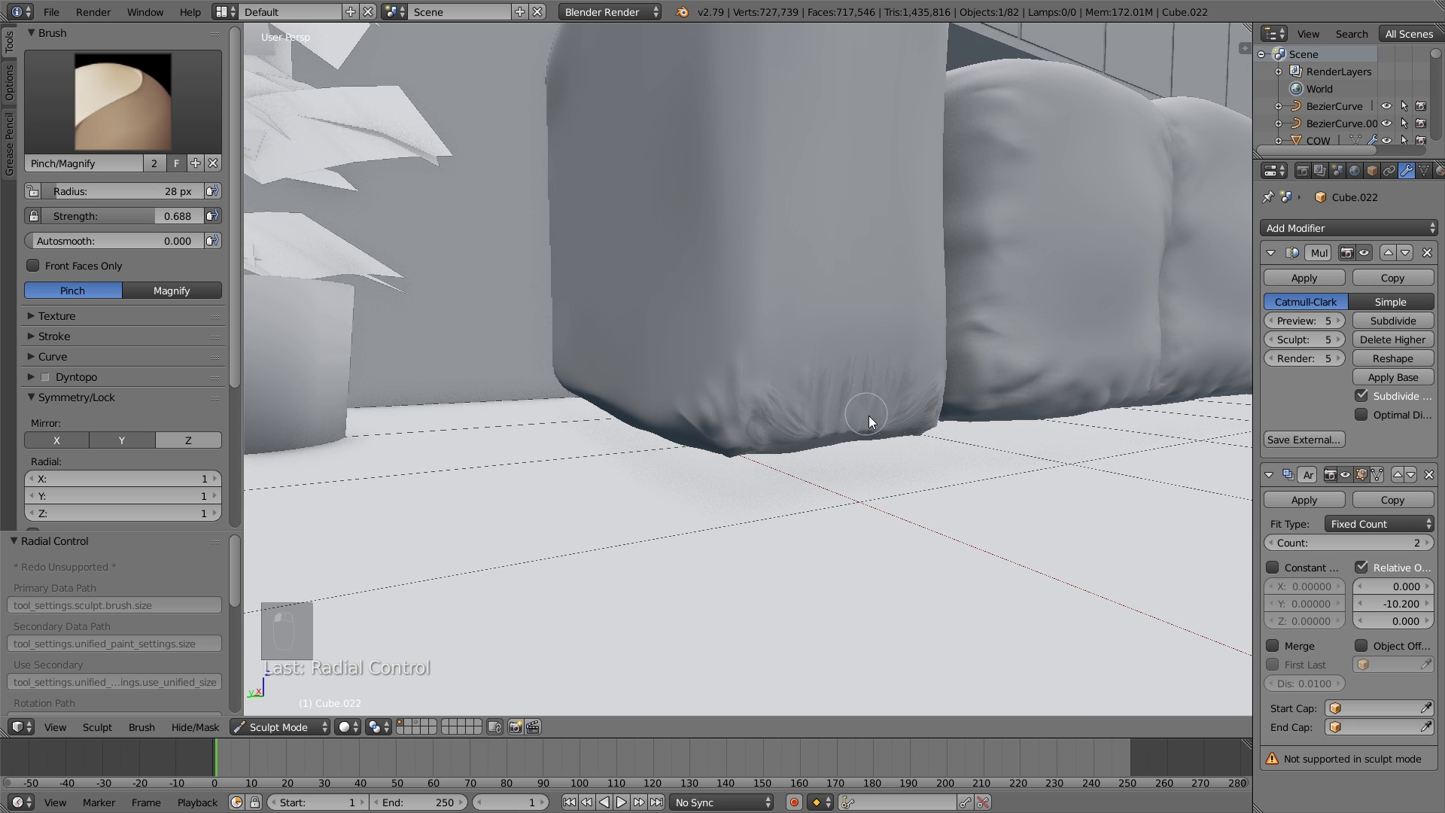
middle_click_drag(924, 413, 761, 383)
key("s")
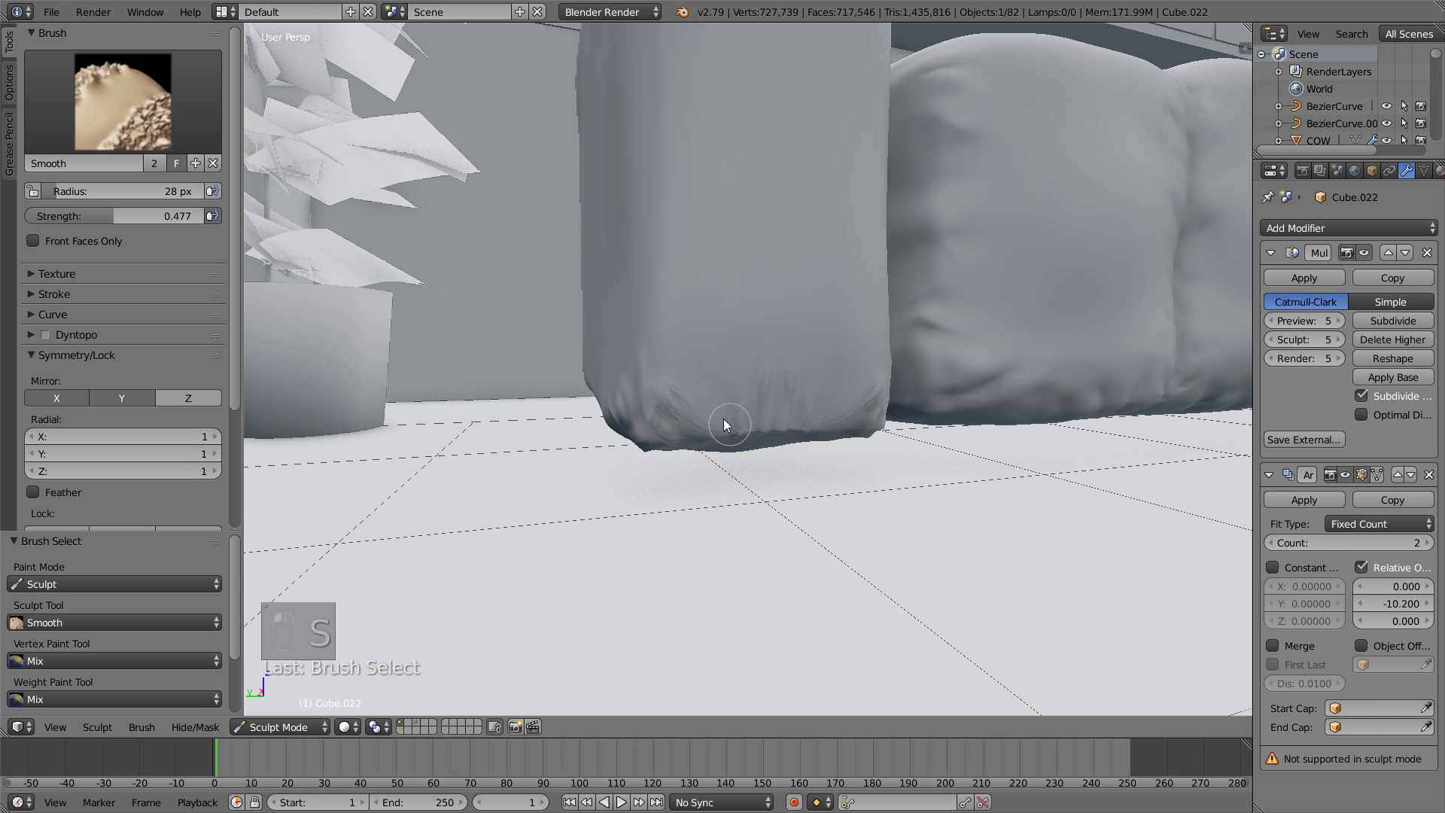
Blend the folds on the armrest's bottom front edge and fill out its underside with the SculptDraw and Smooth brushes at 28 px radius.
mouse_move(724, 418)
left_mouse_down()
mouse_move(706, 444)
mouse_move(672, 422)
left_mouse_up()
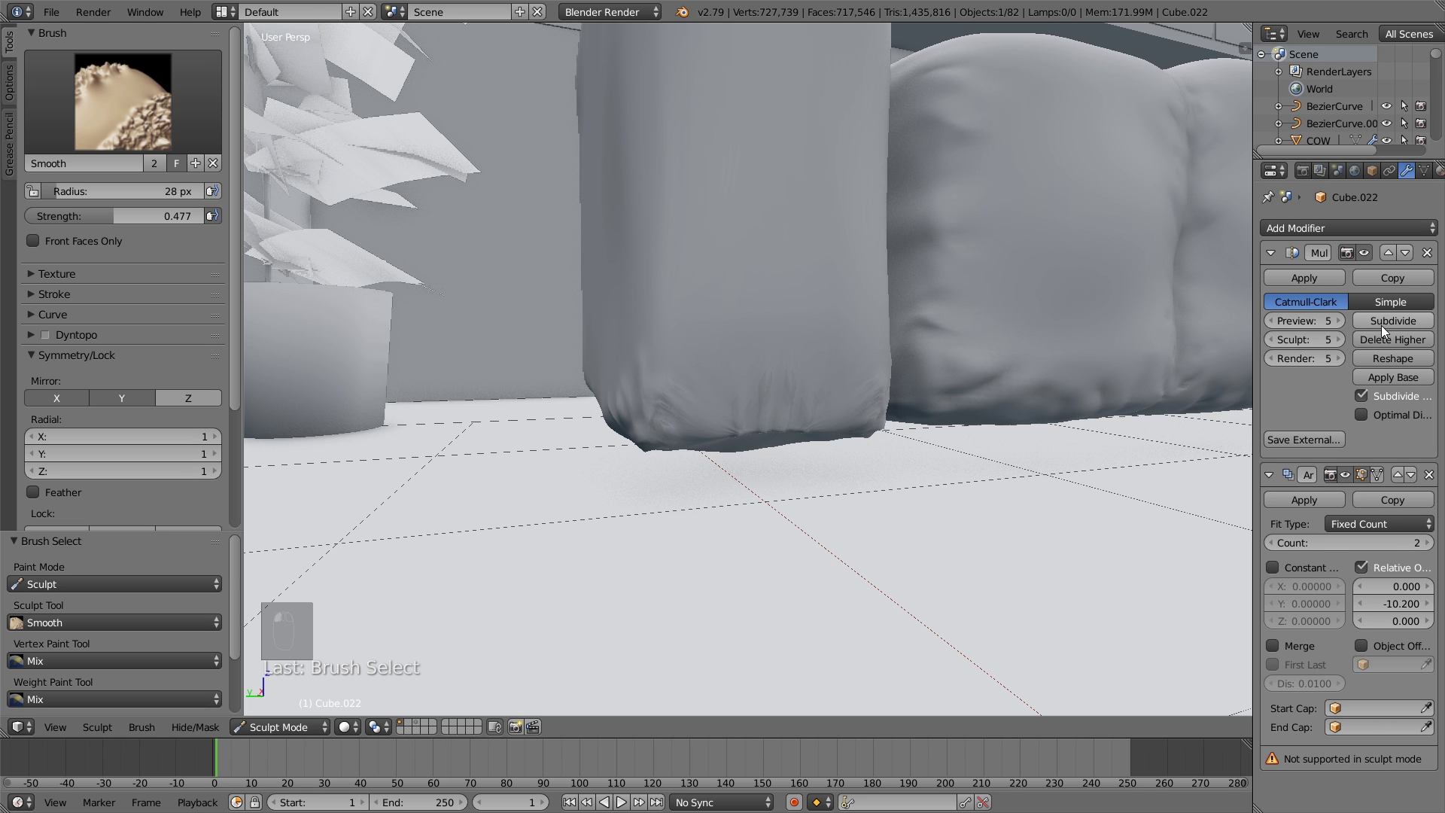
middle_click_drag(1173, 361, 673, 409)
key("x")
left_click(639, 396)
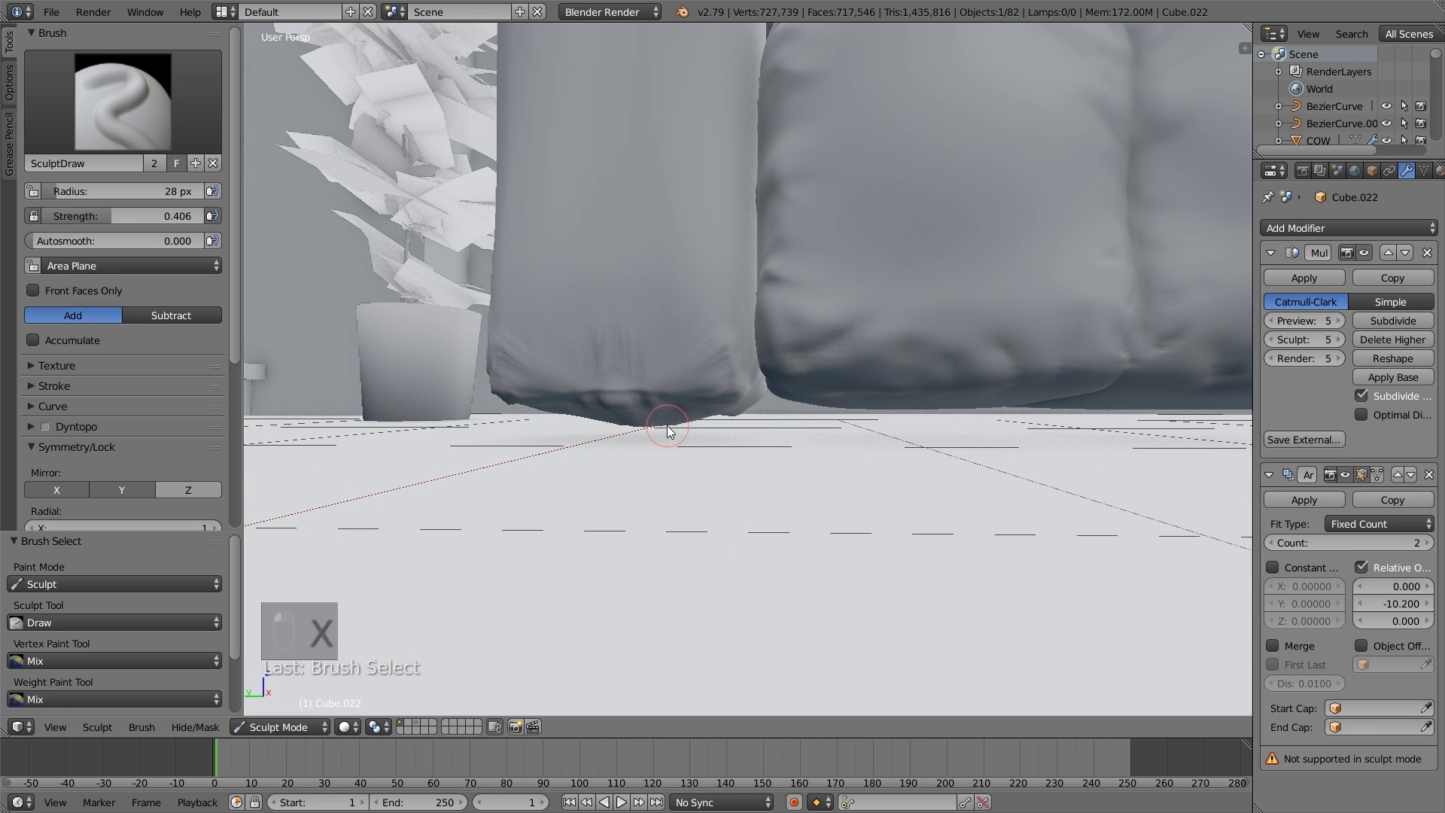
key("s")
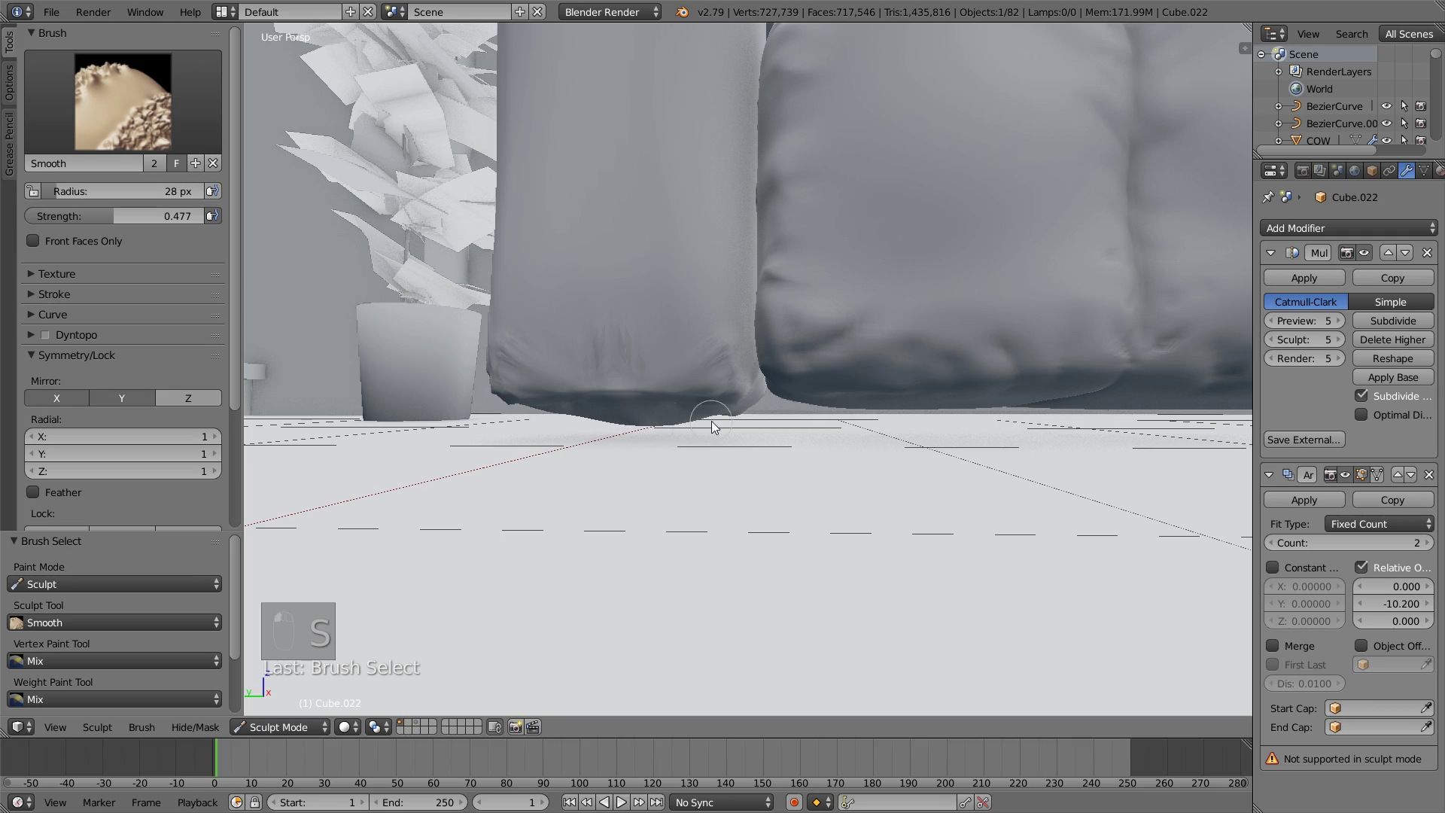
middle_click_drag(711, 422, 660, 432)
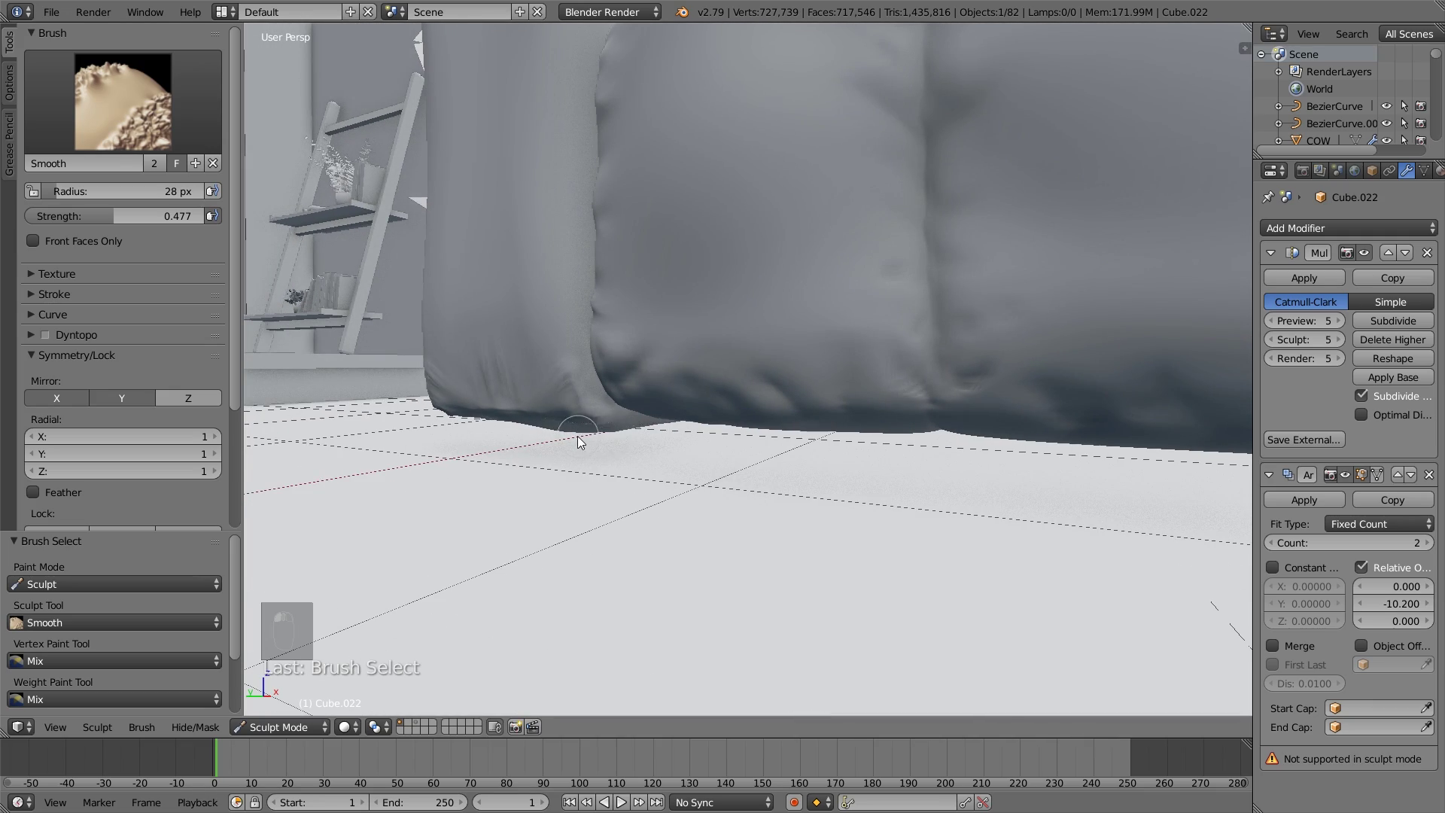
middle_click_drag(557, 428, 591, 438)
Build up folds down the armrest's inner front edge with the Clay brush at 28 px radius and 0.500 strength.
scroll(647, 448, "down", 7)
middle_click_drag(707, 453, 653, 364)
scroll(667, 467, "up", 3)
scroll(679, 427, "up", 4)
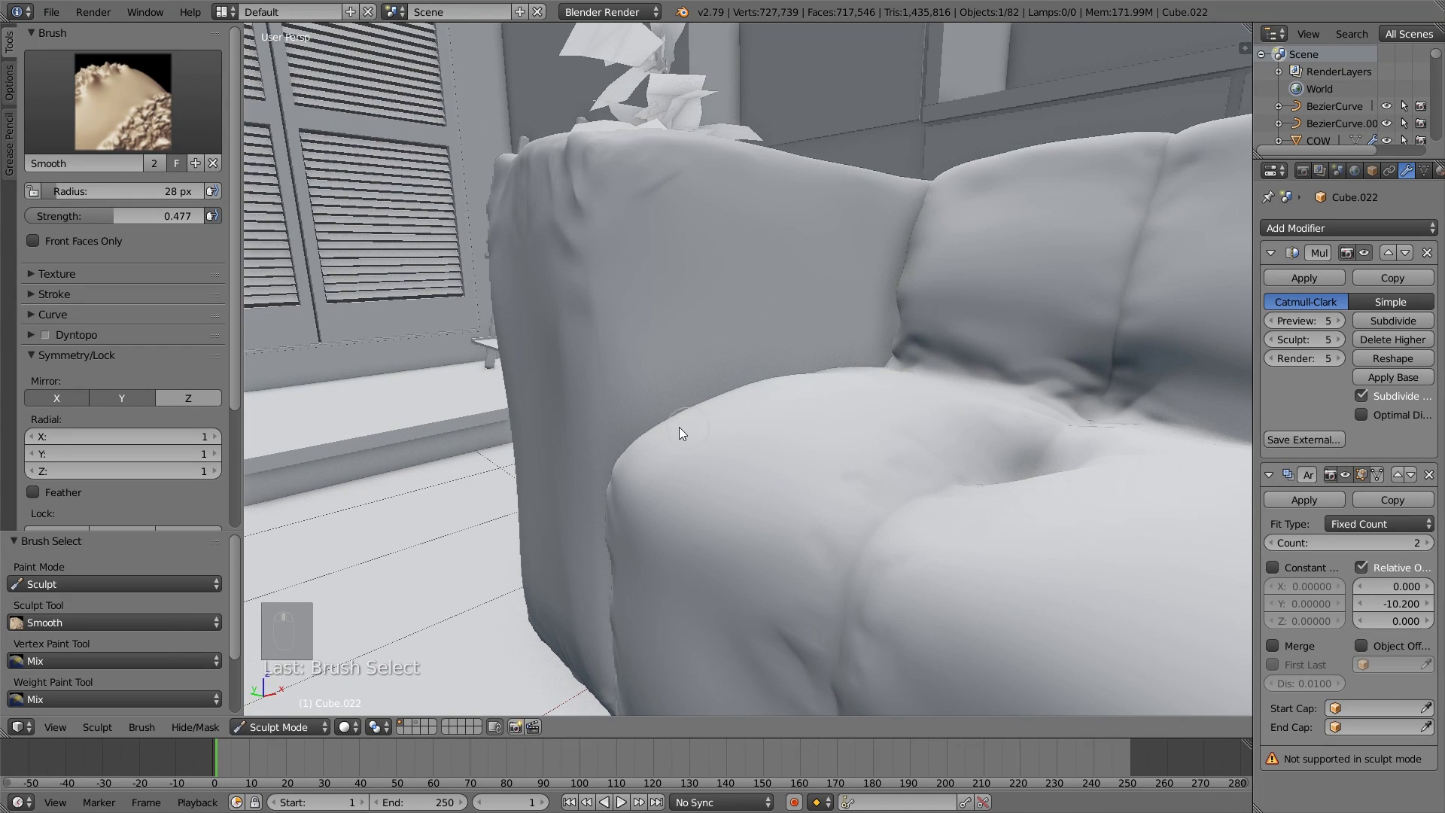
key("c")
key("c")
key("c")
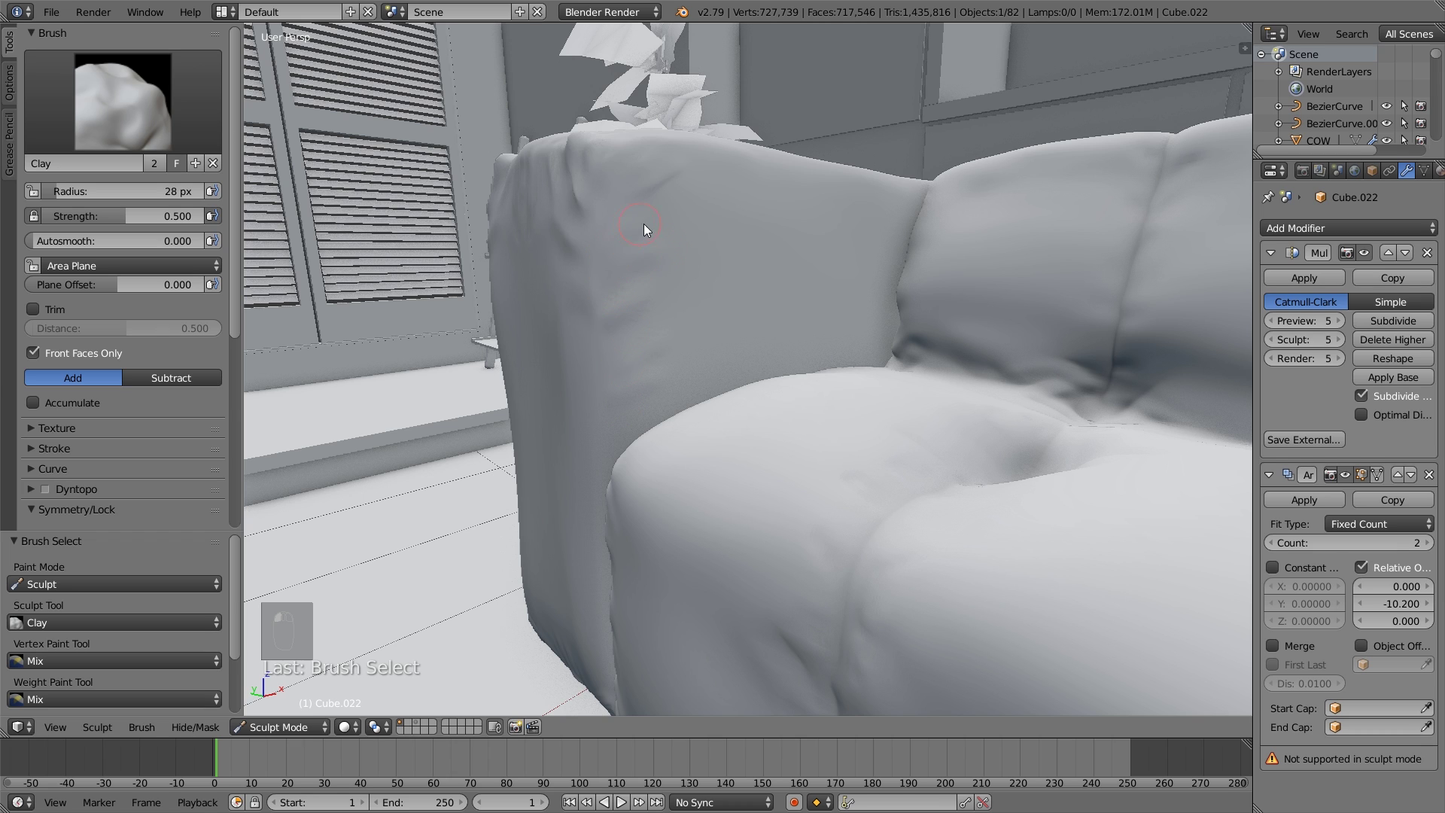
middle_click_drag(605, 361, 666, 427)
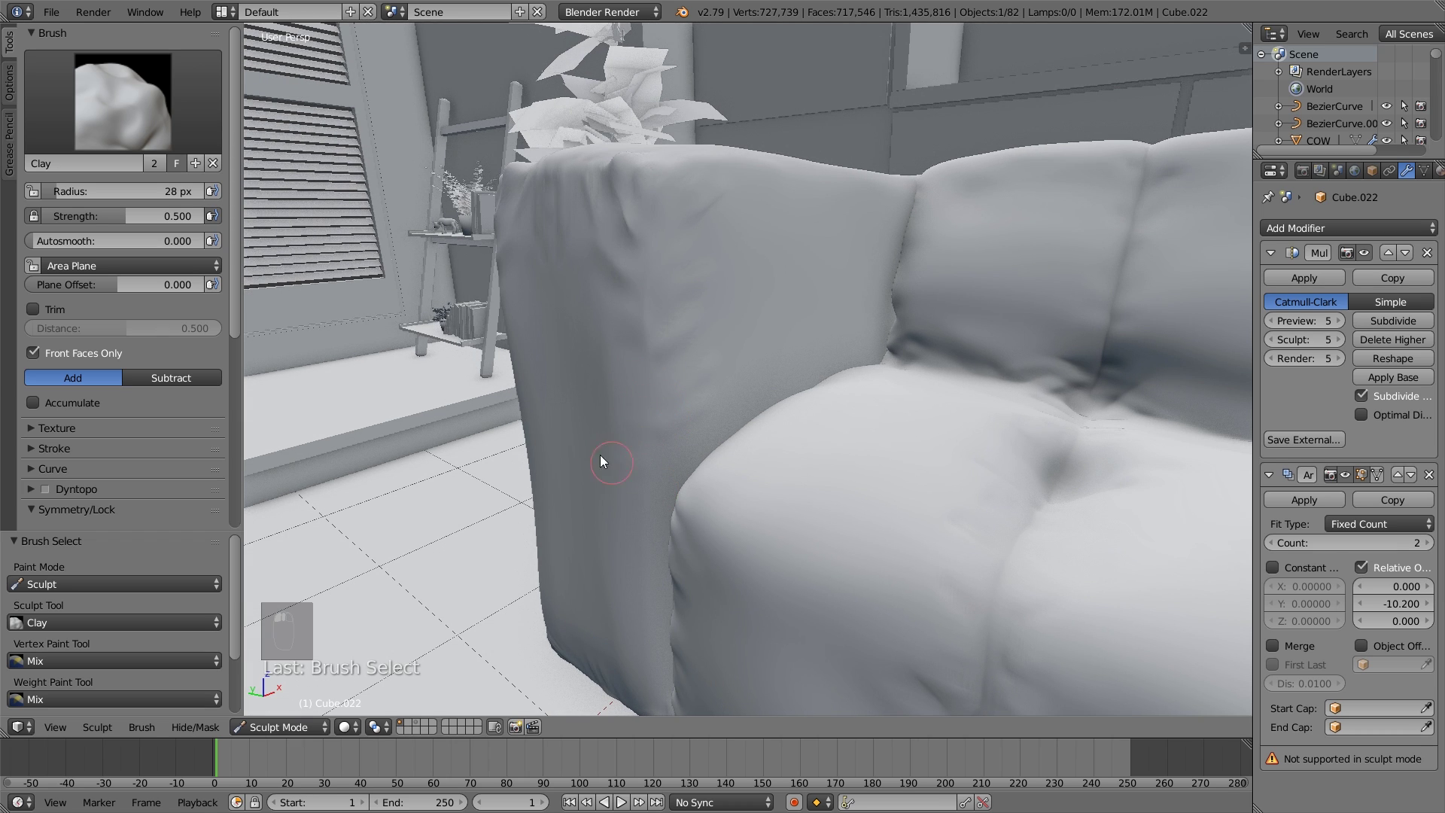
Pinch the folds on the armrest's inner front edge at 0.688 strength and soften them with the Smooth brush.
key("o")
key("p")
mouse_move(677, 372)
middle_mouse_down()
mouse_move(652, 370)
mouse_move(645, 349)
mouse_move(684, 322)
middle_mouse_up()
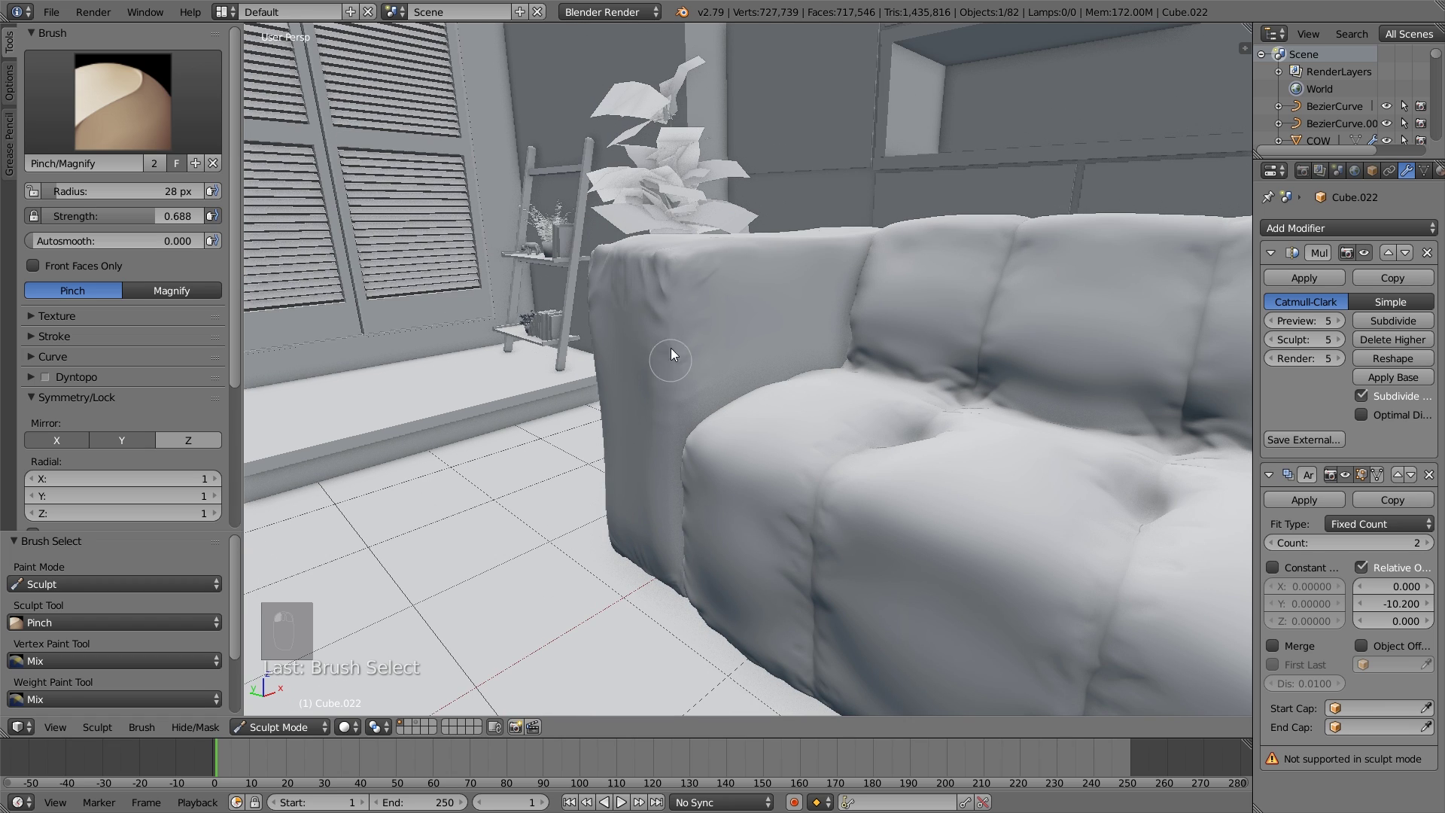
key("s")
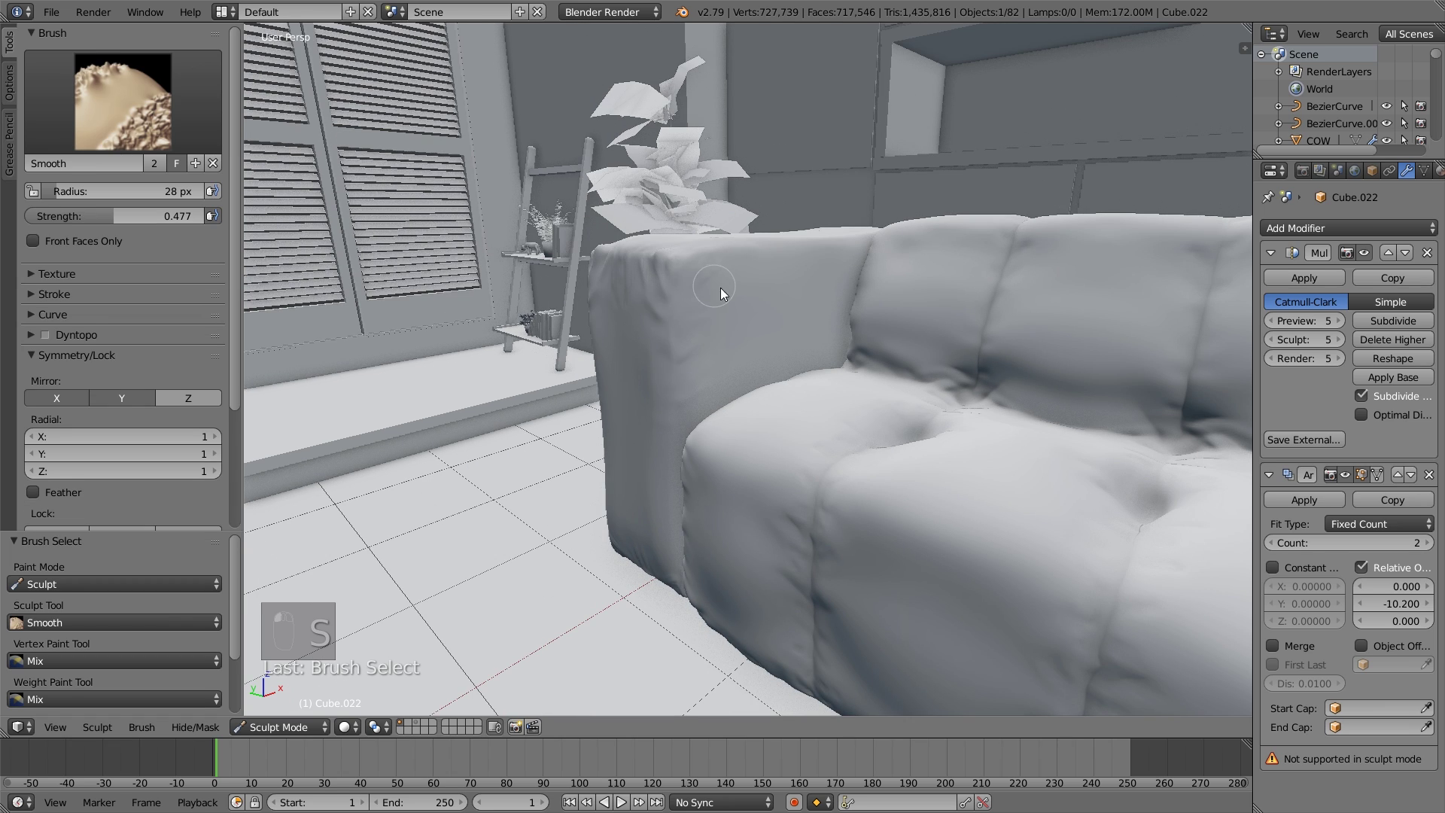
Crease short folds along the armrest's inner top edge at 0.482 strength, then pinch and smooth them.
mouse_move(775, 385)
middle_mouse_down()
mouse_move(757, 386)
mouse_move(748, 413)
mouse_move(792, 295)
mouse_move(814, 328)
mouse_move(820, 386)
middle_mouse_up()
key("shift+c")
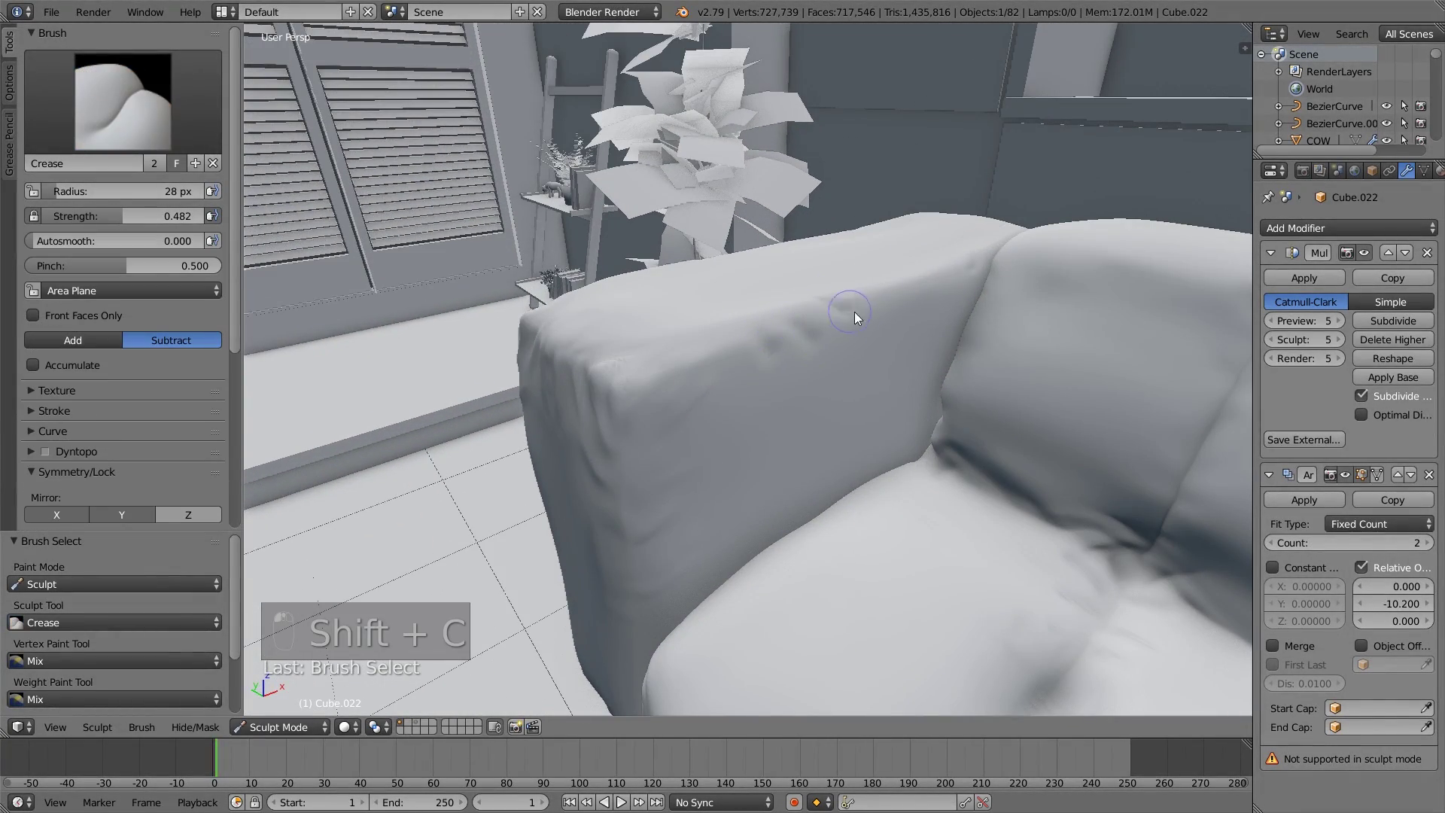
left_click_drag(855, 311, 909, 279)
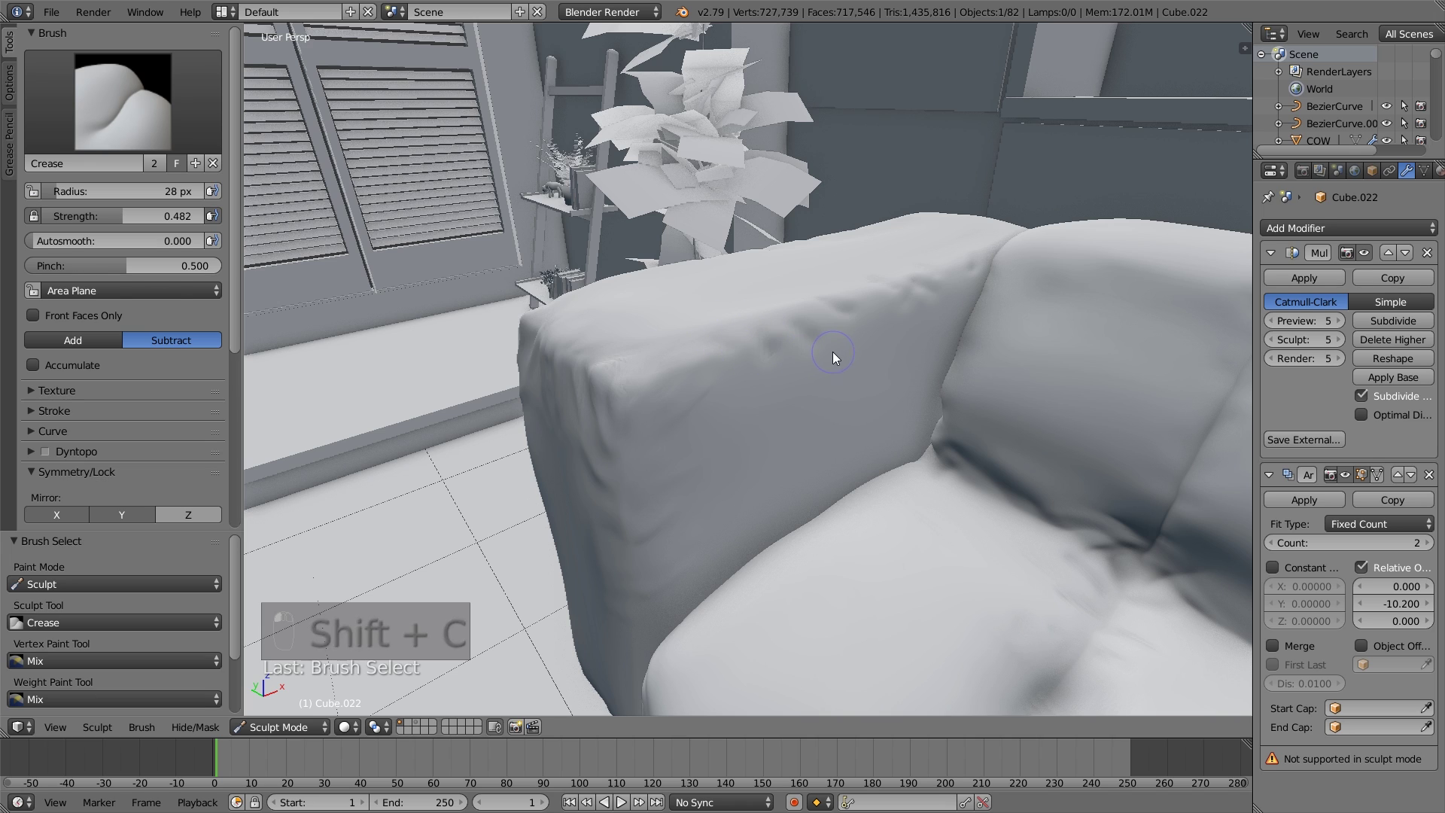
key("p")
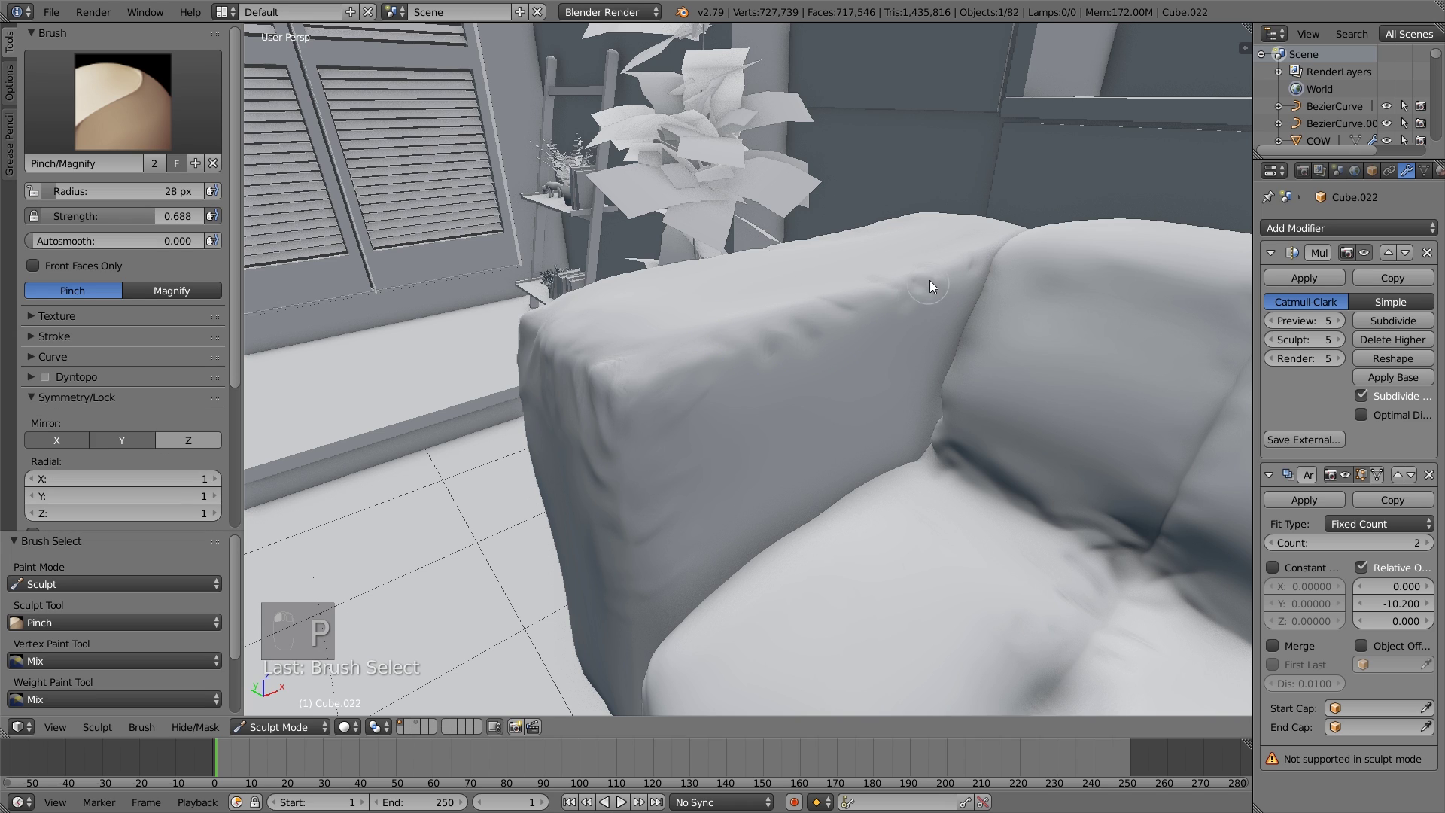
key("s")
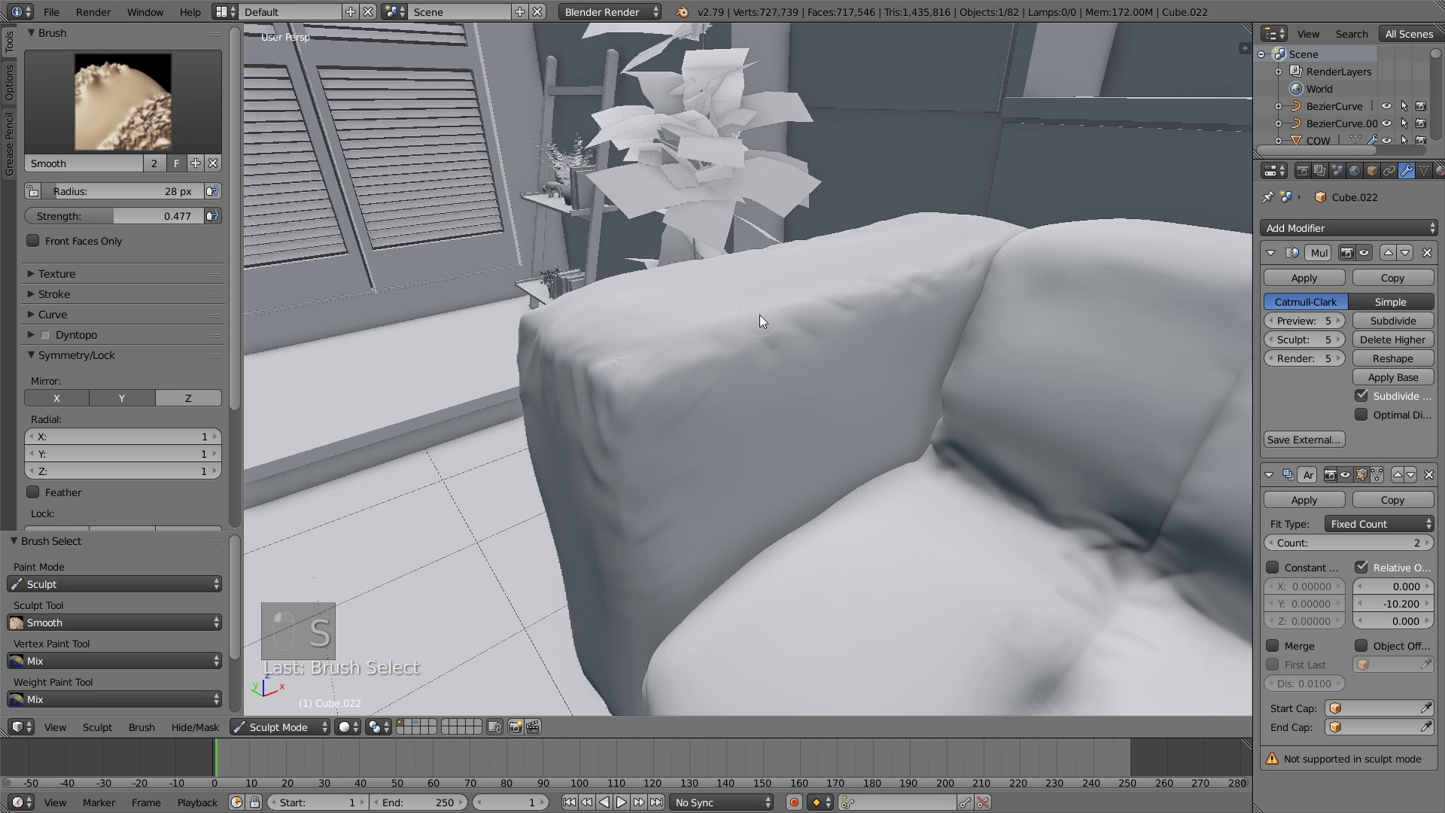
mouse_move(859, 306)
middle_mouse_down()
mouse_move(778, 383)
mouse_move(799, 360)
middle_mouse_up()
Return the armrests to Object Mode and set their Array modifier's relative Y offset to -10.500.
scroll(870, 358, "down", 4)
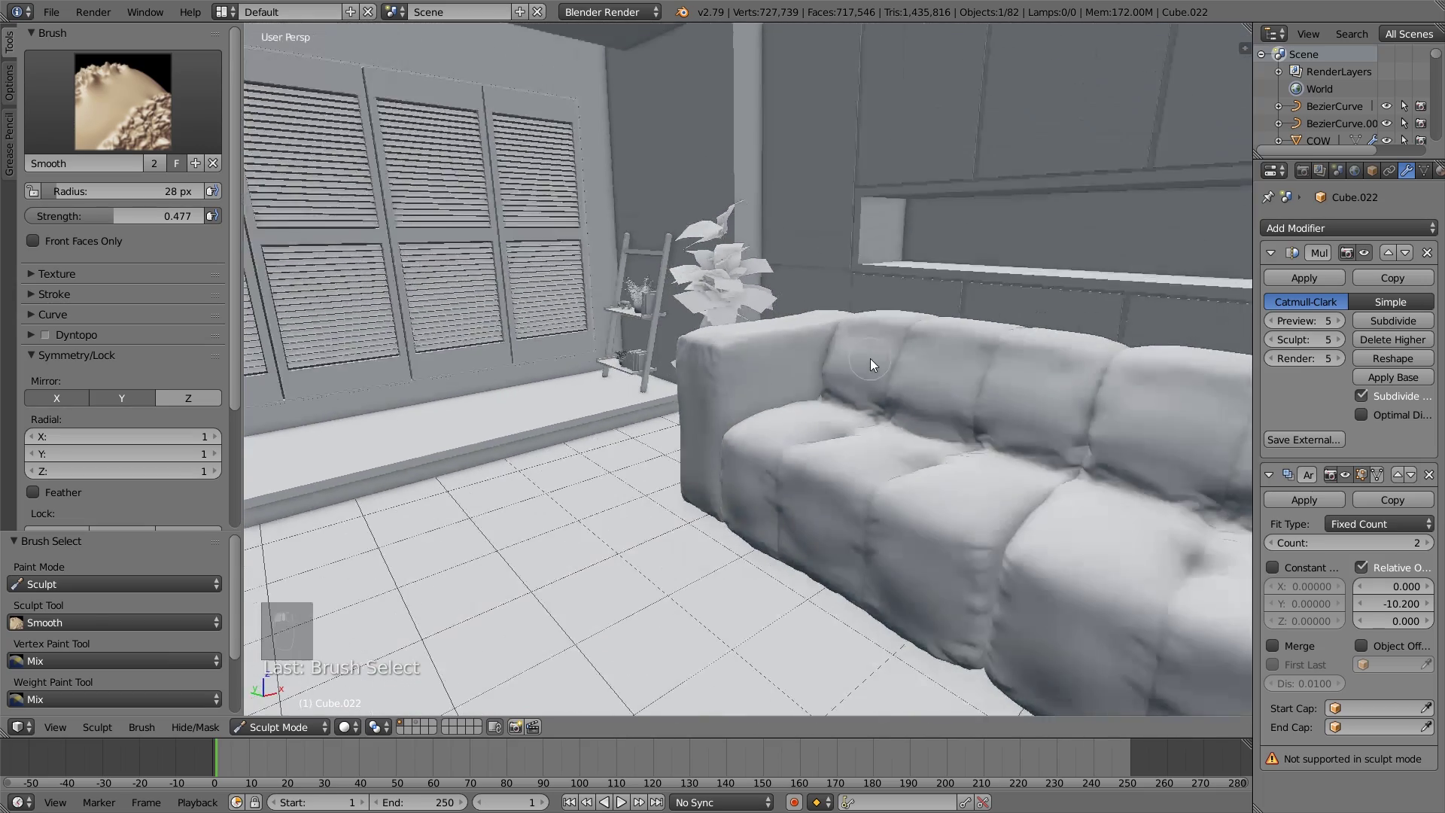
middle_click_drag(932, 375, 788, 359)
scroll(787, 359, "down", 4)
middle_click_drag(897, 381, 855, 398)
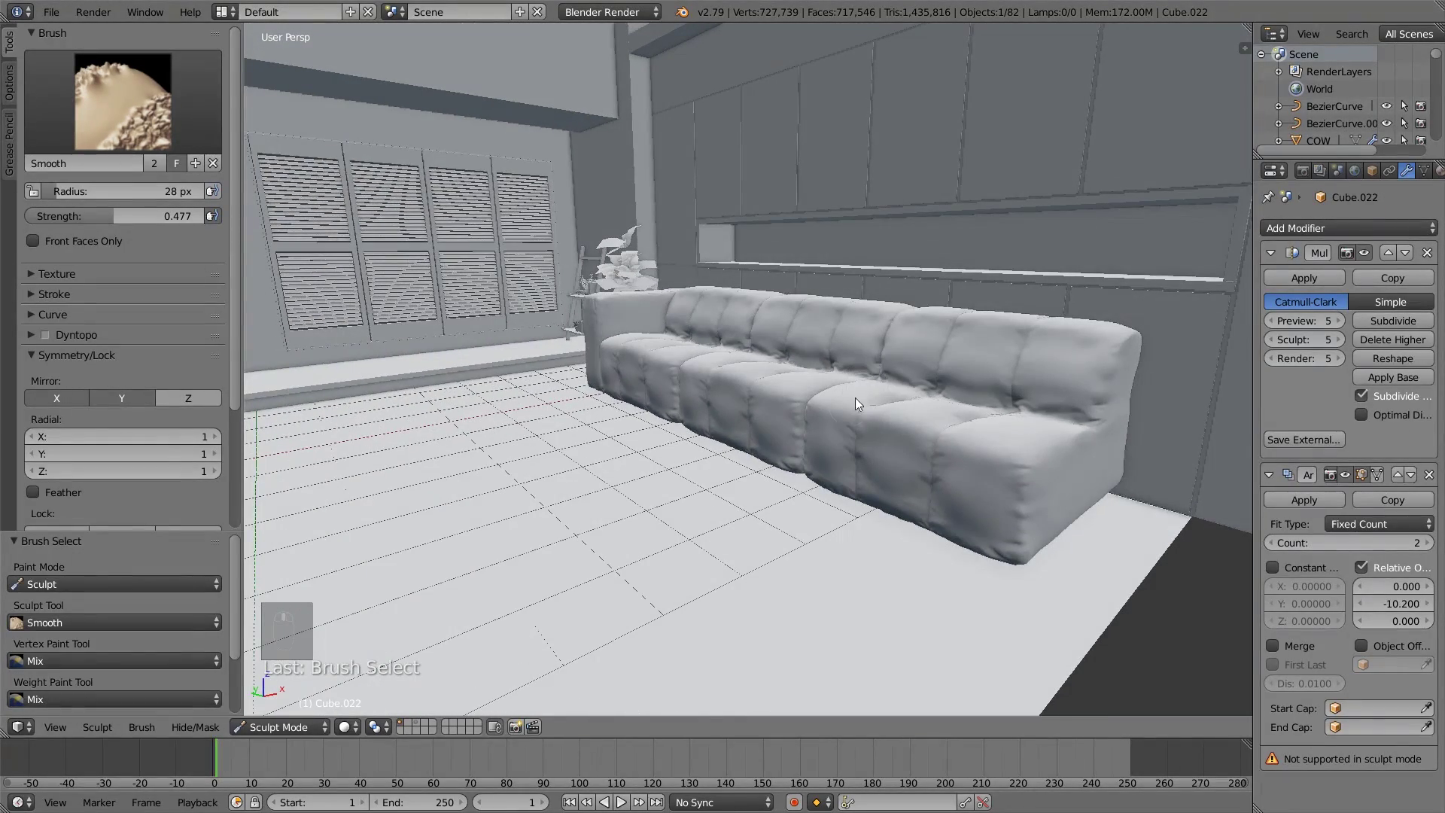
left_click(278, 727)
left_click(282, 707)
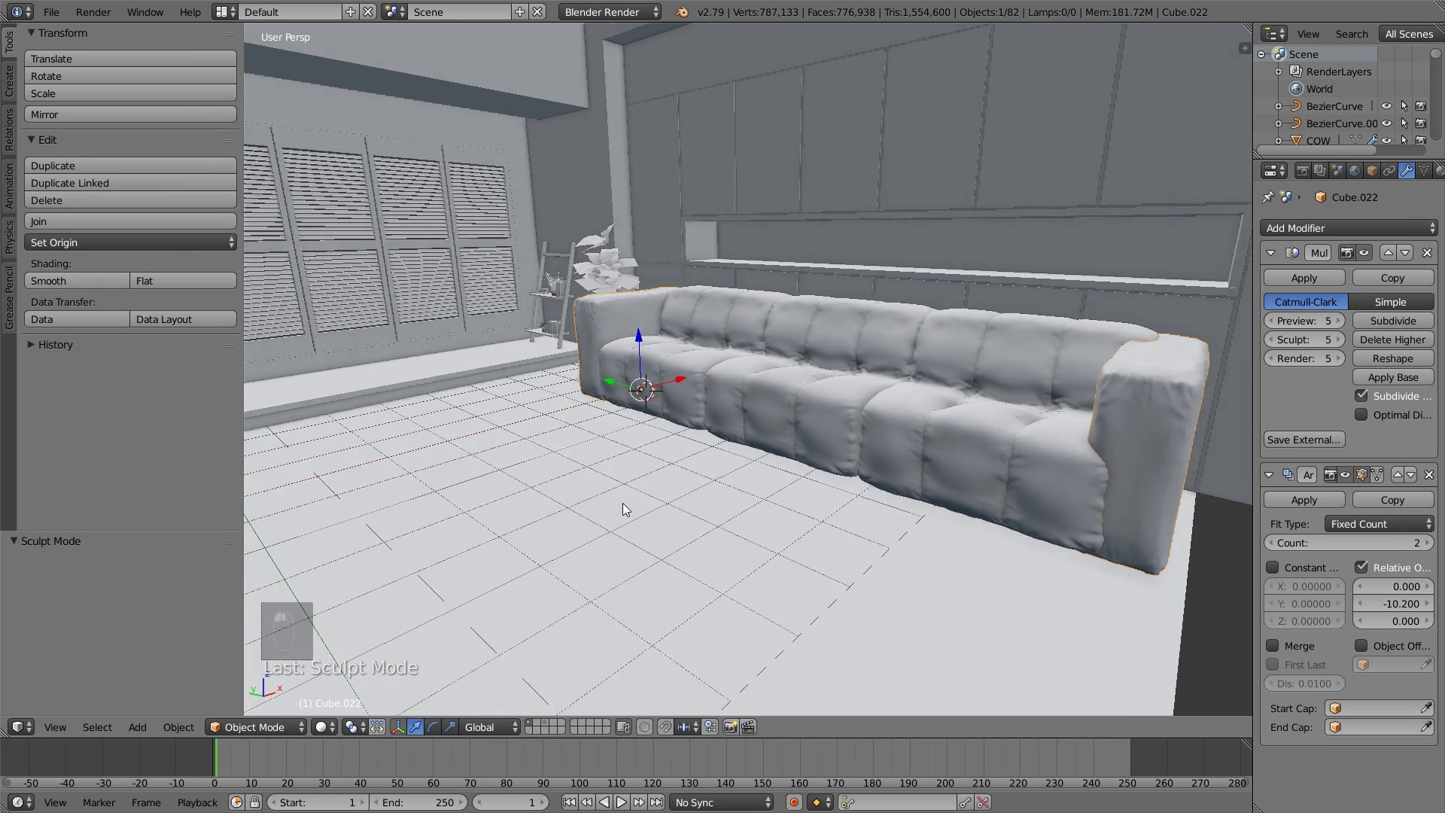
scroll(621, 502, "up", 2)
middle_click_drag(963, 472, 994, 528)
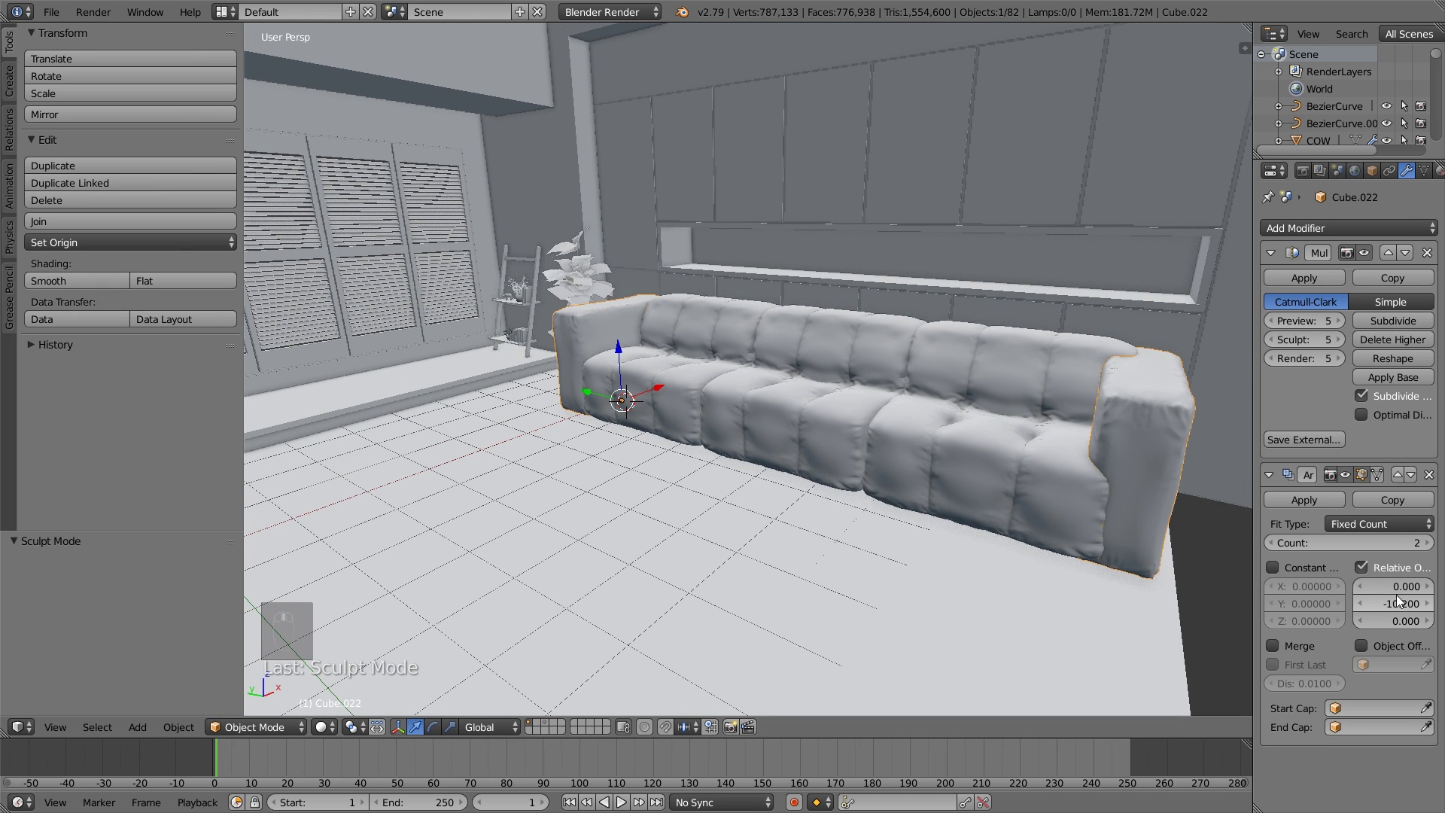
mouse_move(1392, 602)
left_mouse_down()
mouse_move(1370, 602)
mouse_move(1398, 603)
left_mouse_up()
key("a")
Select the sofa's seat and backrest cushions and switch them to Sculpt Mode.
middle_click_drag(1136, 585, 933, 523)
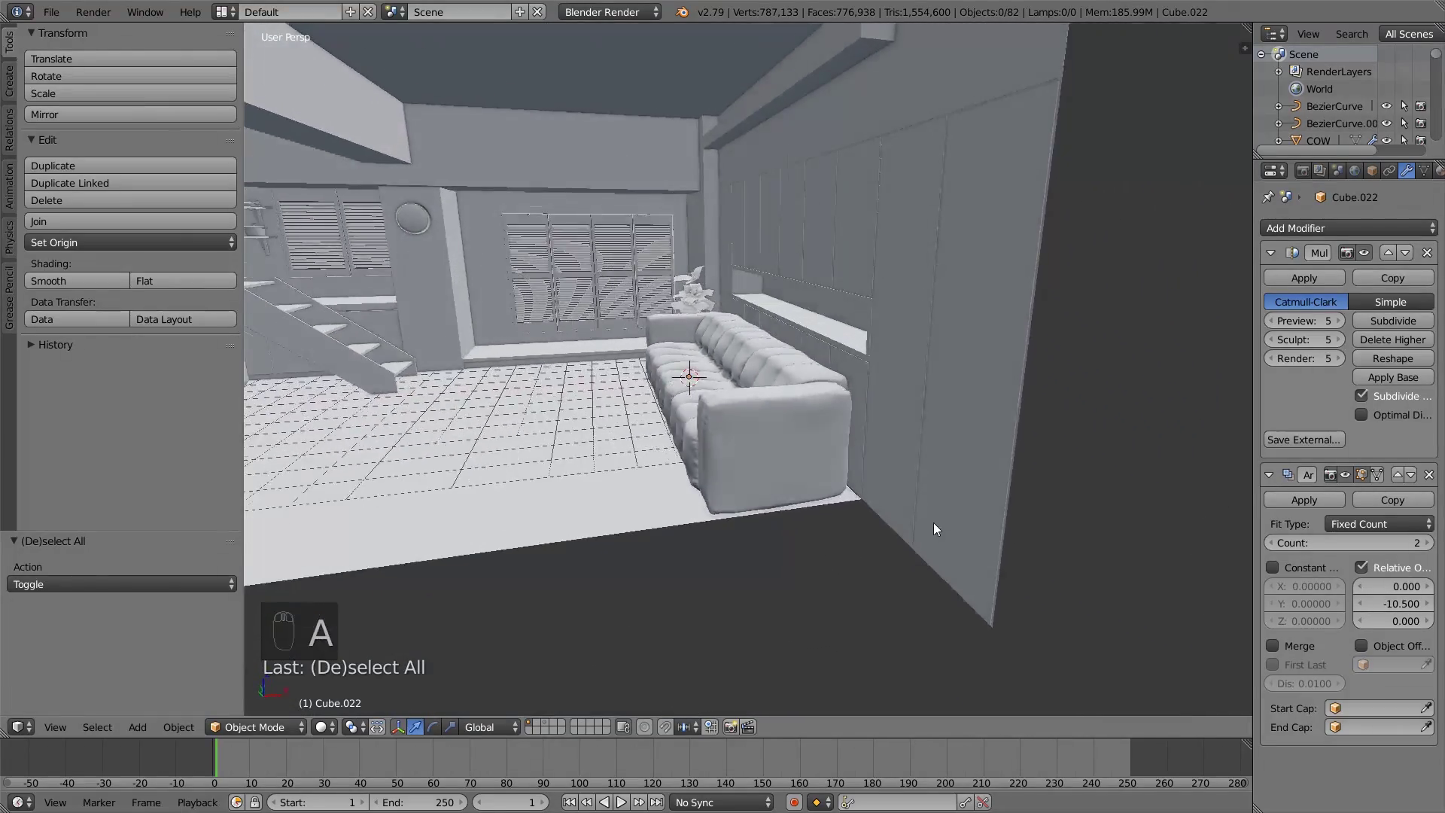
scroll(829, 495, "up", 5)
middle_click_drag(829, 495, 944, 502)
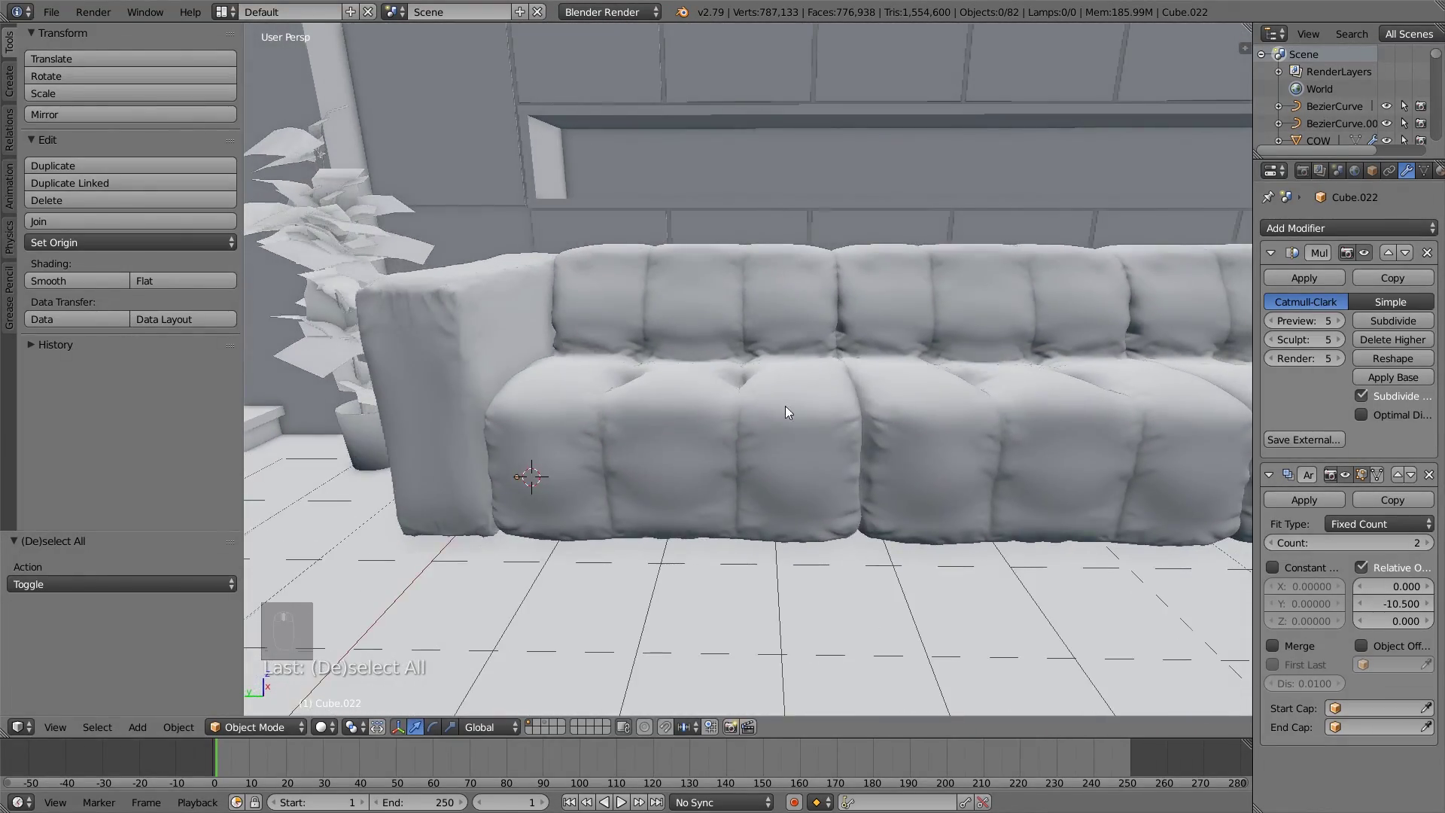
scroll(795, 481, "up", 4)
mouse_move(794, 480)
middle_mouse_down()
mouse_move(873, 477)
mouse_move(666, 472)
mouse_move(772, 486)
middle_mouse_up()
scroll(666, 472, "down", 3)
scroll(772, 487, "up", 3)
right_click(588, 608)
key("Tab")
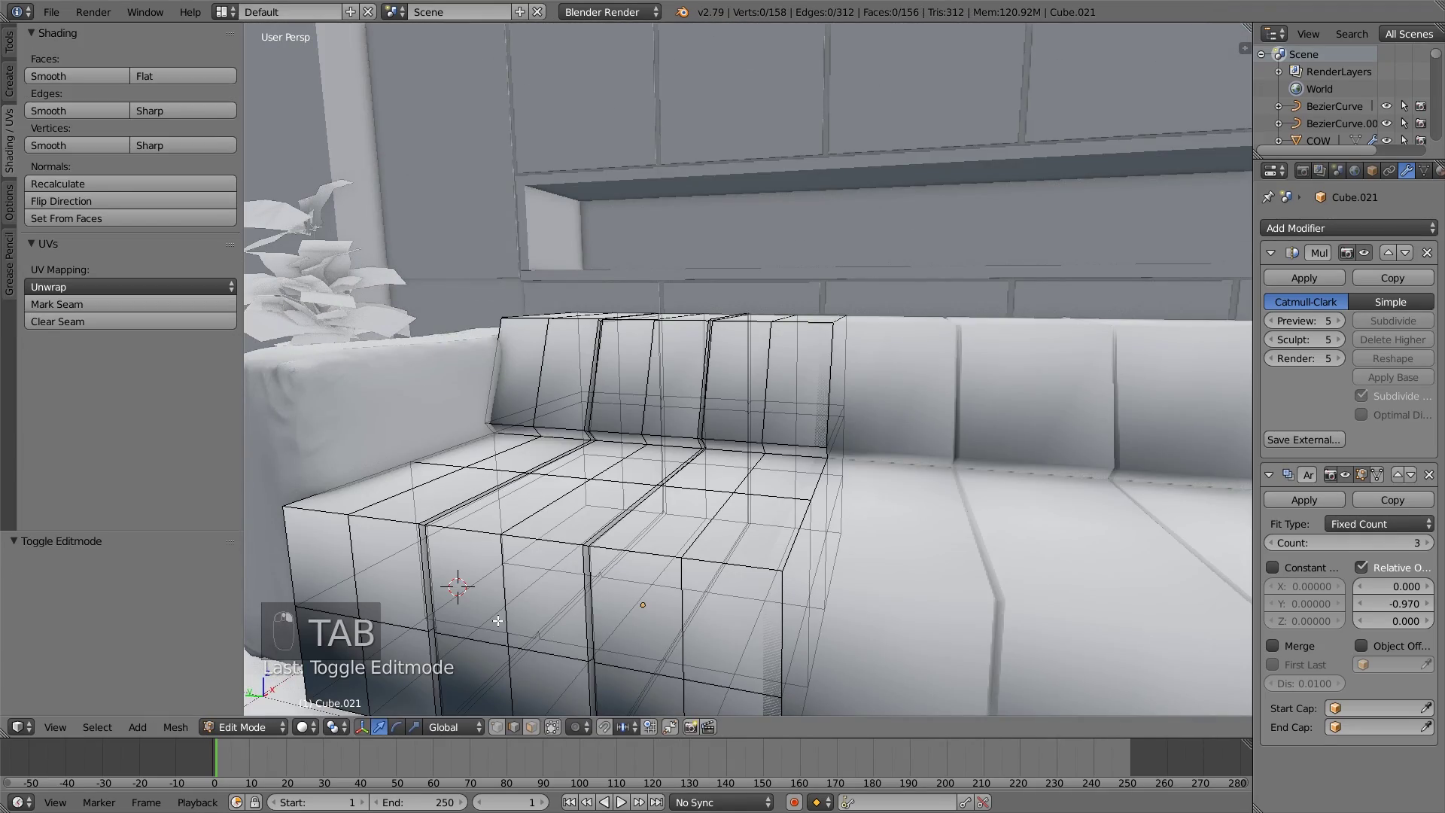
left_click(251, 724)
left_click(255, 669)
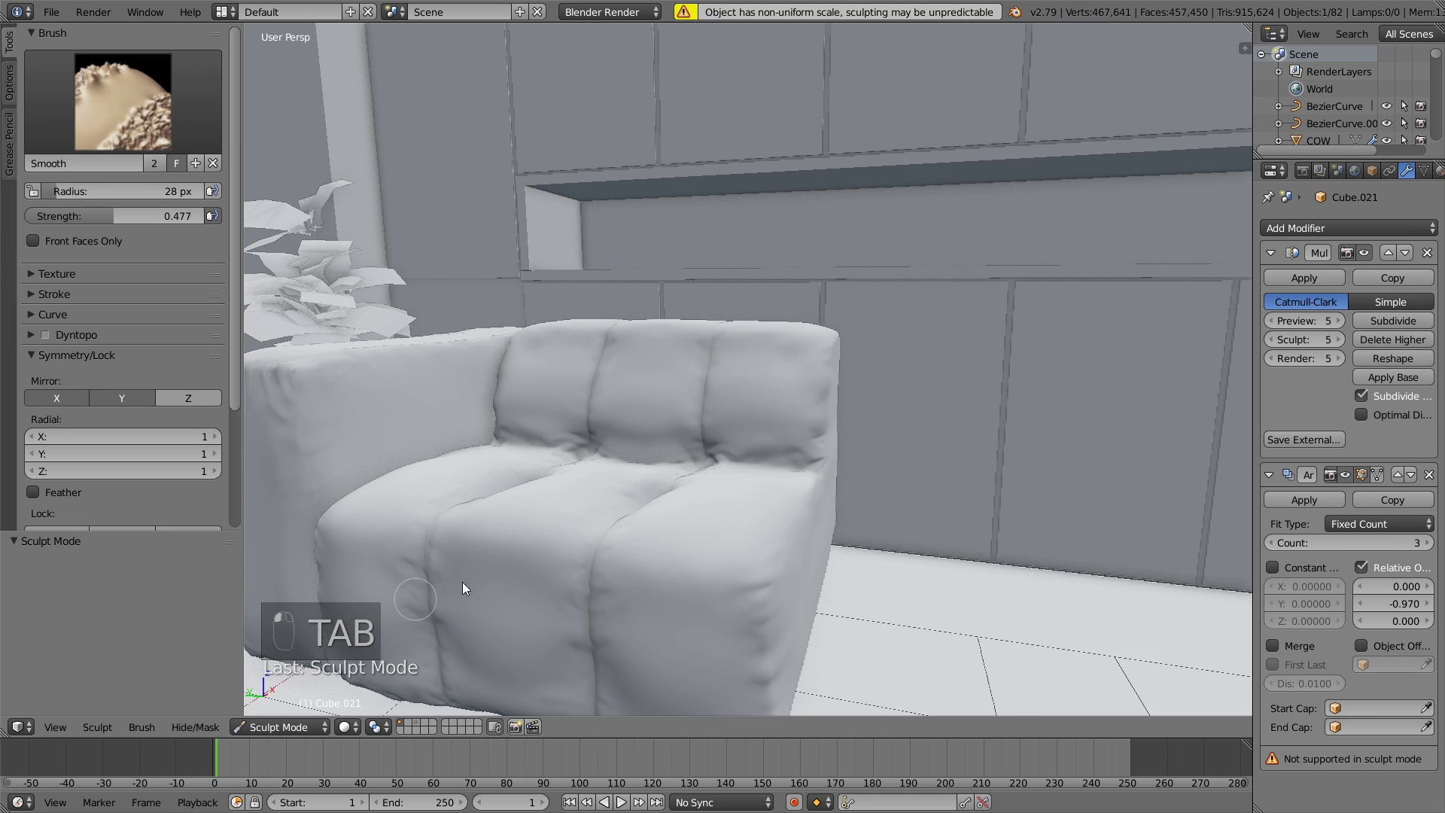
Deepen the seam between the backrest and the seat with the Crease brush at 28 px radius and 0.482 strength.
mouse_move(462, 581)
middle_mouse_down()
mouse_move(638, 530)
mouse_move(413, 387)
middle_mouse_up()
left_click(122, 101)
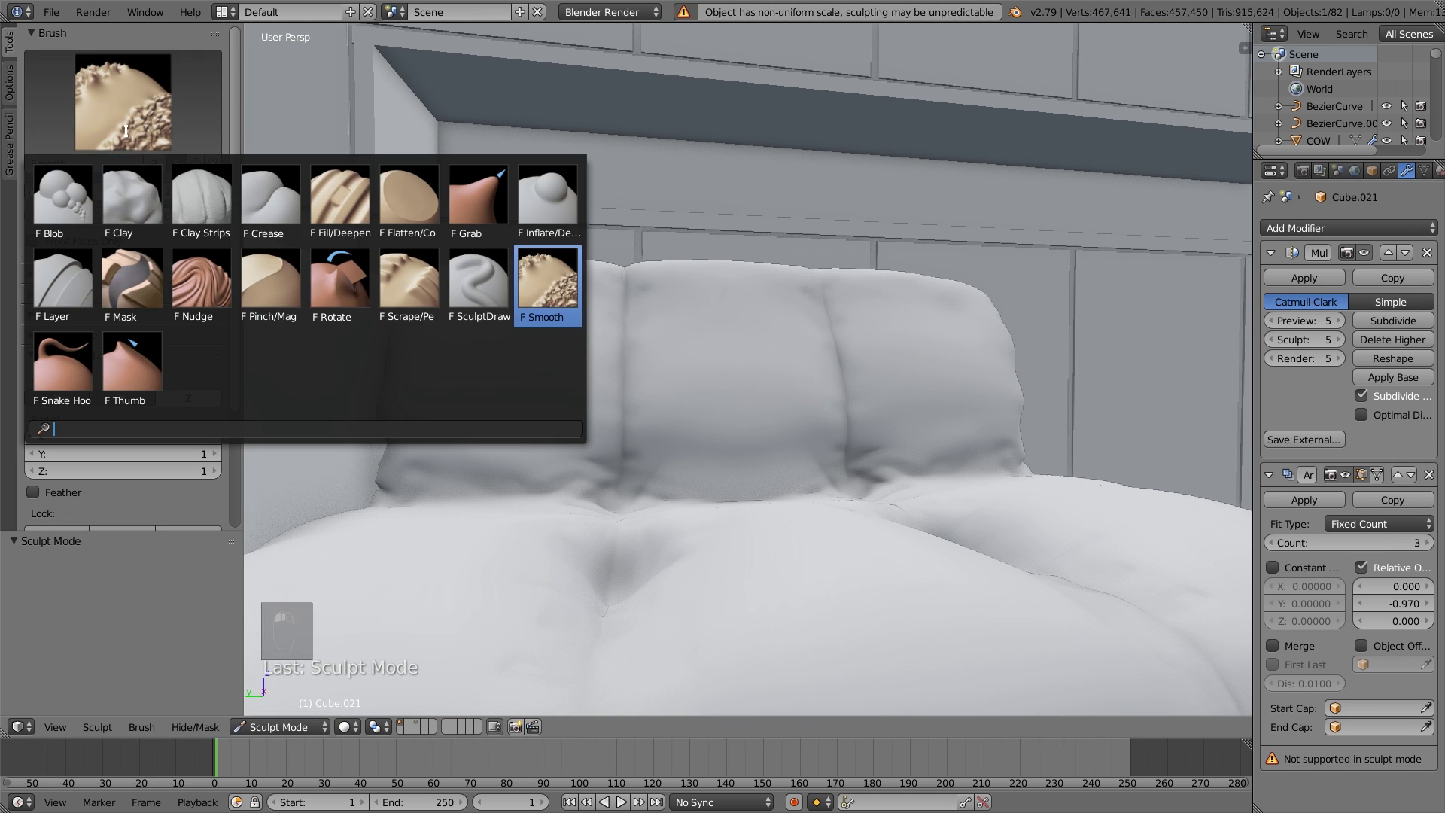
left_click(271, 199)
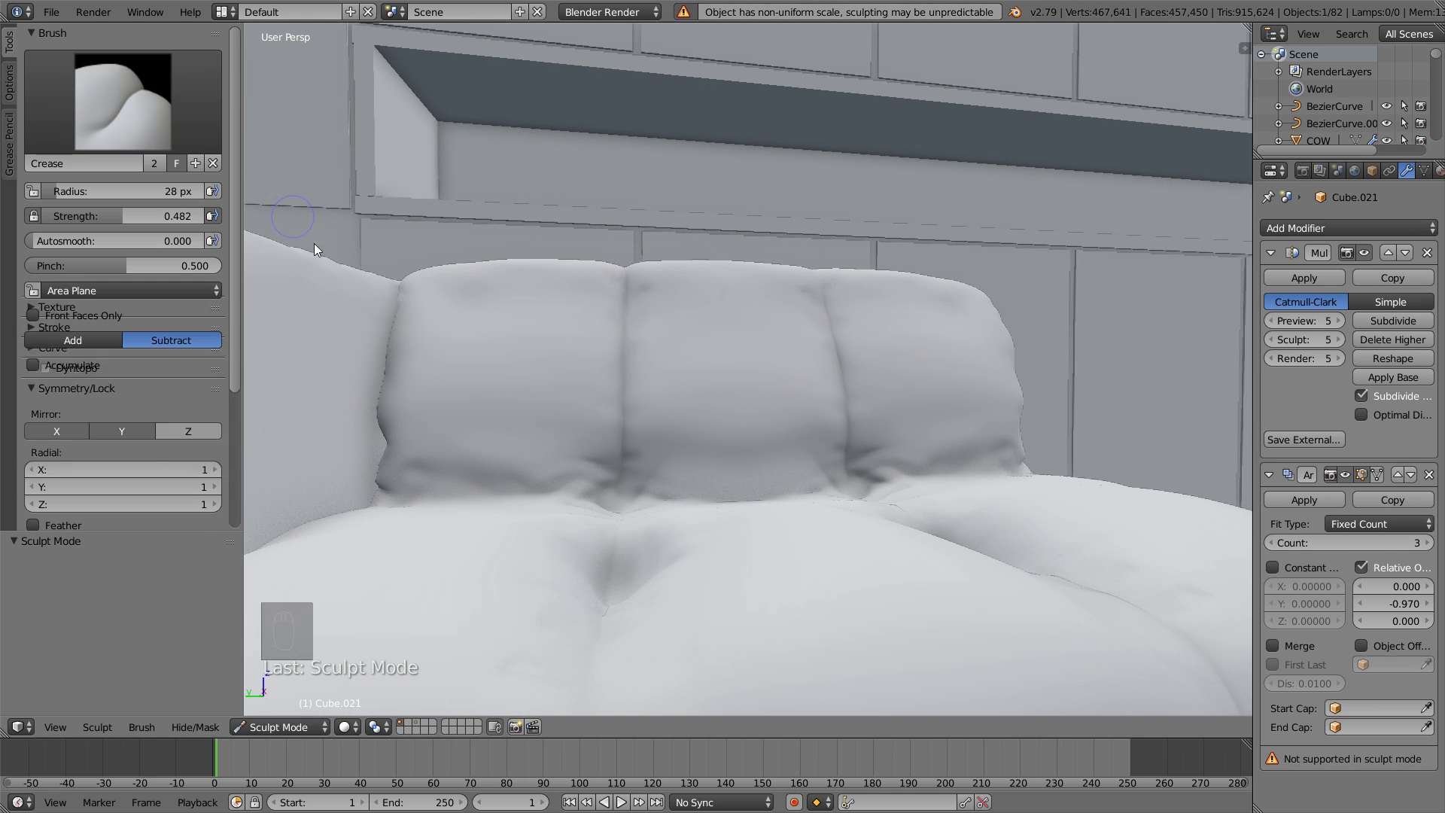
mouse_move(314, 242)
middle_mouse_down()
mouse_move(453, 408)
mouse_move(459, 486)
middle_mouse_up()
mouse_move(435, 506)
left_mouse_down()
mouse_move(604, 503)
mouse_move(423, 496)
left_mouse_up()
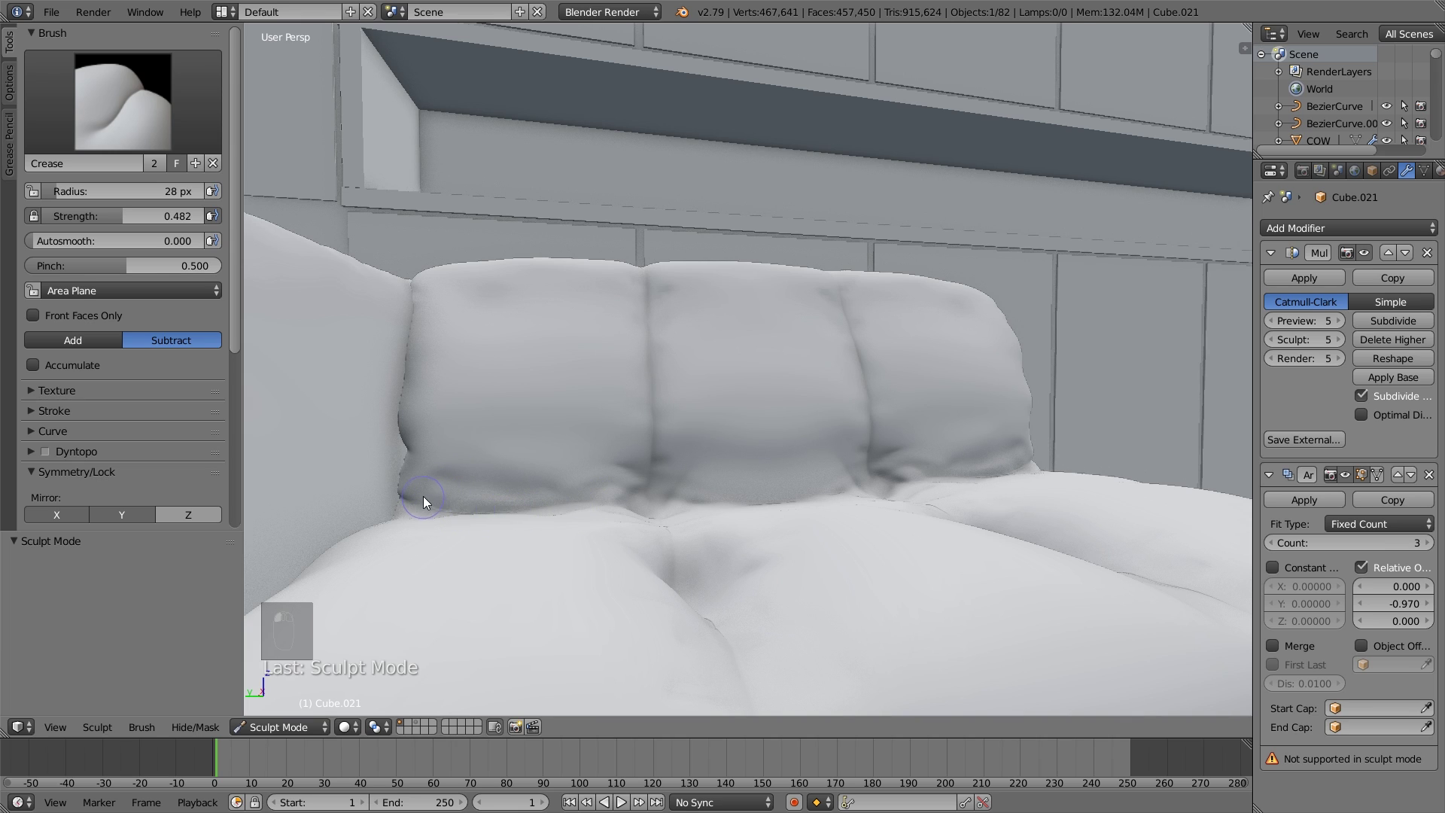
mouse_move(550, 503)
left_mouse_down()
mouse_move(742, 497)
mouse_move(665, 503)
left_mouse_up()
Smooth and pinch the folds along the seam where the backrest meets the seat cushions, using 0.688 pinch strength.
key("s")
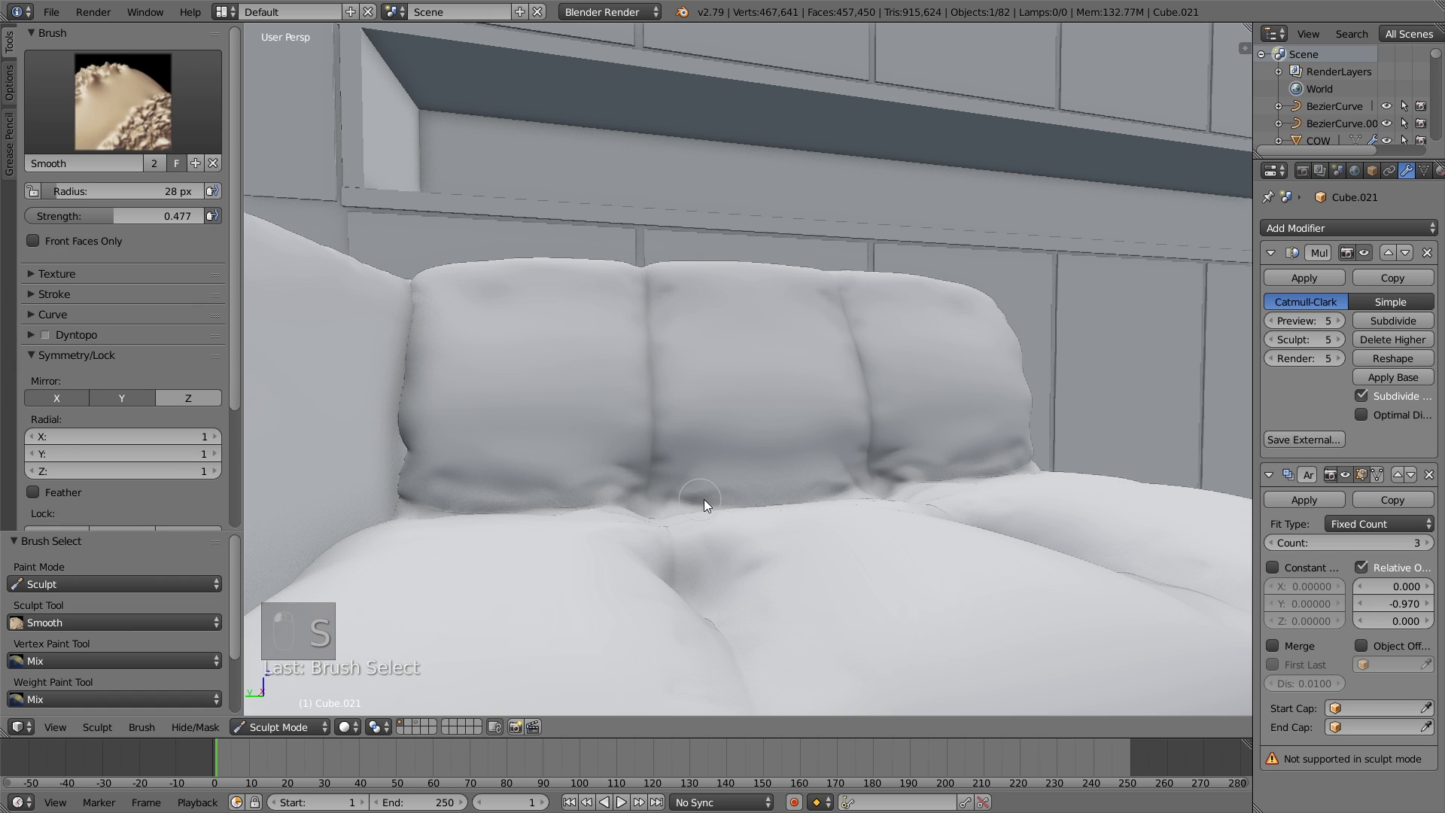
key("p")
middle_click_drag(710, 503, 751, 515)
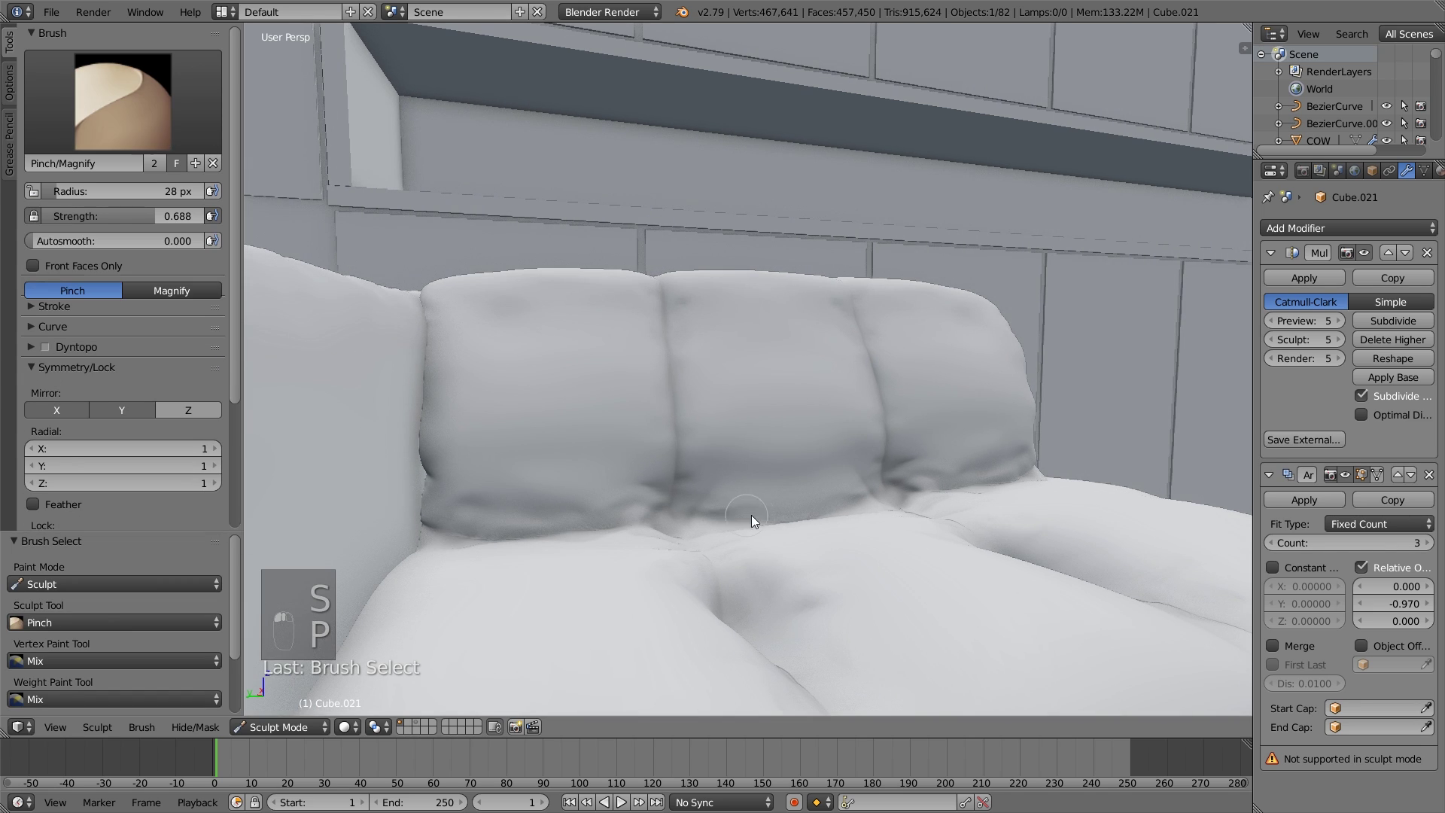
key("s")
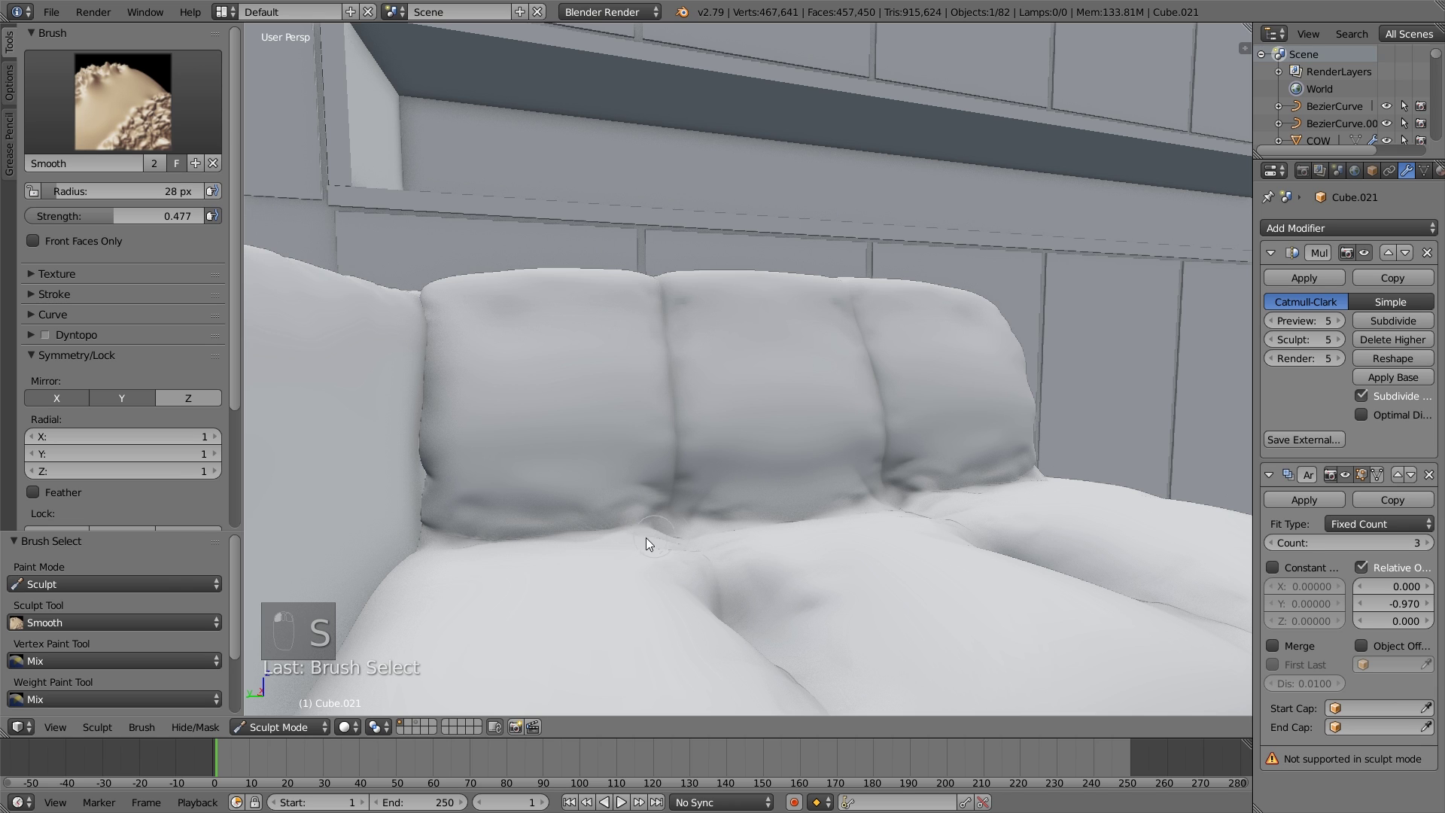
key("p")
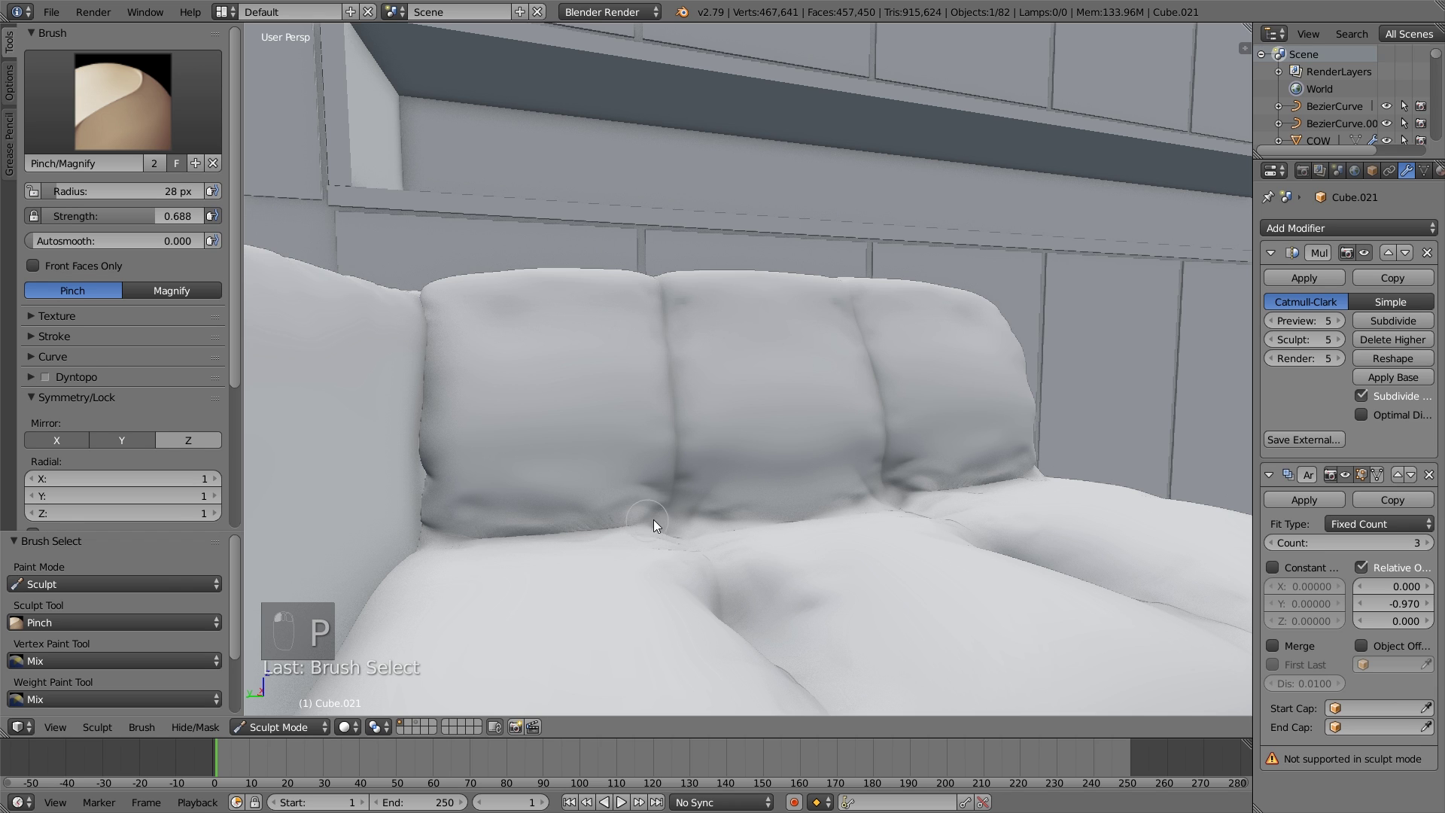
middle_click_drag(675, 516, 546, 539)
key("s")
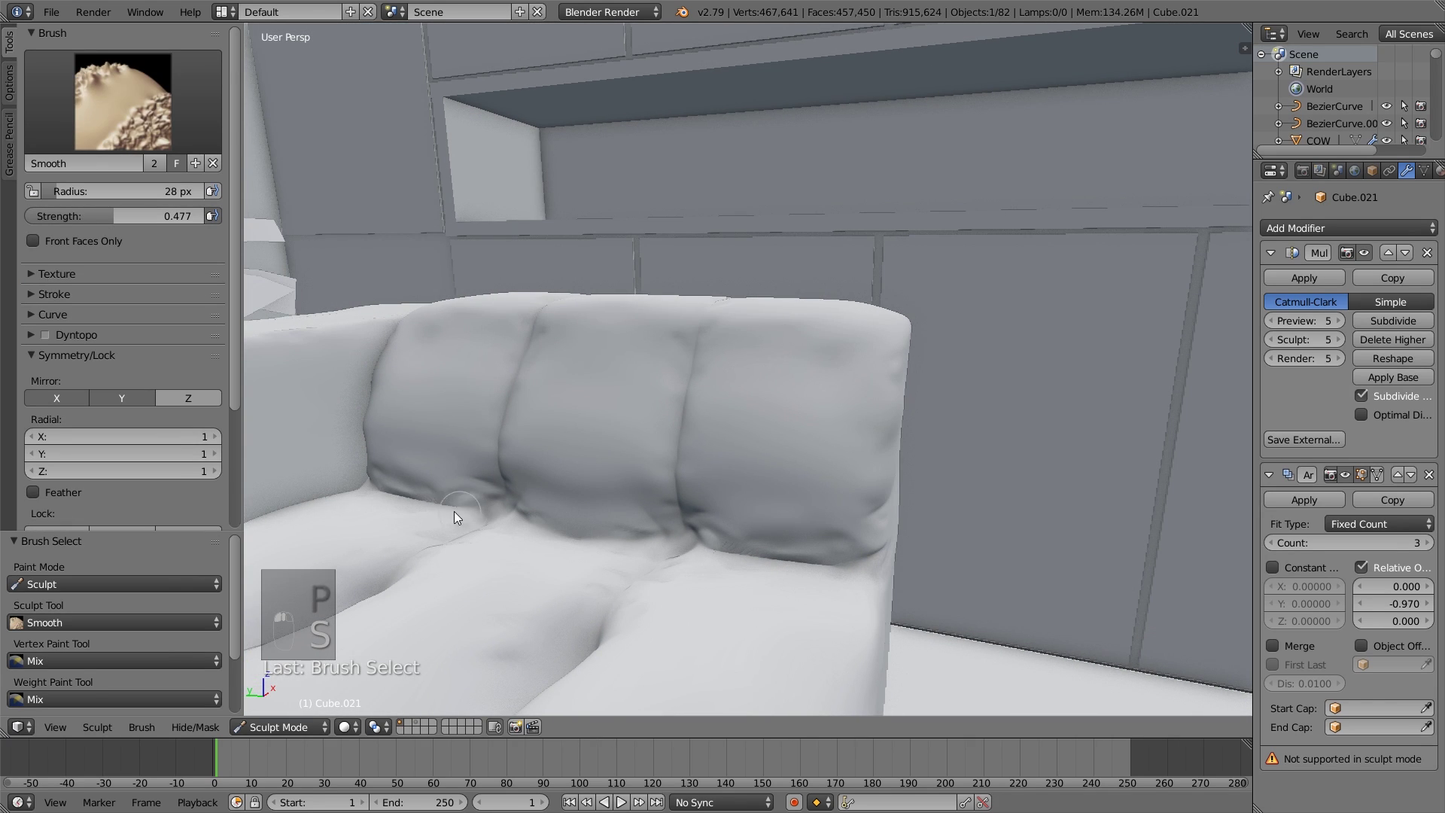
Return the sofa cushions to Object Mode and deselect everything.
middle_click_drag(716, 551, 242, 143)
left_click(285, 723)
left_click(290, 704)
key("a")
scroll(742, 510, "down", 3)
key("a")
key("a")
left_click(51, 12)
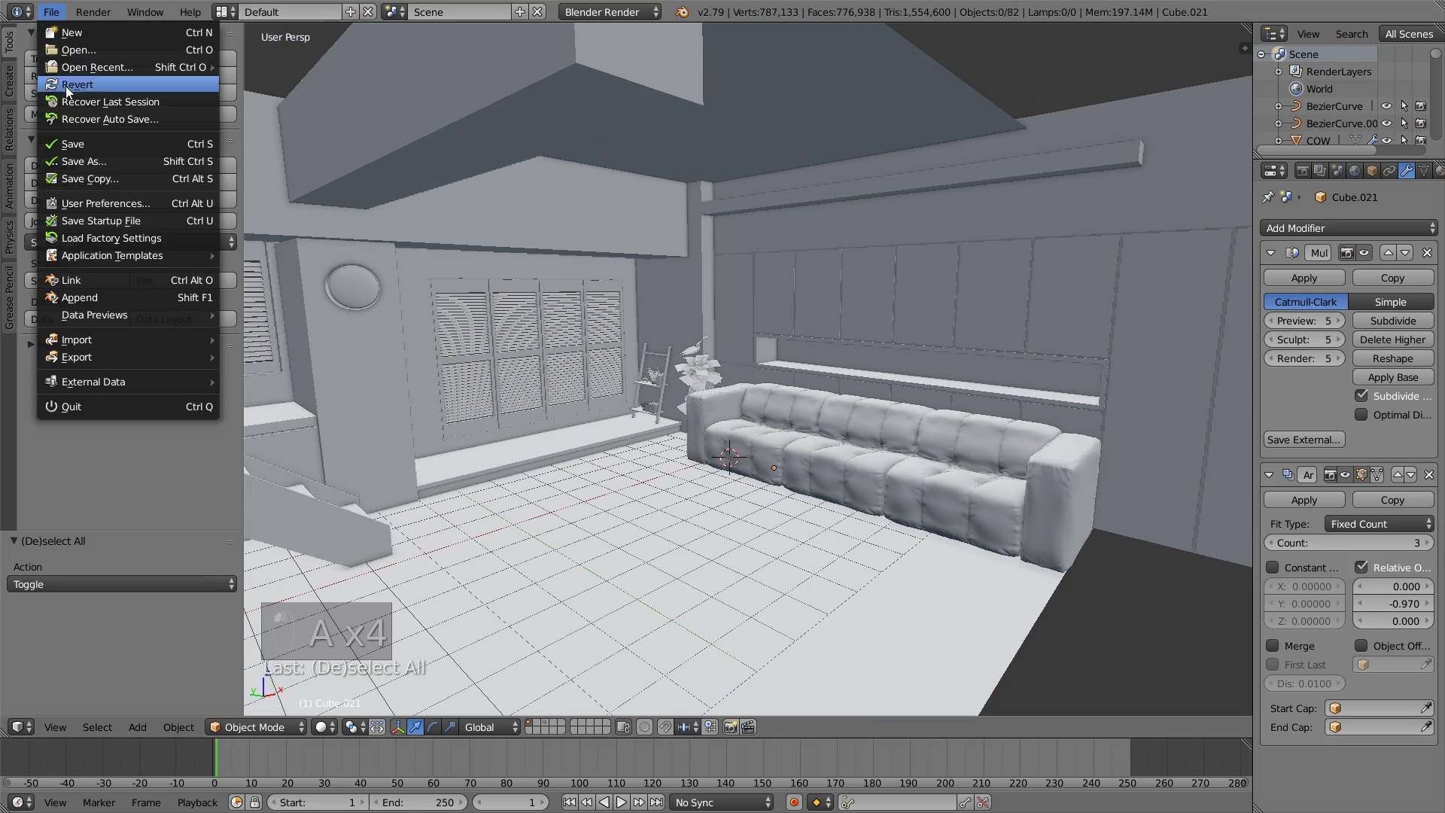
Scale the sofa's armrests up slightly along the X axis and move them 0.129 along X toward the wall.
middle_click_drag(436, 446, 1025, 563)
right_click(964, 554)
right_click(956, 537)
key("s")
key("x")
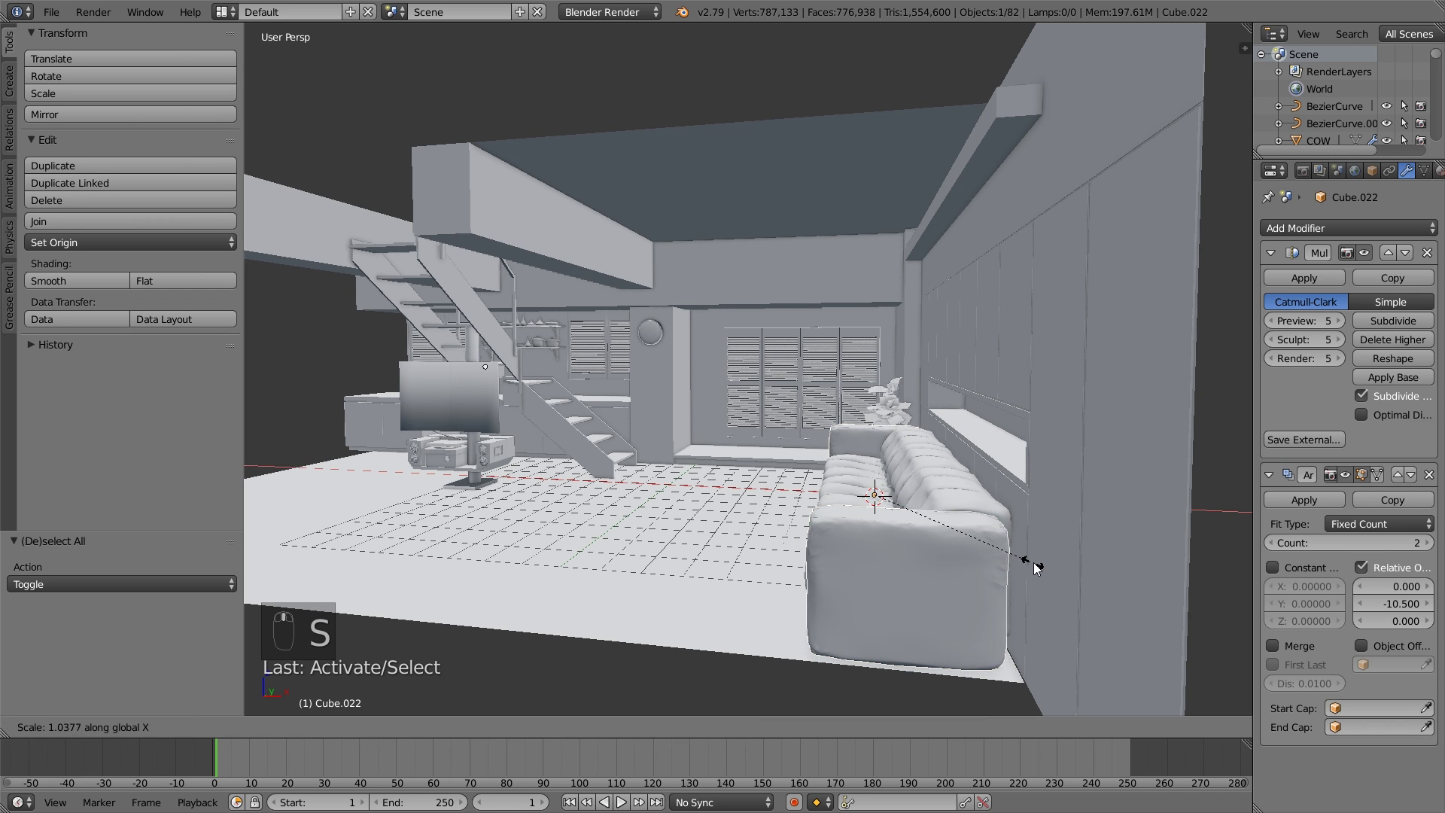
left_click(1001, 553)
left_click_drag(945, 505, 941, 498)
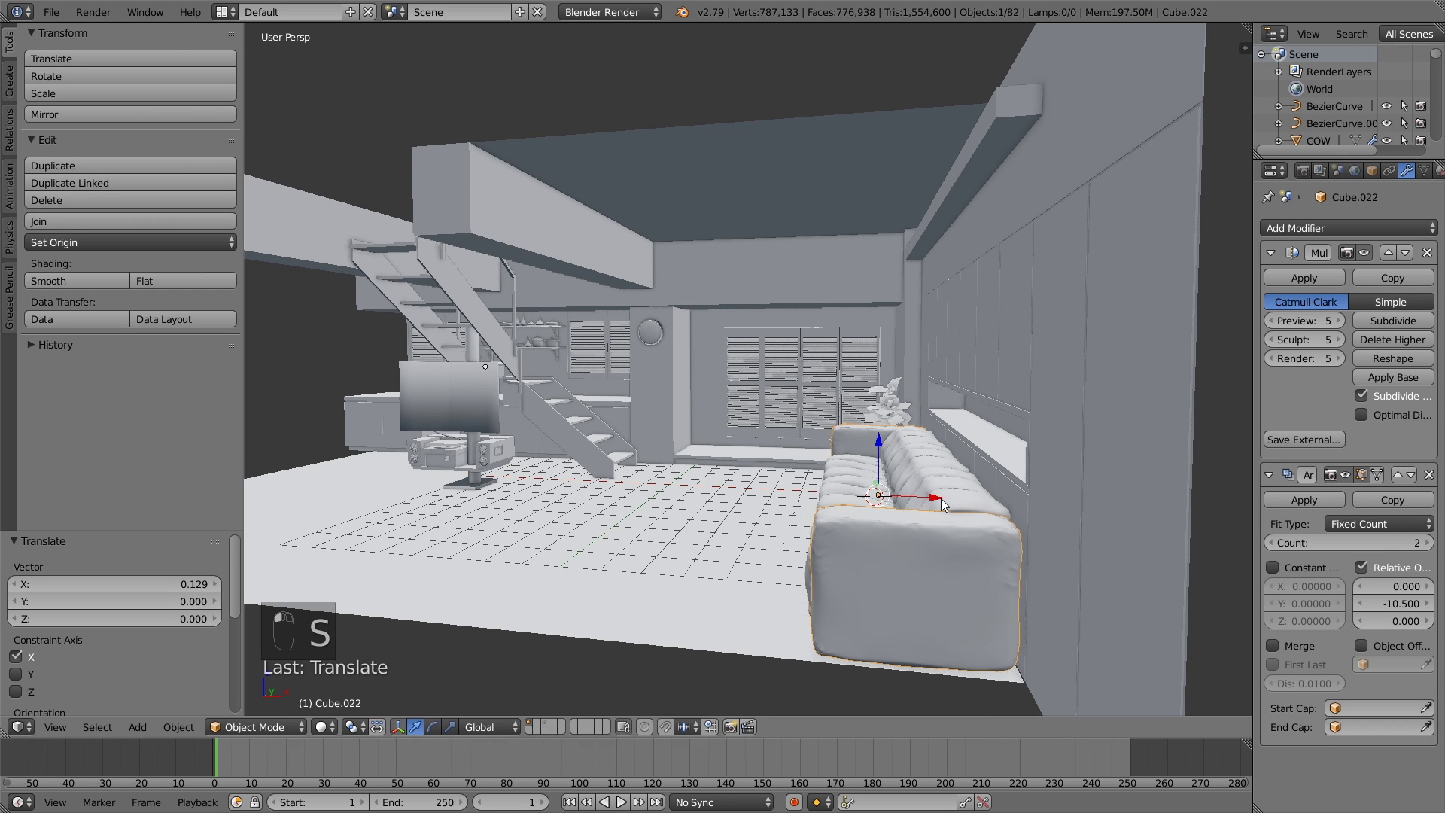
key("s")
left_click(946, 498)
Move the sofa cushions -0.113 along X and scale them to about 0.98 along the same axis.
middle_click_drag(945, 499, 946, 542)
key("a")
right_click(879, 492)
key("g")
key("x")
left_click(948, 534)
key("s")
key("x")
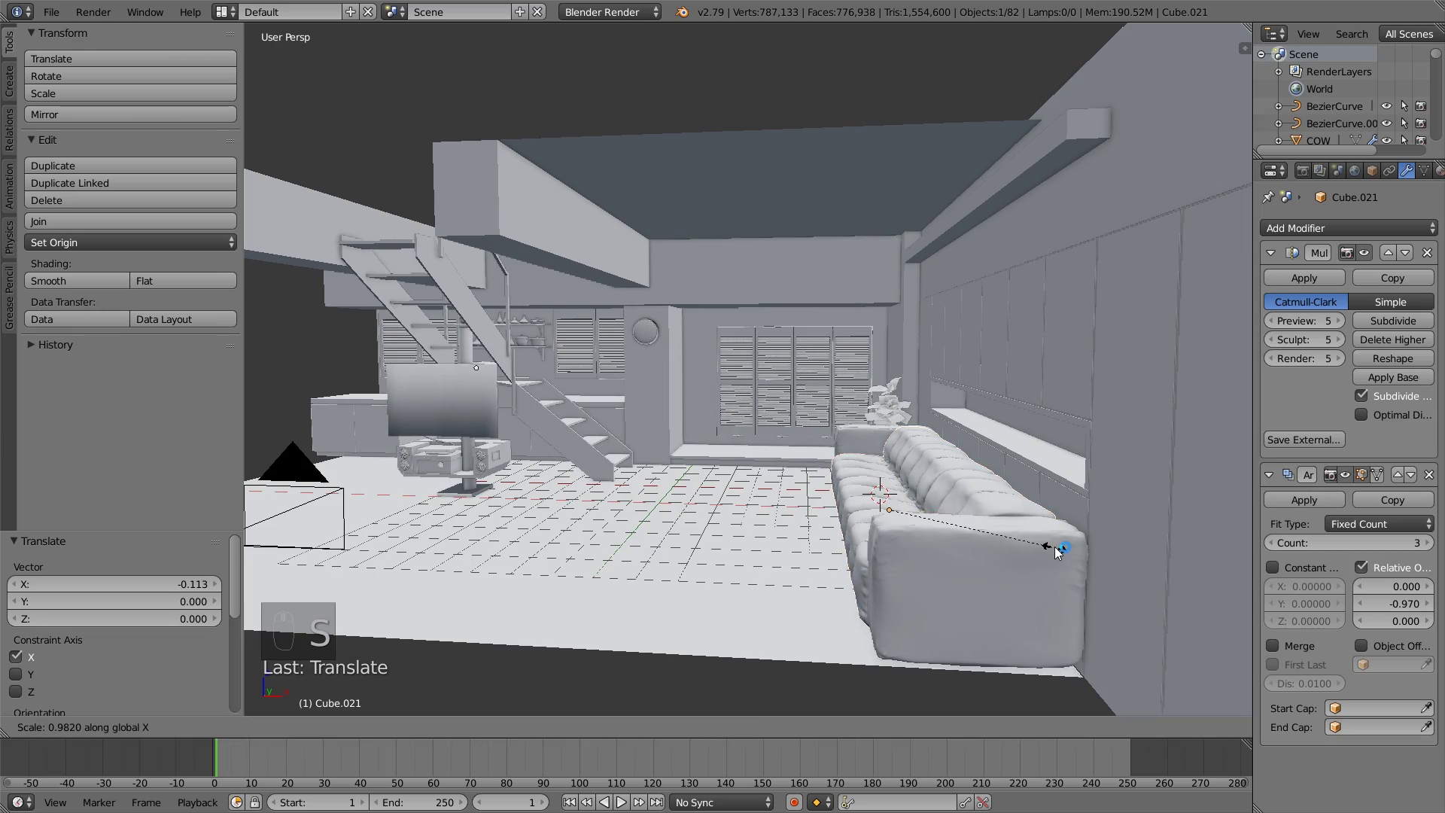
left_click(1058, 551)
Deselect everything and place the 3D cursor on the low platform beneath the shuttered window.
middle_click_drag(1058, 552, 968, 563)
key("a")
scroll(992, 527, "up", 3)
scroll(1051, 538, "up", 2)
left_click(689, 545)
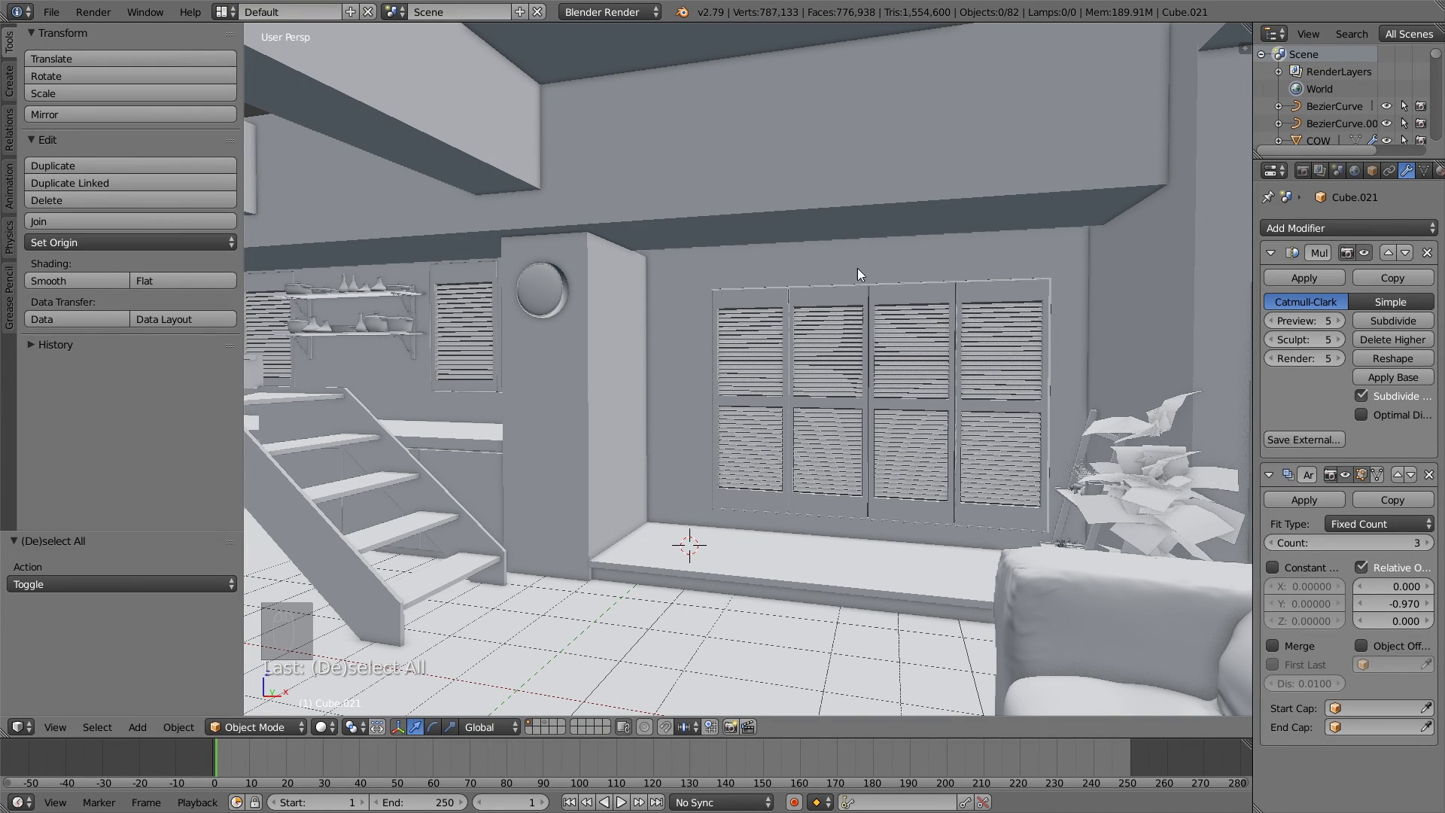
middle_click_drag(814, 462, 909, 492)
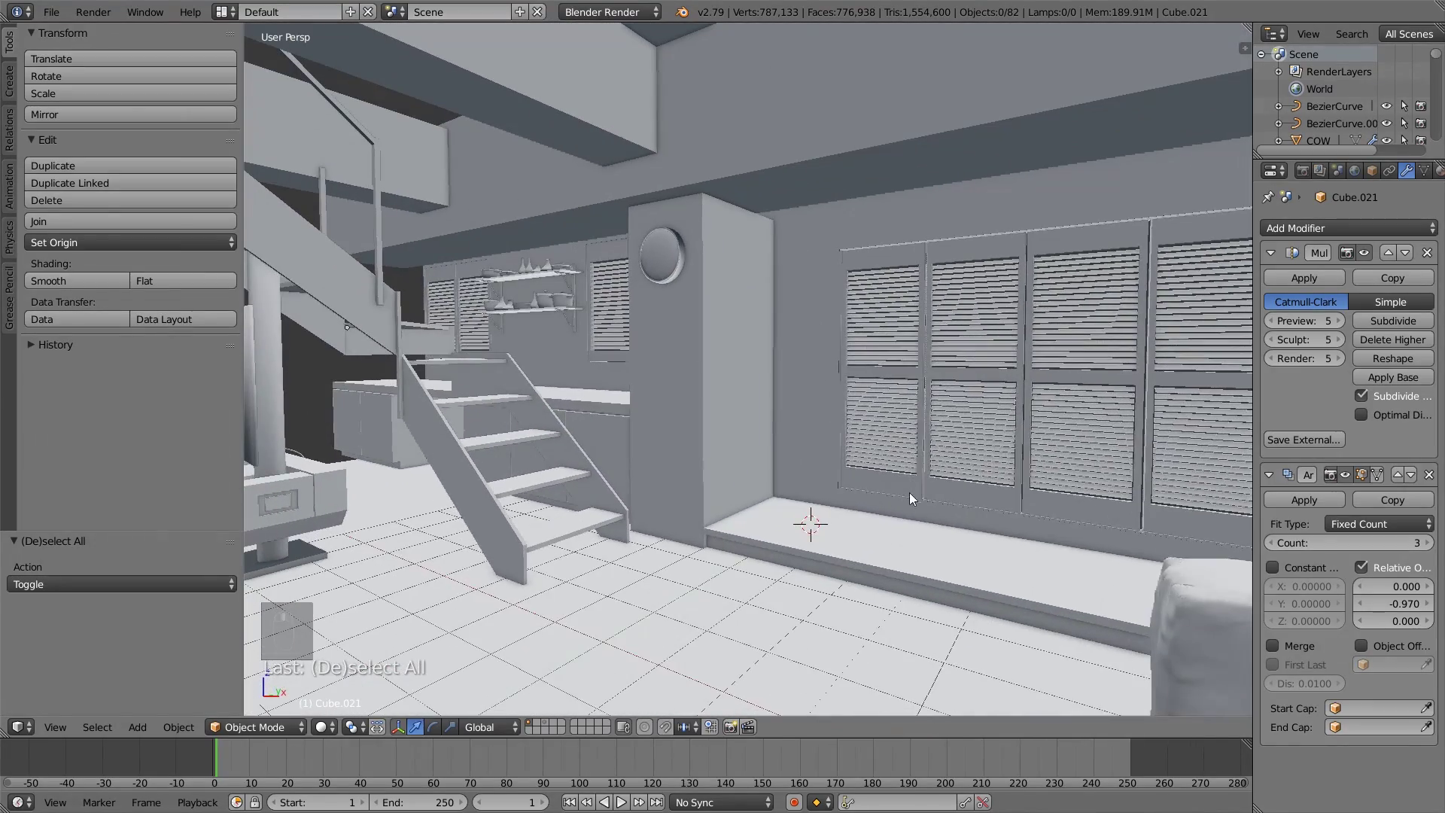
Save the file and add a cube at the 3D cursor on the platform beneath the shuttered window.
left_click(50, 13)
left_click(92, 146)
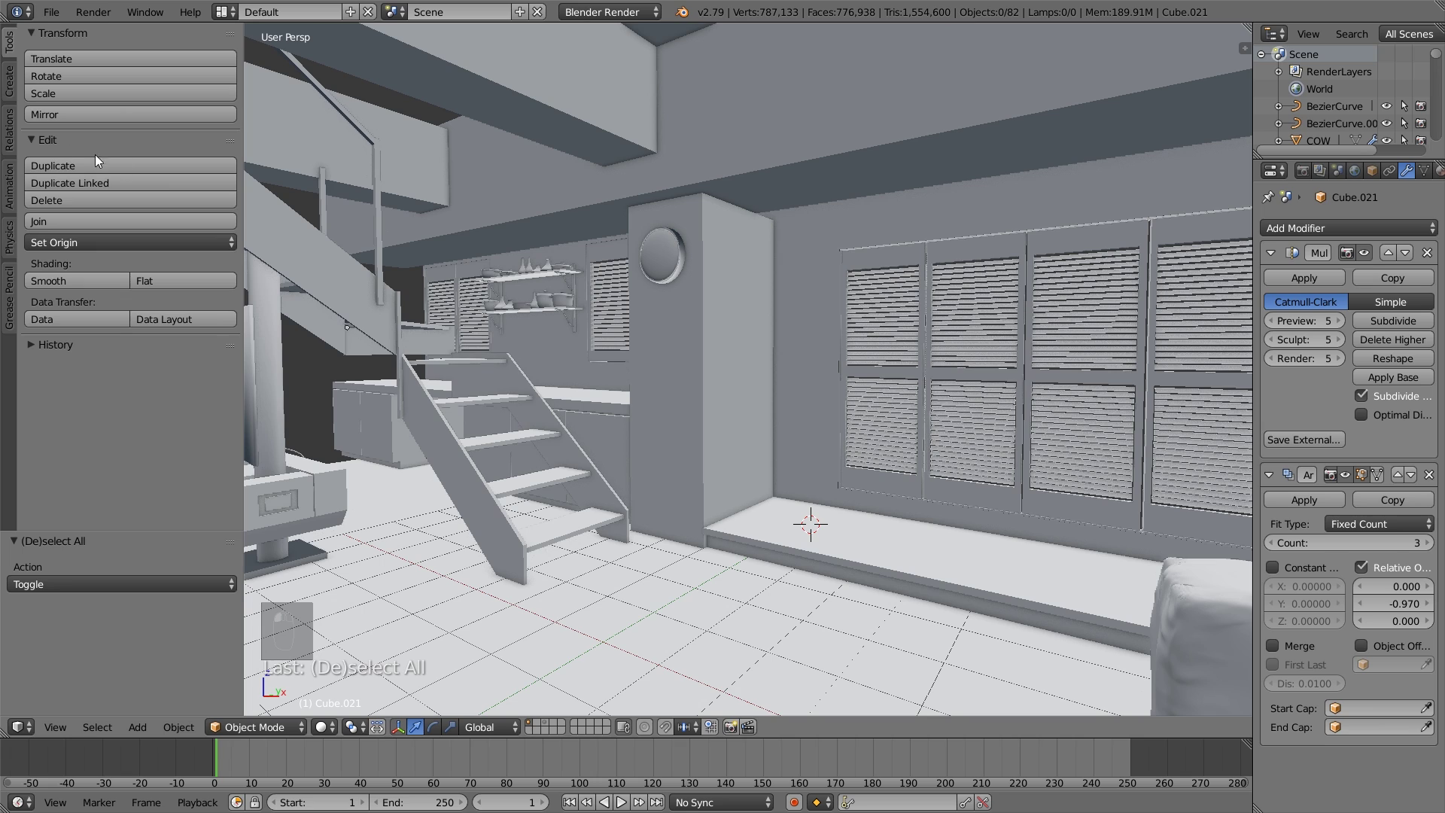
key("shift+s")
left_click(891, 522)
key("shift+a")
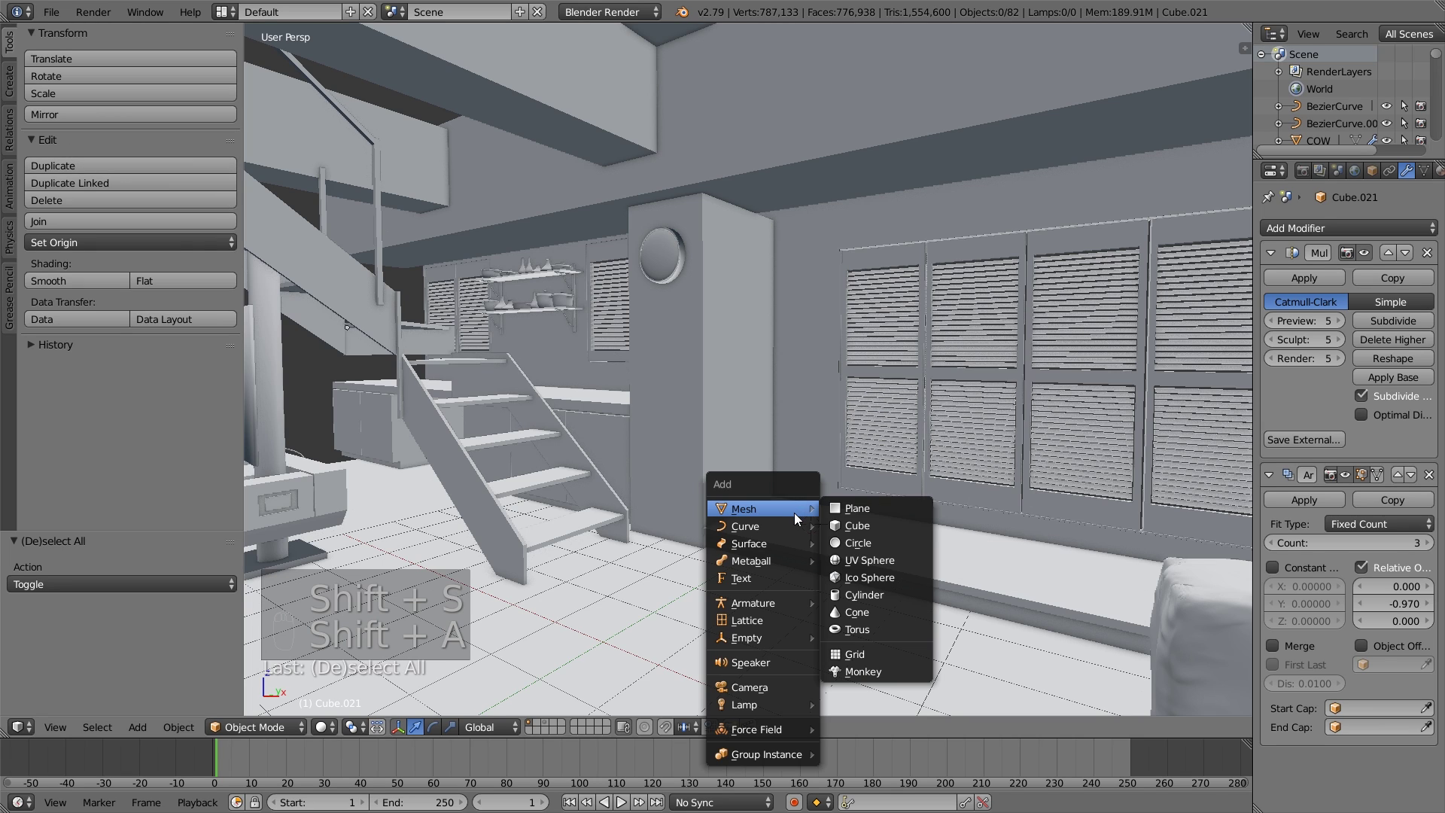
left_click(857, 525)
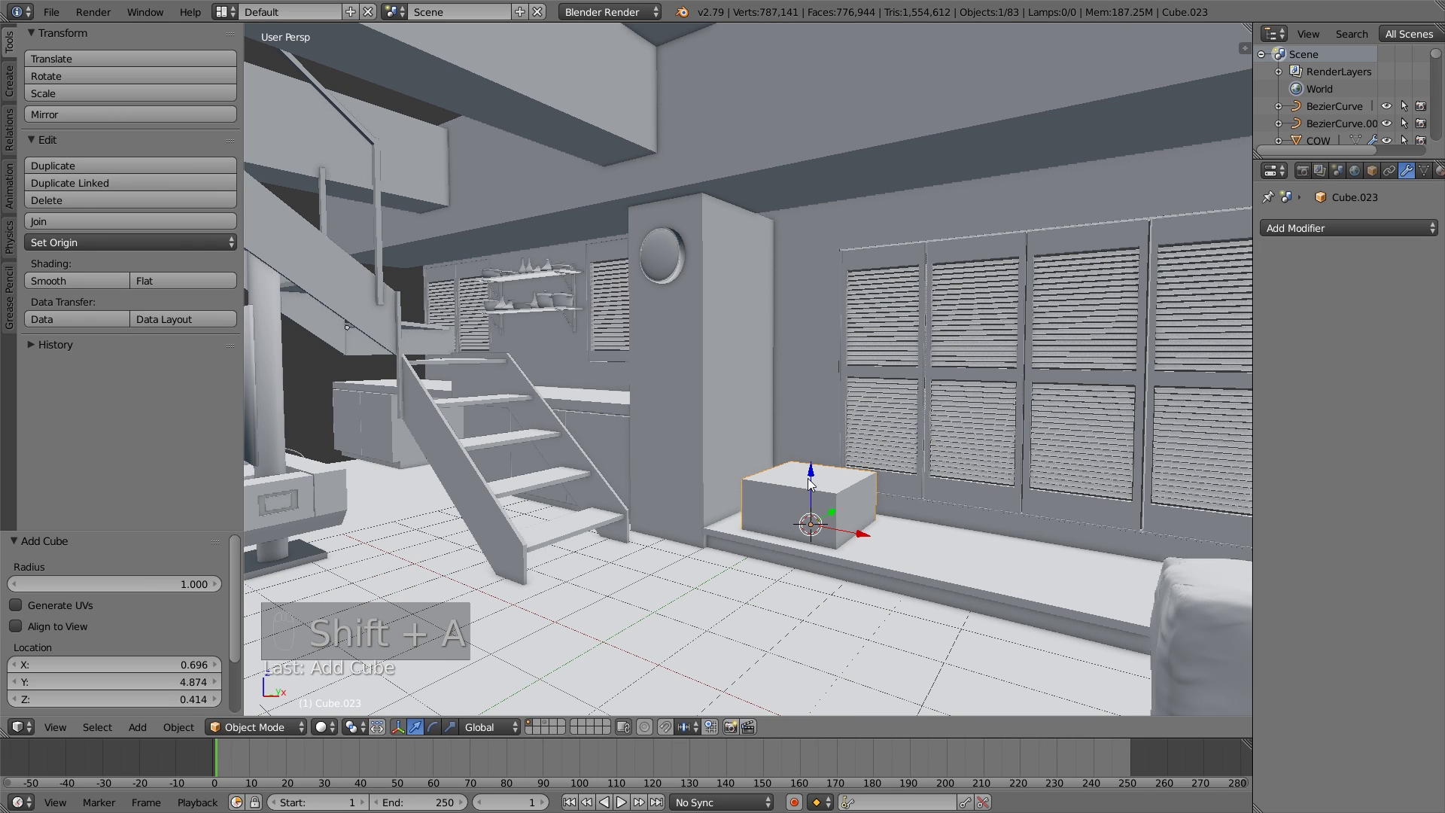
In Edit Mode, move the cube's mesh up 1 unit along Z and scale it by 1.259 in X and Y only.
key("Tab")
left_click_drag(810, 482, 811, 446, "ctrl")
middle_click_drag(883, 494, 834, 551)
key("shift+z")
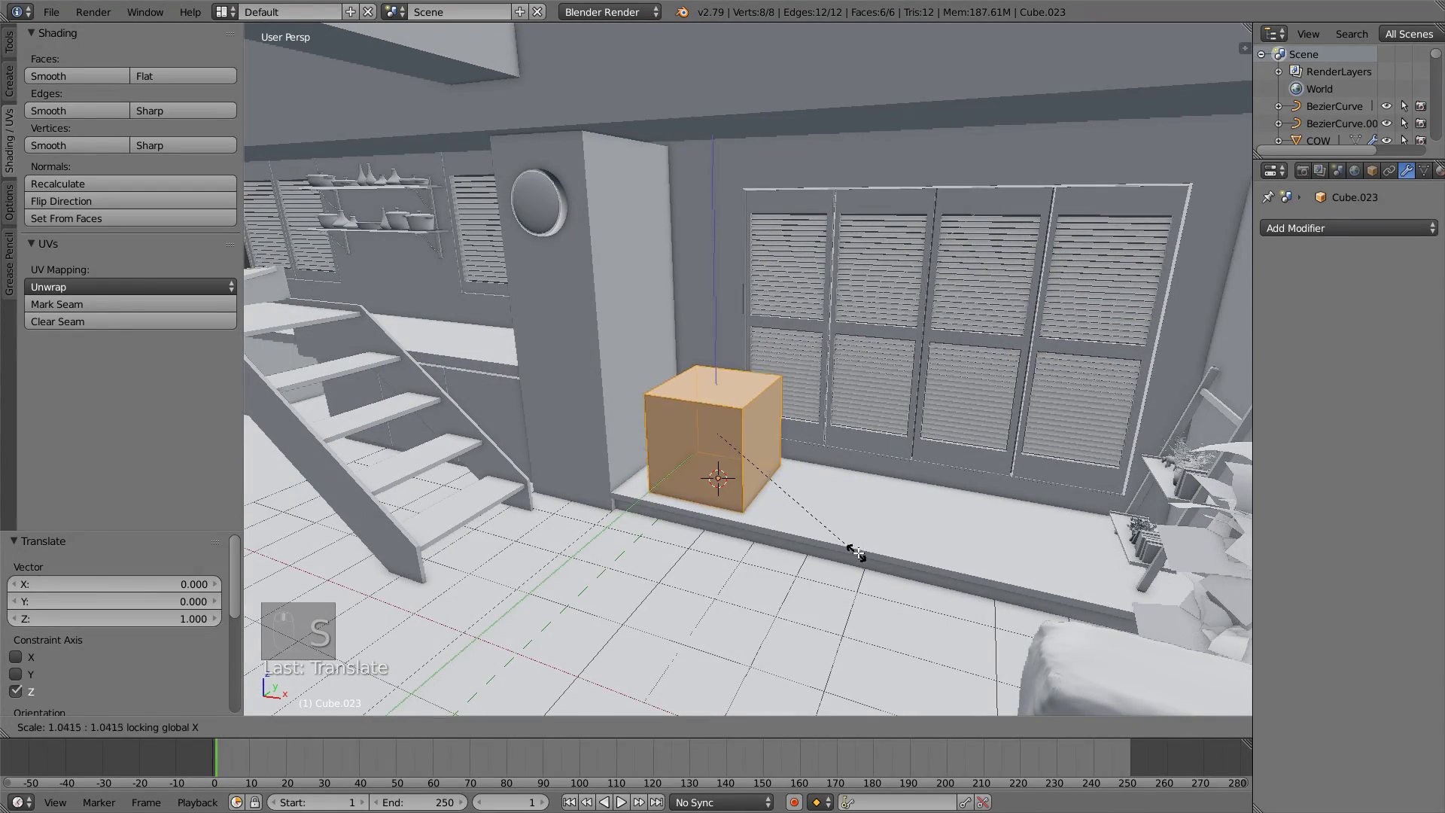
left_click(918, 534)
middle_click_drag(915, 527, 845, 450)
key("s")
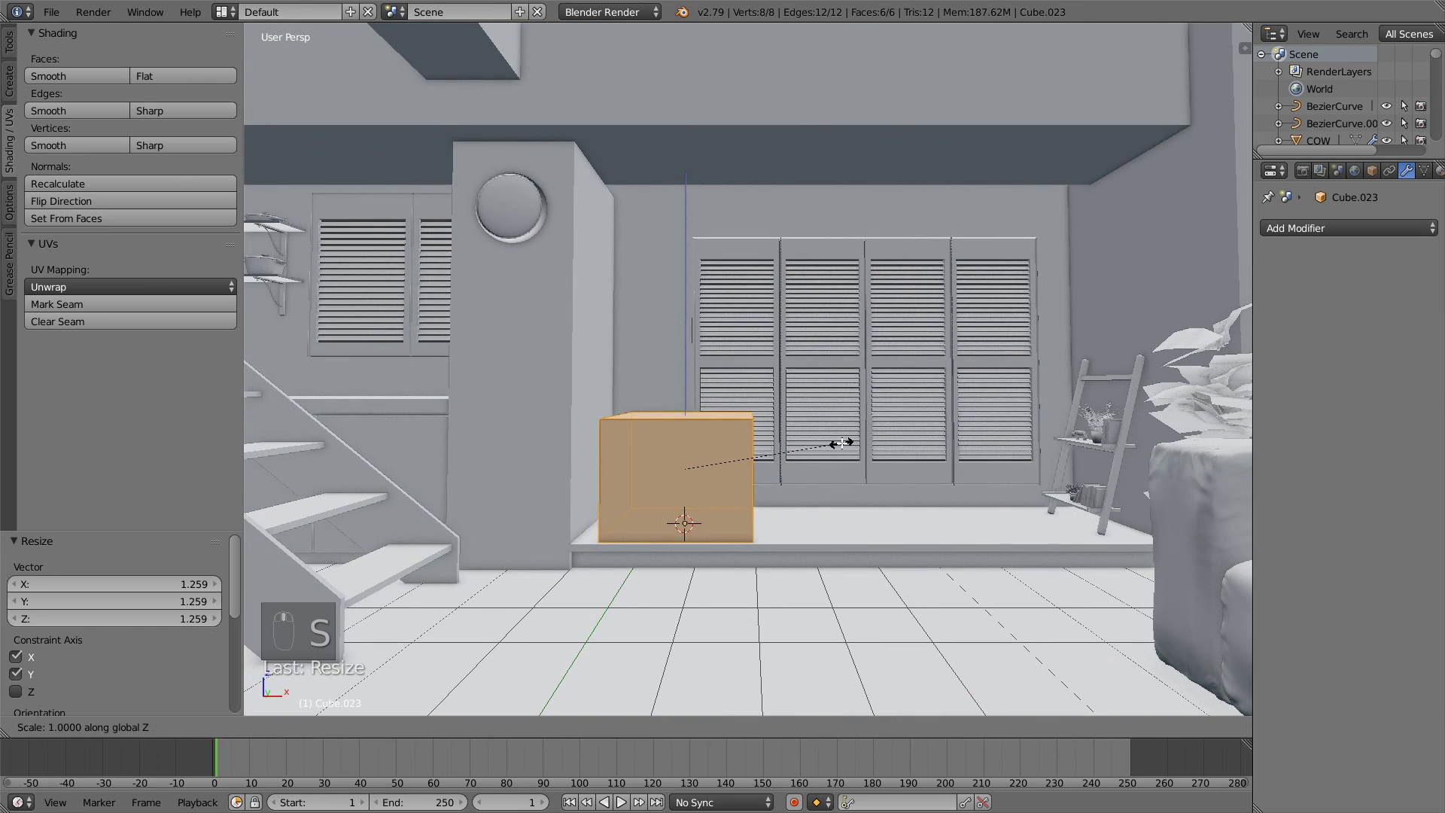
right_click(837, 448)
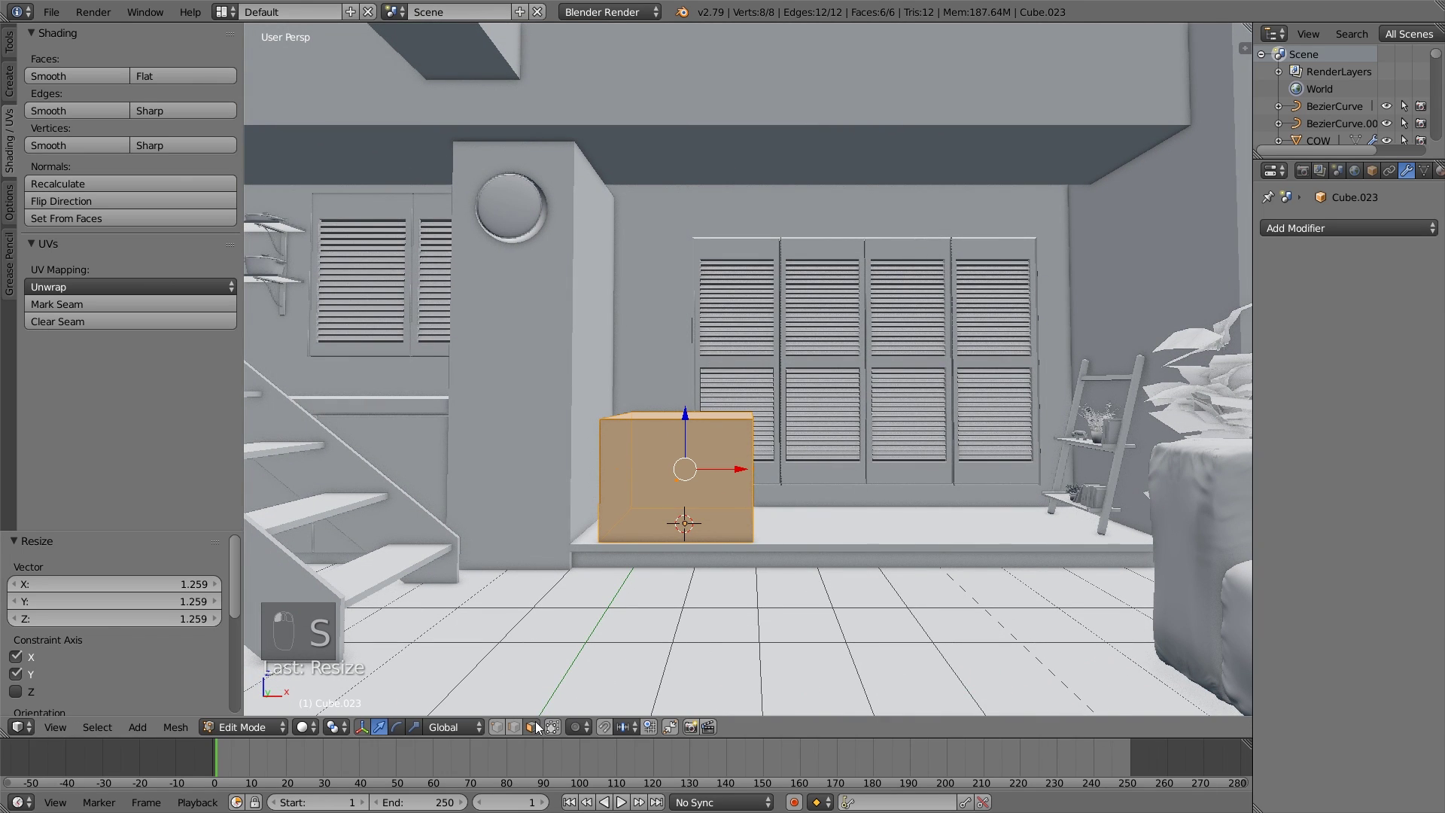
Lower the cube's top face by 0.475 along Z.
right_click(678, 416)
left_click_drag(684, 369, 679, 395)
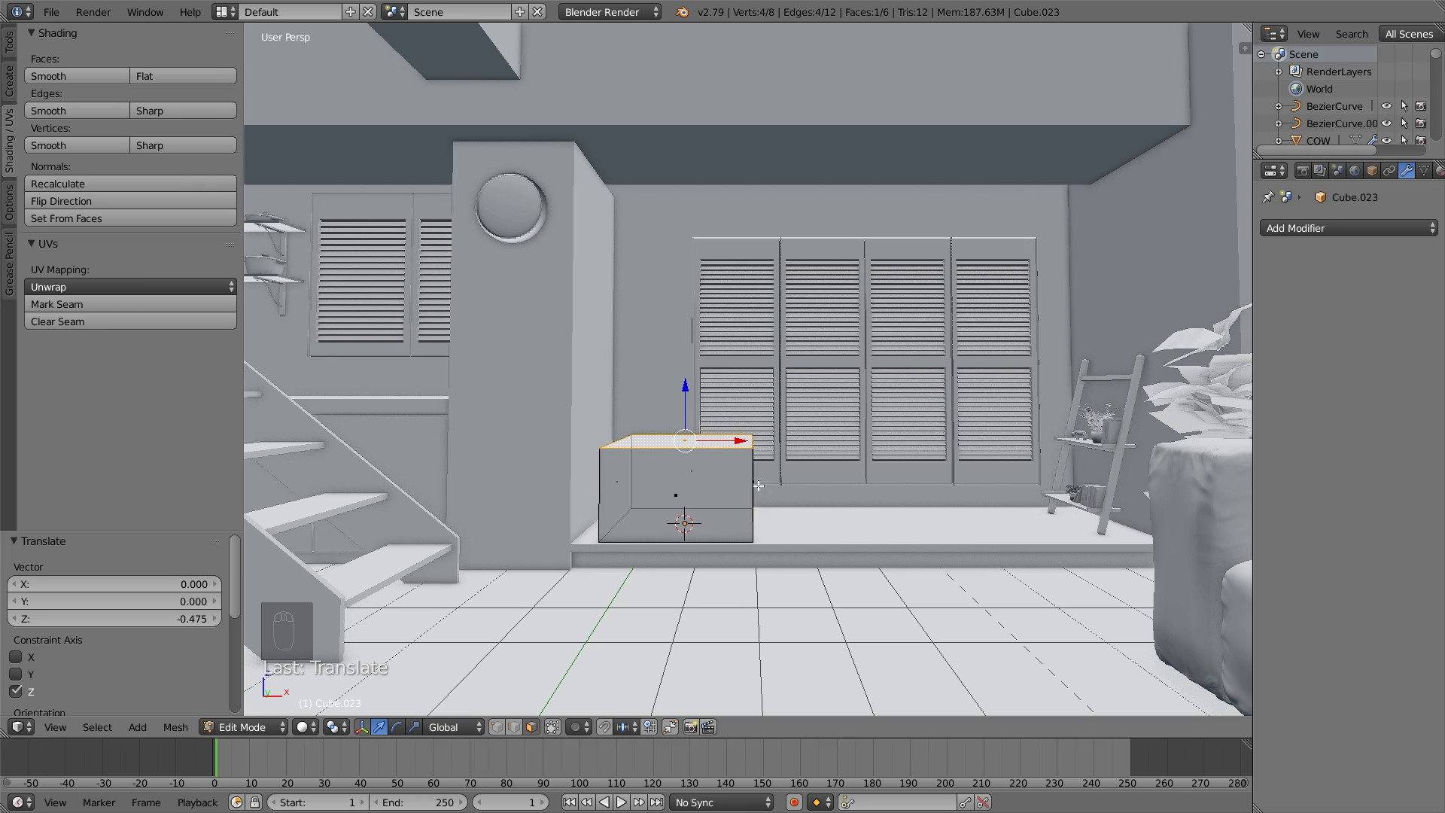
middle_click_drag(758, 485, 731, 472)
scroll(709, 473, "up", 2)
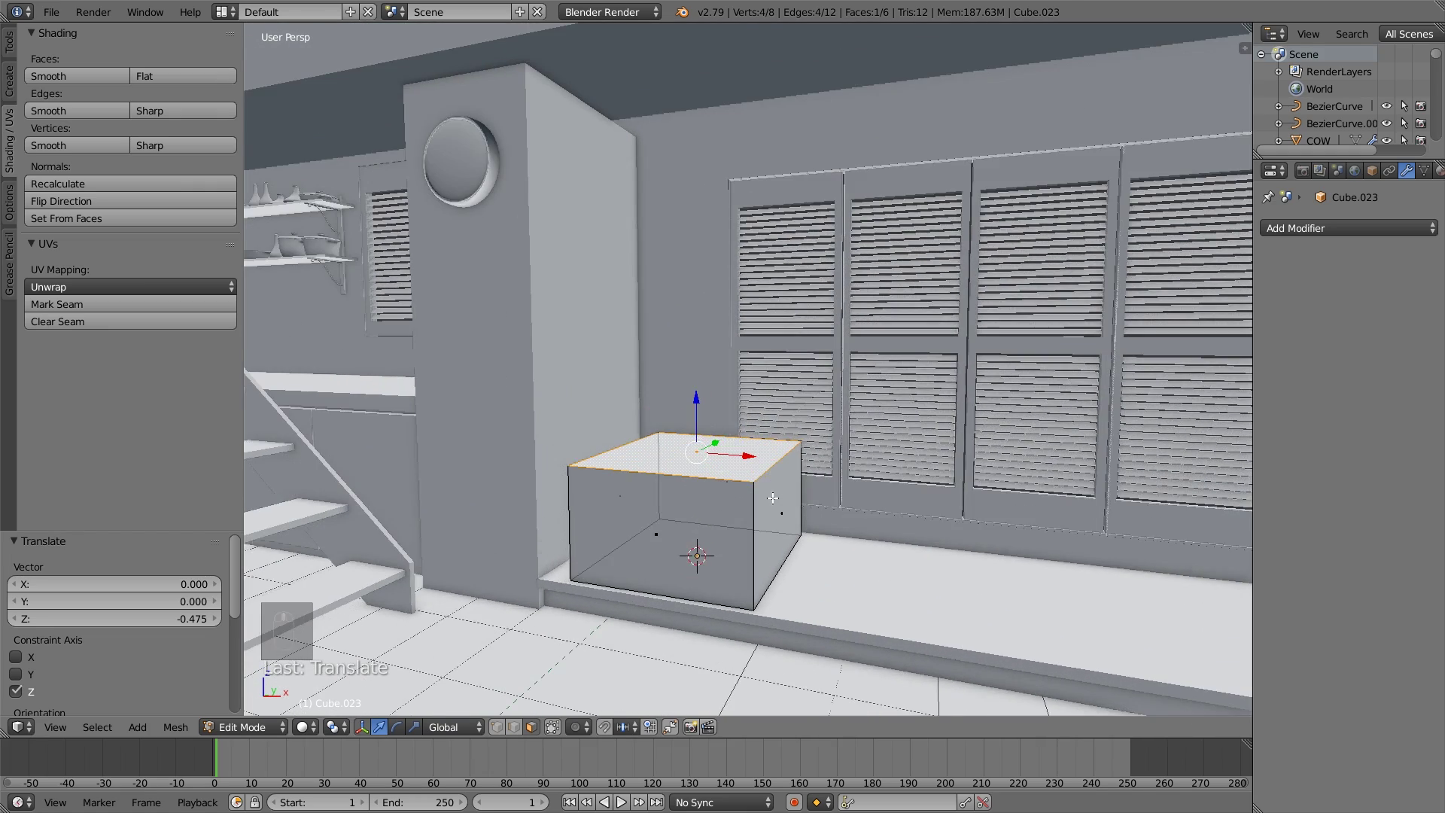
middle_click_drag(850, 568, 792, 529)
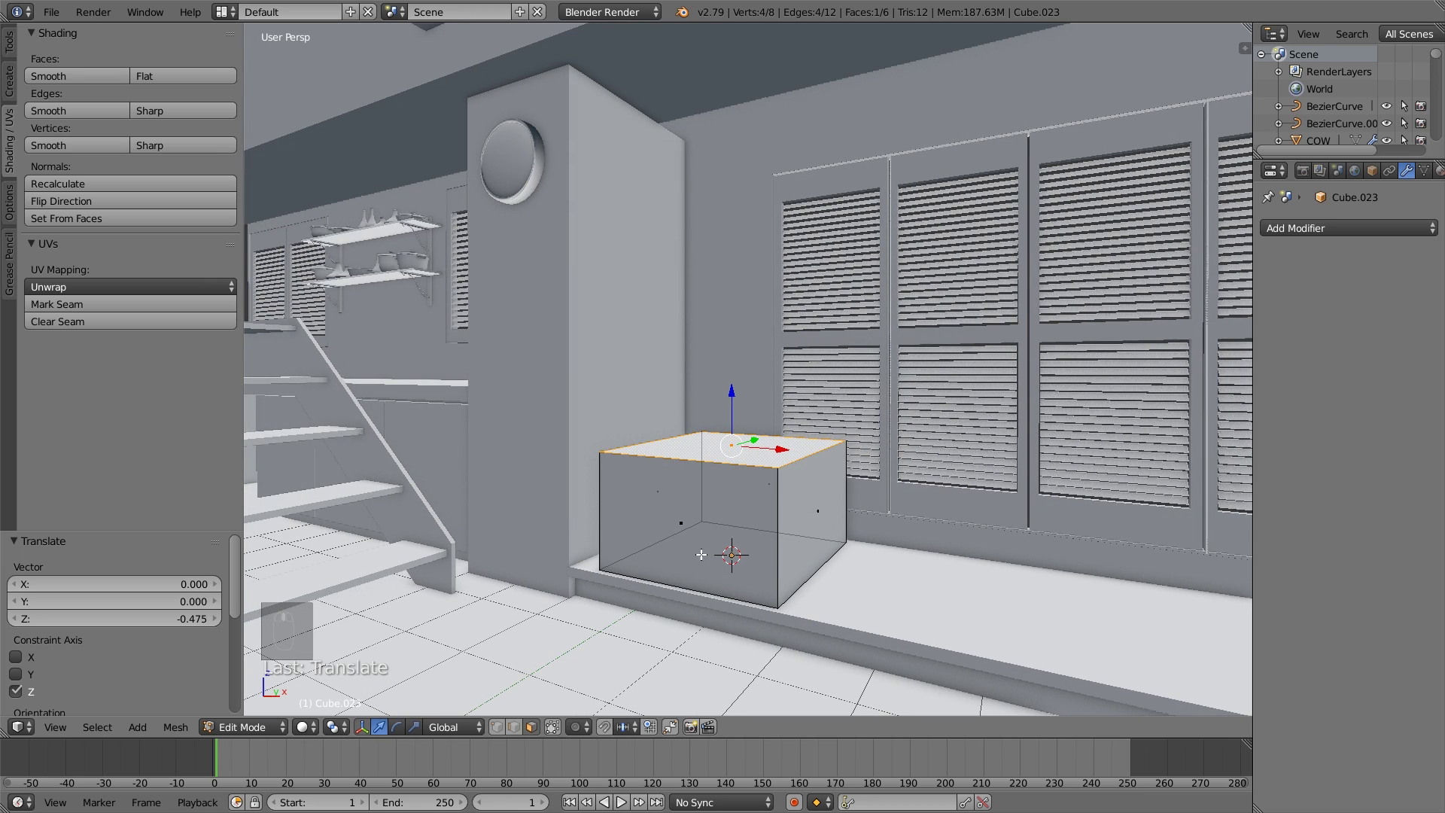
Tilt the block's top face with a trackball rotation so it slopes toward the room, and shift it slightly.
mouse_move(747, 472)
middle_mouse_down()
mouse_move(705, 472)
mouse_move(766, 474)
middle_mouse_up()
key("r")
key("r")
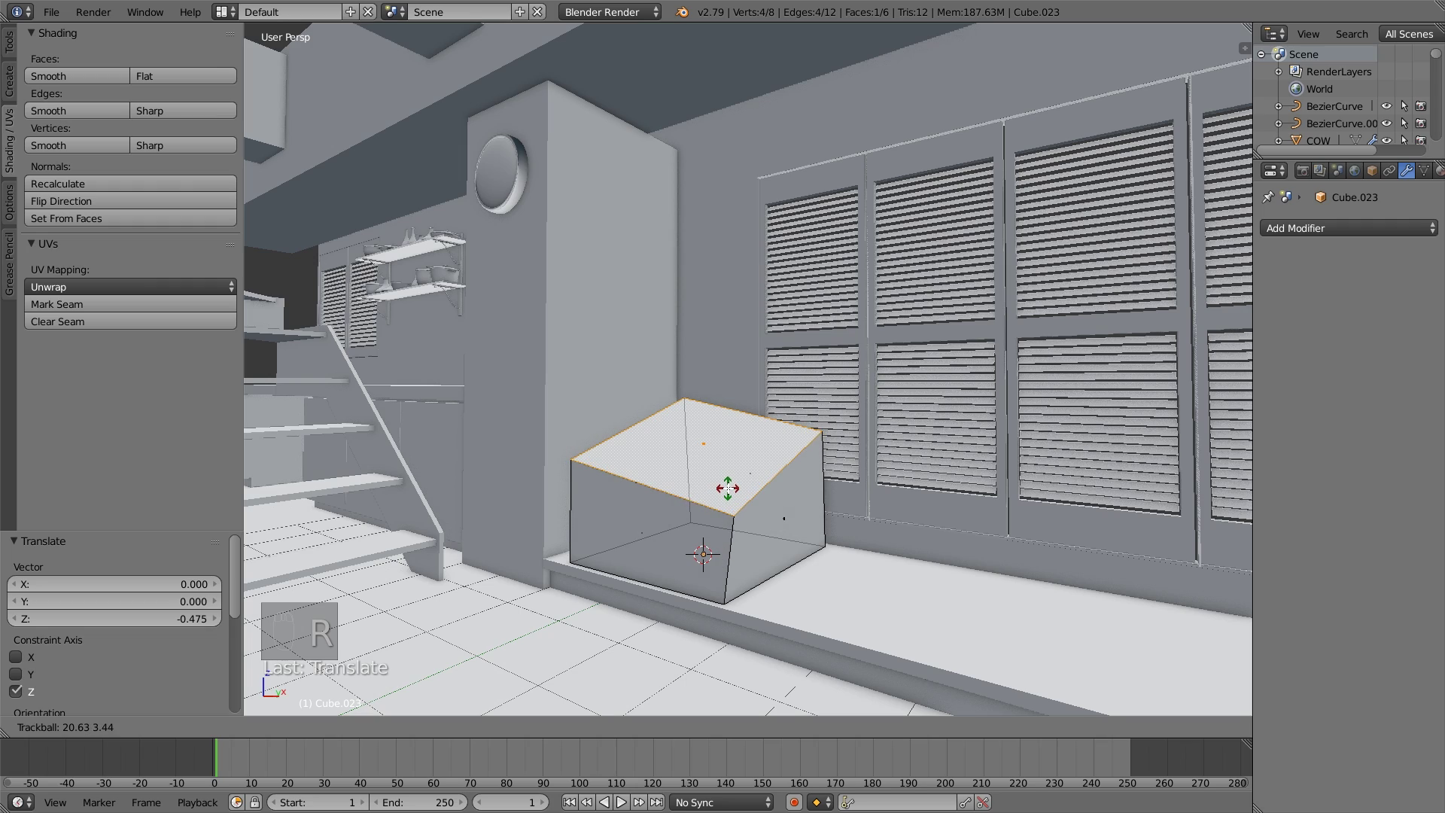
left_click(726, 489)
mouse_move(726, 489)
middle_mouse_down()
mouse_move(741, 503)
mouse_move(650, 538)
mouse_move(730, 499)
middle_mouse_up()
key("g")
left_click(747, 514)
Add one centred horizontal loop cut around the block and three evenly spaced loop cuts dividing its width.
key("a")
key("a")
key("a")
key("ctrl+r")
left_click(769, 523)
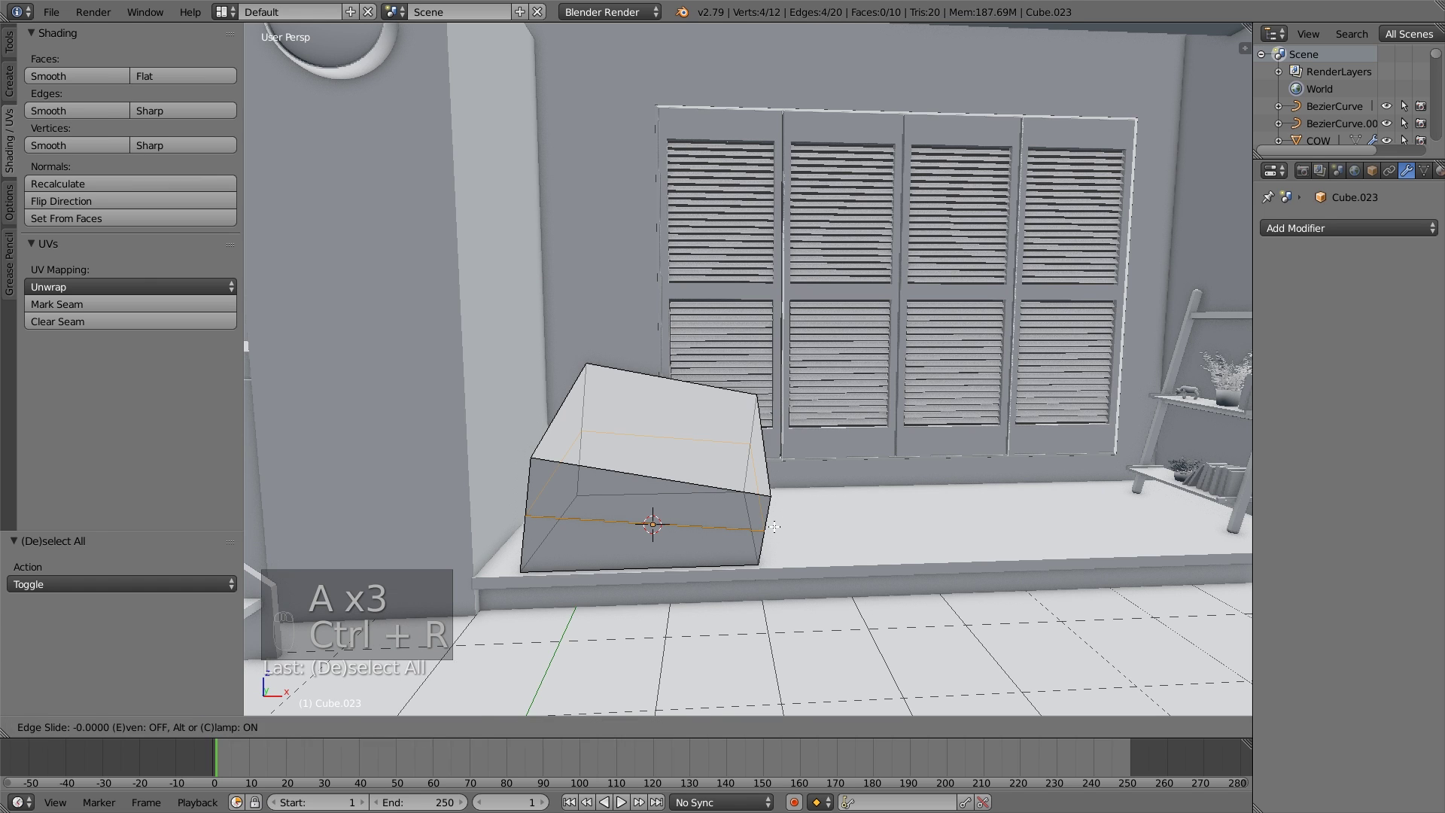
right_click(766, 521)
key("ctrl+r")
scroll(647, 466, "up", 2)
left_click(646, 467)
right_click(646, 467)
Add two evenly spaced loop cuts dividing the block's depth and deselect the mesh.
middle_click_drag(646, 467, 557, 463)
key("ctrl+r")
scroll(761, 458, "up", 1)
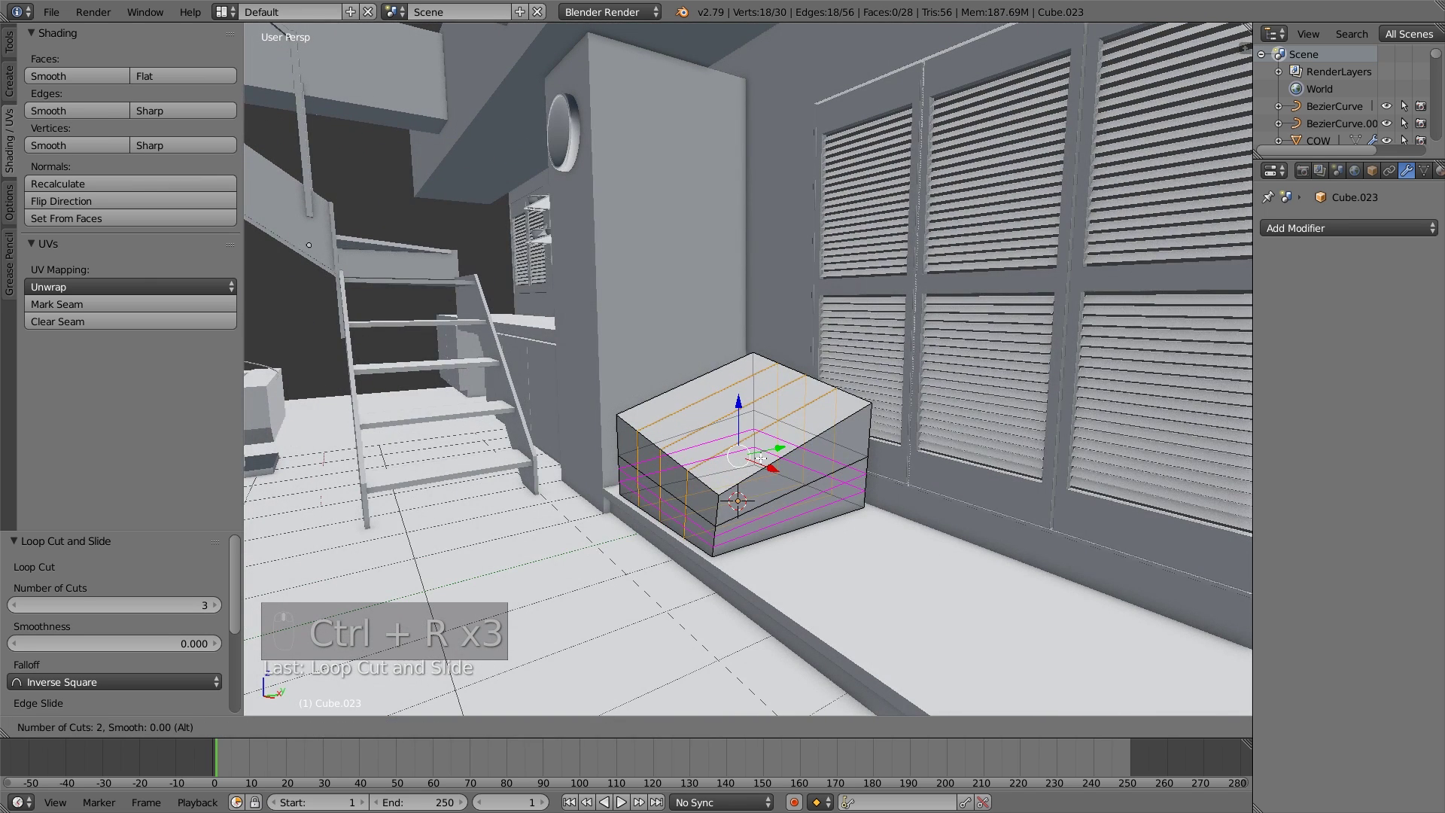
left_click(810, 445)
right_click(810, 444)
key("a")
Return the block to Object Mode and shade it smooth.
key("Tab")
middle_click_drag(810, 445, 736, 471)
key("Tab")
key("Tab")
left_click_drag(736, 471, 742, 465)
left_click(83, 278)
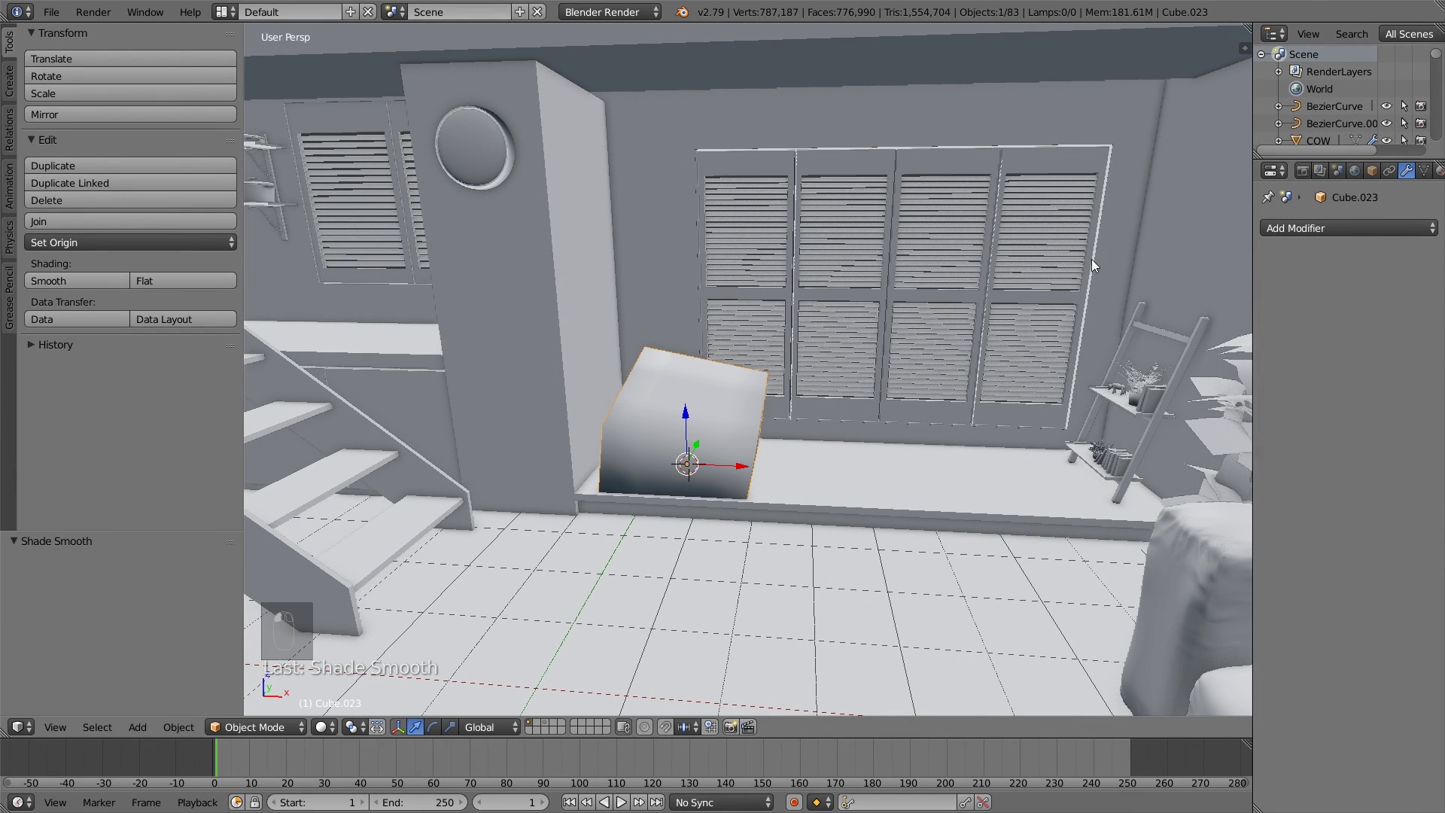
Add a Multiresolution modifier to the block and subdivide it to level 5.
left_click(1309, 228)
left_click(1117, 417)
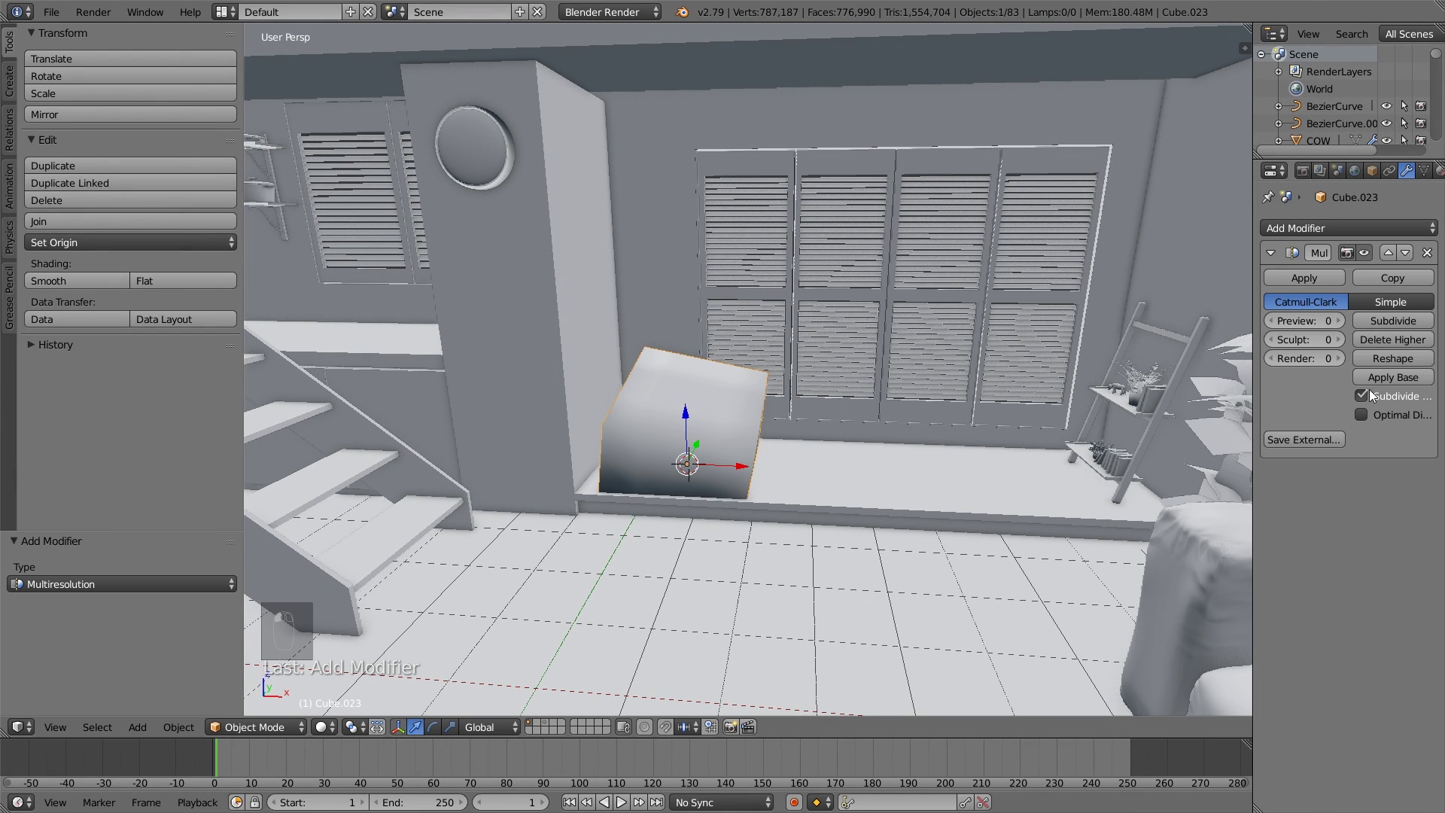
left_click(1406, 321)
left_click(1405, 321)
left_click(1406, 320)
left_click(1406, 321)
left_click(1406, 320)
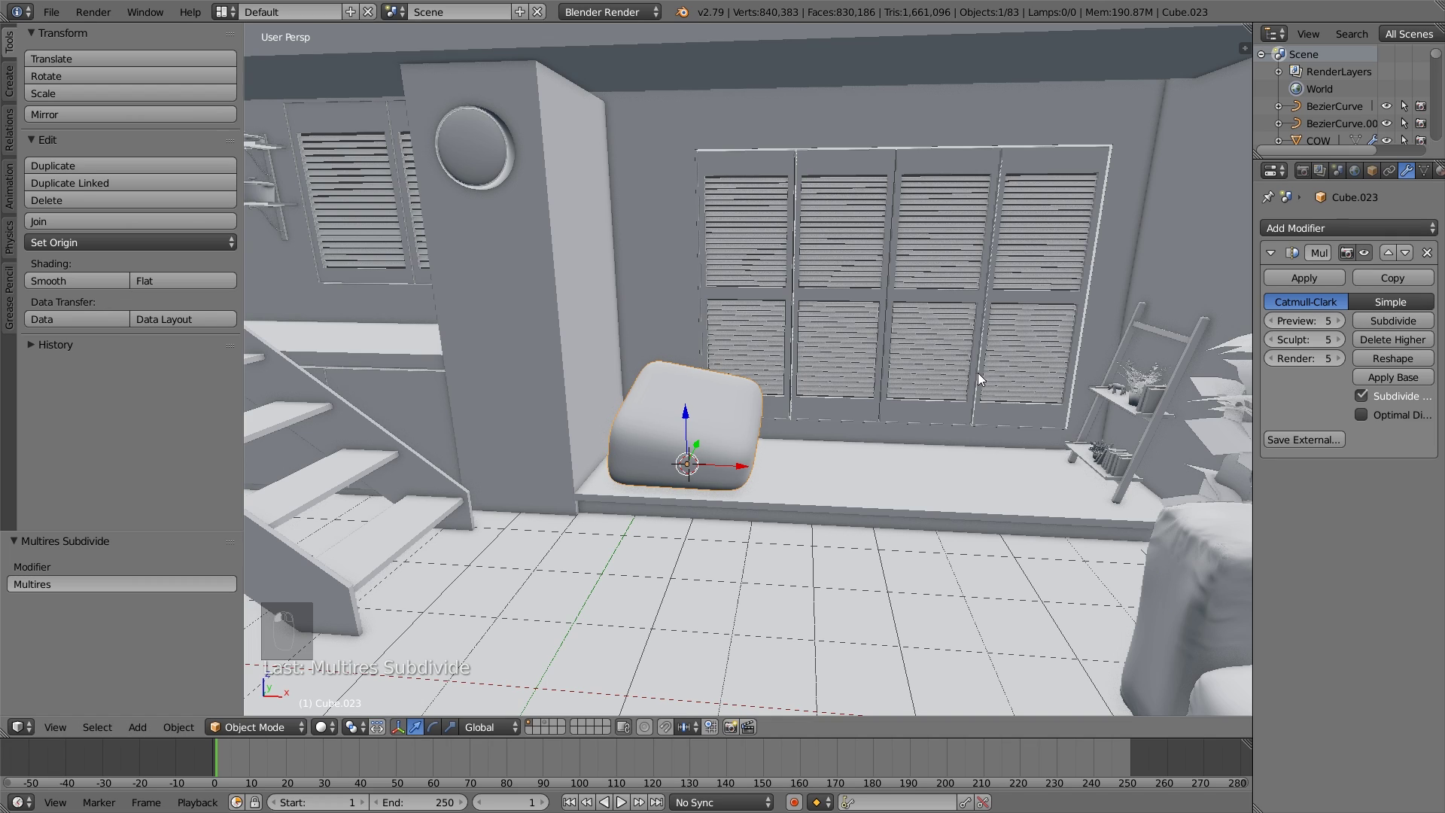
Enter Sculpt Mode on the rounded block and choose the SculptDraw brush with a radius of 87 px.
mouse_move(978, 373)
middle_mouse_down()
mouse_move(892, 359)
mouse_move(796, 484)
middle_mouse_up()
scroll(796, 485, "up", 3)
left_click(255, 727)
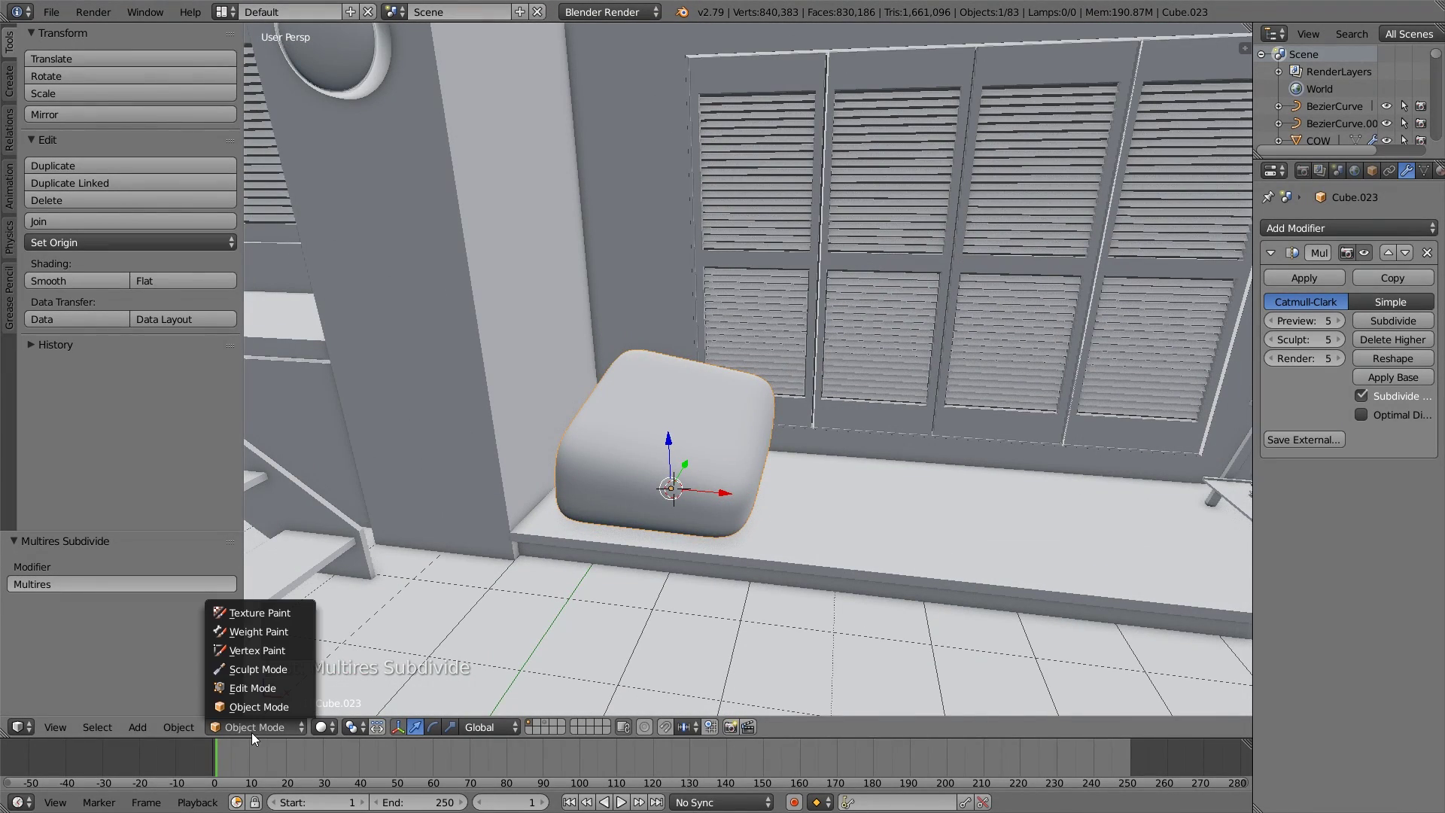
left_click(266, 669)
left_click(124, 139)
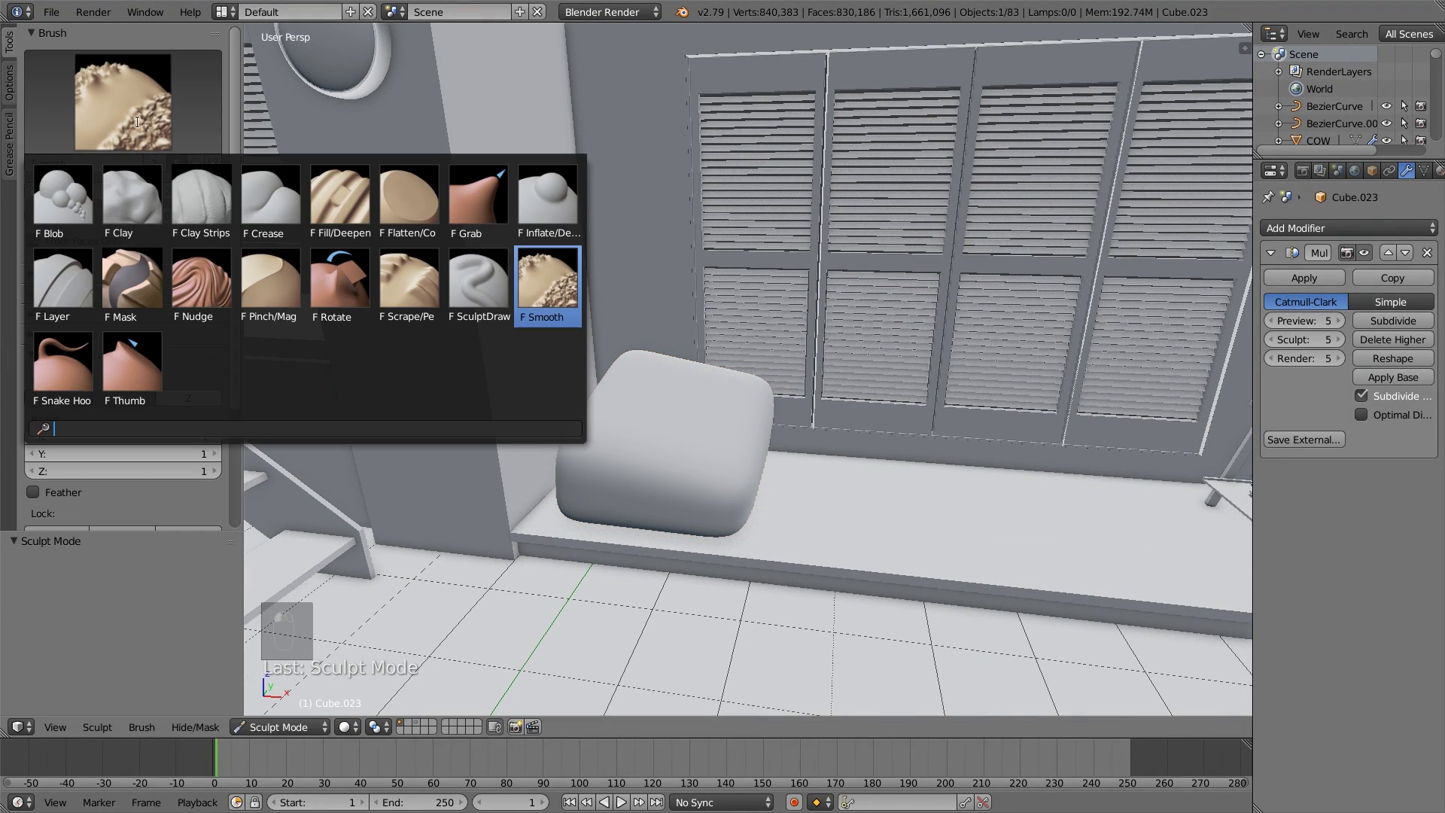
left_click(474, 301)
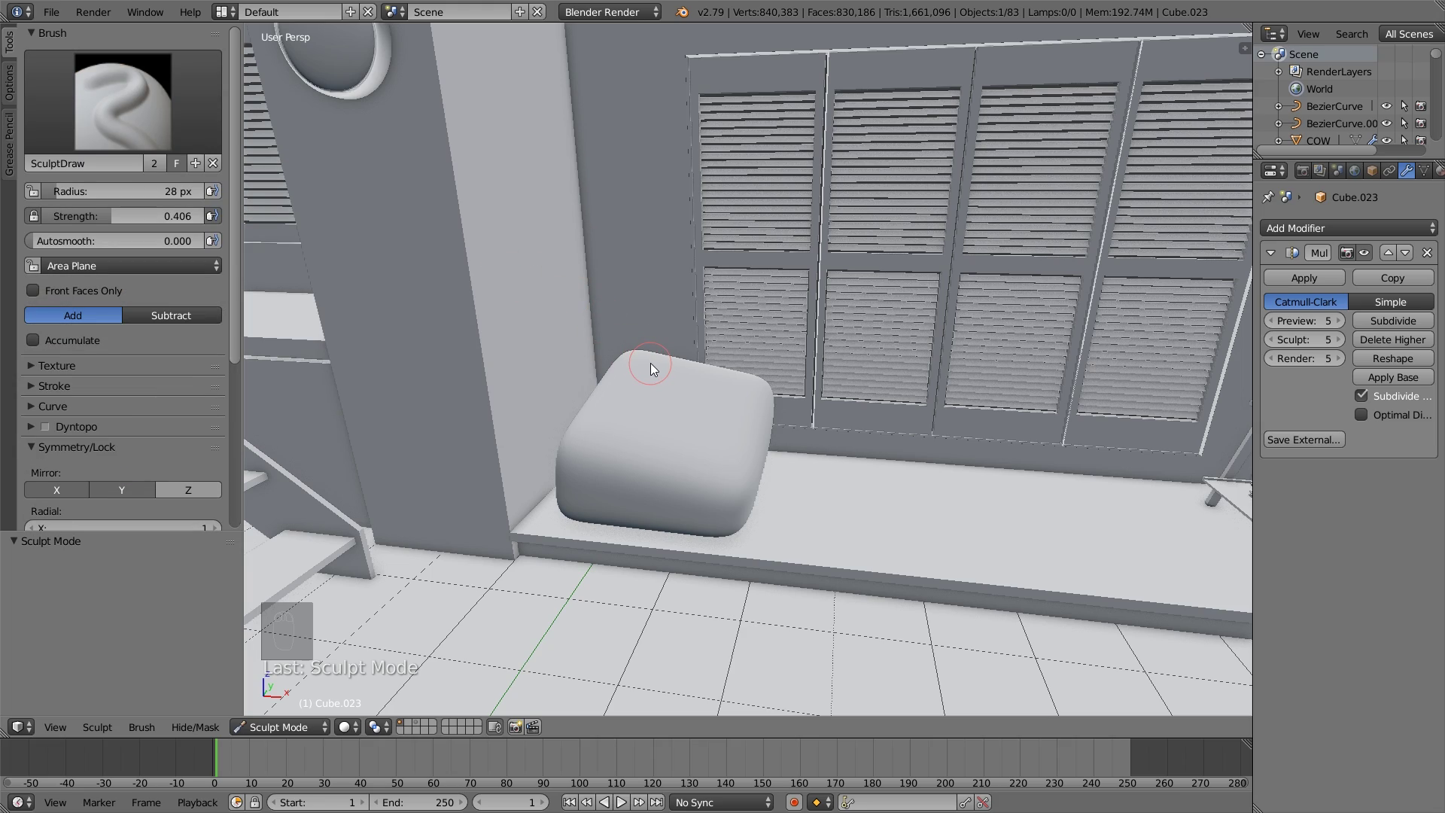
key("x")
key("x")
key("x")
key("f")
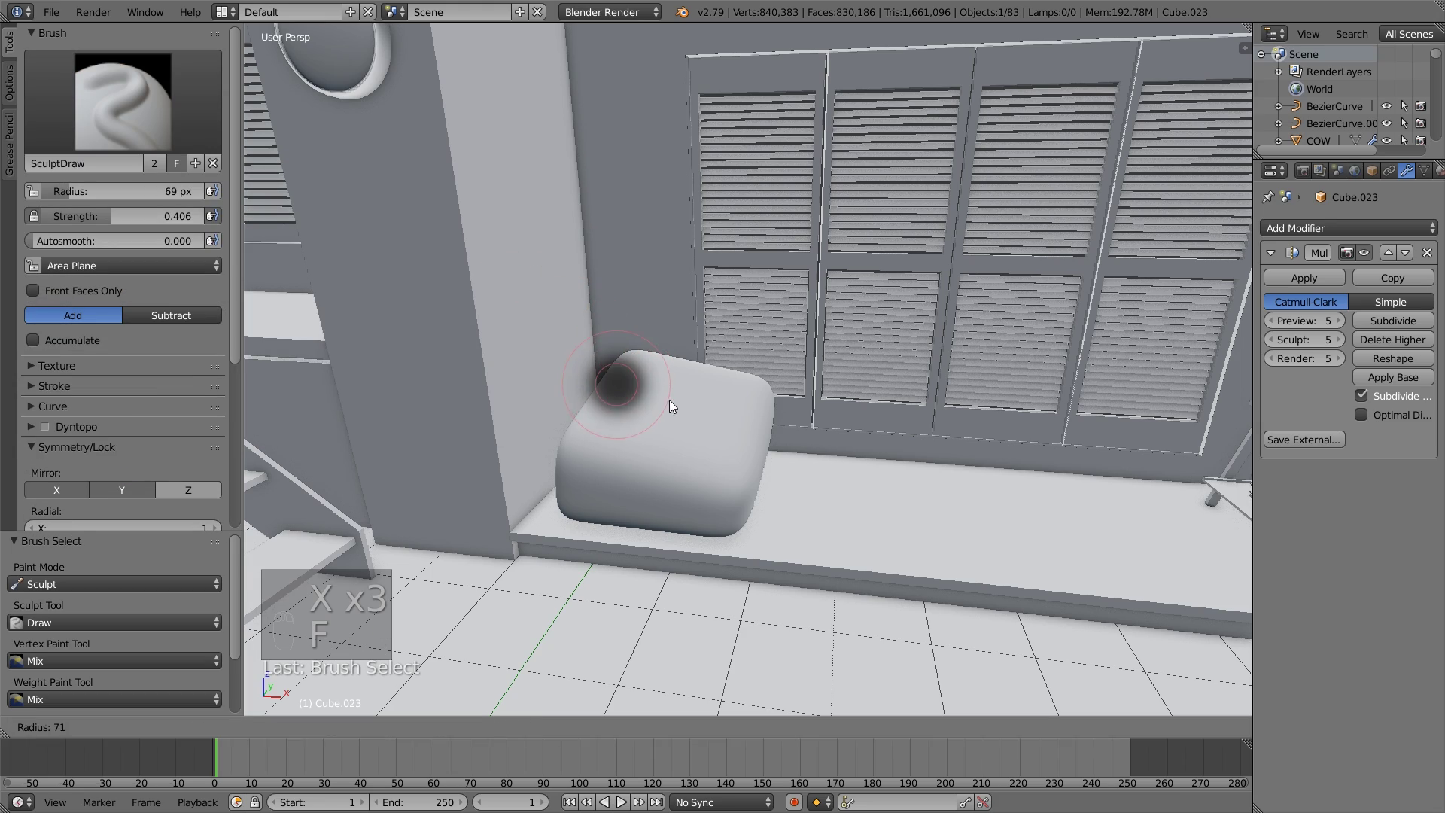
left_click(673, 414)
Sculpt a soft seat hollow into the sloped top of the beanbag.
mouse_move(680, 426)
middle_mouse_down()
mouse_move(652, 435)
mouse_move(710, 444)
mouse_move(735, 419)
mouse_move(644, 484)
mouse_move(694, 470)
mouse_move(686, 458)
middle_mouse_up()
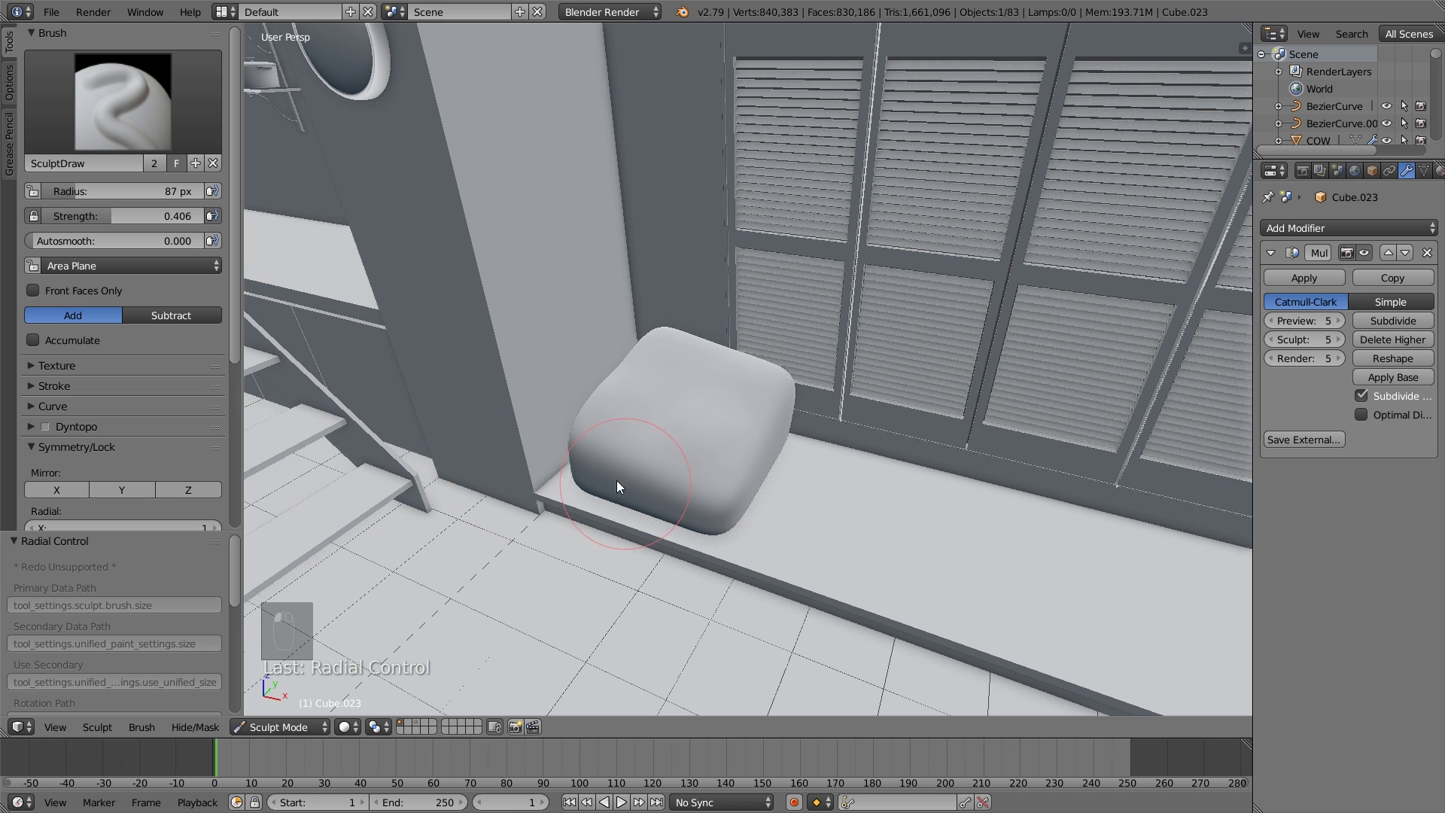
middle_click_drag(618, 482, 671, 485)
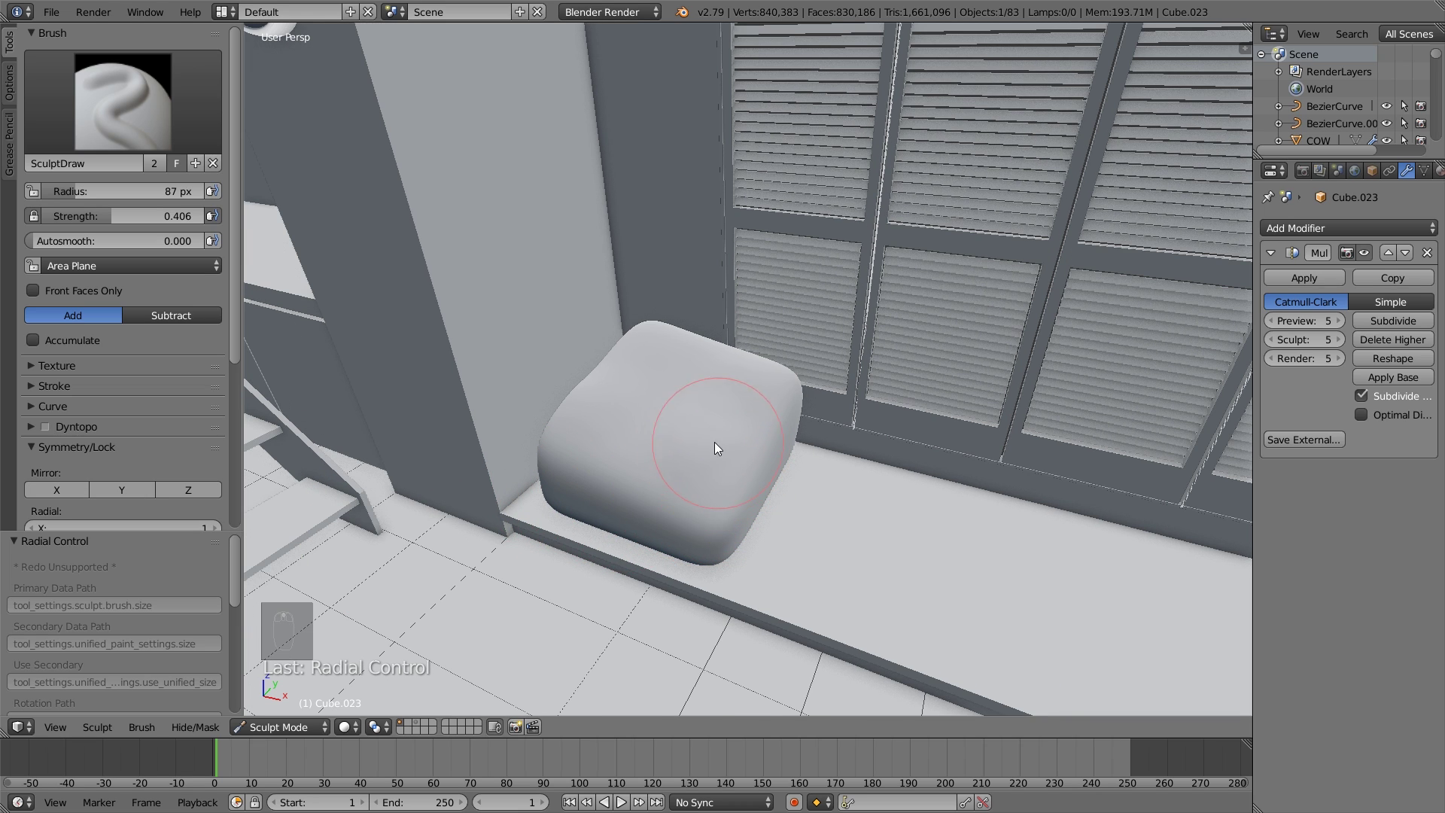
mouse_move(686, 467)
left_mouse_down()
mouse_move(666, 459)
mouse_move(702, 423)
mouse_move(756, 461)
left_mouse_up()
middle_click_drag(695, 460, 715, 505)
scroll(721, 517, "up", 5)
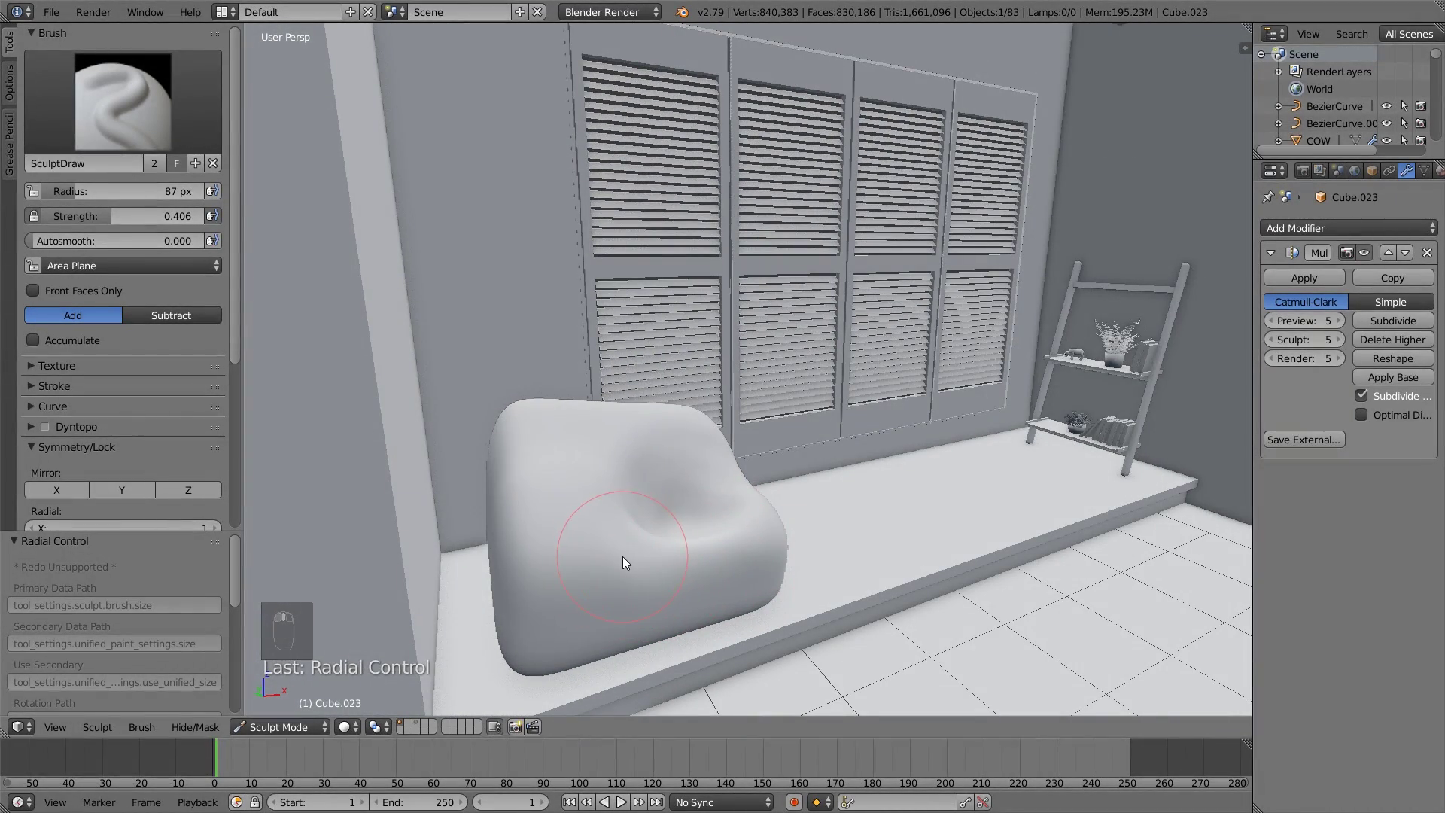
Sculpt uneven bulges and folds along the beanbag's pillar-facing side and its lower front corner.
middle_click_drag(622, 557, 706, 530)
left_click_drag(706, 531, 605, 531)
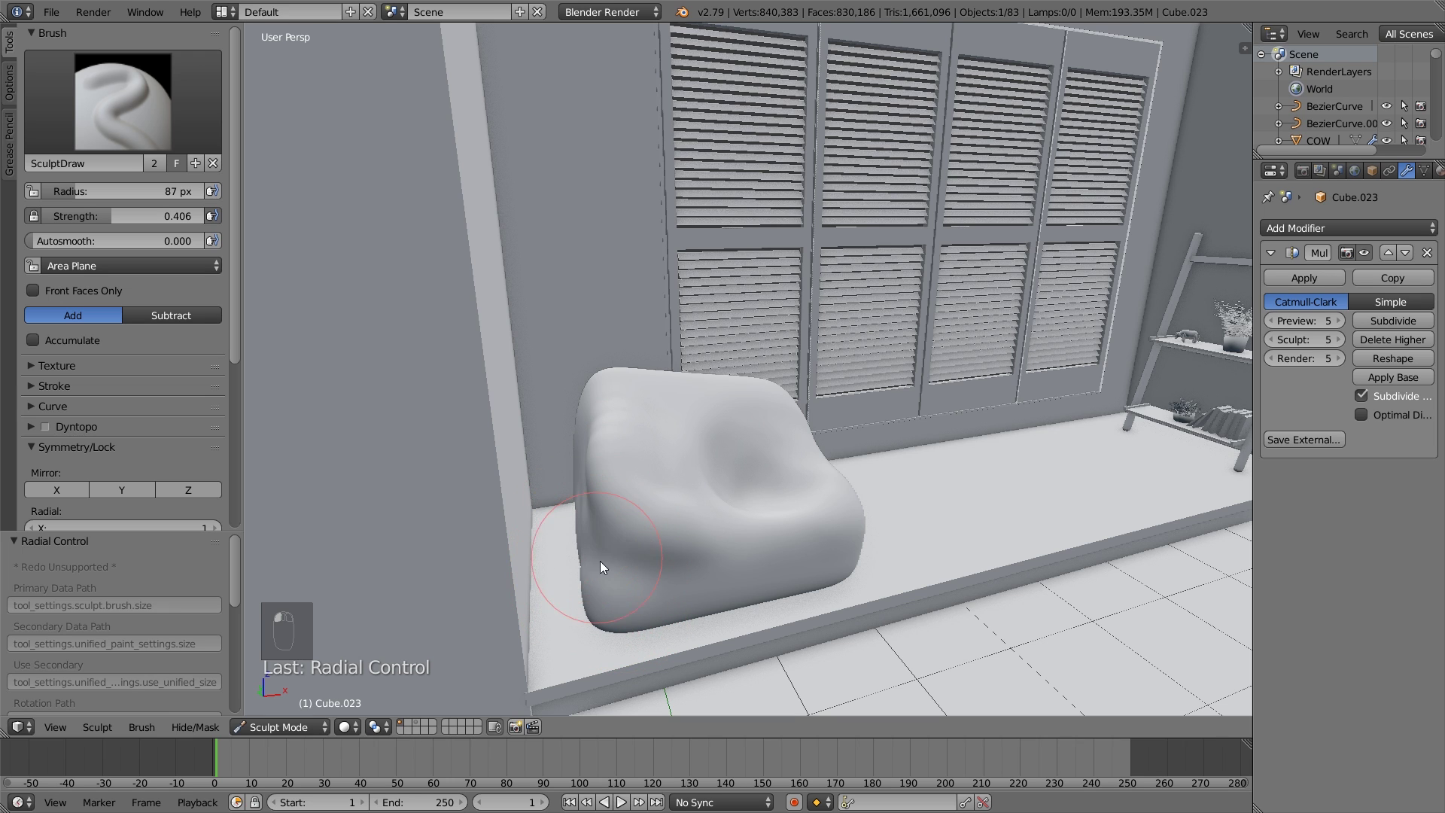
mouse_move(599, 562)
middle_mouse_down()
mouse_move(616, 513)
mouse_move(593, 536)
middle_mouse_up()
mouse_move(593, 536)
left_mouse_down()
mouse_move(589, 511)
mouse_move(684, 572)
mouse_move(774, 570)
mouse_move(629, 584)
mouse_move(690, 599)
mouse_move(623, 622)
left_mouse_up()
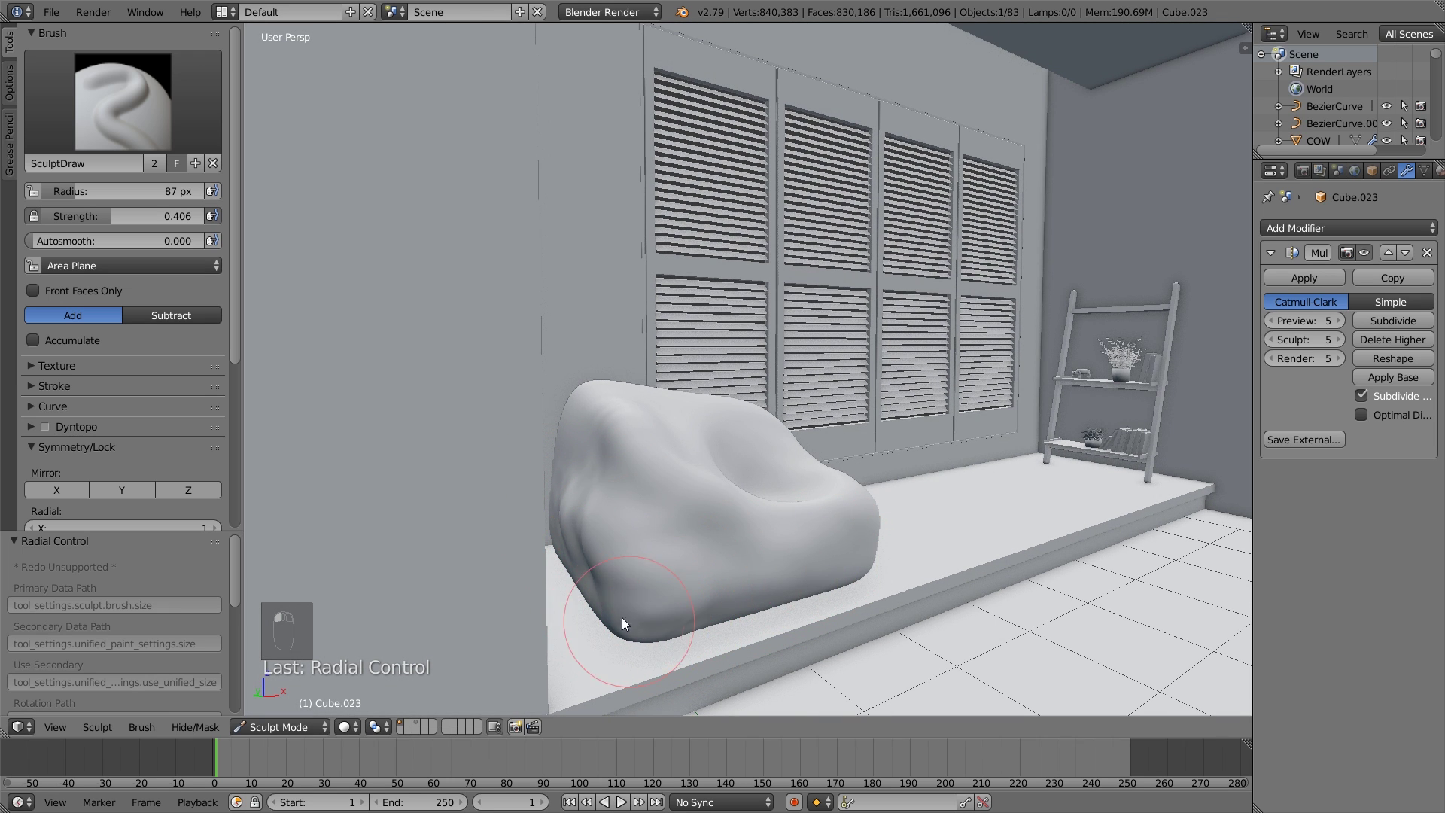
mouse_move(612, 587)
middle_mouse_down()
mouse_move(576, 607)
mouse_move(610, 610)
middle_mouse_up()
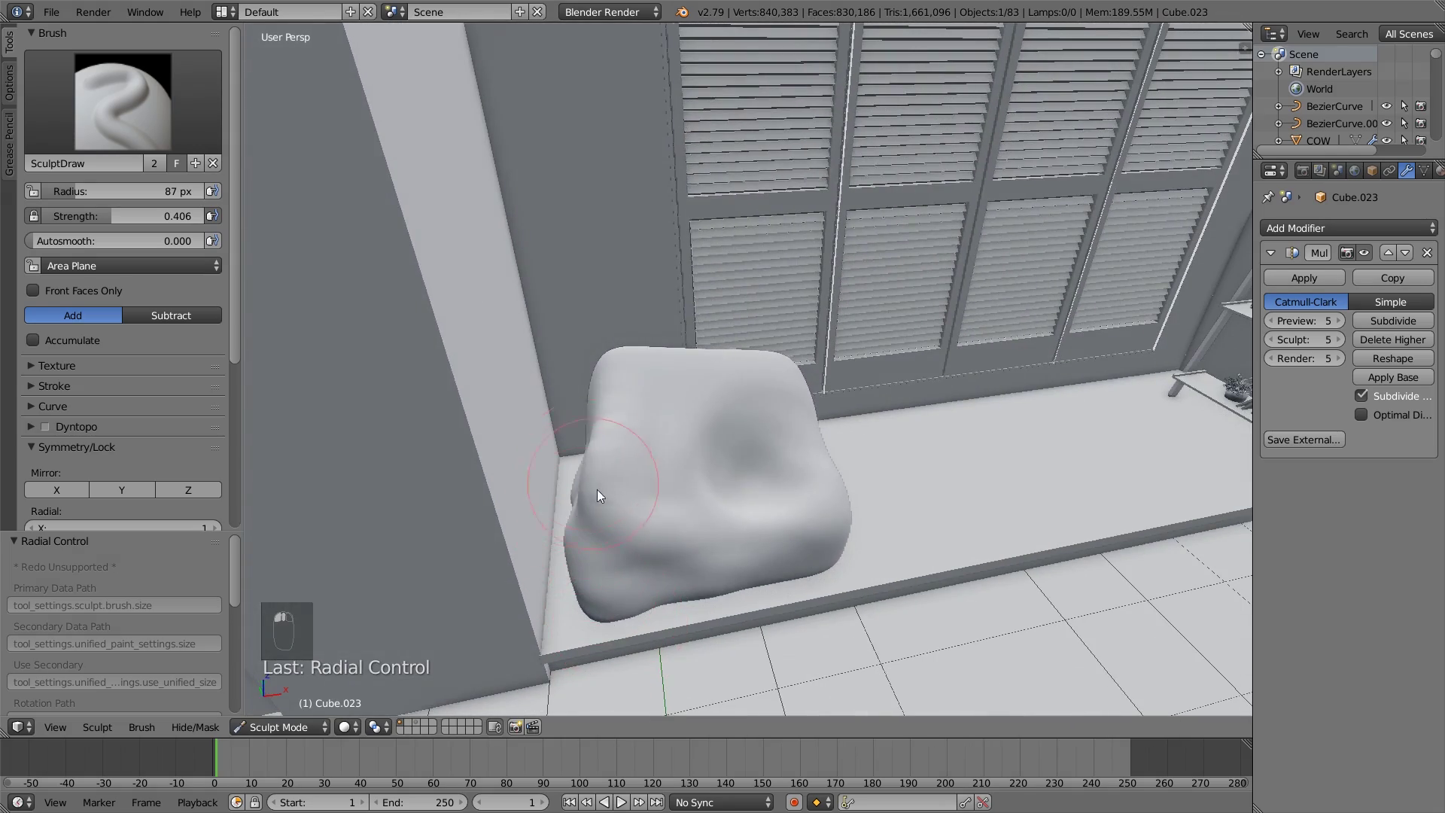
Continue sculpting soft bumps around the beanbag's rear edge and the corner next to the window wall.
mouse_move(598, 495)
middle_mouse_down()
mouse_move(887, 558)
mouse_move(817, 663)
middle_mouse_up()
key("KP_5")
key("KP_5")
scroll(806, 535, "down", 4)
left_click_drag(923, 626, 564, 576)
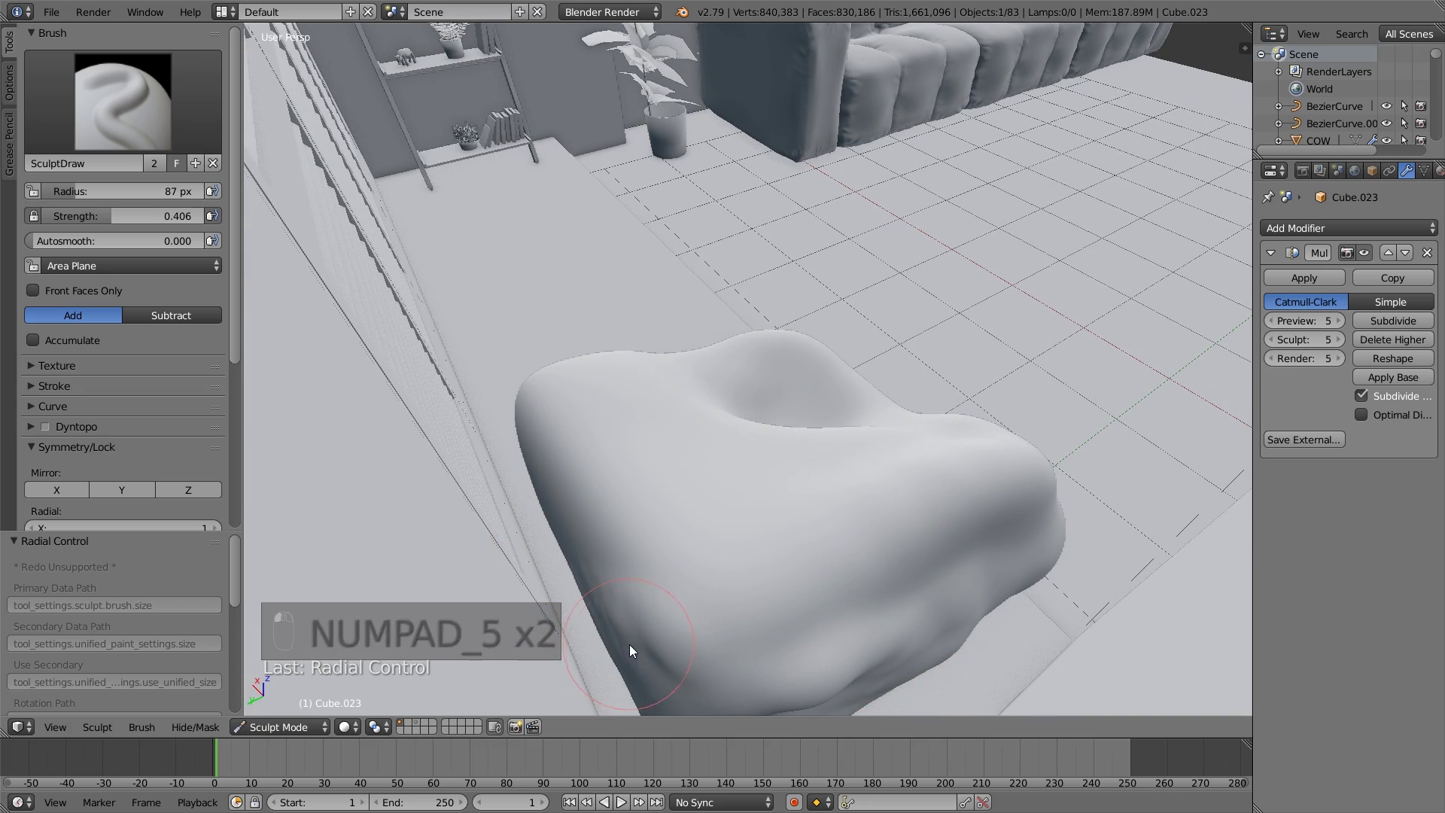
middle_click_drag(620, 512, 851, 447)
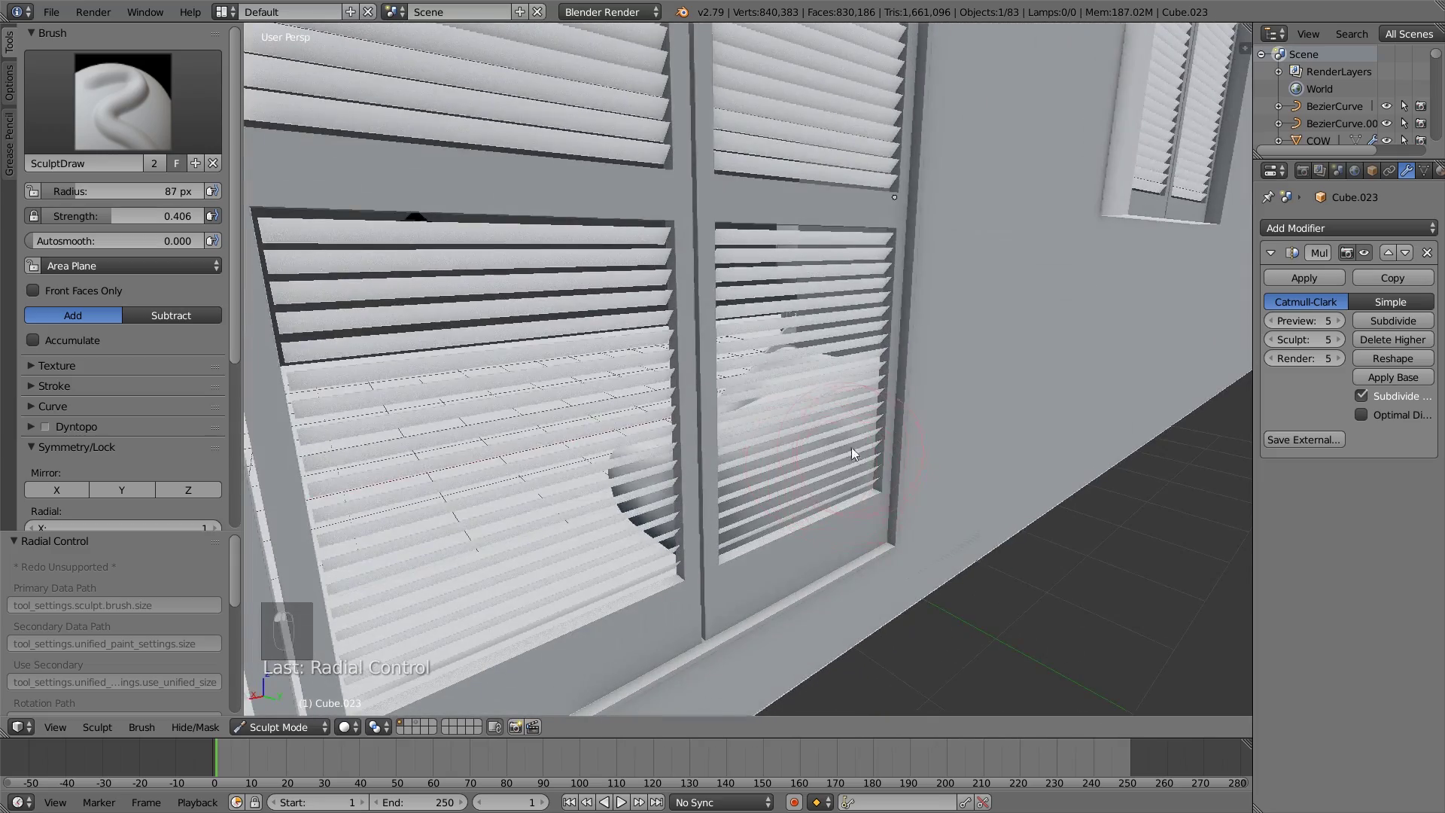
mouse_move(855, 520)
middle_mouse_down()
mouse_move(947, 539)
mouse_move(887, 413)
mouse_move(929, 450)
mouse_move(780, 391)
middle_mouse_up()
mouse_move(694, 420)
middle_mouse_down()
mouse_move(774, 349)
mouse_move(742, 464)
mouse_move(687, 397)
mouse_move(791, 257)
middle_mouse_up()
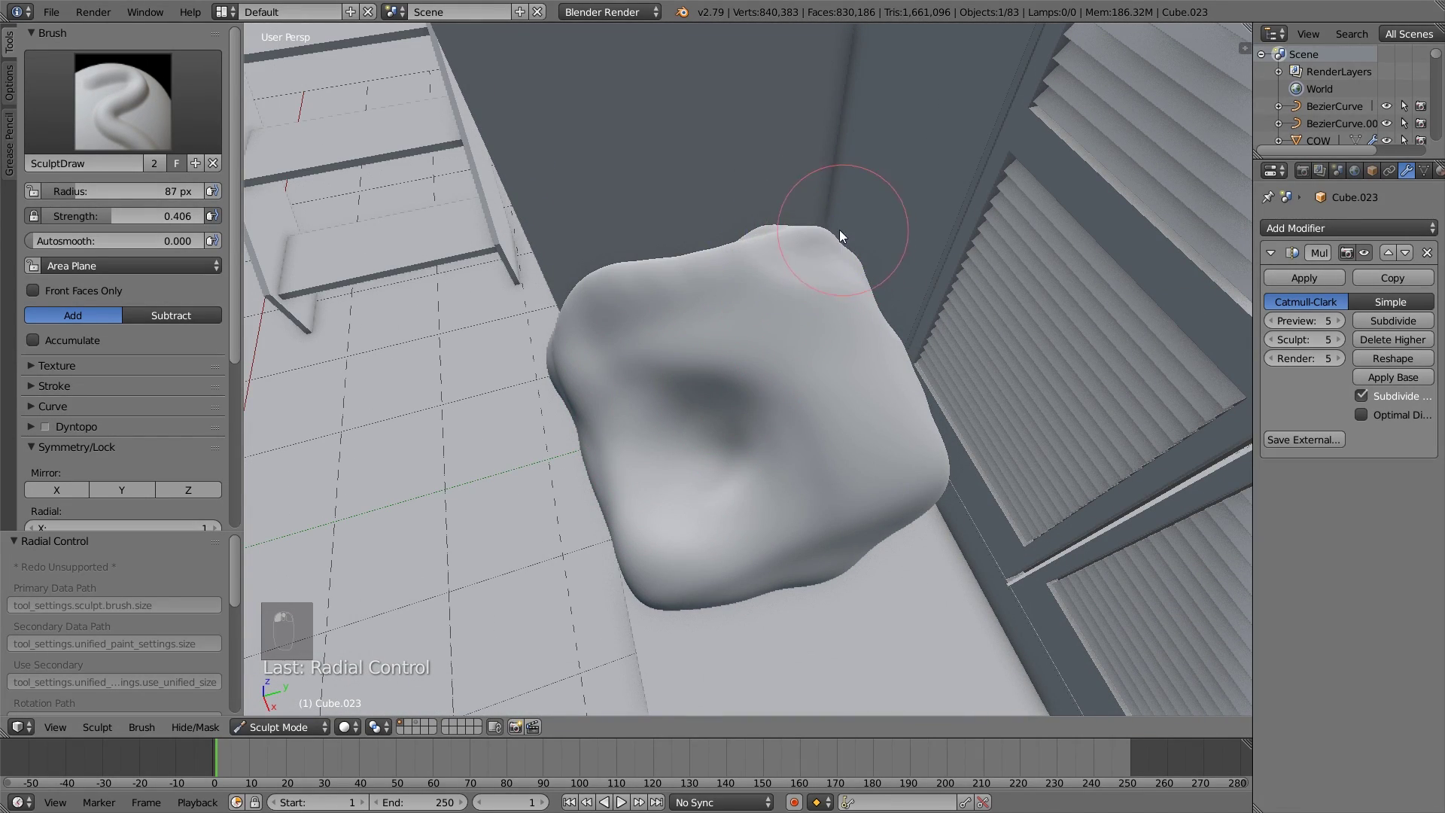
Deepen the irregular folds on the beanbag's pillar-facing side and build up its upper rear edge.
mouse_move(736, 309)
middle_mouse_down()
mouse_move(670, 407)
mouse_move(638, 510)
middle_mouse_up()
mouse_move(623, 333)
middle_mouse_down()
mouse_move(638, 391)
mouse_move(625, 423)
mouse_move(652, 381)
mouse_move(618, 391)
middle_mouse_up()
left_click_drag(617, 389, 647, 425)
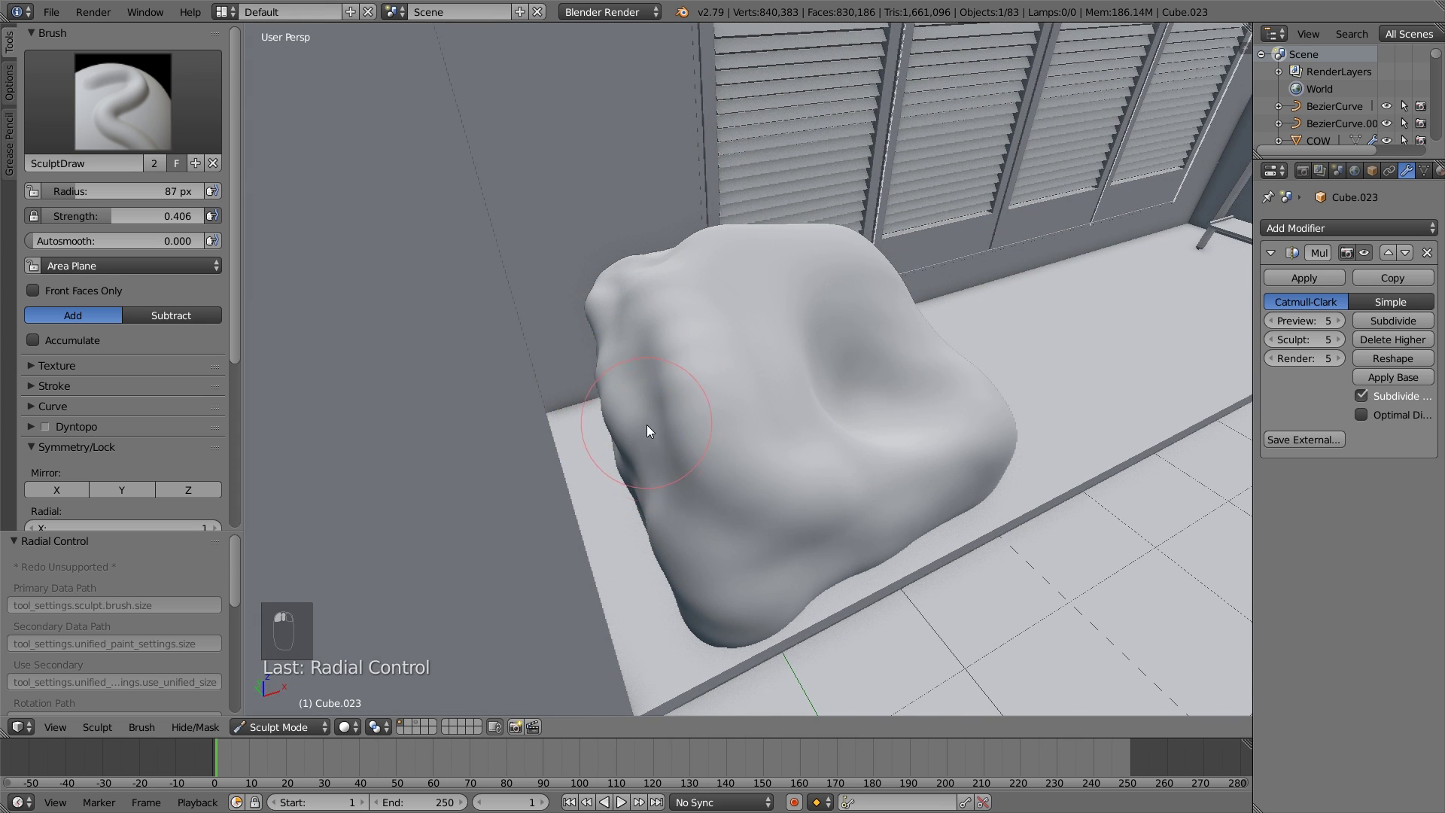
middle_click_drag(651, 501, 634, 419)
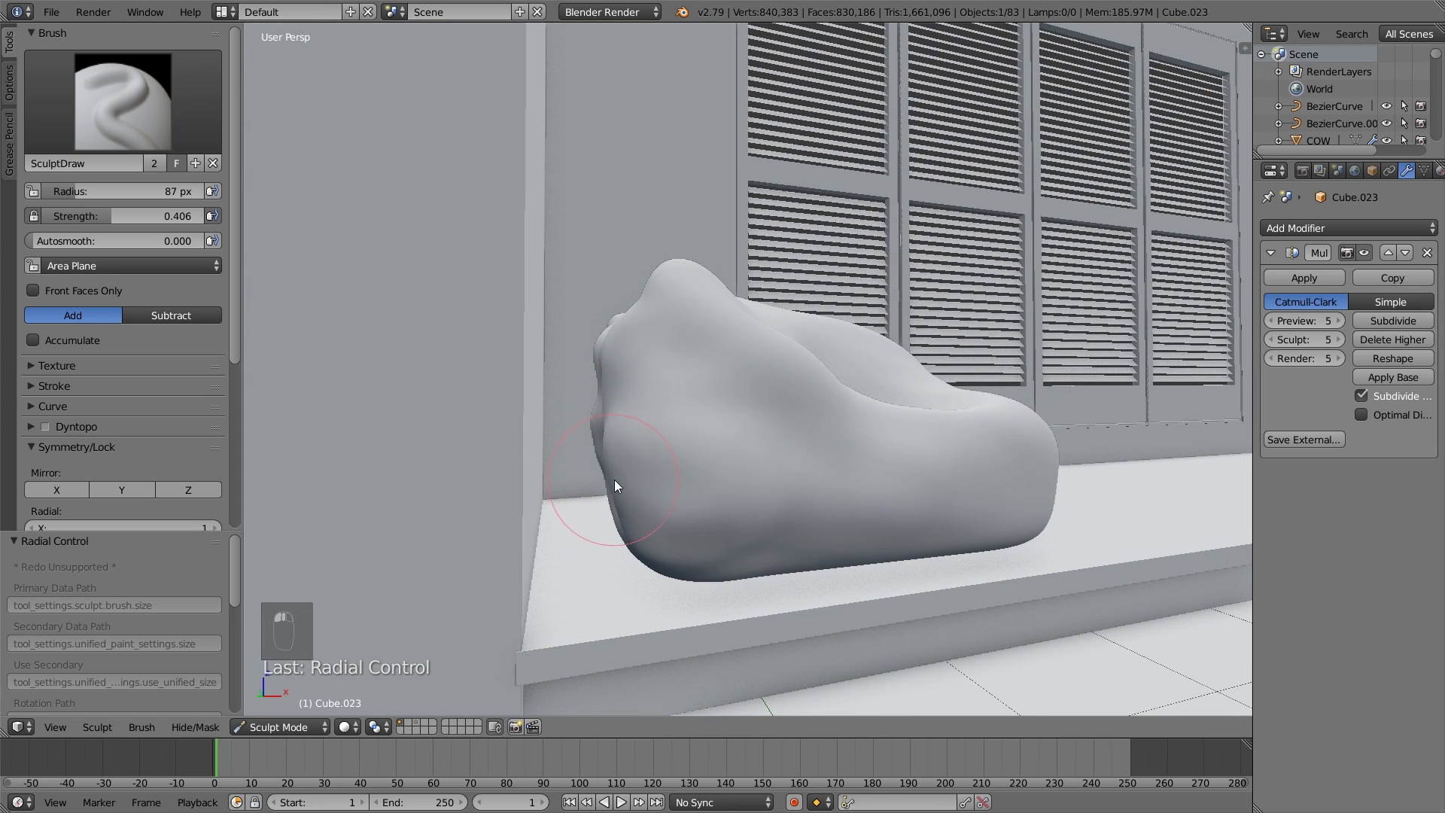
middle_click_drag(644, 293, 729, 440)
Sculpt gentle dents and bulges into the beanbag's open side facing away from the pillar.
middle_click_drag(868, 449, 768, 469)
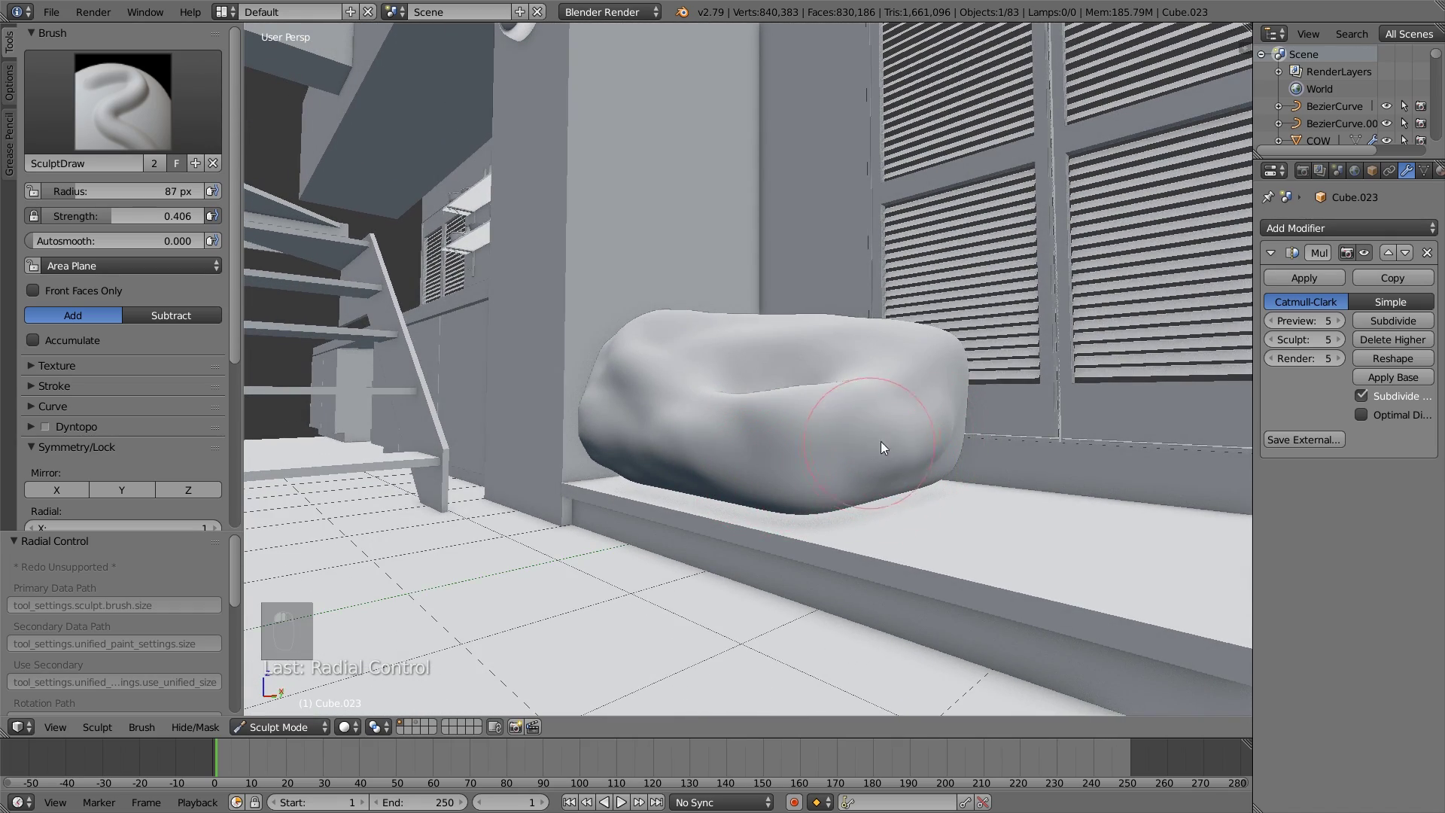
middle_click_drag(882, 444, 847, 557)
middle_click_drag(905, 438, 790, 445)
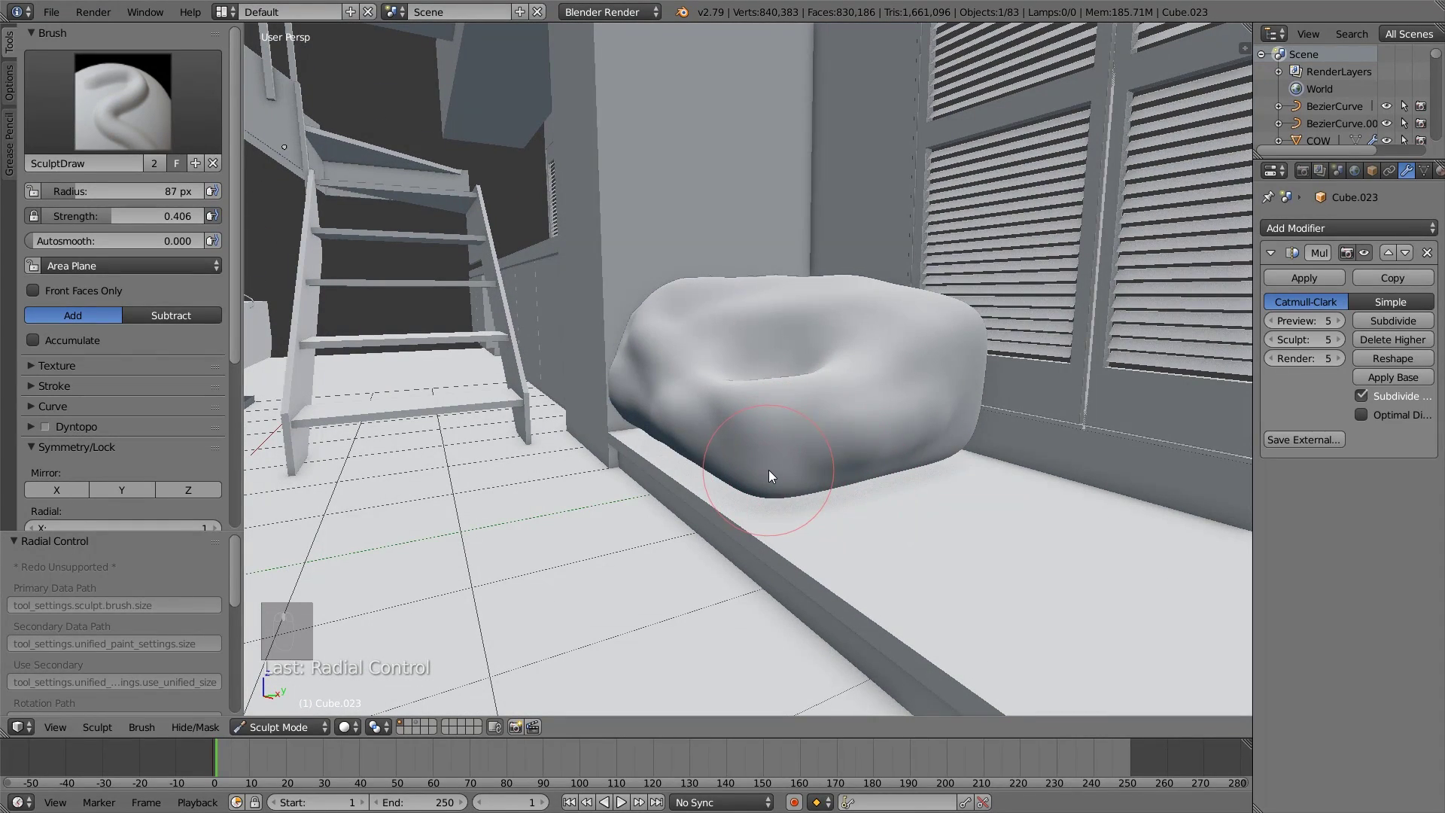
Switch the sculpting brush to Smooth and set its strength to 0.657.
key("p")
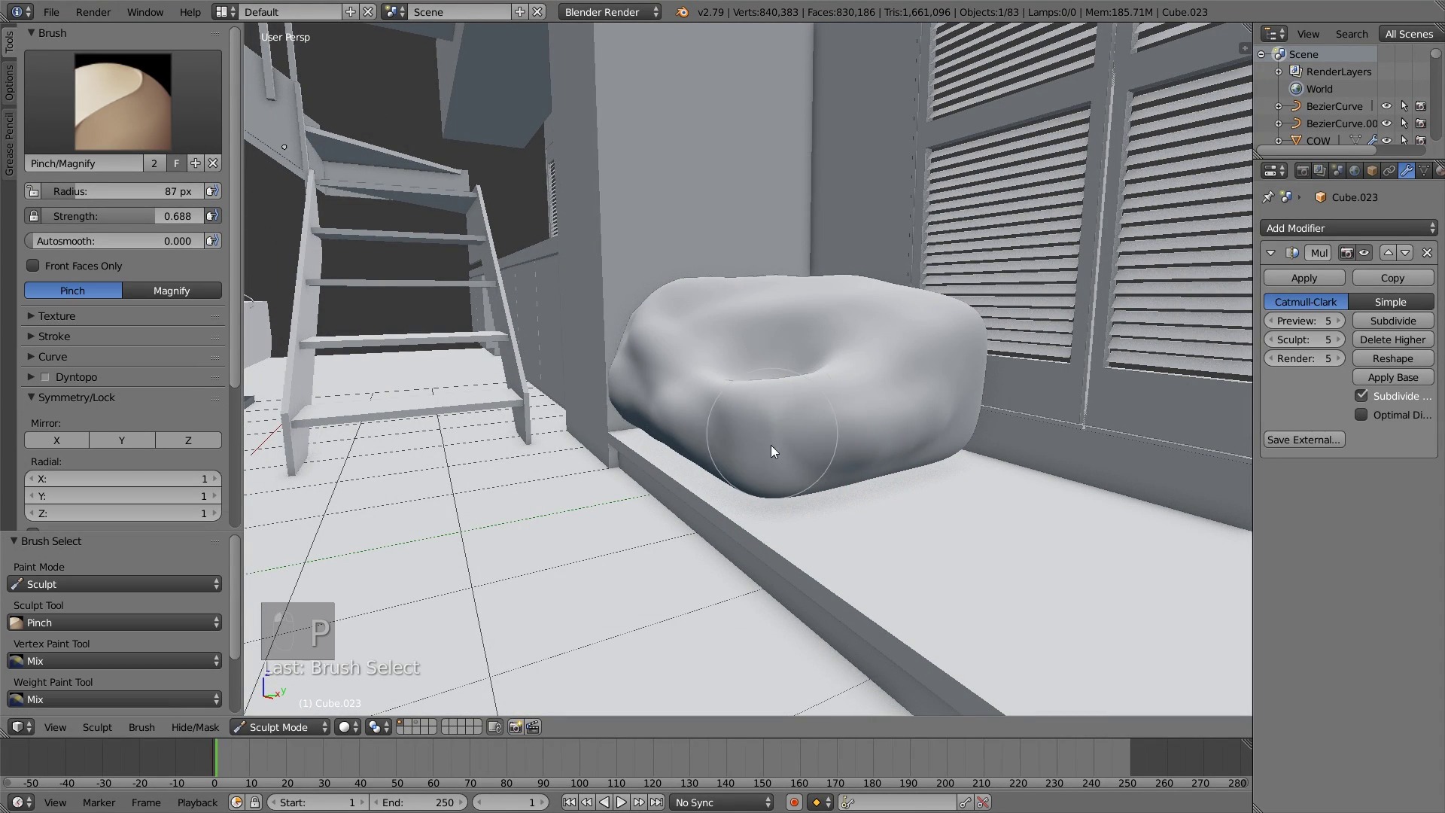
mouse_move(766, 458)
middle_mouse_down()
mouse_move(752, 516)
mouse_move(756, 494)
middle_mouse_up()
key("s")
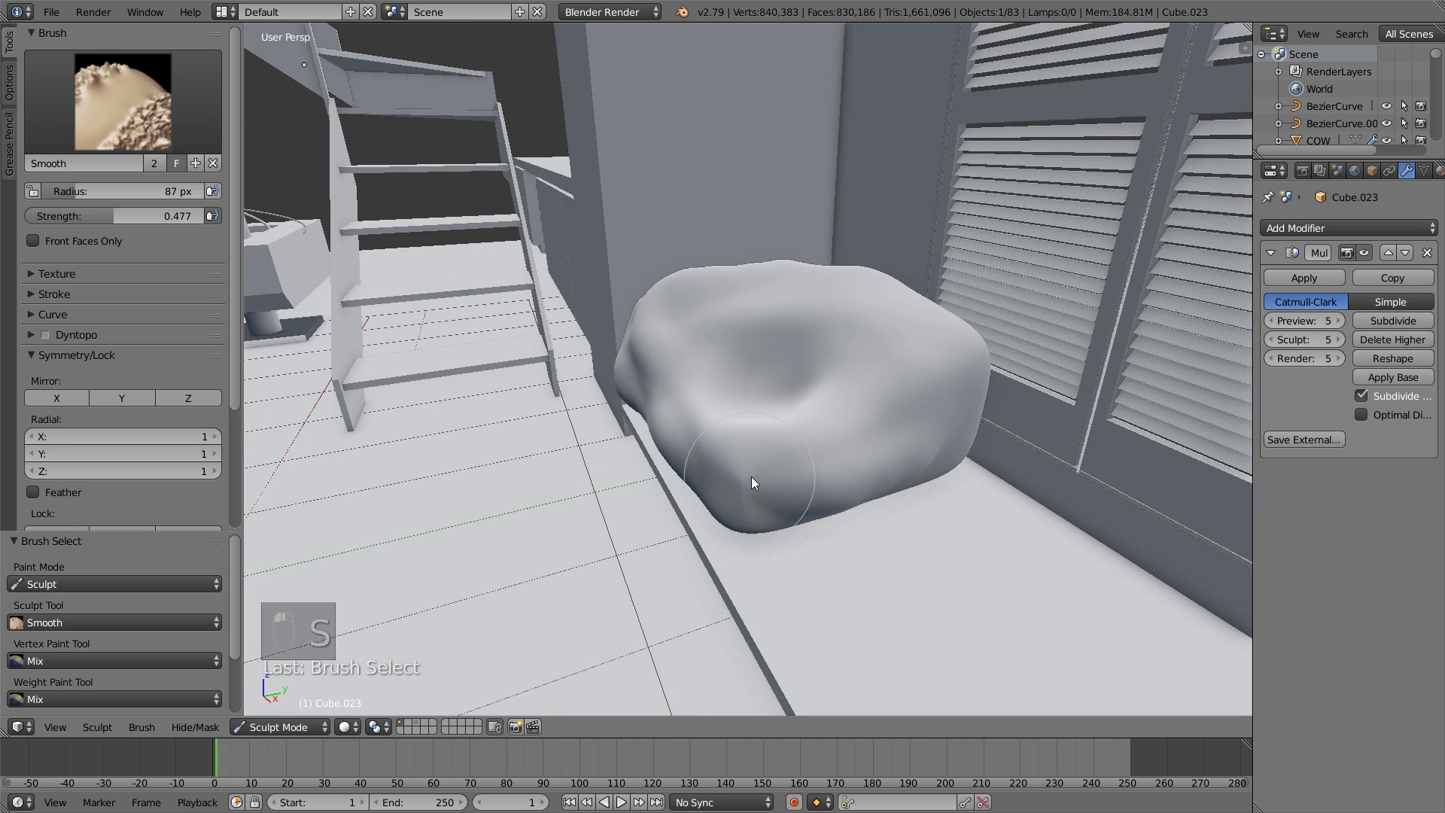
key("shift+f")
left_click(753, 473)
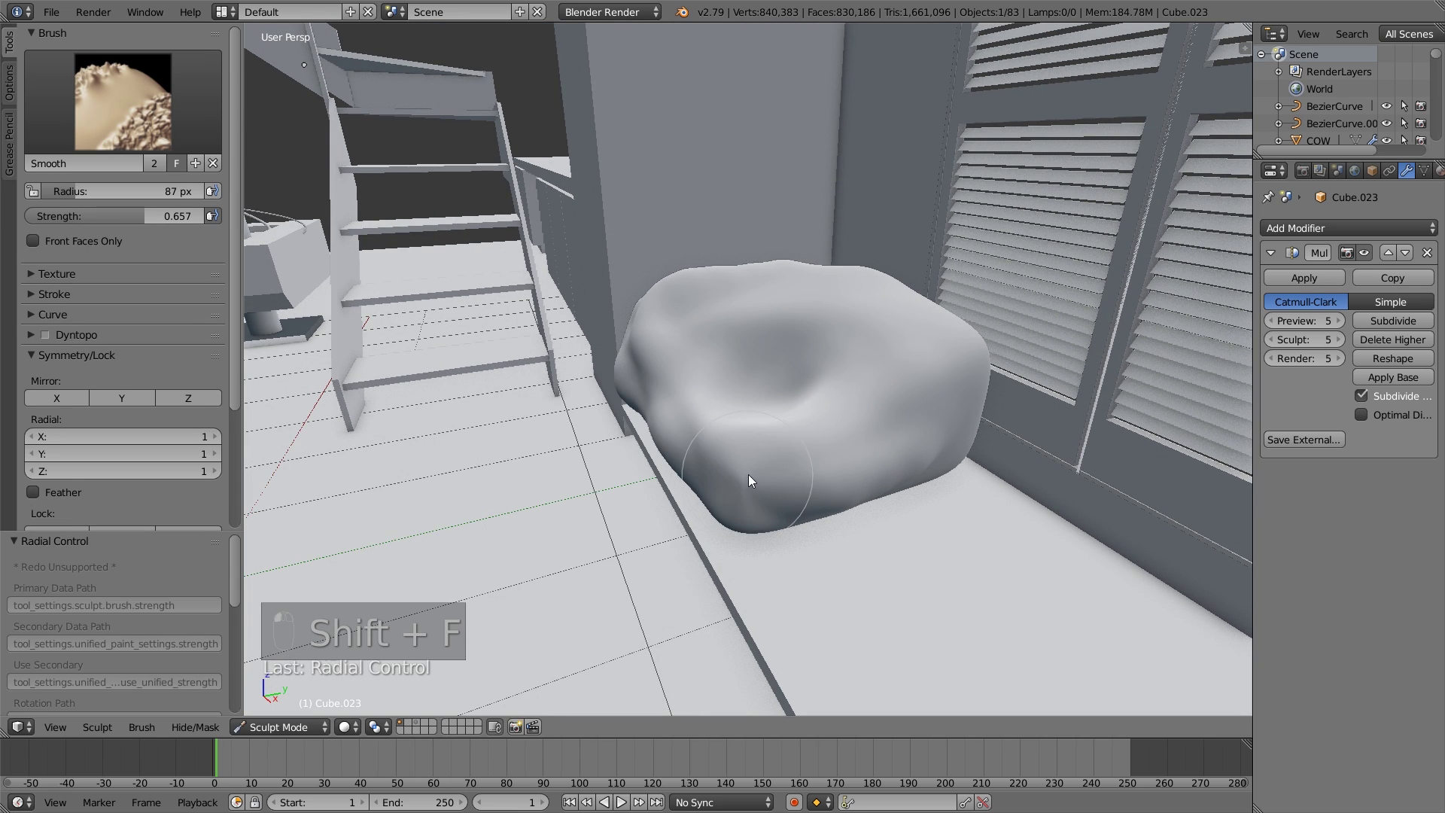
Build up the beanbag's window-side corner and the lower part of its room-facing side with the SculptDraw brush.
mouse_move(748, 474)
middle_mouse_down()
mouse_move(775, 489)
mouse_move(904, 440)
middle_mouse_up()
key("x")
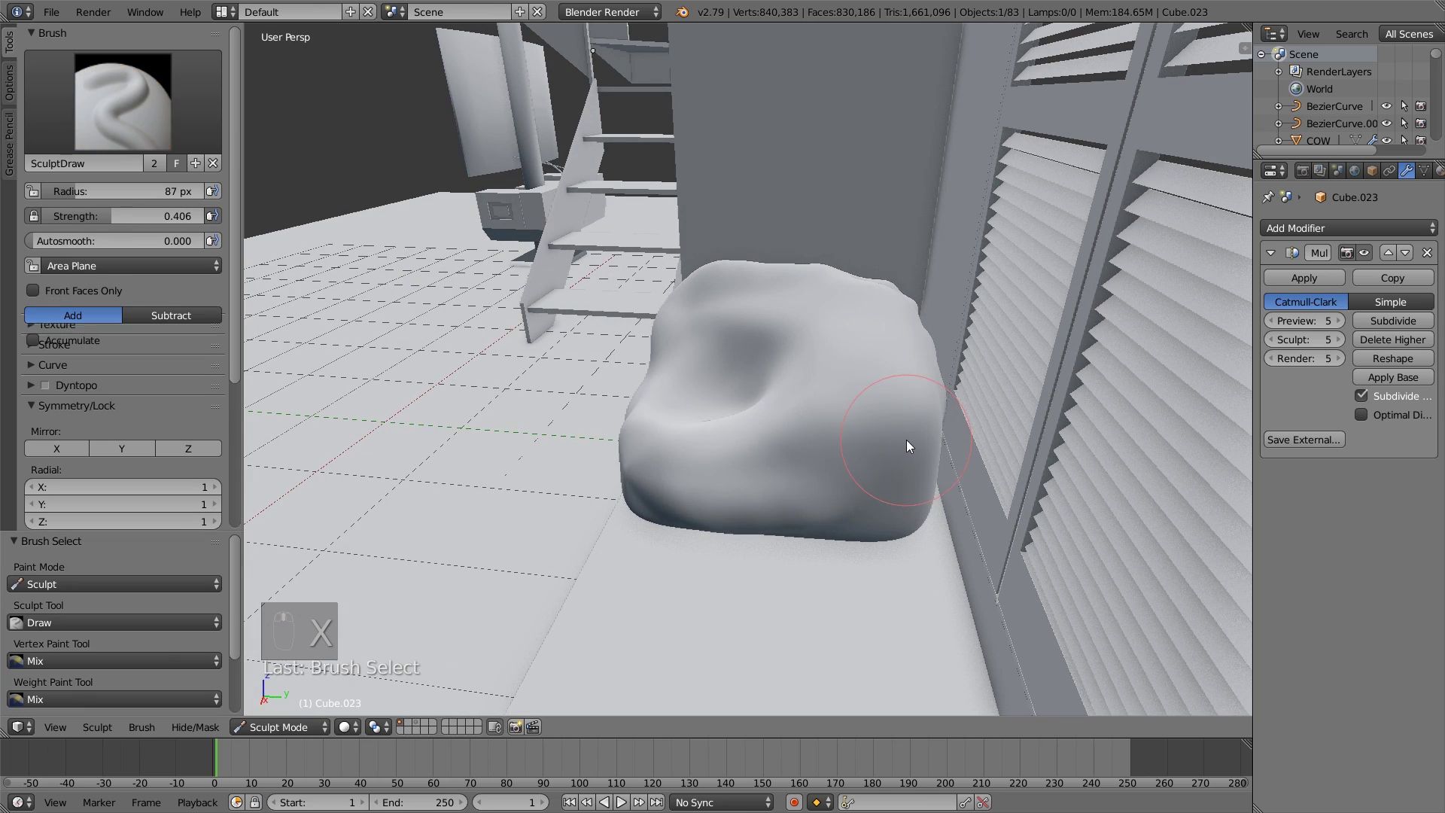
key("x")
key("x")
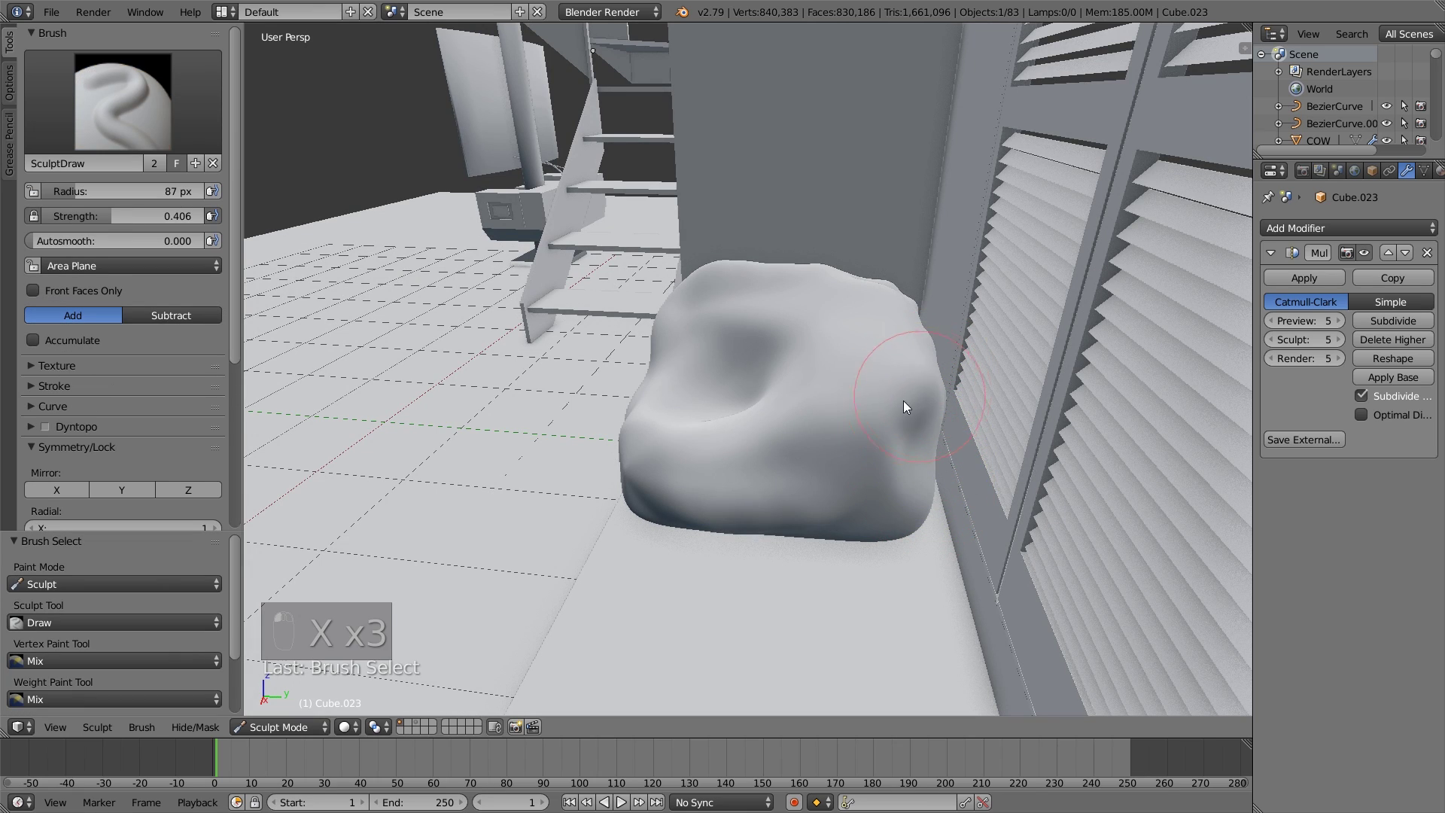
mouse_move(880, 420)
middle_mouse_down()
mouse_move(679, 451)
mouse_move(789, 473)
middle_mouse_up()
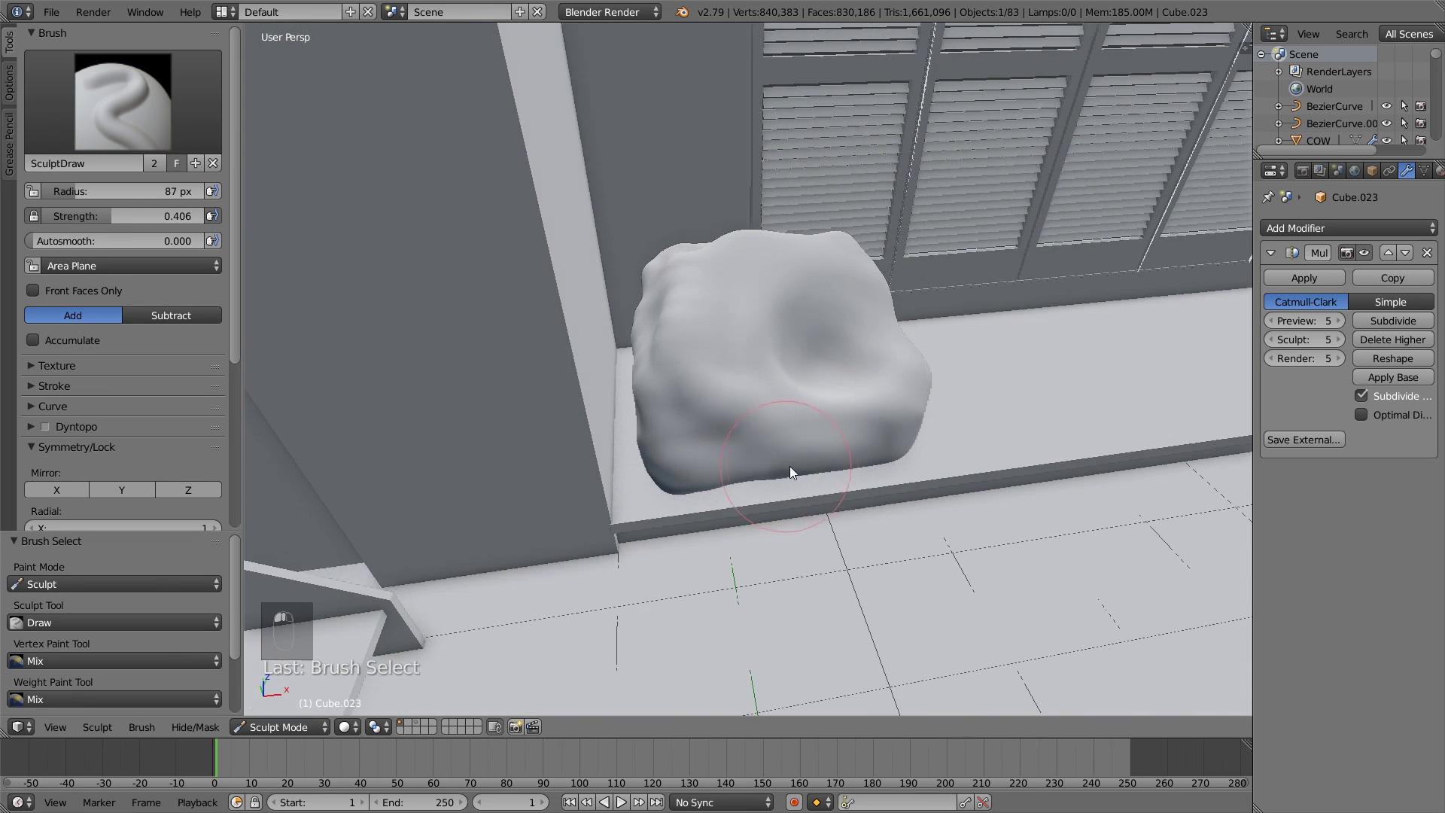
mouse_move(697, 464)
middle_mouse_down()
mouse_move(698, 436)
mouse_move(719, 440)
mouse_move(707, 450)
middle_mouse_up()
left_click_drag(707, 450, 738, 435)
Raise the Smooth brush's strength to 0.886 and soften the beanbag's room-facing side and open end.
key("s")
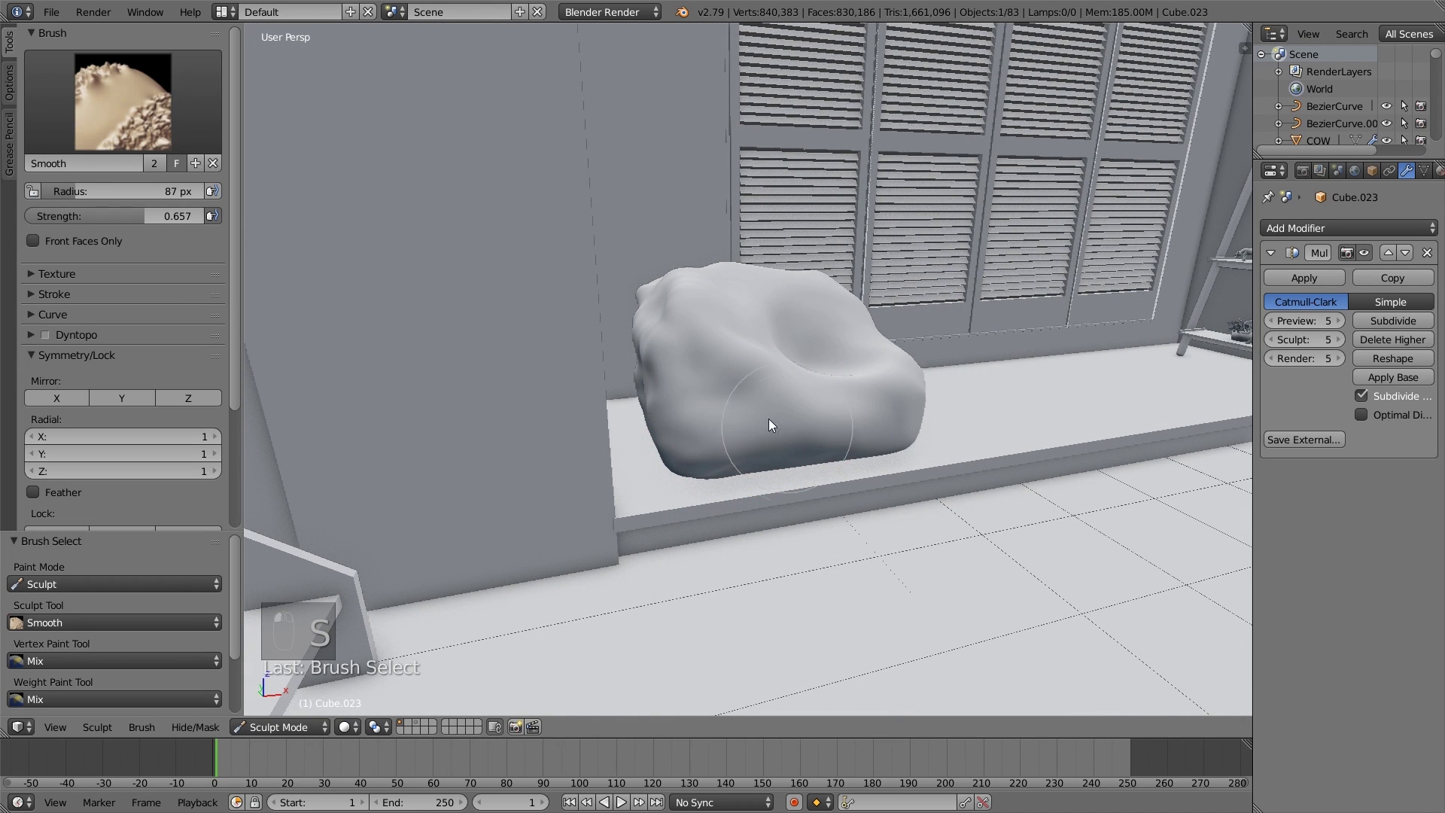
middle_click_drag(739, 410, 656, 422)
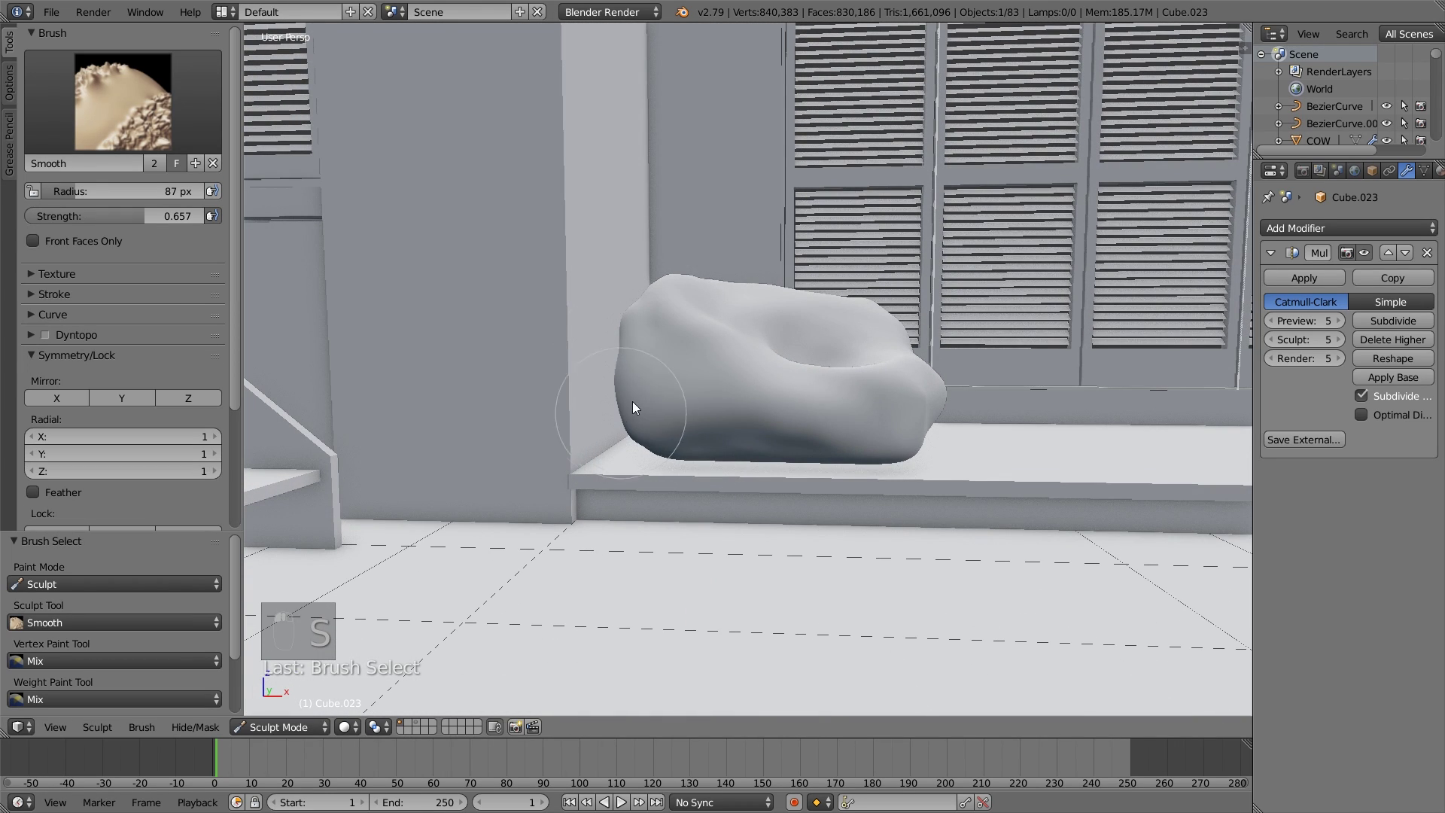
key("shift+f")
left_click(595, 384)
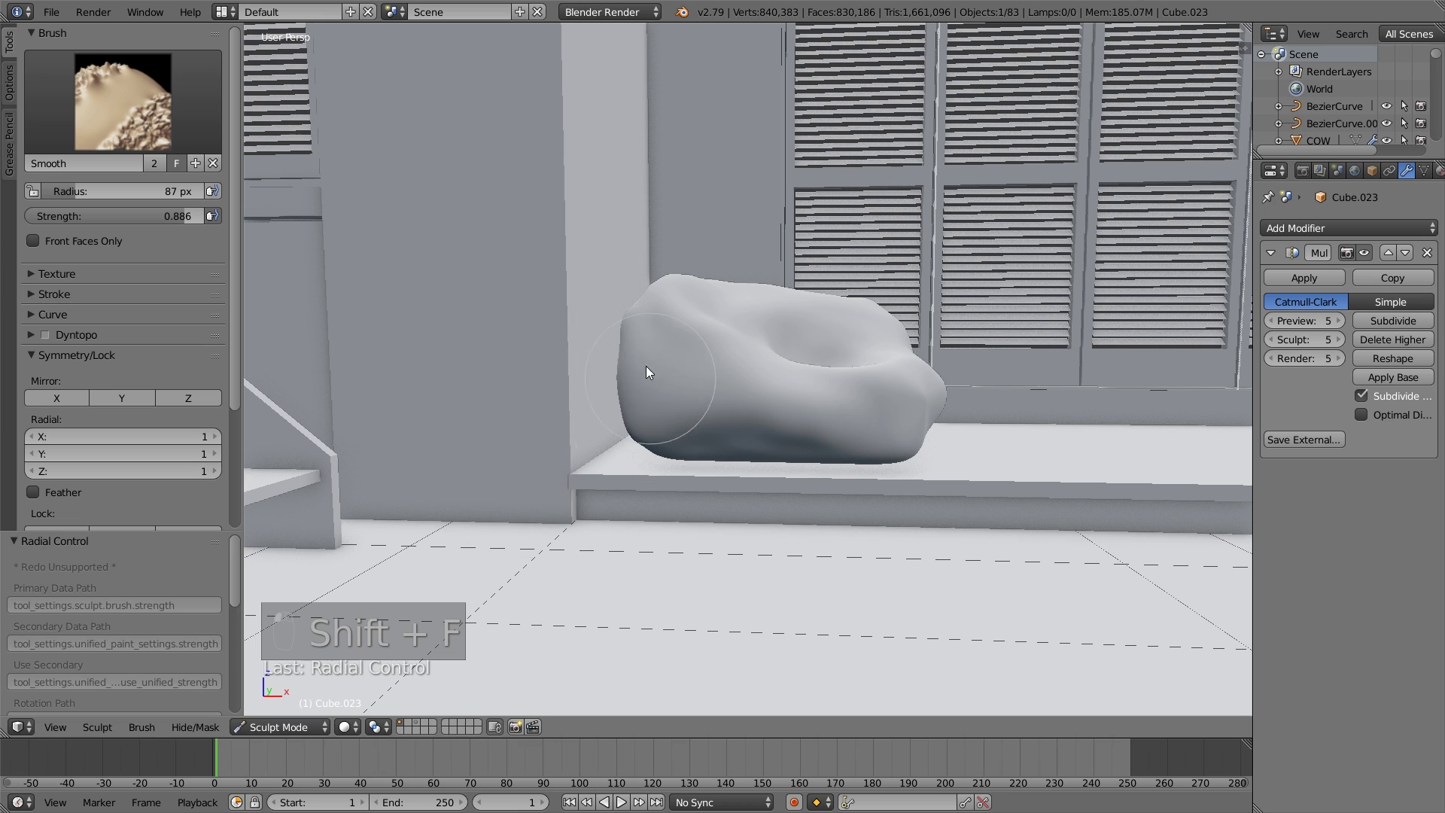
middle_click_drag(842, 432, 860, 390)
middle_click_drag(724, 324, 877, 367)
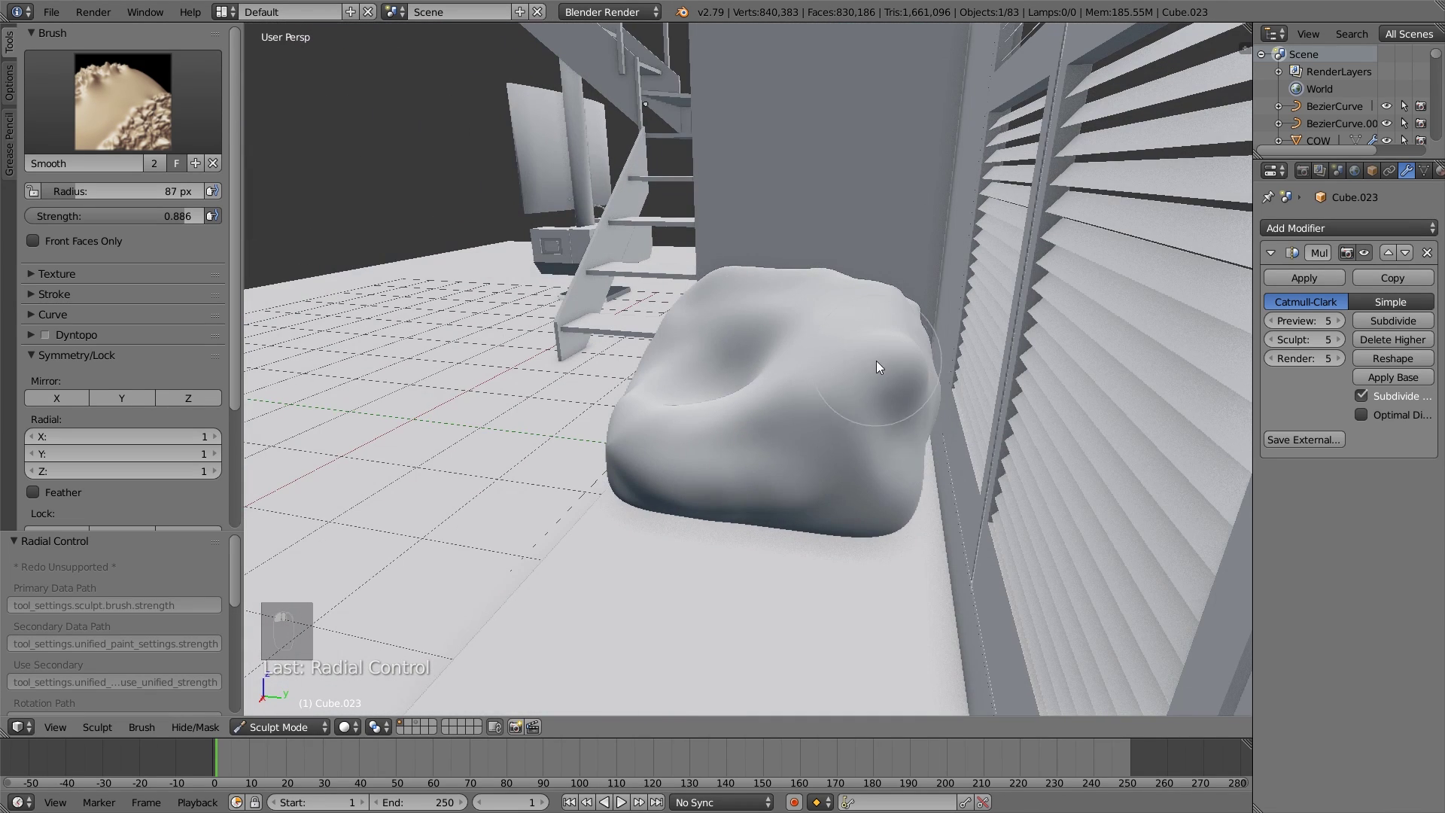
Sculpt more soft bulges and folds into the beanbag's open end and pillar-facing side with the SculptDraw brush.
middle_click_drag(797, 508, 836, 444)
key("x")
key("x")
key("x")
mouse_move(896, 455)
left_mouse_down()
mouse_move(802, 463)
mouse_move(787, 444)
mouse_move(878, 432)
left_mouse_up()
mouse_move(823, 441)
middle_mouse_down()
mouse_move(904, 451)
mouse_move(882, 454)
middle_mouse_up()
mouse_move(720, 437)
middle_mouse_down()
mouse_move(780, 481)
mouse_move(626, 428)
middle_mouse_up()
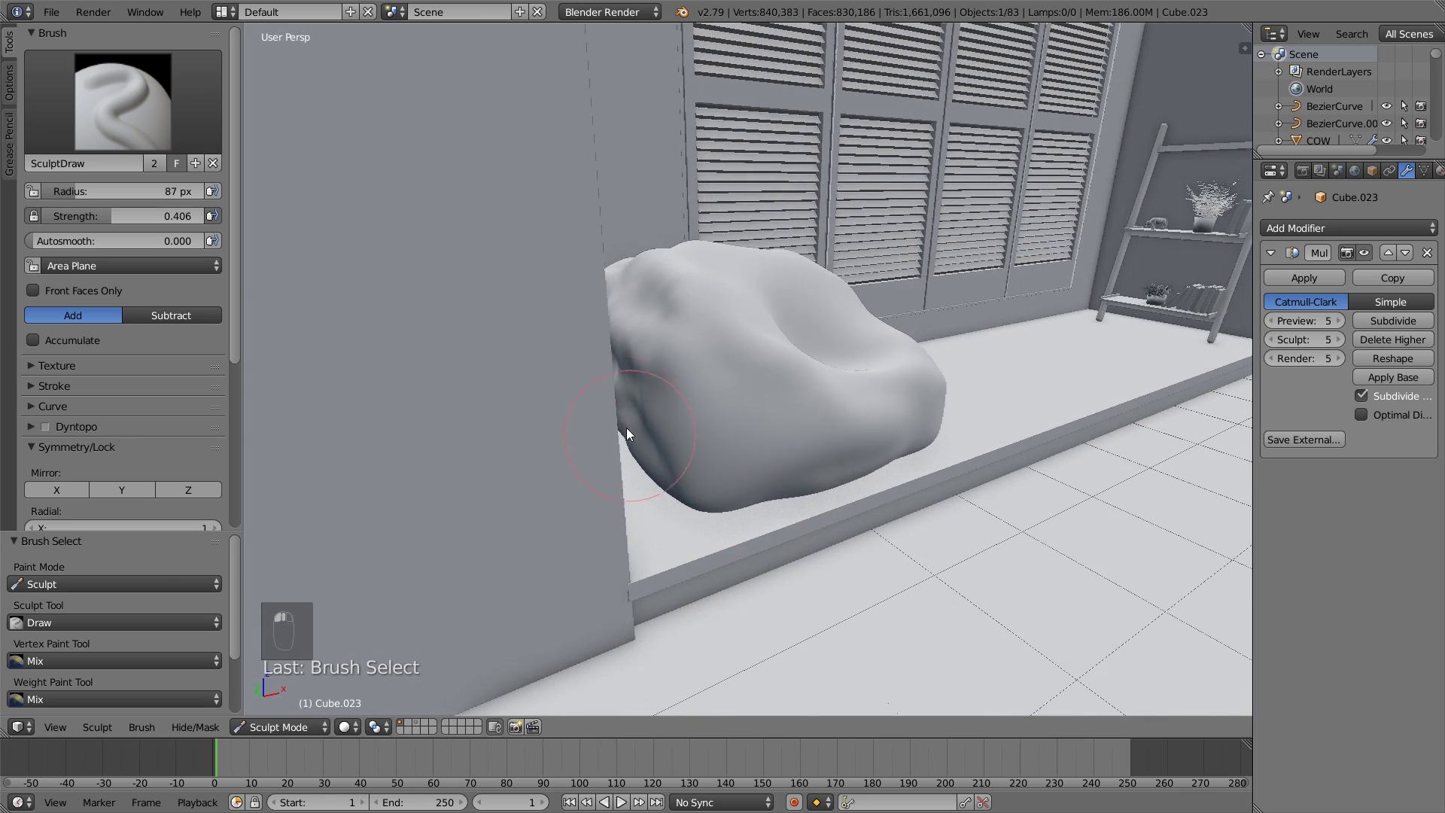
mouse_move(634, 362)
middle_mouse_down()
mouse_move(645, 429)
mouse_move(677, 400)
middle_mouse_up()
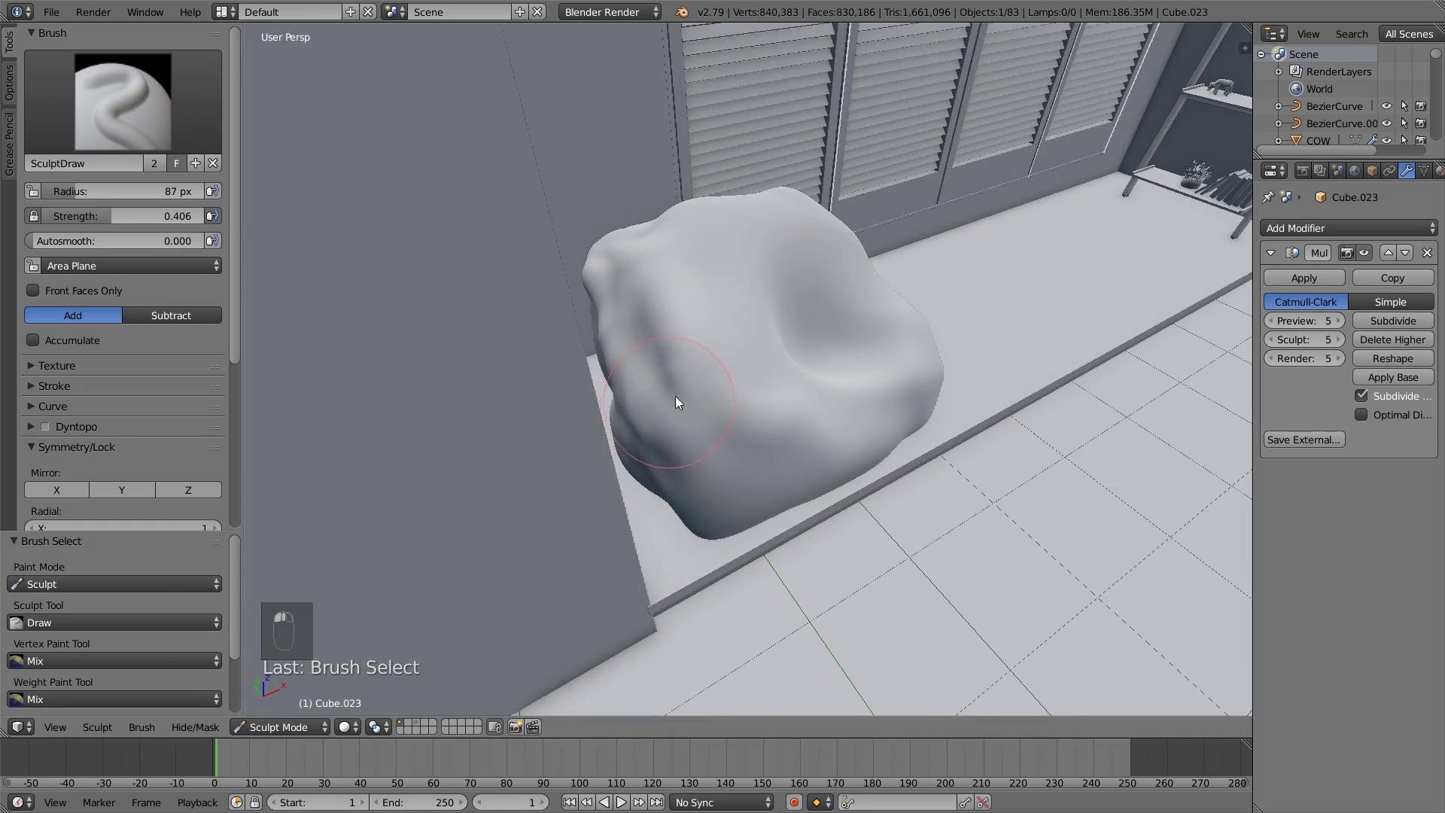
Smooth out the folds on the beanbag's pillar-facing side and lower corner.
key("s")
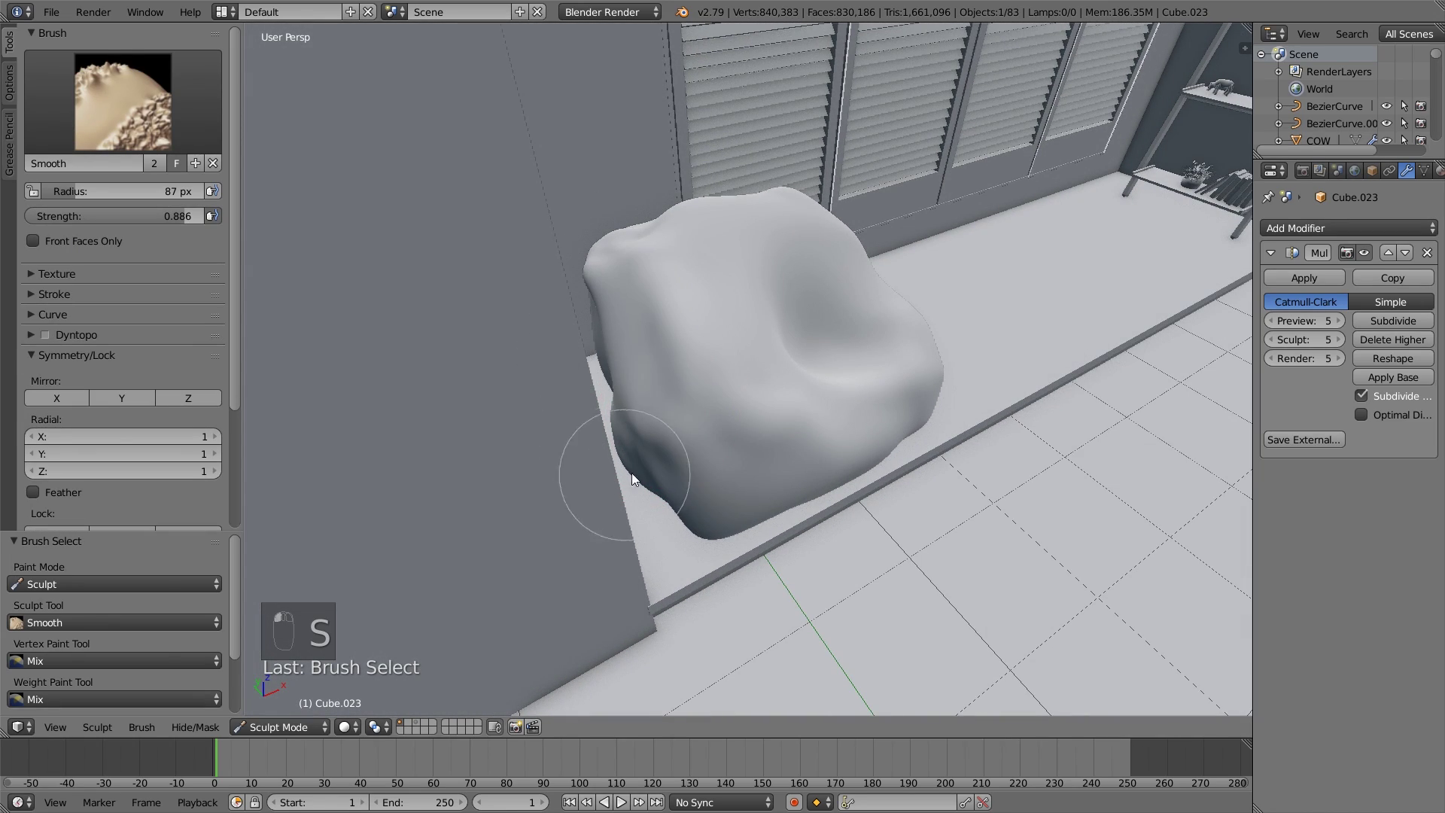
middle_click_drag(676, 474, 620, 381)
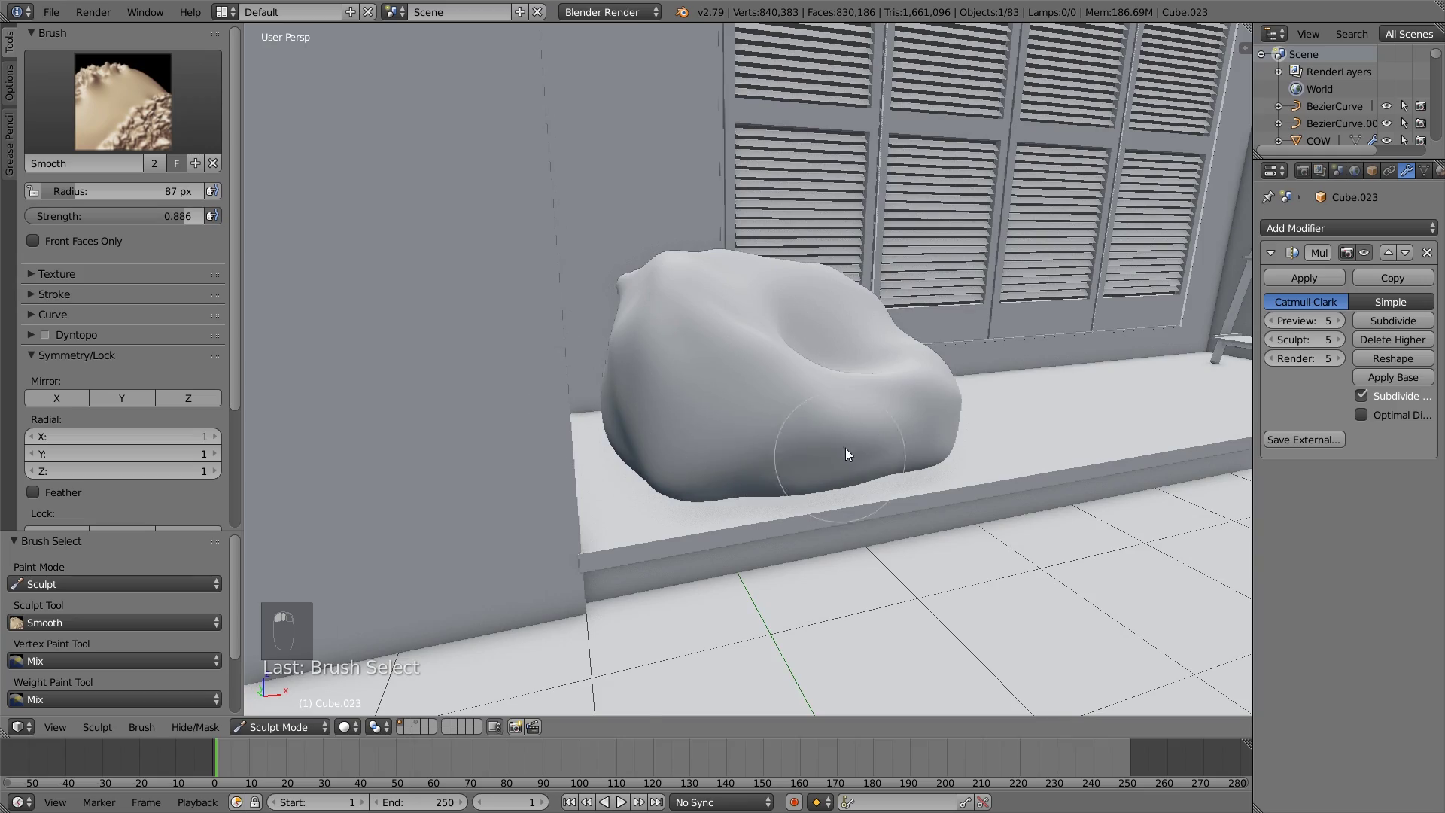
mouse_move(845, 448)
middle_mouse_down()
mouse_move(644, 451)
mouse_move(889, 407)
mouse_move(891, 518)
mouse_move(712, 448)
mouse_move(724, 387)
middle_mouse_up()
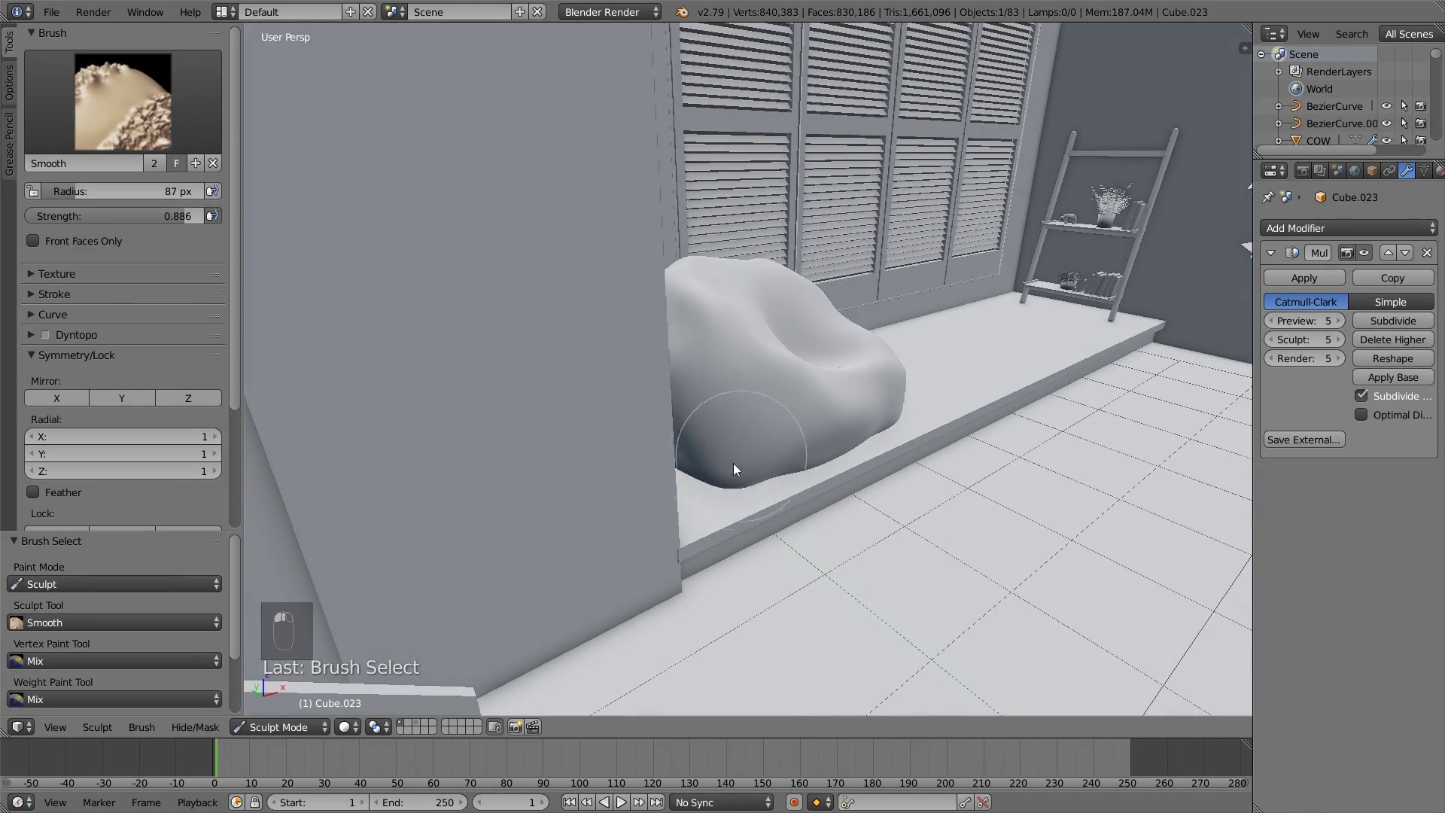
middle_click_drag(733, 462, 702, 437)
Add a soft bulge to the beanbag's lower pillar-side corner with the SculptDraw brush and smooth it.
key("x")
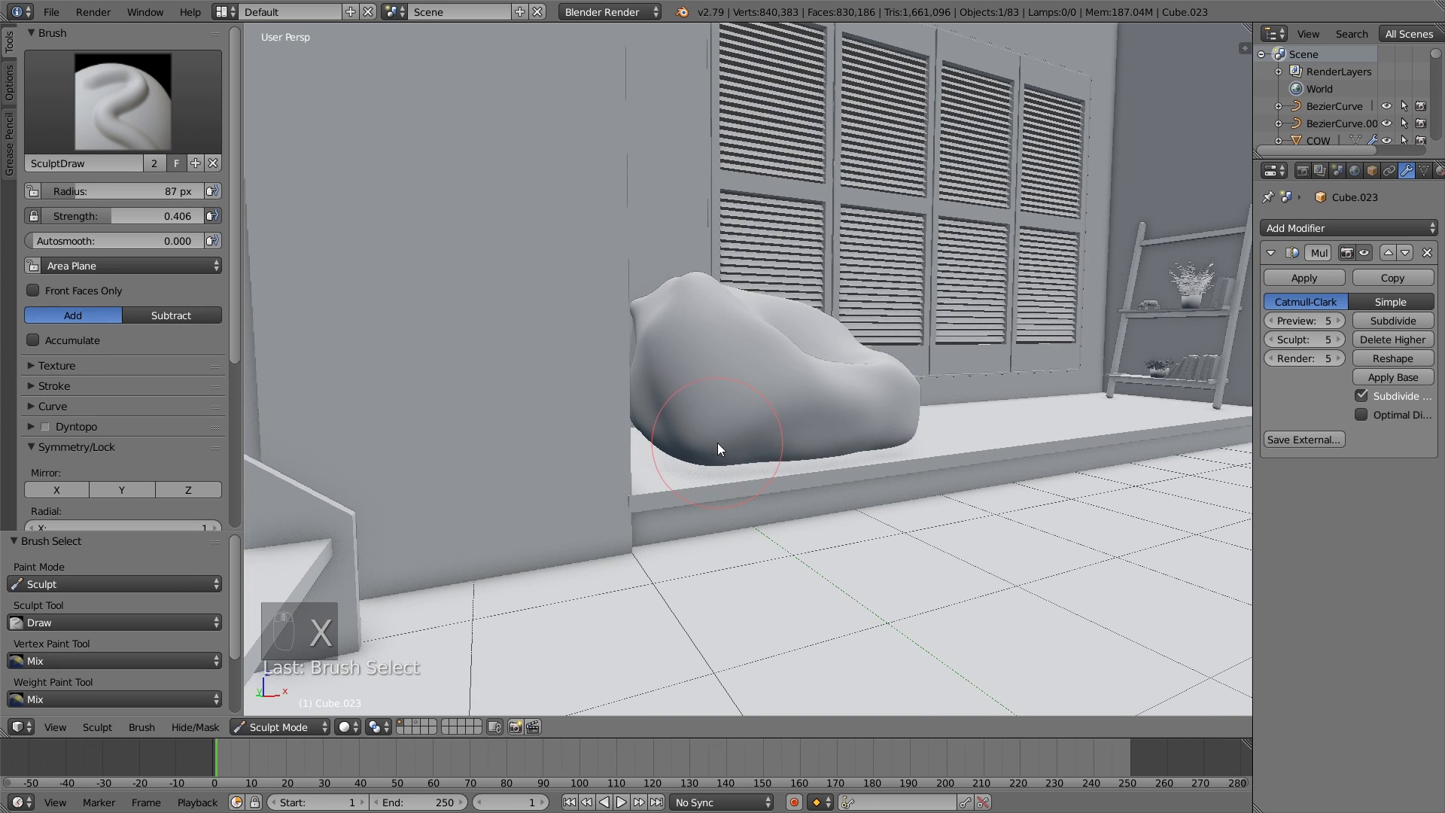
scroll(718, 444, "up", 2)
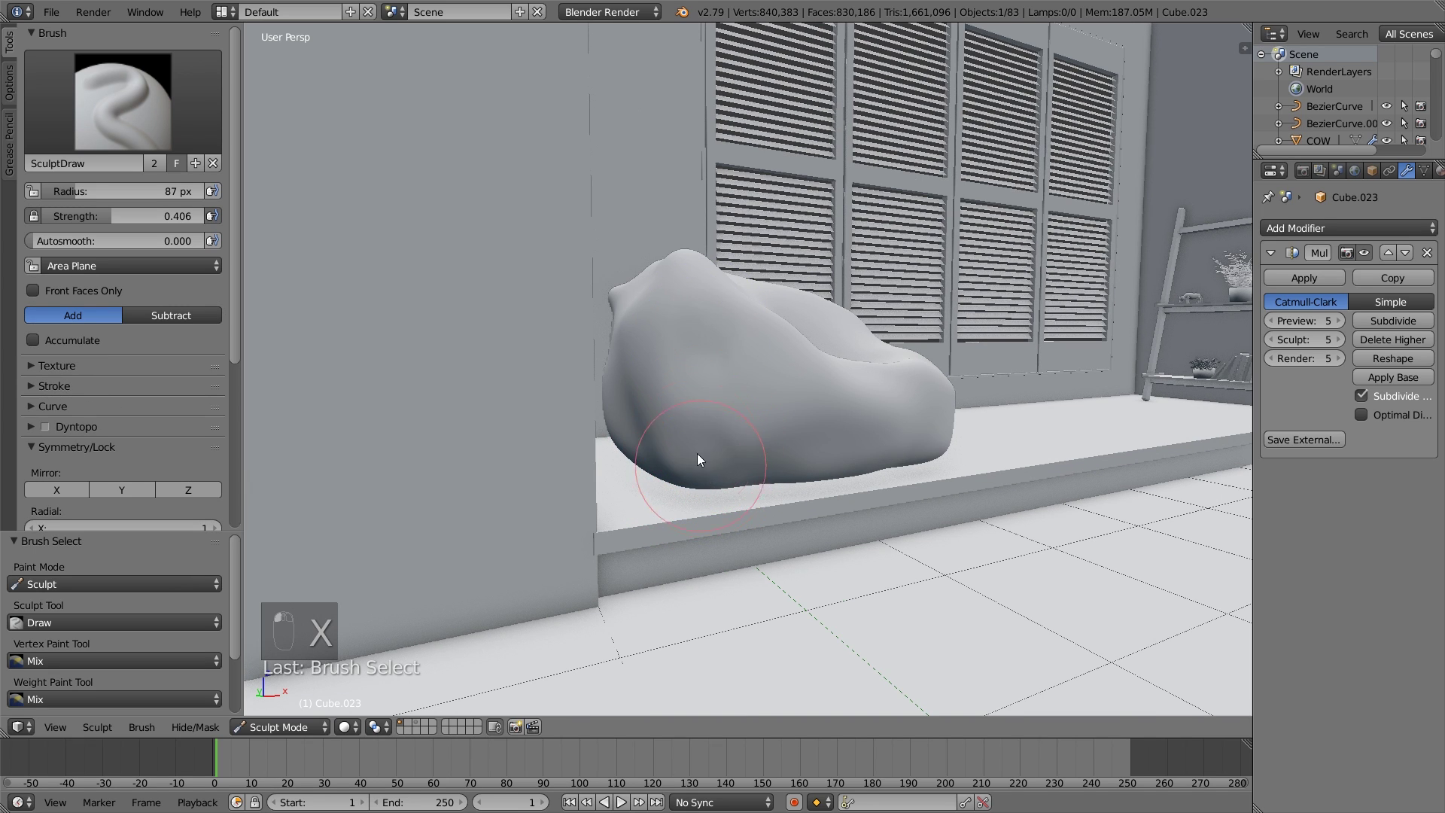
mouse_move(696, 453)
left_mouse_down()
mouse_move(739, 419)
mouse_move(727, 376)
left_mouse_up()
key("s")
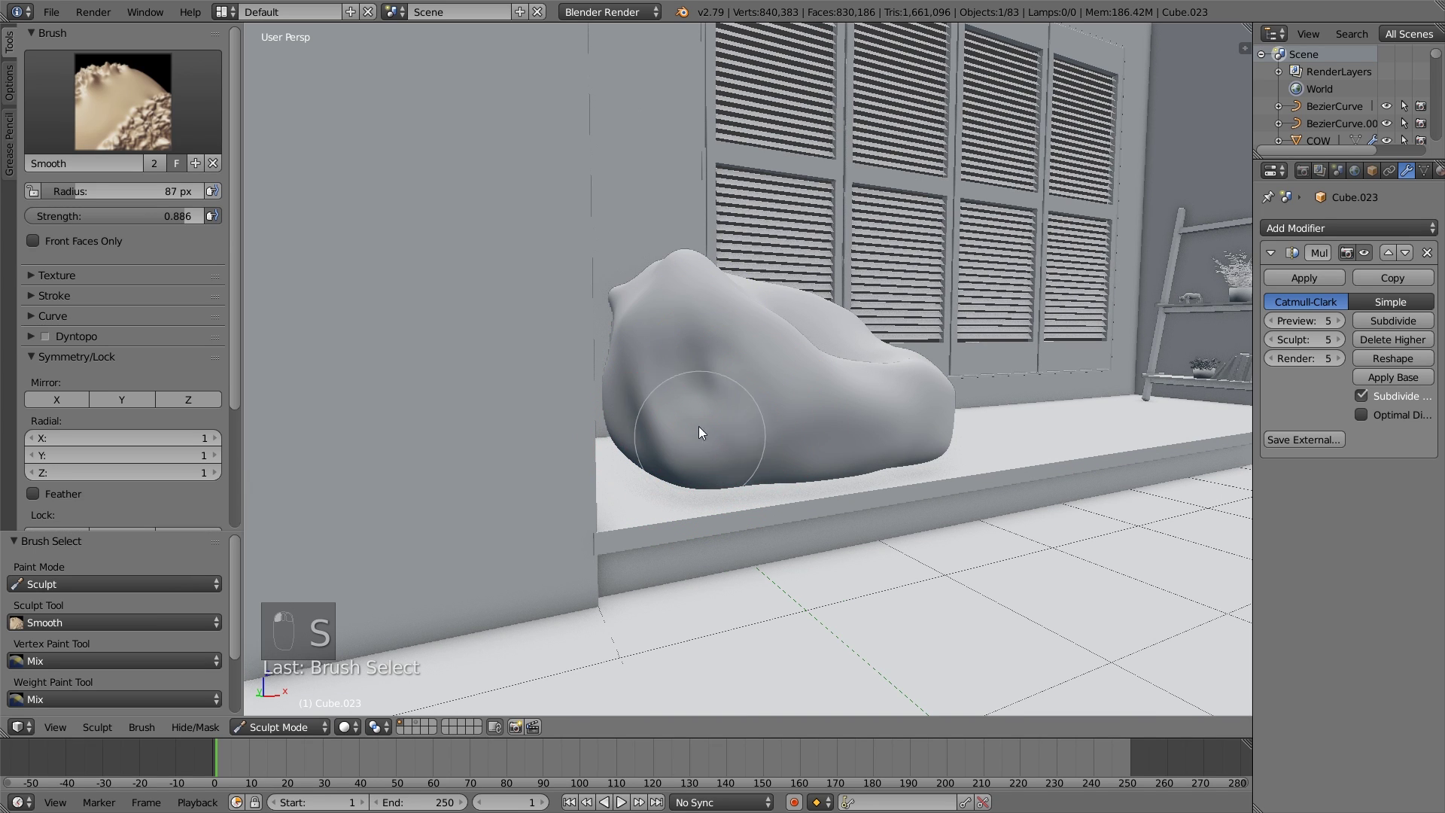
mouse_move(647, 443)
middle_mouse_down()
mouse_move(663, 417)
mouse_move(741, 441)
middle_mouse_up()
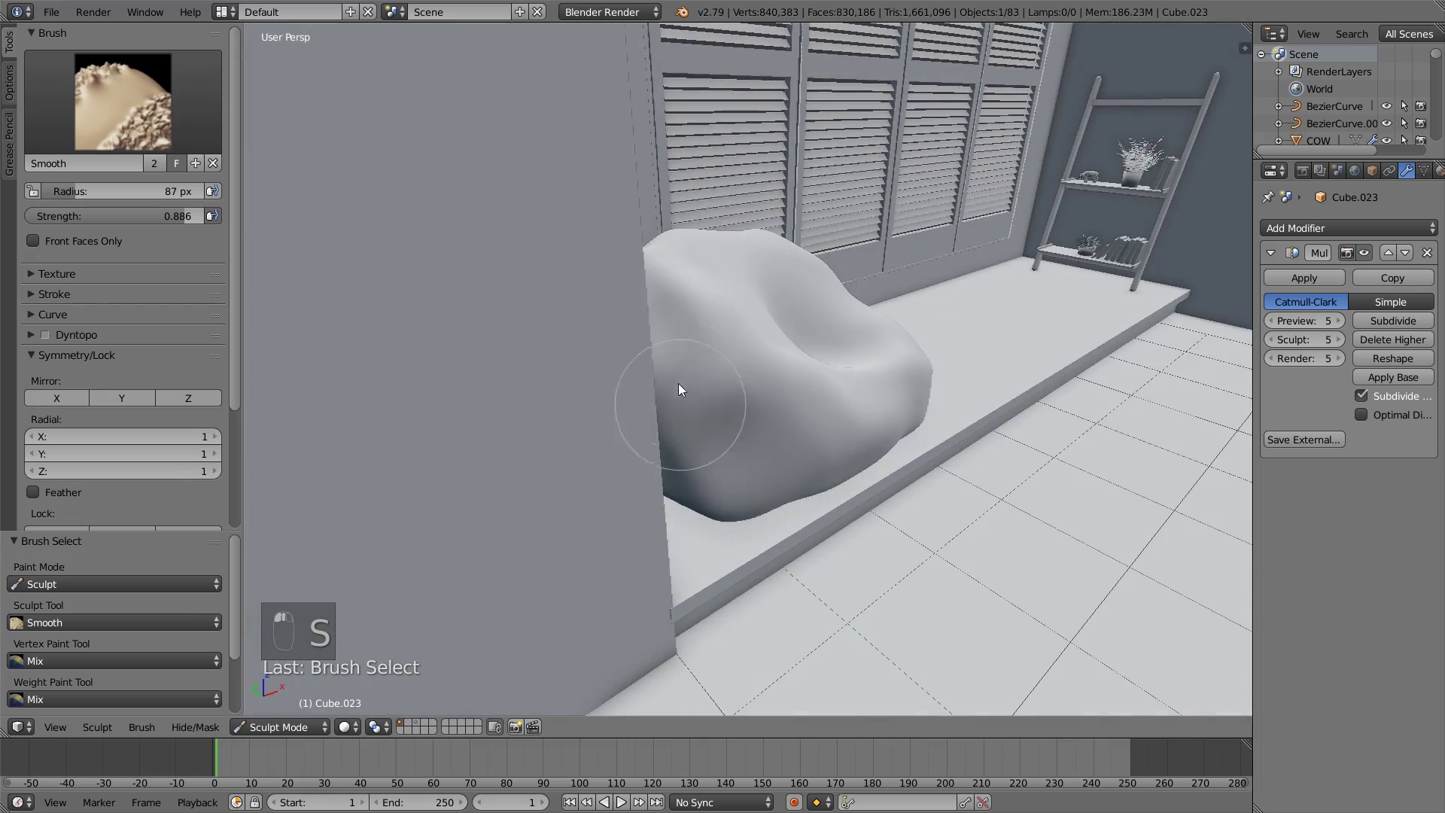
Shape the beanbag's lower edge along the platform with the SculptDraw brush from the open end around the room-facing side.
mouse_move(741, 492)
middle_mouse_down()
mouse_move(668, 467)
mouse_move(850, 470)
mouse_move(775, 453)
mouse_move(903, 399)
mouse_move(948, 470)
mouse_move(928, 422)
mouse_move(924, 450)
middle_mouse_up()
key("x")
key("x")
key("x")
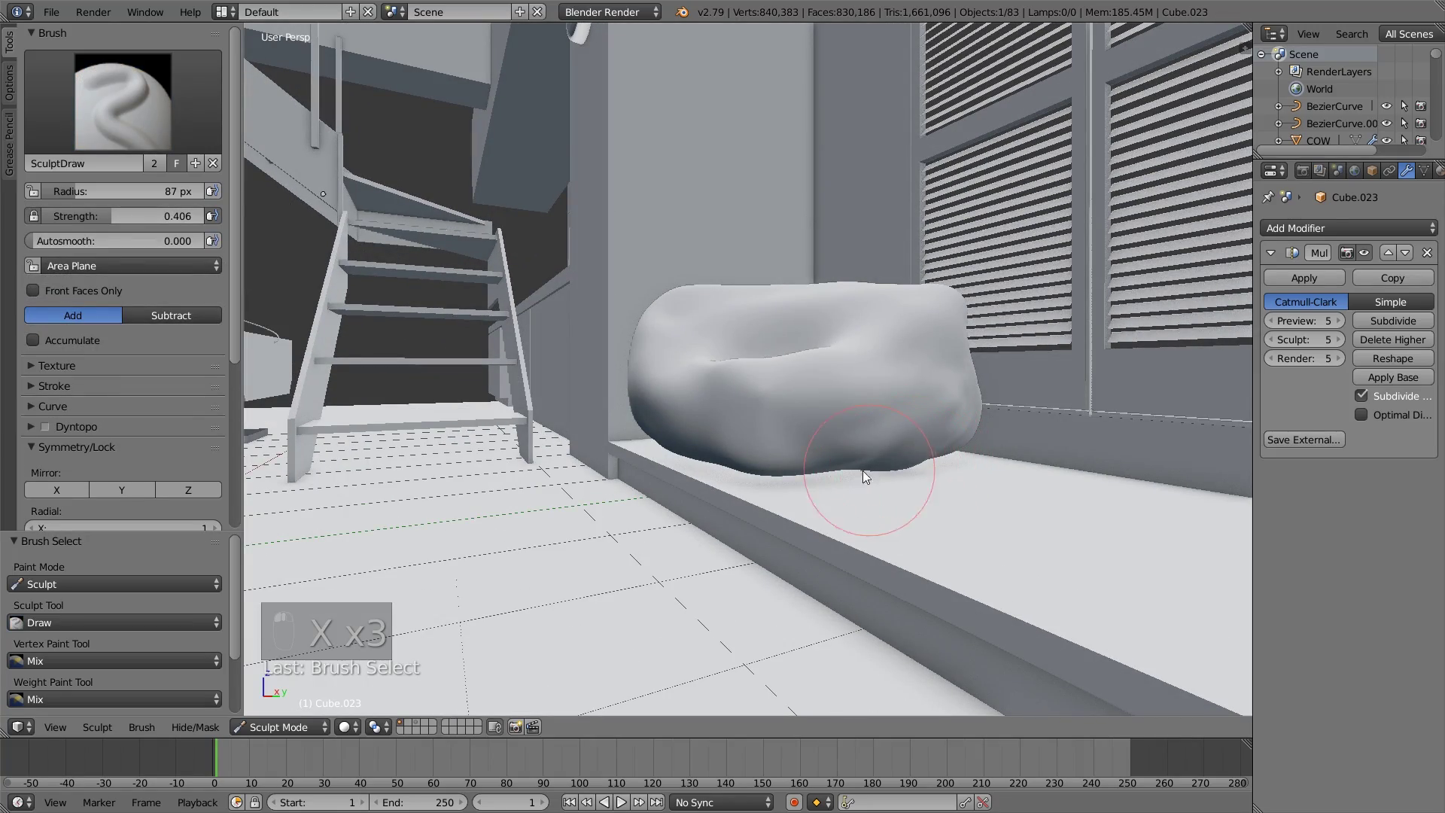
middle_click_drag(837, 483, 822, 462)
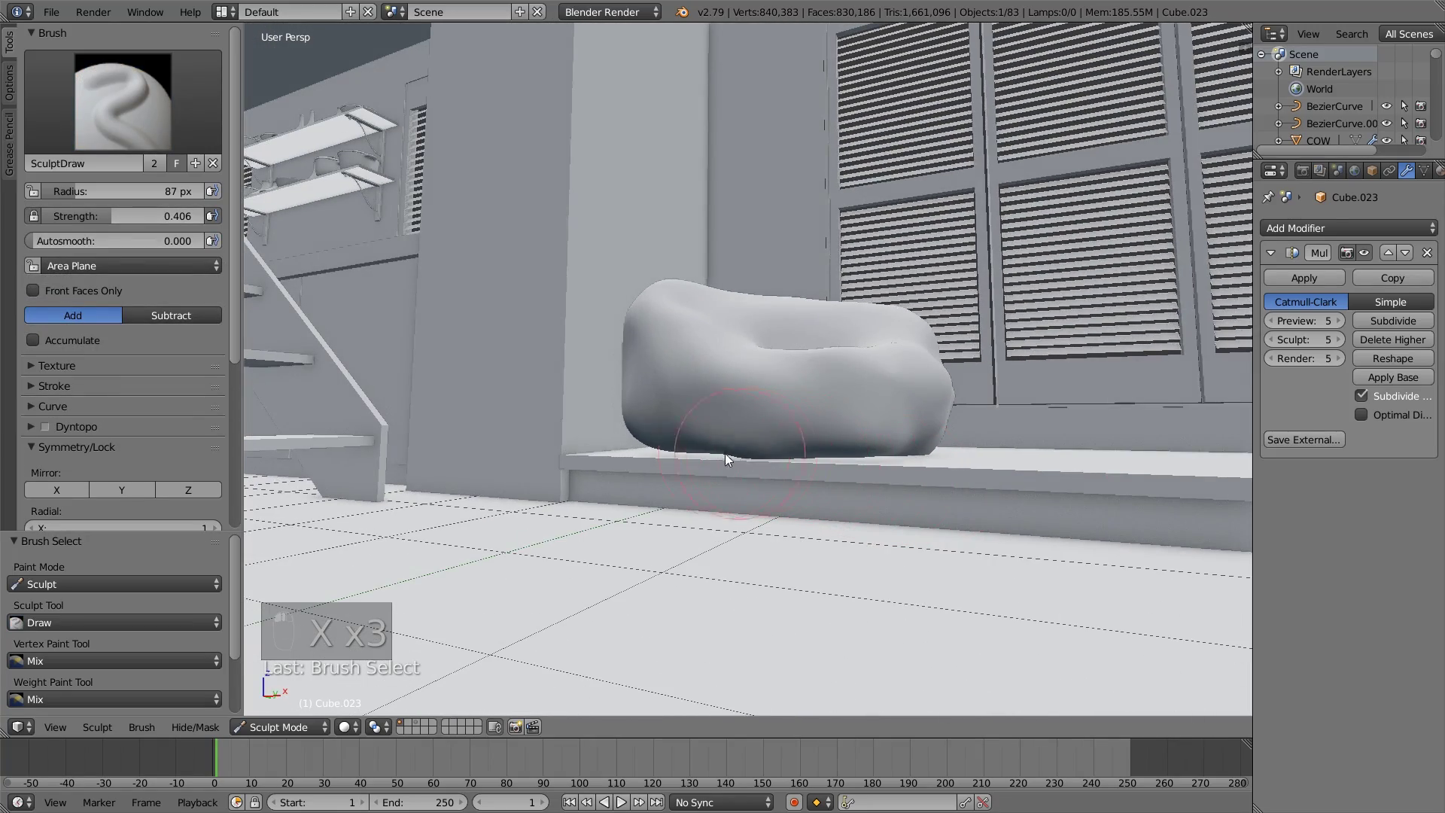
middle_click_drag(725, 453, 775, 474)
mouse_move(861, 465)
middle_mouse_down()
mouse_move(810, 458)
mouse_move(816, 444)
mouse_move(785, 484)
mouse_move(820, 490)
mouse_move(747, 493)
middle_mouse_up()
scroll(832, 450, "up", 8)
scroll(833, 484, "down", 8)
Even out the beanbag's bottom edge with the Smooth brush in wireframe display, then restore solid display and the SculptDraw brush.
key("z")
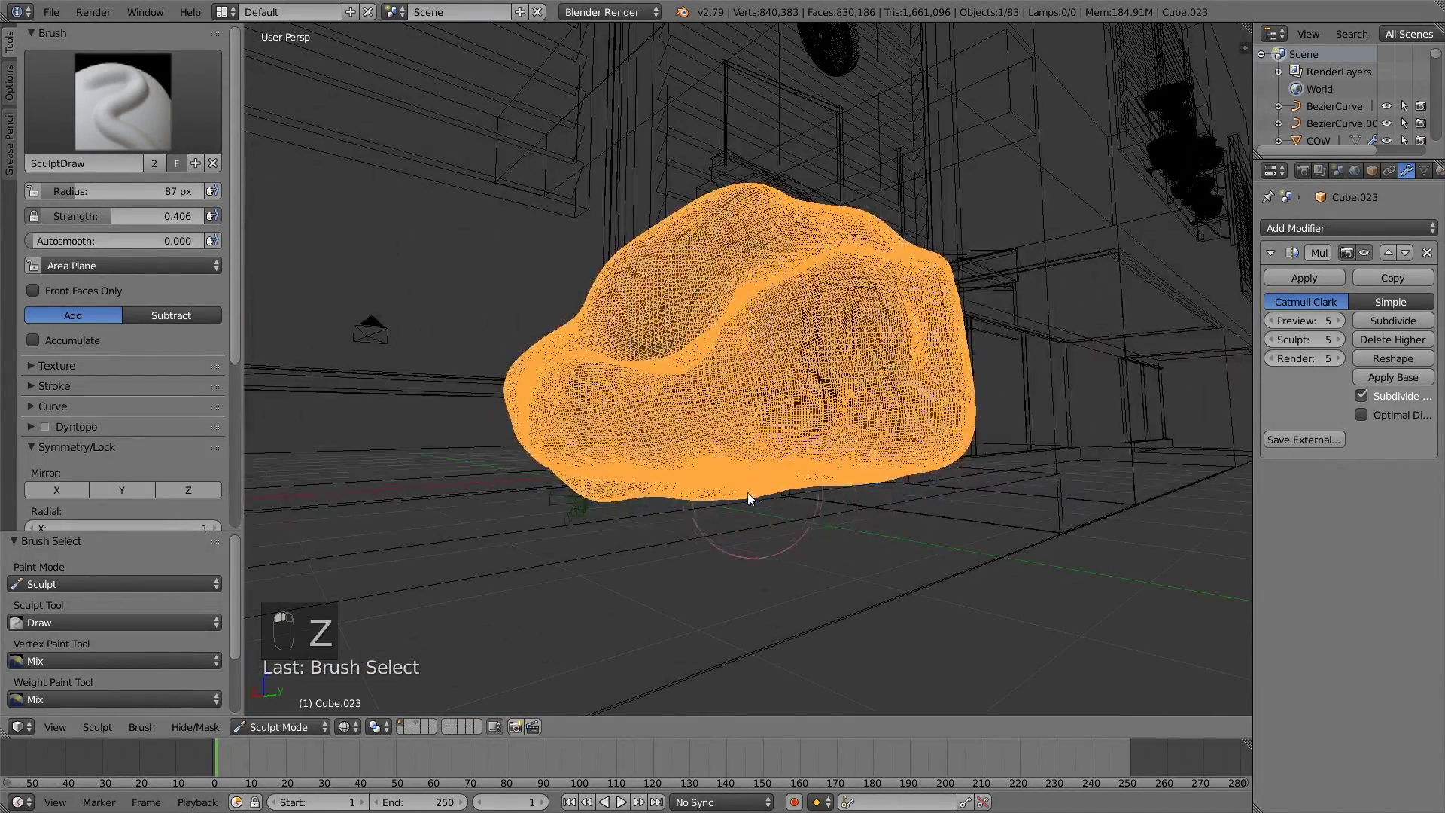
middle_click_drag(789, 495, 595, 475)
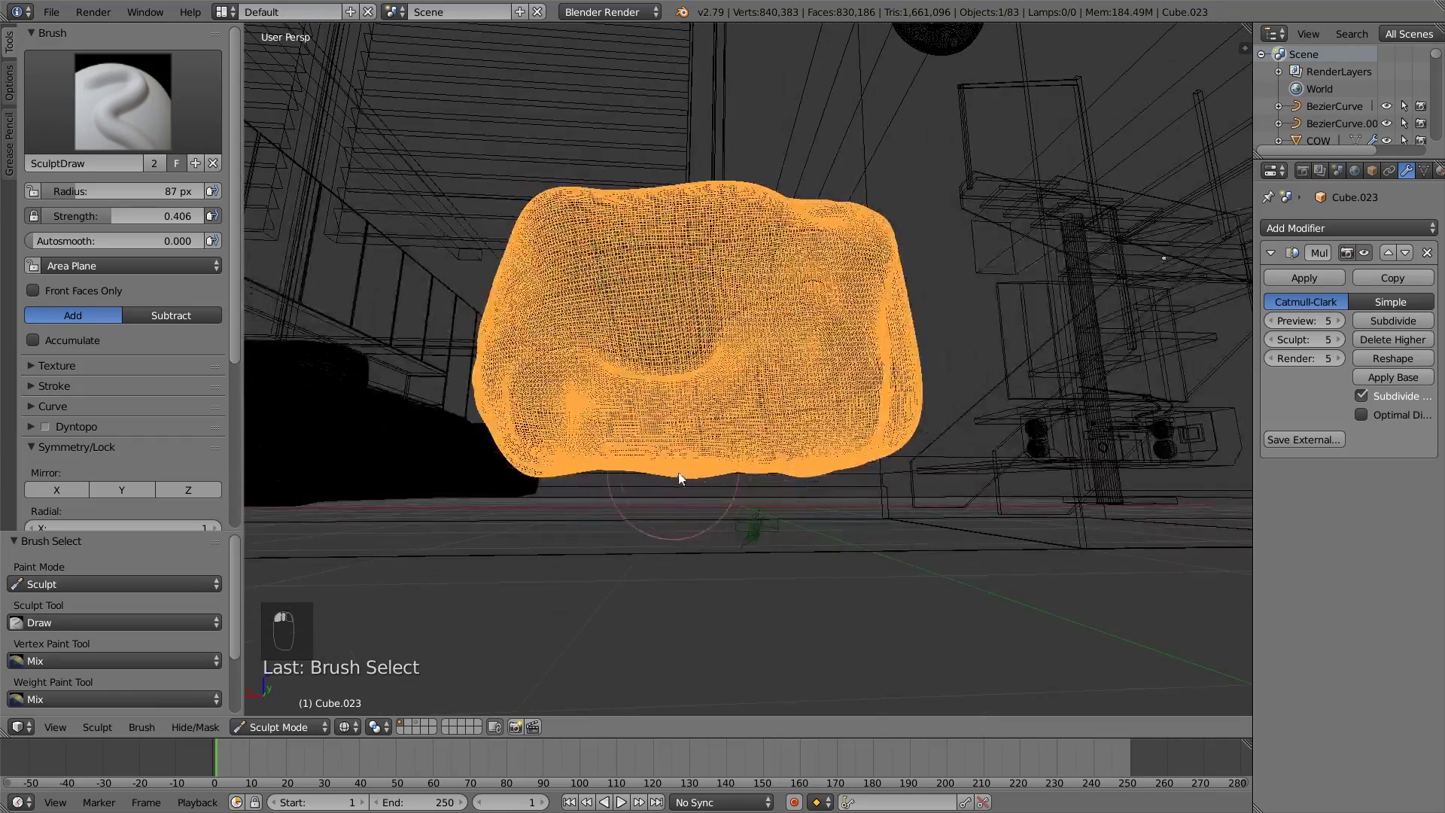
mouse_move(882, 459)
middle_mouse_down()
mouse_move(756, 489)
mouse_move(684, 482)
middle_mouse_up()
key("s")
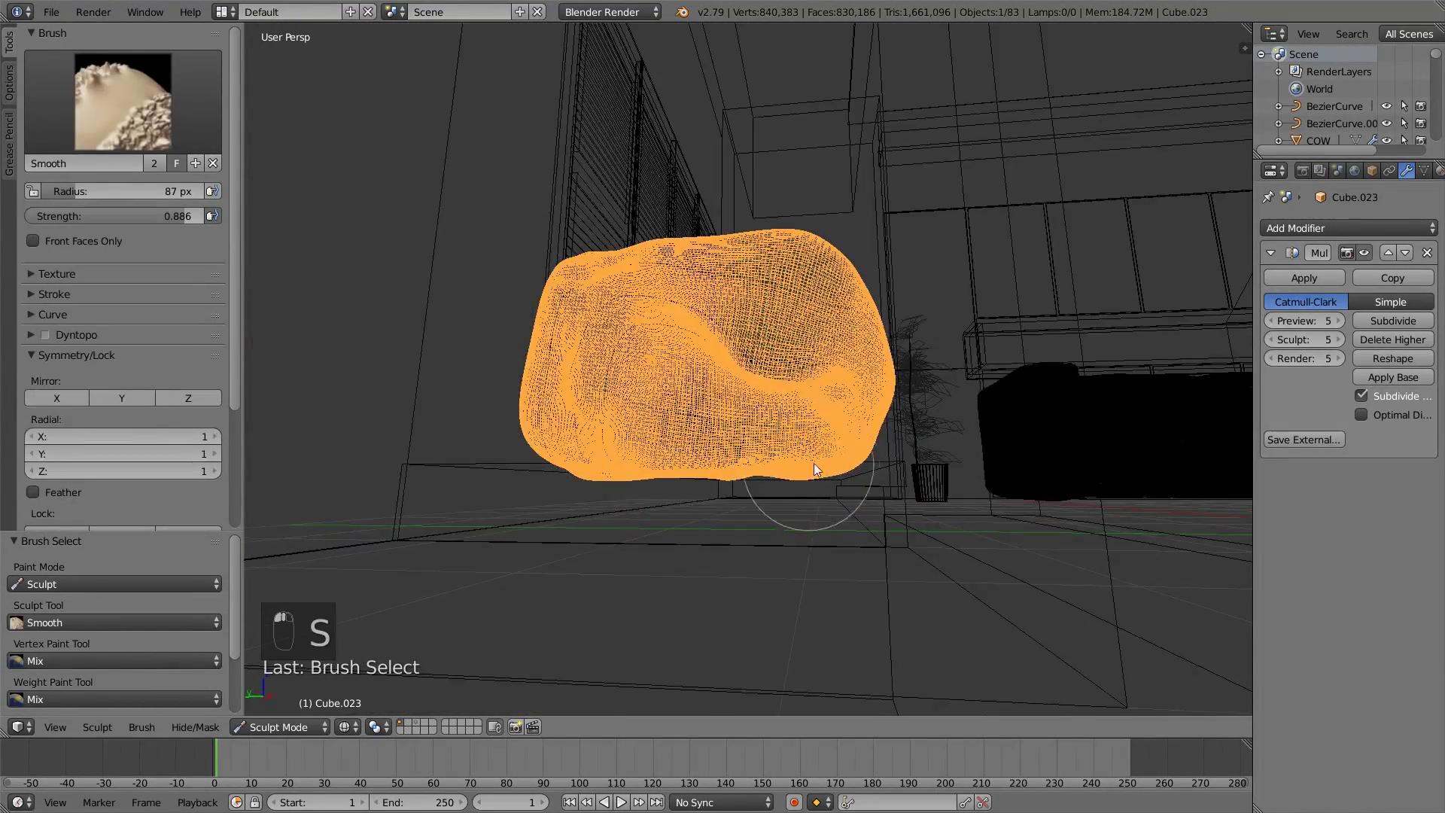
middle_click_drag(828, 489, 865, 459)
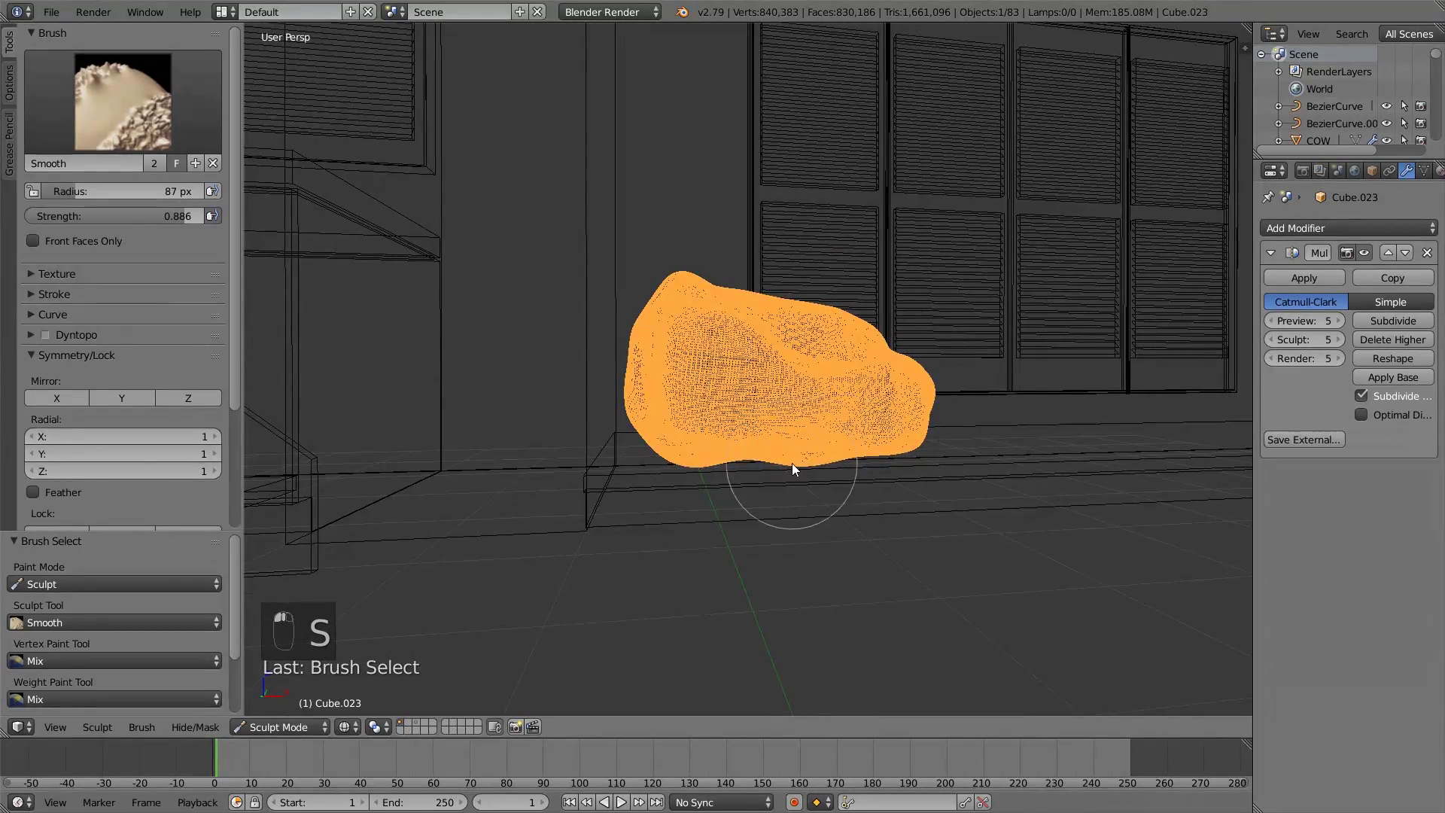
key("s")
key("x")
key("z")
Soften the beanbag's overall surface with the Smooth brush, checking its shape from several sides of the room.
scroll(815, 498, "up", 3)
mouse_move(815, 498)
middle_mouse_down()
mouse_move(751, 519)
mouse_move(903, 484)
mouse_move(801, 449)
mouse_move(809, 468)
mouse_move(819, 435)
mouse_move(745, 443)
mouse_move(901, 421)
middle_mouse_up()
scroll(768, 516, "down", 8)
scroll(888, 474, "up", 3)
scroll(865, 462, "up", 4)
scroll(745, 450, "down", 3)
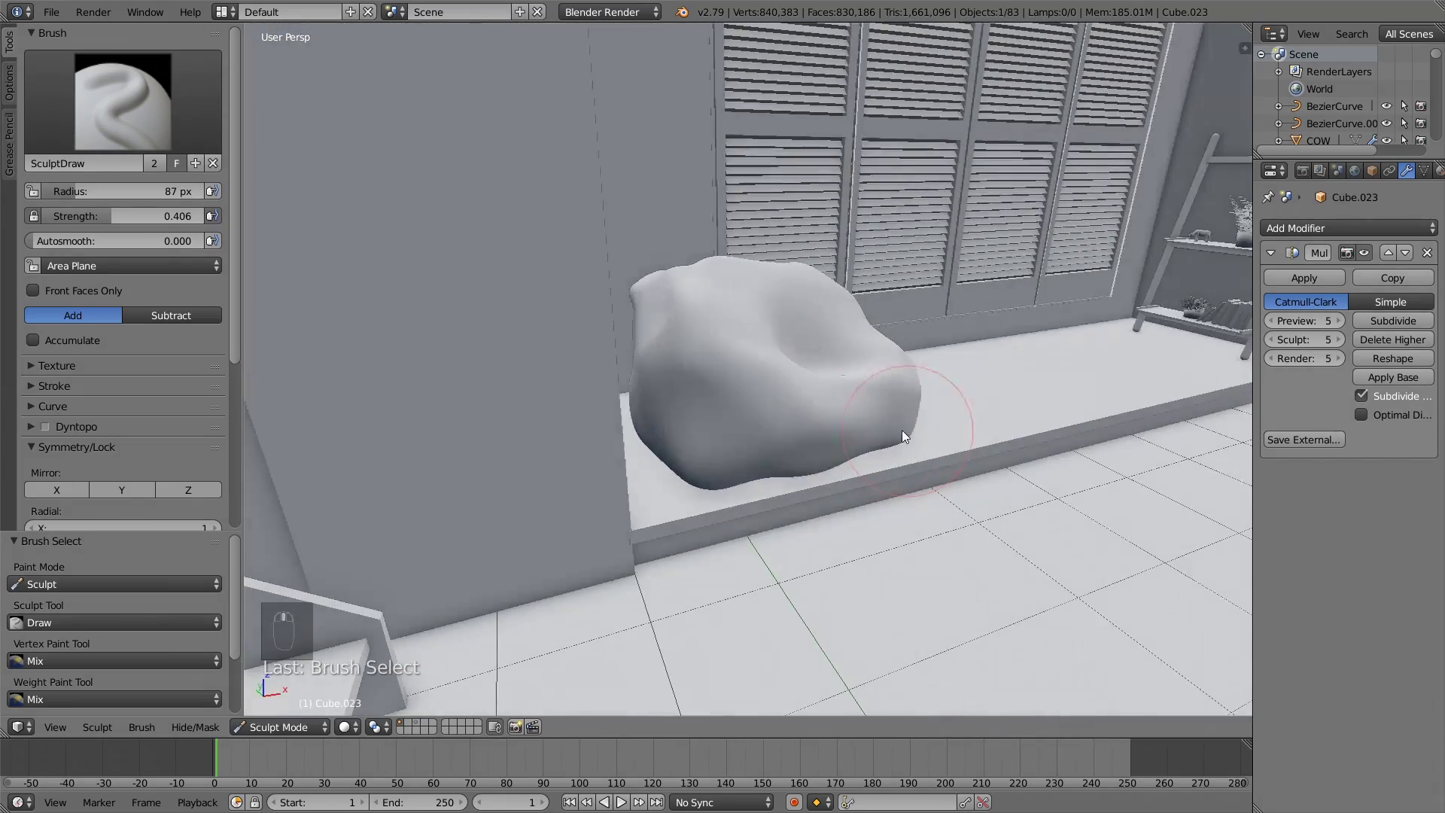
key("s")
scroll(739, 338, "down", 1)
left_click_drag(706, 354, 796, 356)
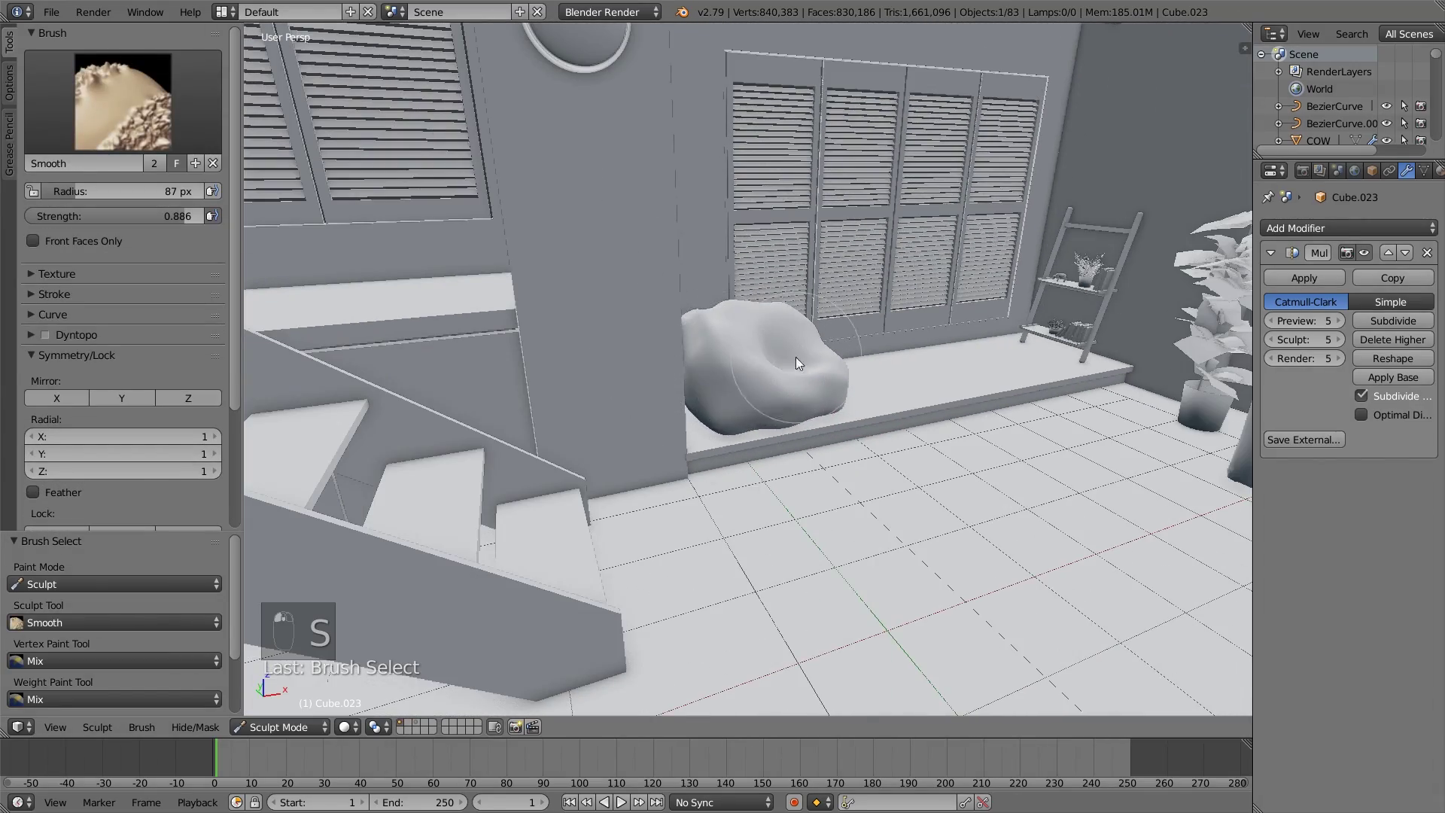
middle_click_drag(796, 361, 696, 405)
left_click_drag(695, 405, 883, 364)
middle_click_drag(882, 365, 839, 395)
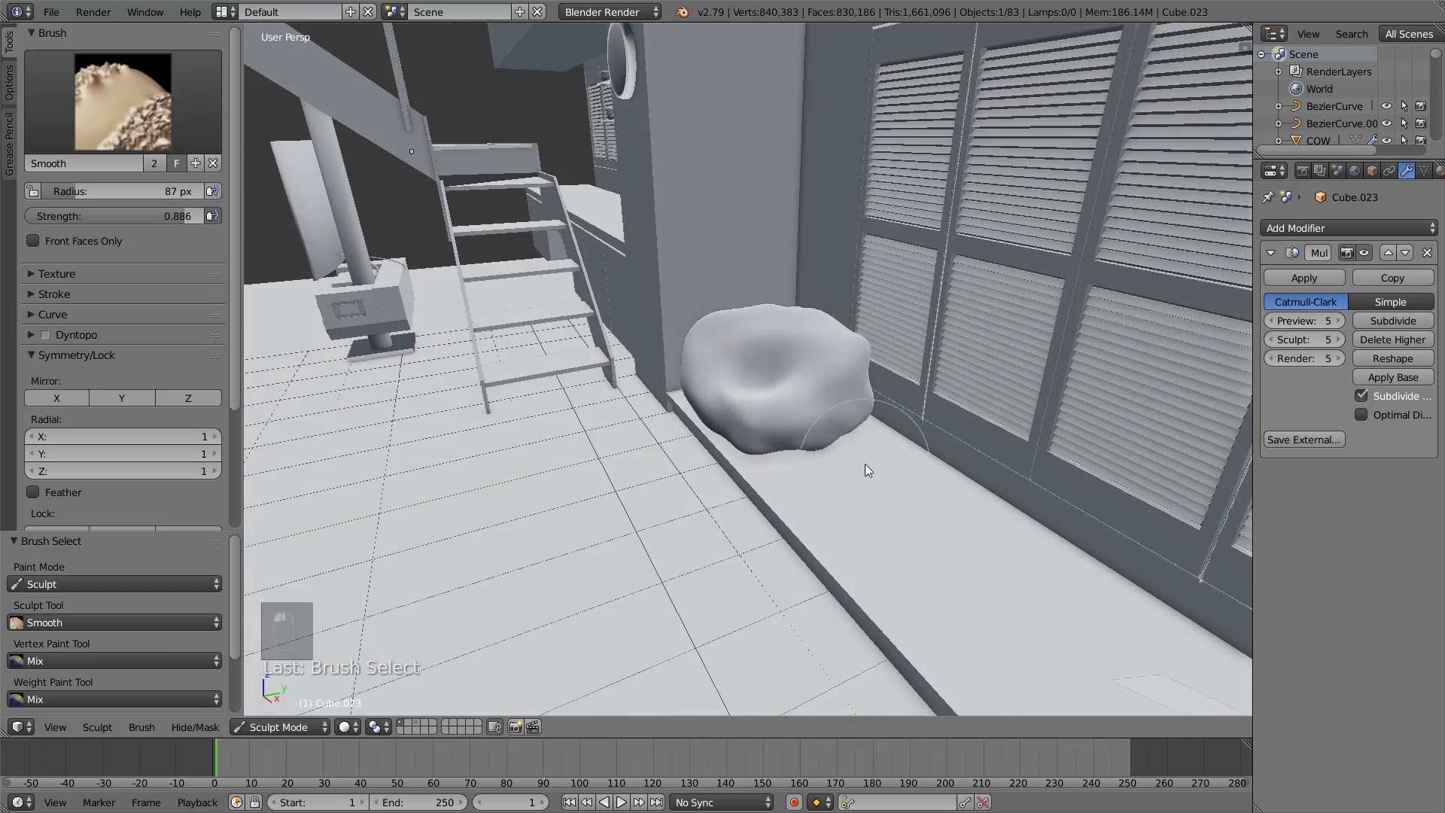
scroll(865, 463, "up", 4)
mouse_move(937, 531)
middle_mouse_down()
mouse_move(925, 522)
mouse_move(939, 506)
mouse_move(925, 522)
mouse_move(1001, 539)
mouse_move(947, 518)
middle_mouse_up()
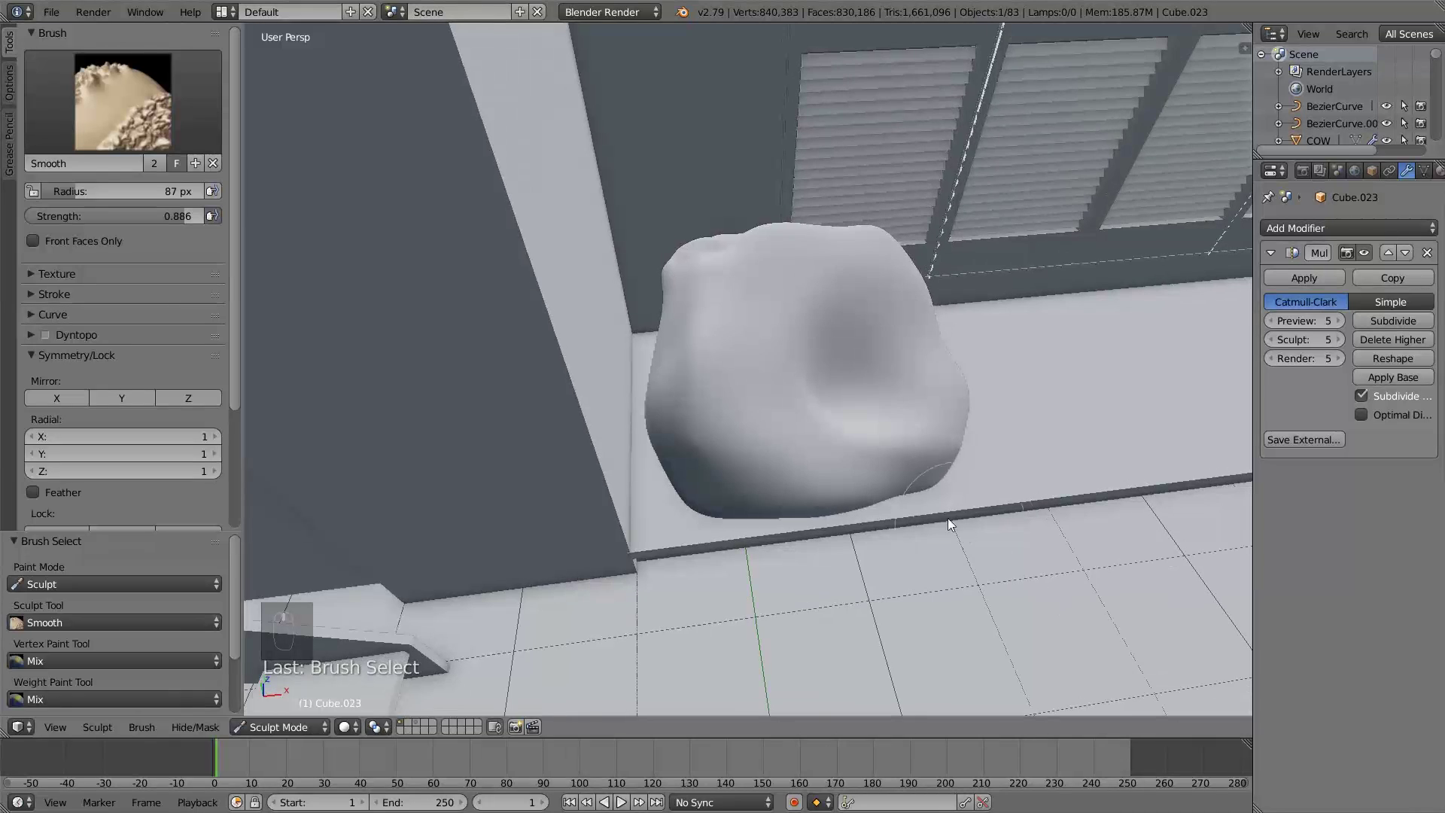
Set the SculptDraw brush's radius to 39 px and sculpt a raised seam across the beanbag's room-facing side.
key("x")
key("x")
key("x")
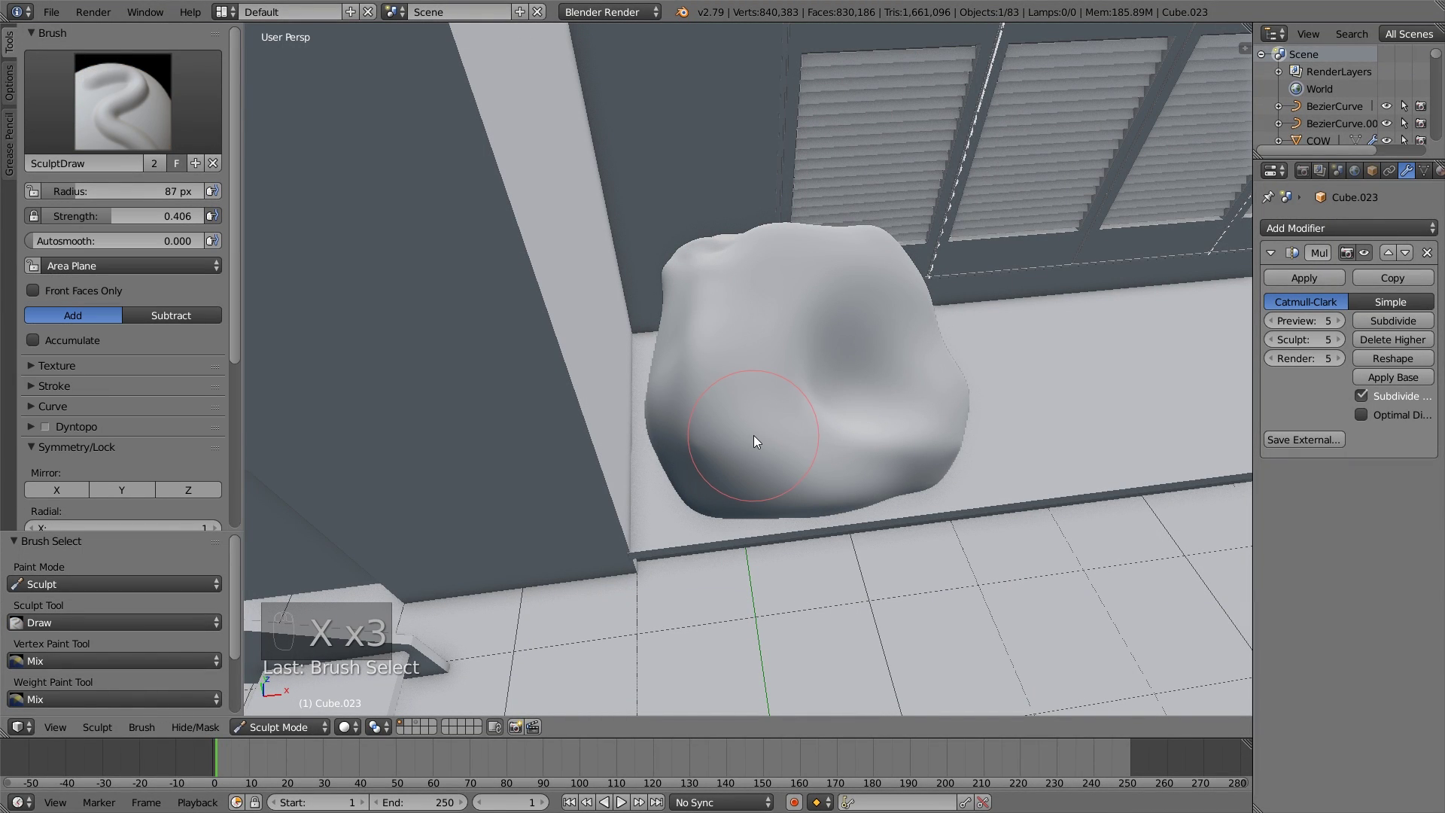
key("f")
left_click(711, 428)
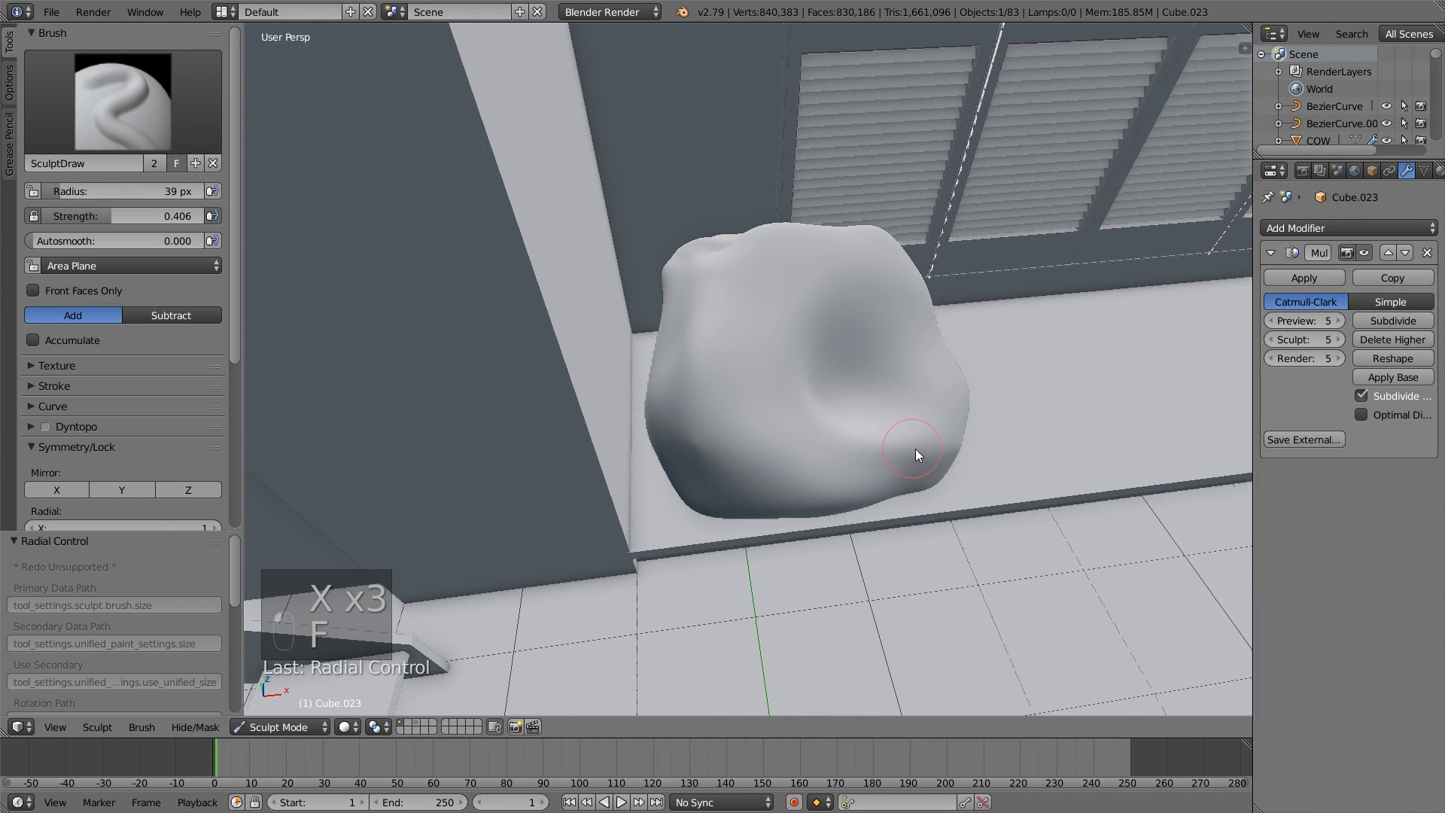
left_click_drag(706, 424, 949, 459)
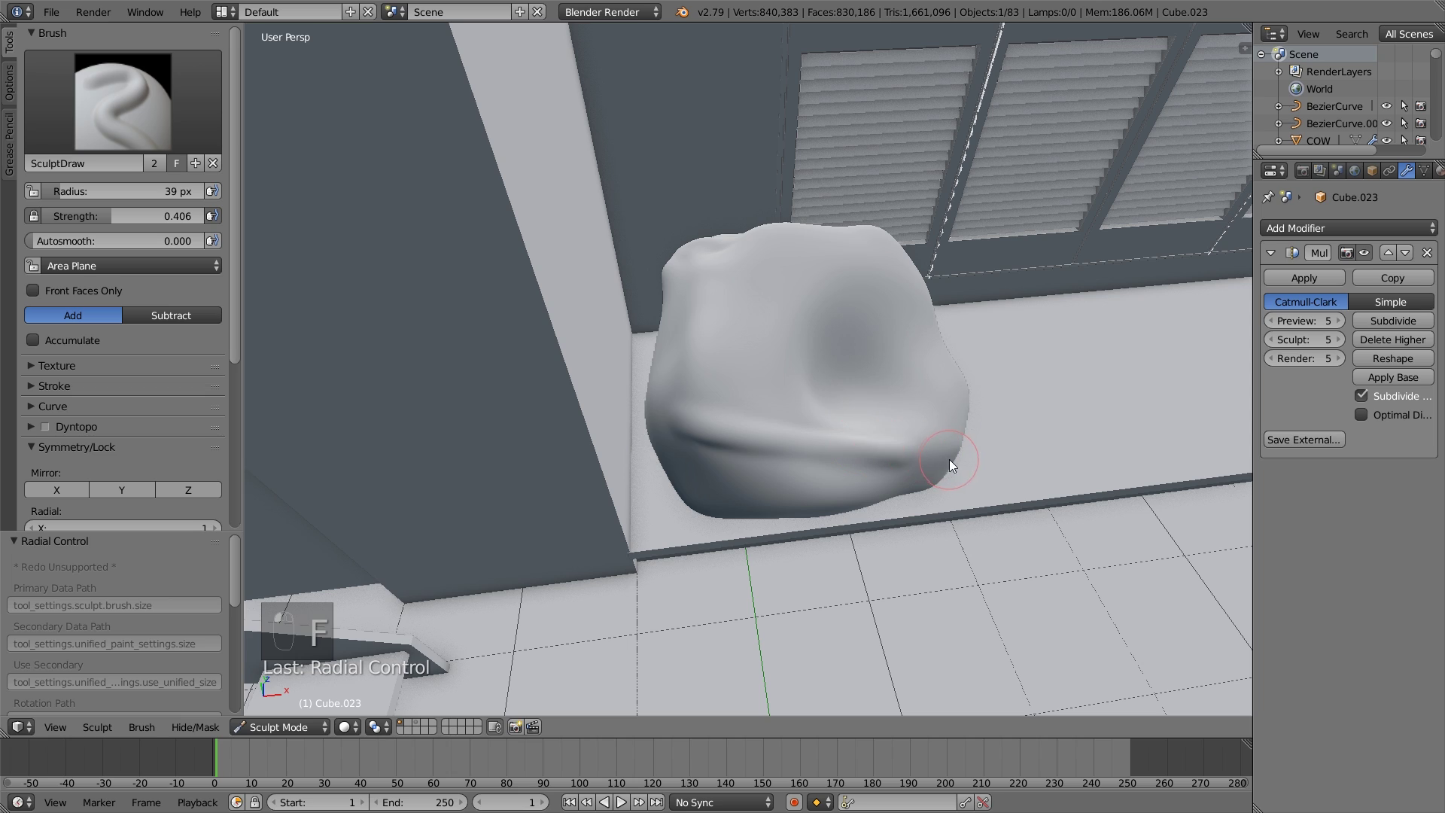
Sculpt further raised seam ridges around the beanbag's front corner, open end and upper pillar-side edge.
mouse_move(851, 469)
middle_mouse_down()
mouse_move(830, 466)
mouse_move(779, 390)
mouse_move(940, 448)
middle_mouse_up()
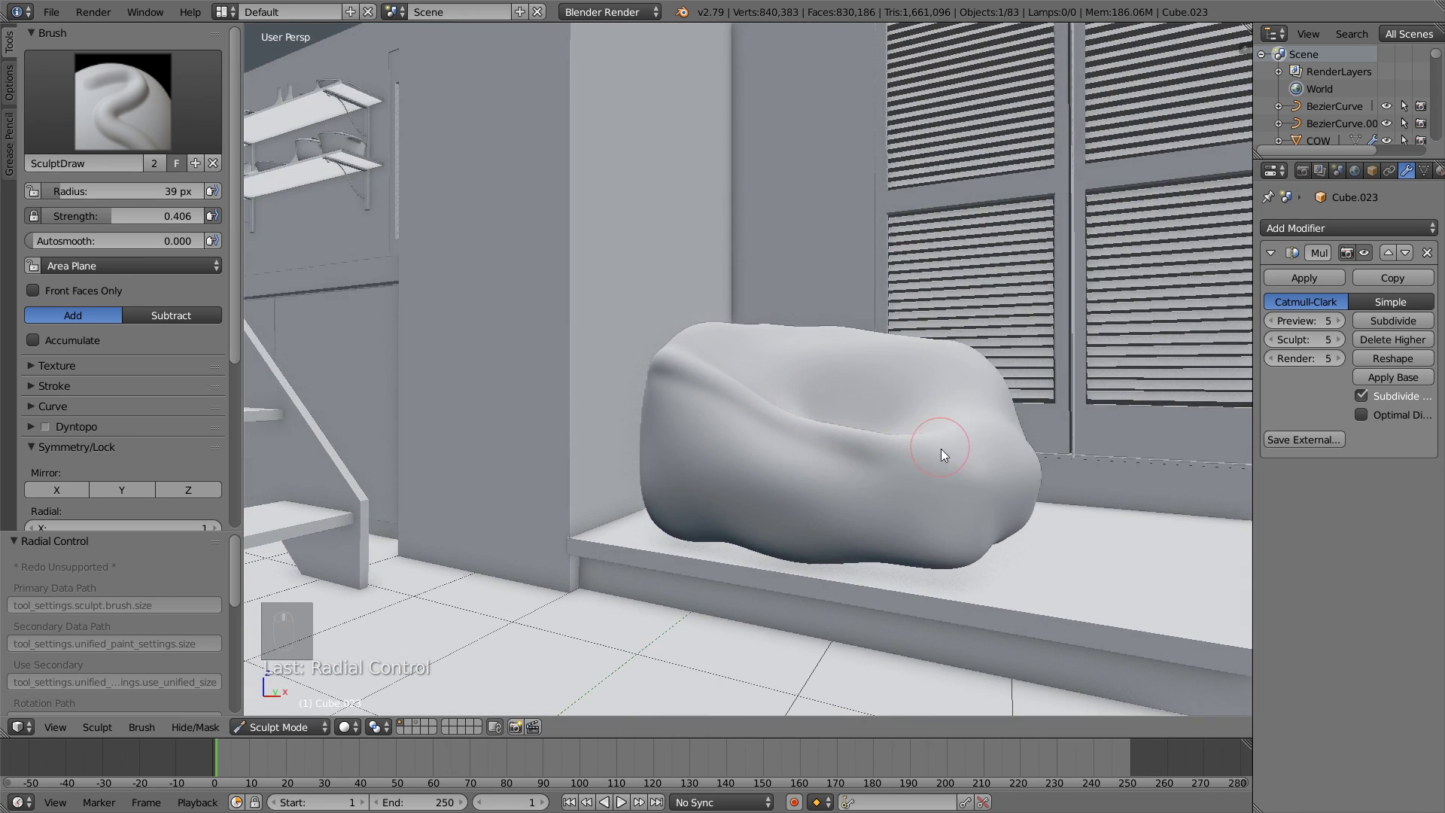
middle_click_drag(941, 535, 860, 584)
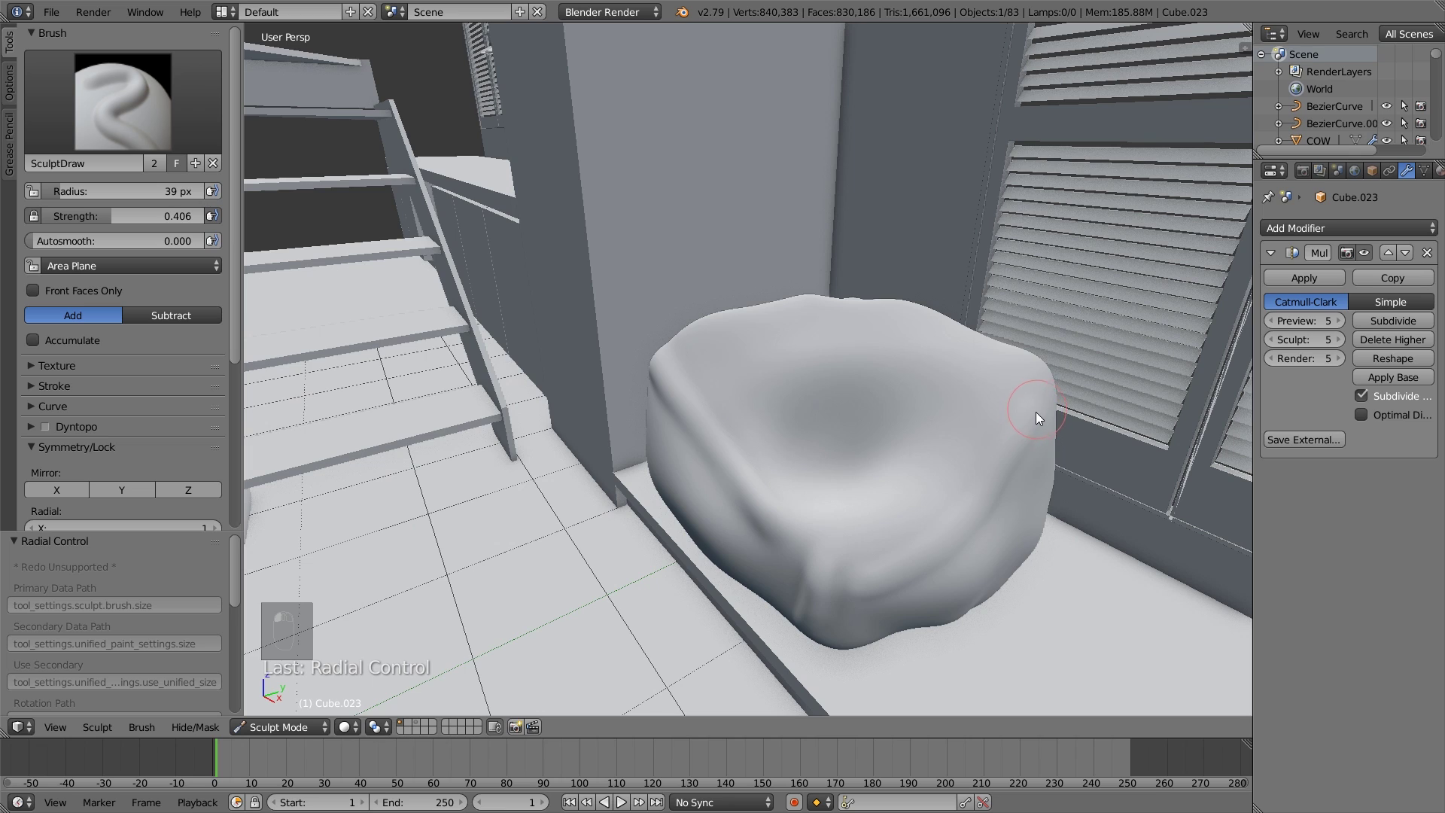
middle_click_drag(1036, 412, 931, 499)
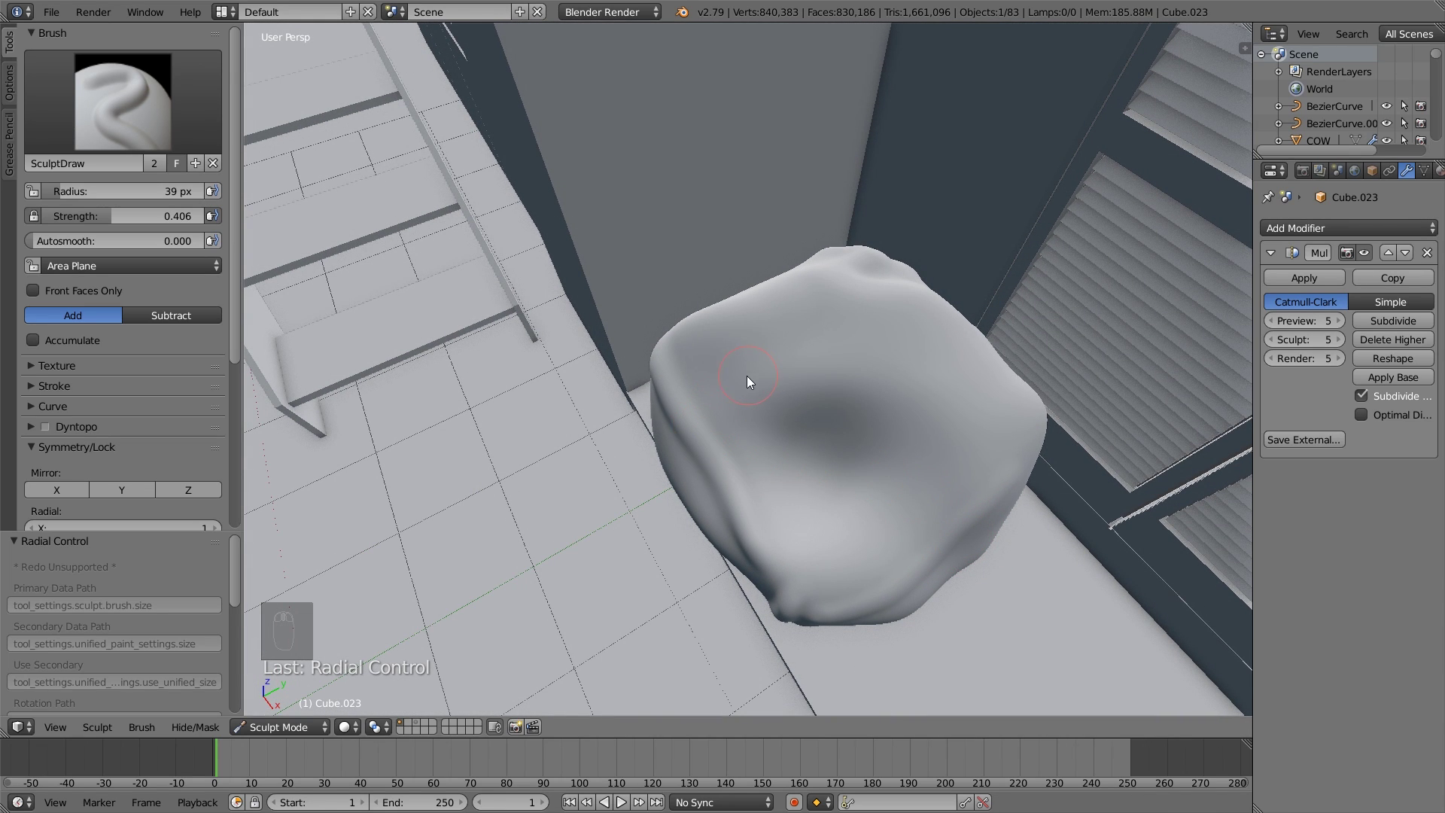
left_click_drag(679, 338, 856, 264)
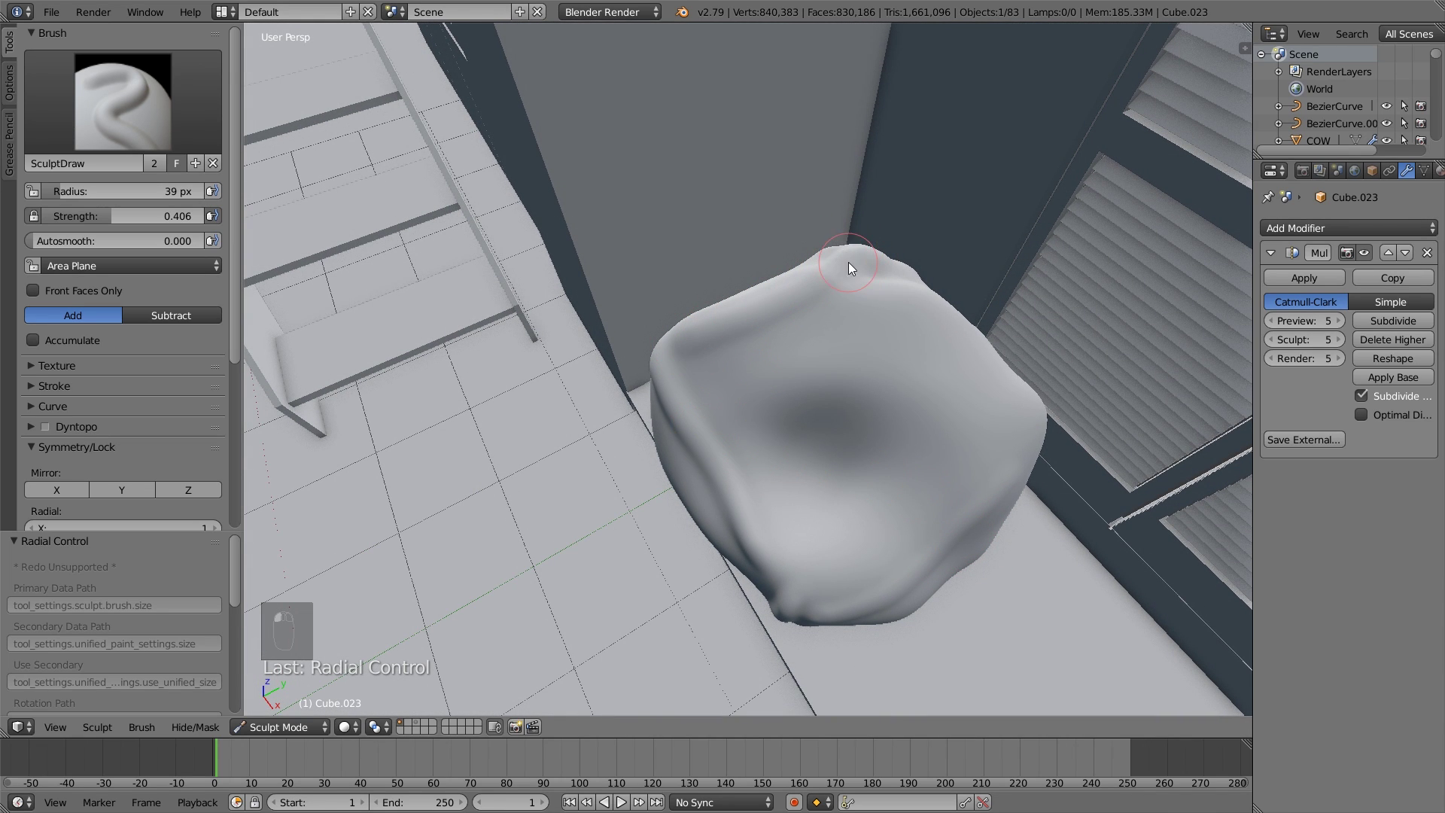
middle_click_drag(1037, 465, 956, 474)
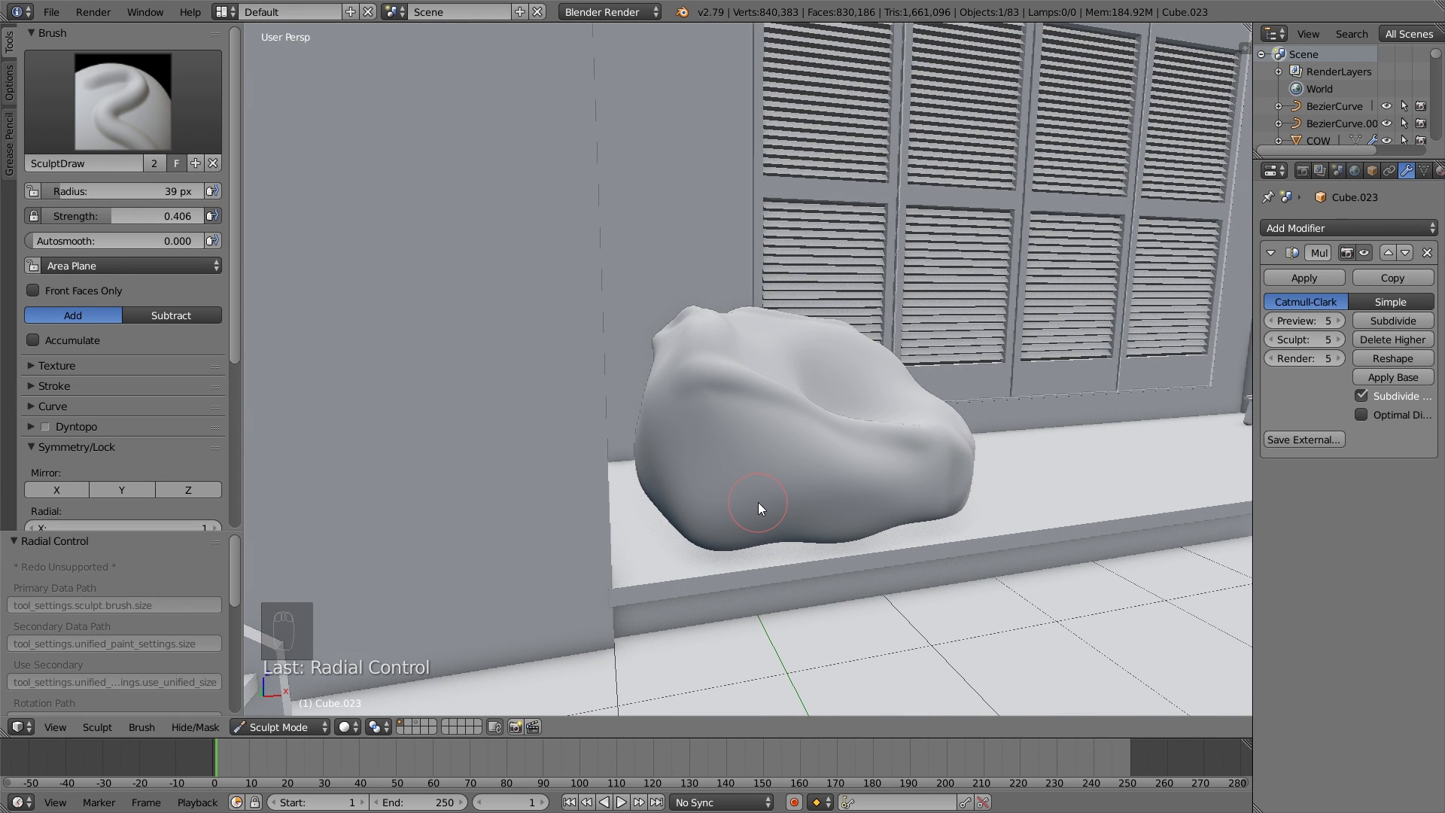
middle_click_drag(770, 503, 855, 477)
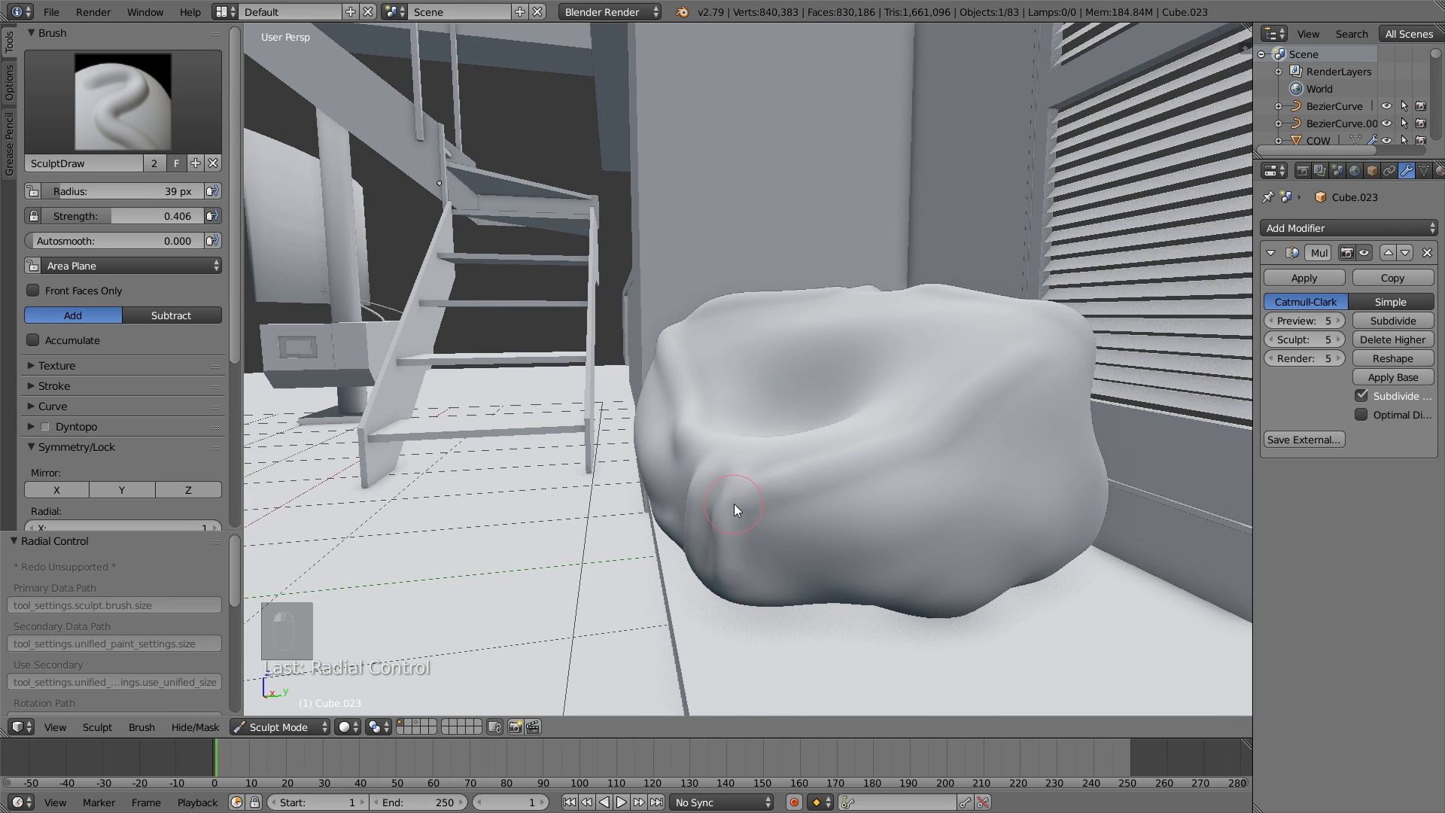
Sculpt short soft folds inside the beanbag's seat hollow with the SculptDraw brush, checking the shape from around the room.
middle_click_drag(735, 507, 991, 521)
middle_click_drag(951, 450, 834, 521)
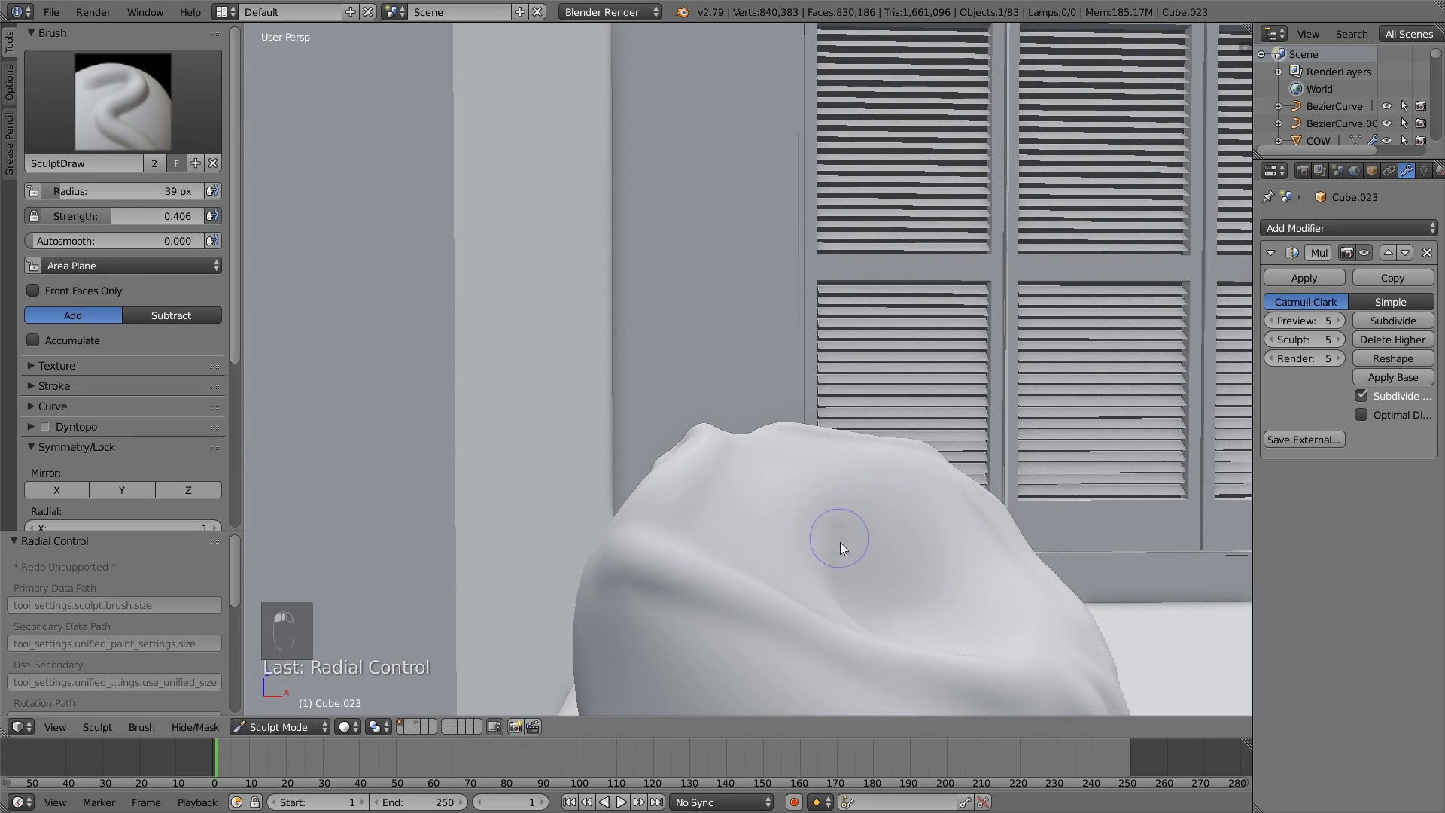
mouse_move(799, 571)
middle_mouse_down()
mouse_move(876, 607)
mouse_move(798, 606)
middle_mouse_up()
left_click_drag(798, 606, 910, 647)
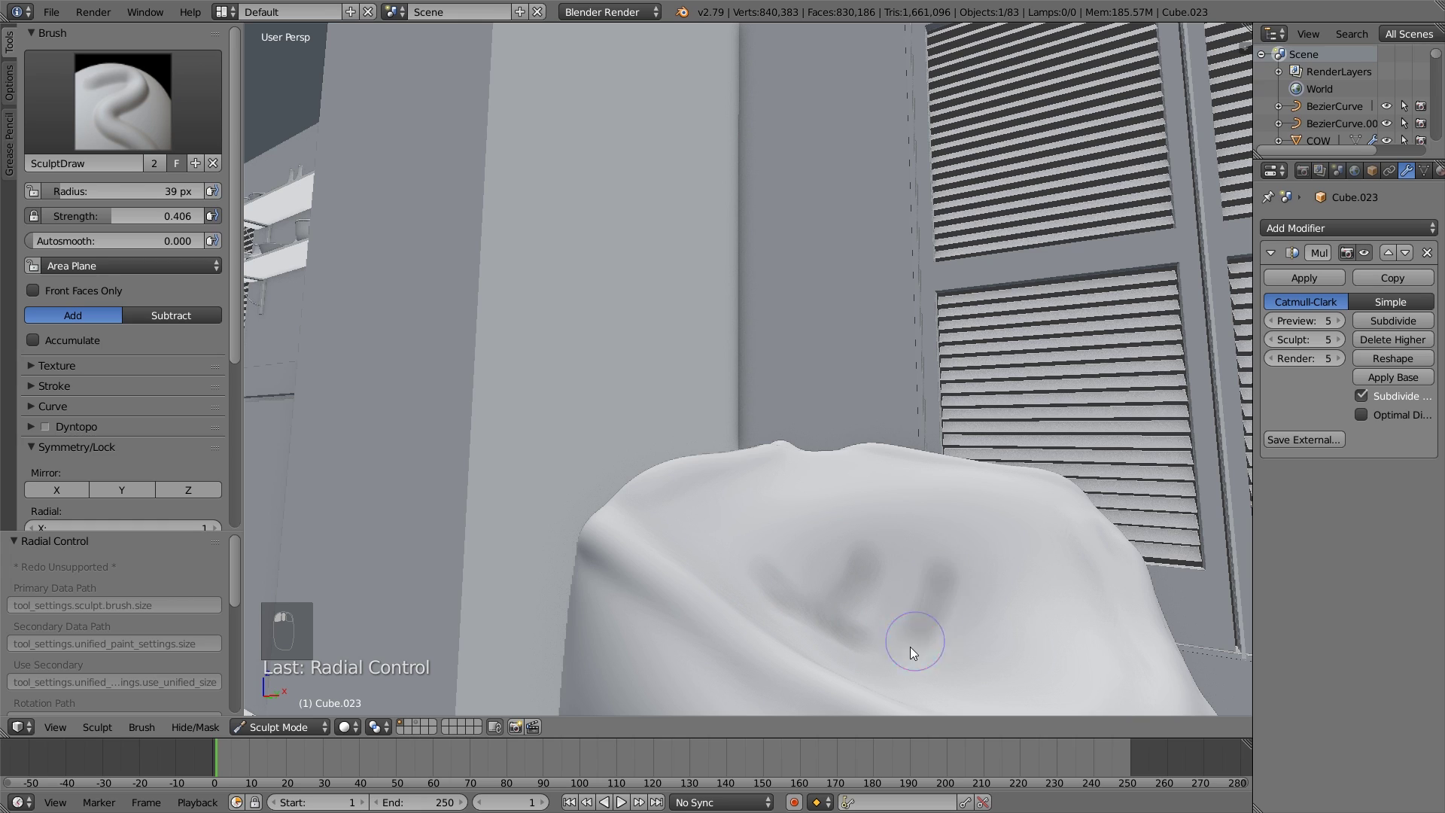
mouse_move(910, 647)
middle_mouse_down()
mouse_move(901, 685)
mouse_move(891, 560)
mouse_move(871, 530)
mouse_move(901, 481)
mouse_move(896, 568)
mouse_move(746, 561)
mouse_move(845, 564)
mouse_move(833, 445)
mouse_move(863, 521)
middle_mouse_up()
scroll(741, 587, "down", 4)
scroll(834, 445, "up", 3)
middle_click_drag(743, 382, 643, 511)
scroll(761, 413, "down", 3)
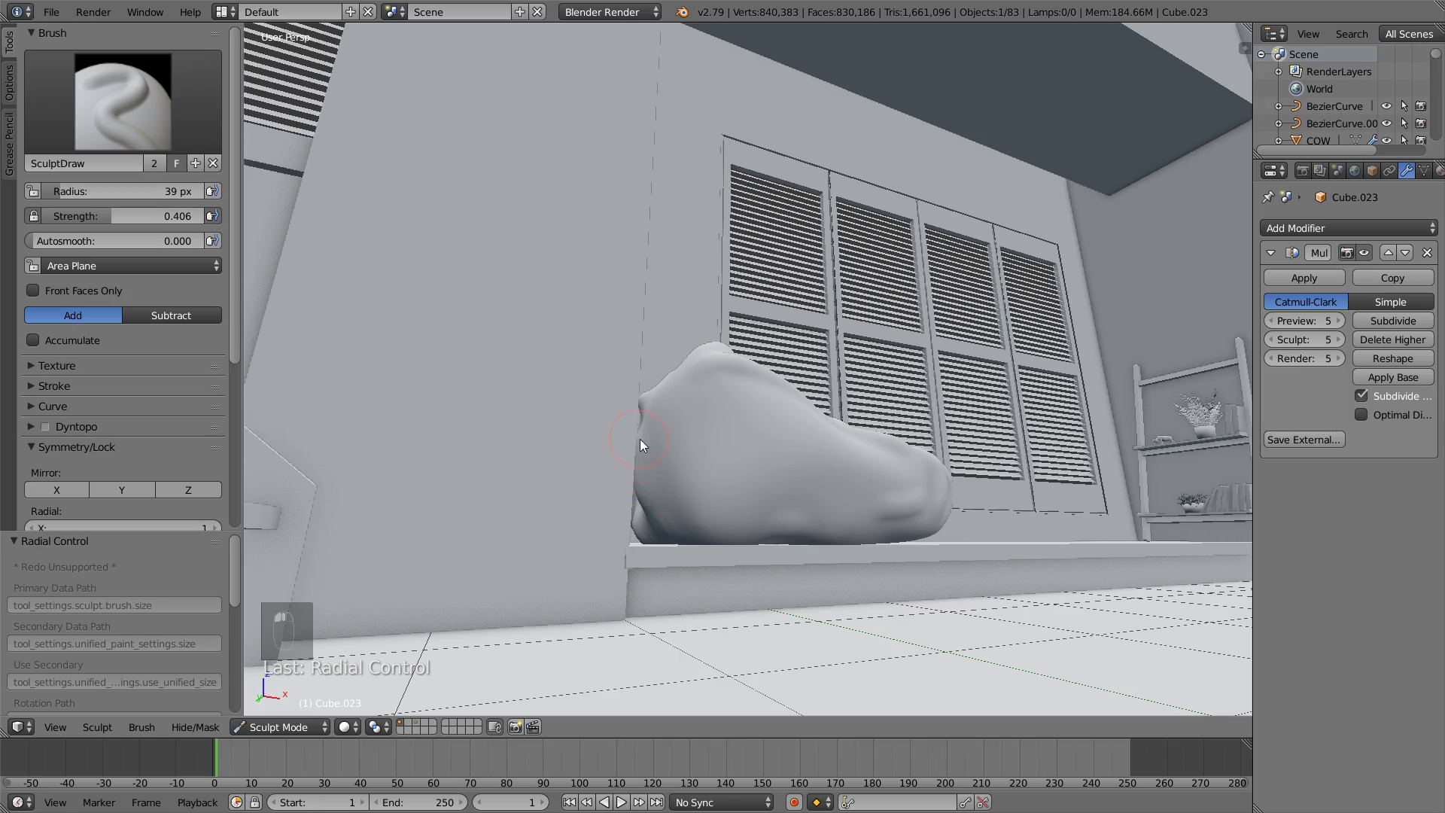
Tighten the seams on the beanbag's front side with the Pinch/Magnify brush, alternating with the Smooth brush.
mouse_move(640, 439)
middle_mouse_down()
mouse_move(658, 513)
mouse_move(647, 472)
mouse_move(597, 493)
mouse_move(707, 496)
mouse_move(882, 389)
mouse_move(802, 492)
mouse_move(815, 505)
middle_mouse_up()
key("s")
key("p")
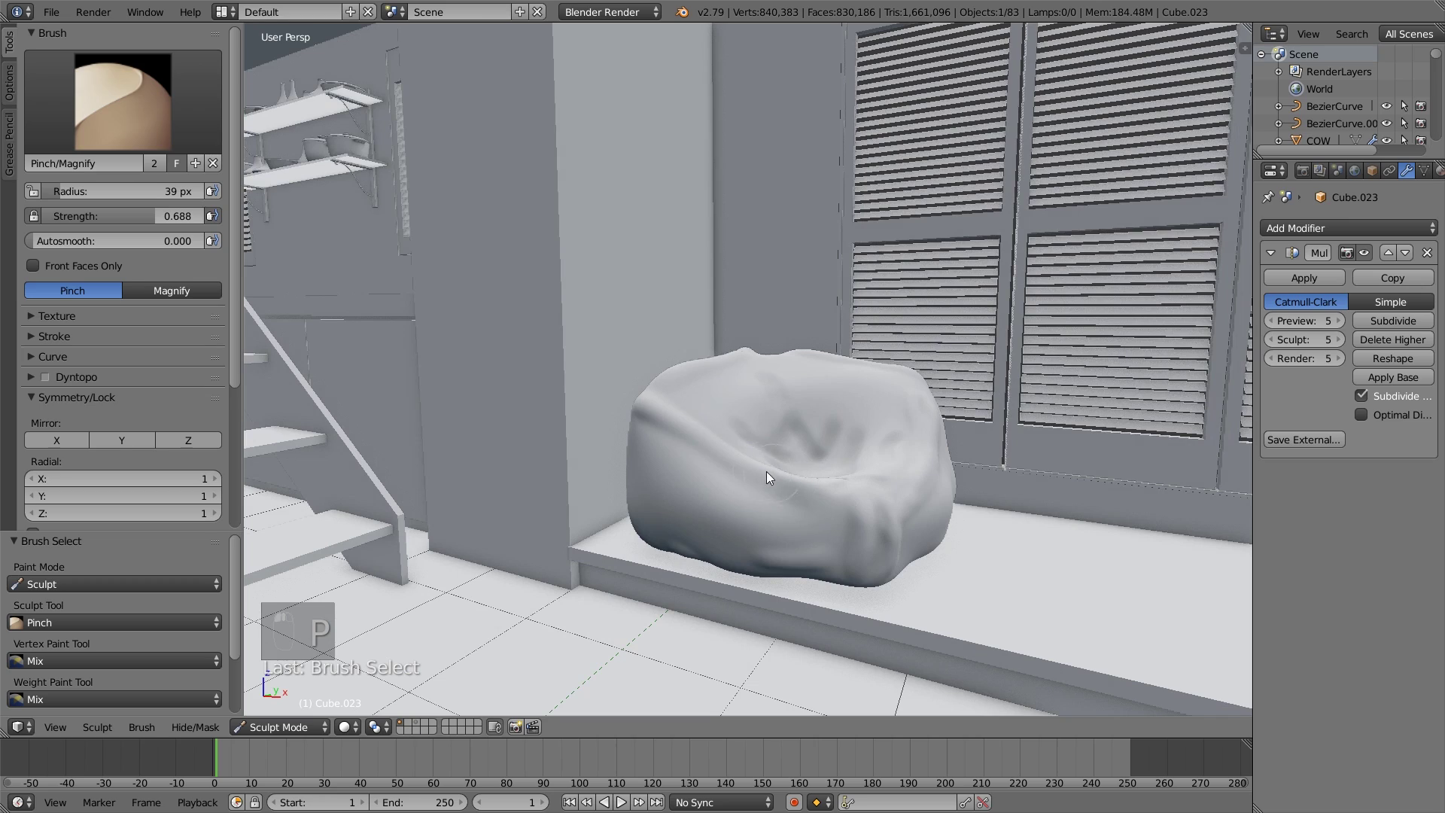
mouse_move(661, 407)
middle_mouse_down()
mouse_move(814, 508)
mouse_move(765, 513)
mouse_move(802, 500)
mouse_move(807, 526)
middle_mouse_up()
scroll(784, 556, "up", 5)
scroll(789, 536, "down", 5)
key("s")
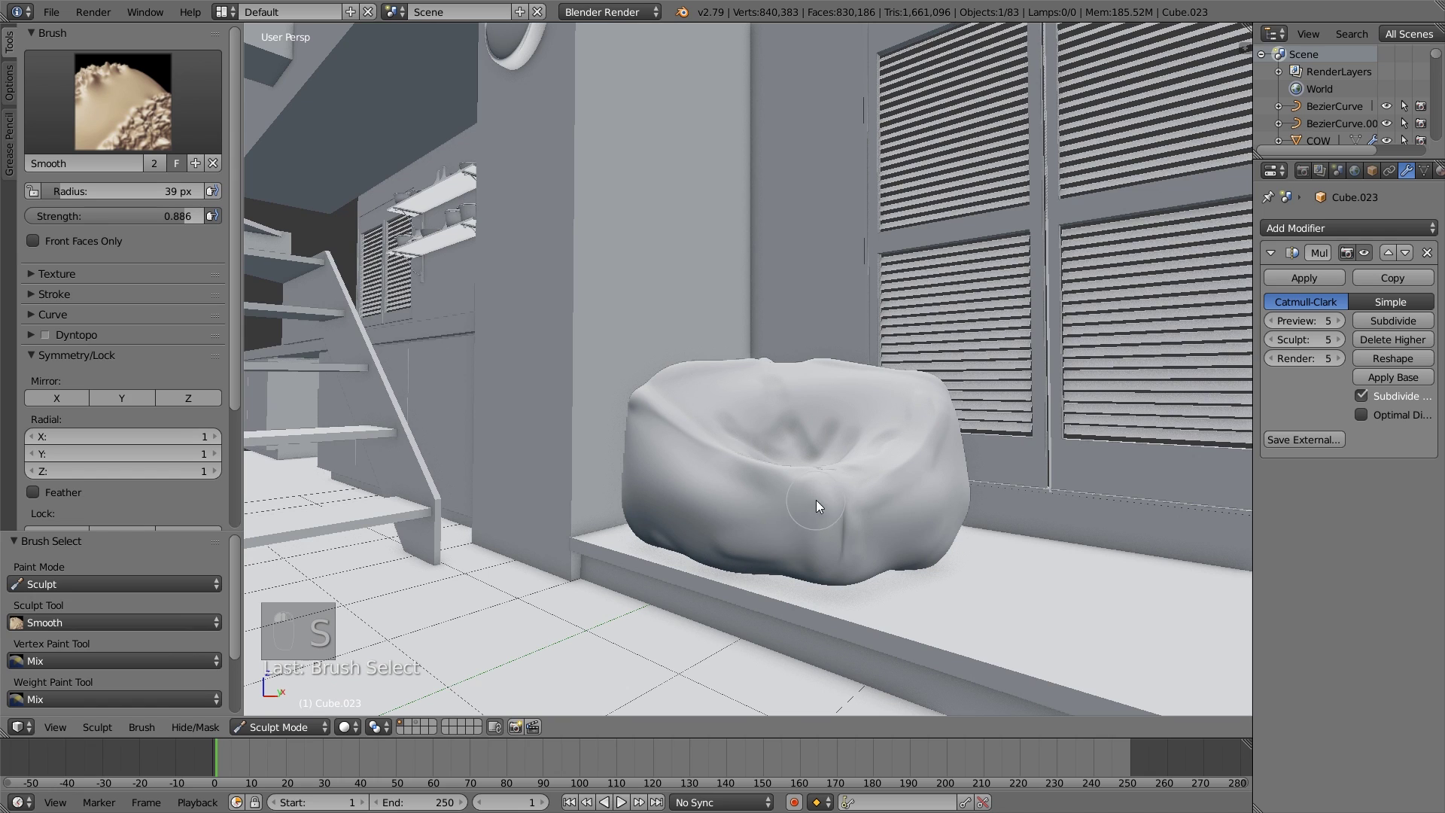
key("p")
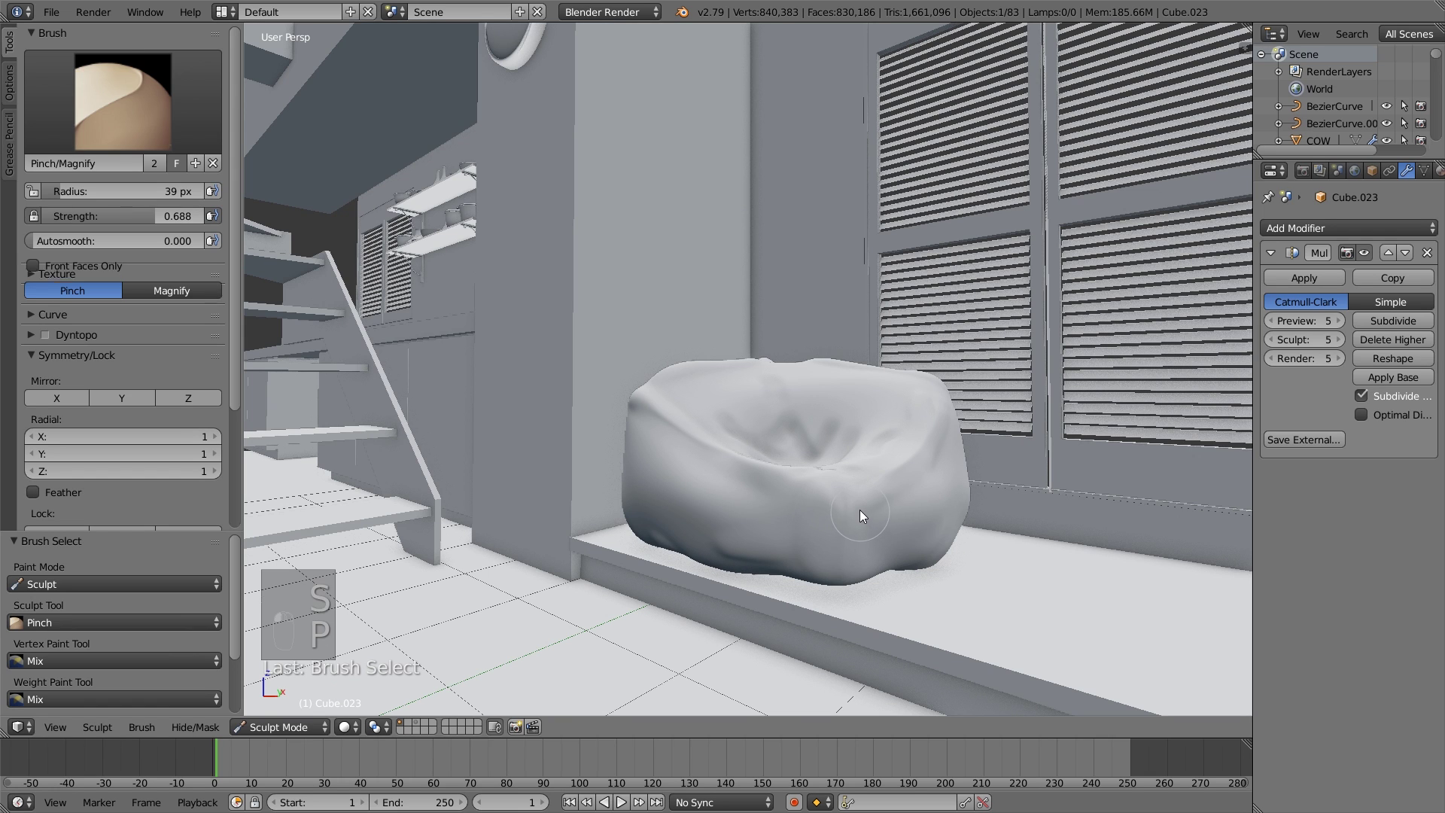
middle_click_drag(846, 539, 838, 524)
Soften the folds in the seat hollow and along the beanbag's front with the Smooth brush.
key("s")
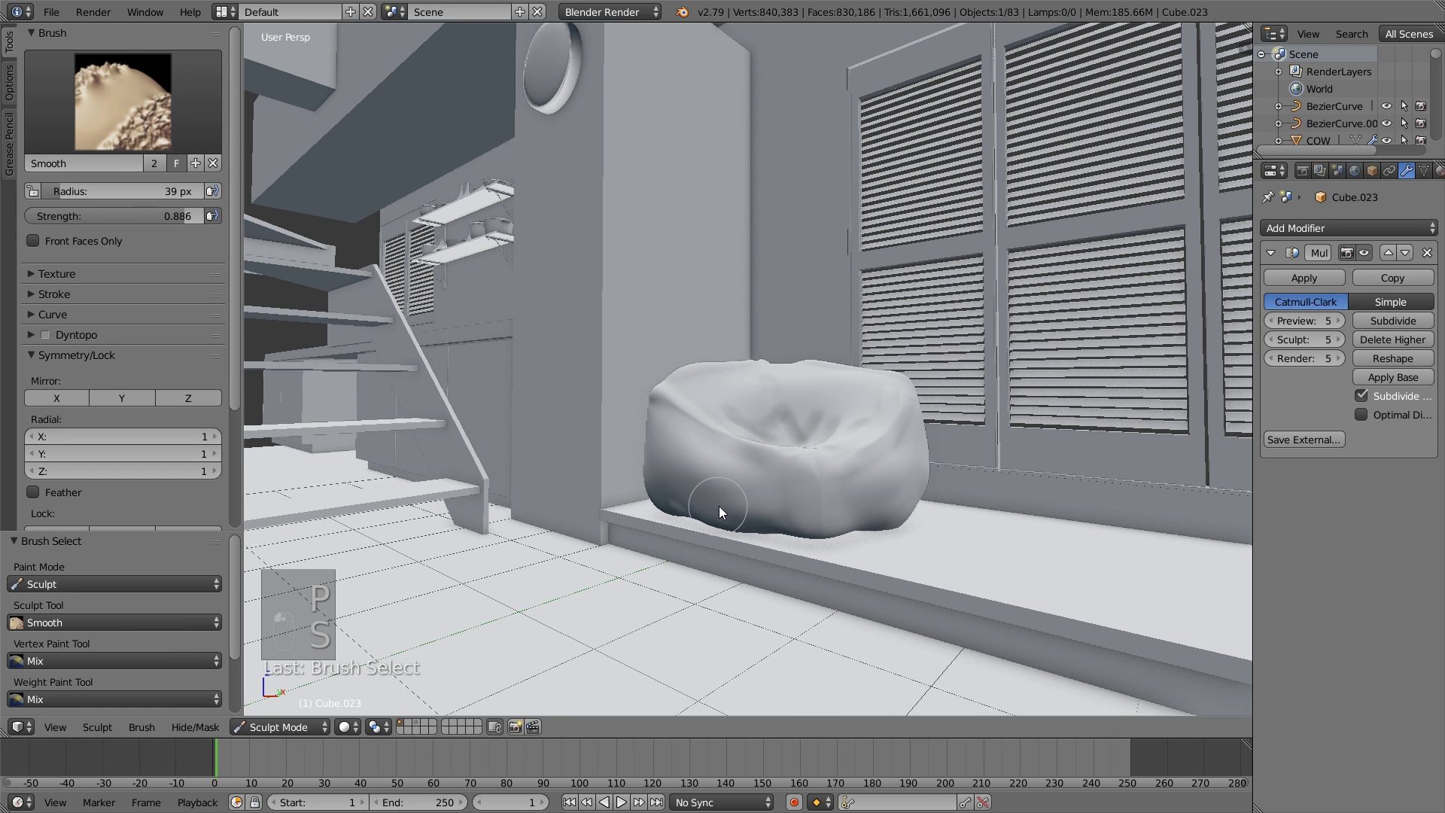
mouse_move(698, 513)
middle_mouse_down()
mouse_move(803, 545)
mouse_move(766, 414)
mouse_move(716, 507)
mouse_move(815, 494)
mouse_move(642, 471)
mouse_move(779, 475)
mouse_move(728, 521)
middle_mouse_up()
scroll(717, 507, "up", 4)
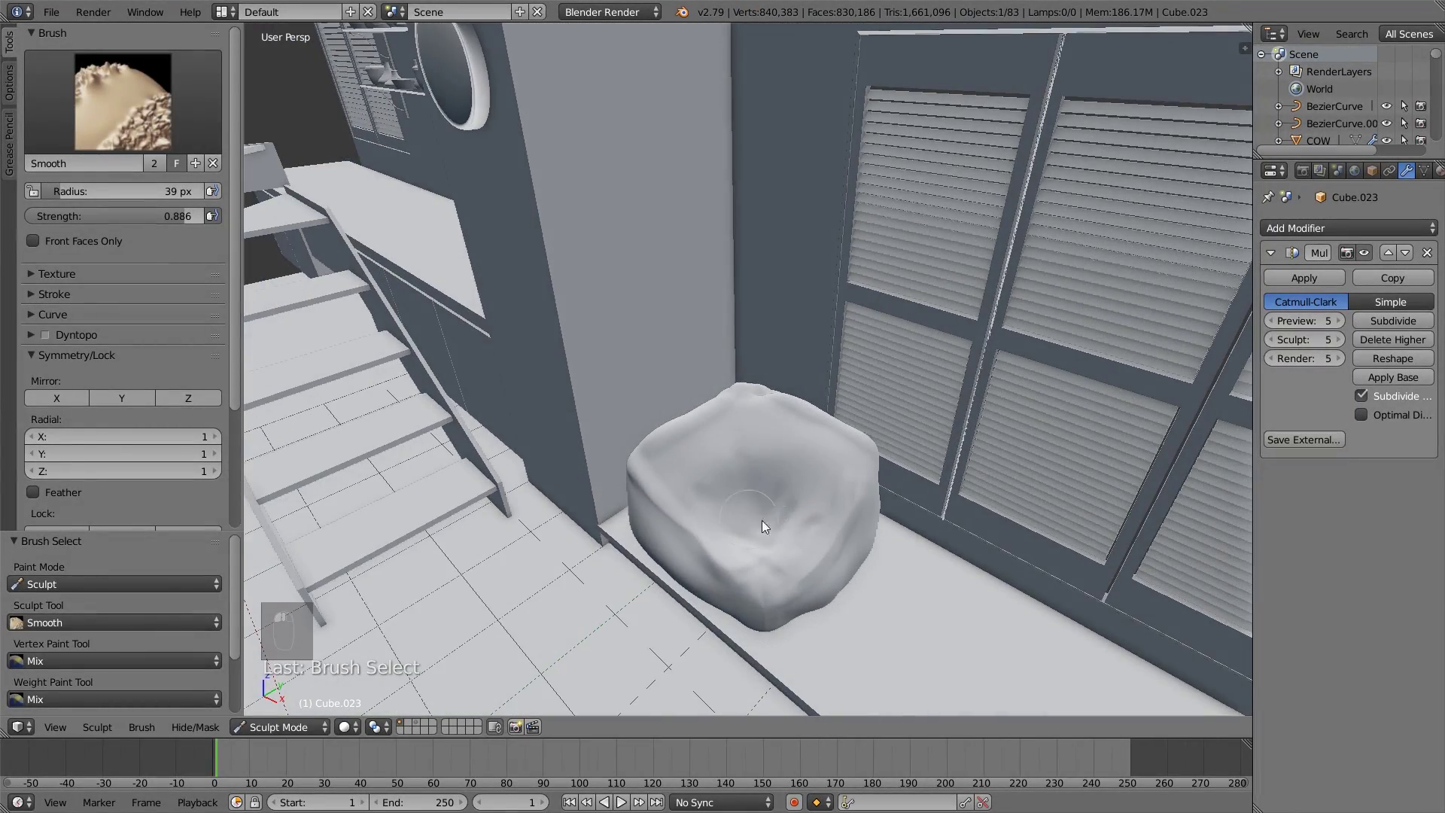
middle_click_drag(734, 576, 843, 537)
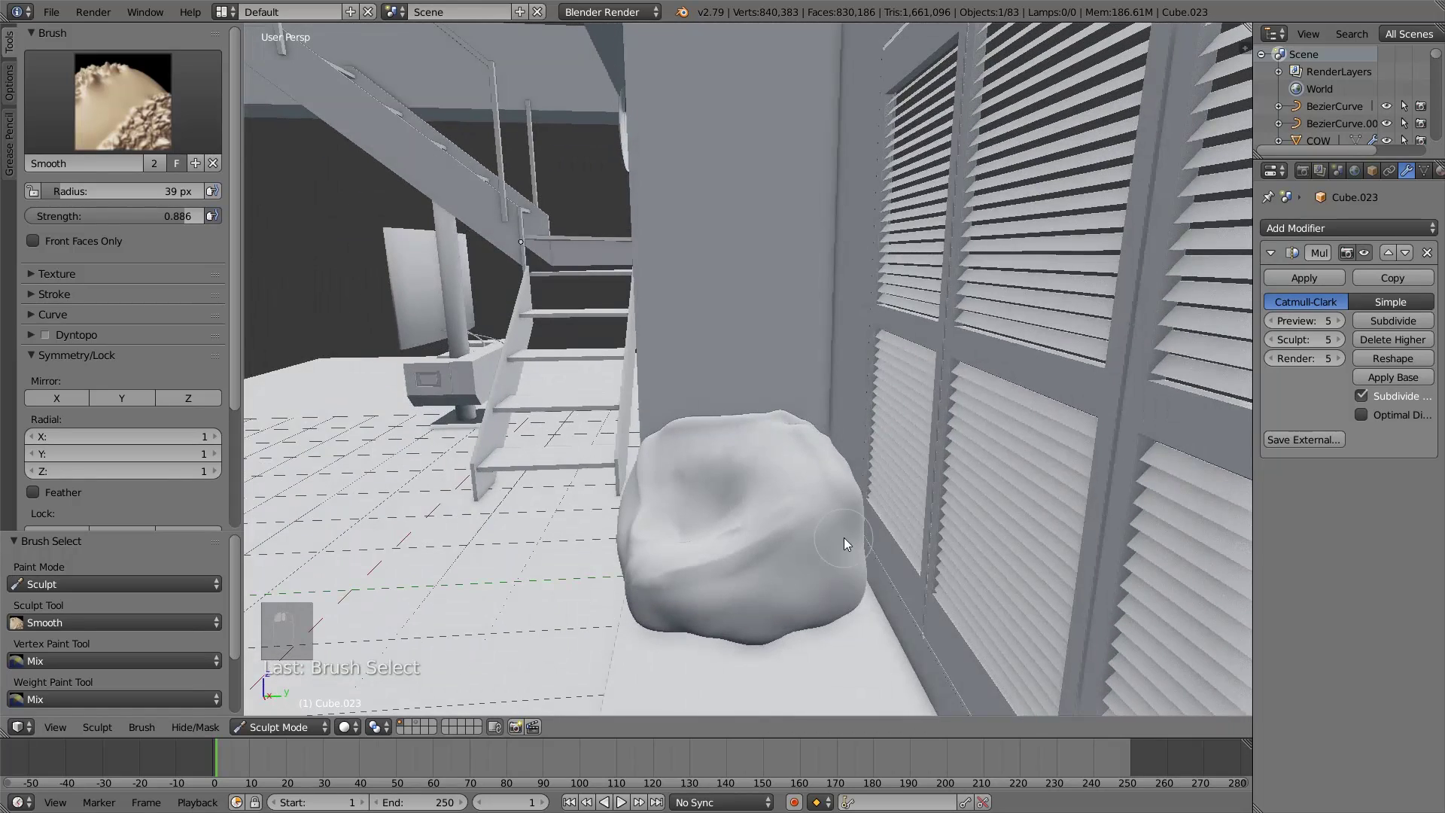
Touch up the beanbag's window-side lower corner with the SculptDraw brush, then blend it with the Smooth brush.
key("x")
key("x")
key("x")
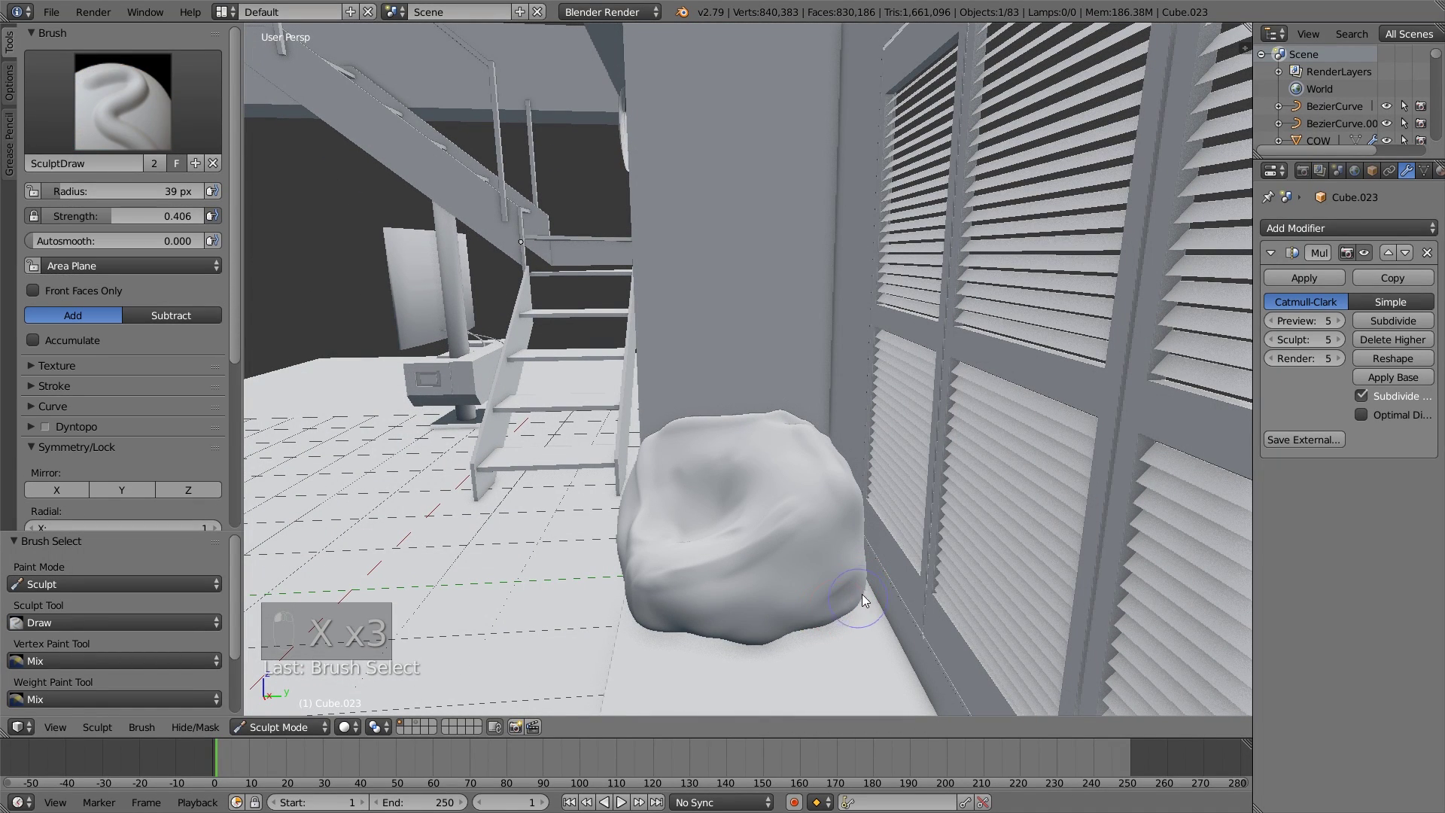
key("s")
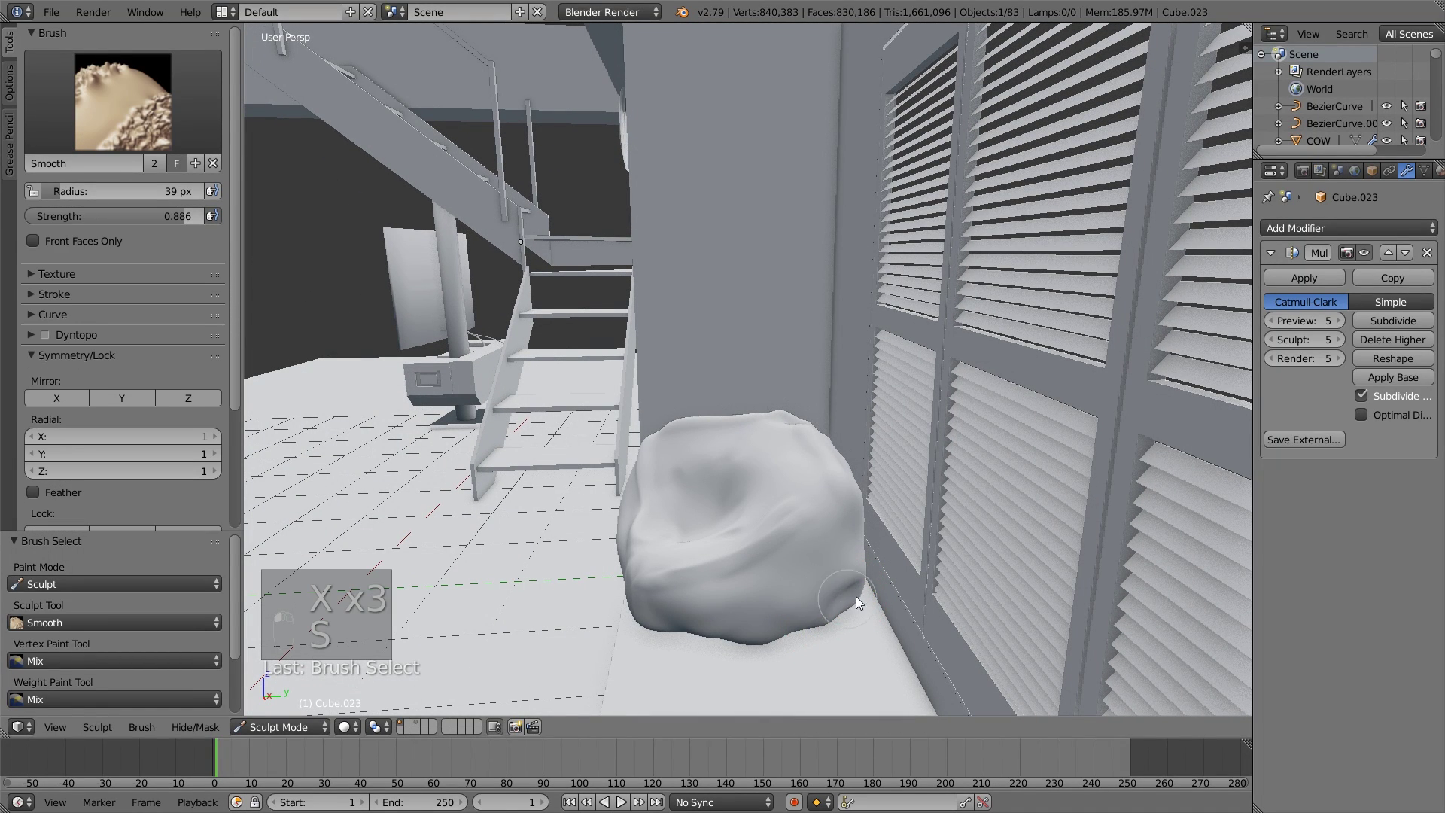
middle_click_drag(844, 606, 895, 575)
middle_click_drag(707, 461, 691, 441)
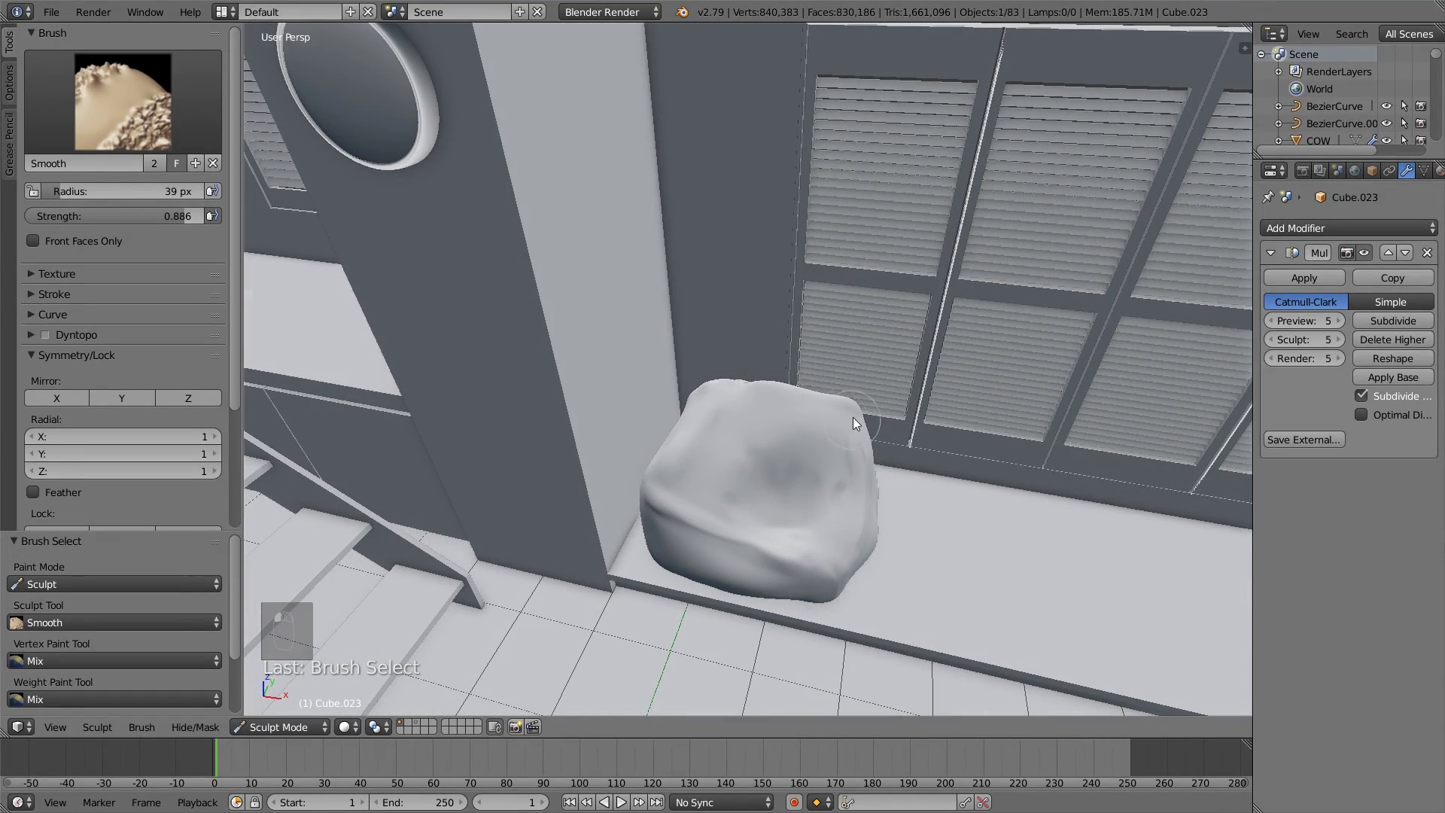
middle_click_drag(761, 413, 798, 427)
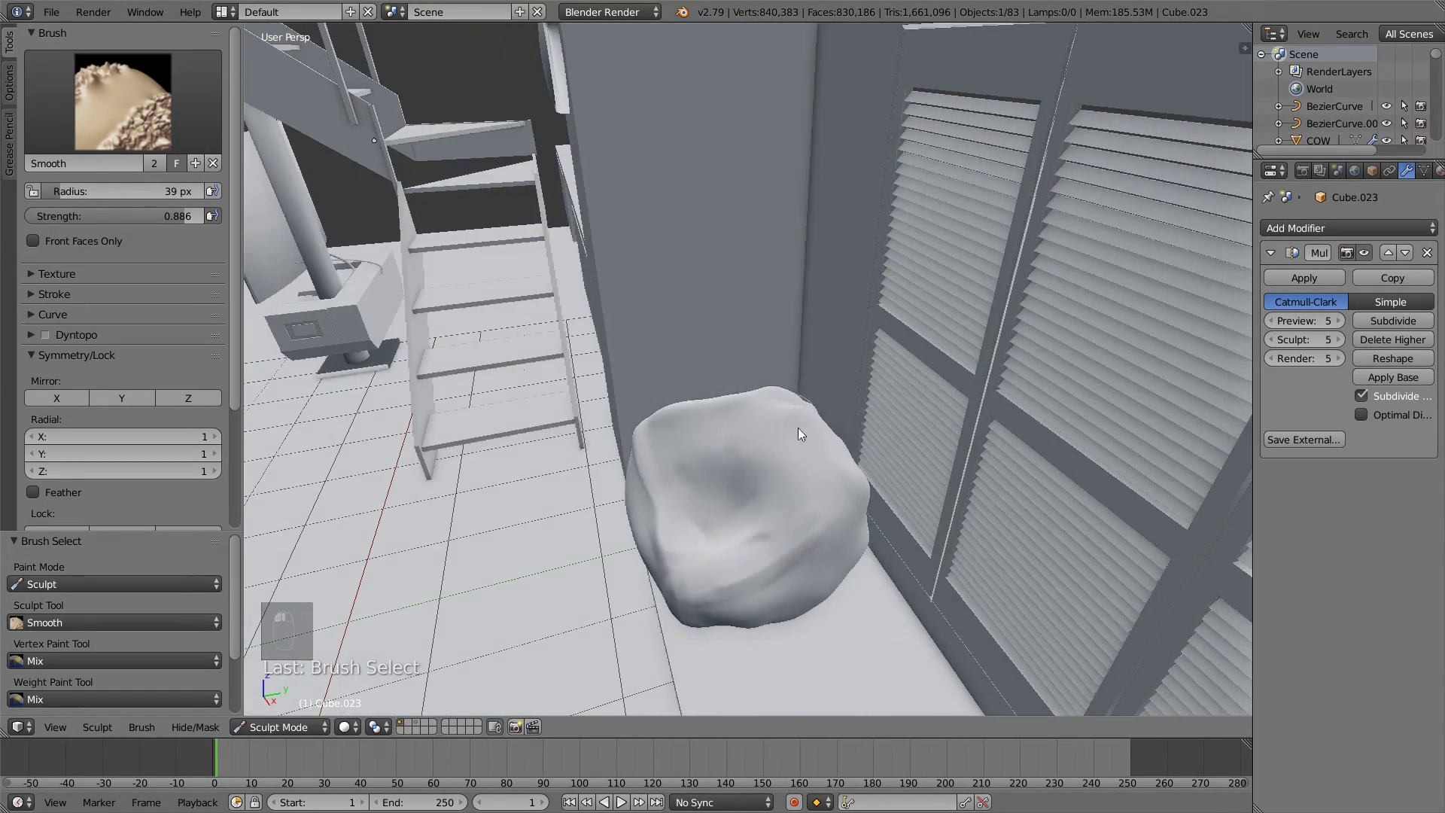
Enlarge the SculptDraw brush's radius to 70 px, build up the beanbag's sides, and even out its room-facing lower edge with the Smooth brush.
key("x")
key("f")
left_click(874, 492)
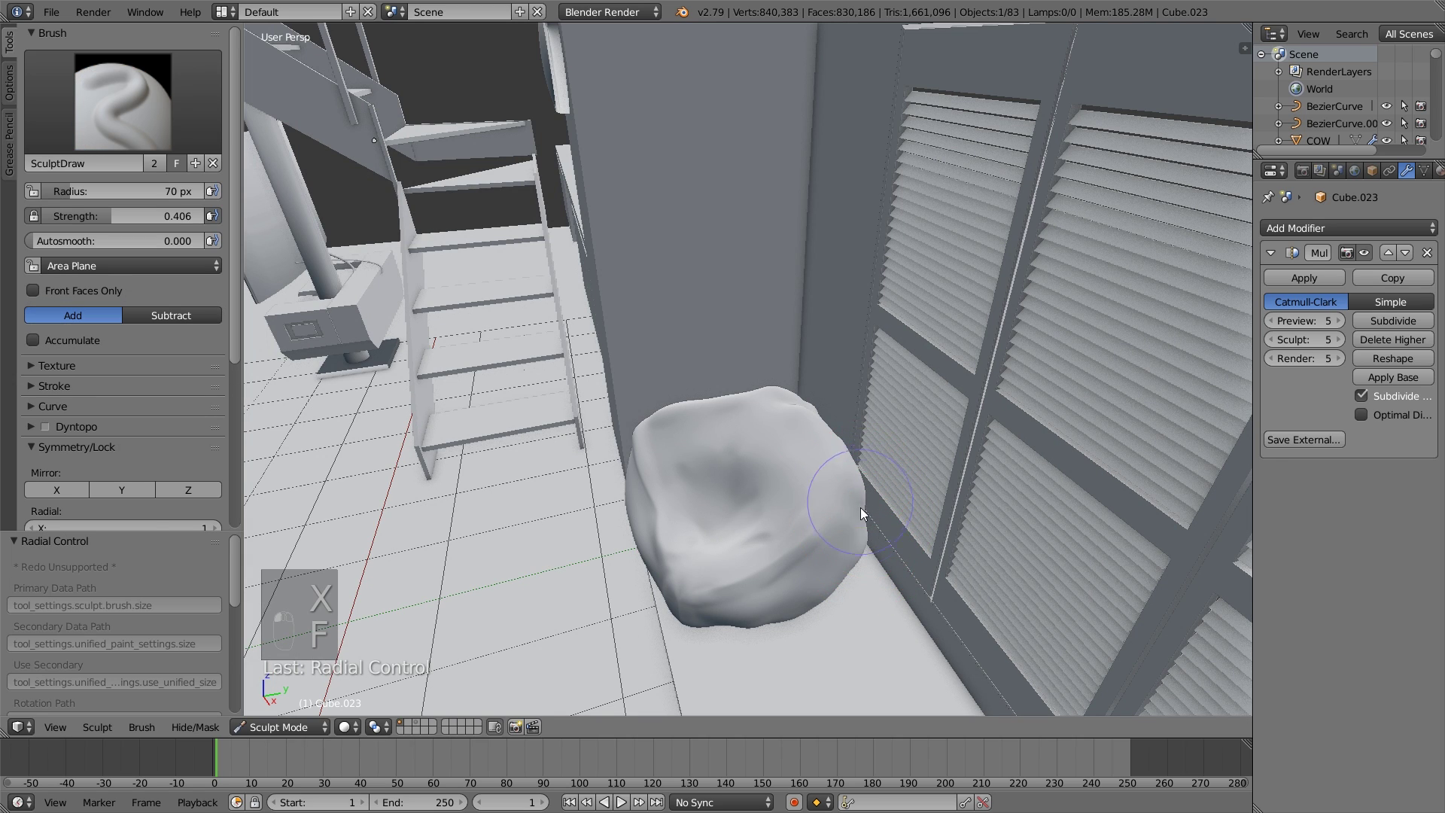
middle_click_drag(860, 508, 774, 584)
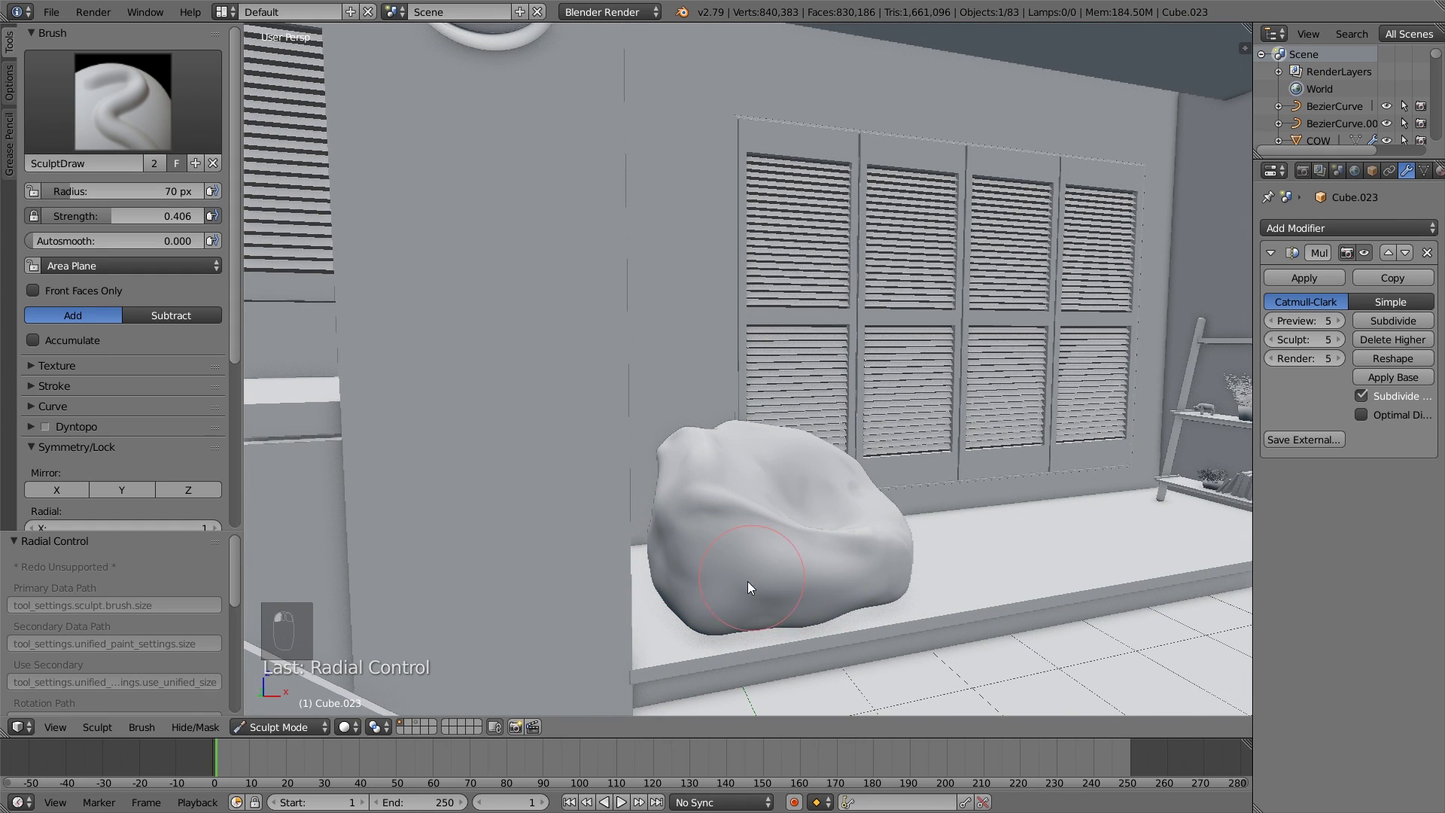
key("s")
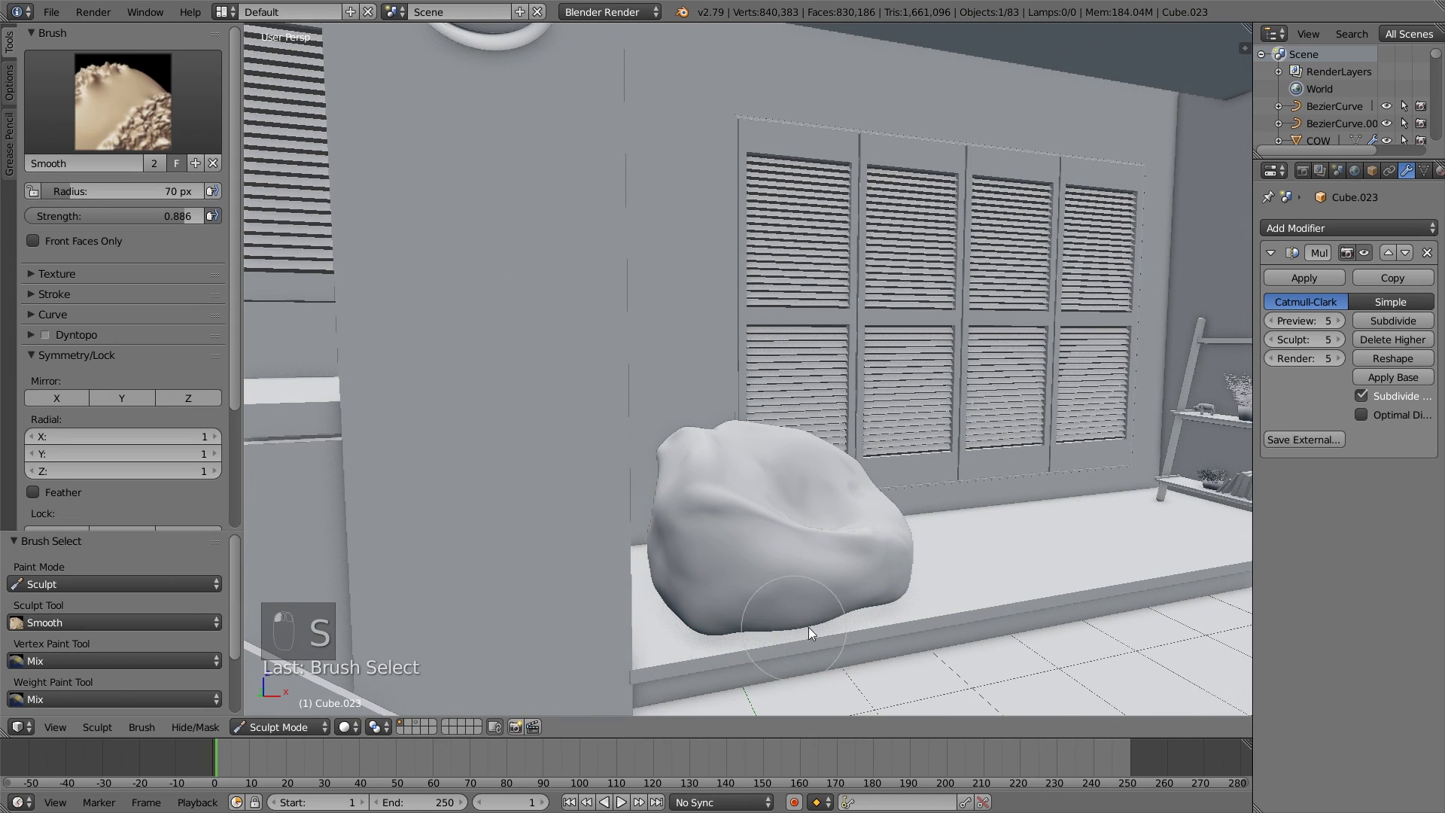
mouse_move(808, 626)
middle_mouse_down()
mouse_move(681, 623)
mouse_move(772, 612)
middle_mouse_up()
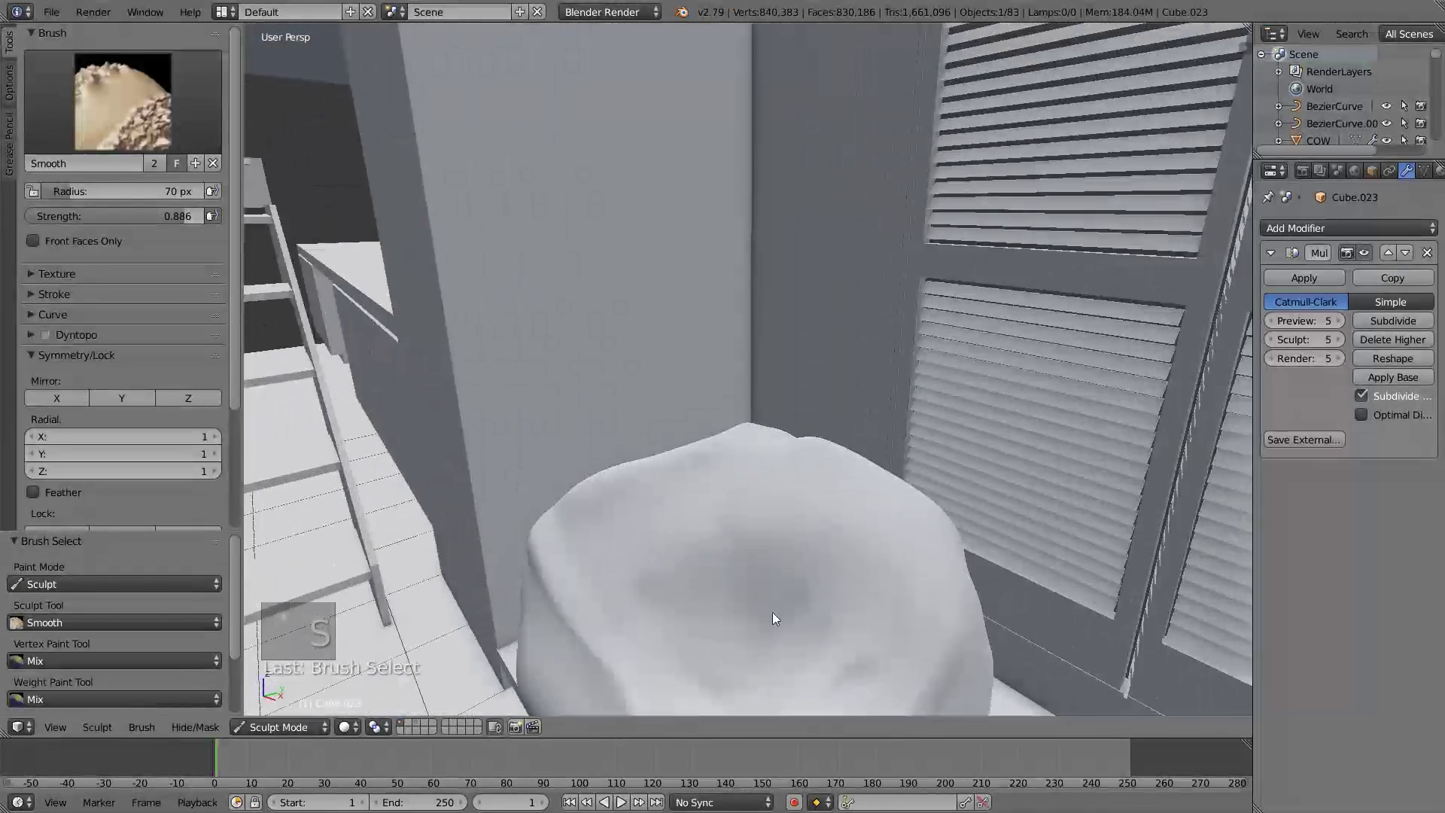
Sculpt broad folds across the beanbag's backrest and window-side rim with the SculptDraw brush.
key("x")
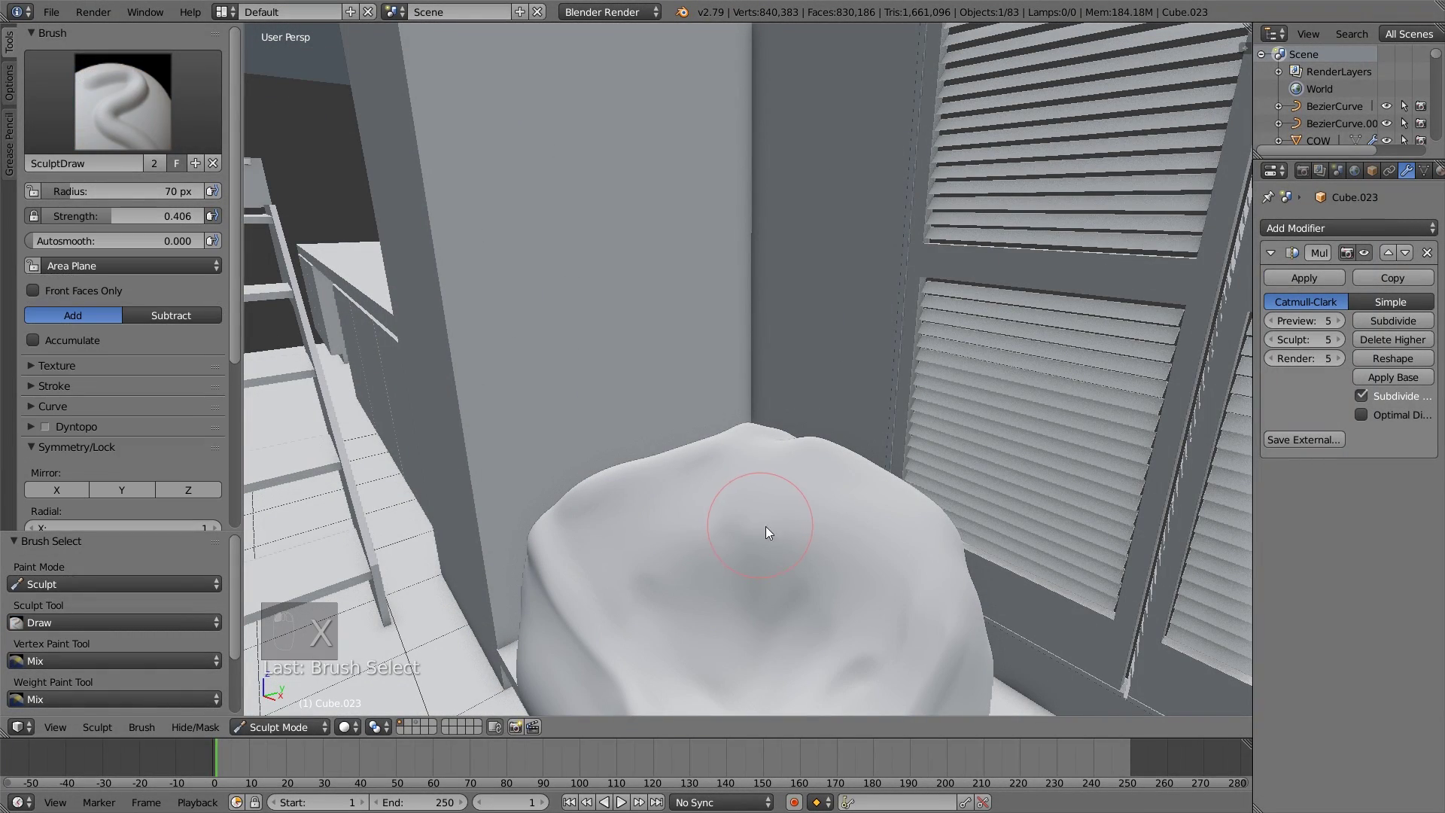
middle_click_drag(909, 566, 871, 580)
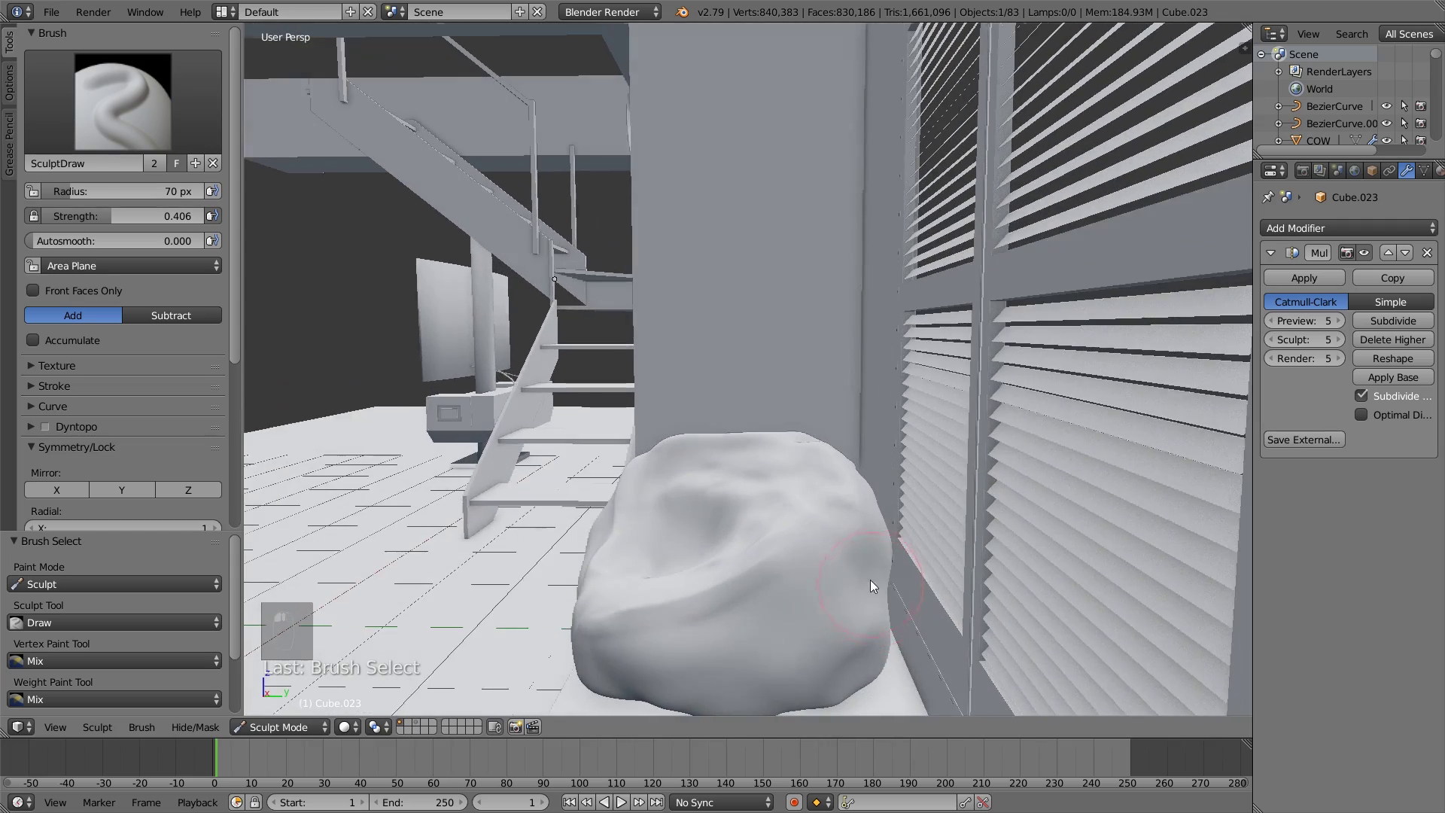
middle_click_drag(752, 540, 882, 512)
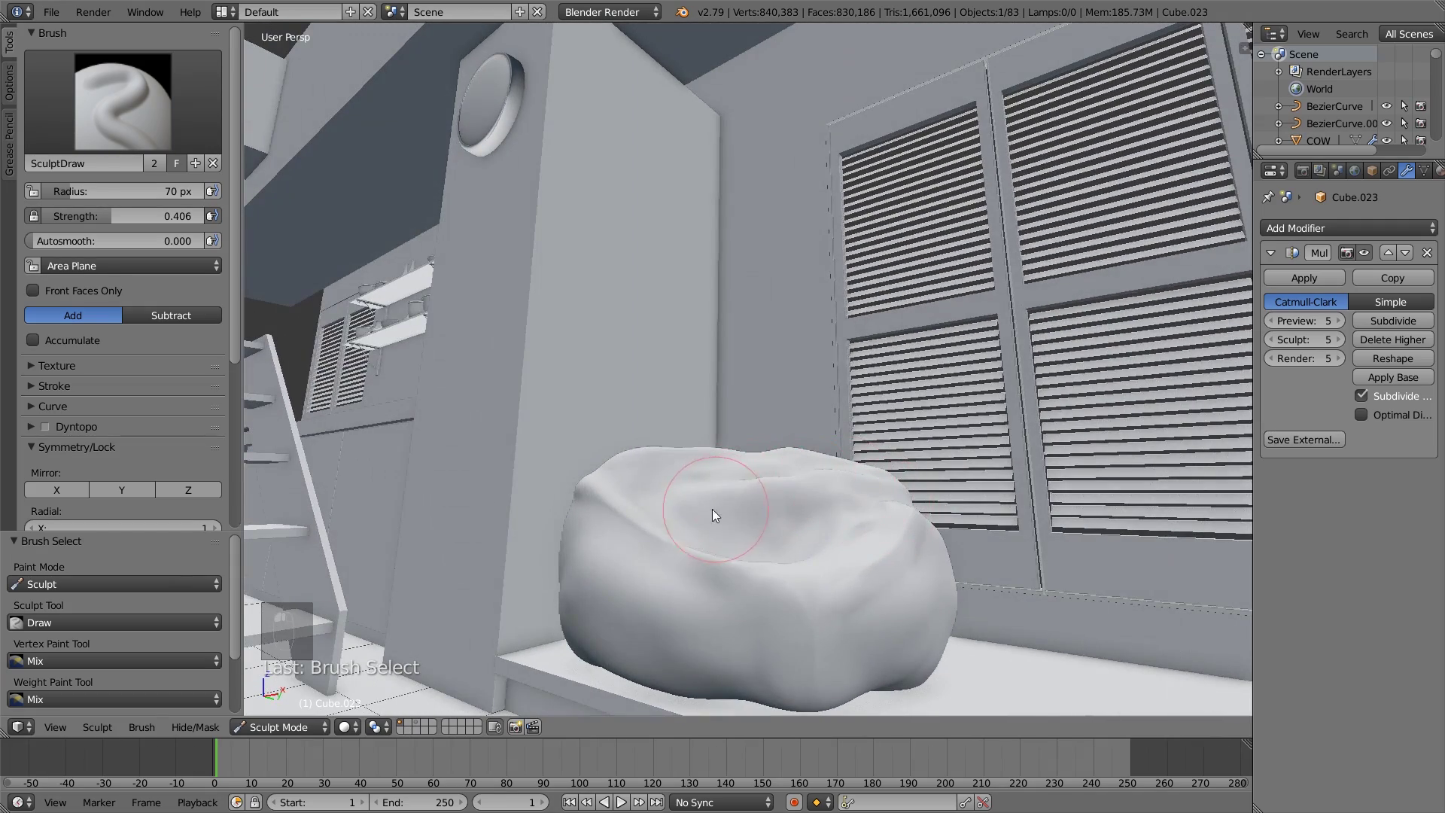
middle_click_drag(638, 526, 668, 526)
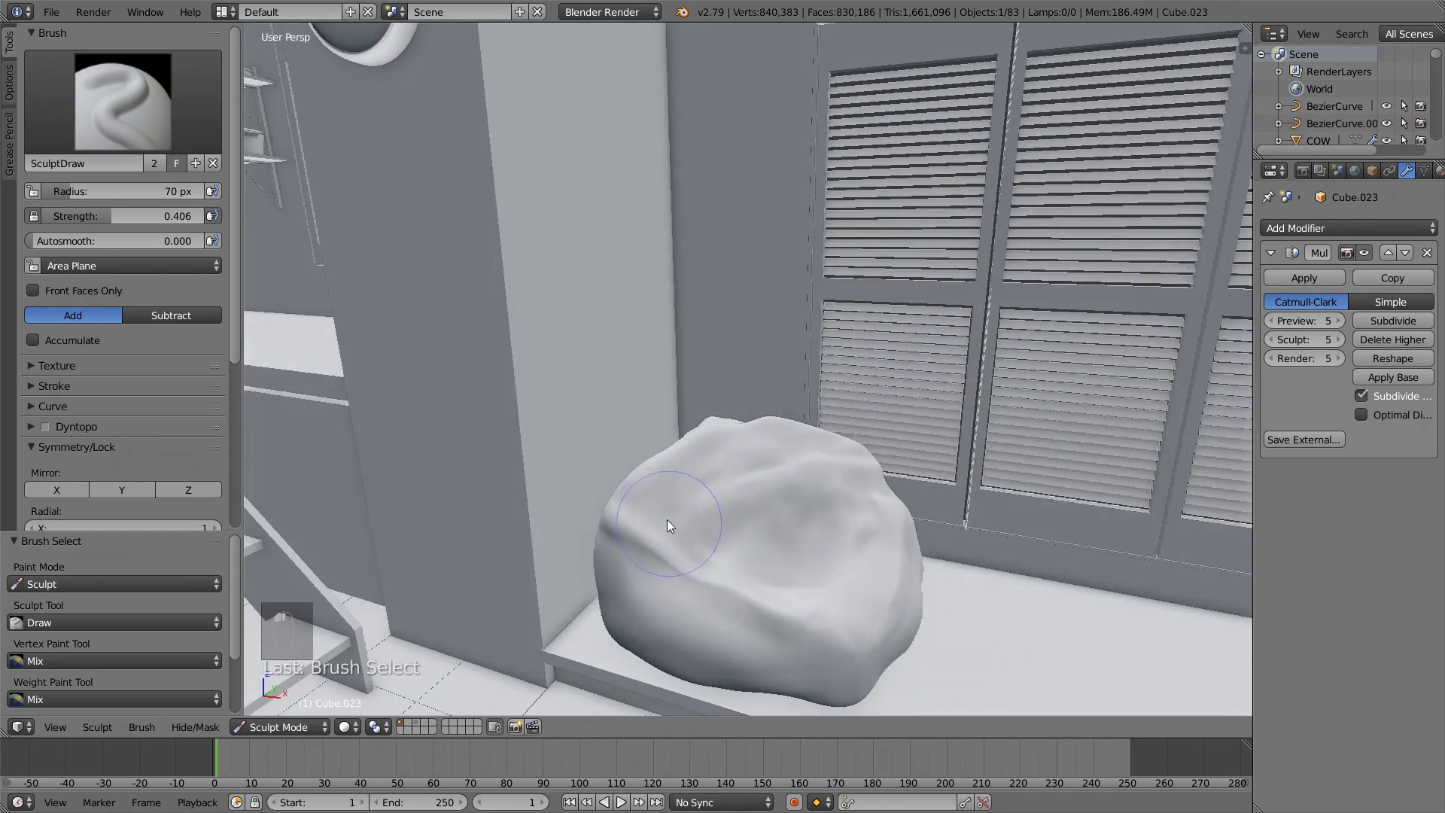
mouse_move(776, 467)
middle_mouse_down()
mouse_move(807, 513)
mouse_move(694, 551)
middle_mouse_up()
Soften the broad backrest and rim folds with the Smooth brush, working from several sides of the beanbag.
key("s")
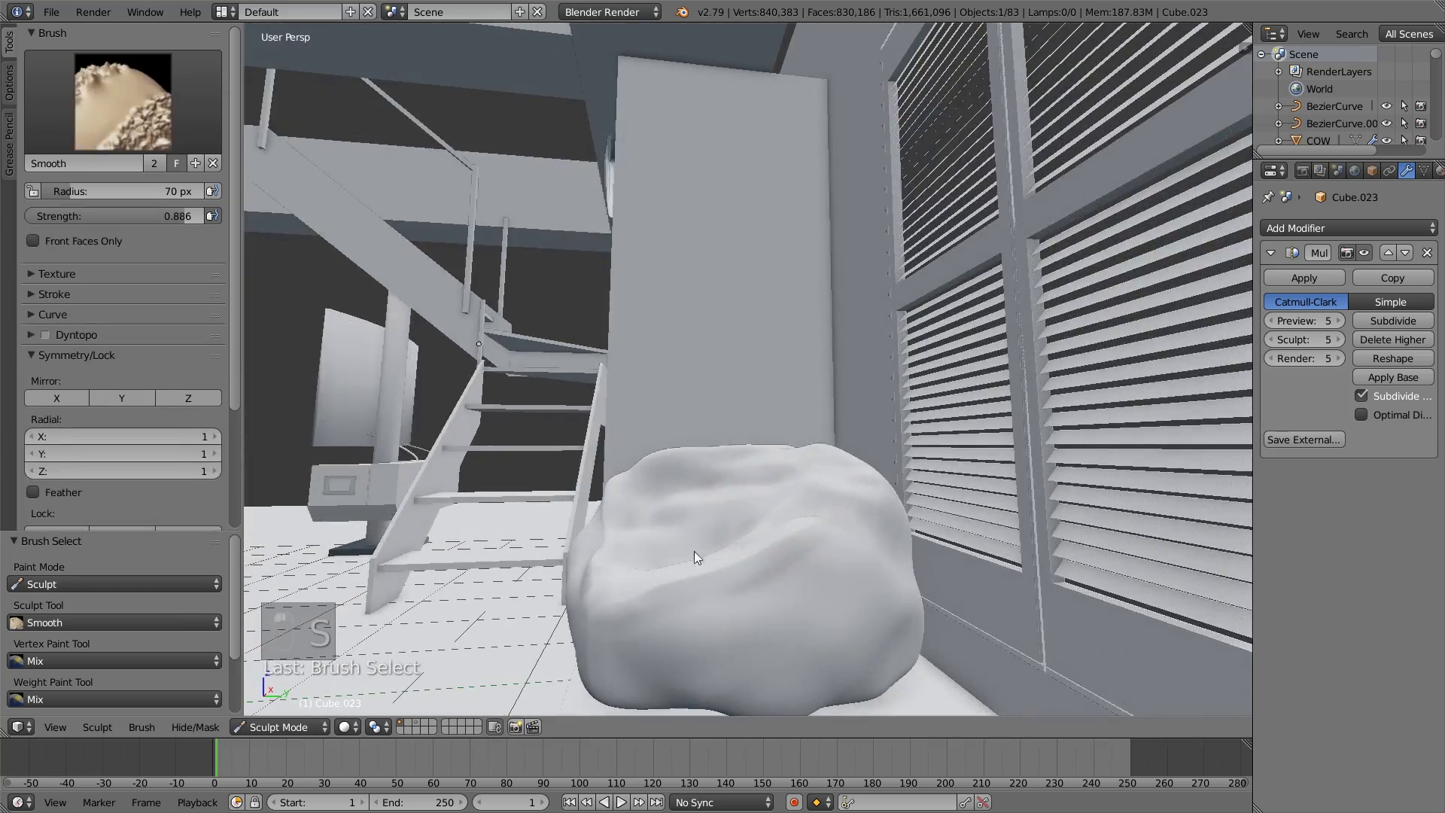
middle_click_drag(783, 550, 893, 512)
mouse_move(808, 481)
middle_mouse_down()
mouse_move(781, 556)
mouse_move(844, 545)
mouse_move(719, 559)
mouse_move(724, 587)
mouse_move(799, 513)
middle_mouse_up()
scroll(799, 513, "up", 3)
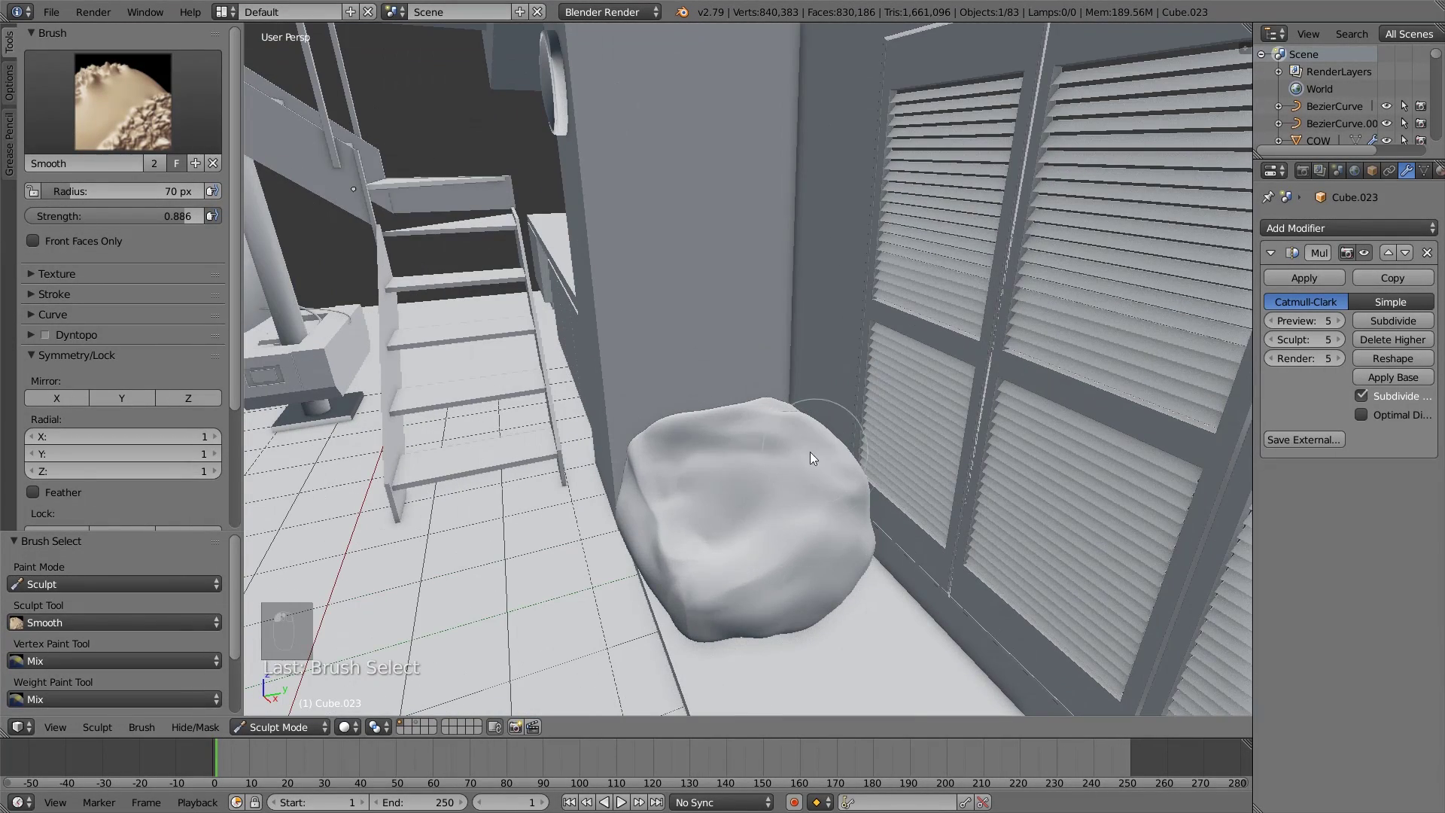
middle_click_drag(819, 454, 823, 471)
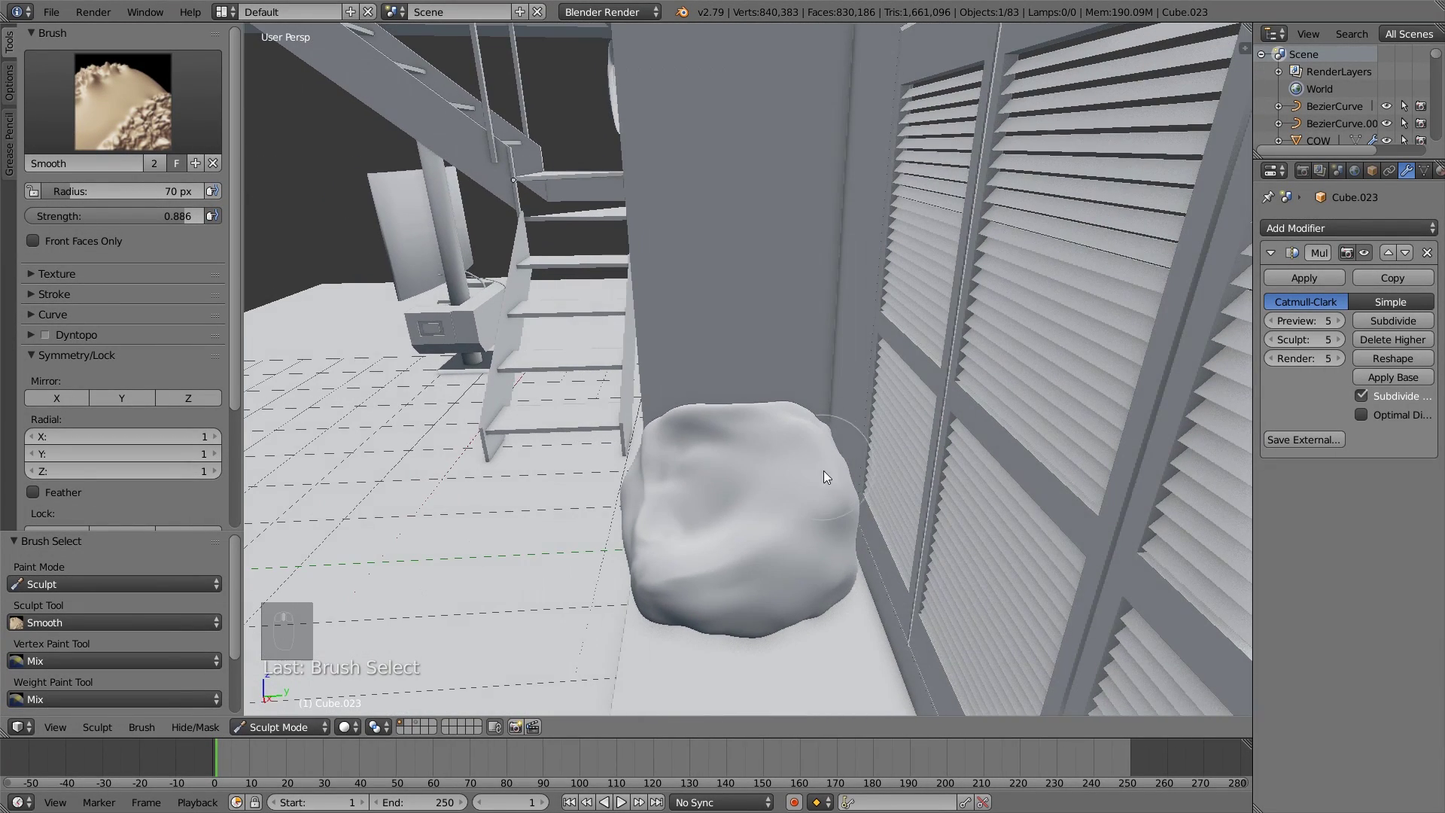
Refine the beanbag's window-facing side with the SculptDraw brush and smooth the surface again.
key("x")
key("x")
key("x")
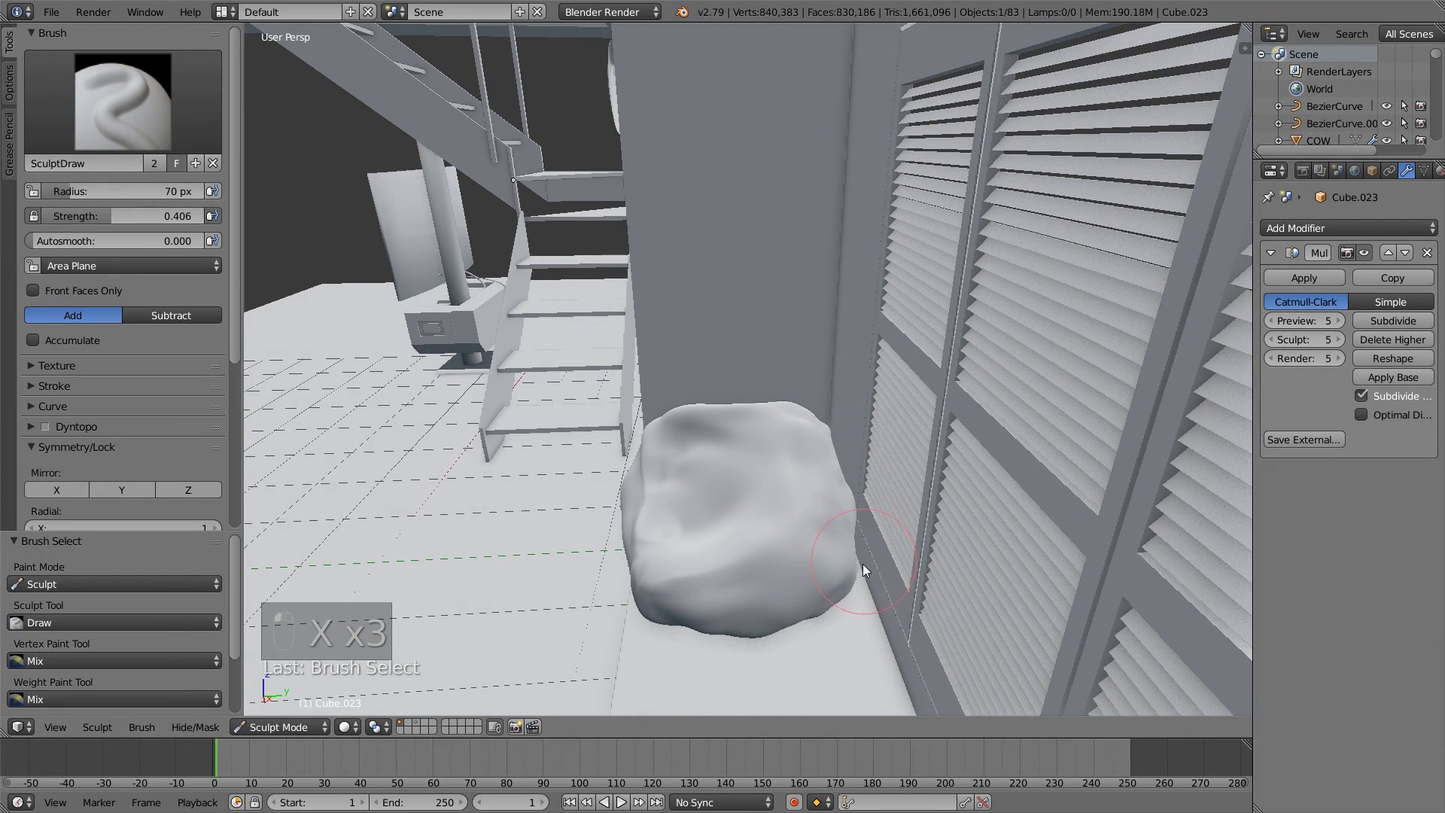
key("s")
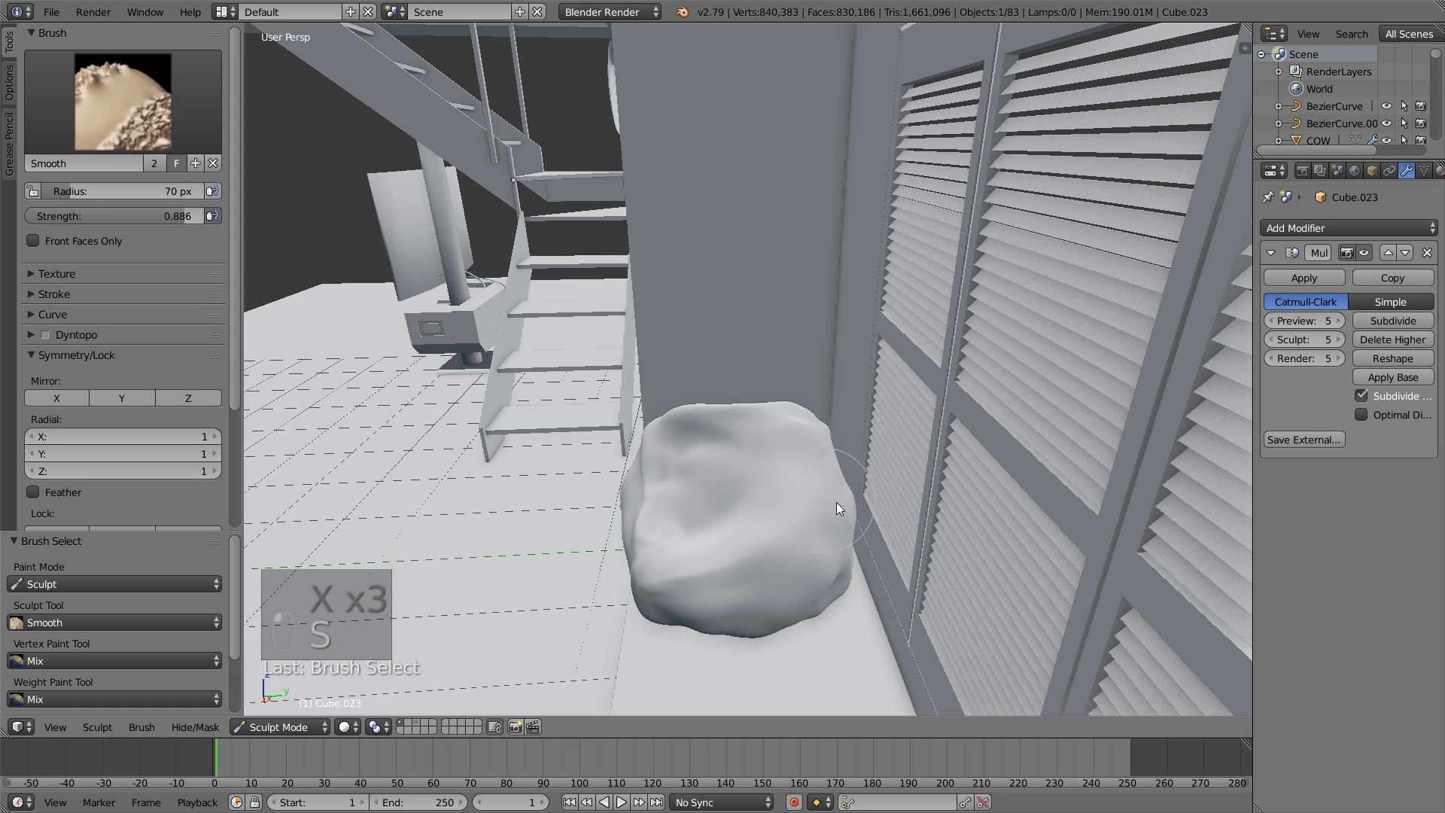
middle_click_drag(836, 503, 788, 512)
Return the beanbag to Object Mode and move it 0.108 along the X axis while looking through the camera.
scroll(677, 549, "down", 4)
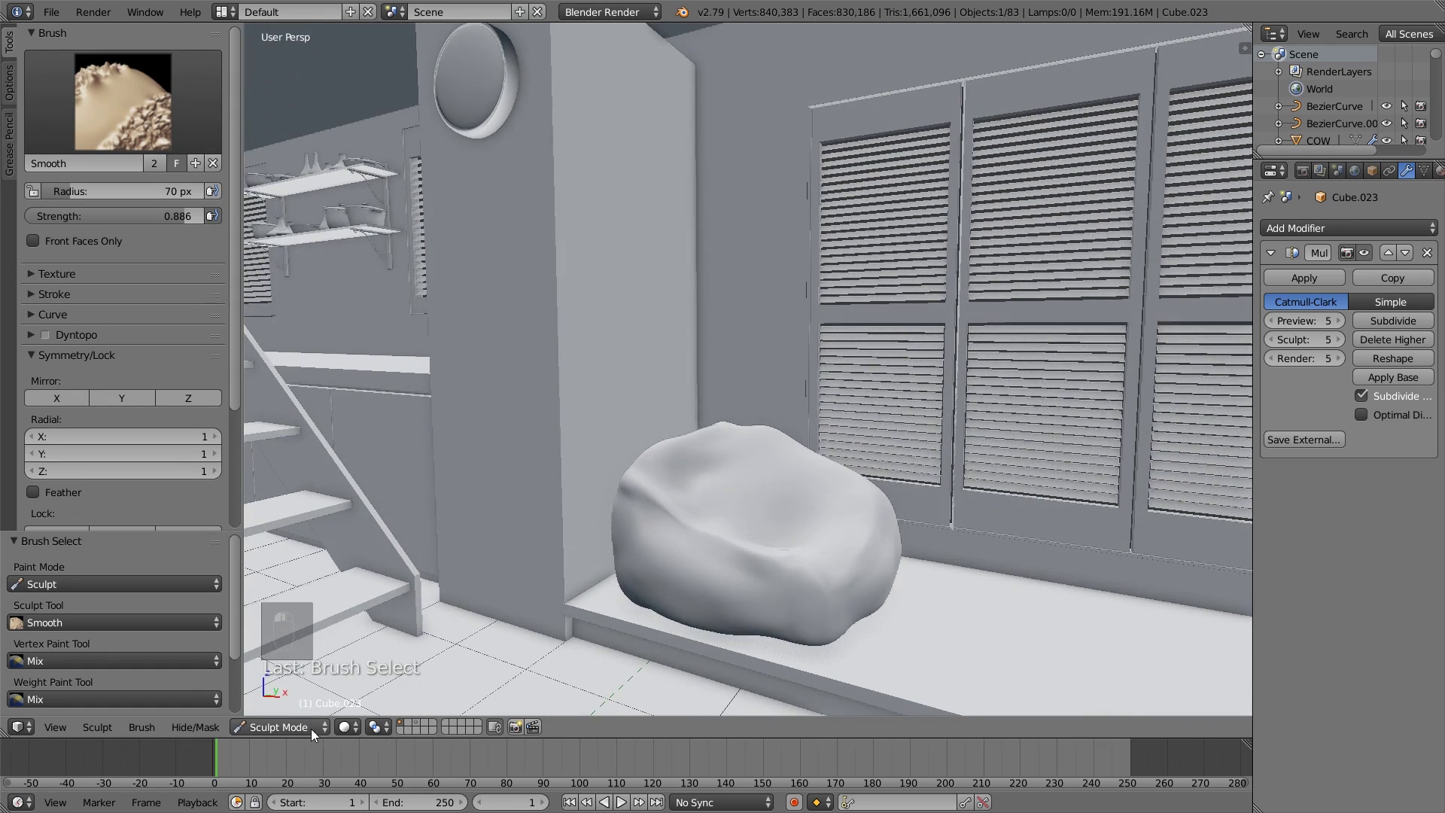
left_click(311, 727)
left_click(299, 711)
scroll(697, 596, "down", 2)
scroll(697, 596, "up", 2)
key("KP_0")
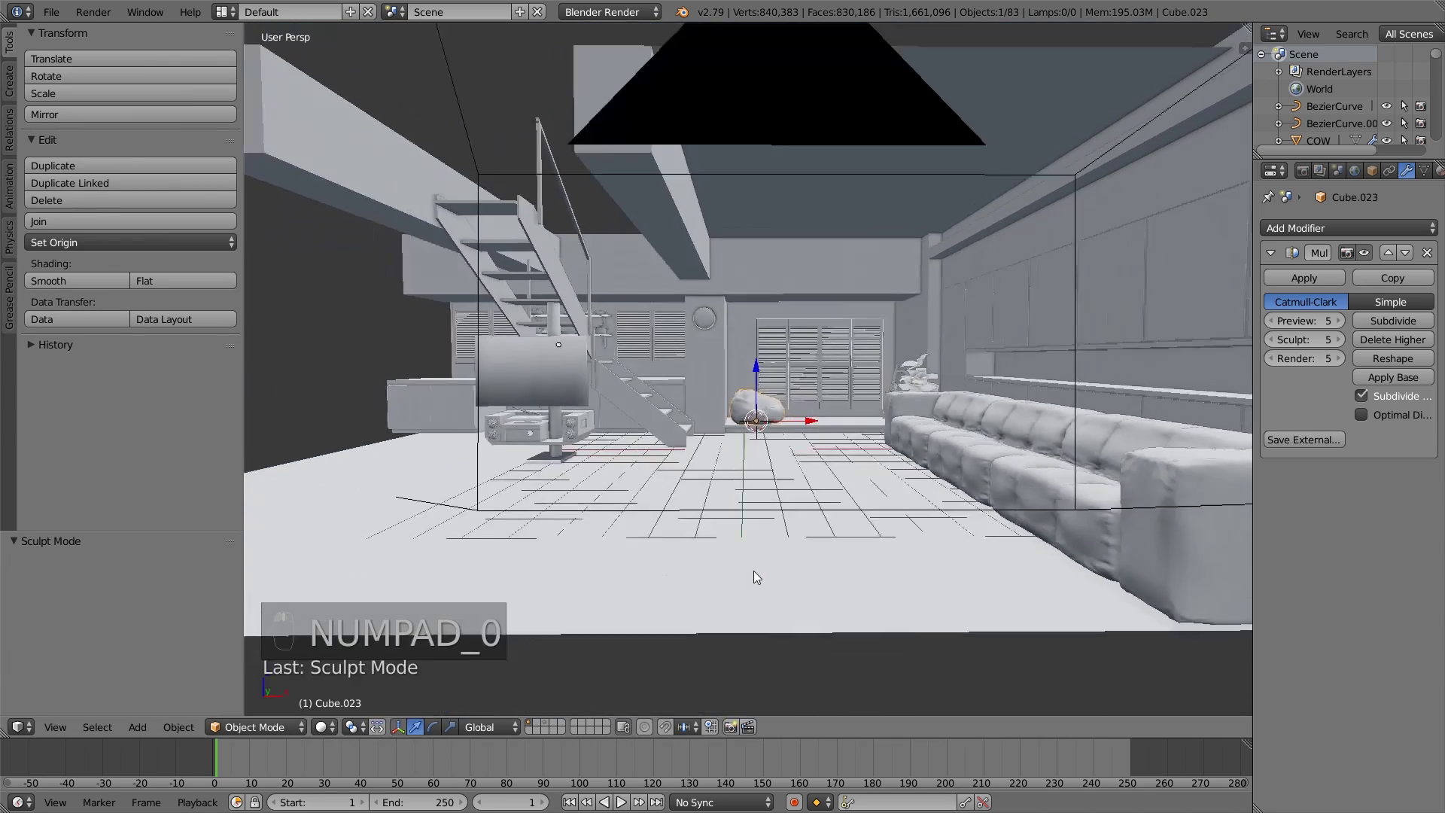
scroll(742, 486, "up", 4)
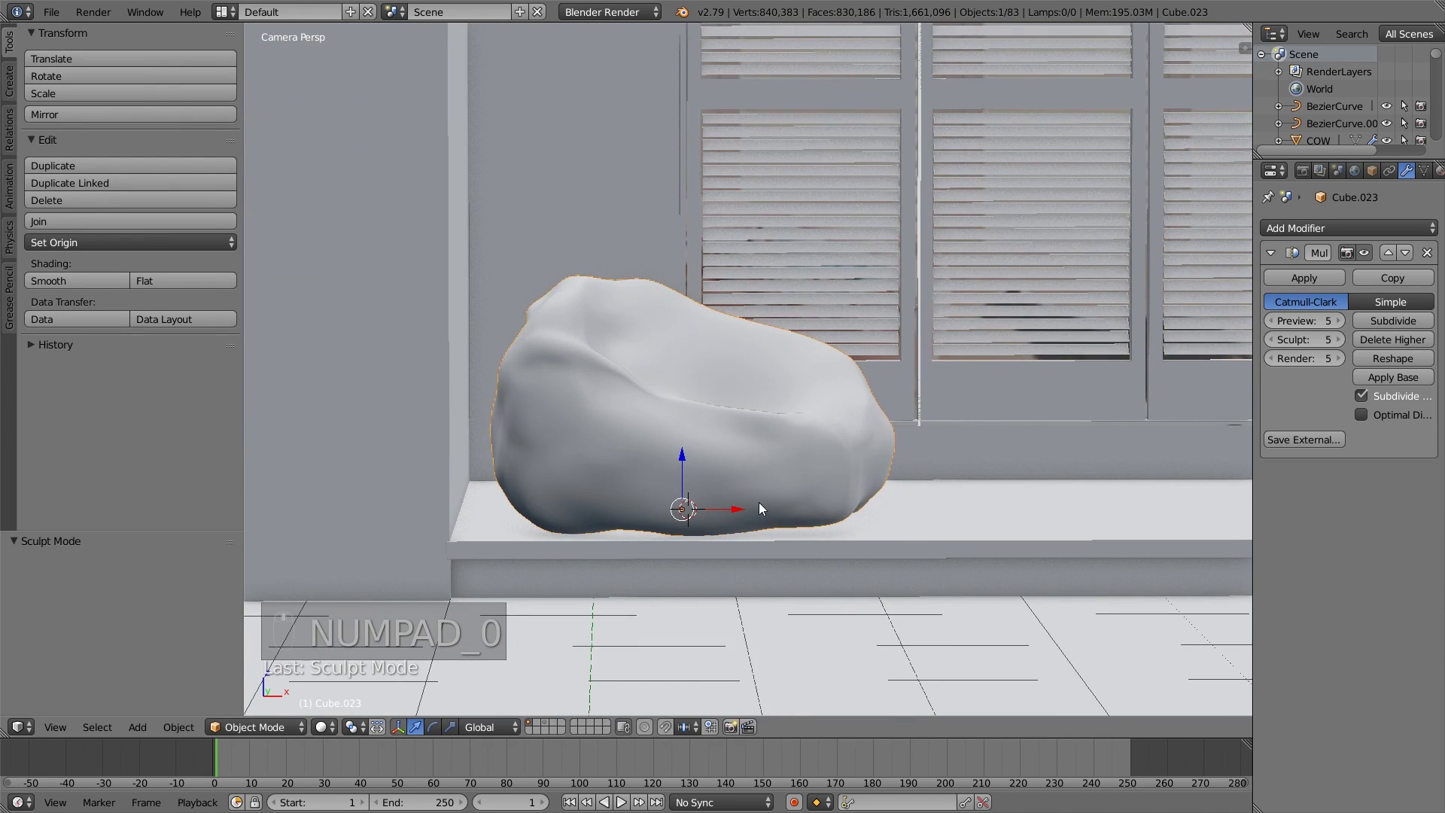
scroll(758, 502, "up", 1)
left_click_drag(722, 536, 752, 534)
Widen the beanbag by scaling it along the global X axis by about 1.28.
key("KP_0")
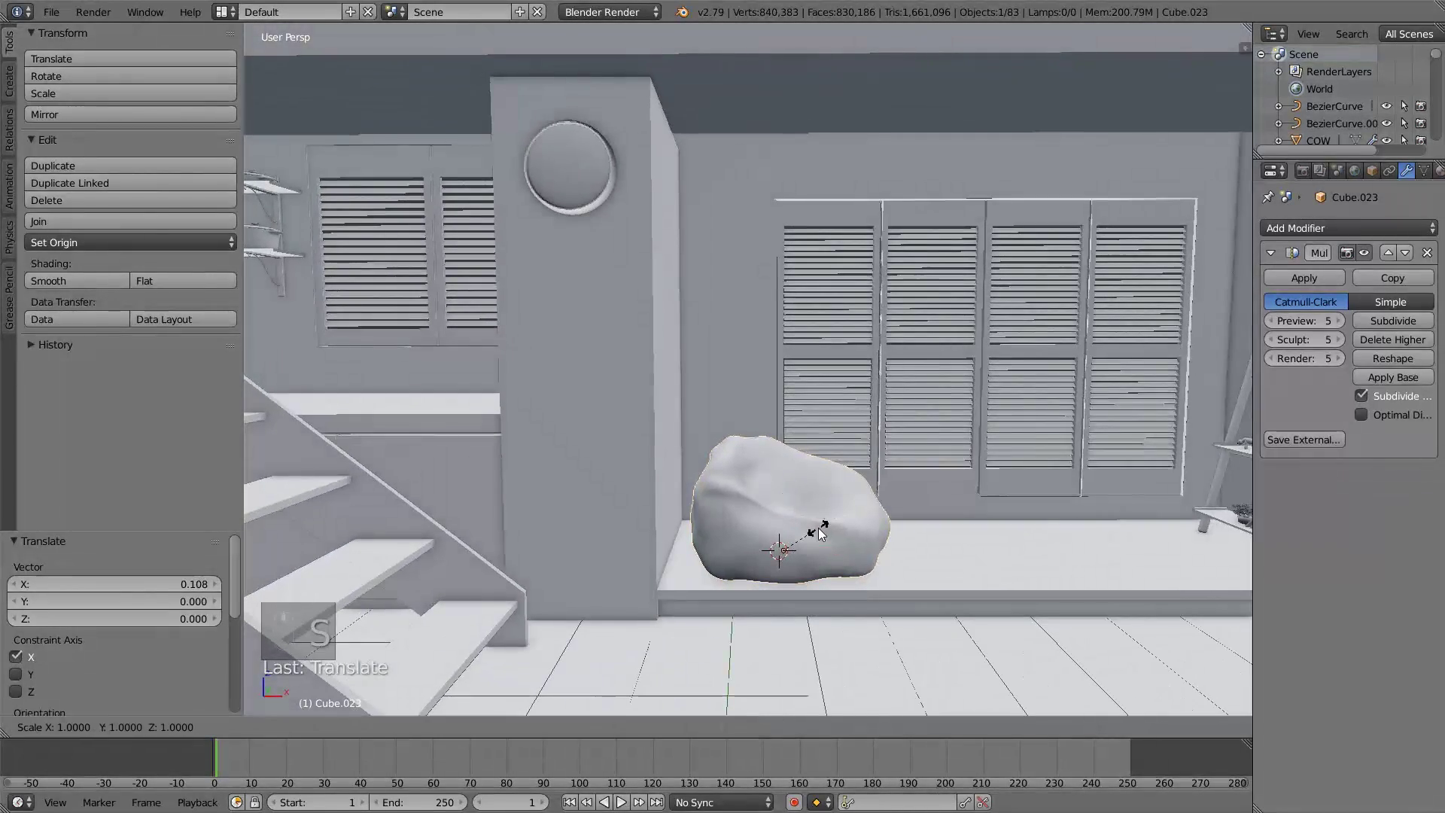
key("s")
key("z")
key("x")
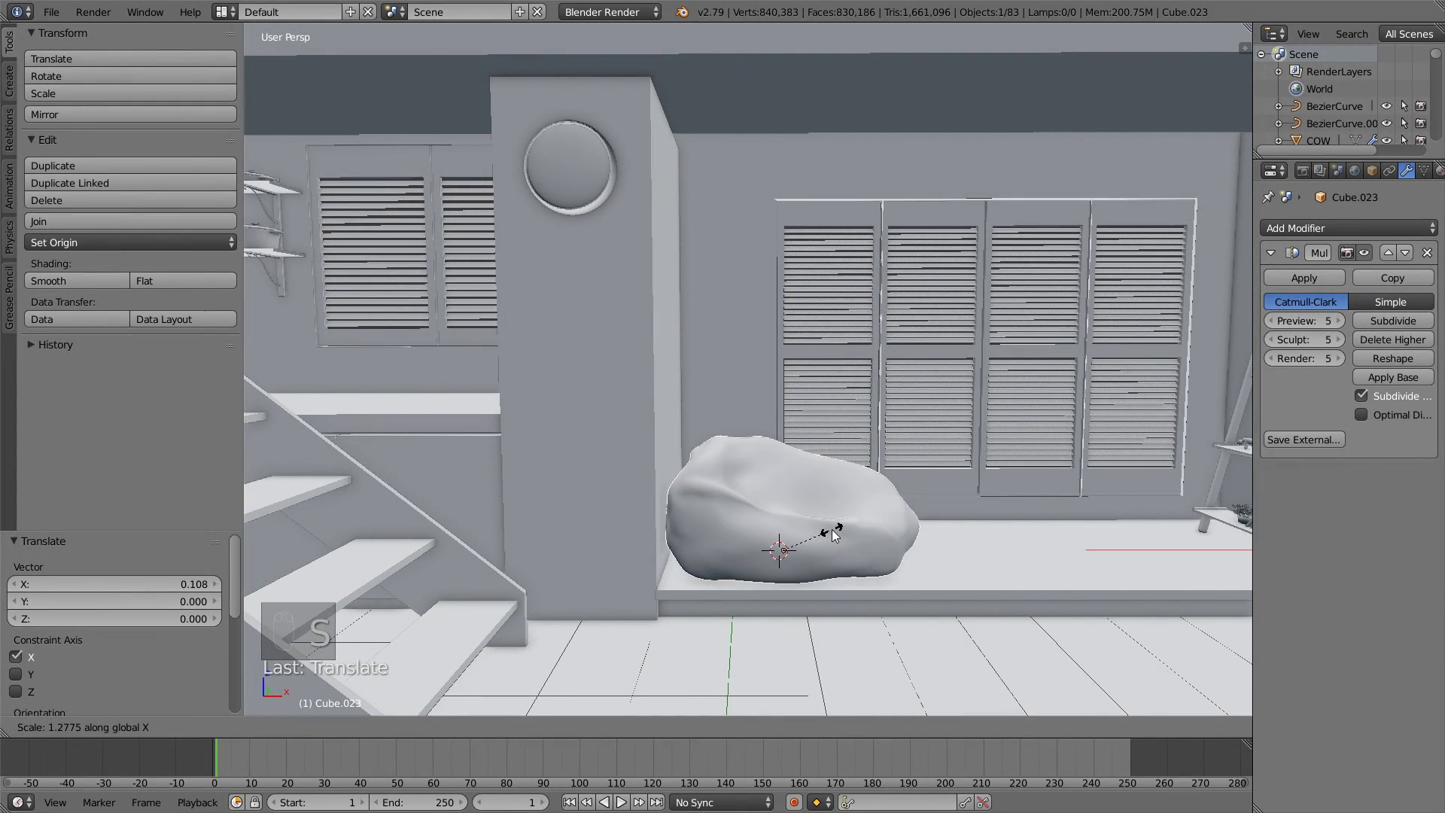
left_click(831, 529)
Switch the widened beanbag from Object Mode back to Sculpt Mode.
middle_click_drag(832, 529, 833, 547)
scroll(832, 547, "up", 2)
key("Tab")
key("Tab")
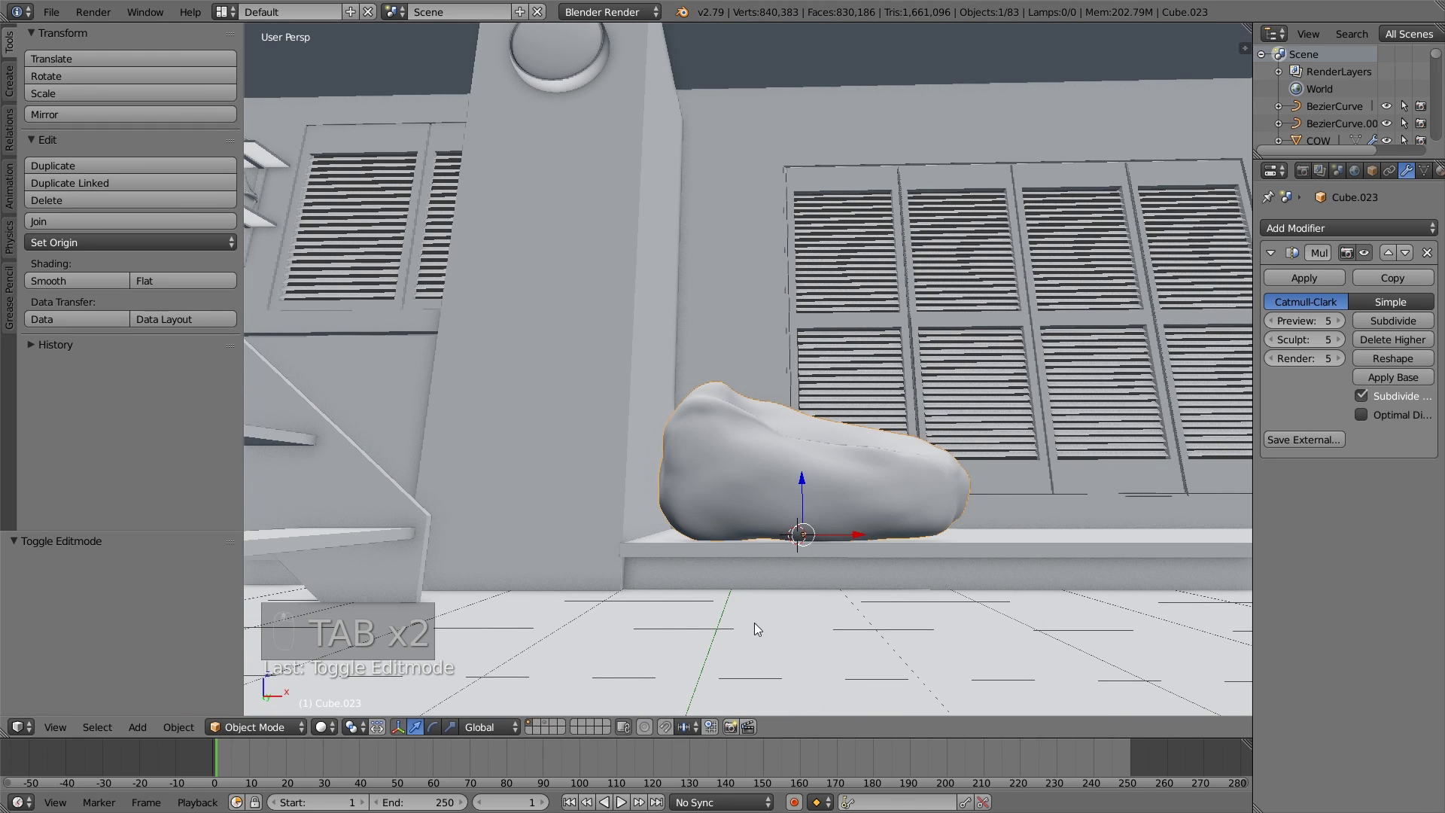
left_click(265, 724)
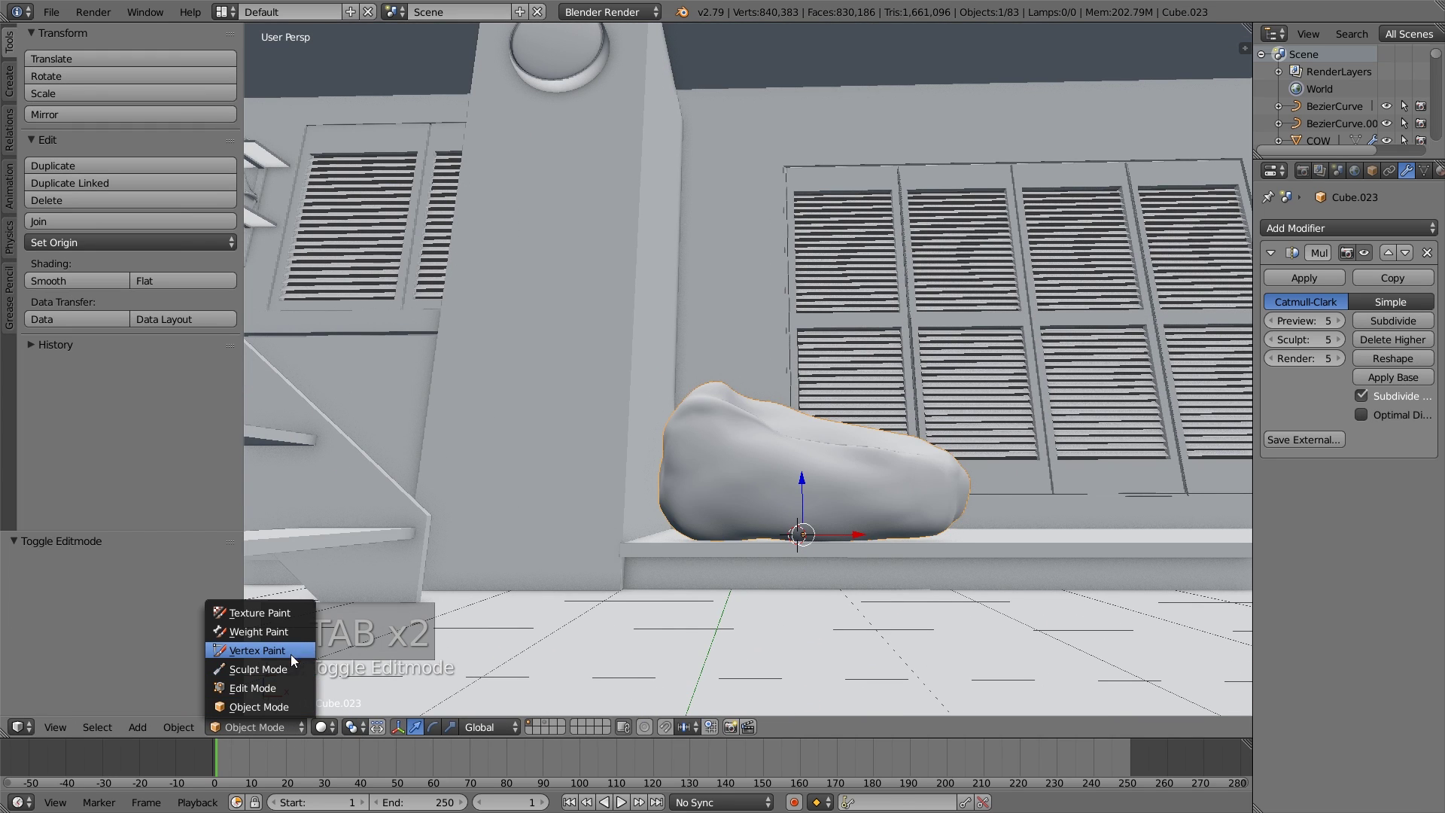
left_click(281, 667)
scroll(772, 593, "up", 5)
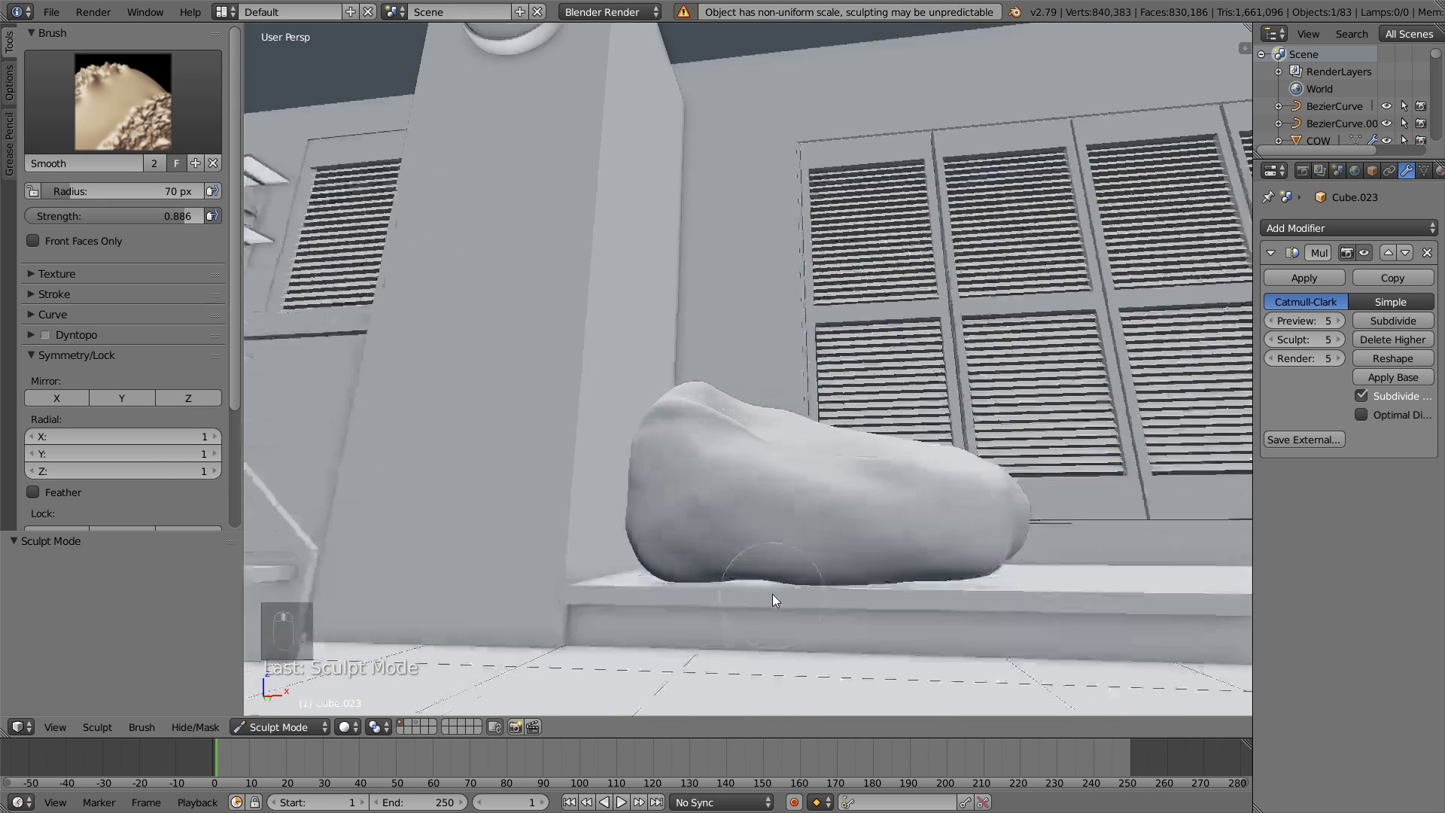
Fill the gap beneath the beanbag's front edge with the Clay and SculptDraw brushes, smoothing the added volume.
scroll(764, 608, "down", 3, "shift")
scroll(828, 607, "up", 1, "shift")
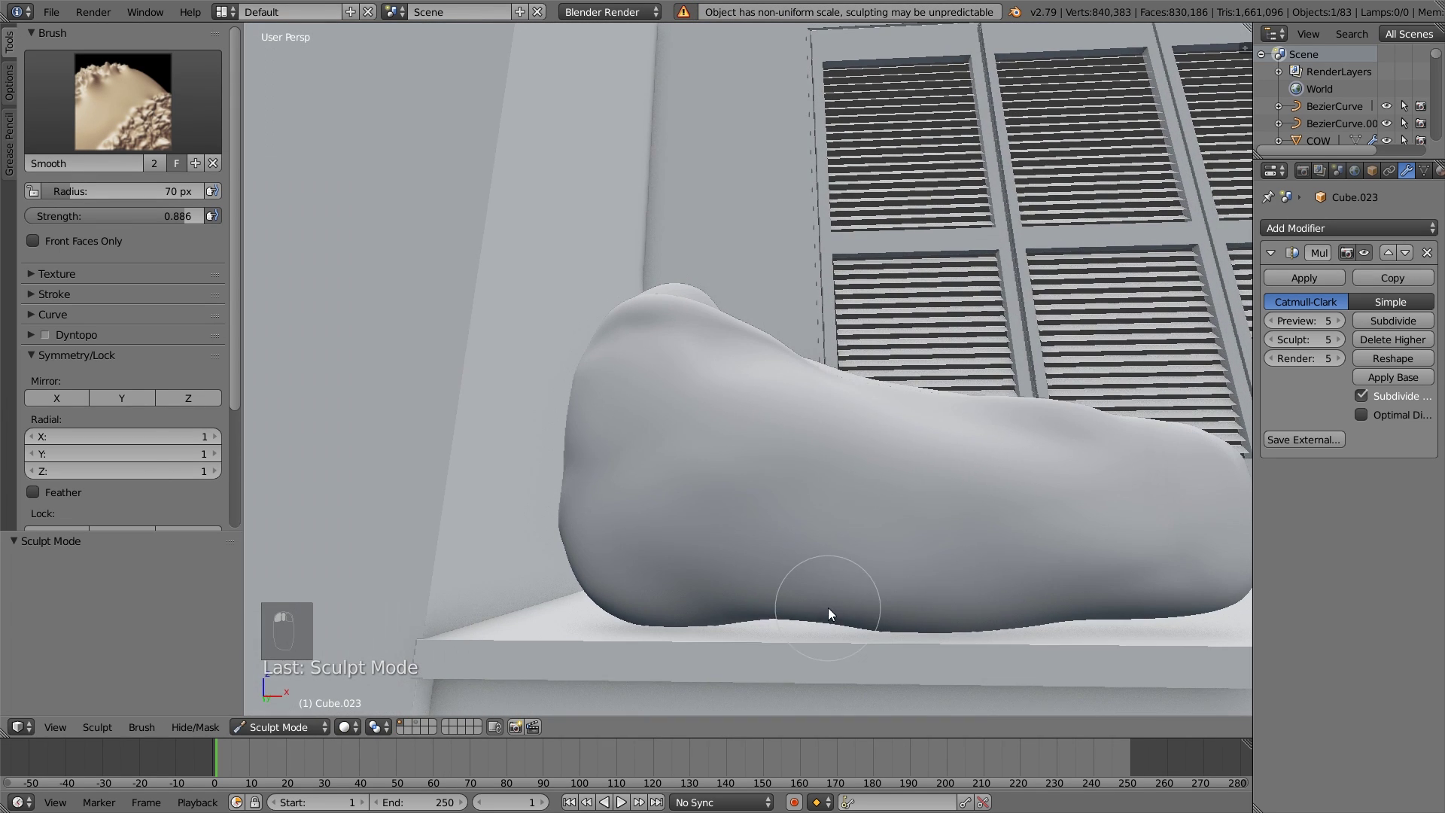
key("x")
key("x")
key("x")
key("c")
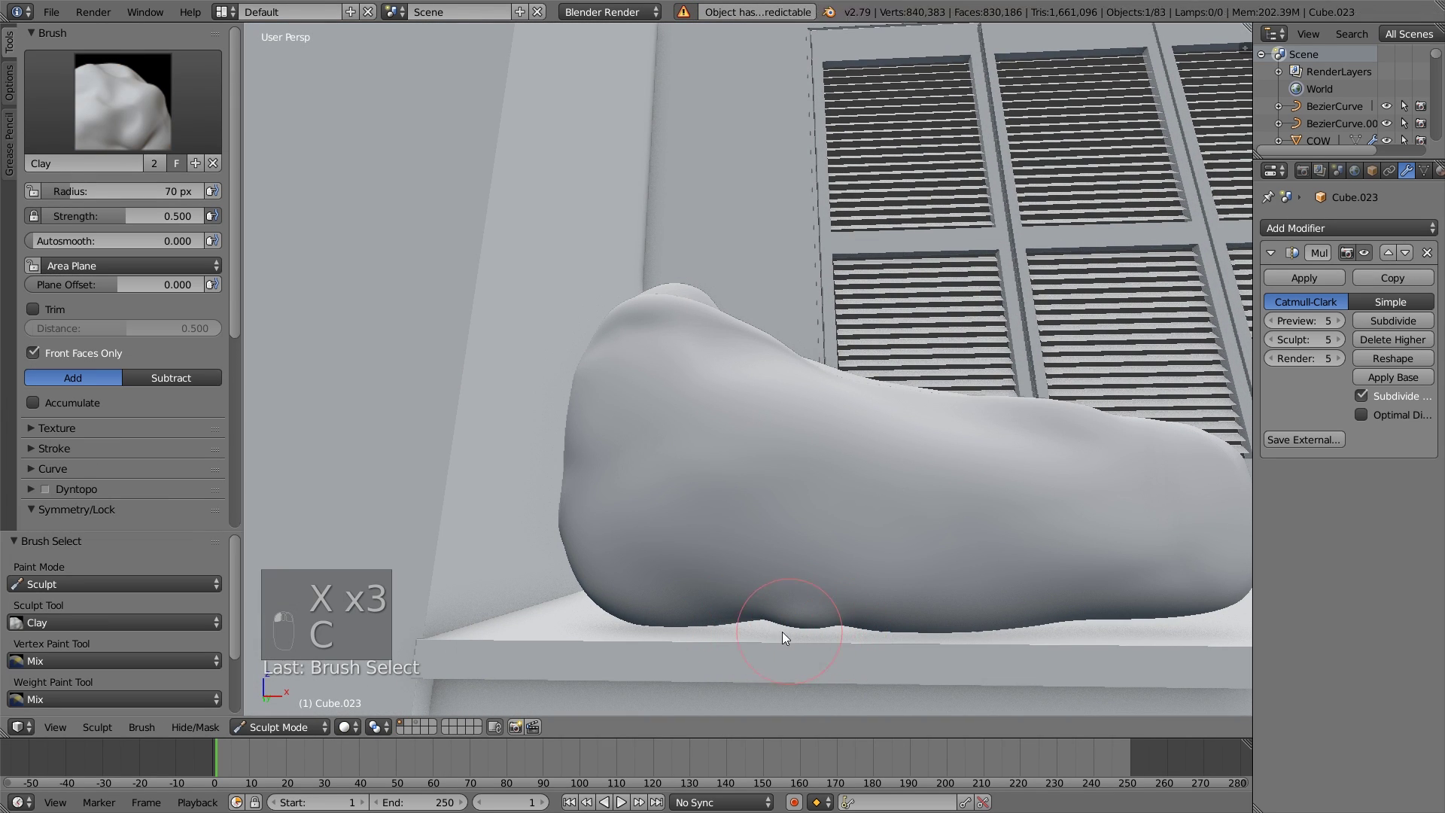
key("x")
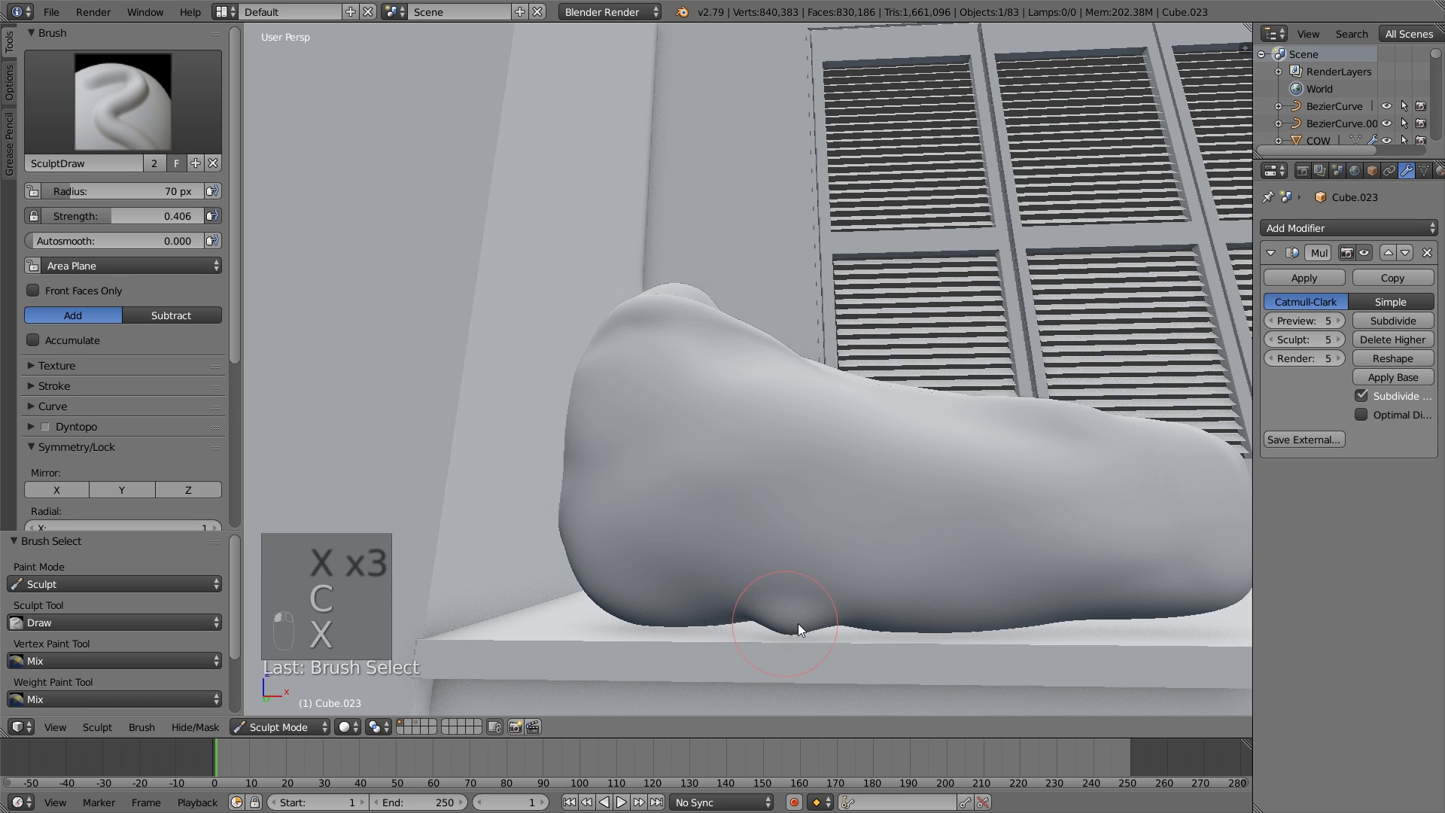
key("s")
middle_click_drag(806, 632, 827, 635)
key("x")
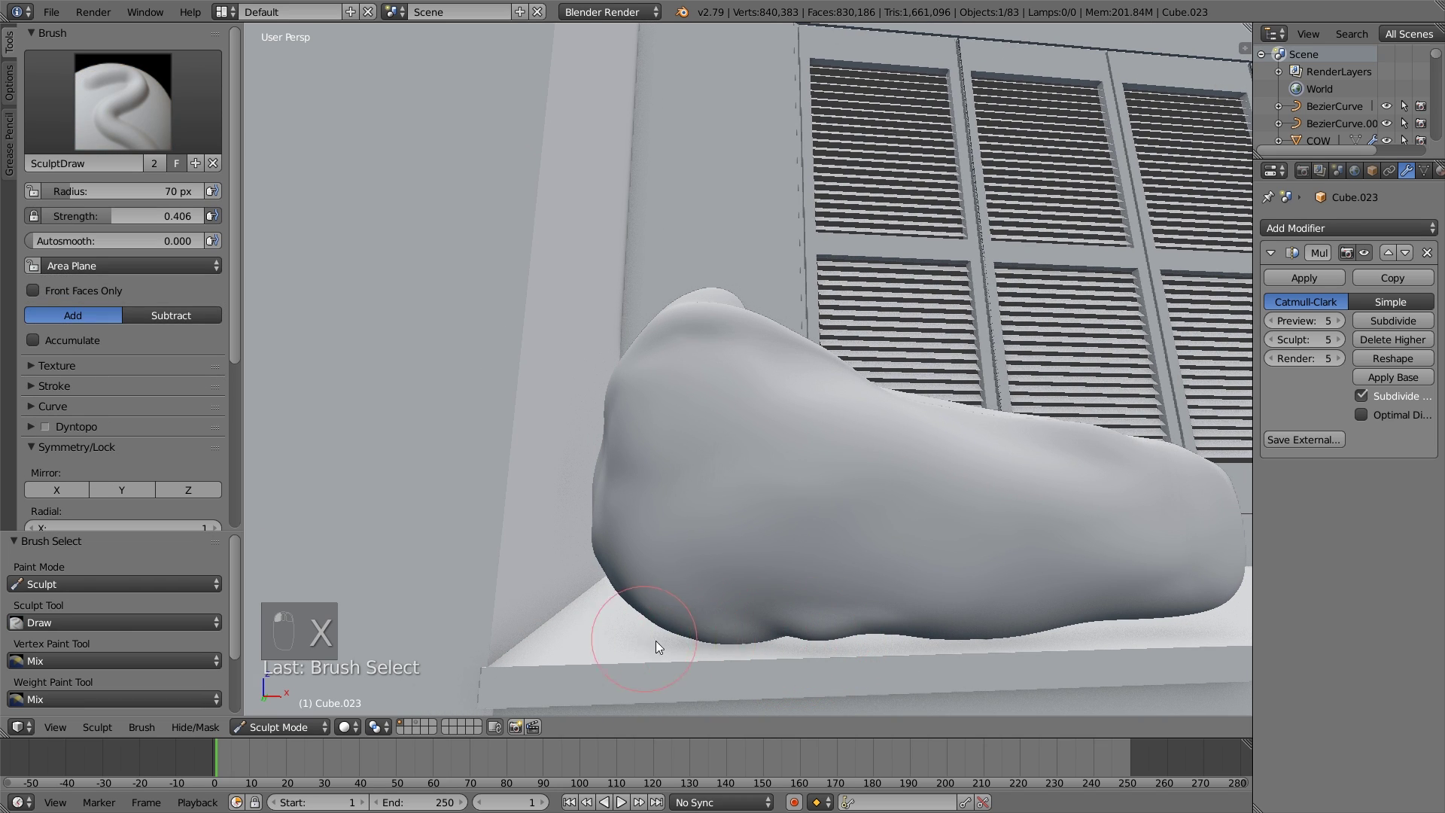
Build up the beanbag's bottom edge around its sides and far end with the SculptDraw brush so it meets the platform.
middle_click_drag(656, 639, 680, 602)
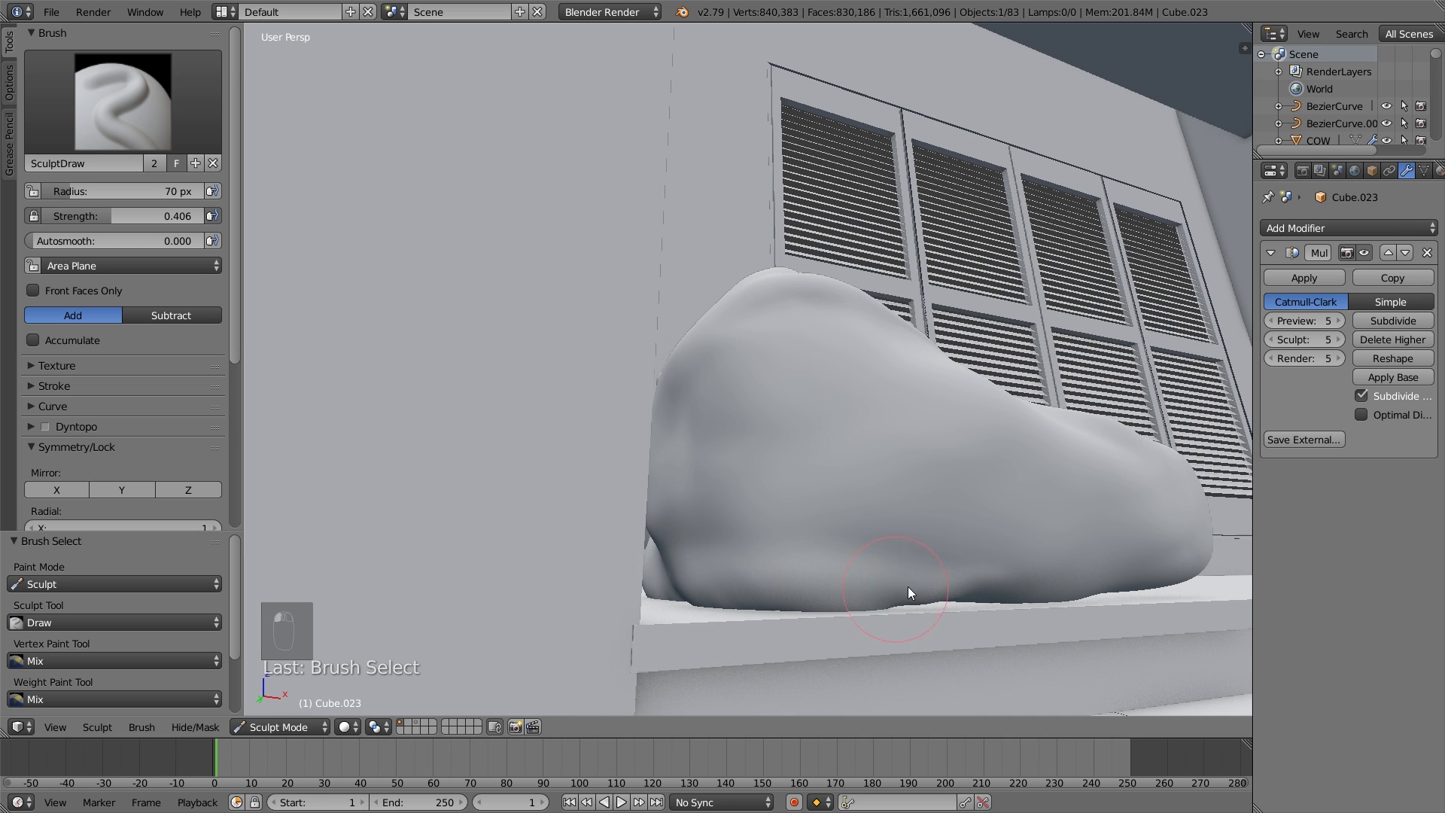
middle_click_drag(908, 586, 975, 593)
scroll(817, 620, "up", 3)
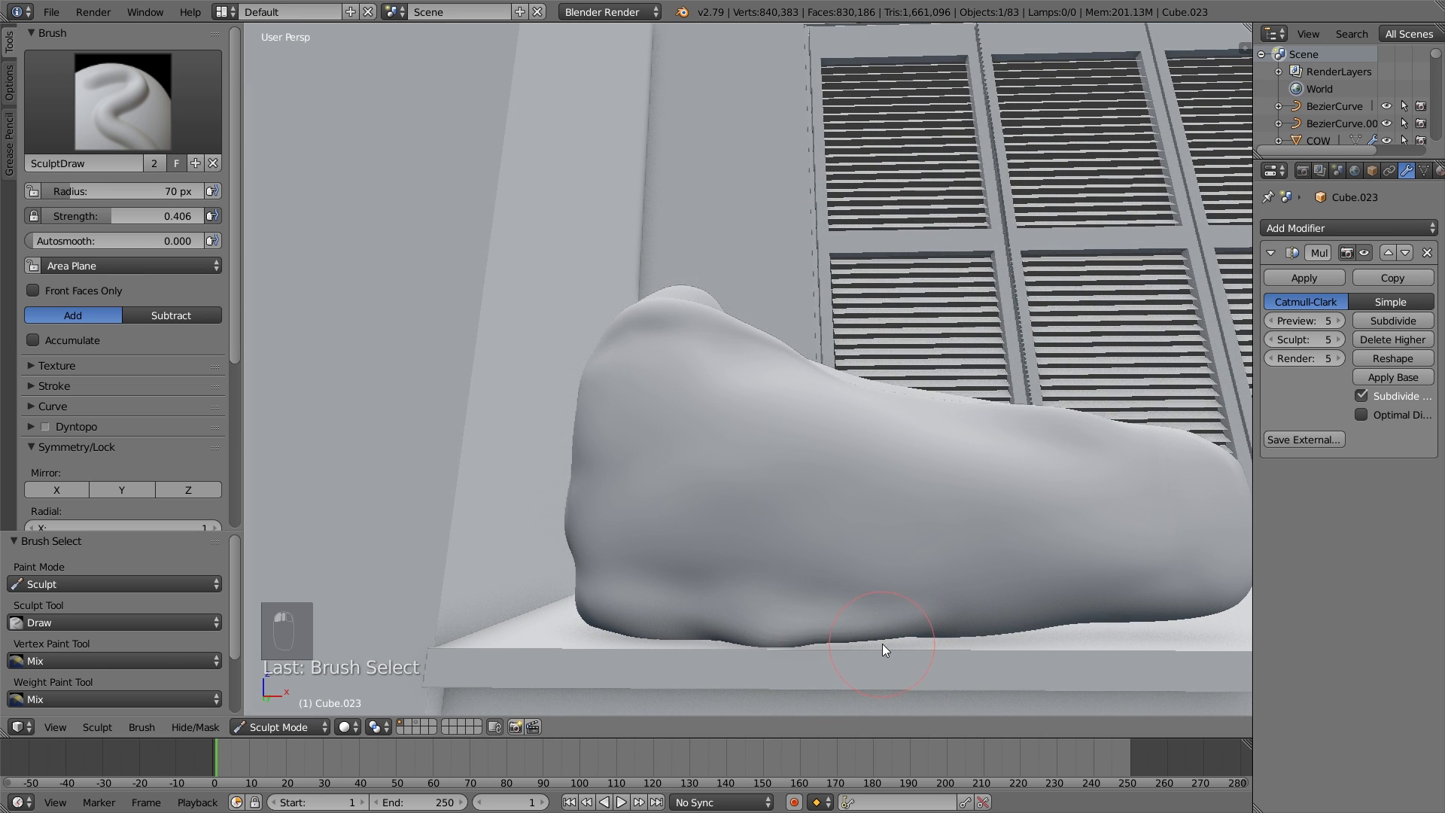
mouse_move(900, 647)
middle_mouse_down()
mouse_move(1049, 634)
mouse_move(1039, 671)
mouse_move(929, 560)
middle_mouse_up()
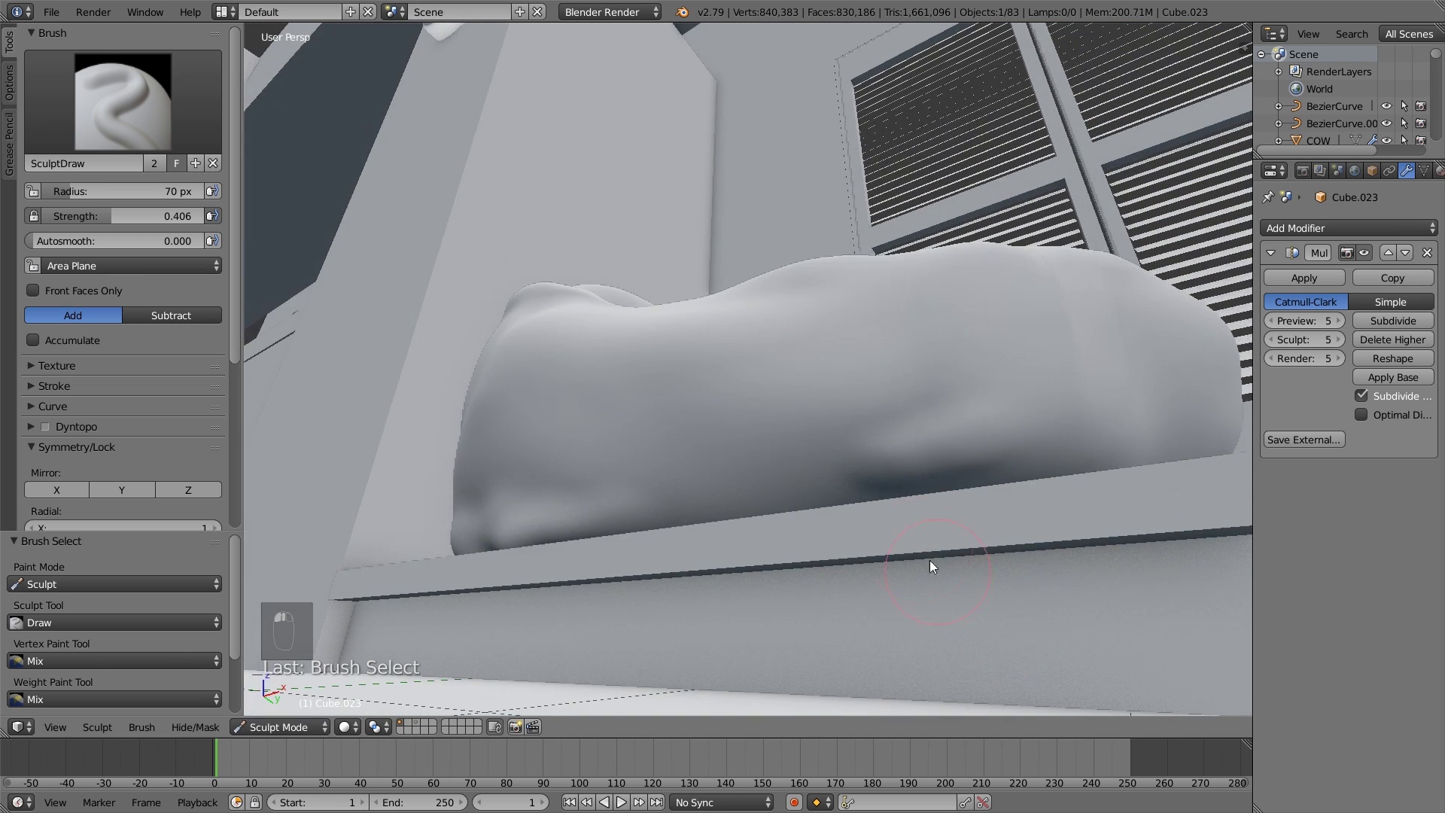
mouse_move(870, 504)
middle_mouse_down()
mouse_move(945, 518)
mouse_move(760, 611)
middle_mouse_up()
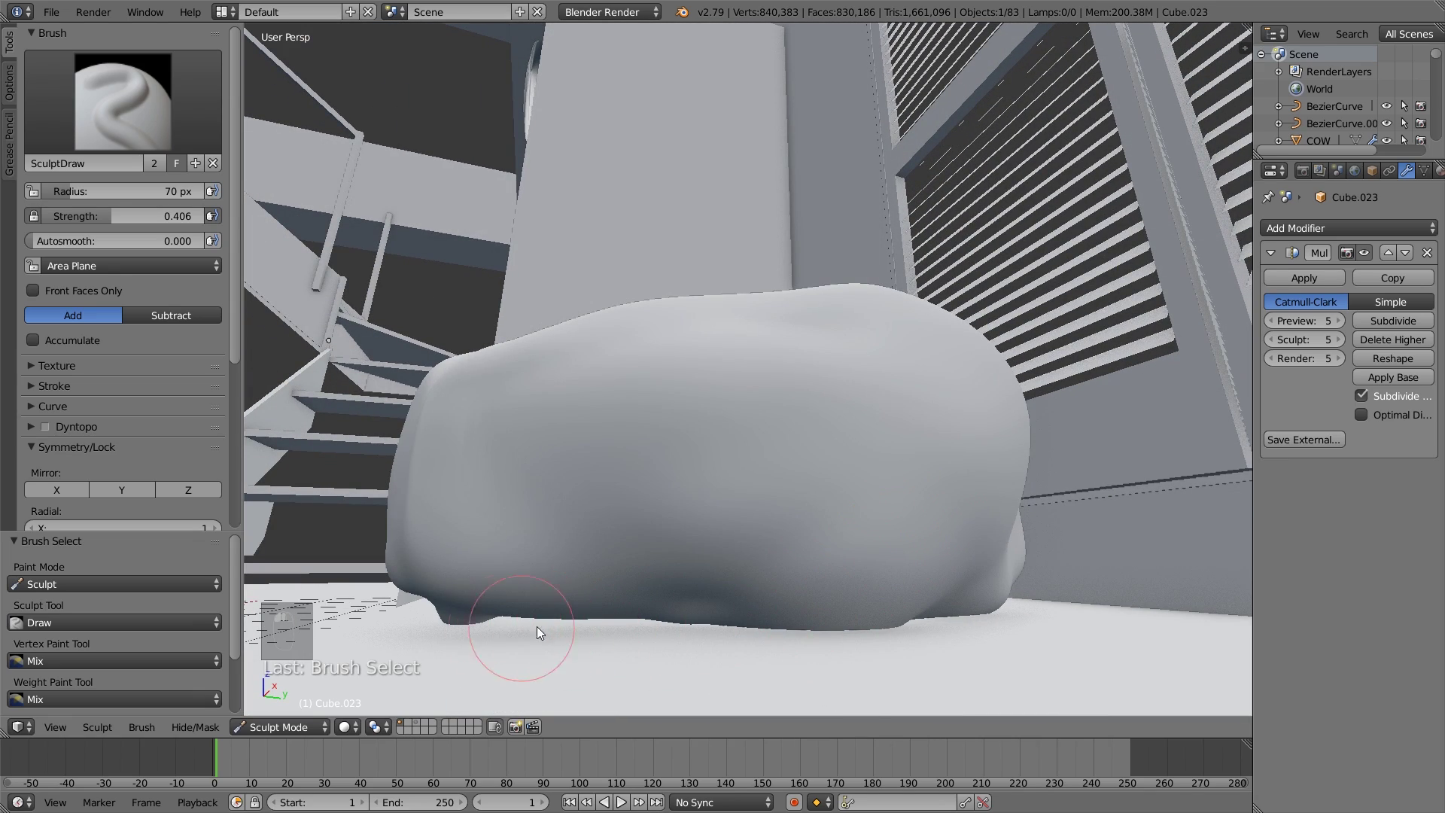
middle_click_drag(954, 609, 859, 621)
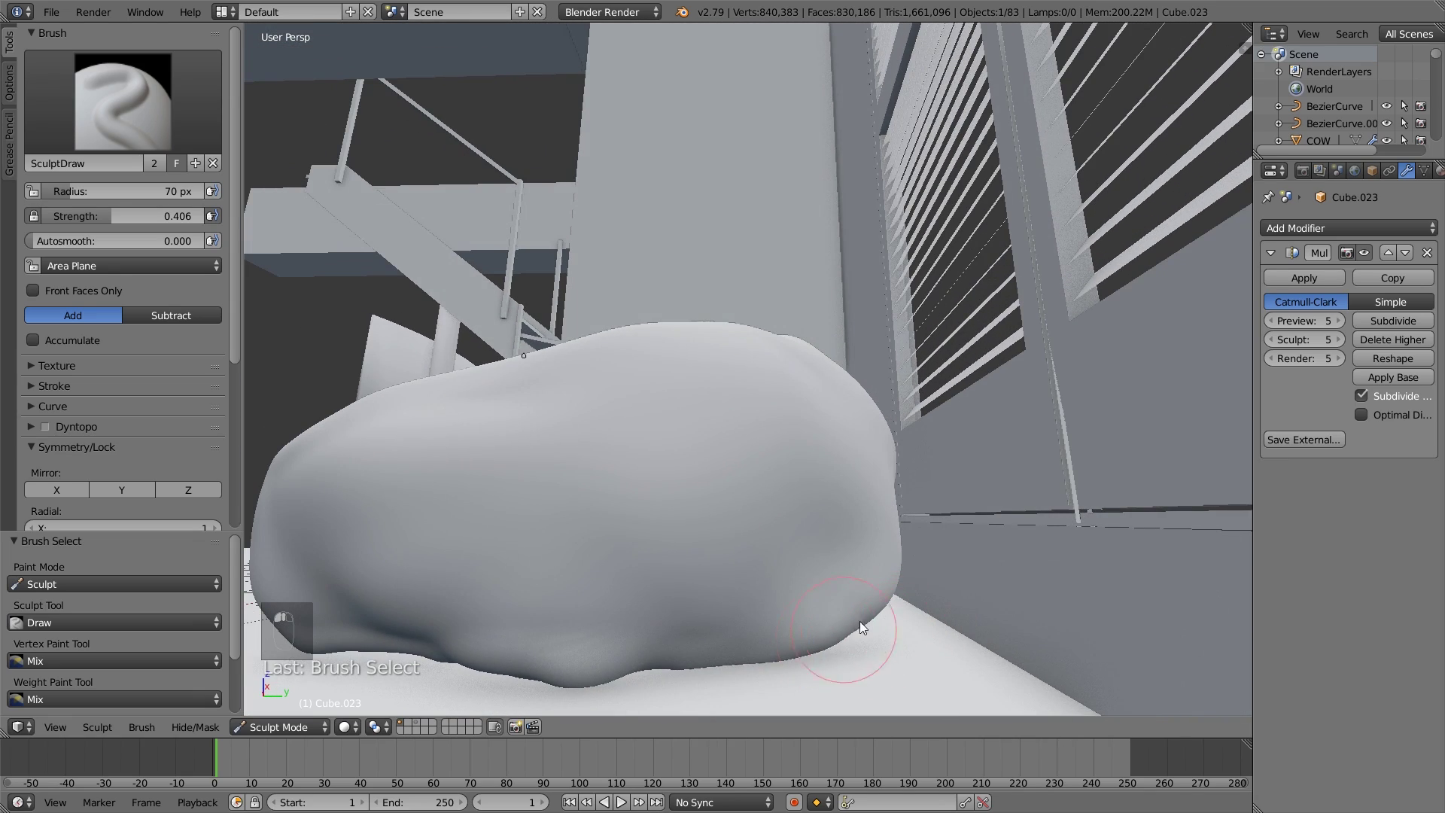
middle_click_drag(800, 656, 895, 623)
Even out the beanbag's bottom edge along the platform with the Smooth, Pinch/Magnify and SculptDraw brushes.
key("s")
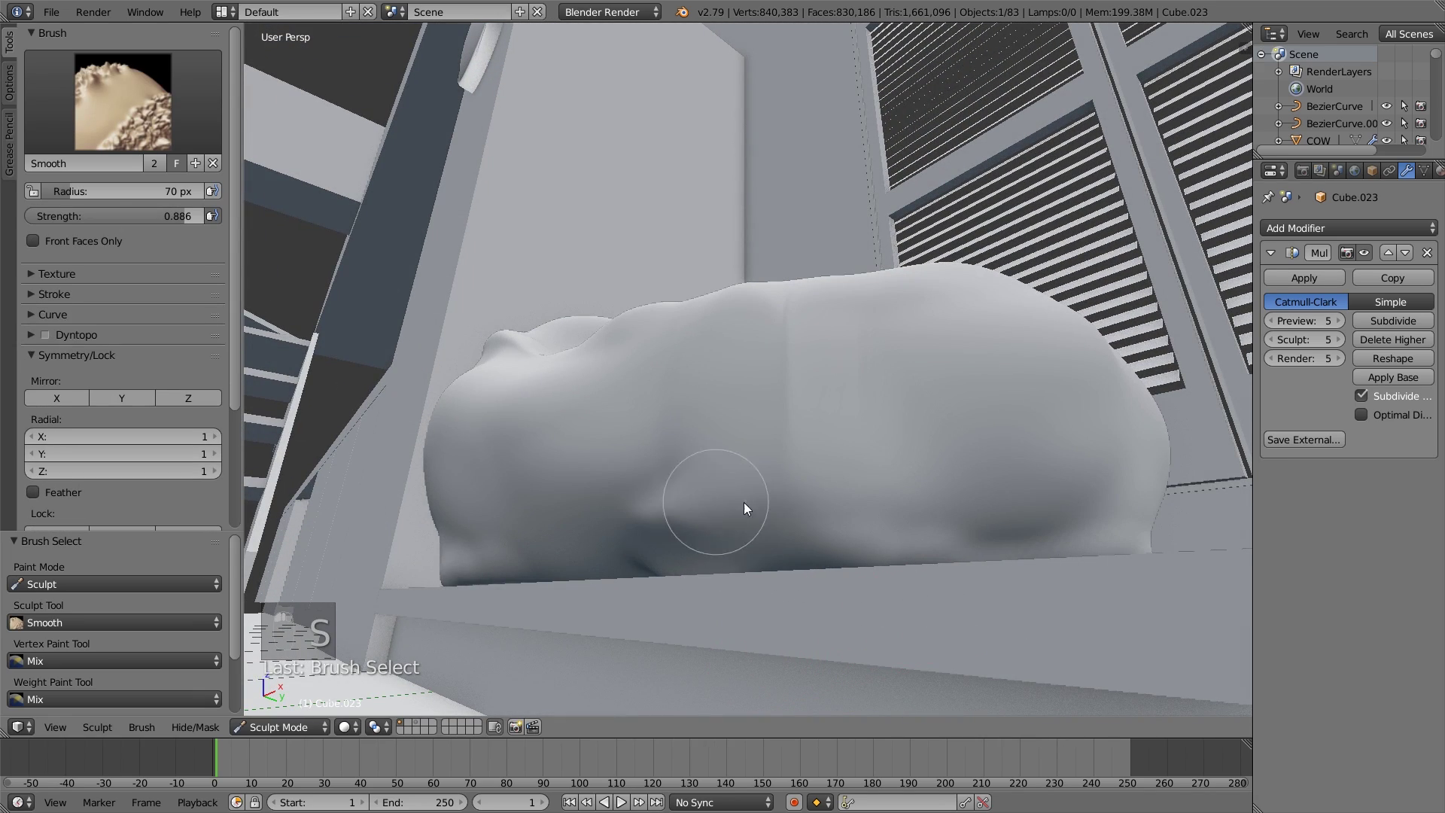
middle_click_drag(744, 504, 828, 600)
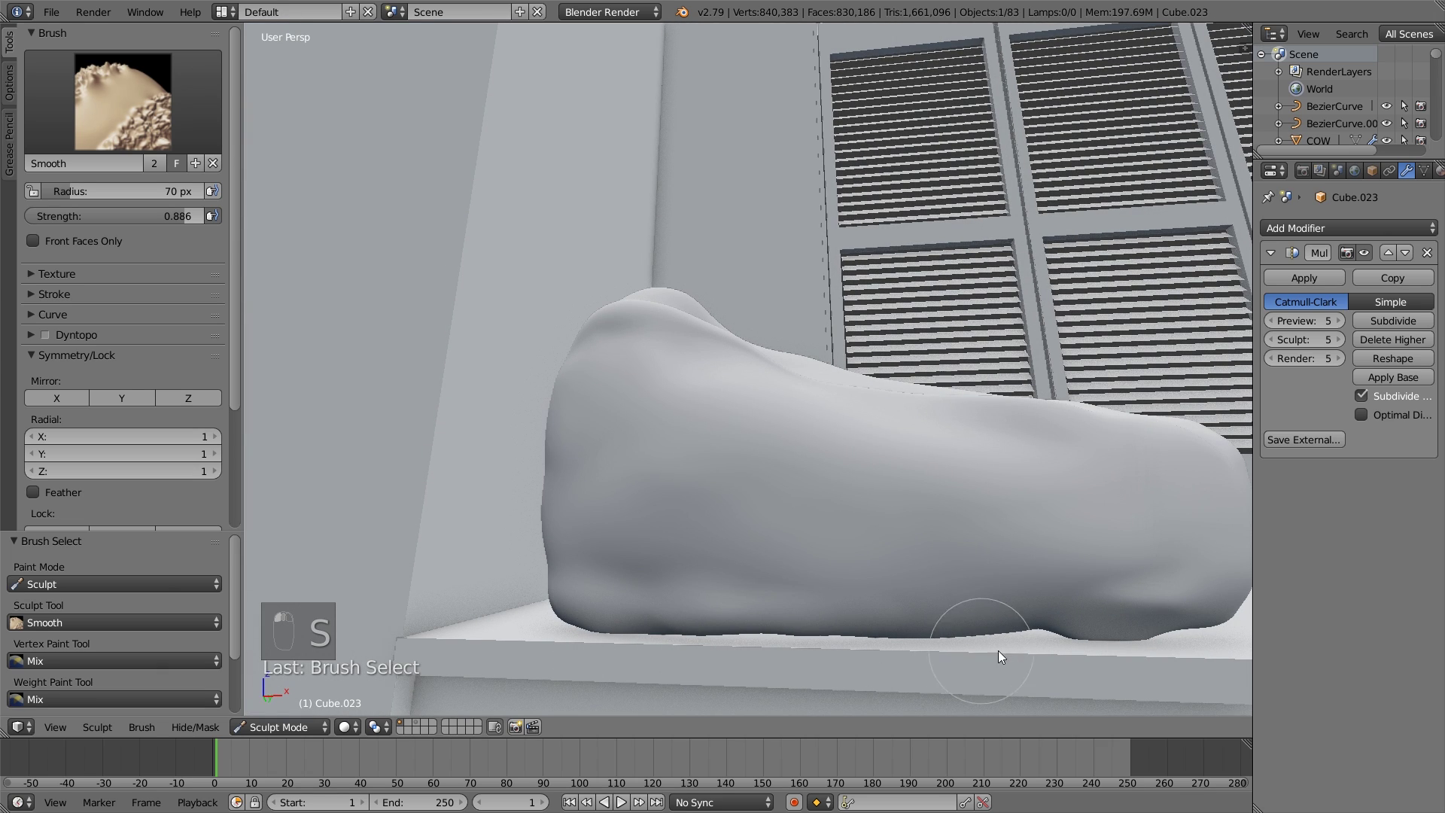
key("p")
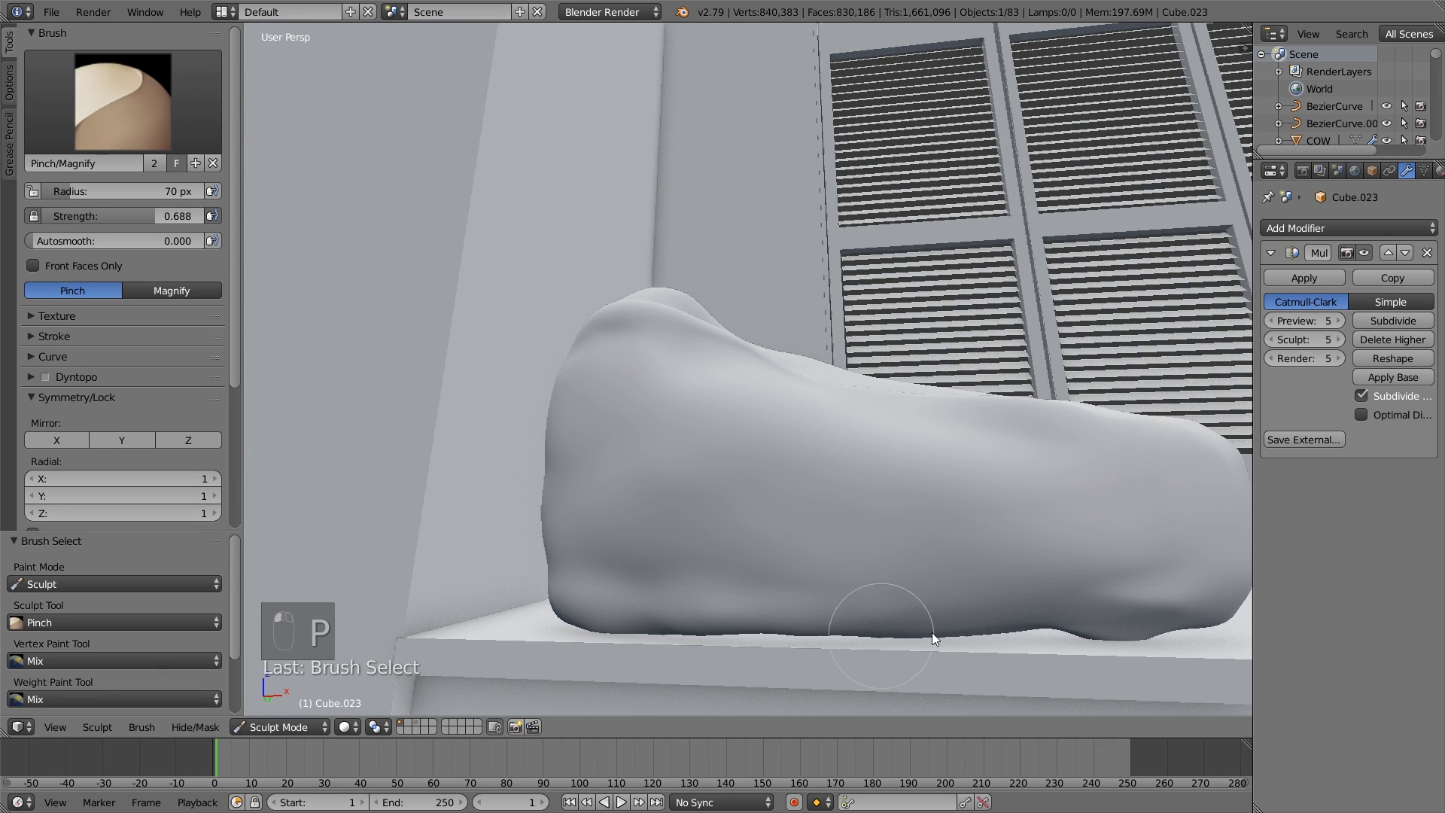
key("s")
middle_click_drag(1055, 623, 1059, 598)
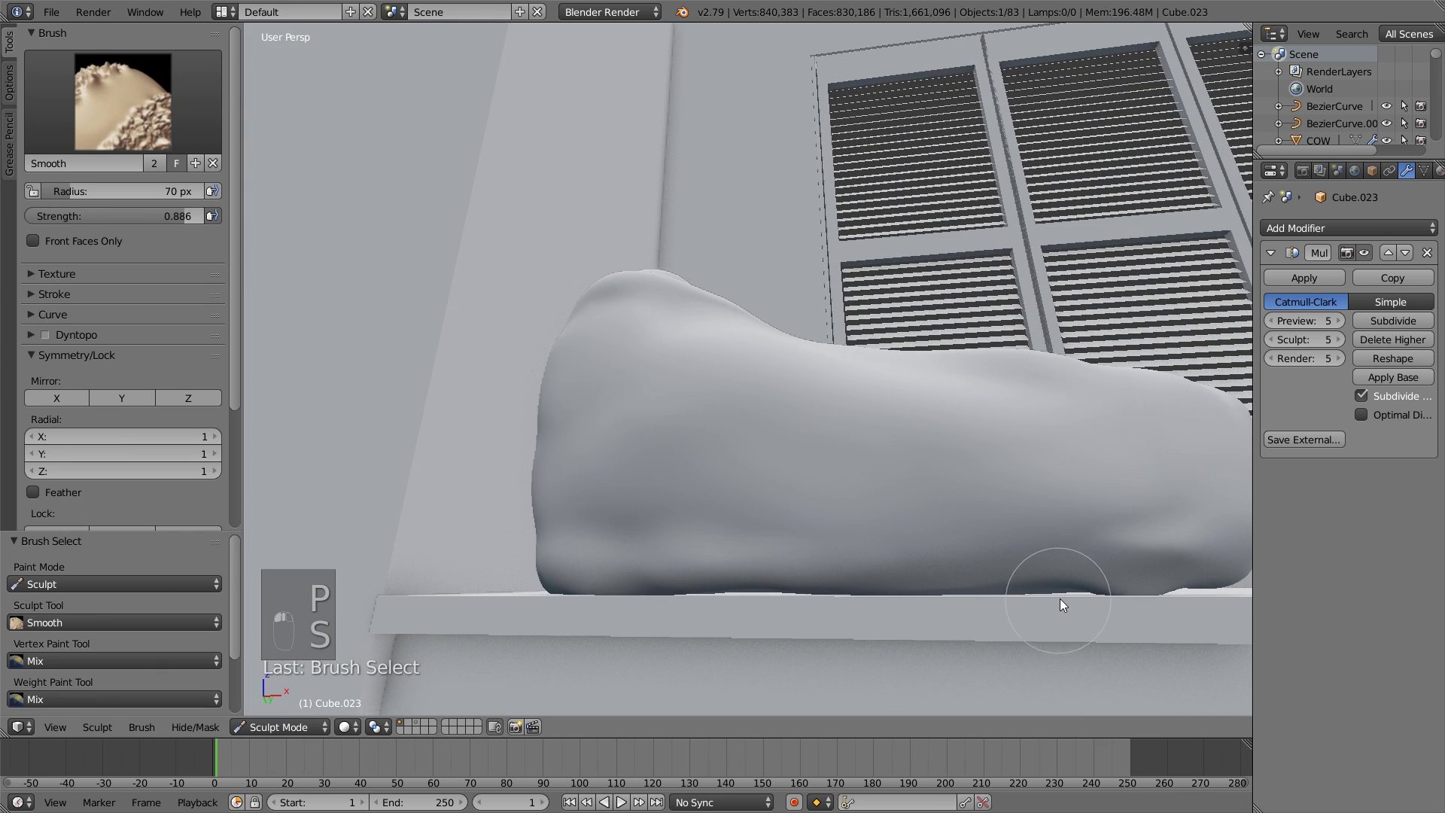
key("x")
key("s")
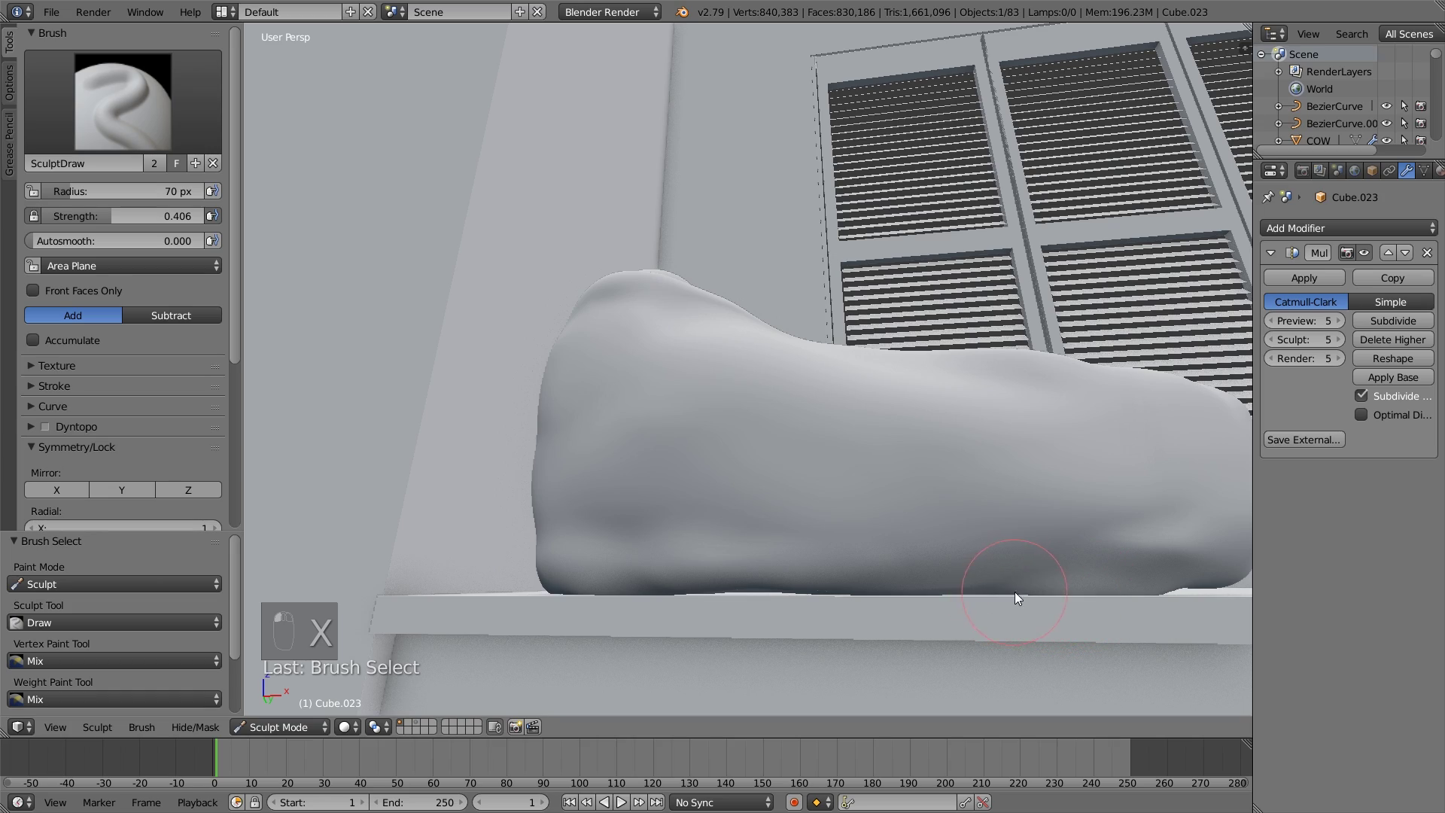
Flatten the beanbag's underside with the Flatten/Contrast brush, viewing it from below in wireframe shading.
scroll(674, 595, "up", 10)
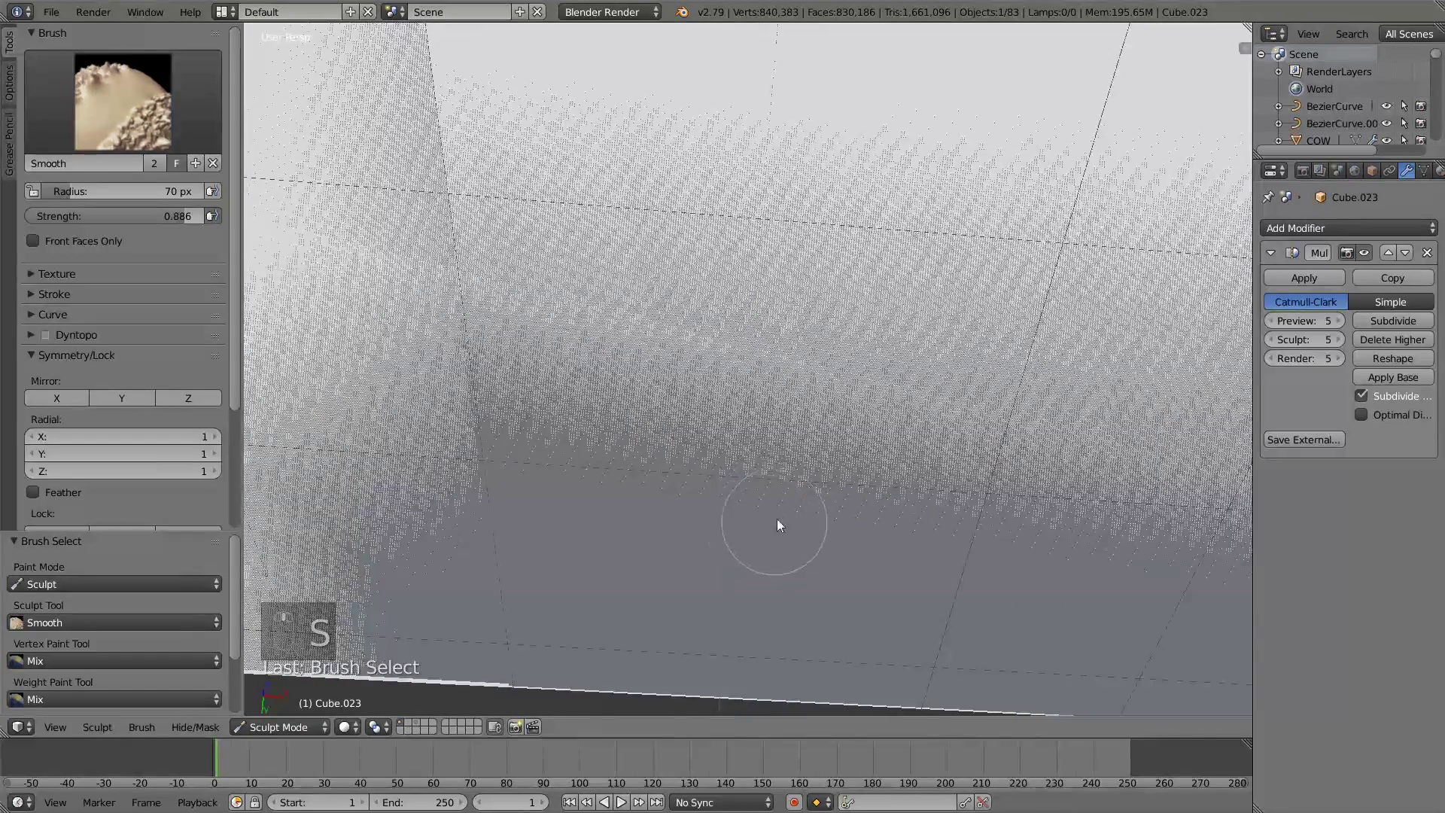
key("z")
mouse_move(777, 519)
middle_mouse_down()
mouse_move(799, 465)
mouse_move(848, 418)
mouse_move(781, 547)
mouse_move(767, 504)
middle_mouse_up()
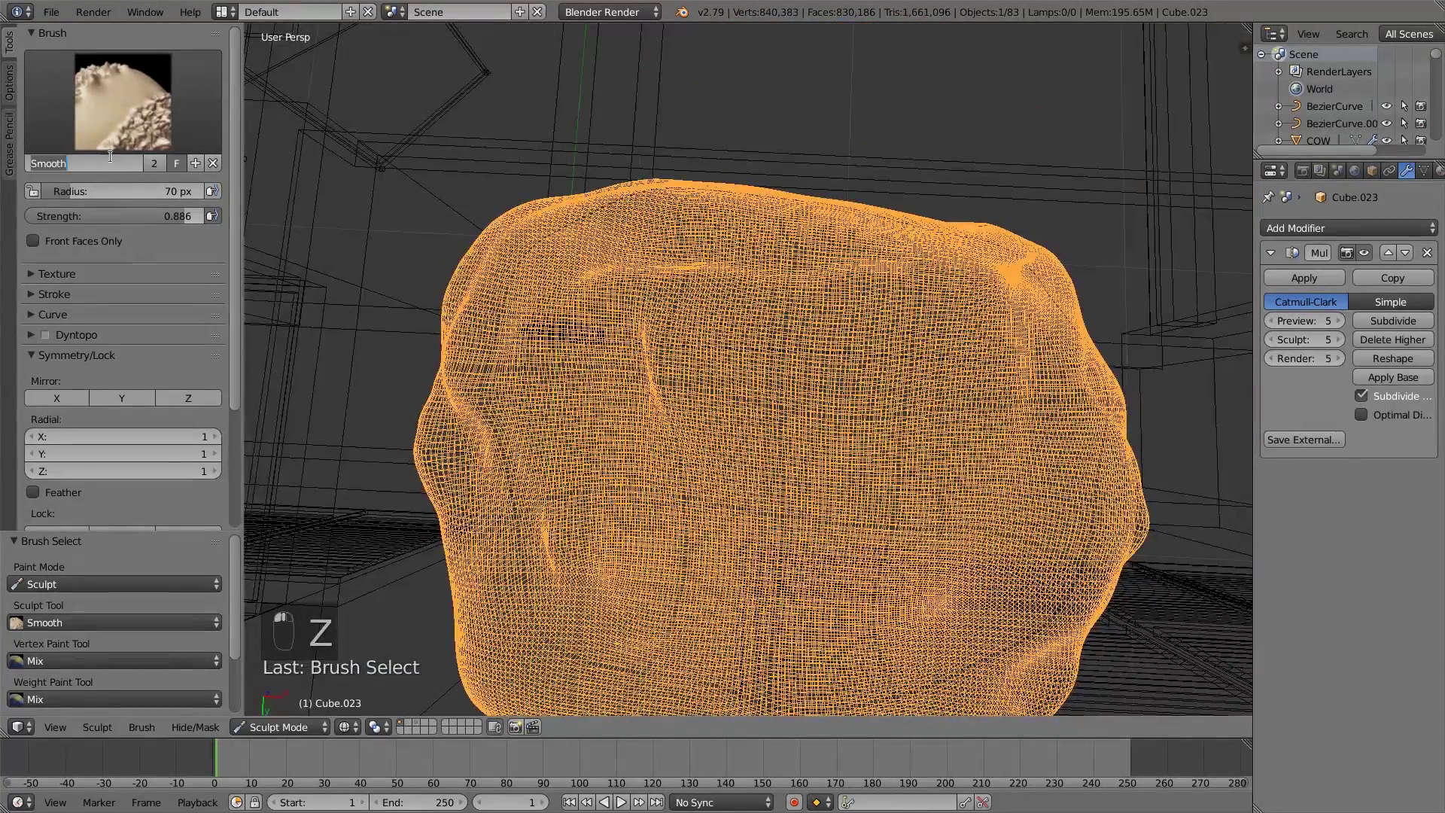
left_click(115, 130)
left_click(400, 194)
scroll(599, 377, "down", 5)
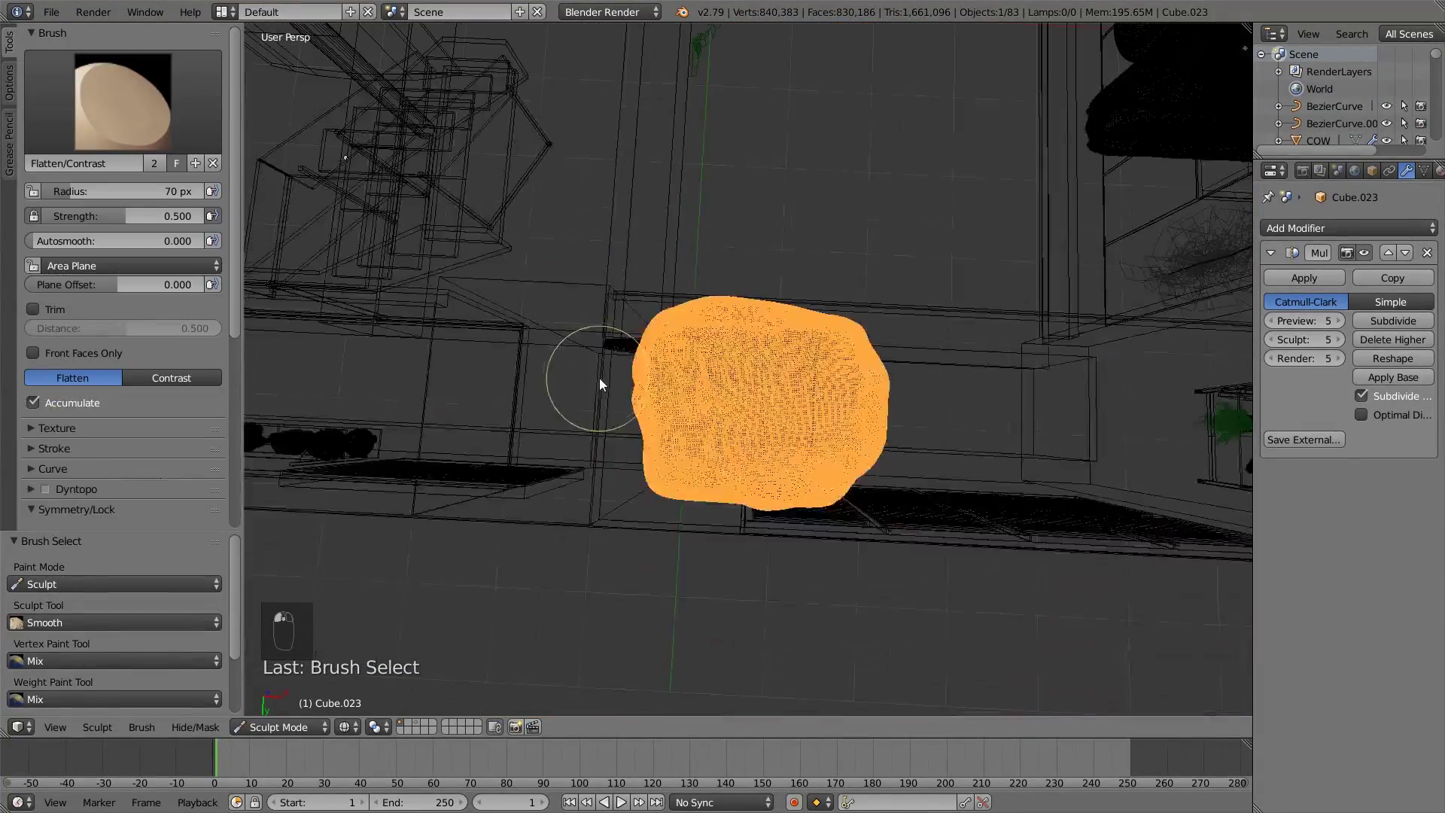
mouse_move(832, 423)
left_mouse_down()
mouse_move(855, 418)
mouse_move(825, 381)
mouse_move(664, 414)
left_mouse_up()
mouse_move(664, 414)
middle_mouse_down()
mouse_move(769, 433)
mouse_move(763, 557)
middle_mouse_up()
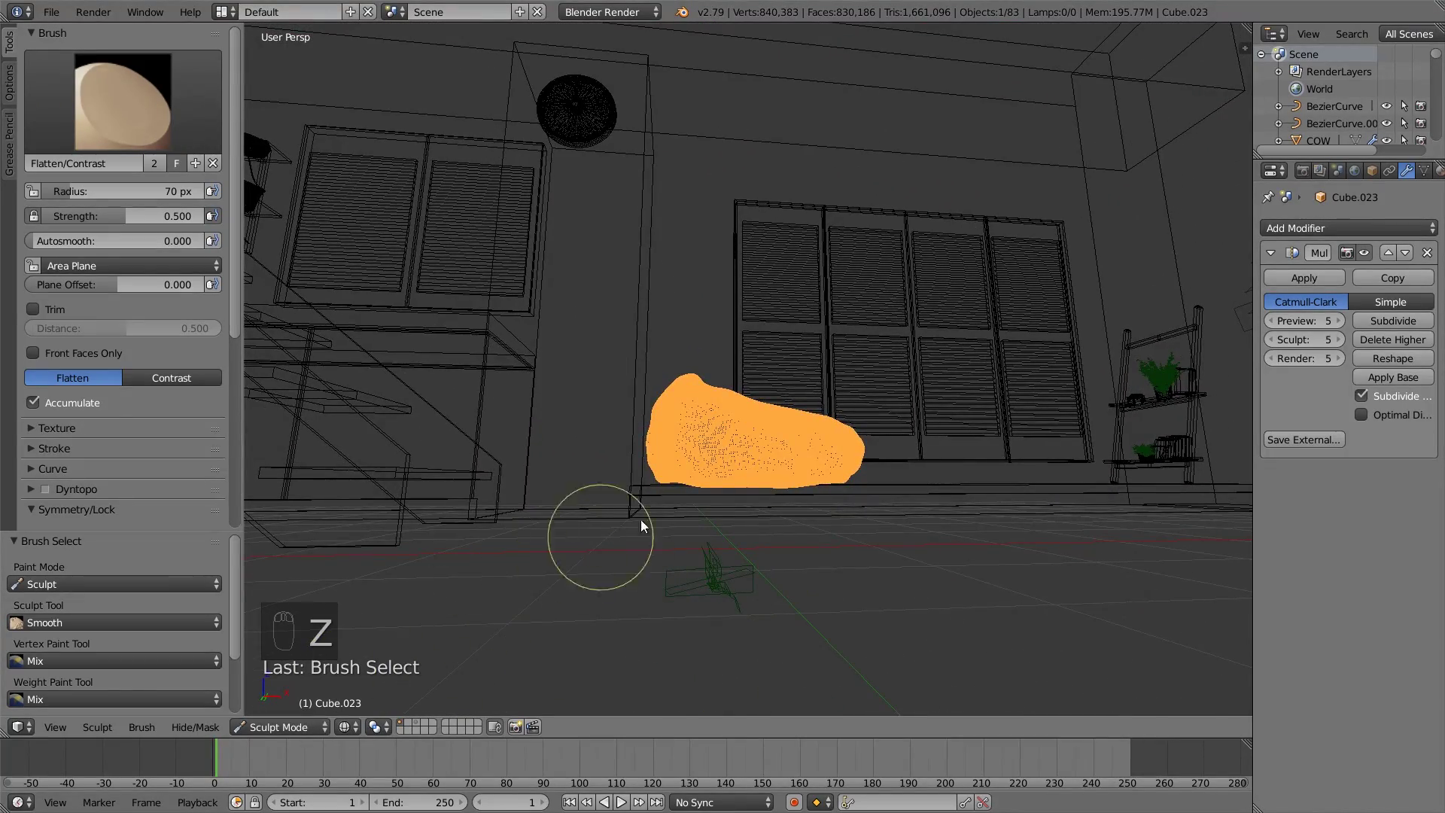
Restore solid shading and, in Object Mode, scale the beanbag by 1.076 along Z and lower it by 0.067.
key("z")
scroll(778, 486, "up", 4)
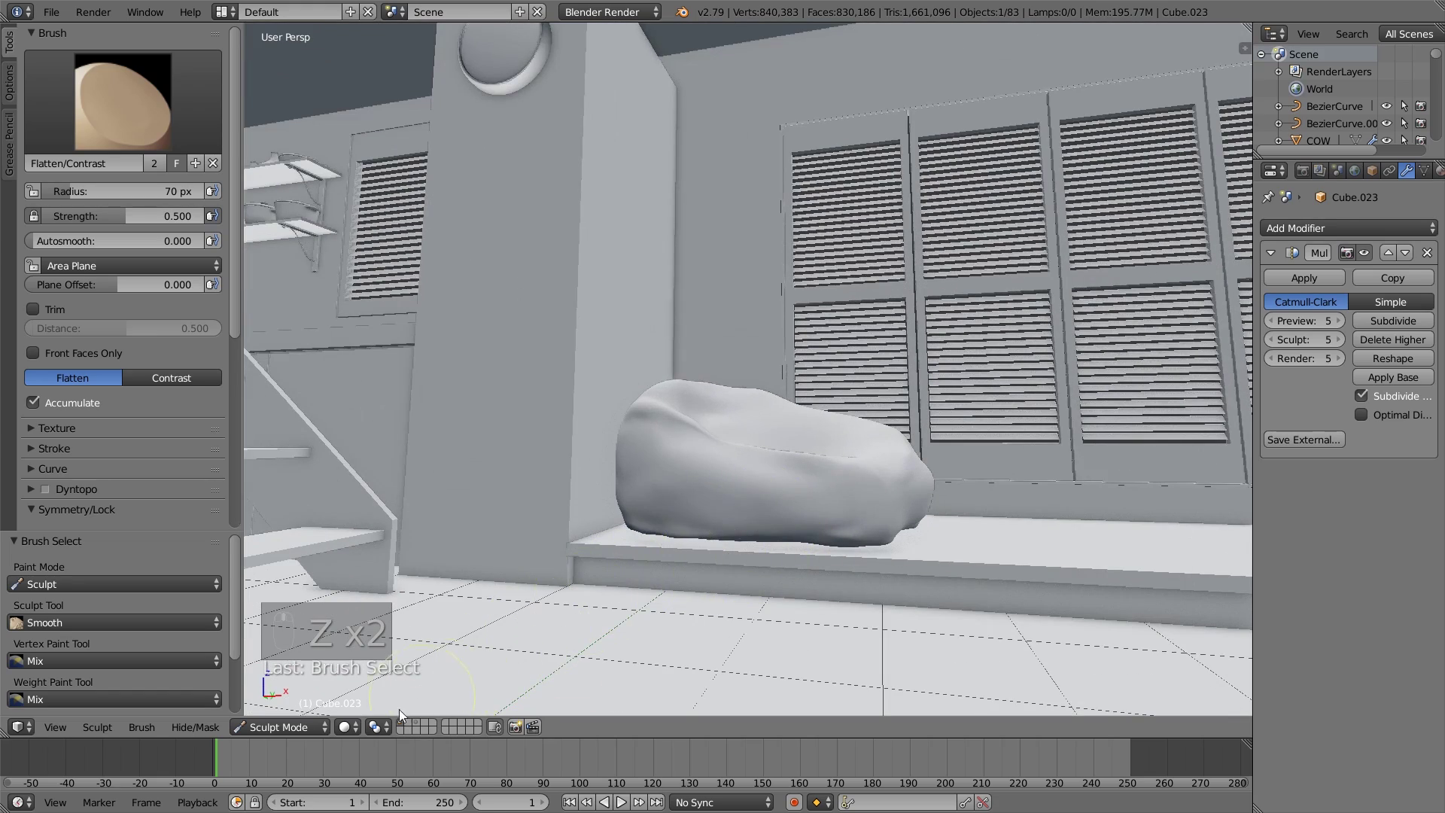
left_click(279, 727)
left_click(297, 711)
key("s")
key("z")
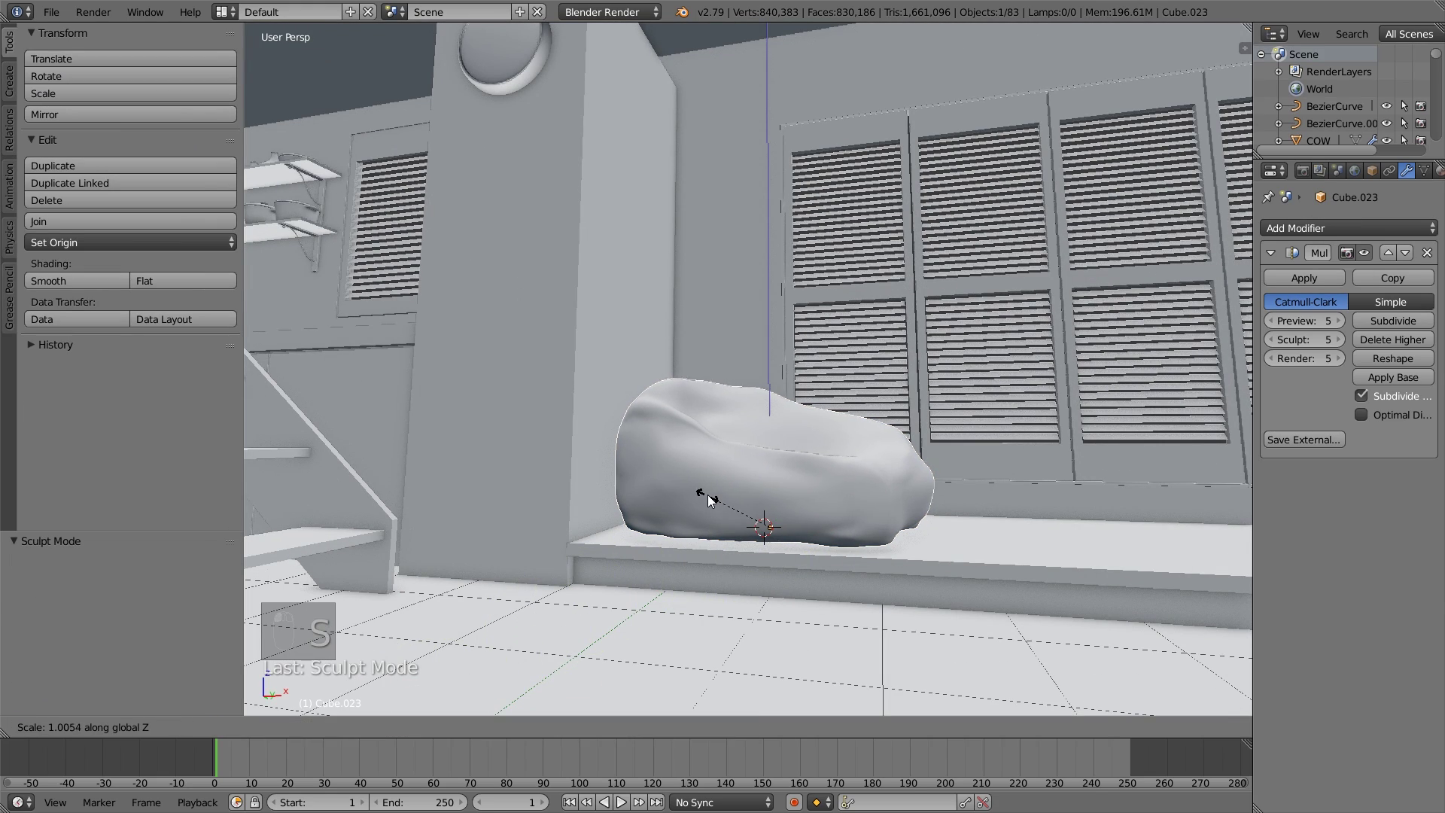
left_click(711, 482)
left_click_drag(768, 459, 769, 463)
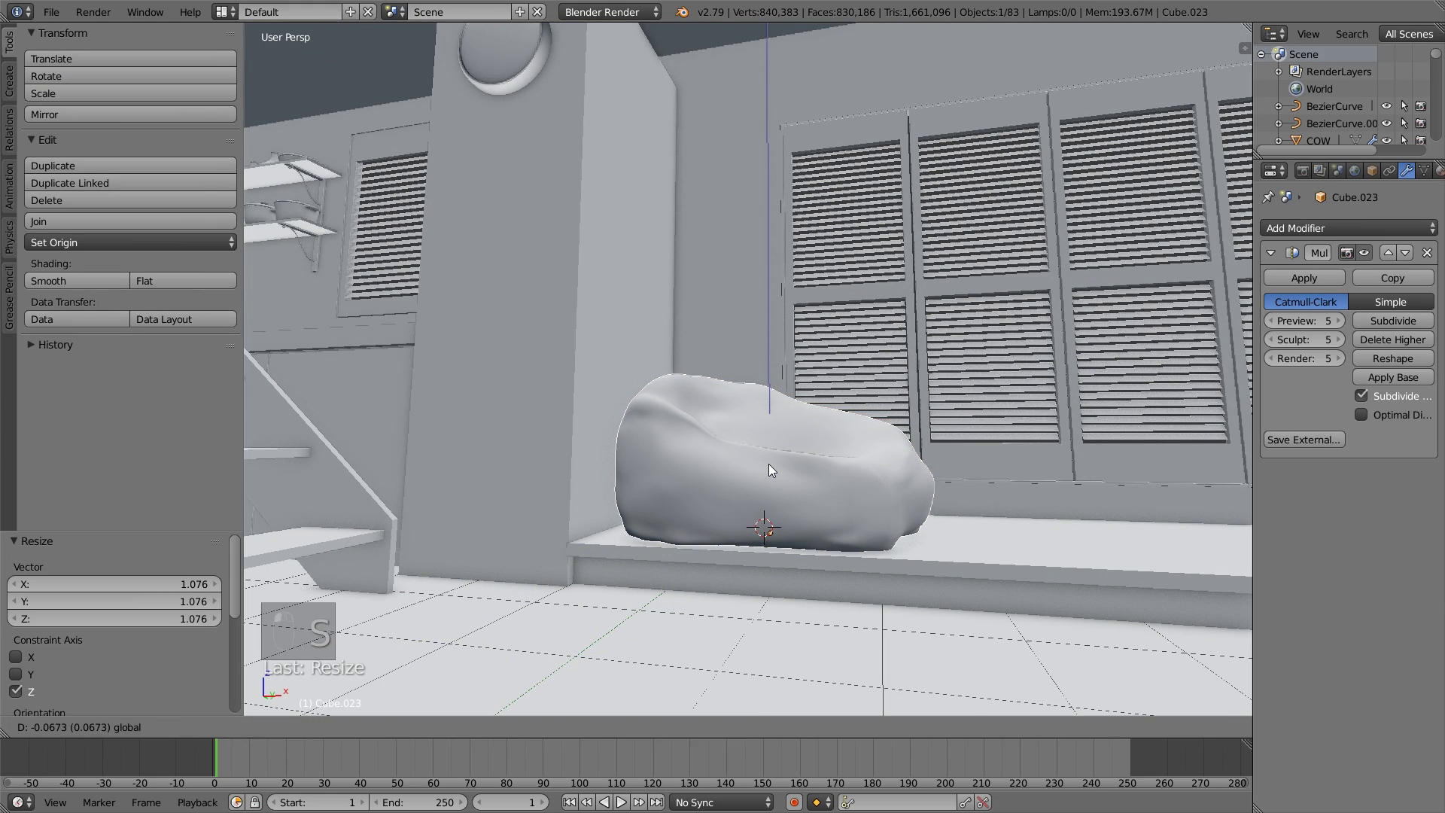
Narrow the beanbag by scaling it to 0.950 along the X axis.
middle_click_drag(769, 463, 647, 672)
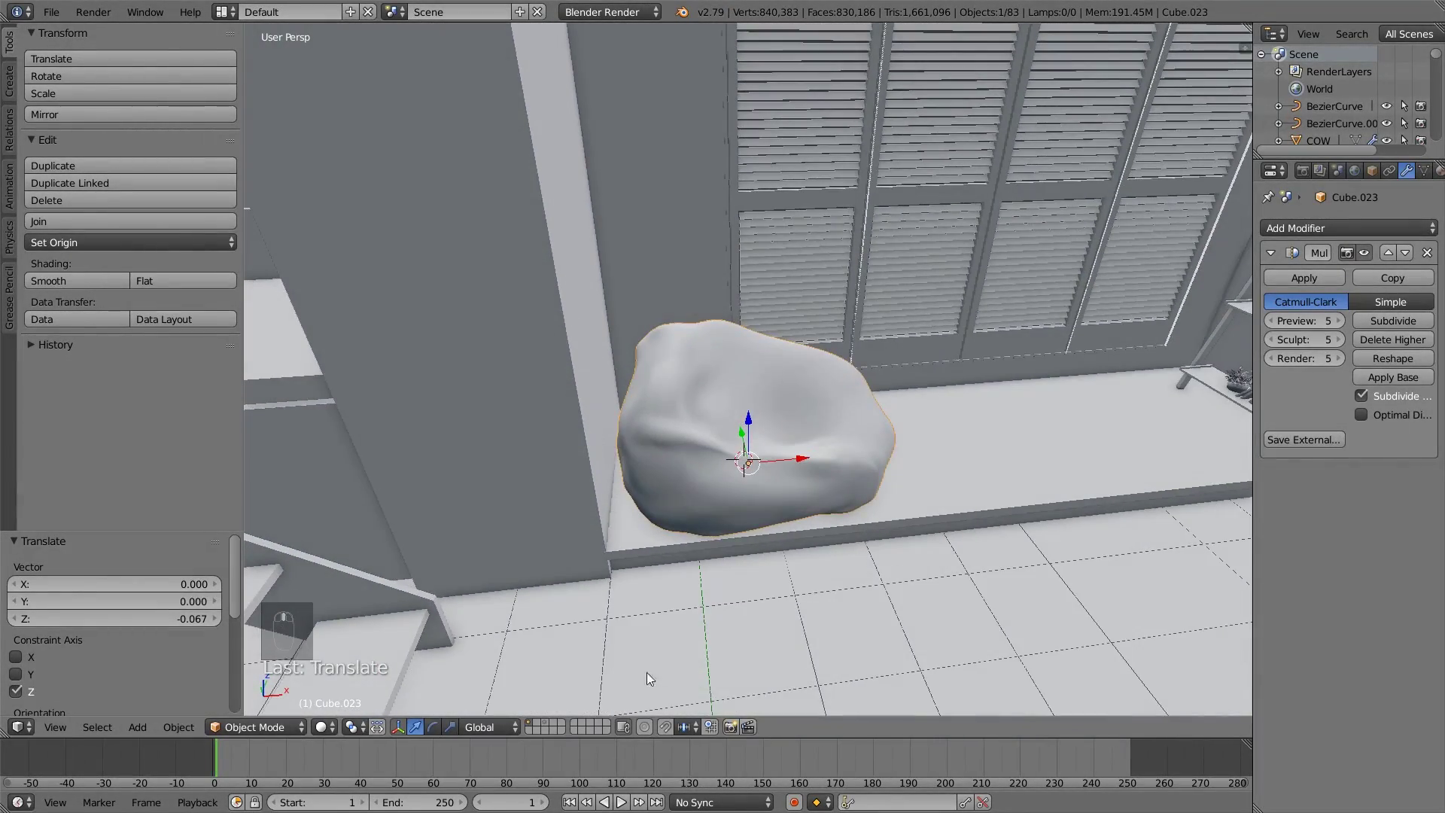
key("s")
key("y")
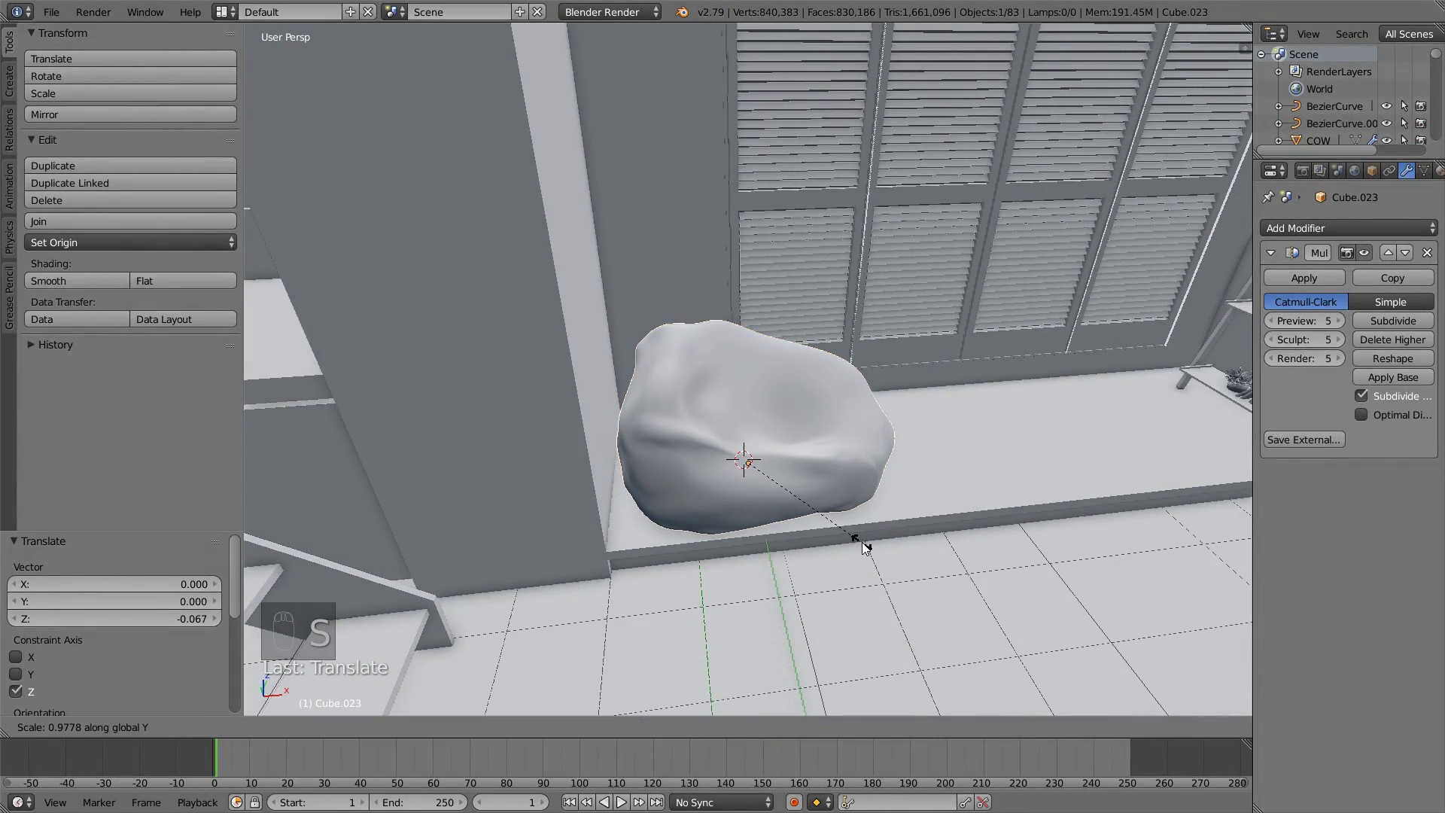
key("x")
left_click(858, 540)
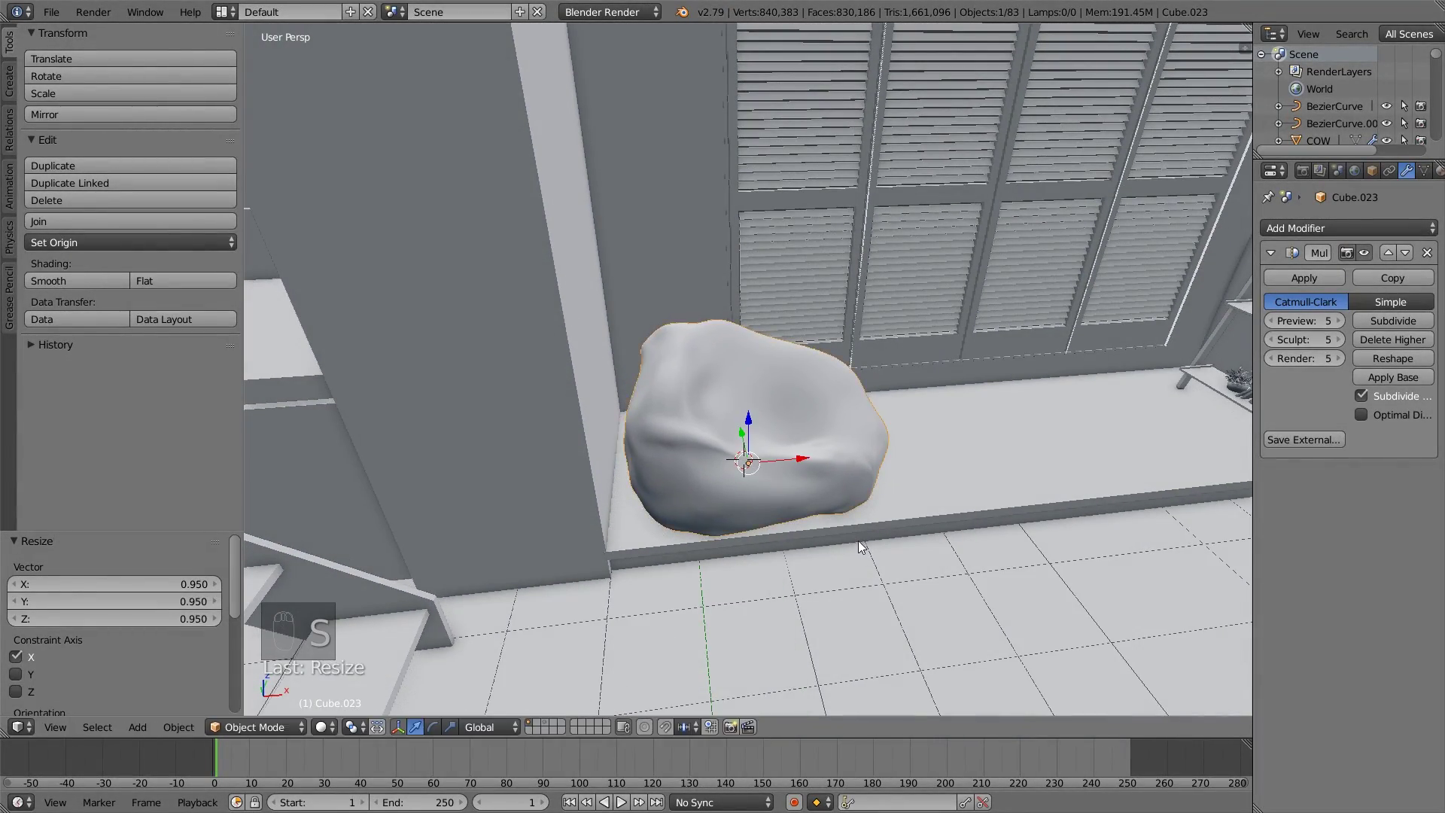
Return the beanbag to Sculpt Mode and rework its lower edge and end with the SculptDraw brush.
left_click(263, 726)
left_click(279, 670)
key("x")
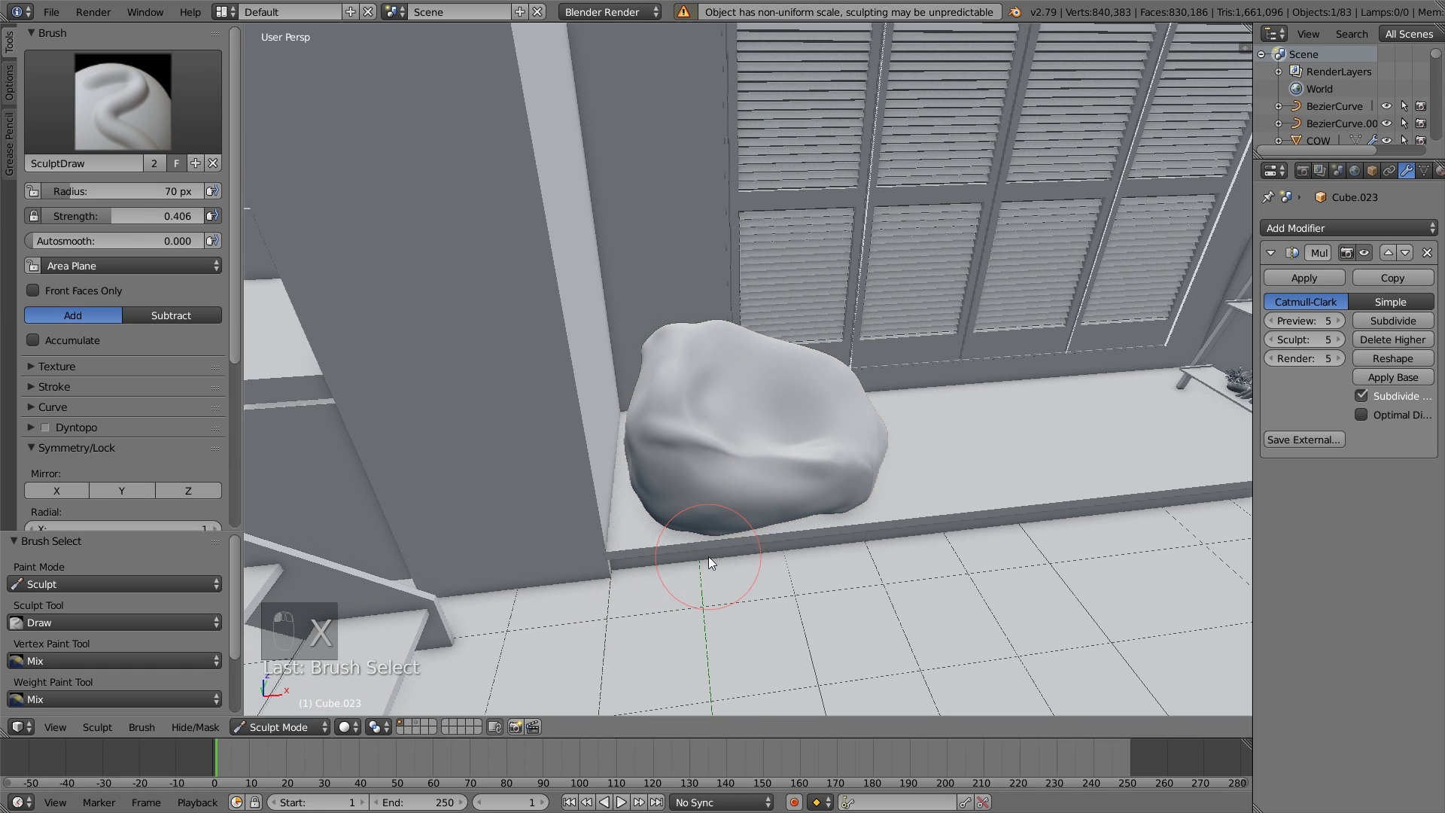
mouse_move(708, 557)
middle_mouse_down()
mouse_move(780, 525)
mouse_move(948, 532)
mouse_move(859, 533)
mouse_move(842, 557)
middle_mouse_up()
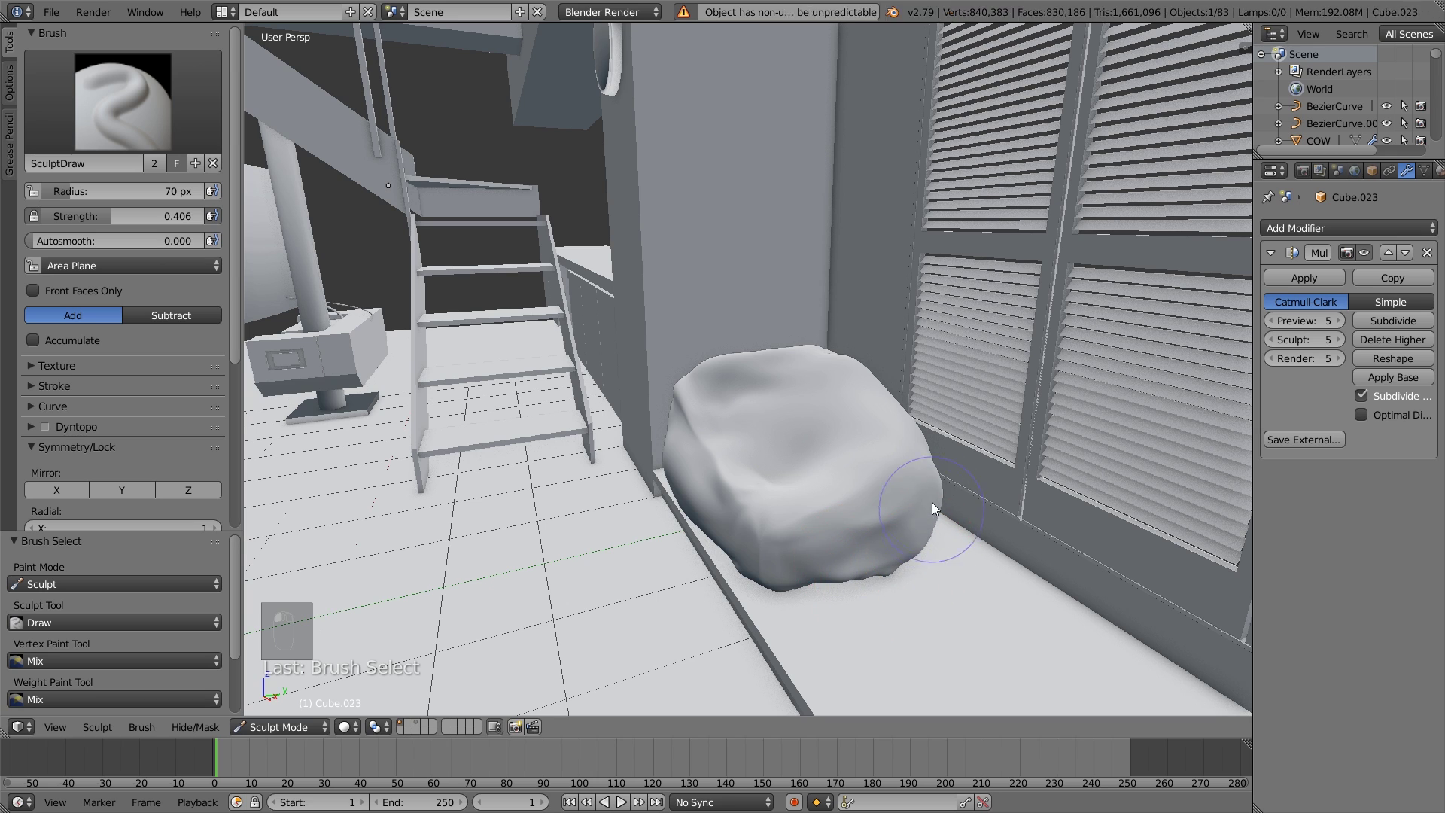
Soften the beanbag's front side, end and seat hollow with the Smooth brush from several angles.
key("s")
mouse_move(900, 528)
middle_mouse_down()
mouse_move(869, 552)
mouse_move(742, 543)
middle_mouse_up()
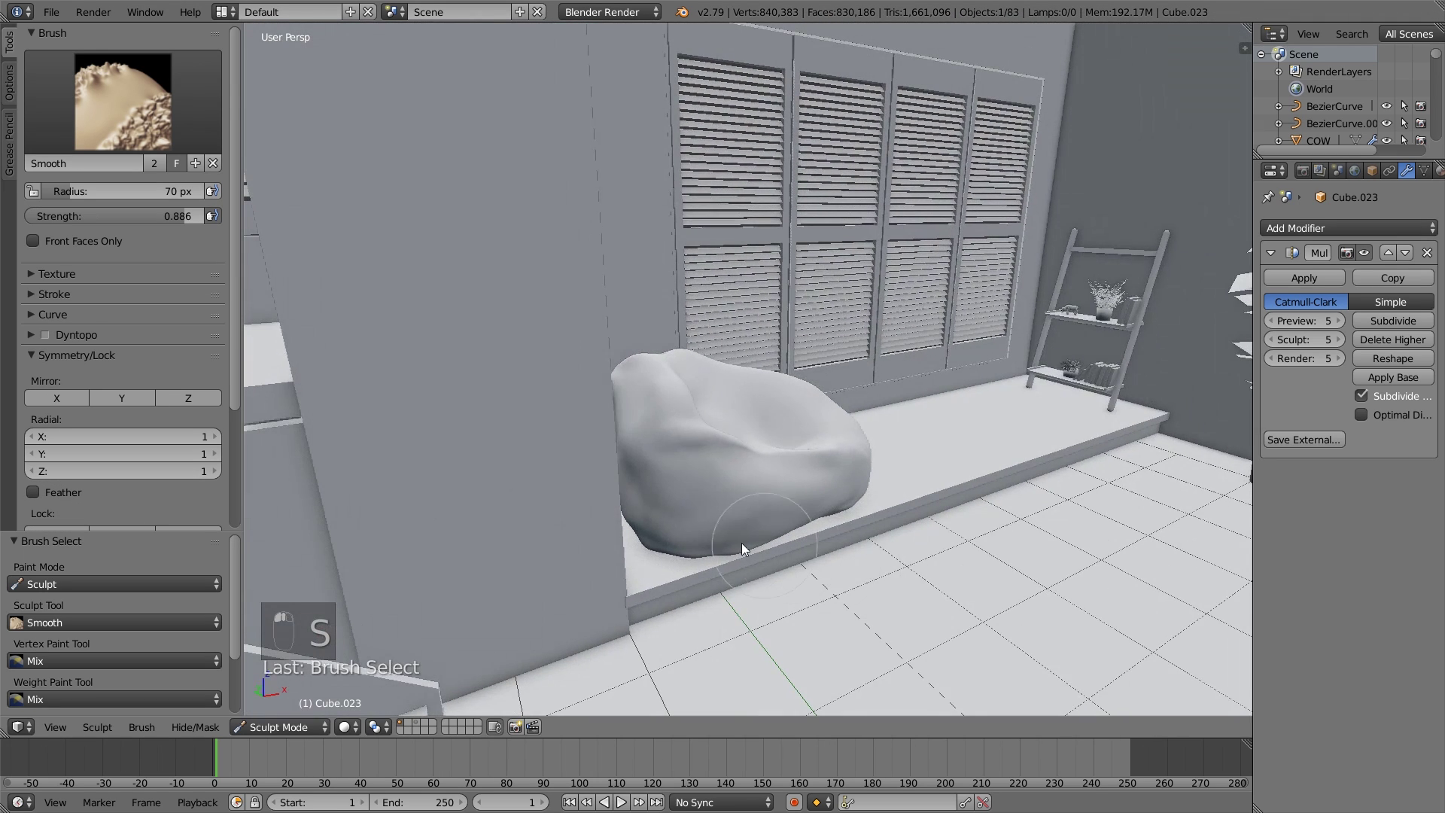
mouse_move(679, 478)
left_mouse_down()
mouse_move(743, 497)
mouse_move(646, 515)
mouse_move(815, 539)
mouse_move(617, 521)
left_mouse_up()
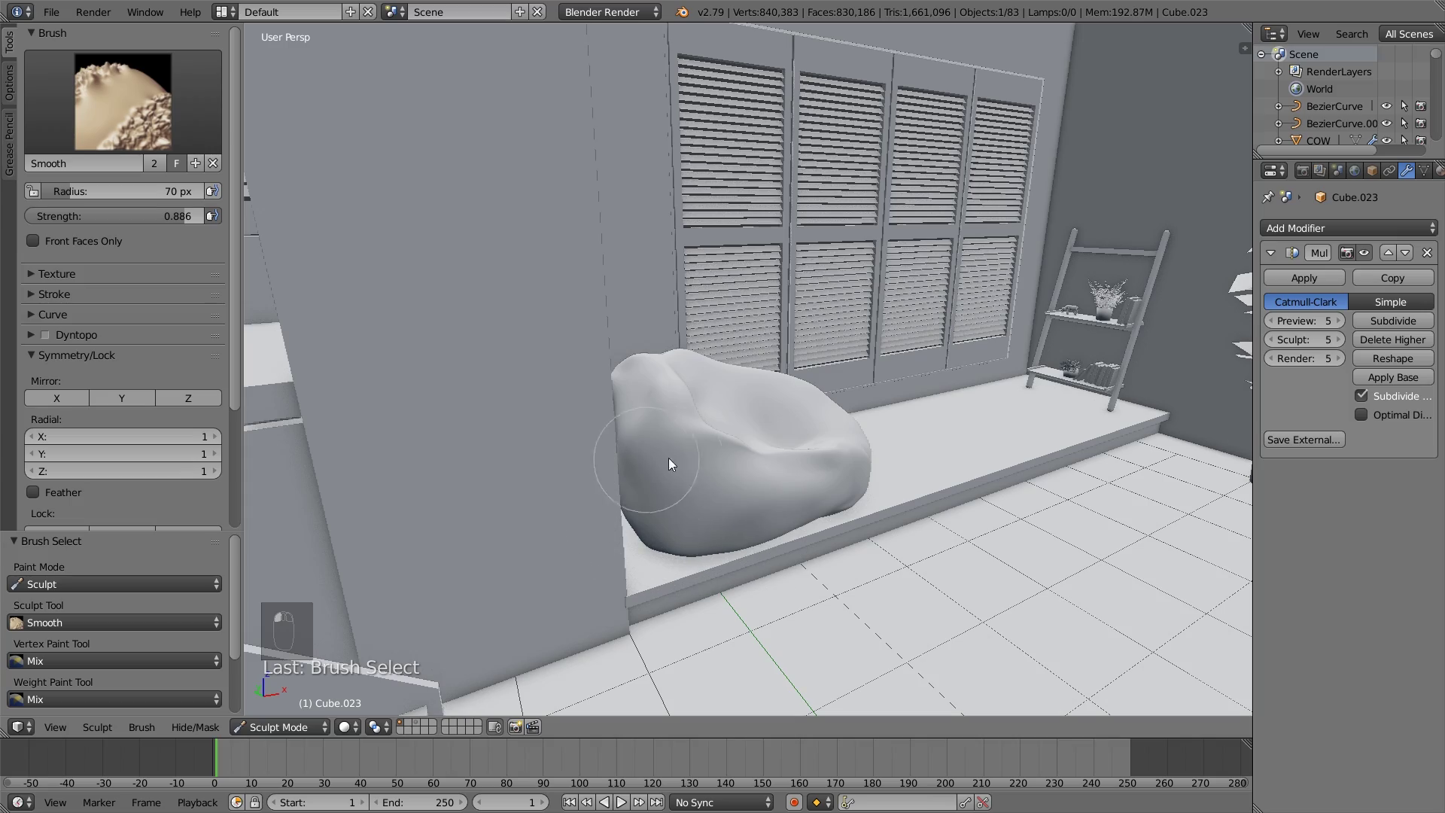
middle_click_drag(733, 494, 702, 484)
middle_click_drag(926, 490, 820, 527)
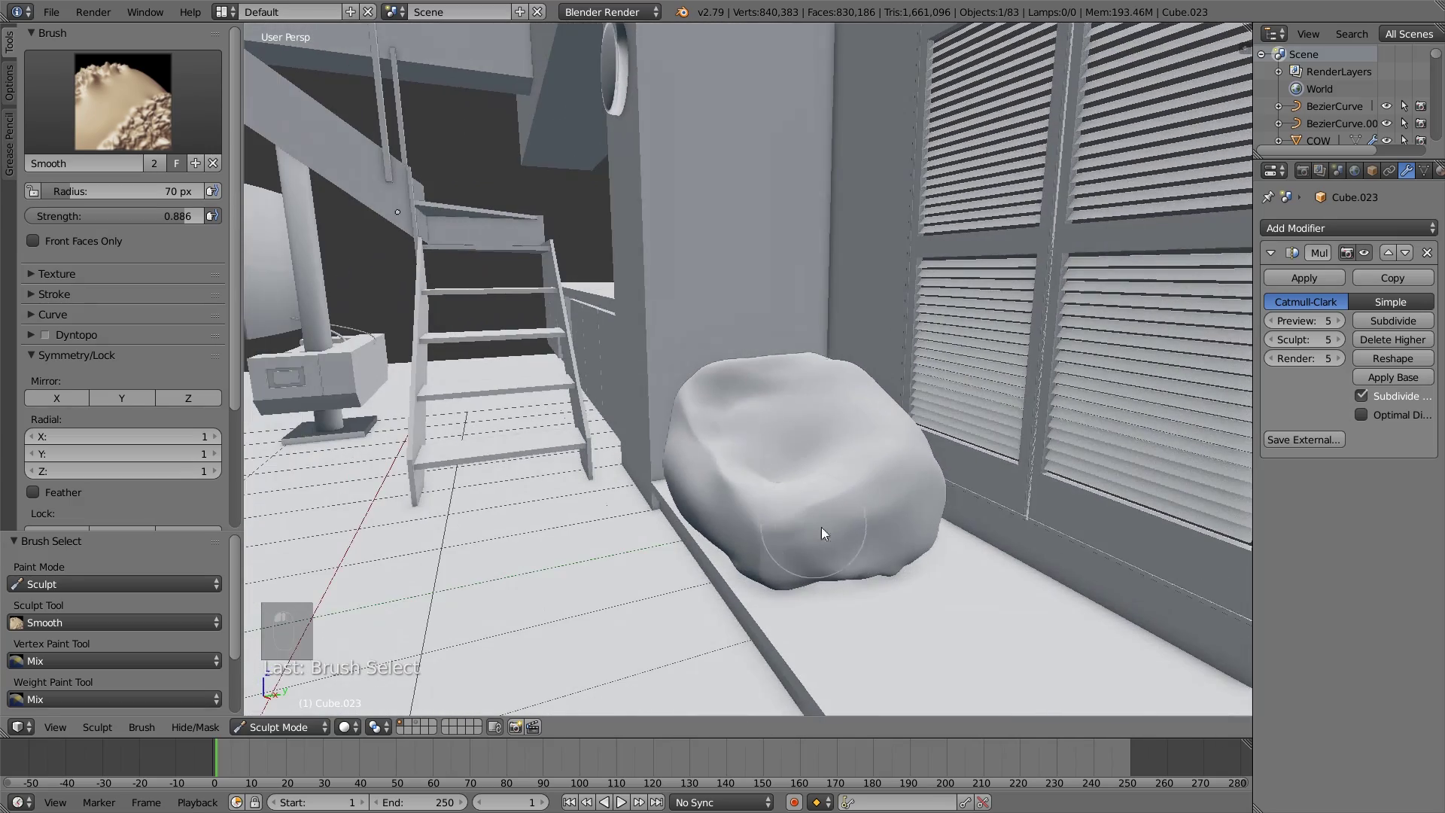
middle_click_drag(922, 471, 856, 520)
mouse_move(857, 521)
left_mouse_down()
mouse_move(838, 522)
mouse_move(880, 500)
mouse_move(761, 477)
mouse_move(815, 429)
left_mouse_up()
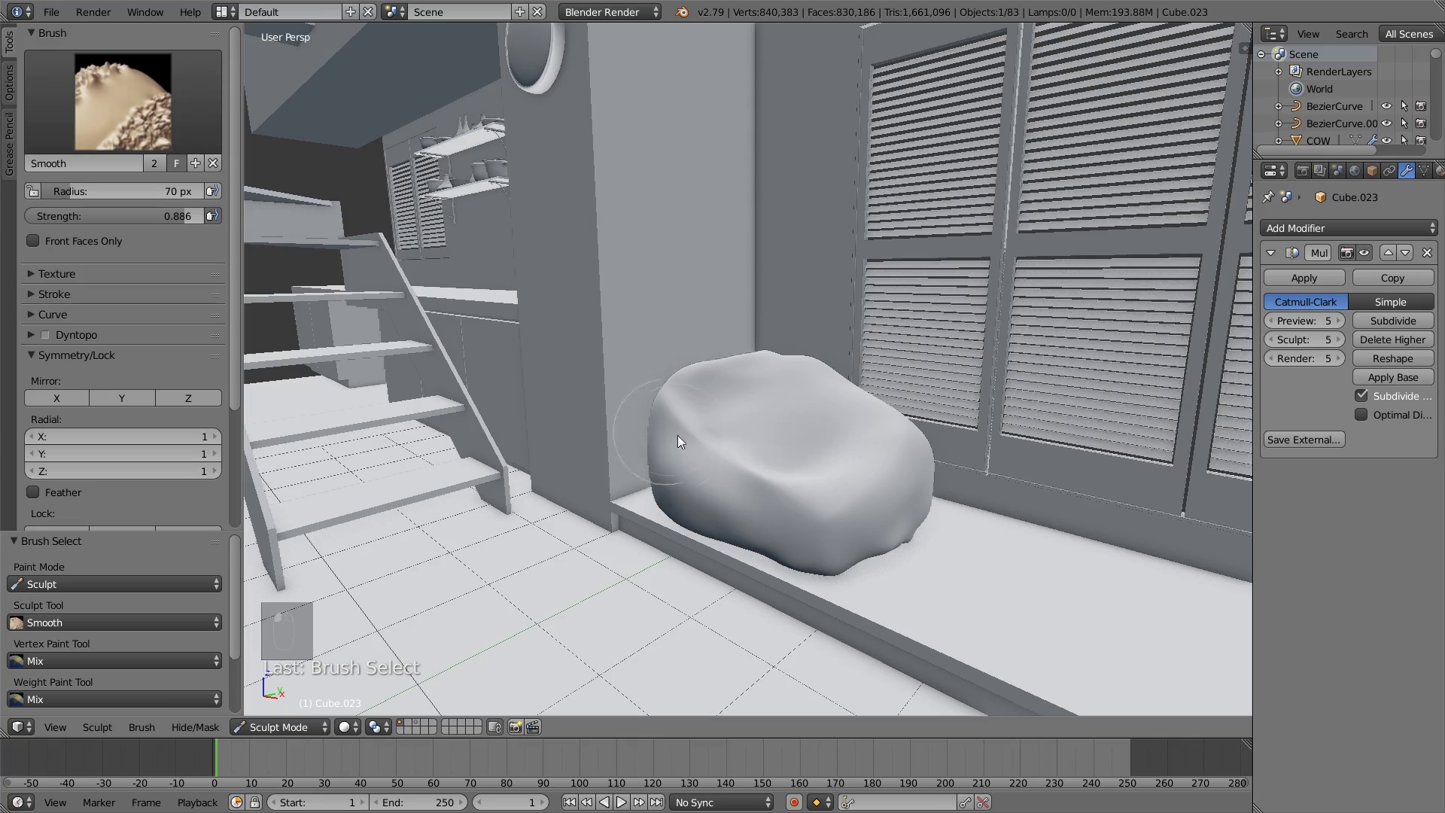
mouse_move(677, 435)
middle_mouse_down()
mouse_move(888, 509)
mouse_move(726, 377)
mouse_move(810, 408)
mouse_move(764, 393)
mouse_move(852, 480)
mouse_move(878, 484)
mouse_move(927, 568)
mouse_move(832, 471)
mouse_move(794, 521)
middle_mouse_up()
Build up the beanbag's lower edge where it meets the platform with the SculptDraw brush, and undo the last stroke.
key("x")
key("x")
key("x")
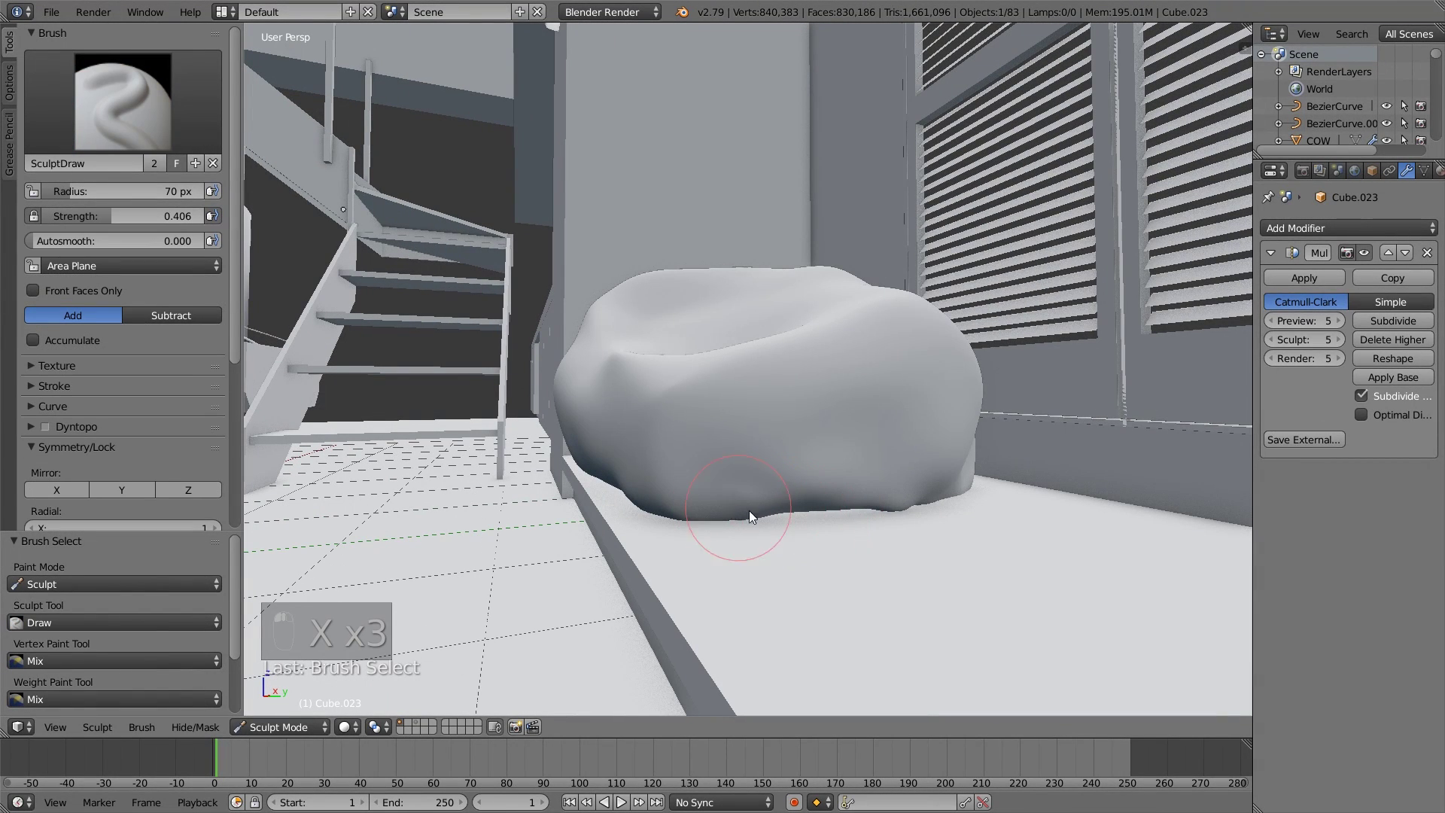
mouse_move(748, 510)
left_mouse_down()
mouse_move(870, 513)
mouse_move(836, 505)
mouse_move(966, 483)
mouse_move(938, 489)
left_mouse_up()
key("s")
key("p")
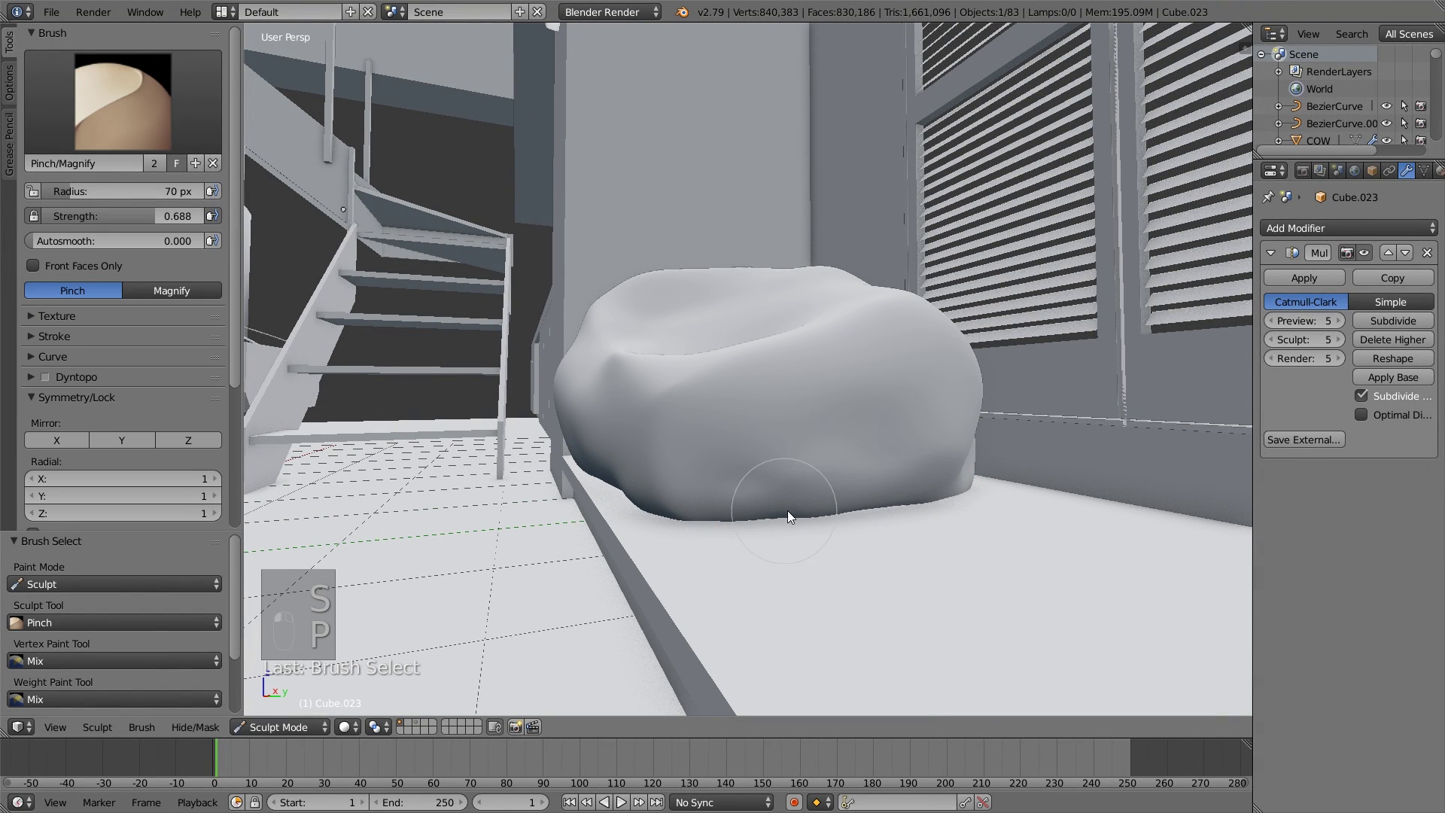
key("ctrl+z")
middle_click_drag(860, 522, 891, 522)
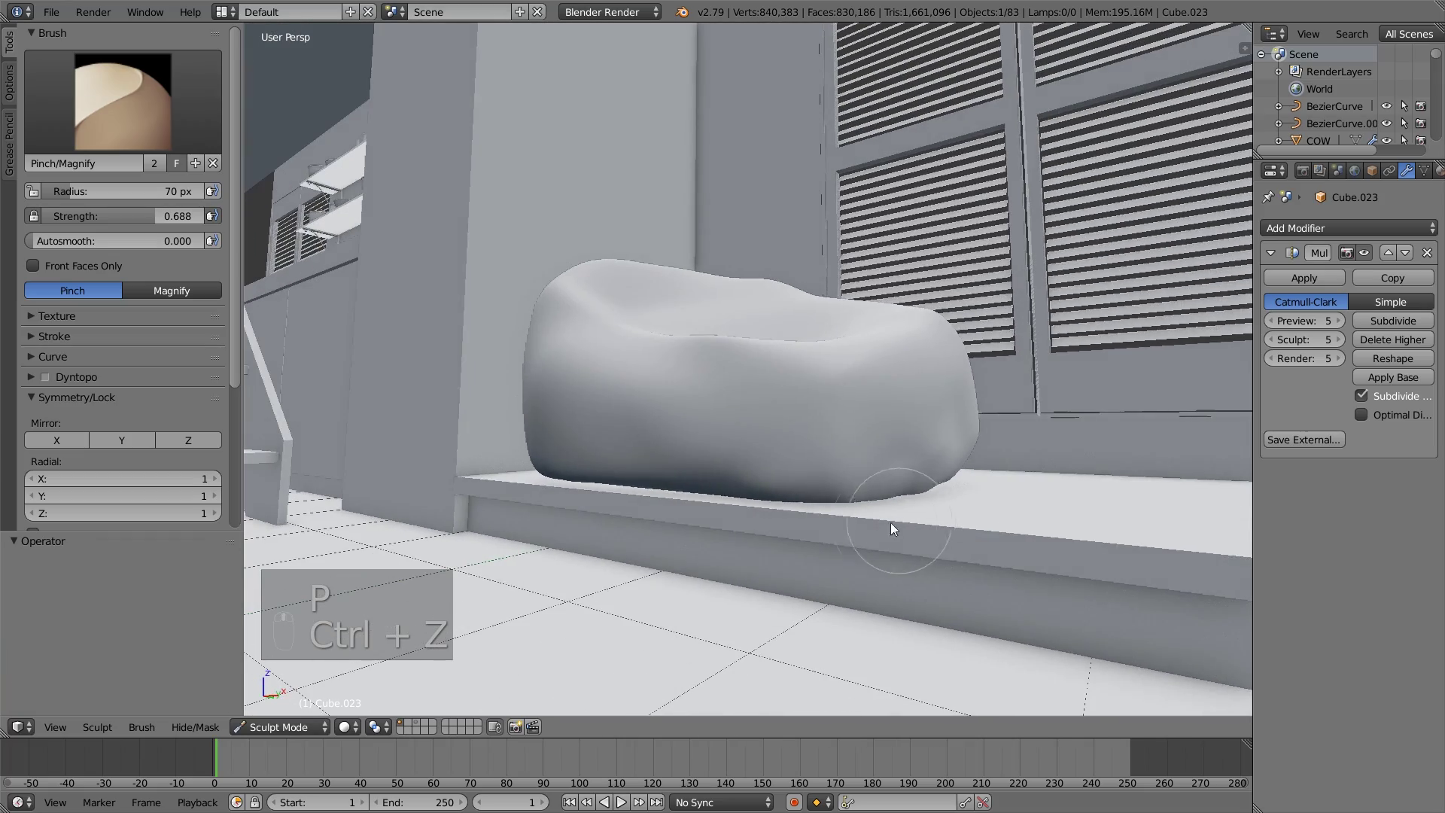
Switch to Object Mode and rotate the beanbag -13.6° about the global Z axis.
mouse_move(640, 486)
middle_mouse_down()
mouse_move(612, 510)
mouse_move(695, 522)
mouse_move(644, 515)
mouse_move(805, 507)
mouse_move(861, 521)
mouse_move(847, 489)
mouse_move(790, 576)
mouse_move(730, 594)
middle_mouse_up()
scroll(866, 520, "up", 5)
scroll(838, 521, "up", 3)
left_click(280, 726)
left_click(291, 708)
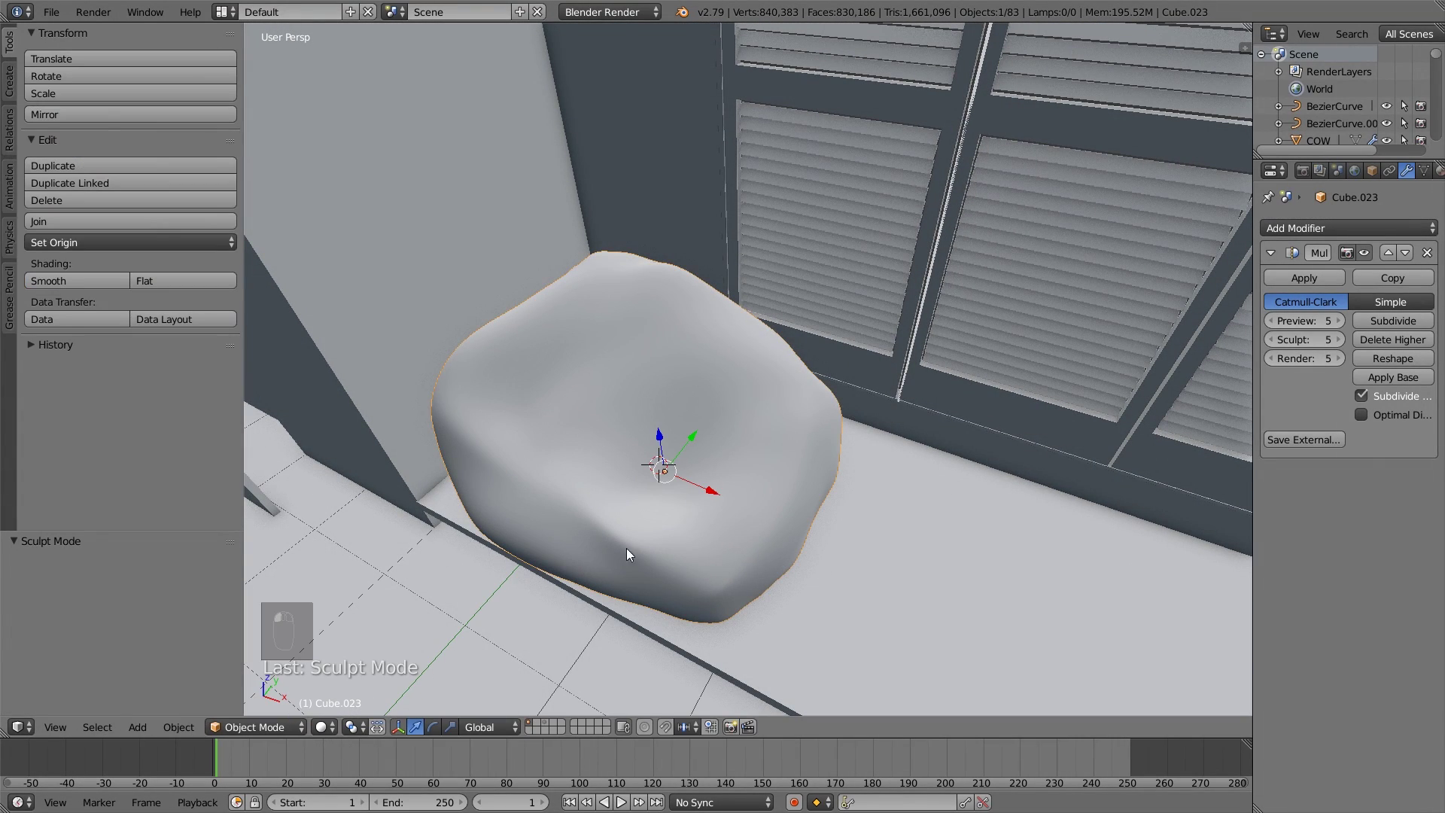
key("r")
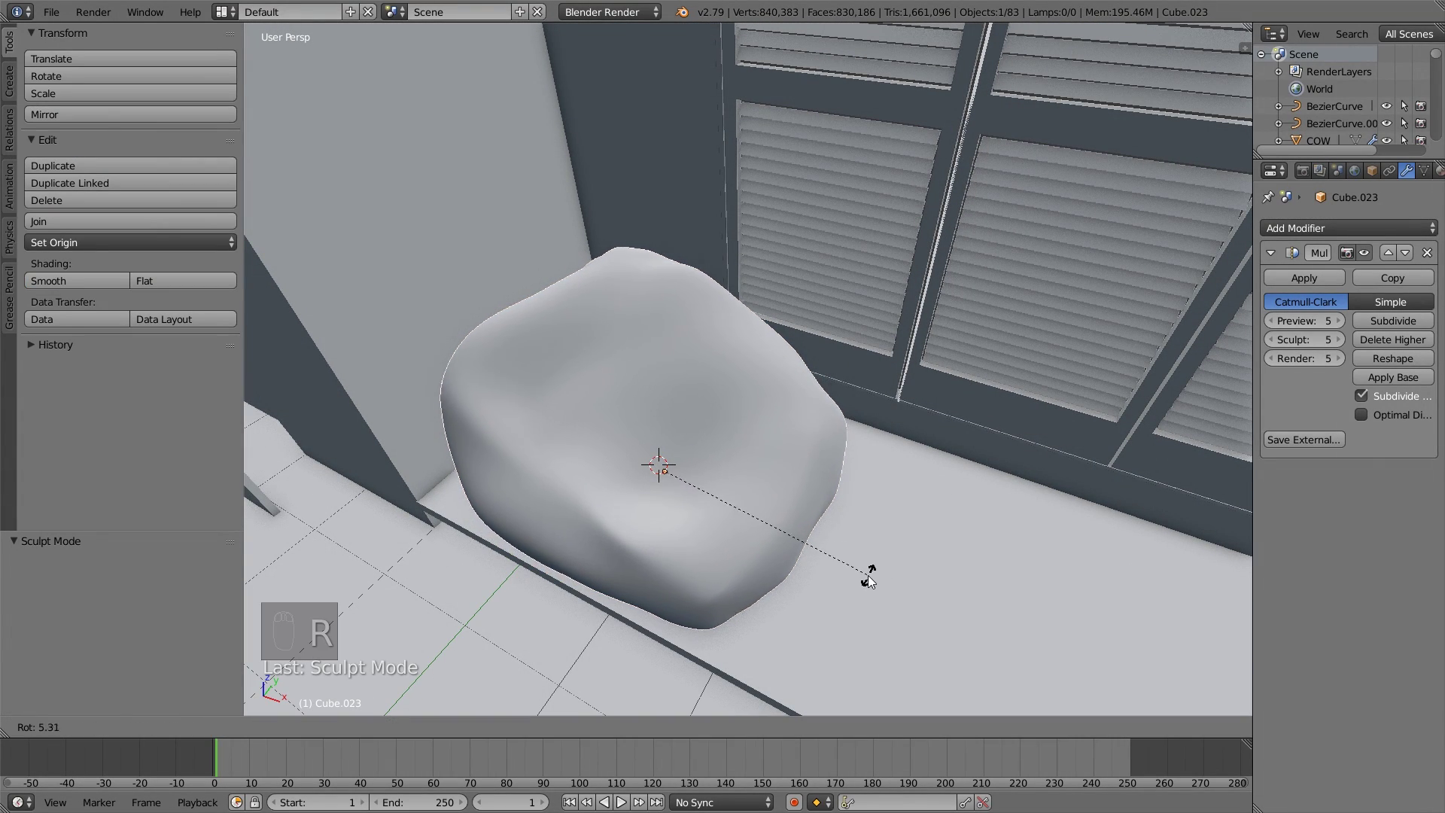
key("z")
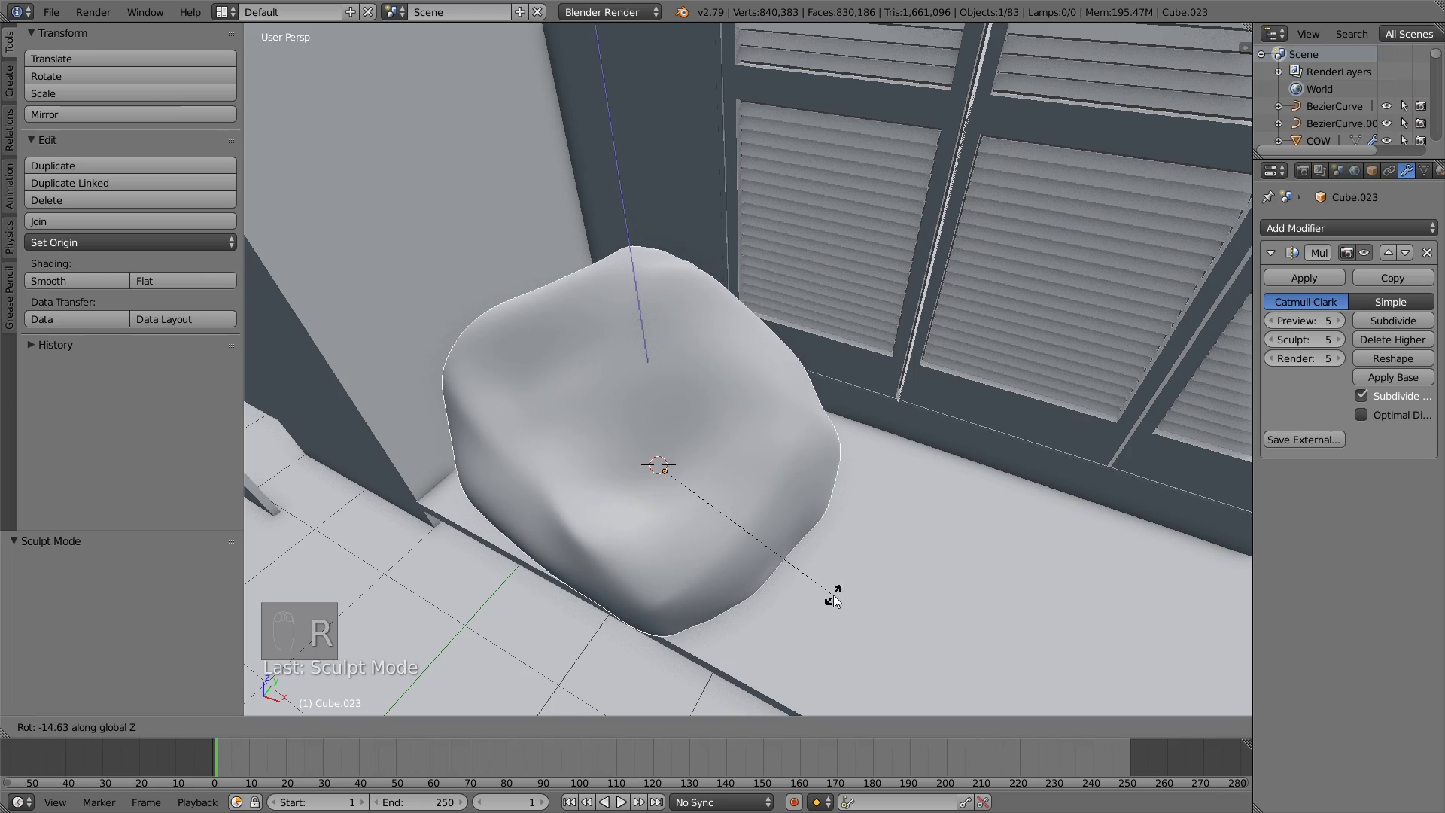
left_click(834, 590)
Move the beanbag 0.163 along the Y axis toward the shuttered window.
key("g")
key("y")
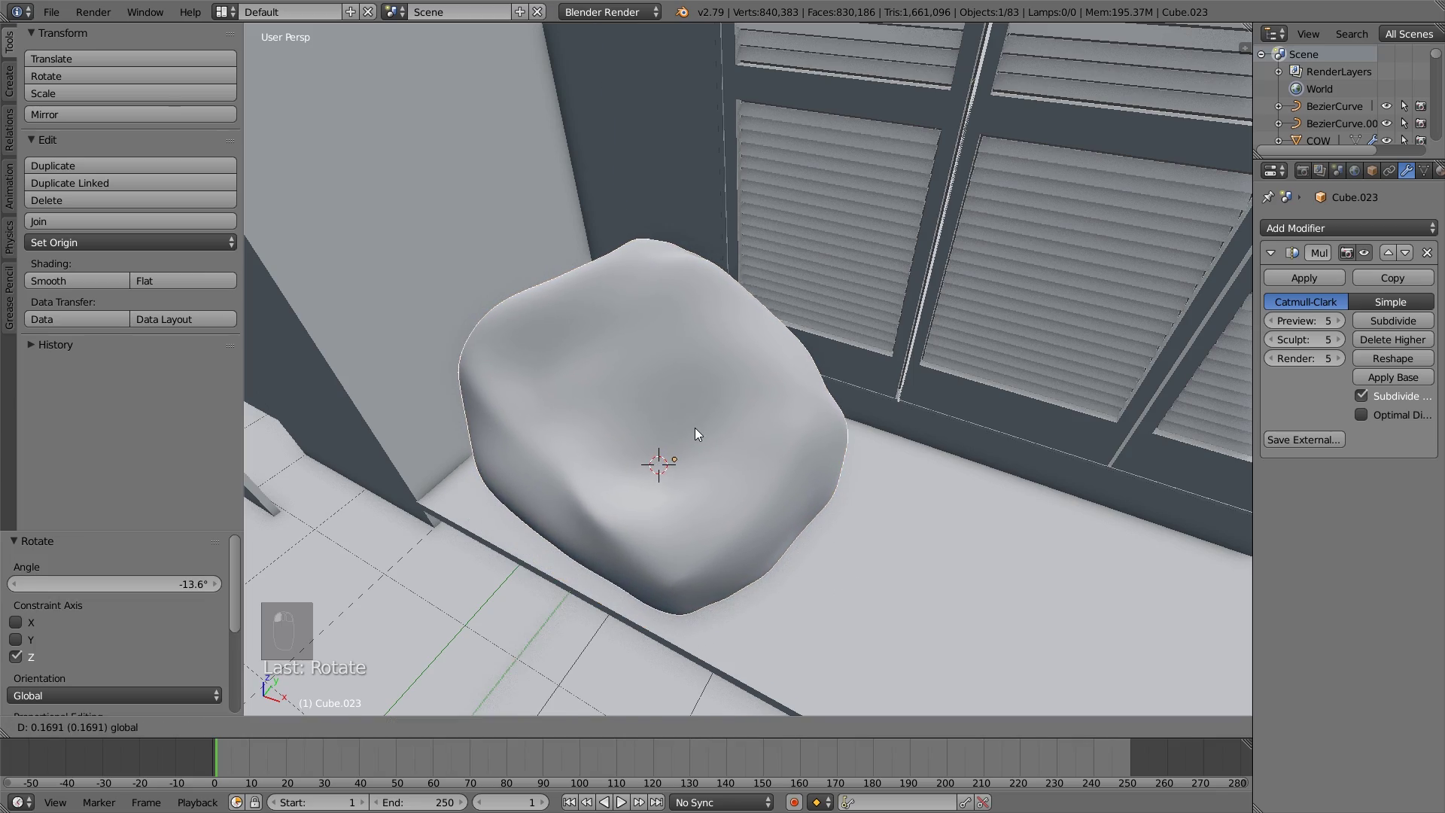
left_click(693, 428)
Return the beanbag to Sculpt Mode and soften its front side and end with the Smooth brush.
middle_click_drag(694, 427, 706, 503)
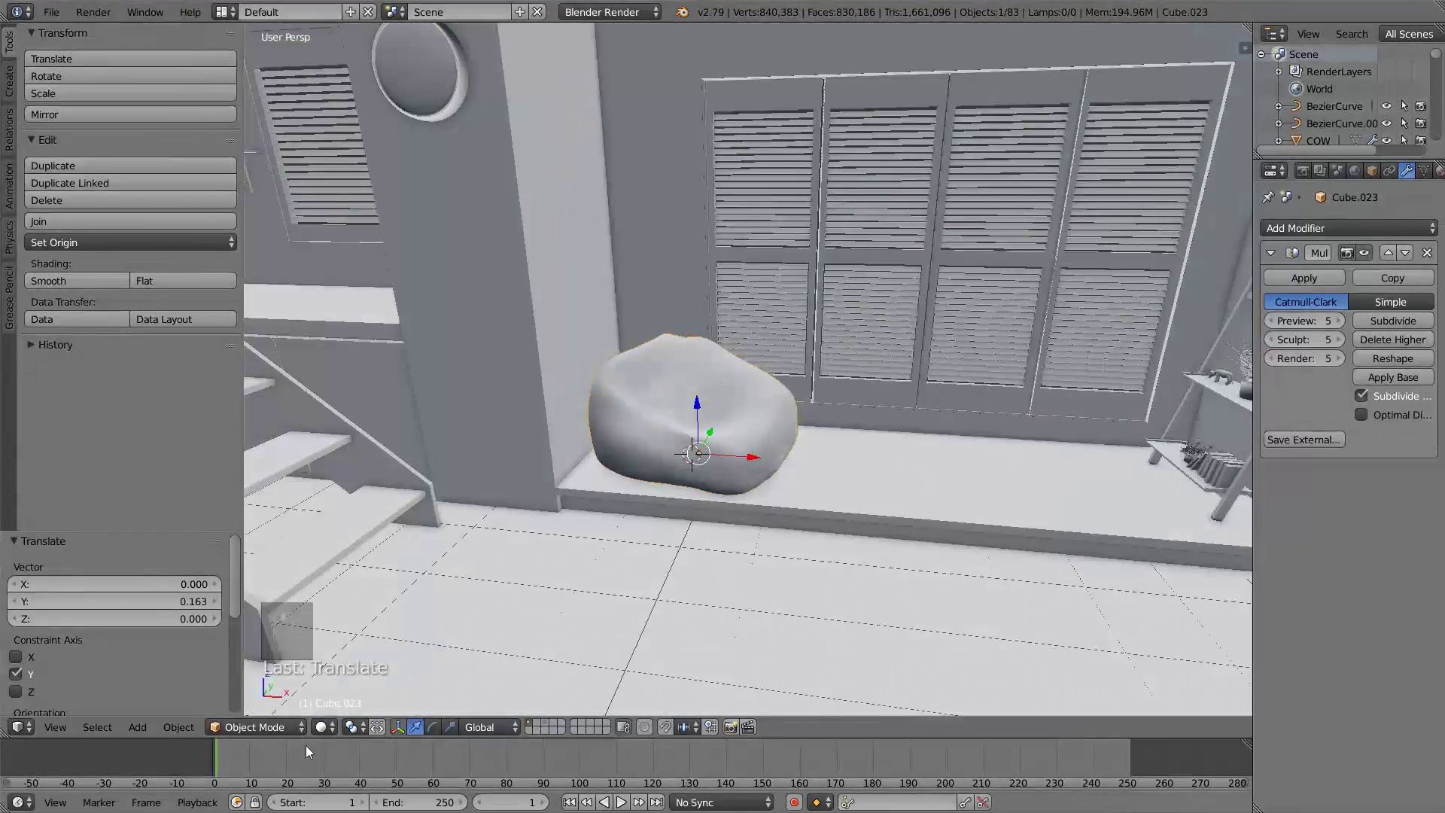
left_click(264, 725)
left_click(312, 669)
scroll(716, 574, "up", 3)
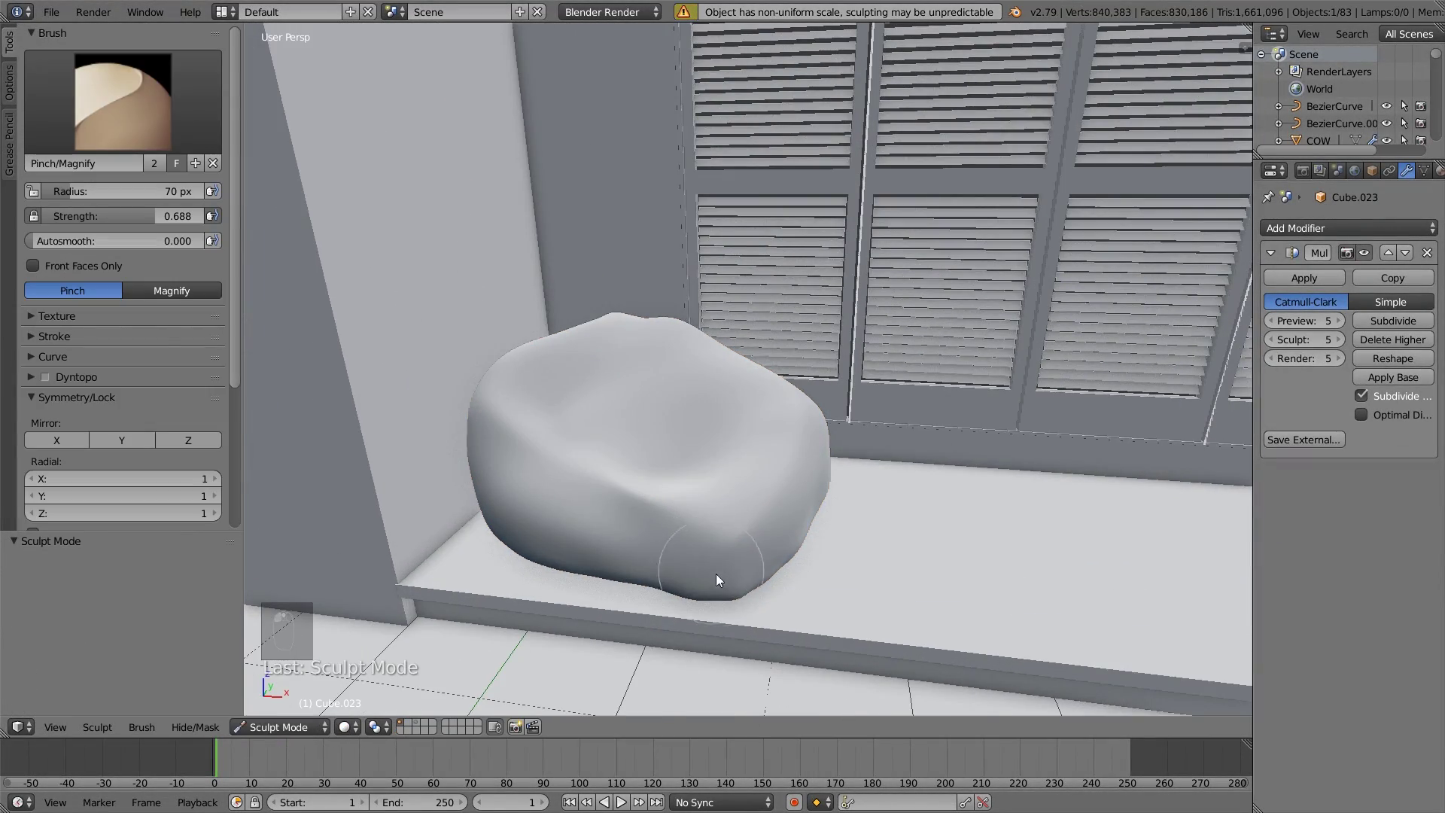
scroll(693, 557, "up", 2)
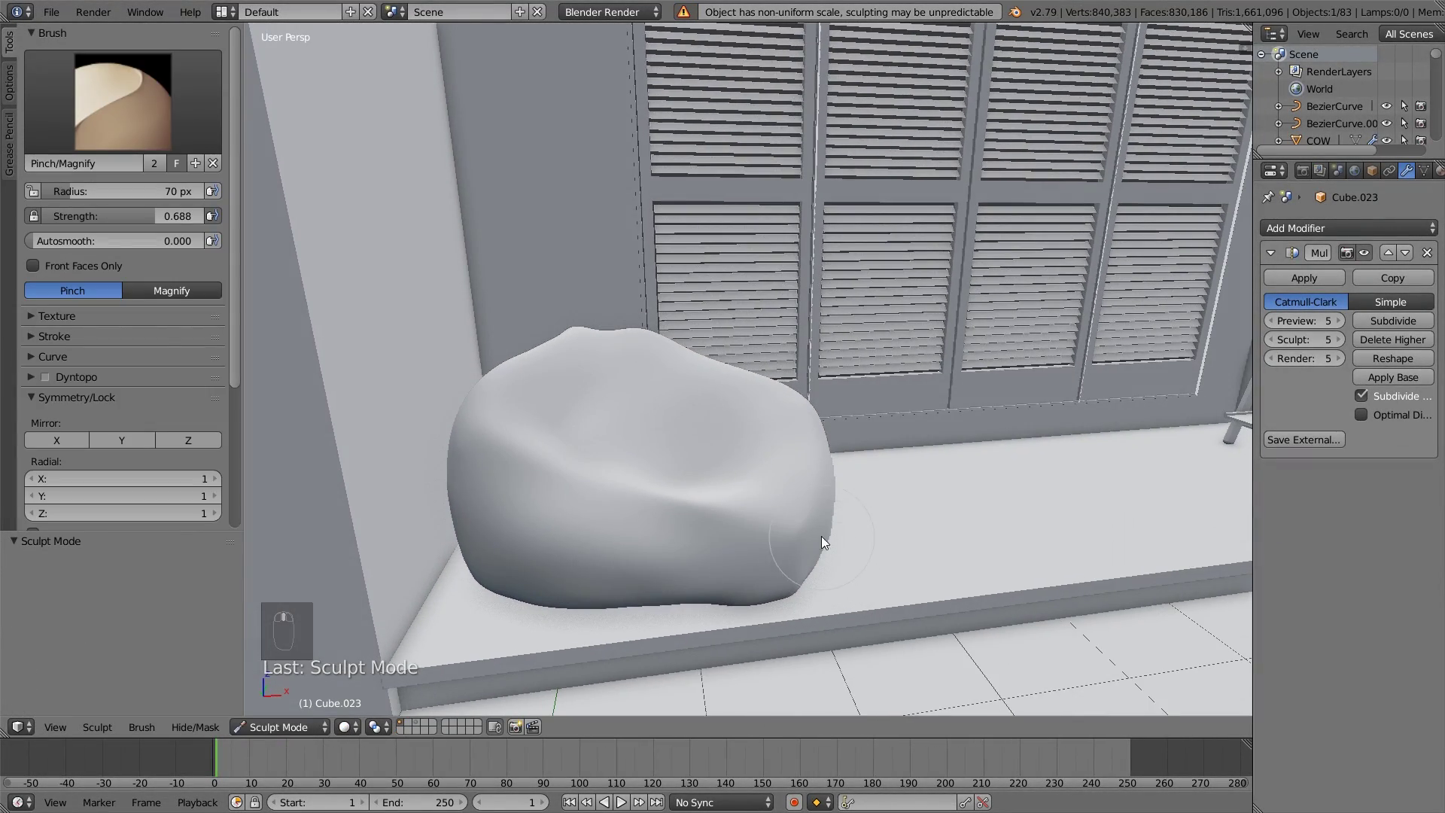
key("s")
middle_click_drag(776, 536, 763, 493)
scroll(829, 524, "down", 4)
scroll(760, 479, "up", 5)
scroll(760, 478, "down", 4)
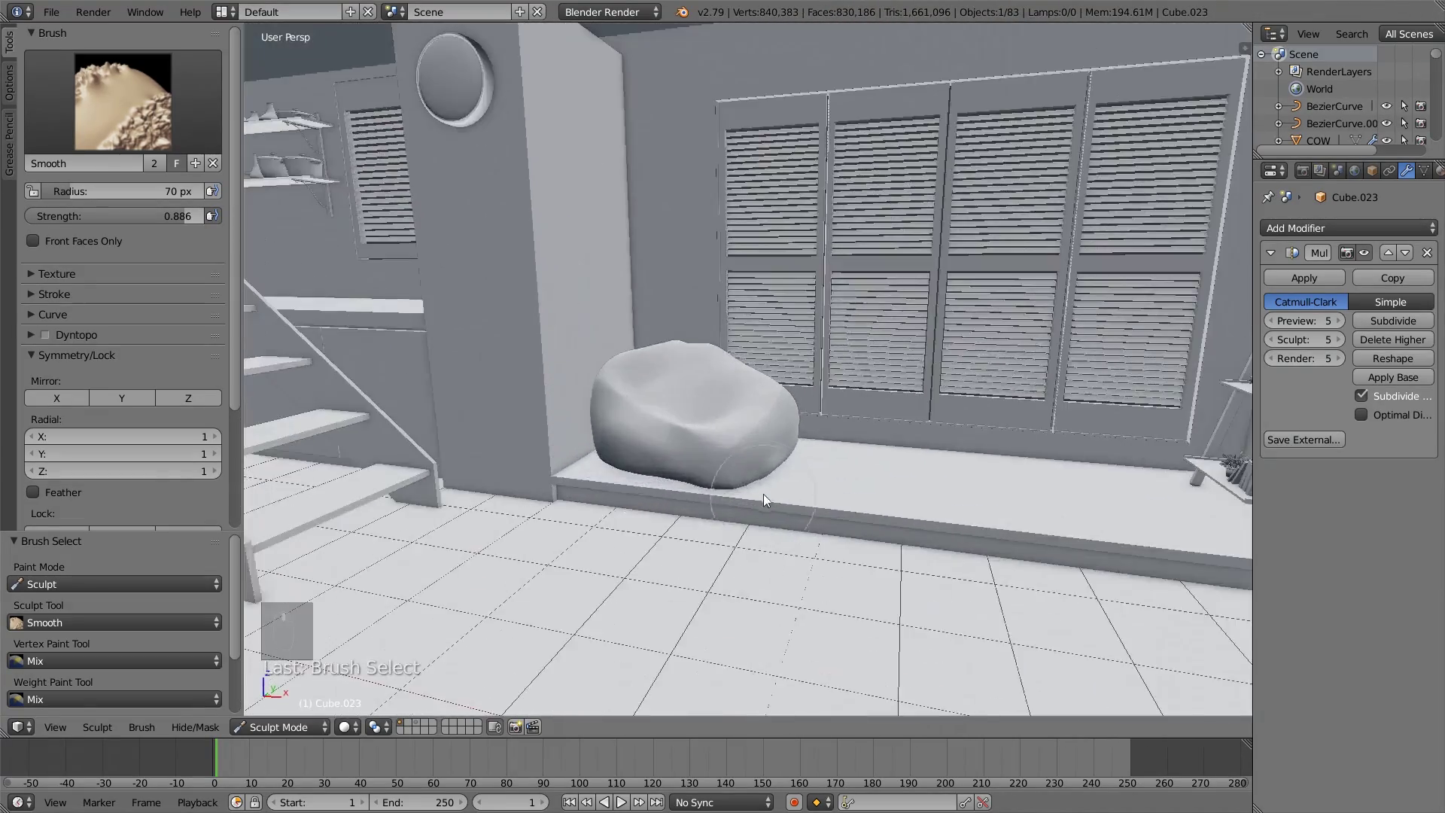
scroll(763, 494, "up", 3)
Shape raised and sunken folds on the beanbag's free end with the SculptDraw brush and soften them with the Smooth brush.
key("x")
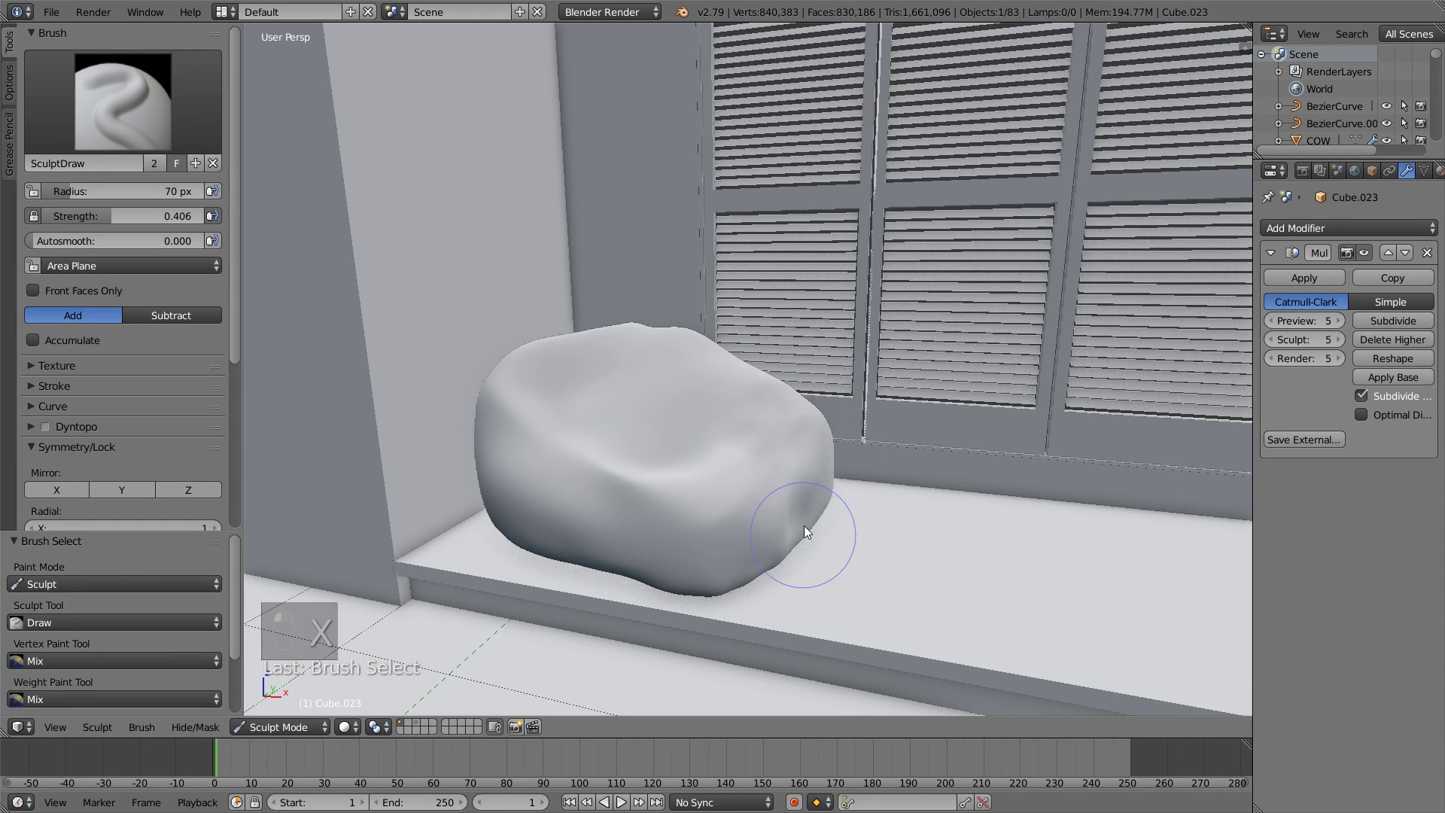
left_click_drag(804, 525, 805, 474)
mouse_move(736, 371)
left_mouse_down("ctrl")
mouse_move(712, 337)
mouse_move(785, 440)
left_mouse_up("ctrl")
key("s")
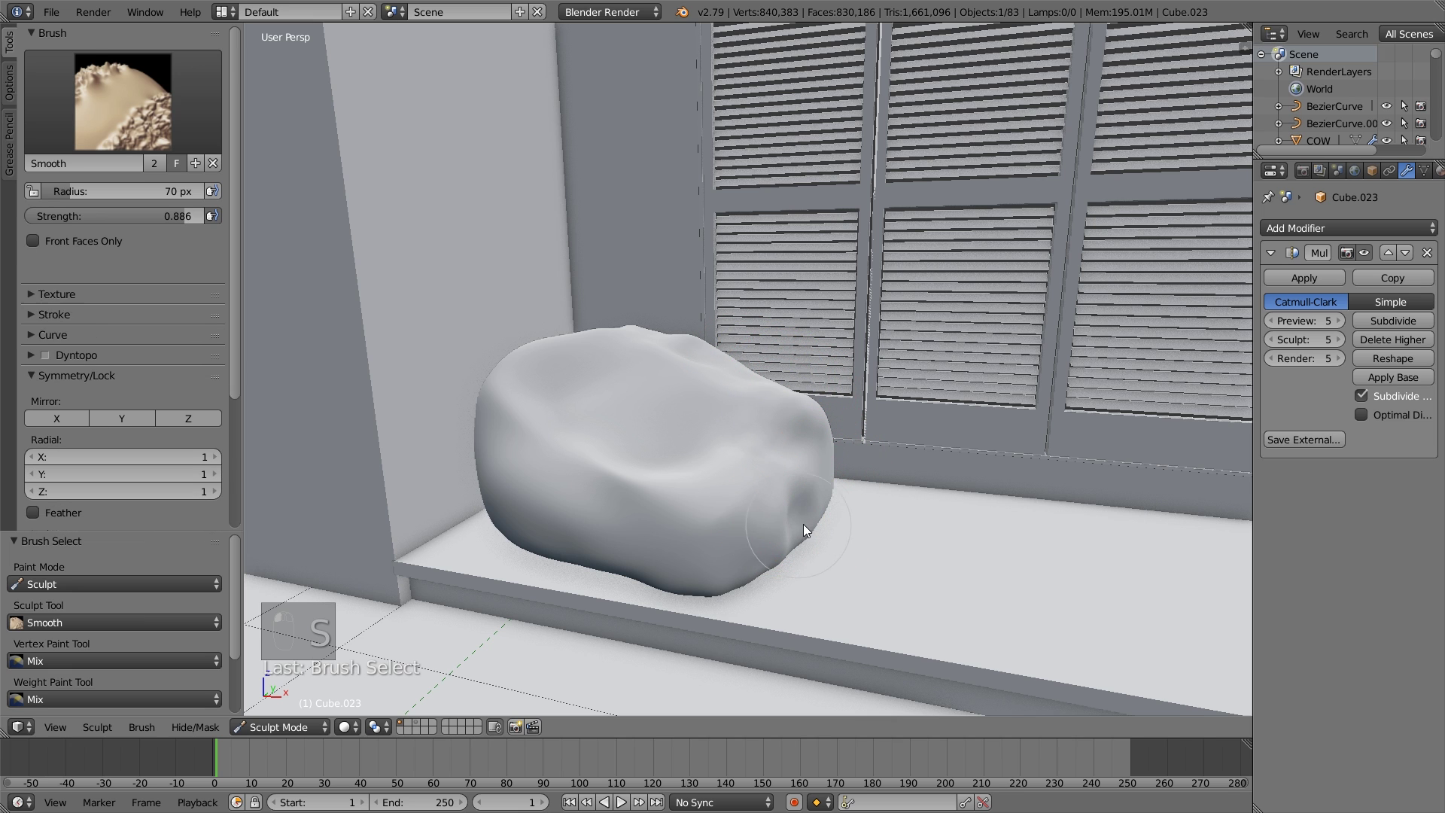
middle_click_drag(820, 415, 852, 468)
Reduce the SculptDraw radius to 25 px and draw seam ridges down the beanbag's front corner and along its front seat edge.
key("x")
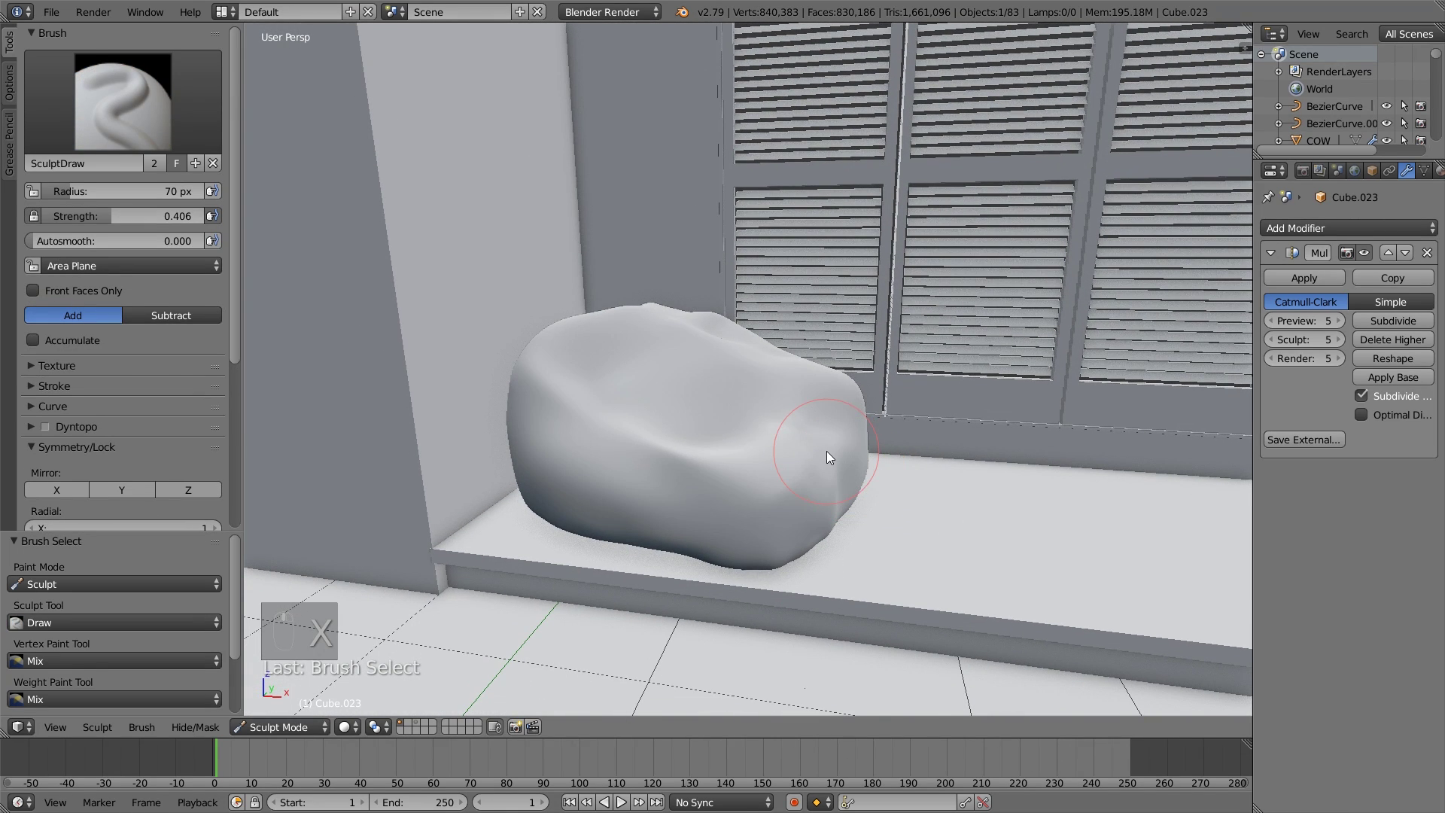
key("f")
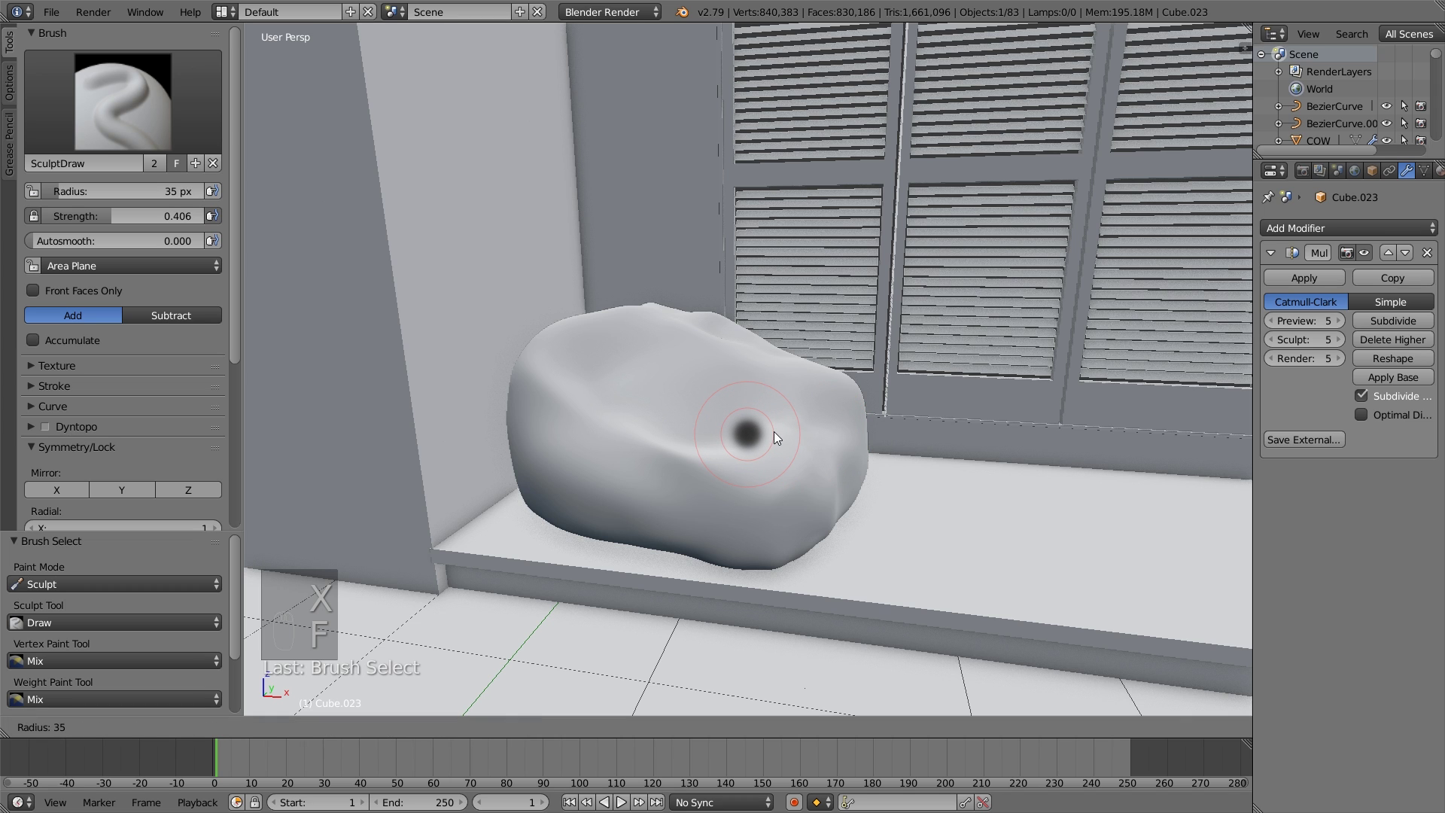
left_click(769, 430)
mouse_move(769, 459)
middle_mouse_down()
mouse_move(683, 456)
mouse_move(753, 467)
middle_mouse_up()
left_click(758, 504)
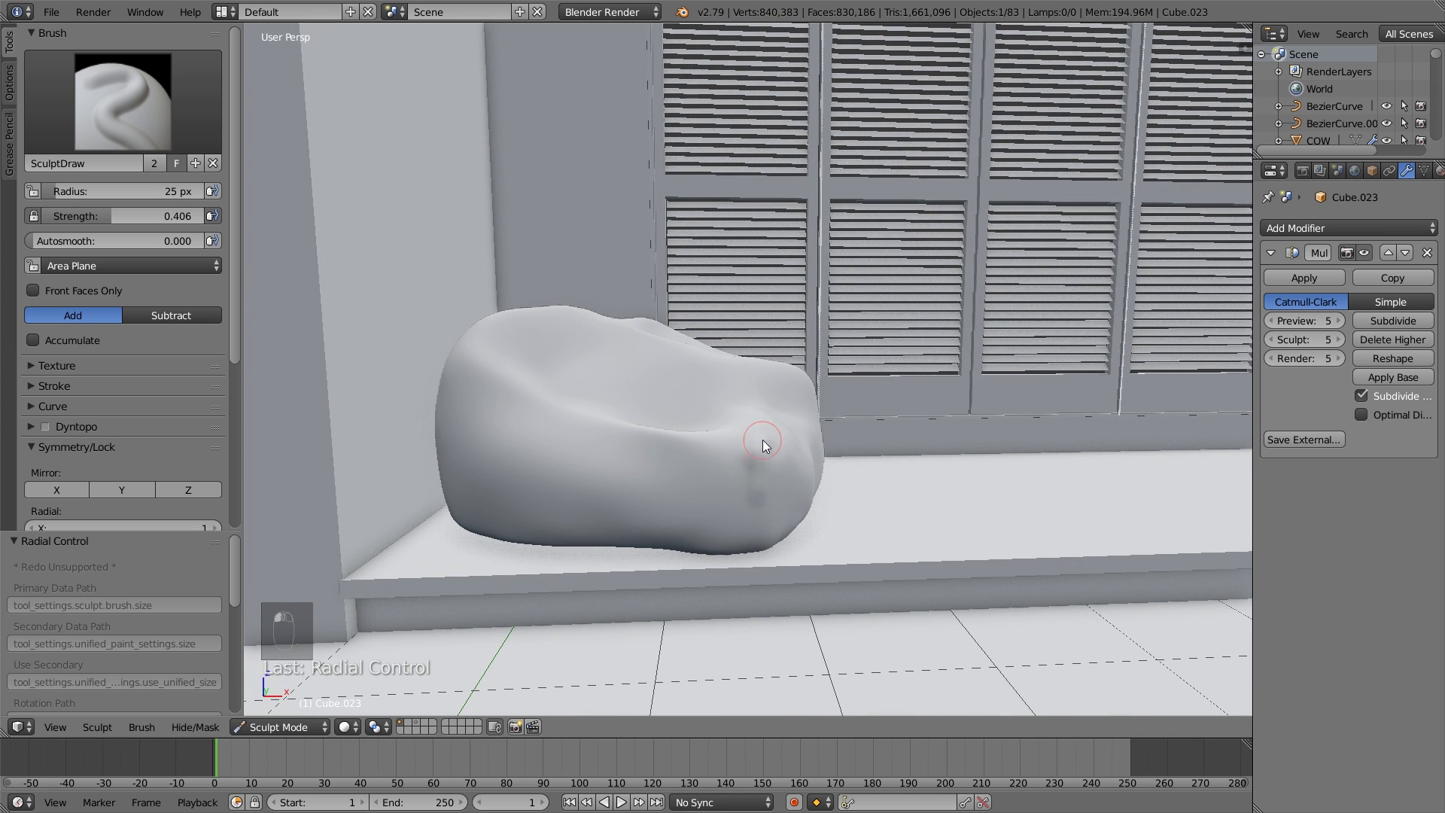
middle_click_drag(748, 480, 784, 487)
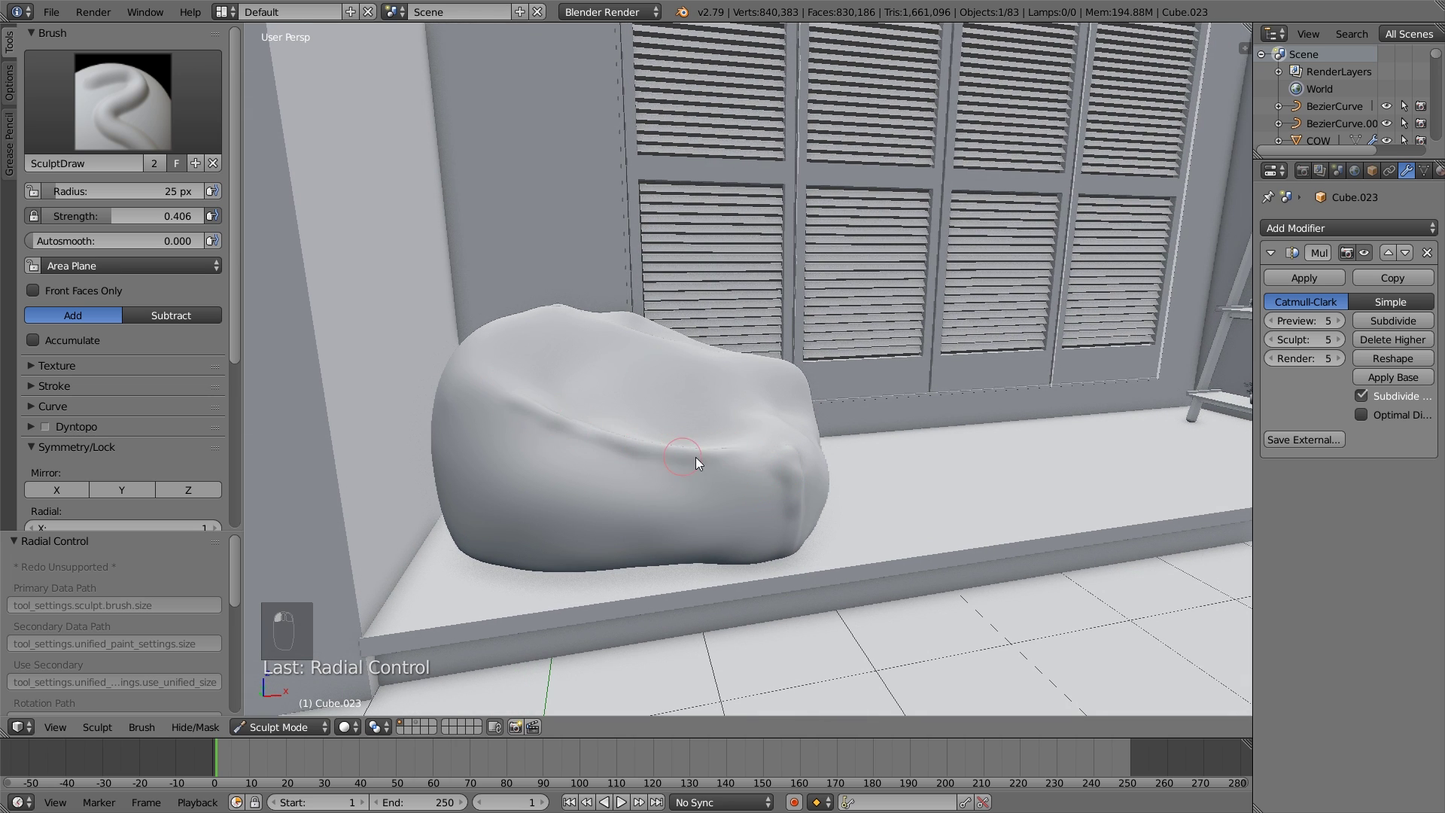
Continue the raised seams with SculptDraw along the beanbag's back rim and down its corners.
middle_click_drag(693, 458, 632, 301)
left_click_drag(630, 299, 624, 295)
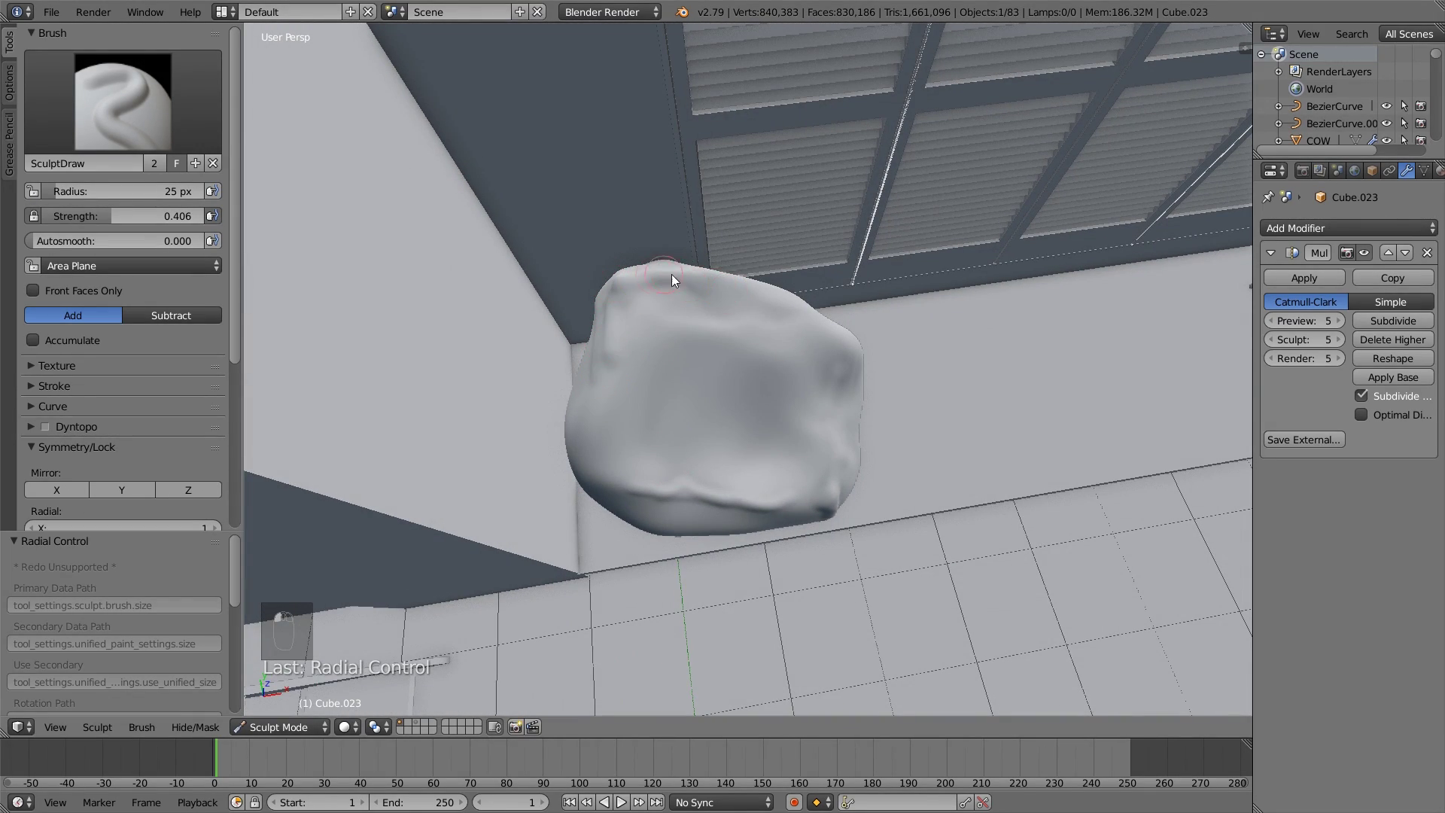
left_click_drag(671, 275, 629, 279)
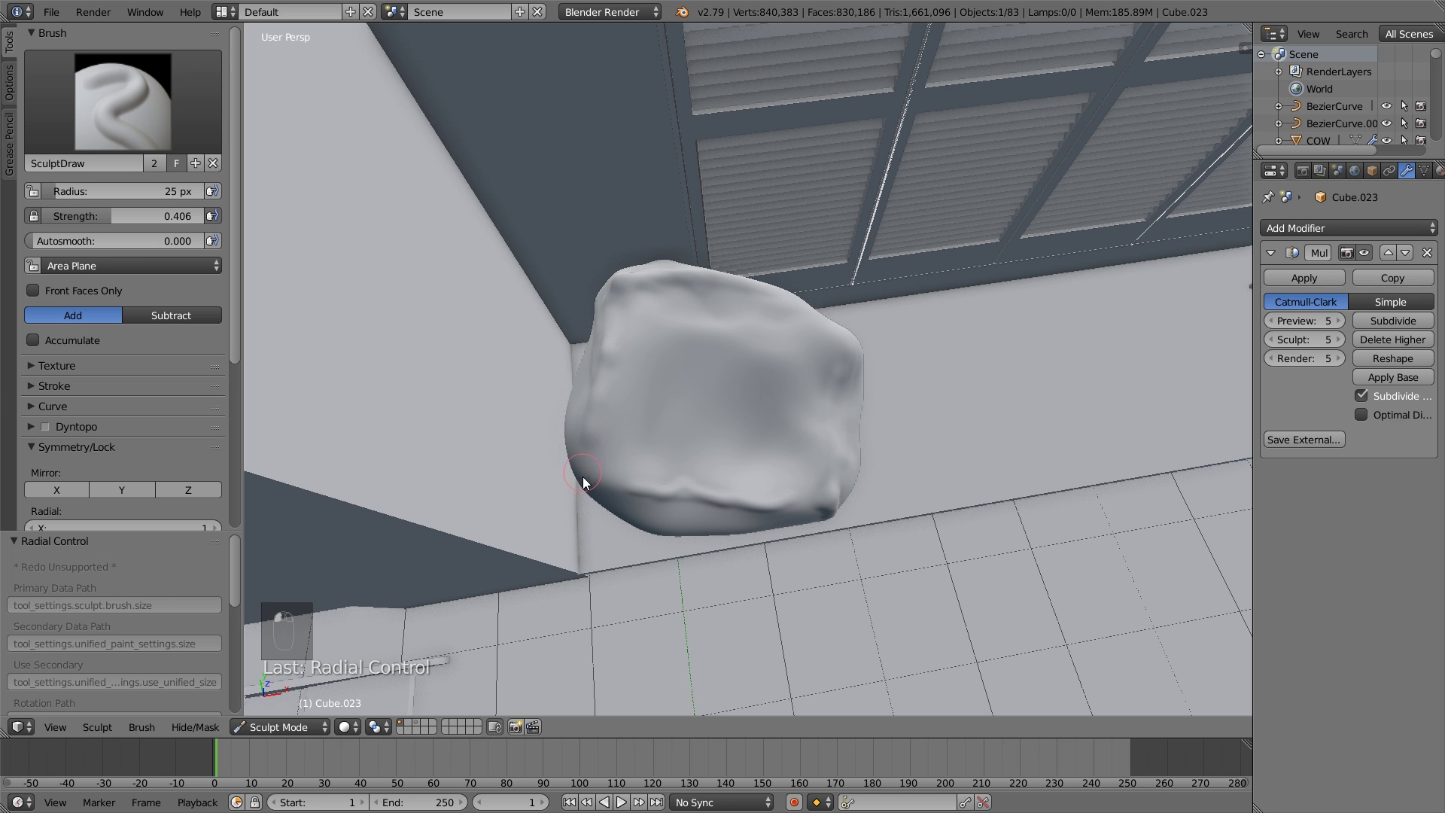
middle_click_drag(591, 484, 644, 453)
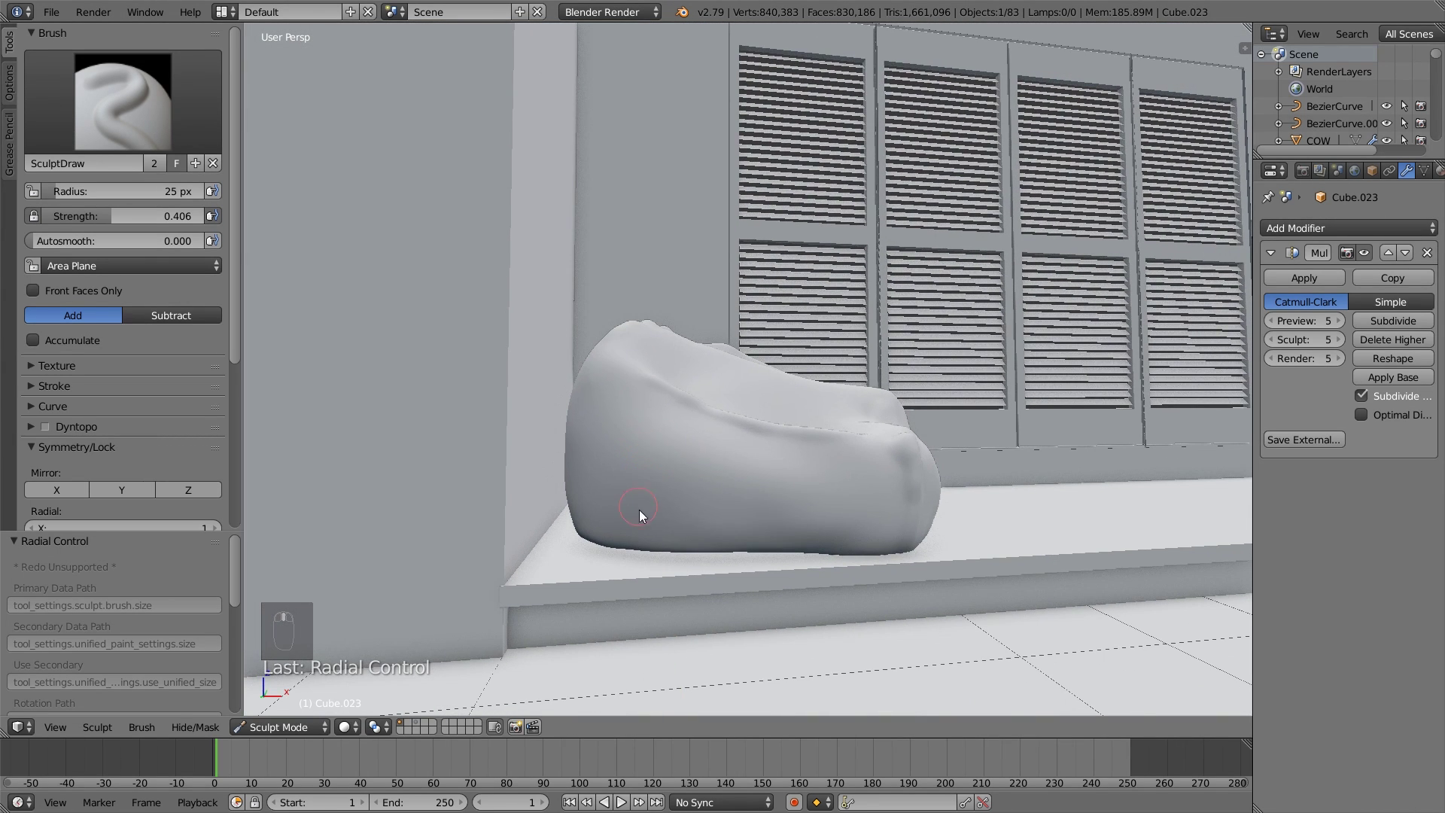
left_click_drag(900, 536, 910, 471)
middle_click_drag(665, 535, 615, 553)
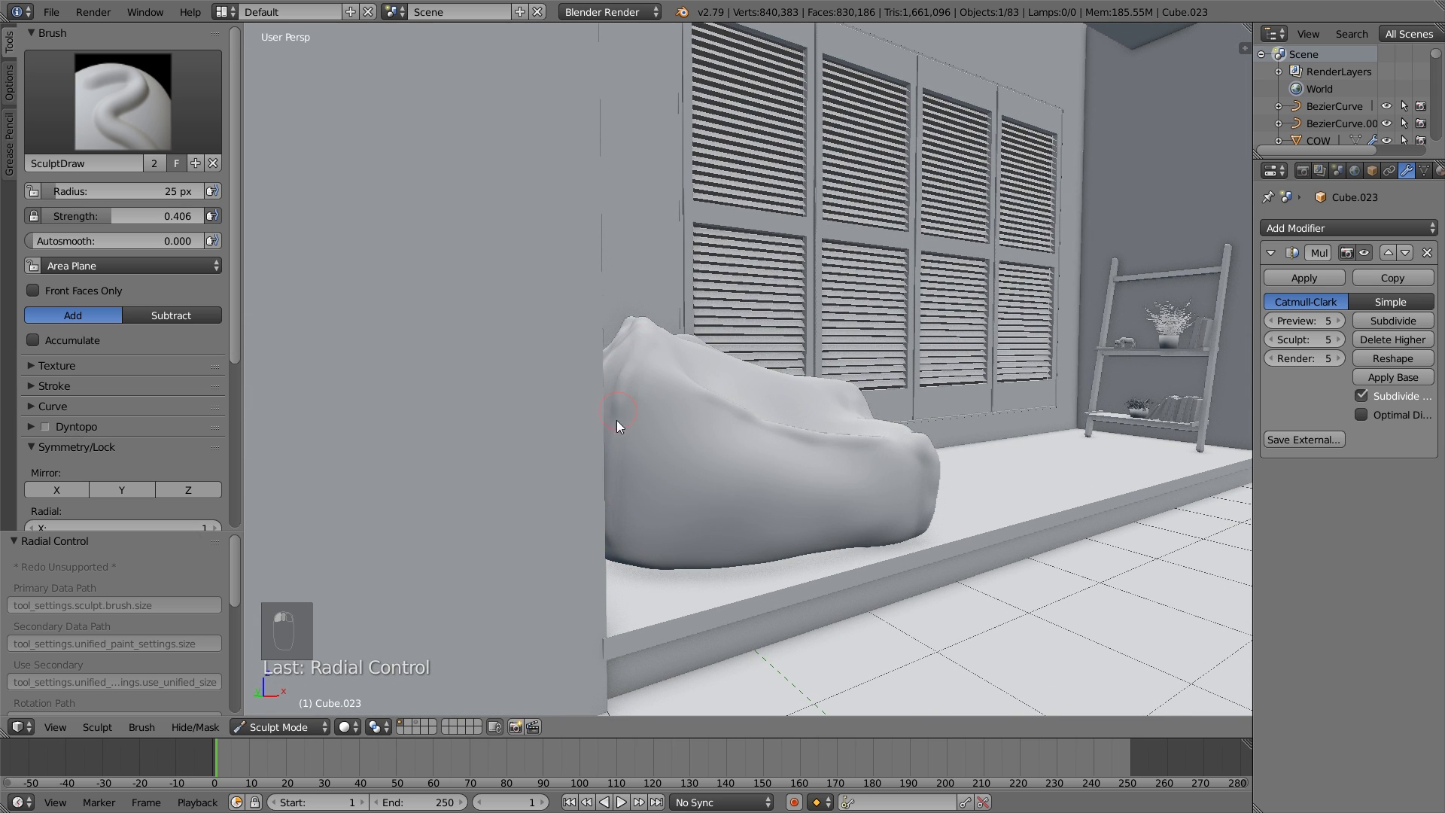
mouse_move(616, 420)
middle_mouse_down()
mouse_move(640, 542)
mouse_move(624, 442)
middle_mouse_up()
Sharpen the beanbag's seam ridges along the corners and back rim with the Pinch/Magnify brush at a 40 px radius.
key("p")
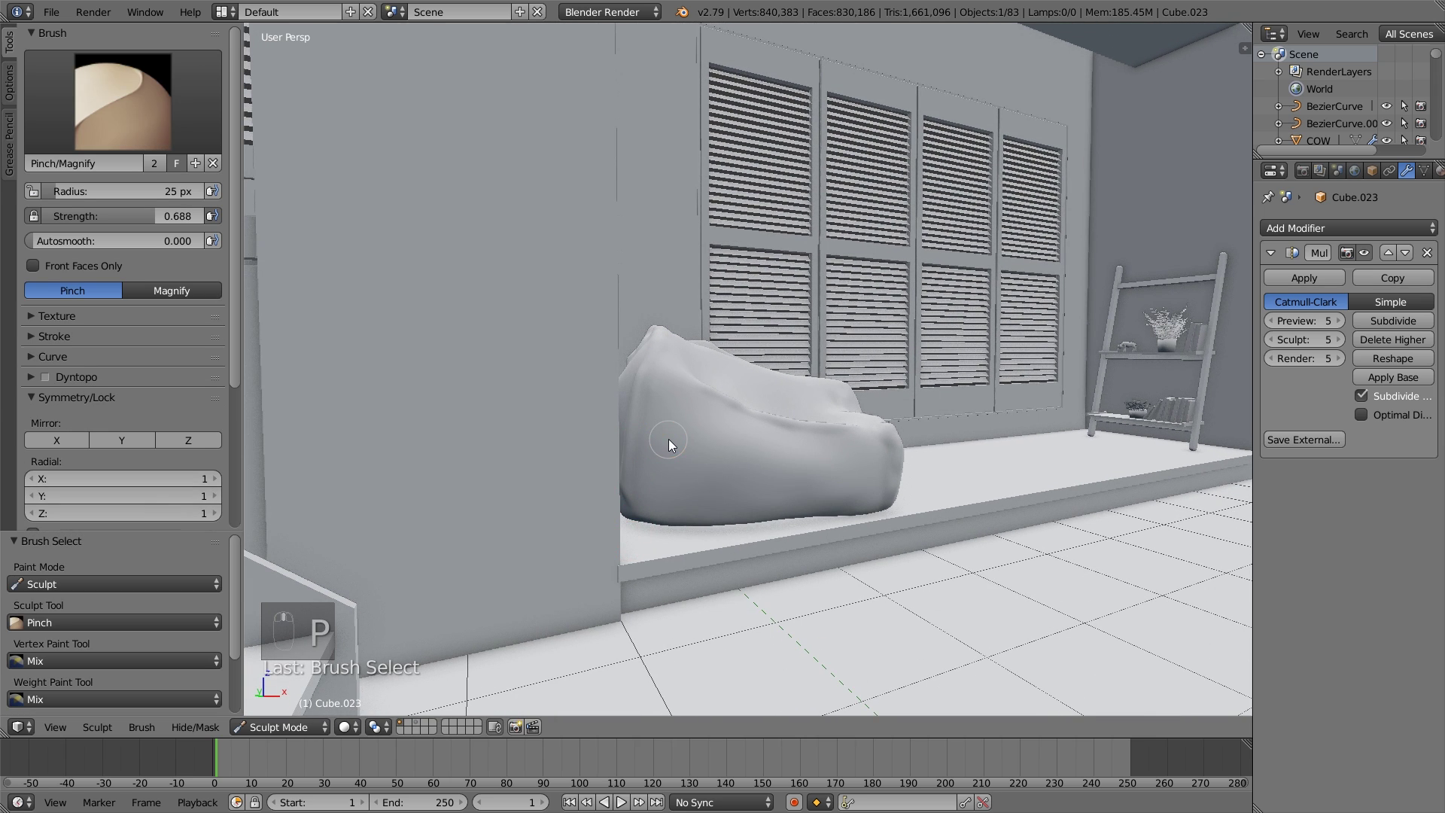
key("f")
left_click(677, 445)
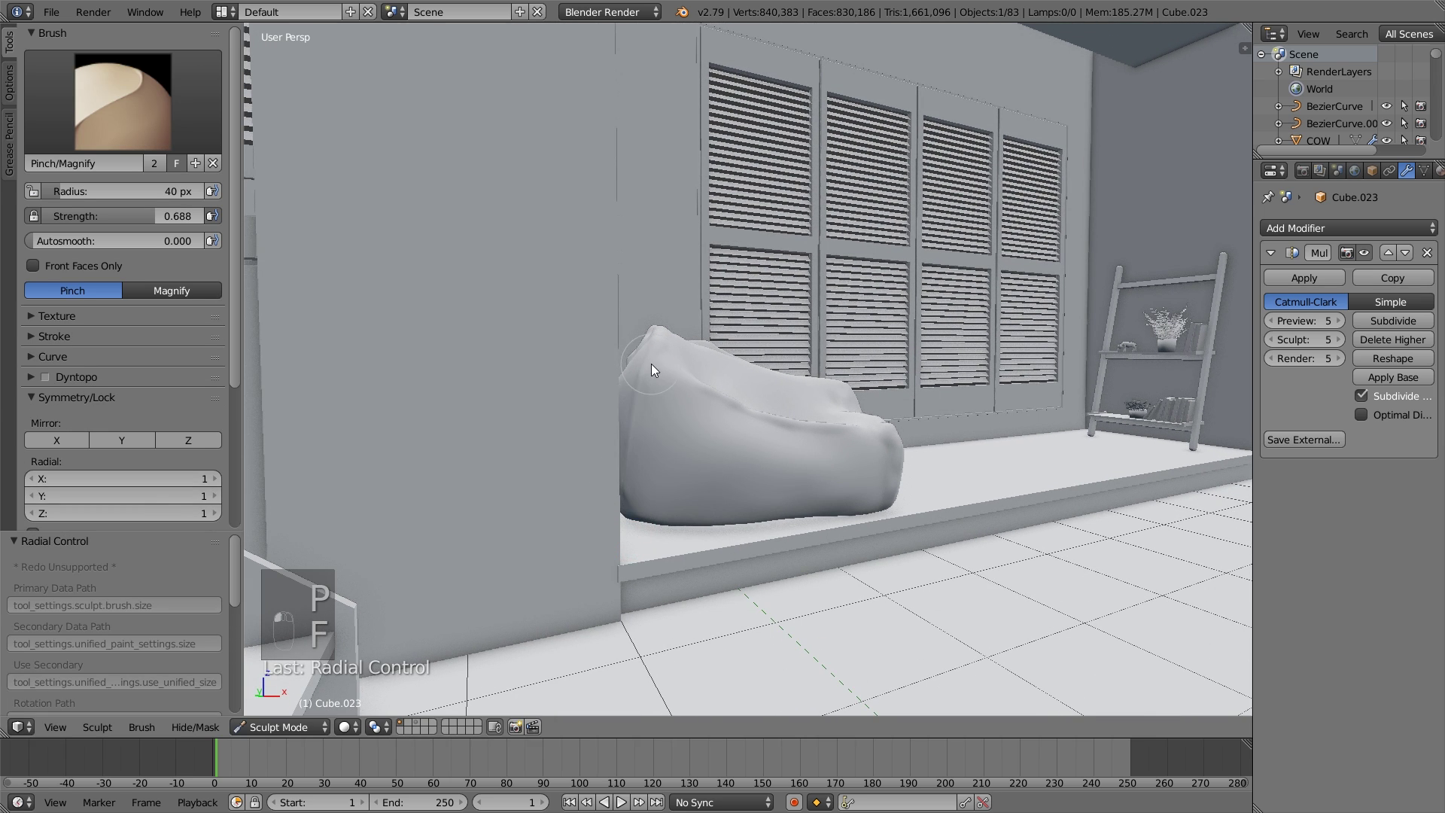
middle_click_drag(873, 510, 628, 468)
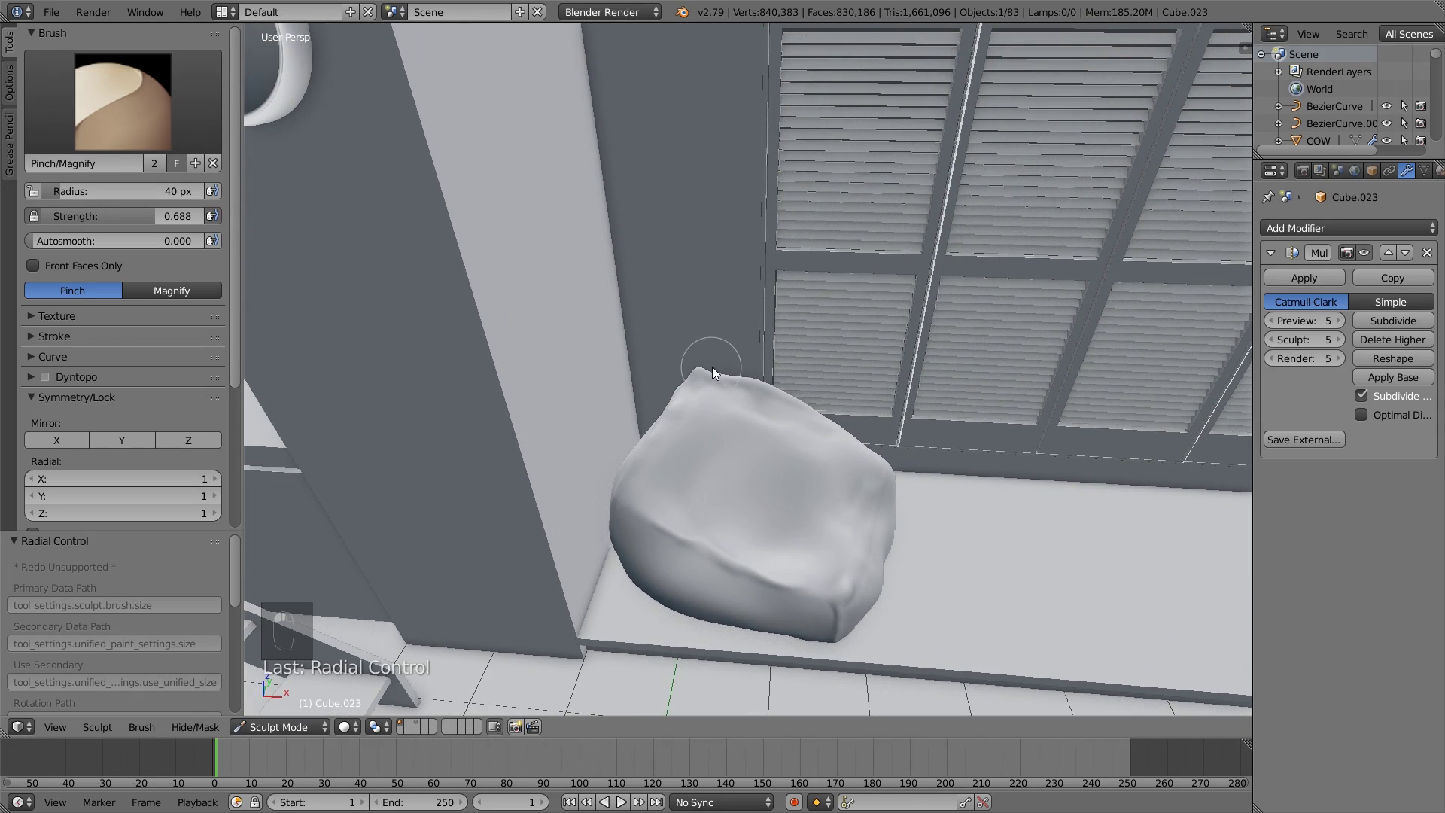
left_click_drag(790, 393, 688, 391)
middle_click_drag(851, 570, 855, 530)
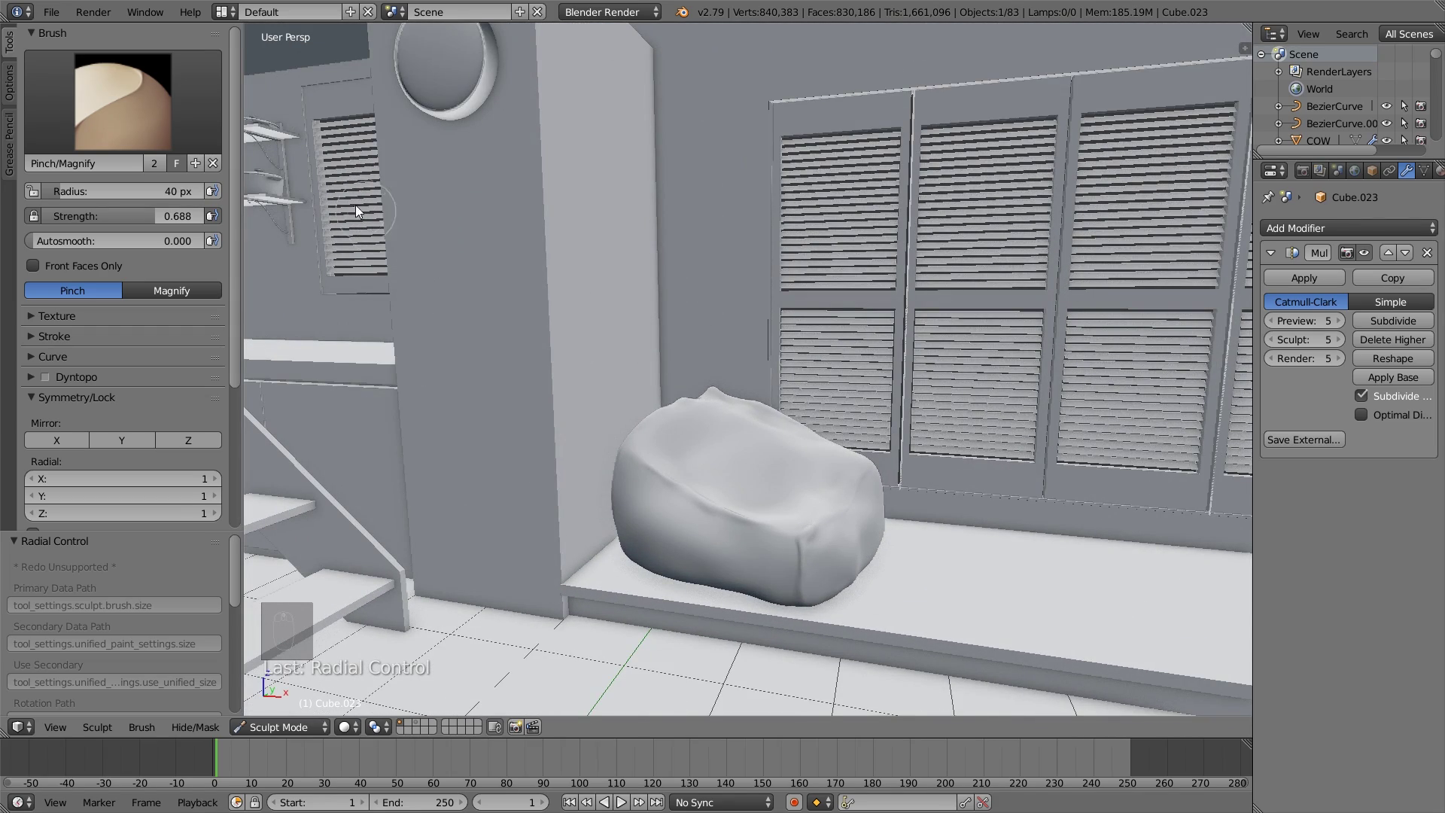
left_click(51, 12)
key("Escape")
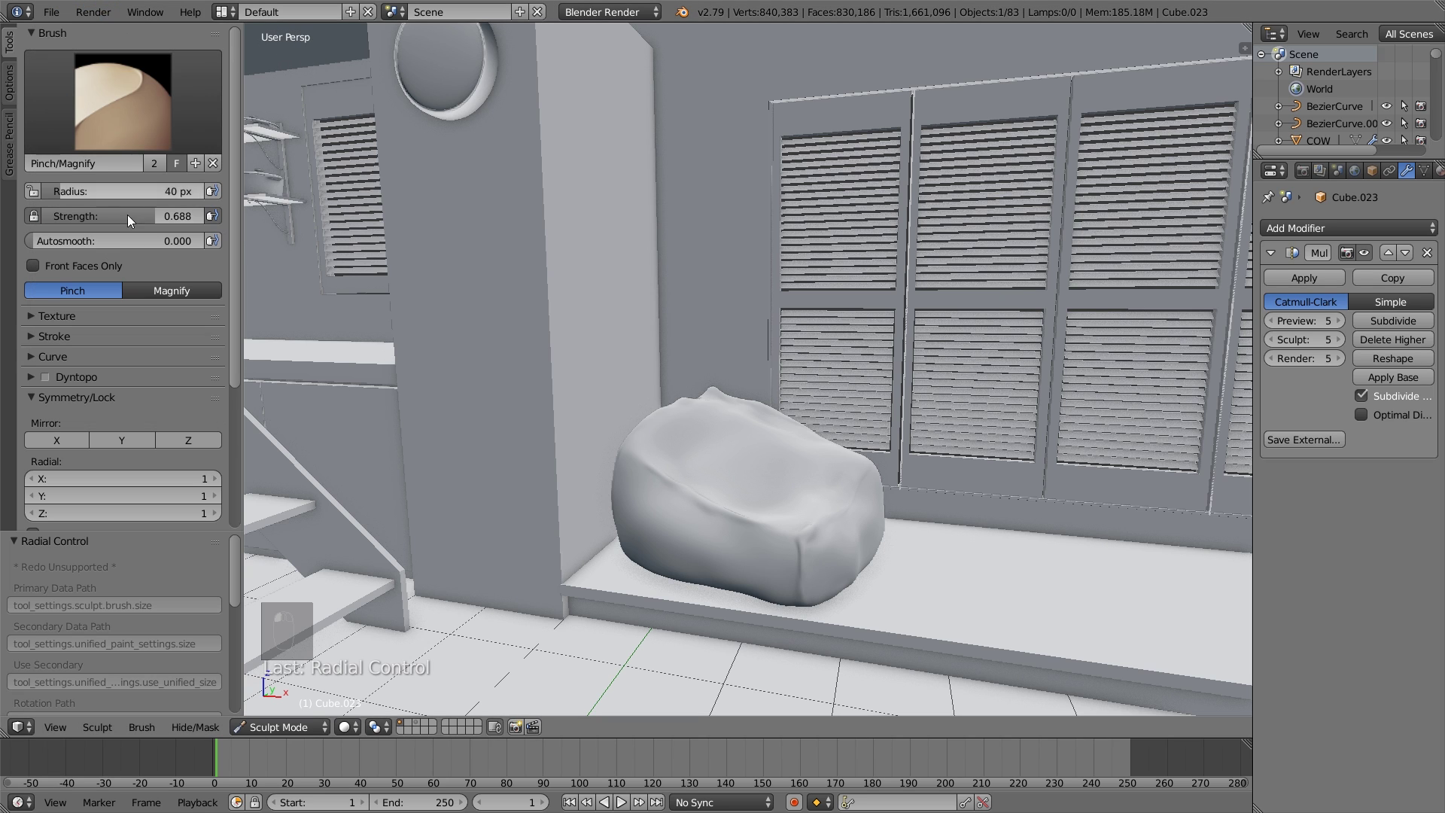
Set the SculptDraw brush radius to 23 px and sculpt short fabric wrinkles below the beanbag's front seam.
key("x")
middle_click_drag(626, 449, 738, 486)
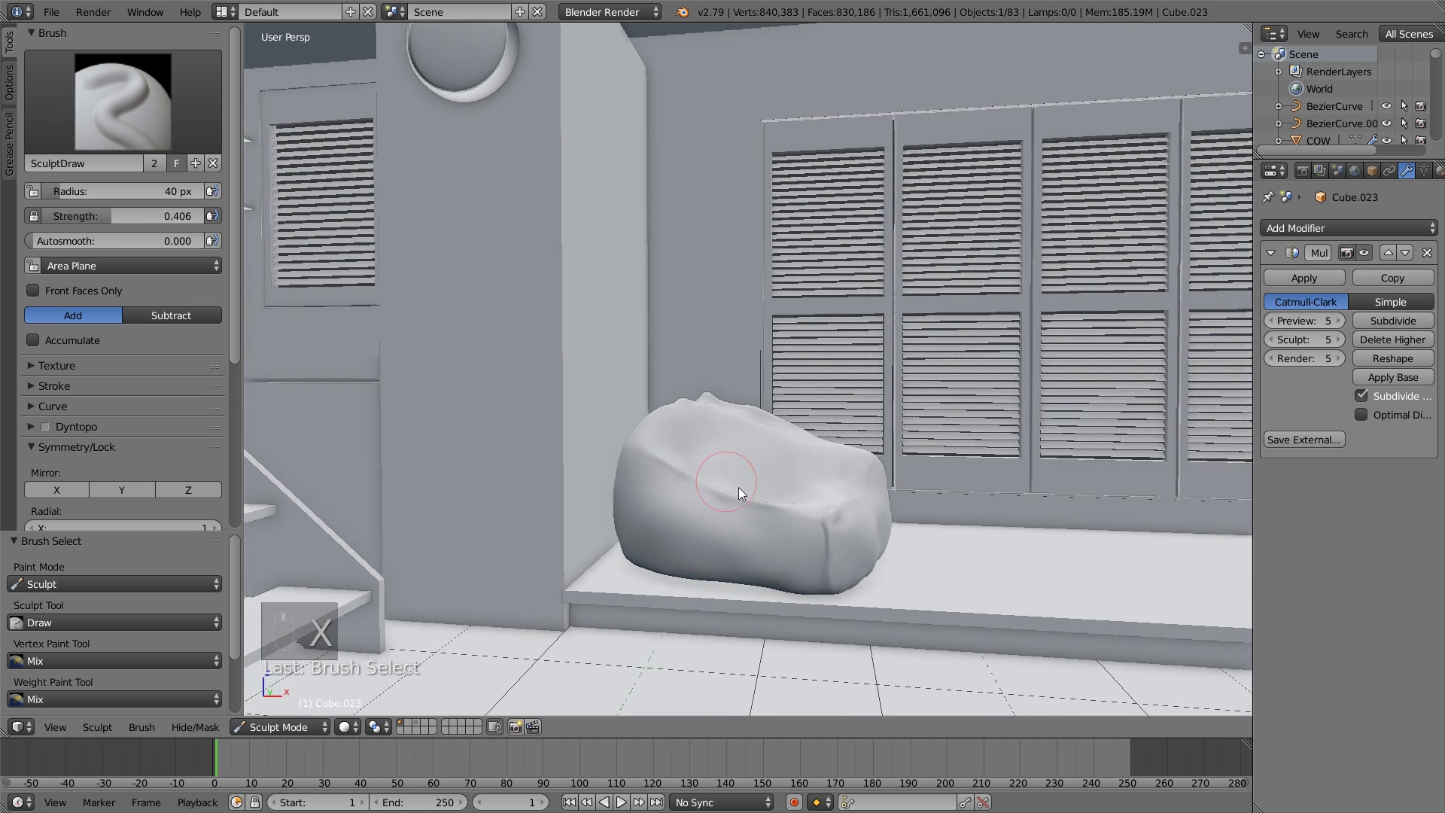
key("f")
left_click(868, 476)
scroll(676, 463, "up", 4)
mouse_move(674, 466)
left_mouse_down()
mouse_move(672, 483)
mouse_move(761, 516)
left_mouse_up()
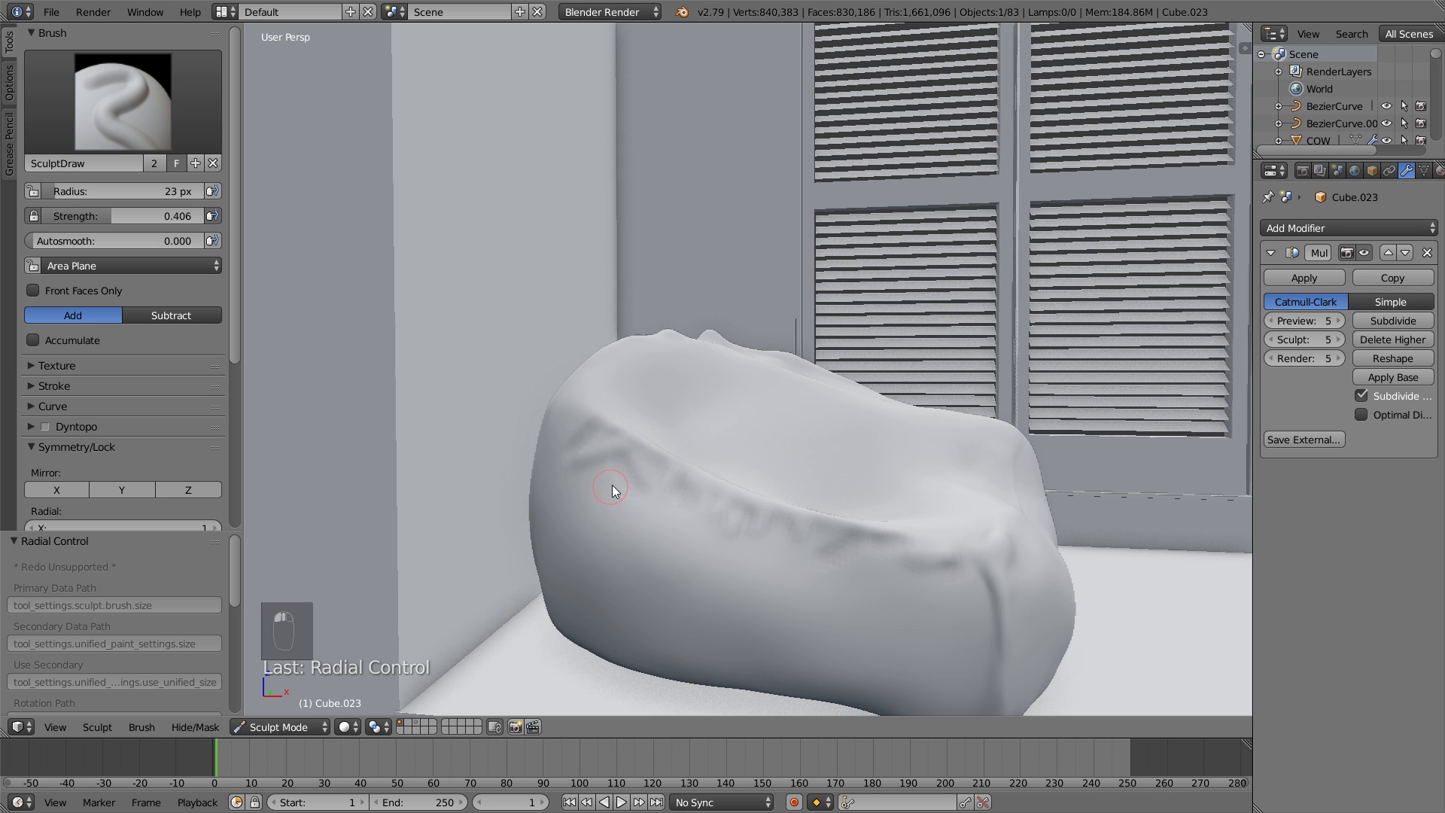
Add fabric wrinkles around the beanbag's front corner and along the upper seam of its free end.
middle_click_drag(612, 484, 824, 544)
left_click_drag(824, 543, 778, 562)
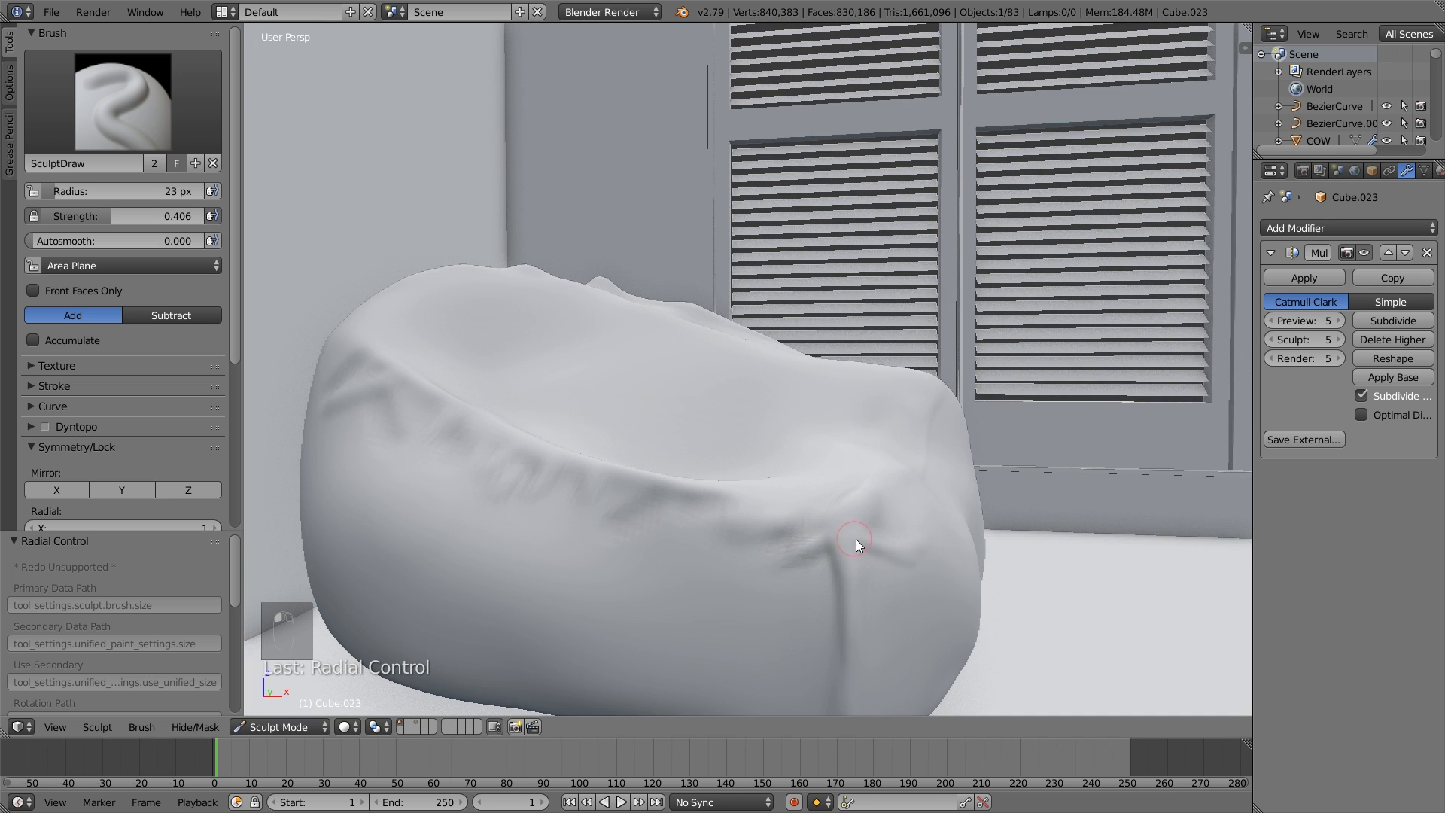
middle_click_drag(873, 553, 635, 513)
mouse_move(824, 542)
middle_mouse_down()
mouse_move(708, 530)
mouse_move(848, 537)
middle_mouse_up()
left_click_drag(786, 485, 736, 482)
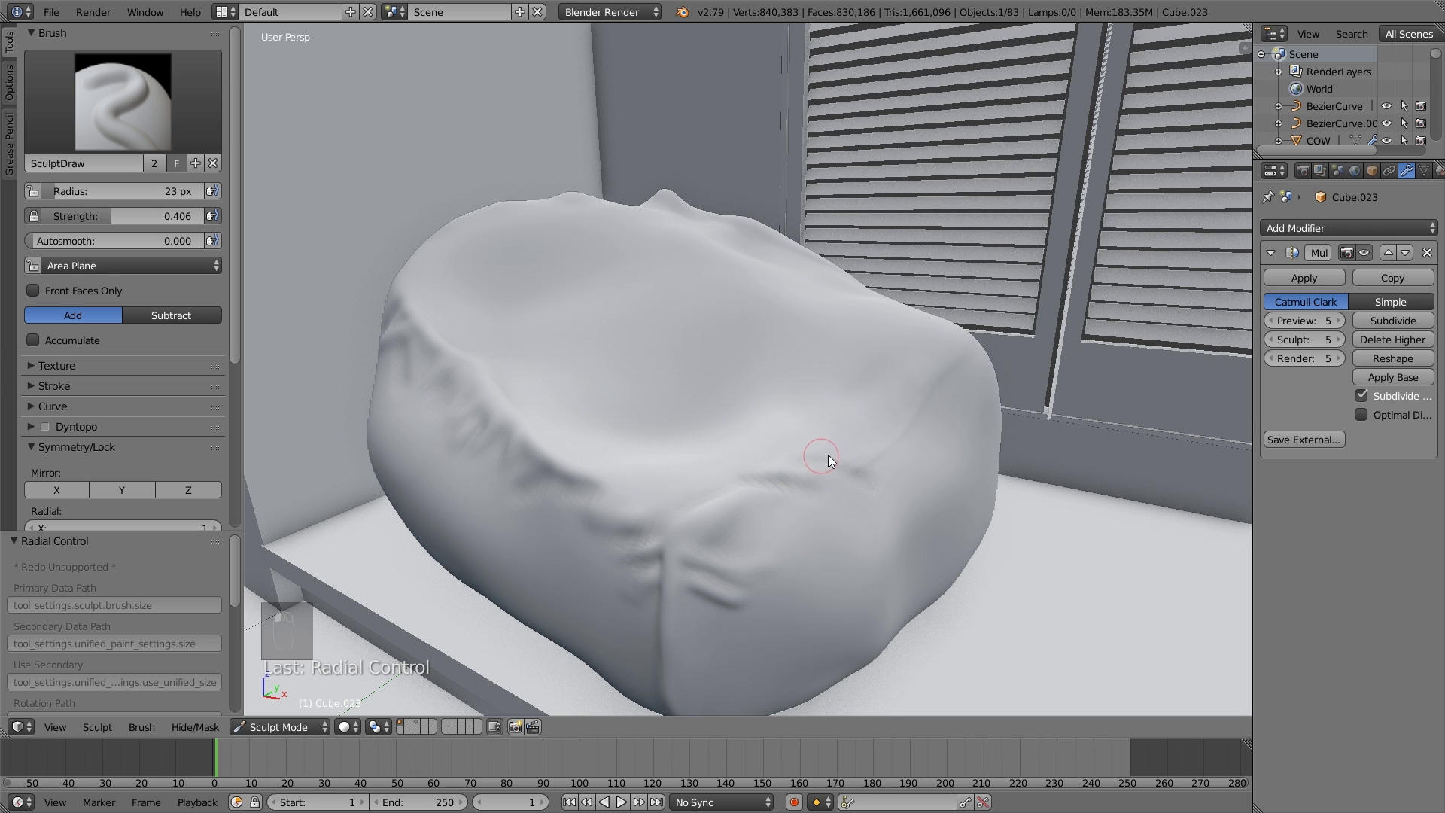
mouse_move(850, 463)
left_mouse_down()
mouse_move(871, 422)
mouse_move(893, 429)
left_mouse_up()
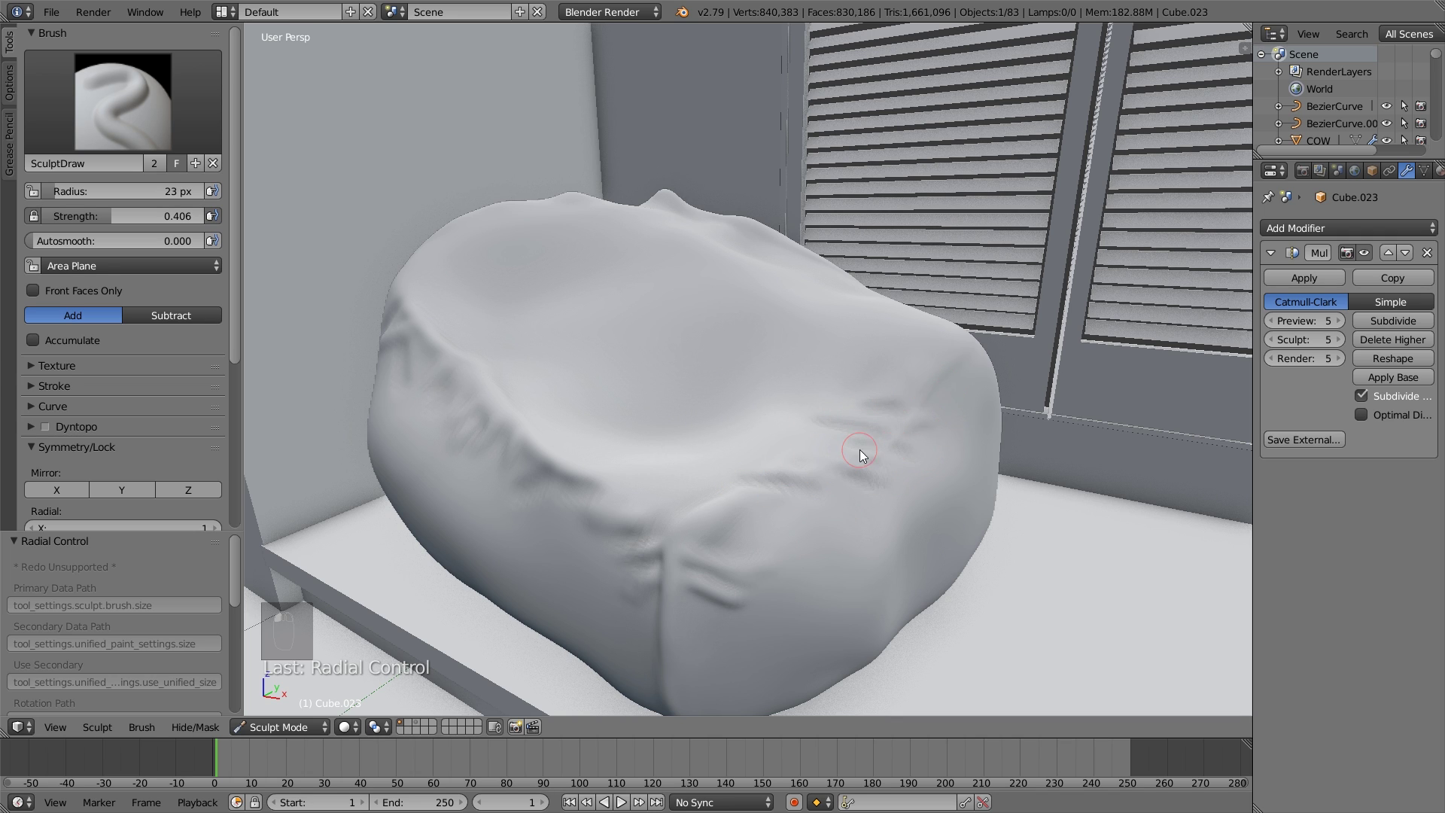
Sculpt thin fold lines running down the bean bag's backrest with the SculptDraw brush at a 23 px radius.
middle_click_drag(860, 449, 751, 448)
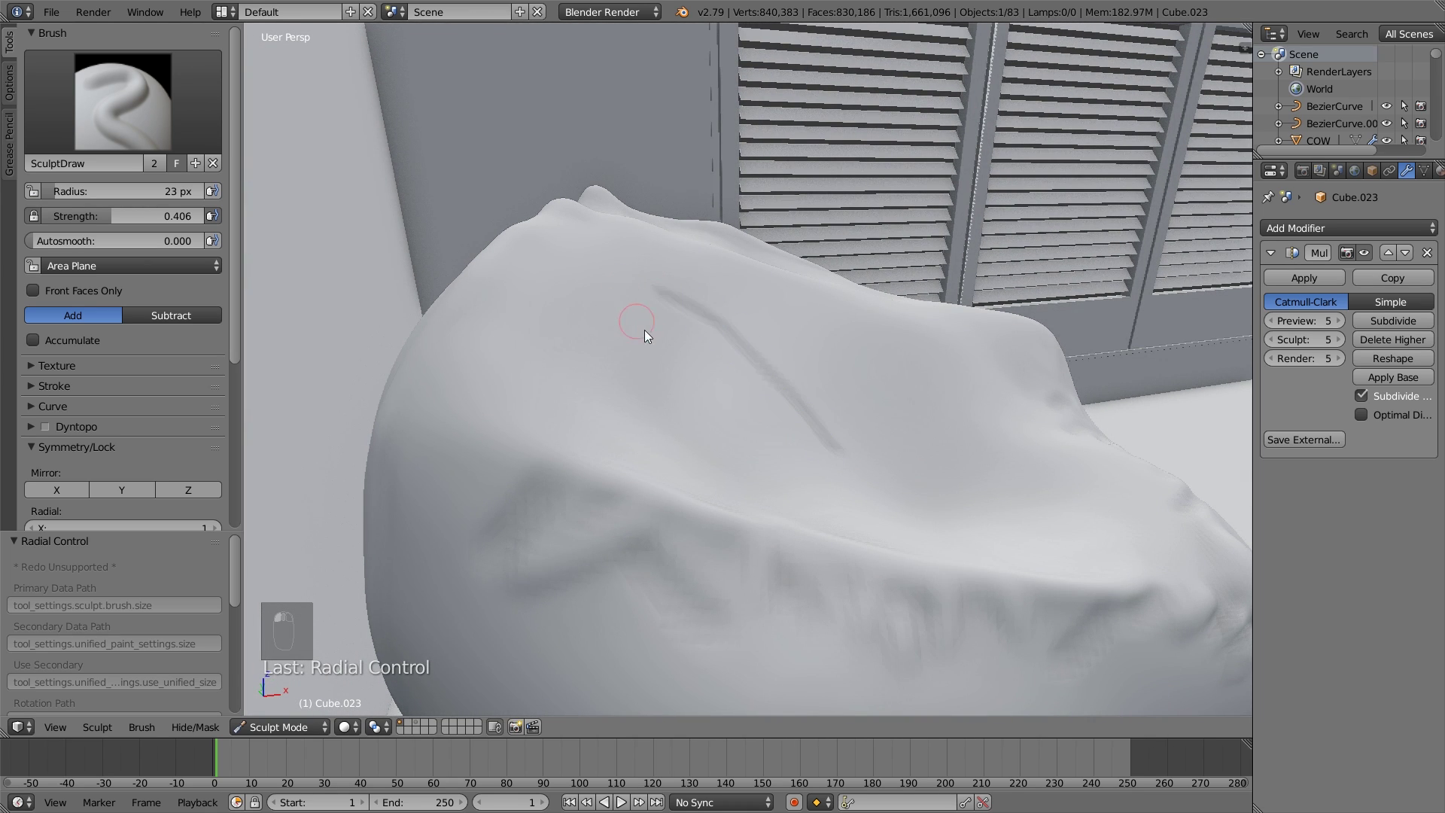
middle_click_drag(647, 333, 800, 446)
left_click_drag(799, 446, 694, 356)
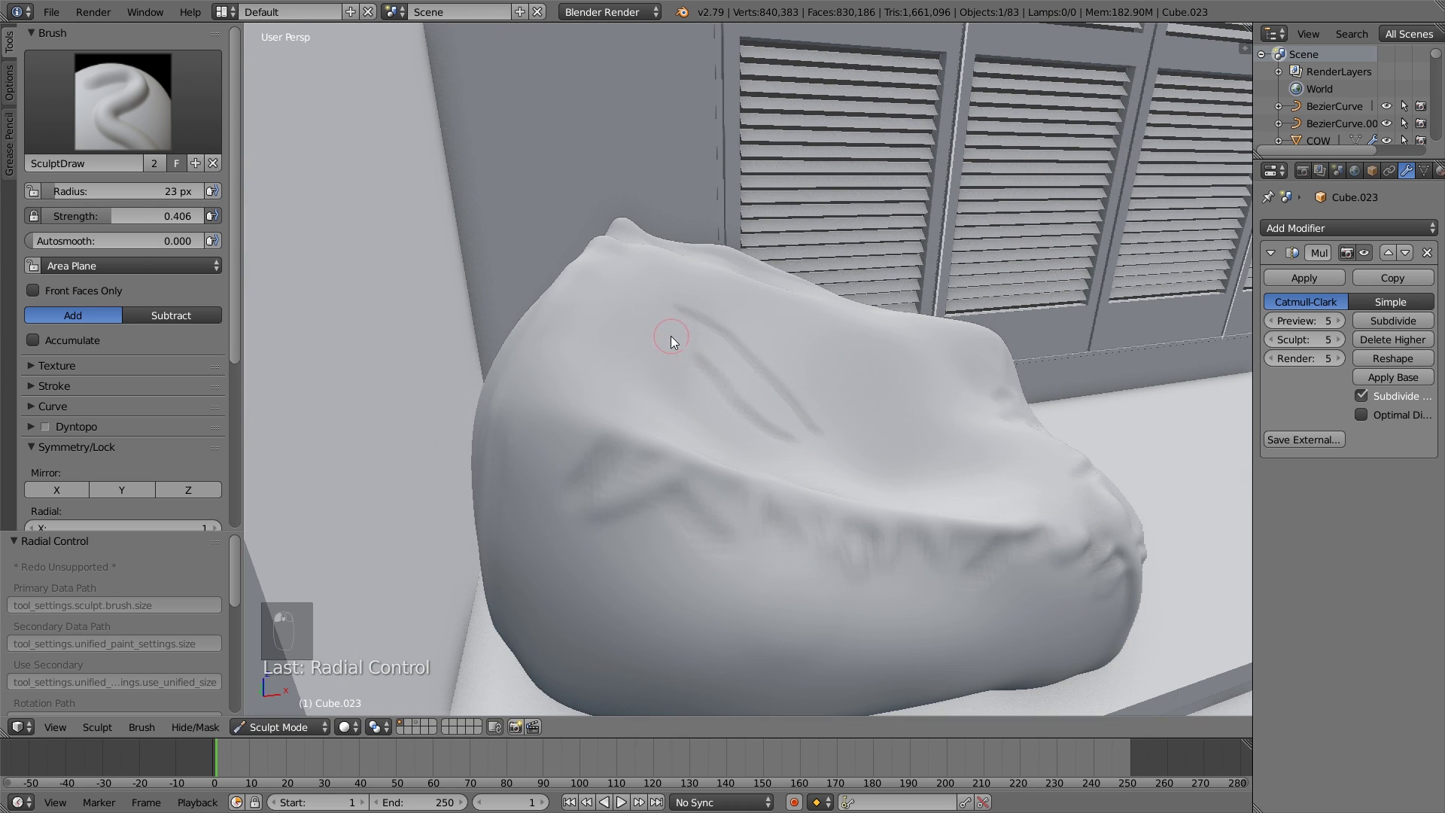
middle_click_drag(782, 449, 766, 447)
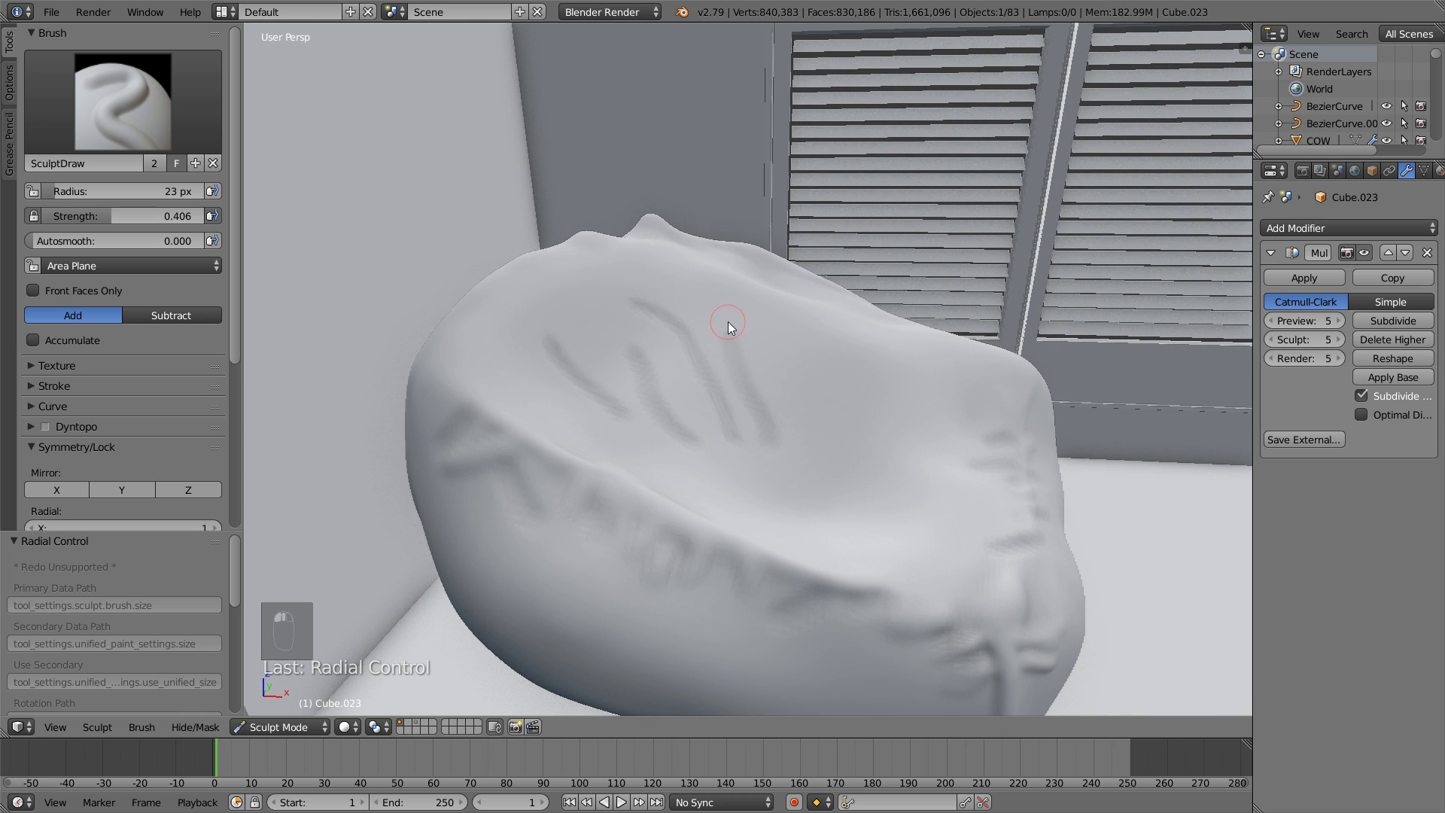
left_click_drag(804, 441, 865, 344)
left_click_drag(867, 418, 922, 364)
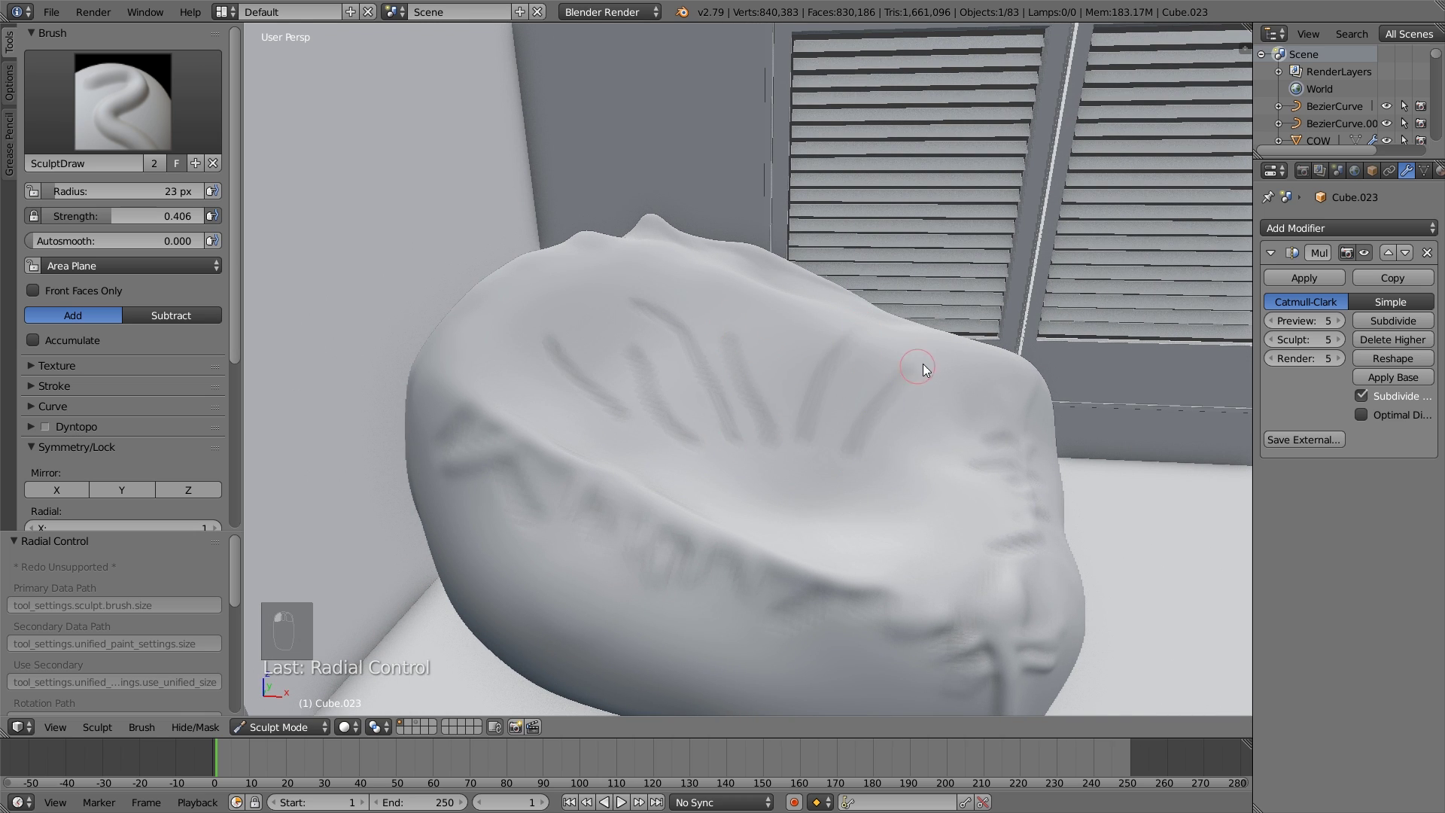
Add thin fold lines across the bean bag's seat, running from both side rims toward the hollow.
mouse_move(923, 363)
middle_mouse_down()
mouse_move(768, 476)
mouse_move(644, 469)
middle_mouse_up()
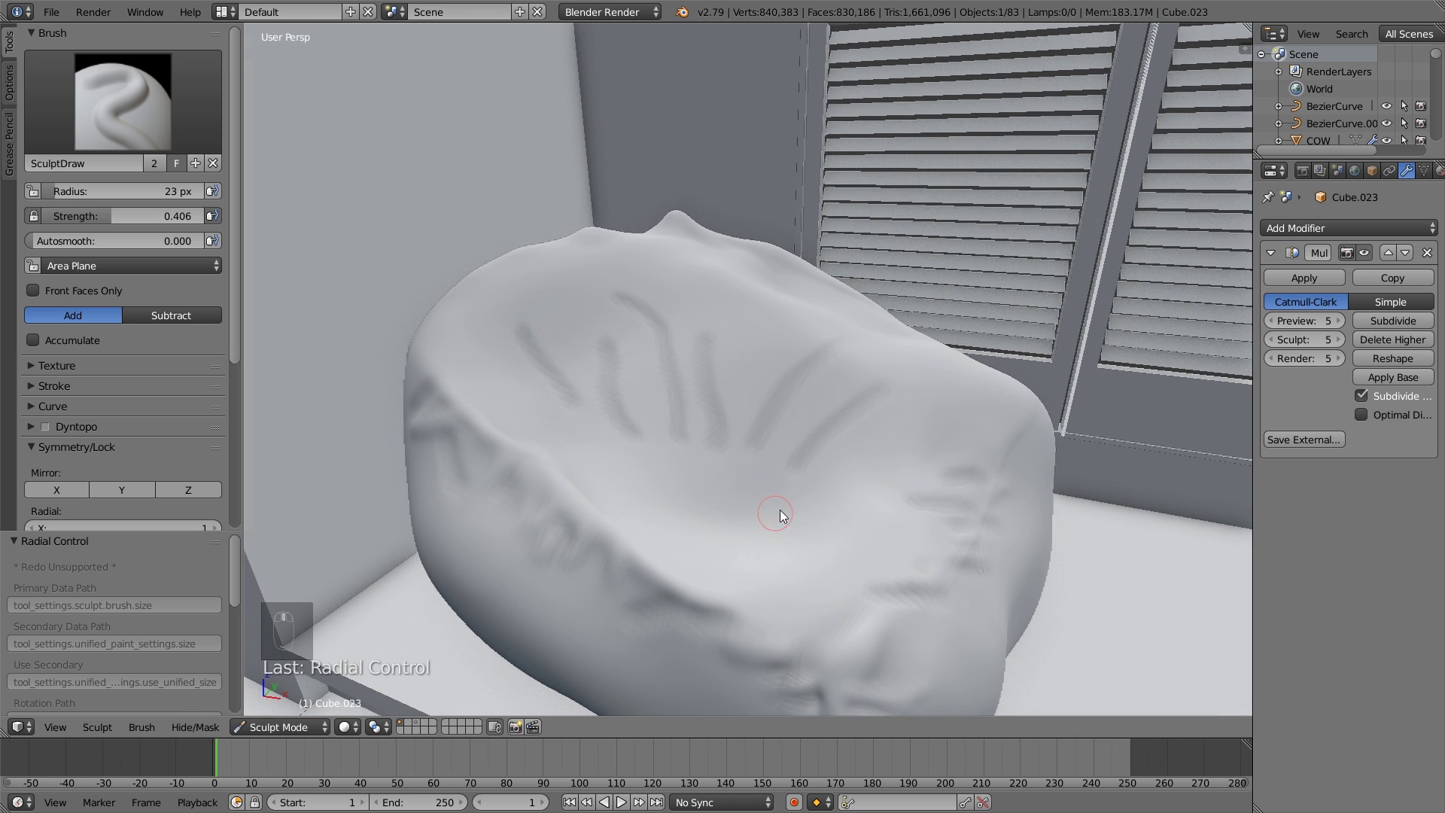
middle_click_drag(709, 571, 503, 469)
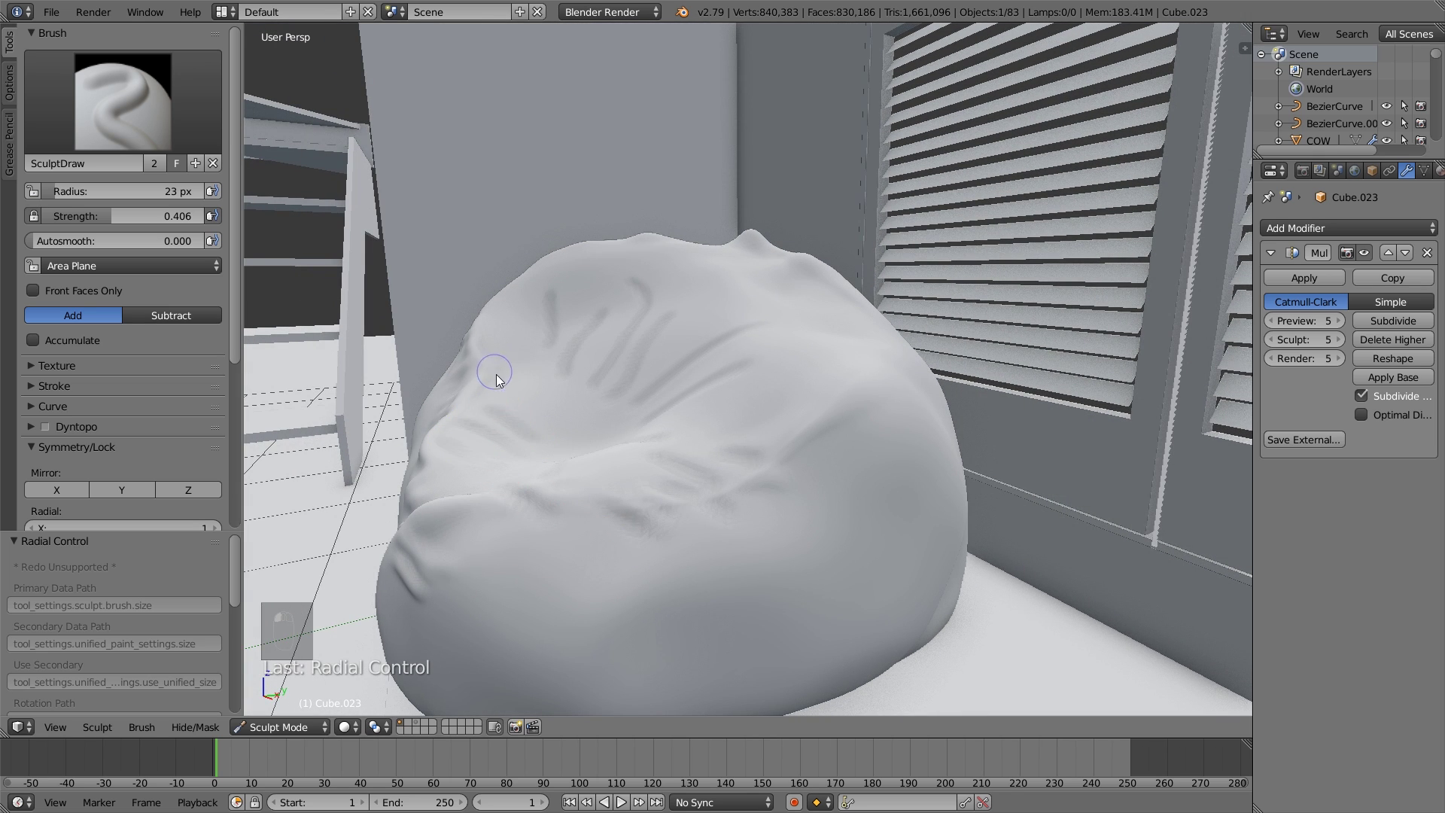
middle_click_drag(559, 413, 649, 373)
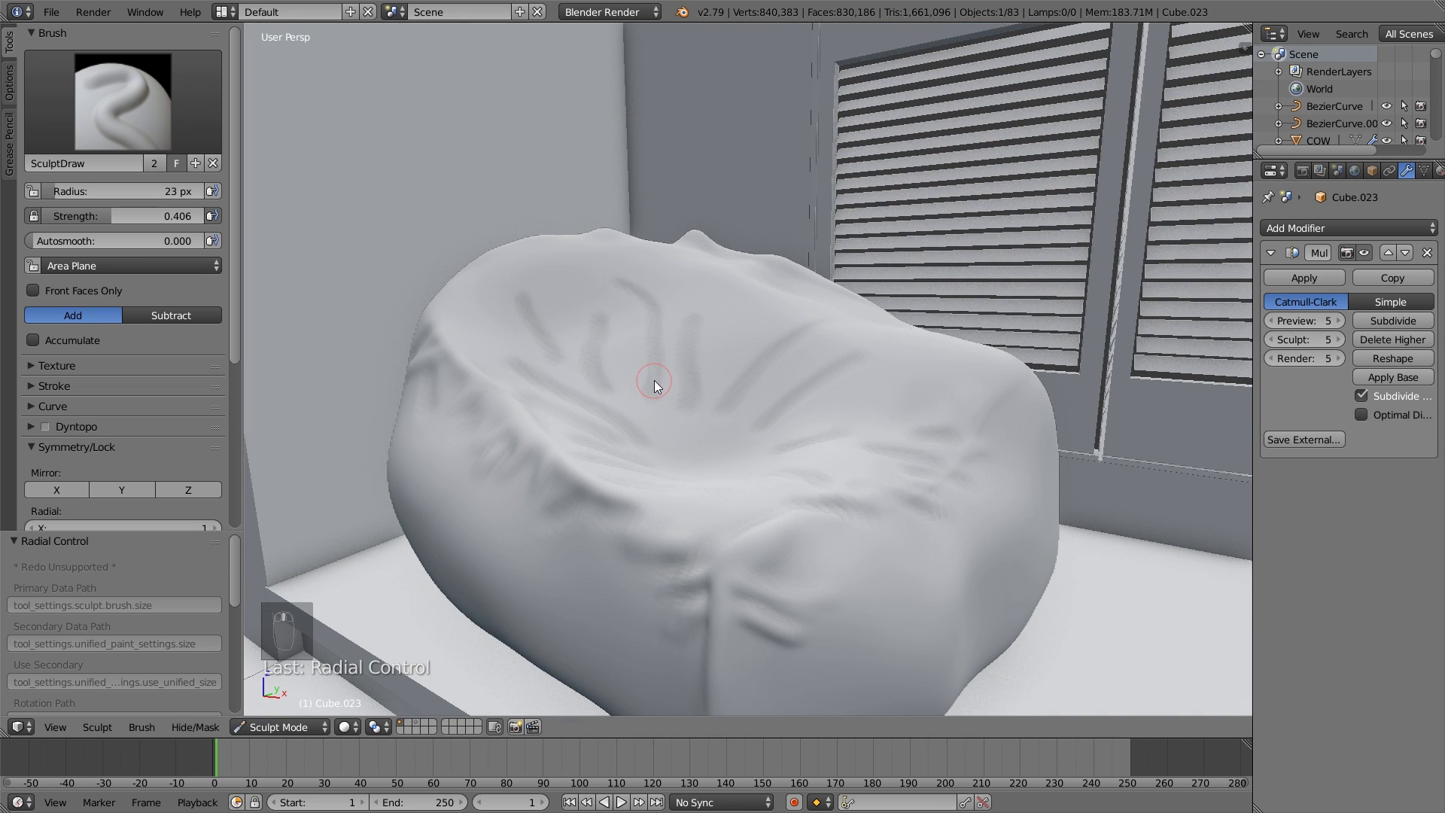
Enlarge the SculptDraw brush radius to 56 px and sculpt broader folds over the backrest and seat.
key("f")
left_click(675, 397)
left_click_drag(611, 332, 706, 436)
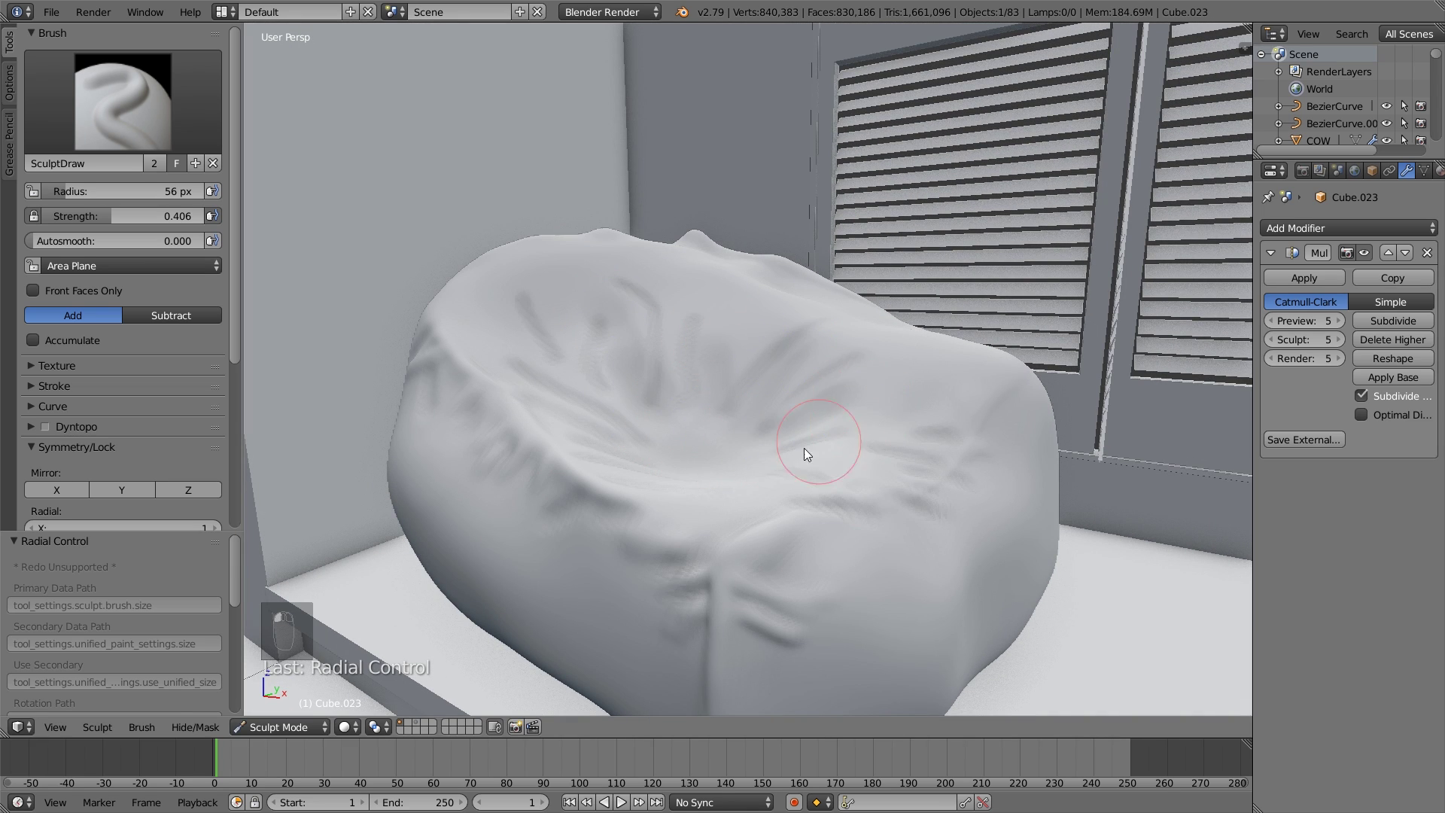
middle_click_drag(804, 449, 707, 452)
left_click_drag(708, 456, 725, 424)
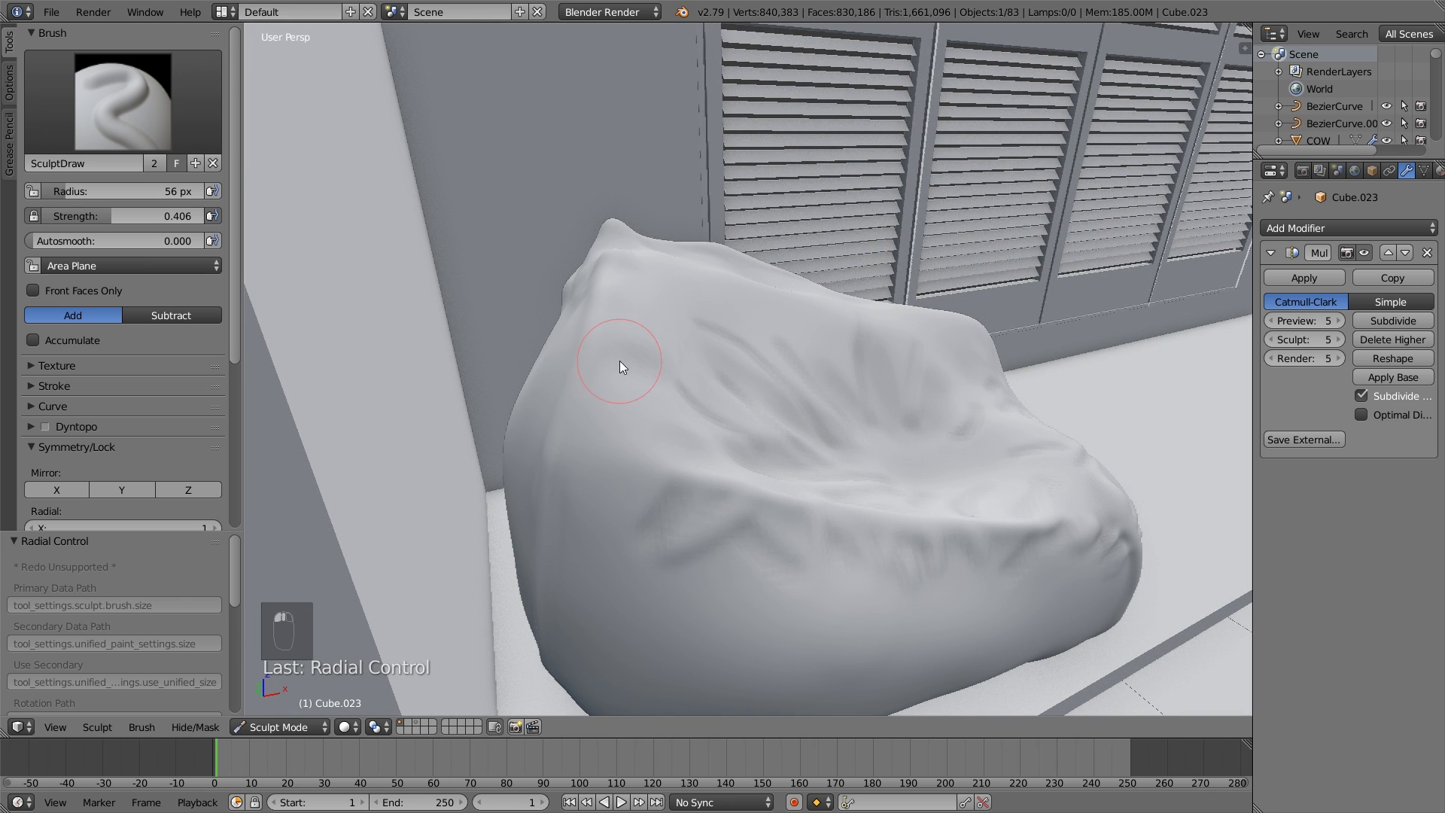
left_click_drag(620, 365, 726, 372)
middle_click_drag(833, 377, 789, 382)
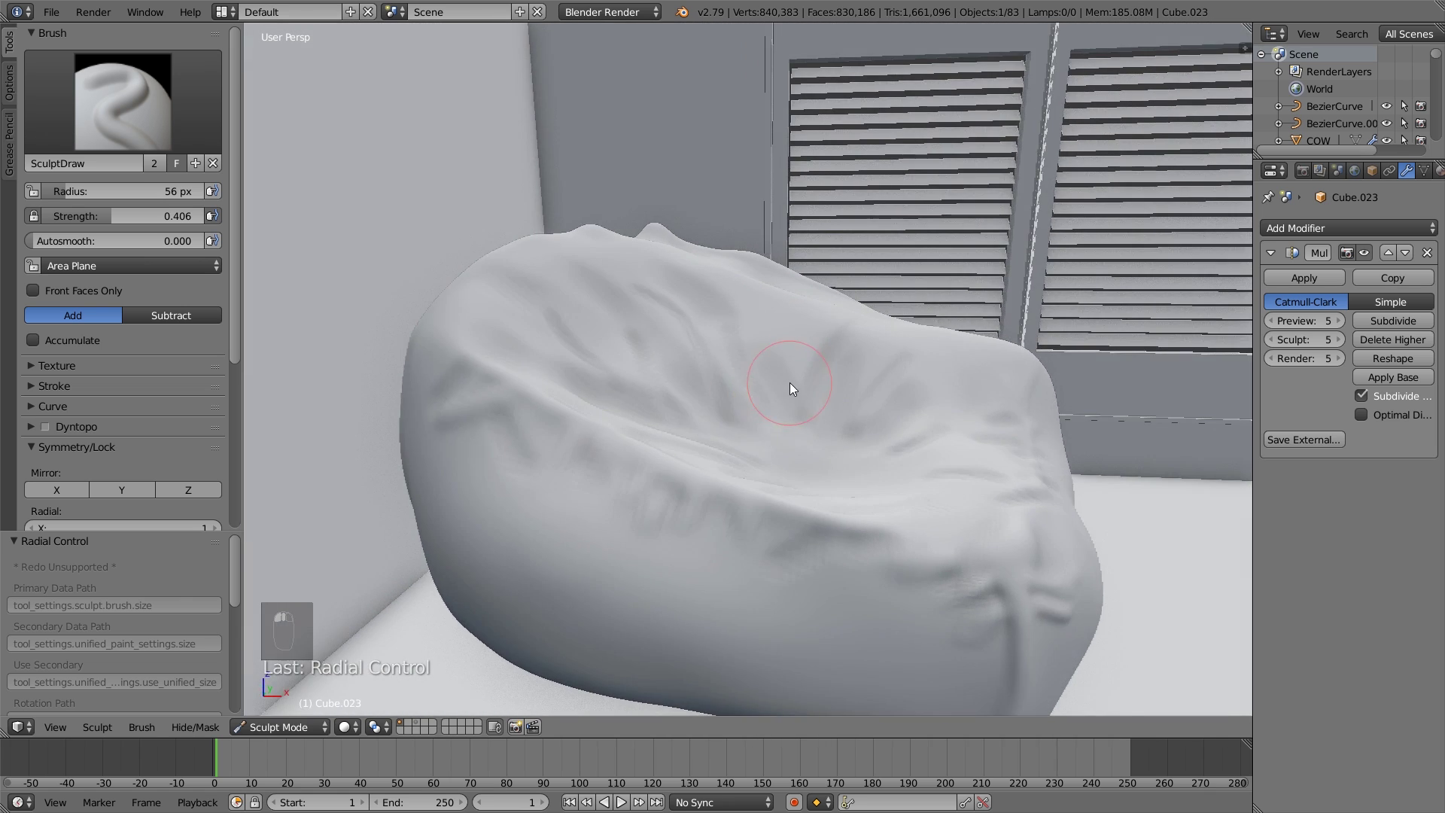
Sharpen the folds on the backrest, seat, side rim and front corner with the Pinch/Magnify brush.
scroll(747, 376, "down", 4)
scroll(787, 435, "up", 6)
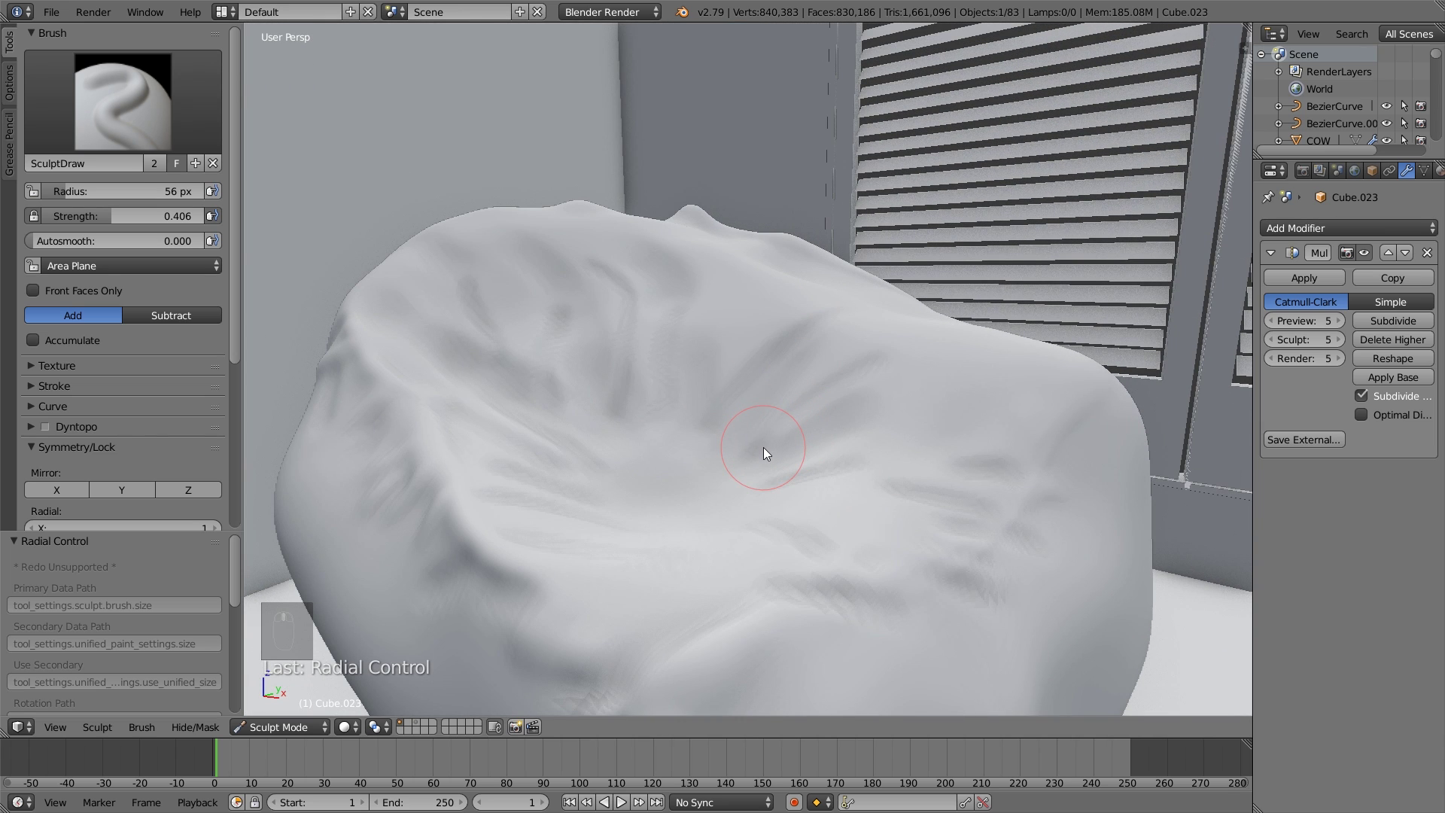
mouse_move(717, 424)
middle_mouse_down()
mouse_move(691, 406)
mouse_move(645, 421)
middle_mouse_up()
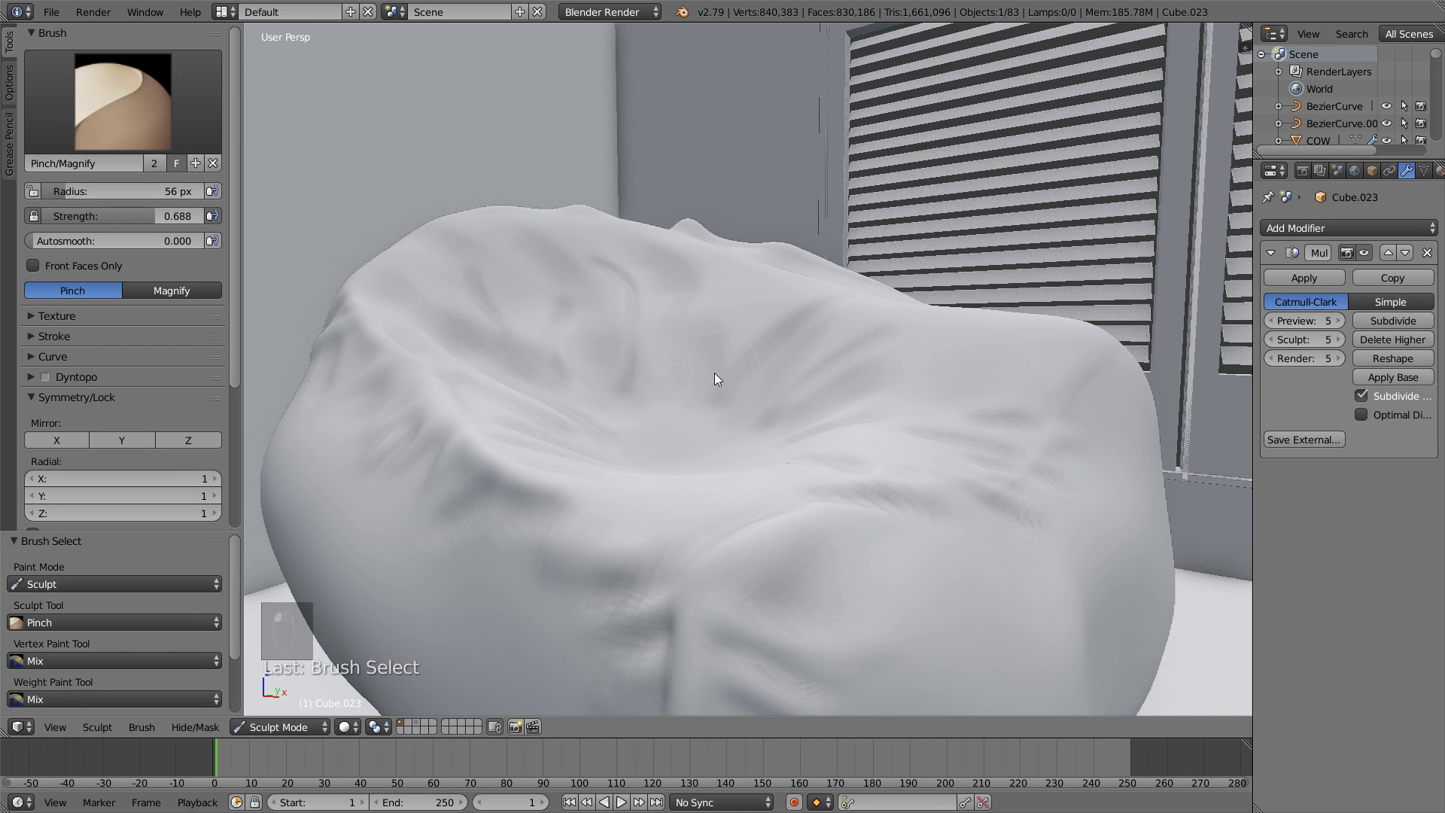
middle_click_drag(913, 357, 787, 501)
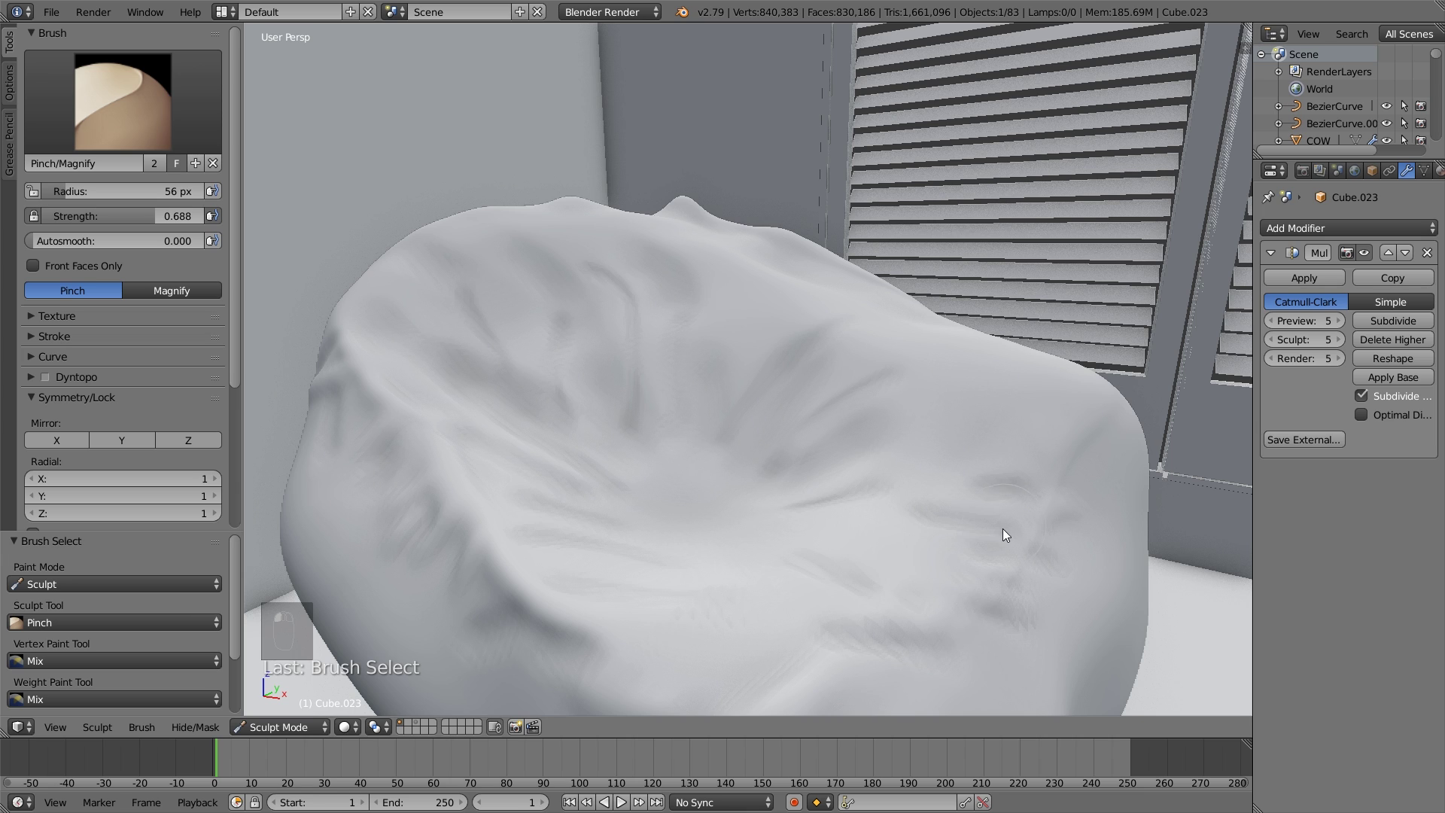
middle_click_drag(1049, 576, 654, 595)
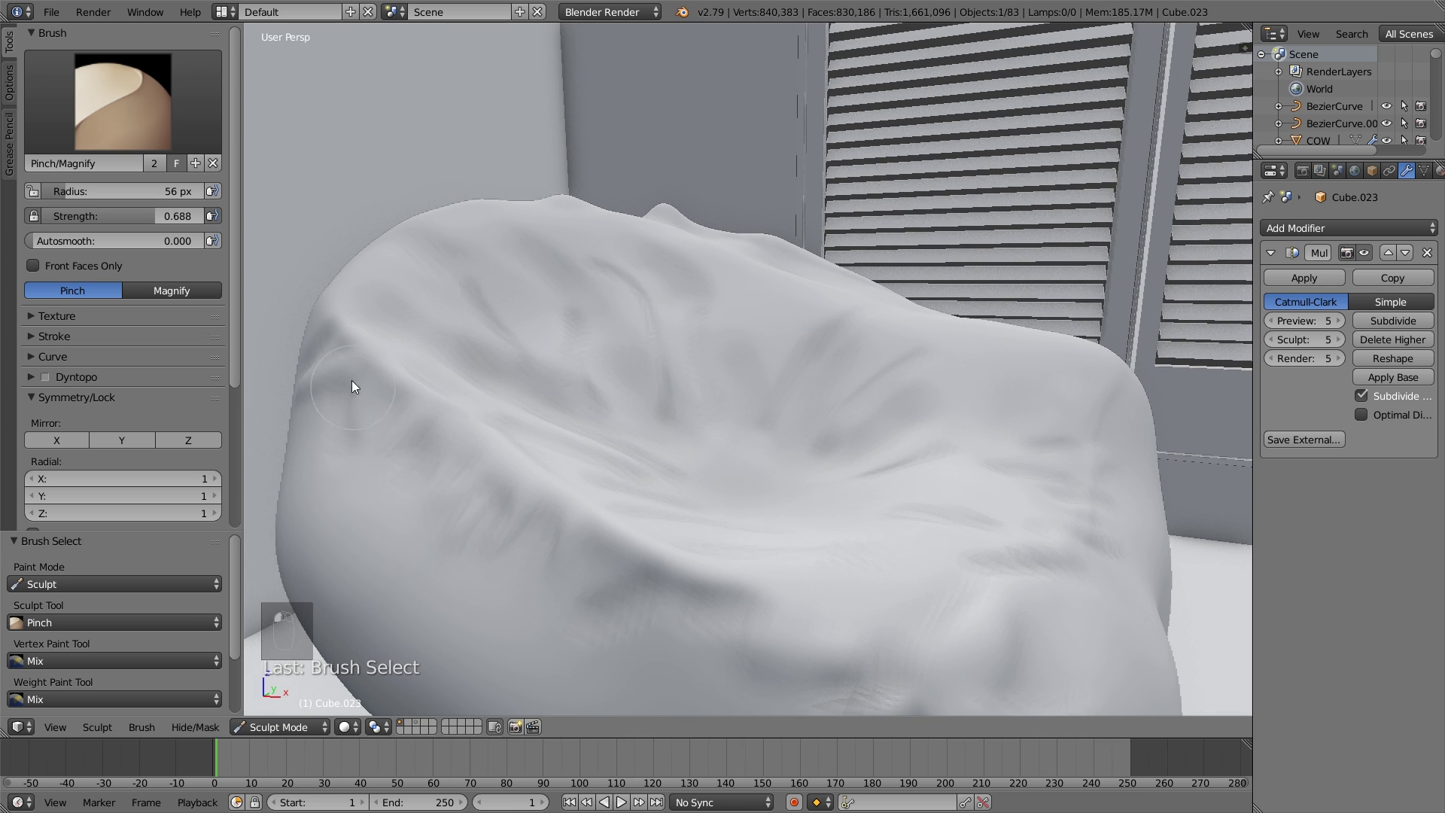
middle_click_drag(352, 387, 566, 528)
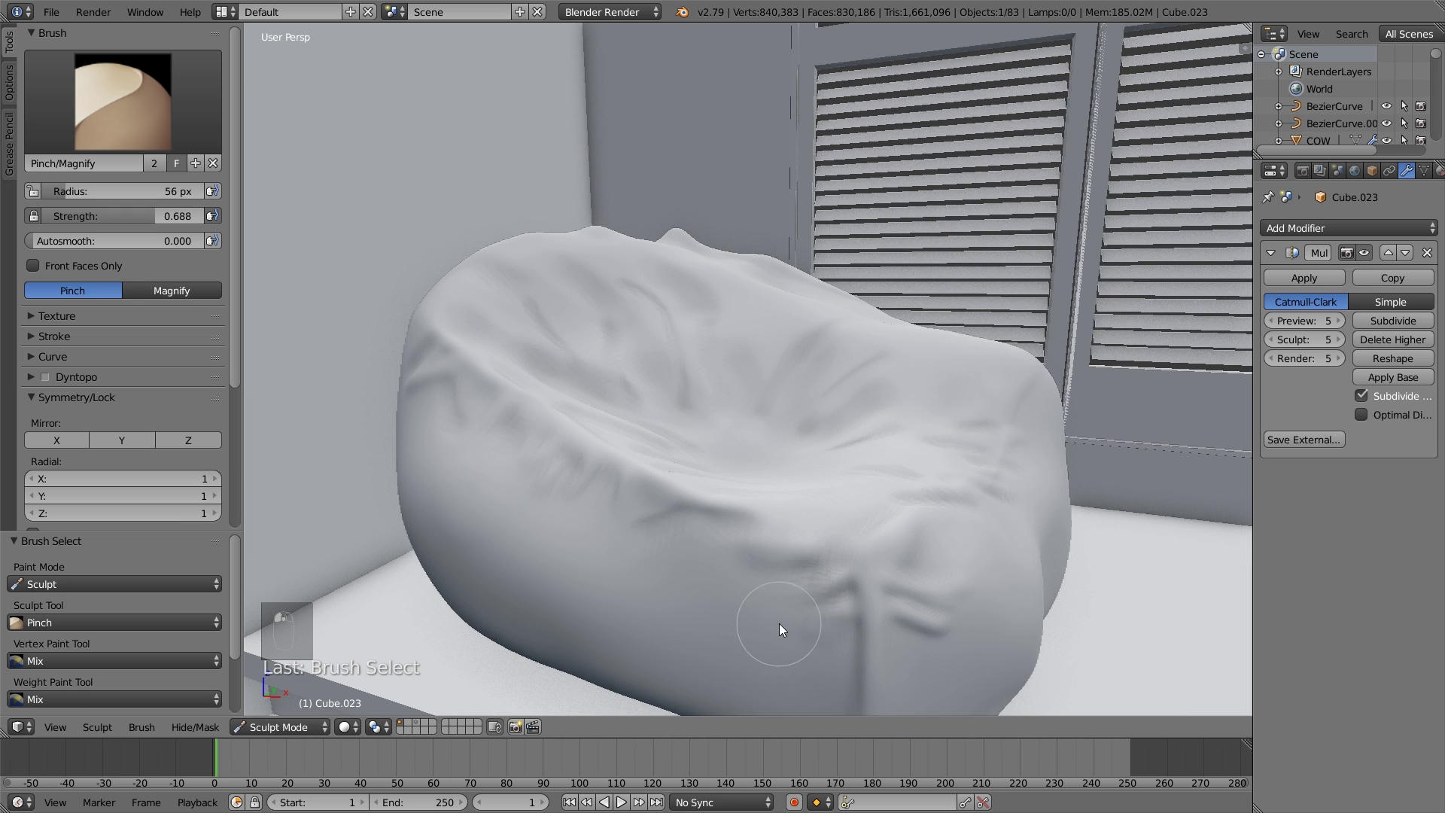
left_click_drag(779, 623, 941, 648)
mouse_move(864, 673)
left_mouse_down()
mouse_move(866, 718)
mouse_move(865, 672)
left_mouse_up()
Carve short wrinkles along both sides of the front corner seam with the Crease brush at a 34 px radius.
scroll(865, 618, "down", 3)
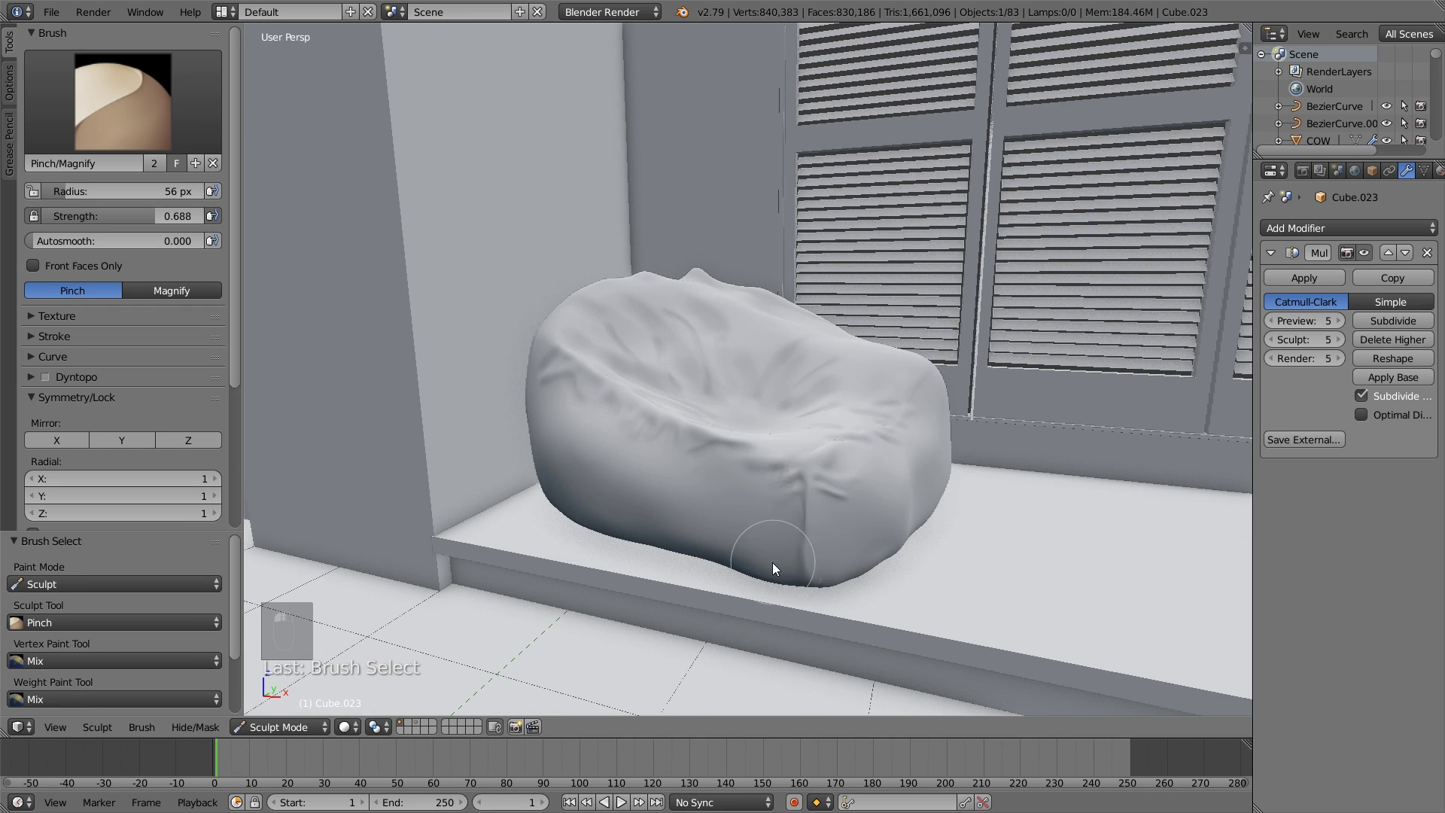
scroll(775, 565, "up", 4)
middle_click_drag(774, 557, 788, 544)
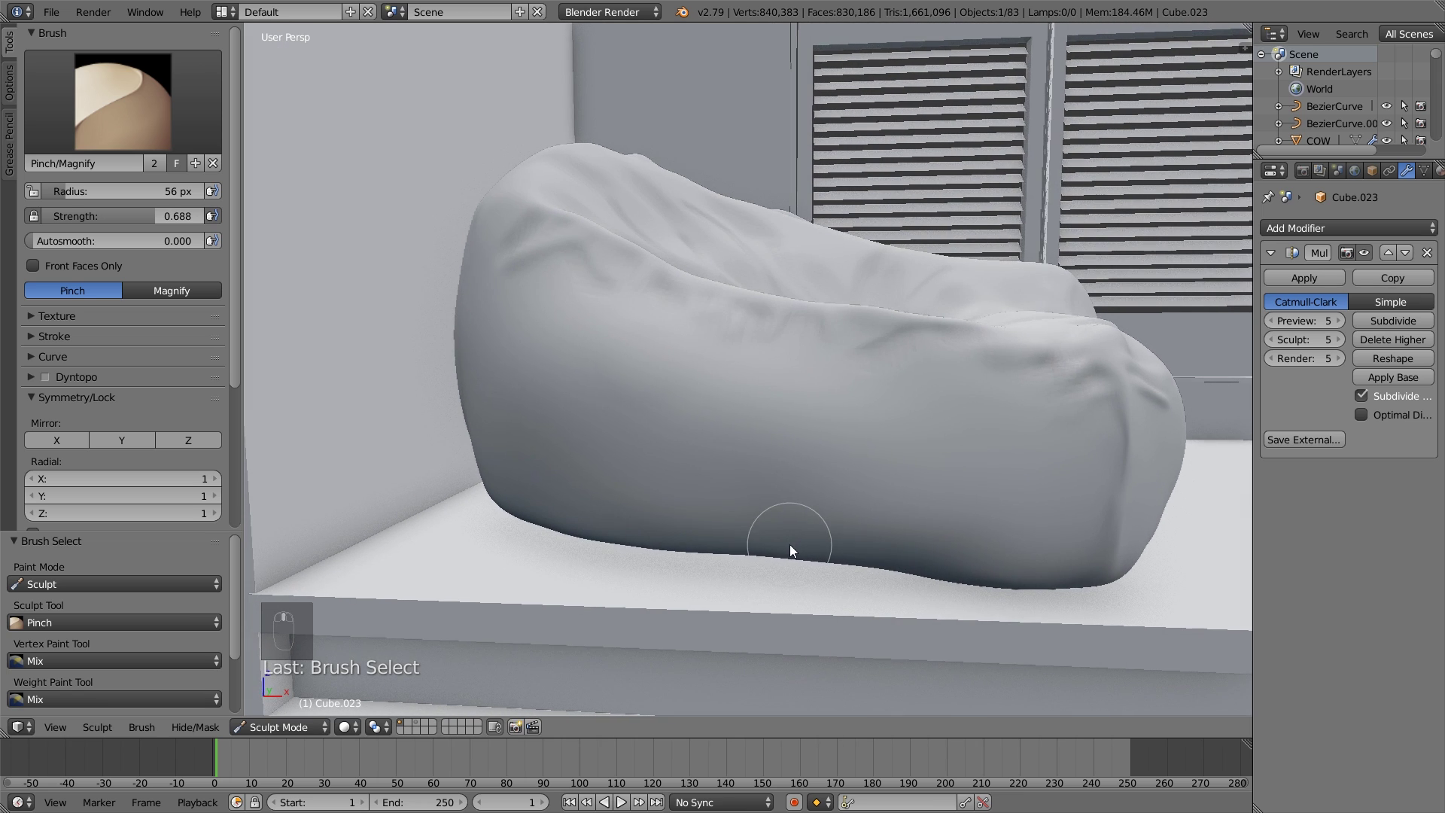
middle_click_drag(1020, 564, 941, 549, "shift")
key("shift+c")
scroll(950, 545, "up", 2)
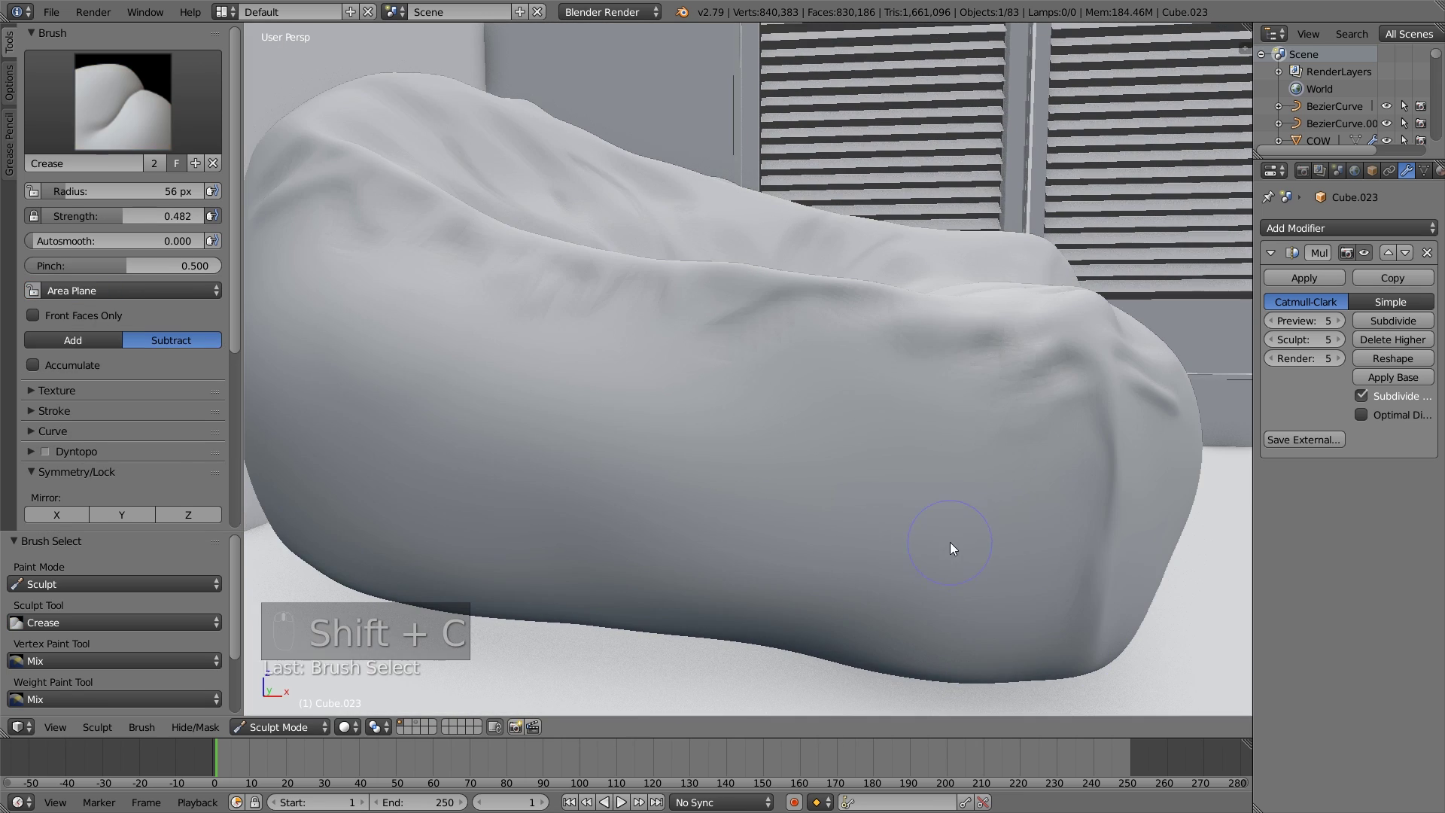
key("f")
left_click(1070, 578)
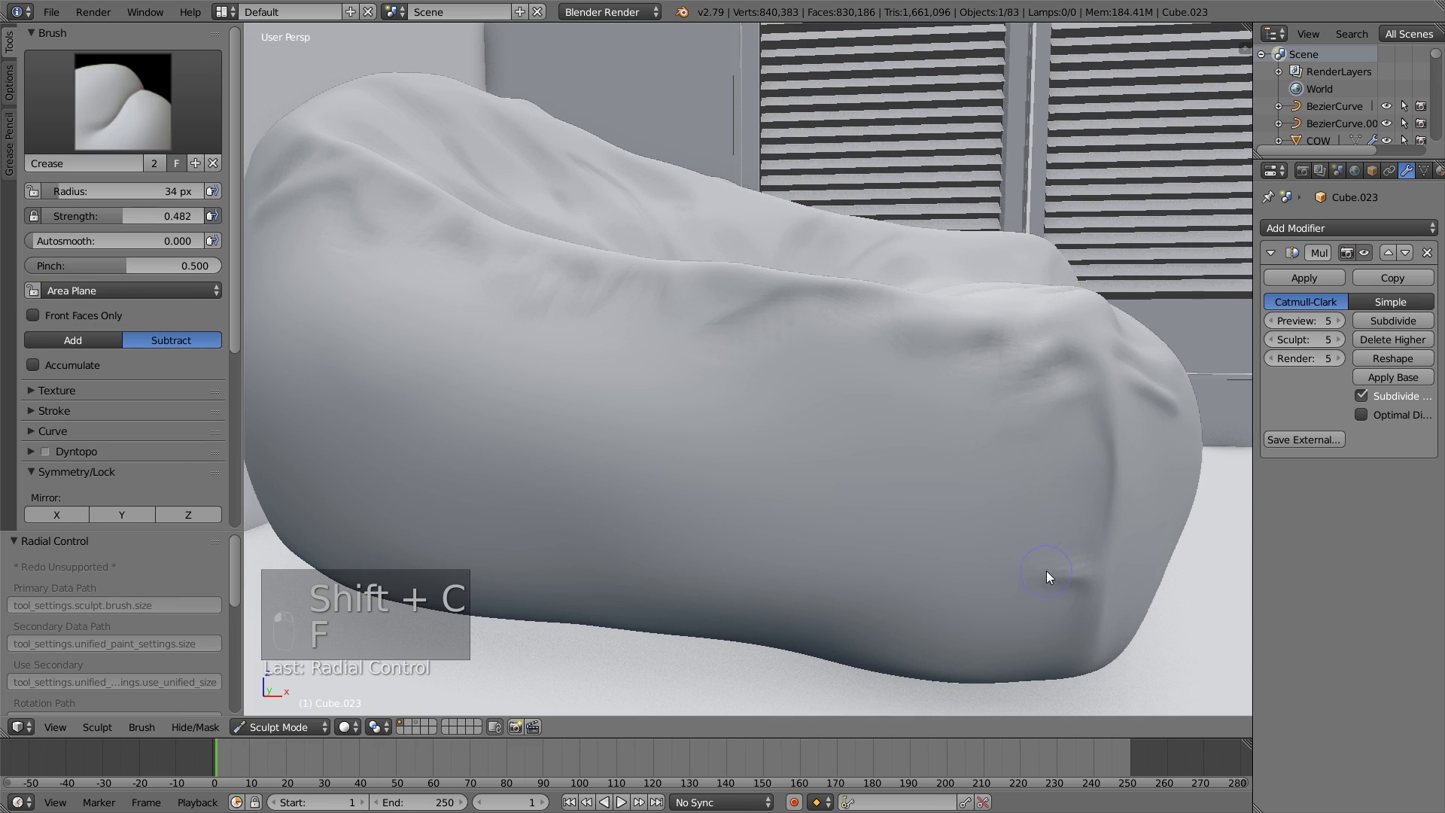
mouse_move(1055, 562)
left_mouse_down()
mouse_move(1036, 543)
mouse_move(1092, 498)
mouse_move(1096, 477)
left_mouse_up()
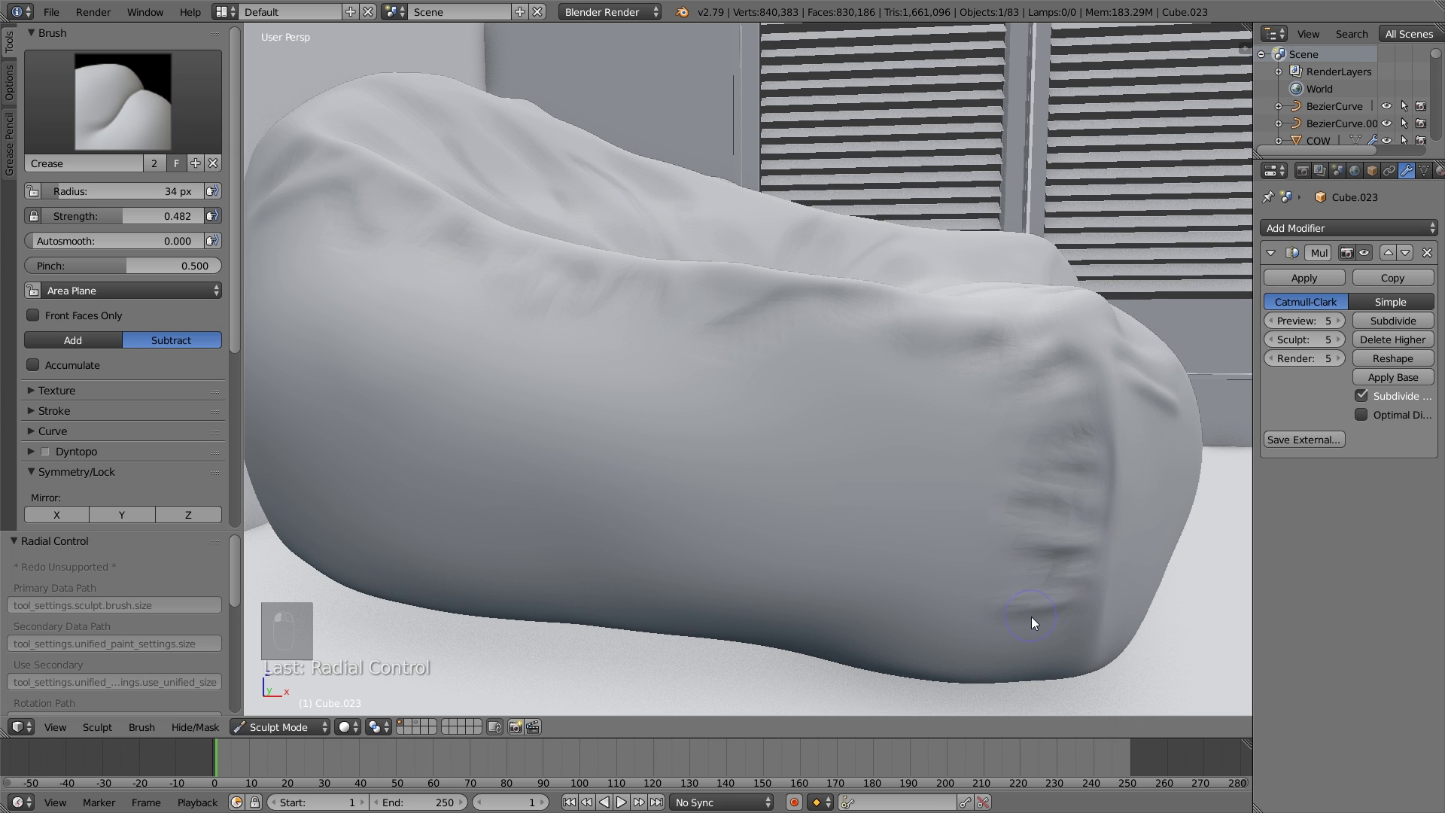
middle_click_drag(995, 651, 1056, 629)
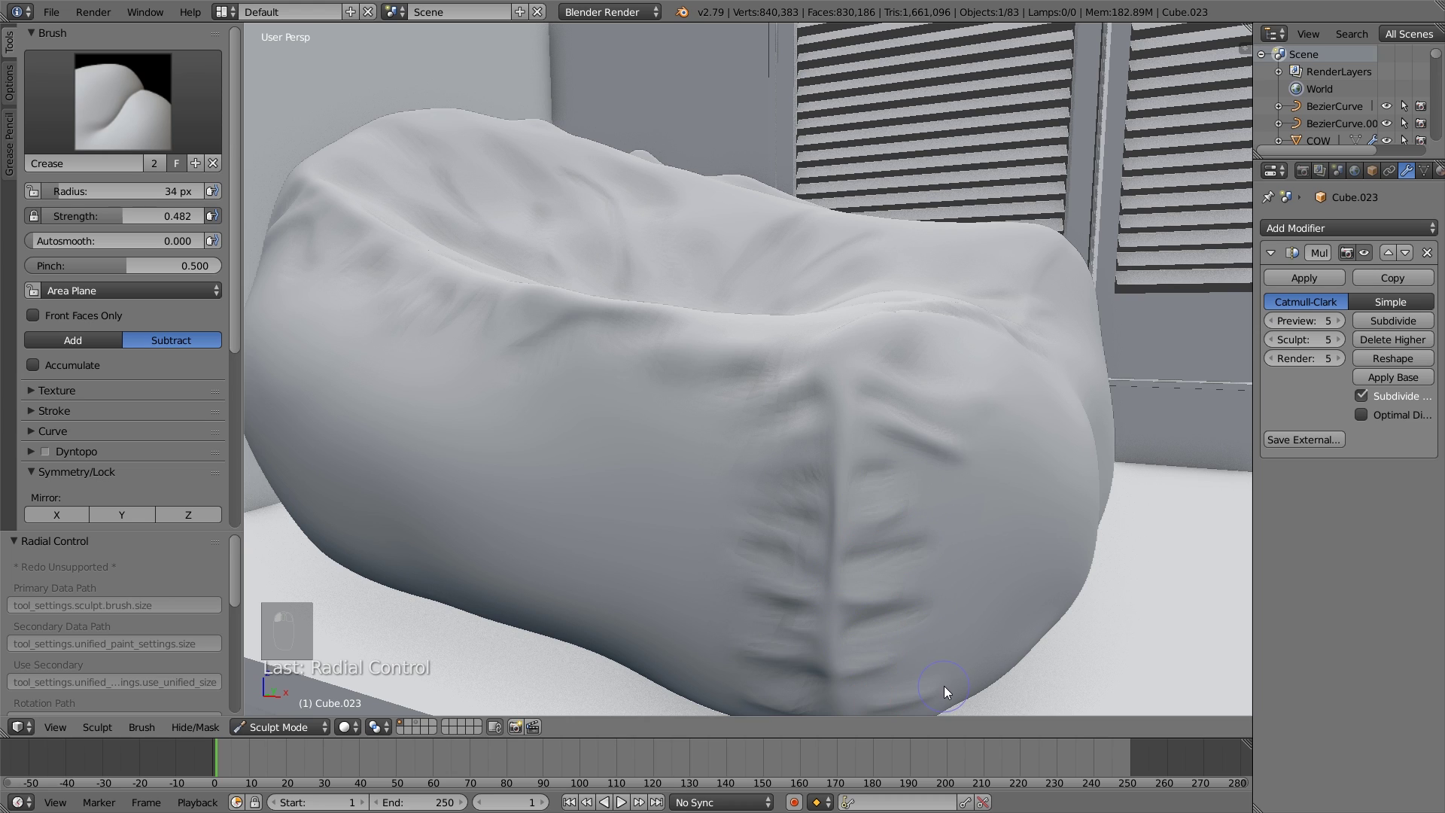
Soften the wrinkles on both sides of the front corner seam with the Smooth brush at a 91 px radius.
key("s")
key("f")
left_click(964, 649)
mouse_move(884, 624)
left_mouse_down()
mouse_move(853, 516)
mouse_move(761, 546)
left_mouse_up()
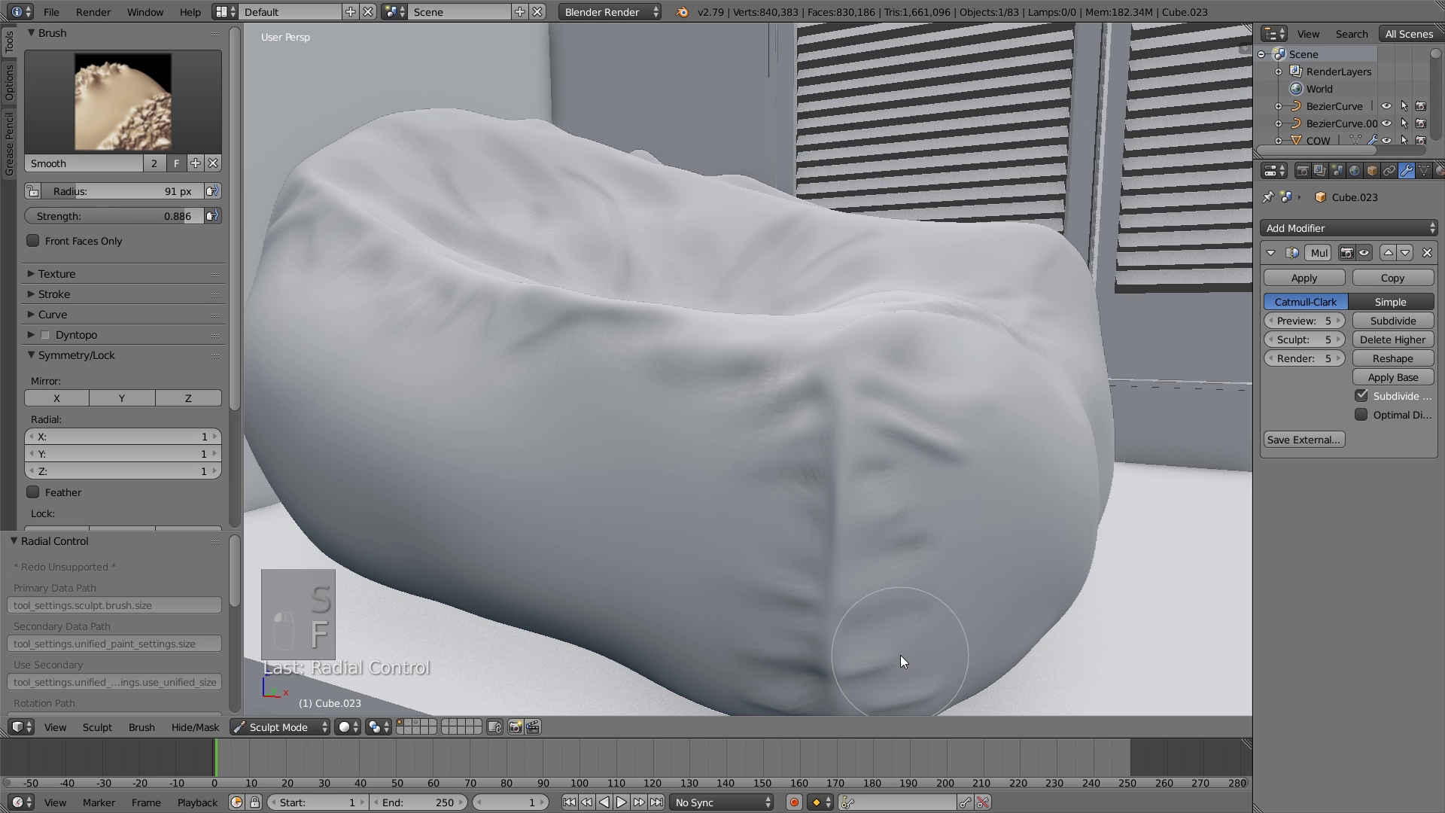
Tighten the front corner seam's wrinkles with the Pinch/Magnify brush and blend them with the Smooth brush.
key("p")
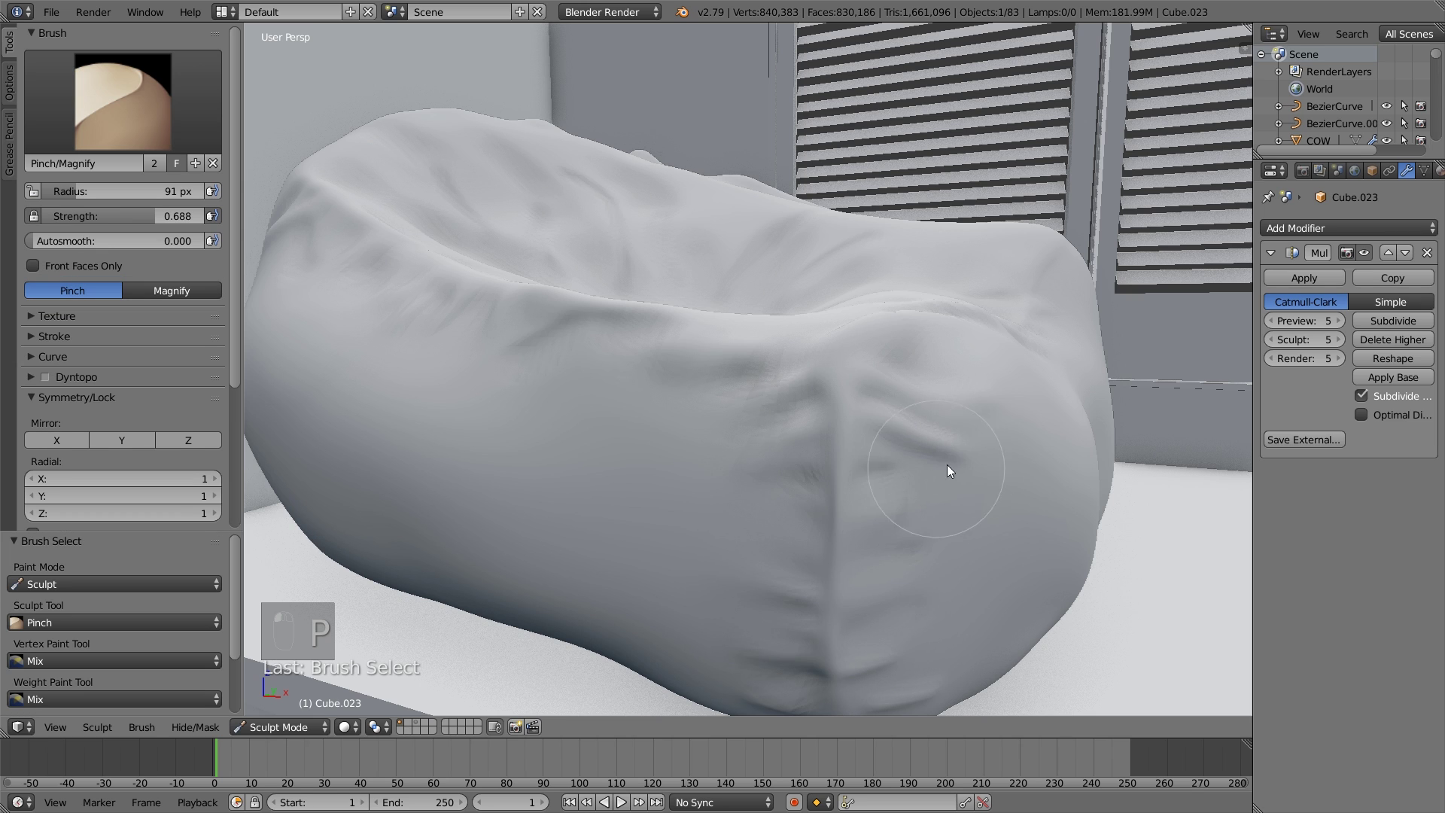
middle_click_drag(775, 557, 800, 554)
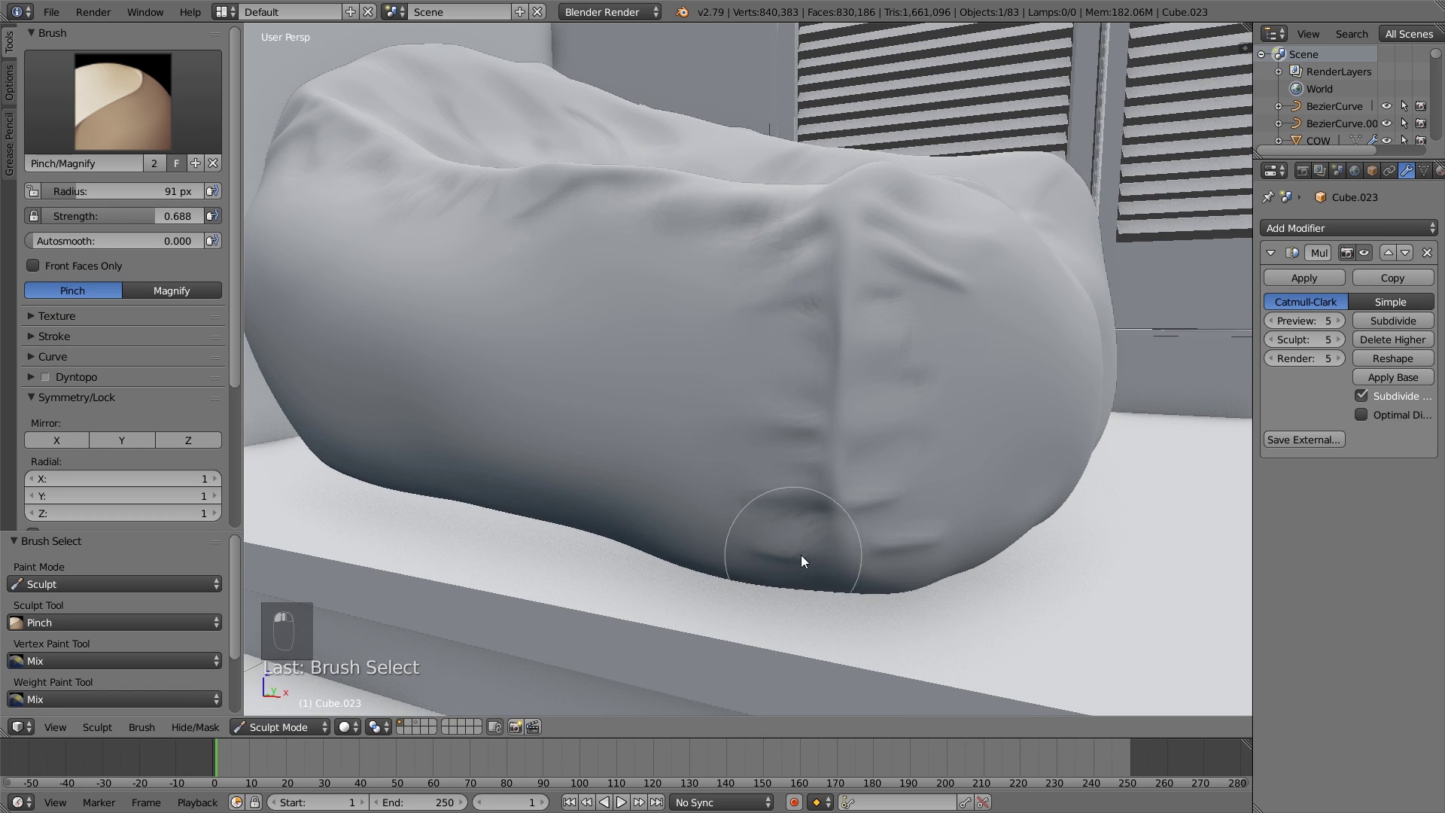
key("s")
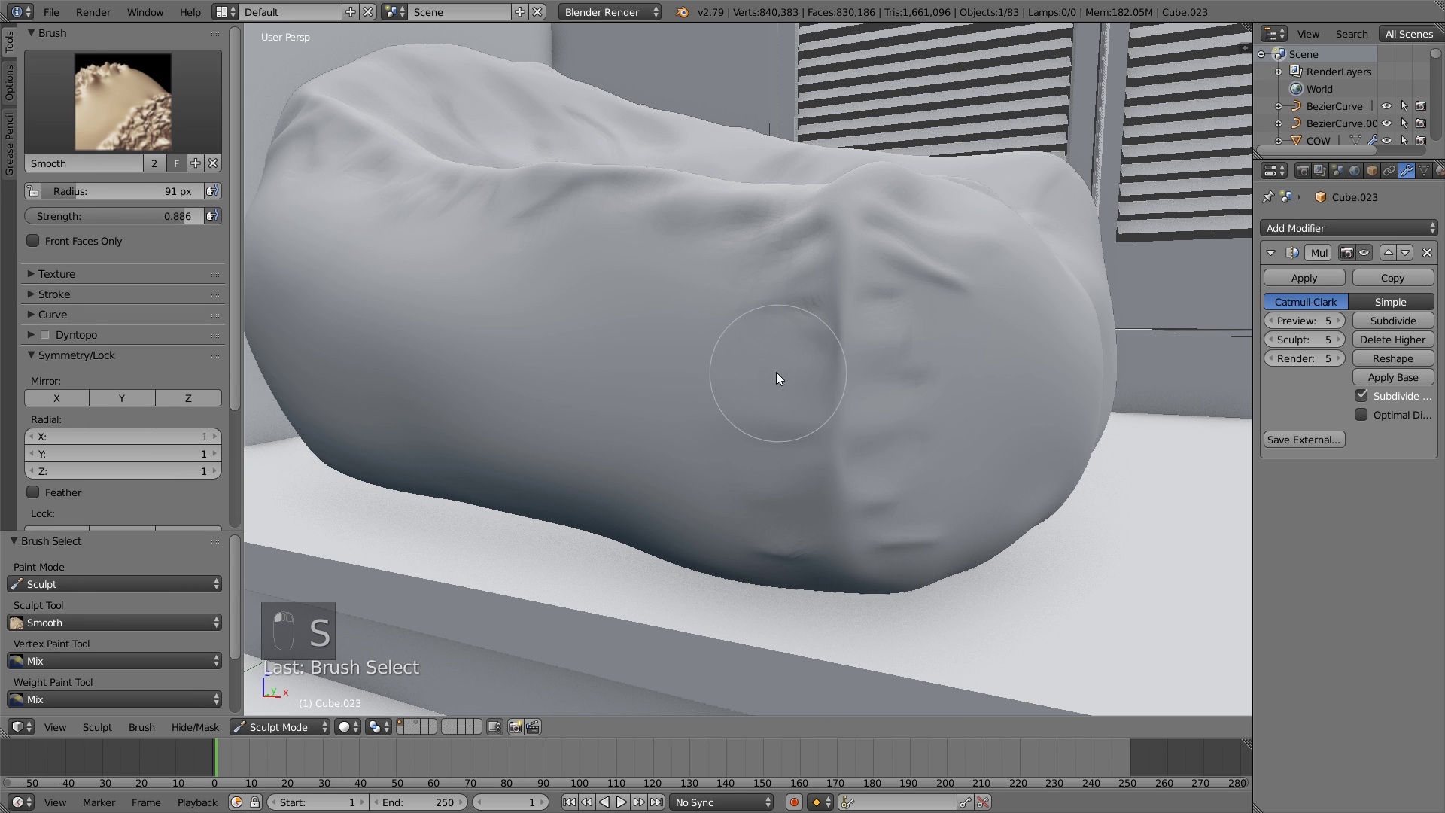
mouse_move(914, 348)
left_mouse_down()
mouse_move(872, 304)
mouse_move(933, 408)
left_mouse_up()
mouse_move(933, 408)
middle_mouse_down()
mouse_move(995, 437)
mouse_move(957, 452)
middle_mouse_up()
Pinch the folds beside the backrest's outer side and soften the surrounding surface with the Smooth brush.
scroll(973, 442, "down", 3)
scroll(898, 482, "up", 6)
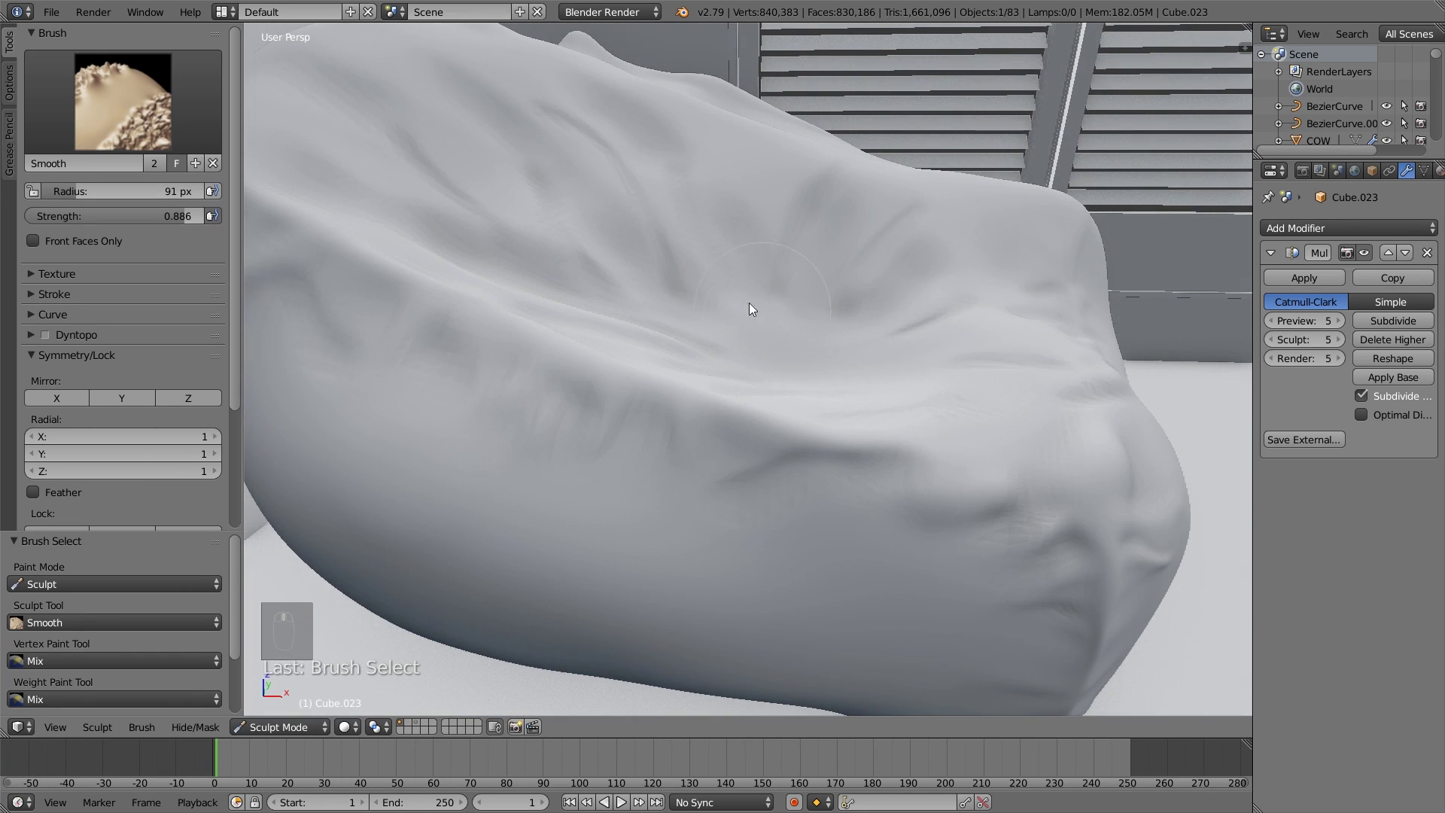
scroll(432, 147, "down", 6)
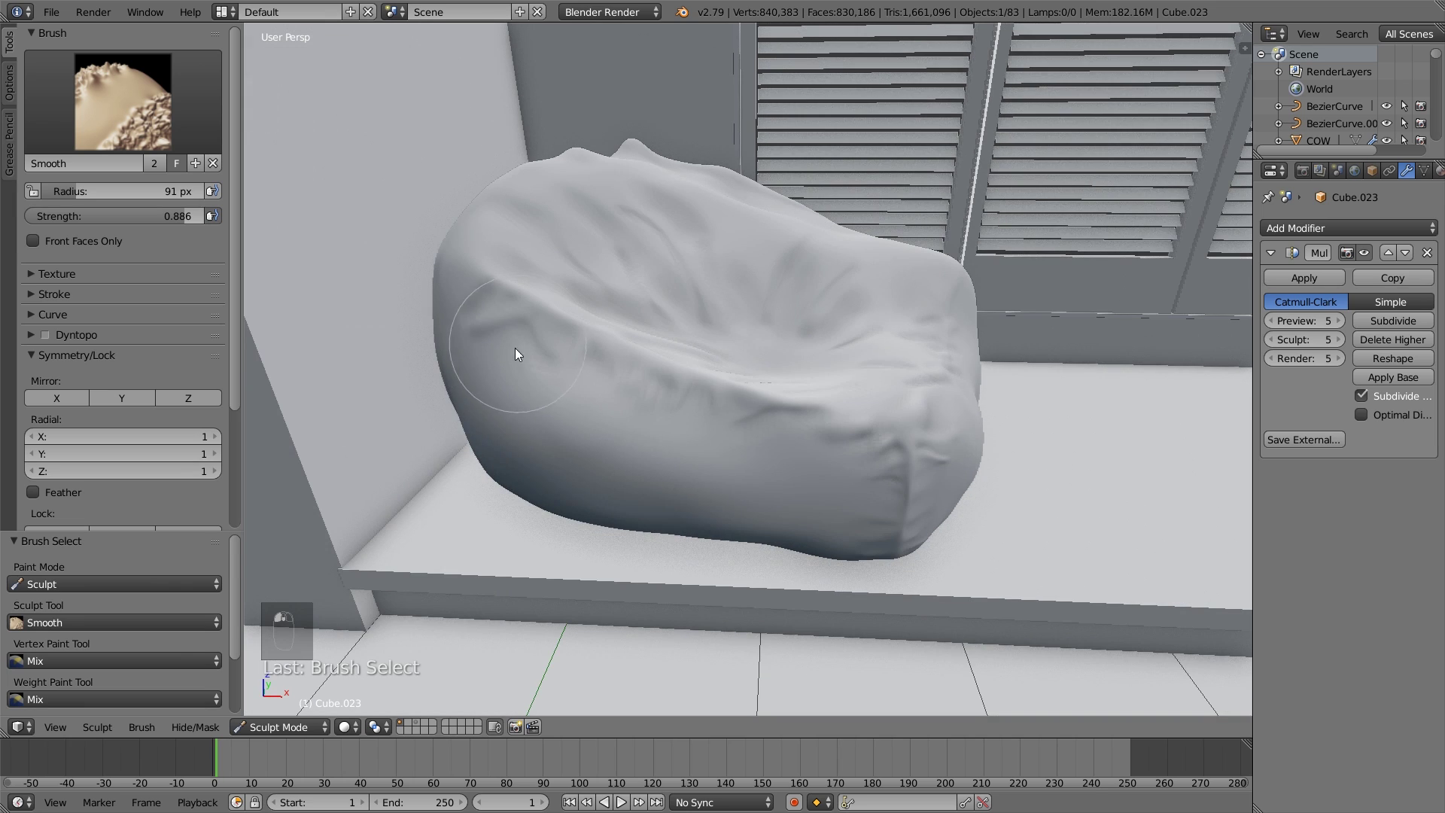
key("p")
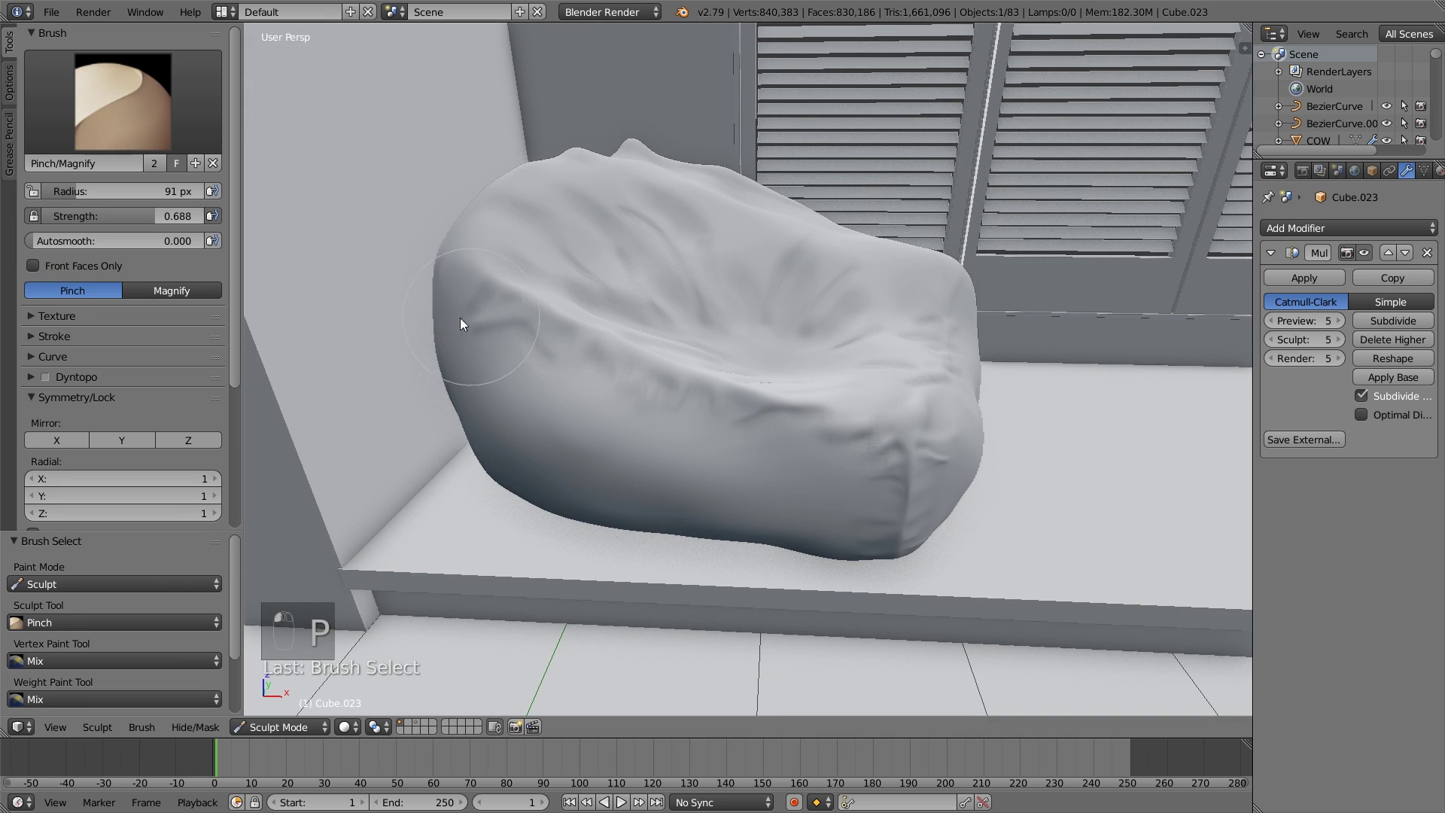
key("s")
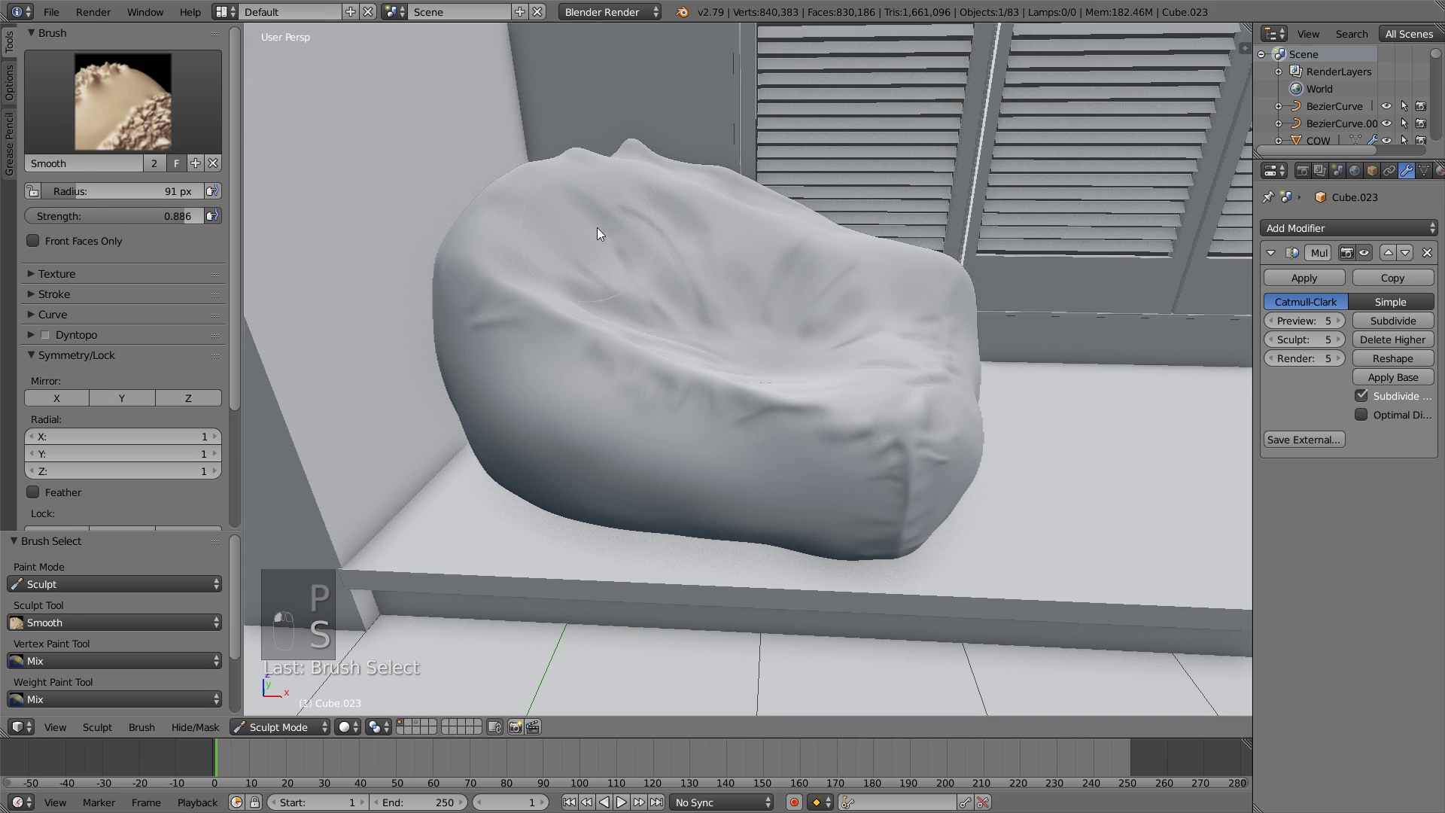
Check the bean bag's shape and folds from the scene camera and within the whole room.
middle_click_drag(912, 399, 856, 437)
middle_click_drag(858, 526, 853, 454)
key("KP_0")
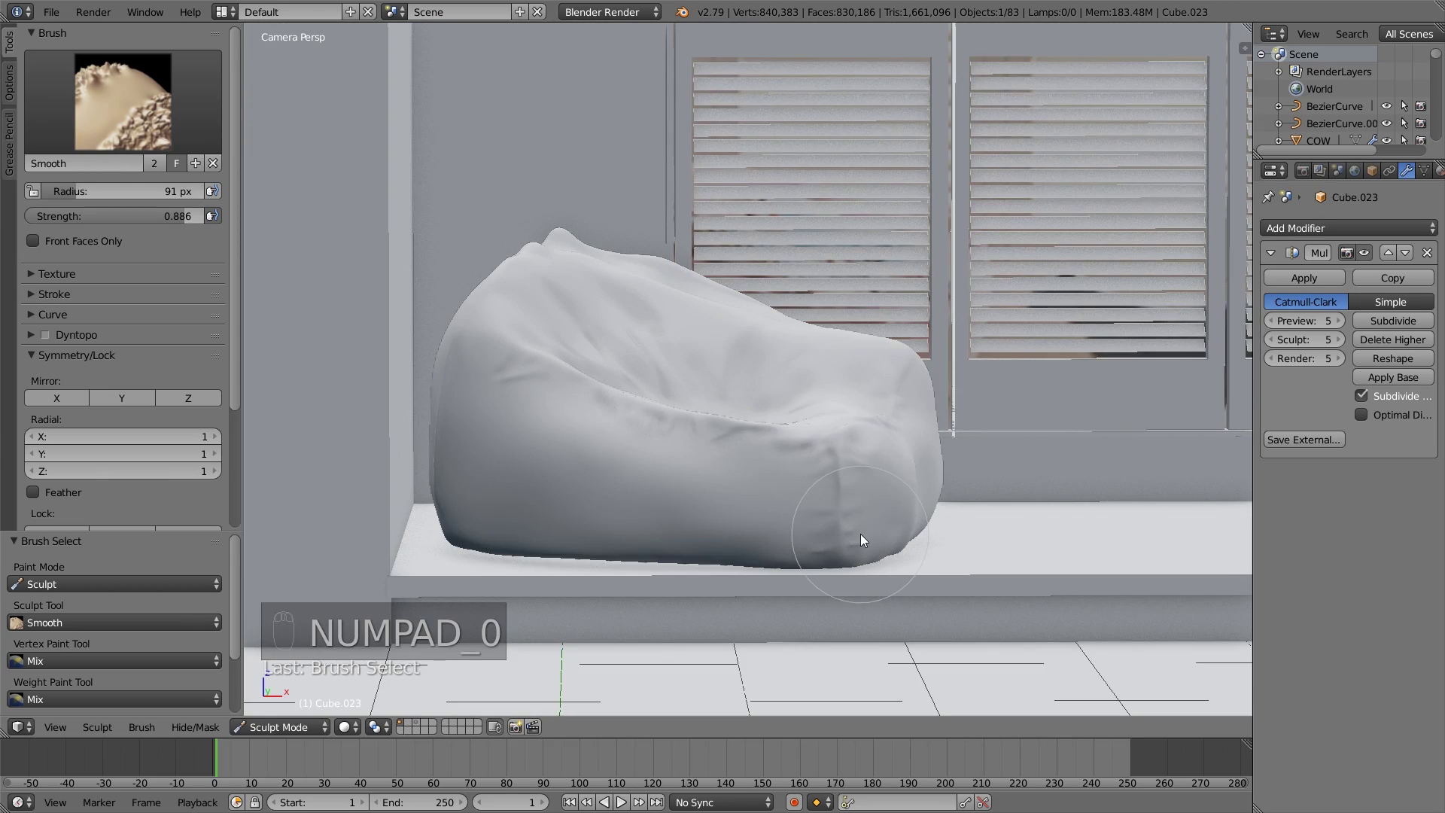
scroll(800, 549, "up", 2)
middle_click_drag(742, 555, 813, 268)
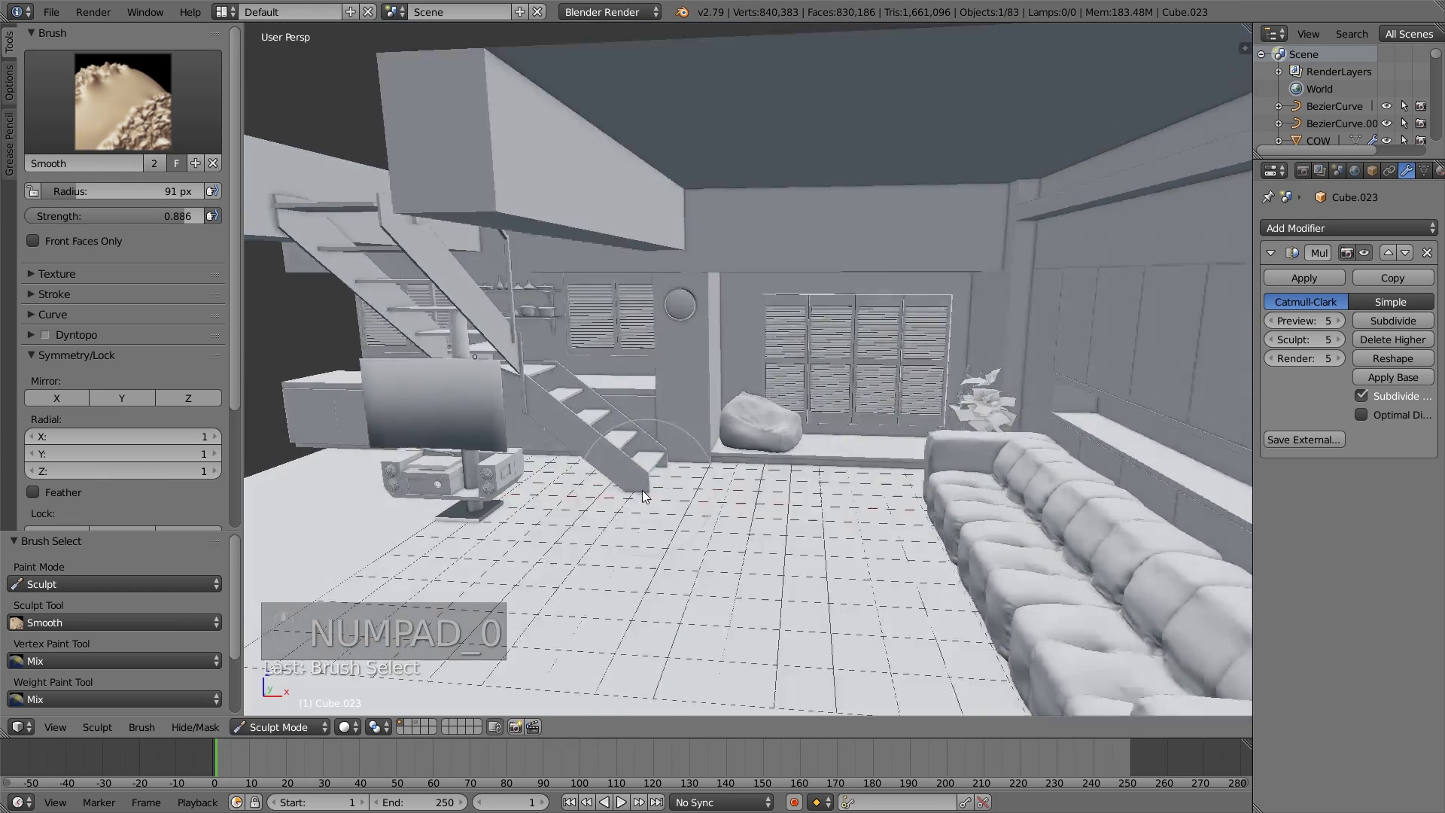
Sculpt shallow folds just below the bean bag's side seam with the Draw brush at a 61 px radius.
scroll(721, 501, "up", 5)
scroll(832, 422, "up", 3)
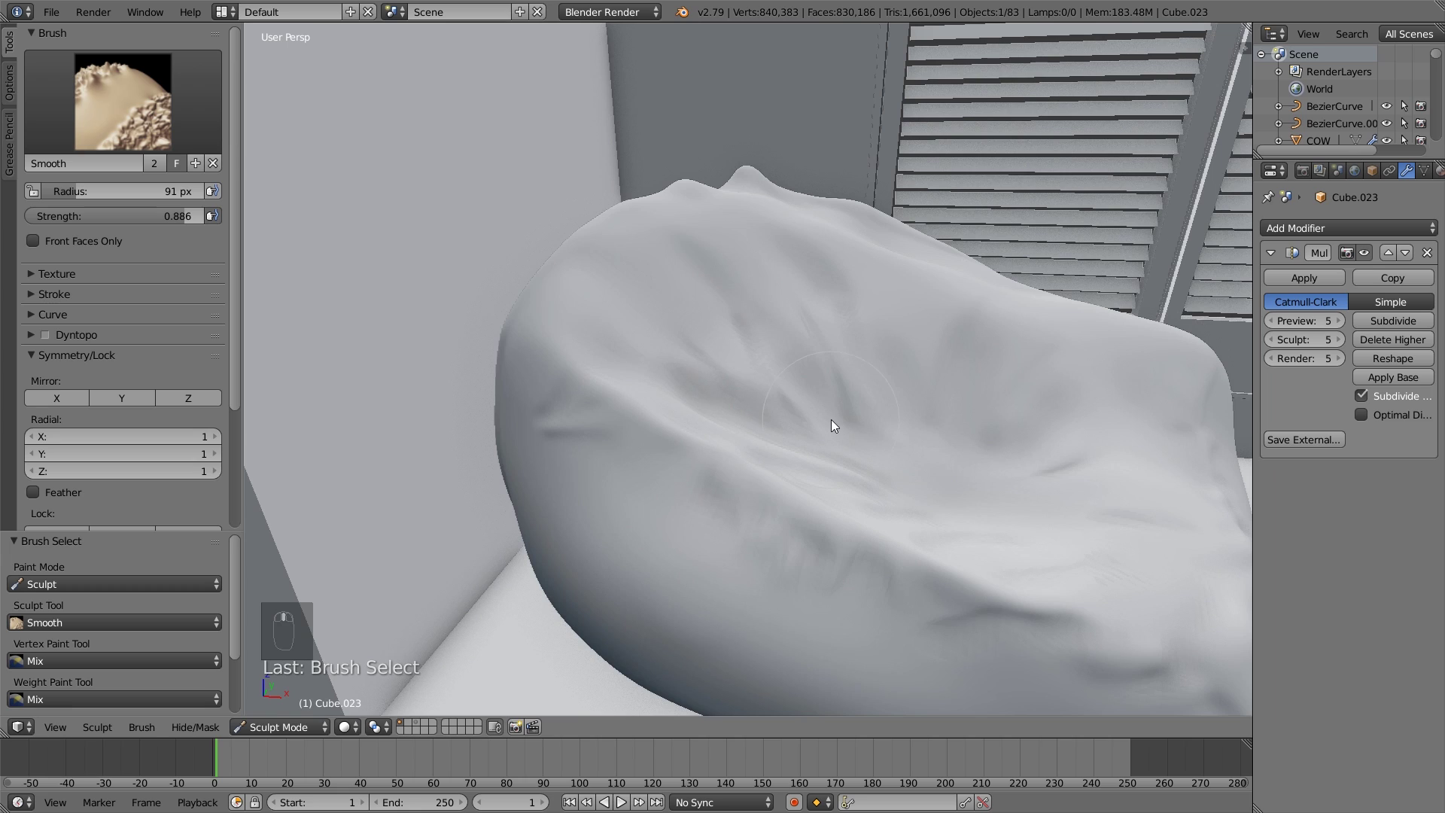
key("x")
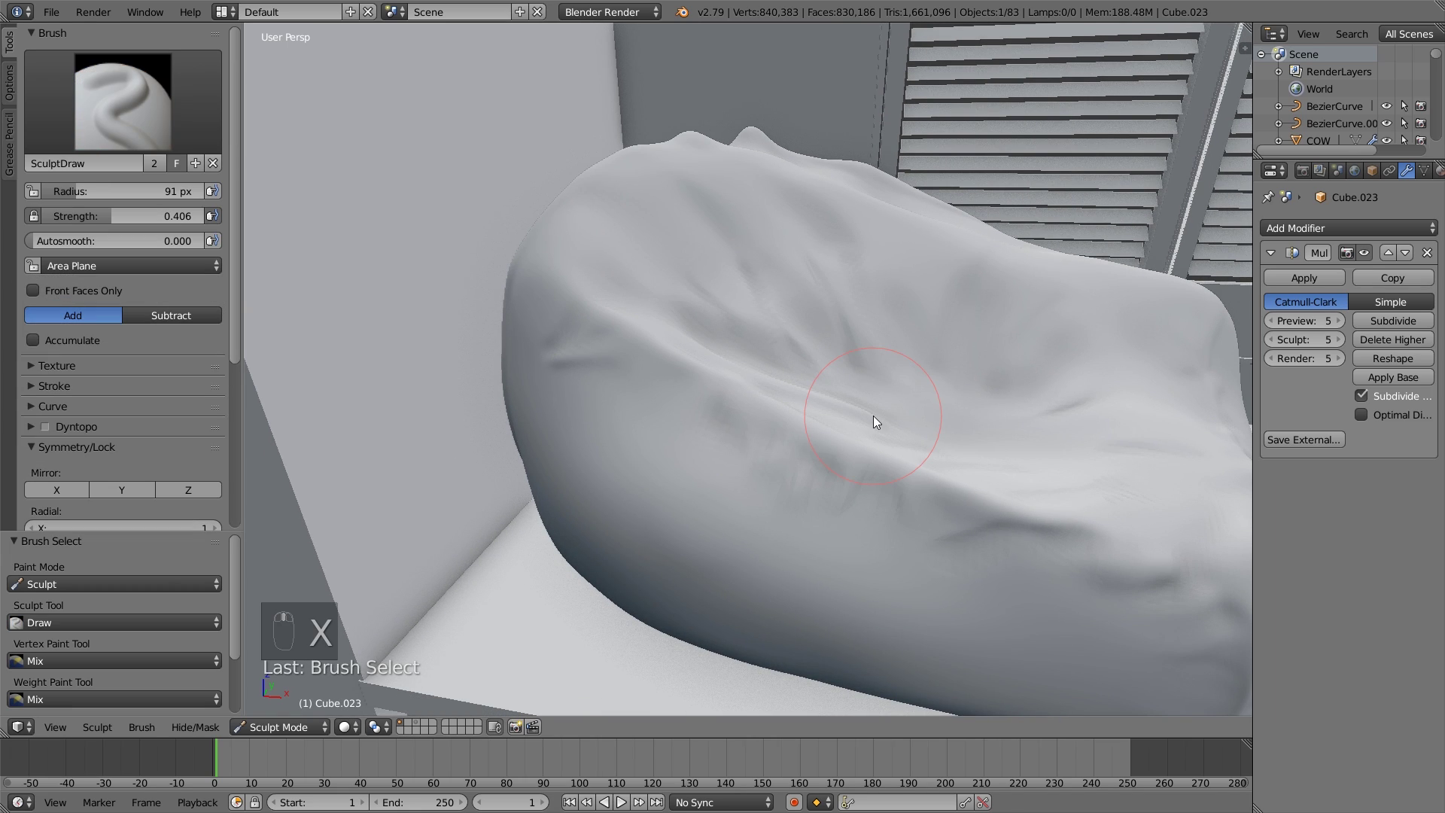
key("f")
left_click(847, 431)
left_click_drag(846, 436, 826, 435)
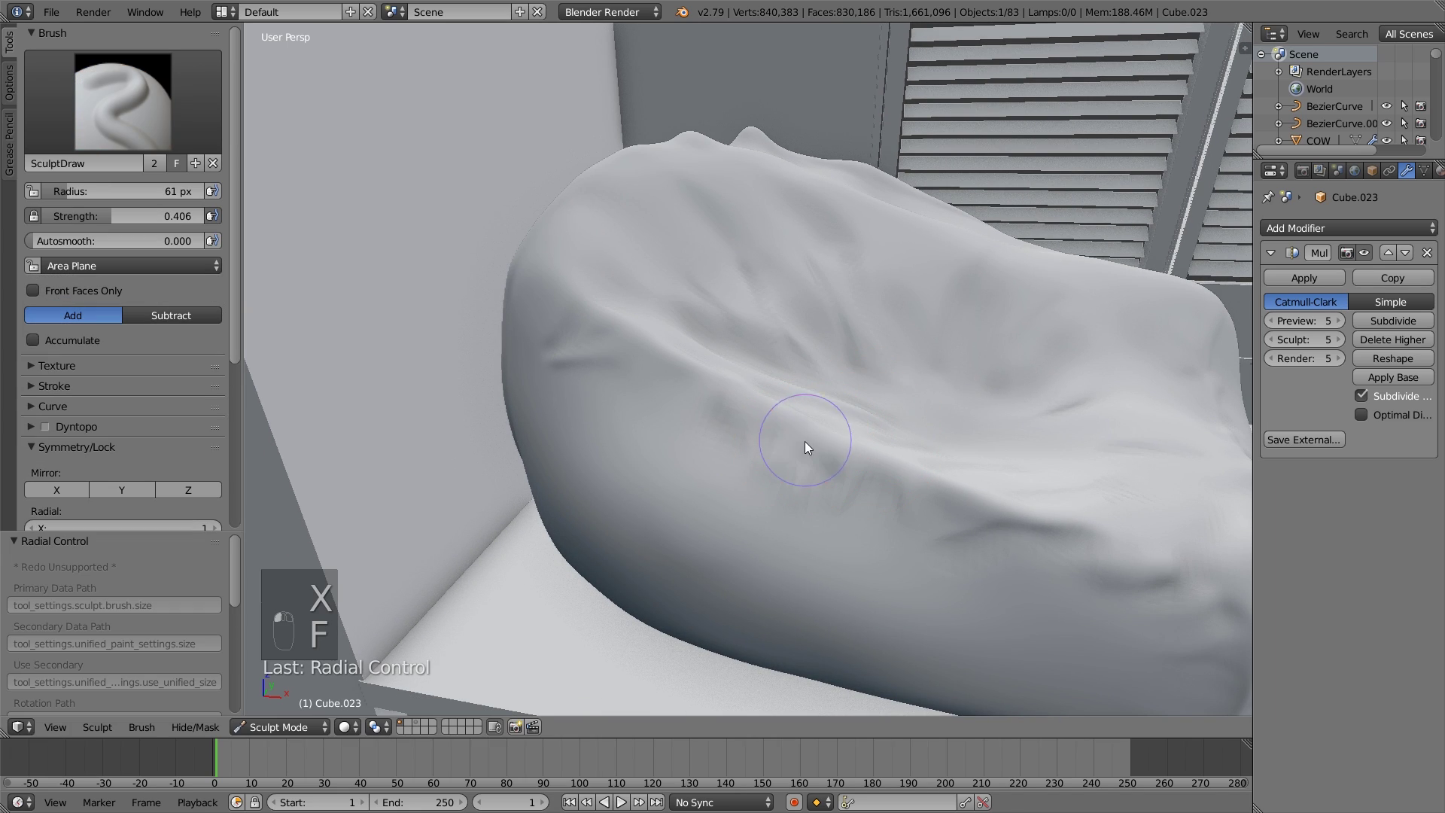
left_click_drag(705, 387, 769, 458)
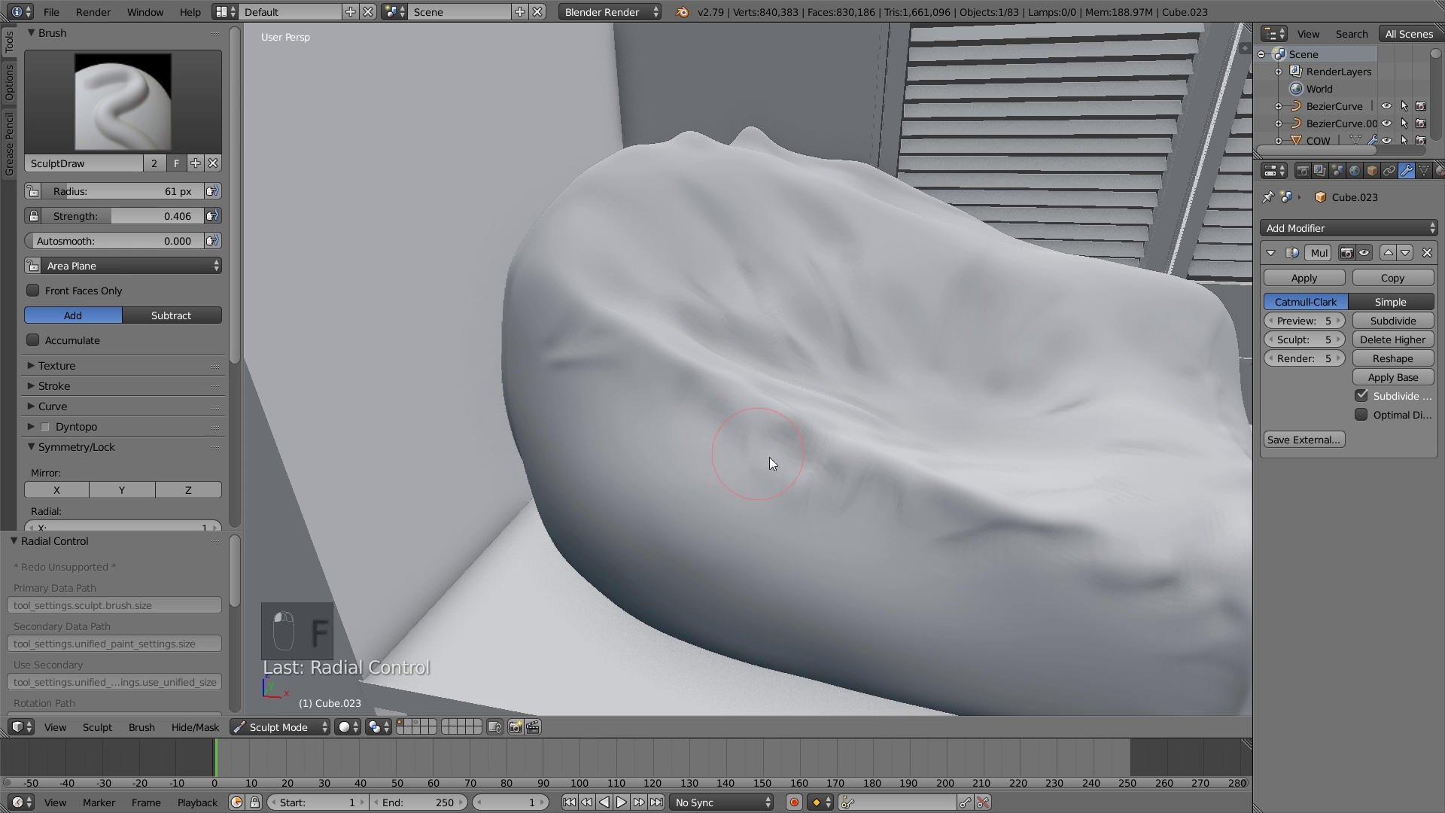
Add short wrinkles along the underside of the side seam with the Draw brush at radii of 27 px and 63 px.
scroll(769, 457, "up", 2)
key("f")
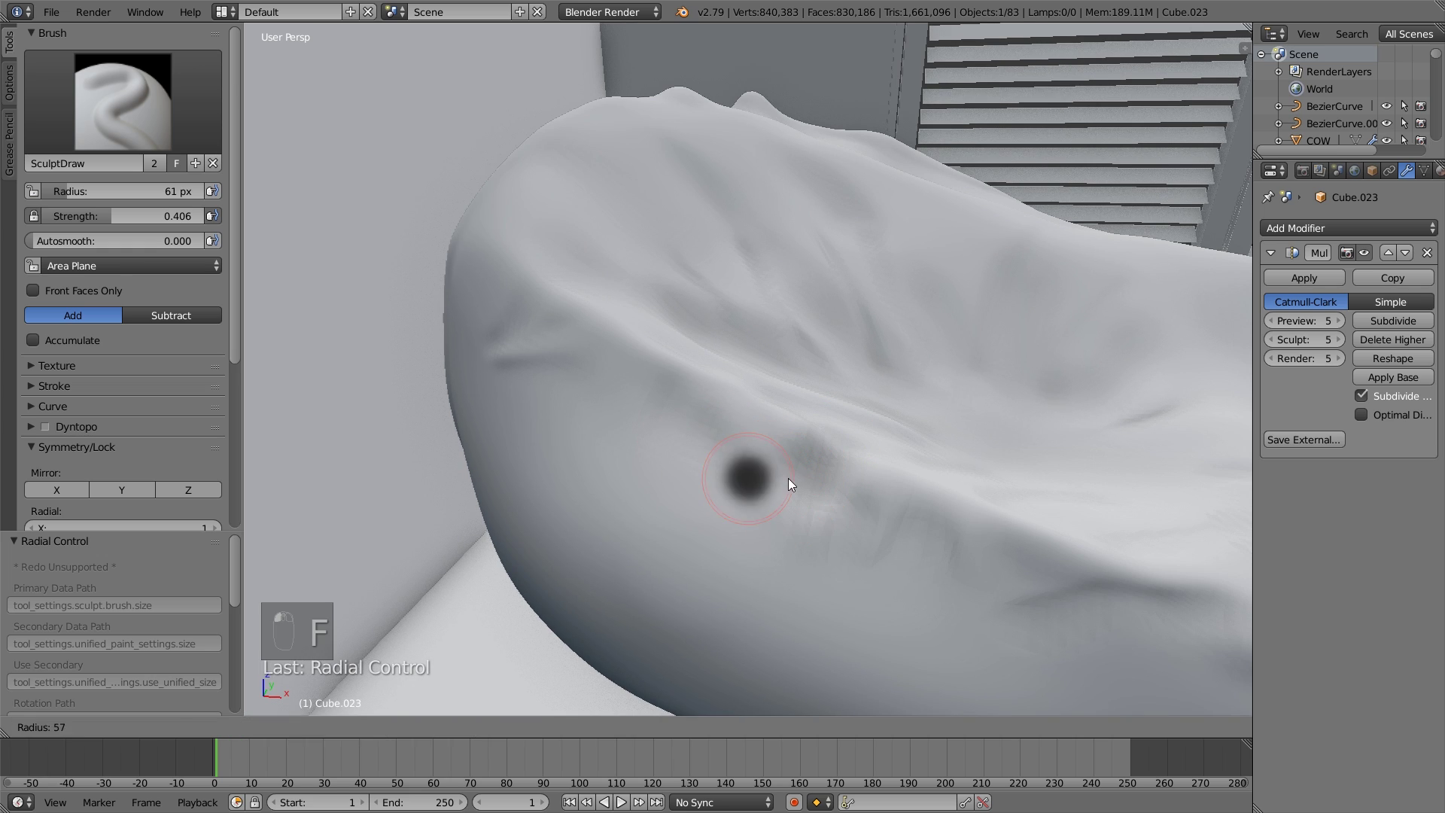
left_click(783, 477)
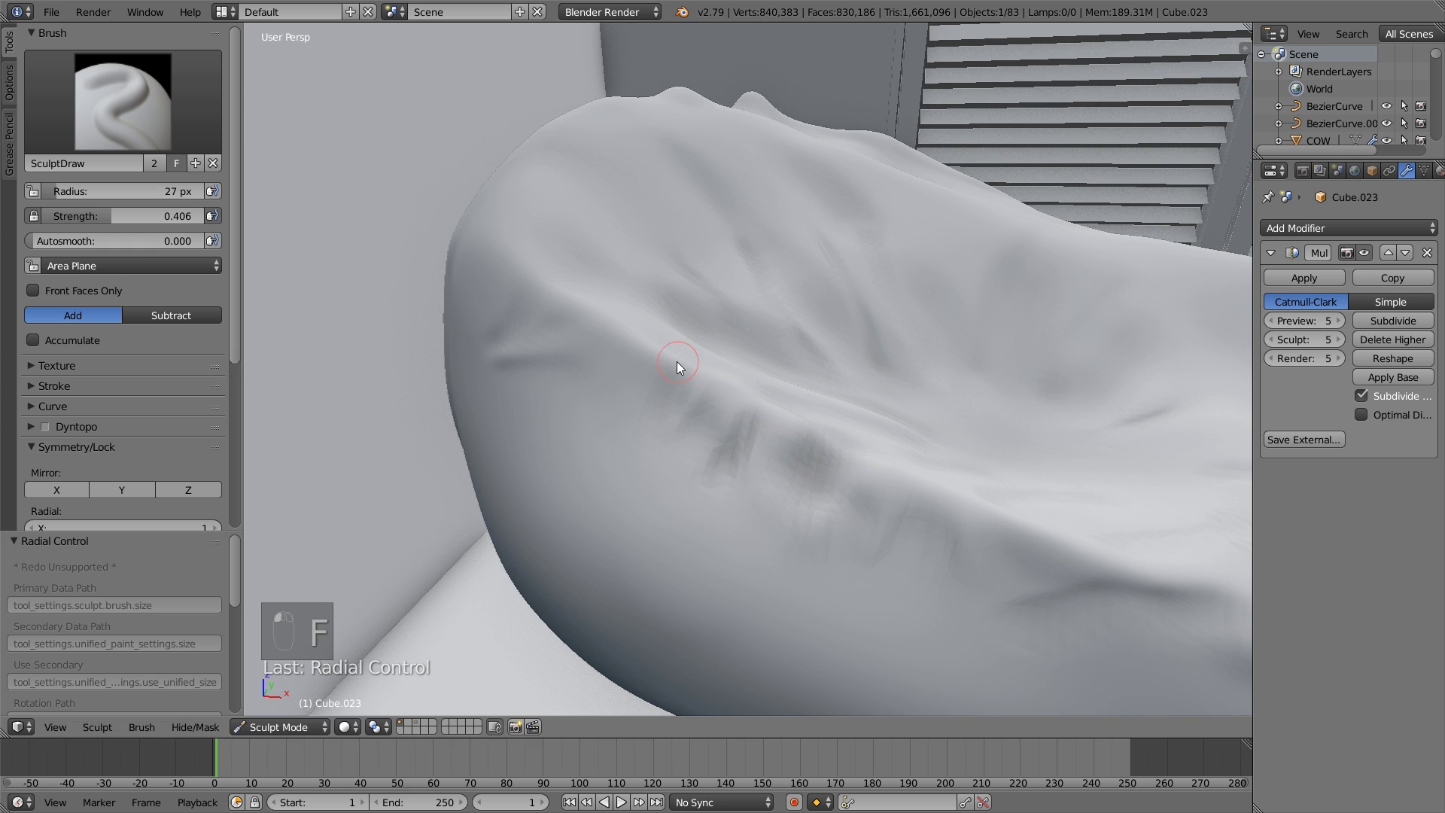
scroll(788, 411, "down", 3)
key("f")
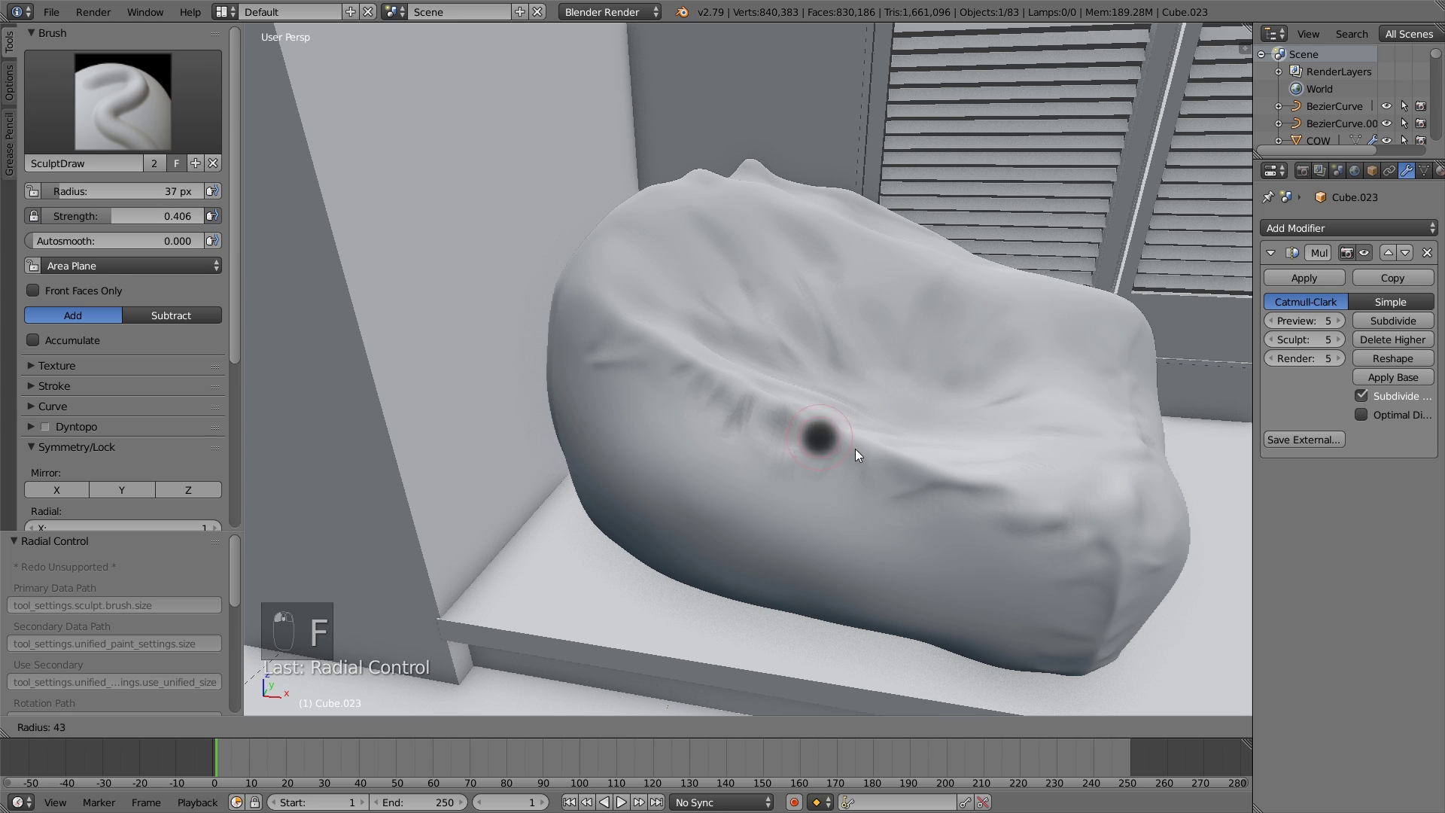
left_click(857, 455)
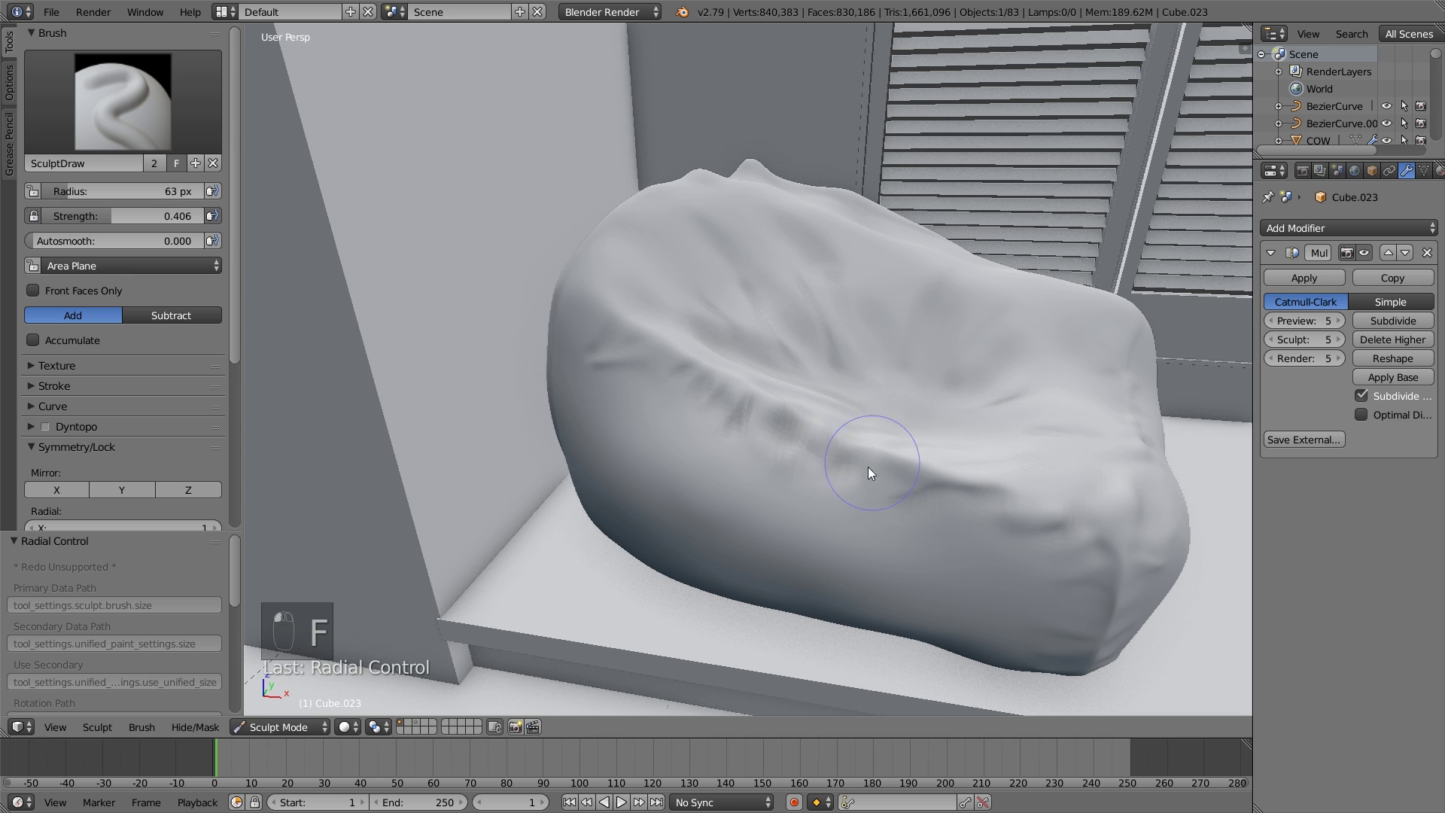
Blend the side seam's new wrinkles with the Smooth brush and tighten them with the Pinch/Magnify brush at a 63 px radius.
key("s")
scroll(828, 477, "up", 2)
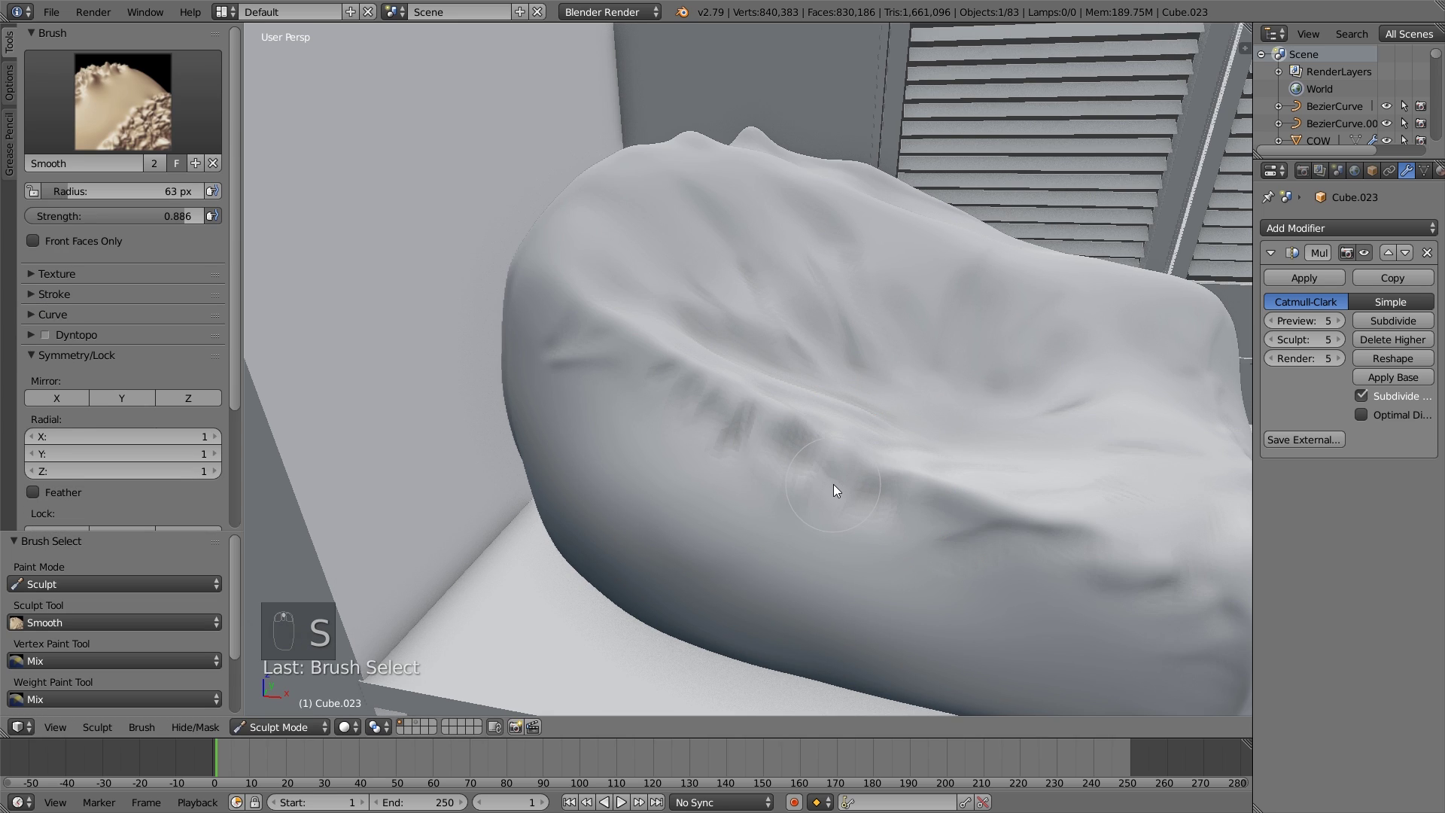
key("p")
key("s")
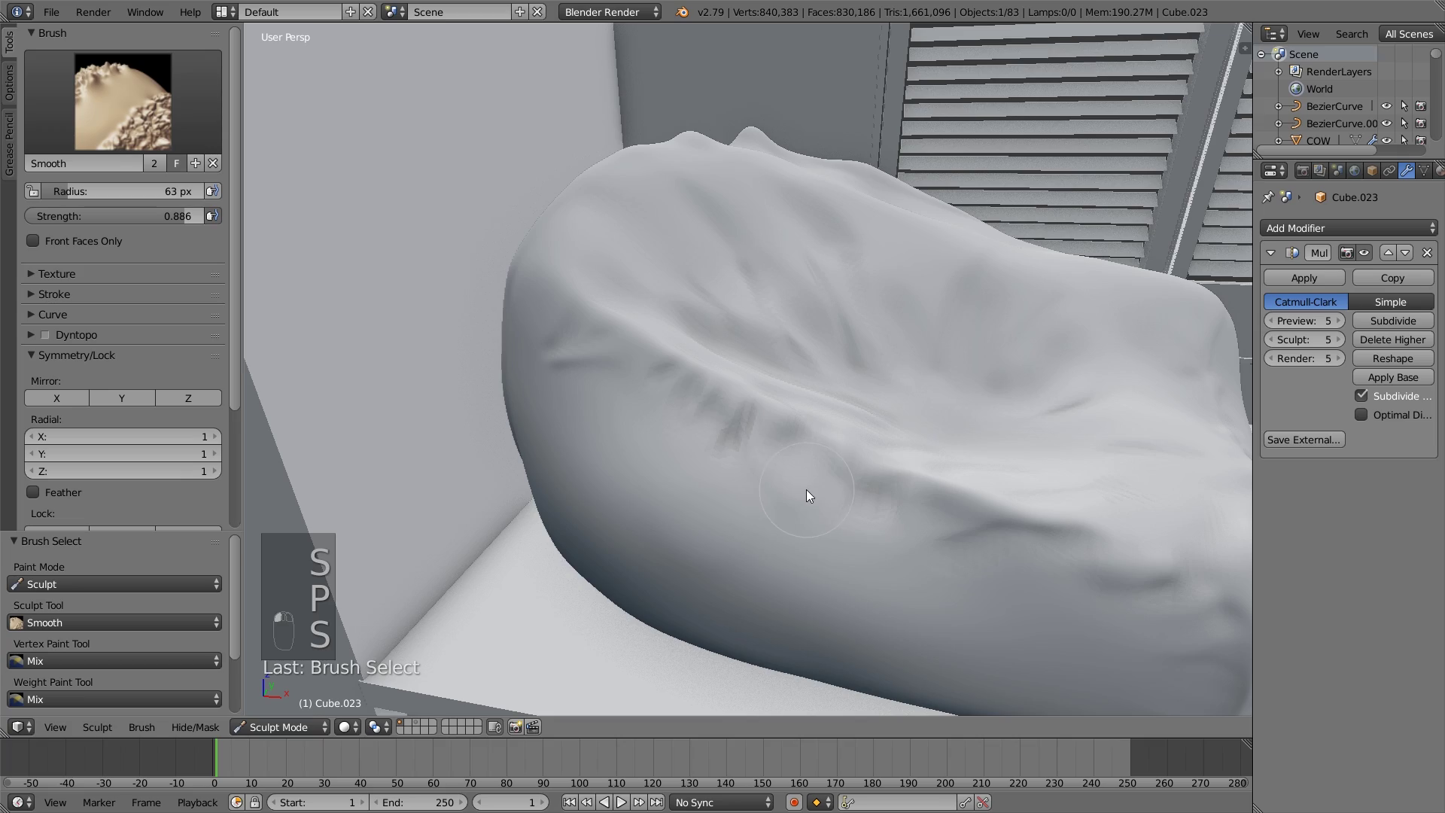
Draw horizontal folds along the lower outer side, near the bean bag's back end, with the Draw brush at a 38 px radius.
scroll(862, 479, "down", 5)
mouse_move(864, 477)
middle_mouse_down()
mouse_move(783, 419)
mouse_move(891, 472)
mouse_move(850, 479)
middle_mouse_up()
scroll(833, 449, "down", 3)
scroll(851, 479, "up", 4)
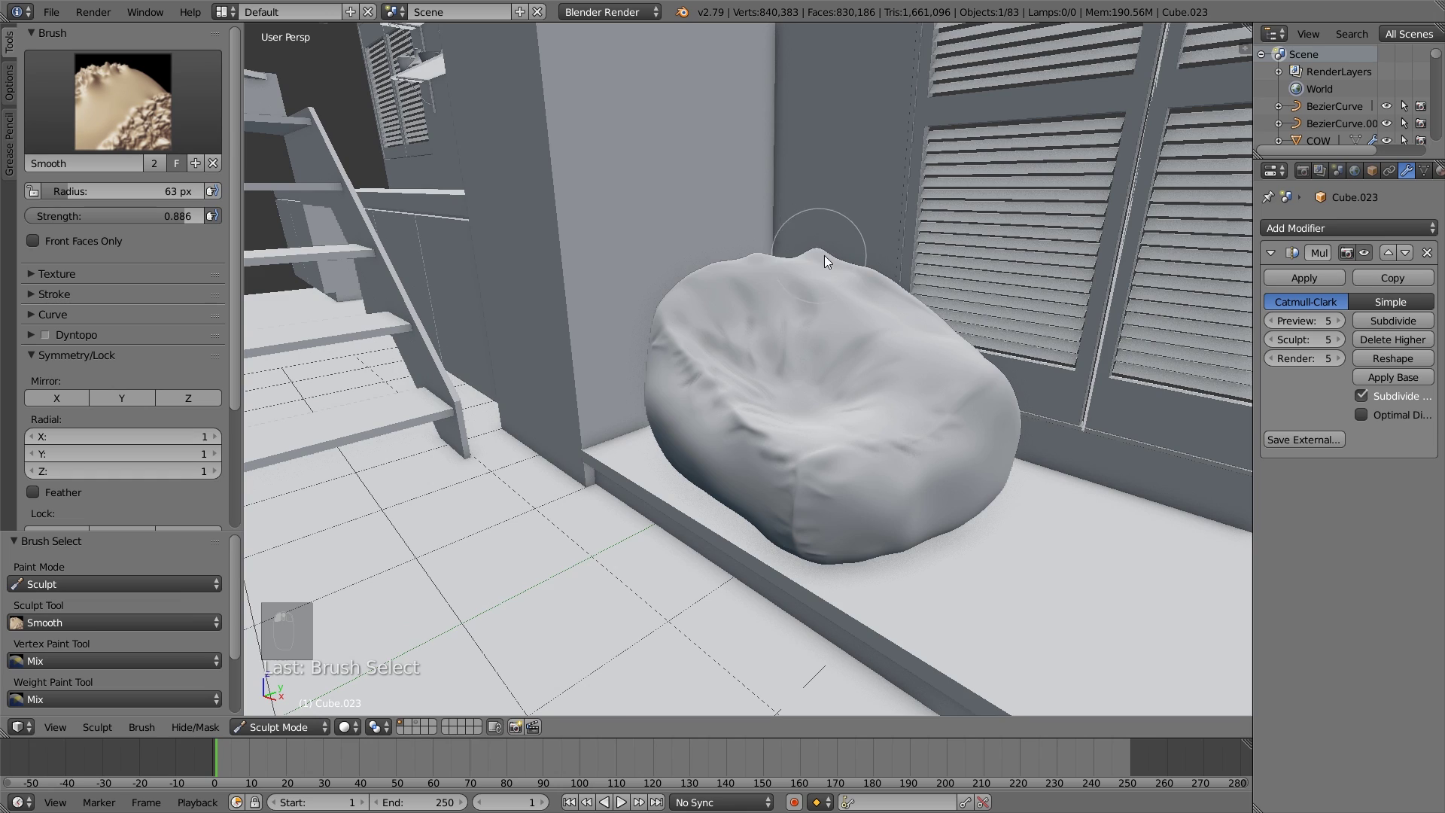
middle_click_drag(824, 255, 905, 371)
scroll(847, 433, "up", 4)
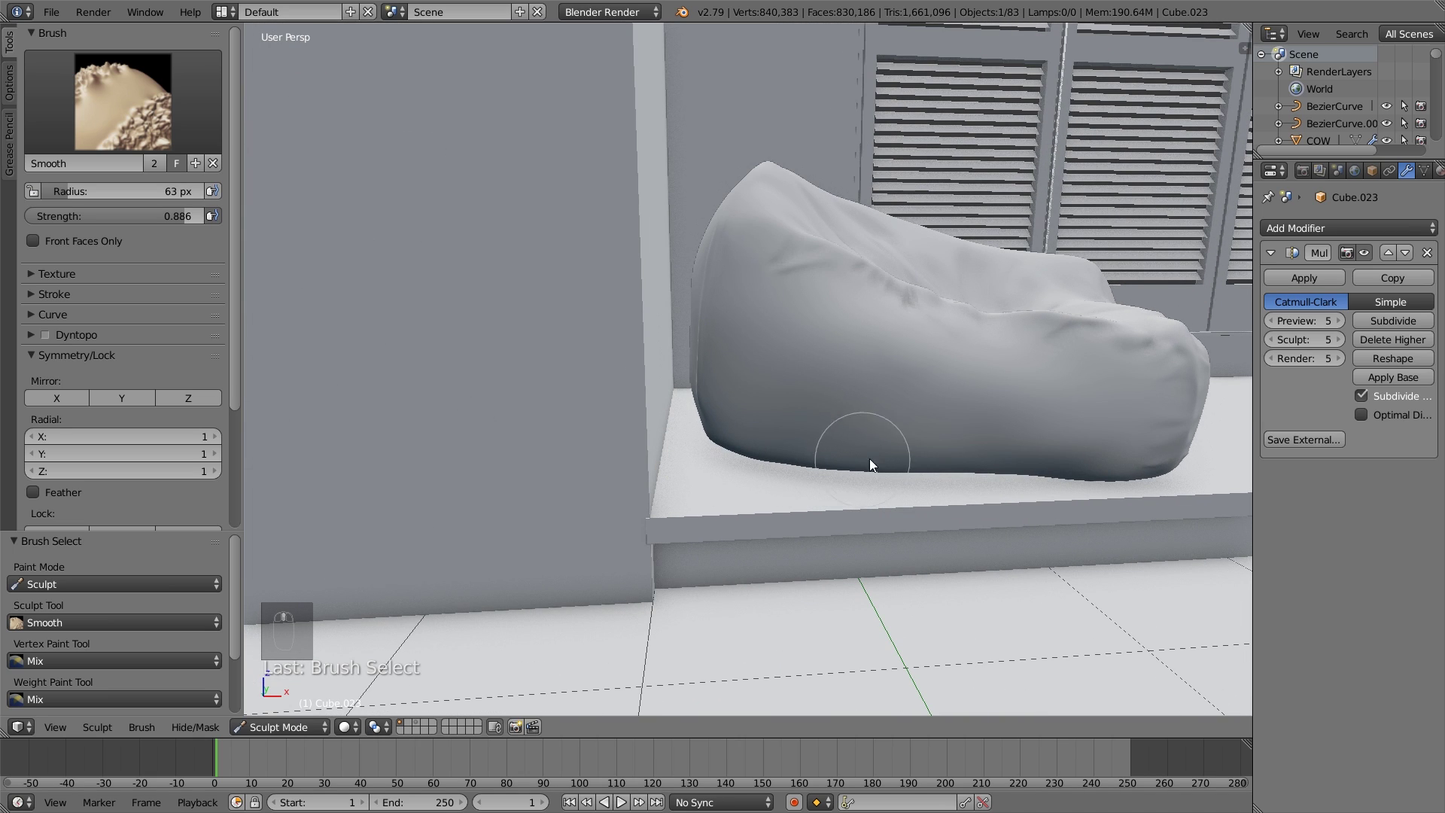
key("c")
key("c")
key("x")
key("x")
key("x")
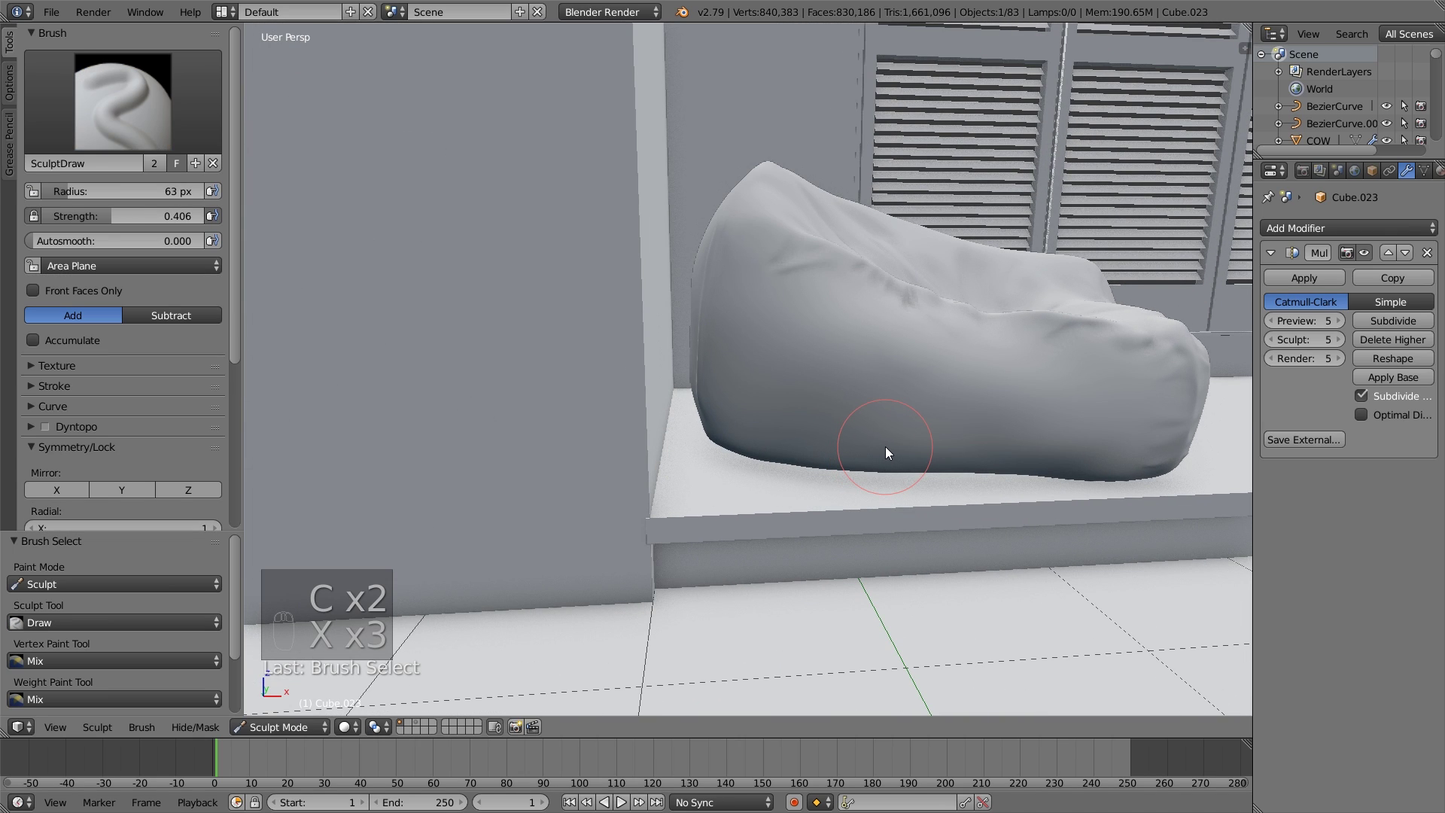
key("f")
left_click(860, 439)
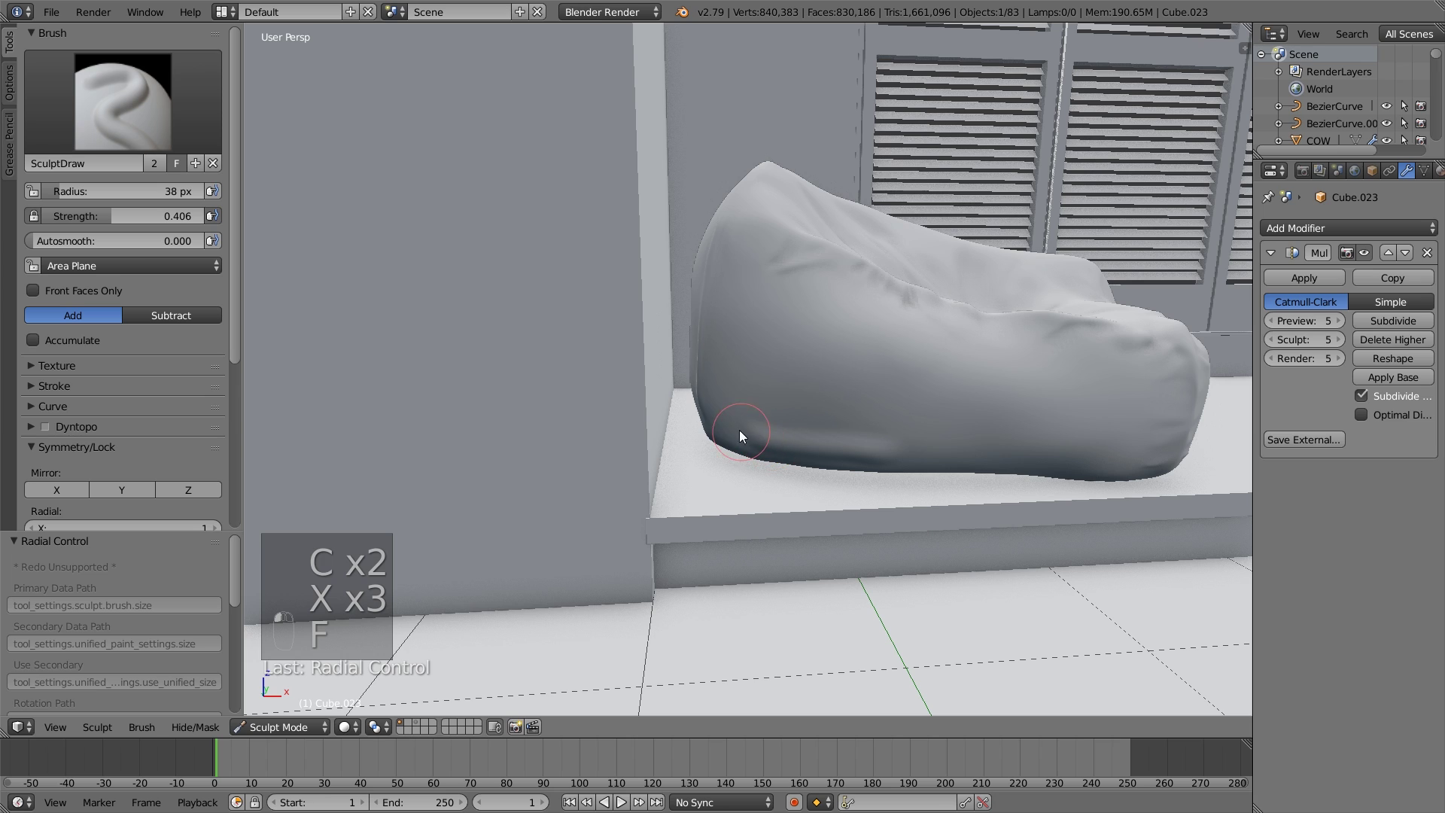
mouse_move(739, 431)
left_mouse_down()
mouse_move(715, 418)
mouse_move(810, 417)
mouse_move(702, 395)
left_mouse_up()
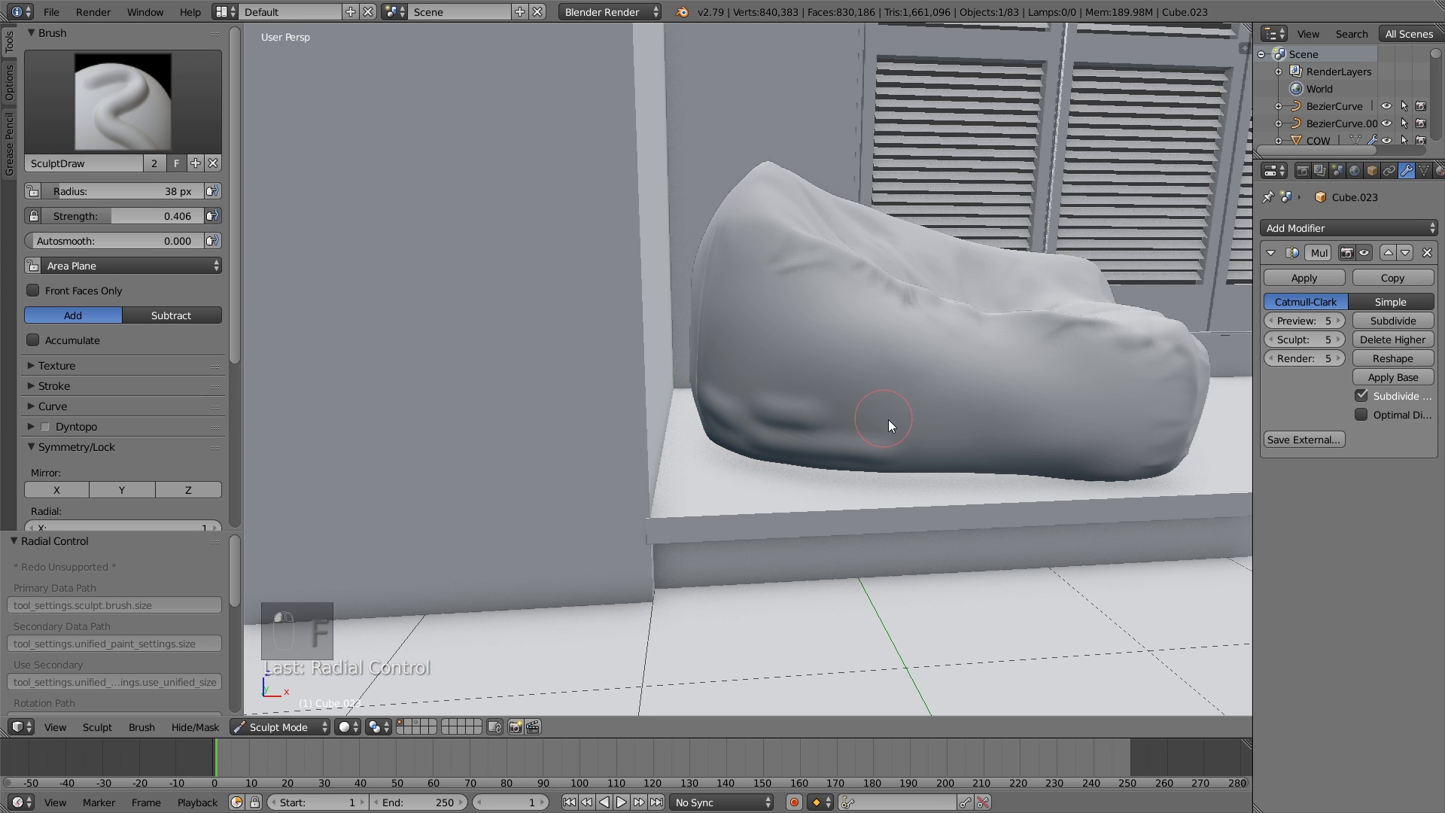
left_click_drag(888, 418, 972, 441)
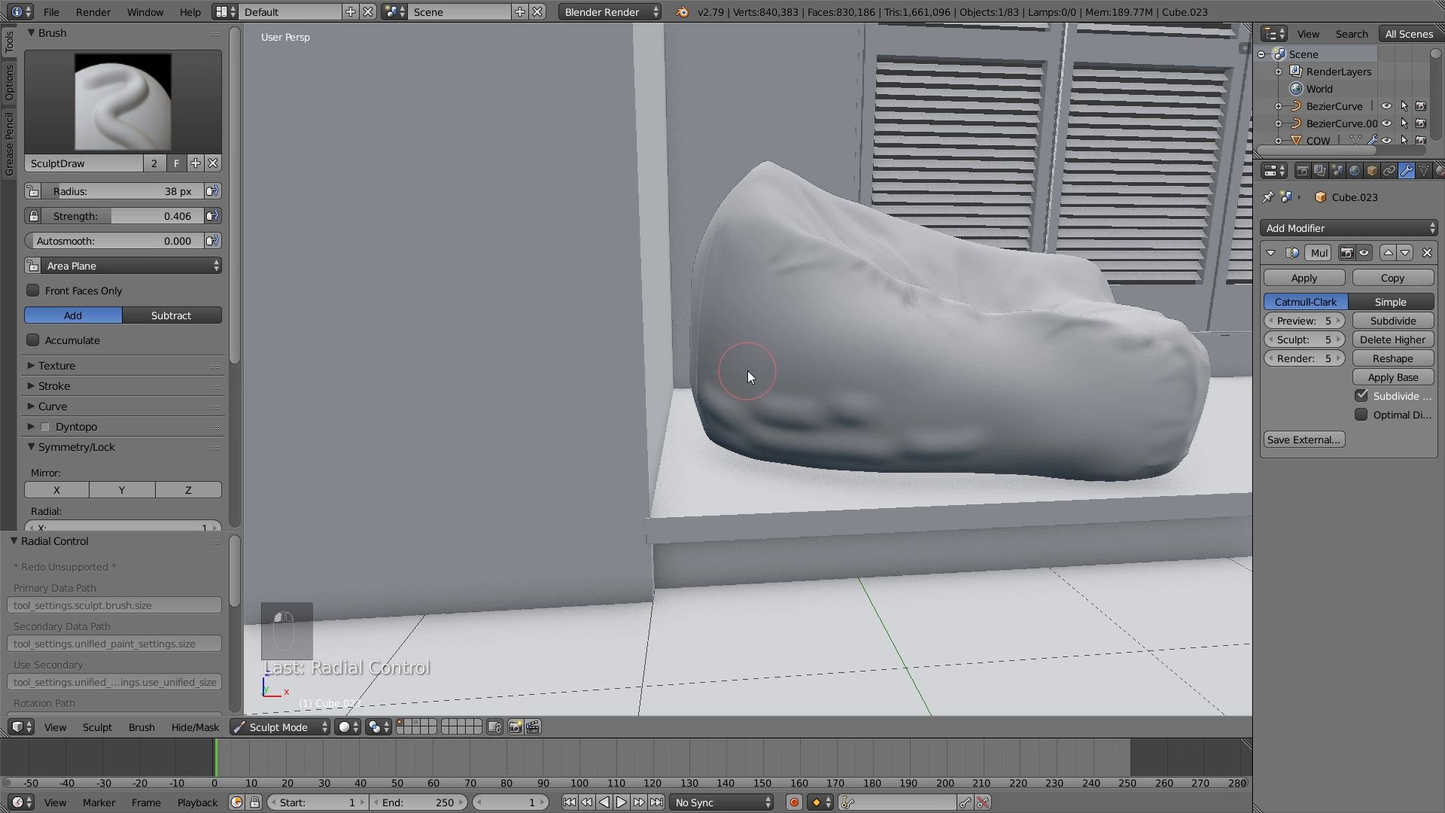
Add more folds above the base folds and extend them along the lower outer side toward the front.
left_click_drag(748, 371, 818, 392)
left_click_drag(926, 429, 763, 410)
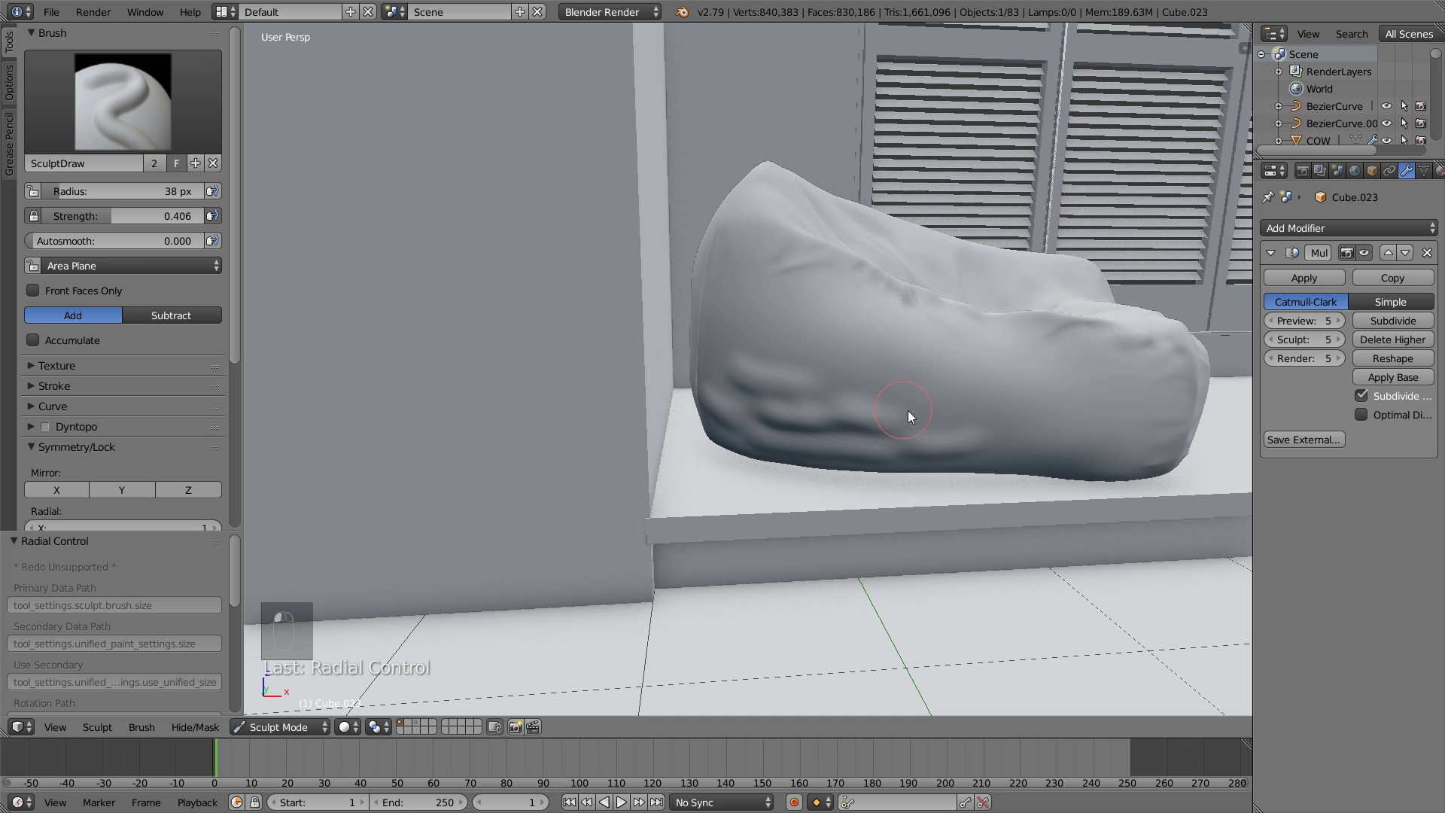
left_click_drag(908, 410, 1104, 408)
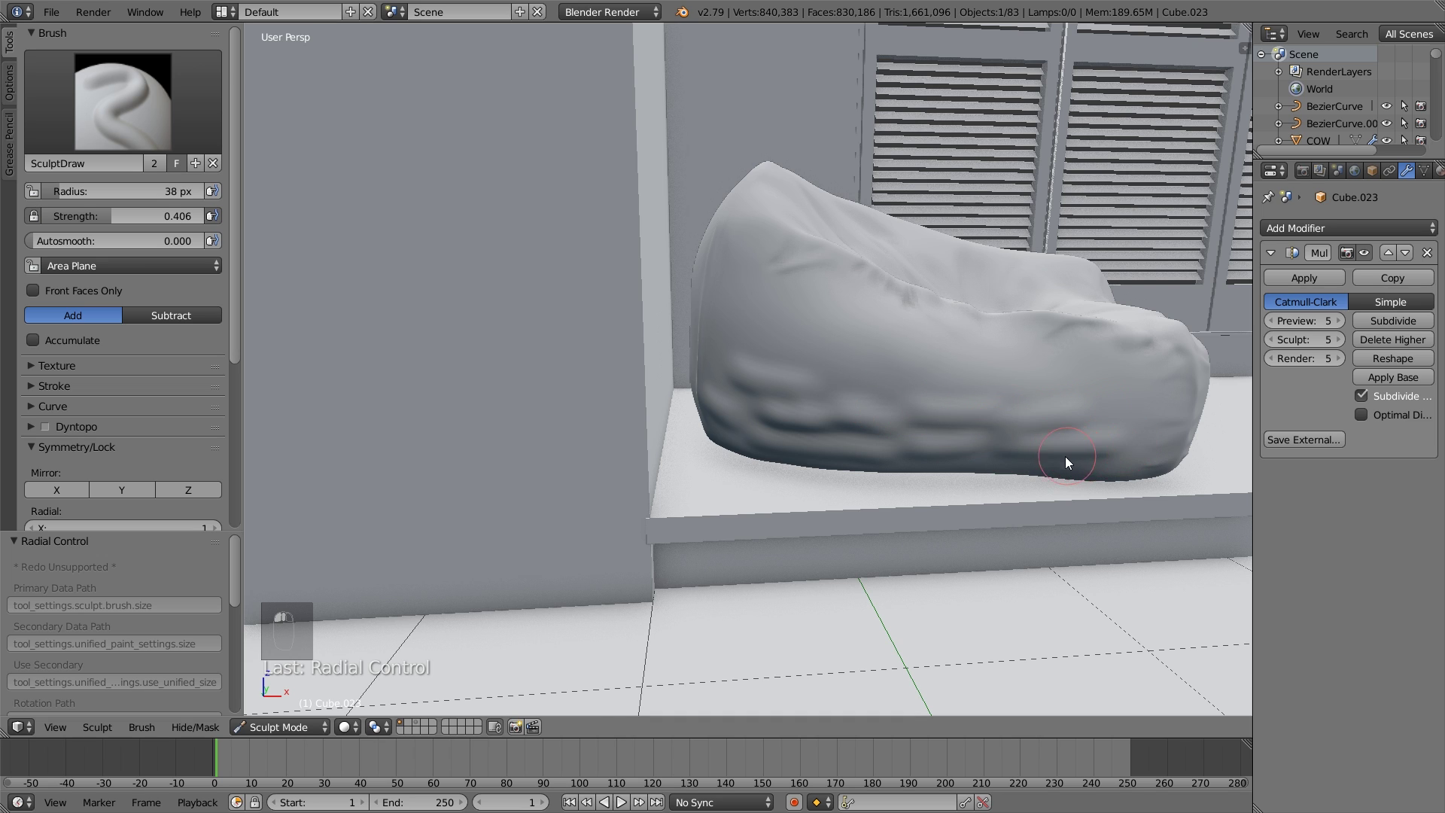
Undo the last four sculpt strokes and draw diagonal folds above the base folds at the back end of the outer side.
key("ctrl+z")
key("ctrl+z")
key("ctrl+z")
key("ctrl+z")
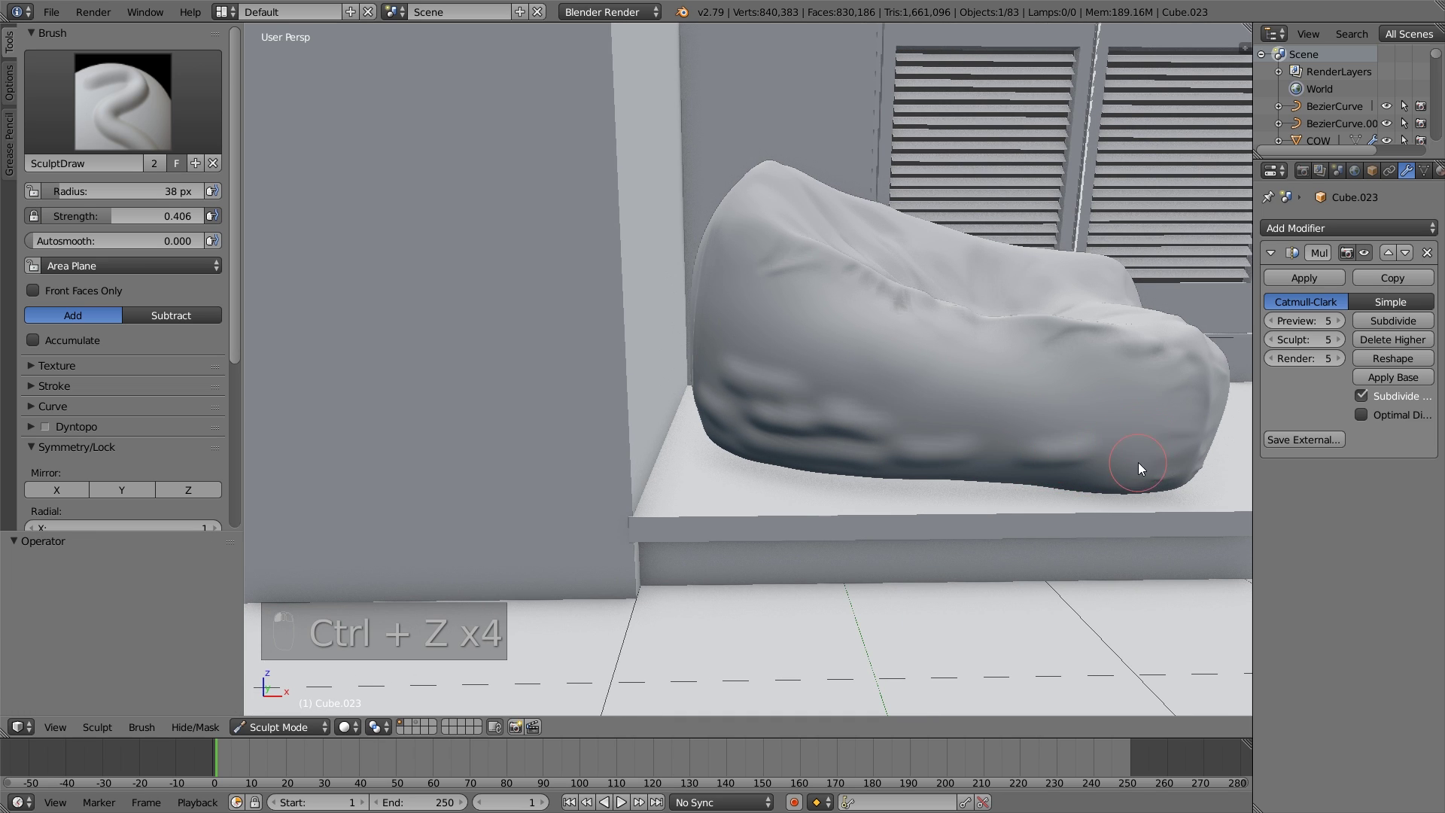
scroll(1132, 464, "up", 4)
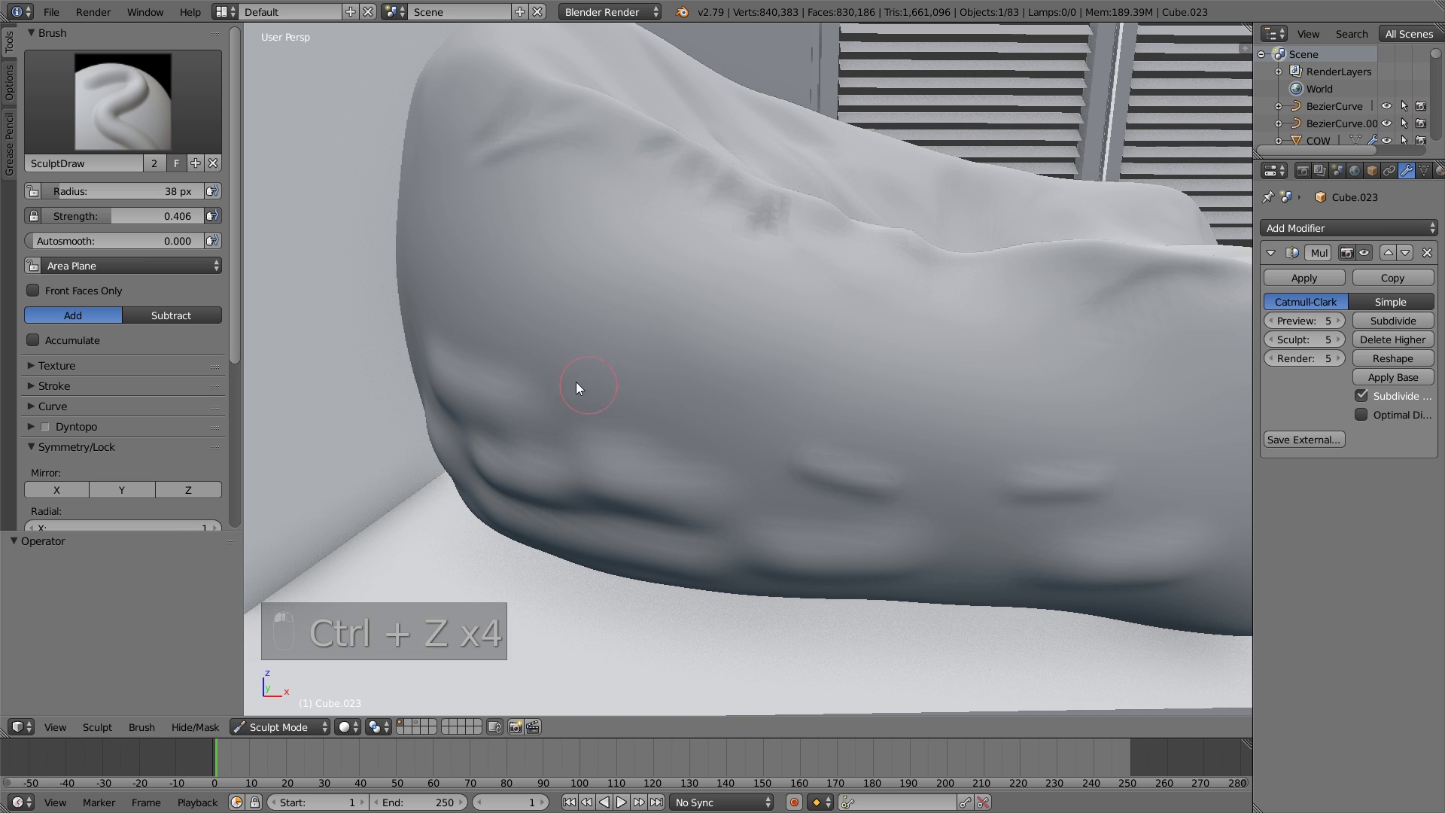
mouse_move(549, 351)
left_mouse_down()
mouse_move(712, 467)
mouse_move(381, 309)
mouse_move(553, 381)
left_mouse_up()
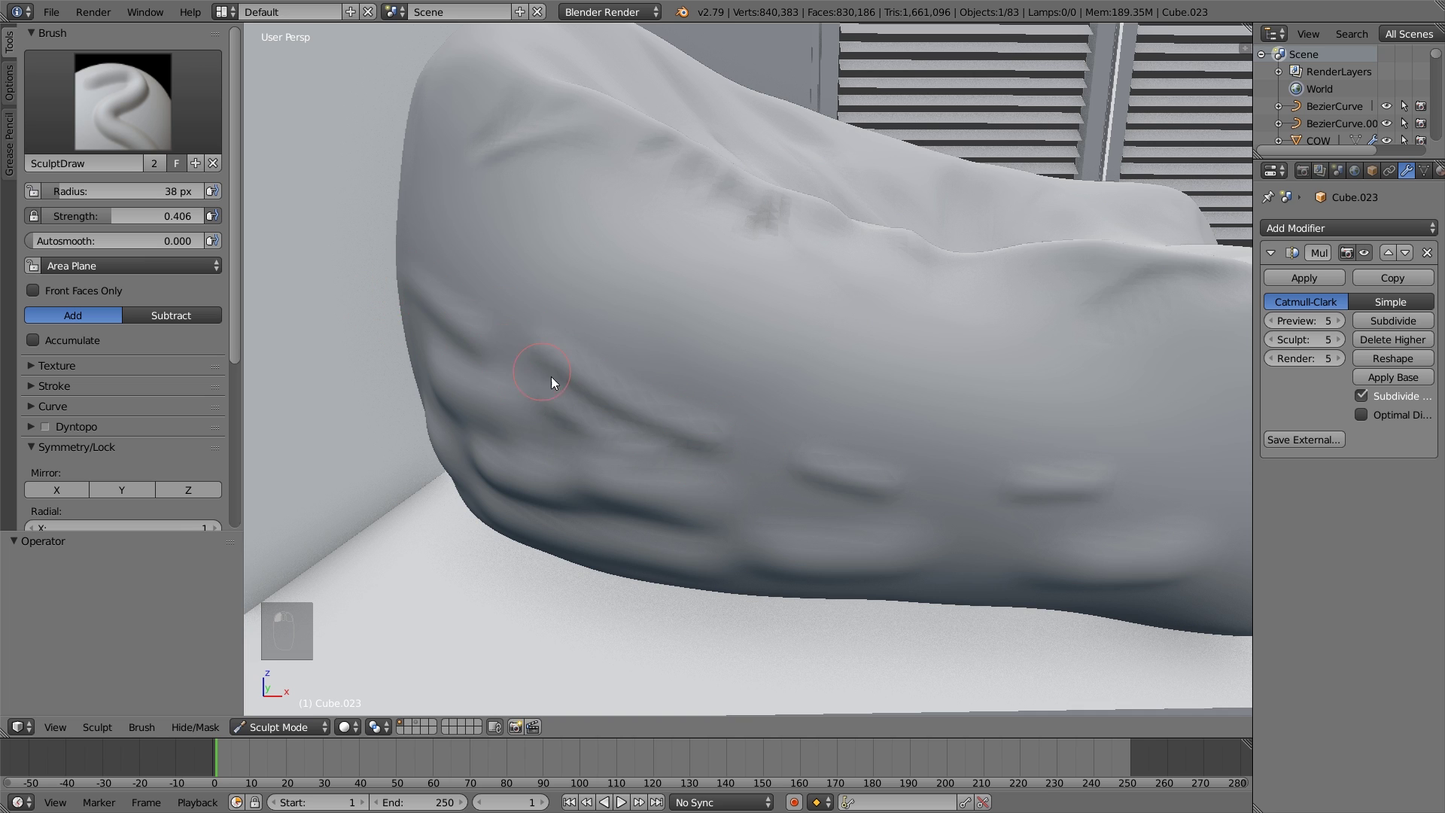
Soften the lower outer side's folds with the Smooth brush and sharpen their creases with the Pinch/Magnify brush at a 38 px radius.
scroll(602, 380, "down", 5)
scroll(659, 390, "up", 5)
key("s")
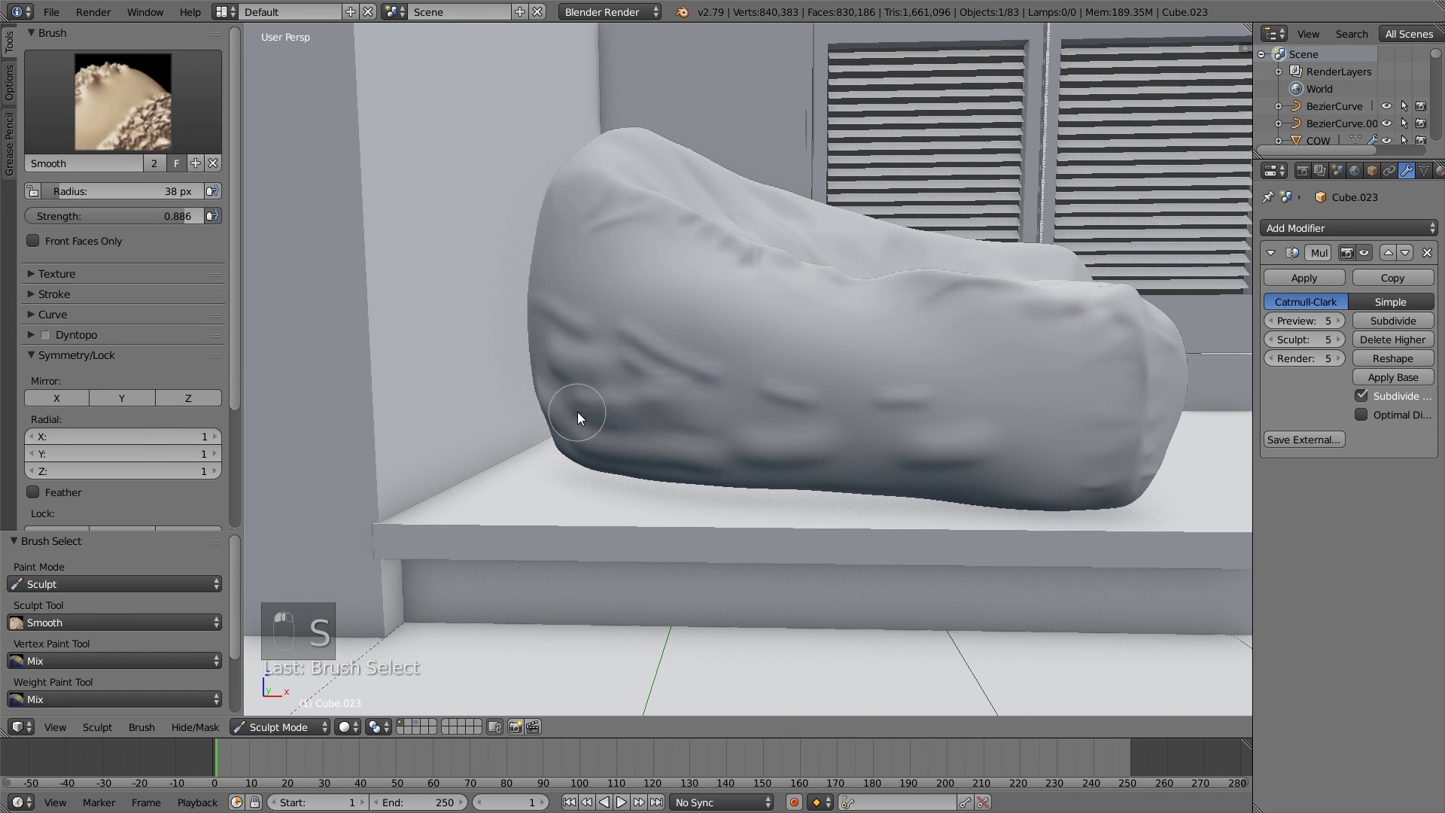
middle_click_drag(577, 408, 735, 421)
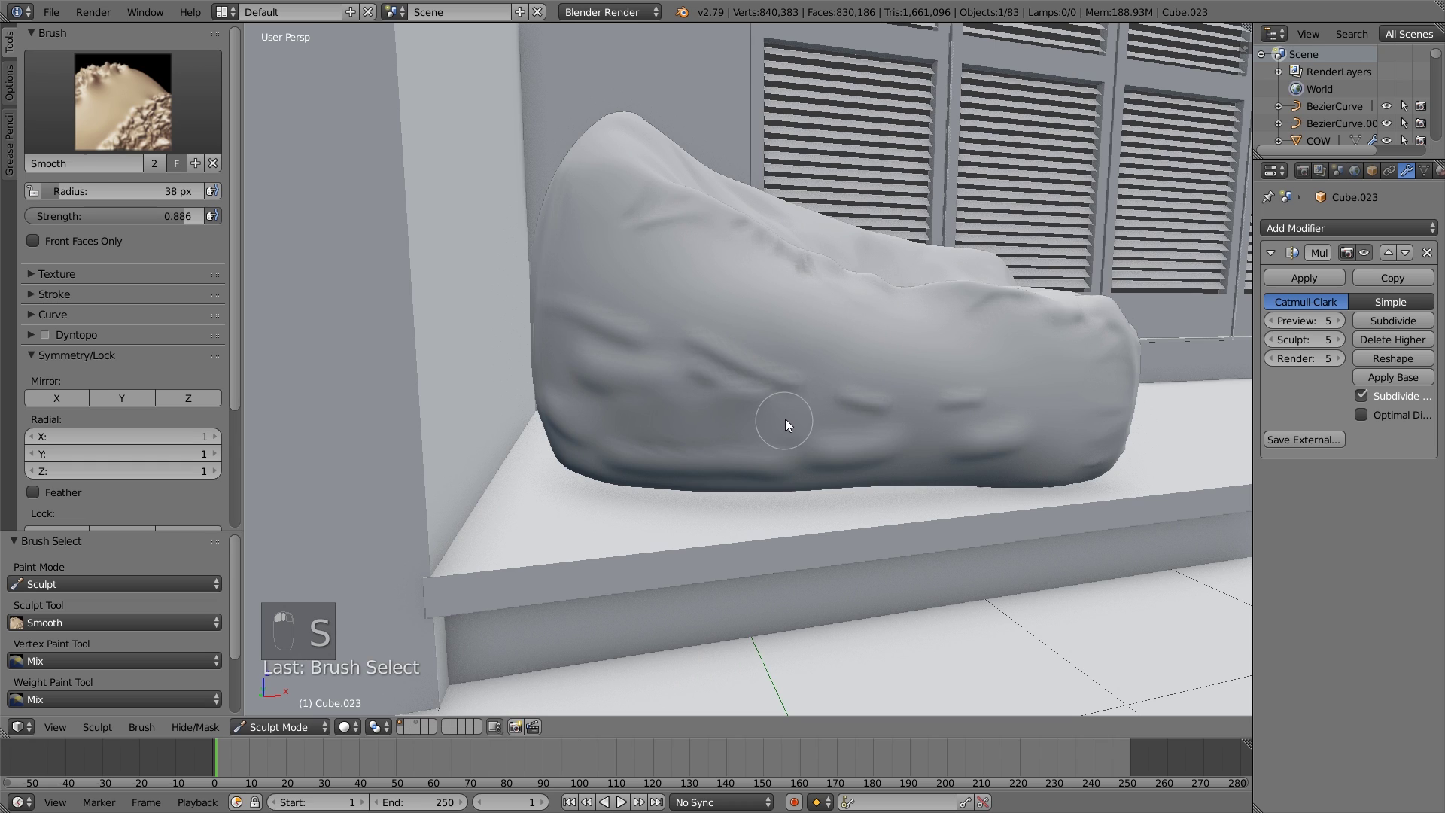
key("p")
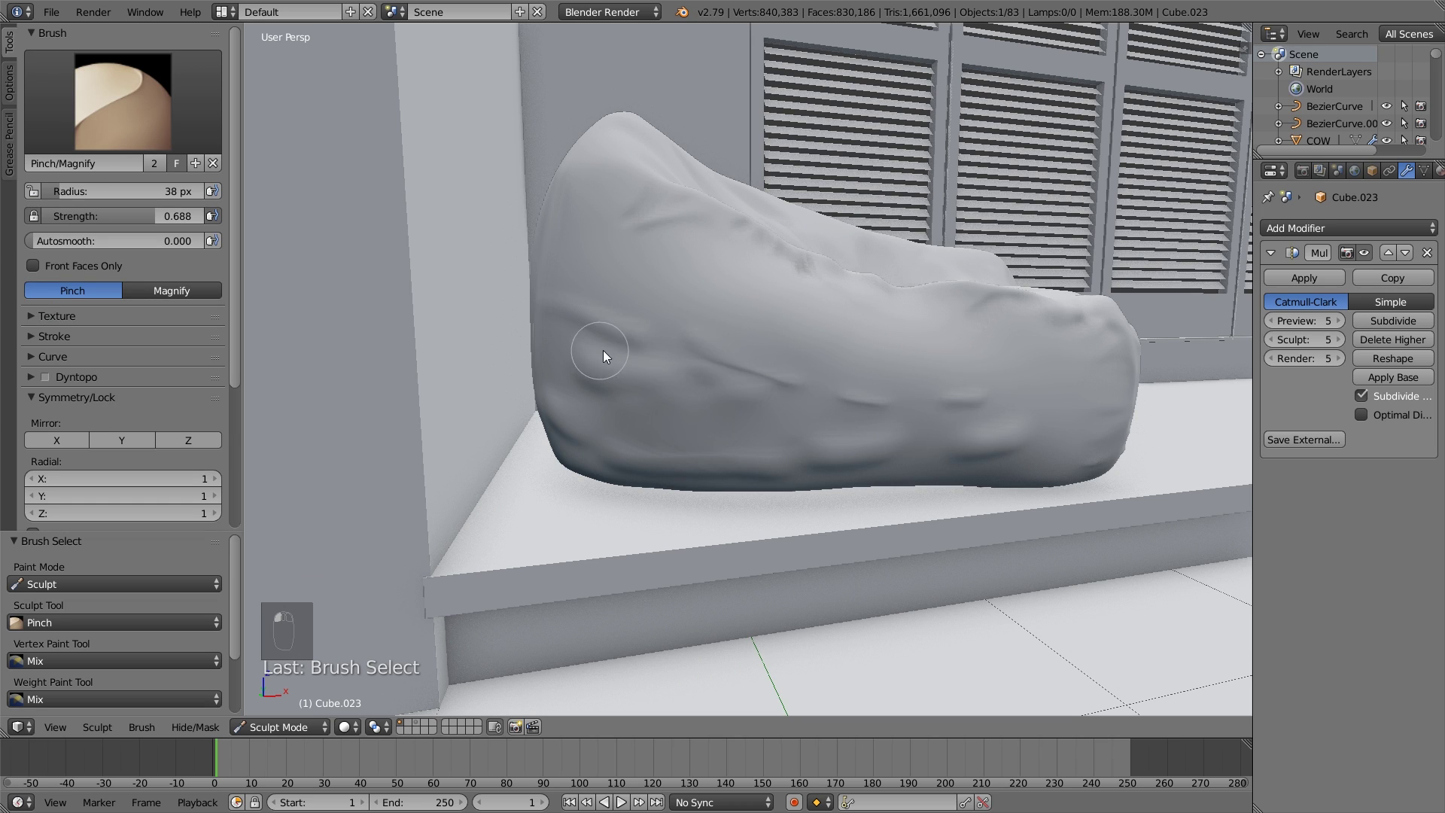
key("s")
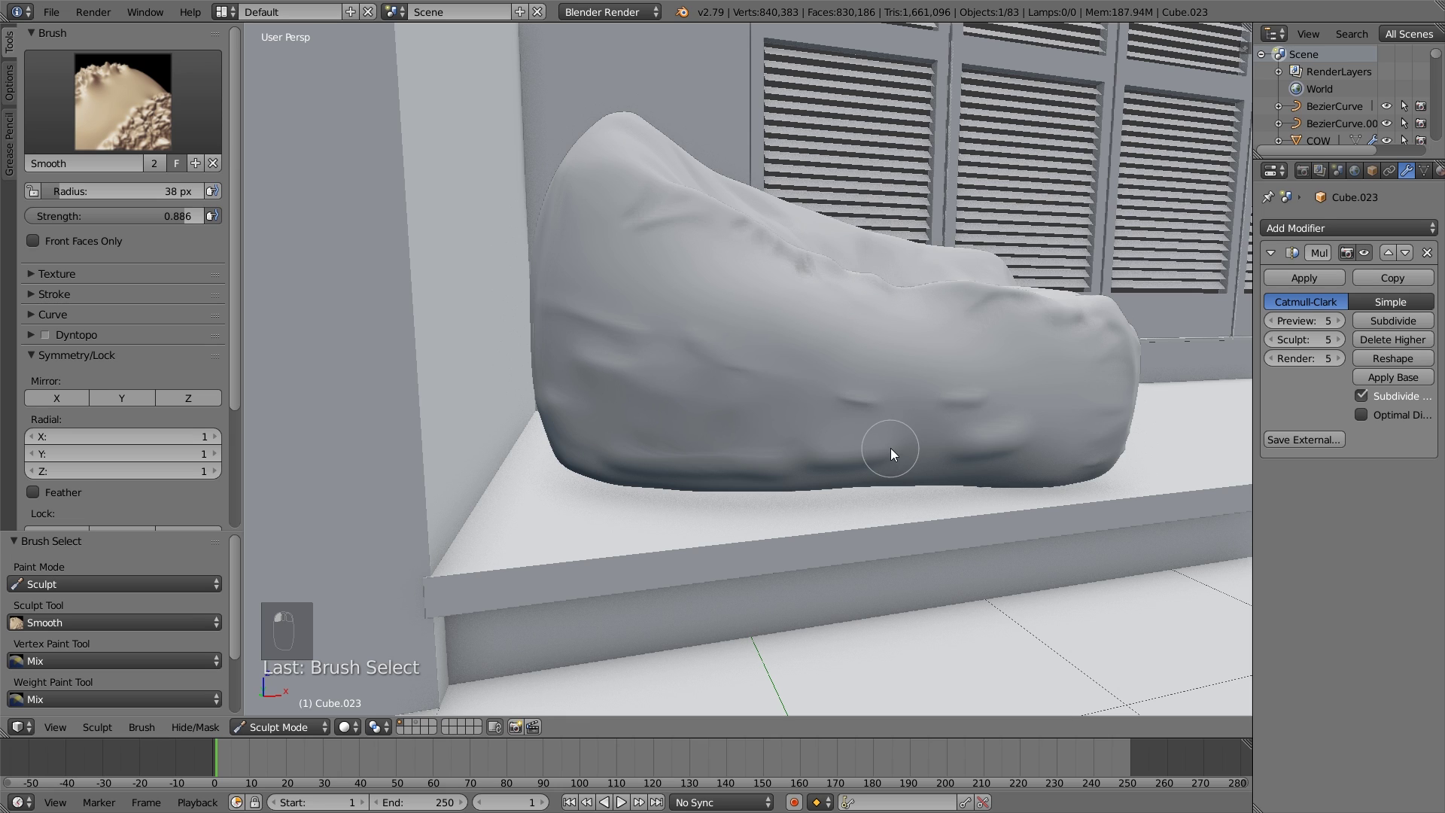
key("p")
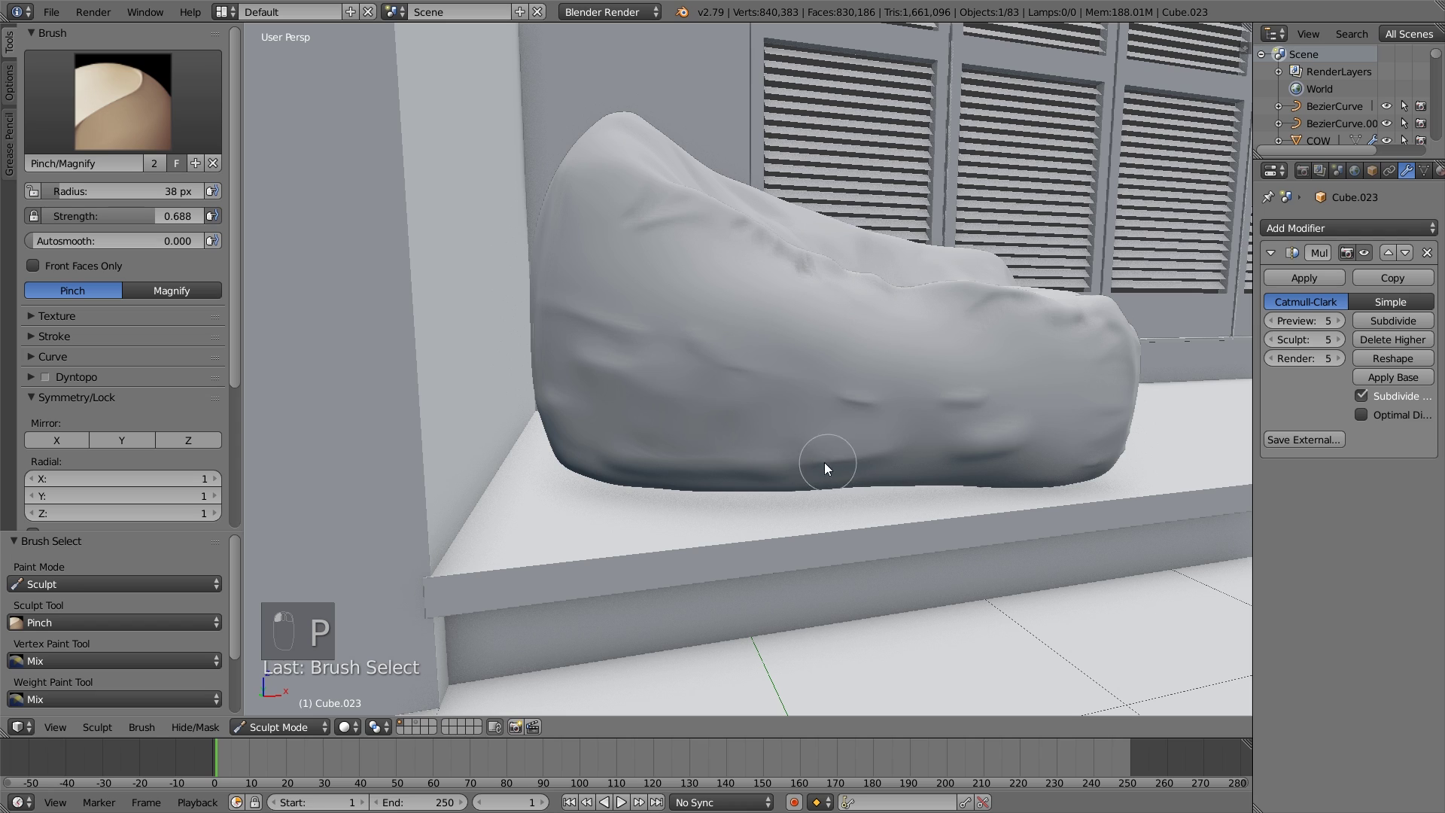
Draw a fold along the bottom edge of the outer side with the Draw brush, then pinch and smooth it.
key("x")
key("x")
key("x")
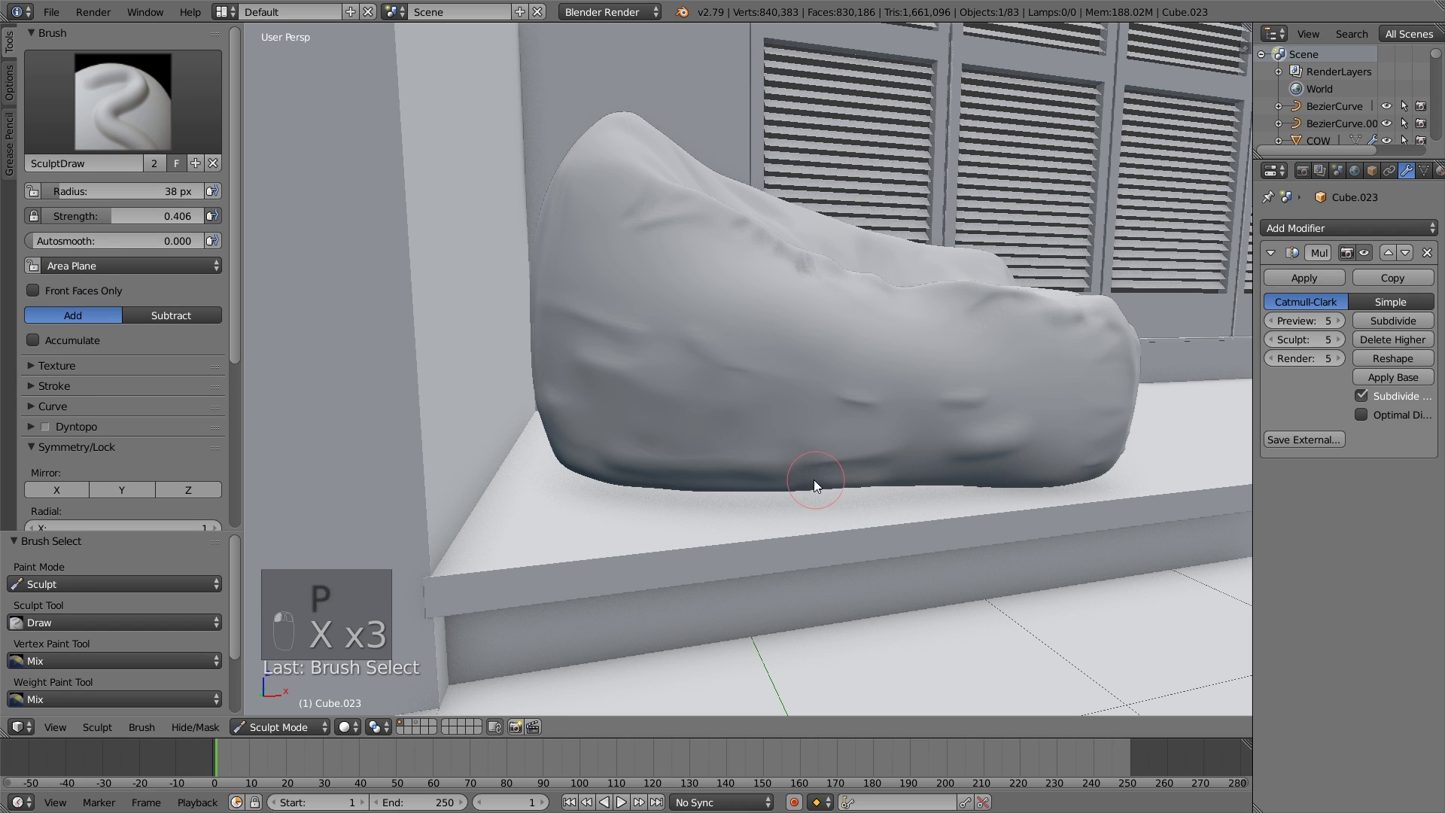
left_click_drag(815, 480, 895, 480)
key("p")
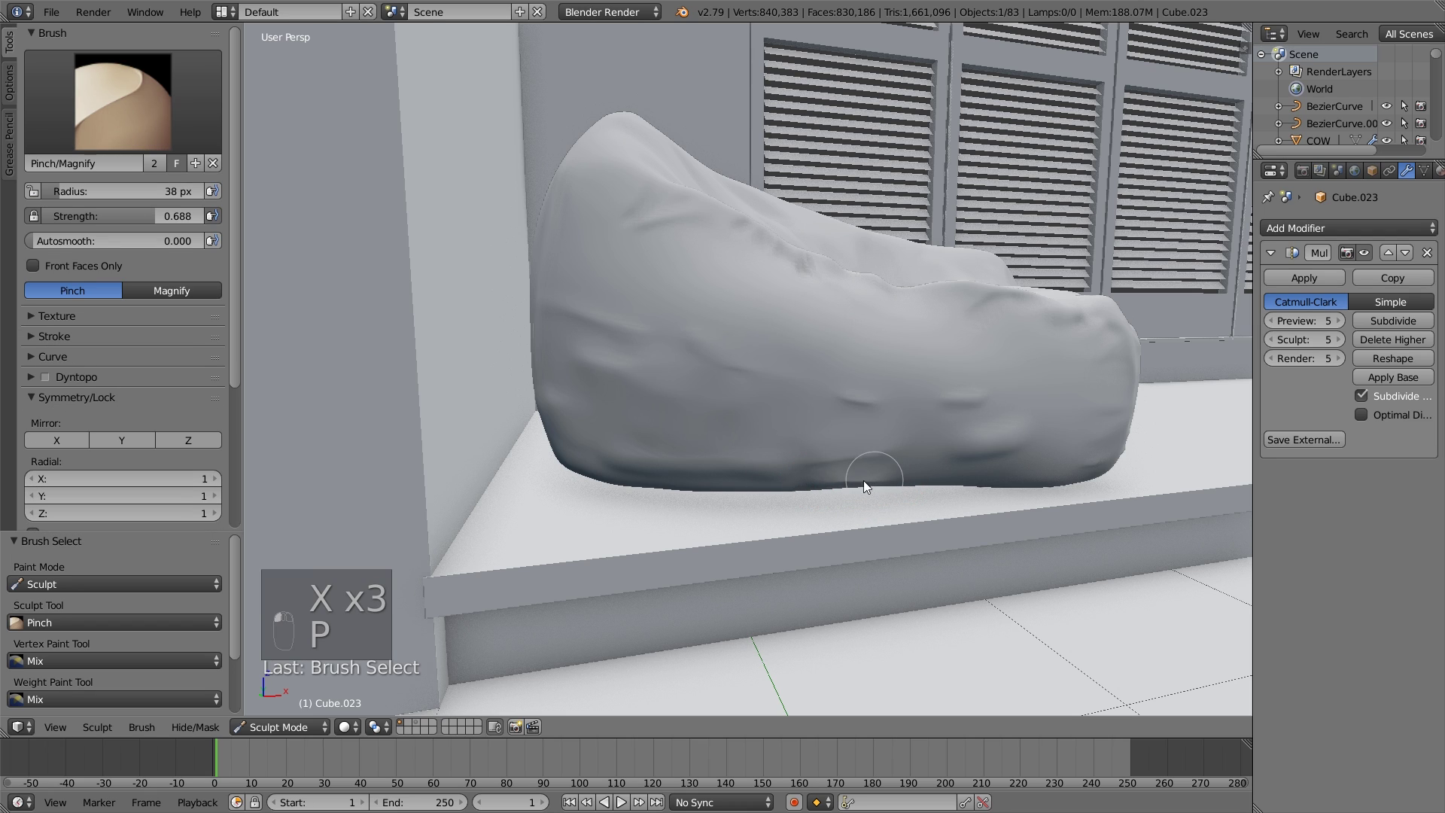
key("s")
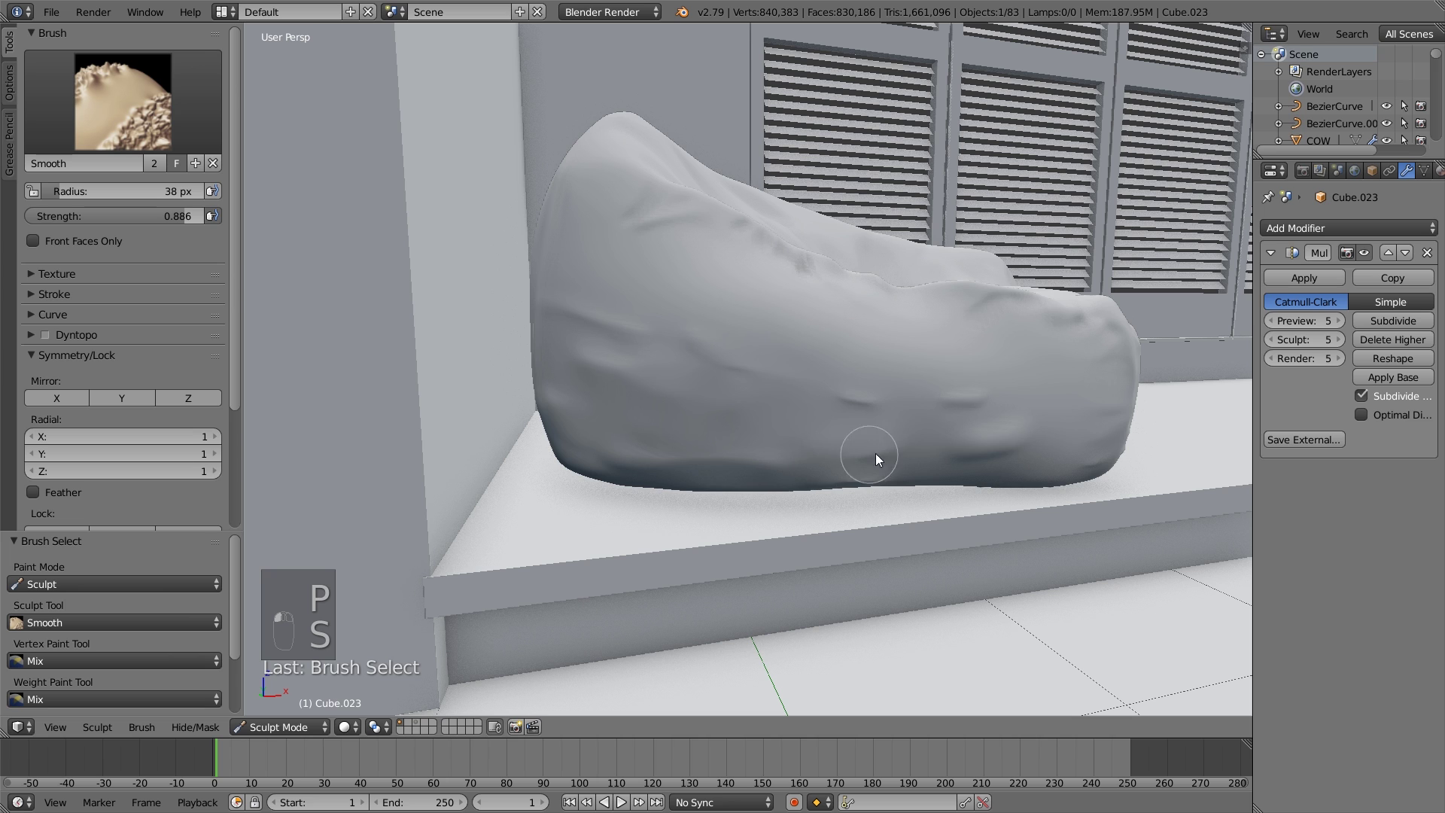
Draw long horizontal and diagonal folds across the middle and lower outer side with the Draw brush at a 38 px radius.
middle_click_drag(1048, 429, 814, 402)
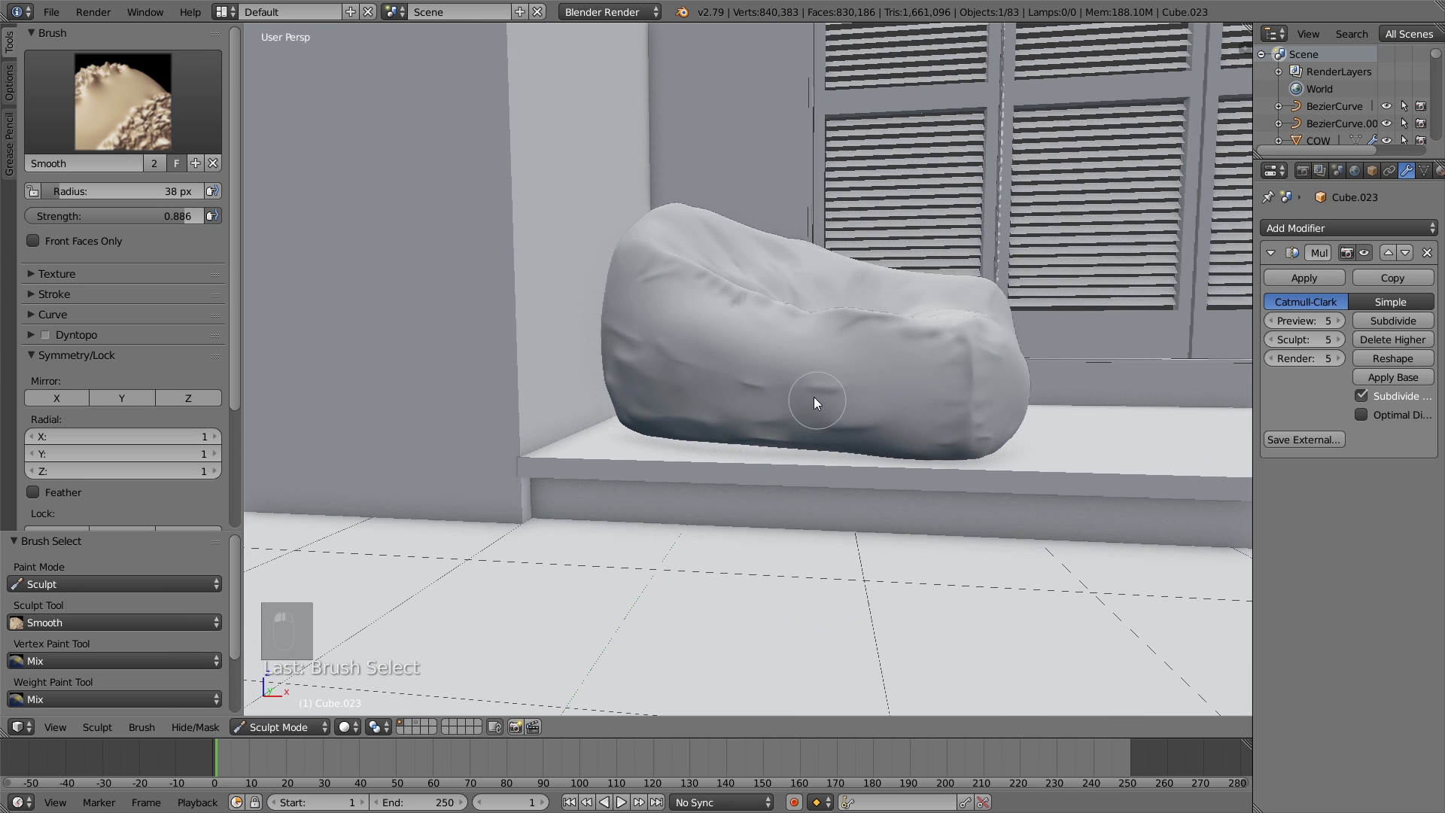
scroll(874, 403, "down", 4)
scroll(824, 426, "up", 8)
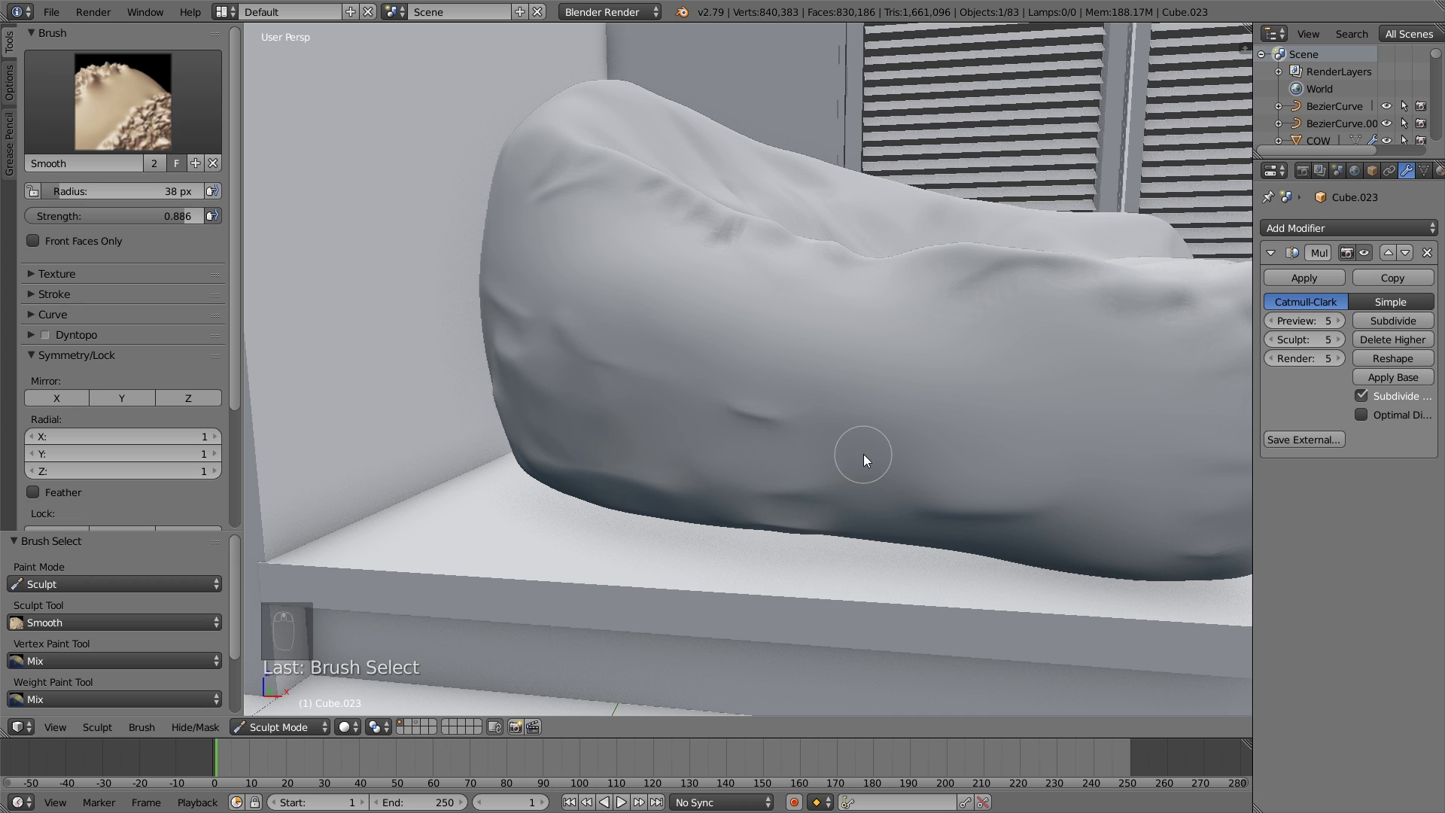
key("x")
key("x")
key("x")
left_click_drag(920, 433, 839, 424)
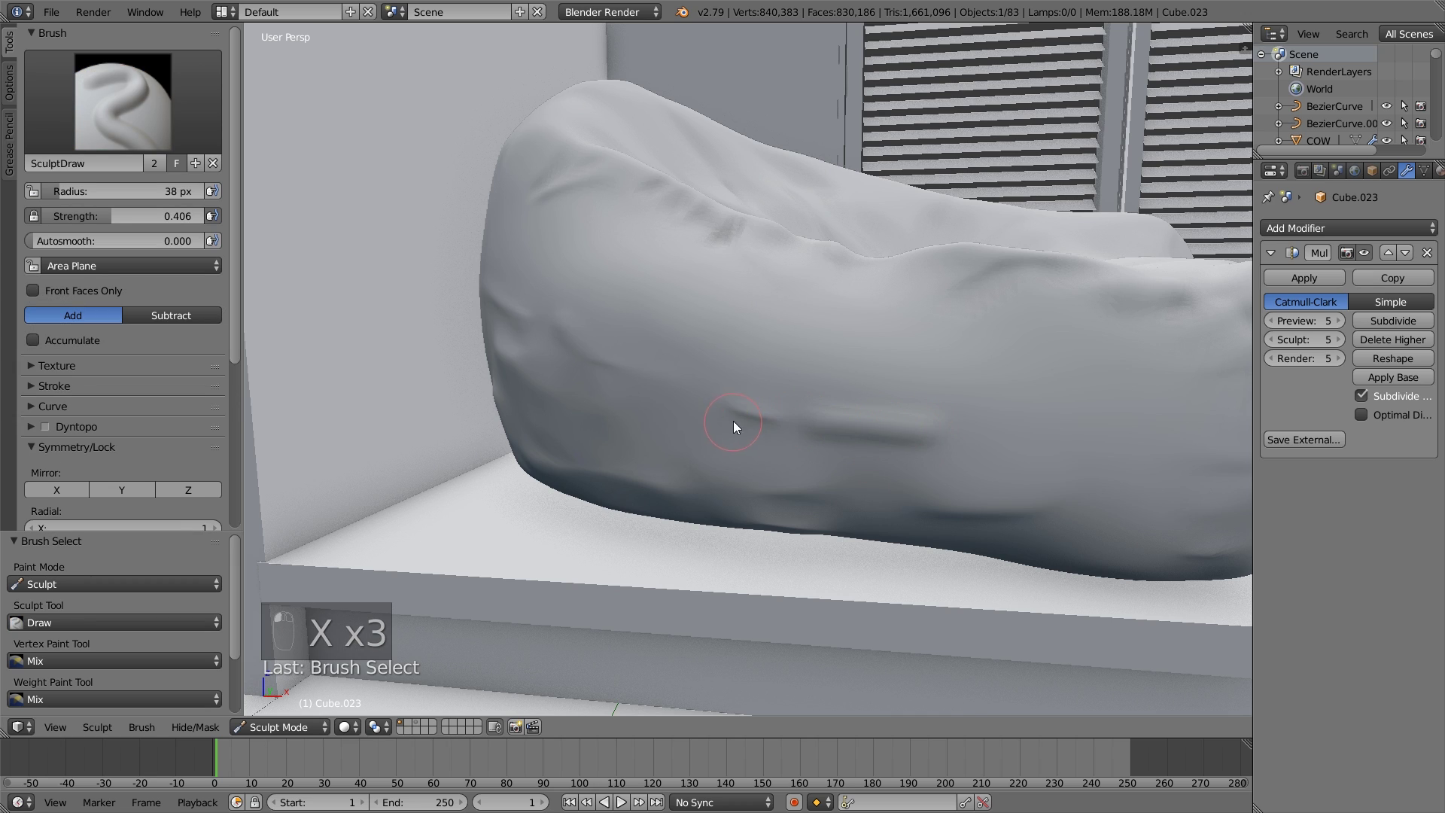
left_click_drag(596, 412, 743, 454)
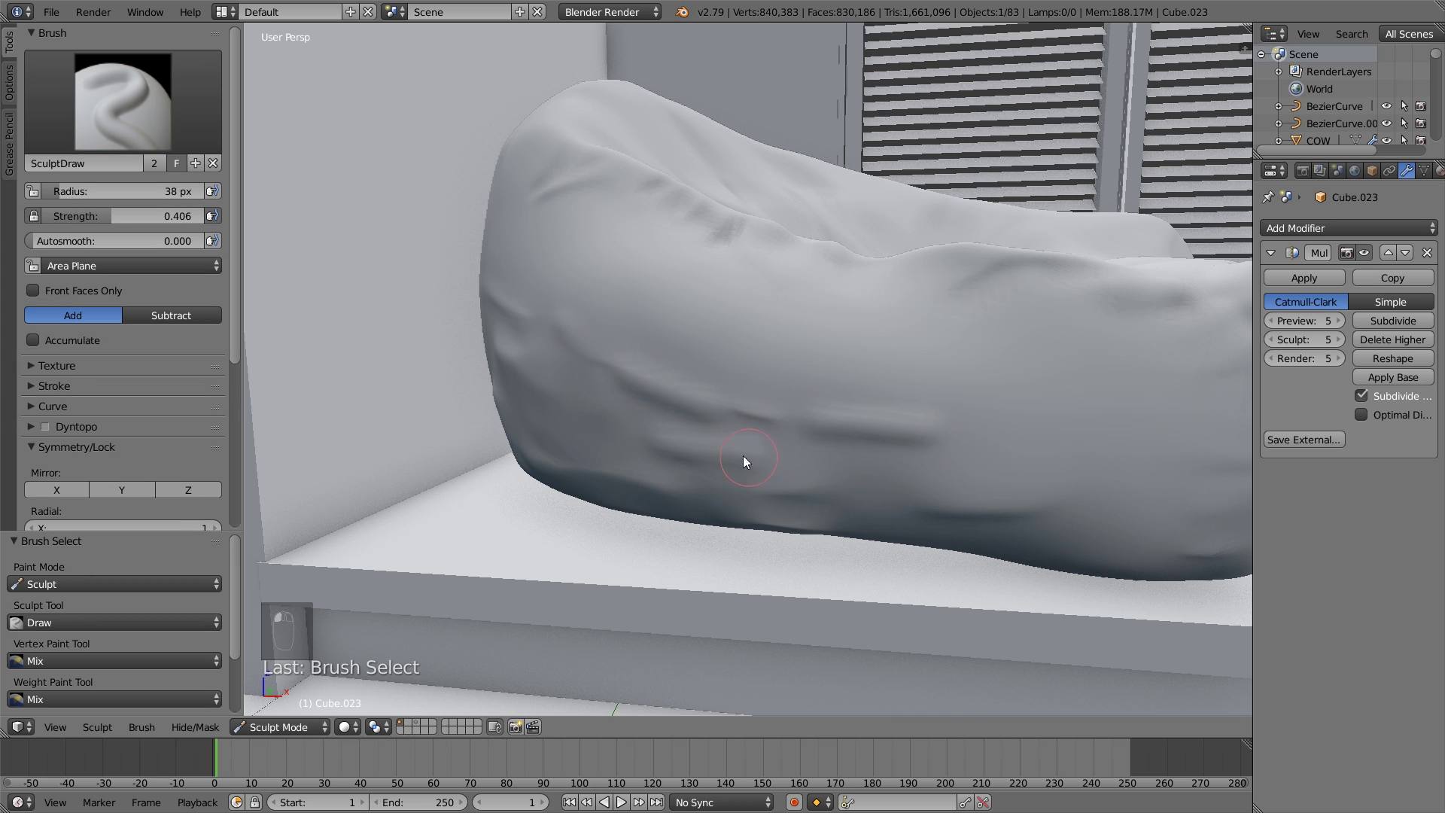
left_click_drag(569, 409, 774, 467)
Pinch the long folds on the outer side and blend them into the surface with the Smooth brush.
key("s")
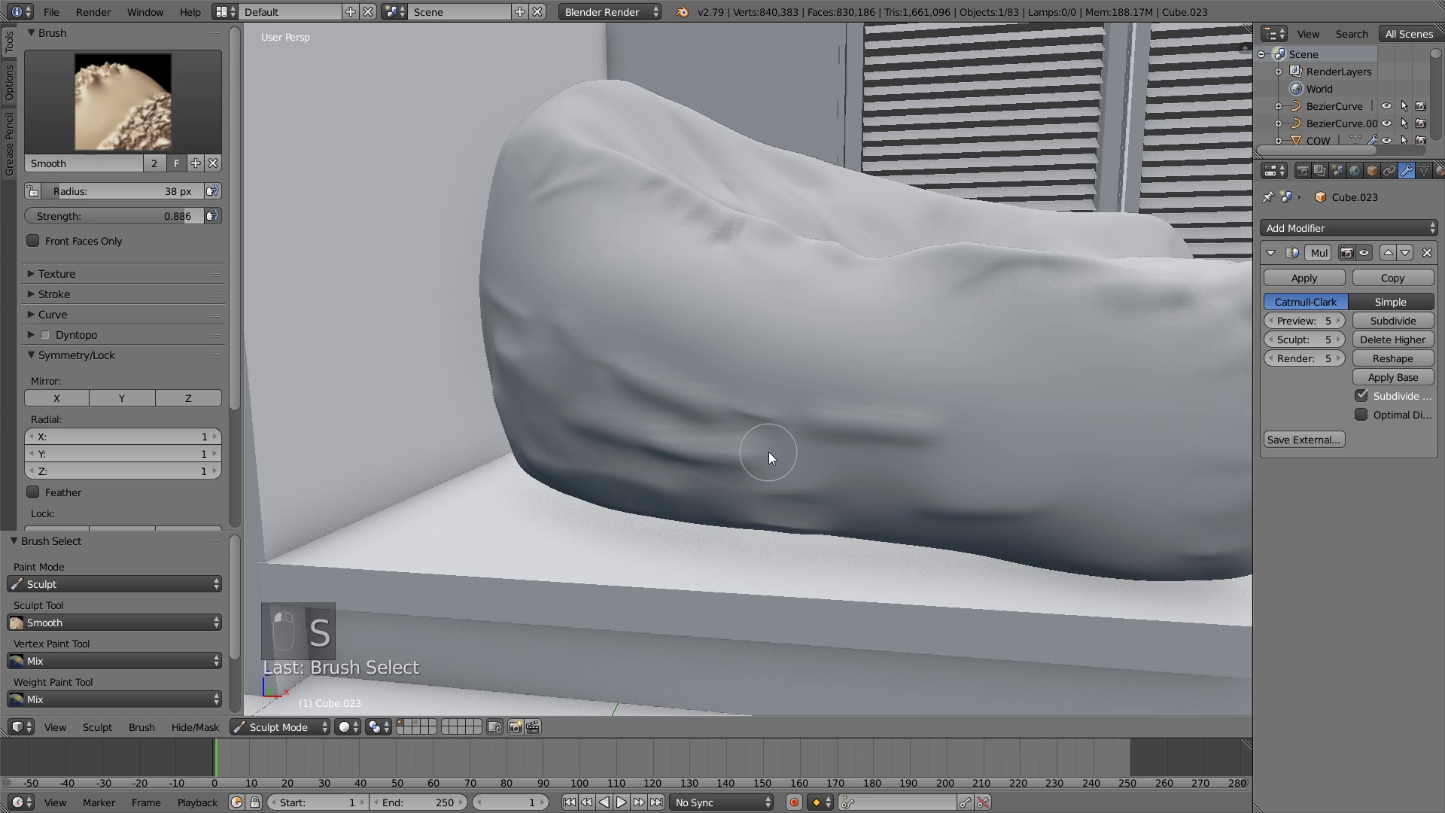
key("p")
key("s")
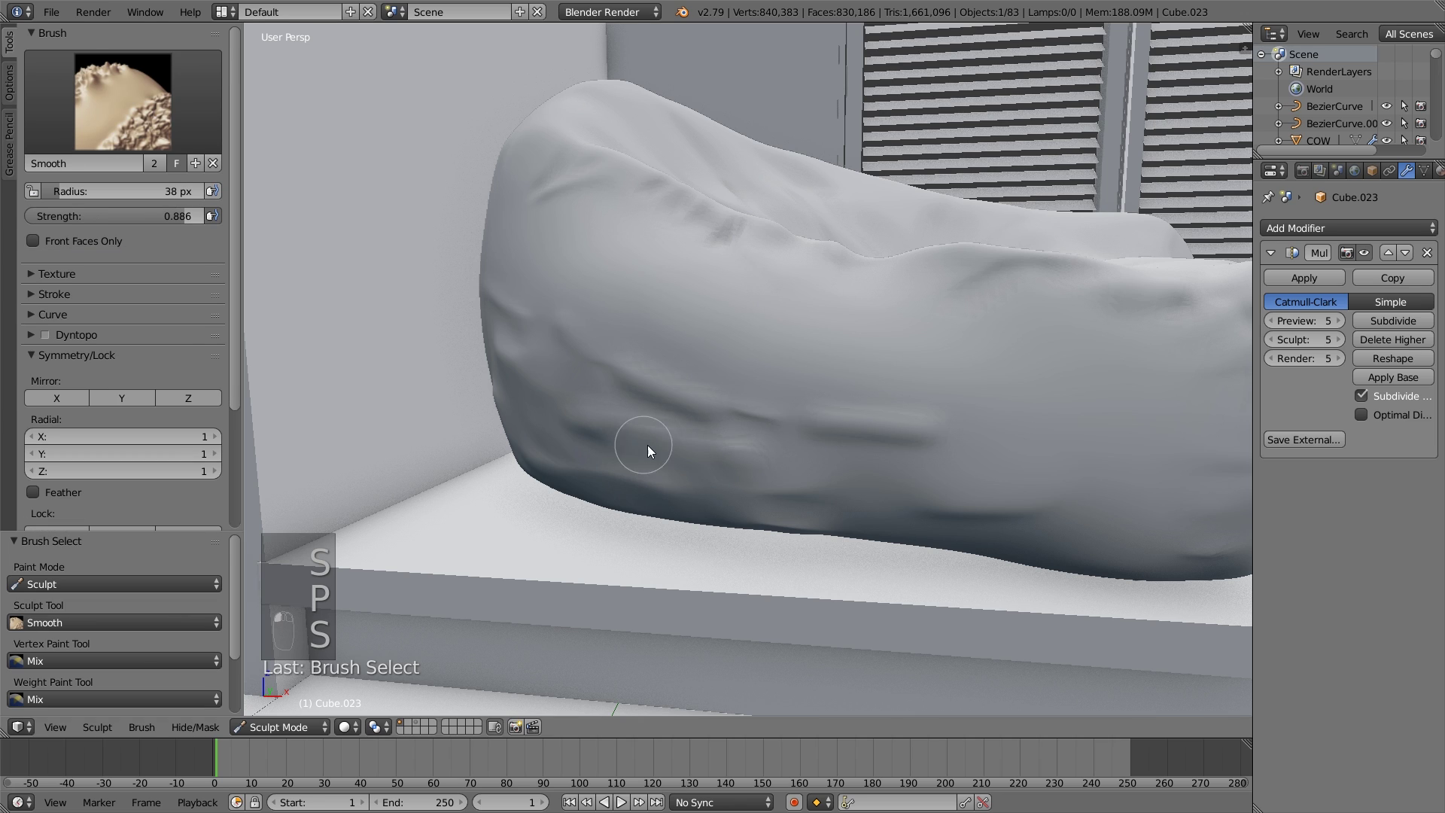
Sharpen the short horizontal fold at the middle of the lower outer side with Pinch/Magnify, then soften it with the Smooth brush.
key("p")
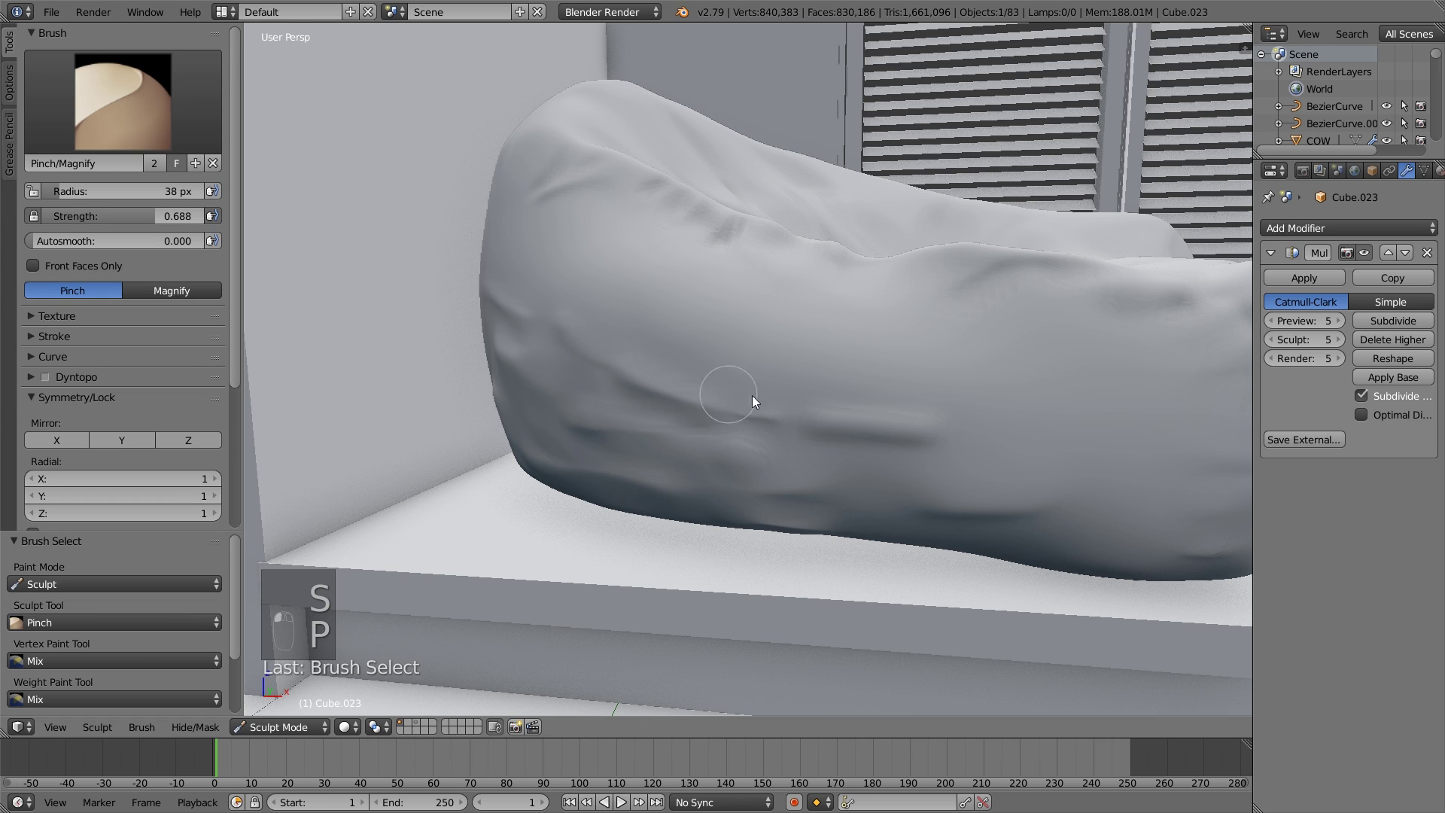
key("s")
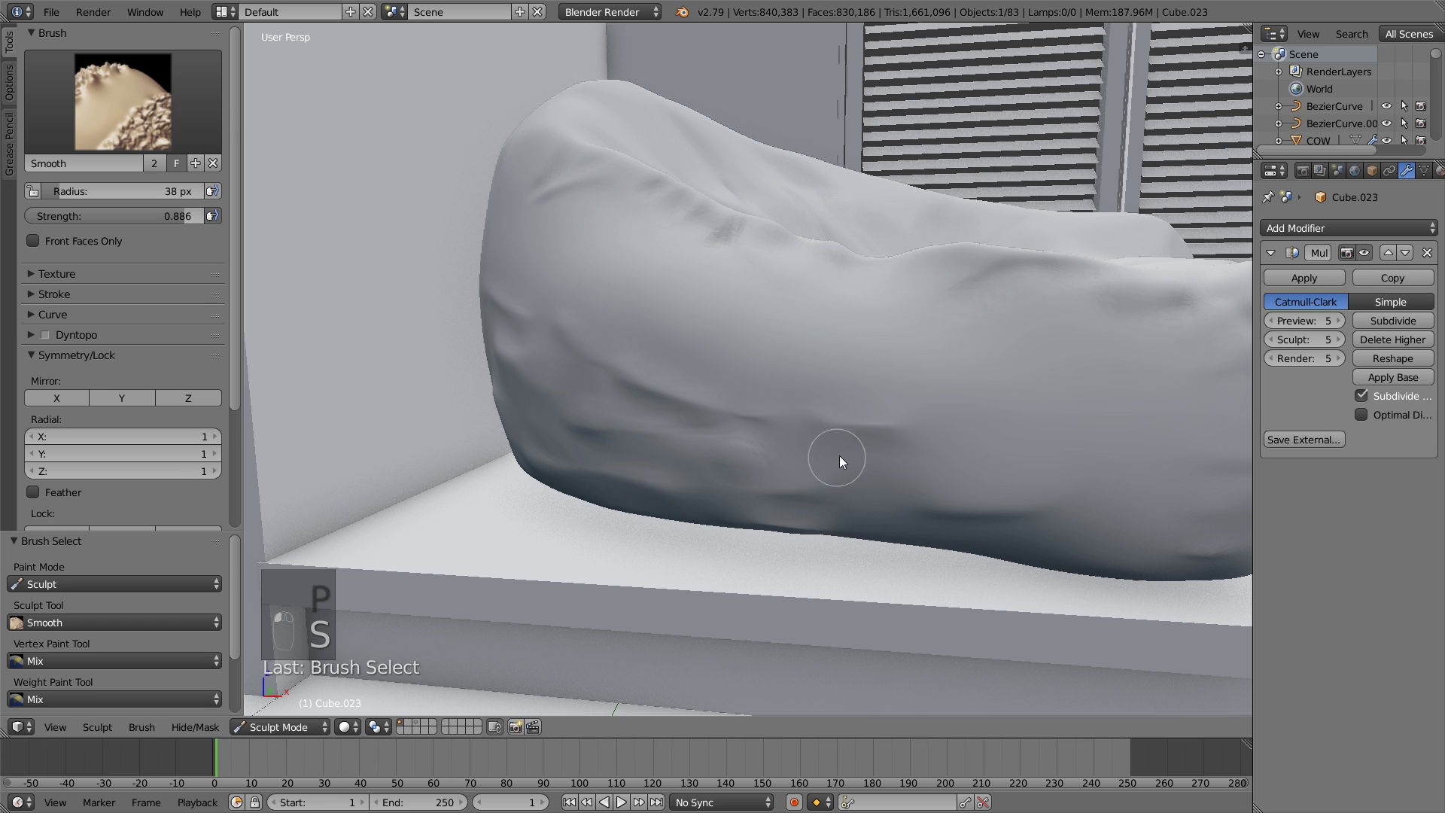
scroll(820, 462, "down", 3)
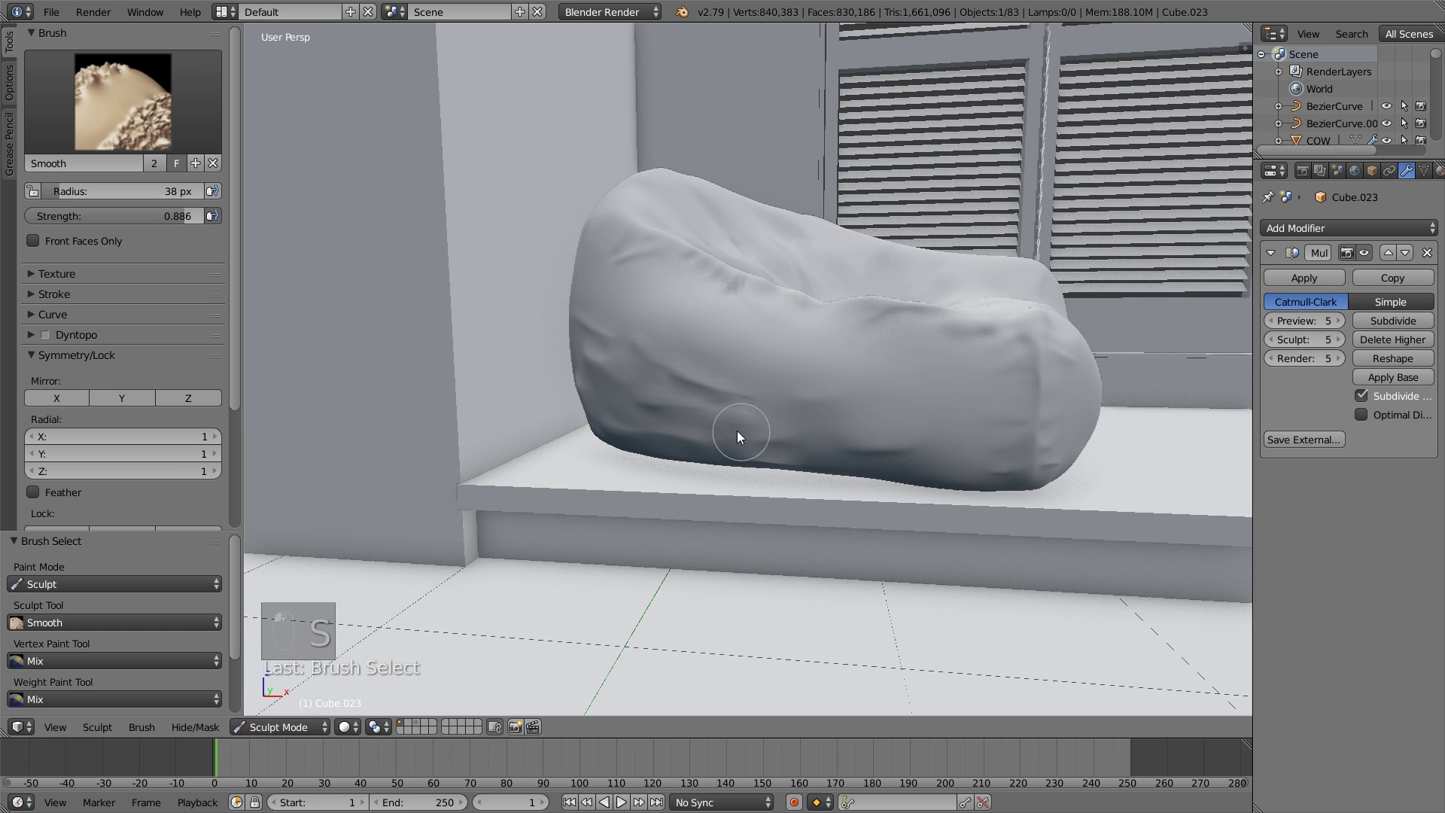
middle_click_drag(719, 444, 739, 445)
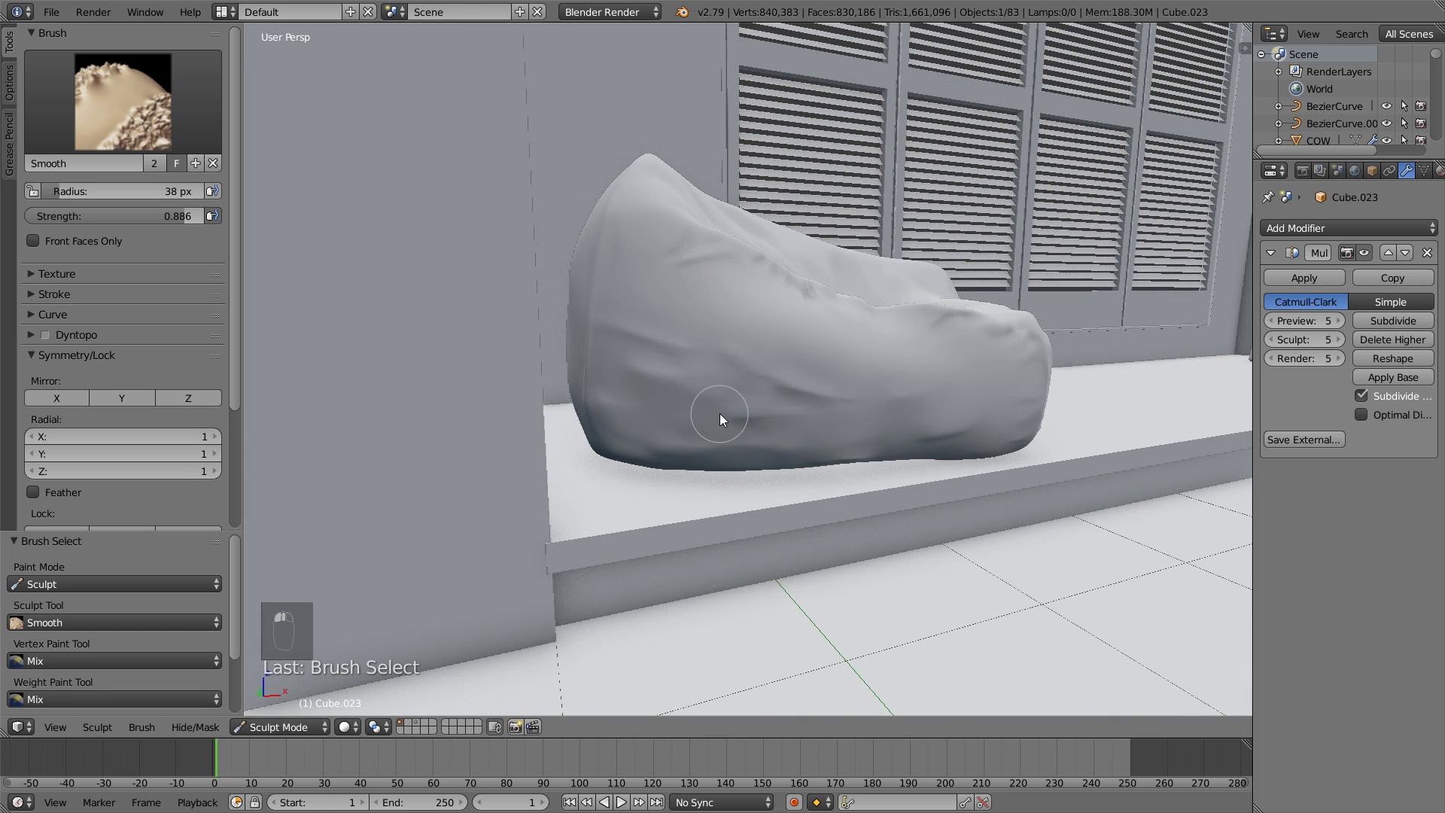
Draw a fold across the lower rear part of the bean bag's outer side, then pinch its crease and soften it.
key("x")
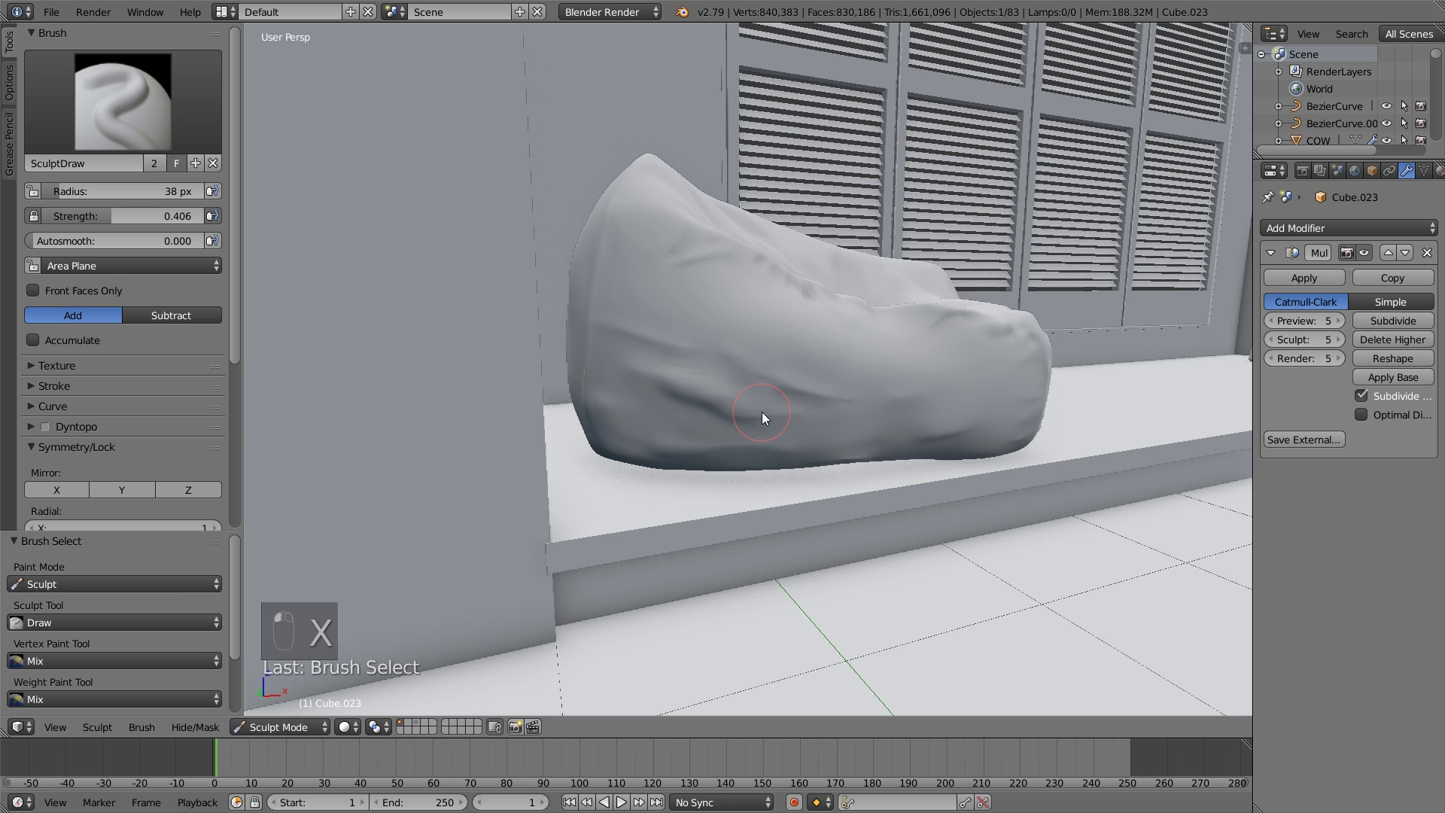
key("o")
key("s")
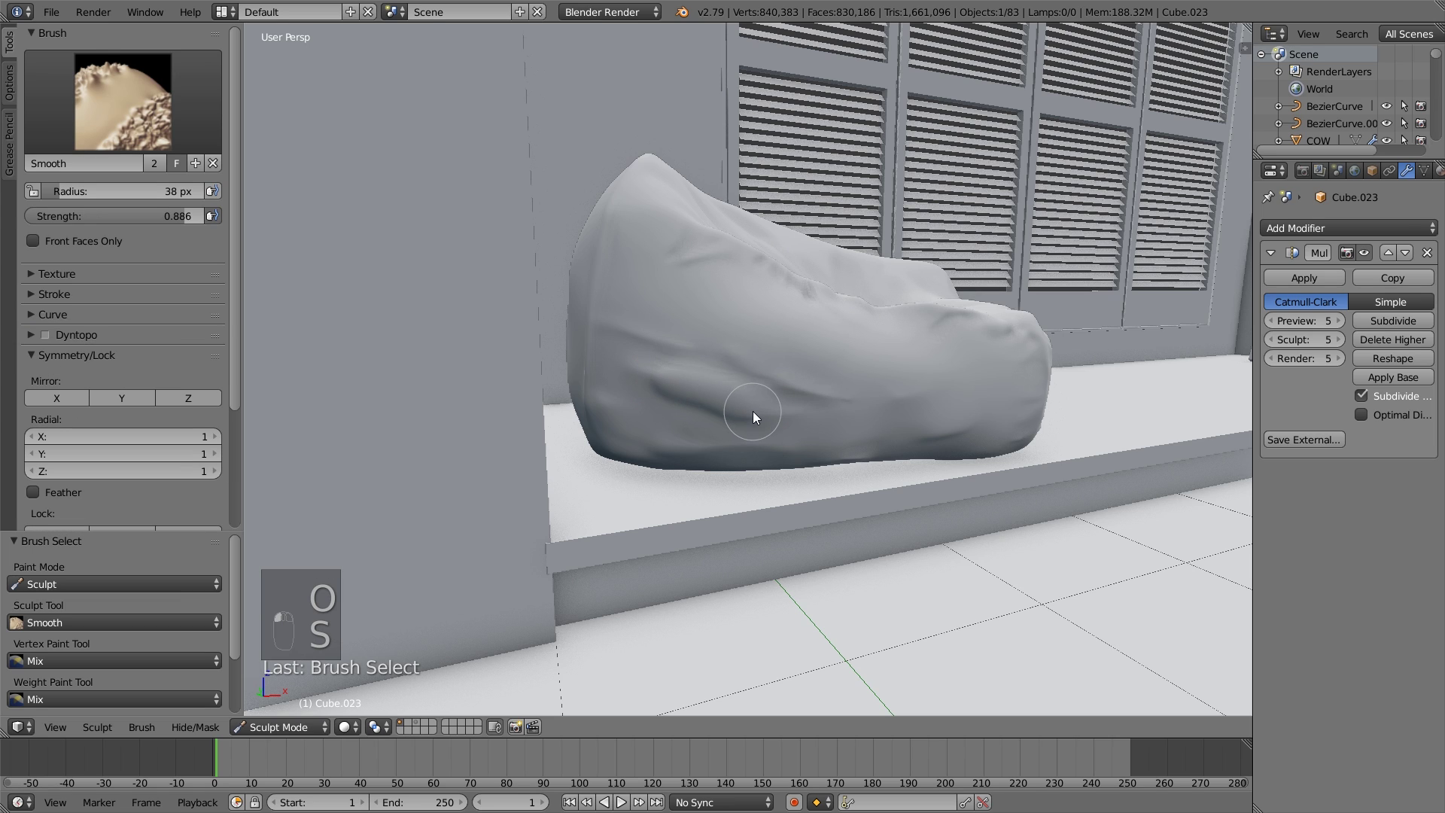
key("ctrl+z")
key("p")
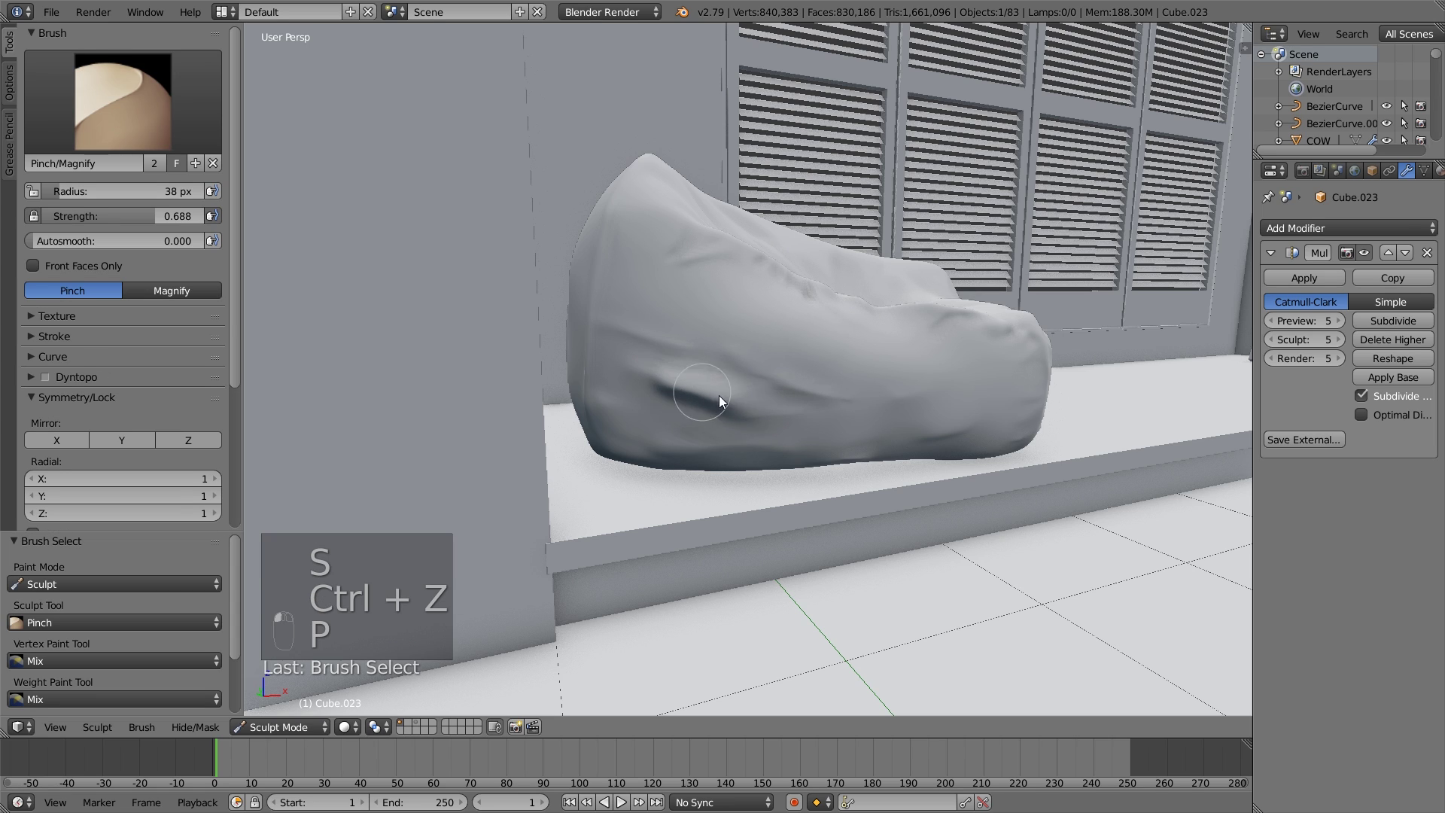
key("s")
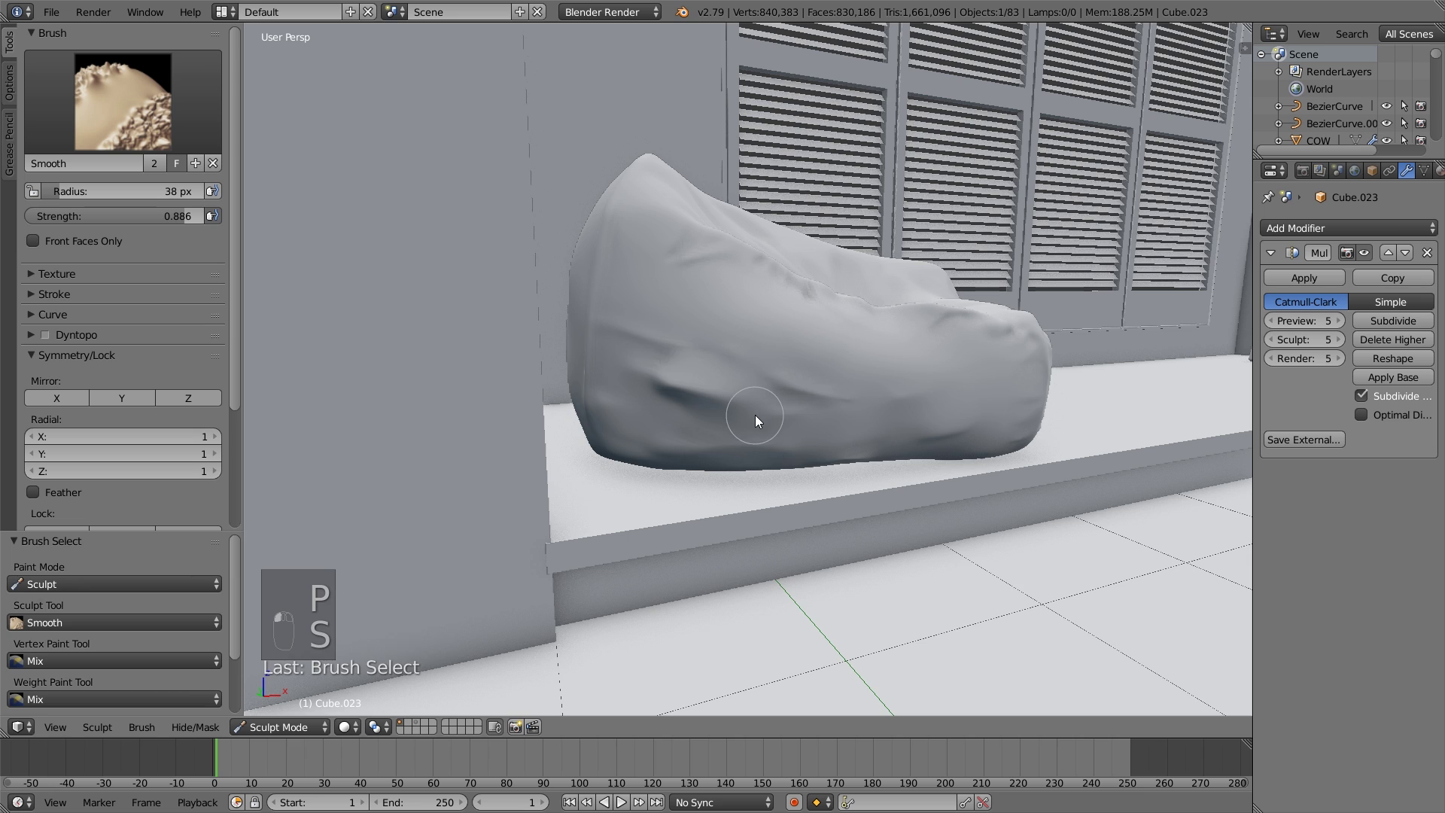
key("ctrl+z")
scroll(756, 414, "up", 4)
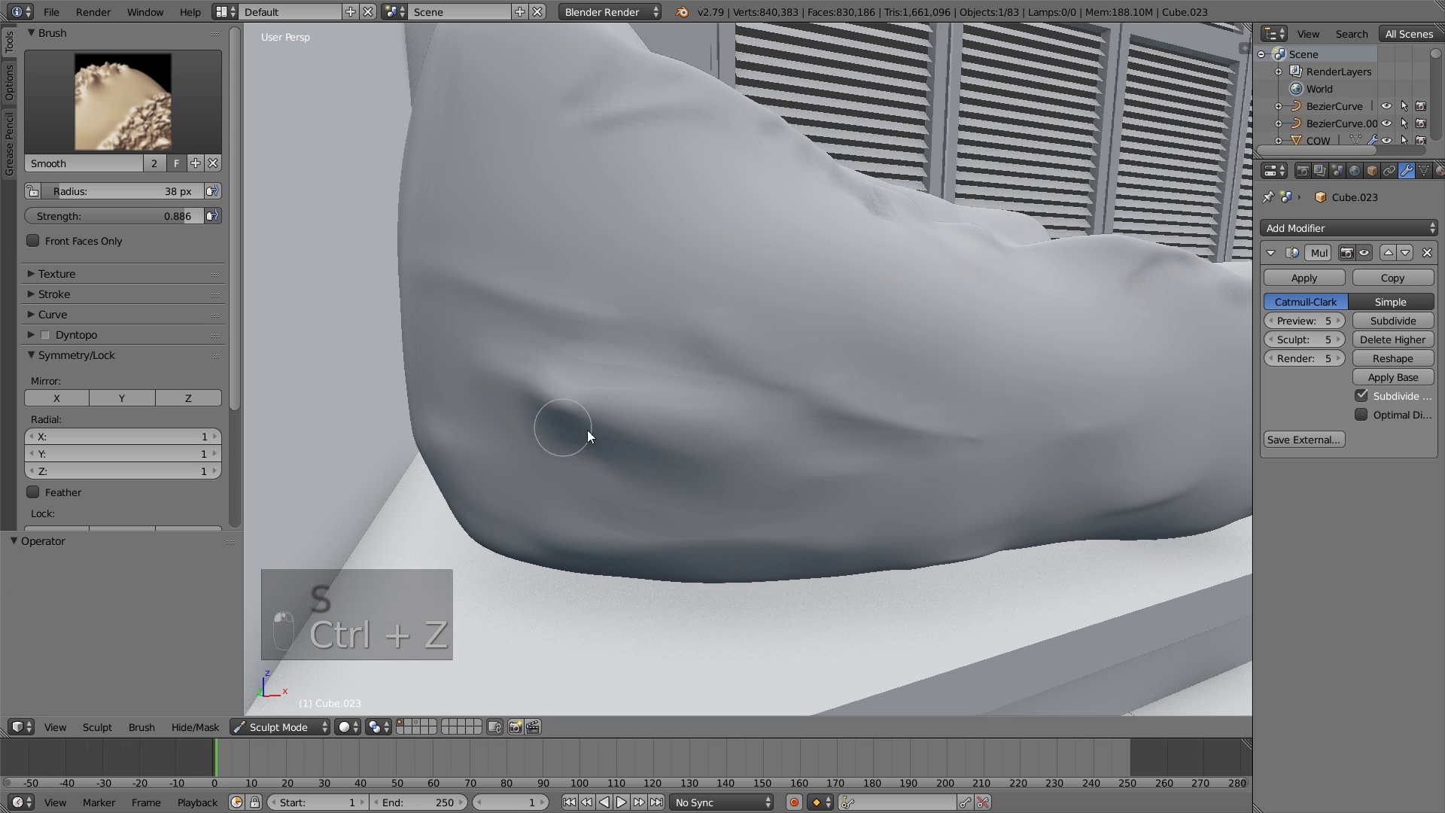
Examine the bean bag chair's folds from several angles and through the scene camera.
scroll(794, 429, "down", 4)
mouse_move(737, 427)
middle_mouse_down()
mouse_move(559, 358)
mouse_move(720, 416)
mouse_move(655, 374)
mouse_move(756, 443)
middle_mouse_up()
scroll(757, 407, "down", 3)
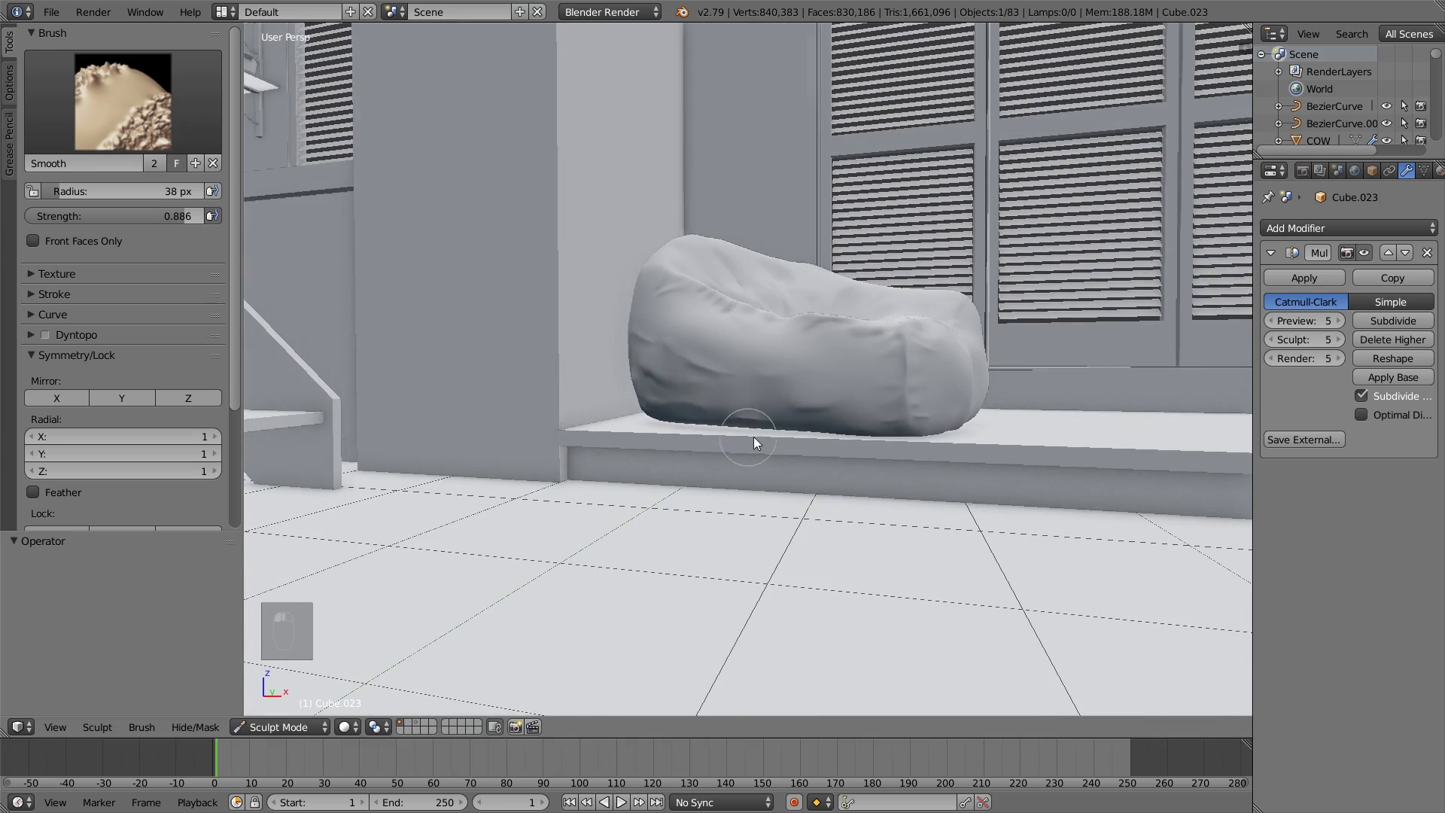
scroll(855, 387, "down", 3)
middle_click_drag(855, 387, 892, 450)
scroll(856, 461, "up", 3)
scroll(856, 463, "down", 2)
key("KP_0")
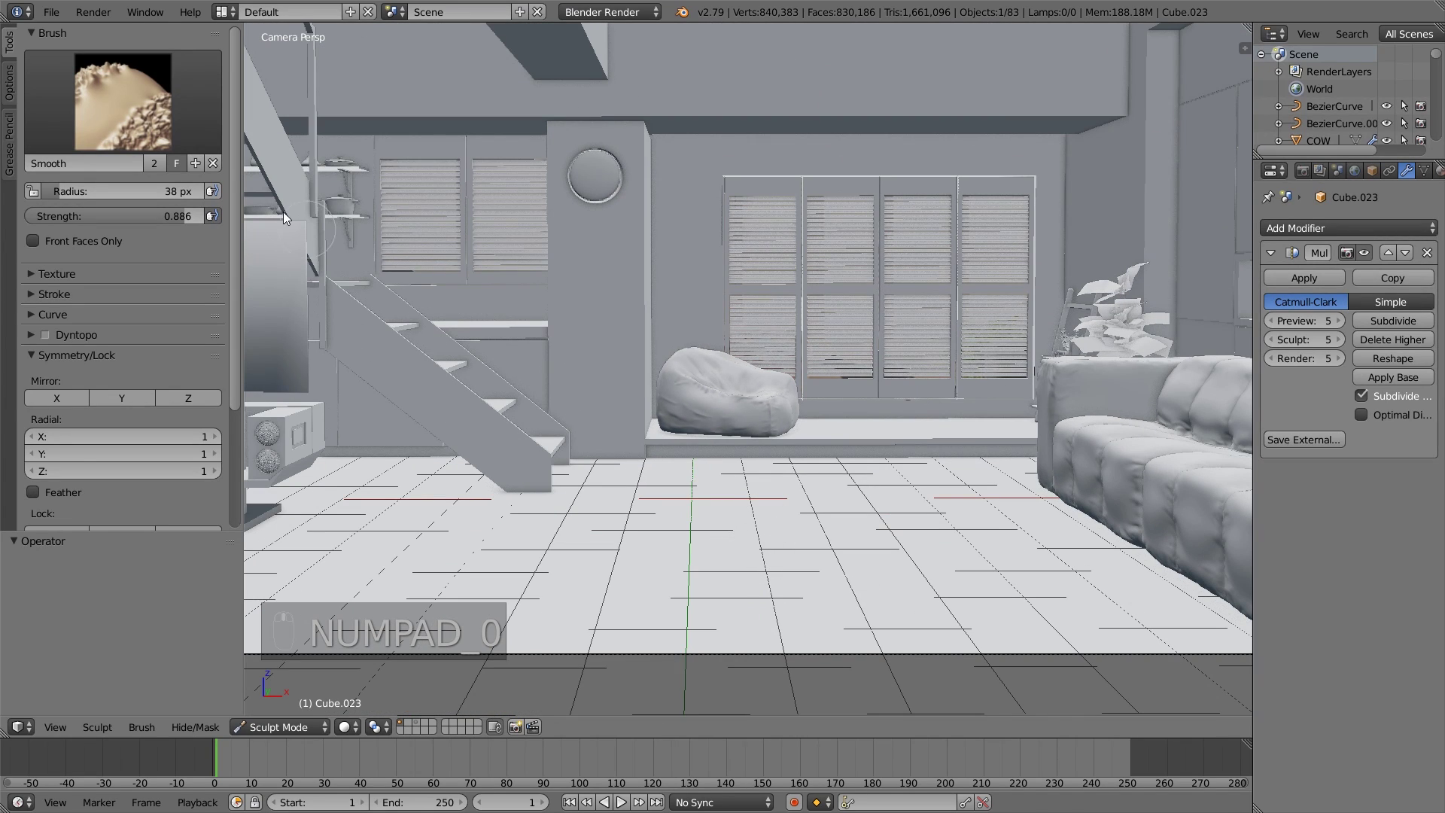
left_click(51, 12)
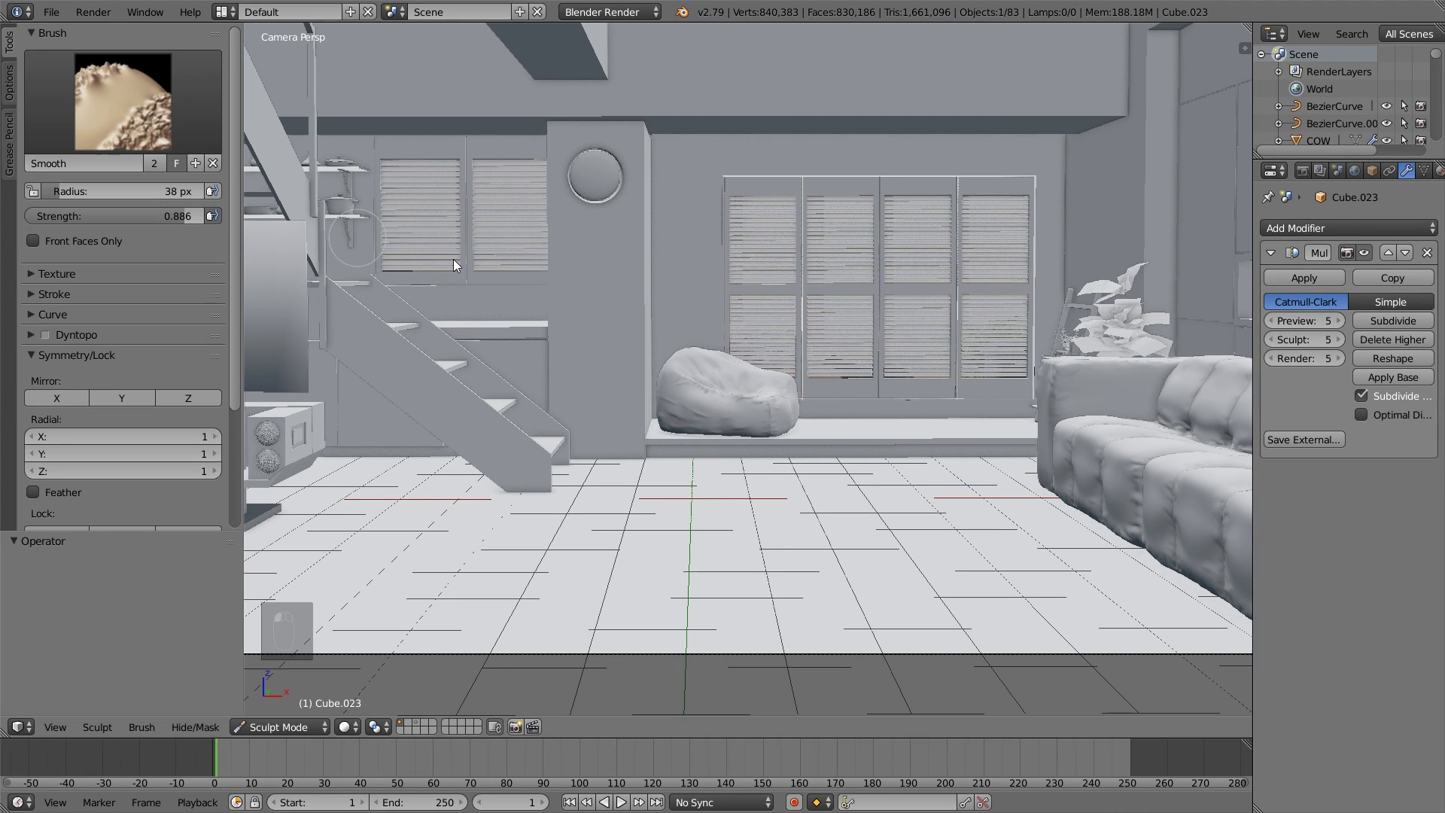
Add a cube mesh over the sofa seat as the base for a cushion.
scroll(865, 410, "down", 2)
middle_click_drag(868, 414, 764, 390, "shift")
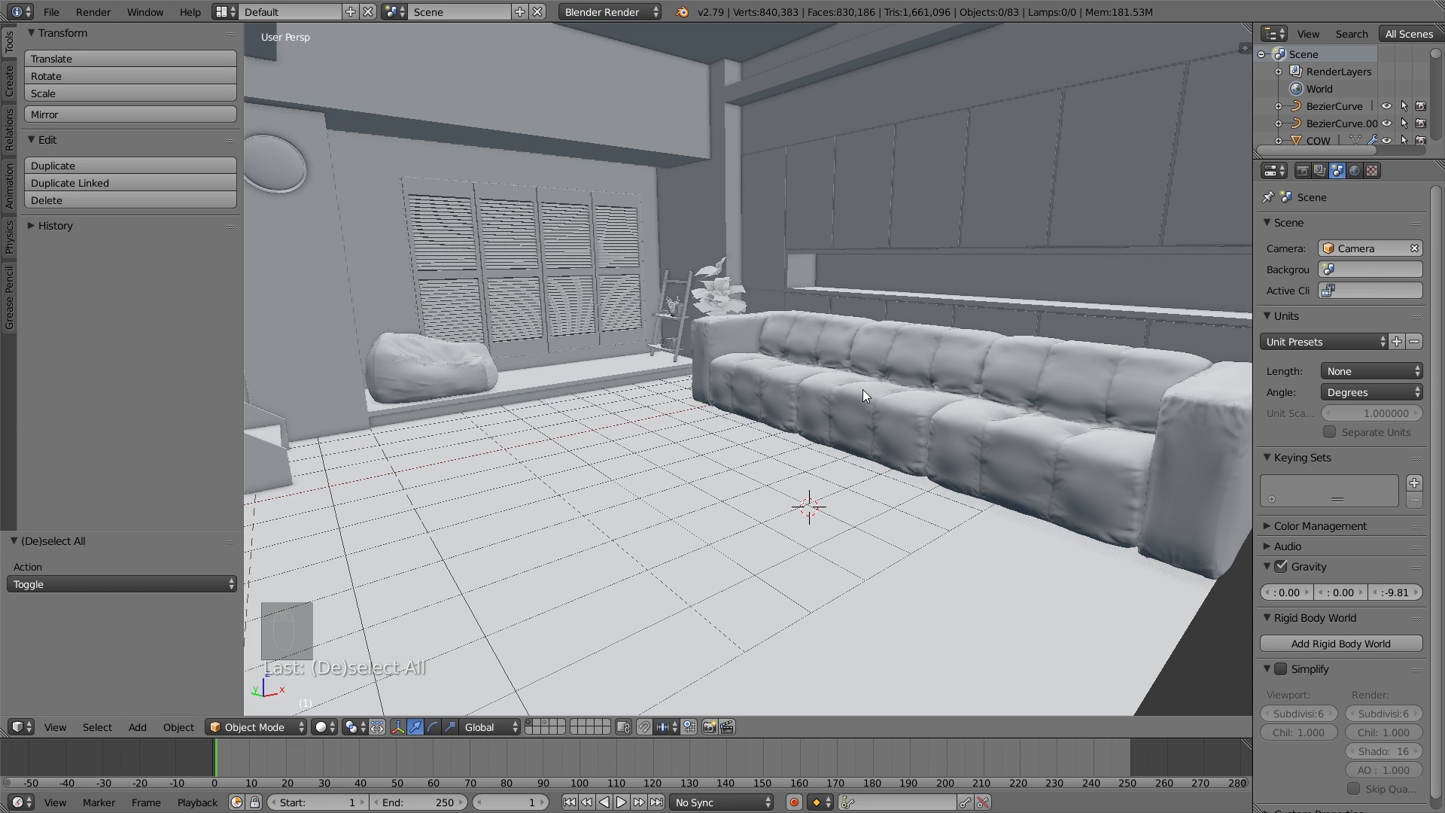
middle_click_drag(812, 390, 903, 399)
key("shift+a")
mouse_move(793, 449)
left_click(852, 466)
Flatten the cube along Z, then scale it down by 0.482 and 0.896, raising it slightly on the sofa seat.
key("s")
key("z")
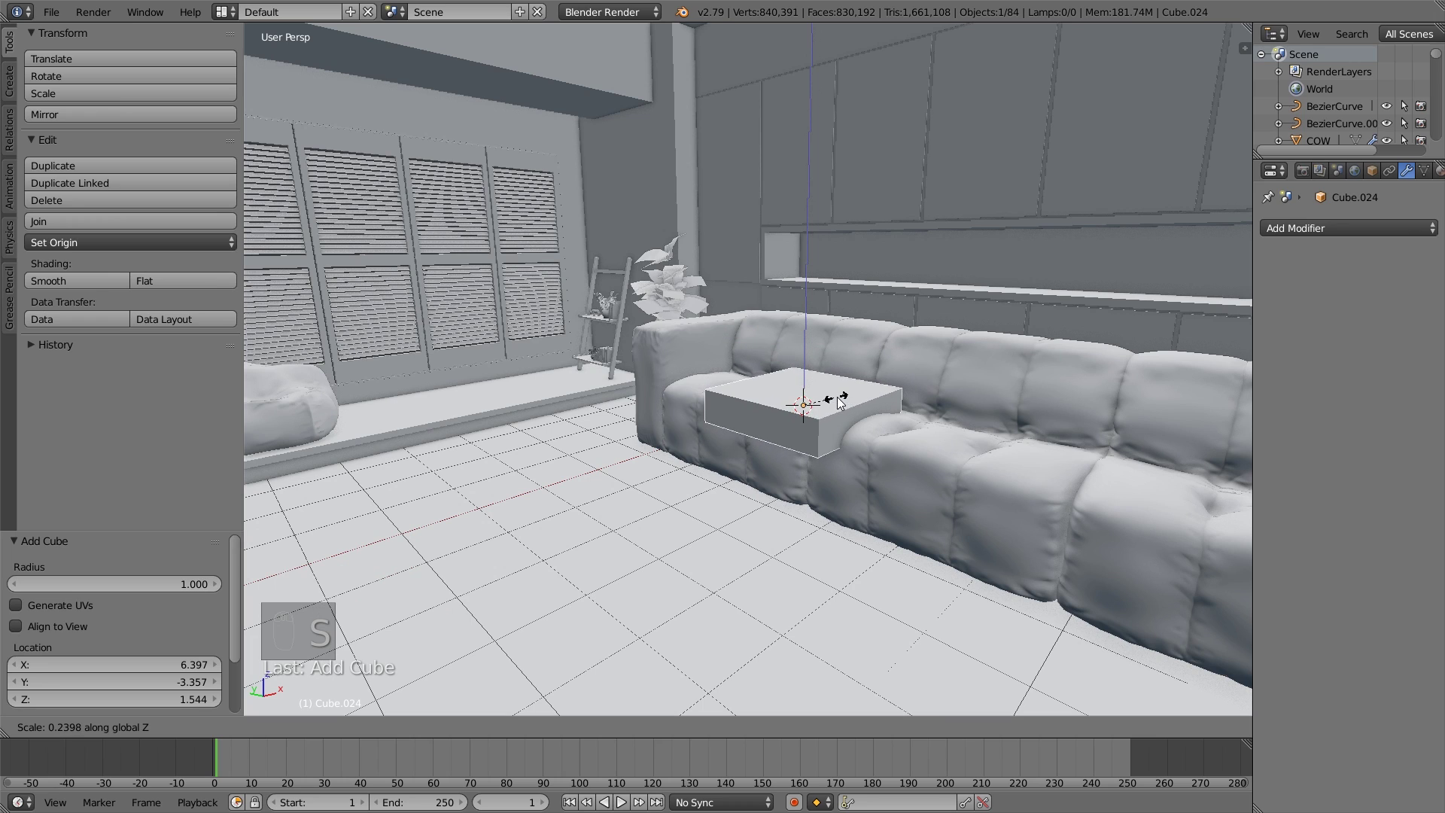
left_click(900, 378)
key("s")
left_click(872, 377)
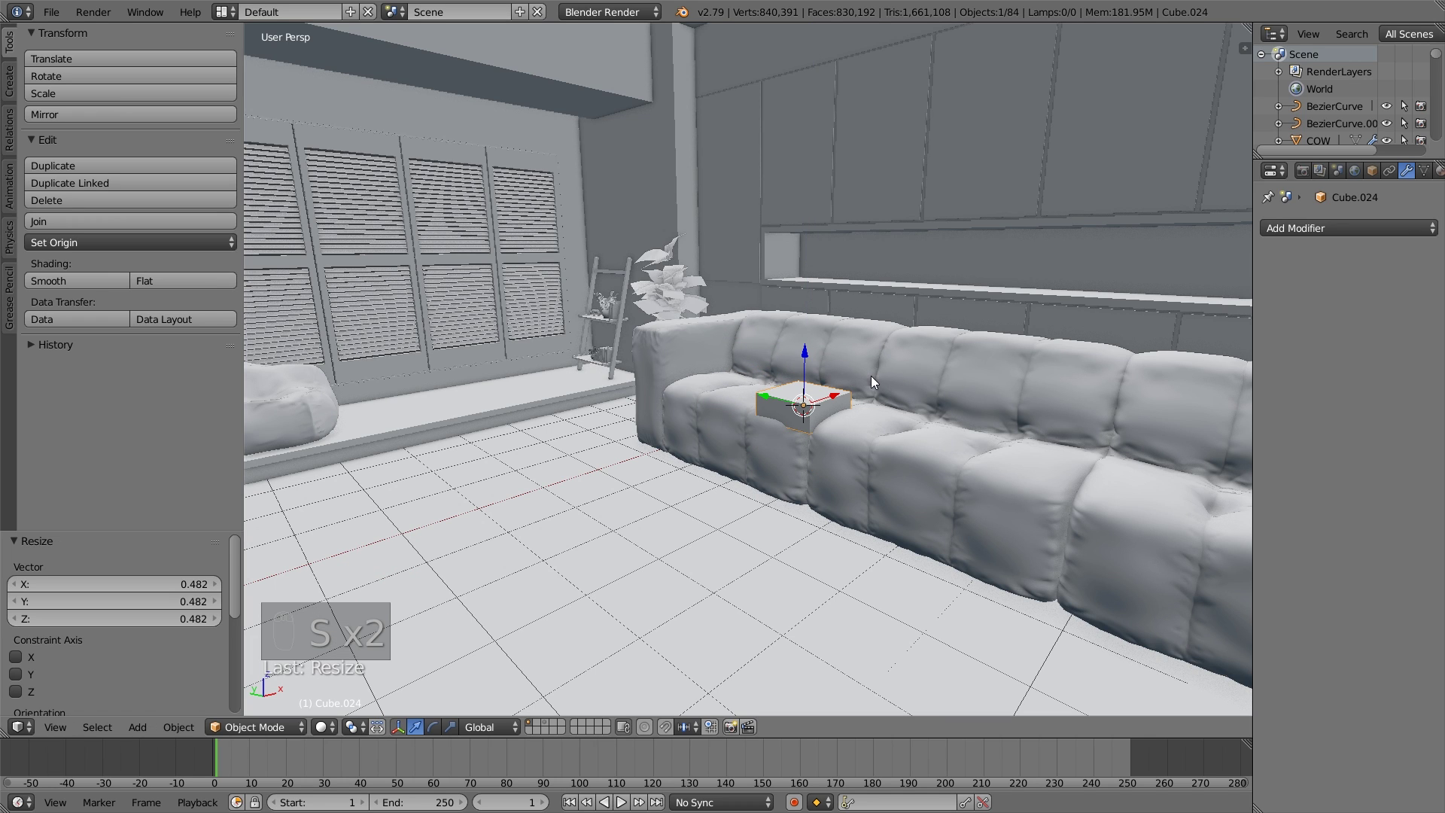
left_click_drag(788, 357, 805, 348)
key("s")
left_click(900, 387)
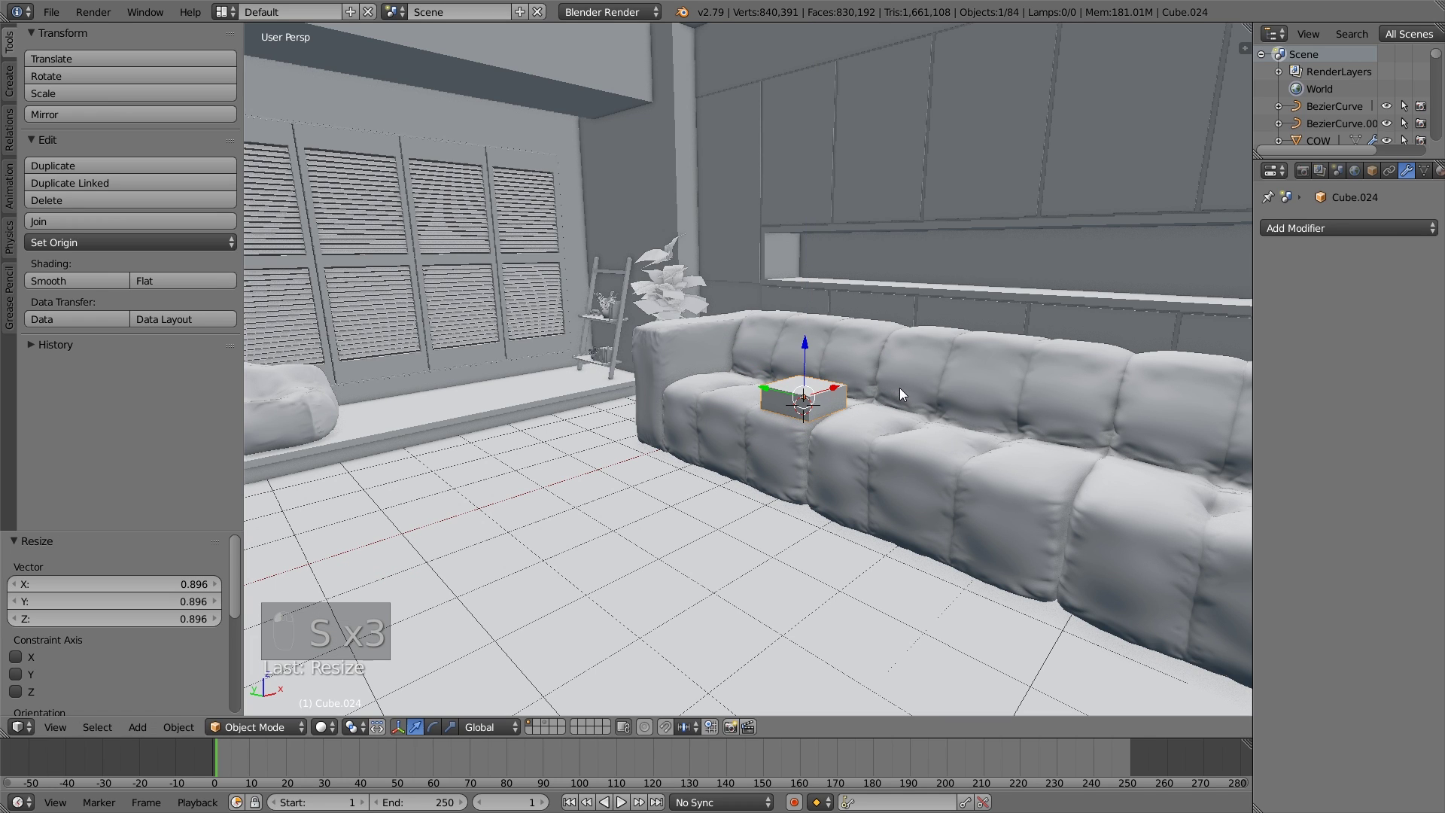
Add two horizontal loop cuts around the cube's sides and scale them together along Z by 0.363.
scroll(897, 410, "up", 8)
key("Tab")
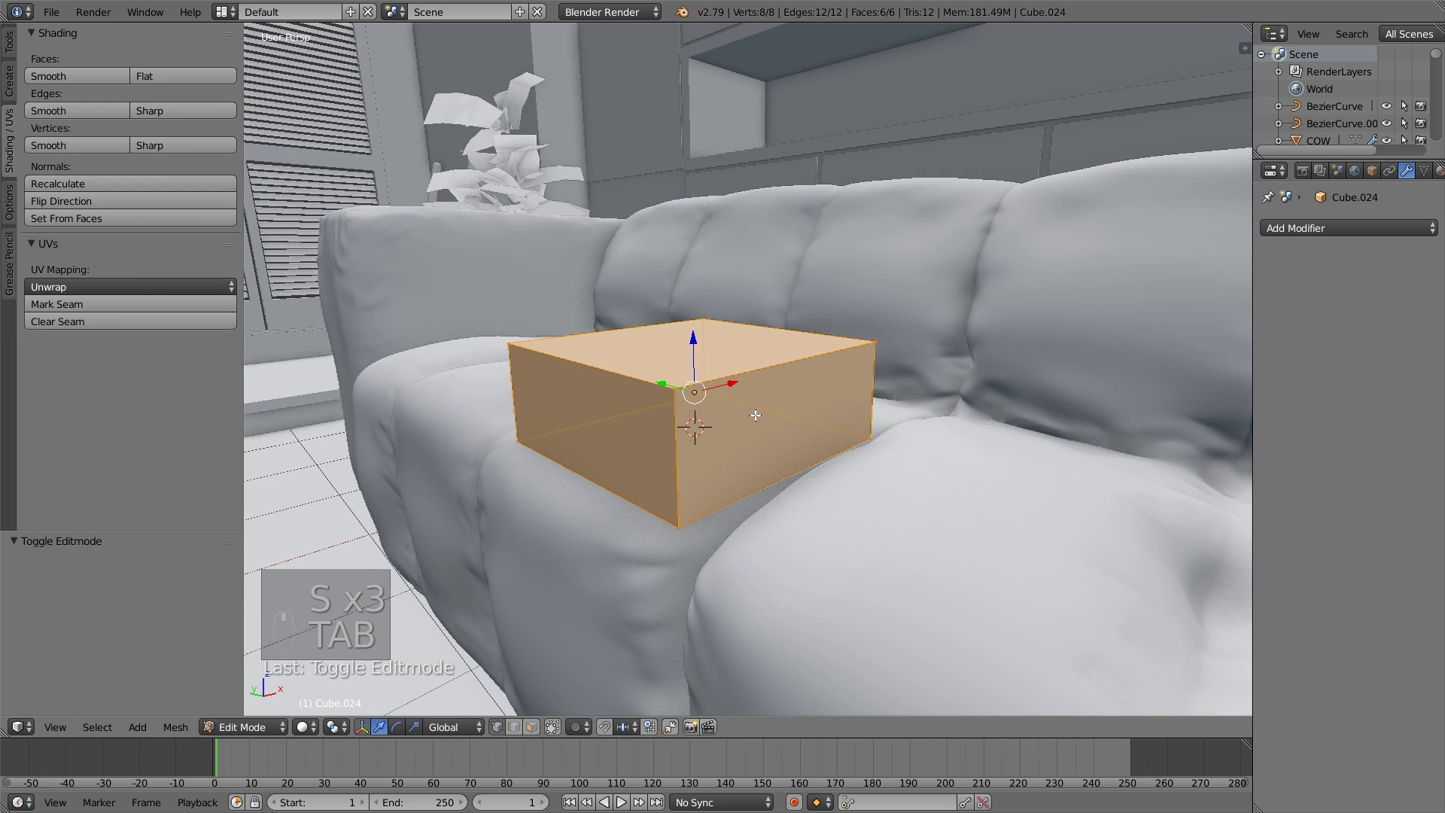
key("ctrl+r")
scroll(688, 444, "up", 1)
left_click(688, 444)
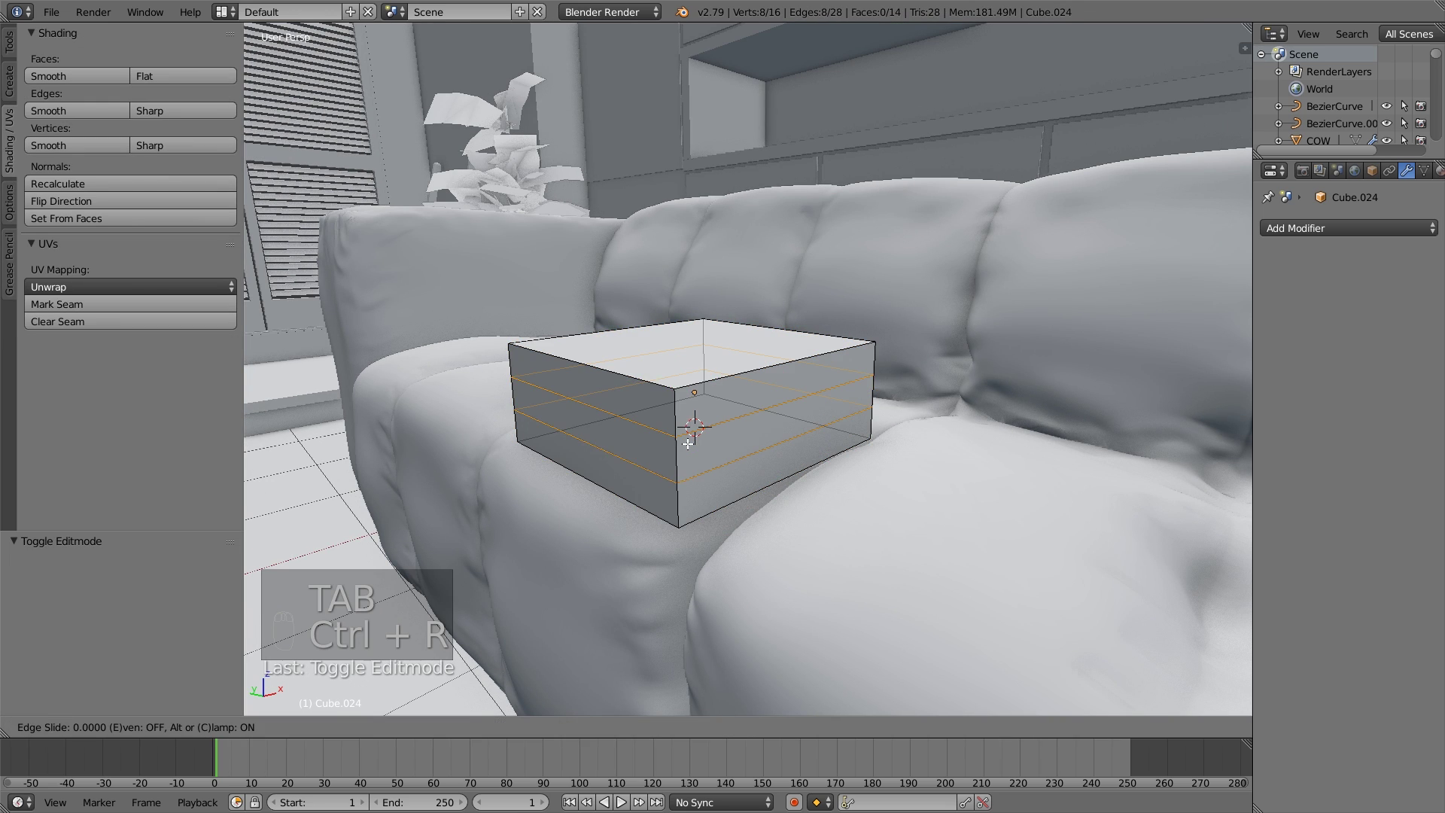
right_click(688, 444)
key("s")
key("z")
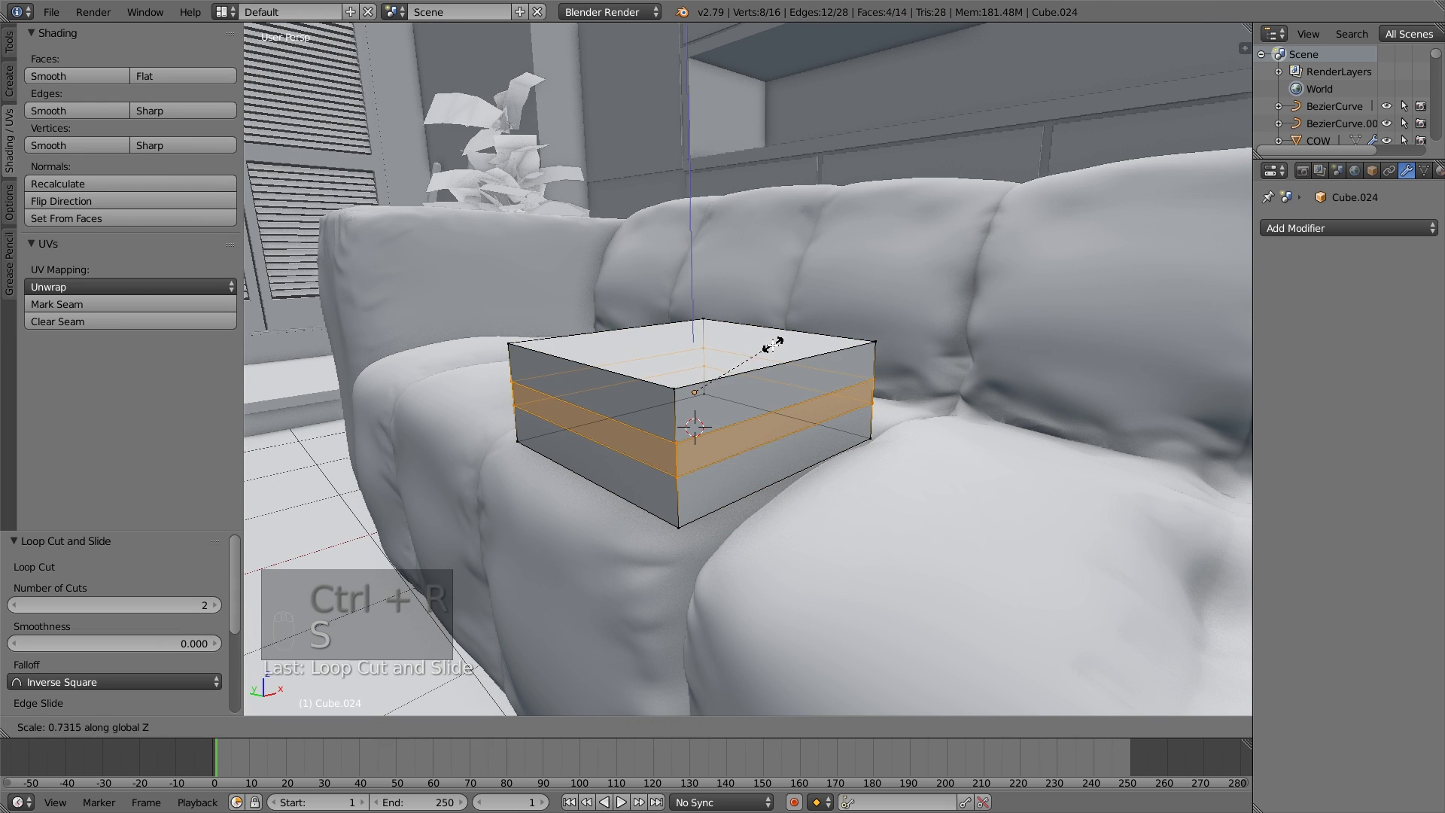
left_click(724, 360)
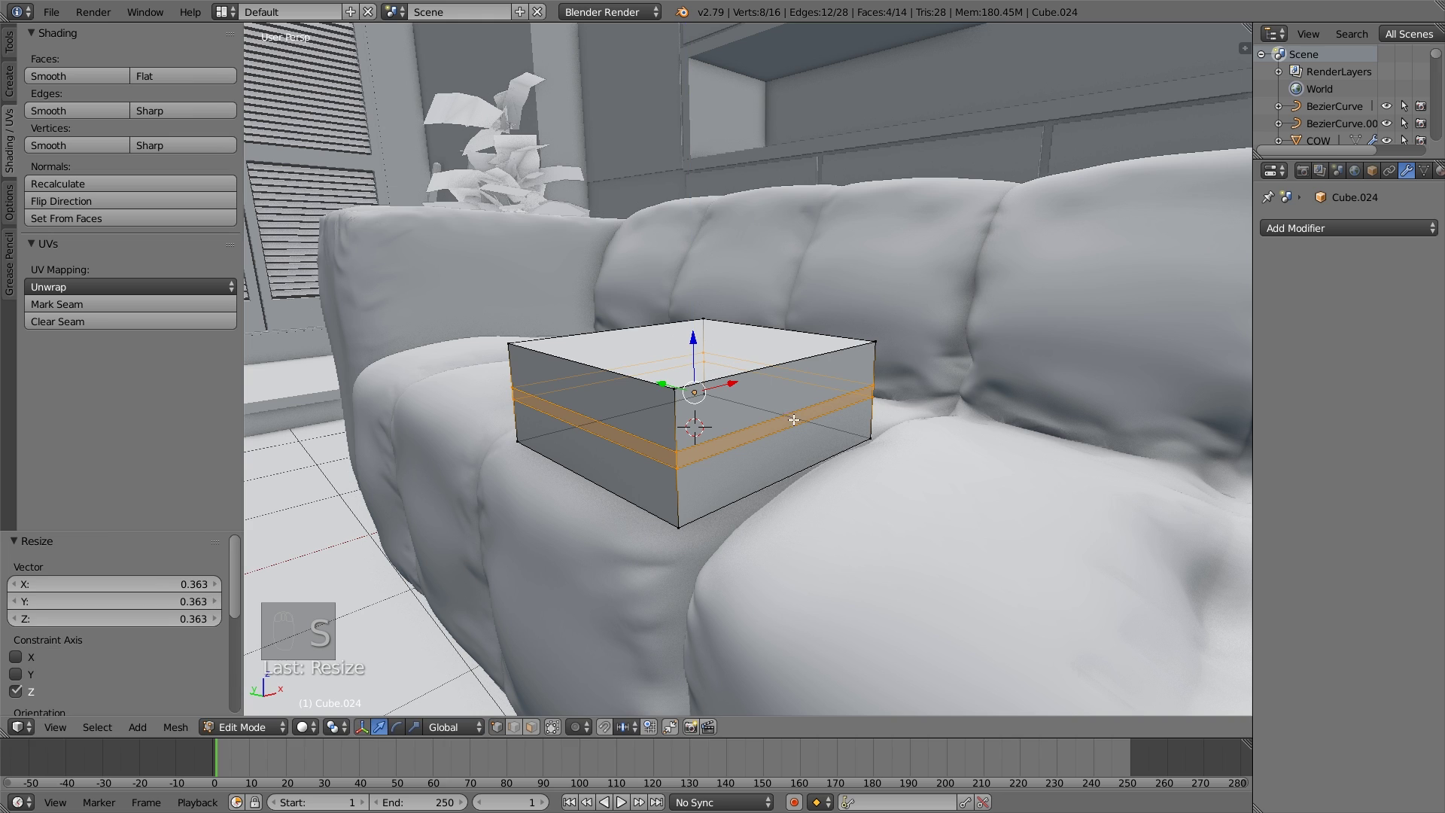
Scale the two side loops outward by about 1.4 with Z locked to form the cushion's thin rim.
key("s")
key("shift+z")
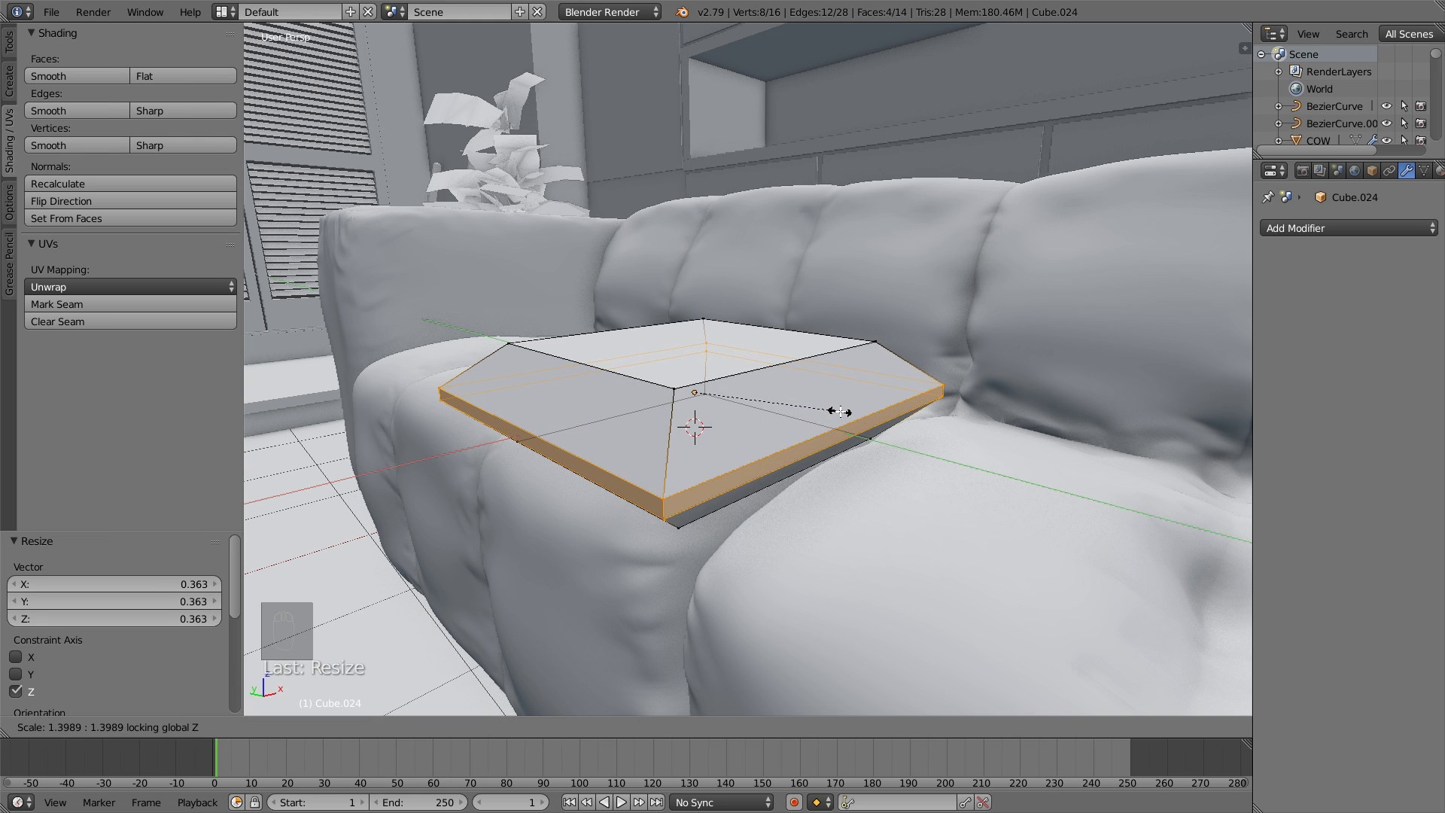
left_click(840, 411)
Add three evenly spaced loop cuts across the cushion in each horizontal direction.
middle_click_drag(841, 412, 775, 391)
key("KP_7")
key("Tab")
scroll(746, 418, "up", 3)
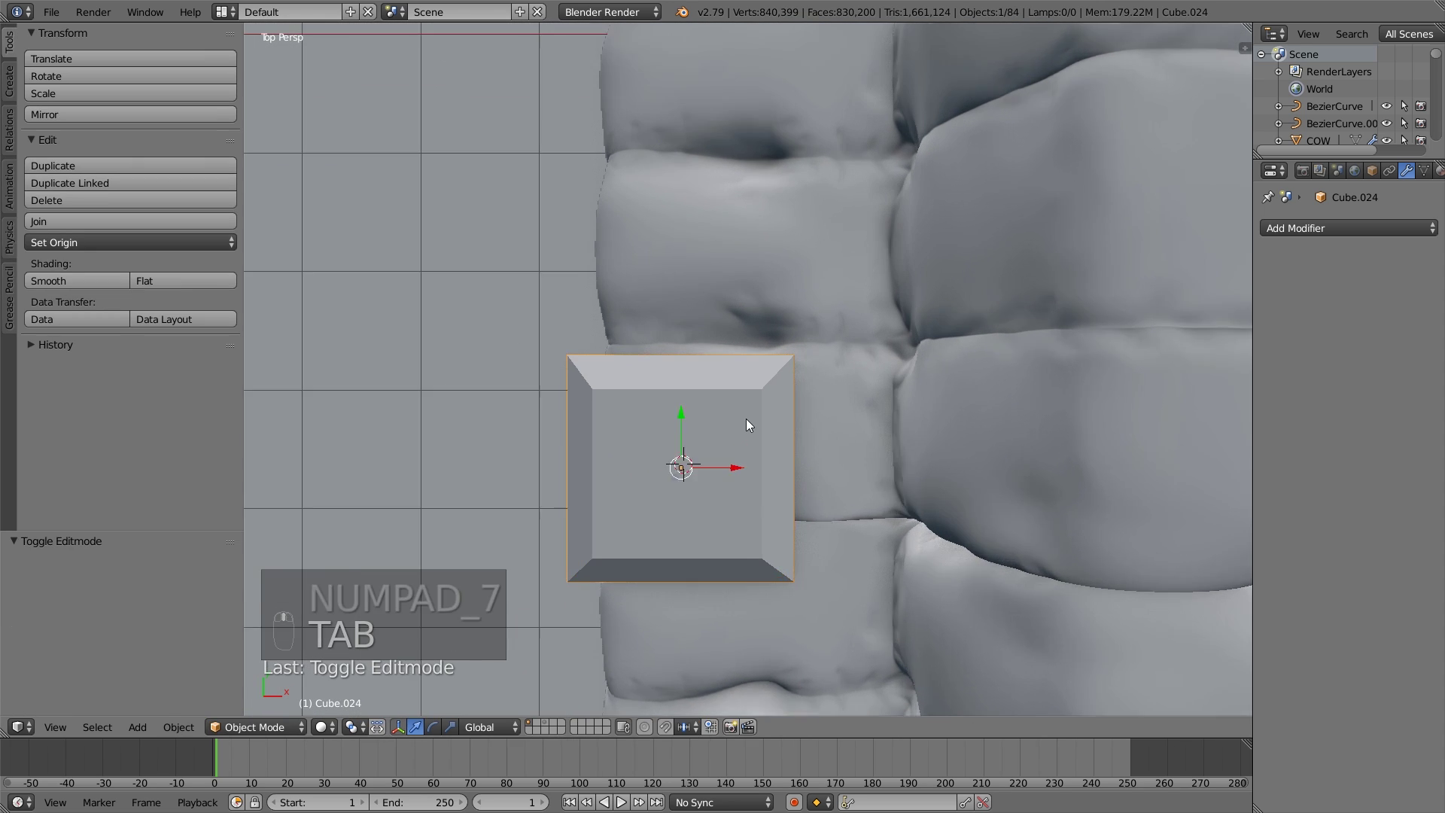
key("Tab")
key("ctrl+r")
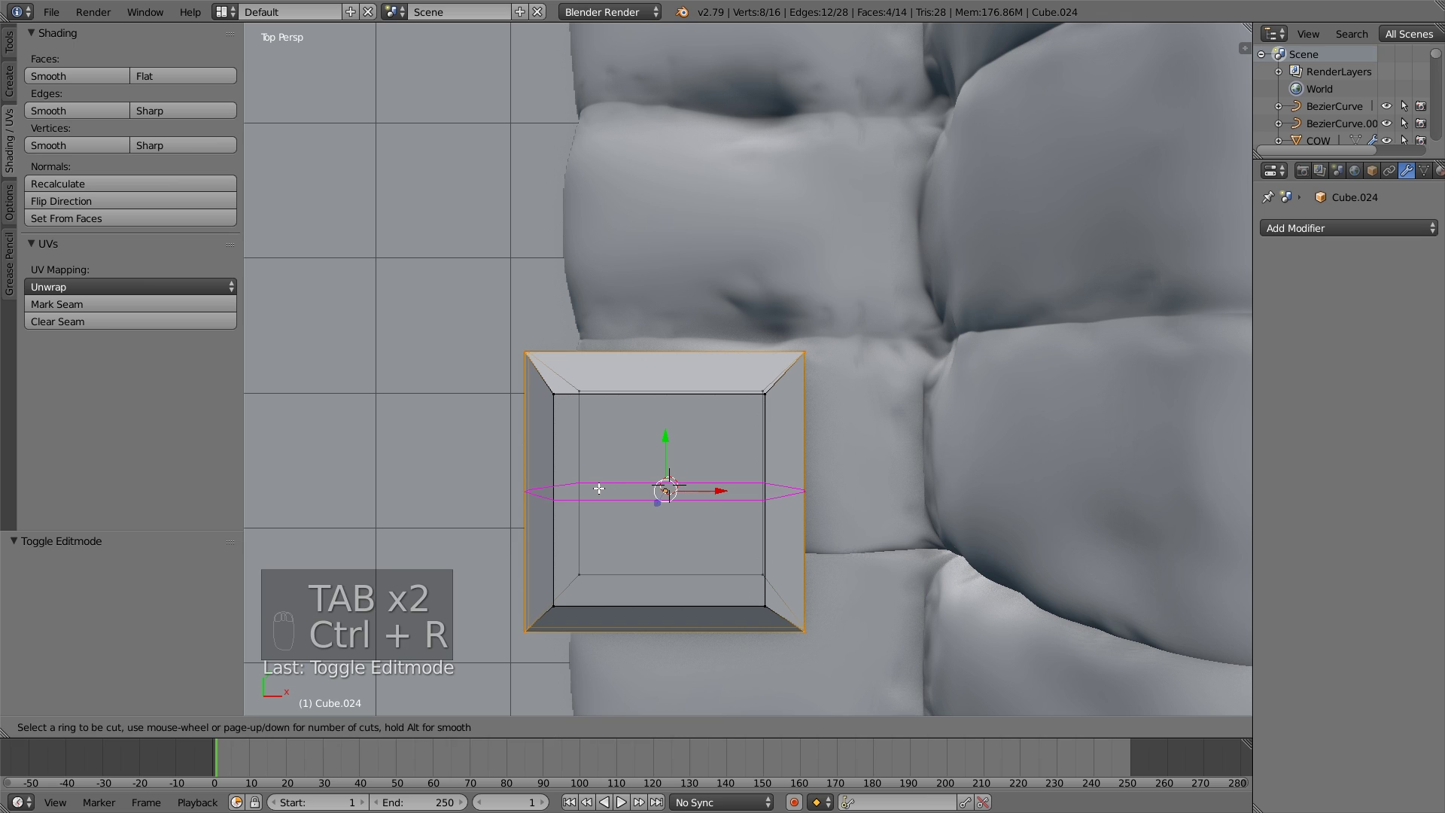
scroll(598, 489, "up", 2)
left_click(595, 488)
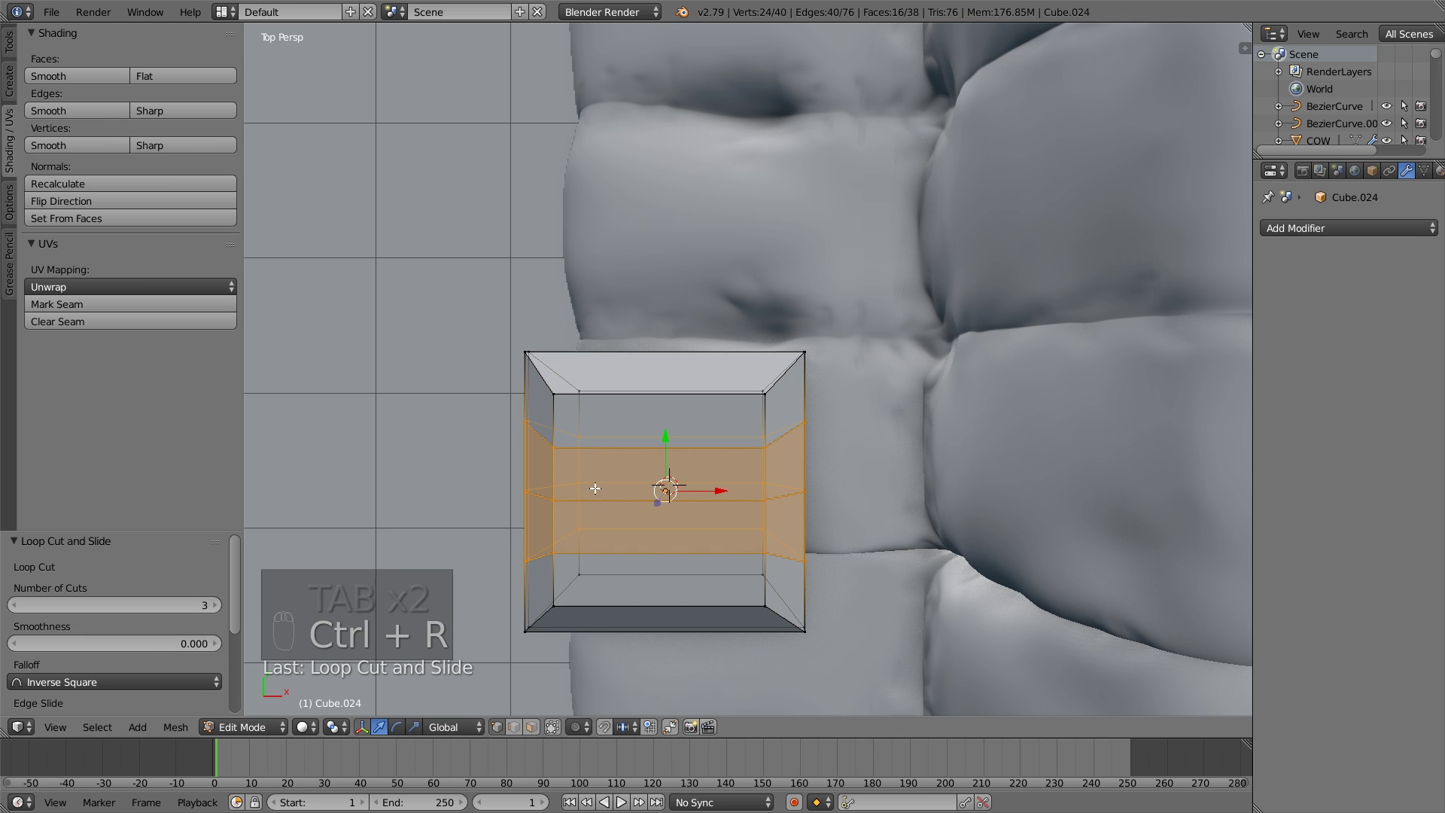
key("ctrl+r")
left_click(648, 426)
left_click(647, 425)
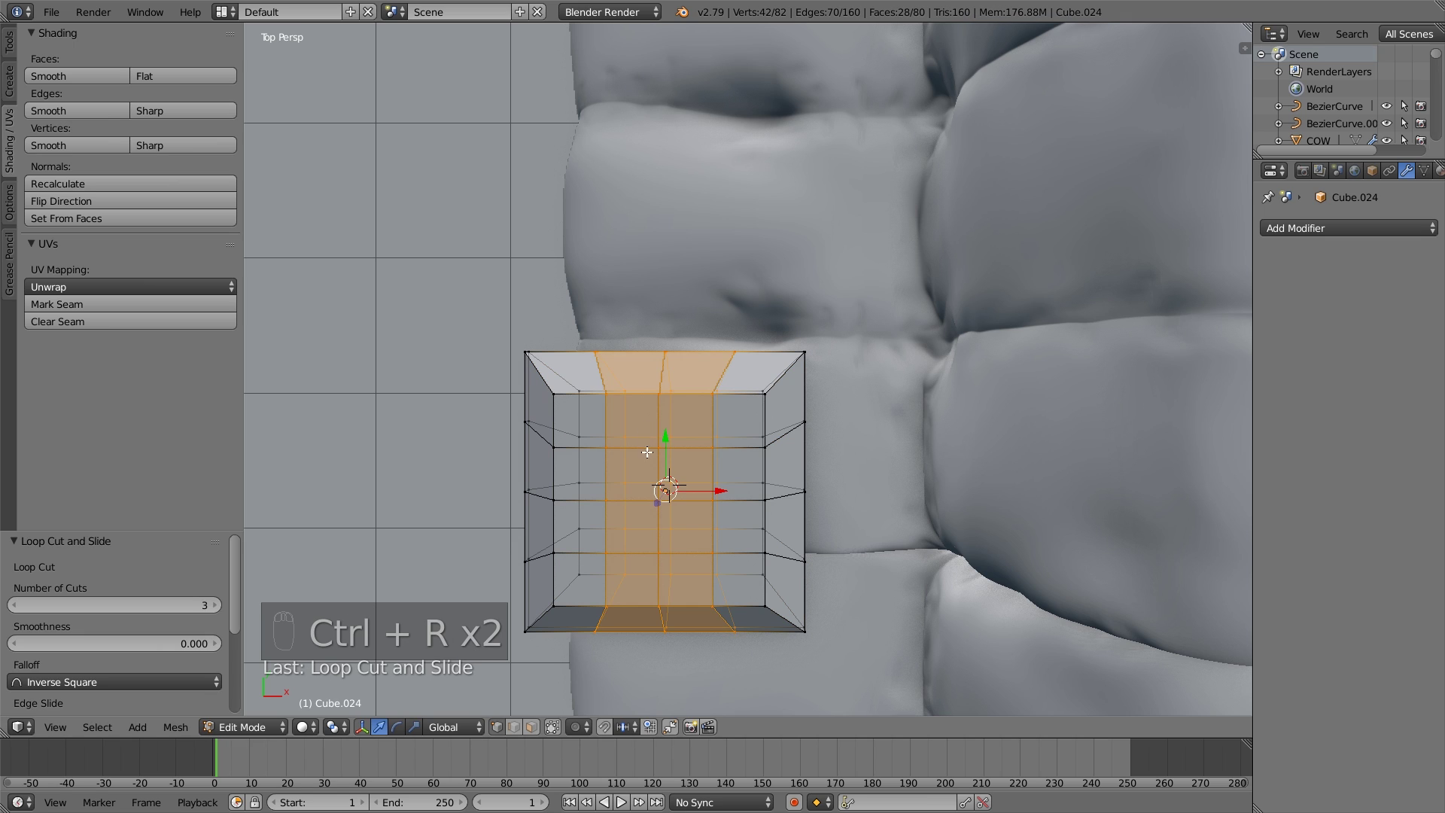
Select the middle rim edge on all four sides of the cushion and enable proportional editing with Sharp falloff.
key("a")
middle_click_drag(525, 496, 656, 427)
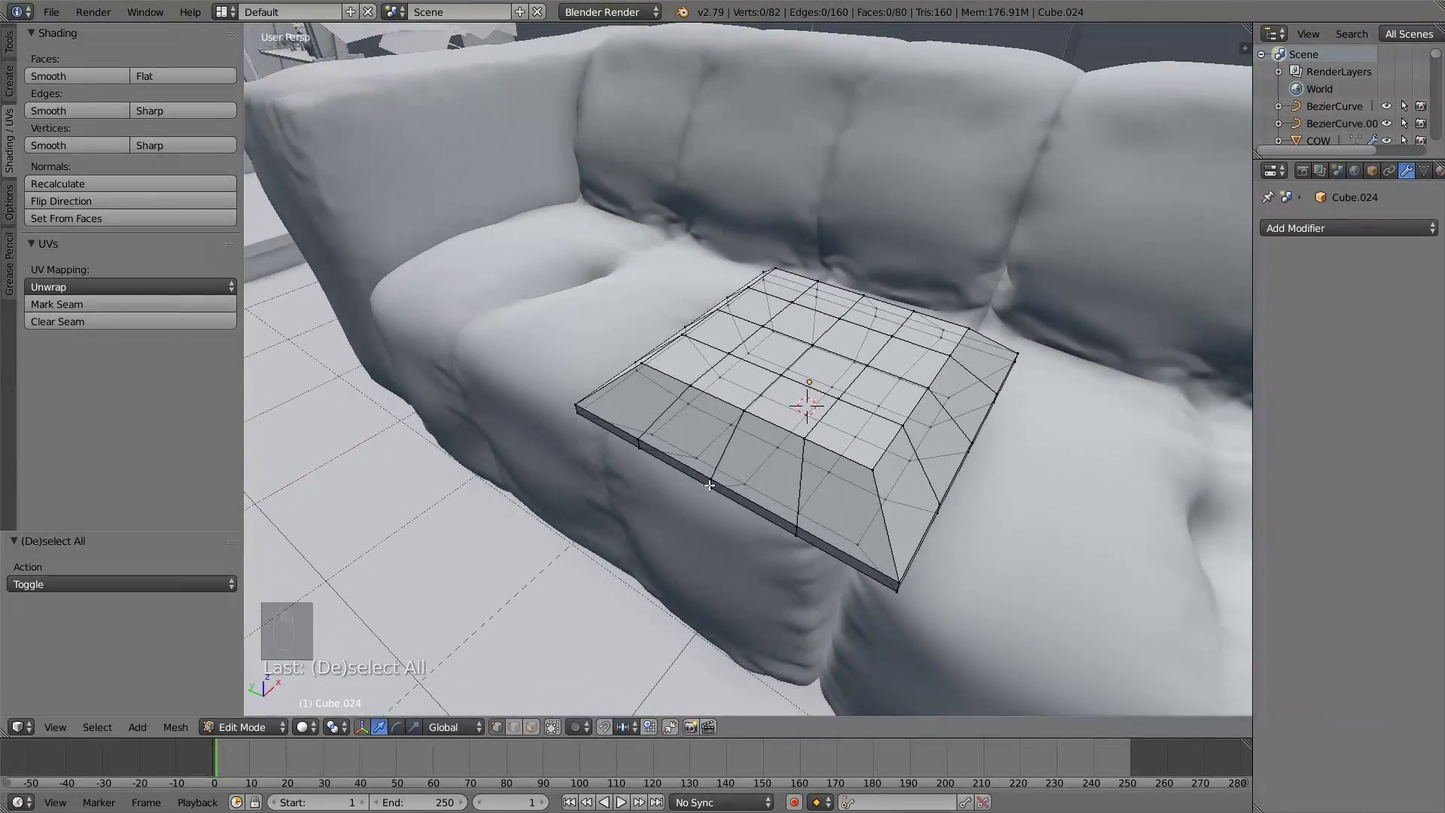
right_click(712, 487)
middle_click_drag(754, 455, 814, 381)
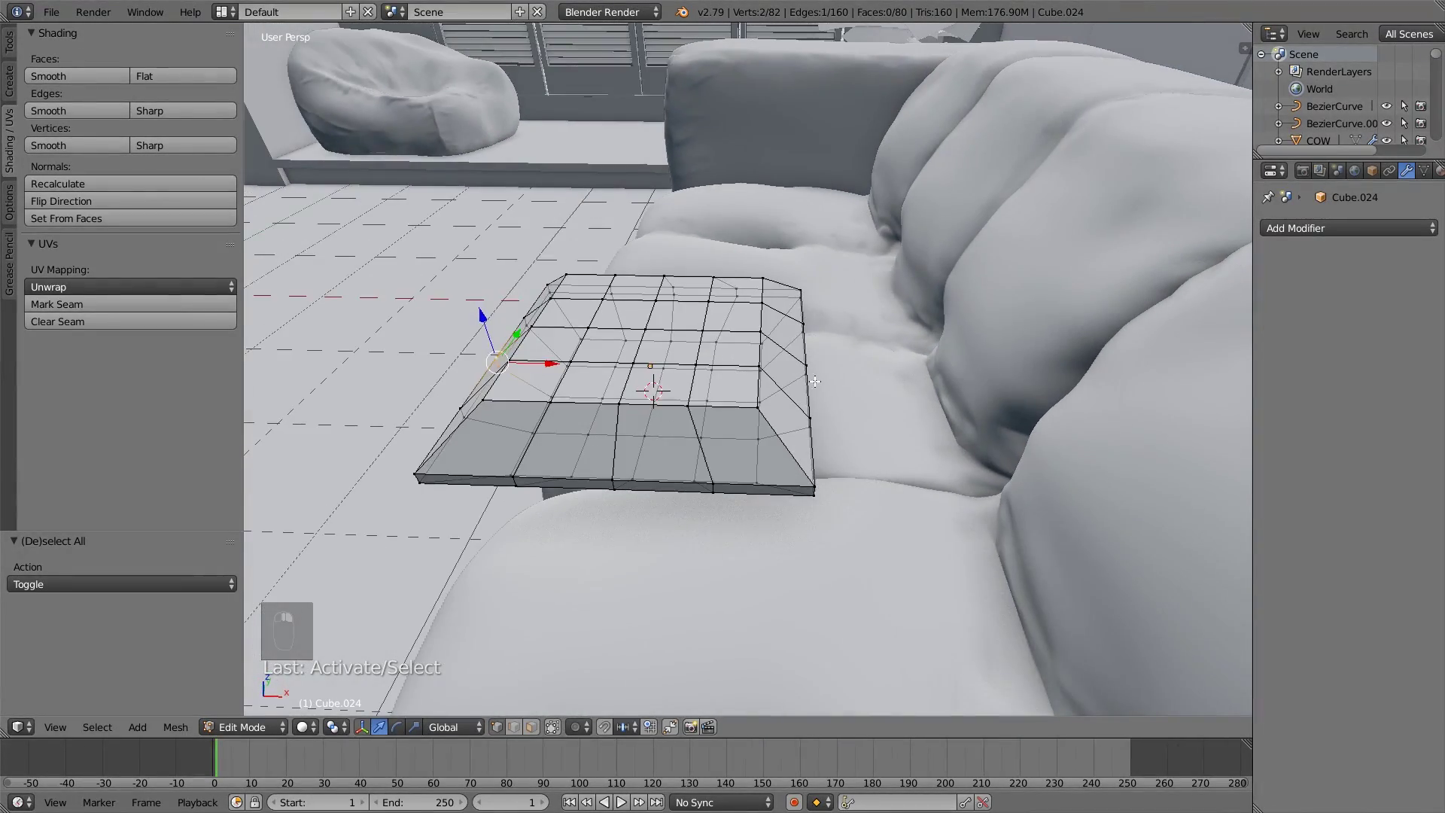
left_click(592, 727)
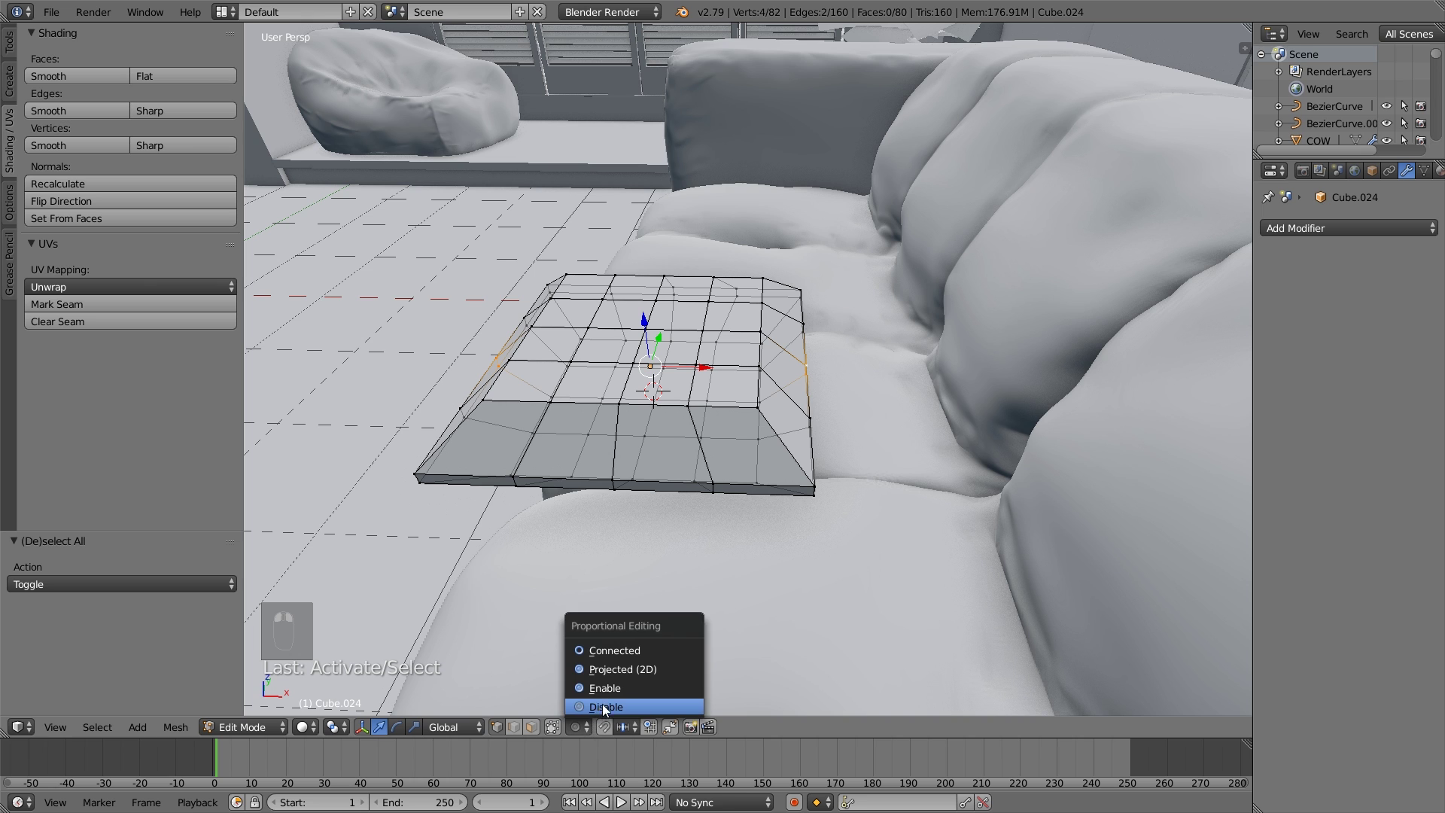
left_click(602, 687)
left_click(607, 727)
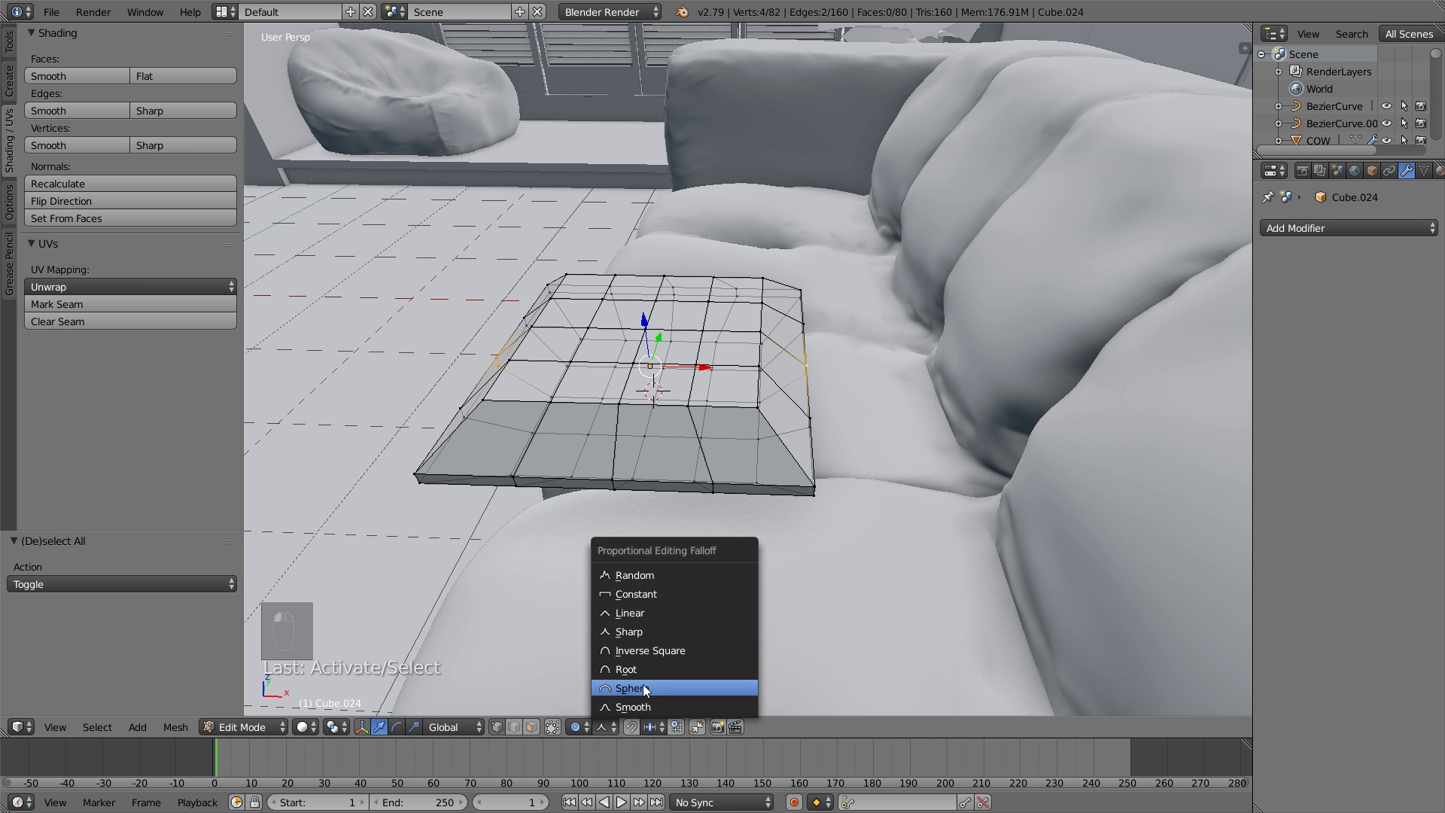
left_click(628, 632)
mouse_move(666, 487)
middle_mouse_down()
mouse_move(679, 534)
mouse_move(696, 535)
mouse_move(670, 497)
mouse_move(638, 493)
middle_mouse_up()
right_click(684, 296, "shift")
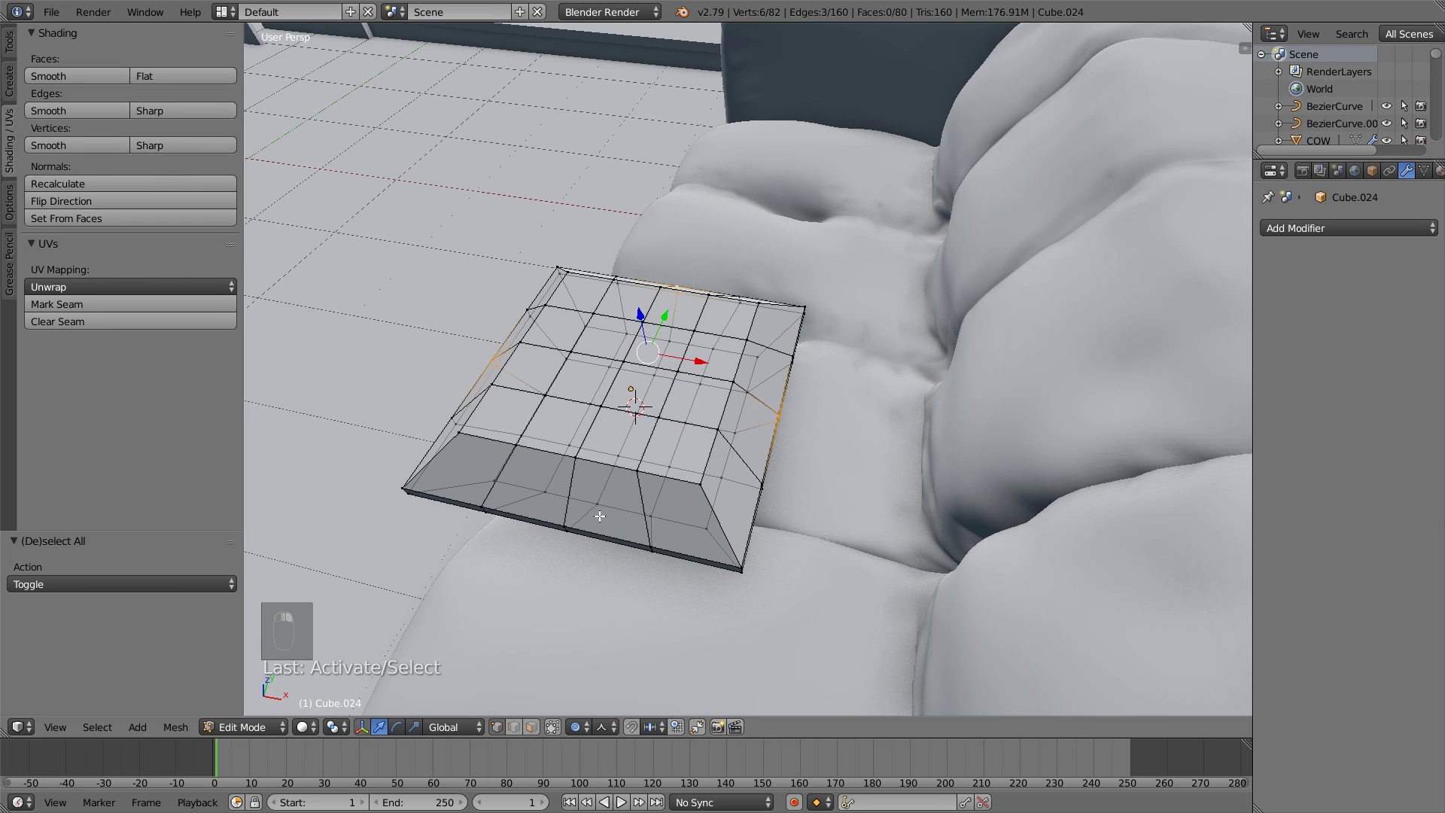
middle_click_drag(566, 522, 635, 531)
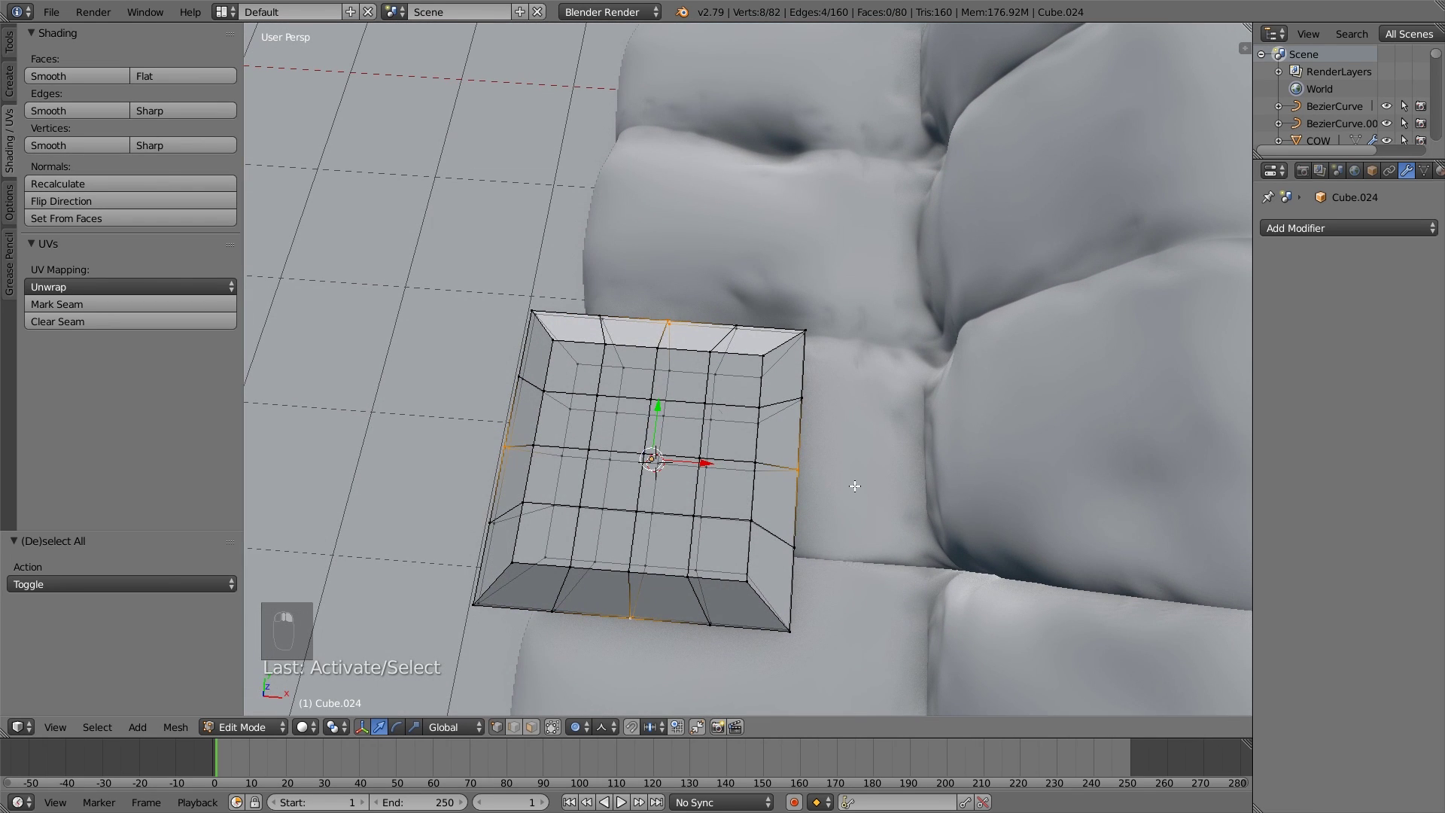
Scale the selected rim edges inward to about 0.83 with Z locked and a proportional size of 1.21, leaving pointed corners.
key("s")
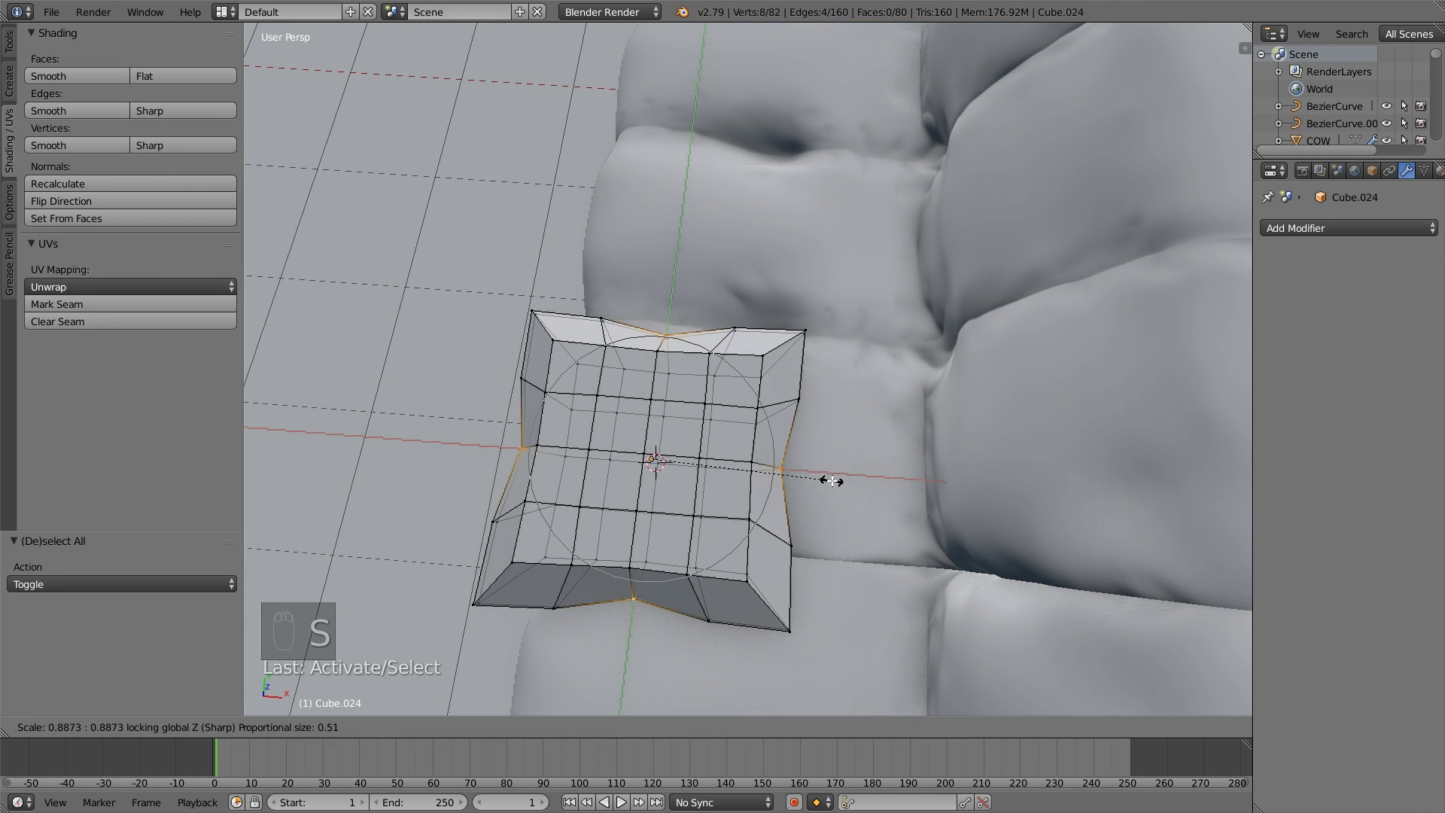
scroll(832, 480, "down", 7)
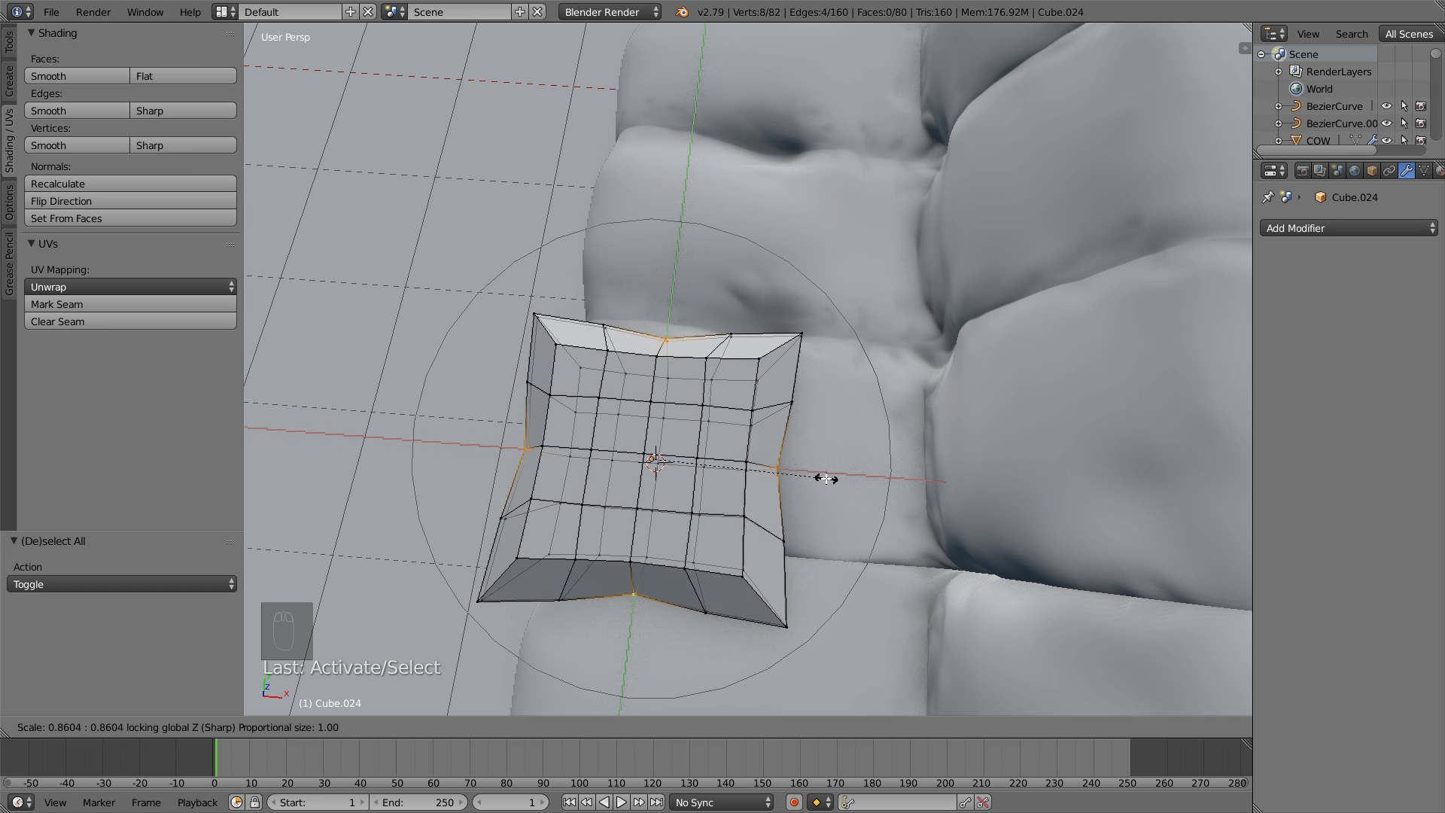
scroll(820, 474, "down", 2)
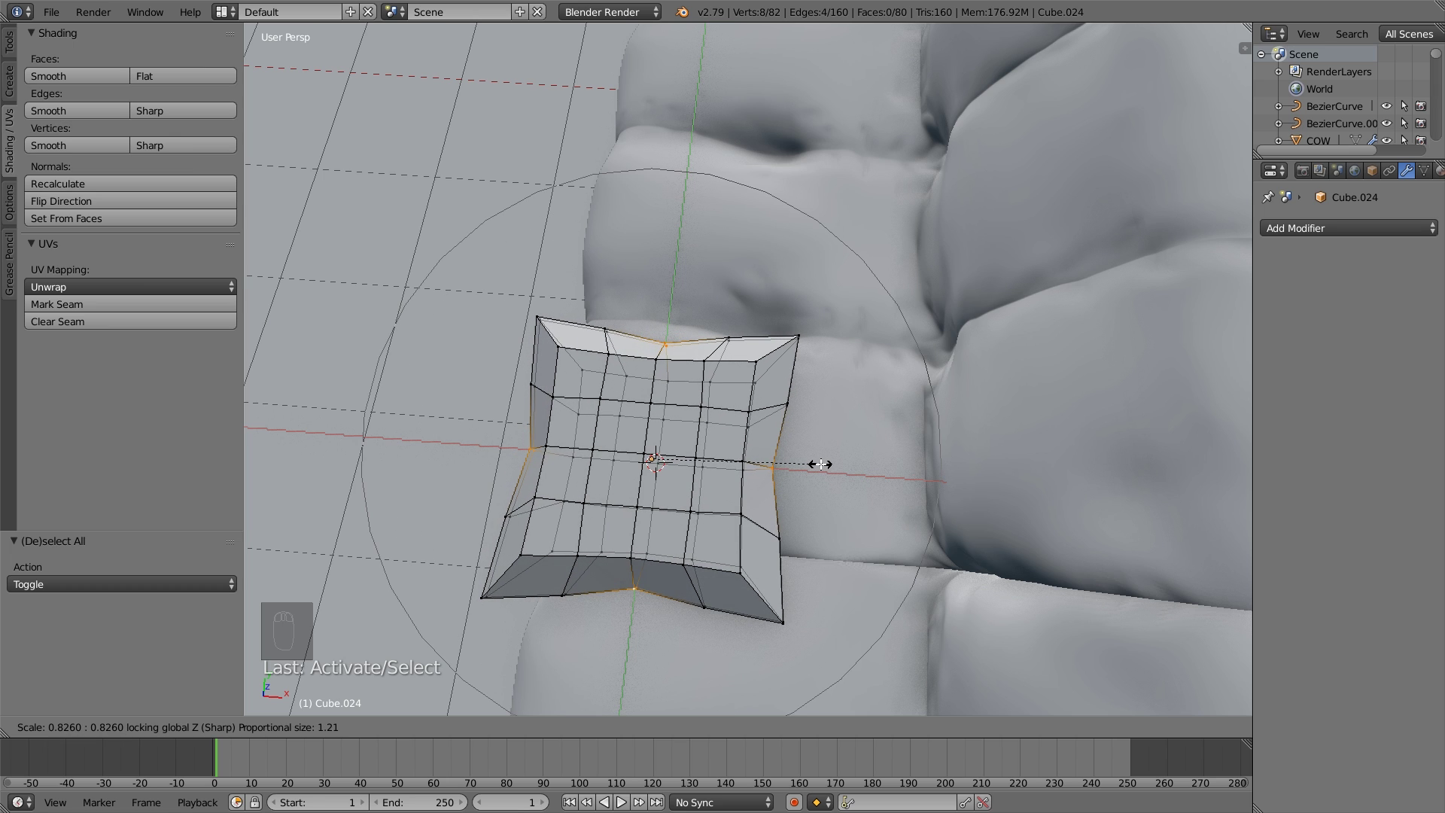
left_click(820, 464)
key("a")
key("Tab")
Apply smooth shading to the cushion and return to editing its mesh.
middle_click_drag(715, 514, 825, 438)
left_click(112, 280)
mouse_move(572, 392)
middle_mouse_down()
mouse_move(664, 416)
mouse_move(677, 480)
mouse_move(705, 398)
mouse_move(641, 390)
mouse_move(707, 377)
mouse_move(745, 324)
middle_mouse_up()
key("Tab")
Select the centre vertices of the cushion's upper and lower faces and scale them along Z to more than double, with Sharp proportional falloff.
scroll(756, 301, "up", 3)
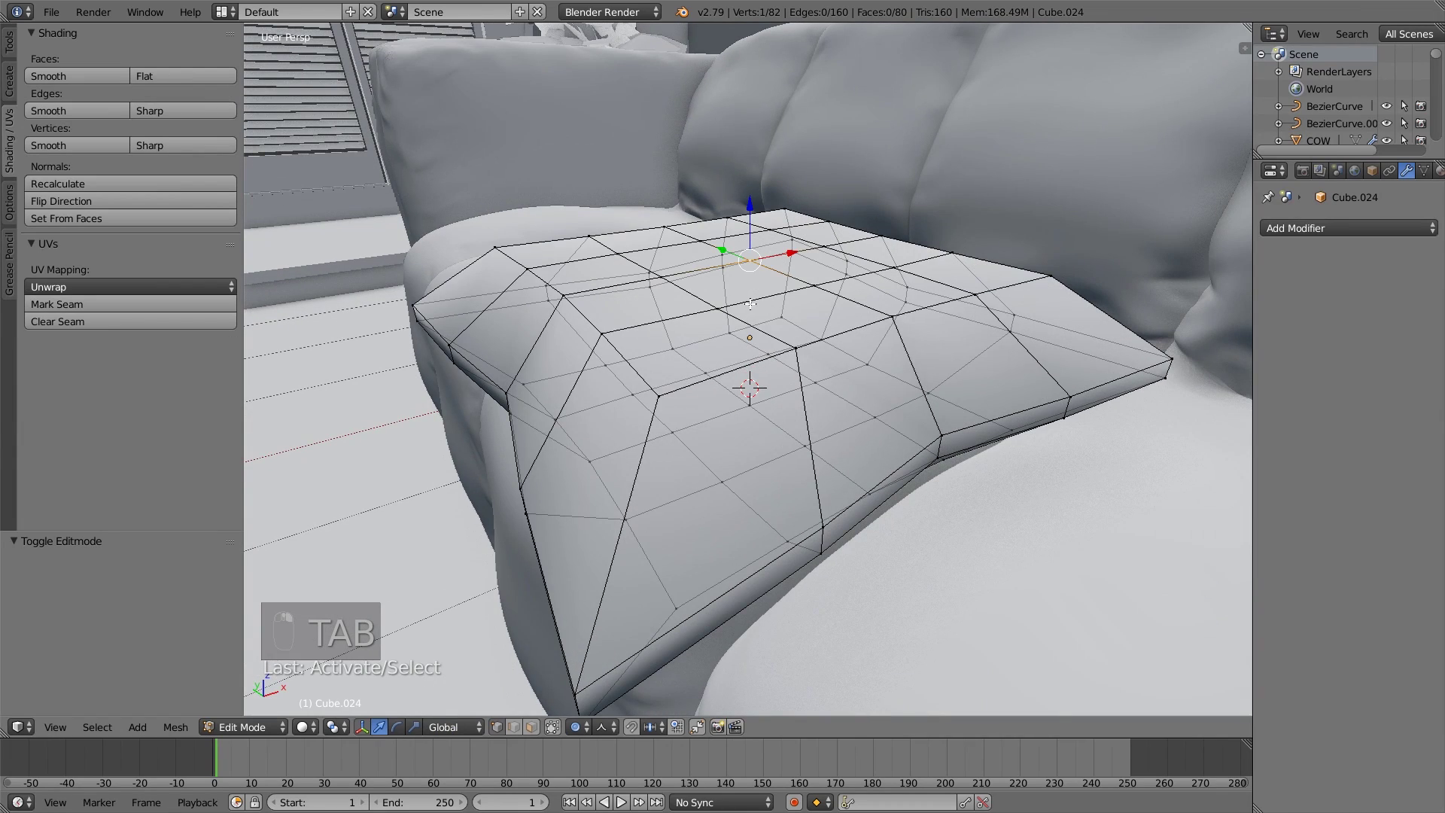
right_click(748, 411, "shift")
scroll(749, 411, "down", 3)
middle_click_drag(748, 411, 736, 329)
key("s")
key("z")
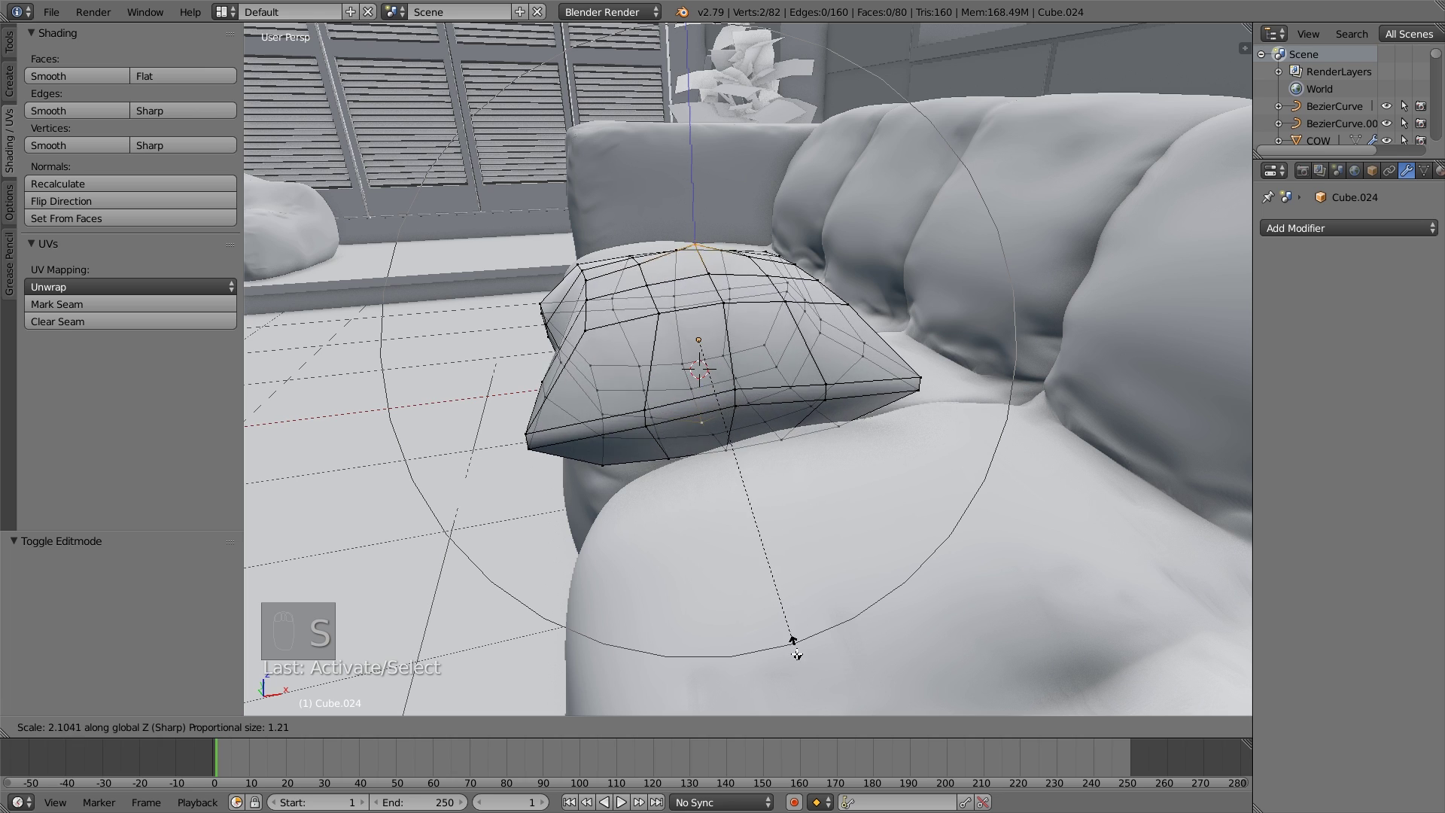
left_click(800, 687)
Deselect the mesh, return to Object Mode and flatten the whole cushion along Z to about 0.79.
middle_click_drag(801, 687, 814, 460)
key("a")
key("Tab")
key("s")
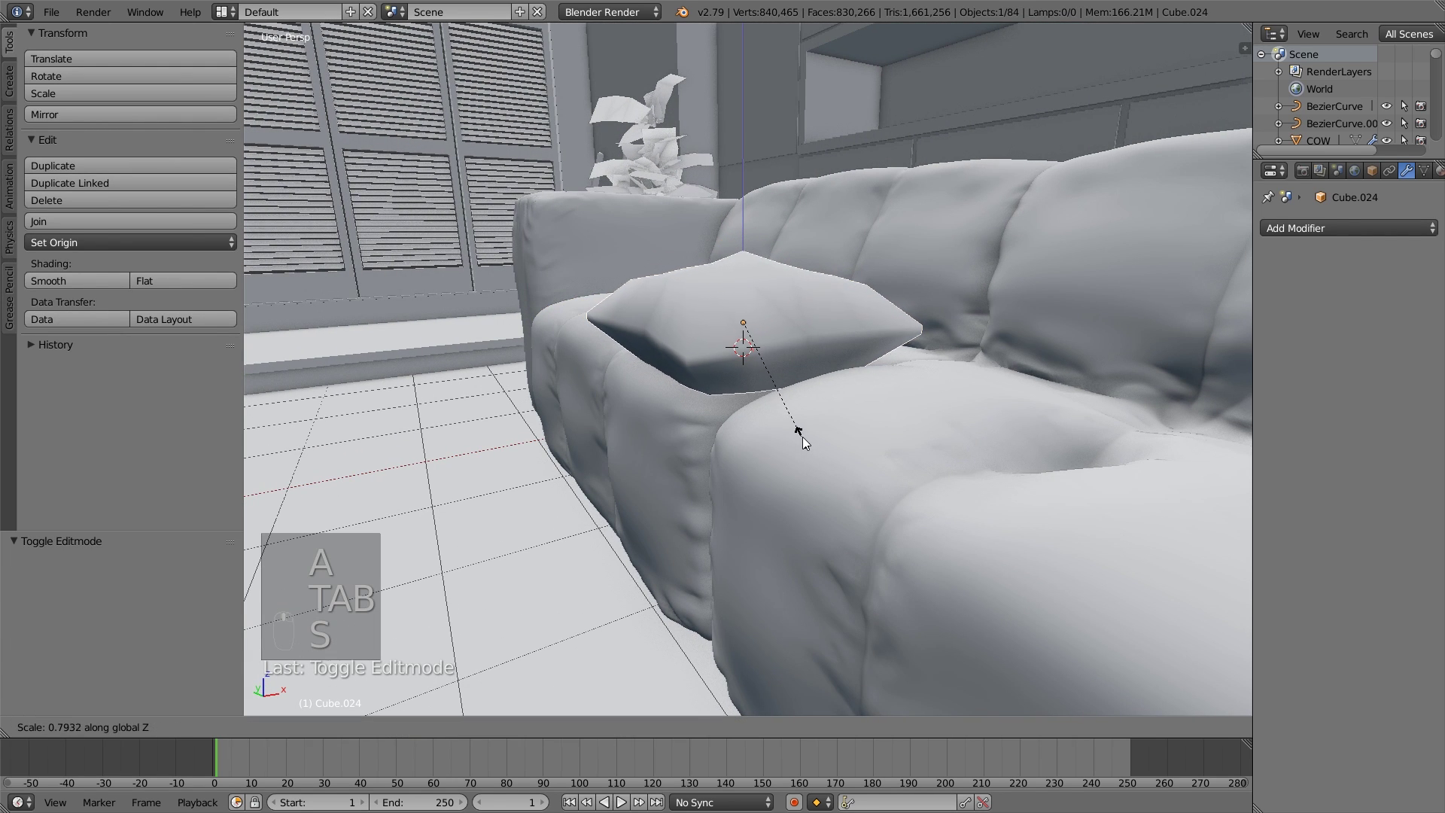
left_click(803, 433)
middle_click_drag(805, 415, 775, 374)
key("Tab")
key("Tab")
key("Tab")
key("Tab")
Add a Multiresolution modifier to the cushion and subdivide it three times.
left_click(1268, 230)
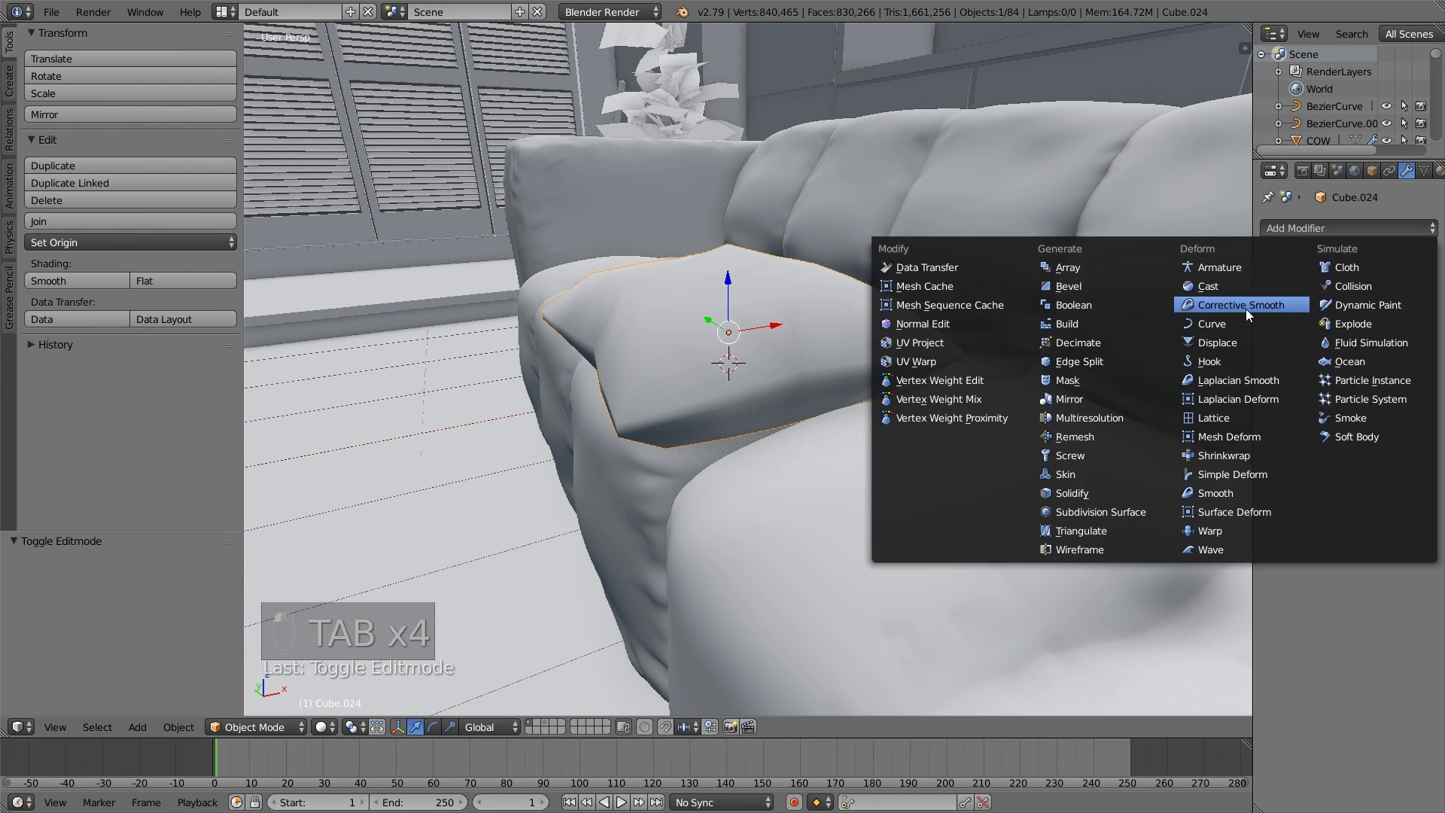
left_click(1146, 416)
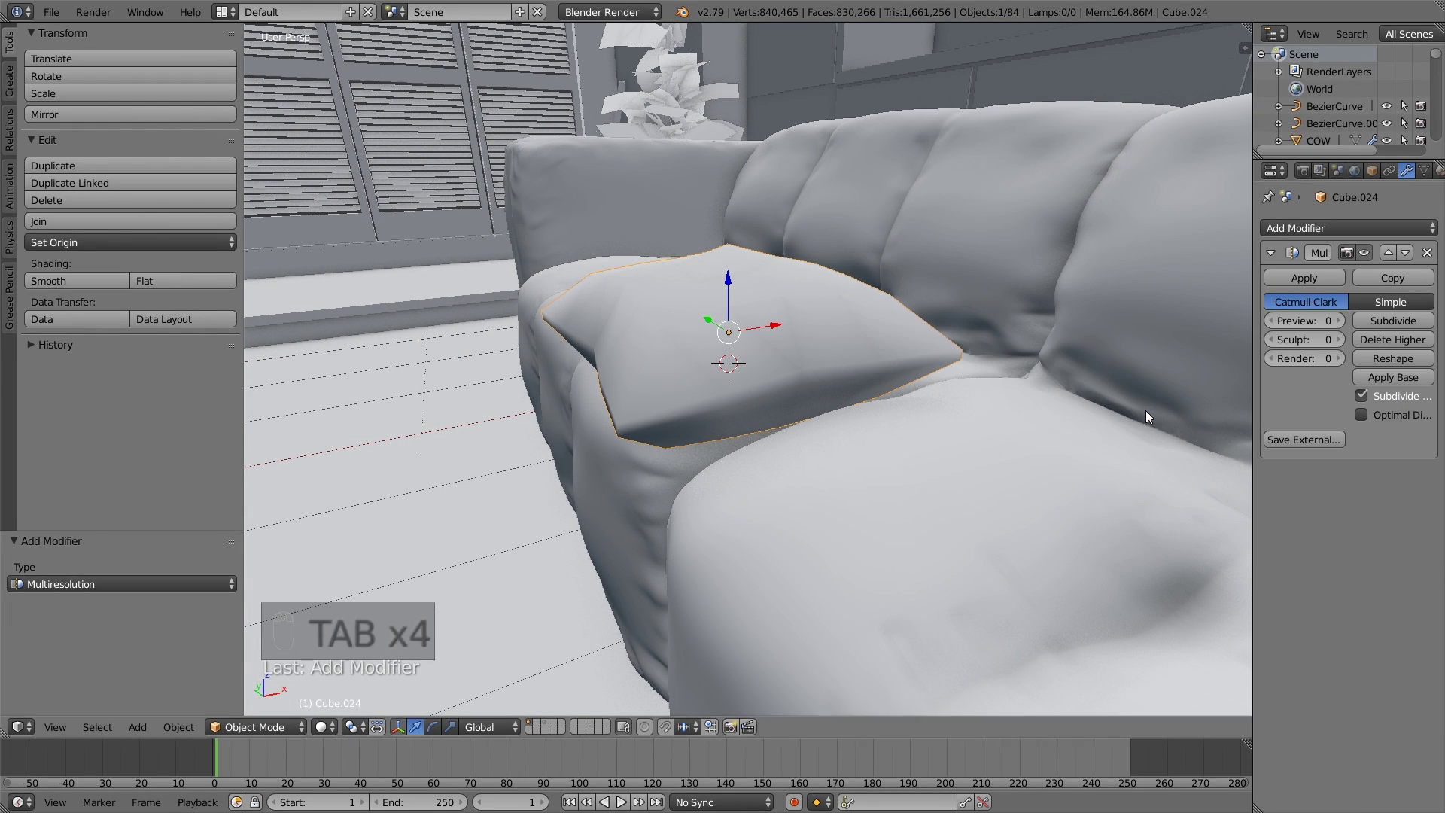
left_click(1379, 319)
left_click(1379, 319)
left_click(1379, 319)
Lift the cushion along Z and shift it along X on the sofa seat.
mouse_move(978, 369)
middle_mouse_down()
mouse_move(963, 427)
mouse_move(947, 405)
mouse_move(706, 454)
middle_mouse_up()
left_click_drag(678, 428, 663, 323)
left_click_drag(727, 363, 768, 367)
Subdivide the cushion once more to multiresolution level 4 and switch it to Sculpt Mode.
left_click(1383, 321)
scroll(989, 372, "up", 2)
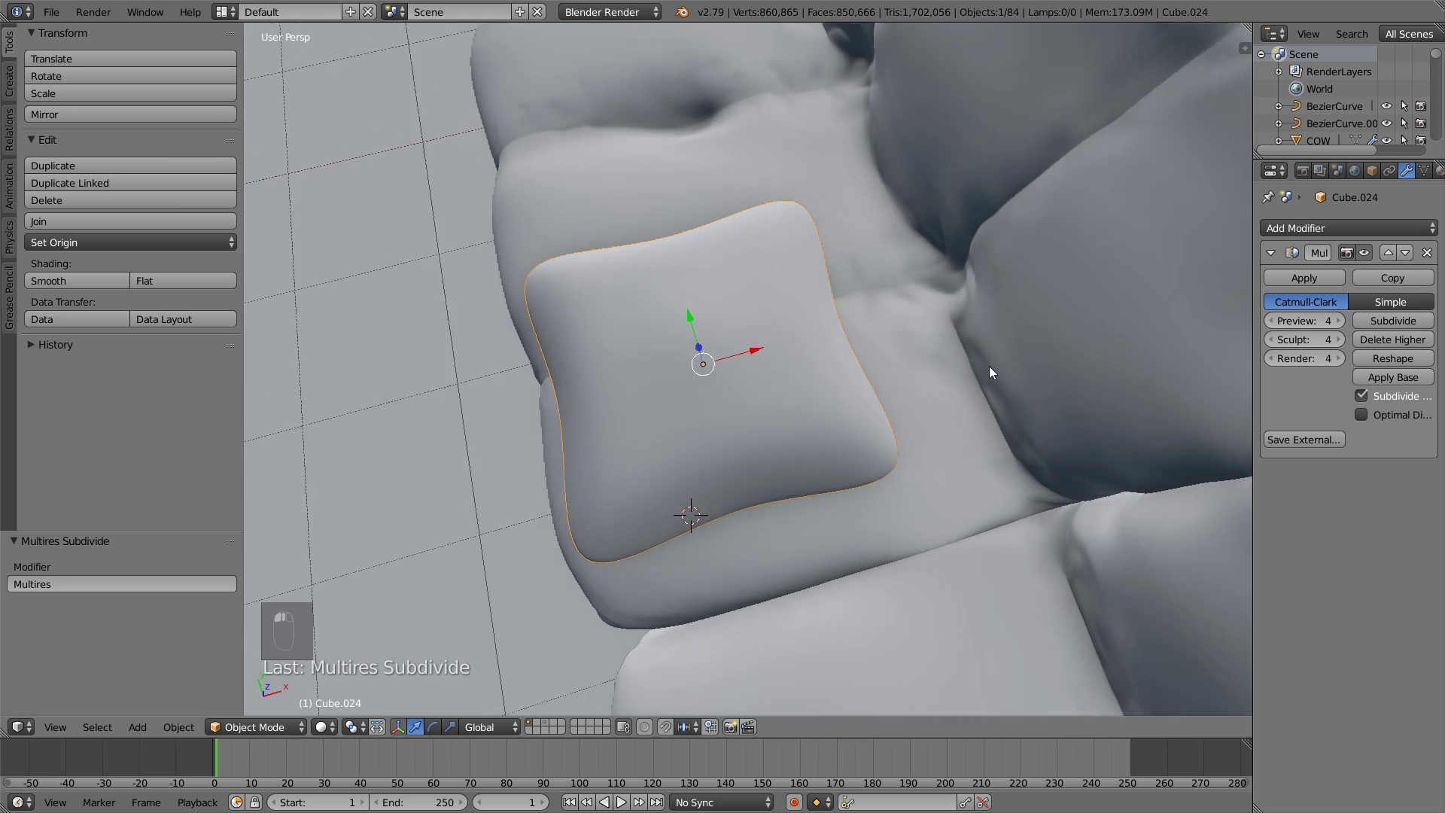
middle_click_drag(989, 372, 711, 493)
key("Tab")
key("Tab")
left_click(240, 724)
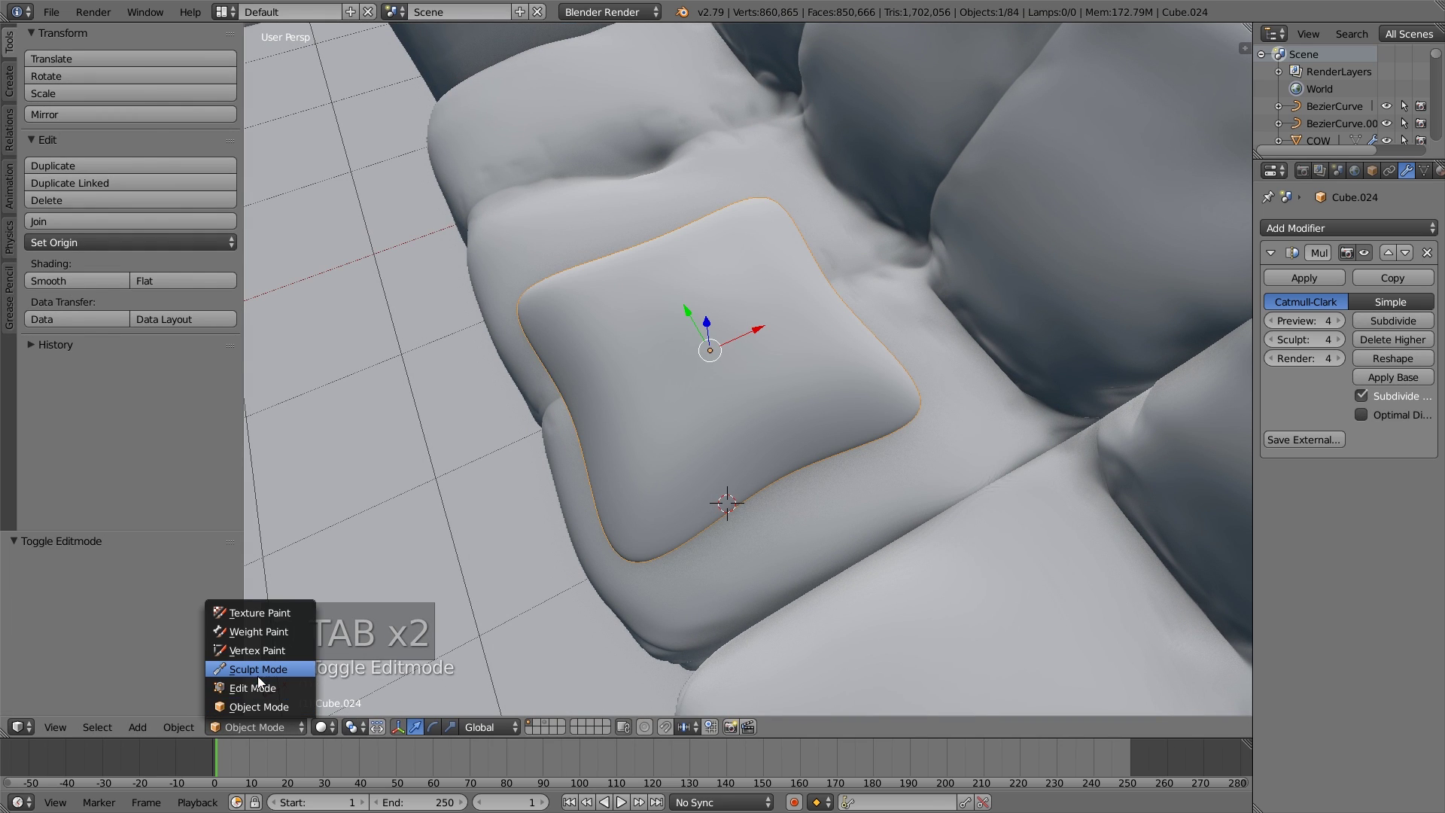
left_click(260, 670)
middle_click_drag(562, 552, 580, 499)
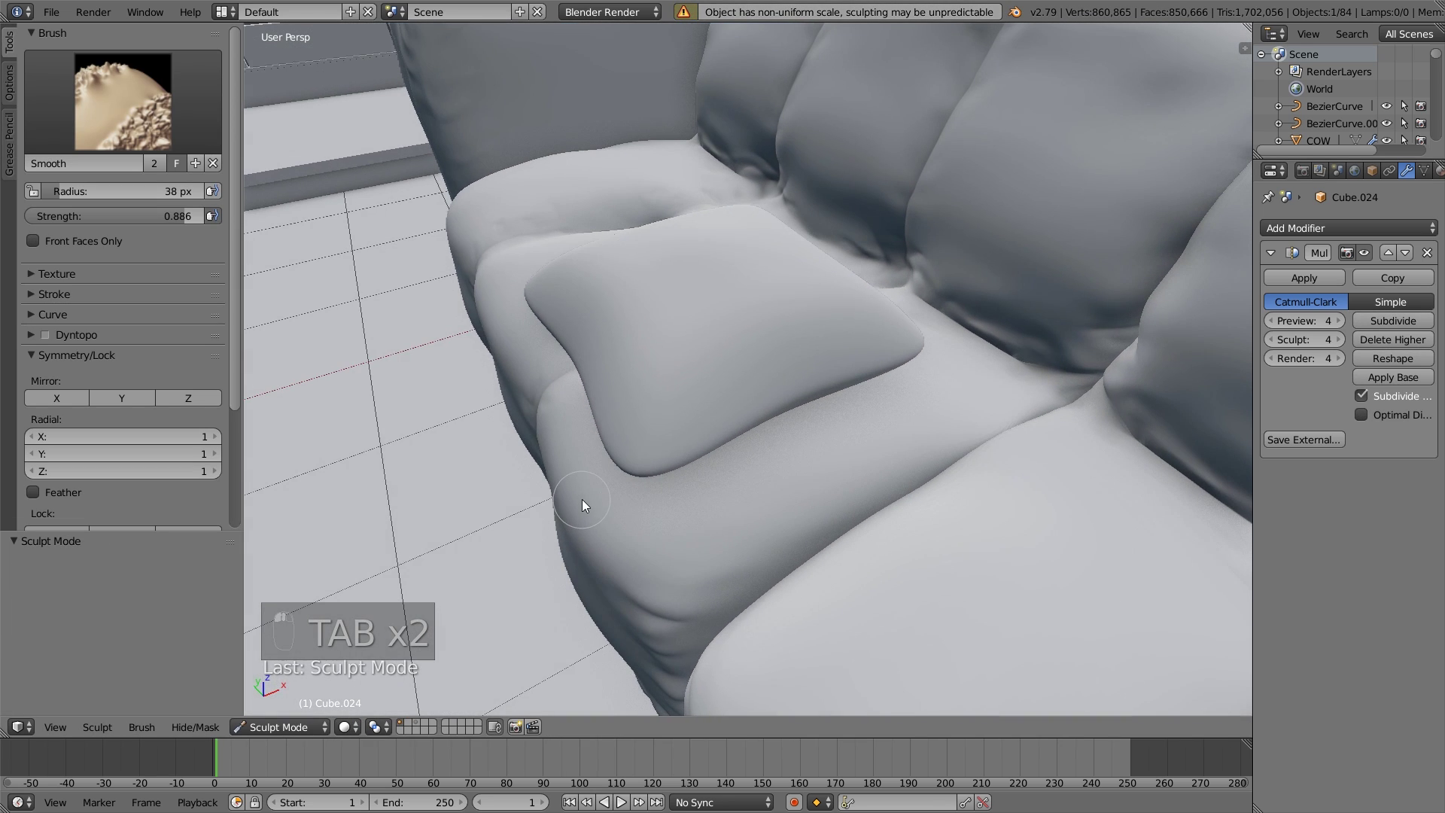
left_click(66, 397)
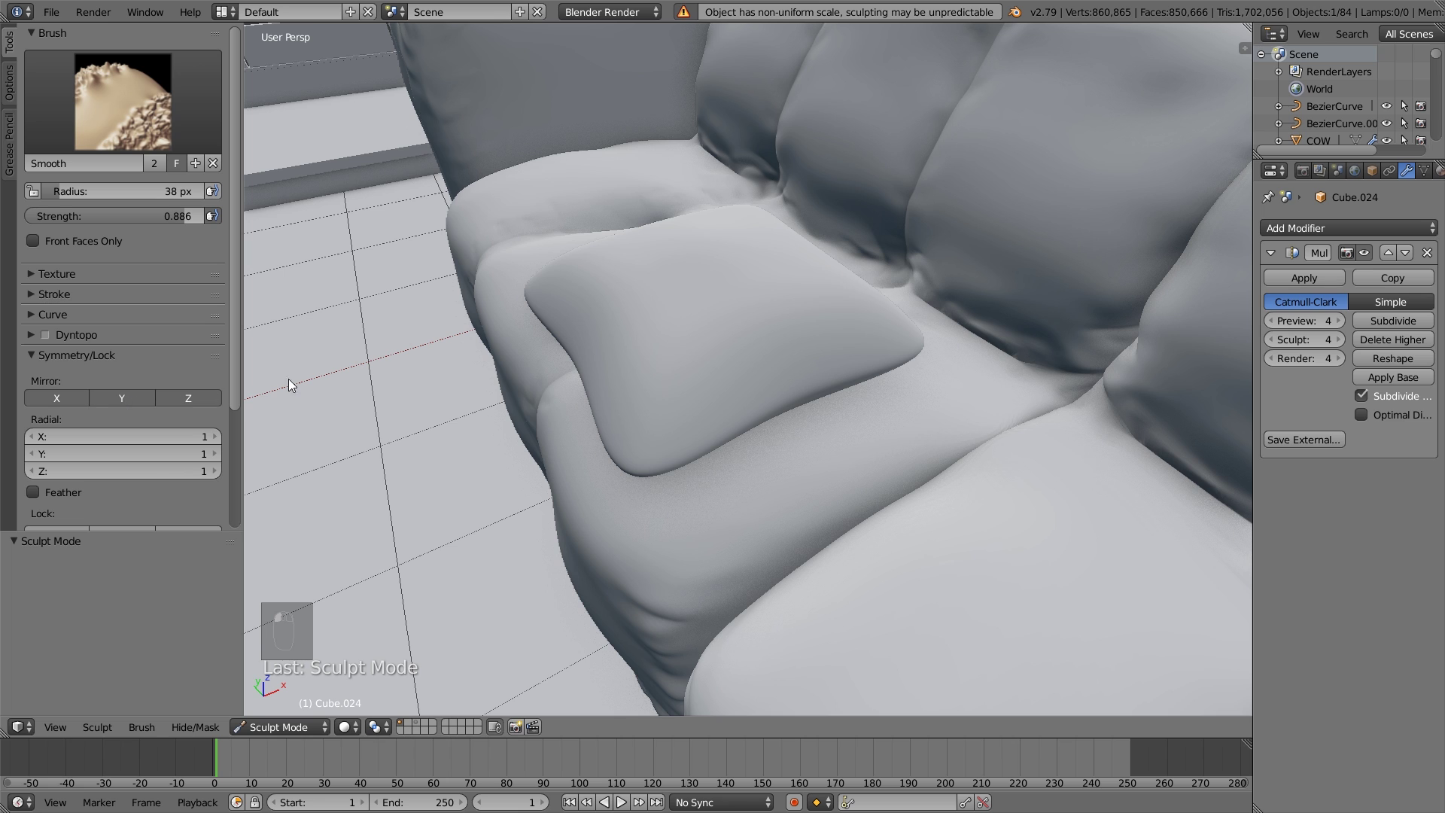
key("ctrl+z")
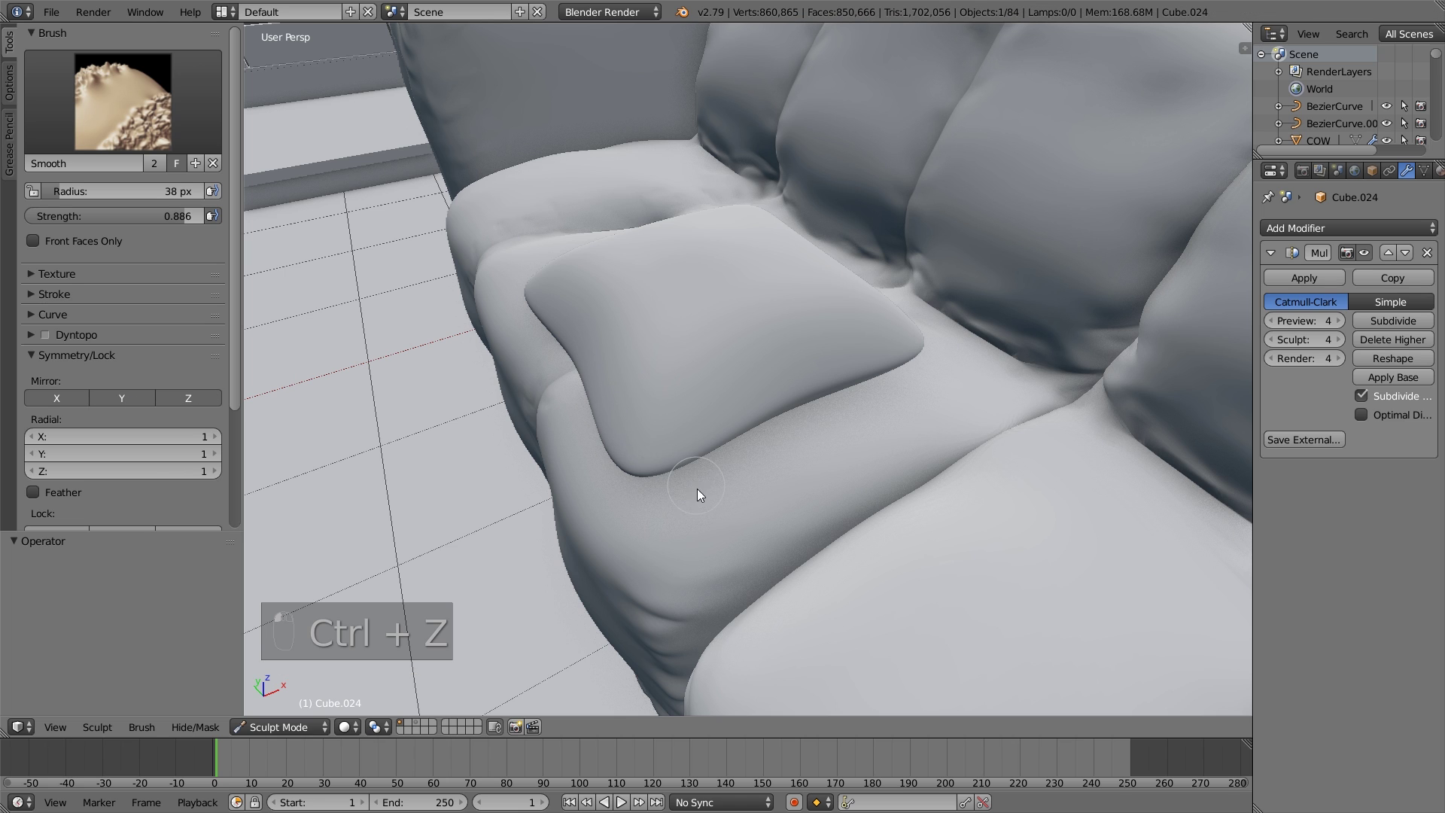
Sculpt the cushion's front rim with the SculptDraw brush at strength 0.406 and even out the strokes with the Smooth brush.
mouse_move(697, 489)
middle_mouse_down()
mouse_move(670, 460)
mouse_move(703, 420)
mouse_move(706, 385)
mouse_move(642, 331)
mouse_move(724, 347)
mouse_move(734, 318)
middle_mouse_up()
key("x")
key("x")
key("x")
key("s")
middle_click_drag(713, 265, 665, 455)
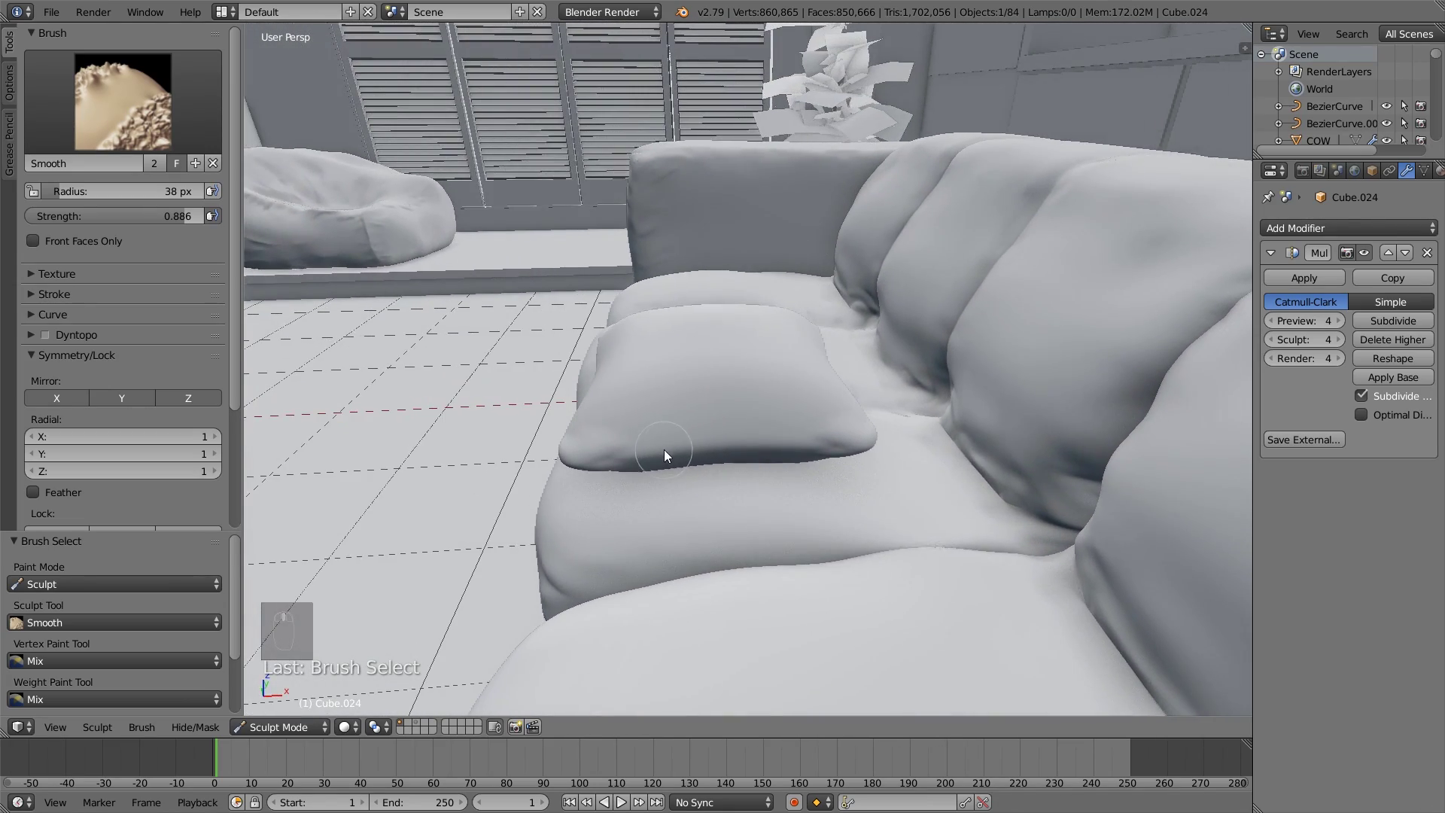
key("x")
left_click_drag(682, 450, 688, 447)
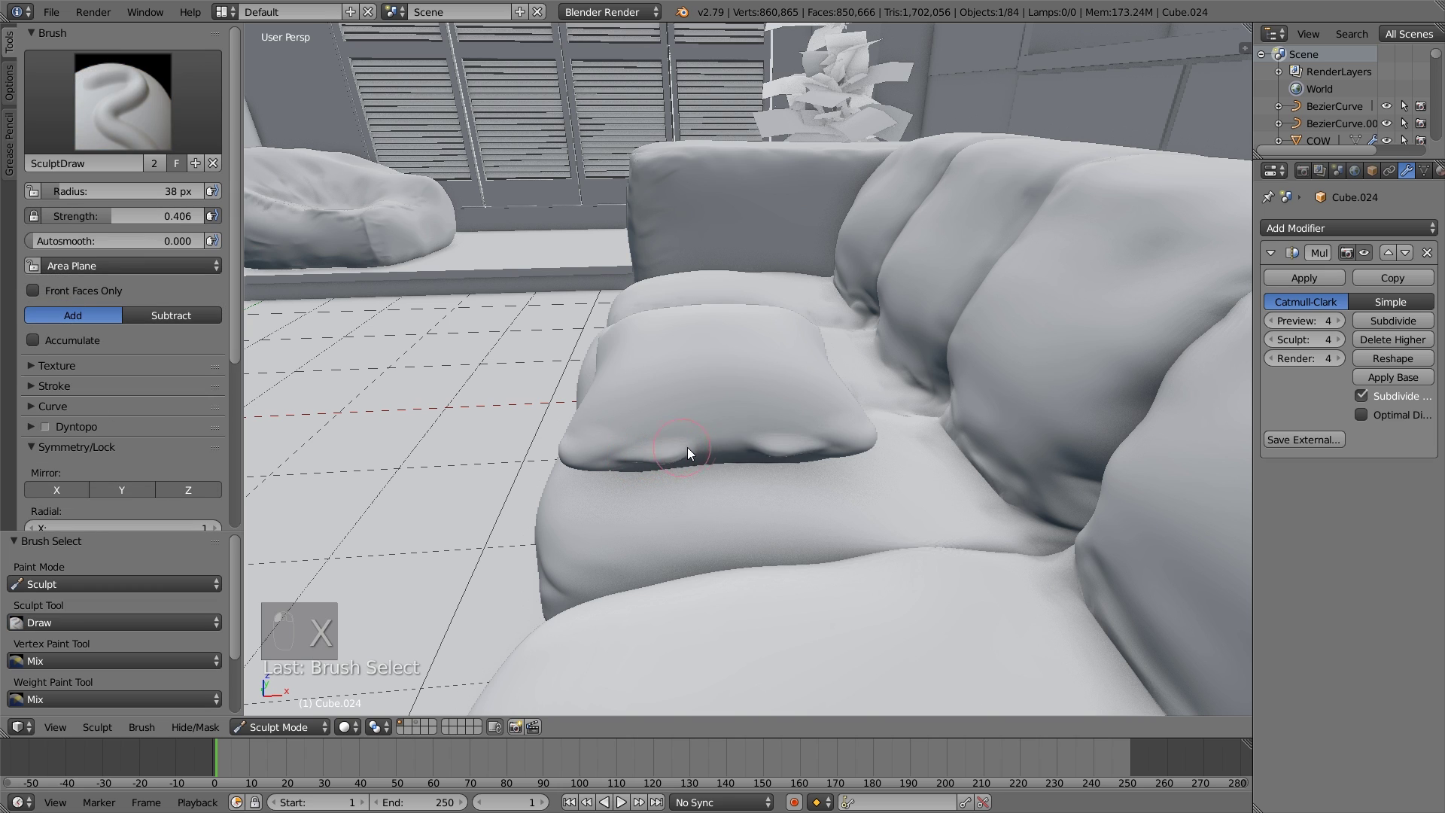
key("s")
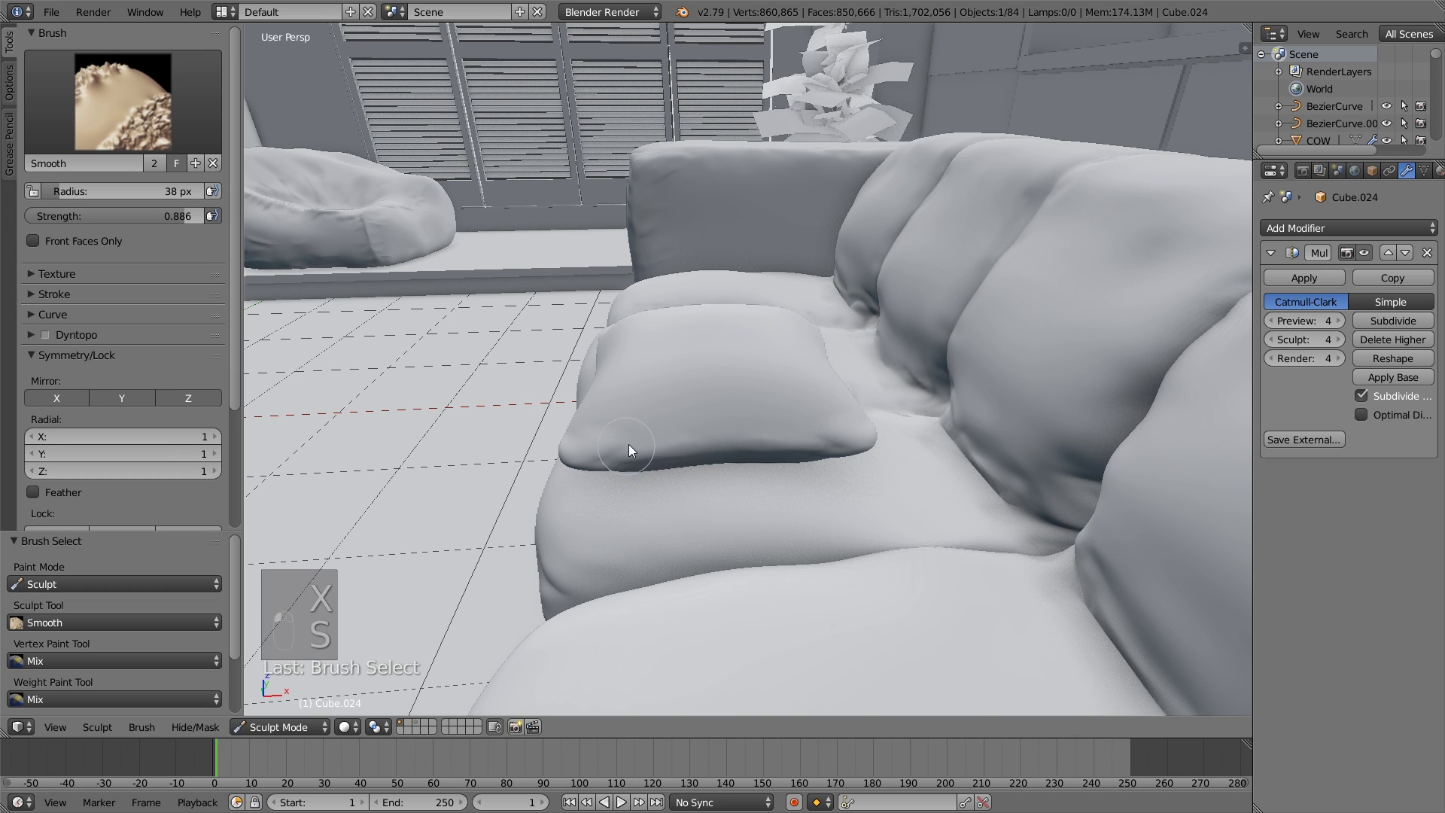
Build up the cushion's rim with SculptDraw at strength 0.172, smooth it, and tighten the edge with the Pinch/Magnify brush.
key("x")
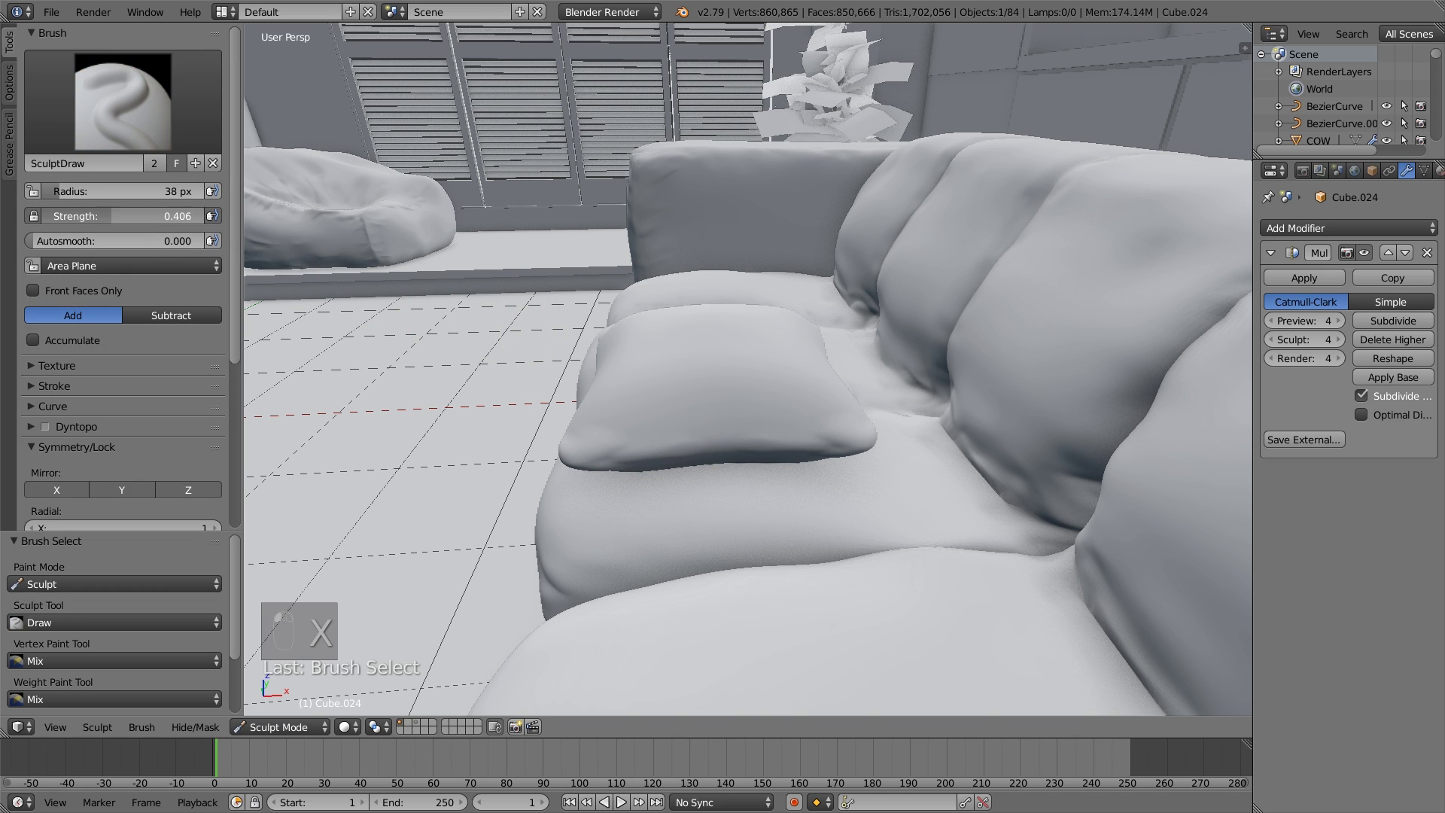
mouse_move(422, 339)
middle_mouse_down()
mouse_move(823, 449)
mouse_move(823, 478)
mouse_move(657, 467)
mouse_move(787, 526)
mouse_move(758, 555)
mouse_move(744, 490)
middle_mouse_up()
key("s")
middle_click_drag(689, 553, 729, 448)
key("x")
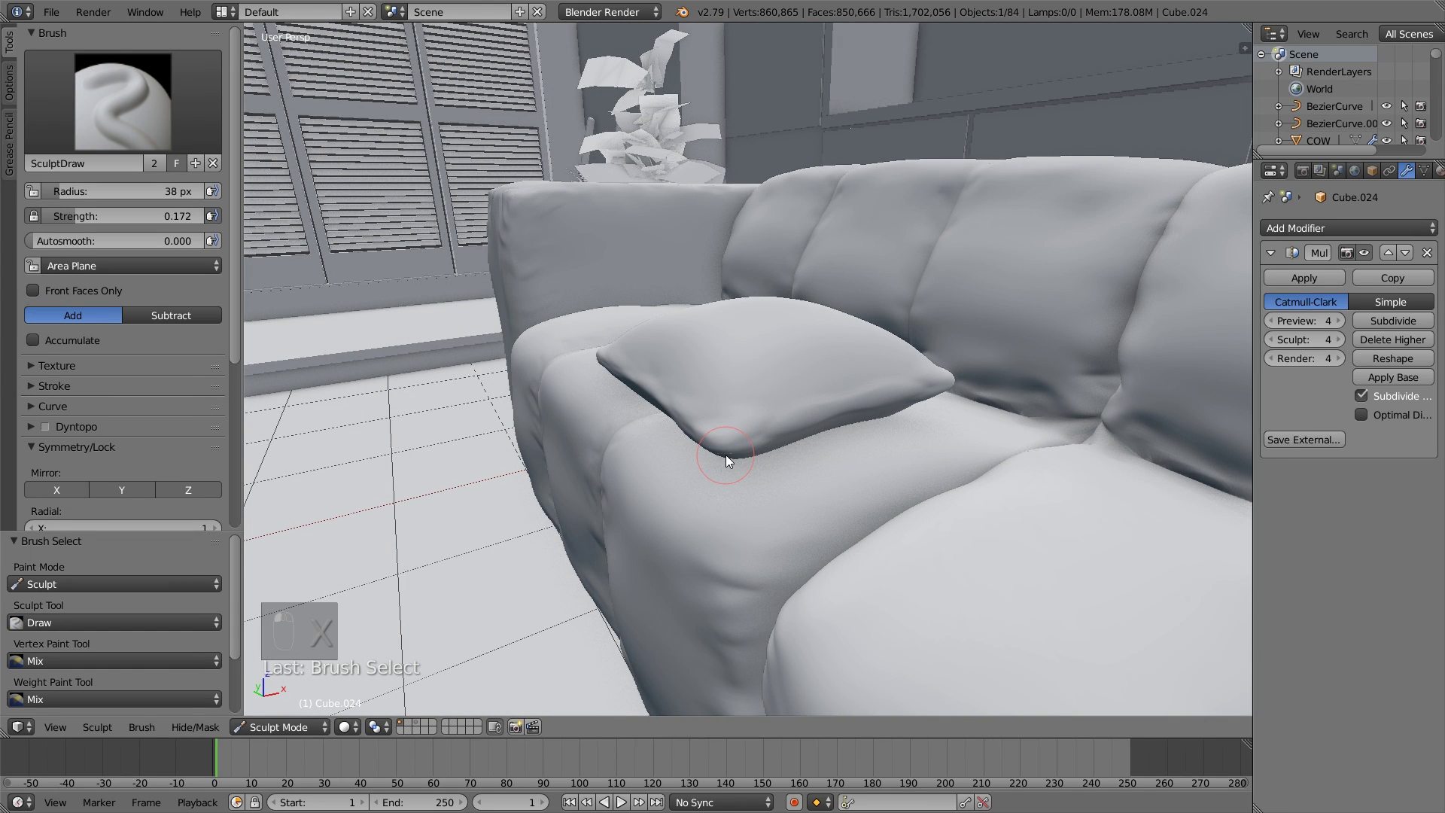
key("p")
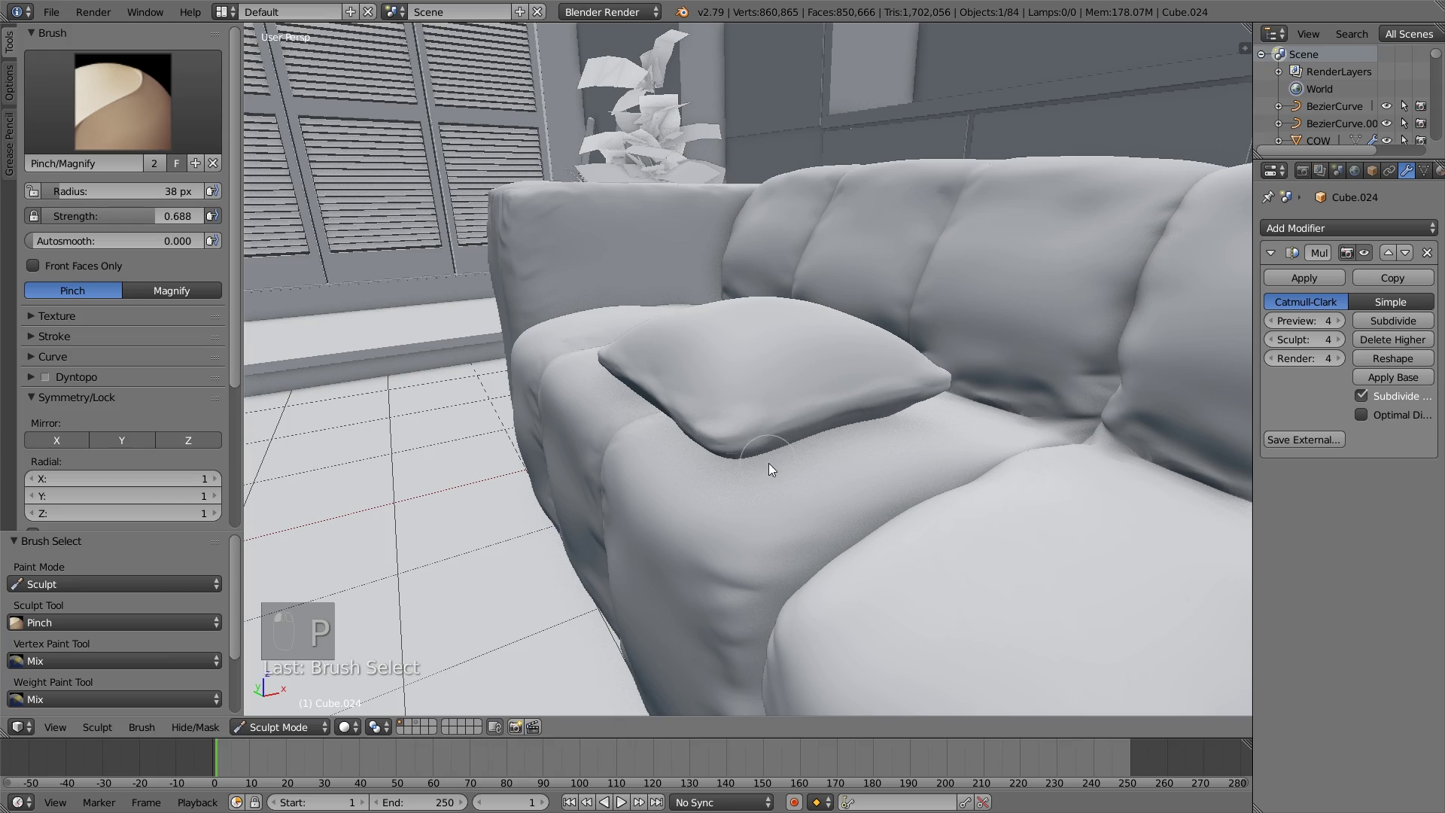
mouse_move(769, 464)
middle_mouse_down()
mouse_move(666, 451)
mouse_move(777, 493)
mouse_move(746, 470)
mouse_move(702, 564)
mouse_move(686, 517)
mouse_move(728, 522)
mouse_move(745, 572)
mouse_move(903, 462)
mouse_move(805, 396)
middle_mouse_up()
Shape the rim on the cushion's remaining sides with SculptDraw at strength 0.172 and the Smooth brush.
key("x")
key("x")
key("x")
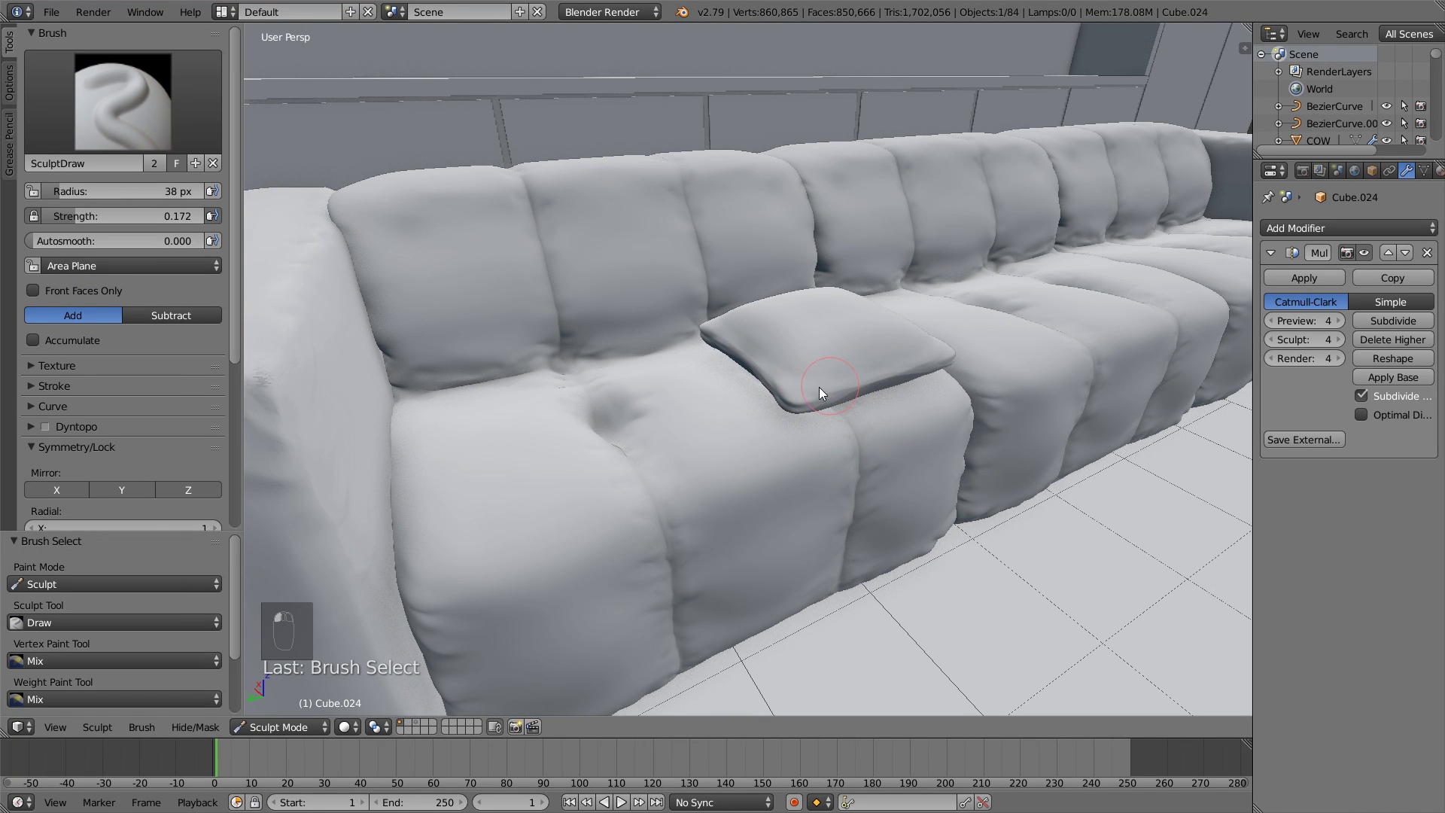
mouse_move(819, 387)
middle_mouse_down()
mouse_move(739, 468)
mouse_move(748, 490)
mouse_move(832, 475)
mouse_move(819, 497)
mouse_move(745, 422)
mouse_move(800, 571)
mouse_move(754, 535)
mouse_move(735, 481)
middle_mouse_up()
key("s")
key("x")
key("x")
key("x")
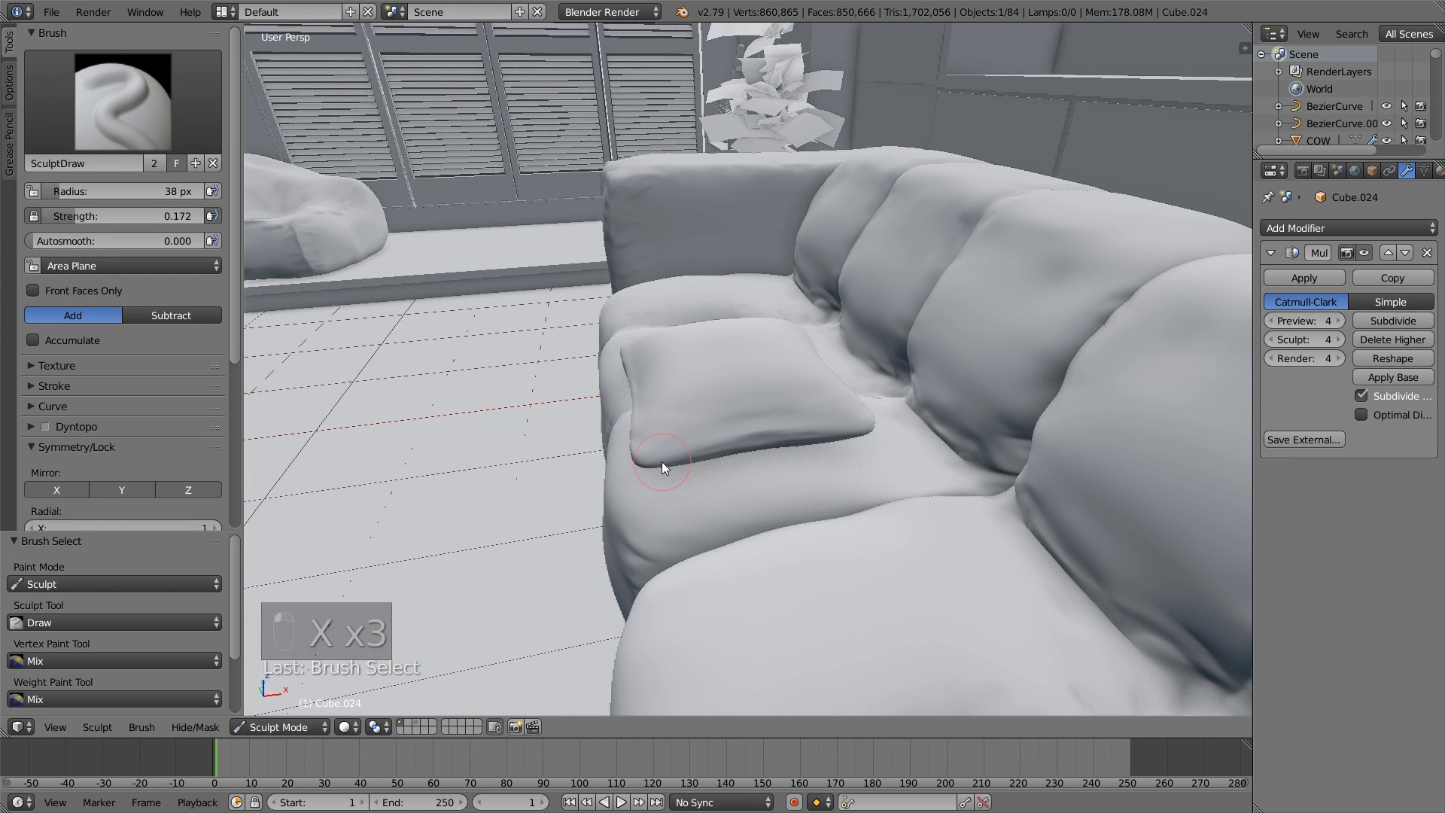
Set the SculptDraw brush to radius 28 px and strength 0.808 and try short folds at the cushion's corners.
middle_click_drag(661, 462, 722, 508)
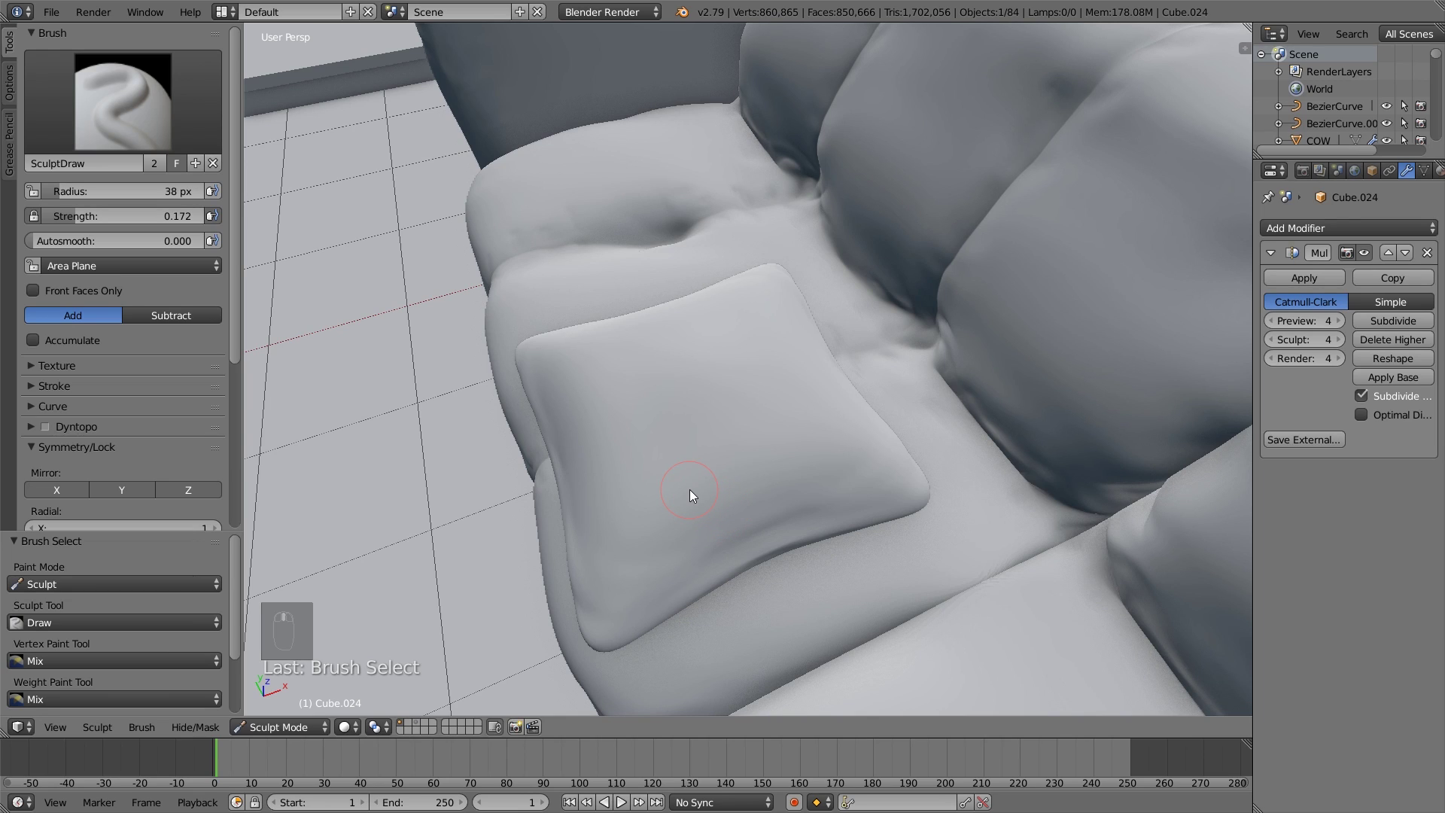
middle_click_drag(696, 535, 706, 500)
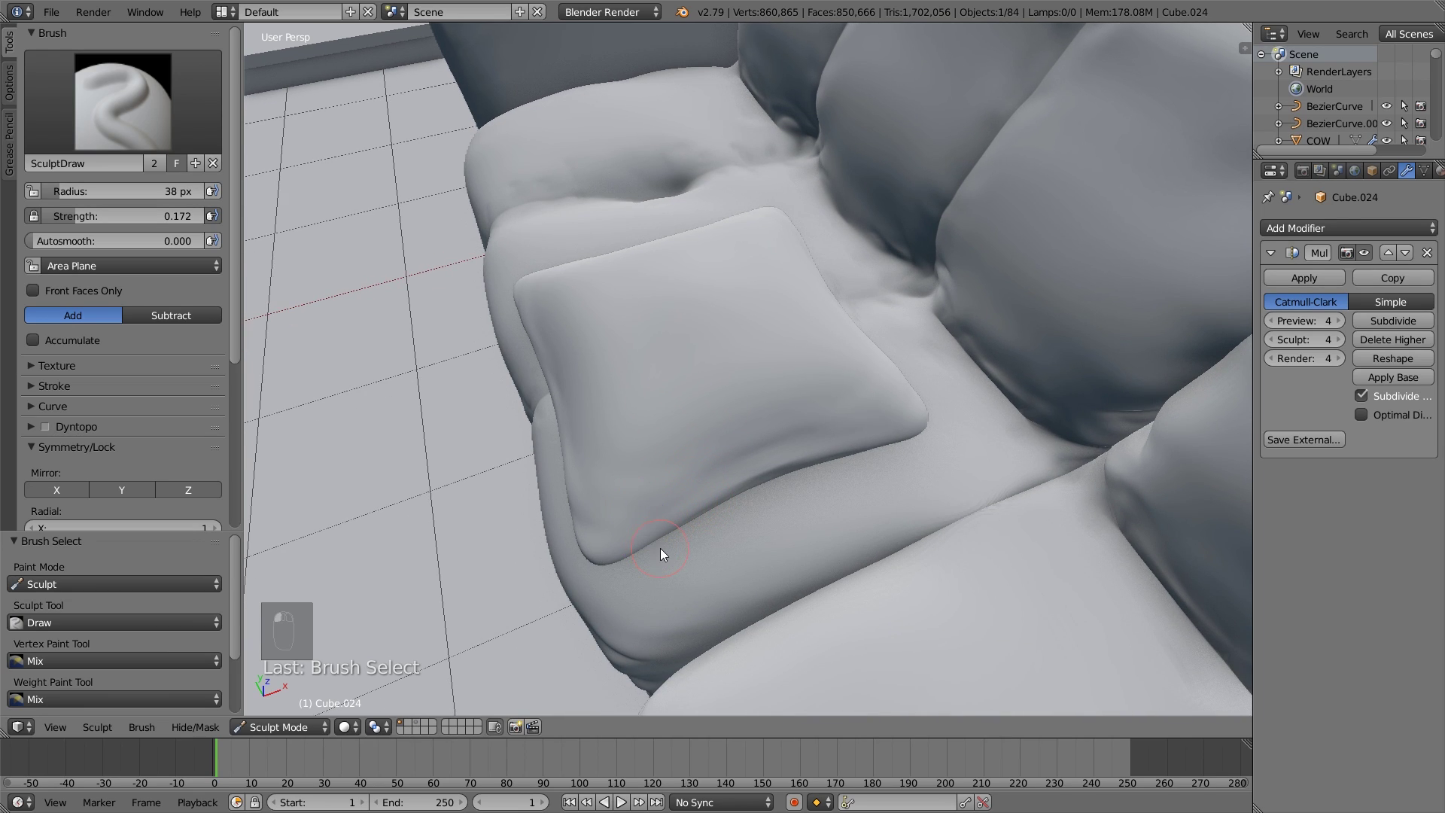
key("f")
left_click(664, 526)
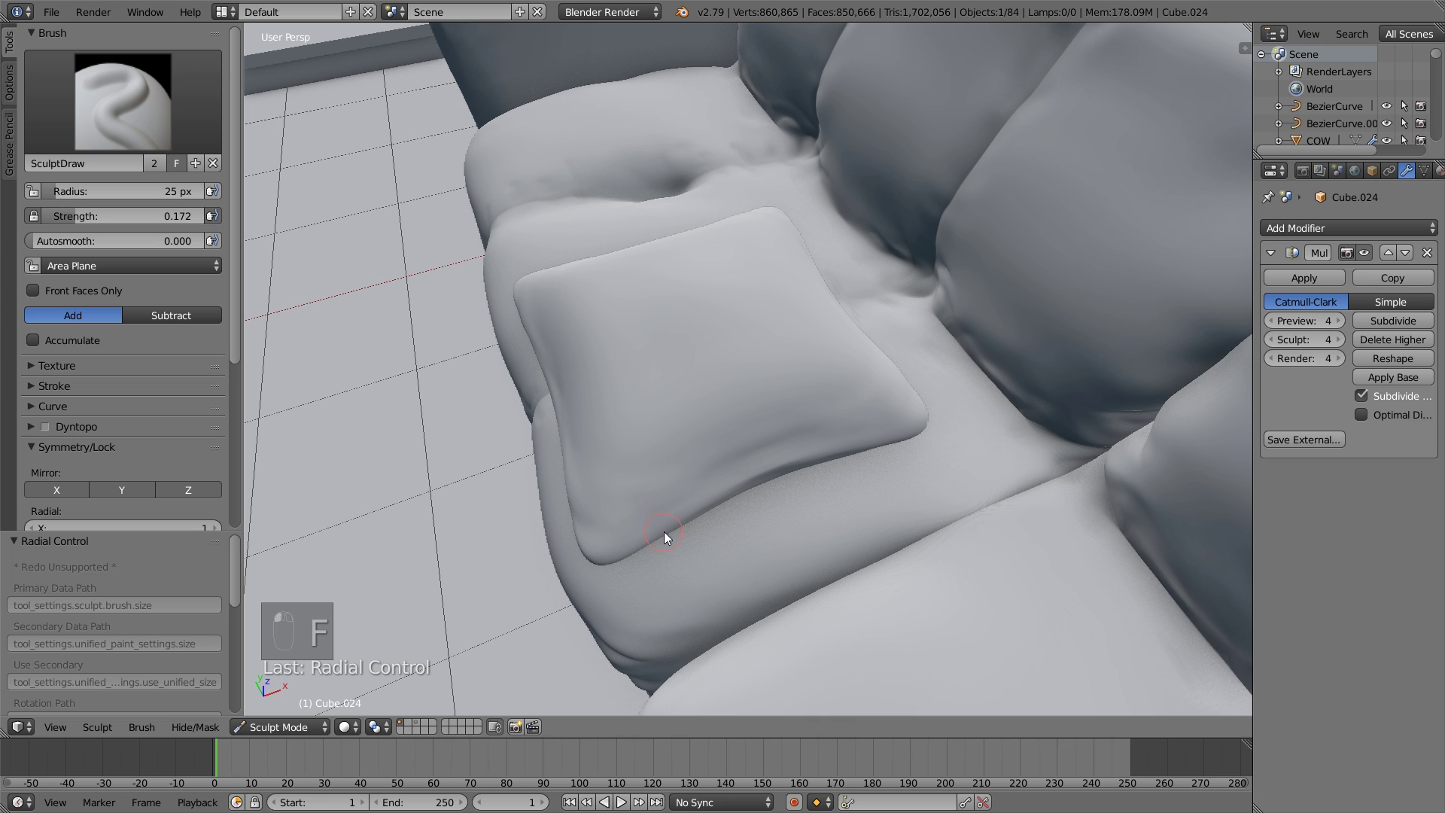
key("f")
left_click(689, 549)
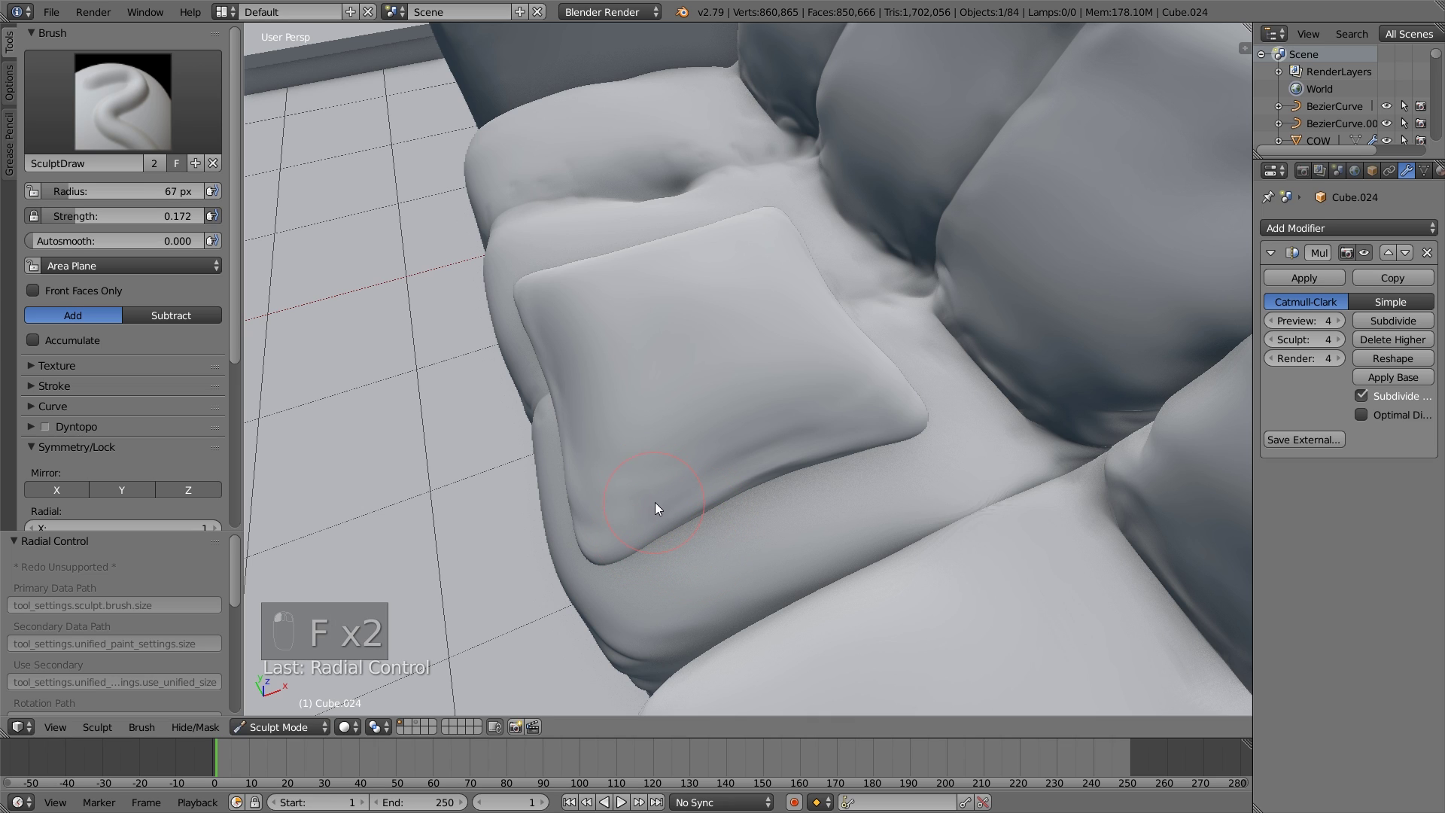
key("shift+f")
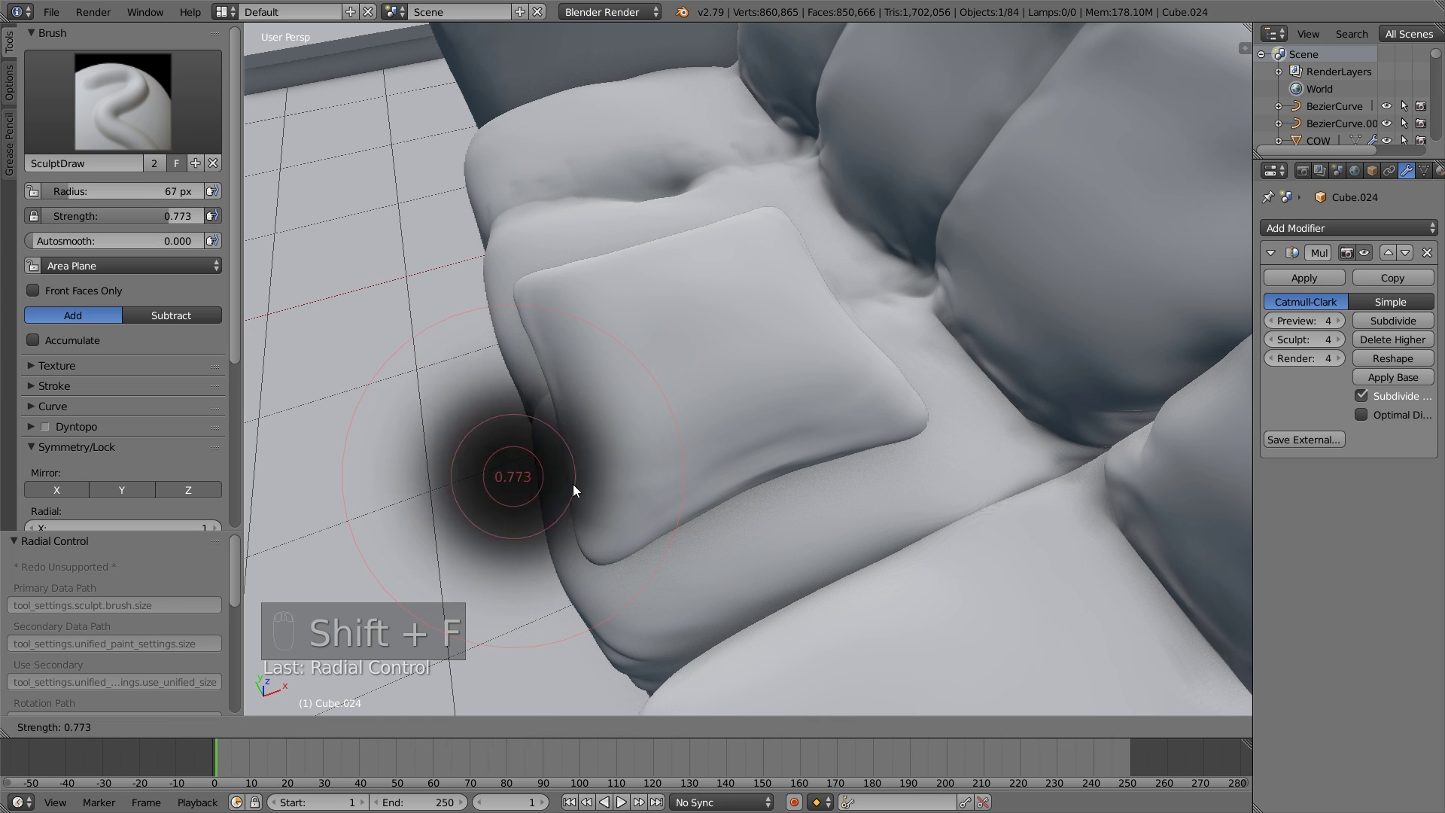
left_click(577, 492)
key("f")
left_click(609, 516)
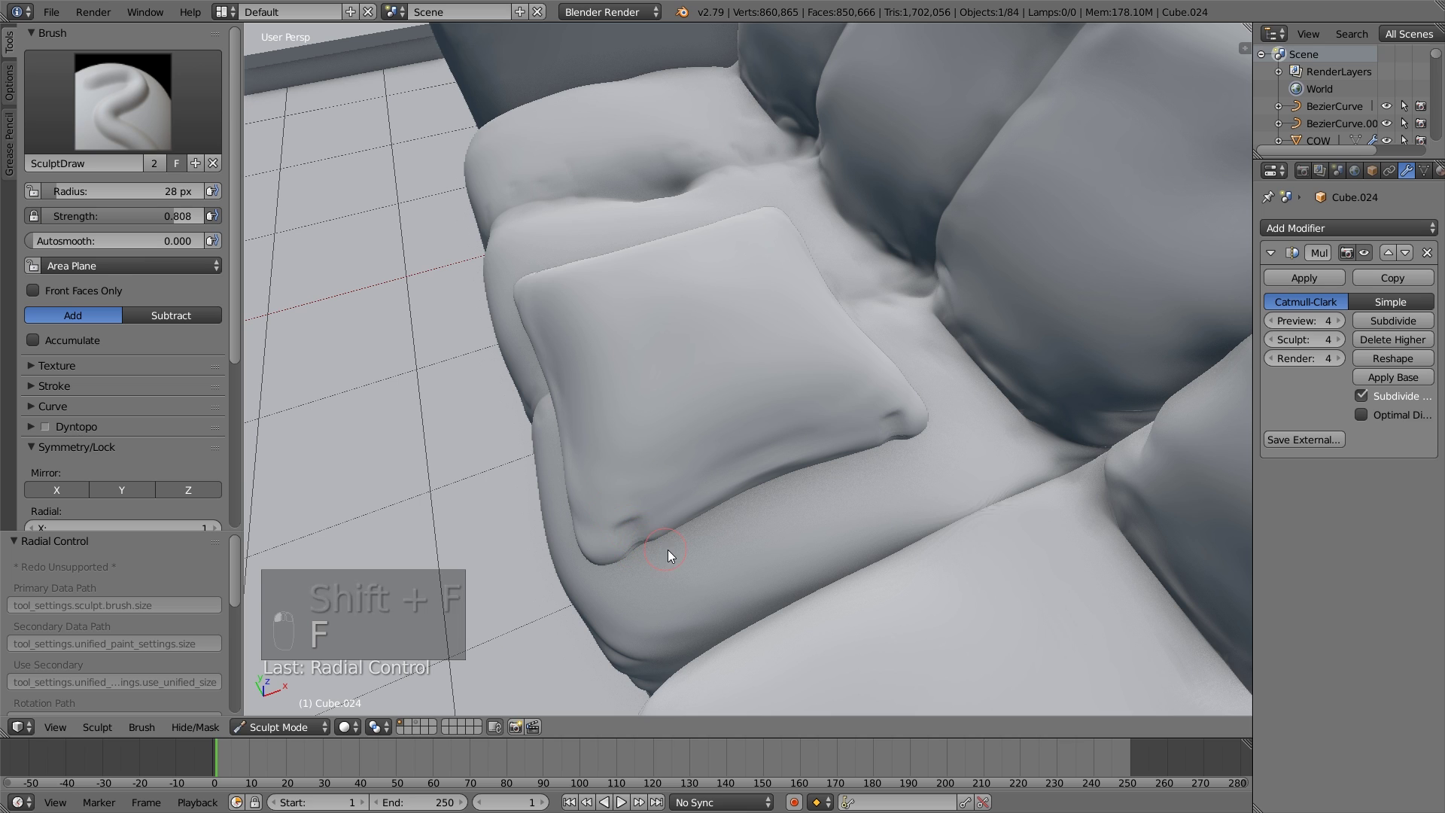
Undo the last corner stroke, set the brush strength to 0.684 and sculpt short parallel folds along the cushion's front edge.
key("ctrl+z")
scroll(676, 550, "up", 5)
key("shift+f")
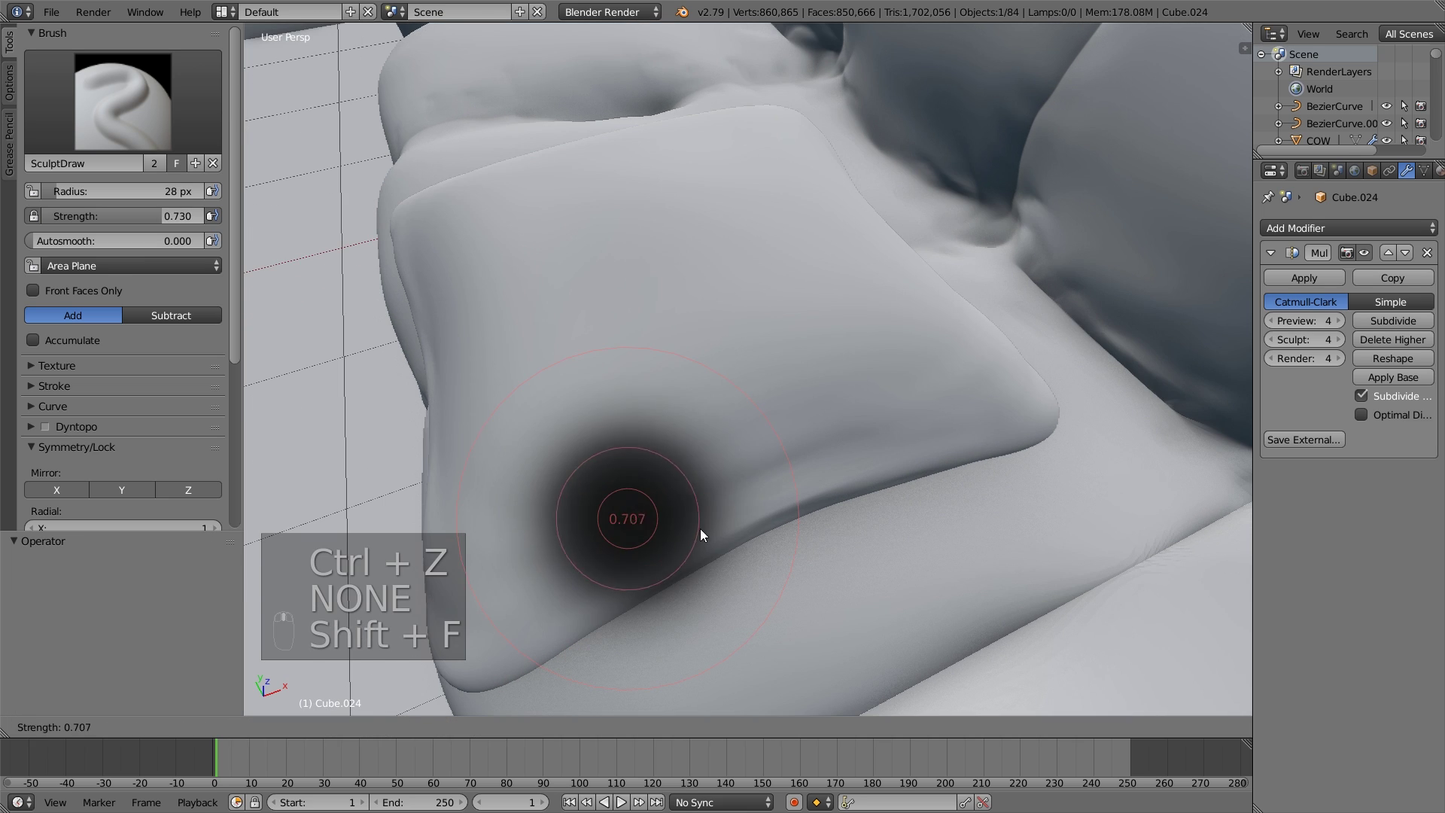
left_click(646, 563)
left_click_drag(576, 578, 678, 542)
middle_click_drag(678, 542, 661, 602)
scroll(652, 596, "down", 2)
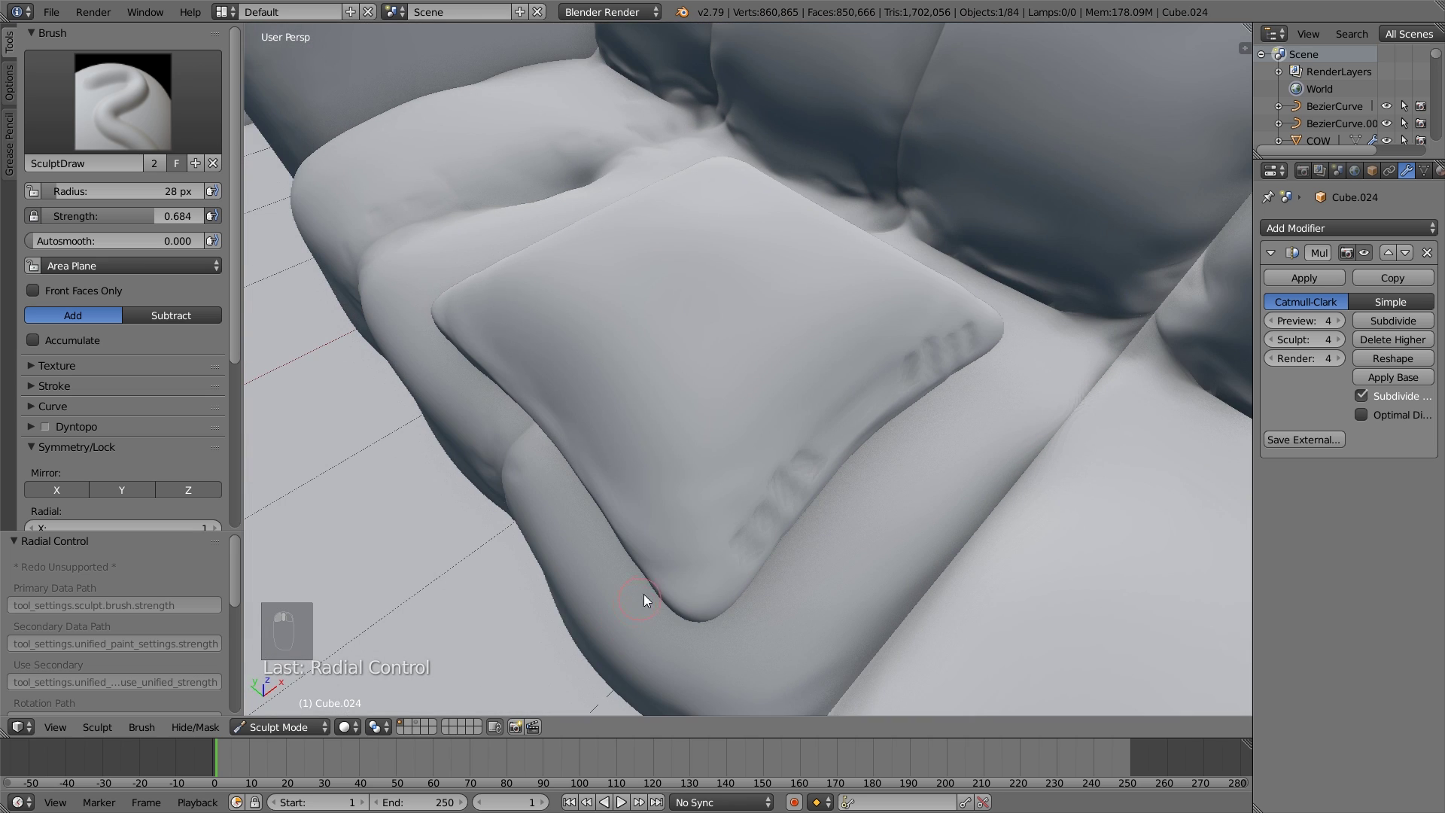
Sculpt short folds on the adjacent side of the near corner and undo the last three strokes.
mouse_move(616, 500)
middle_mouse_down()
mouse_move(687, 526)
mouse_move(802, 482)
middle_mouse_up()
key("ctrl+z")
key("ctrl+z")
key("ctrl+z")
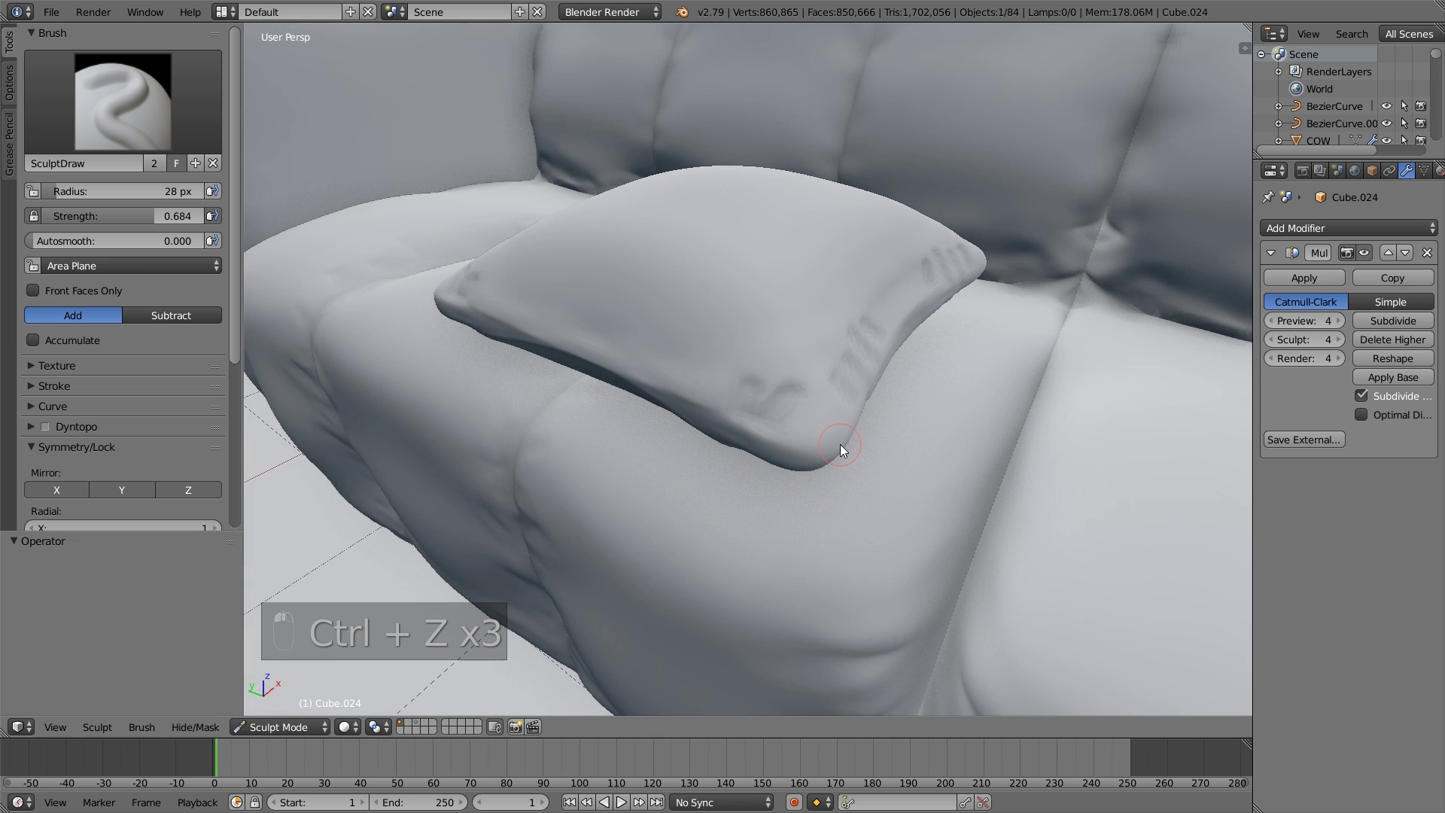
Subdivide the cushion to multiresolution level 5 and add finer folds around the near corner, lowering the SculptDraw strength to 0.473.
left_click(1393, 320)
middle_click_drag(792, 426, 769, 351)
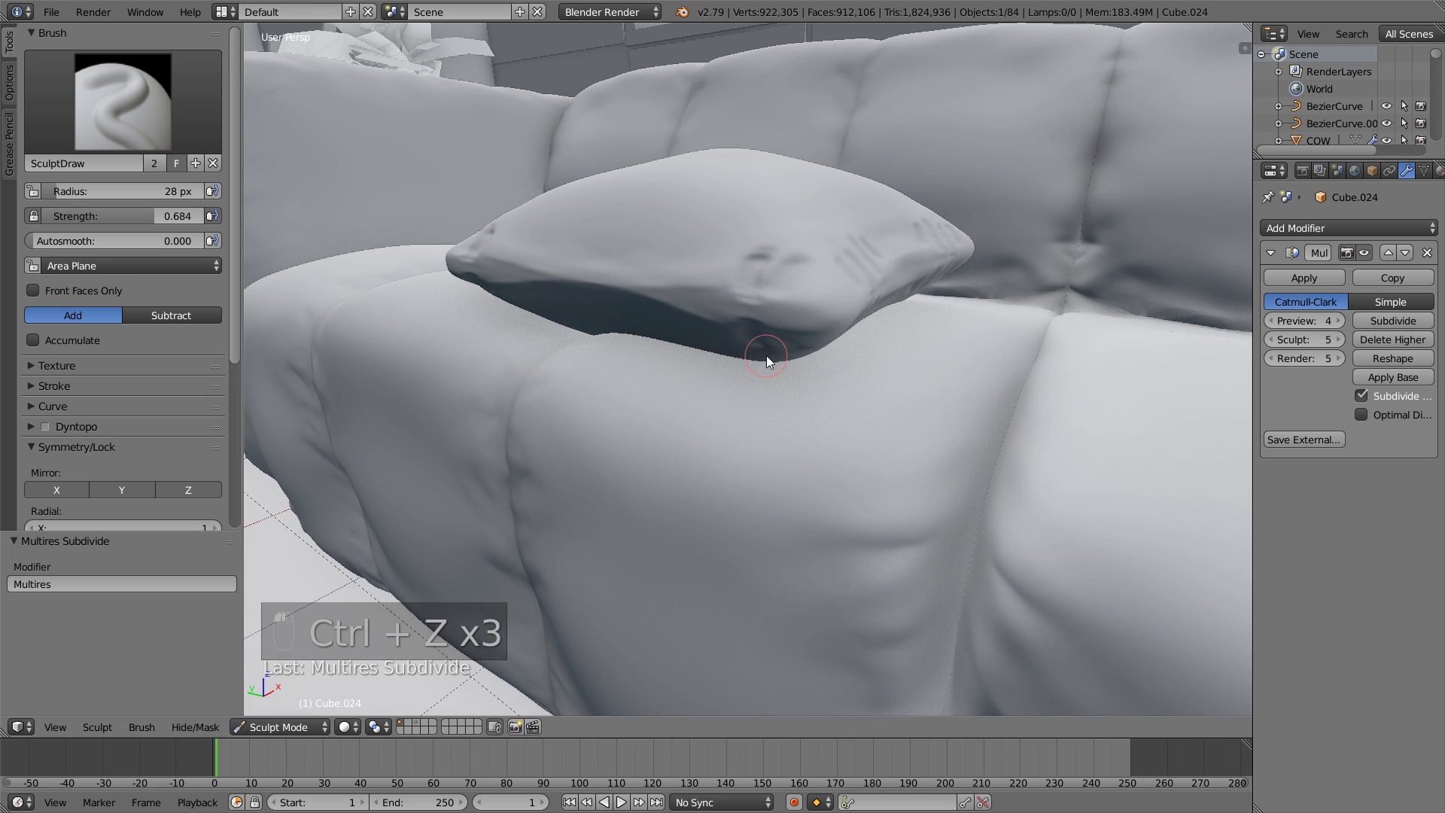
left_click_drag(766, 356, 706, 292)
key("ctrl+z")
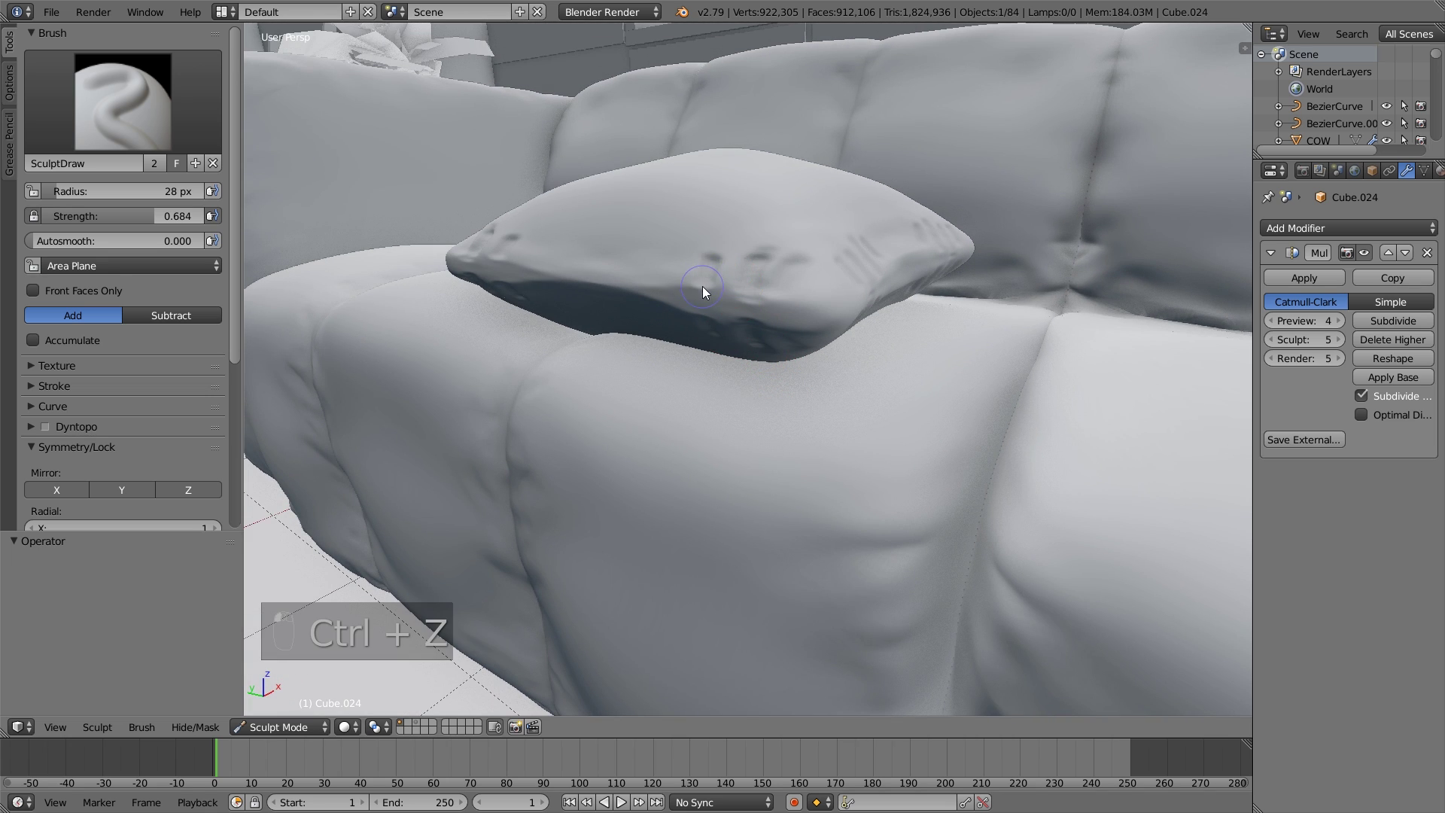
key("ctrl+z")
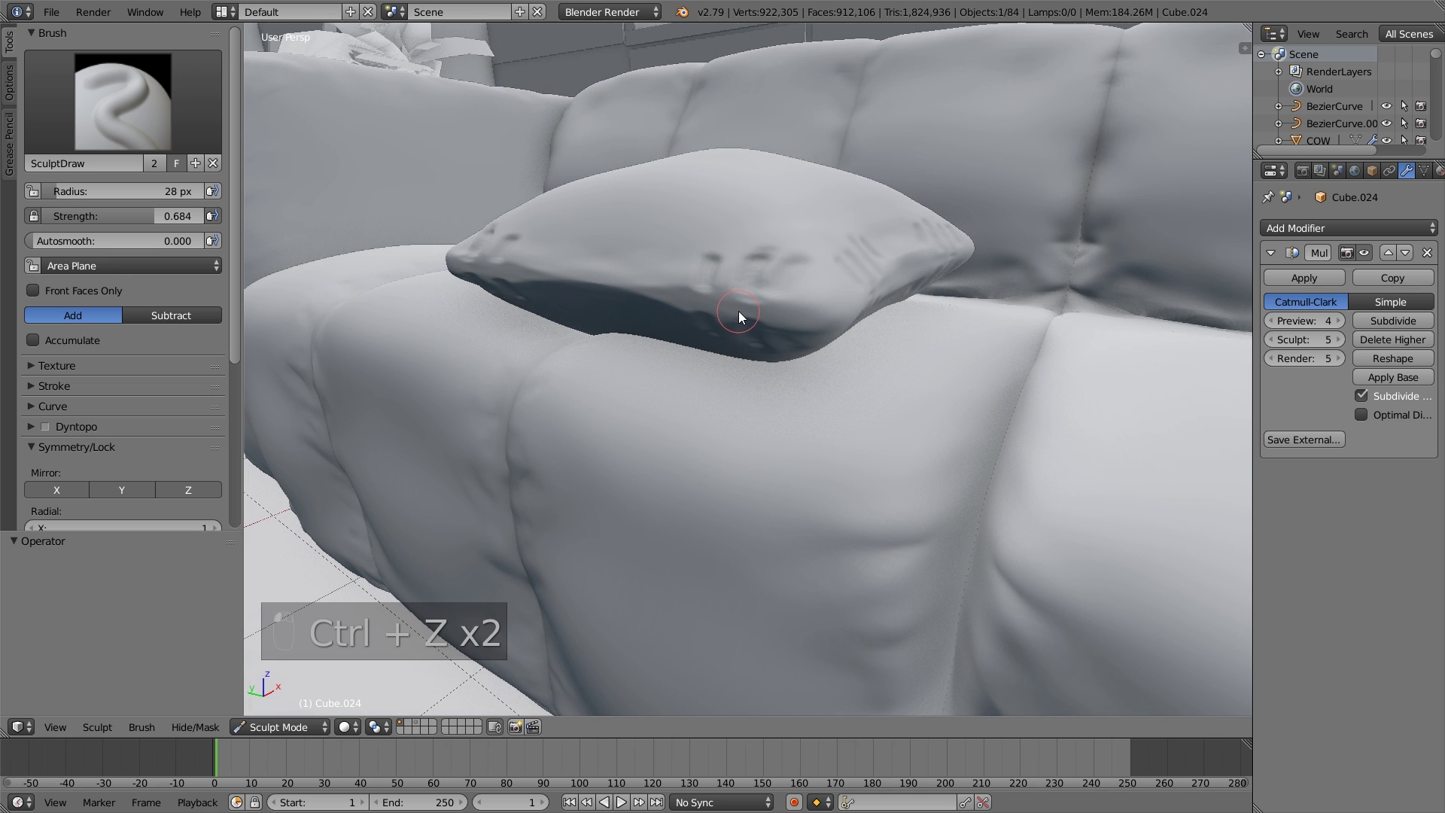
key("shift+f")
left_click(768, 322)
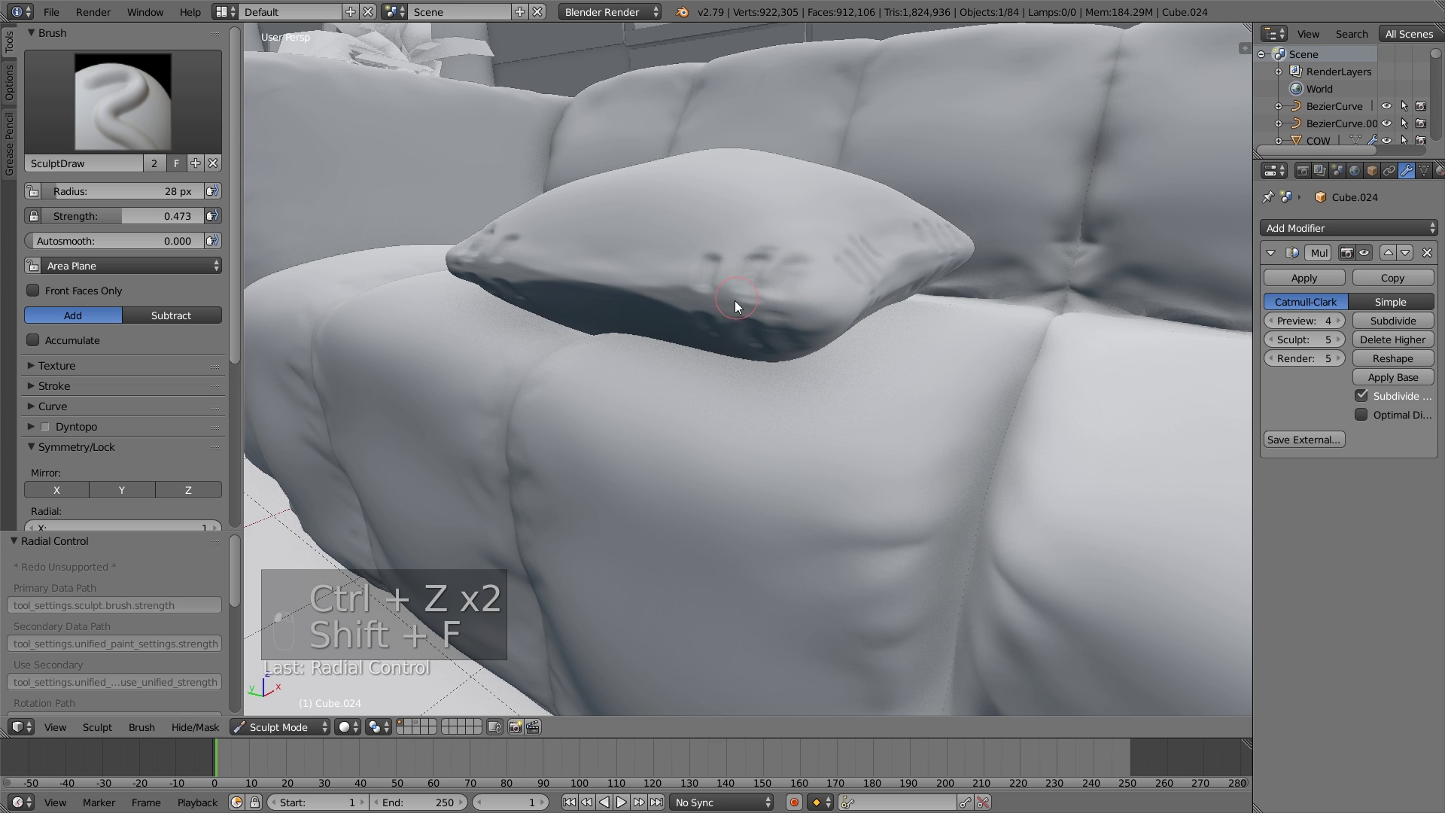
Carve short creases around the cushion's near corner and adjoining edges with the Crease brush at radius 28 px and strength 0.482.
key("shift+c")
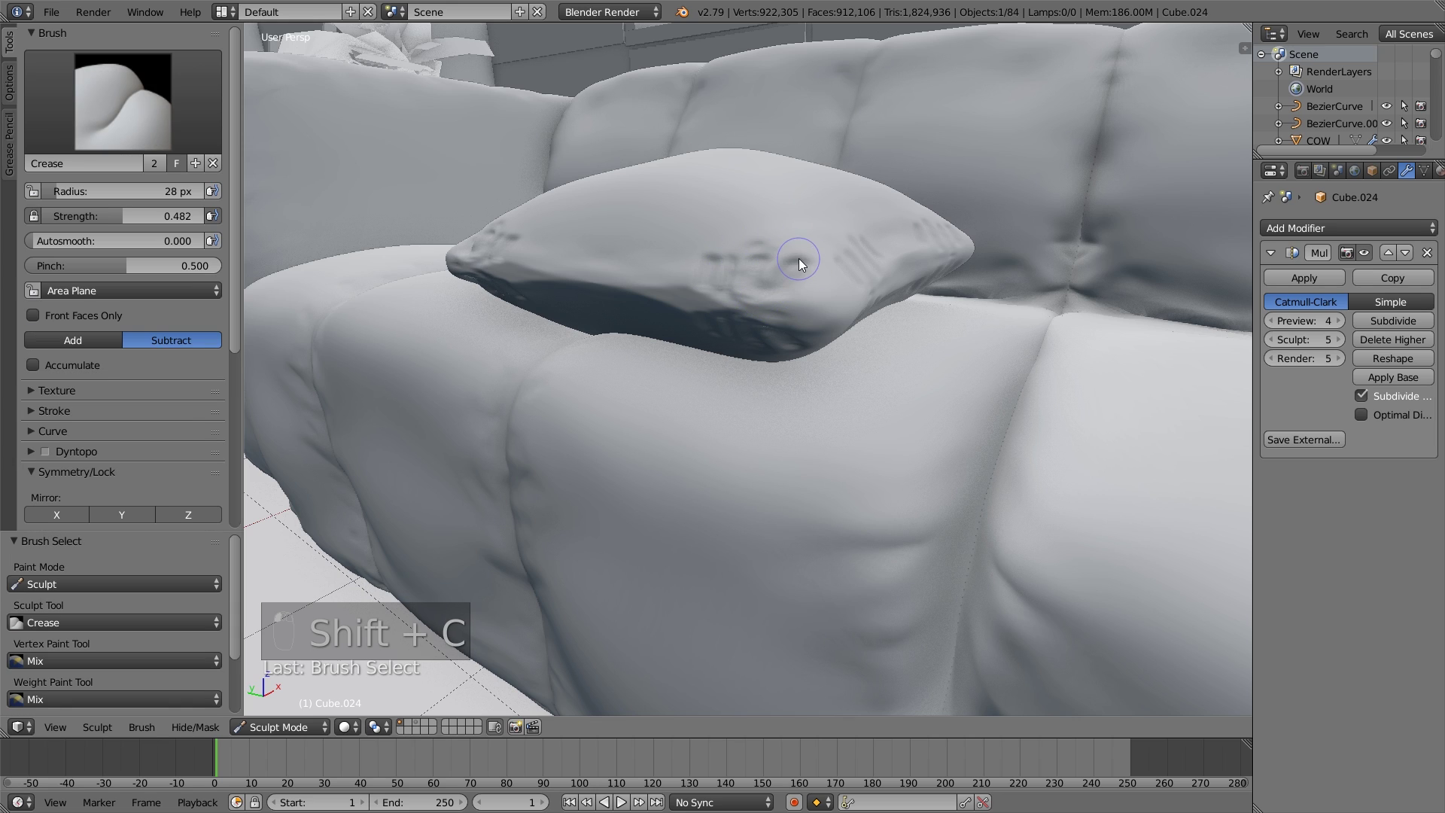
middle_click_drag(824, 279, 799, 345)
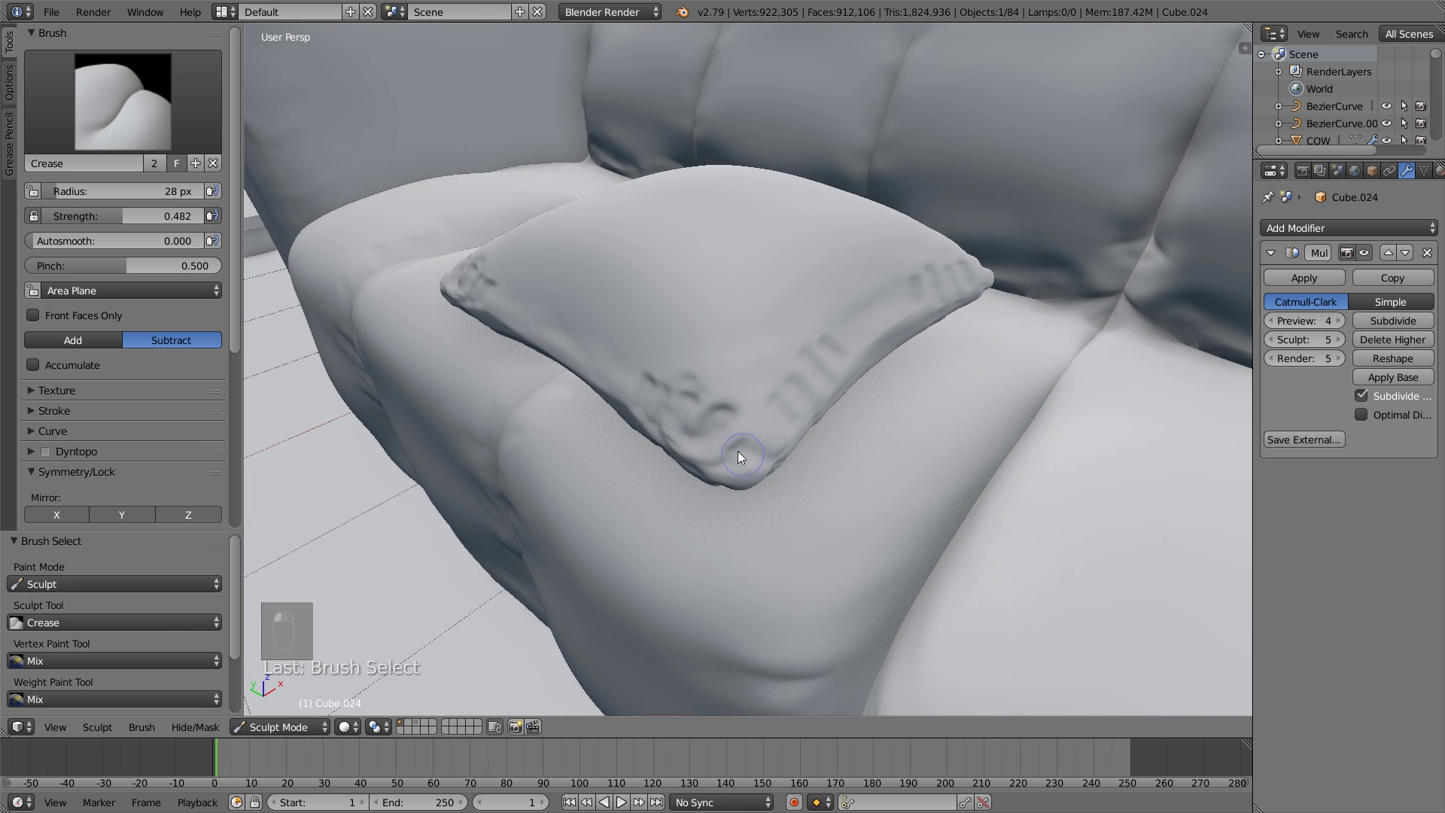
mouse_move(733, 447)
middle_mouse_down("shift")
mouse_move(686, 432)
mouse_move(742, 464)
mouse_move(806, 467)
mouse_move(786, 470)
middle_mouse_up("shift")
scroll(723, 460, "up", 2)
scroll(662, 440, "down", 5)
scroll(735, 468, "up", 5)
left_click_drag(606, 474, 610, 436)
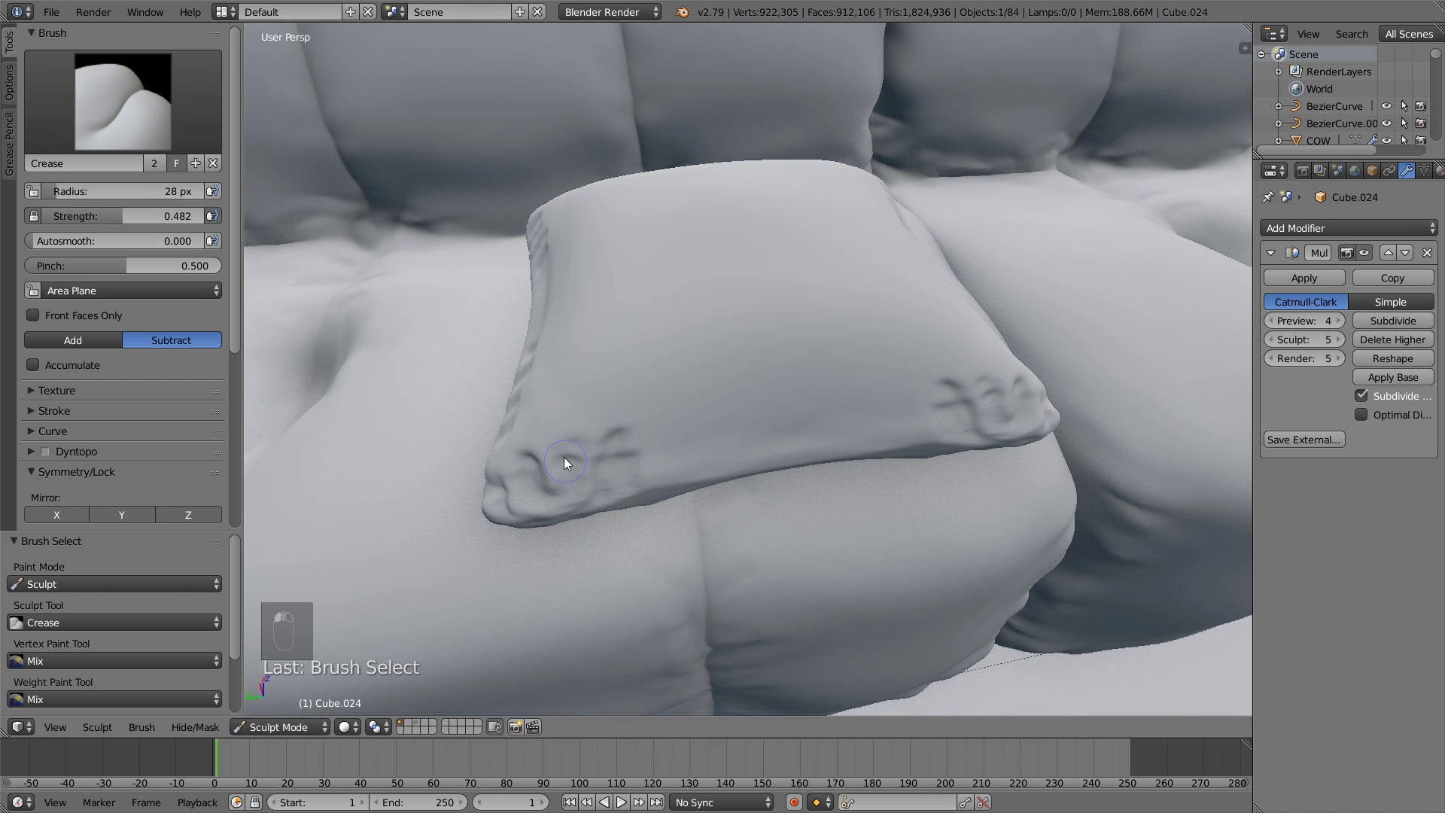
mouse_move(566, 462)
middle_mouse_down()
mouse_move(603, 474)
mouse_move(762, 454)
middle_mouse_up()
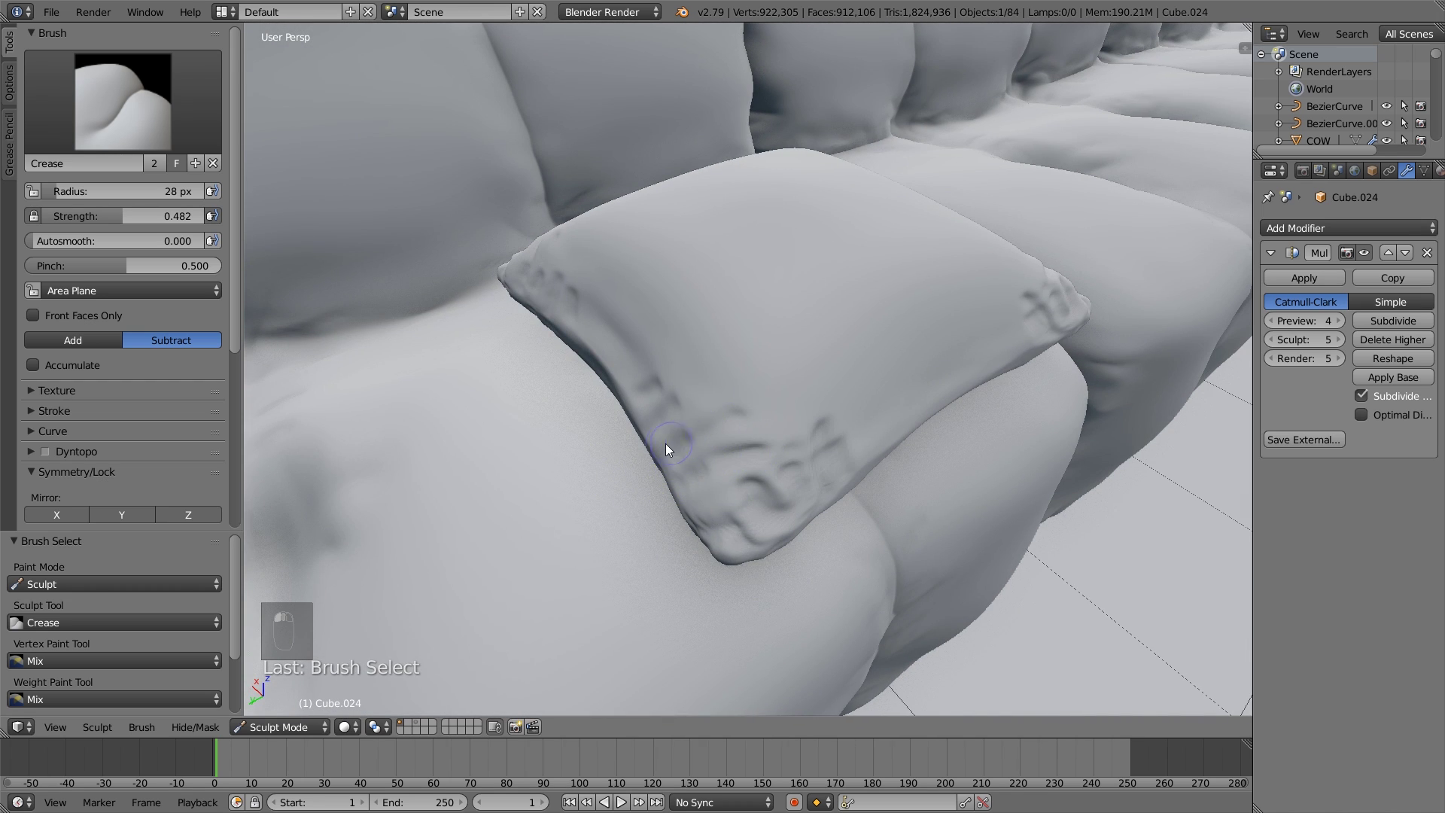
left_click_drag(665, 444, 729, 394)
Soften the near corner's folds with the Smooth brush at radius 52 px and strength 0.886.
key("shift+s")
key("f")
left_click(750, 461)
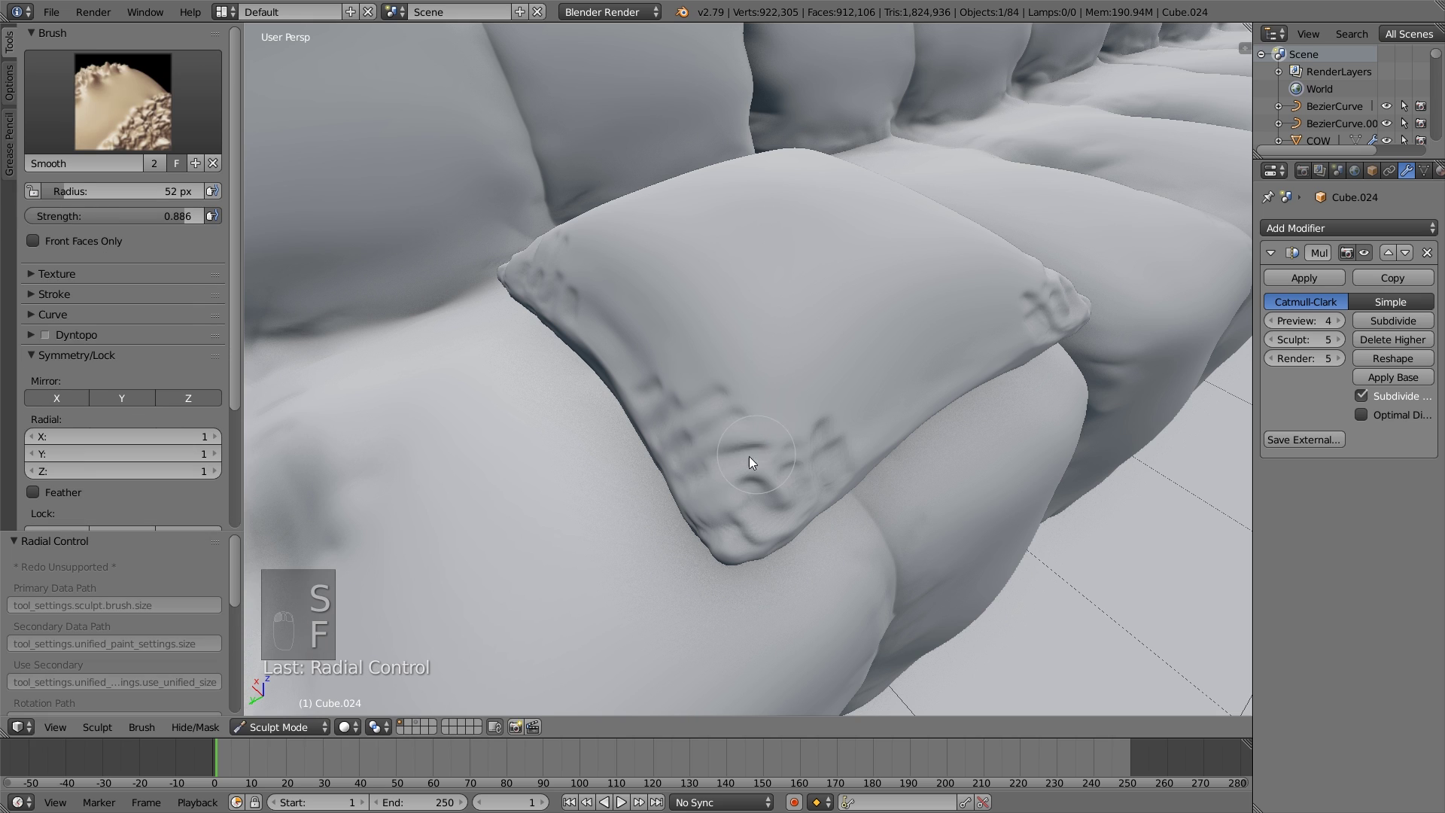
mouse_move(735, 445)
left_mouse_down()
mouse_move(760, 471)
mouse_move(762, 452)
mouse_move(803, 446)
left_mouse_up()
middle_click_drag(688, 440, 703, 400)
Carve creases along the cushion's front edge with the Crease brush at radius 52 px and smooth its lower rim.
key("shift+c")
mouse_move(640, 503)
left_mouse_down()
mouse_move(629, 517)
mouse_move(661, 494)
left_mouse_up()
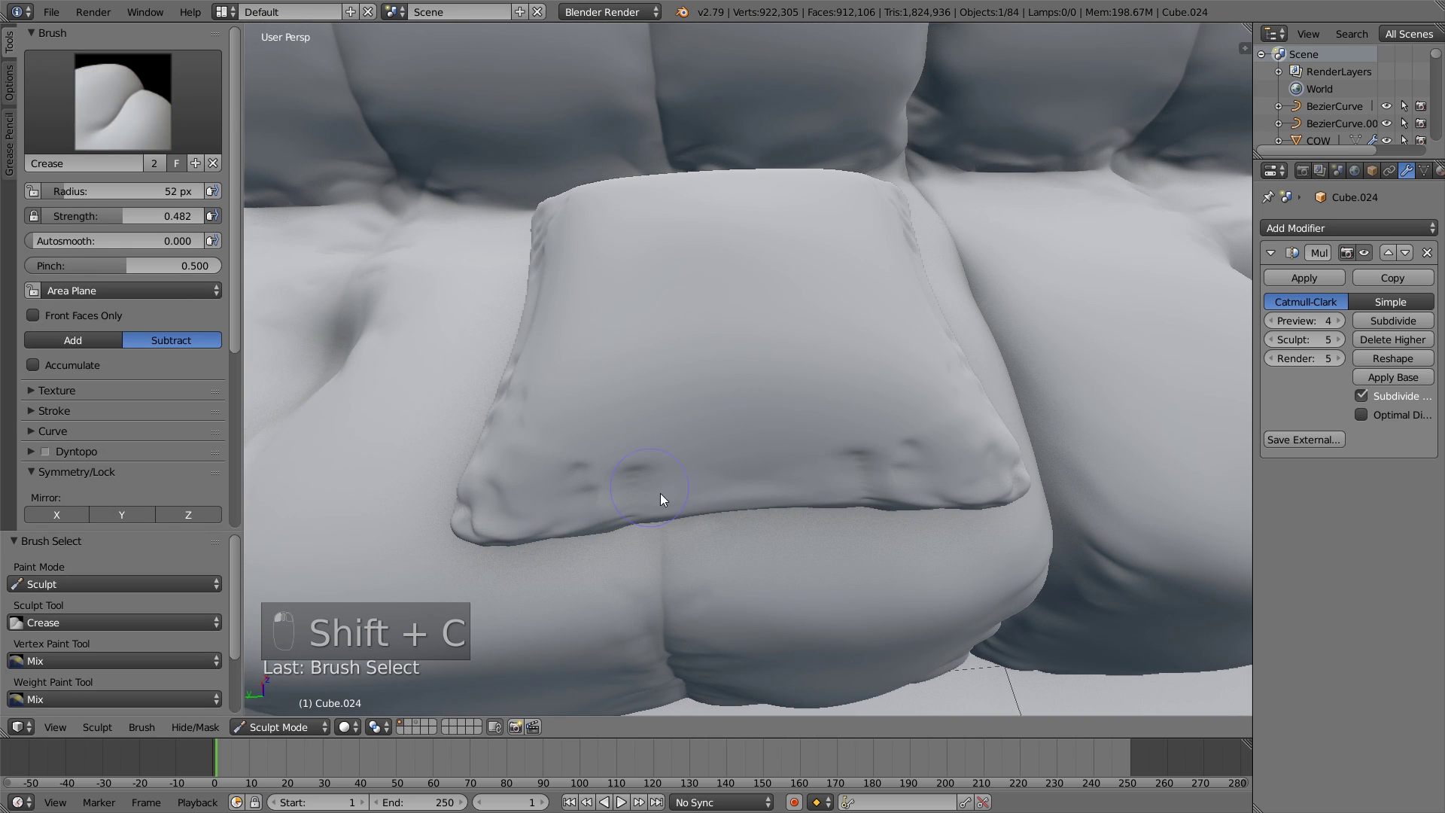
left_click_drag(570, 521, 474, 538)
key("s")
mouse_move(474, 537)
middle_mouse_down()
mouse_move(579, 432)
mouse_move(512, 386)
middle_mouse_up()
left_click_drag(514, 385, 676, 376)
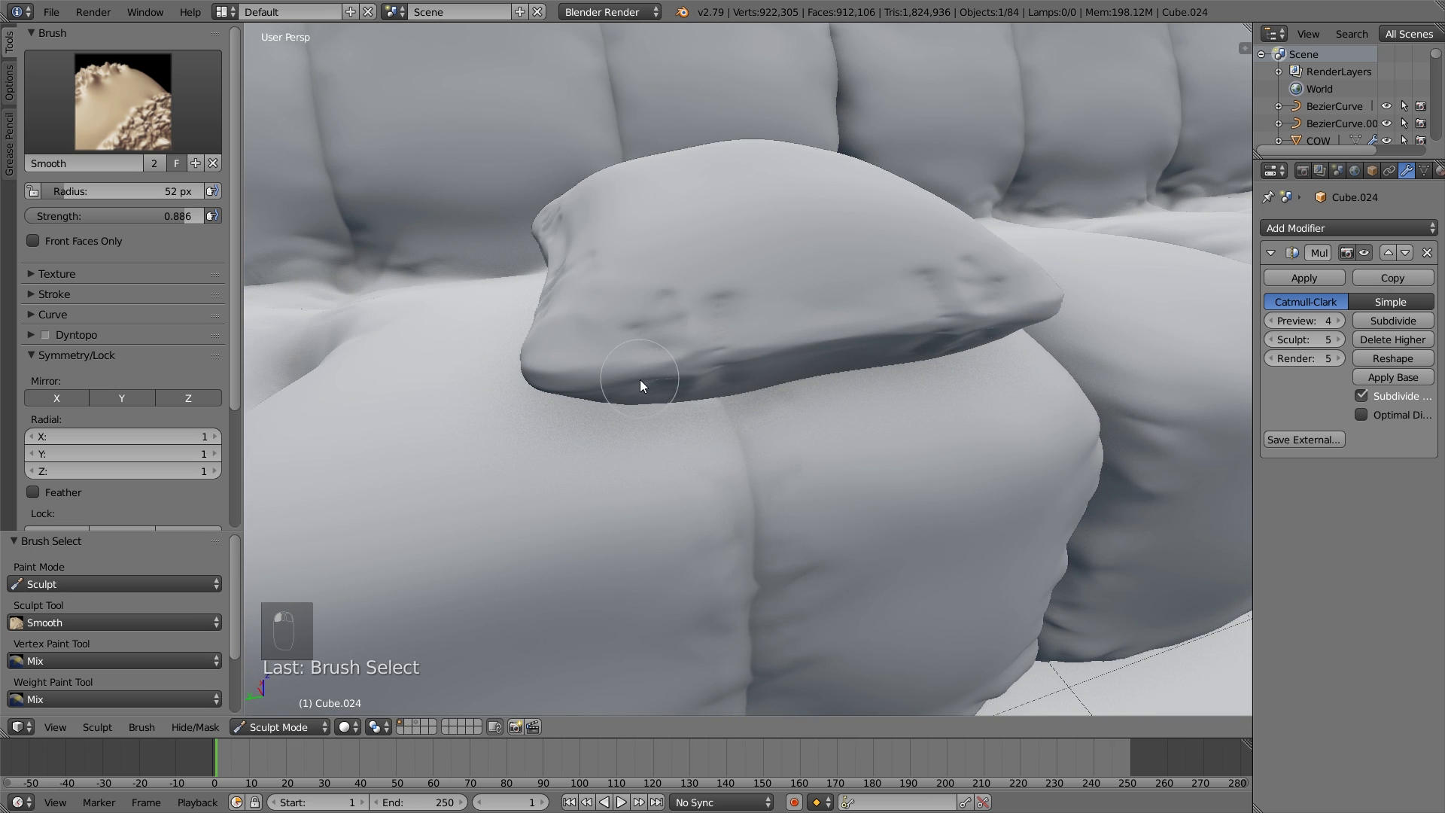
Set the Crease brush radius to 28 px and carve finer creases into the top surface beside the near corner.
key("shift+c")
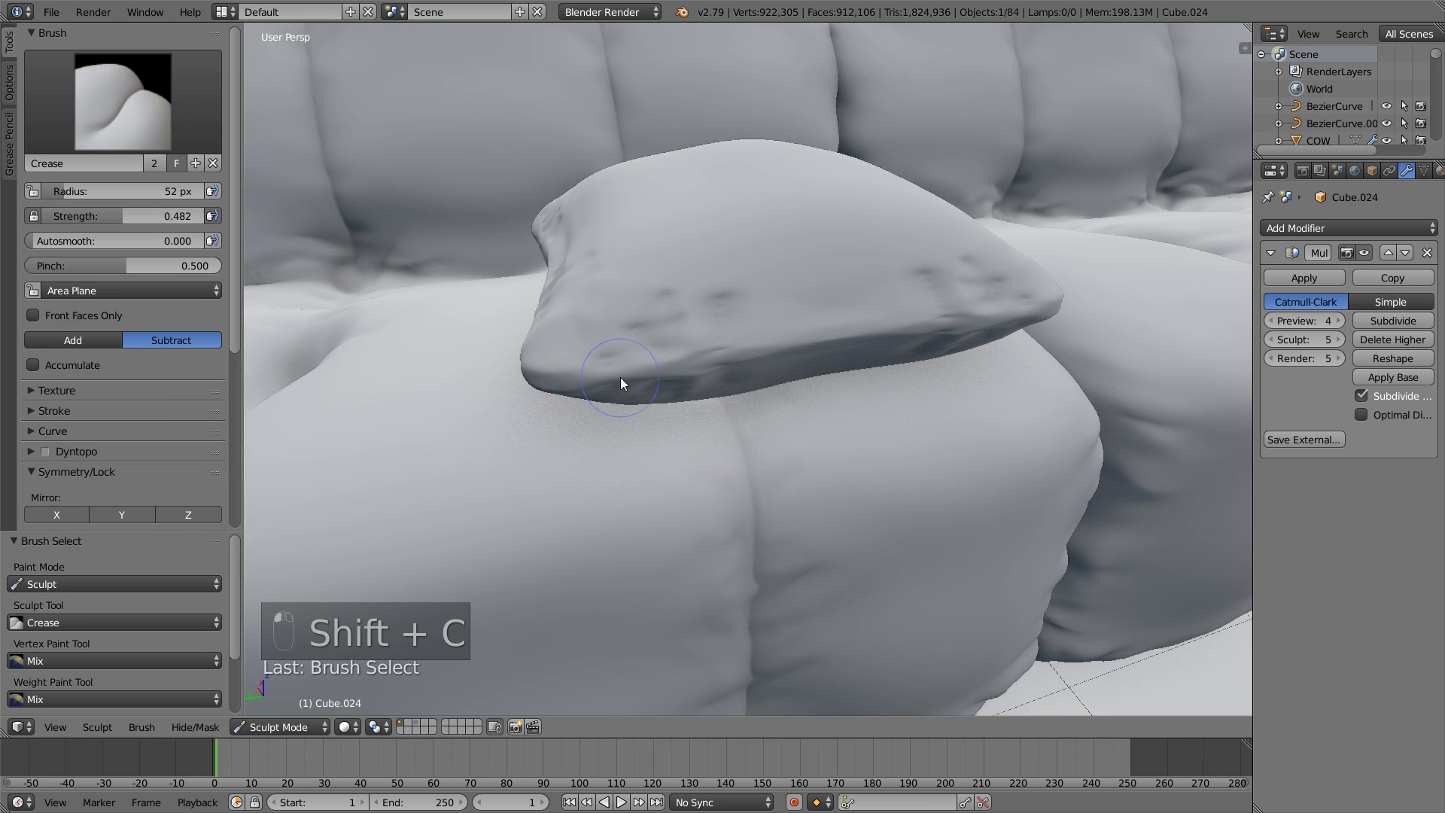
key("f")
left_click(601, 369)
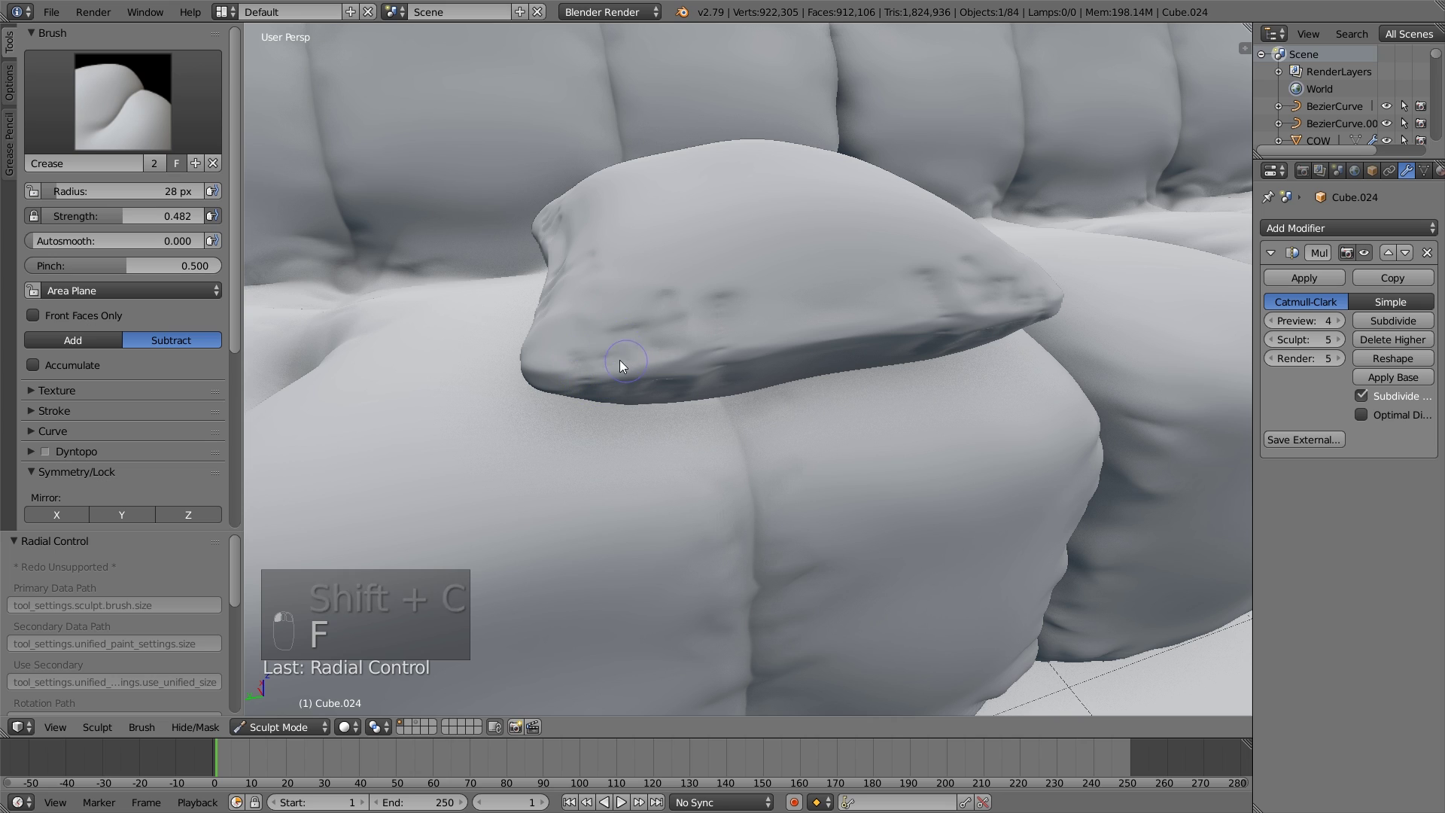
middle_click_drag(620, 360, 656, 381)
mouse_move(680, 443)
left_mouse_down()
mouse_move(668, 369)
mouse_move(698, 355)
mouse_move(766, 405)
mouse_move(702, 350)
mouse_move(726, 403)
mouse_move(694, 387)
left_mouse_up()
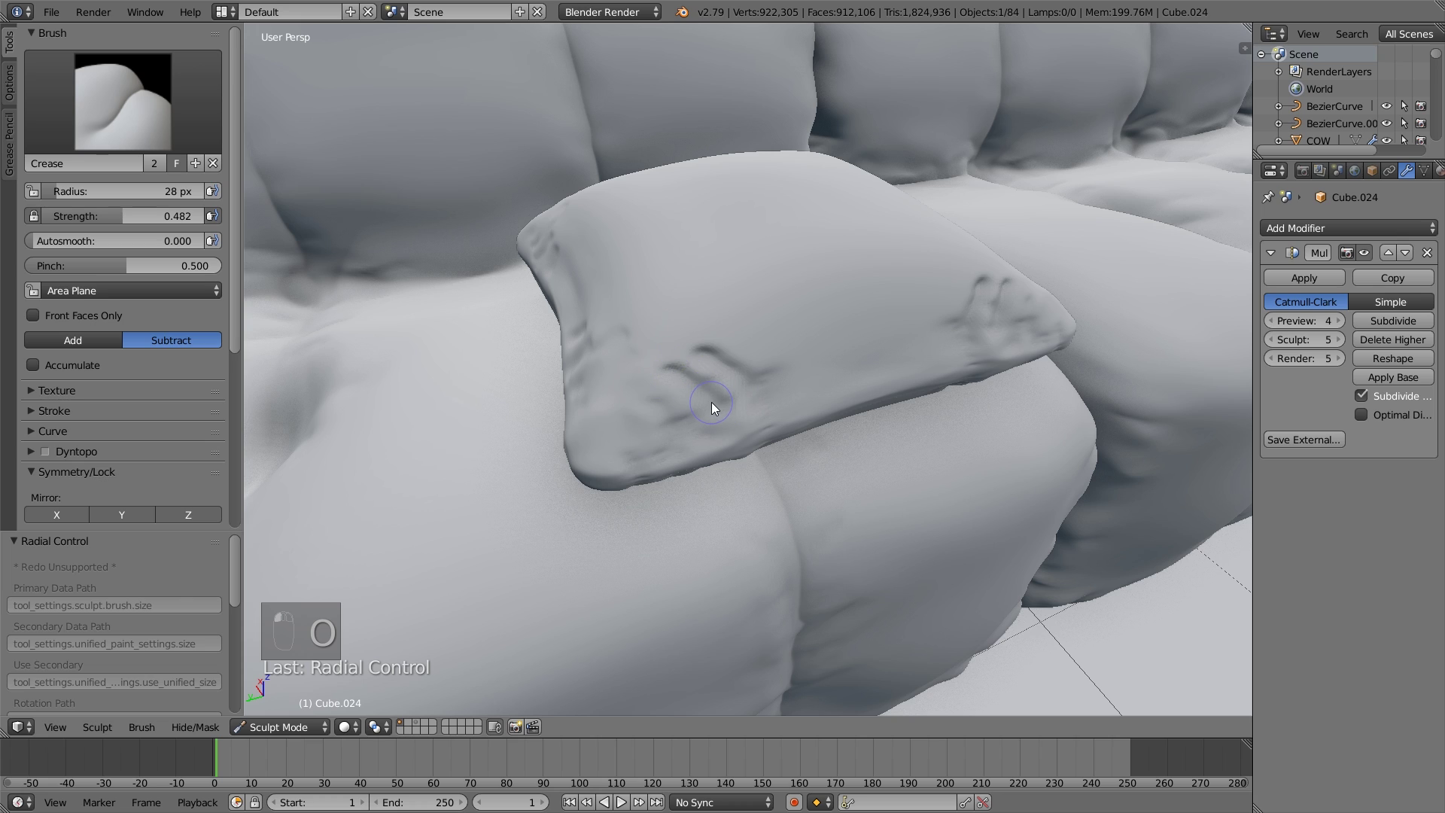
Tighten the fine creases beside the near corner with Pinch/Magnify and soften them with Smooth at radius 28 px.
key("p")
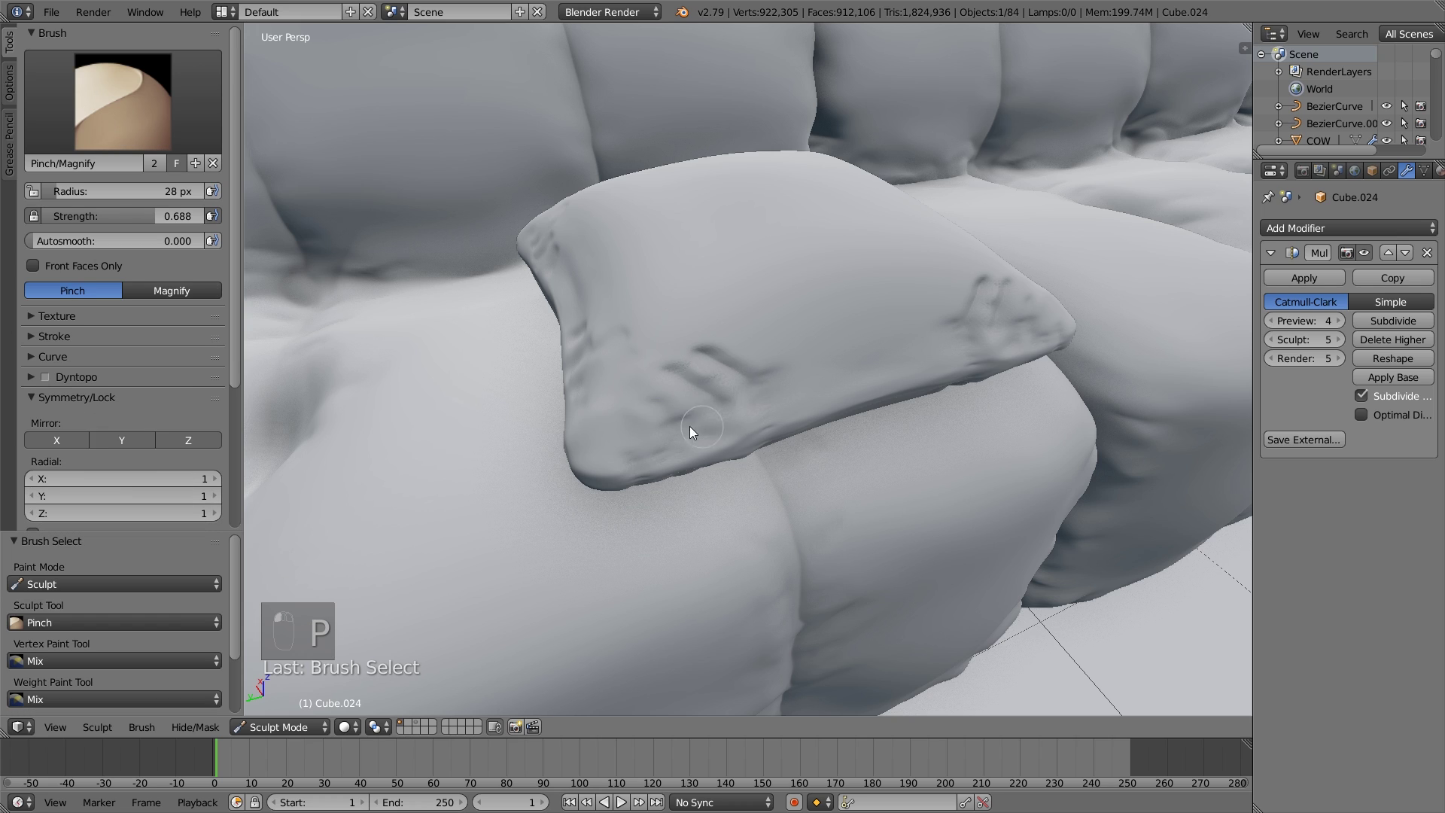
key("s")
mouse_move(738, 373)
left_mouse_down()
mouse_move(694, 341)
mouse_move(757, 368)
left_mouse_up()
middle_click_drag(741, 362, 777, 419)
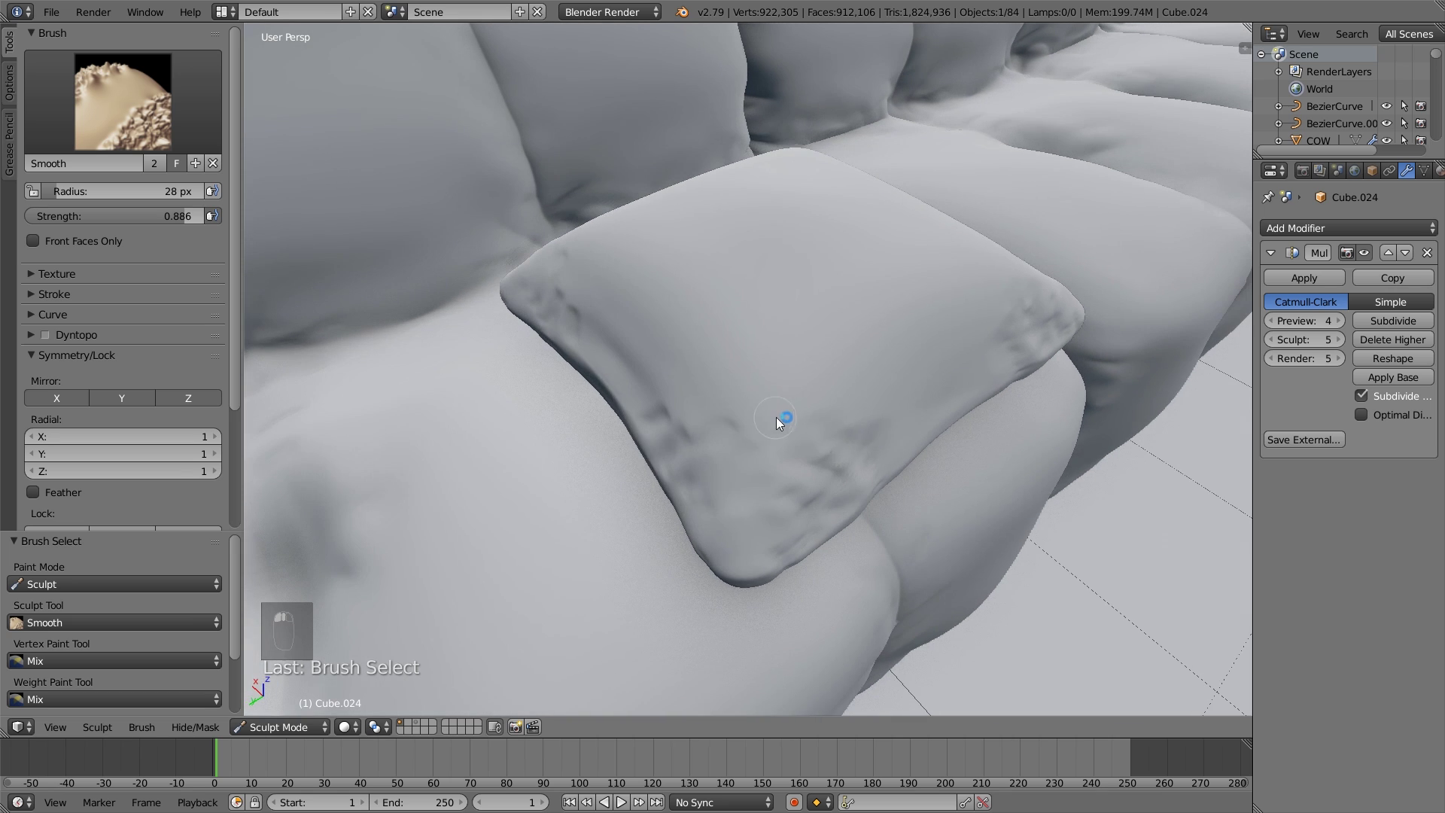
Carve a row of short creases along the cushion's side edge with the Crease brush at radius 67 px.
mouse_move(847, 468)
middle_mouse_down()
mouse_move(901, 472)
mouse_move(844, 453)
middle_mouse_up()
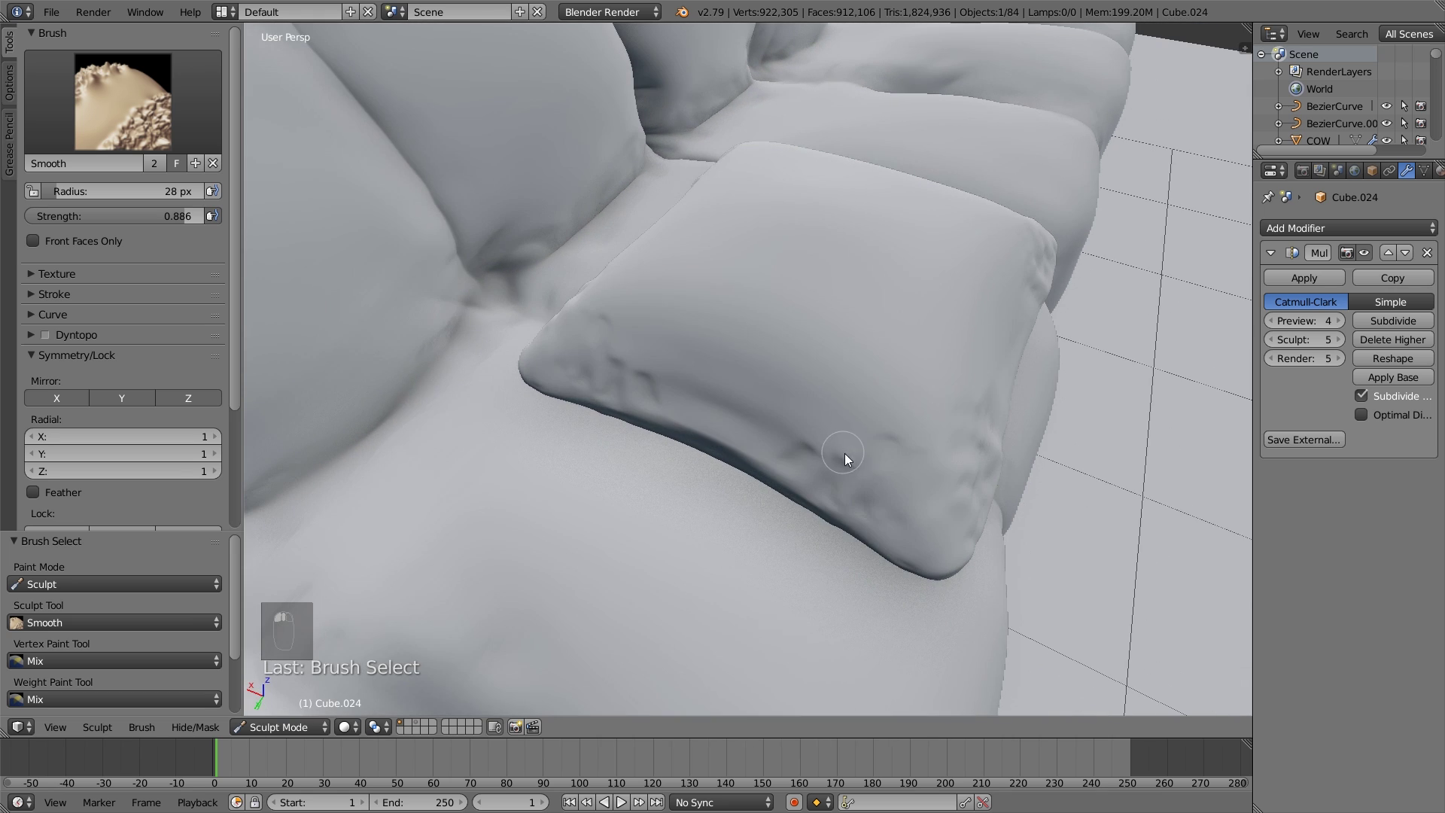
key("f")
left_click(805, 450)
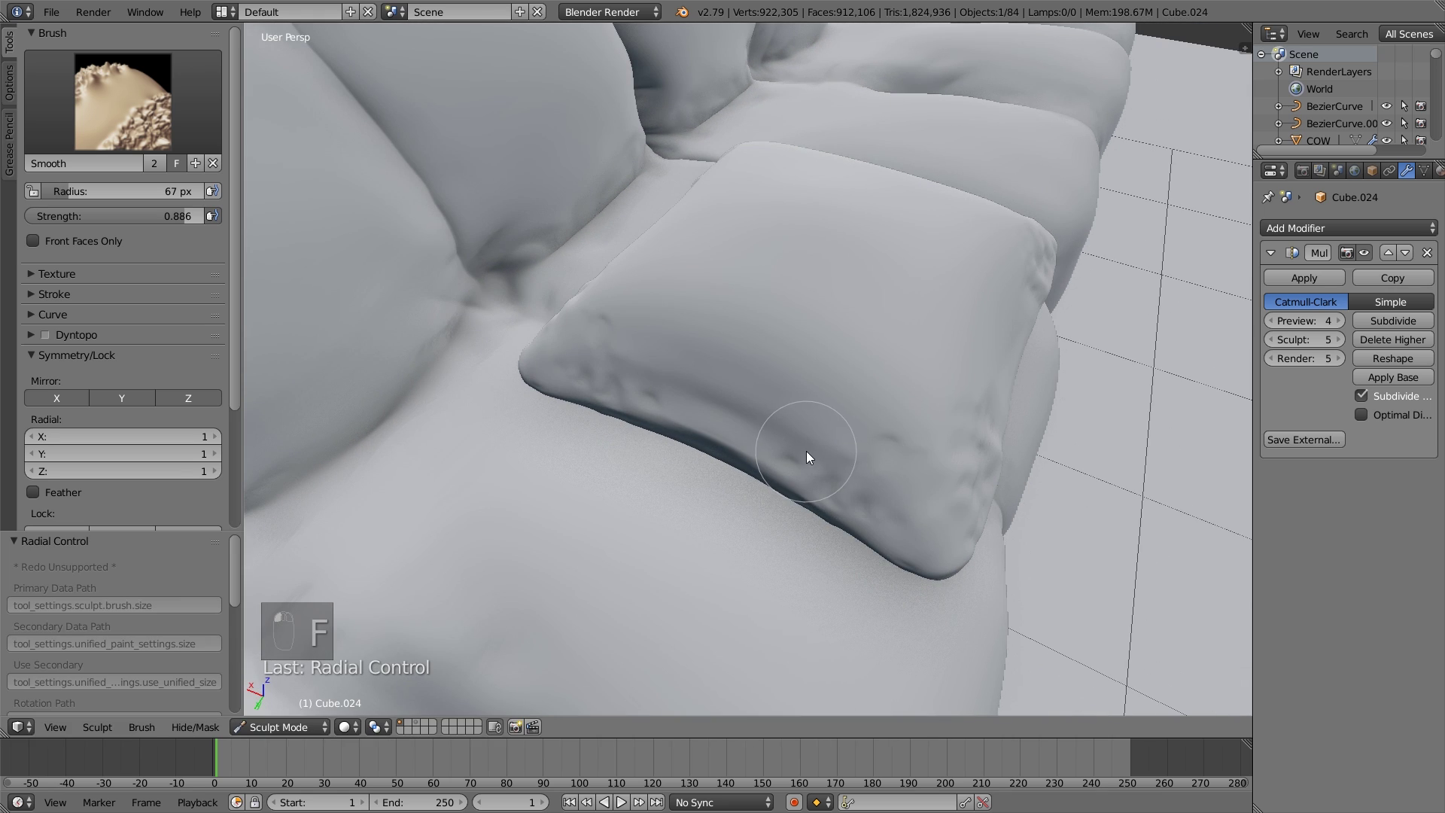
scroll(807, 449, "up", 3)
key("shift+c")
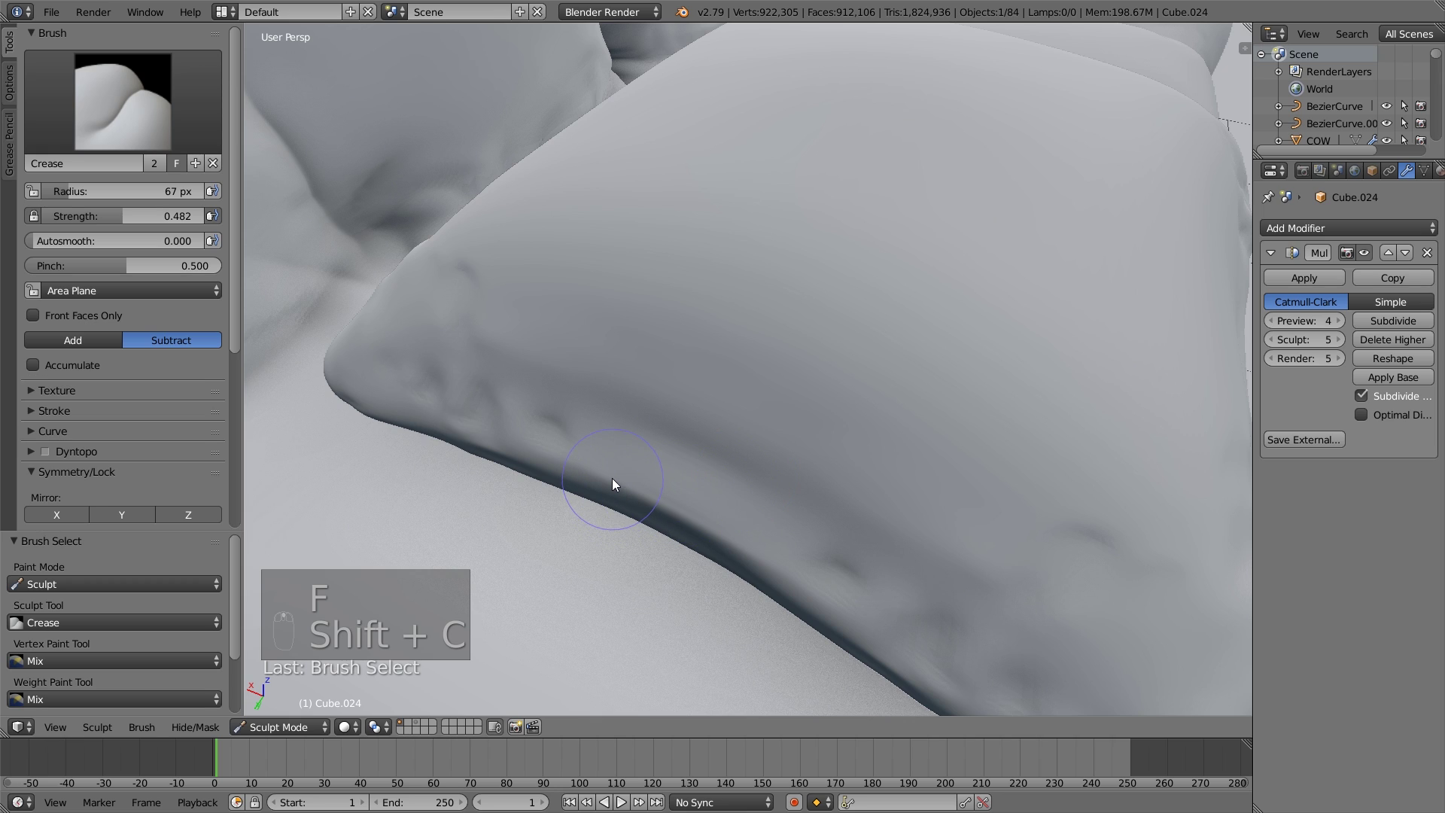
left_click_drag(613, 476, 651, 421)
left_click_drag(538, 461, 570, 407)
left_click_drag(474, 433, 506, 387)
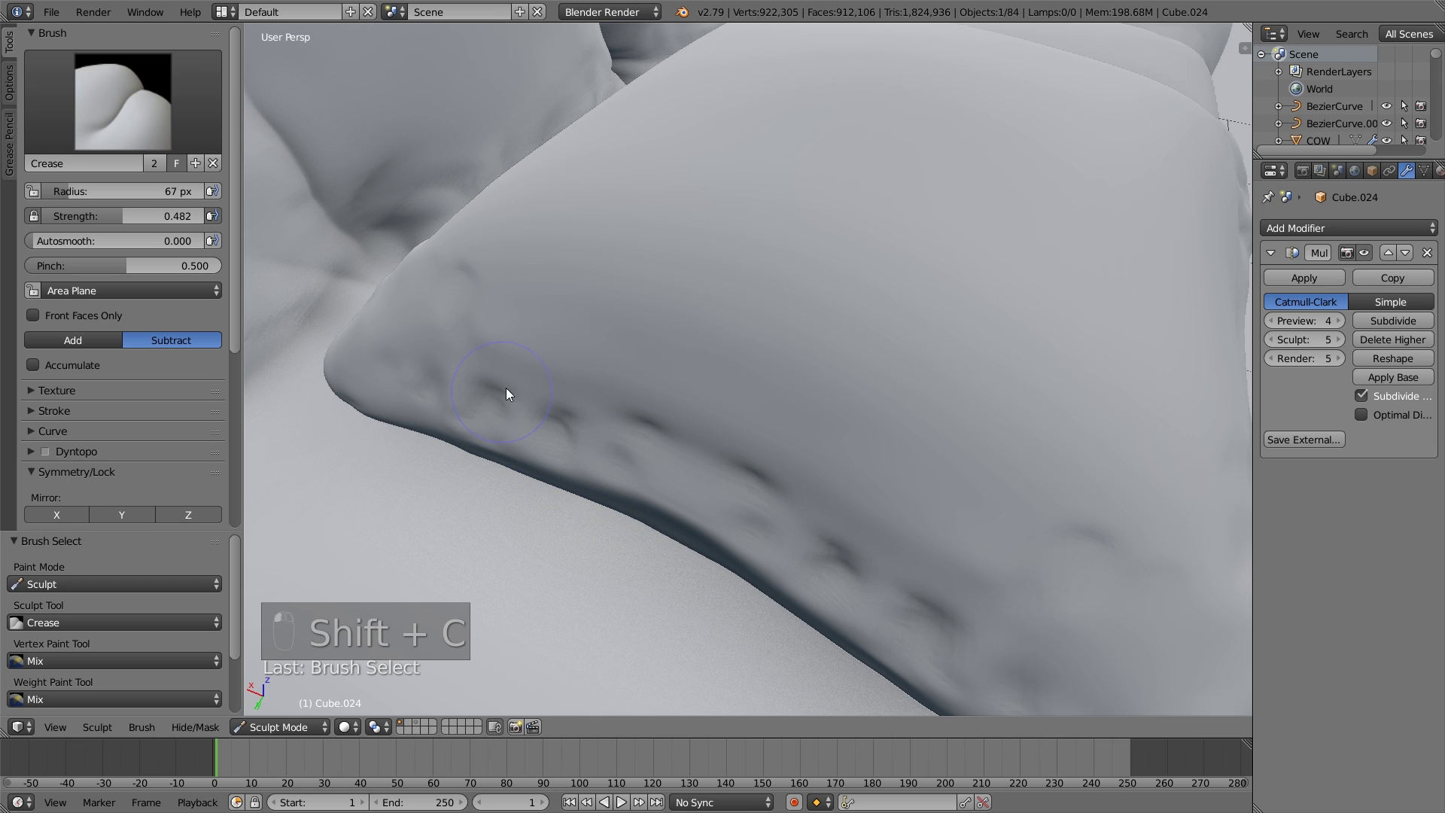
Turn off sculpt mirroring on the Z axis and switch to the Smooth brush for the side-edge creases.
left_click(214, 514)
key("s")
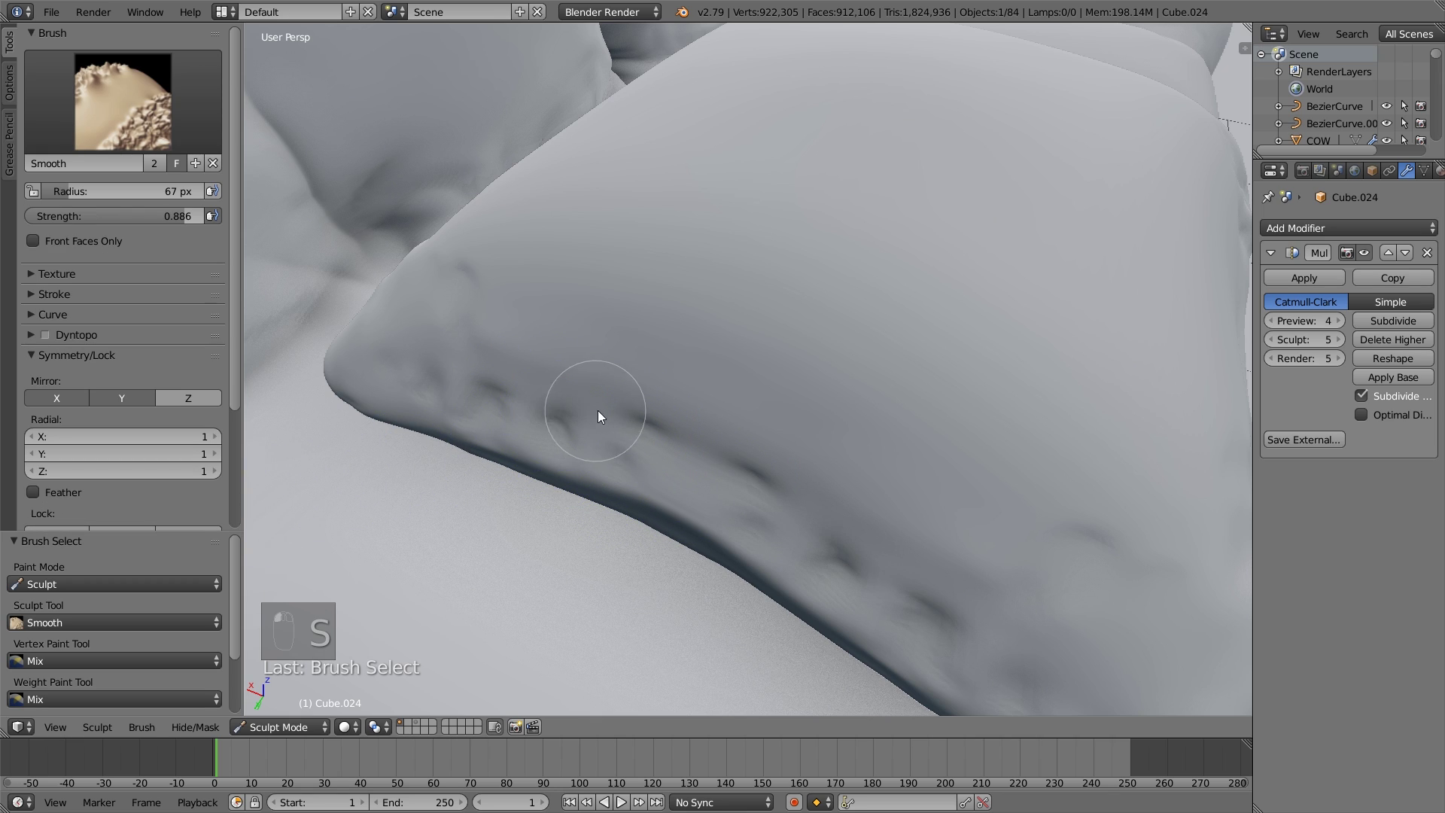
mouse_move(606, 433)
middle_mouse_down()
mouse_move(625, 445)
mouse_move(577, 392)
mouse_move(507, 359)
mouse_move(694, 326)
middle_mouse_up()
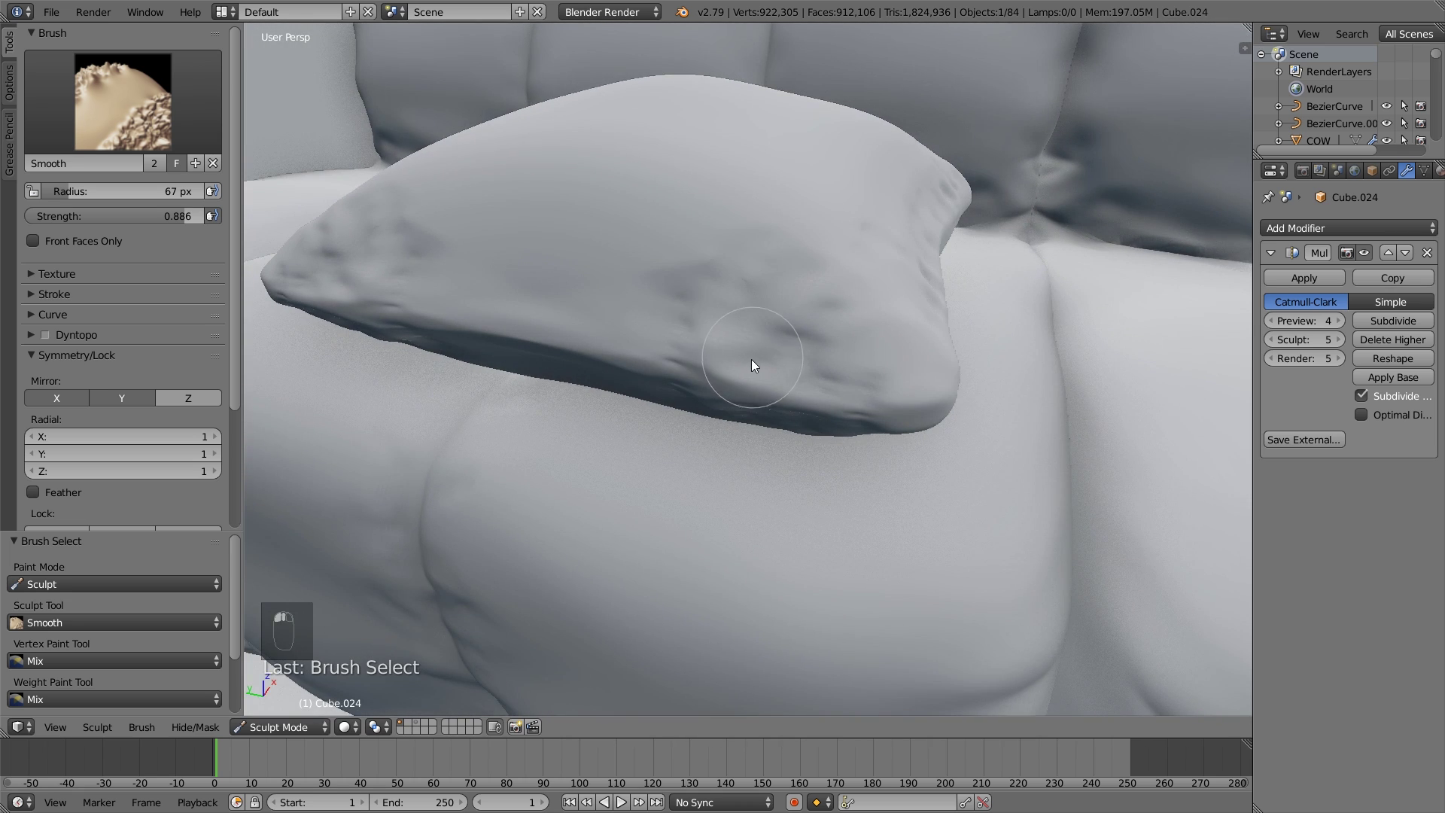
Carve a crease near the front corner with the Crease brush at radius 51 px, pinching and smoothing the surrounding folds.
key("shift+c")
key("f")
left_click(720, 359)
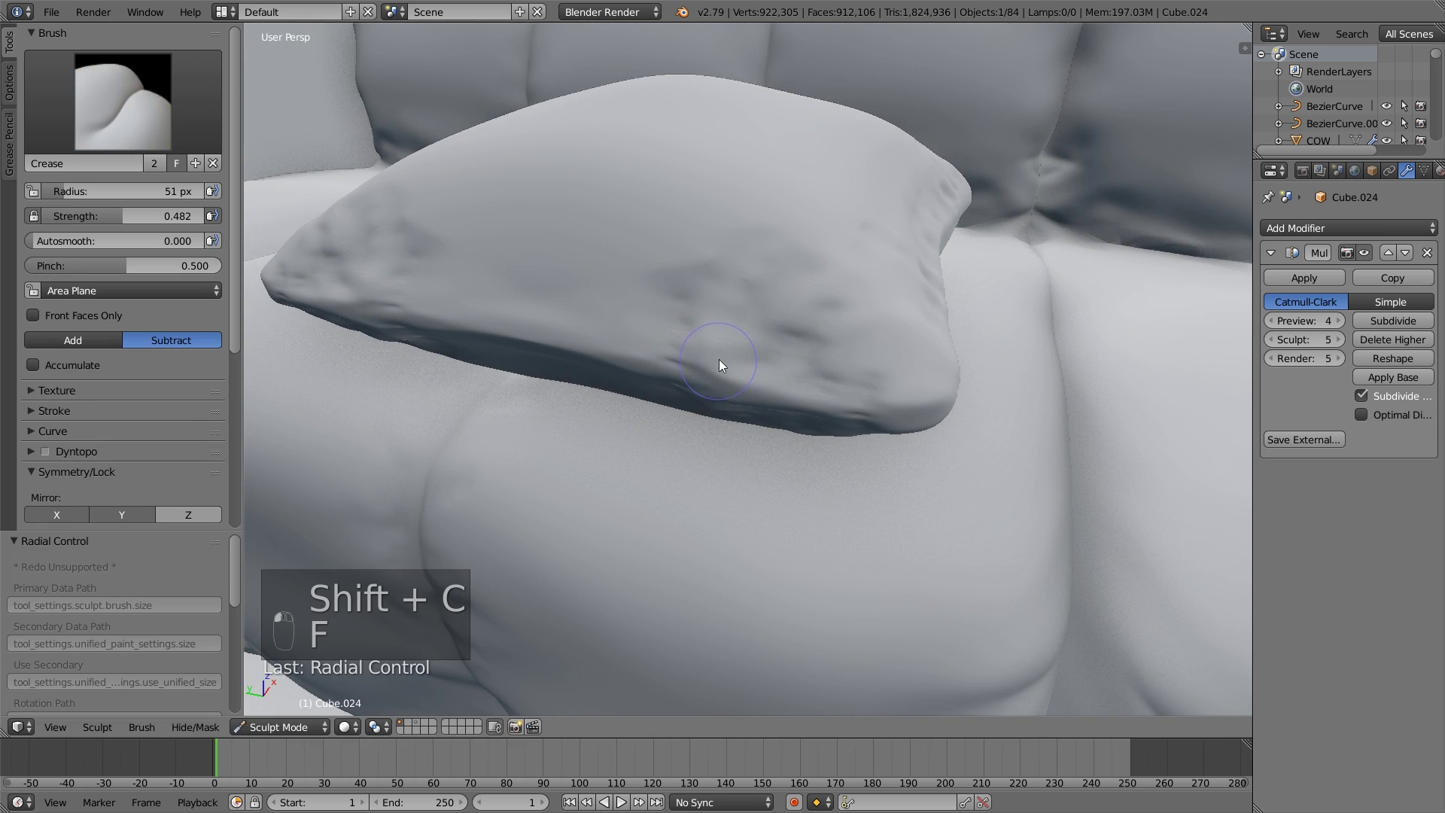
left_click_drag(764, 322, 805, 319)
key("p")
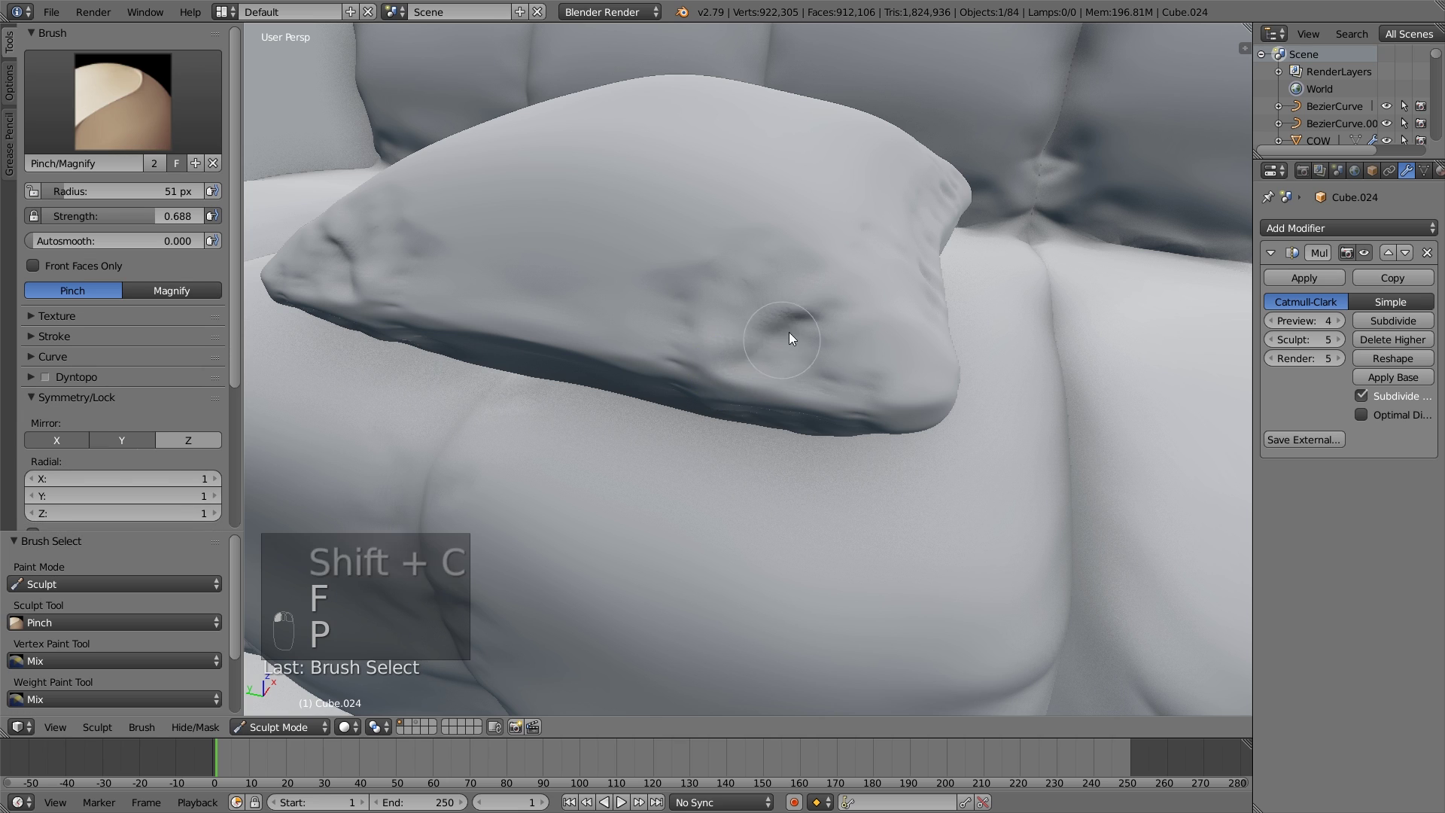
key("s")
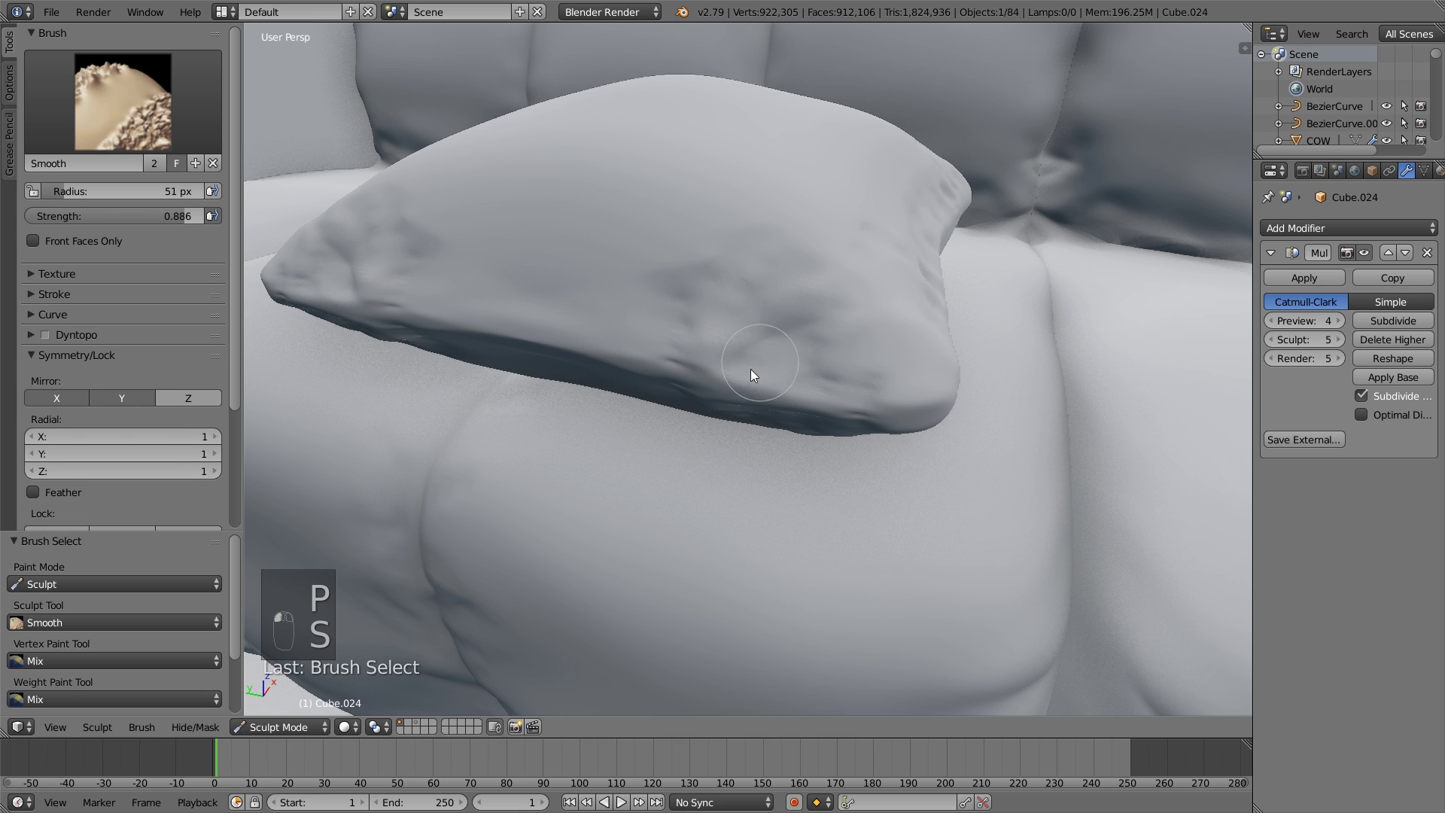
middle_click_drag(751, 370, 747, 396)
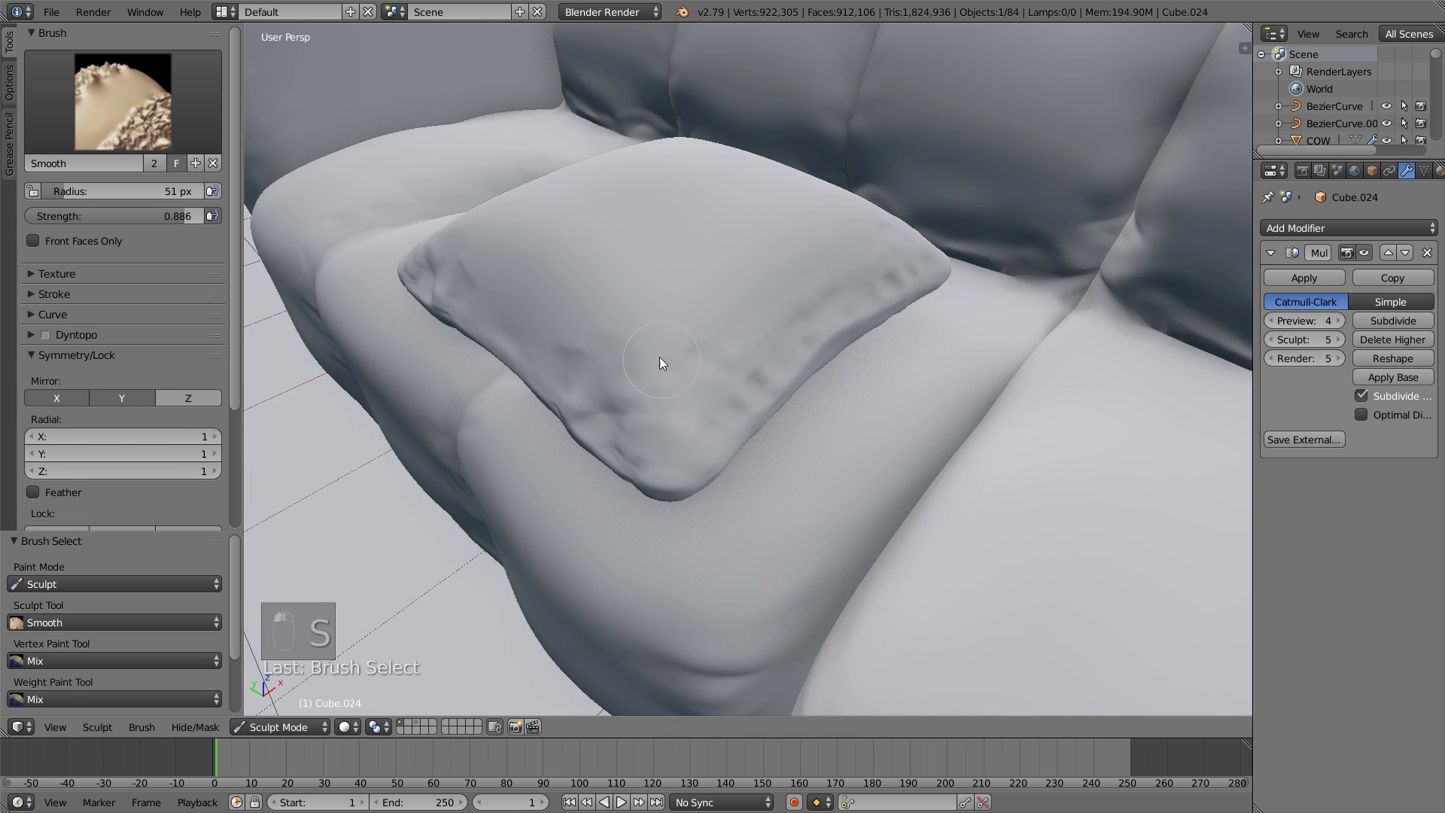
Sculpt raised folds running inward from the cushion's side edge with SculptDraw at radius 42 px and strength 0.473.
mouse_move(659, 357)
middle_mouse_down()
mouse_move(697, 414)
mouse_move(724, 408)
middle_mouse_up()
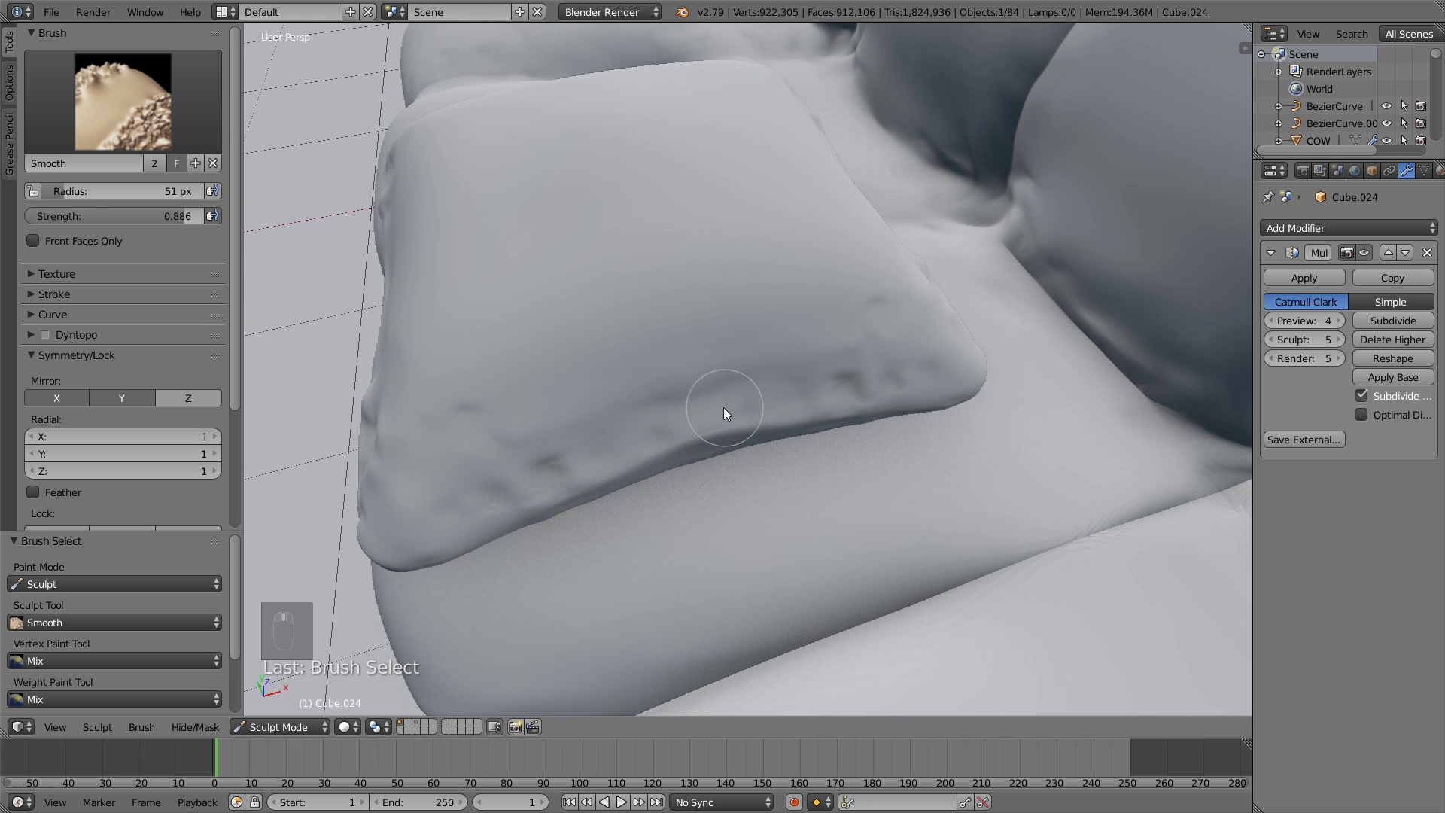
key("shift+c")
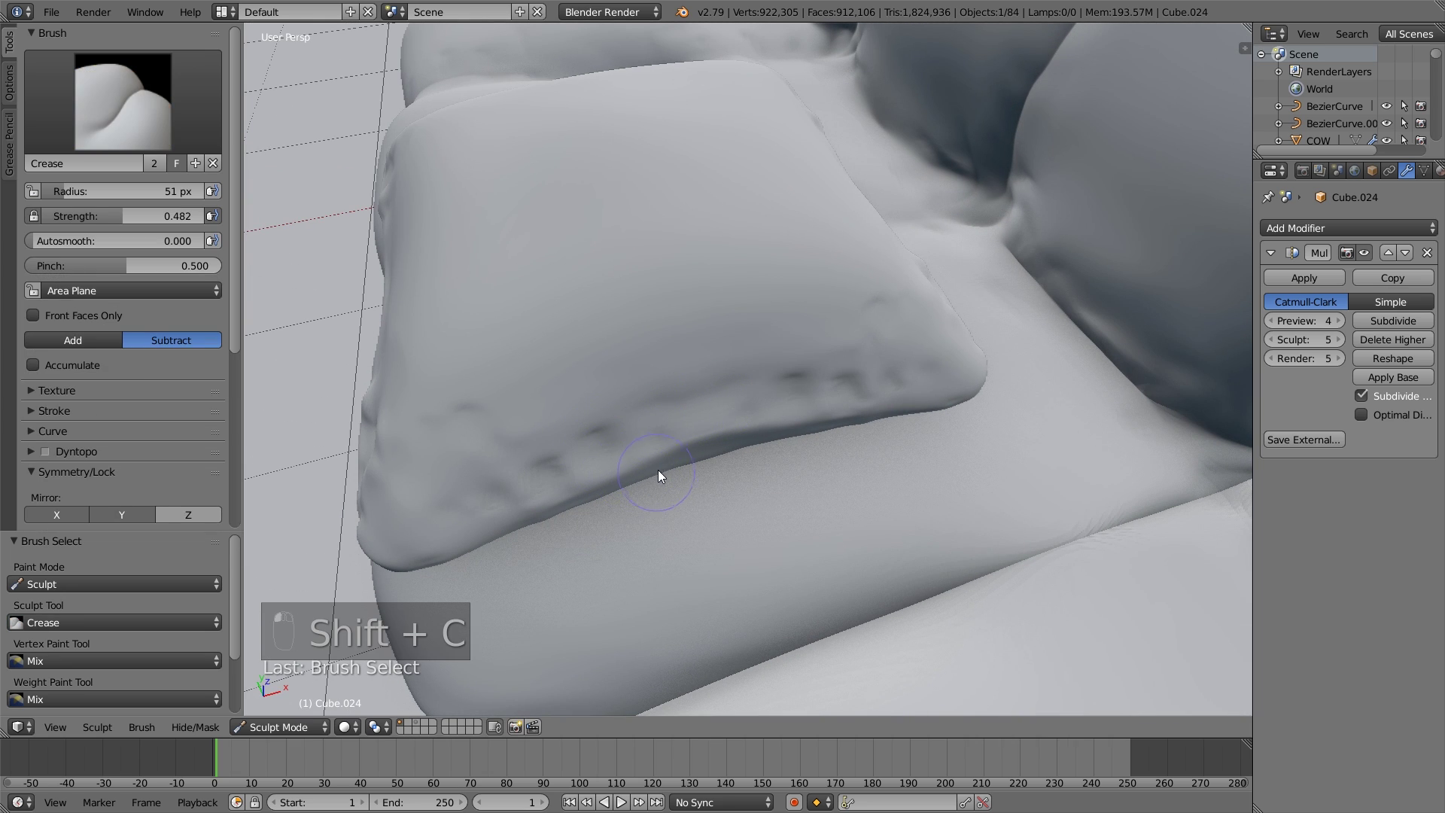
key("x")
key("f")
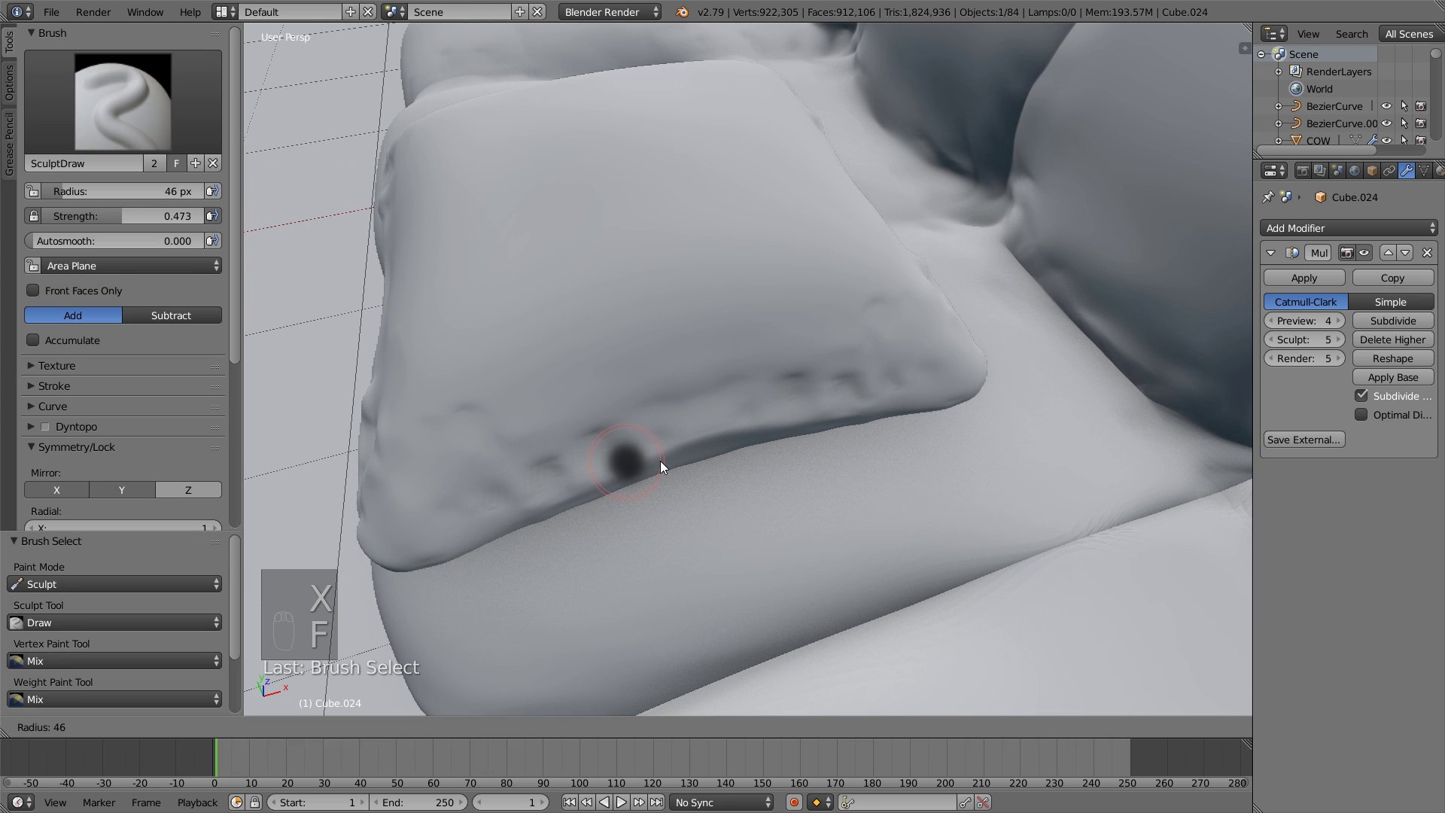
left_click(653, 459)
mouse_move(653, 458)
left_mouse_down()
mouse_move(622, 435)
mouse_move(677, 448)
mouse_move(665, 413)
mouse_move(562, 392)
mouse_move(607, 463)
mouse_move(588, 483)
mouse_move(516, 451)
mouse_move(581, 479)
left_mouse_up()
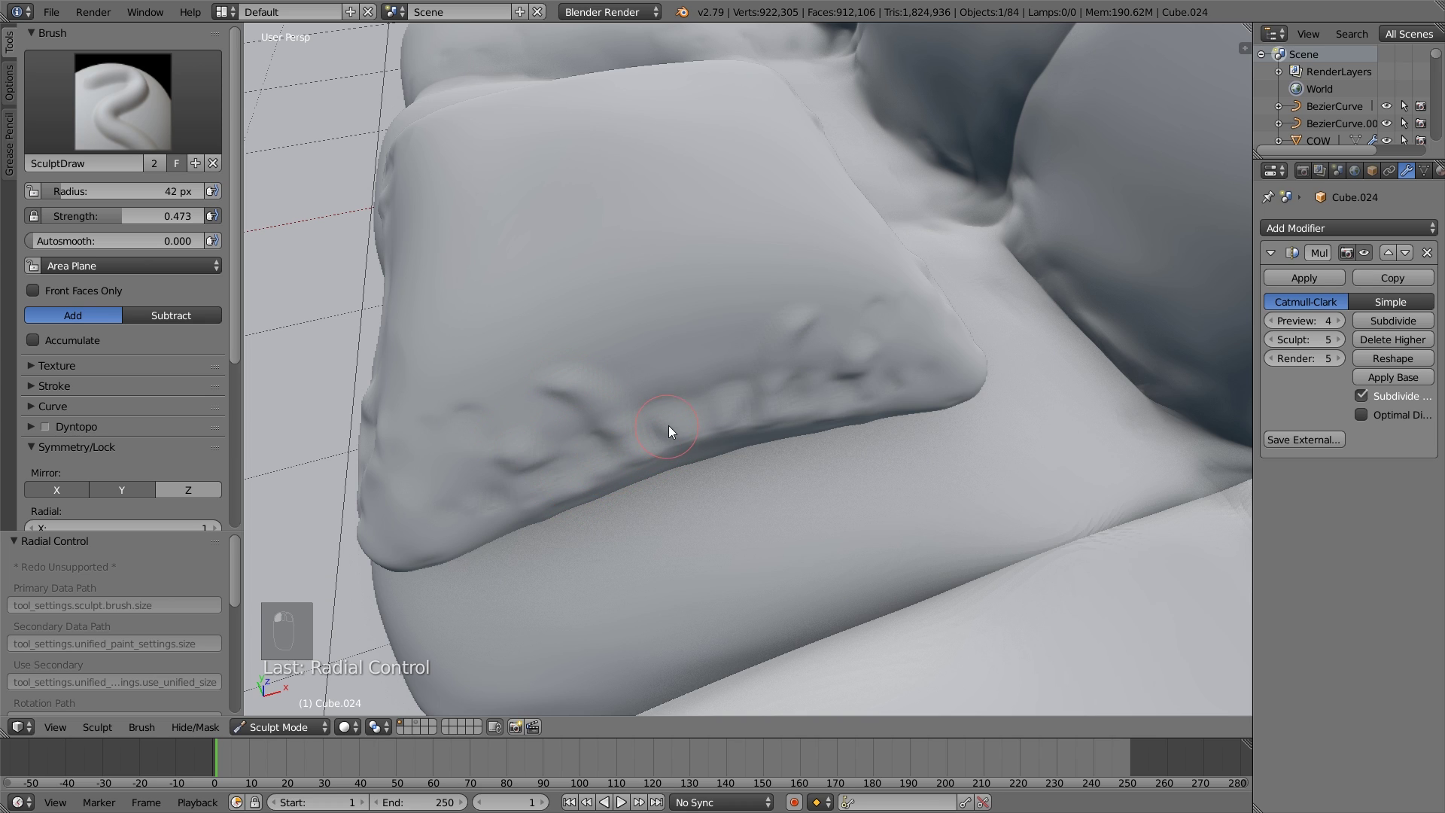
mouse_move(682, 439)
left_mouse_down()
mouse_move(657, 477)
mouse_move(638, 472)
mouse_move(659, 427)
mouse_move(652, 386)
mouse_move(672, 418)
mouse_move(622, 418)
mouse_move(609, 463)
left_mouse_up()
Pinch the raised side-edge folds at radius 42 px and soften them with the Smooth brush at radius 59 px.
scroll(609, 463, "down", 5)
middle_click_drag(652, 382, 684, 396)
scroll(684, 395, "up", 7)
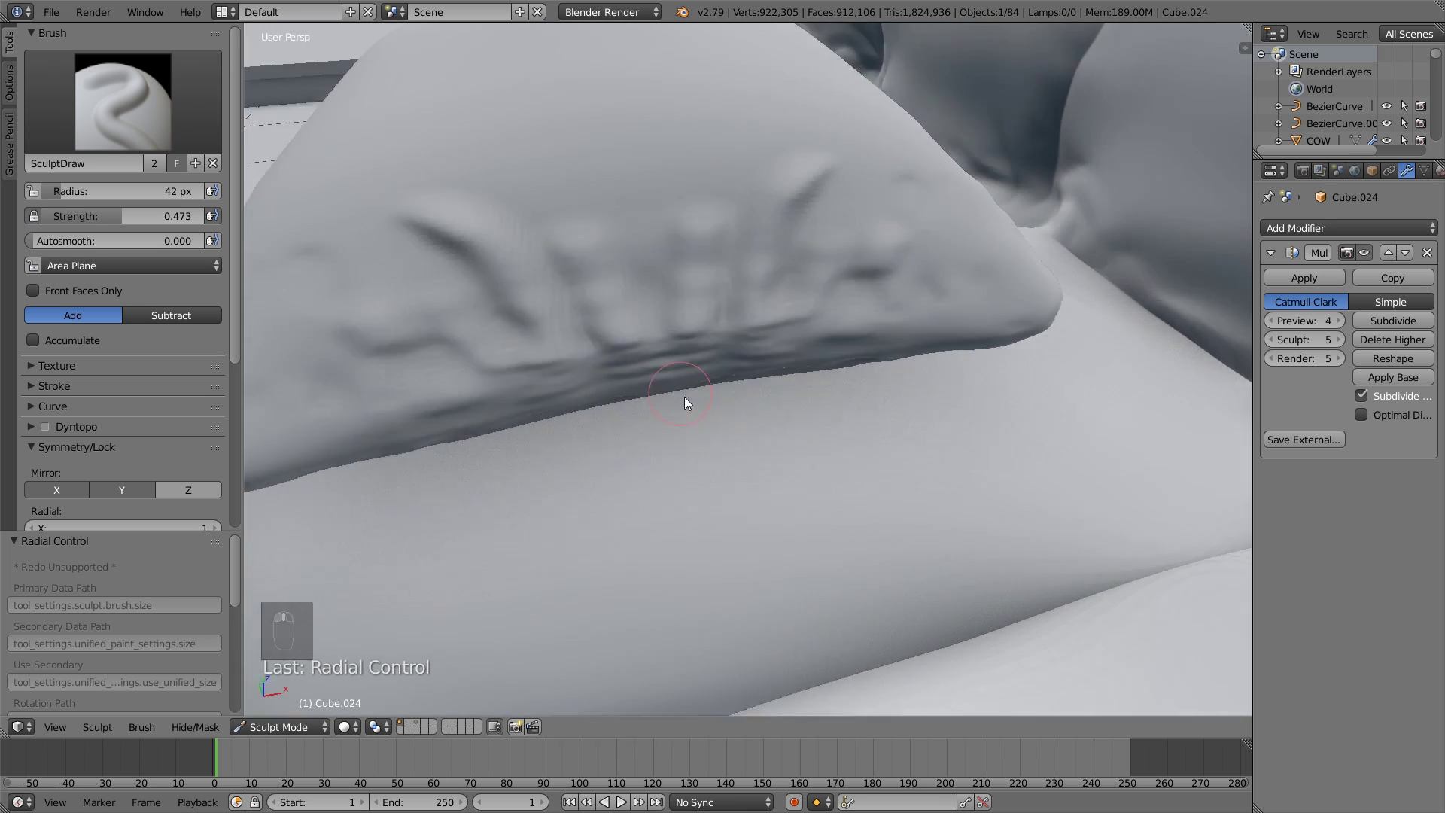
scroll(681, 429, "down", 2)
key("p")
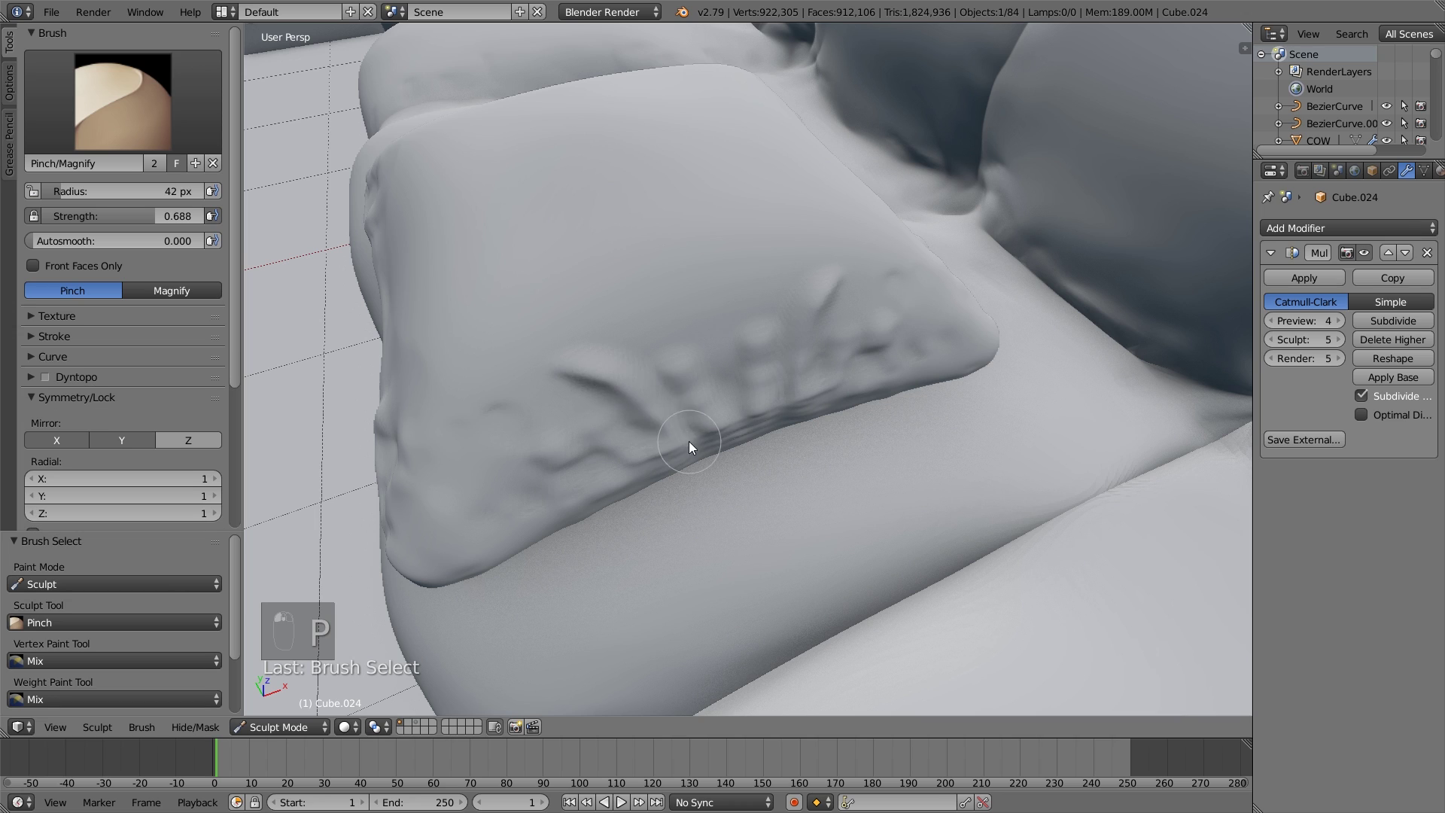
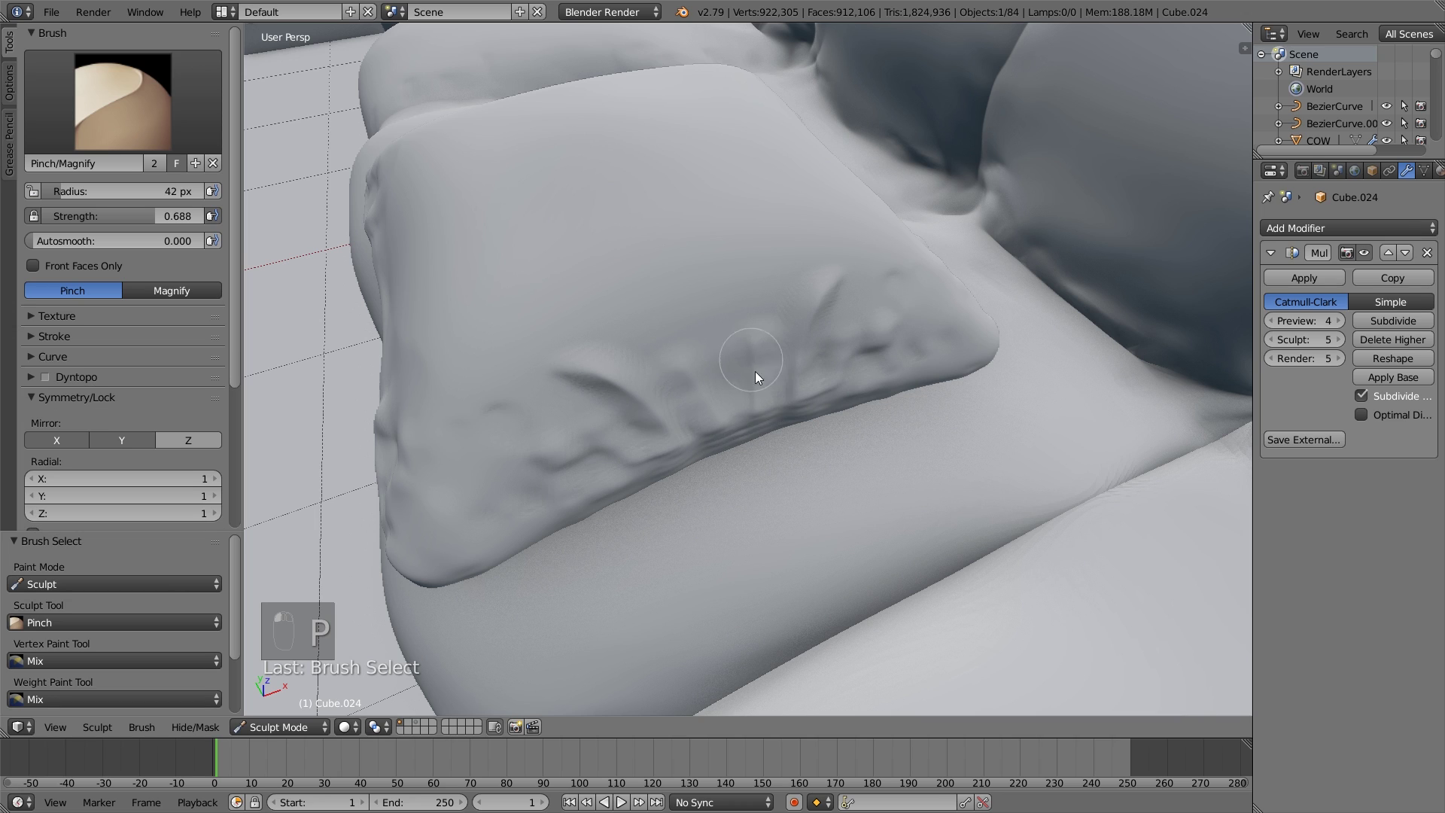
key("s")
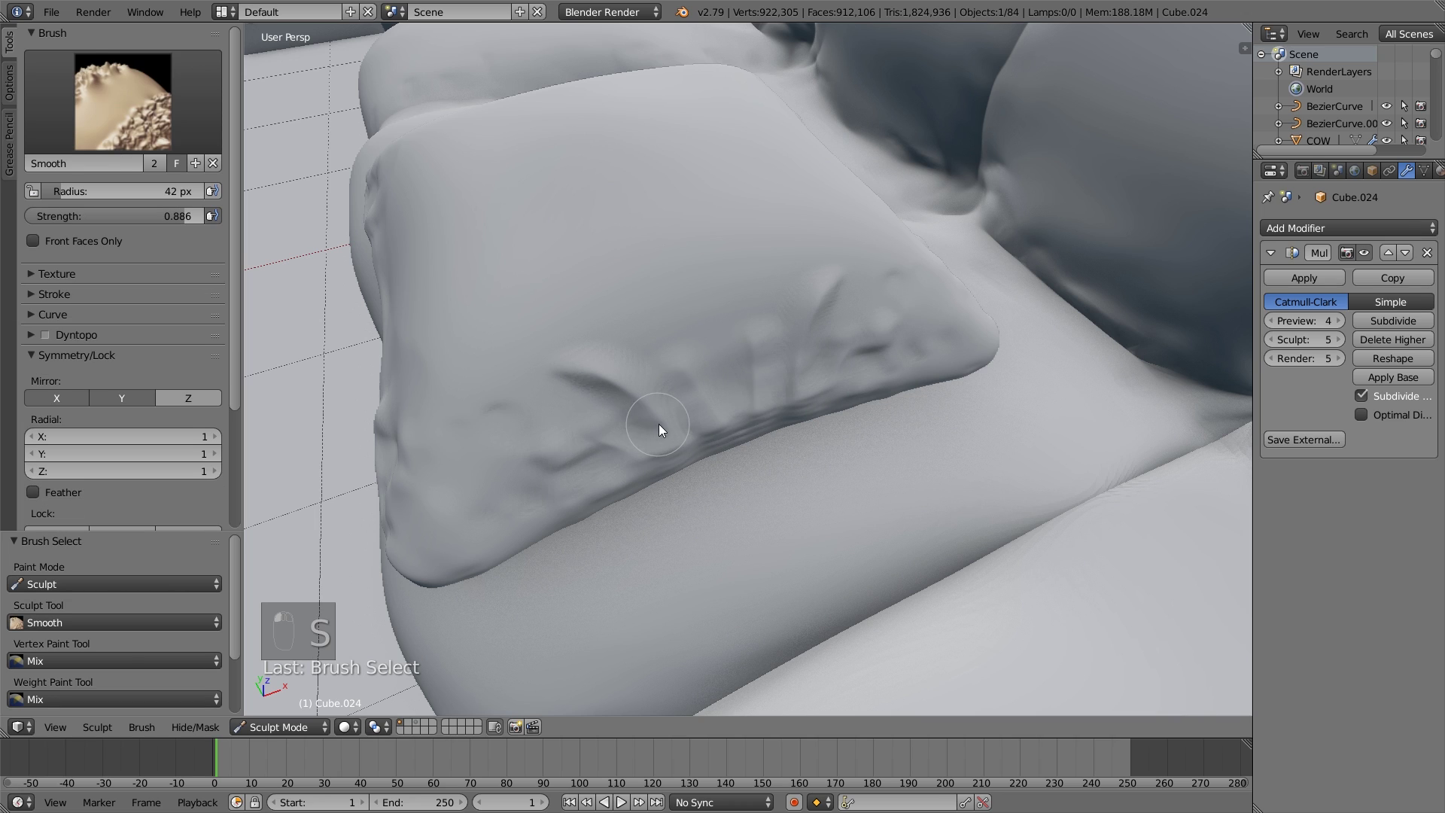
key("f")
left_click(673, 432)
mouse_move(605, 361)
left_mouse_down()
mouse_move(703, 341)
mouse_move(613, 385)
mouse_move(626, 464)
mouse_move(707, 465)
mouse_move(676, 454)
left_mouse_up()
Carve creases along the cushion's side rim with the Crease brush at radius 59 px, pinching and smoothing them.
middle_click_drag(832, 423, 839, 314)
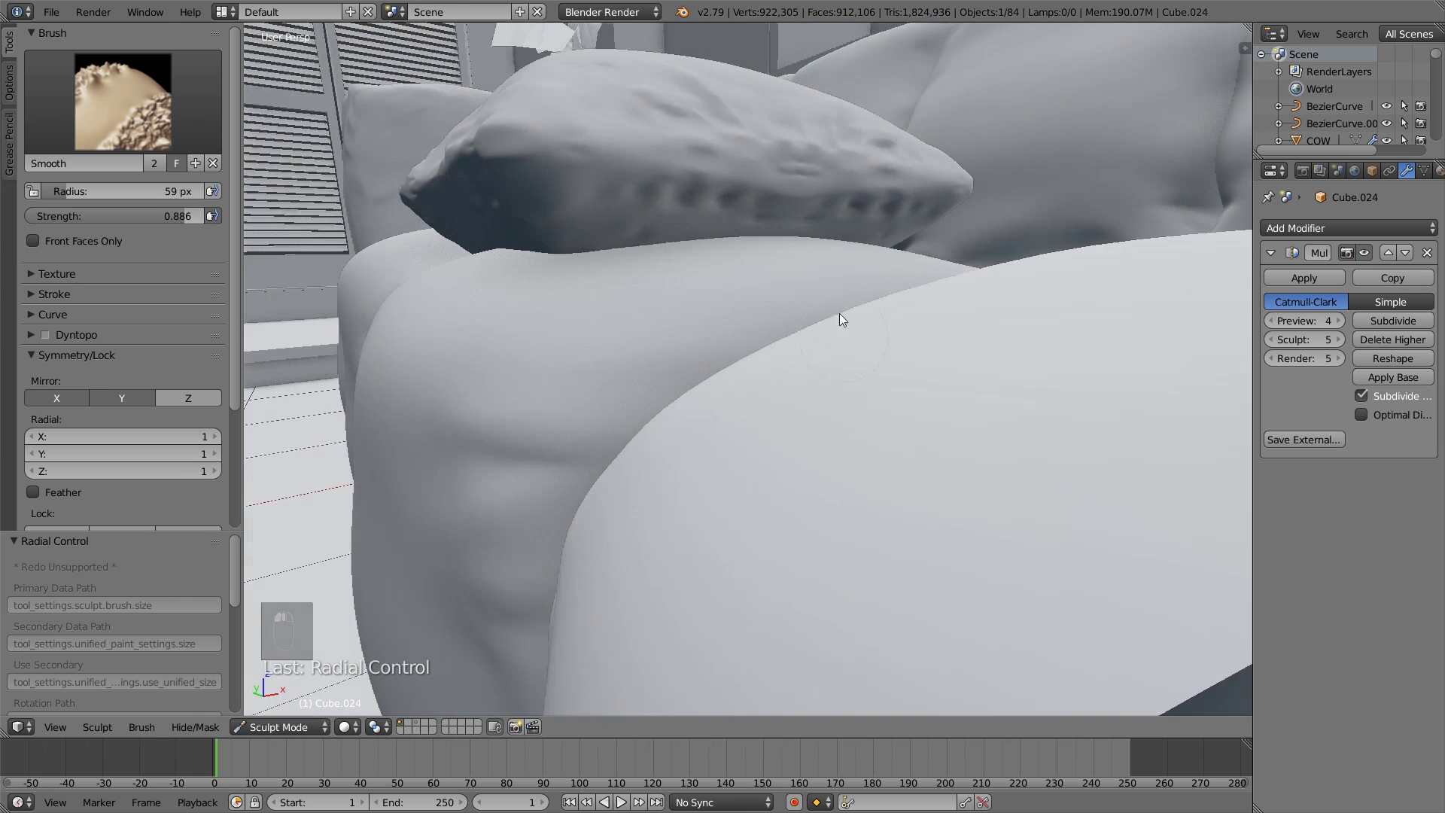
key("shift+c")
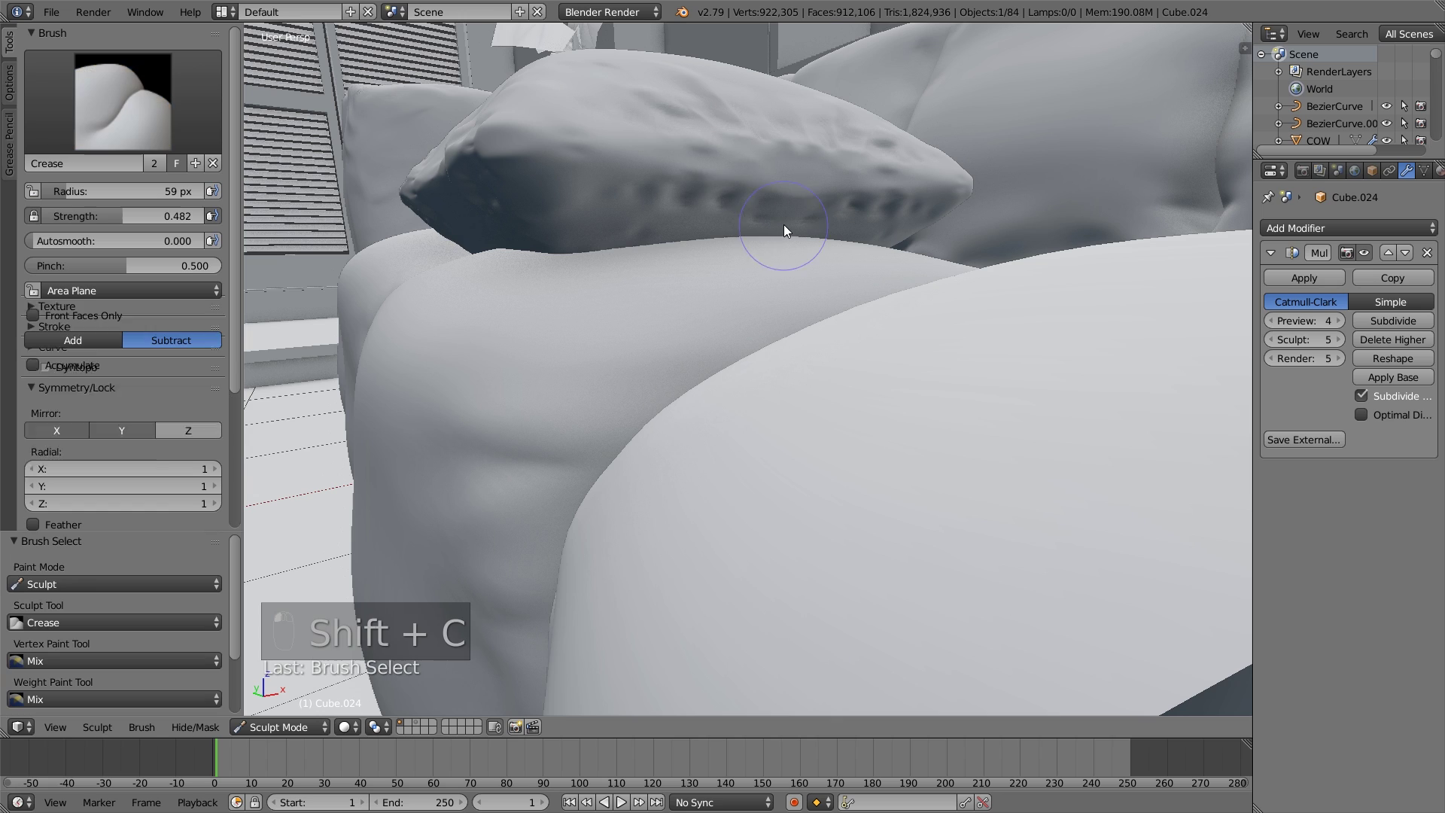
left_click_drag(749, 177, 747, 174)
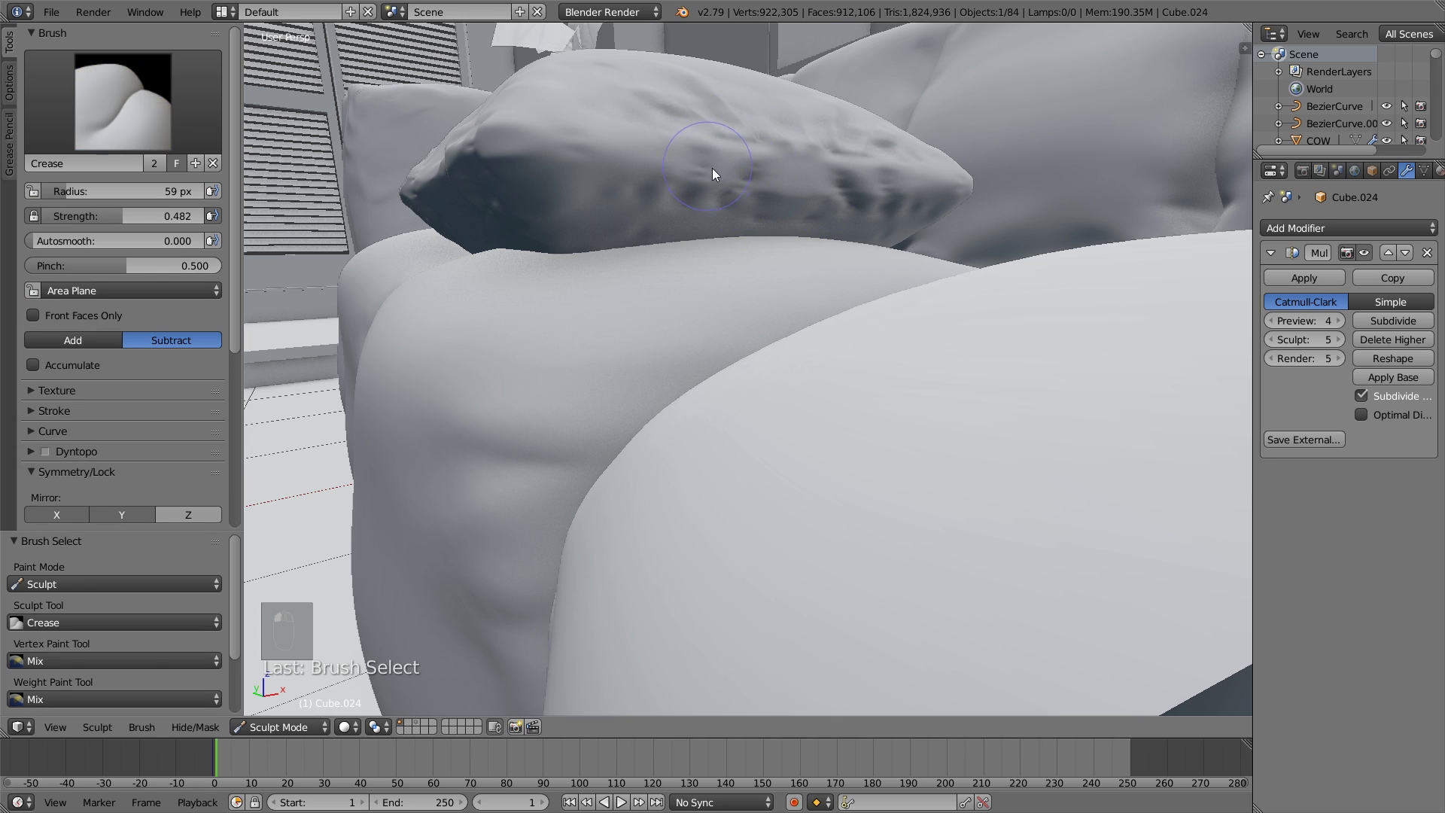
key("p")
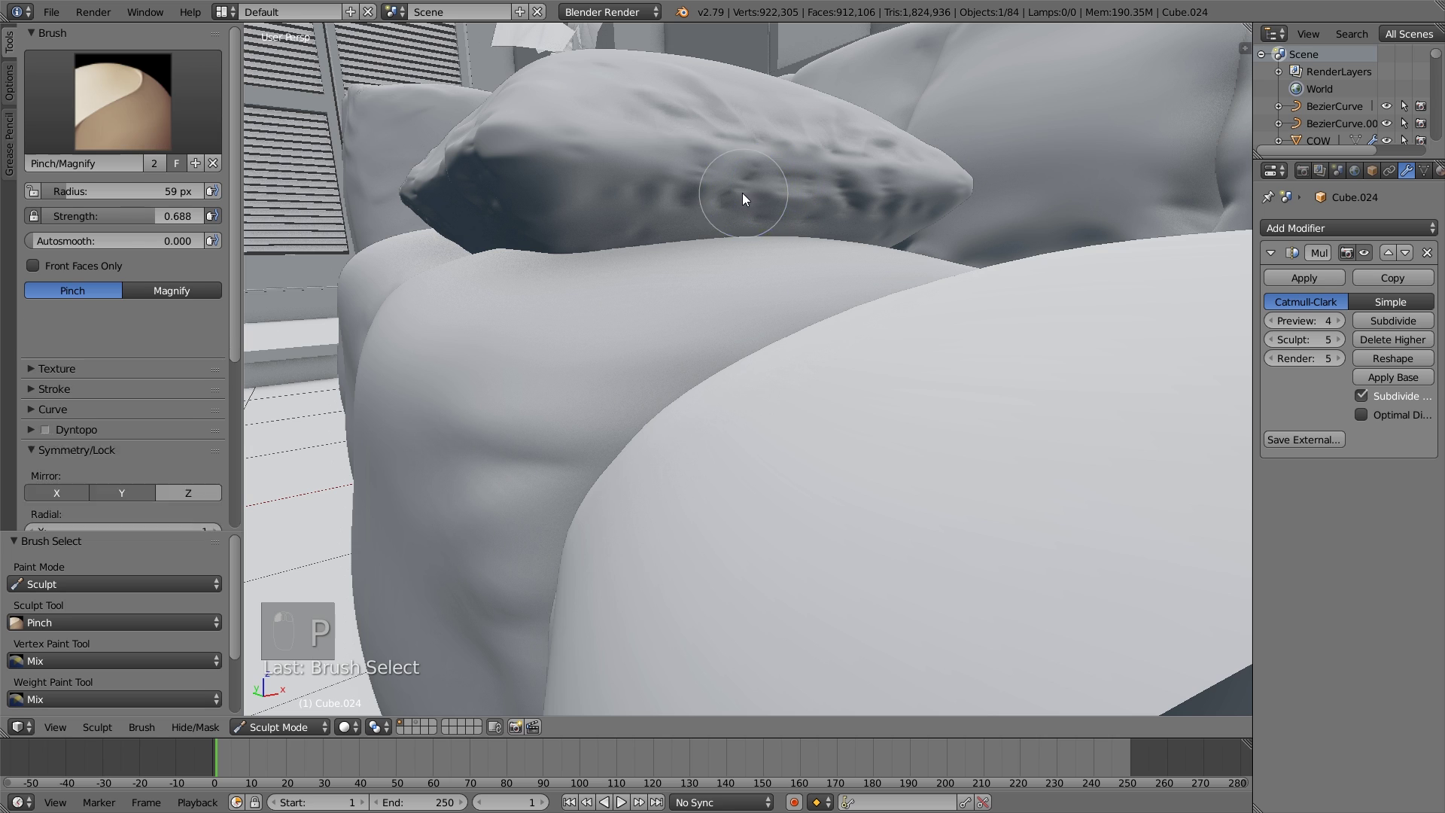
key("s")
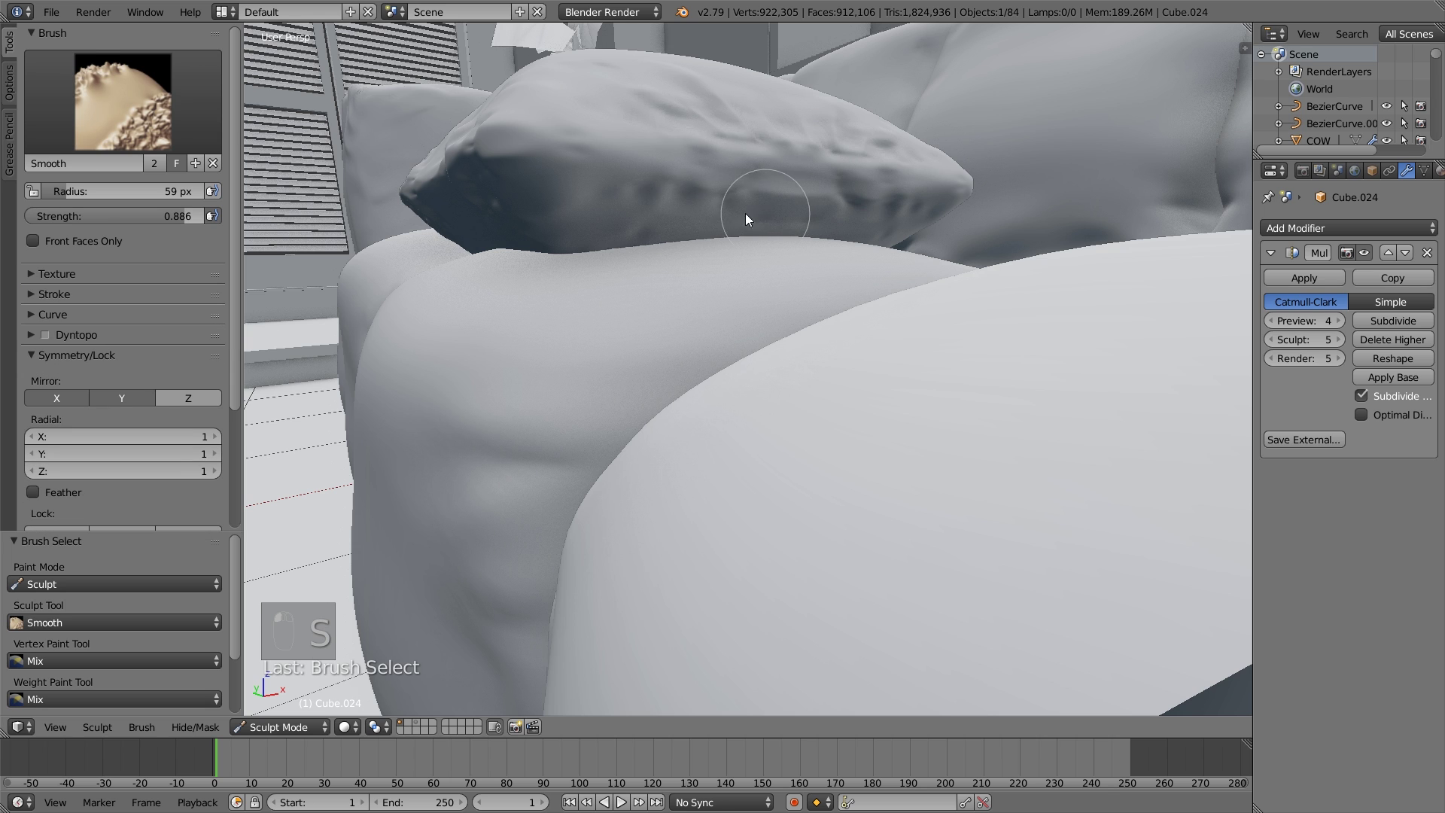
Sculpt raised folds running inward from the cushion's front and side edges with SculptDraw at radius 40 px and strength 0.473.
mouse_move(742, 216)
middle_mouse_down()
mouse_move(677, 297)
mouse_move(716, 374)
mouse_move(816, 419)
mouse_move(792, 400)
mouse_move(828, 460)
mouse_move(888, 416)
mouse_move(983, 391)
mouse_move(816, 432)
mouse_move(850, 405)
mouse_move(778, 390)
mouse_move(630, 406)
mouse_move(657, 381)
mouse_move(748, 420)
mouse_move(810, 395)
mouse_move(790, 374)
mouse_move(687, 410)
mouse_move(738, 429)
middle_mouse_up()
key("x")
key("x")
key("x")
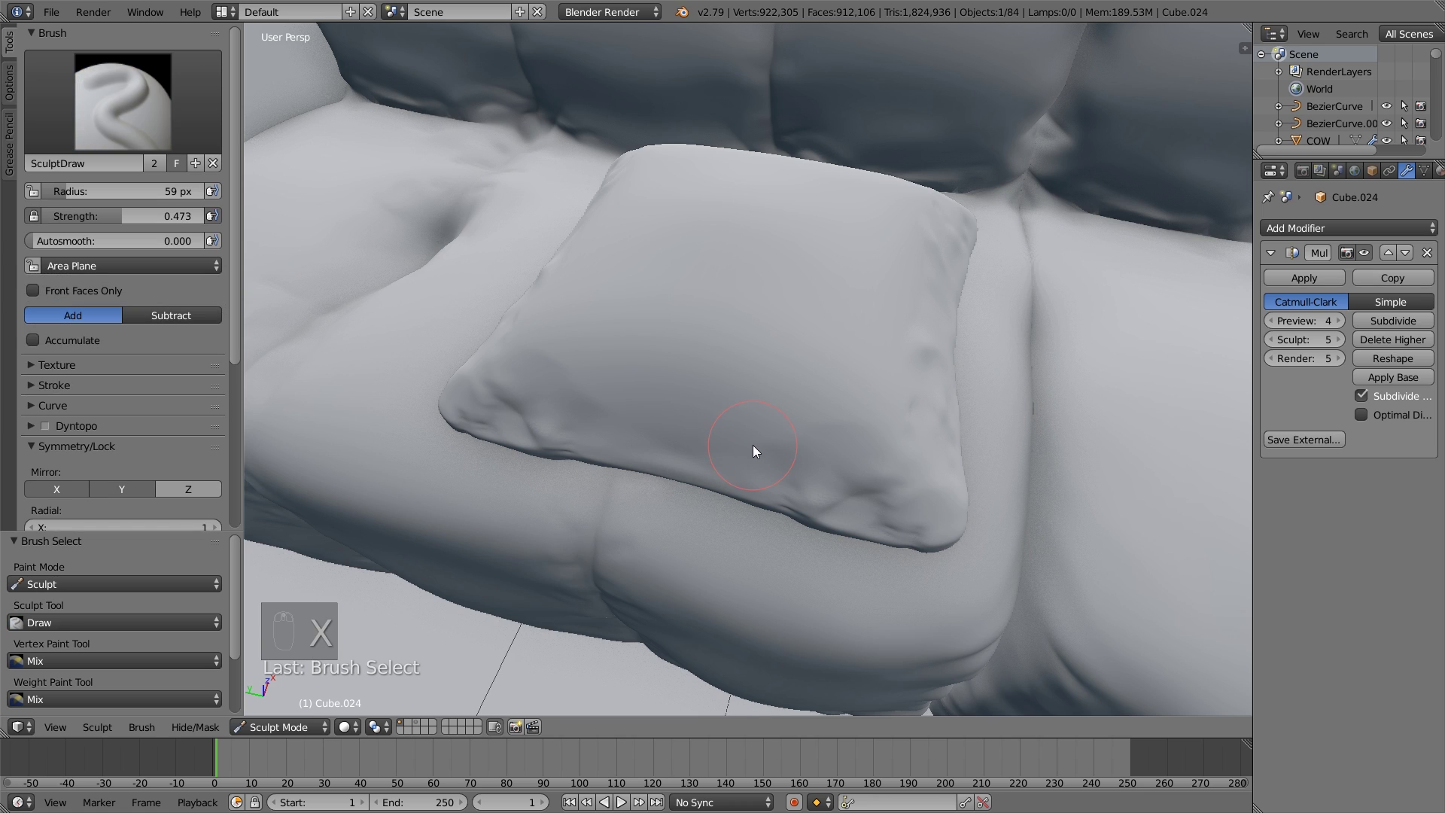
key("f")
left_click(738, 488)
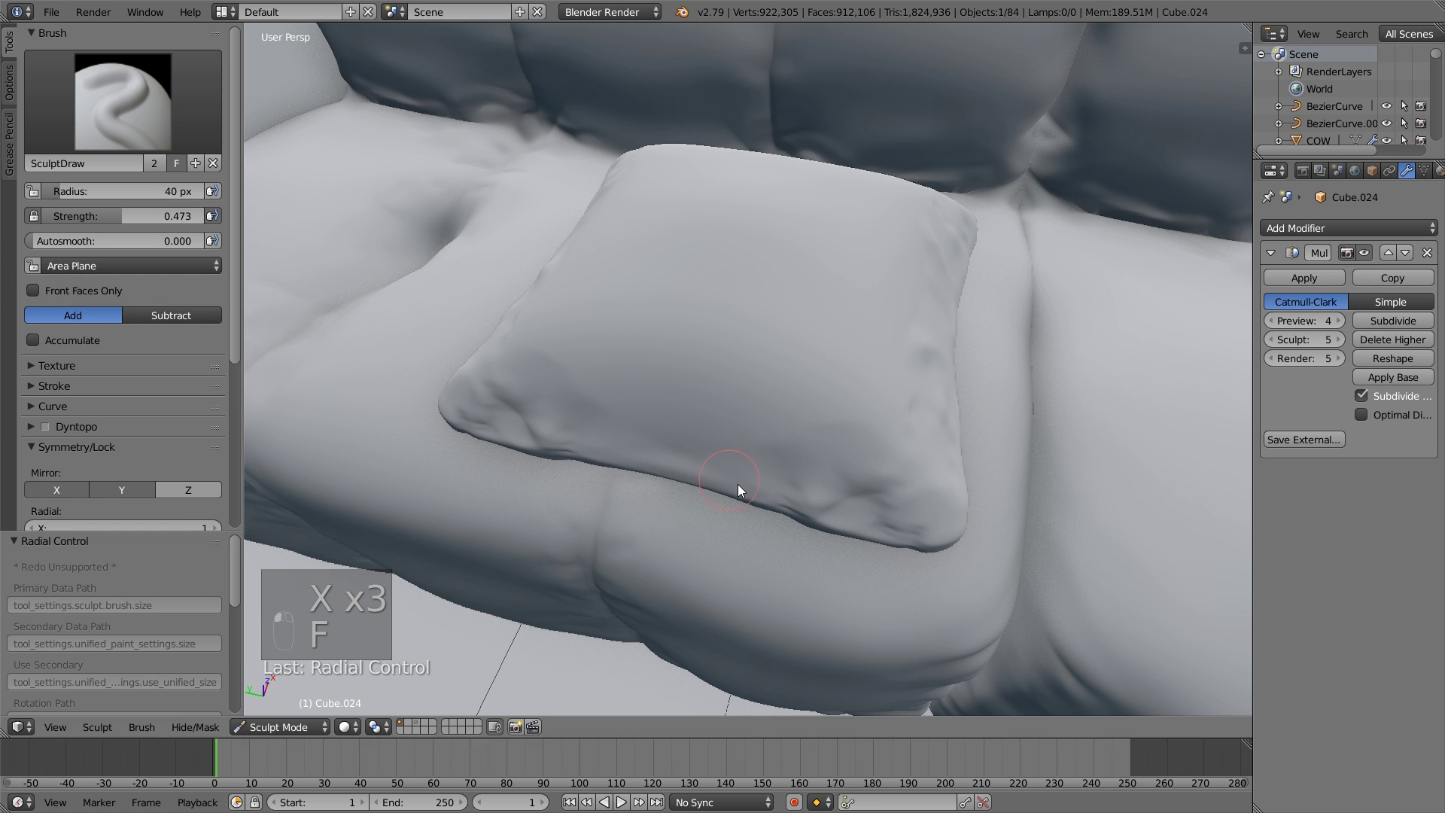
left_click_drag(807, 502, 753, 397)
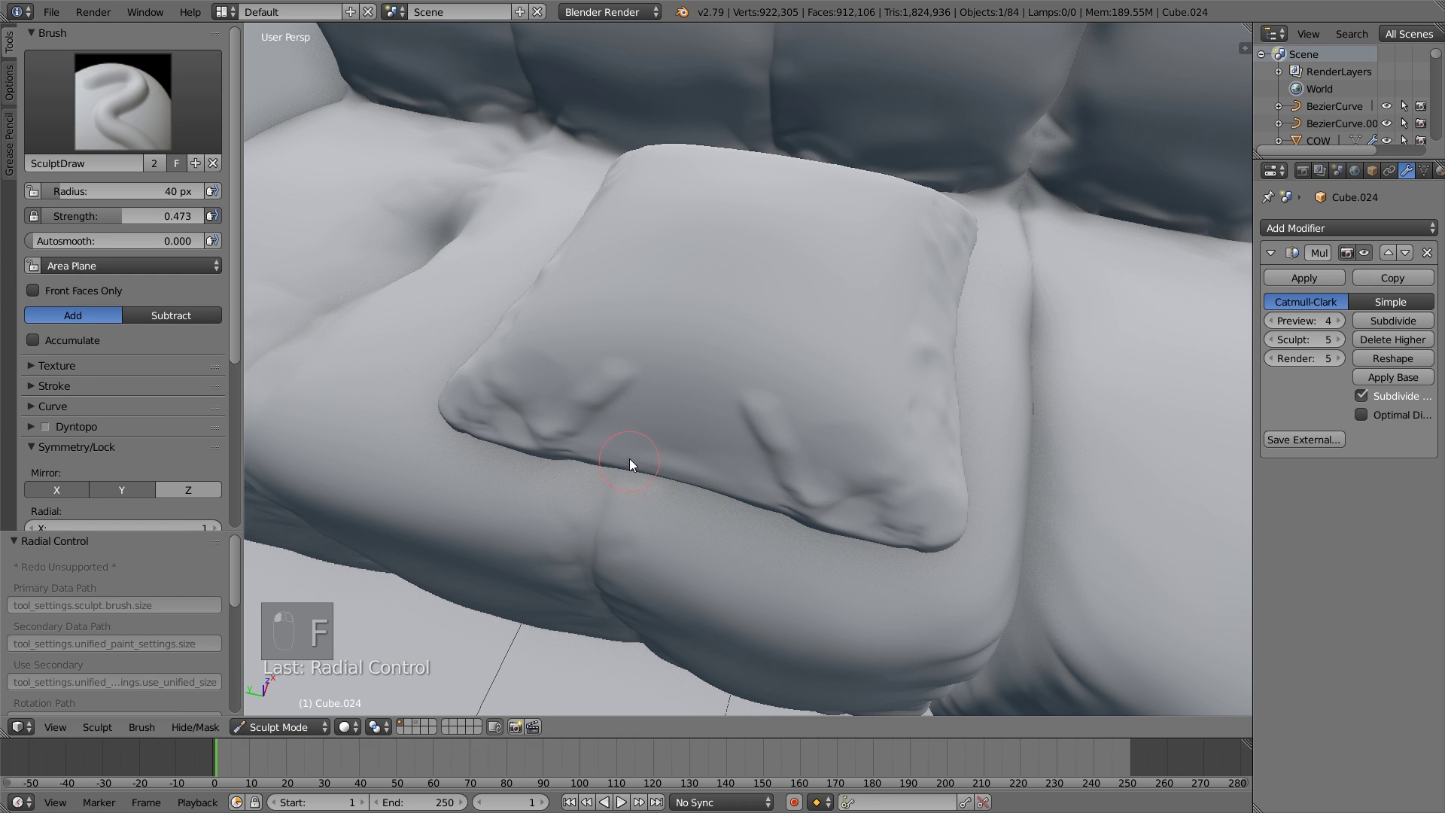
left_click_drag(630, 460, 654, 416)
mouse_move(526, 325)
left_mouse_down()
mouse_move(561, 271)
mouse_move(577, 296)
left_mouse_up()
mouse_move(839, 449)
left_mouse_down()
mouse_move(883, 414)
mouse_move(876, 404)
mouse_move(909, 468)
left_mouse_up()
Pinch the new folds on the cushion's top face at radius 40 px and soften them with the Smooth brush.
key("s")
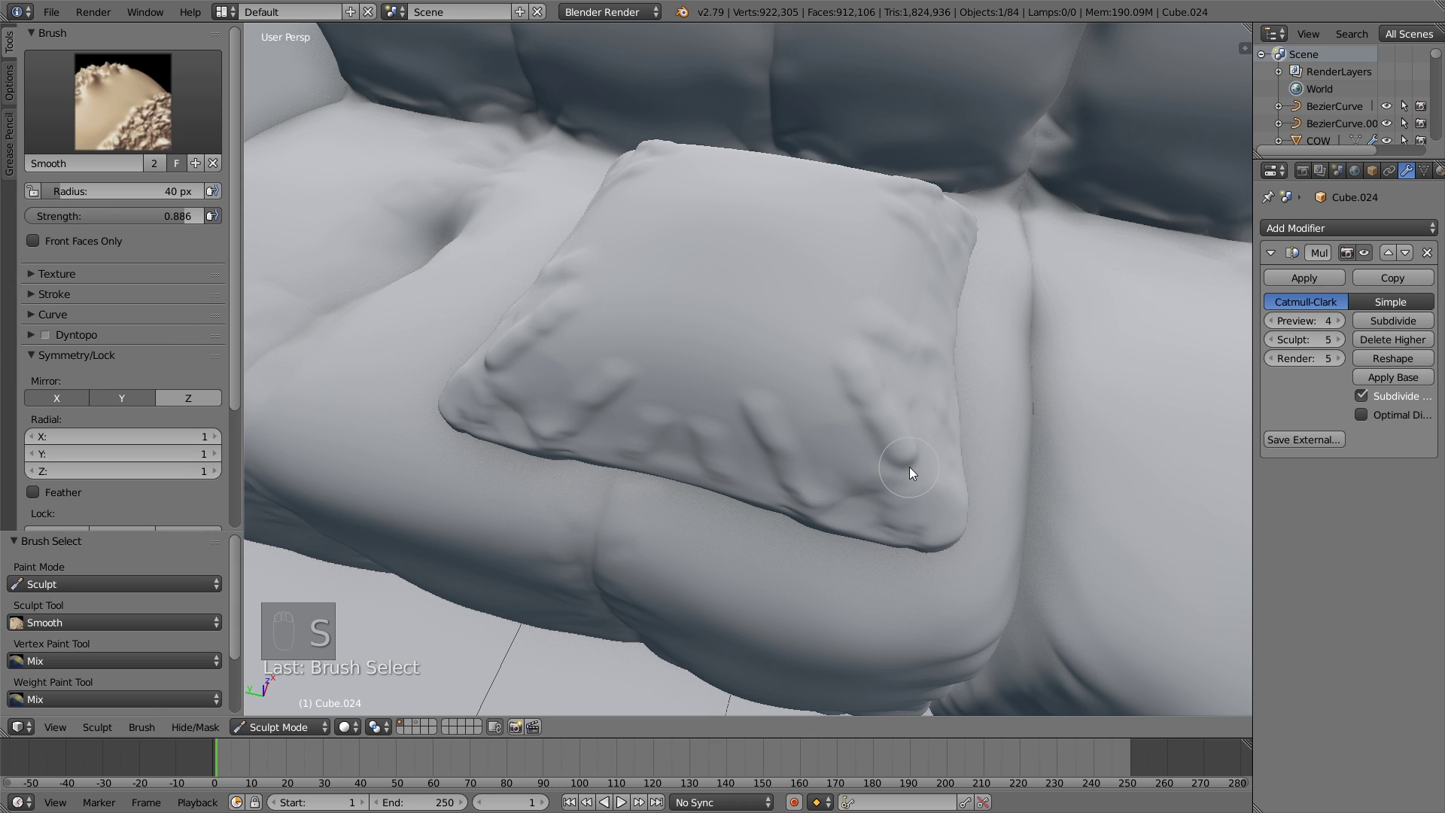
key("p")
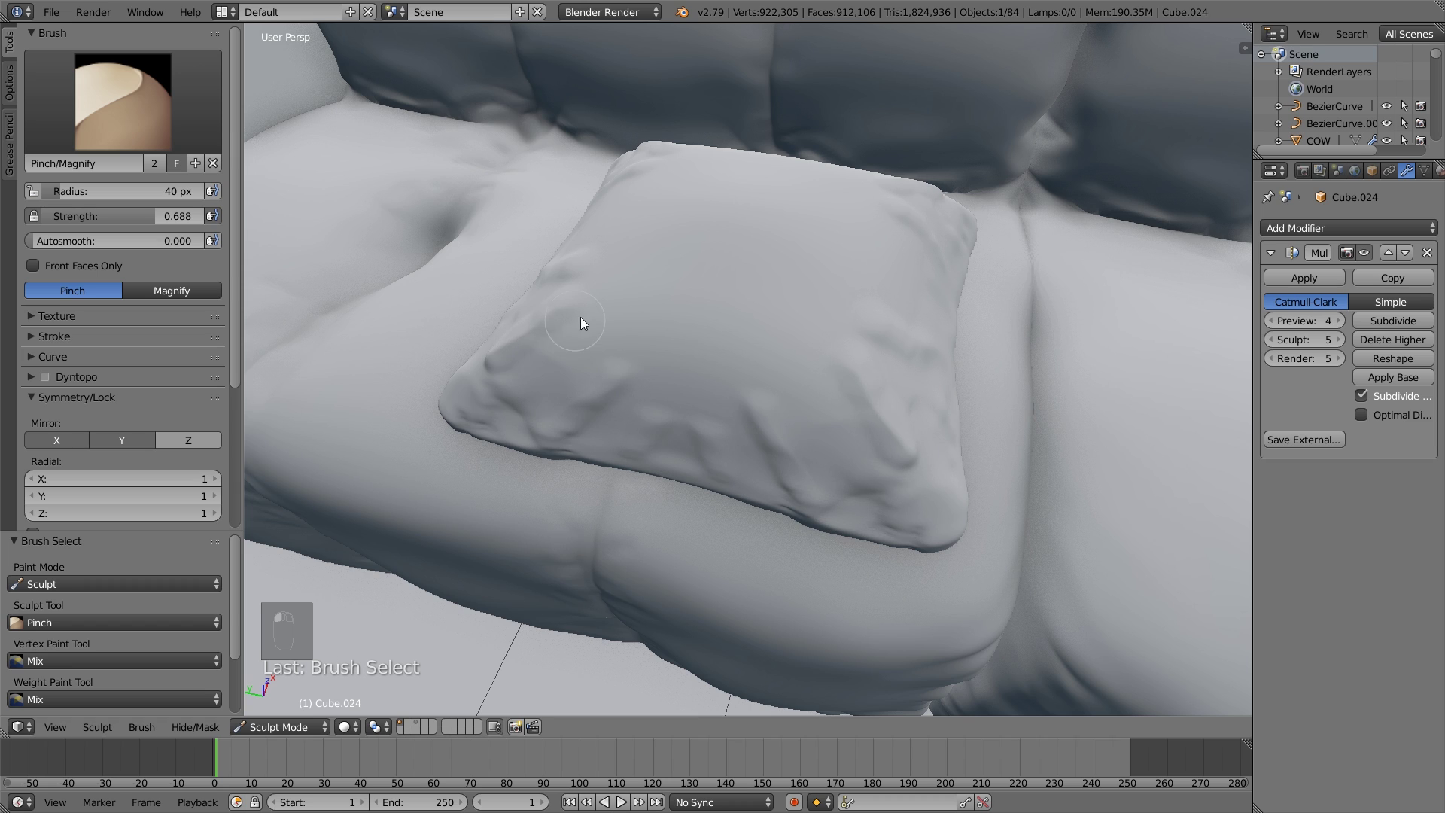
key("s")
left_click_drag(498, 367, 484, 352)
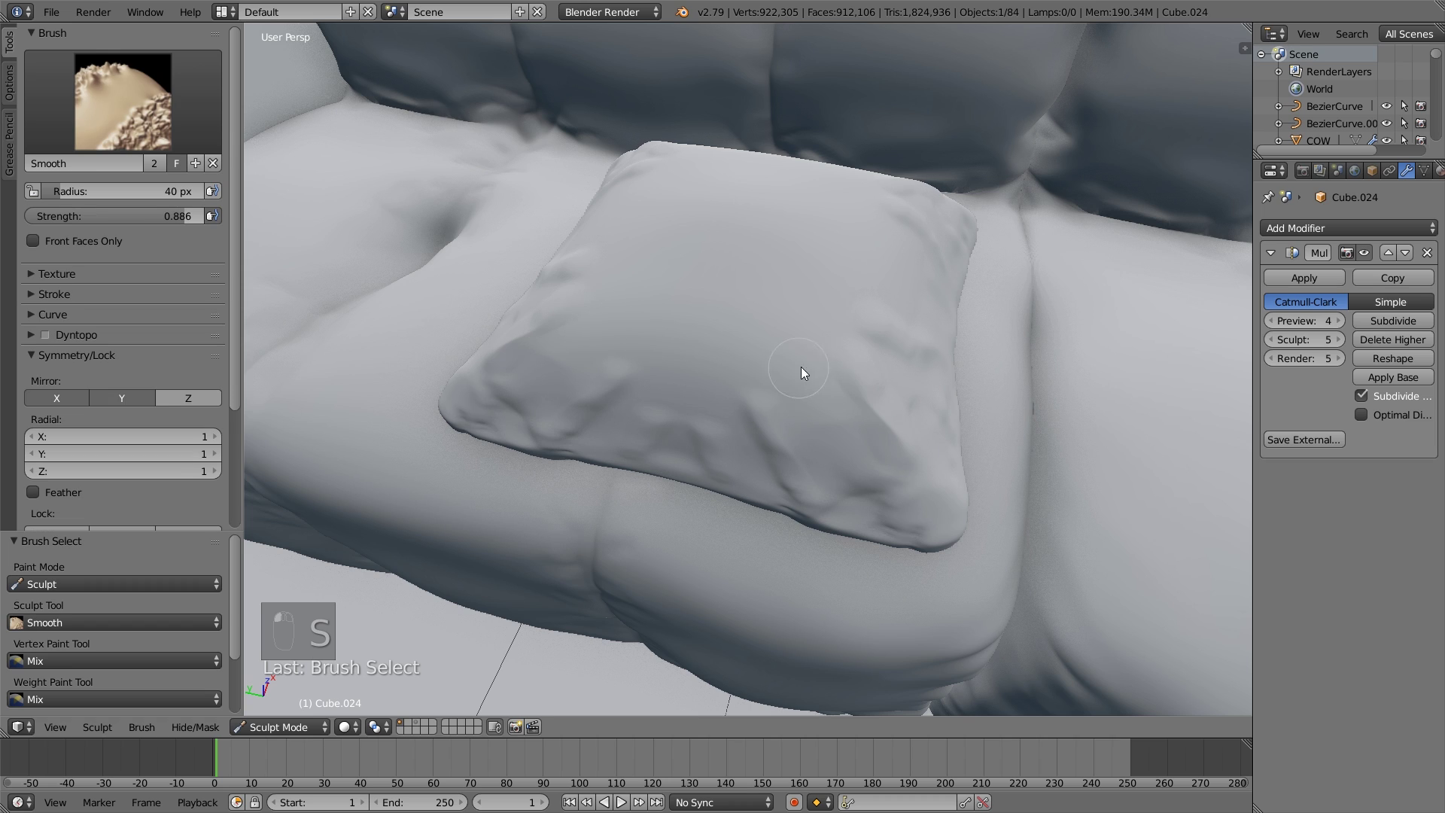
left_click_drag(743, 377, 760, 417)
left_click_drag(621, 405, 699, 471)
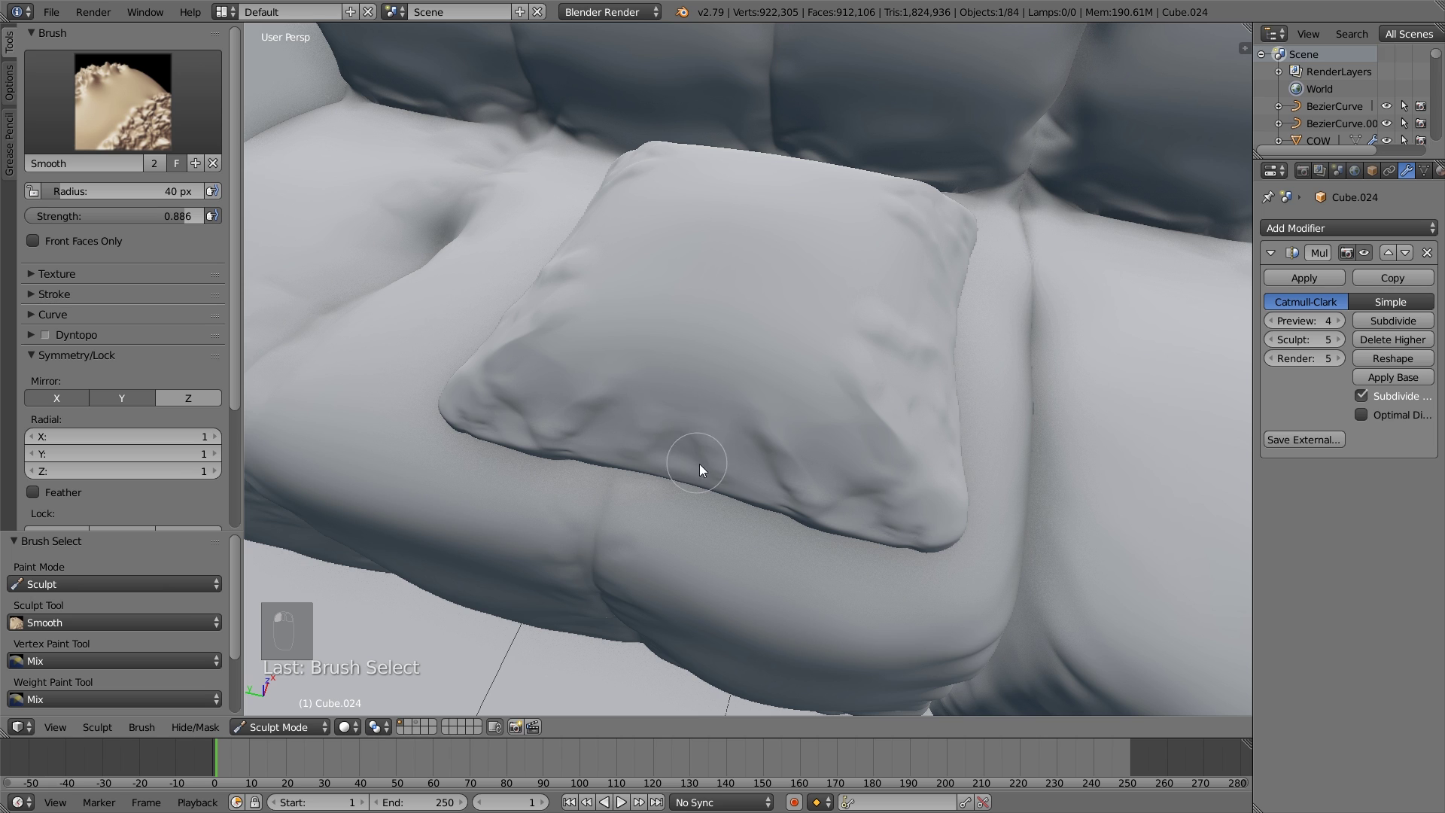
mouse_move(602, 453)
left_mouse_down()
mouse_move(664, 409)
mouse_move(557, 490)
left_mouse_up()
Pinch and smooth the folds near the cushion's side edge at radius 40 px.
scroll(558, 490, "down", 3)
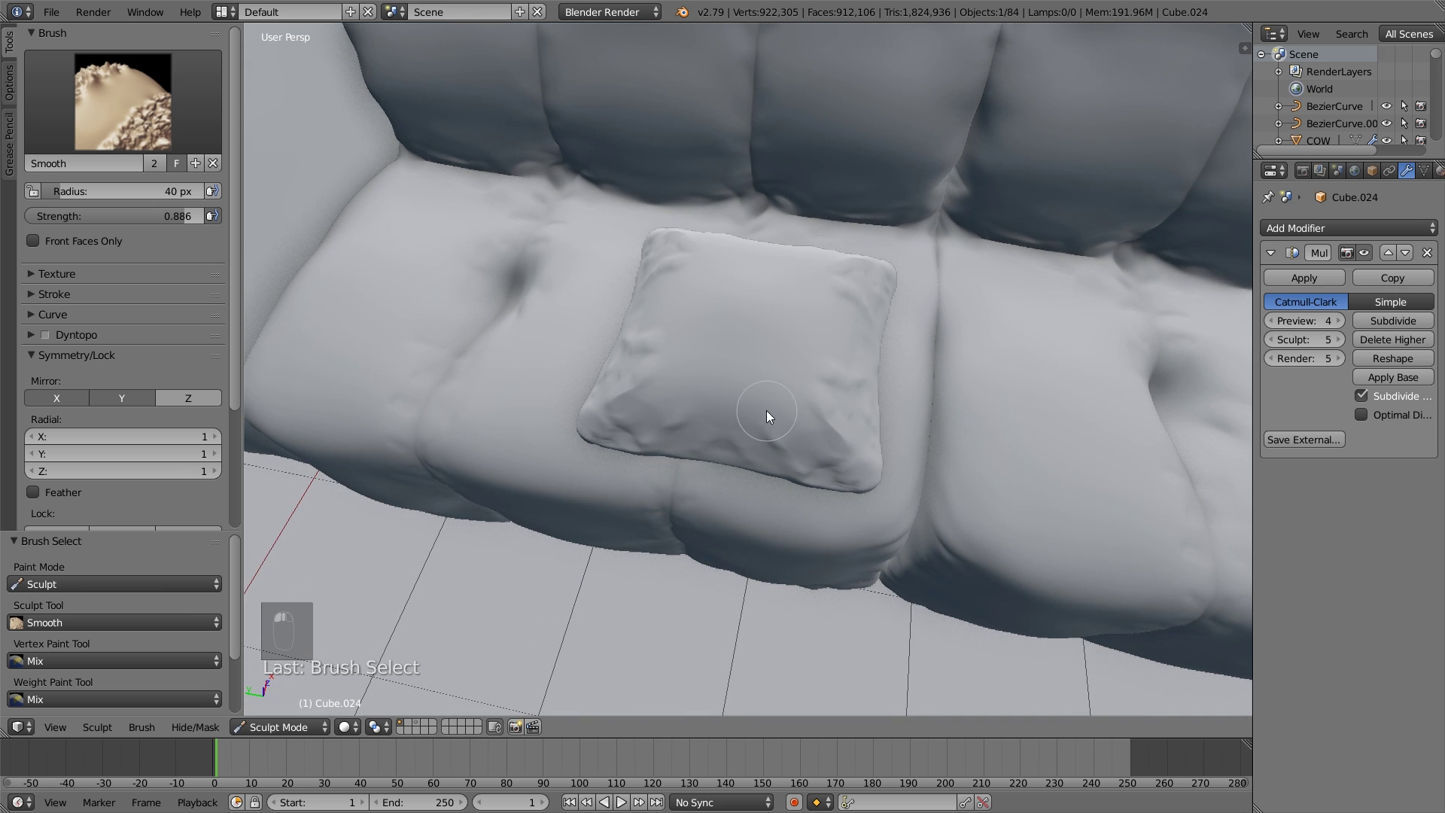
middle_click_drag(675, 331, 752, 405)
scroll(798, 383, "up", 3)
key("p")
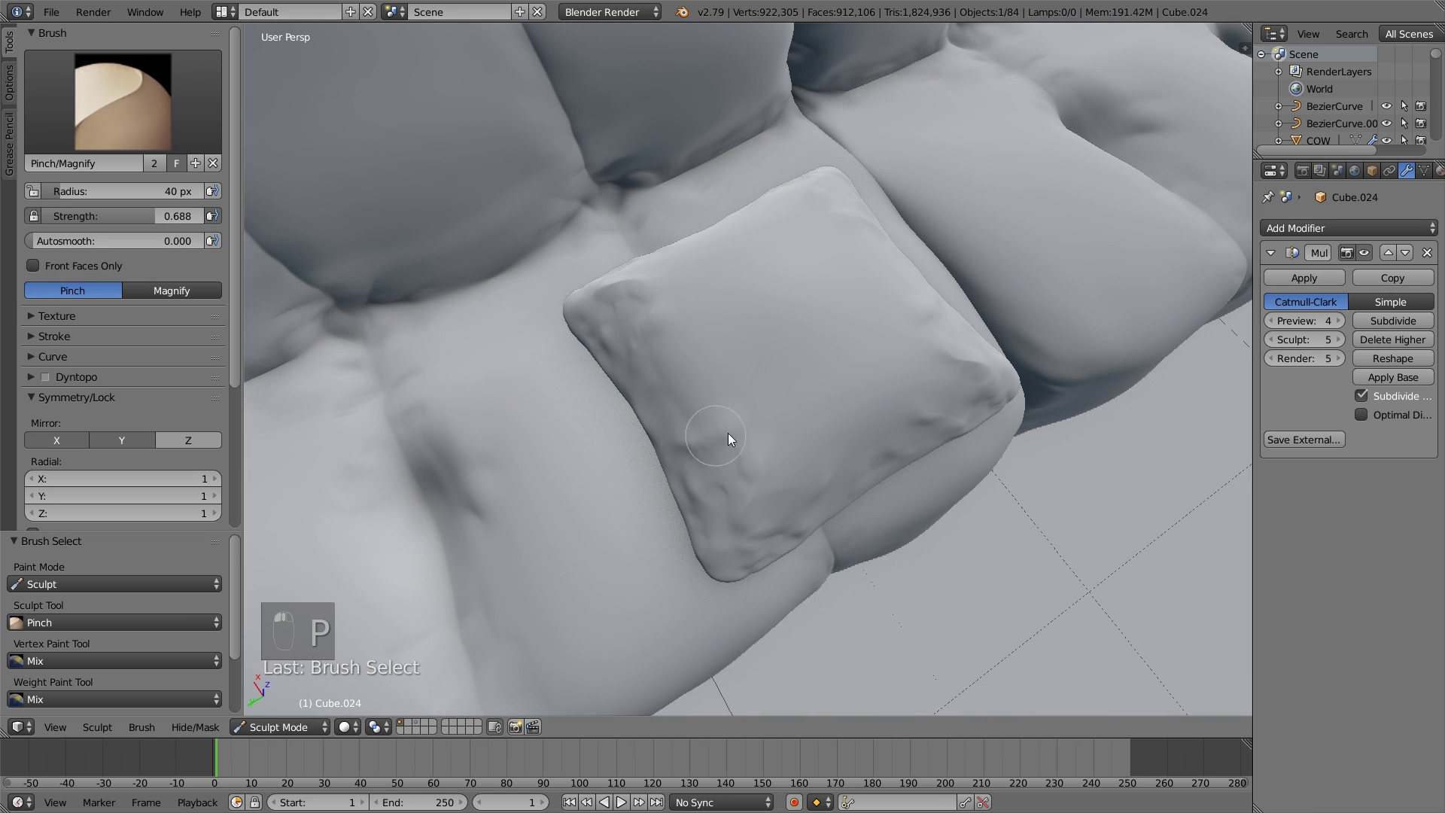
key("s")
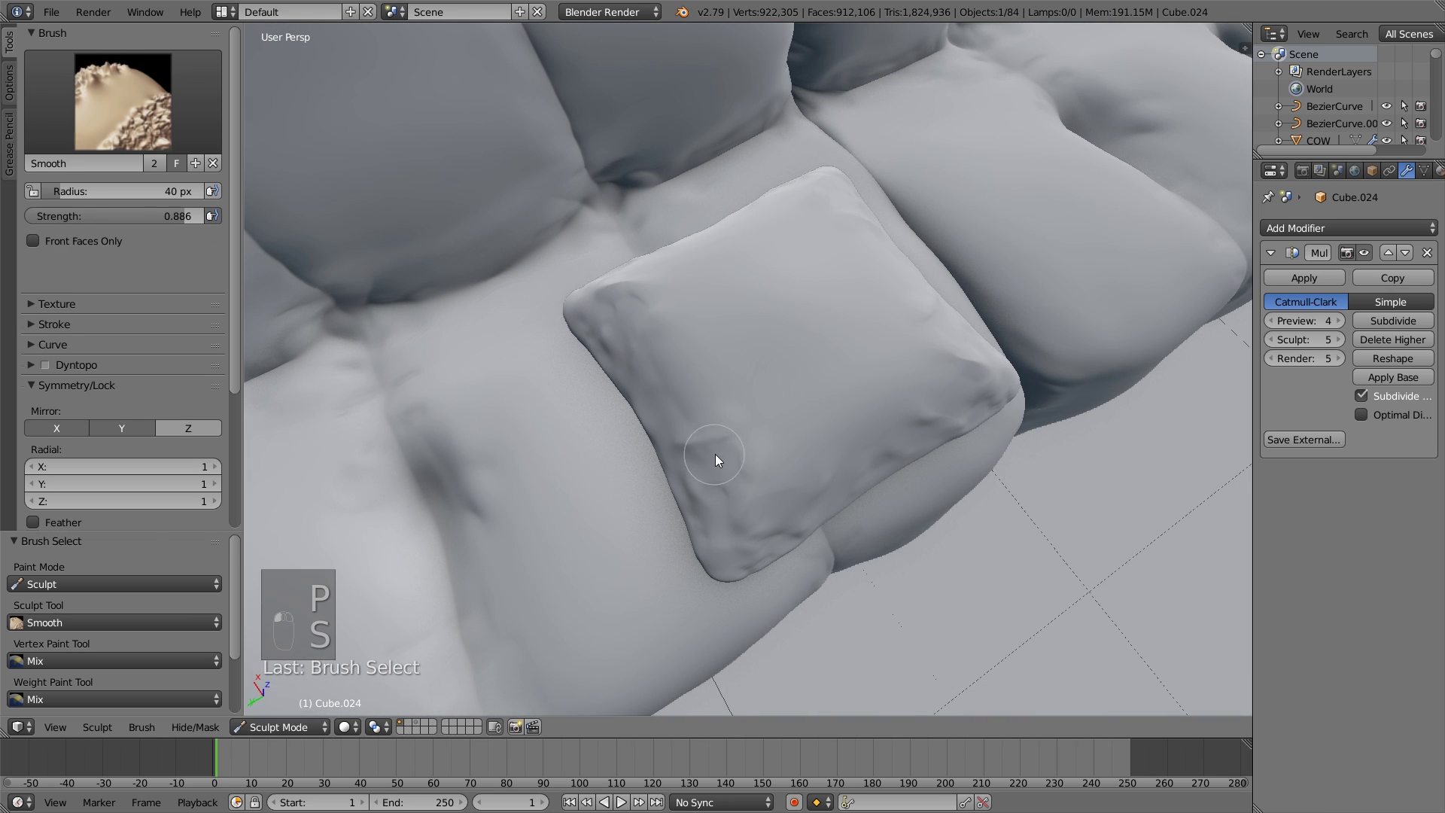
mouse_move(764, 420)
middle_mouse_down()
mouse_move(787, 416)
mouse_move(823, 463)
middle_mouse_up()
left_click_drag(727, 442, 680, 467)
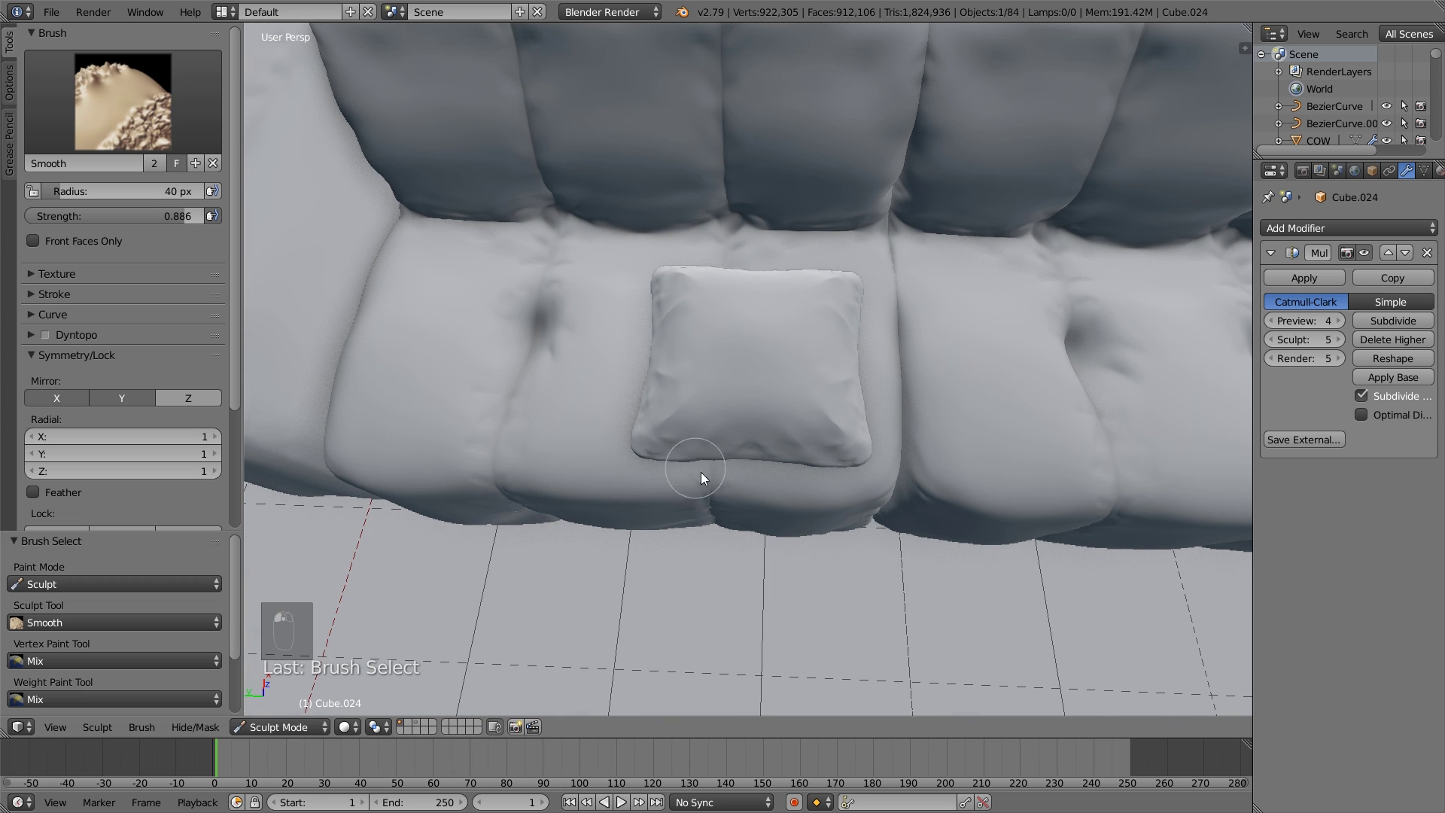
Switch from Sculpt Mode to Object Mode and move the cushion along the seat toward the sofa's armrest and backrest.
middle_click_drag(782, 488, 896, 312)
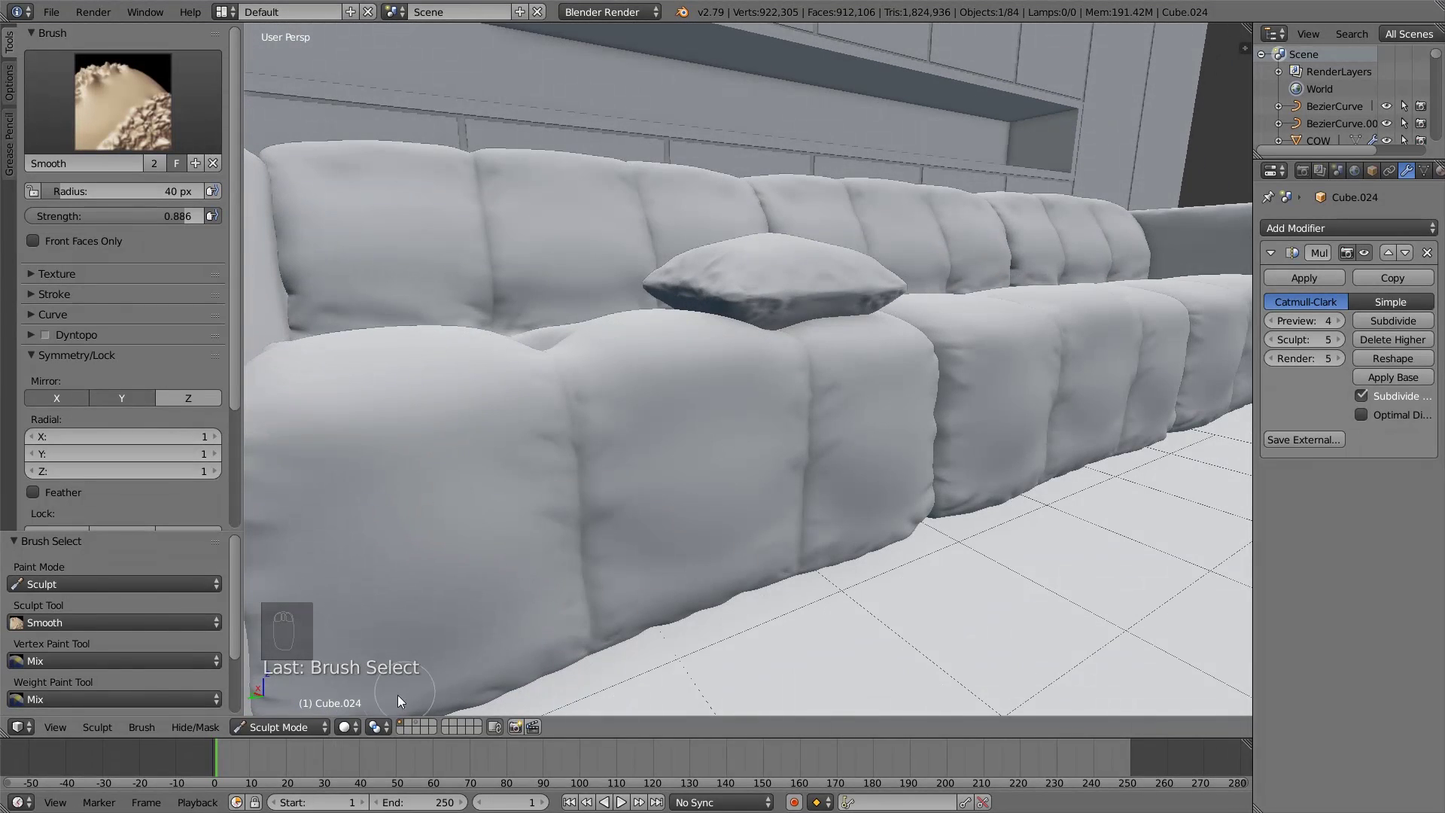
left_click(282, 725)
left_click(286, 711)
middle_click_drag(612, 471, 636, 493)
scroll(703, 434, "up", 3)
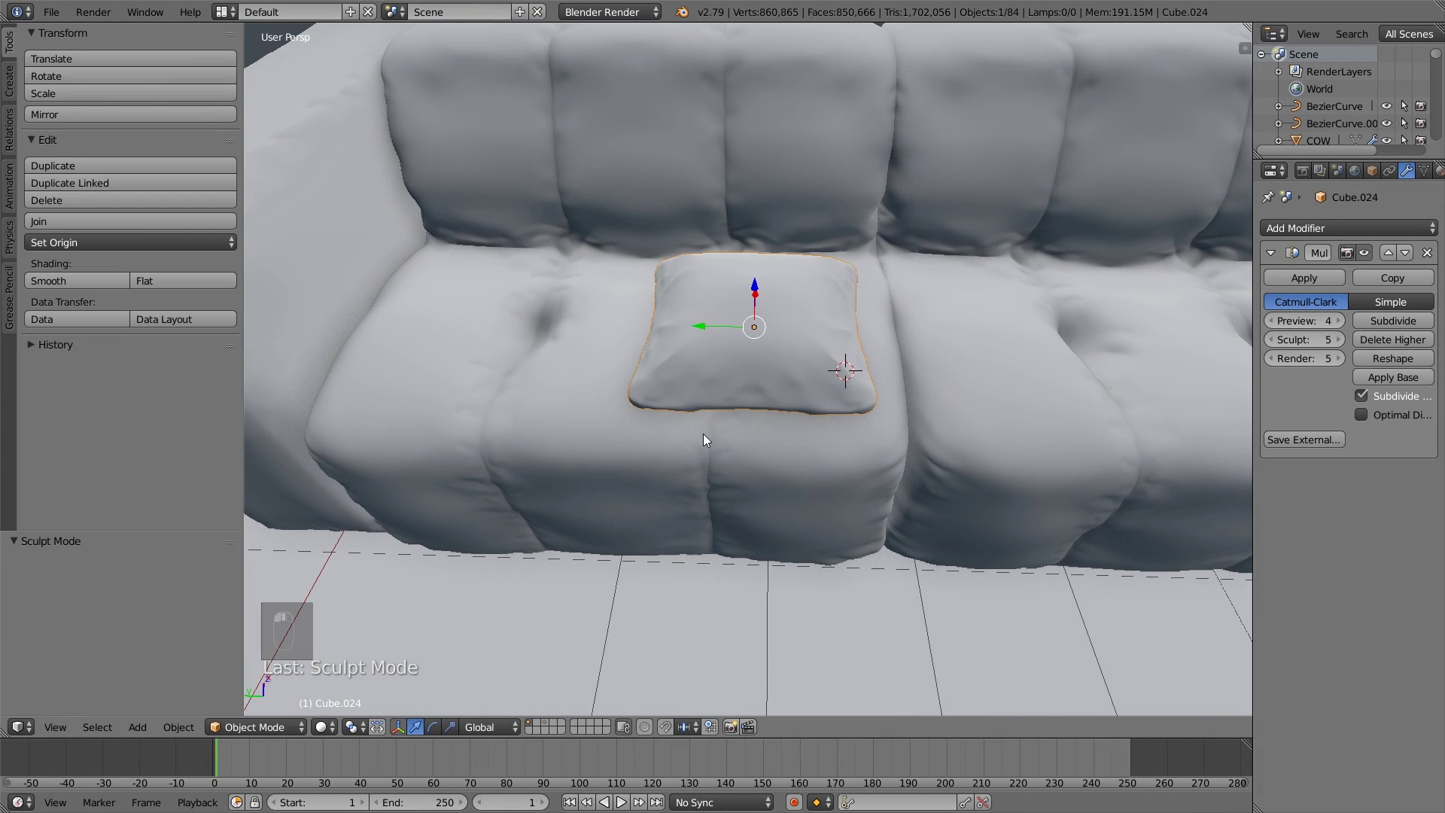
middle_click_drag(752, 430, 851, 493)
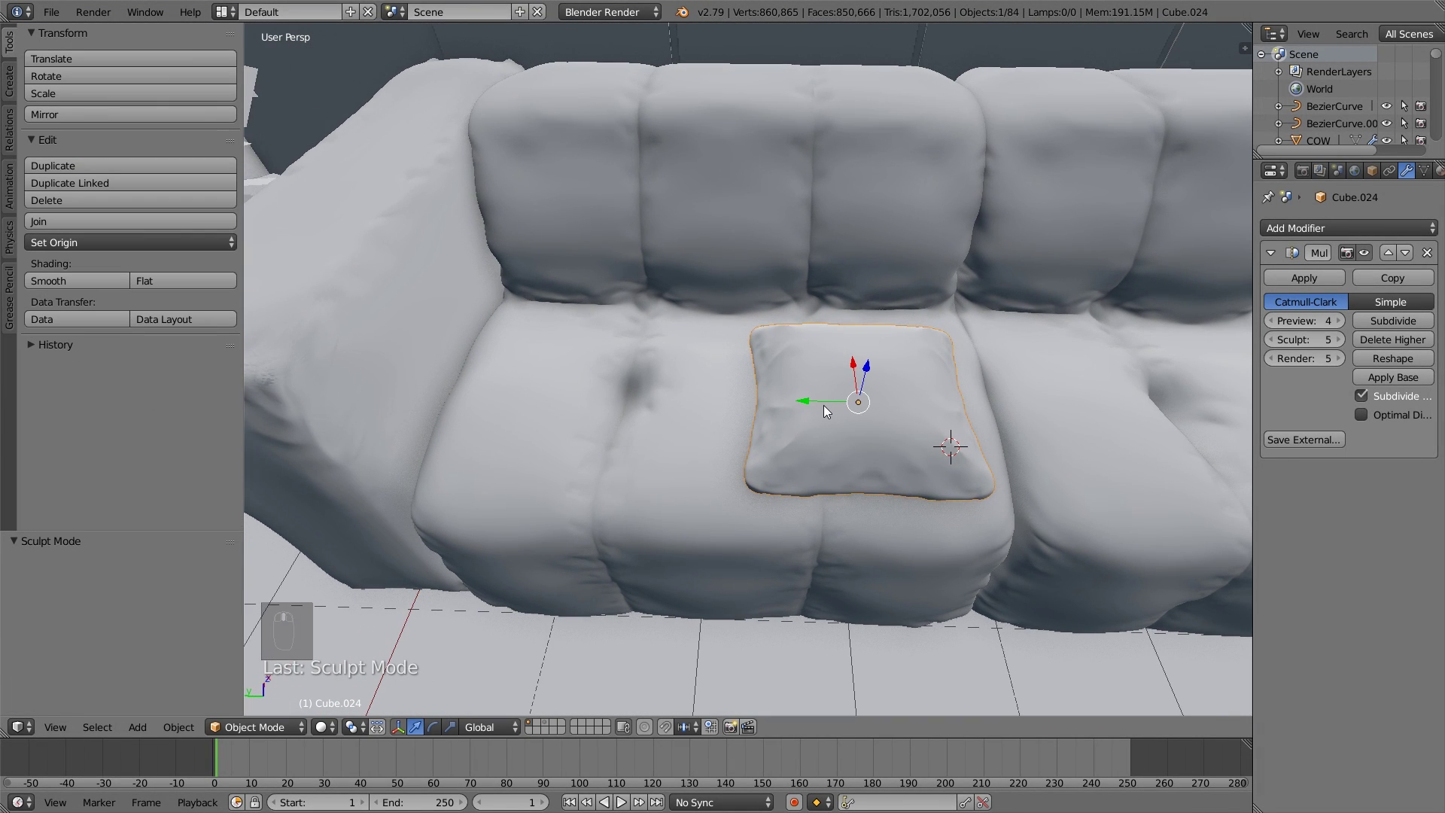
left_click_drag(823, 404, 578, 383)
middle_click_drag(578, 382, 631, 314)
left_click_drag(584, 248, 688, 243)
middle_click_drag(687, 244, 662, 322)
Stand the cushion upright with a trackball rotation of 57.9° and 44.1°, and raise it 0.373 along Z.
key("r")
key("r")
left_click(671, 373)
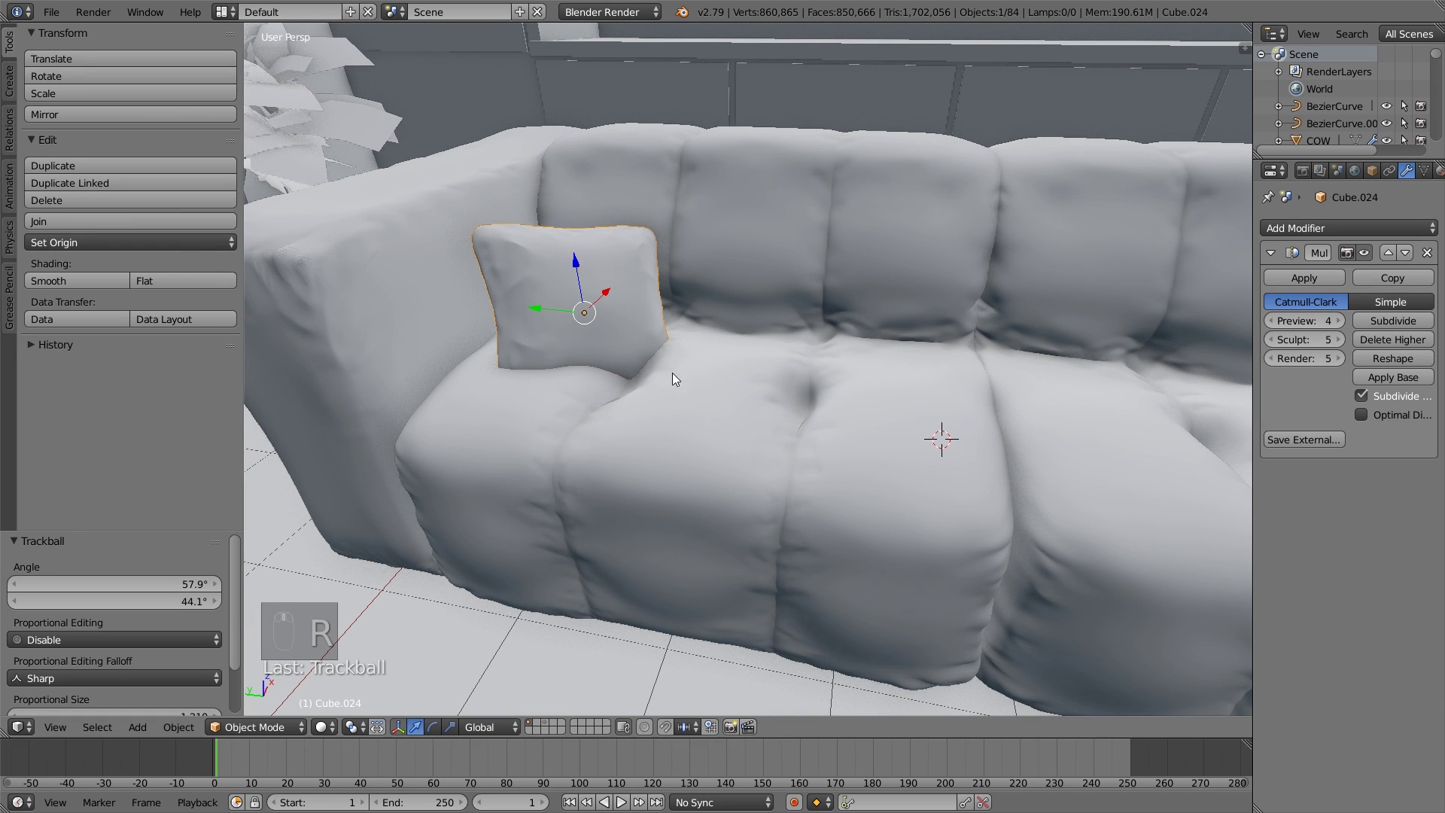
middle_click_drag(671, 372, 602, 316)
left_click_drag(578, 271, 569, 215)
middle_click_drag(569, 215, 706, 330)
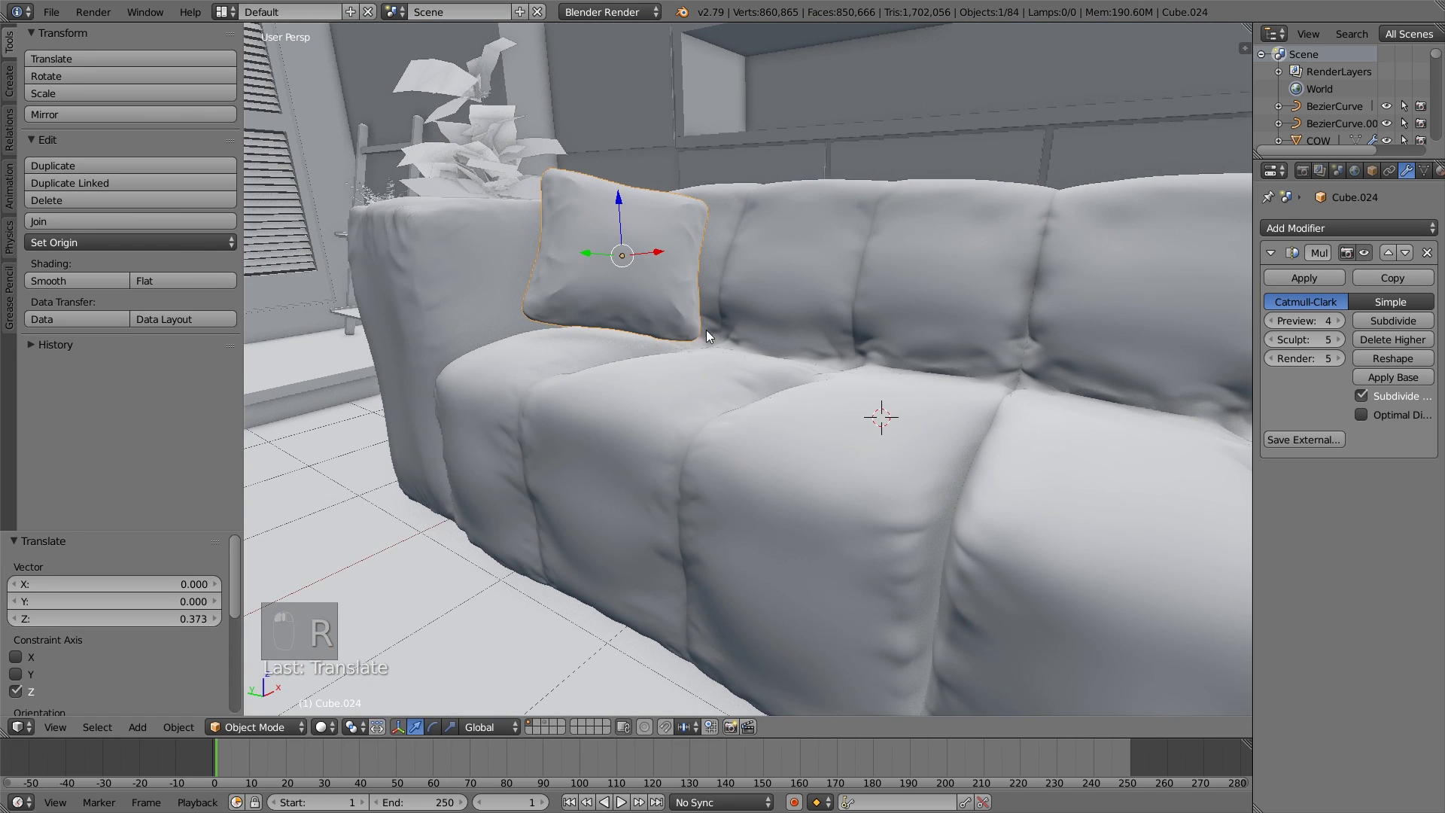
Rotate the cushion by -6.67° to level its lower edge on the seat and rescale it.
key("t")
key("t")
key("t")
key("r")
left_click(716, 355)
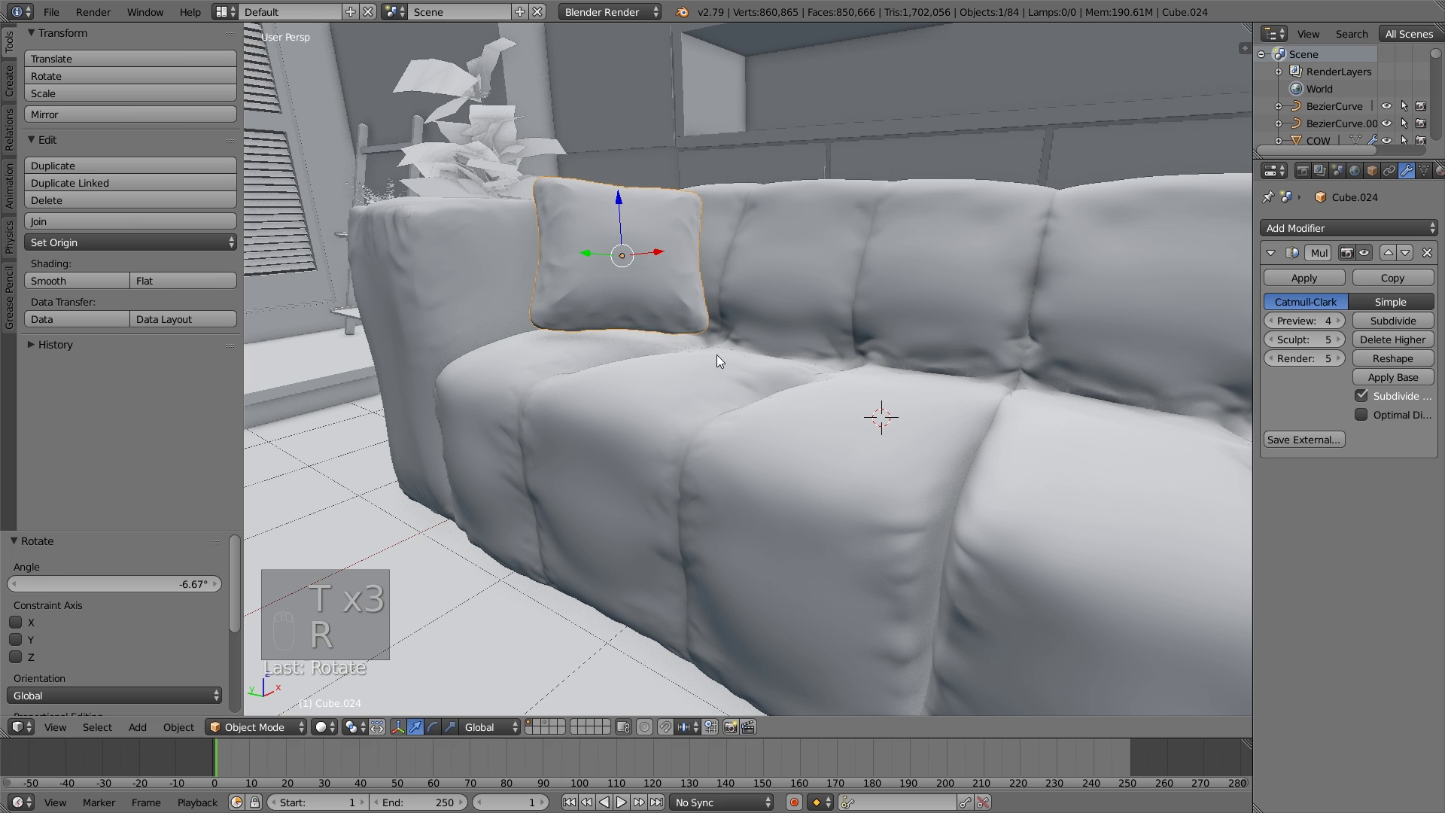
key("s")
left_click(738, 394)
Shift the cushion 0.155 along Y and slide it along X into the sofa corner, adjusting its height.
middle_click_drag(709, 400, 572, 378)
left_click_drag(485, 323, 453, 336)
middle_click_drag(453, 335, 588, 385)
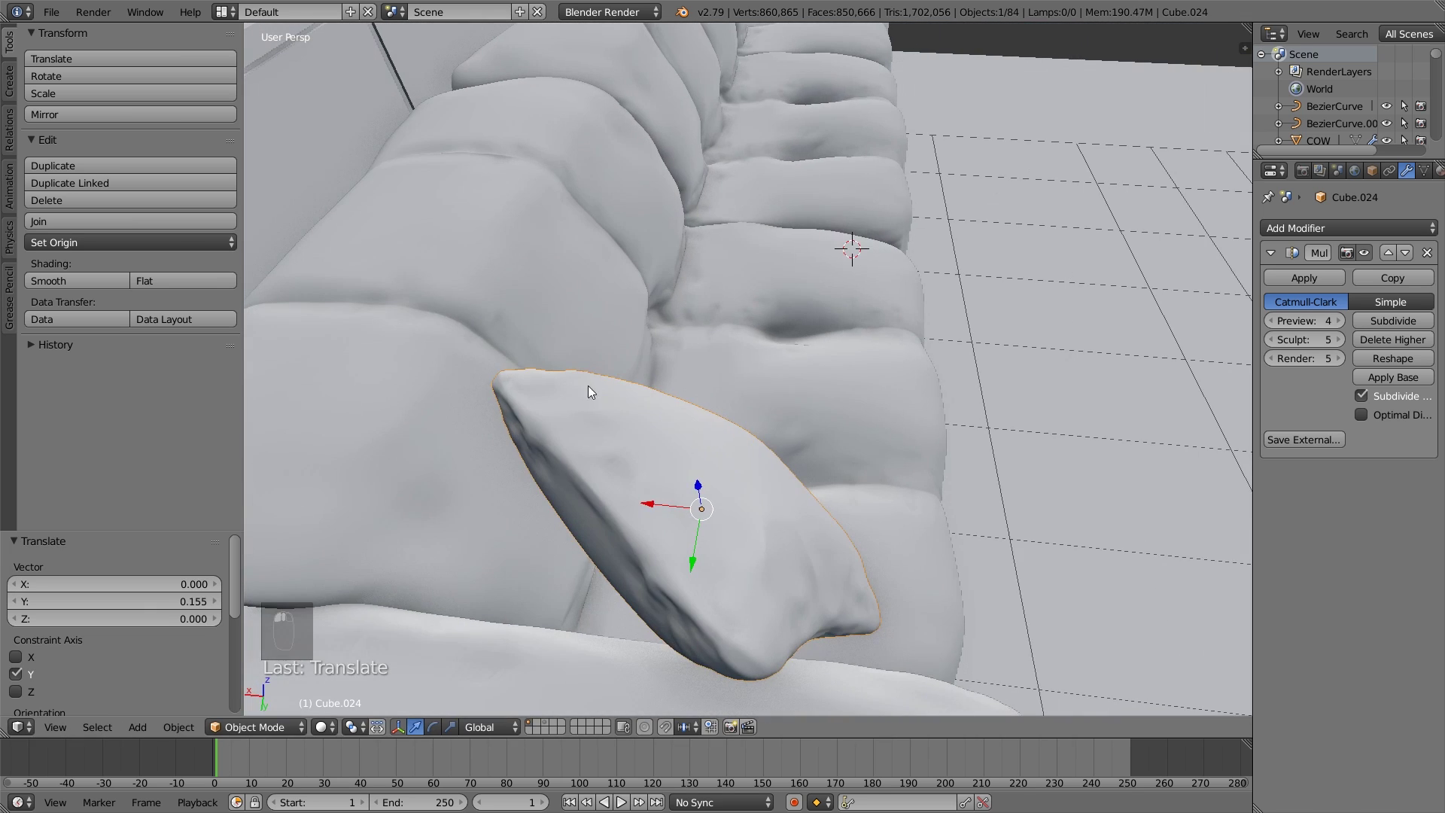
left_click_drag(644, 502, 535, 531)
middle_click_drag(535, 531, 558, 450)
left_click_drag(560, 202, 562, 215)
middle_click_drag(562, 214, 720, 497)
Fine-tune the corner cushion's rotation, height and Y position so it leans against the armrest and backrest.
key("t")
key("r")
right_click(716, 499)
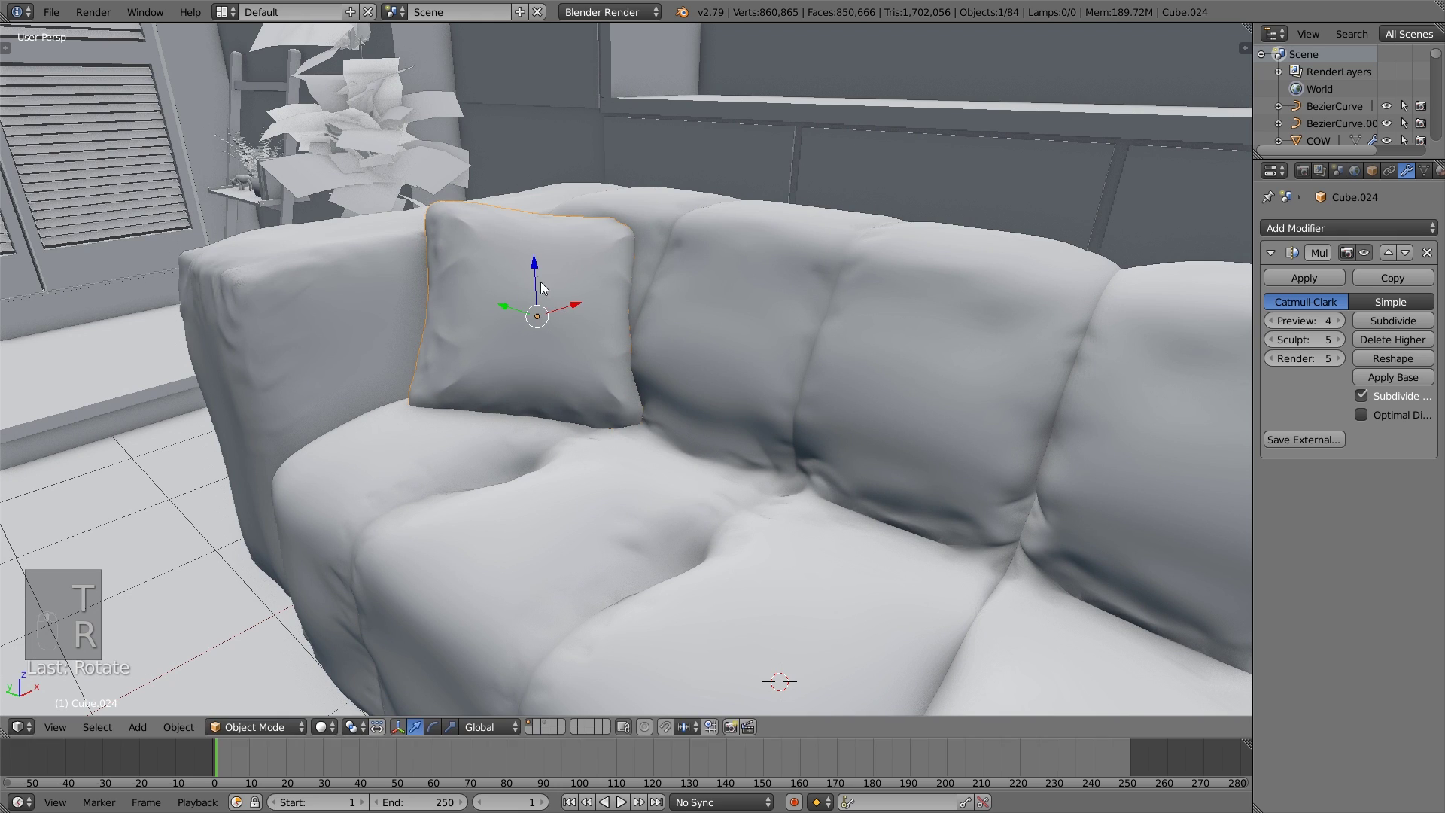
left_click_drag(541, 281, 530, 255)
key("r")
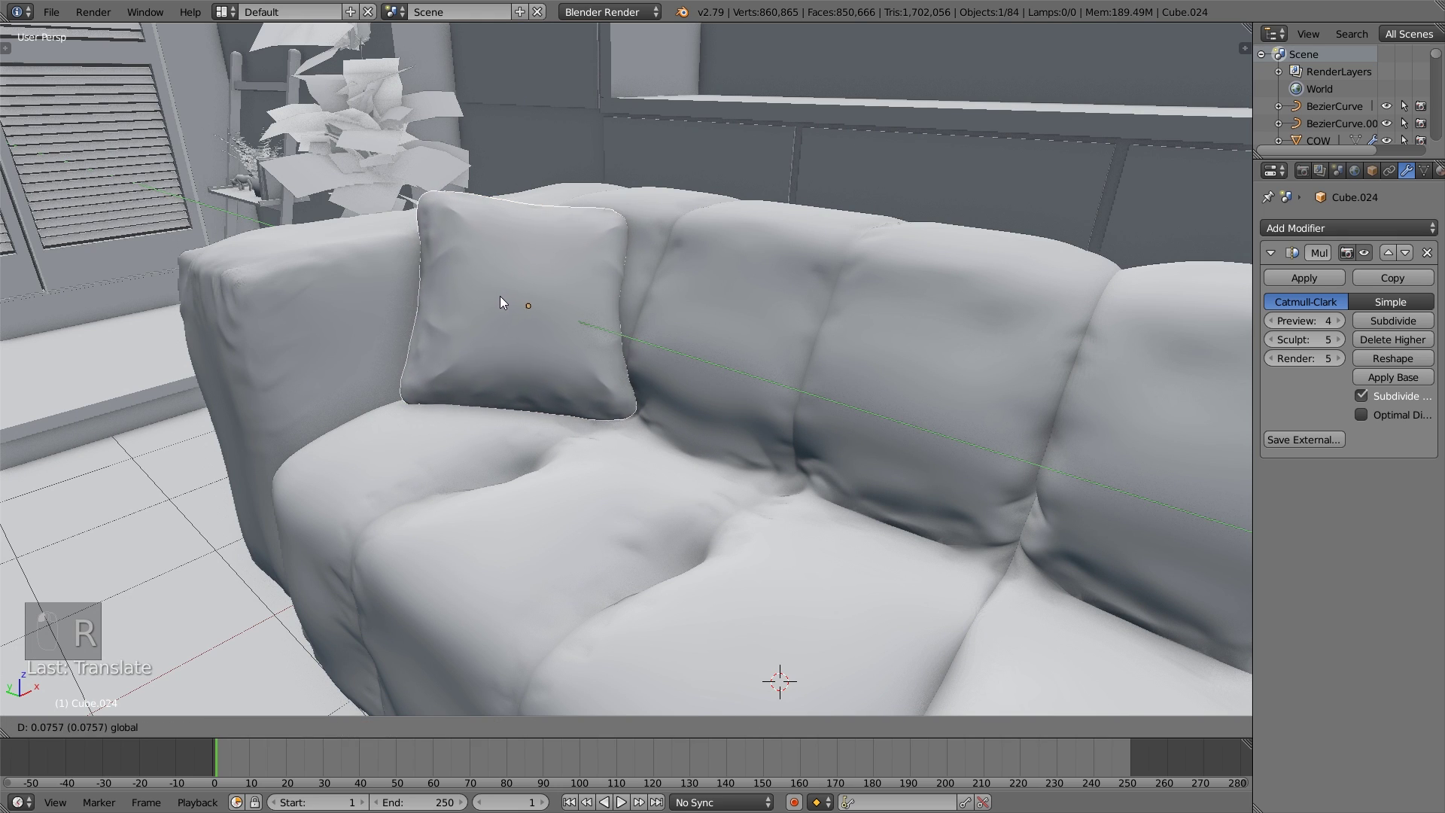
right_click(500, 296)
middle_click_drag(500, 296, 466, 369)
key("r")
right_click(497, 340)
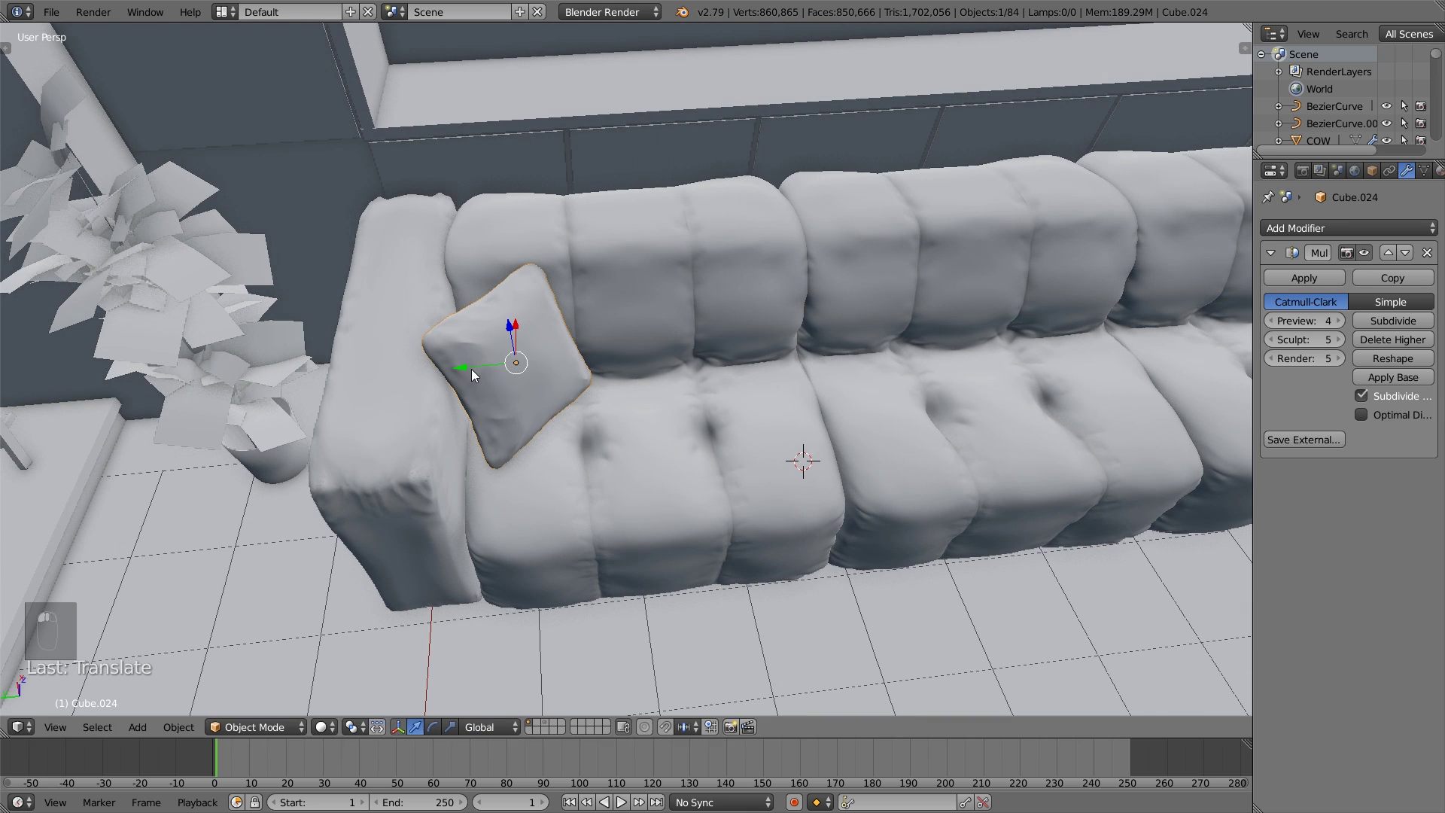
Duplicate the corner cushion, offset the copy along Y in front of it and scale the copy down slightly.
key("shift+d")
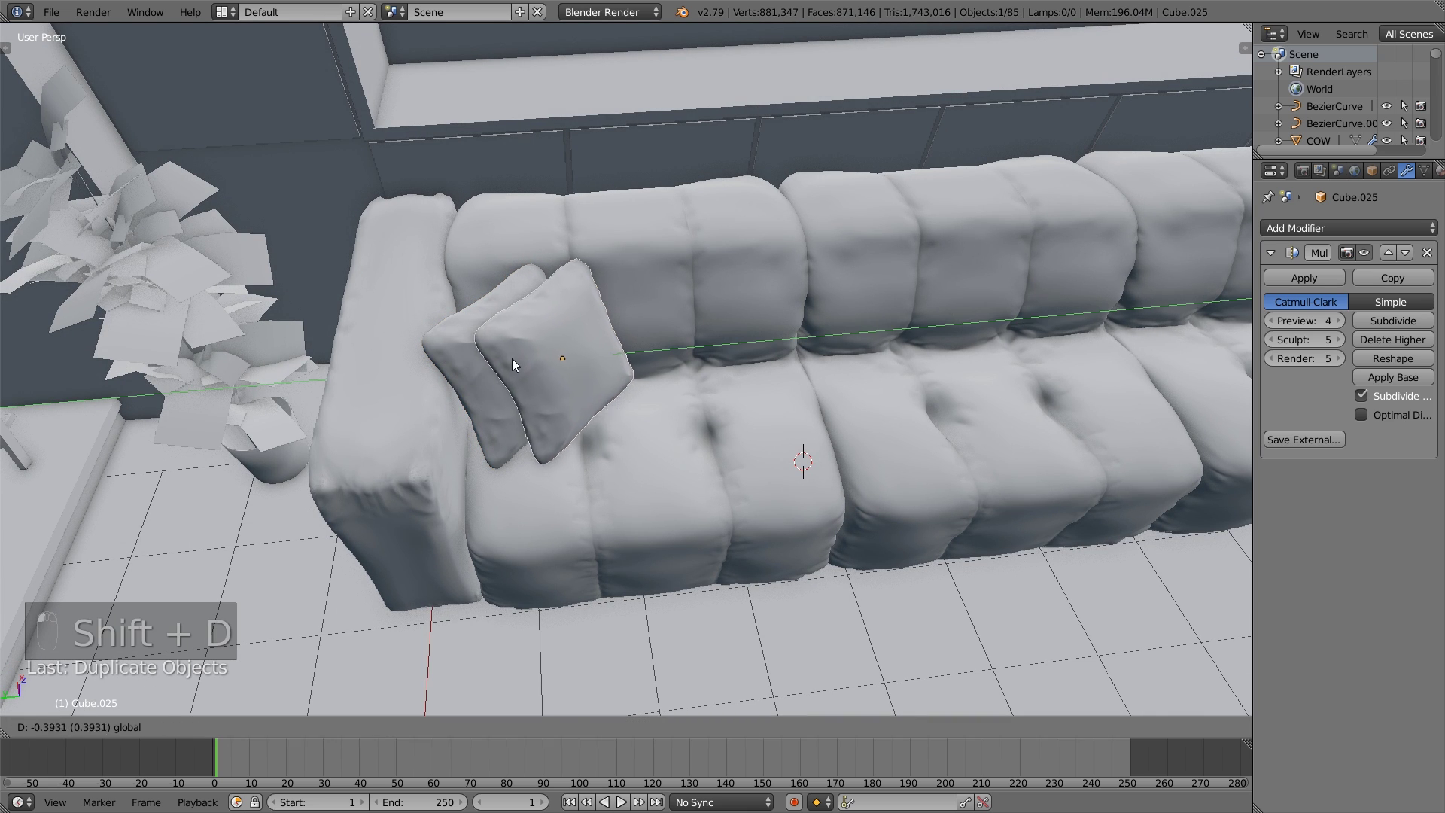
left_click(590, 373)
middle_click_drag(590, 373, 603, 366)
key("s")
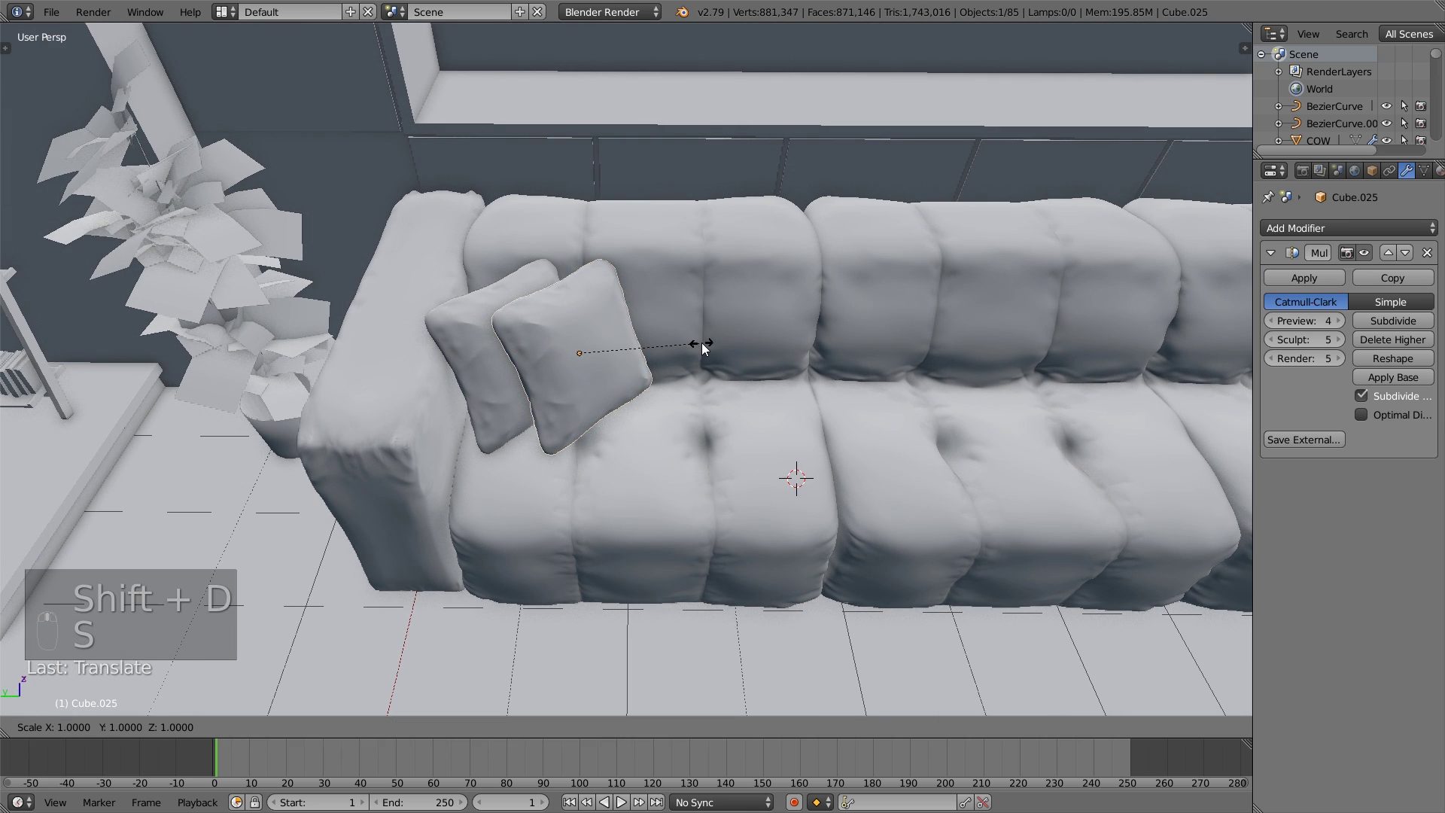
key("z")
left_click(678, 358)
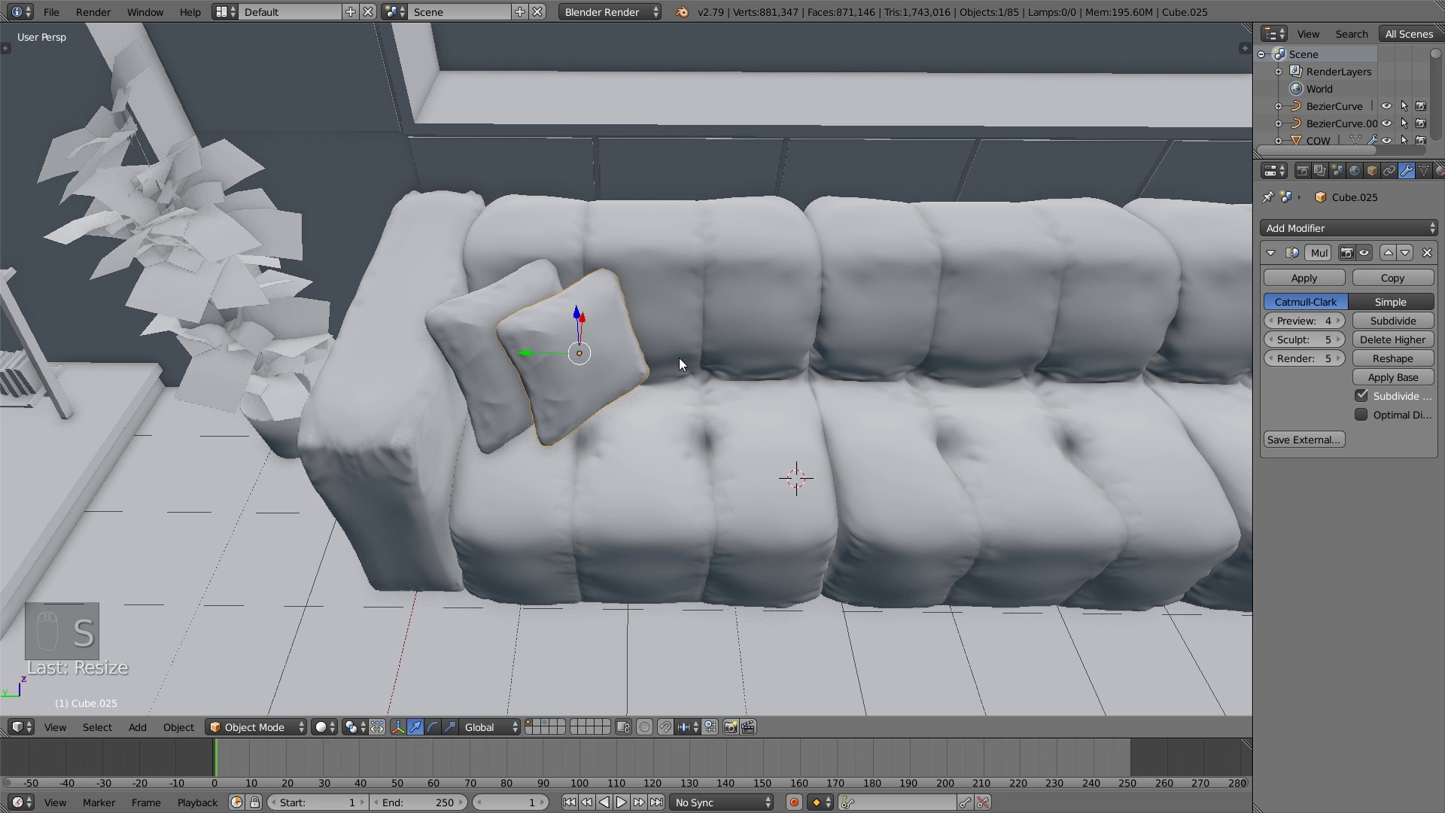
Scale the front cushion to about 0.98 along the Y axis.
key("s")
key("y")
key("y")
key("y")
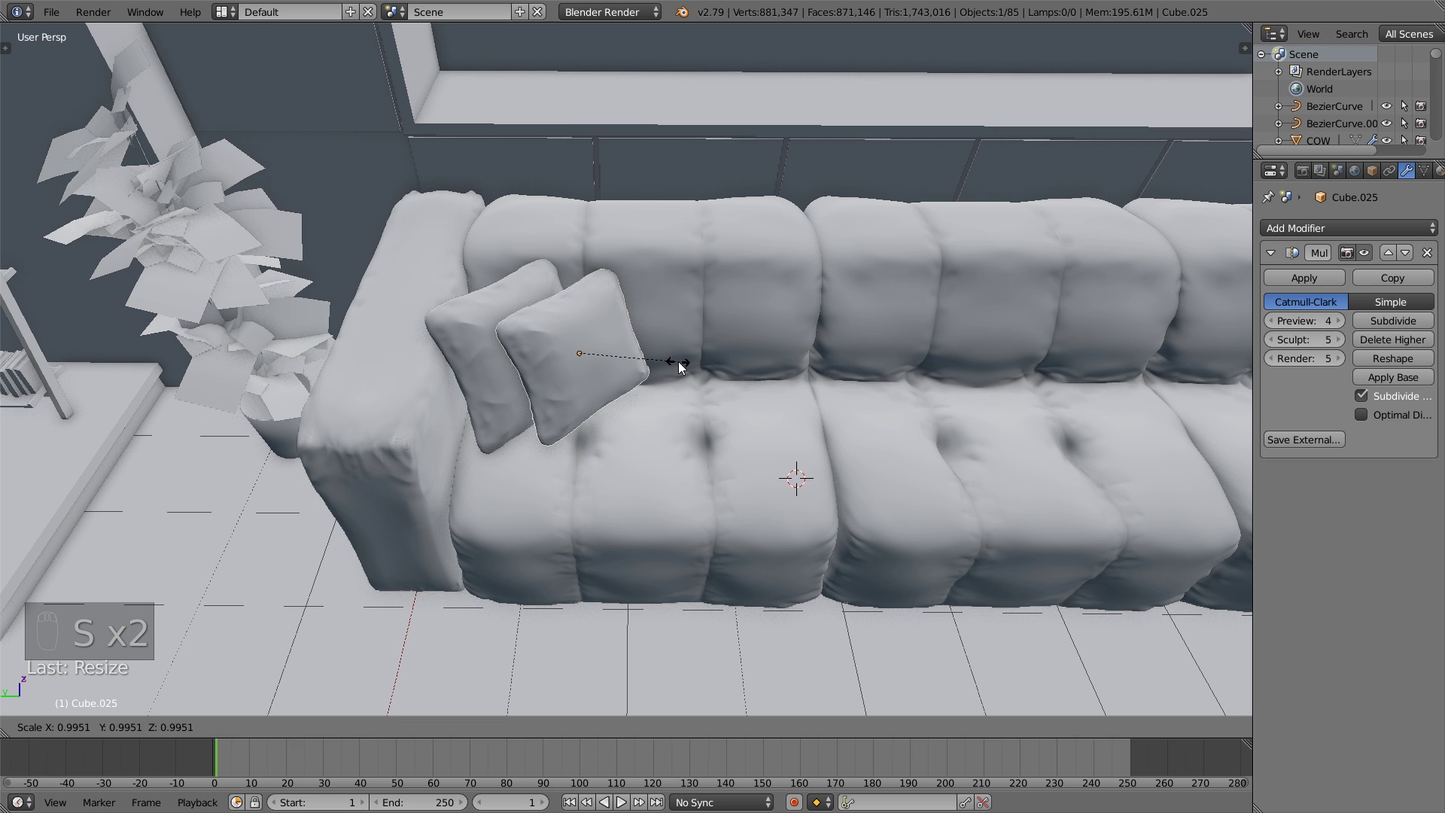
key("x")
key("x")
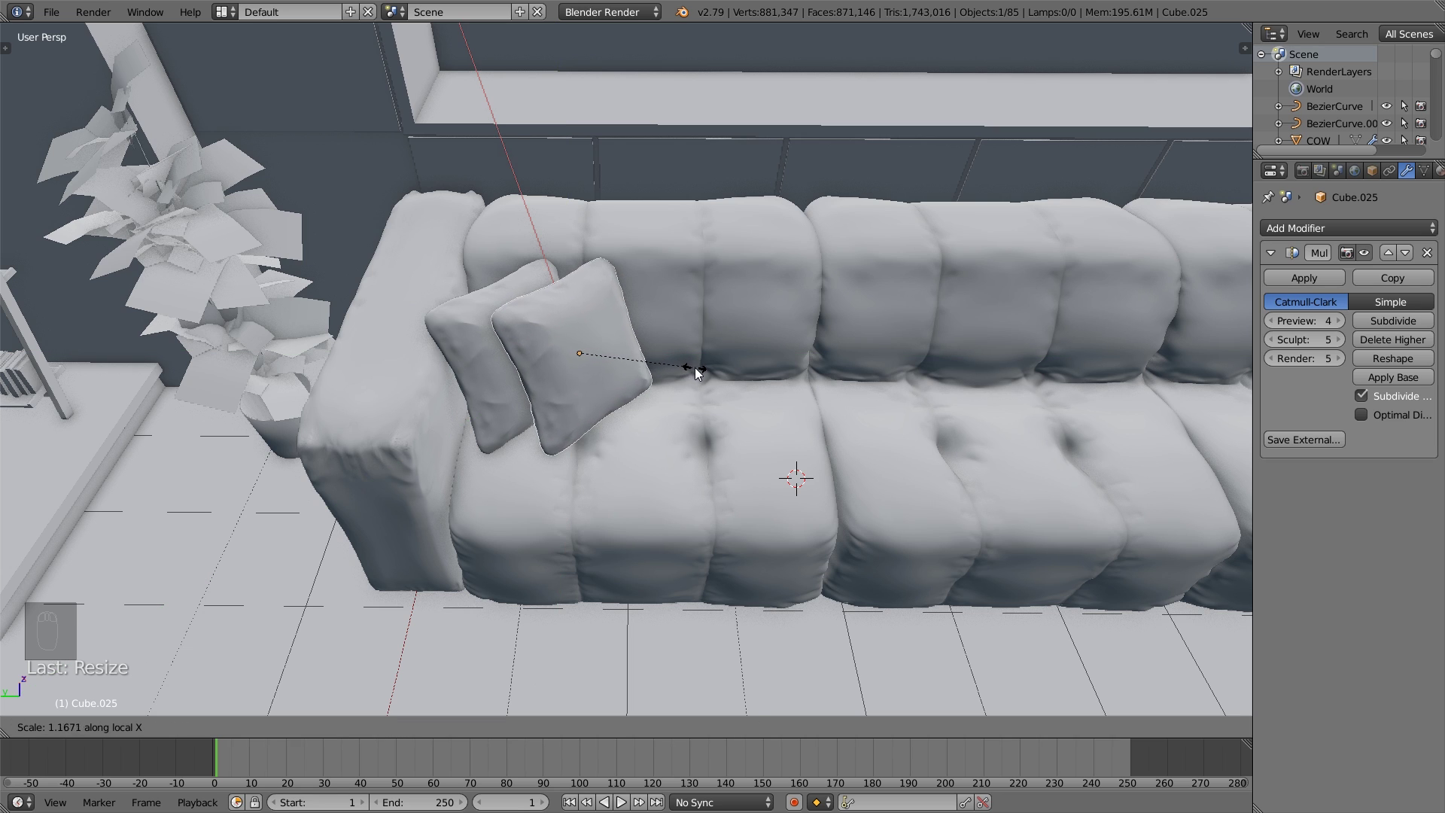
key("y")
key("y")
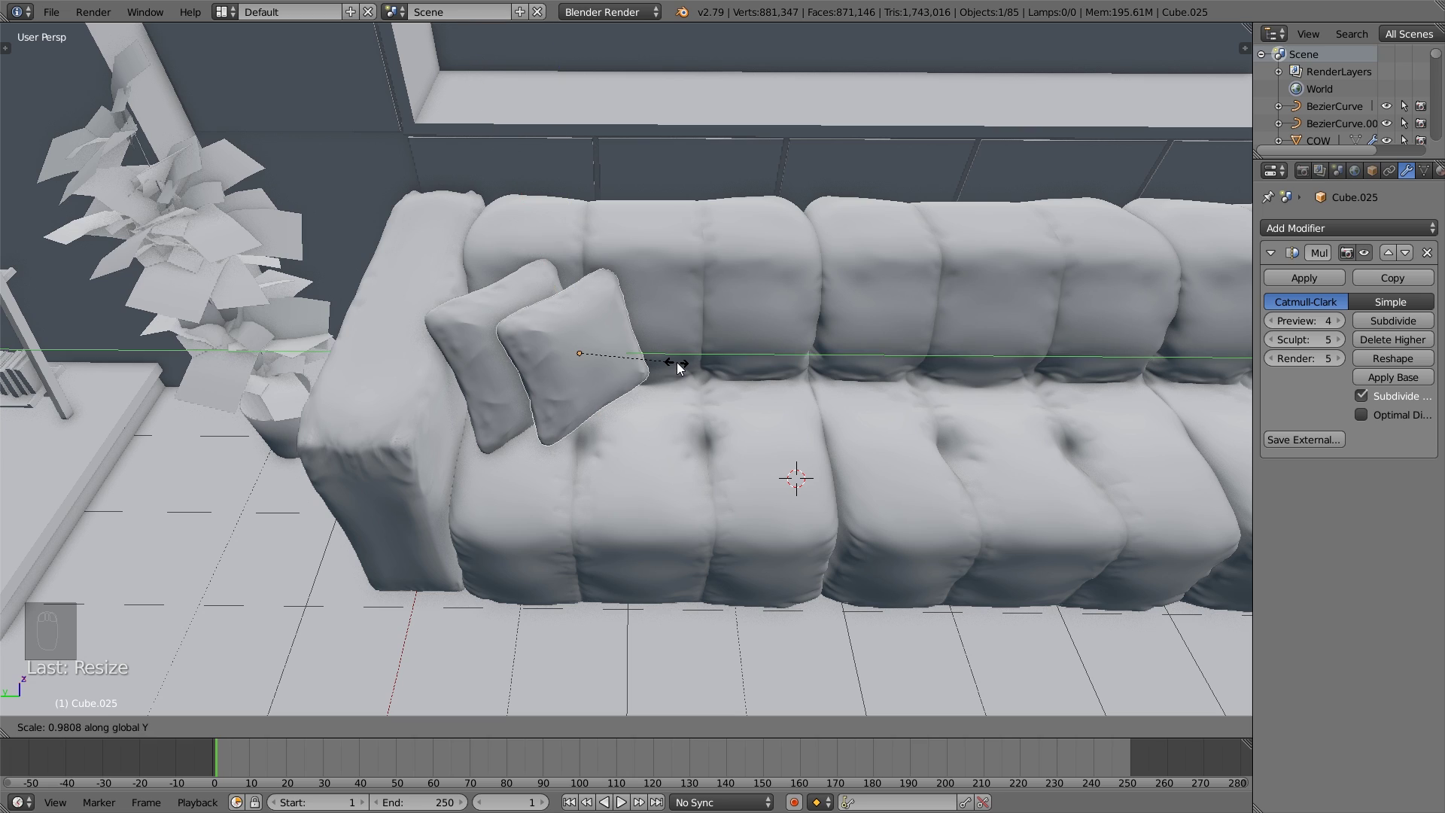
left_click(675, 364)
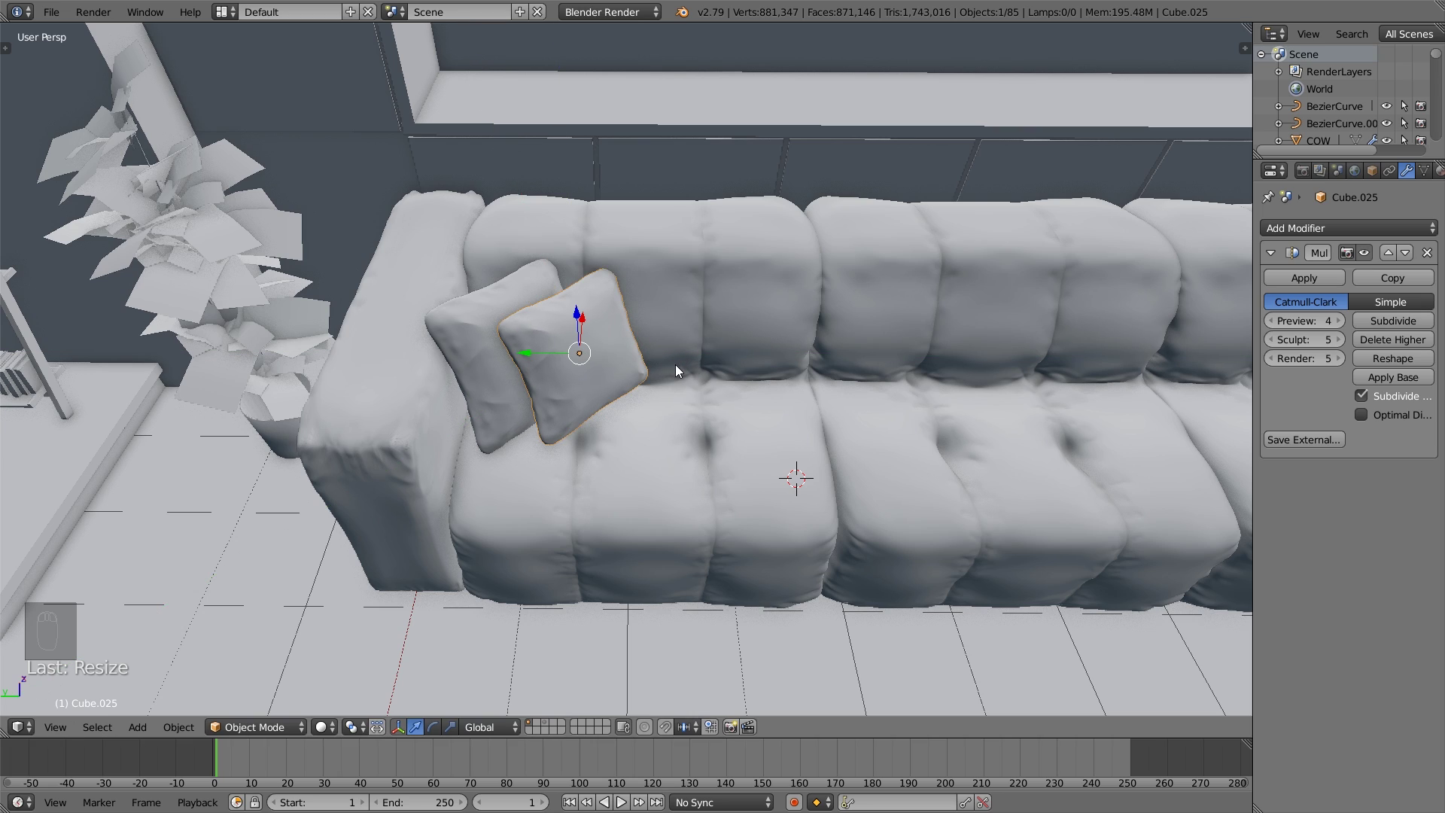
Lower the front cushion onto the seat and scale it to about 0.93 along its local X axis.
middle_click_drag(675, 364, 616, 322)
key("g")
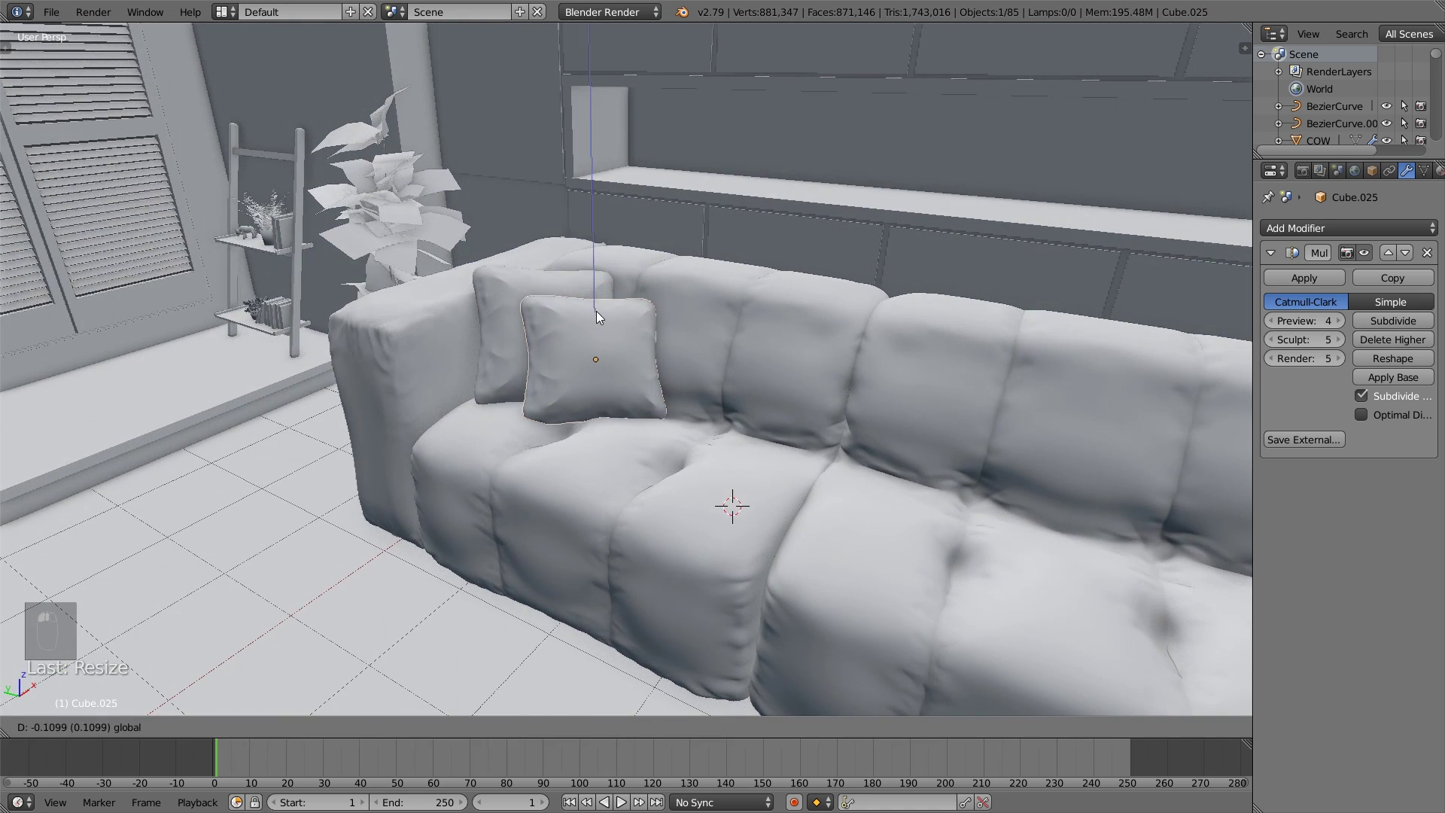
left_click(640, 335)
middle_click_drag(639, 335, 662, 348)
key("s")
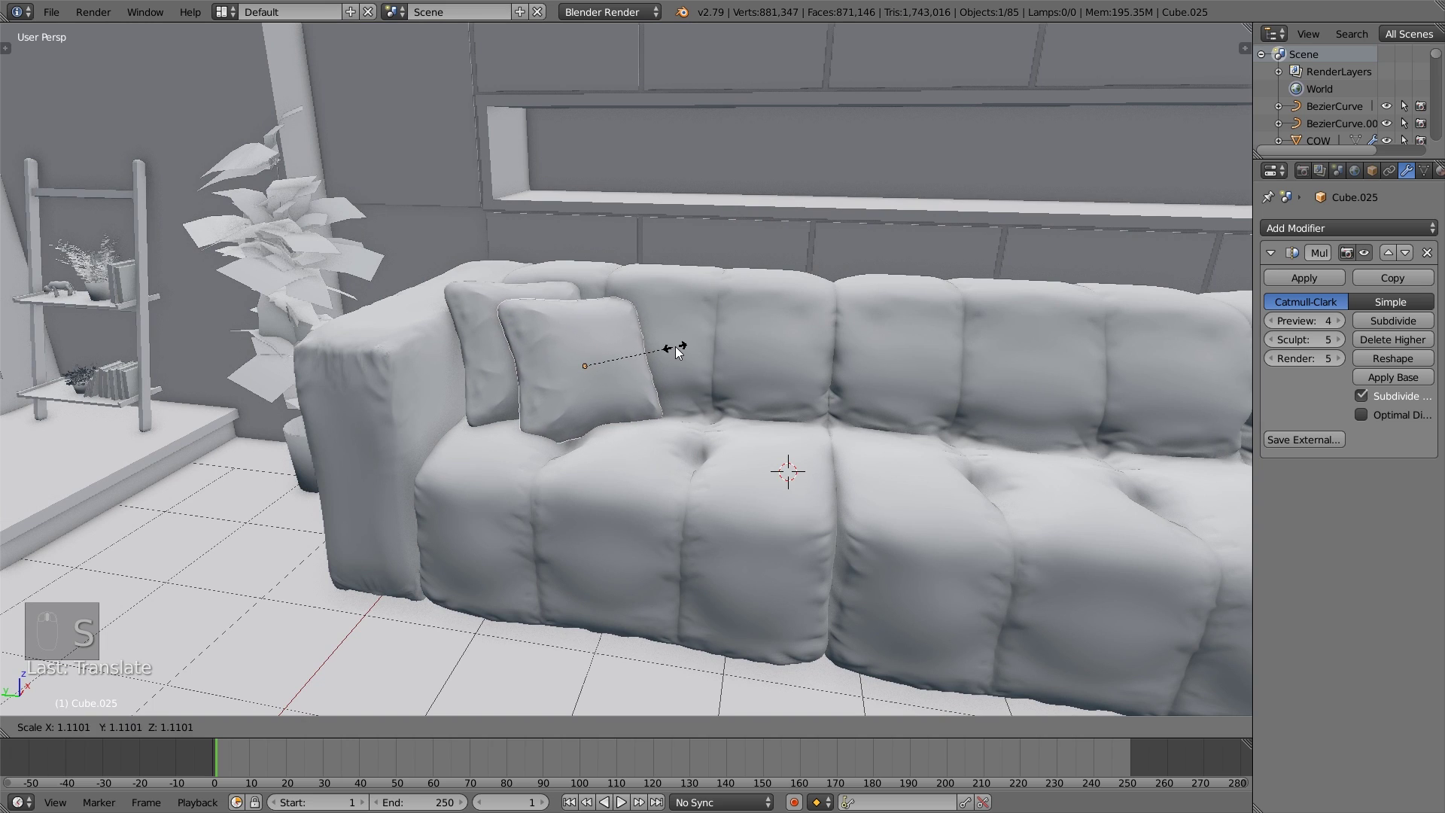
key("x")
key("x")
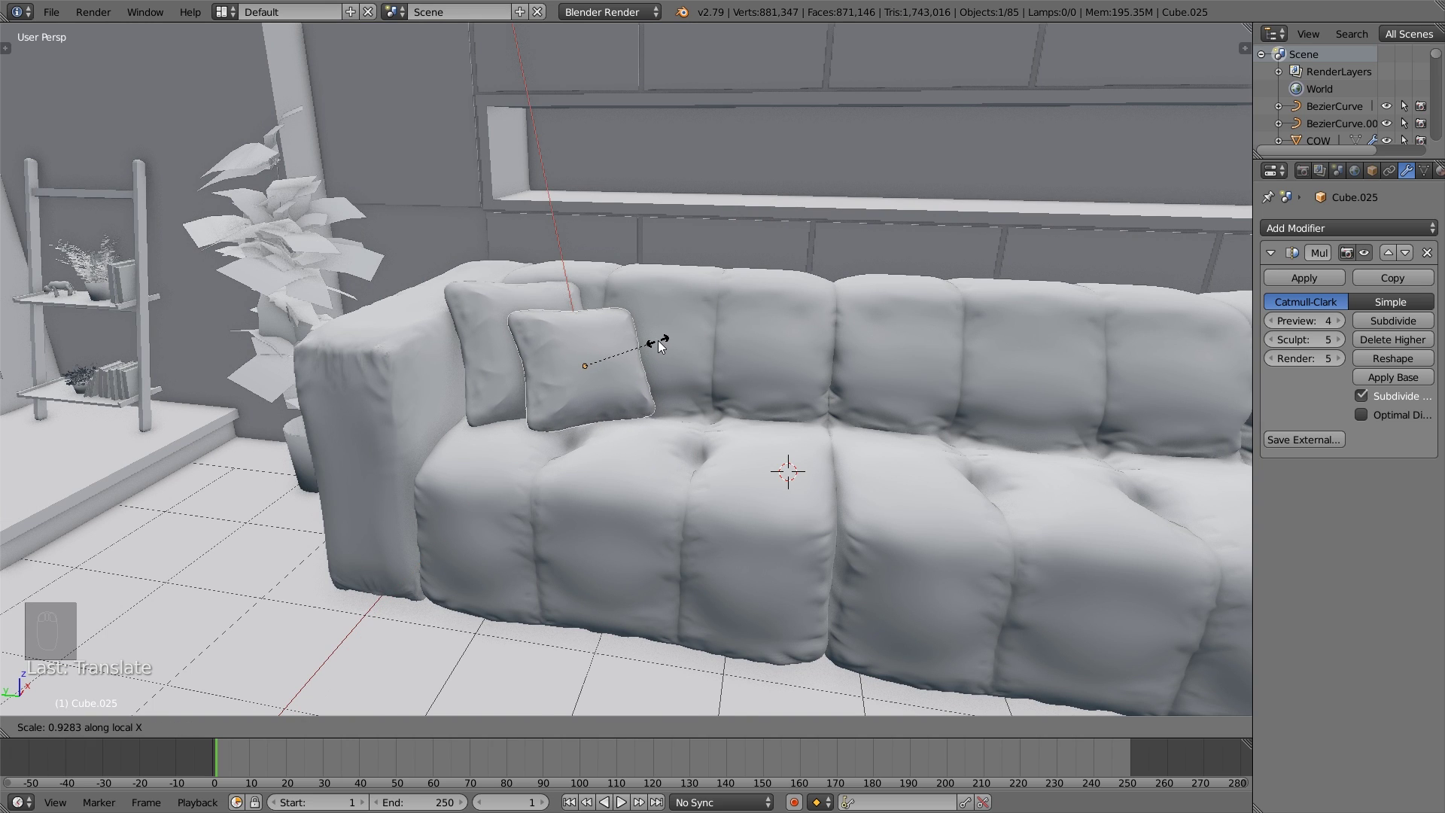
left_click(658, 340)
Turn and shift the front cushion beside the rear one, and tilt it by about -7°.
middle_click_drag(657, 340, 654, 408)
key("r")
left_click(688, 377)
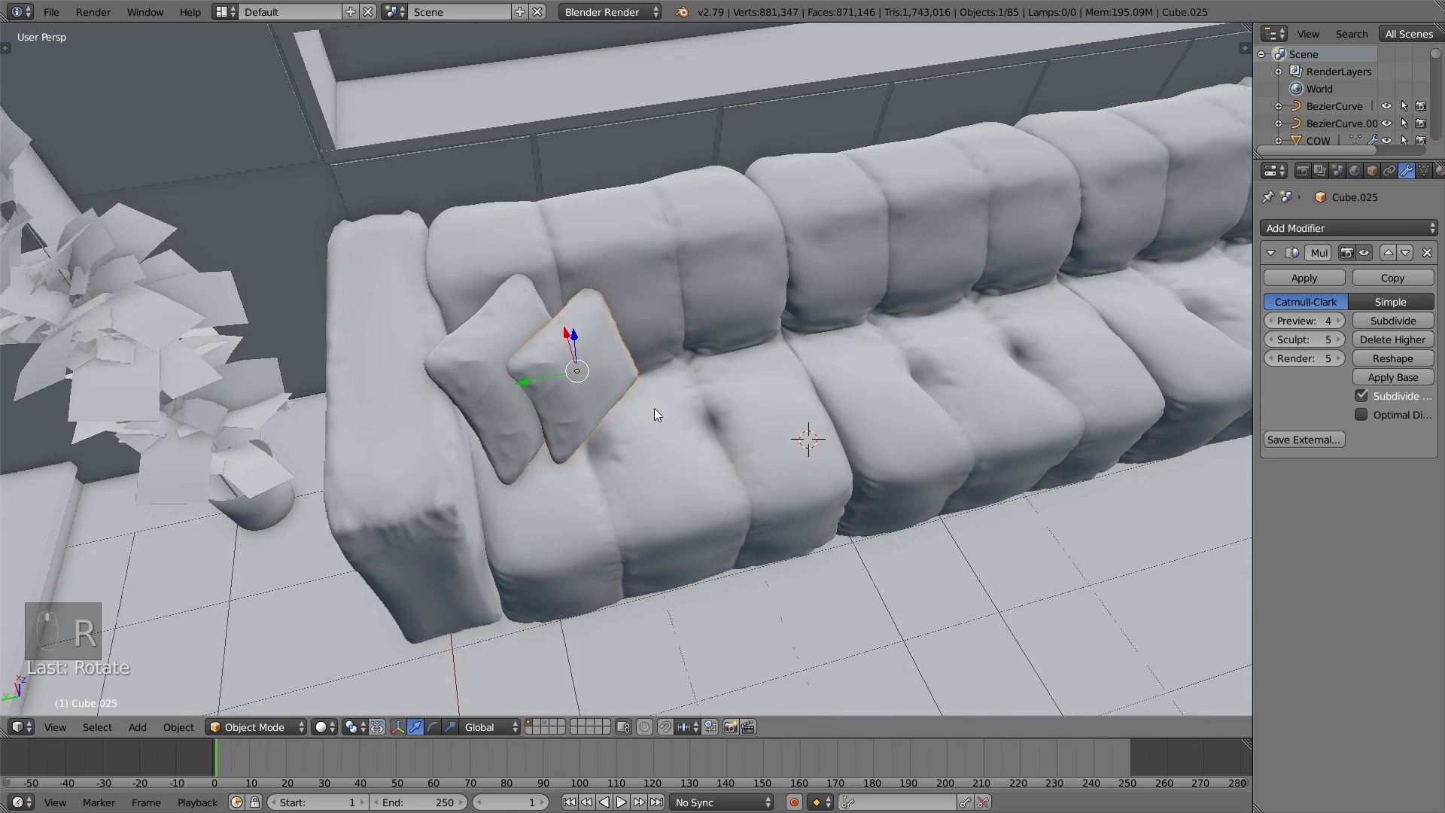
left_click_drag(564, 333, 549, 377)
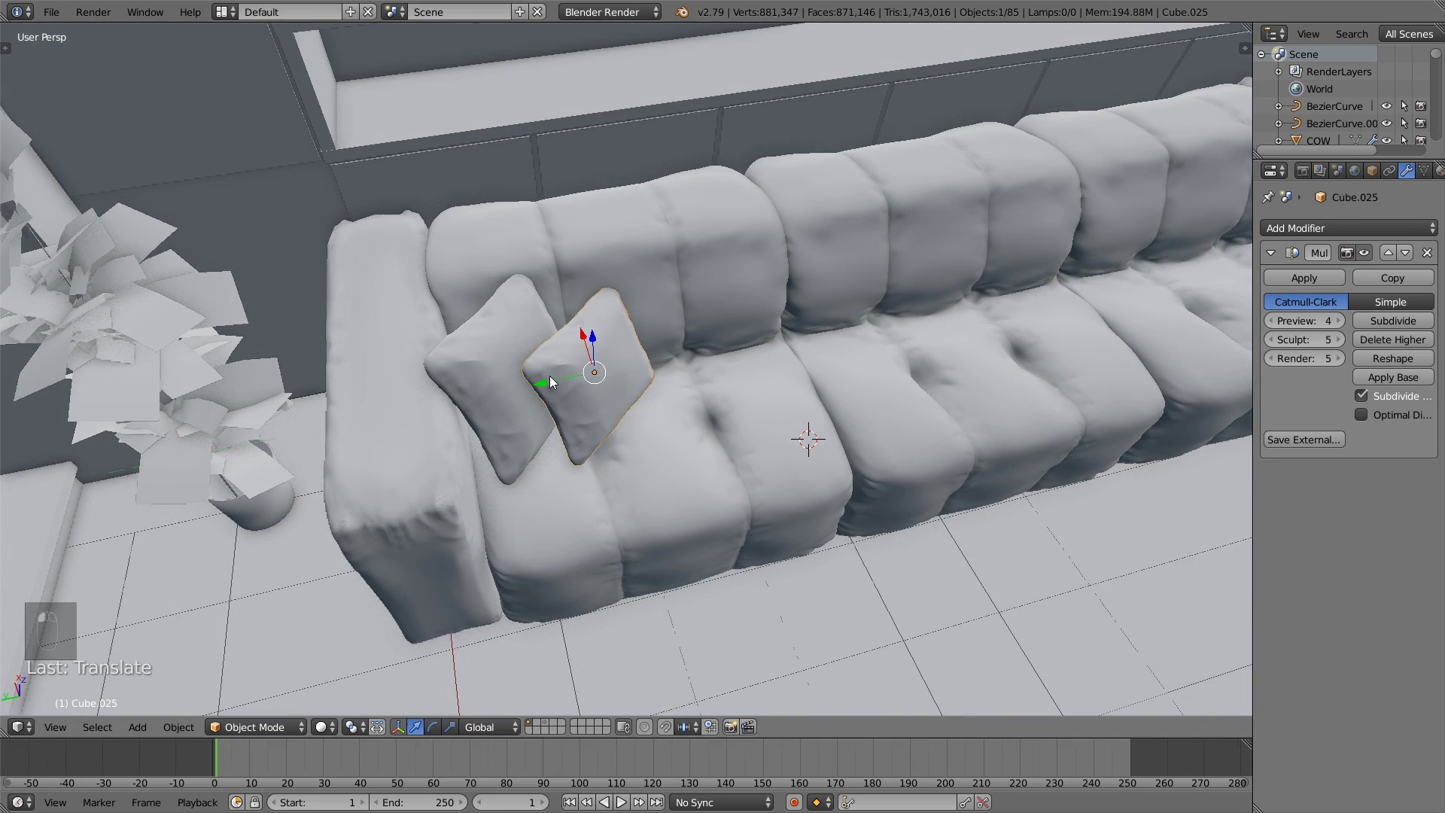
middle_click_drag(549, 376, 658, 391)
key("r")
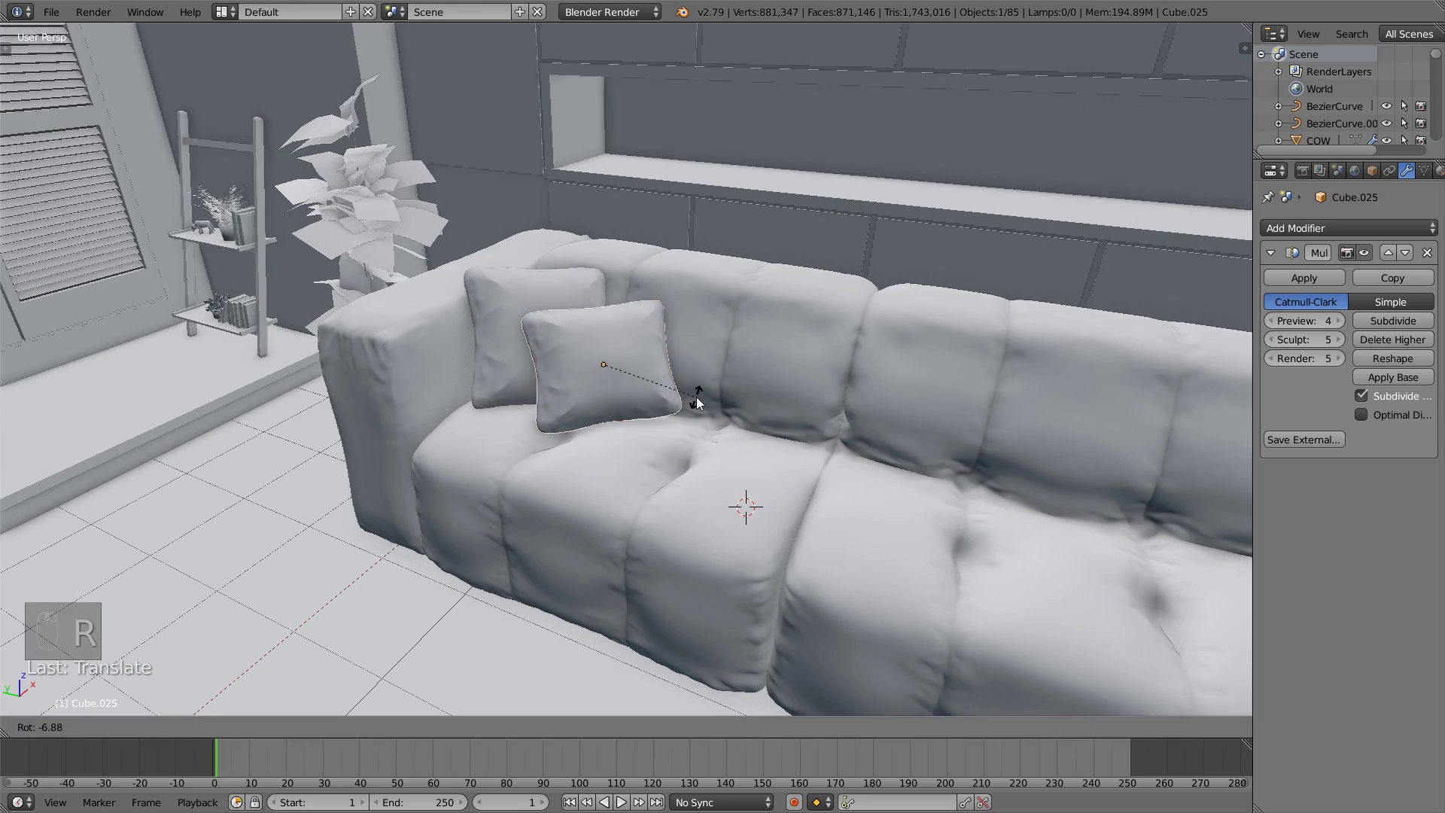
left_click(705, 396)
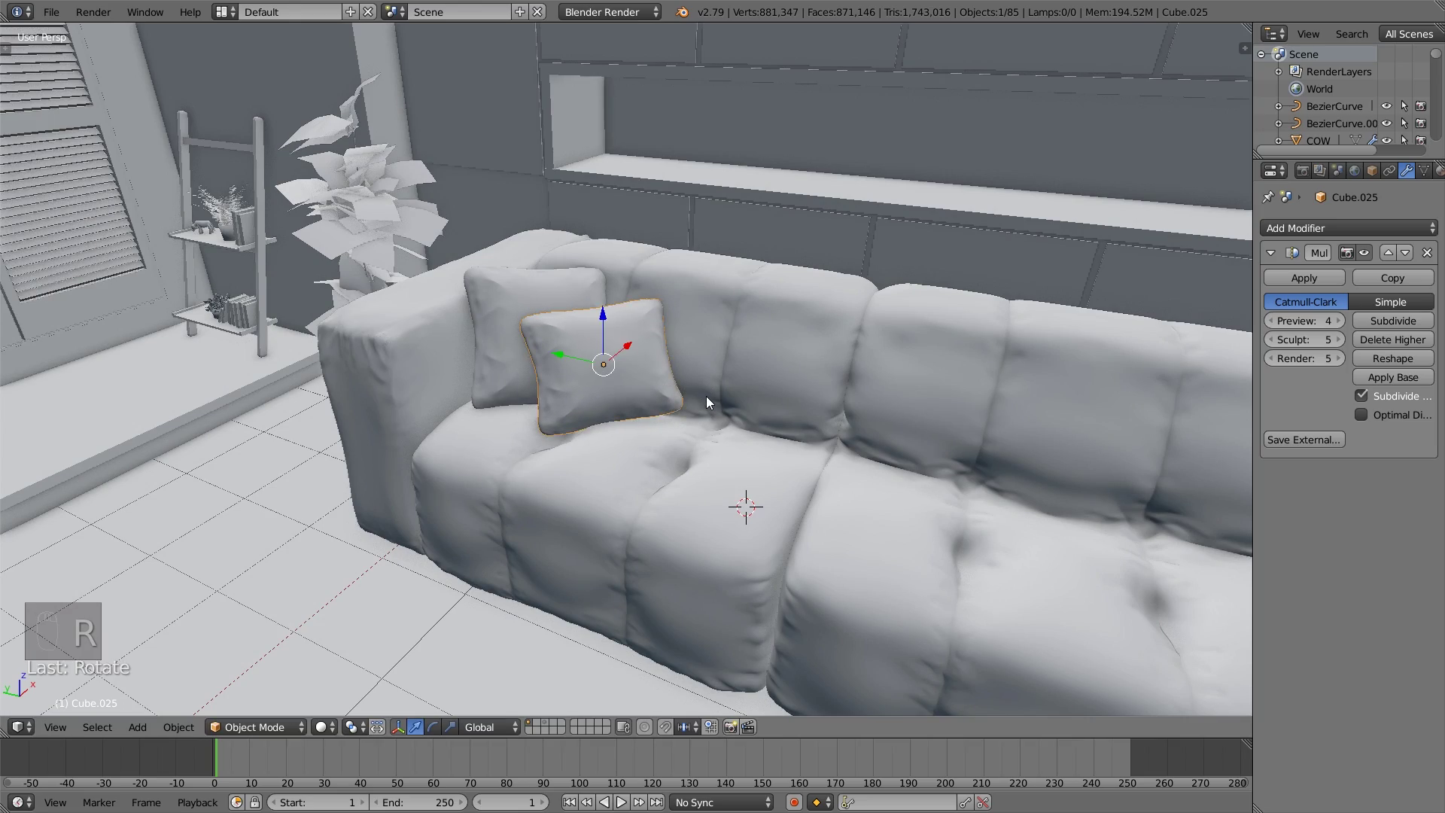
Nudge the front cushion slightly along the Y axis on the sofa seat.
mouse_move(706, 396)
middle_mouse_down()
mouse_move(669, 360)
mouse_move(729, 398)
mouse_move(667, 416)
mouse_move(715, 411)
middle_mouse_up()
left_click_drag(563, 390, 570, 391)
middle_click_drag(570, 390, 497, 418)
scroll(497, 418, "up", 3)
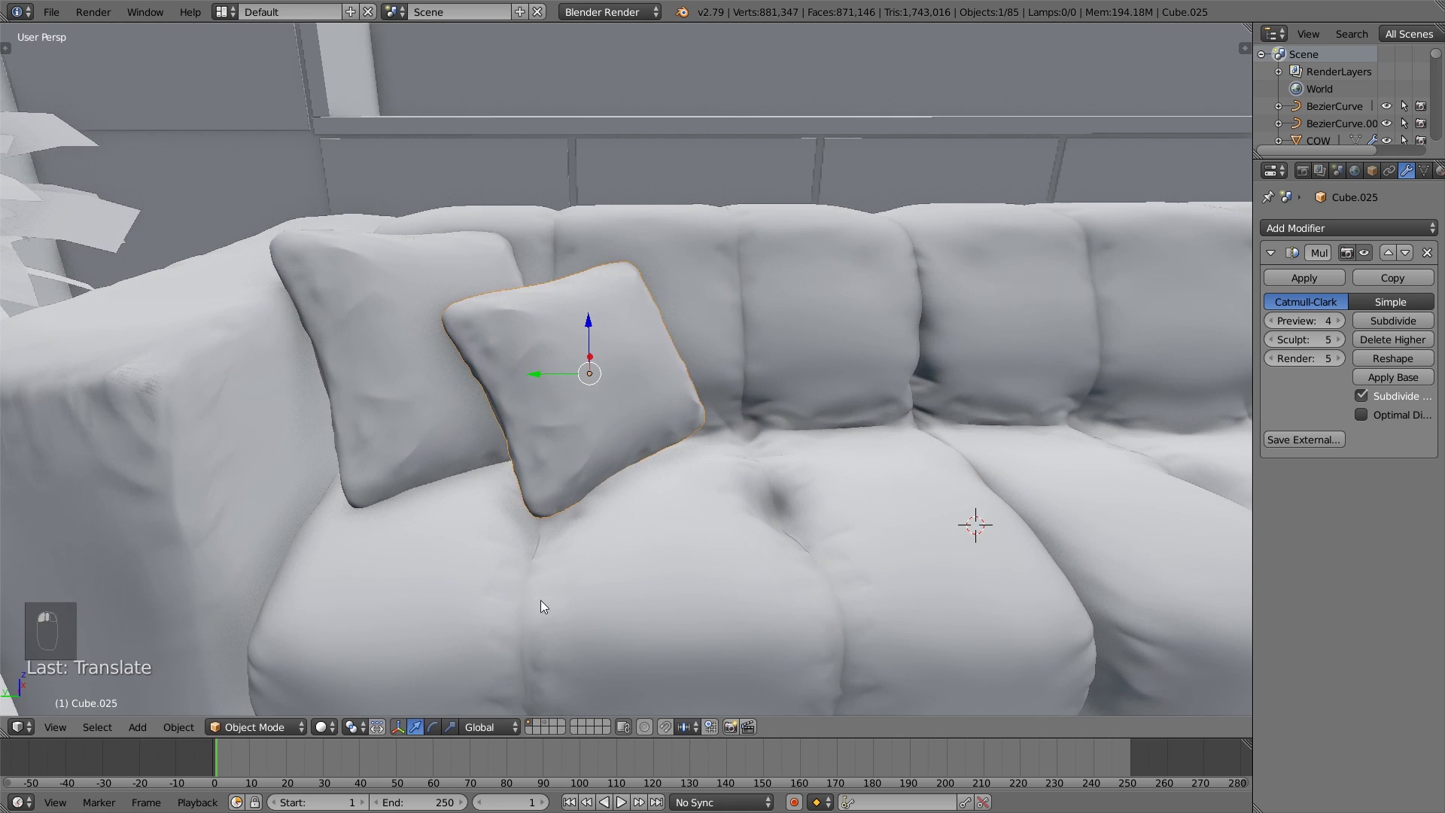
Enter Sculpt Mode on the front cushion, build up its corners with SculptDraw mirrored on Y, and soften them with the Smooth brush.
left_click(279, 727)
left_click(274, 669)
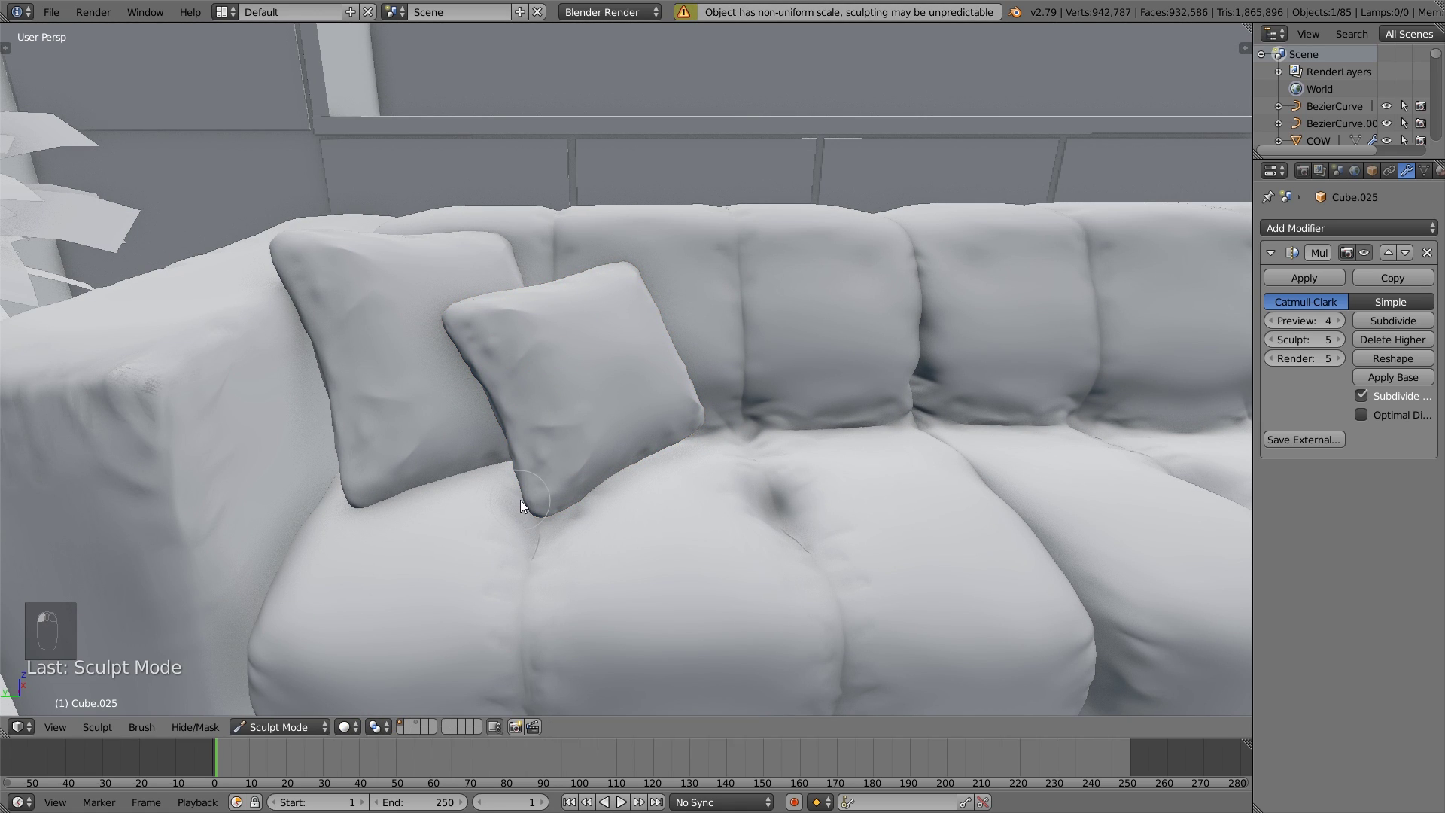
key("t")
left_click(123, 101)
left_click(474, 277)
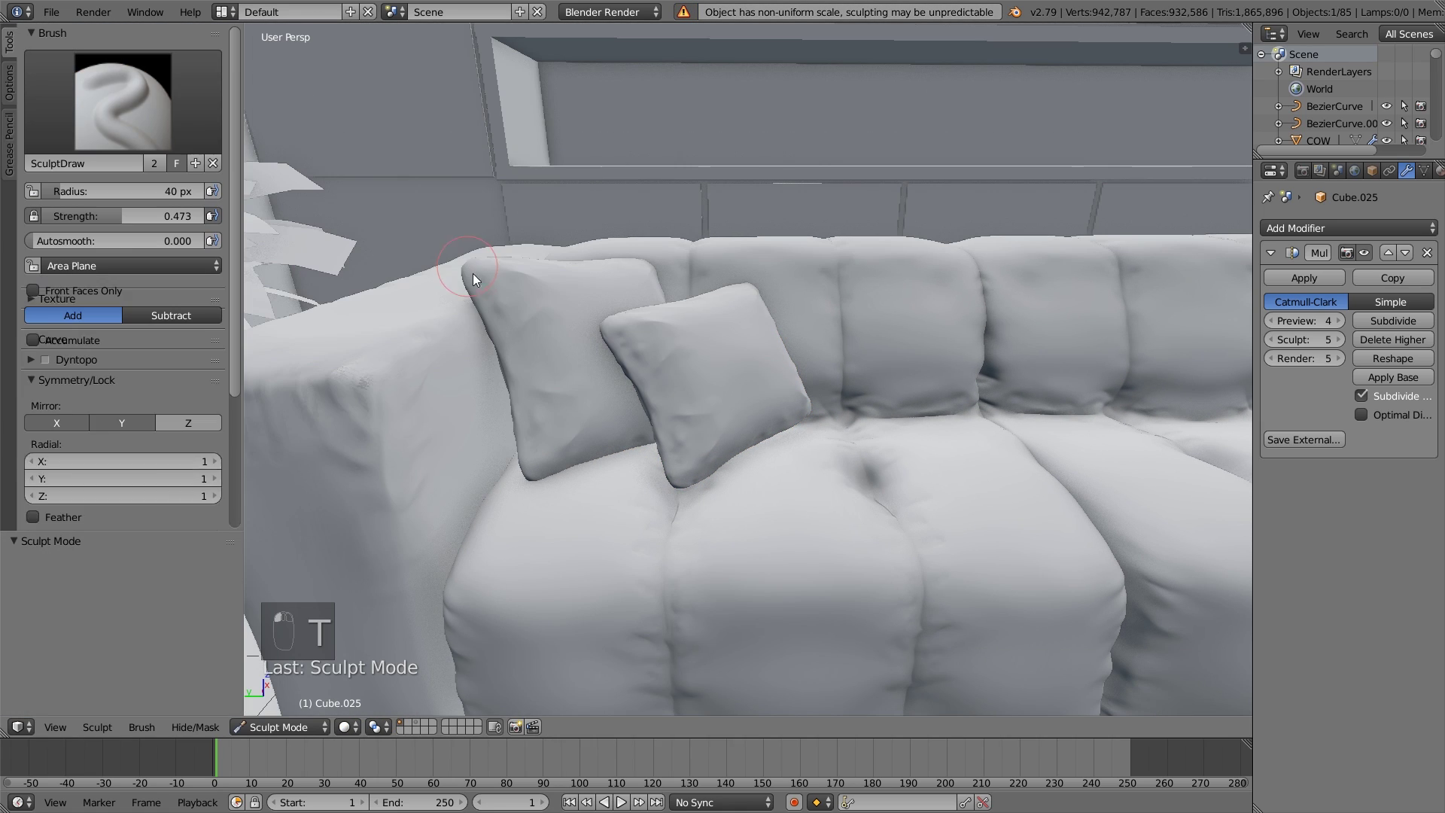
mouse_move(689, 414)
middle_mouse_down()
mouse_move(700, 397)
mouse_move(631, 455)
mouse_move(676, 480)
middle_mouse_up()
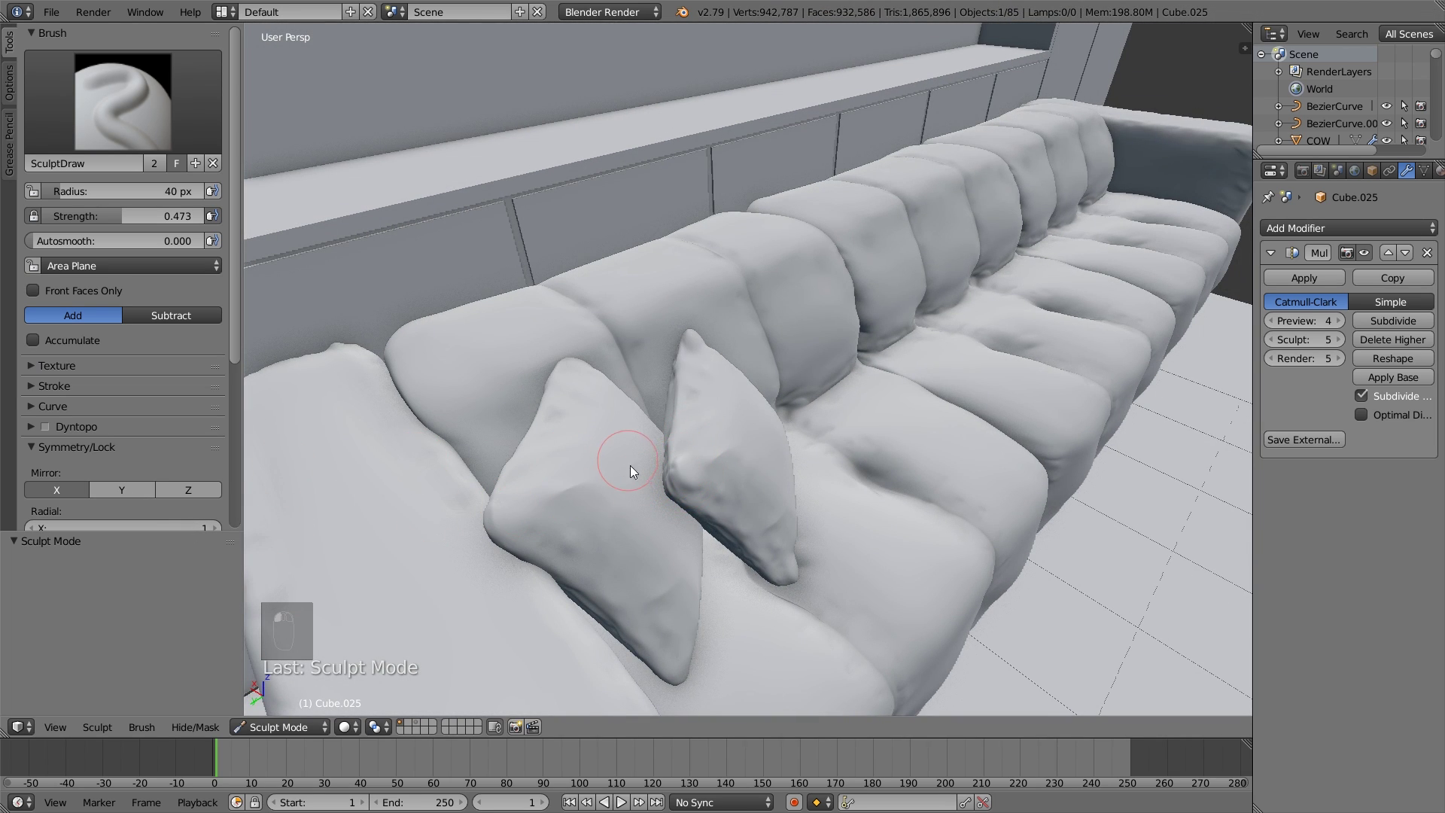
key("ctrl+z")
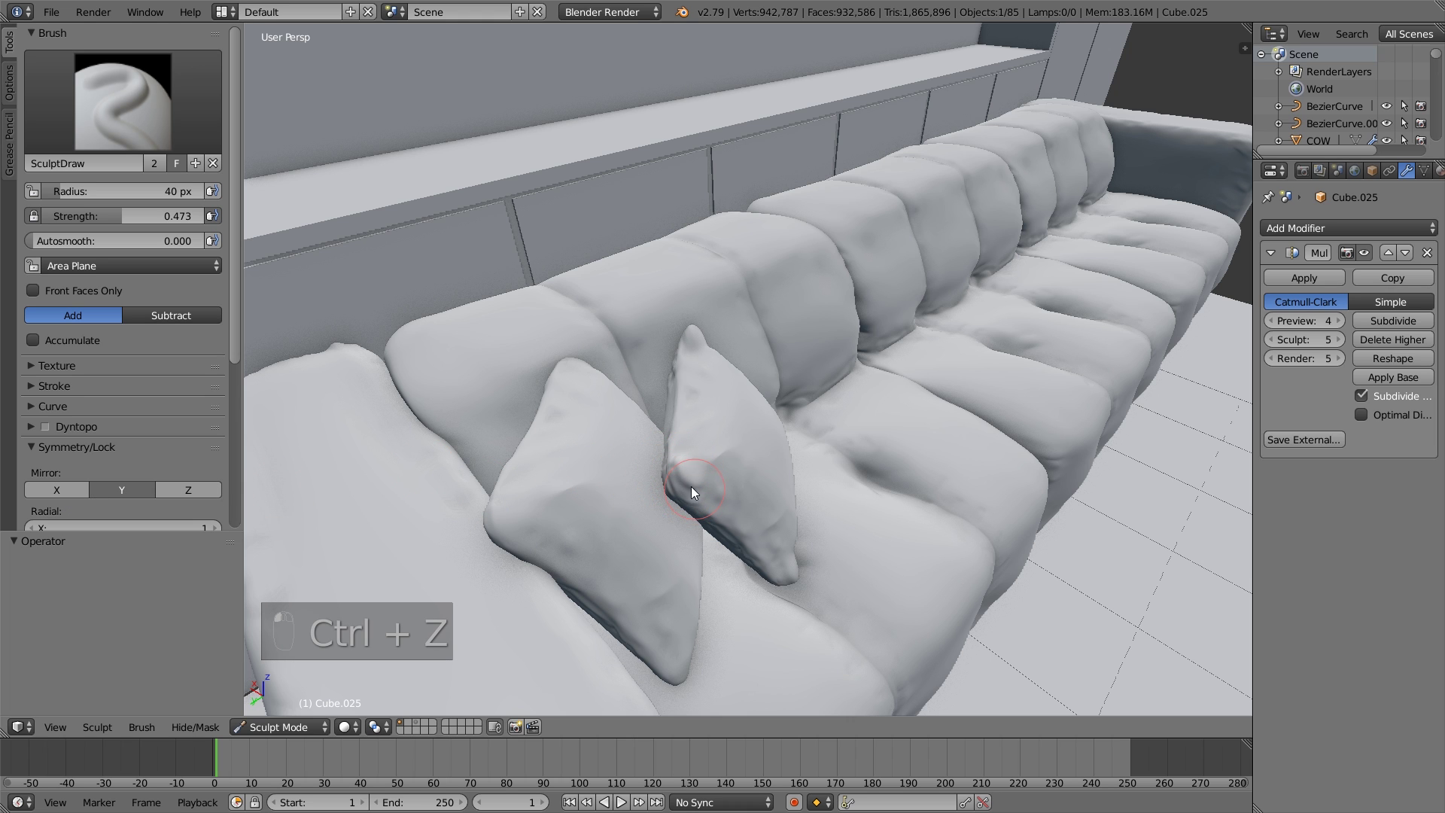
middle_click_drag(670, 486, 667, 416)
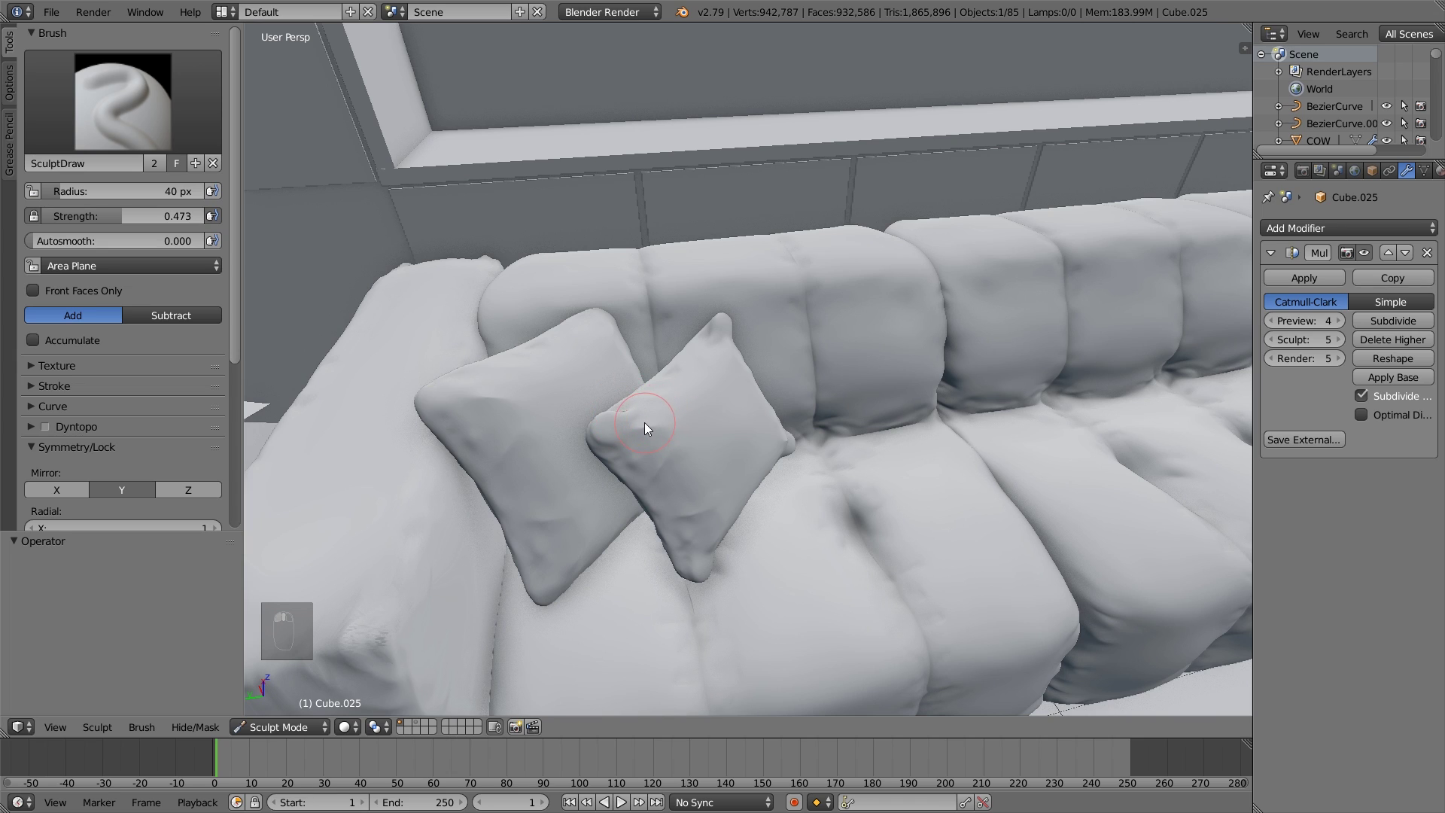
key("s")
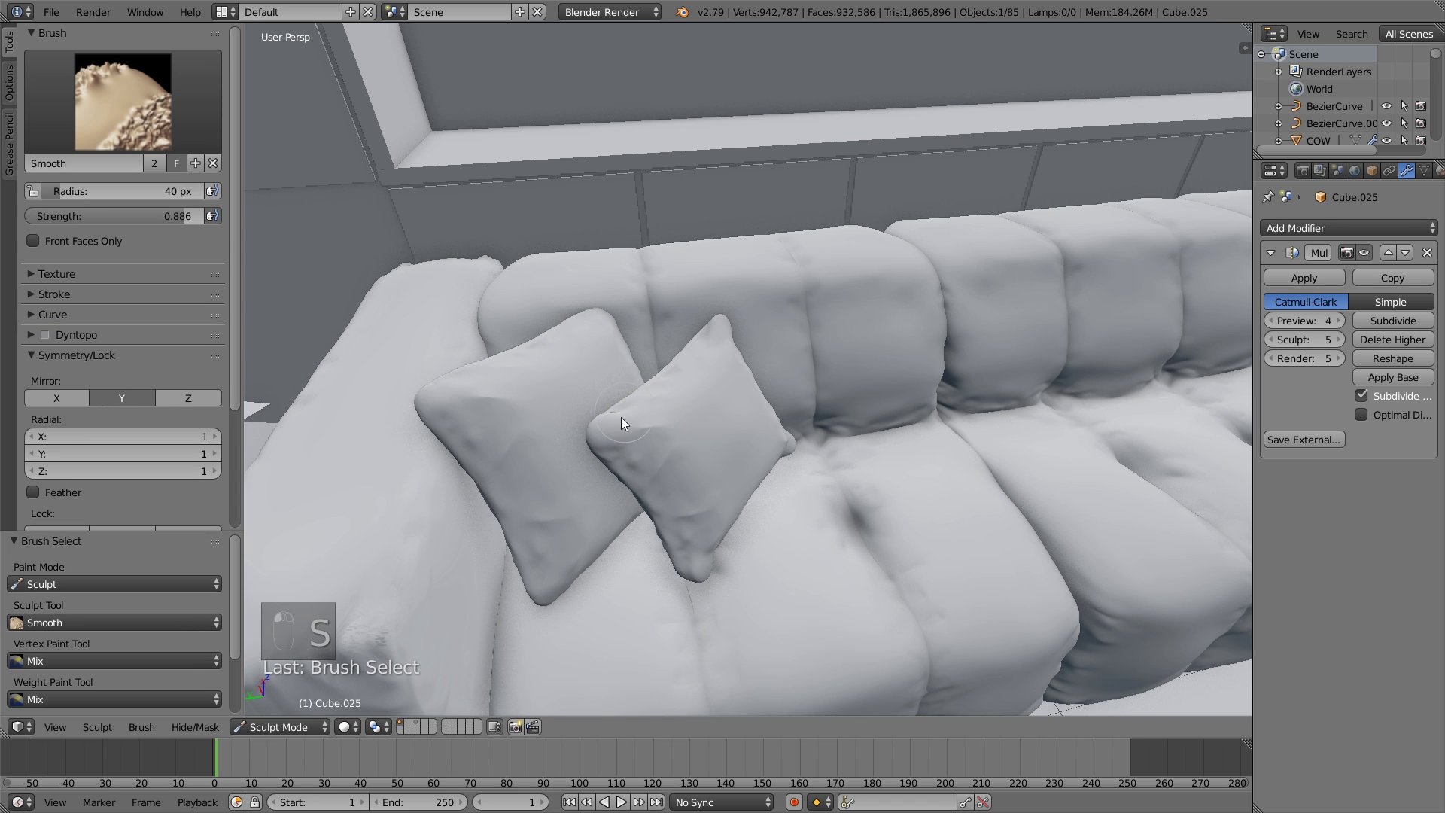
Pull the front cushion's corners outward into points with the Grab brush.
left_click(122, 101)
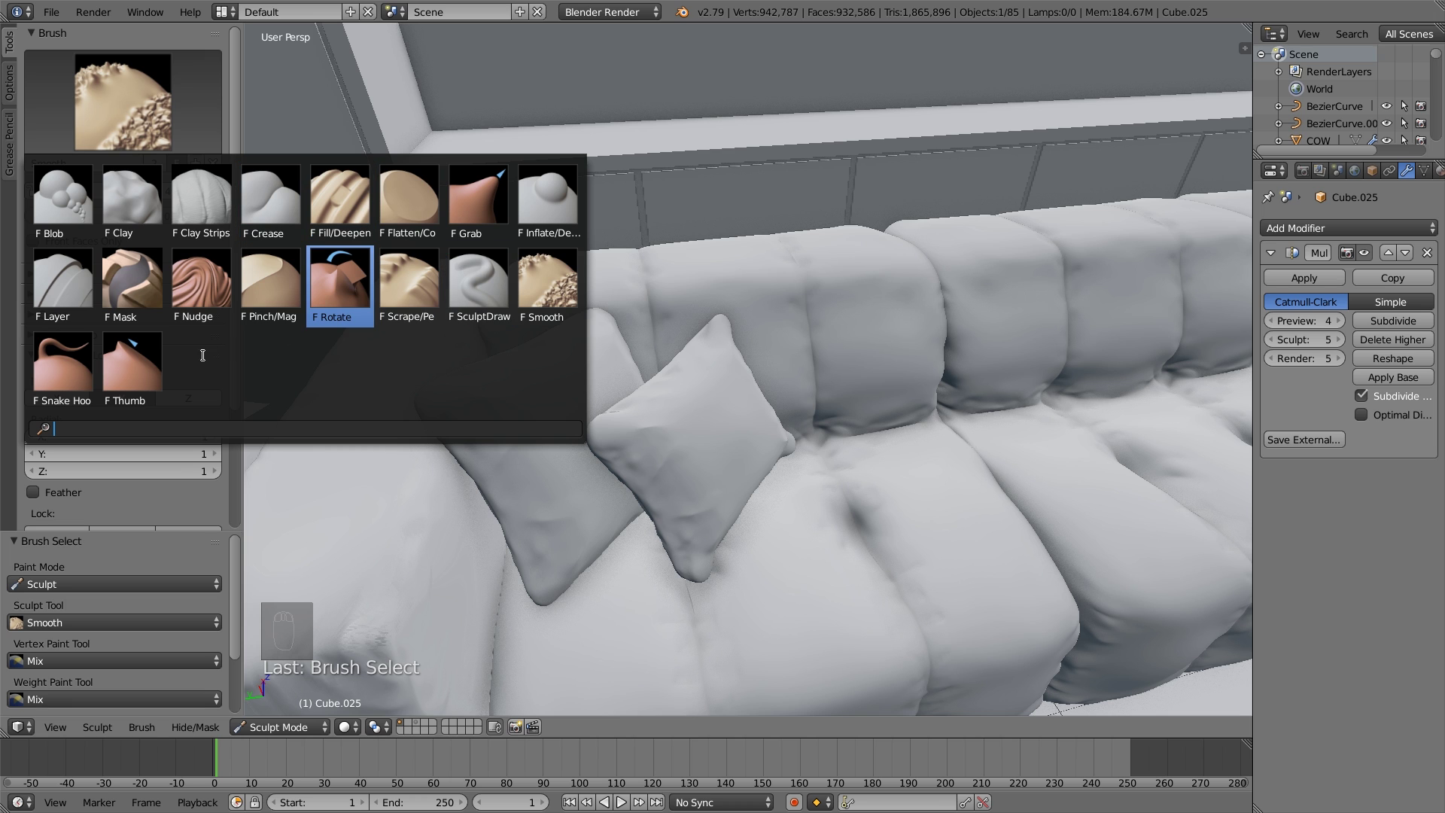
left_click(478, 197)
mouse_move(558, 372)
middle_mouse_down()
mouse_move(599, 409)
mouse_move(486, 410)
middle_mouse_up()
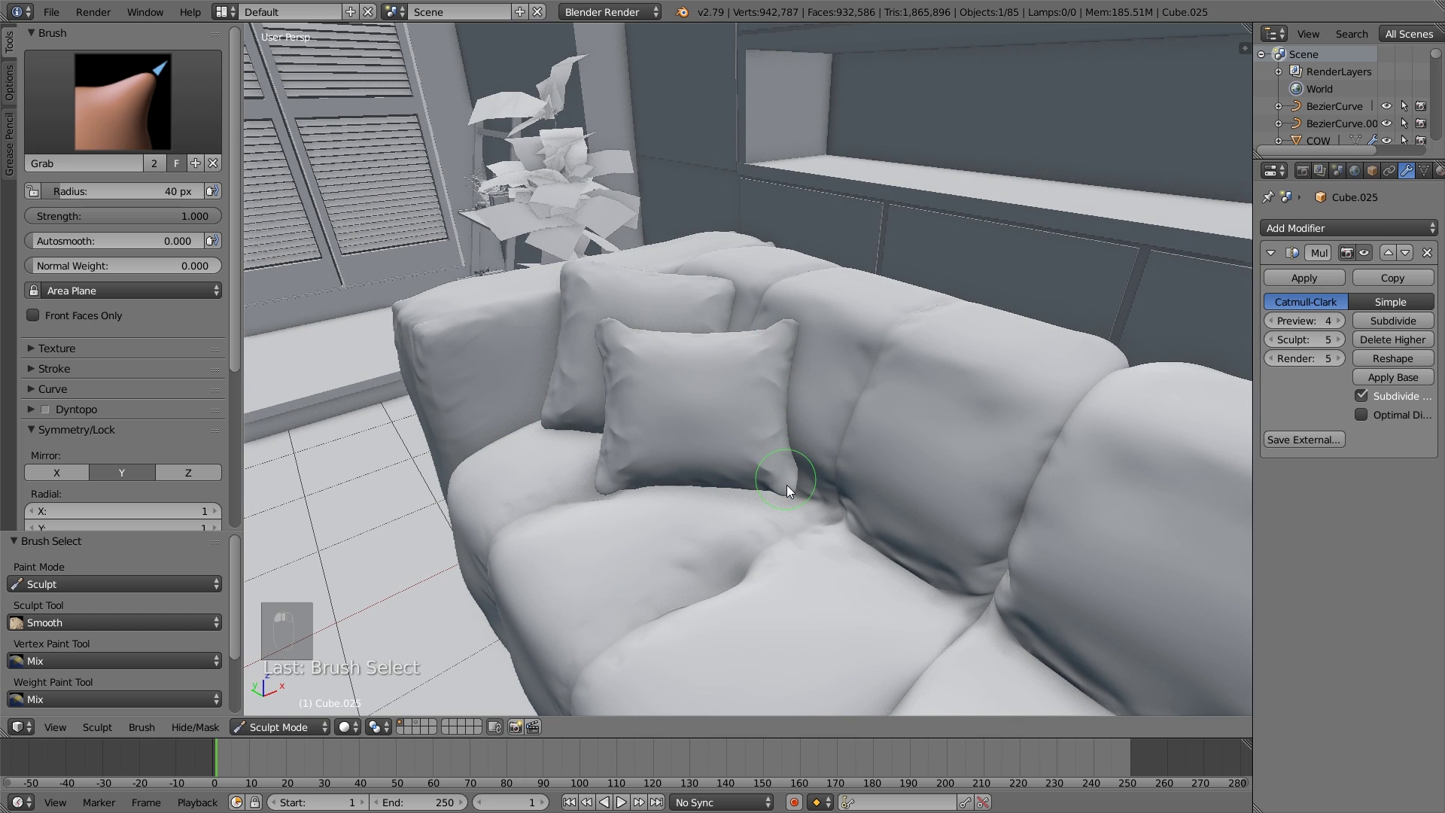
left_click_drag(796, 485, 796, 476)
mouse_move(796, 476)
middle_mouse_down()
mouse_move(748, 464)
mouse_move(805, 322)
middle_mouse_up()
left_click_drag(787, 322, 798, 319)
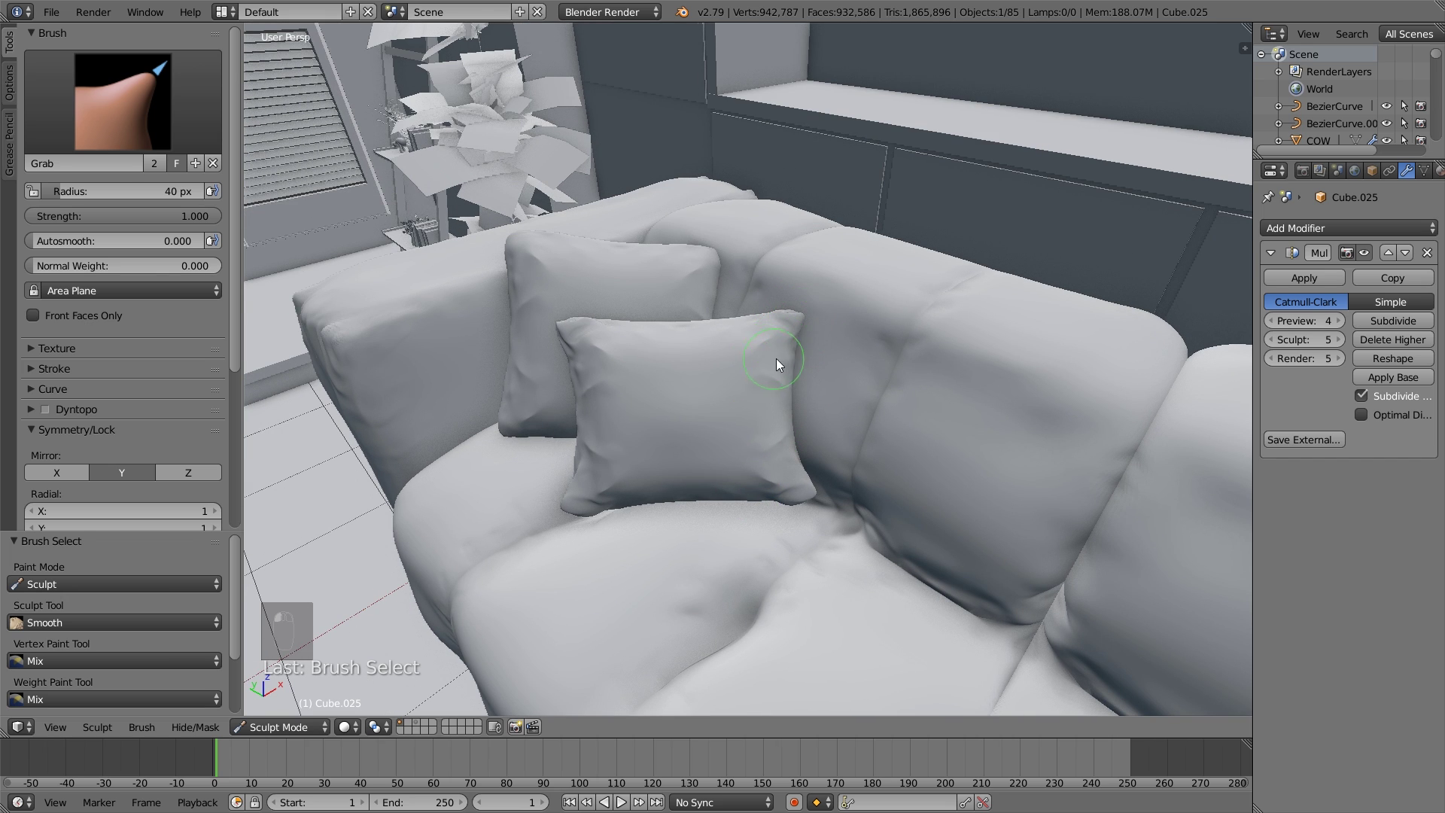
middle_click_drag(780, 361, 550, 420)
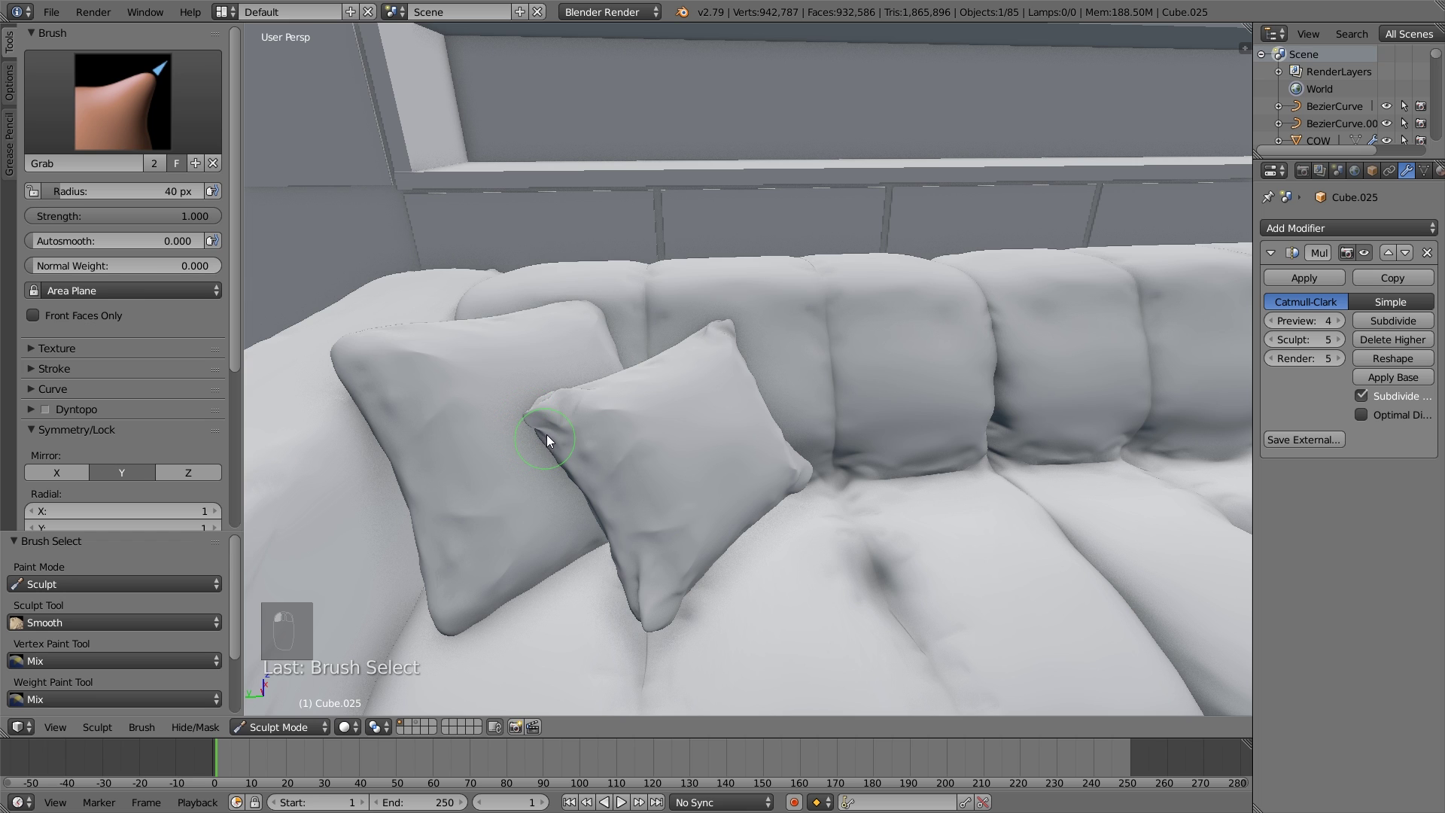
mouse_move(547, 435)
middle_mouse_down()
mouse_move(563, 458)
mouse_move(584, 423)
middle_mouse_up()
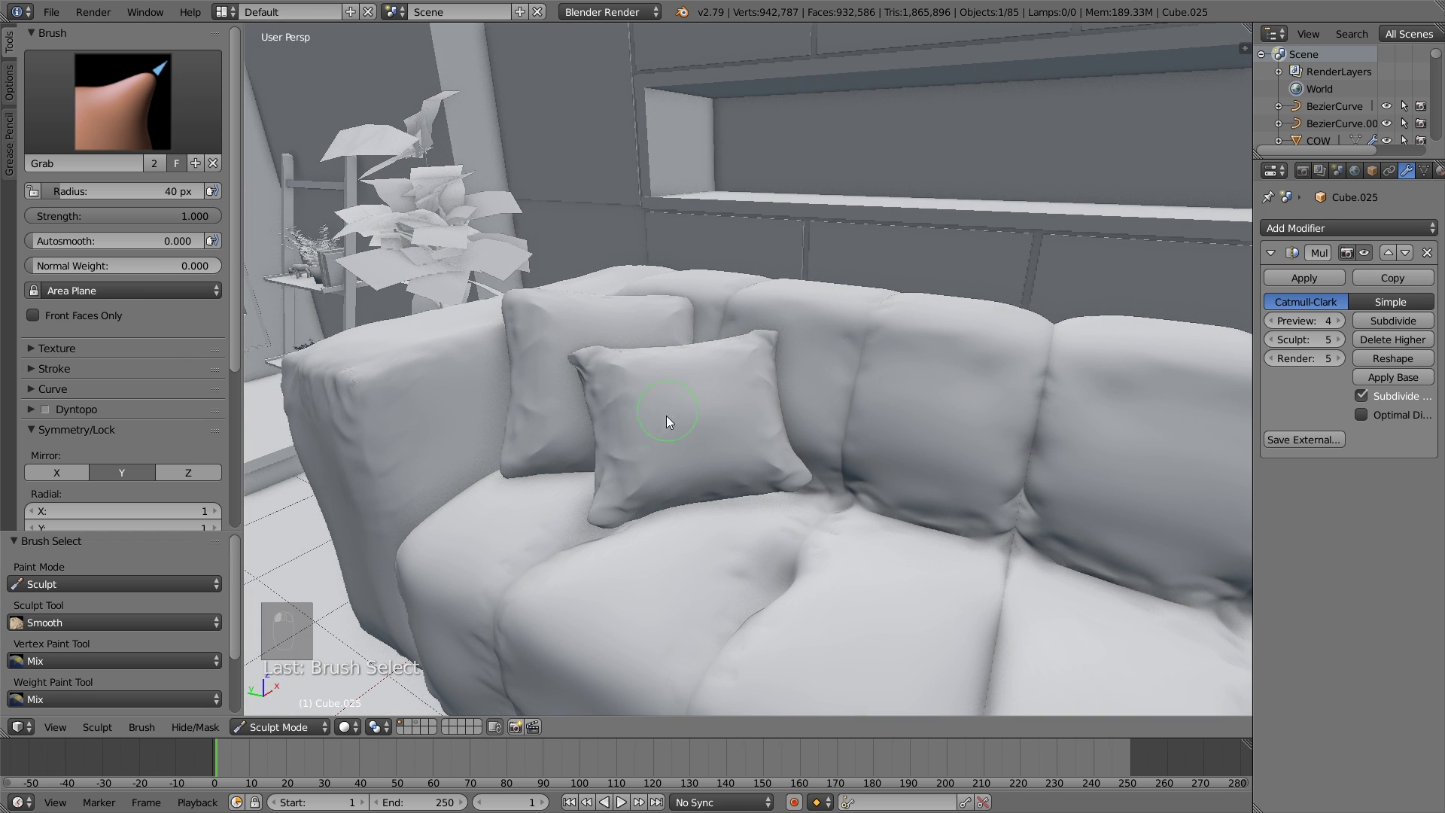
Reshape the folds along the front cushion's lower part with the Grab brush at 67 px radius, and save the file.
mouse_move(635, 449)
middle_mouse_down()
mouse_move(661, 440)
mouse_move(608, 460)
middle_mouse_up()
key("f")
left_click(632, 469)
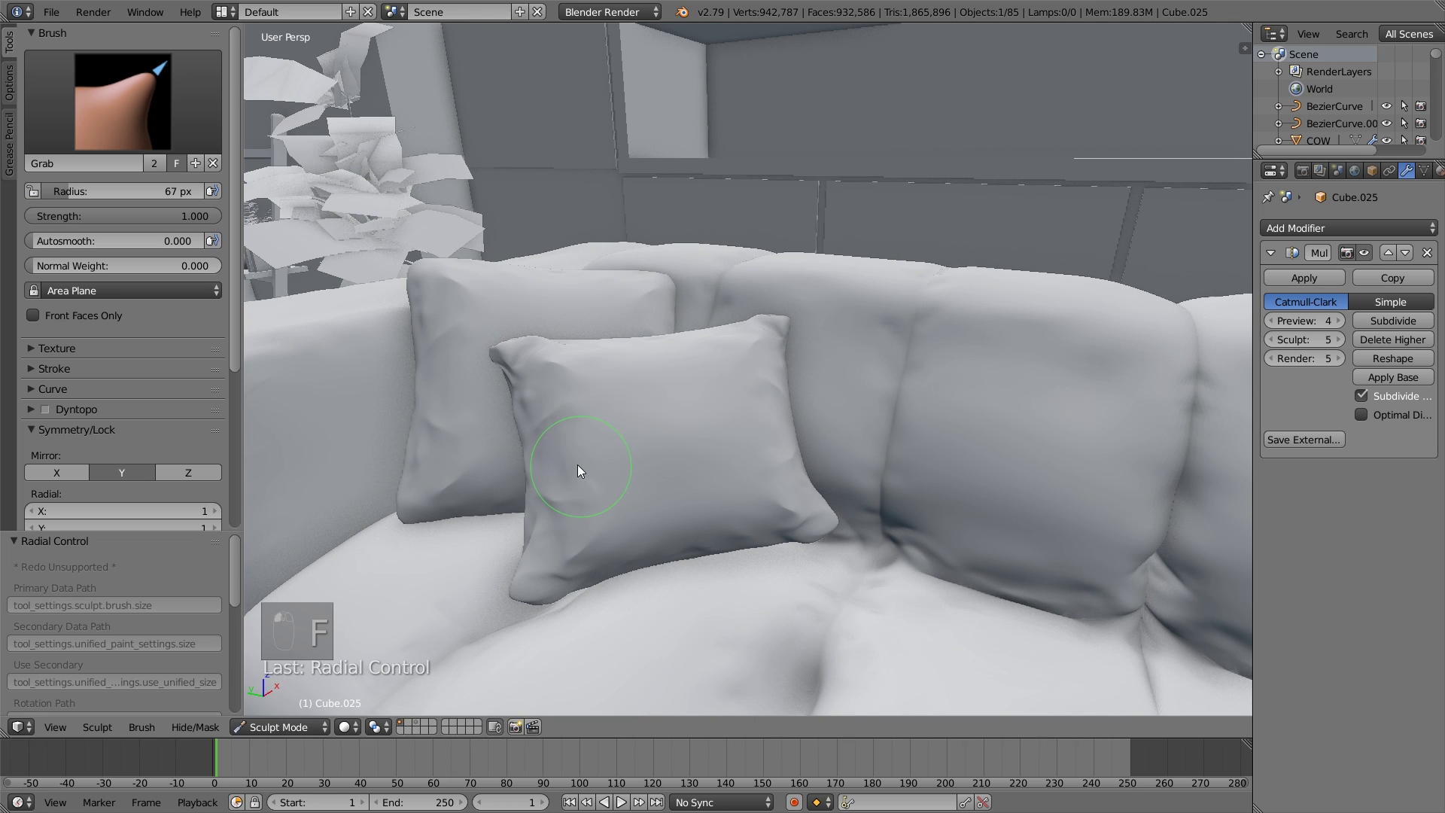
mouse_move(554, 471)
left_mouse_down()
mouse_move(680, 506)
mouse_move(641, 527)
mouse_move(672, 539)
left_mouse_up()
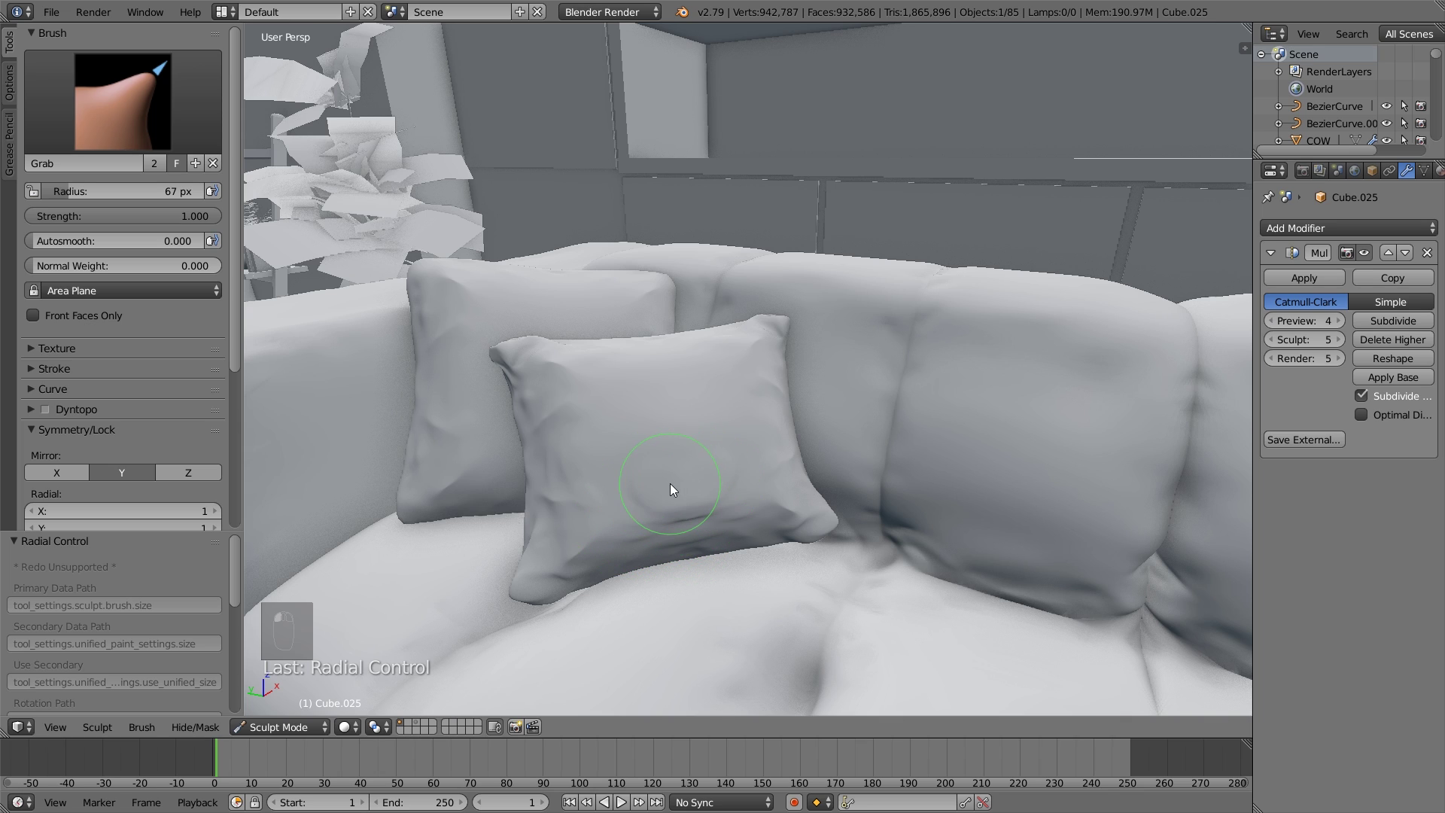
key("ctrl+z")
mouse_move(644, 482)
left_mouse_down()
mouse_move(670, 484)
mouse_move(638, 487)
mouse_move(657, 494)
left_mouse_up()
left_click(51, 12)
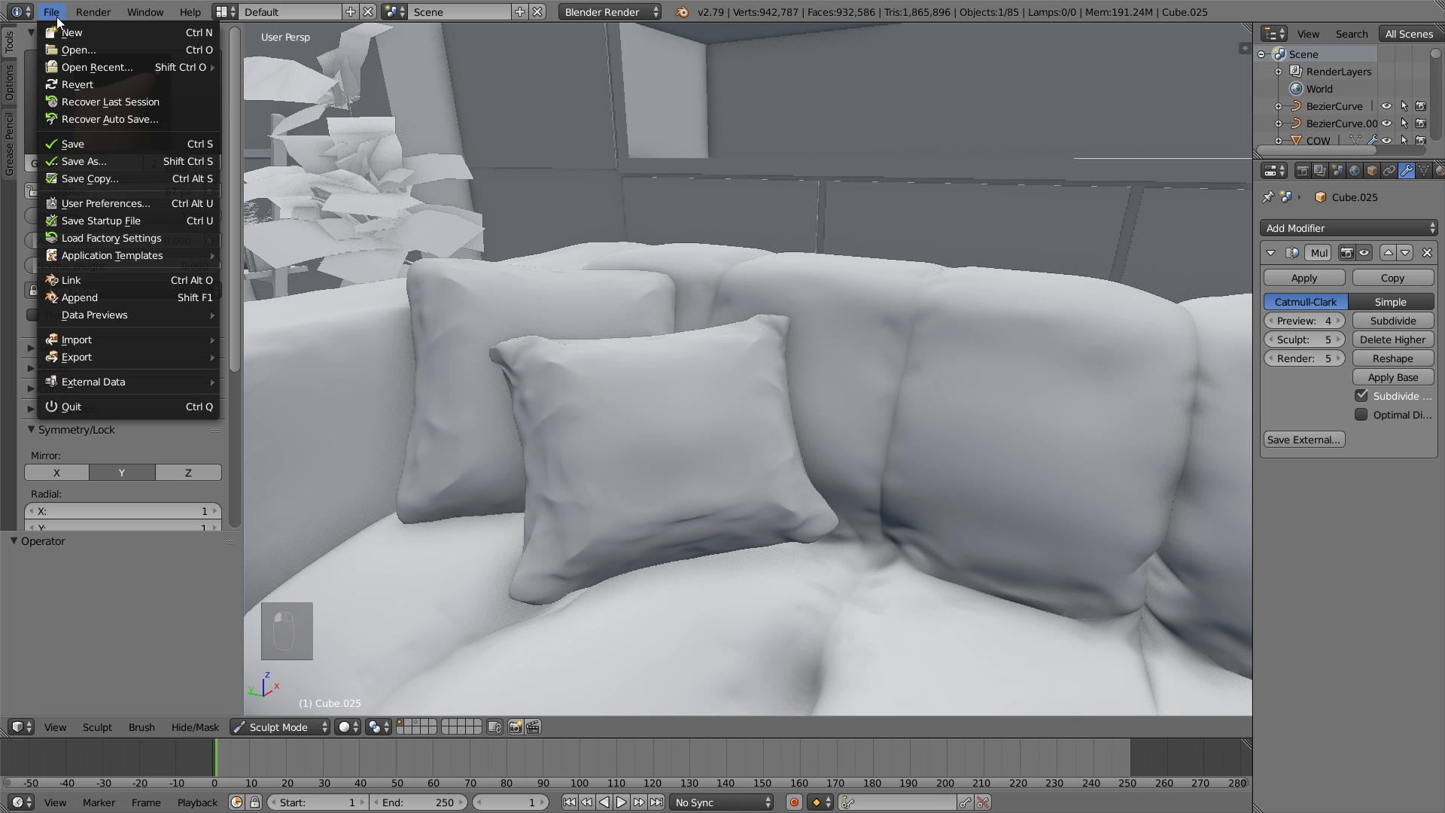
left_click(89, 141)
Select the bean bag by the shutters and enter Sculpt Mode on it with the Grab brush at 91 px radius.
mouse_move(630, 417)
middle_mouse_down()
mouse_move(725, 410)
mouse_move(686, 412)
mouse_move(635, 501)
middle_mouse_up()
key("s")
mouse_move(603, 452)
middle_mouse_down()
mouse_move(639, 526)
mouse_move(607, 519)
middle_mouse_up()
mouse_move(484, 539)
middle_mouse_down()
mouse_move(674, 517)
mouse_move(484, 522)
mouse_move(633, 563)
middle_mouse_up()
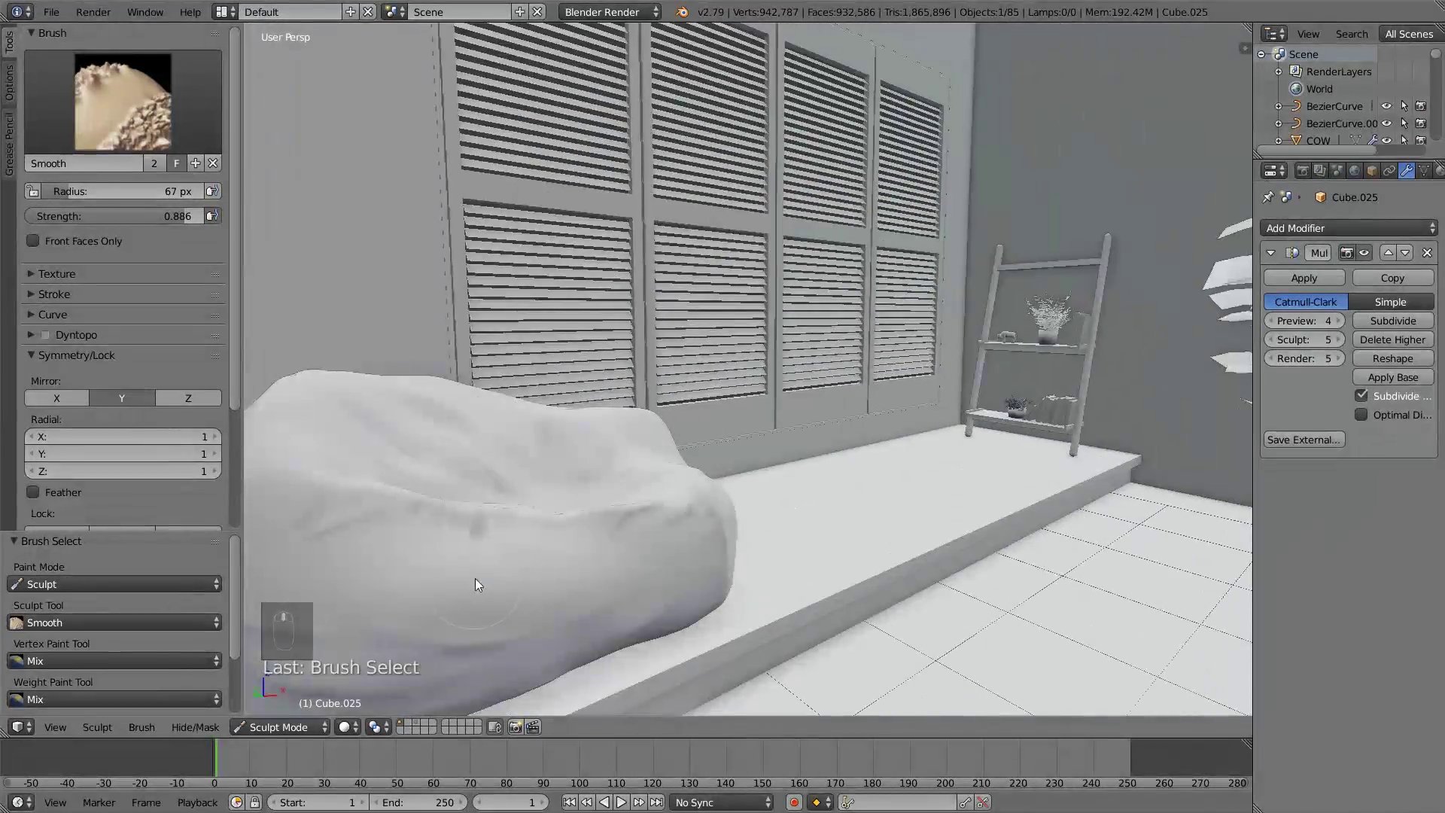
mouse_move(476, 578)
middle_mouse_down()
mouse_move(706, 534)
mouse_move(445, 706)
middle_mouse_up()
left_click(305, 727)
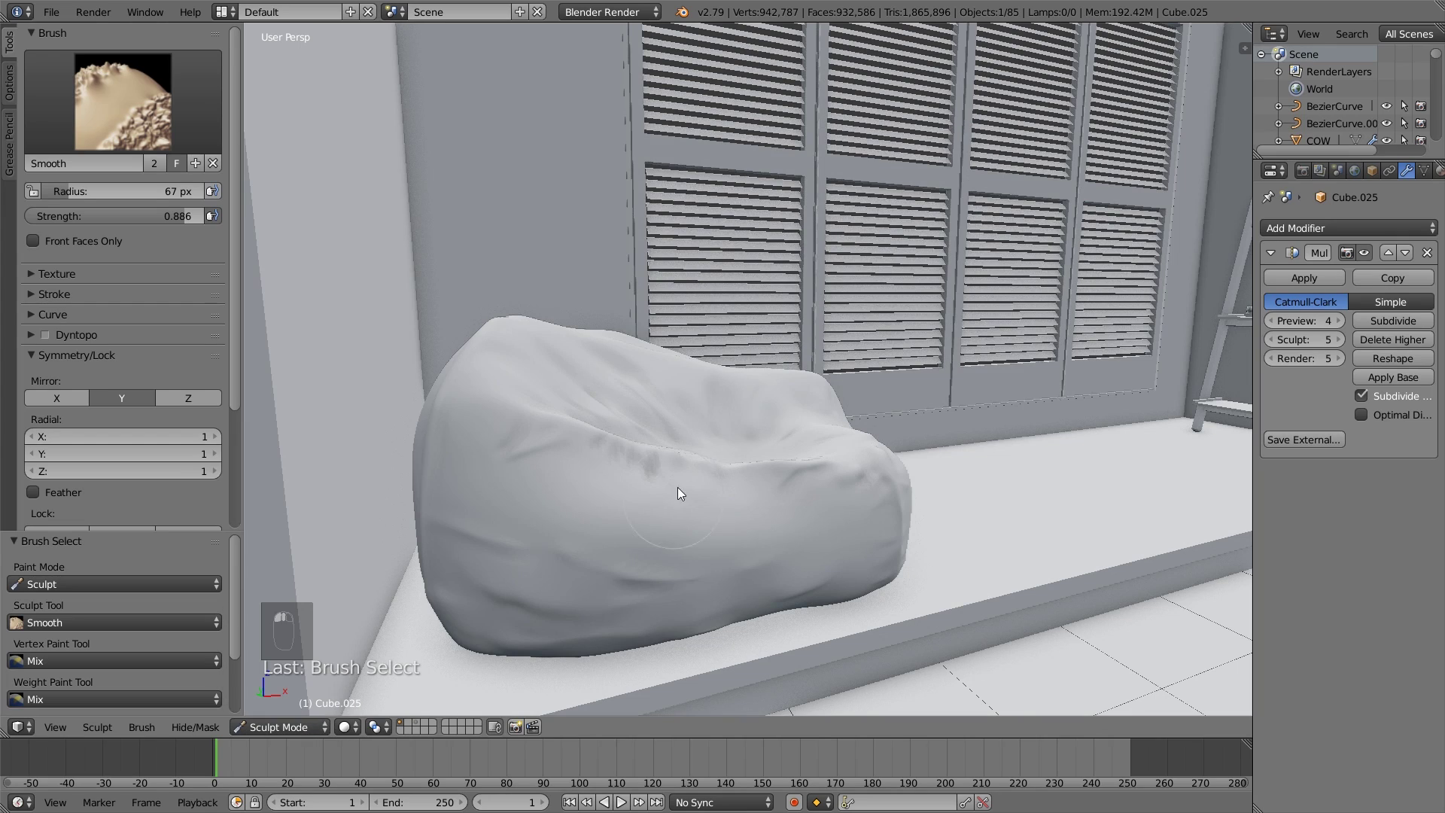
key("g")
key("f")
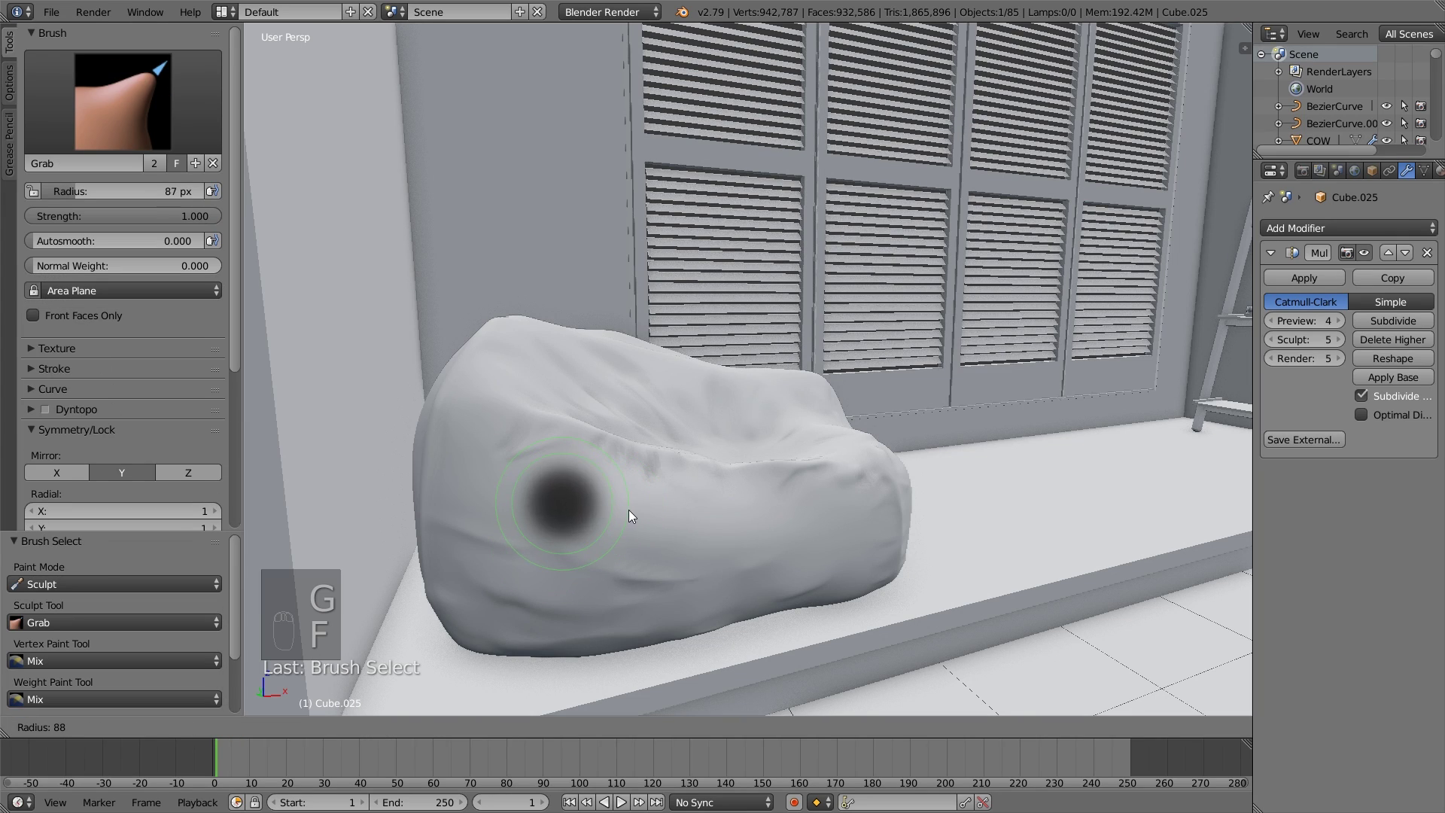
left_click(631, 512)
right_click(635, 527)
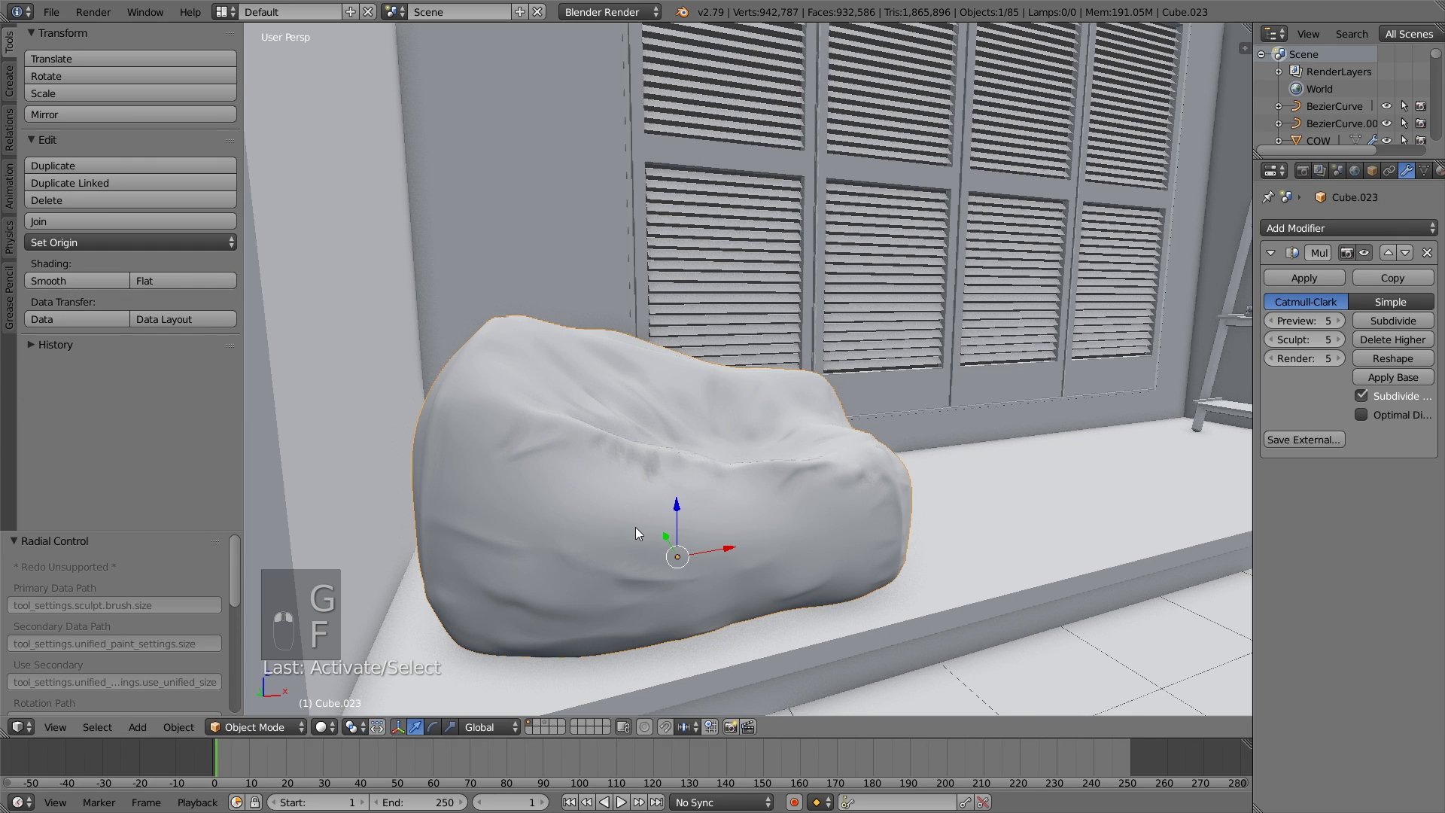
left_click(275, 727)
left_click(281, 669)
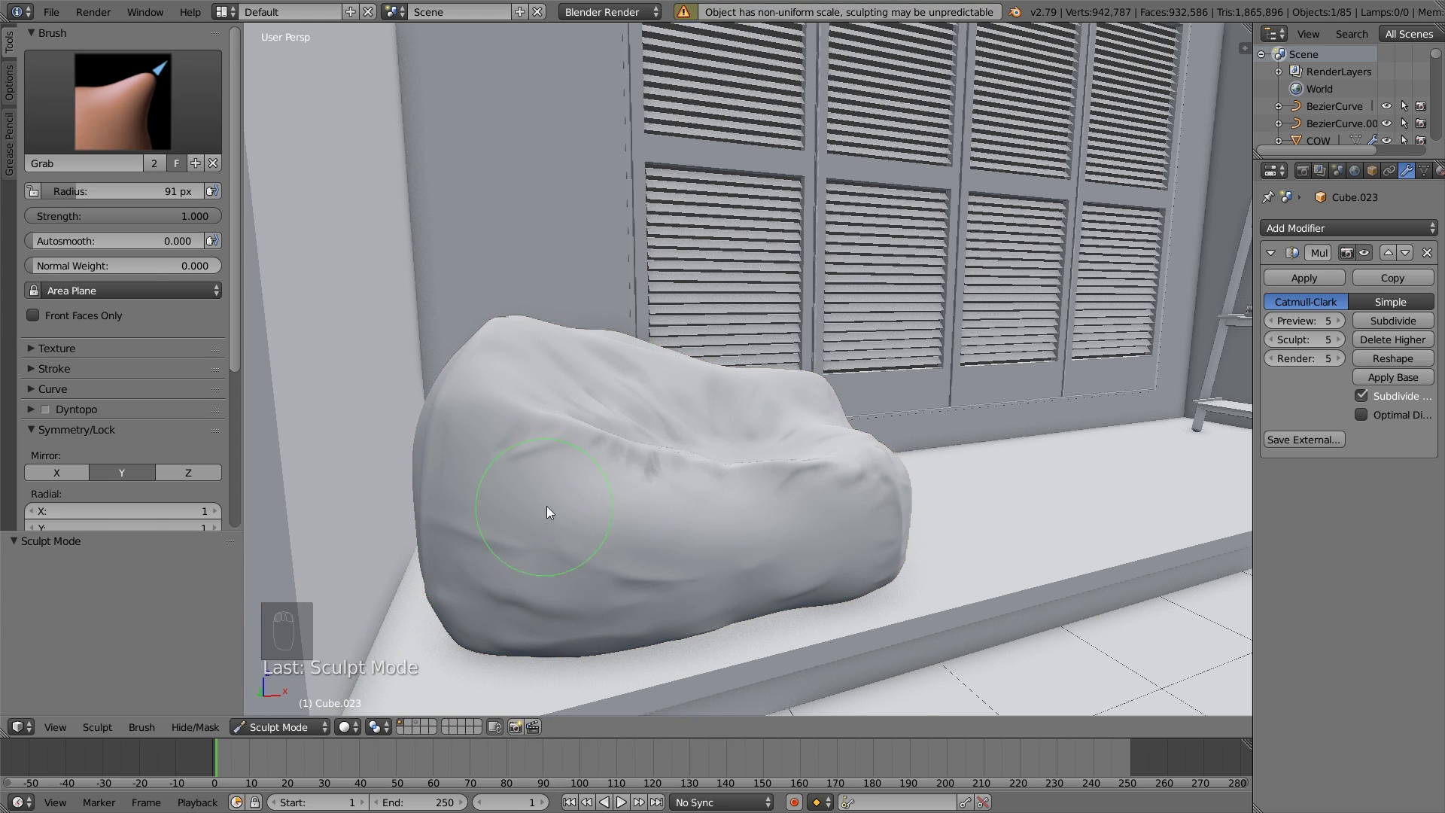
Reshape the bean bag's sides with the Grab brush and switch to the Smooth brush.
scroll(554, 493, "down", 6)
scroll(602, 446, "up", 4)
mouse_move(641, 419)
left_mouse_down()
mouse_move(595, 428)
mouse_move(598, 454)
mouse_move(686, 451)
mouse_move(665, 465)
mouse_move(702, 468)
mouse_move(611, 422)
mouse_move(552, 450)
mouse_move(605, 418)
mouse_move(655, 437)
mouse_move(661, 481)
mouse_move(706, 459)
mouse_move(647, 407)
left_mouse_up()
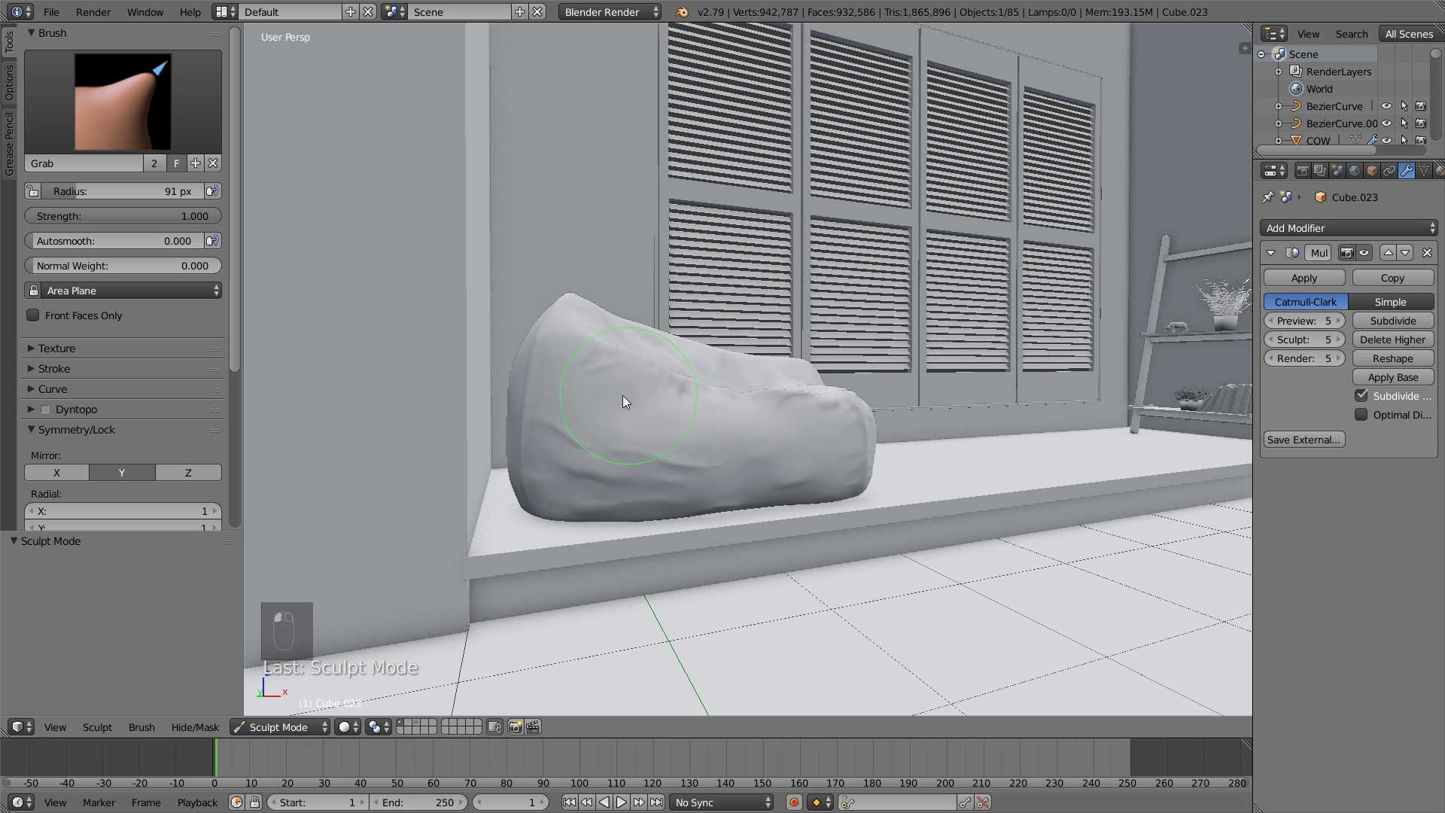
middle_click_drag(644, 415, 577, 440, "ctrl")
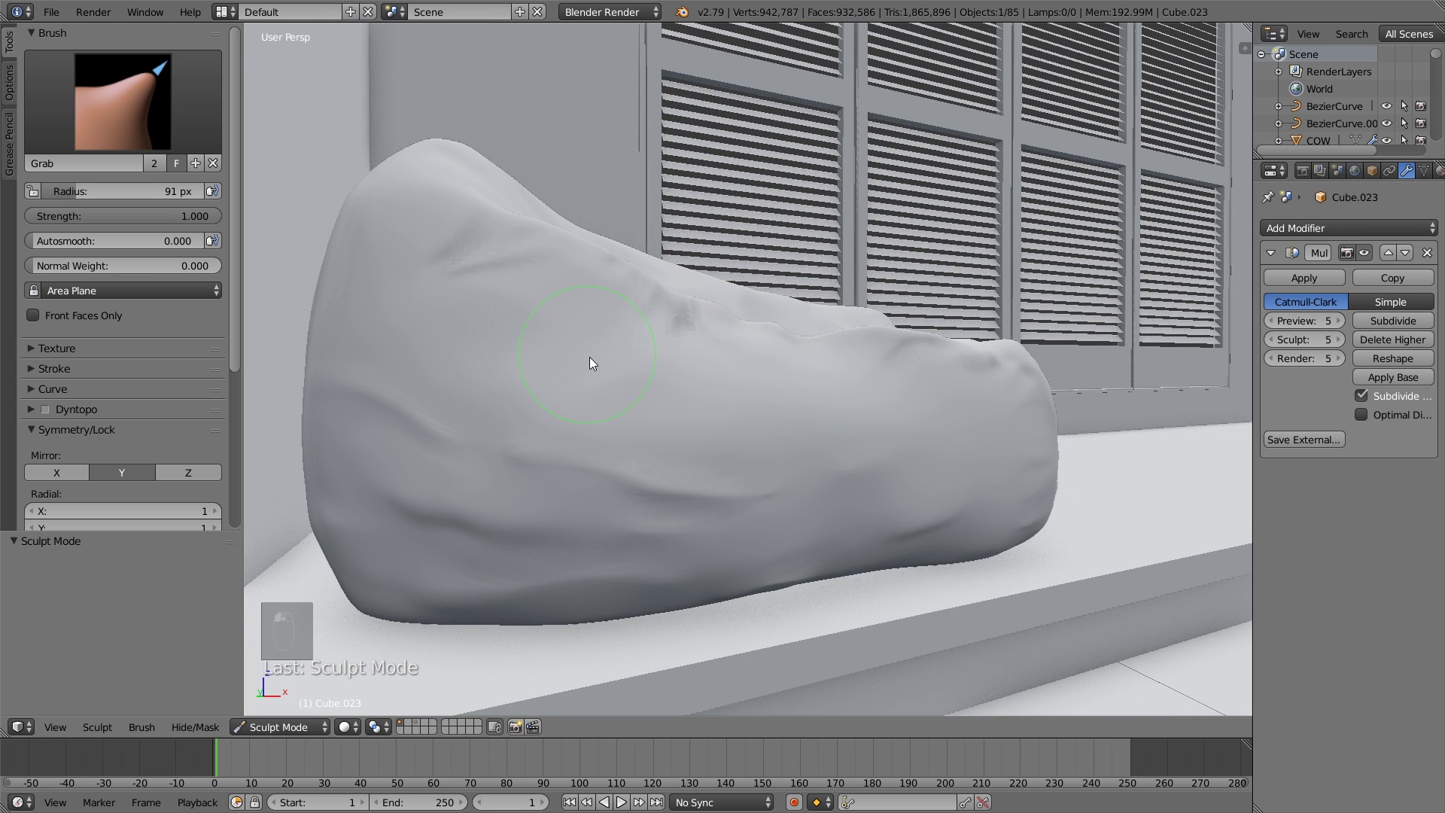
middle_click_drag(588, 365, 542, 368)
mouse_move(490, 367)
left_mouse_down()
mouse_move(505, 355)
mouse_move(549, 383)
left_mouse_up()
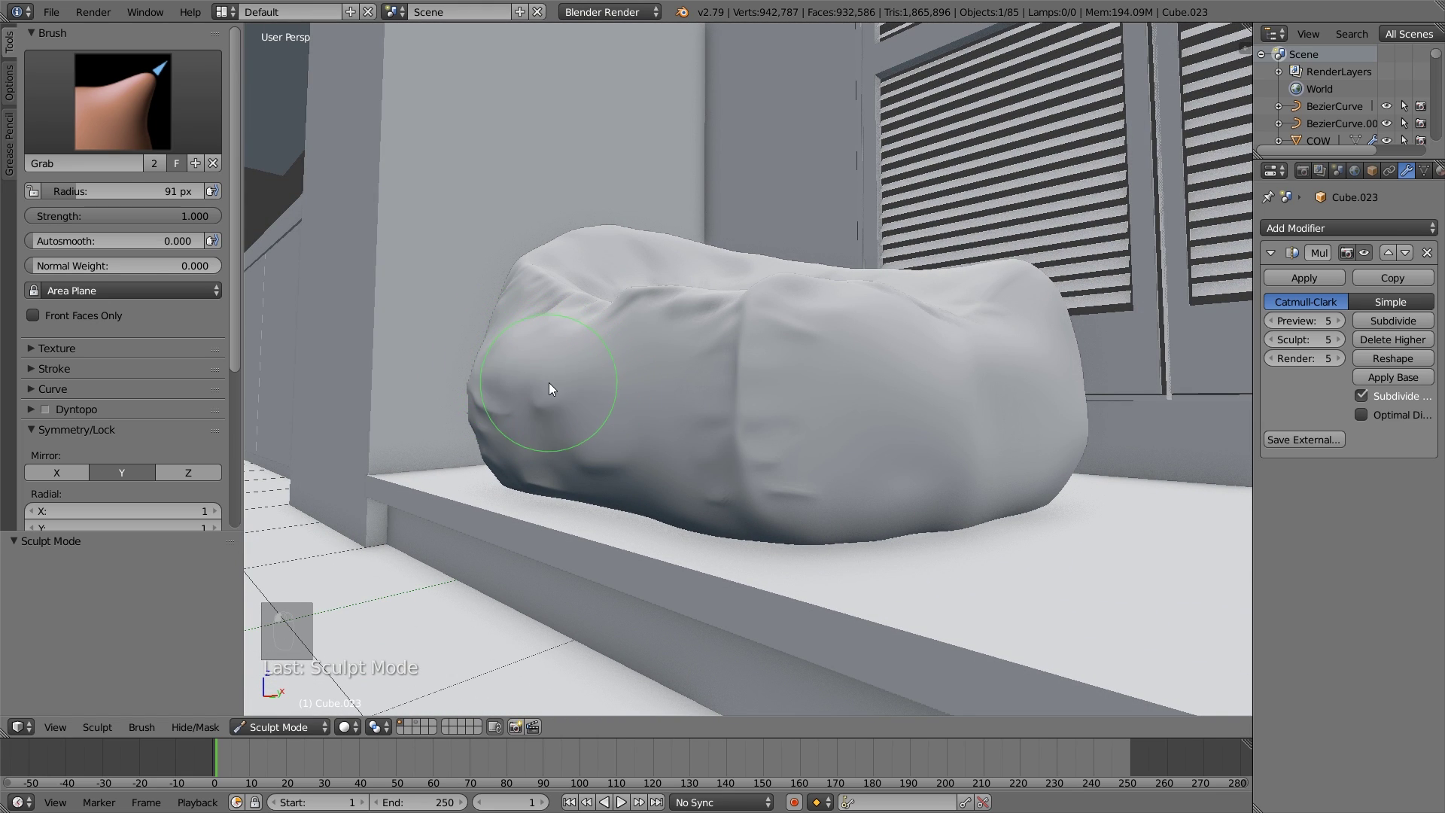
middle_click_drag(549, 382, 730, 379)
key("s")
scroll(769, 431, "down", 8)
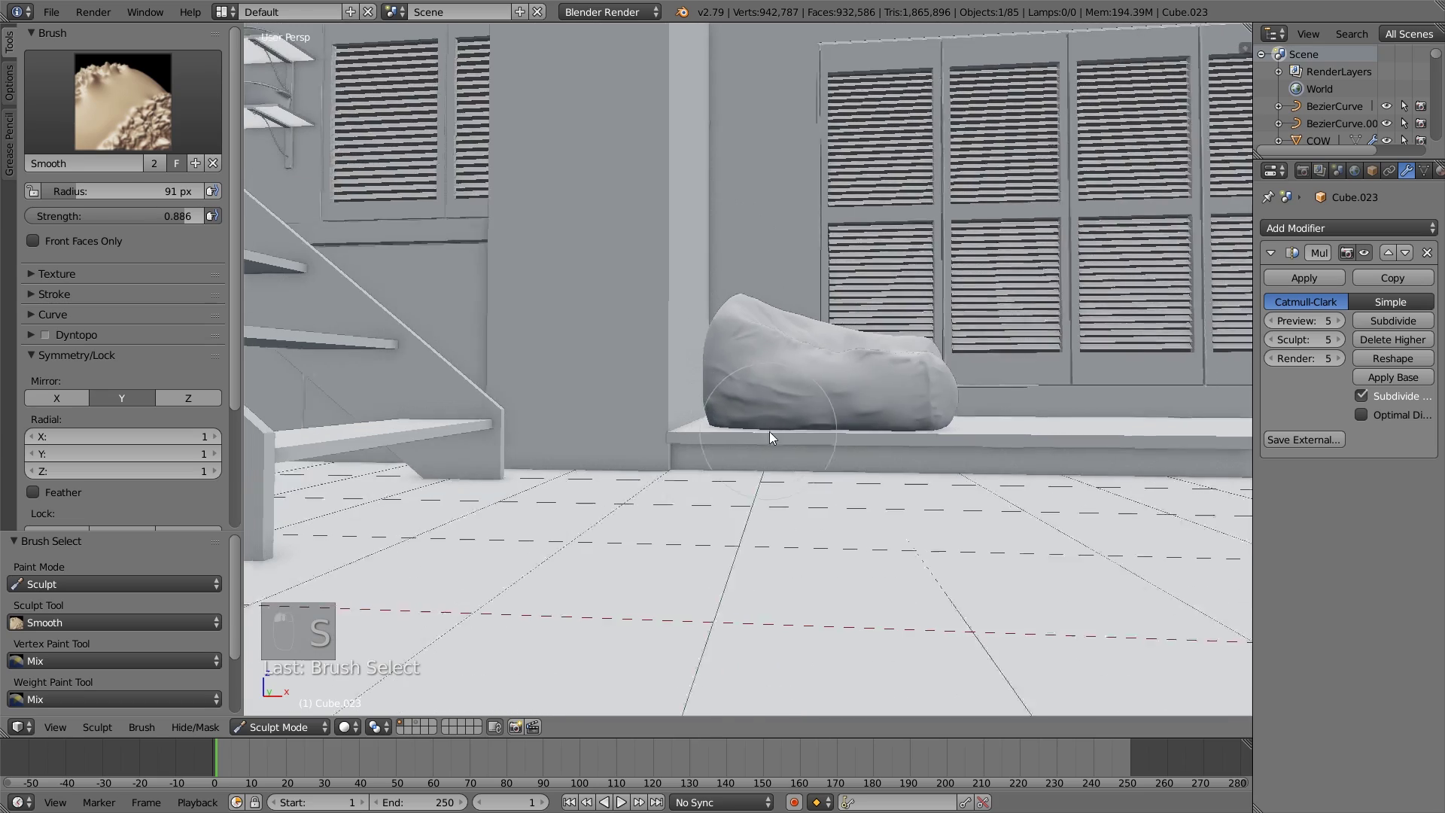
Make the front sofa cushion the sculpted object again and smooth the folds along its lower part.
scroll(753, 429, "up", 3)
scroll(741, 432, "up", 3)
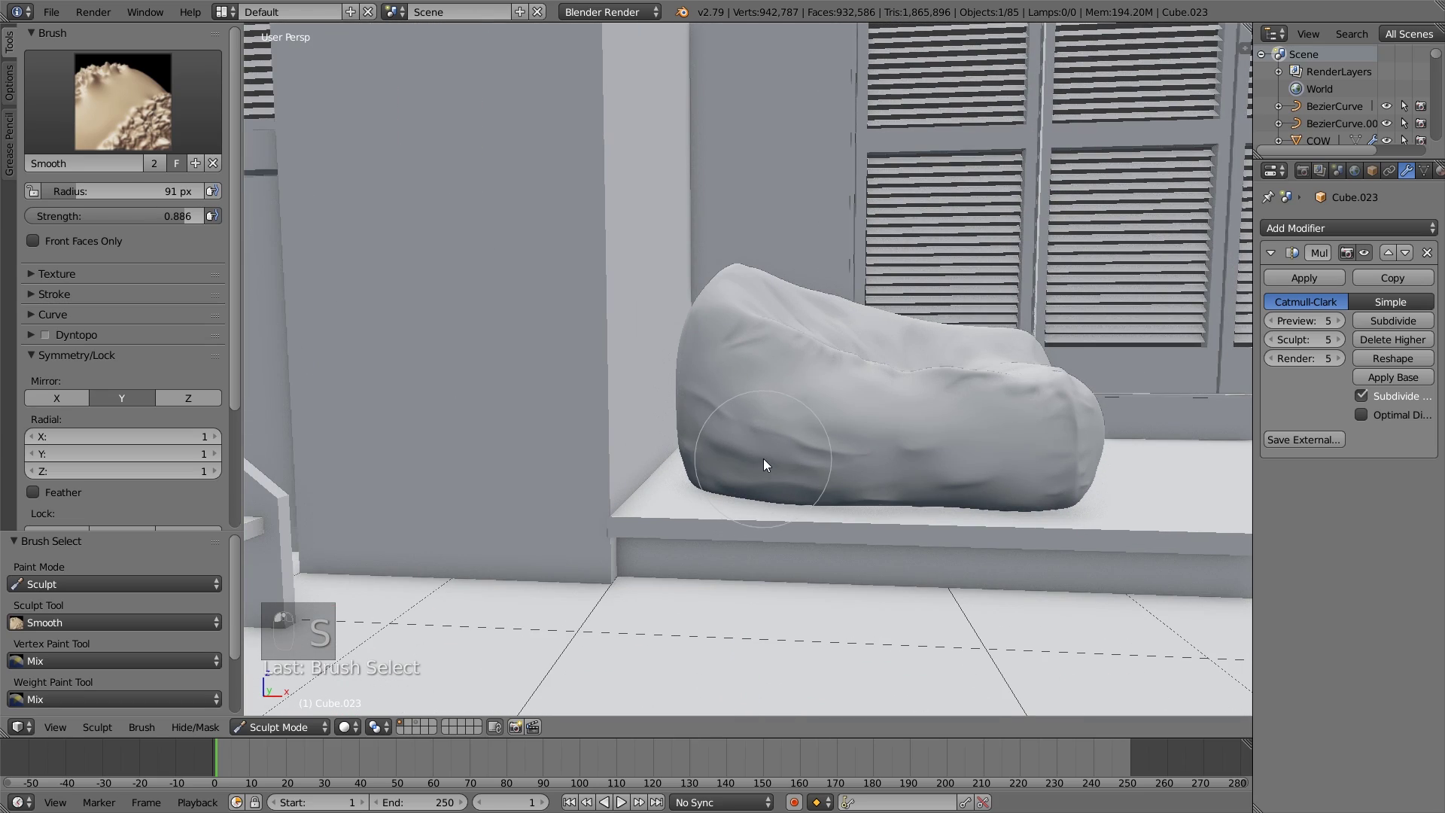
scroll(788, 422, "down", 3)
scroll(864, 459, "down", 3)
middle_click_drag(829, 470, 1004, 494)
scroll(978, 490, "up", 4)
mouse_move(886, 477)
left_mouse_down()
mouse_move(802, 483)
mouse_move(873, 484)
mouse_move(692, 576)
left_mouse_up()
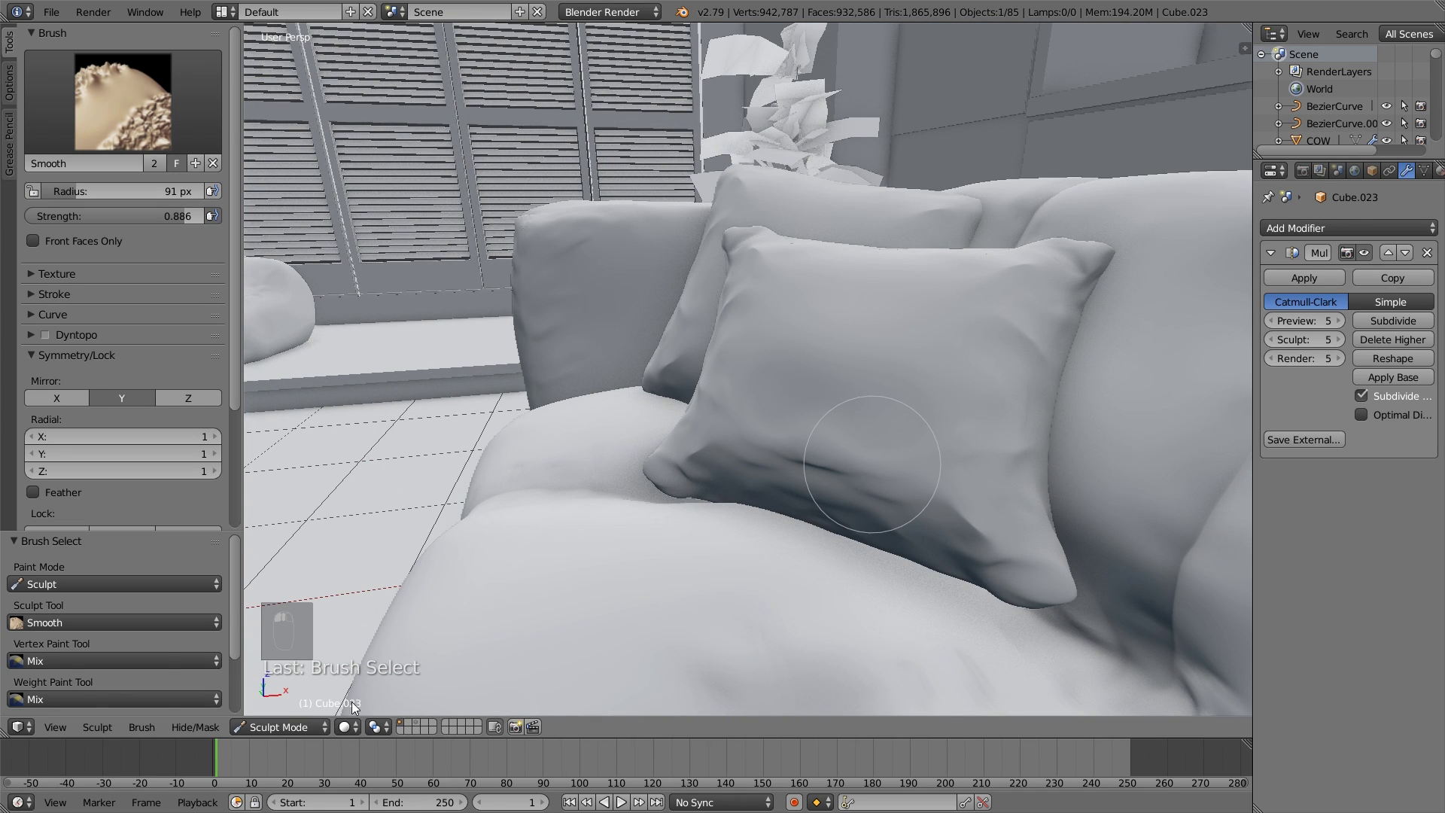
right_click(792, 476)
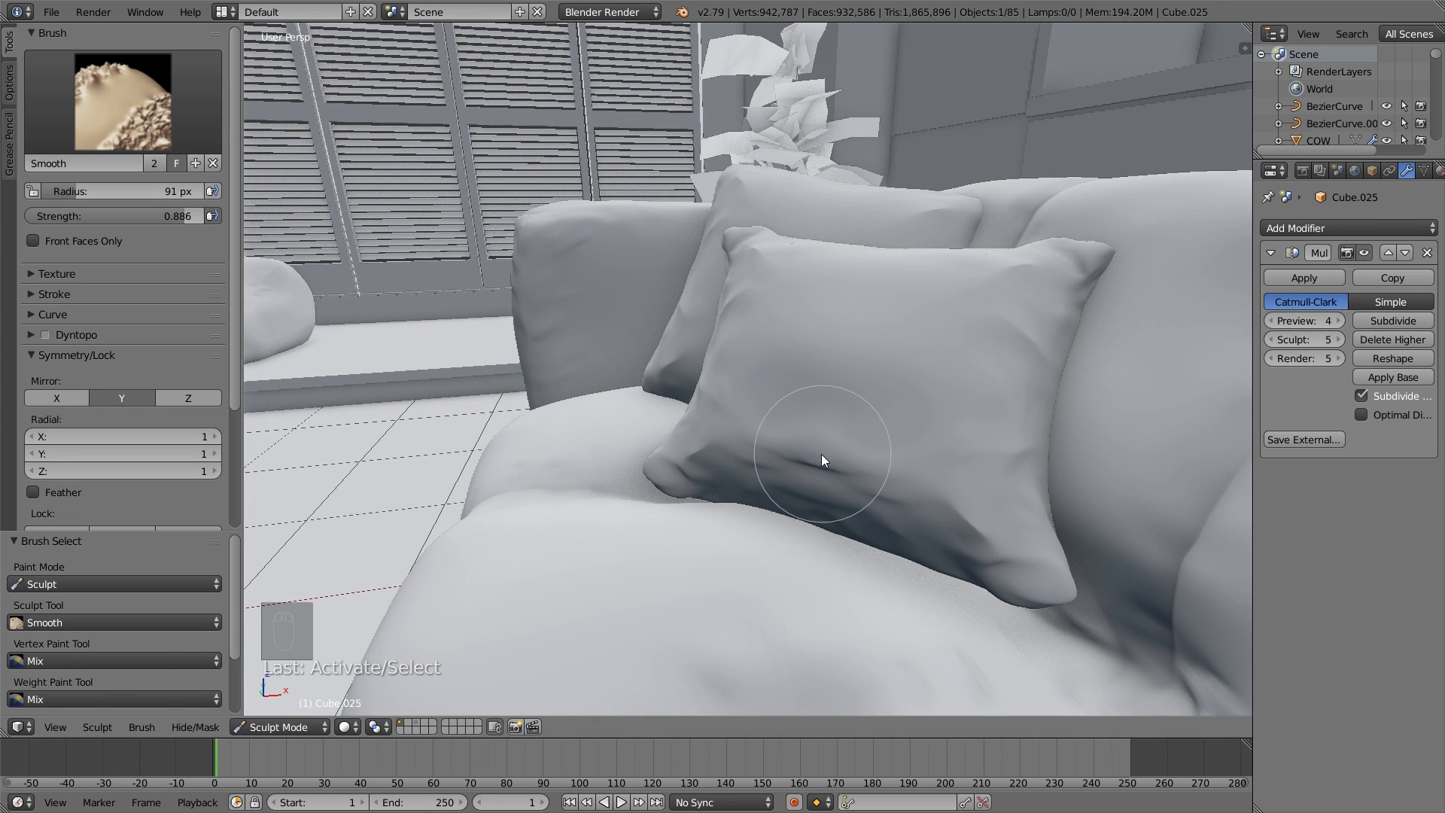
mouse_move(723, 496)
left_mouse_down()
mouse_move(796, 500)
mouse_move(822, 474)
mouse_move(883, 484)
mouse_move(700, 461)
mouse_move(1025, 458)
mouse_move(896, 446)
left_mouse_up()
scroll(895, 443, "down", 5)
scroll(887, 446, "up", 7)
mouse_move(968, 378)
left_mouse_down()
mouse_move(937, 313)
mouse_move(906, 345)
left_mouse_up()
Return to Object Mode, duplicate the front cushion and move the copy across the room to the bean bag.
left_click(297, 727)
left_click(293, 712)
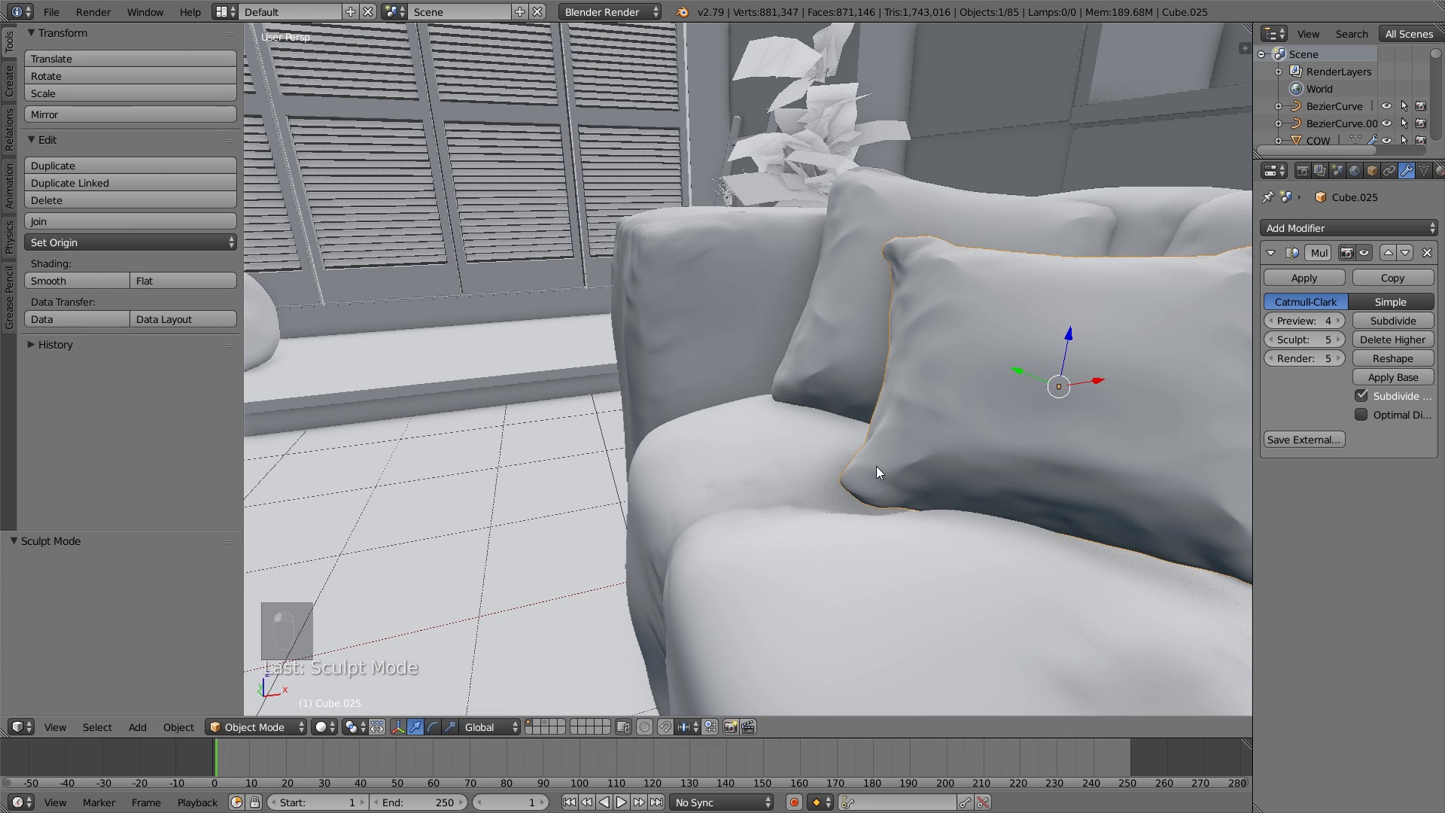
middle_click_drag(991, 426, 1005, 432)
key("shift+d")
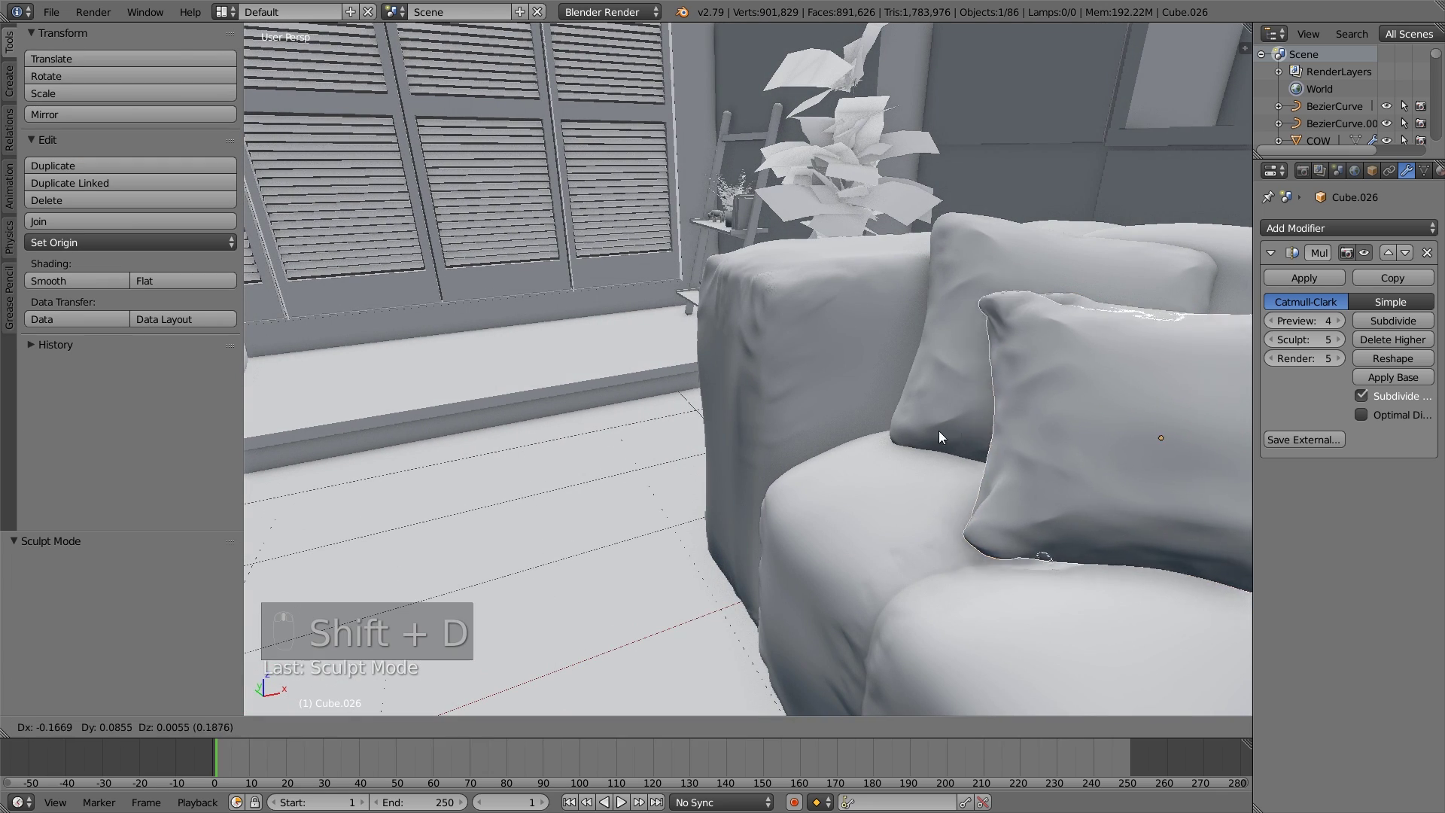
left_click(327, 332)
middle_click_drag(431, 393, 617, 380)
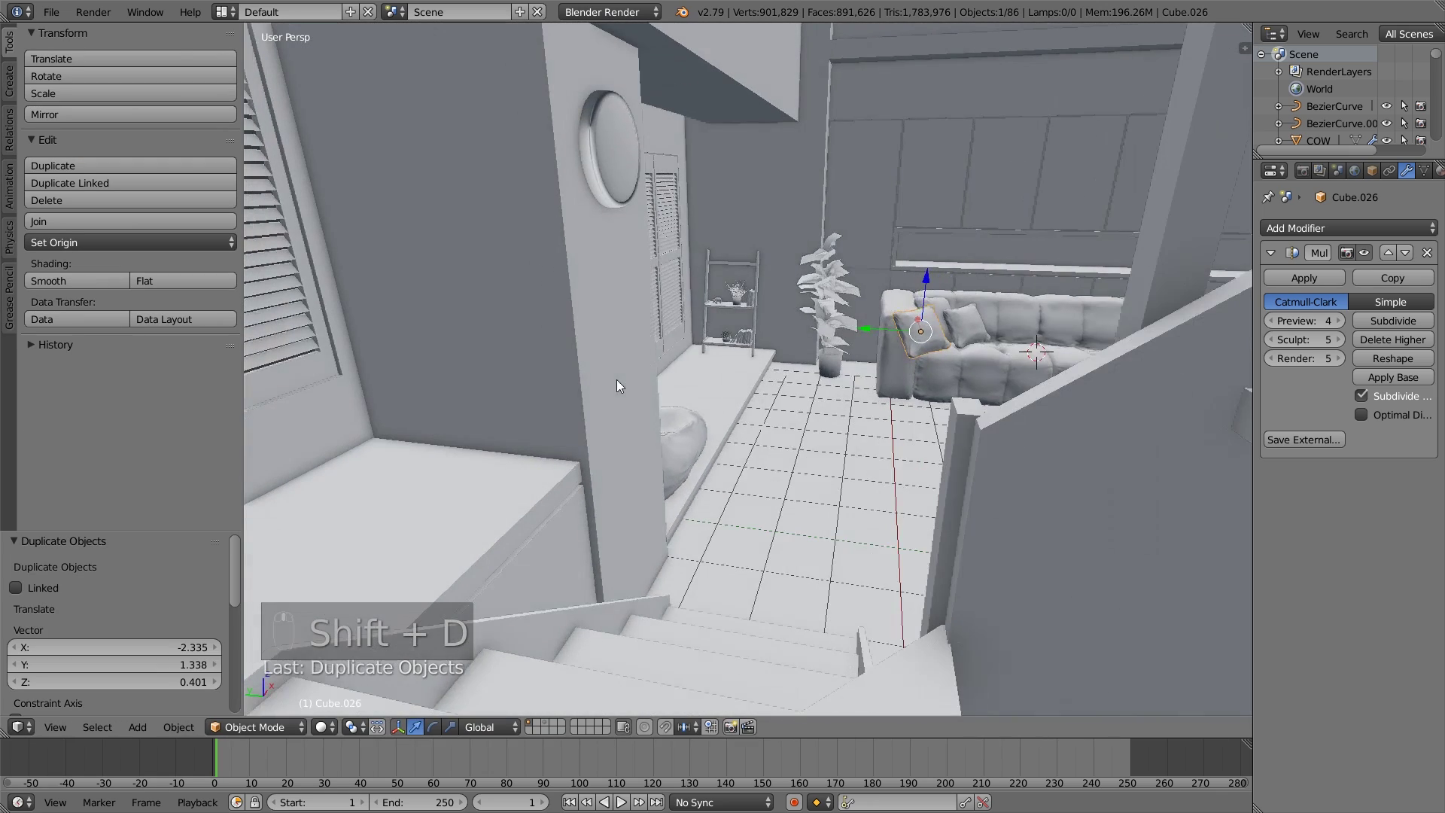
key("g")
left_click(678, 451)
Position the cushion copy over the bean bag seat, raising it 0.577 along Z and shifting it along X.
middle_click_drag(679, 451, 724, 394)
scroll(724, 394, "up", 3)
key("g")
left_click(566, 377)
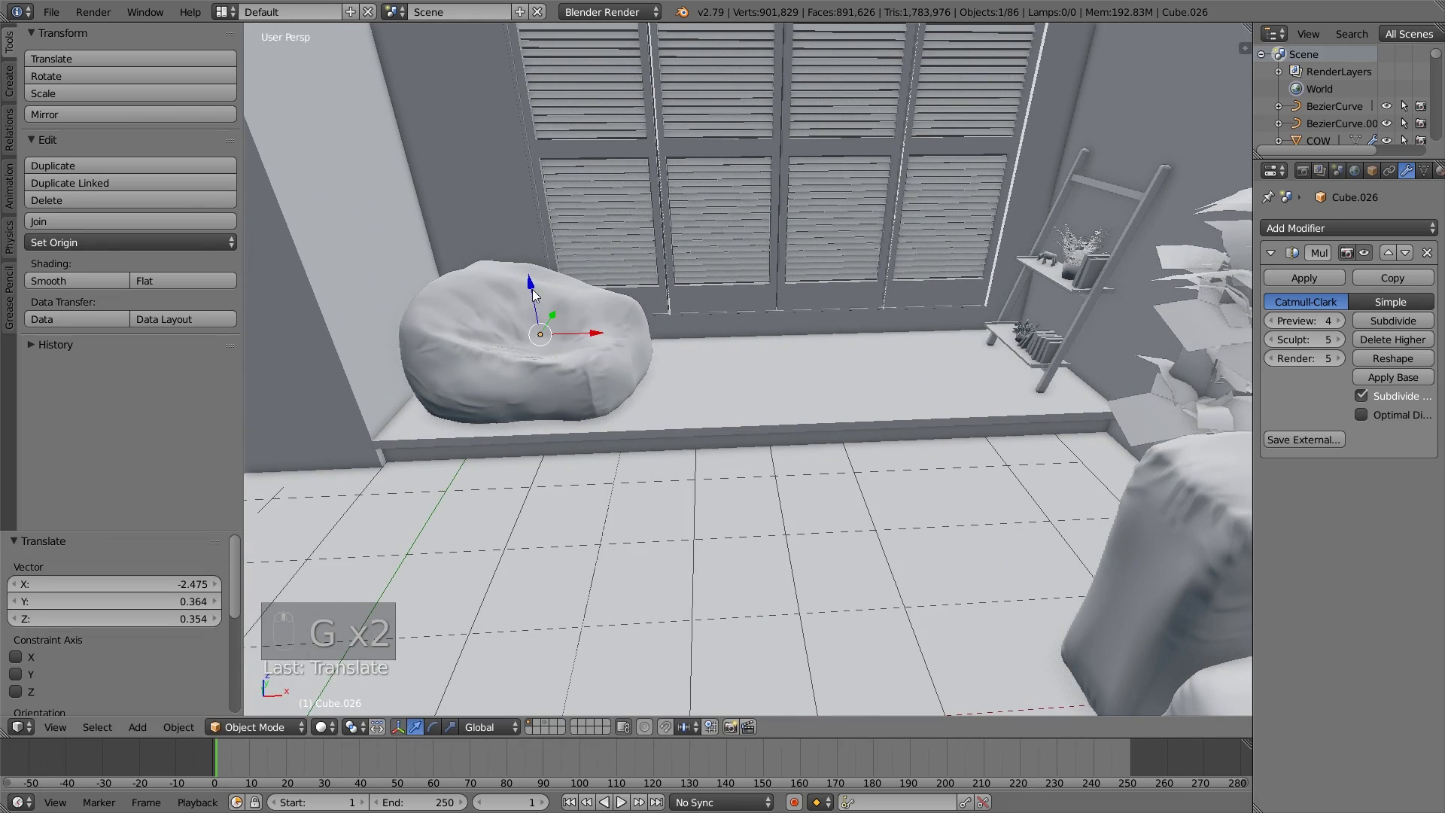
middle_click_drag(532, 289, 606, 292)
key("g")
left_click(555, 241)
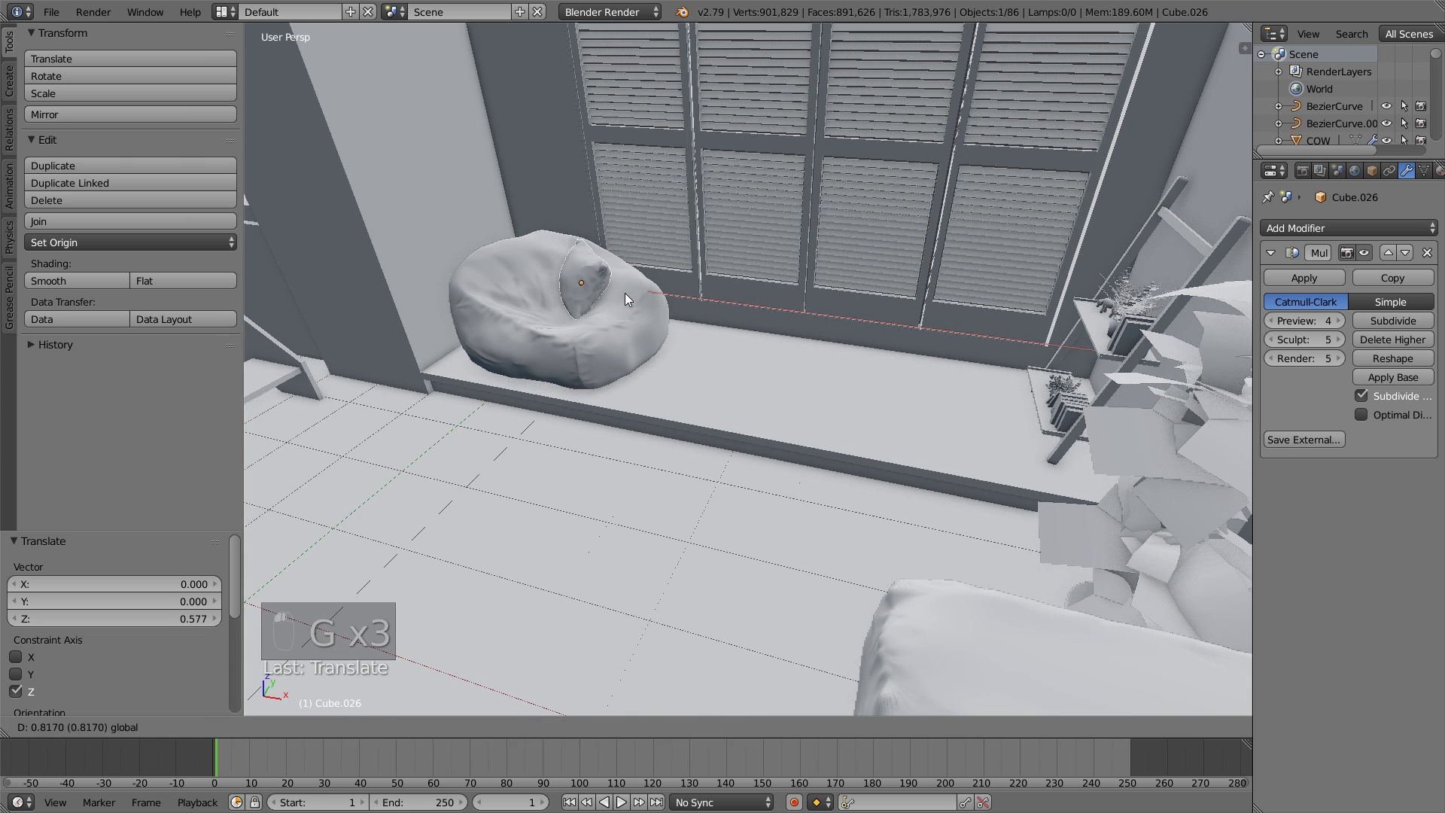
Rotate the cushion copy freely by about -8° and 49° and scale it down to about 0.9.
key("r")
key("r")
left_click(639, 316)
key("s")
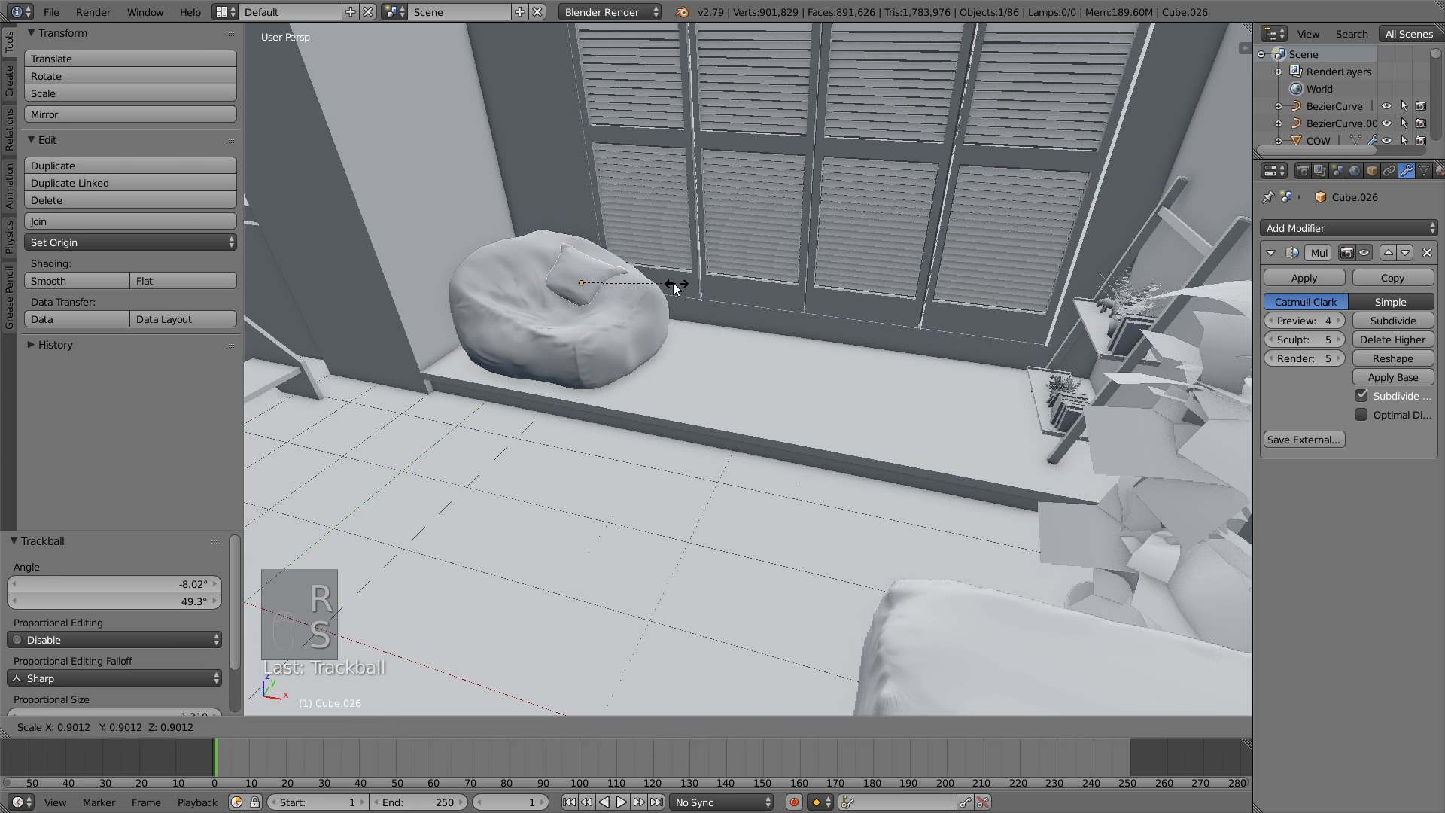
left_click(669, 287)
Move the cushion copy -0.366 along Y and rotate it by about -16.6° on the bean bag.
left_click_drag(609, 266, 595, 273)
key("r")
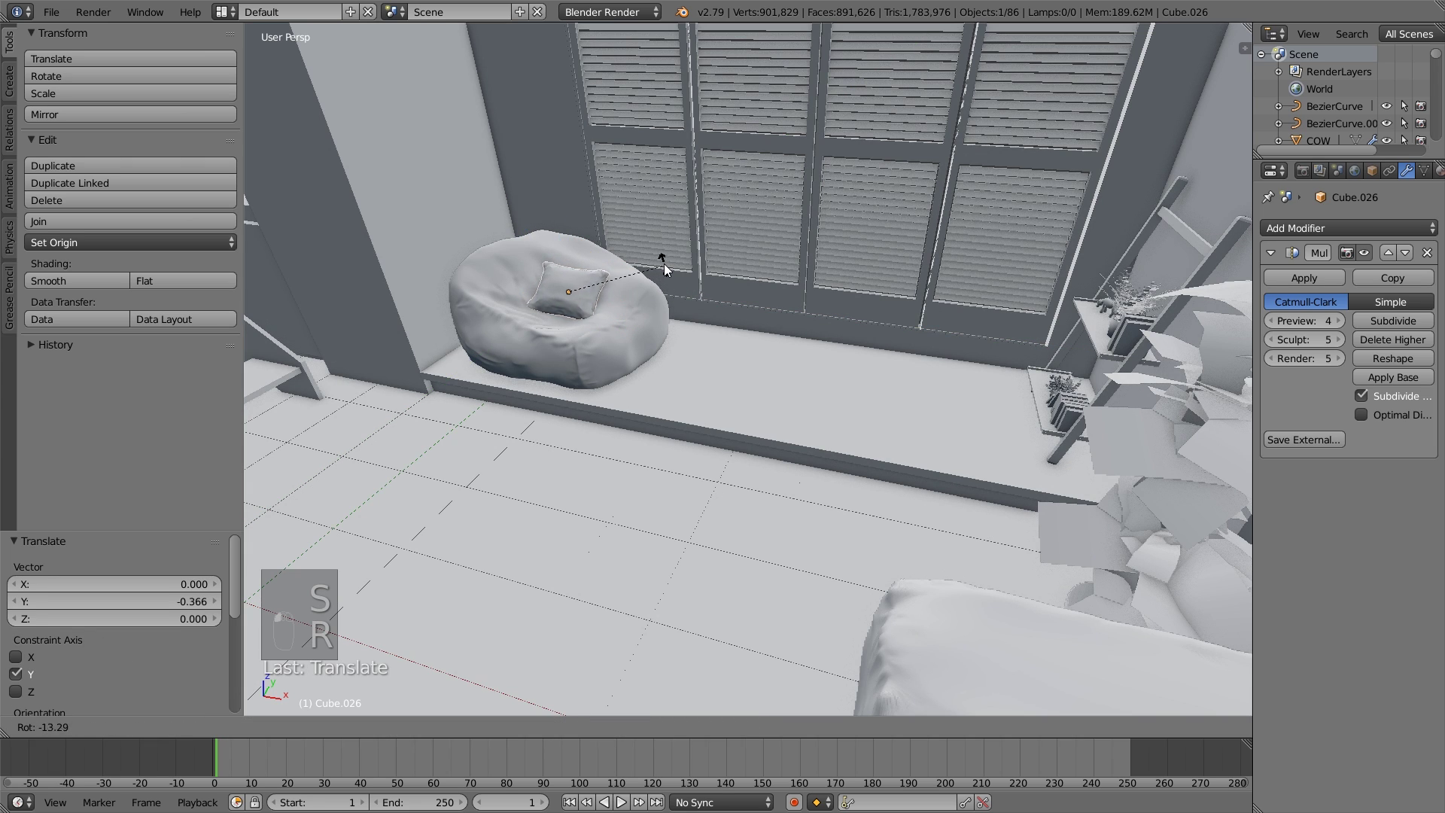
left_click(664, 263)
Rotate the cushion copy freely on the bean bag and move it -0.120 in X, 0.049 in Y and 0.055 in Z.
scroll(581, 330, "up", 3)
middle_click_drag(580, 330, 687, 442)
key("r")
key("r")
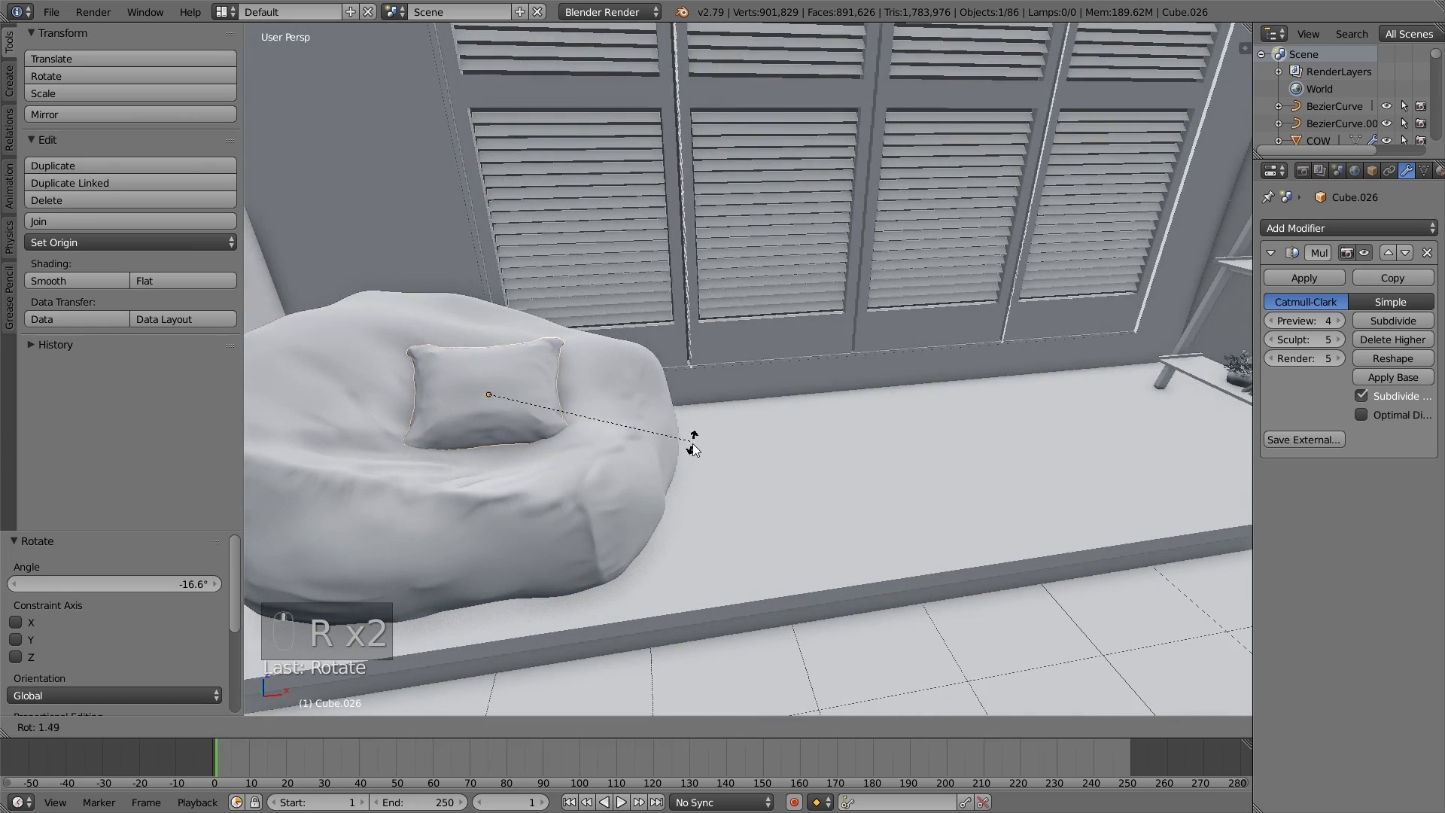
left_click(691, 470)
key("g")
left_click(562, 471)
Rotate the cushion copy slightly and move it 0.080 in X, -0.037 in Y and -0.082 in Z.
key("r")
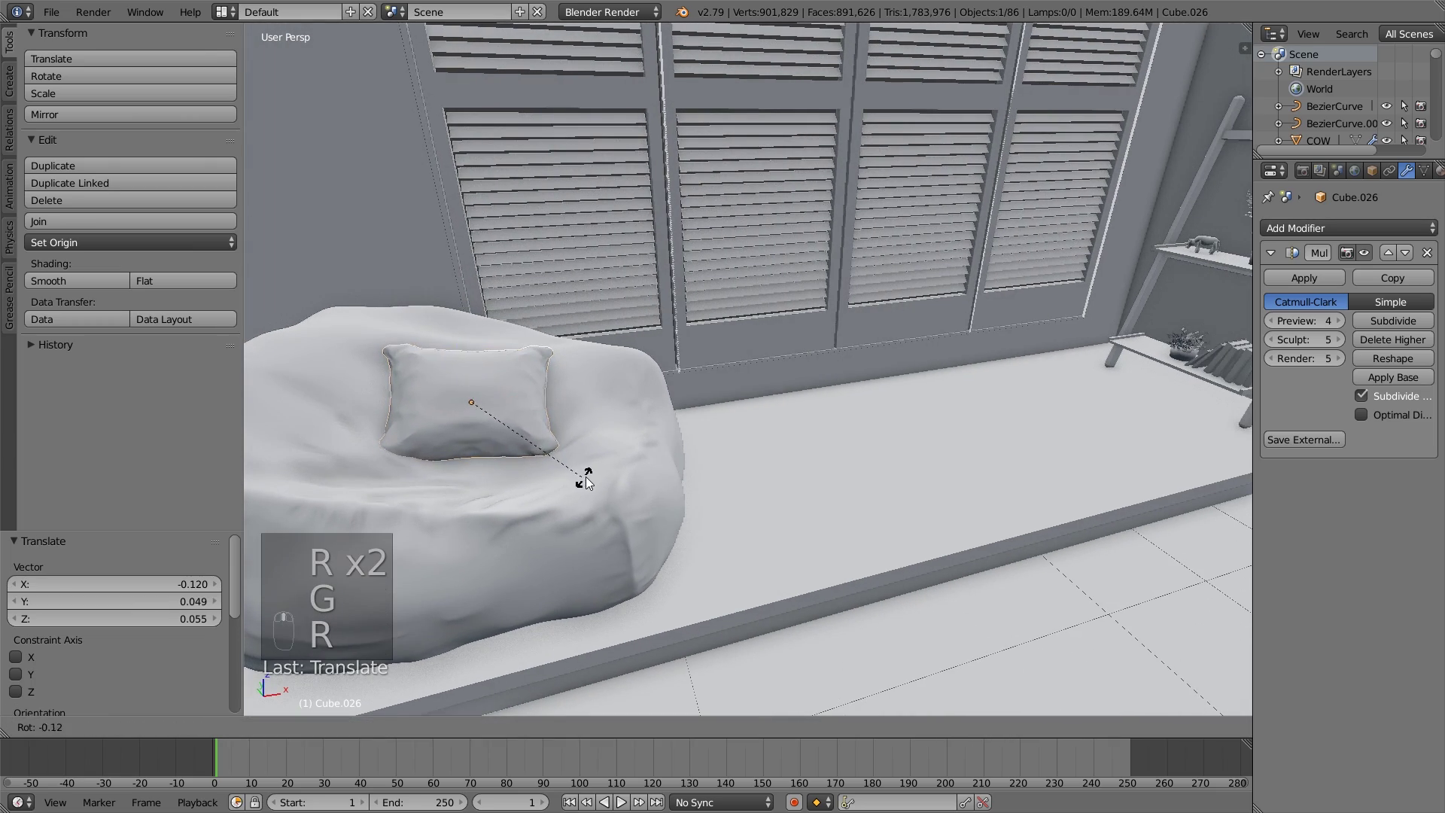
left_click(571, 477)
middle_click_drag(572, 478, 635, 515)
mouse_move(635, 514)
left_mouse_down()
mouse_move(596, 517)
mouse_move(624, 500)
left_mouse_up()
mouse_move(625, 500)
middle_mouse_down()
mouse_move(548, 471)
mouse_move(550, 511)
mouse_move(637, 504)
mouse_move(638, 518)
middle_mouse_up()
key("g")
left_click(572, 494)
Check the bean bag through the camera and lower the cushion copy 0.010 along Z.
key("KP_0")
scroll(638, 518, "up", 5)
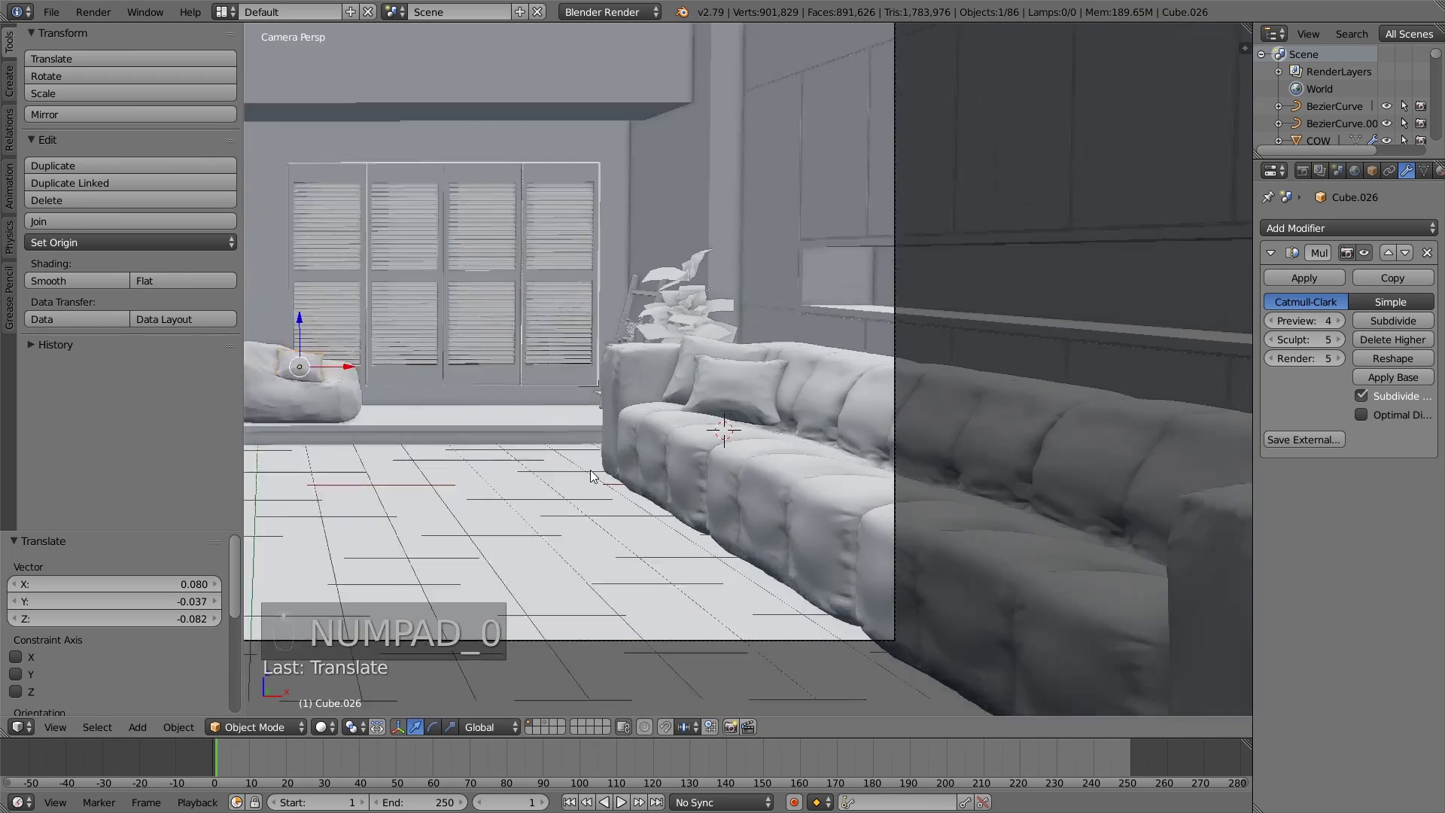
middle_click_drag(746, 486, 581, 482)
key("s")
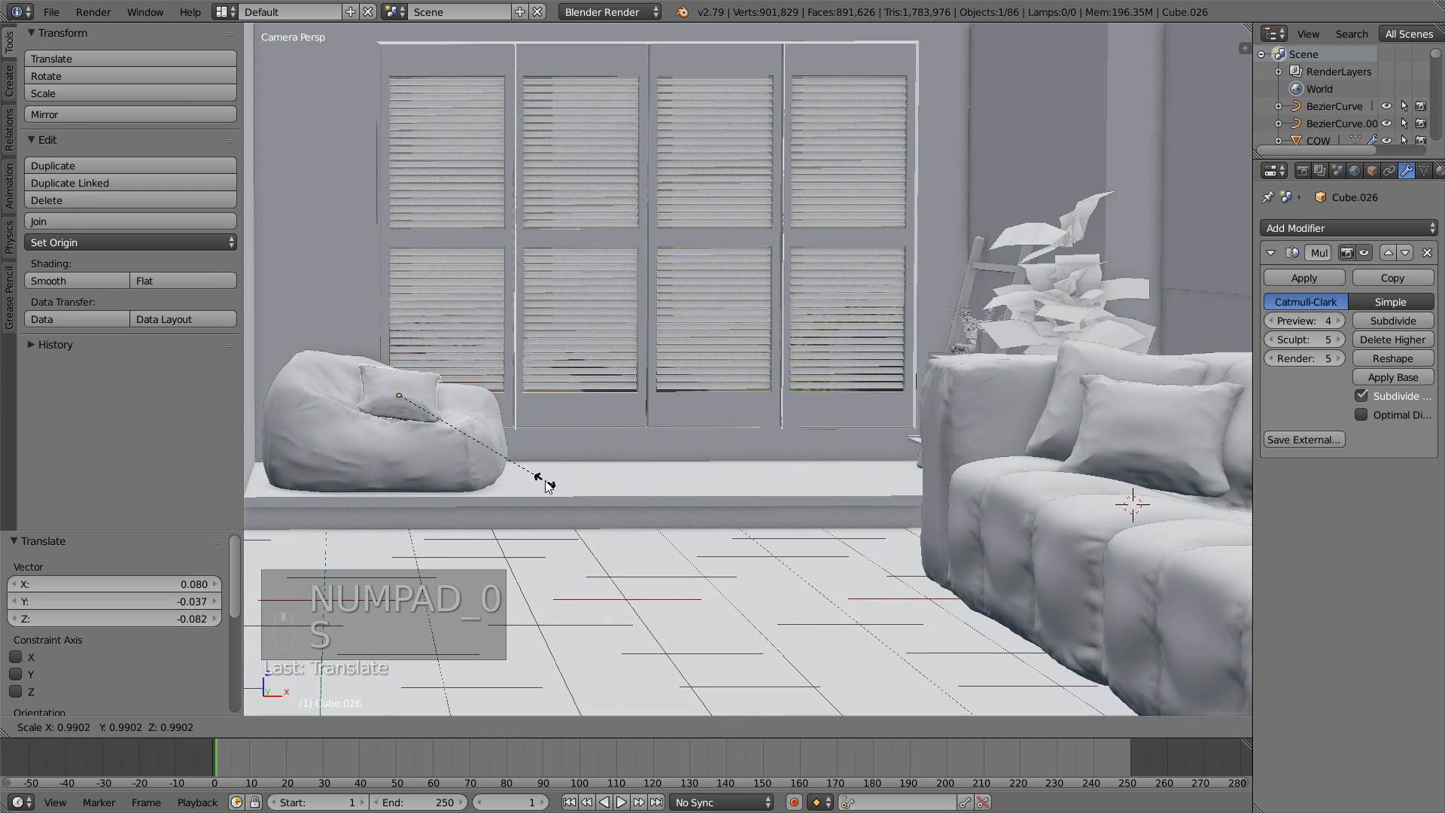
right_click(542, 479)
left_click_drag(399, 351, 399, 346)
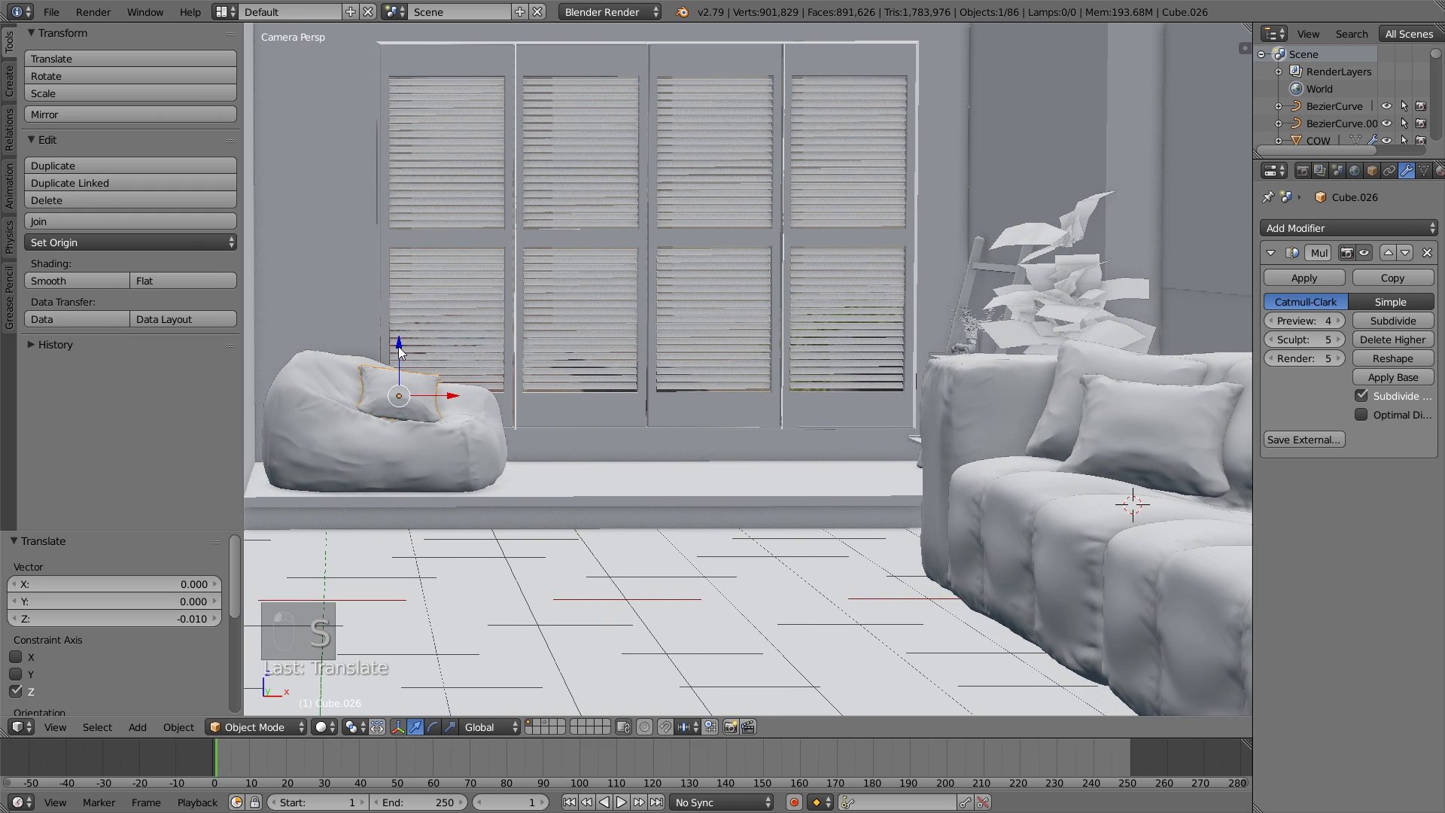
key("r")
right_click(485, 428)
key("a")
key("Tab")
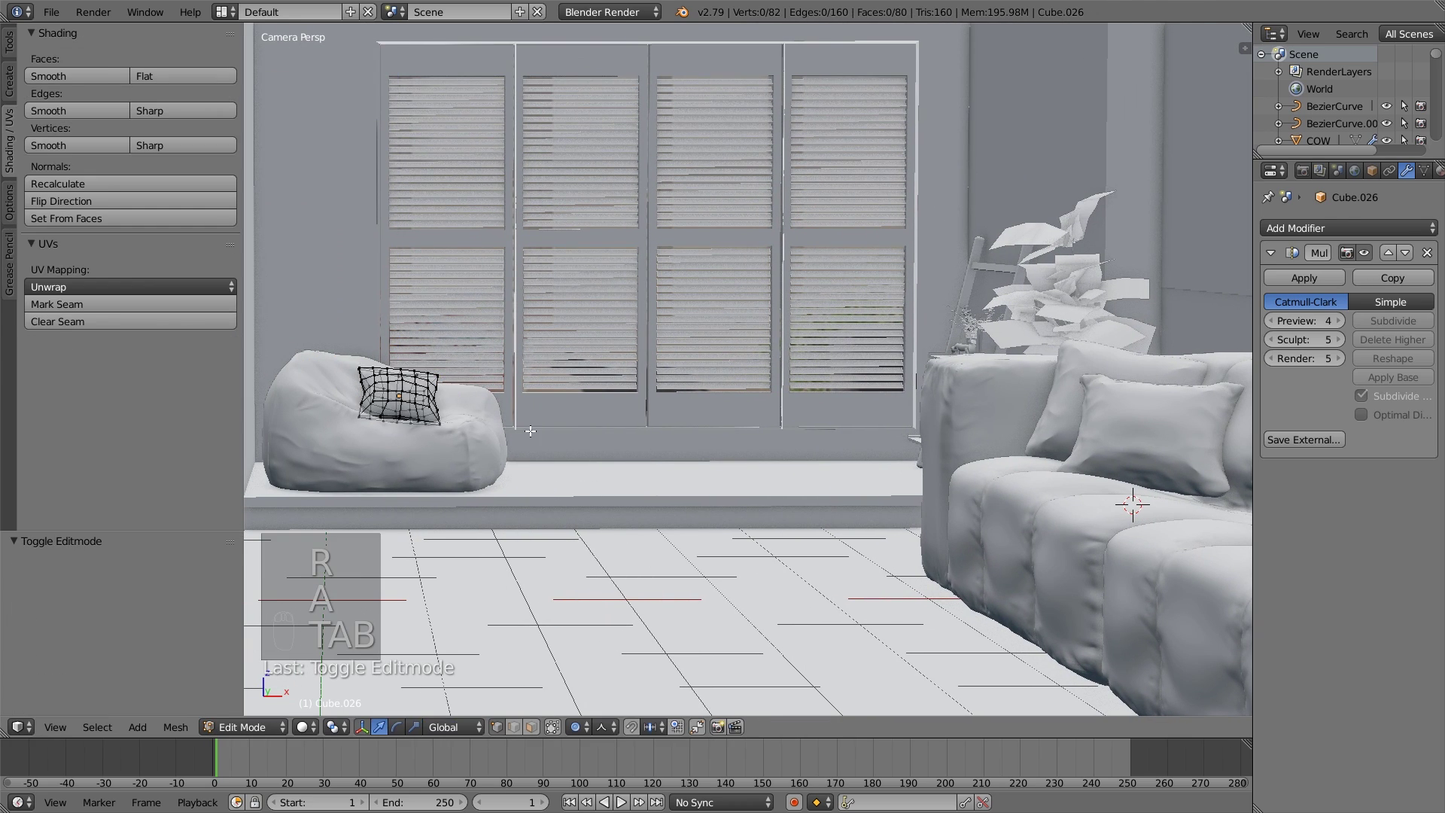
key("Tab")
key("a")
key("a")
key("a")
key("a")
Reveal all hidden objects in the scene and deselect everything.
scroll(587, 448, "down", 5)
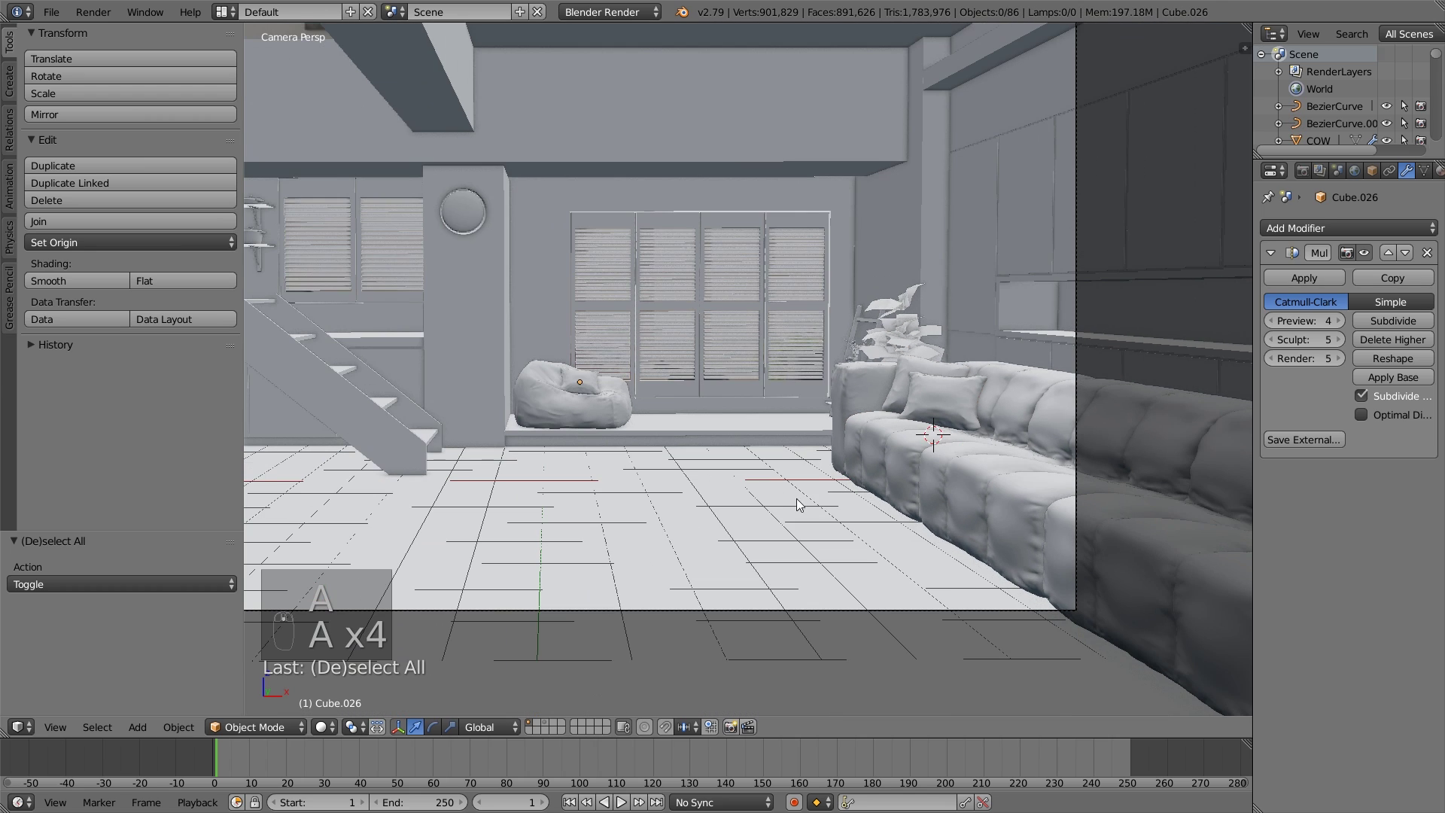
middle_click_drag(799, 504, 783, 497, "shift")
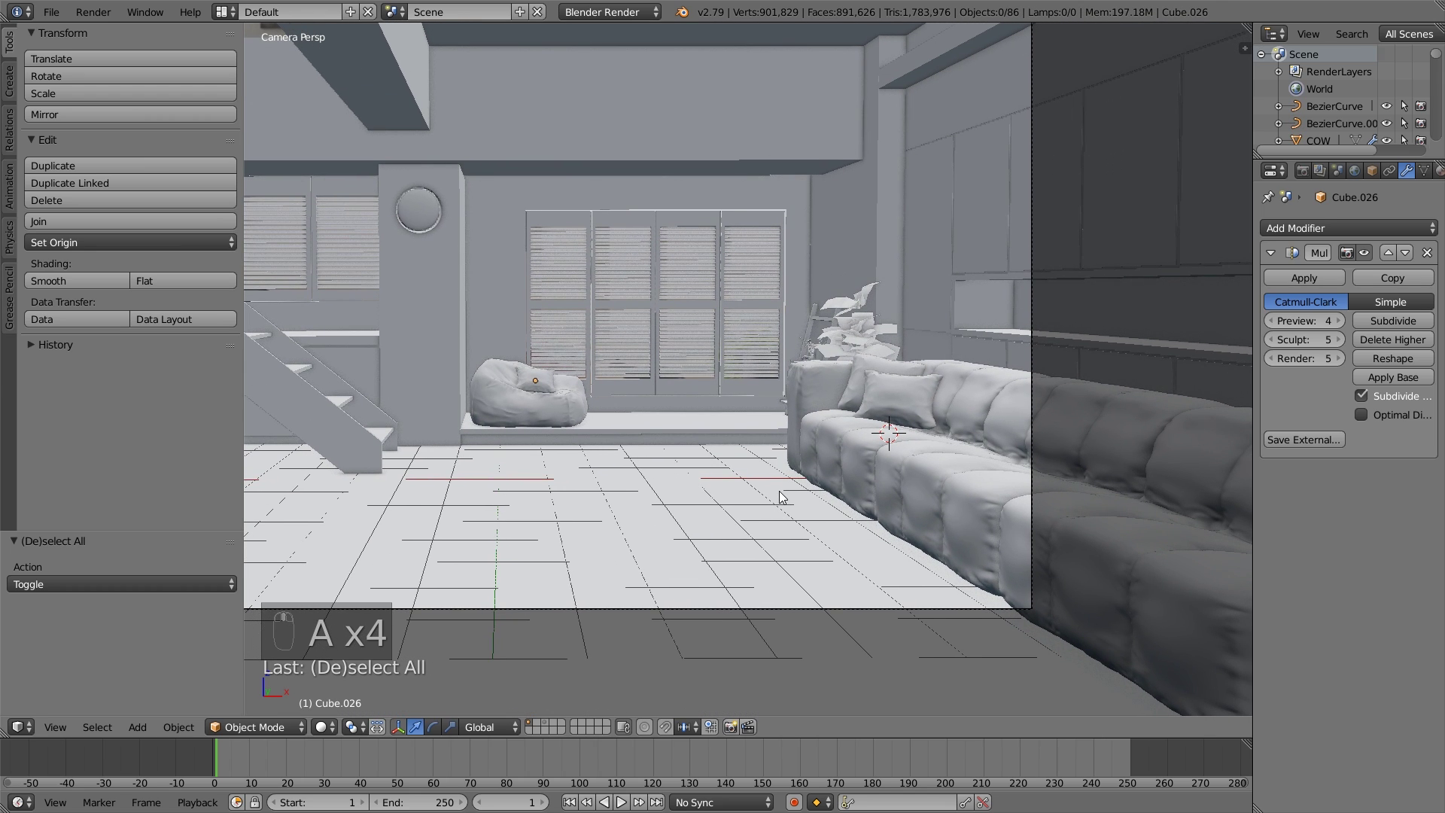
key("alt+h")
key("a")
scroll(828, 519, "down", 2)
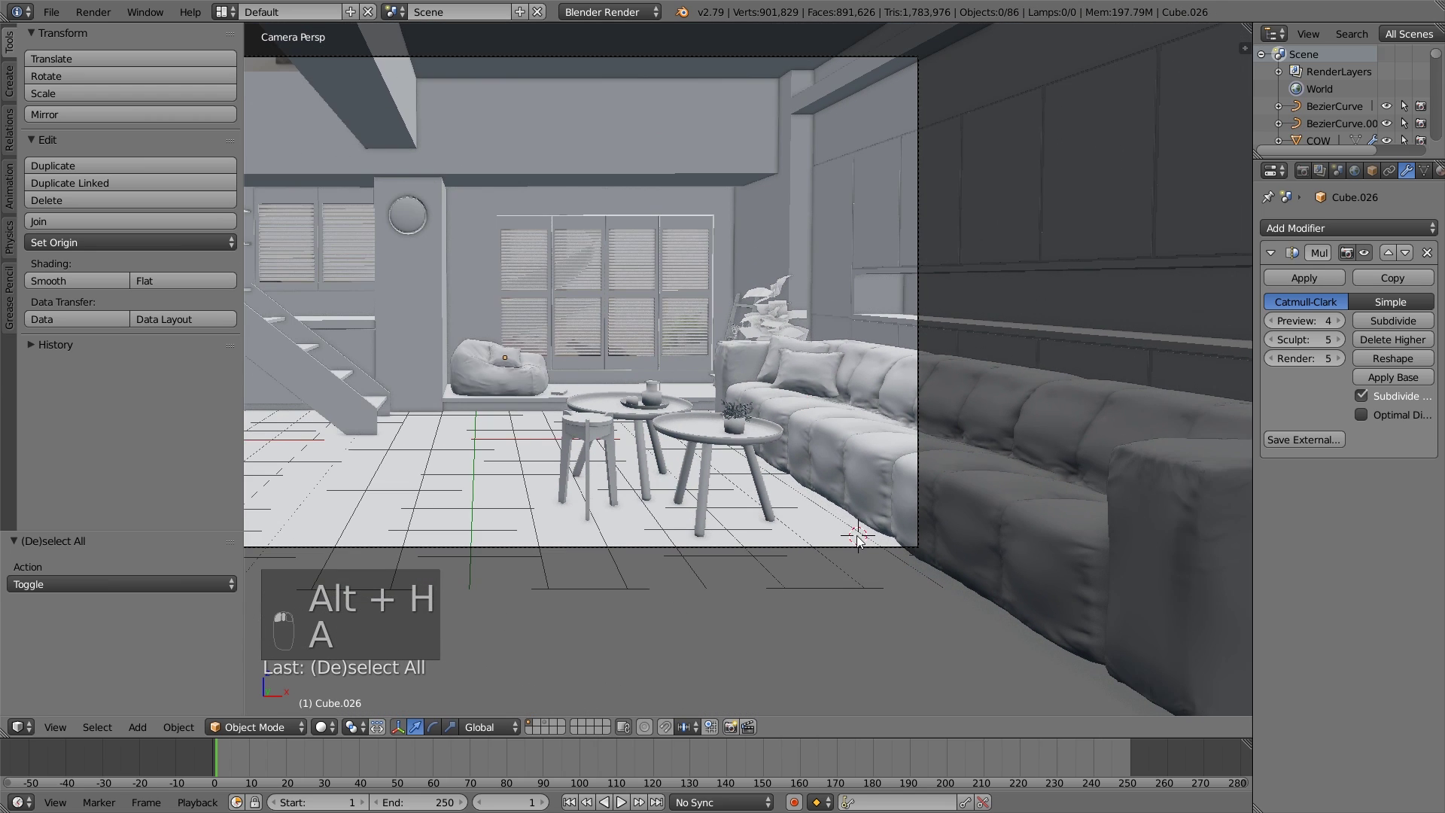
scroll(819, 486, "down", 3)
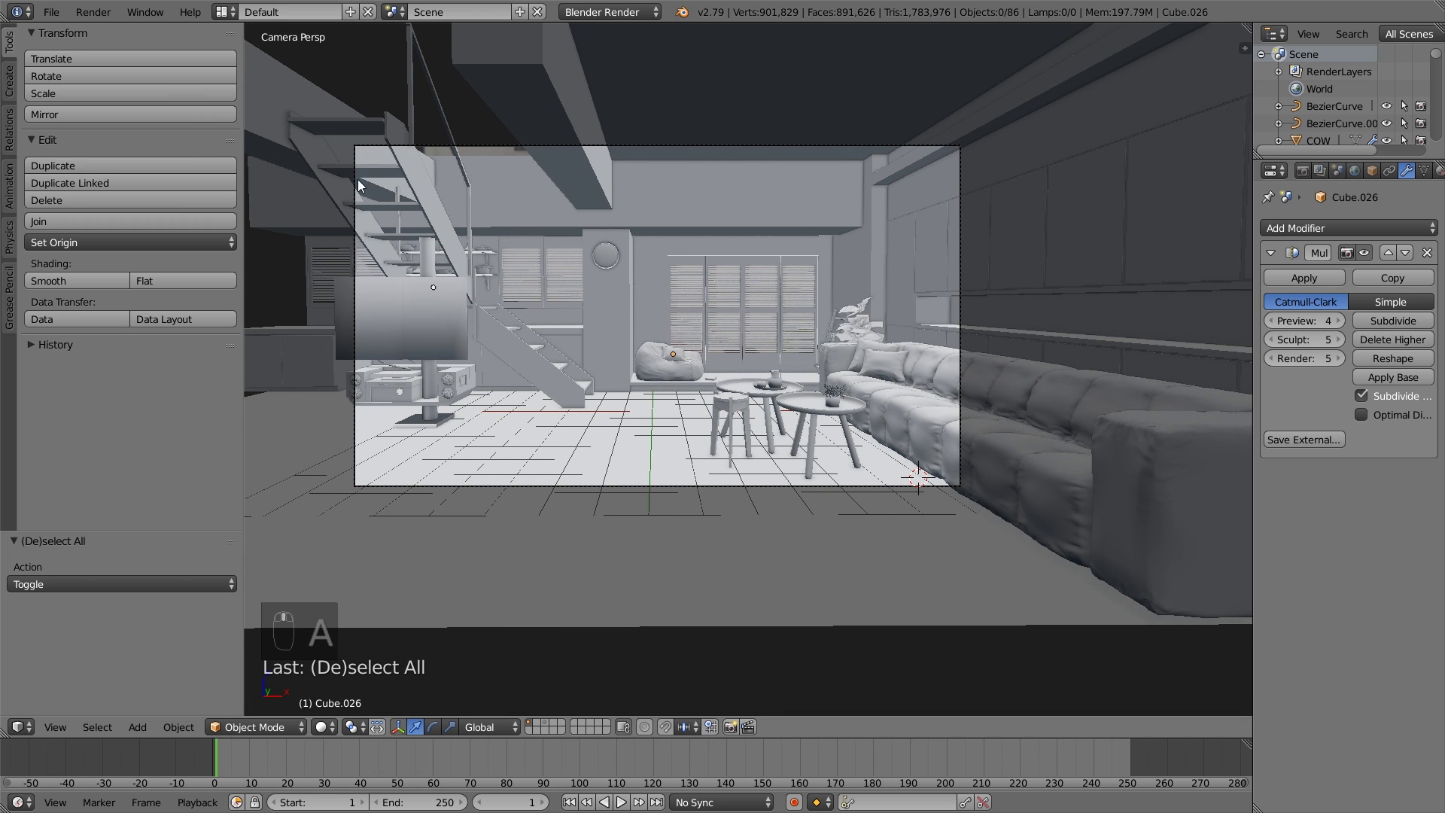
left_click(52, 12)
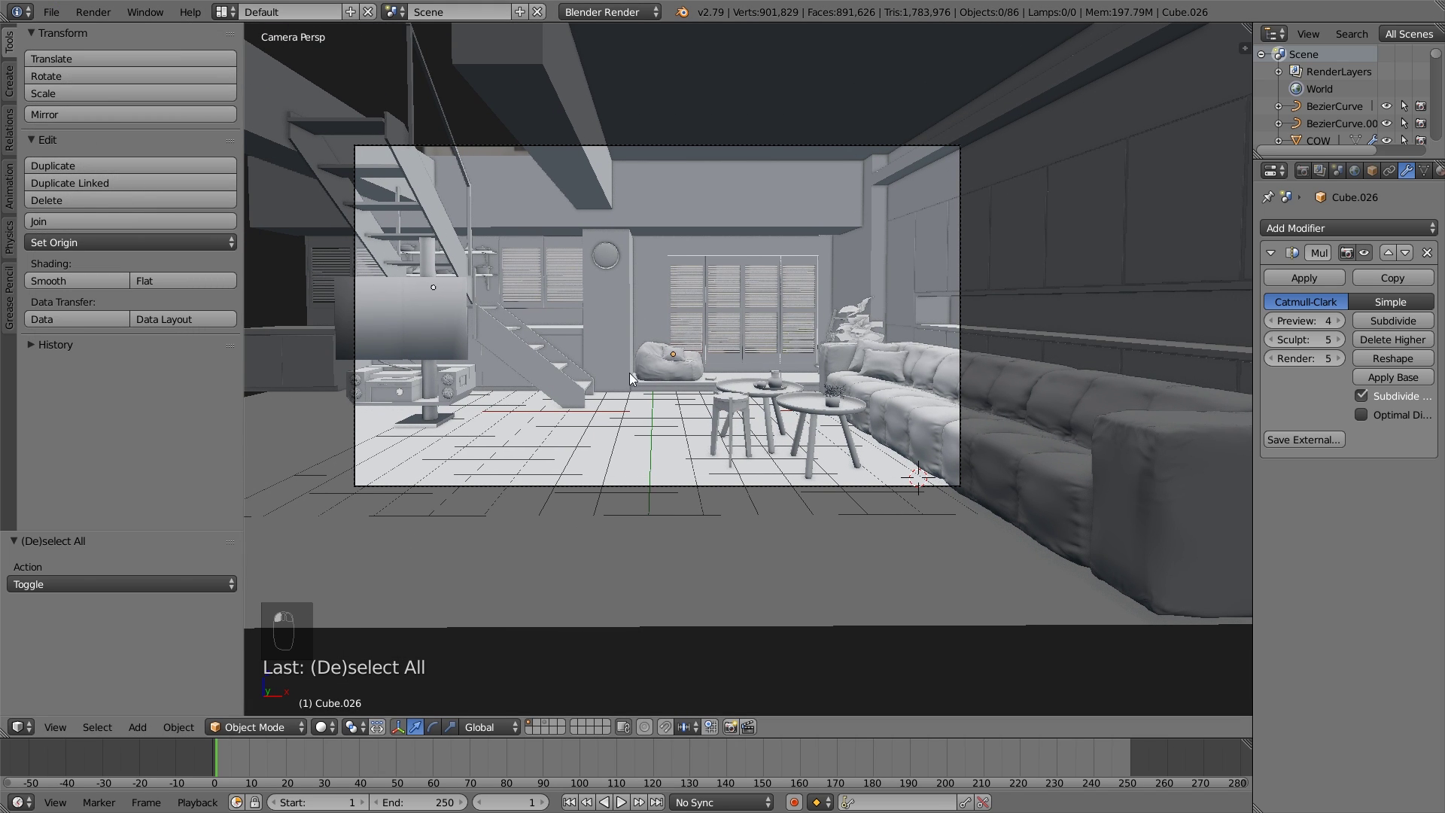
scroll(628, 369, "down", 2)
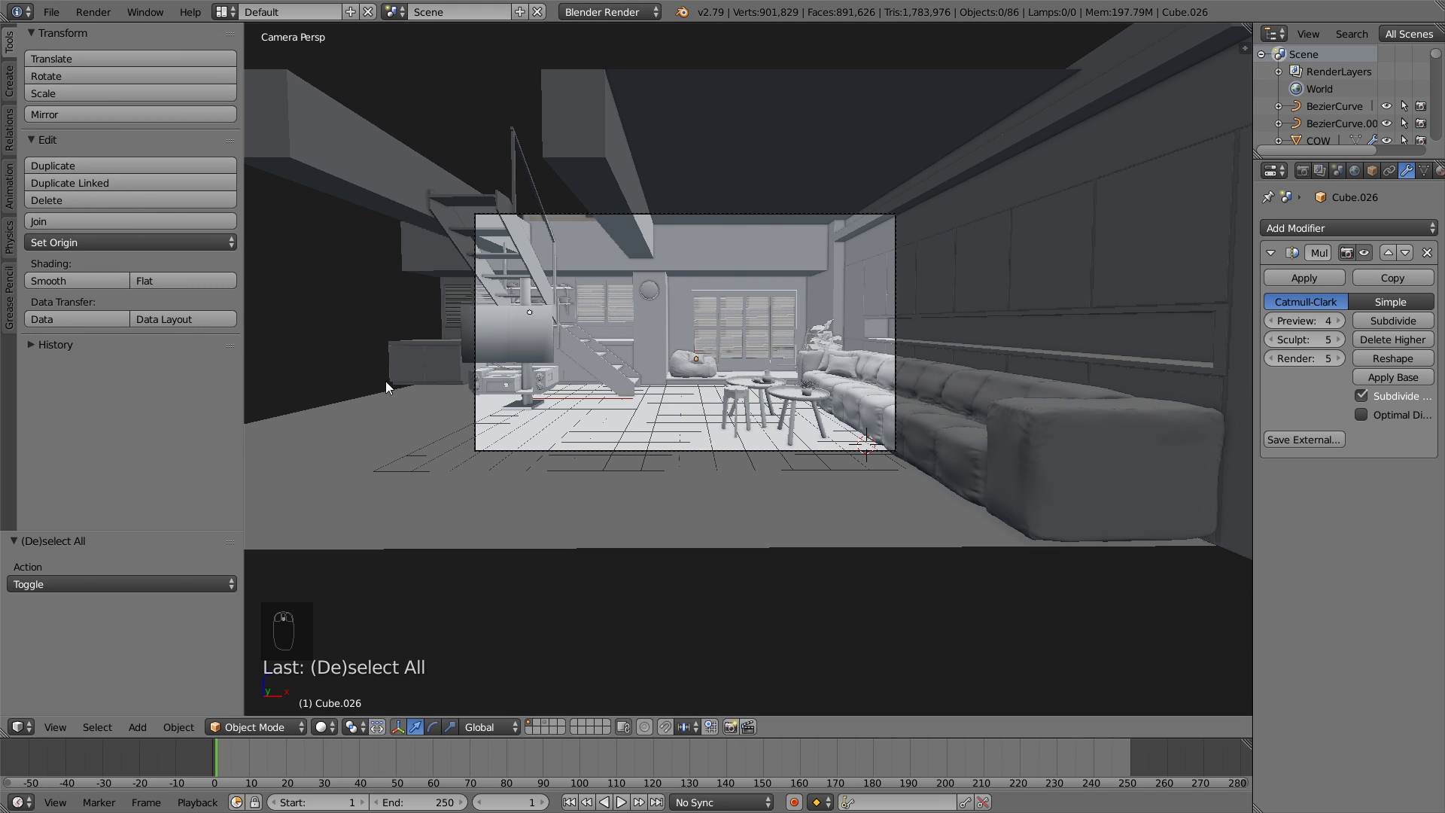
Leave the camera view, select the room mesh and enter Edit Mode.
mouse_move(386, 381)
middle_mouse_down()
mouse_move(583, 341)
mouse_move(868, 414)
mouse_move(648, 365)
mouse_move(833, 457)
middle_mouse_up()
scroll(652, 369, "down", 3)
right_click(742, 439)
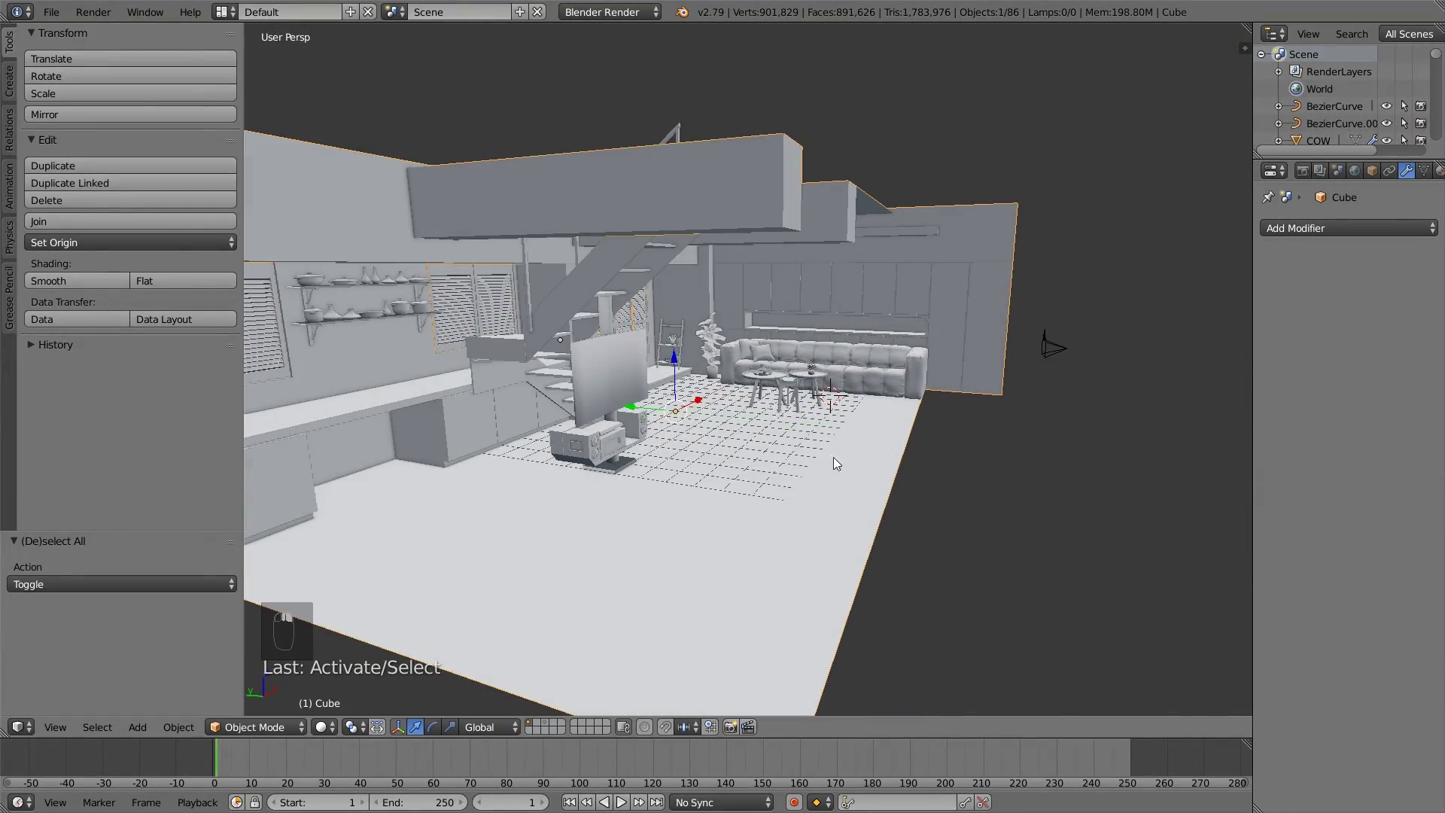
key("Tab")
key("Tab")
key("Tab")
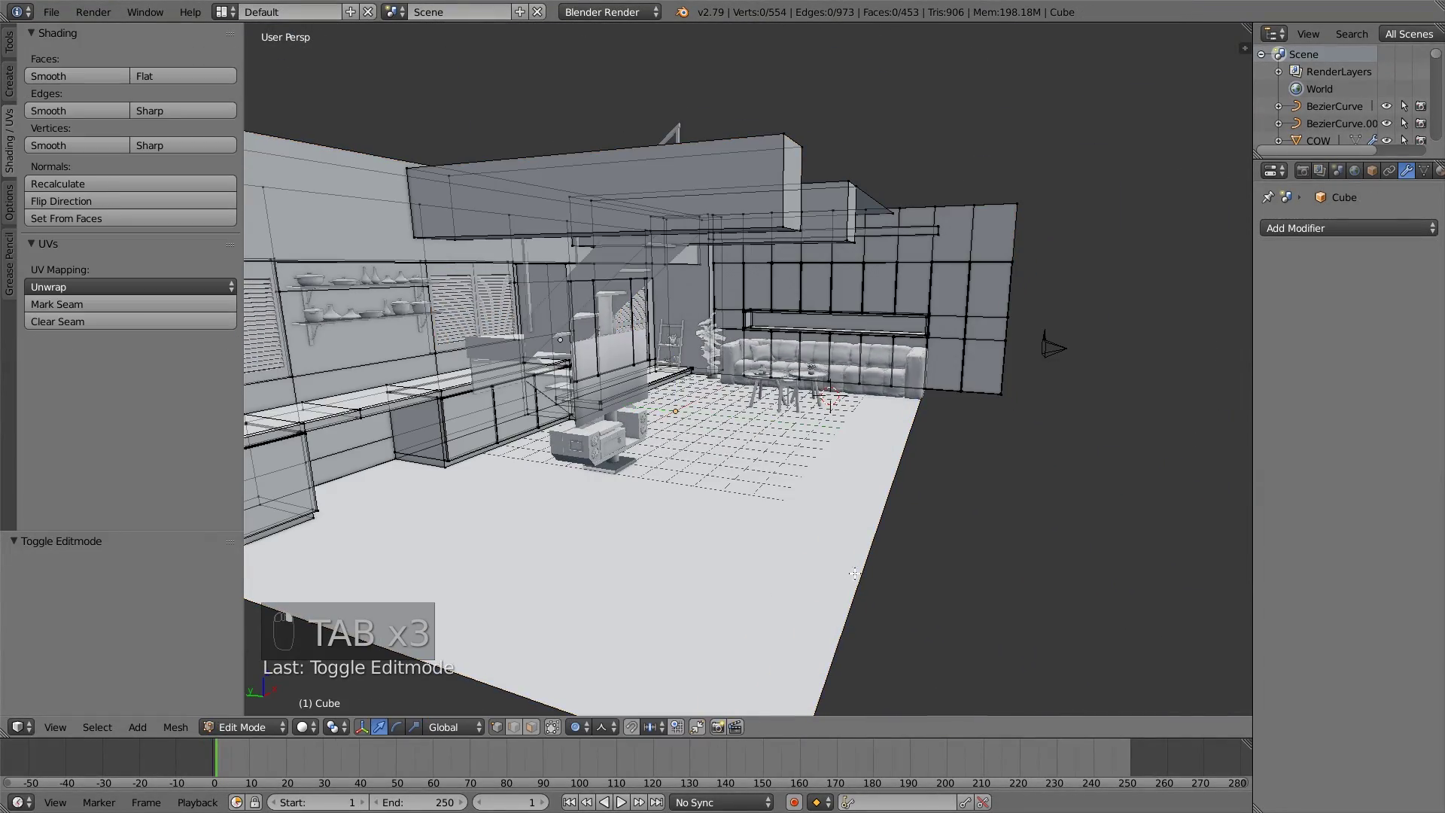
middle_click_drag(761, 581, 831, 540)
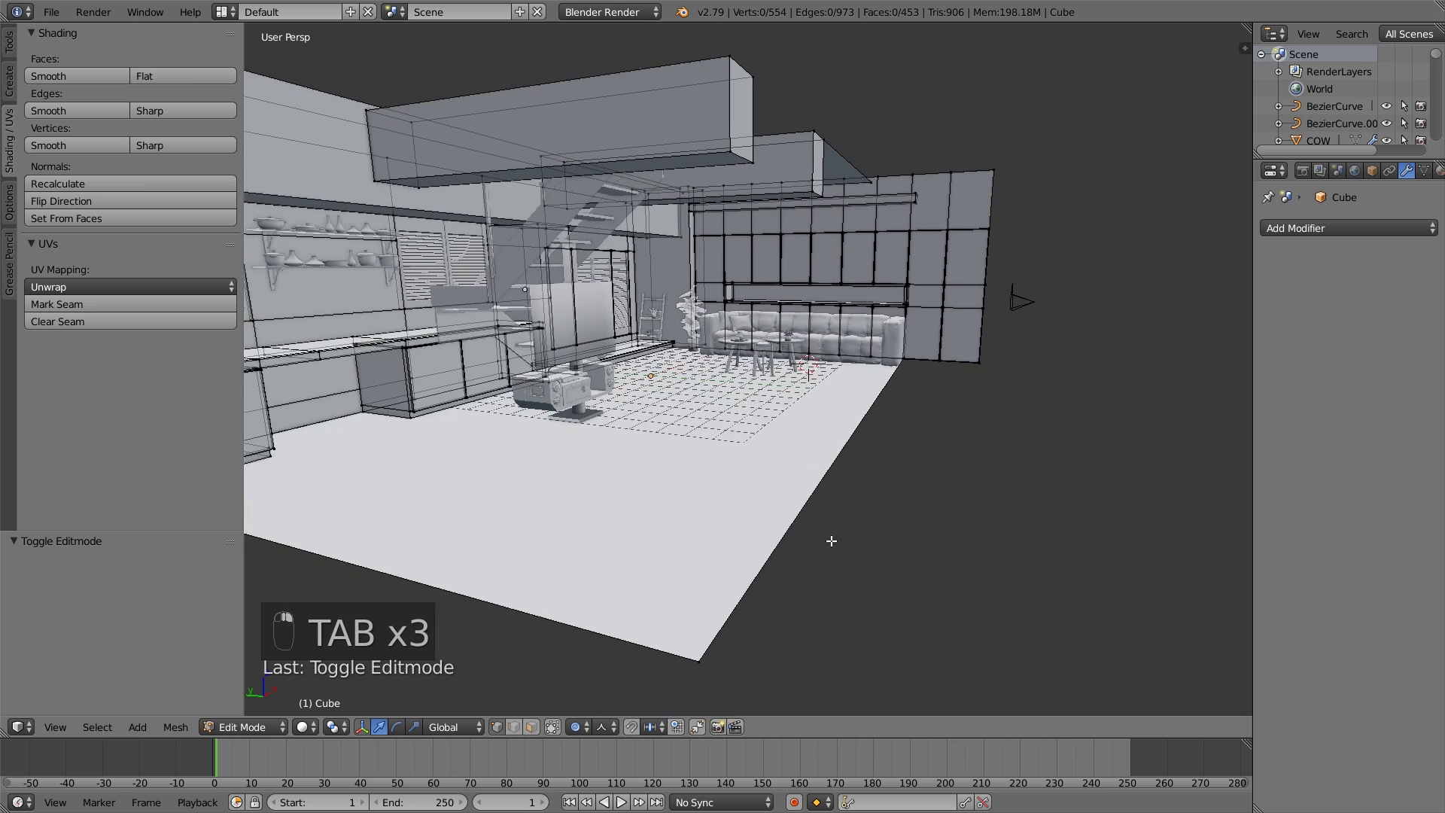
Using edge selection with proportional editing disabled, move the floor's open edge opposite the kitchen wall -3.900 along Y.
left_click(514, 729)
right_click(748, 616)
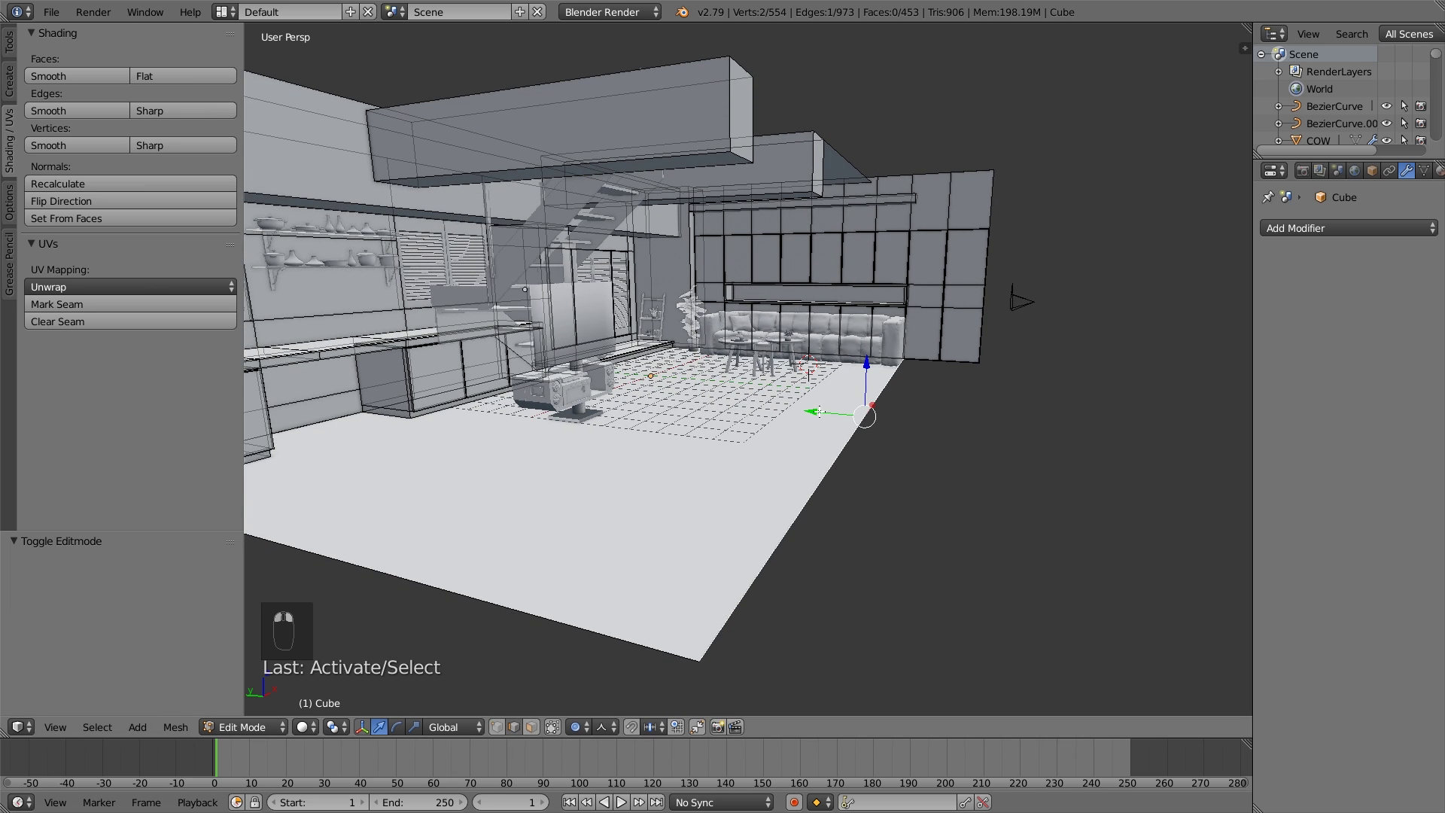
mouse_move(819, 412)
left_mouse_down()
mouse_move(933, 416)
mouse_move(803, 418)
left_mouse_up()
right_click(859, 411)
right_click(804, 418)
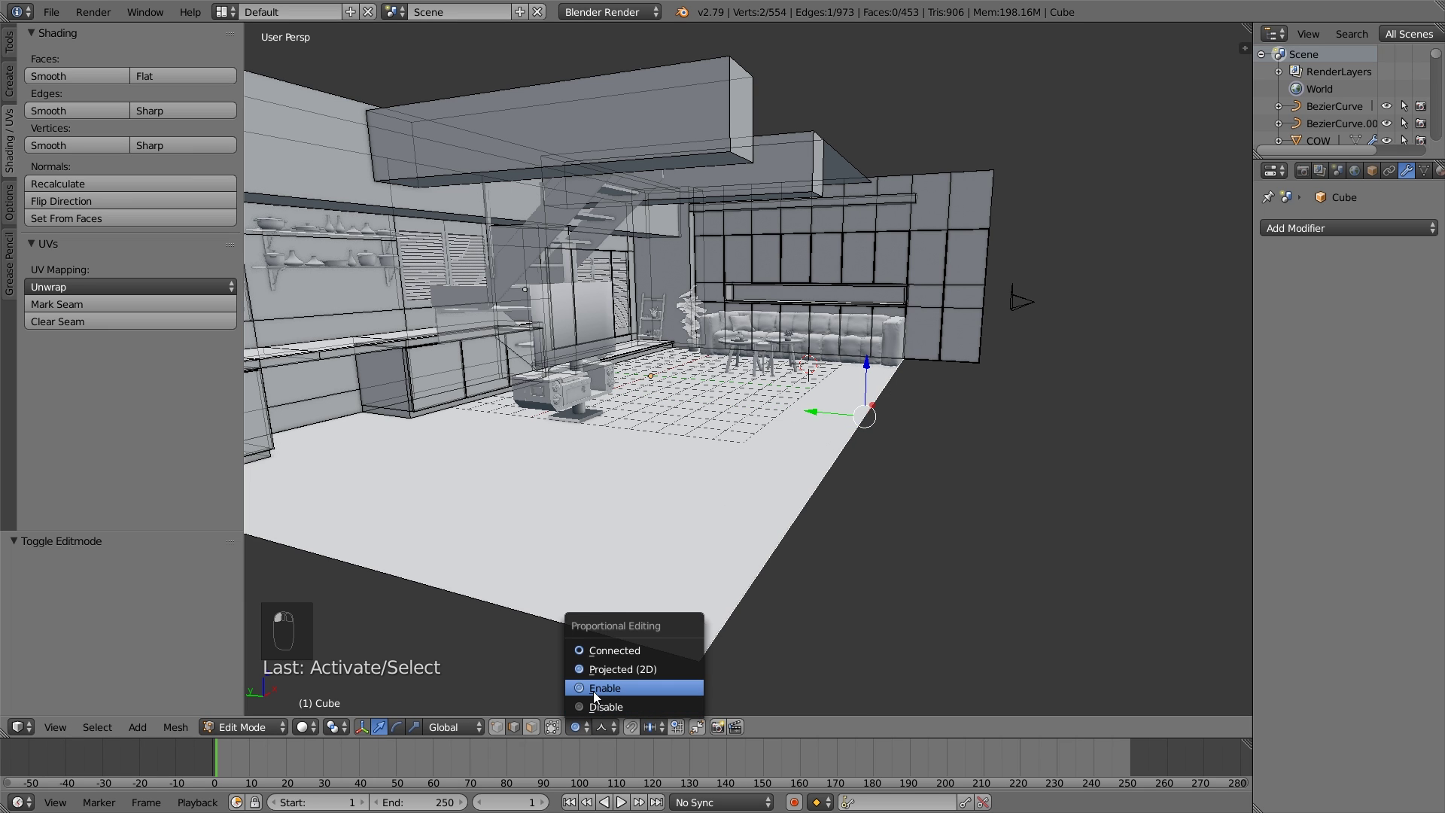
left_click(602, 707)
key("g")
key("y")
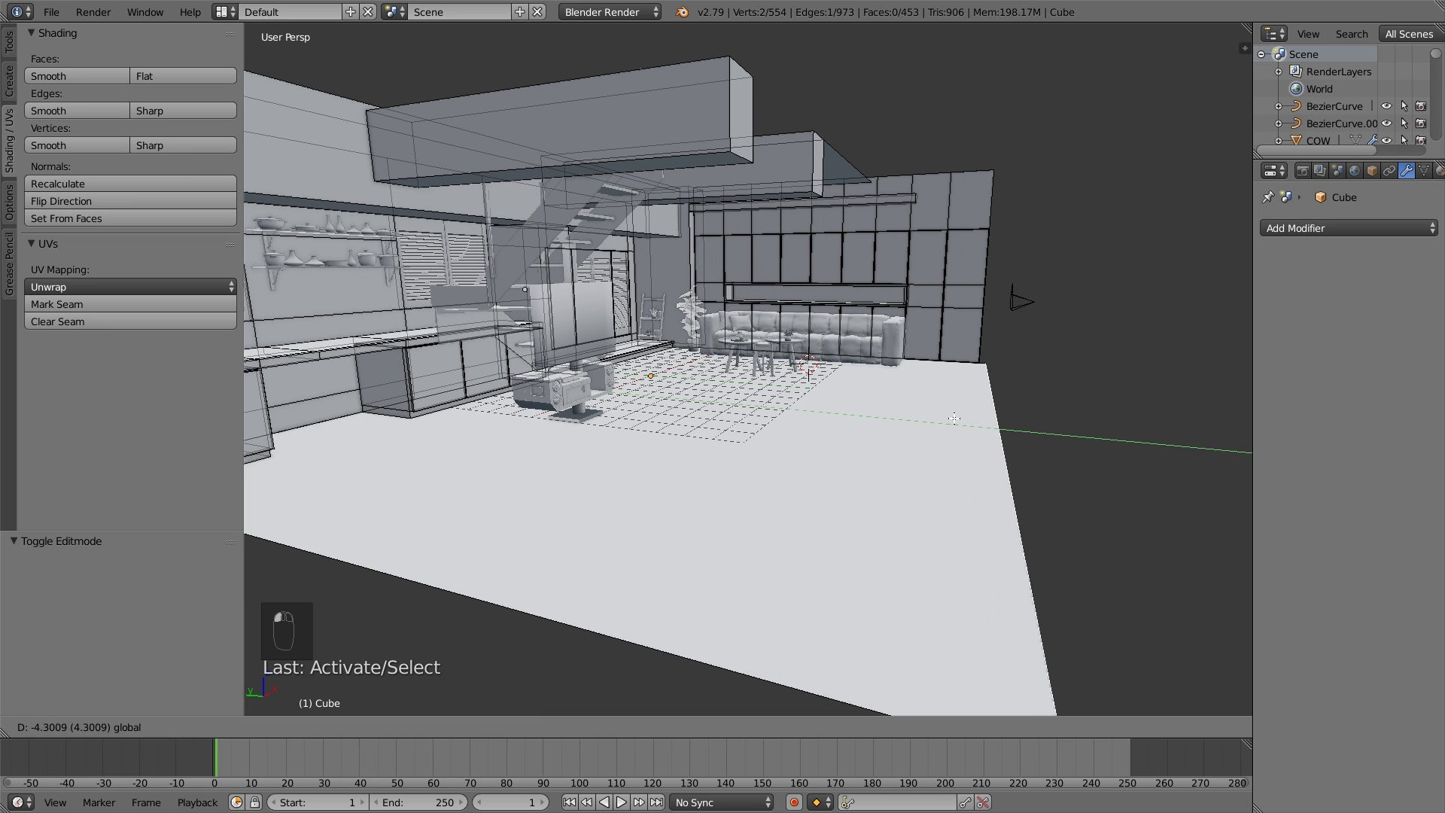
left_click(937, 412)
Move the floor's end edge on the kitchen side -1.321 along X.
scroll(488, 436, "down", 5)
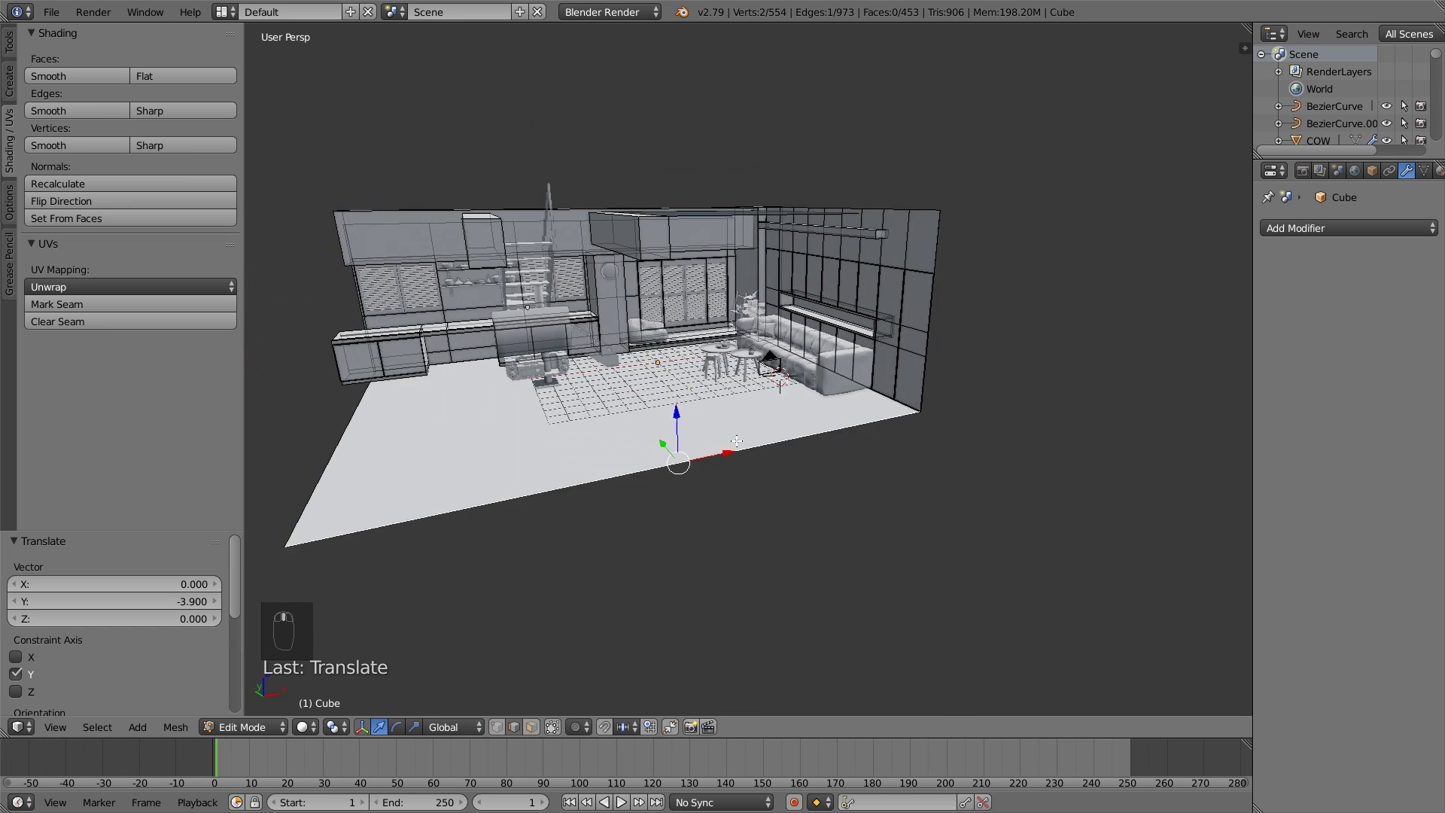
right_click(488, 436)
key("g")
key("x")
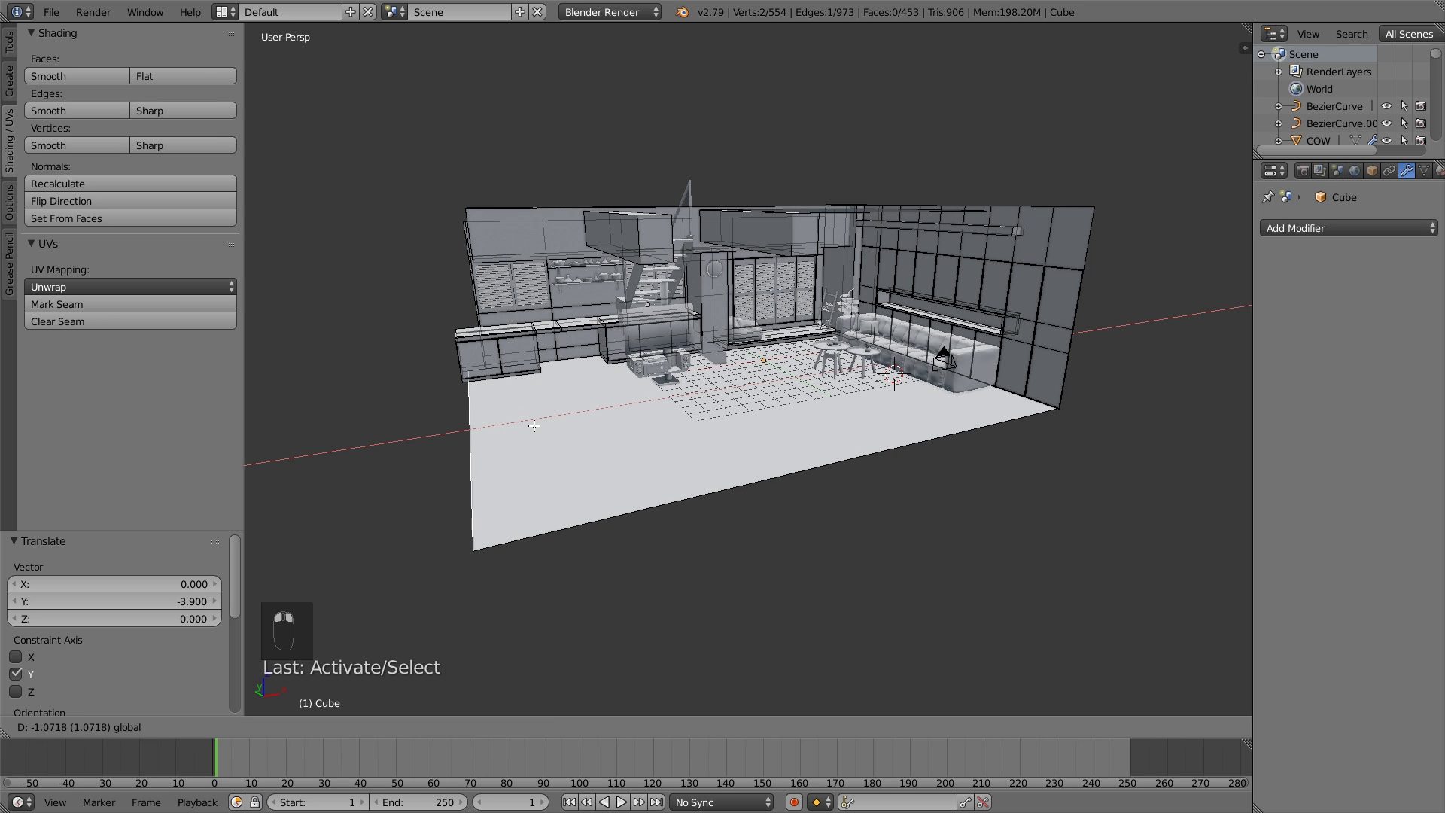
left_click(529, 426)
scroll(598, 419, "up", 5)
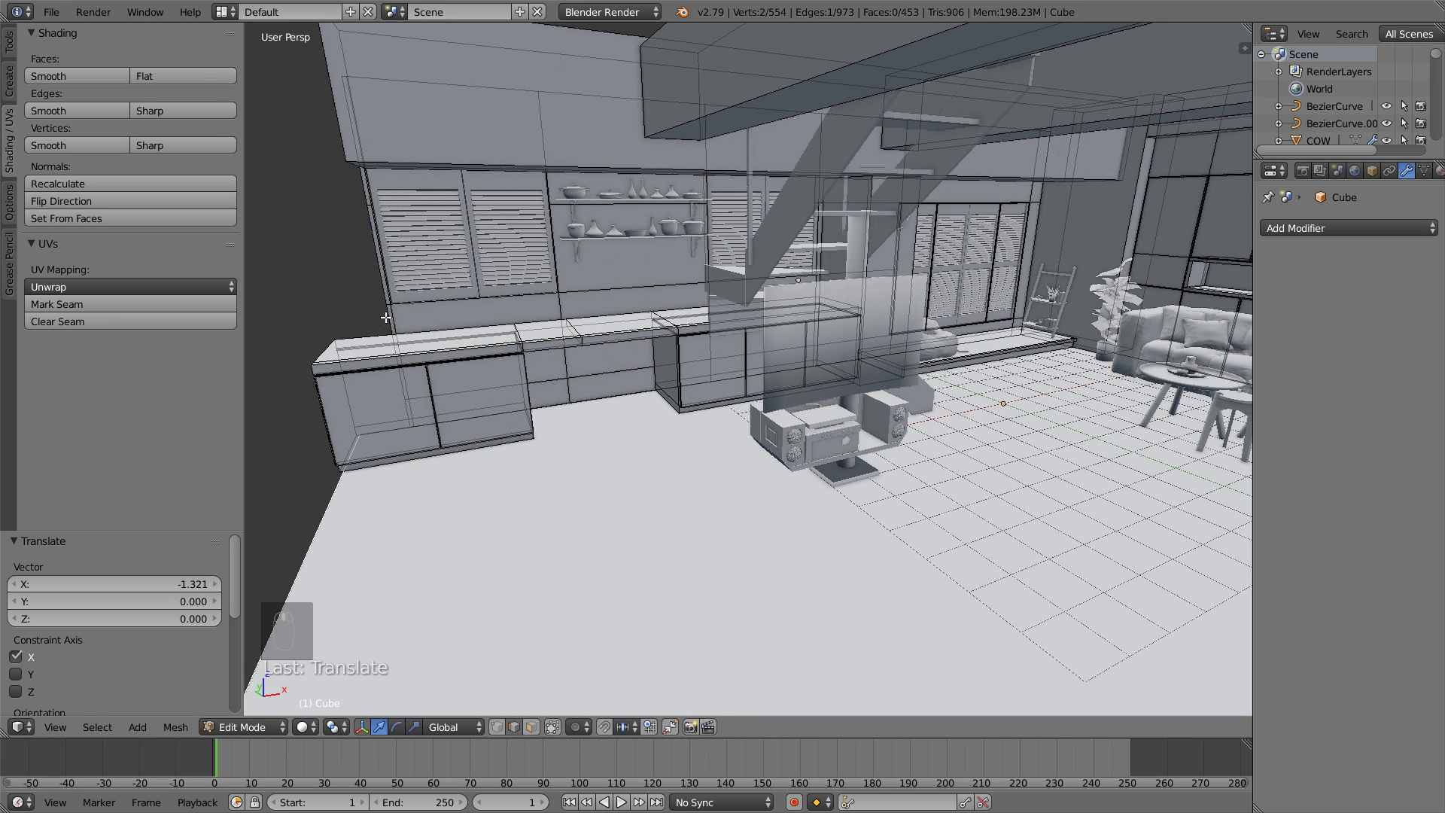
right_click(377, 263, "ctrl")
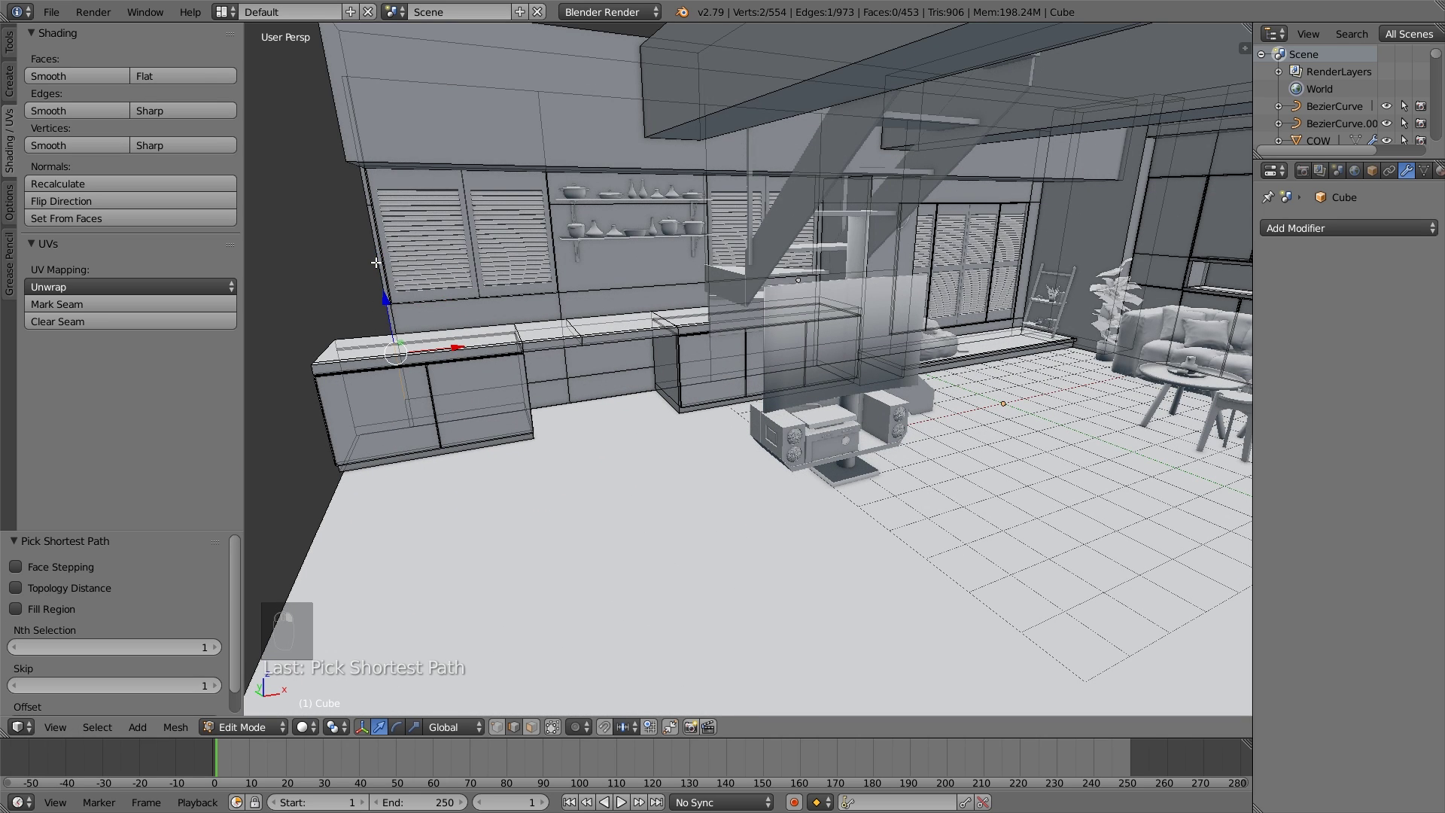
right_click(371, 220)
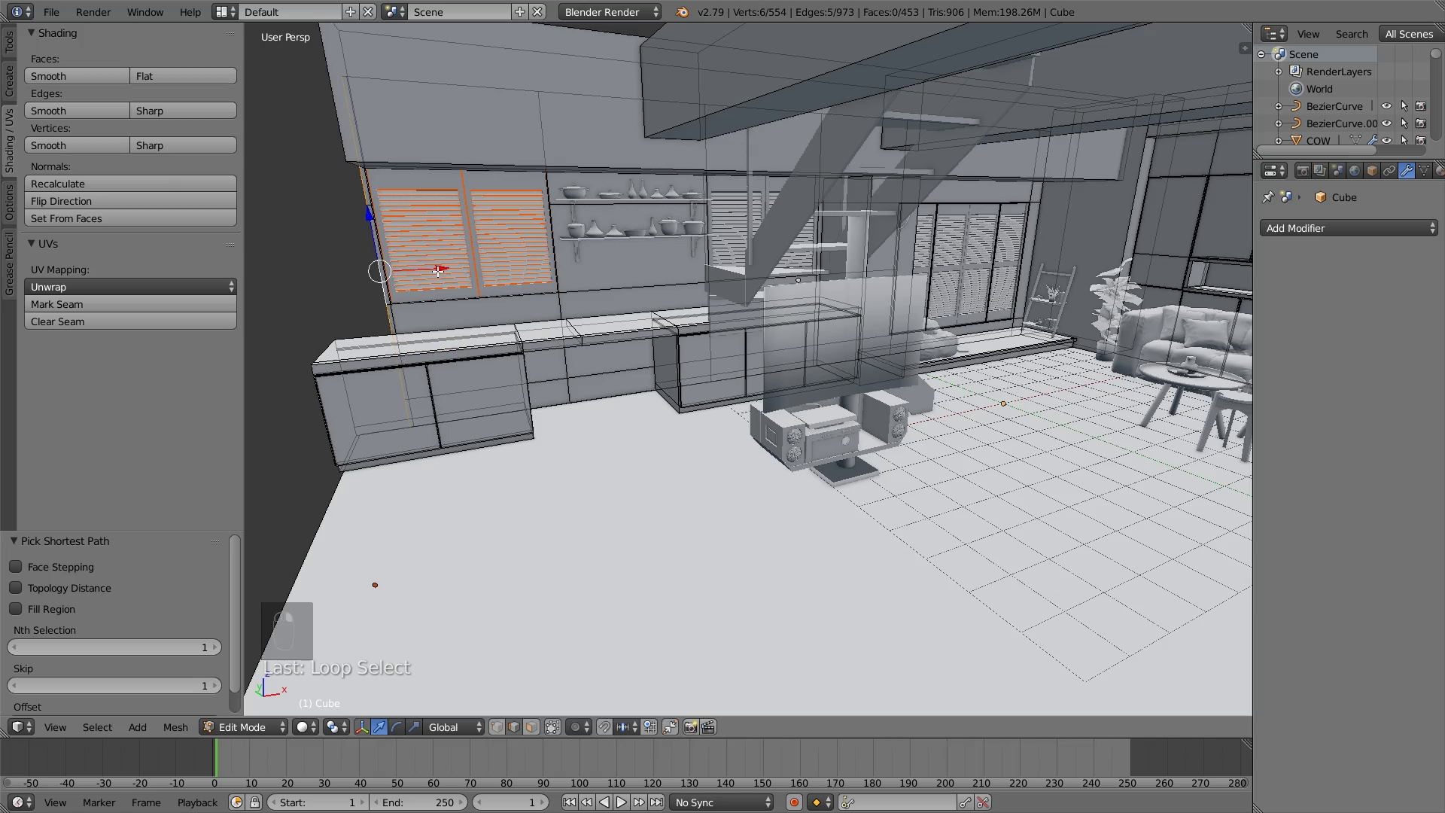
left_click_drag(438, 270, 377, 273)
middle_click_drag(377, 273, 562, 294)
right_click(787, 196, "ctrl")
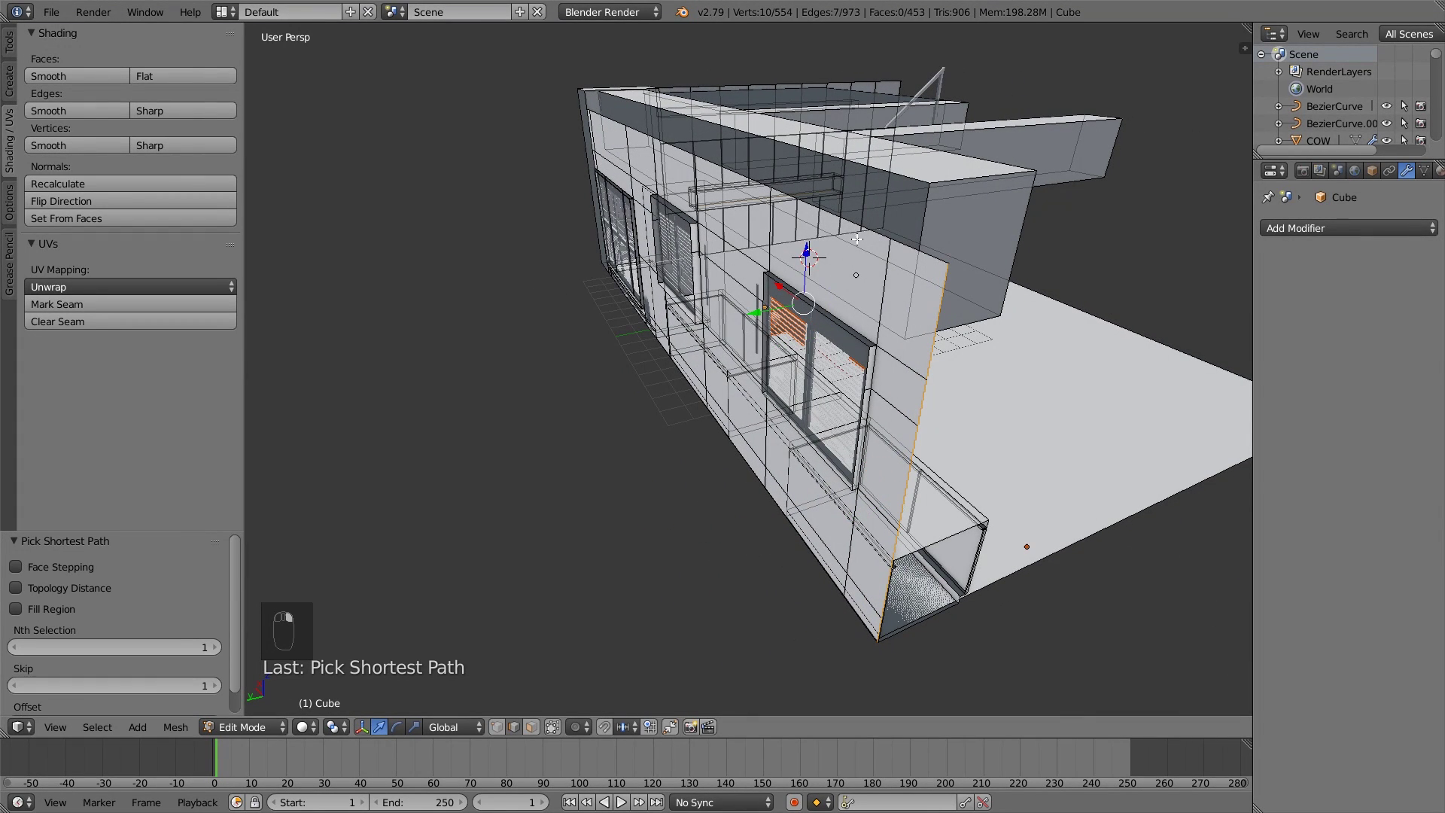
key("a")
Select the top edges of the back wall behind the kitchen and raise them 0.982 along Z.
key("space")
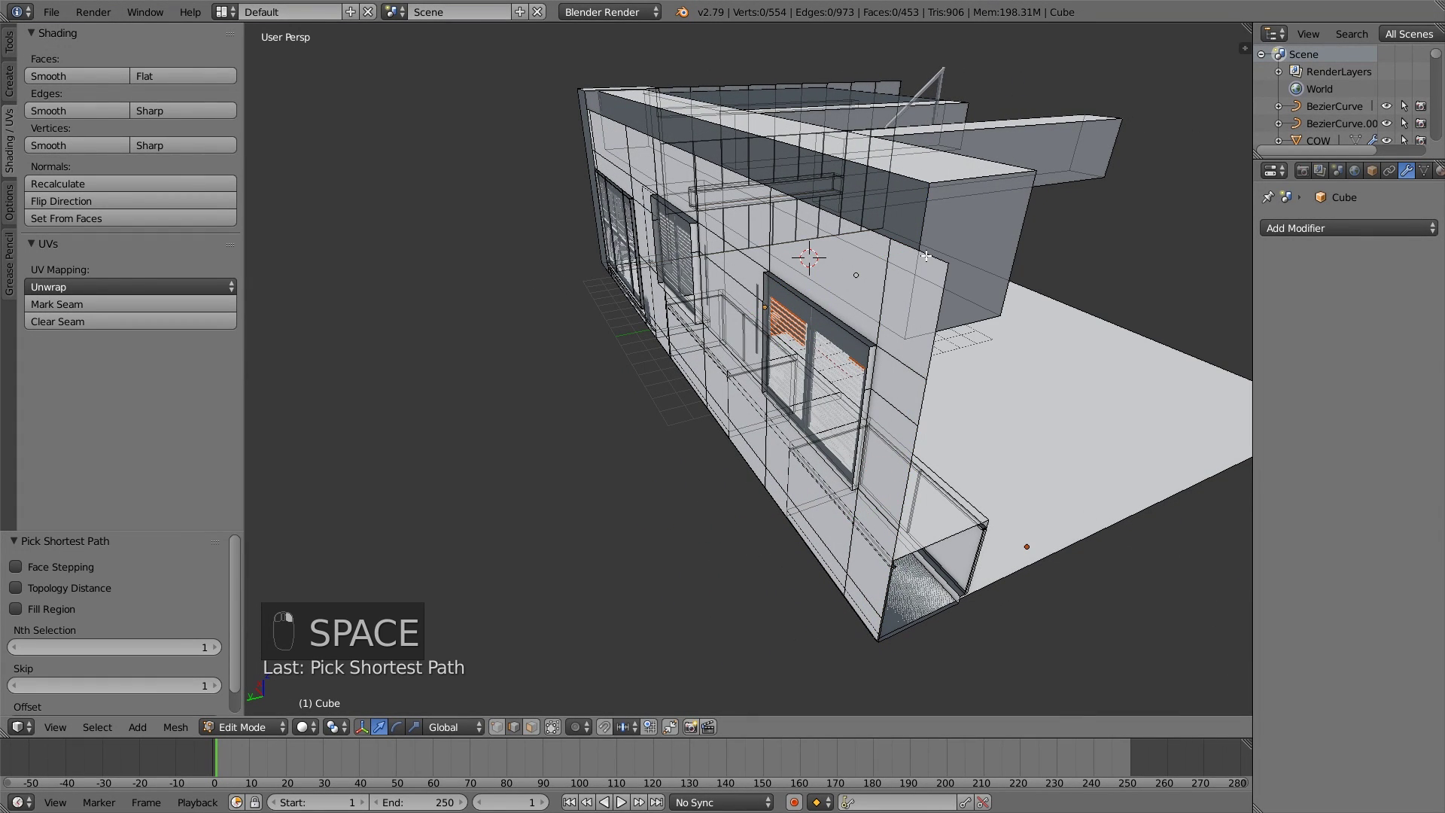
left_click_drag(666, 89, 668, 54)
scroll(813, 143, "down", 1)
middle_click_drag(918, 219, 701, 286)
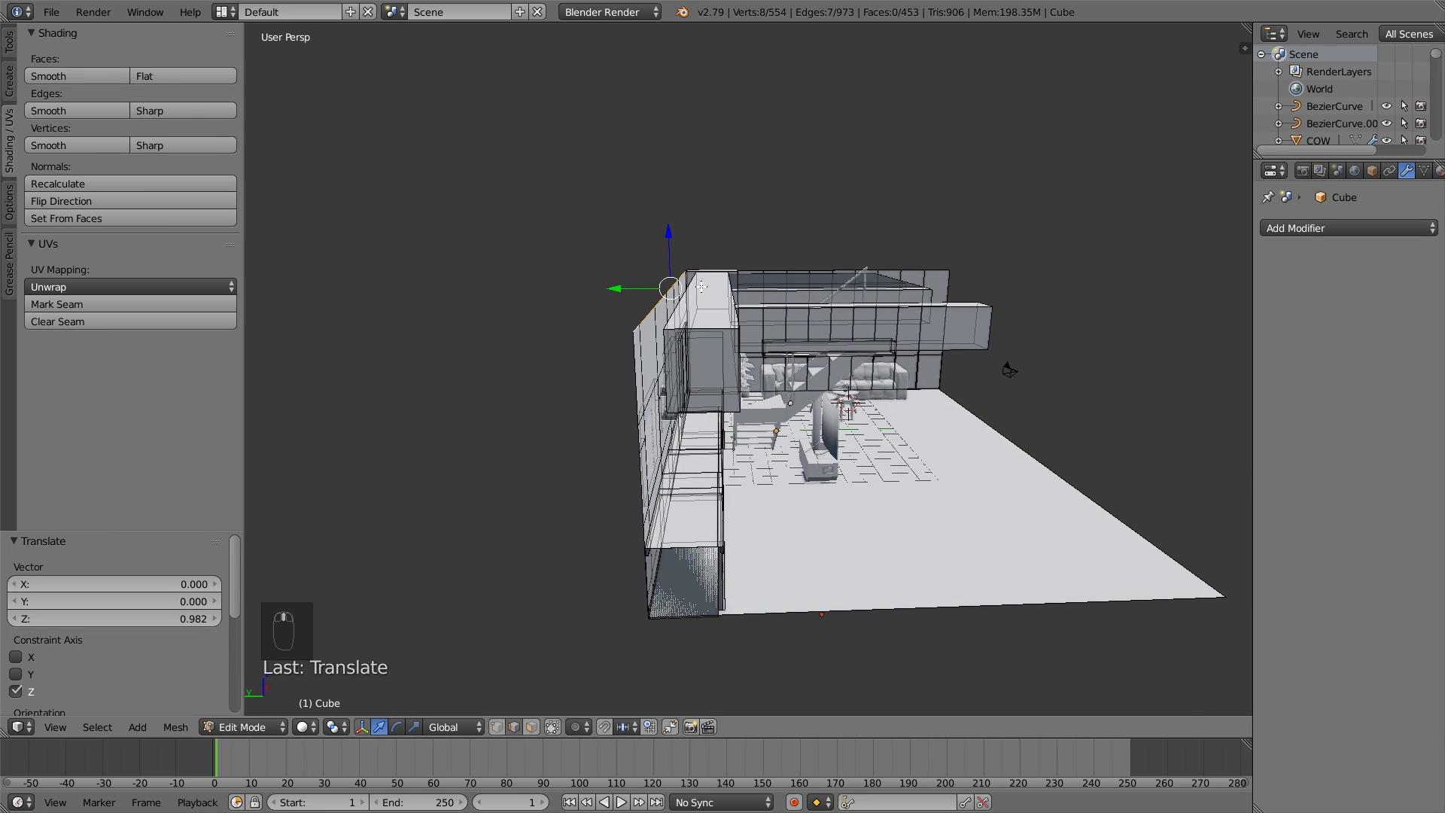
Extrude the back wall's top edges upward by about 6.2 along Z.
left_click(669, 239)
key("e")
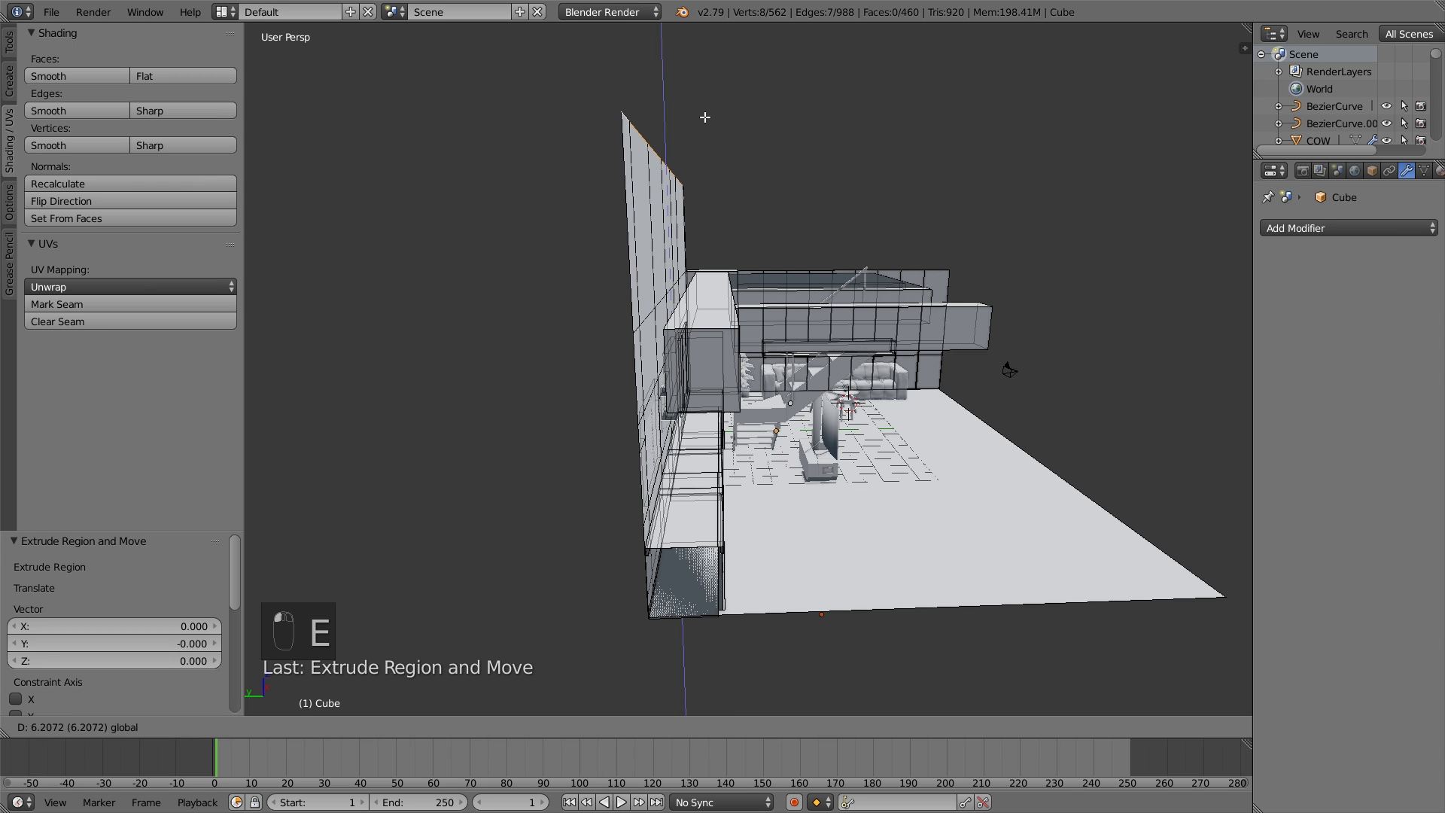
left_click_drag(704, 117, 704, 117)
Extrude the raised top edges again and move them -24.018 along Y to form a ceiling over the room.
key("e")
left_click(705, 116)
left_click_drag(622, 166, 1076, 194)
middle_click_drag(1076, 195, 893, 303)
scroll(893, 303, "up", 3)
middle_click_drag(809, 331, 810, 468, "shift")
scroll(810, 467, "up", 3)
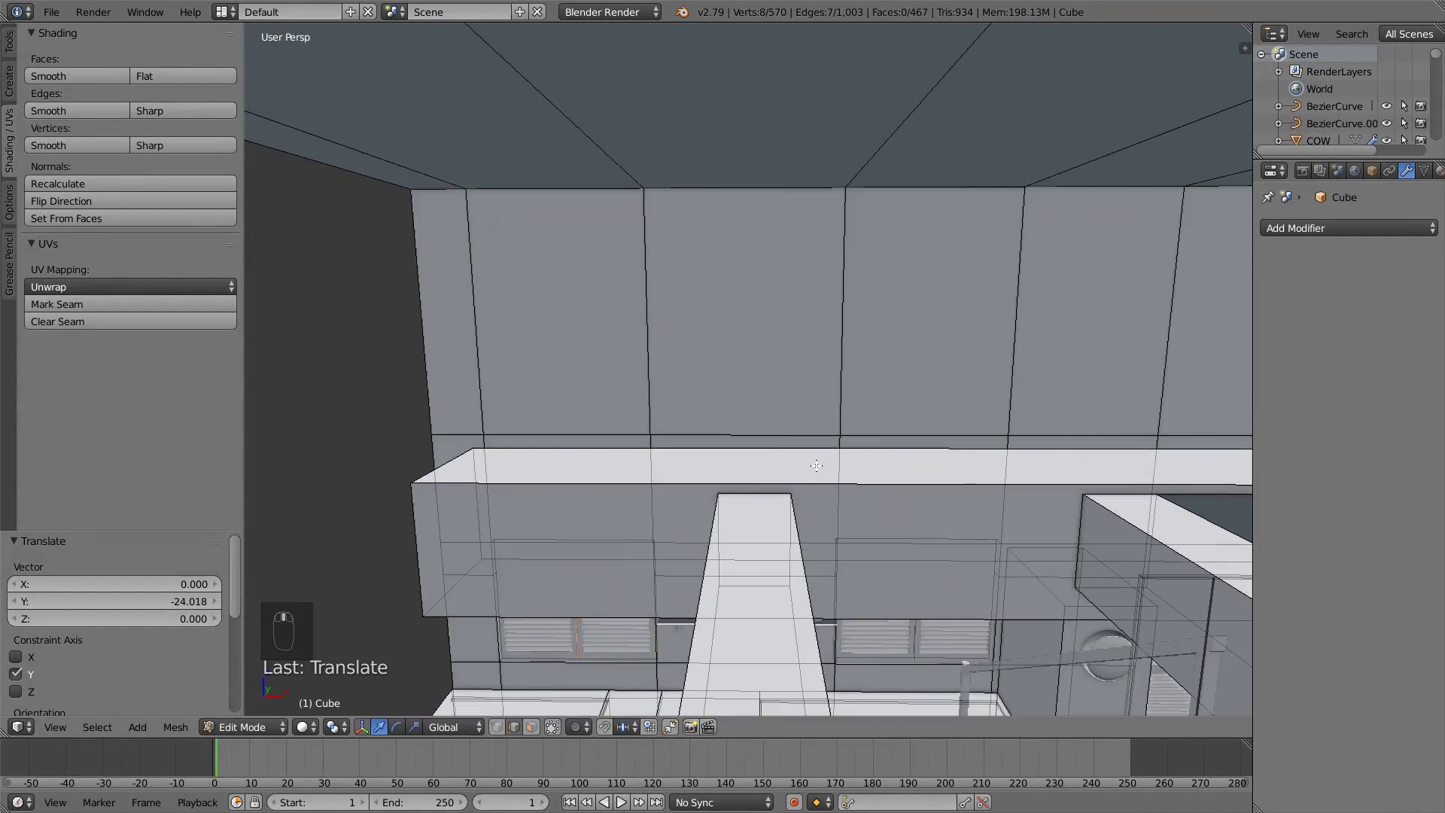
Try to select the vertical end edges of the back wall and the adjoining ceiling edge on the kitchen side.
scroll(804, 468, "down", 5)
middle_click_drag(628, 493, 640, 628)
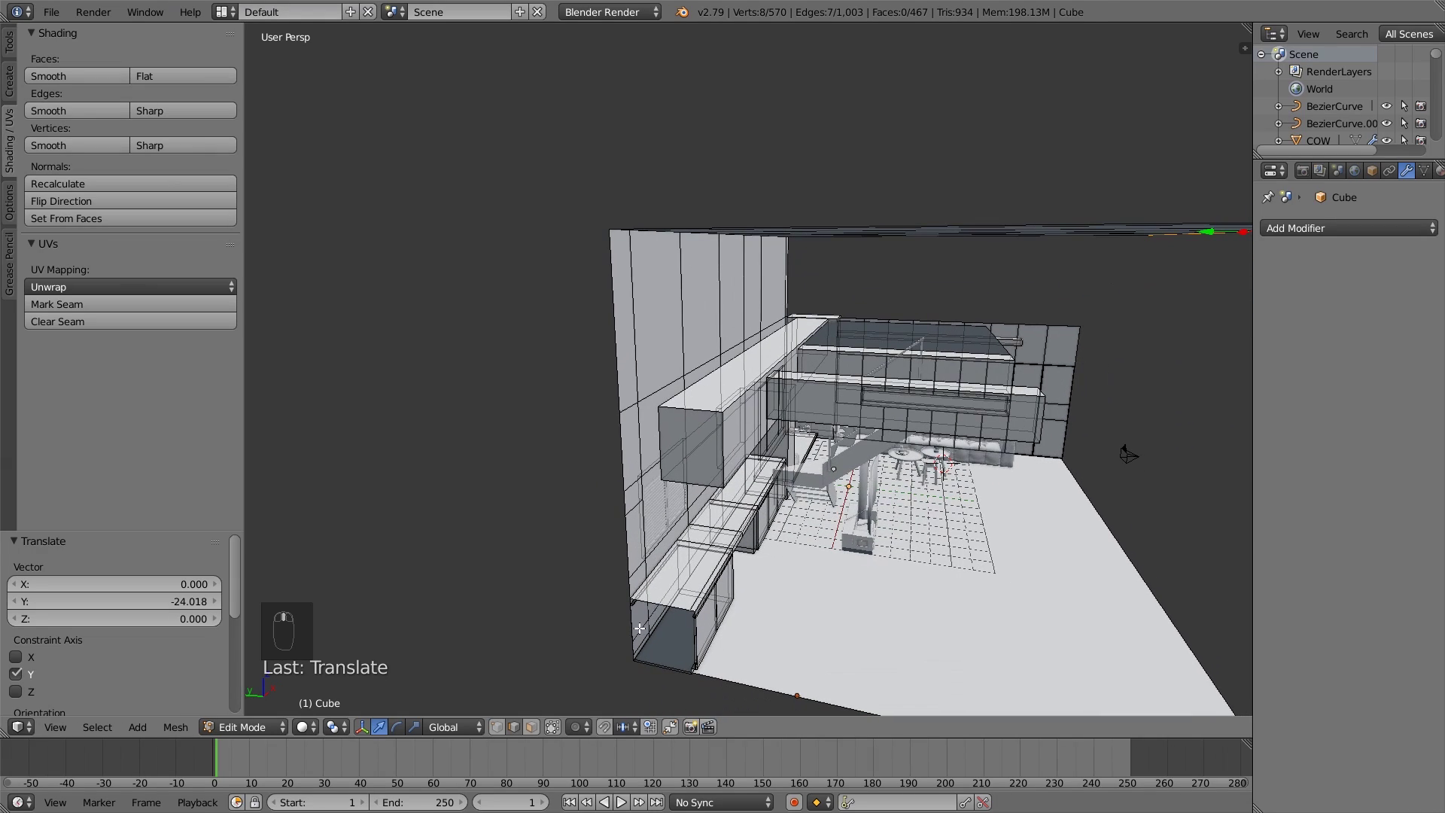
right_click(611, 517, "ctrl")
middle_click_drag(611, 516, 555, 419)
right_click(557, 355, "alt+shift")
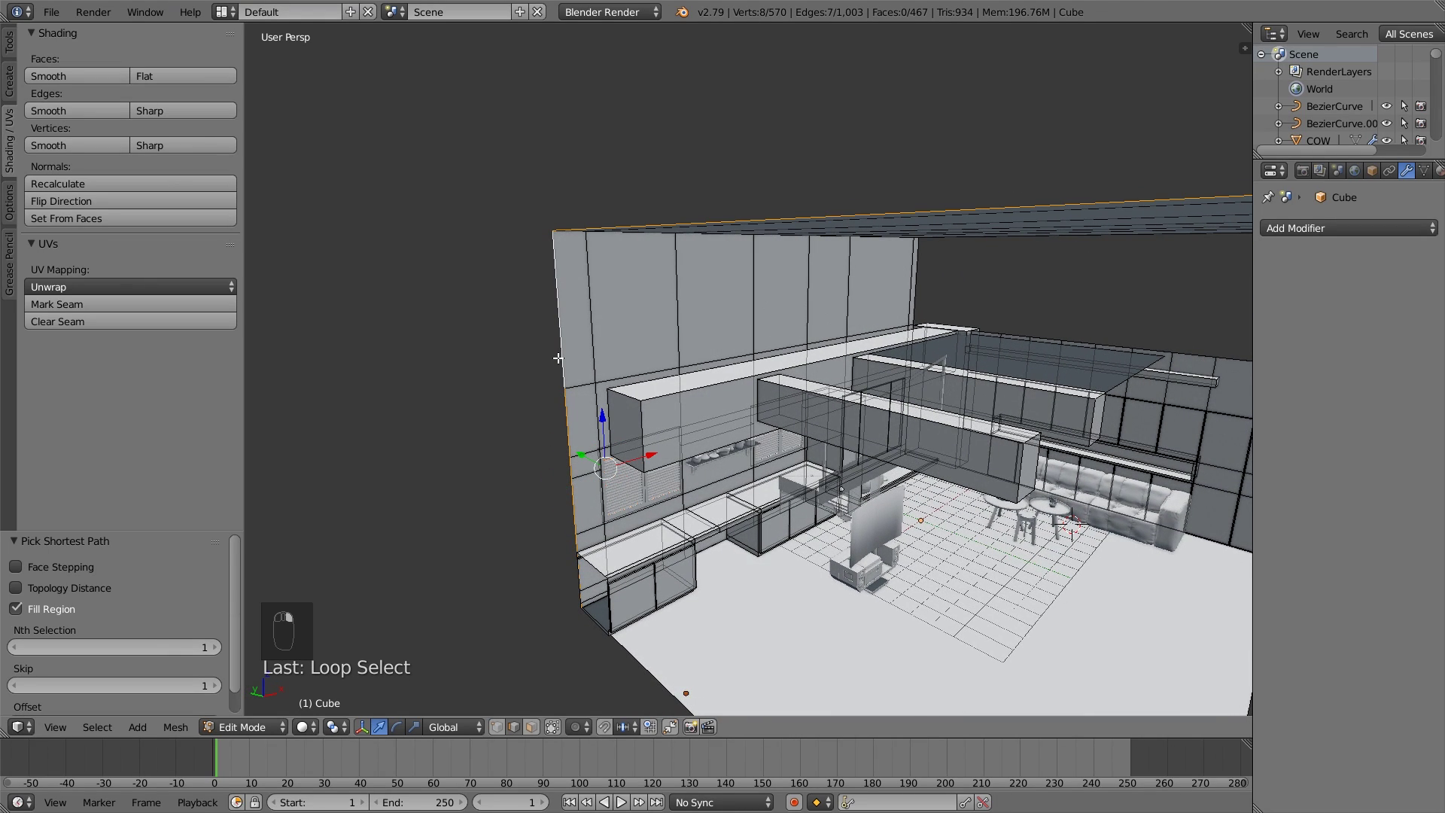
scroll(572, 365, "down", 3)
scroll(648, 402, "up", 2)
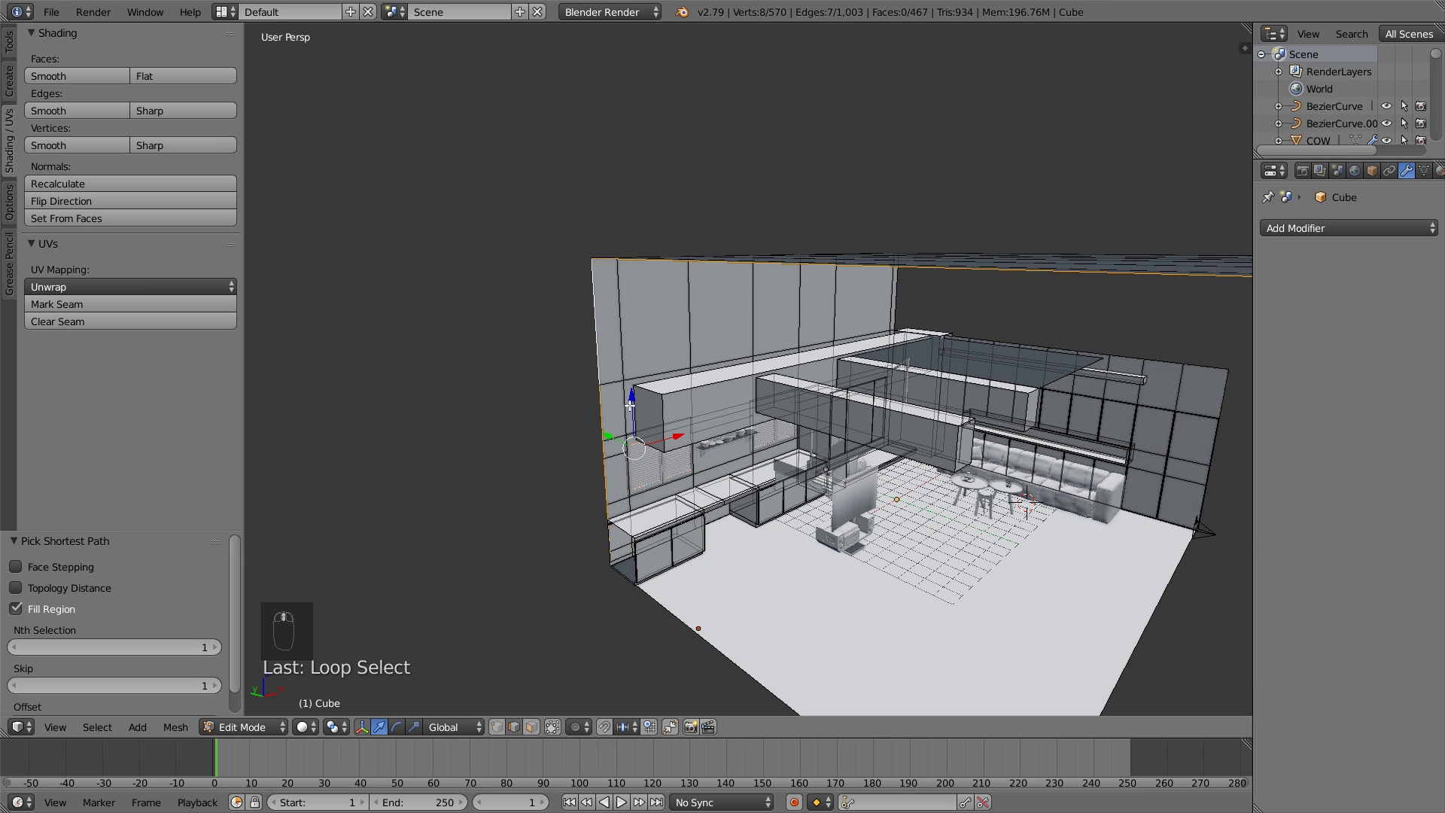
middle_click_drag(632, 406, 1029, 422)
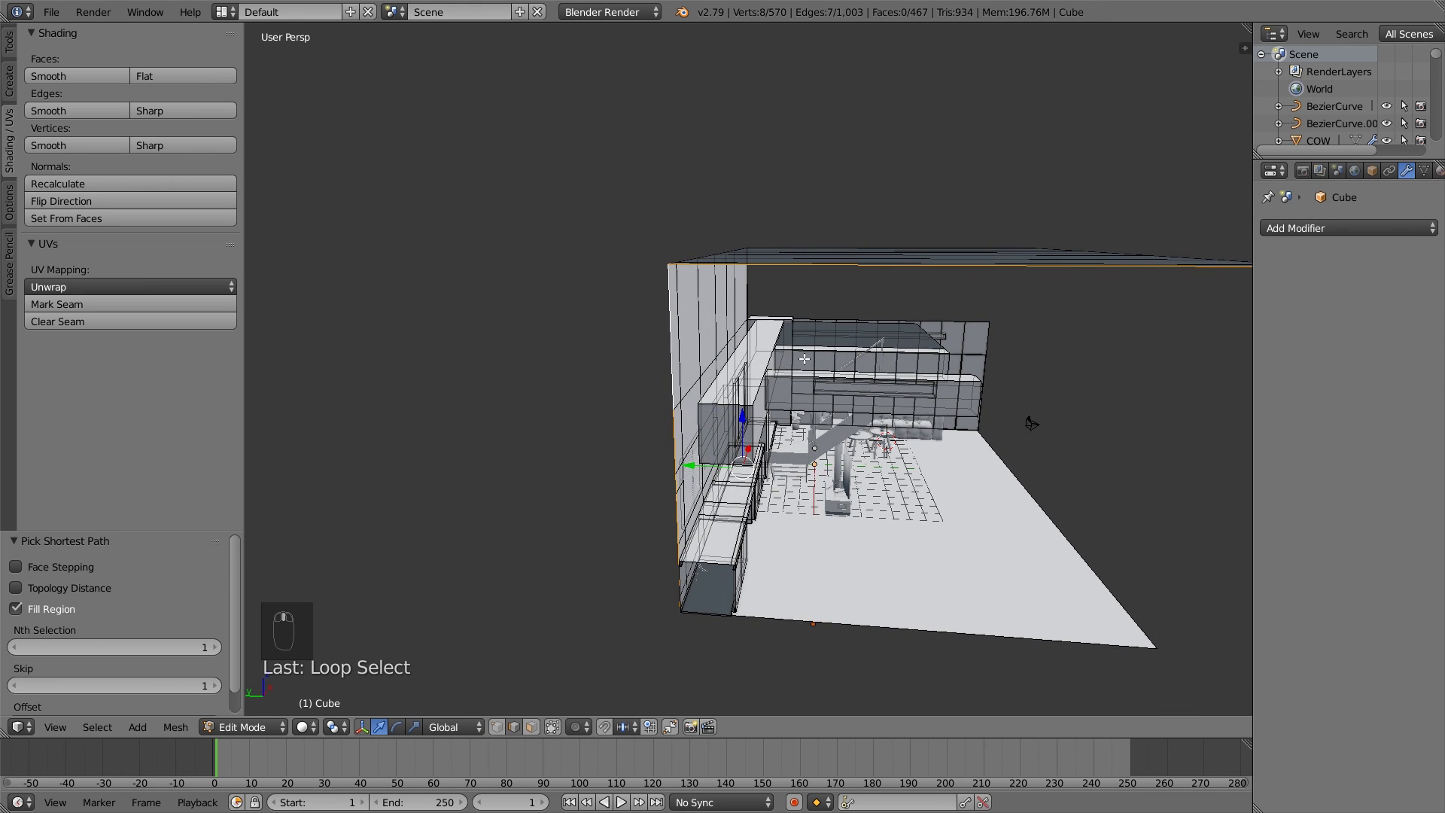
middle_click_drag(805, 359, 722, 339)
key("b")
left_click_drag(722, 363, 1038, 245)
key("b")
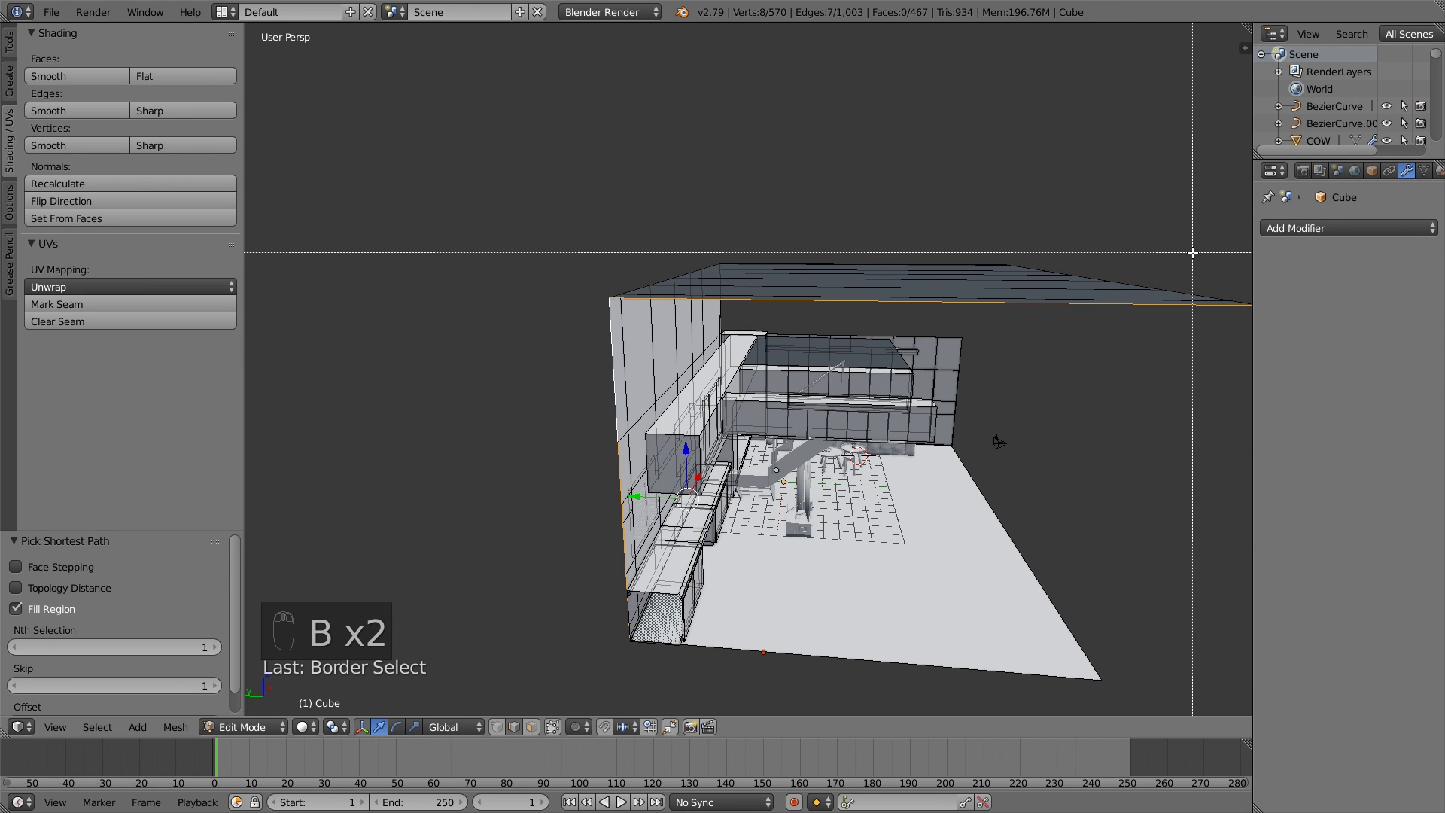
scroll(988, 352, "down", 3)
key("b")
right_click(804, 521)
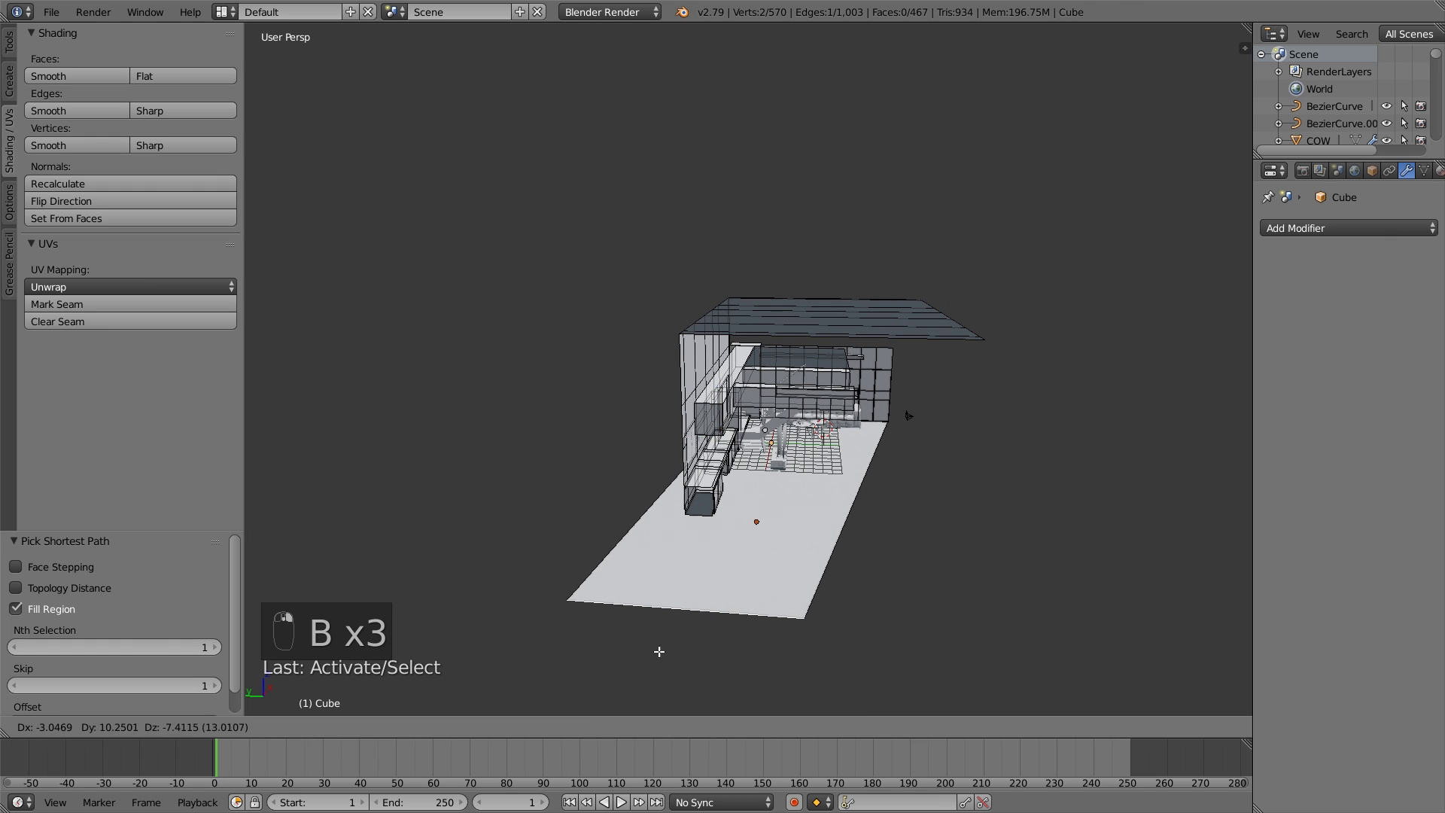
scroll(971, 427, "up", 2)
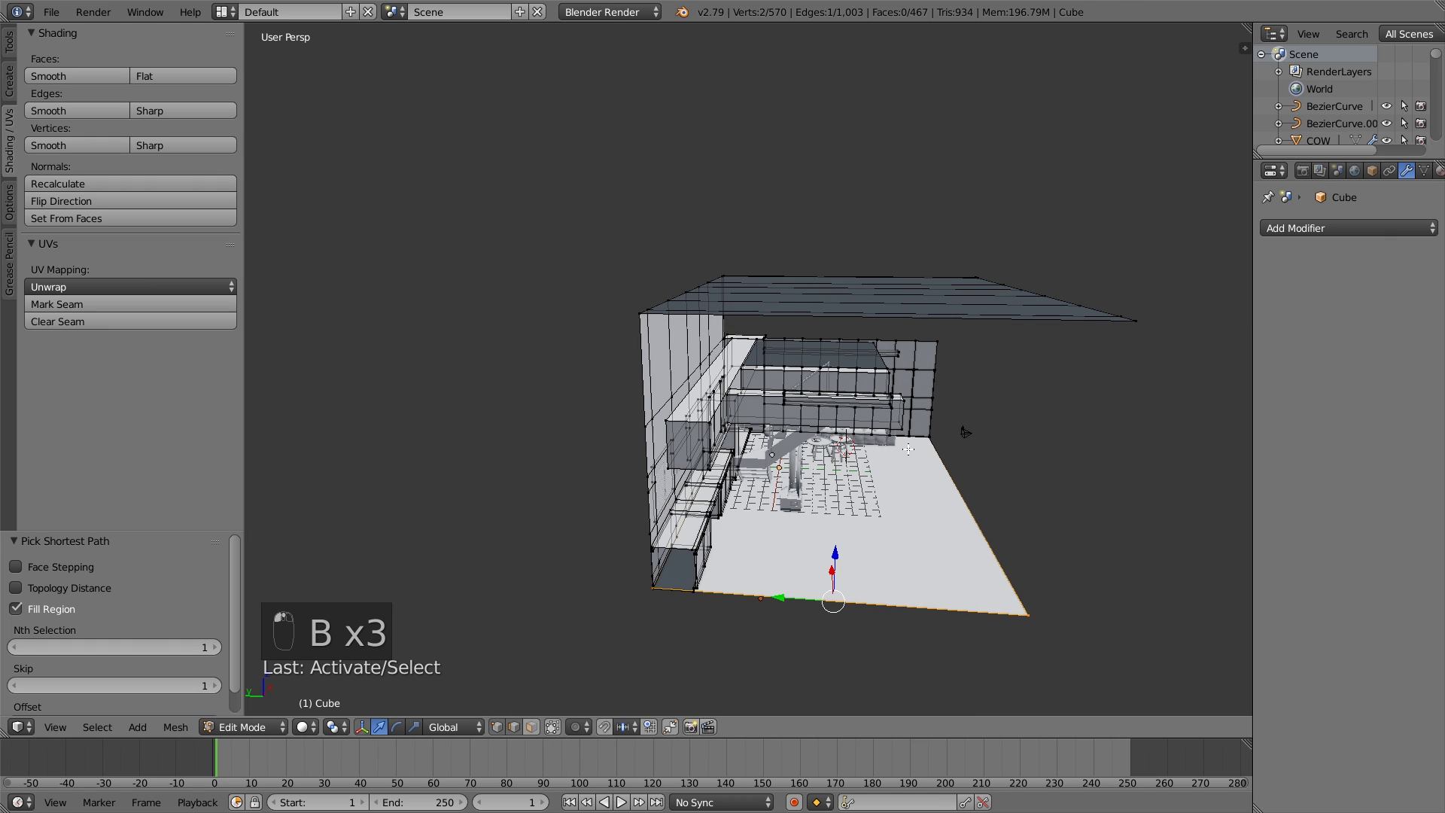
scroll(640, 456, "up", 2)
Extrude the kitchen-side vertical end edges of the back wall along negative Y to the ceiling's front edge, forming a side wall.
right_click(601, 429, "alt")
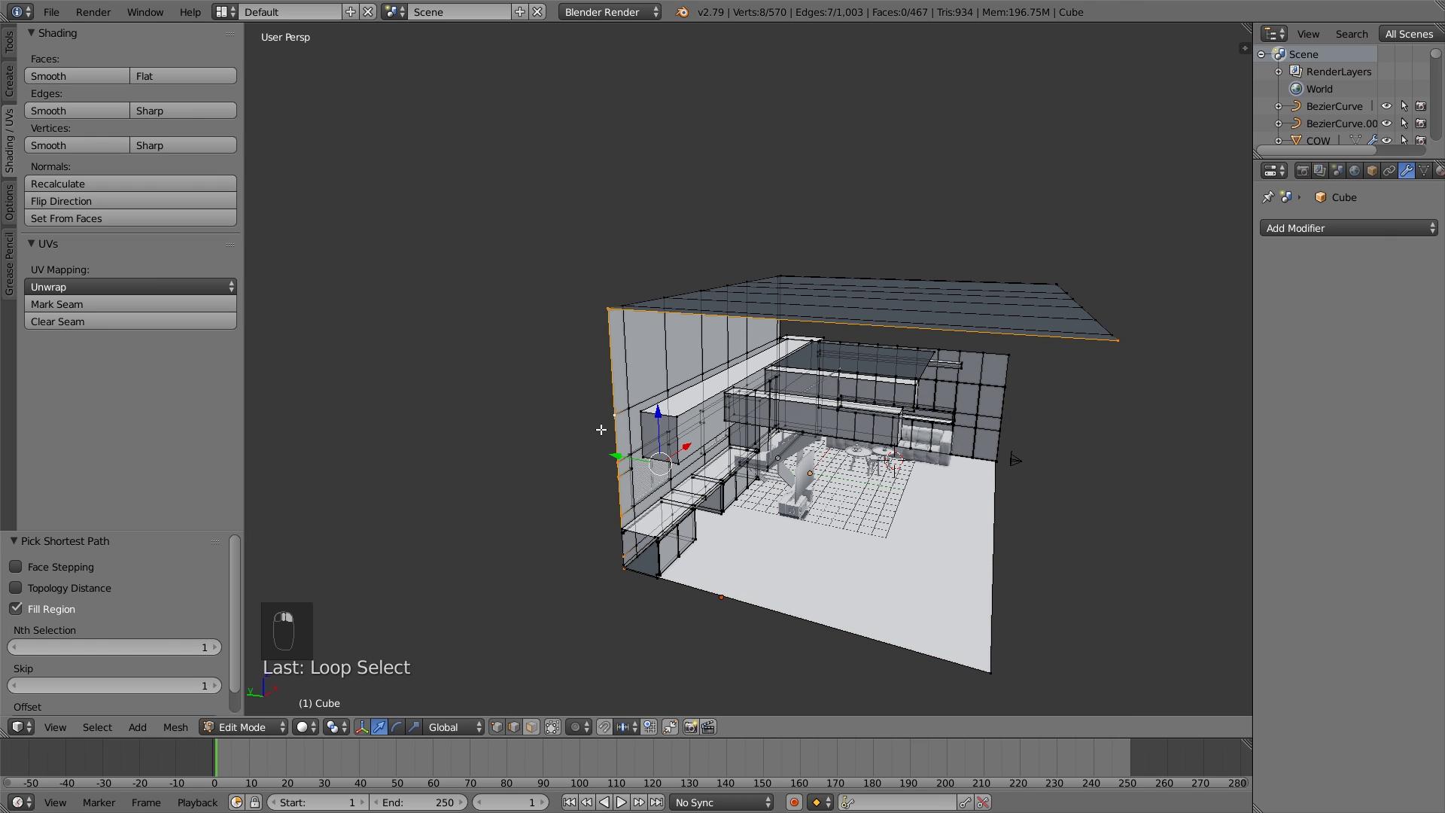
right_click(1079, 347, "shift")
middle_click_drag(1080, 347, 757, 407)
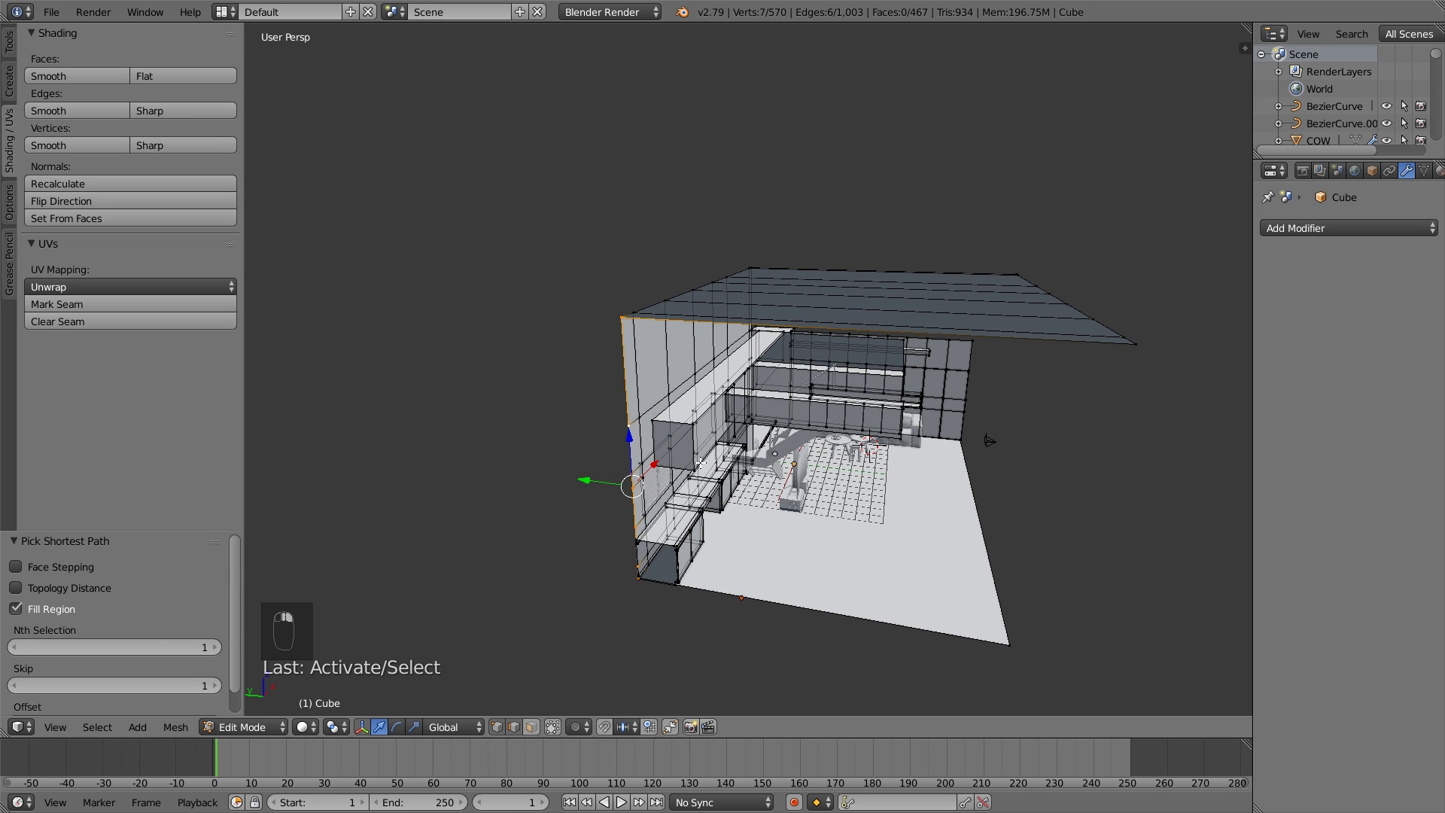
middle_click_drag(699, 462, 745, 447)
key("e")
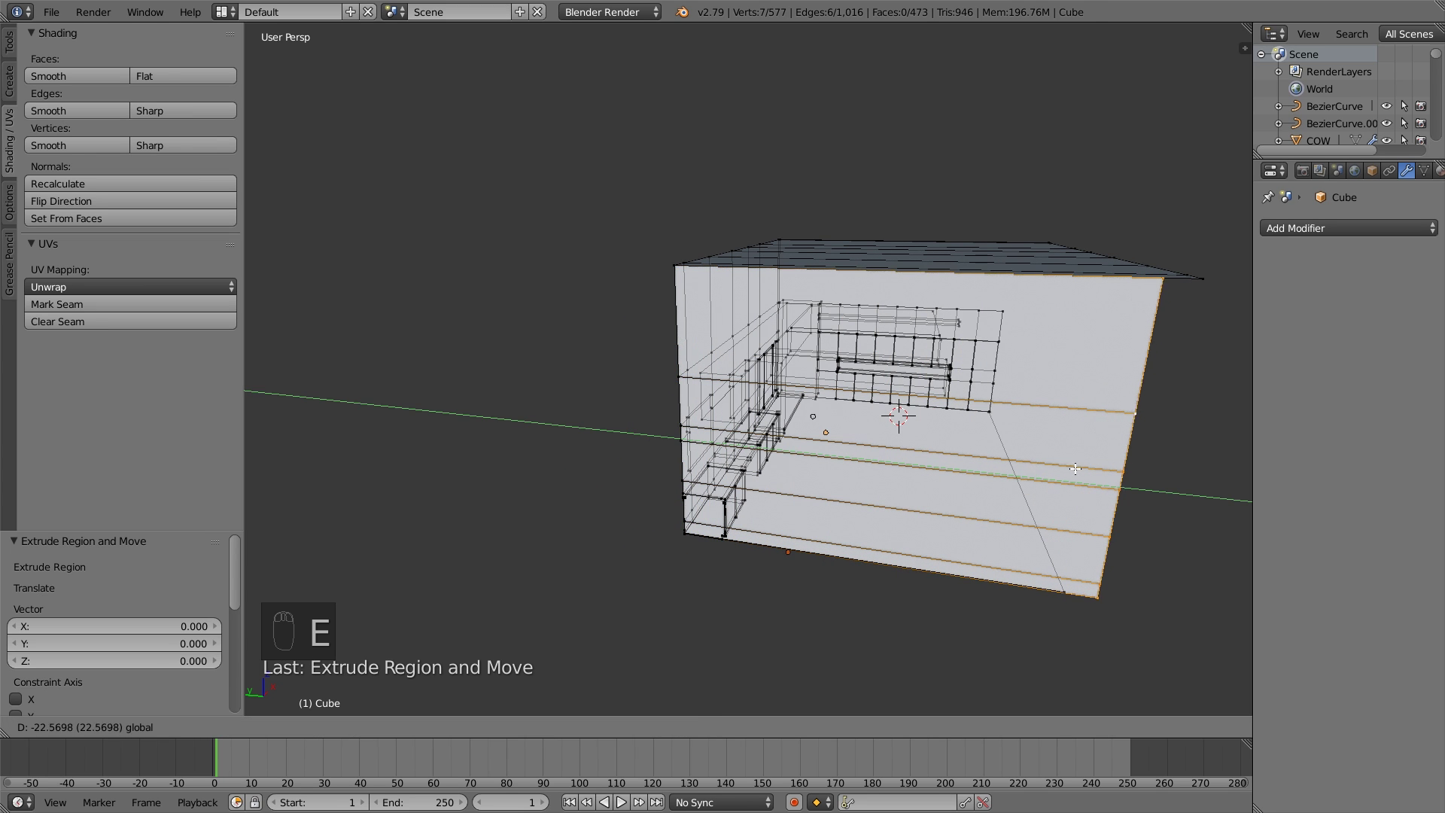
left_click(1072, 469)
middle_click_drag(1072, 469, 958, 503)
Move the floor's front edge along Y to meet the end of the kitchen-side wall.
key("a")
key("Tab")
key("Tab")
right_click(891, 540)
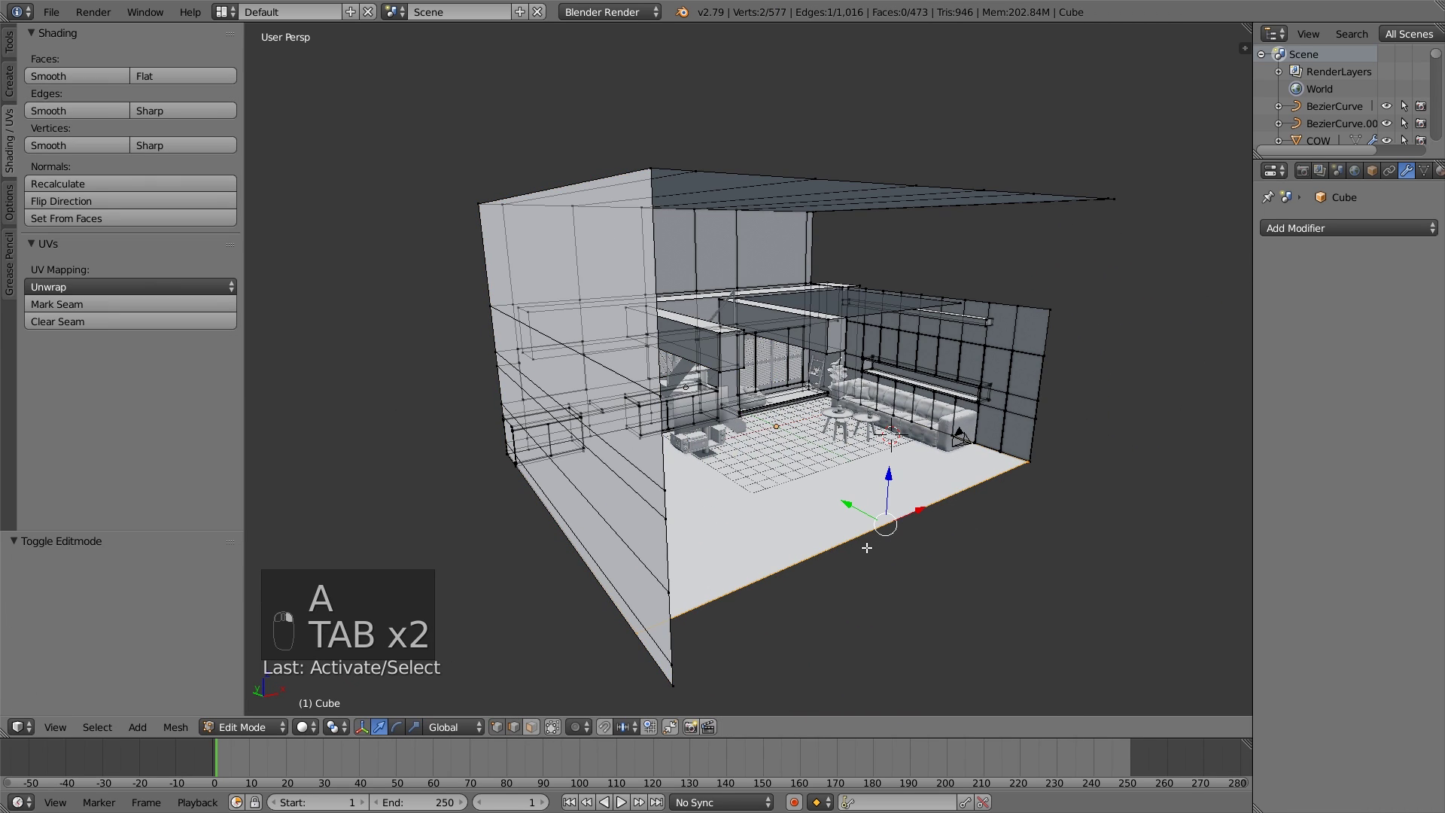
left_click_drag(841, 509, 881, 555)
right_click(1040, 433, "ctrl")
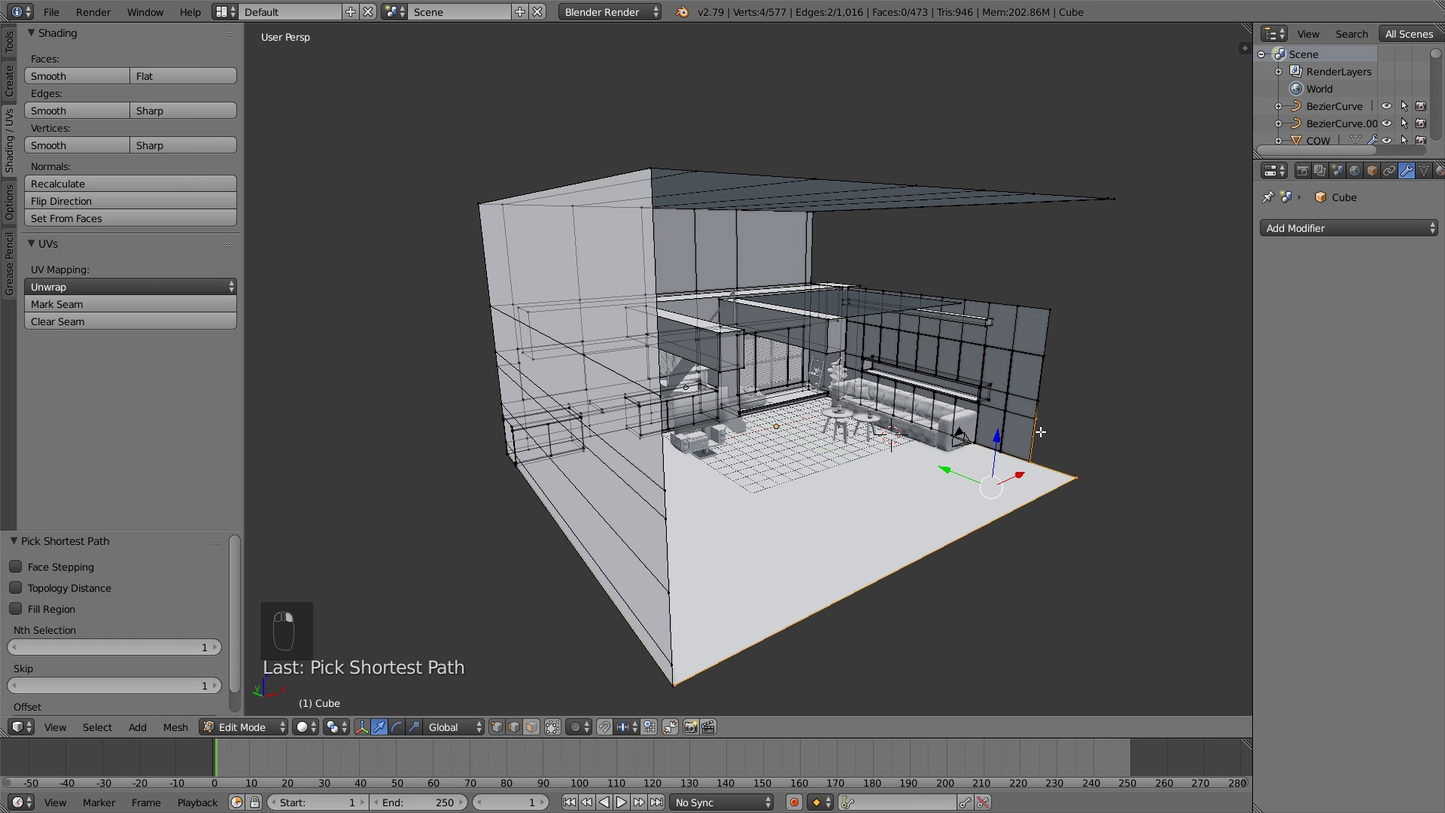
right_click(1040, 432, "alt")
right_click(1051, 384, "alt")
right_click(1052, 385, "alt")
key("a")
Select the vertical end edges of the sofa-side wall without the floor corner and extrude them about -2.5 along Y to the floor's front edge.
middle_click_drag(1020, 421, 1053, 435)
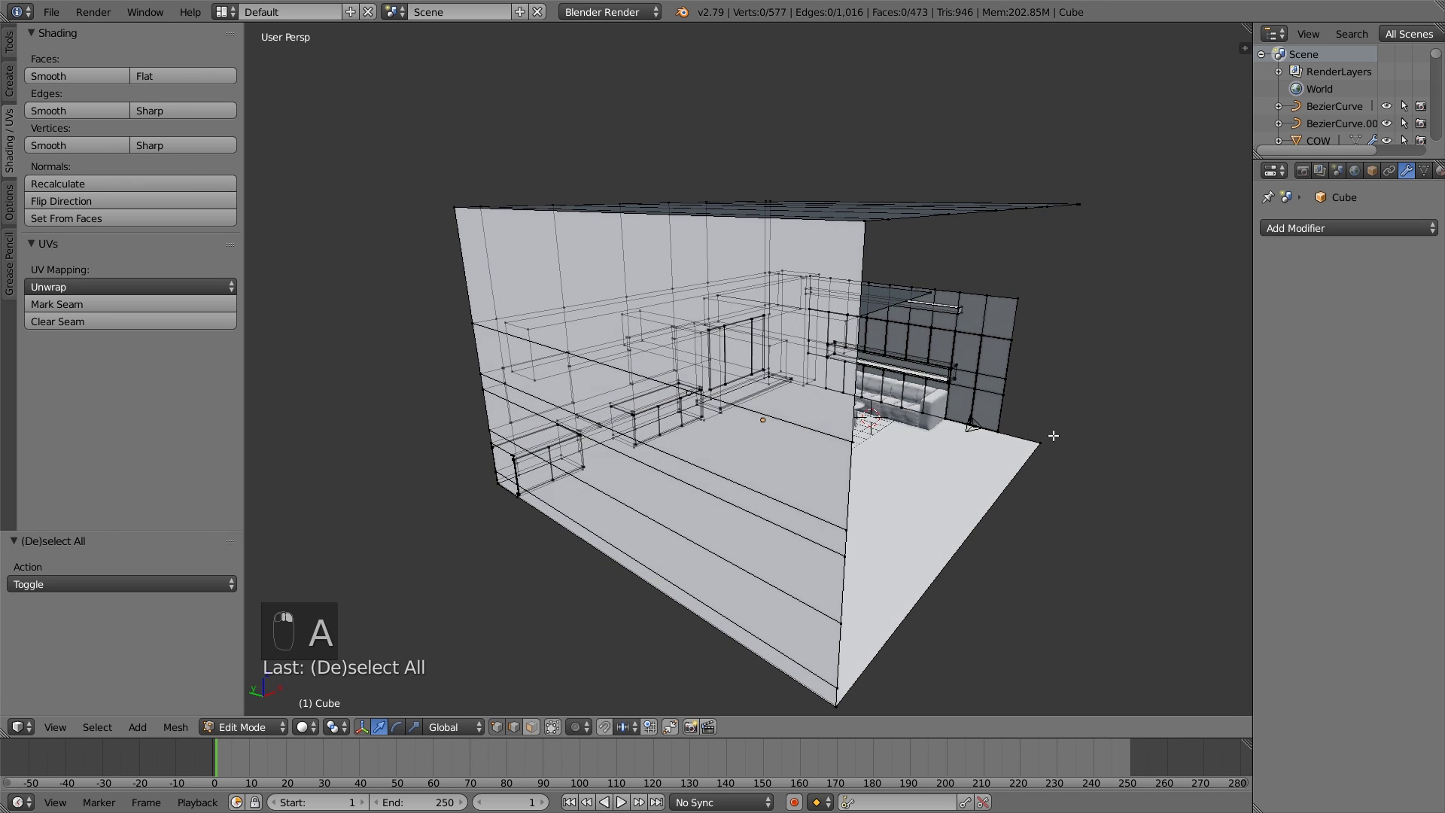
key("b")
left_click_drag(1061, 503, 992, 277)
key("b")
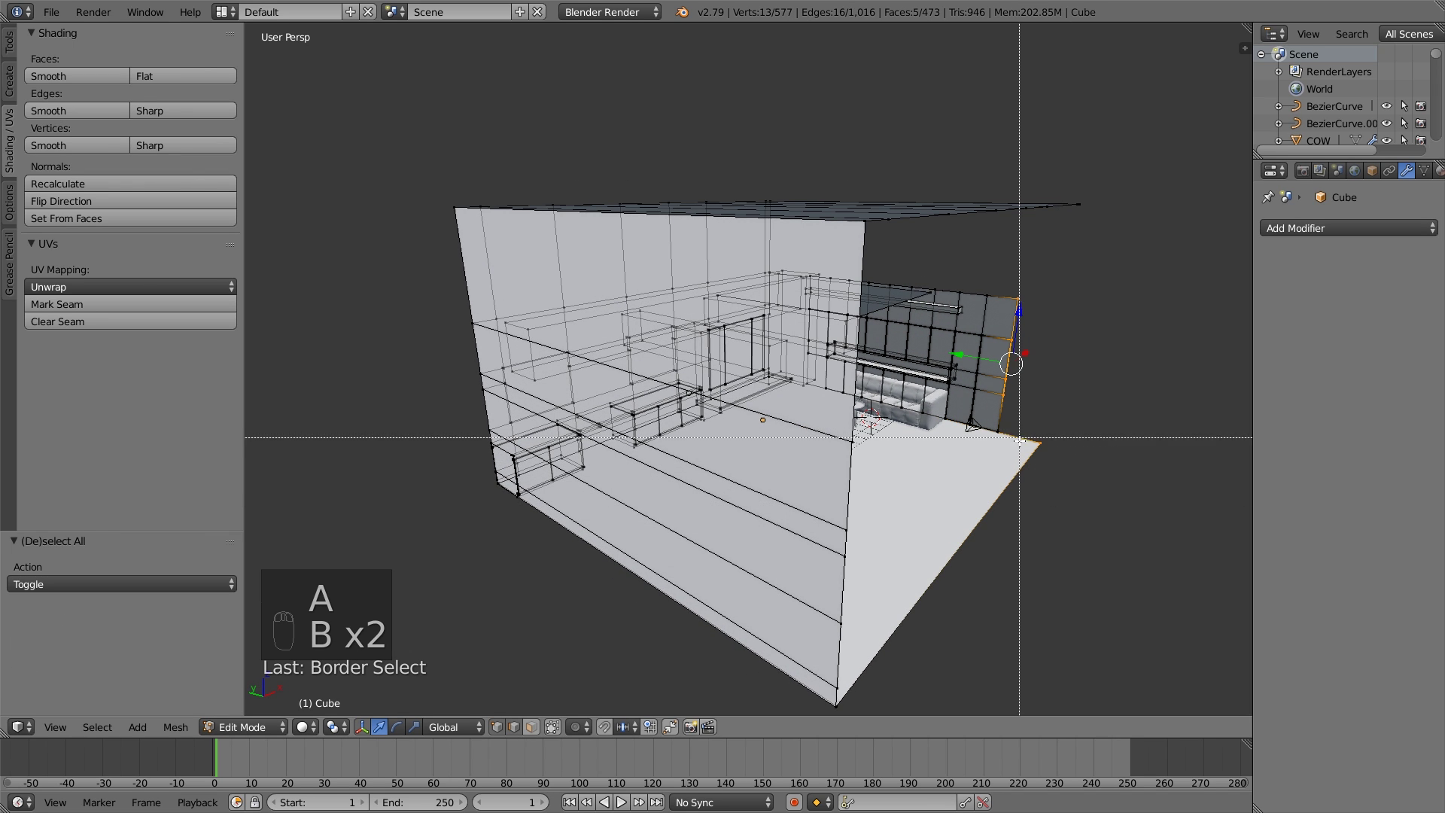
key("b")
left_click_drag(1057, 427, 1026, 473)
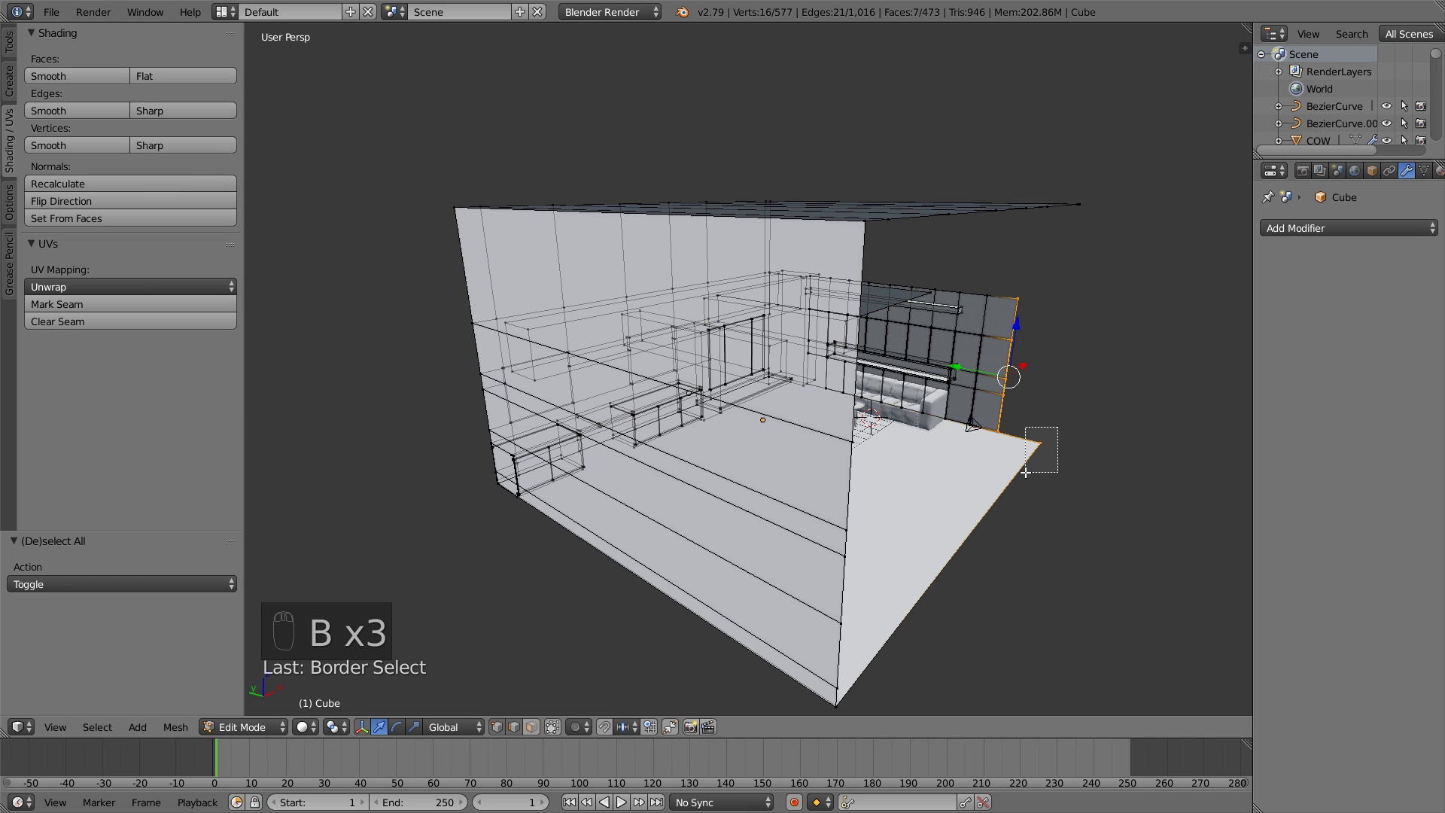
key("e")
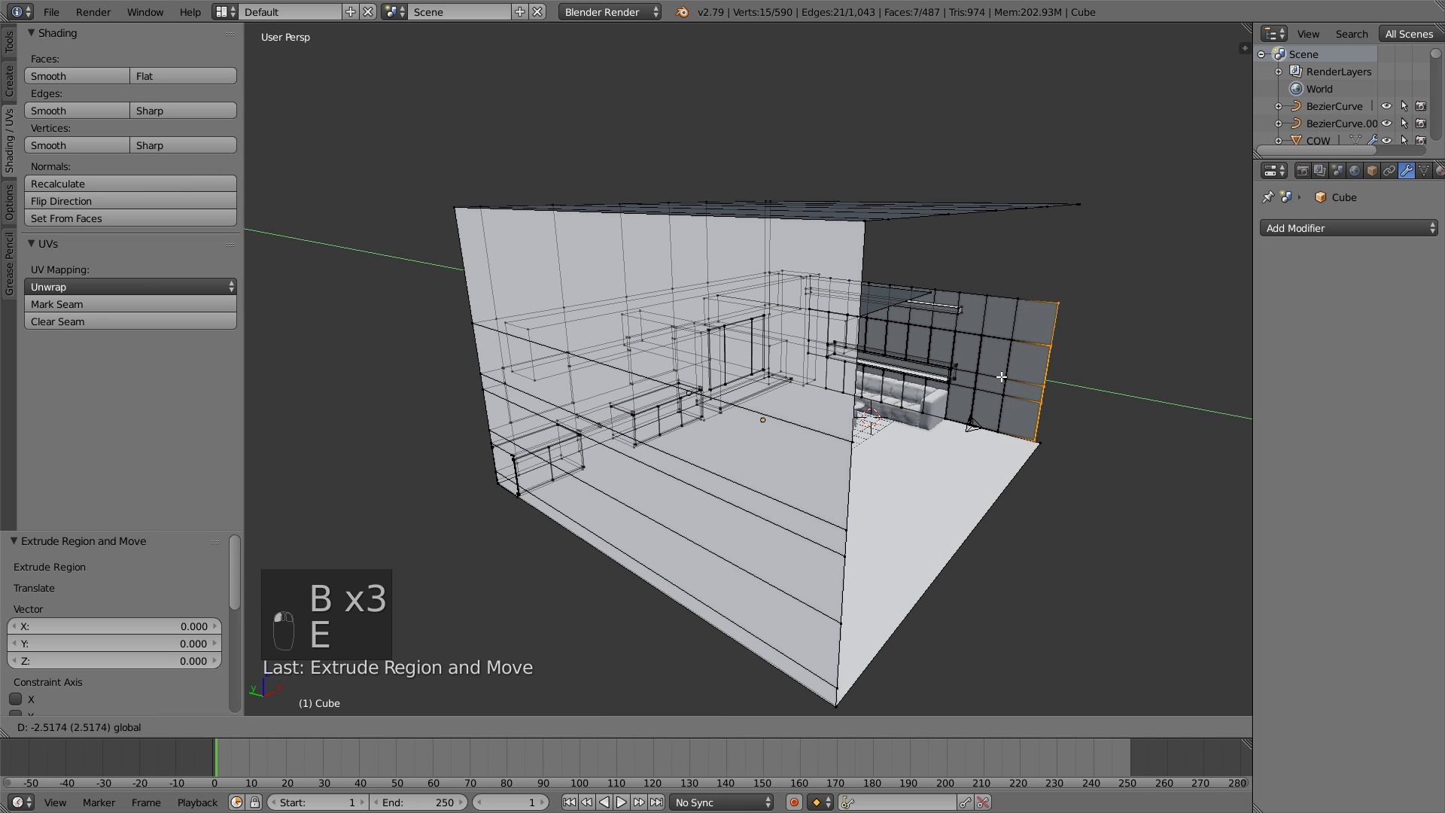
left_click(1007, 376)
key("a")
key("Tab")
Extrude the ceiling's sofa-side edge and move it -7.548 along Z to form an upper wall panel.
middle_click_drag(1008, 376, 964, 366)
key("Tab")
right_click(646, 470, "ctrl")
right_click(866, 418, "alt")
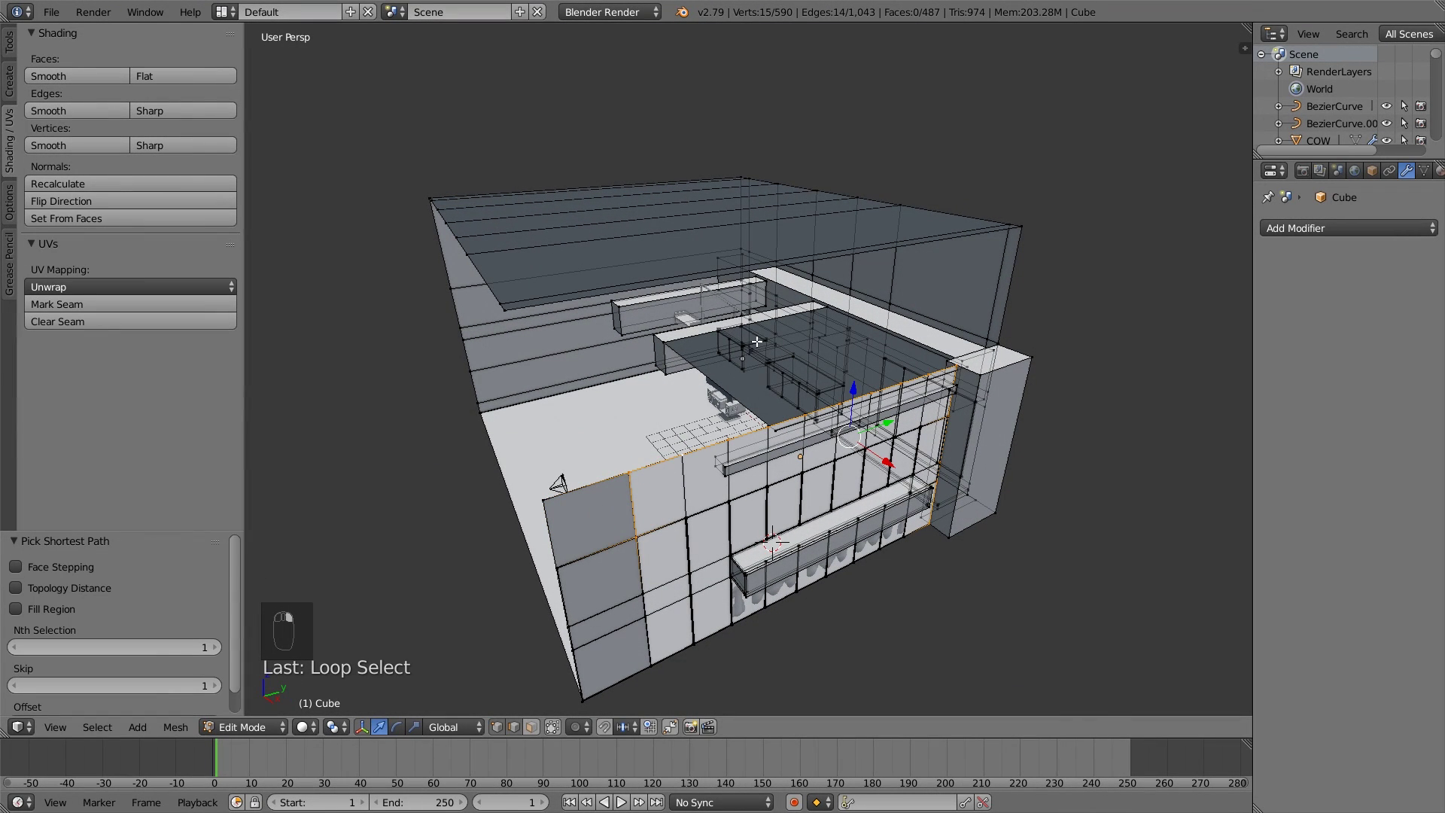
right_click(1004, 243)
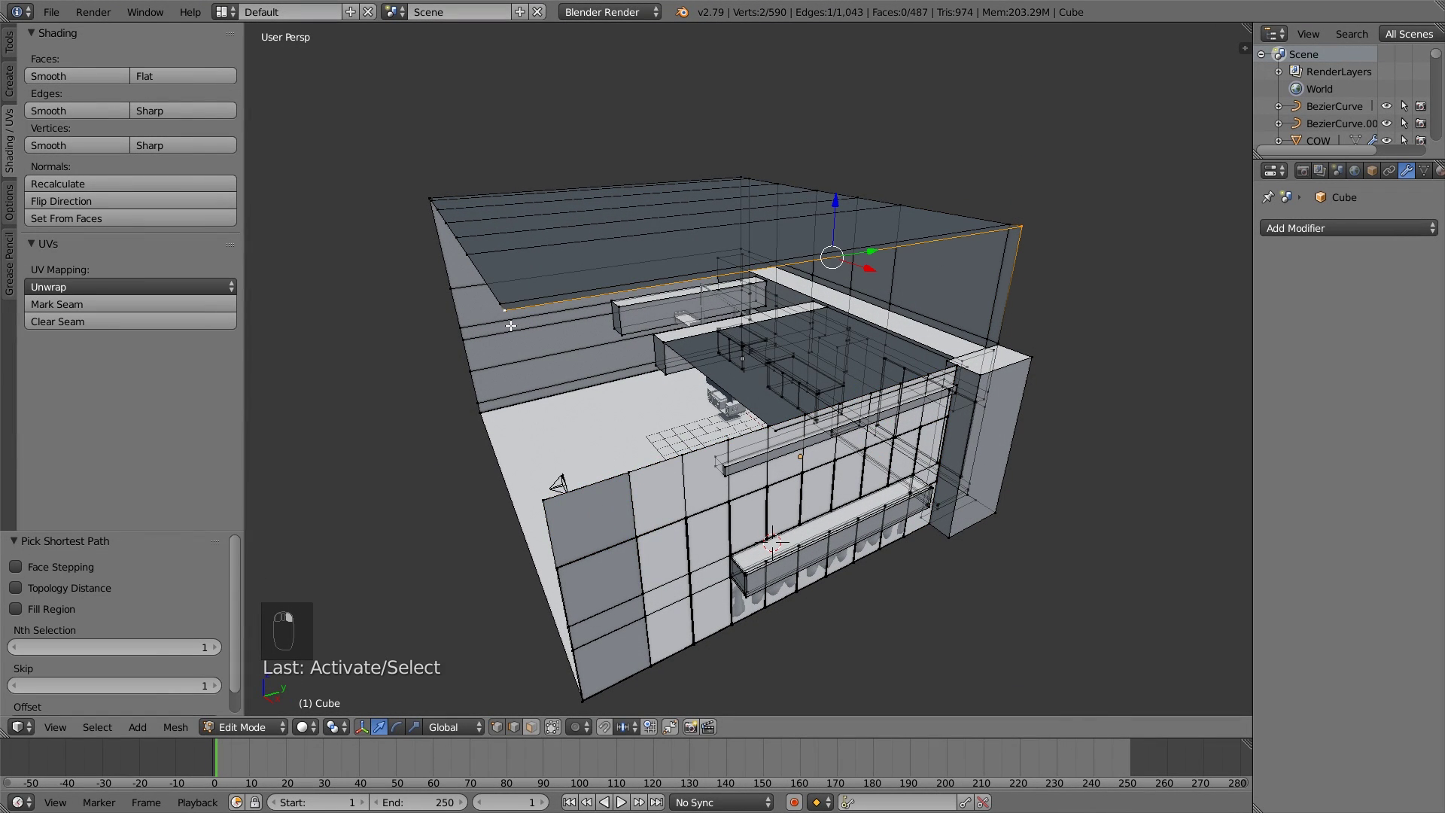
middle_click_drag(511, 325, 871, 210)
key("e")
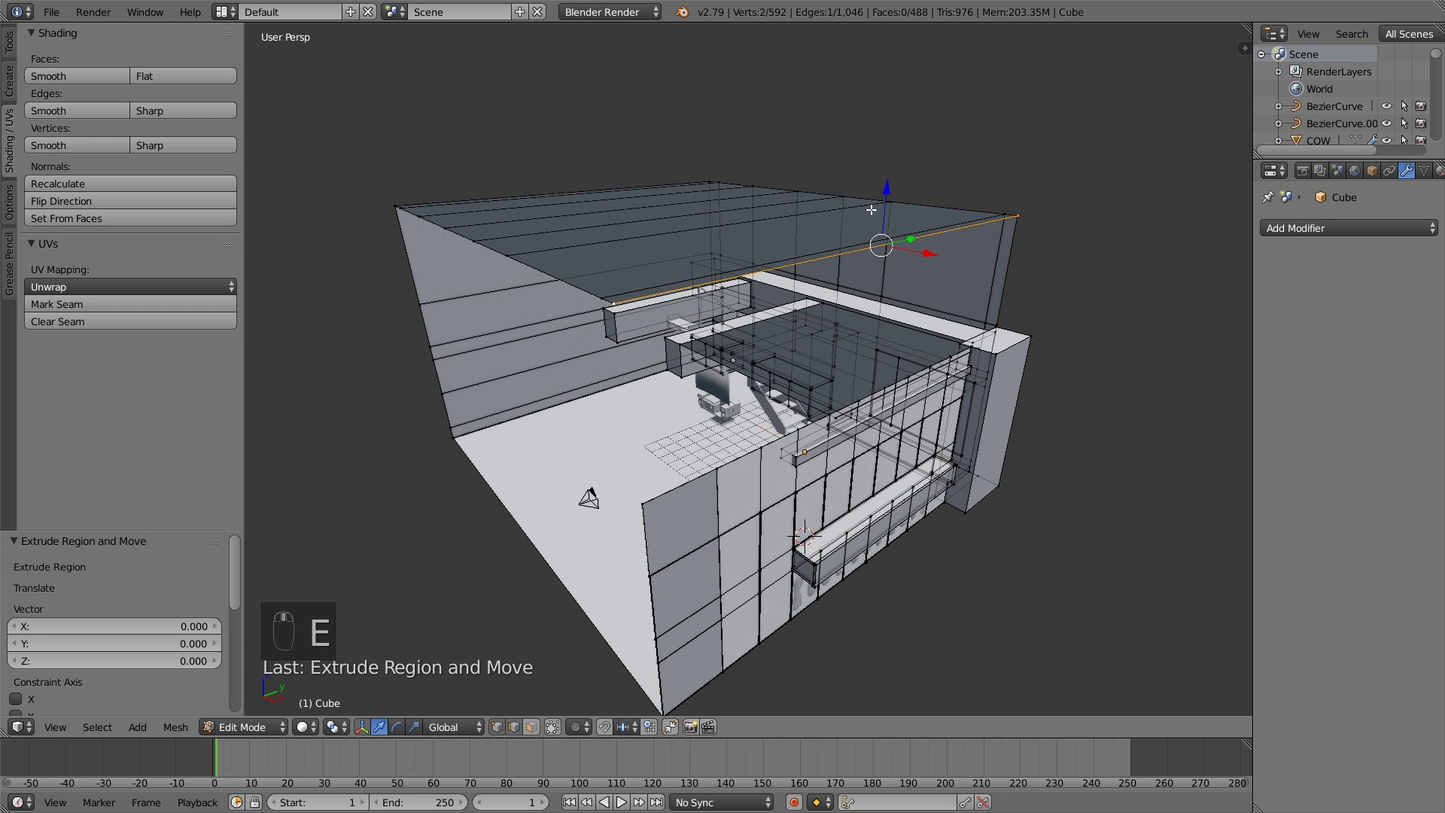
left_click_drag(888, 190, 901, 365)
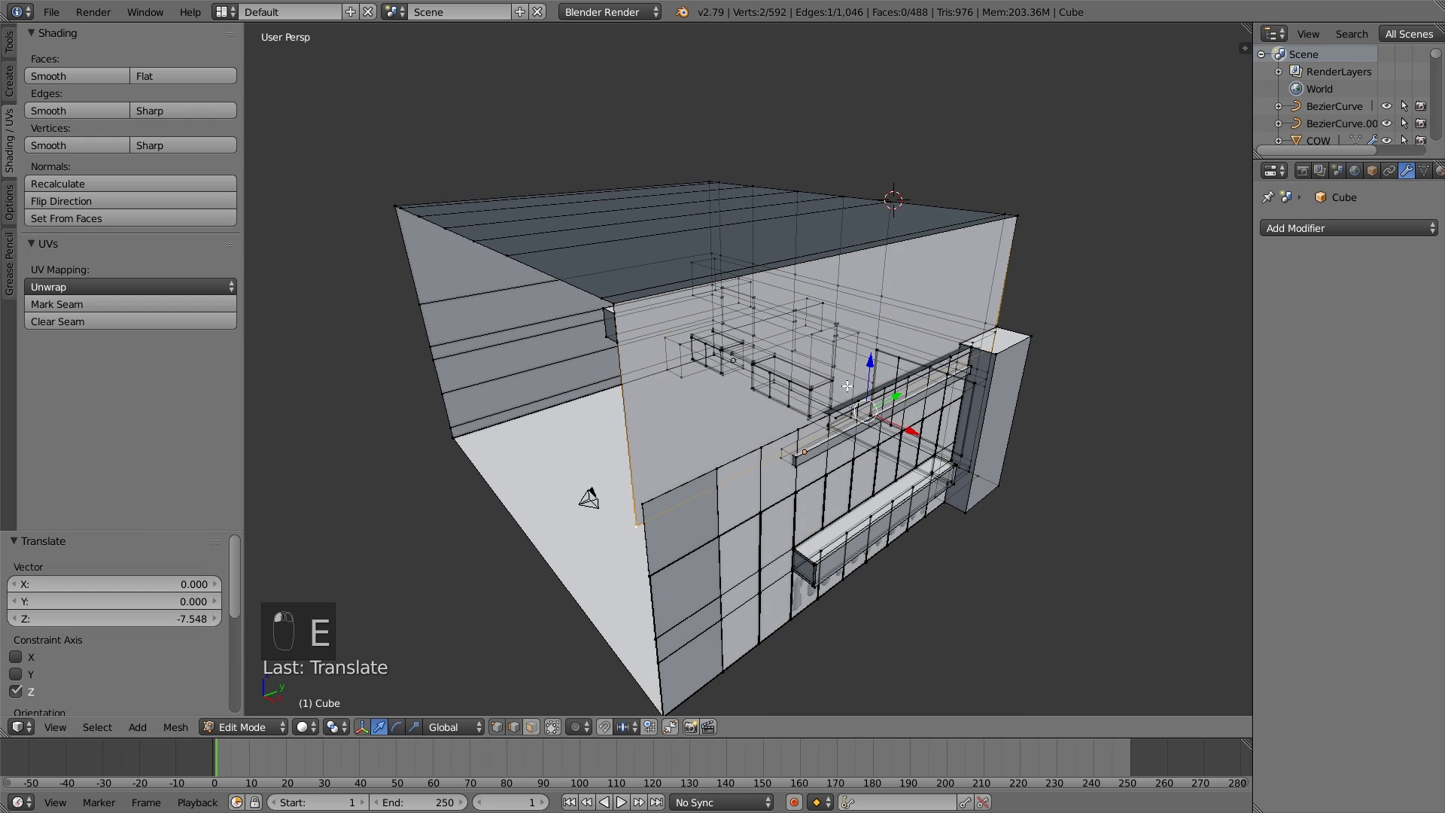
Raise the upper panel's bottom edge slightly along Z to line up with the top of the sofa-side wall.
middle_click_drag(901, 364, 941, 406)
scroll(985, 346, "up", 3)
left_click_drag(980, 359, 985, 337)
middle_click_drag(986, 337, 974, 461)
scroll(1009, 386, "up", 2)
key("a")
key("Tab")
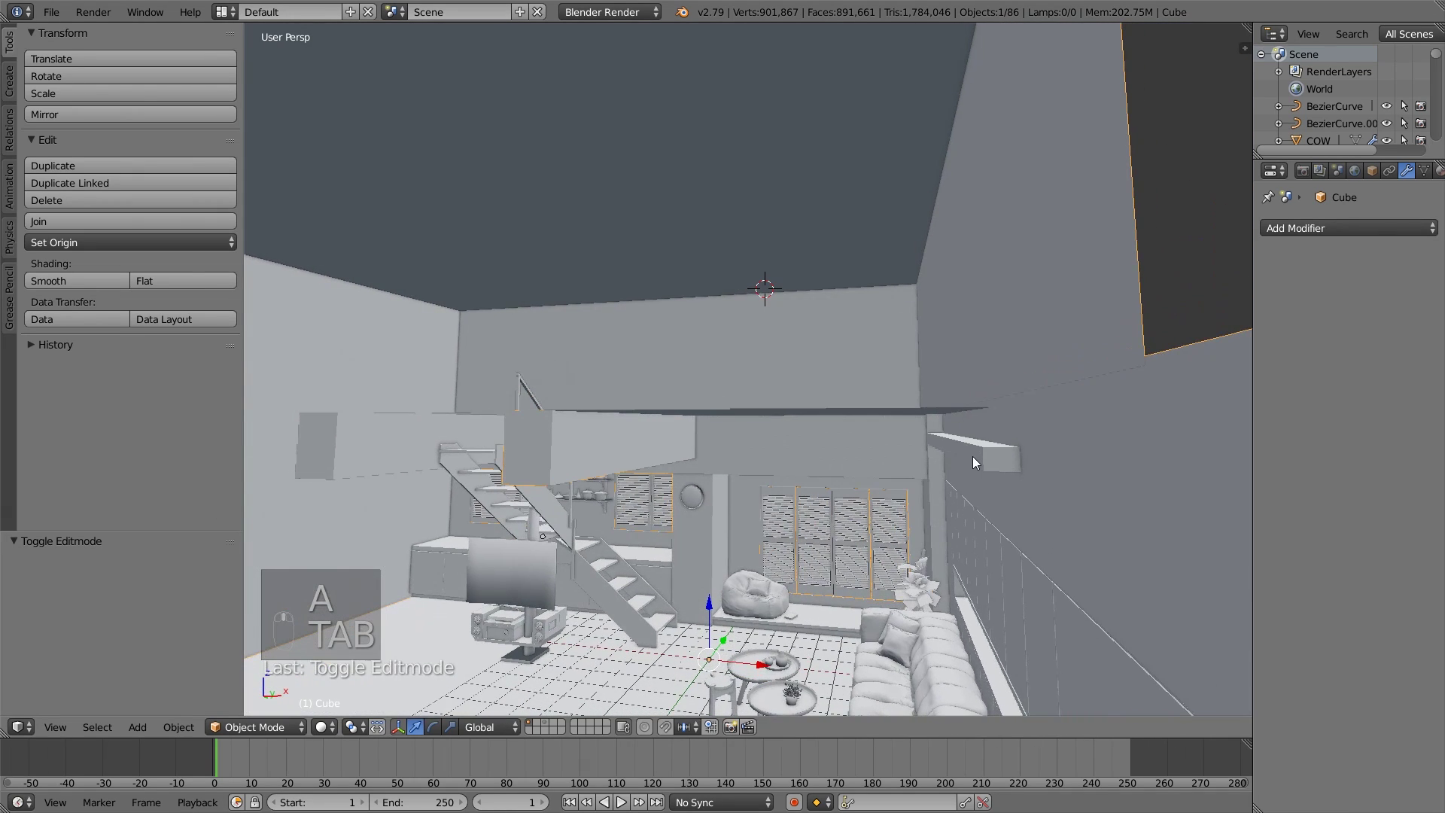
Select the upper sofa-side wall face and move it about 0.18 along X.
key("Tab")
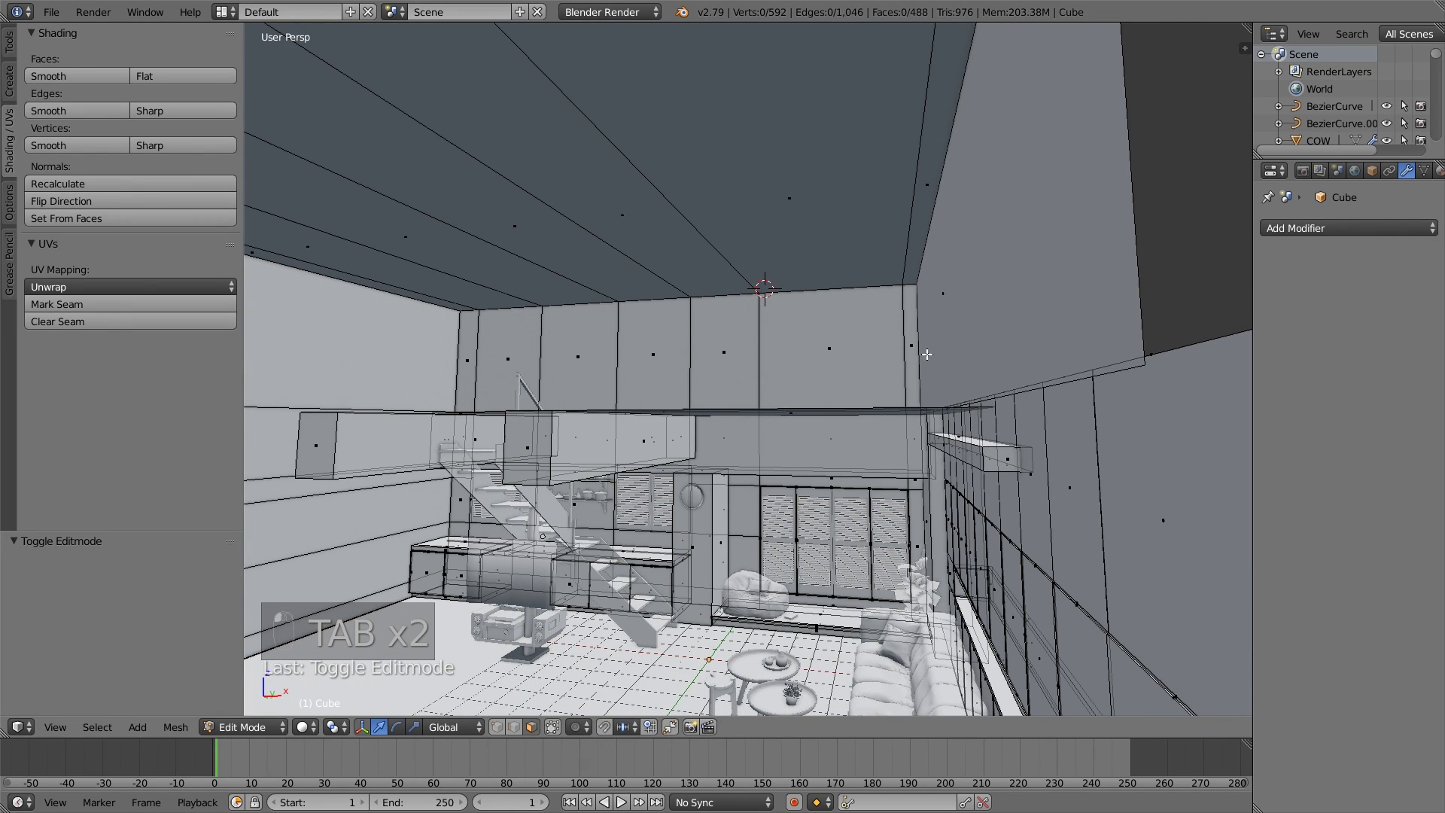
right_click(926, 354)
key("g")
key("x")
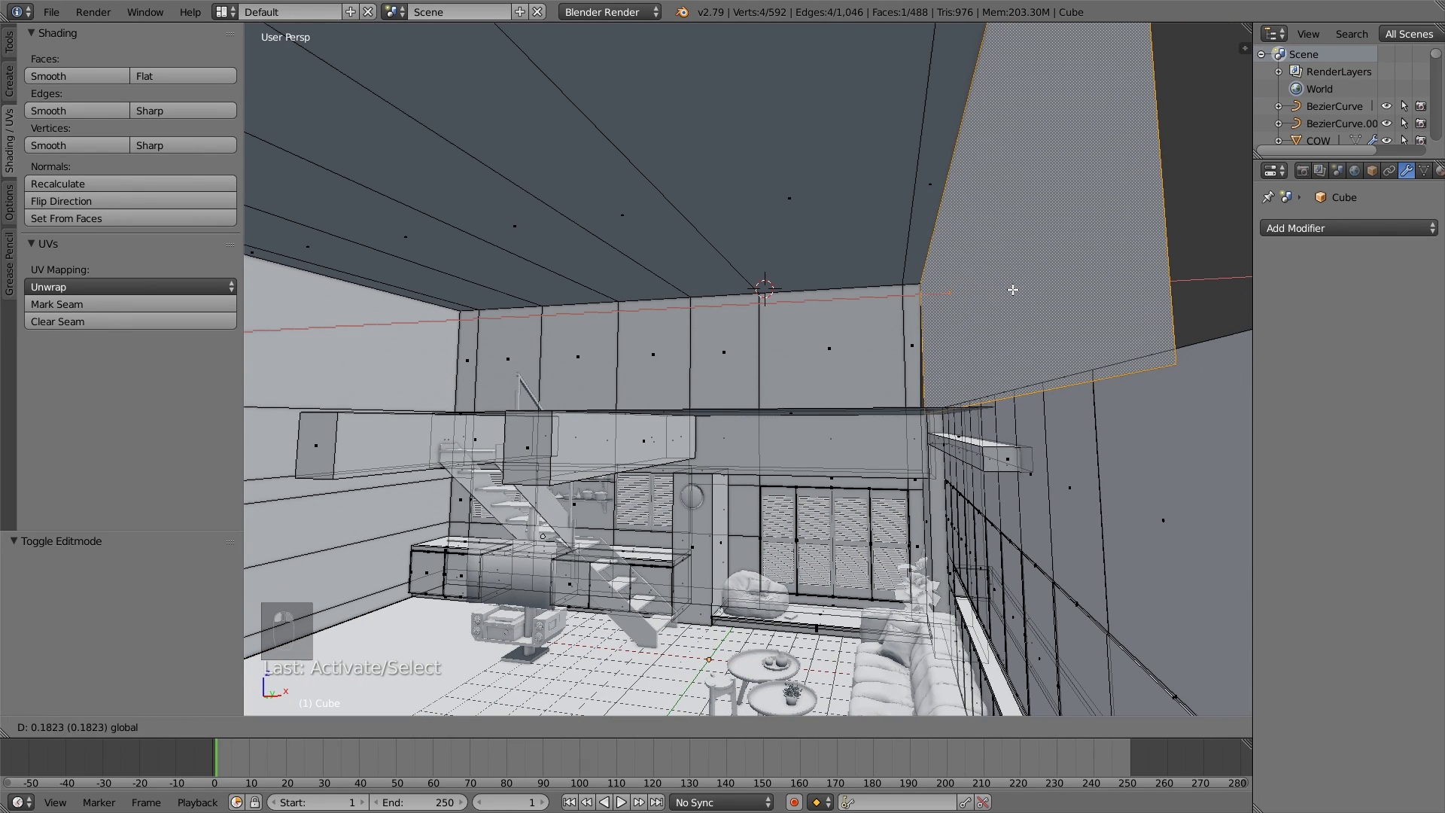
left_click(1012, 289)
middle_click_drag(1012, 289, 1009, 331)
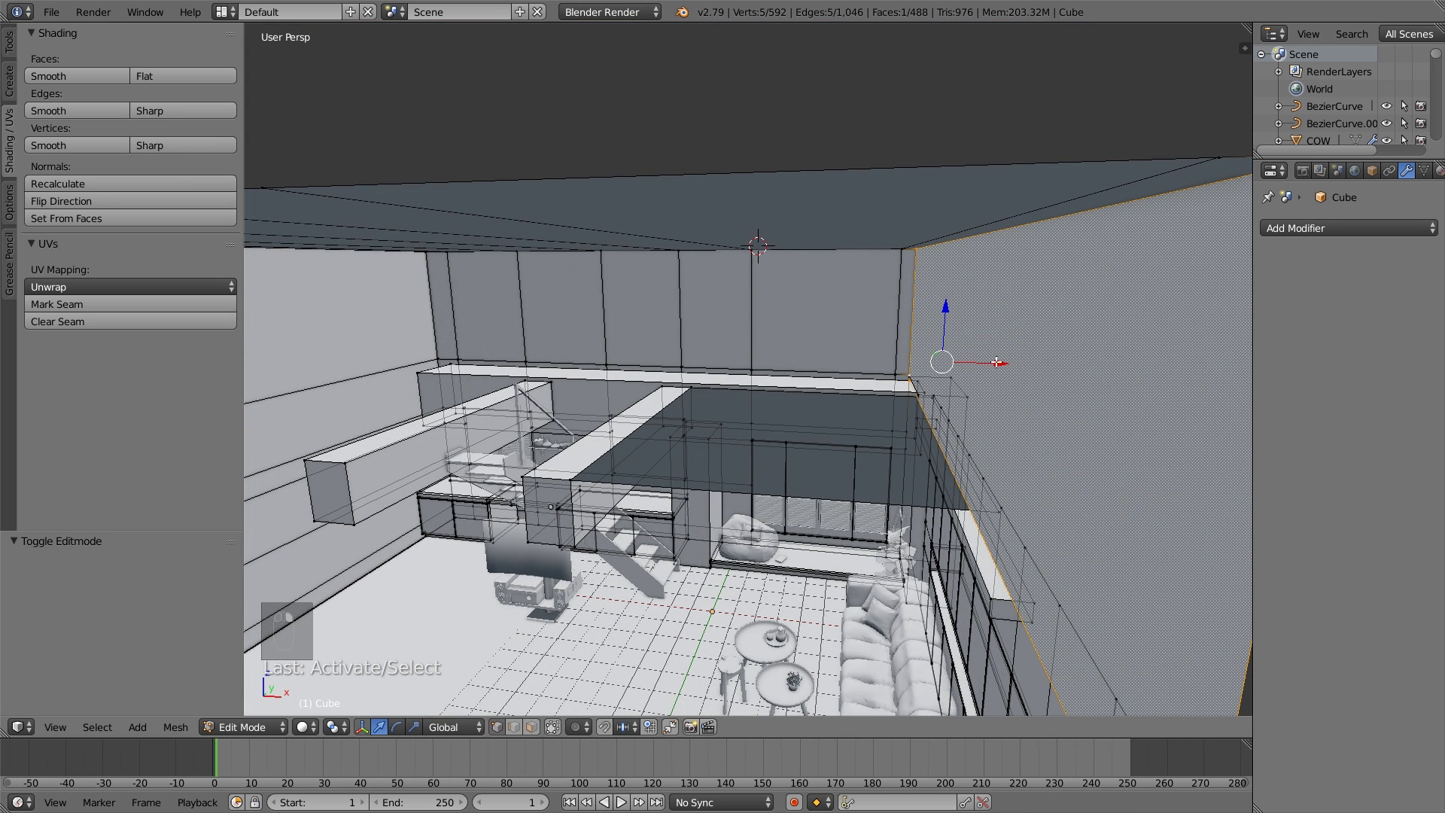
key("a")
Extrude the upper wall panel's bottom edge along X to close the gap with the sofa-side wall below.
middle_click_drag(1021, 380, 735, 617)
key("Tab")
key("Tab")
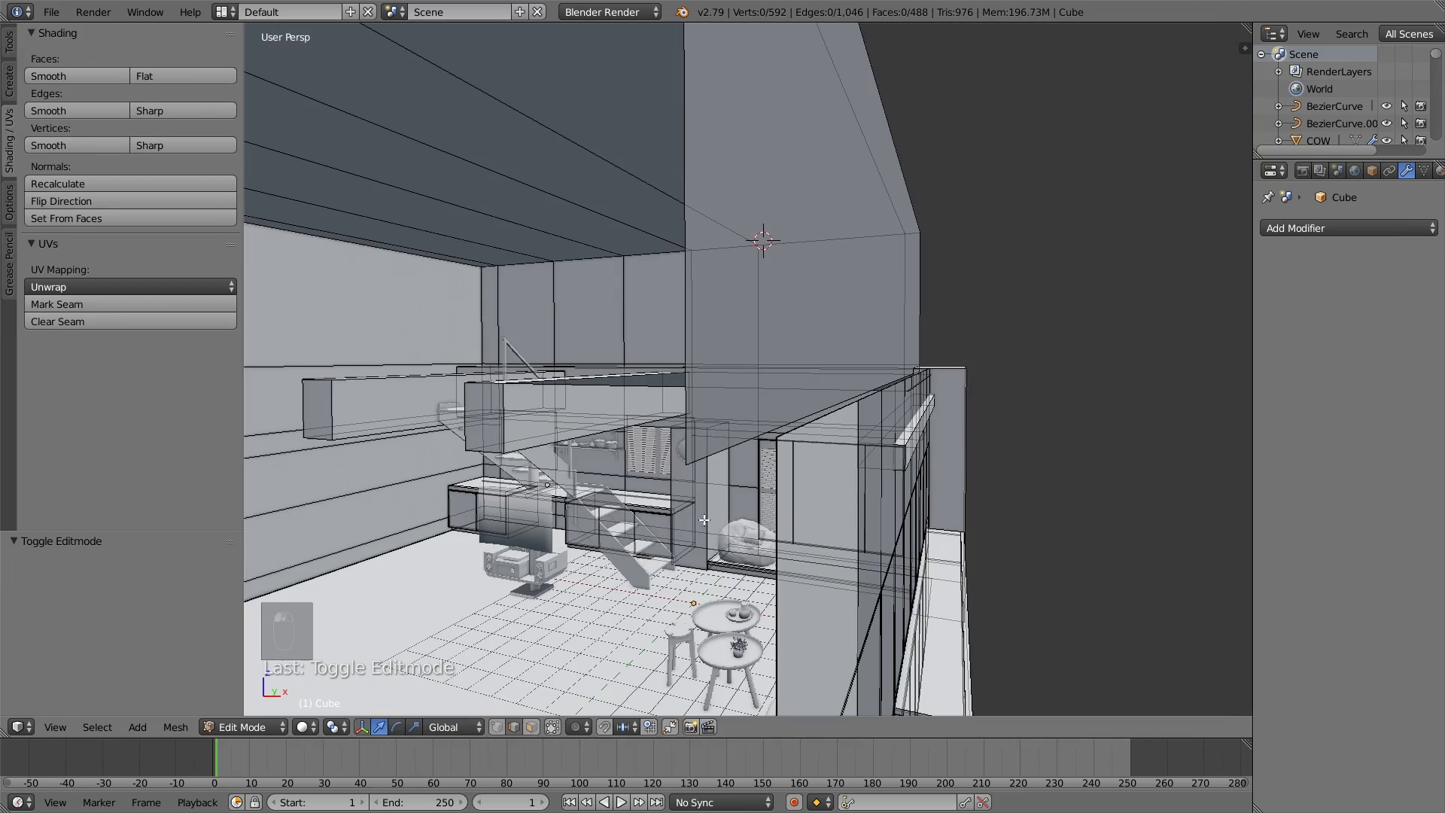
key("e")
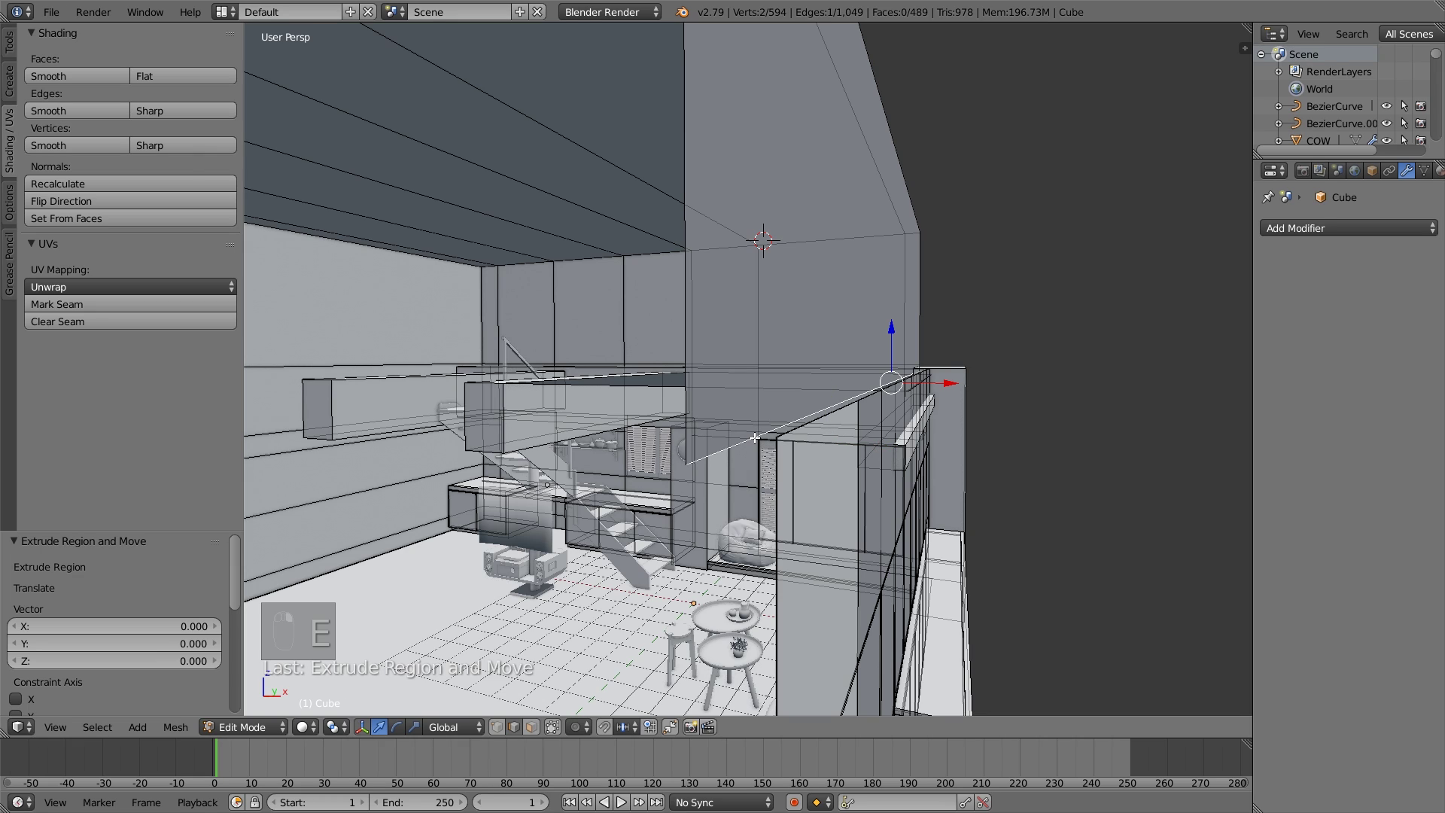
key("a")
key("Tab")
Duplicate the floor's front edge and extrude it about 16.6 upward along Z to the ceiling, closing the room's open front.
middle_click_drag(936, 386, 738, 626)
scroll(909, 428, "down", 8)
scroll(947, 450, "down", 4)
key("Tab")
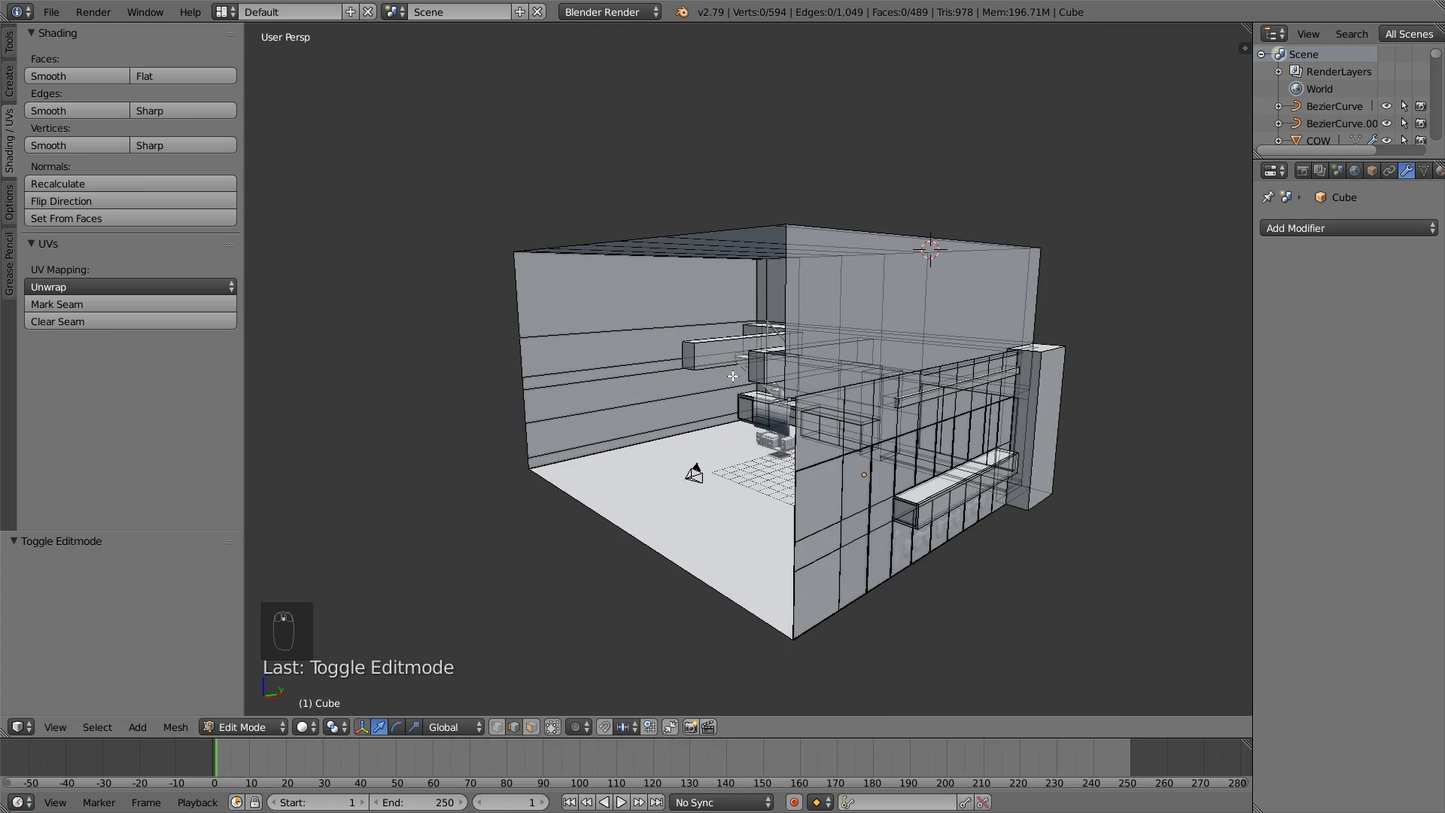
middle_click_drag(732, 376, 755, 506)
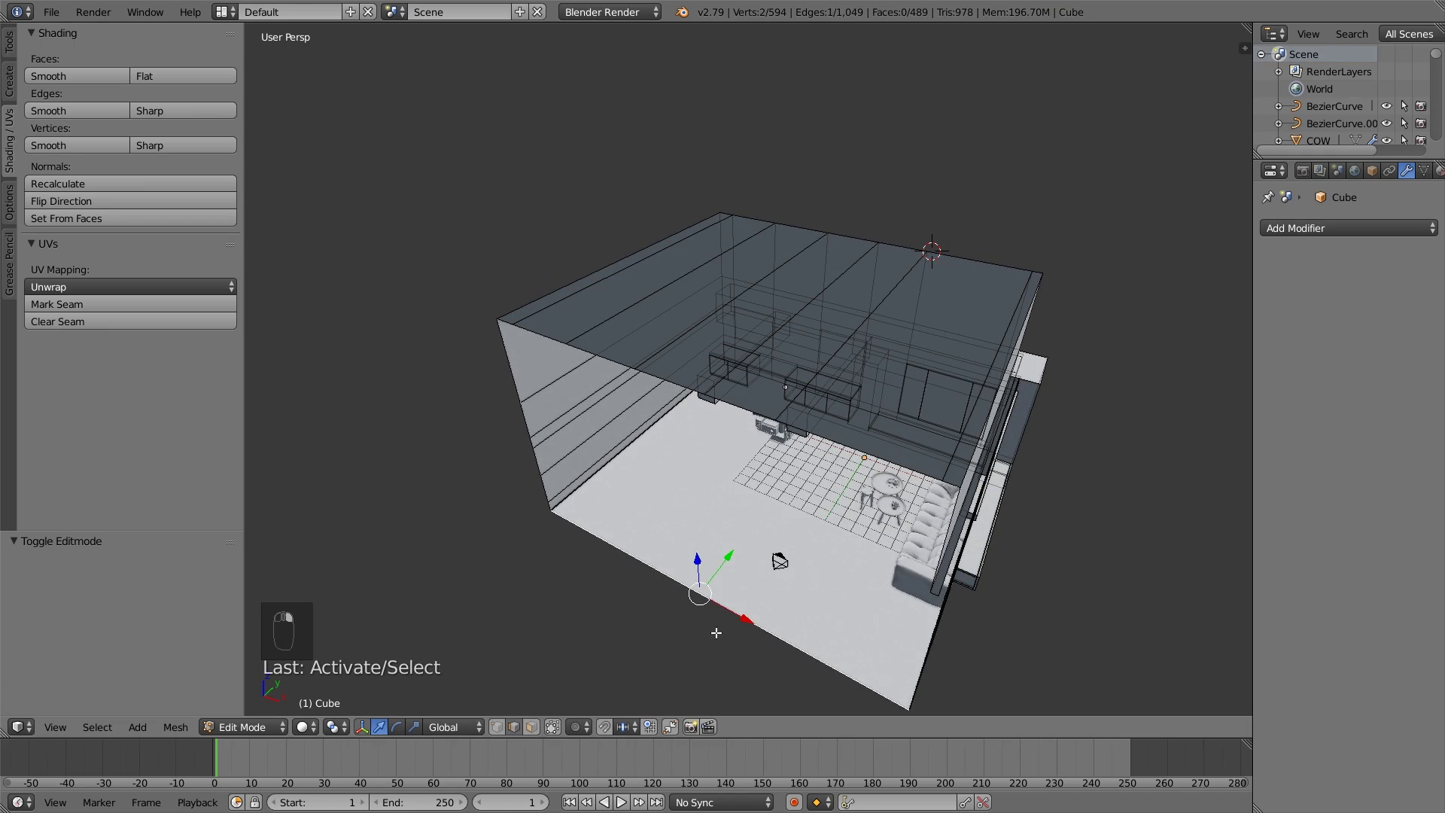
middle_click_drag(724, 609, 709, 592)
key("shift+d")
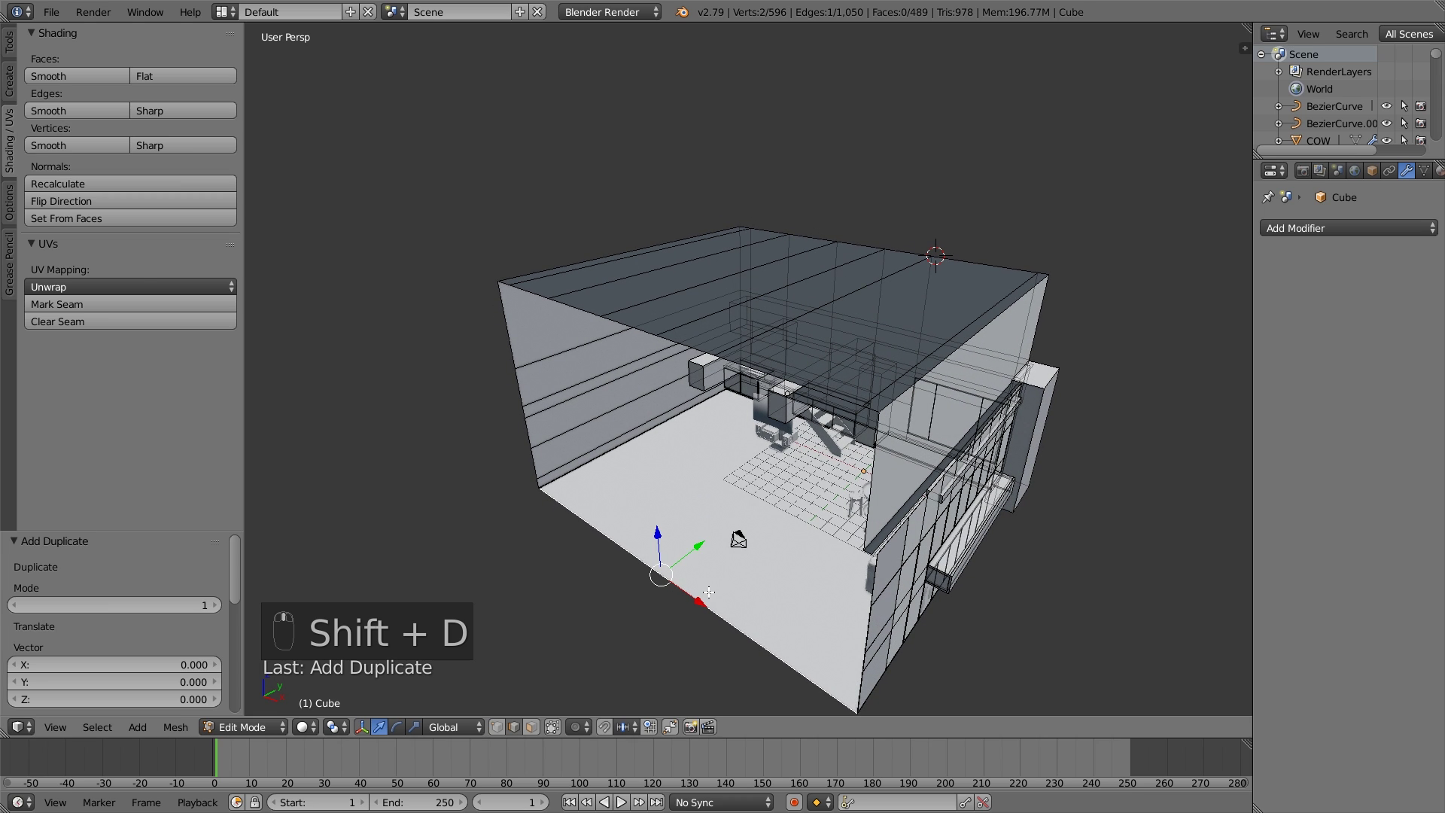
key("e")
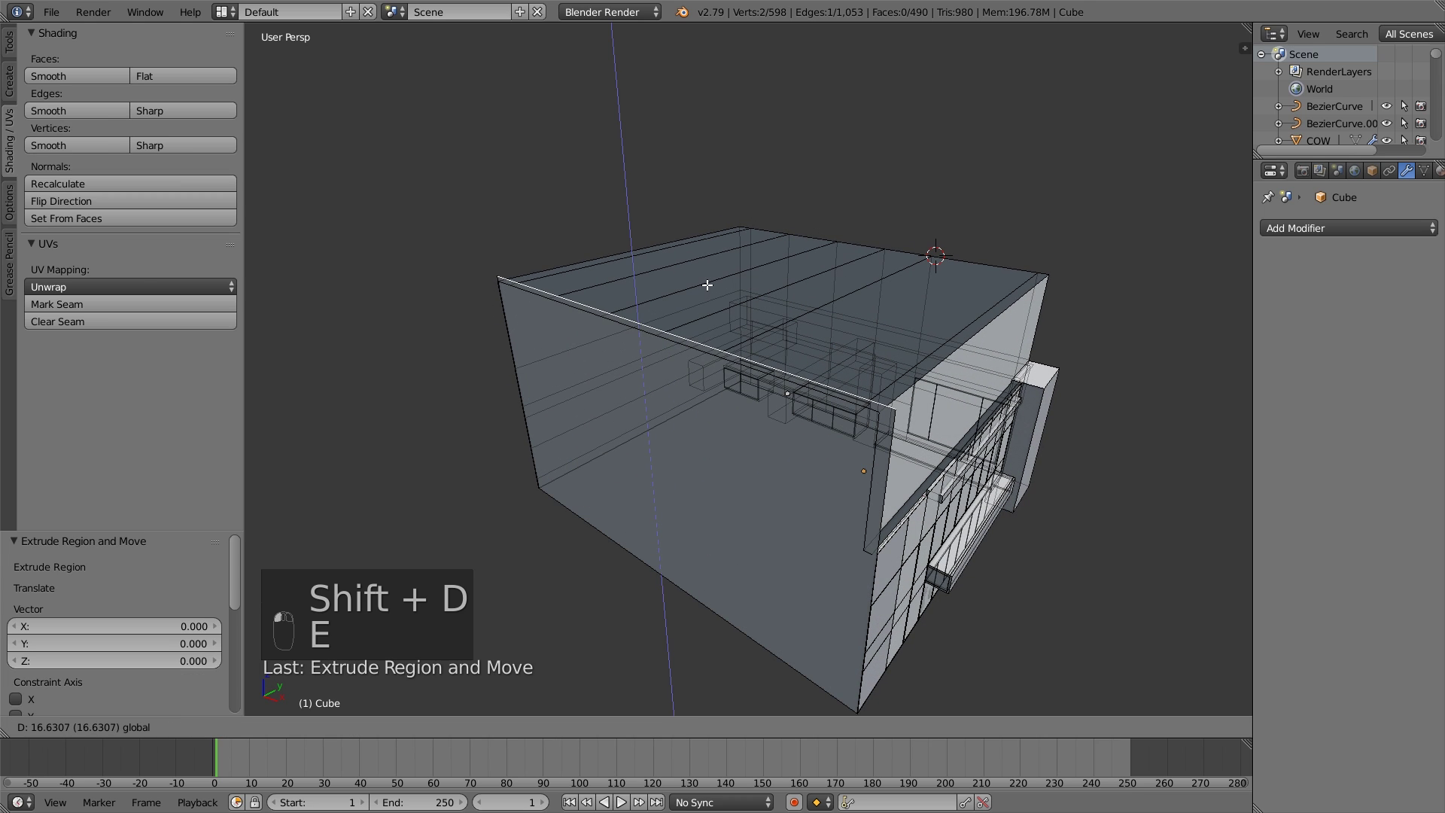
left_click(703, 286)
key("a")
key("Tab")
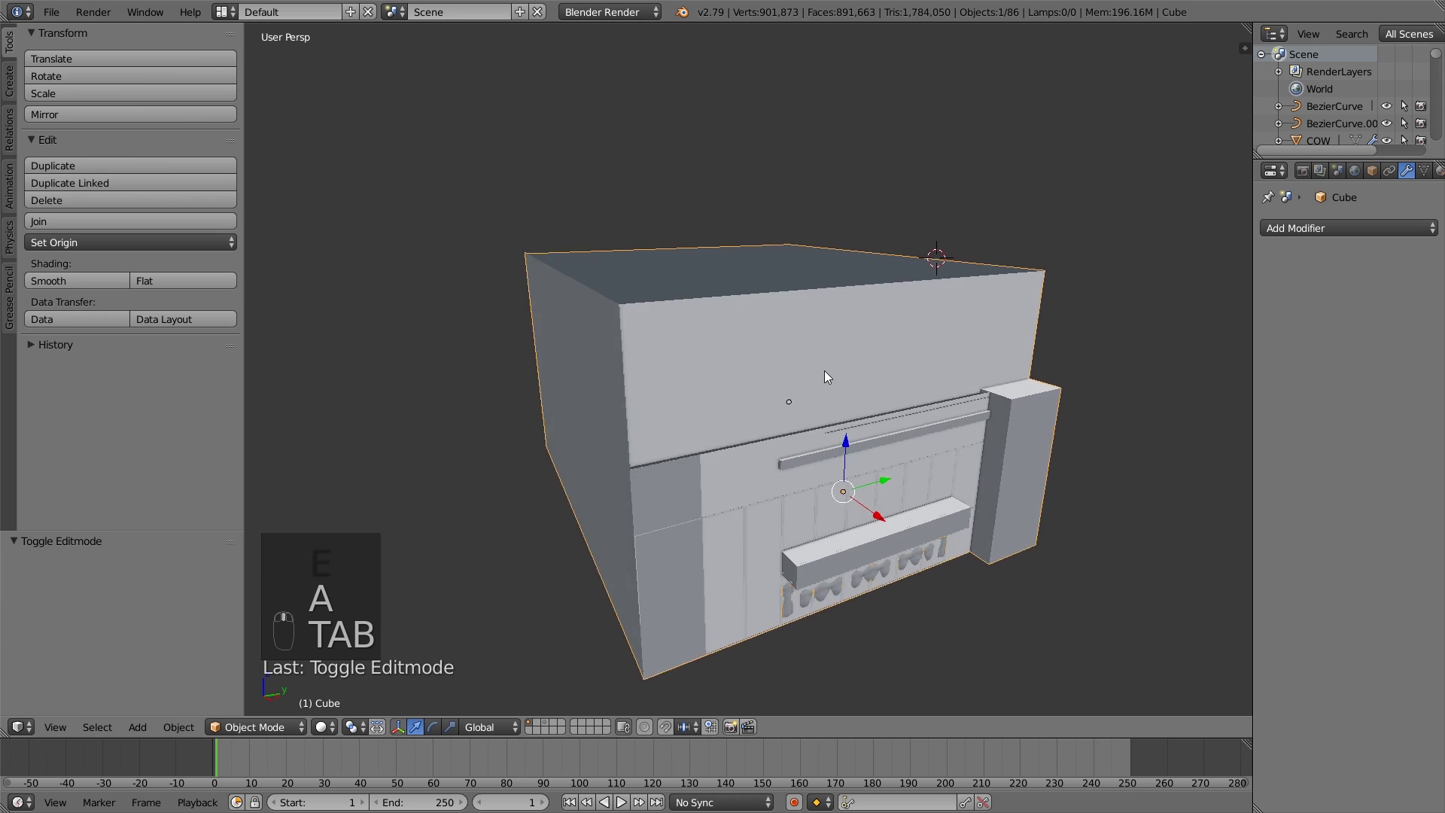
Lengthen the overhead beam beside the kitchen-side wall by moving its free end face -9.924 along Y through the front wall.
key("KP_5")
key("KP_5")
key("KP_5")
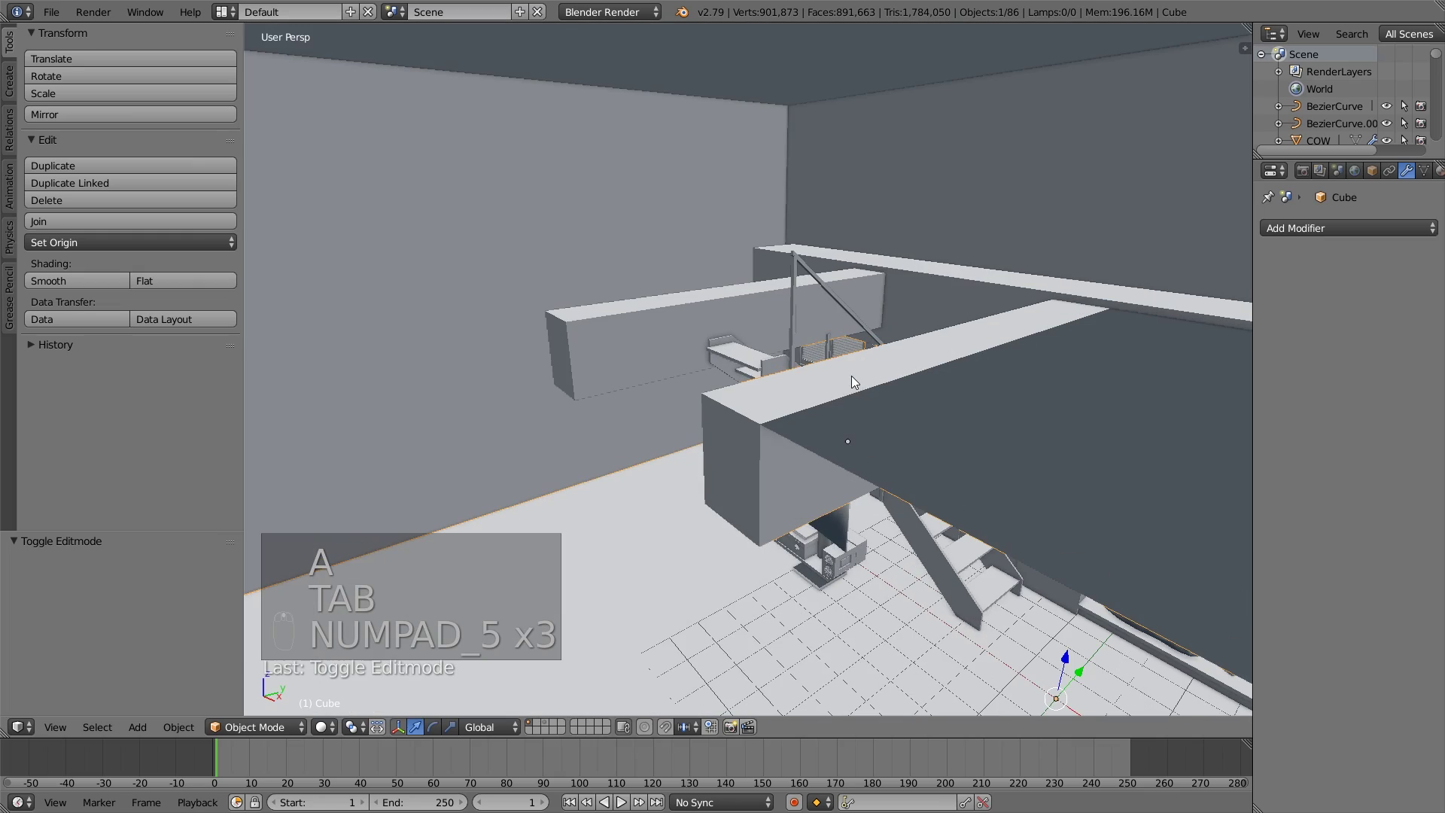
middle_click_drag(846, 403, 997, 529)
mouse_move(725, 457)
middle_mouse_down()
mouse_move(747, 459)
mouse_move(656, 437)
mouse_move(809, 459)
mouse_move(590, 488)
mouse_move(873, 504)
mouse_move(763, 519)
mouse_move(688, 486)
mouse_move(668, 446)
mouse_move(698, 452)
mouse_move(650, 472)
mouse_move(563, 697)
middle_mouse_up()
key("Tab")
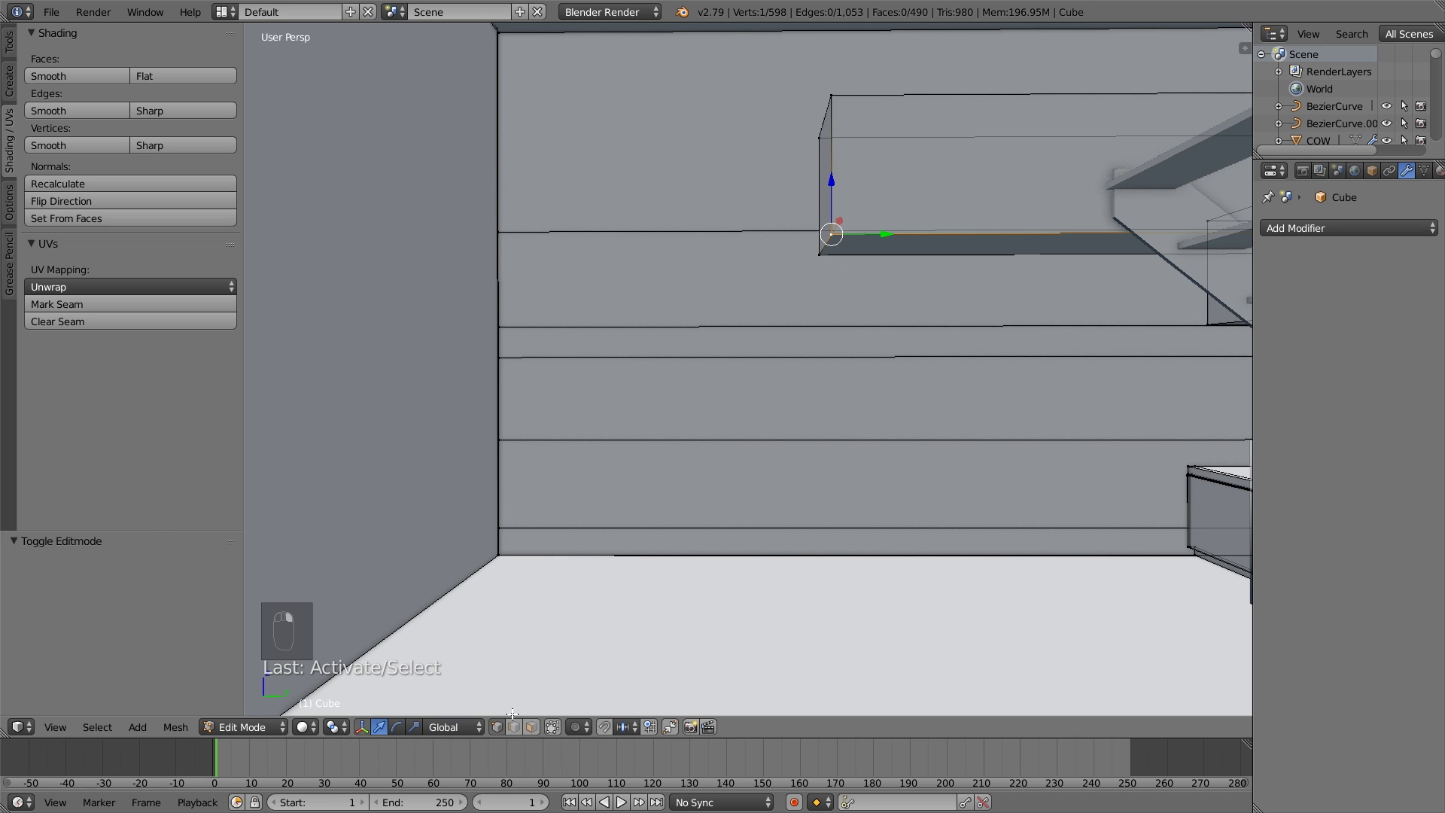
left_click_drag(884, 186, 265, 202)
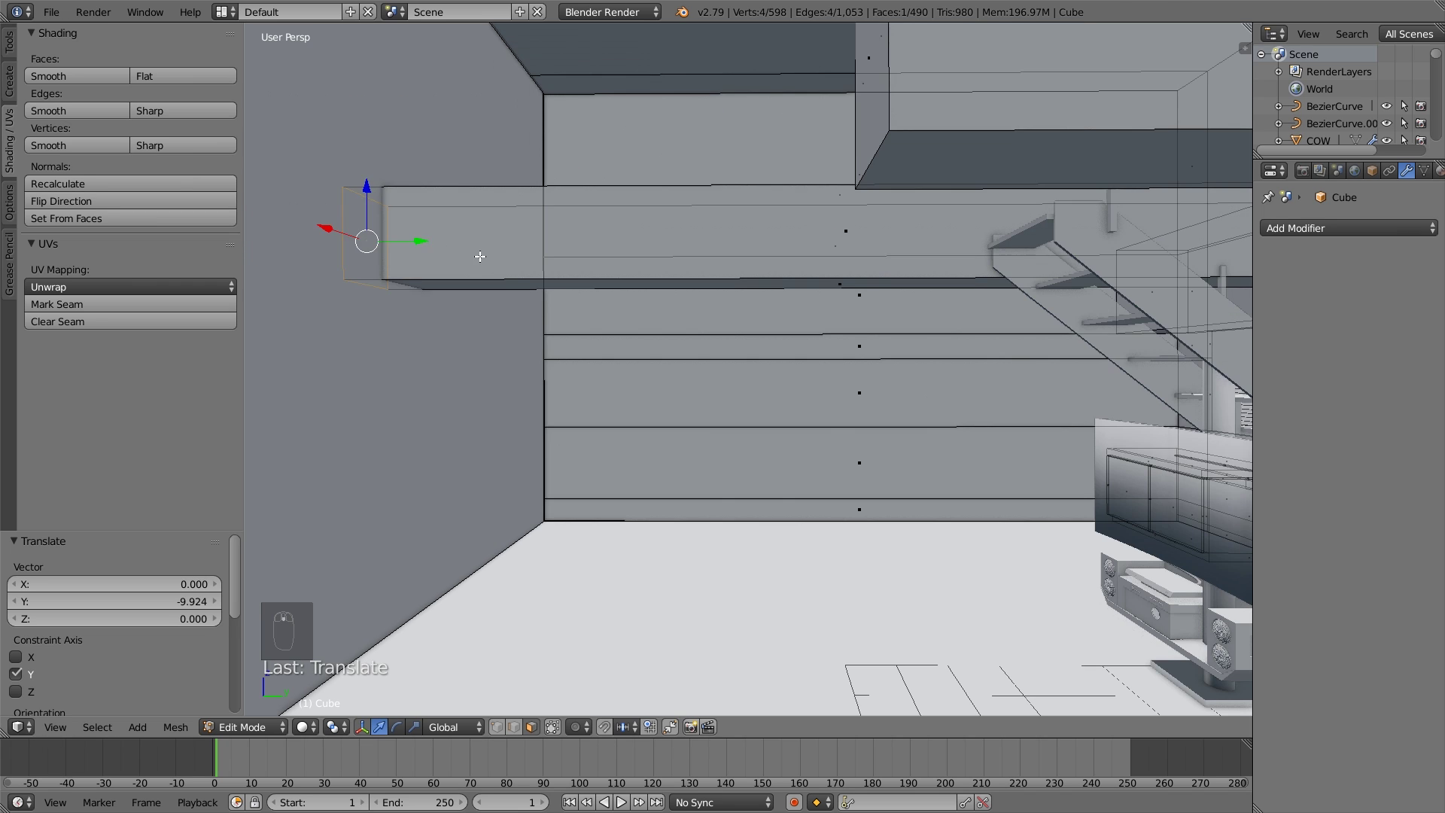
key("a")
key("Tab")
Add two vertical loop cuts to the kitchen-side wall near its front corner, with the second between the first and the corner.
middle_click_drag(698, 429, 716, 449)
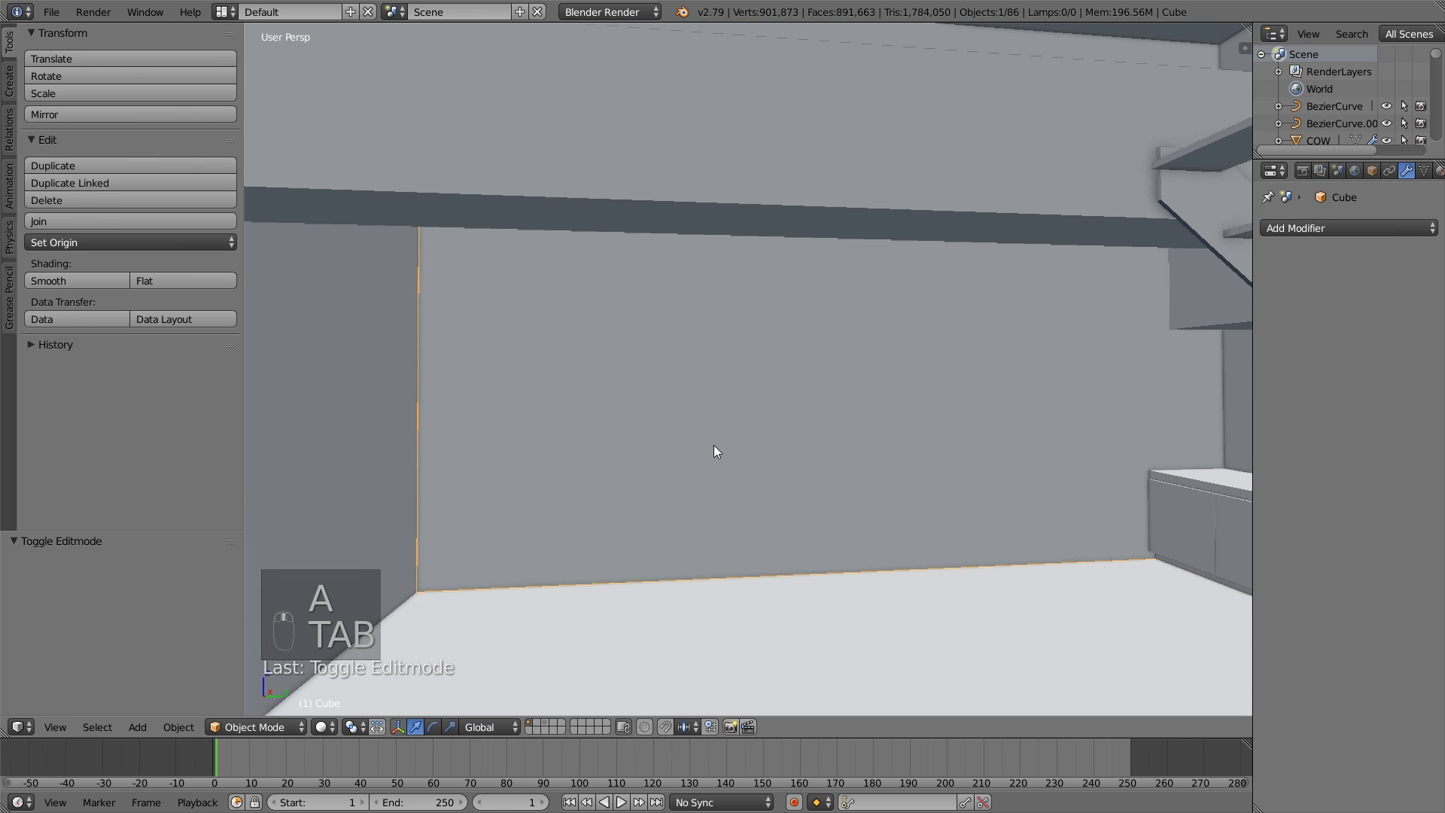
key("Tab")
middle_click_drag(604, 535, 623, 522)
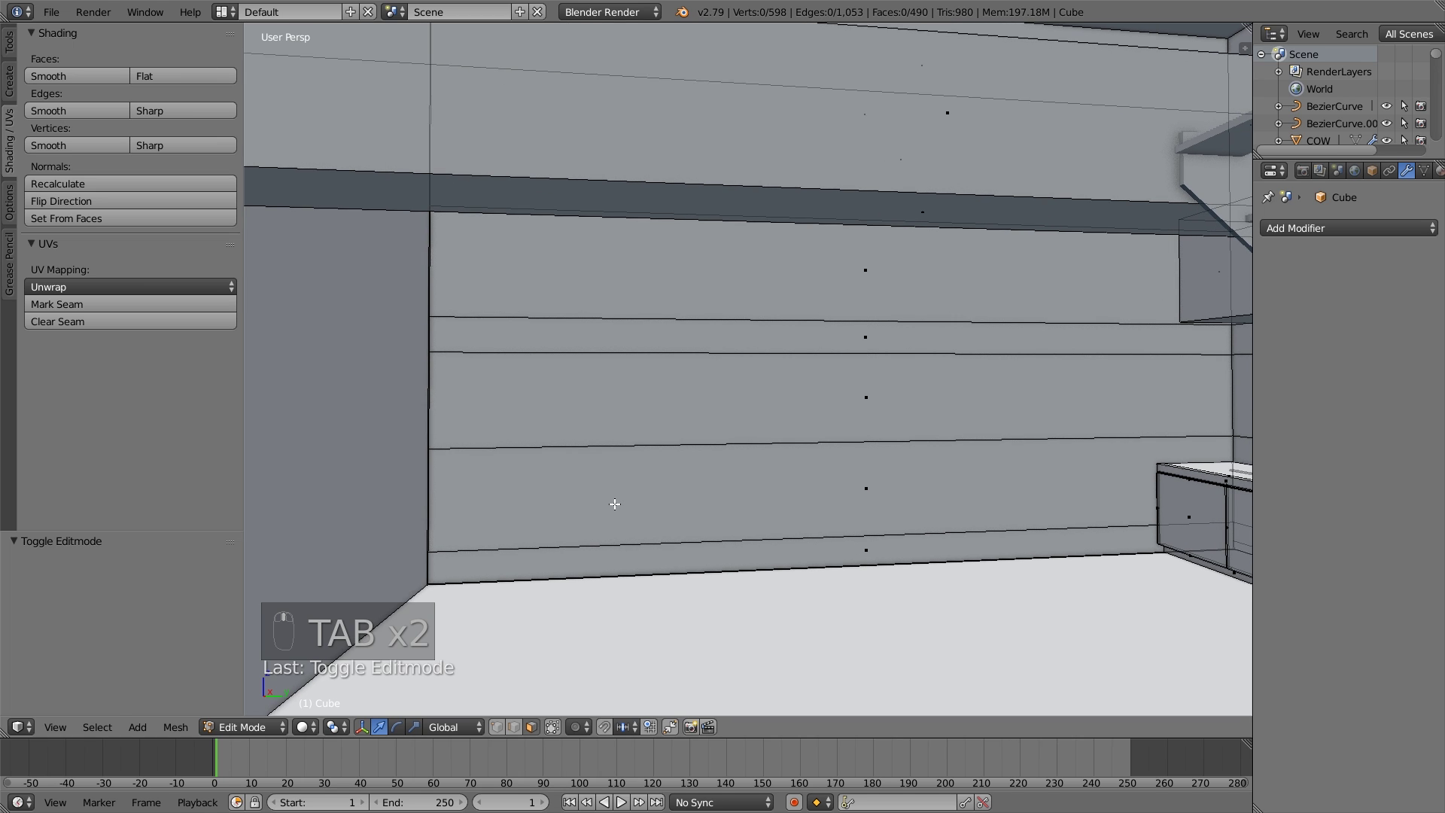
key("ctrl+r")
left_click(622, 499)
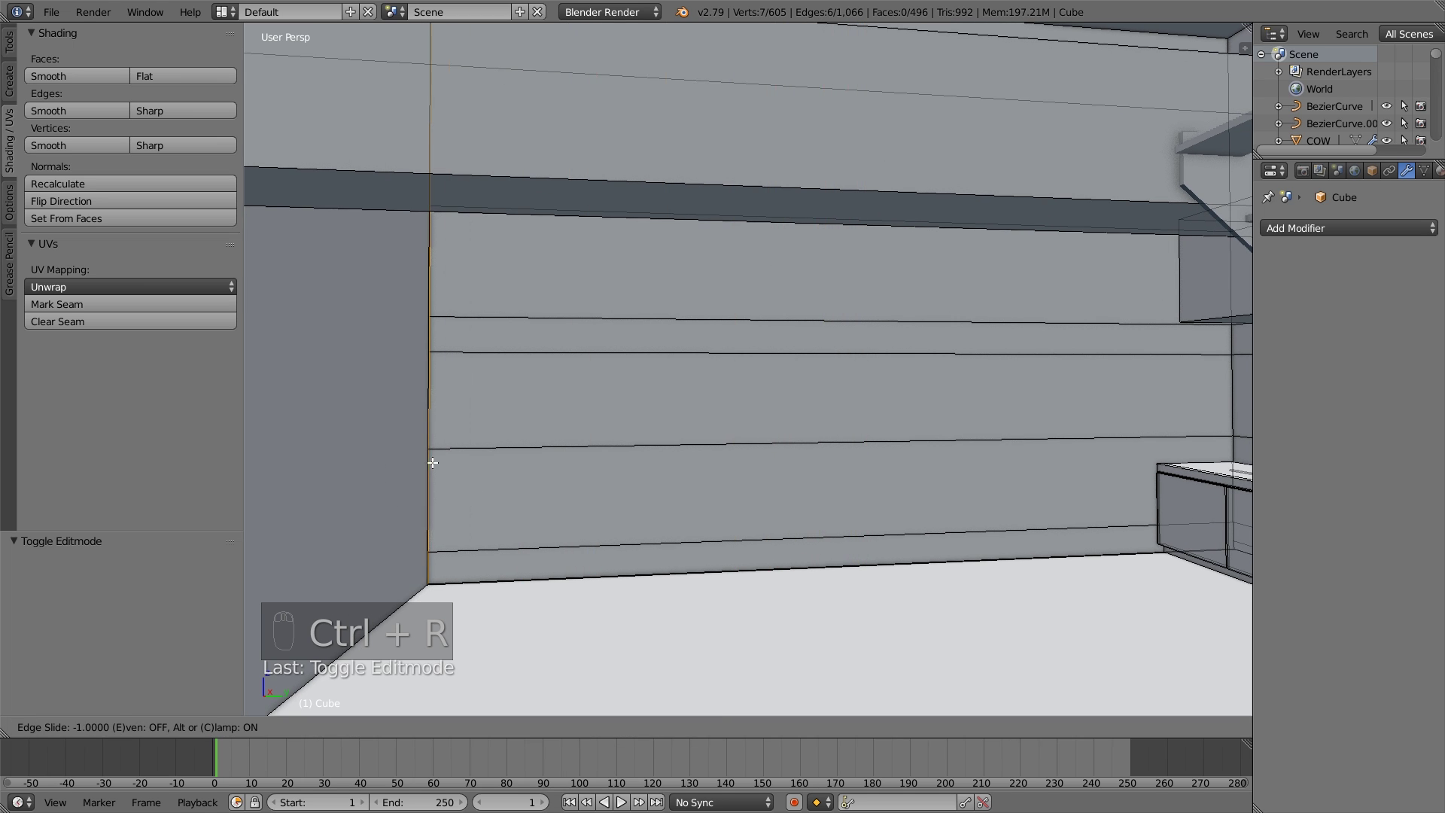
left_click(581, 479)
key("ctrl+r")
left_click(499, 444)
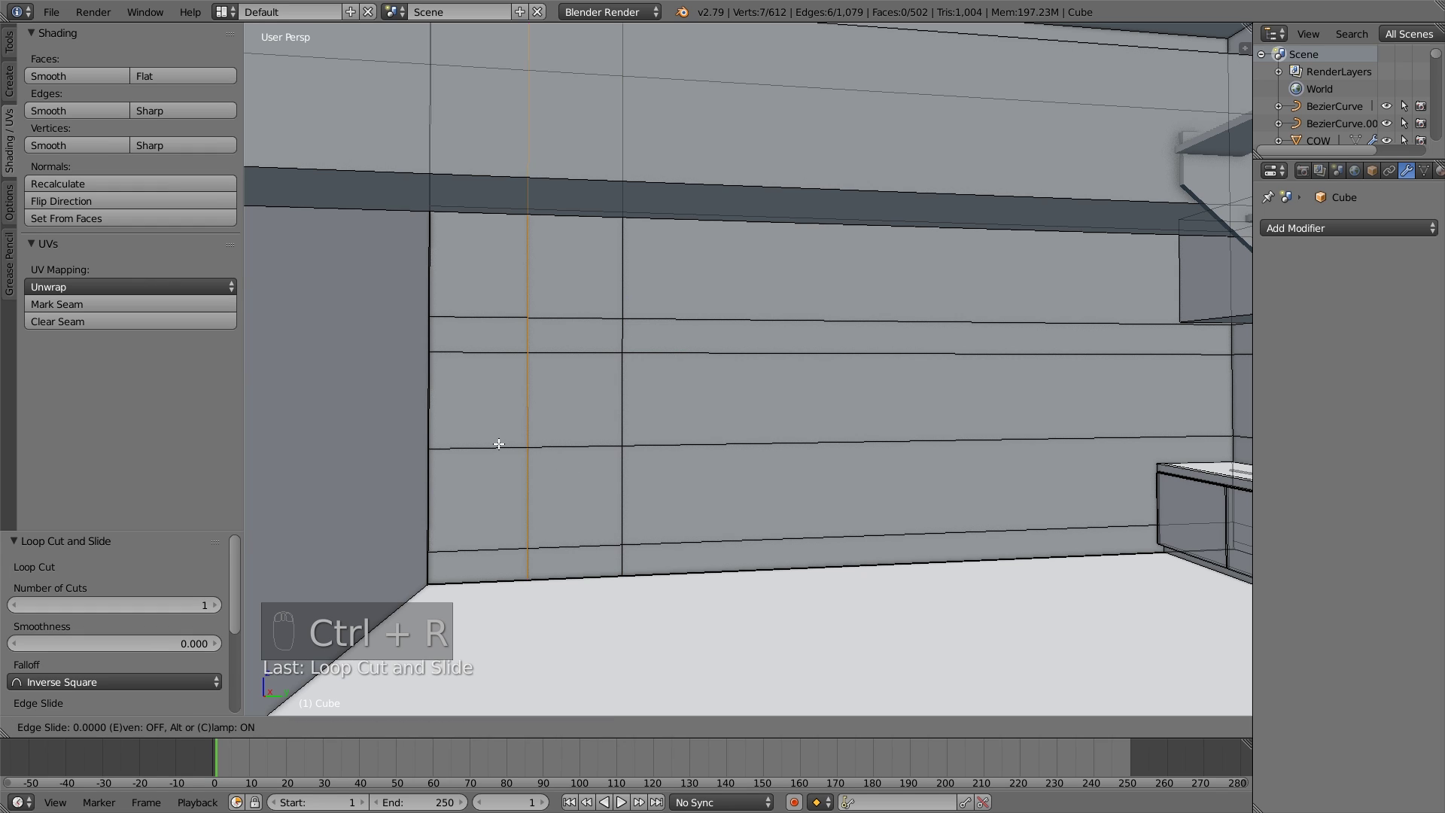
left_click(446, 437)
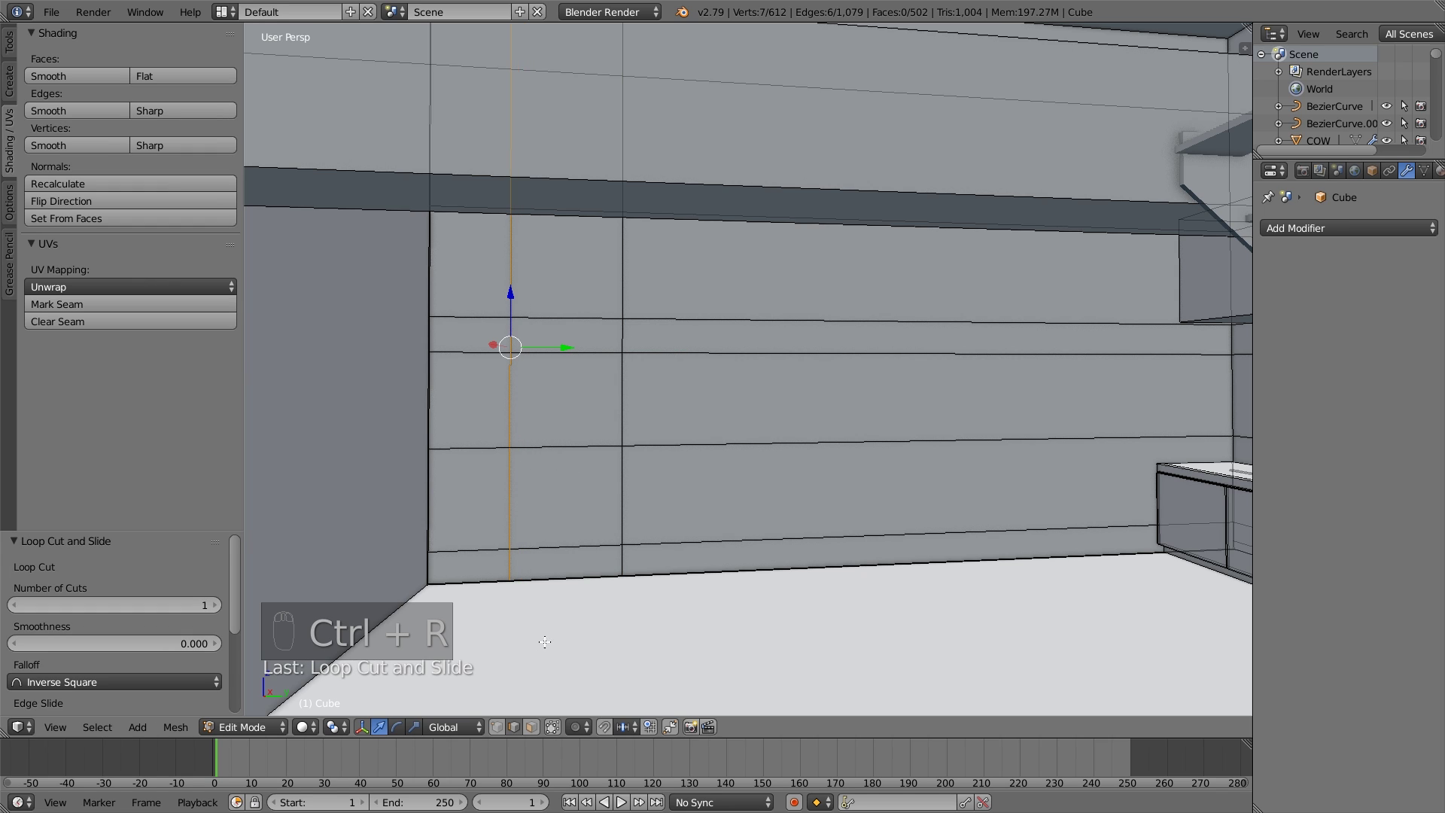
Move the middle horizontal edge across the kitchen-side wall's two narrow front columns -1.306 along Z.
left_click(533, 726)
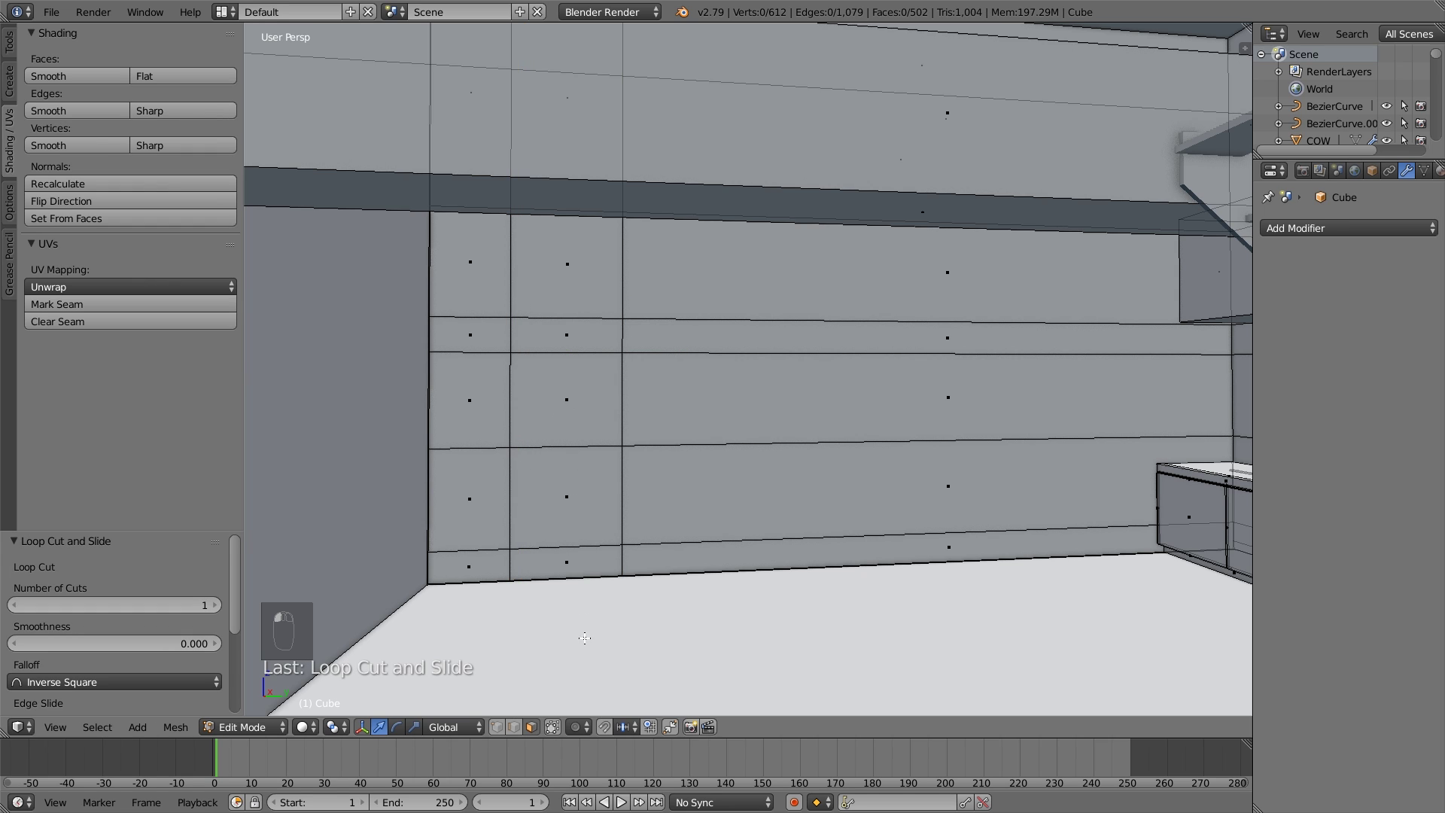
right_click(727, 453, "alt")
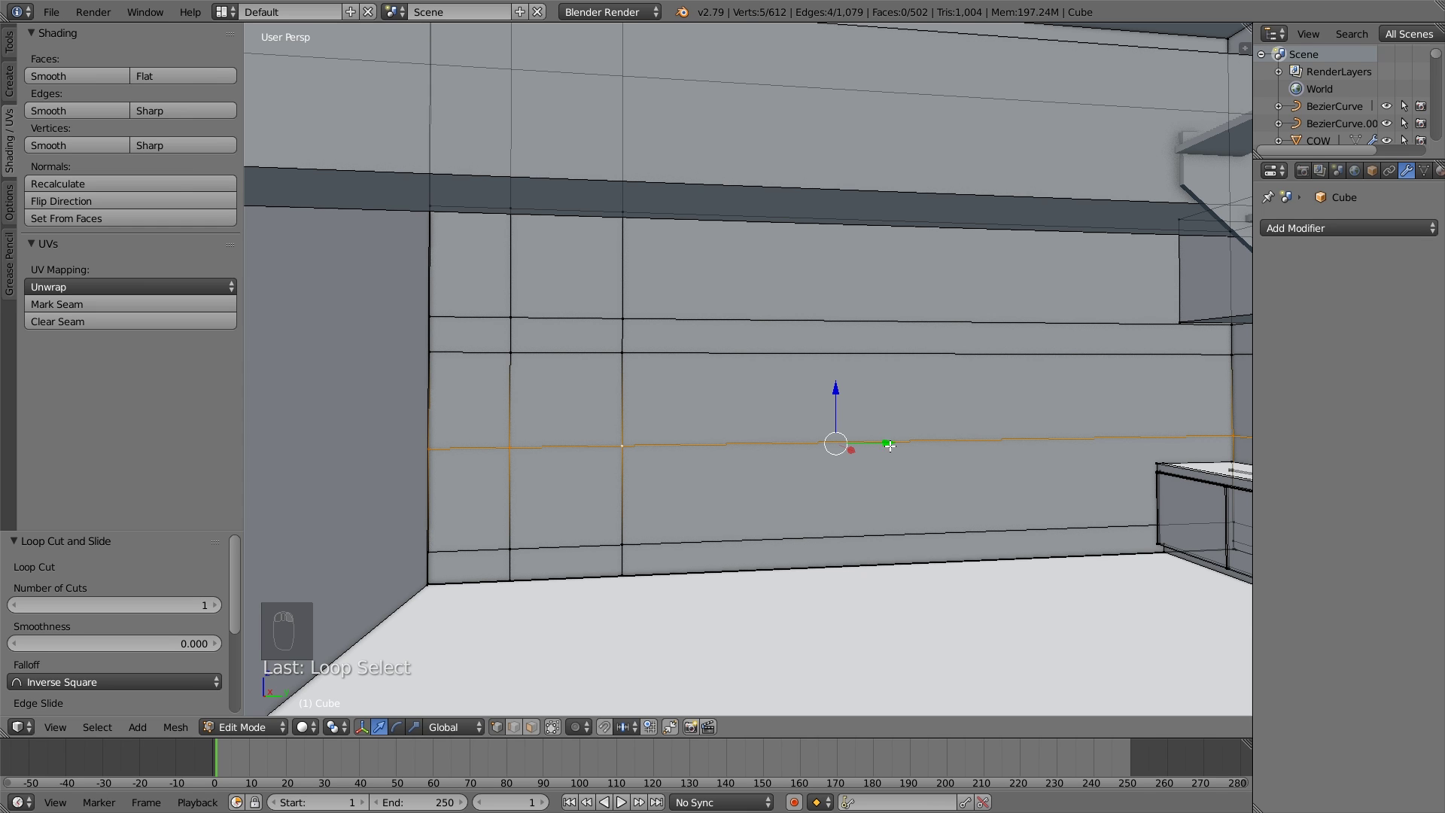
middle_click_drag(889, 446, 931, 429)
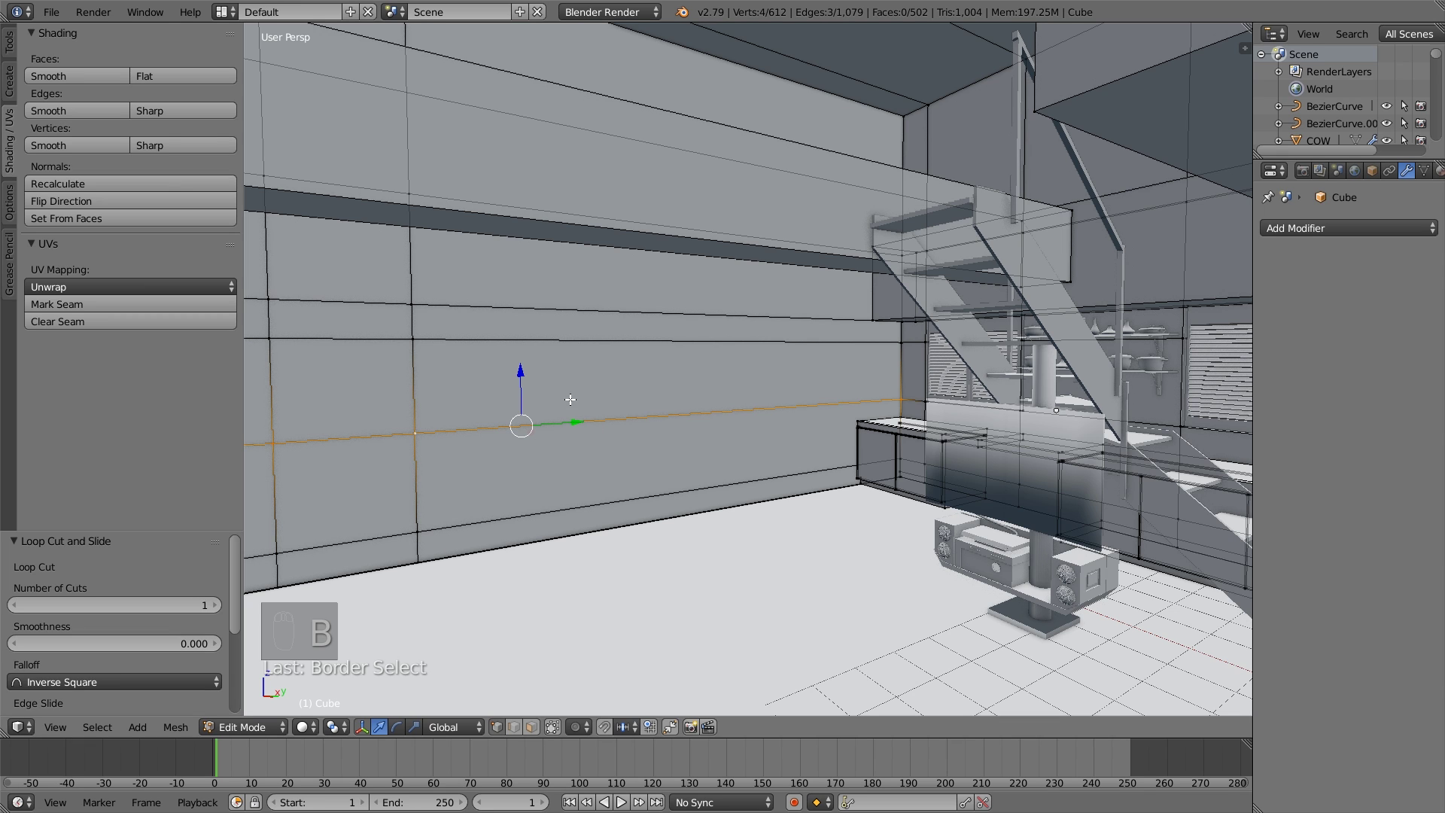
key("b")
middle_click_drag(913, 436, 833, 362)
middle_click_drag(730, 396, 843, 393, "shift")
left_click_drag(402, 386, 404, 442)
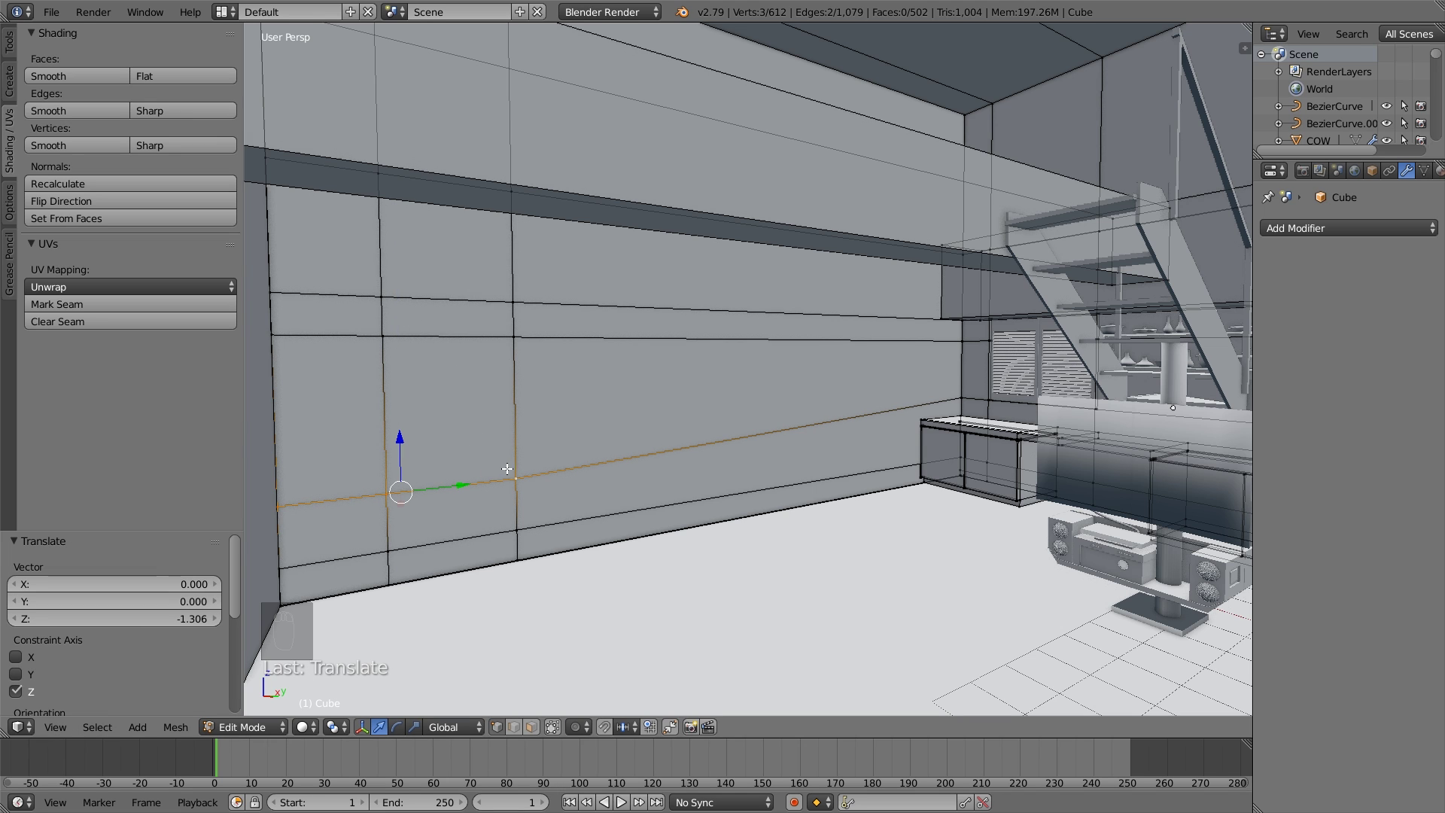
Shift the kitchen-side wall's inner vertical edge loop along Y towards the front corner, narrowing the second column.
right_click(515, 444, "alt+shift")
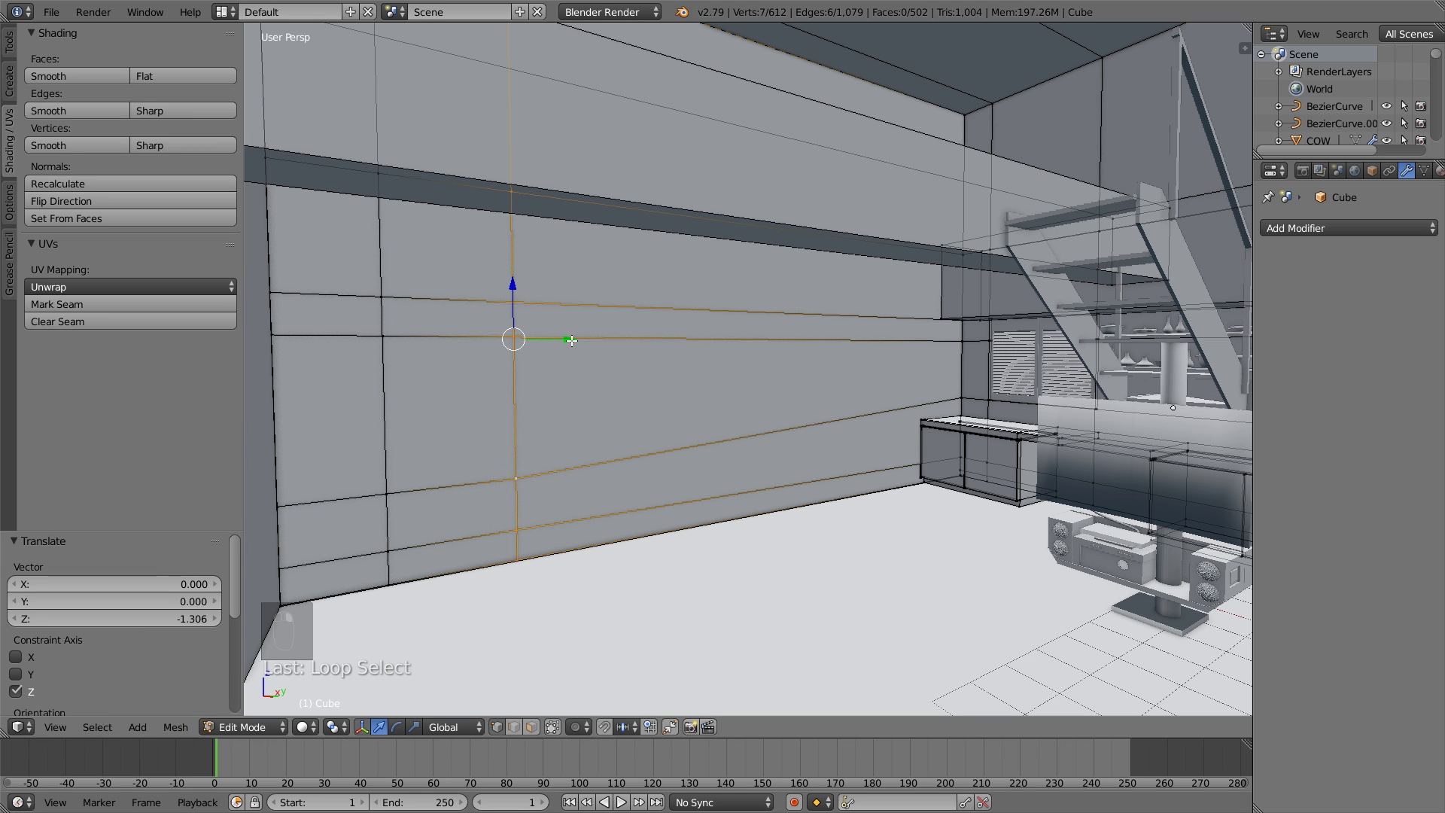
left_click_drag(571, 340, 544, 342)
middle_click_drag(446, 350, 571, 383)
left_click_drag(669, 344, 661, 342)
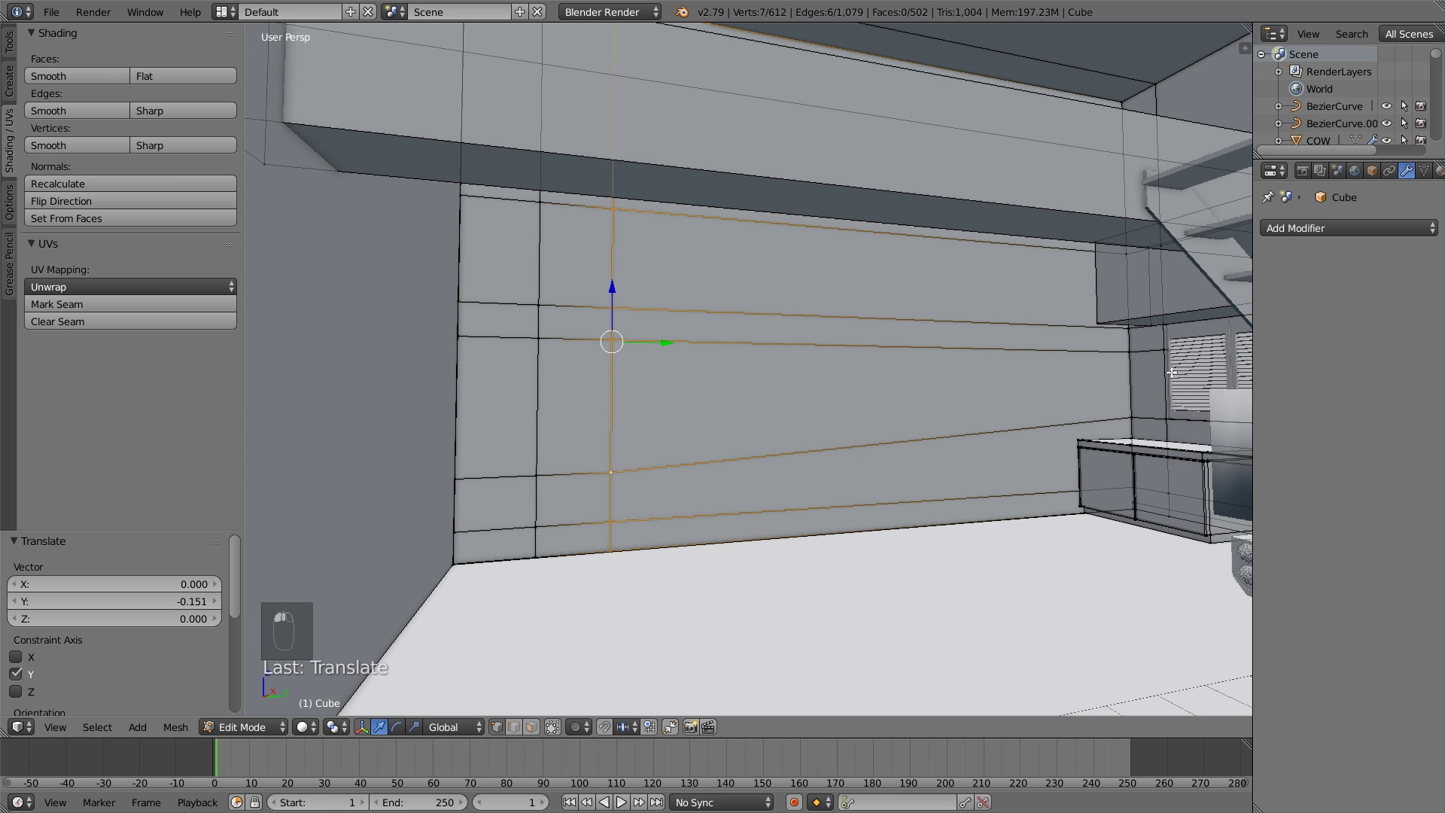
key("ctrl+z")
middle_click_drag(700, 398, 672, 396)
left_click_drag(720, 330, 709, 332)
middle_click_drag(700, 350, 662, 476)
Level the lowered horizontal edge across the two front columns by scaling its three vertices to 0 along Z.
key("a")
key("Tab")
key("Tab")
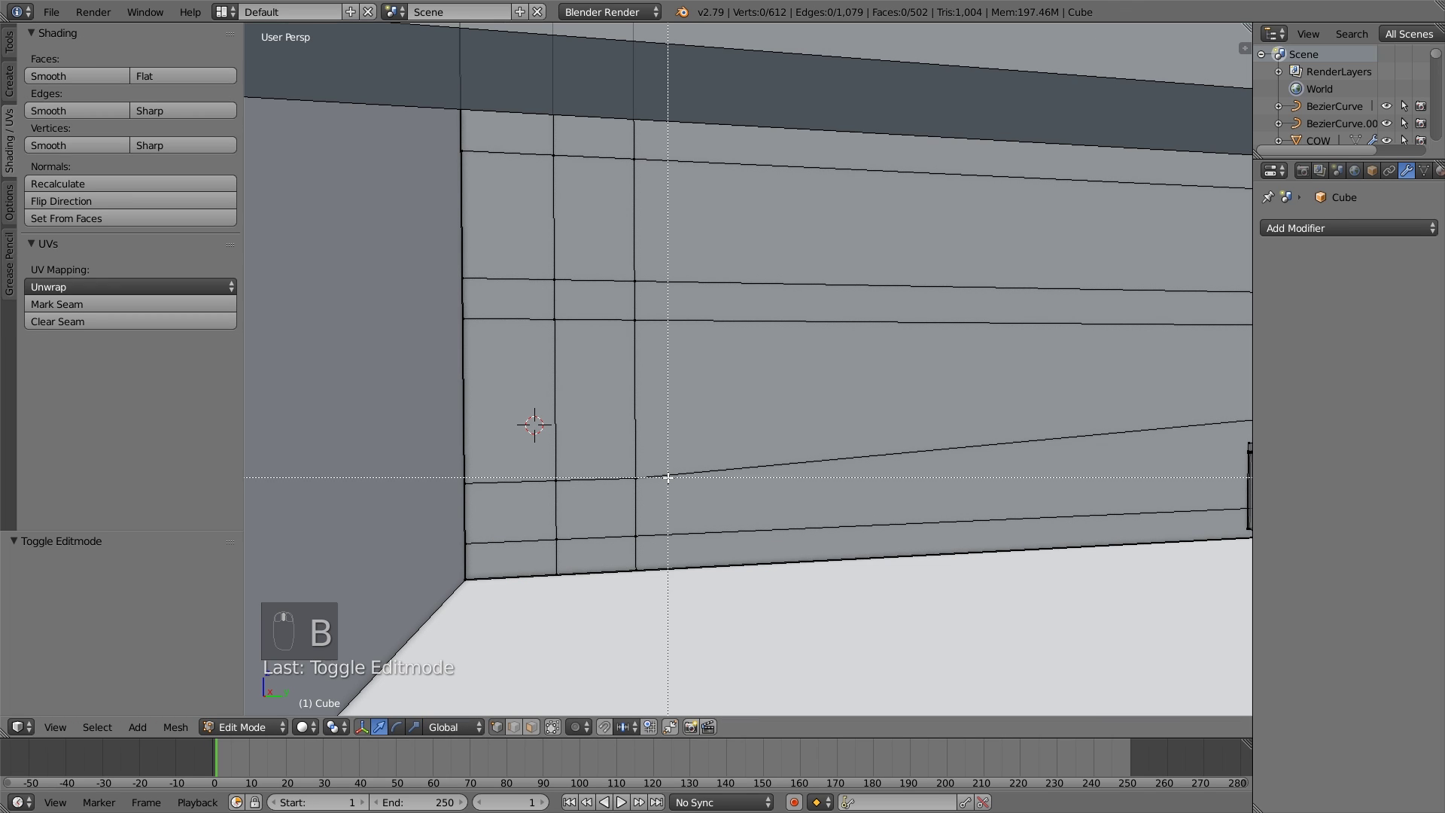
key("s")
key("z")
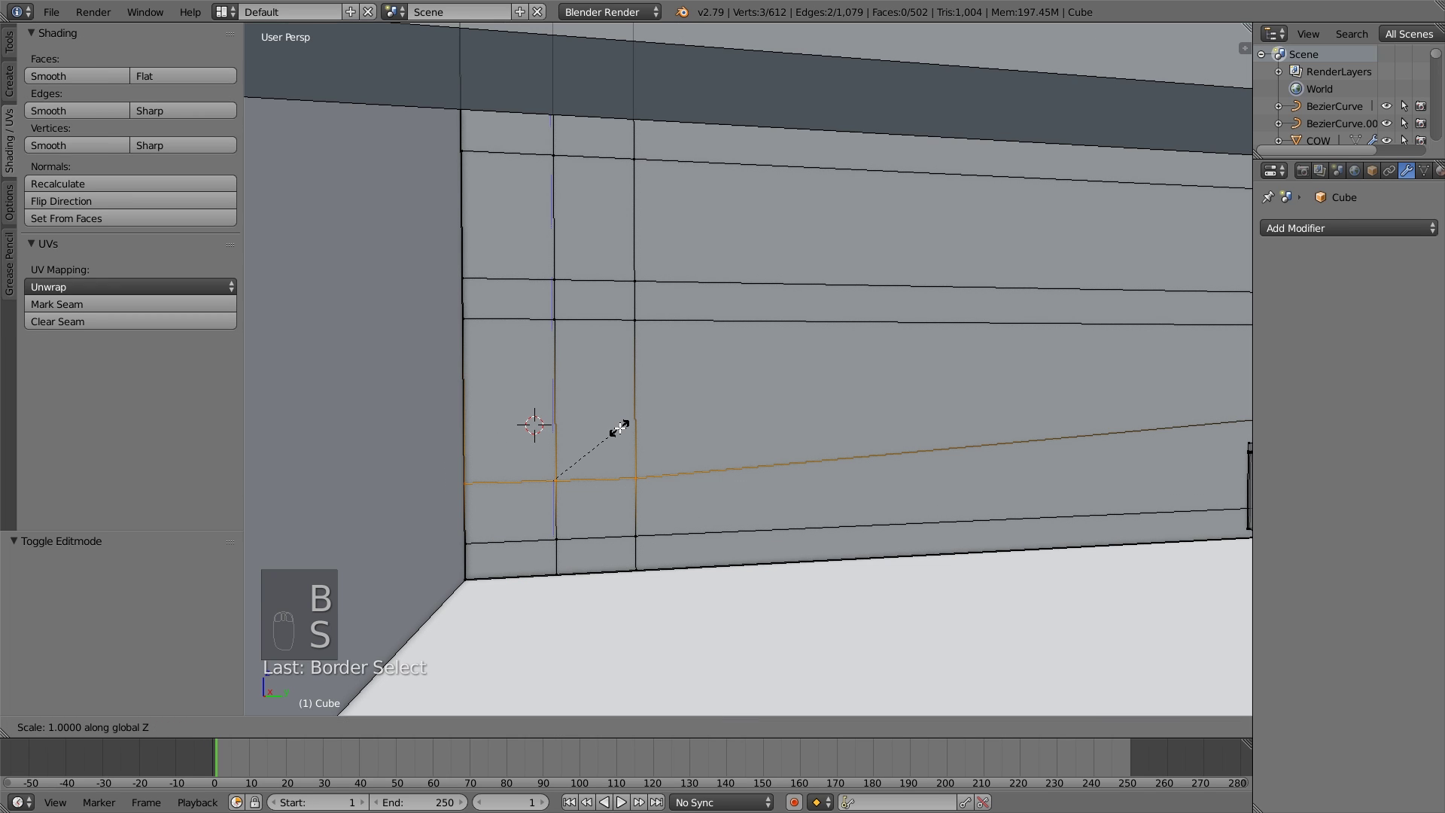
left_click(619, 428)
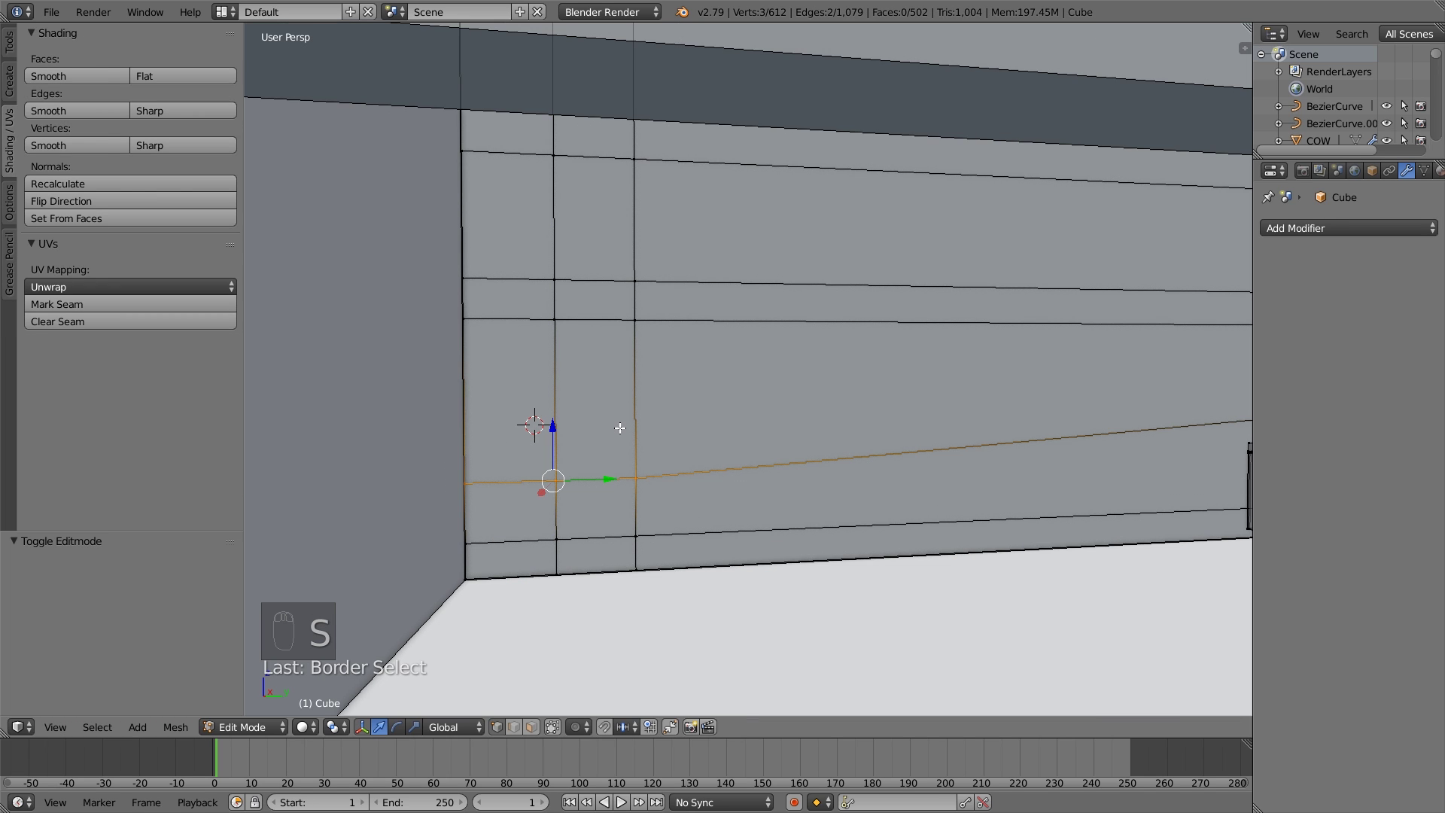
key("s")
left_click(619, 427)
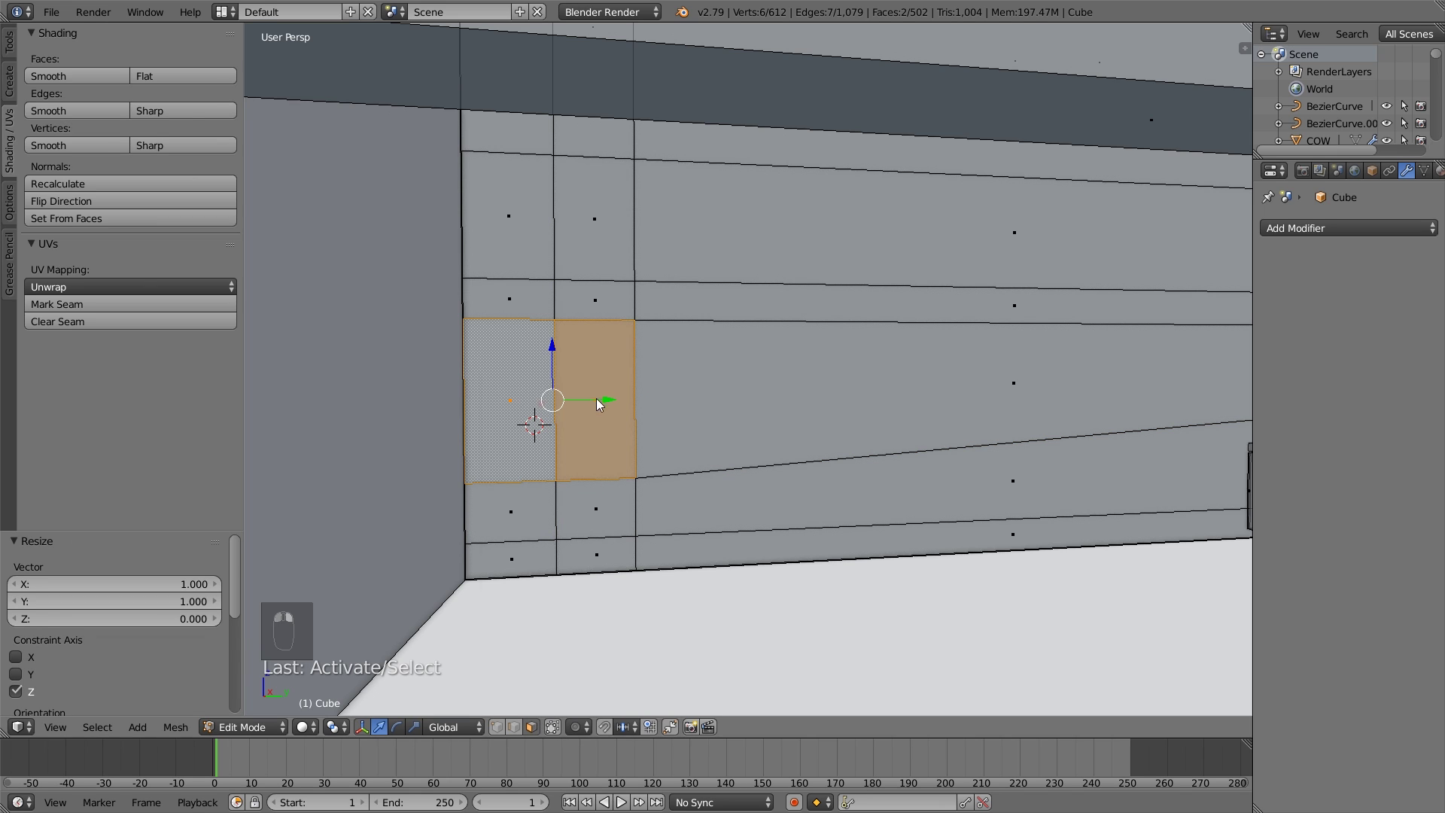
Try to delete the two kitchen-side wall faces at the front corner without extruding them first.
key("x")
left_click(574, 432)
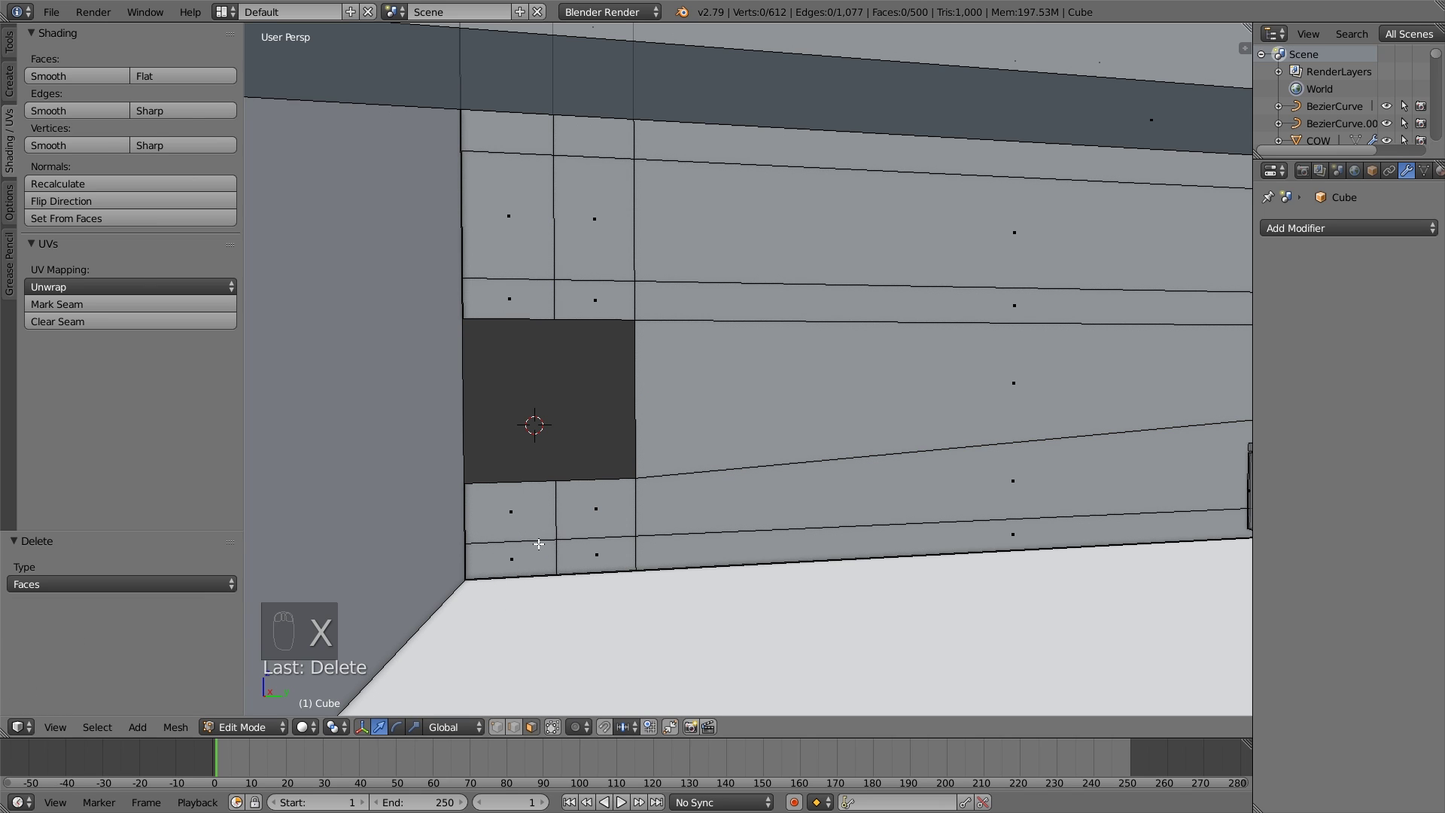
key("ctrl+z")
Extrude the two kitchen-side wall faces outward and delete the extruded faces, leaving a window opening with reveals.
middle_click_drag(539, 543, 565, 490)
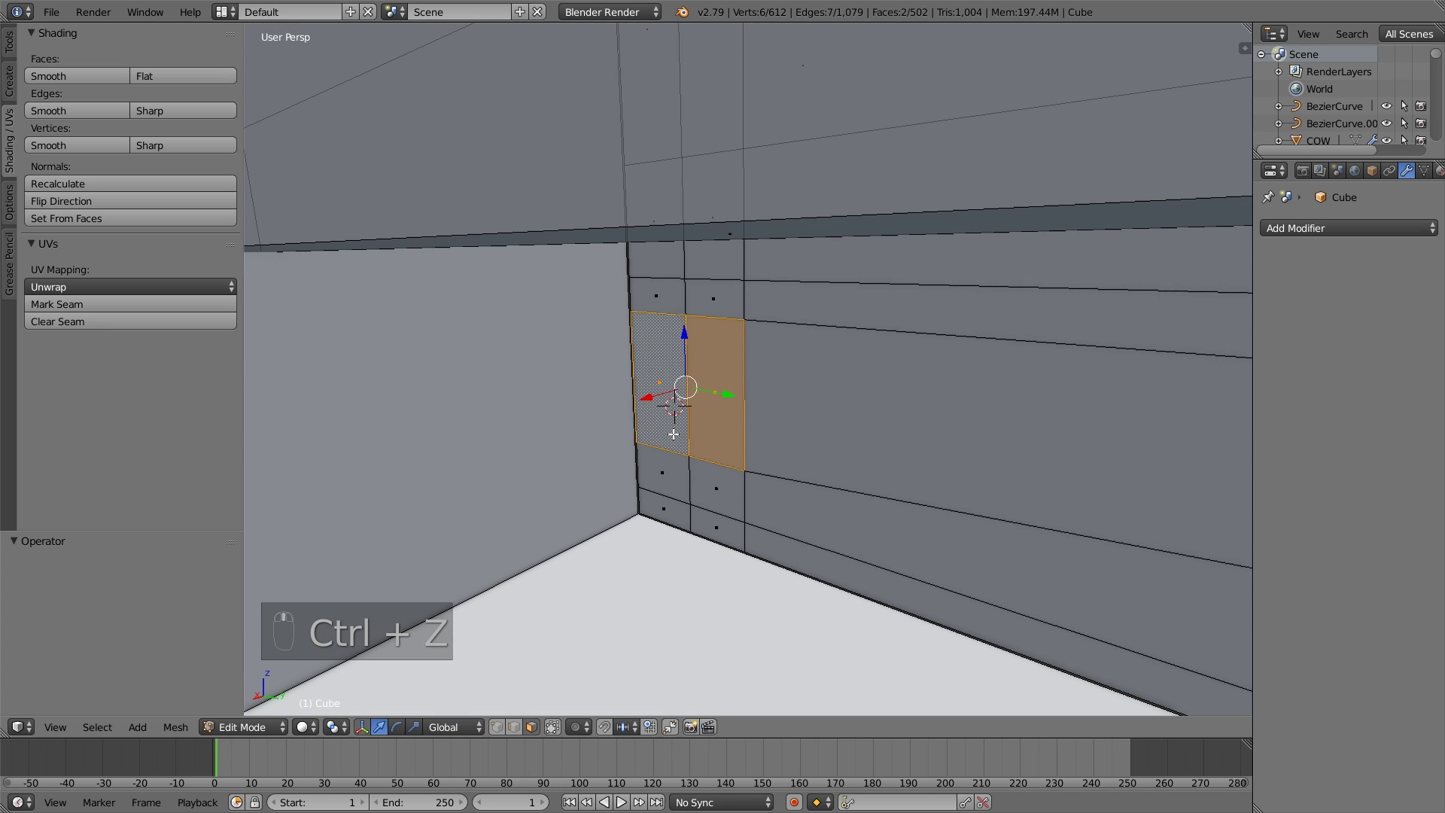
key("e")
left_click_drag(659, 405, 665, 403)
key("x")
left_click(664, 396)
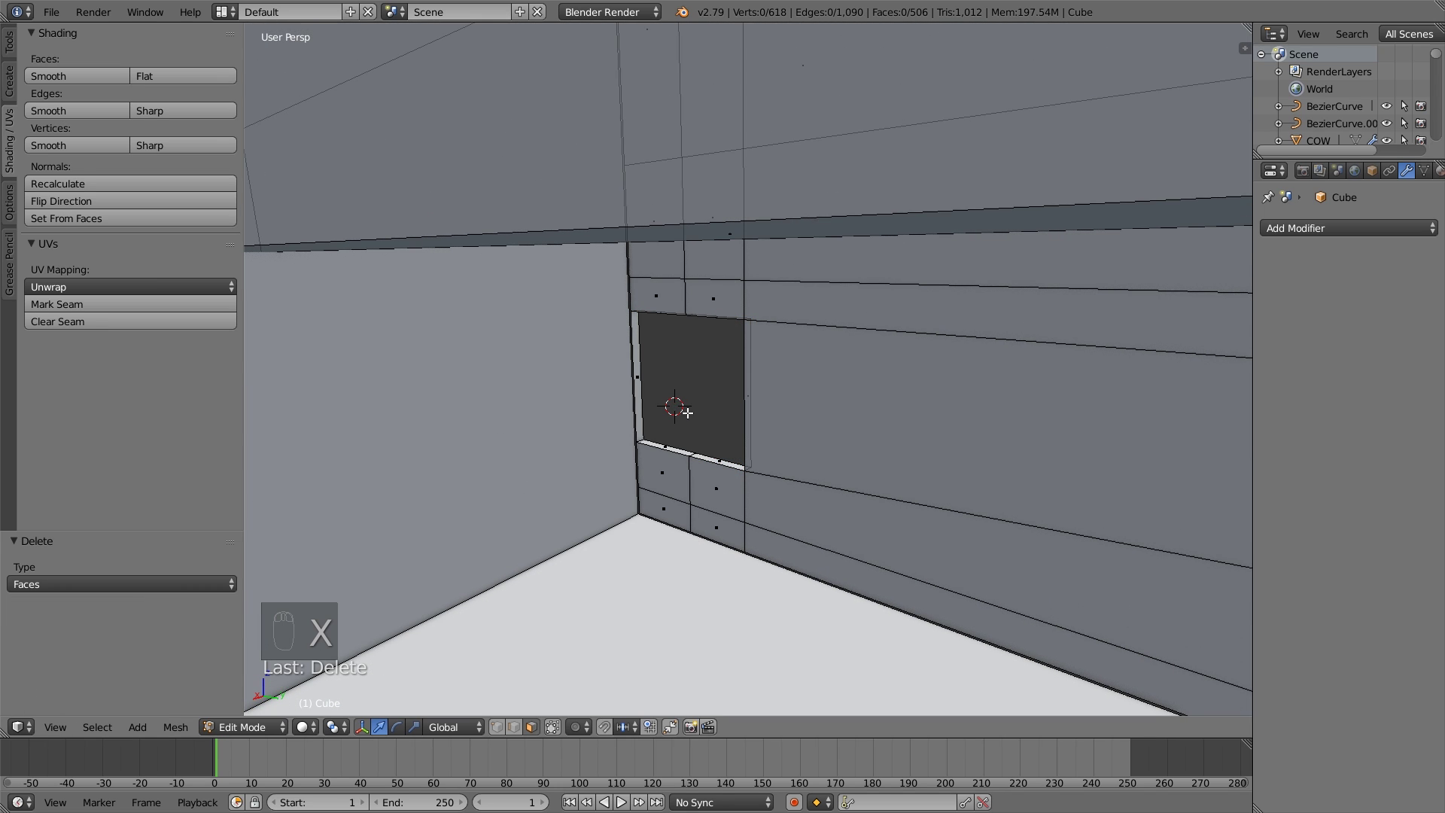
Isolate the large front wall face by hiding all other faces of the room mesh.
key("Tab")
middle_click_drag(701, 430, 611, 406)
right_click(611, 407)
key("Tab")
scroll(612, 396, "down", 2)
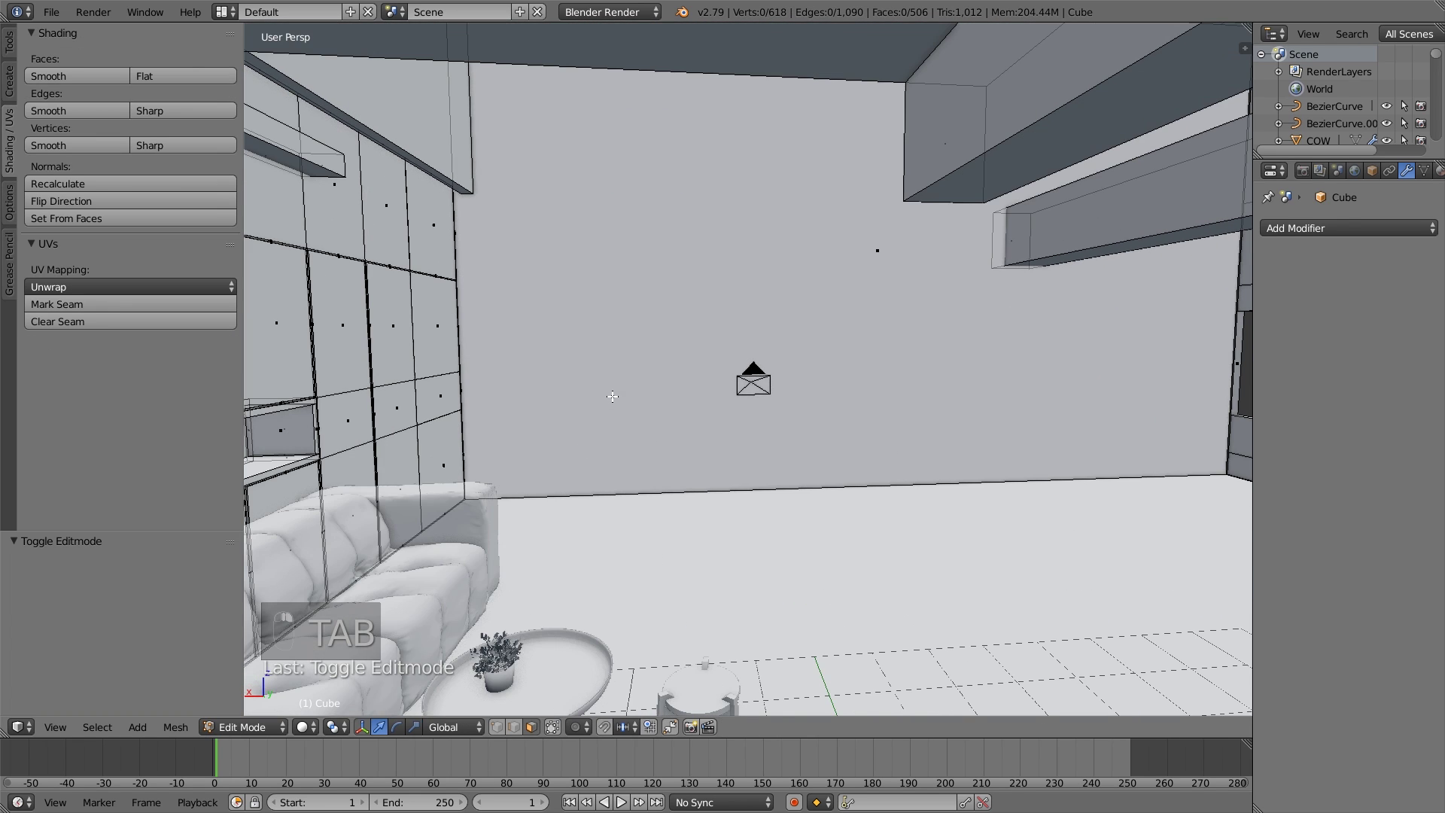
key("ctrl+r")
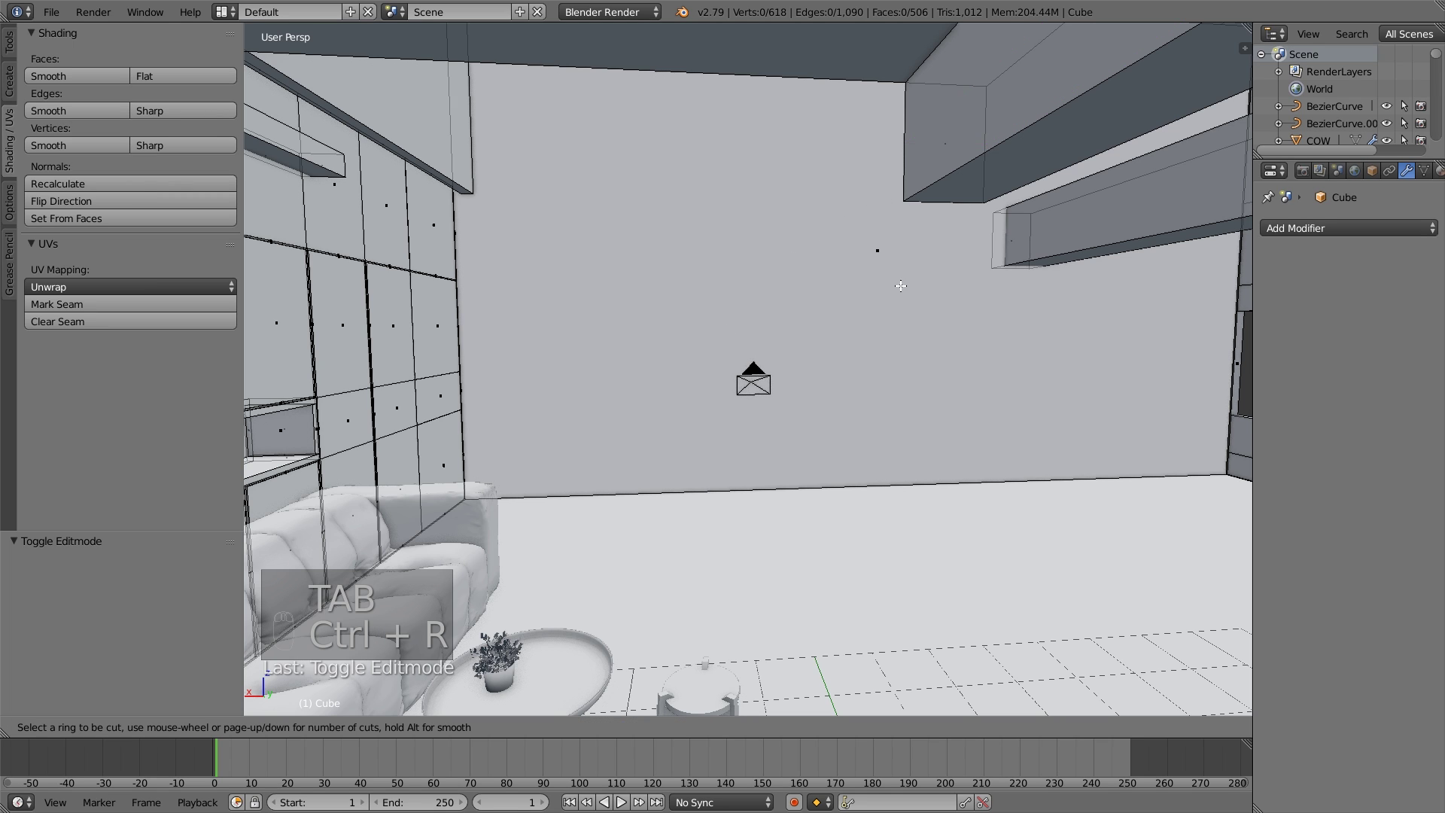
right_click(878, 246)
right_click(879, 248)
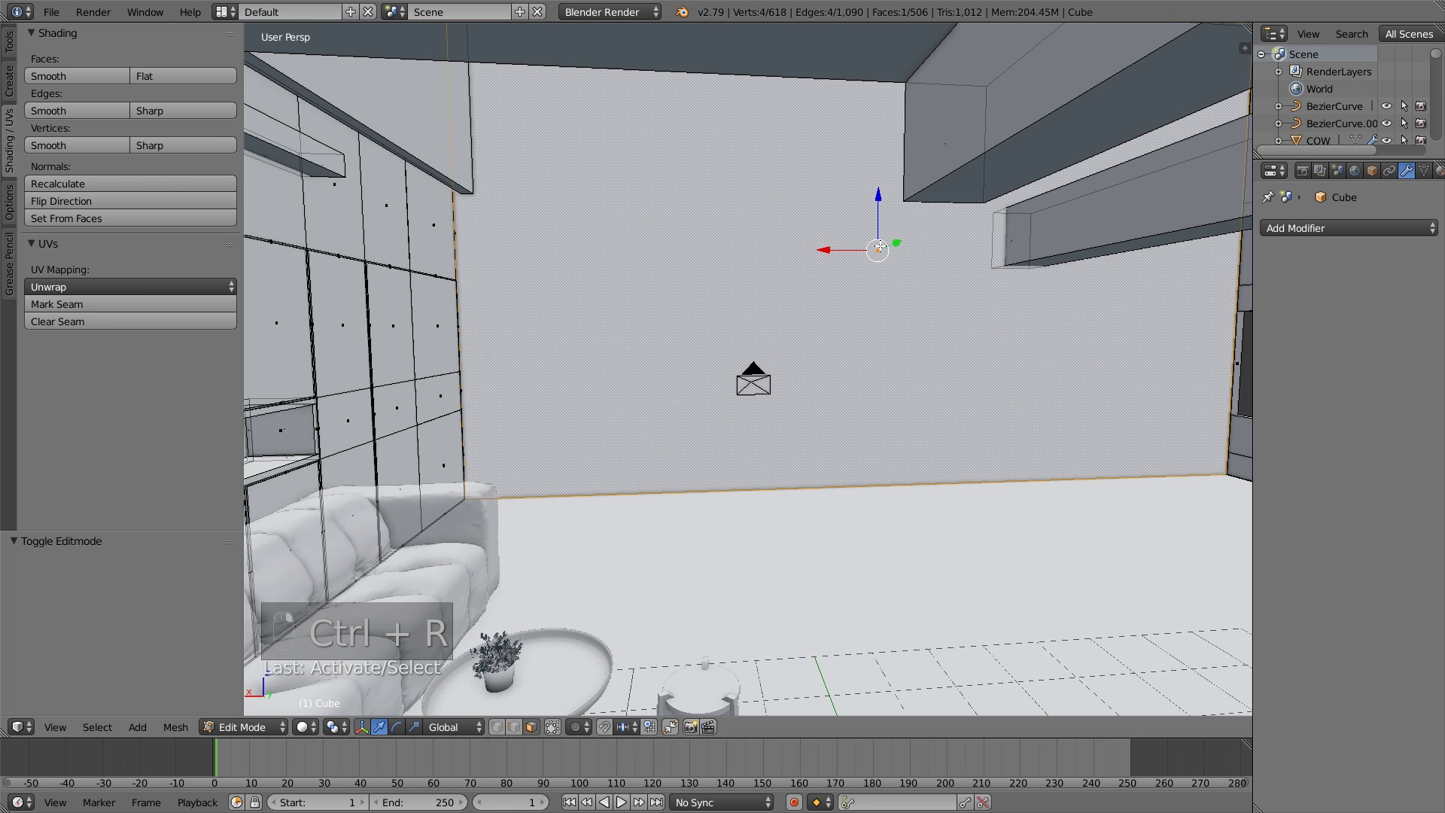
key("ctrl+i")
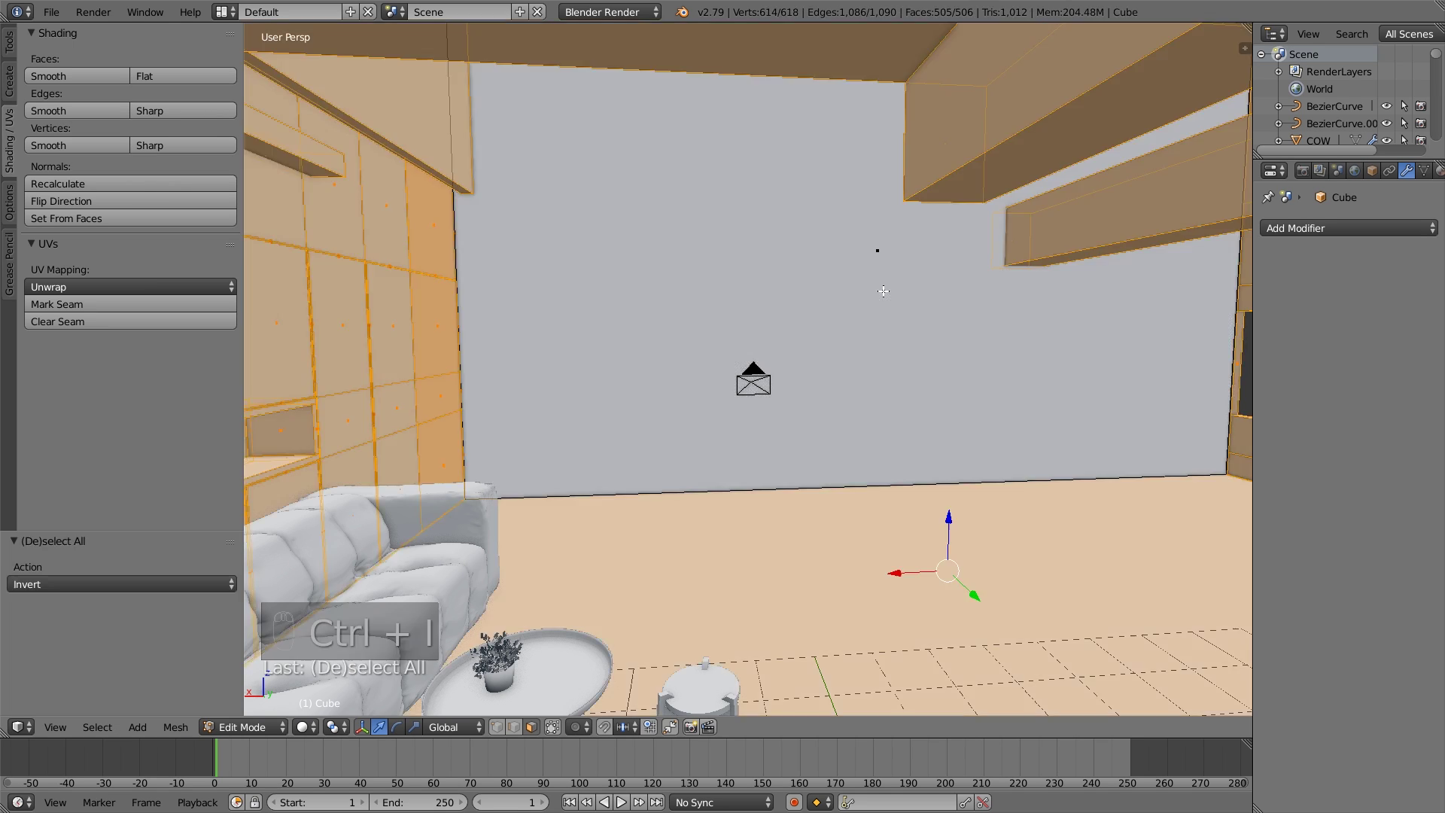
key("h")
Add two vertical loop cuts to the front wall near its sofa-side edge, with the second close to that edge.
key("ctrl+r")
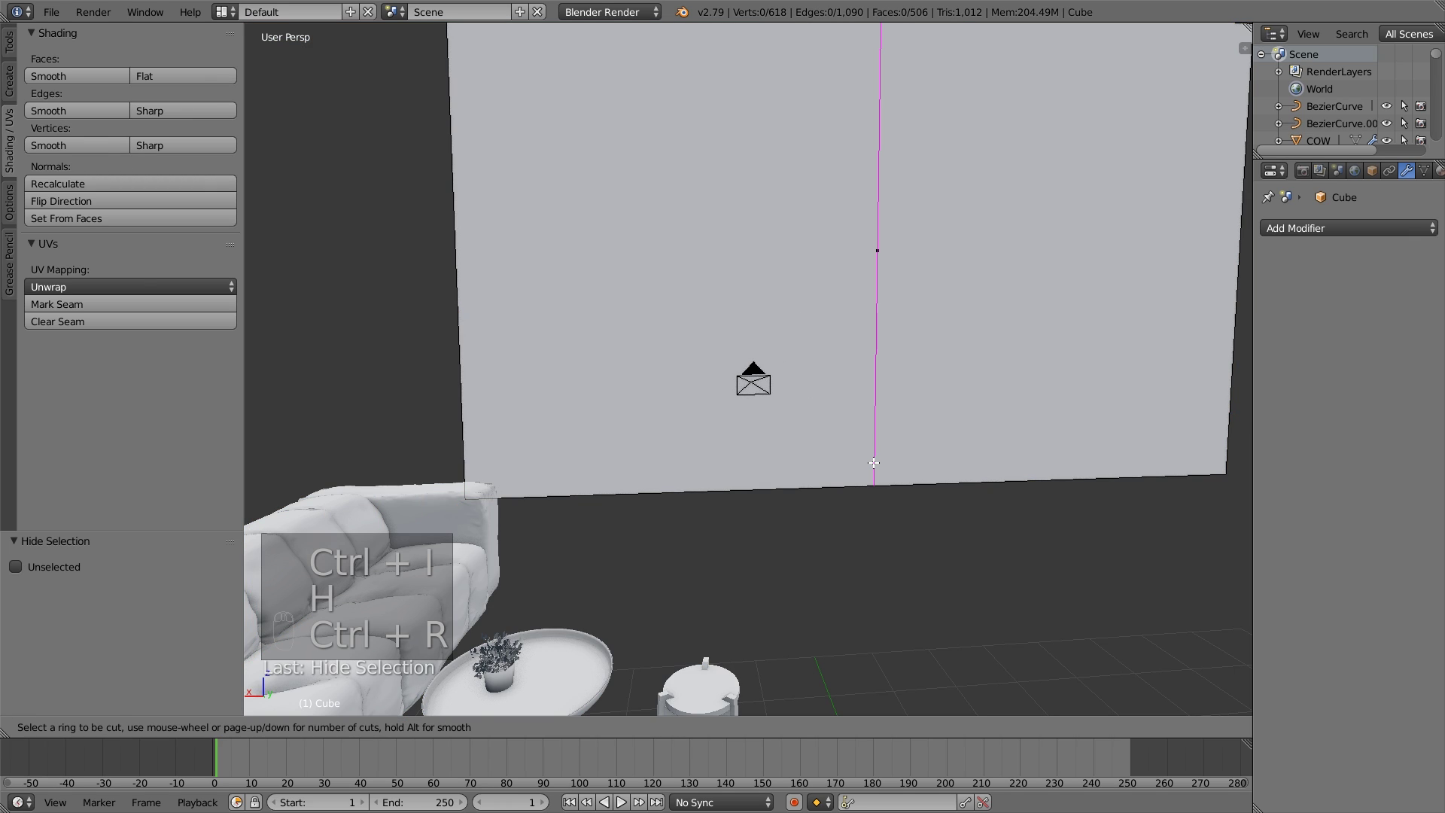
left_click(617, 479)
key("ctrl+r")
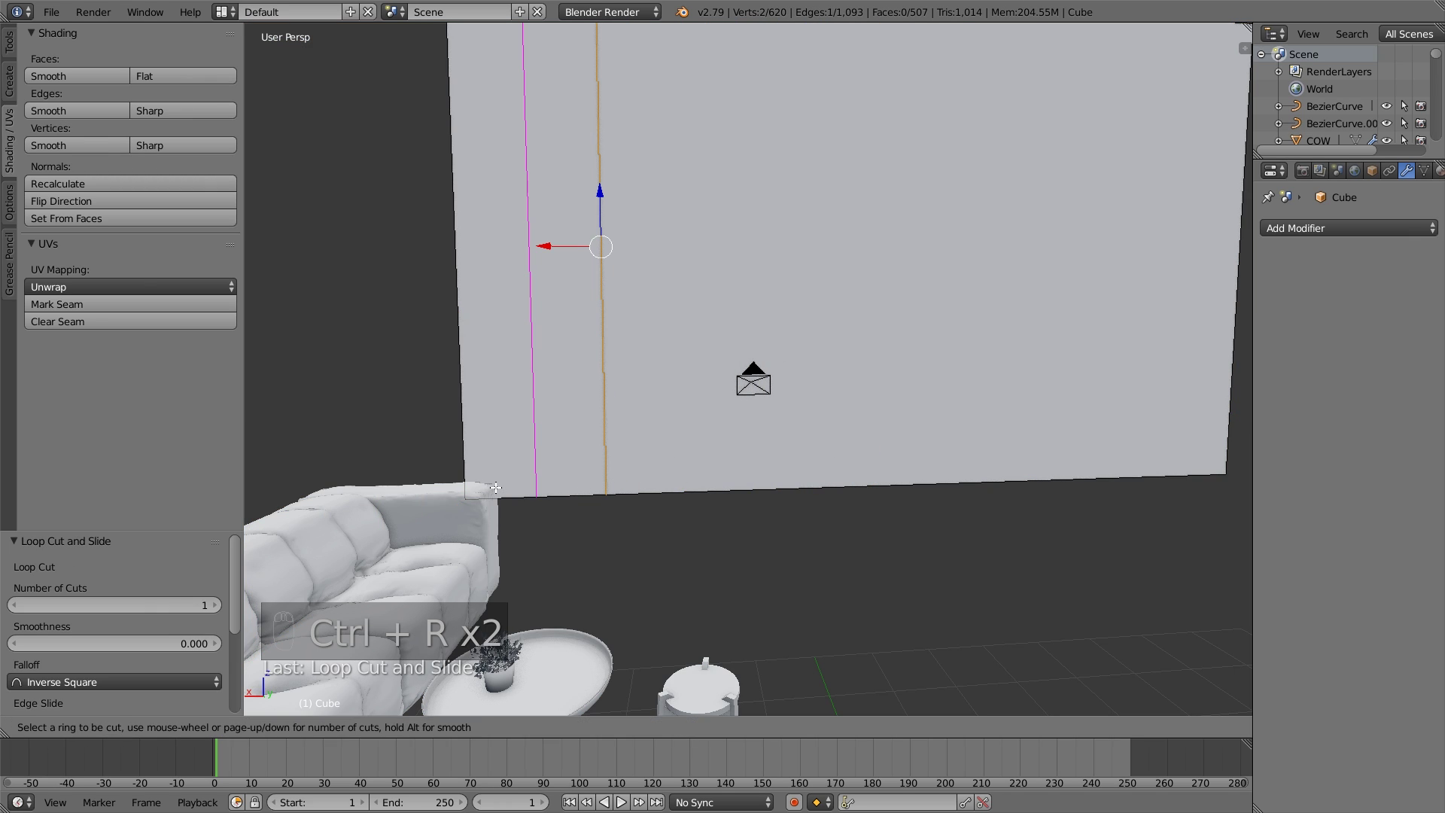
left_click(441, 476)
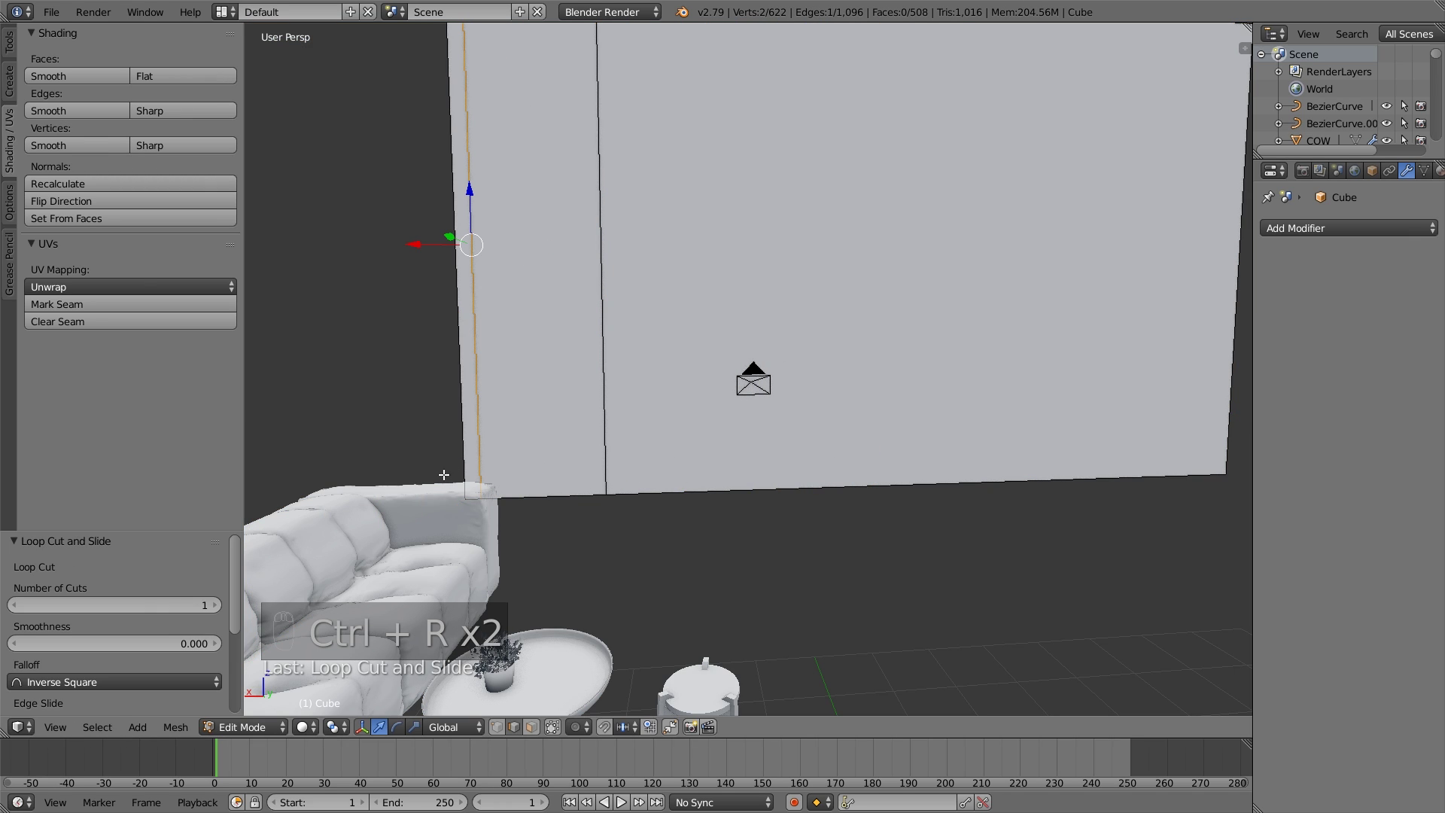
Add two horizontal loop cuts to the front wall, one near the floor and one around mid-height.
key("ctrl+r")
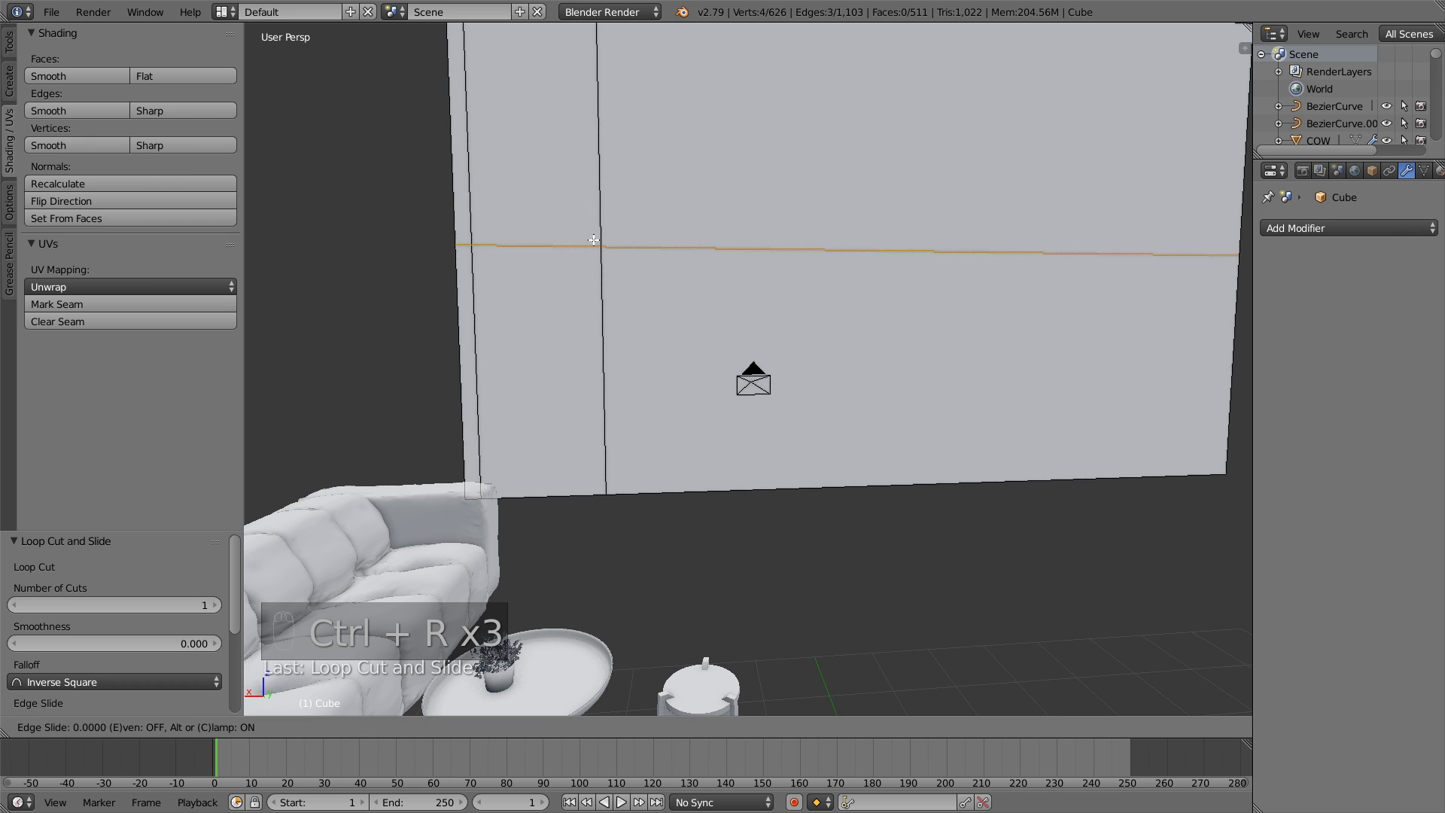
left_click(588, 444)
key("ctrl+r")
left_click(651, 255)
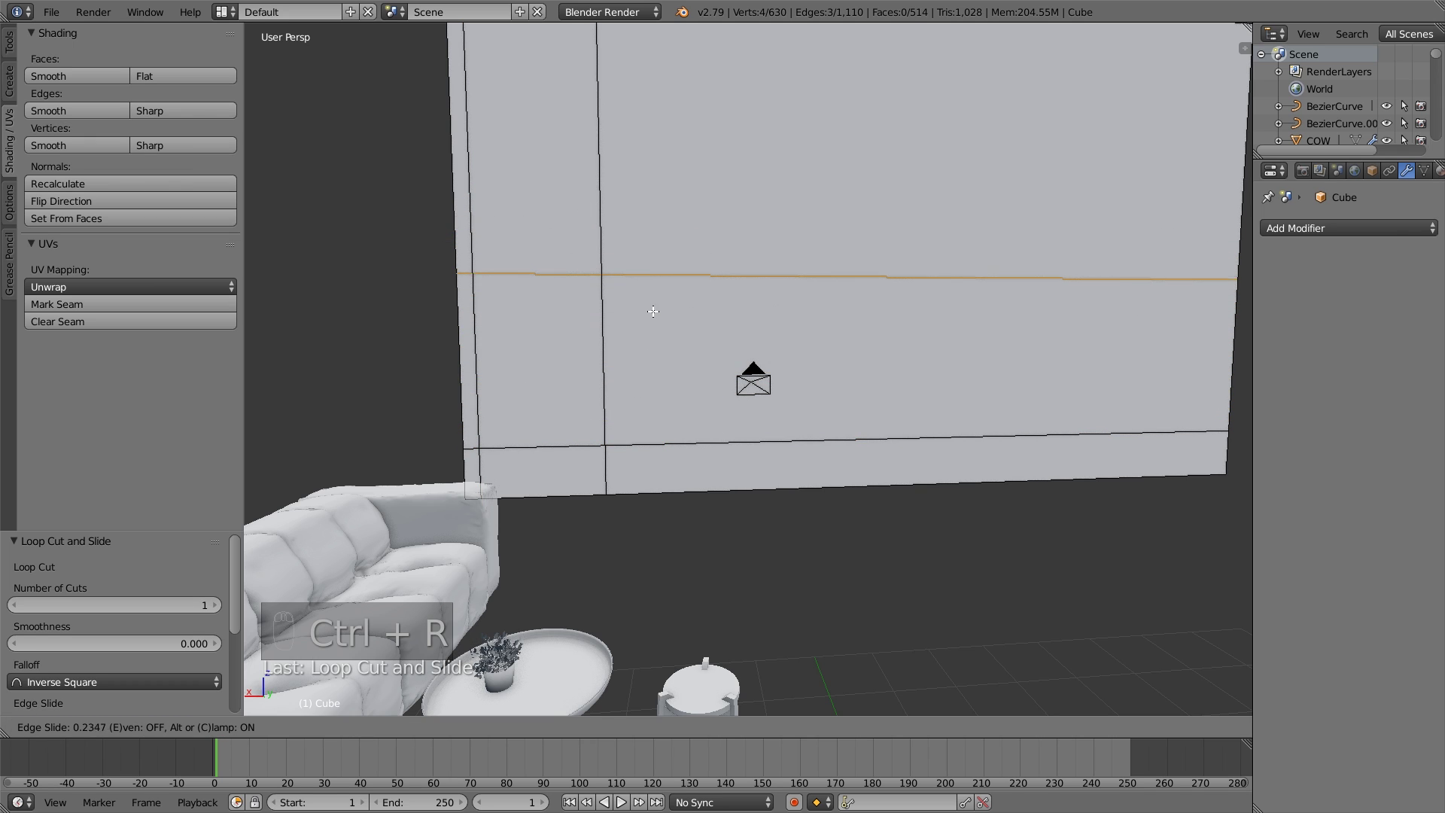
left_click(653, 313)
Raise the front wall's lower horizontal cut 1.285 and its upper horizontal cut 1.405 along Z.
right_click(673, 443)
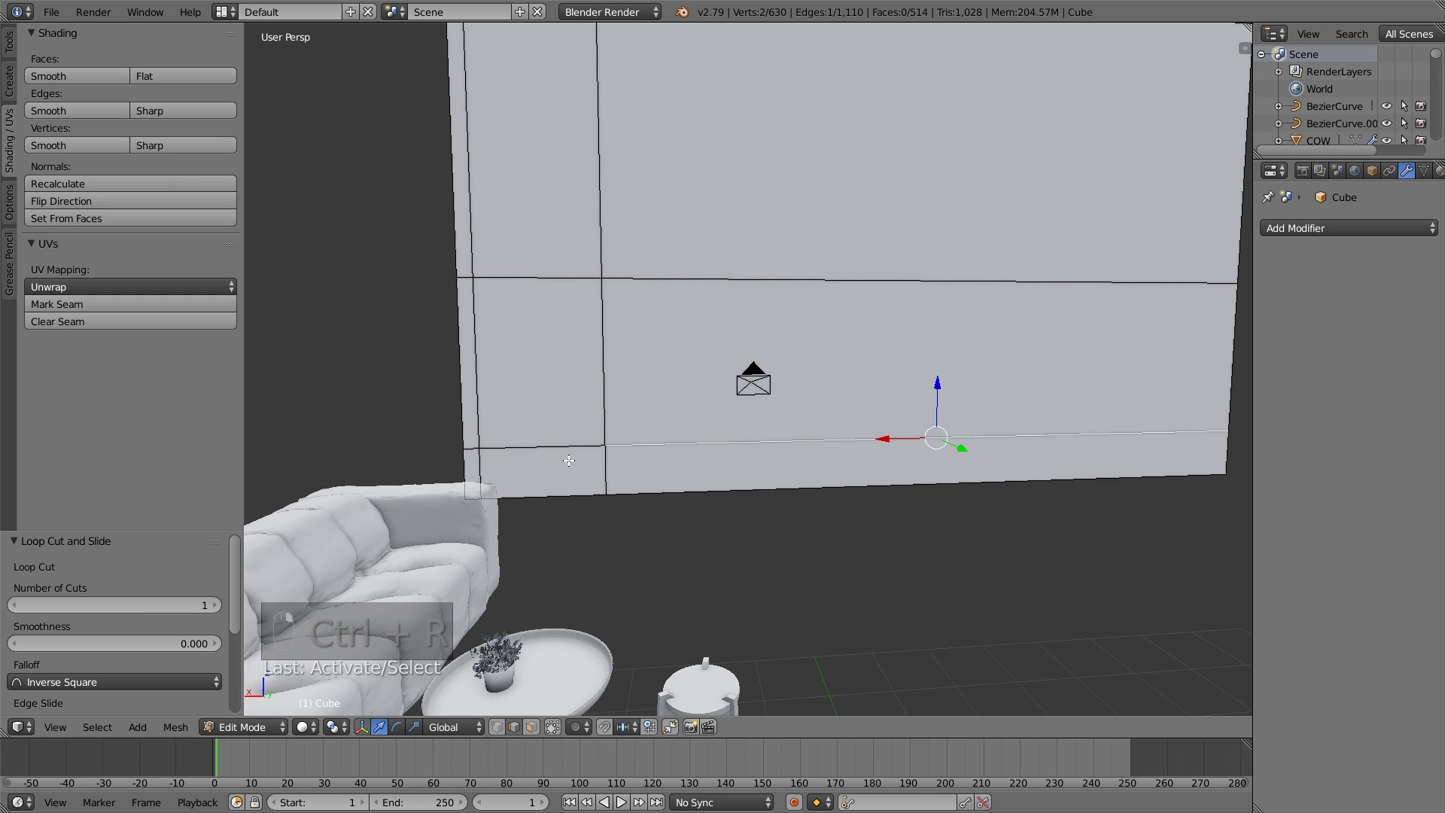
left_click_drag(715, 402, 721, 359)
right_click(710, 278, "alt")
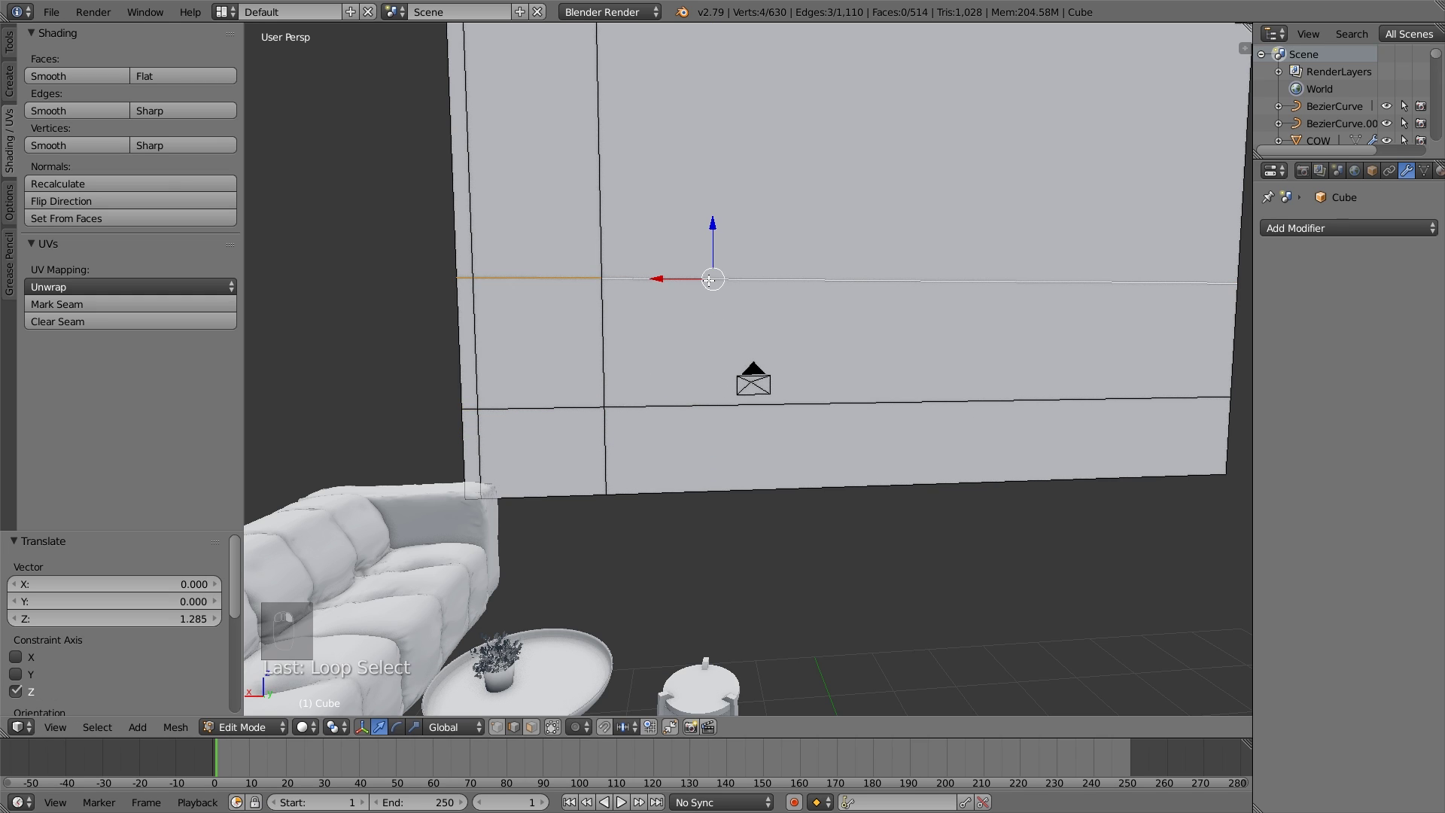
left_click_drag(713, 228, 719, 181)
right_click(714, 189)
Inspect the front wall against the sofa and the rest of the room from several viewpoints.
scroll(677, 291, "up", 3)
scroll(707, 306, "down", 5)
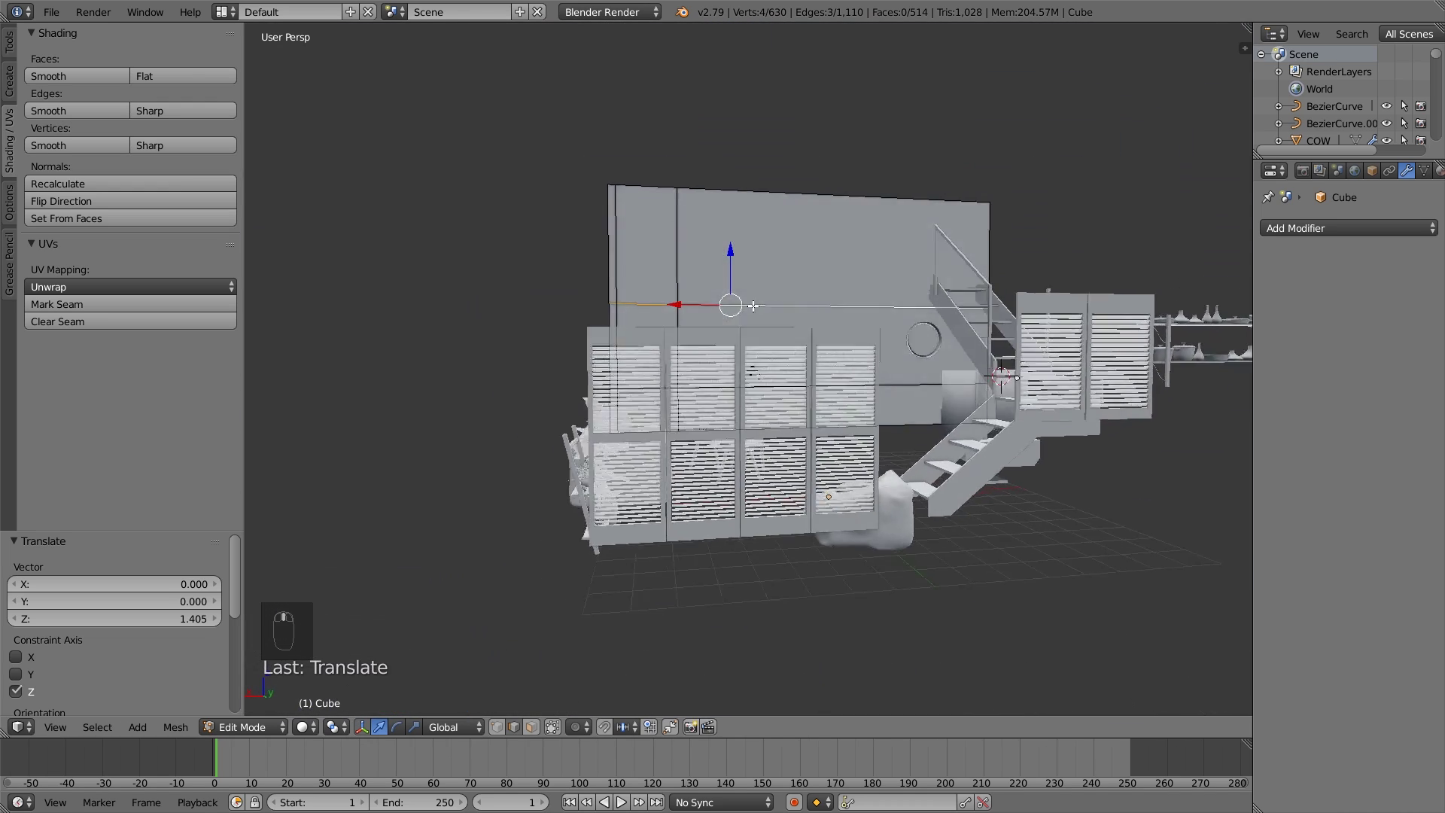
middle_click_drag(707, 307, 753, 331)
scroll(760, 337, "up", 5)
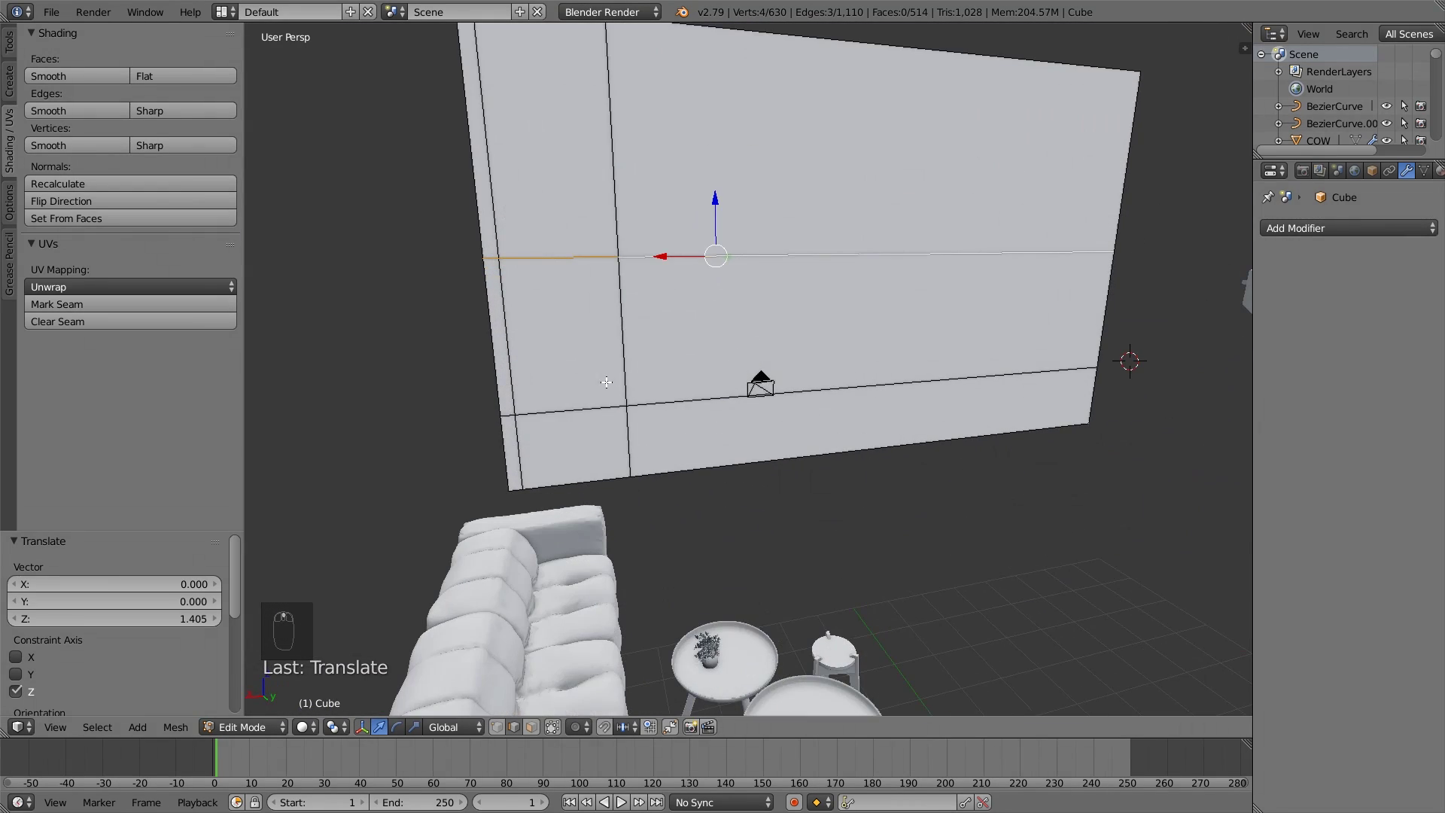
key("Tab")
key("Tab")
middle_click_drag(585, 454, 613, 445)
key("Tab")
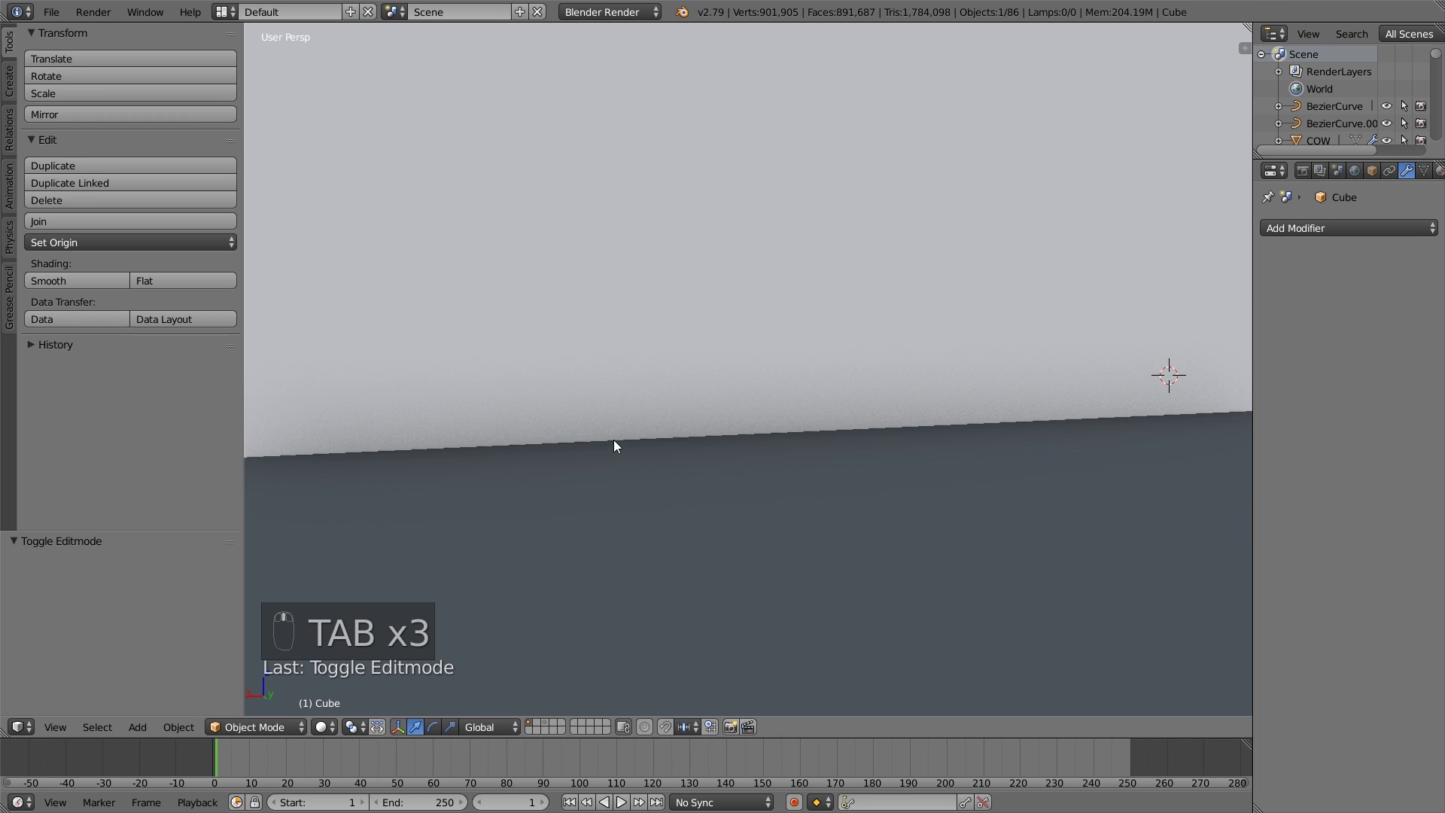
scroll(610, 437, "down", 5)
scroll(605, 440, "up", 3)
scroll(614, 447, "down", 3)
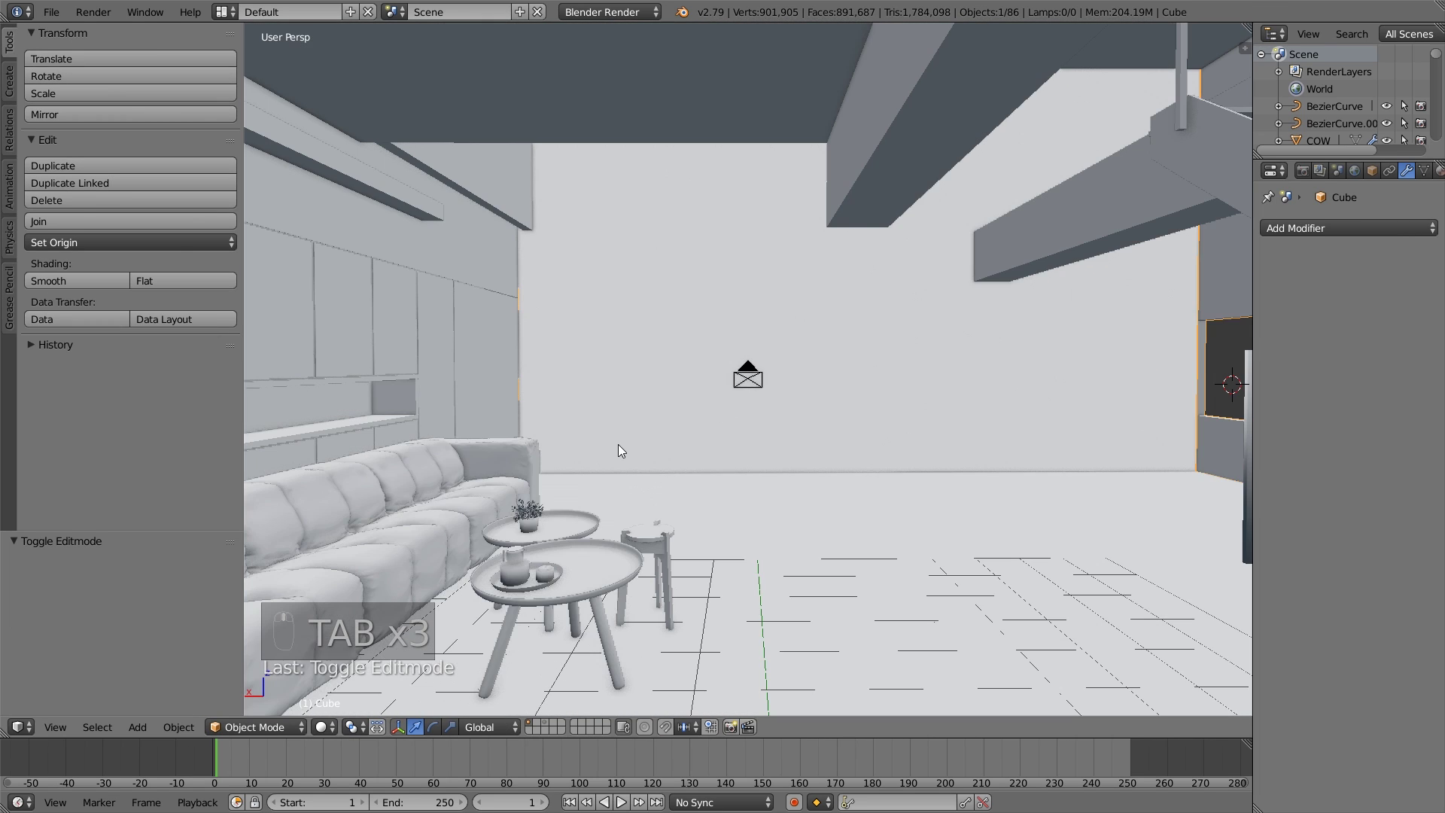
scroll(621, 450, "up", 3)
Extrude the front wall face between the cuts beside the sofa outward and delete the extruded face, forming a window opening.
key("Tab")
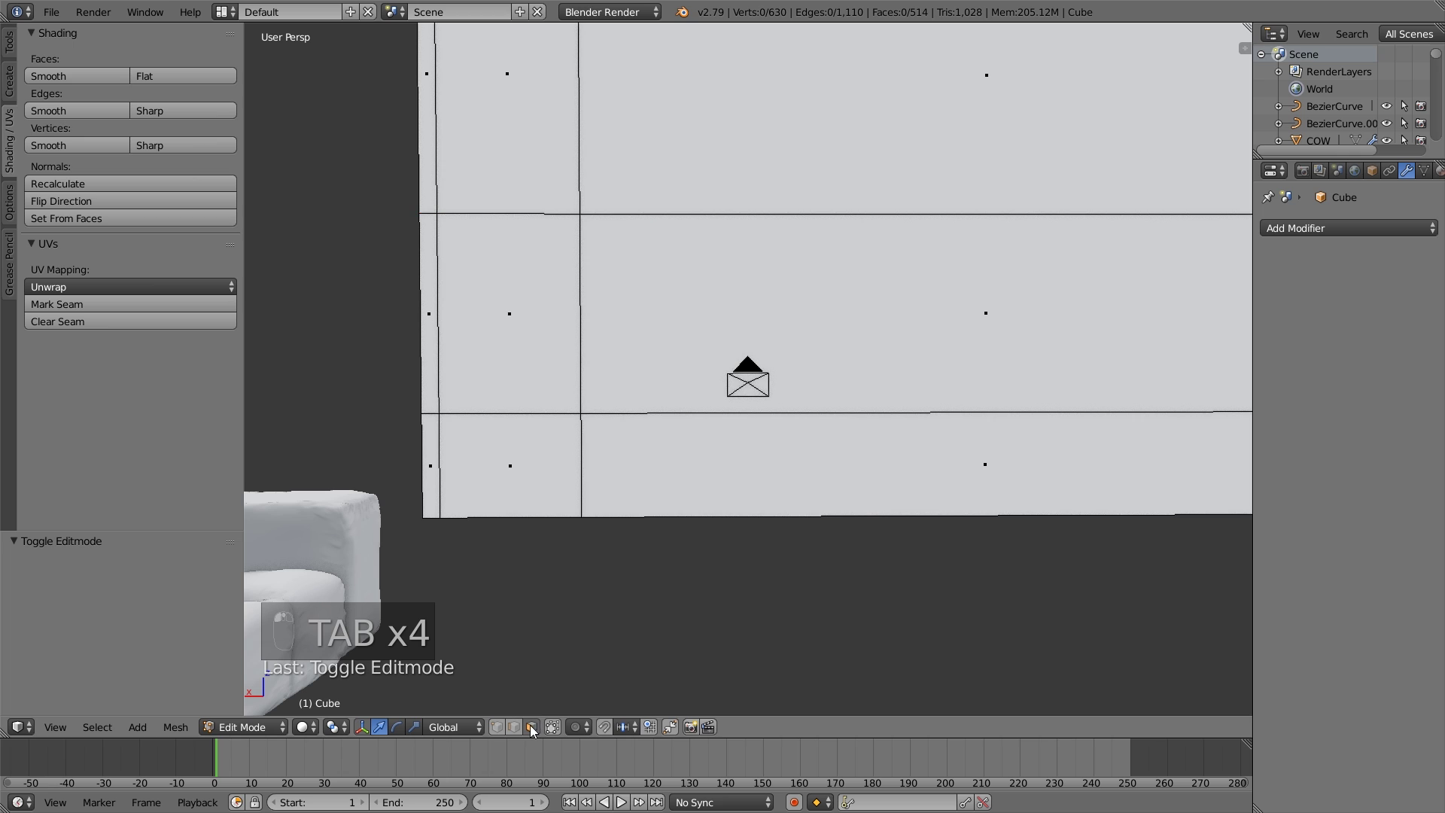
middle_click_drag(525, 329, 533, 366)
key("e")
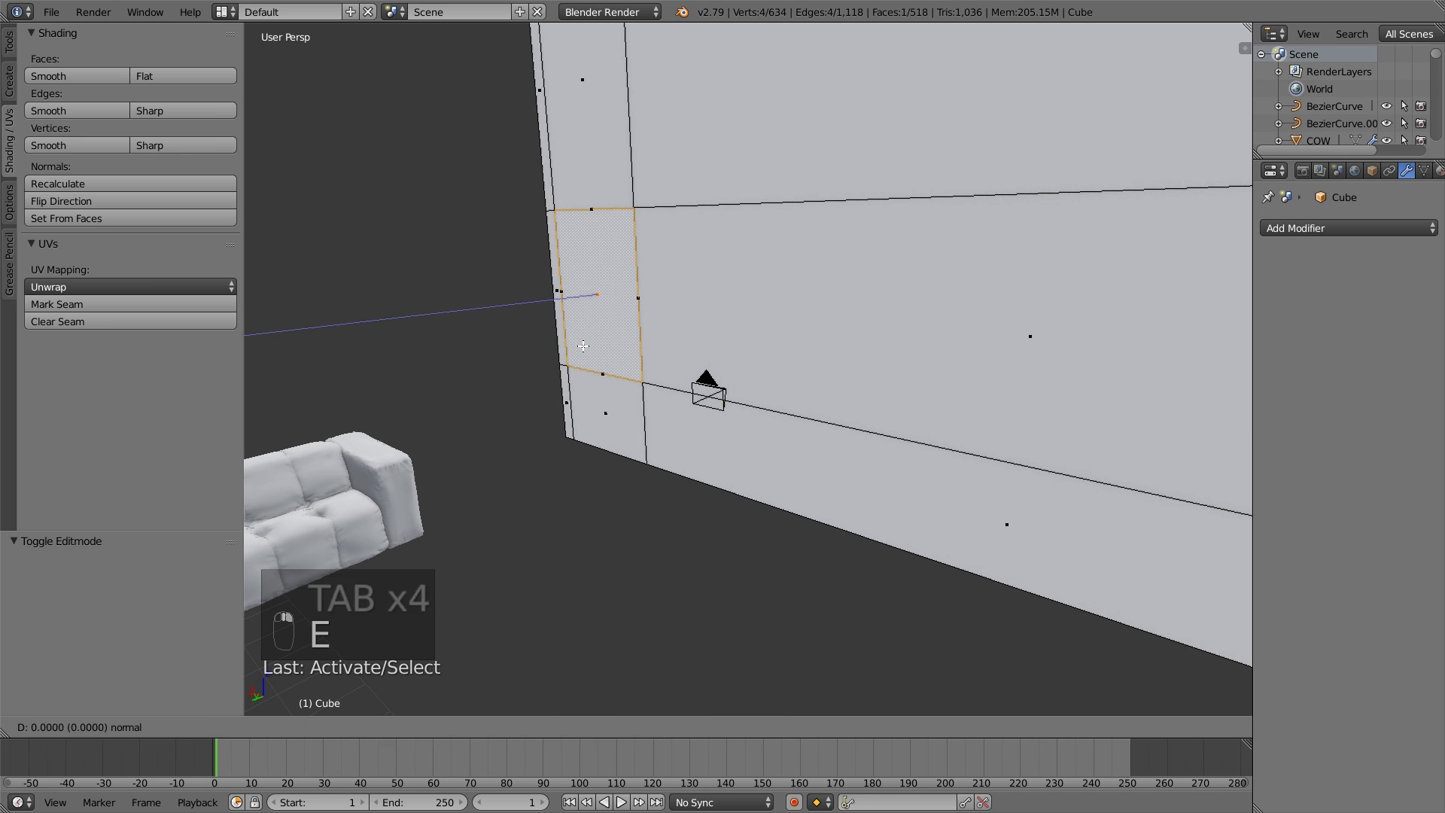
left_click(593, 346)
key("x")
left_click(593, 347)
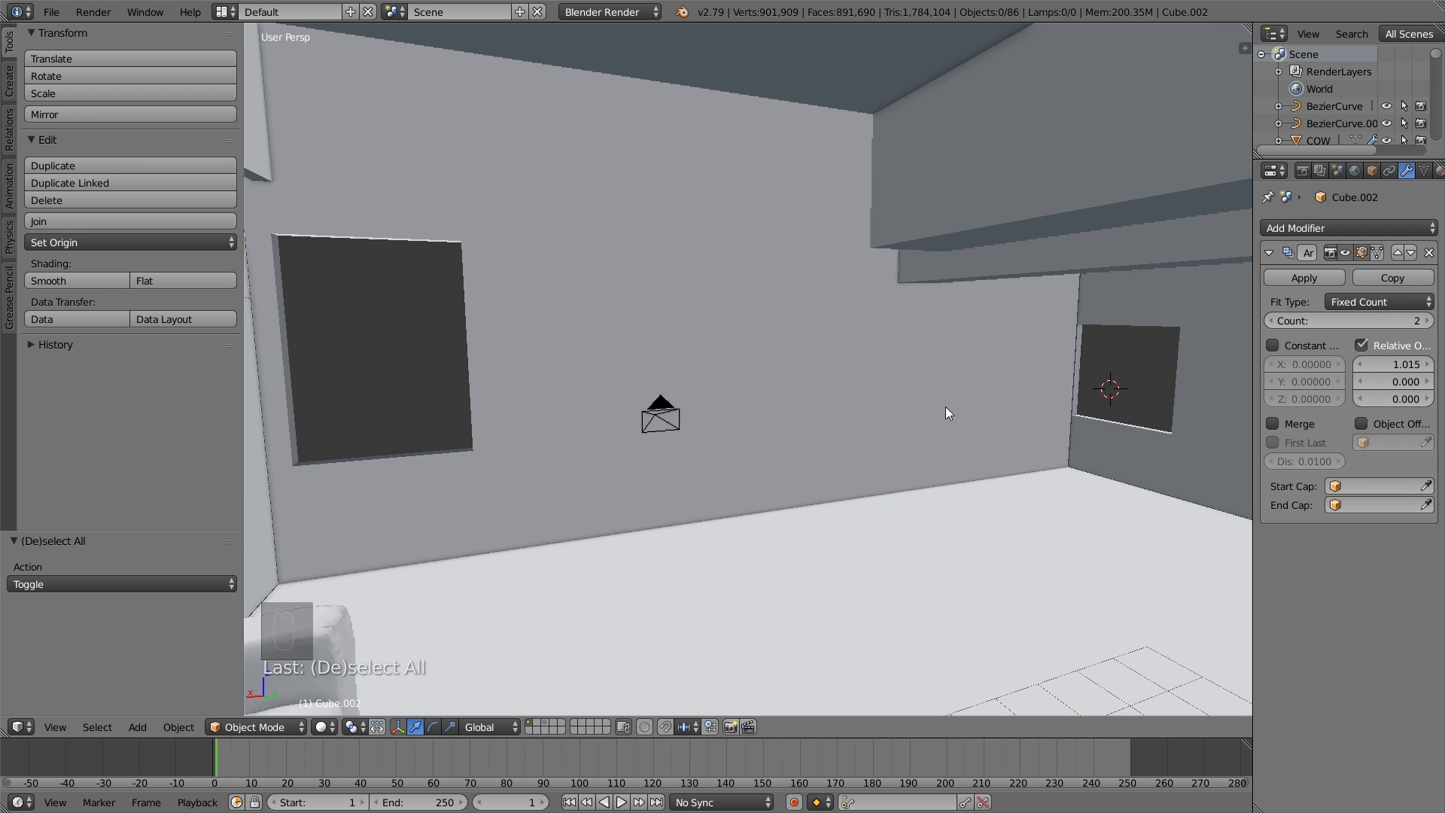
Duplicate the pair of louvred window shutters beside the kitchen shelves in place.
scroll(998, 426, "down", 3)
middle_click_drag(1013, 436, 828, 440)
right_click(1117, 403)
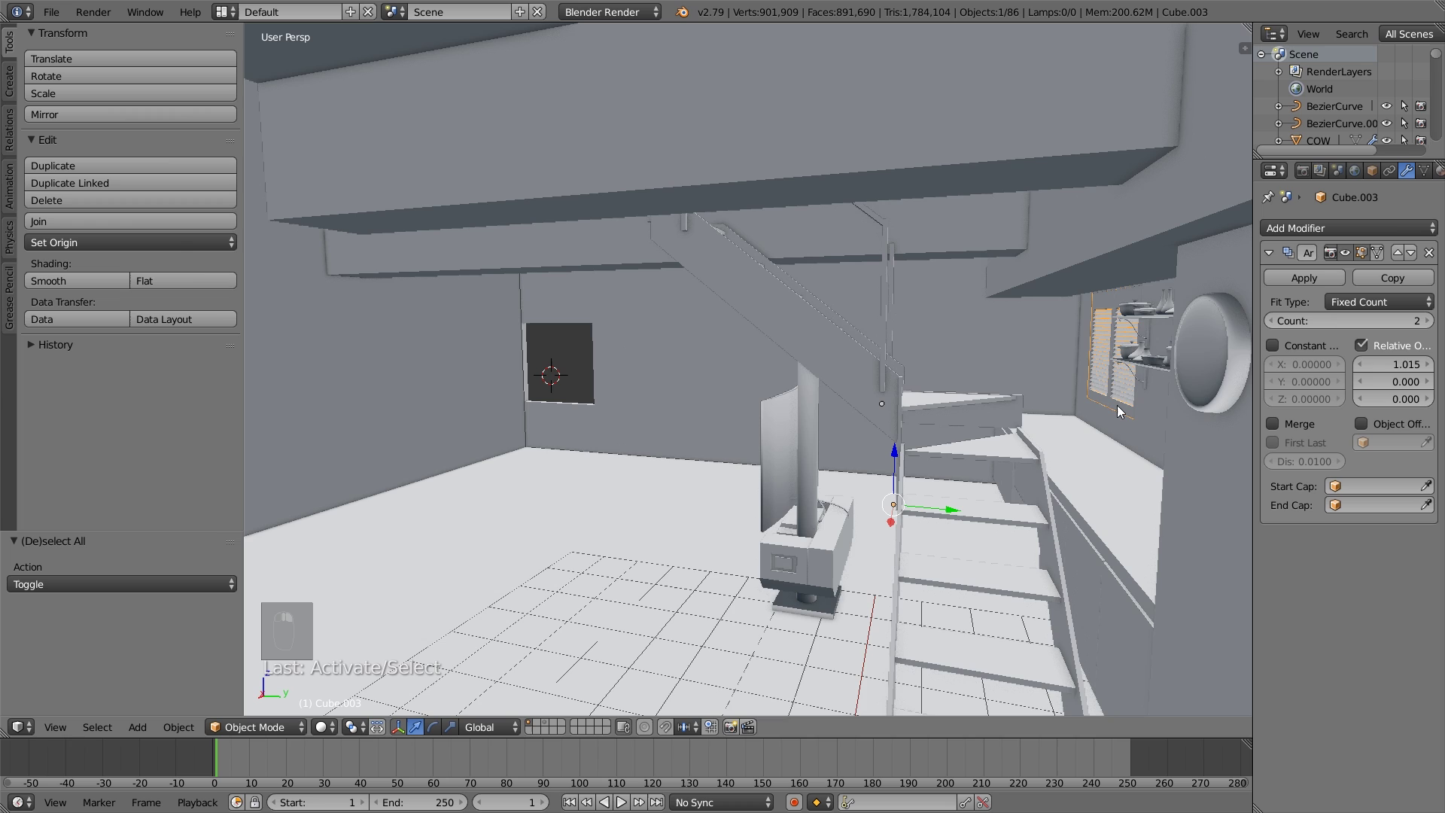
middle_click_drag(1116, 405, 1132, 405)
key("Tab")
key("Tab")
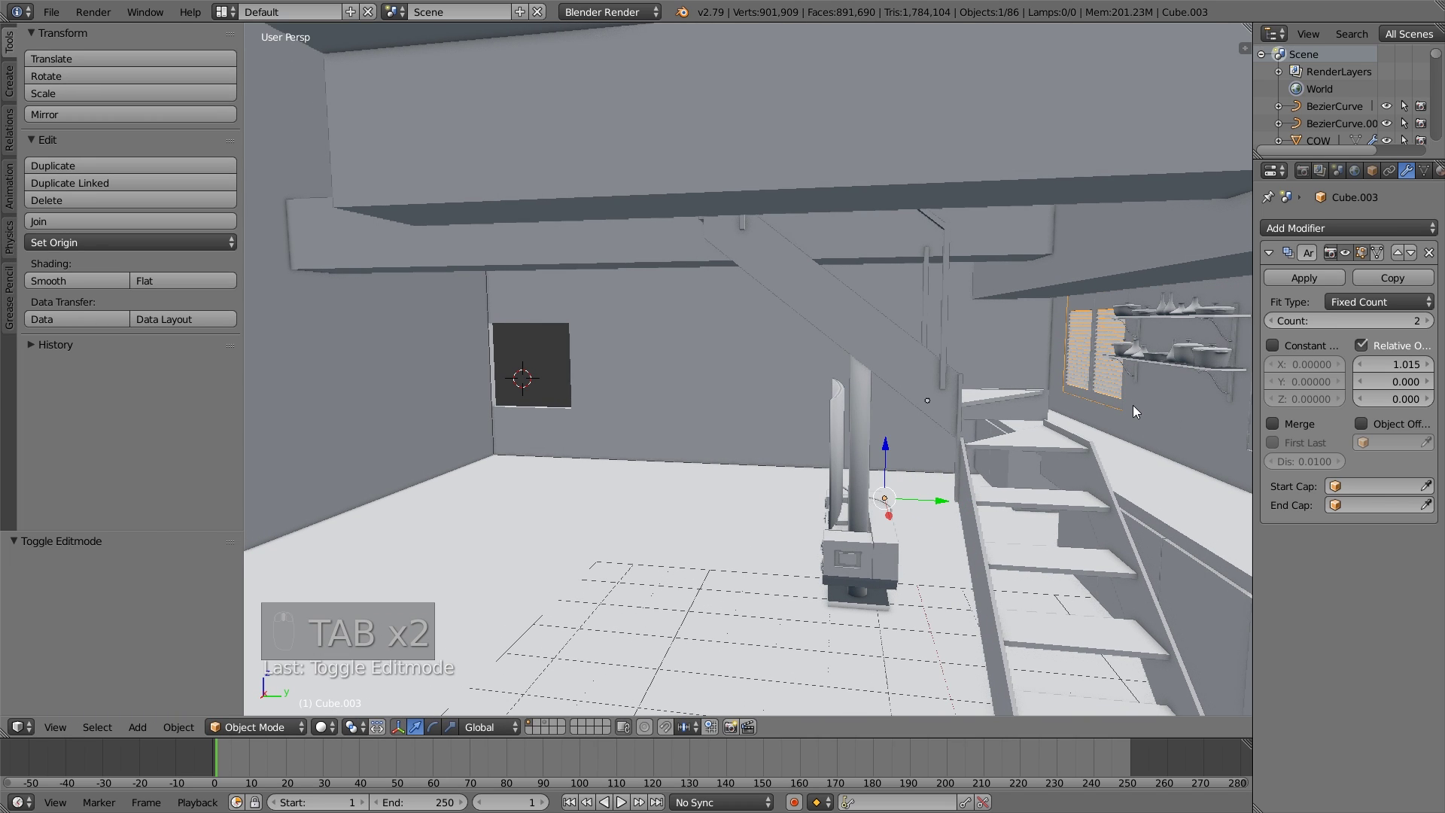
key("shift+d")
right_click(1065, 440)
Move the duplicated shutters -11.778 along Y and rotate them -90° about Z towards the kitchen-side wall's window opening.
left_click_drag(945, 506, 658, 513)
type("r90")
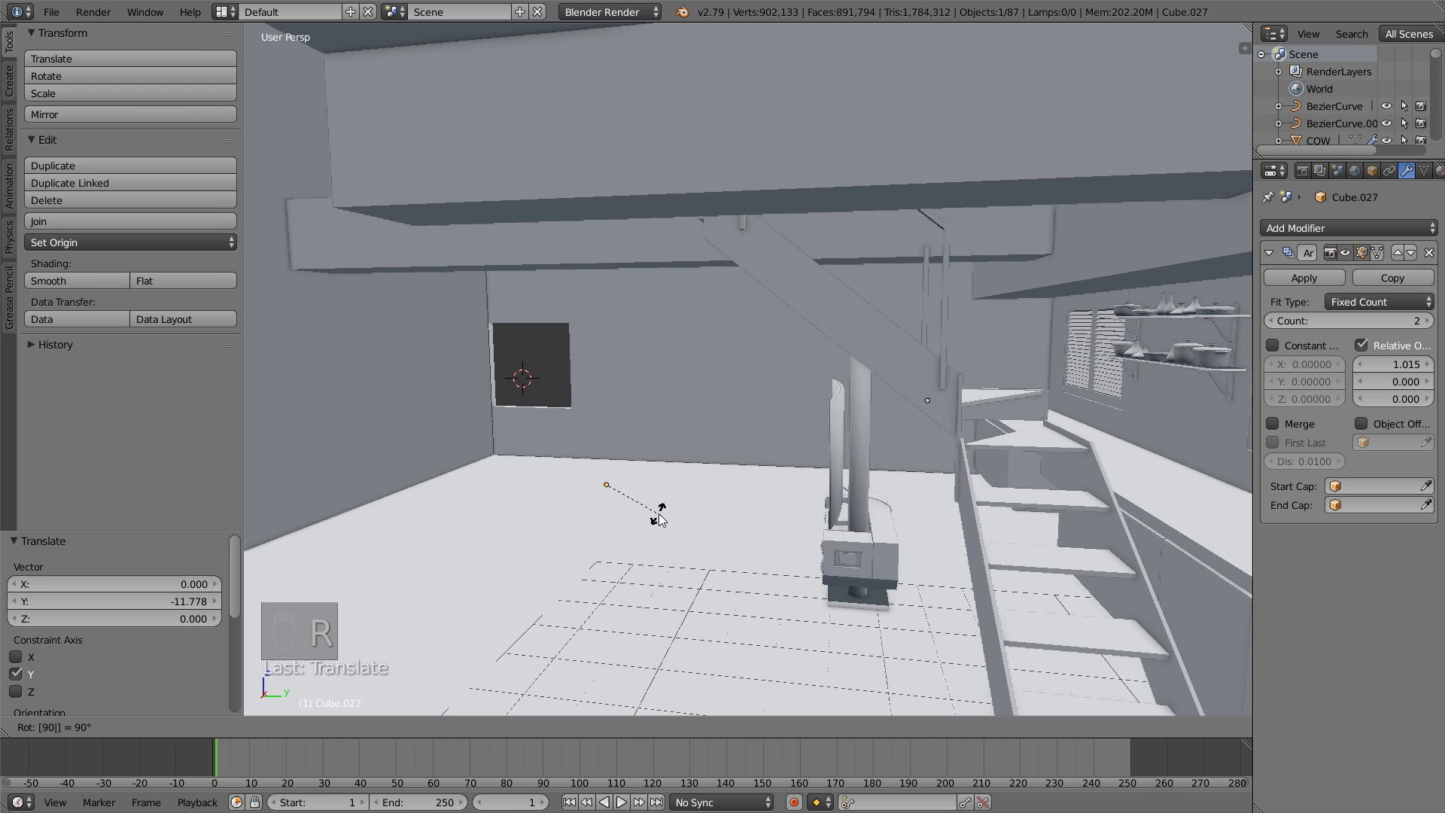
key("Return")
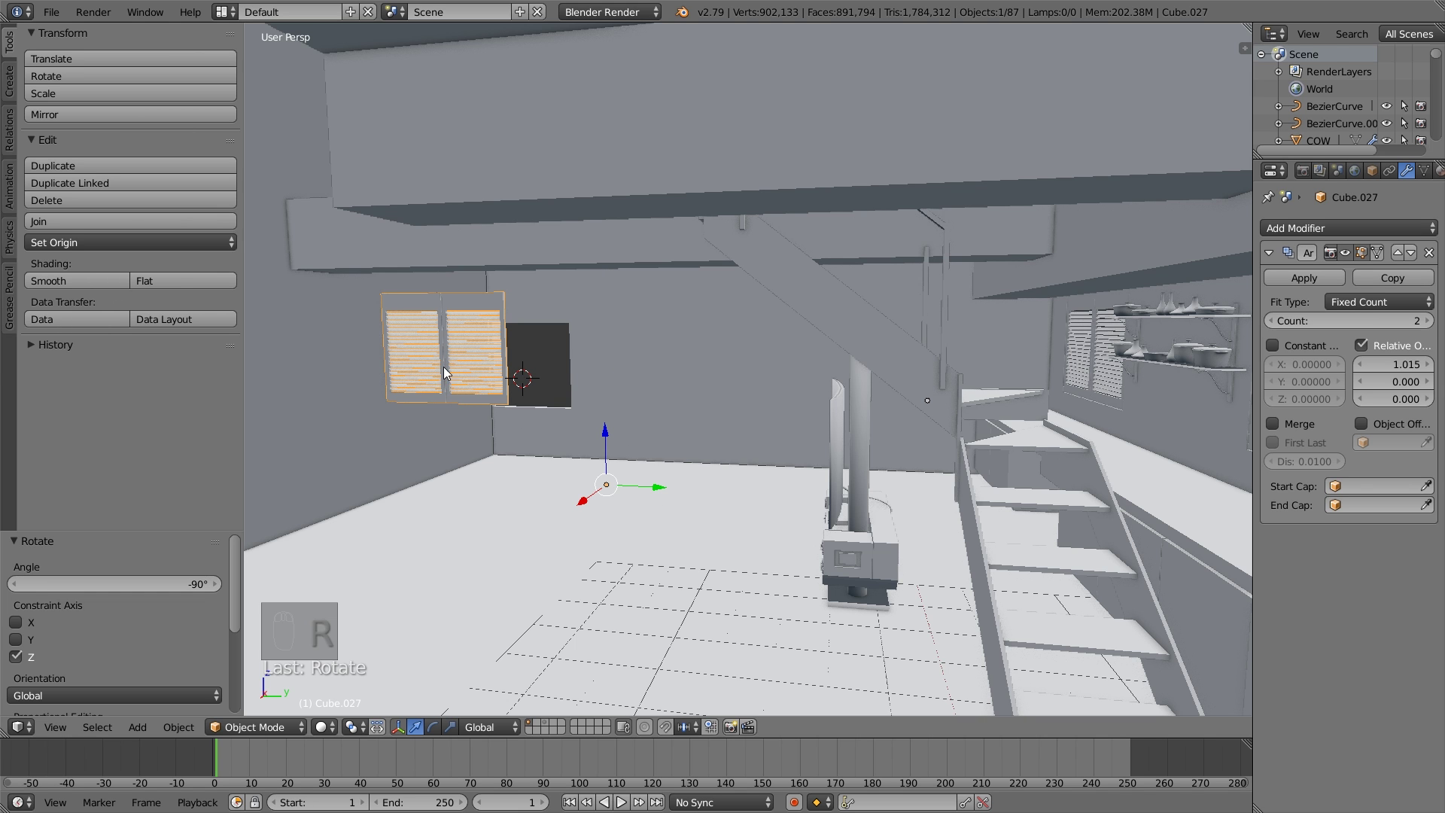
Move the duplicated louvred shutters -7.483 along X to the wall with the window opening near the room's corner.
middle_click_drag(444, 367, 625, 459)
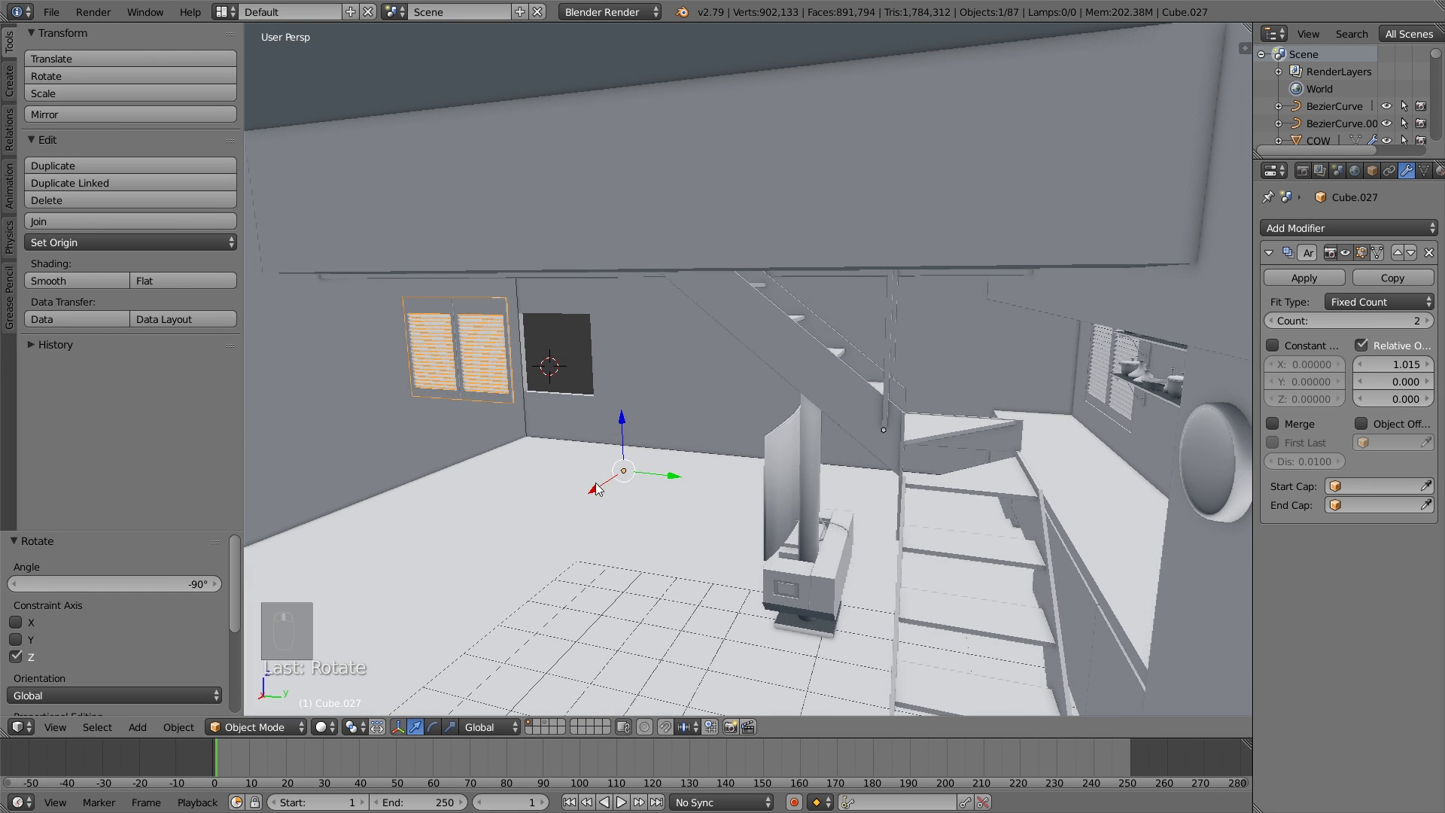
key("g")
key("y")
left_click(667, 461)
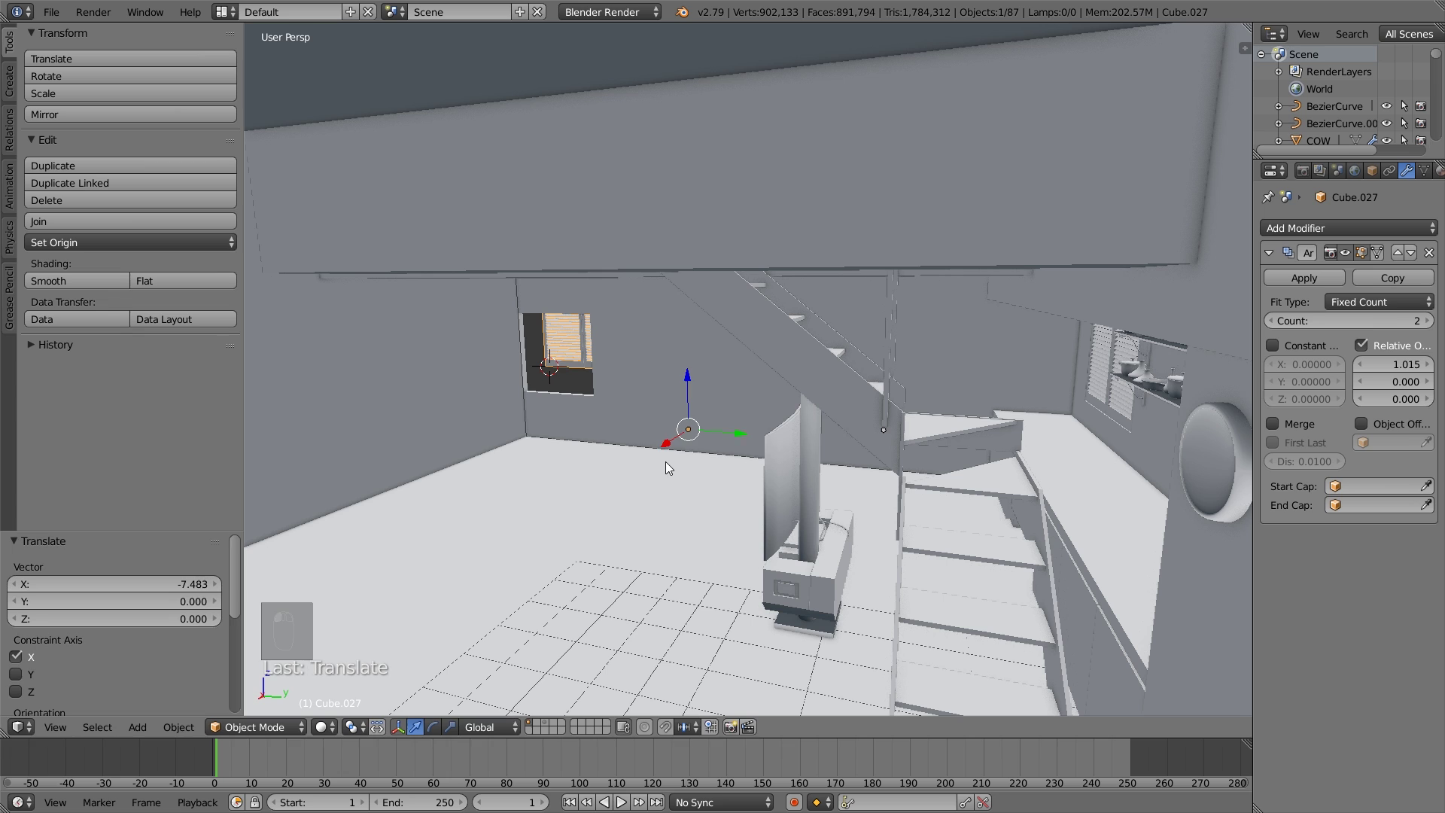
Align the shutters with the corner window opening in the right view, moving them -1.461 along Y and -1.118 along Z.
key("KP_Decimal")
middle_click_drag(685, 440, 774, 450)
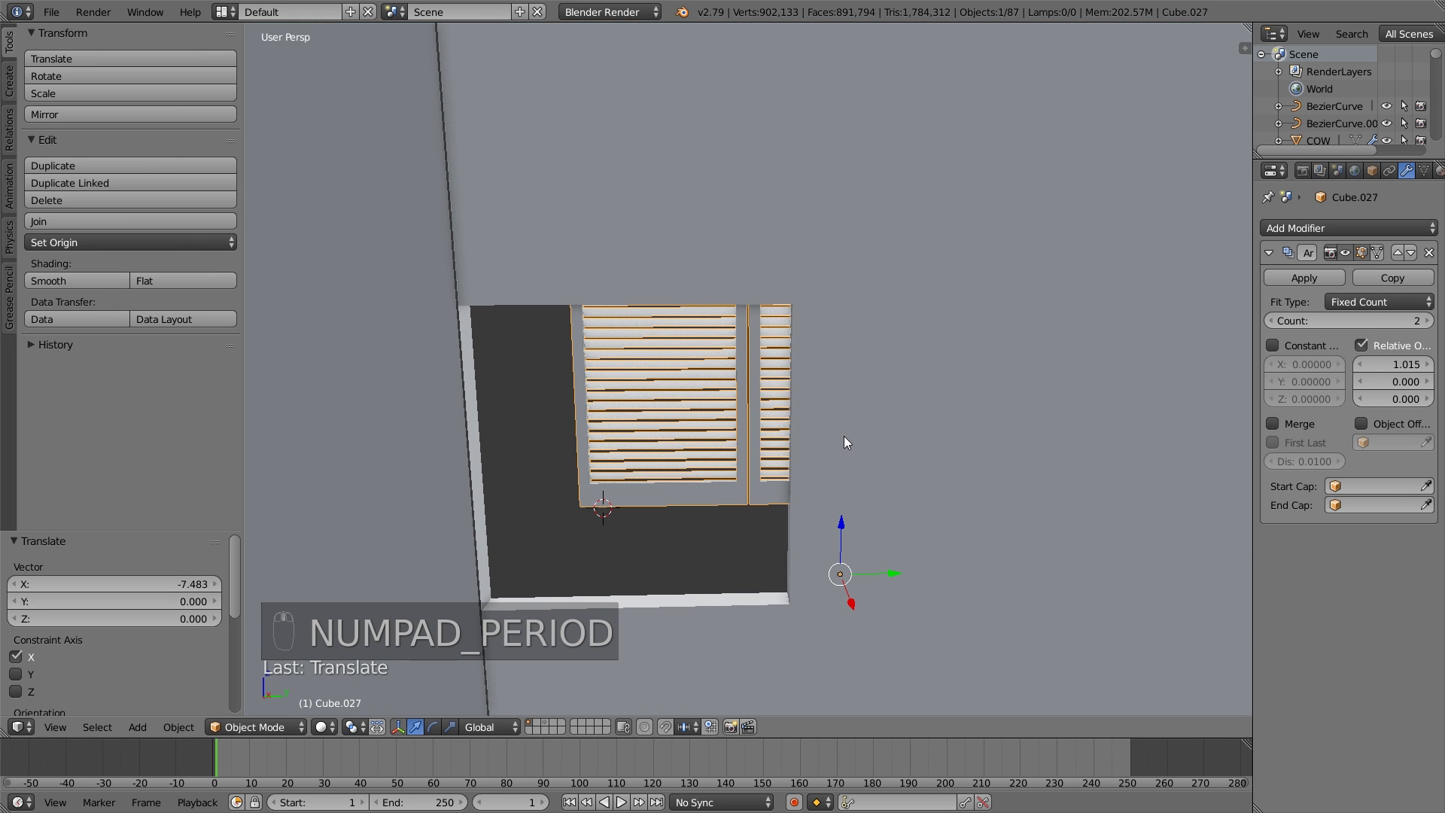
key("KP_1")
key("KP_3")
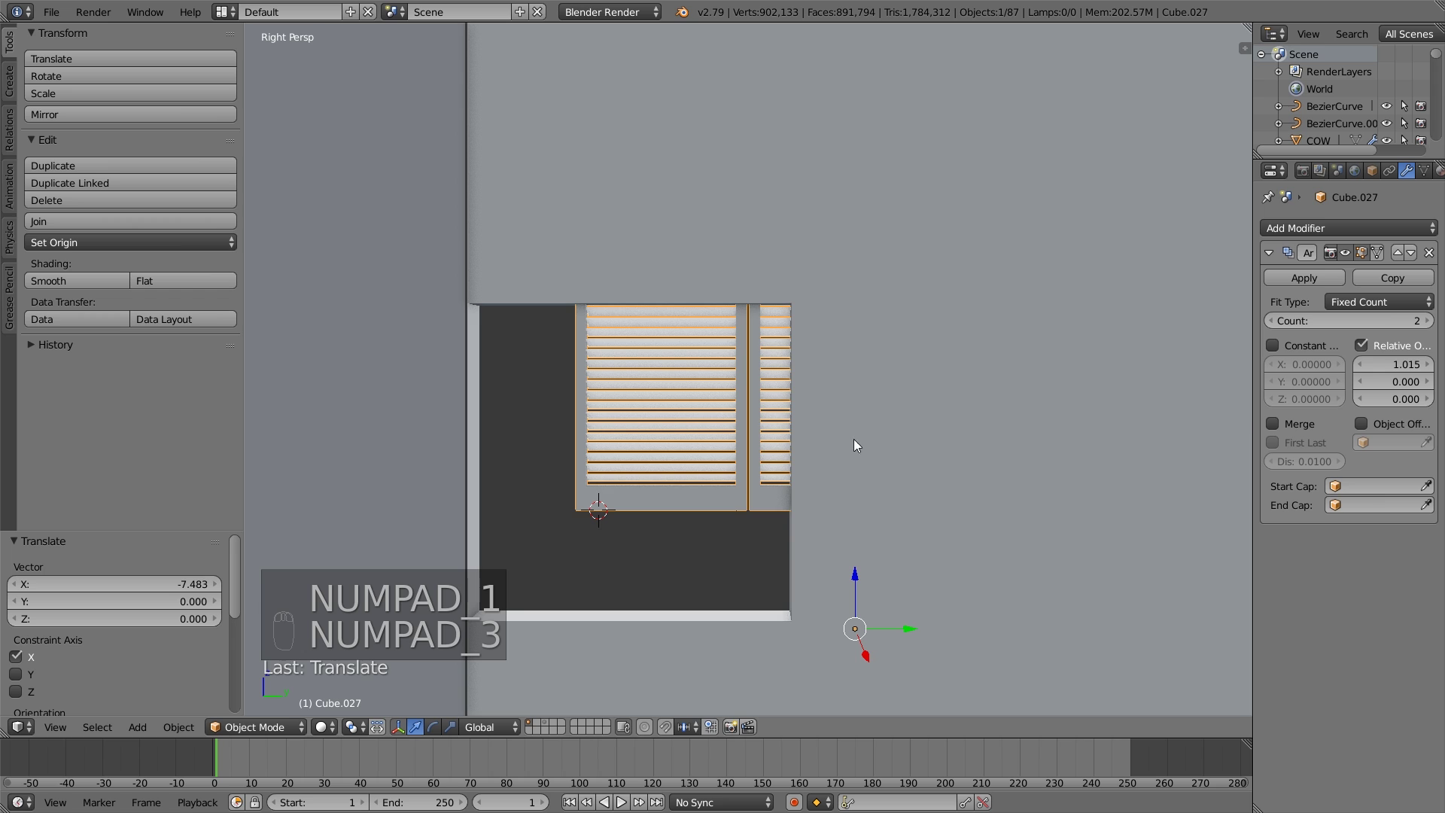
key("g")
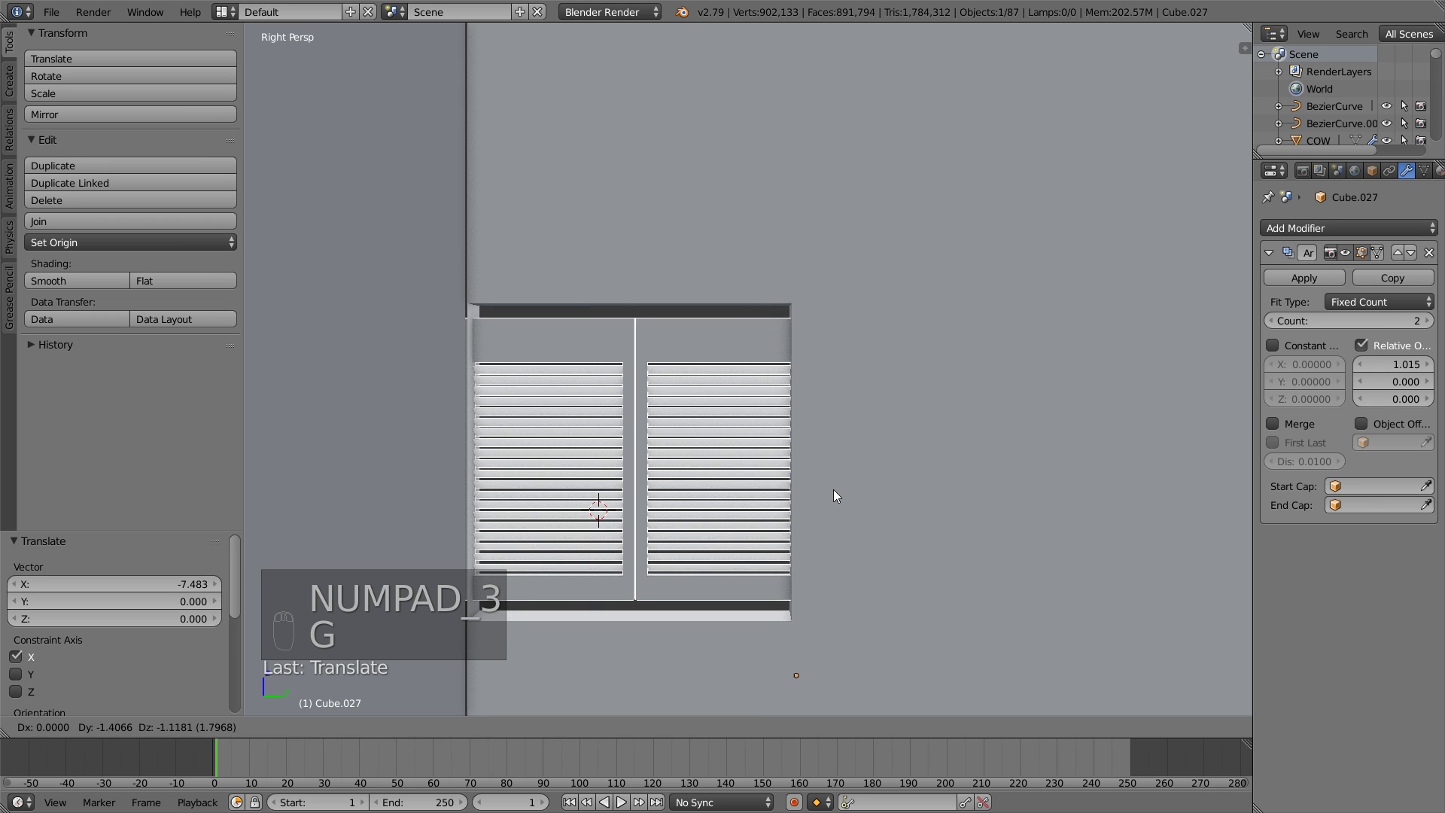
left_click(831, 490)
Scale the shutters by 0.896 along Y and move them -0.236 along Y to match the opening's width.
key("s")
key("x")
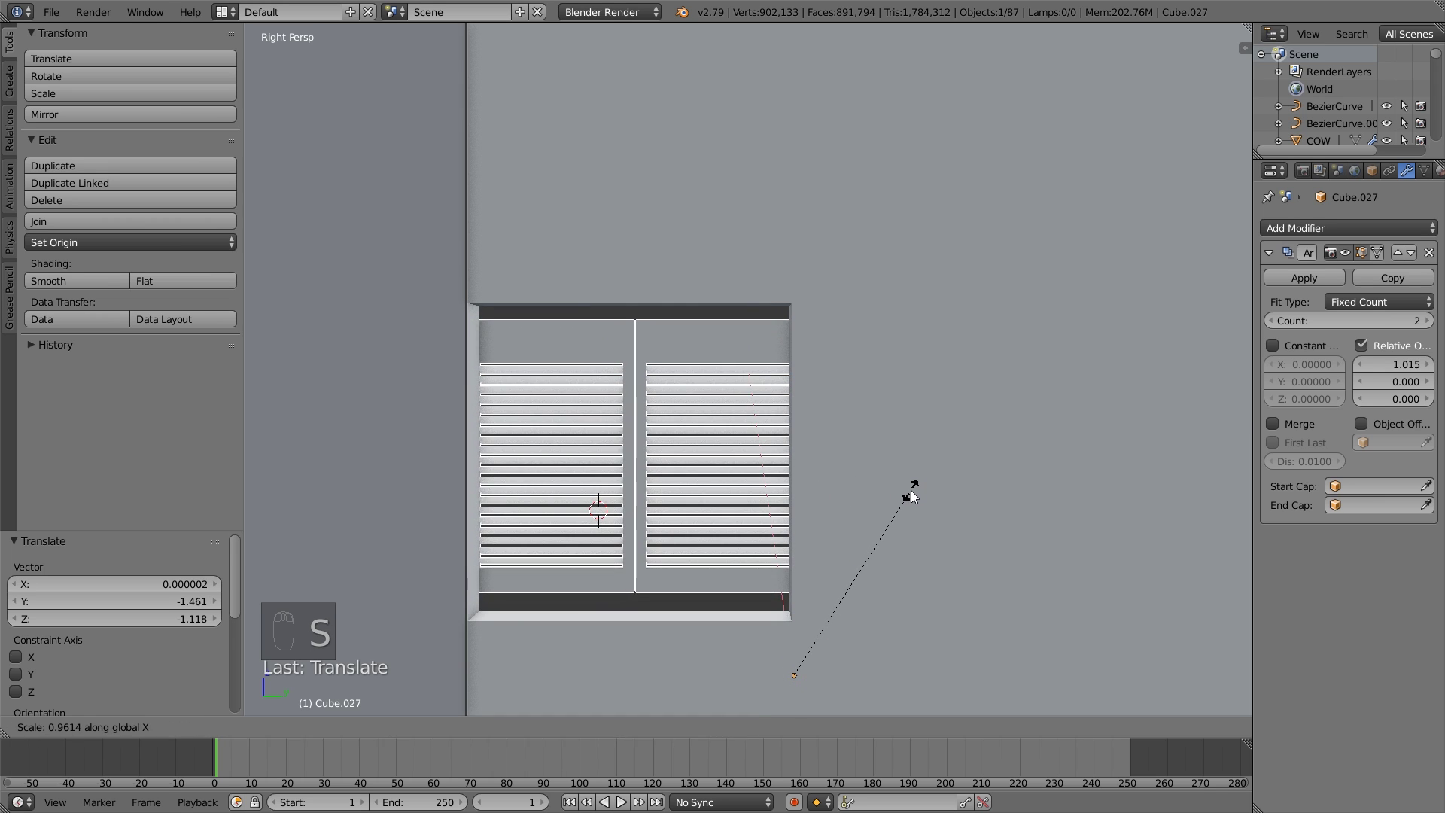
key("y")
left_click(883, 491)
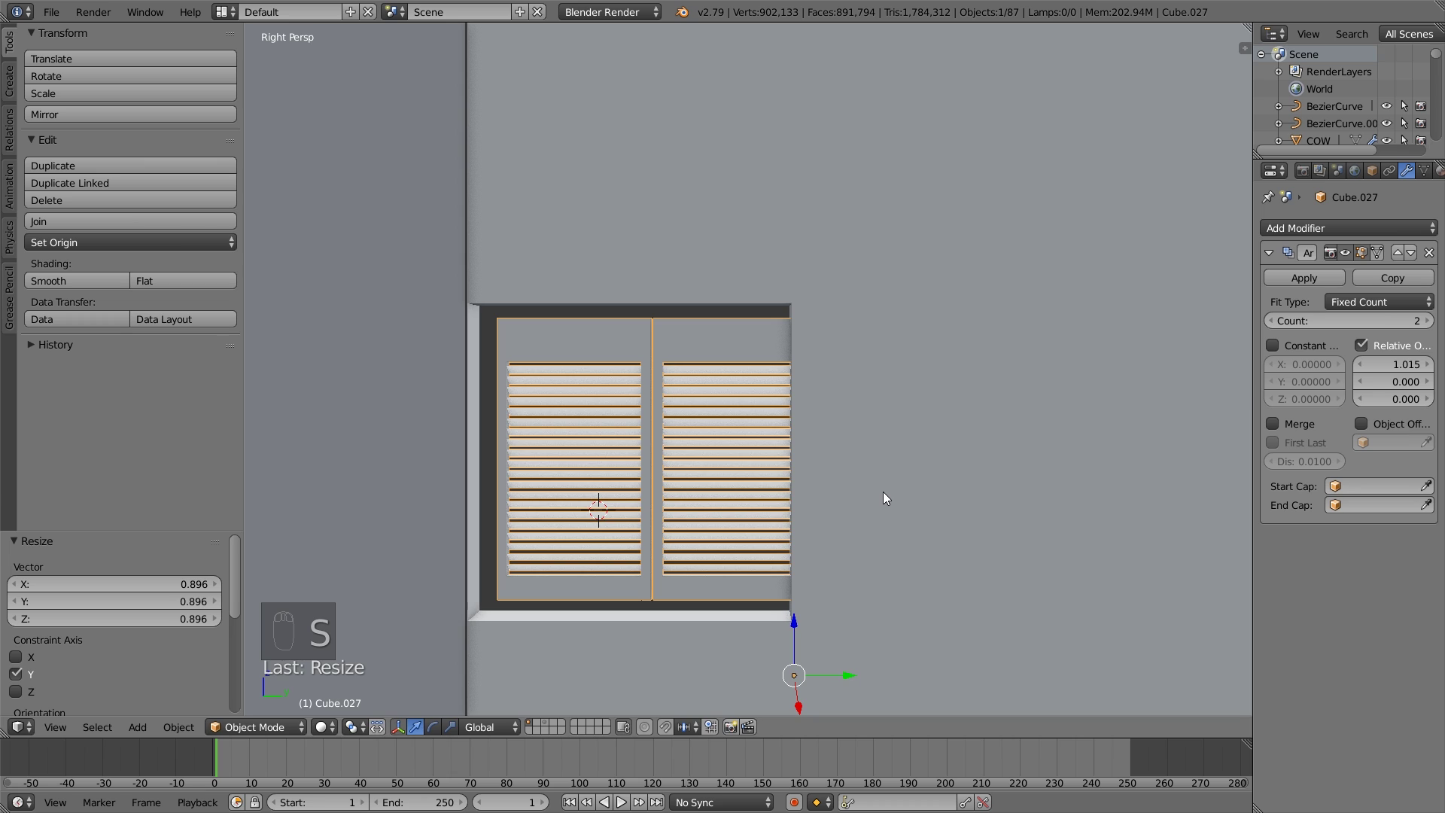
key("g")
key("y")
left_click(873, 494)
Scale the shutters by 1.097 along Z and move them about -0.56 along Z to fill the opening's height.
key("s")
key("z")
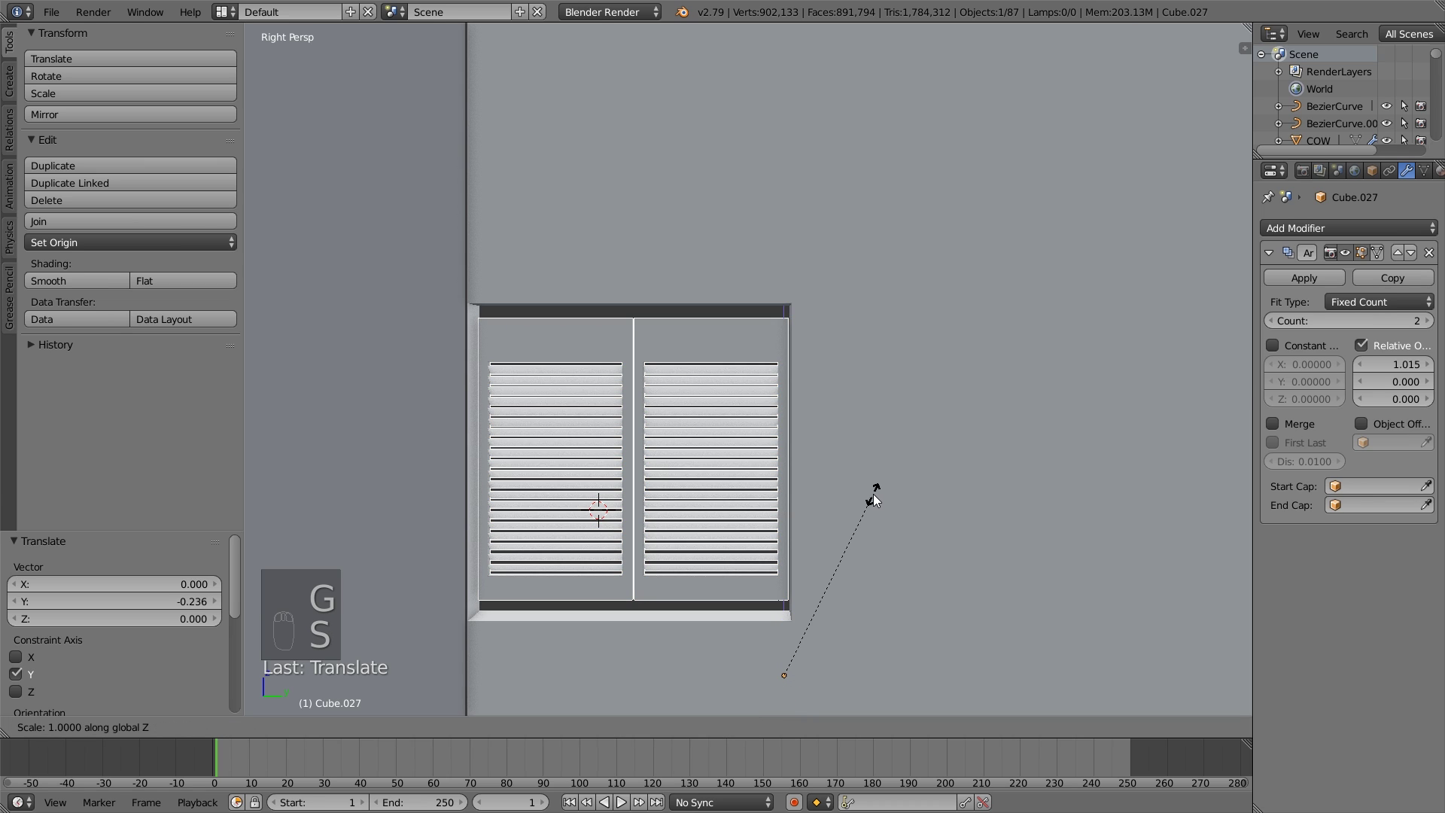
left_click(884, 477)
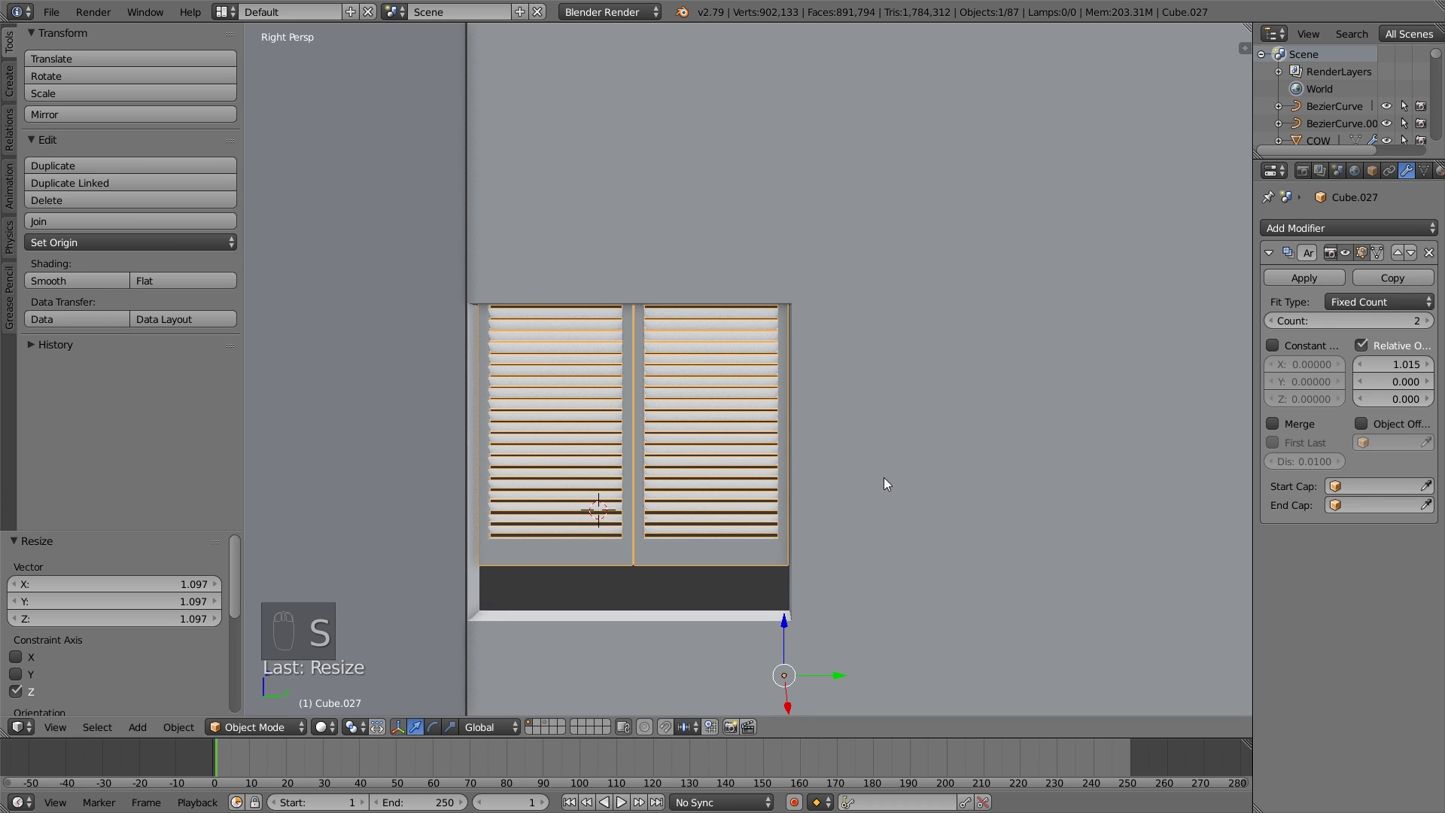
key("g")
key("z")
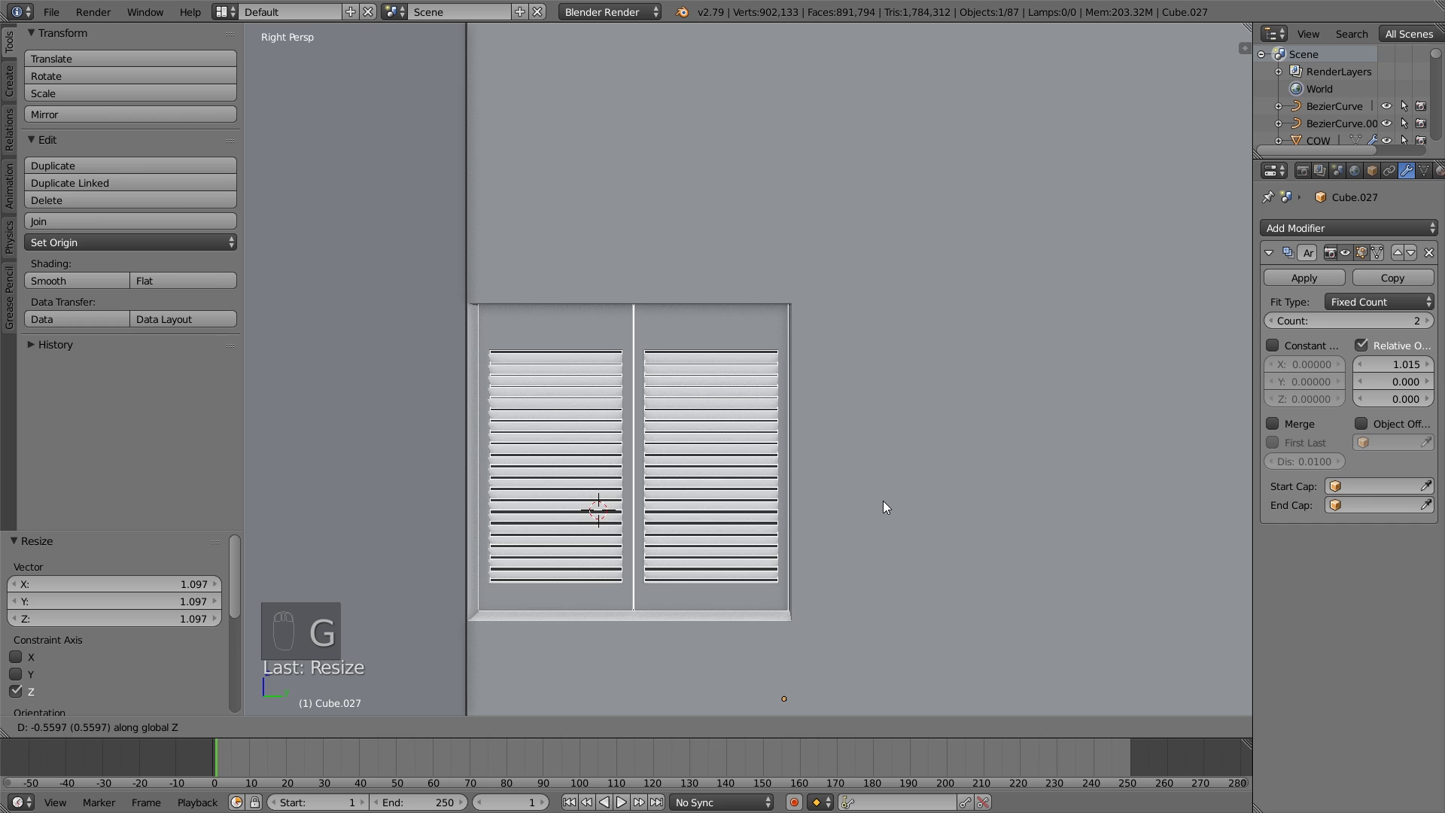
left_click(883, 502)
Duplicate the fitted corner shutters in place and rotate the copy -90° about Z.
middle_click_drag(915, 512, 702, 522)
key("a")
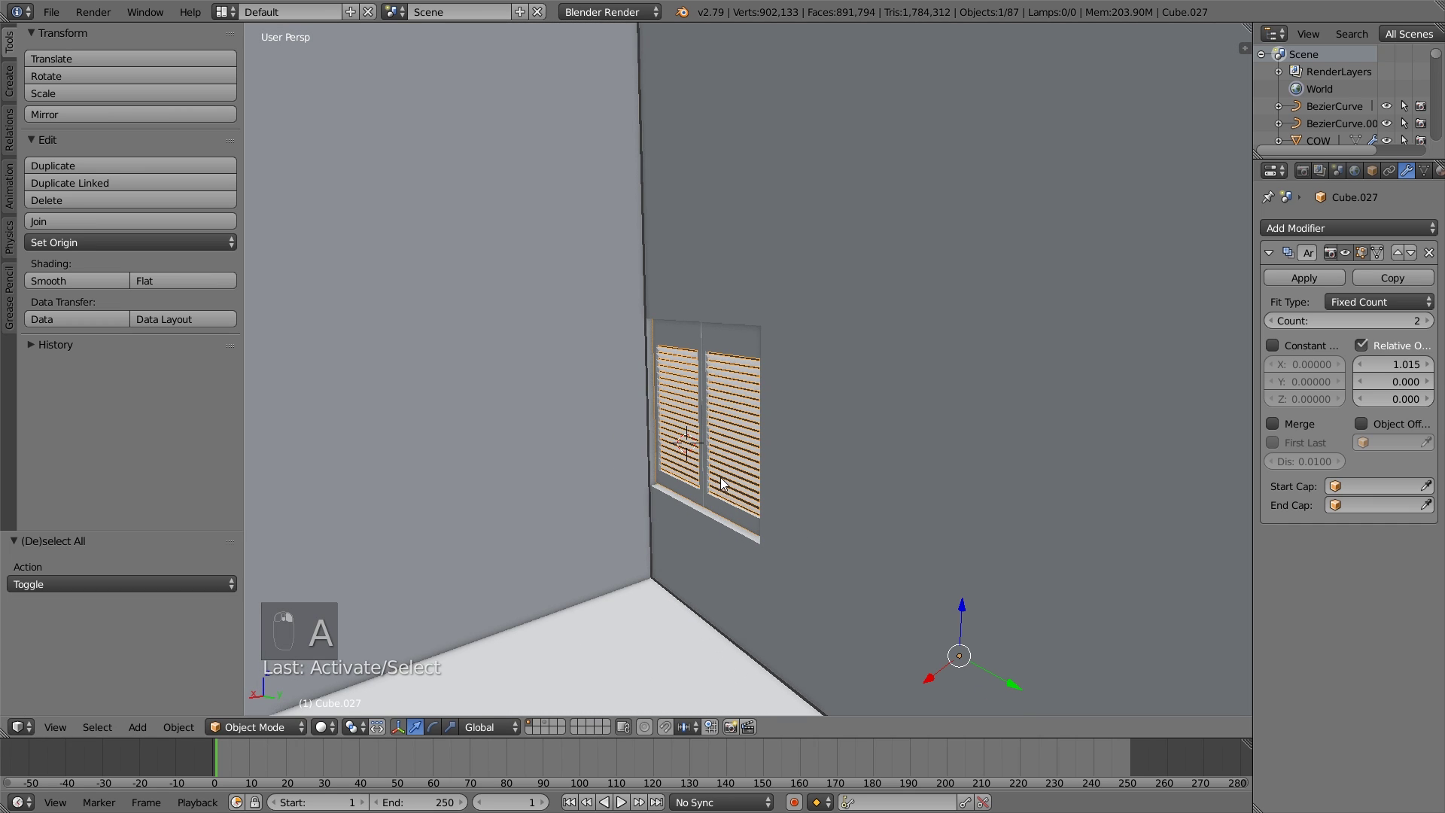
key("shift+d")
type("r-90")
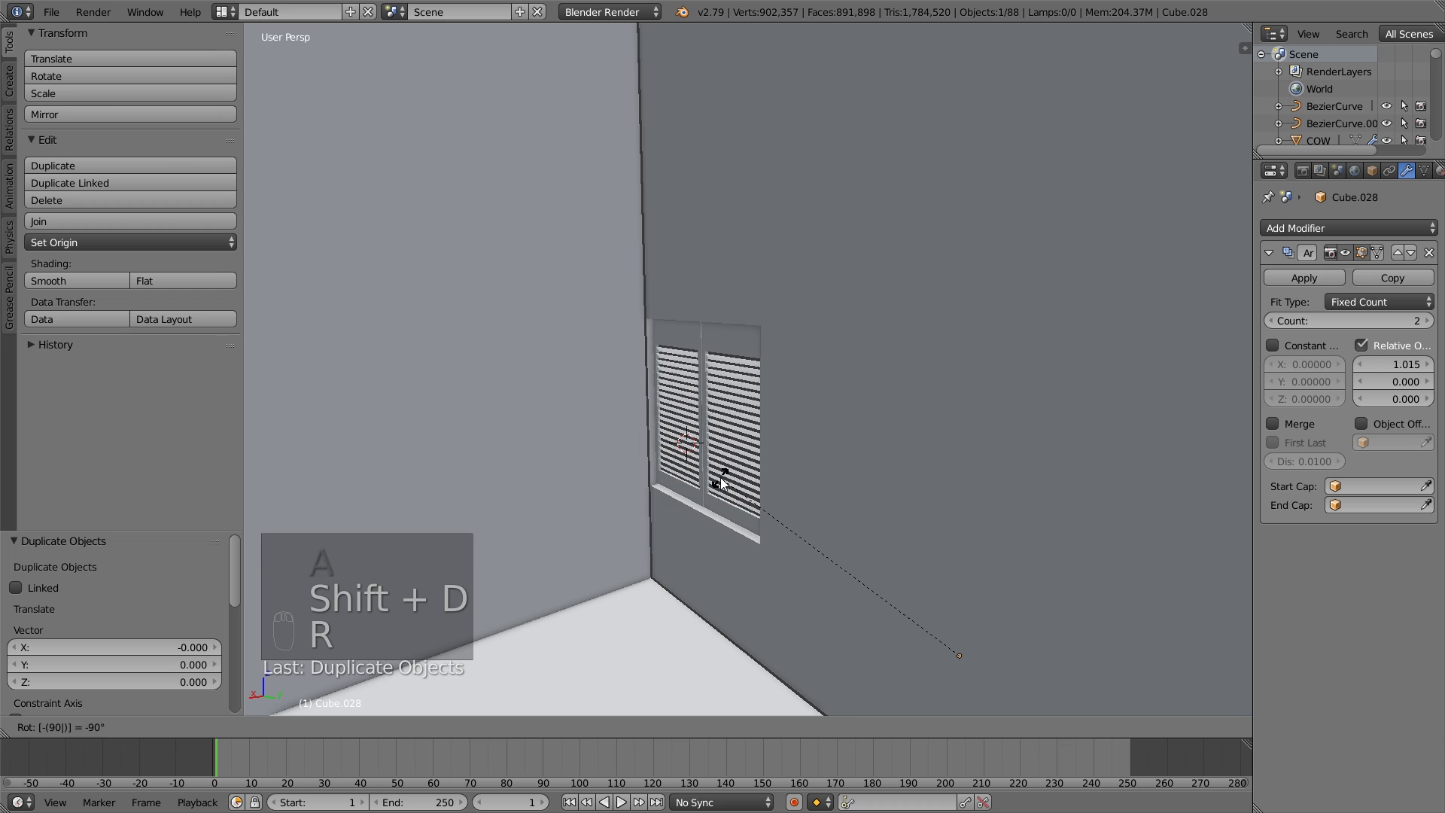
left_click(721, 484)
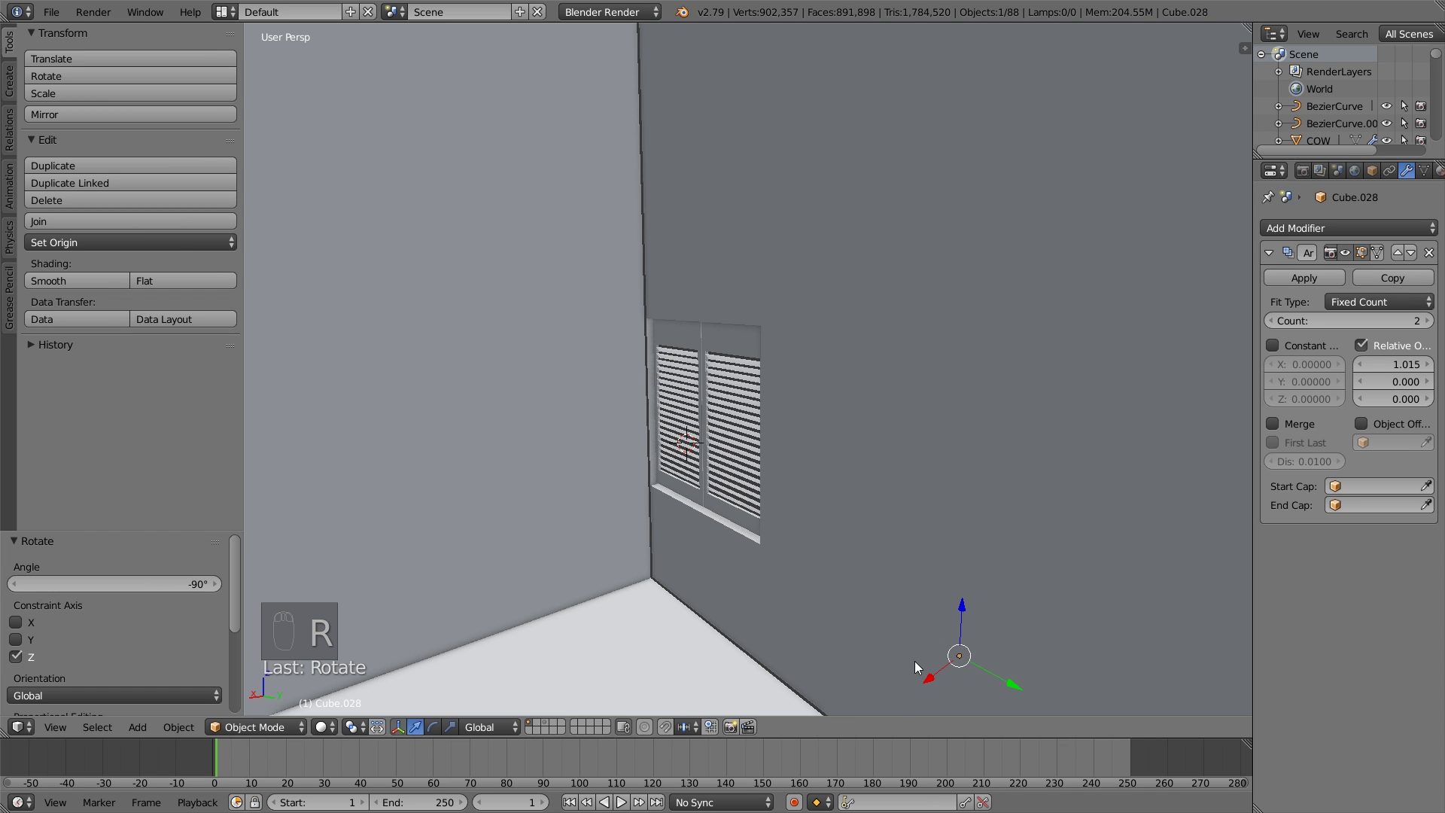
Move the rotated shutter copy 13.081 along X, 2.153 along Y and a further 8.388 along X beside the front wall.
scroll(919, 668, "down", 1)
left_click_drag(908, 640, 765, 660)
left_click_drag(518, 697, 437, 701)
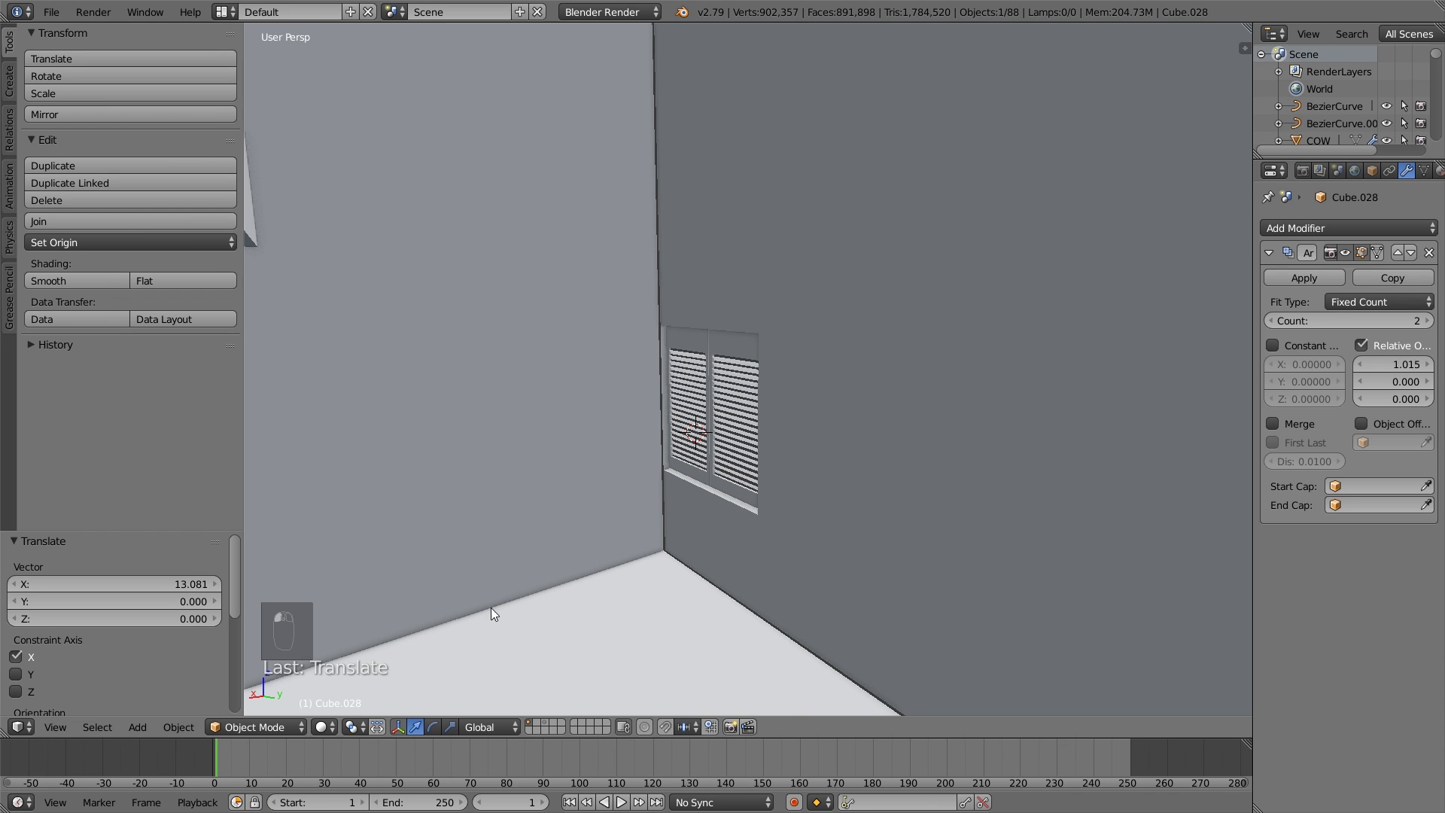
scroll(493, 605, "down", 4)
middle_click_drag(484, 604, 574, 585)
left_click_drag(751, 693, 850, 695)
middle_click_drag(850, 696, 716, 646)
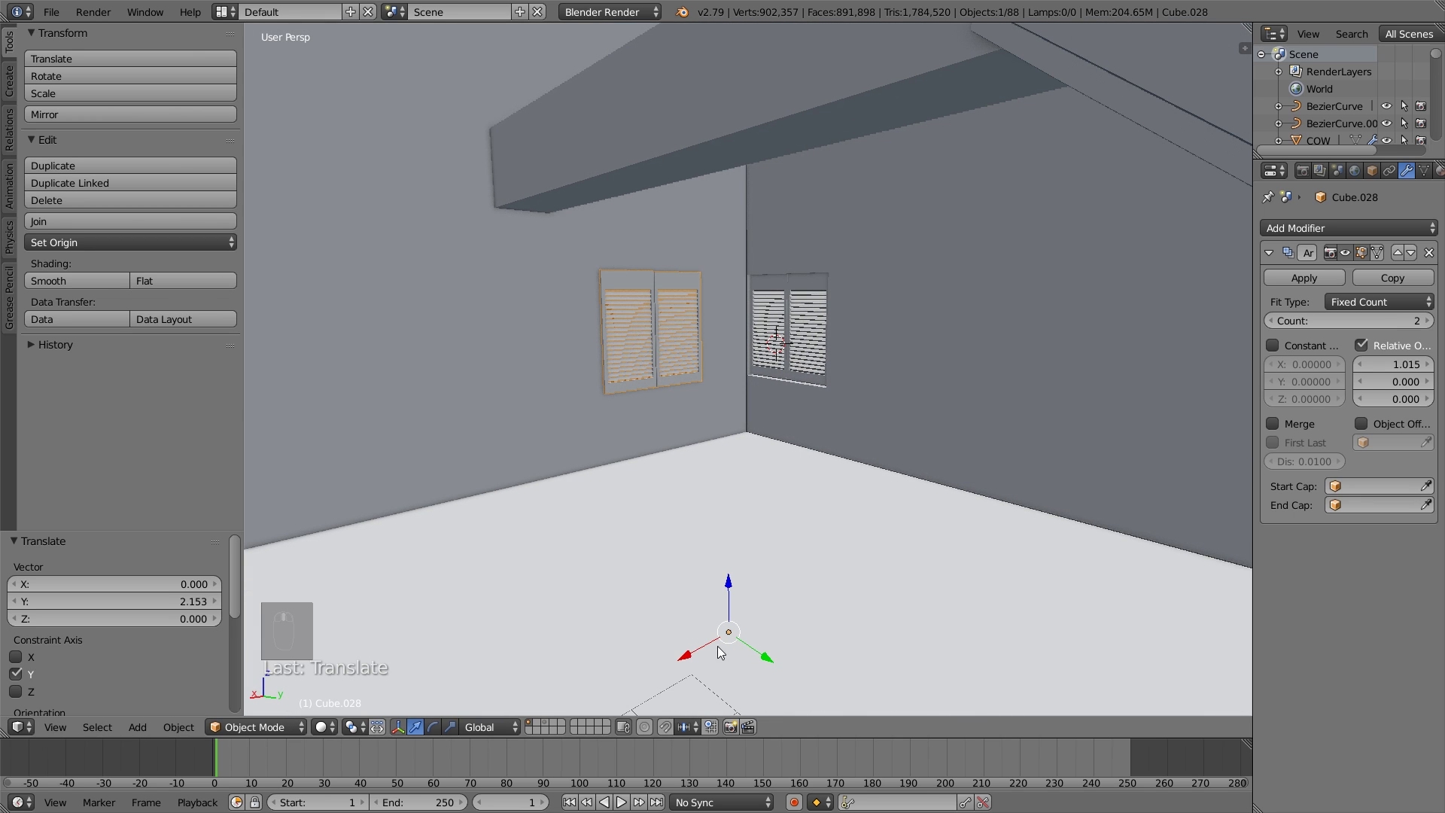
left_click_drag(716, 646, 316, 685)
middle_click_drag(971, 446, 817, 425)
Move the shutter copy 12.337 along X and 1.716 along Z into the front wall's window opening, keeping Y locked.
scroll(878, 413, "down", 3)
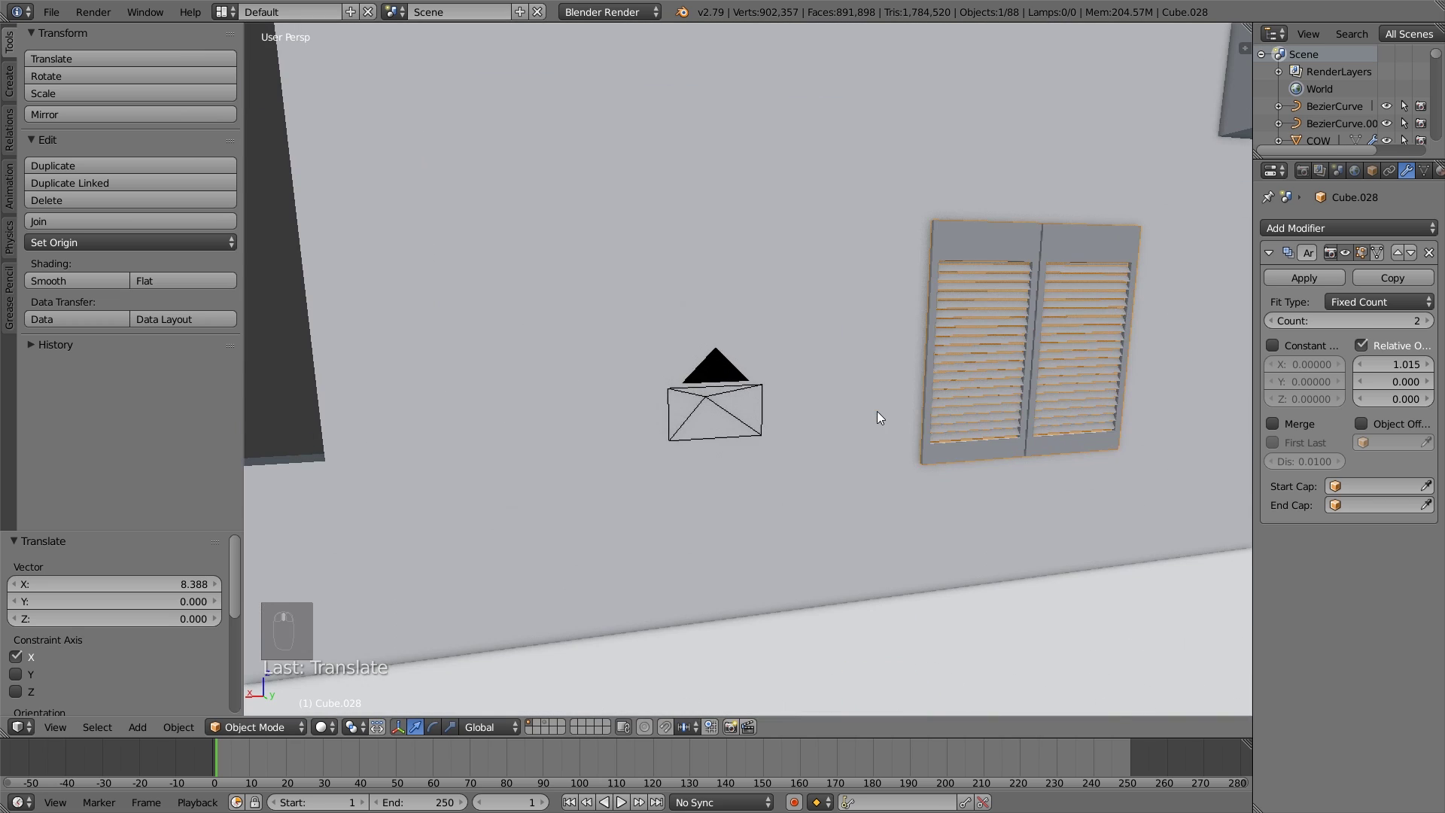
scroll(986, 418, "down", 3)
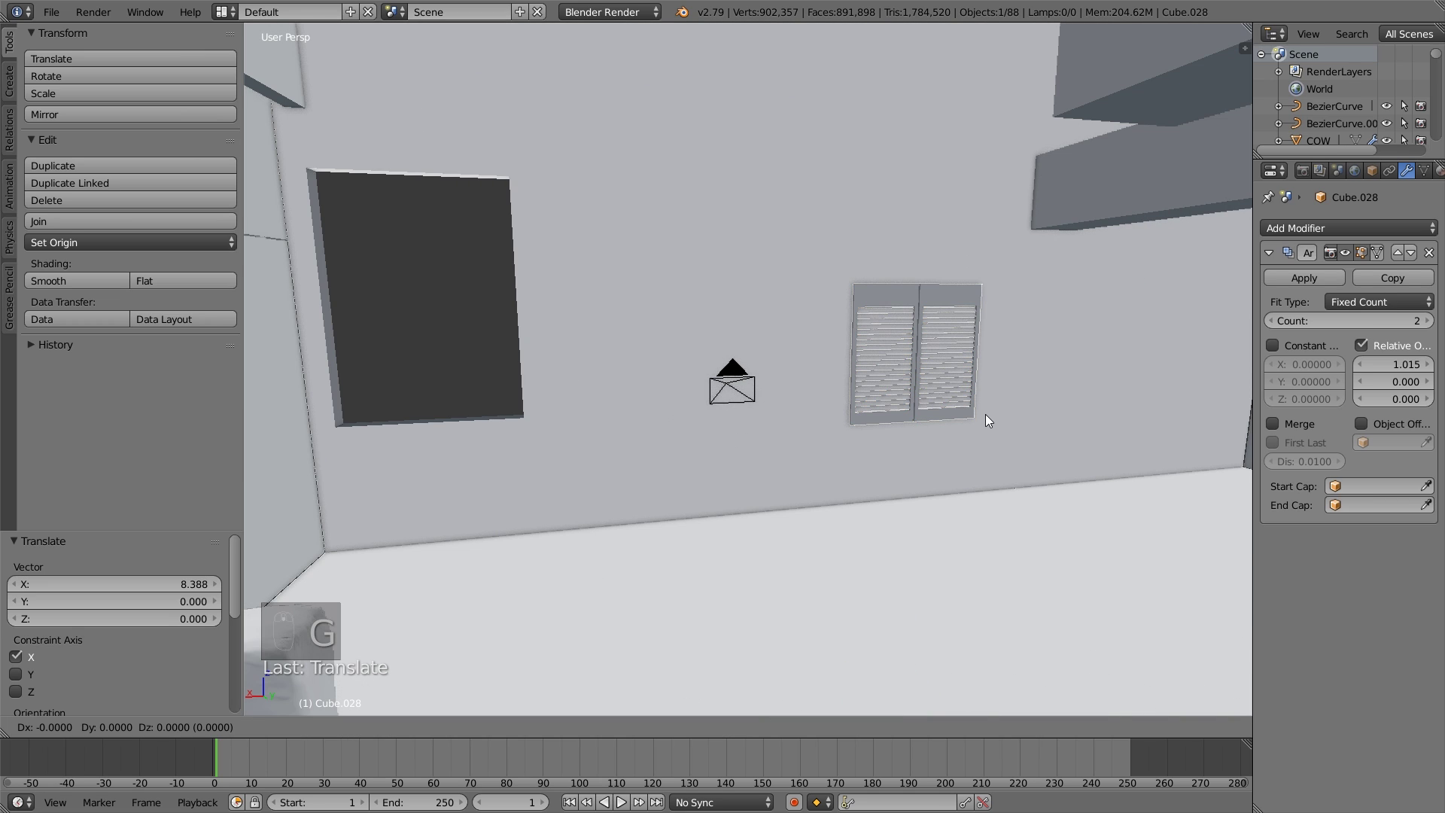
key("g")
key("shift+x")
key("shift+y")
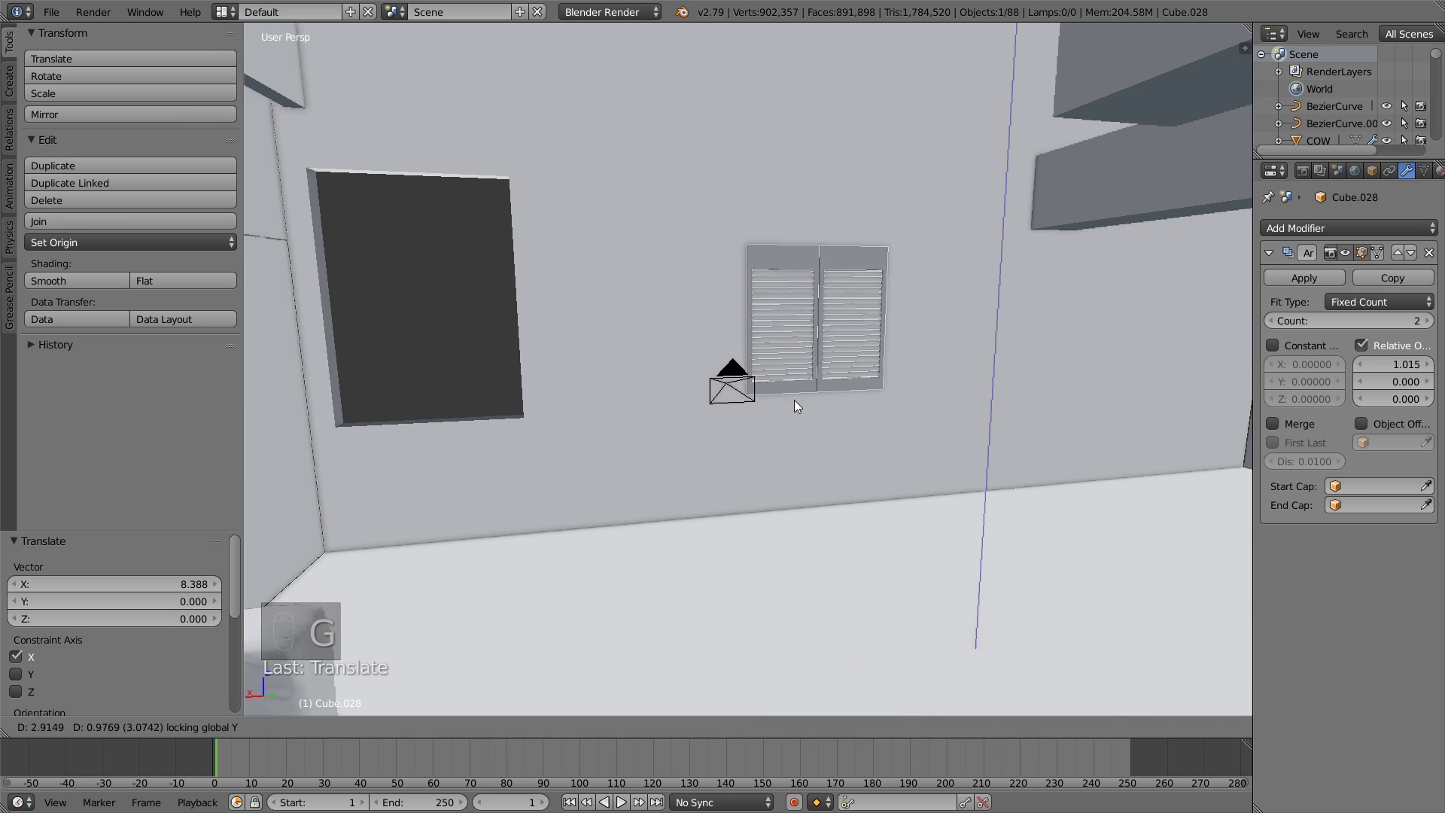
left_click(1094, 500)
Scale the front-wall shutters by 1.356 along Z and lower them about 2.63 into the opening.
key("s")
key("z")
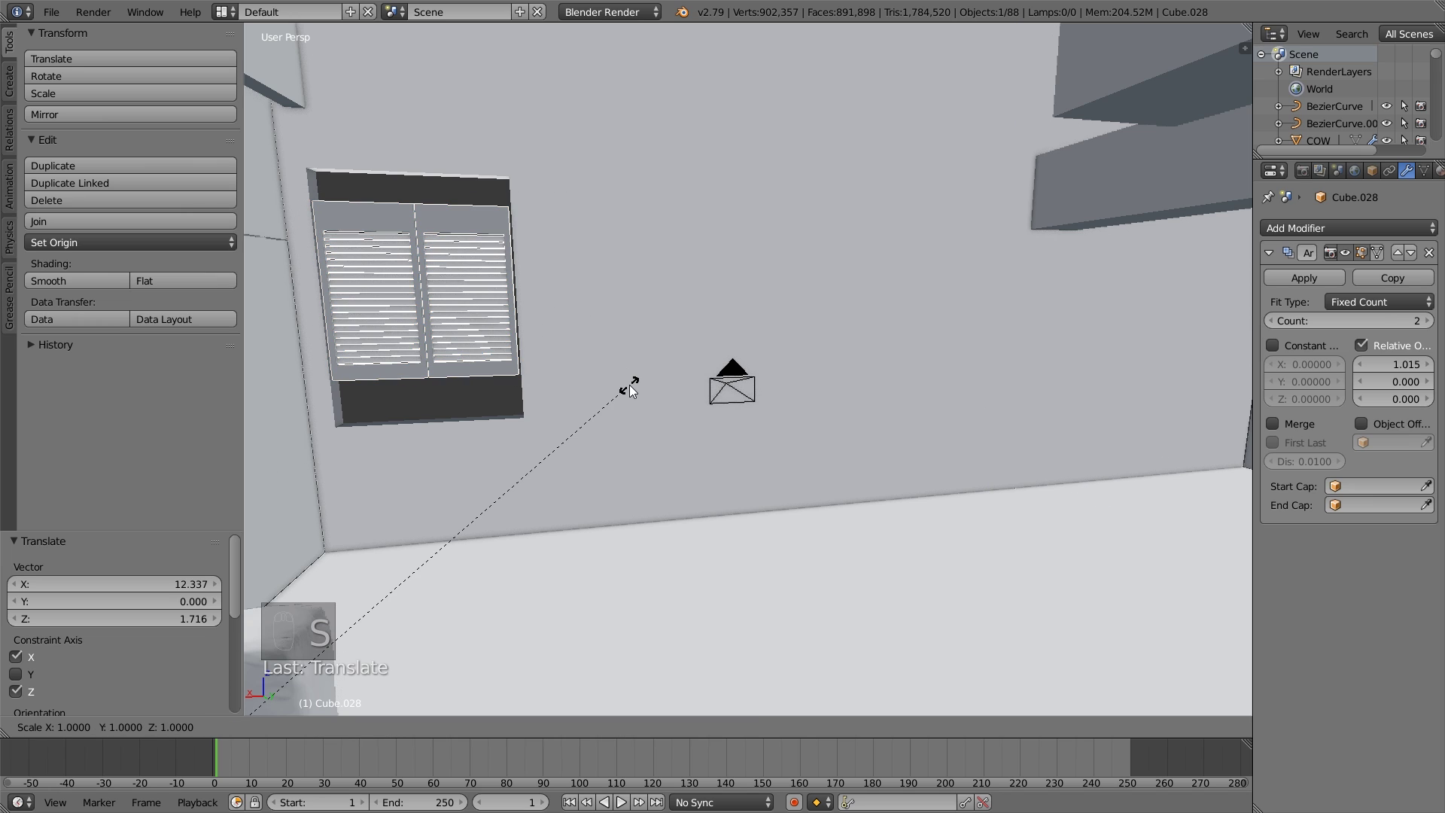
left_click(731, 123)
key("g")
key("z")
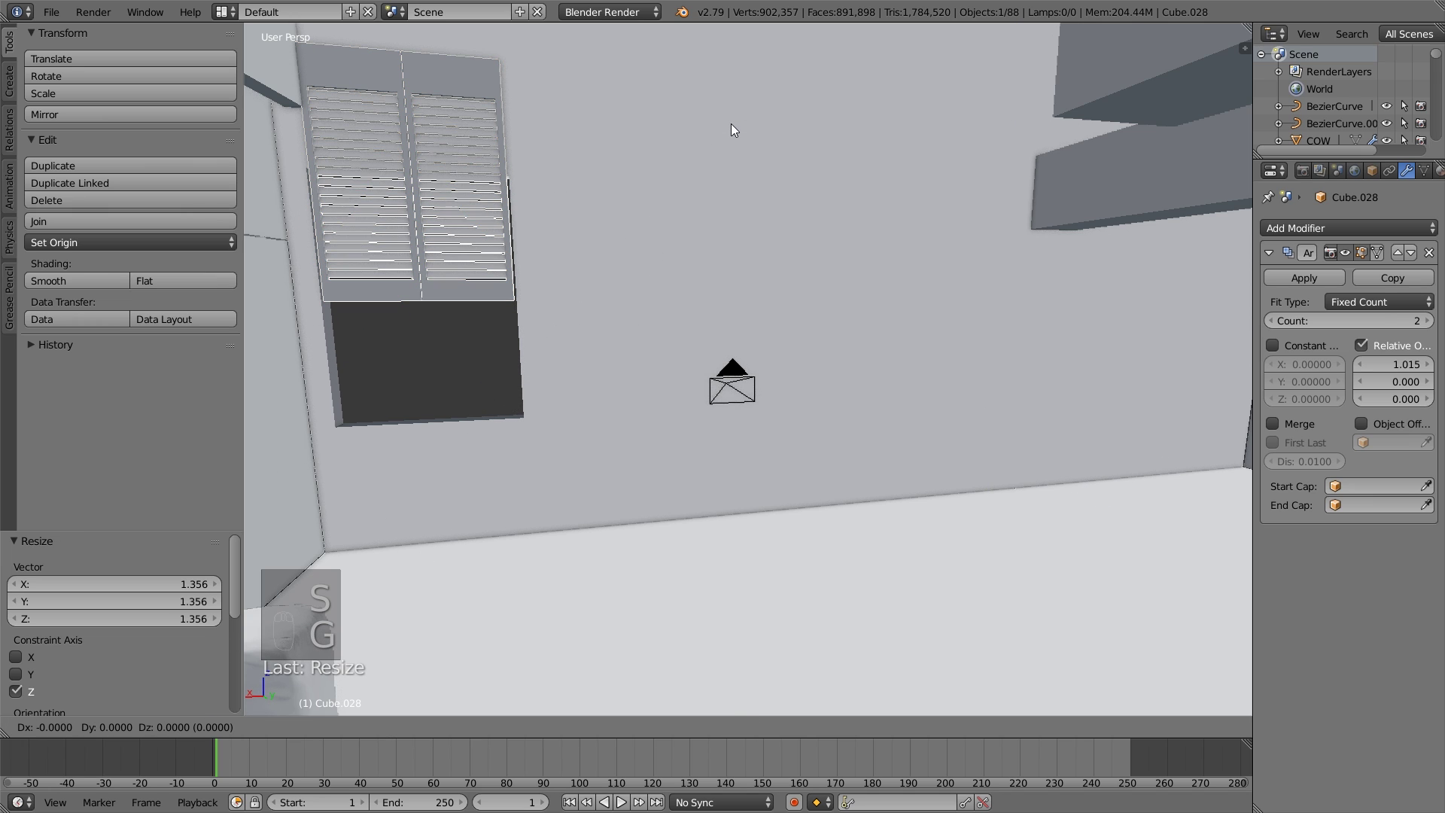
left_click(764, 308)
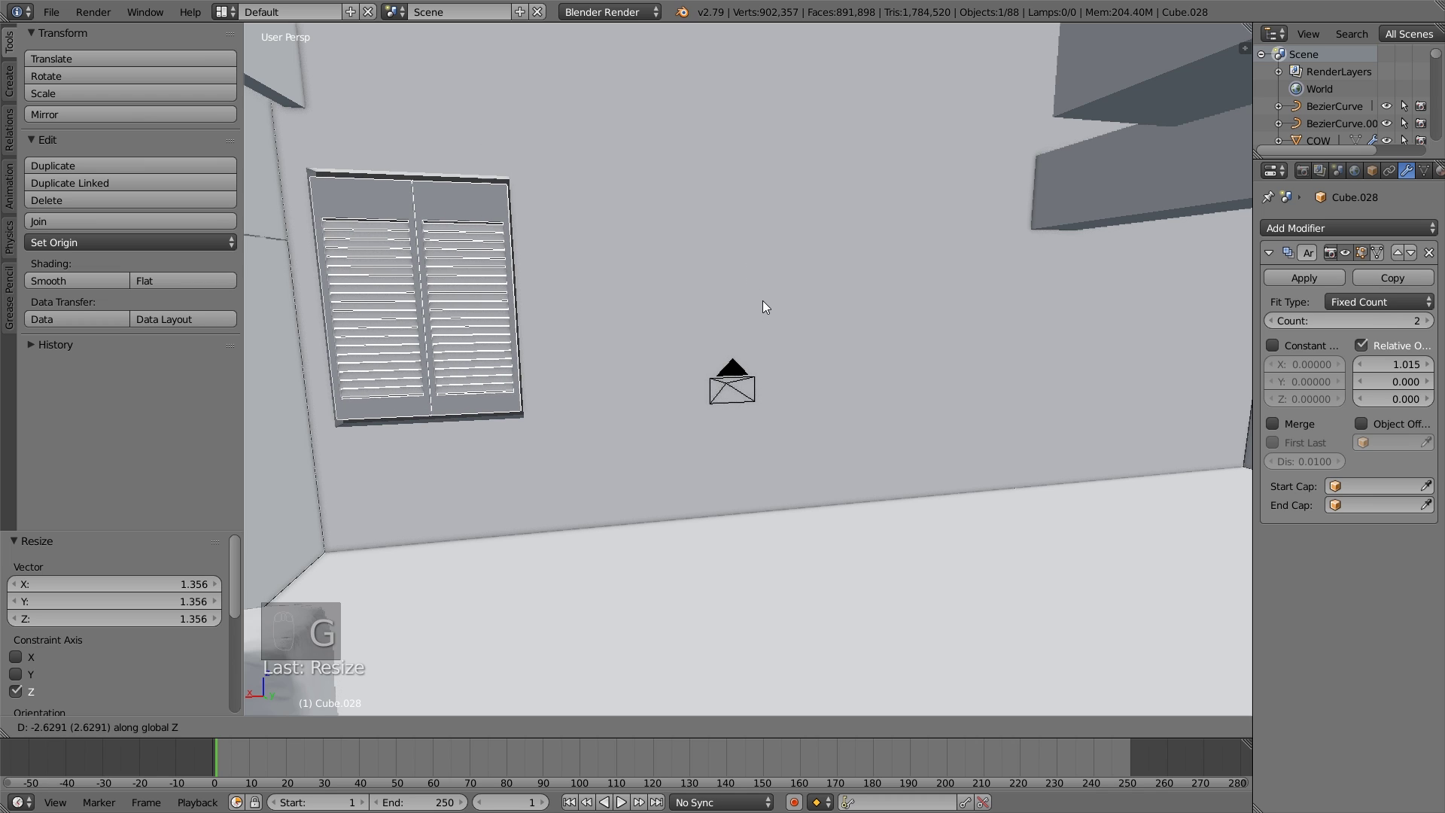
Scale the front-wall shutters by a further 1.064 along Z and move them -0.600 along Z to cover the opening's height.
key("s")
key("z")
left_click(784, 242)
key("g")
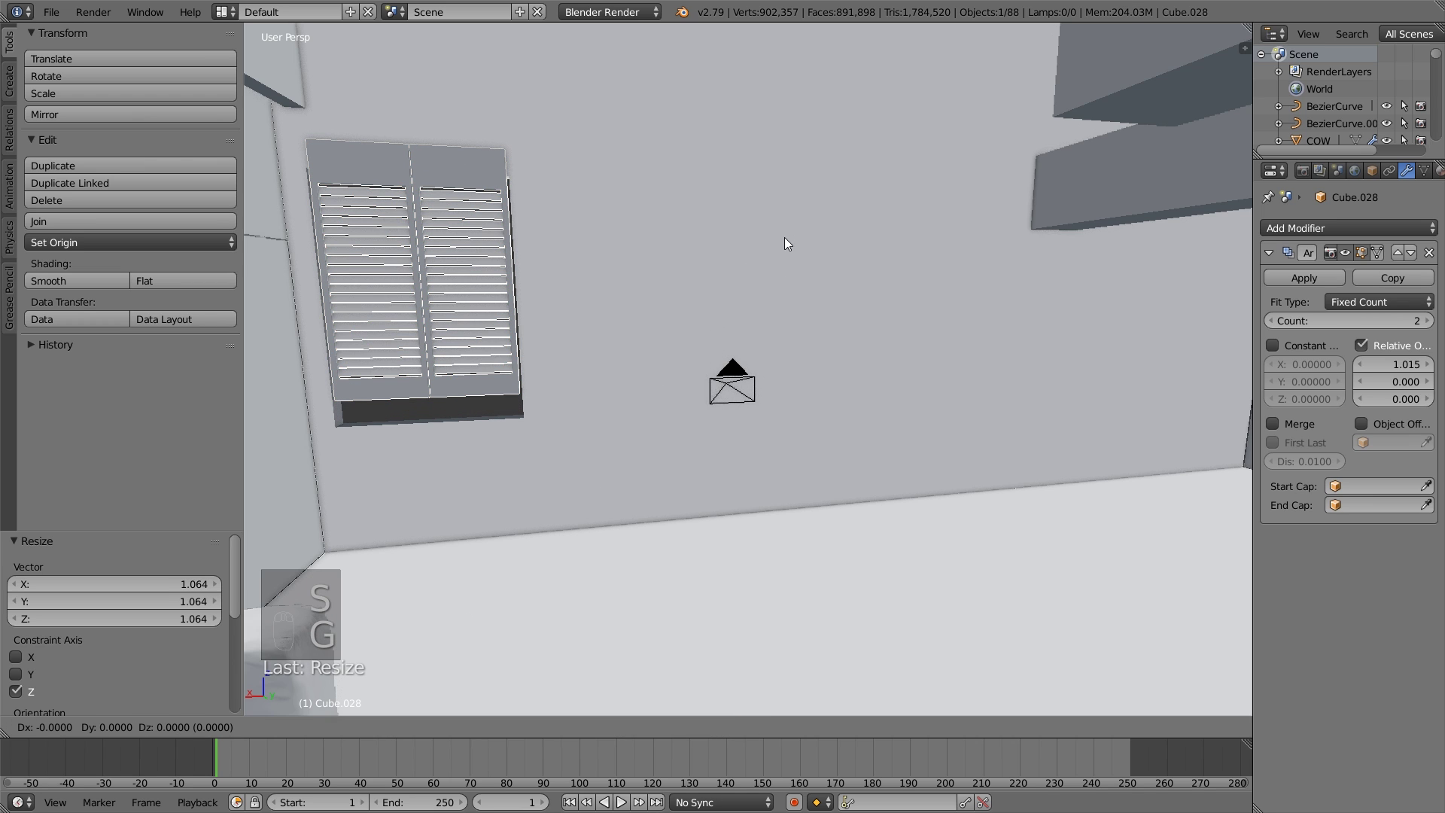
key("z")
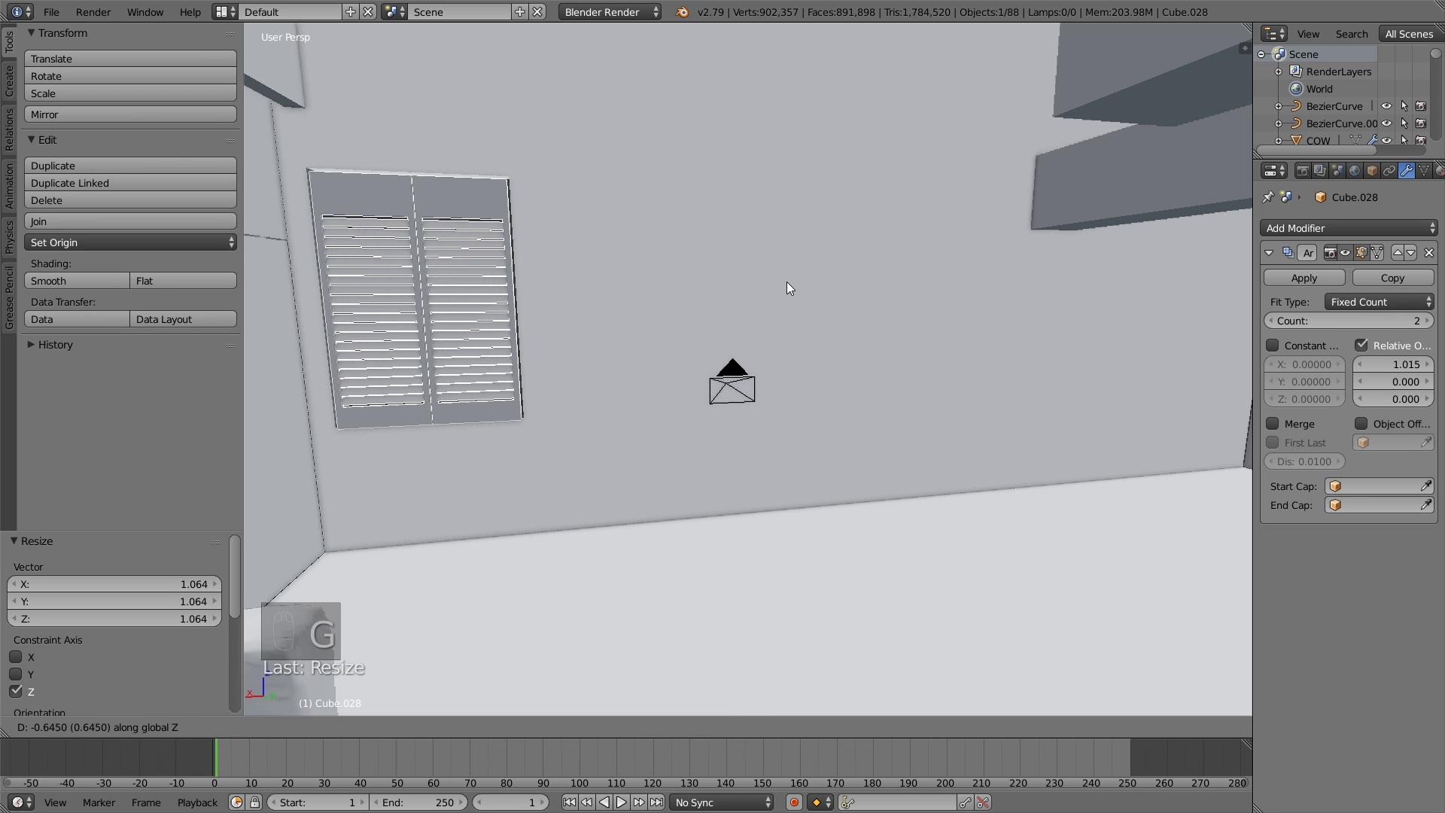
left_click(787, 278)
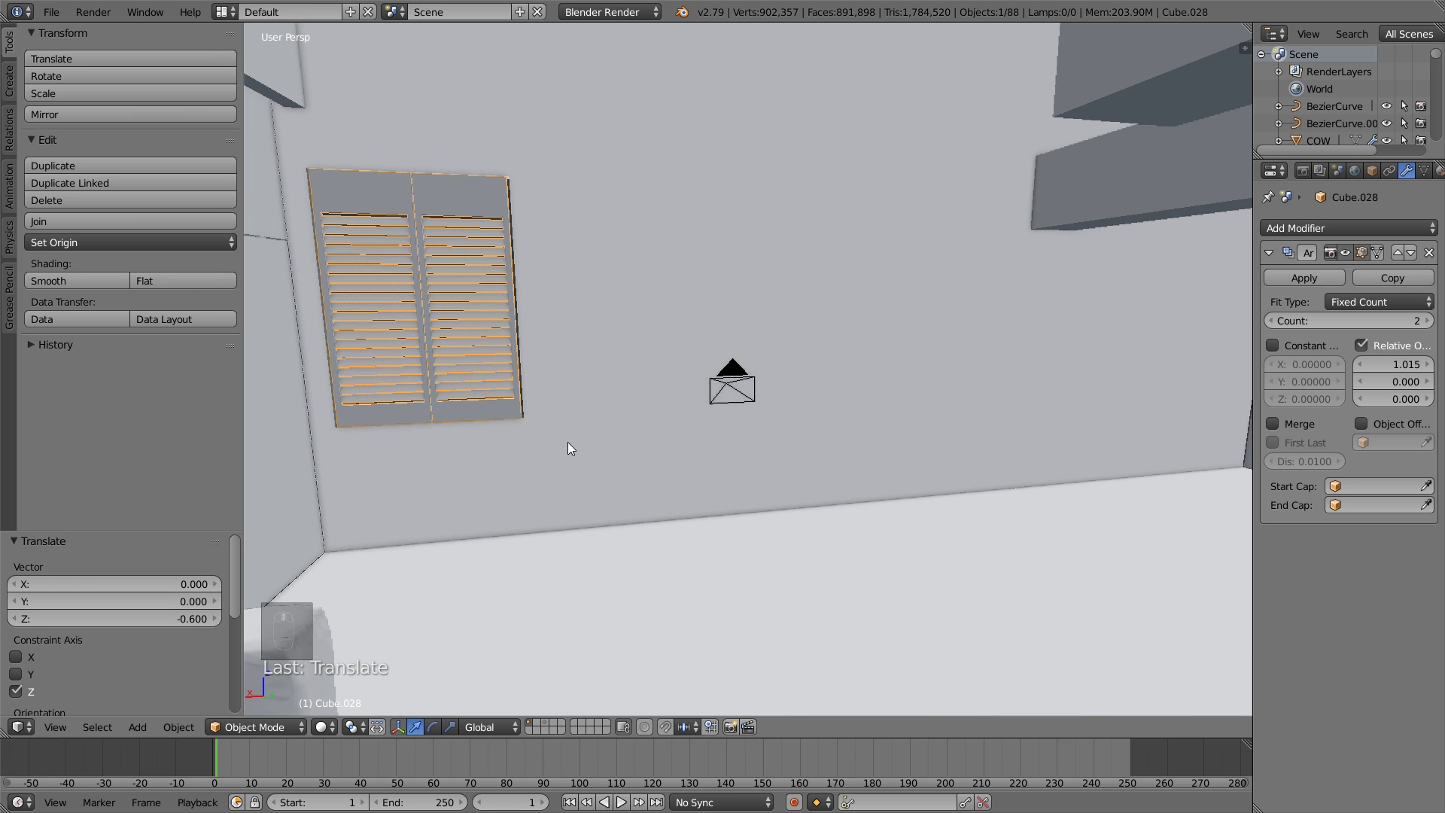
Nudge the front-wall shutters slightly along Y within the window opening and clear the selection.
key("g")
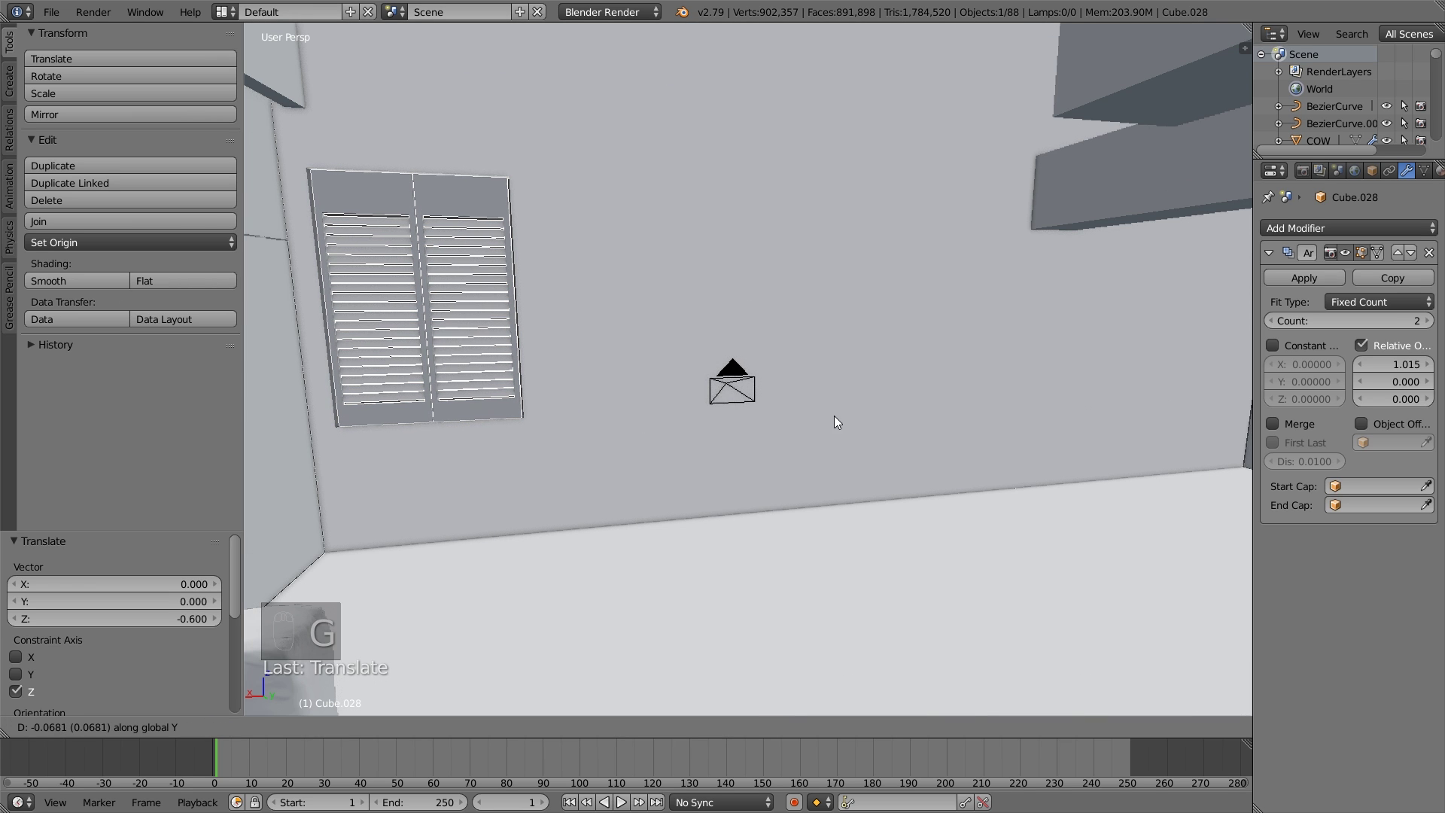
key("Escape")
key("a")
scroll(645, 354, "down", 3)
middle_click_drag(648, 355, 675, 360)
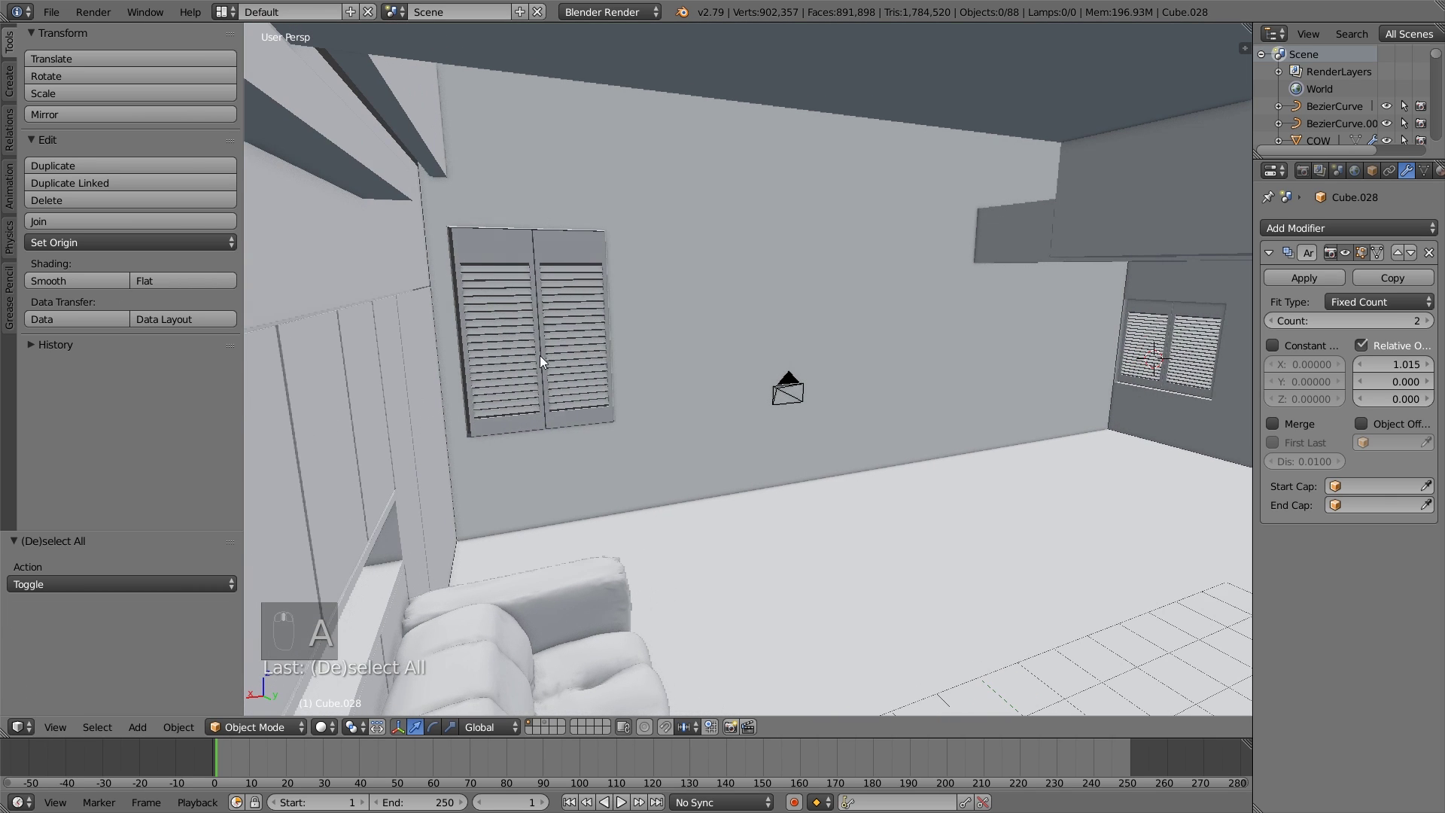
Scale the front-wall shutters by 1.034 along X, shift them slightly along X to fill the opening, and deselect them.
right_click(539, 361)
key("s")
key("x")
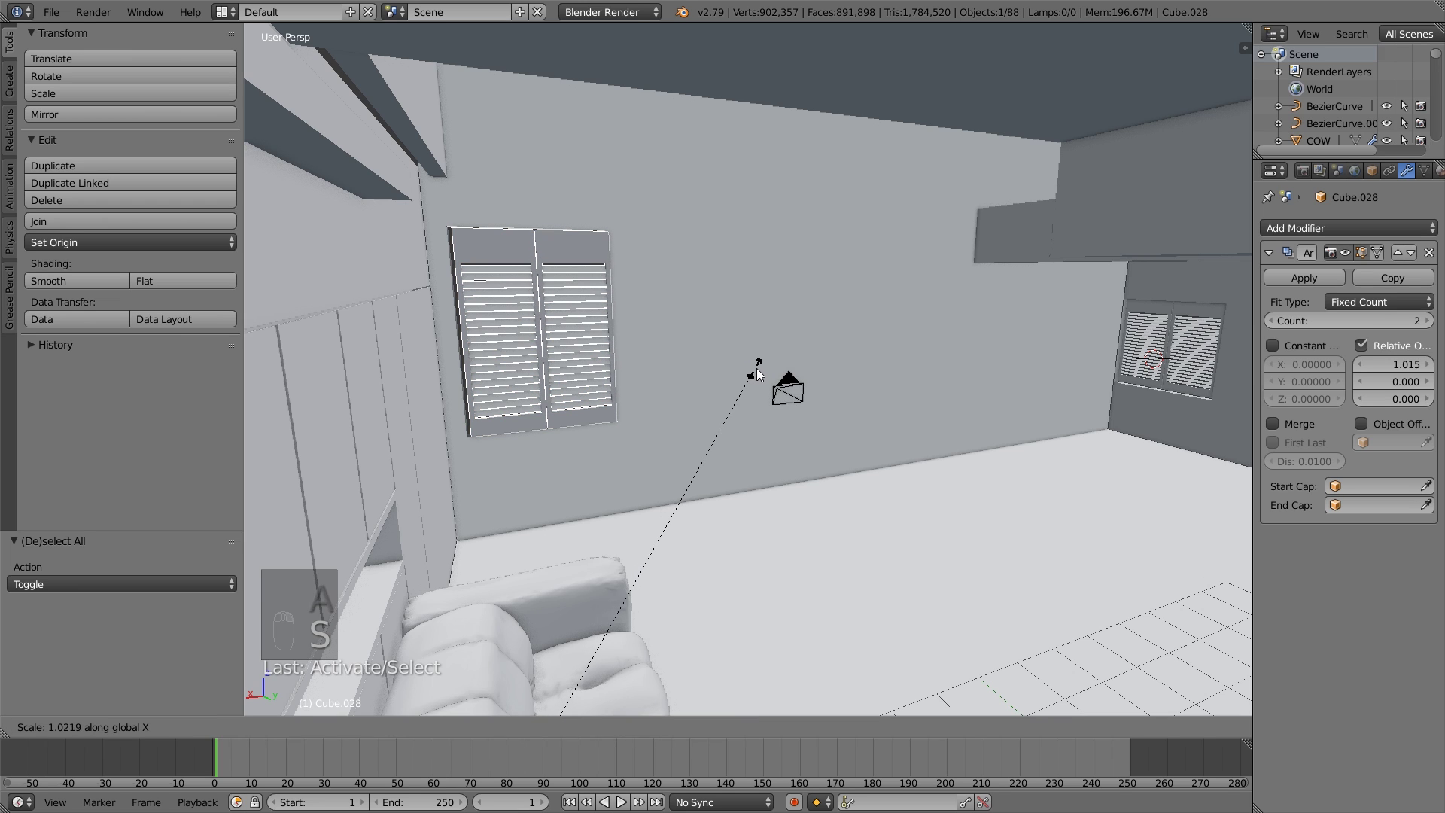
left_click(761, 366)
key("g")
key("x")
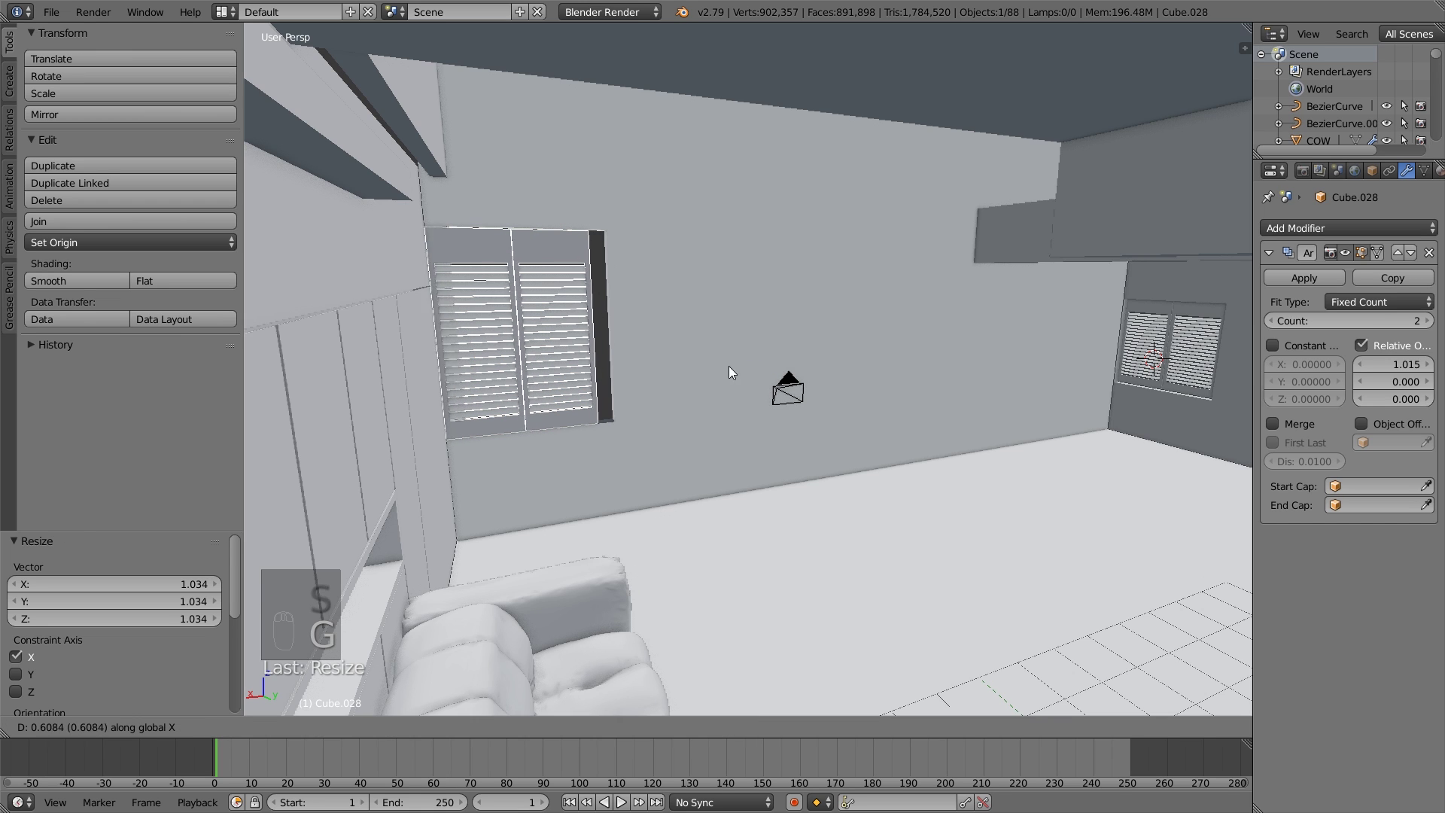
left_click(756, 363)
key("a")
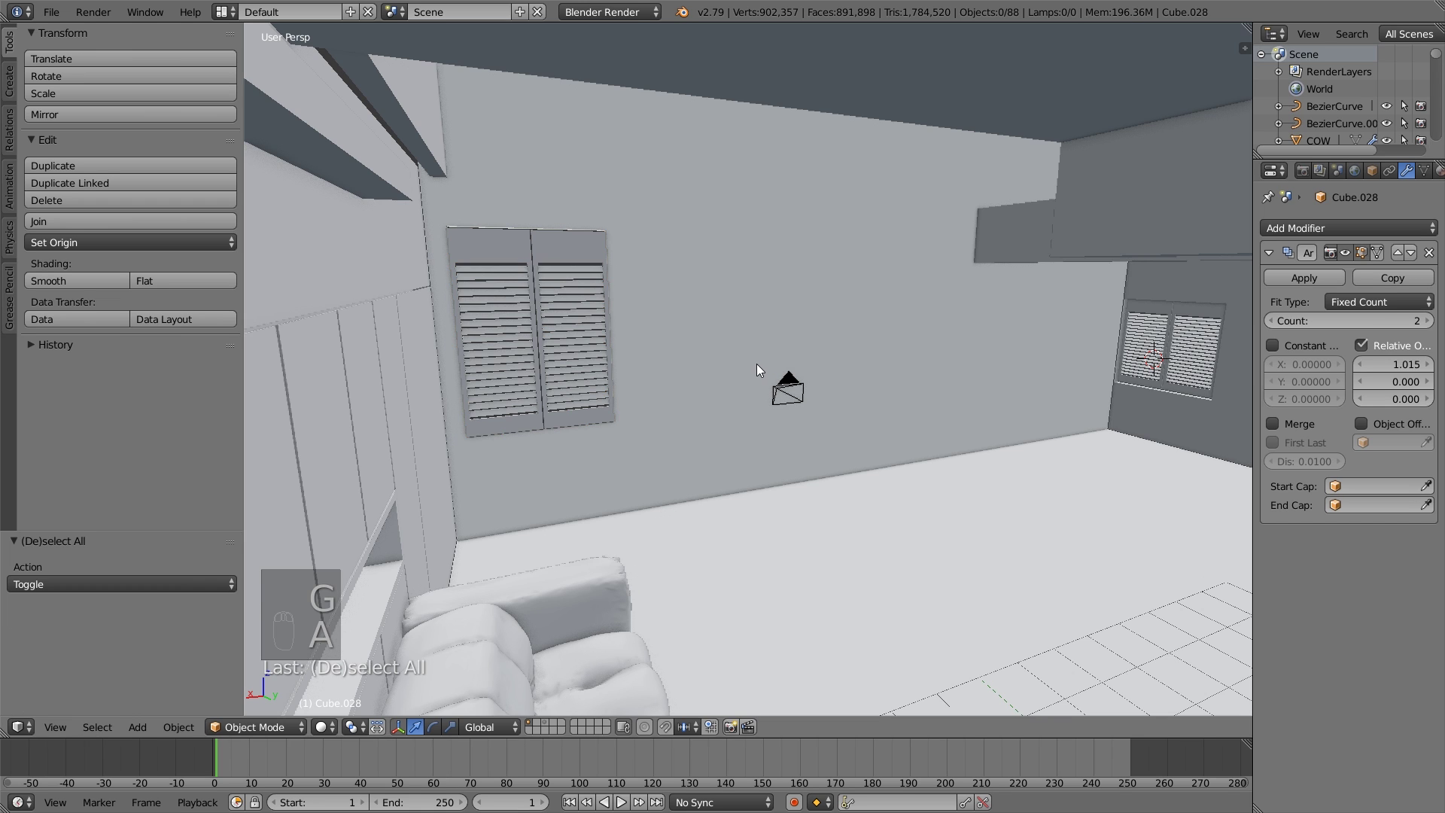
middle_click_drag(756, 363, 606, 372)
key("Tab")
key("Tab")
key("Tab")
key("KP_5")
key("KP_5")
key("KP_5")
Select the room mesh, reveal all its hidden geometry in Edit Mode, and clear the selection.
right_click(579, 306)
middle_click_drag(579, 305, 661, 420)
key("Tab")
key("Tab")
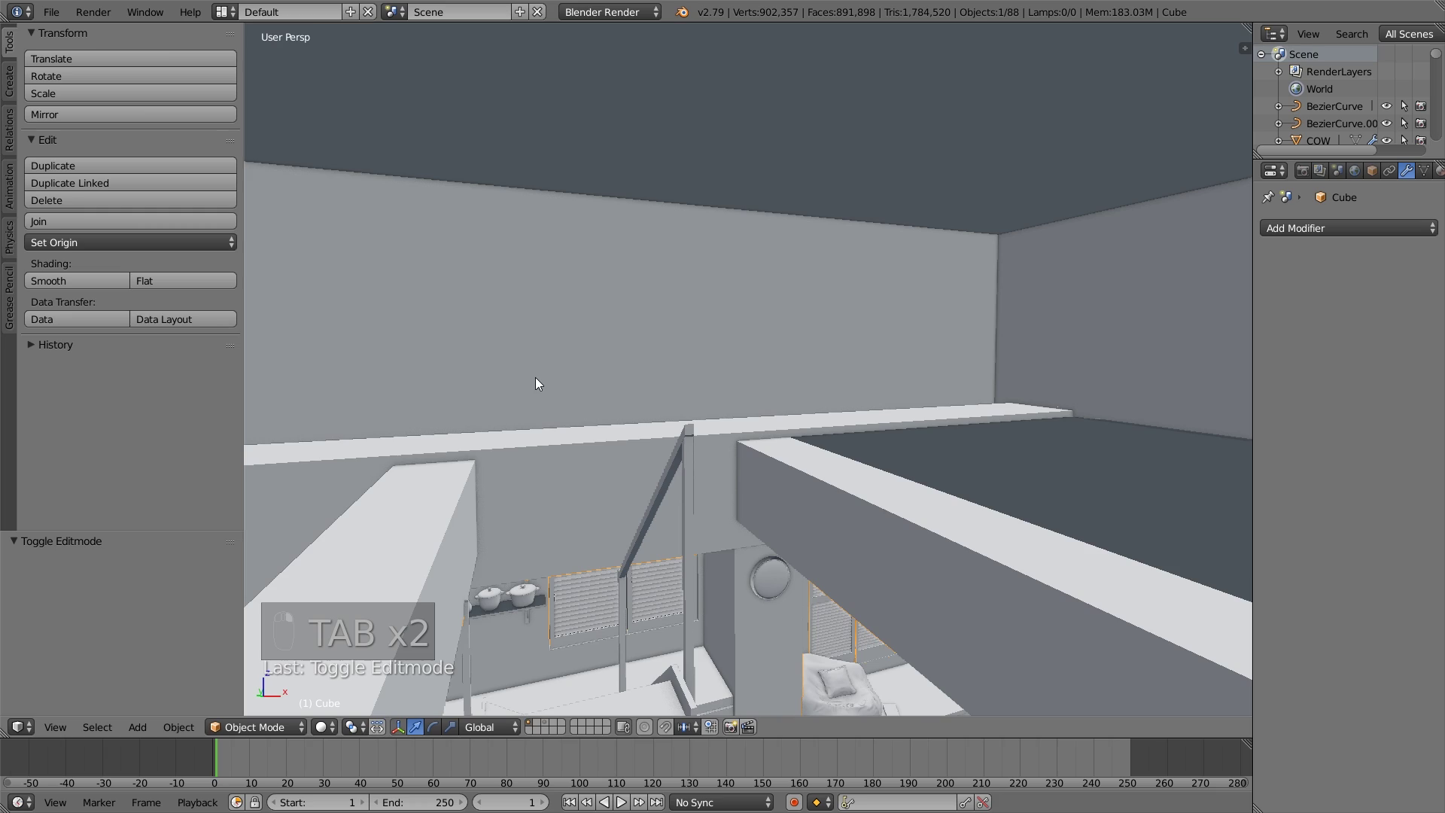
key("Tab")
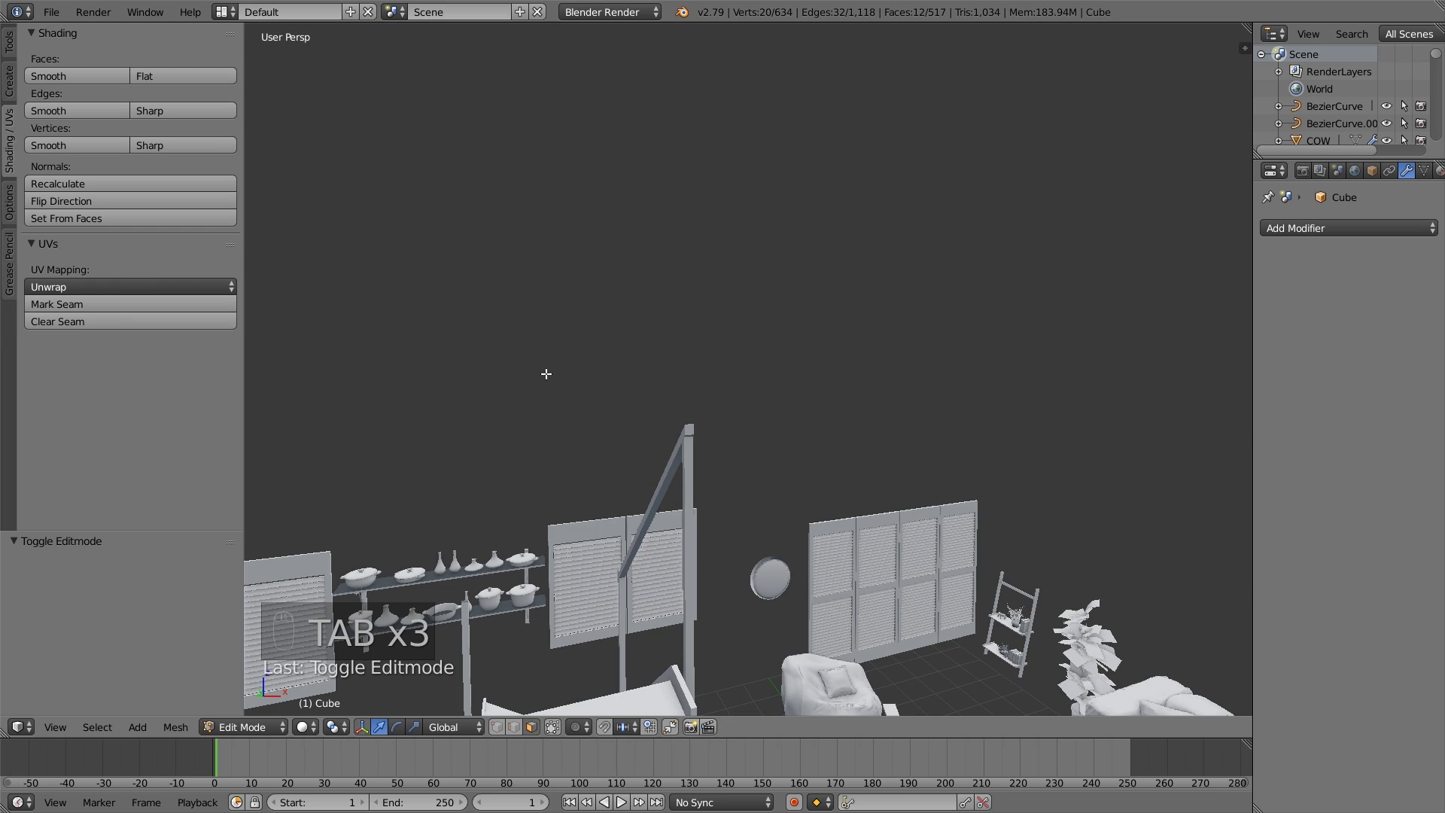
key("alt+h")
key("a")
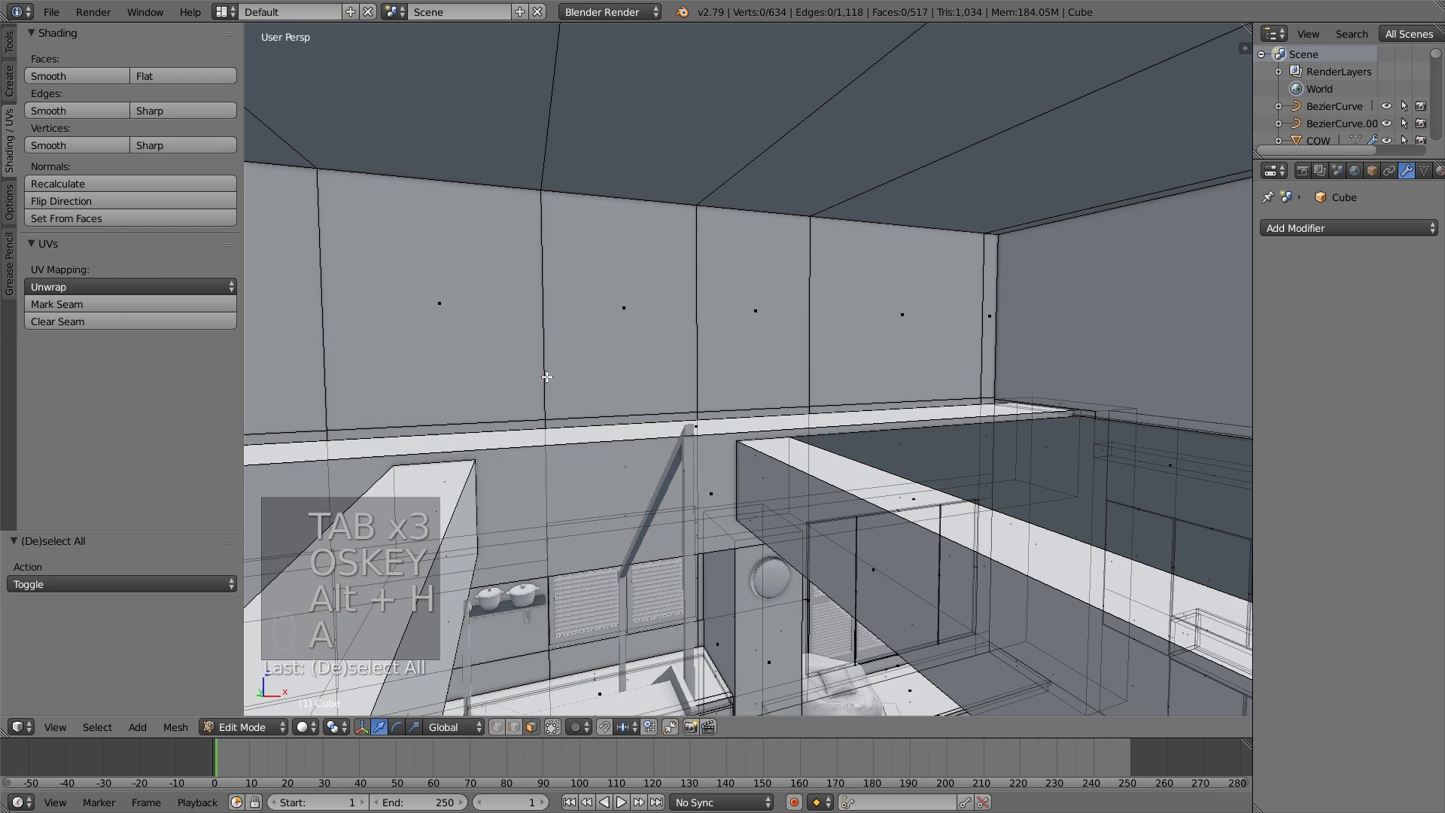
Select the third face from the left corner on the upper wall and inset it by about 0.71.
right_click(458, 322)
middle_click_drag(457, 322, 637, 395)
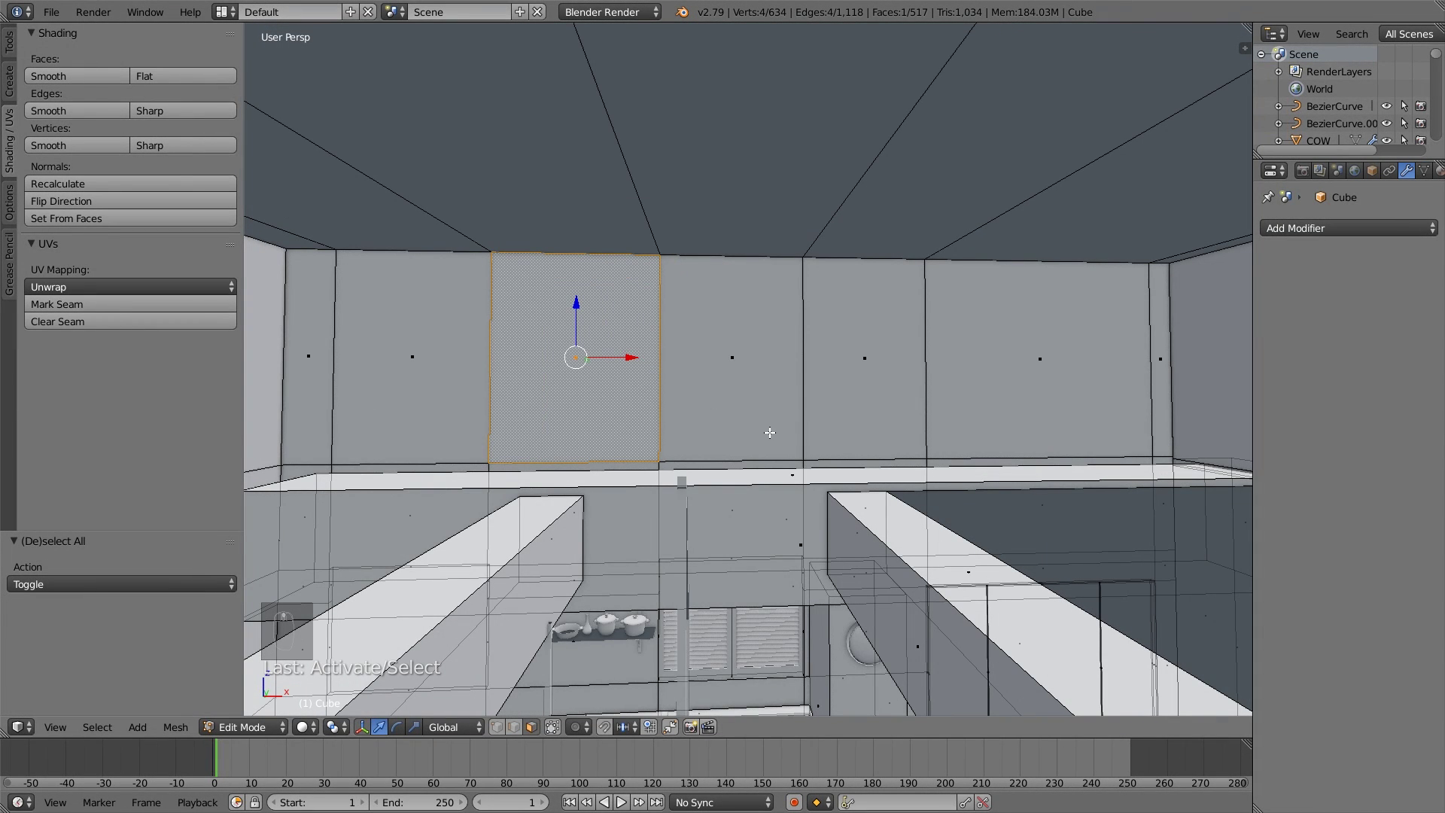
key("i")
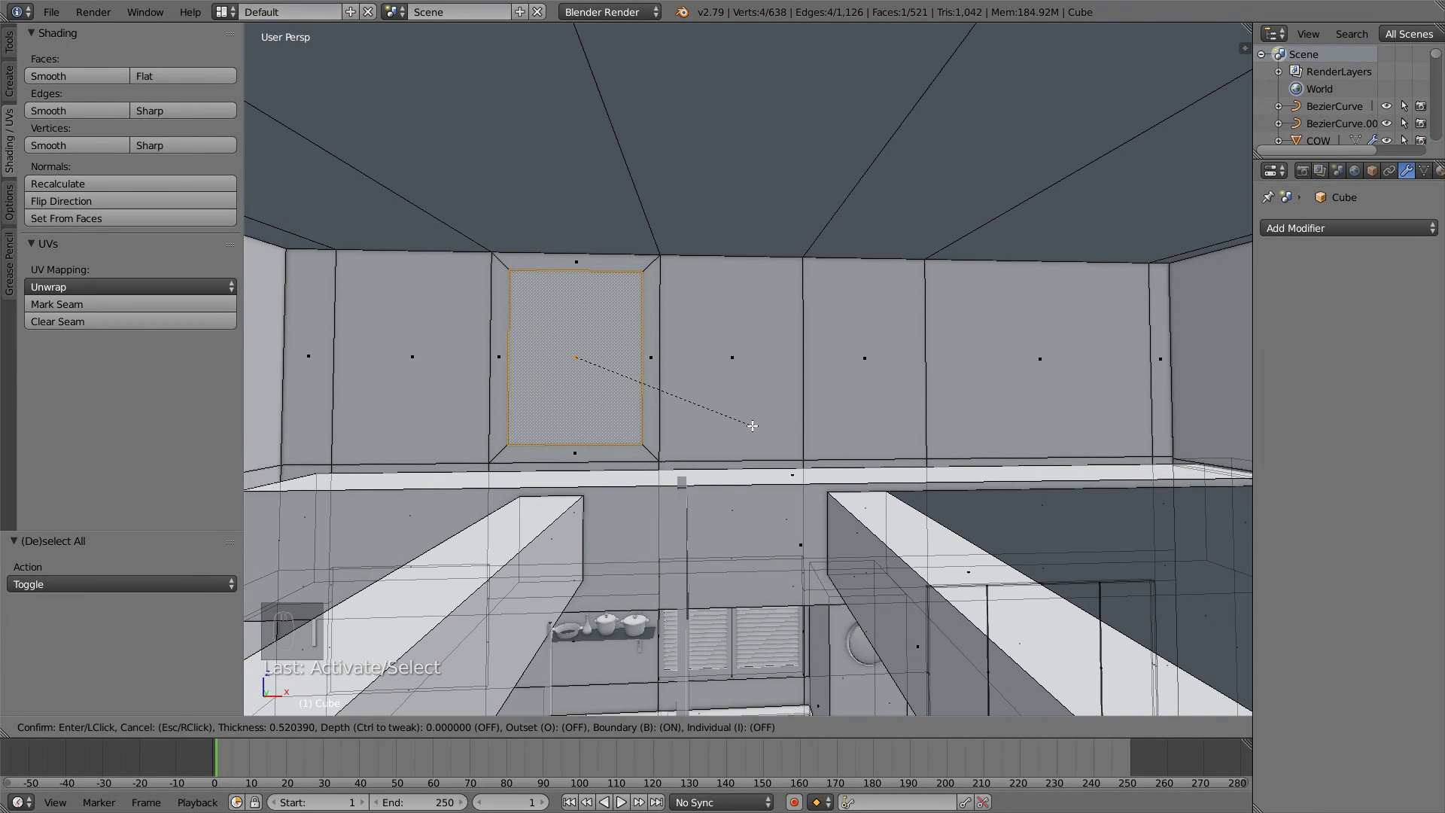
left_click(746, 423)
Move the inset face 0.329 along X and scale it by 1.191 along Z to shape the window outline.
key("g")
key("y")
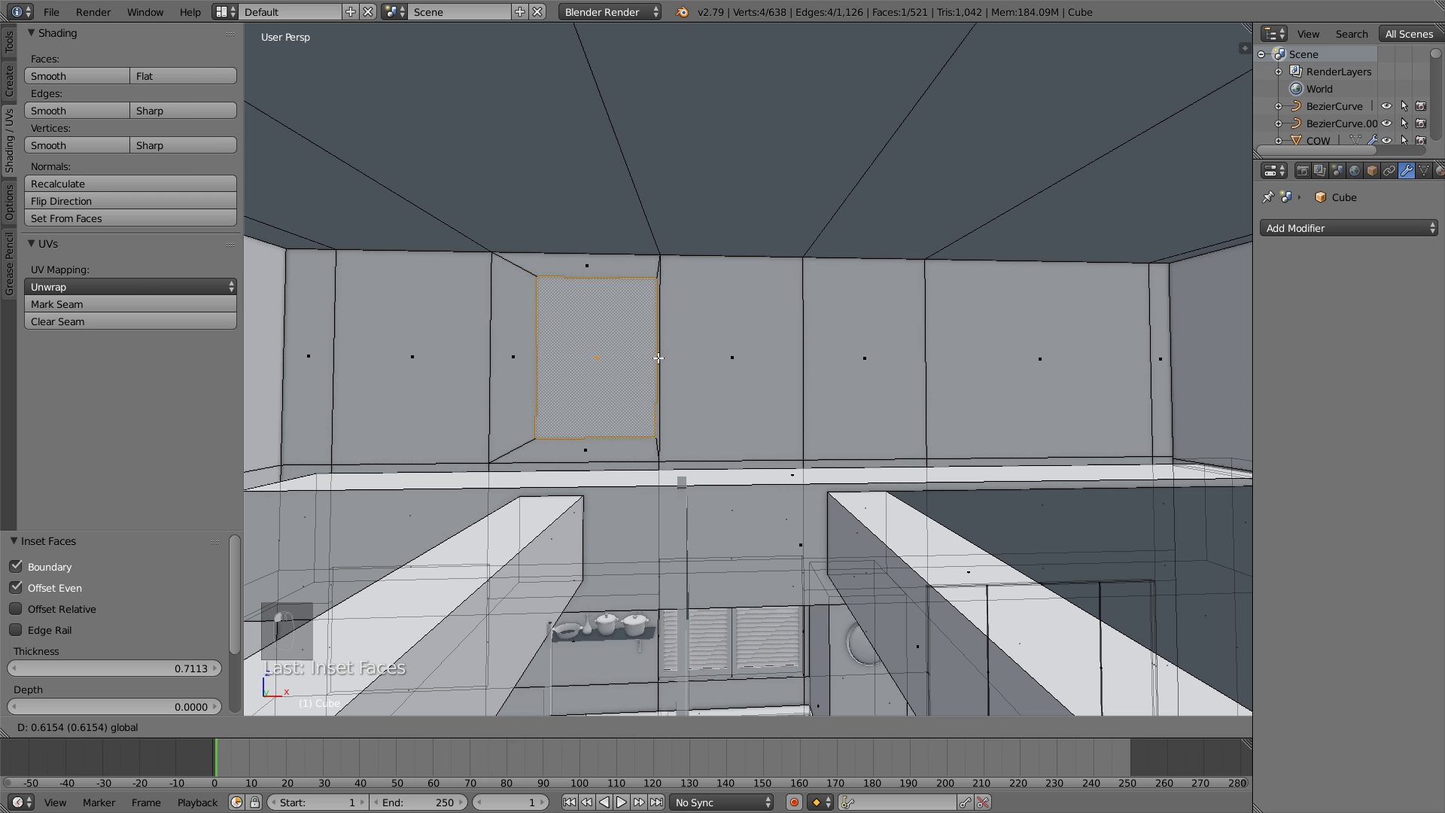
left_click(648, 357)
key("s")
key("z")
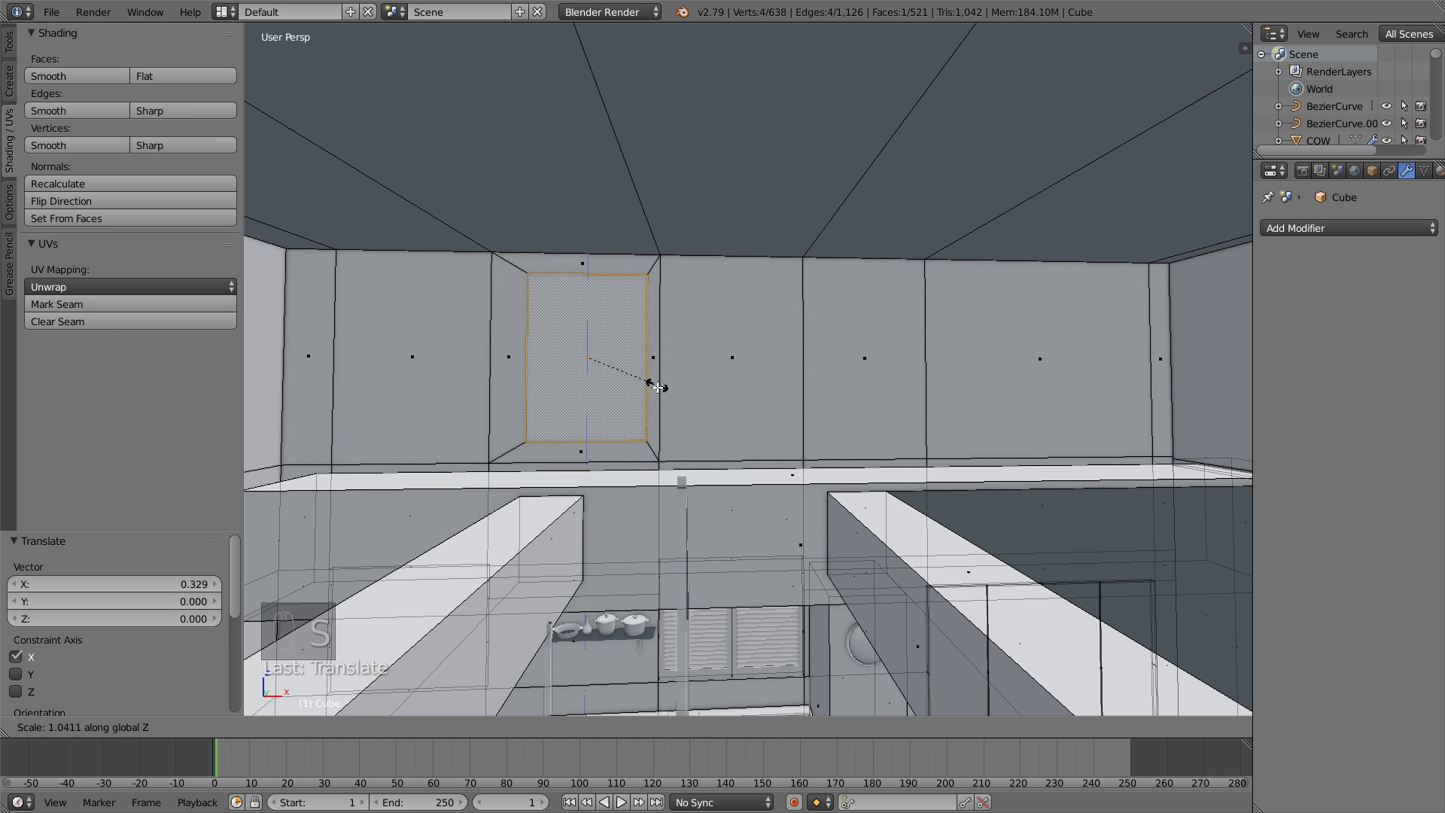
left_click(653, 407)
Extrude the window face by -0.410, delete the extruded face to open the window, and leave Edit Mode.
middle_click_drag(653, 407, 639, 417)
key("e")
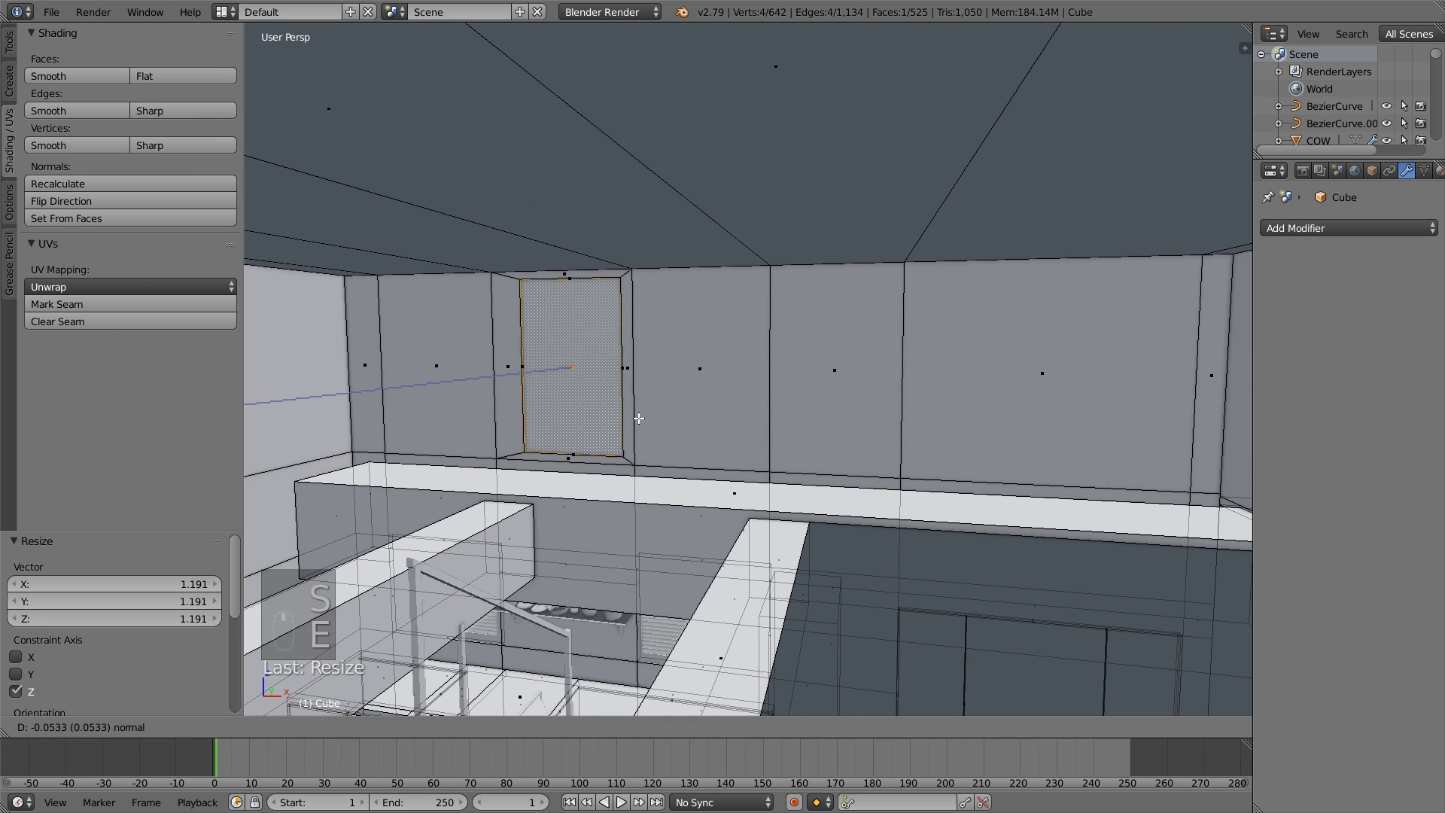
left_click(642, 415)
key("x")
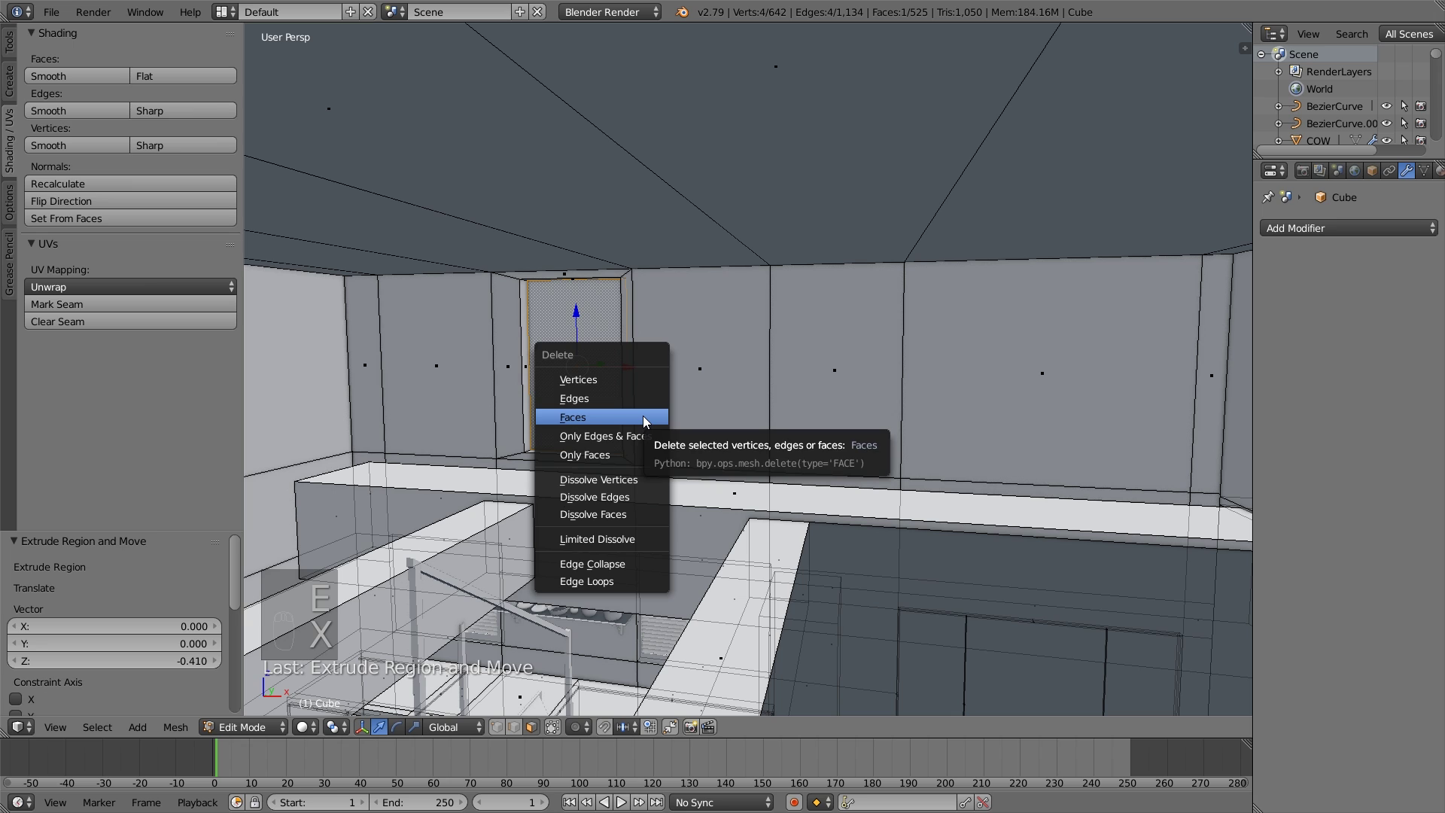
left_click(643, 415)
key("a")
key("Tab")
Duplicate the louvred shutter on the lower back wall, raise the copy 7.988 along Z, and remove its Array modifier.
right_click(654, 626)
key("Tab")
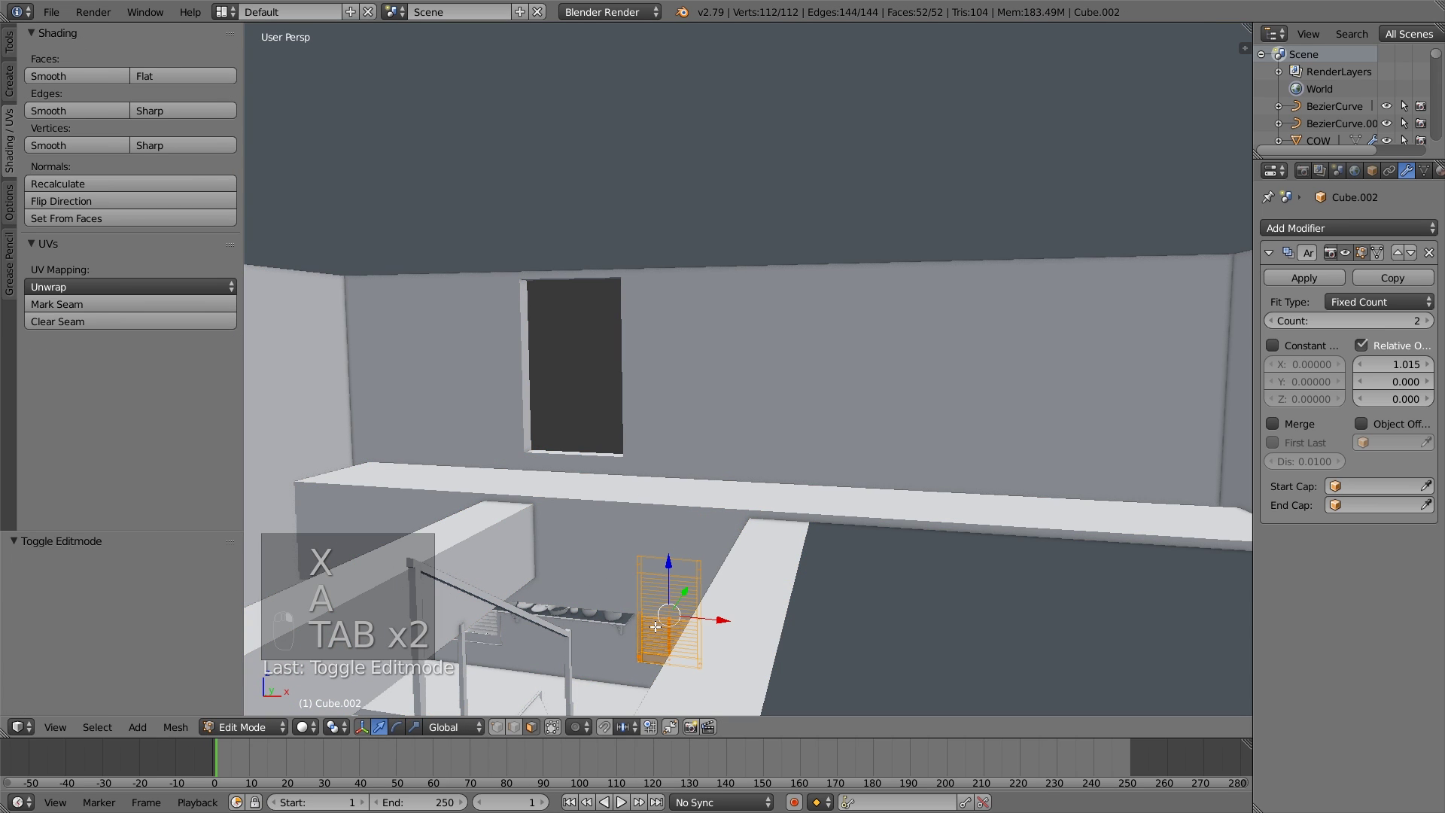
key("Tab")
key("shift+d")
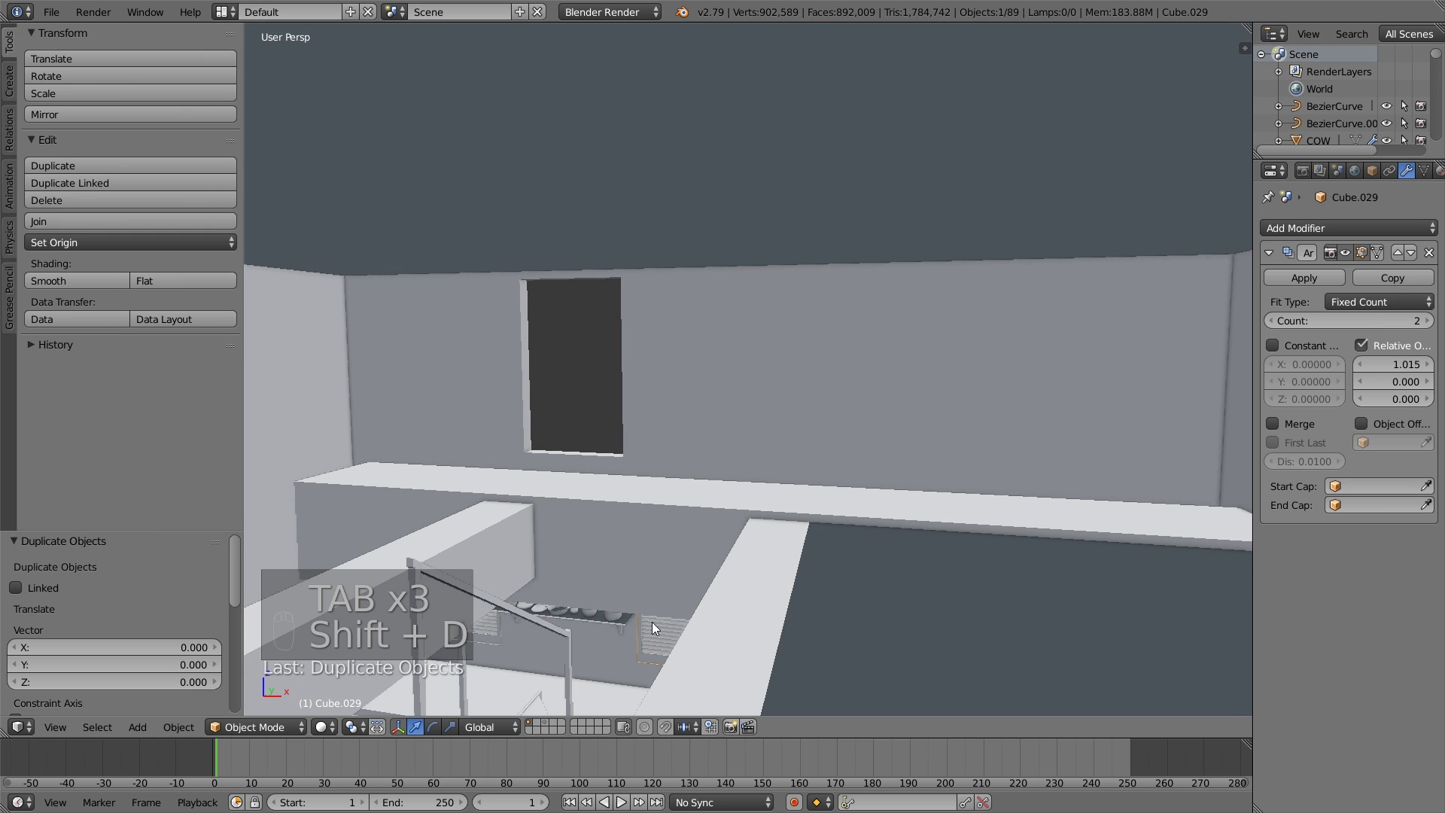
key("g")
key("z")
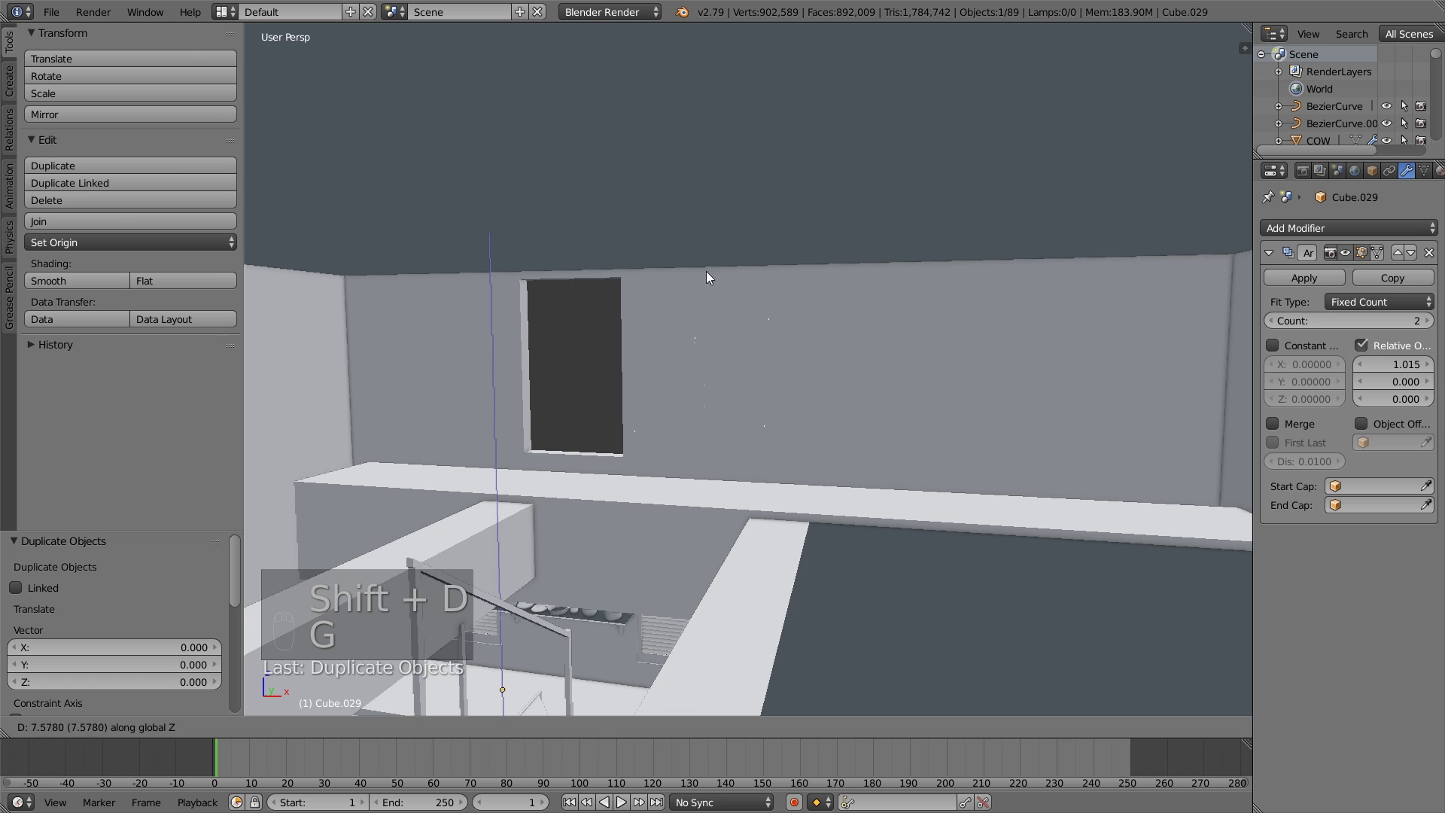
left_click(719, 279)
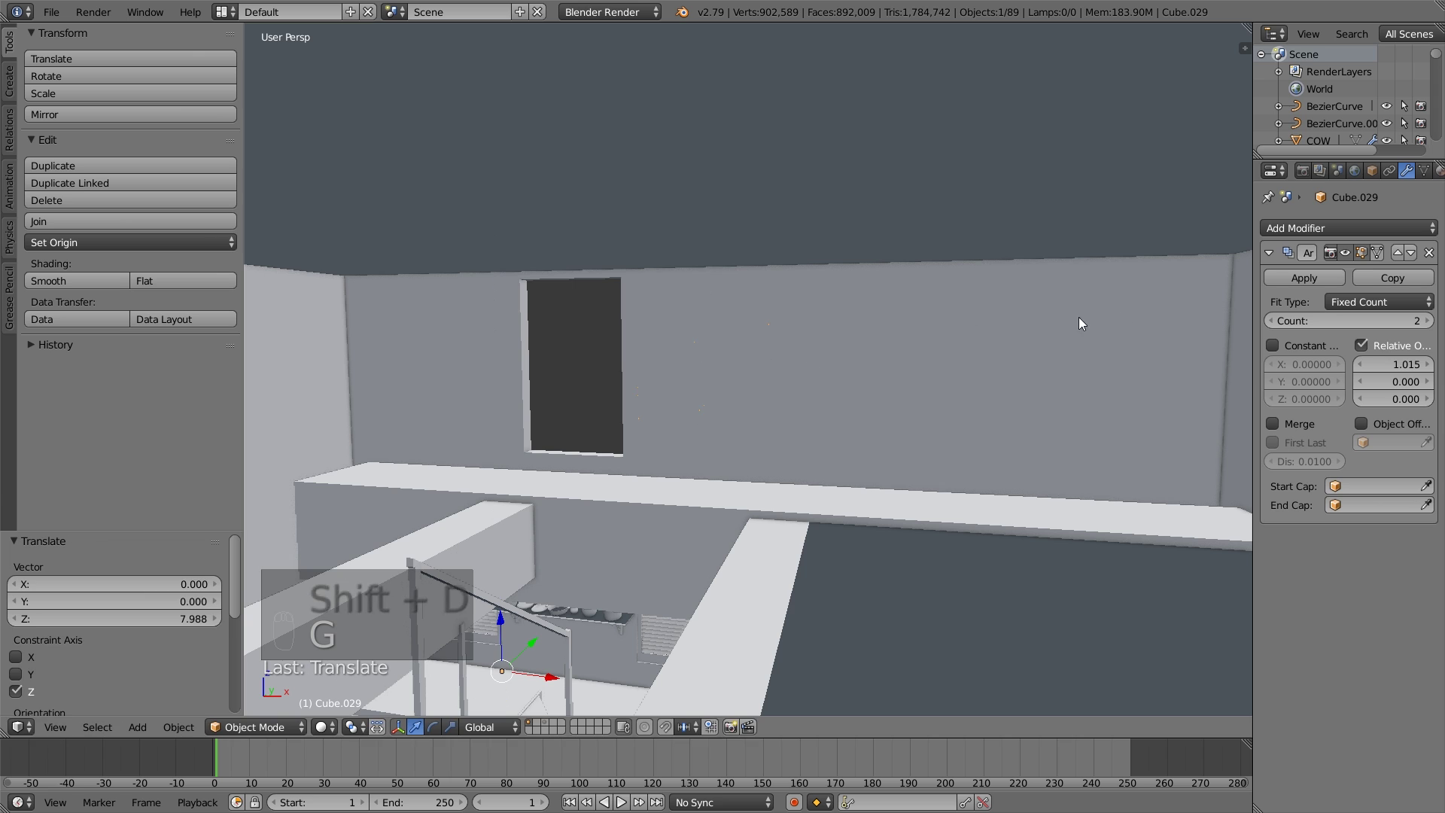
left_click(1429, 253)
Move the single shutter copy along Y and X until it sits inside the upper window opening.
middle_click_drag(894, 427, 850, 436)
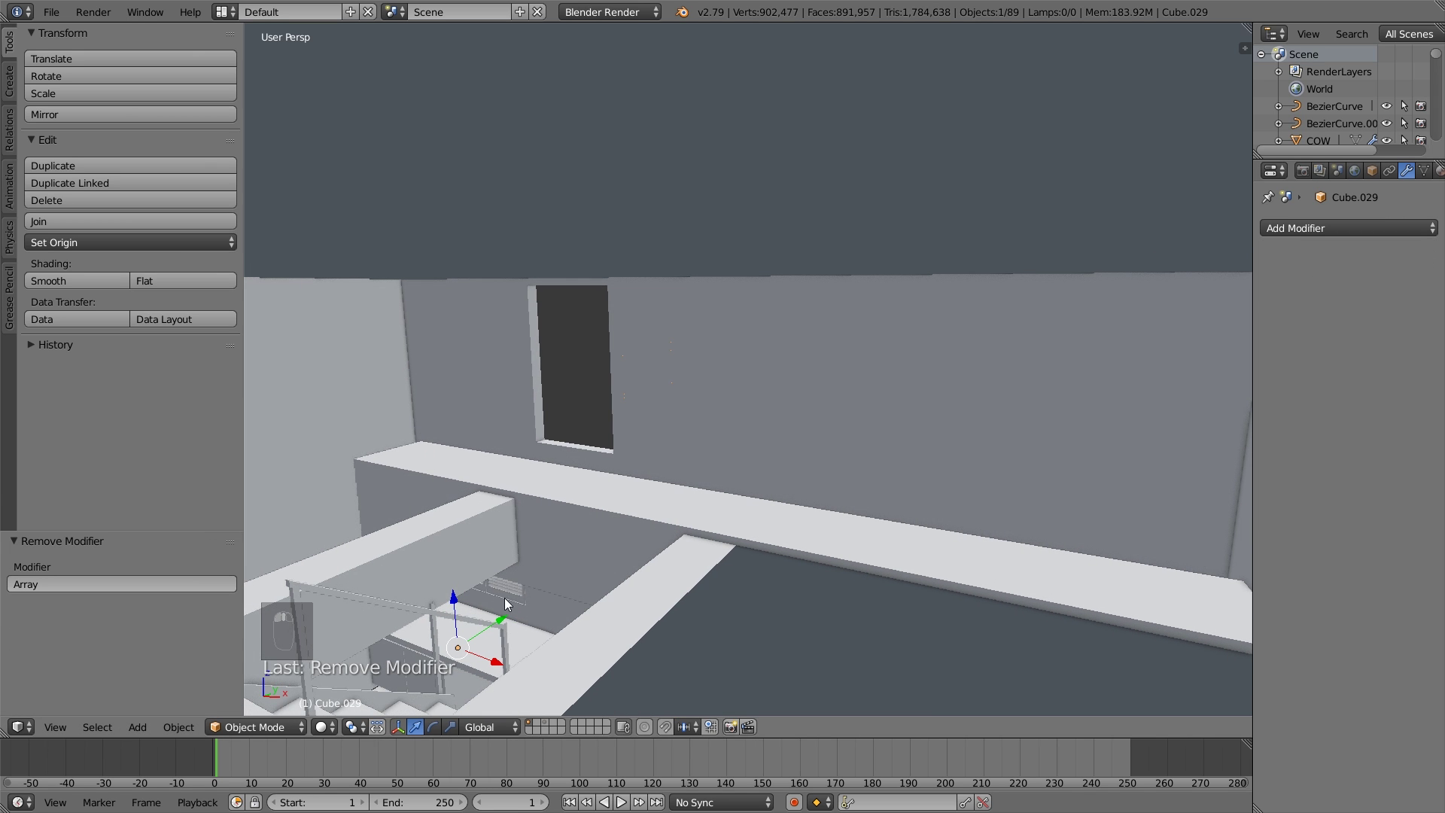
key("g")
key("y")
left_click(431, 635)
key("KP_Decimal")
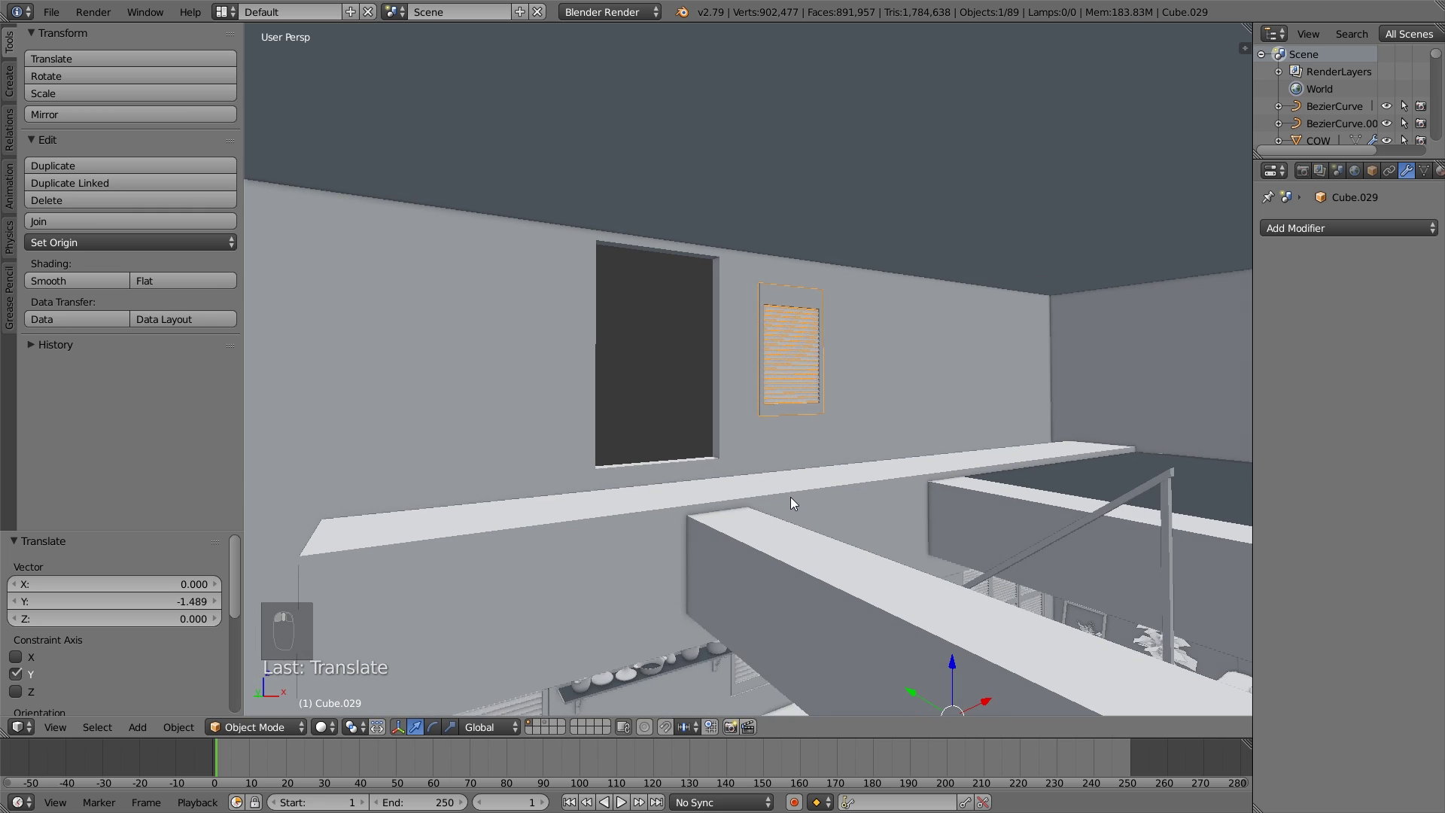
key("g")
key("y")
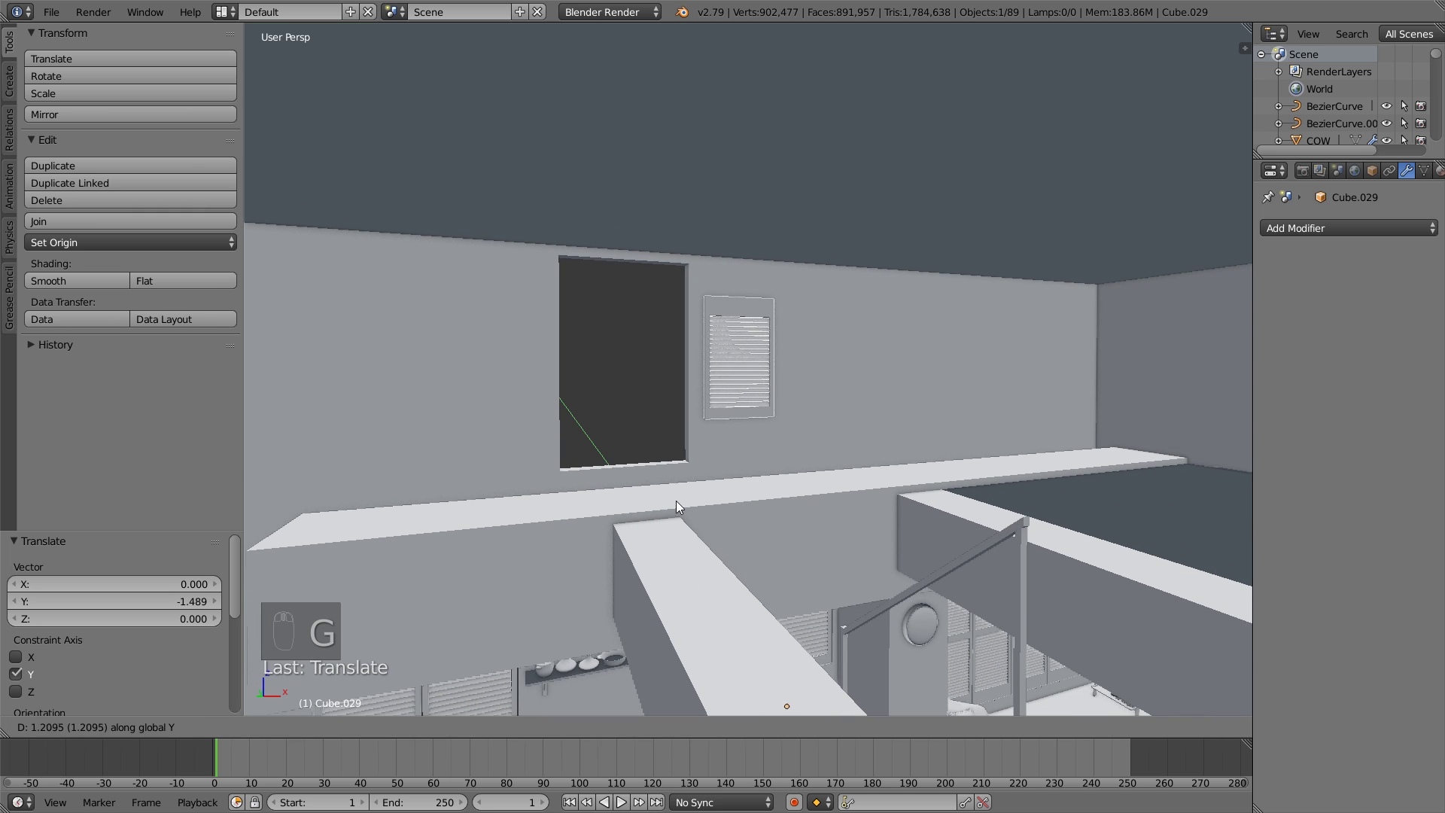
left_click(672, 475)
key("g")
key("x")
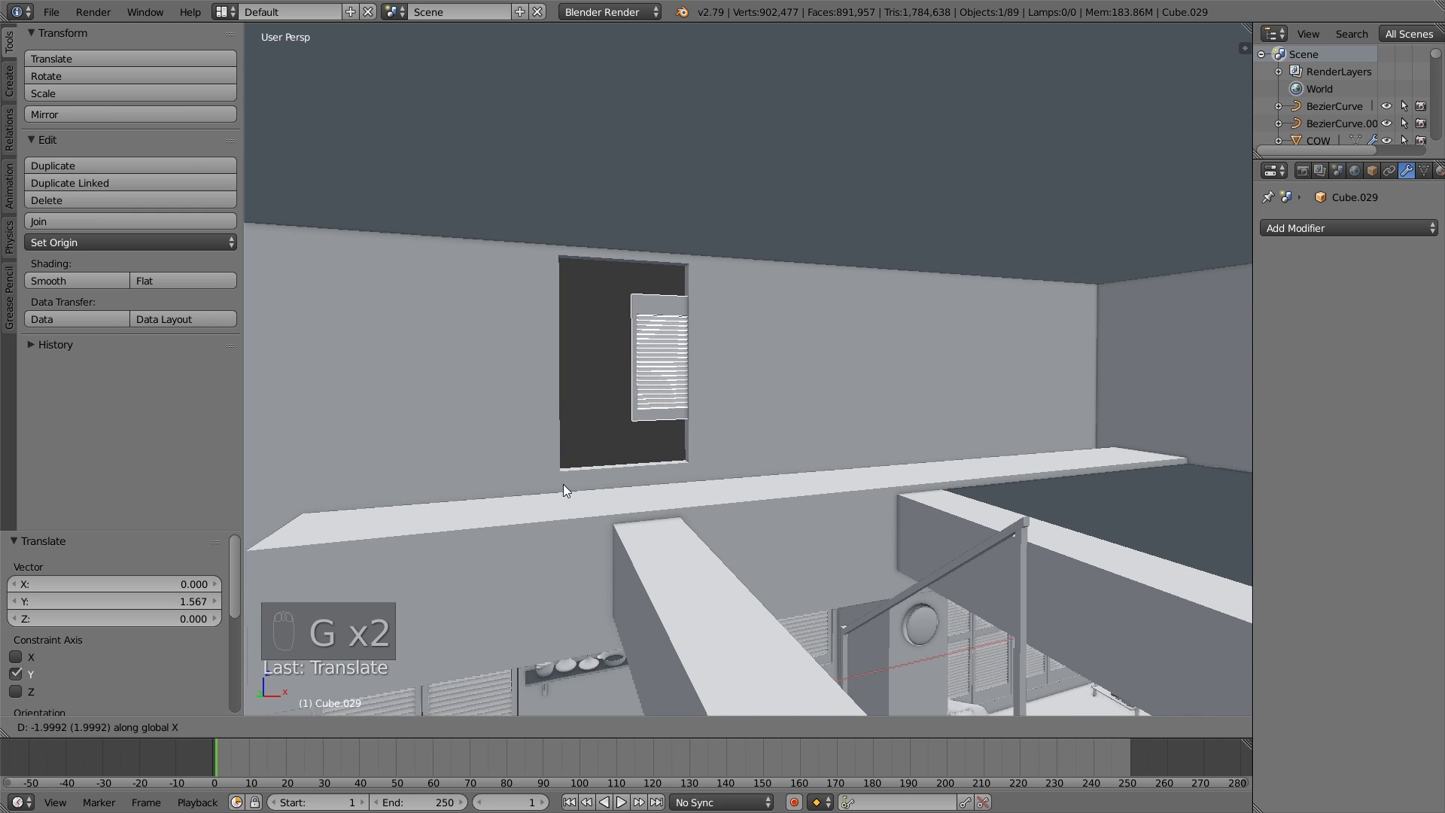
middle_click_drag(487, 493, 629, 490)
Scale the shutter's geometry by 1.660 in Edit Mode, shift it -0.218 along Z to fill the opening, and deselect it.
key("Tab")
key("s")
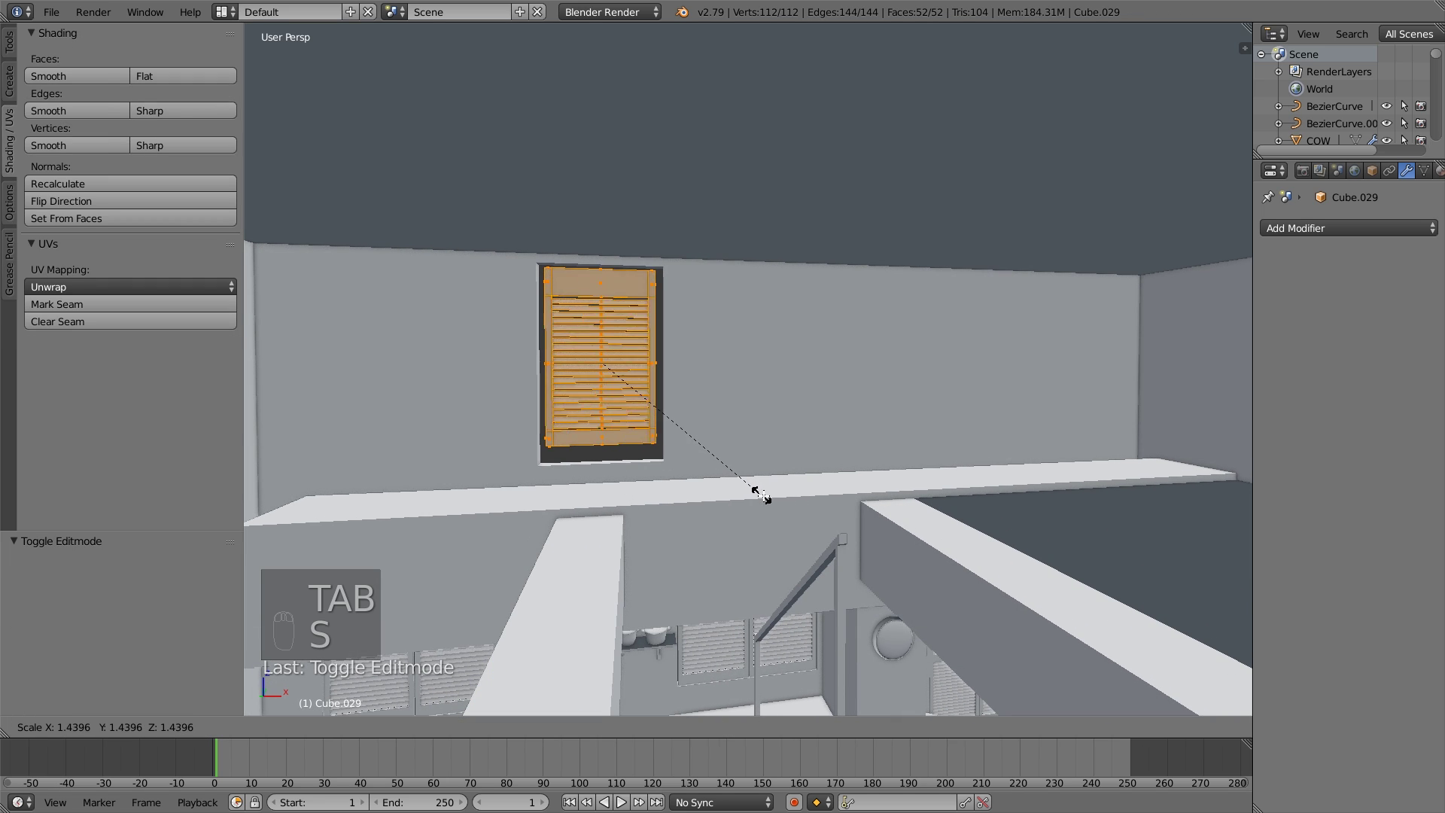
left_click(785, 518)
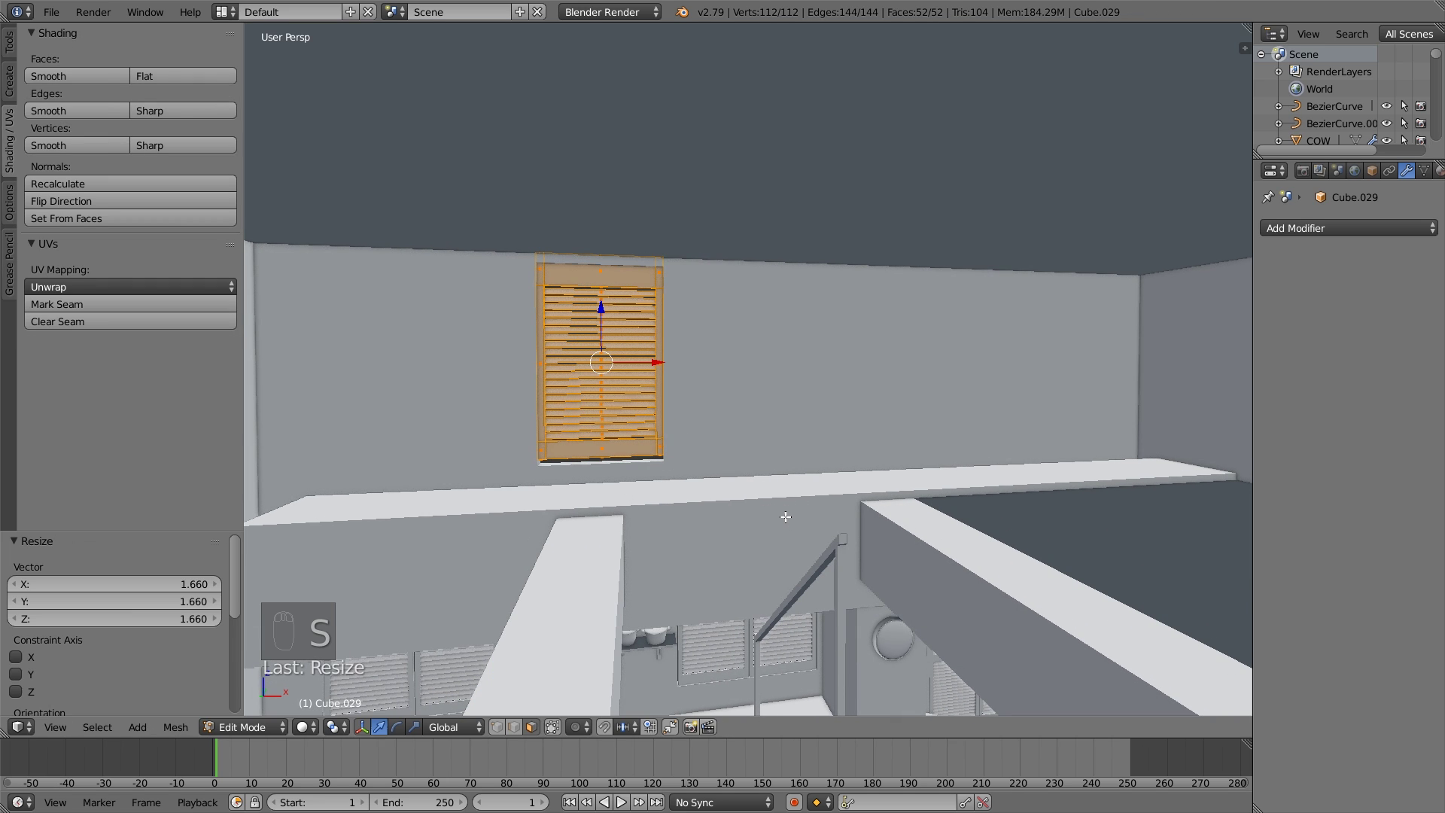
key("z")
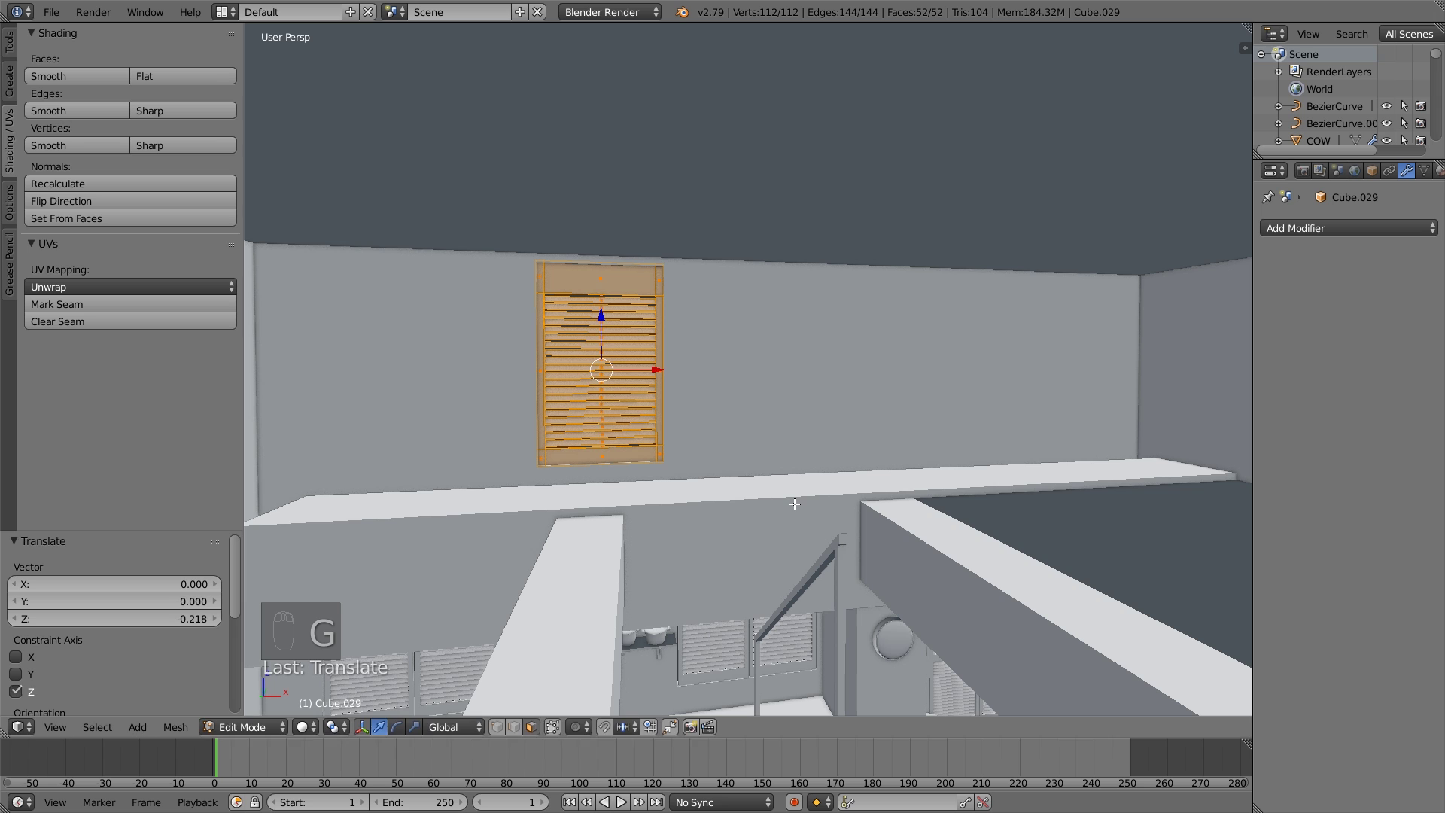
key("a")
key("Tab")
Clear the selection and examine the room through the camera, focusing on the front-wall shutters and the furniture around them.
middle_click_drag(793, 503, 723, 486)
key("KP_0")
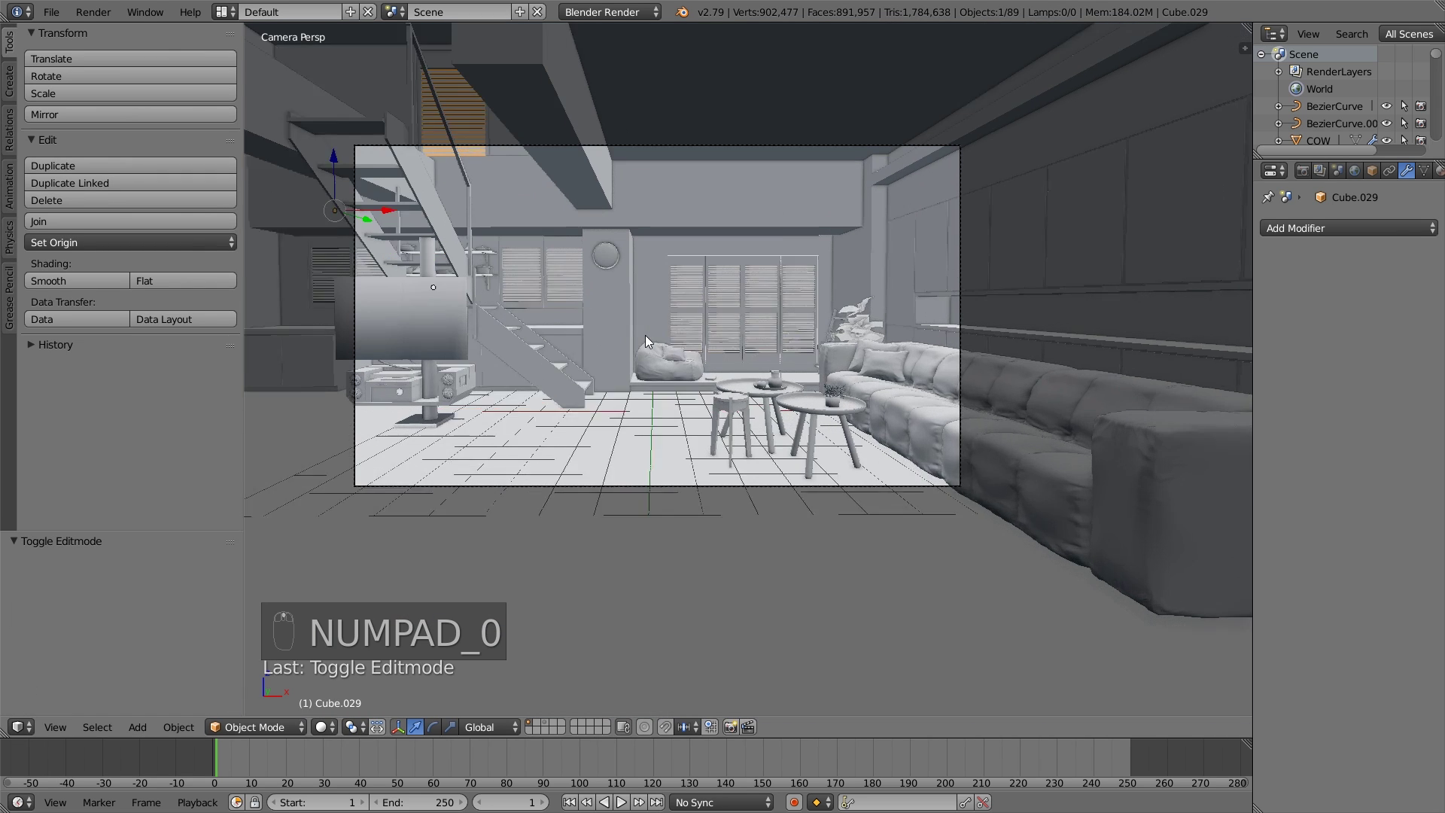
key("a")
key("a")
middle_click_drag(593, 275, 661, 239, "shift")
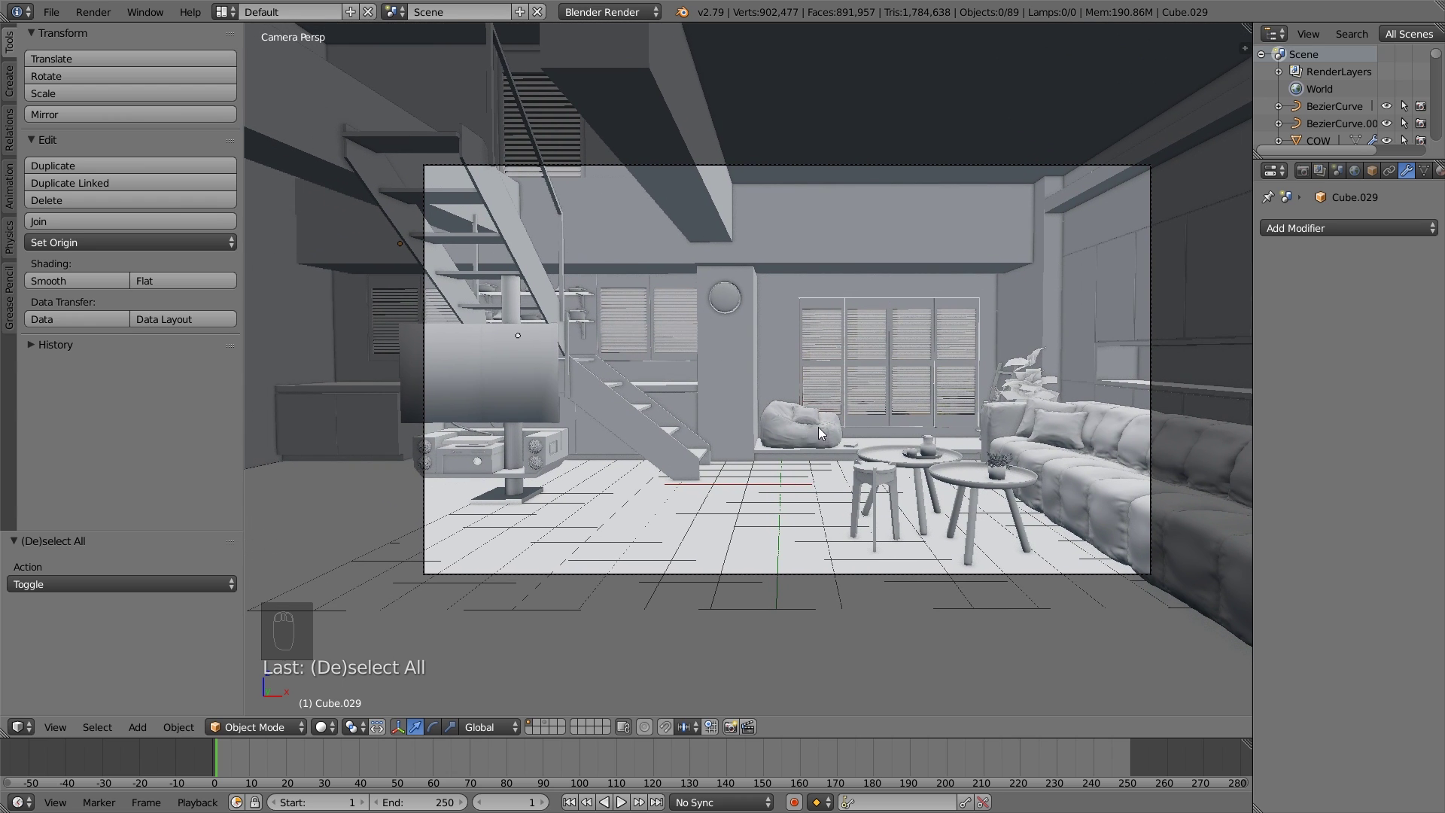
middle_click_drag(815, 470, 641, 501, "shift")
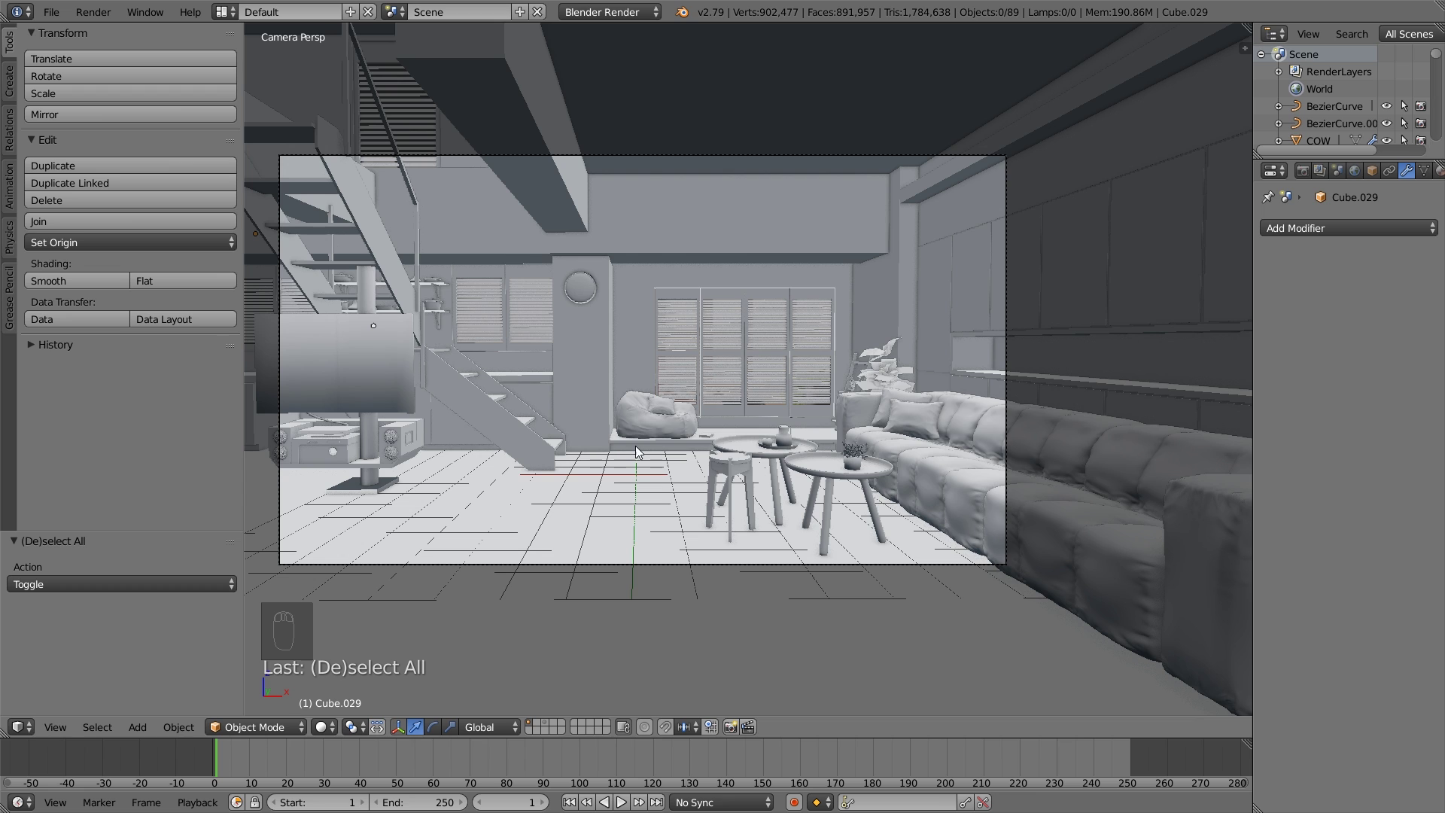
scroll(778, 482, "up", 8)
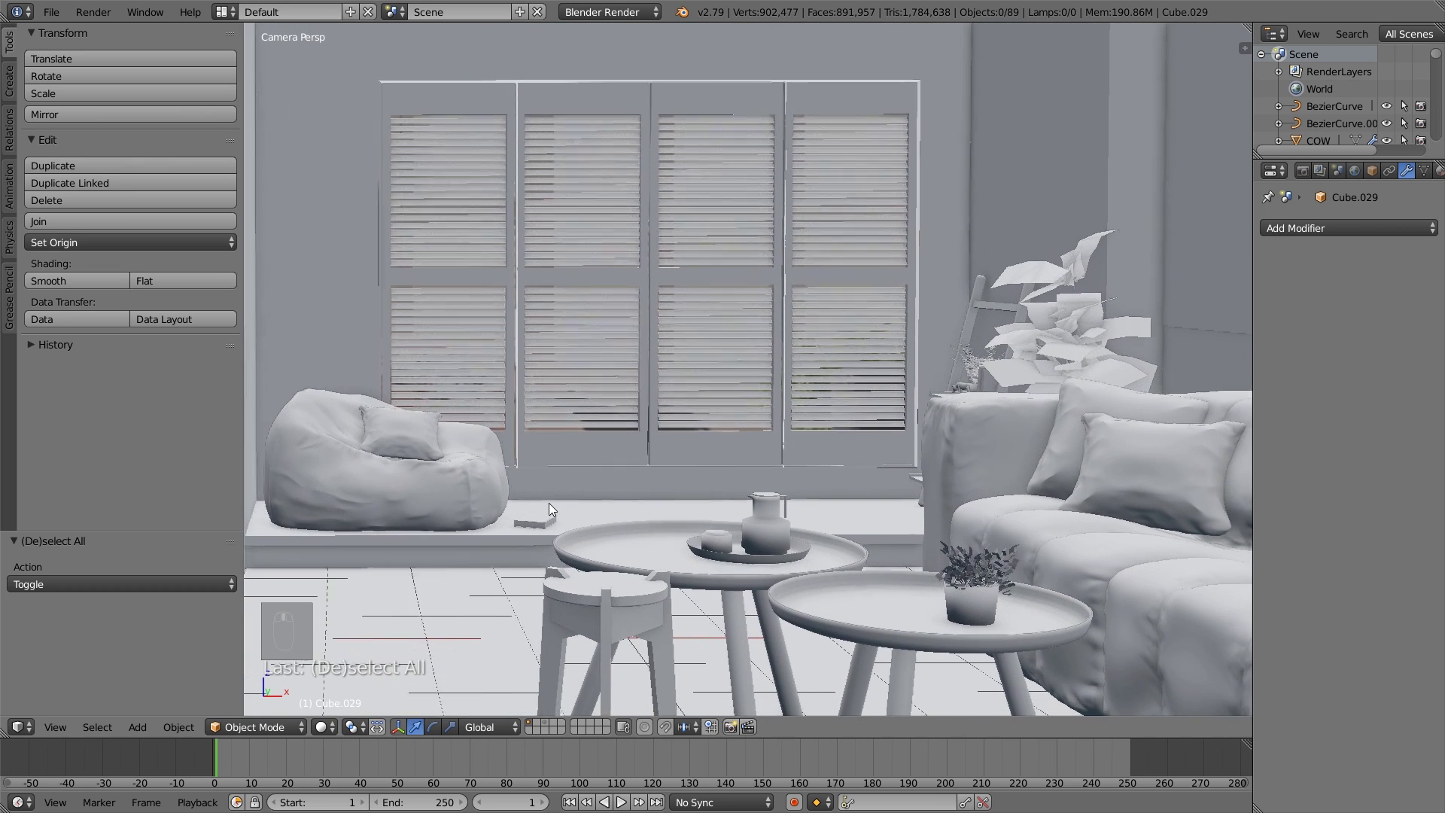
left_click(536, 528)
key("a")
scroll(622, 533, "down", 4)
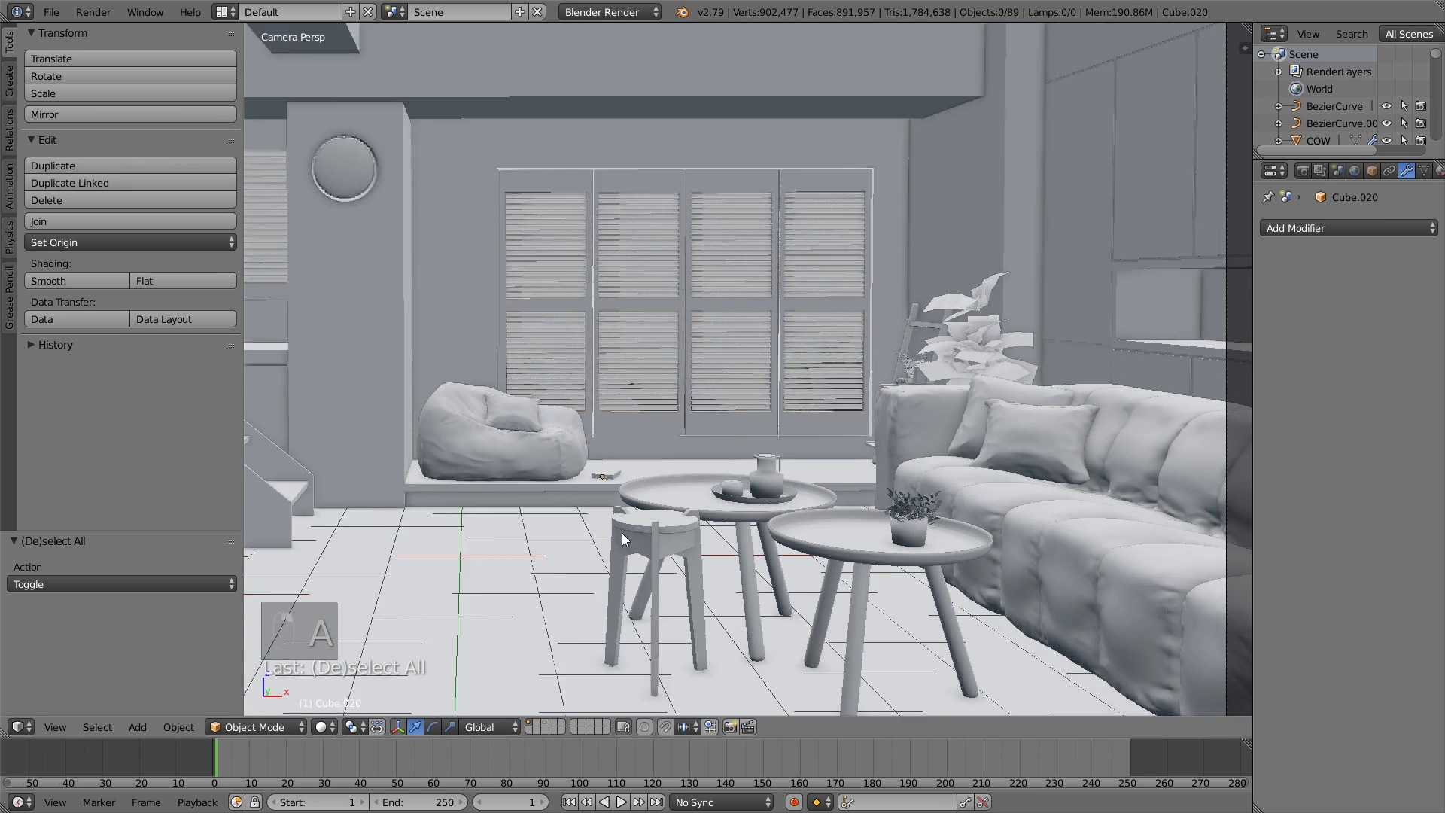
middle_click_drag(760, 539, 804, 539, "shift")
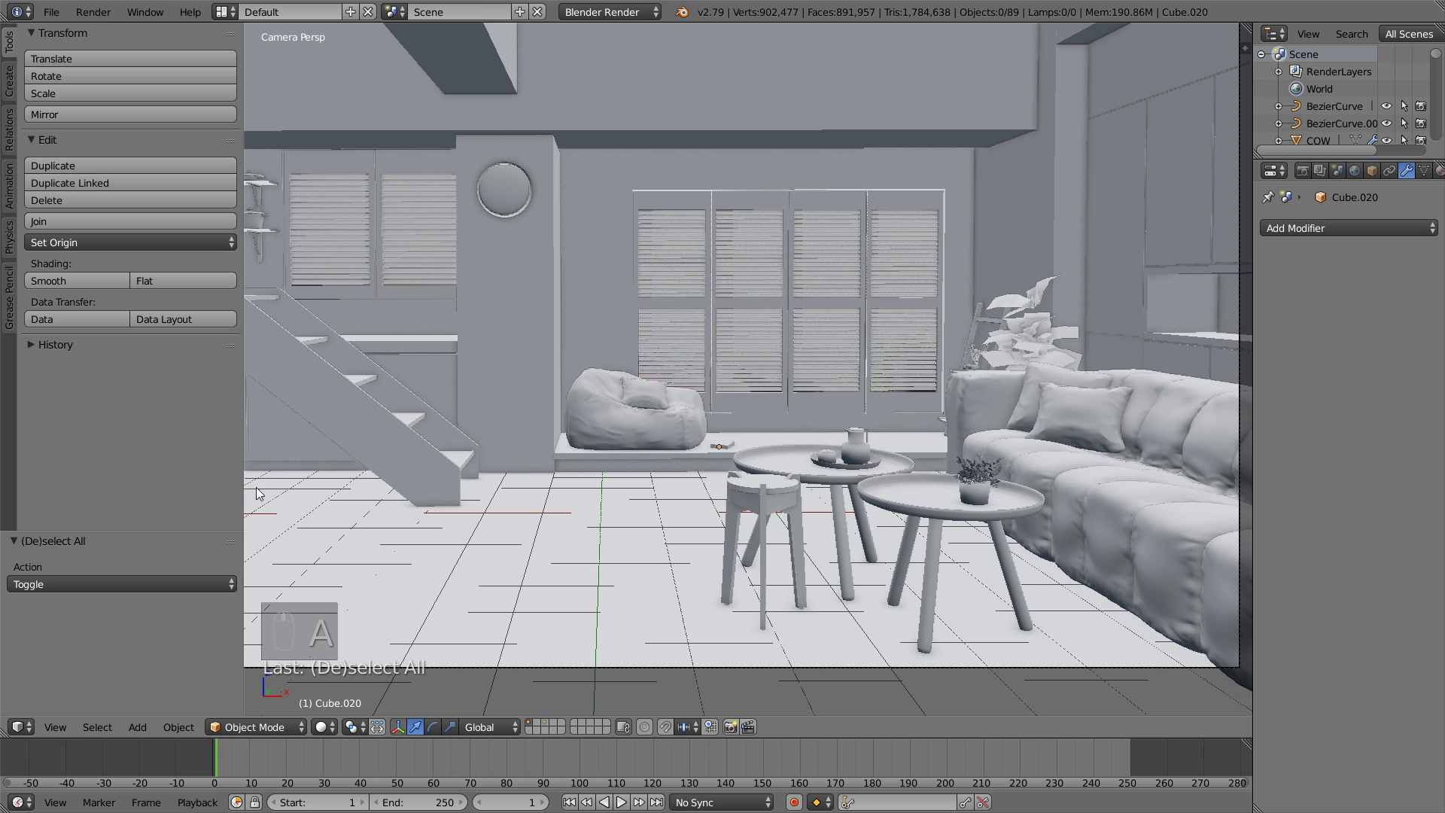
Widen the 3D viewport and fit the whole camera frame inside it to check the room's composition.
left_click_drag(244, 483, 189, 480)
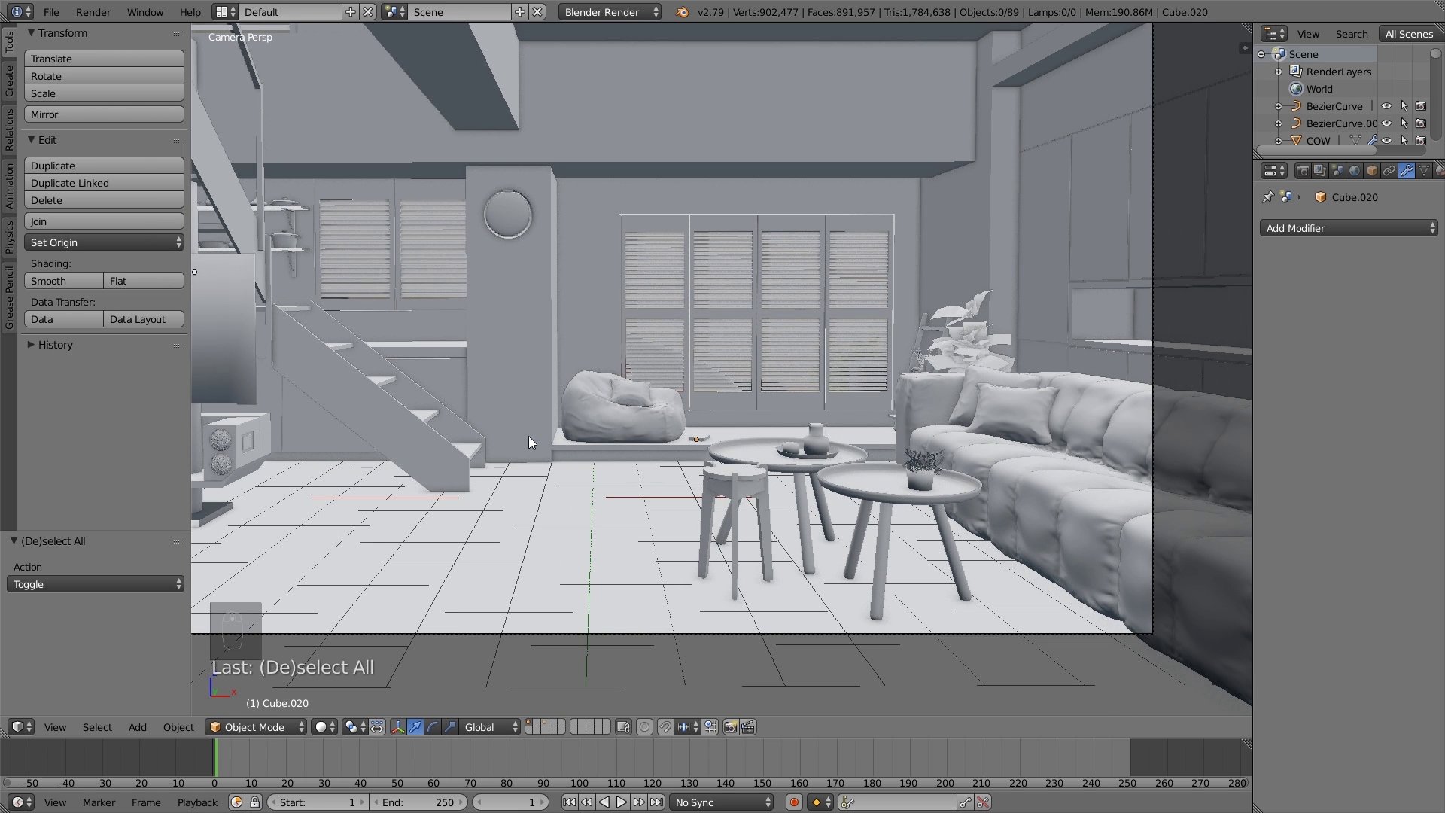
scroll(566, 427, "down", 2)
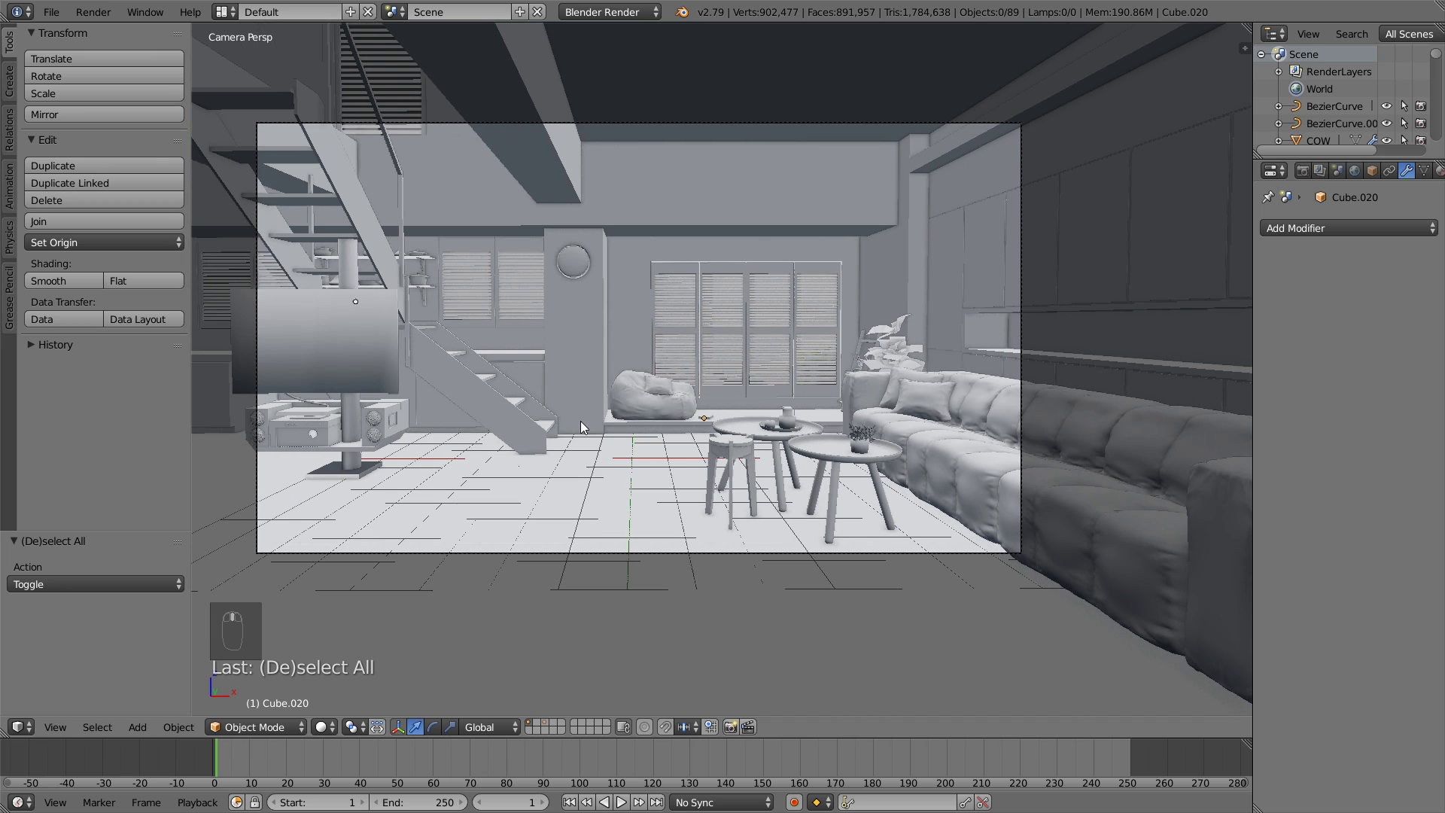
middle_click_drag(580, 422, 616, 495, "shift")
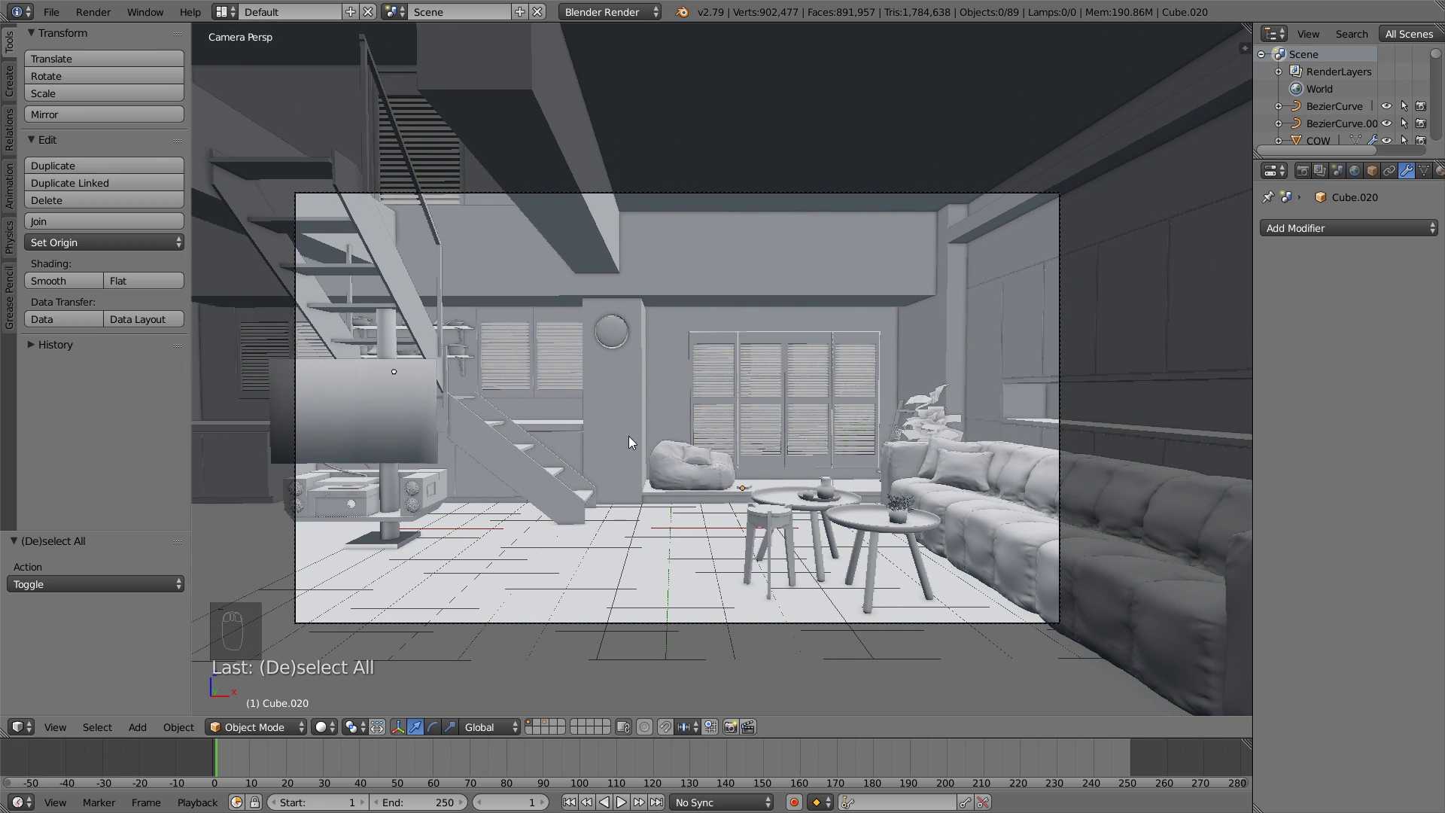
scroll(770, 490, "down", 2)
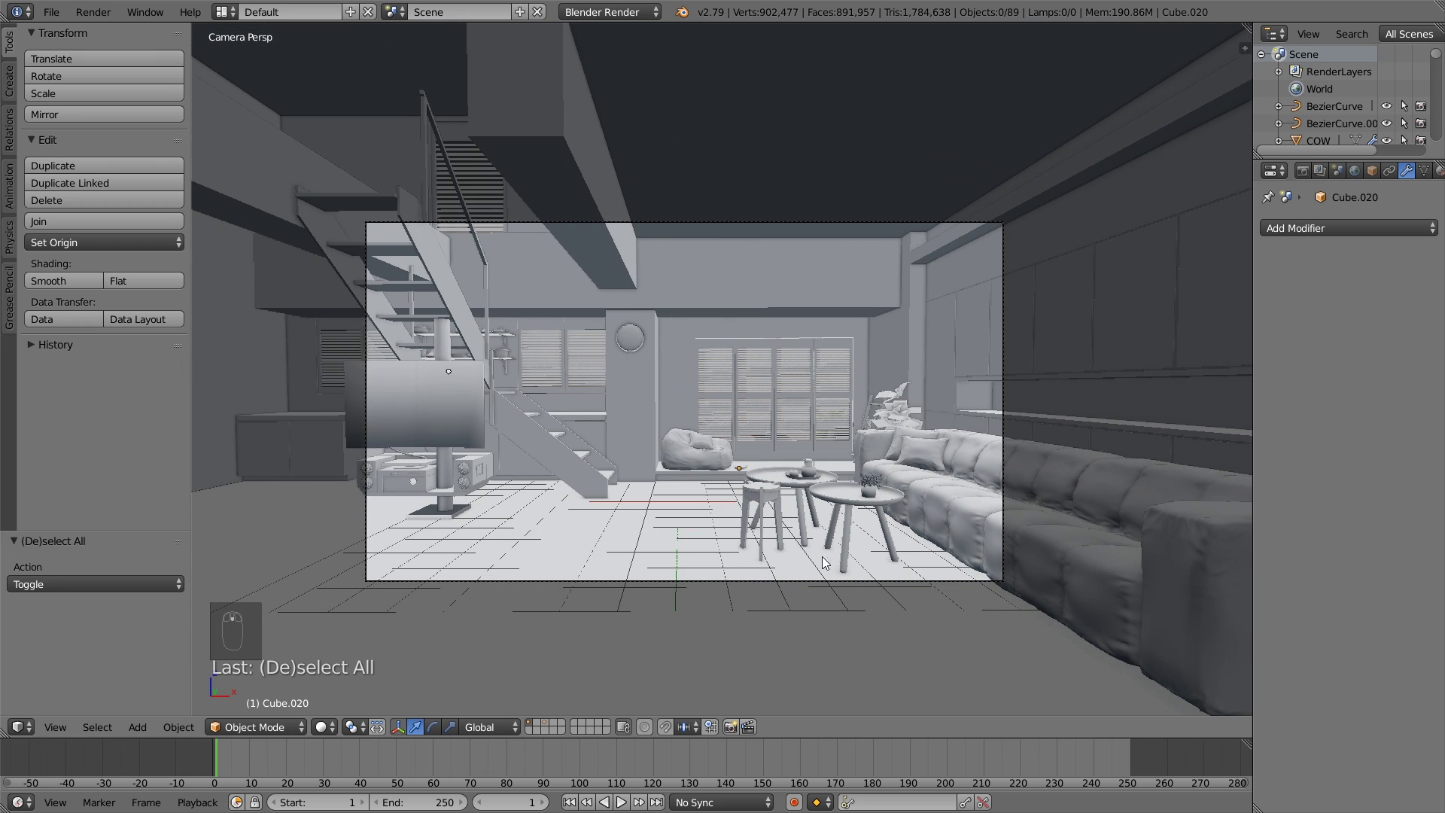
middle_click_drag(851, 580, 814, 572, "shift")
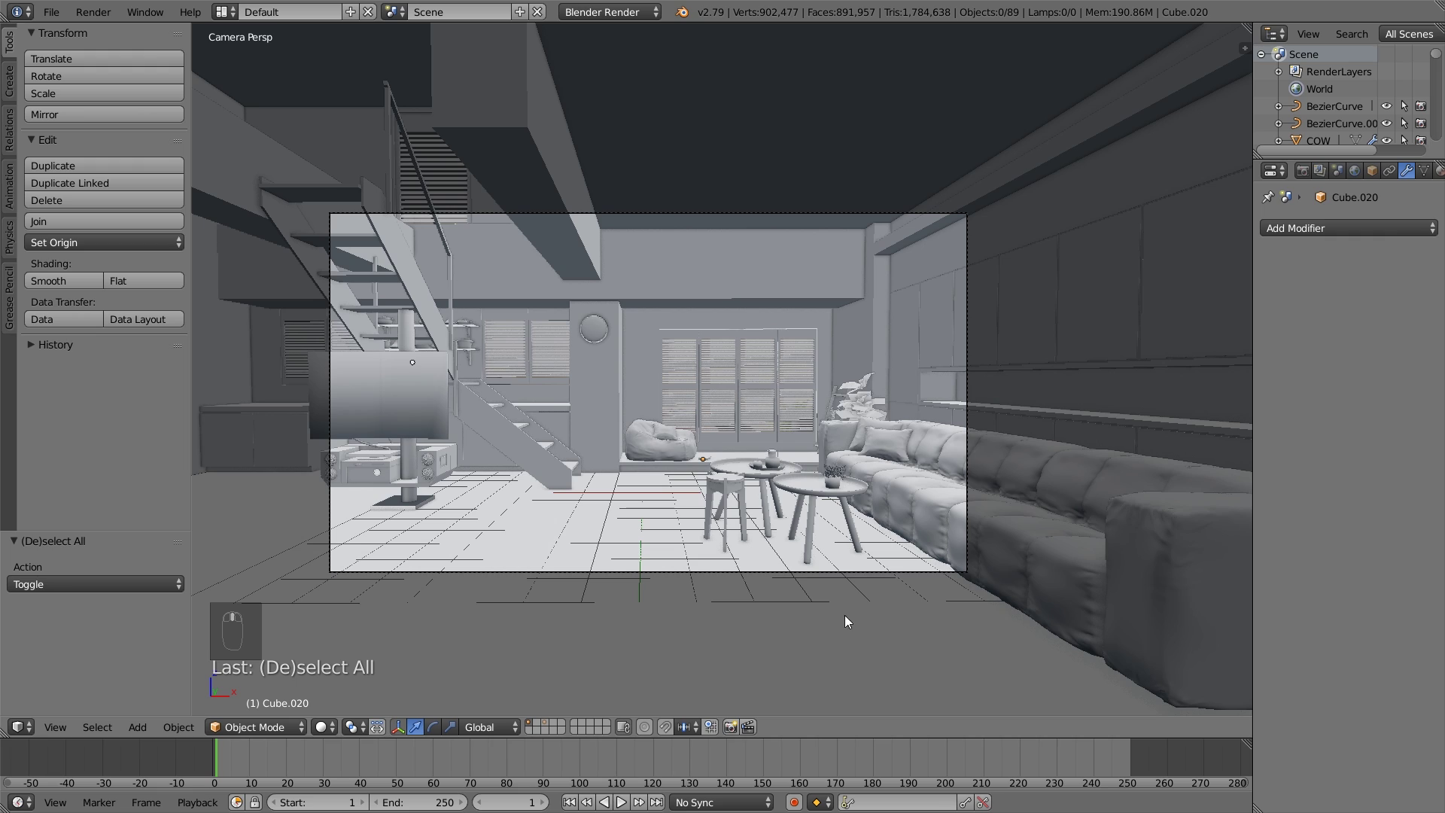
scroll(852, 622, "down", 1)
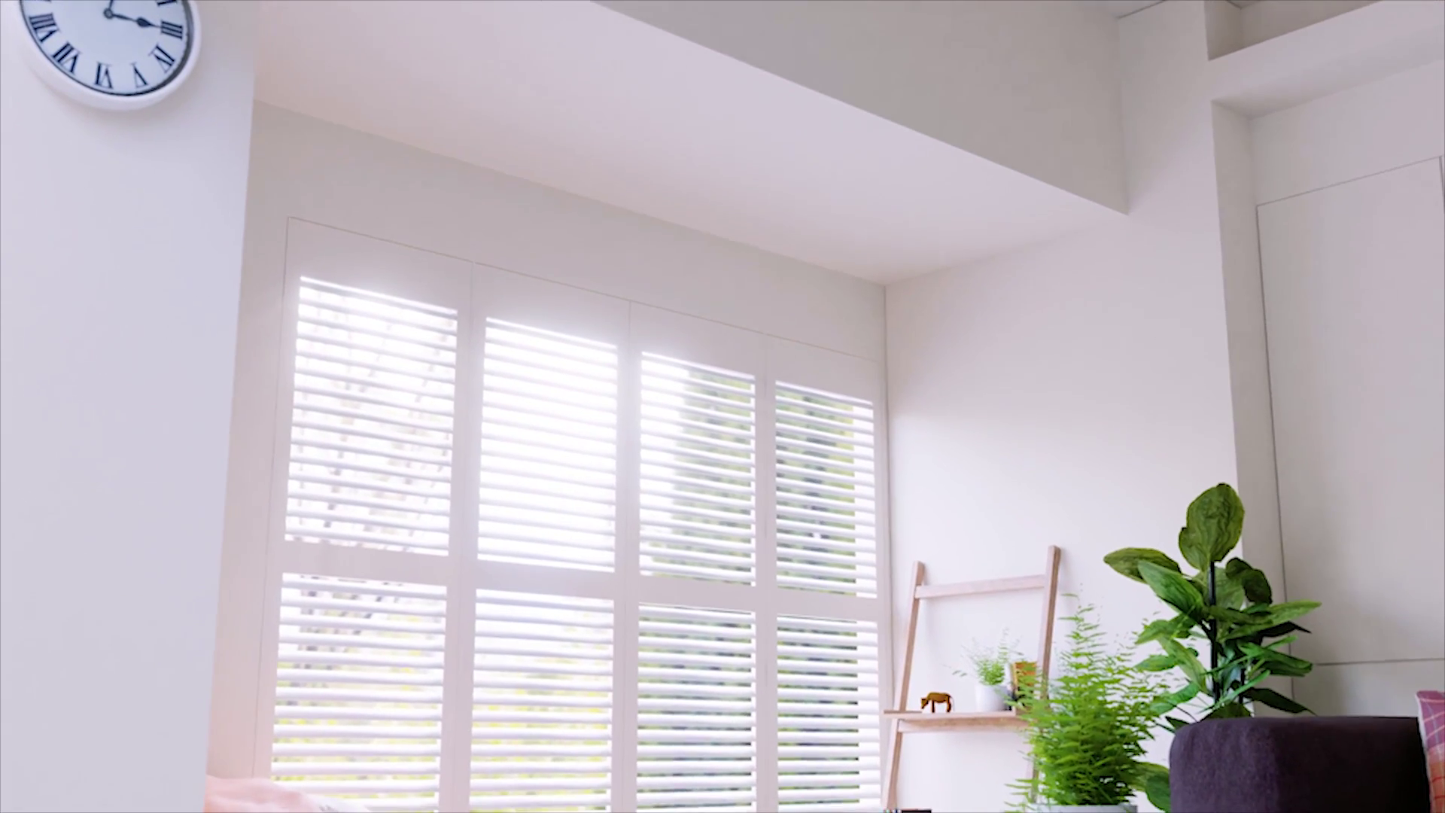